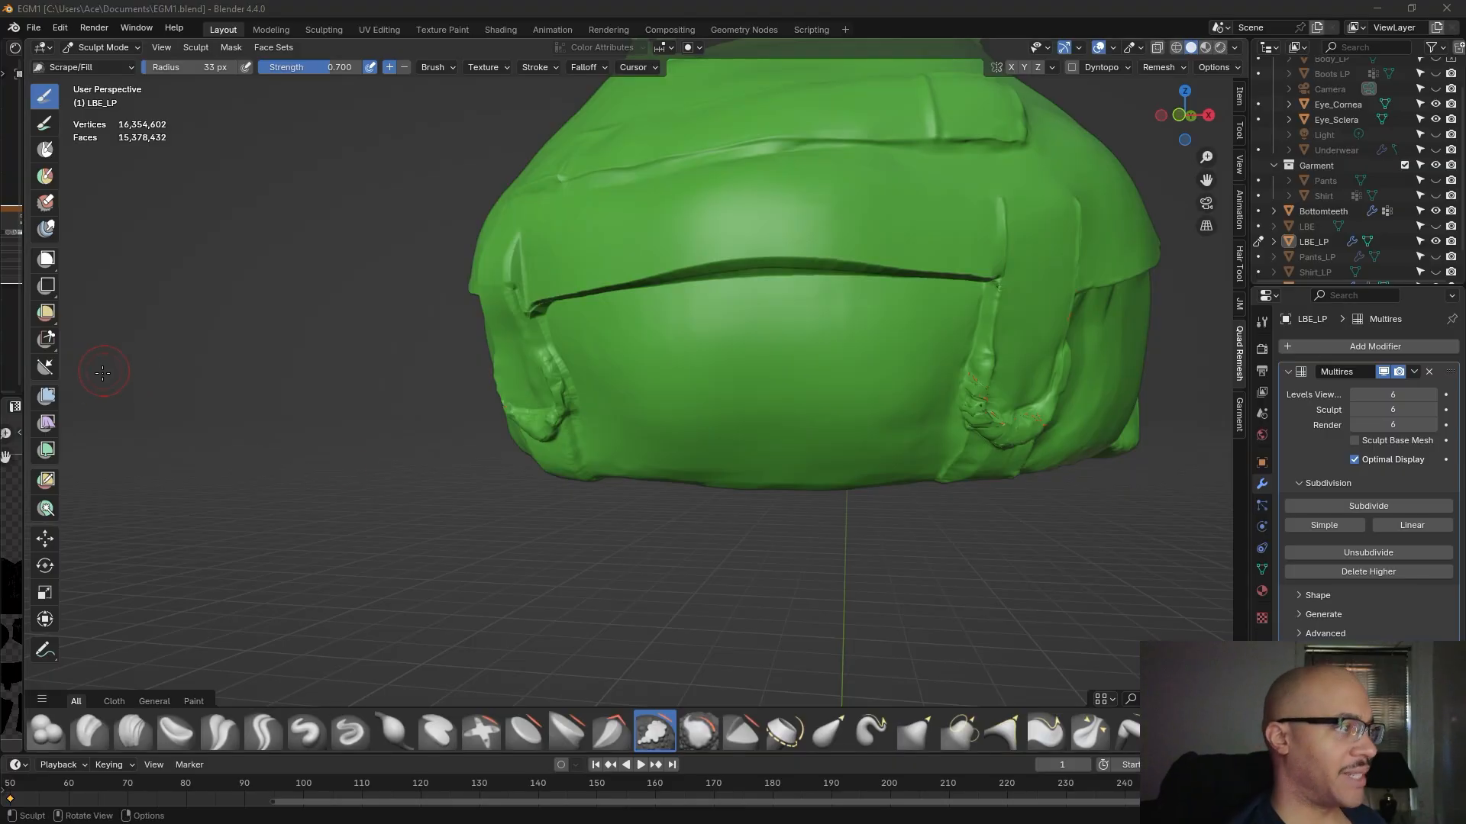
- Examine the sculpted rear pack of the LBE_LP harness, including its flap, closure straps and lower edge, from several angles
{"action": "middle_click_drag", "start_coordinate": [413, 326], "coordinate": [362, 477]}
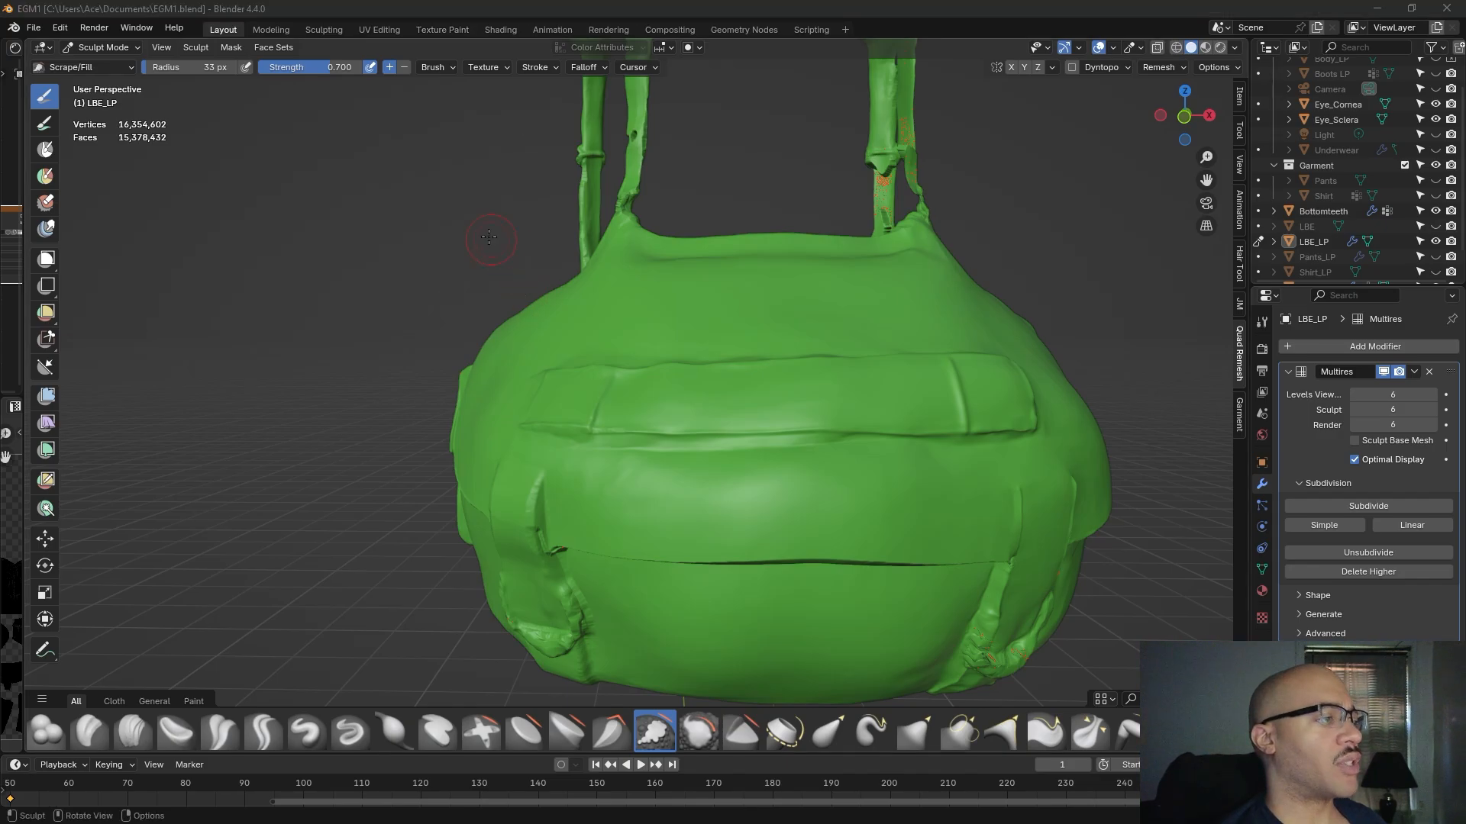
{"action": "left_click", "coordinate": [474, 17]}
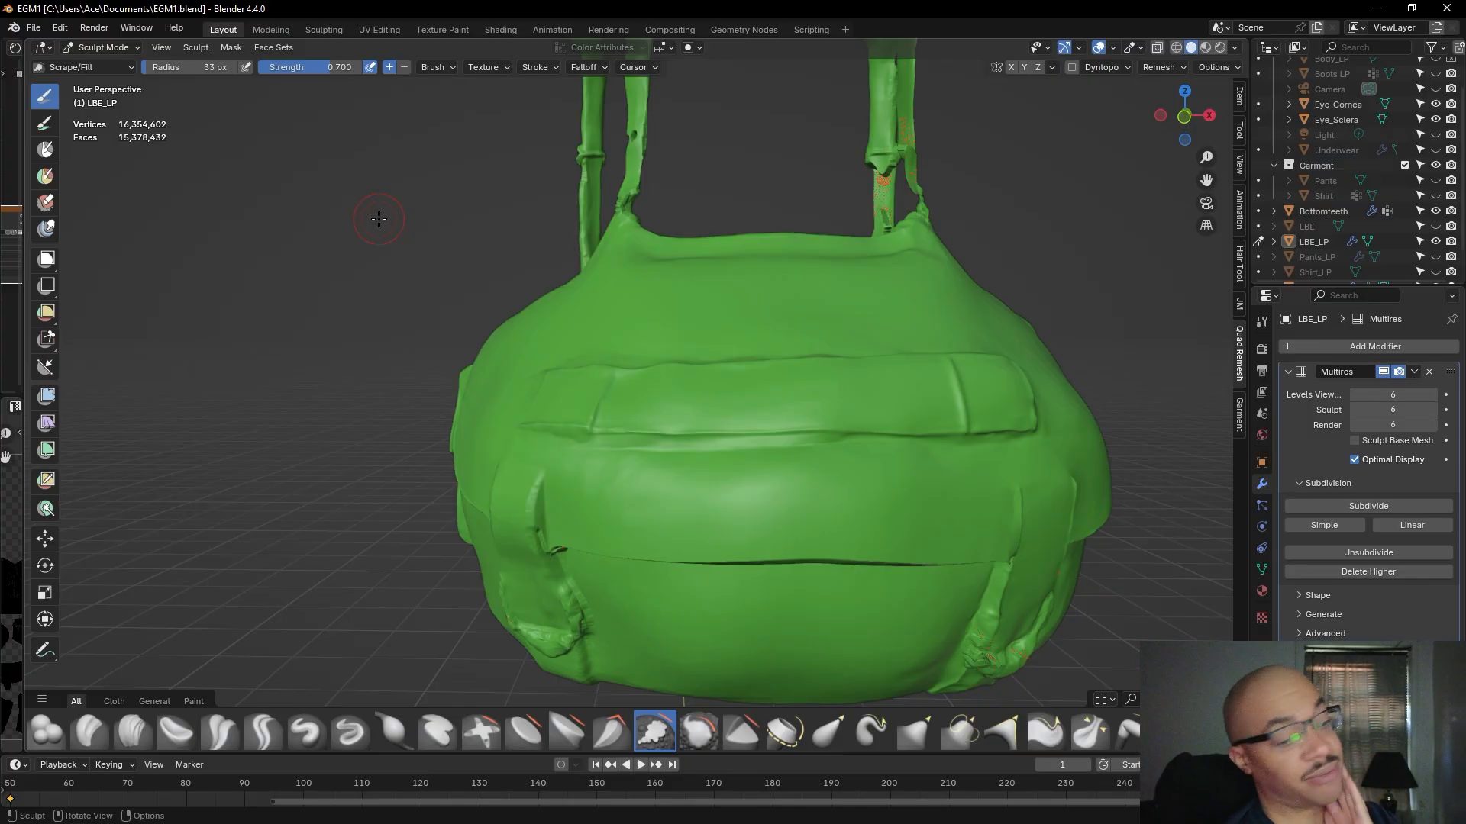
{"action": "middle_click_drag", "start_coordinate": [356, 233], "coordinate": [302, 382]}
{"action": "scroll", "coordinate": [305, 359], "scroll_direction": "up", "scroll_amount": 4}
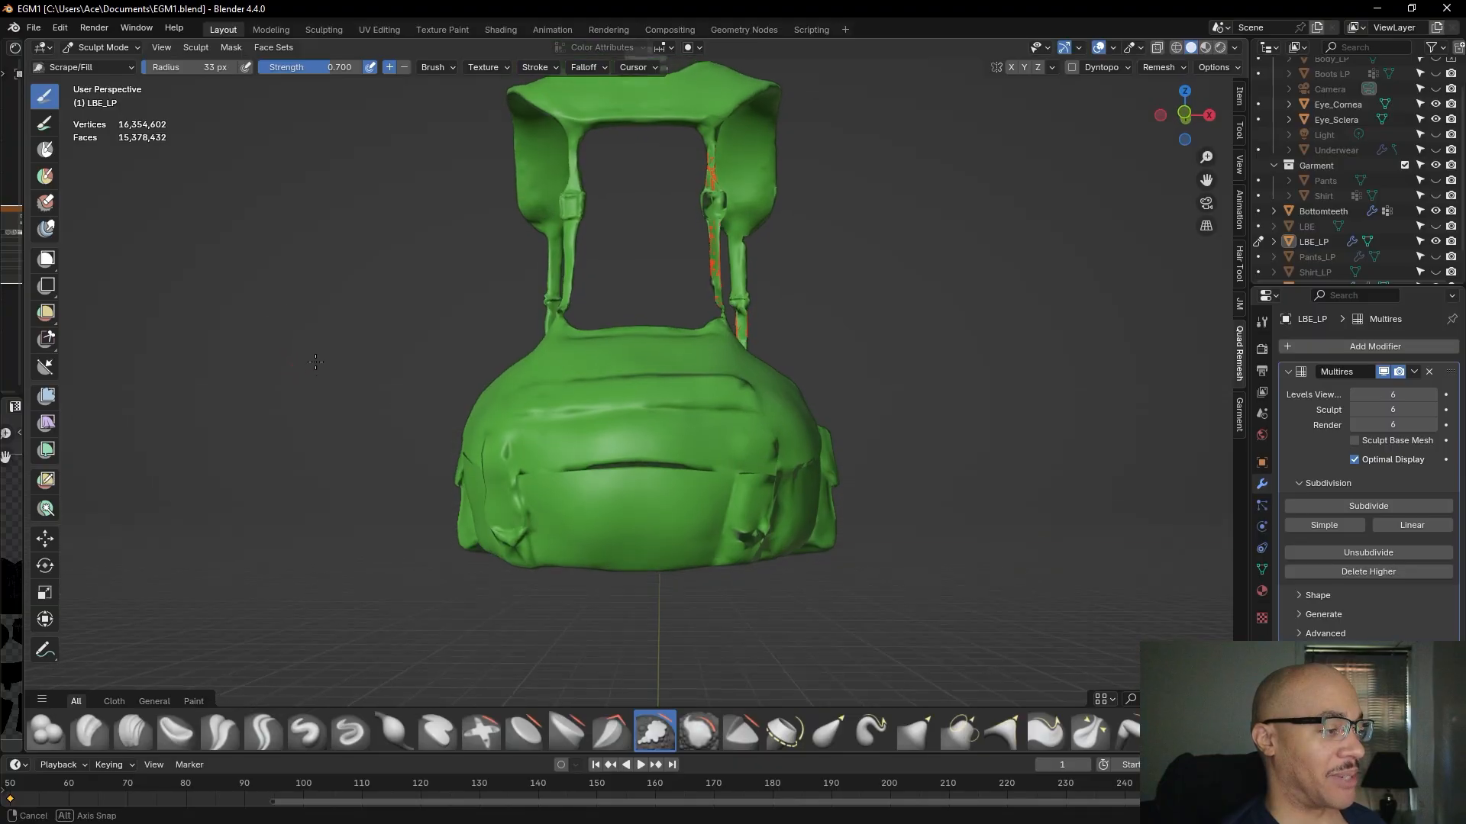
{"action": "middle_click_drag", "start_coordinate": [326, 347], "coordinate": [282, 329]}
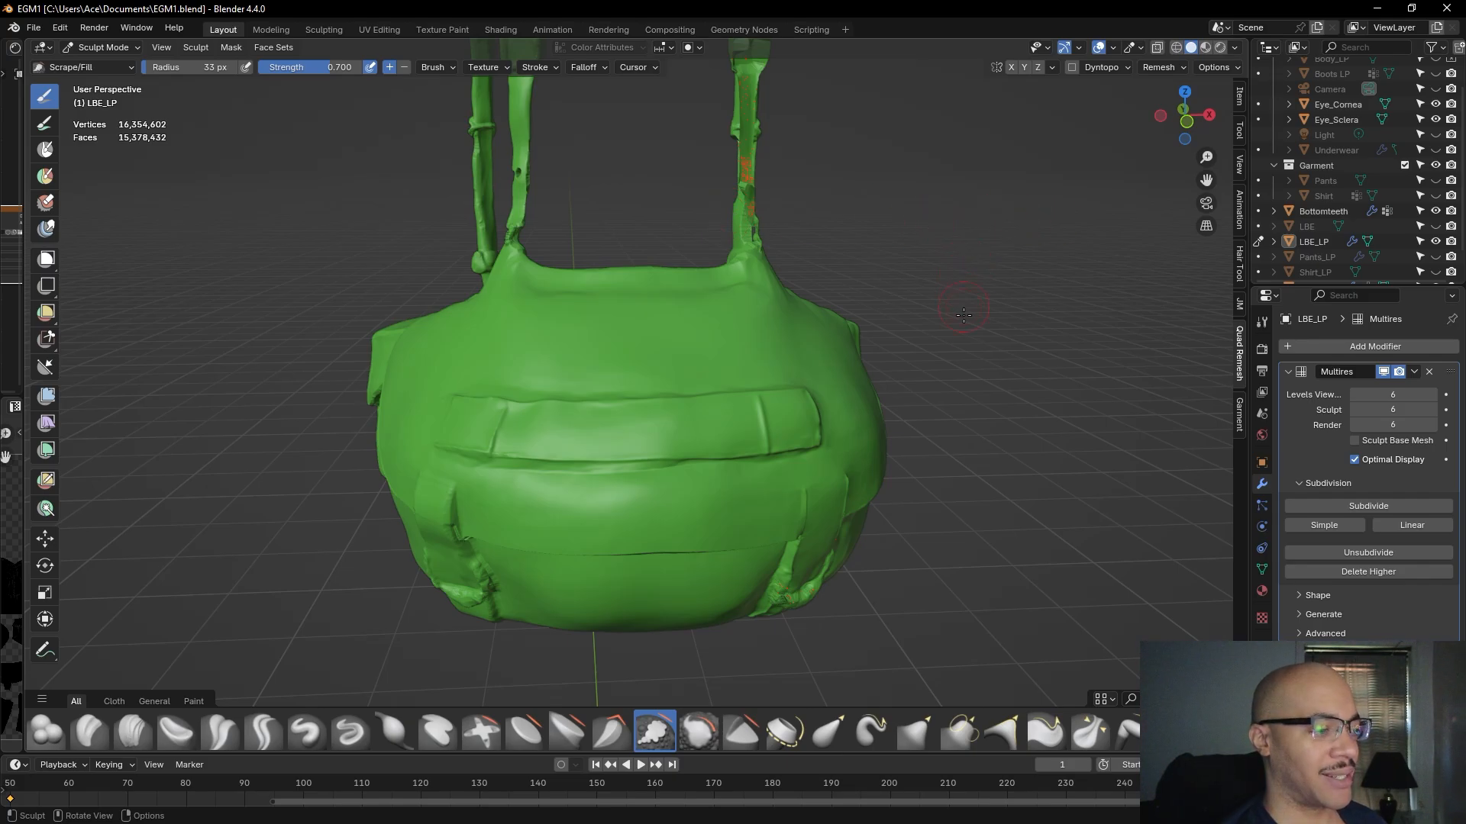
{"action": "scroll", "coordinate": [963, 308], "scroll_direction": "up", "scroll_amount": 5}
{"action": "mouse_move", "coordinate": [982, 421]}
{"action": "middle_mouse_down"}
{"action": "mouse_move", "coordinate": [996, 358]}
{"action": "mouse_move", "coordinate": [984, 374]}
{"action": "middle_mouse_up"}
{"action": "scroll", "coordinate": [790, 422], "scroll_direction": "up", "scroll_amount": 2}
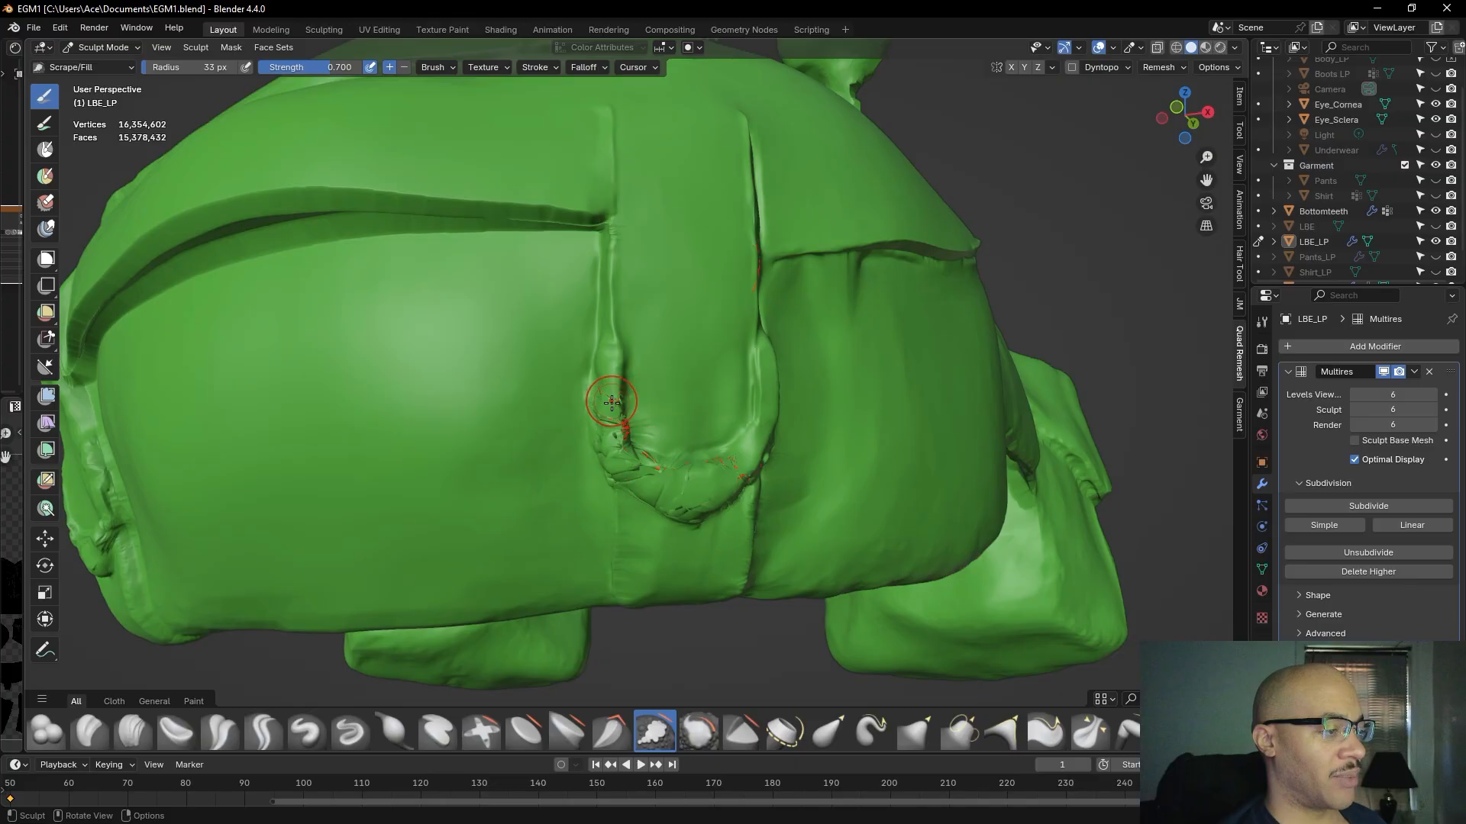
- Scrape the lower end of the pack's closure strap on the +X side with the Scrape/Fill brush
{"action": "middle_click_drag", "start_coordinate": [493, 406], "coordinate": [517, 405]}
{"action": "mouse_move", "coordinate": [730, 357]}
{"action": "middle_mouse_down", "text": "shift"}
{"action": "mouse_move", "coordinate": [595, 422]}
{"action": "mouse_move", "coordinate": [646, 447]}
{"action": "middle_mouse_up", "text": "shift"}
{"action": "scroll", "coordinate": [618, 413], "scroll_direction": "up", "scroll_amount": 1, "text": "alt"}
{"action": "scroll", "coordinate": [619, 412], "scroll_direction": "up", "scroll_amount": 2}
{"action": "mouse_move", "coordinate": [691, 516]}
{"action": "middle_mouse_down", "text": "shift"}
{"action": "mouse_move", "coordinate": [648, 402]}
{"action": "mouse_move", "coordinate": [575, 431]}
{"action": "middle_mouse_up", "text": "shift"}
{"action": "middle_click_drag", "start_coordinate": [428, 416], "coordinate": [509, 428], "text": "shift"}
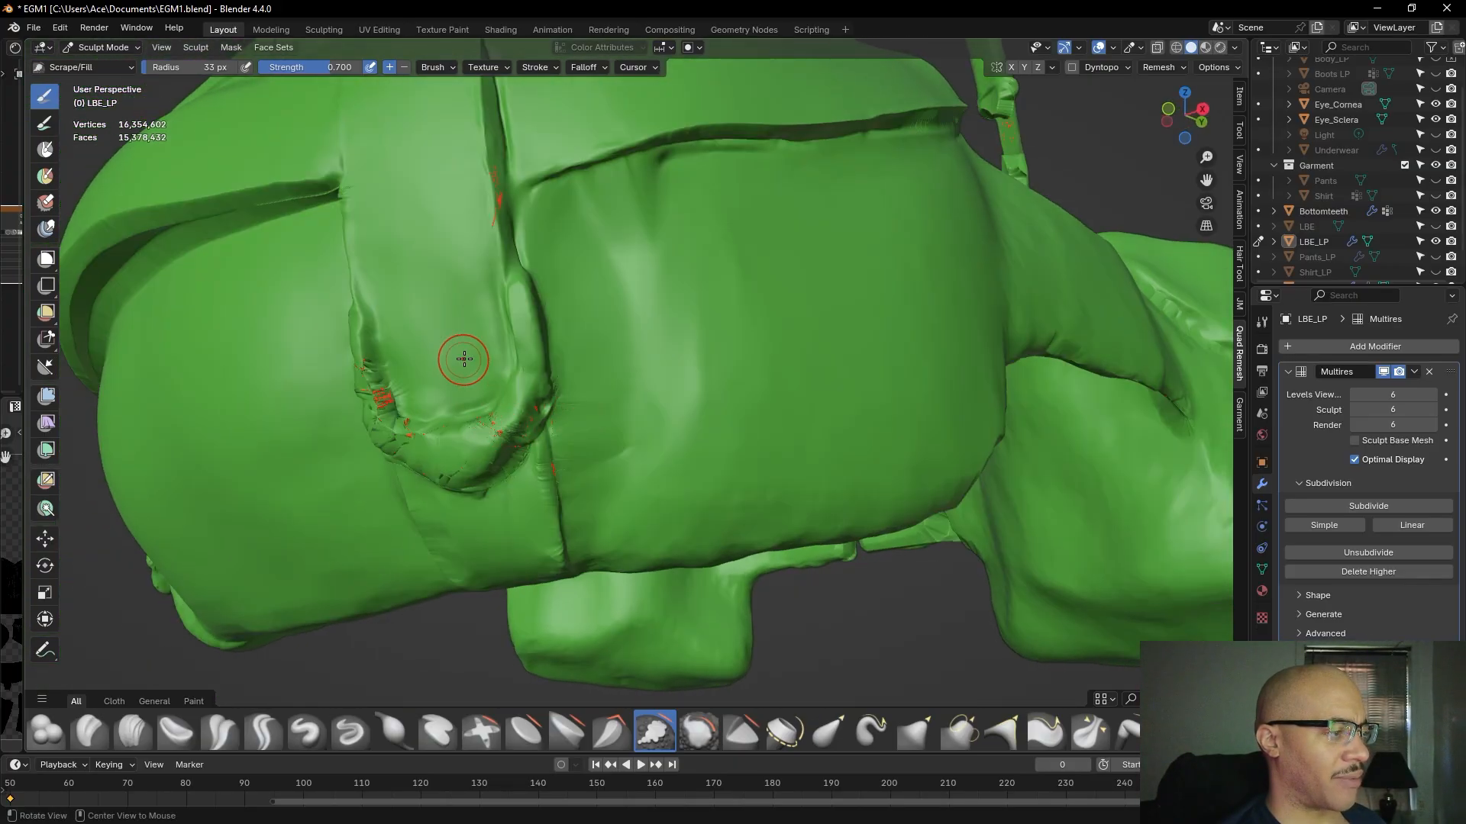
{"action": "middle_click_drag", "start_coordinate": [463, 360], "coordinate": [503, 369]}
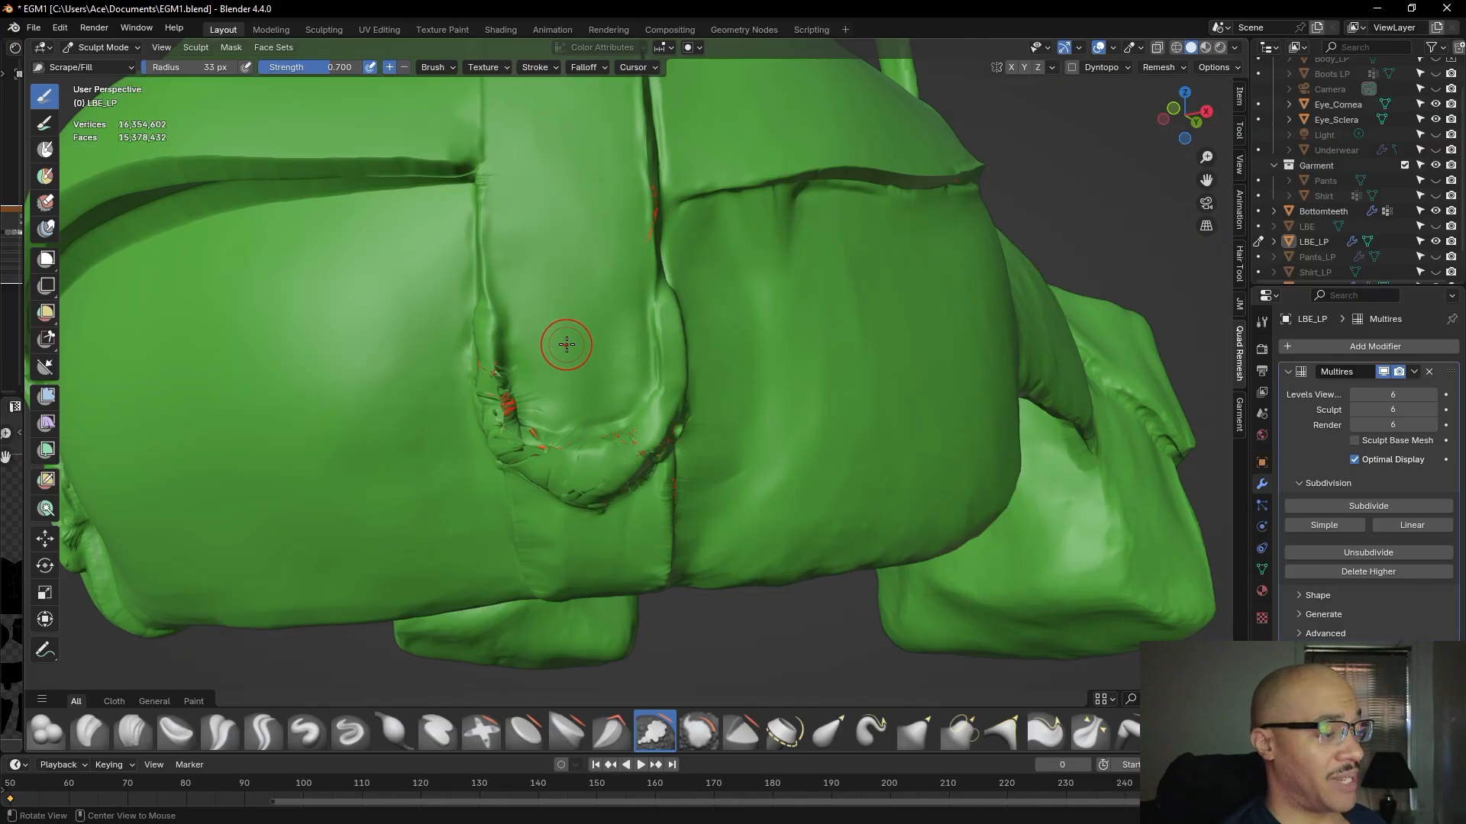
{"action": "middle_click_drag", "start_coordinate": [557, 340], "coordinate": [576, 359]}
{"action": "mouse_move", "coordinate": [565, 358]}
{"action": "left_mouse_down"}
{"action": "mouse_move", "coordinate": [557, 421]}
{"action": "mouse_move", "coordinate": [607, 482]}
{"action": "left_mouse_up"}
{"action": "middle_click_drag", "start_coordinate": [606, 482], "coordinate": [694, 387]}
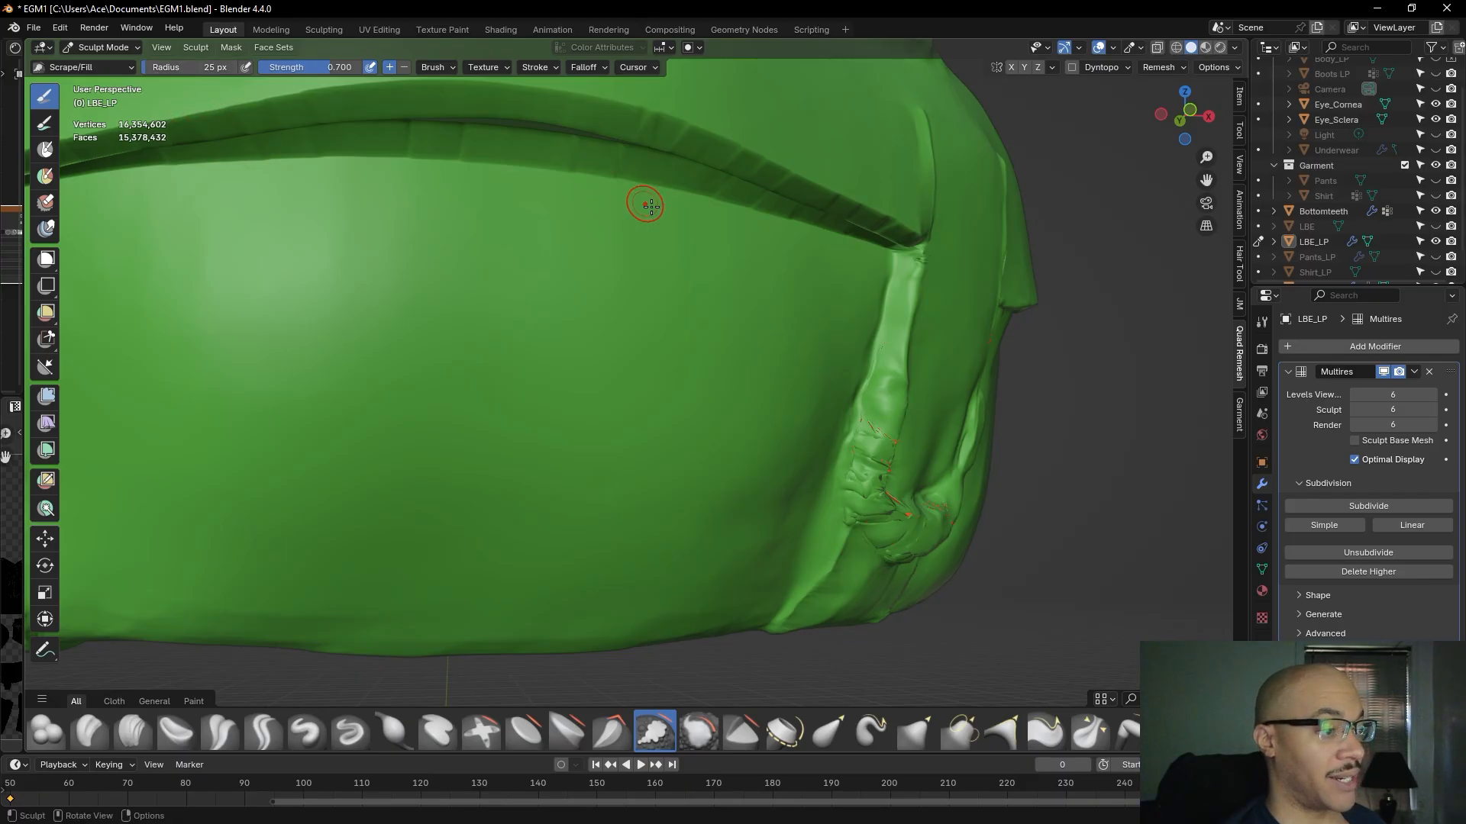
{"action": "middle_click_drag", "start_coordinate": [877, 340], "coordinate": [569, 378]}
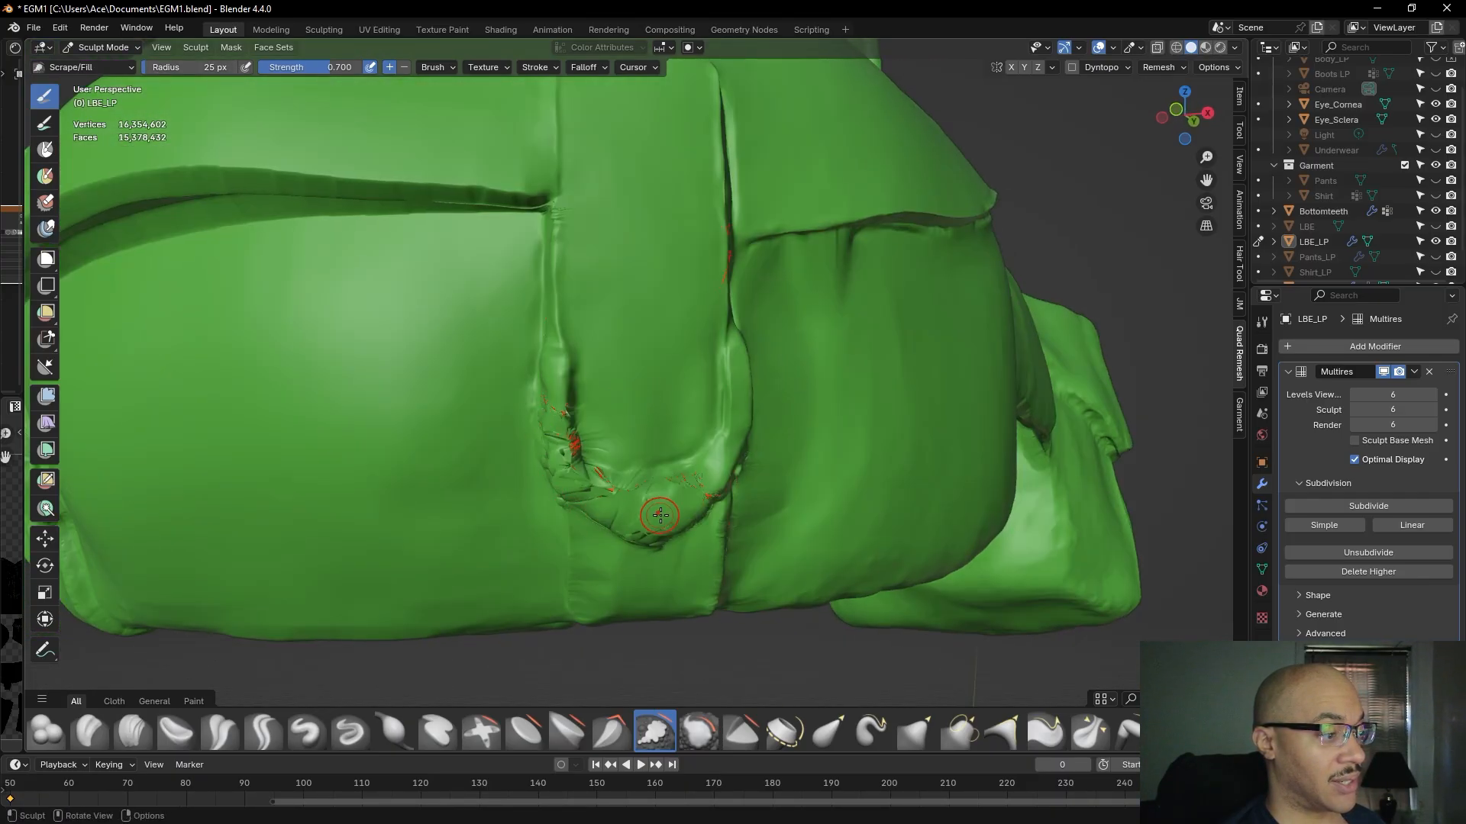
{"action": "middle_click_drag", "start_coordinate": [573, 212], "coordinate": [605, 343]}
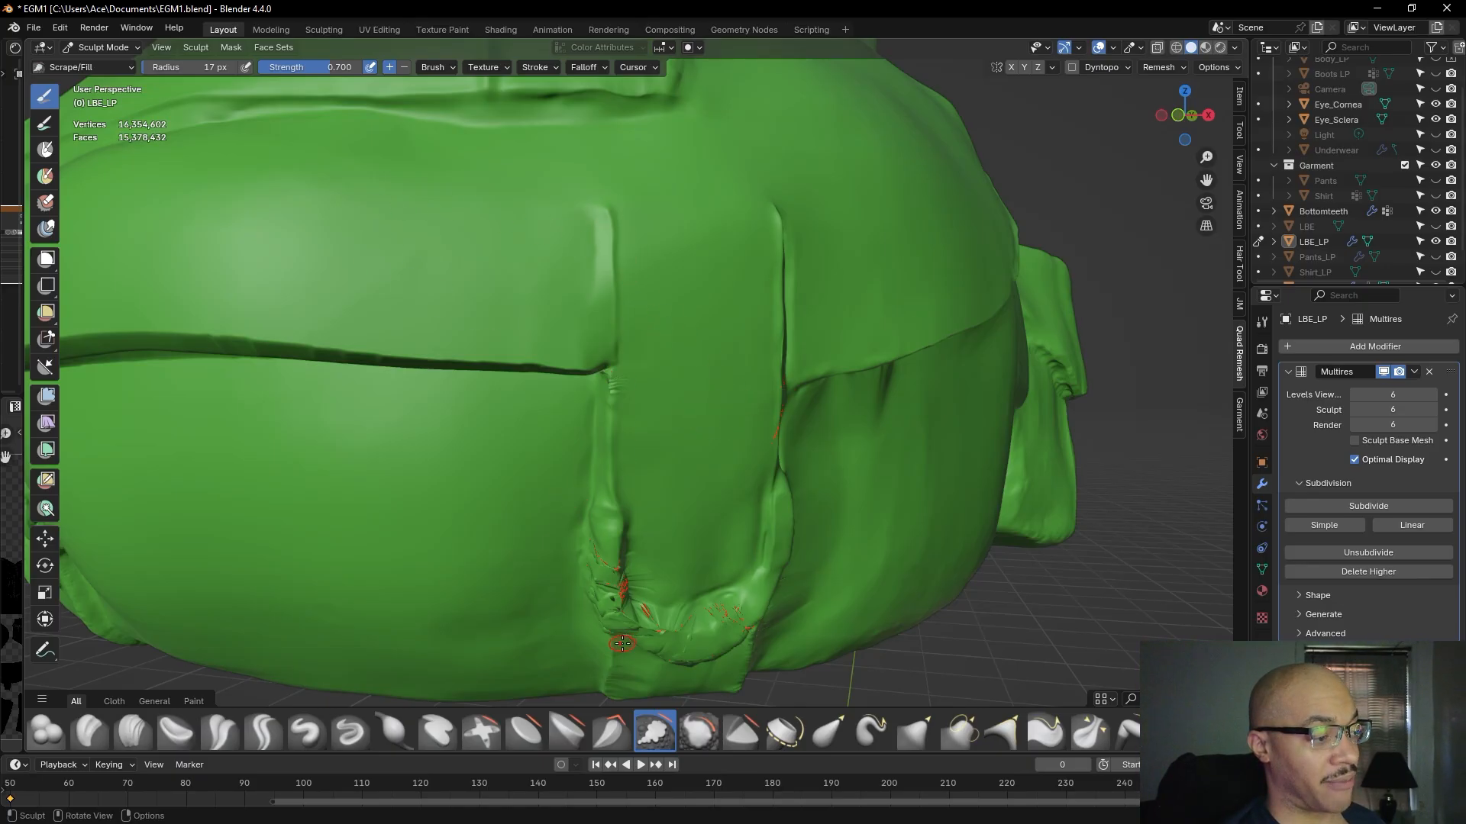
- Examine the pack's flap opening and both closure straps for remaining rough areas
{"action": "scroll", "coordinate": [623, 643], "scroll_direction": "down", "scroll_amount": 3}
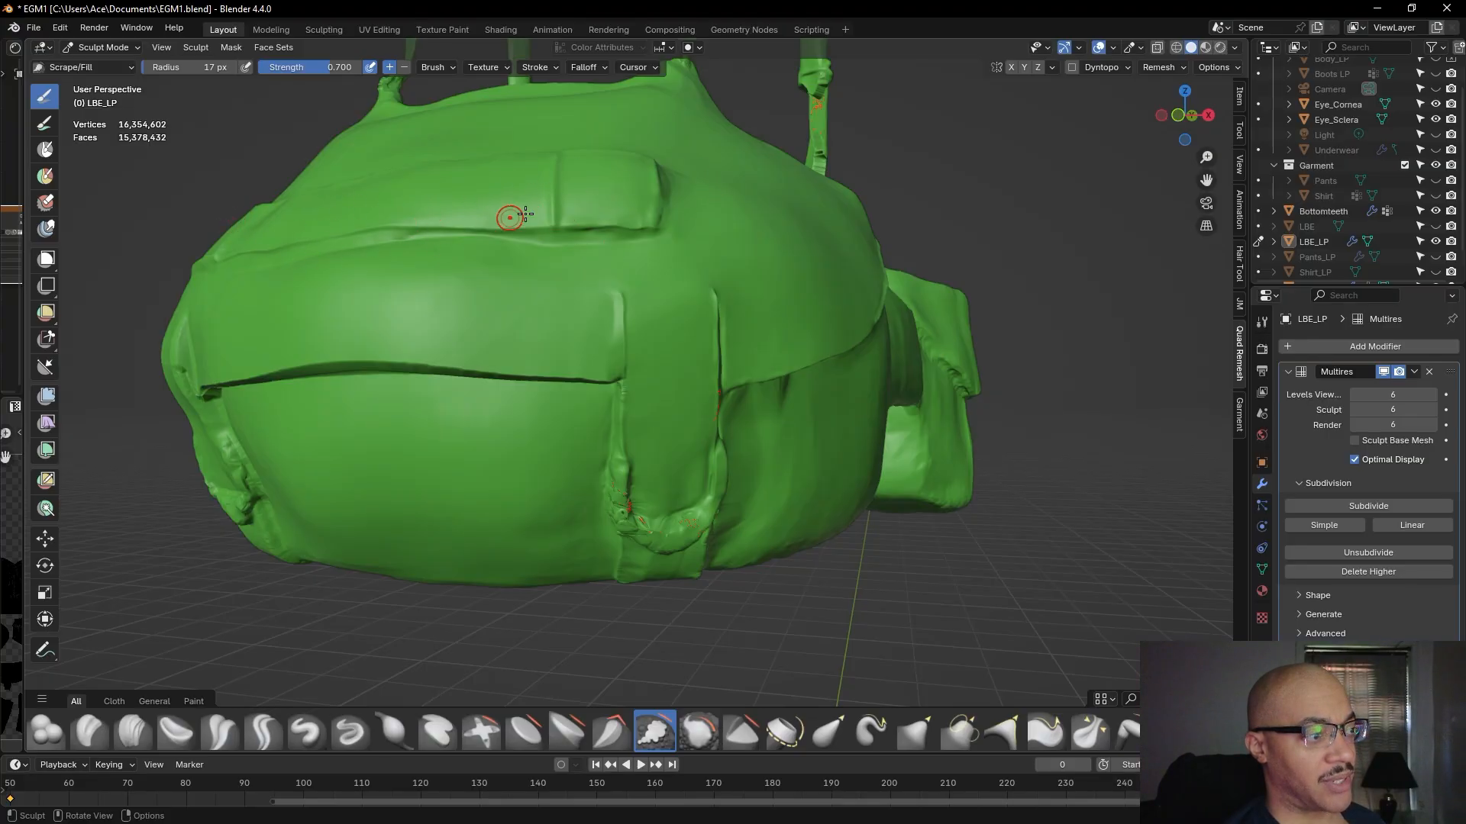
{"action": "middle_click_drag", "start_coordinate": [463, 258], "coordinate": [502, 270]}
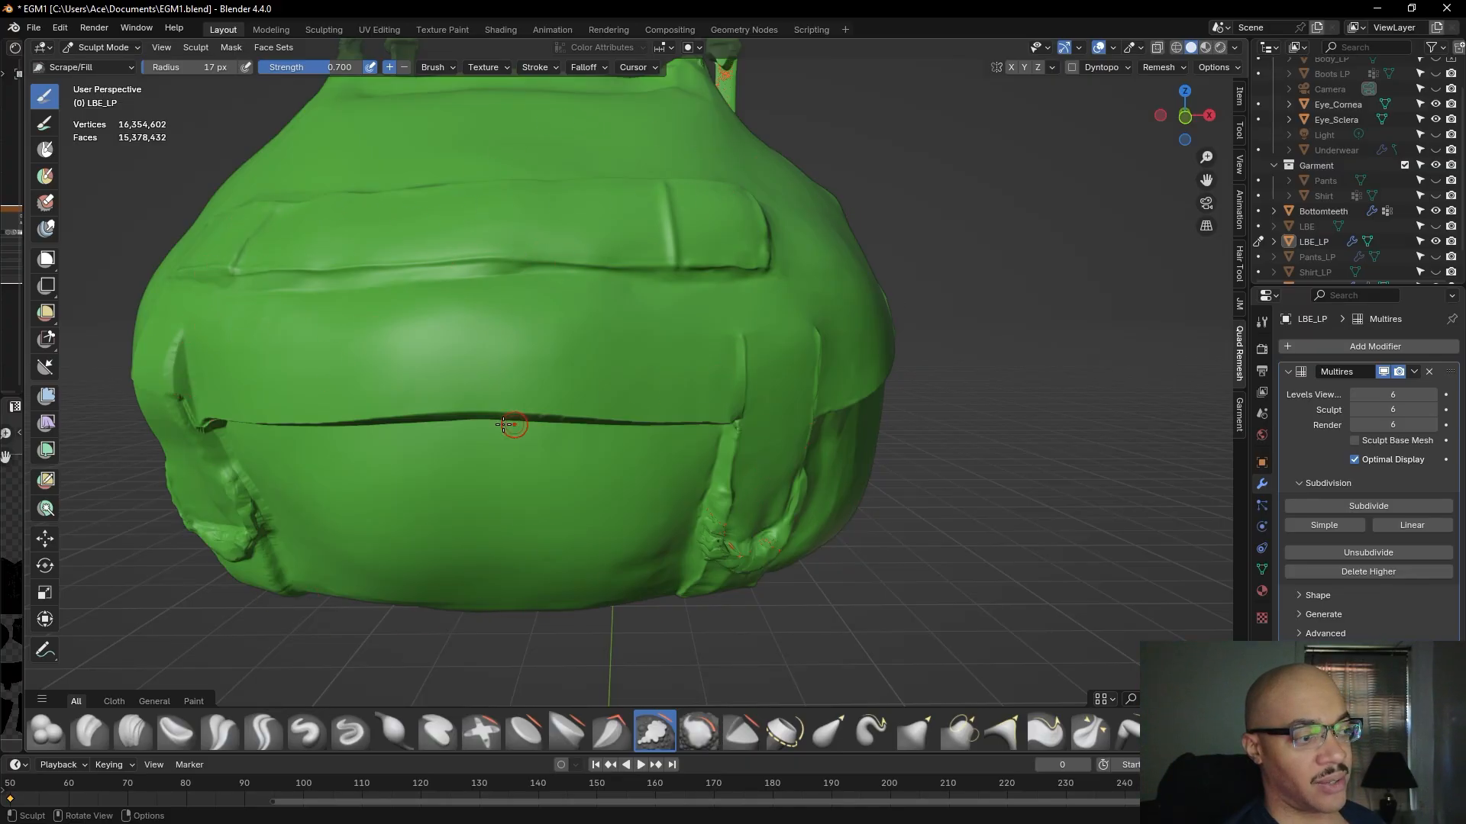
{"action": "middle_click_drag", "start_coordinate": [711, 477], "coordinate": [677, 425]}
{"action": "scroll", "coordinate": [677, 425], "scroll_direction": "up", "scroll_amount": 5}
{"action": "middle_click_drag", "start_coordinate": [528, 339], "coordinate": [657, 314]}
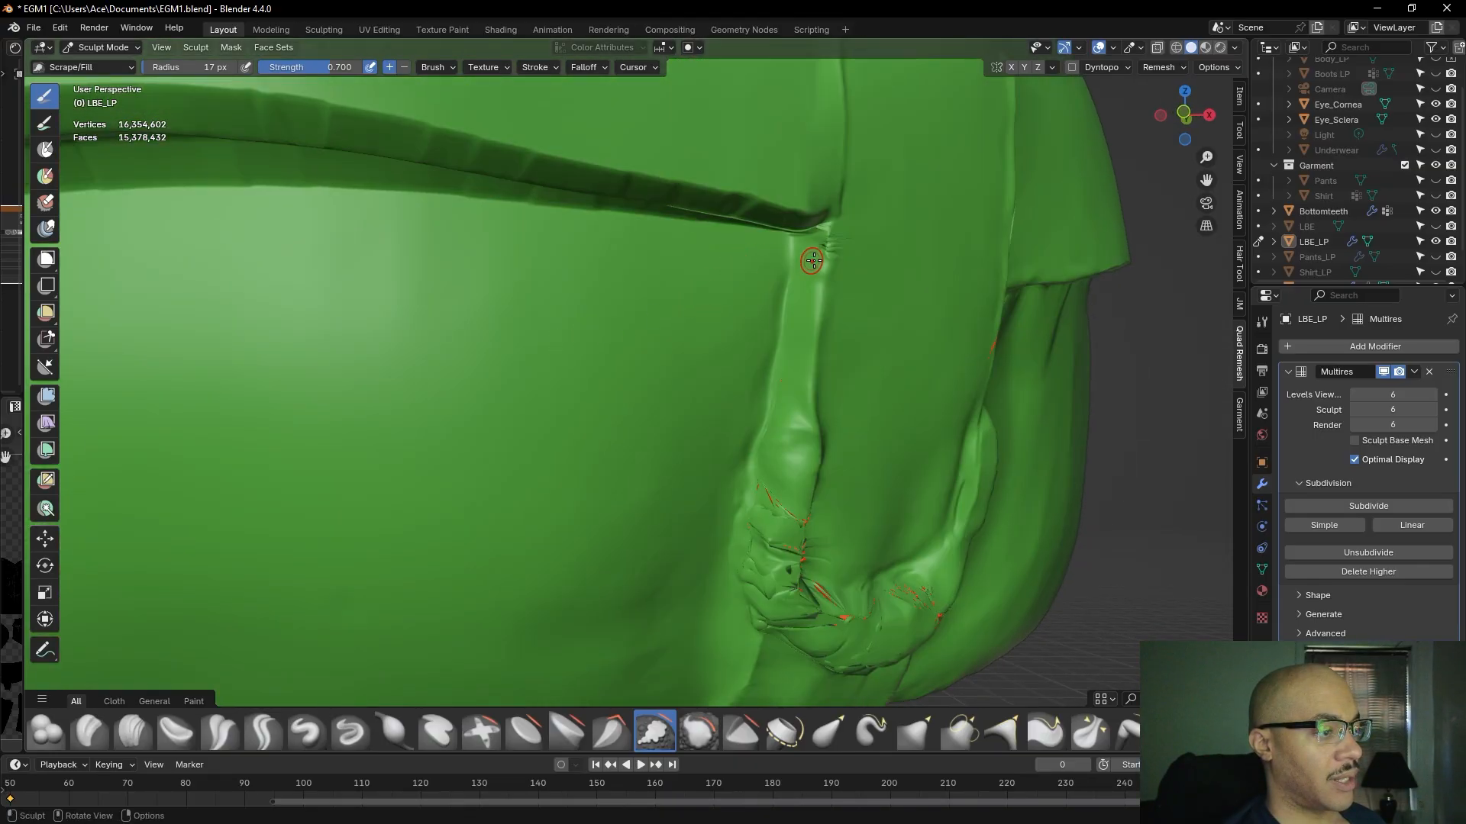
{"action": "scroll", "coordinate": [845, 254], "scroll_direction": "down", "scroll_amount": 5}
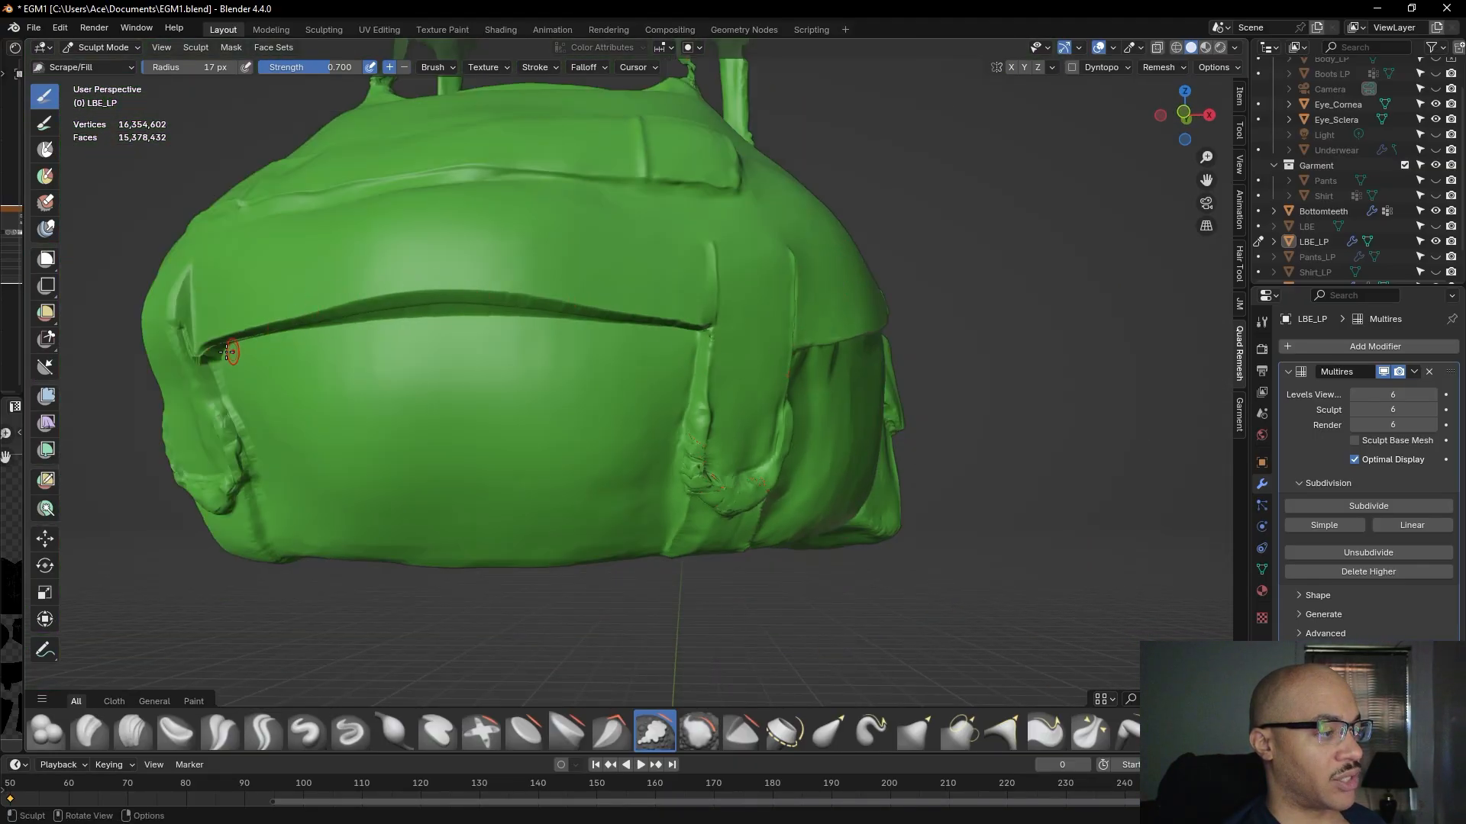
{"action": "scroll", "coordinate": [754, 365], "scroll_direction": "up", "scroll_amount": 1}
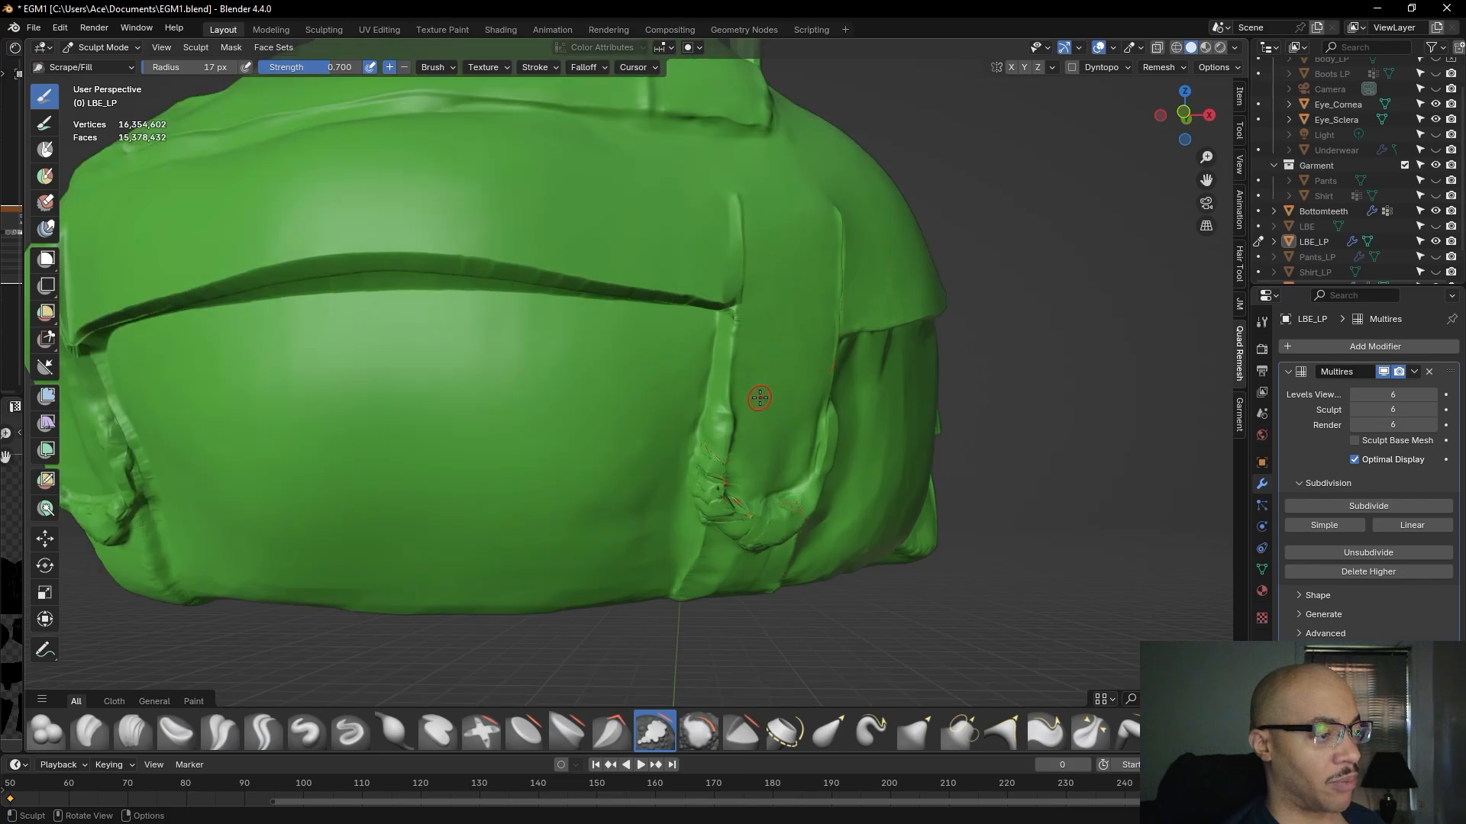
{"action": "mouse_move", "coordinate": [733, 393]}
{"action": "middle_mouse_down"}
{"action": "mouse_move", "coordinate": [533, 523]}
{"action": "mouse_move", "coordinate": [605, 488]}
{"action": "middle_mouse_up"}
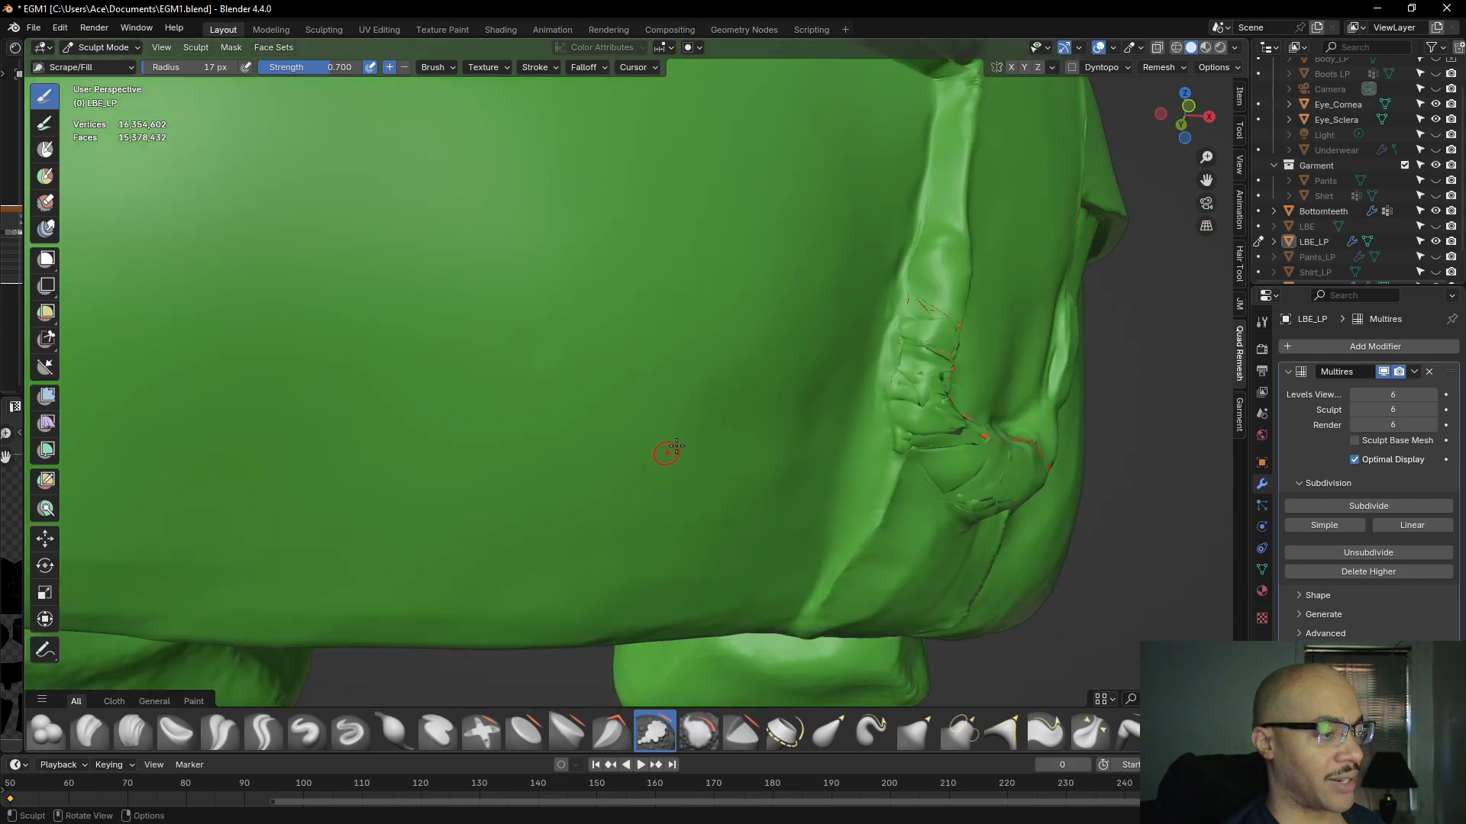
{"action": "scroll", "coordinate": [978, 324], "scroll_direction": "down", "scroll_amount": 2}
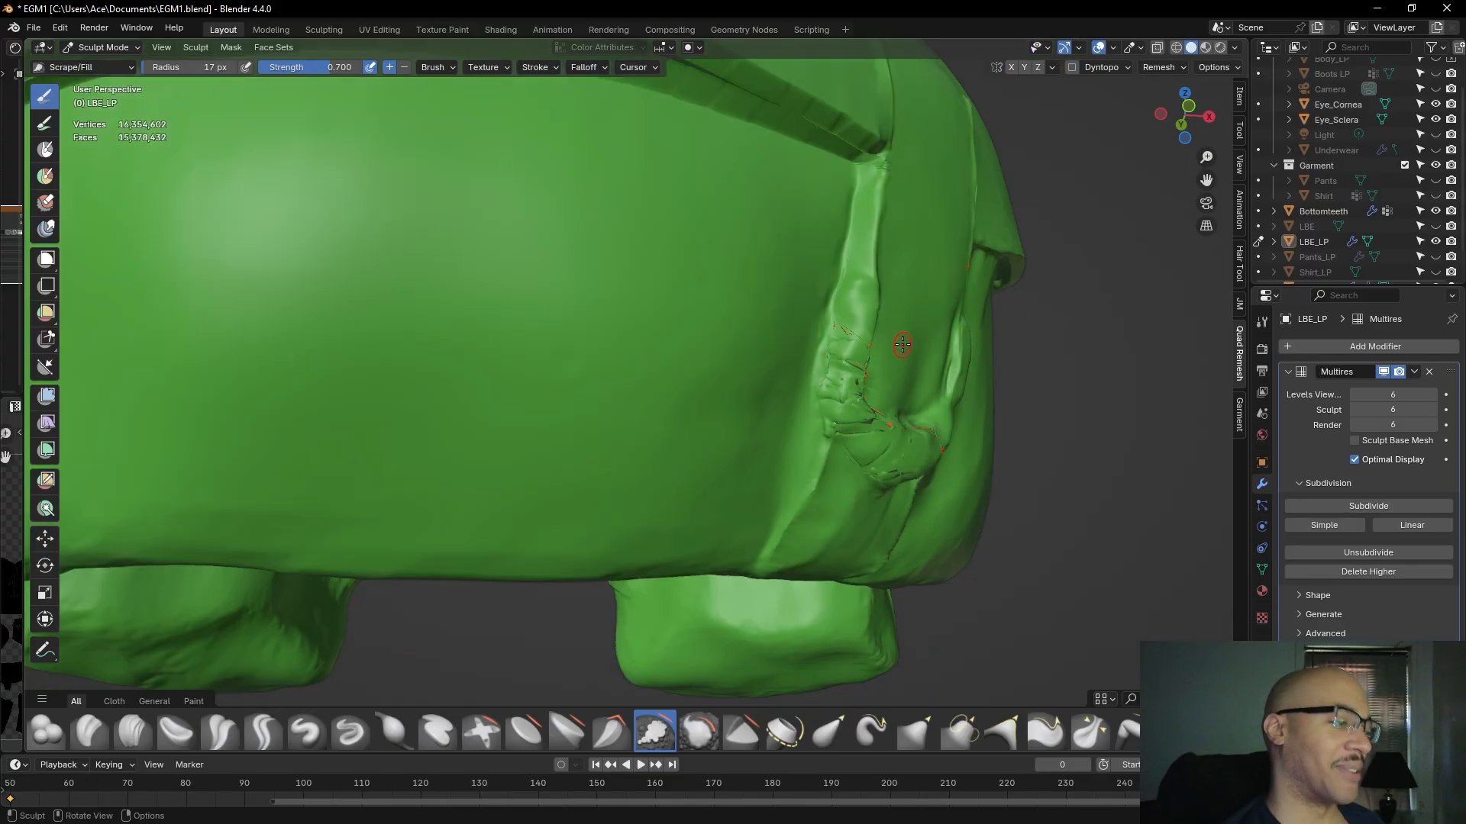
- Smooth the wrinkled edge near the lower end of the pack's closure strap on the +X side
{"action": "mouse_move", "coordinate": [904, 340]}
{"action": "middle_mouse_down"}
{"action": "mouse_move", "coordinate": [799, 370]}
{"action": "mouse_move", "coordinate": [759, 360]}
{"action": "middle_mouse_up"}
{"action": "scroll", "coordinate": [759, 360], "scroll_direction": "up", "scroll_amount": 3}
{"action": "mouse_move", "coordinate": [733, 301]}
{"action": "left_mouse_down", "text": "shift"}
{"action": "mouse_move", "coordinate": [712, 297]}
{"action": "mouse_move", "coordinate": [672, 332]}
{"action": "left_mouse_up", "text": "shift"}
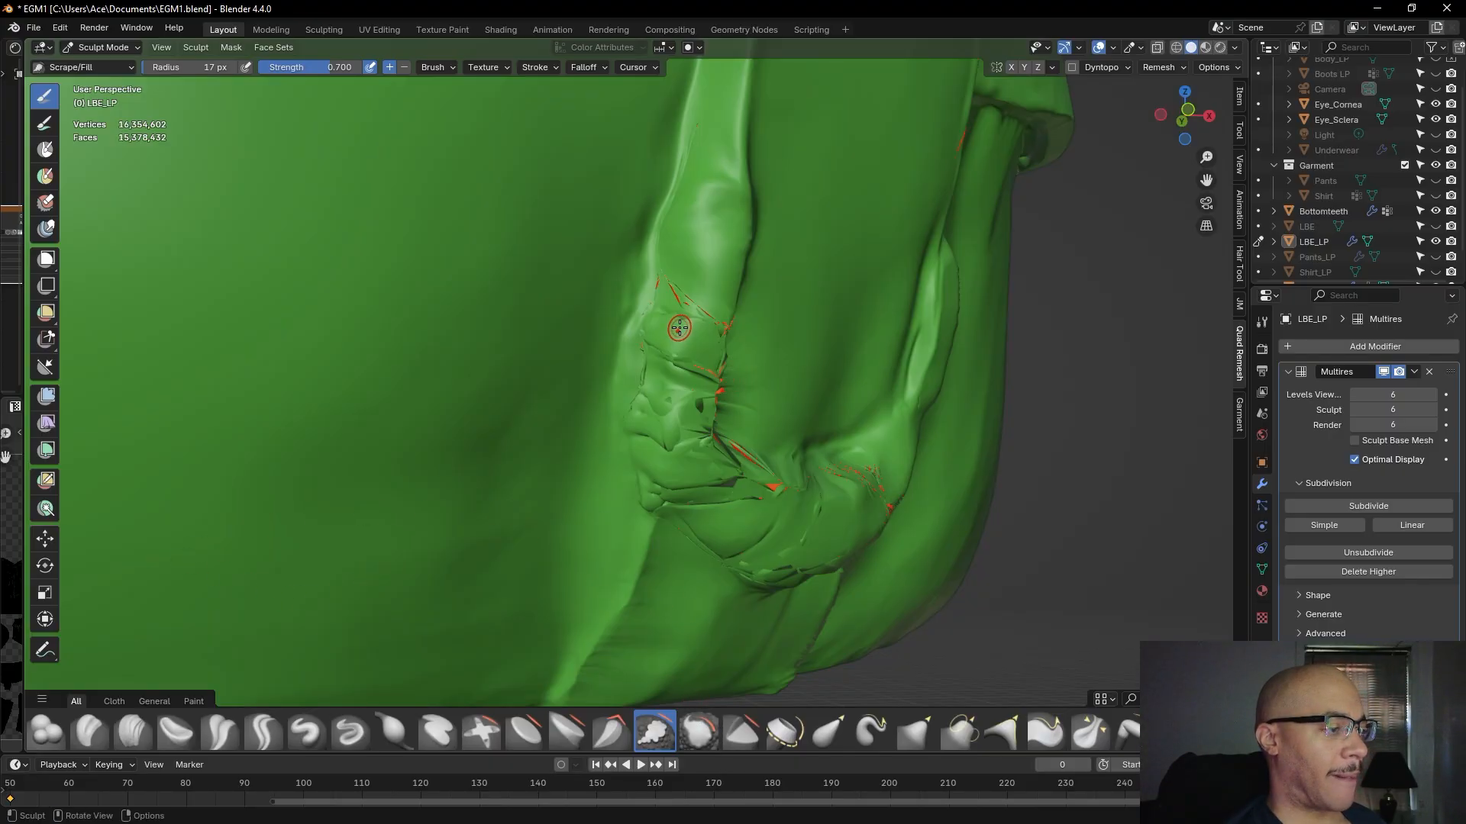
- Flatten the strap edge just below the flap's corner with the Flatten/Contrast brush at 17 px radius and 0.500 strength
{"action": "middle_click_drag", "start_coordinate": [817, 295], "coordinate": [683, 361]}
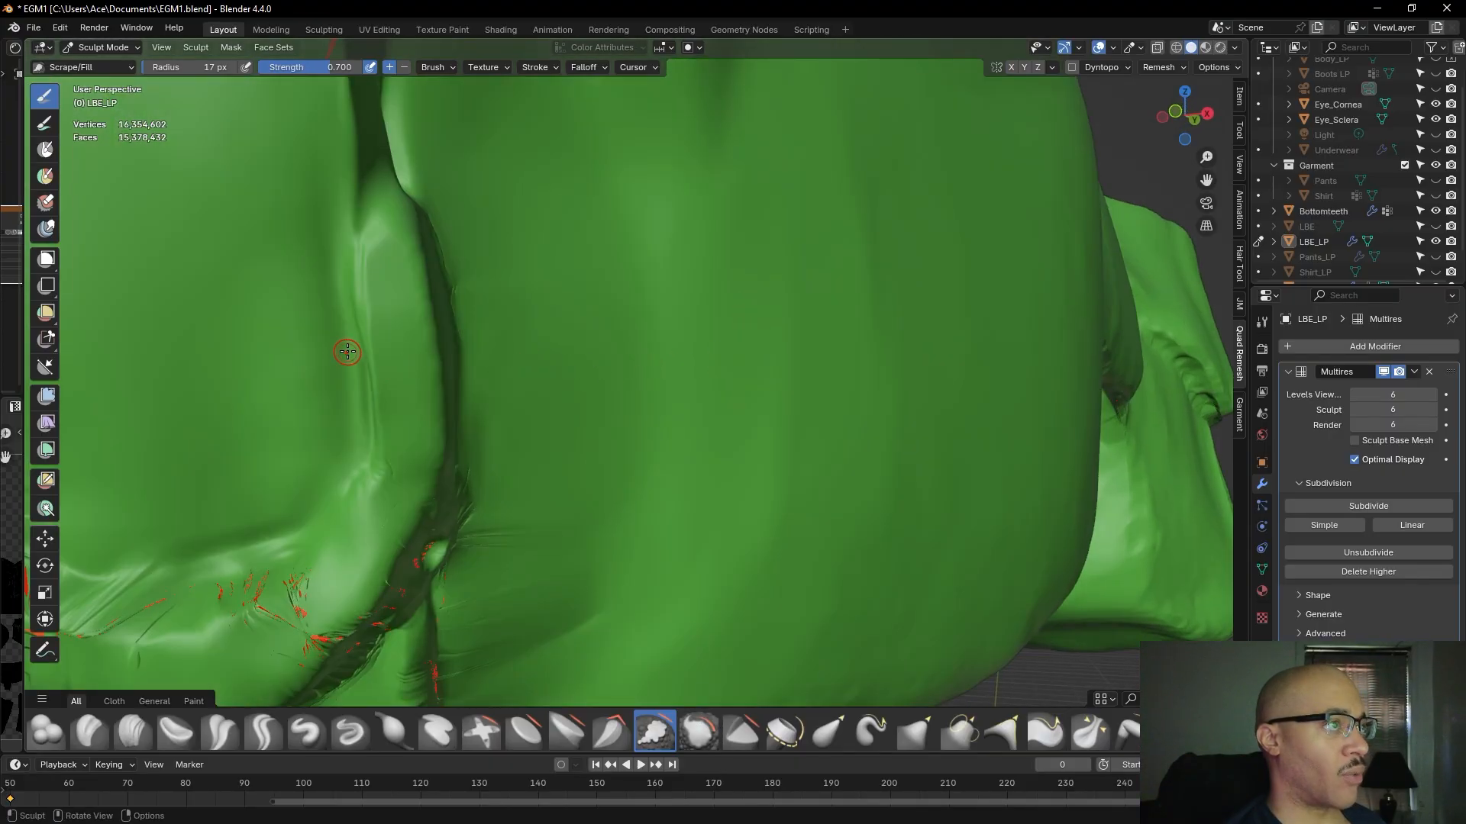
{"action": "scroll", "coordinate": [347, 351], "scroll_direction": "down", "scroll_amount": 3}
{"action": "middle_click_drag", "start_coordinate": [347, 350], "coordinate": [450, 349]}
{"action": "mouse_move", "coordinate": [450, 349]}
{"action": "left_mouse_down", "text": "alt"}
{"action": "mouse_move", "coordinate": [491, 358]}
{"action": "mouse_move", "coordinate": [534, 327]}
{"action": "mouse_move", "coordinate": [572, 331]}
{"action": "left_mouse_up", "text": "alt"}
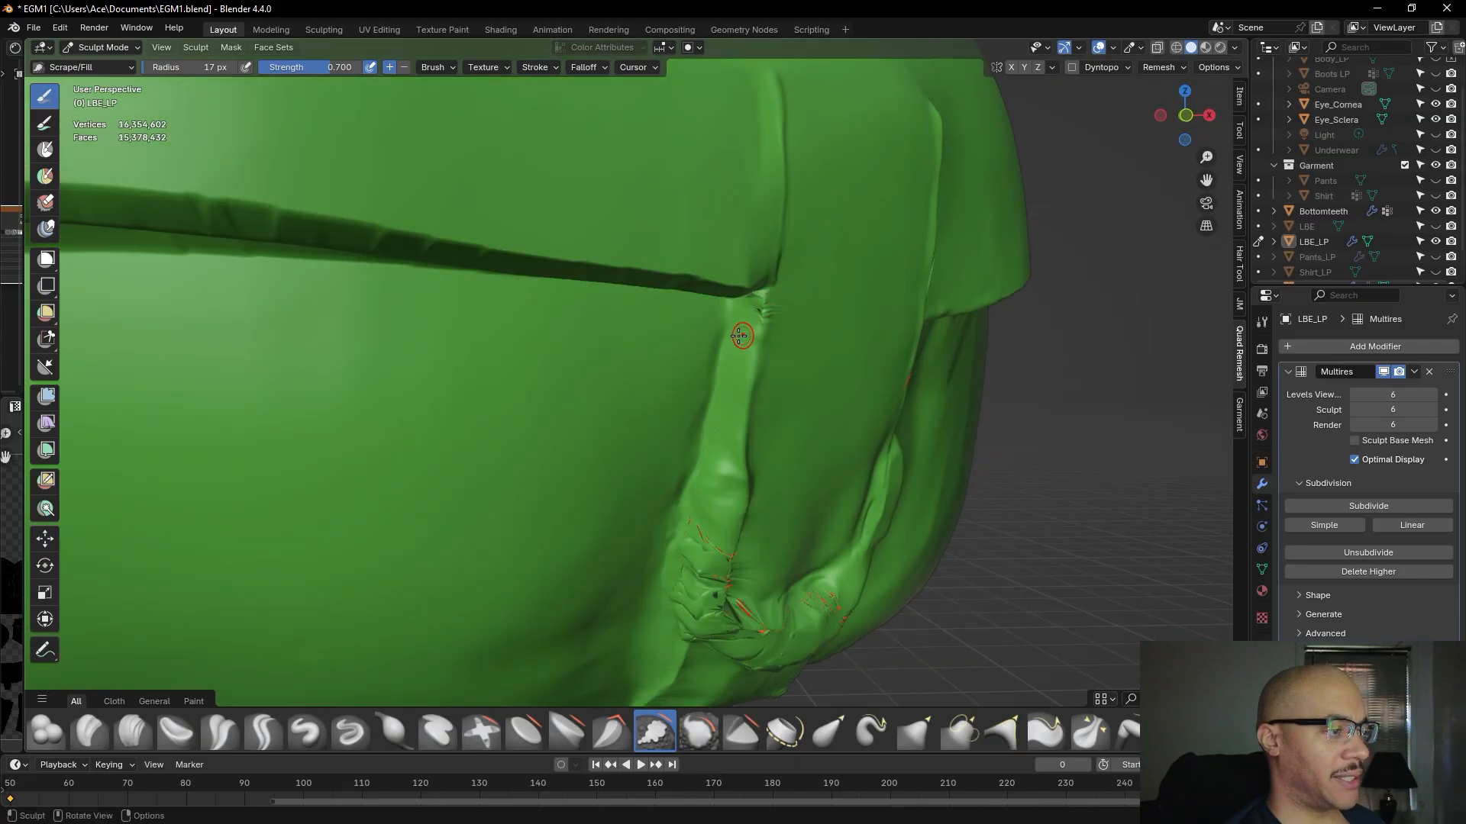
{"action": "left_click", "coordinate": [525, 731]}
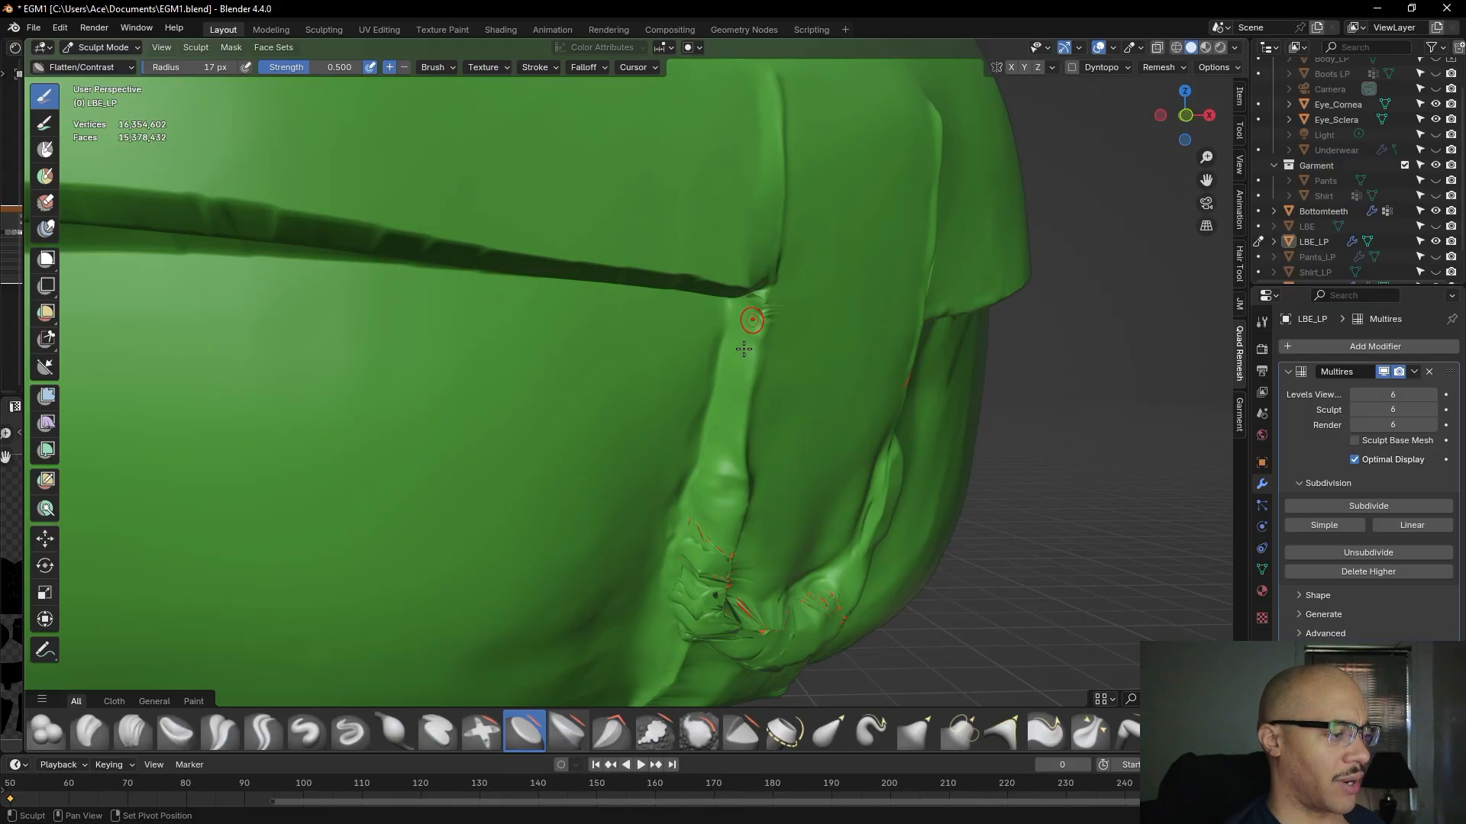
{"action": "mouse_move", "coordinate": [756, 327]}
{"action": "left_mouse_down"}
{"action": "mouse_move", "coordinate": [751, 343]}
{"action": "mouse_move", "coordinate": [776, 306]}
{"action": "left_mouse_up"}
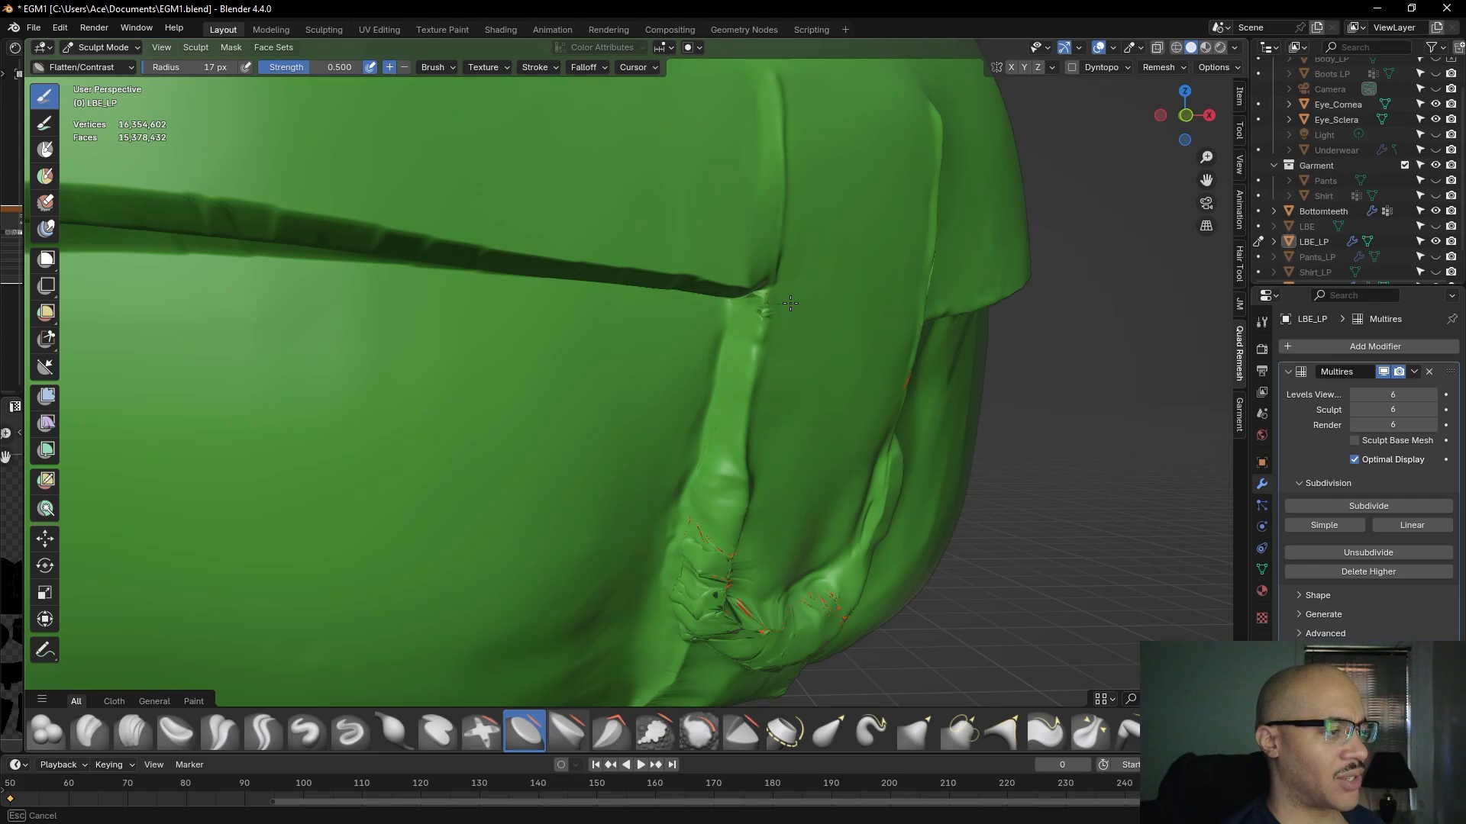
- View the whole harness and switch LBE_LP from sculpting to Edit Mode
{"action": "scroll", "coordinate": [786, 309], "scroll_direction": "down", "scroll_amount": 10}
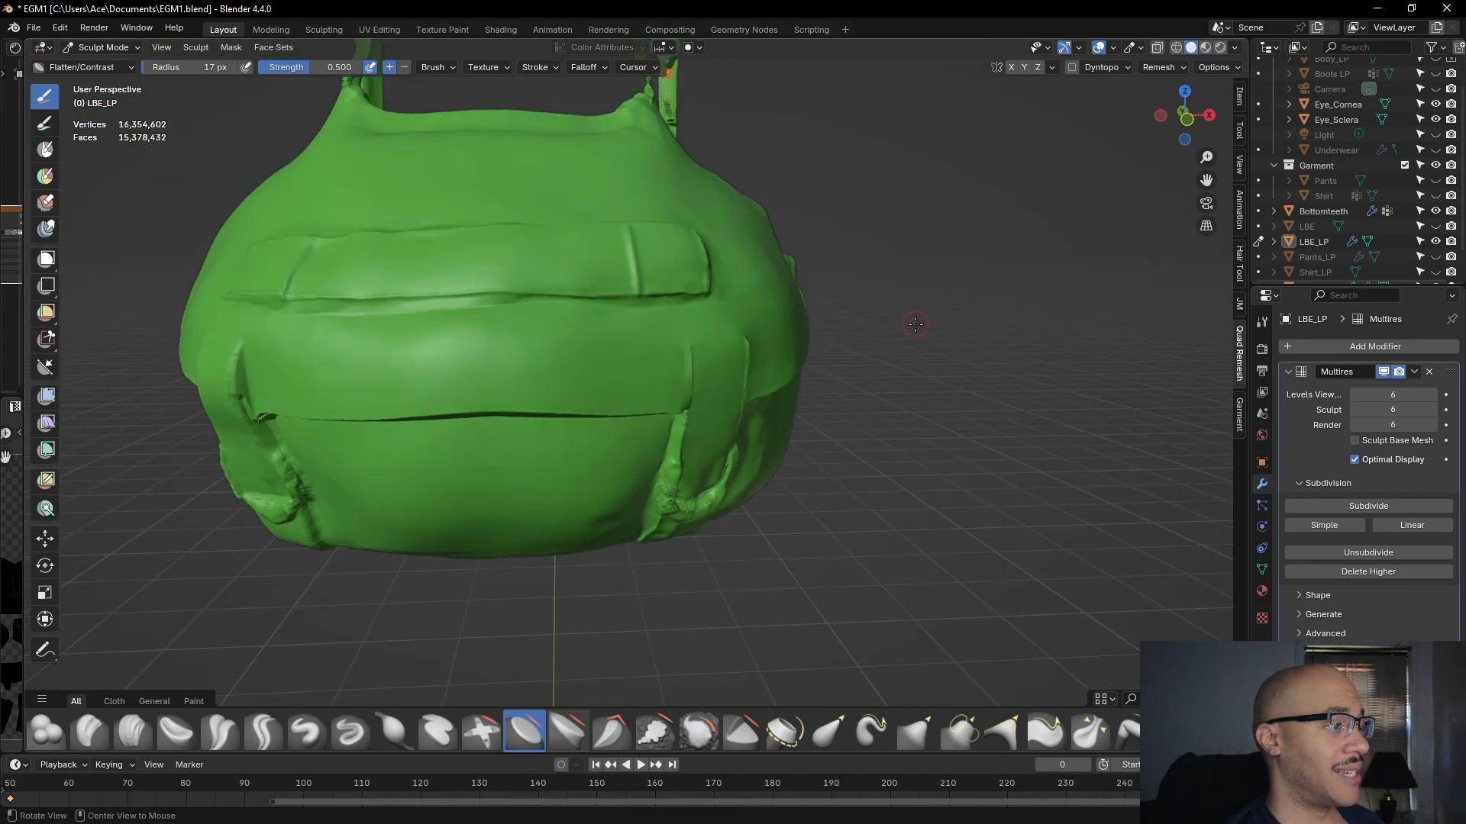
{"action": "scroll", "coordinate": [916, 325], "scroll_direction": "down", "scroll_amount": 3}
{"action": "mouse_move", "coordinate": [916, 326]}
{"action": "middle_mouse_down"}
{"action": "mouse_move", "coordinate": [930, 460]}
{"action": "mouse_move", "coordinate": [1015, 369]}
{"action": "mouse_move", "coordinate": [816, 389]}
{"action": "mouse_move", "coordinate": [801, 360]}
{"action": "mouse_move", "coordinate": [816, 355]}
{"action": "middle_mouse_up"}
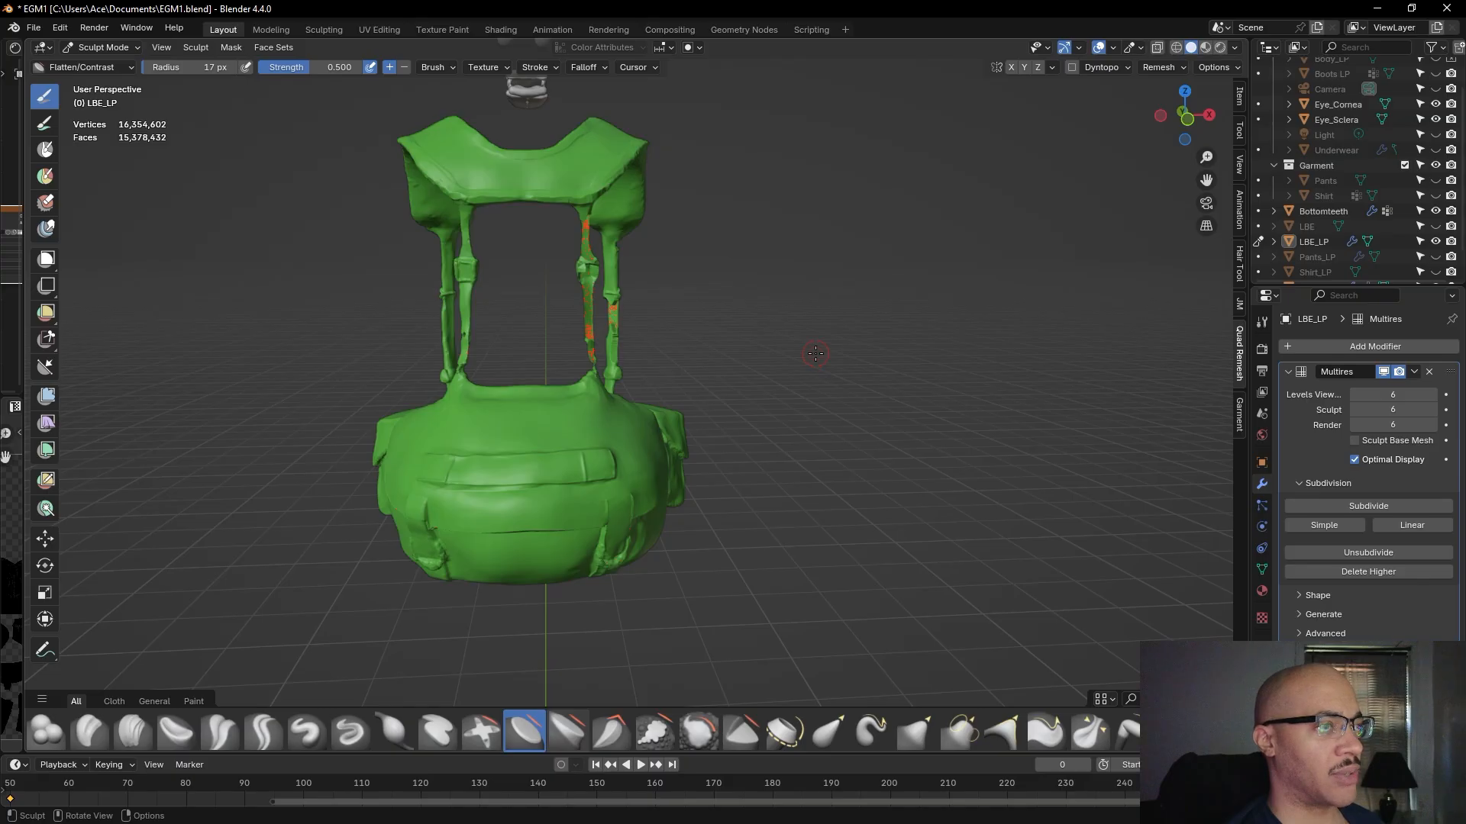
{"action": "scroll", "coordinate": [518, 294], "scroll_direction": "up", "scroll_amount": 4}
{"action": "scroll", "coordinate": [518, 294], "scroll_direction": "down", "scroll_amount": 3}
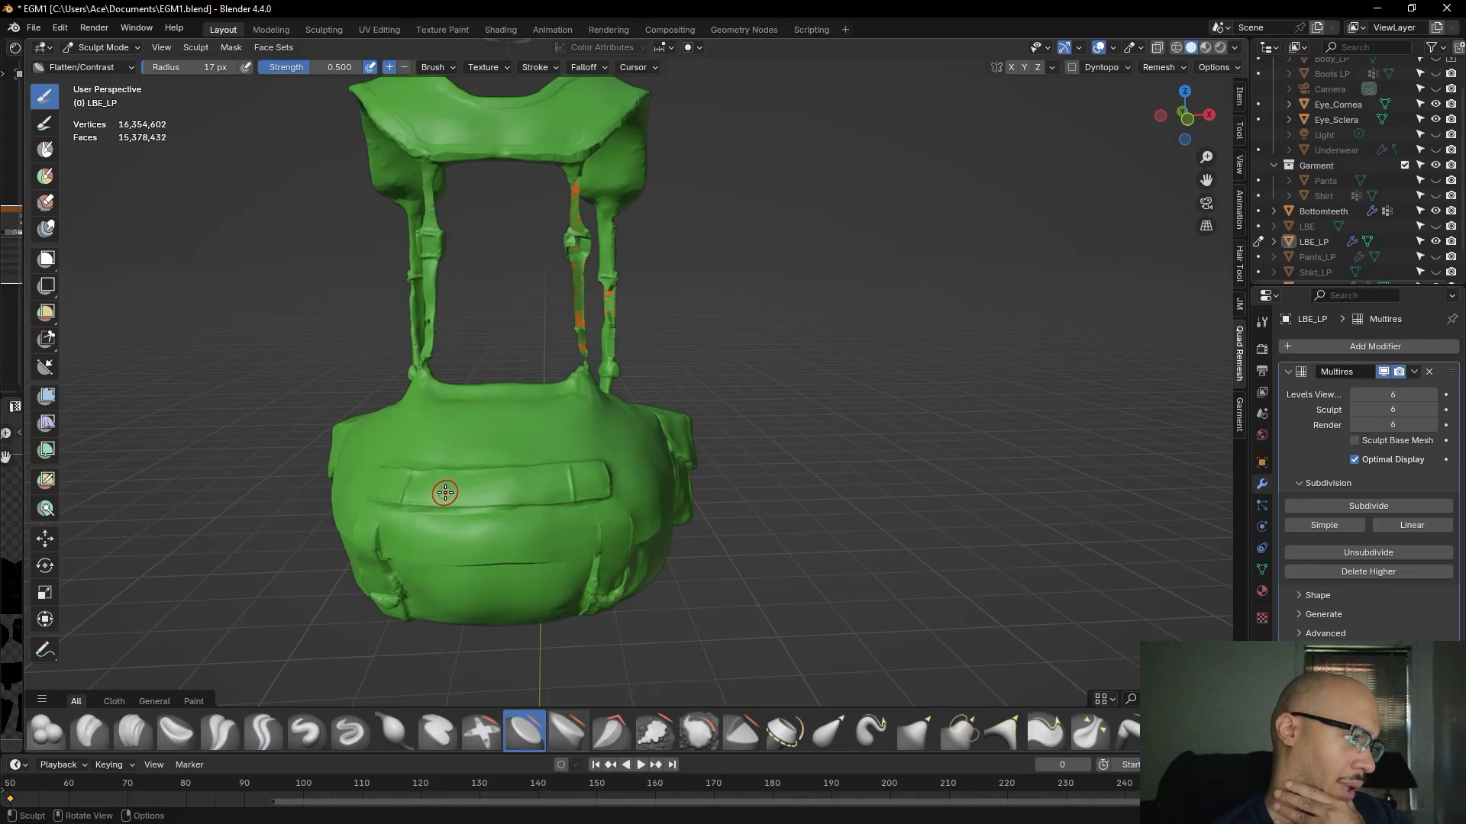
{"action": "left_click", "coordinate": [103, 47]}
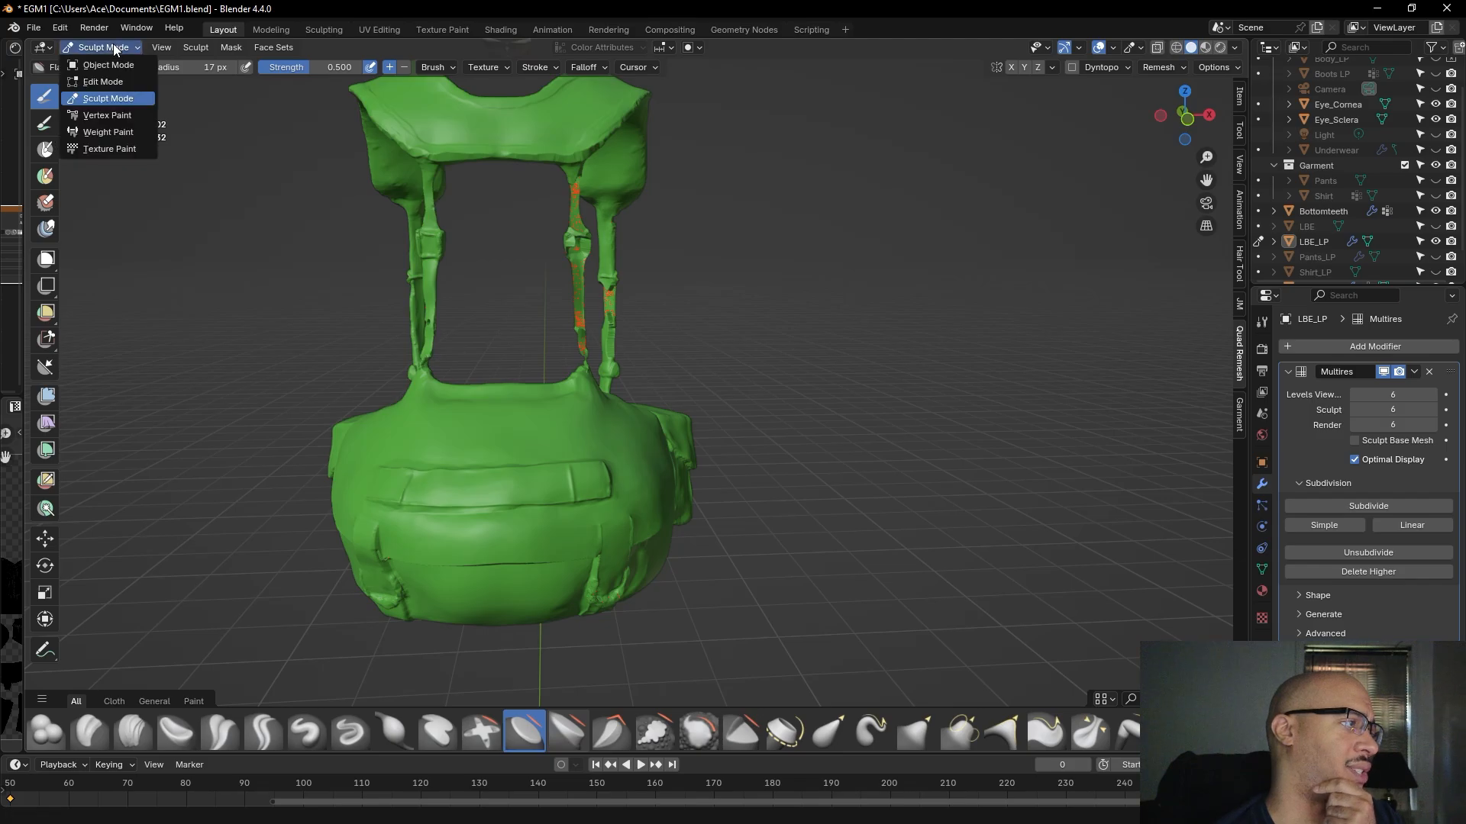
{"action": "left_click", "coordinate": [101, 81]}
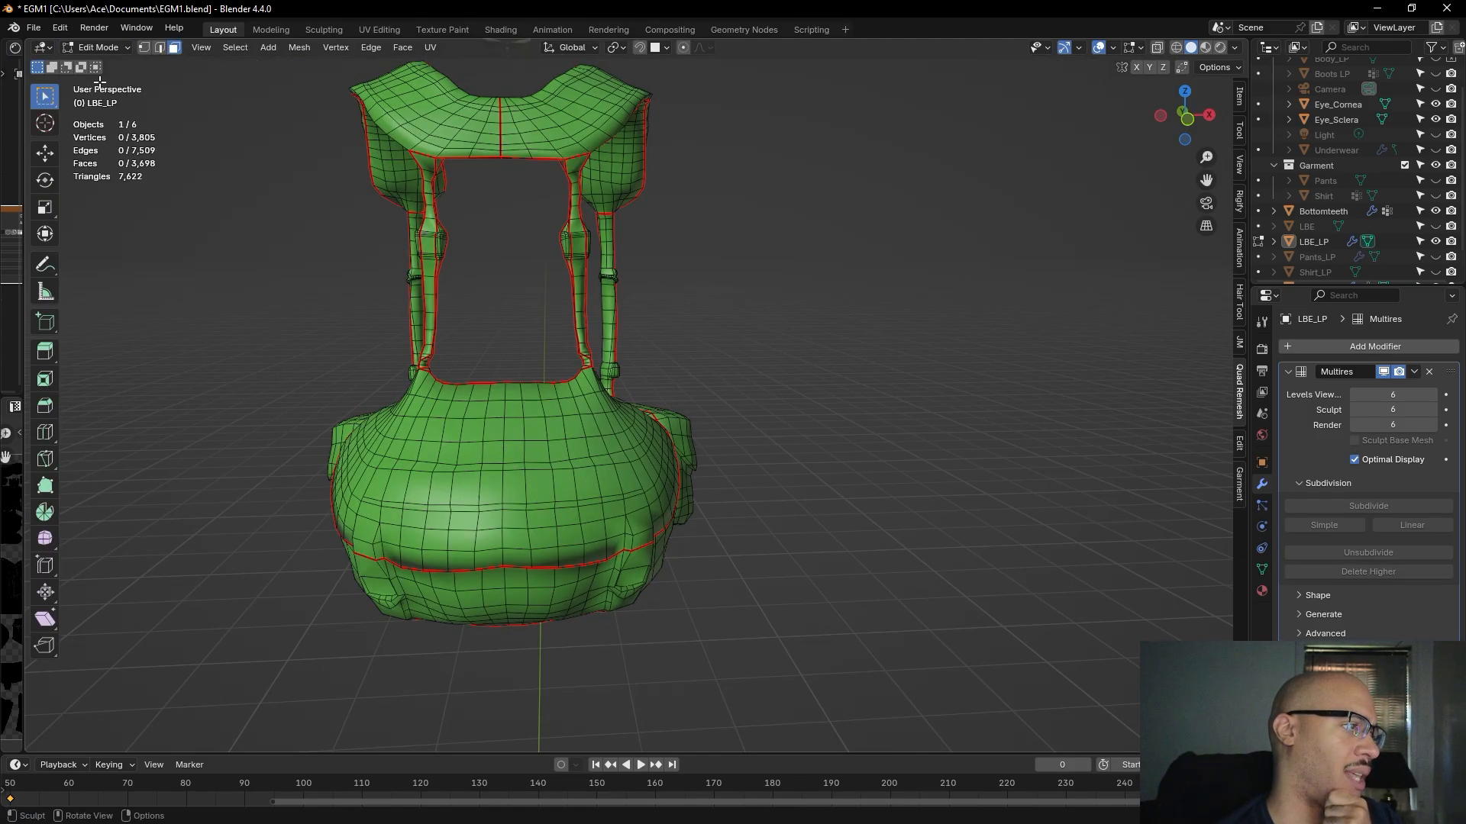
- Examine the low-poly topology and marked seams along the harness's straps, side pouches and rear pack
{"action": "mouse_move", "coordinate": [218, 309]}
{"action": "middle_mouse_down"}
{"action": "mouse_move", "coordinate": [626, 305]}
{"action": "mouse_move", "coordinate": [229, 312]}
{"action": "middle_mouse_up"}
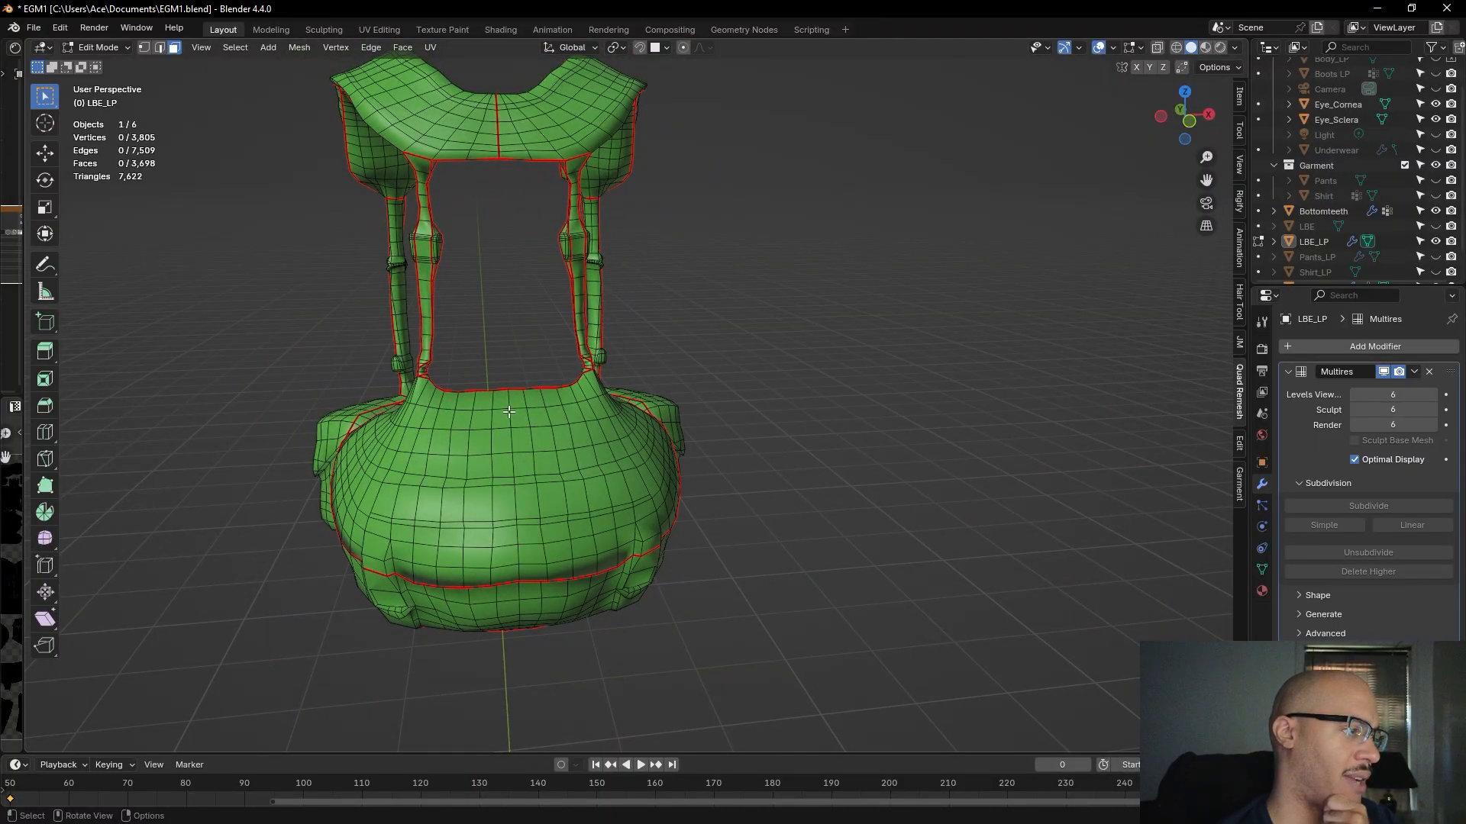
{"action": "middle_click_drag", "start_coordinate": [509, 412], "coordinate": [428, 247]}
{"action": "middle_click_drag", "start_coordinate": [459, 338], "coordinate": [591, 446]}
{"action": "middle_click_drag", "start_coordinate": [618, 519], "coordinate": [550, 543]}
{"action": "middle_click_drag", "start_coordinate": [524, 598], "coordinate": [378, 539]}
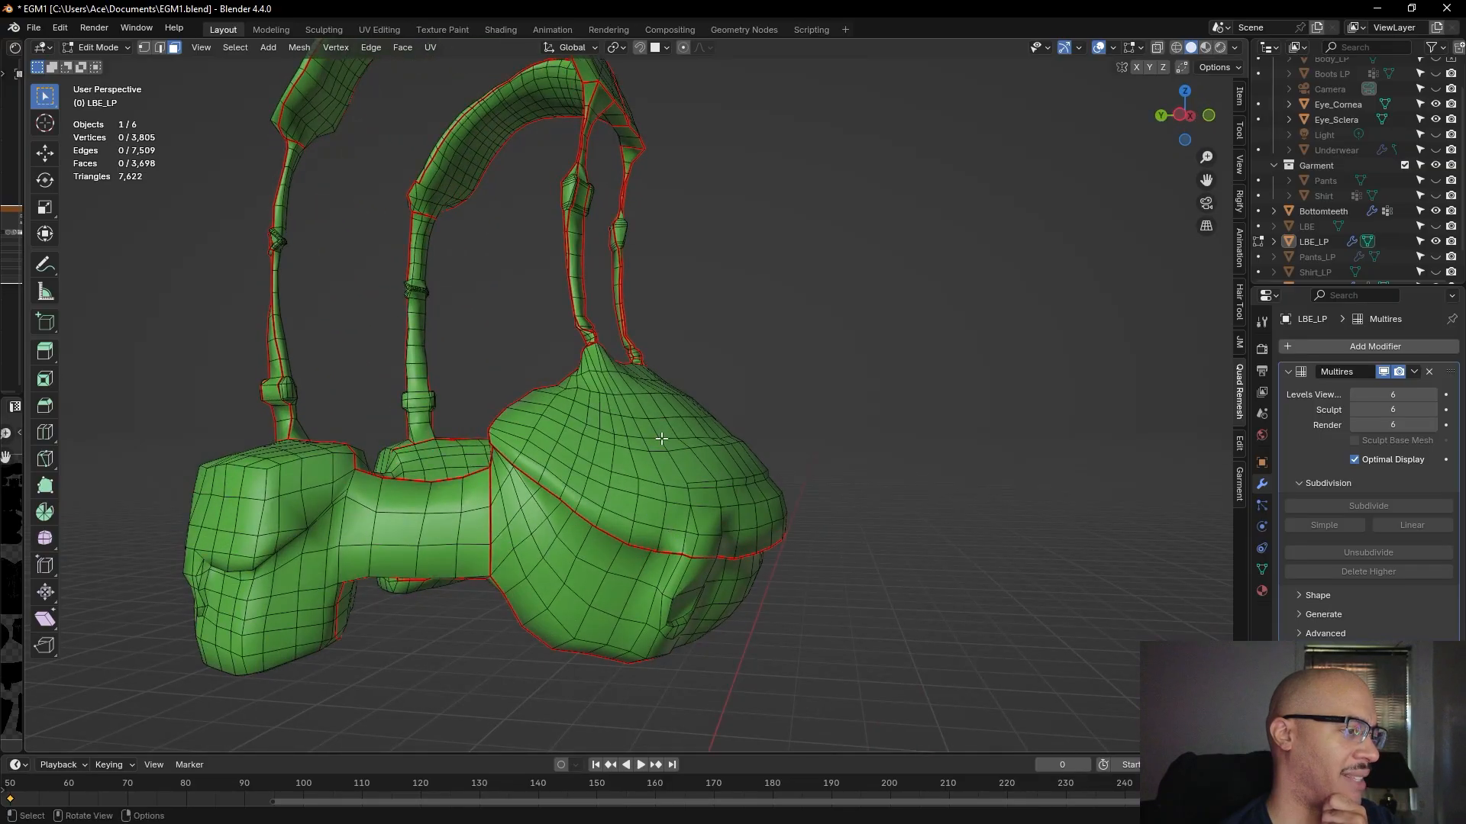
{"action": "middle_click_drag", "start_coordinate": [661, 439], "coordinate": [559, 545]}
{"action": "middle_click_drag", "start_coordinate": [510, 482], "coordinate": [332, 478]}
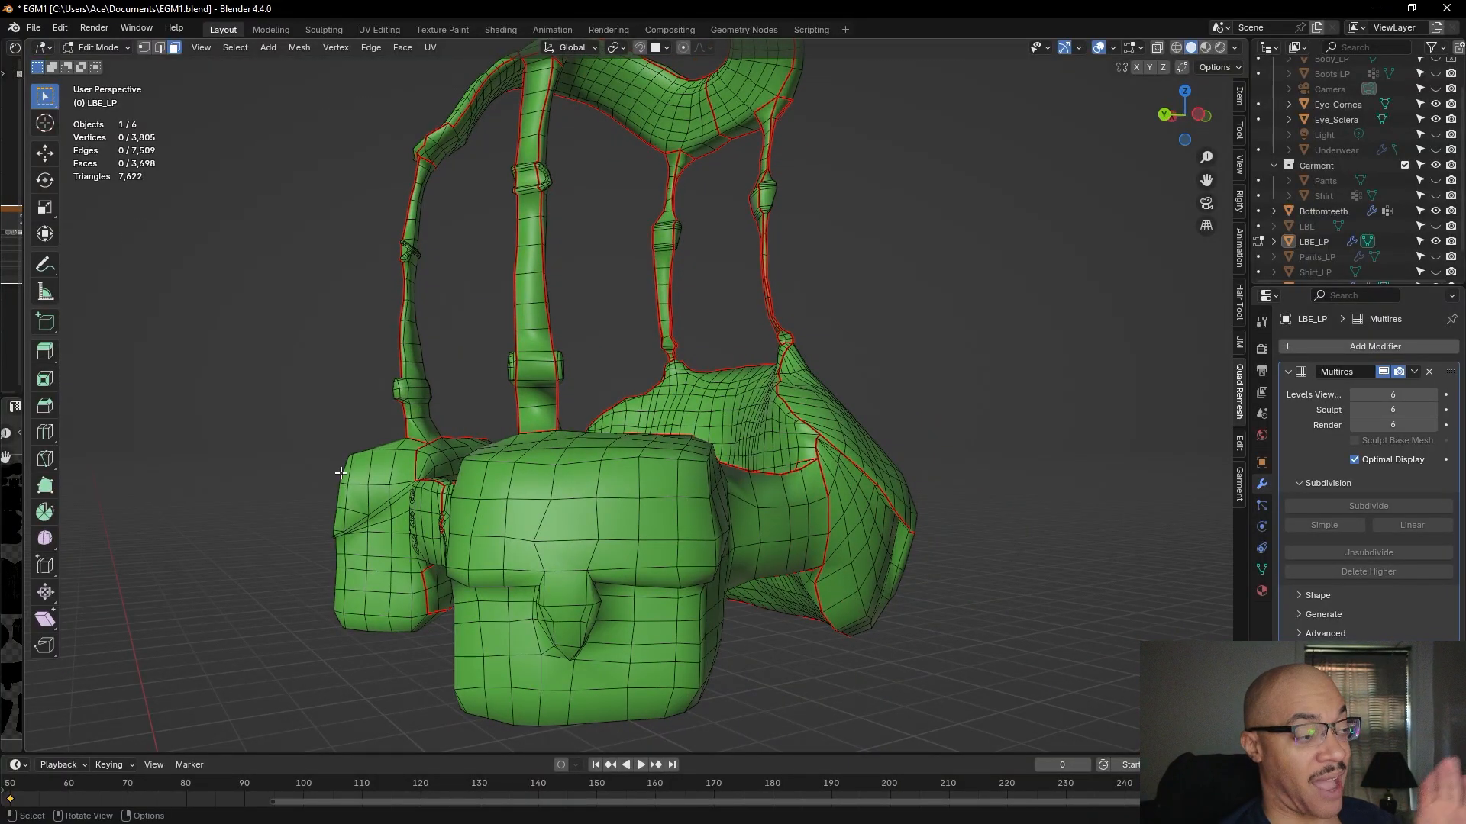
{"action": "middle_click_drag", "start_coordinate": [227, 403], "coordinate": [701, 429]}
{"action": "middle_click_drag", "start_coordinate": [757, 269], "coordinate": [860, 344], "text": "shift"}
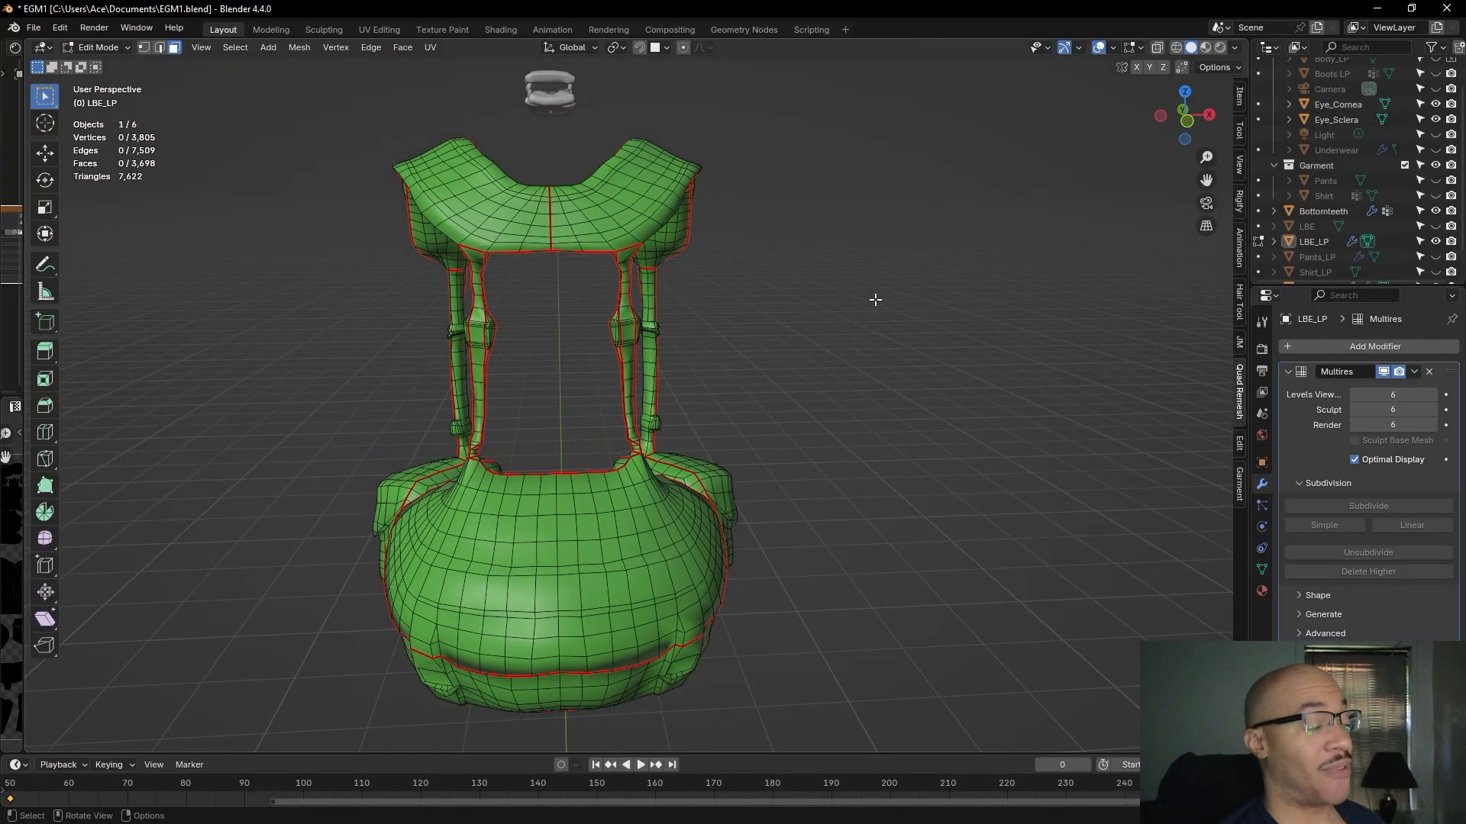
- Examine the base mesh and seams on the shoulder yoke, the pack's underside and the front belt closure
{"action": "middle_click_drag", "start_coordinate": [789, 313], "coordinate": [814, 396]}
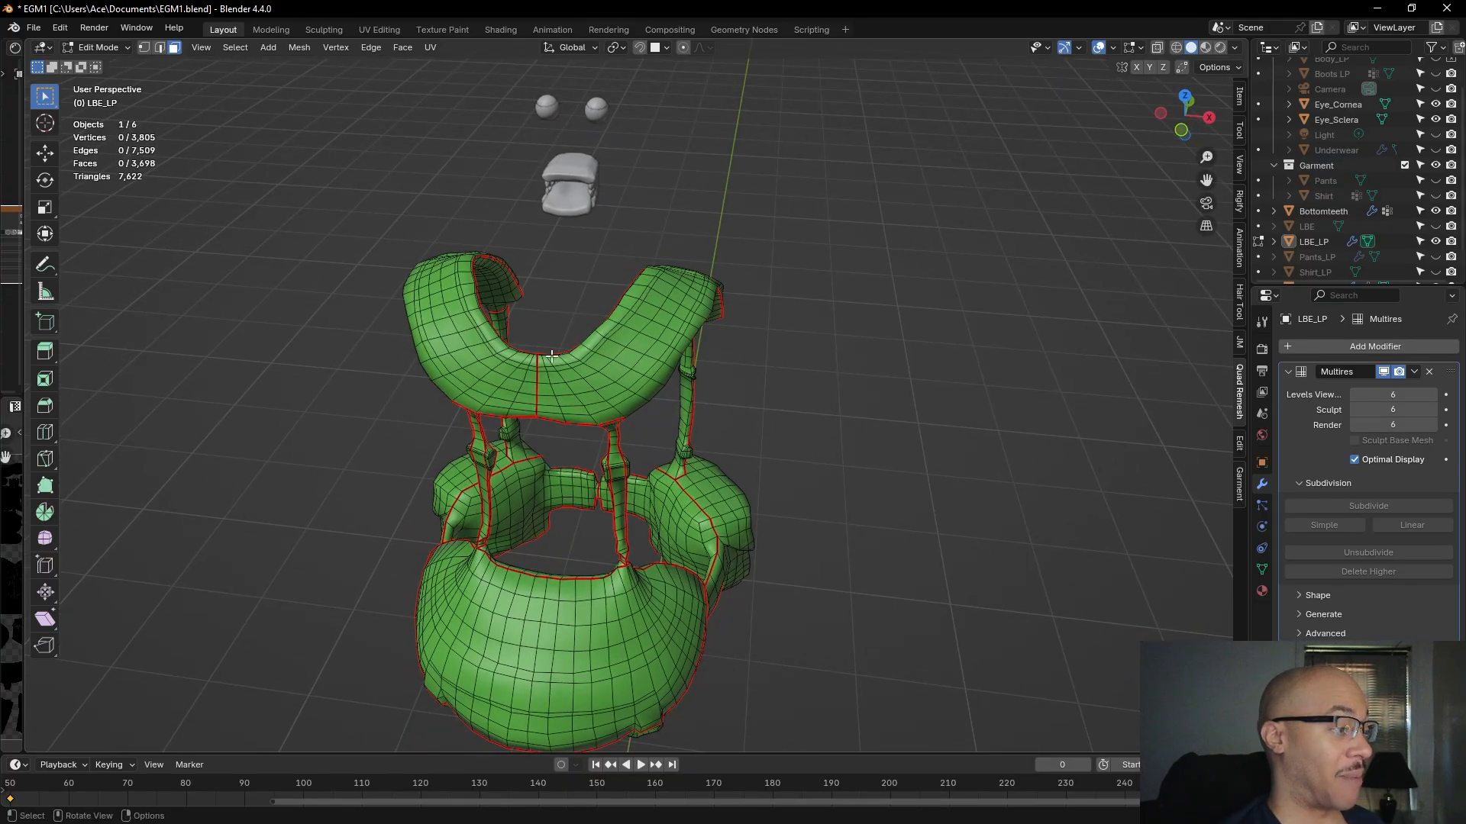
{"action": "mouse_move", "coordinate": [817, 598]}
{"action": "middle_mouse_down"}
{"action": "mouse_move", "coordinate": [772, 602]}
{"action": "mouse_move", "coordinate": [826, 574]}
{"action": "middle_mouse_up"}
{"action": "scroll", "coordinate": [803, 585], "scroll_direction": "up", "scroll_amount": 3}
{"action": "middle_click_drag", "start_coordinate": [826, 602], "coordinate": [799, 574]}
{"action": "middle_click_drag", "start_coordinate": [800, 574], "coordinate": [776, 672]}
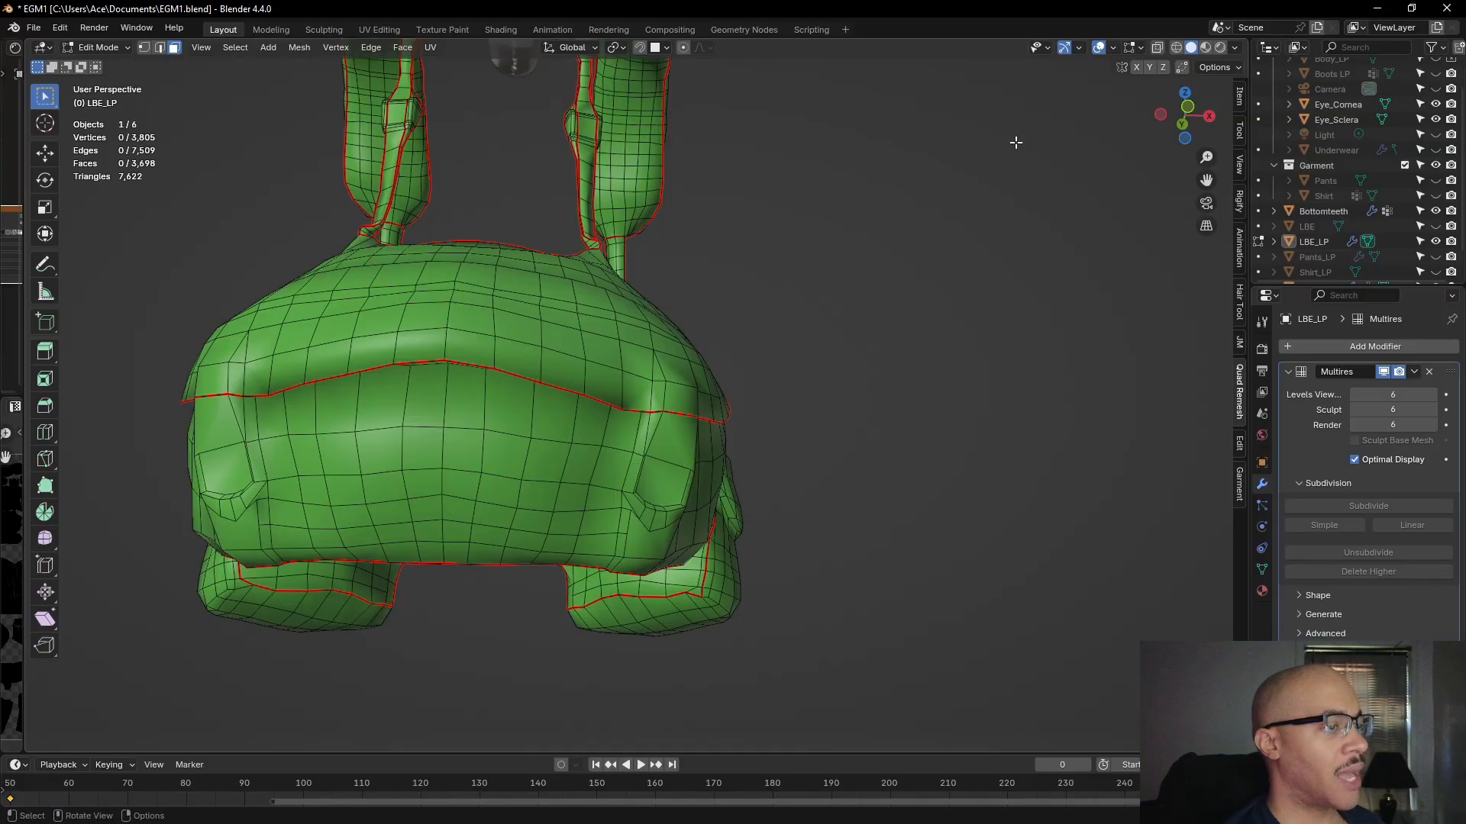
{"action": "middle_click_drag", "start_coordinate": [824, 294], "coordinate": [900, 438], "text": "shift"}
{"action": "scroll", "coordinate": [903, 431], "scroll_direction": "down", "scroll_amount": 2}
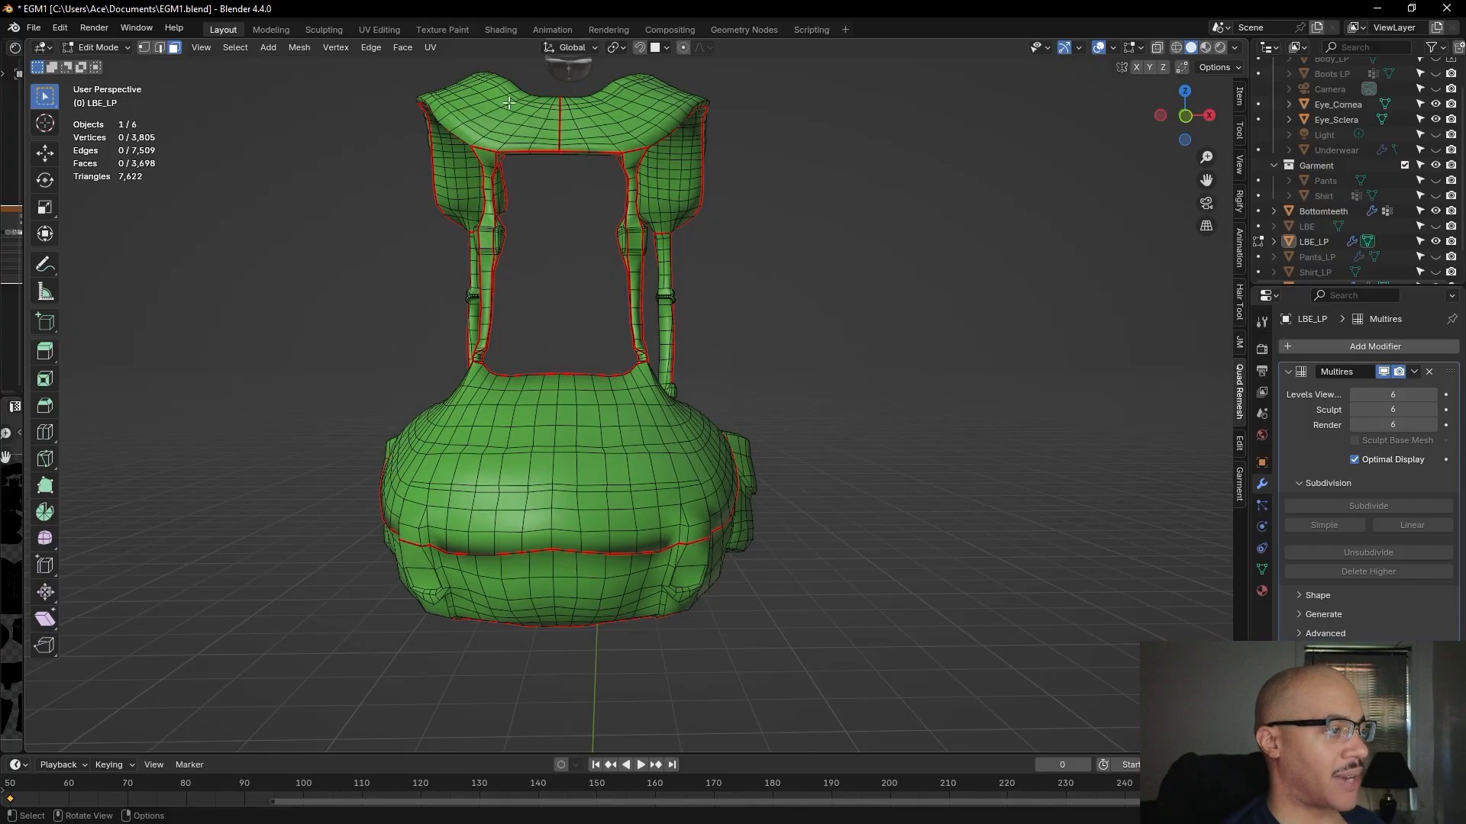
{"action": "middle_click_drag", "start_coordinate": [828, 365], "coordinate": [492, 349]}
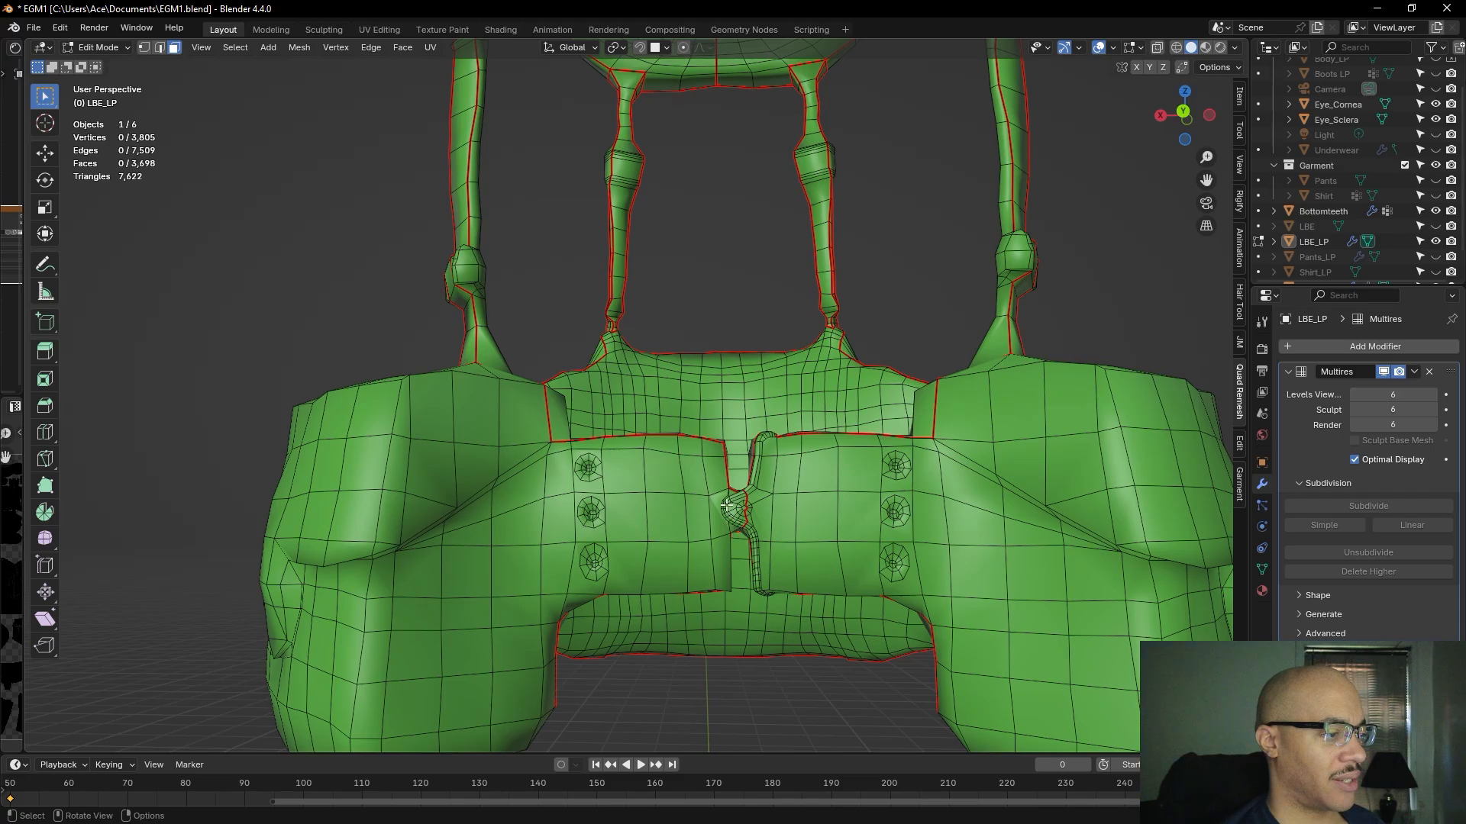
- Switch LBE_LP from Edit Mode to Object Mode after checking the front belt closure and the rear of the pack
{"action": "scroll", "coordinate": [742, 512], "scroll_direction": "up", "scroll_amount": 3}
{"action": "scroll", "coordinate": [884, 536], "scroll_direction": "down", "scroll_amount": 1}
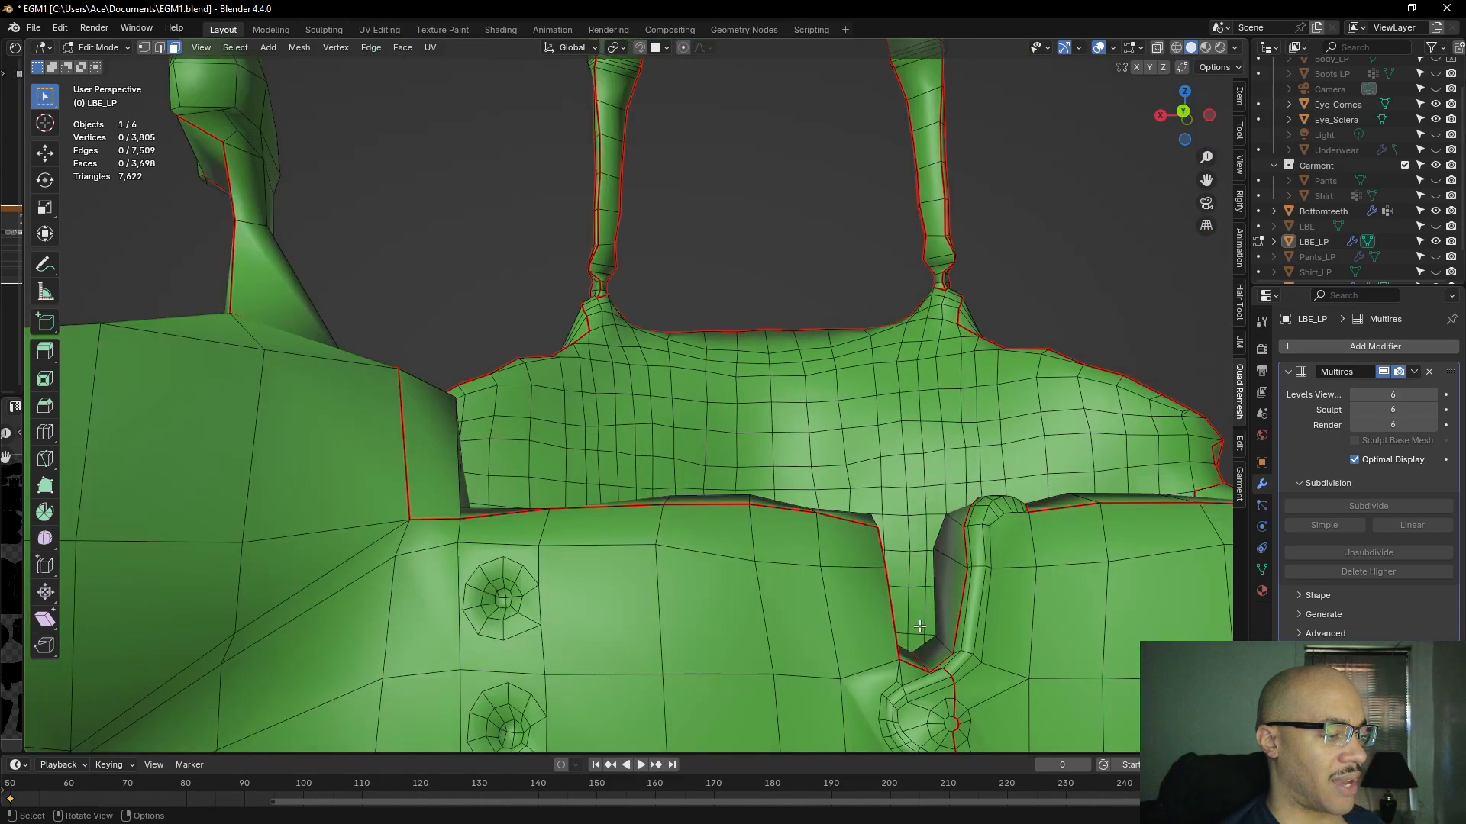
{"action": "scroll", "coordinate": [787, 524], "scroll_direction": "down", "scroll_amount": 5}
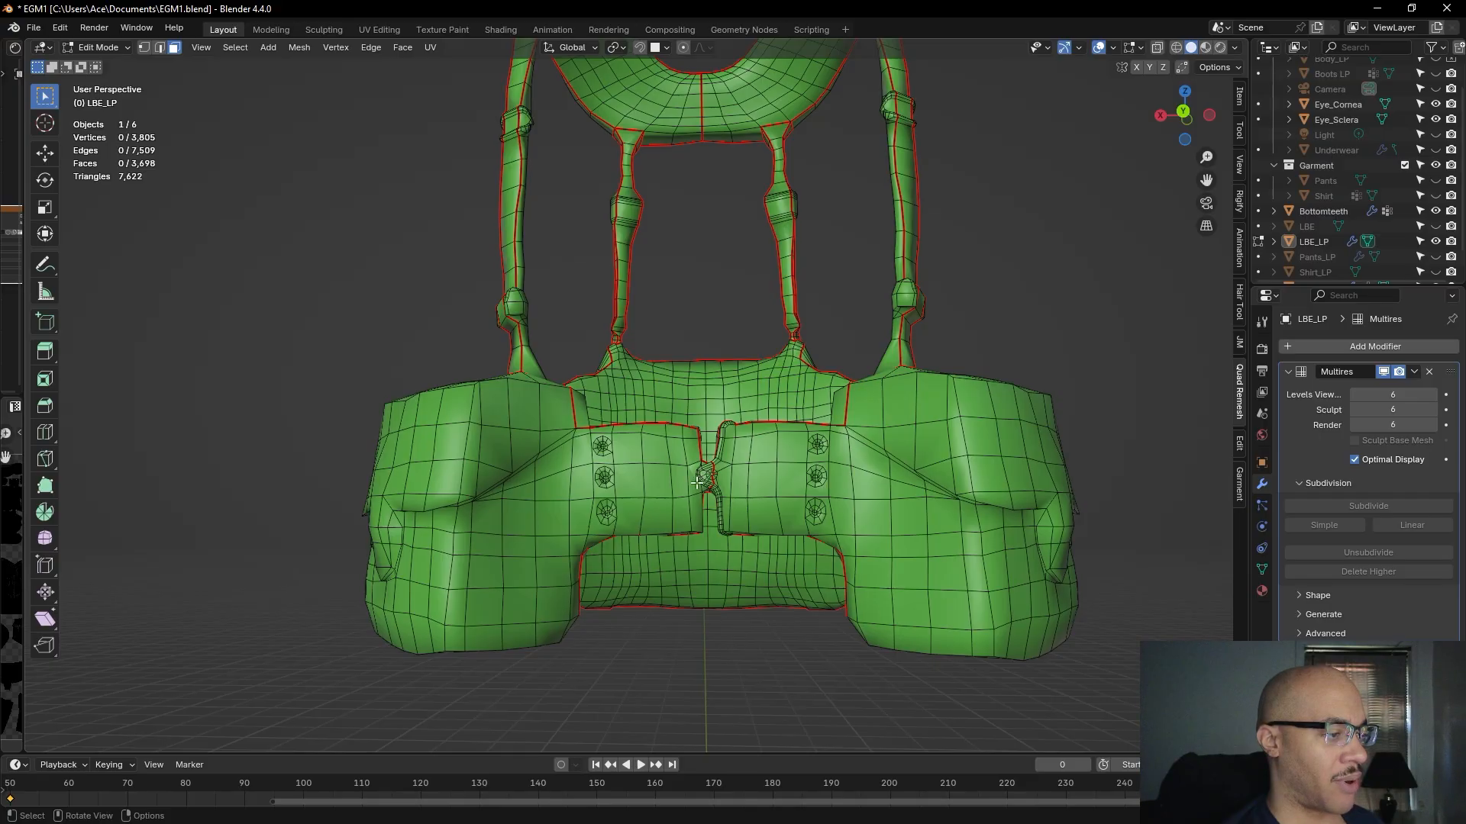
{"action": "middle_click_drag", "start_coordinate": [695, 481], "coordinate": [657, 389]}
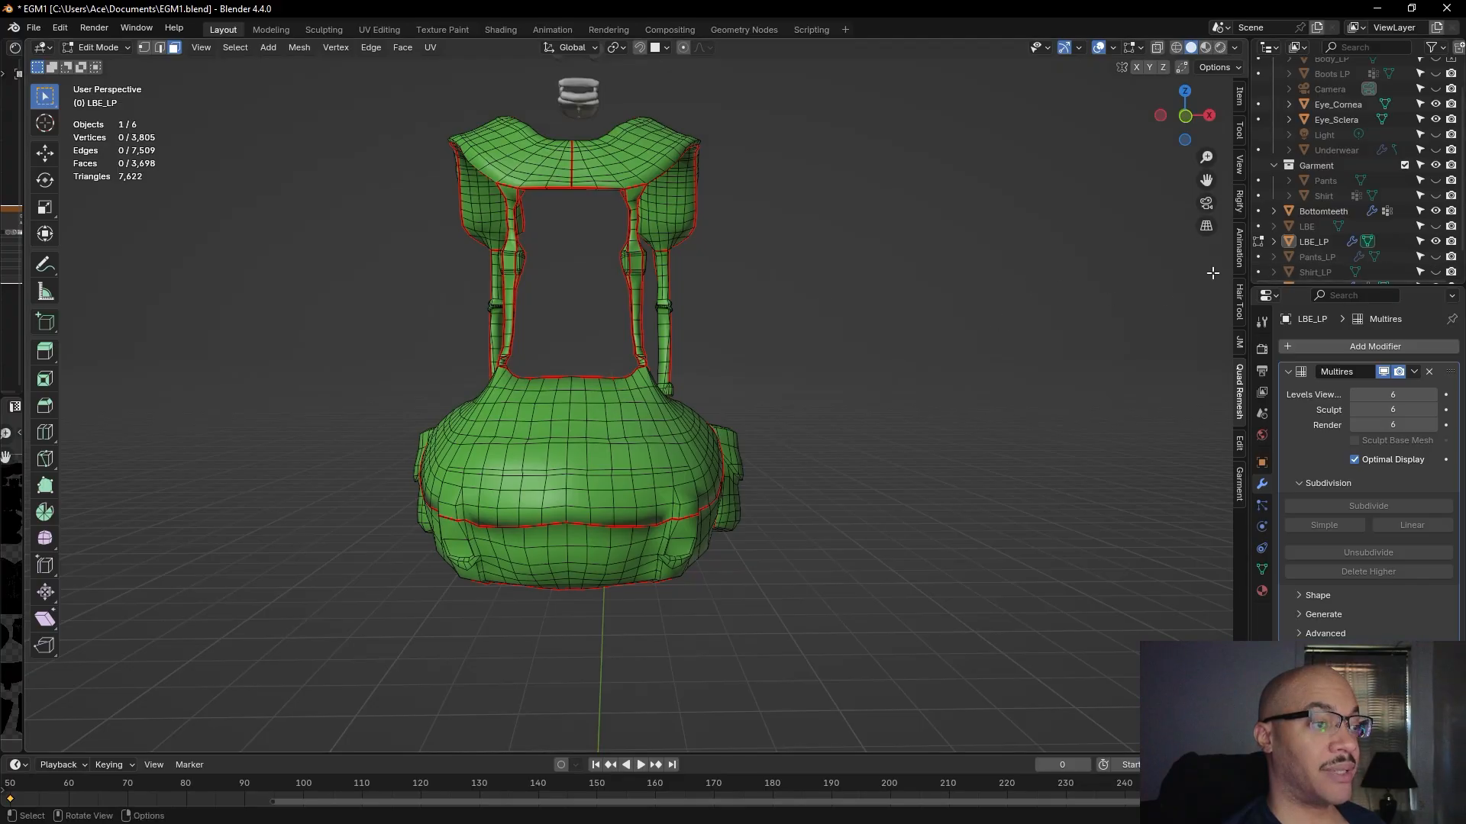
{"action": "left_click", "coordinate": [104, 48]}
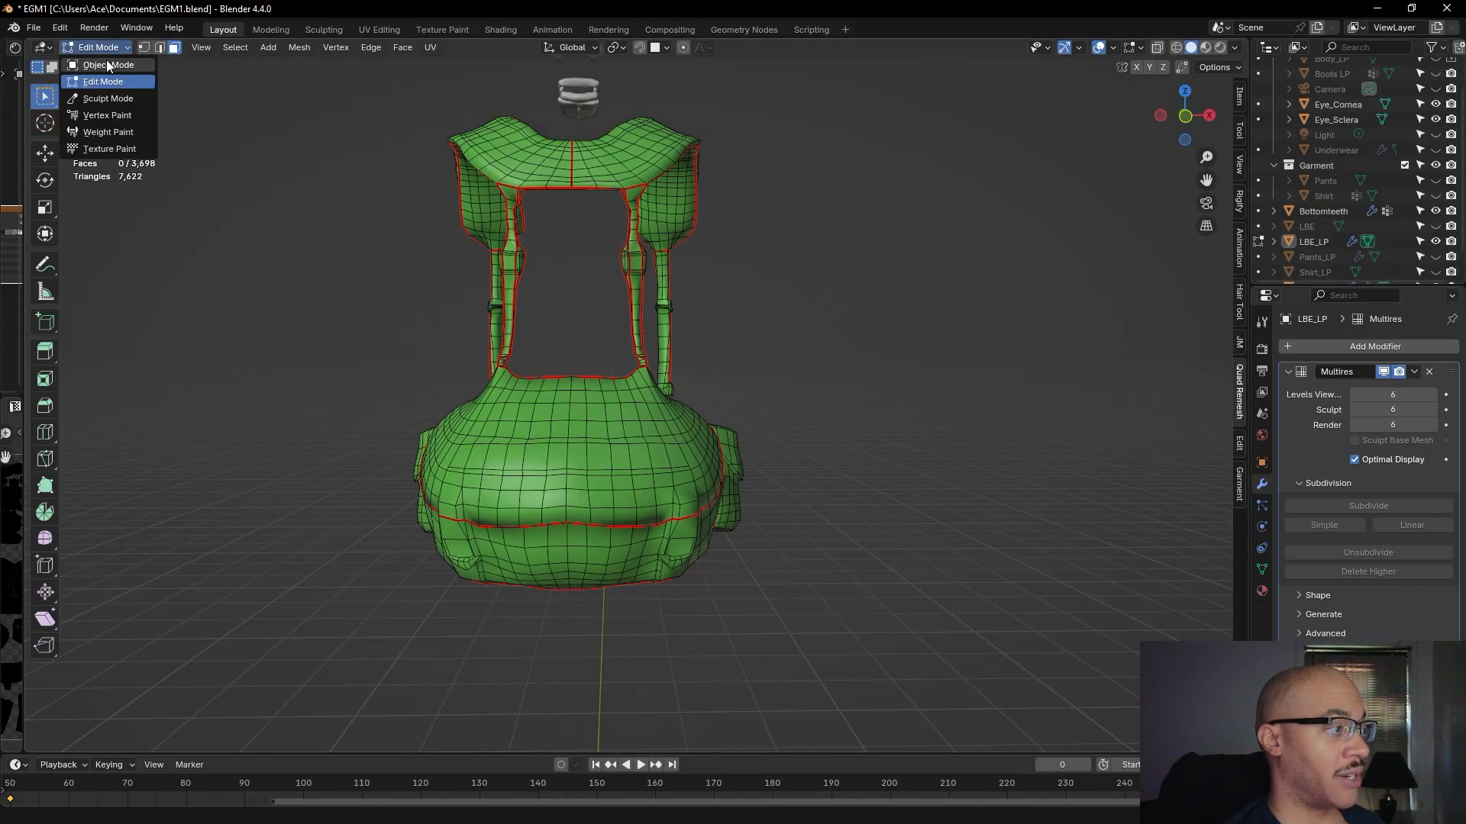
{"action": "left_click", "coordinate": [108, 66]}
- Select LBE_LP and put it in Sculpt Mode, focused on the rear strap with the artifacts at its folded end
{"action": "scroll", "coordinate": [419, 359], "scroll_direction": "up", "scroll_amount": 2}
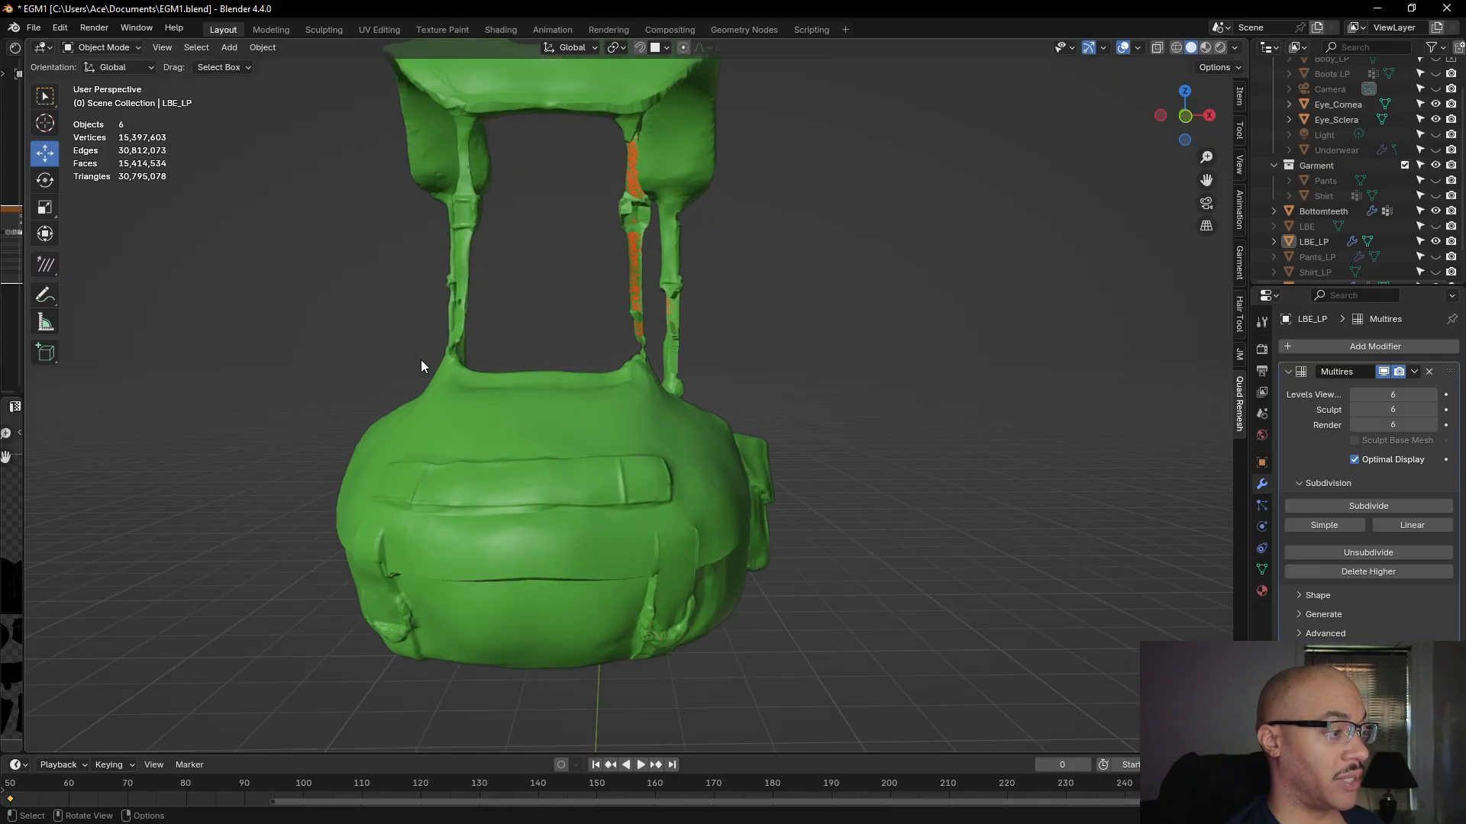
{"action": "middle_click_drag", "start_coordinate": [780, 320], "coordinate": [597, 369]}
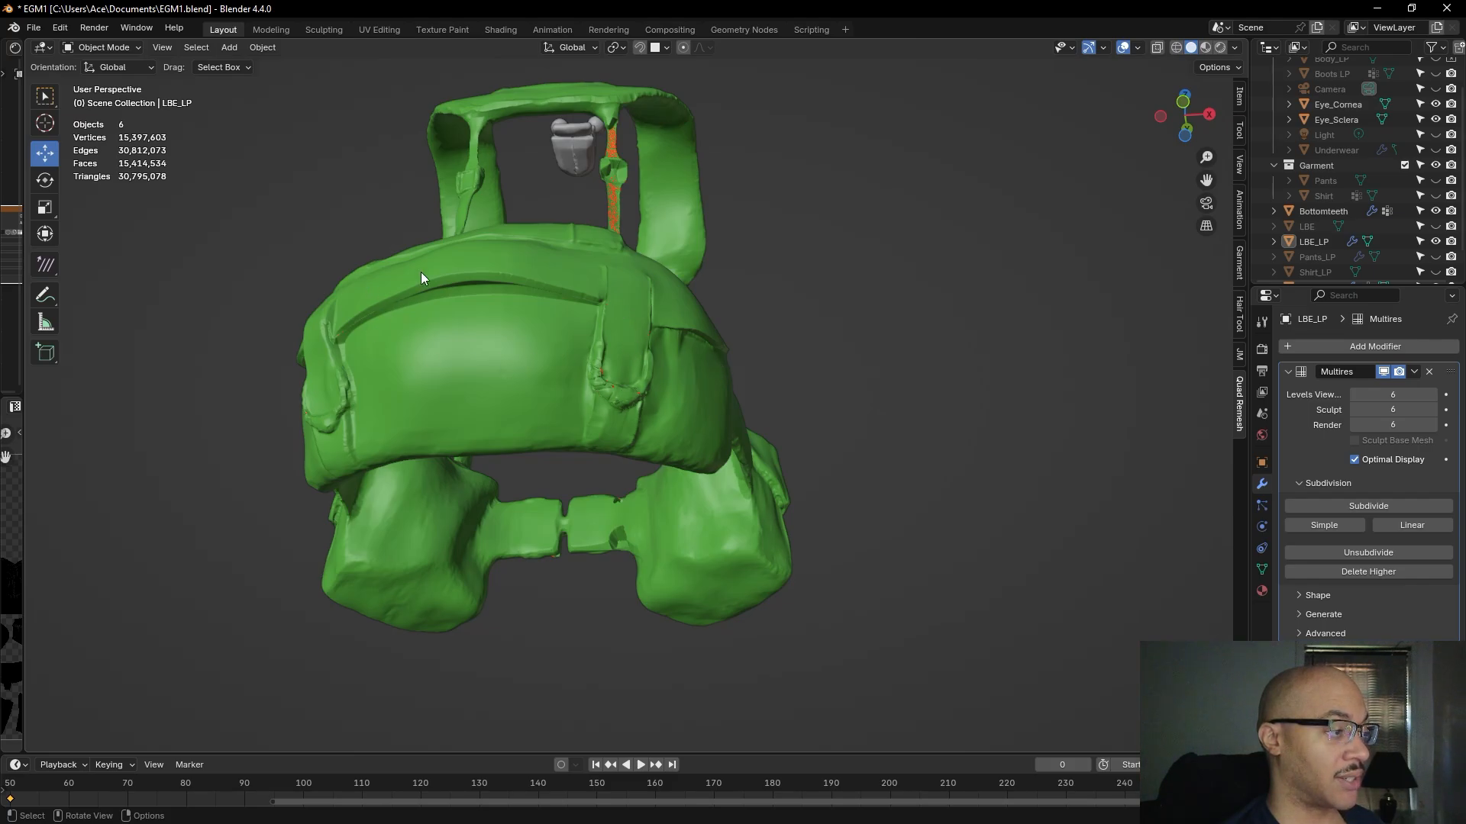
{"action": "scroll", "coordinate": [703, 459], "scroll_direction": "up", "scroll_amount": 6}
{"action": "mouse_move", "coordinate": [652, 428]}
{"action": "middle_mouse_down"}
{"action": "mouse_move", "coordinate": [615, 405]}
{"action": "mouse_move", "coordinate": [570, 434]}
{"action": "mouse_move", "coordinate": [595, 353]}
{"action": "mouse_move", "coordinate": [635, 416]}
{"action": "middle_mouse_up"}
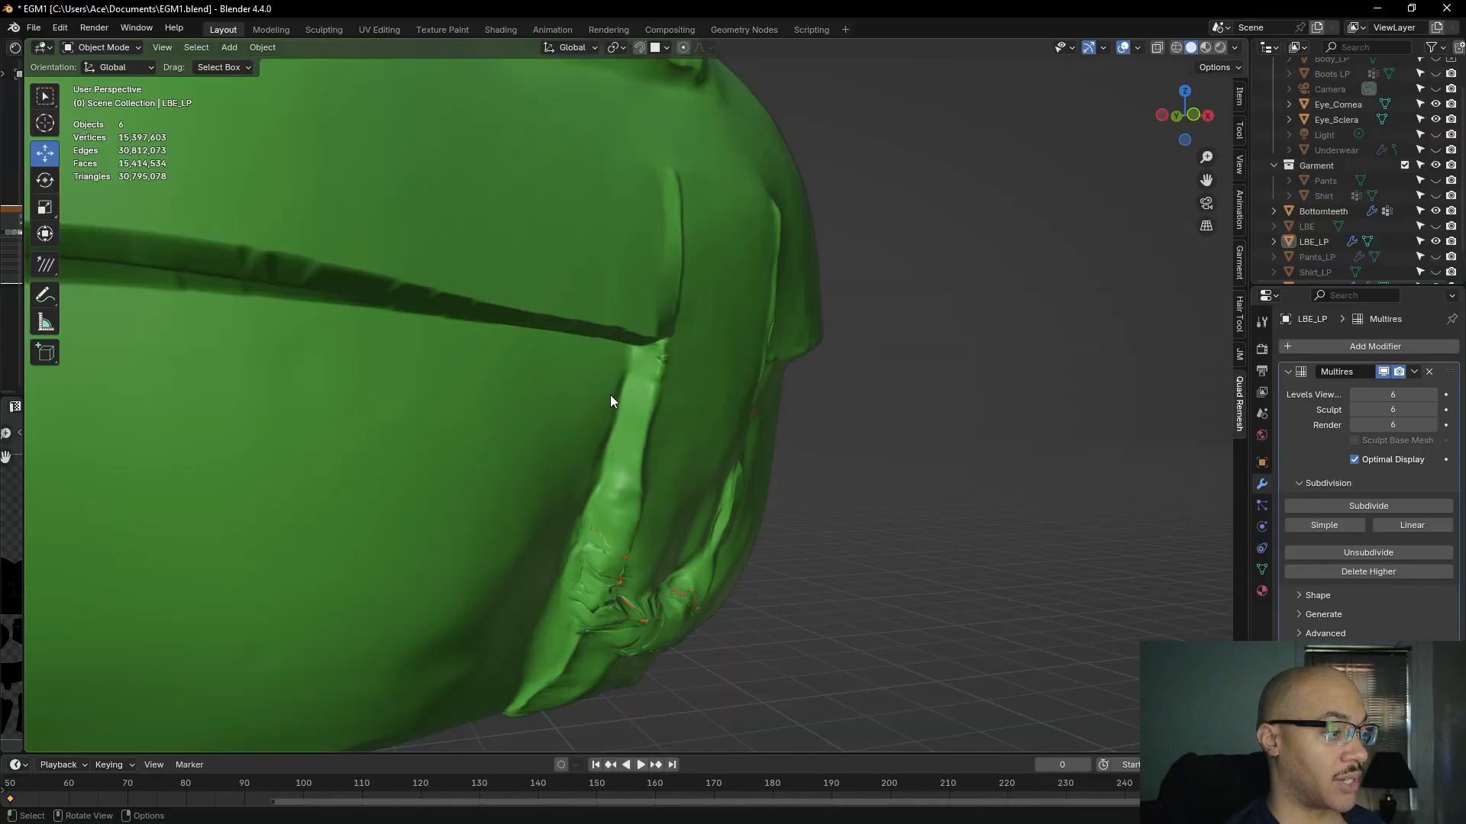
{"action": "middle_click_drag", "start_coordinate": [652, 356], "coordinate": [532, 398]}
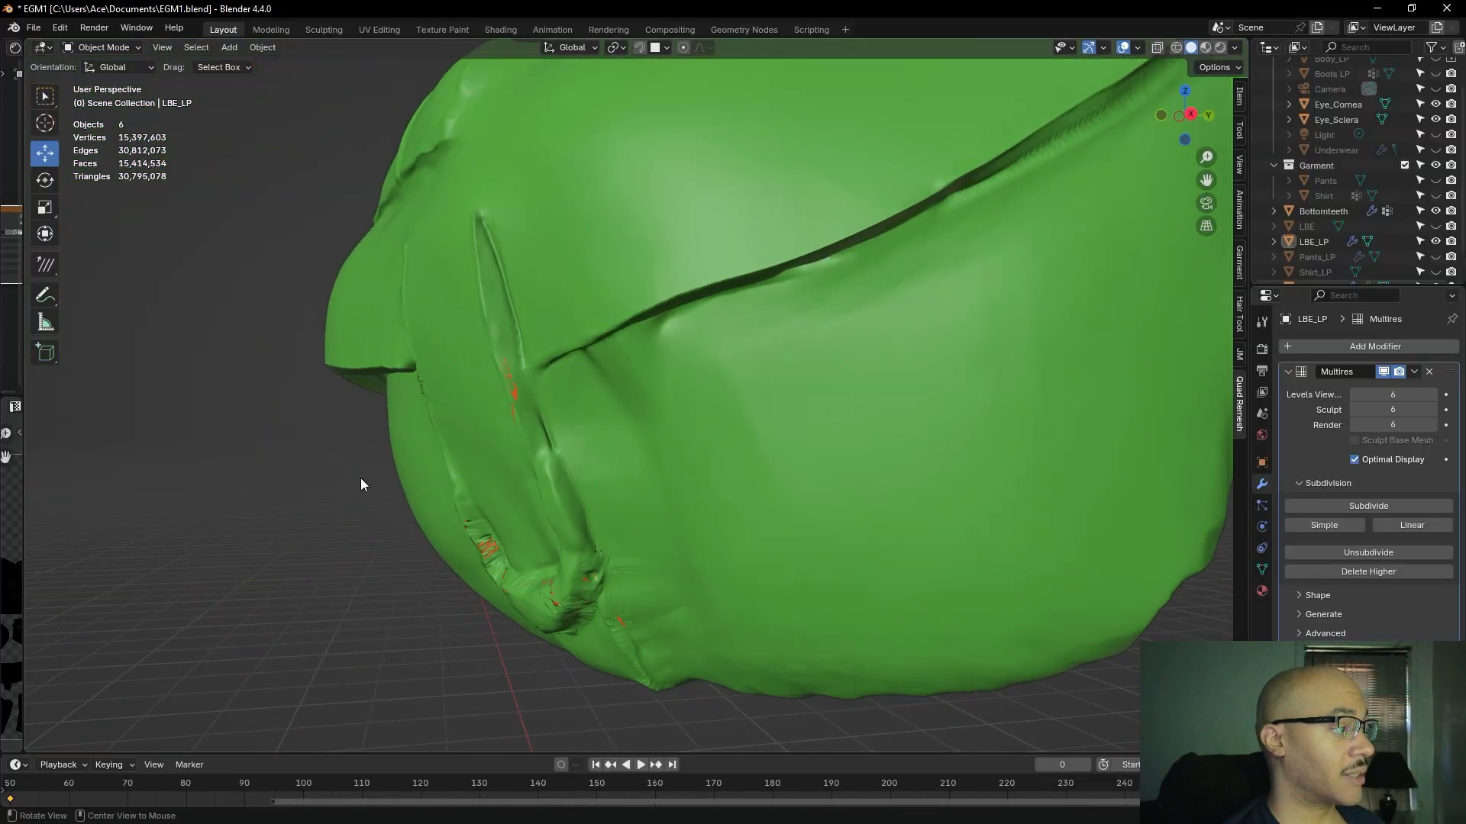
{"action": "left_click", "coordinate": [150, 69]}
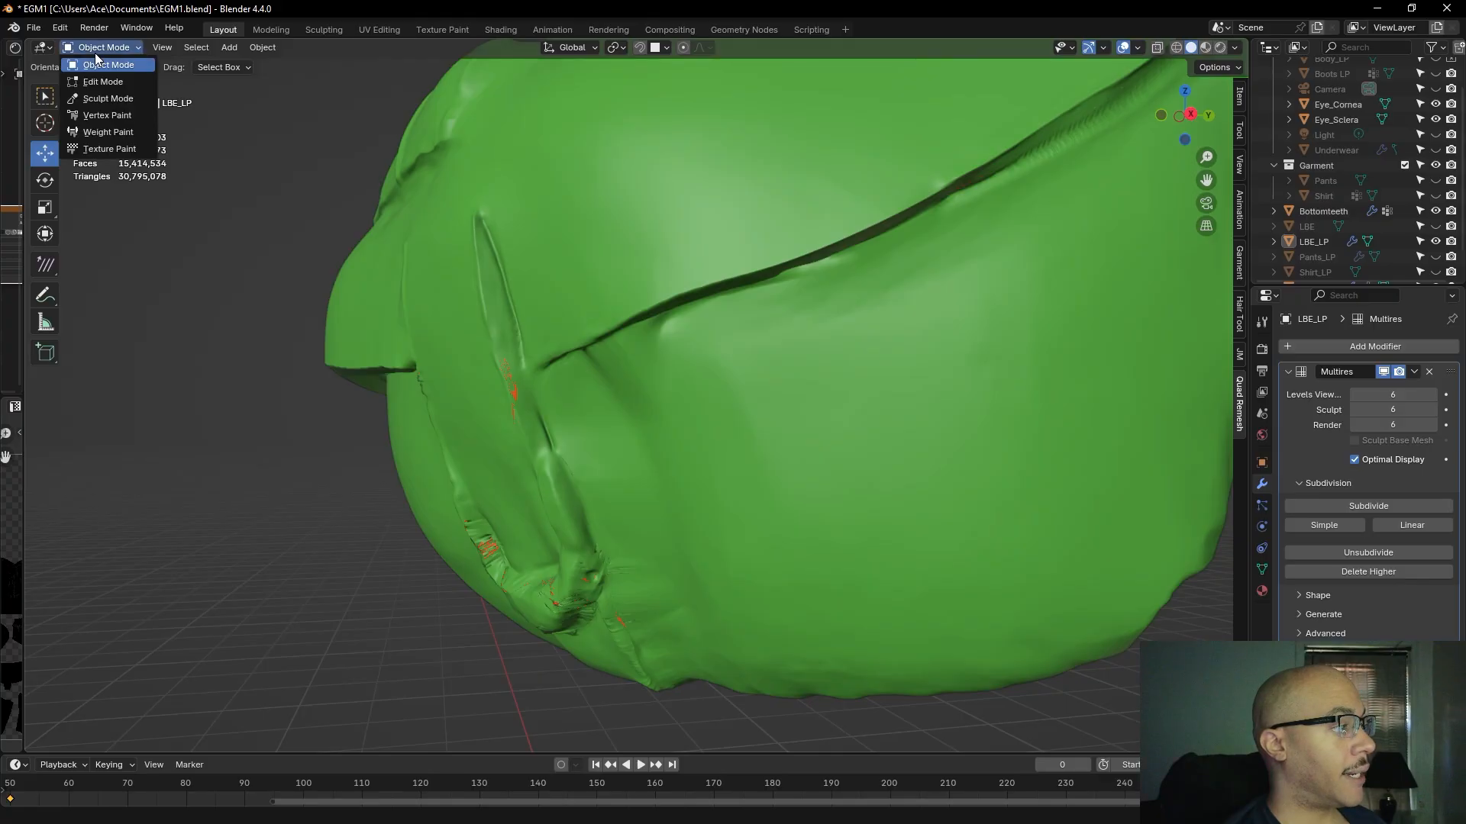
{"action": "left_click", "coordinate": [475, 281]}
{"action": "left_click", "coordinate": [120, 67]}
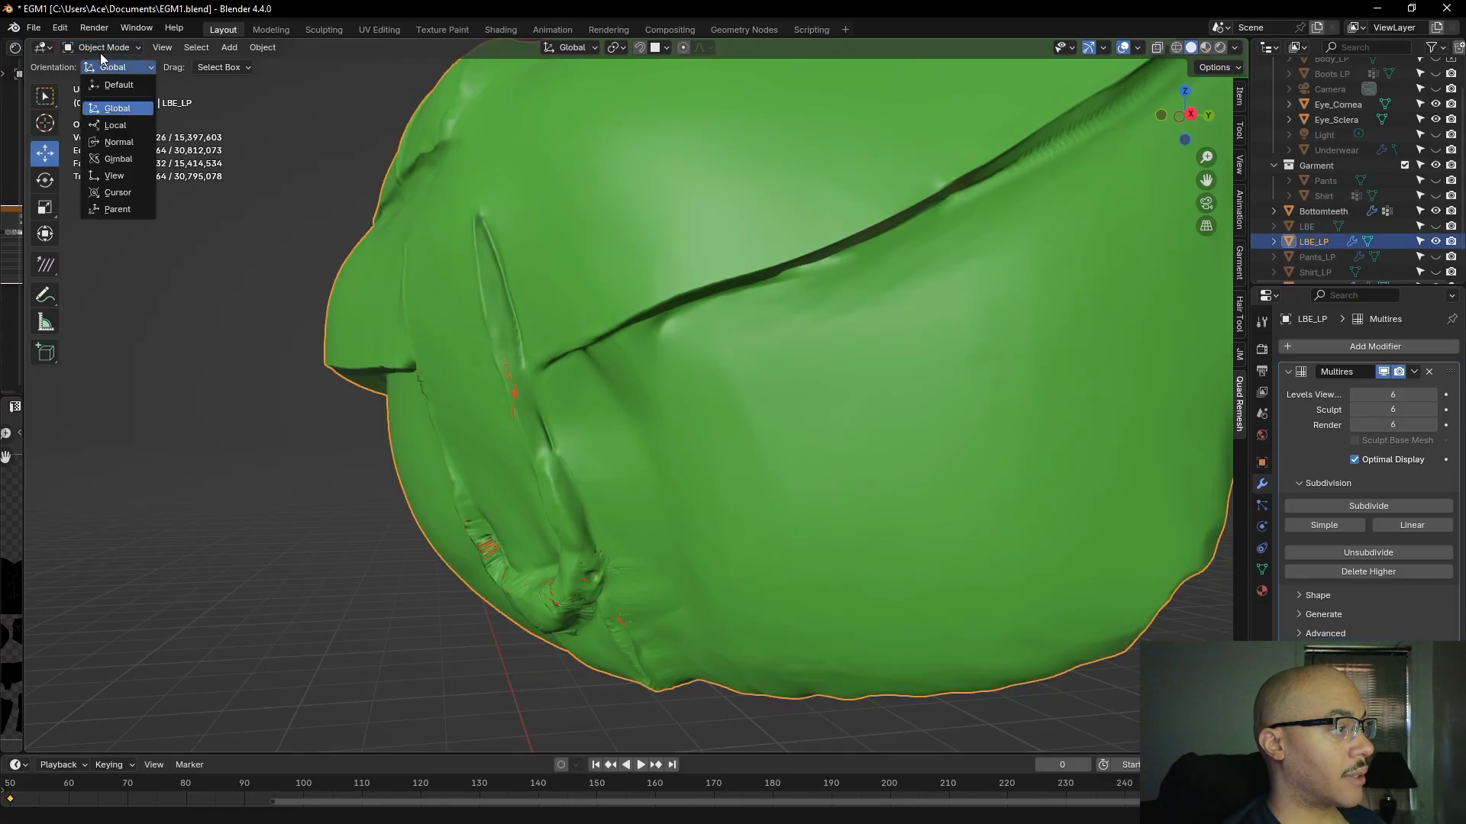
{"action": "left_click", "coordinate": [100, 47]}
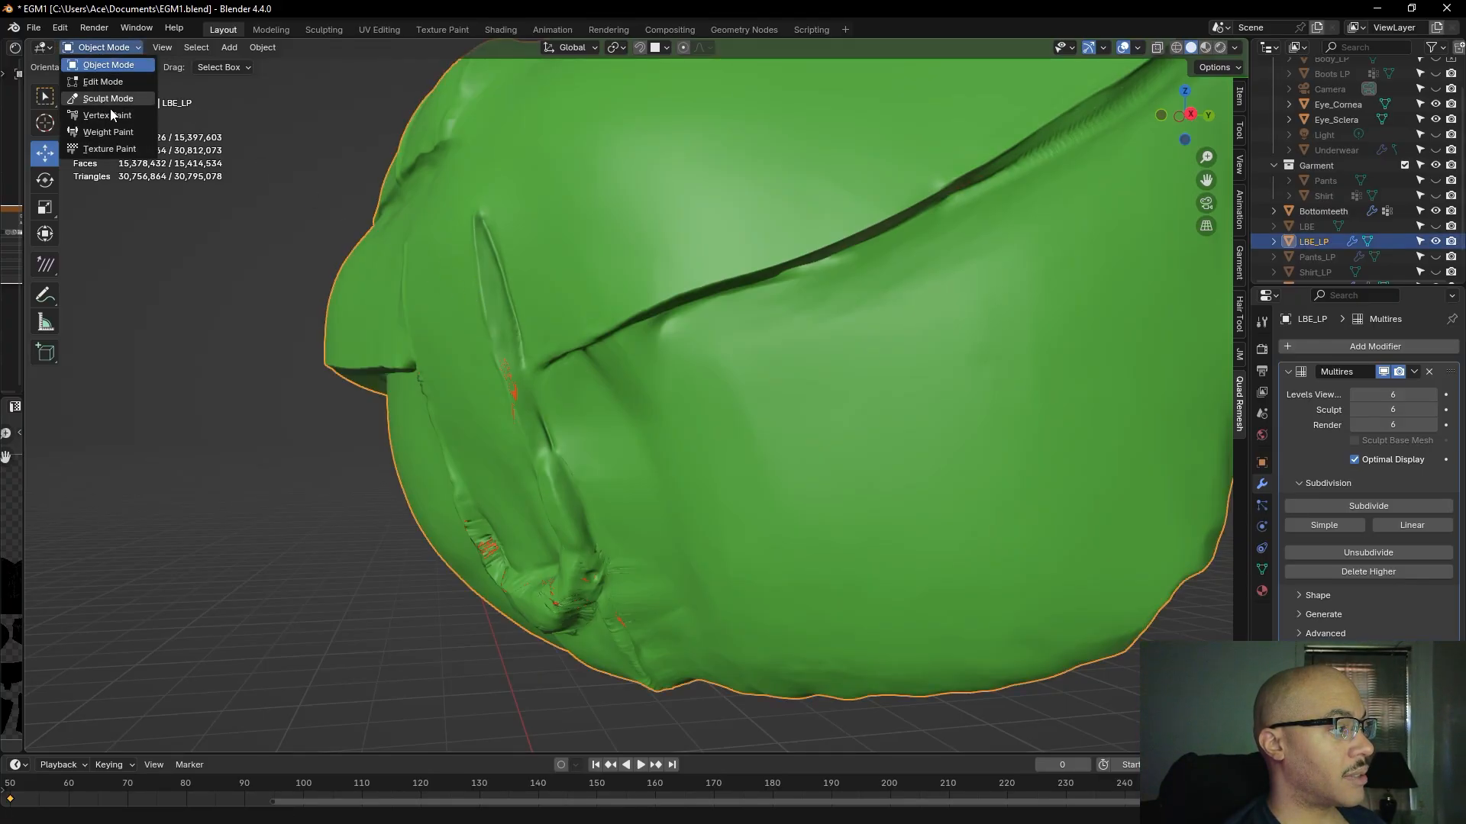
{"action": "mouse_move", "coordinate": [460, 491]}
{"action": "middle_mouse_down"}
{"action": "mouse_move", "coordinate": [553, 478]}
{"action": "mouse_move", "coordinate": [541, 402]}
{"action": "mouse_move", "coordinate": [562, 222]}
{"action": "mouse_move", "coordinate": [609, 252]}
{"action": "middle_mouse_up"}
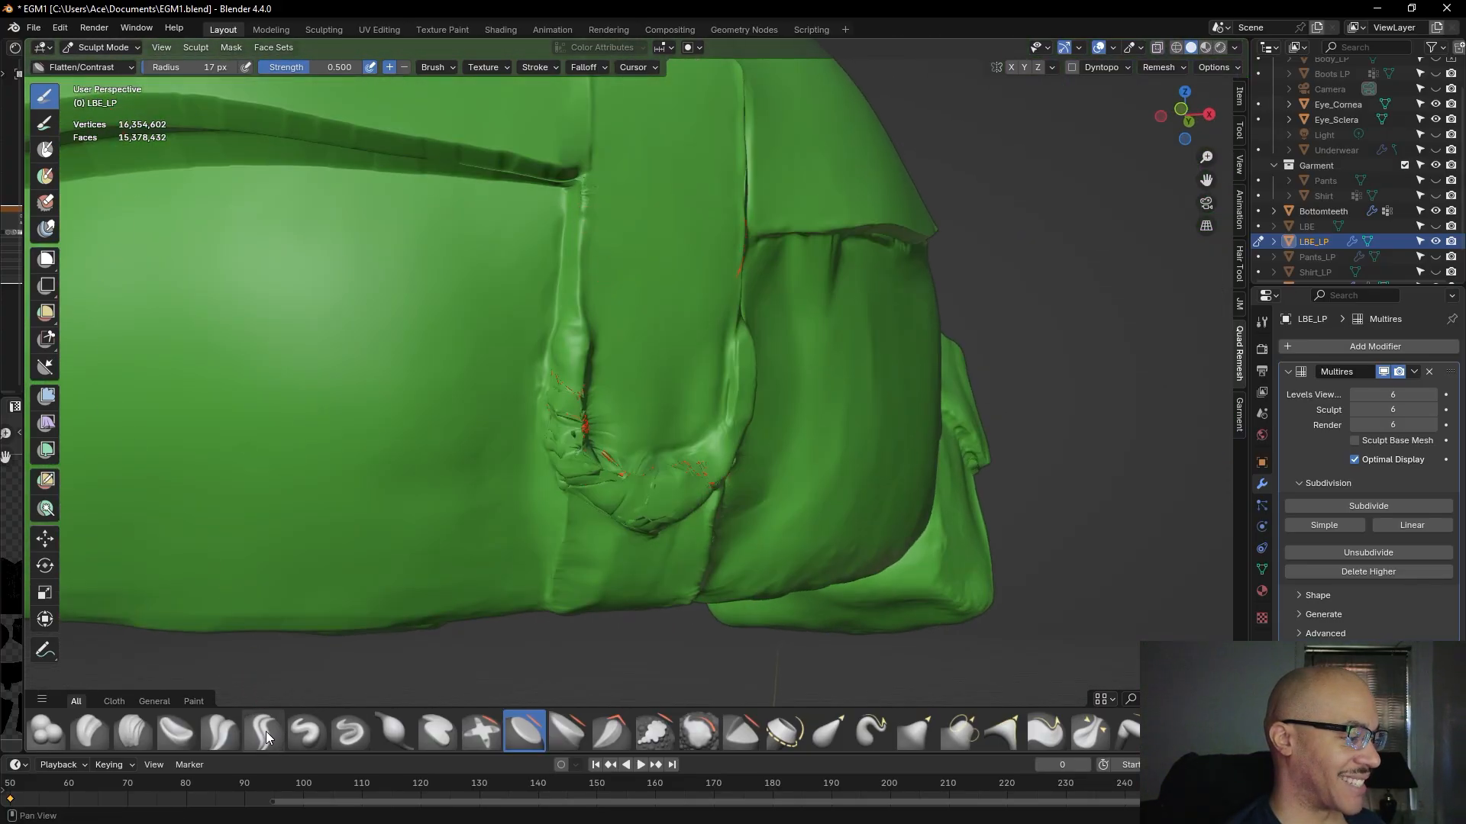
- Carve the rear strap's edge below the flap's corner with the Draw Sharp brush at 17 px radius and 0.500 strength
{"action": "left_click", "coordinate": [360, 737]}
{"action": "scroll", "coordinate": [599, 194], "scroll_direction": "up", "scroll_amount": 2}
{"action": "middle_click_drag", "start_coordinate": [599, 194], "coordinate": [615, 188]}
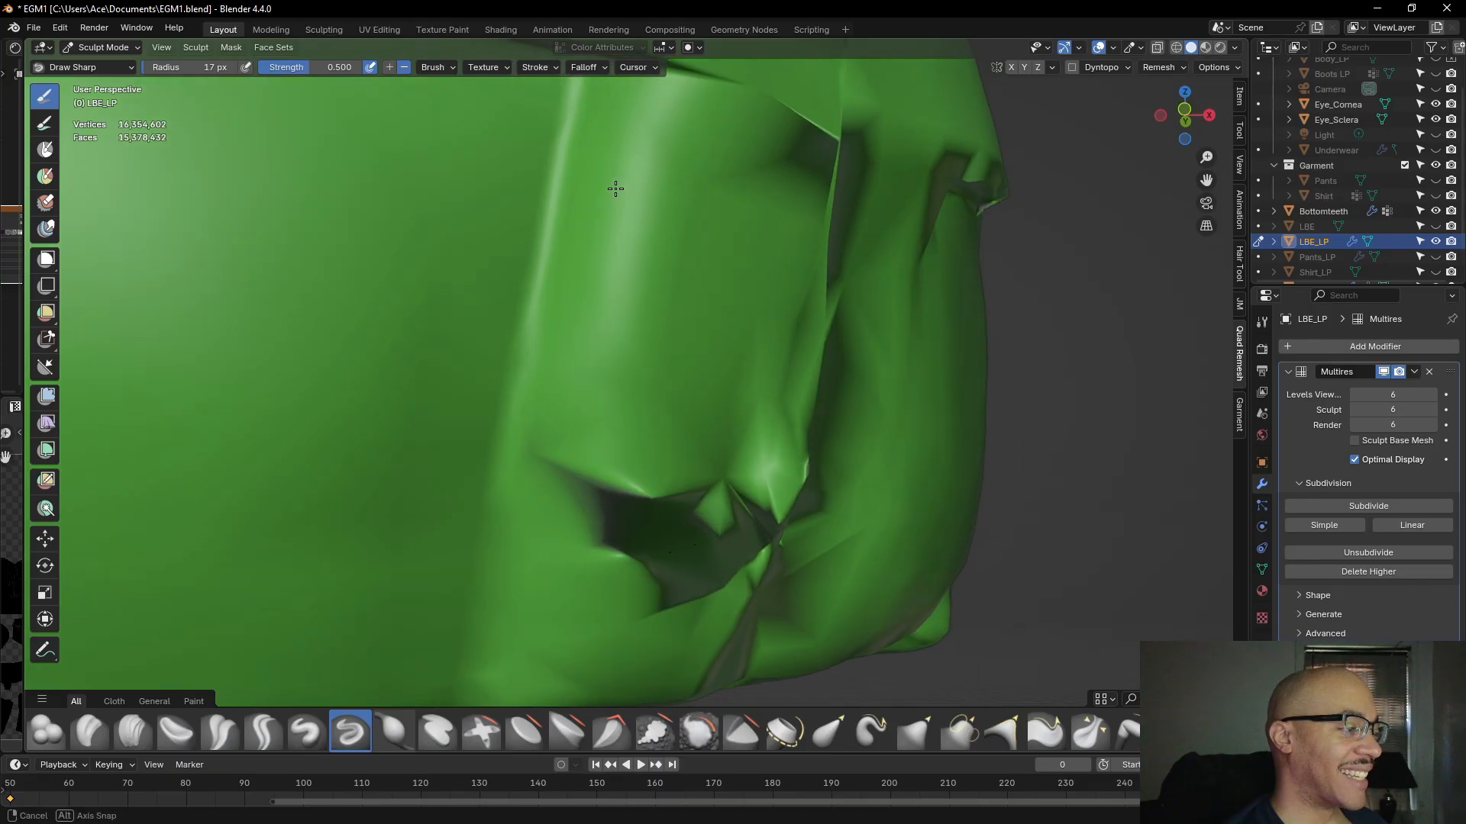
{"action": "scroll", "coordinate": [625, 471], "scroll_direction": "down", "scroll_amount": 5}
{"action": "middle_click_drag", "start_coordinate": [631, 432], "coordinate": [405, 399]}
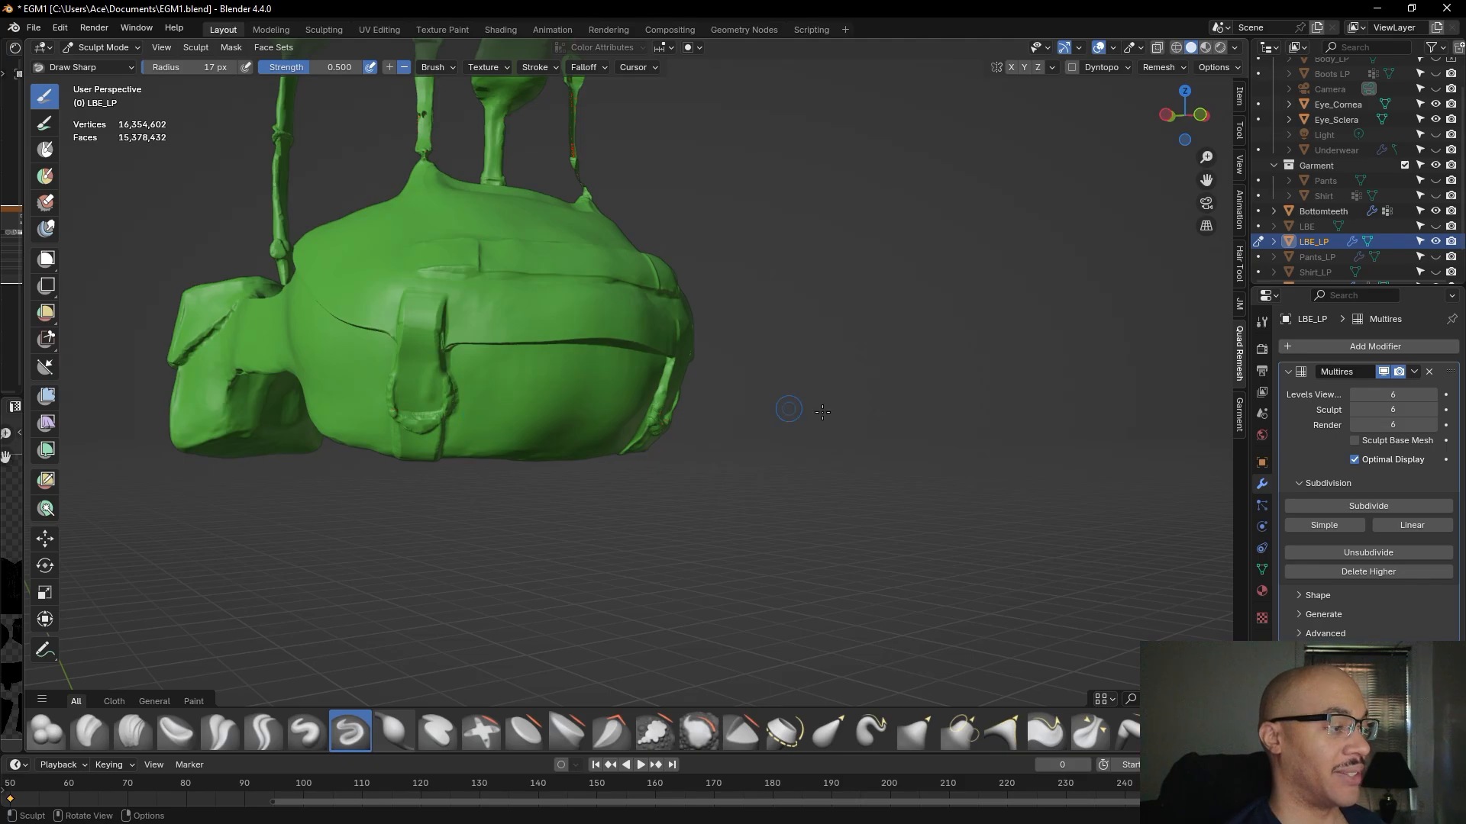
{"action": "middle_click_drag", "start_coordinate": [916, 351], "coordinate": [883, 409]}
{"action": "scroll", "coordinate": [877, 408], "scroll_direction": "up", "scroll_amount": 6}
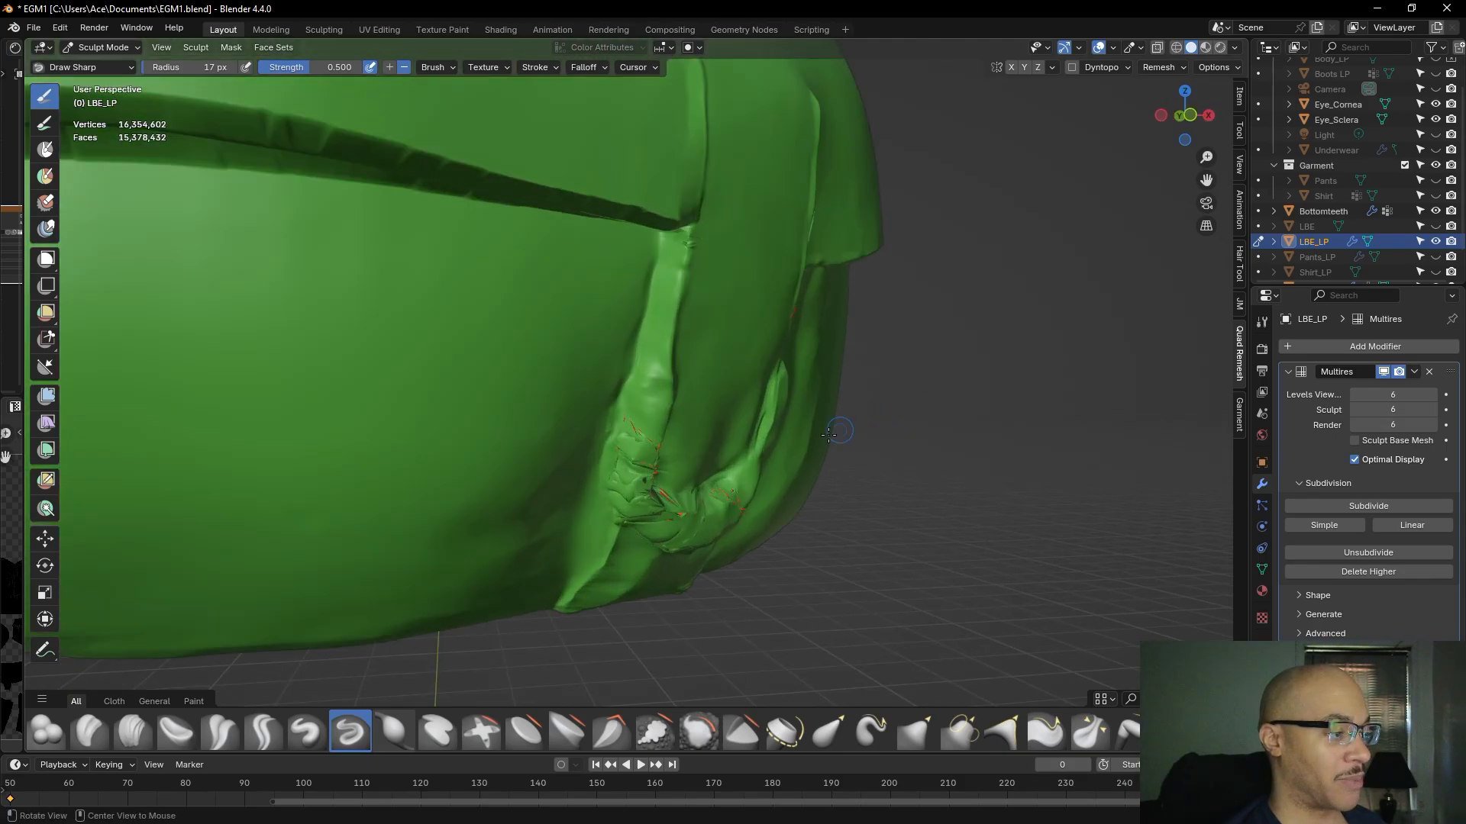
{"action": "middle_click_drag", "start_coordinate": [691, 382], "coordinate": [582, 337]}
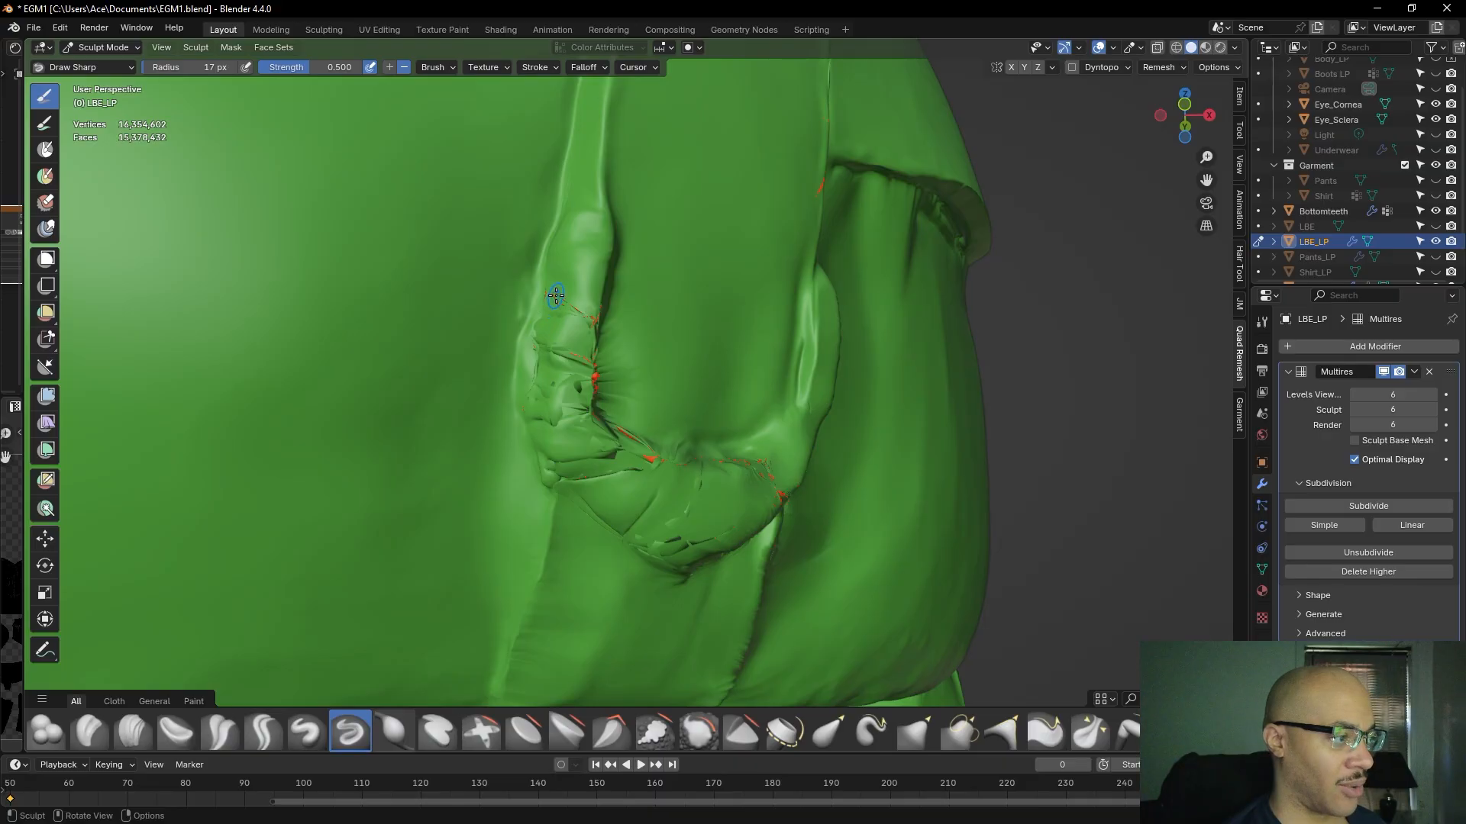
{"action": "mouse_move", "coordinate": [607, 346]}
{"action": "middle_mouse_down"}
{"action": "mouse_move", "coordinate": [655, 268]}
{"action": "mouse_move", "coordinate": [626, 333]}
{"action": "middle_mouse_up"}
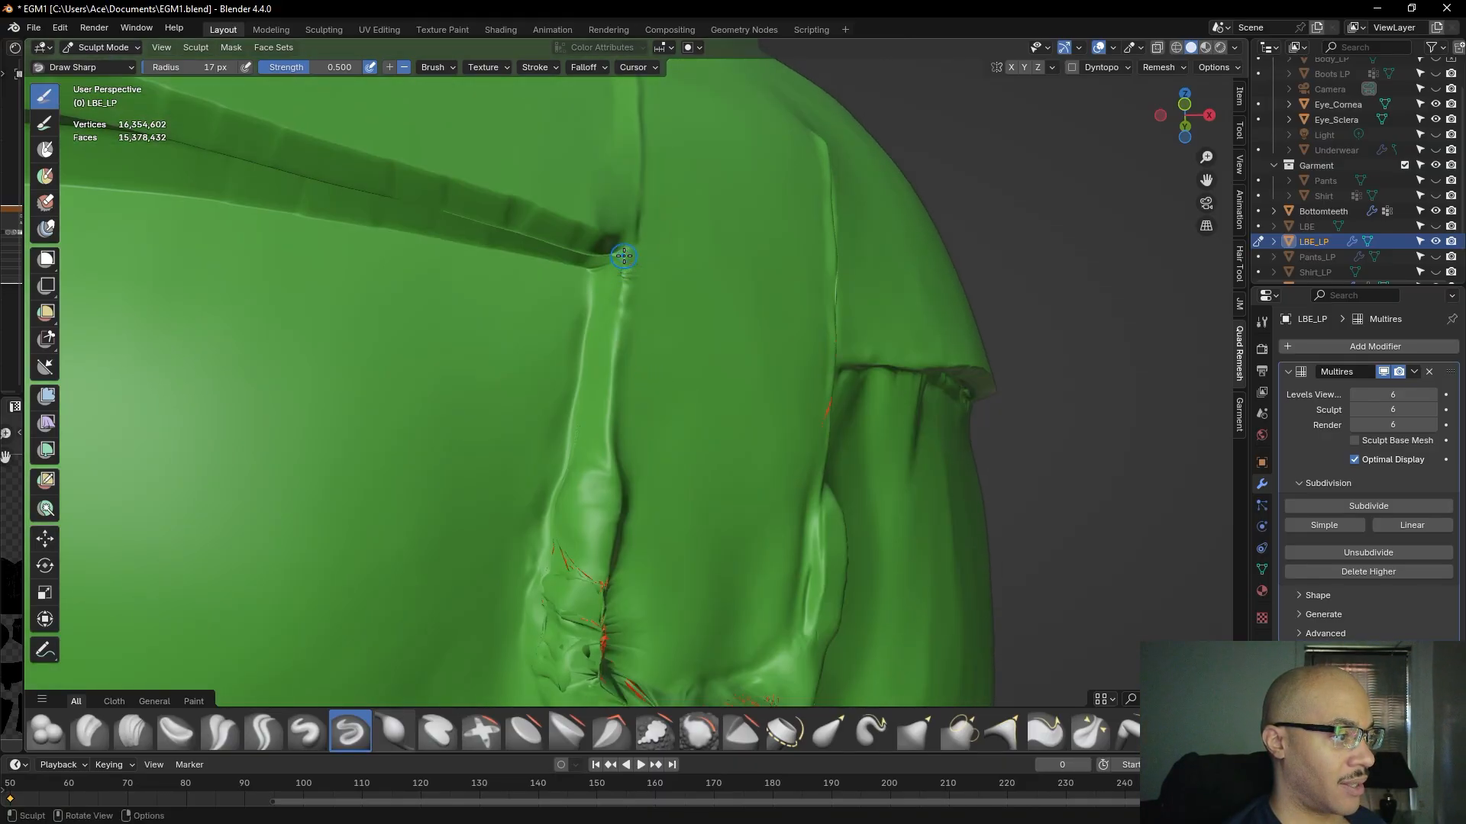
{"action": "left_click_drag", "start_coordinate": [624, 256], "coordinate": [627, 254]}
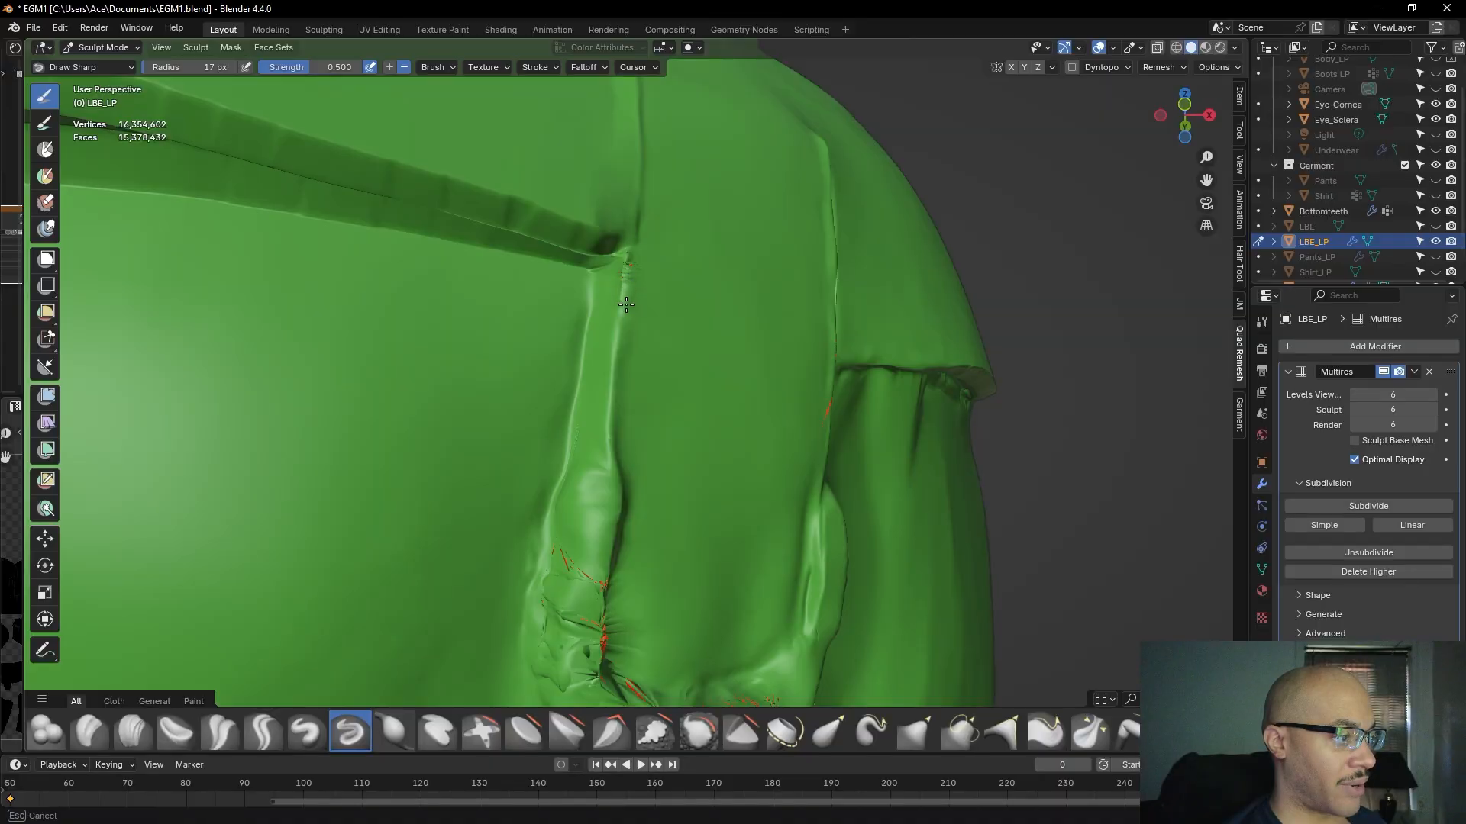
{"action": "left_click_drag", "start_coordinate": [624, 345], "coordinate": [617, 466]}
{"action": "left_click_drag", "start_coordinate": [688, 304], "coordinate": [693, 517]}
{"action": "key", "text": "ctrl+z"}
- Raise Draw Sharp's strength to 1.000 and carve along the same strap edge again
{"action": "left_click_drag", "start_coordinate": [303, 69], "coordinate": [358, 70]}
{"action": "left_click_drag", "start_coordinate": [625, 263], "coordinate": [615, 474]}
{"action": "left_click_drag", "start_coordinate": [733, 282], "coordinate": [718, 481]}
{"action": "key", "text": "ctrl+z"}
- Try vertical Draw Sharp strokes at 1.000 strength on the strap and on the pack surface beside it
{"action": "left_click_drag", "start_coordinate": [685, 257], "coordinate": [680, 517]}
{"action": "left_click_drag", "start_coordinate": [732, 233], "coordinate": [719, 461]}
{"action": "left_click_drag", "start_coordinate": [263, 281], "coordinate": [269, 515]}
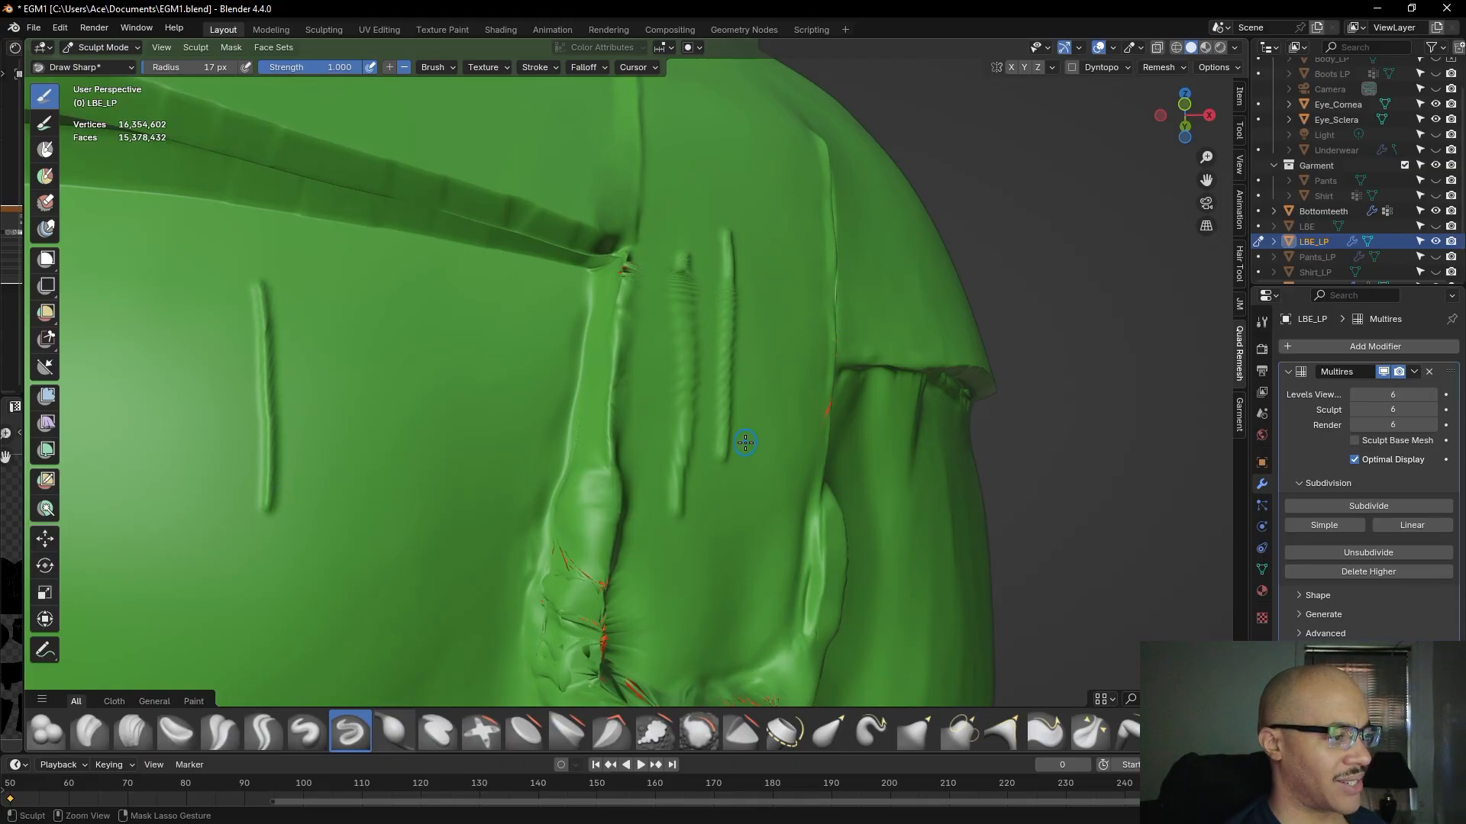
{"action": "left_click_drag", "start_coordinate": [309, 313], "coordinate": [320, 538]}
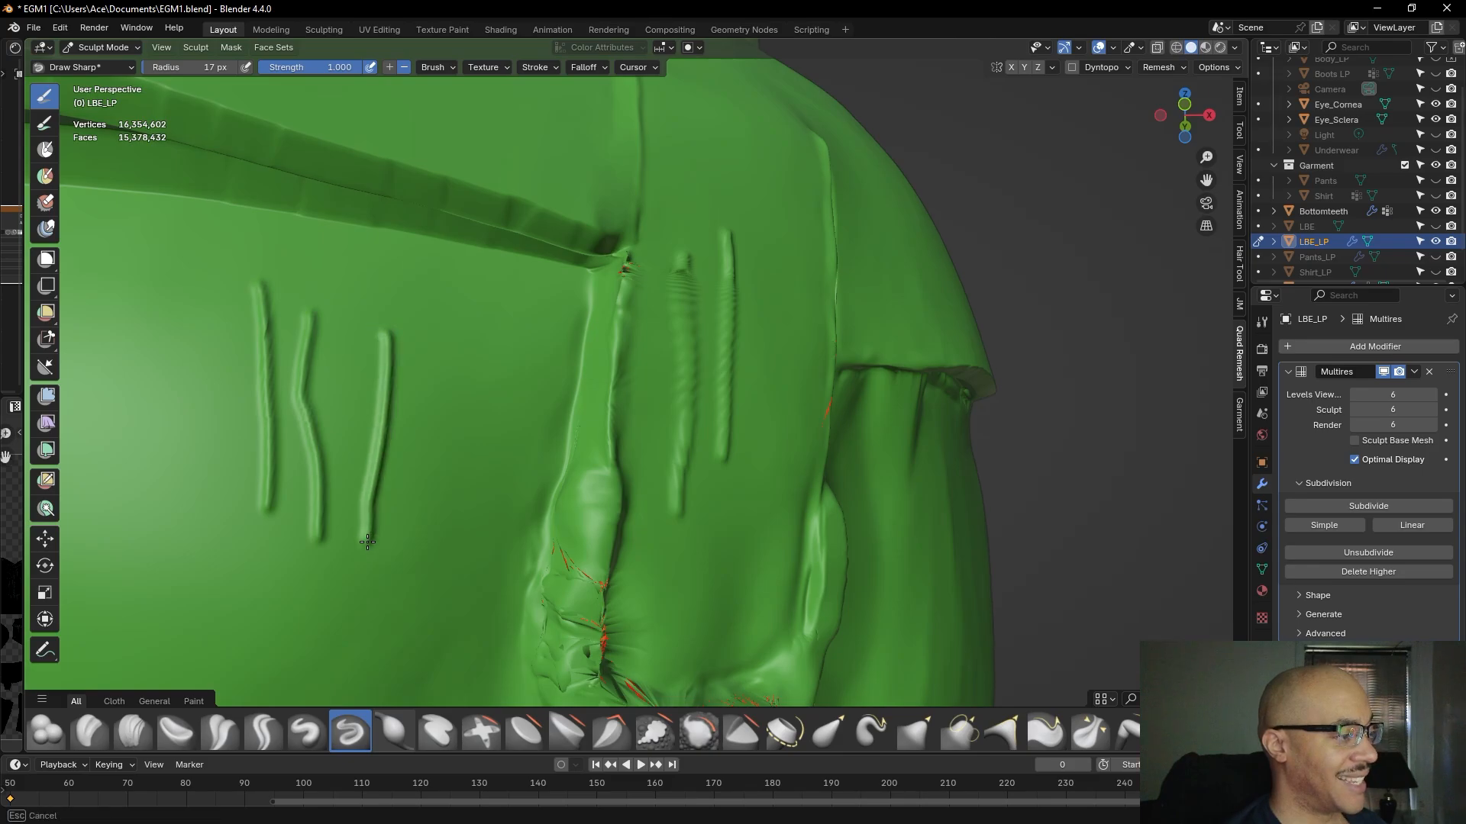
{"action": "key", "text": "ctrl+z"}
{"action": "key", "text": "ctrl+z"}
{"action": "key", "text": "ctrl+z"}
{"action": "key", "text": "ctrl+z"}
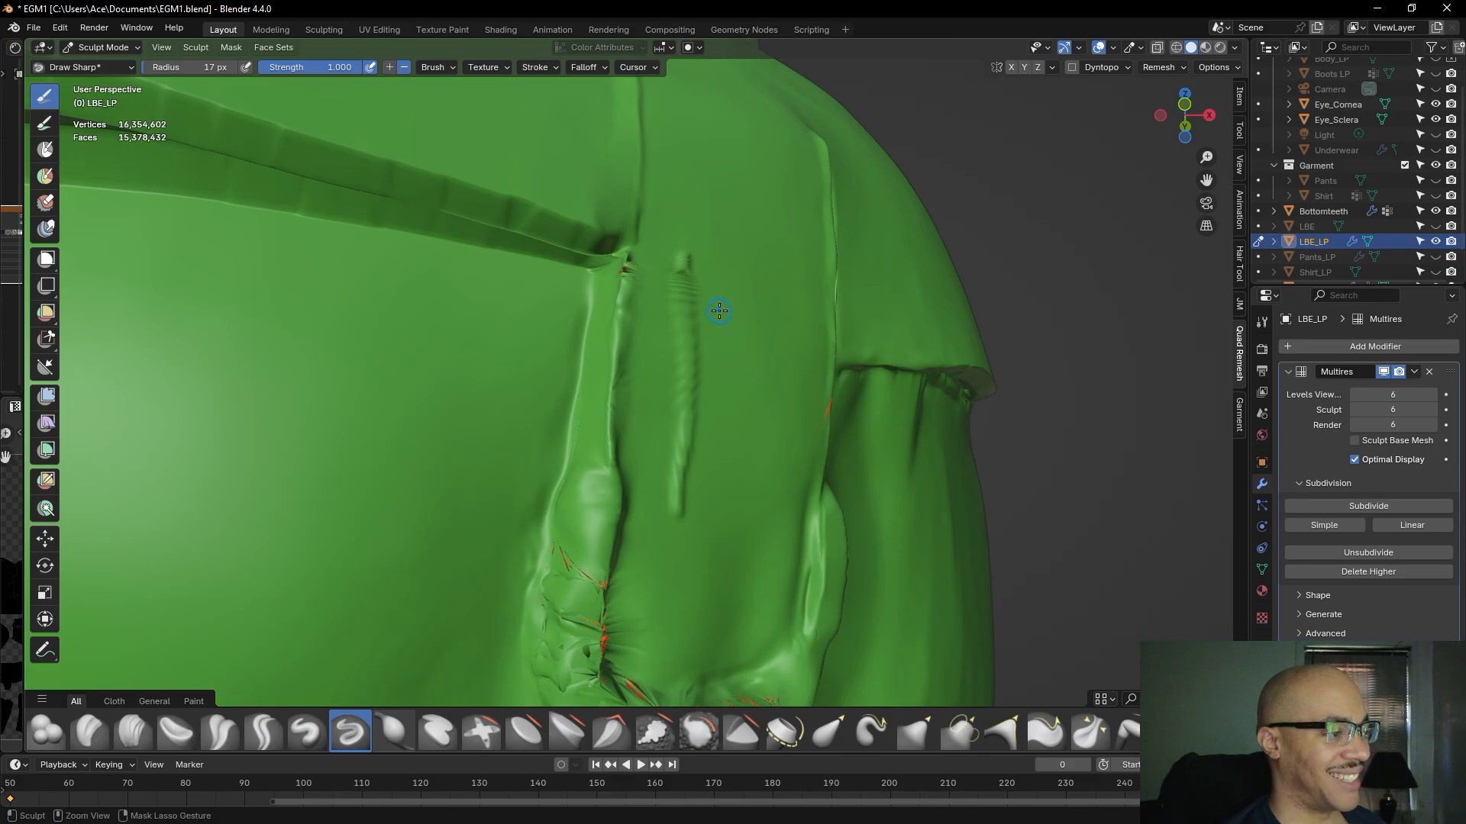
{"action": "mouse_move", "coordinate": [703, 248]}
{"action": "left_mouse_down"}
{"action": "mouse_move", "coordinate": [675, 561]}
{"action": "mouse_move", "coordinate": [658, 577]}
{"action": "left_mouse_up"}
{"action": "left_click_drag", "start_coordinate": [416, 315], "coordinate": [423, 547]}
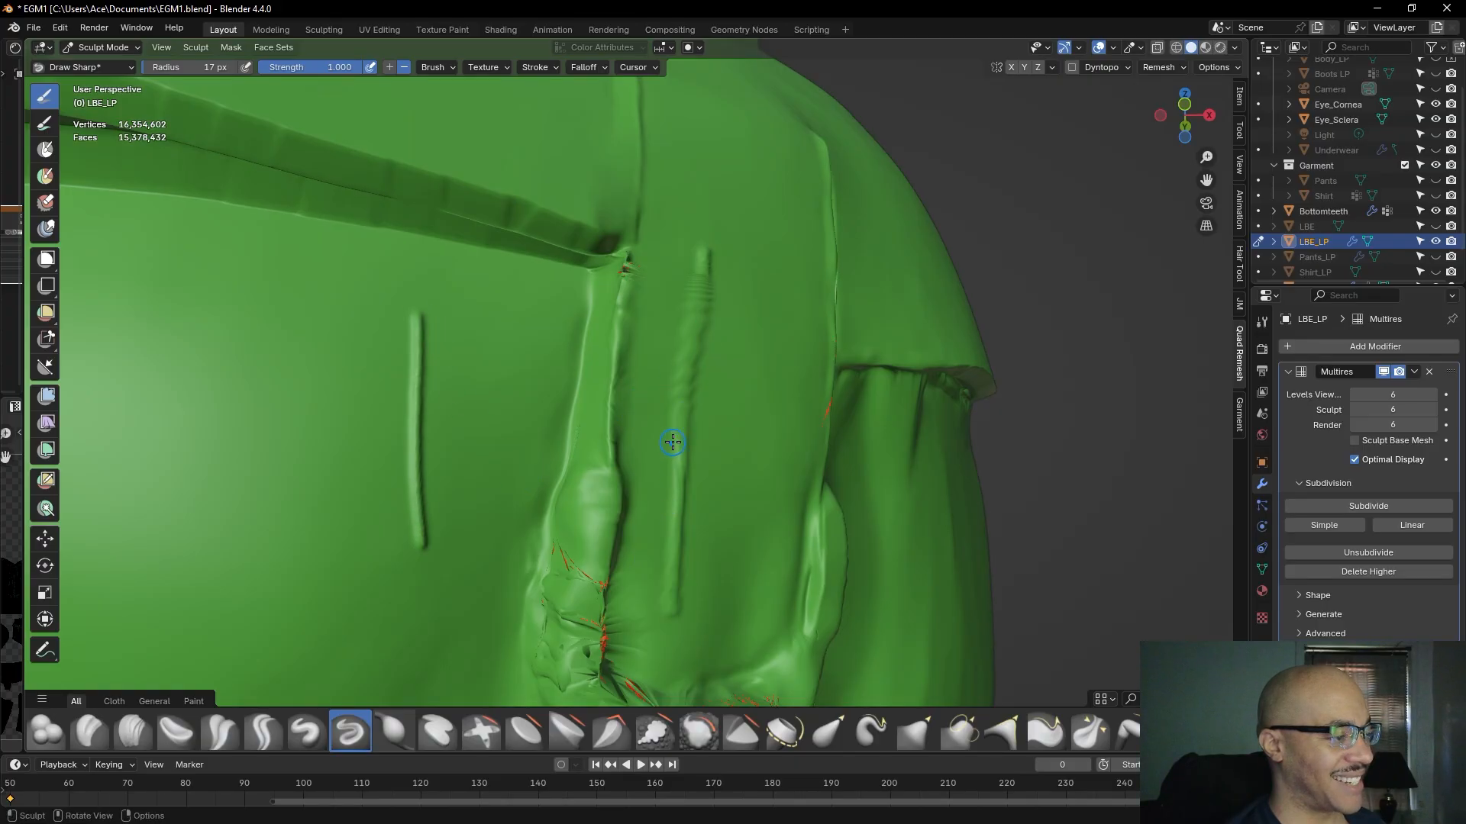
{"action": "key", "text": "ctrl+z"}
{"action": "key", "text": "ctrl+z"}
- Try Draw Sharp and Clay Strips strokes on the pack's opposite rear strap
{"action": "scroll", "coordinate": [749, 410], "scroll_direction": "down", "scroll_amount": 5}
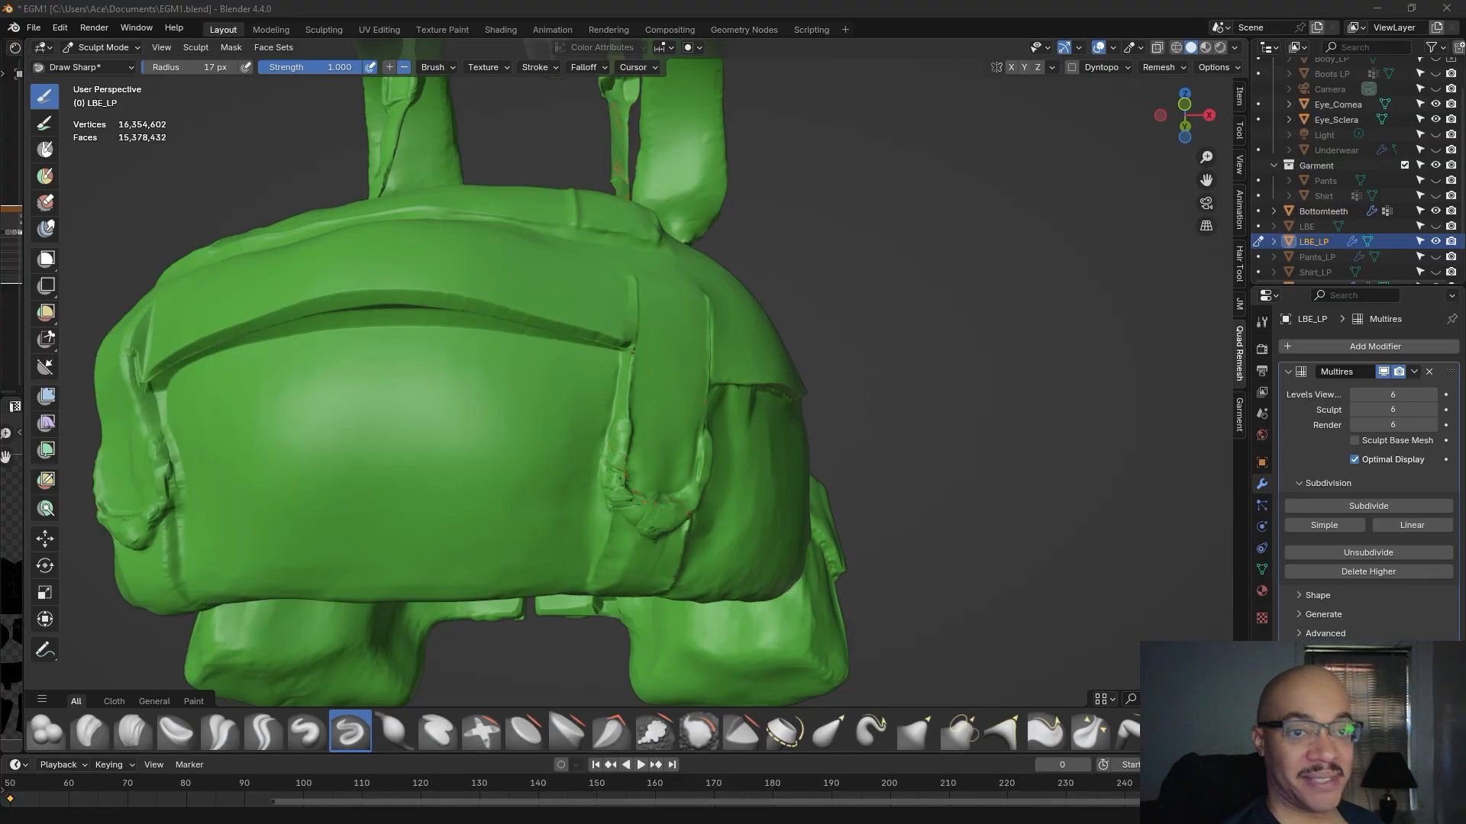
{"action": "scroll", "coordinate": [667, 285], "scroll_direction": "up", "scroll_amount": 4}
{"action": "mouse_move", "coordinate": [536, 242]}
{"action": "middle_mouse_down"}
{"action": "mouse_move", "coordinate": [404, 252]}
{"action": "mouse_move", "coordinate": [626, 238]}
{"action": "mouse_move", "coordinate": [592, 229]}
{"action": "middle_mouse_up"}
{"action": "left_click_drag", "start_coordinate": [266, 204], "coordinate": [263, 348]}
{"action": "key", "text": "ctrl+z"}
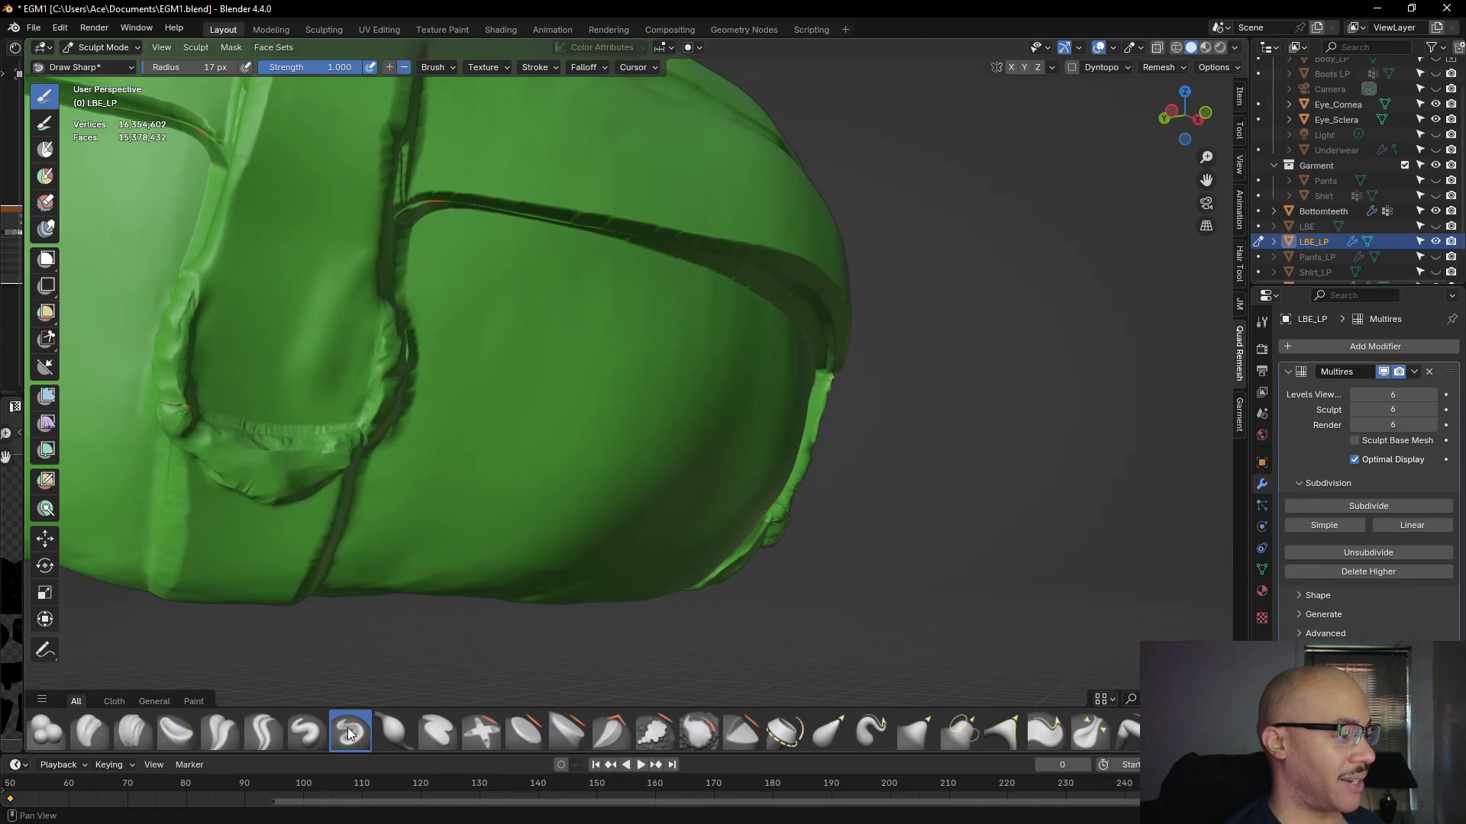
{"action": "left_click", "coordinate": [149, 732]}
{"action": "mouse_move", "coordinate": [166, 344]}
{"action": "left_mouse_down"}
{"action": "mouse_move", "coordinate": [191, 435]}
{"action": "mouse_move", "coordinate": [282, 480]}
{"action": "mouse_move", "coordinate": [329, 446]}
{"action": "mouse_move", "coordinate": [290, 462]}
{"action": "mouse_move", "coordinate": [237, 455]}
{"action": "left_mouse_up"}
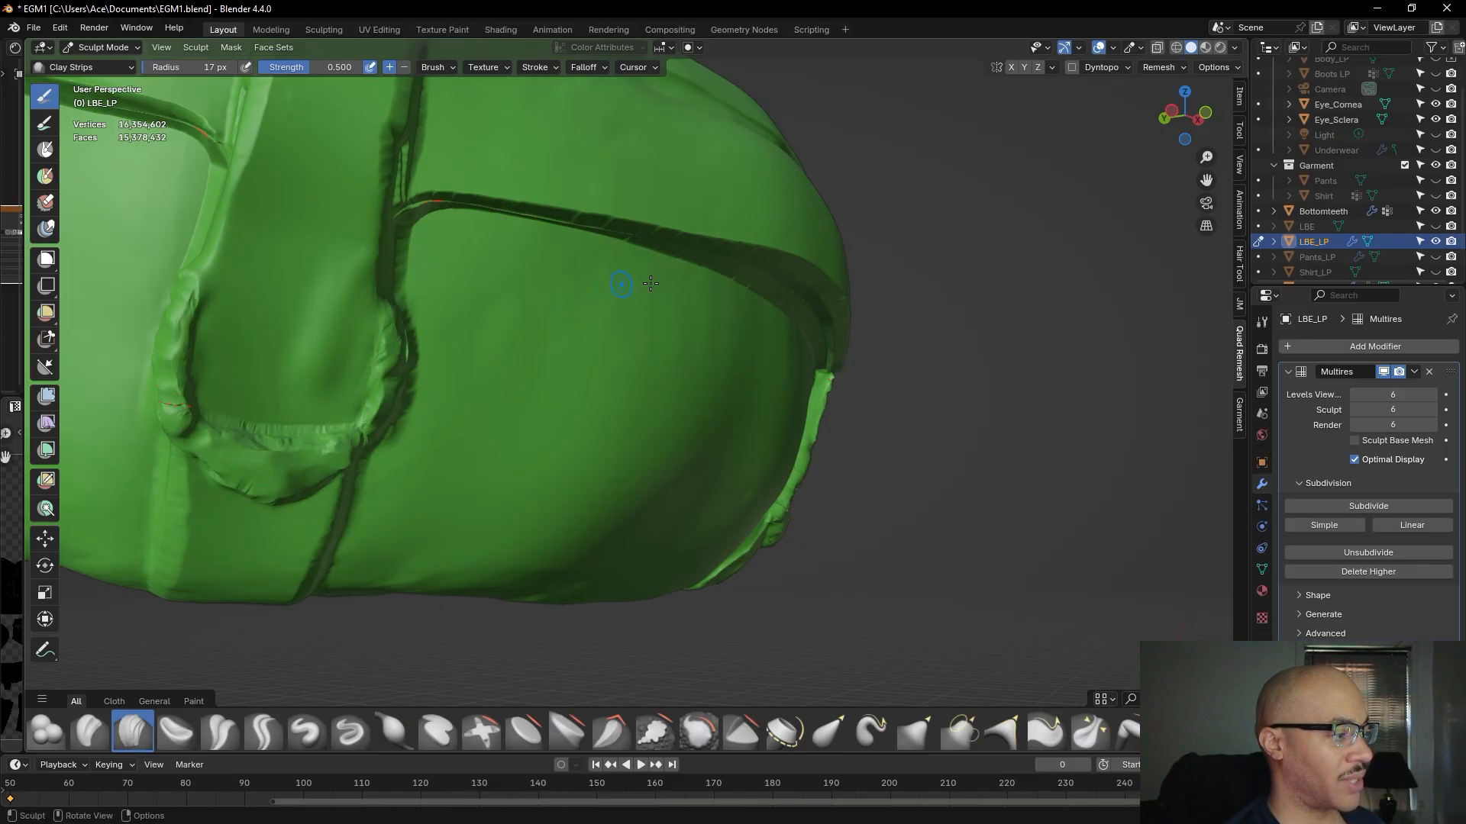
- Flatten the lumps along the edge of the strap's folded end with the Flatten/Contrast brush at 17 px radius and 0.500 strength
{"action": "left_click_drag", "start_coordinate": [526, 380], "coordinate": [471, 382], "text": "alt"}
{"action": "left_click_drag", "start_coordinate": [595, 512], "coordinate": [634, 343], "text": "alt+shift"}
{"action": "left_click_drag", "start_coordinate": [635, 437], "coordinate": [642, 400], "text": "alt"}
{"action": "left_click_drag", "start_coordinate": [686, 238], "coordinate": [703, 236], "text": "alt"}
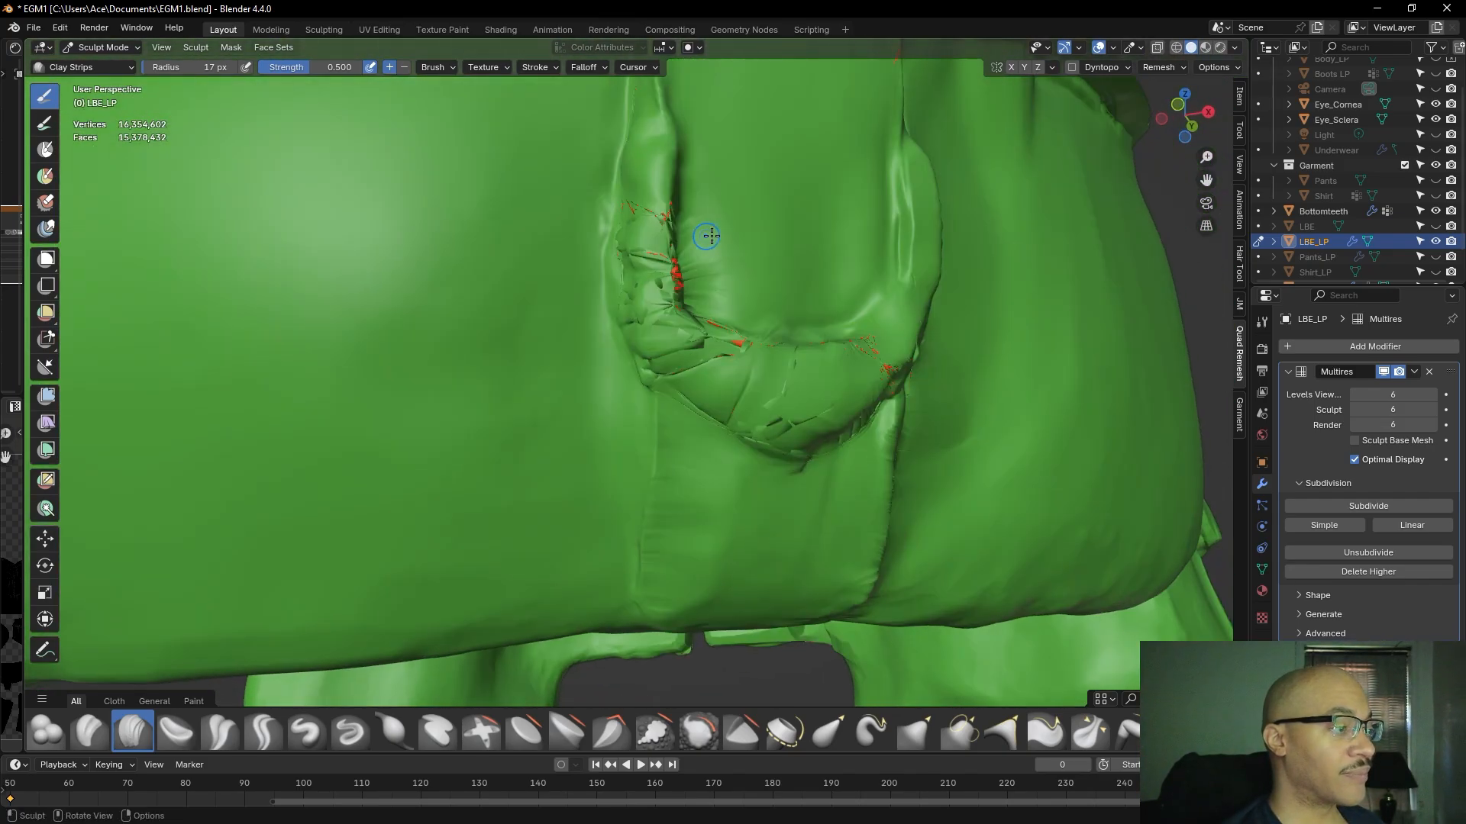
{"action": "left_click", "coordinate": [512, 729]}
{"action": "left_click_drag", "start_coordinate": [596, 478], "coordinate": [694, 369], "text": "alt"}
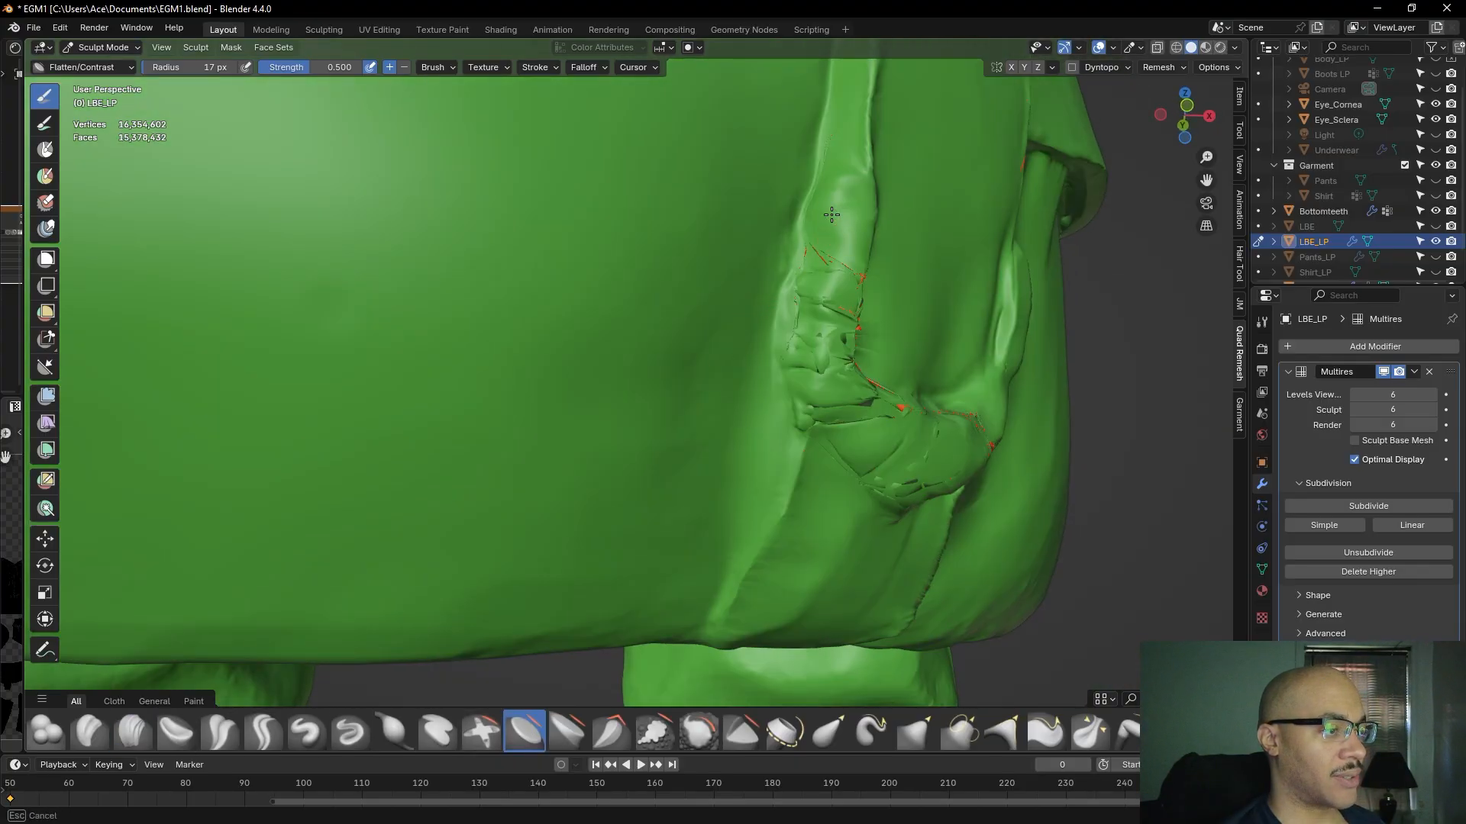
{"action": "left_click_drag", "start_coordinate": [830, 271], "coordinate": [828, 309]}
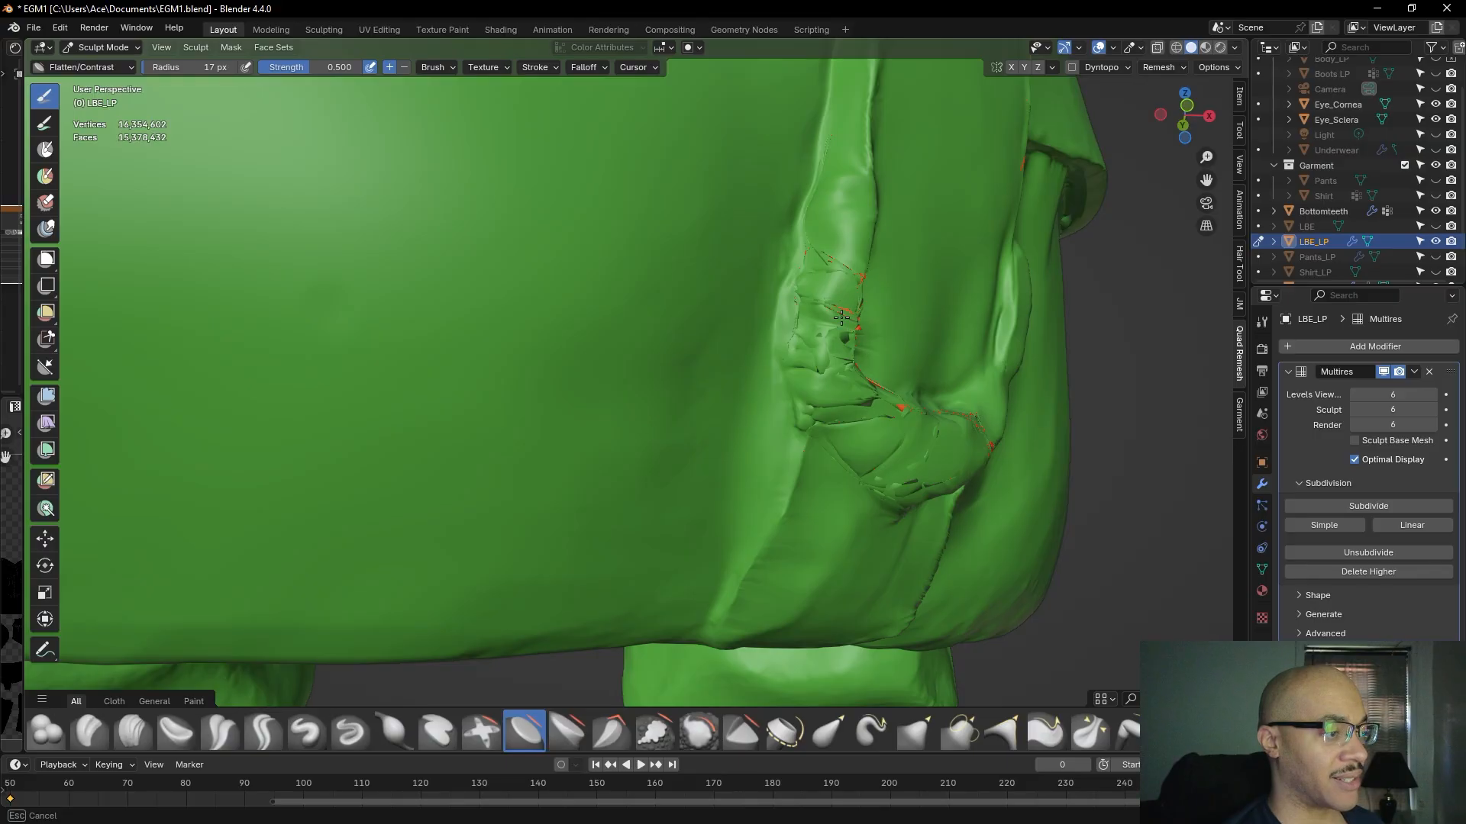
{"action": "mouse_move", "coordinate": [841, 336]}
{"action": "left_mouse_down"}
{"action": "mouse_move", "coordinate": [845, 297]}
{"action": "mouse_move", "coordinate": [837, 352]}
{"action": "left_mouse_up"}
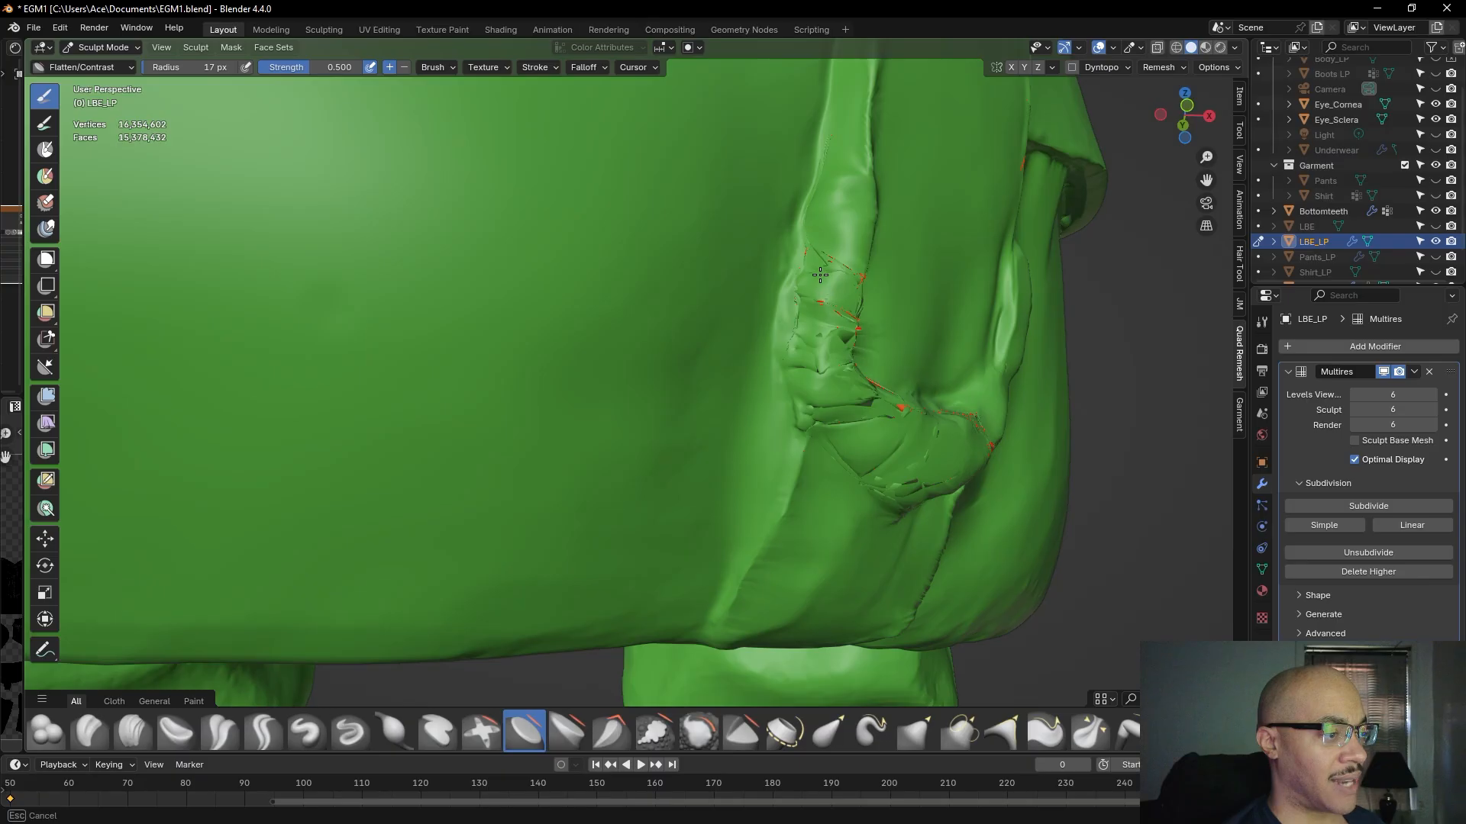
{"action": "mouse_move", "coordinate": [815, 234]}
{"action": "left_mouse_down"}
{"action": "mouse_move", "coordinate": [814, 276]}
{"action": "mouse_move", "coordinate": [826, 259]}
{"action": "mouse_move", "coordinate": [833, 272]}
{"action": "mouse_move", "coordinate": [821, 351]}
{"action": "mouse_move", "coordinate": [815, 318]}
{"action": "mouse_move", "coordinate": [844, 255]}
{"action": "left_mouse_up"}
- Work the Flatten/Contrast brush along the underside of the strap's folded tip where it meets the lower strap
{"action": "mouse_move", "coordinate": [926, 336]}
{"action": "middle_mouse_down"}
{"action": "mouse_move", "coordinate": [904, 320]}
{"action": "mouse_move", "coordinate": [828, 367]}
{"action": "mouse_move", "coordinate": [726, 357]}
{"action": "middle_mouse_up"}
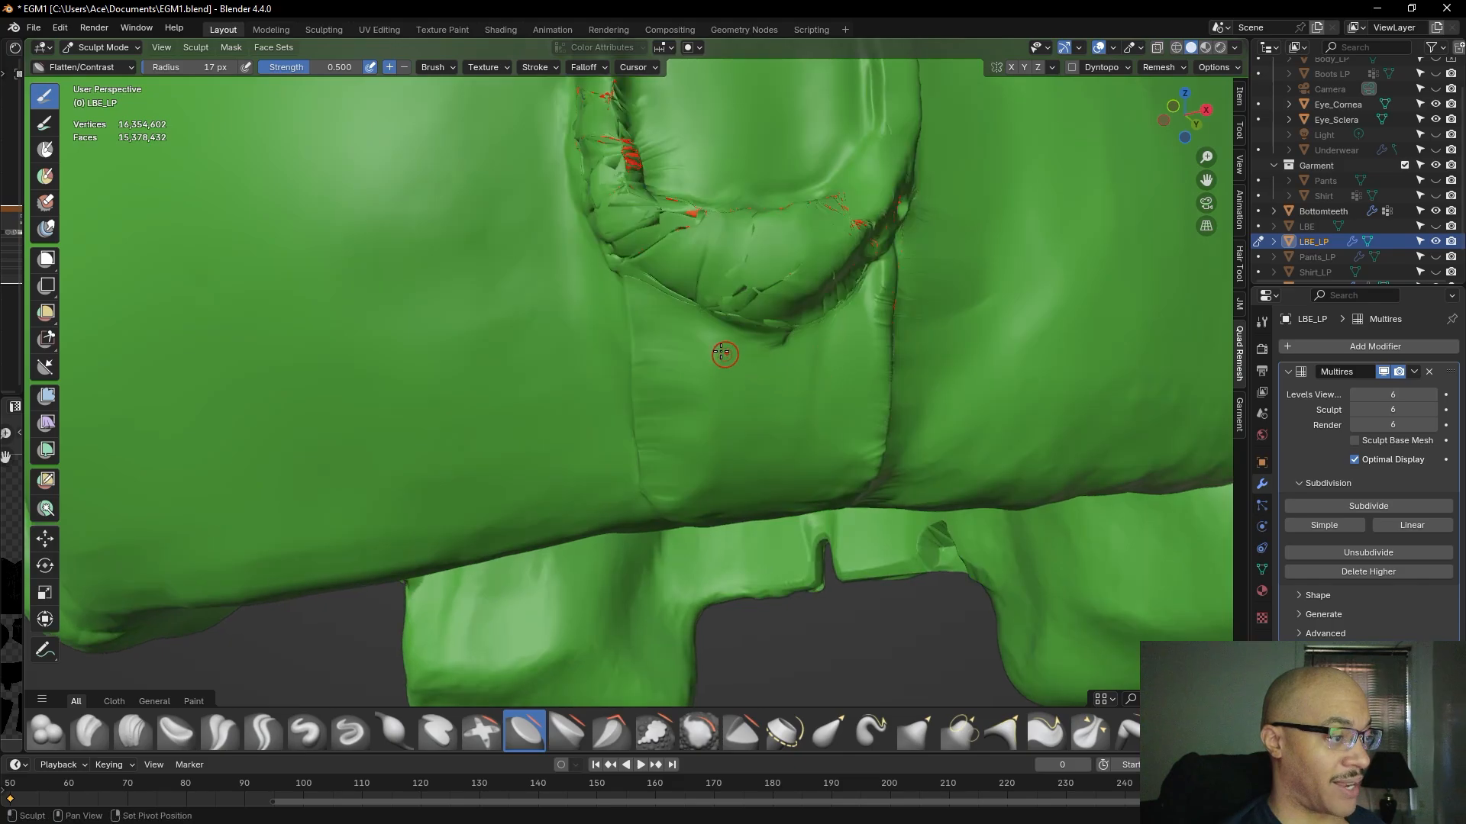
{"action": "mouse_move", "coordinate": [703, 327]}
{"action": "left_mouse_down"}
{"action": "mouse_move", "coordinate": [721, 358]}
{"action": "mouse_move", "coordinate": [798, 341]}
{"action": "left_mouse_up"}
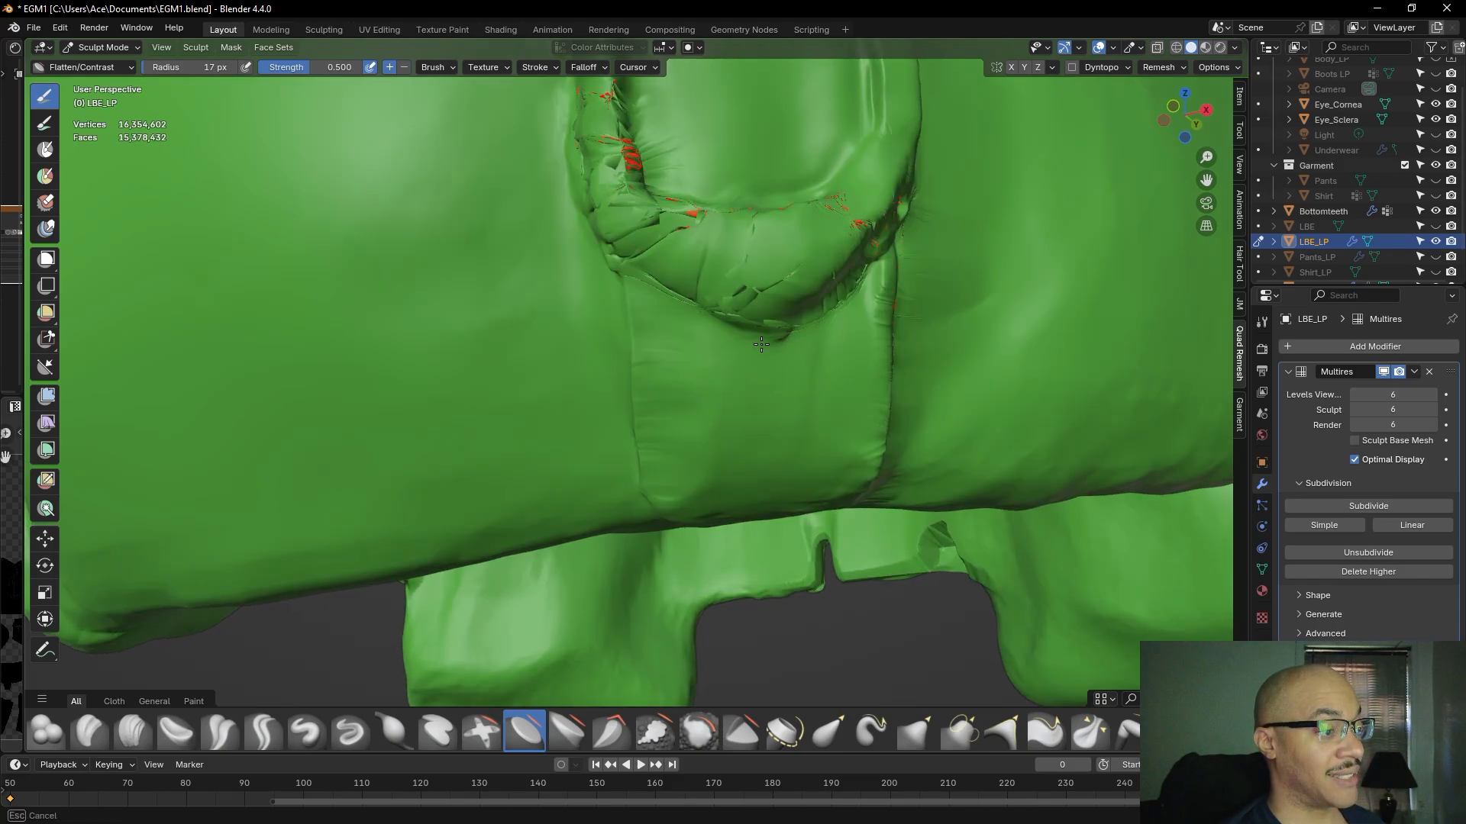
{"action": "mouse_move", "coordinate": [752, 338]}
{"action": "left_mouse_down"}
{"action": "mouse_move", "coordinate": [802, 395]}
{"action": "mouse_move", "coordinate": [878, 298]}
{"action": "mouse_move", "coordinate": [879, 270]}
{"action": "mouse_move", "coordinate": [864, 304]}
{"action": "left_mouse_up"}
{"action": "middle_click_drag", "start_coordinate": [864, 304], "coordinate": [690, 284]}
{"action": "mouse_move", "coordinate": [688, 285]}
{"action": "left_mouse_down", "text": "alt"}
{"action": "mouse_move", "coordinate": [553, 317]}
{"action": "mouse_move", "coordinate": [622, 337]}
{"action": "mouse_move", "coordinate": [597, 366]}
{"action": "mouse_move", "coordinate": [549, 382]}
{"action": "mouse_move", "coordinate": [629, 334]}
{"action": "mouse_move", "coordinate": [658, 260]}
{"action": "mouse_move", "coordinate": [690, 350]}
{"action": "mouse_move", "coordinate": [746, 315]}
{"action": "left_mouse_up", "text": "alt"}
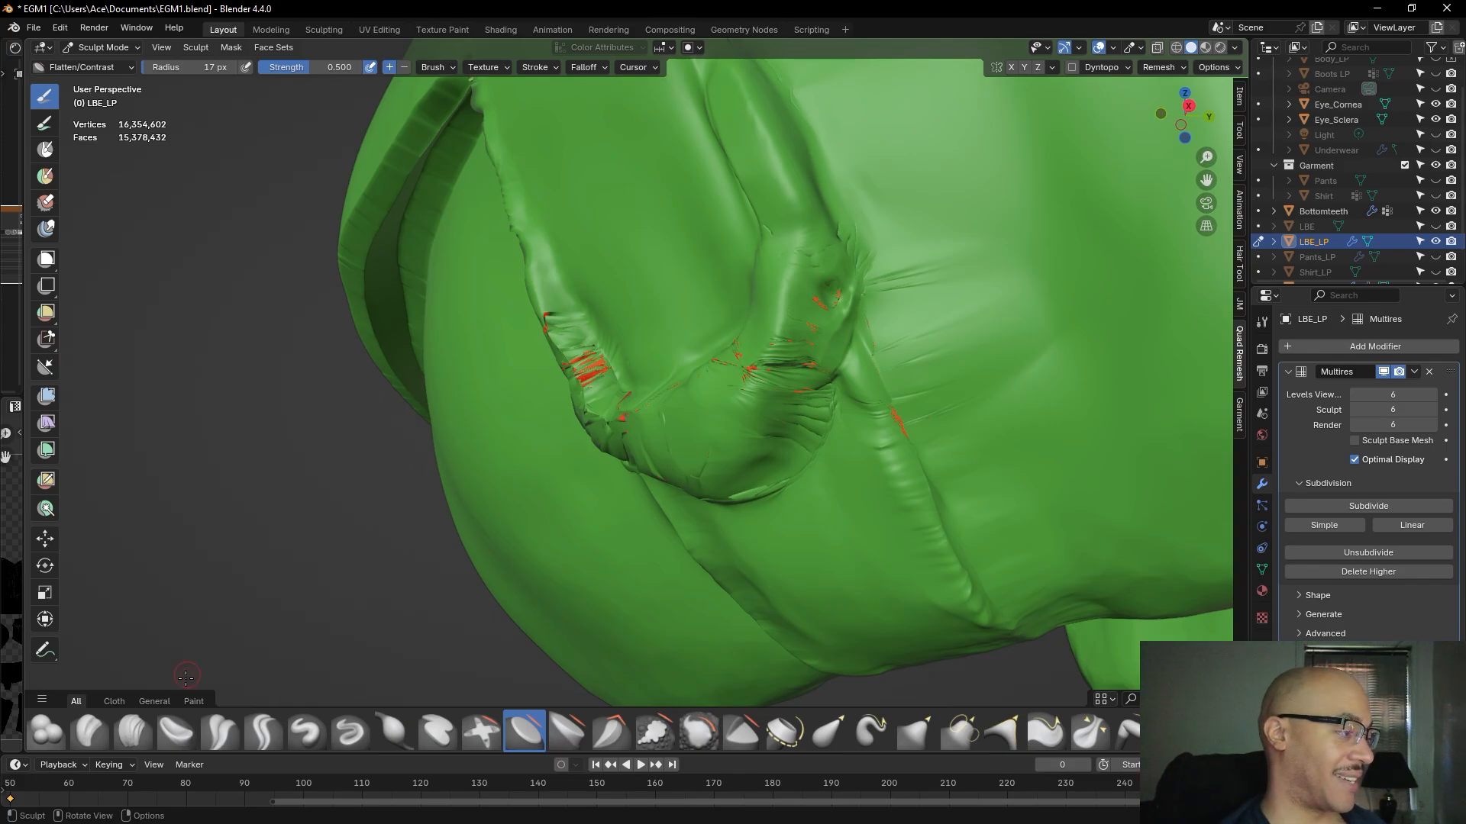
- Build up the side and tip of the strap's folded end with the Clay Strips brush at 17 px radius and 0.500 strength
{"action": "left_click", "coordinate": [135, 733]}
{"action": "mouse_move", "coordinate": [808, 303]}
{"action": "left_mouse_down"}
{"action": "mouse_move", "coordinate": [846, 303]}
{"action": "mouse_move", "coordinate": [814, 315]}
{"action": "mouse_move", "coordinate": [837, 299]}
{"action": "mouse_move", "coordinate": [811, 268]}
{"action": "left_mouse_up"}
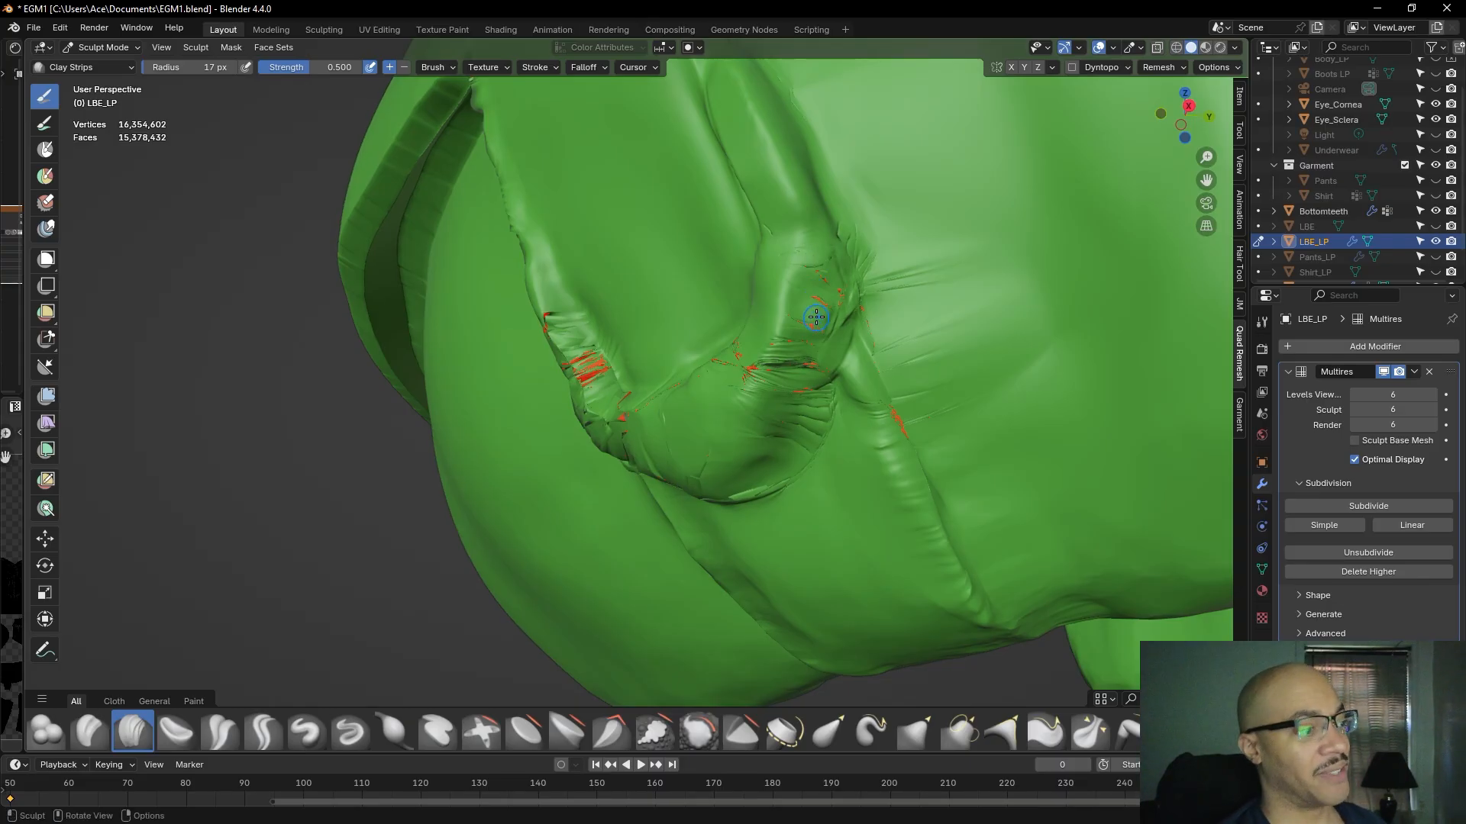
{"action": "middle_click_drag", "start_coordinate": [795, 369], "coordinate": [779, 354]}
{"action": "mouse_move", "coordinate": [774, 168]}
{"action": "left_mouse_down"}
{"action": "mouse_move", "coordinate": [762, 206]}
{"action": "mouse_move", "coordinate": [781, 284]}
{"action": "left_mouse_up"}
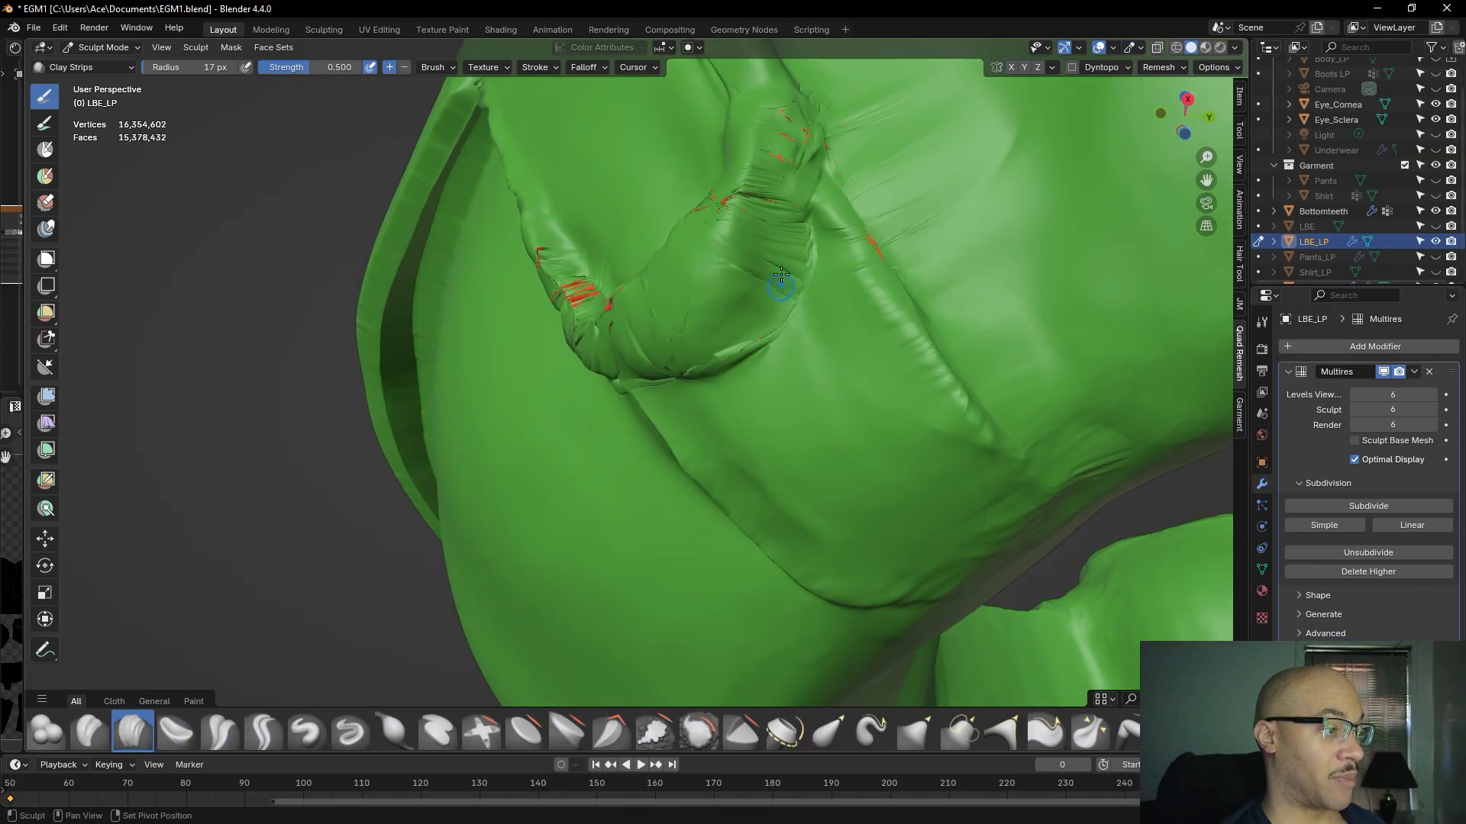
{"action": "middle_click_drag", "start_coordinate": [787, 170], "coordinate": [775, 196]}
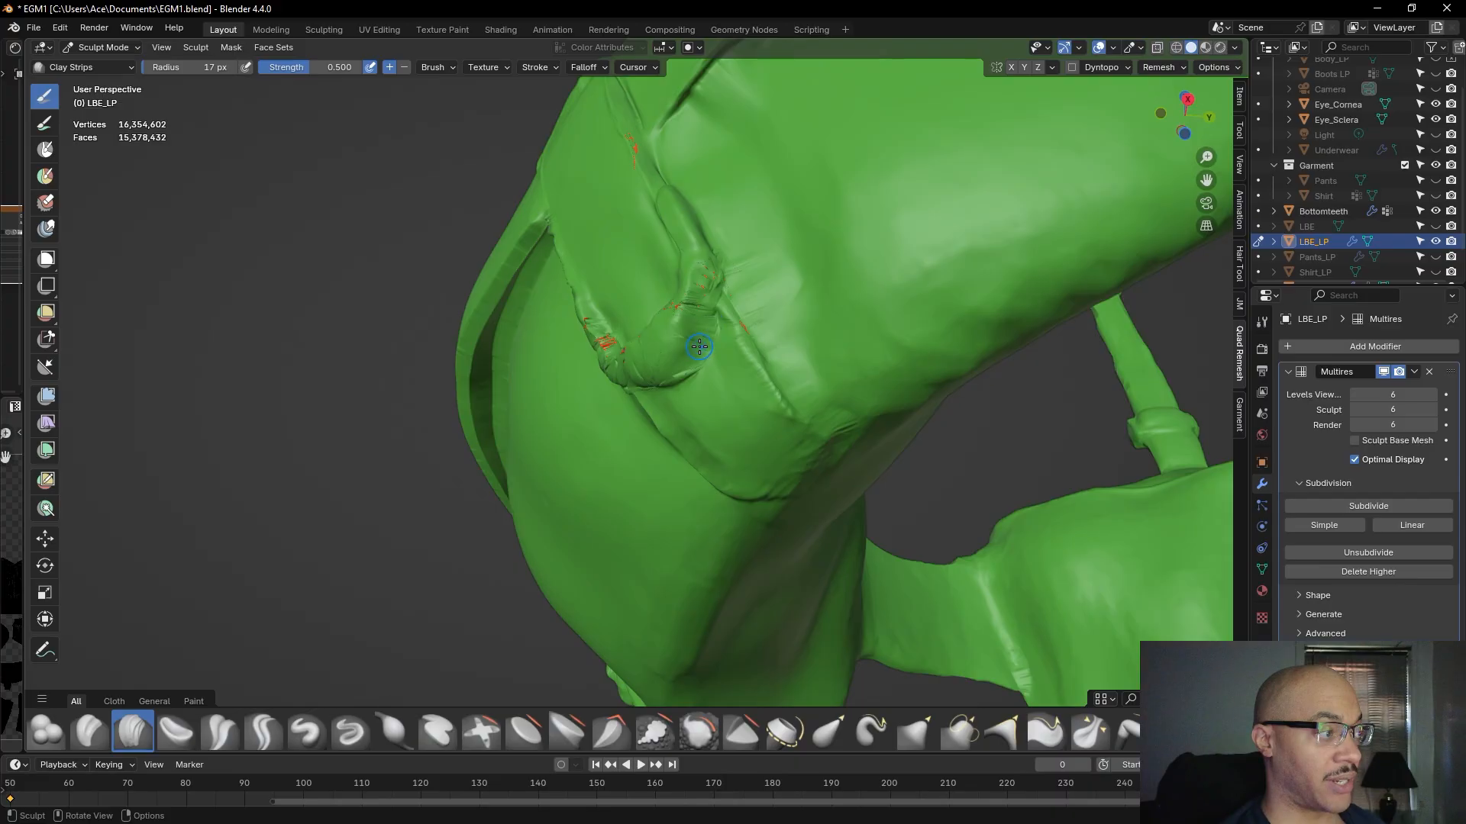
- Try a Clay Strips stroke along the lower edge of the rear strap's folded end
{"action": "middle_click_drag", "start_coordinate": [816, 241], "coordinate": [948, 247]}
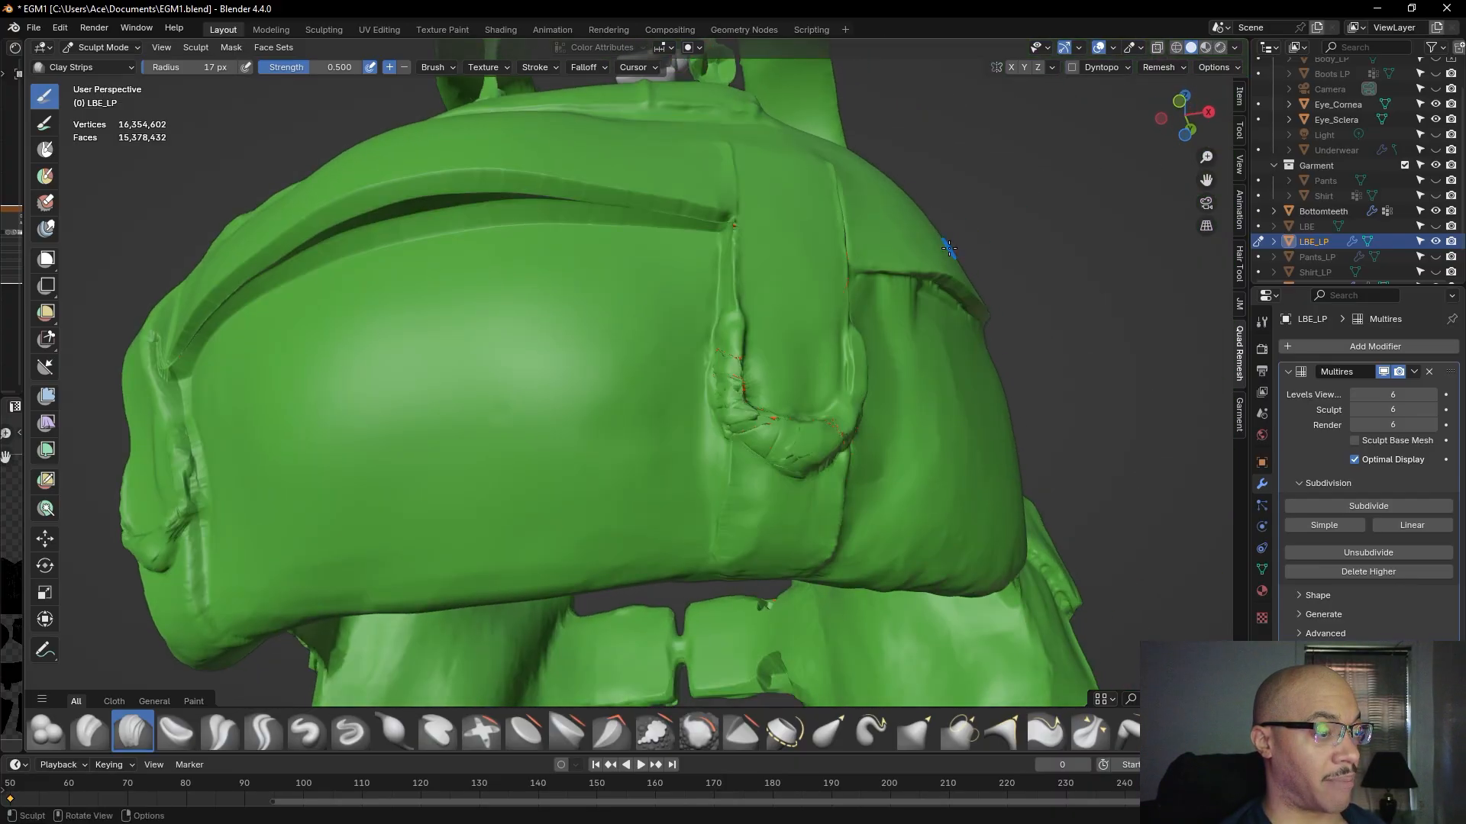
{"action": "middle_click_drag", "start_coordinate": [927, 413], "coordinate": [810, 410], "text": "shift"}
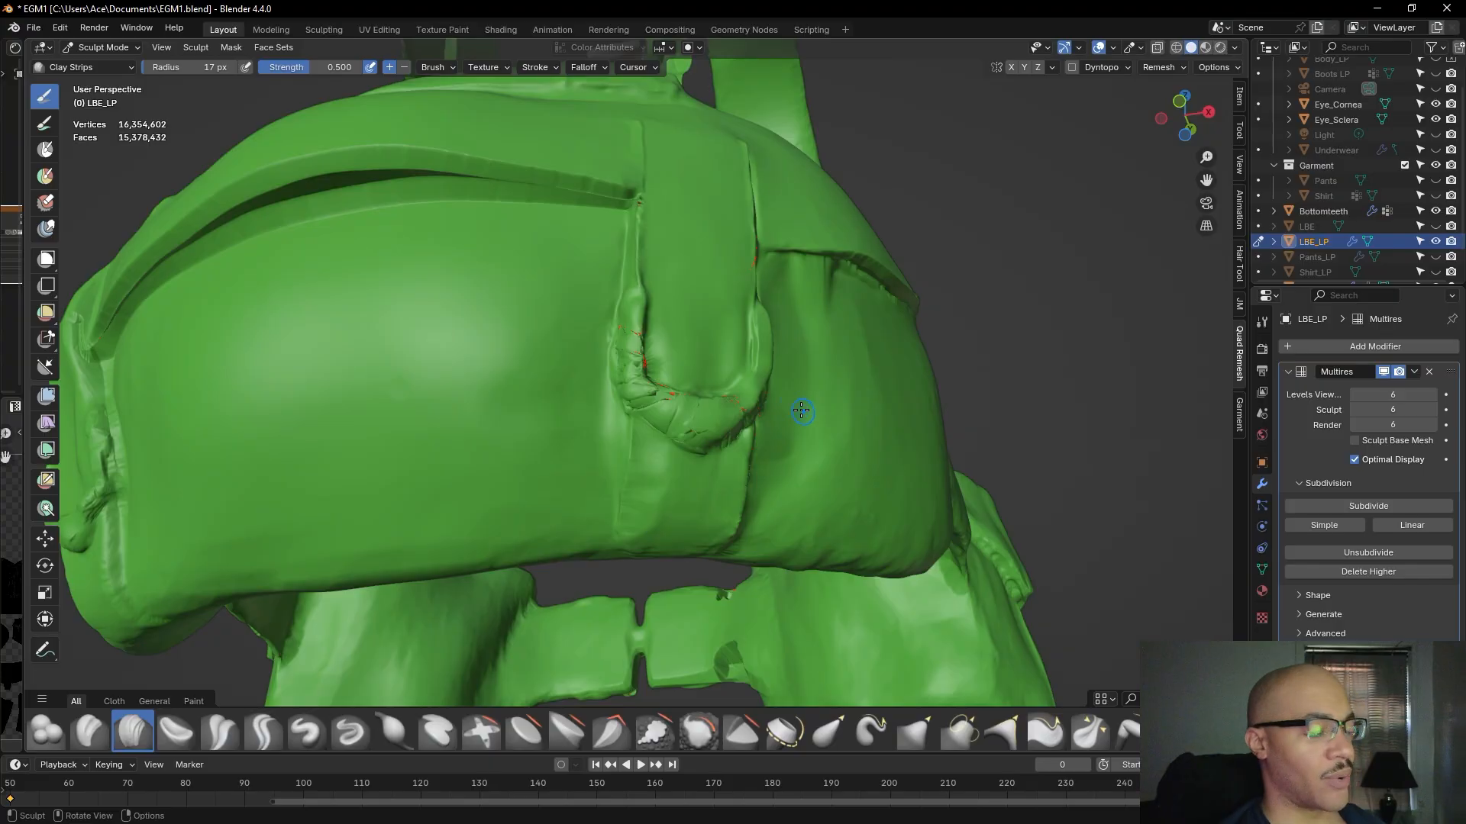
{"action": "scroll", "coordinate": [697, 415], "scroll_direction": "up", "scroll_amount": 3}
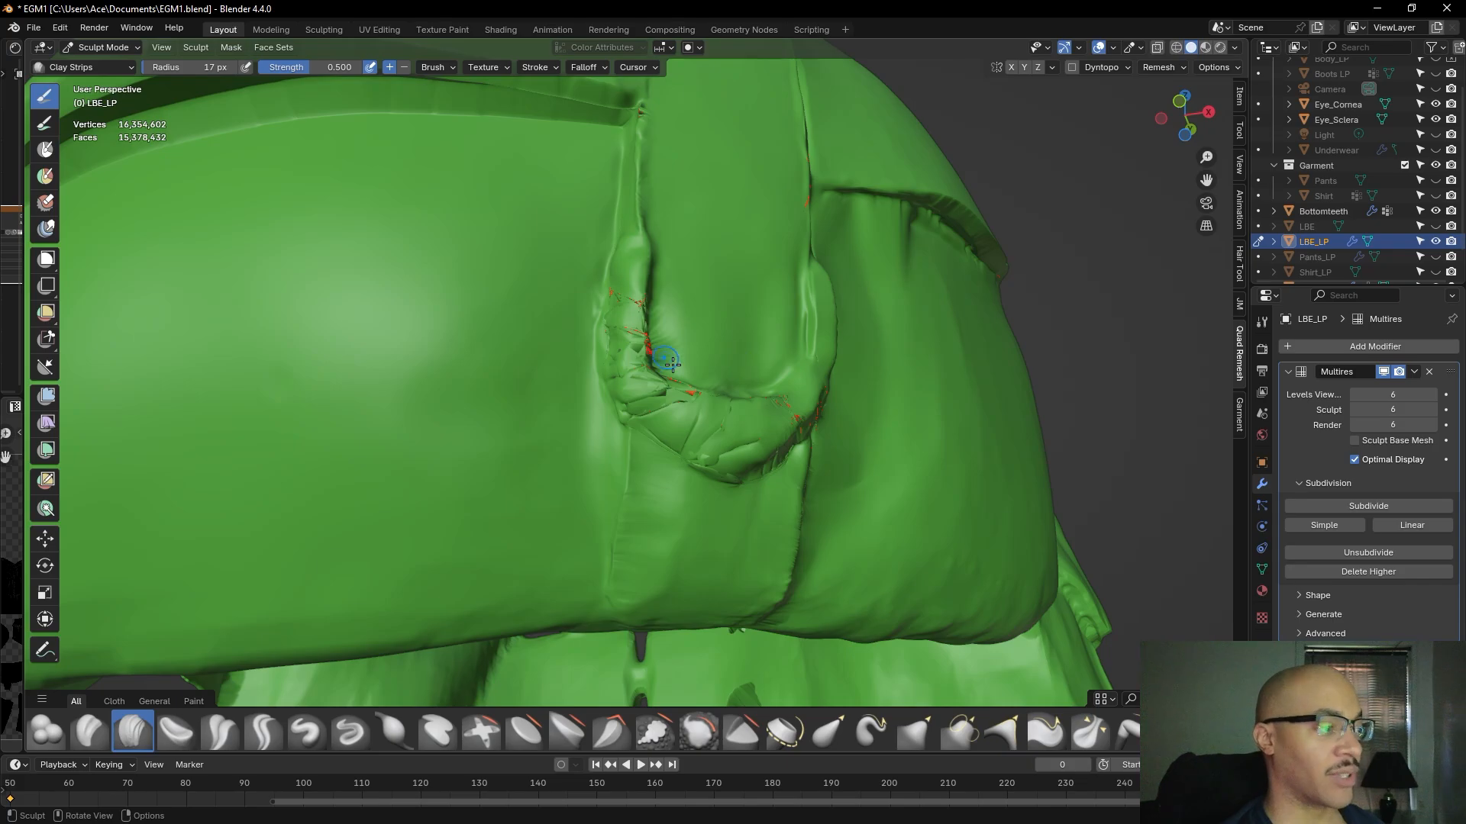
{"action": "scroll", "coordinate": [706, 317], "scroll_direction": "up", "scroll_amount": 1}
{"action": "scroll", "coordinate": [735, 318], "scroll_direction": "up", "scroll_amount": 1}
{"action": "mouse_move", "coordinate": [772, 328]}
{"action": "middle_mouse_down"}
{"action": "mouse_move", "coordinate": [746, 340]}
{"action": "mouse_move", "coordinate": [743, 328]}
{"action": "middle_mouse_up"}
{"action": "mouse_move", "coordinate": [712, 448]}
{"action": "left_mouse_down"}
{"action": "mouse_move", "coordinate": [771, 426]}
{"action": "mouse_move", "coordinate": [811, 439]}
{"action": "mouse_move", "coordinate": [786, 416]}
{"action": "left_mouse_up"}
{"action": "key", "text": "ctrl+z"}
{"action": "scroll", "coordinate": [782, 394], "scroll_direction": "down", "scroll_amount": 4}
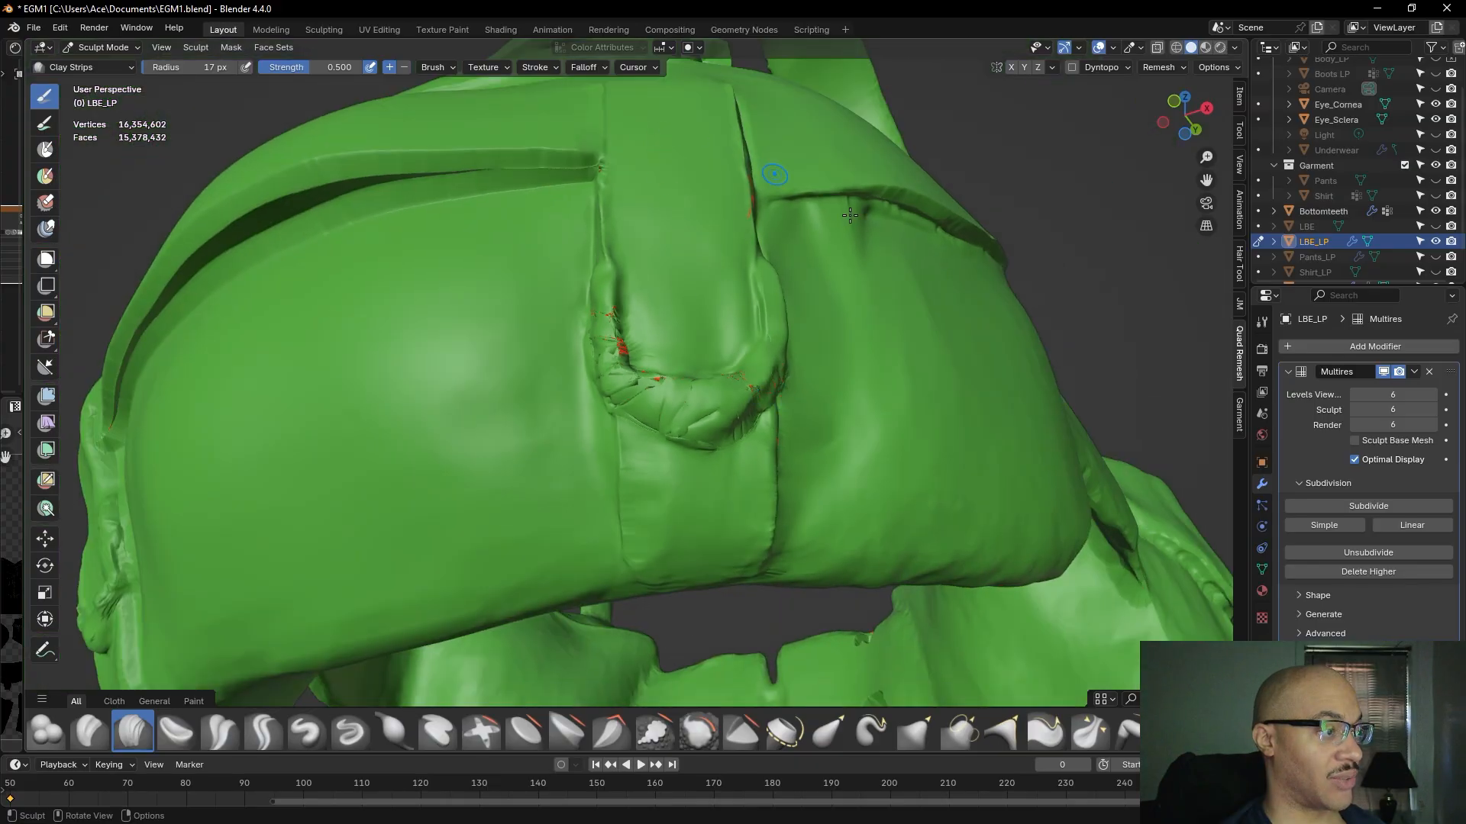
- Build up the middle and one side of the strap's folded tip with the Clay Strips brush at 17 px radius and 0.500 strength
{"action": "scroll", "coordinate": [722, 405], "scroll_direction": "up", "scroll_amount": 1}
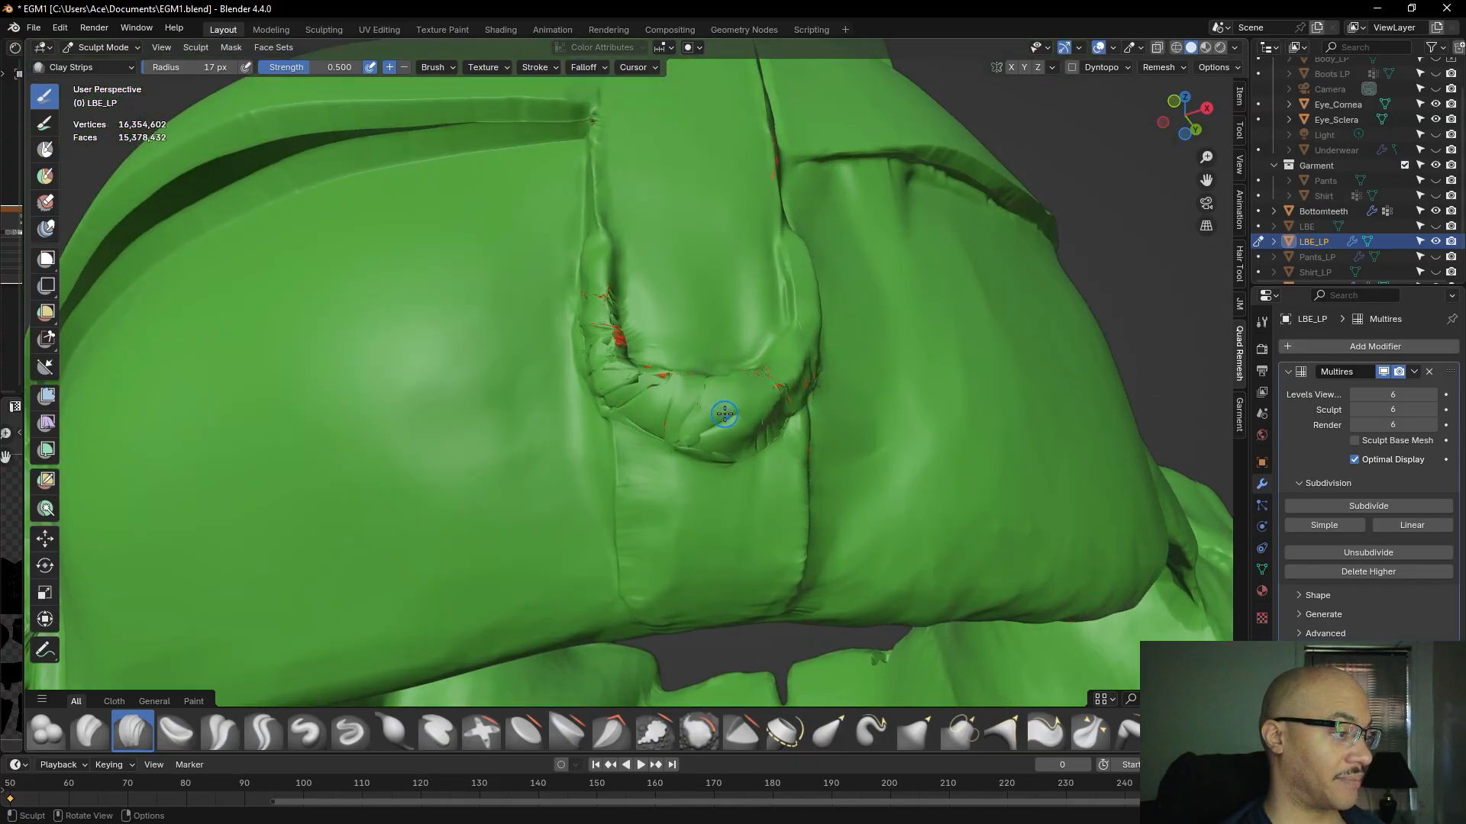
{"action": "mouse_move", "coordinate": [716, 419]}
{"action": "left_mouse_down"}
{"action": "mouse_move", "coordinate": [709, 438]}
{"action": "mouse_move", "coordinate": [642, 401]}
{"action": "mouse_move", "coordinate": [657, 388]}
{"action": "mouse_move", "coordinate": [711, 408]}
{"action": "left_mouse_up"}
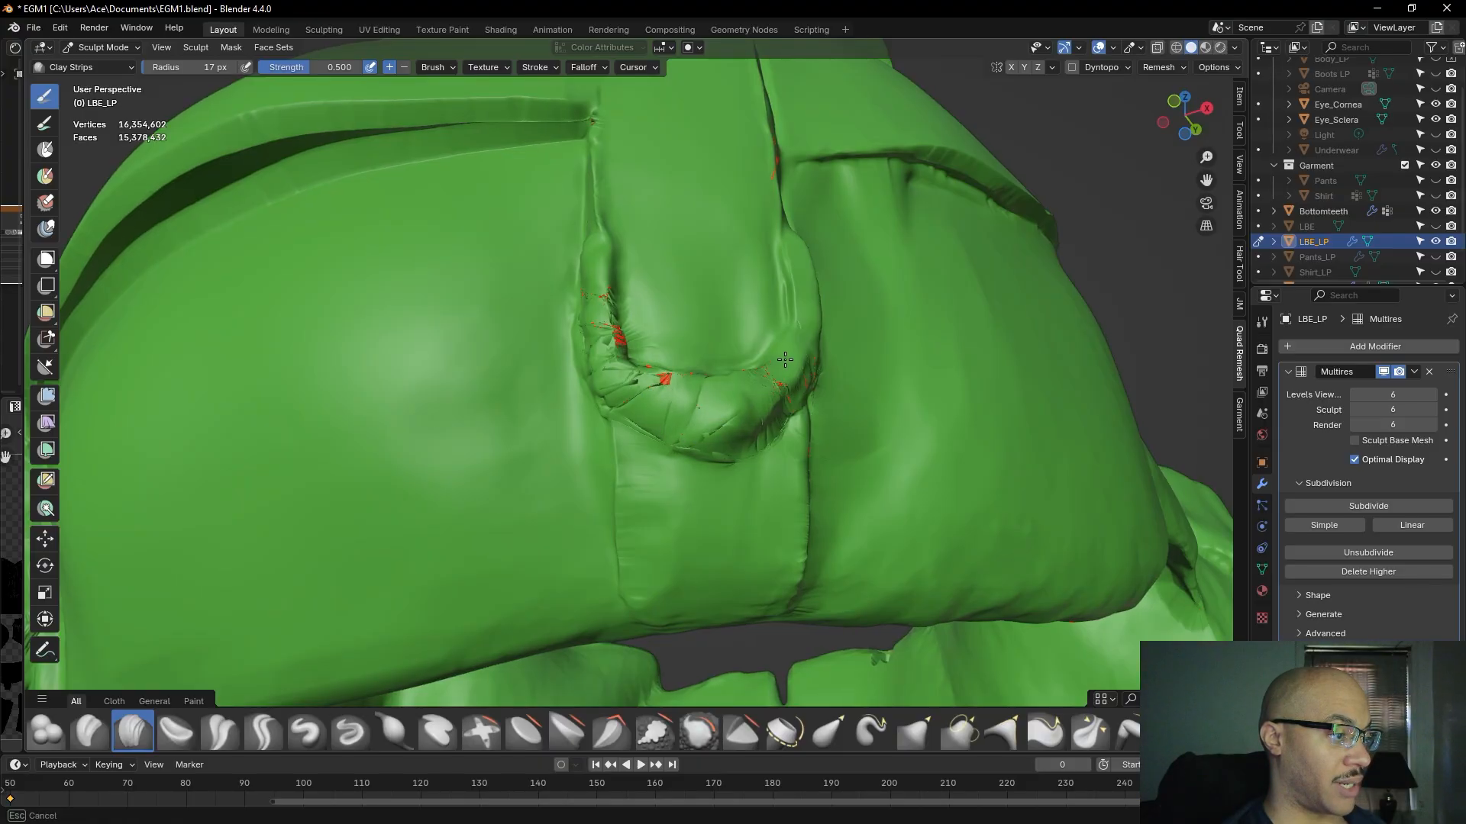
{"action": "left_click_drag", "start_coordinate": [735, 413], "coordinate": [741, 405]}
{"action": "middle_click_drag", "start_coordinate": [785, 295], "coordinate": [711, 348]}
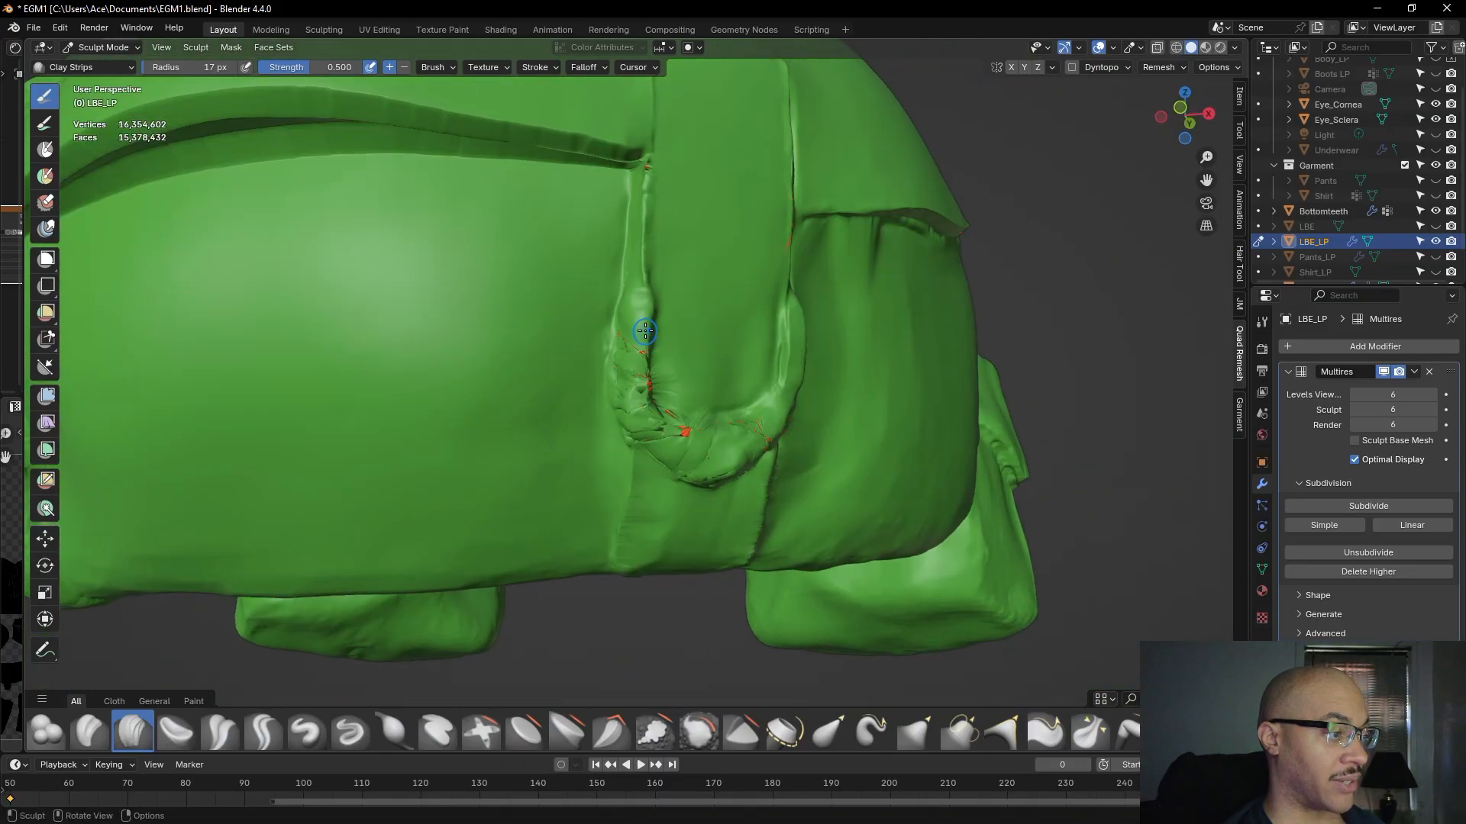
{"action": "mouse_move", "coordinate": [635, 351]}
{"action": "left_mouse_down"}
{"action": "mouse_move", "coordinate": [621, 318]}
{"action": "mouse_move", "coordinate": [622, 390]}
{"action": "left_mouse_up"}
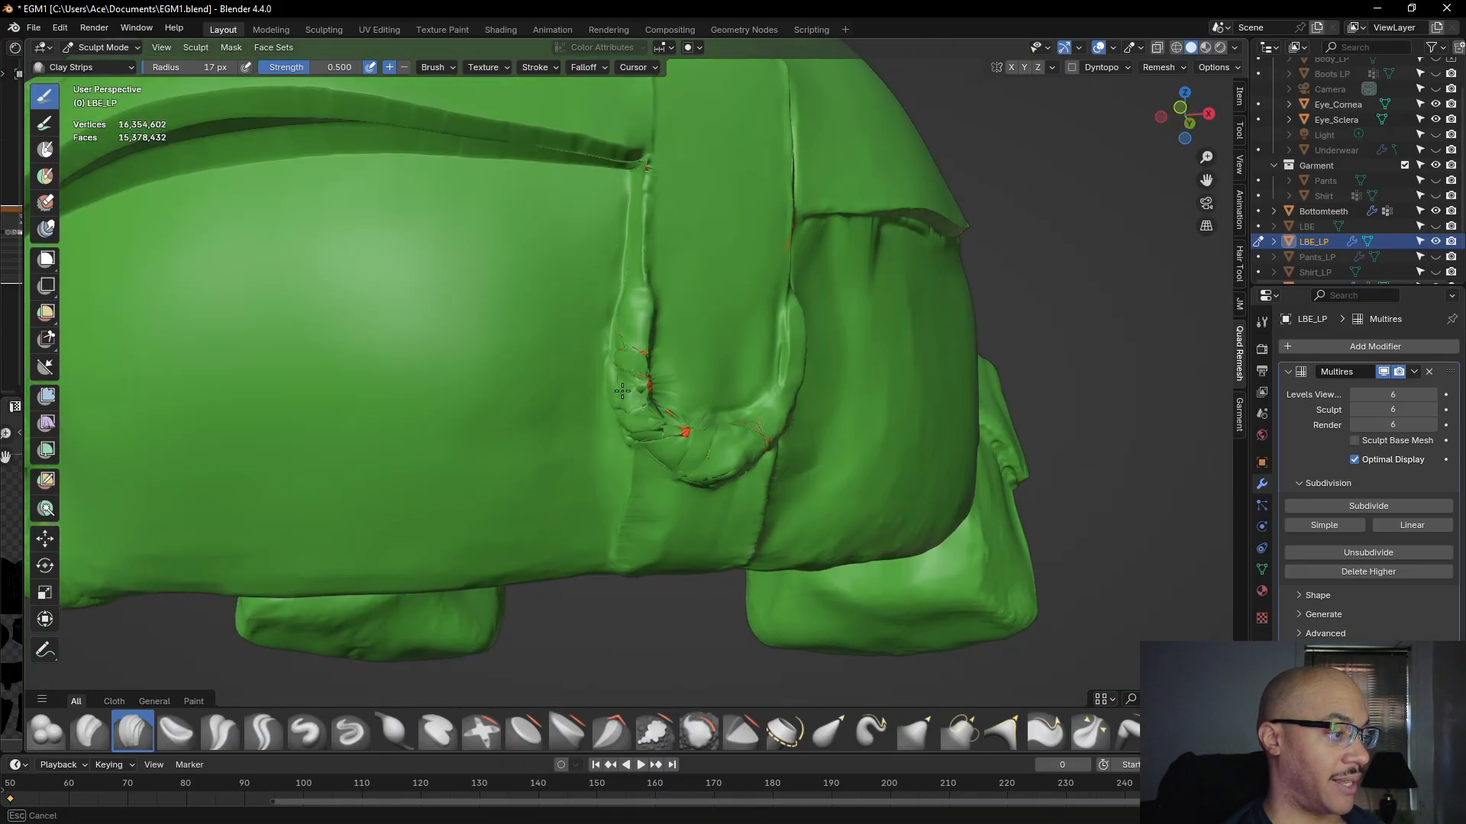
{"action": "mouse_move", "coordinate": [666, 455]}
{"action": "left_mouse_down"}
{"action": "mouse_move", "coordinate": [660, 439]}
{"action": "mouse_move", "coordinate": [746, 433]}
{"action": "left_mouse_up"}
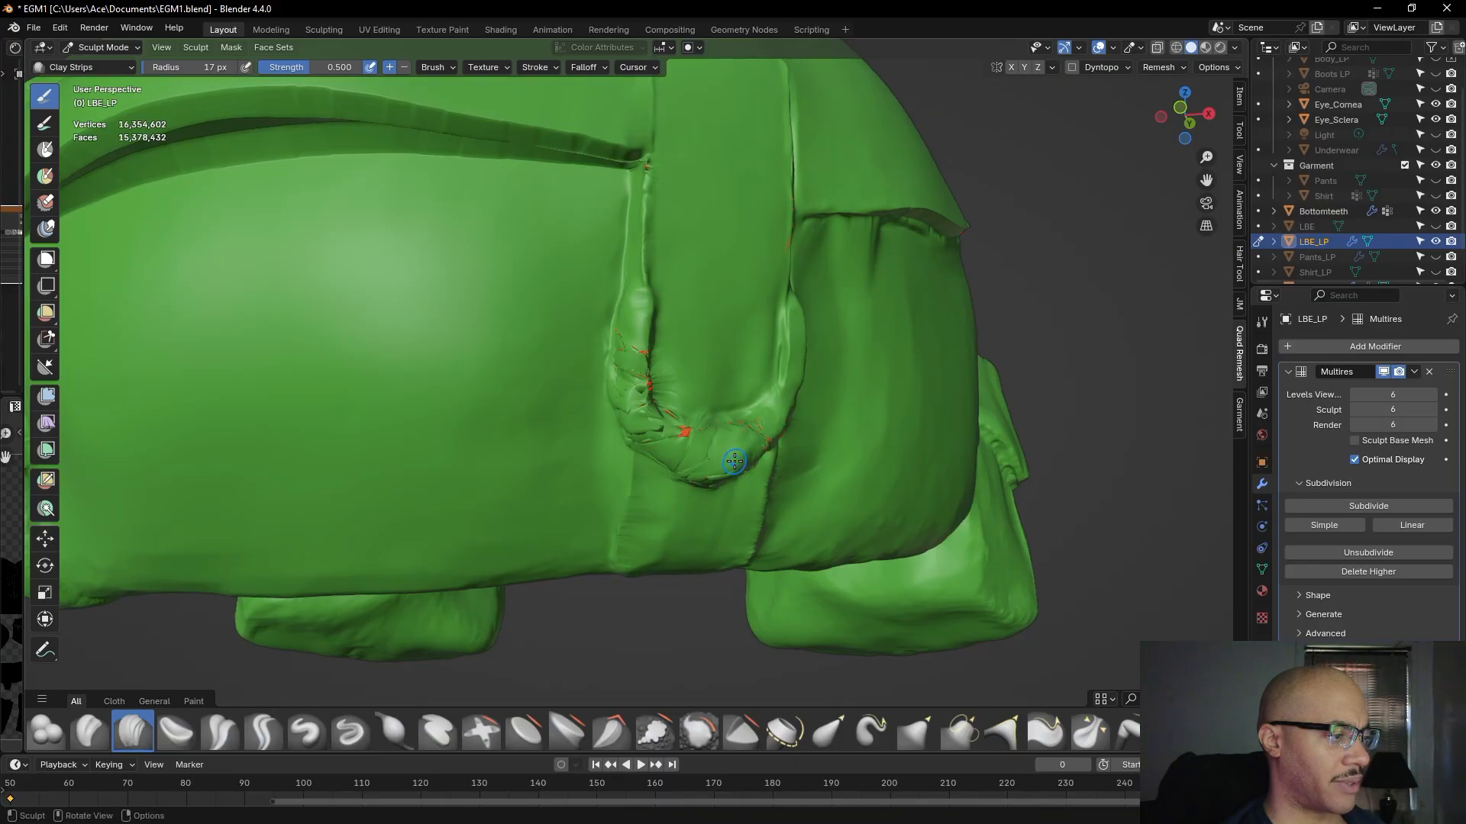
- Add Clay Strips strokes along the opposite side and inner edge of the strap's folded end
{"action": "middle_click_drag", "start_coordinate": [774, 384], "coordinate": [713, 414]}
{"action": "mouse_move", "coordinate": [705, 436]}
{"action": "left_mouse_down"}
{"action": "mouse_move", "coordinate": [750, 391]}
{"action": "mouse_move", "coordinate": [717, 433]}
{"action": "left_mouse_up"}
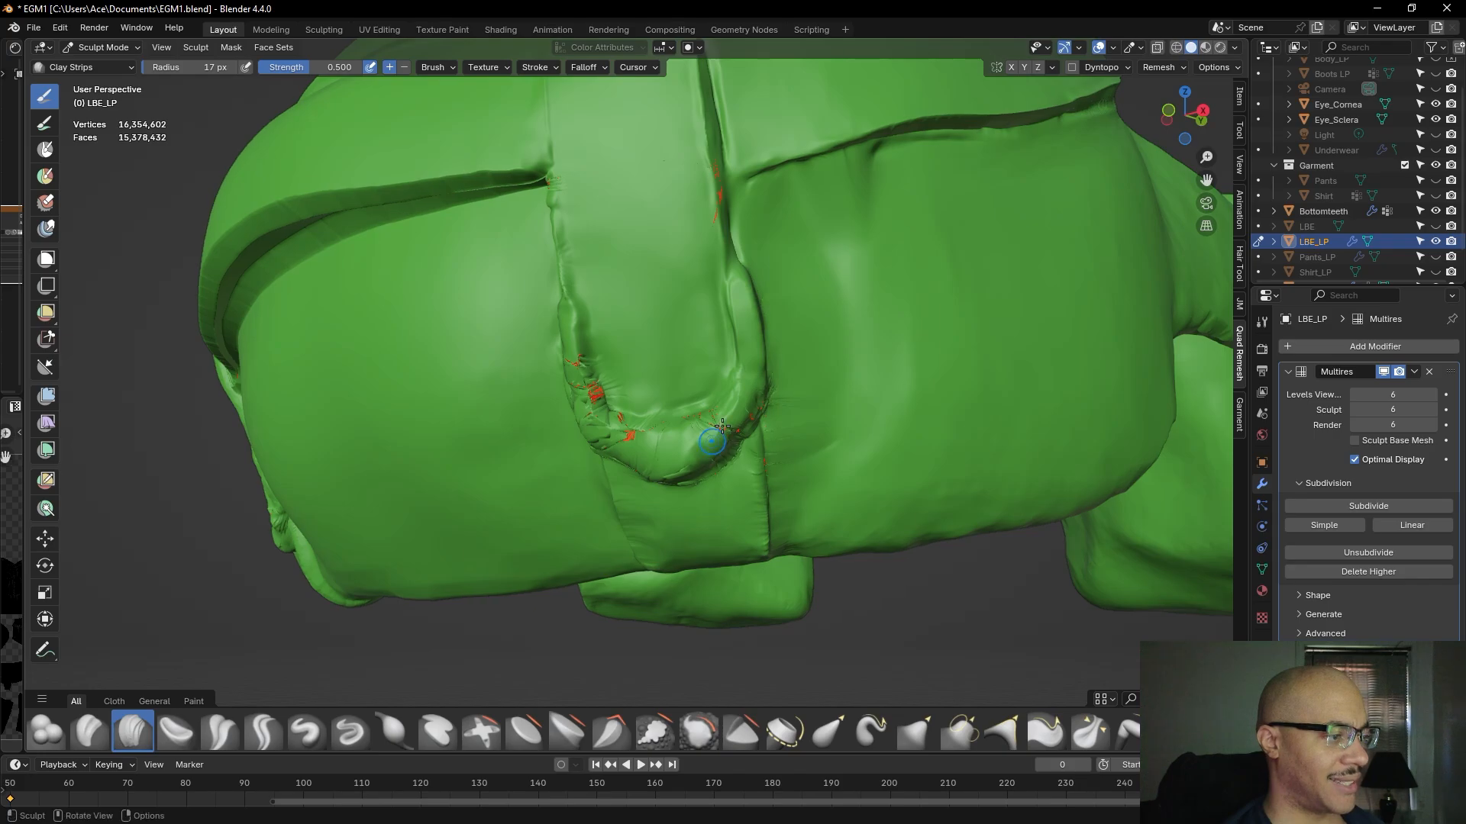
{"action": "left_click_drag", "start_coordinate": [741, 296], "coordinate": [743, 304]}
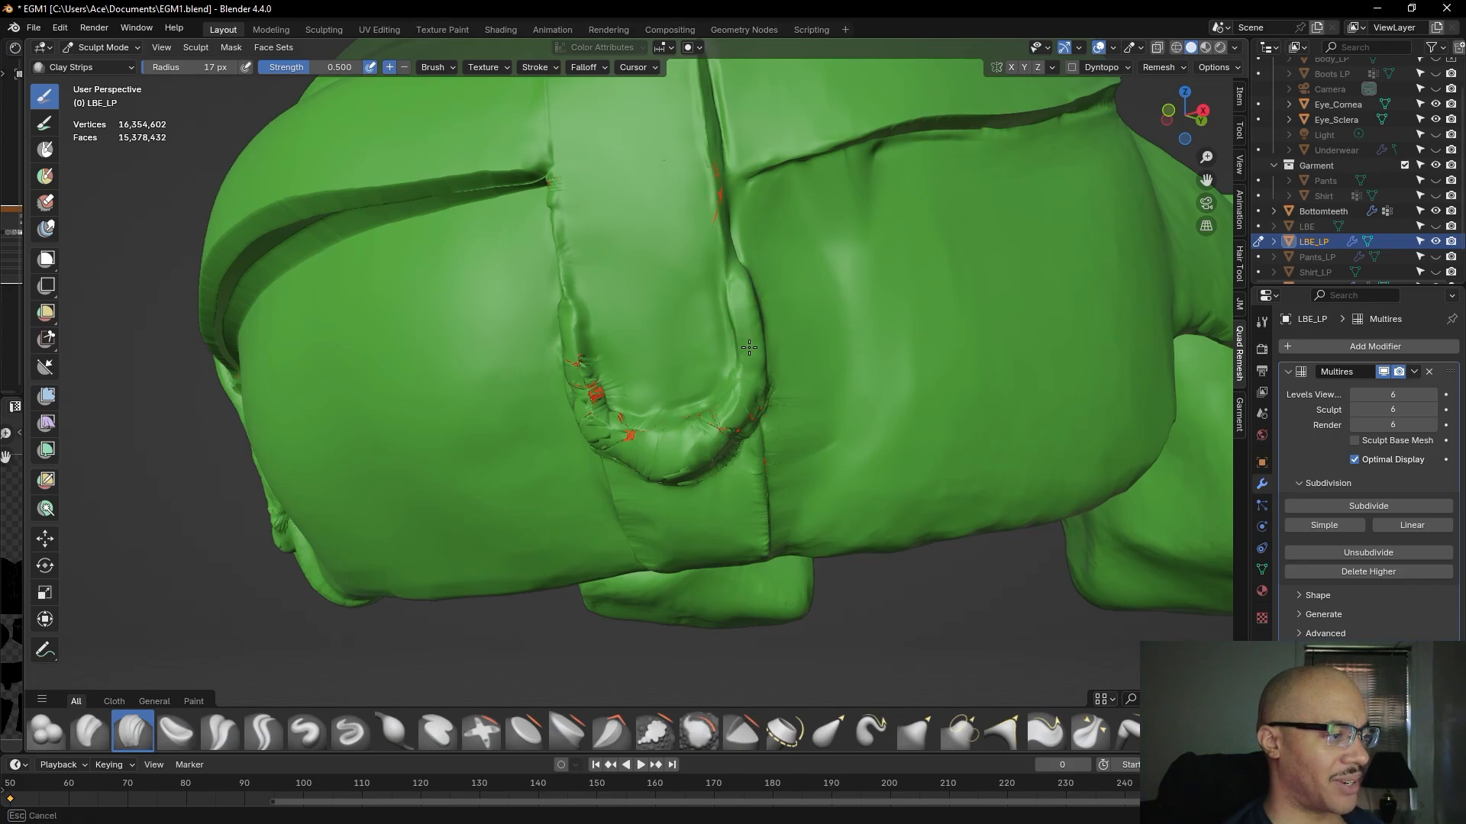
{"action": "mouse_move", "coordinate": [748, 405]}
{"action": "left_mouse_down"}
{"action": "mouse_move", "coordinate": [759, 382]}
{"action": "mouse_move", "coordinate": [736, 412]}
{"action": "left_mouse_up"}
{"action": "middle_click_drag", "start_coordinate": [736, 412], "coordinate": [734, 397]}
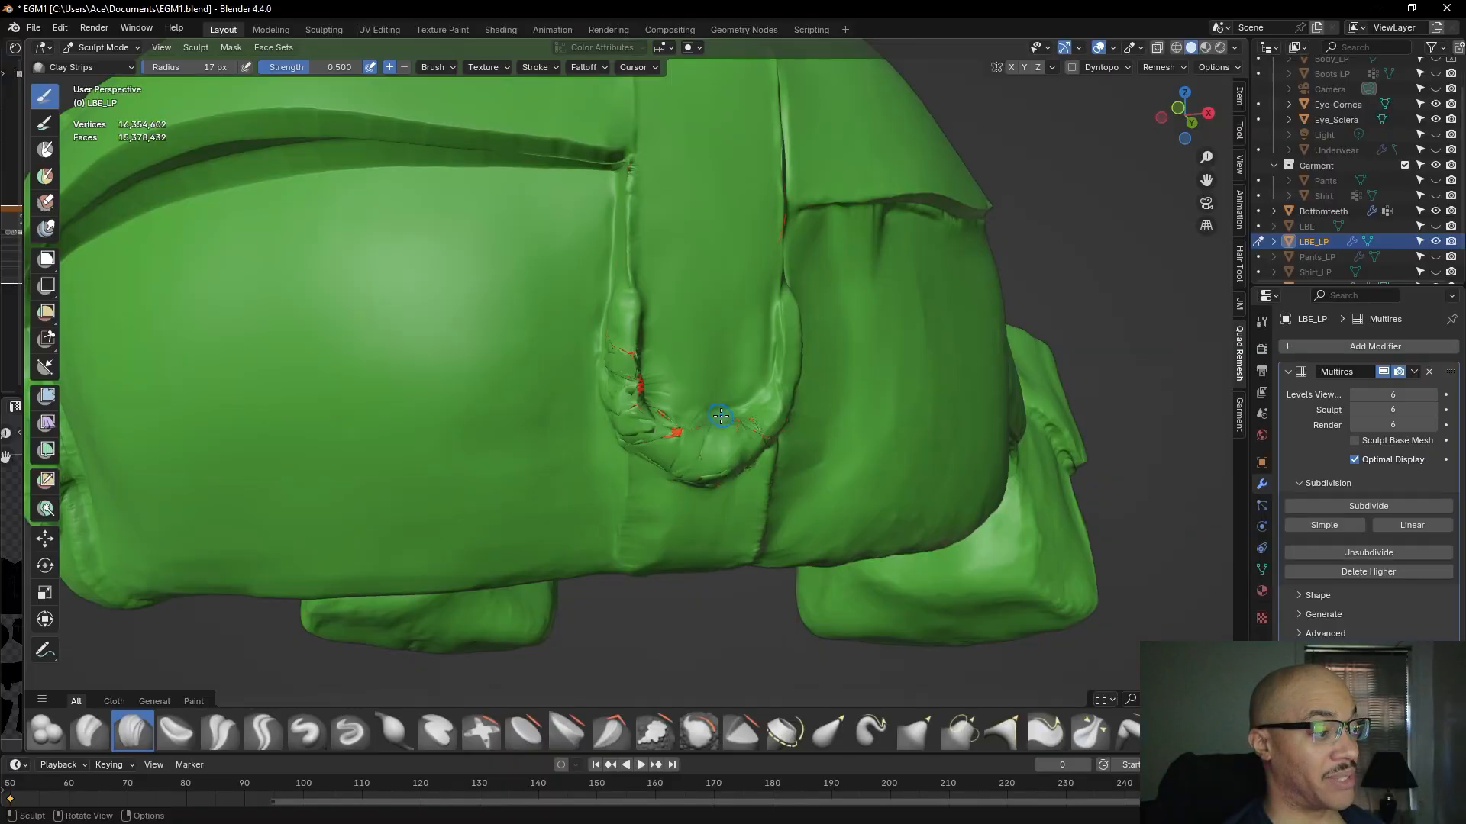
{"action": "scroll", "coordinate": [721, 415], "scroll_direction": "up", "scroll_amount": 3}
{"action": "mouse_move", "coordinate": [686, 375]}
{"action": "left_mouse_down"}
{"action": "mouse_move", "coordinate": [656, 420]}
{"action": "mouse_move", "coordinate": [685, 368]}
{"action": "left_mouse_up"}
- Even out the creases across the folded end's lower curve with the Scrape/Fill brush at 17 px radius and 0.700 strength
{"action": "scroll", "coordinate": [682, 364], "scroll_direction": "down", "scroll_amount": 5}
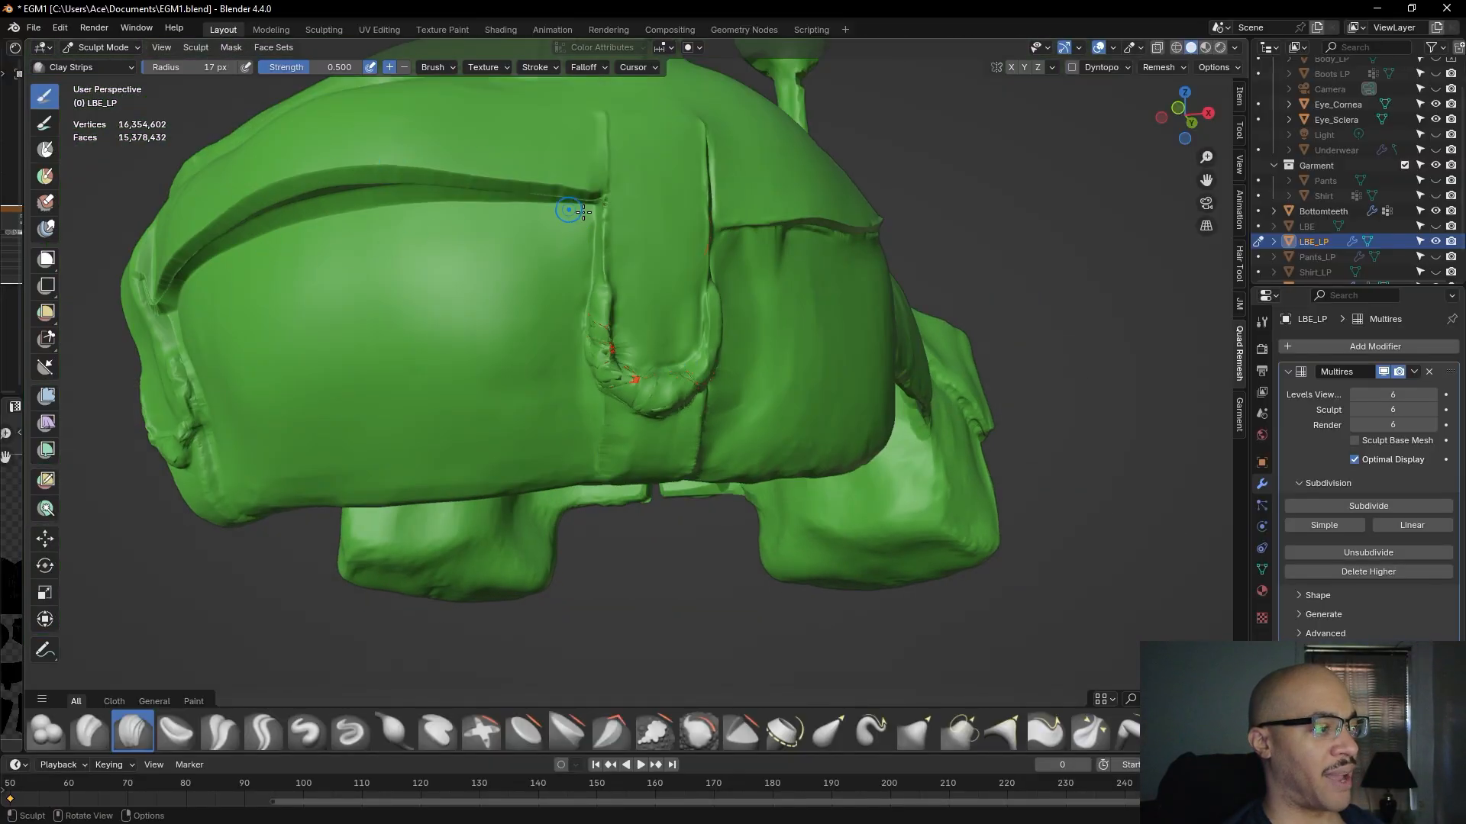
{"action": "scroll", "coordinate": [573, 404], "scroll_direction": "up", "scroll_amount": 6}
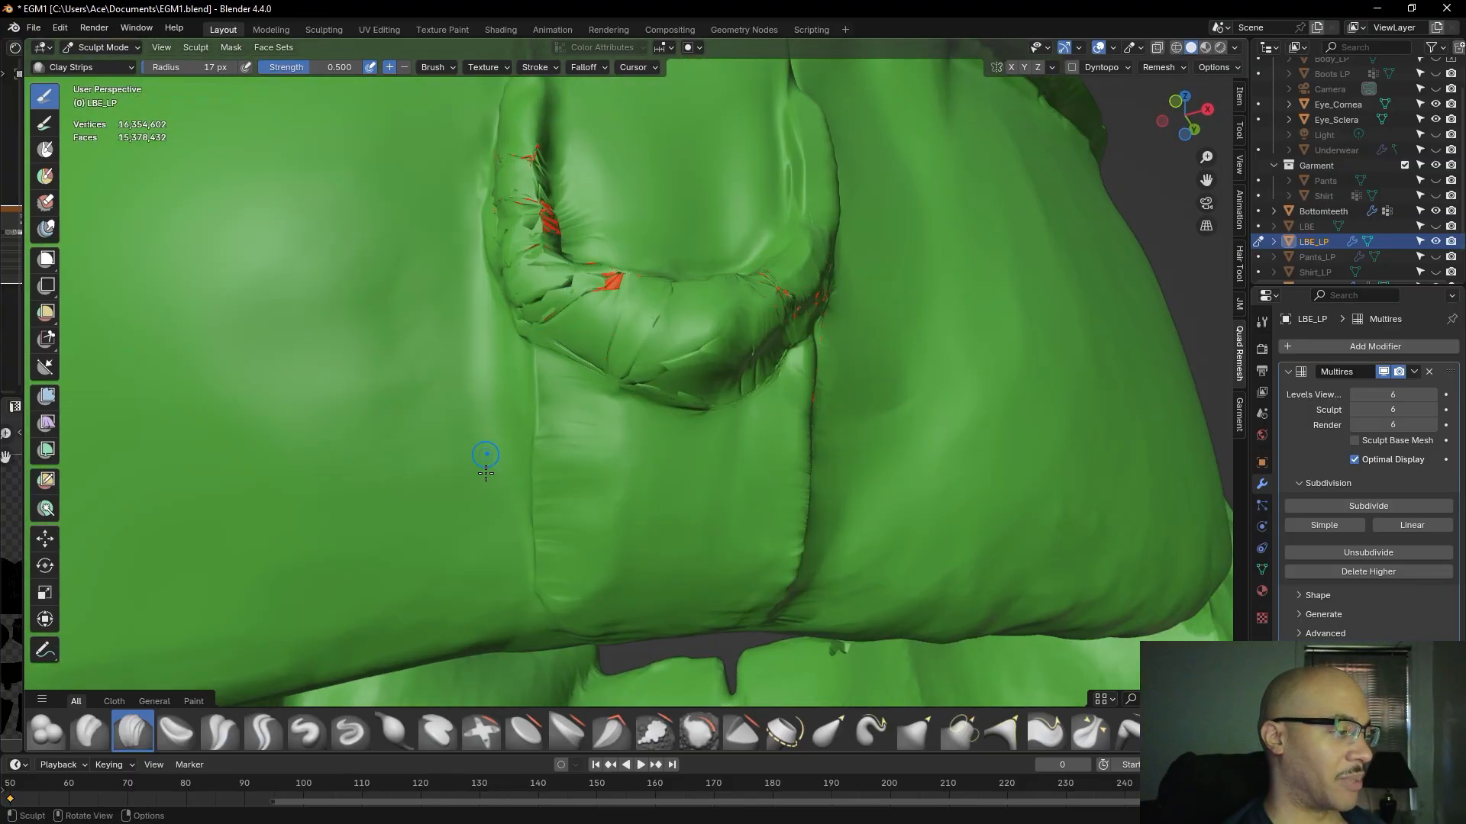
{"action": "scroll", "coordinate": [442, 406], "scroll_direction": "down", "scroll_amount": 5}
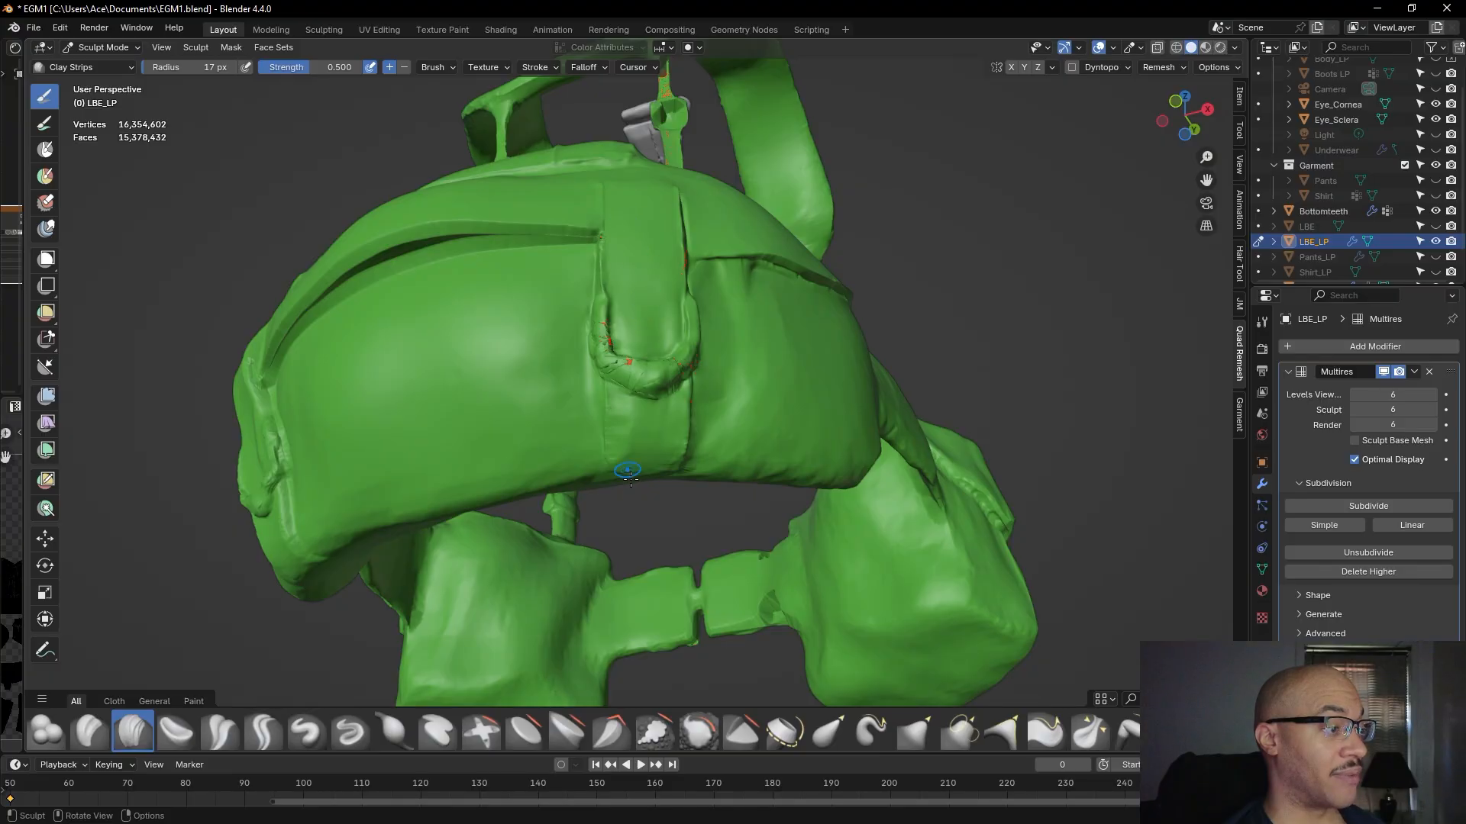
{"action": "scroll", "coordinate": [673, 293], "scroll_direction": "up", "scroll_amount": 5}
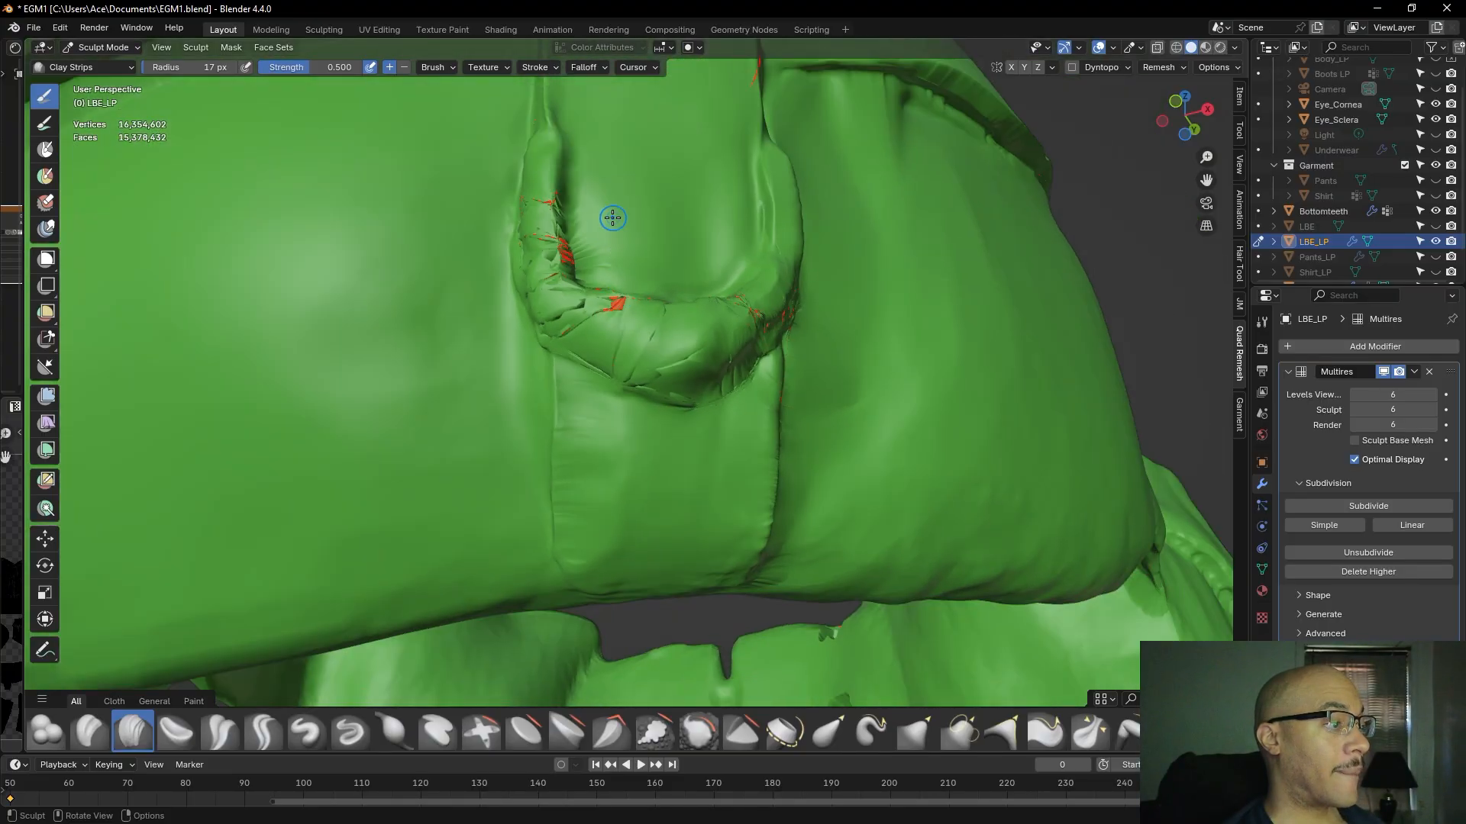
{"action": "middle_click_drag", "start_coordinate": [613, 218], "coordinate": [621, 271]}
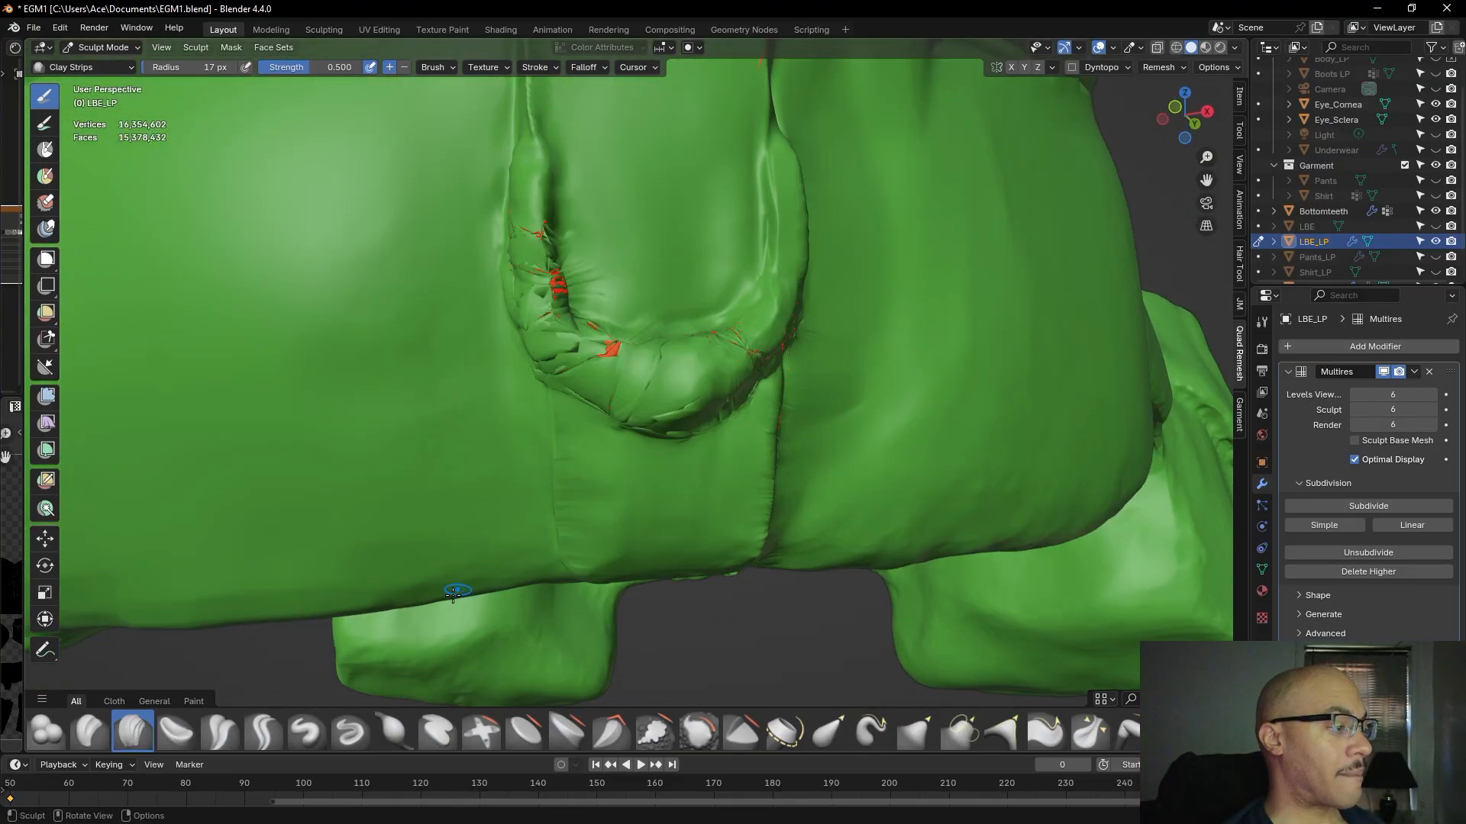
{"action": "left_click", "coordinate": [658, 732]}
{"action": "mouse_move", "coordinate": [685, 410]}
{"action": "left_mouse_down"}
{"action": "mouse_move", "coordinate": [640, 357]}
{"action": "mouse_move", "coordinate": [657, 354]}
{"action": "left_mouse_up"}
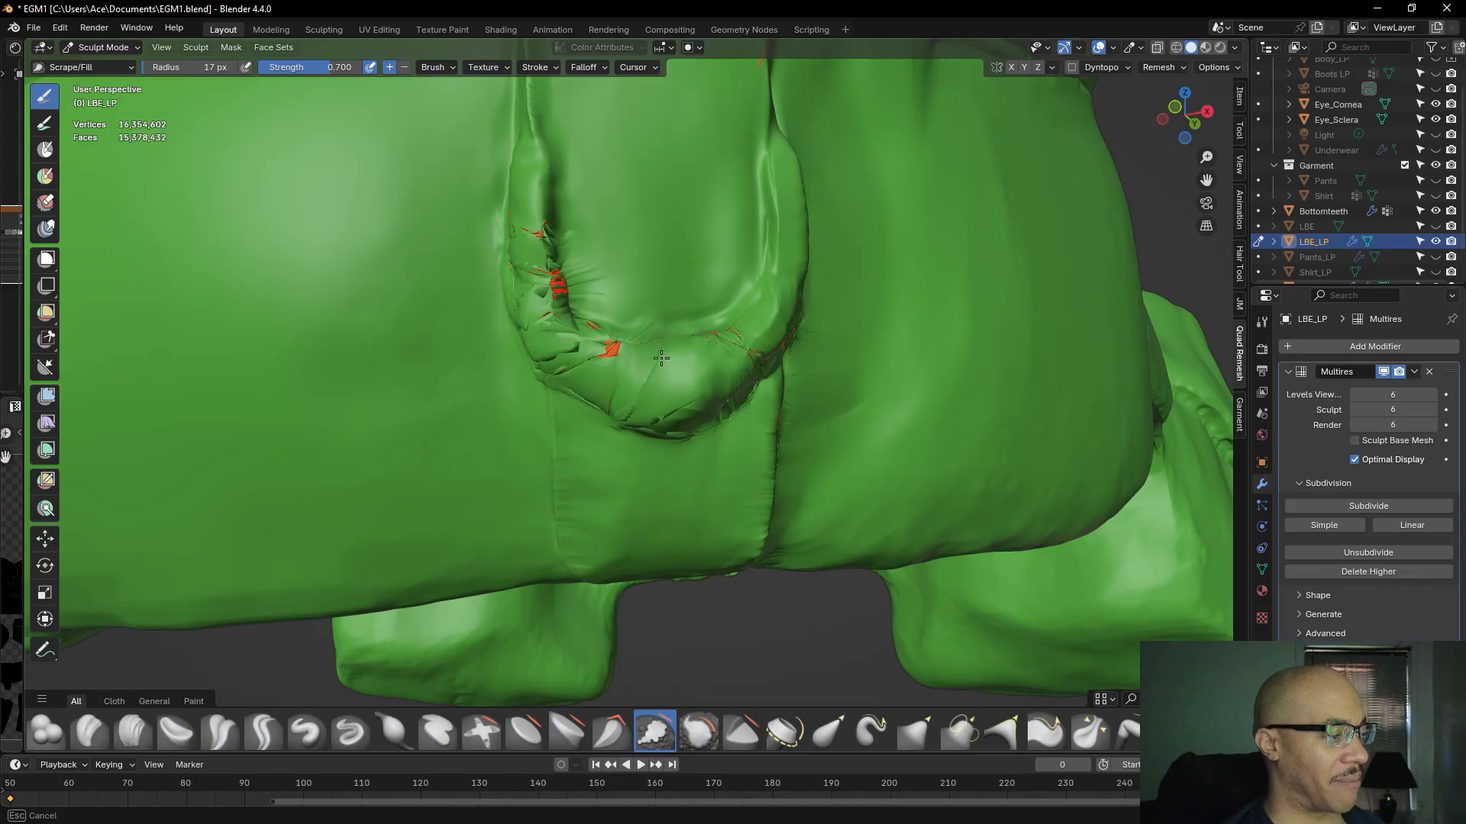
{"action": "left_click_drag", "start_coordinate": [653, 368], "coordinate": [536, 354]}
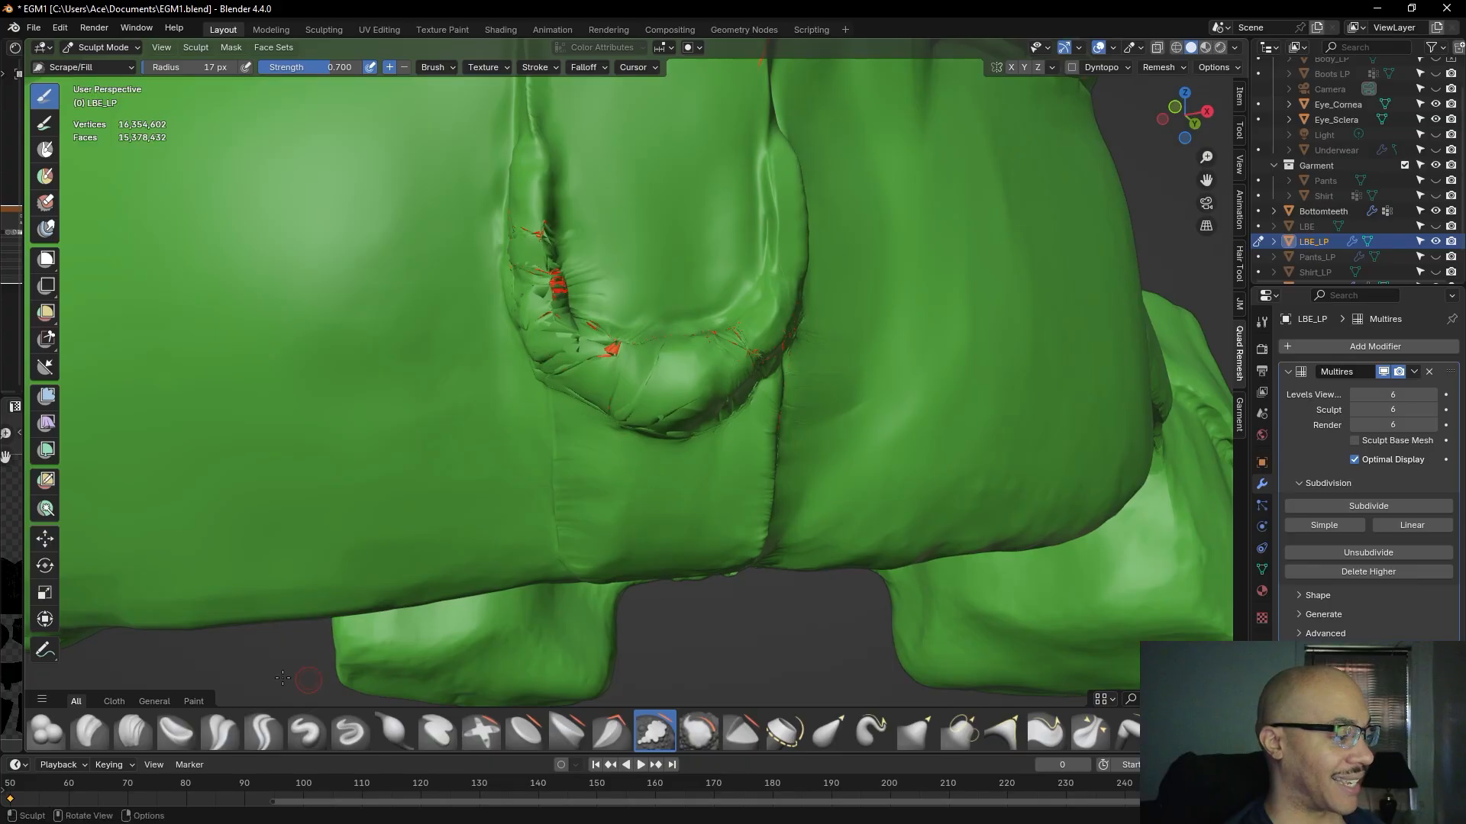
- Scrape the corner where the strap's folded tip turns up into its side edge, using the Scrape/Fill brush
{"action": "scroll", "coordinate": [684, 324], "scroll_direction": "down", "scroll_amount": 3}
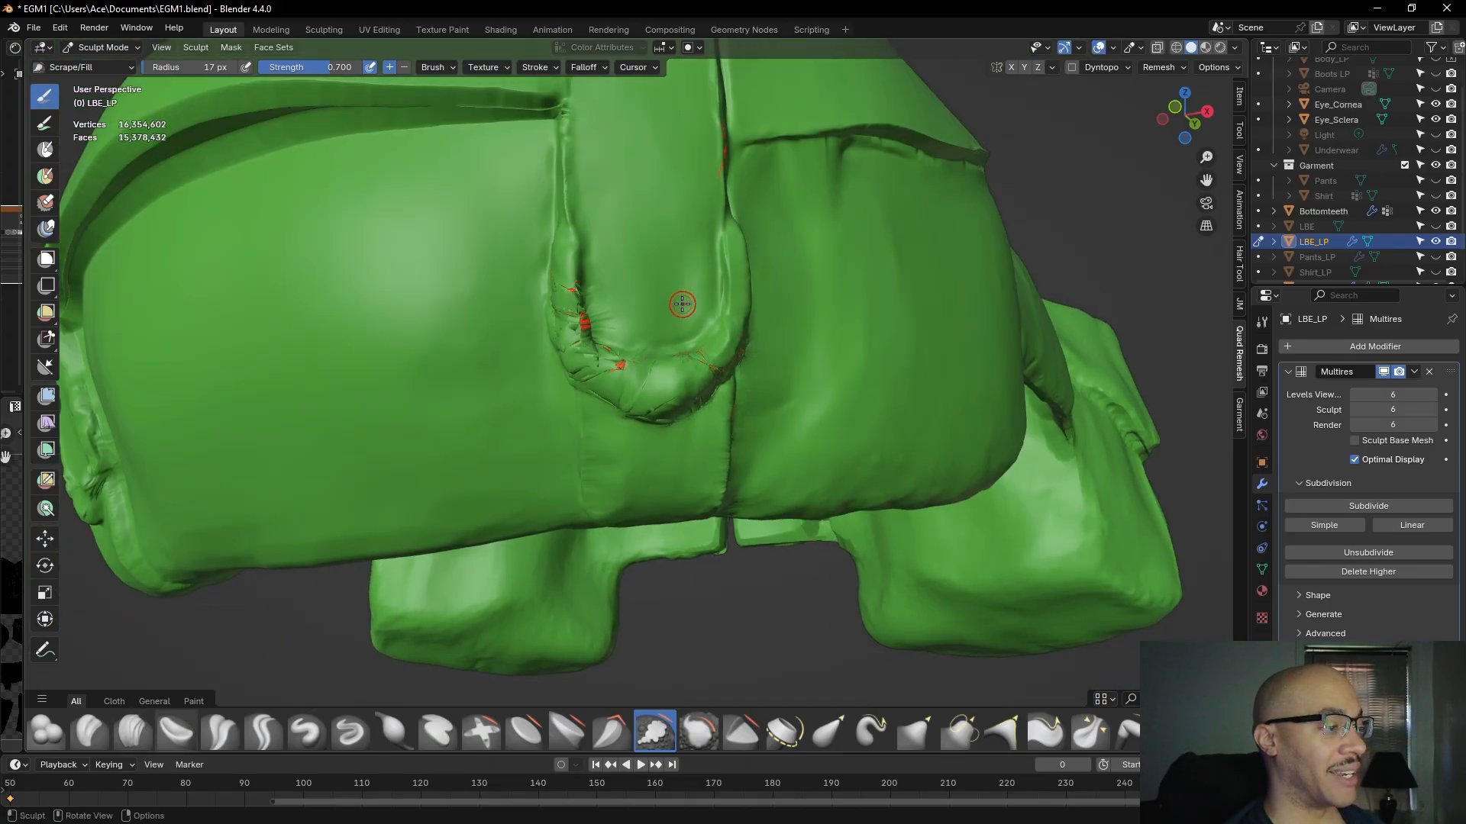
{"action": "middle_click_drag", "start_coordinate": [680, 303], "coordinate": [651, 294]}
{"action": "scroll", "coordinate": [656, 317], "scroll_direction": "up", "scroll_amount": 4}
{"action": "middle_click_drag", "start_coordinate": [651, 361], "coordinate": [674, 309]}
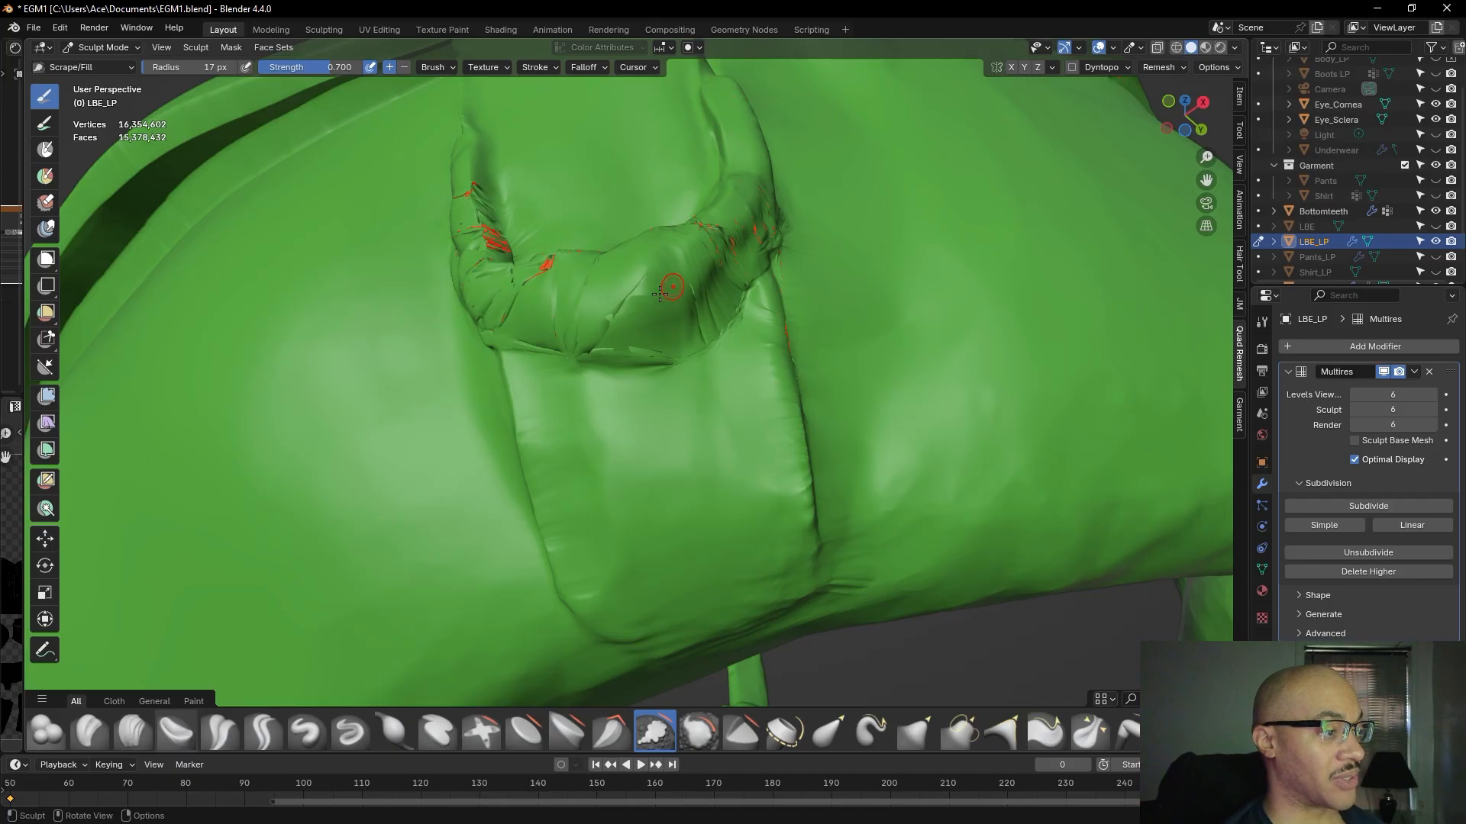
{"action": "mouse_move", "coordinate": [607, 311]}
{"action": "middle_mouse_down"}
{"action": "mouse_move", "coordinate": [584, 324]}
{"action": "mouse_move", "coordinate": [671, 399]}
{"action": "mouse_move", "coordinate": [635, 399]}
{"action": "middle_mouse_up"}
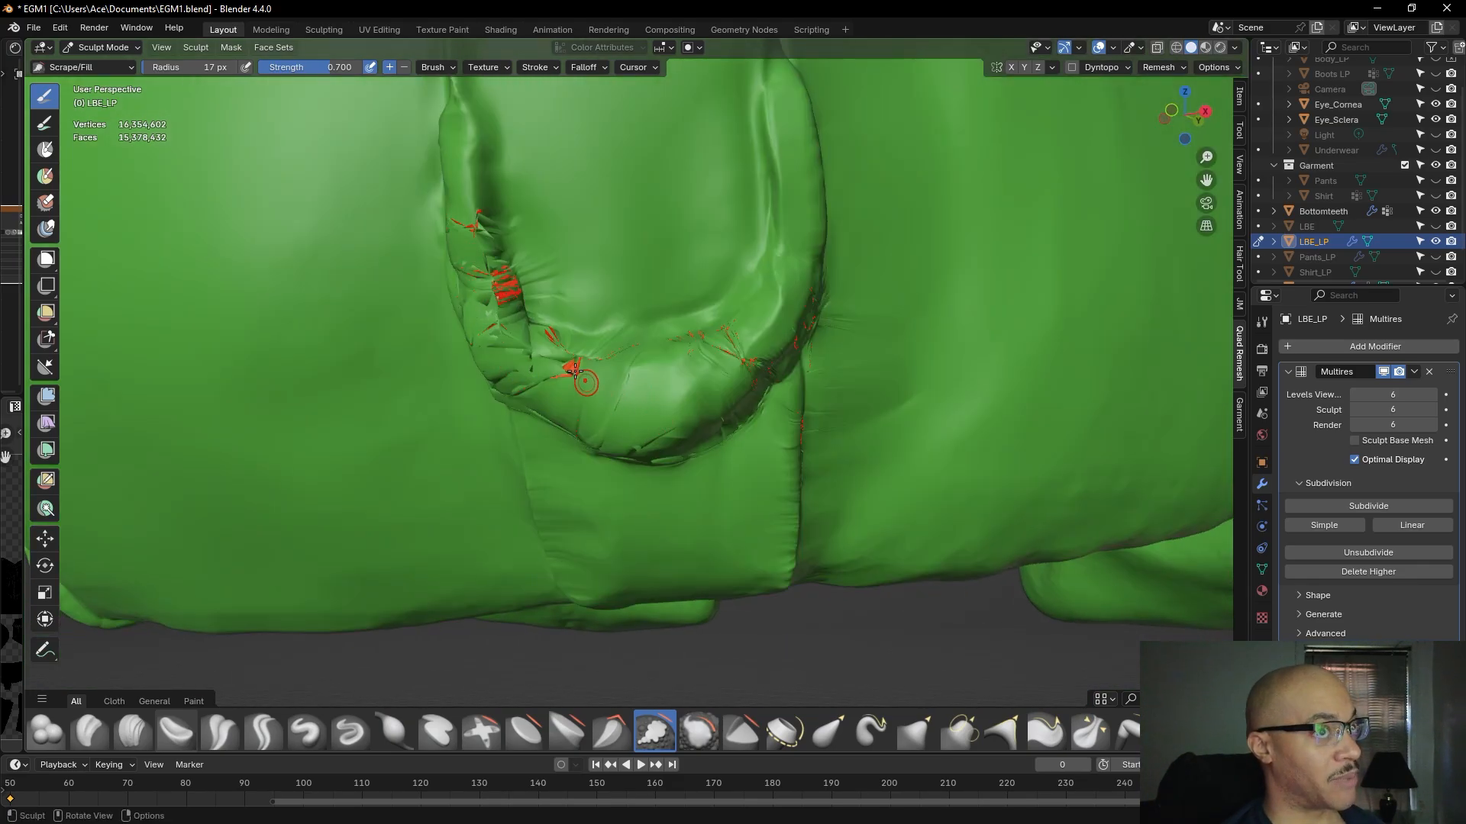
{"action": "scroll", "coordinate": [670, 372], "scroll_direction": "down", "scroll_amount": 1}
{"action": "middle_click_drag", "start_coordinate": [661, 377], "coordinate": [629, 357]}
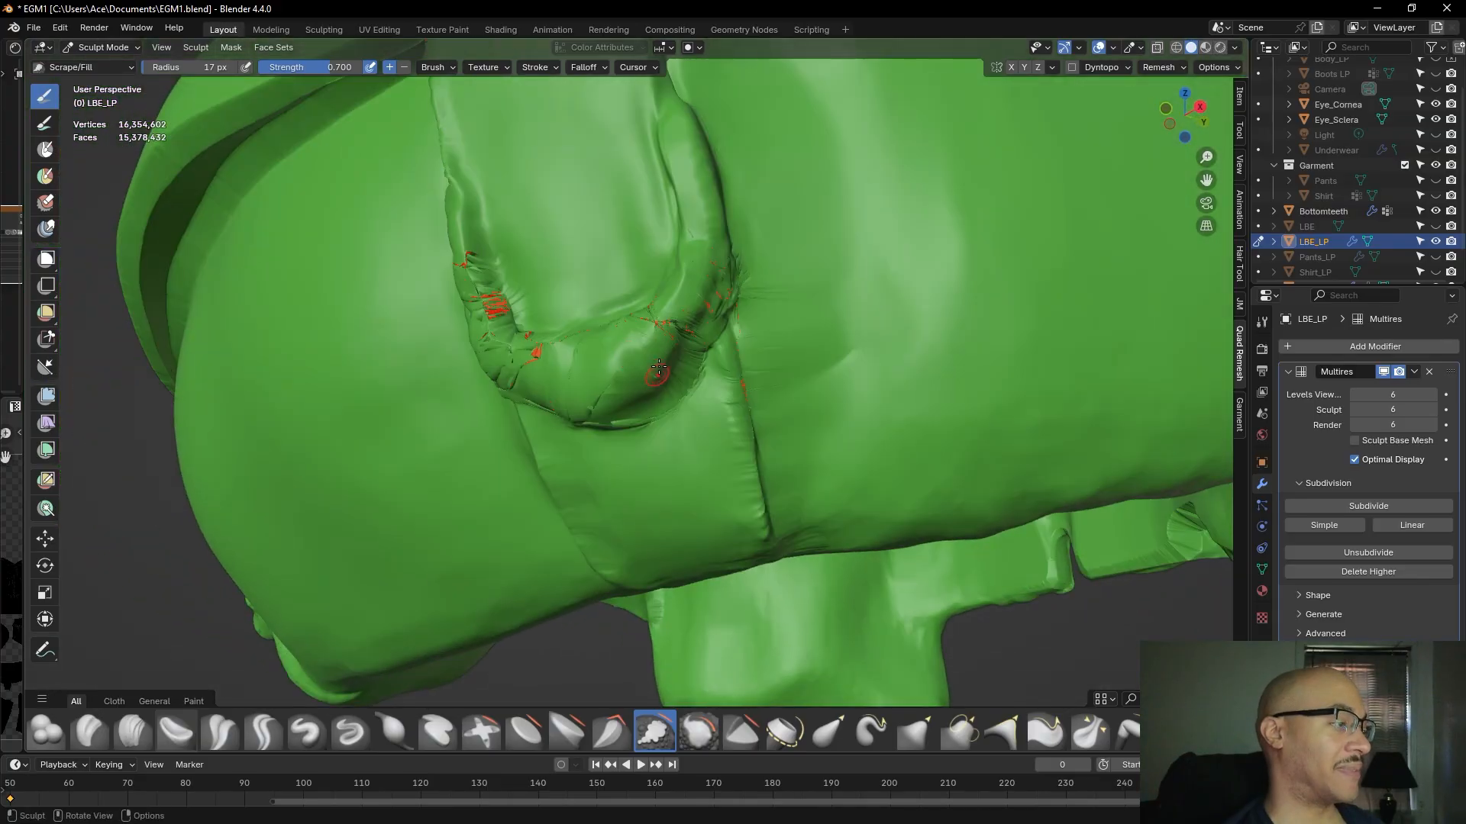
{"action": "left_click_drag", "start_coordinate": [692, 305], "coordinate": [668, 327]}
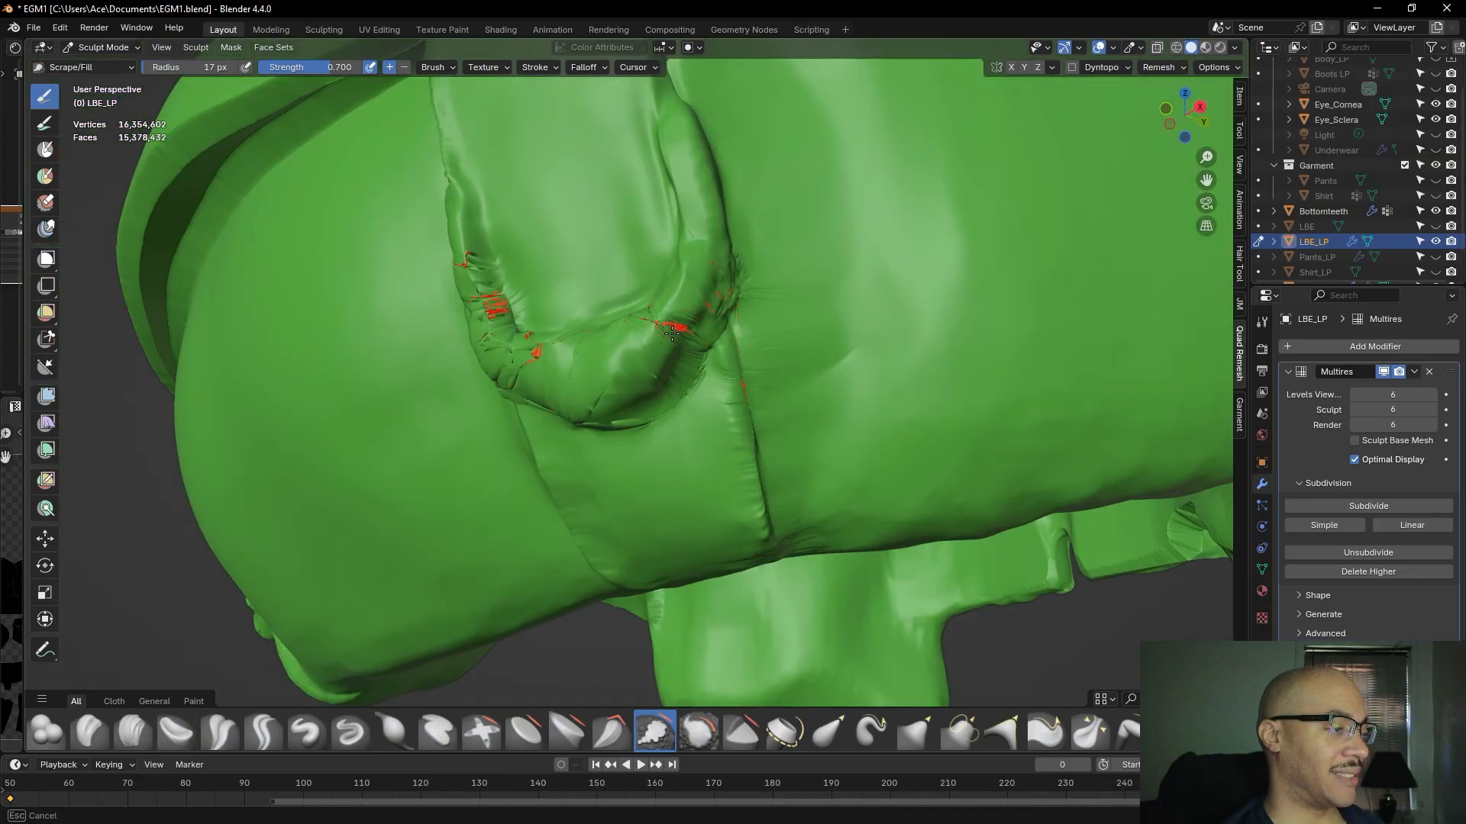
- Switch to the Grab brush at 0.400 strength and set its radius to 40 px
{"action": "scroll", "coordinate": [671, 334], "scroll_direction": "down", "scroll_amount": 4}
{"action": "middle_click_drag", "start_coordinate": [671, 334], "coordinate": [769, 320]}
{"action": "scroll", "coordinate": [607, 384], "scroll_direction": "up", "scroll_amount": 5}
{"action": "scroll", "coordinate": [609, 383], "scroll_direction": "up", "scroll_amount": 1}
{"action": "middle_click_drag", "start_coordinate": [609, 383], "coordinate": [611, 344]}
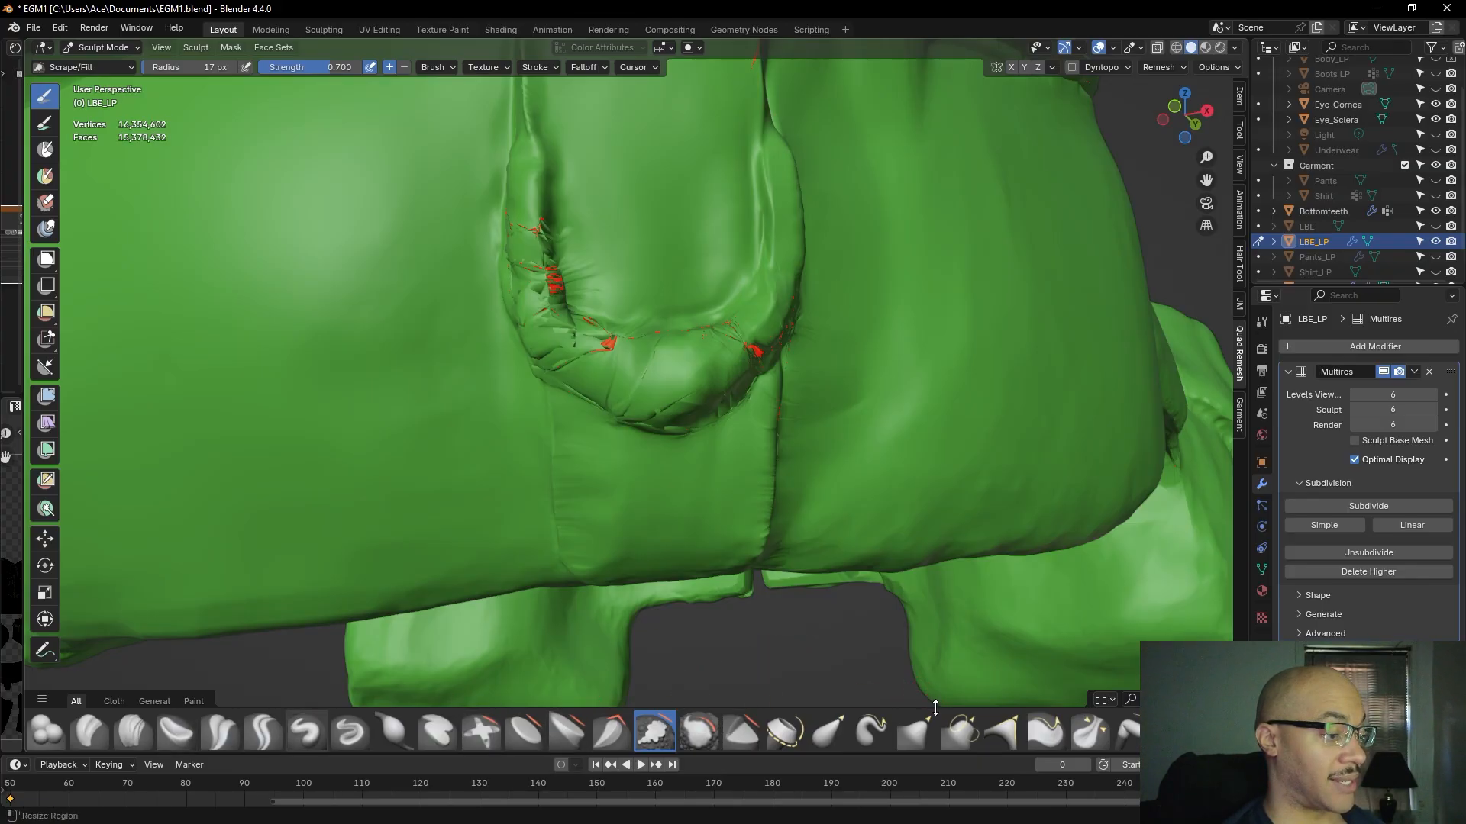
{"action": "left_click", "coordinate": [915, 730]}
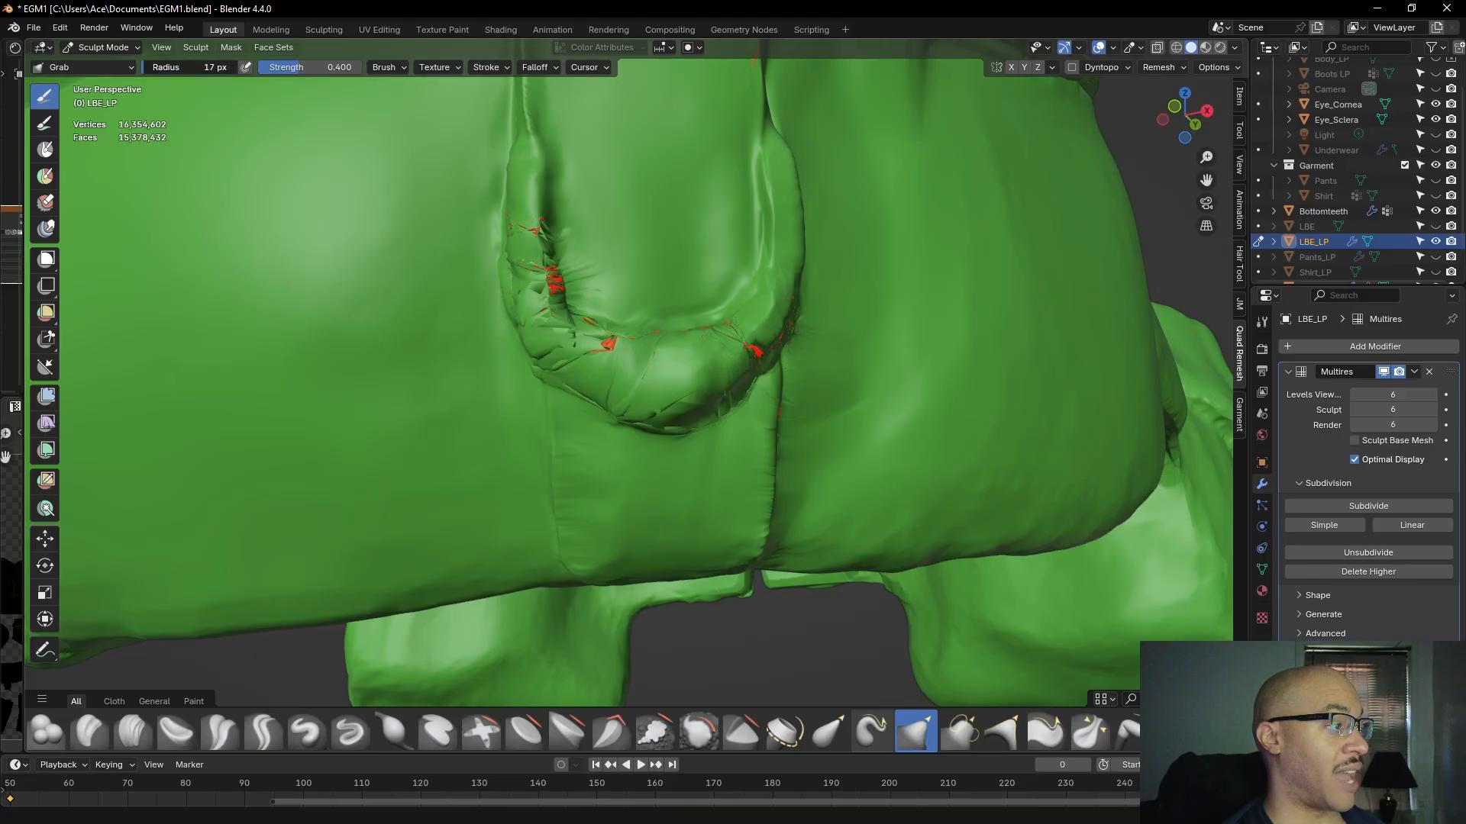
{"action": "left_click_drag", "start_coordinate": [534, 158], "coordinate": [515, 164]}
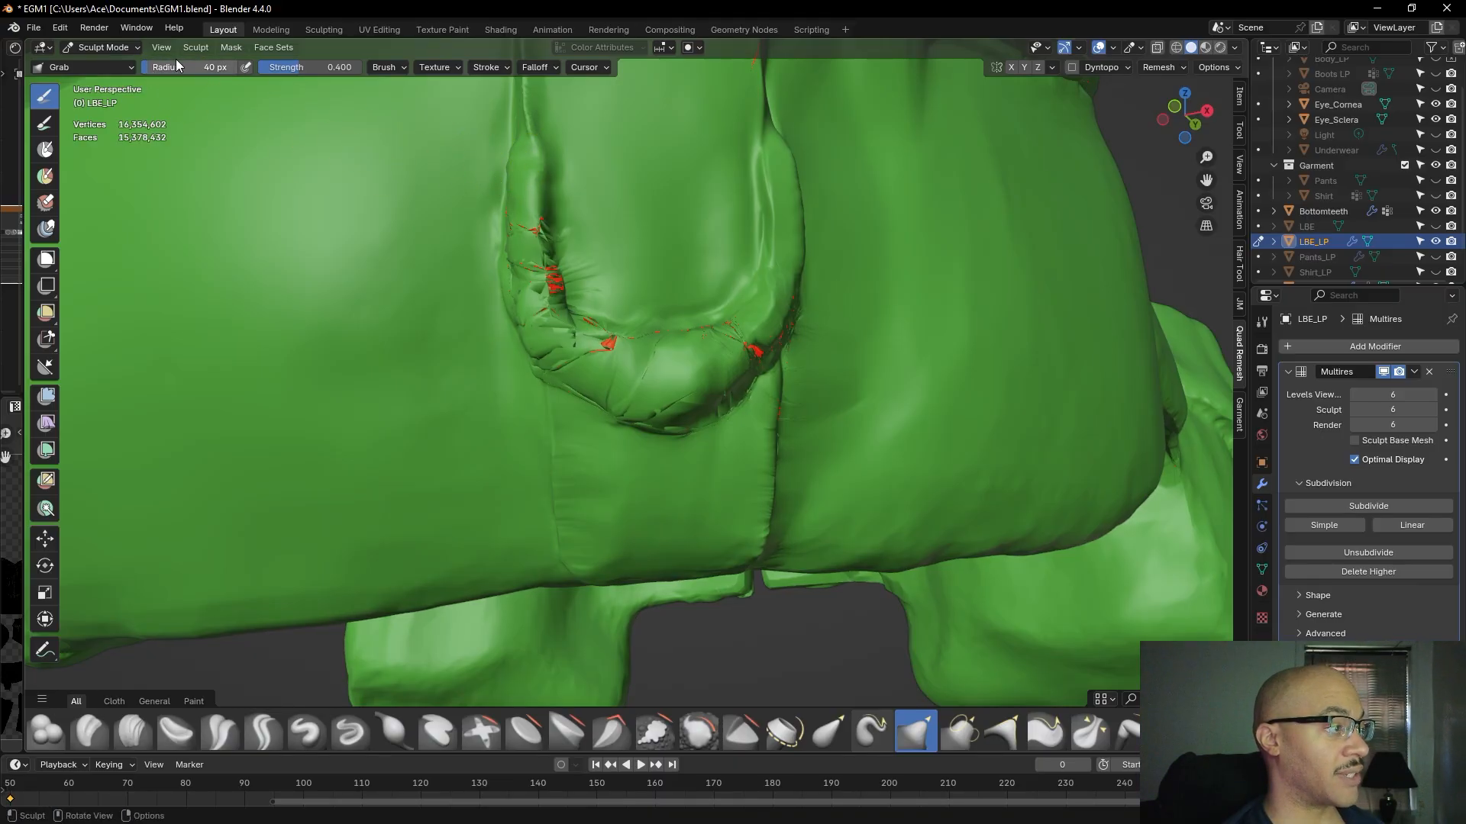
{"action": "double_click", "coordinate": [207, 67]}
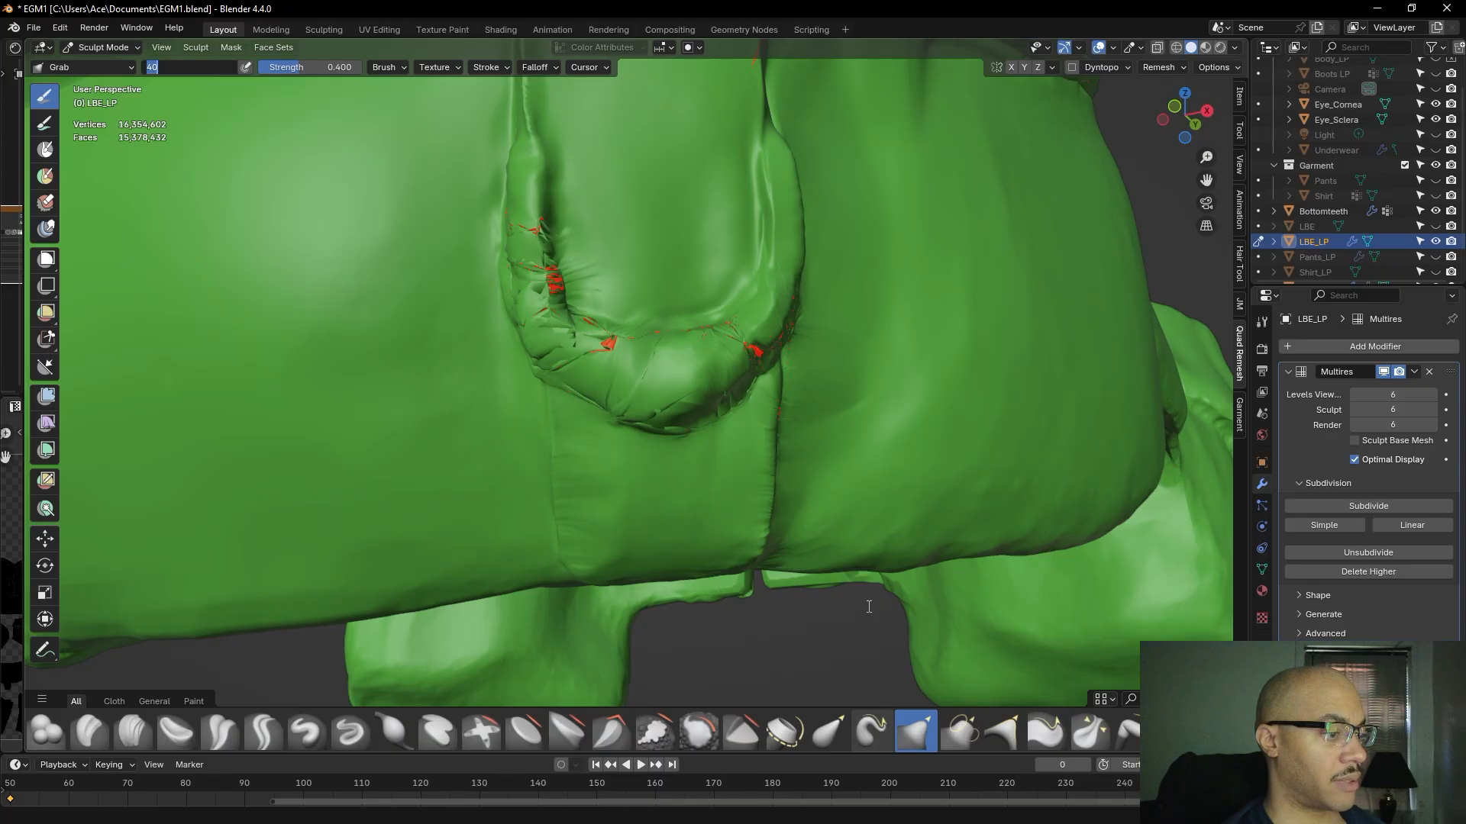
{"action": "key", "text": "Return"}
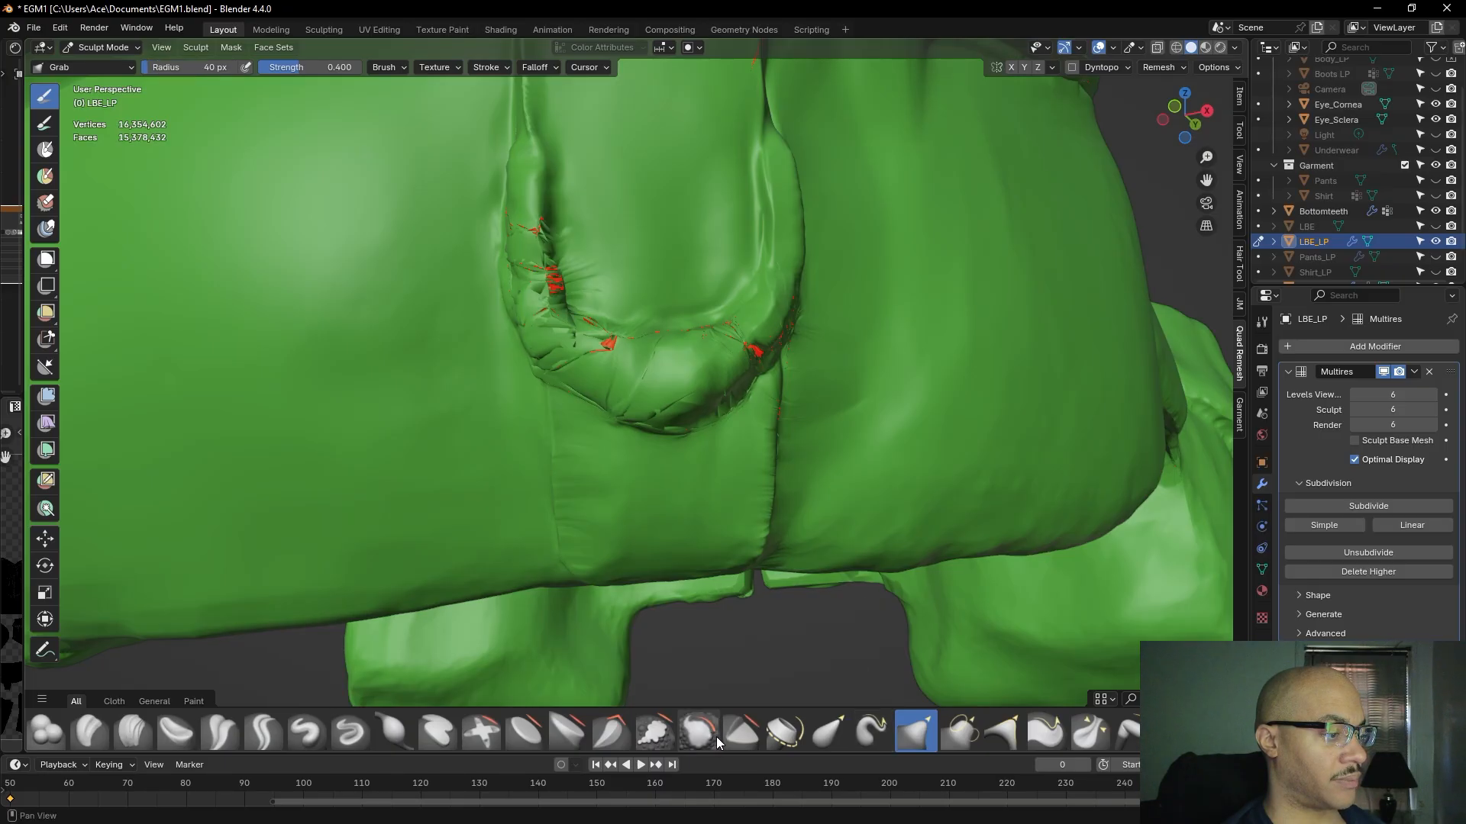
- Nudge the upper parts of both sides of the strap's folded end with the 40 px Grab brush, and reduce the brush radius to 17 px
{"action": "left_click", "coordinate": [701, 733]}
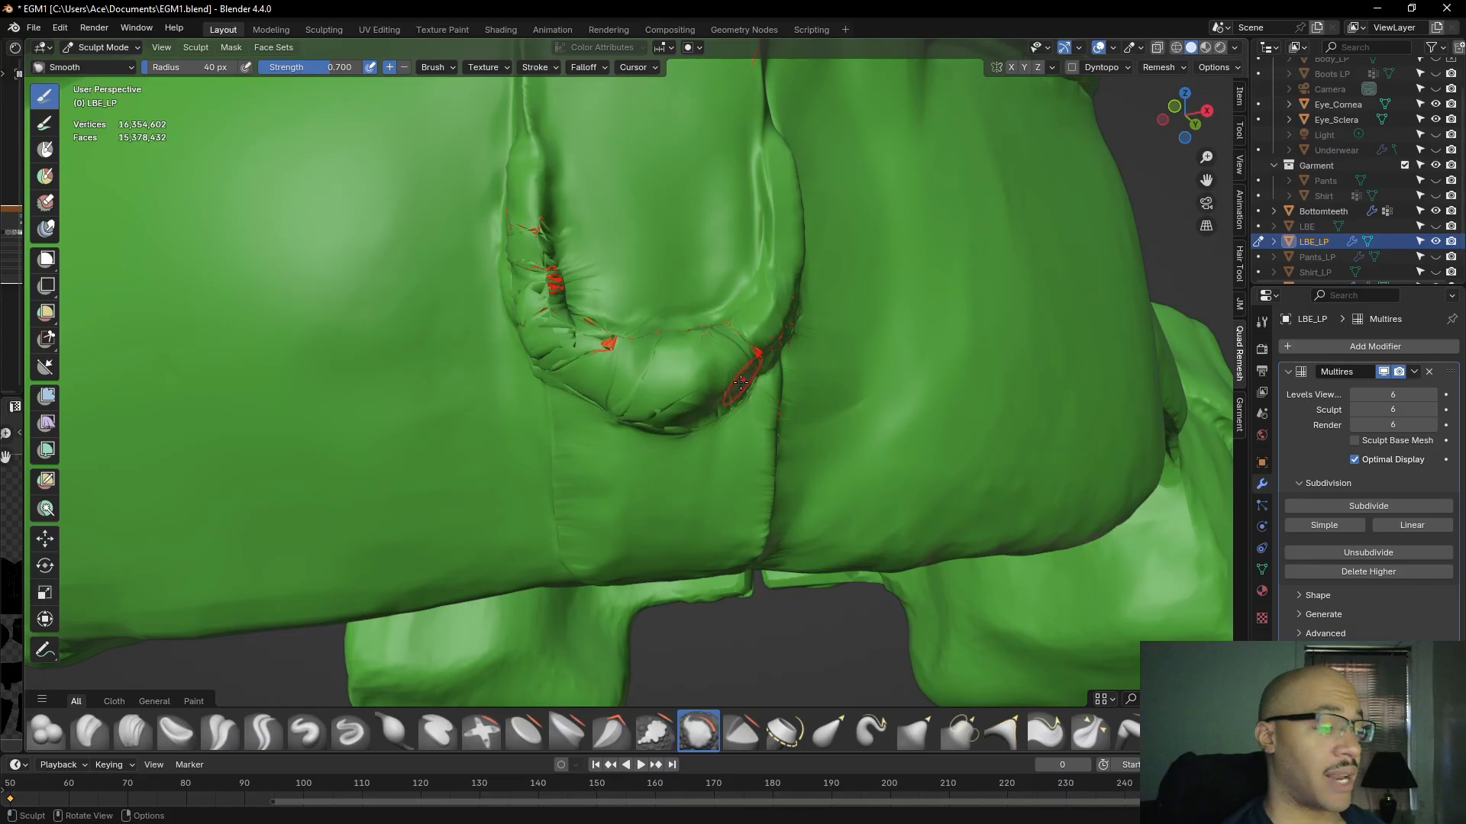
{"action": "mouse_move", "coordinate": [752, 336]}
{"action": "middle_mouse_down"}
{"action": "mouse_move", "coordinate": [714, 378]}
{"action": "mouse_move", "coordinate": [726, 333]}
{"action": "mouse_move", "coordinate": [687, 336]}
{"action": "mouse_move", "coordinate": [697, 343]}
{"action": "mouse_move", "coordinate": [603, 313]}
{"action": "middle_mouse_up"}
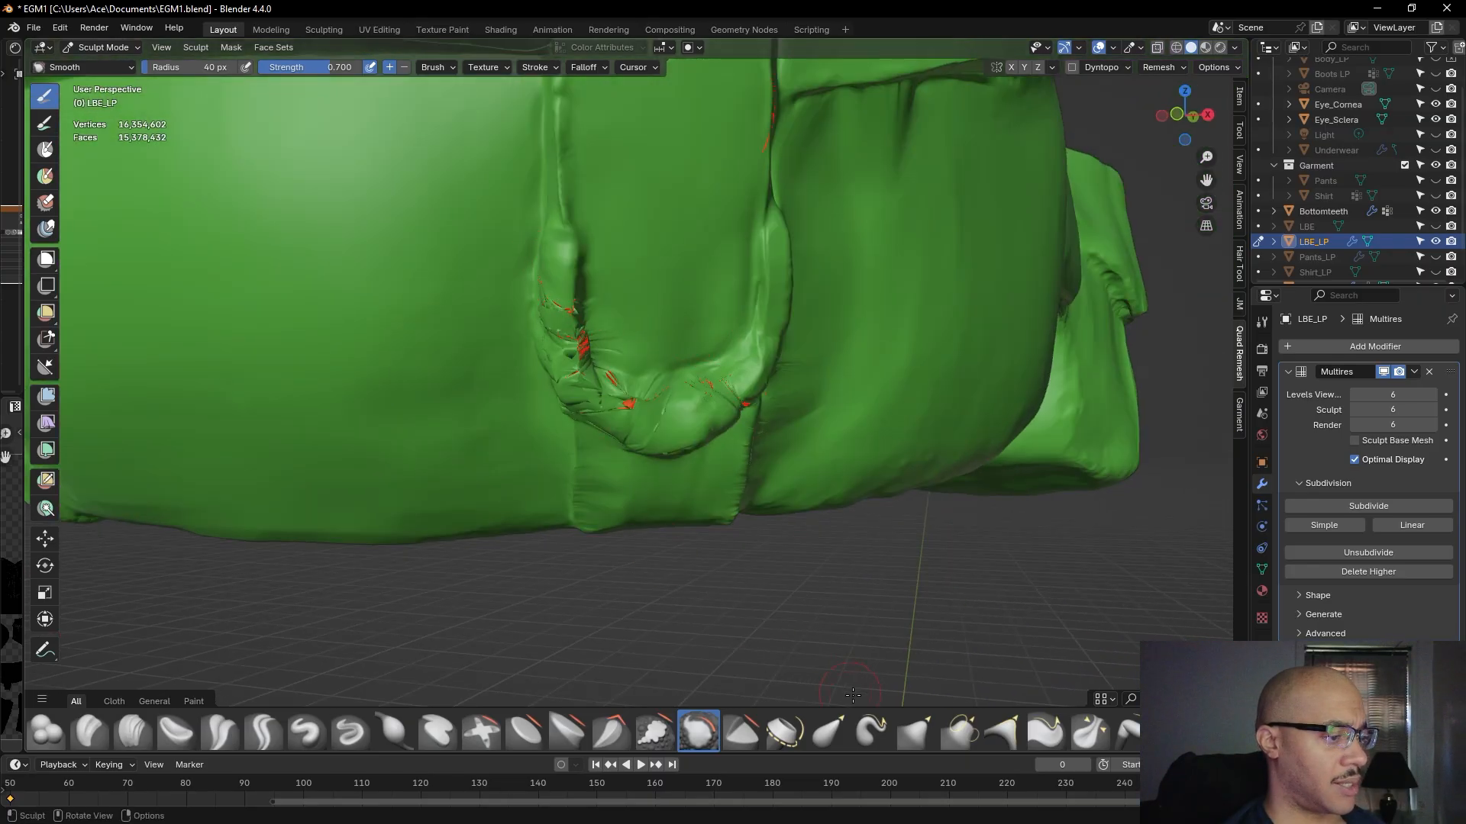
{"action": "left_click", "coordinate": [915, 732]}
{"action": "left_click_drag", "start_coordinate": [557, 239], "coordinate": [562, 229]}
{"action": "mouse_move", "coordinate": [563, 229]}
{"action": "middle_mouse_down"}
{"action": "mouse_move", "coordinate": [581, 221]}
{"action": "mouse_move", "coordinate": [563, 209]}
{"action": "middle_mouse_up"}
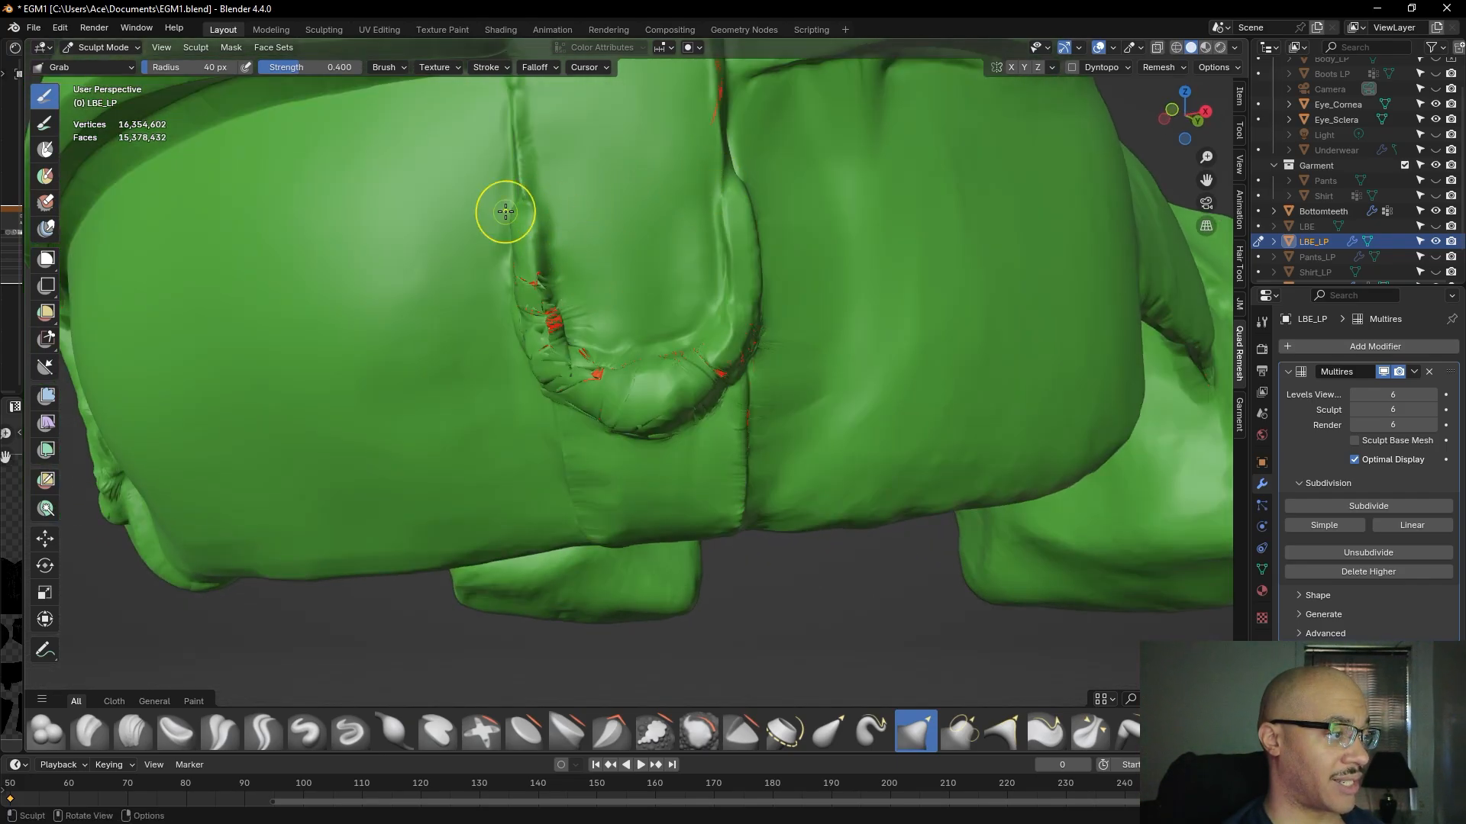
{"action": "left_click_drag", "start_coordinate": [726, 196], "coordinate": [741, 189]}
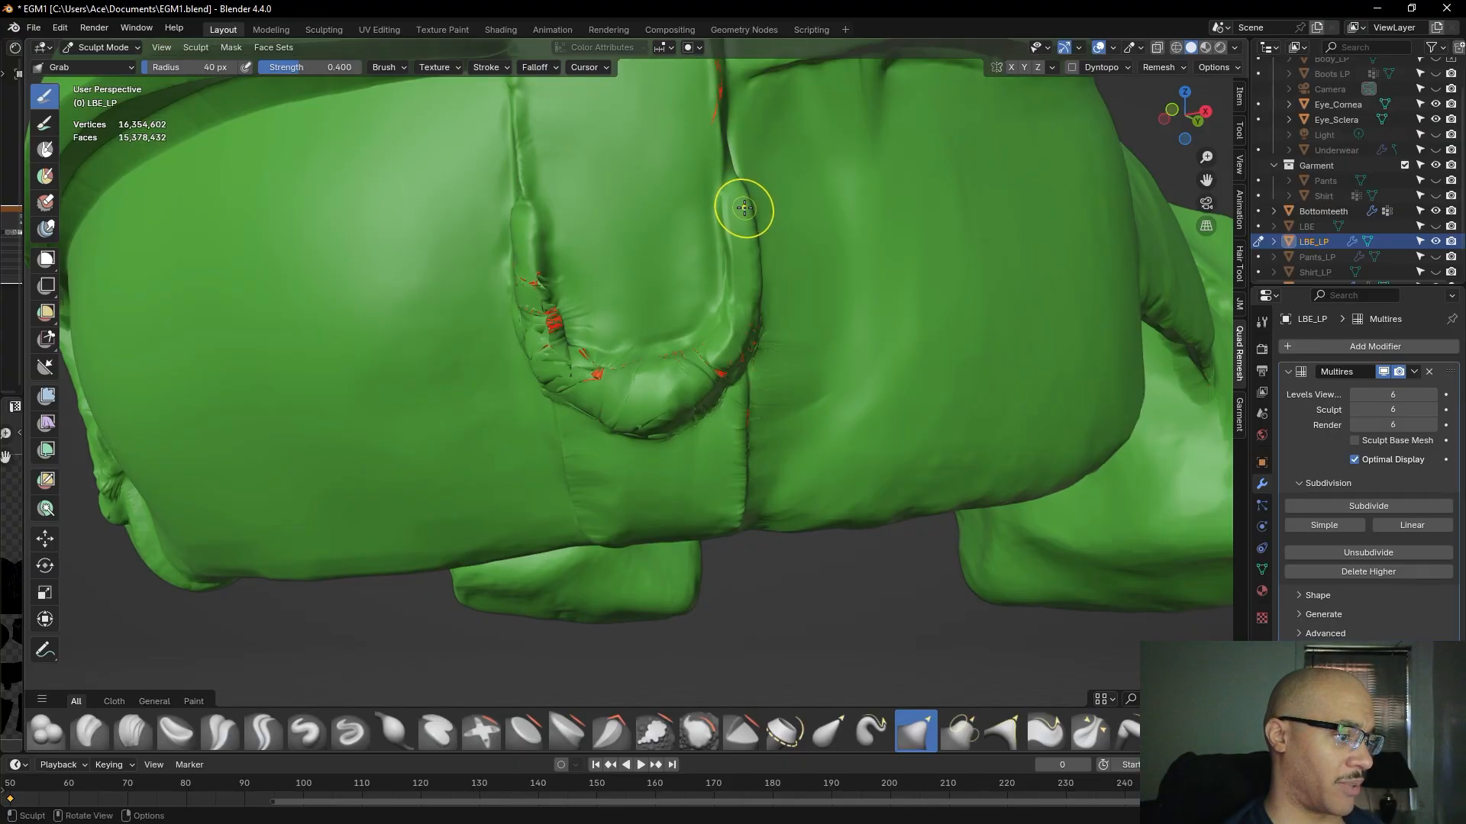
{"action": "key", "text": "Escape"}
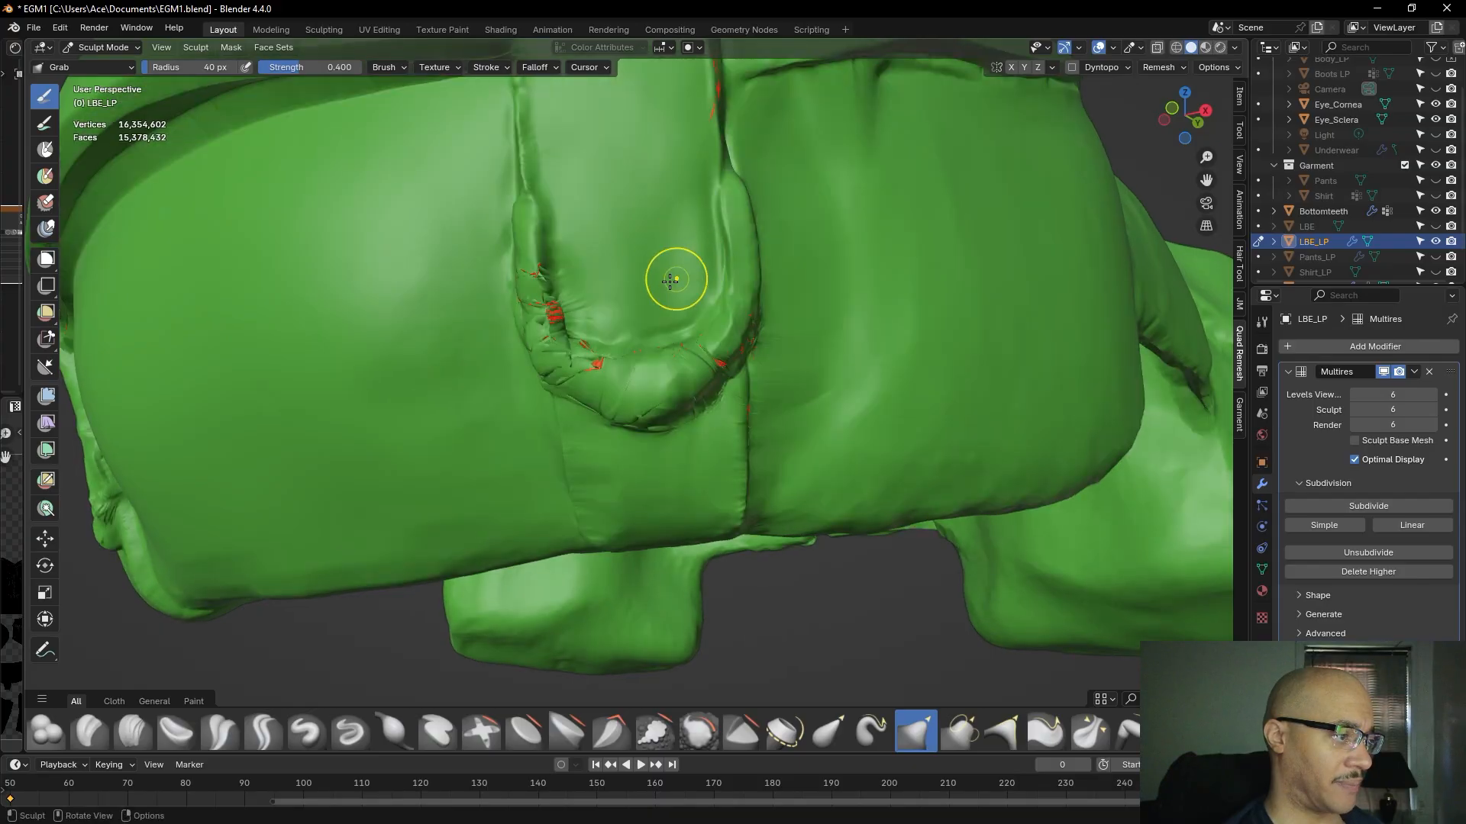
{"action": "left_click_drag", "start_coordinate": [195, 68], "coordinate": [174, 67]}
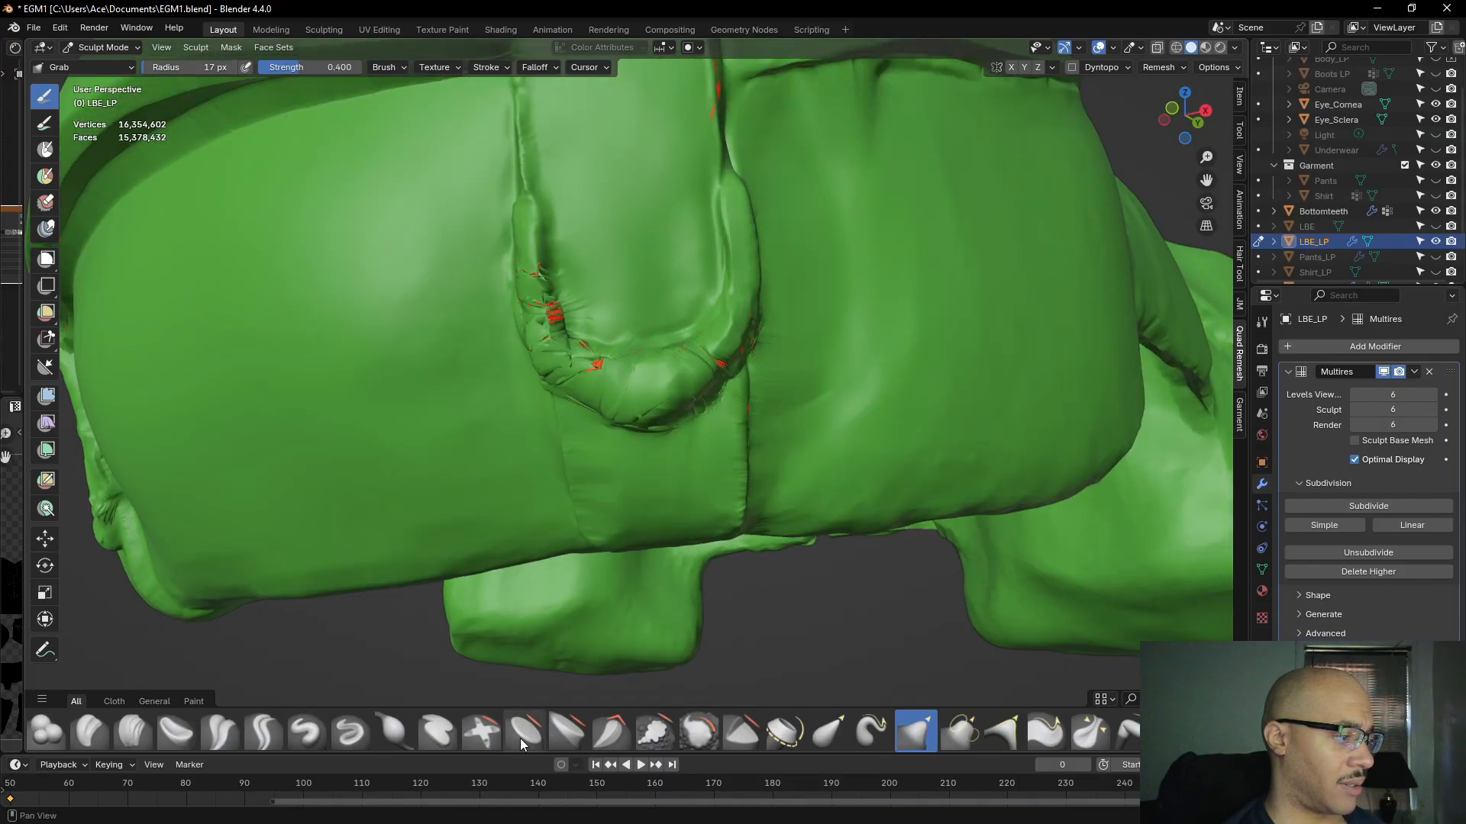
- Fill the creases along the heavily wrinkled side and lower curve of the strap's folded end with the Clay Strips brush, 17 px radius, 0.500 strength
{"action": "middle_click_drag", "start_coordinate": [635, 420], "coordinate": [787, 419]}
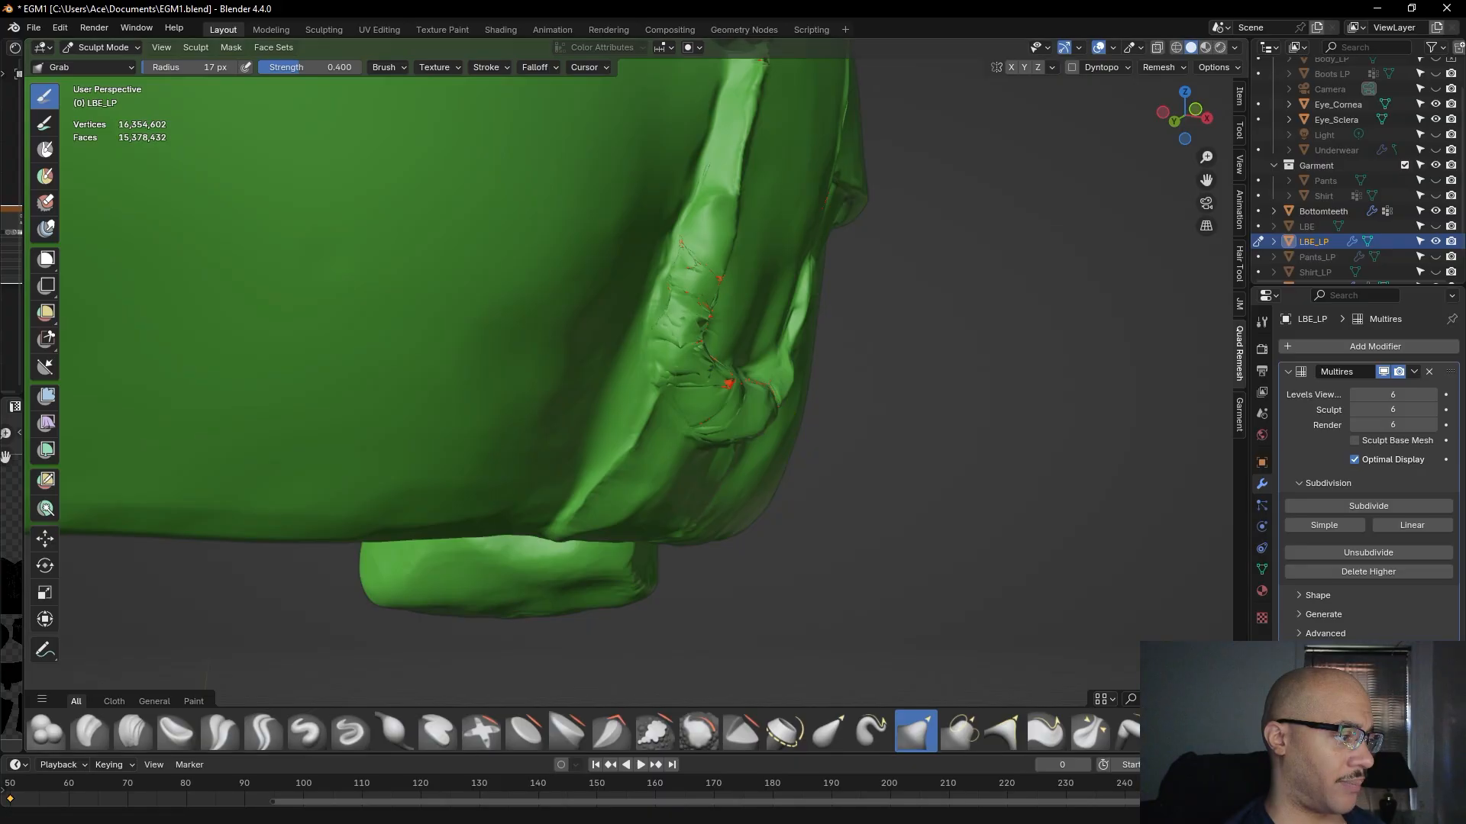
{"action": "left_click", "coordinate": [133, 730]}
{"action": "mouse_move", "coordinate": [678, 276]}
{"action": "left_mouse_down"}
{"action": "mouse_move", "coordinate": [678, 300]}
{"action": "mouse_move", "coordinate": [693, 263]}
{"action": "left_mouse_up"}
{"action": "mouse_move", "coordinate": [686, 322]}
{"action": "left_mouse_down"}
{"action": "mouse_move", "coordinate": [698, 374]}
{"action": "mouse_move", "coordinate": [734, 395]}
{"action": "mouse_move", "coordinate": [704, 388]}
{"action": "mouse_move", "coordinate": [722, 392]}
{"action": "mouse_move", "coordinate": [722, 417]}
{"action": "left_mouse_up"}
{"action": "left_click_drag", "start_coordinate": [693, 390], "coordinate": [721, 394]}
{"action": "mouse_move", "coordinate": [721, 385]}
{"action": "middle_mouse_down"}
{"action": "mouse_move", "coordinate": [638, 392]}
{"action": "mouse_move", "coordinate": [648, 374]}
{"action": "middle_mouse_up"}
{"action": "mouse_move", "coordinate": [631, 369]}
{"action": "left_mouse_down"}
{"action": "mouse_move", "coordinate": [676, 401]}
{"action": "mouse_move", "coordinate": [750, 391]}
{"action": "mouse_move", "coordinate": [714, 346]}
{"action": "mouse_move", "coordinate": [713, 369]}
{"action": "left_mouse_up"}
{"action": "mouse_move", "coordinate": [713, 370]}
{"action": "middle_mouse_down"}
{"action": "mouse_move", "coordinate": [726, 376]}
{"action": "mouse_move", "coordinate": [656, 424]}
{"action": "middle_mouse_up"}
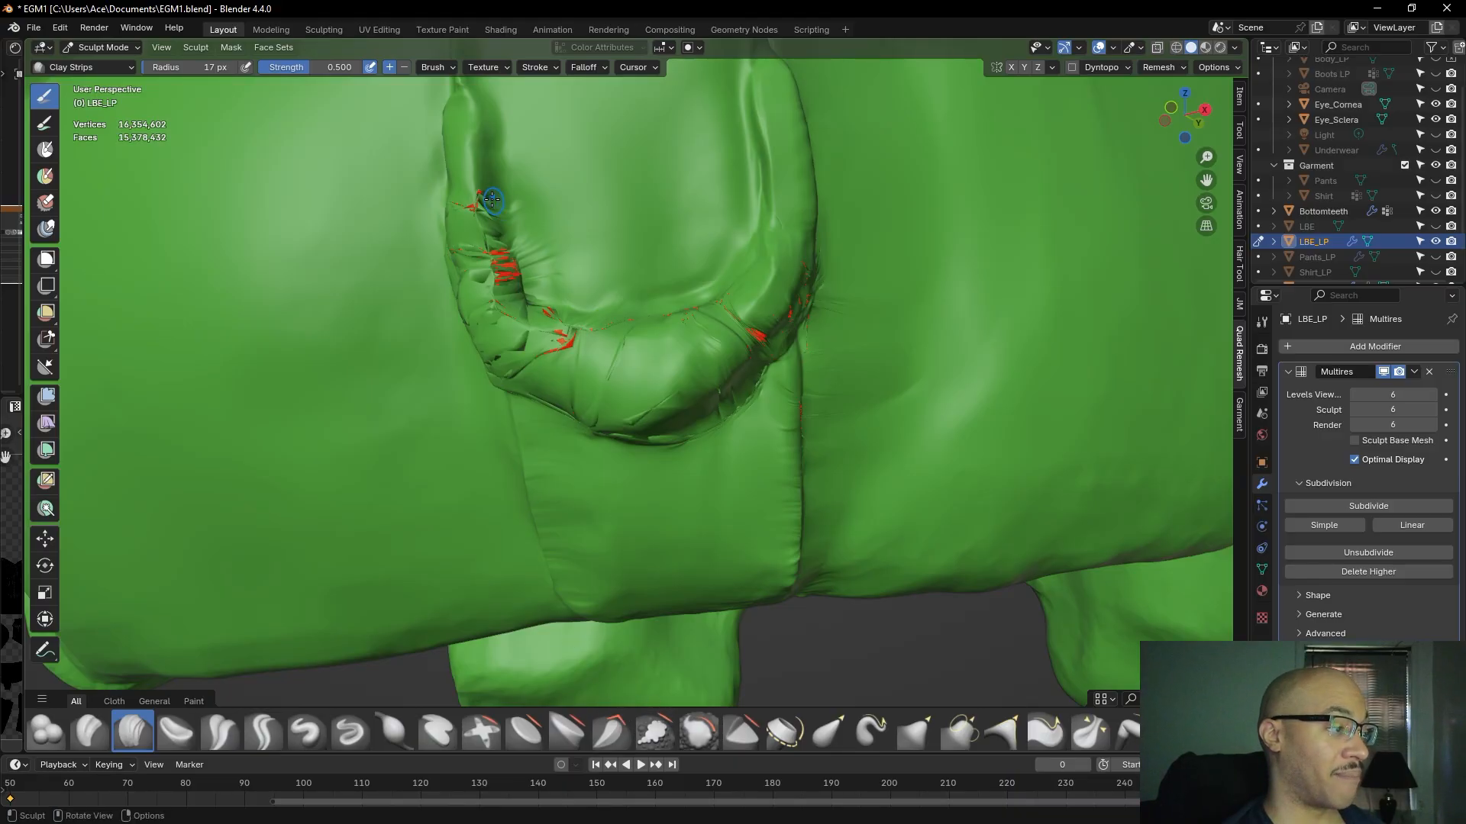
{"action": "scroll", "coordinate": [675, 535], "scroll_direction": "down", "scroll_amount": 3}
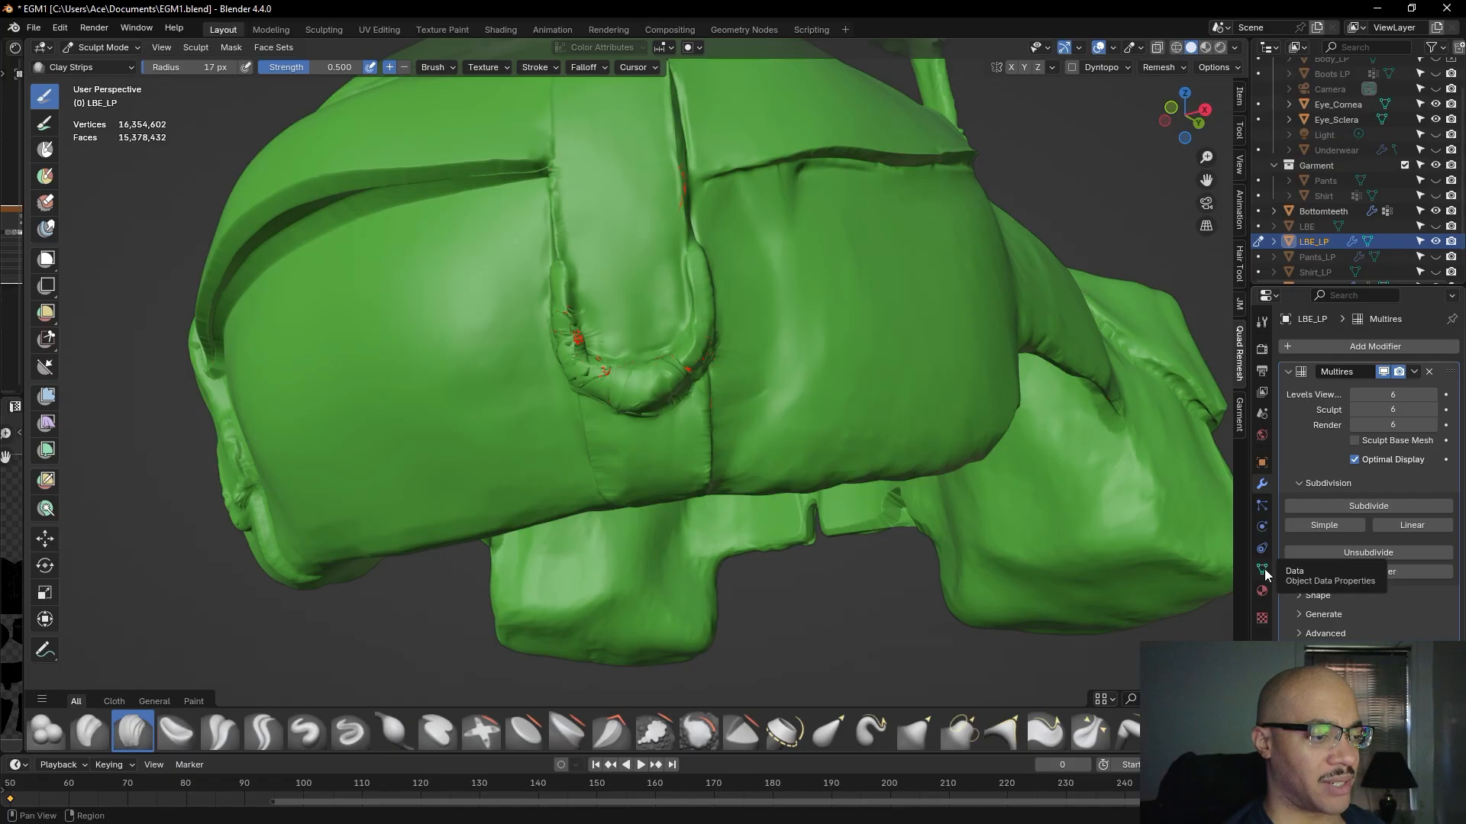
{"action": "left_click", "coordinate": [1261, 548]}
{"action": "left_click", "coordinate": [1263, 590]}
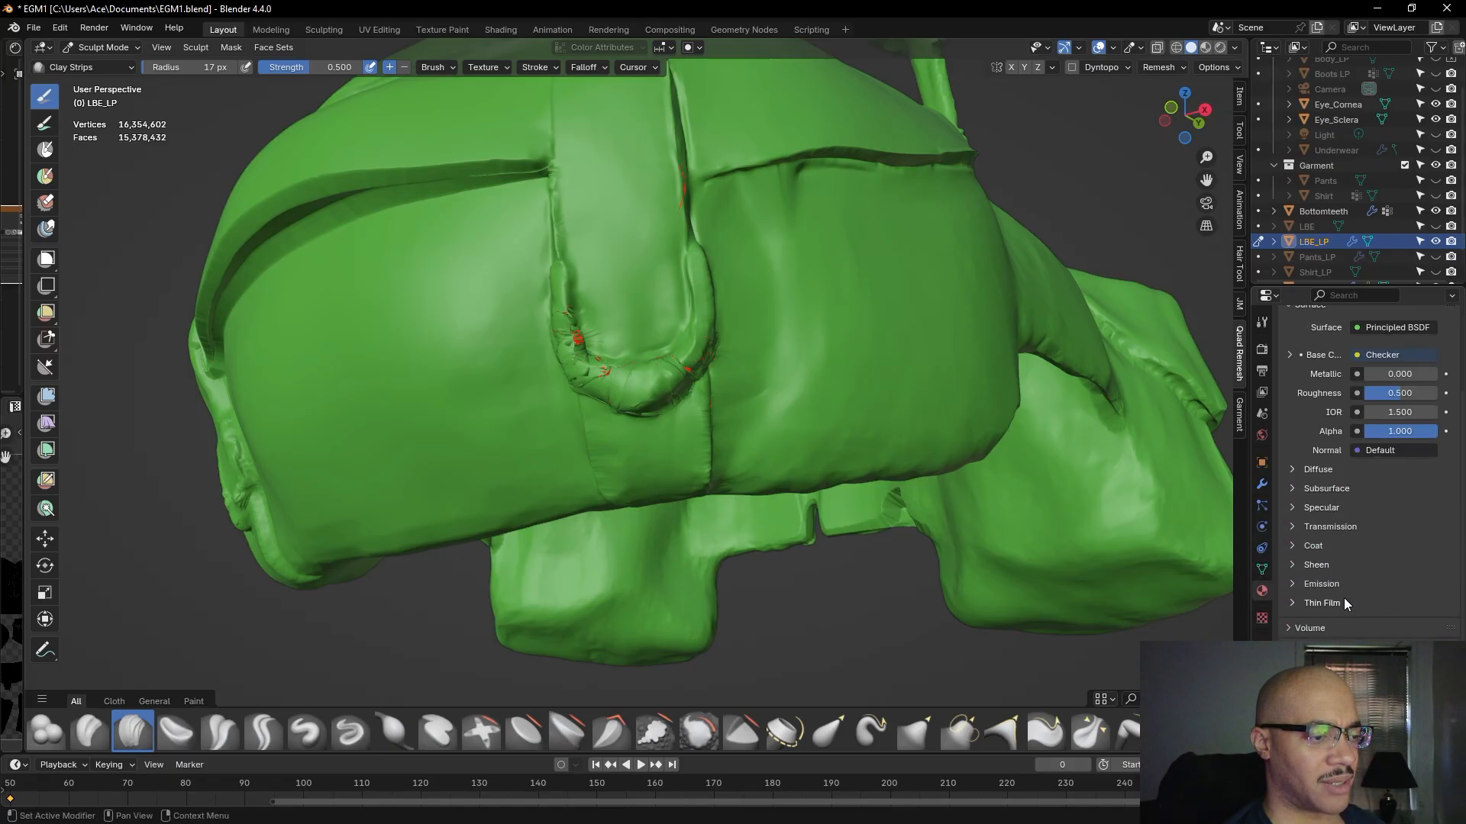
{"action": "left_click", "coordinate": [1262, 505]}
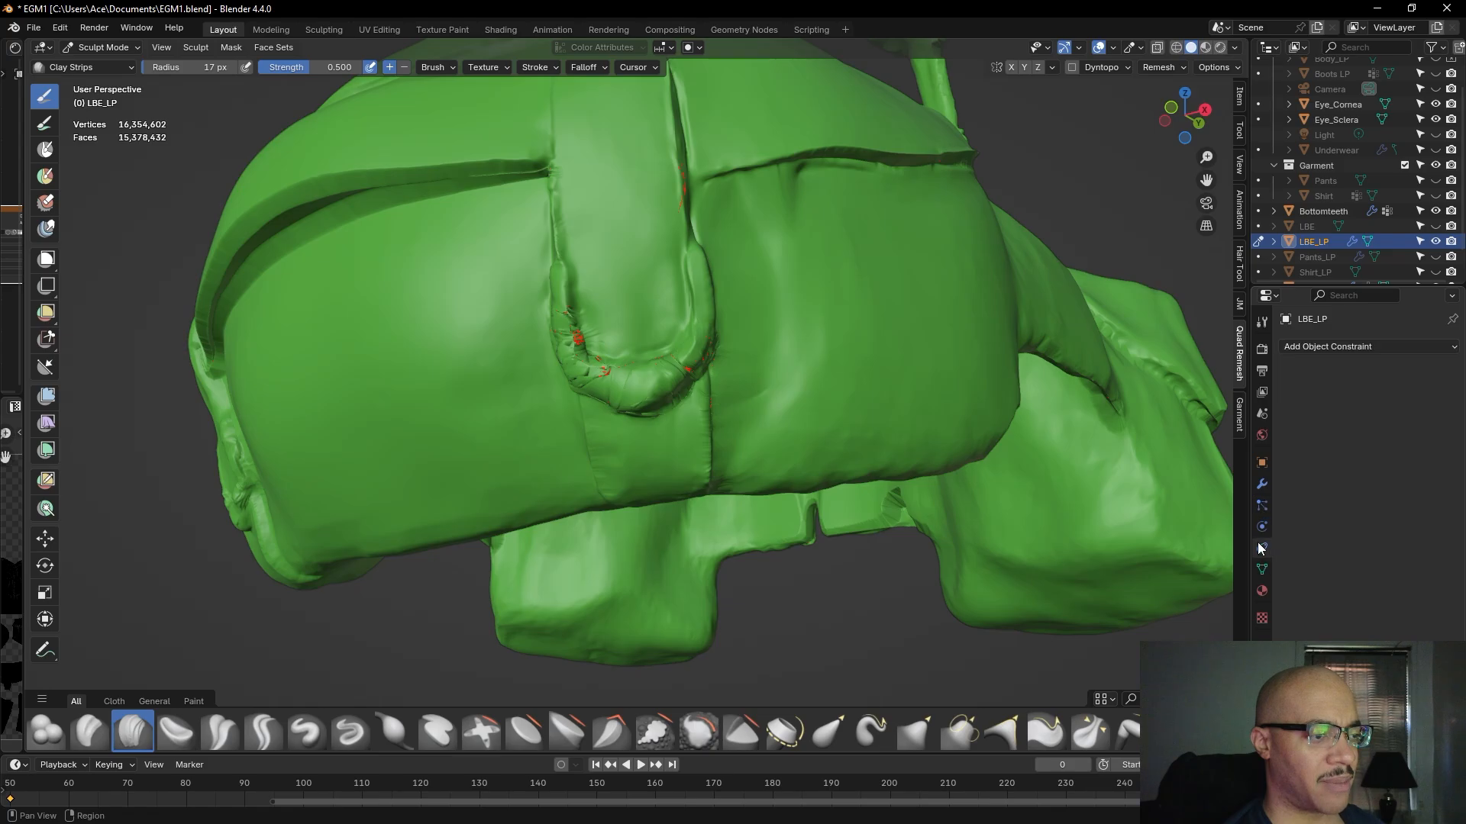
{"action": "left_click", "coordinate": [1262, 527]}
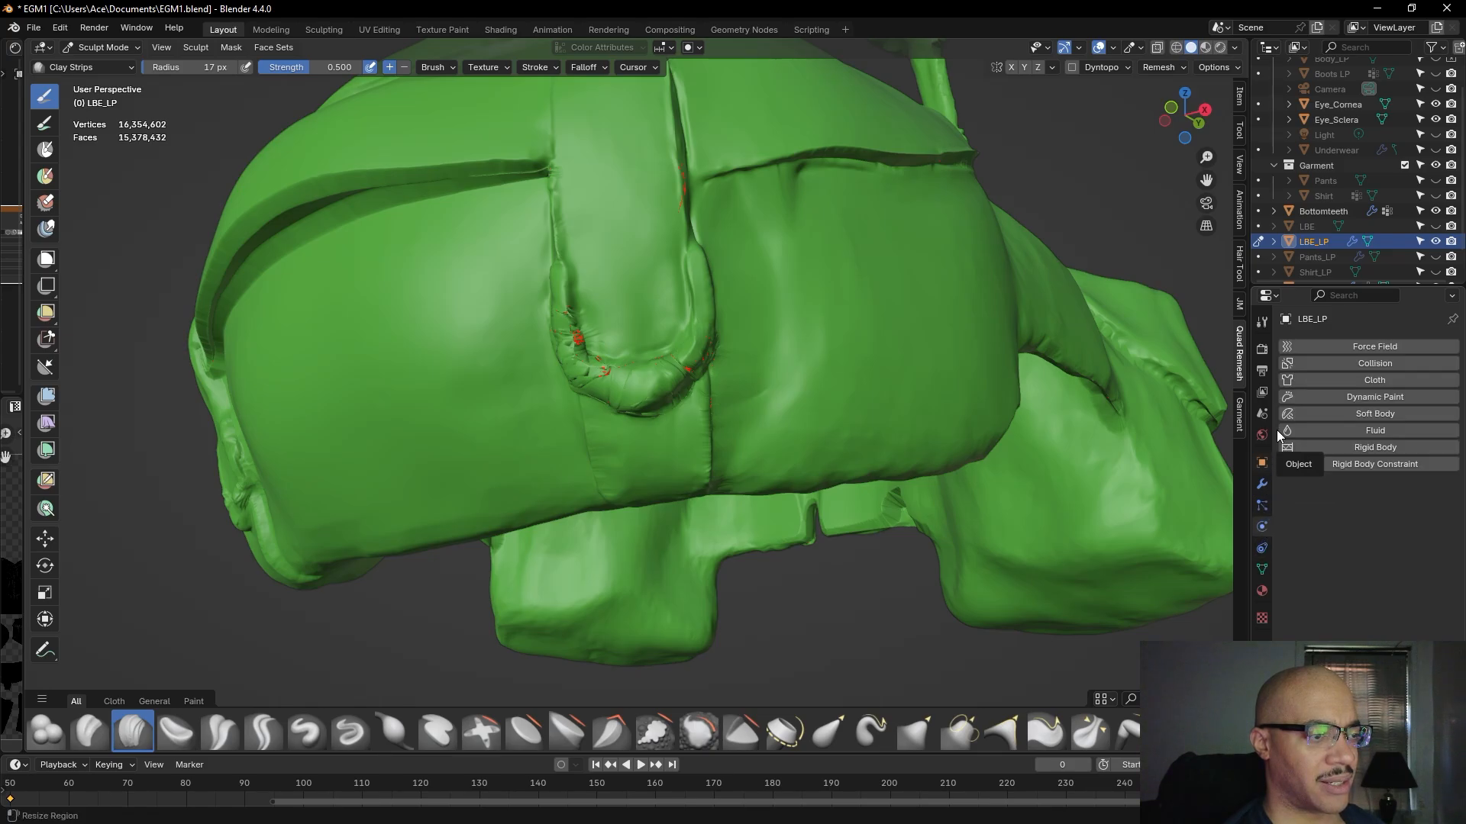
{"action": "left_click", "coordinate": [1367, 385]}
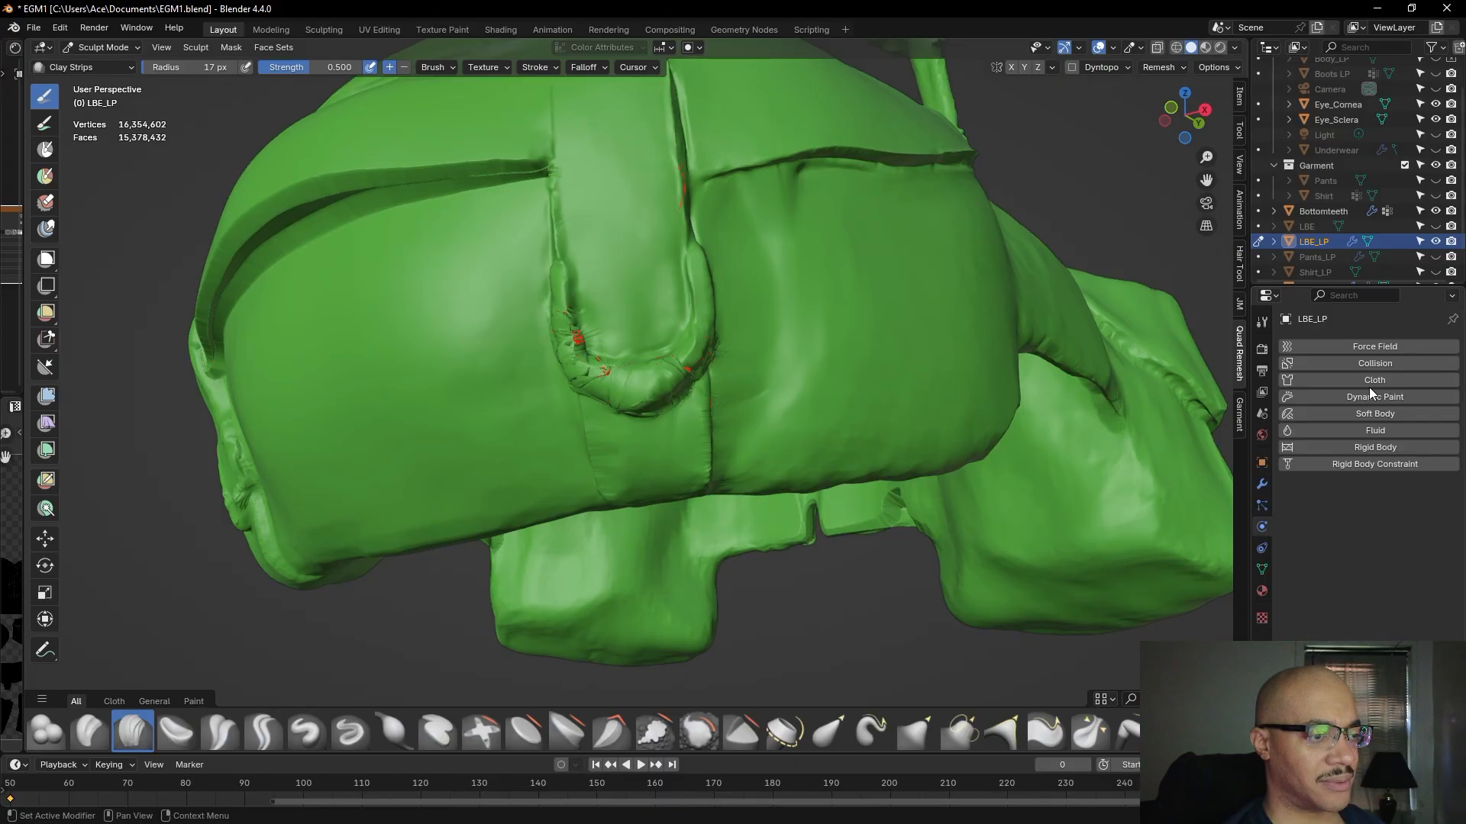
{"action": "left_click", "coordinate": [1368, 386]}
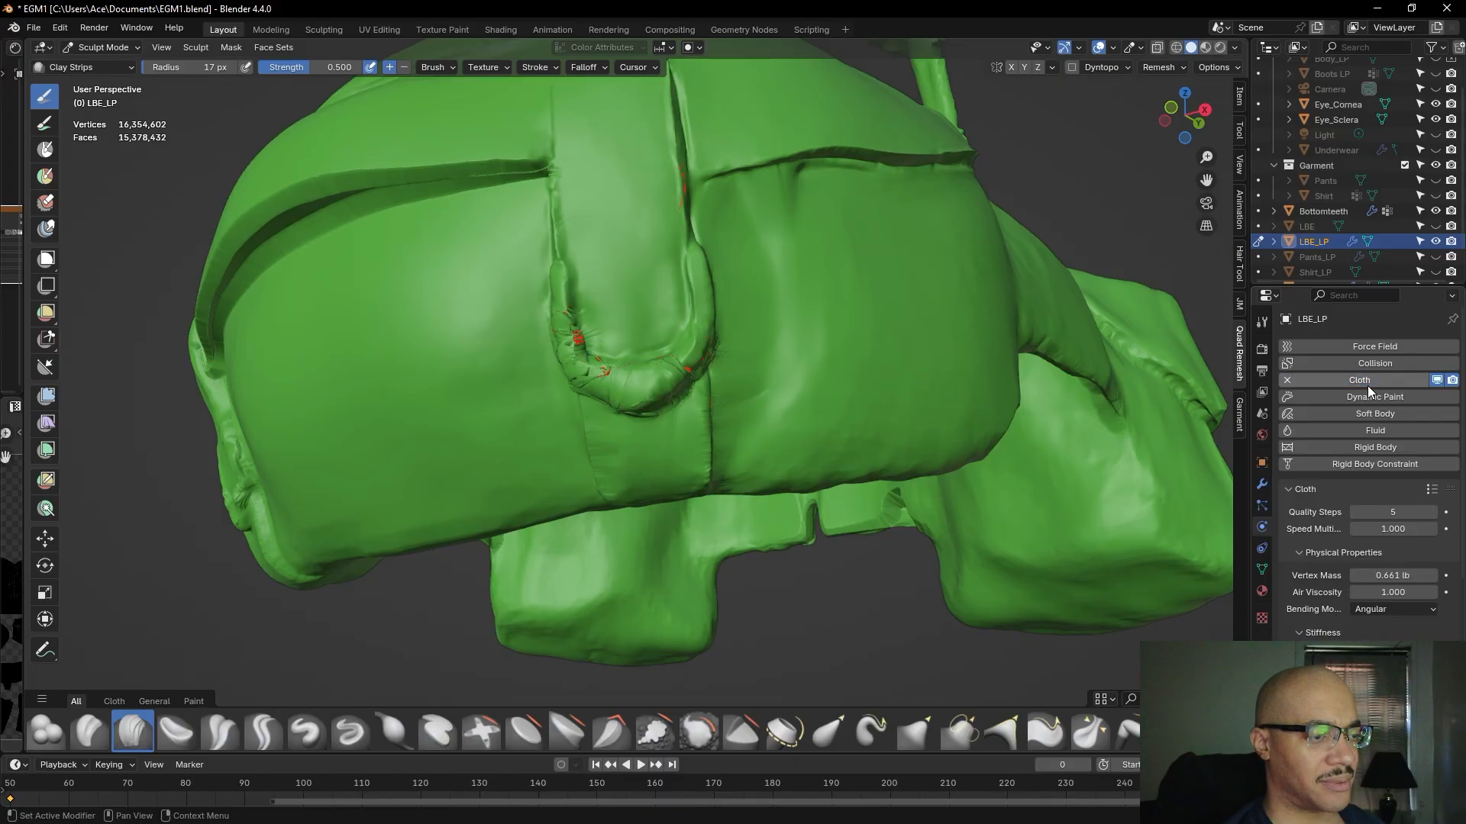
{"action": "left_click", "coordinate": [1367, 387]}
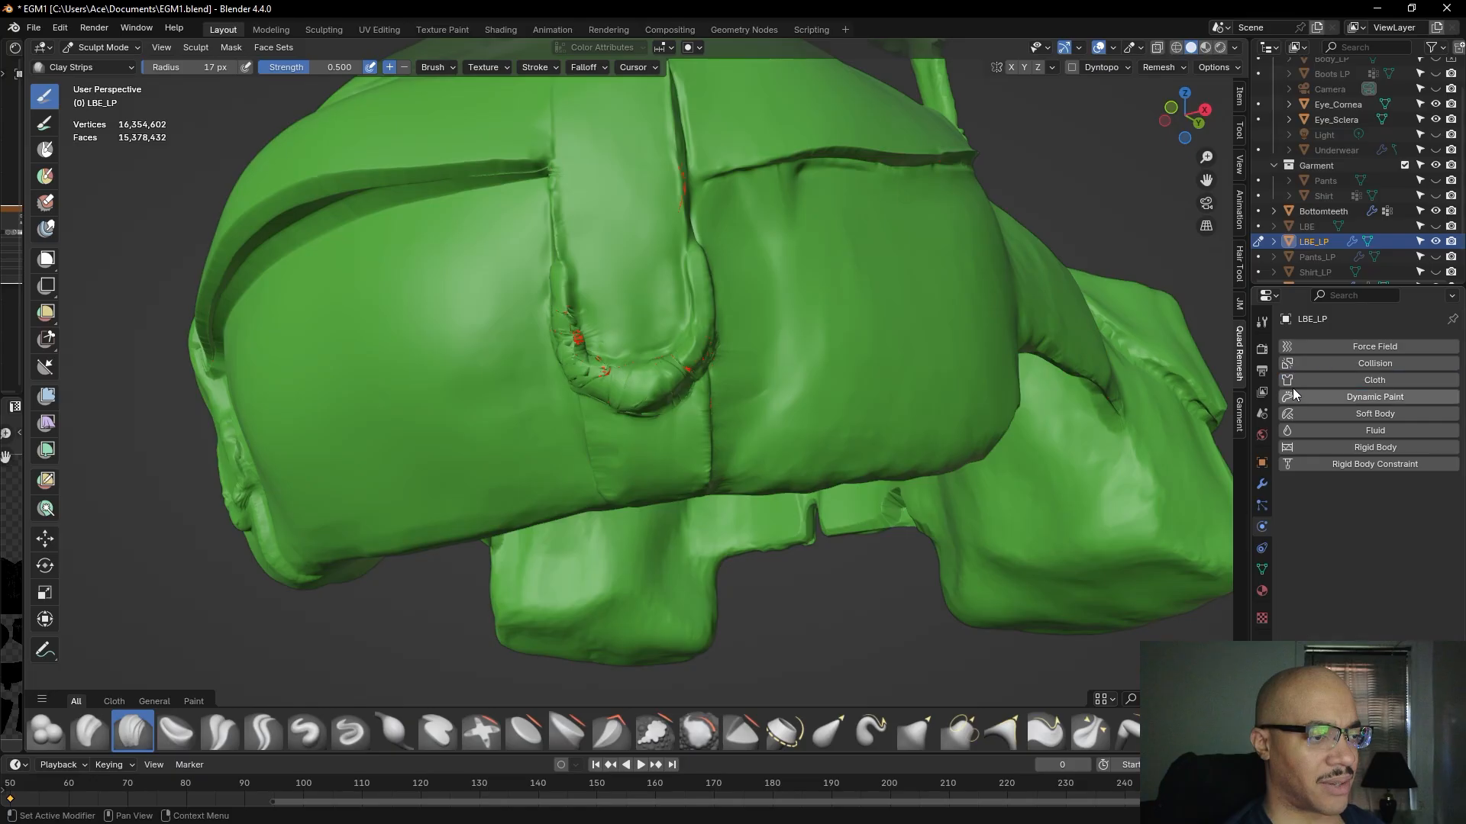
{"action": "left_click", "coordinate": [1263, 462]}
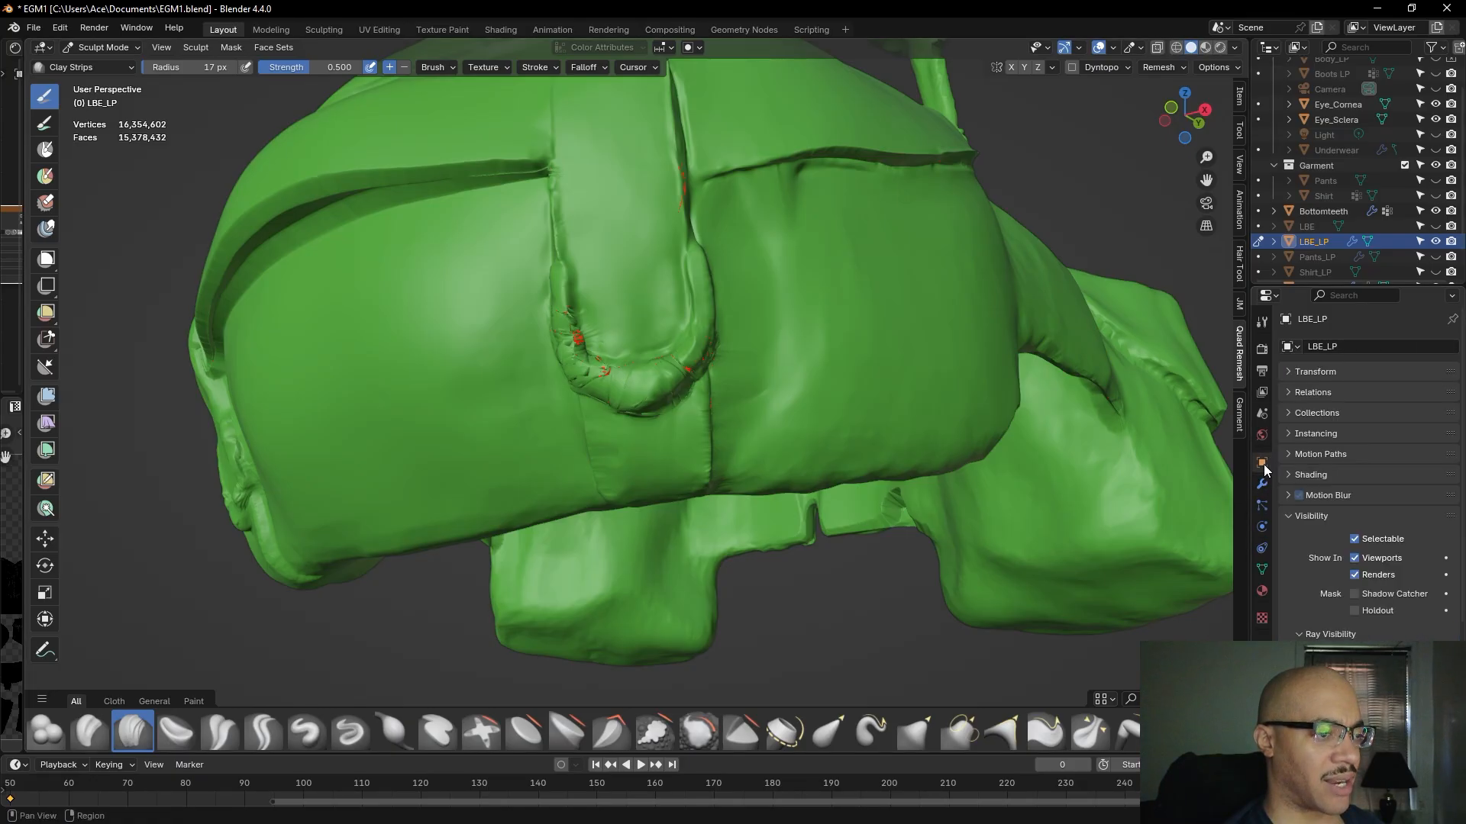
{"action": "left_click", "coordinate": [1263, 435]}
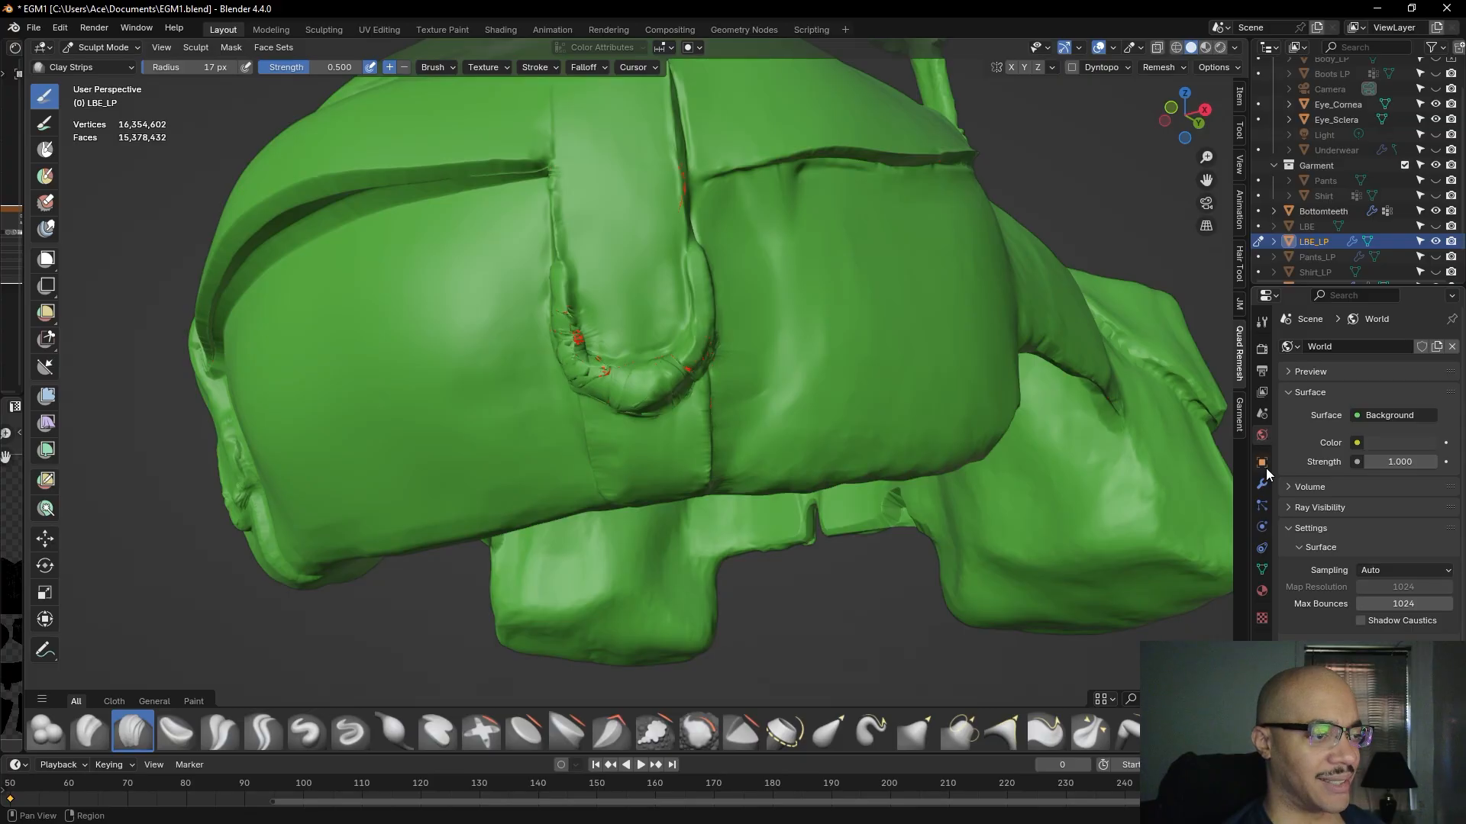
{"action": "left_click", "coordinate": [1262, 463]}
- Add Clay Strips strokes over the deep creases where the folded end's wrinkled side turns into its lower curve
{"action": "middle_click_drag", "start_coordinate": [735, 507], "coordinate": [708, 372]}
{"action": "scroll", "coordinate": [672, 298], "scroll_direction": "up", "scroll_amount": 2}
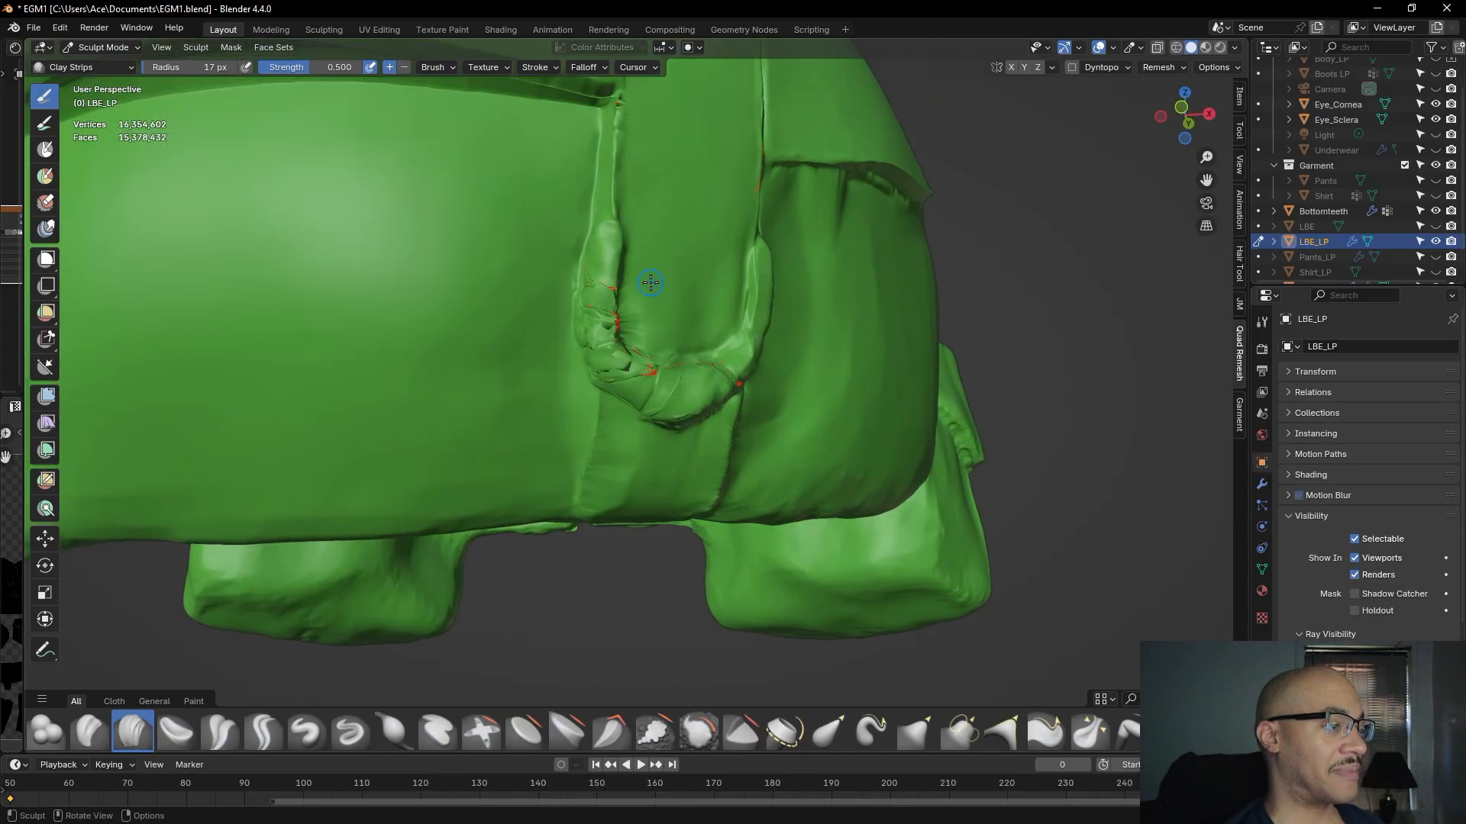
{"action": "scroll", "coordinate": [578, 254], "scroll_direction": "up", "scroll_amount": 1}
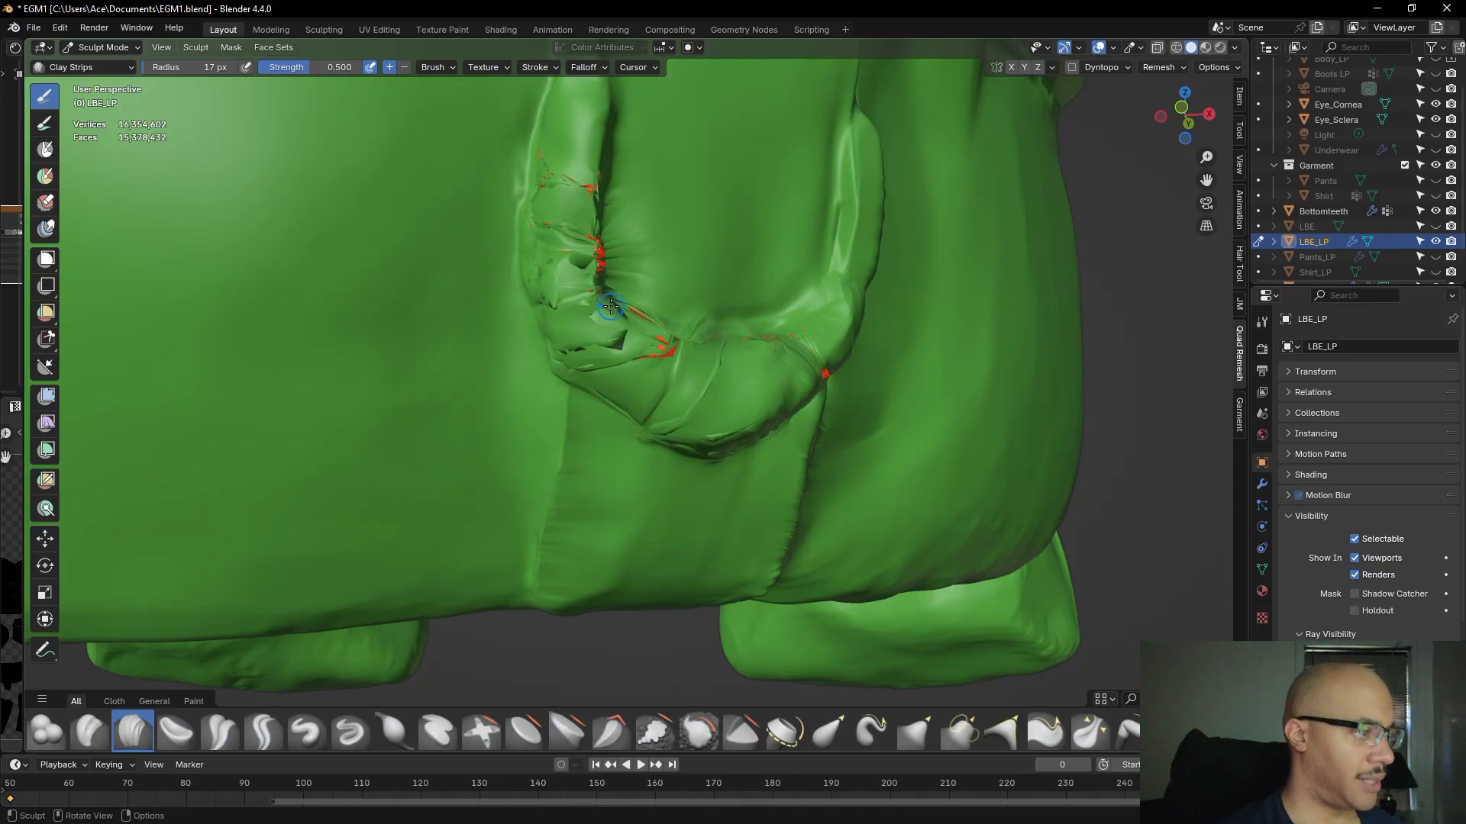
{"action": "mouse_move", "coordinate": [611, 344]}
{"action": "left_mouse_down"}
{"action": "mouse_move", "coordinate": [633, 348]}
{"action": "mouse_move", "coordinate": [573, 356]}
{"action": "mouse_move", "coordinate": [666, 400]}
{"action": "left_mouse_up"}
{"action": "mouse_move", "coordinate": [605, 364]}
{"action": "left_mouse_down"}
{"action": "mouse_move", "coordinate": [623, 340]}
{"action": "mouse_move", "coordinate": [633, 354]}
{"action": "left_mouse_up"}
{"action": "mouse_move", "coordinate": [572, 262]}
{"action": "left_mouse_down"}
{"action": "mouse_move", "coordinate": [572, 237]}
{"action": "mouse_move", "coordinate": [552, 265]}
{"action": "mouse_move", "coordinate": [571, 319]}
{"action": "mouse_move", "coordinate": [607, 357]}
{"action": "mouse_move", "coordinate": [641, 351]}
{"action": "mouse_move", "coordinate": [707, 394]}
{"action": "mouse_move", "coordinate": [678, 374]}
{"action": "left_mouse_up"}
{"action": "middle_click_drag", "start_coordinate": [677, 375], "coordinate": [611, 371]}
{"action": "mouse_move", "coordinate": [562, 354]}
{"action": "left_mouse_down"}
{"action": "mouse_move", "coordinate": [662, 383]}
{"action": "mouse_move", "coordinate": [615, 390]}
{"action": "mouse_move", "coordinate": [673, 396]}
{"action": "mouse_move", "coordinate": [597, 384]}
{"action": "mouse_move", "coordinate": [636, 399]}
{"action": "mouse_move", "coordinate": [649, 377]}
{"action": "mouse_move", "coordinate": [631, 373]}
{"action": "mouse_move", "coordinate": [658, 367]}
{"action": "mouse_move", "coordinate": [639, 372]}
{"action": "left_mouse_up"}
{"action": "mouse_move", "coordinate": [628, 374]}
{"action": "left_mouse_down"}
{"action": "mouse_move", "coordinate": [613, 367]}
{"action": "mouse_move", "coordinate": [635, 391]}
{"action": "left_mouse_up"}
{"action": "left_click_drag", "start_coordinate": [640, 392], "coordinate": [682, 392]}
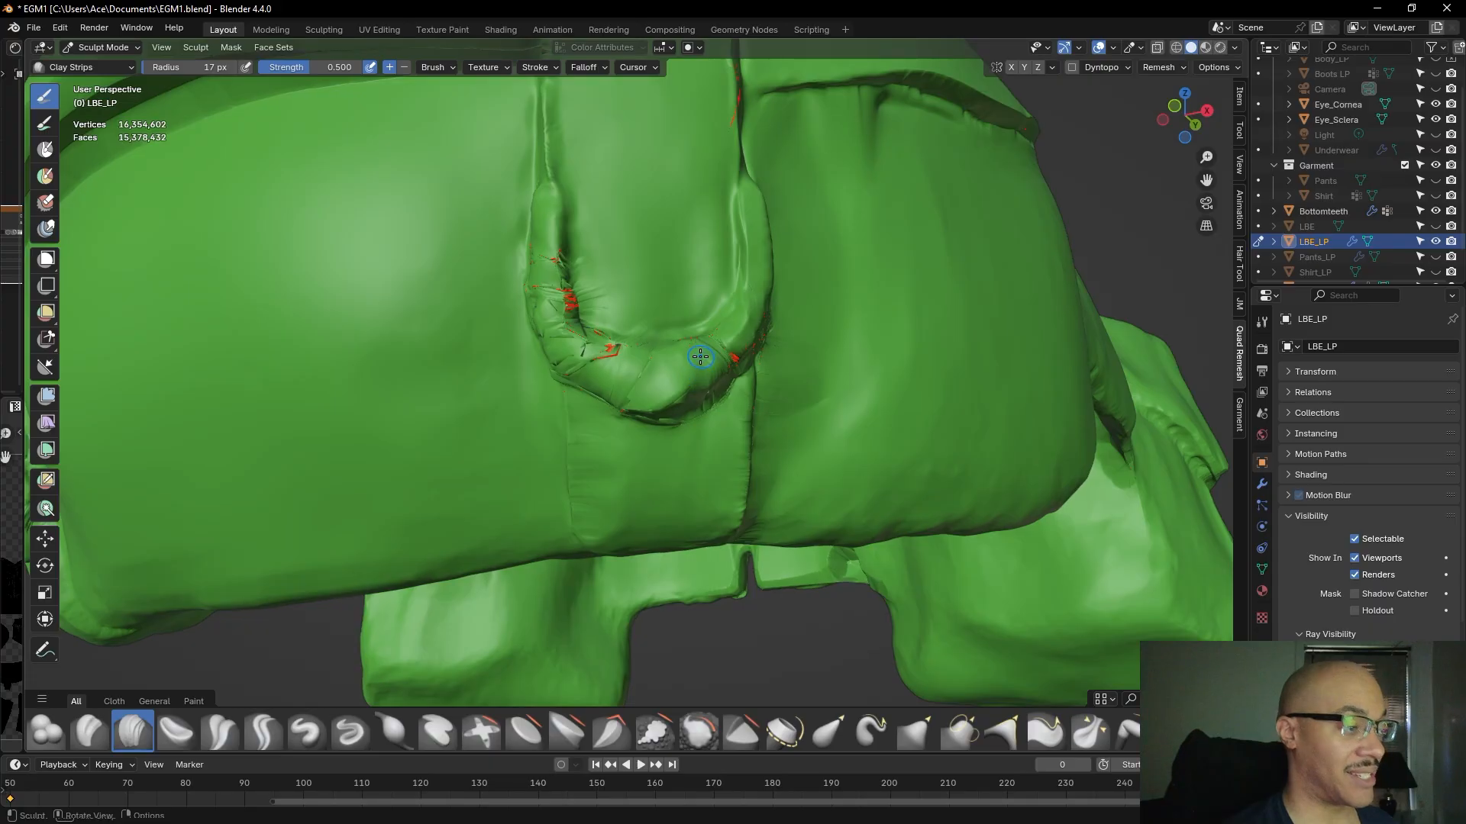
- Build up the middle of the folded end's lower curve and its smoother corner with the Clay Strips brush
{"action": "middle_click_drag", "start_coordinate": [701, 356], "coordinate": [693, 348]}
{"action": "scroll", "coordinate": [685, 351], "scroll_direction": "up", "scroll_amount": 1}
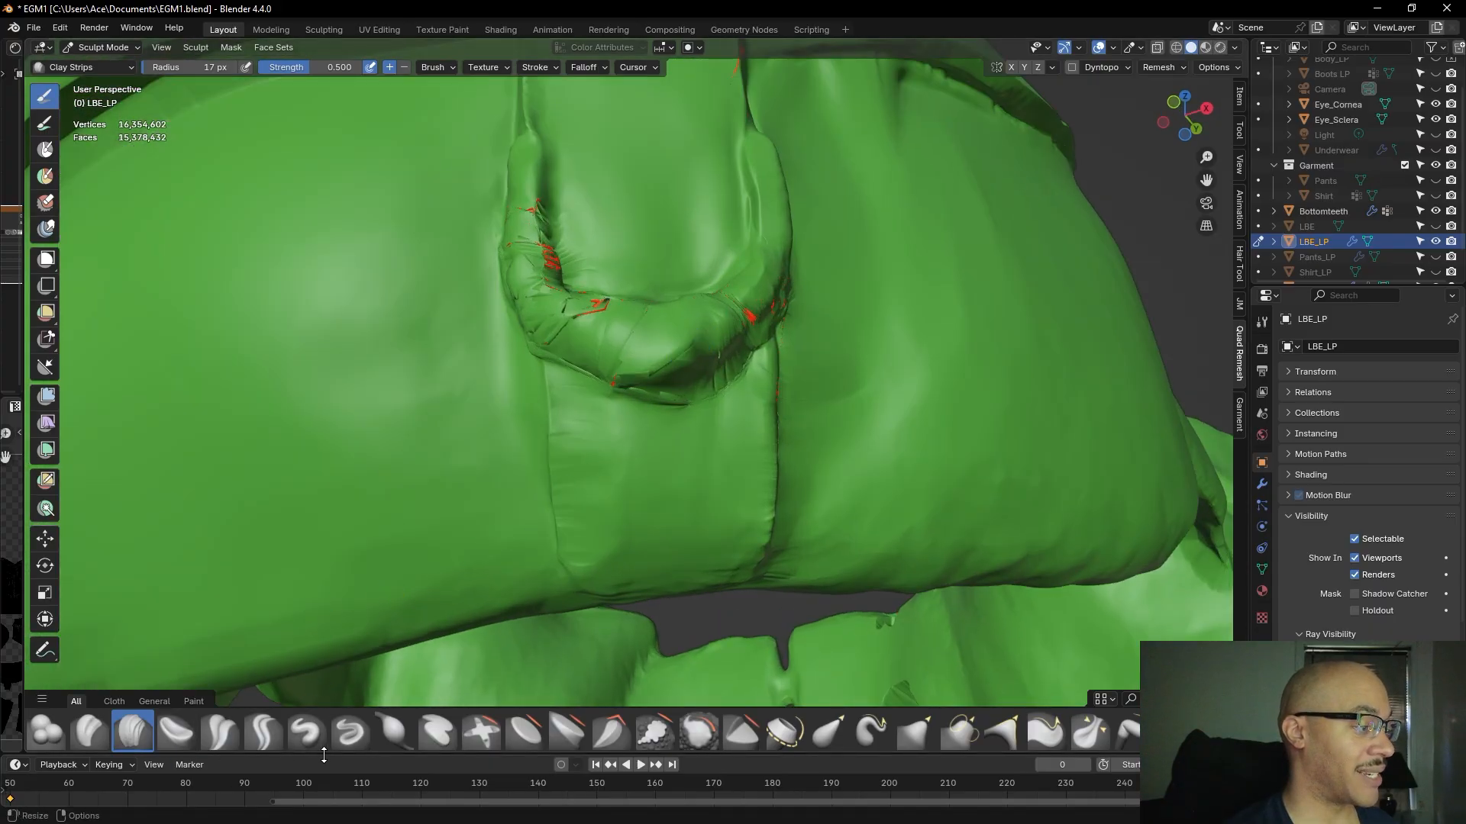
{"action": "scroll", "coordinate": [572, 329], "scroll_direction": "down", "scroll_amount": 6}
{"action": "middle_click_drag", "start_coordinate": [572, 344], "coordinate": [480, 413]}
{"action": "scroll", "coordinate": [691, 442], "scroll_direction": "down", "scroll_amount": 1}
{"action": "scroll", "coordinate": [618, 425], "scroll_direction": "up", "scroll_amount": 1}
{"action": "scroll", "coordinate": [618, 426], "scroll_direction": "up", "scroll_amount": 3}
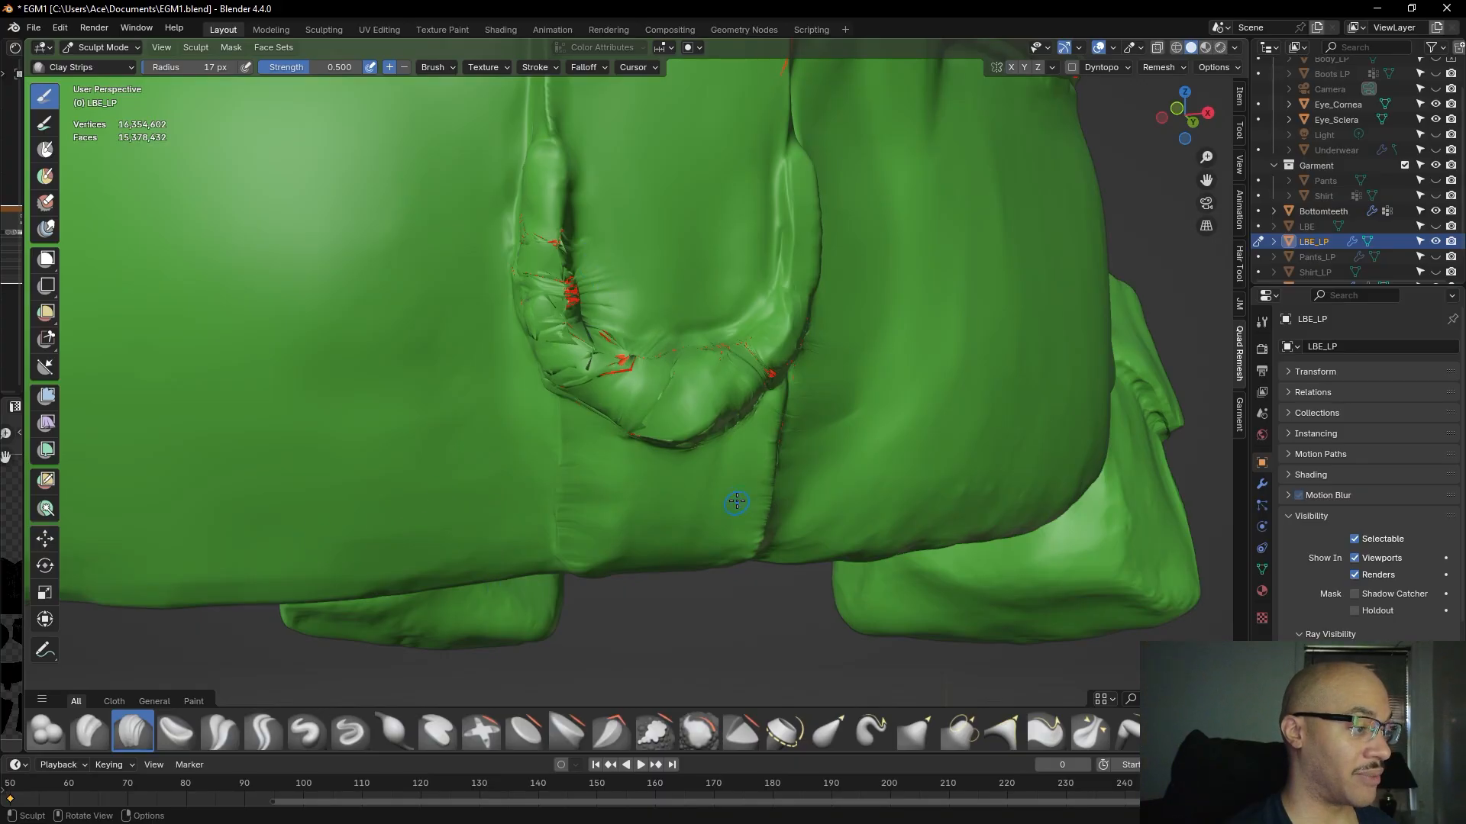
{"action": "left_click_drag", "start_coordinate": [653, 387], "coordinate": [671, 387]}
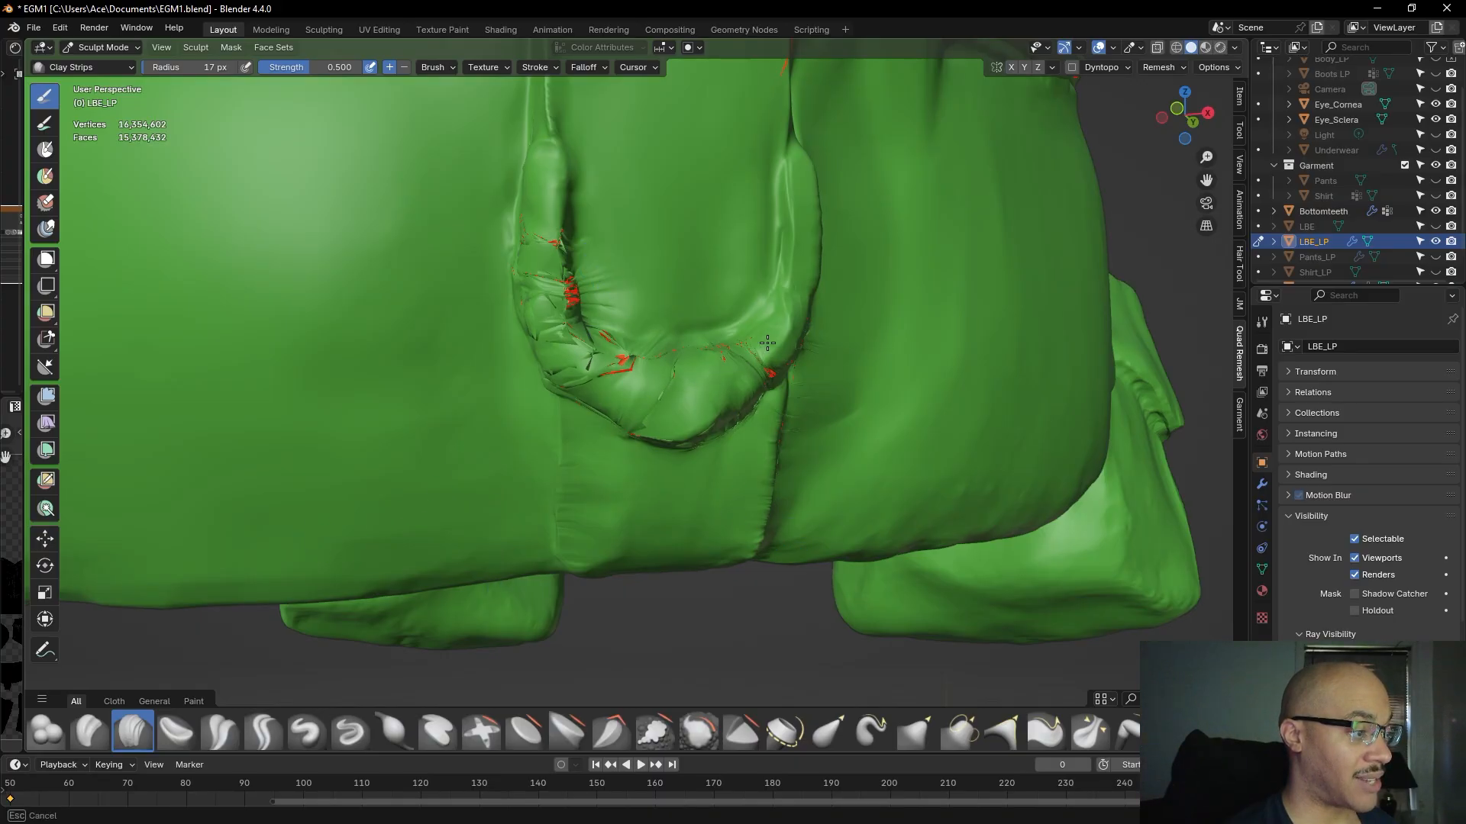
{"action": "left_click_drag", "start_coordinate": [781, 322], "coordinate": [788, 333]}
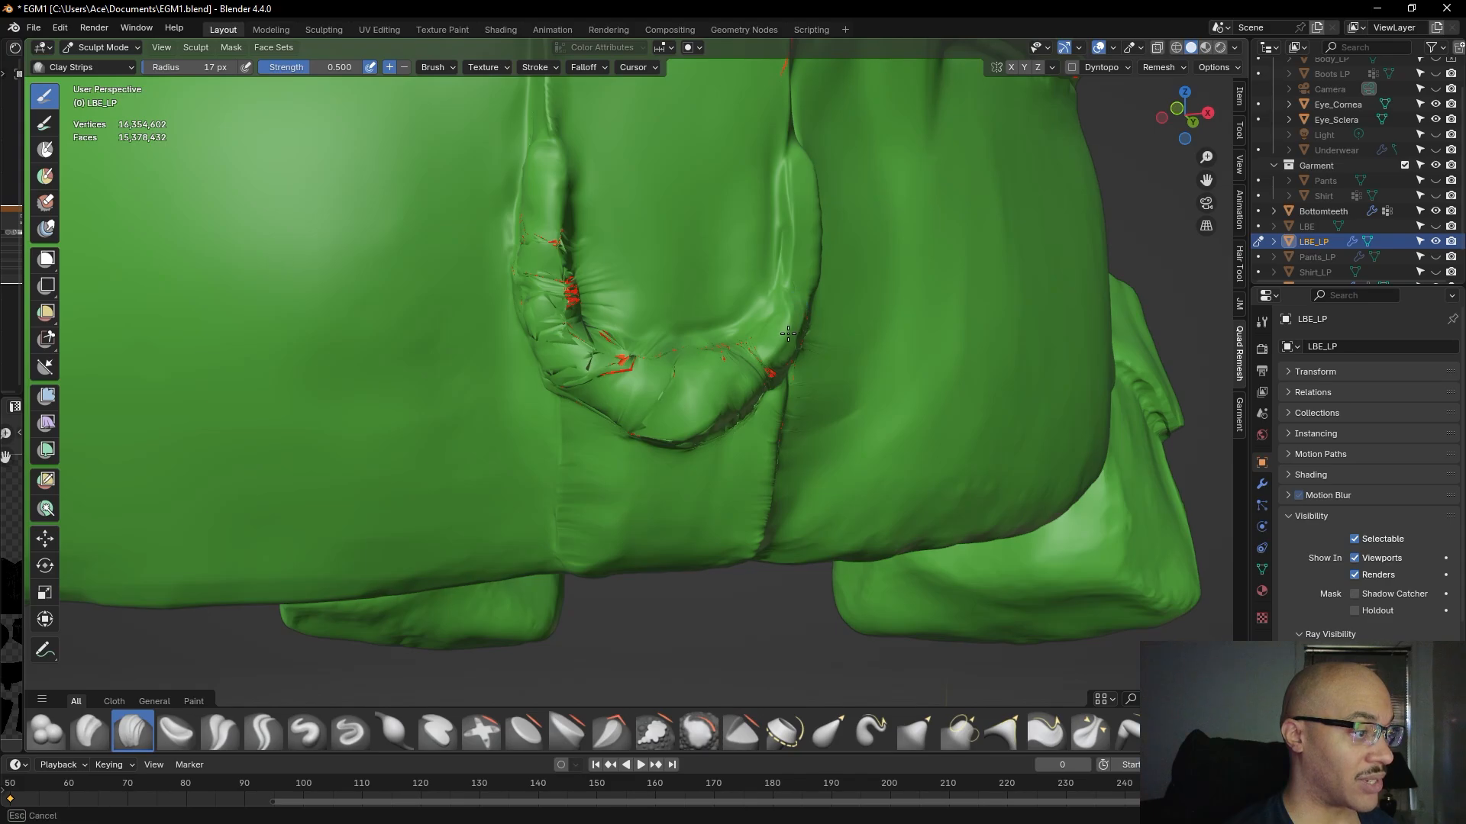
{"action": "left_click_drag", "start_coordinate": [748, 391], "coordinate": [750, 386]}
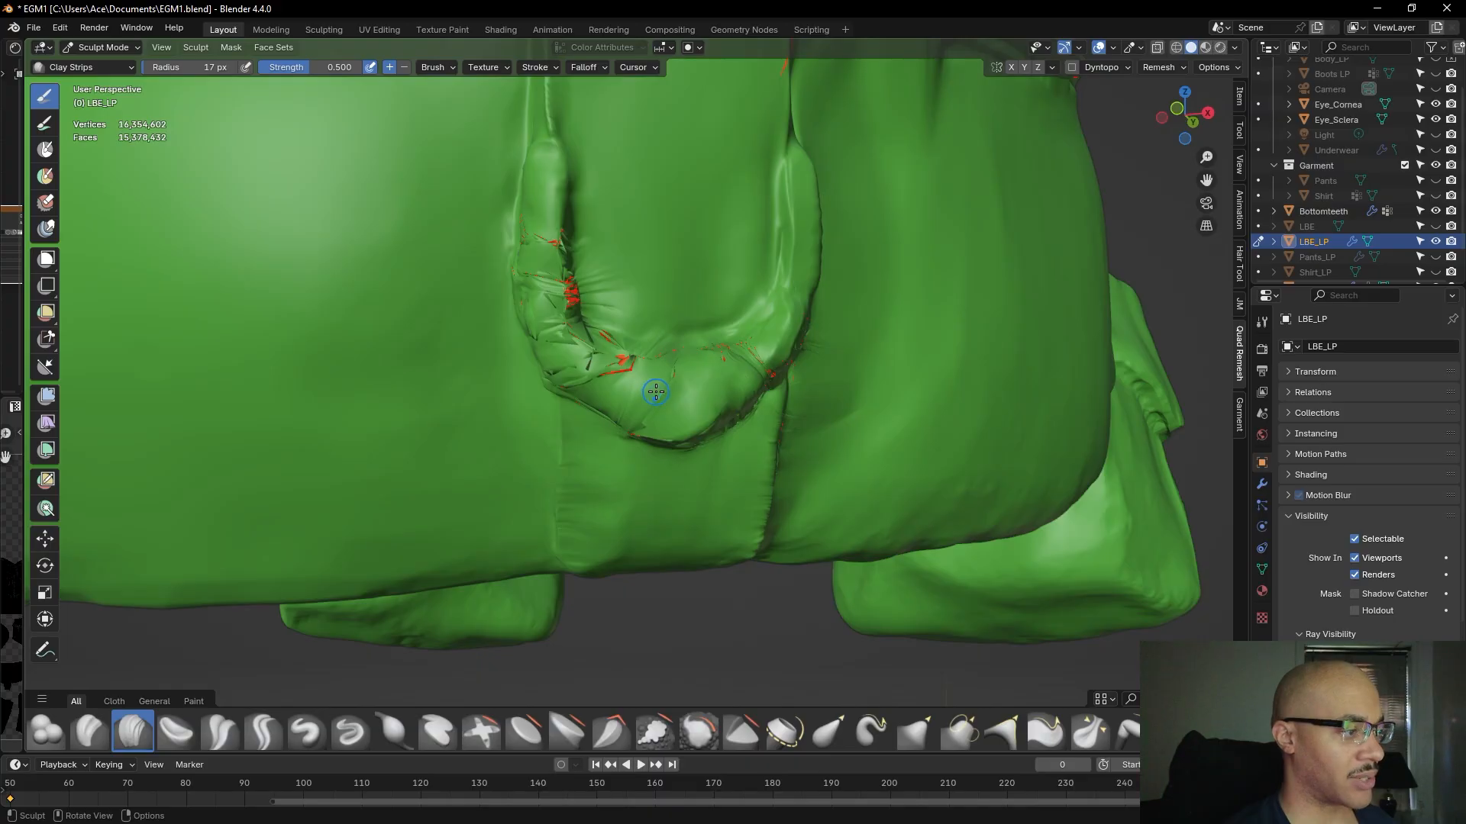
- Carve into the folded end's lower curve and smoother corner with inverted Clay Strips strokes
{"action": "mouse_move", "coordinate": [672, 412]}
{"action": "middle_mouse_down"}
{"action": "mouse_move", "coordinate": [658, 363]}
{"action": "mouse_move", "coordinate": [660, 386]}
{"action": "mouse_move", "coordinate": [641, 359]}
{"action": "mouse_move", "coordinate": [619, 361]}
{"action": "middle_mouse_up"}
{"action": "left_click_drag", "start_coordinate": [662, 367], "coordinate": [666, 362], "text": "ctrl"}
{"action": "mouse_move", "coordinate": [643, 362]}
{"action": "left_mouse_down", "text": "ctrl"}
{"action": "mouse_move", "coordinate": [710, 347]}
{"action": "mouse_move", "coordinate": [754, 309]}
{"action": "left_mouse_up", "text": "ctrl"}
{"action": "mouse_move", "coordinate": [749, 314]}
{"action": "left_mouse_down", "text": "ctrl"}
{"action": "mouse_move", "coordinate": [764, 293]}
{"action": "mouse_move", "coordinate": [751, 324]}
{"action": "left_mouse_up", "text": "ctrl"}
{"action": "middle_click_drag", "start_coordinate": [752, 325], "coordinate": [698, 344]}
{"action": "mouse_move", "coordinate": [722, 246]}
{"action": "left_mouse_down", "text": "ctrl"}
{"action": "mouse_move", "coordinate": [707, 320]}
{"action": "mouse_move", "coordinate": [611, 379]}
{"action": "mouse_move", "coordinate": [630, 385]}
{"action": "mouse_move", "coordinate": [687, 344]}
{"action": "mouse_move", "coordinate": [655, 371]}
{"action": "mouse_move", "coordinate": [678, 353]}
{"action": "mouse_move", "coordinate": [724, 235]}
{"action": "mouse_move", "coordinate": [712, 300]}
{"action": "mouse_move", "coordinate": [601, 376]}
{"action": "mouse_move", "coordinate": [680, 359]}
{"action": "left_mouse_up", "text": "ctrl"}
{"action": "middle_click_drag", "start_coordinate": [586, 374], "coordinate": [622, 350]}
{"action": "left_click_drag", "start_coordinate": [635, 340], "coordinate": [619, 370], "text": "ctrl"}
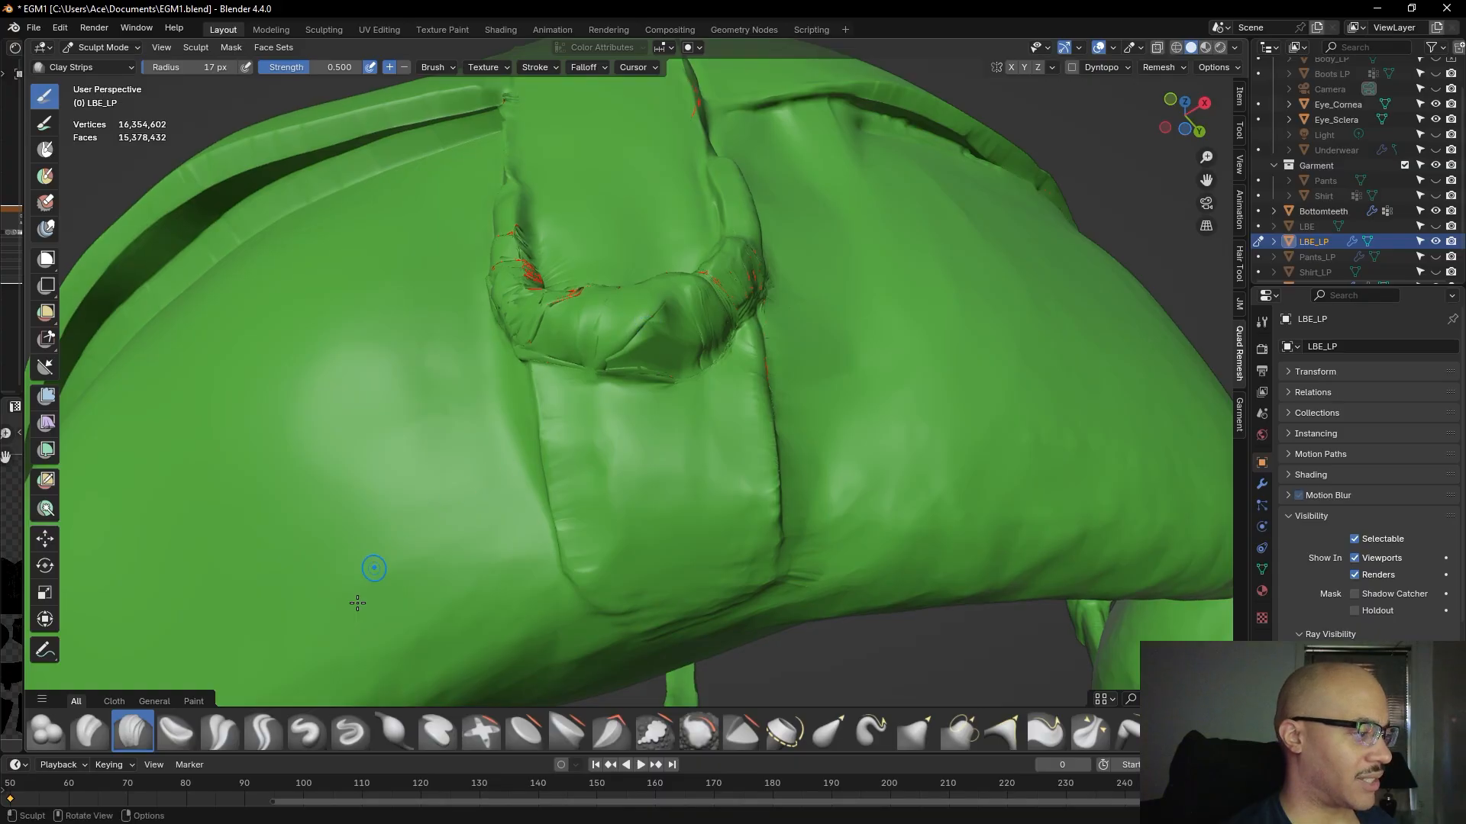
- Scrape the diagonal crease in the middle of the folded end with the Scrape/Fill brush at 17 px radius and 0.700 strength
{"action": "left_click", "coordinate": [643, 740]}
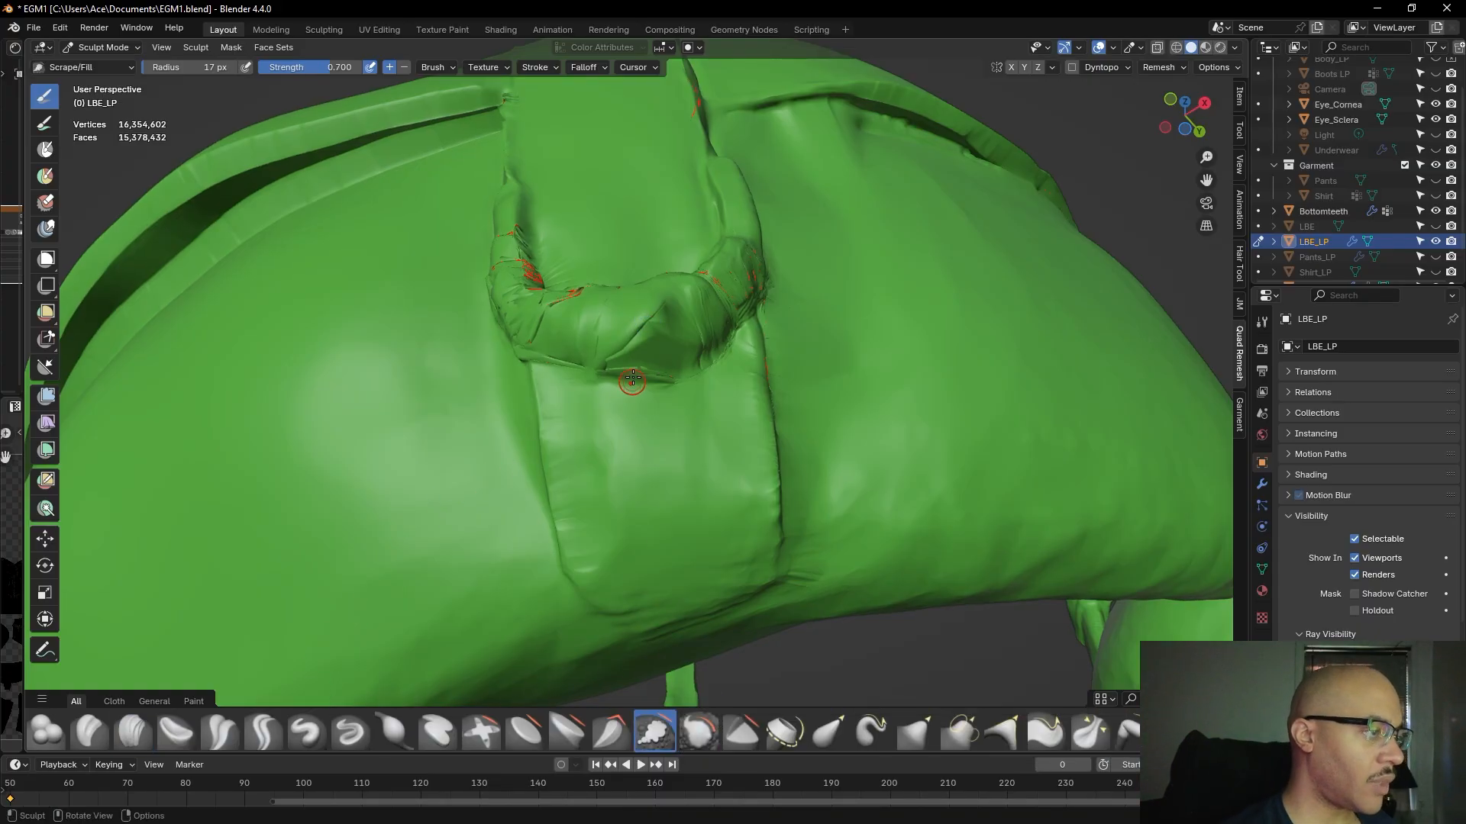
{"action": "left_click_drag", "start_coordinate": [664, 300], "coordinate": [643, 320]}
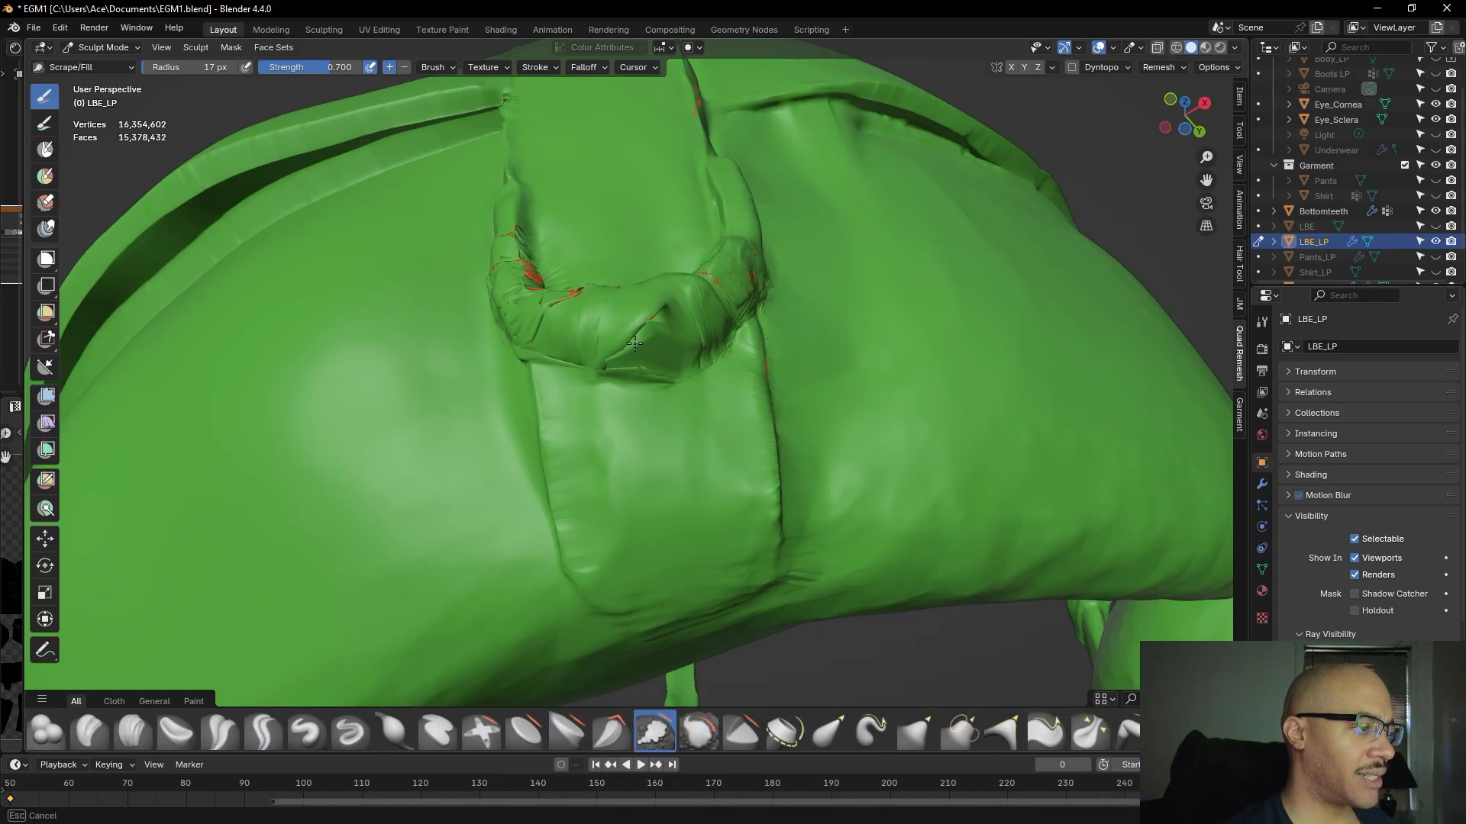
{"action": "mouse_move", "coordinate": [655, 316]}
{"action": "left_mouse_down"}
{"action": "mouse_move", "coordinate": [611, 361]}
{"action": "mouse_move", "coordinate": [664, 304]}
{"action": "mouse_move", "coordinate": [646, 316]}
{"action": "left_mouse_up"}
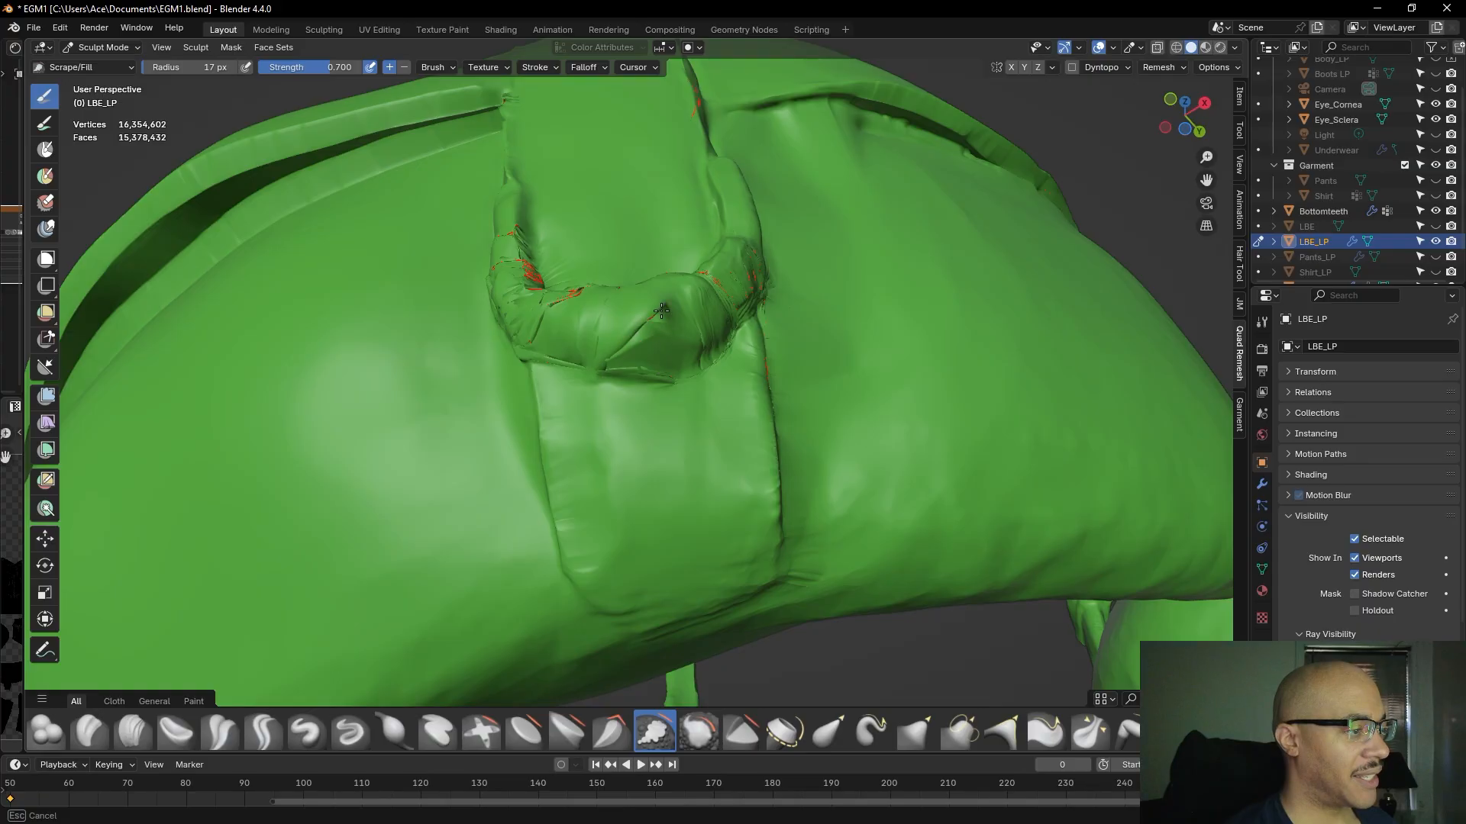
- Flatten the folded end's middle crease and smoother corner with the Flatten/Contrast brush at 17 px radius and 0.500 strength
{"action": "left_click", "coordinate": [524, 730]}
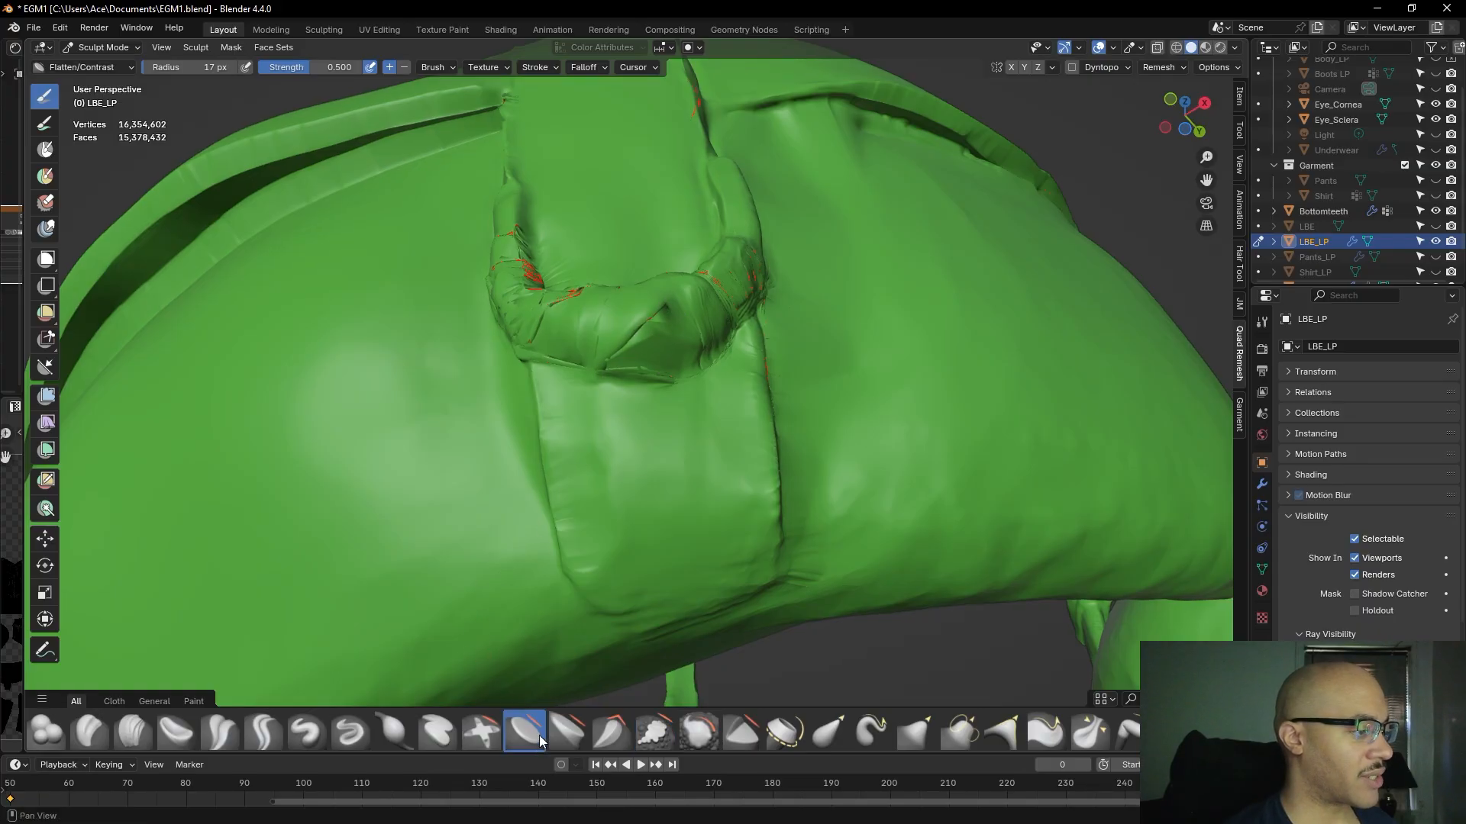
{"action": "left_click_drag", "start_coordinate": [649, 324], "coordinate": [638, 337]}
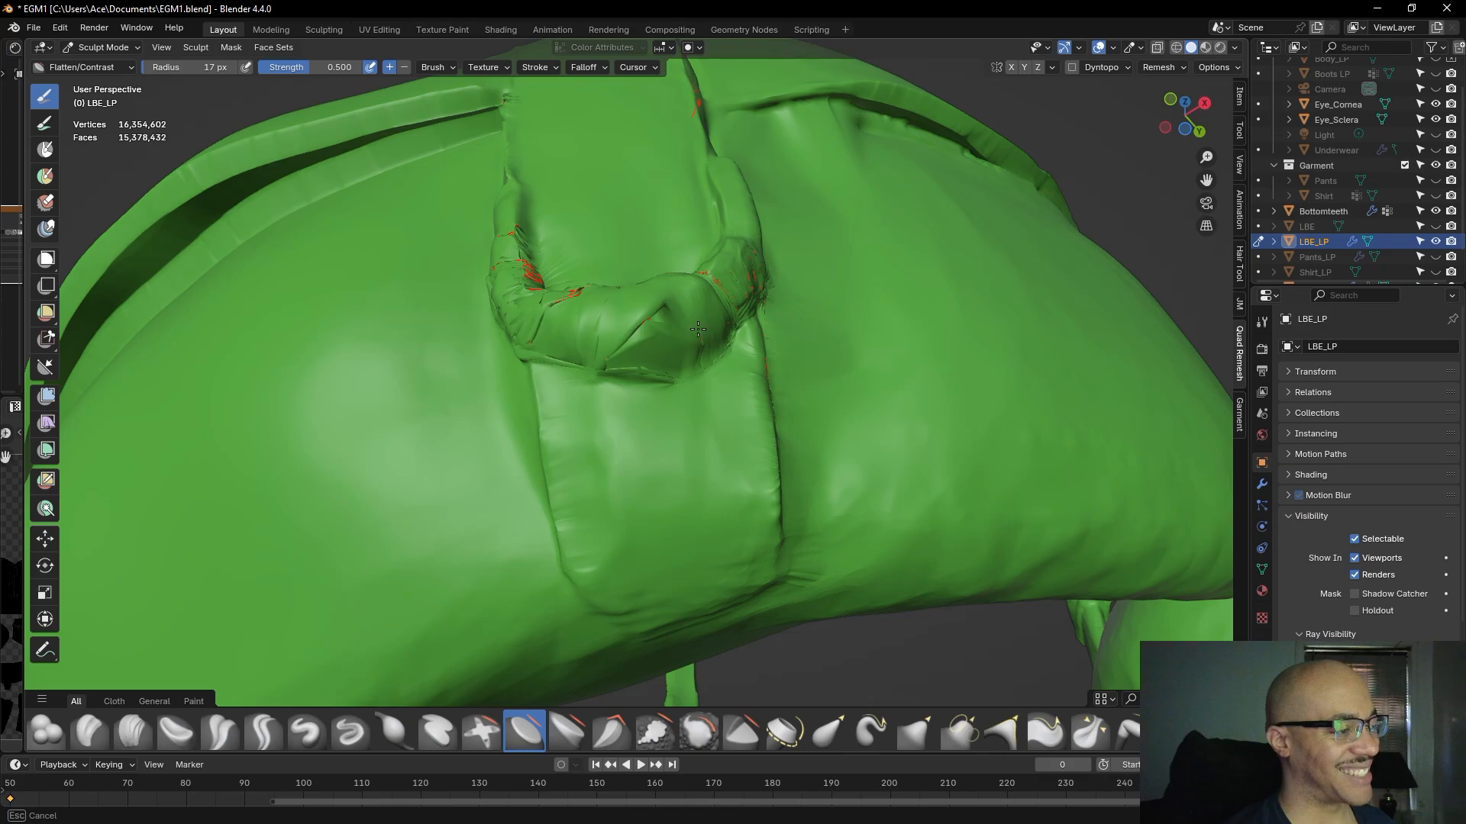
{"action": "middle_click_drag", "start_coordinate": [702, 328], "coordinate": [717, 371]}
{"action": "mouse_move", "coordinate": [680, 382]}
{"action": "middle_mouse_down"}
{"action": "mouse_move", "coordinate": [666, 403]}
{"action": "mouse_move", "coordinate": [713, 328]}
{"action": "middle_mouse_up"}
{"action": "left_click_drag", "start_coordinate": [715, 327], "coordinate": [733, 303]}
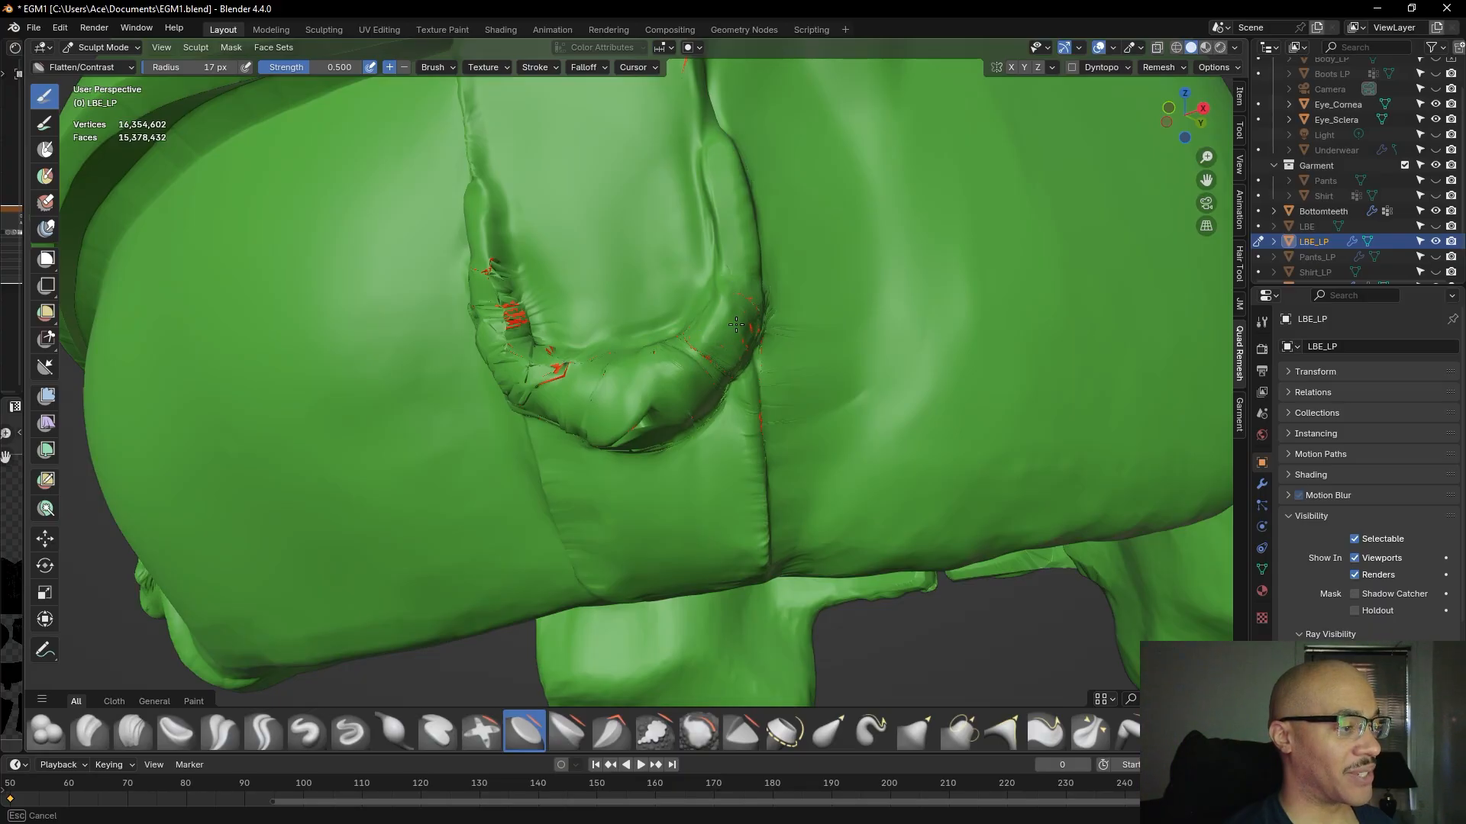
{"action": "left_click_drag", "start_coordinate": [744, 319], "coordinate": [726, 317]}
- Examine the strap's folded end and its corners from a distance and from several close angles
{"action": "scroll", "coordinate": [724, 318], "scroll_direction": "down", "scroll_amount": 6}
{"action": "middle_click_drag", "start_coordinate": [701, 357], "coordinate": [765, 380]}
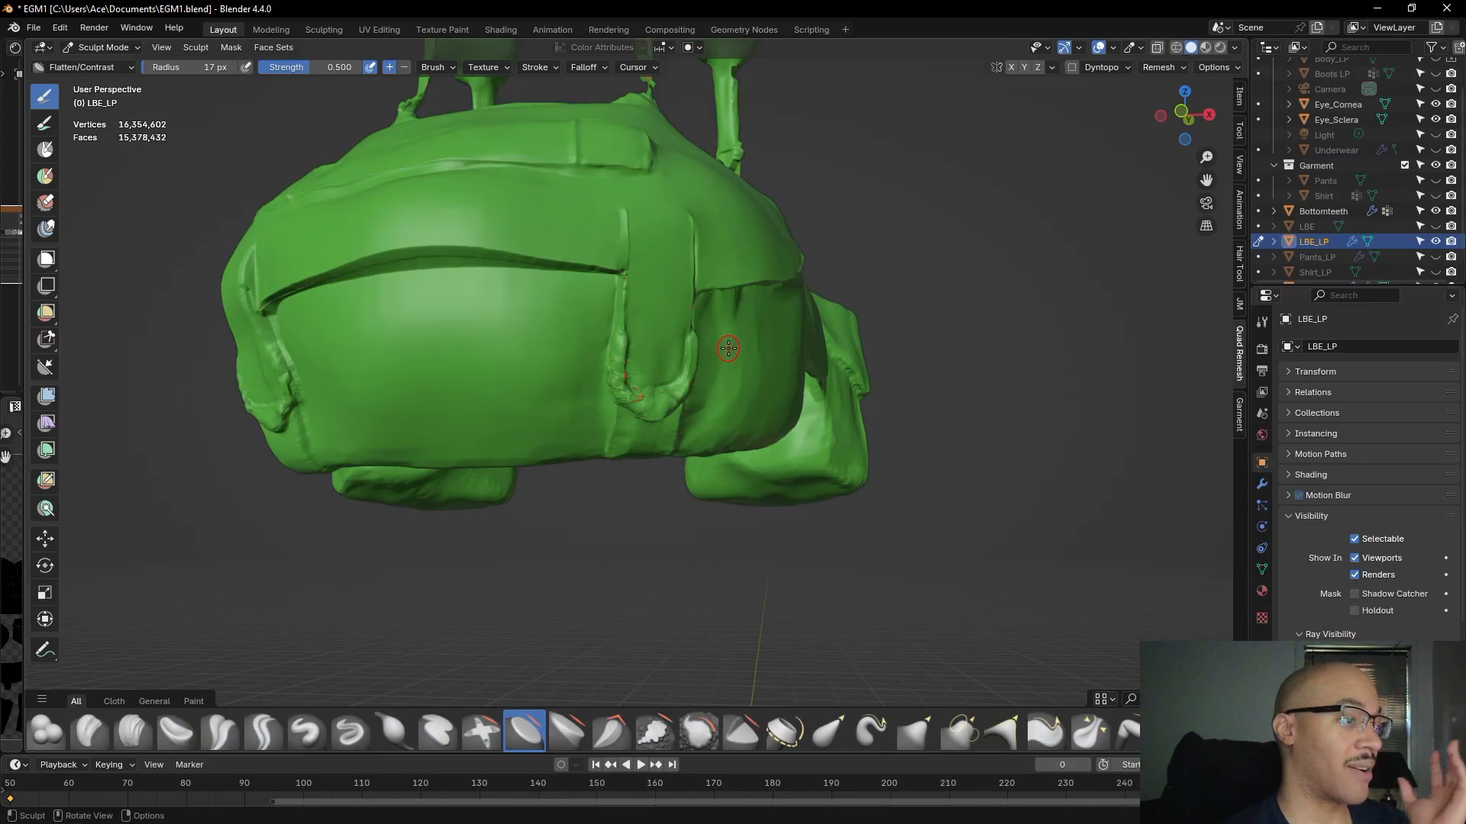
{"action": "scroll", "coordinate": [620, 389], "scroll_direction": "up", "scroll_amount": 6}
{"action": "mouse_move", "coordinate": [612, 371]}
{"action": "middle_mouse_down"}
{"action": "mouse_move", "coordinate": [581, 313]}
{"action": "mouse_move", "coordinate": [634, 375]}
{"action": "mouse_move", "coordinate": [619, 369]}
{"action": "mouse_move", "coordinate": [681, 323]}
{"action": "middle_mouse_up"}
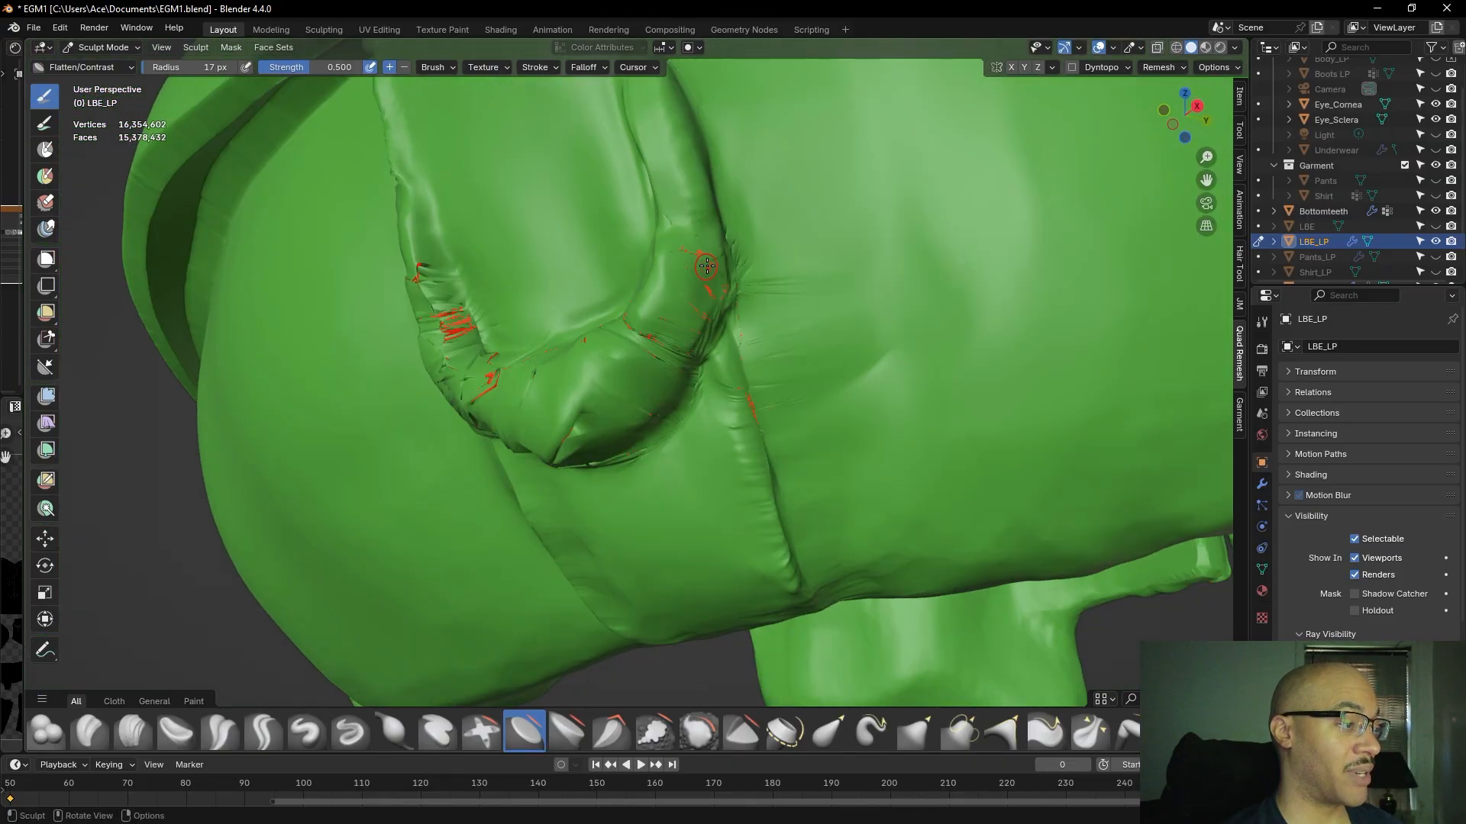
{"action": "middle_click_drag", "start_coordinate": [607, 271], "coordinate": [671, 285]}
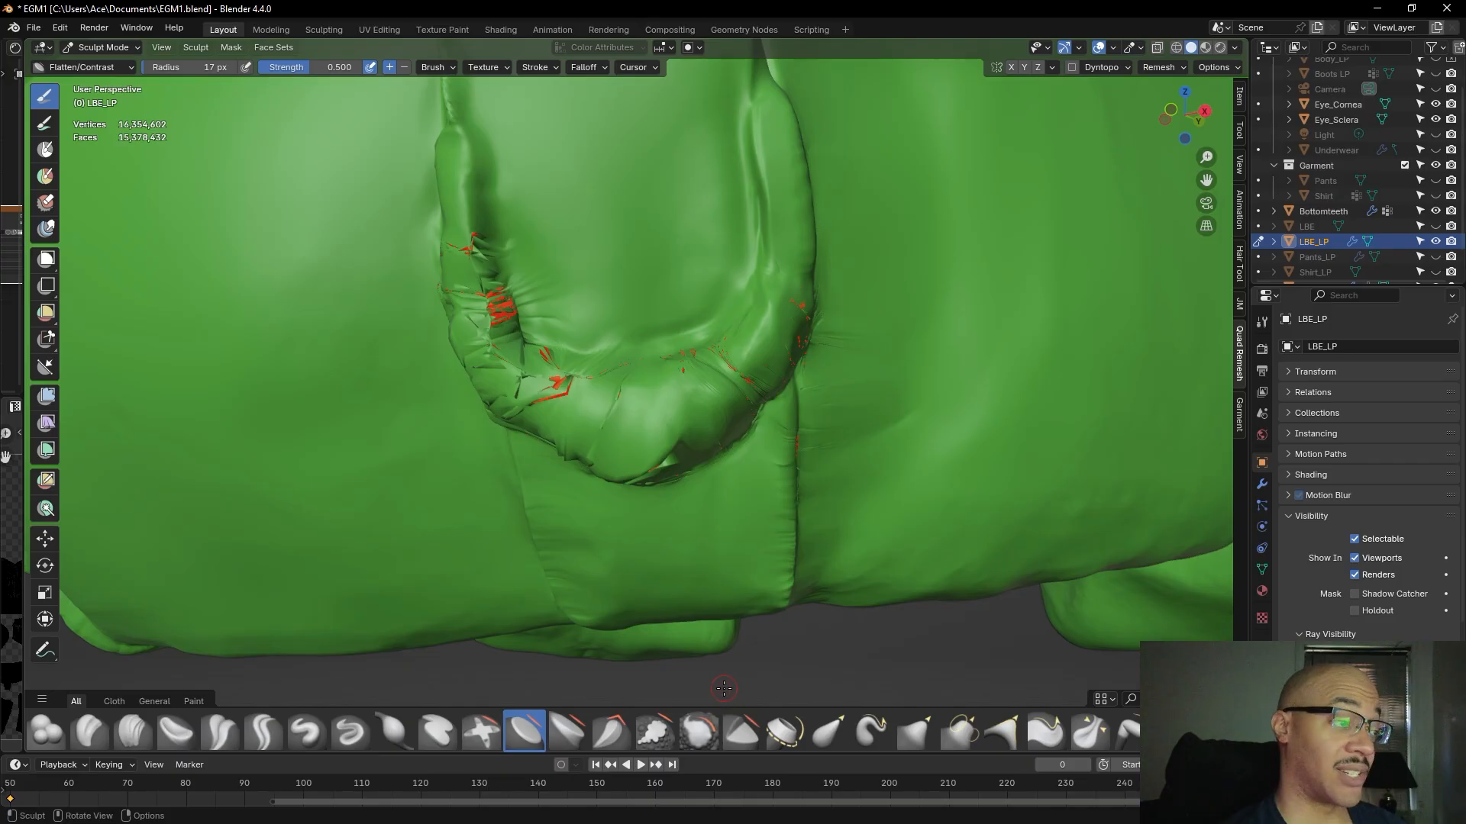
{"action": "mouse_move", "coordinate": [809, 331]}
{"action": "middle_mouse_down"}
{"action": "mouse_move", "coordinate": [812, 295]}
{"action": "mouse_move", "coordinate": [809, 359]}
{"action": "middle_mouse_up"}
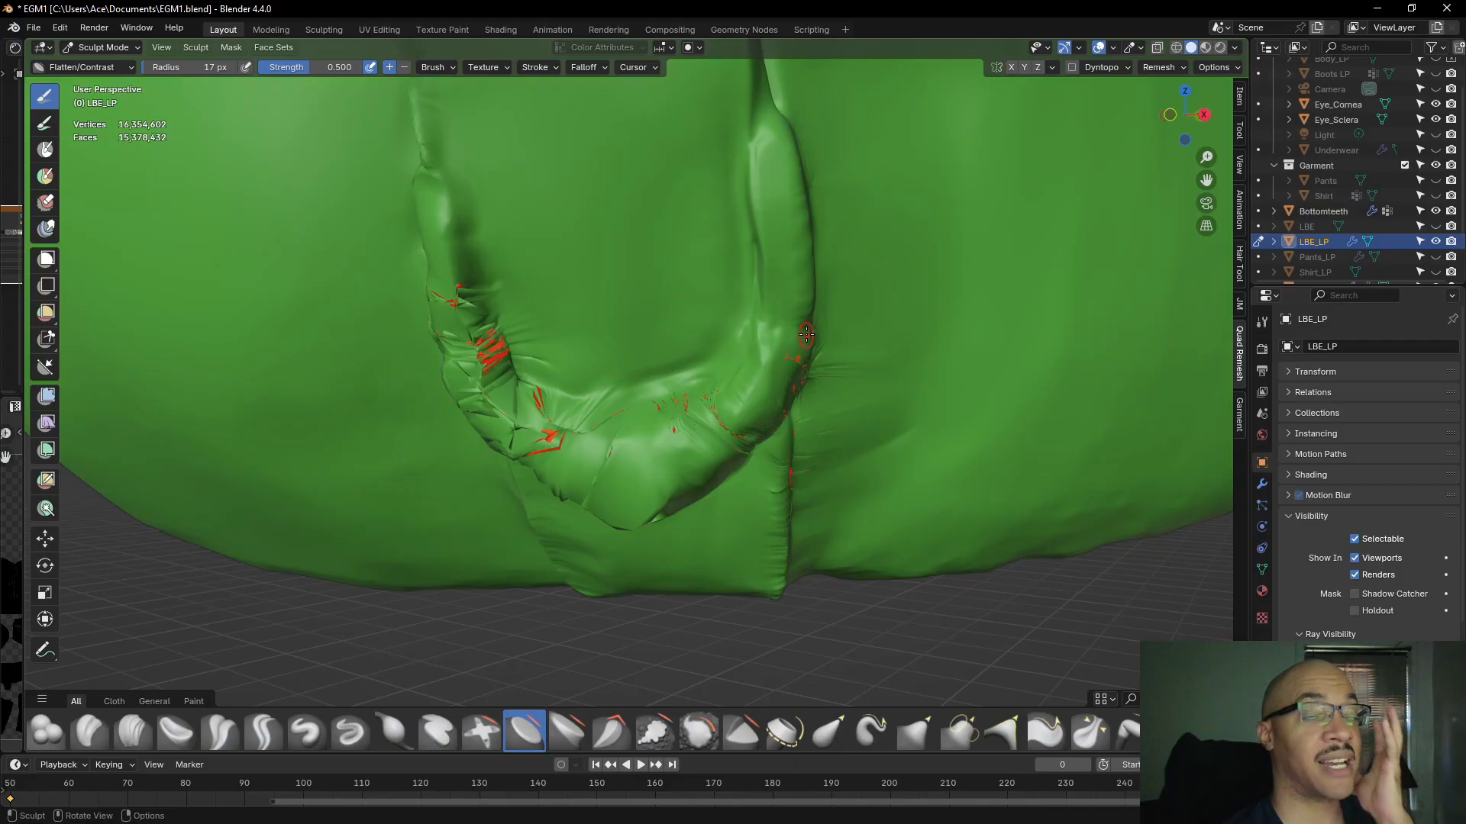
{"action": "scroll", "coordinate": [799, 345], "scroll_direction": "up", "scroll_amount": 2}
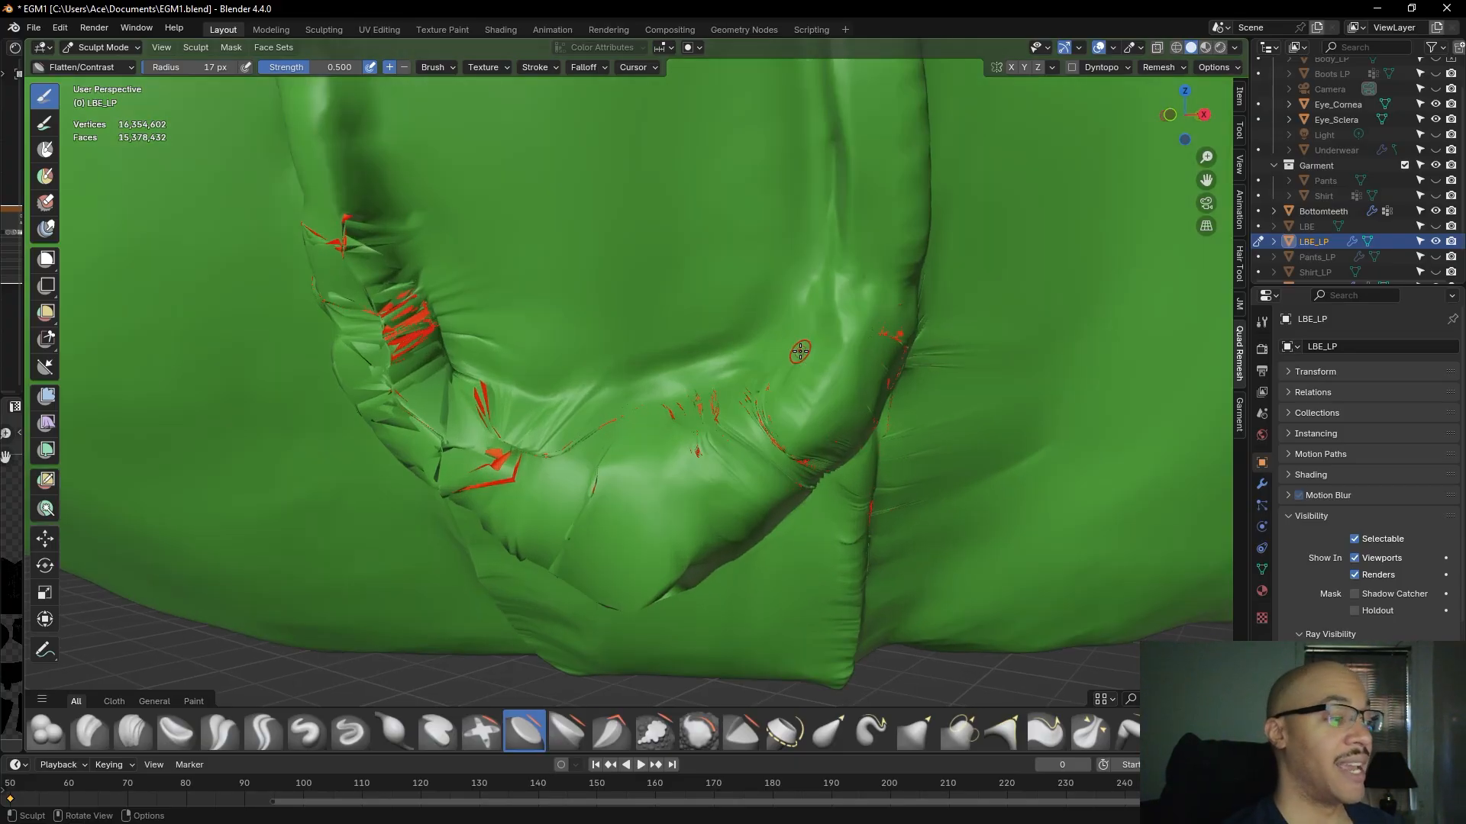
{"action": "middle_click_drag", "start_coordinate": [798, 346], "coordinate": [783, 330]}
- Build up the folded end's smoother corner and lower side edge with the Clay Strips brush at 44 px radius and 0.500 strength
{"action": "left_click", "coordinate": [133, 731]}
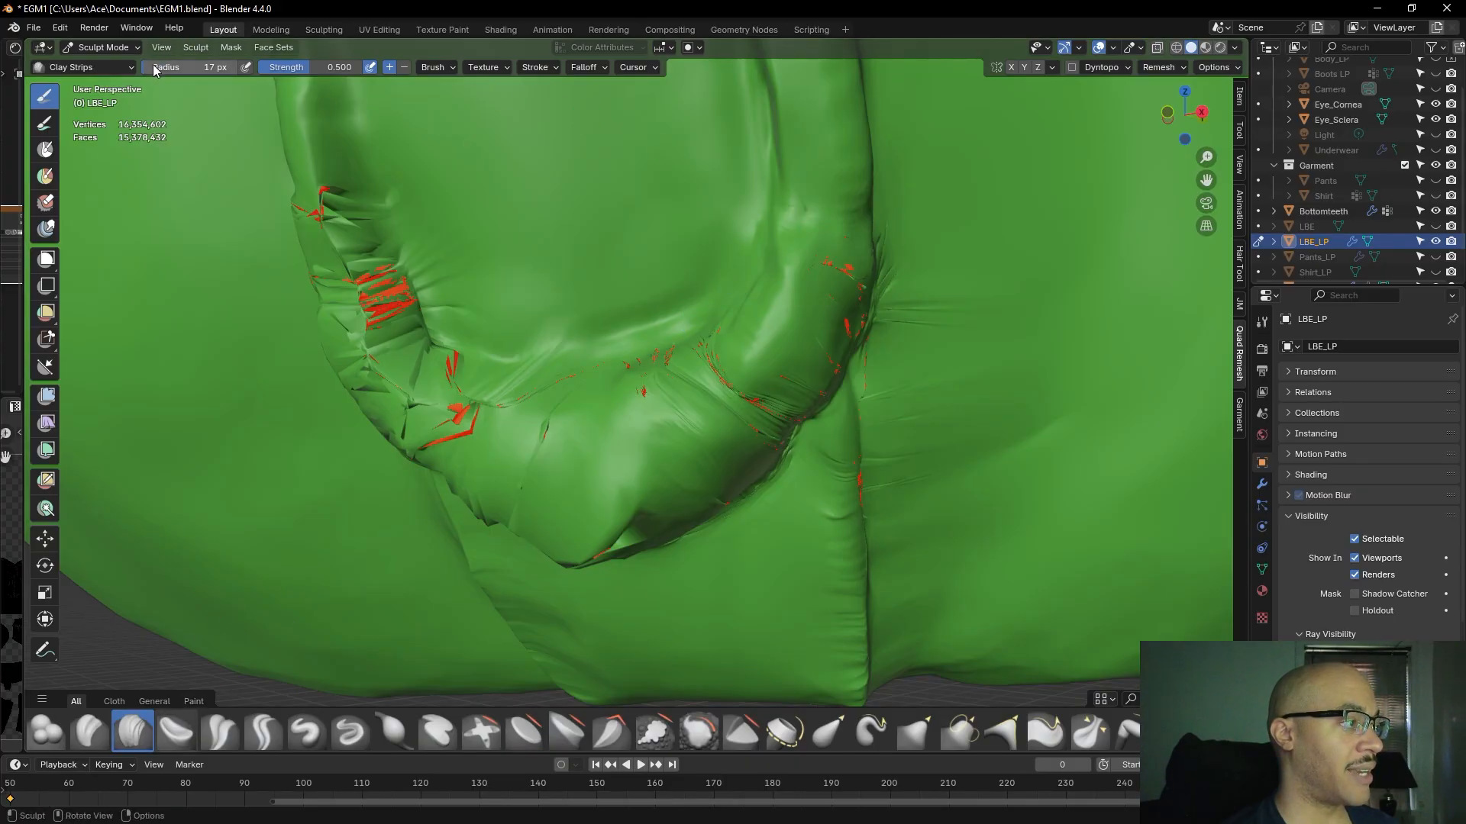
{"action": "left_click_drag", "start_coordinate": [187, 67], "coordinate": [210, 67]}
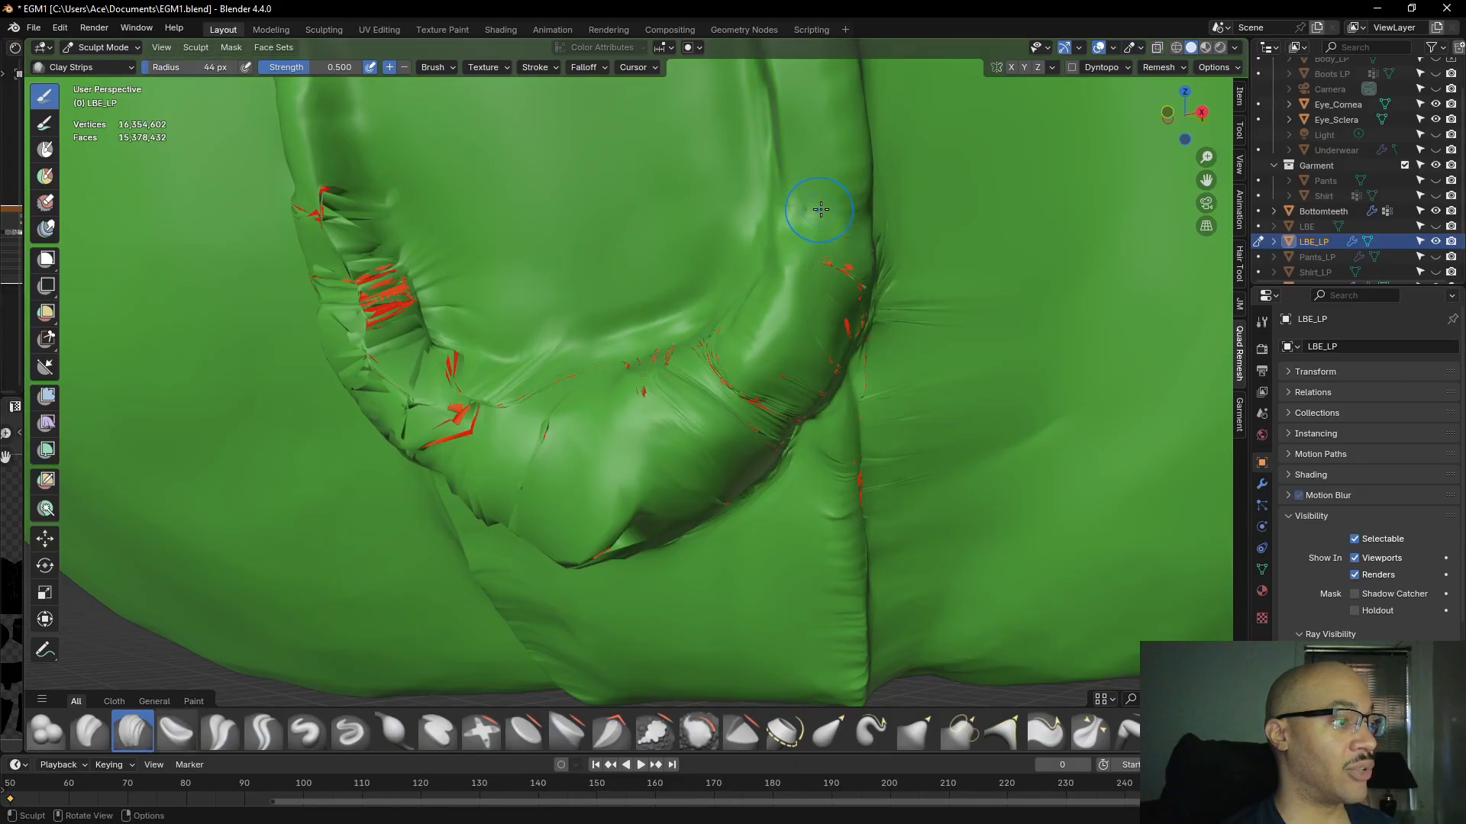
{"action": "left_click_drag", "start_coordinate": [829, 227], "coordinate": [858, 277]}
{"action": "mouse_move", "coordinate": [843, 229]}
{"action": "left_mouse_down"}
{"action": "mouse_move", "coordinate": [847, 276]}
{"action": "mouse_move", "coordinate": [821, 252]}
{"action": "mouse_move", "coordinate": [848, 327]}
{"action": "left_mouse_up"}
{"action": "left_click_drag", "start_coordinate": [846, 332], "coordinate": [781, 409]}
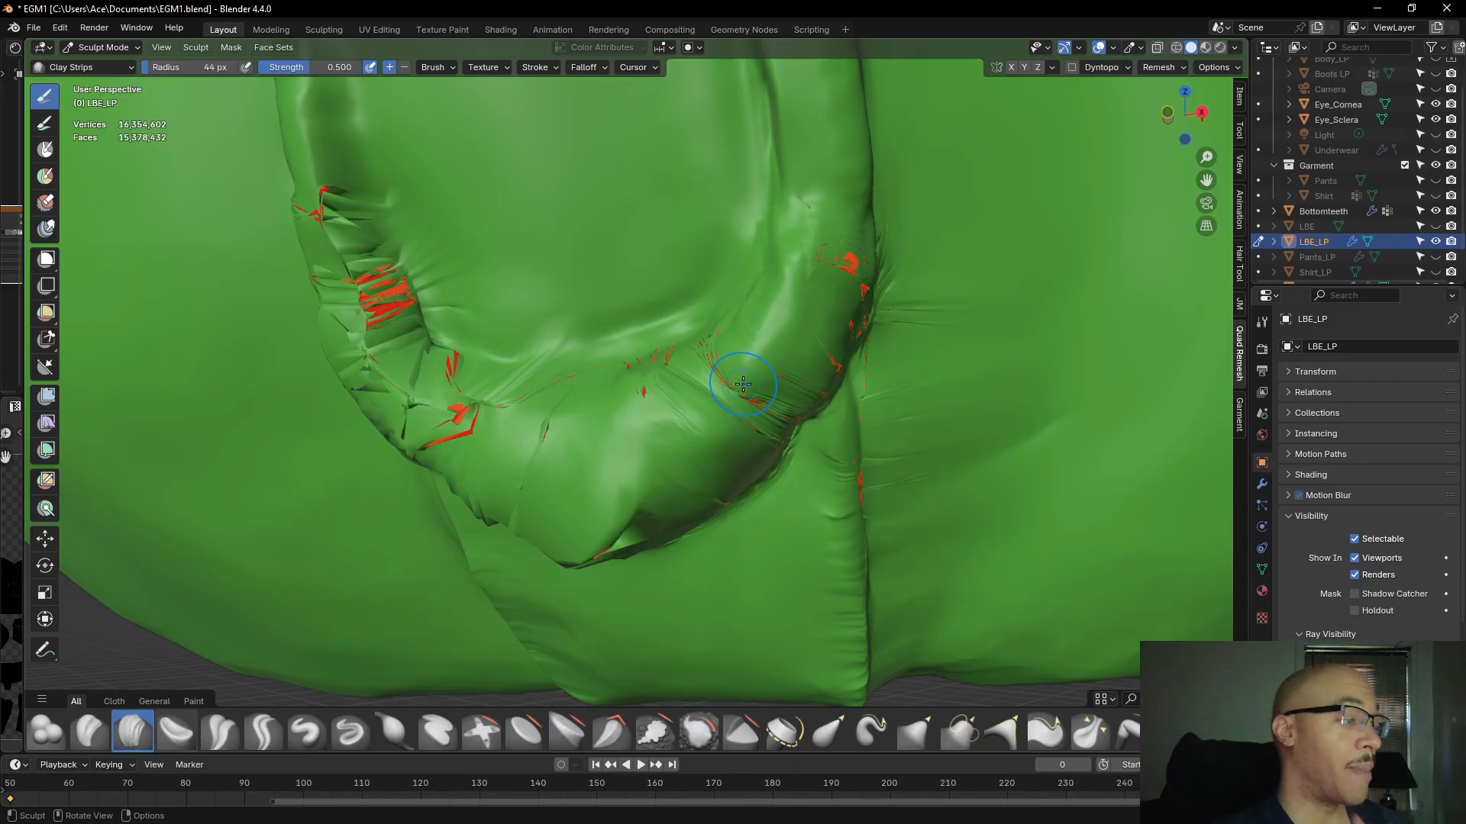
{"action": "mouse_move", "coordinate": [828, 229]}
{"action": "left_mouse_down"}
{"action": "mouse_move", "coordinate": [853, 237]}
{"action": "mouse_move", "coordinate": [800, 238]}
{"action": "left_mouse_up"}
{"action": "left_click_drag", "start_coordinate": [737, 377], "coordinate": [771, 412]}
{"action": "scroll", "coordinate": [761, 411], "scroll_direction": "down", "scroll_amount": 4}
{"action": "mouse_move", "coordinate": [668, 382]}
{"action": "middle_mouse_down"}
{"action": "mouse_move", "coordinate": [710, 390]}
{"action": "mouse_move", "coordinate": [732, 355]}
{"action": "middle_mouse_up"}
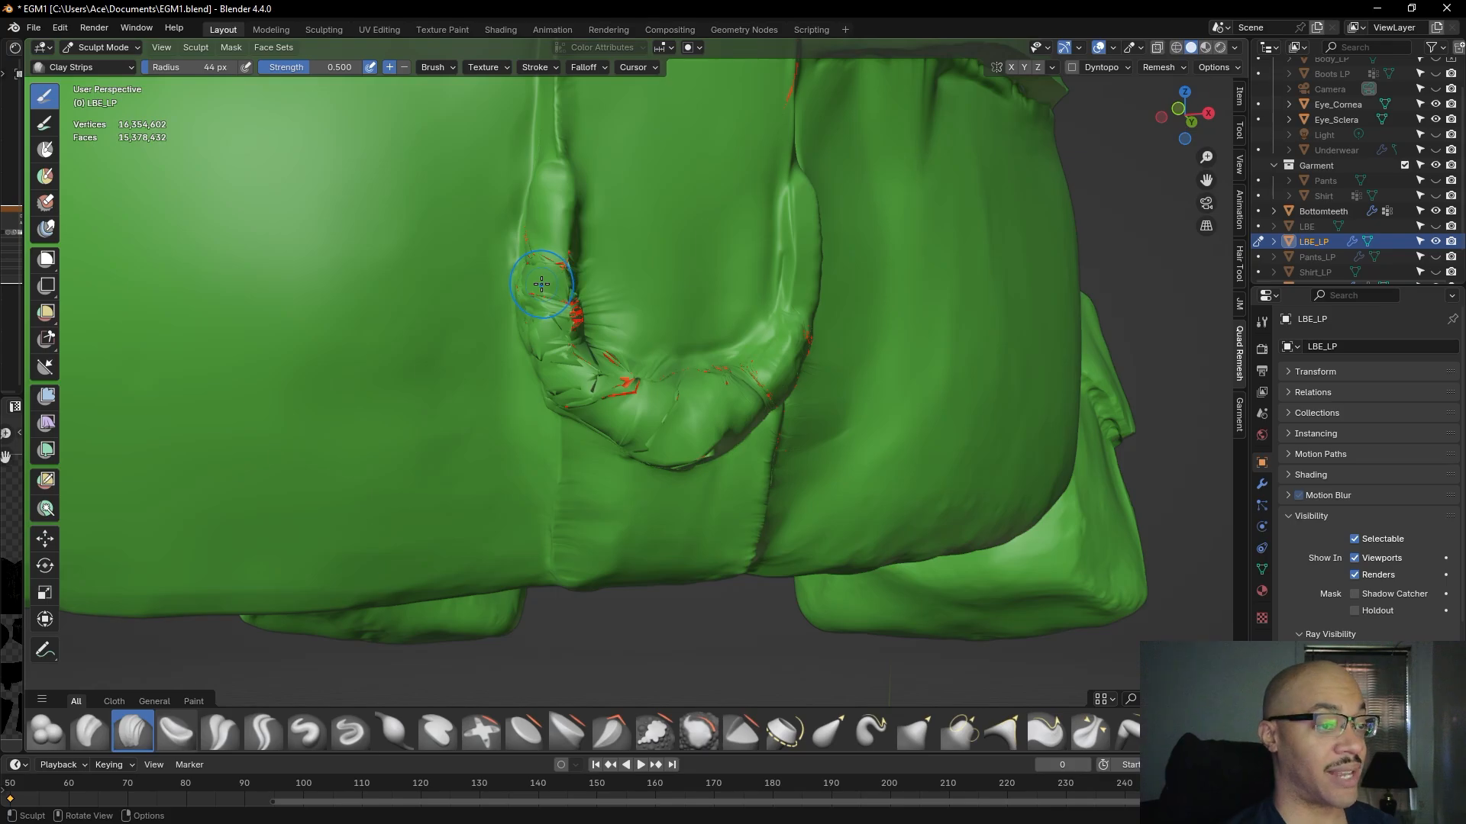
- Flatten the strap section below the folded end with the Flatten/Contrast brush at 44 px radius and 0.500 strength
{"action": "mouse_move", "coordinate": [535, 258]}
{"action": "middle_mouse_down"}
{"action": "mouse_move", "coordinate": [764, 314]}
{"action": "mouse_move", "coordinate": [780, 332]}
{"action": "middle_mouse_up"}
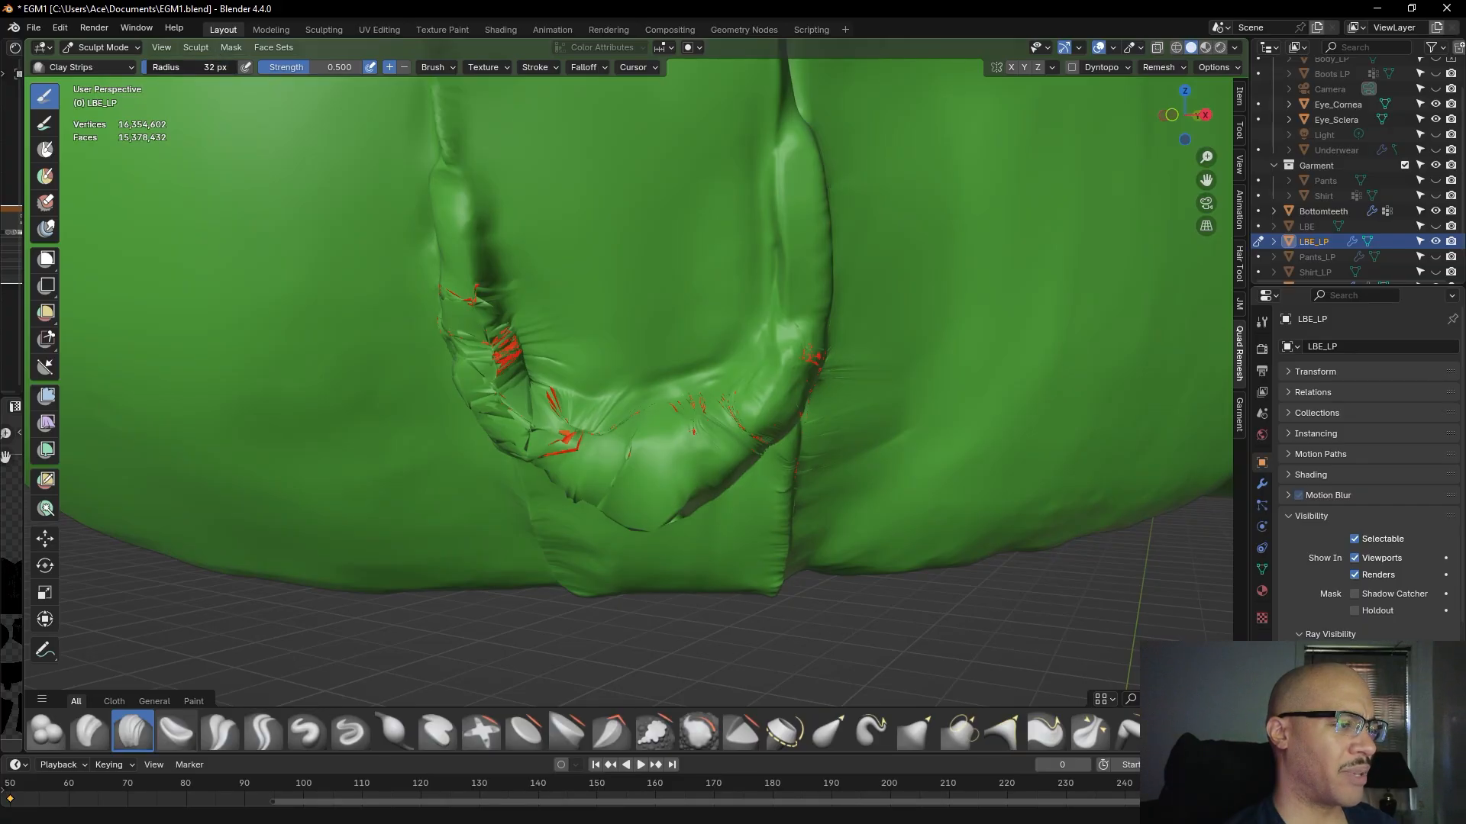
{"action": "left_click", "coordinate": [155, 68]}
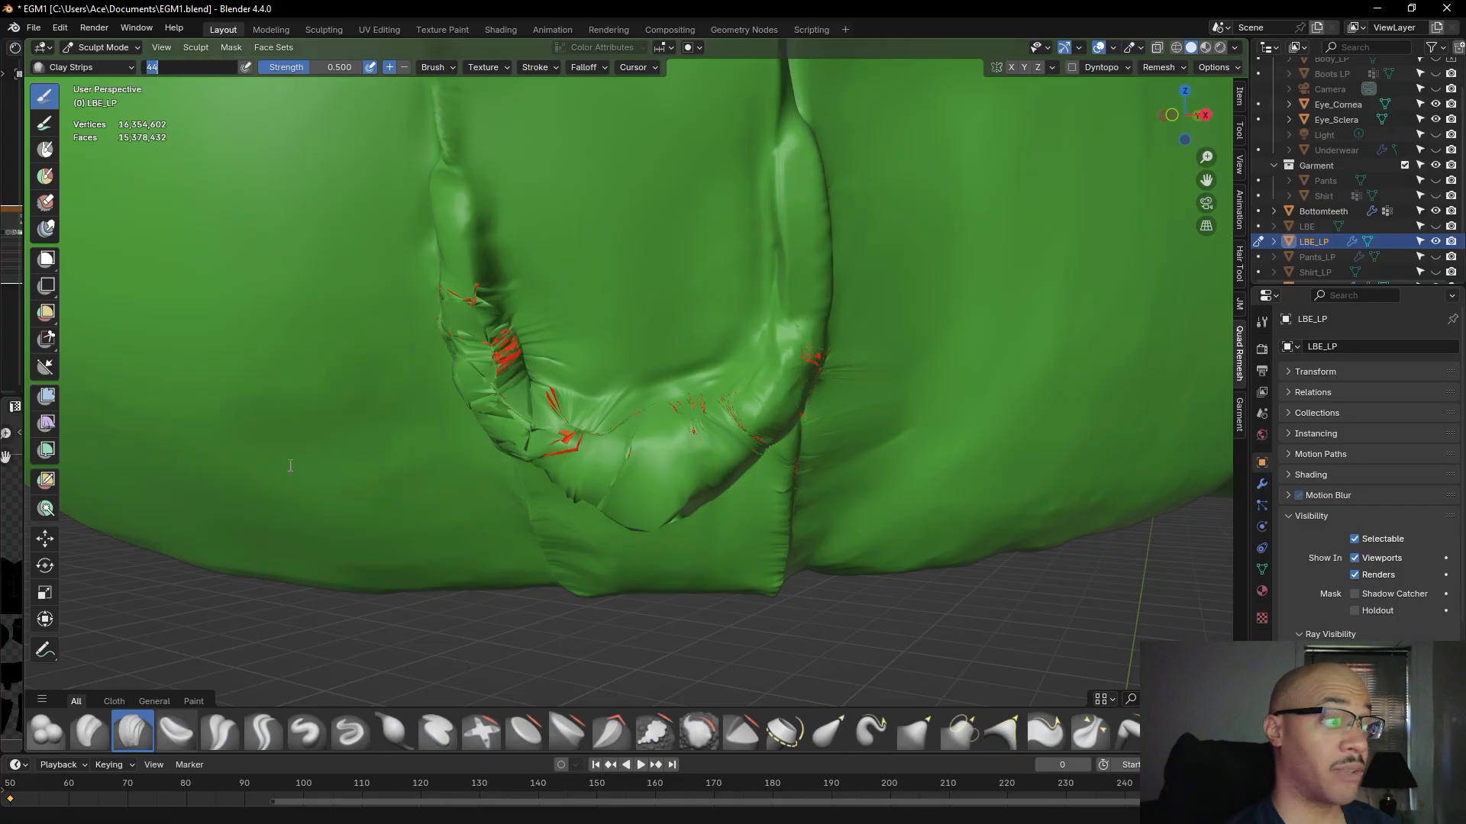
{"action": "left_click", "coordinate": [315, 660]}
{"action": "mouse_move", "coordinate": [692, 385]}
{"action": "middle_mouse_down"}
{"action": "mouse_move", "coordinate": [768, 325]}
{"action": "mouse_move", "coordinate": [764, 336]}
{"action": "mouse_move", "coordinate": [572, 271]}
{"action": "middle_mouse_up"}
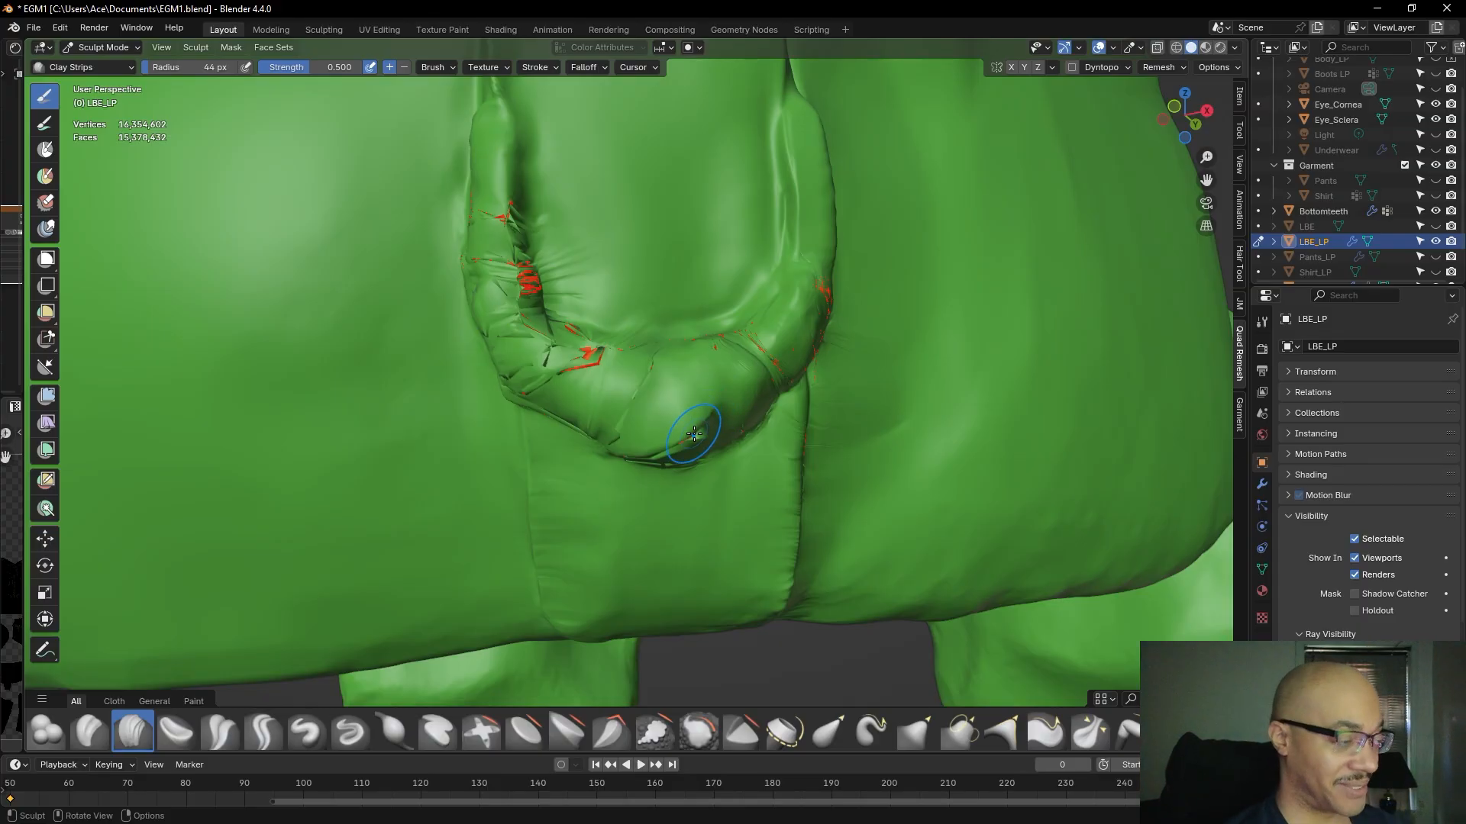
{"action": "mouse_move", "coordinate": [302, 589]}
{"action": "middle_mouse_down"}
{"action": "mouse_move", "coordinate": [305, 467]}
{"action": "mouse_move", "coordinate": [354, 415]}
{"action": "mouse_move", "coordinate": [455, 458]}
{"action": "middle_mouse_up"}
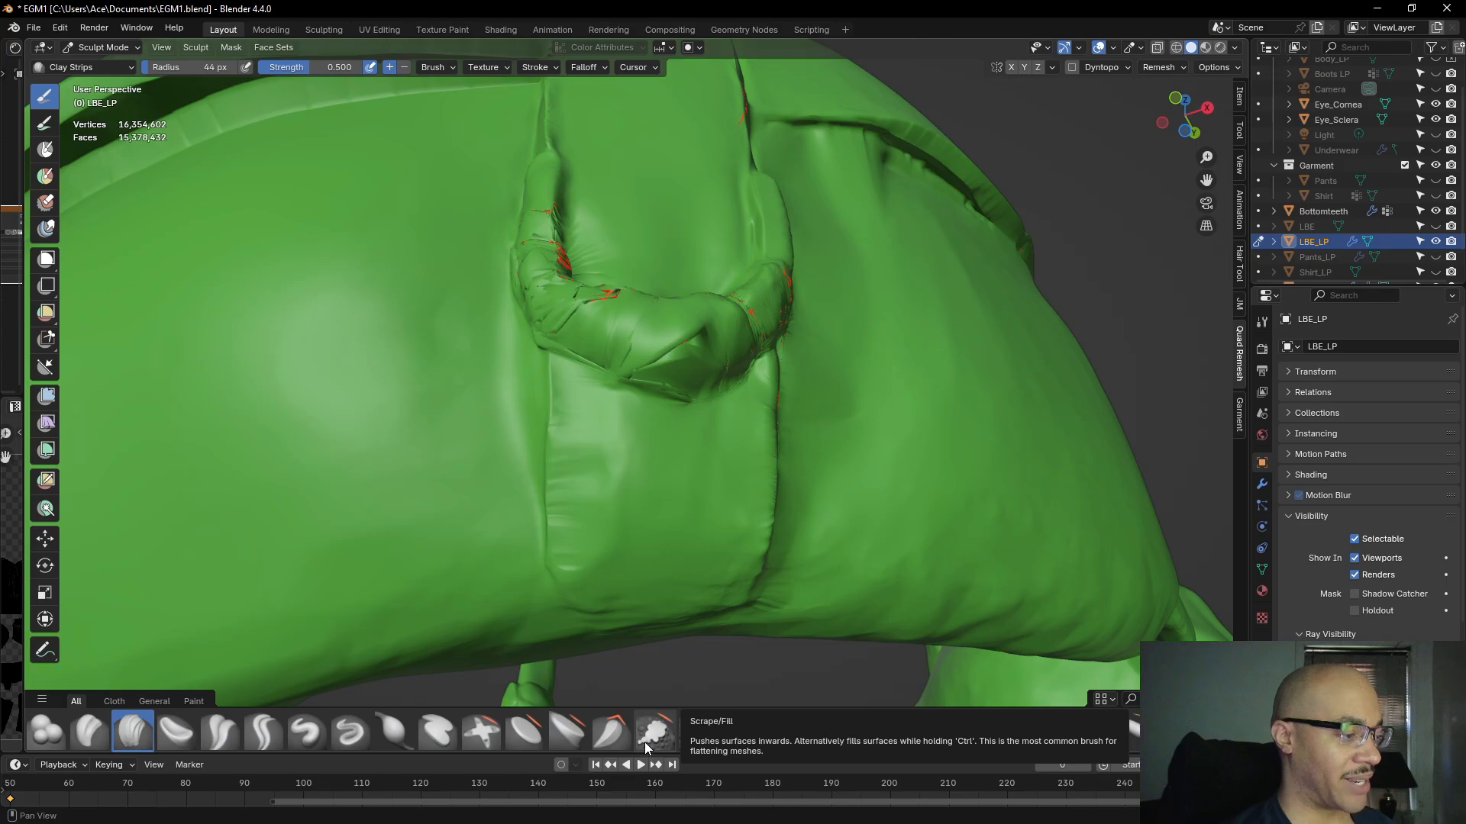
{"action": "left_click", "coordinate": [525, 731]}
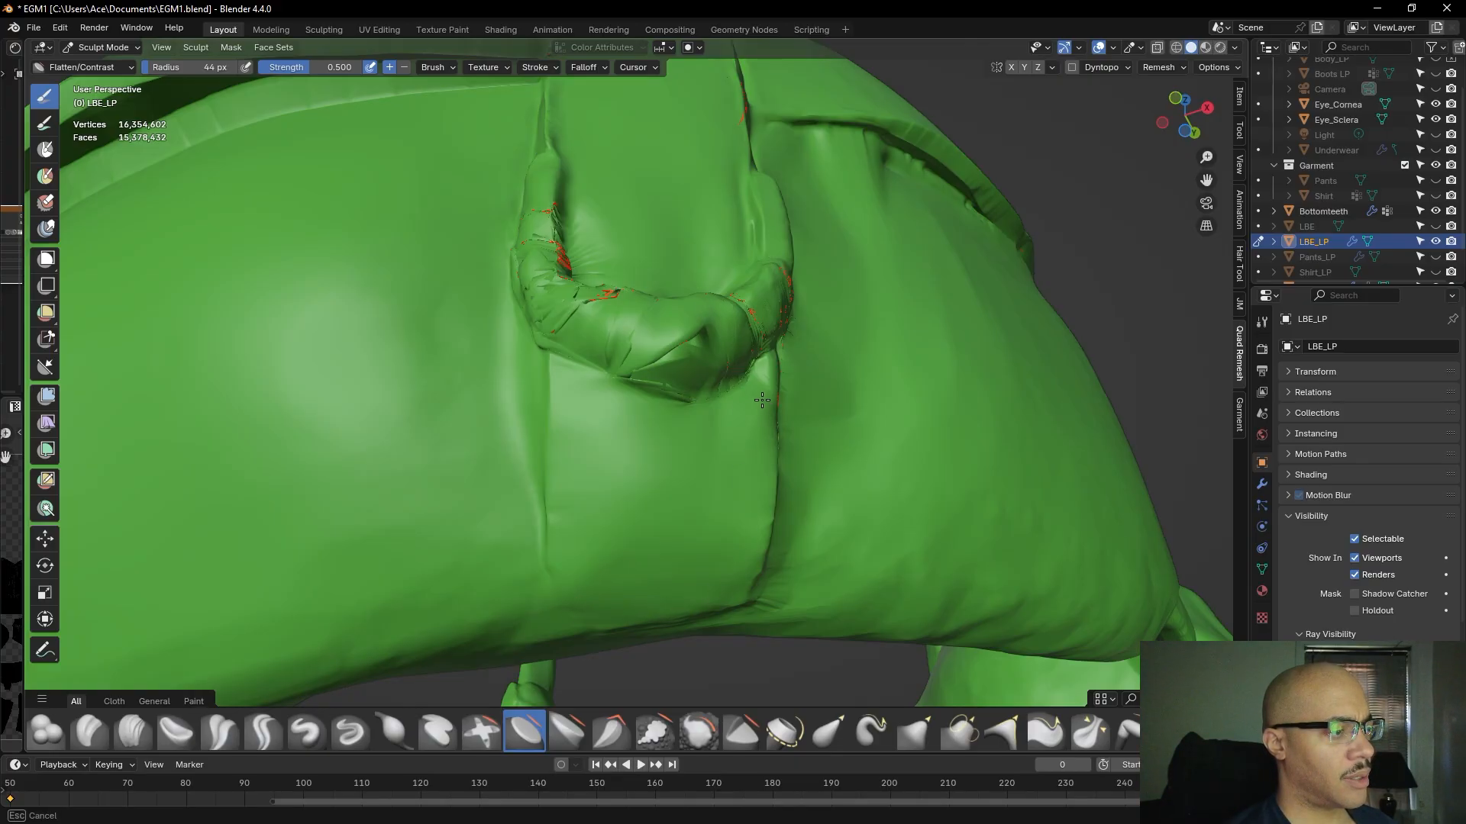
- Carve a sharp crease into the side of the folded end with the Draw Sharp brush at 21 px radius and 1.000 strength
{"action": "mouse_move", "coordinate": [664, 481]}
{"action": "middle_mouse_down"}
{"action": "mouse_move", "coordinate": [632, 309]}
{"action": "mouse_move", "coordinate": [598, 327]}
{"action": "middle_mouse_up"}
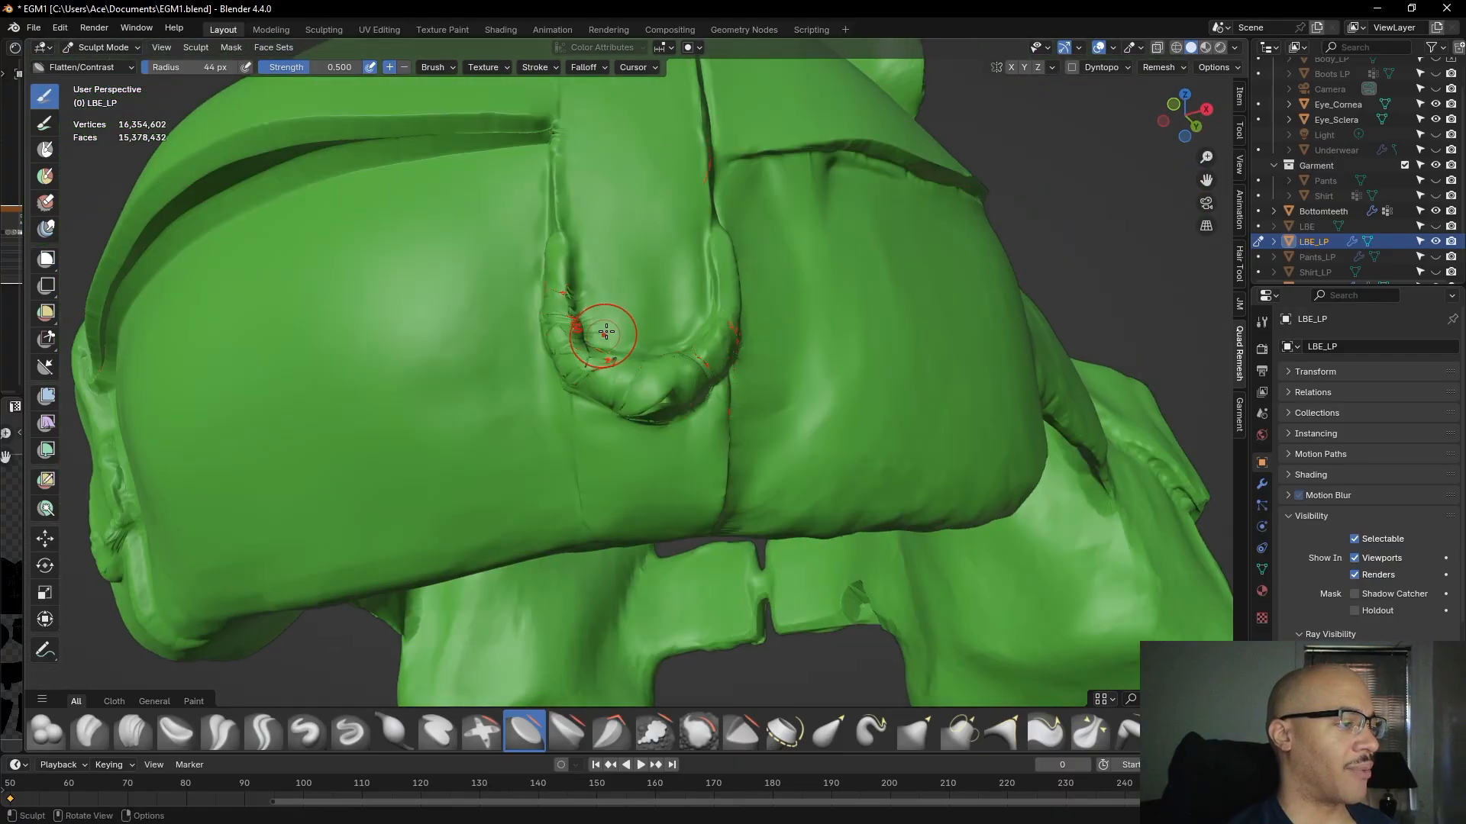
{"action": "mouse_move", "coordinate": [609, 458]}
{"action": "middle_mouse_down"}
{"action": "mouse_move", "coordinate": [634, 450]}
{"action": "mouse_move", "coordinate": [657, 500]}
{"action": "middle_mouse_up"}
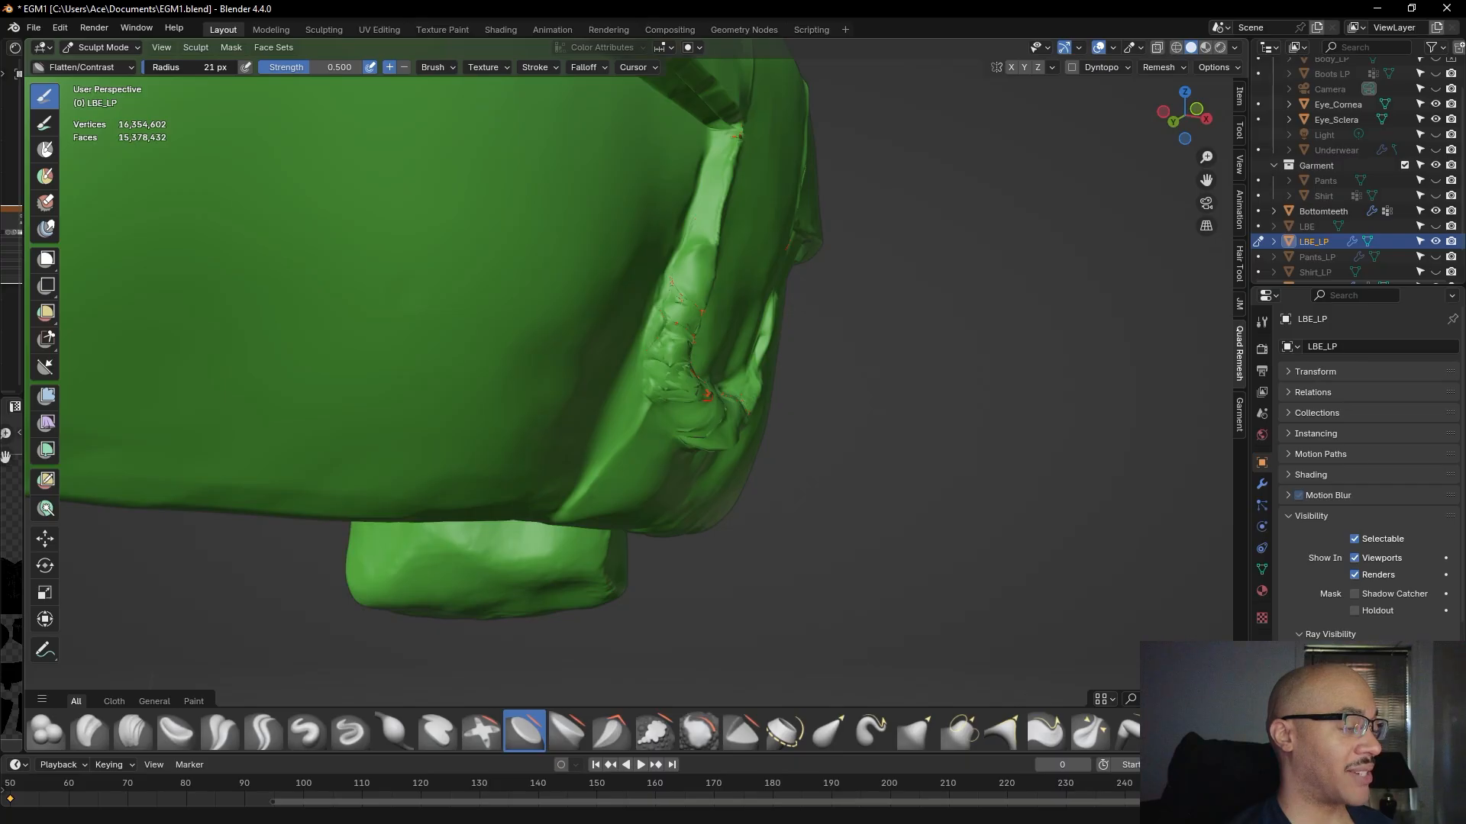
{"action": "scroll", "coordinate": [462, 416], "scroll_direction": "up", "scroll_amount": 2}
{"action": "middle_click_drag", "start_coordinate": [468, 426], "coordinate": [468, 395]}
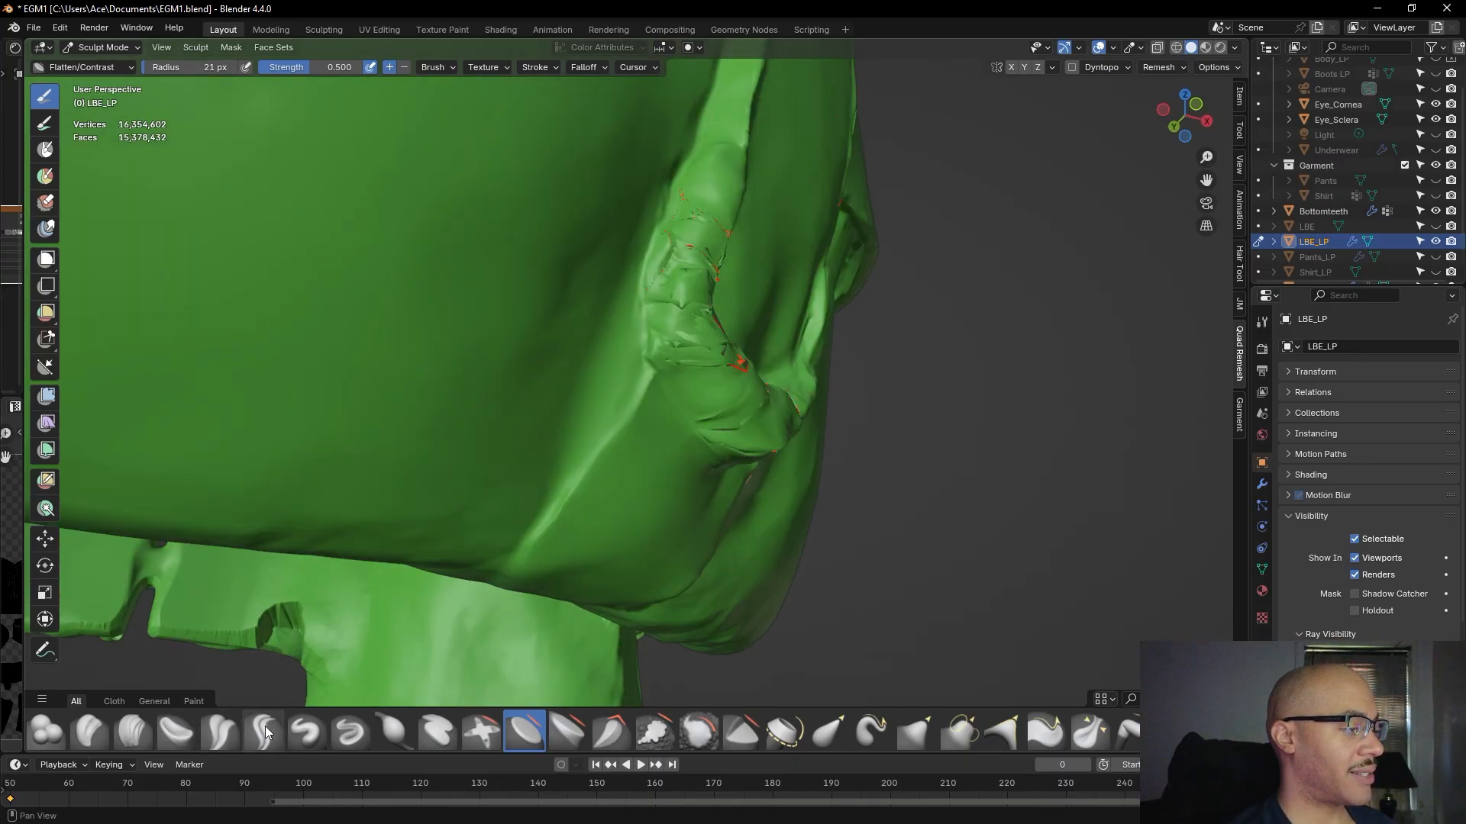
{"action": "left_click", "coordinate": [339, 733]}
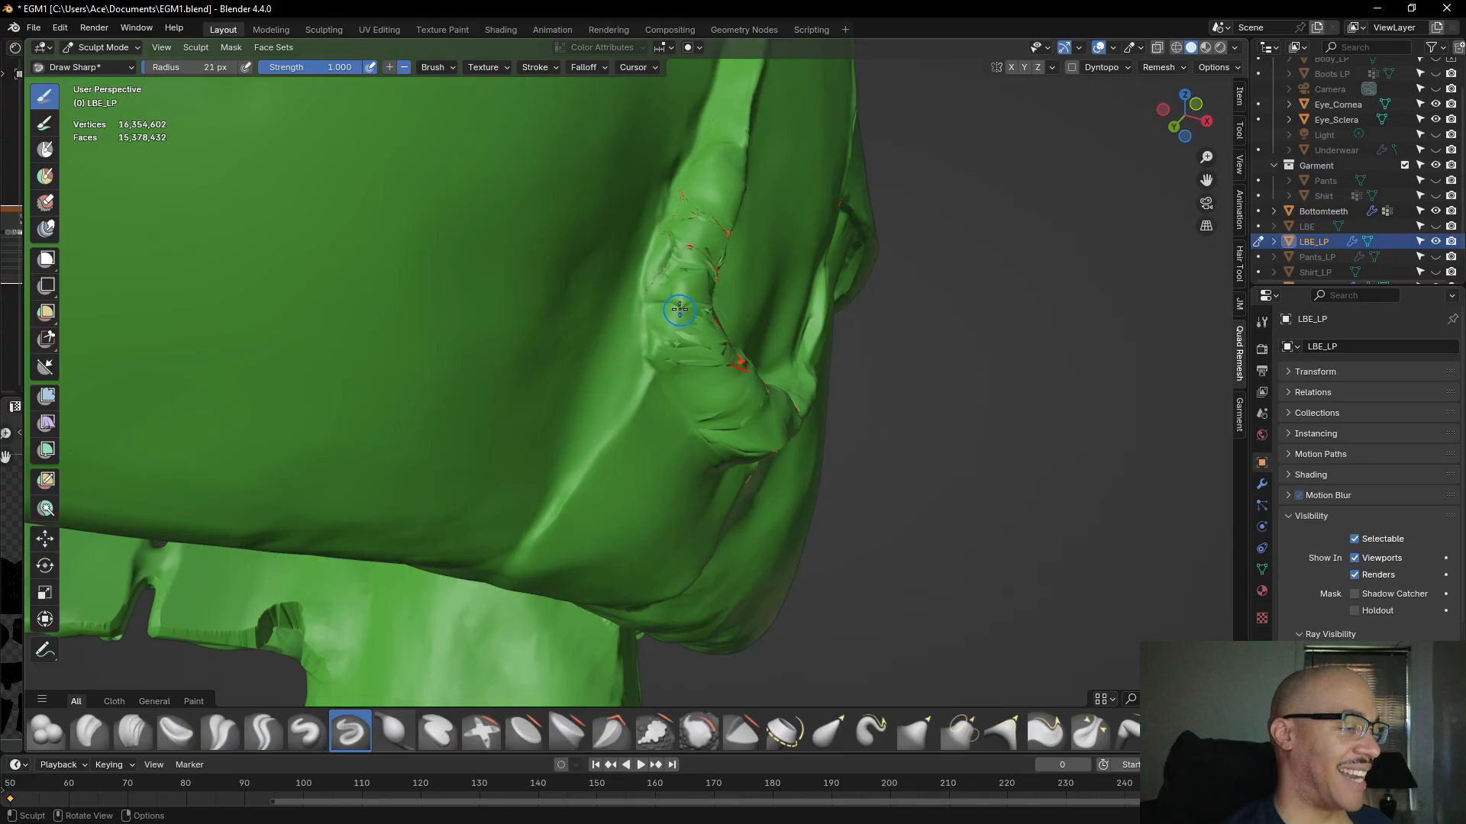
{"action": "left_click_drag", "start_coordinate": [677, 309], "coordinate": [691, 343]}
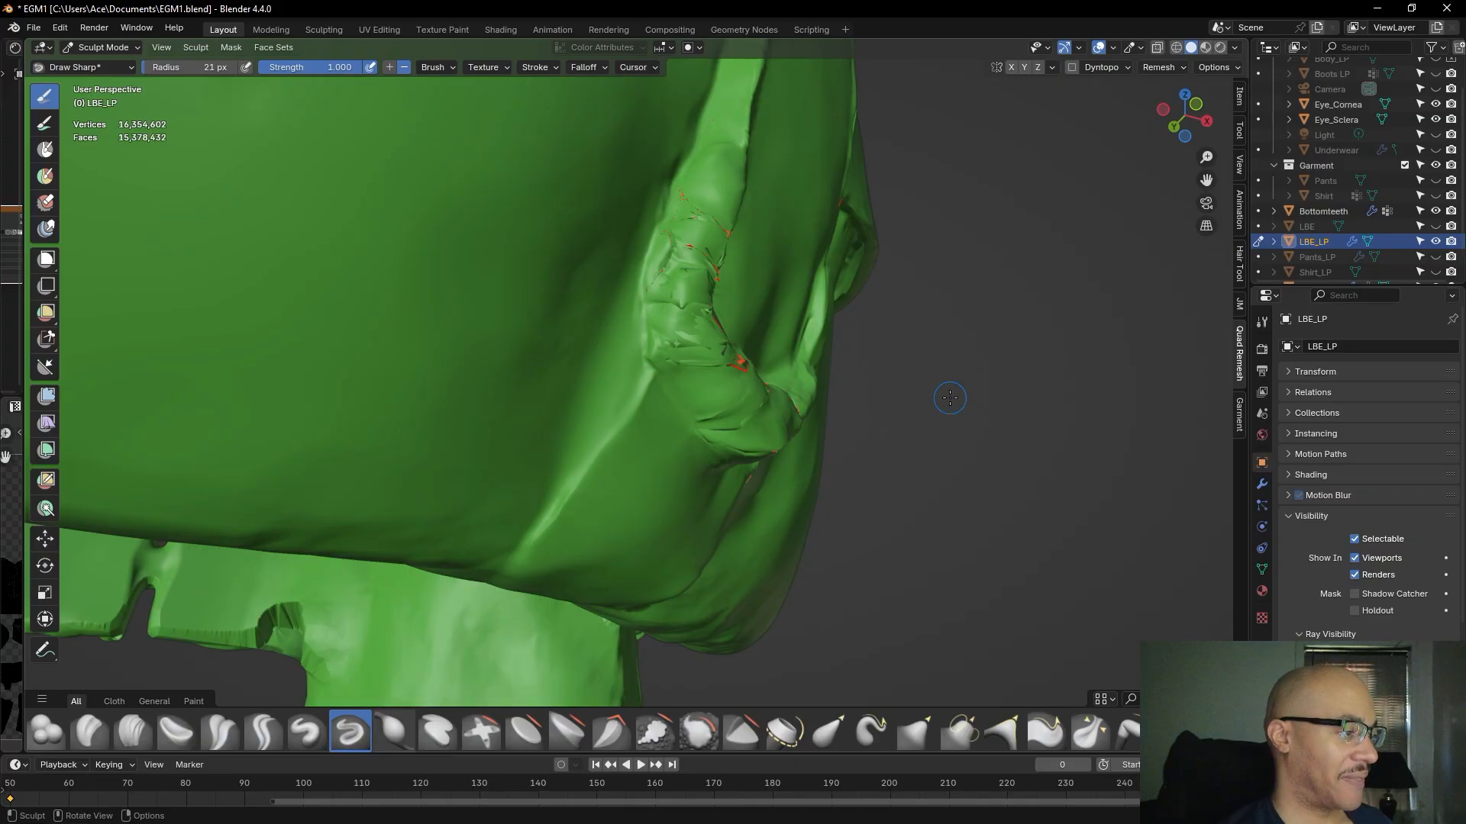
{"action": "left_click_drag", "start_coordinate": [945, 396], "coordinate": [1009, 388]}
- Examine the strap's folded end and side edges from the side, from behind and at several distances
{"action": "mouse_move", "coordinate": [1009, 388]}
{"action": "middle_mouse_down"}
{"action": "mouse_move", "coordinate": [888, 382]}
{"action": "mouse_move", "coordinate": [966, 396]}
{"action": "middle_mouse_up"}
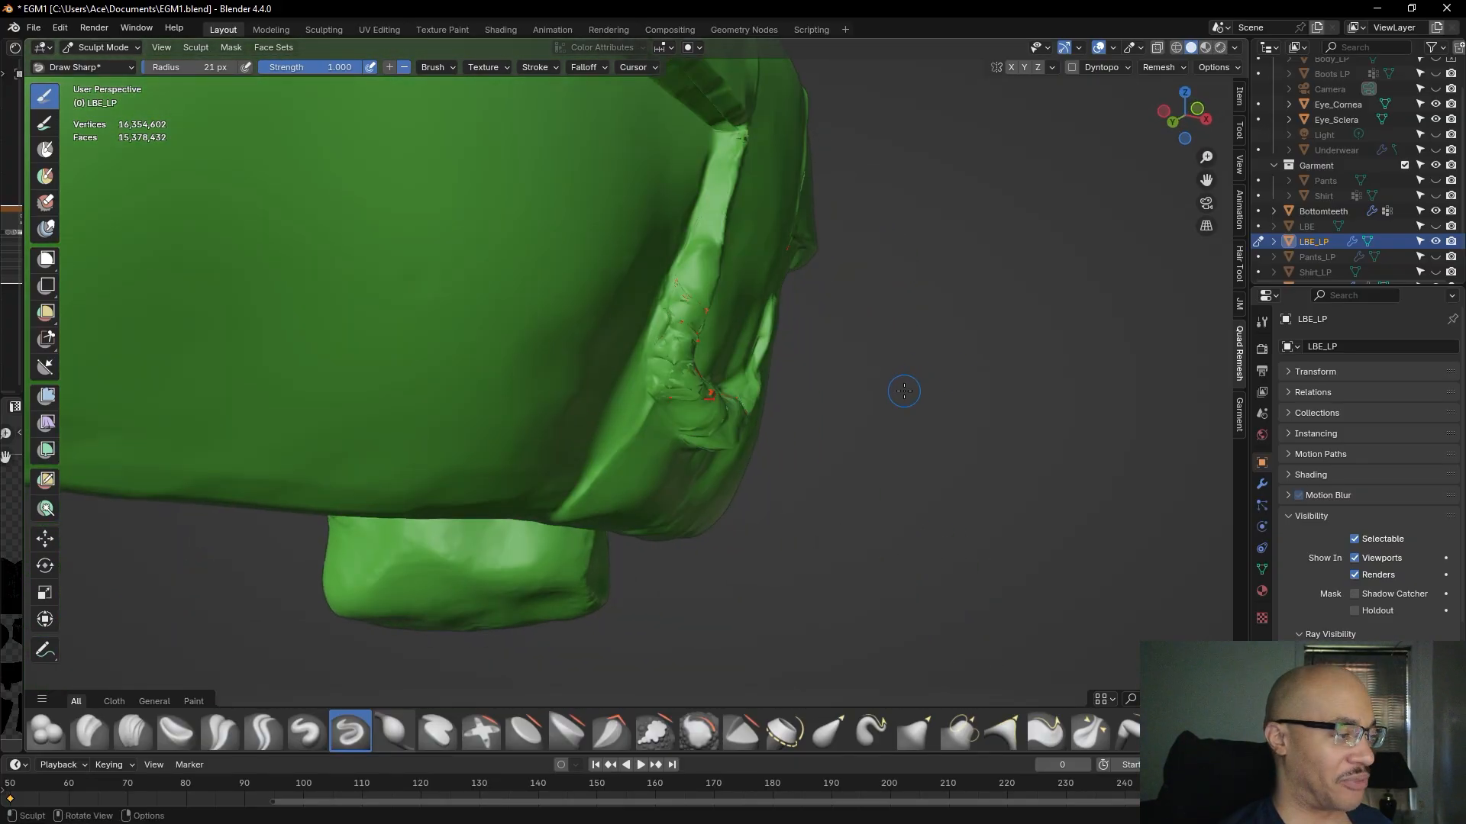
{"action": "scroll", "coordinate": [904, 391], "scroll_direction": "up", "scroll_amount": 2}
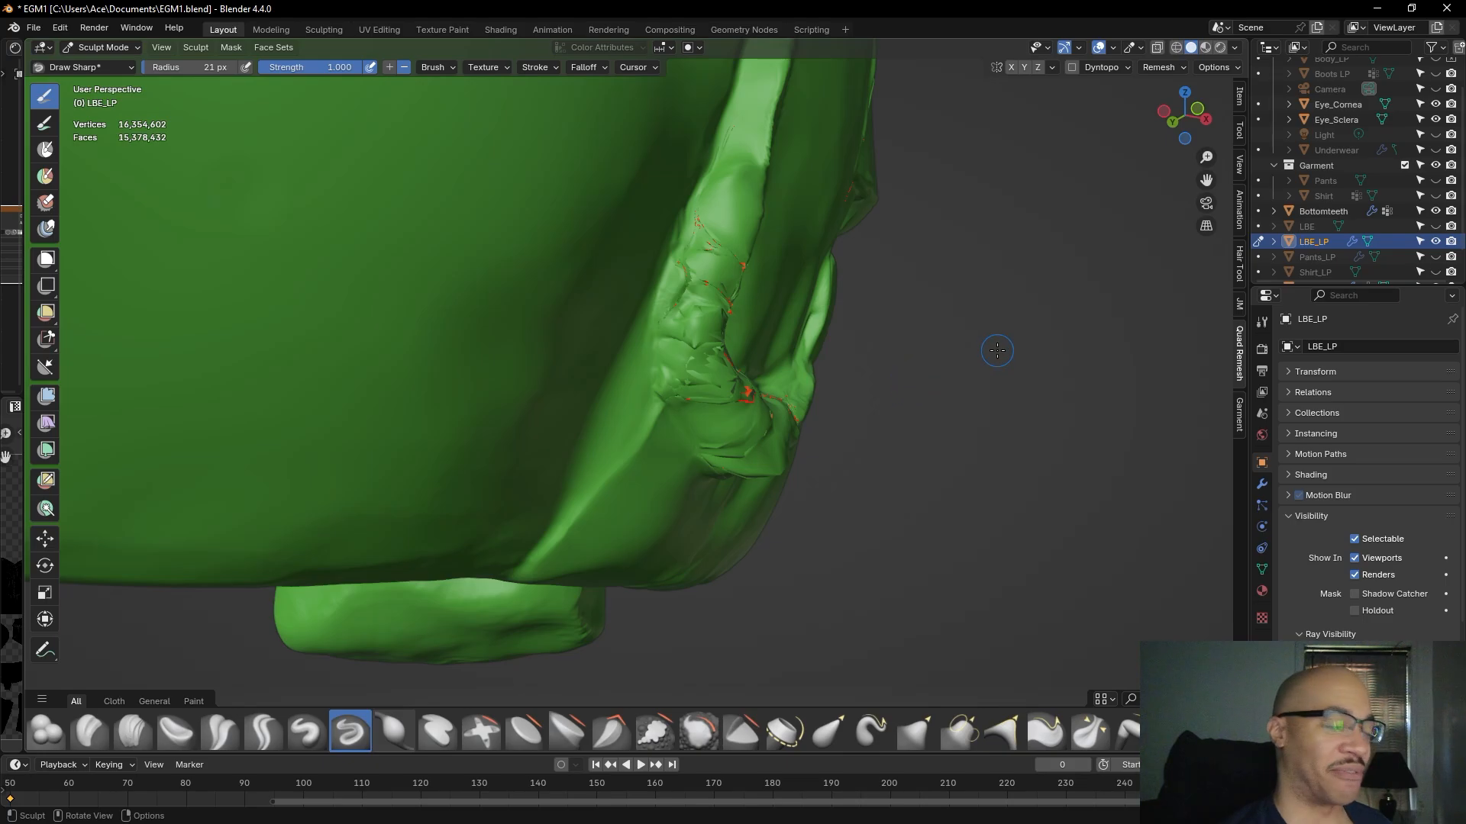
{"action": "mouse_move", "coordinate": [1011, 352]}
{"action": "middle_mouse_down"}
{"action": "mouse_move", "coordinate": [970, 299]}
{"action": "mouse_move", "coordinate": [908, 382]}
{"action": "mouse_move", "coordinate": [857, 366]}
{"action": "middle_mouse_up"}
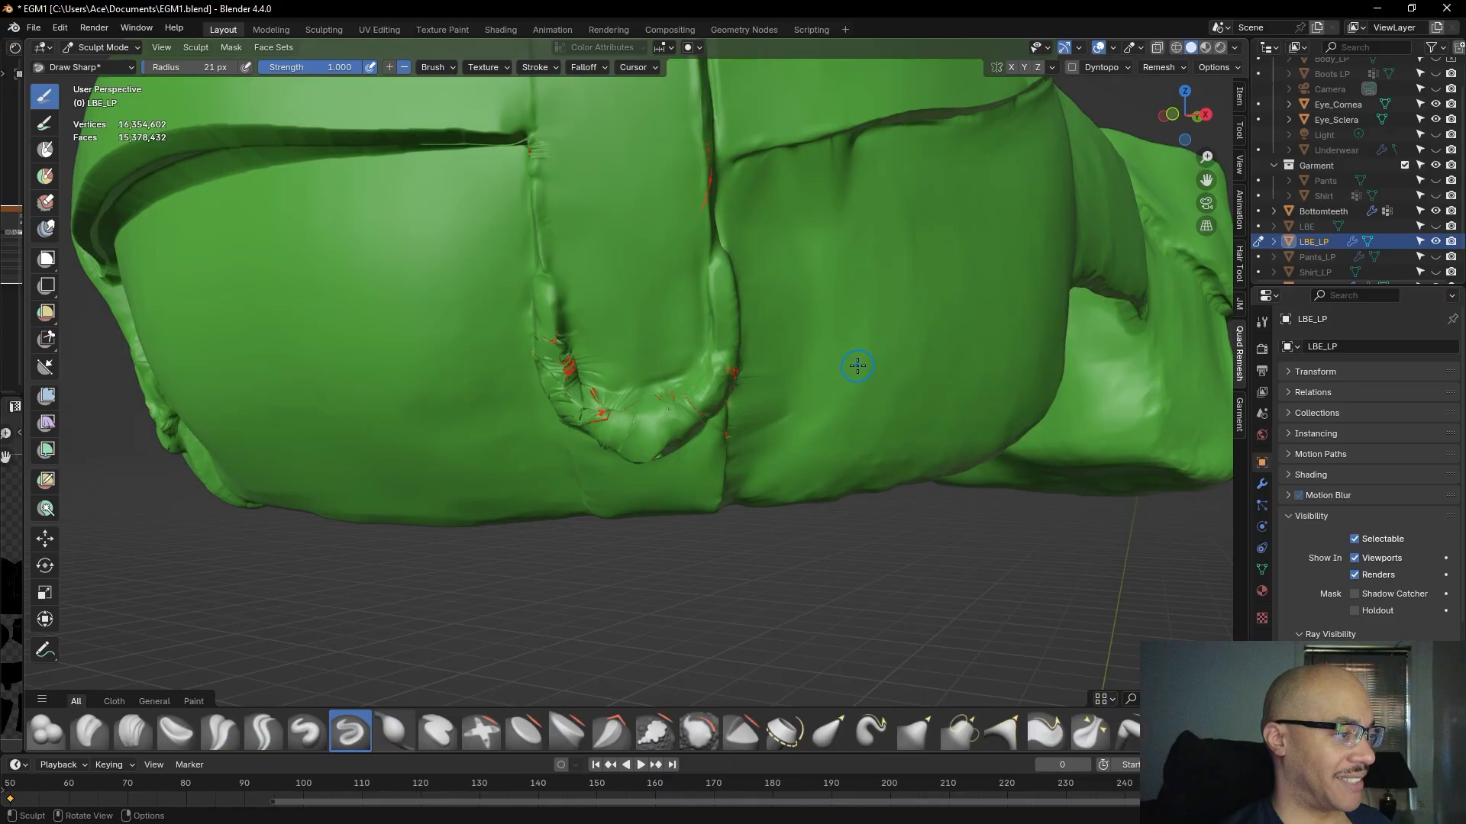
{"action": "middle_click_drag", "start_coordinate": [773, 282], "coordinate": [868, 301]}
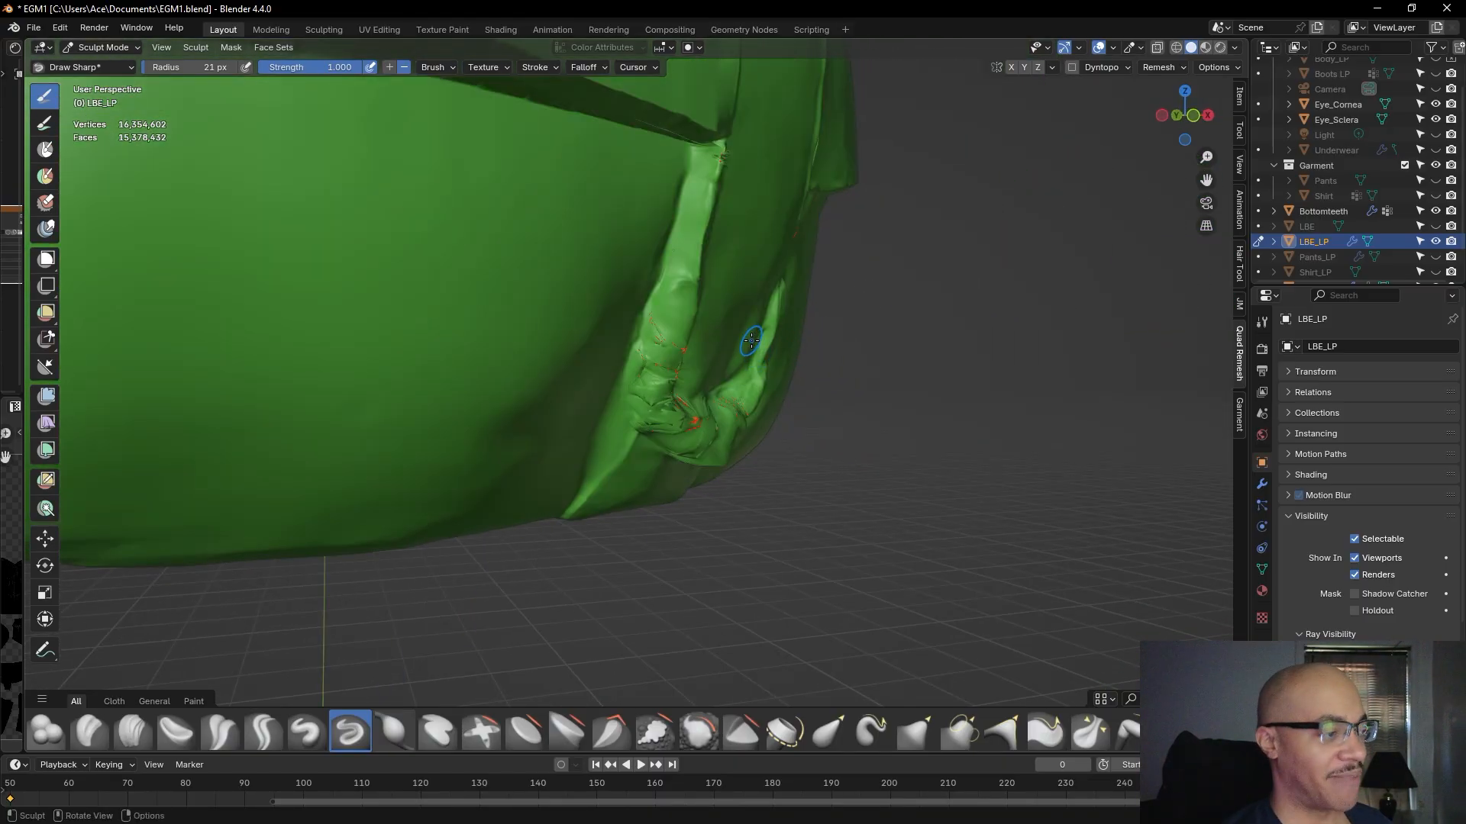
{"action": "middle_click_drag", "start_coordinate": [742, 371], "coordinate": [712, 328]}
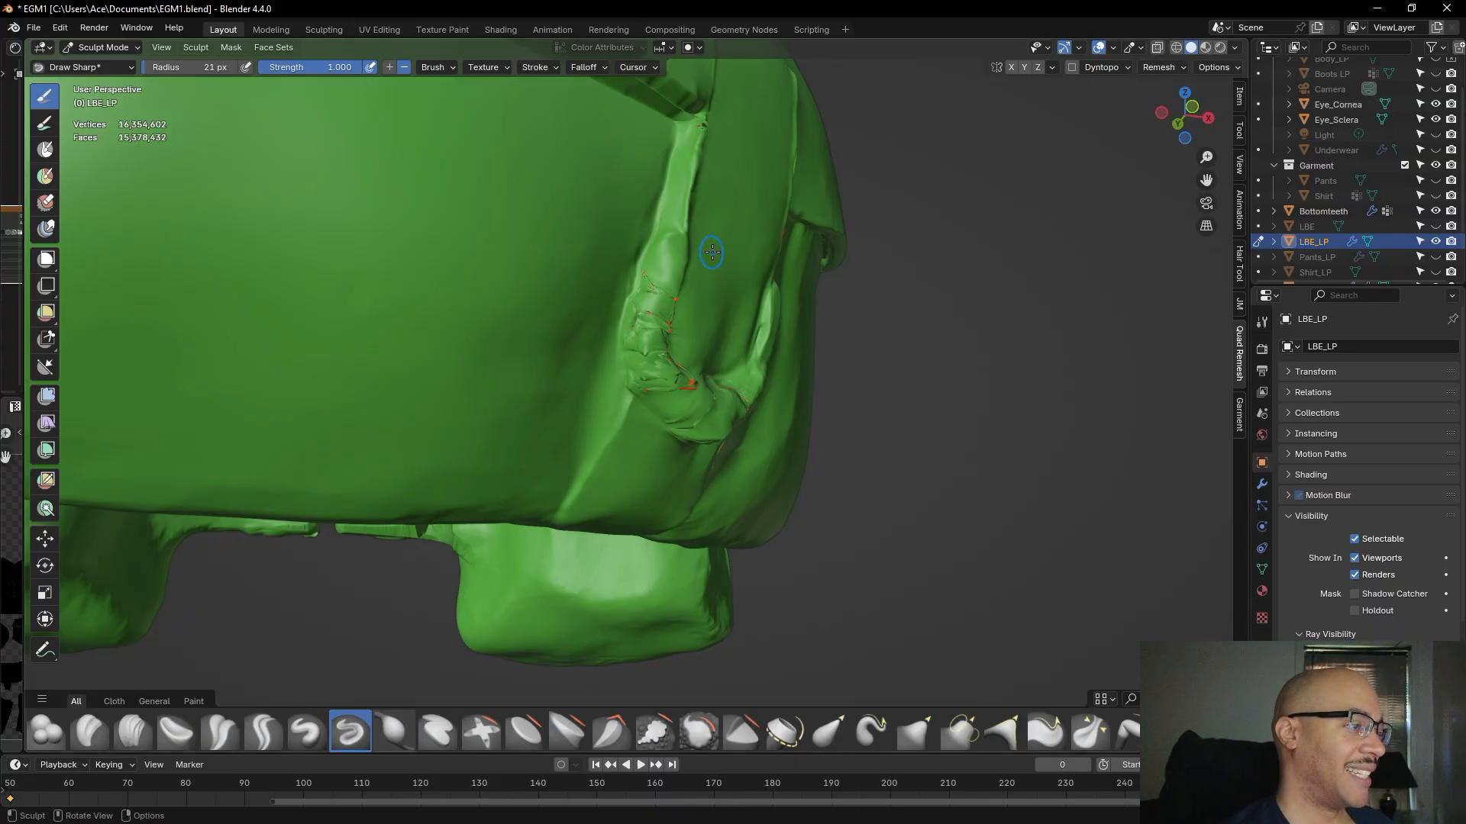
{"action": "scroll", "coordinate": [728, 272], "scroll_direction": "up", "scroll_amount": 2}
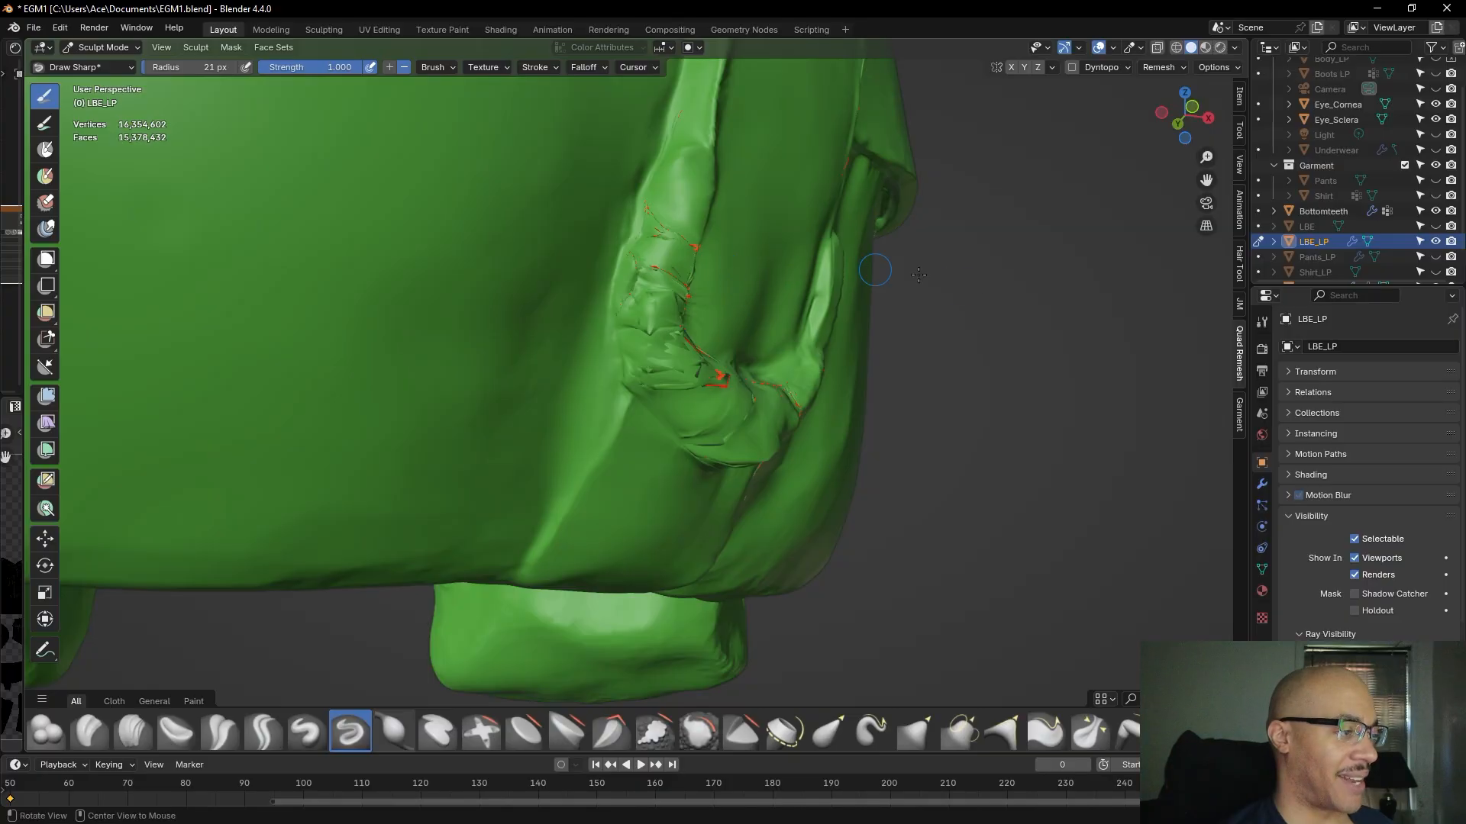
{"action": "middle_click_drag", "start_coordinate": [1074, 317], "coordinate": [959, 333]}
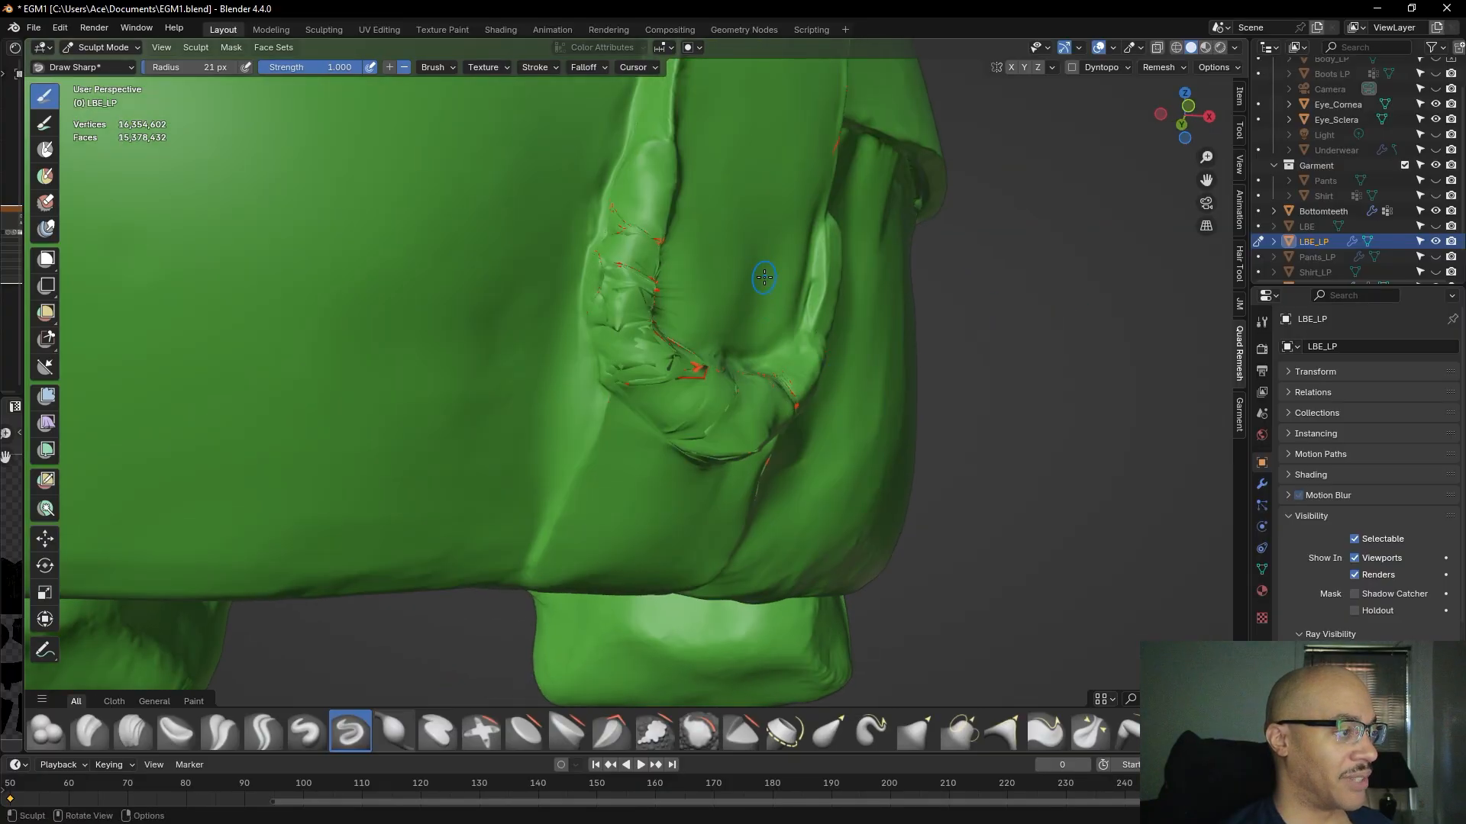
{"action": "scroll", "coordinate": [764, 278], "scroll_direction": "down", "scroll_amount": 3}
{"action": "middle_click_drag", "start_coordinate": [1082, 315], "coordinate": [1013, 327]}
{"action": "middle_click_drag", "start_coordinate": [669, 417], "coordinate": [682, 382]}
{"action": "middle_click_drag", "start_coordinate": [667, 234], "coordinate": [624, 302]}
{"action": "scroll", "coordinate": [691, 252], "scroll_direction": "up", "scroll_amount": 5}
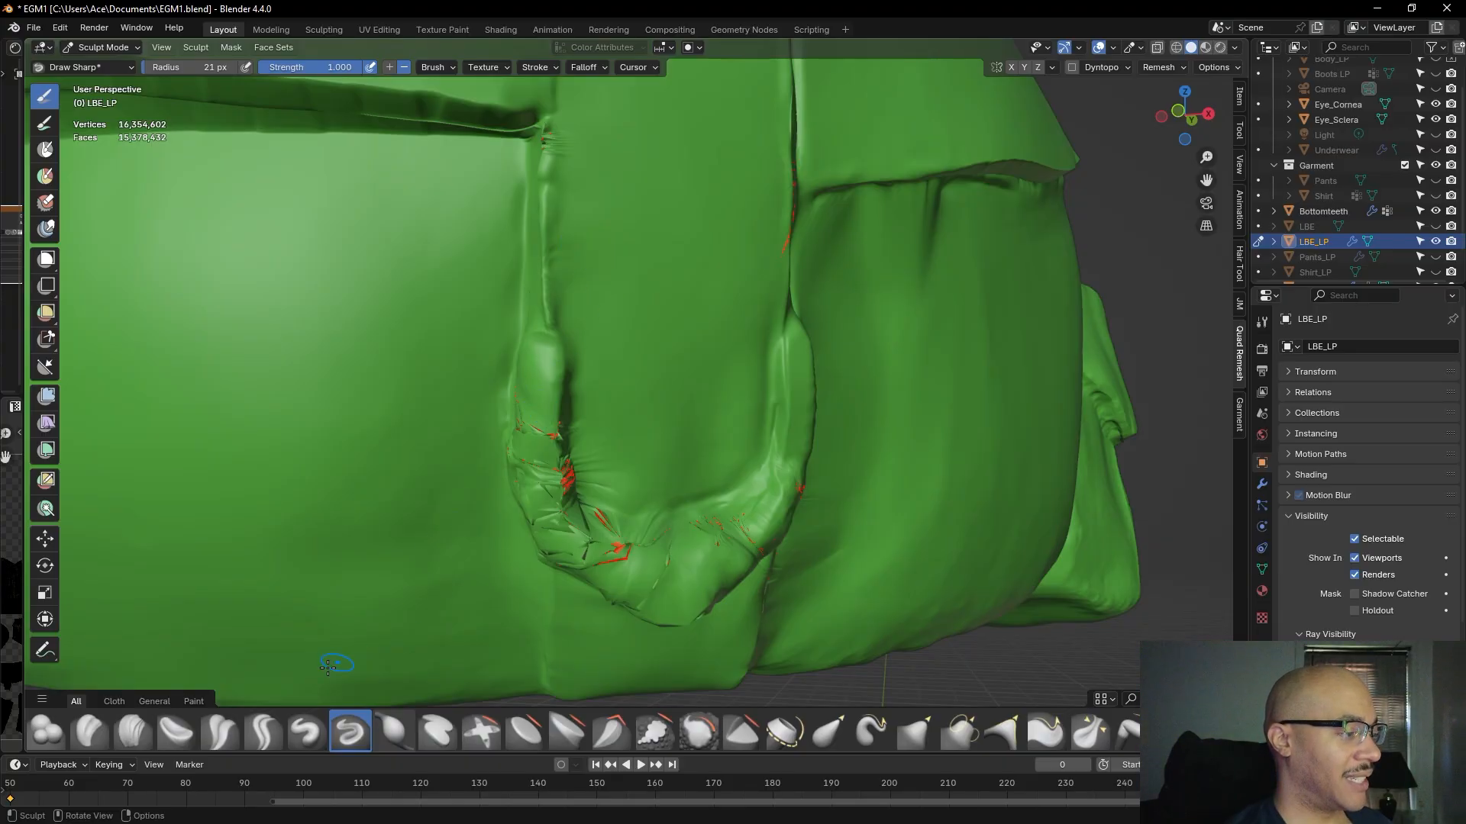
- Smooth and build up the strap's edge beside the flap corner with the Clay Strips brush at 21 px radius and 0.500 strength
{"action": "left_click", "coordinate": [133, 731]}
{"action": "left_click_drag", "start_coordinate": [568, 144], "coordinate": [562, 176], "text": "shift"}
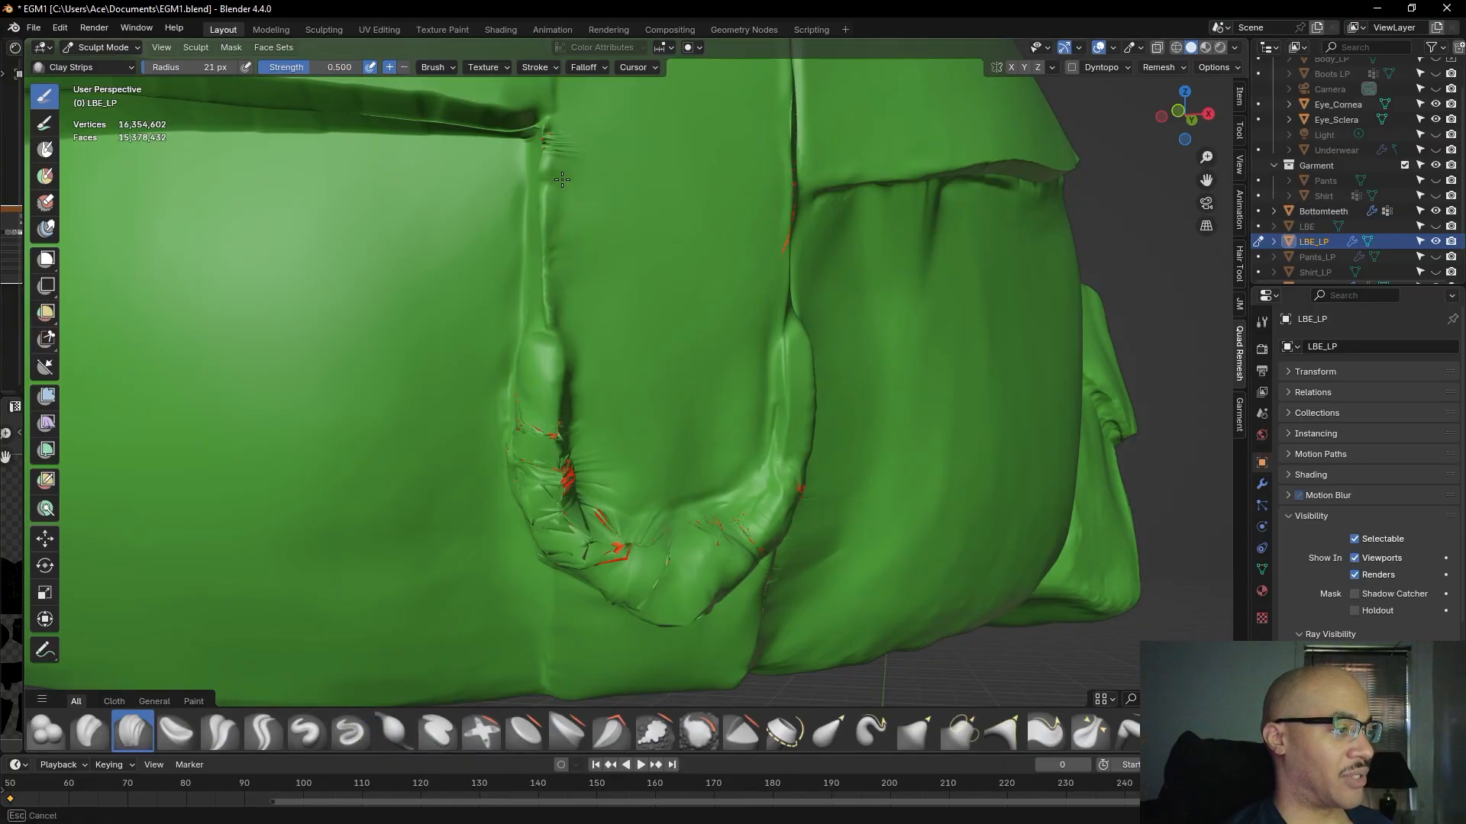
{"action": "left_click_drag", "start_coordinate": [558, 257], "coordinate": [565, 139]}
{"action": "left_click_drag", "start_coordinate": [568, 143], "coordinate": [575, 158]}
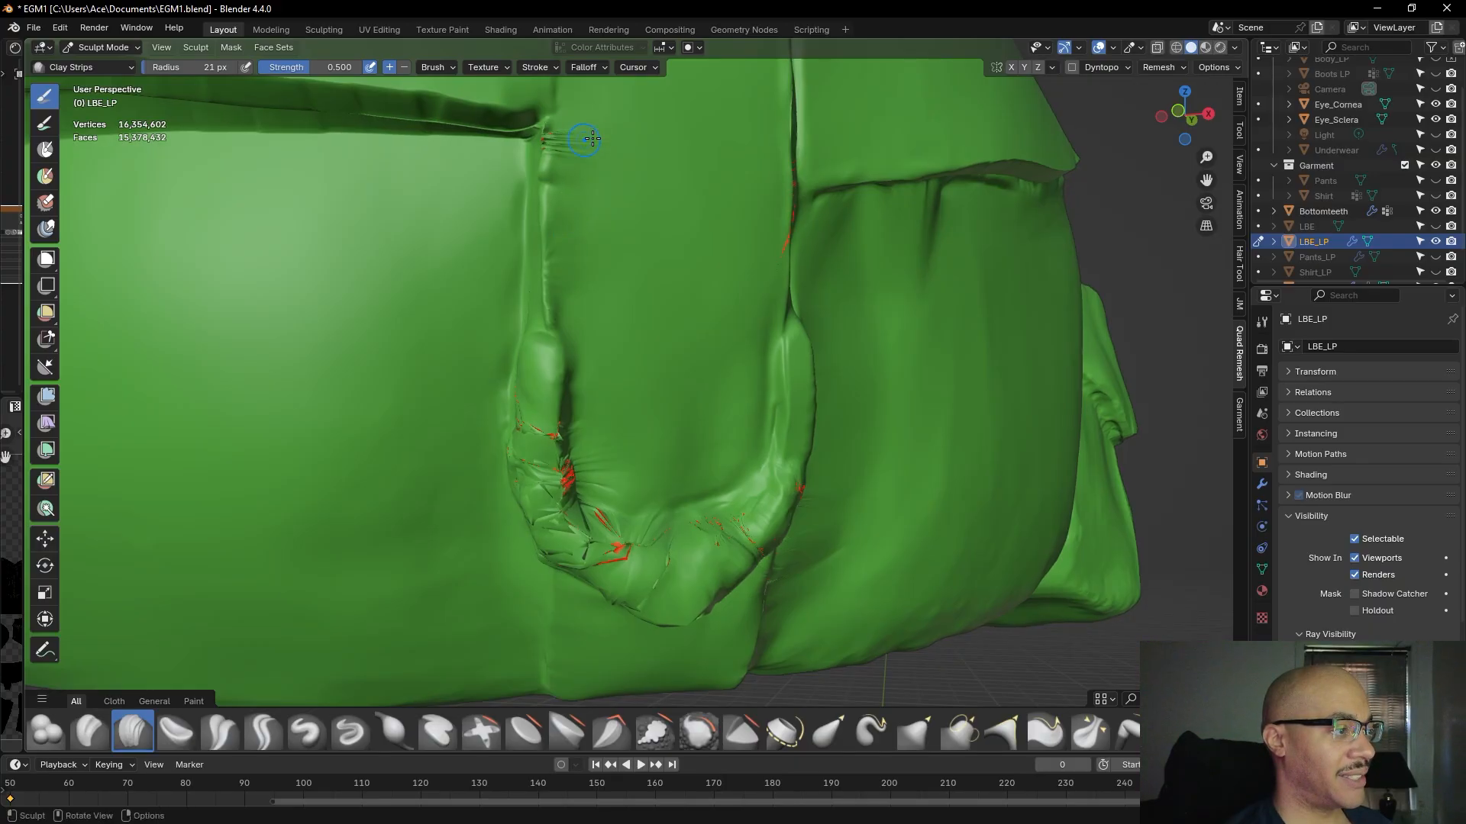
- Nudge the strap's gapped edge above the folded end inward with the Grab brush at 40 px radius and 0.400 strength
{"action": "scroll", "coordinate": [639, 189], "scroll_direction": "down", "scroll_amount": 2}
{"action": "middle_click_drag", "start_coordinate": [628, 297], "coordinate": [596, 277]}
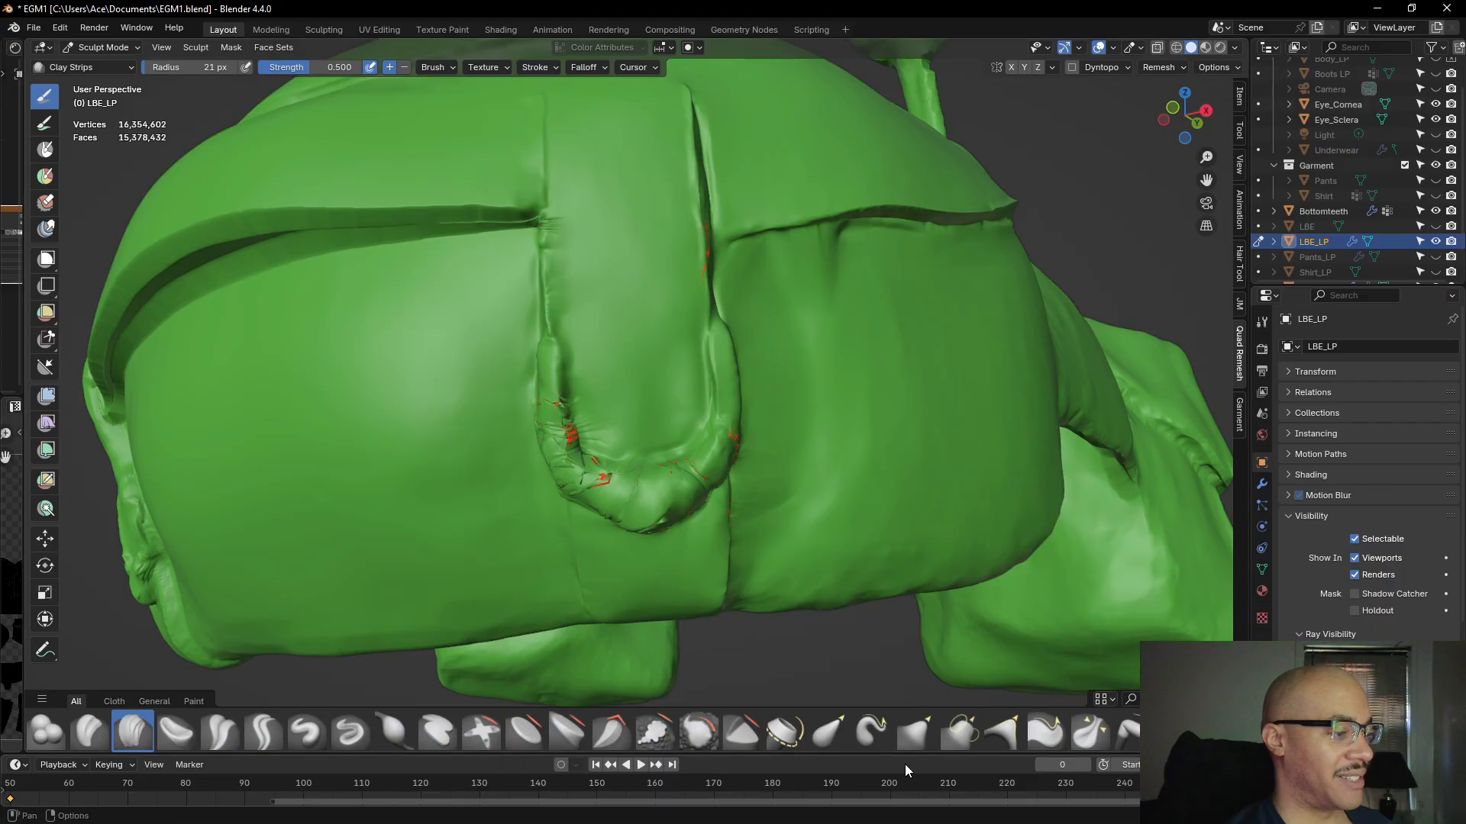
{"action": "left_click", "coordinate": [923, 735]}
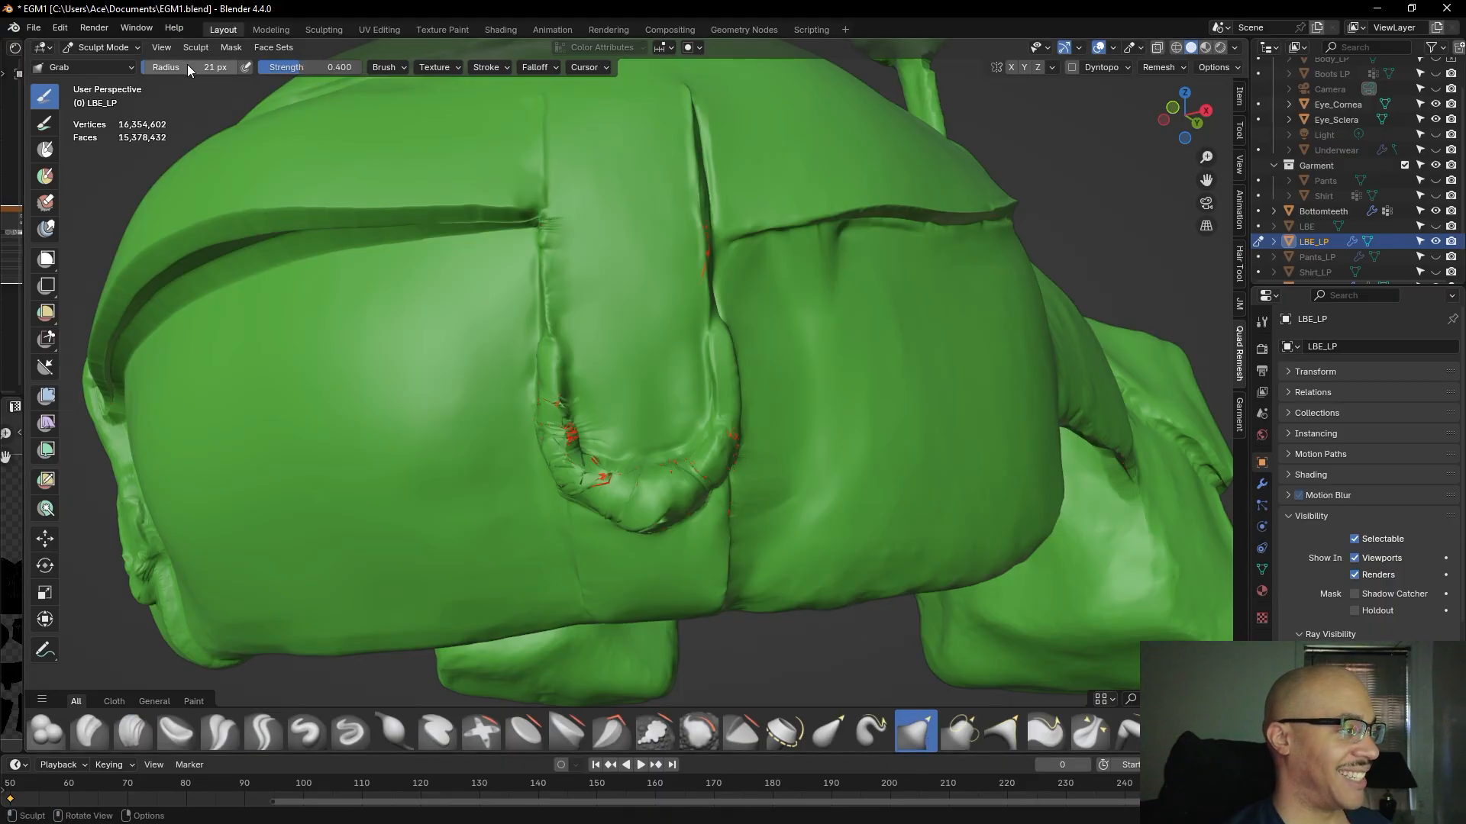
{"action": "left_click_drag", "start_coordinate": [187, 67], "coordinate": [189, 67]}
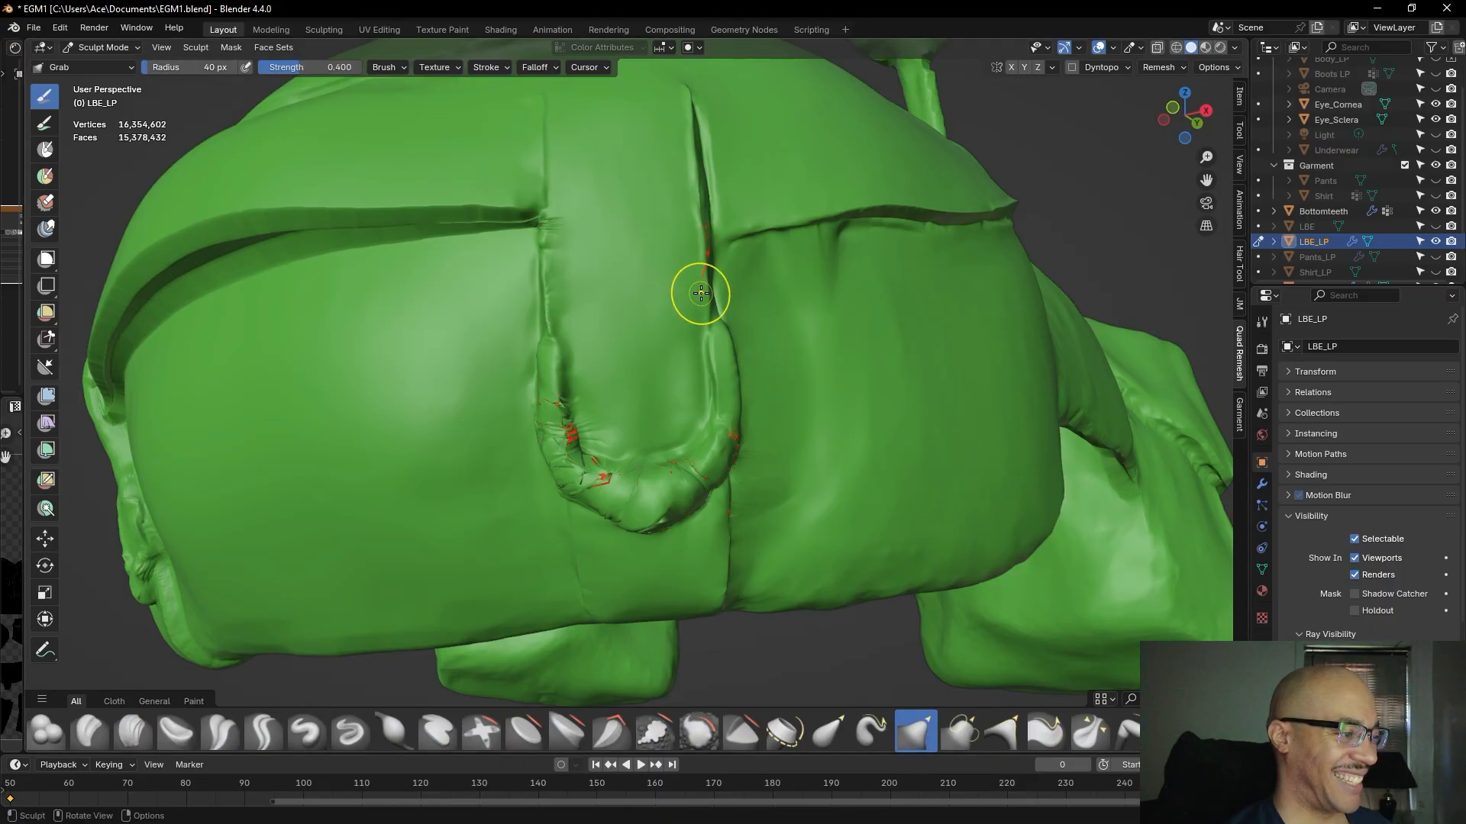
{"action": "left_click_drag", "start_coordinate": [708, 298], "coordinate": [705, 299]}
- Reshape the strap's edge running down from the flap corner with the Grab brush at 17 px radius and 0.400 strength
{"action": "mouse_move", "coordinate": [606, 427]}
{"action": "middle_mouse_down"}
{"action": "mouse_move", "coordinate": [654, 318]}
{"action": "mouse_move", "coordinate": [701, 315]}
{"action": "middle_mouse_up"}
{"action": "middle_click_drag", "start_coordinate": [981, 327], "coordinate": [996, 400]}
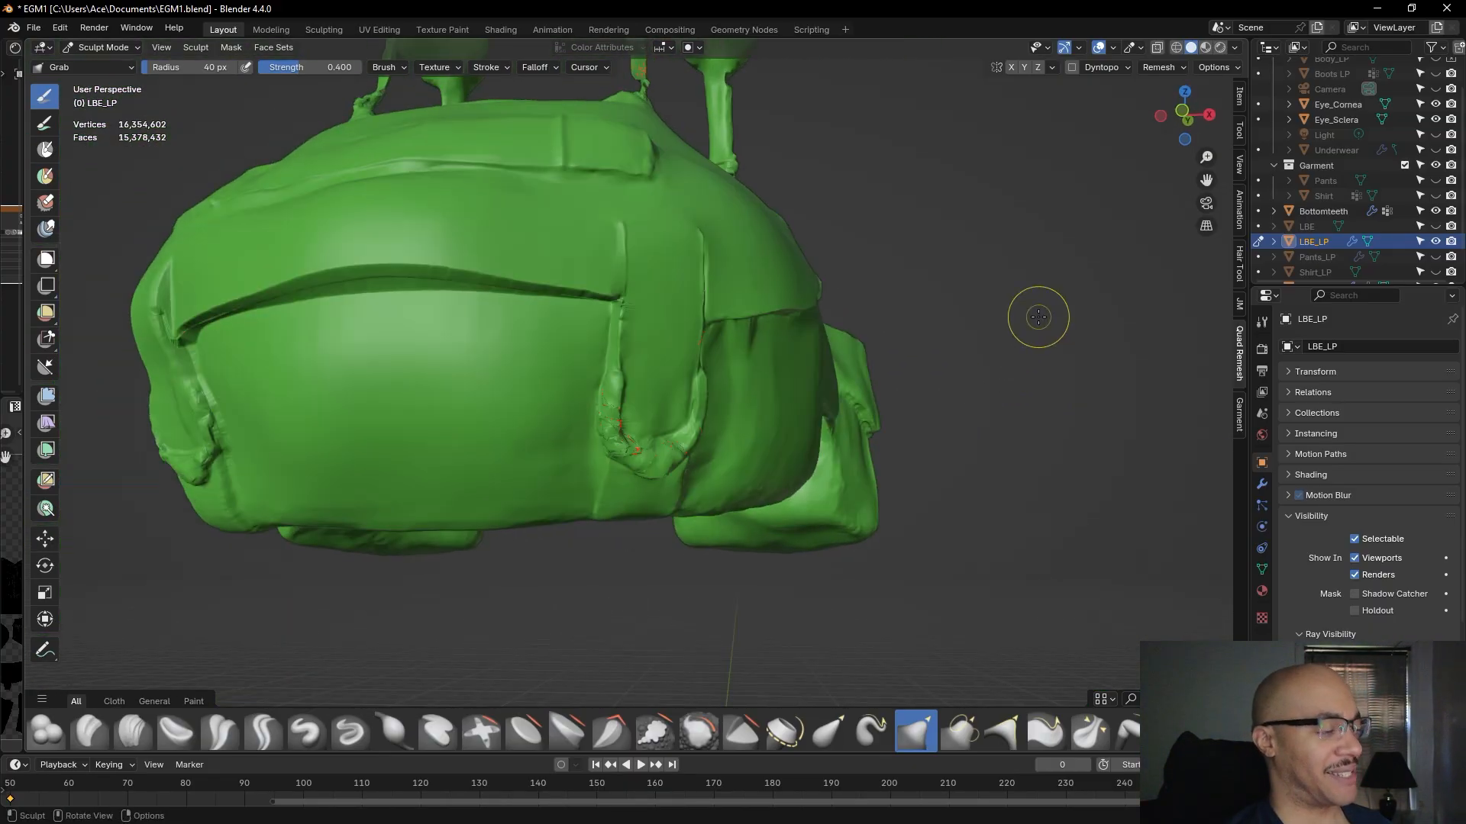
{"action": "scroll", "coordinate": [776, 303], "scroll_direction": "up", "scroll_amount": 4}
{"action": "middle_click_drag", "start_coordinate": [661, 327], "coordinate": [719, 318]}
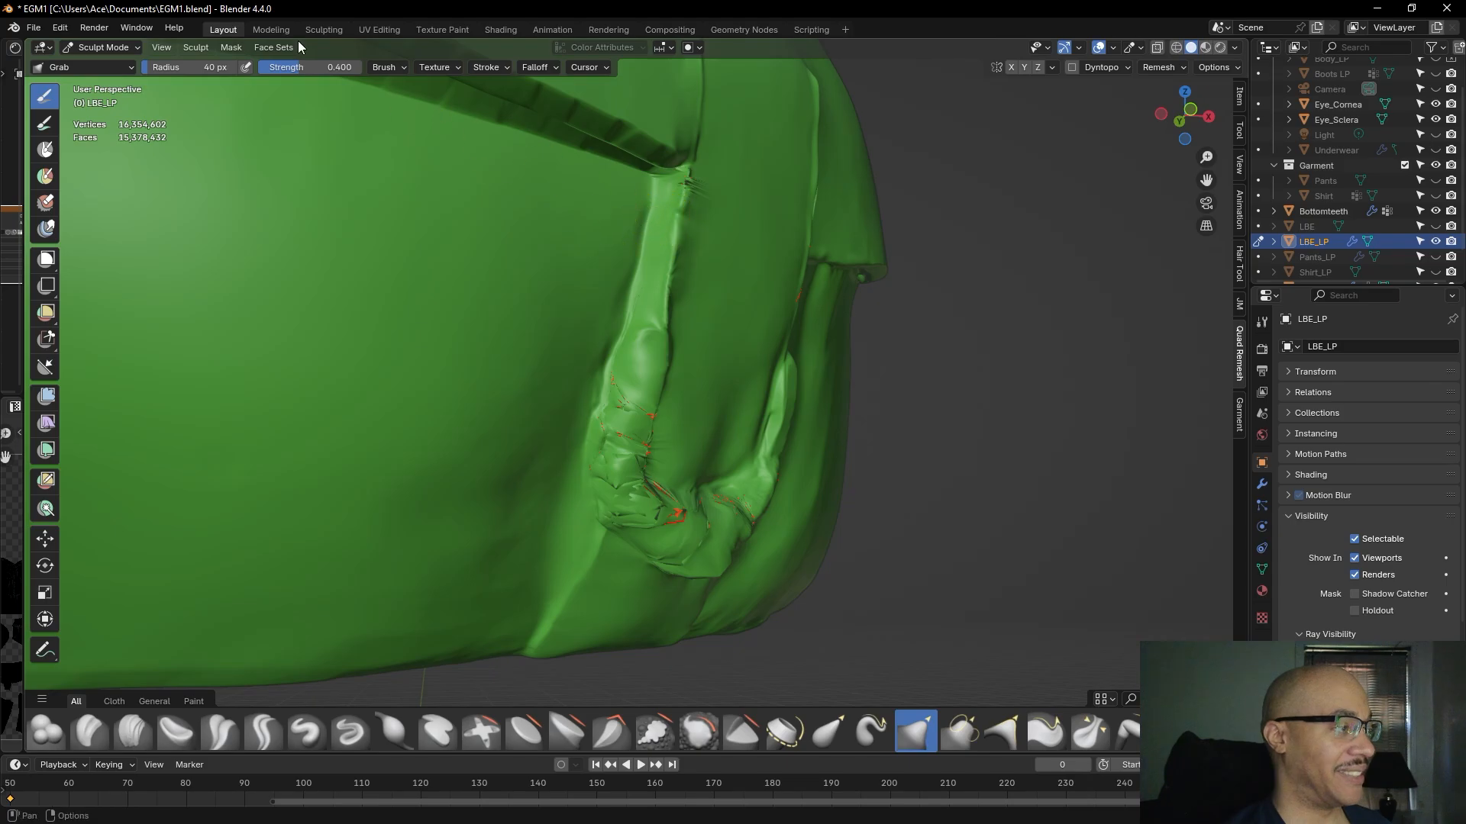
{"action": "left_click_drag", "start_coordinate": [184, 69], "coordinate": [180, 71]}
{"action": "left_click_drag", "start_coordinate": [675, 191], "coordinate": [688, 226]}
{"action": "key", "text": "ctrl+z"}
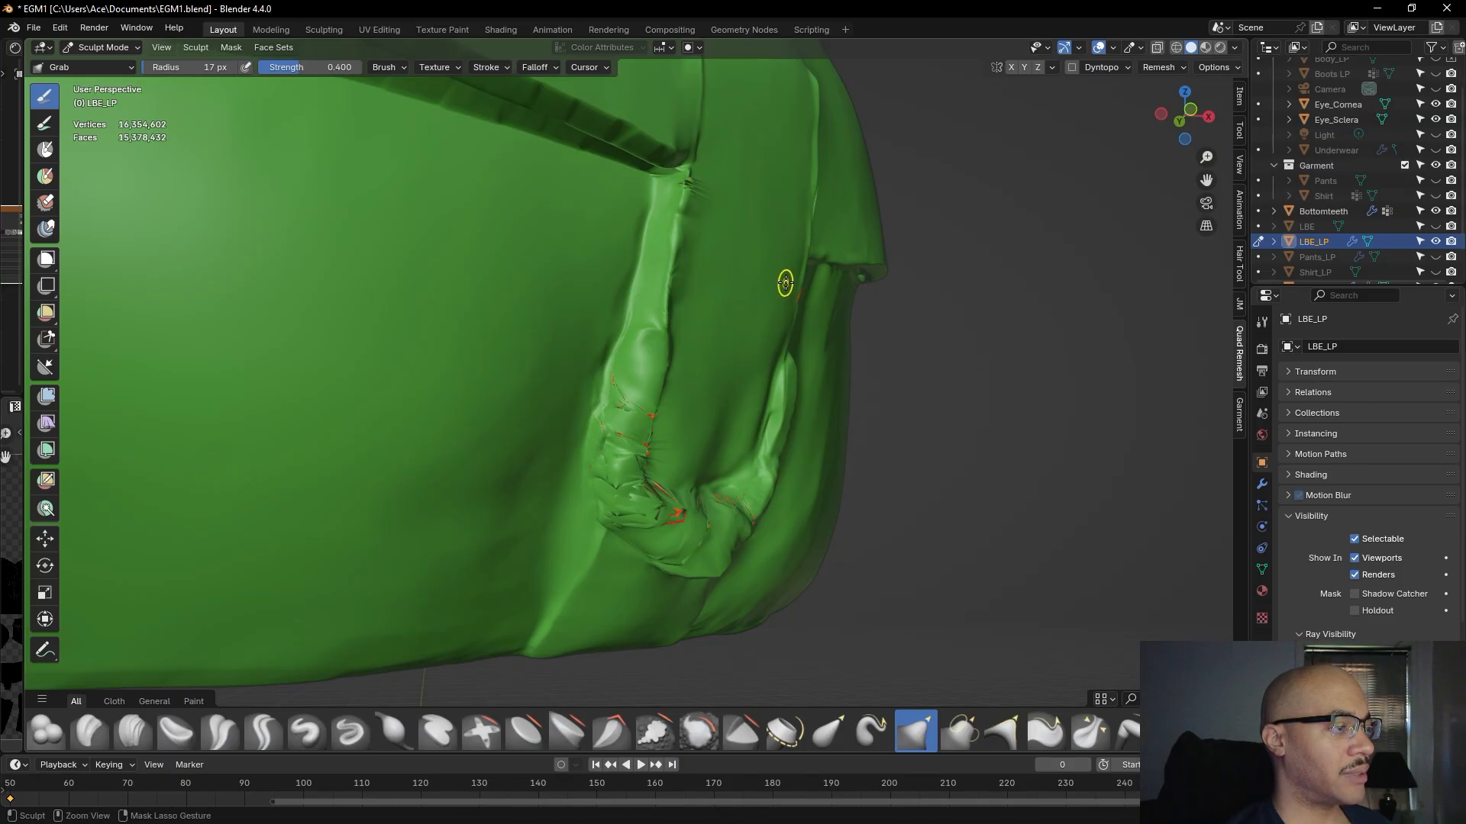
{"action": "middle_click_drag", "start_coordinate": [771, 222], "coordinate": [706, 226]}
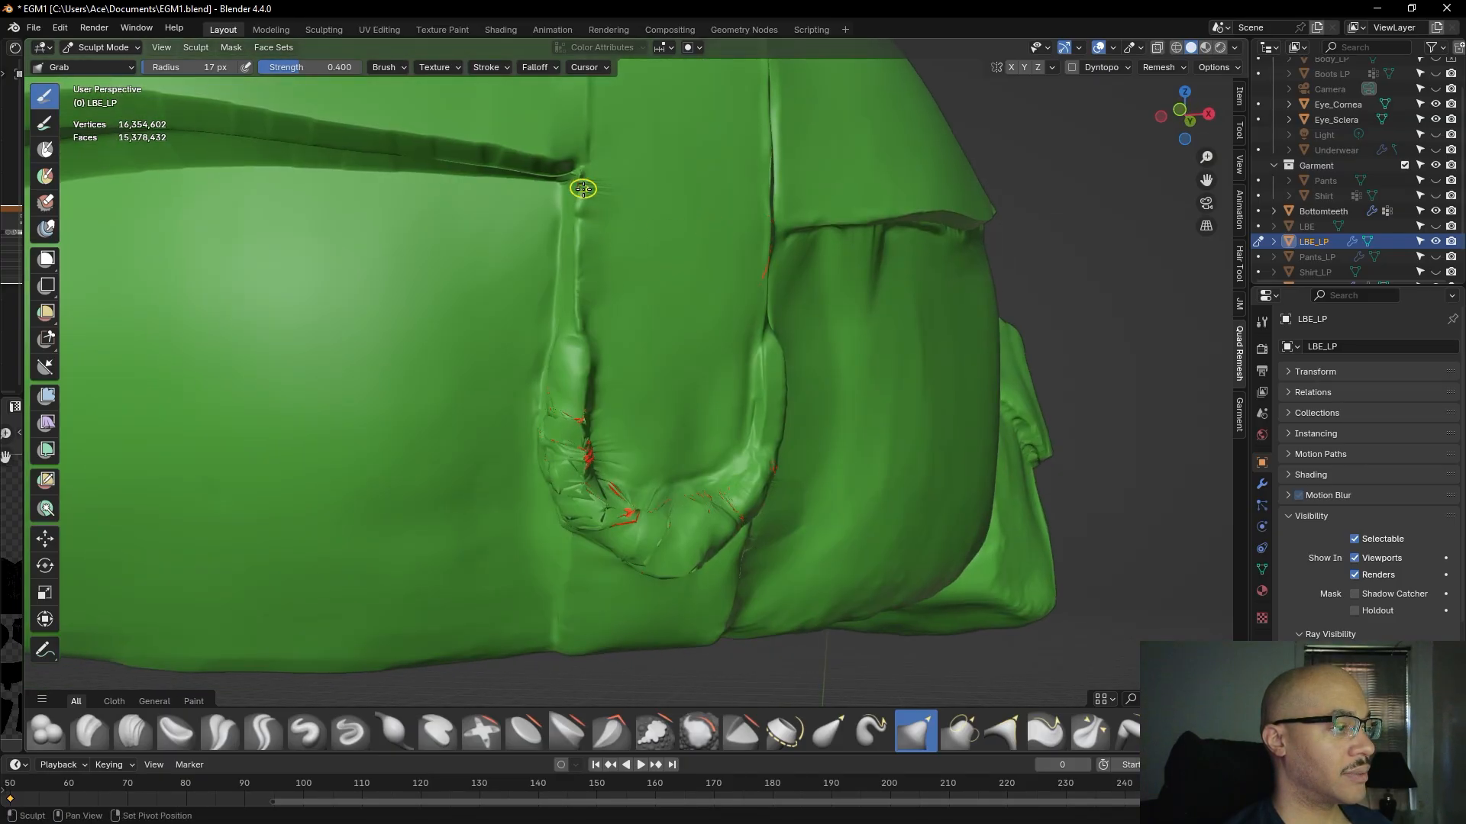
{"action": "left_click_drag", "start_coordinate": [588, 222], "coordinate": [593, 294]}
- Examine the whole pack and compare both rear straps from a distance and from several sides
{"action": "scroll", "coordinate": [638, 288], "scroll_direction": "down", "scroll_amount": 3}
{"action": "mouse_move", "coordinate": [665, 287]}
{"action": "middle_mouse_down"}
{"action": "mouse_move", "coordinate": [612, 276]}
{"action": "mouse_move", "coordinate": [644, 244]}
{"action": "mouse_move", "coordinate": [523, 337]}
{"action": "mouse_move", "coordinate": [639, 348]}
{"action": "mouse_move", "coordinate": [654, 252]}
{"action": "middle_mouse_up"}
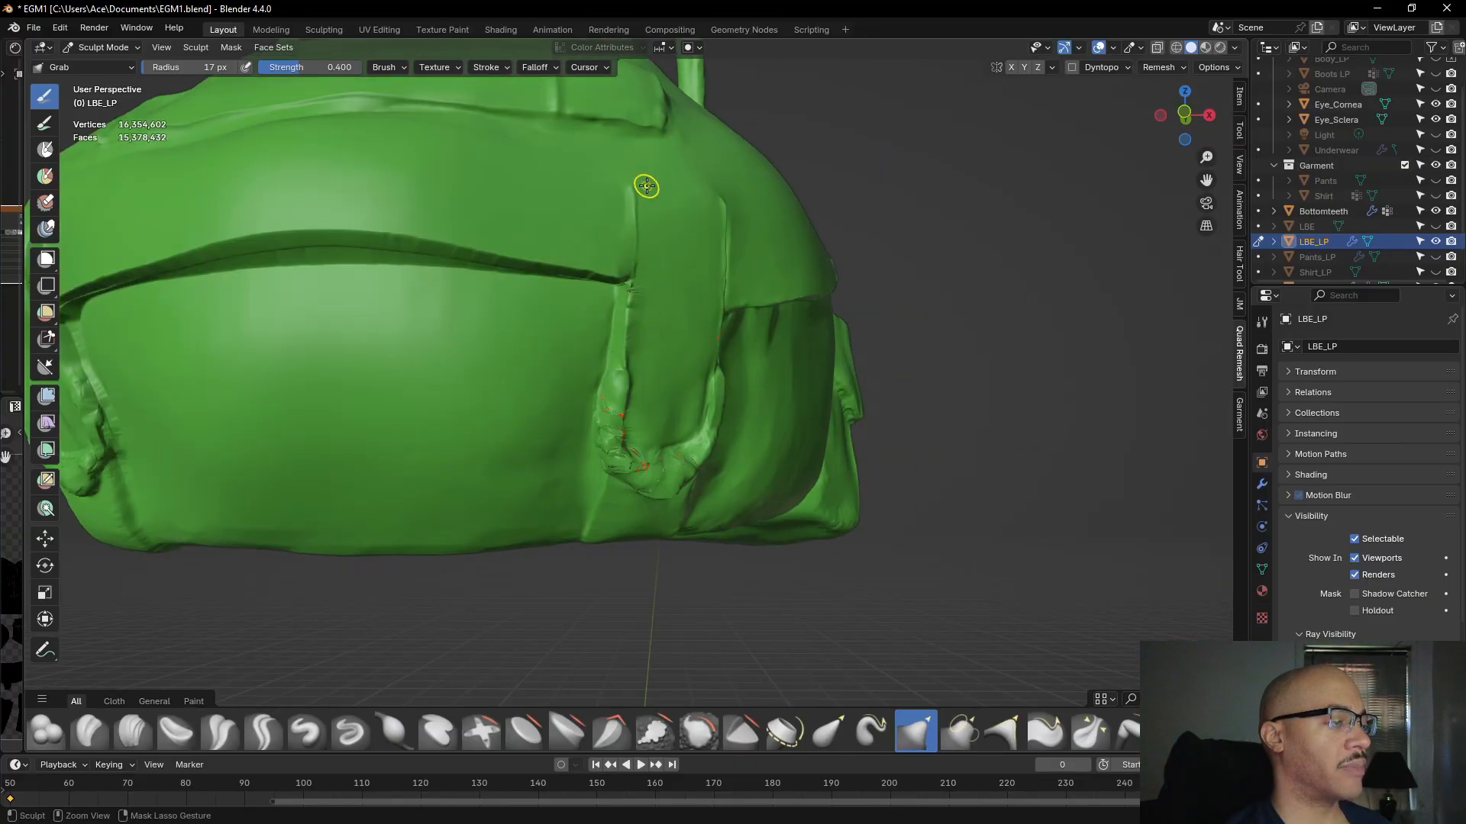
{"action": "mouse_move", "coordinate": [646, 354]}
{"action": "middle_mouse_down"}
{"action": "mouse_move", "coordinate": [667, 301]}
{"action": "mouse_move", "coordinate": [645, 386]}
{"action": "middle_mouse_up"}
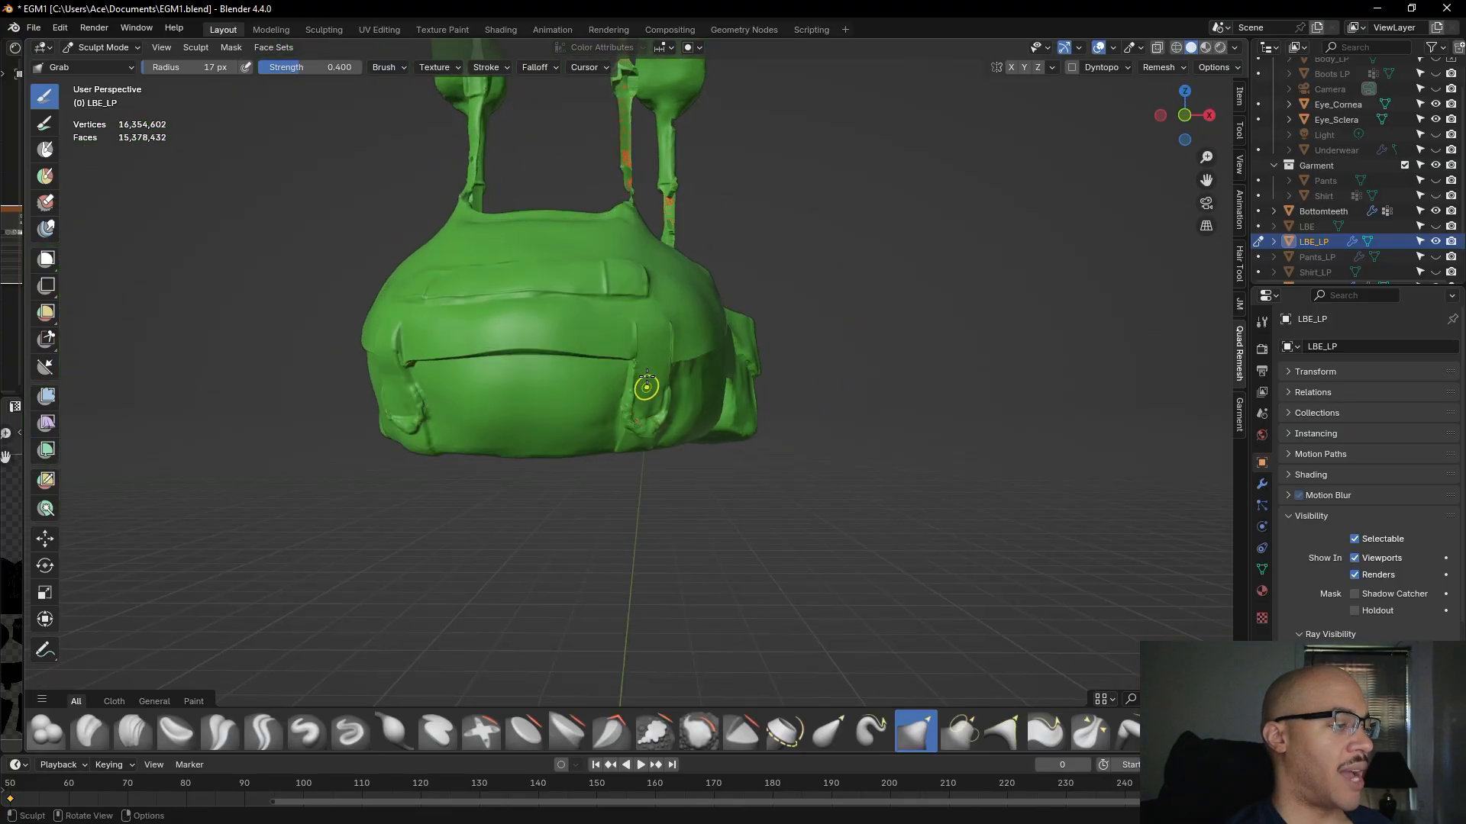
{"action": "left_click_drag", "start_coordinate": [662, 414], "coordinate": [769, 386], "text": "alt"}
{"action": "scroll", "coordinate": [656, 361], "scroll_direction": "up", "scroll_amount": 6}
{"action": "scroll", "coordinate": [733, 367], "scroll_direction": "down", "scroll_amount": 5}
{"action": "left_click_drag", "start_coordinate": [650, 369], "coordinate": [681, 397], "text": "alt"}
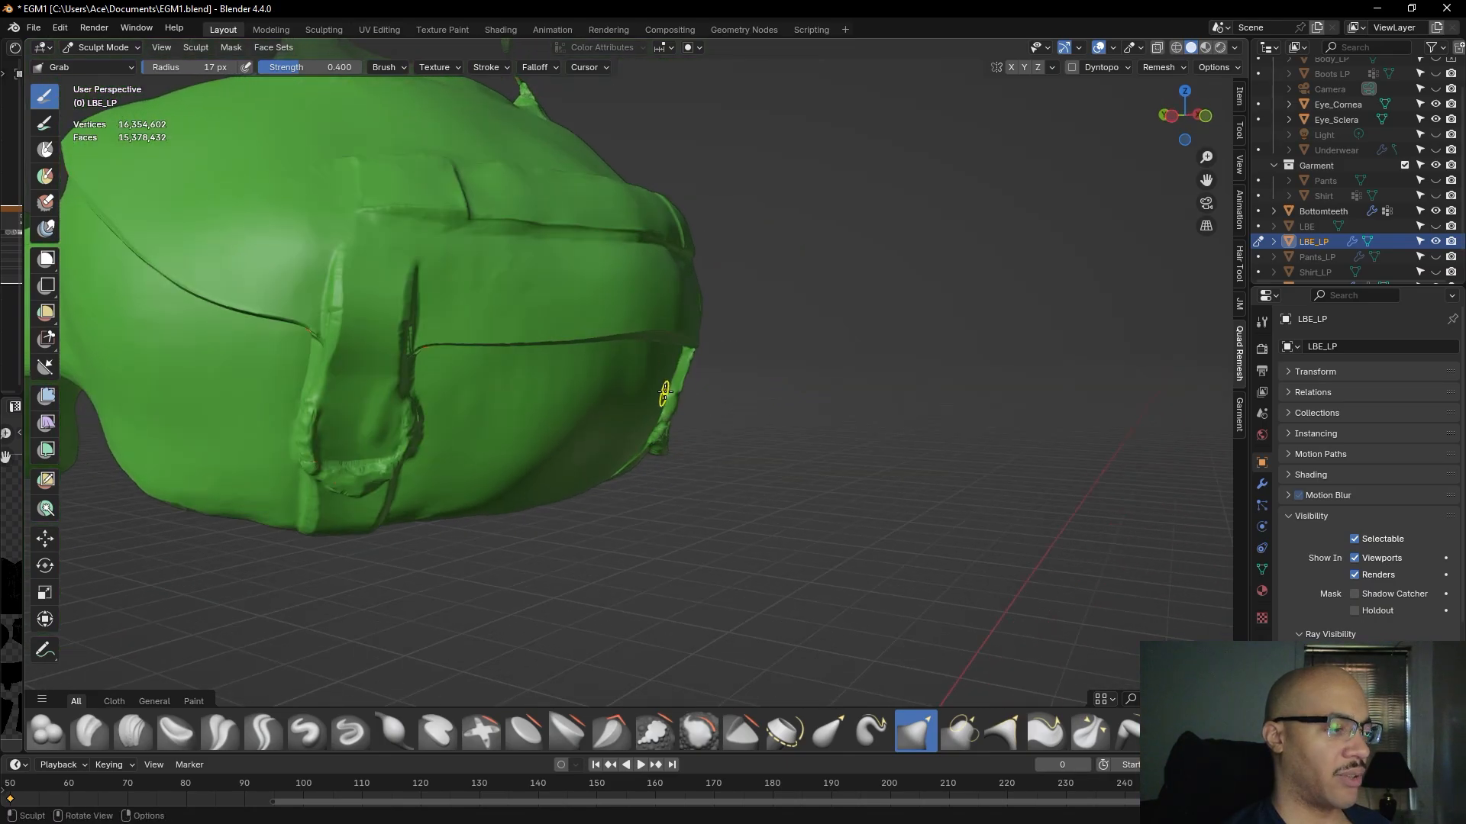
{"action": "mouse_move", "coordinate": [821, 371]}
{"action": "left_mouse_down", "text": "alt"}
{"action": "mouse_move", "coordinate": [763, 359]}
{"action": "mouse_move", "coordinate": [746, 379]}
{"action": "mouse_move", "coordinate": [611, 368]}
{"action": "mouse_move", "coordinate": [606, 348]}
{"action": "mouse_move", "coordinate": [557, 376]}
{"action": "mouse_move", "coordinate": [513, 376]}
{"action": "mouse_move", "coordinate": [681, 361]}
{"action": "mouse_move", "coordinate": [697, 341]}
{"action": "left_mouse_up", "text": "alt"}
{"action": "scroll", "coordinate": [746, 380], "scroll_direction": "up", "scroll_amount": 3}
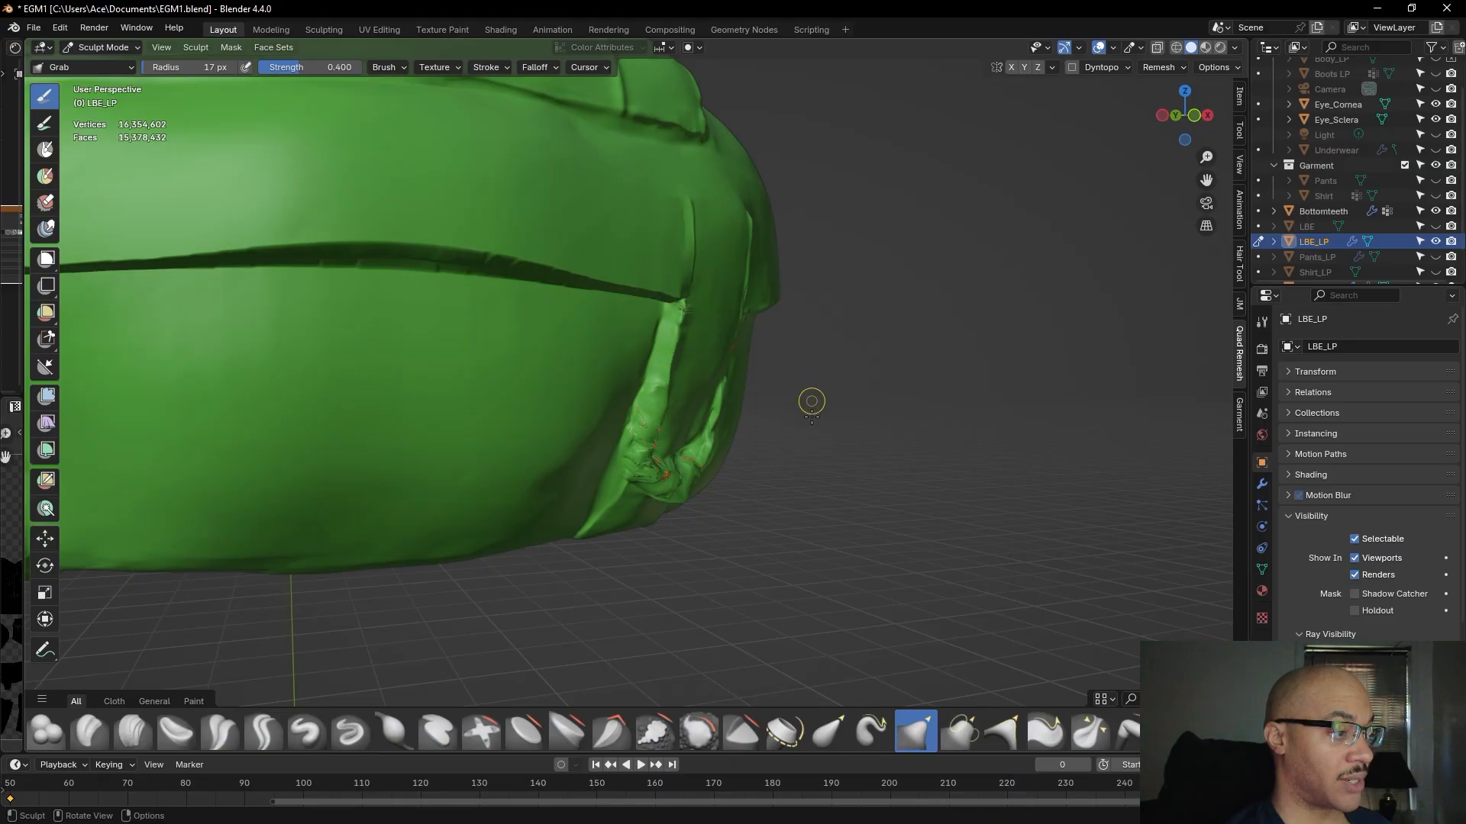
{"action": "scroll", "coordinate": [793, 379], "scroll_direction": "up", "scroll_amount": 5}
{"action": "middle_click_drag", "start_coordinate": [769, 389], "coordinate": [598, 468]}
{"action": "scroll", "coordinate": [705, 334], "scroll_direction": "down", "scroll_amount": 5}
{"action": "scroll", "coordinate": [644, 418], "scroll_direction": "up", "scroll_amount": 2}
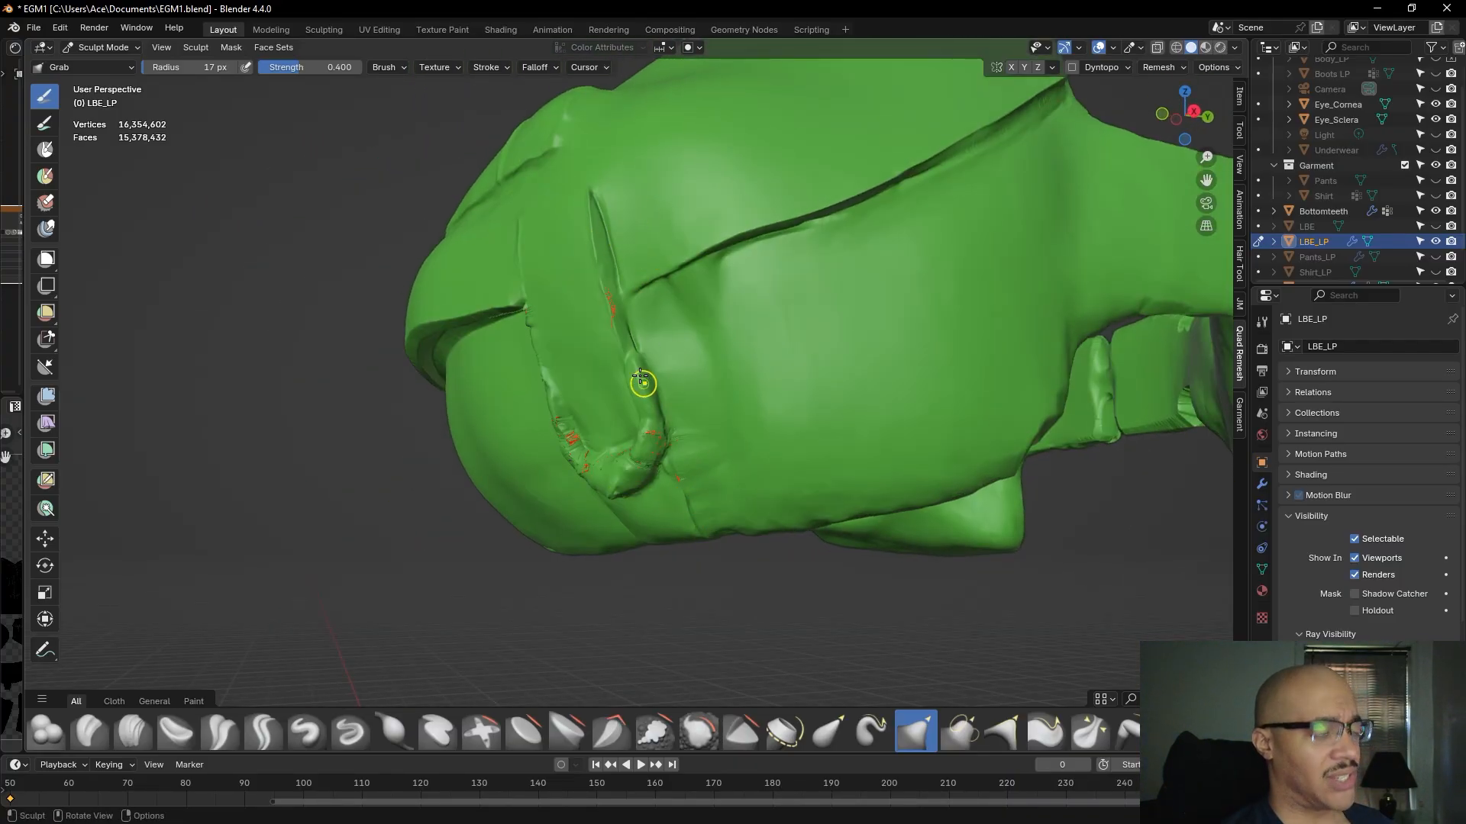
{"action": "middle_click_drag", "start_coordinate": [569, 344], "coordinate": [672, 335]}
- Pull in the rear strap's edge just below the flap corner with the Grab brush at 17 px radius and 0.400 strength
{"action": "scroll", "coordinate": [658, 298], "scroll_direction": "up", "scroll_amount": 2}
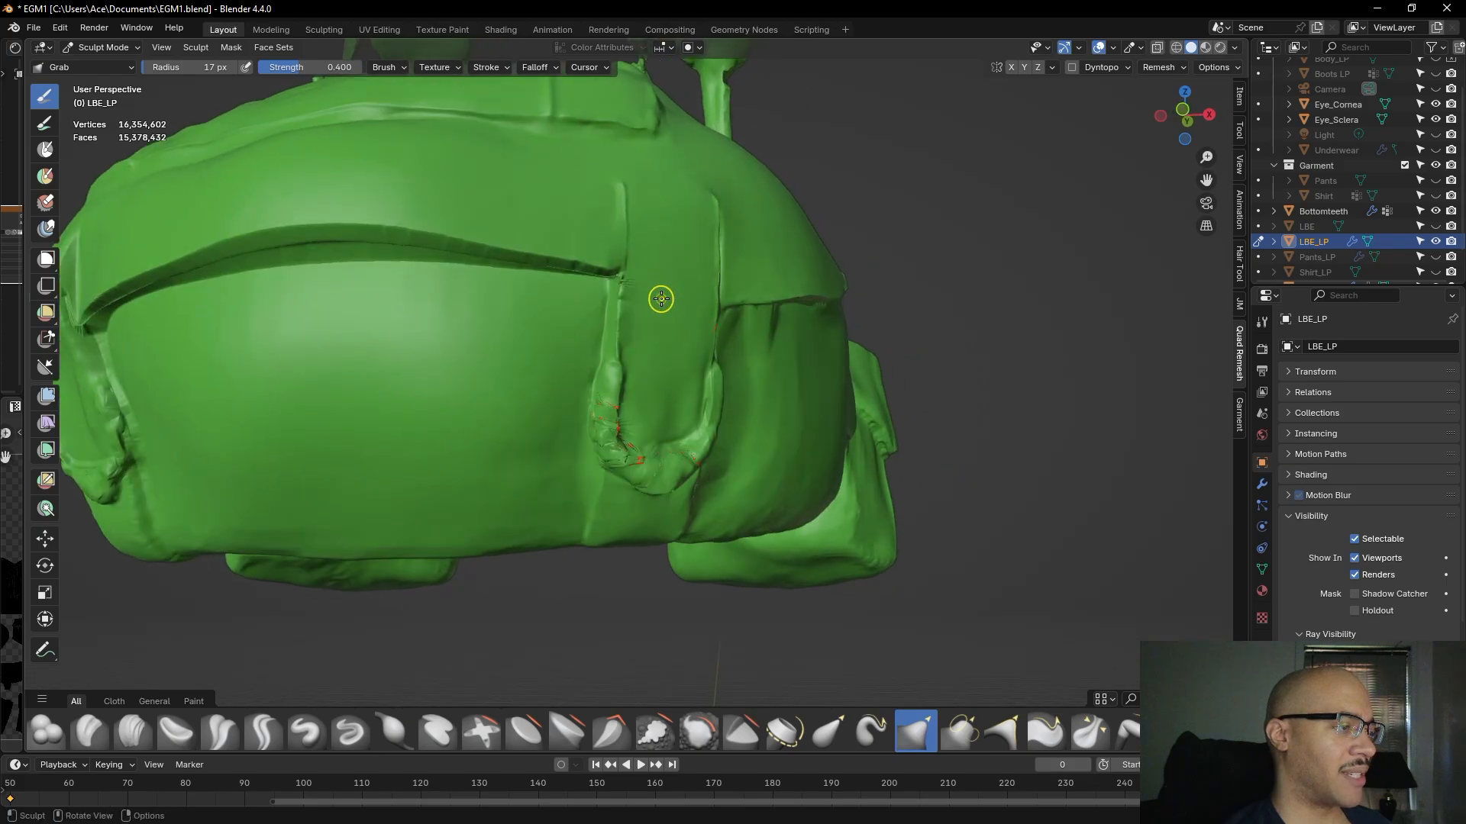
{"action": "scroll", "coordinate": [633, 267], "scroll_direction": "up", "scroll_amount": 3}
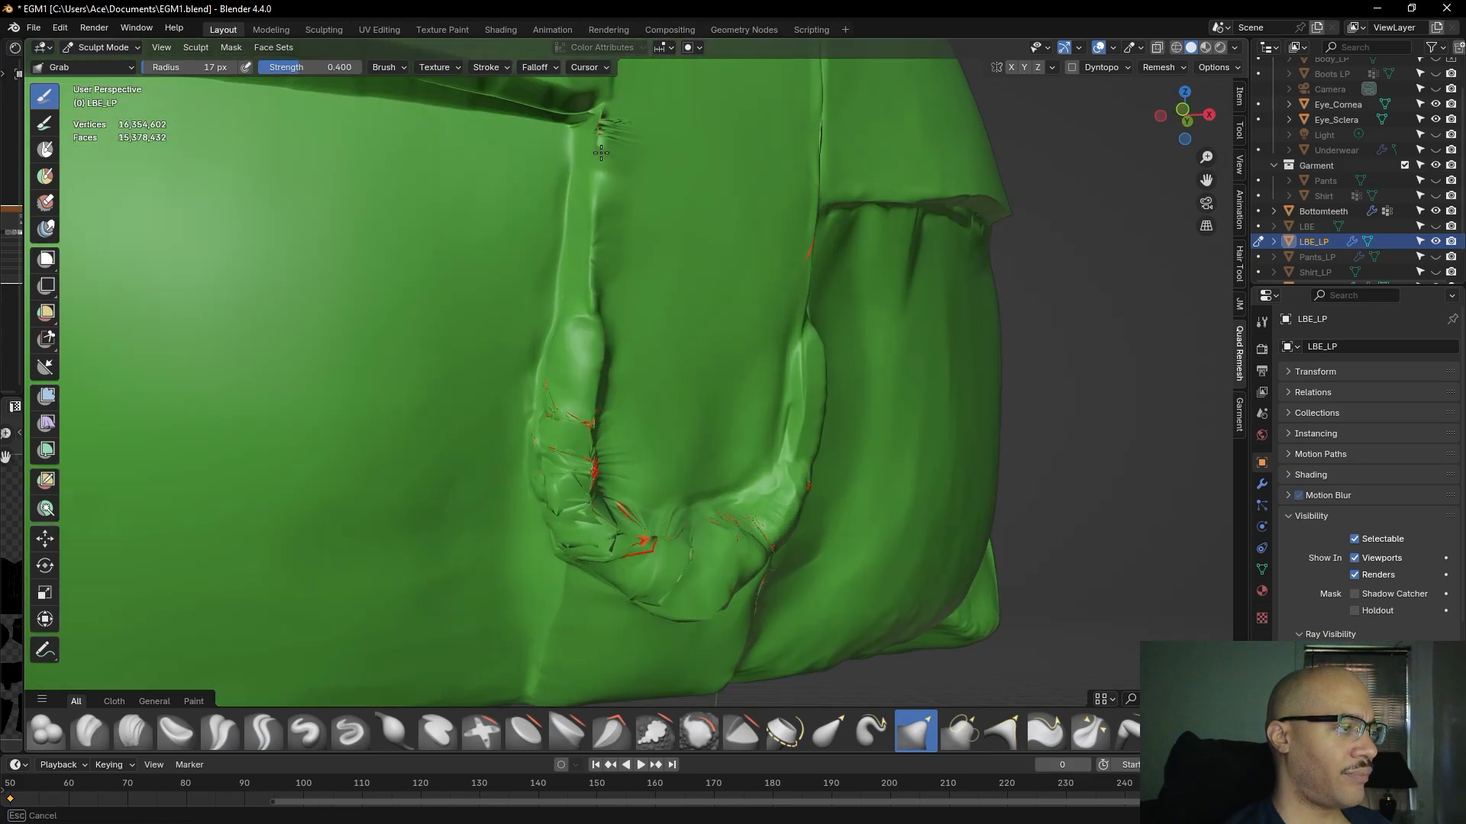
{"action": "mouse_move", "coordinate": [628, 180]}
{"action": "left_mouse_down"}
{"action": "mouse_move", "coordinate": [609, 174]}
{"action": "mouse_move", "coordinate": [616, 184]}
{"action": "left_mouse_up"}
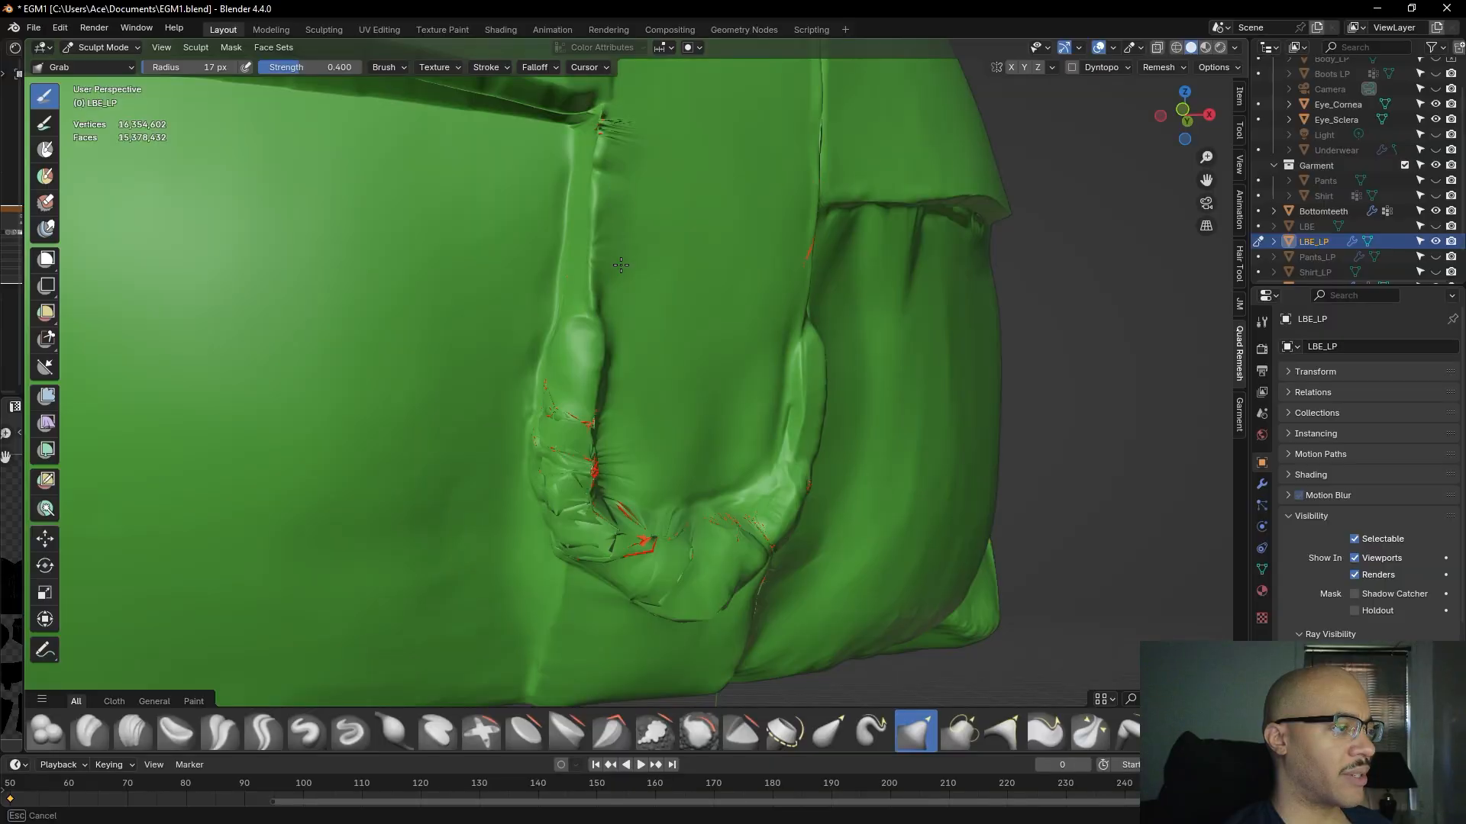
{"action": "left_click_drag", "start_coordinate": [606, 269], "coordinate": [606, 258]}
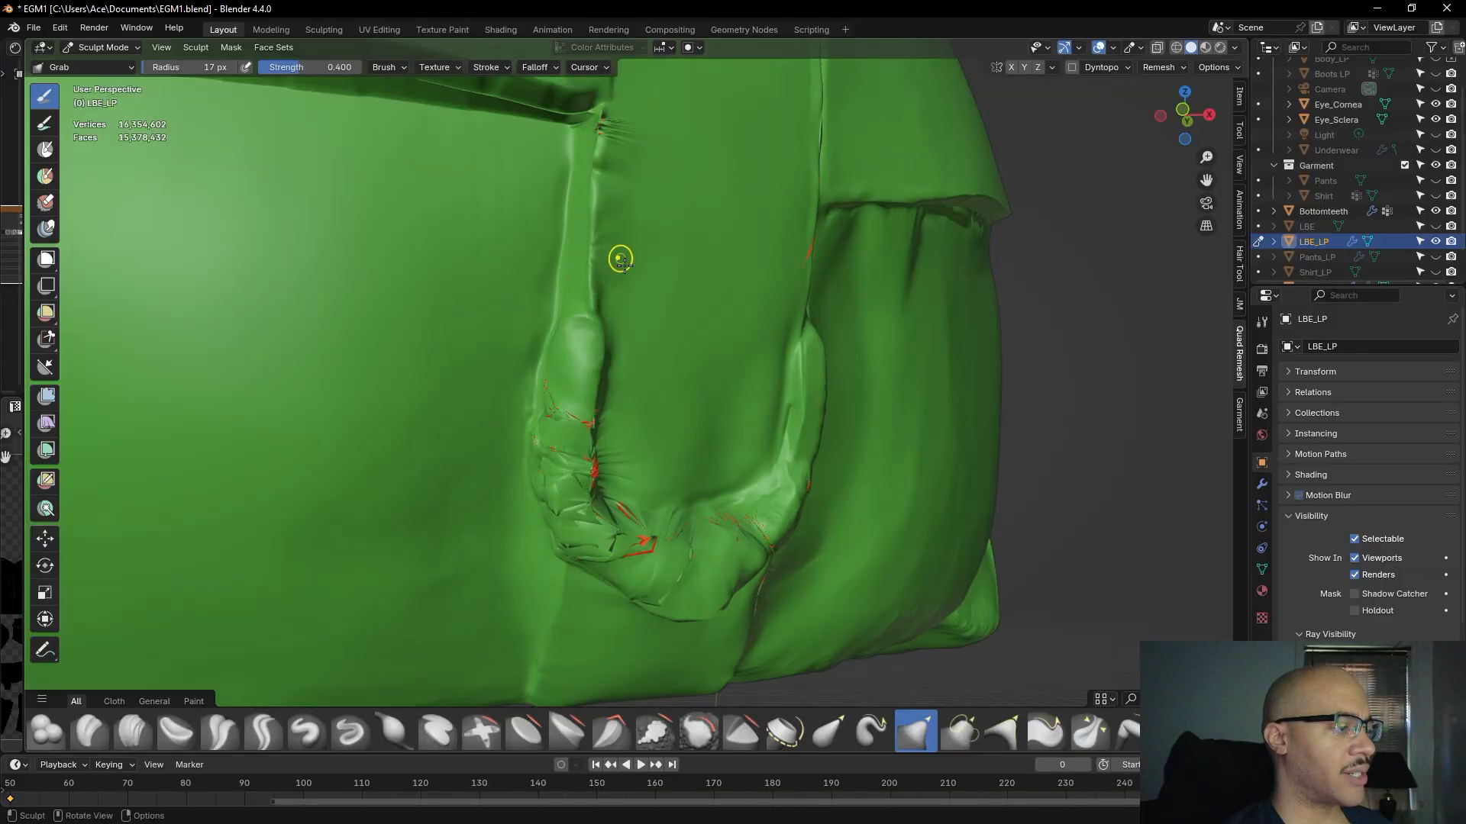
- Cut sharper detail into the strap's edge at the flap corner with the Draw Sharp brush at 17 px radius and 1.000 strength
{"action": "middle_click_drag", "start_coordinate": [622, 300], "coordinate": [674, 311]}
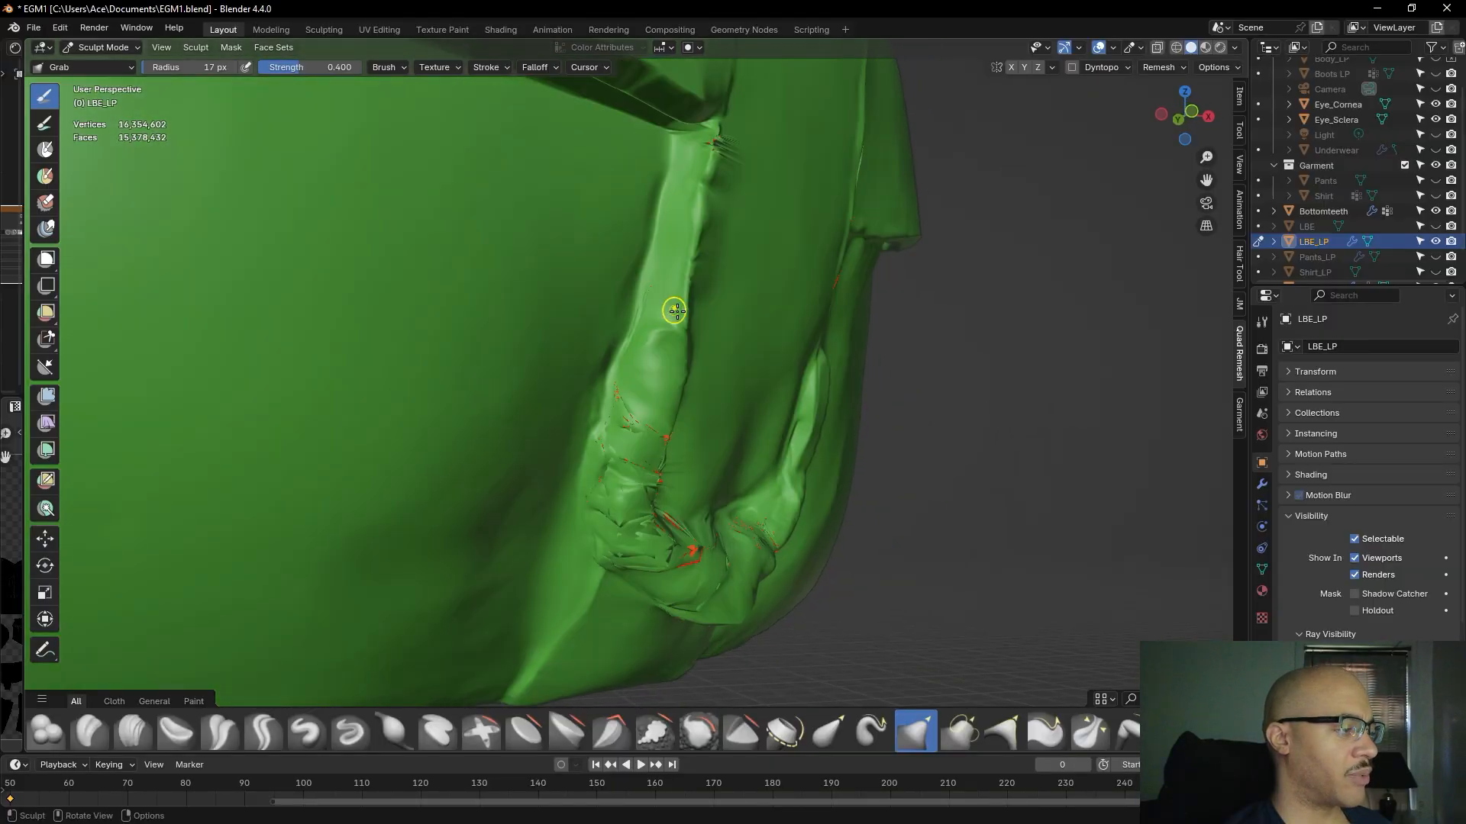
{"action": "left_click", "coordinate": [343, 731]}
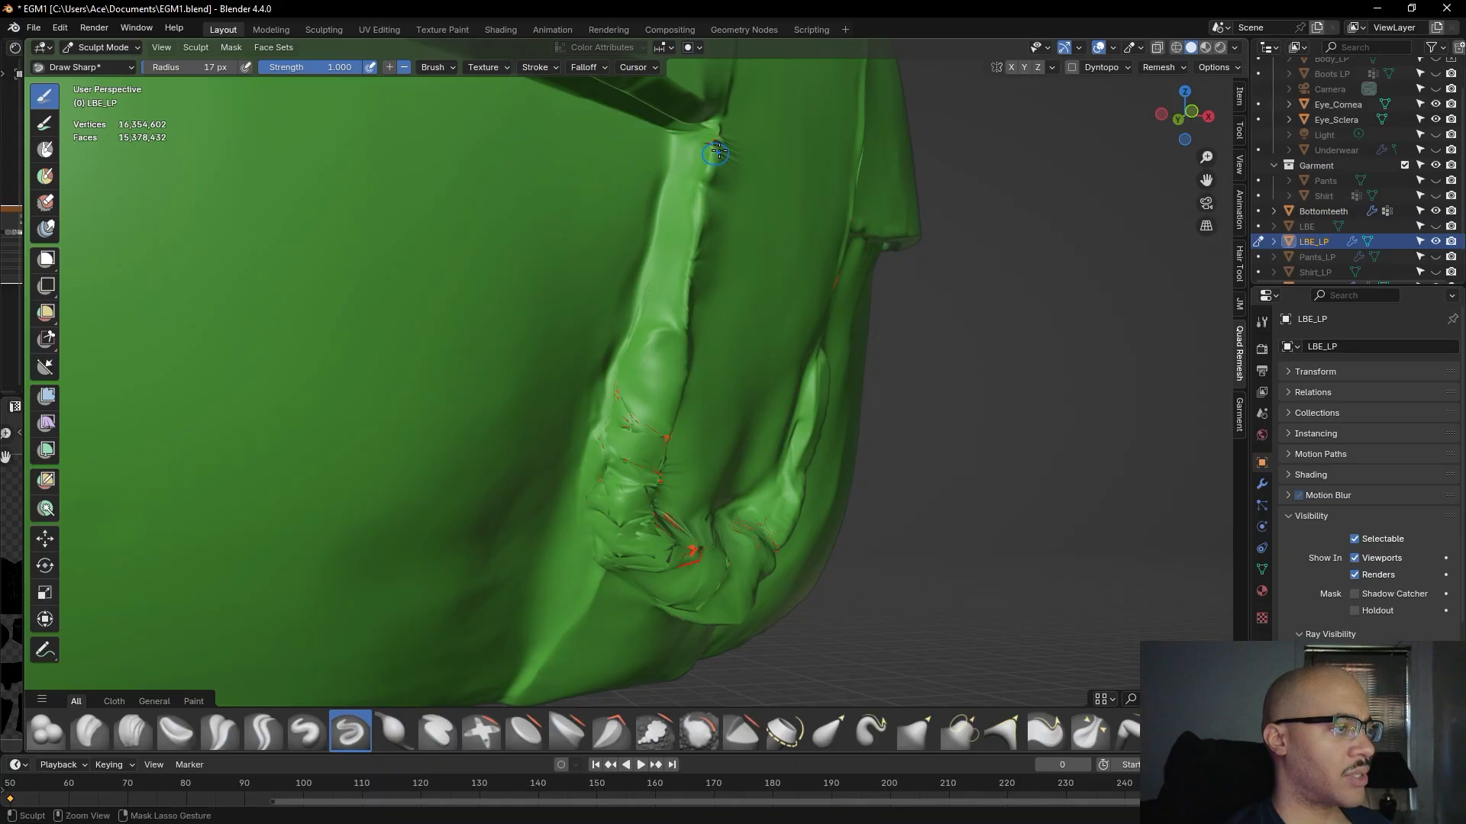
{"action": "left_click_drag", "start_coordinate": [718, 130], "coordinate": [717, 130]}
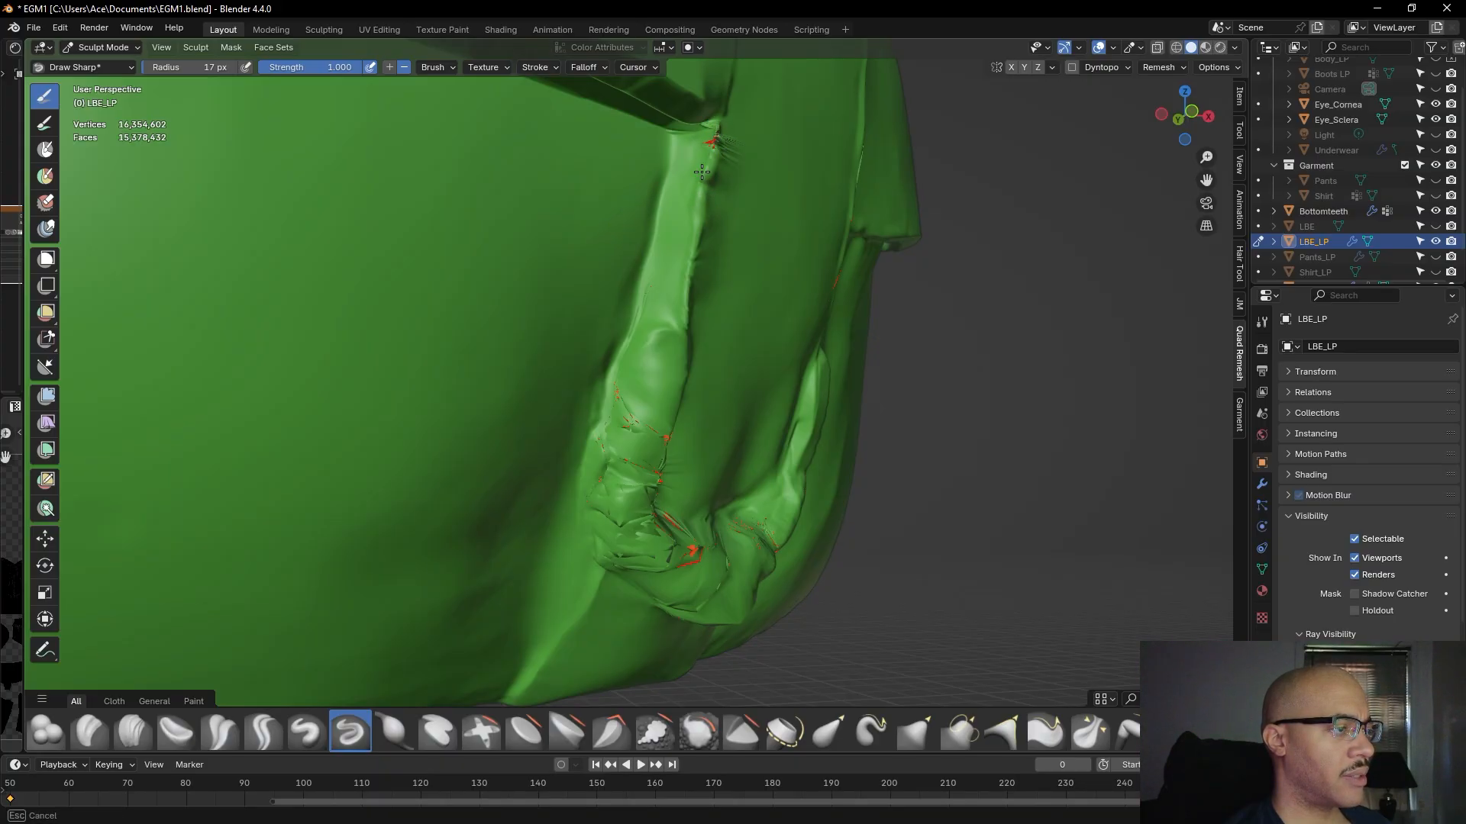
{"action": "left_click_drag", "start_coordinate": [708, 185], "coordinate": [710, 185]}
- Flatten the bumpy strap edge below the flap corner with the Flatten/Contrast brush at 17 px radius and 0.500 strength
{"action": "middle_click_drag", "start_coordinate": [754, 174], "coordinate": [784, 205]}
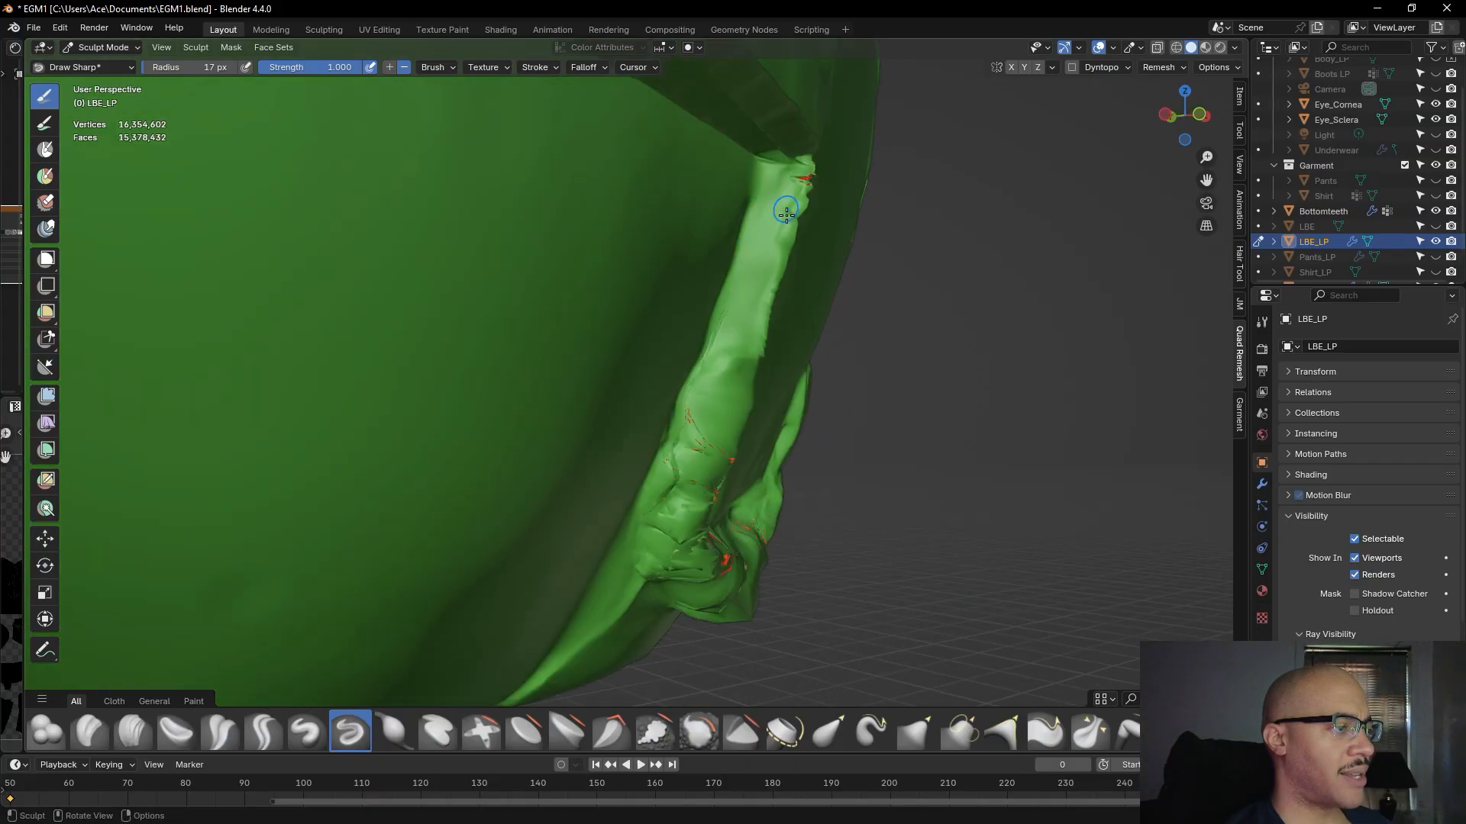
{"action": "left_click", "coordinate": [537, 746]}
{"action": "left_click_drag", "start_coordinate": [798, 191], "coordinate": [783, 221]}
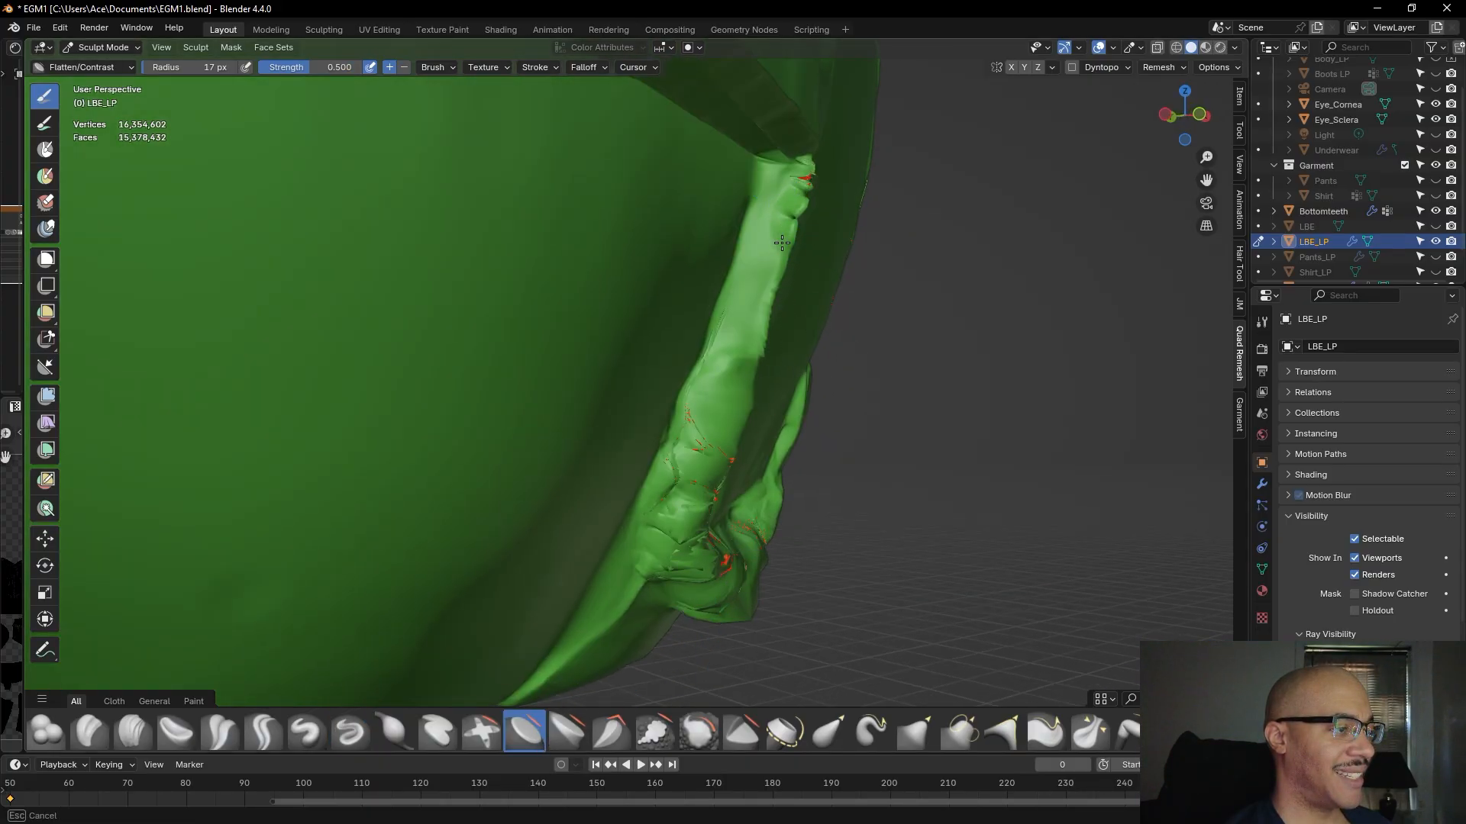
{"action": "left_click_drag", "start_coordinate": [791, 209], "coordinate": [793, 210]}
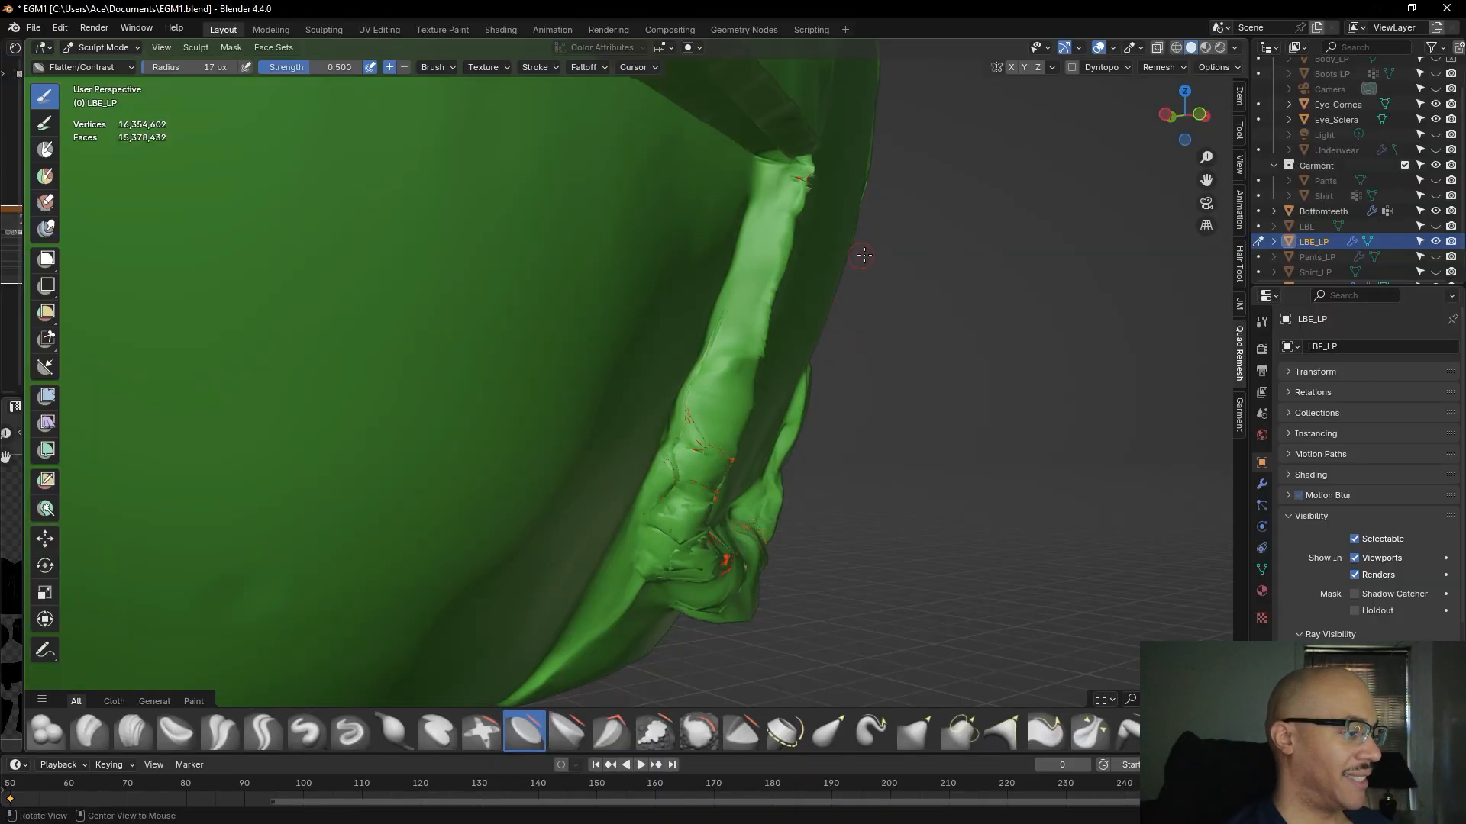
- Examine the whole harness, the front belt buckle and both front pouches from a distance and up close
{"action": "middle_click_drag", "start_coordinate": [847, 275], "coordinate": [756, 271]}
{"action": "scroll", "coordinate": [706, 298], "scroll_direction": "down", "scroll_amount": 4}
{"action": "middle_click_drag", "start_coordinate": [697, 324], "coordinate": [630, 336]}
{"action": "scroll", "coordinate": [677, 308], "scroll_direction": "down", "scroll_amount": 4}
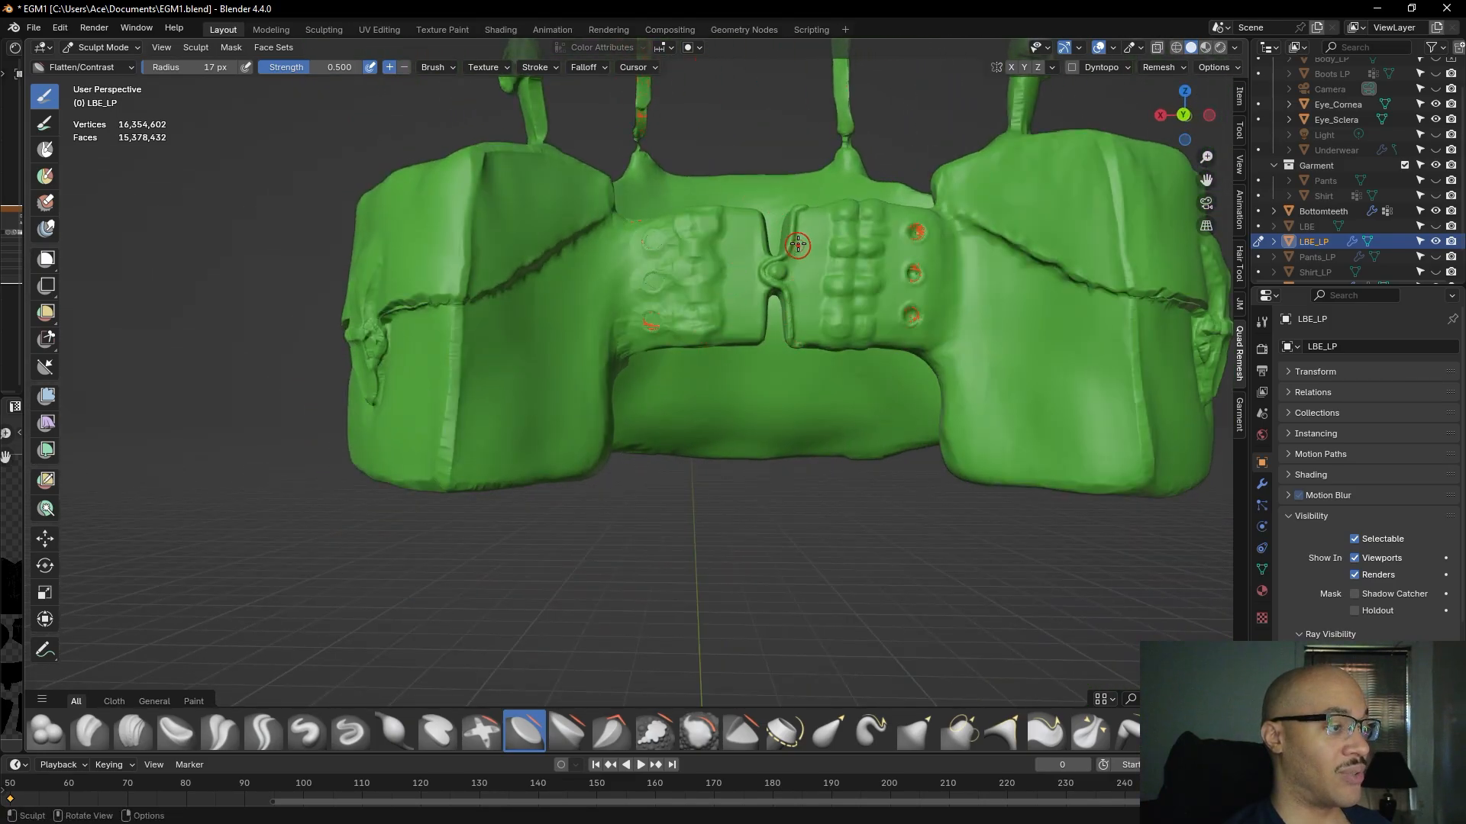
{"action": "scroll", "coordinate": [730, 130], "scroll_direction": "down", "scroll_amount": 8}
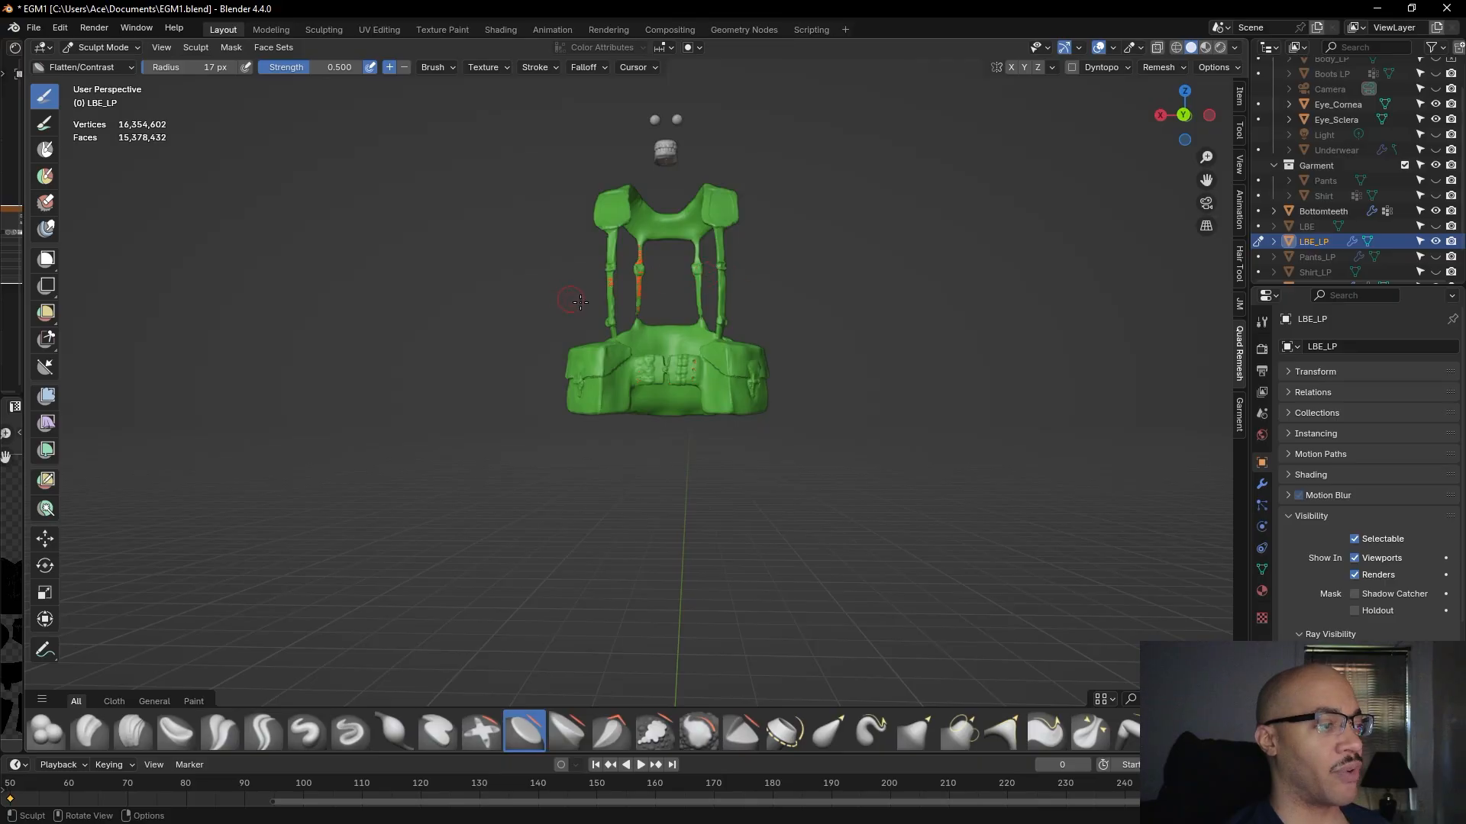
{"action": "middle_click_drag", "start_coordinate": [367, 356], "coordinate": [473, 382]}
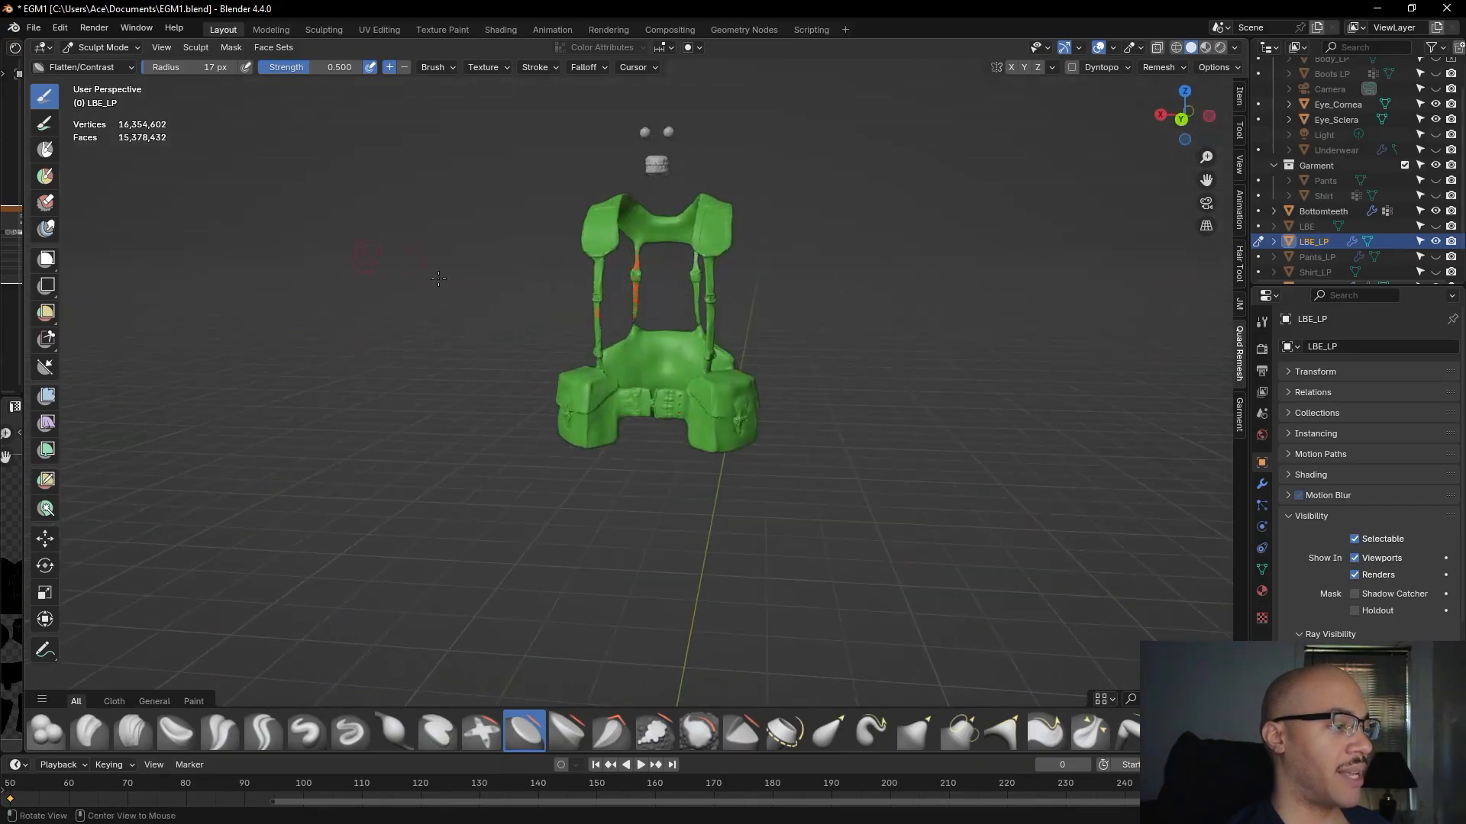
{"action": "scroll", "coordinate": [686, 426], "scroll_direction": "up", "scroll_amount": 6}
{"action": "scroll", "coordinate": [686, 426], "scroll_direction": "up", "scroll_amount": 5}
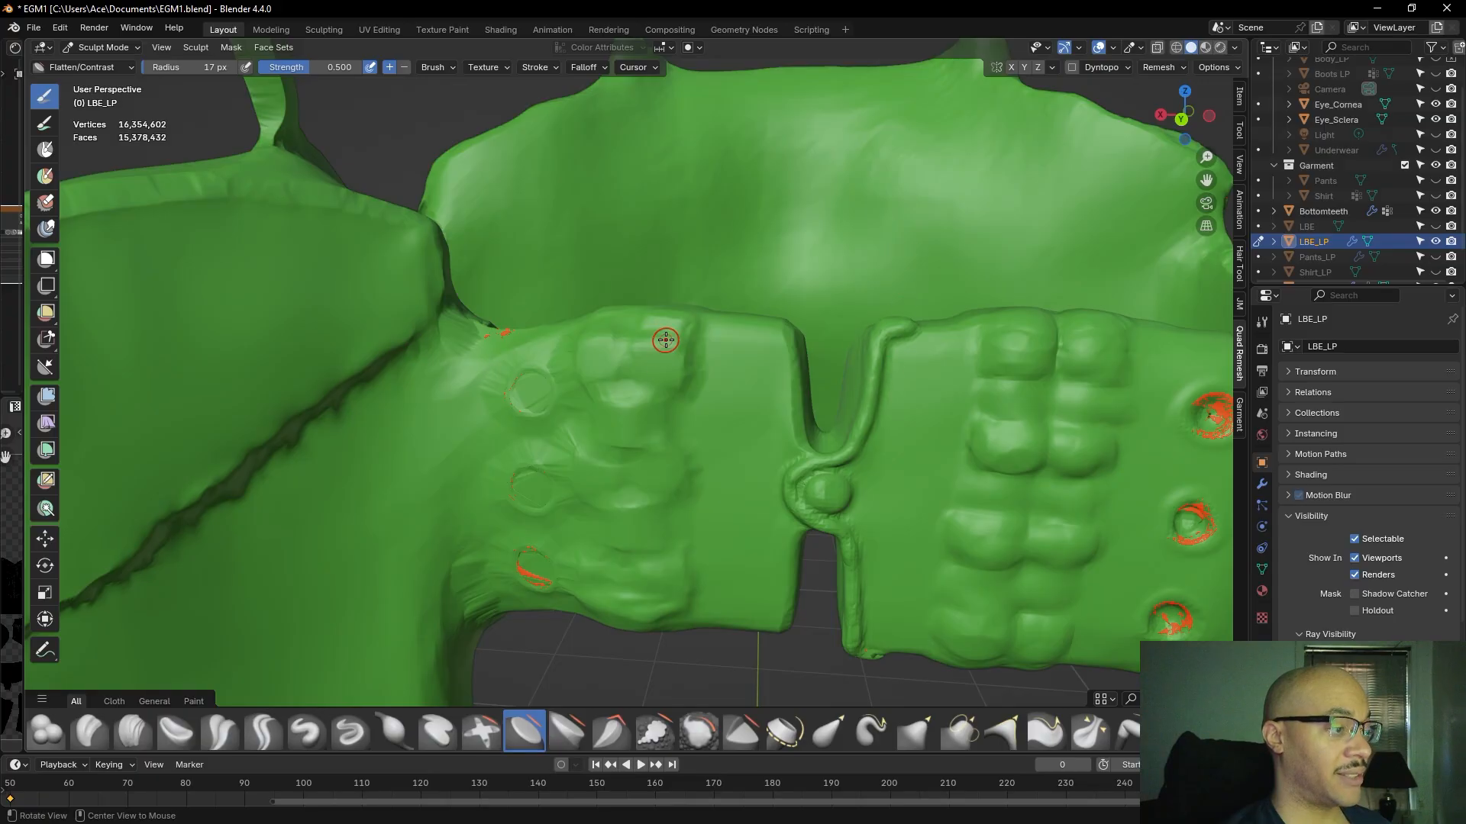
{"action": "middle_click_drag", "start_coordinate": [664, 340], "coordinate": [697, 304]}
{"action": "scroll", "coordinate": [697, 305], "scroll_direction": "down", "scroll_amount": 7}
{"action": "mouse_move", "coordinate": [547, 370]}
{"action": "middle_mouse_down"}
{"action": "mouse_move", "coordinate": [748, 382]}
{"action": "mouse_move", "coordinate": [564, 393]}
{"action": "mouse_move", "coordinate": [549, 376]}
{"action": "middle_mouse_up"}
{"action": "scroll", "coordinate": [634, 385], "scroll_direction": "up", "scroll_amount": 5}
{"action": "scroll", "coordinate": [822, 396], "scroll_direction": "down", "scroll_amount": 4}
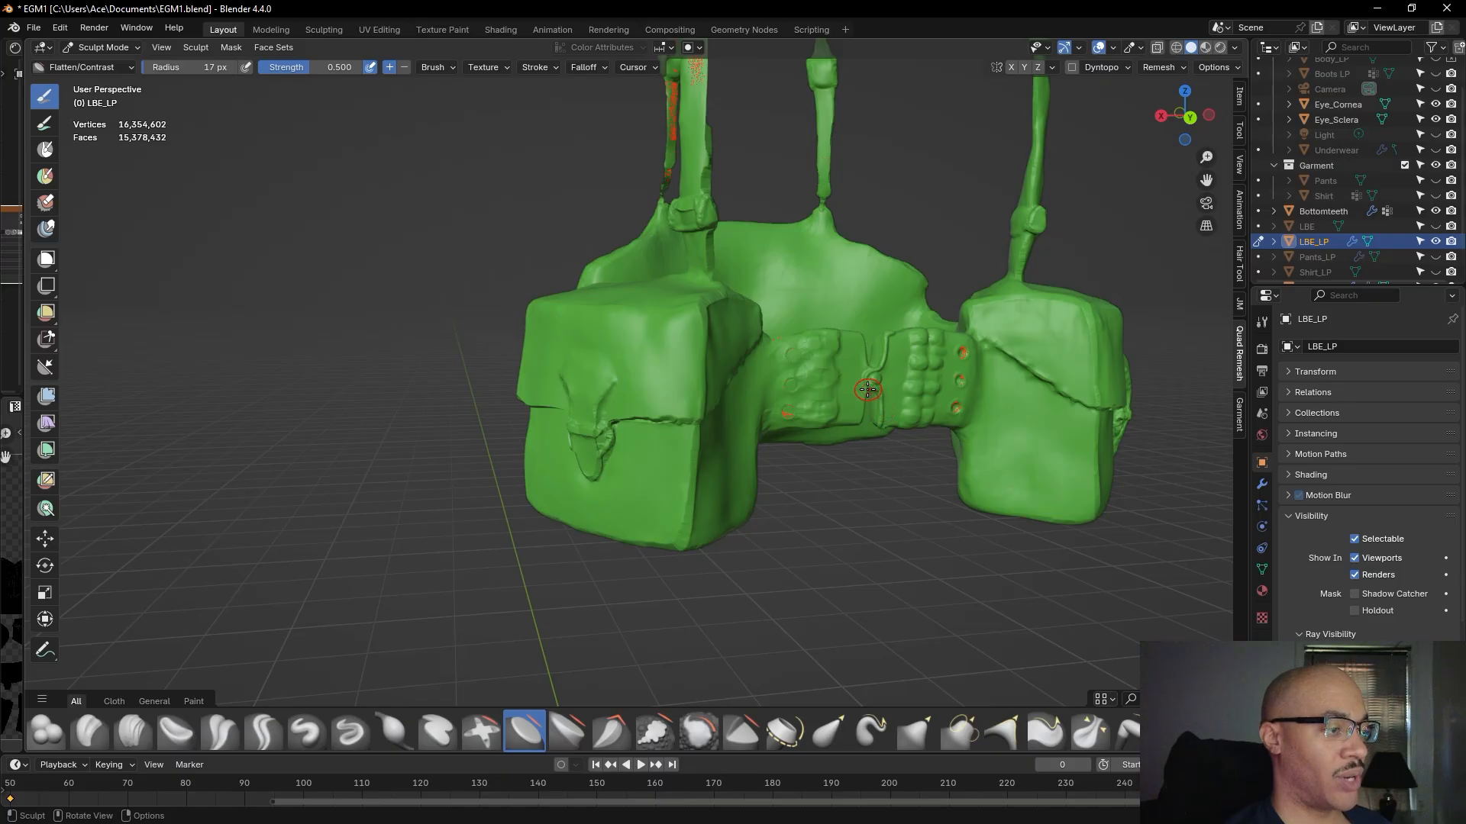
{"action": "middle_click_drag", "start_coordinate": [318, 359], "coordinate": [611, 473]}
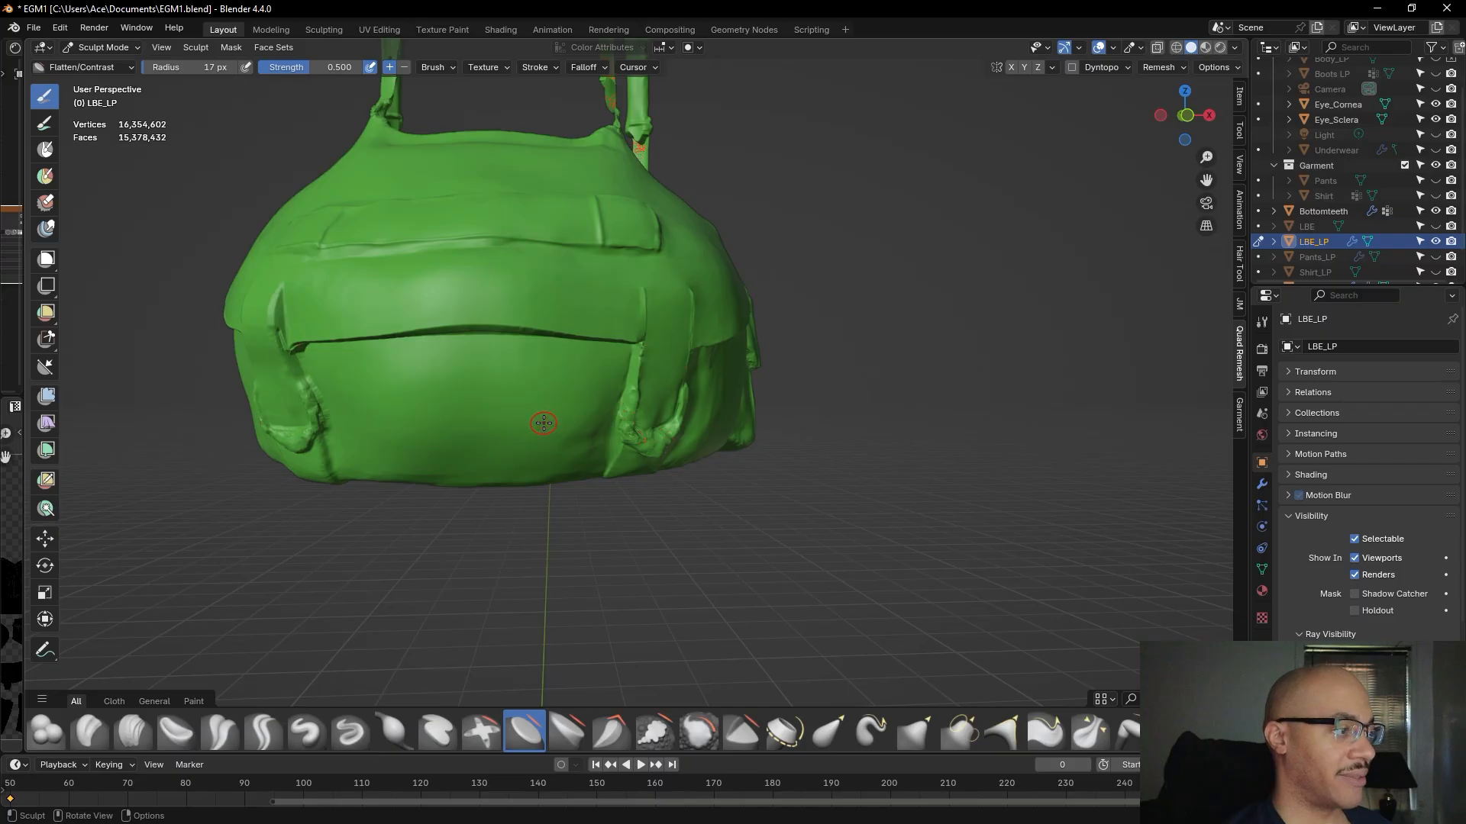
- Inspect the creased side of the rear strap's folded end up close from the side and below
{"action": "scroll", "coordinate": [631, 569], "scroll_direction": "up", "scroll_amount": 4}
{"action": "middle_click_drag", "start_coordinate": [631, 569], "coordinate": [640, 553], "text": "shift"}
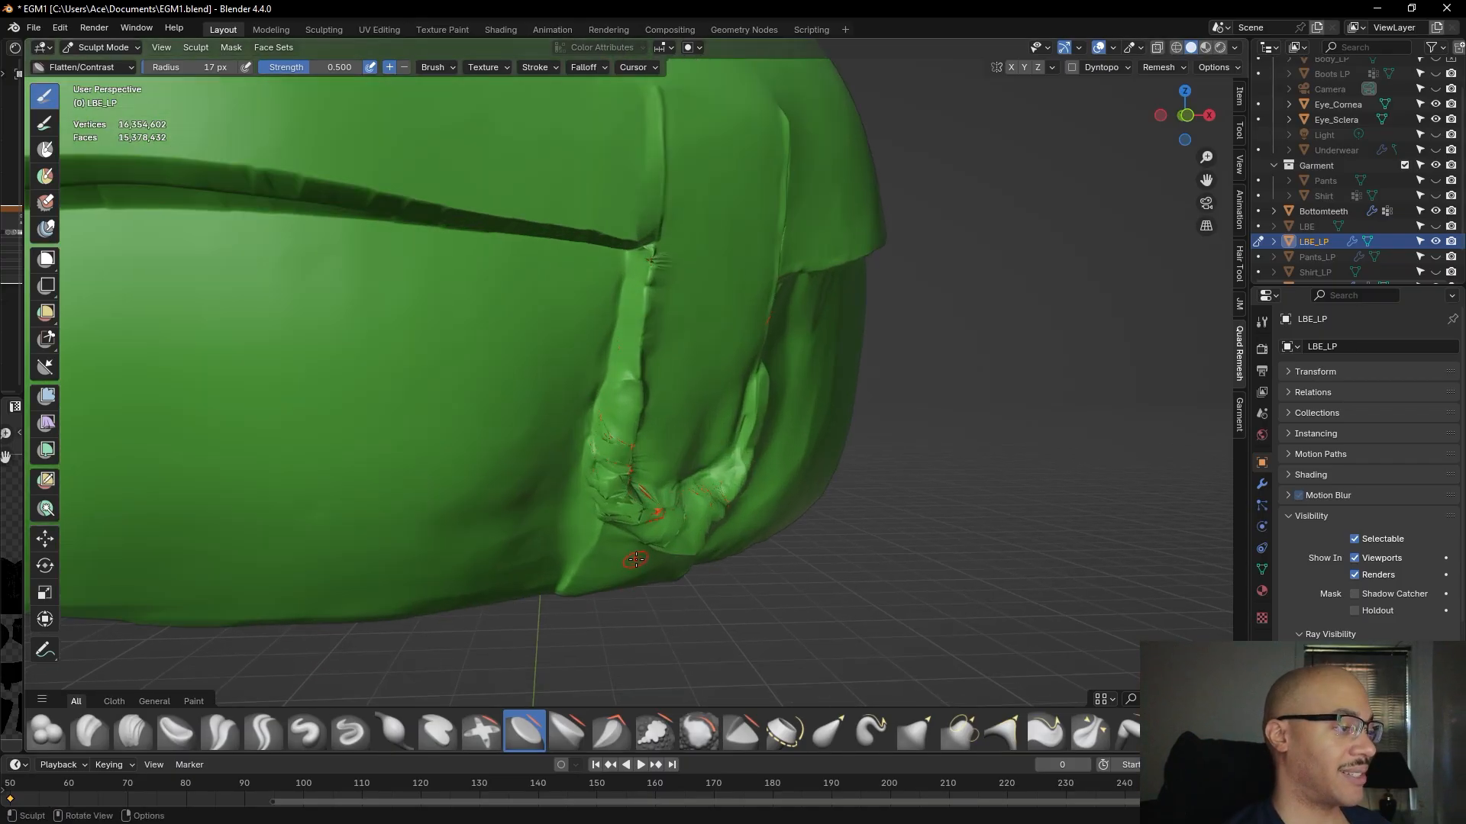
{"action": "middle_click_drag", "start_coordinate": [676, 474], "coordinate": [685, 395]}
{"action": "scroll", "coordinate": [671, 425], "scroll_direction": "up", "scroll_amount": 3}
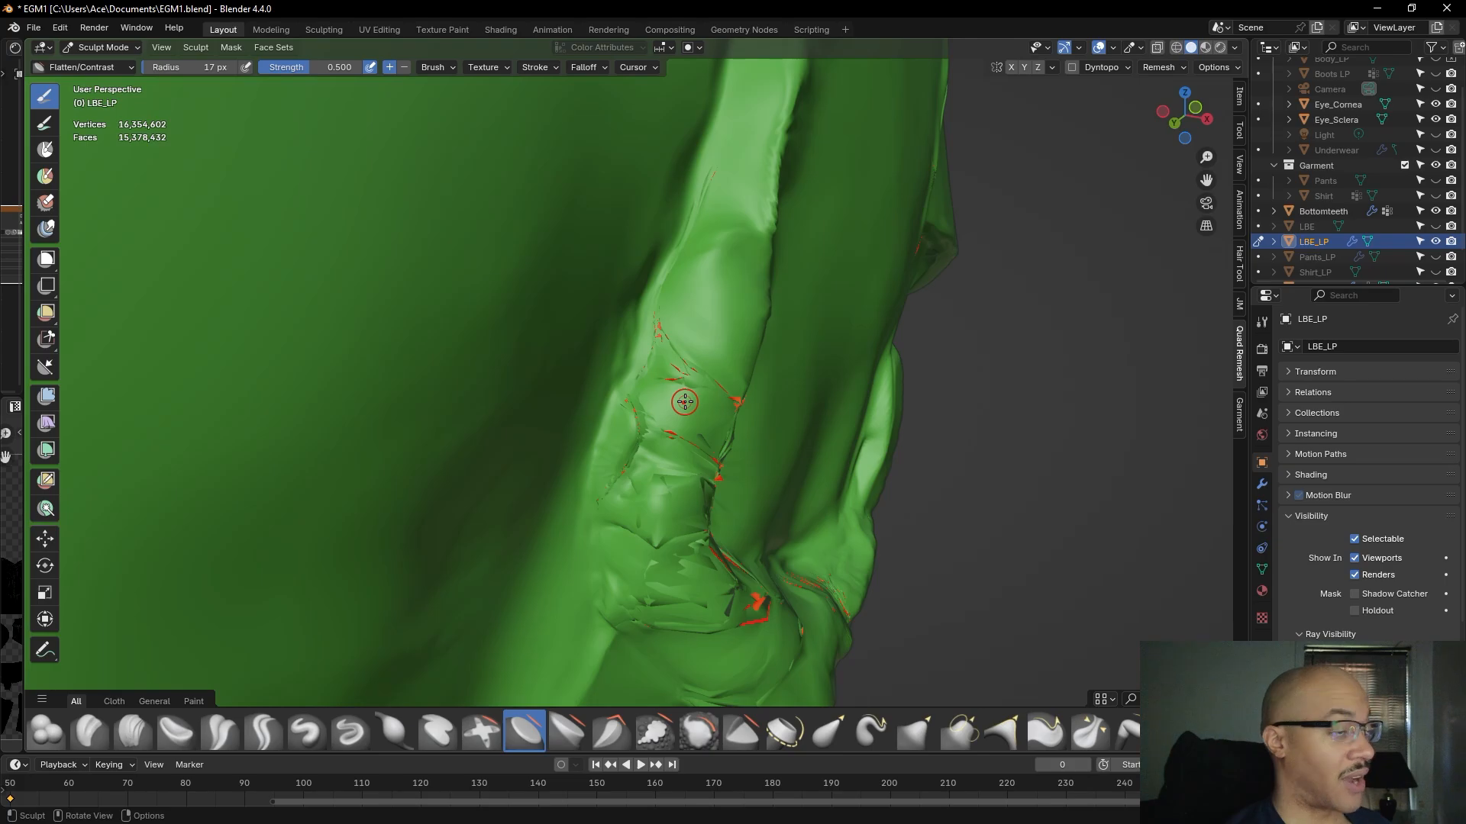
{"action": "scroll", "coordinate": [688, 392], "scroll_direction": "down", "scroll_amount": 3}
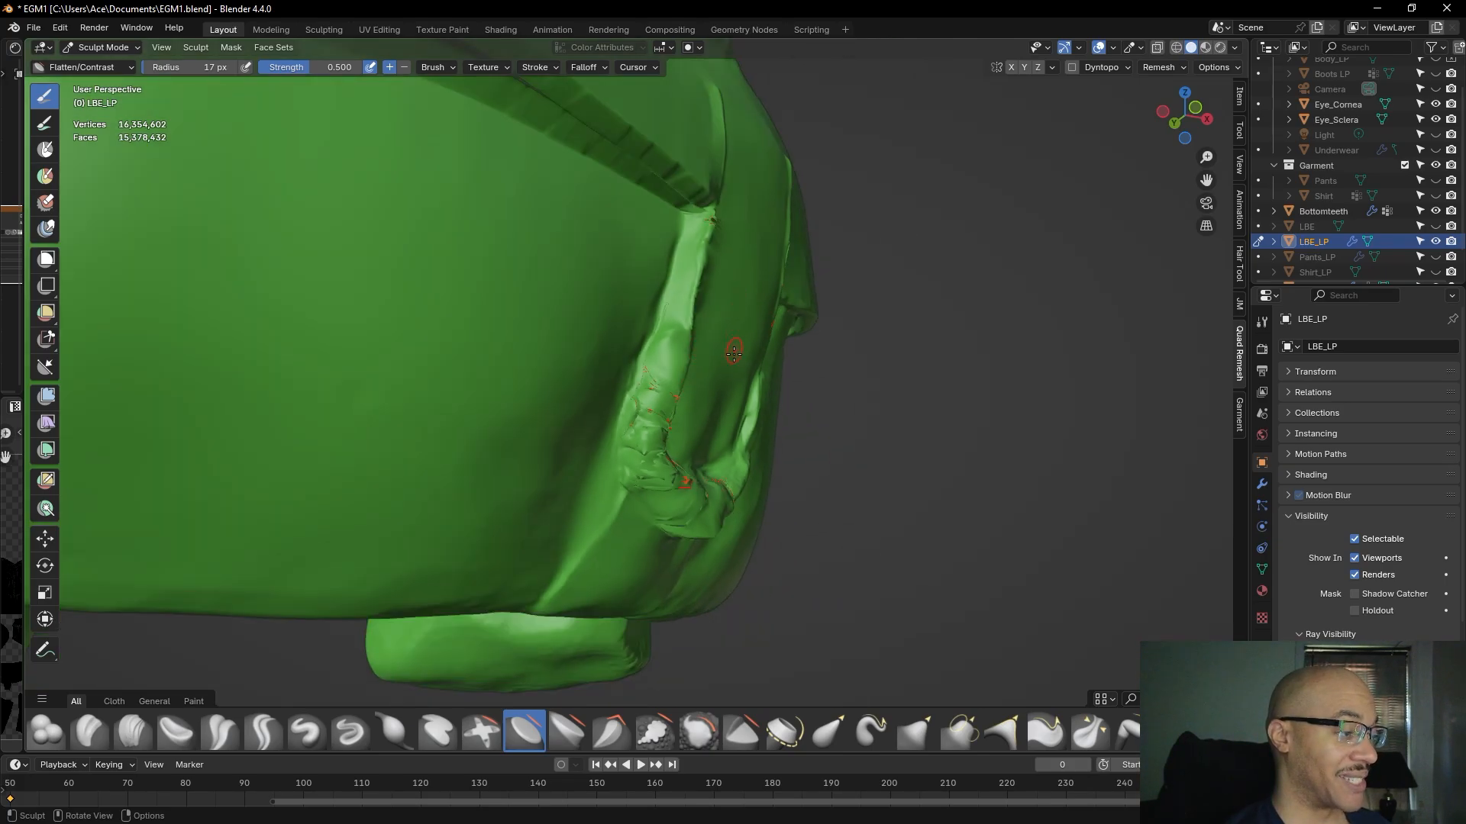
{"action": "middle_click_drag", "start_coordinate": [731, 382], "coordinate": [730, 398]}
{"action": "scroll", "coordinate": [730, 398], "scroll_direction": "up", "scroll_amount": 6}
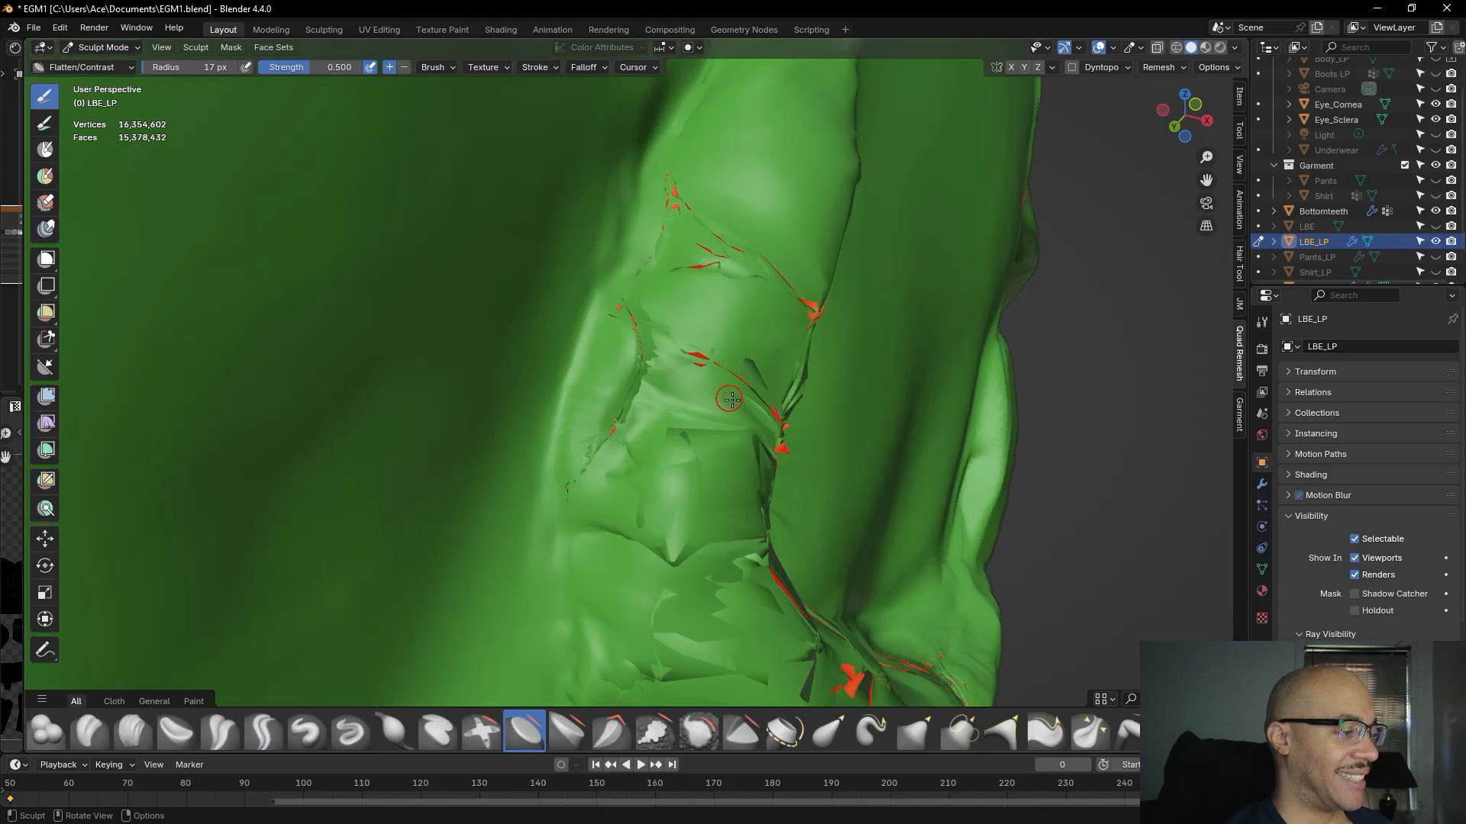
- Review the harness from the front, side and underneath, comparing the folded ends of both rear straps
{"action": "left_click", "coordinate": [654, 730]}
{"action": "scroll", "coordinate": [681, 327], "scroll_direction": "down", "scroll_amount": 10}
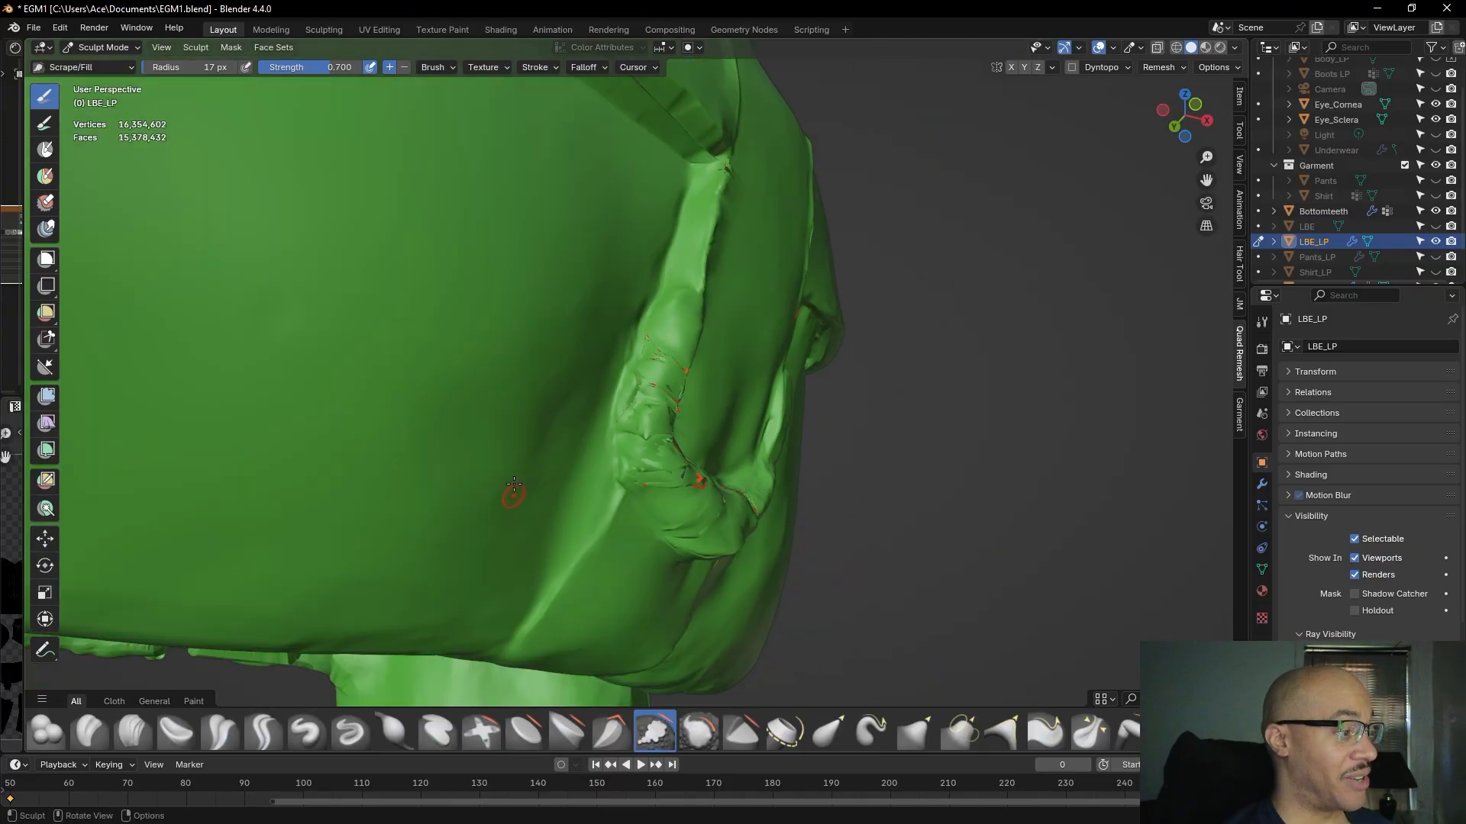
{"action": "middle_click_drag", "start_coordinate": [506, 458], "coordinate": [540, 485]}
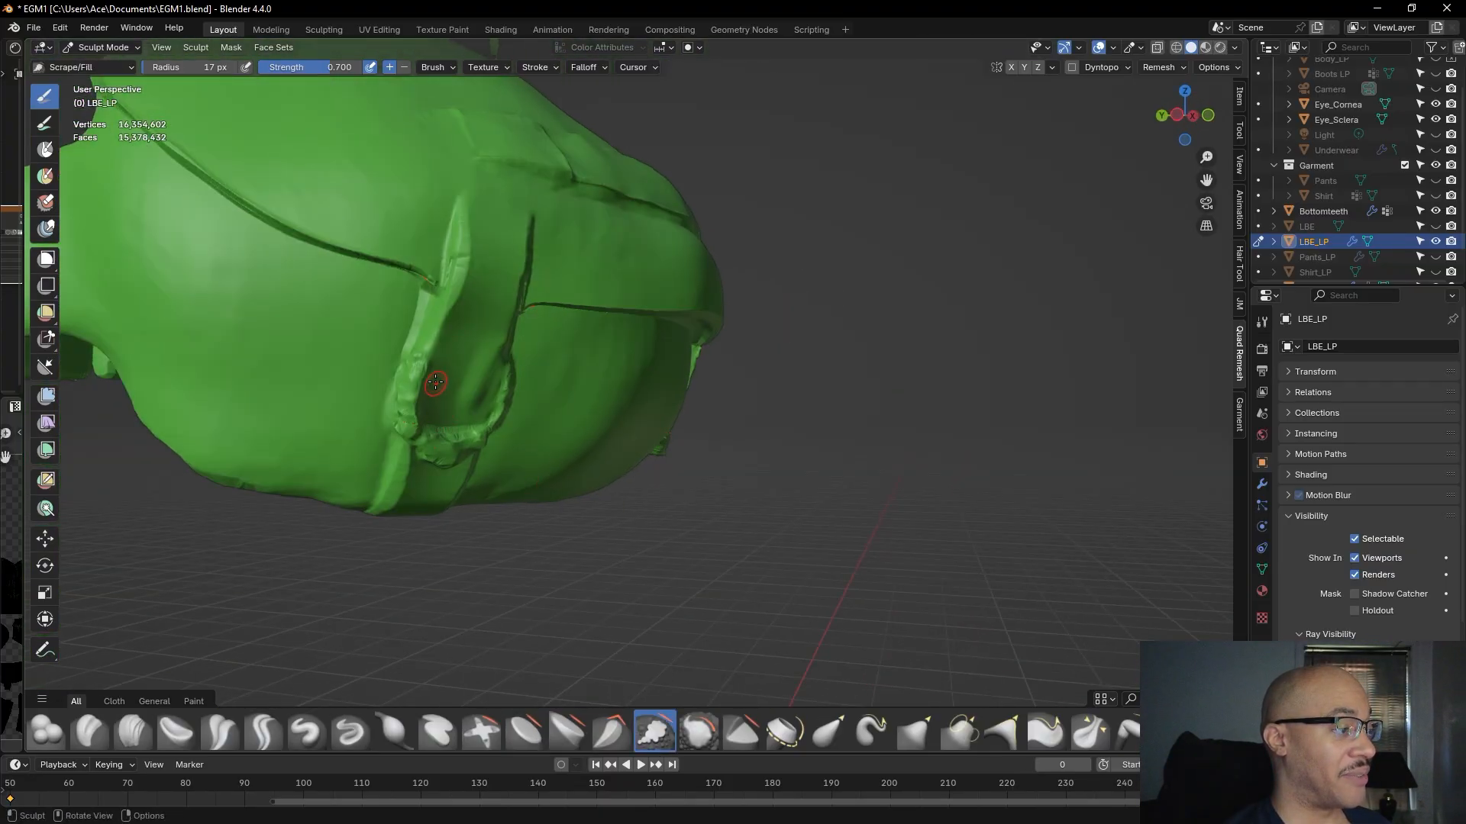
{"action": "scroll", "coordinate": [436, 384], "scroll_direction": "down", "scroll_amount": 8}
{"action": "middle_click_drag", "start_coordinate": [428, 353], "coordinate": [603, 409]}
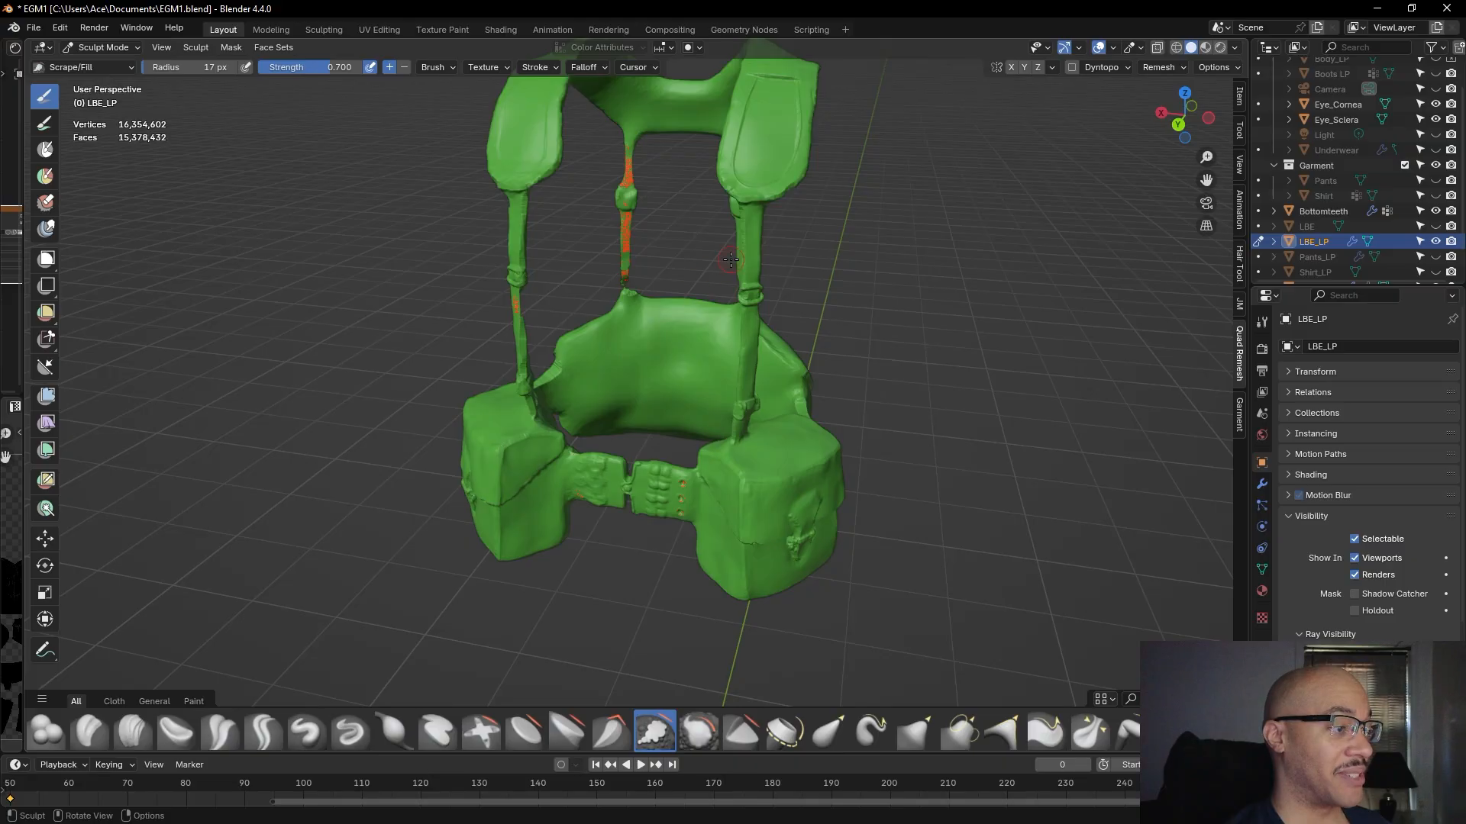
{"action": "middle_click_drag", "start_coordinate": [731, 260], "coordinate": [543, 324]}
{"action": "scroll", "coordinate": [604, 352], "scroll_direction": "up", "scroll_amount": 5}
{"action": "scroll", "coordinate": [565, 298], "scroll_direction": "up", "scroll_amount": 4}
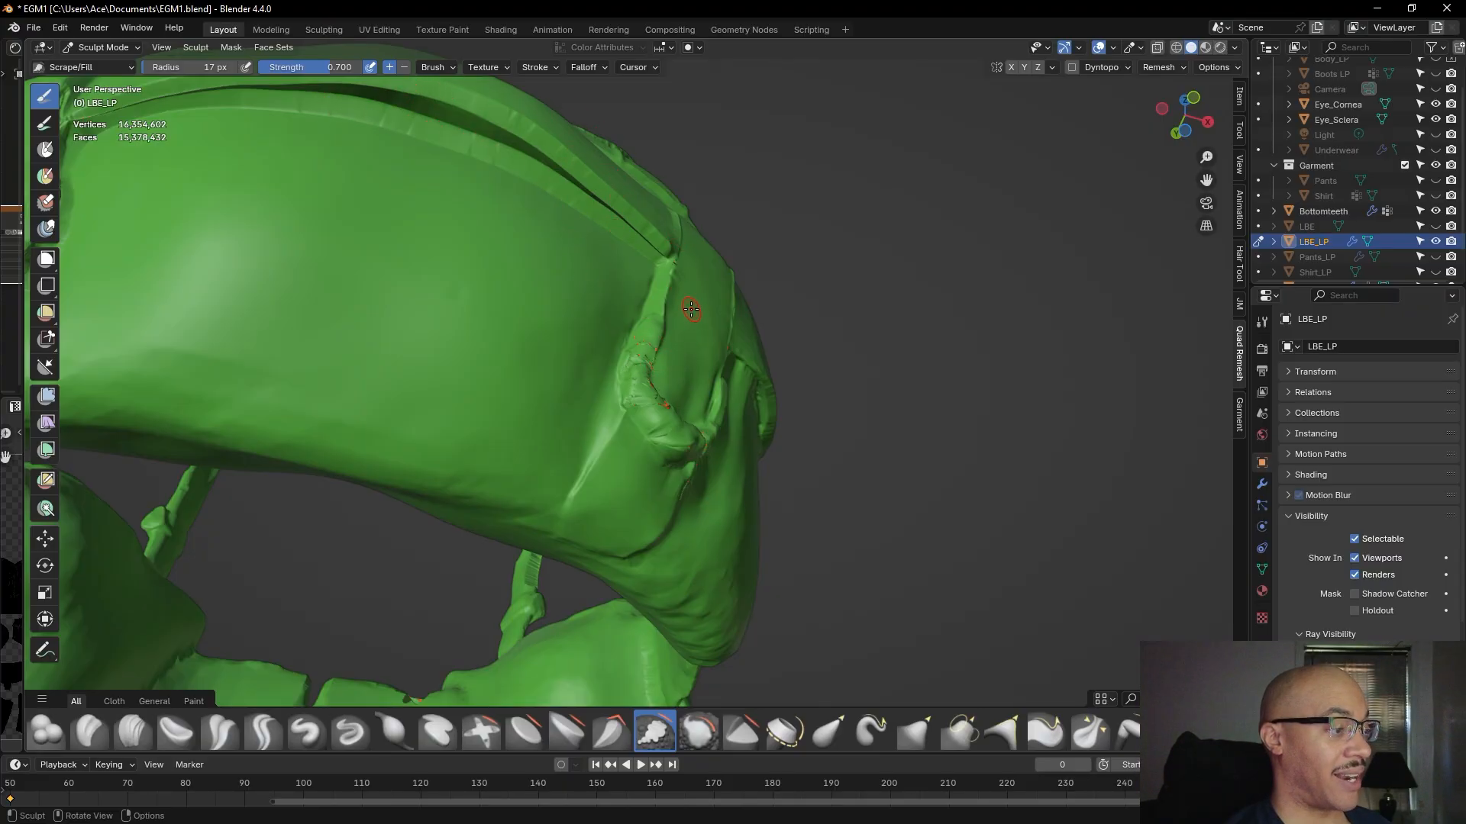
{"action": "mouse_move", "coordinate": [667, 279]}
{"action": "left_mouse_down", "text": "alt"}
{"action": "mouse_move", "coordinate": [693, 319]}
{"action": "mouse_move", "coordinate": [648, 258]}
{"action": "left_mouse_up", "text": "alt"}
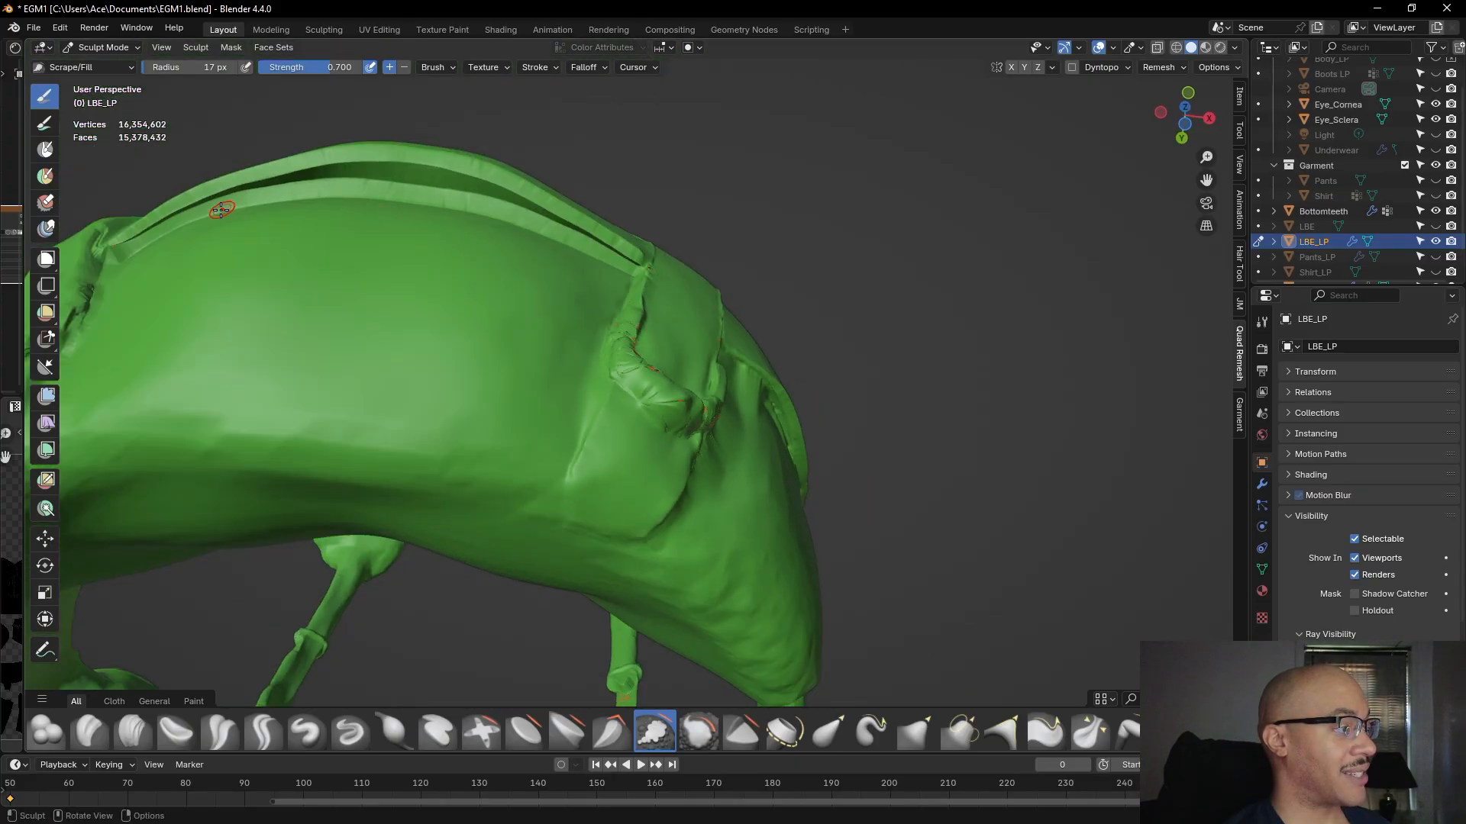
{"action": "scroll", "coordinate": [463, 208], "scroll_direction": "down", "scroll_amount": 4}
{"action": "left_click_drag", "start_coordinate": [526, 261], "coordinate": [543, 304], "text": "alt"}
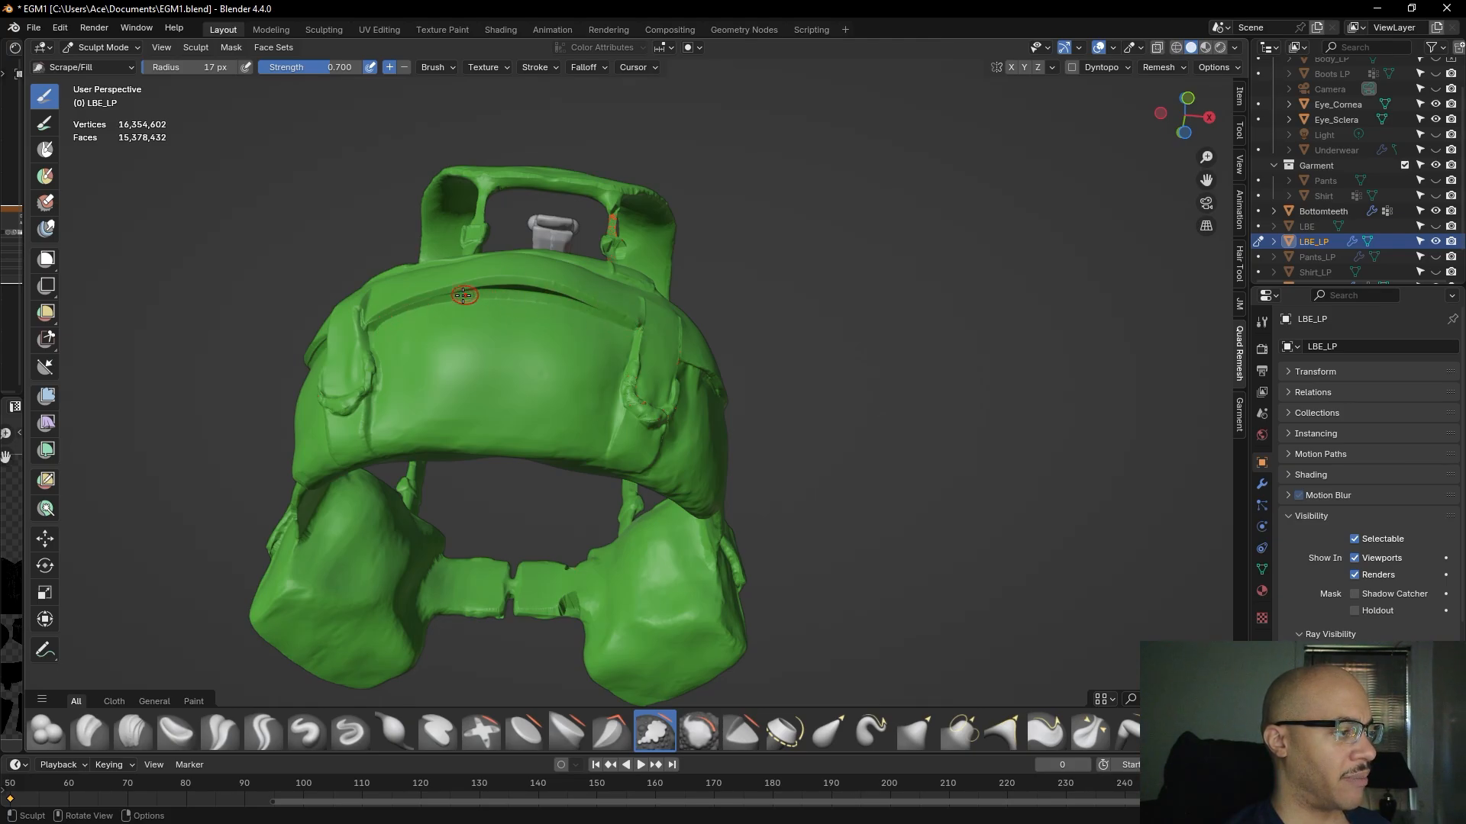
{"action": "scroll", "coordinate": [802, 457], "scroll_direction": "up", "scroll_amount": 7}
{"action": "left_click_drag", "start_coordinate": [696, 331], "coordinate": [681, 419], "text": "alt"}
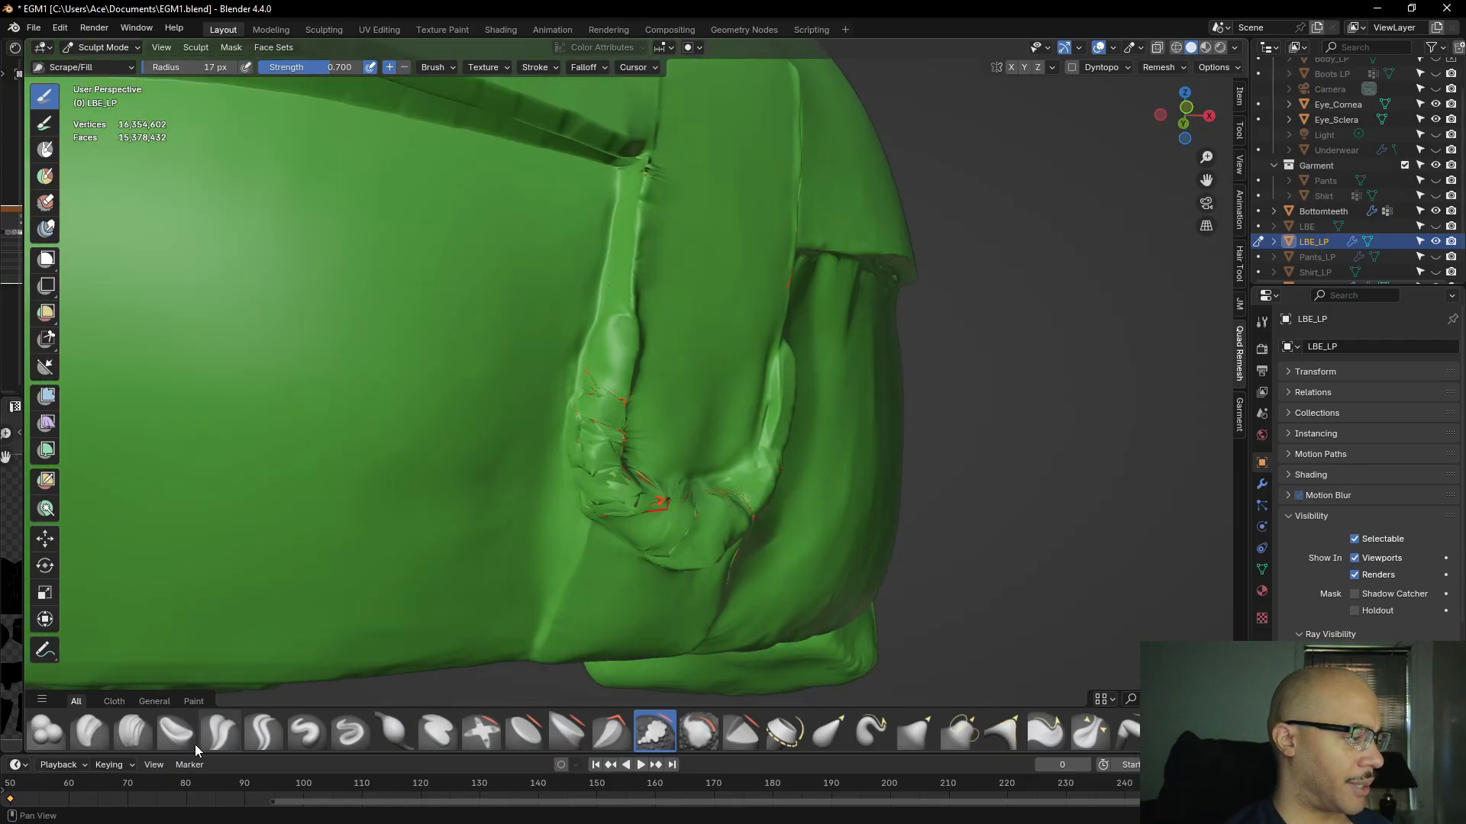
- Build up and even out the rear strap's folded end with the Clay Strips brush at 17 px radius and 0.500 strength
{"action": "left_click", "coordinate": [128, 733]}
{"action": "left_click_drag", "start_coordinate": [589, 387], "coordinate": [592, 470]}
{"action": "left_click_drag", "start_coordinate": [578, 463], "coordinate": [611, 509]}
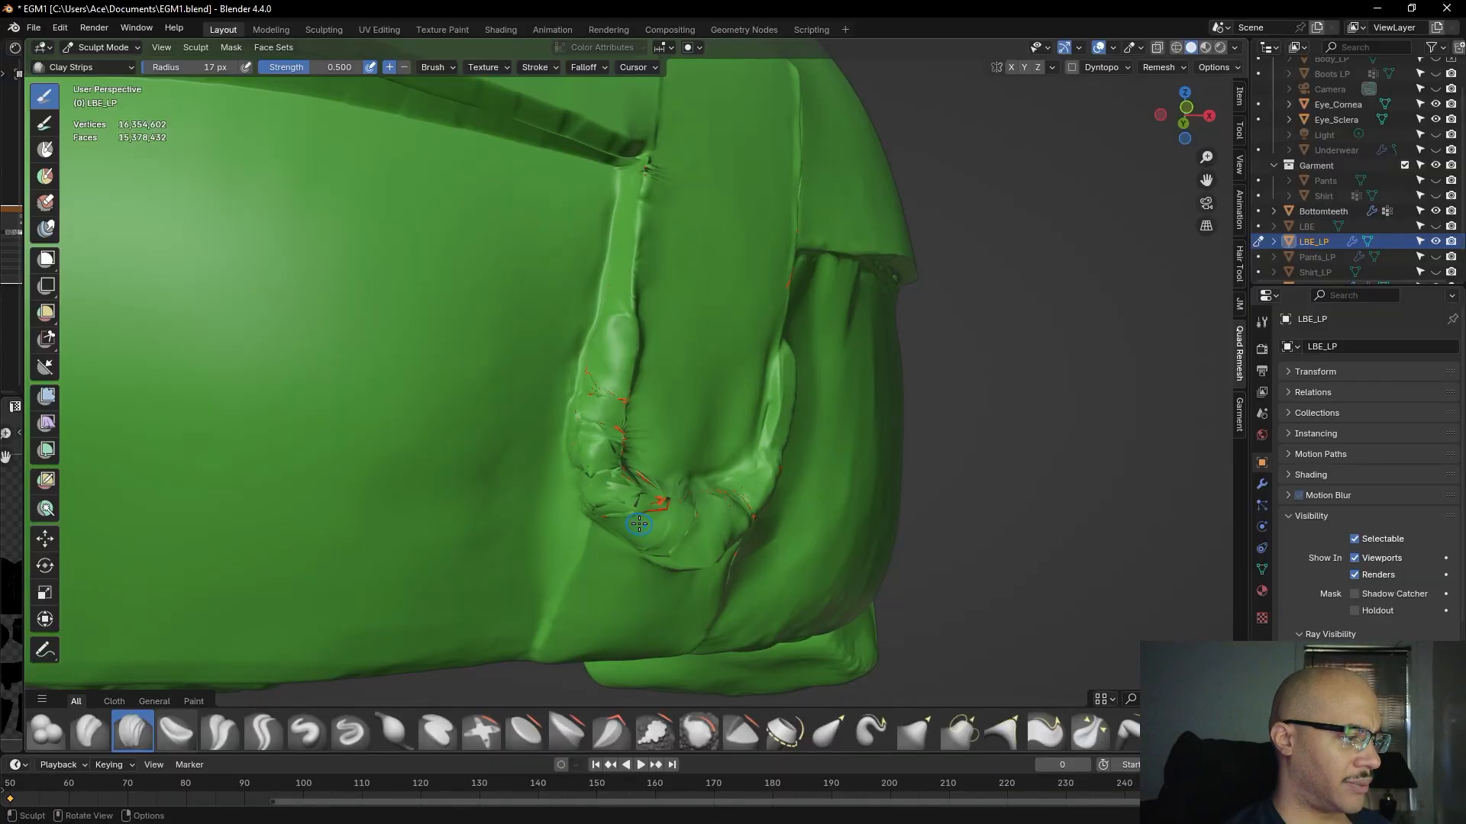
{"action": "middle_click_drag", "start_coordinate": [651, 504], "coordinate": [644, 497]}
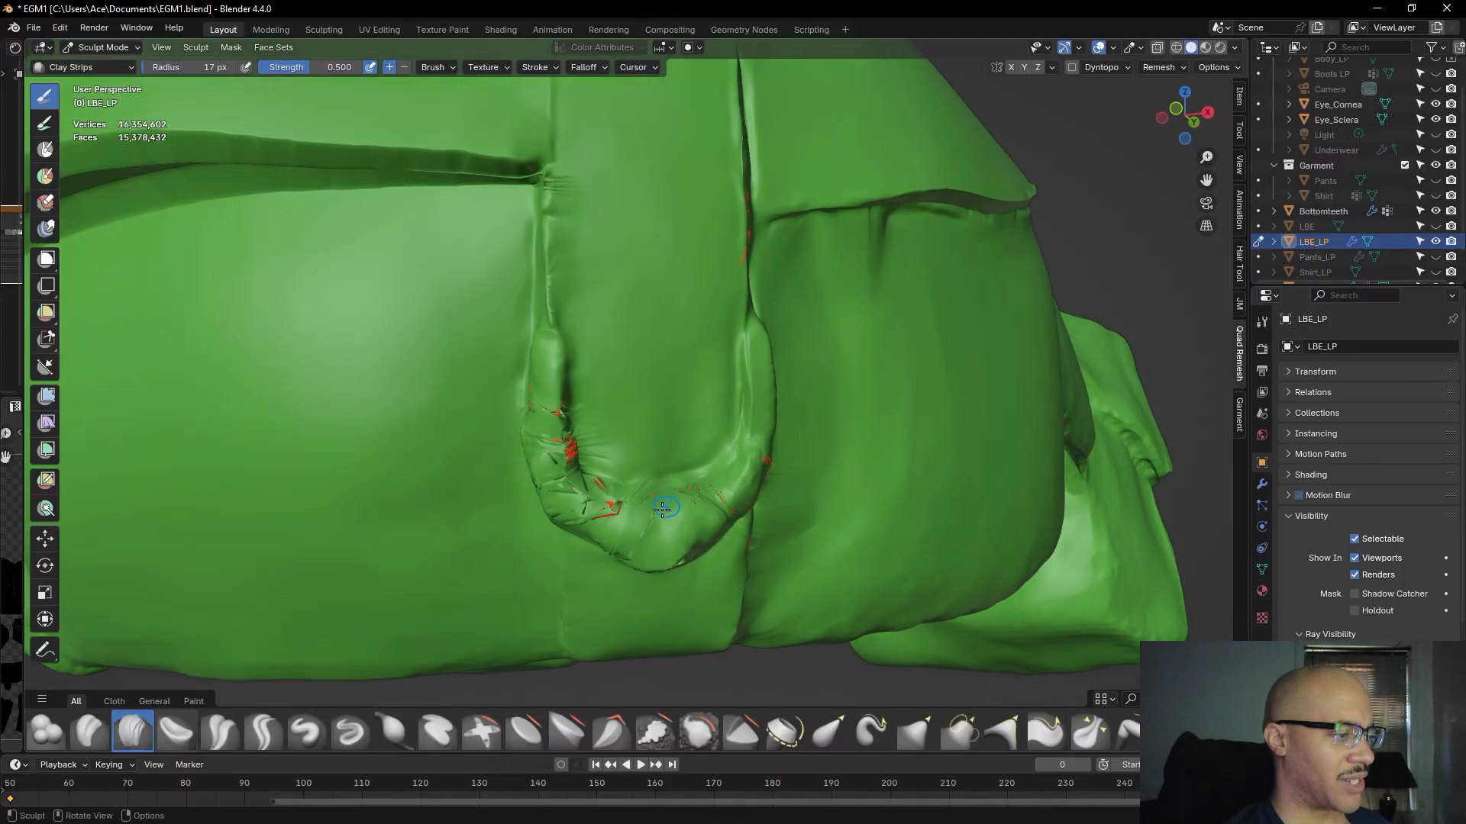
{"action": "mouse_move", "coordinate": [719, 484]}
{"action": "left_mouse_down"}
{"action": "mouse_move", "coordinate": [641, 539]}
{"action": "mouse_move", "coordinate": [657, 522]}
{"action": "mouse_move", "coordinate": [650, 544]}
{"action": "mouse_move", "coordinate": [614, 529]}
{"action": "mouse_move", "coordinate": [665, 542]}
{"action": "left_mouse_up"}
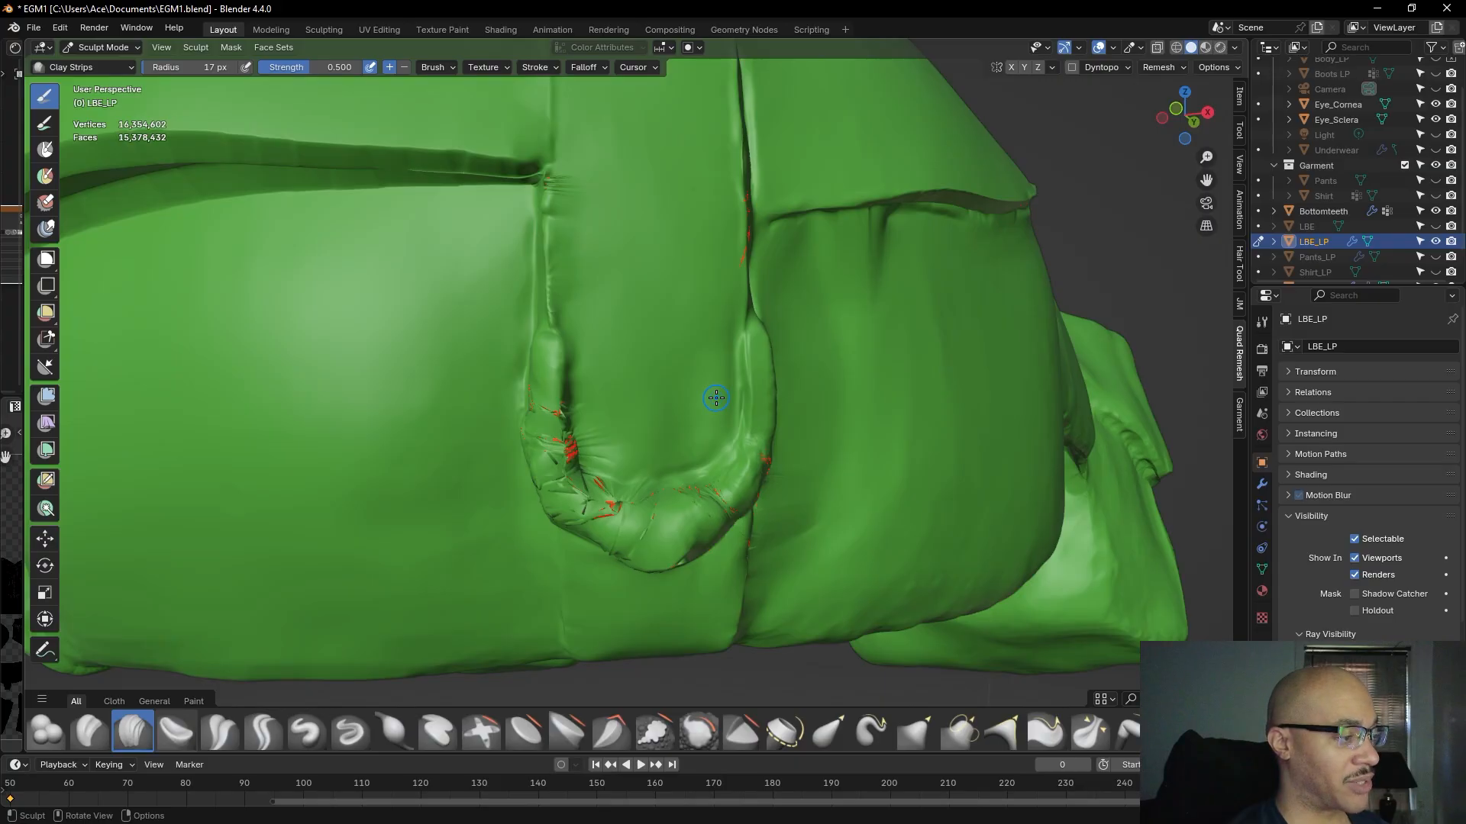
- Carve into the diagonal crease across the underside of the folded end with the inverted Clay Strips brush at 17 px radius
{"action": "scroll", "coordinate": [714, 398], "scroll_direction": "down", "scroll_amount": 3}
{"action": "scroll", "coordinate": [651, 420], "scroll_direction": "up", "scroll_amount": 4}
{"action": "middle_click_drag", "start_coordinate": [650, 422], "coordinate": [672, 478]}
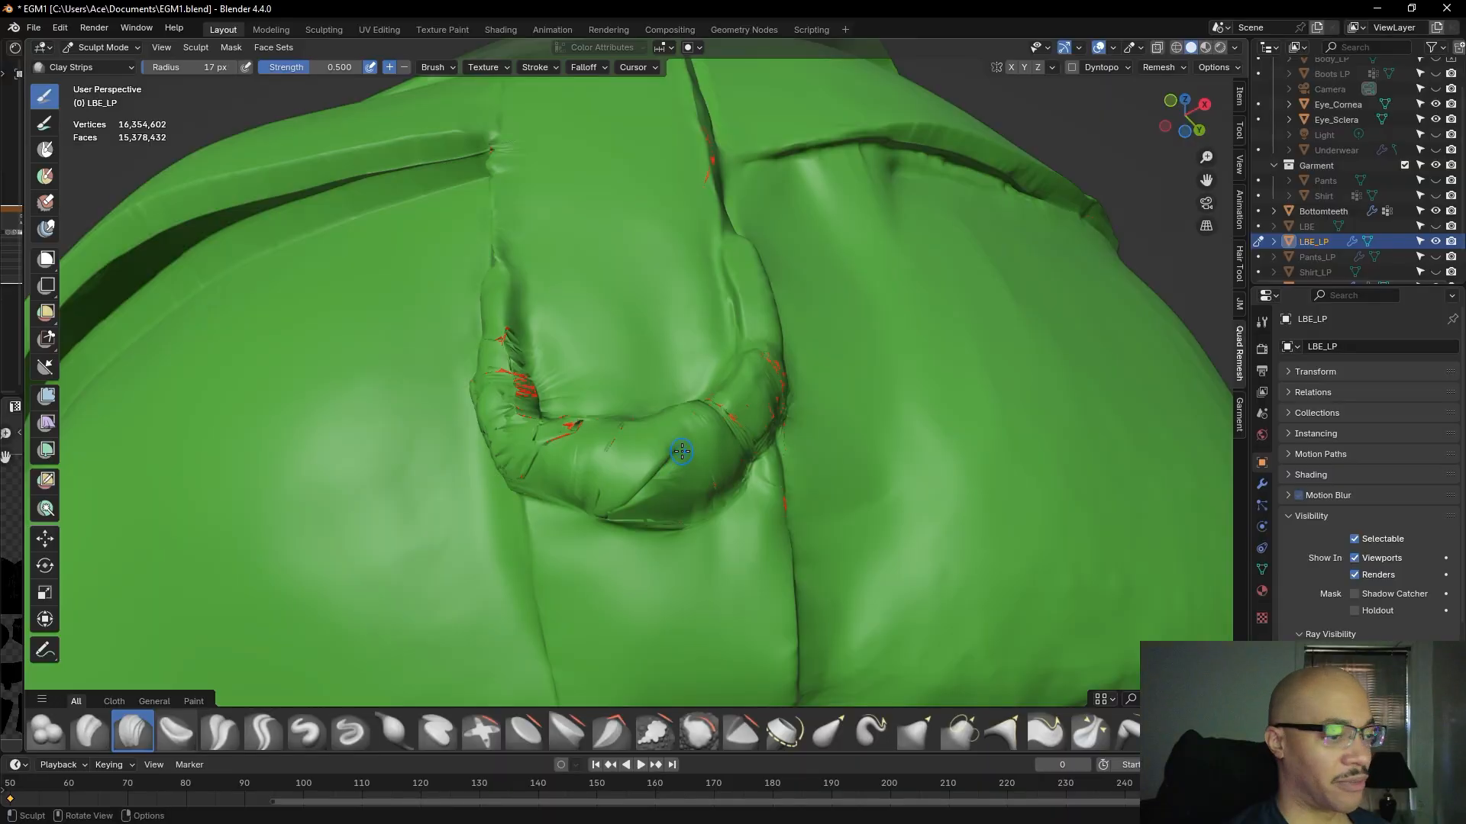
{"action": "scroll", "coordinate": [682, 445], "scroll_direction": "down", "scroll_amount": 3}
{"action": "scroll", "coordinate": [682, 441], "scroll_direction": "up", "scroll_amount": 4}
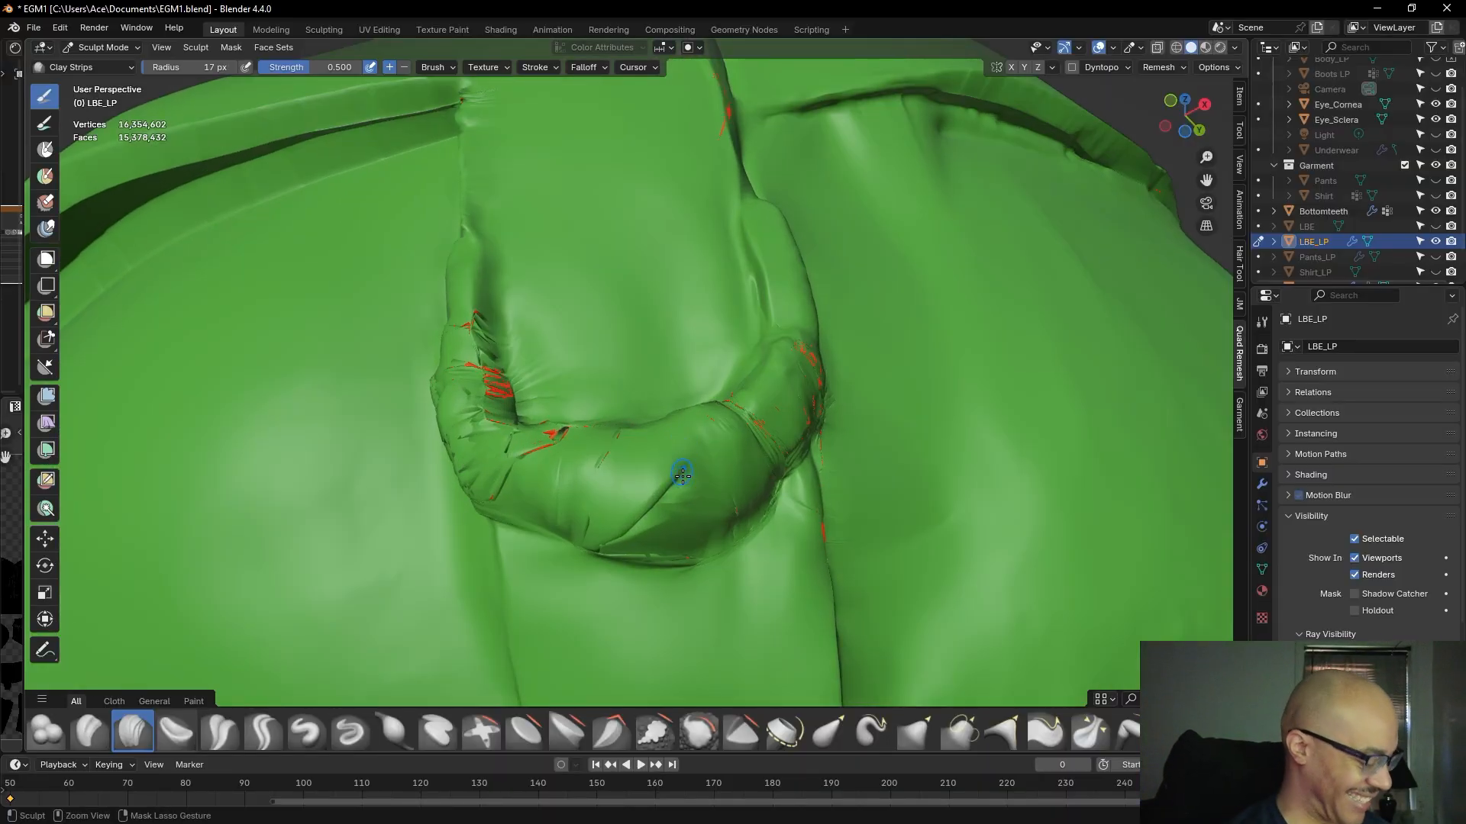
{"action": "left_click_drag", "start_coordinate": [685, 471], "coordinate": [679, 479], "text": "ctrl"}
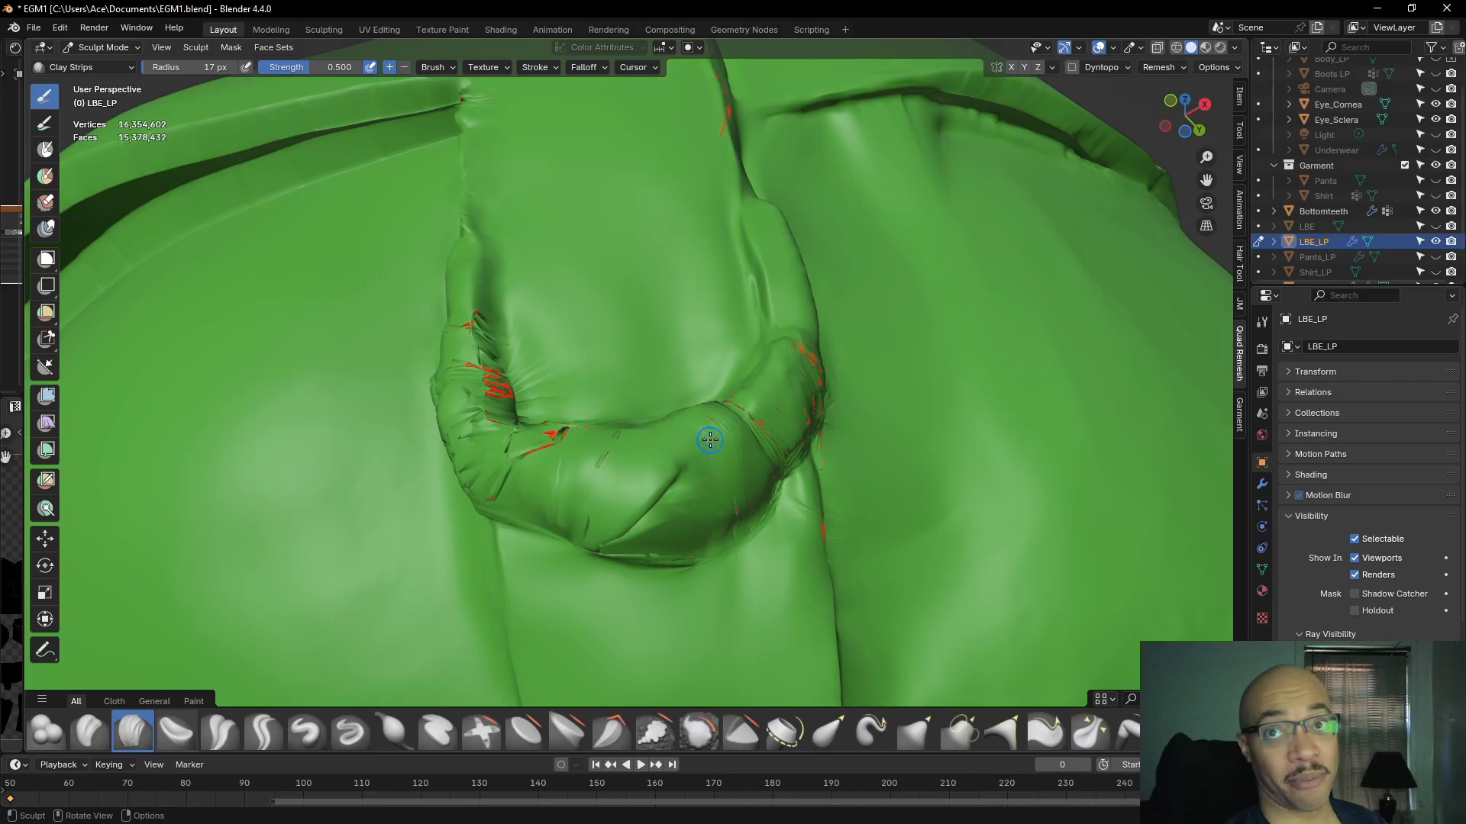
{"action": "mouse_move", "coordinate": [705, 411]}
{"action": "middle_mouse_down"}
{"action": "mouse_move", "coordinate": [762, 366]}
{"action": "mouse_move", "coordinate": [778, 393]}
{"action": "middle_mouse_up"}
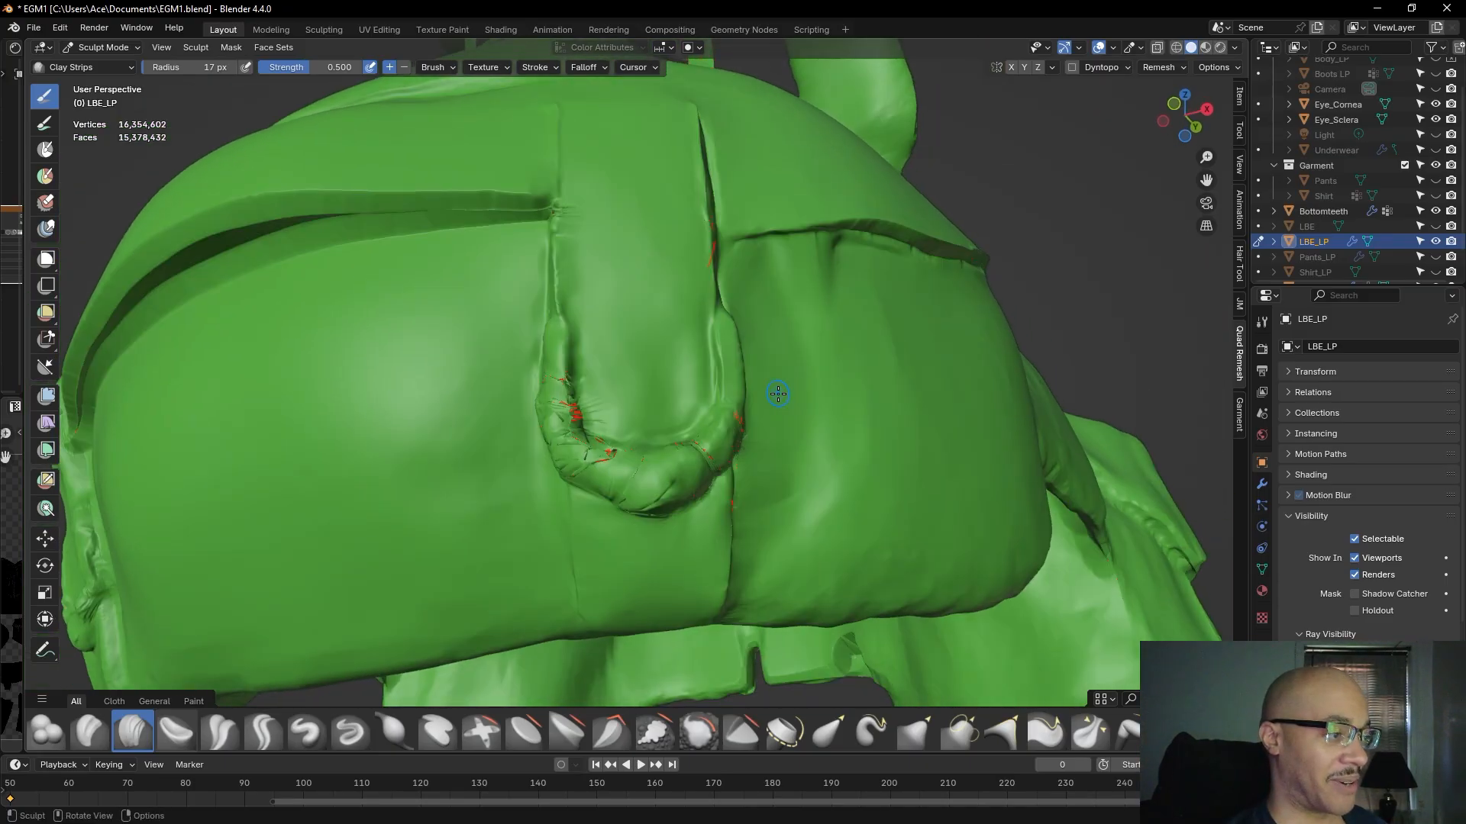
{"action": "scroll", "coordinate": [785, 425], "scroll_direction": "up", "scroll_amount": 2}
{"action": "middle_click_drag", "start_coordinate": [593, 300], "coordinate": [713, 300]}
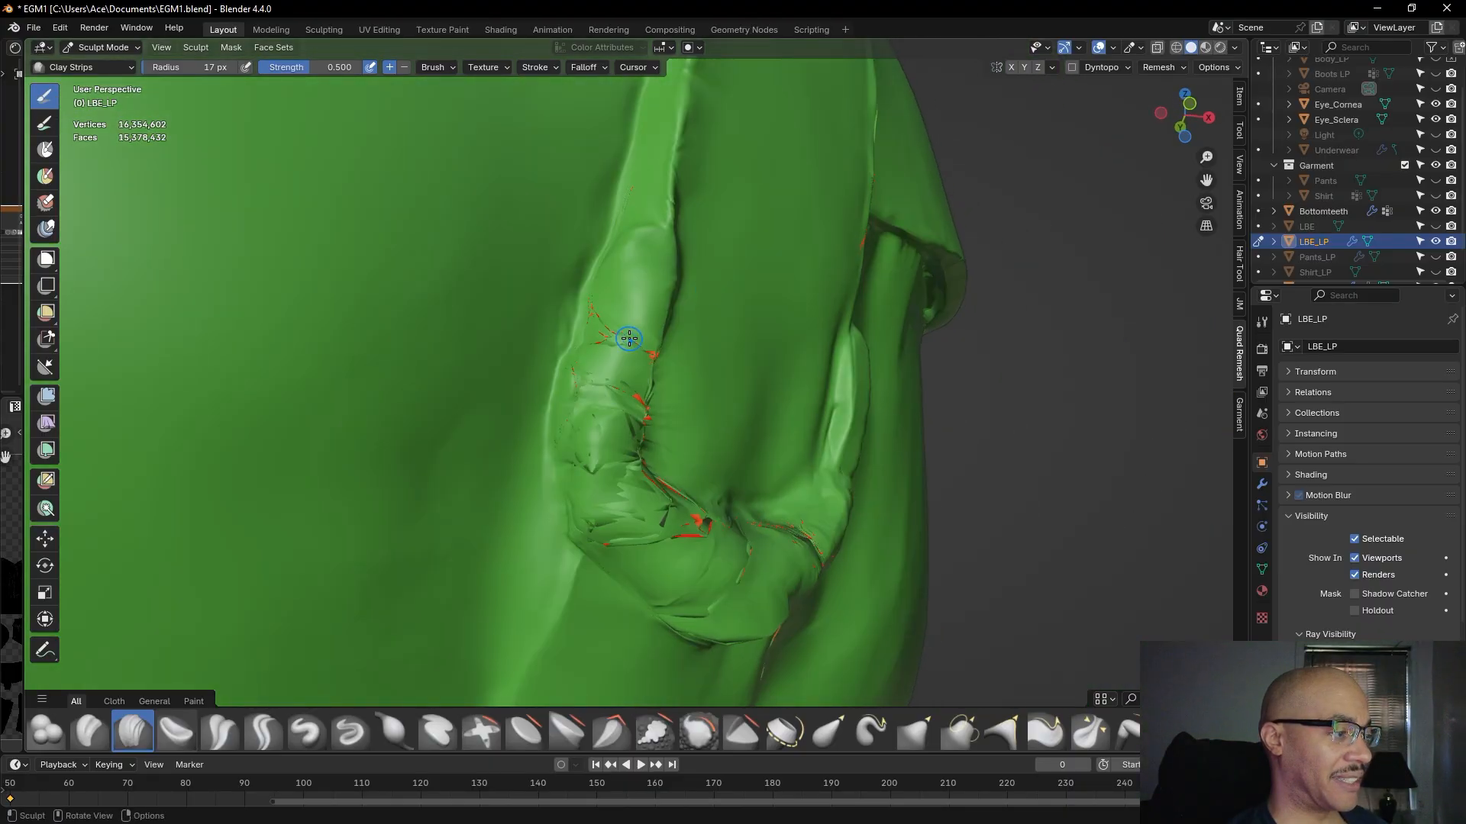
- Build up the underside and outer corner of the rear strap's folded end with the Clay Strips brush at 17 px radius and 0.500 strength
{"action": "middle_click_drag", "start_coordinate": [1072, 391], "coordinate": [821, 461]}
{"action": "middle_click_drag", "start_coordinate": [683, 447], "coordinate": [654, 428]}
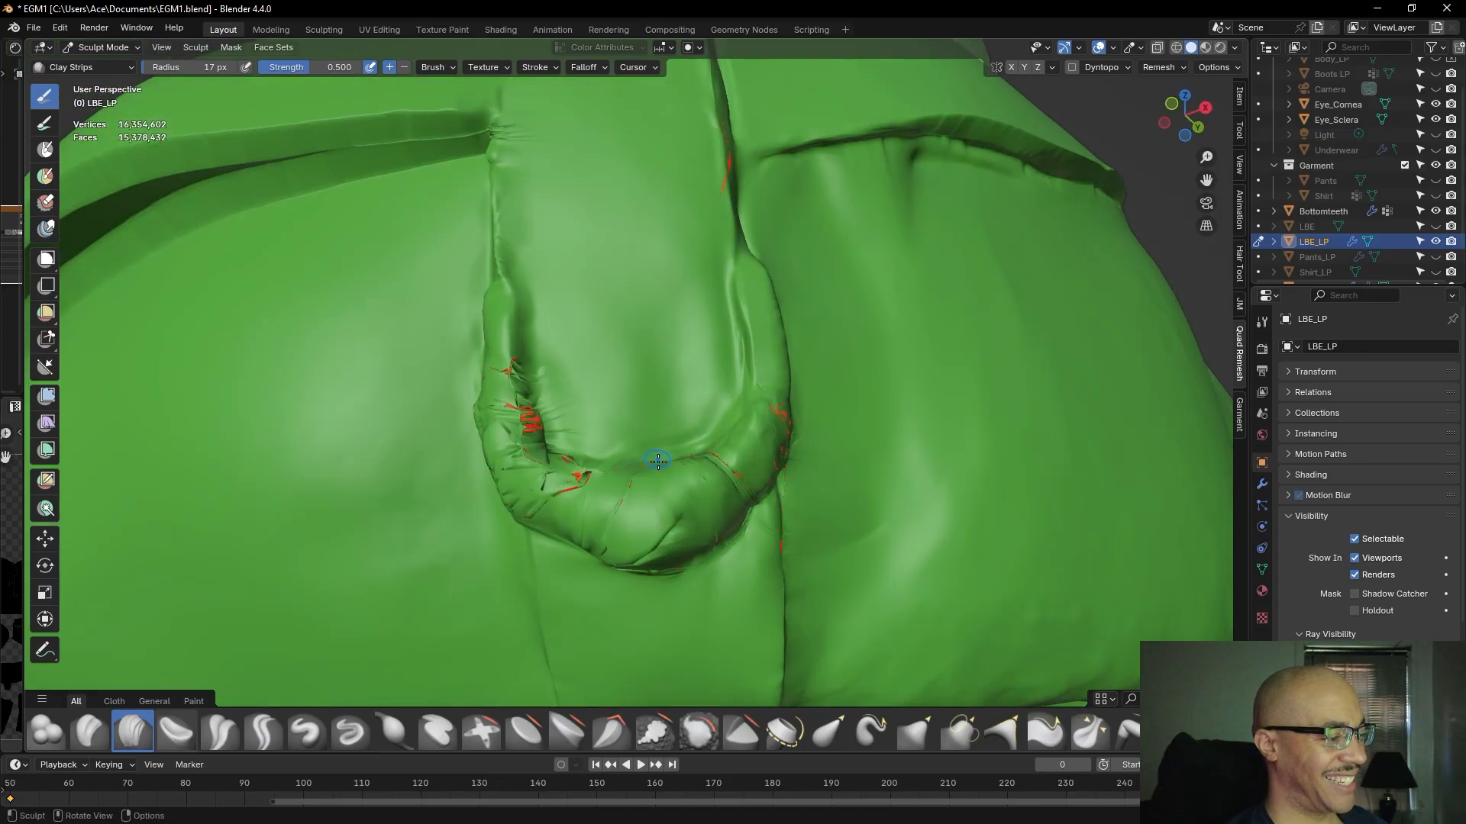
{"action": "mouse_move", "coordinate": [677, 522]}
{"action": "left_mouse_down"}
{"action": "mouse_move", "coordinate": [701, 511]}
{"action": "mouse_move", "coordinate": [652, 551]}
{"action": "mouse_move", "coordinate": [680, 530]}
{"action": "left_mouse_up"}
{"action": "scroll", "coordinate": [703, 505], "scroll_direction": "down", "scroll_amount": 2}
{"action": "mouse_move", "coordinate": [684, 475]}
{"action": "middle_mouse_down"}
{"action": "mouse_move", "coordinate": [680, 424]}
{"action": "mouse_move", "coordinate": [693, 497]}
{"action": "middle_mouse_up"}
{"action": "scroll", "coordinate": [681, 435], "scroll_direction": "up", "scroll_amount": 4}
{"action": "mouse_move", "coordinate": [651, 495]}
{"action": "left_mouse_down"}
{"action": "mouse_move", "coordinate": [605, 536]}
{"action": "mouse_move", "coordinate": [654, 503]}
{"action": "mouse_move", "coordinate": [606, 535]}
{"action": "mouse_move", "coordinate": [670, 452]}
{"action": "mouse_move", "coordinate": [729, 427]}
{"action": "mouse_move", "coordinate": [756, 450]}
{"action": "left_mouse_up"}
{"action": "mouse_move", "coordinate": [729, 406]}
{"action": "left_mouse_down"}
{"action": "mouse_move", "coordinate": [786, 445]}
{"action": "mouse_move", "coordinate": [749, 405]}
{"action": "mouse_move", "coordinate": [773, 428]}
{"action": "left_mouse_up"}
{"action": "mouse_move", "coordinate": [731, 395]}
{"action": "left_mouse_down"}
{"action": "mouse_move", "coordinate": [774, 432]}
{"action": "mouse_move", "coordinate": [733, 400]}
{"action": "mouse_move", "coordinate": [773, 428]}
{"action": "mouse_move", "coordinate": [786, 409]}
{"action": "left_mouse_up"}
{"action": "mouse_move", "coordinate": [787, 409]}
{"action": "middle_mouse_down"}
{"action": "mouse_move", "coordinate": [742, 547]}
{"action": "mouse_move", "coordinate": [755, 341]}
{"action": "middle_mouse_up"}
{"action": "left_click_drag", "start_coordinate": [687, 374], "coordinate": [674, 385], "text": "shift"}
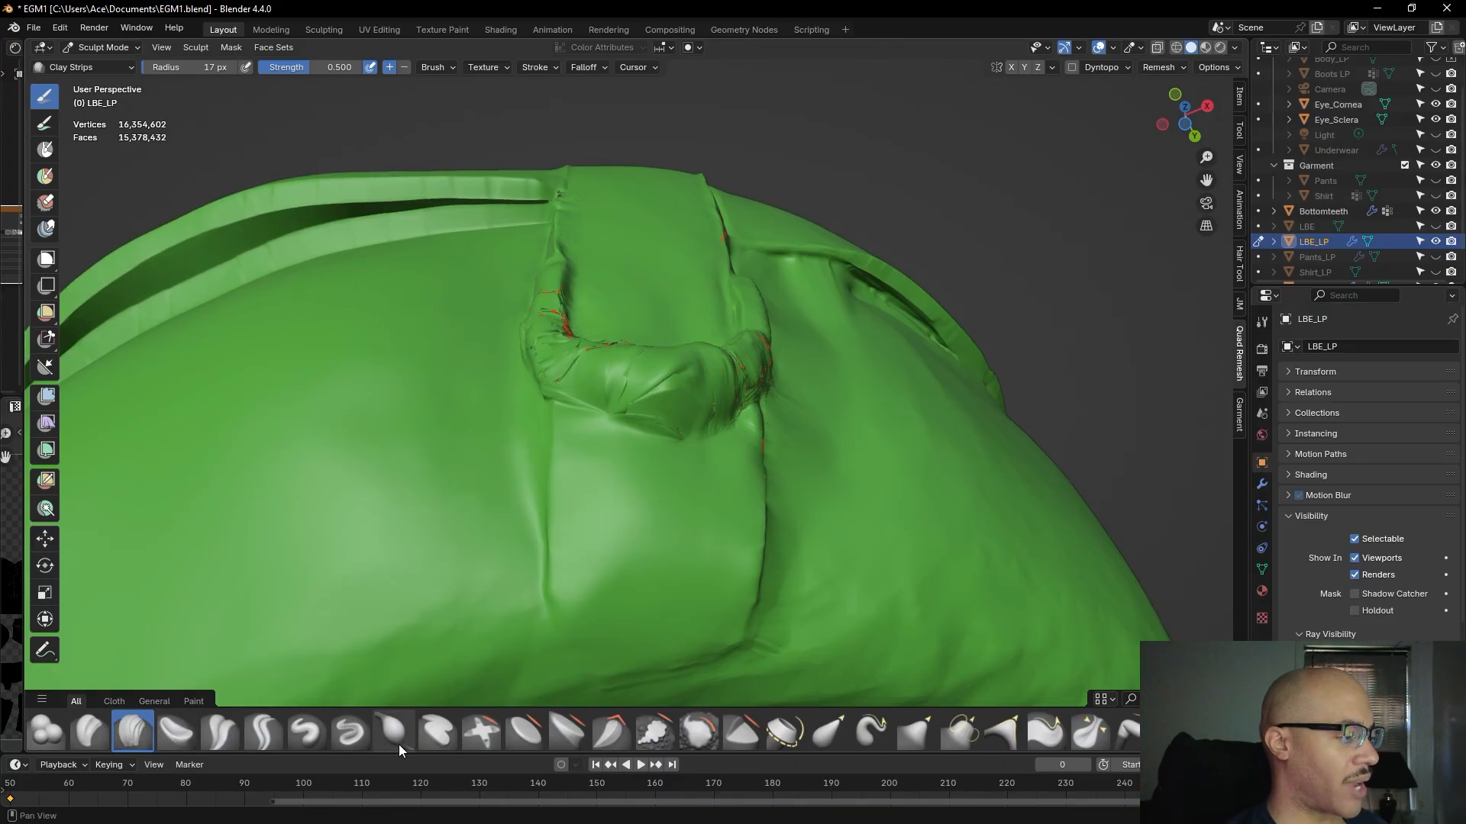
- Flatten the bulging underside and outer corner of the folded end with the Scrape/Fill brush at 17 px radius and 0.222 strength
{"action": "left_click", "coordinate": [652, 732]}
{"action": "left_click_drag", "start_coordinate": [359, 67], "coordinate": [327, 67]}
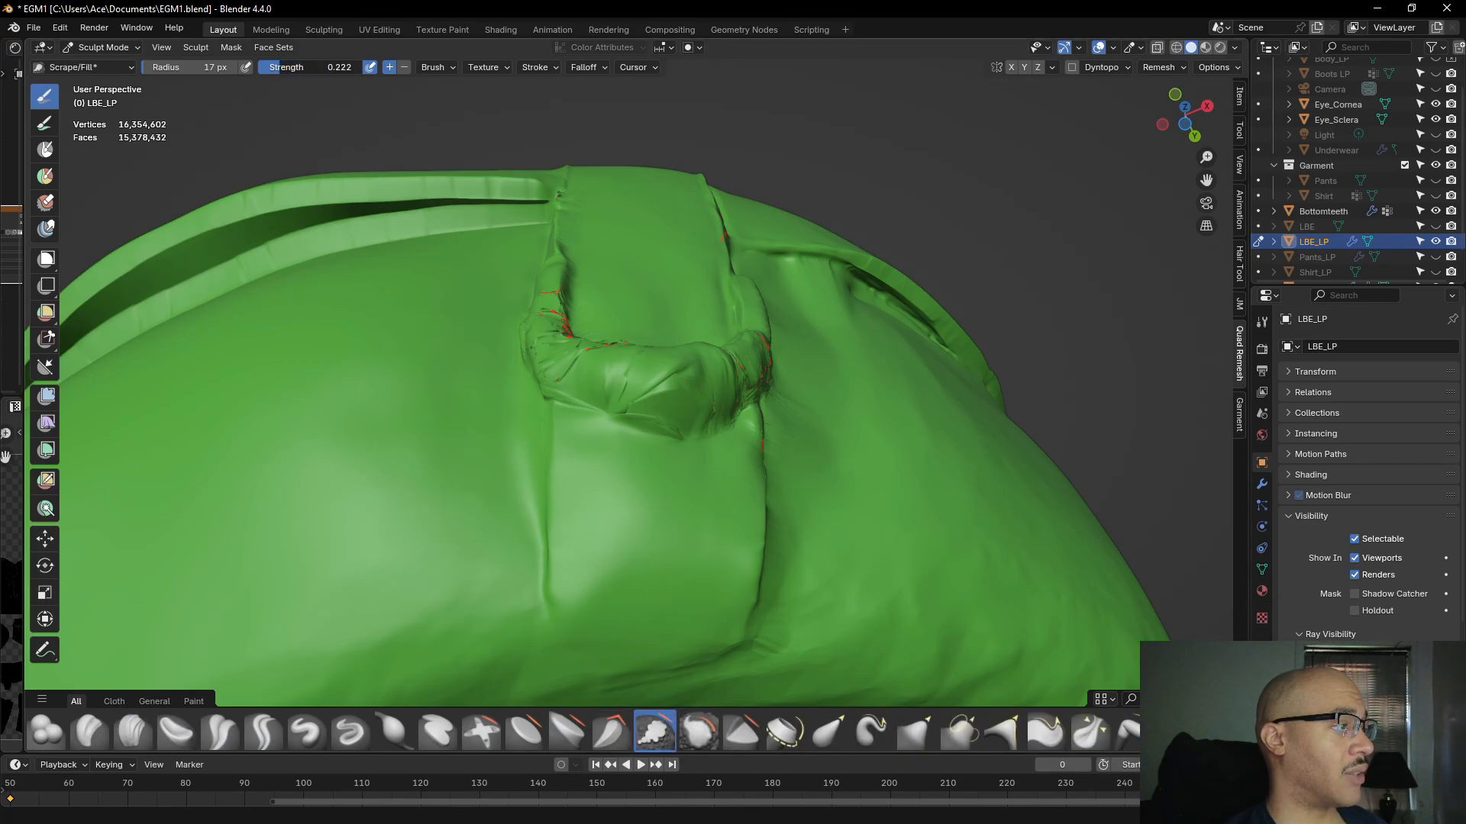
{"action": "middle_click_drag", "start_coordinate": [589, 235], "coordinate": [640, 348]}
{"action": "mouse_move", "coordinate": [690, 406]}
{"action": "left_mouse_down"}
{"action": "mouse_move", "coordinate": [657, 425]}
{"action": "mouse_move", "coordinate": [684, 417]}
{"action": "left_mouse_up"}
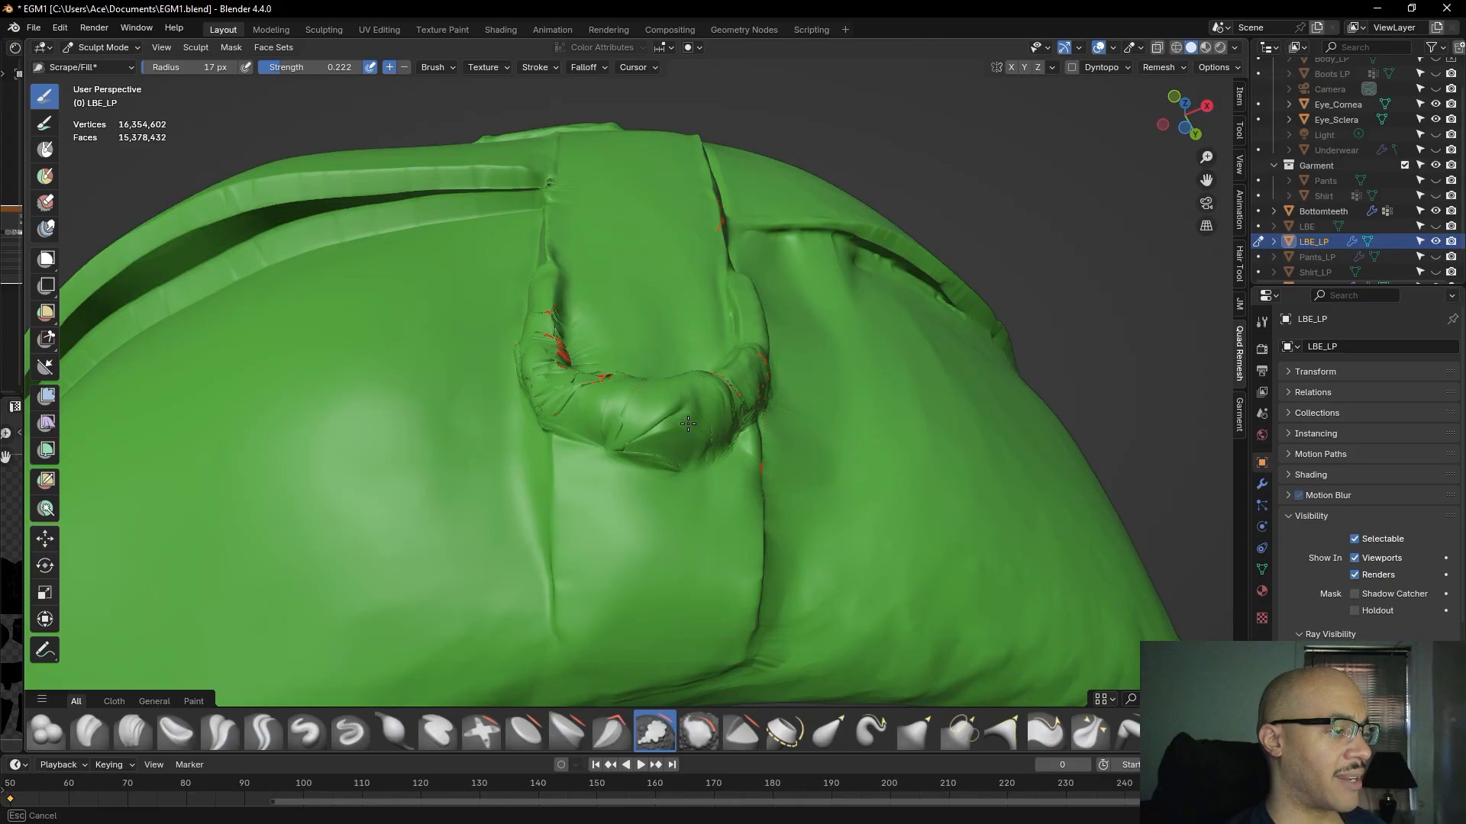
{"action": "mouse_move", "coordinate": [681, 396]}
{"action": "left_mouse_down"}
{"action": "mouse_move", "coordinate": [694, 419]}
{"action": "mouse_move", "coordinate": [720, 397]}
{"action": "left_mouse_up"}
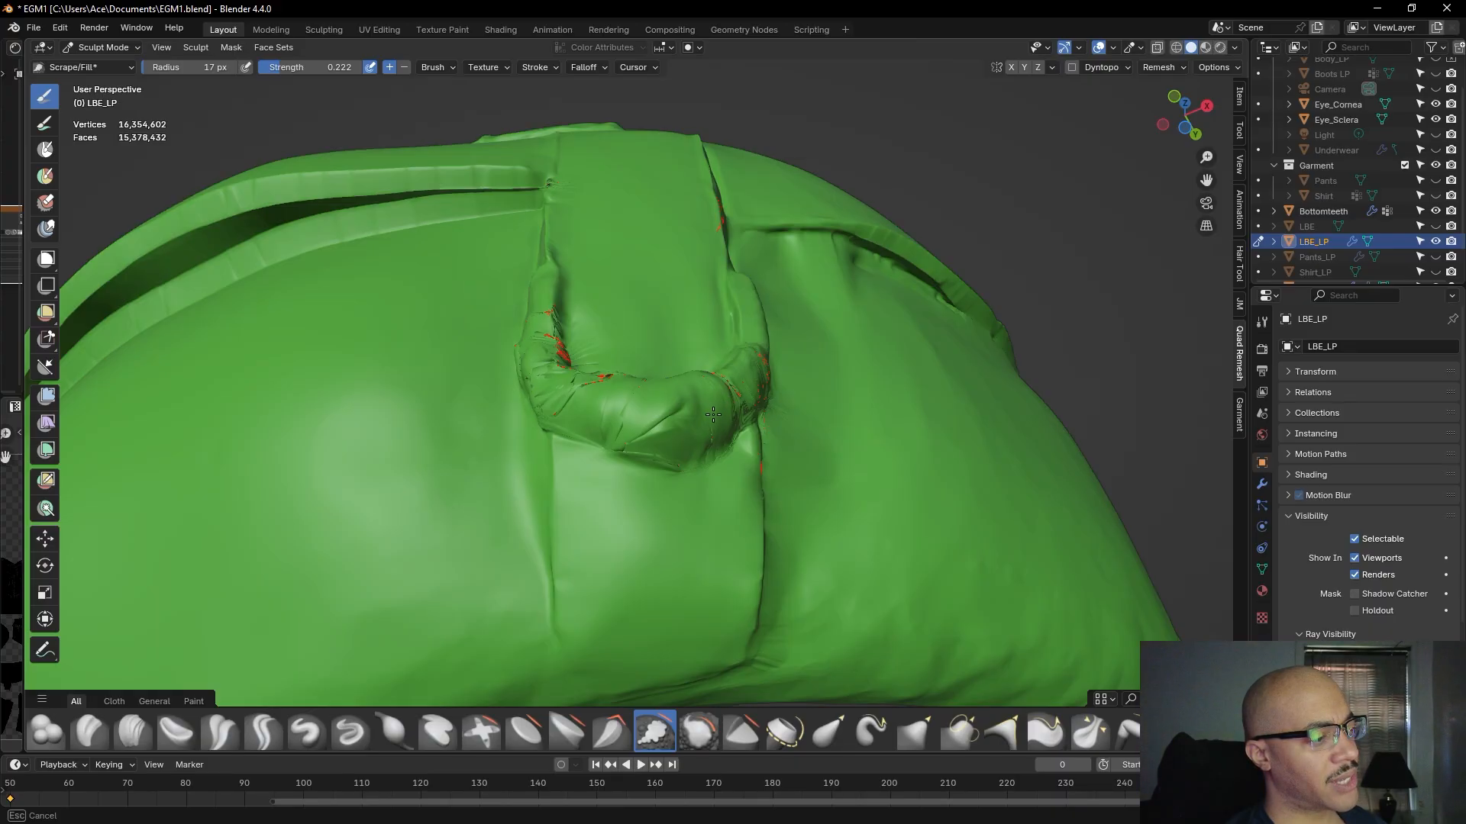
{"action": "mouse_move", "coordinate": [713, 437]}
{"action": "left_mouse_down"}
{"action": "mouse_move", "coordinate": [707, 452]}
{"action": "mouse_move", "coordinate": [710, 439]}
{"action": "left_mouse_up"}
{"action": "middle_click_drag", "start_coordinate": [710, 440], "coordinate": [672, 437]}
{"action": "left_click_drag", "start_coordinate": [672, 437], "coordinate": [684, 418]}
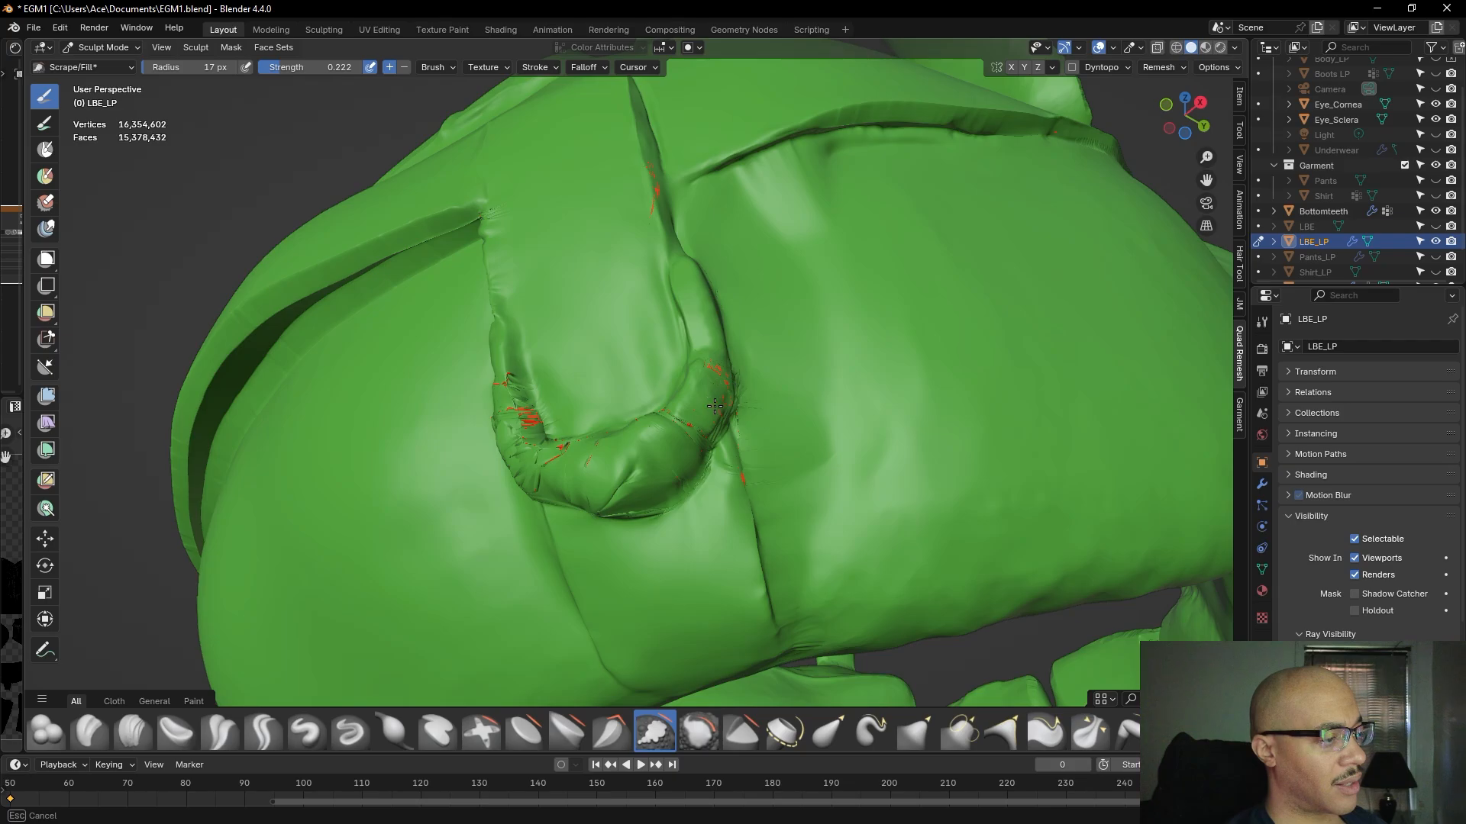
{"action": "left_click_drag", "start_coordinate": [651, 431], "coordinate": [668, 446]}
{"action": "middle_click_drag", "start_coordinate": [668, 447], "coordinate": [680, 451]}
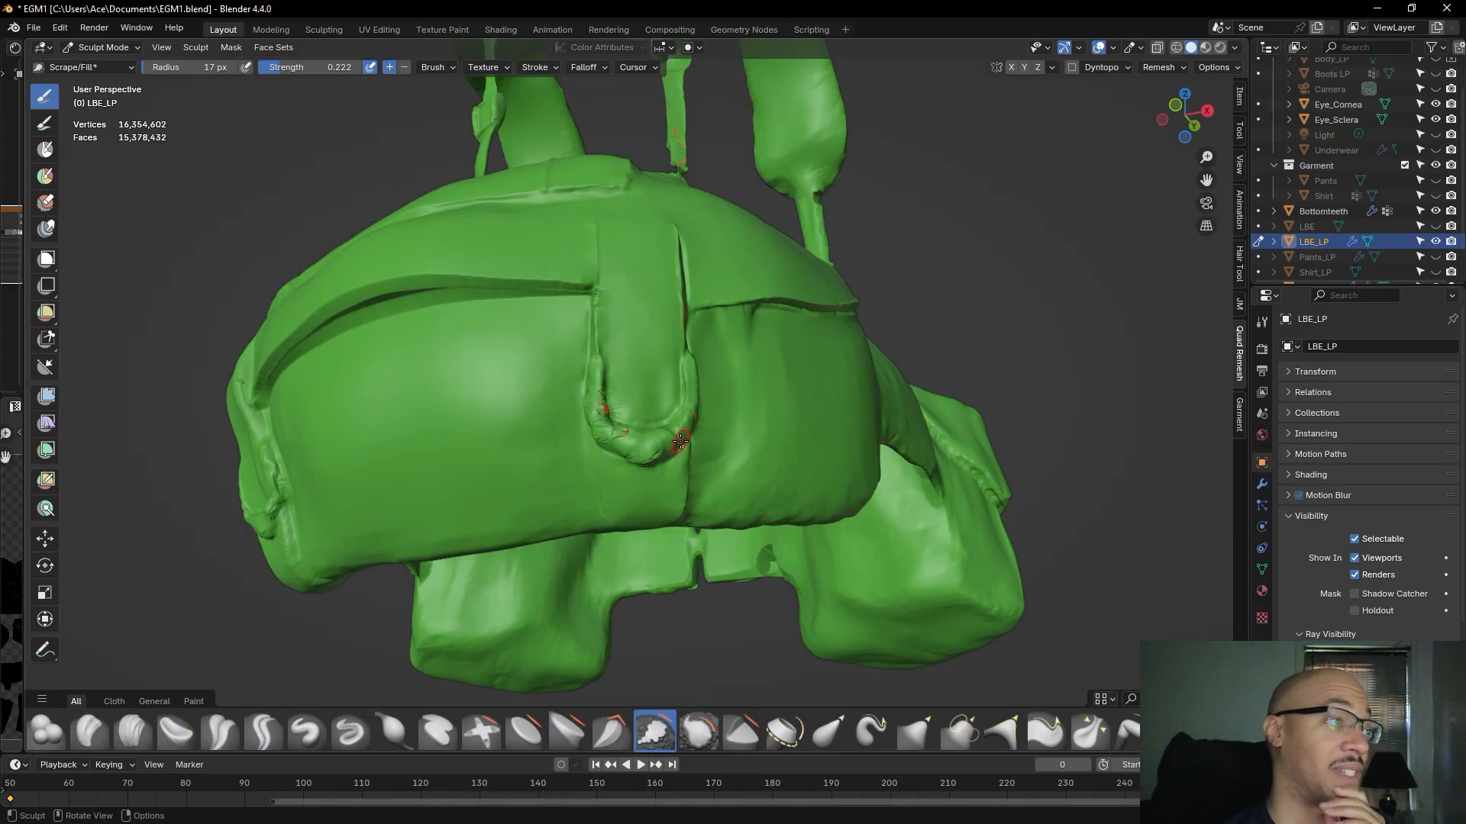
- Scrape down the creases along the inner side of the folded end with the Scrape/Fill brush at 0.222 strength
{"action": "middle_click_drag", "start_coordinate": [693, 422], "coordinate": [691, 431]}
{"action": "scroll", "coordinate": [691, 435], "scroll_direction": "up", "scroll_amount": 5}
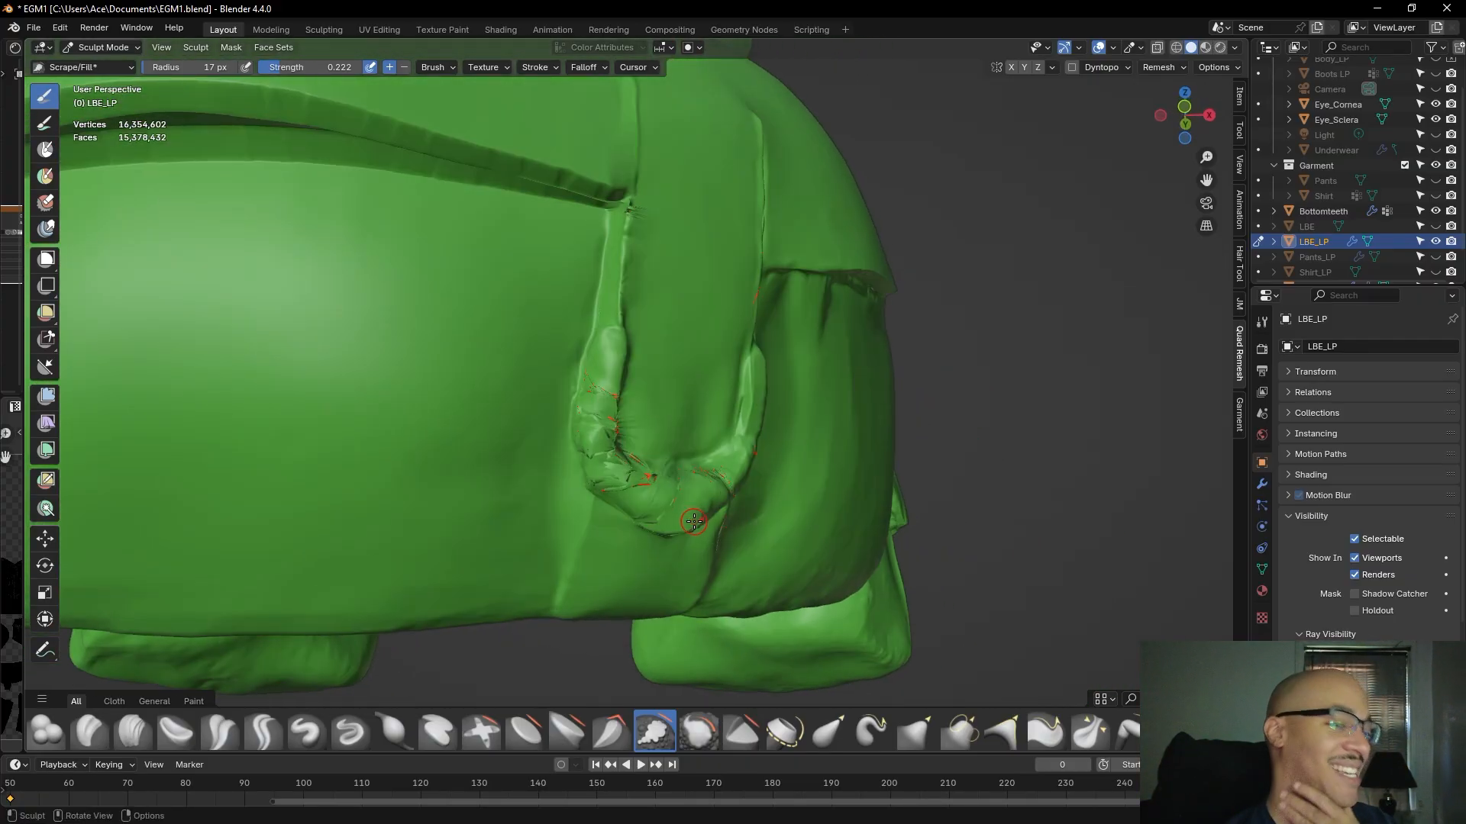
{"action": "scroll", "coordinate": [663, 497], "scroll_direction": "up", "scroll_amount": 3}
{"action": "middle_click_drag", "start_coordinate": [620, 503], "coordinate": [609, 465]}
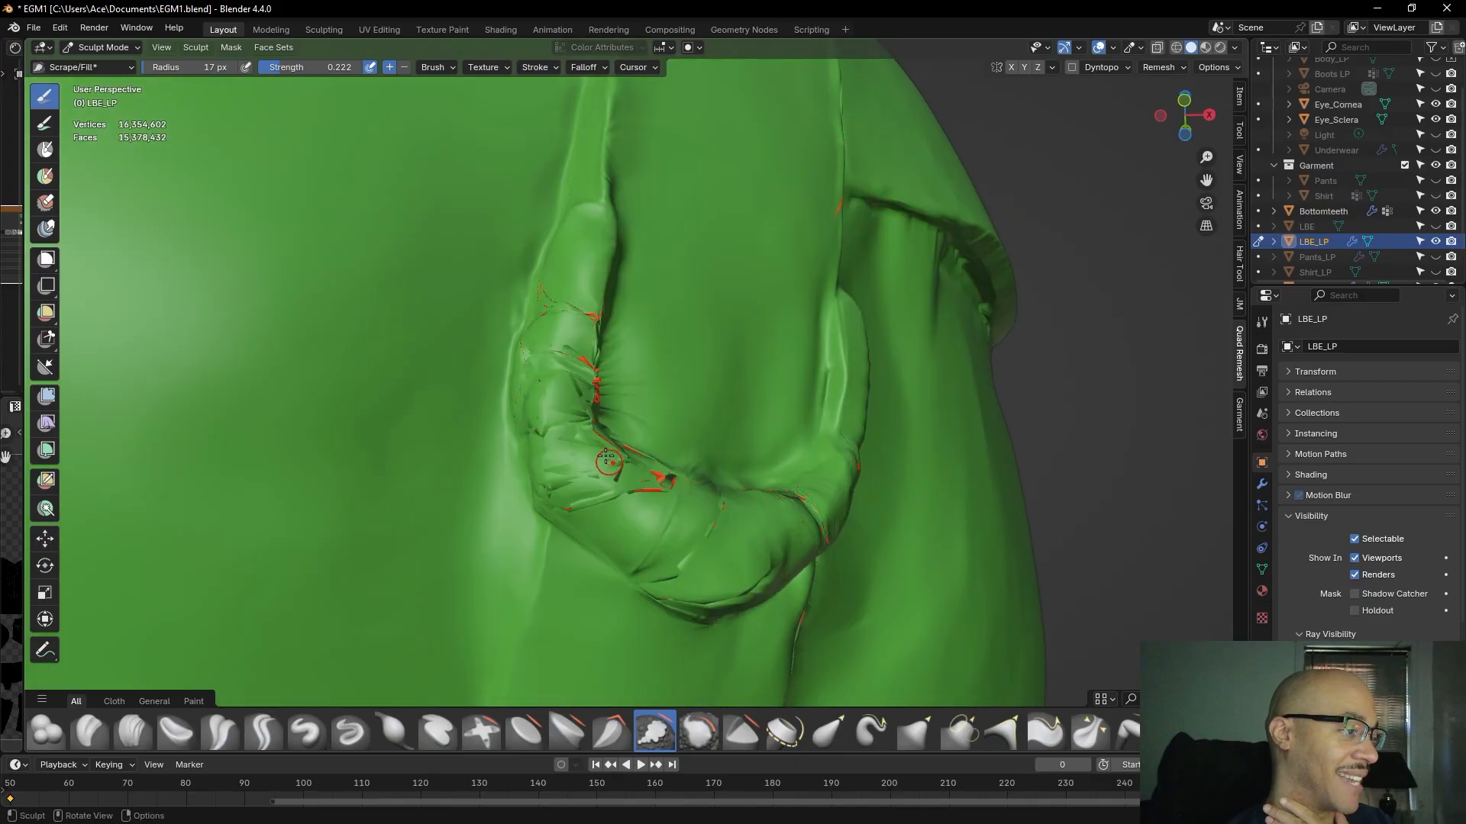
{"action": "left_click_drag", "start_coordinate": [568, 359], "coordinate": [560, 374]}
{"action": "left_click_drag", "start_coordinate": [568, 349], "coordinate": [571, 361]}
{"action": "mouse_move", "coordinate": [573, 357]}
{"action": "left_mouse_down"}
{"action": "mouse_move", "coordinate": [589, 382]}
{"action": "mouse_move", "coordinate": [578, 391]}
{"action": "left_mouse_up"}
{"action": "left_click_drag", "start_coordinate": [579, 388], "coordinate": [581, 391]}
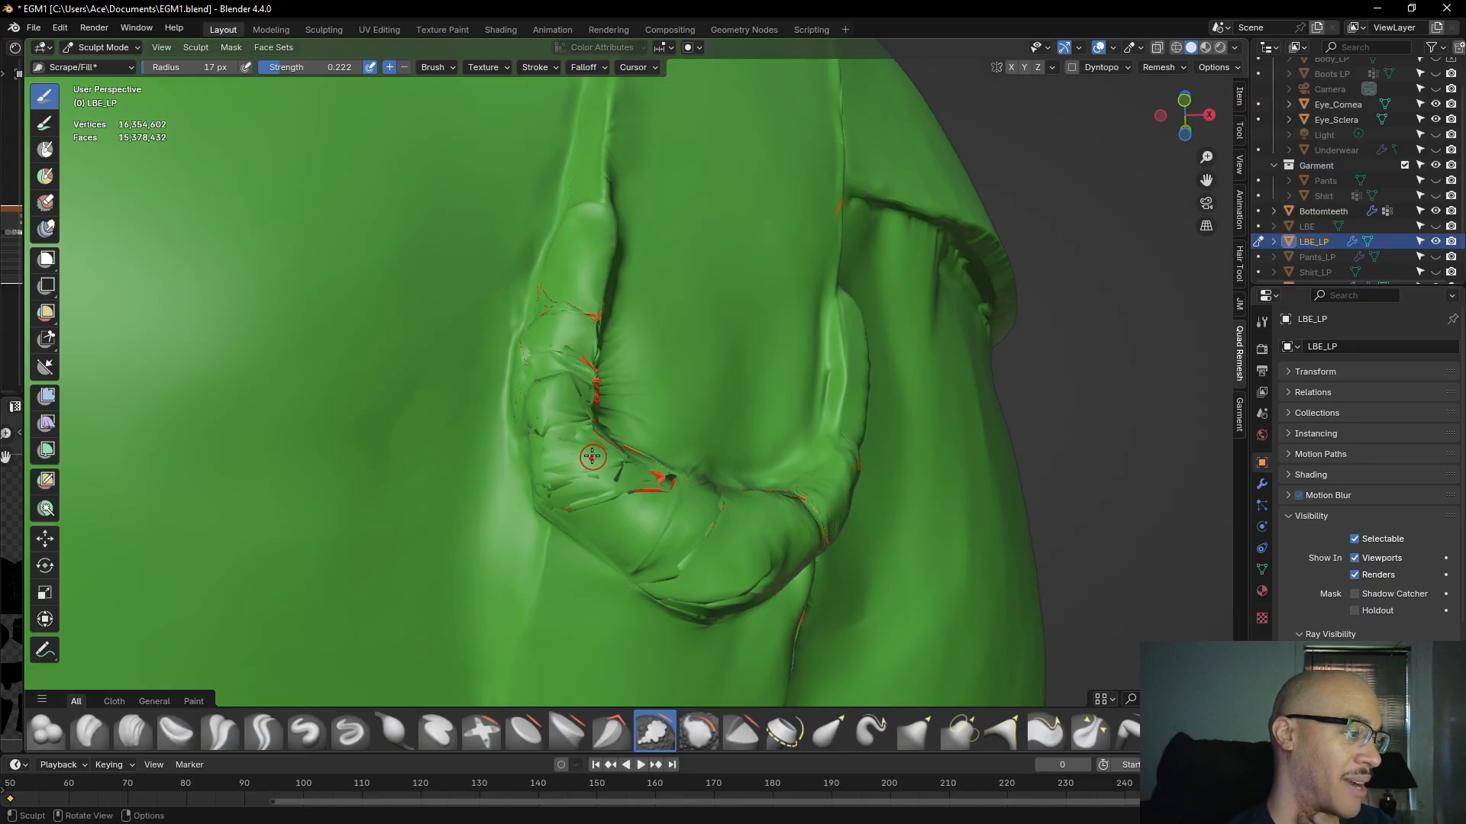
{"action": "middle_click_drag", "start_coordinate": [594, 460], "coordinate": [579, 444]}
{"action": "left_click_drag", "start_coordinate": [582, 428], "coordinate": [587, 409]}
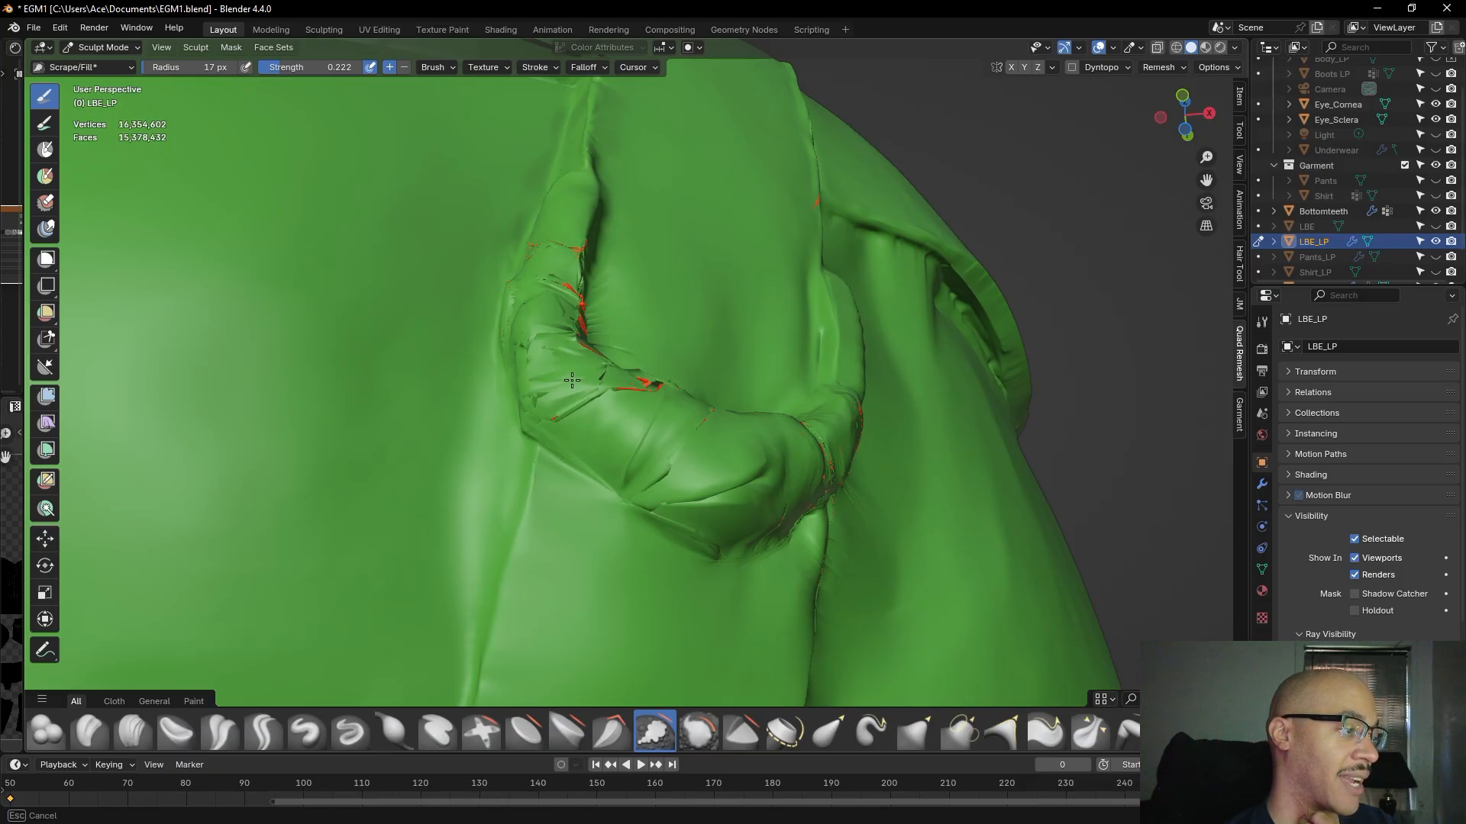
{"action": "middle_click_drag", "start_coordinate": [538, 305], "coordinate": [593, 351]}
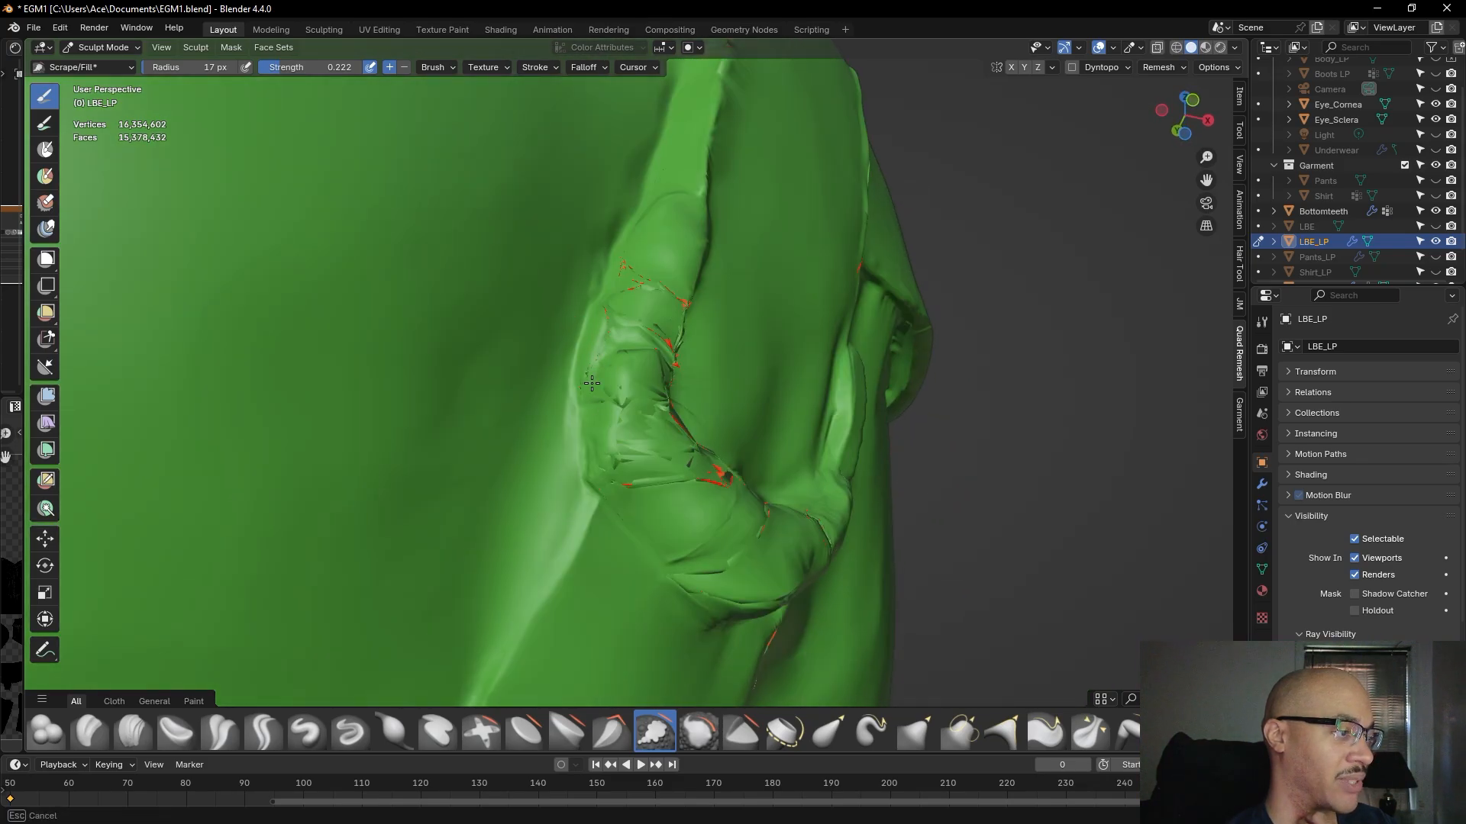
- Even out the lower curve of the folded end from its creased side across to the outer corner with Scrape/Fill
{"action": "mouse_move", "coordinate": [620, 401]}
{"action": "middle_mouse_down"}
{"action": "mouse_move", "coordinate": [621, 426]}
{"action": "mouse_move", "coordinate": [572, 441]}
{"action": "mouse_move", "coordinate": [611, 477]}
{"action": "middle_mouse_up"}
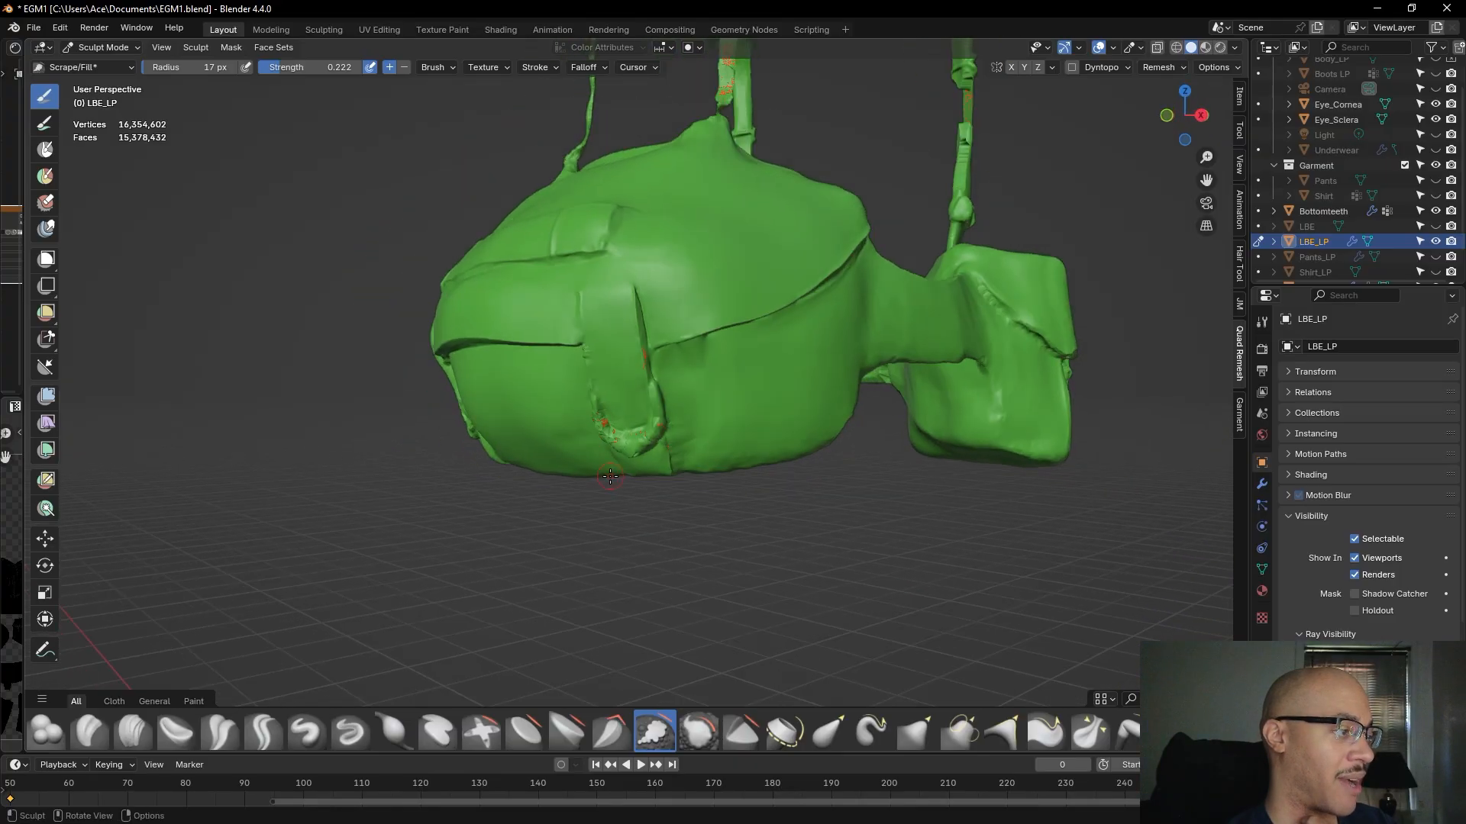
{"action": "middle_click_drag", "start_coordinate": [638, 431], "coordinate": [726, 409]}
{"action": "scroll", "coordinate": [675, 438], "scroll_direction": "up", "scroll_amount": 4}
{"action": "mouse_move", "coordinate": [579, 437]}
{"action": "left_mouse_down"}
{"action": "mouse_move", "coordinate": [597, 426]}
{"action": "mouse_move", "coordinate": [569, 383]}
{"action": "mouse_move", "coordinate": [566, 407]}
{"action": "left_mouse_up"}
{"action": "left_click_drag", "start_coordinate": [591, 493], "coordinate": [648, 530]}
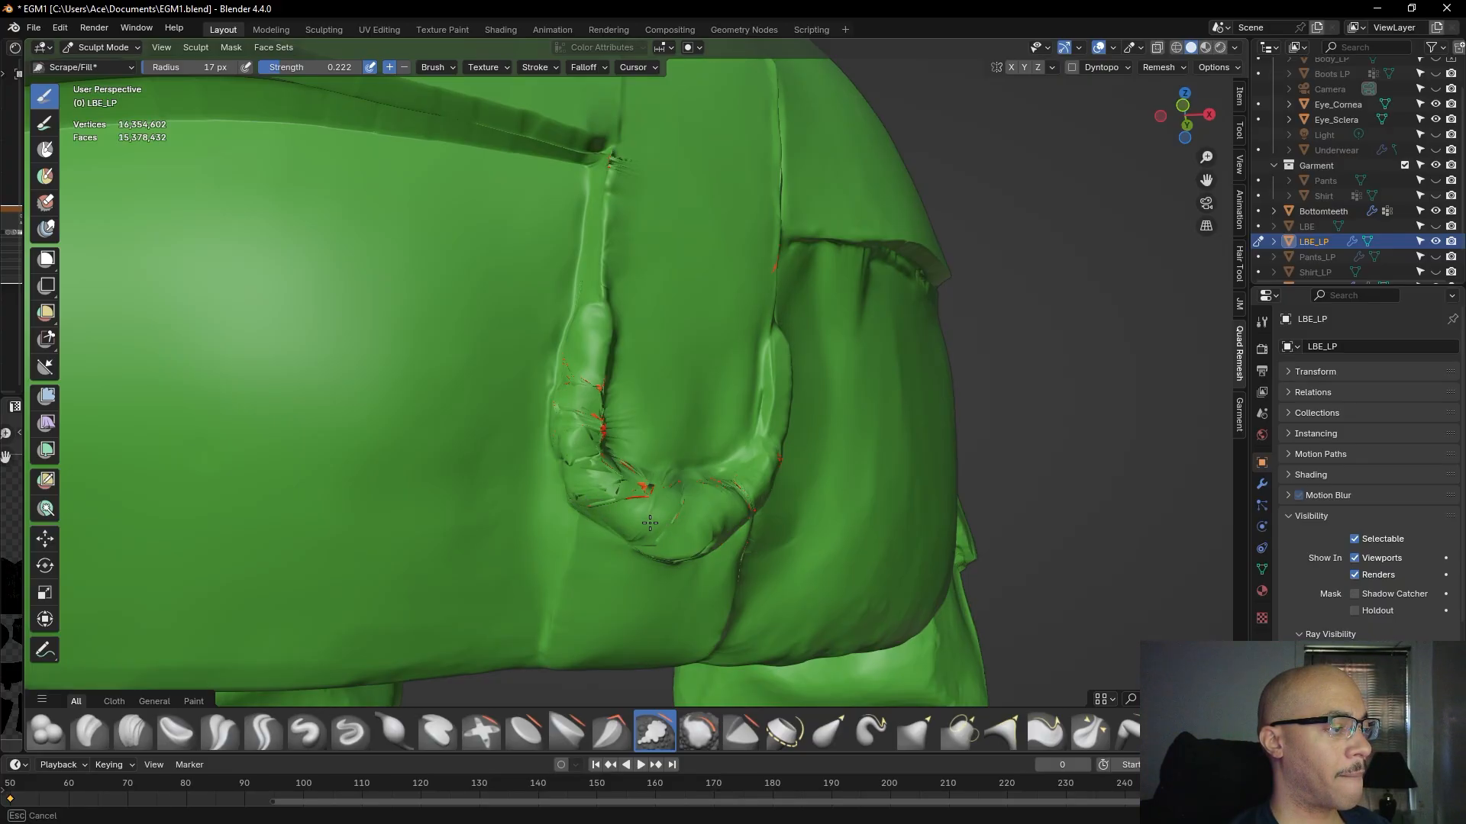
{"action": "left_click_drag", "start_coordinate": [643, 537], "coordinate": [649, 543]}
{"action": "scroll", "coordinate": [654, 557], "scroll_direction": "up", "scroll_amount": 2}
{"action": "middle_click_drag", "start_coordinate": [654, 560], "coordinate": [632, 506]}
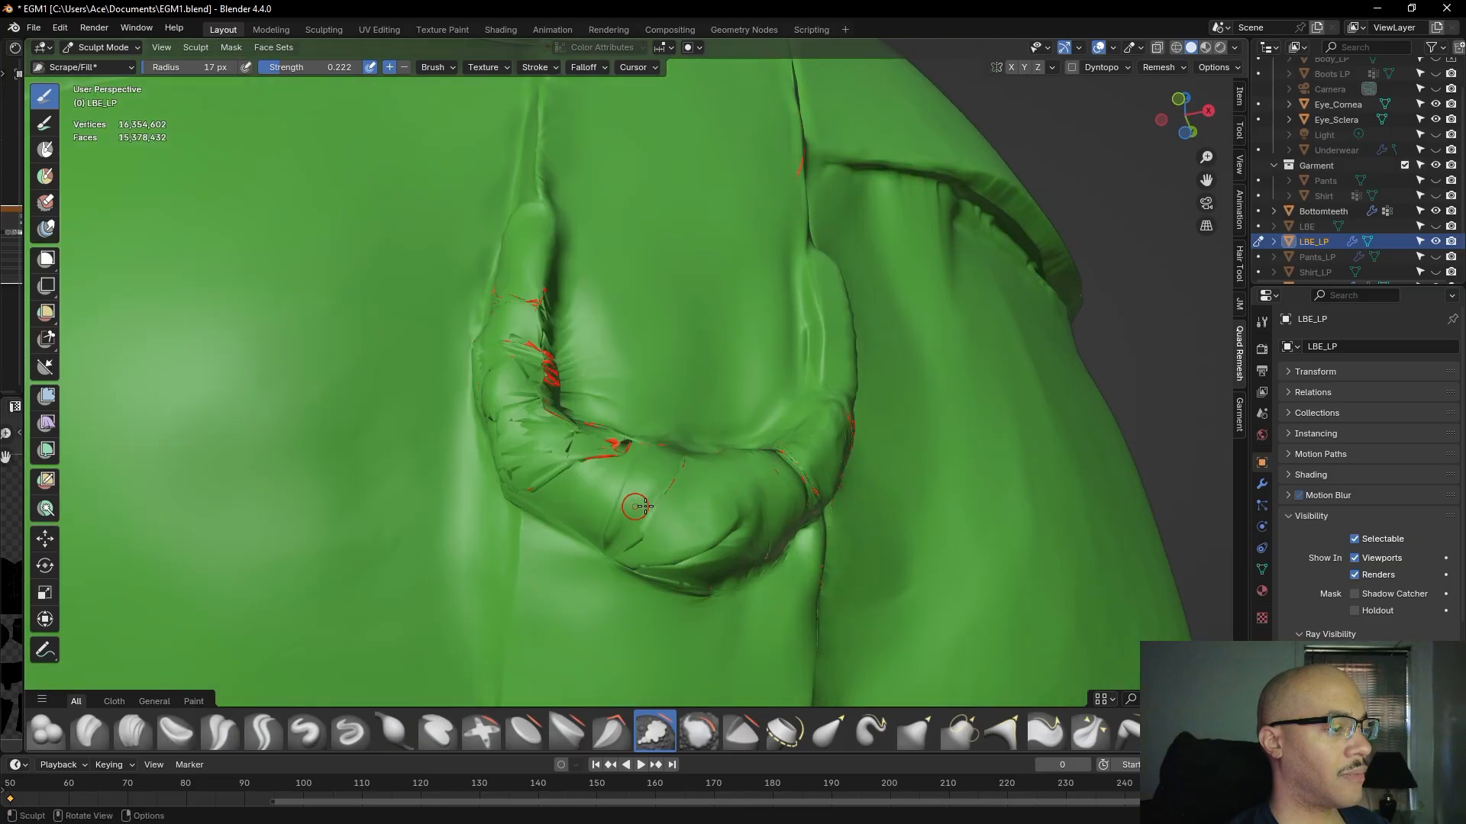
{"action": "mouse_move", "coordinate": [716, 532]}
{"action": "left_mouse_down"}
{"action": "mouse_move", "coordinate": [747, 535]}
{"action": "mouse_move", "coordinate": [776, 506]}
{"action": "left_mouse_up"}
- Add volume around the diagonal crease on the underside of the folded end with the Clay Strips brush at 0.500 strength
{"action": "left_click", "coordinate": [133, 730]}
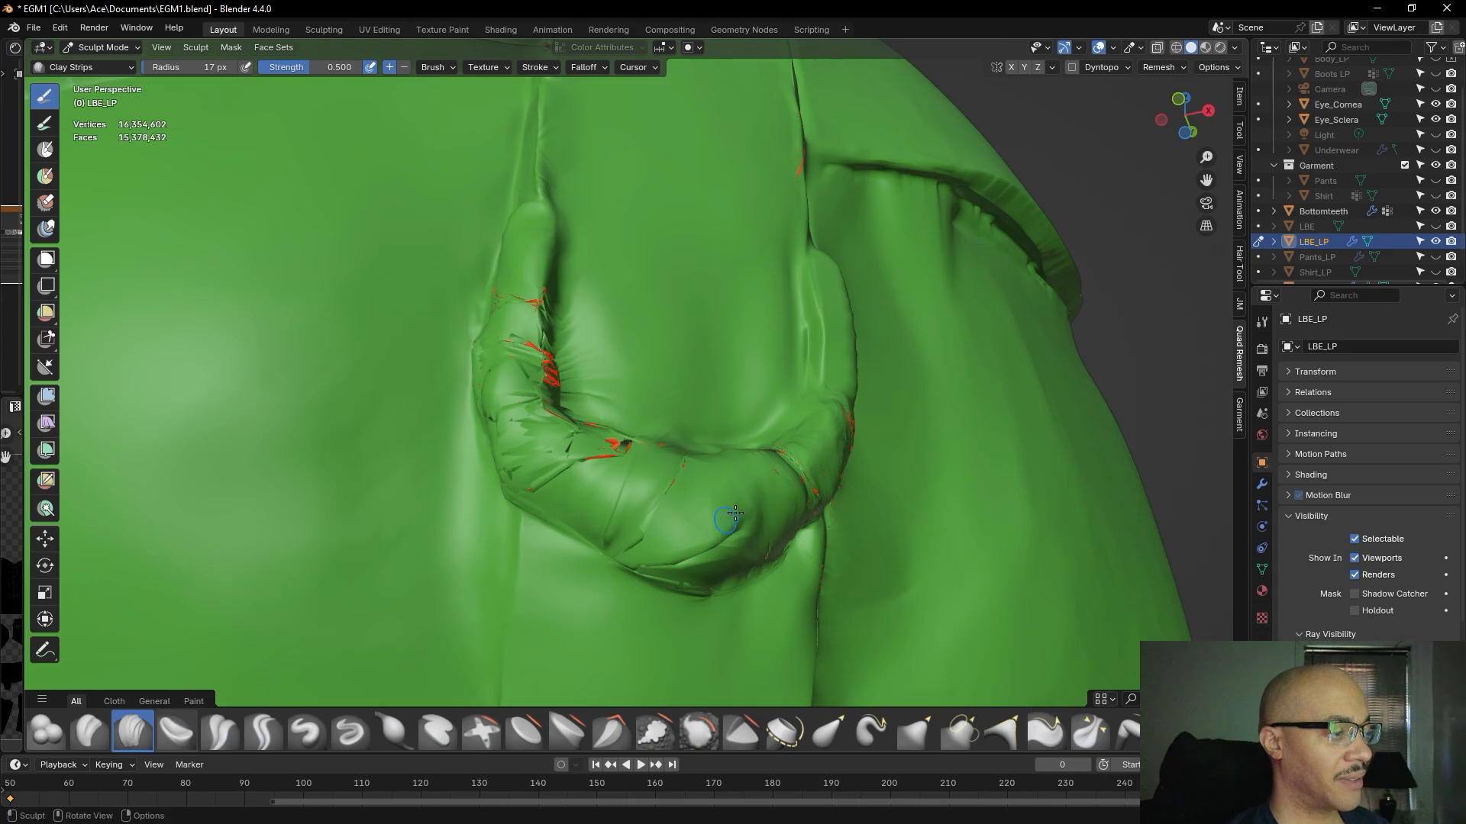
{"action": "left_click_drag", "start_coordinate": [762, 524], "coordinate": [691, 562]}
{"action": "middle_click_drag", "start_coordinate": [691, 562], "coordinate": [694, 489]}
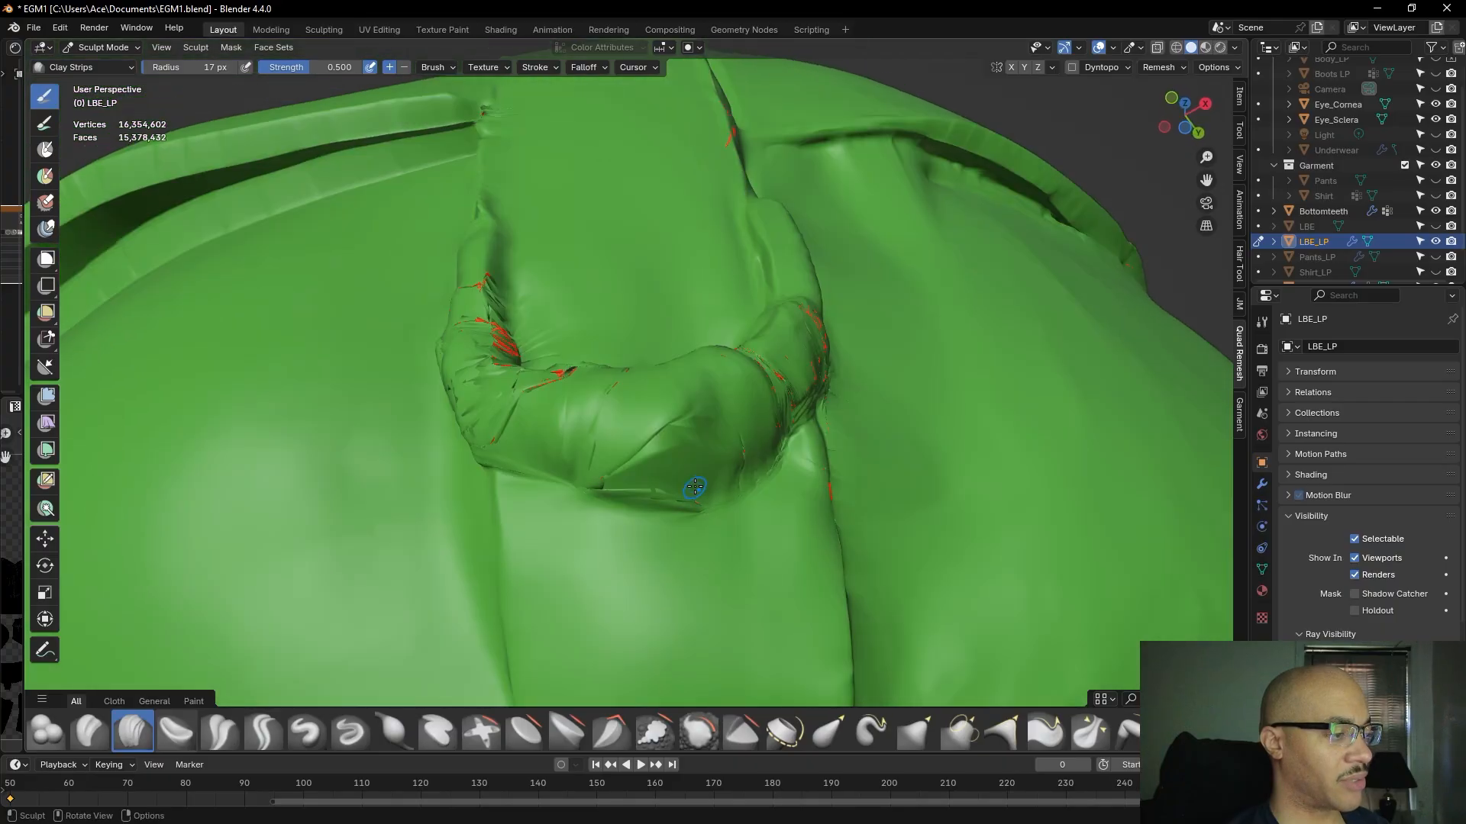
{"action": "mouse_move", "coordinate": [681, 401]}
{"action": "left_mouse_down"}
{"action": "mouse_move", "coordinate": [668, 436]}
{"action": "mouse_move", "coordinate": [683, 414]}
{"action": "left_mouse_up"}
{"action": "mouse_move", "coordinate": [626, 468]}
{"action": "left_mouse_down"}
{"action": "mouse_move", "coordinate": [696, 416]}
{"action": "mouse_move", "coordinate": [729, 457]}
{"action": "mouse_move", "coordinate": [706, 433]}
{"action": "mouse_move", "coordinate": [728, 438]}
{"action": "left_mouse_up"}
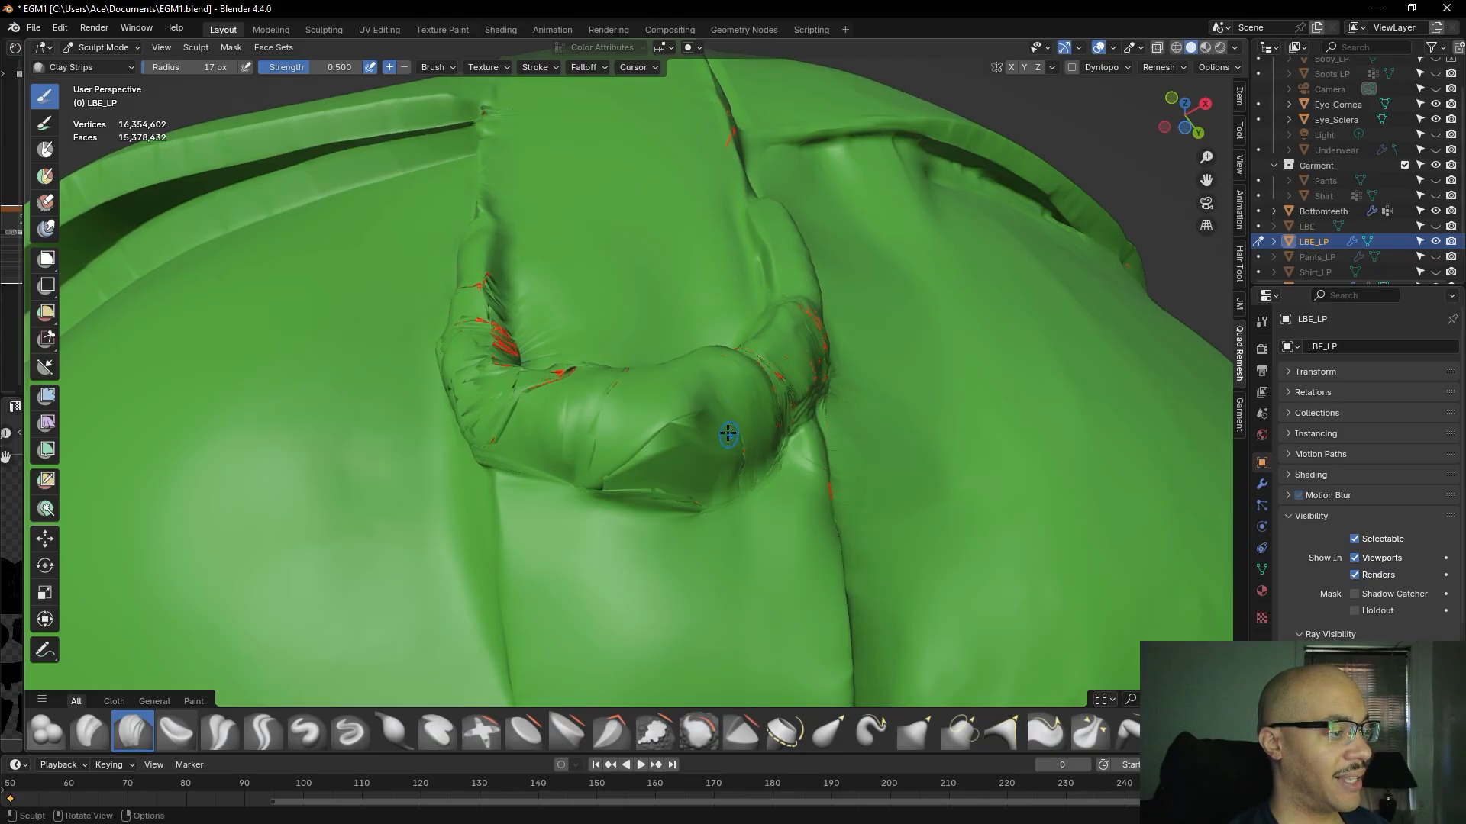
- Scrape the diagonal crease, lower edge and creased side of the folded end with the Scrape/Fill brush at 0.222 strength
{"action": "left_click", "coordinate": [654, 731]}
{"action": "left_click_drag", "start_coordinate": [680, 419], "coordinate": [681, 416]}
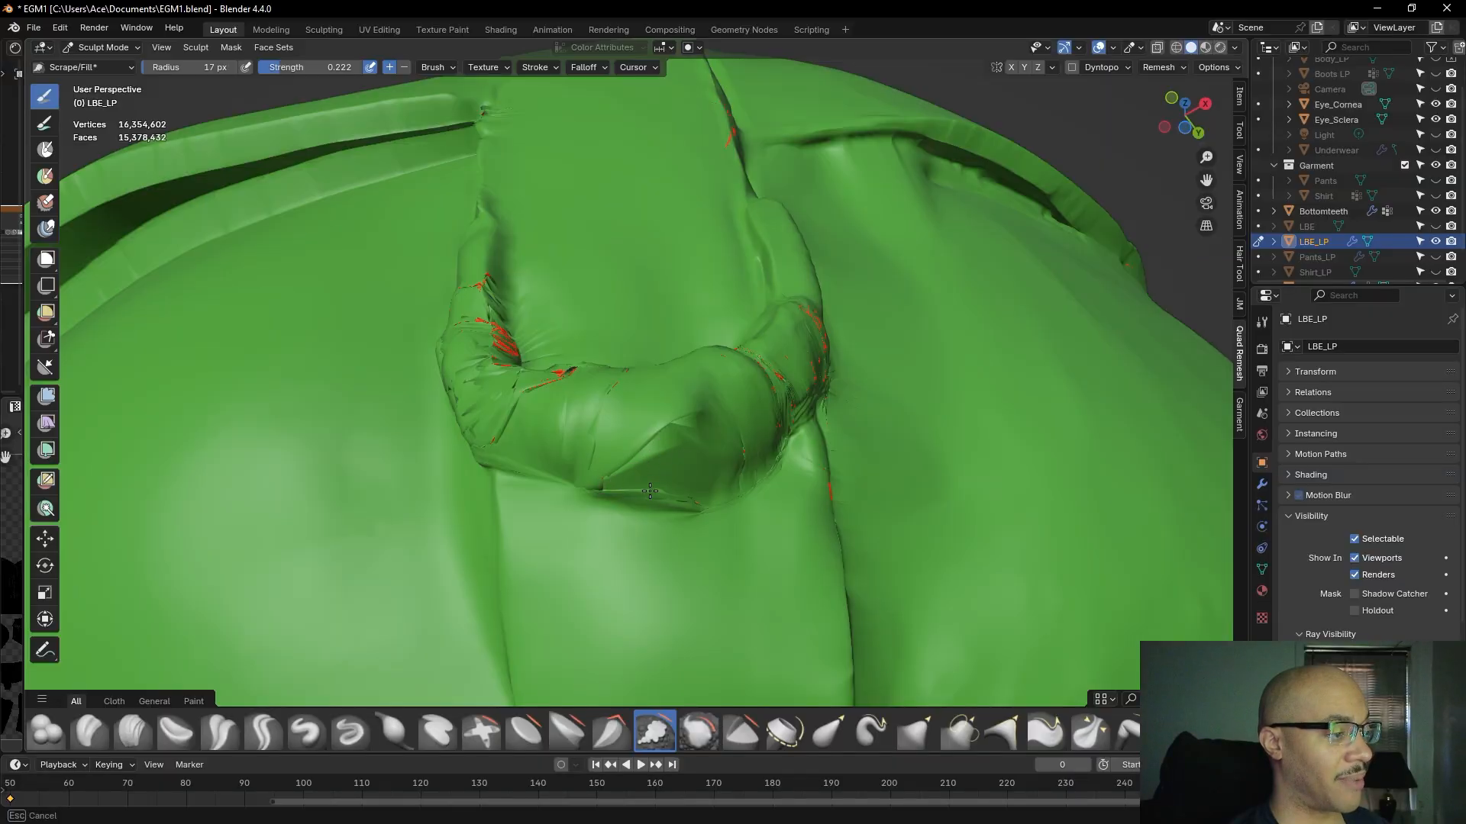
{"action": "left_click_drag", "start_coordinate": [624, 495], "coordinate": [637, 473]}
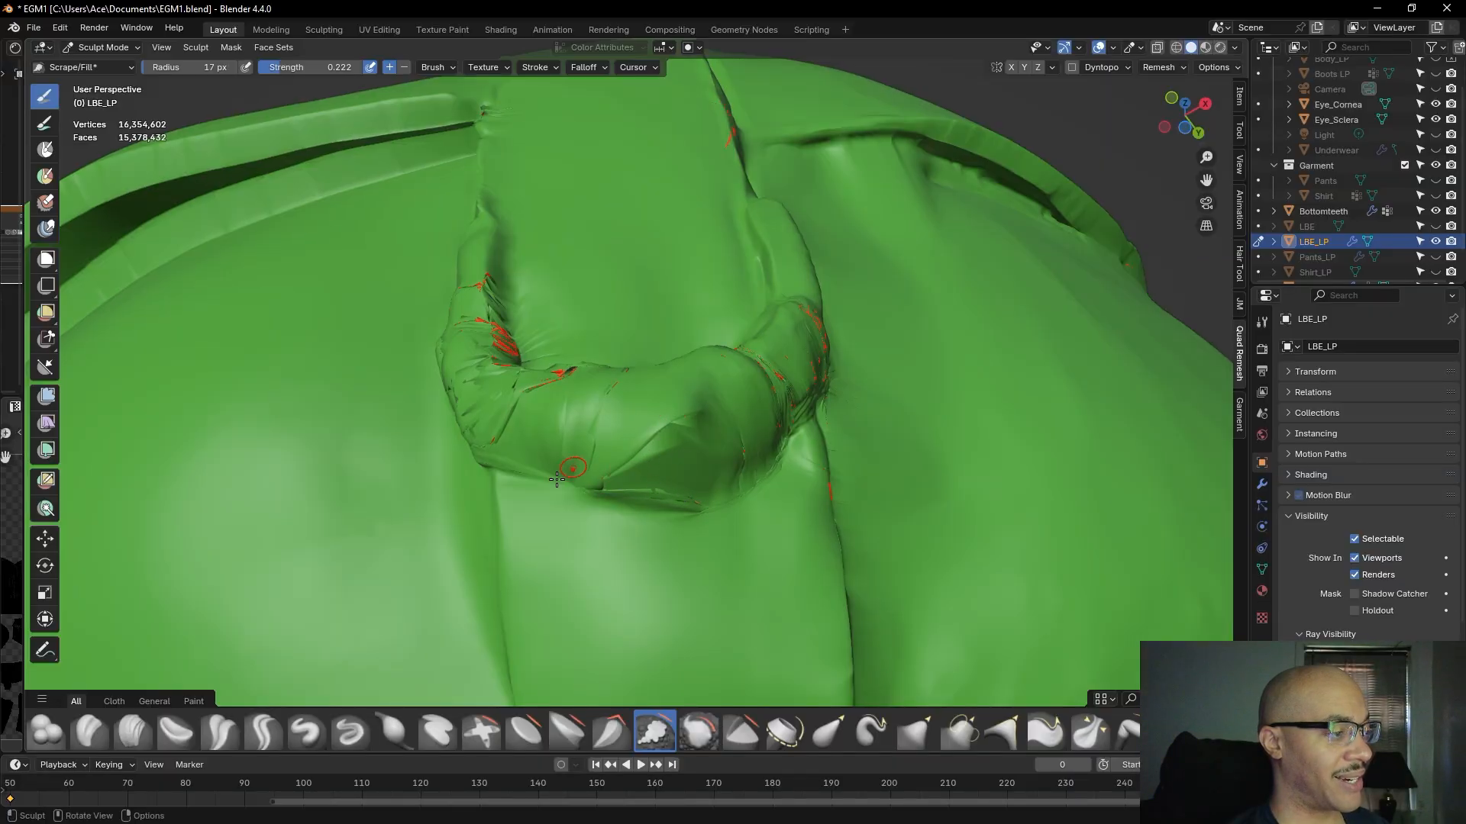
{"action": "middle_click_drag", "start_coordinate": [527, 439], "coordinate": [598, 479]}
{"action": "middle_click_drag", "start_coordinate": [606, 312], "coordinate": [588, 351]}
{"action": "left_click_drag", "start_coordinate": [576, 437], "coordinate": [571, 445]}
{"action": "left_click_drag", "start_coordinate": [574, 413], "coordinate": [570, 437]}
- Examine both rear straps' folded ends and the flap opening between them from the sides, rear and underneath
{"action": "scroll", "coordinate": [587, 443], "scroll_direction": "down", "scroll_amount": 6}
{"action": "middle_click_drag", "start_coordinate": [676, 468], "coordinate": [590, 503]}
{"action": "mouse_move", "coordinate": [634, 560]}
{"action": "middle_mouse_down"}
{"action": "mouse_move", "coordinate": [580, 557]}
{"action": "mouse_move", "coordinate": [672, 593]}
{"action": "mouse_move", "coordinate": [688, 571]}
{"action": "mouse_move", "coordinate": [731, 568]}
{"action": "middle_mouse_up"}
{"action": "middle_click_drag", "start_coordinate": [664, 433], "coordinate": [767, 446]}
{"action": "middle_click_drag", "start_coordinate": [527, 483], "coordinate": [535, 526]}
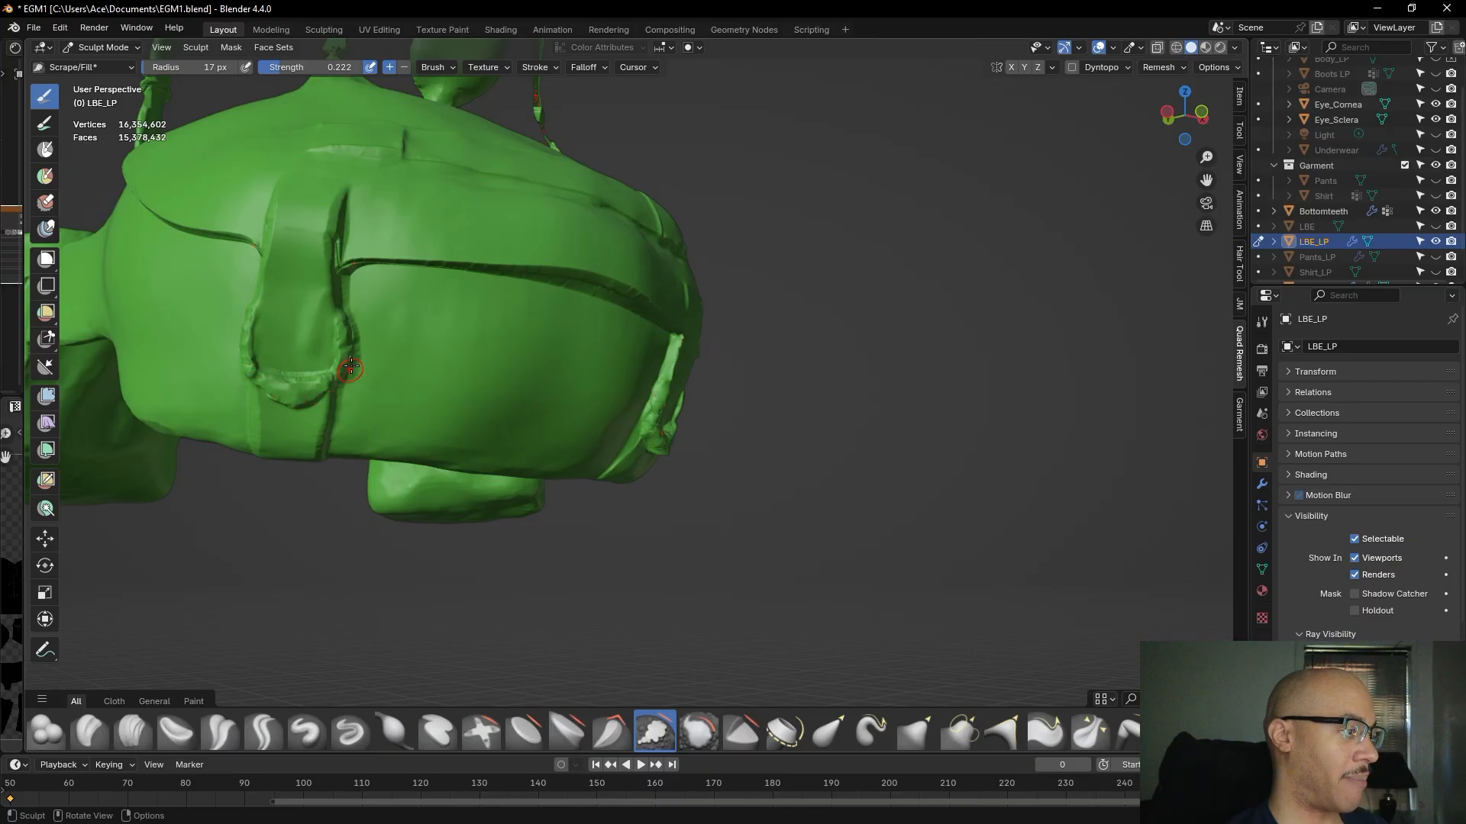
{"action": "mouse_move", "coordinate": [275, 375]}
{"action": "middle_mouse_down"}
{"action": "mouse_move", "coordinate": [458, 382]}
{"action": "mouse_move", "coordinate": [617, 443]}
{"action": "middle_mouse_up"}
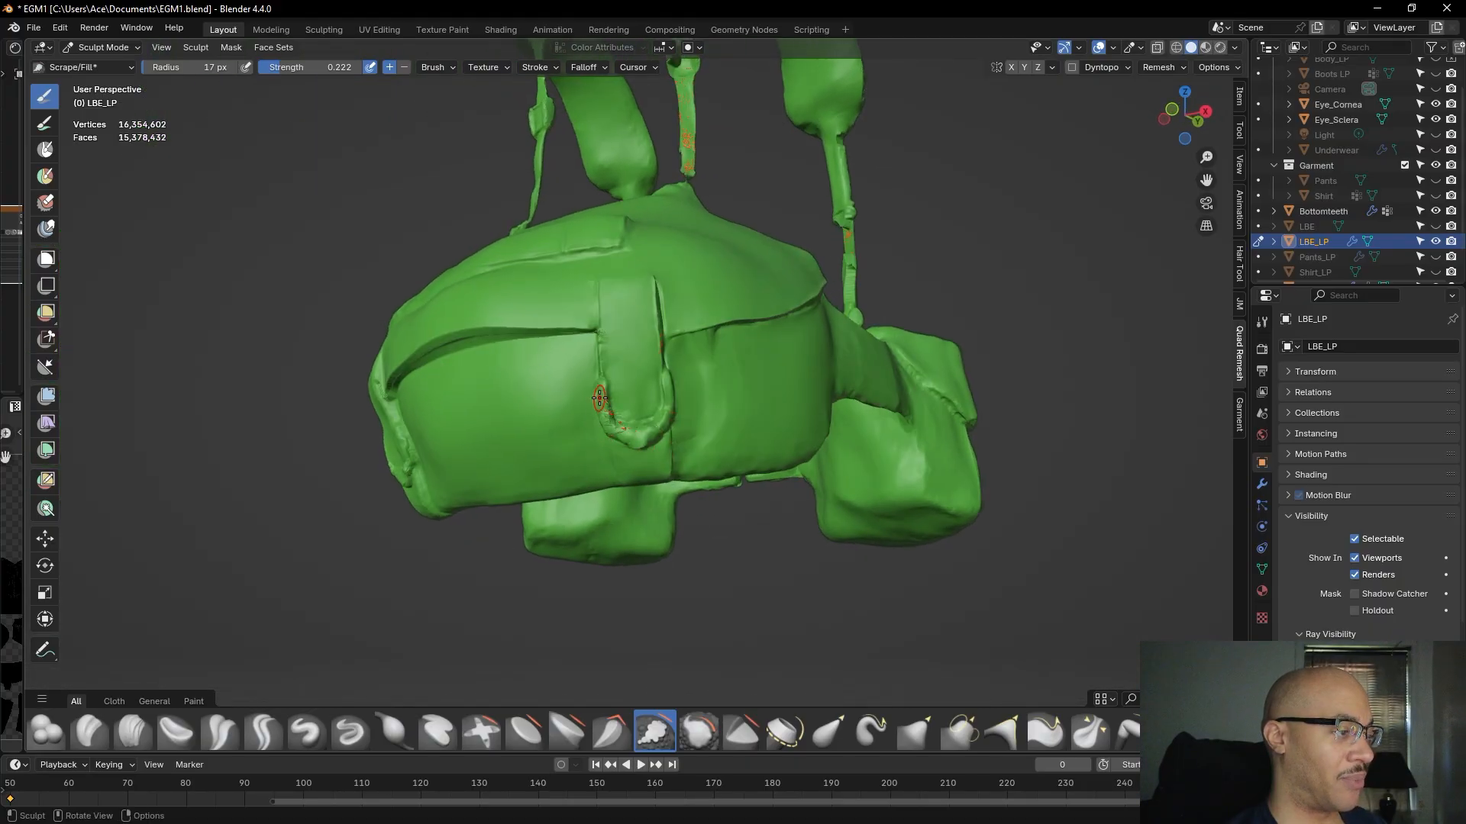
{"action": "scroll", "coordinate": [706, 507], "scroll_direction": "up", "scroll_amount": 4}
{"action": "middle_click_drag", "start_coordinate": [705, 513], "coordinate": [735, 515]}
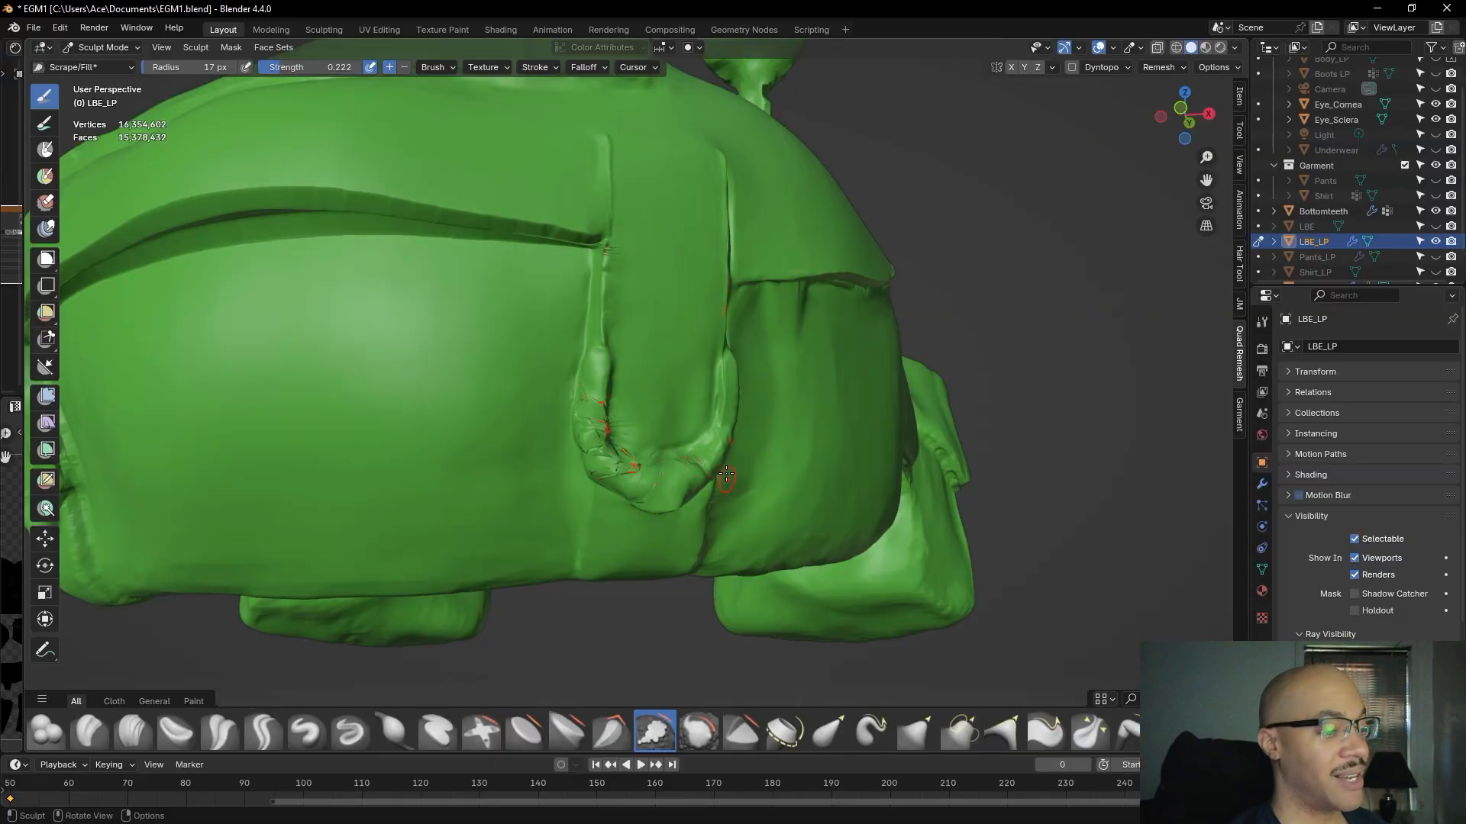
{"action": "mouse_move", "coordinate": [455, 438]}
{"action": "middle_mouse_down"}
{"action": "mouse_move", "coordinate": [481, 442]}
{"action": "mouse_move", "coordinate": [494, 410]}
{"action": "mouse_move", "coordinate": [622, 443]}
{"action": "middle_mouse_up"}
{"action": "scroll", "coordinate": [481, 442], "scroll_direction": "down", "scroll_amount": 3}
{"action": "scroll", "coordinate": [623, 451], "scroll_direction": "up", "scroll_amount": 5}
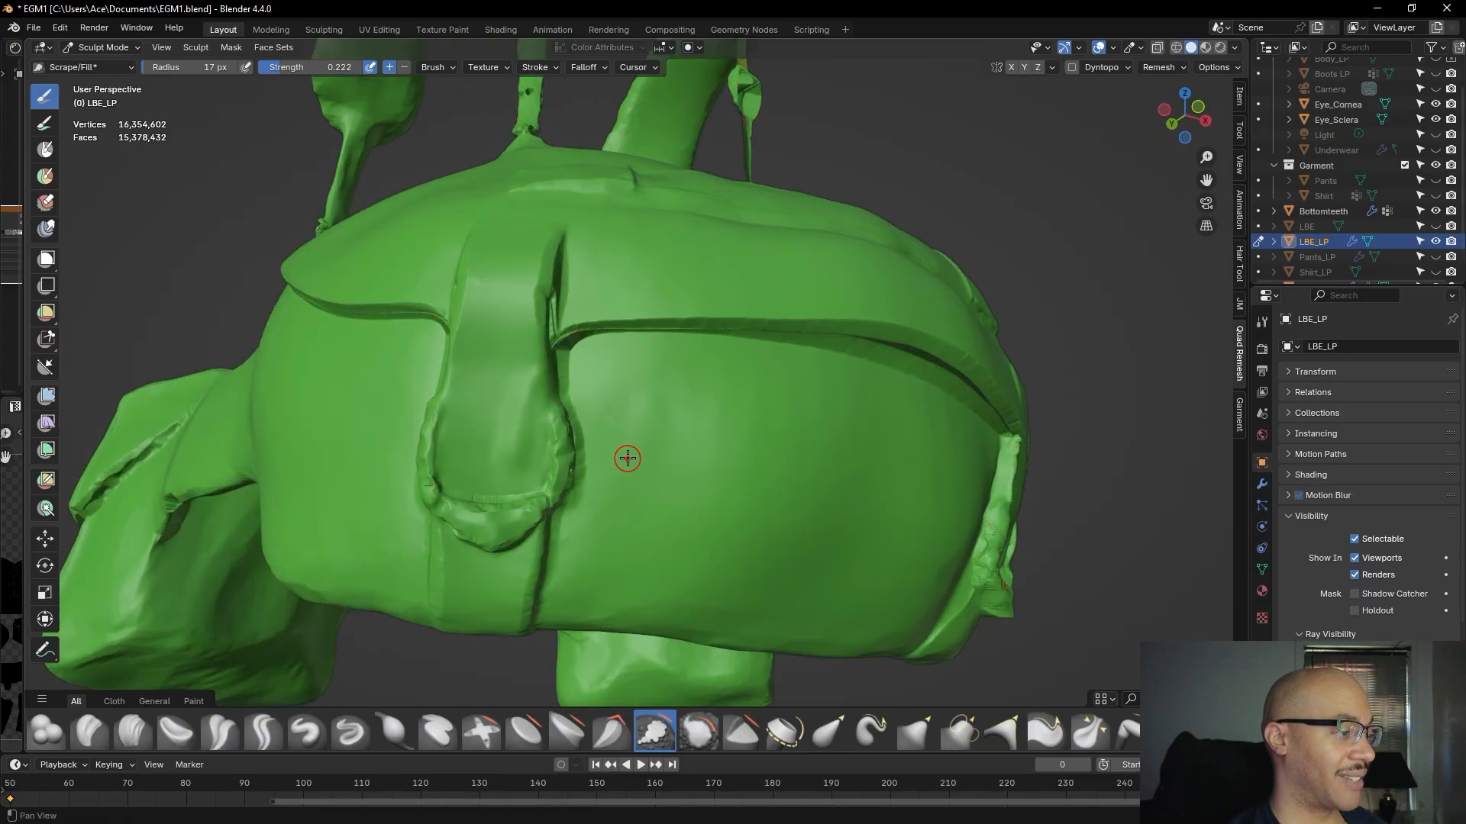
{"action": "mouse_move", "coordinate": [779, 348]}
{"action": "middle_mouse_down"}
{"action": "mouse_move", "coordinate": [877, 350]}
{"action": "mouse_move", "coordinate": [863, 350]}
{"action": "mouse_move", "coordinate": [926, 320]}
{"action": "mouse_move", "coordinate": [857, 217]}
{"action": "mouse_move", "coordinate": [865, 425]}
{"action": "mouse_move", "coordinate": [837, 435]}
{"action": "middle_mouse_up"}
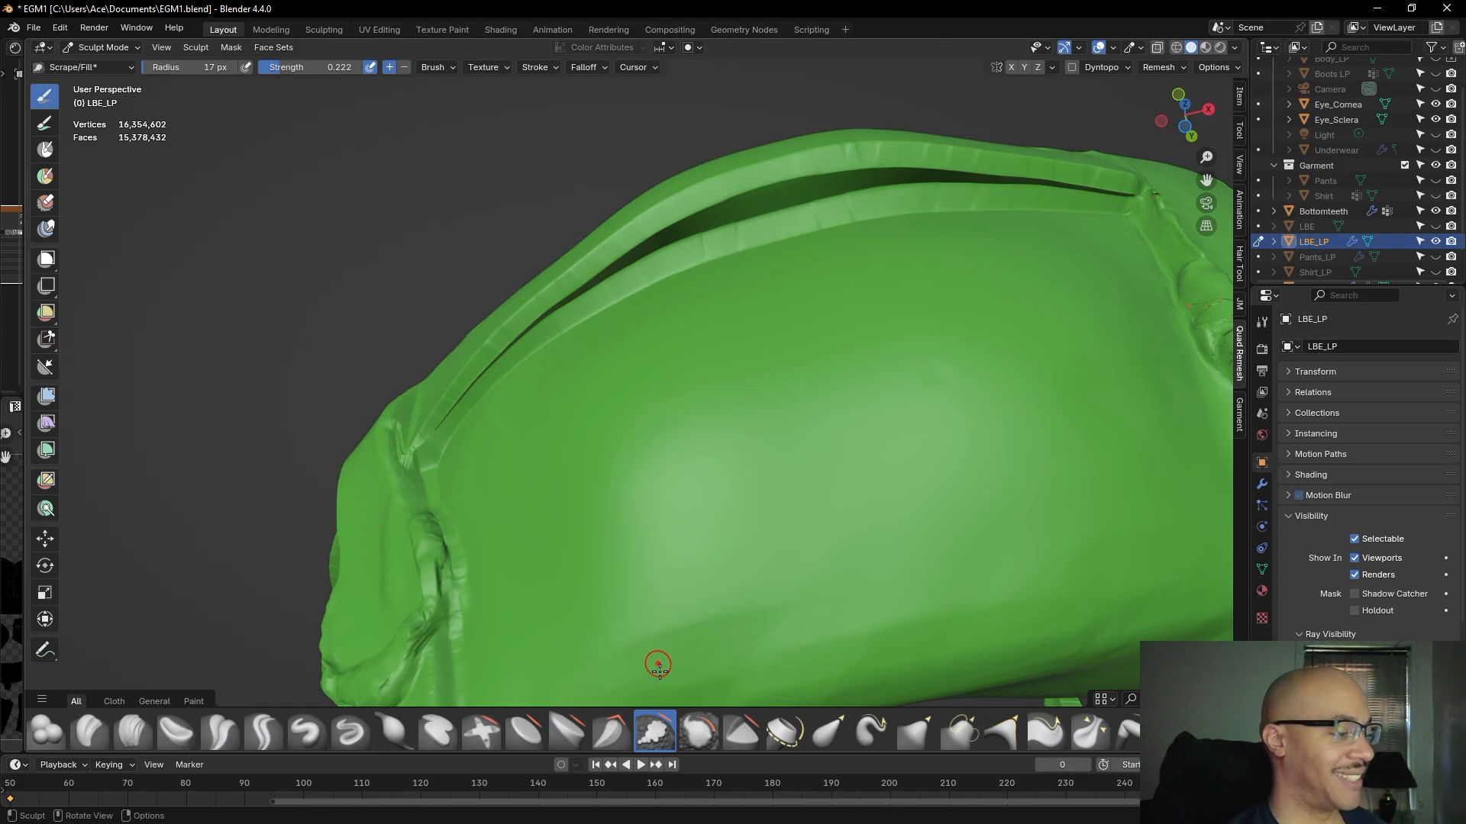
{"action": "middle_click_drag", "start_coordinate": [955, 484], "coordinate": [968, 432]}
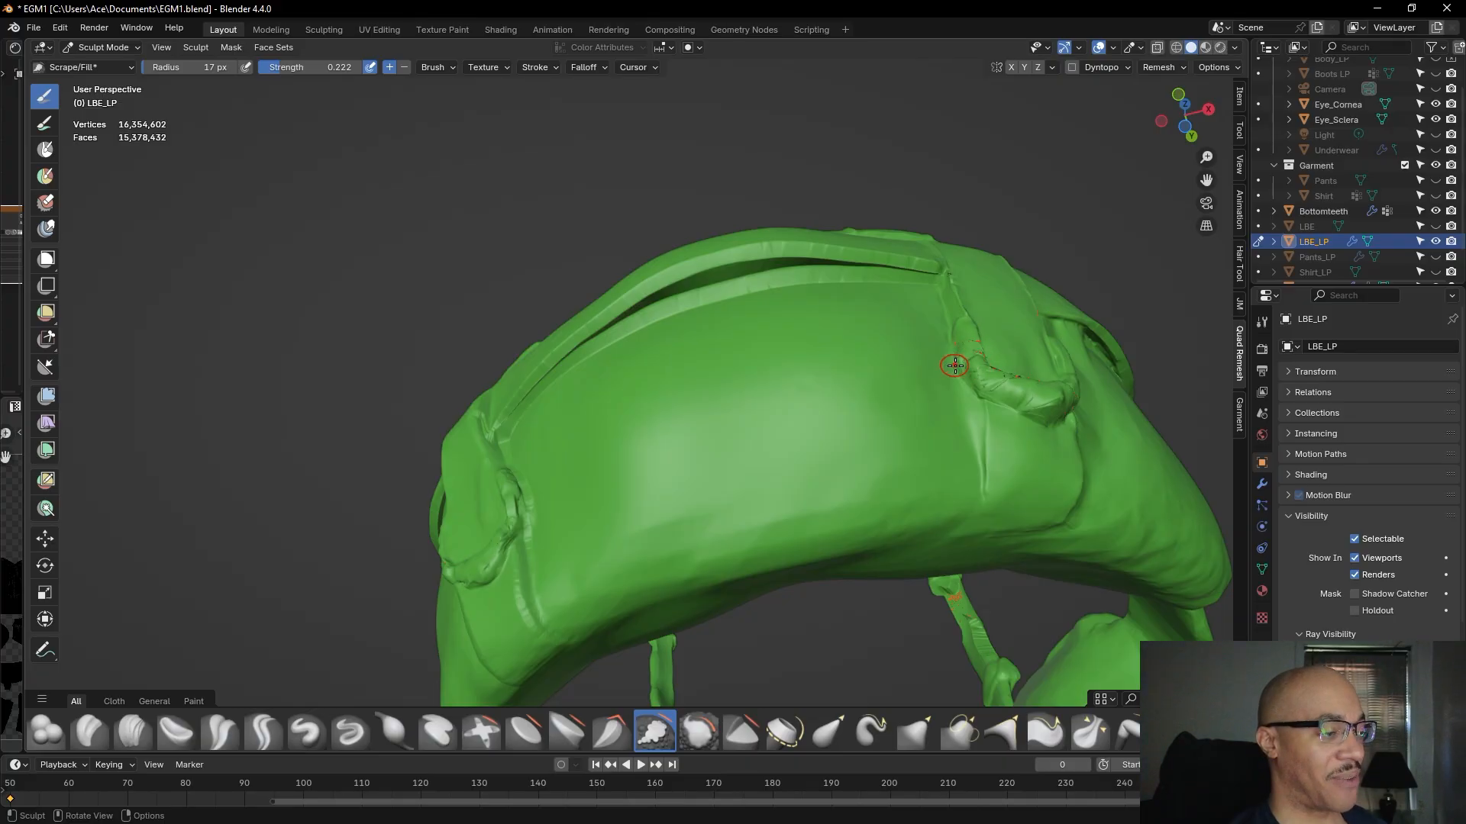
{"action": "scroll", "coordinate": [827, 322], "scroll_direction": "up", "scroll_amount": 2}
{"action": "middle_click_drag", "start_coordinate": [825, 322], "coordinate": [815, 429]}
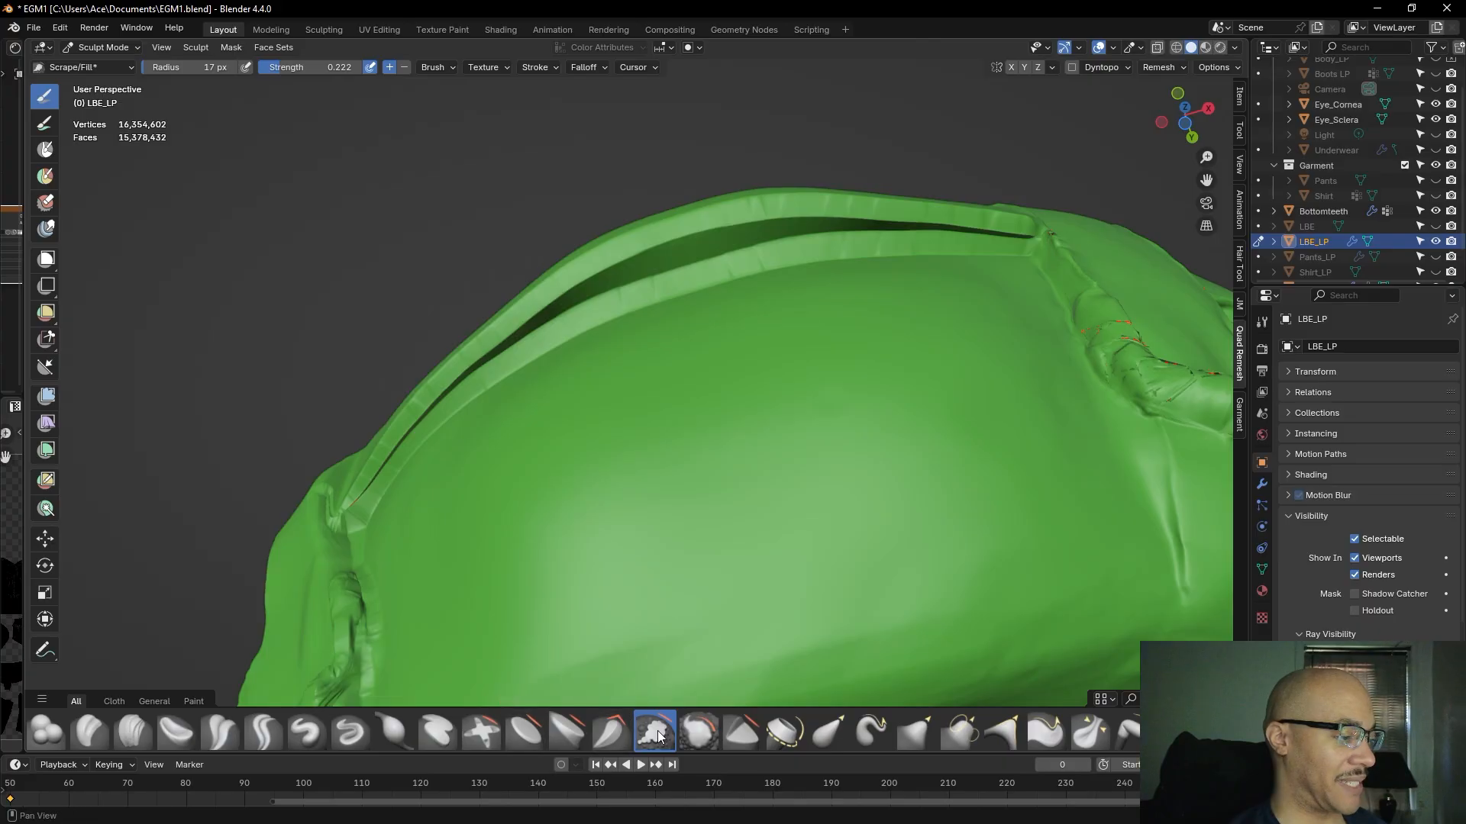
- Smooth the ridges along the pack flap's upper rim with the Smooth brush at 17 px radius and 0.700 strength, undoing unwanted strokes
{"action": "left_click", "coordinate": [698, 730]}
{"action": "left_click_drag", "start_coordinate": [1012, 222], "coordinate": [802, 204]}
{"action": "left_click_drag", "start_coordinate": [873, 211], "coordinate": [771, 203]}
{"action": "mouse_move", "coordinate": [862, 207]}
{"action": "left_mouse_down"}
{"action": "mouse_move", "coordinate": [774, 200]}
{"action": "mouse_move", "coordinate": [763, 208]}
{"action": "mouse_move", "coordinate": [792, 201]}
{"action": "mouse_move", "coordinate": [697, 216]}
{"action": "mouse_move", "coordinate": [850, 201]}
{"action": "mouse_move", "coordinate": [985, 217]}
{"action": "mouse_move", "coordinate": [1012, 222]}
{"action": "mouse_move", "coordinate": [1067, 280]}
{"action": "mouse_move", "coordinate": [963, 216]}
{"action": "mouse_move", "coordinate": [932, 217]}
{"action": "left_mouse_up"}
{"action": "key", "text": "ctrl+z"}
{"action": "key", "text": "ctrl+z"}
{"action": "left_click_drag", "start_coordinate": [912, 213], "coordinate": [798, 210], "text": "shift"}
- Smooth the lower lip of the flap opening along its length and the upper rim near the other rear strap
{"action": "mouse_move", "coordinate": [957, 248]}
{"action": "left_mouse_down", "text": "shift"}
{"action": "mouse_move", "coordinate": [824, 239]}
{"action": "mouse_move", "coordinate": [975, 242]}
{"action": "left_mouse_up", "text": "shift"}
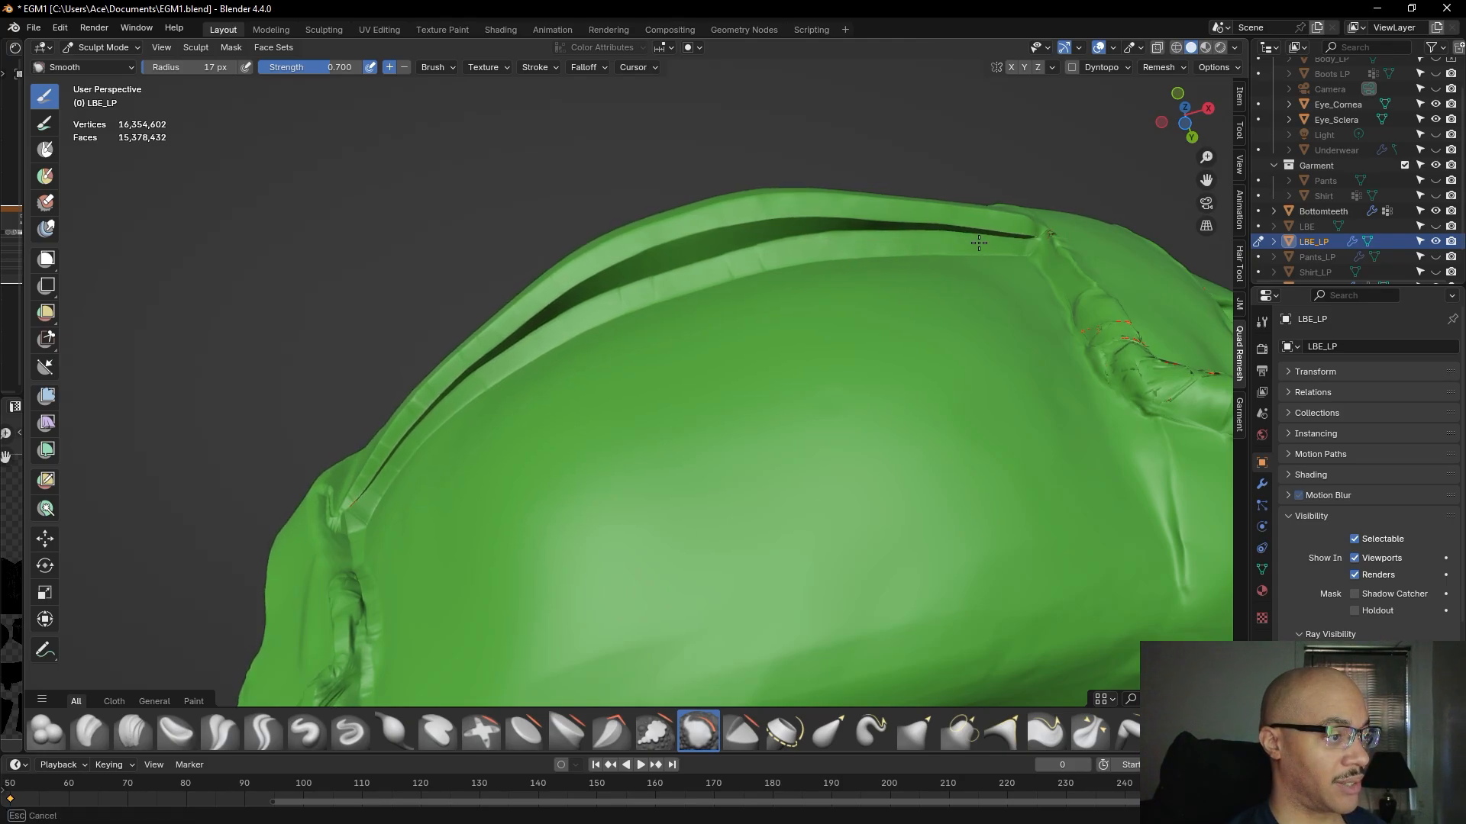
{"action": "left_click_drag", "start_coordinate": [811, 254], "coordinate": [596, 306], "text": "shift"}
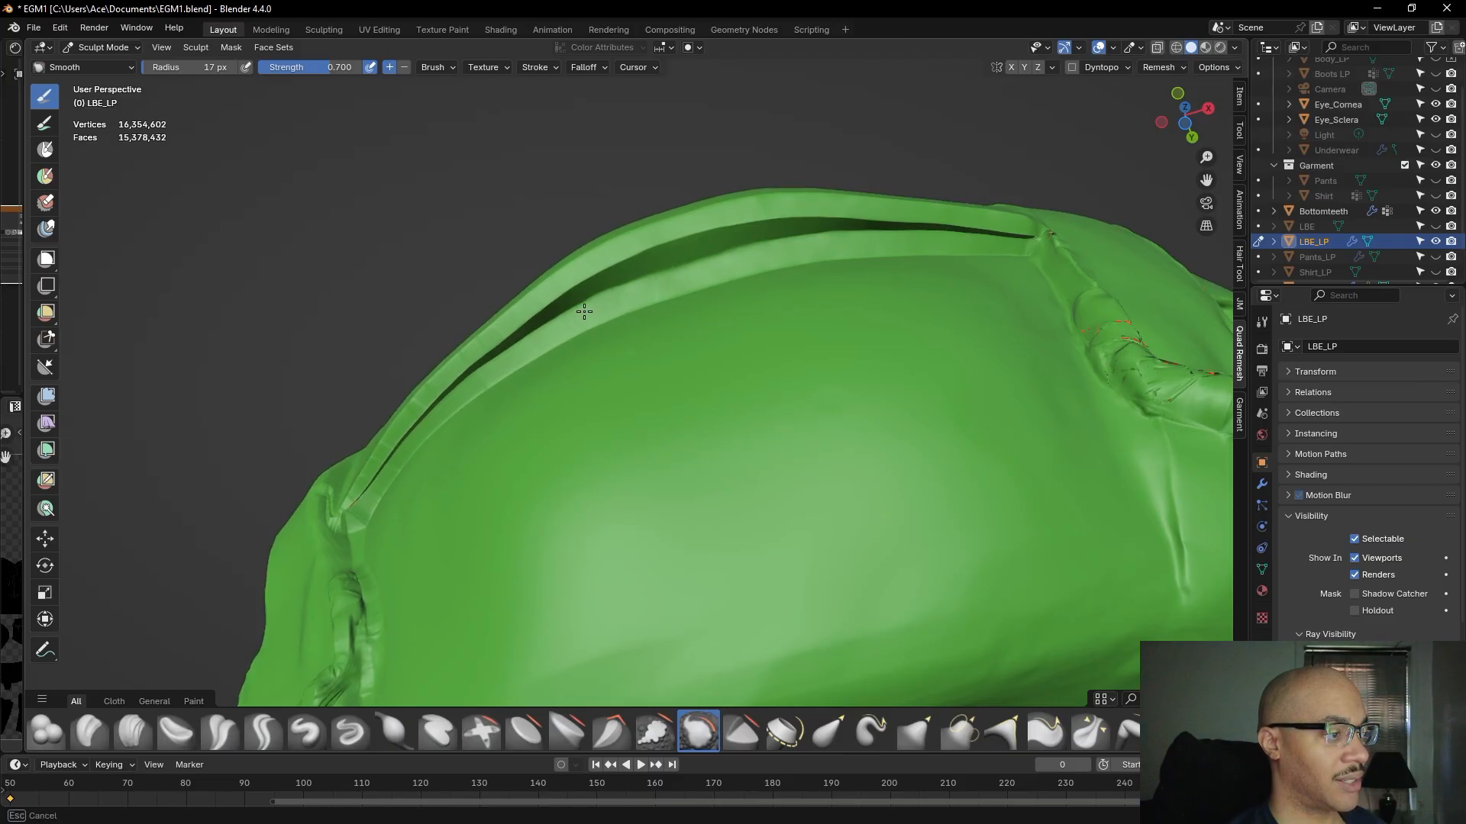
{"action": "left_click_drag", "start_coordinate": [494, 369], "coordinate": [474, 382], "text": "shift"}
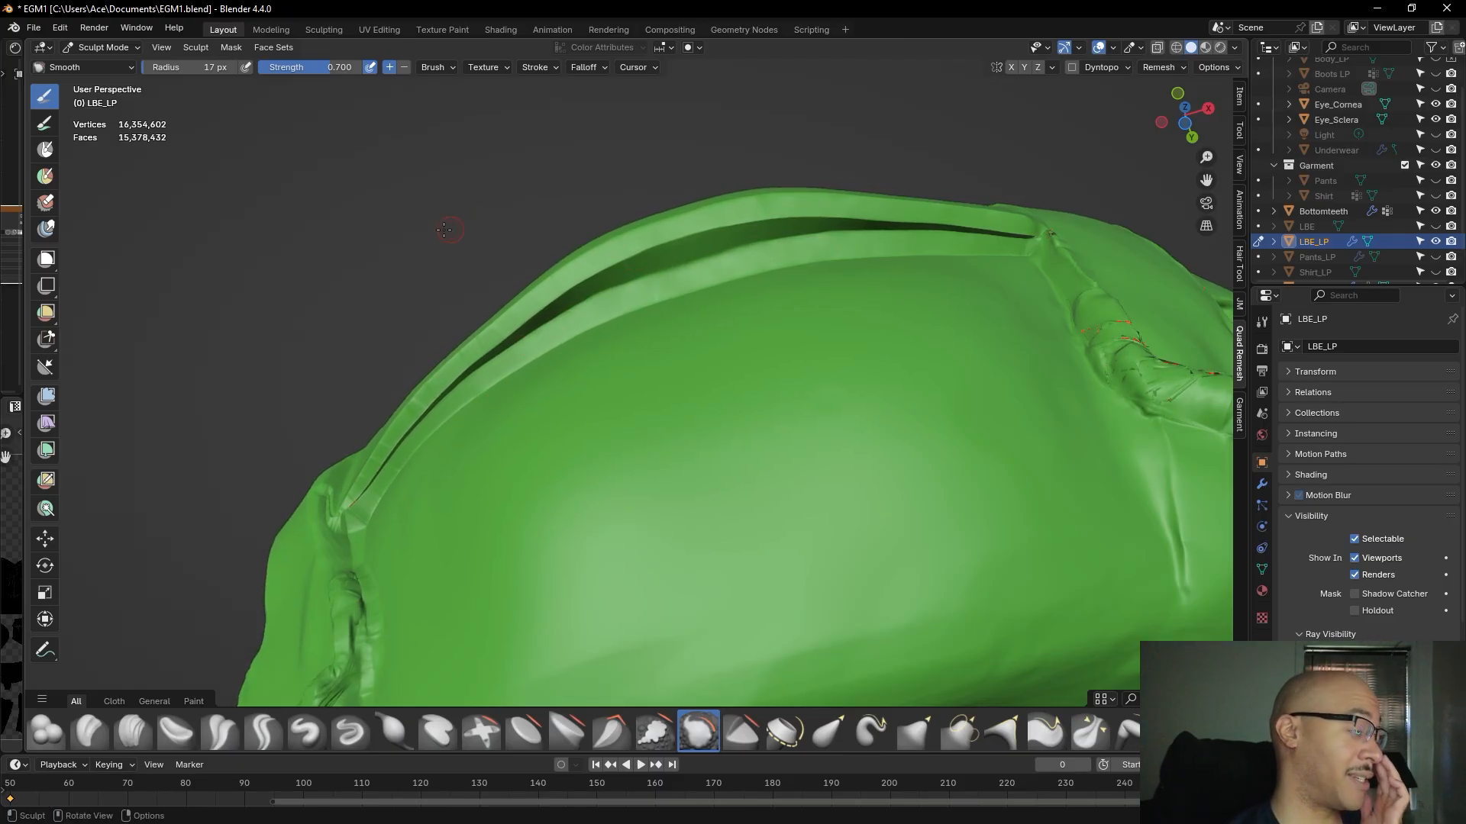
{"action": "middle_click_drag", "start_coordinate": [382, 225], "coordinate": [416, 228]}
{"action": "middle_click_drag", "start_coordinate": [416, 228], "coordinate": [615, 286], "text": "shift"}
{"action": "mouse_move", "coordinate": [888, 288]}
{"action": "left_mouse_down"}
{"action": "mouse_move", "coordinate": [711, 362]}
{"action": "mouse_move", "coordinate": [634, 429]}
{"action": "mouse_move", "coordinate": [620, 409]}
{"action": "left_mouse_up"}
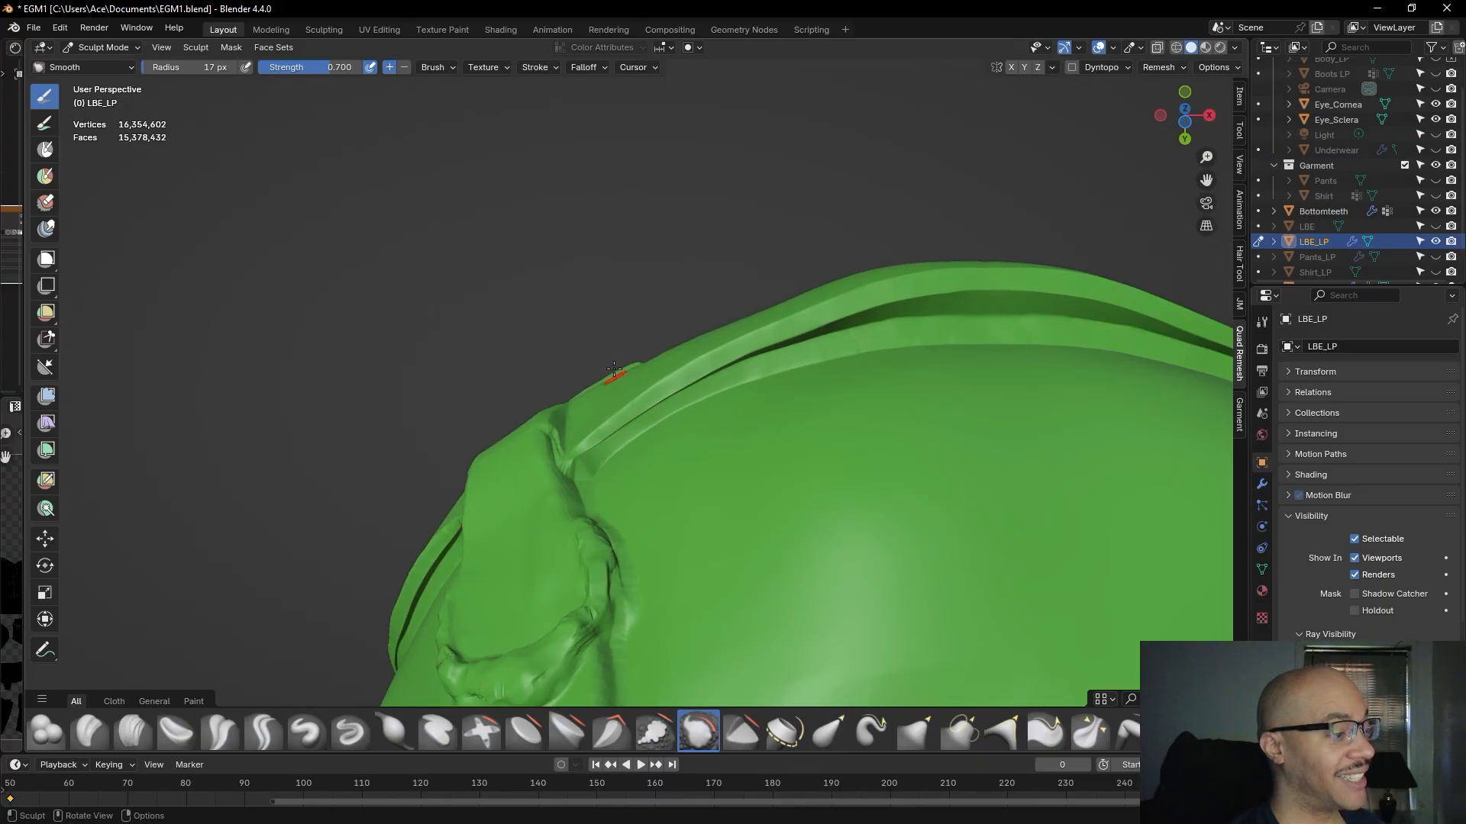
- Examine the whole harness, including the shoulder straps, buckles and belt pouches, up close and from a distance
{"action": "scroll", "coordinate": [629, 294], "scroll_direction": "down", "scroll_amount": 4}
{"action": "middle_click_drag", "start_coordinate": [680, 238], "coordinate": [696, 281]}
{"action": "middle_click_drag", "start_coordinate": [671, 228], "coordinate": [654, 258]}
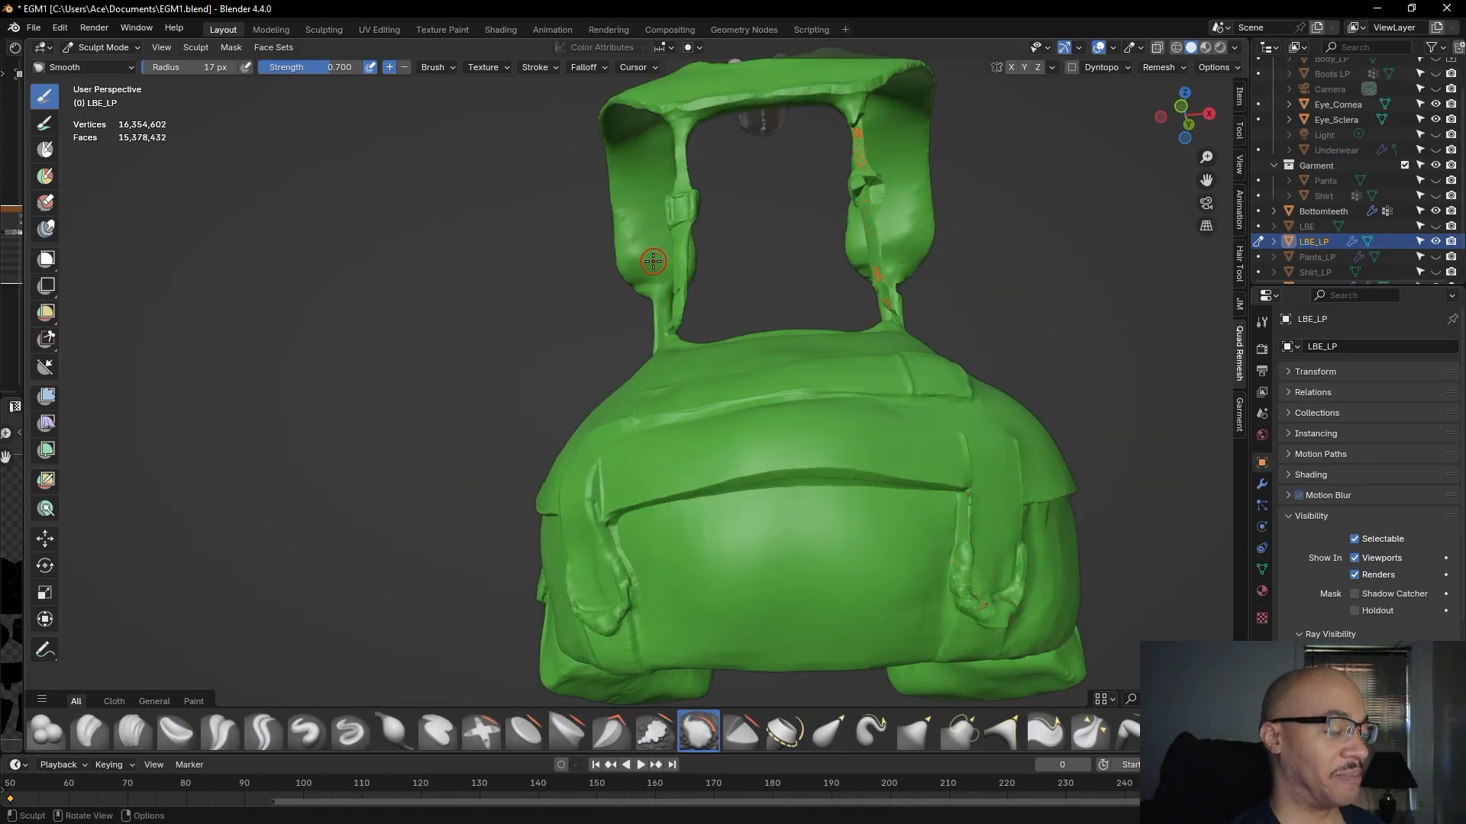
{"action": "scroll", "coordinate": [616, 282], "scroll_direction": "down", "scroll_amount": 2}
{"action": "middle_click_drag", "start_coordinate": [481, 332], "coordinate": [449, 406]}
{"action": "middle_click_drag", "start_coordinate": [850, 252], "coordinate": [753, 366], "text": "shift"}
{"action": "scroll", "coordinate": [753, 366], "scroll_direction": "up", "scroll_amount": 5}
{"action": "middle_click_drag", "start_coordinate": [831, 204], "coordinate": [808, 363], "text": "shift"}
{"action": "scroll", "coordinate": [745, 299], "scroll_direction": "up", "scroll_amount": 2}
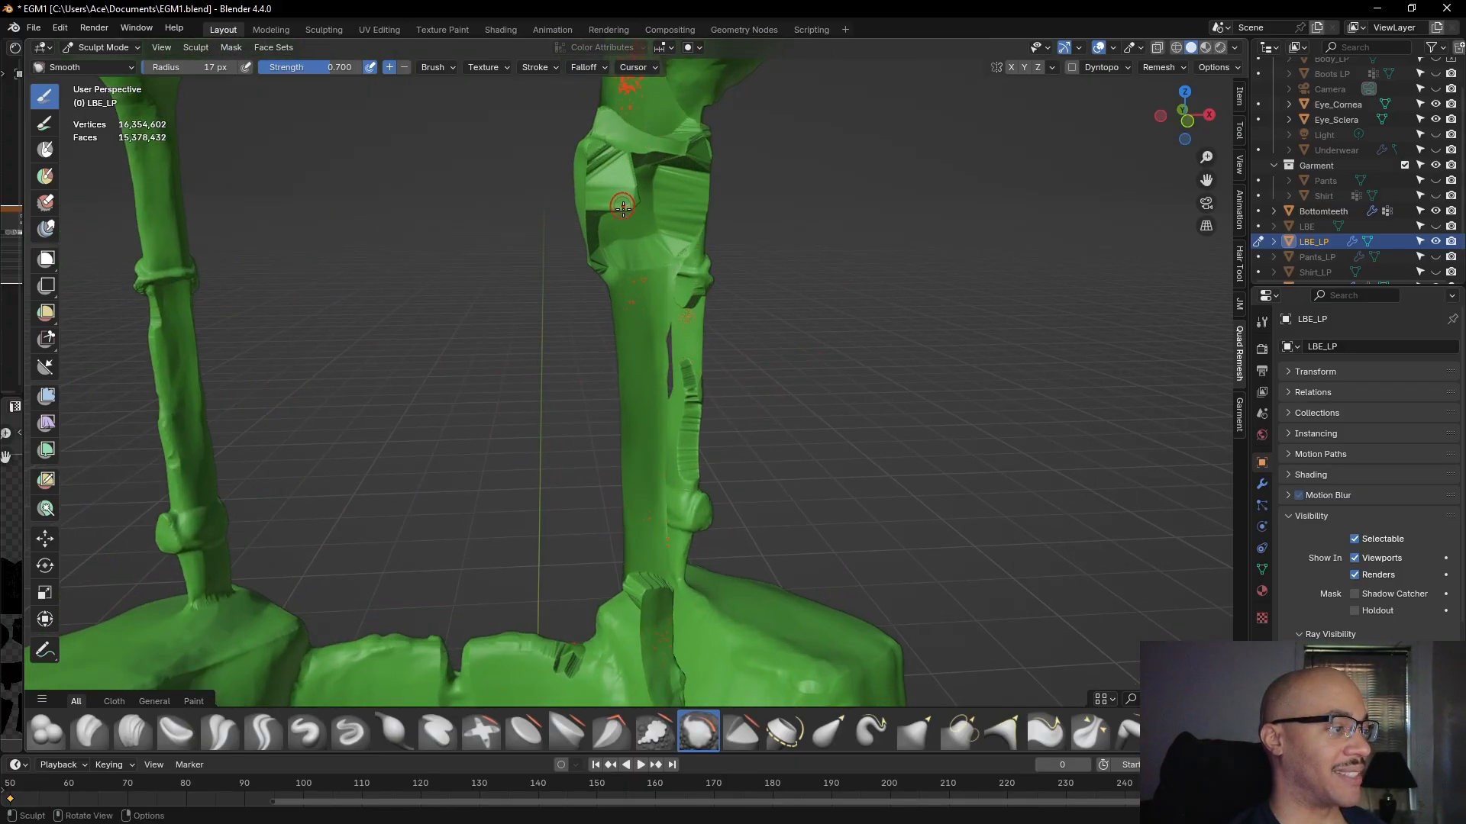
{"action": "scroll", "coordinate": [649, 538], "scroll_direction": "down", "scroll_amount": 2}
{"action": "middle_click_drag", "start_coordinate": [912, 464], "coordinate": [878, 485]}
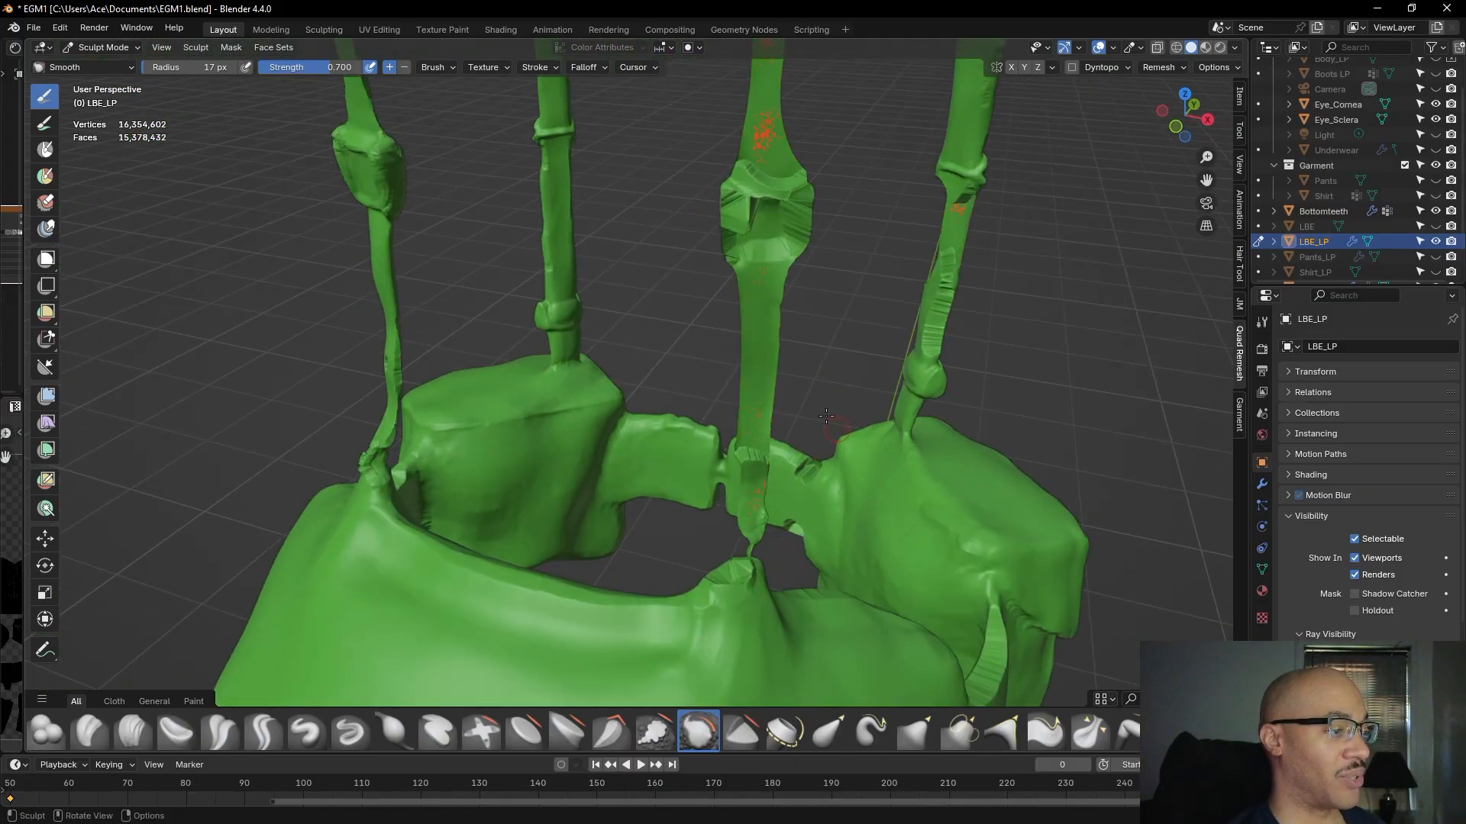
{"action": "middle_click_drag", "start_coordinate": [621, 236], "coordinate": [716, 195]}
{"action": "middle_click_drag", "start_coordinate": [475, 315], "coordinate": [631, 334], "text": "shift"}
{"action": "scroll", "coordinate": [635, 339], "scroll_direction": "down", "scroll_amount": 9}
{"action": "mouse_move", "coordinate": [665, 404]}
{"action": "middle_mouse_down"}
{"action": "mouse_move", "coordinate": [190, 434]}
{"action": "mouse_move", "coordinate": [760, 426]}
{"action": "mouse_move", "coordinate": [461, 389]}
{"action": "mouse_move", "coordinate": [432, 361]}
{"action": "middle_mouse_up"}
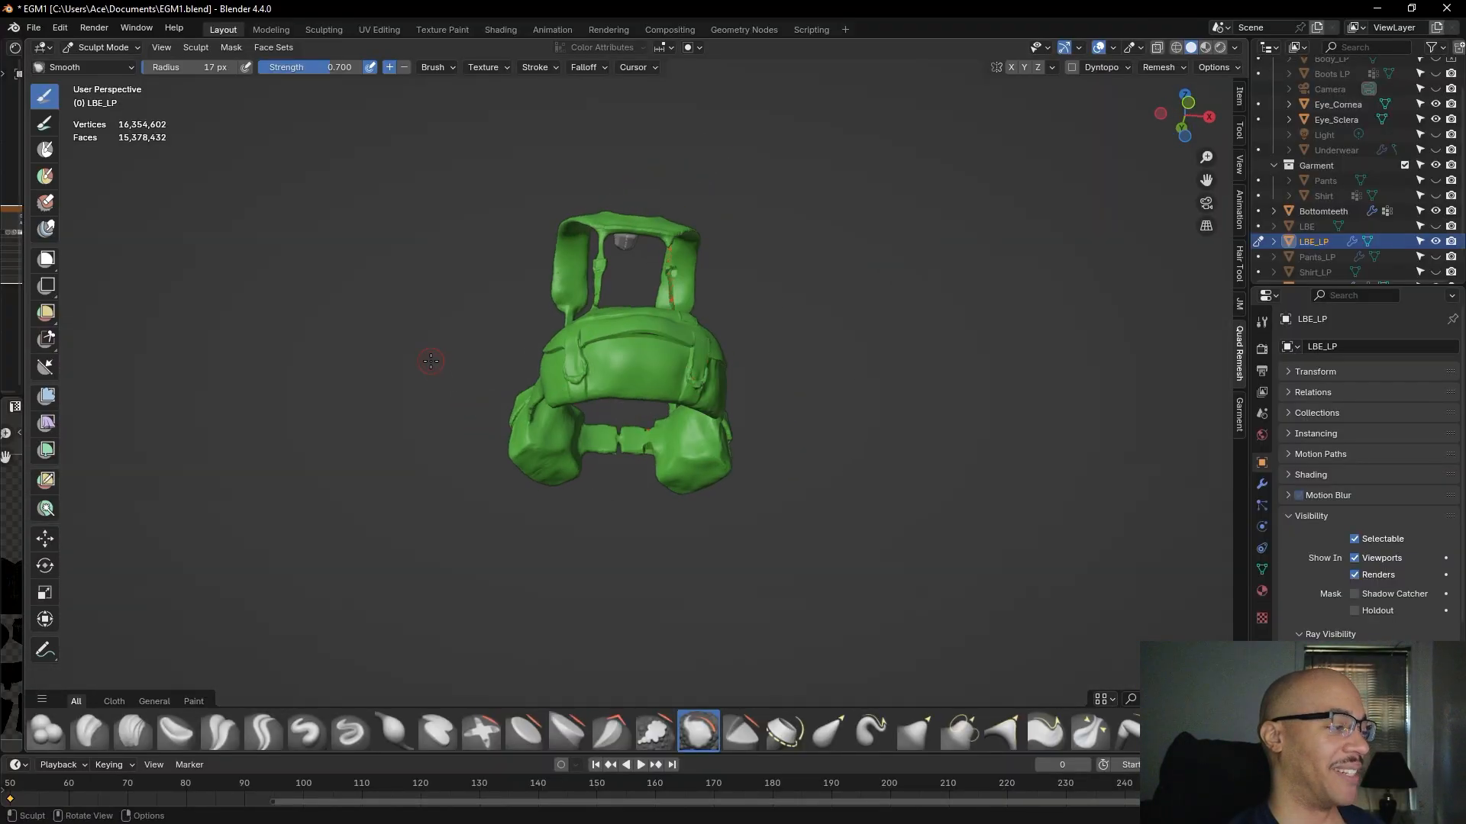
- Smooth the upper rim of the pack's flap opening along its length, up to the rear strap, with the Smooth brush
{"action": "scroll", "coordinate": [428, 359], "scroll_direction": "up", "scroll_amount": 6}
{"action": "left_click_drag", "start_coordinate": [388, 284], "coordinate": [520, 332], "text": "alt"}
{"action": "mouse_move", "coordinate": [509, 232]}
{"action": "left_mouse_down", "text": "alt"}
{"action": "mouse_move", "coordinate": [587, 327]}
{"action": "mouse_move", "coordinate": [575, 236]}
{"action": "mouse_move", "coordinate": [589, 153]}
{"action": "mouse_move", "coordinate": [759, 347]}
{"action": "left_mouse_up", "text": "alt"}
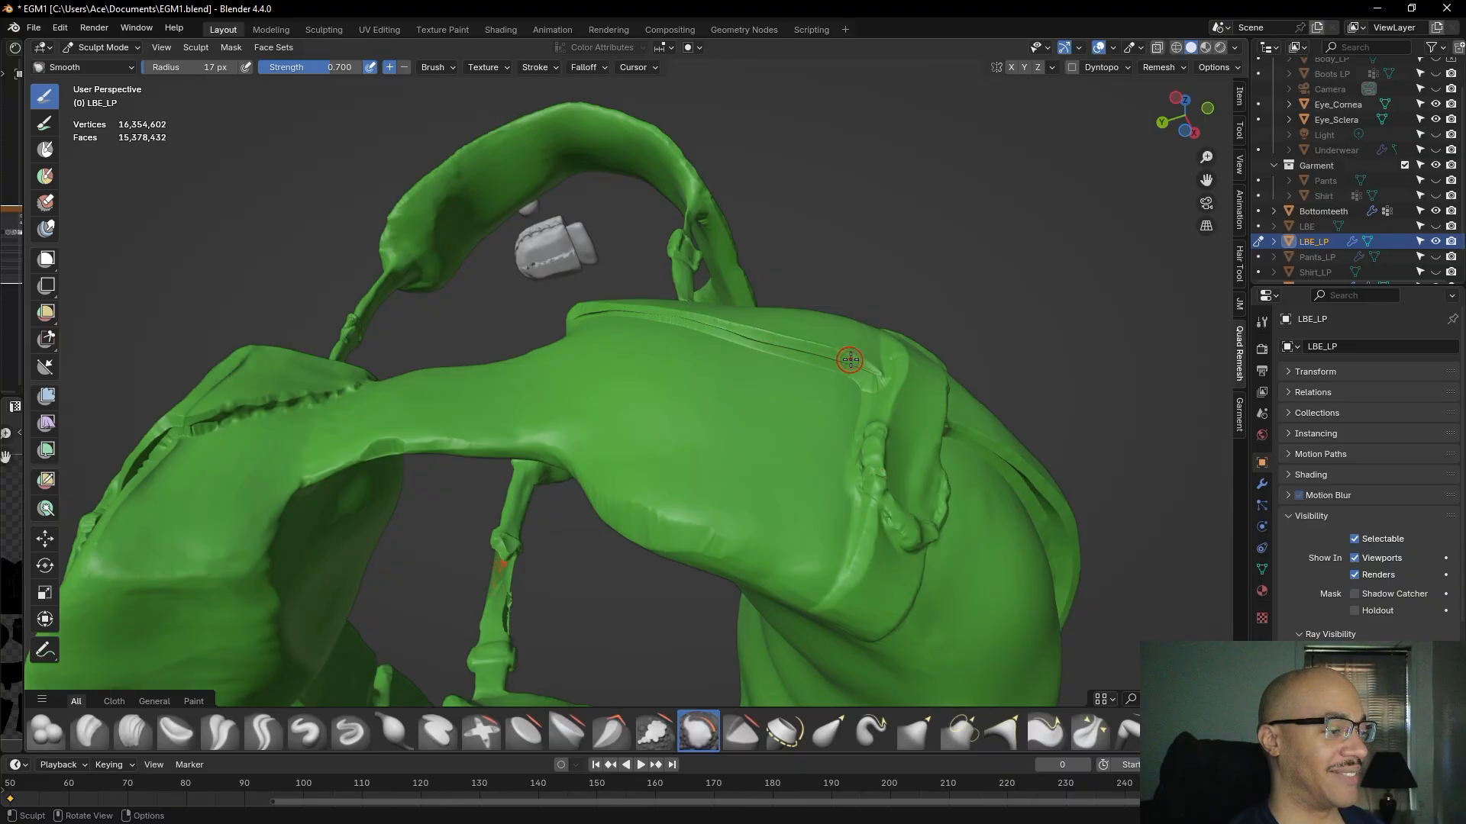
{"action": "left_click_drag", "start_coordinate": [856, 364], "coordinate": [815, 349]}
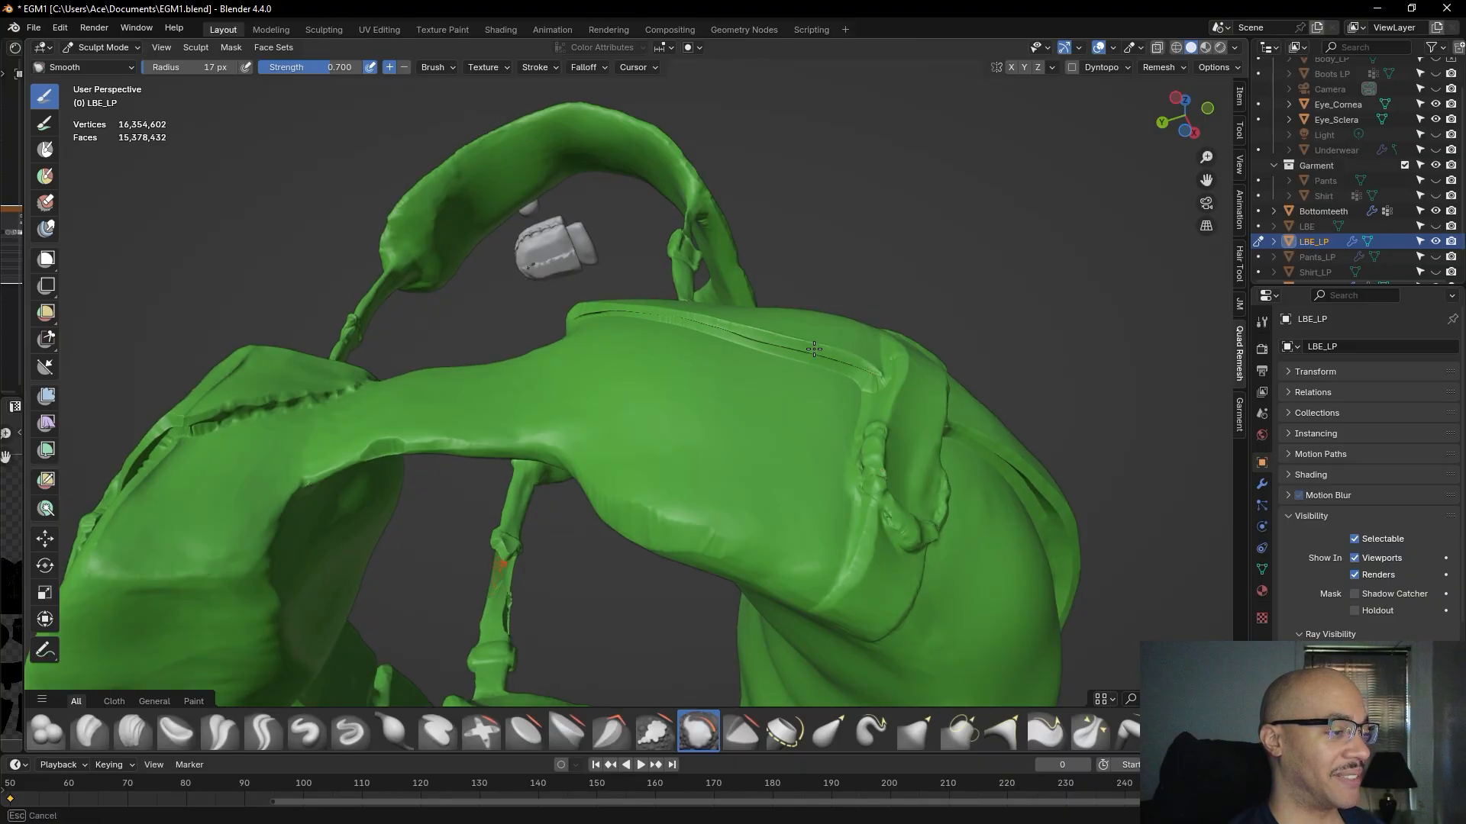
{"action": "left_click_drag", "start_coordinate": [690, 320], "coordinate": [694, 318]}
{"action": "left_click_drag", "start_coordinate": [587, 311], "coordinate": [722, 343]}
{"action": "left_click_drag", "start_coordinate": [786, 354], "coordinate": [874, 392]}
- Smooth the pack's lower edge and the edge of the narrow band joining it to the side pouch
{"action": "mouse_move", "coordinate": [611, 503]}
{"action": "left_mouse_down"}
{"action": "mouse_move", "coordinate": [725, 528]}
{"action": "mouse_move", "coordinate": [699, 530]}
{"action": "mouse_move", "coordinate": [762, 561]}
{"action": "mouse_move", "coordinate": [811, 561]}
{"action": "mouse_move", "coordinate": [656, 532]}
{"action": "mouse_move", "coordinate": [644, 500]}
{"action": "left_mouse_up"}
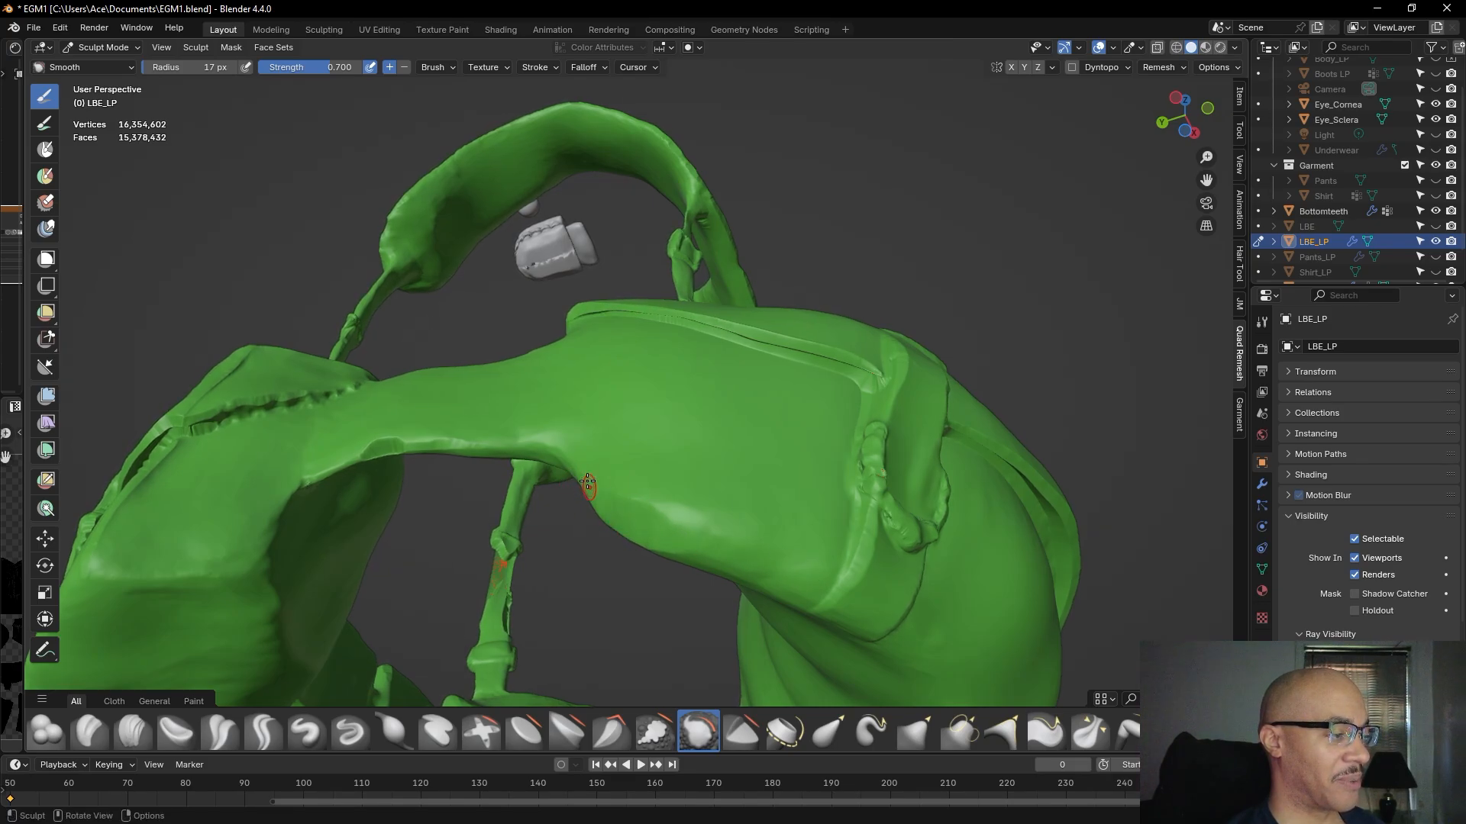
{"action": "middle_click_drag", "start_coordinate": [626, 428], "coordinate": [562, 377]}
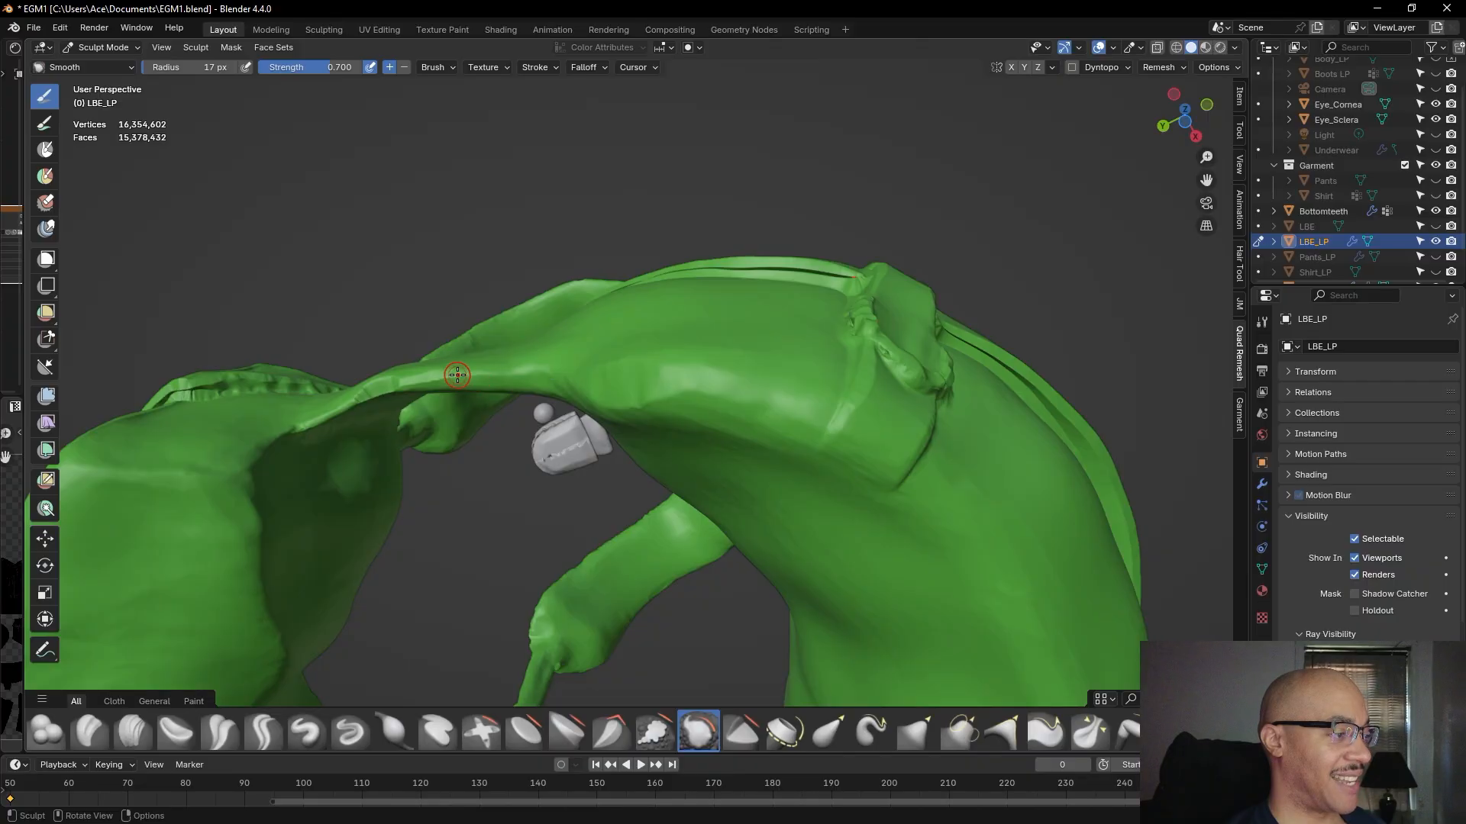
{"action": "mouse_move", "coordinate": [386, 382]}
{"action": "left_mouse_down"}
{"action": "mouse_move", "coordinate": [359, 386]}
{"action": "mouse_move", "coordinate": [505, 373]}
{"action": "left_mouse_up"}
{"action": "left_click_drag", "start_coordinate": [637, 351], "coordinate": [586, 372], "text": "alt"}
{"action": "left_click_drag", "start_coordinate": [662, 326], "coordinate": [672, 363], "text": "alt"}
- Smooth the upper part of the rolled edge on the rear strap's folded end, on the side facing the pack's middle
{"action": "scroll", "coordinate": [849, 334], "scroll_direction": "down", "scroll_amount": 5}
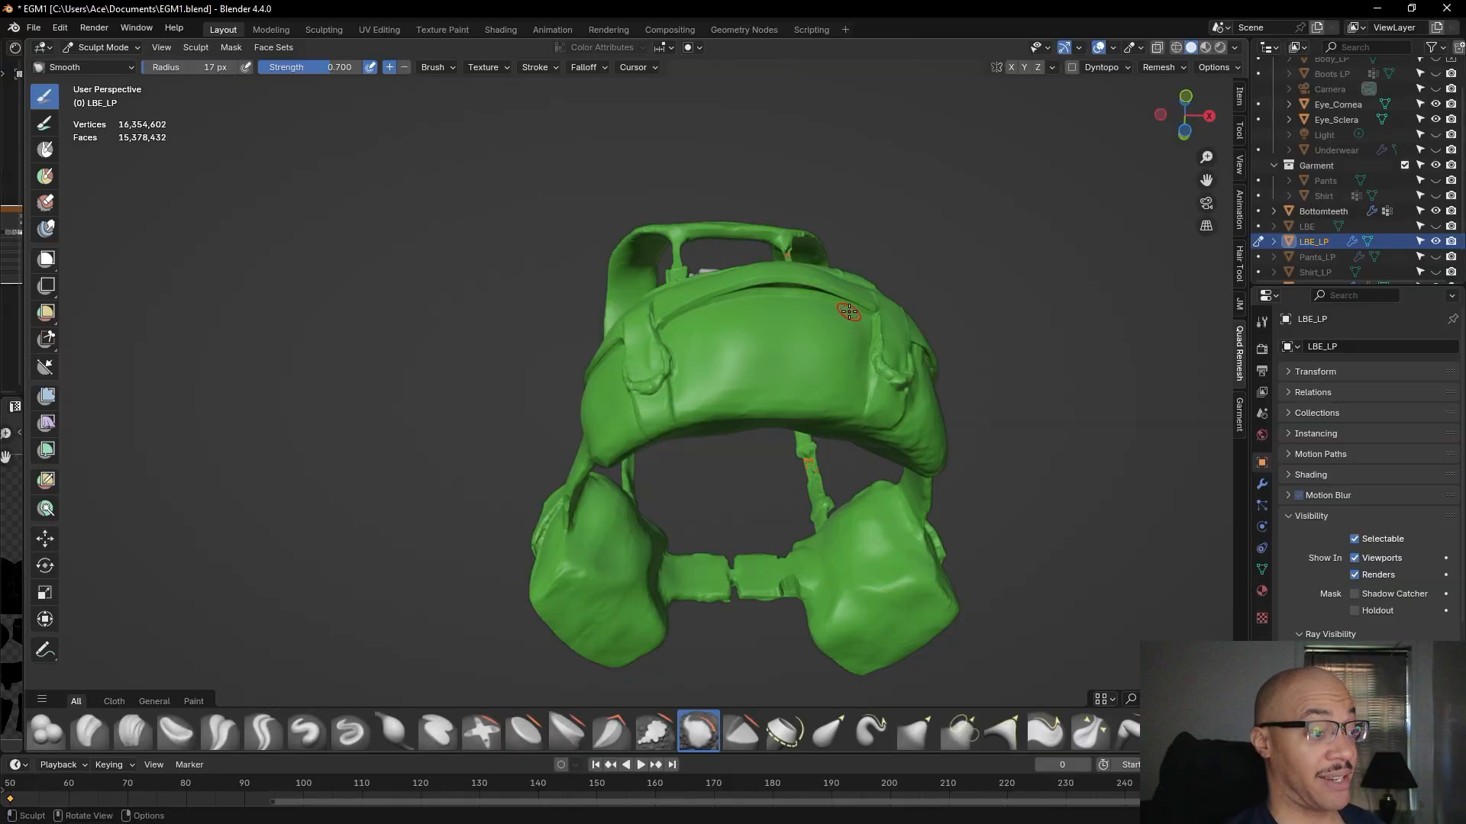
{"action": "scroll", "coordinate": [849, 311], "scroll_direction": "down", "scroll_amount": 2}
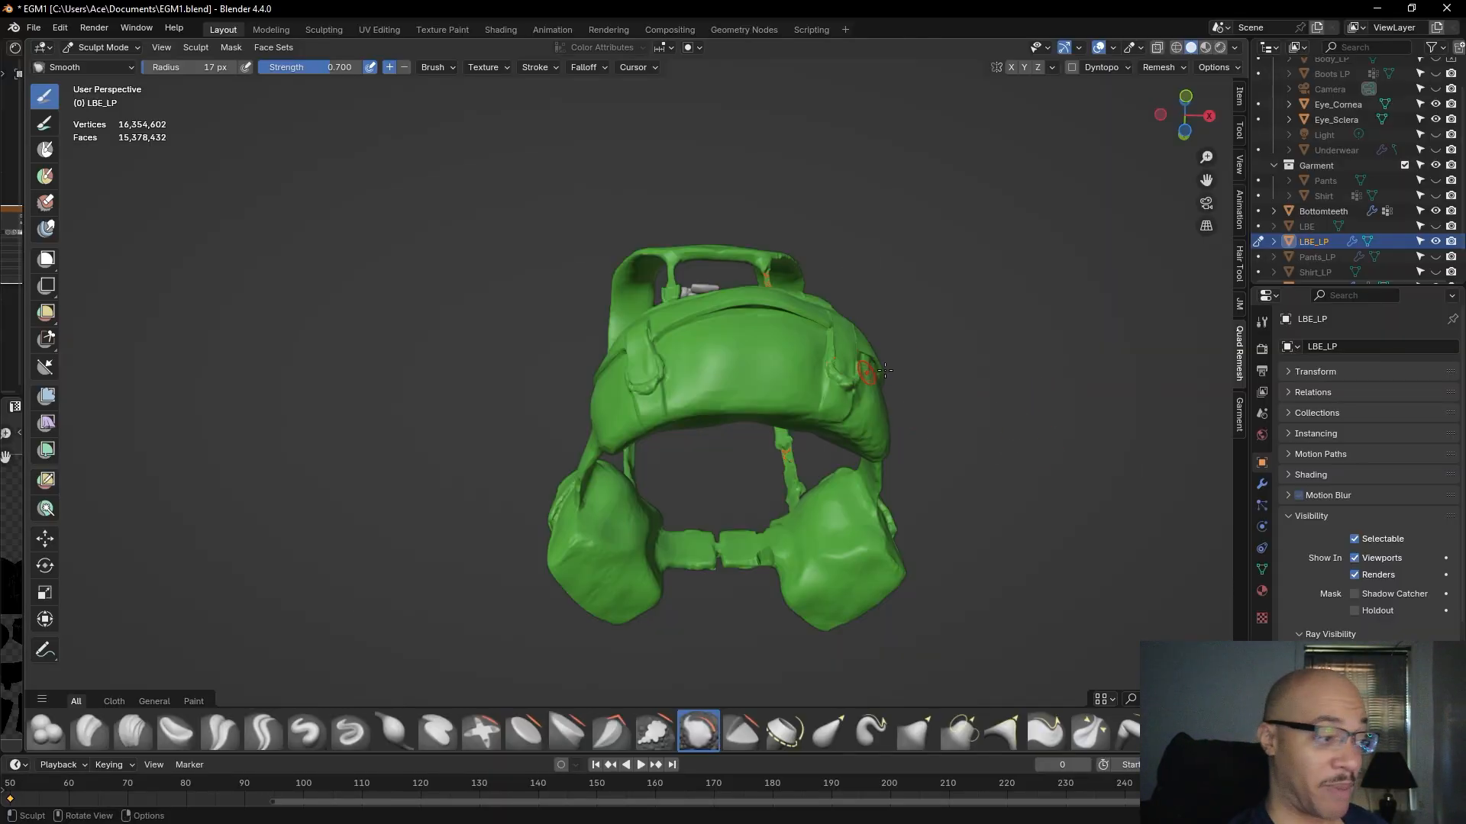
{"action": "scroll", "coordinate": [1075, 339], "scroll_direction": "up", "scroll_amount": 5}
{"action": "mouse_move", "coordinate": [831, 359]}
{"action": "middle_mouse_down"}
{"action": "mouse_move", "coordinate": [779, 405]}
{"action": "mouse_move", "coordinate": [809, 574]}
{"action": "mouse_move", "coordinate": [867, 500]}
{"action": "mouse_move", "coordinate": [863, 458]}
{"action": "mouse_move", "coordinate": [690, 425]}
{"action": "mouse_move", "coordinate": [779, 465]}
{"action": "middle_mouse_up"}
{"action": "scroll", "coordinate": [854, 432], "scroll_direction": "down", "scroll_amount": 1}
{"action": "scroll", "coordinate": [856, 451], "scroll_direction": "up", "scroll_amount": 2}
{"action": "scroll", "coordinate": [847, 442], "scroll_direction": "down", "scroll_amount": 2}
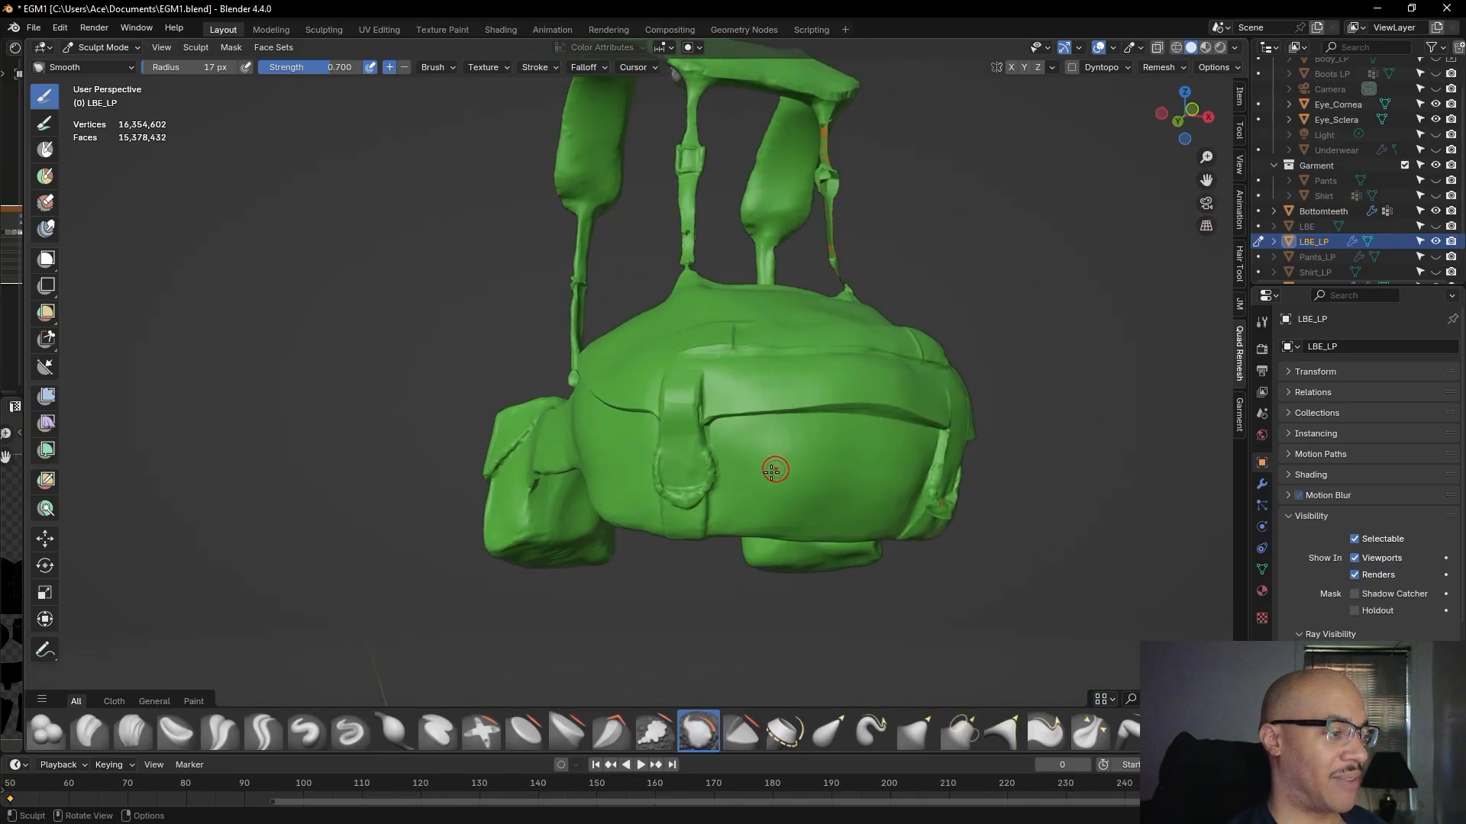
{"action": "scroll", "coordinate": [809, 507], "scroll_direction": "up", "scroll_amount": 3}
{"action": "middle_click_drag", "start_coordinate": [815, 516], "coordinate": [836, 406], "text": "shift"}
{"action": "scroll", "coordinate": [861, 336], "scroll_direction": "up", "scroll_amount": 3}
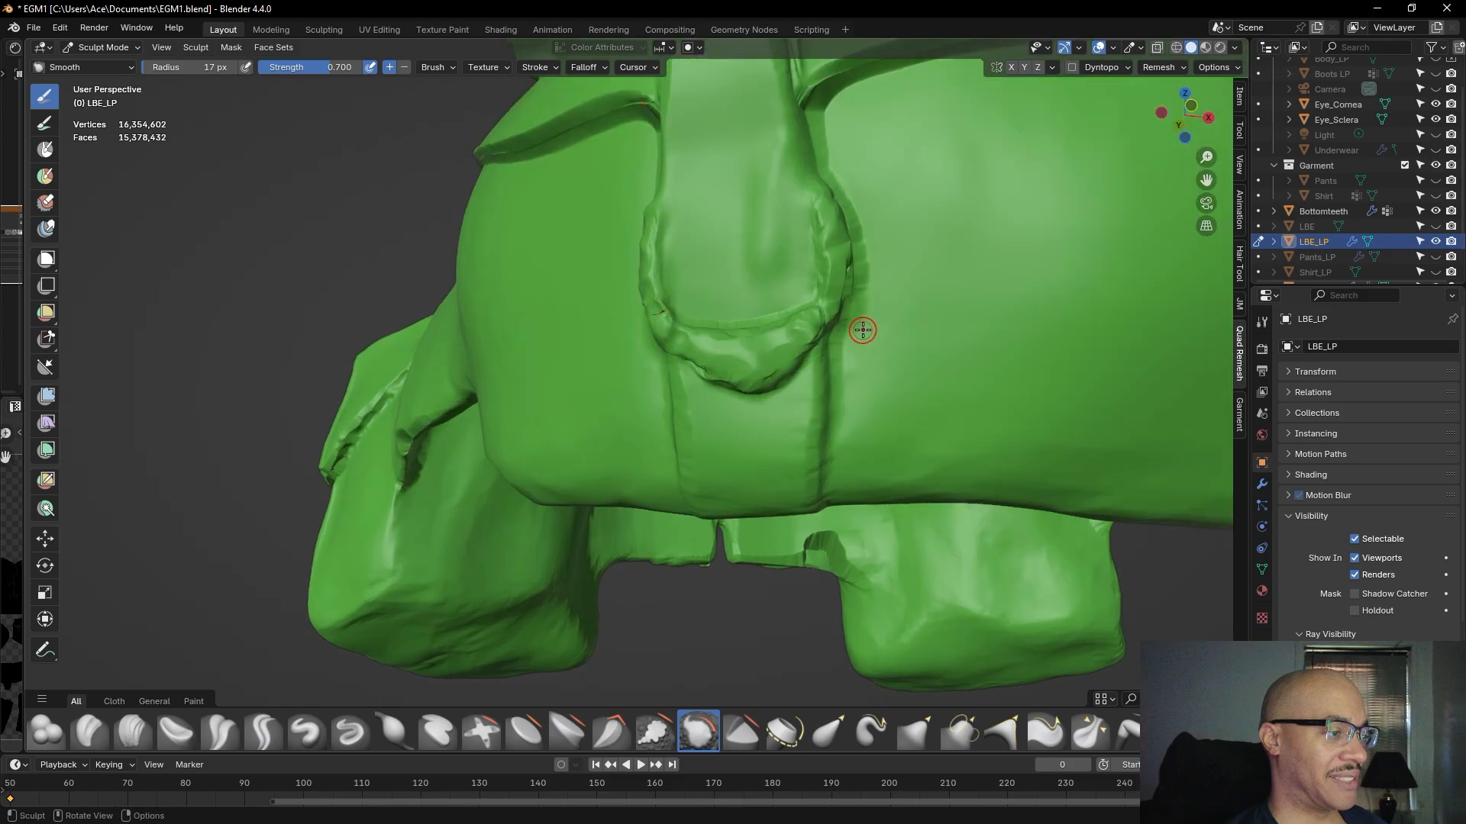
{"action": "middle_click_drag", "start_coordinate": [939, 329], "coordinate": [893, 364]}
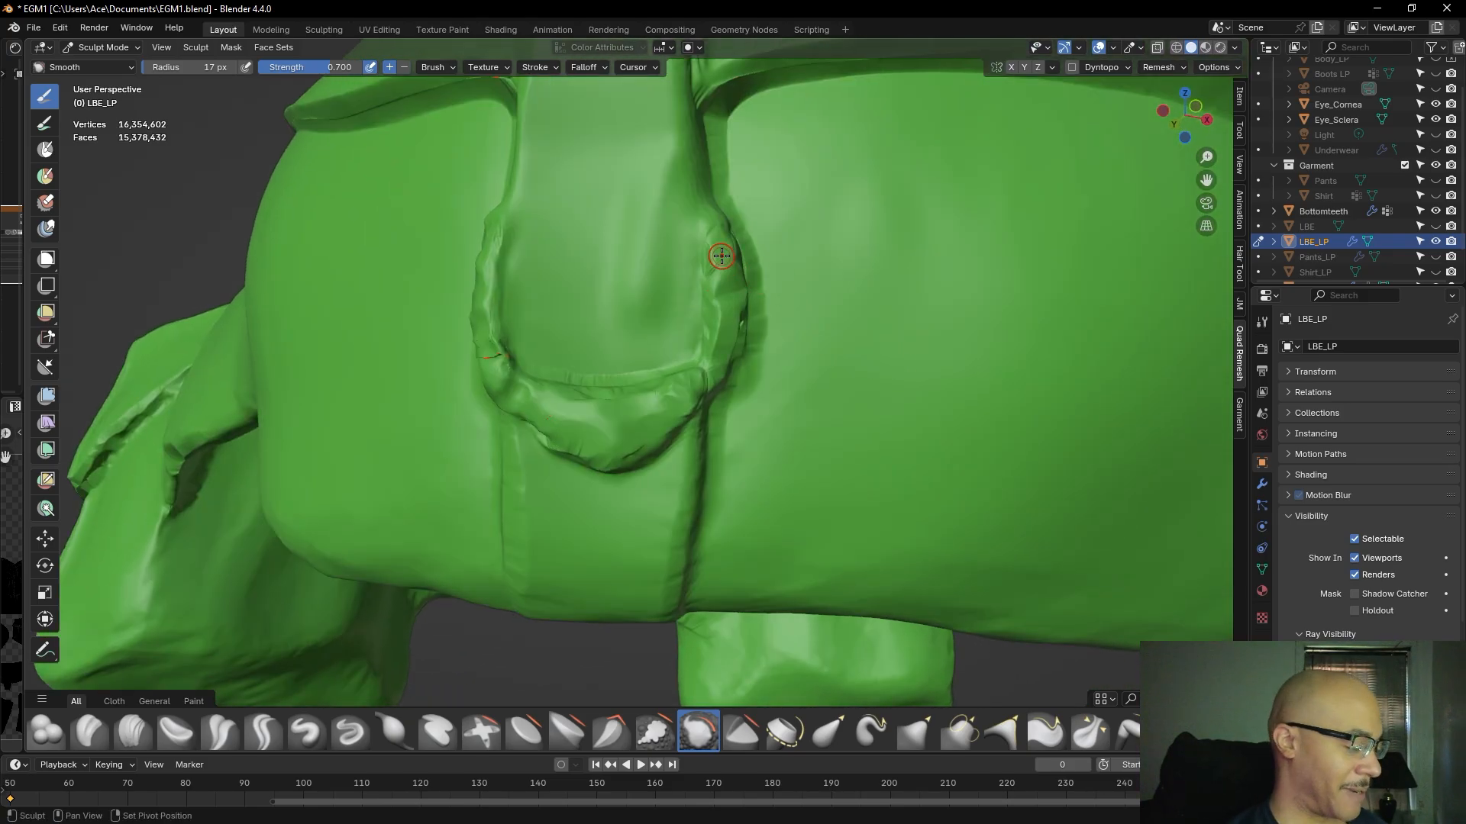
{"action": "left_click_drag", "start_coordinate": [719, 253], "coordinate": [710, 279], "text": "shift"}
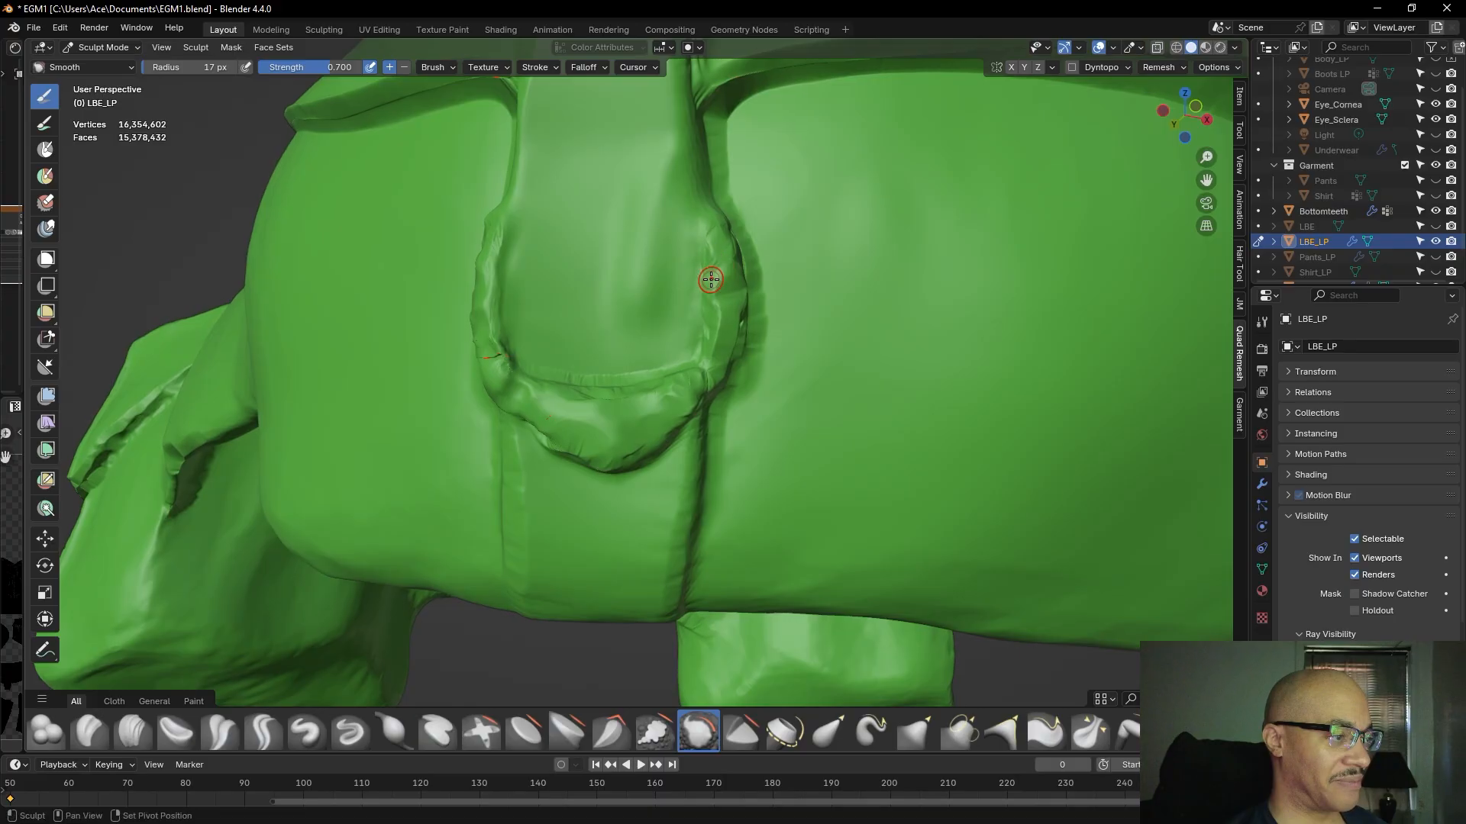
{"action": "mouse_move", "coordinate": [705, 228]}
{"action": "left_mouse_down", "text": "shift"}
{"action": "mouse_move", "coordinate": [719, 275]}
{"action": "mouse_move", "coordinate": [722, 241]}
{"action": "left_mouse_up", "text": "shift"}
{"action": "mouse_move", "coordinate": [722, 243]}
{"action": "left_mouse_down", "text": "shift"}
{"action": "mouse_move", "coordinate": [731, 266]}
{"action": "mouse_move", "coordinate": [726, 229]}
{"action": "mouse_move", "coordinate": [725, 264]}
{"action": "left_mouse_up", "text": "shift"}
- Smooth the lower part of the same rolled edge, down towards the strap end's bottom fold
{"action": "left_click_drag", "start_coordinate": [723, 343], "coordinate": [718, 352]}
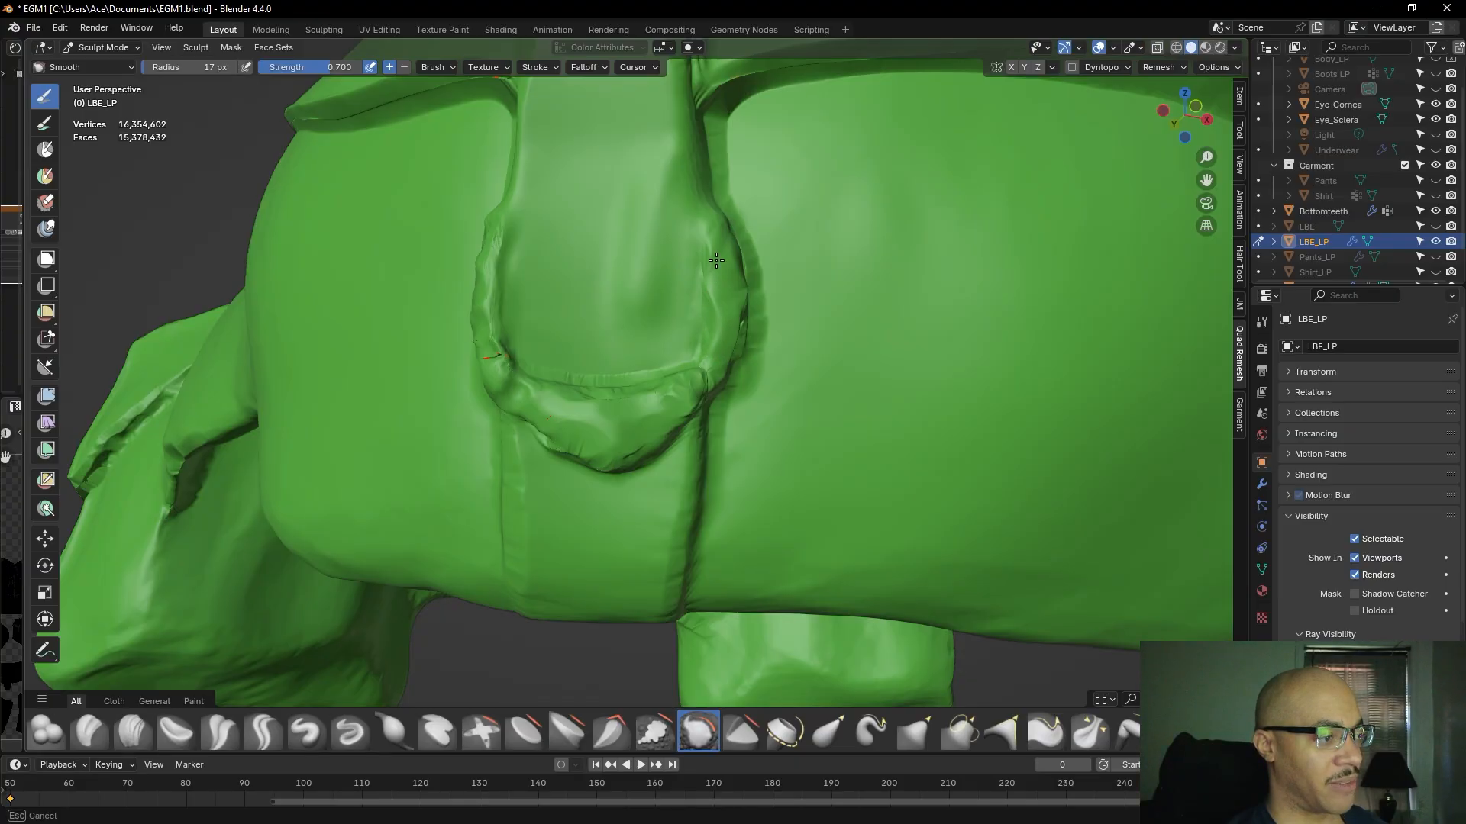
{"action": "left_click_drag", "start_coordinate": [719, 313], "coordinate": [731, 300]}
{"action": "middle_click_drag", "start_coordinate": [738, 322], "coordinate": [696, 330]}
{"action": "left_click_drag", "start_coordinate": [439, 269], "coordinate": [449, 293]}
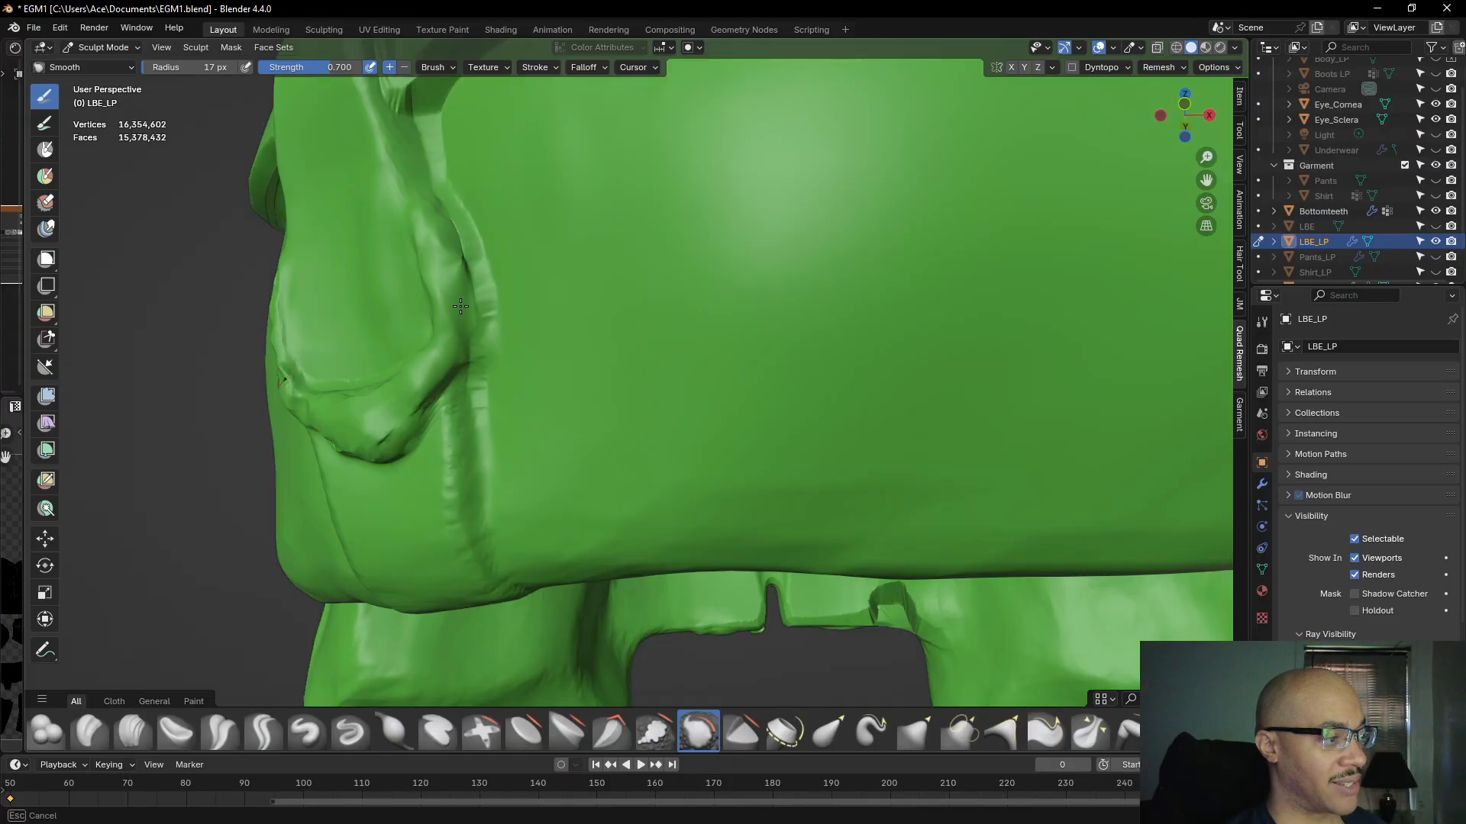
- Build up the rolled edge facing the pack's middle with the Clay Strips brush at 17 px radius and 0.500 strength
{"action": "middle_click_drag", "start_coordinate": [556, 255], "coordinate": [661, 301]}
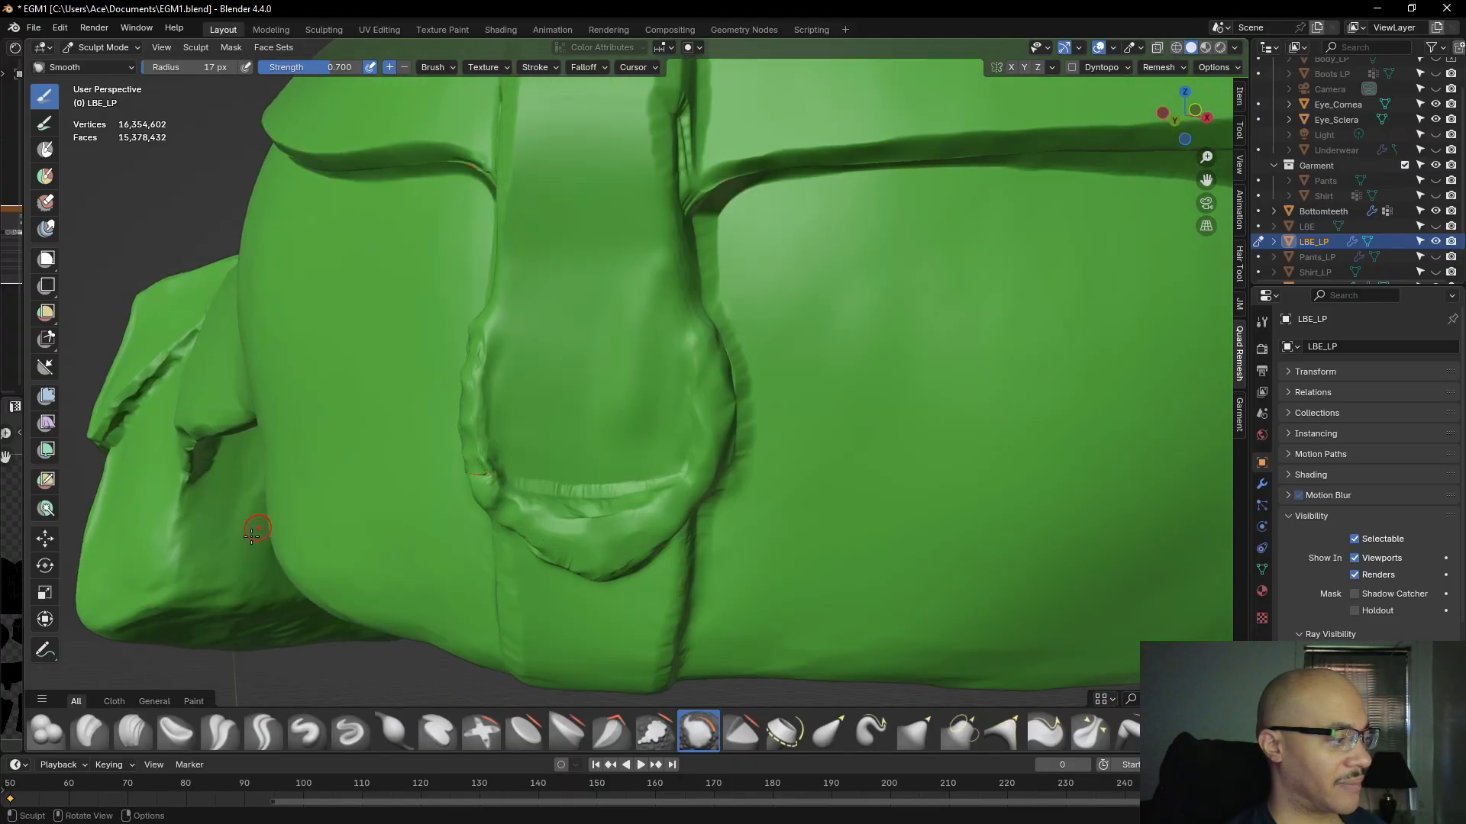
{"action": "left_click", "coordinate": [132, 732]}
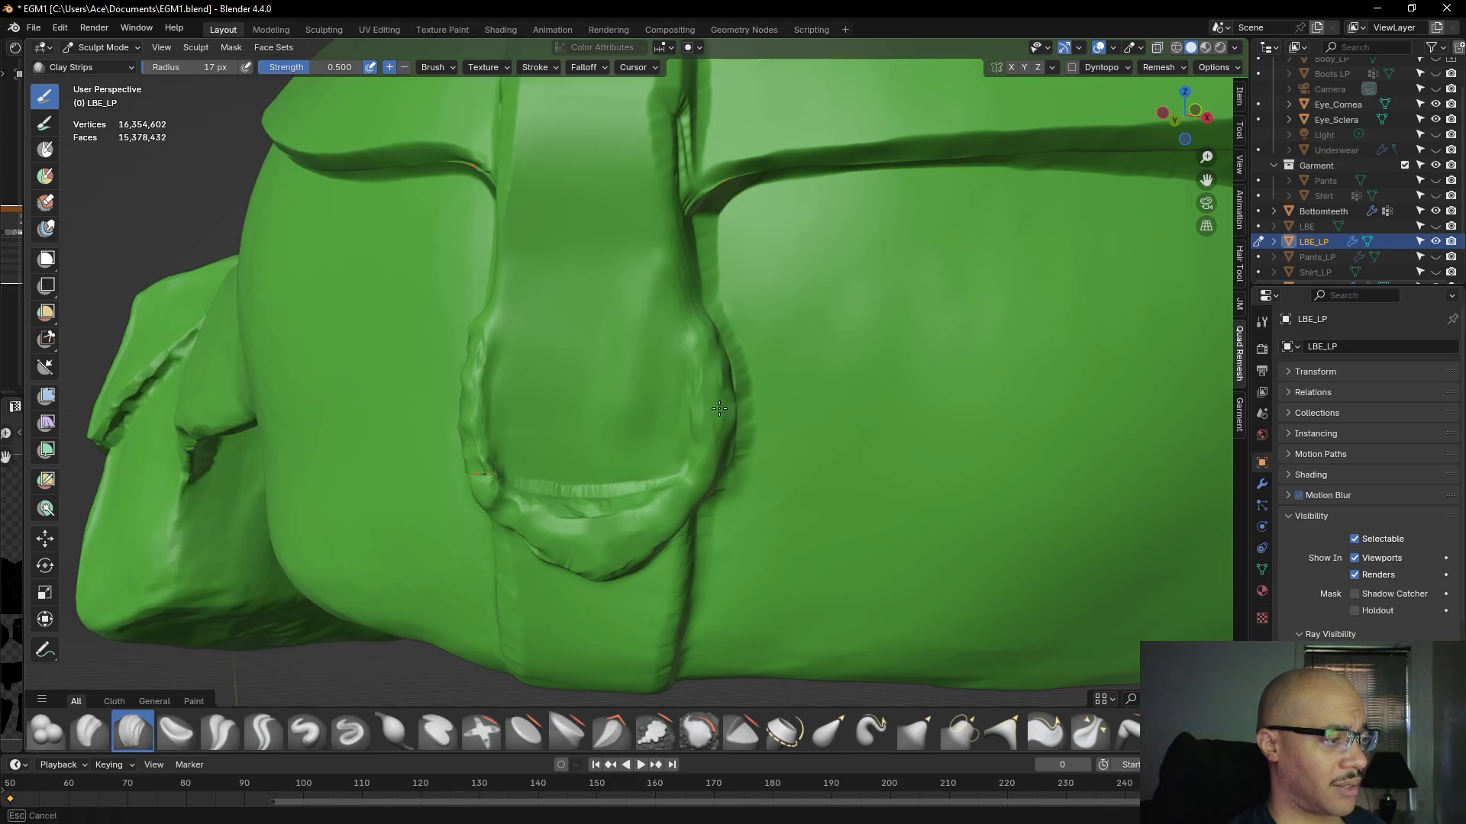
{"action": "left_click_drag", "start_coordinate": [710, 327], "coordinate": [723, 399]}
{"action": "left_click_drag", "start_coordinate": [722, 449], "coordinate": [720, 459]}
{"action": "left_click_drag", "start_coordinate": [710, 358], "coordinate": [693, 476]}
{"action": "left_click_drag", "start_coordinate": [724, 435], "coordinate": [698, 484]}
- Touch up the strap end's outer edge with Clay Strips and smooth the inner face of the opposite rolled edge
{"action": "scroll", "coordinate": [801, 447], "scroll_direction": "down", "scroll_amount": 5}
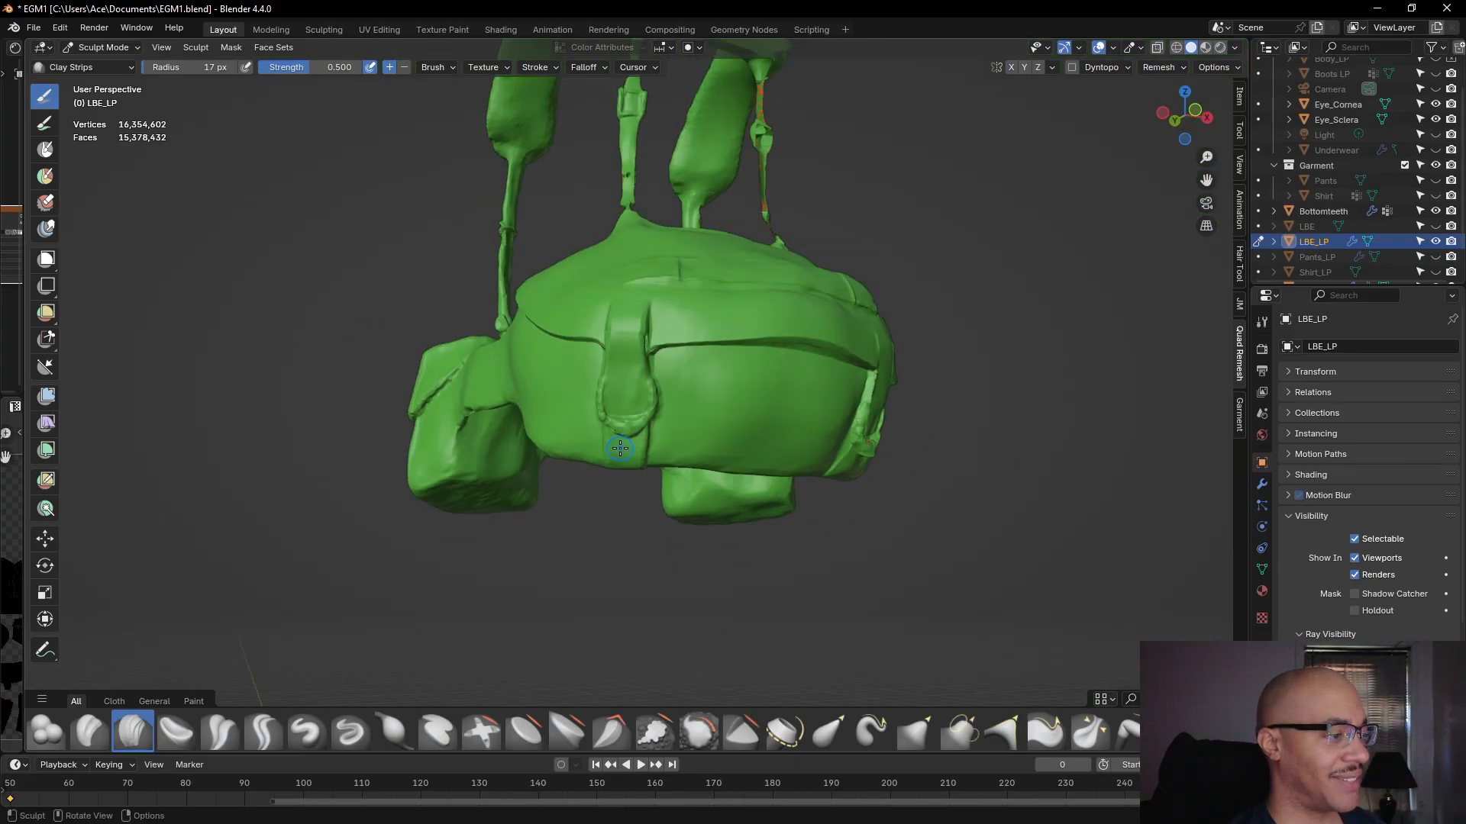
{"action": "scroll", "coordinate": [620, 449], "scroll_direction": "up", "scroll_amount": 5}
{"action": "middle_click_drag", "start_coordinate": [927, 384], "coordinate": [642, 378]}
{"action": "scroll", "coordinate": [620, 331], "scroll_direction": "up", "scroll_amount": 4}
{"action": "middle_click_drag", "start_coordinate": [586, 275], "coordinate": [668, 304]}
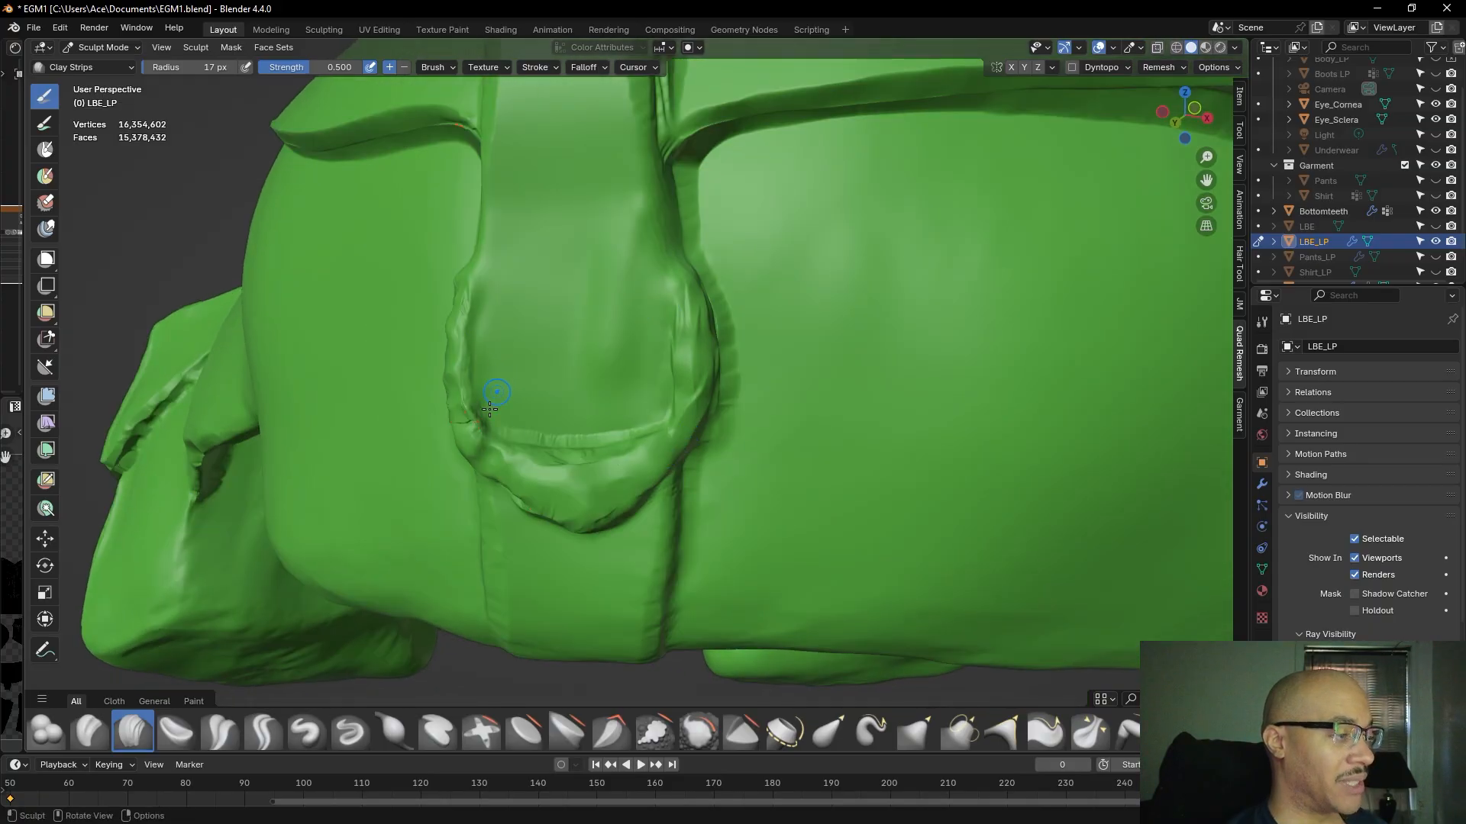
{"action": "left_click_drag", "start_coordinate": [471, 429], "coordinate": [464, 429]}
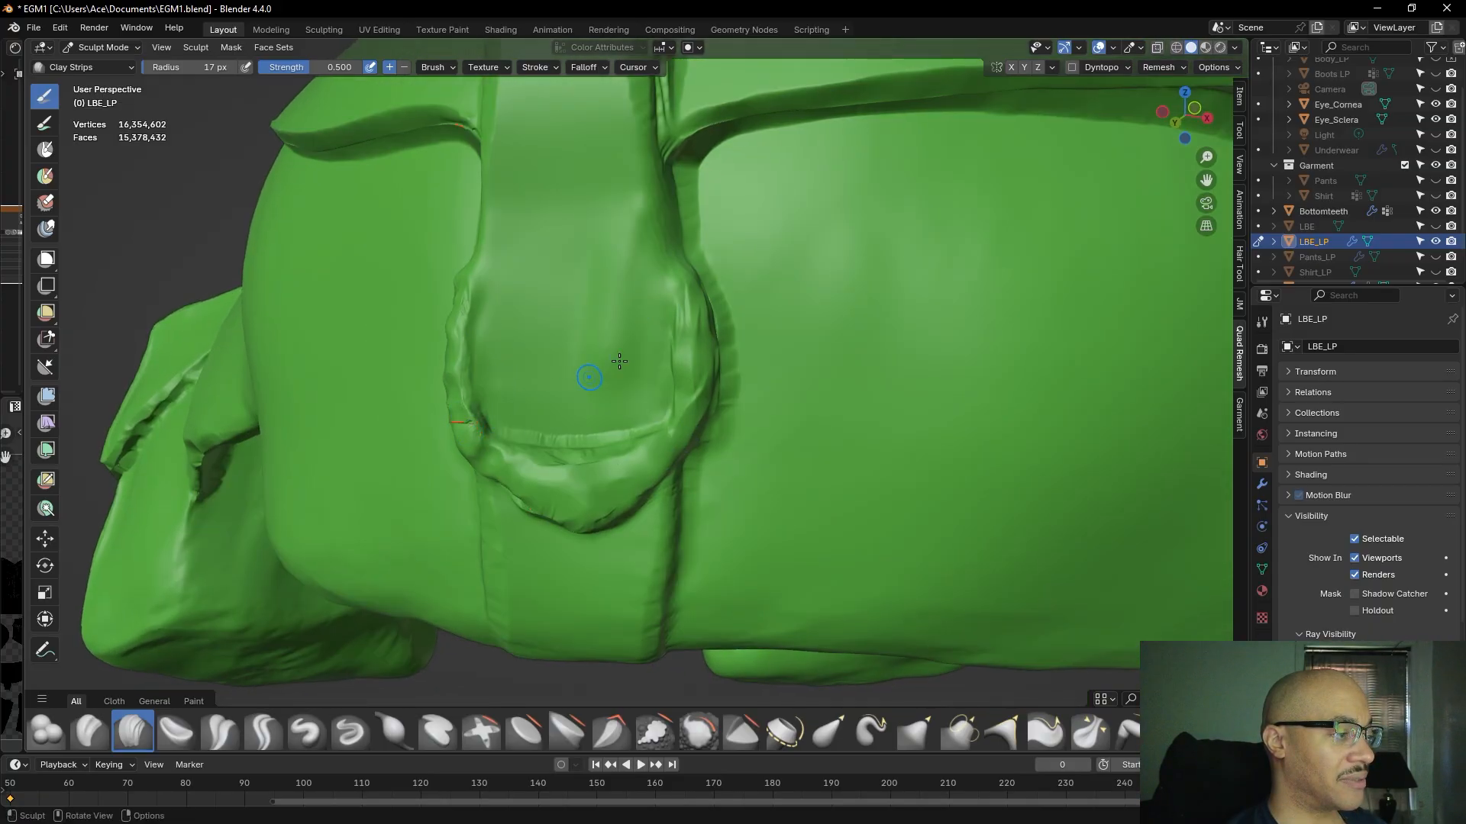
{"action": "mouse_move", "coordinate": [680, 340]}
{"action": "left_mouse_down", "text": "shift"}
{"action": "mouse_move", "coordinate": [687, 293]}
{"action": "mouse_move", "coordinate": [700, 389]}
{"action": "mouse_move", "coordinate": [683, 433]}
{"action": "left_mouse_up", "text": "shift"}
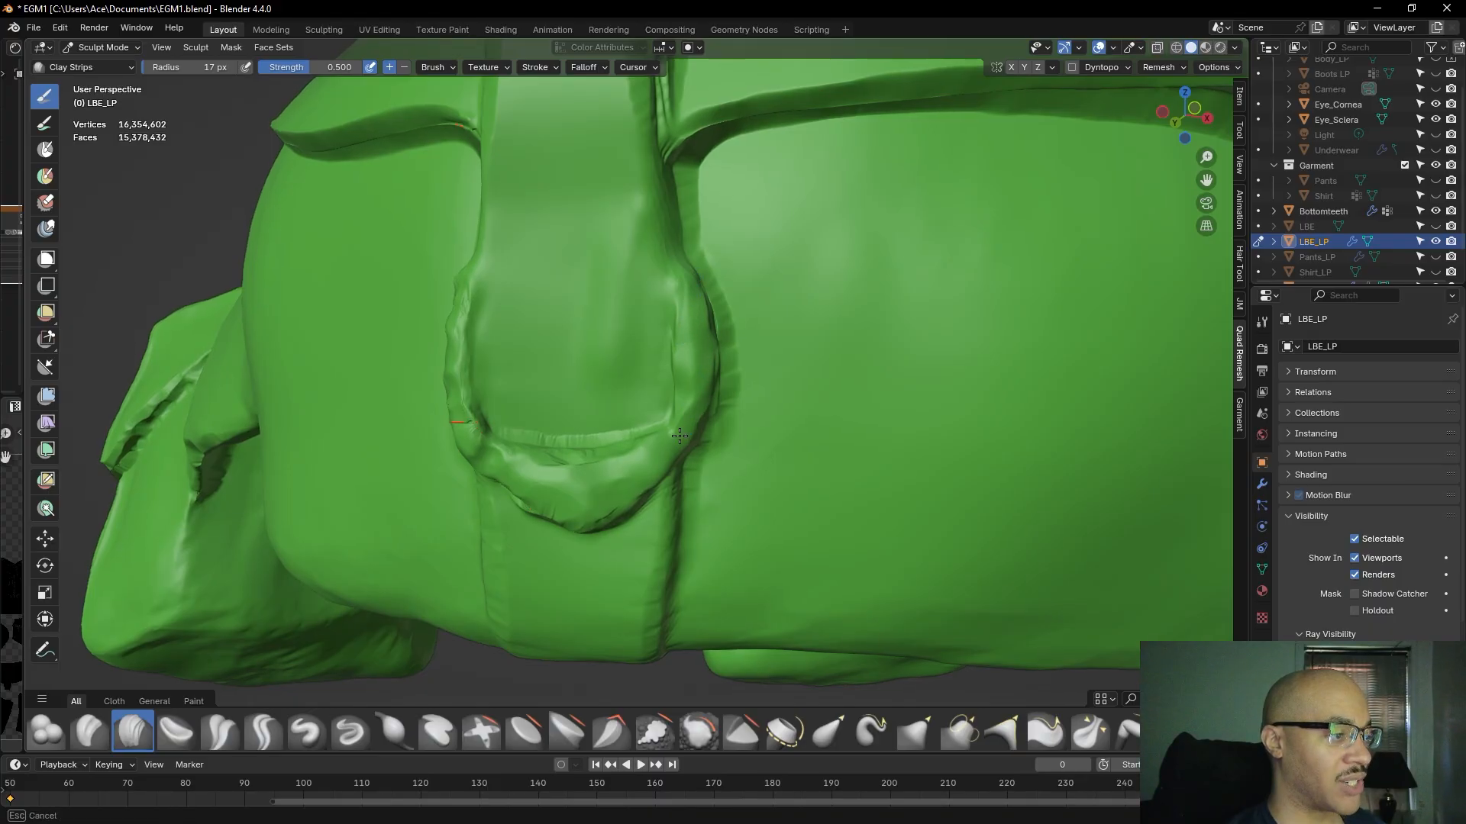
{"action": "left_click_drag", "start_coordinate": [680, 311], "coordinate": [677, 304]}
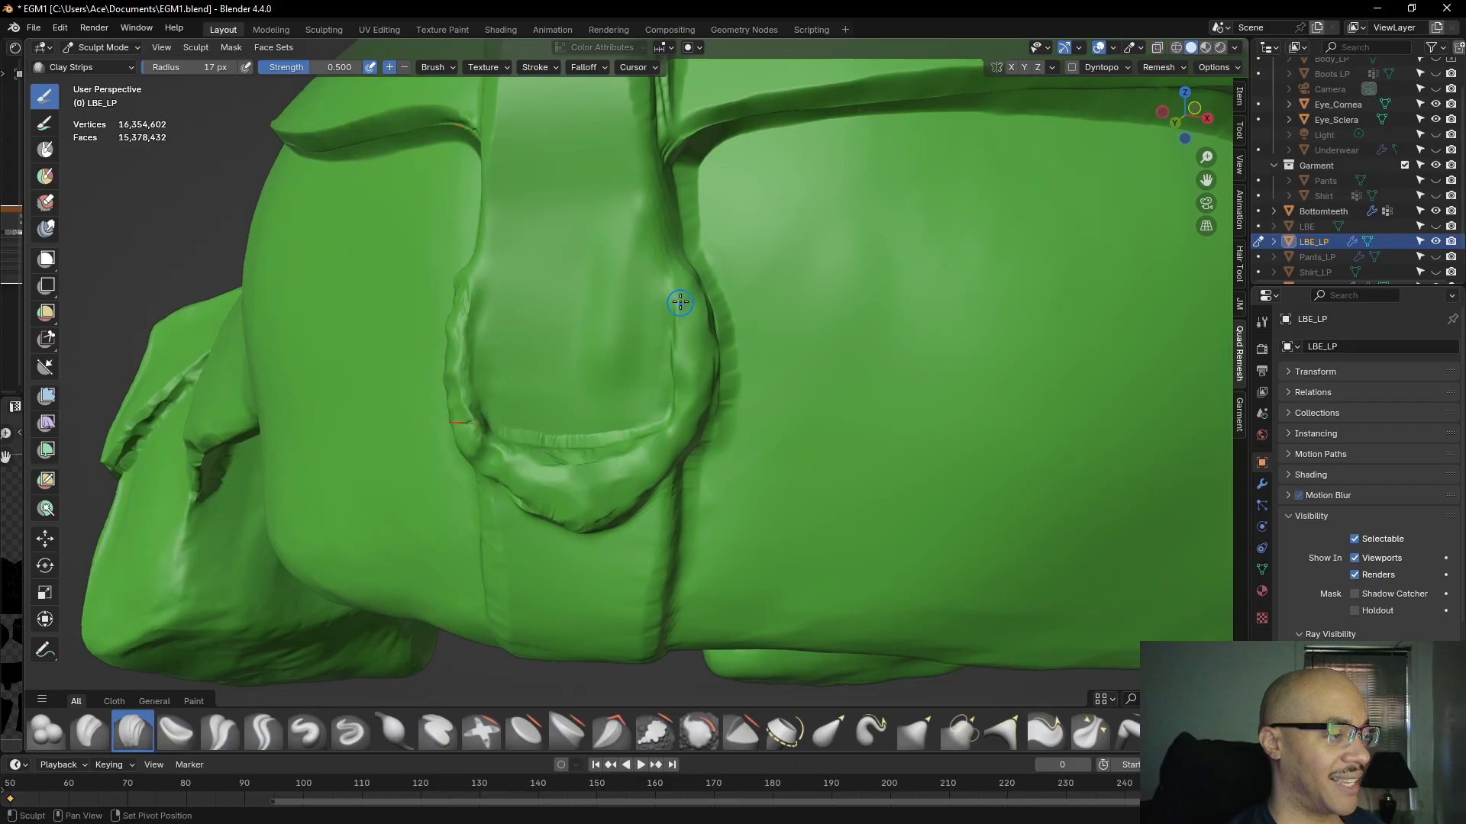
- Examine the front belt, its buckle and eyelets, and both pouches up close and from a distance
{"action": "scroll", "coordinate": [683, 321], "scroll_direction": "down", "scroll_amount": 8}
{"action": "mouse_move", "coordinate": [664, 327]}
{"action": "middle_mouse_down"}
{"action": "mouse_move", "coordinate": [888, 349]}
{"action": "mouse_move", "coordinate": [807, 445]}
{"action": "middle_mouse_up"}
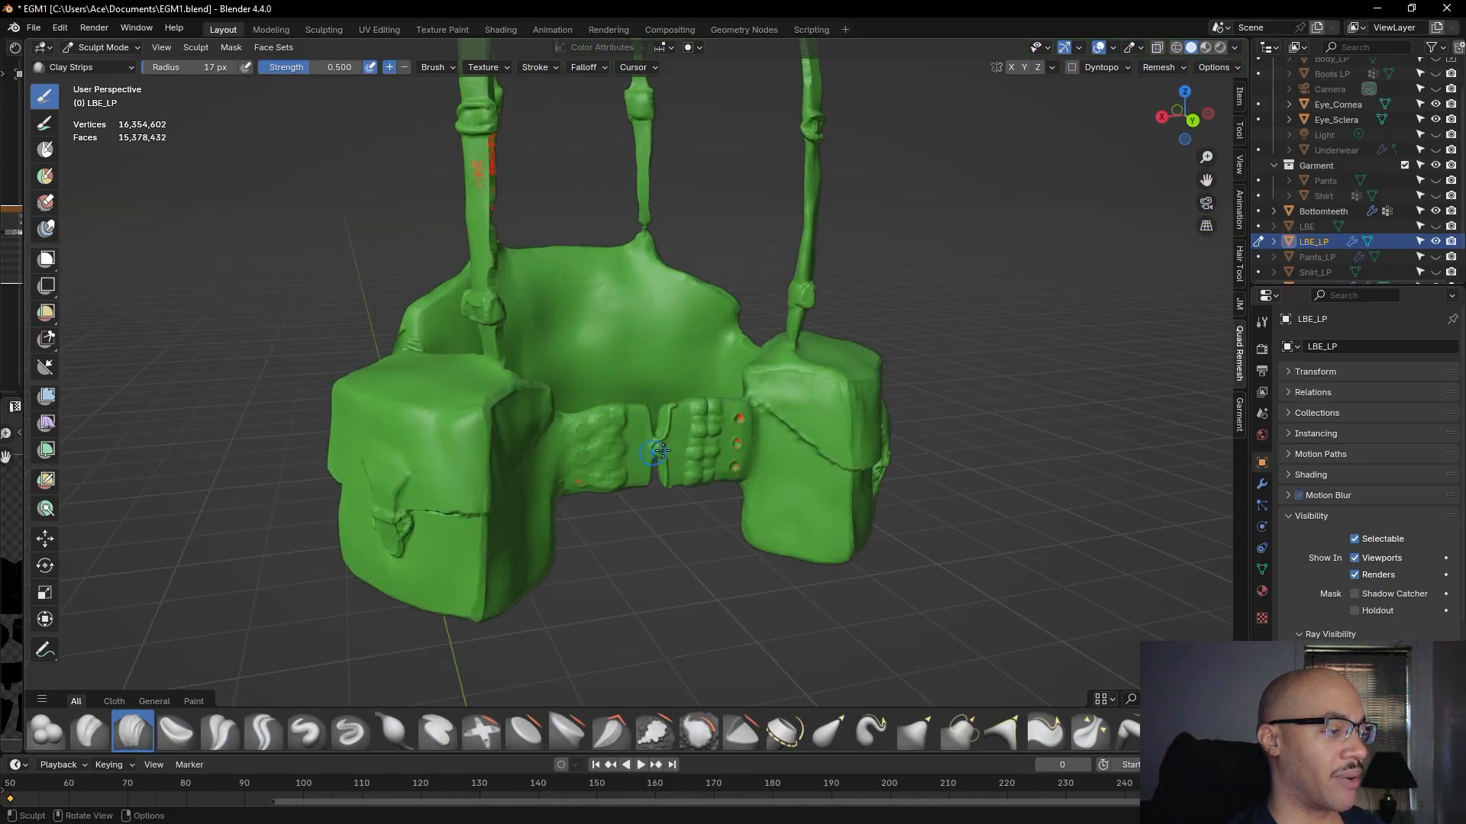
{"action": "middle_click_drag", "start_coordinate": [722, 517], "coordinate": [671, 545]}
{"action": "left_click_drag", "start_coordinate": [544, 345], "coordinate": [547, 371]}
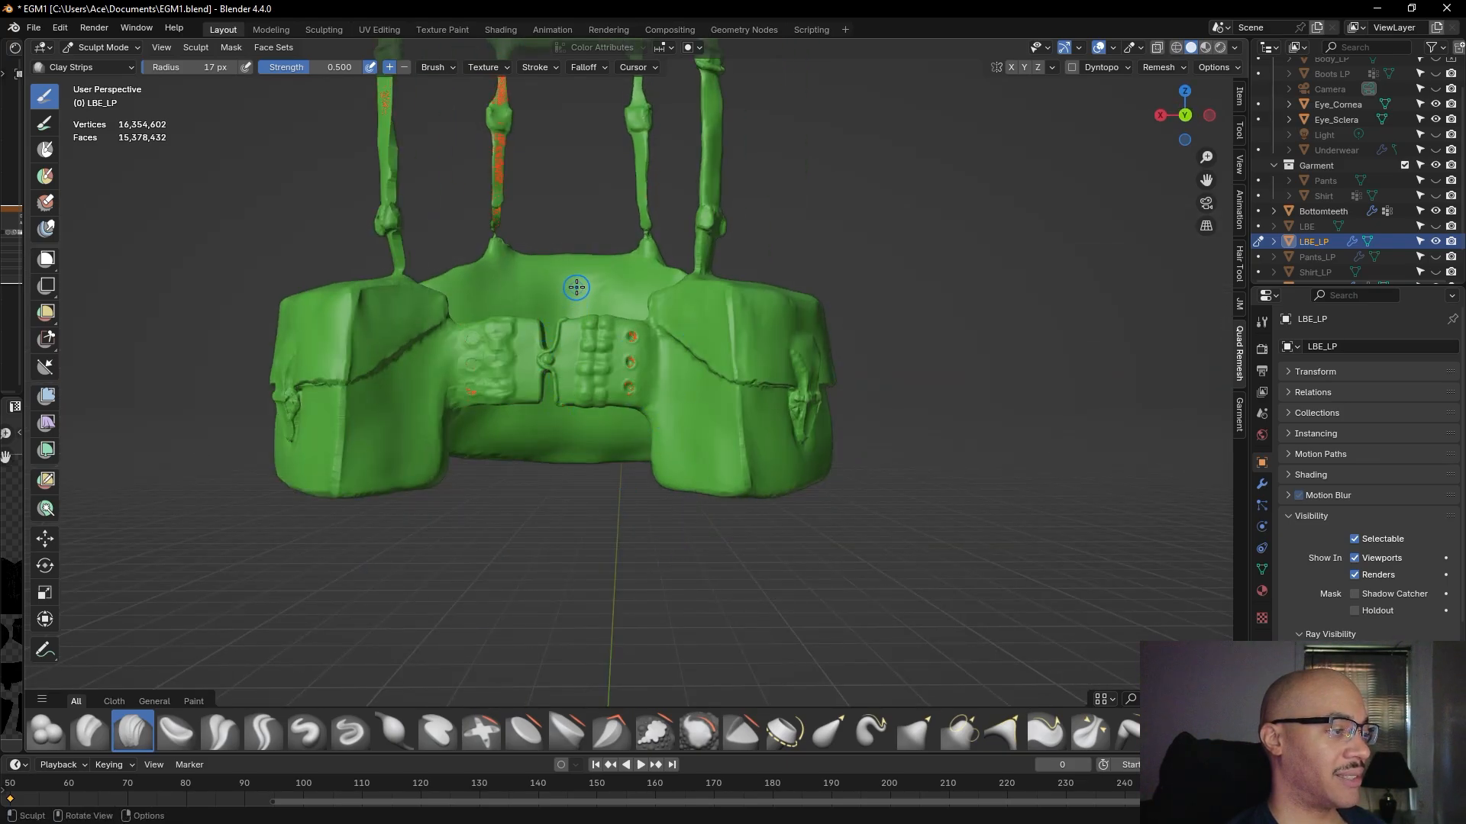
{"action": "scroll", "coordinate": [562, 366], "scroll_direction": "up", "scroll_amount": 7}
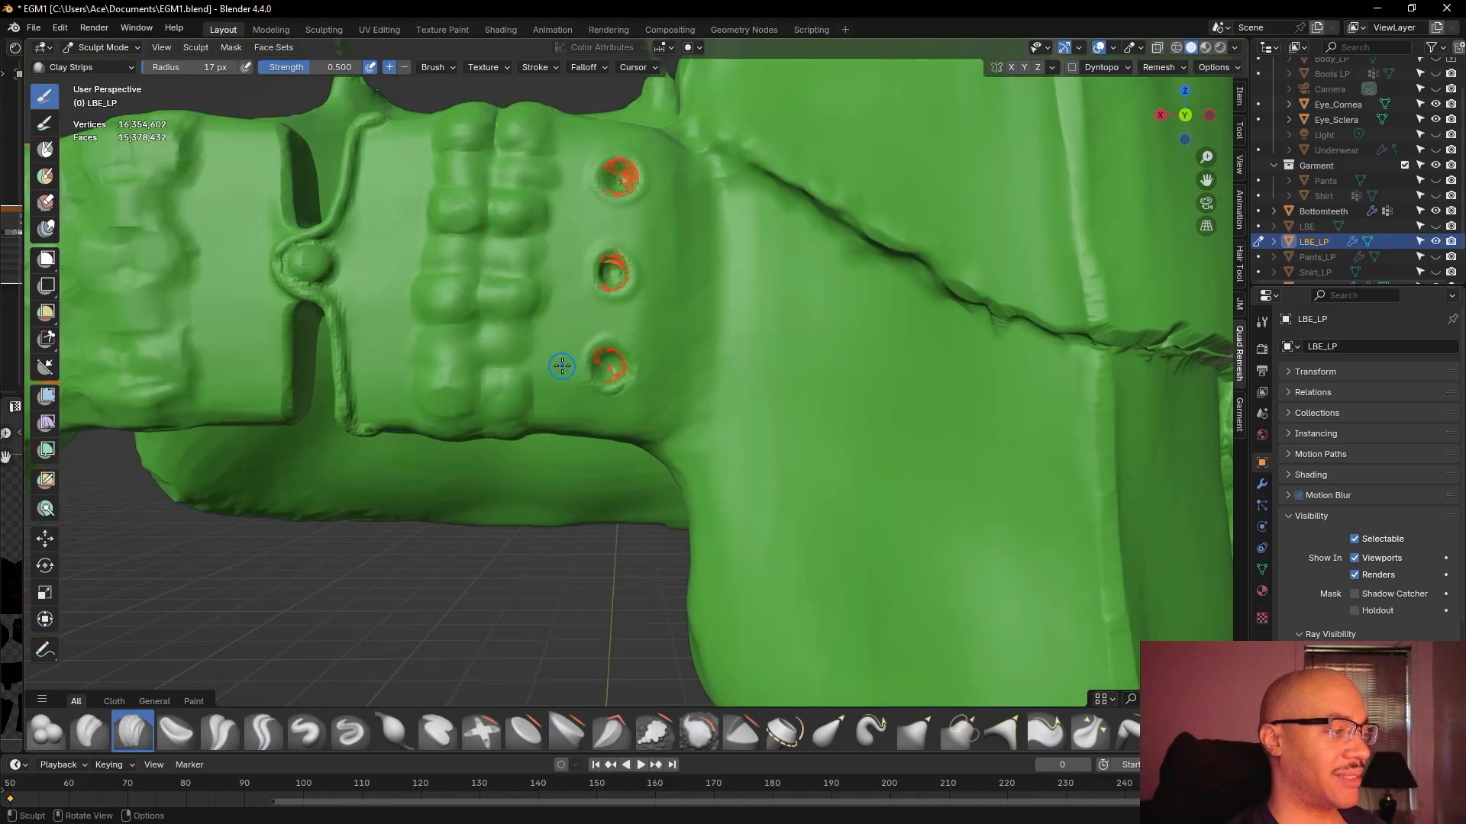
{"action": "scroll", "coordinate": [562, 360], "scroll_direction": "down", "scroll_amount": 7}
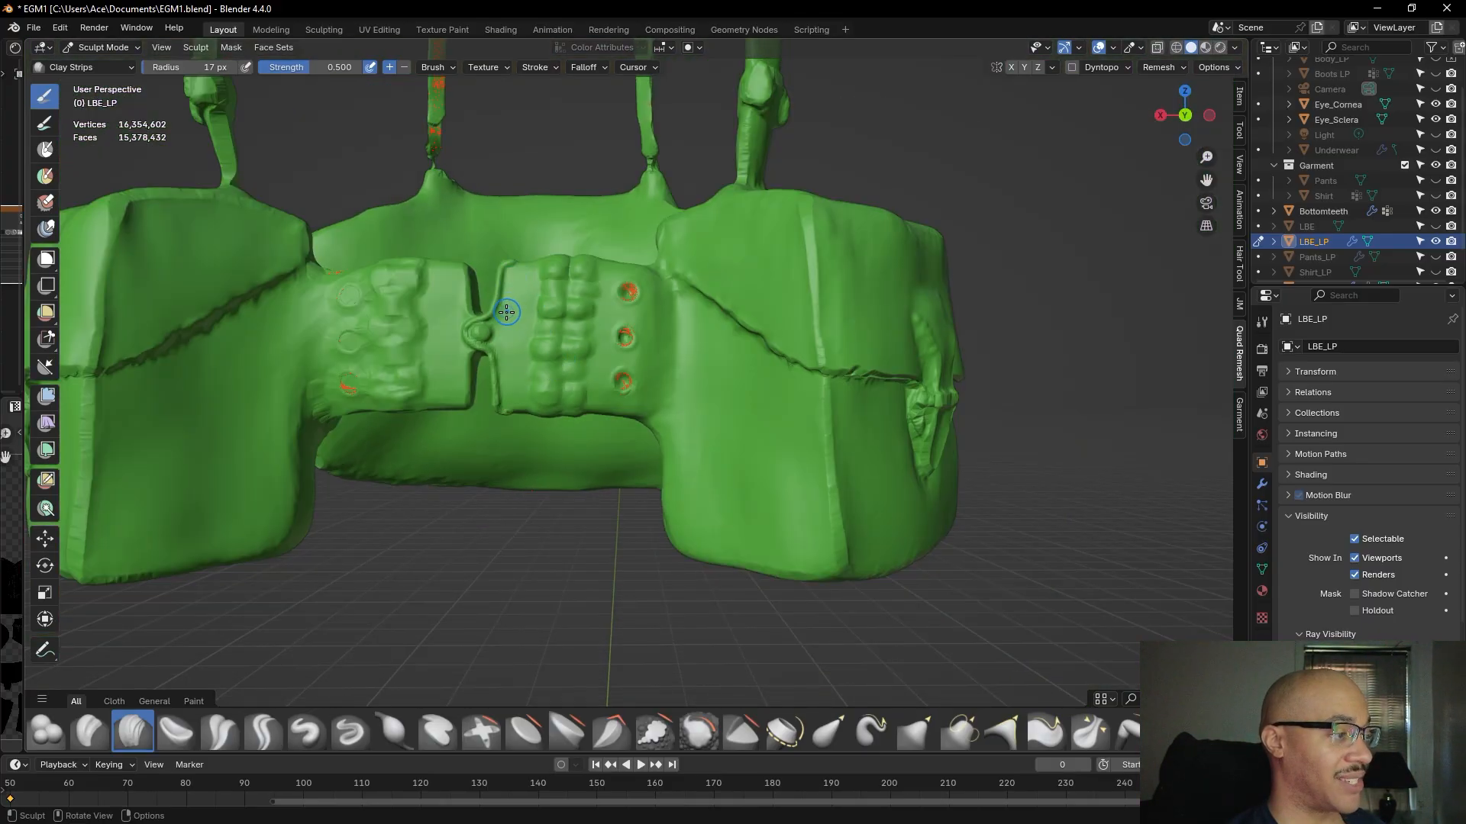
{"action": "middle_click_drag", "start_coordinate": [545, 385], "coordinate": [598, 367]}
{"action": "scroll", "coordinate": [673, 404], "scroll_direction": "down", "scroll_amount": 5}
{"action": "middle_click_drag", "start_coordinate": [672, 404], "coordinate": [713, 419]}
- Fill the crease across the strap end's outer rolled edge with Clay Strips, undoing the first stroke
{"action": "scroll", "coordinate": [659, 461], "scroll_direction": "up", "scroll_amount": 7}
{"action": "scroll", "coordinate": [689, 440], "scroll_direction": "up", "scroll_amount": 3}
{"action": "scroll", "coordinate": [828, 345], "scroll_direction": "up", "scroll_amount": 5}
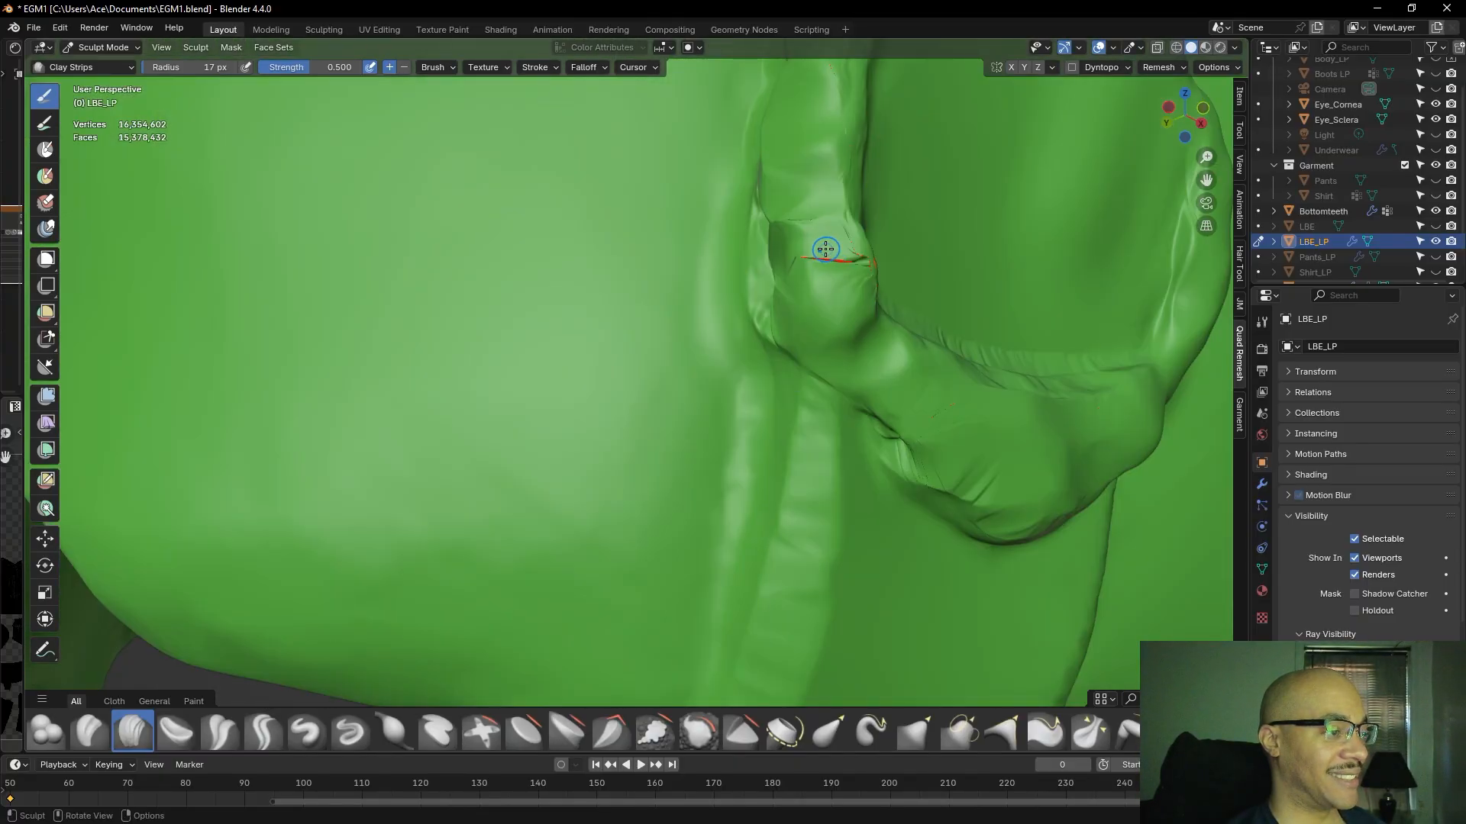
{"action": "left_click_drag", "start_coordinate": [817, 249], "coordinate": [818, 277]}
{"action": "key", "text": "ctrl+z"}
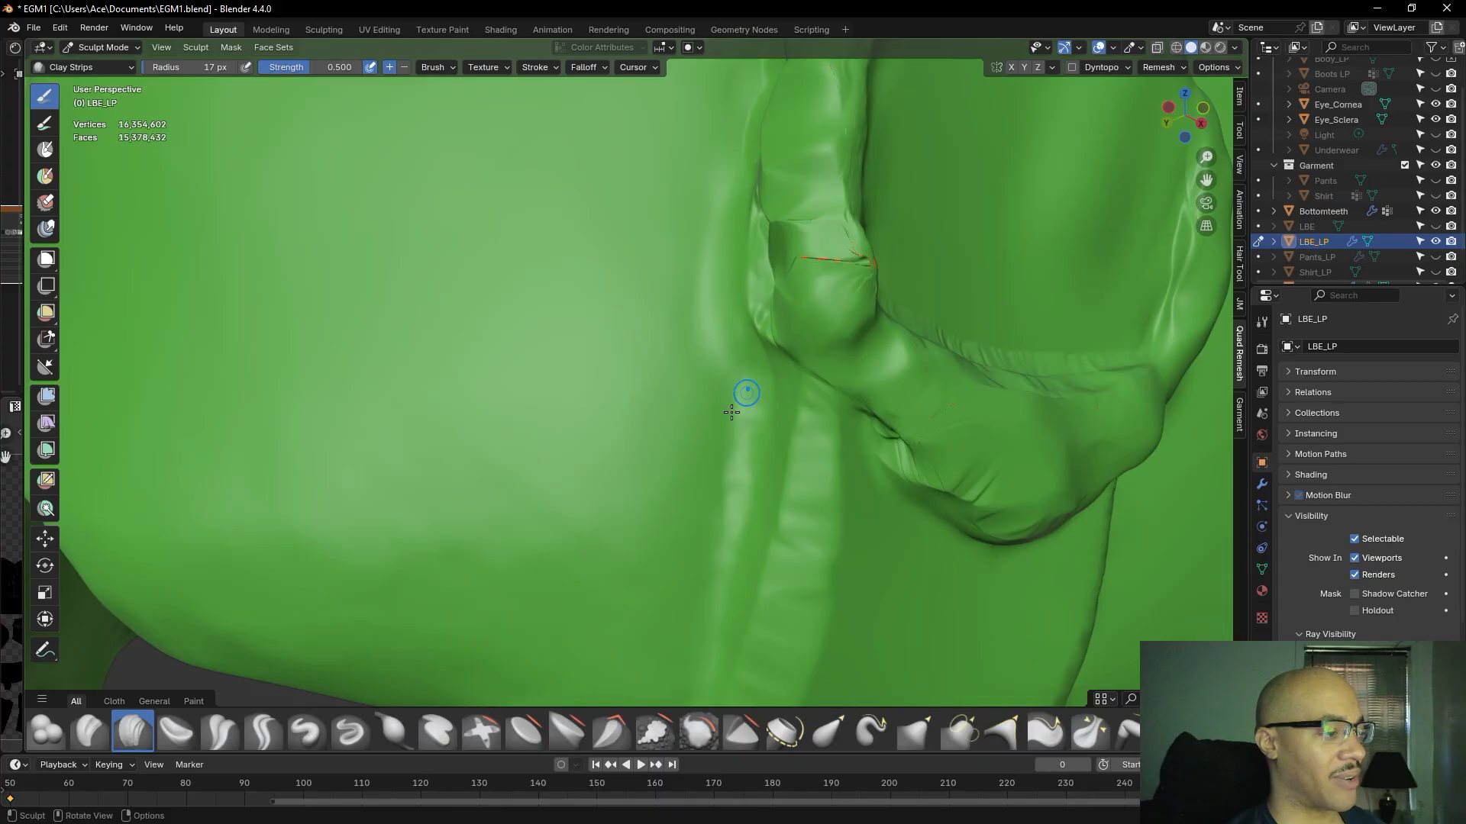
{"action": "left_click_drag", "start_coordinate": [786, 237], "coordinate": [785, 248]}
{"action": "left_click_drag", "start_coordinate": [786, 239], "coordinate": [790, 228]}
{"action": "mouse_move", "coordinate": [787, 281]}
{"action": "left_mouse_down"}
{"action": "mouse_move", "coordinate": [806, 309]}
{"action": "mouse_move", "coordinate": [850, 312]}
{"action": "mouse_move", "coordinate": [867, 284]}
{"action": "left_mouse_up"}
- Build up the corner where the strap end's outer rolled edge meets the bottom fold, using Clay Strips
{"action": "mouse_move", "coordinate": [911, 225]}
{"action": "middle_mouse_down"}
{"action": "mouse_move", "coordinate": [847, 252]}
{"action": "mouse_move", "coordinate": [920, 226]}
{"action": "mouse_move", "coordinate": [921, 271]}
{"action": "middle_mouse_up"}
{"action": "middle_click_drag", "start_coordinate": [817, 275], "coordinate": [764, 275]}
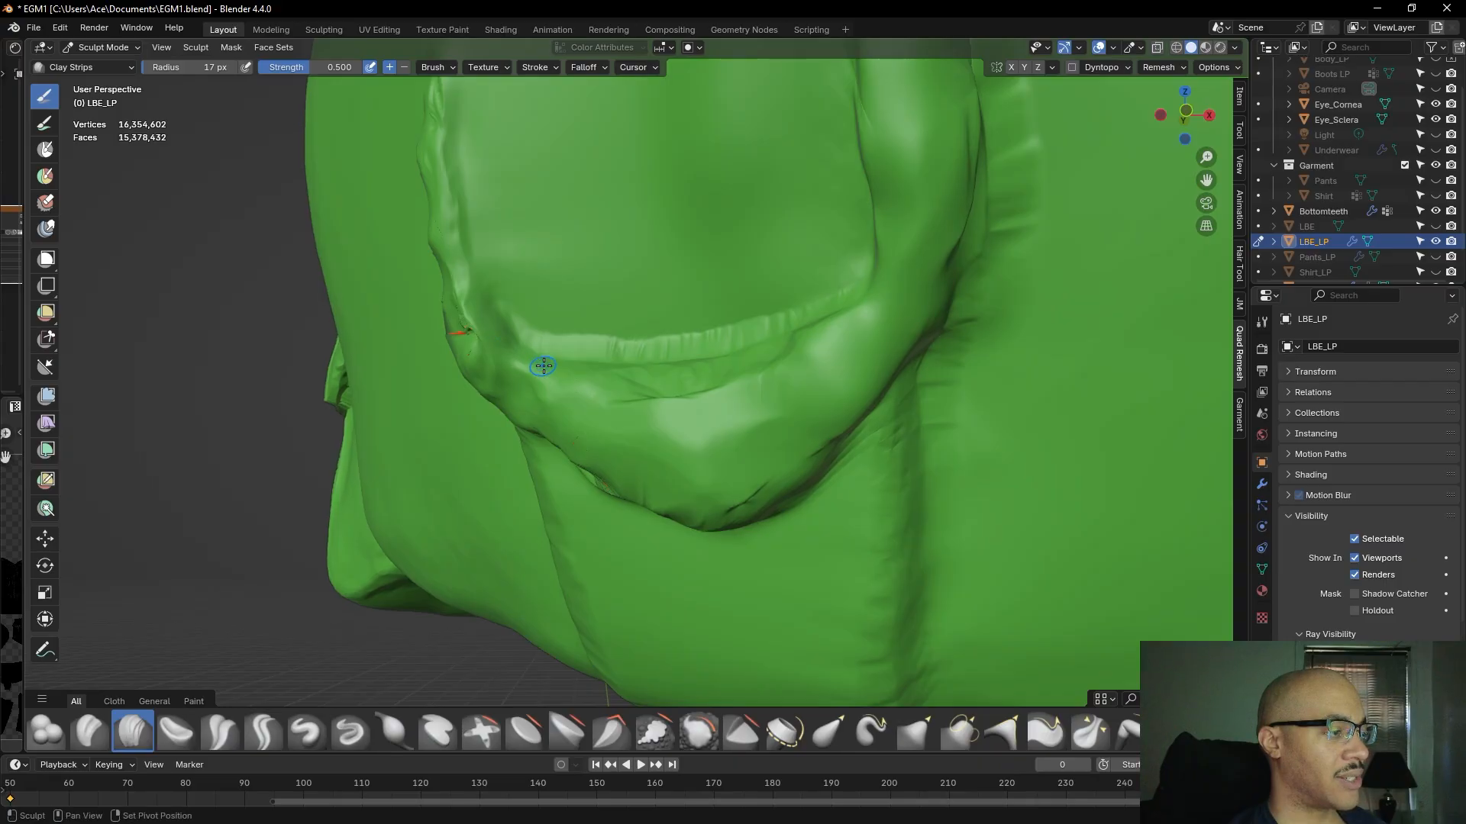
{"action": "mouse_move", "coordinate": [603, 384]}
{"action": "left_mouse_down"}
{"action": "mouse_move", "coordinate": [719, 370]}
{"action": "mouse_move", "coordinate": [578, 355]}
{"action": "left_mouse_up"}
{"action": "middle_click_drag", "start_coordinate": [578, 355], "coordinate": [677, 343]}
{"action": "scroll", "coordinate": [677, 344], "scroll_direction": "down", "scroll_amount": 11}
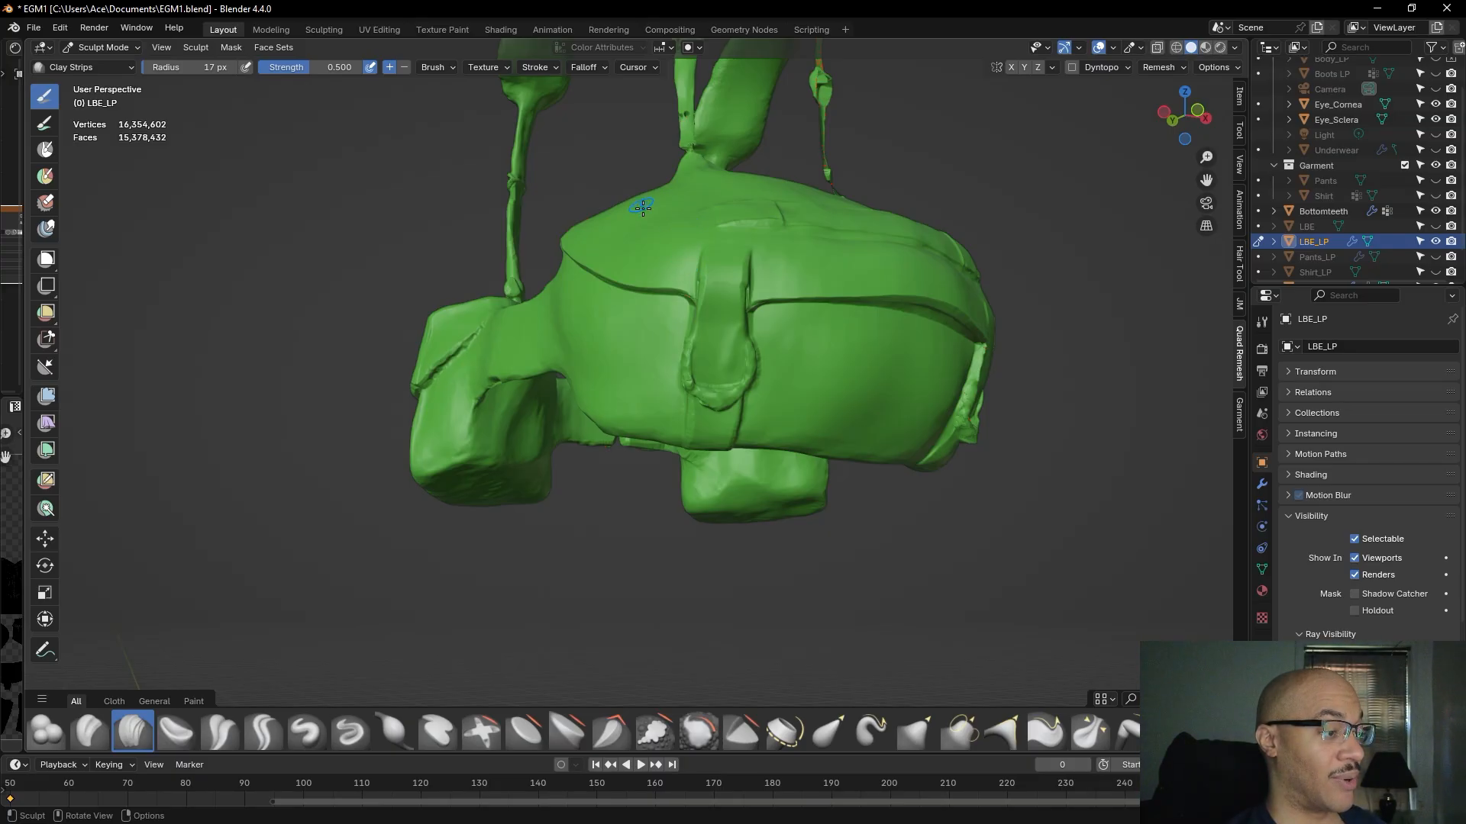
{"action": "scroll", "coordinate": [698, 350], "scroll_direction": "up", "scroll_amount": 5}
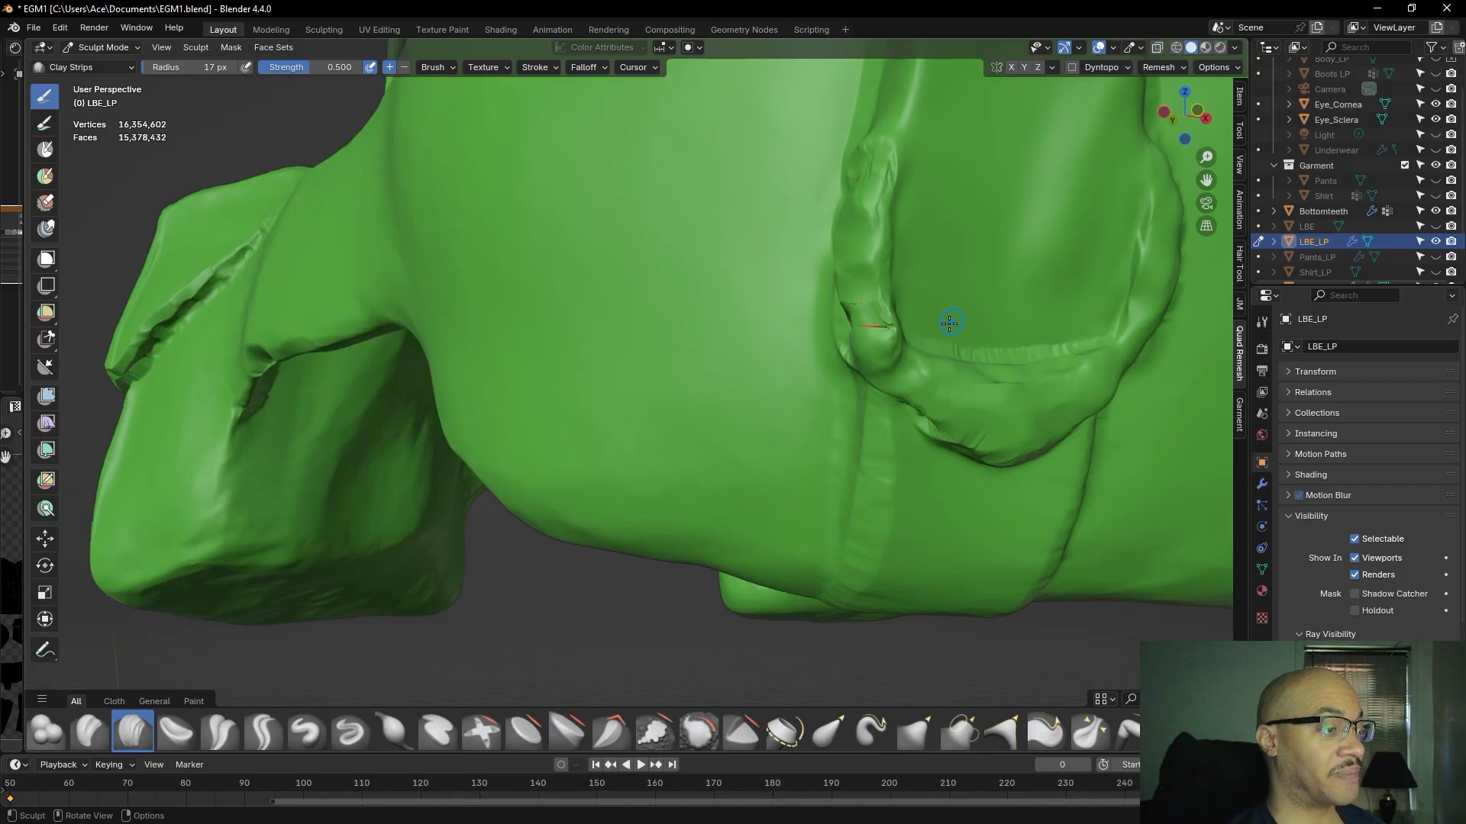
{"action": "mouse_move", "coordinate": [883, 319]}
{"action": "left_mouse_down"}
{"action": "mouse_move", "coordinate": [877, 340]}
{"action": "mouse_move", "coordinate": [844, 311]}
{"action": "mouse_move", "coordinate": [846, 376]}
{"action": "mouse_move", "coordinate": [847, 330]}
{"action": "left_mouse_up"}
- Fill the dents along the outer side of the strap end's rolled edge with Clay Strips at 25 px radius
{"action": "mouse_move", "coordinate": [847, 331]}
{"action": "middle_mouse_down"}
{"action": "mouse_move", "coordinate": [923, 331]}
{"action": "mouse_move", "coordinate": [895, 338]}
{"action": "mouse_move", "coordinate": [972, 379]}
{"action": "mouse_move", "coordinate": [805, 405]}
{"action": "middle_mouse_up"}
{"action": "scroll", "coordinate": [804, 406], "scroll_direction": "up", "scroll_amount": 6}
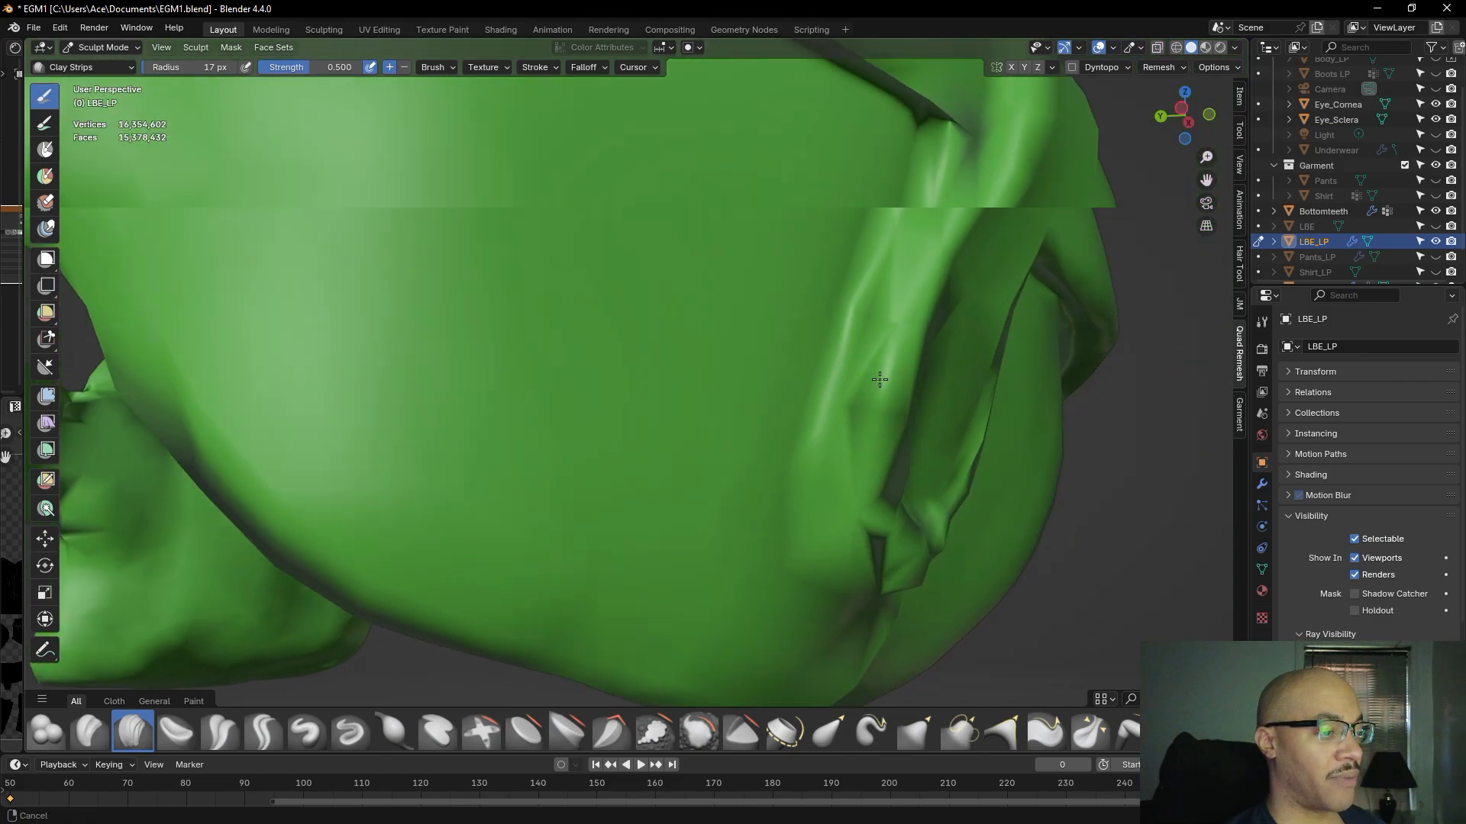
{"action": "middle_click_drag", "start_coordinate": [1000, 393], "coordinate": [923, 389], "text": "shift"}
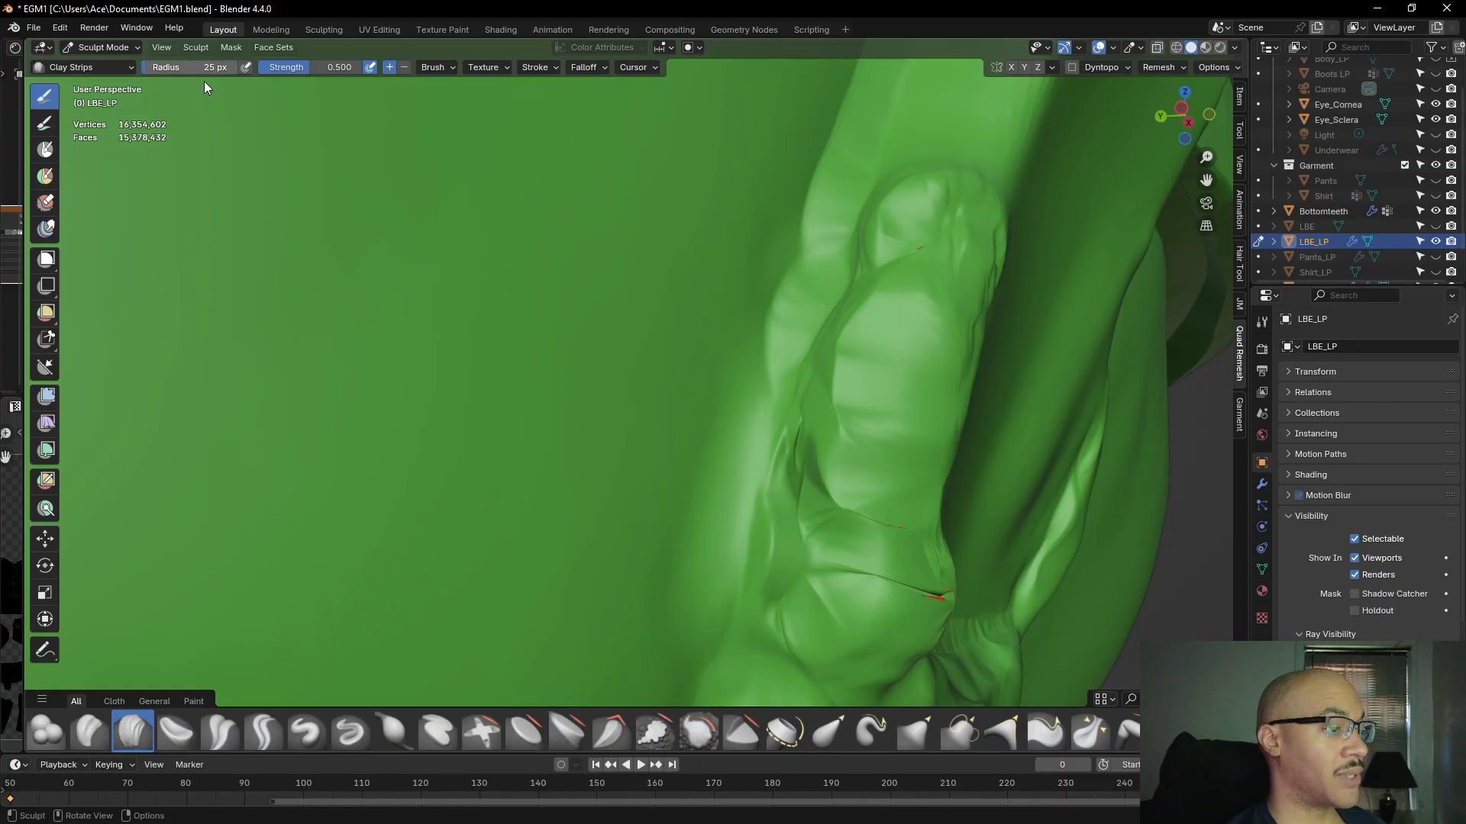
{"action": "left_click_drag", "start_coordinate": [874, 296], "coordinate": [912, 235]}
{"action": "left_click_drag", "start_coordinate": [955, 320], "coordinate": [980, 294]}
{"action": "mouse_move", "coordinate": [973, 348]}
{"action": "left_mouse_down"}
{"action": "mouse_move", "coordinate": [992, 263]}
{"action": "mouse_move", "coordinate": [977, 212]}
{"action": "mouse_move", "coordinate": [949, 288]}
{"action": "mouse_move", "coordinate": [881, 283]}
{"action": "left_mouse_up"}
{"action": "left_click_drag", "start_coordinate": [956, 252], "coordinate": [963, 214]}
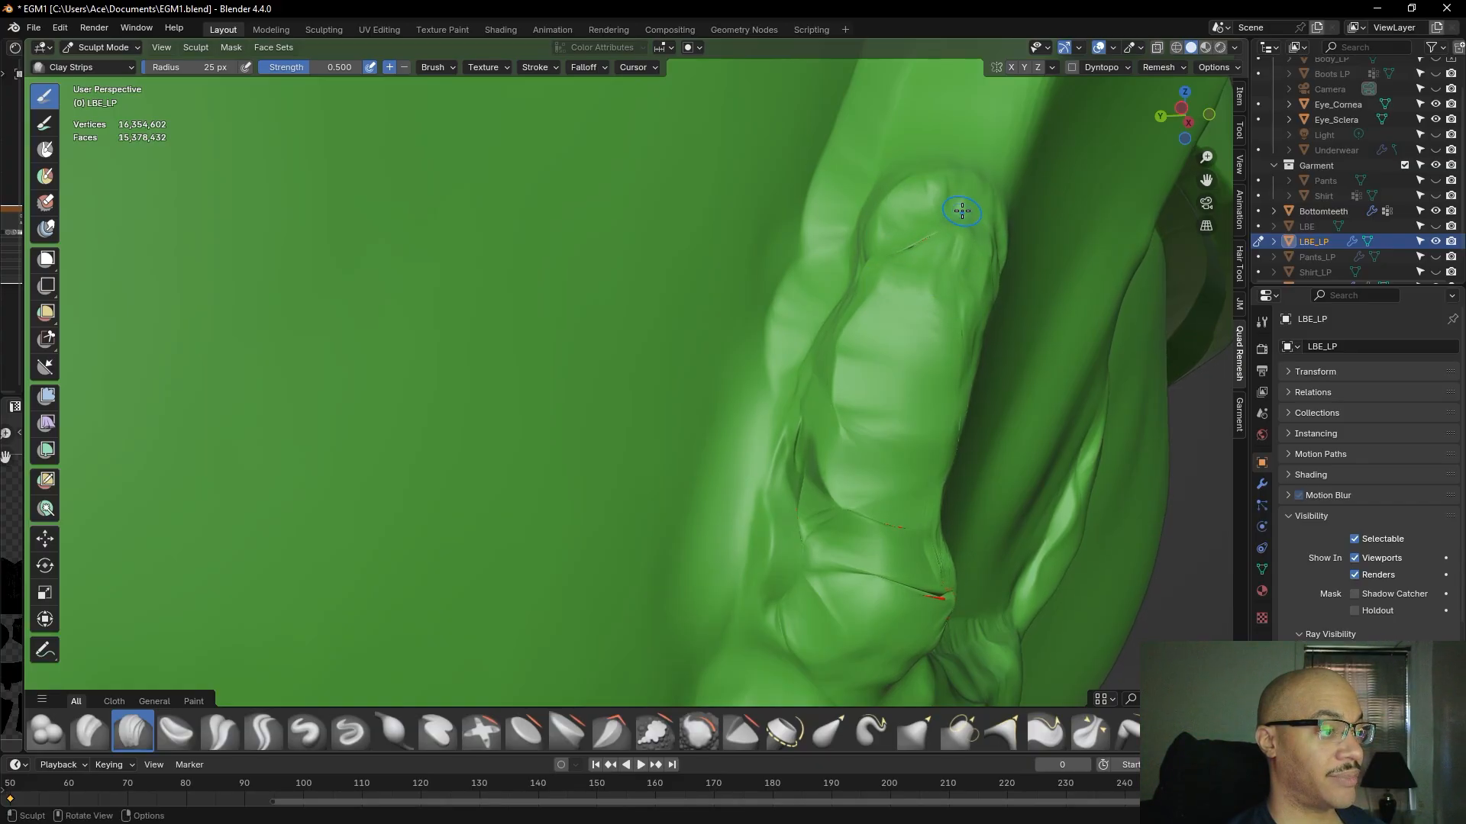
{"action": "mouse_move", "coordinate": [833, 510]}
{"action": "left_mouse_down"}
{"action": "mouse_move", "coordinate": [823, 541]}
{"action": "mouse_move", "coordinate": [829, 504]}
{"action": "mouse_move", "coordinate": [779, 551]}
{"action": "mouse_move", "coordinate": [808, 488]}
{"action": "left_mouse_up"}
- Even out the front of the outer rolled edge above the bottom fold with Clay Strips
{"action": "scroll", "coordinate": [840, 436], "scroll_direction": "down", "scroll_amount": 5}
{"action": "middle_click_drag", "start_coordinate": [840, 435], "coordinate": [644, 214]}
{"action": "left_click_drag", "start_coordinate": [643, 213], "coordinate": [672, 221]}
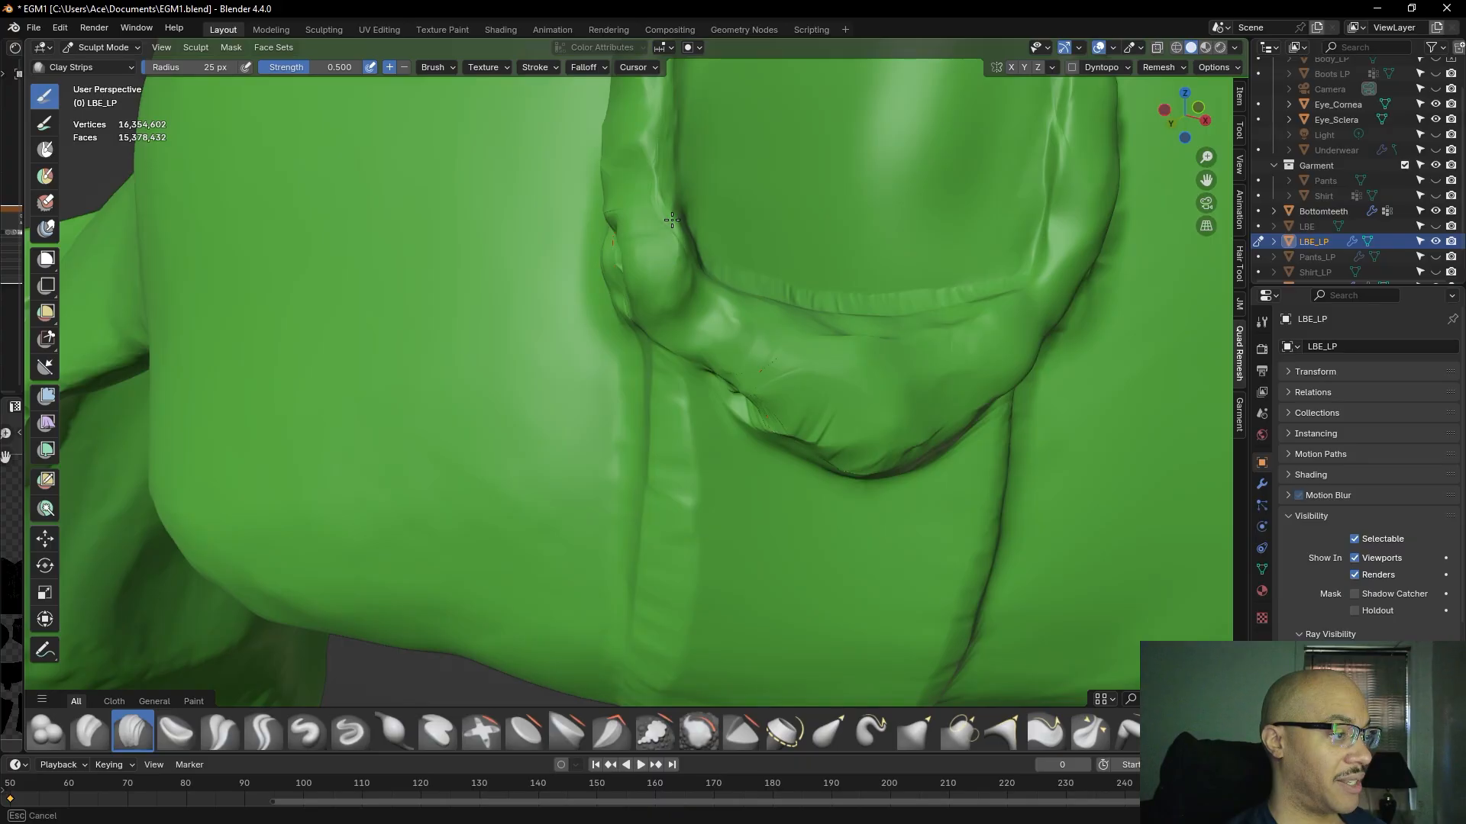
{"action": "left_click_drag", "start_coordinate": [662, 162], "coordinate": [651, 184]}
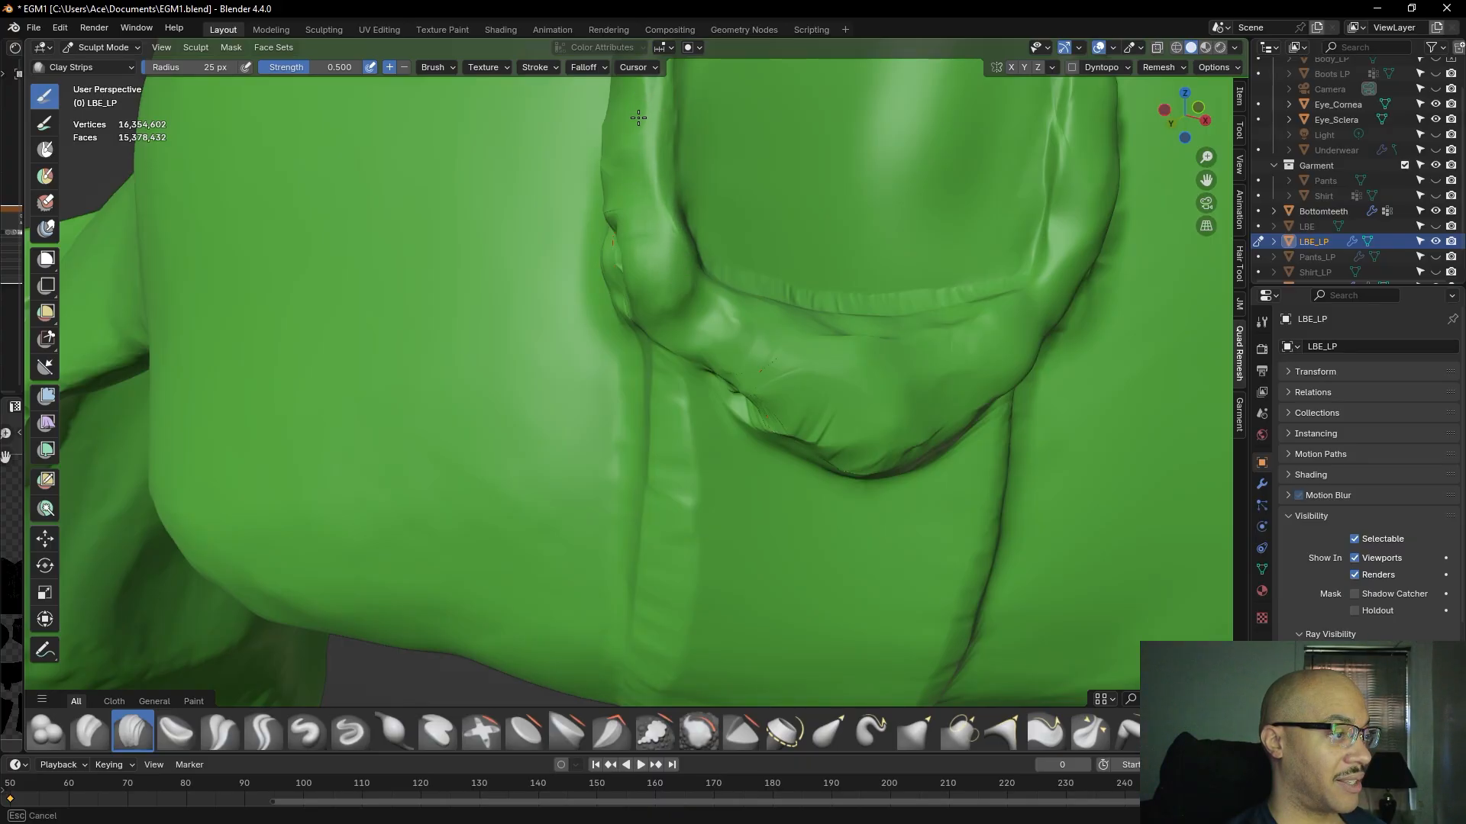
- Fill and even out the corner and upper front of the strap end's bottom fold with Clay Strips at 25 px radius
{"action": "mouse_move", "coordinate": [699, 306]}
{"action": "left_mouse_down"}
{"action": "mouse_move", "coordinate": [727, 326]}
{"action": "mouse_move", "coordinate": [717, 307]}
{"action": "left_mouse_up"}
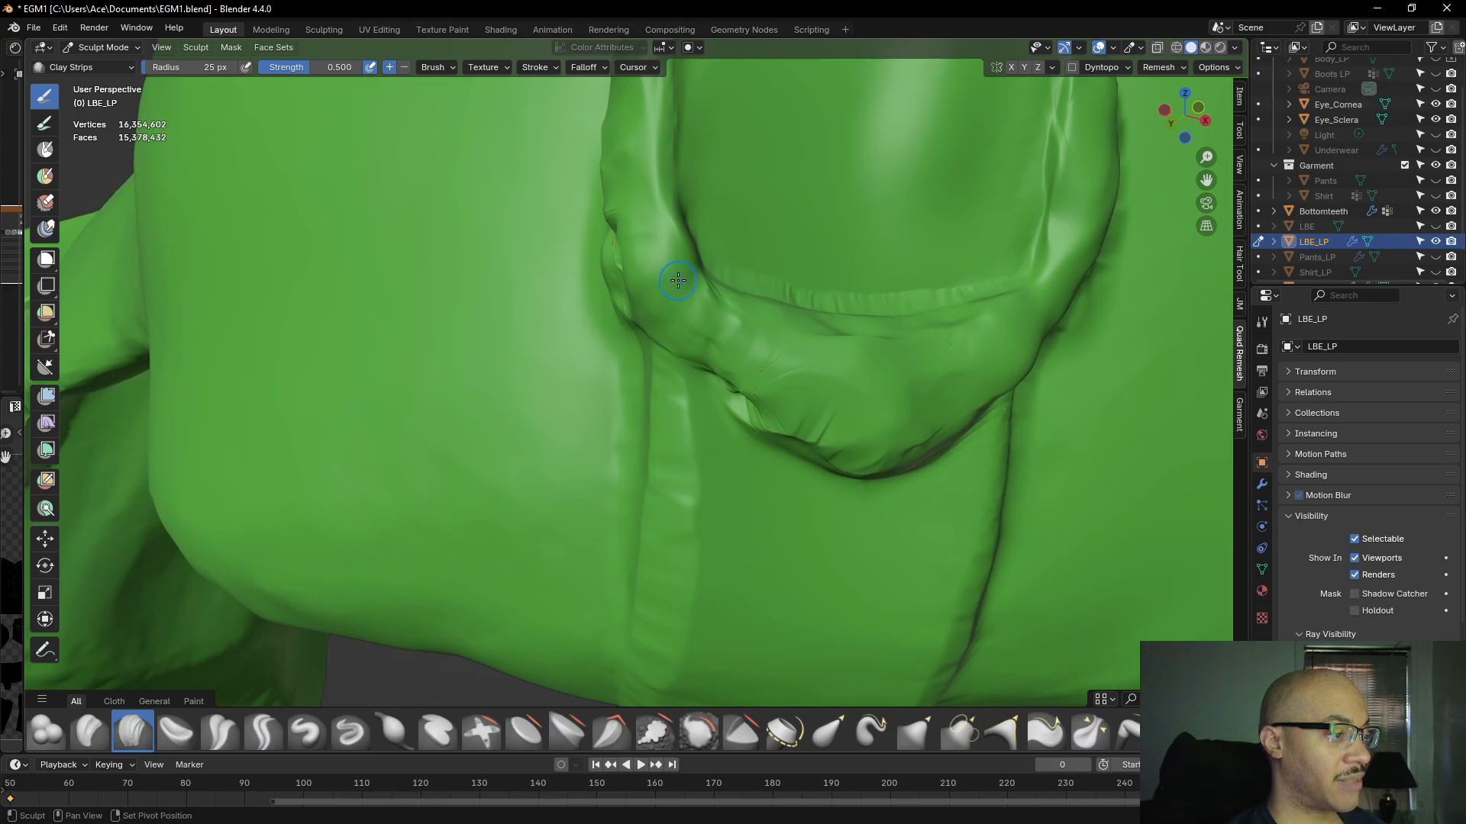
{"action": "mouse_move", "coordinate": [676, 312]}
{"action": "left_mouse_down"}
{"action": "mouse_move", "coordinate": [710, 360]}
{"action": "mouse_move", "coordinate": [730, 329]}
{"action": "mouse_move", "coordinate": [706, 309]}
{"action": "mouse_move", "coordinate": [729, 324]}
{"action": "left_mouse_up"}
{"action": "mouse_move", "coordinate": [703, 277]}
{"action": "left_mouse_down"}
{"action": "mouse_move", "coordinate": [755, 314]}
{"action": "mouse_move", "coordinate": [845, 335]}
{"action": "mouse_move", "coordinate": [965, 321]}
{"action": "mouse_move", "coordinate": [948, 323]}
{"action": "left_mouse_up"}
{"action": "mouse_move", "coordinate": [828, 324]}
{"action": "left_mouse_down"}
{"action": "mouse_move", "coordinate": [808, 323]}
{"action": "mouse_move", "coordinate": [883, 337]}
{"action": "mouse_move", "coordinate": [850, 348]}
{"action": "left_mouse_up"}
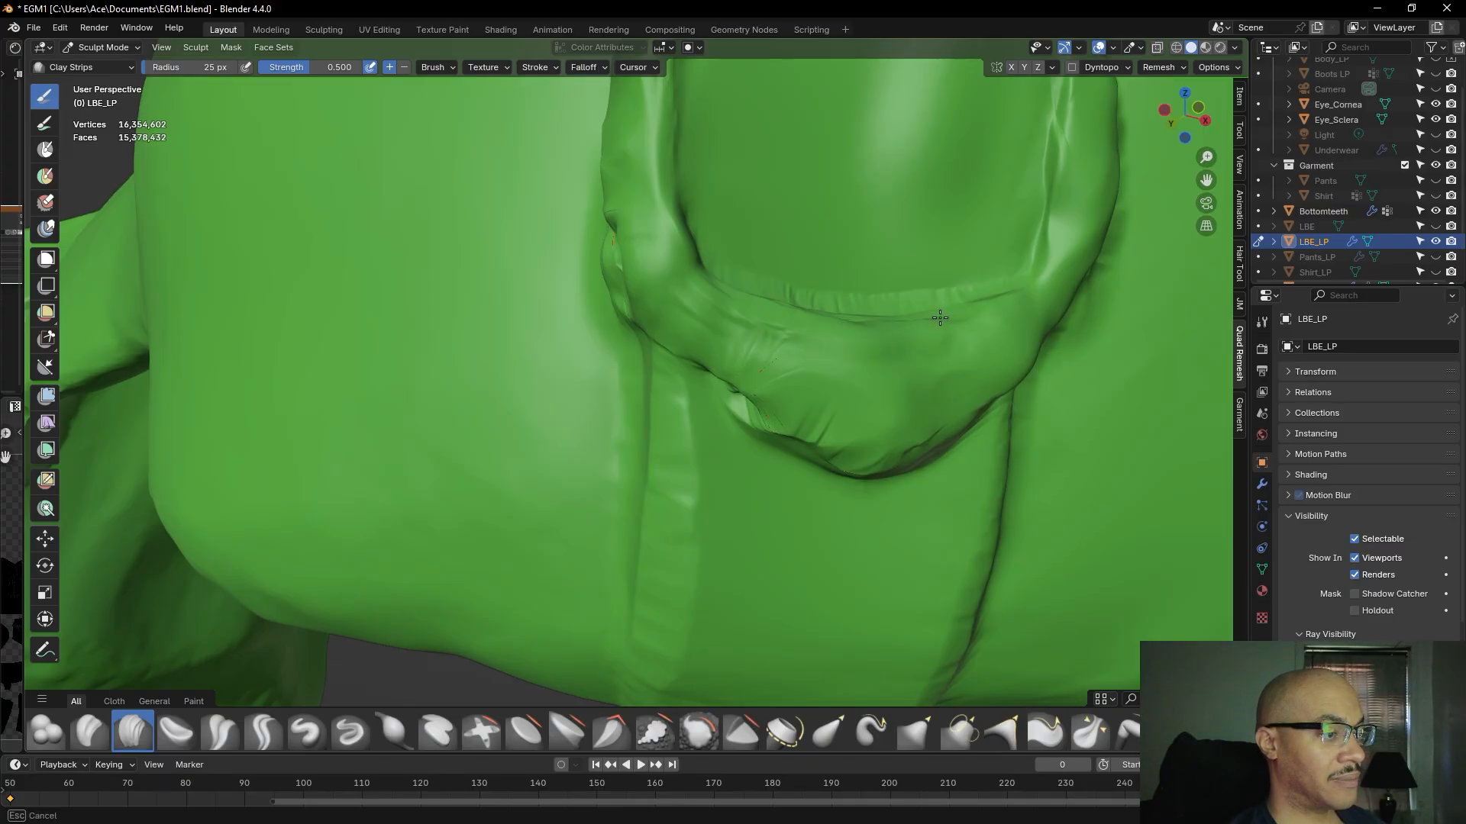
{"action": "left_click_drag", "start_coordinate": [752, 349], "coordinate": [760, 356]}
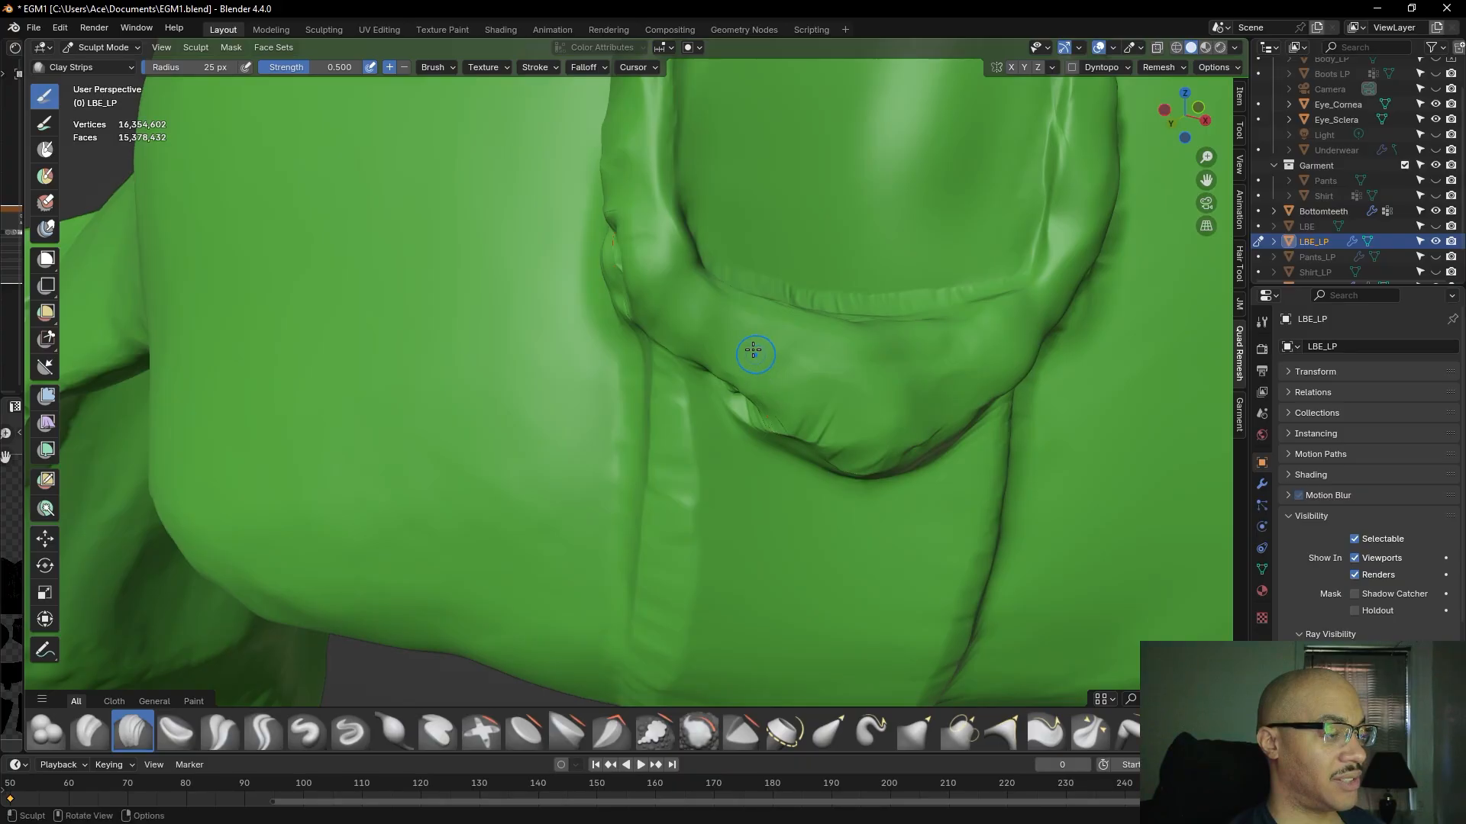
- Work over the underside of the strap end's bottom fold where it meets the lower strap with Clay Strips
{"action": "scroll", "coordinate": [759, 353], "scroll_direction": "down", "scroll_amount": 5}
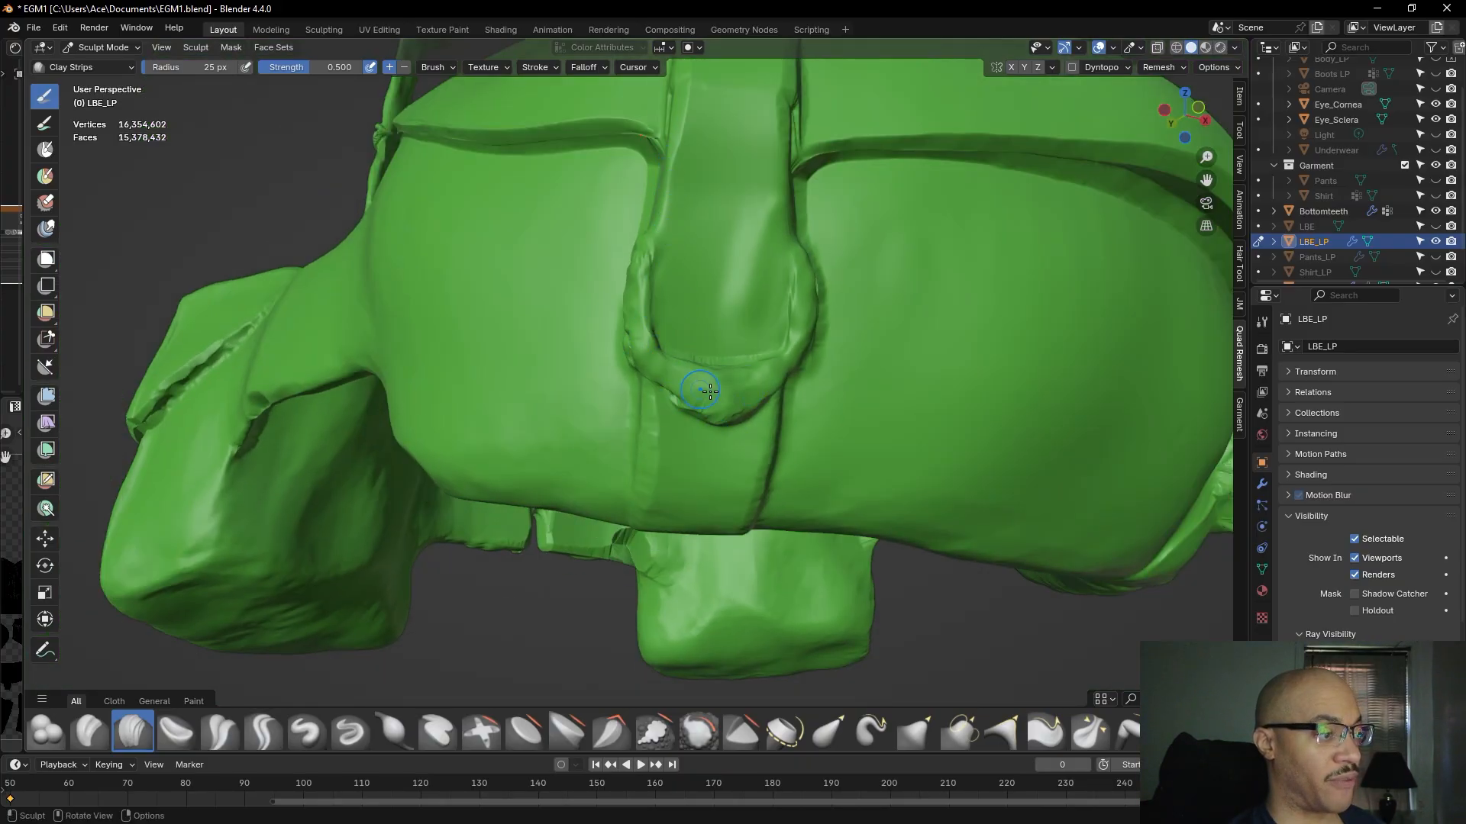
{"action": "middle_click_drag", "start_coordinate": [711, 402], "coordinate": [719, 257]}
{"action": "left_click_drag", "start_coordinate": [719, 258], "coordinate": [838, 293]}
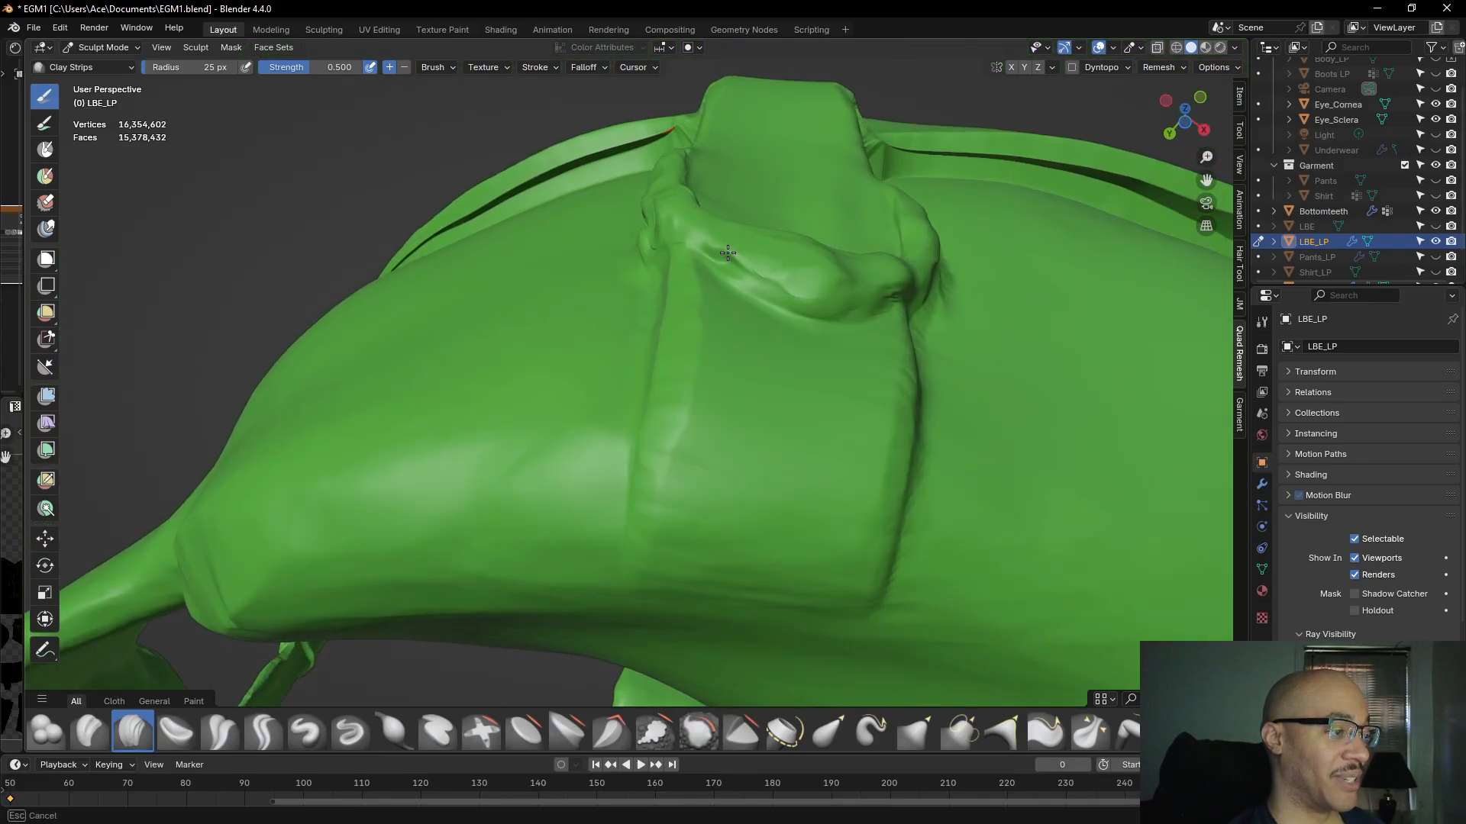
{"action": "middle_click_drag", "start_coordinate": [751, 292], "coordinate": [766, 162]}
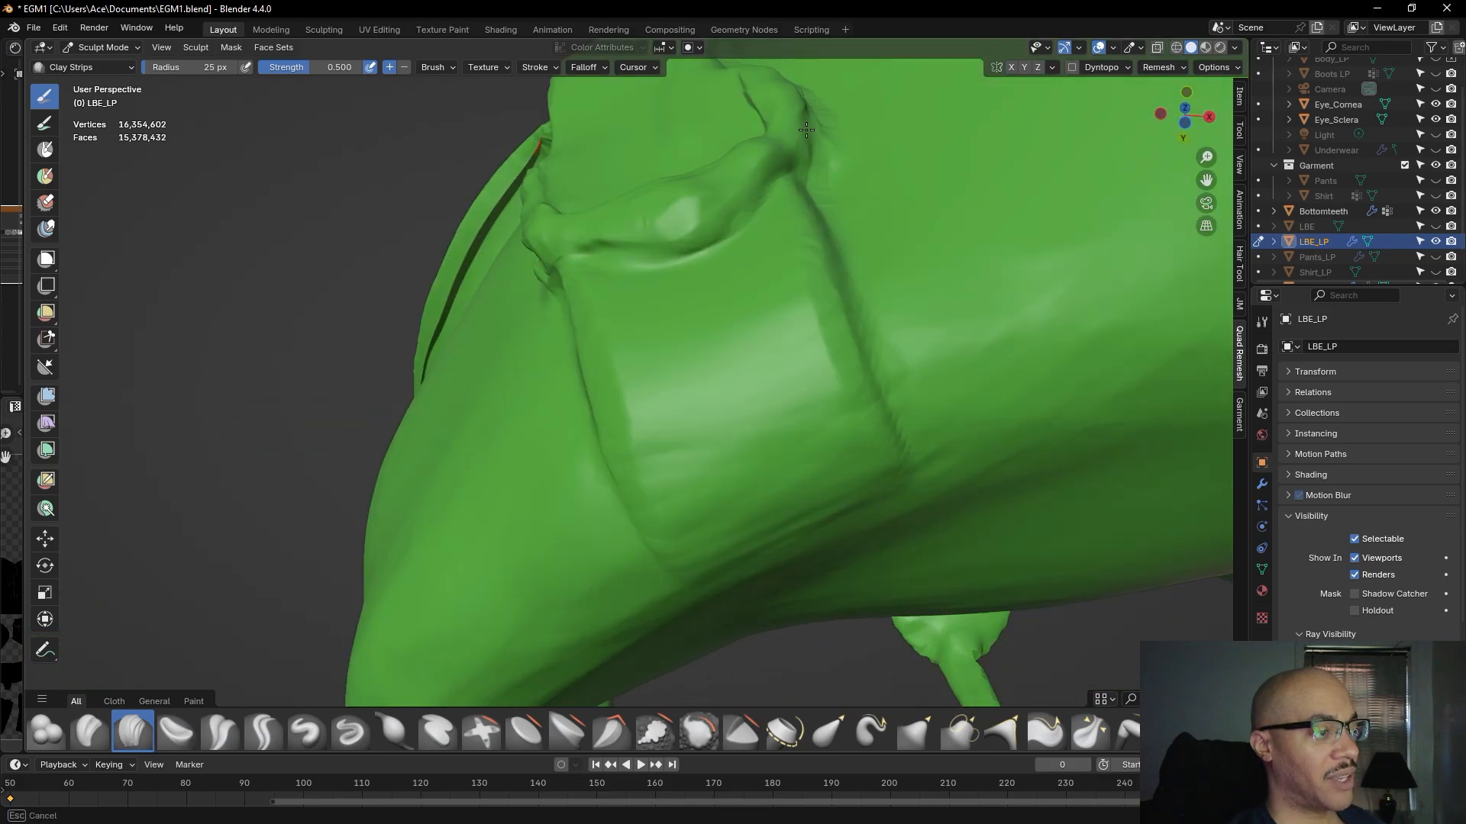
{"action": "middle_click_drag", "start_coordinate": [811, 139], "coordinate": [744, 205]}
{"action": "mouse_move", "coordinate": [612, 335]}
{"action": "middle_mouse_down"}
{"action": "mouse_move", "coordinate": [658, 346]}
{"action": "mouse_move", "coordinate": [677, 386]}
{"action": "mouse_move", "coordinate": [731, 418]}
{"action": "mouse_move", "coordinate": [679, 425]}
{"action": "mouse_move", "coordinate": [733, 365]}
{"action": "mouse_move", "coordinate": [722, 360]}
{"action": "middle_mouse_up"}
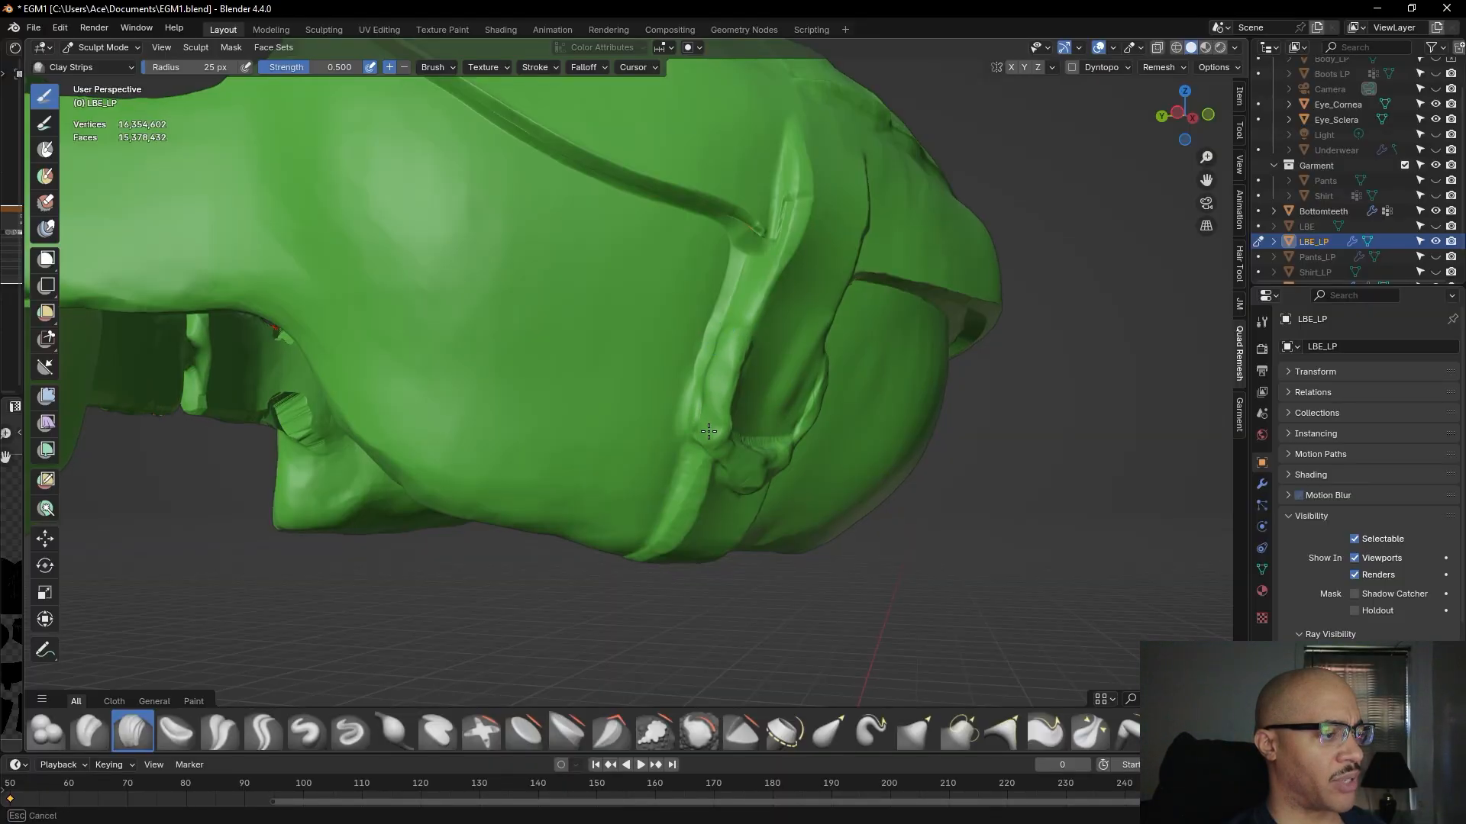
- Smooth the front and lower tip of the bottom fold, and touch up its inner corner with the outer rolled edge
{"action": "middle_click_drag", "start_coordinate": [751, 457], "coordinate": [821, 463]}
{"action": "scroll", "coordinate": [703, 435], "scroll_direction": "up", "scroll_amount": 5}
{"action": "left_click_drag", "start_coordinate": [764, 458], "coordinate": [786, 463], "text": "shift"}
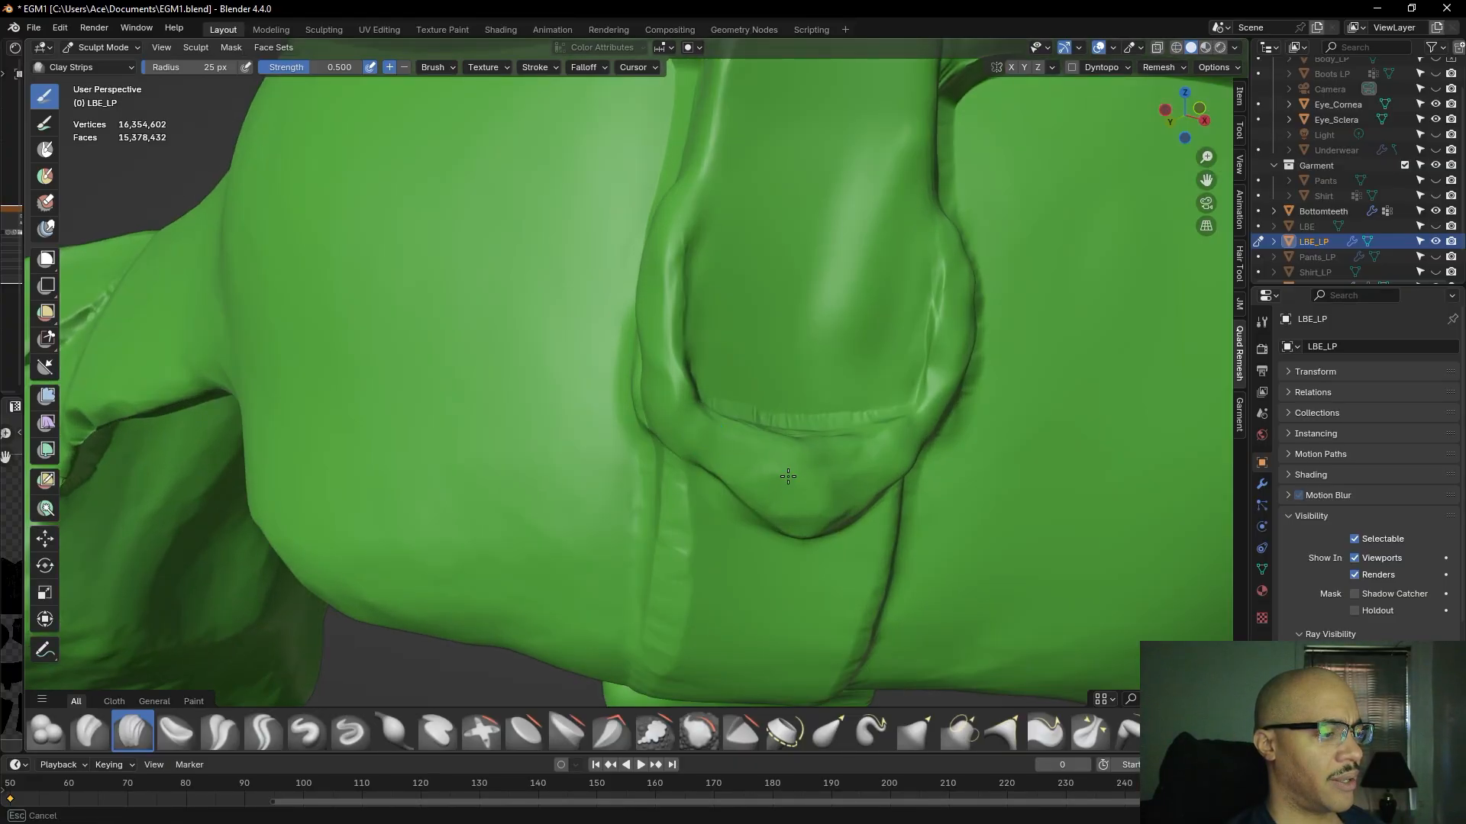
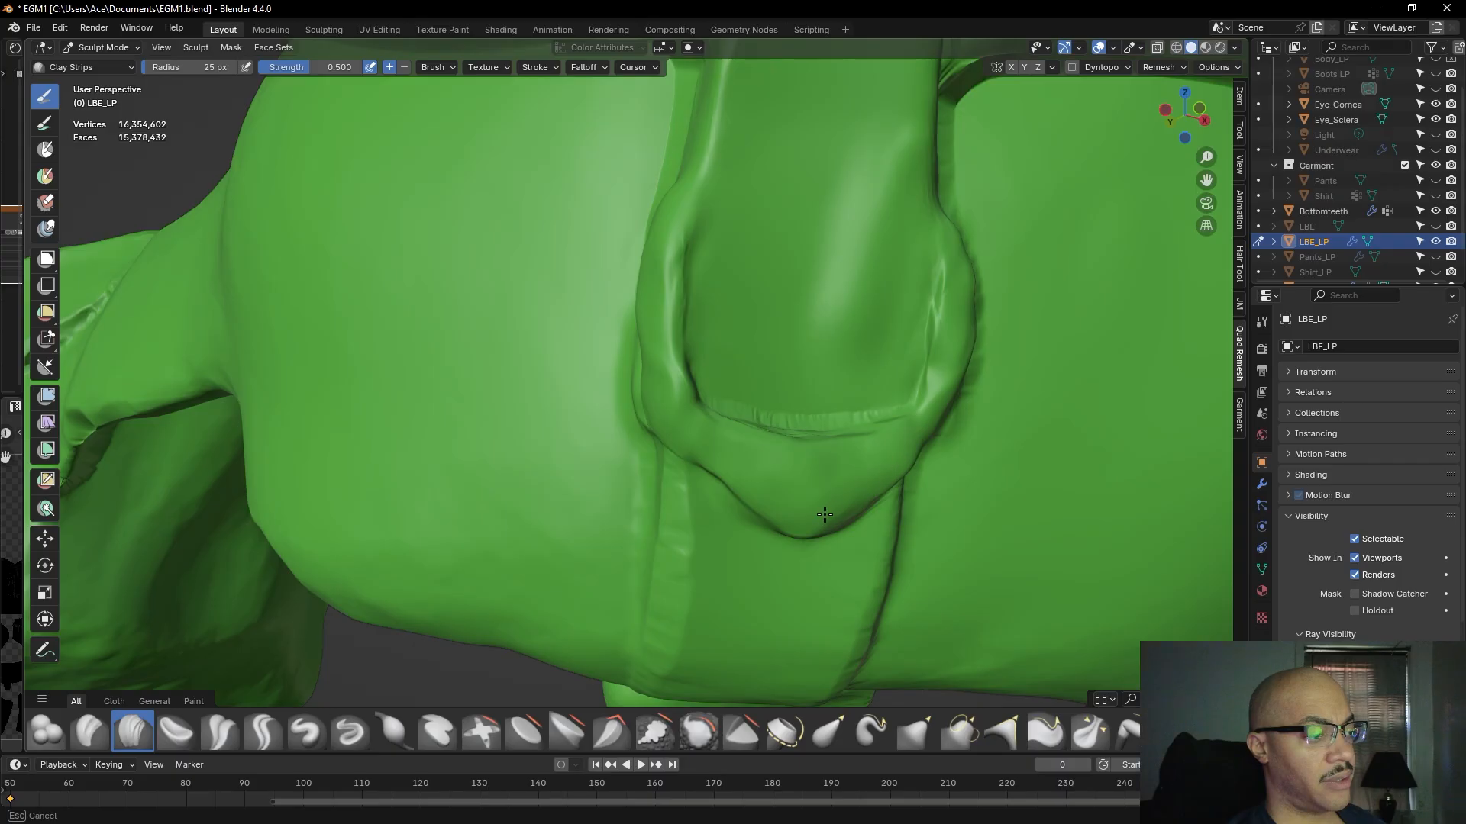
{"action": "mouse_move", "coordinate": [687, 412]}
{"action": "left_mouse_down"}
{"action": "mouse_move", "coordinate": [671, 379]}
{"action": "mouse_move", "coordinate": [689, 384]}
{"action": "left_mouse_up"}
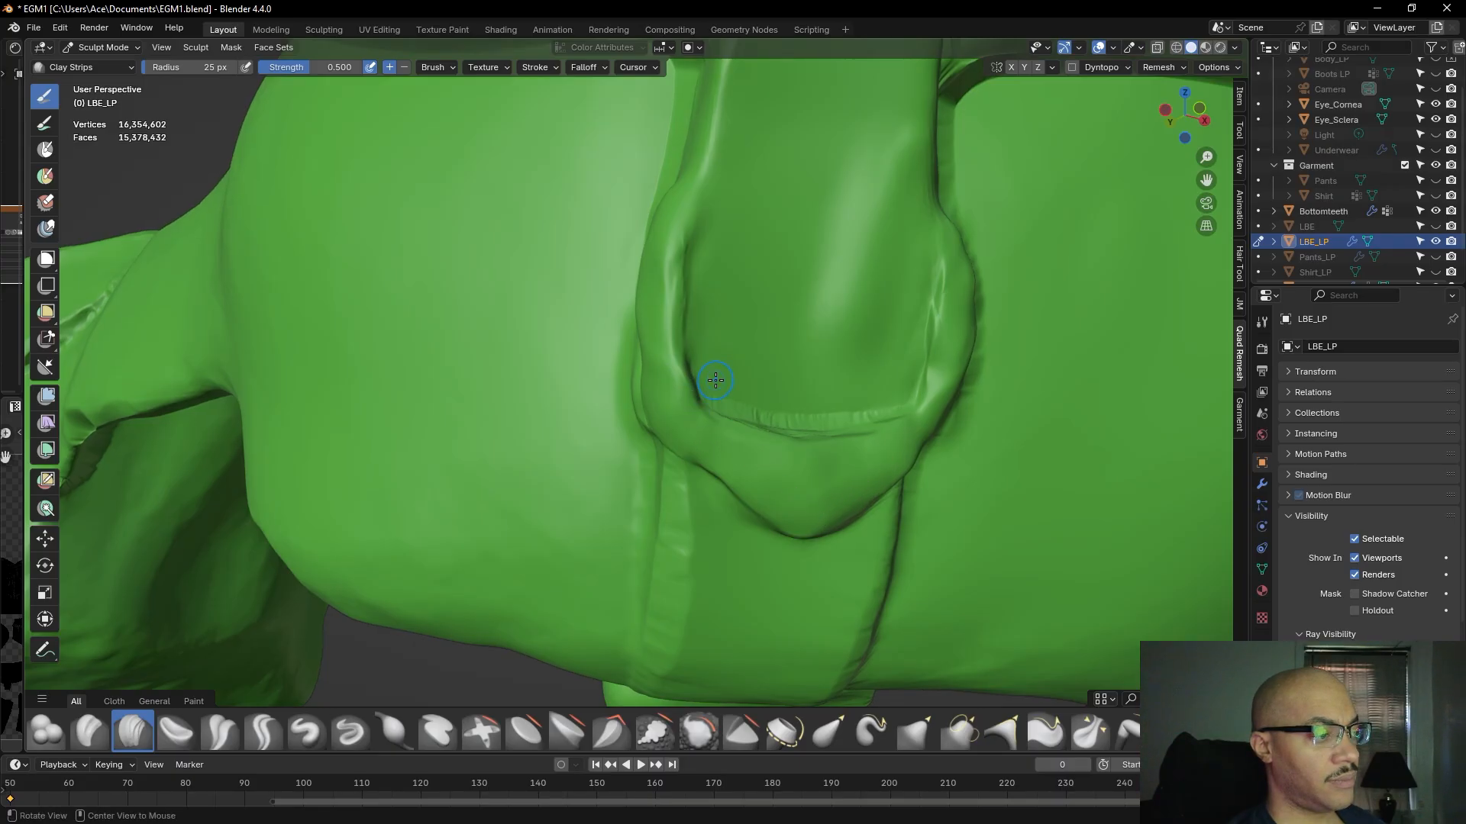
- Smooth the serrated ridge along the inside of the bottom fold and blend it into the rolled edges
{"action": "middle_click_drag", "start_coordinate": [715, 379], "coordinate": [550, 382]}
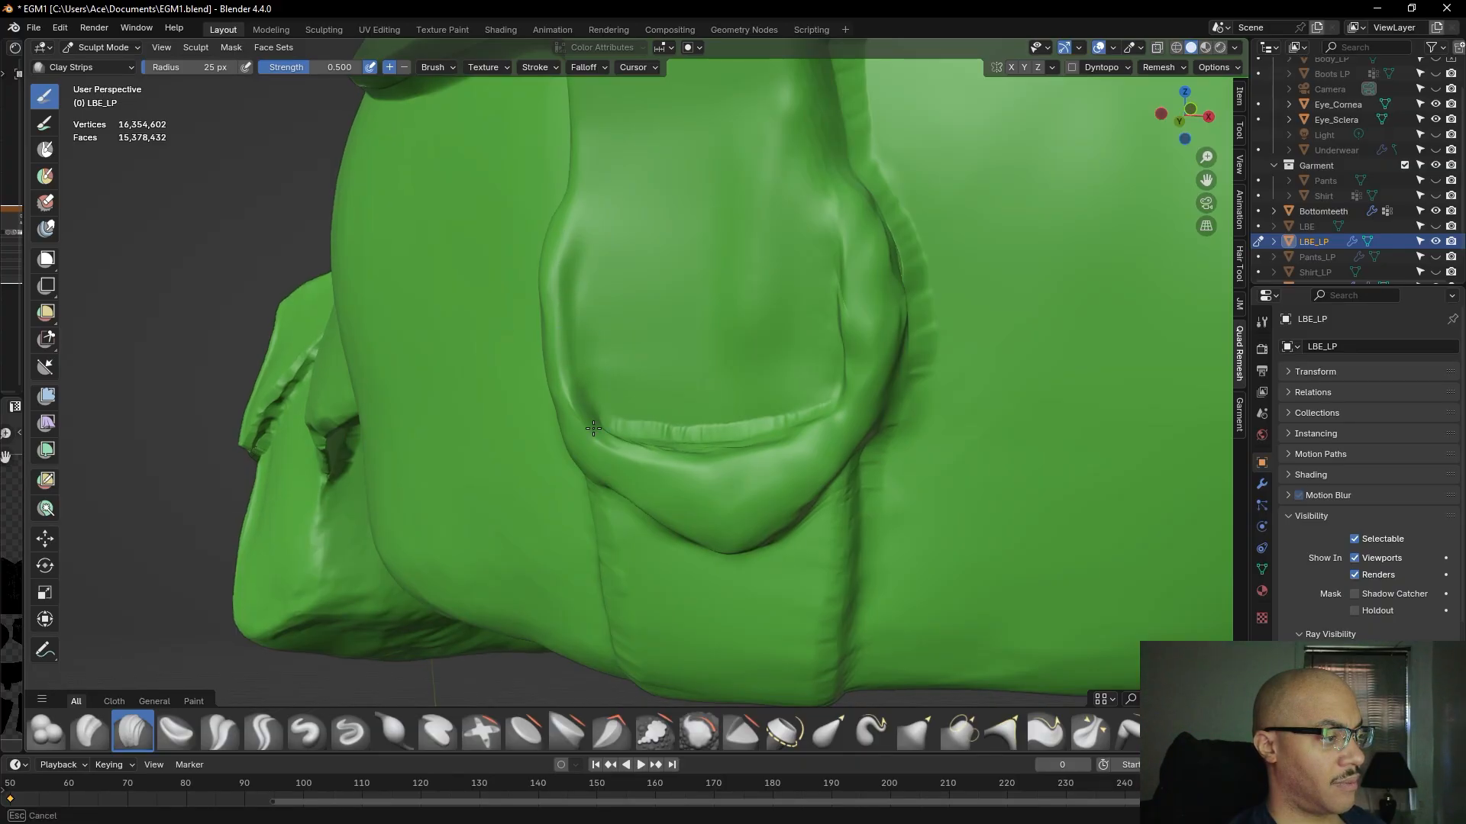
{"action": "mouse_move", "coordinate": [674, 445]}
{"action": "left_mouse_down", "text": "shift"}
{"action": "mouse_move", "coordinate": [795, 415]}
{"action": "mouse_move", "coordinate": [666, 443]}
{"action": "left_mouse_up", "text": "shift"}
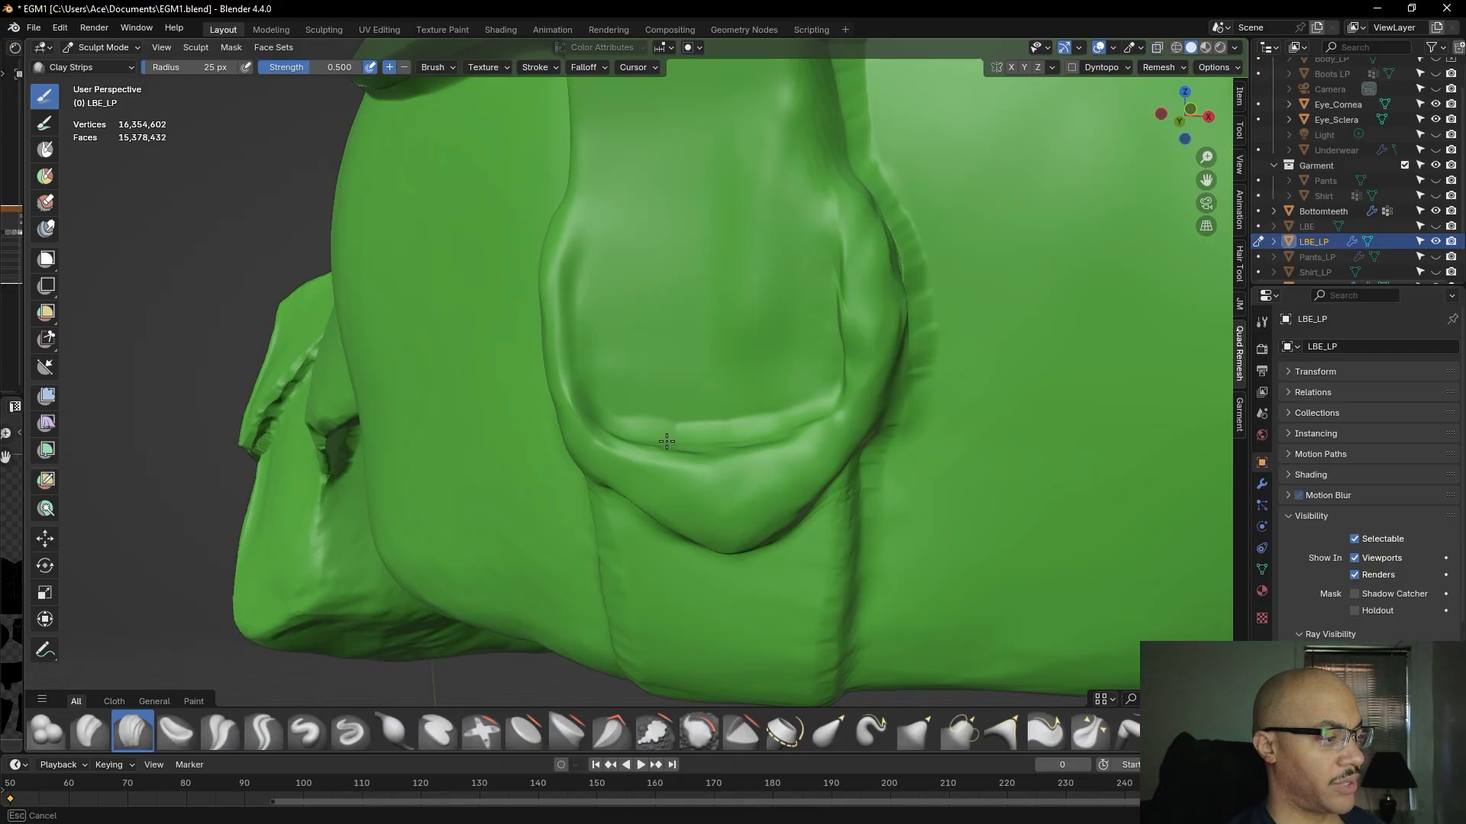
{"action": "middle_click_drag", "start_coordinate": [726, 386], "coordinate": [746, 563]}
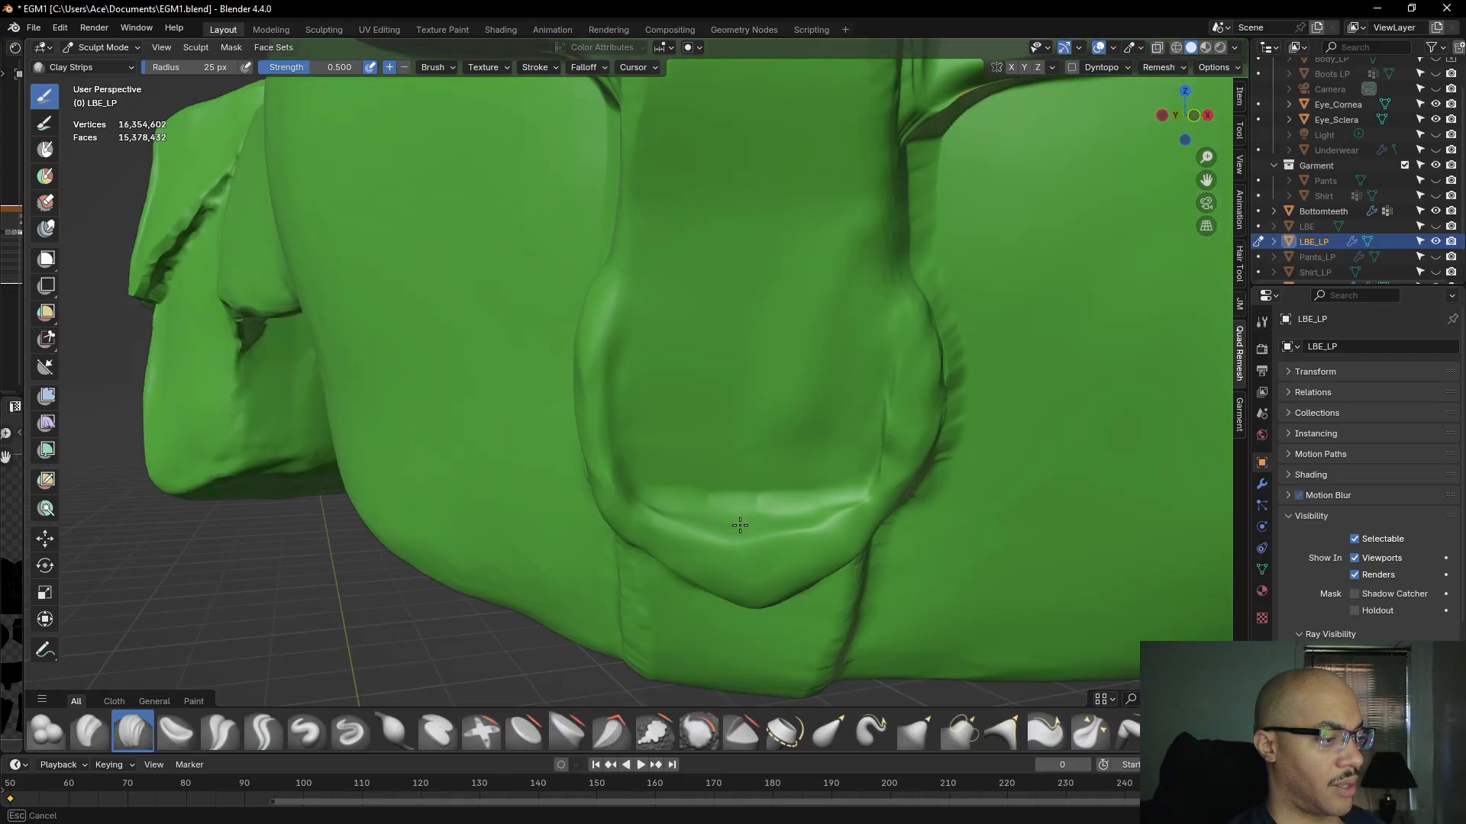
{"action": "middle_click_drag", "start_coordinate": [786, 497], "coordinate": [823, 328]}
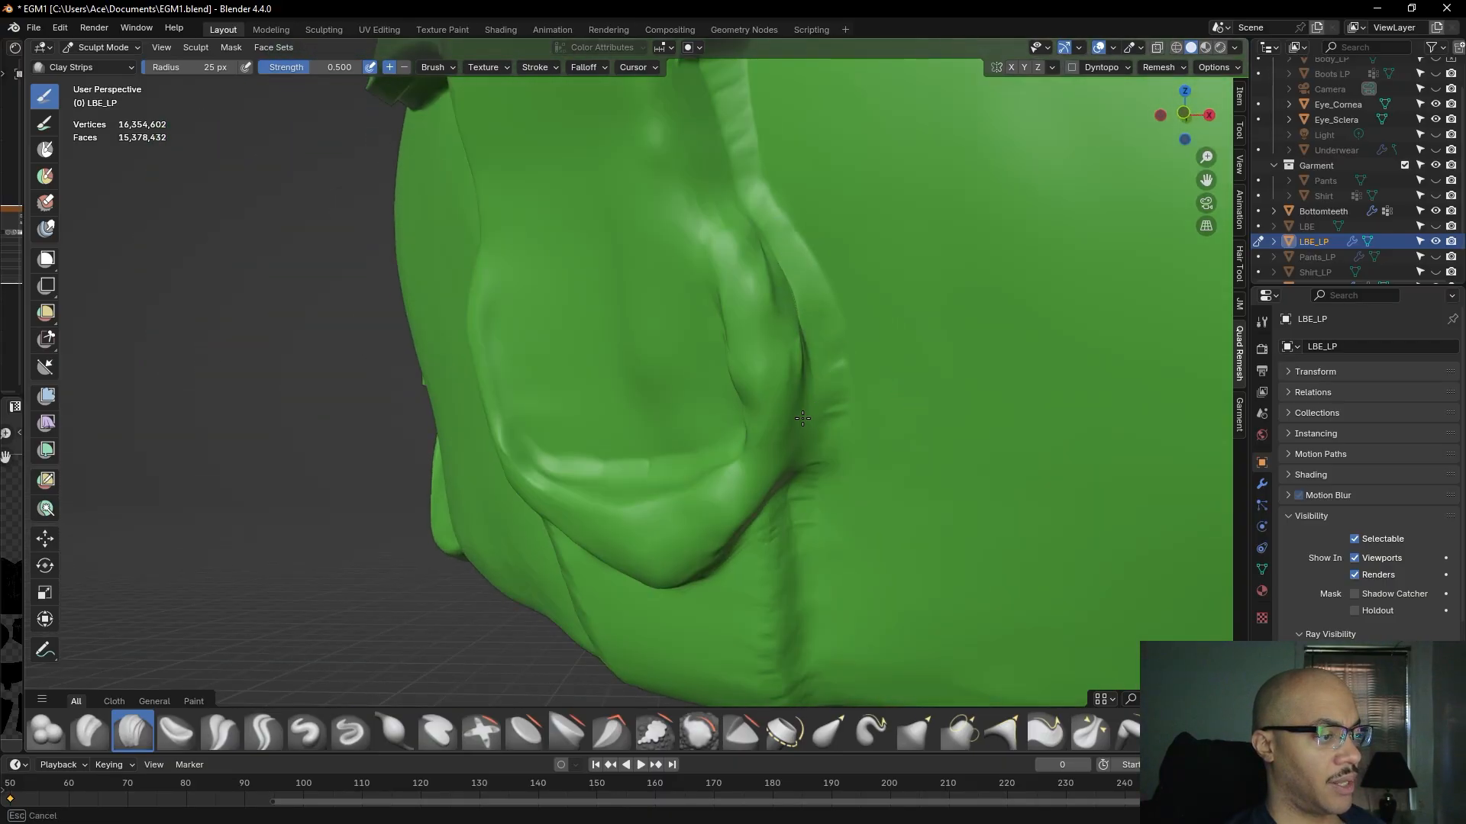
{"action": "mouse_move", "coordinate": [812, 458]}
{"action": "middle_mouse_down"}
{"action": "mouse_move", "coordinate": [798, 425]}
{"action": "mouse_move", "coordinate": [680, 403]}
{"action": "mouse_move", "coordinate": [646, 364]}
{"action": "middle_mouse_up"}
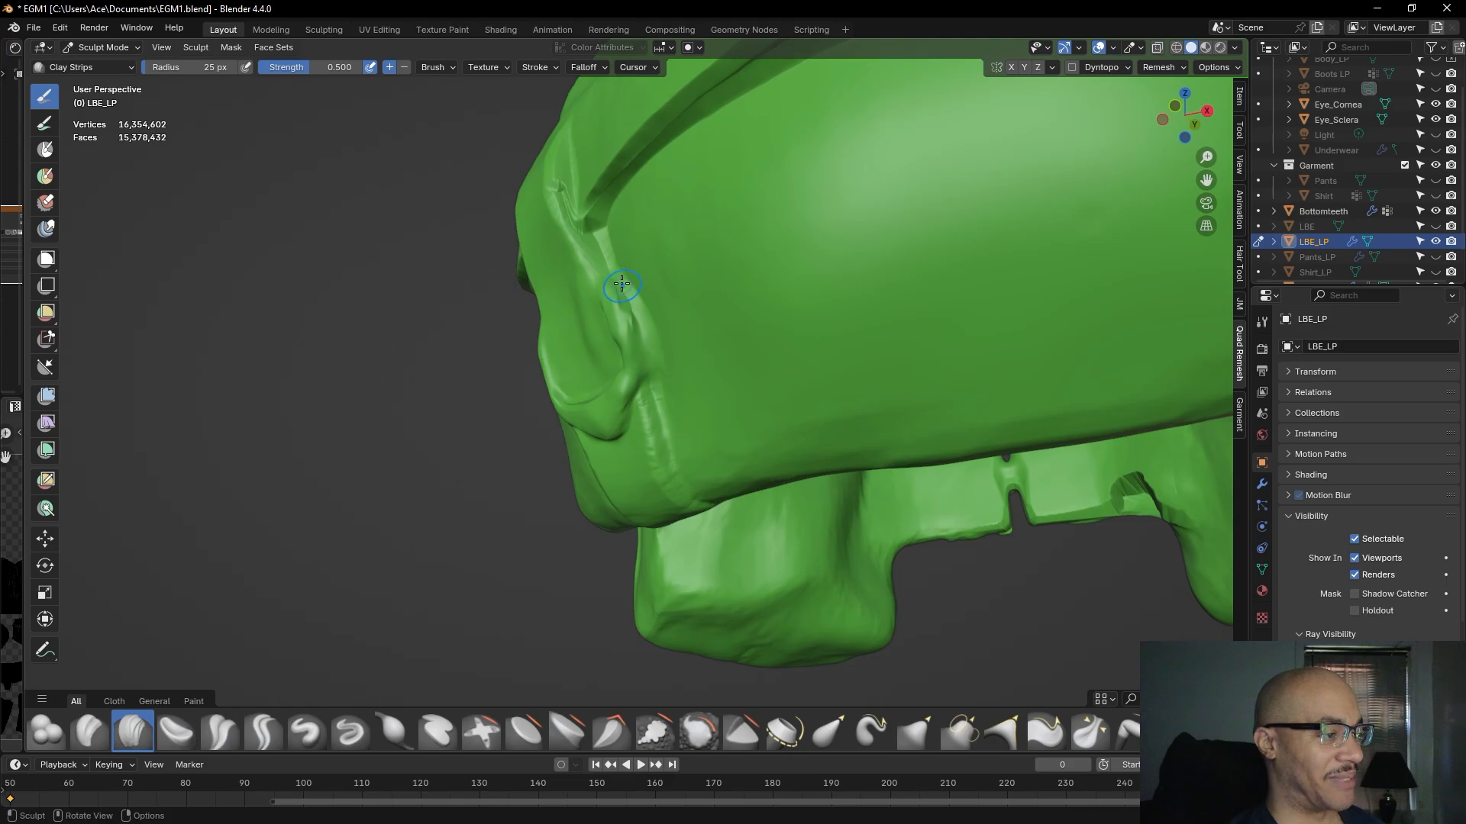
- Even out the pack surface beside the strap, from the flap opening down to the pack's lower edge
{"action": "middle_click_drag", "start_coordinate": [671, 291], "coordinate": [765, 313]}
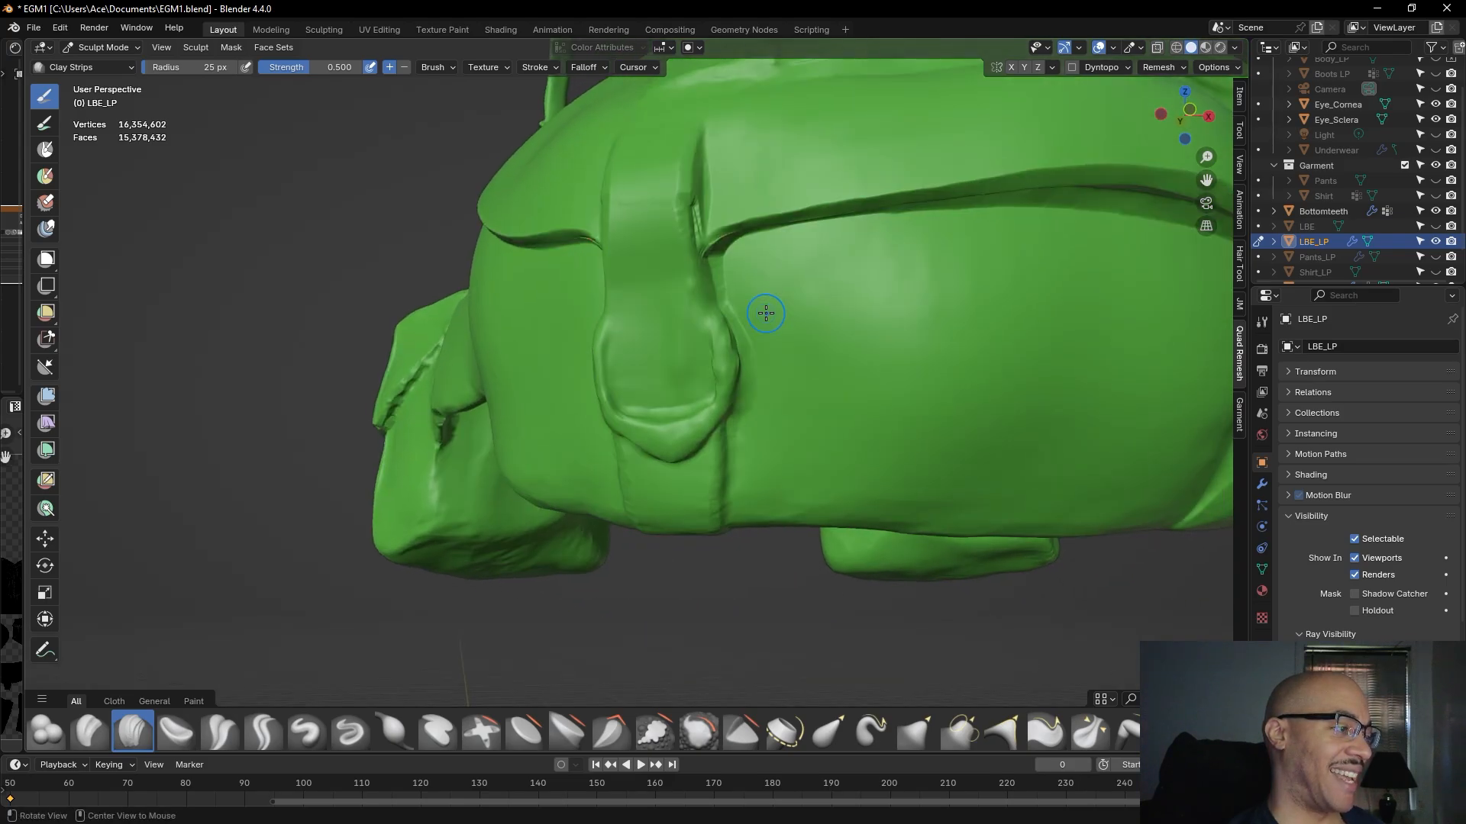
{"action": "left_click_drag", "start_coordinate": [731, 264], "coordinate": [717, 270]}
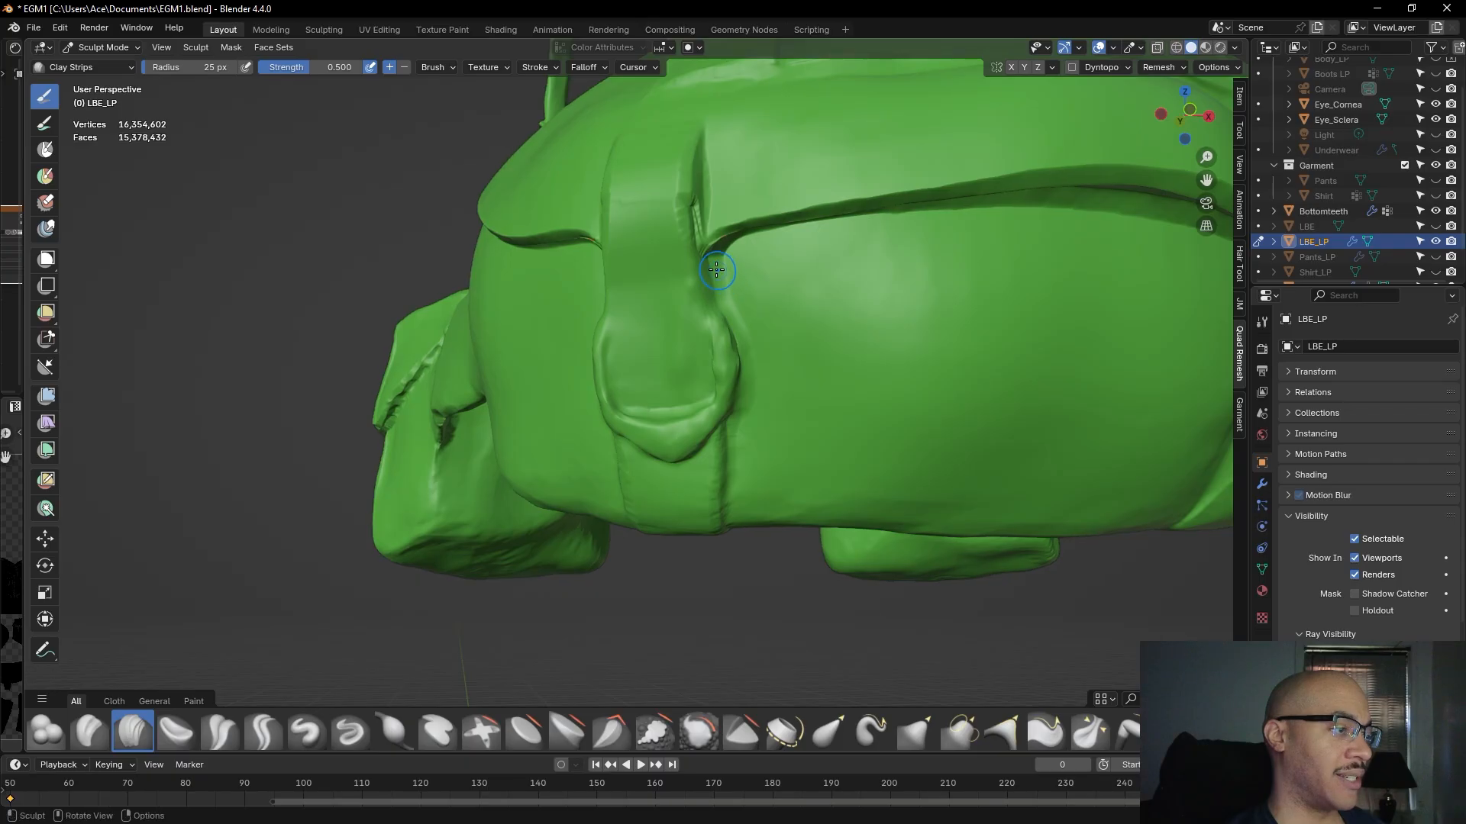
{"action": "mouse_move", "coordinate": [738, 437]}
{"action": "left_mouse_down"}
{"action": "mouse_move", "coordinate": [734, 426]}
{"action": "mouse_move", "coordinate": [738, 467]}
{"action": "left_mouse_up"}
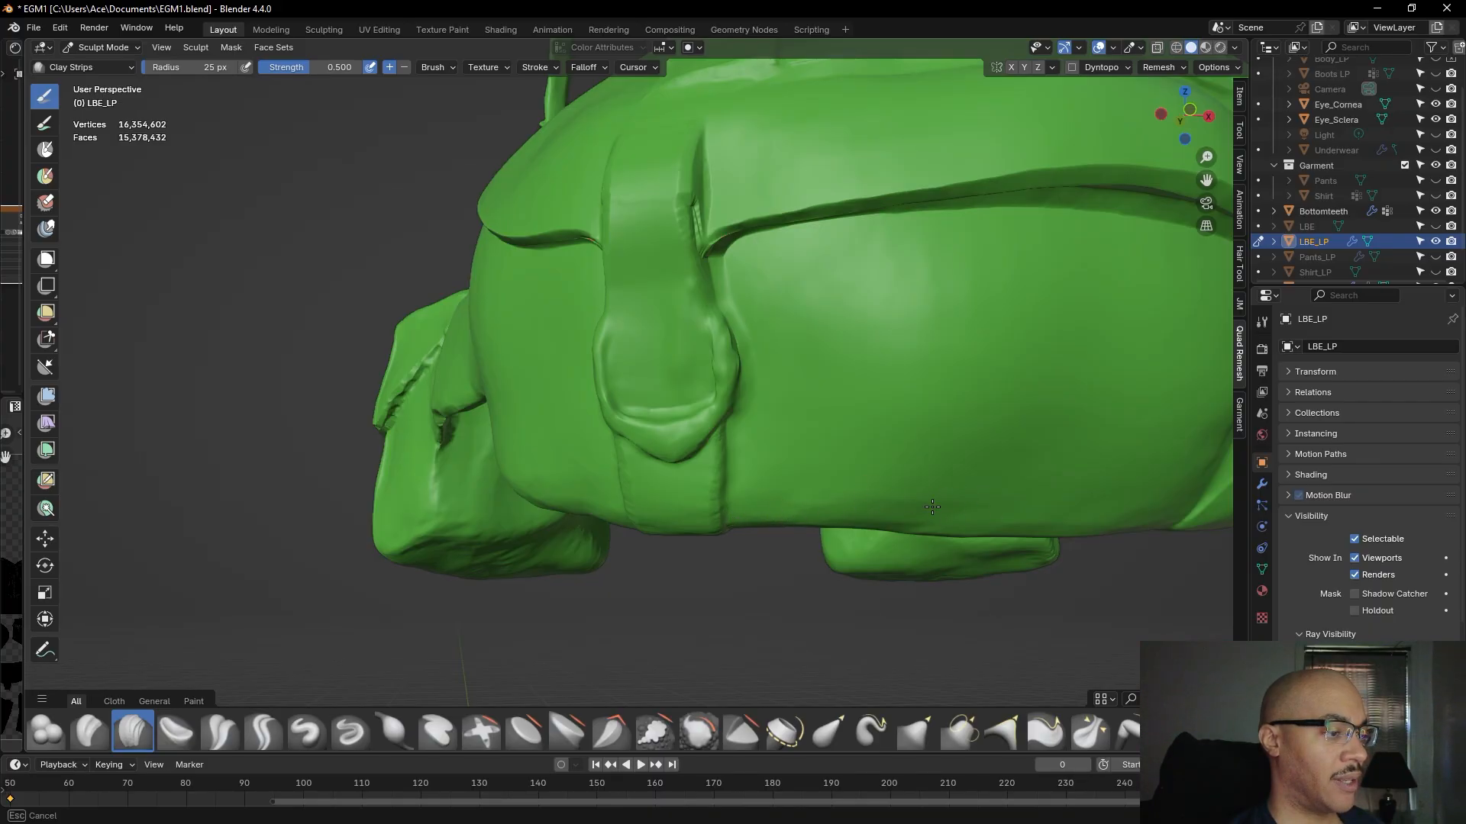
{"action": "left_click_drag", "start_coordinate": [882, 516], "coordinate": [769, 450]}
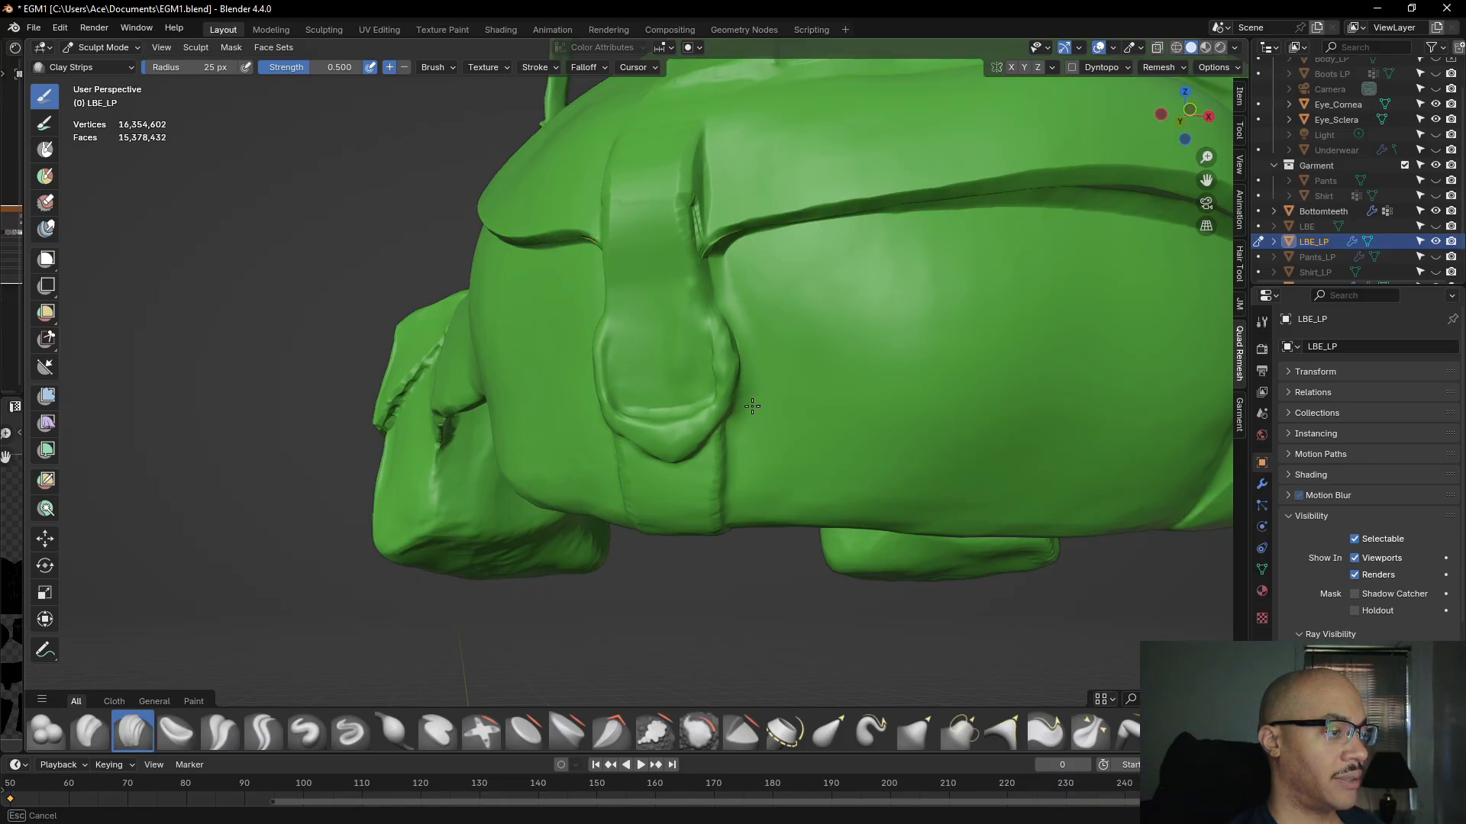
- Examine the reworked strap end, the opposite strap and the whole harness pack from the side, rear and below
{"action": "scroll", "coordinate": [769, 396], "scroll_direction": "down", "scroll_amount": 3}
{"action": "mouse_move", "coordinate": [767, 397]}
{"action": "left_mouse_down", "text": "alt"}
{"action": "mouse_move", "coordinate": [698, 399]}
{"action": "mouse_move", "coordinate": [859, 404]}
{"action": "mouse_move", "coordinate": [809, 405]}
{"action": "left_mouse_up", "text": "alt"}
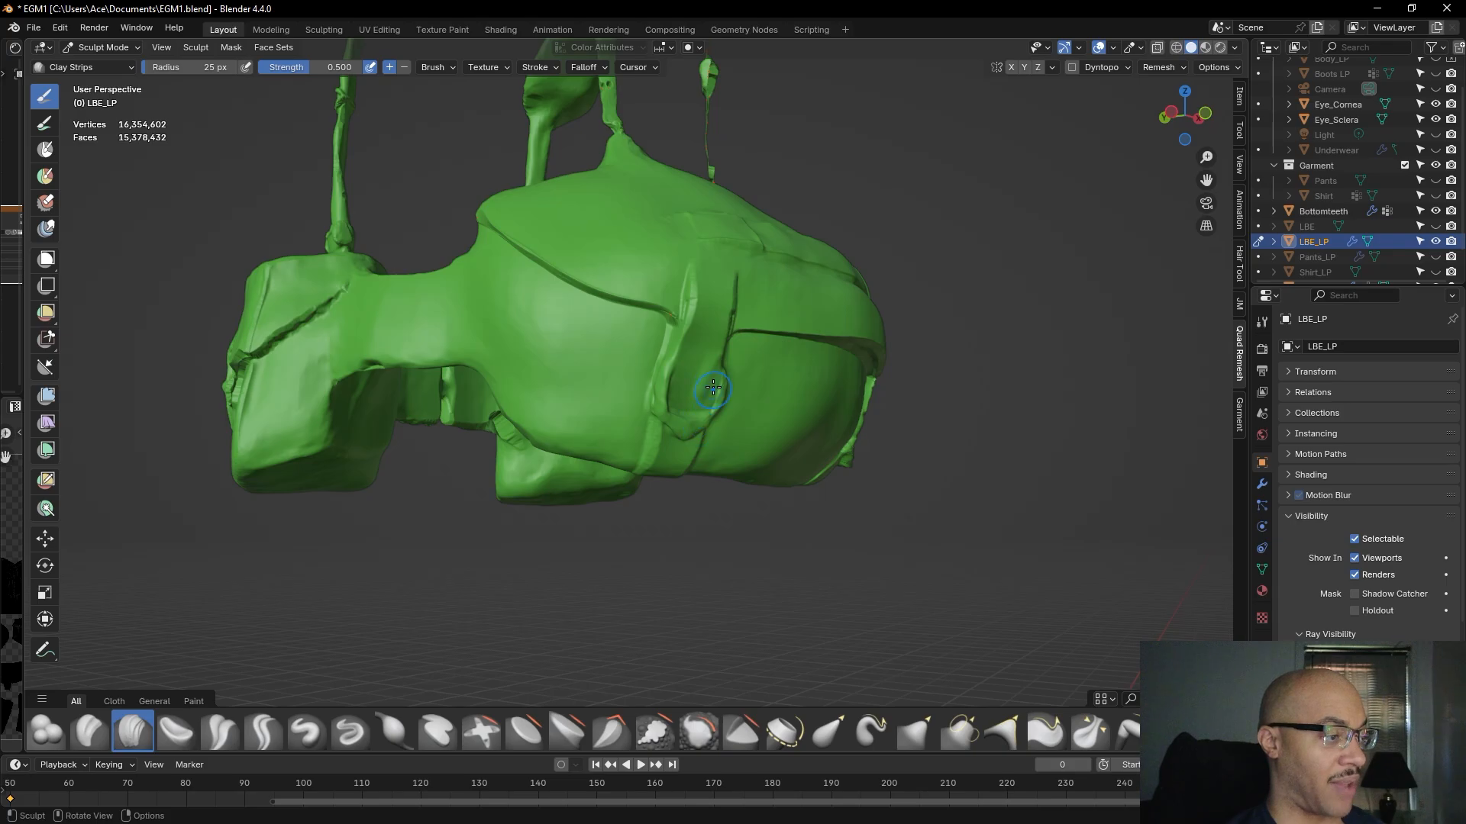
{"action": "left_click_drag", "start_coordinate": [797, 379], "coordinate": [676, 393], "text": "alt"}
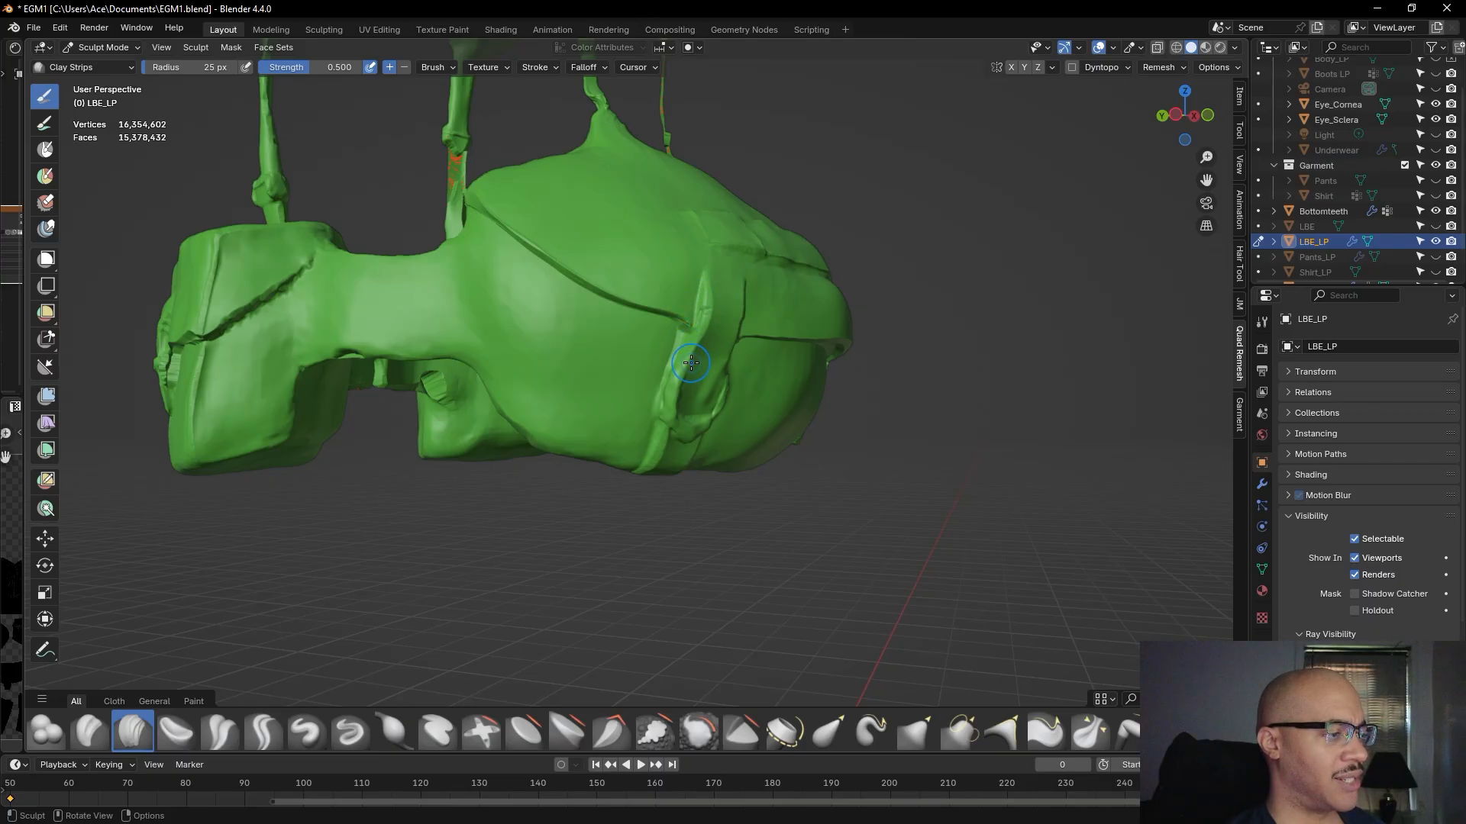
{"action": "left_click_drag", "start_coordinate": [697, 386], "coordinate": [615, 338], "text": "alt"}
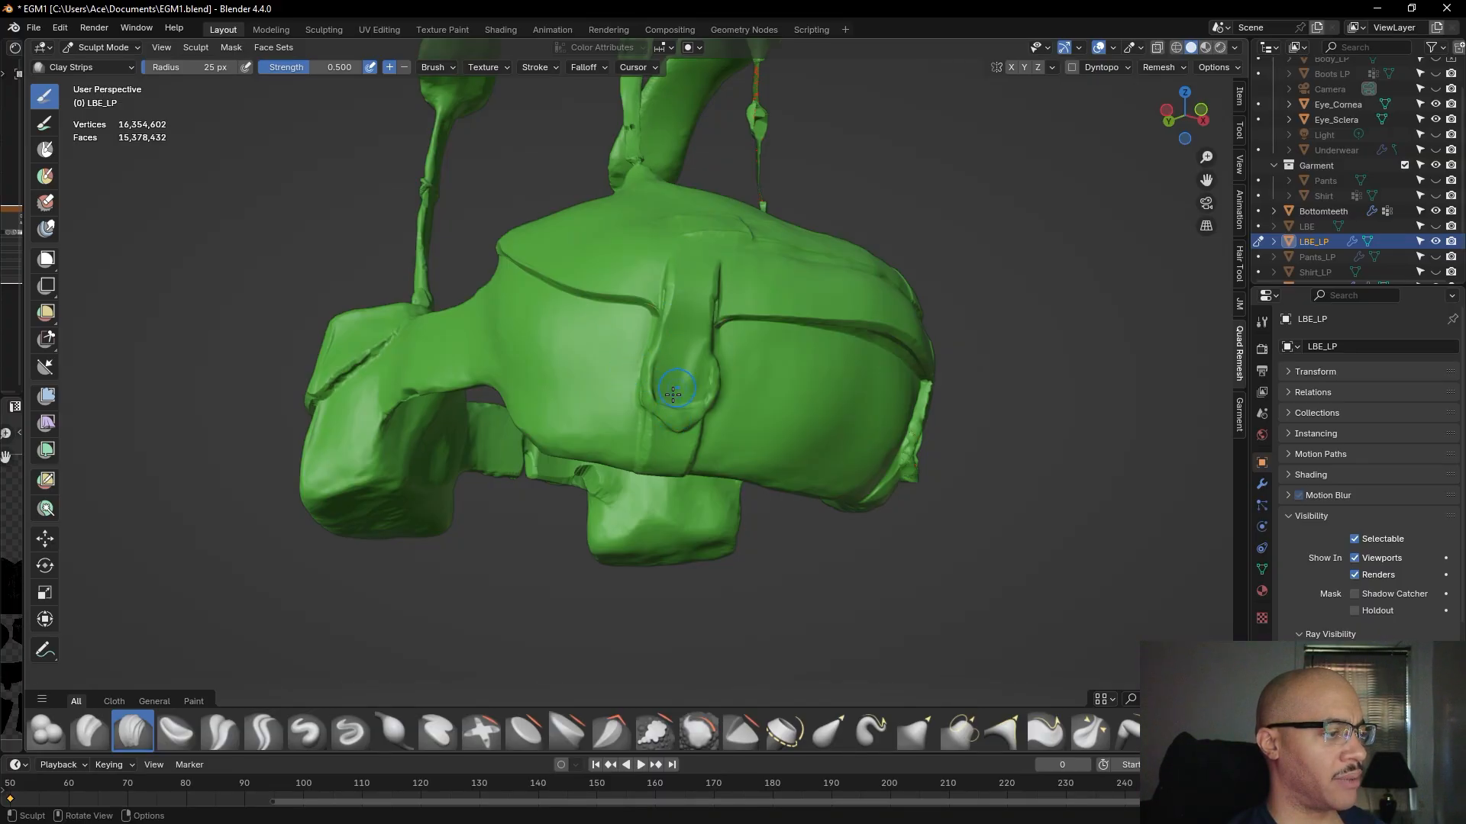
{"action": "middle_click_drag", "start_coordinate": [662, 552], "coordinate": [596, 449]}
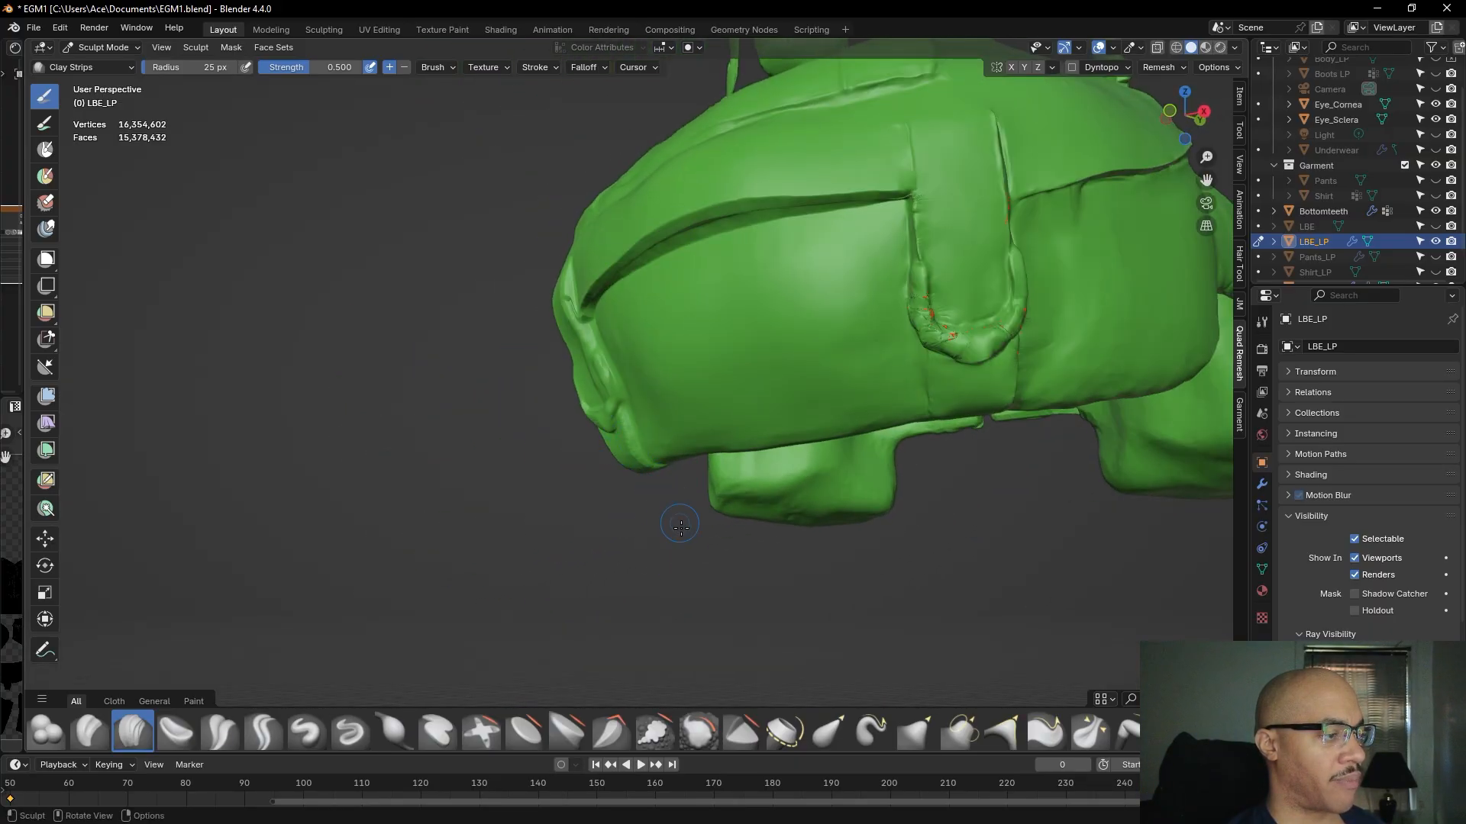
{"action": "mouse_move", "coordinate": [677, 552]}
{"action": "middle_mouse_down"}
{"action": "mouse_move", "coordinate": [703, 425]}
{"action": "mouse_move", "coordinate": [844, 621]}
{"action": "mouse_move", "coordinate": [795, 369]}
{"action": "mouse_move", "coordinate": [784, 428]}
{"action": "mouse_move", "coordinate": [673, 422]}
{"action": "middle_mouse_up"}
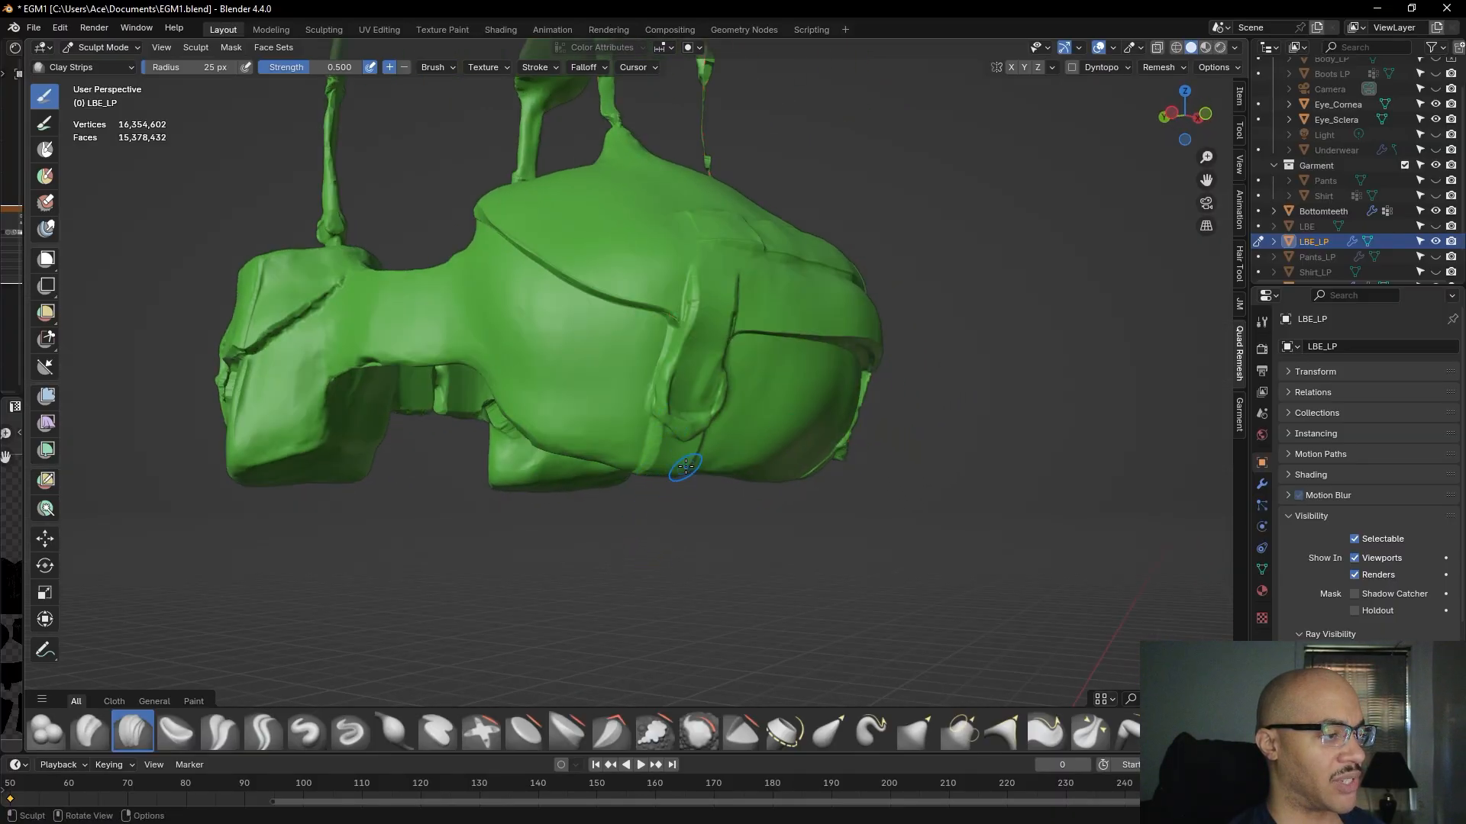
{"action": "middle_click_drag", "start_coordinate": [795, 408], "coordinate": [920, 395]}
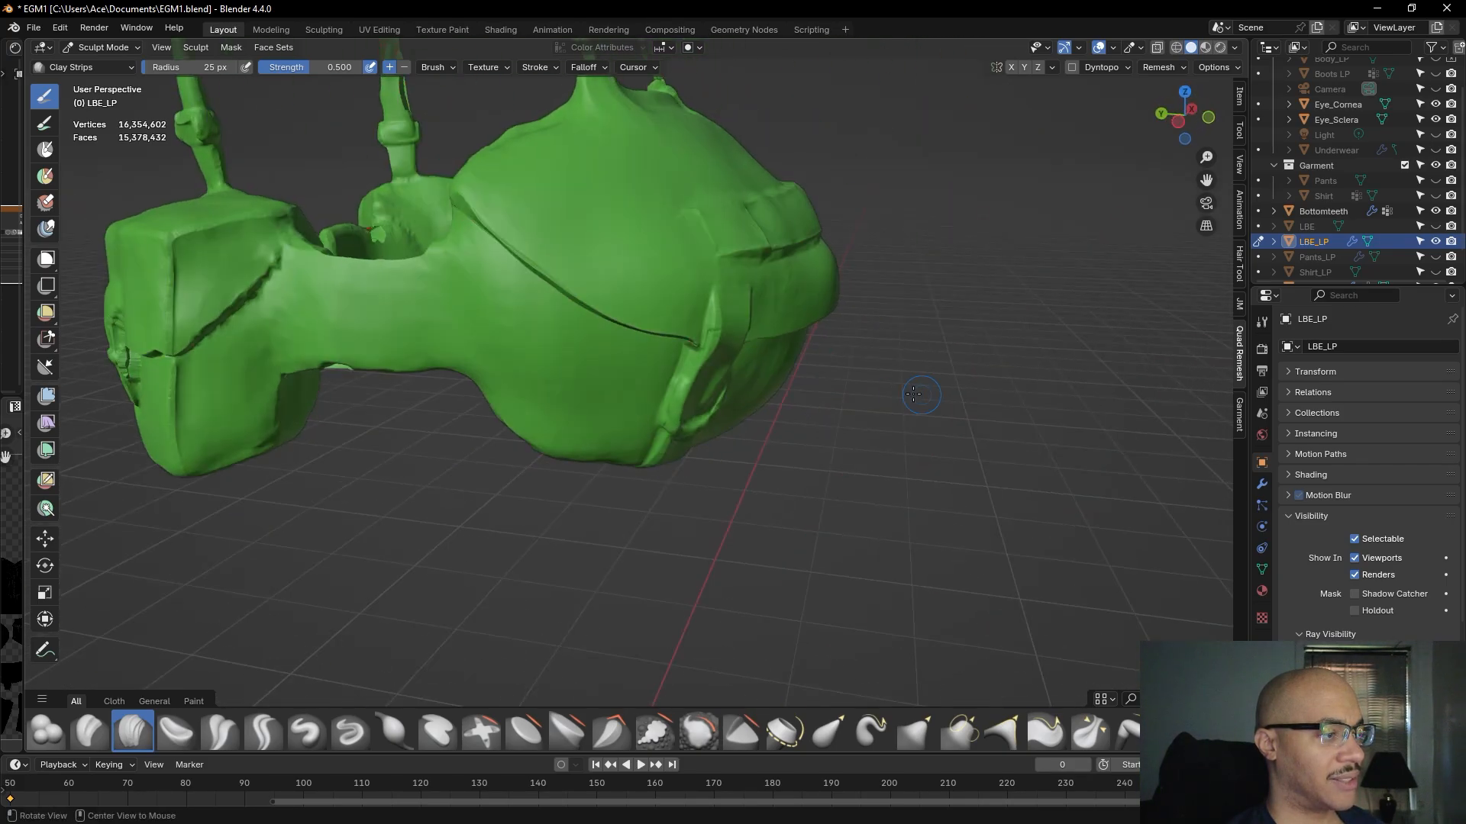
{"action": "middle_click_drag", "start_coordinate": [713, 393], "coordinate": [765, 311]}
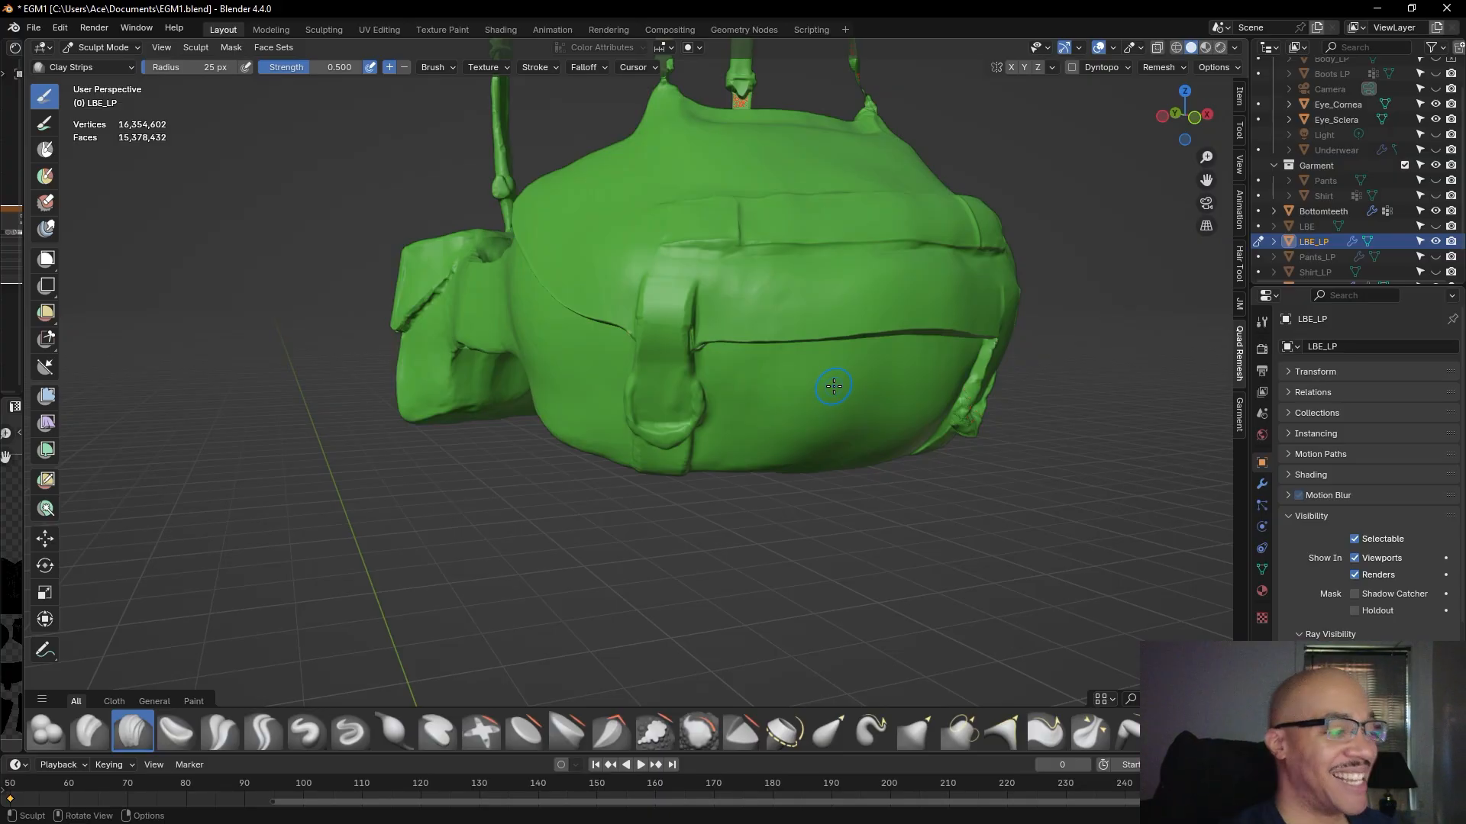
{"action": "scroll", "coordinate": [765, 292], "scroll_direction": "down", "scroll_amount": 4}
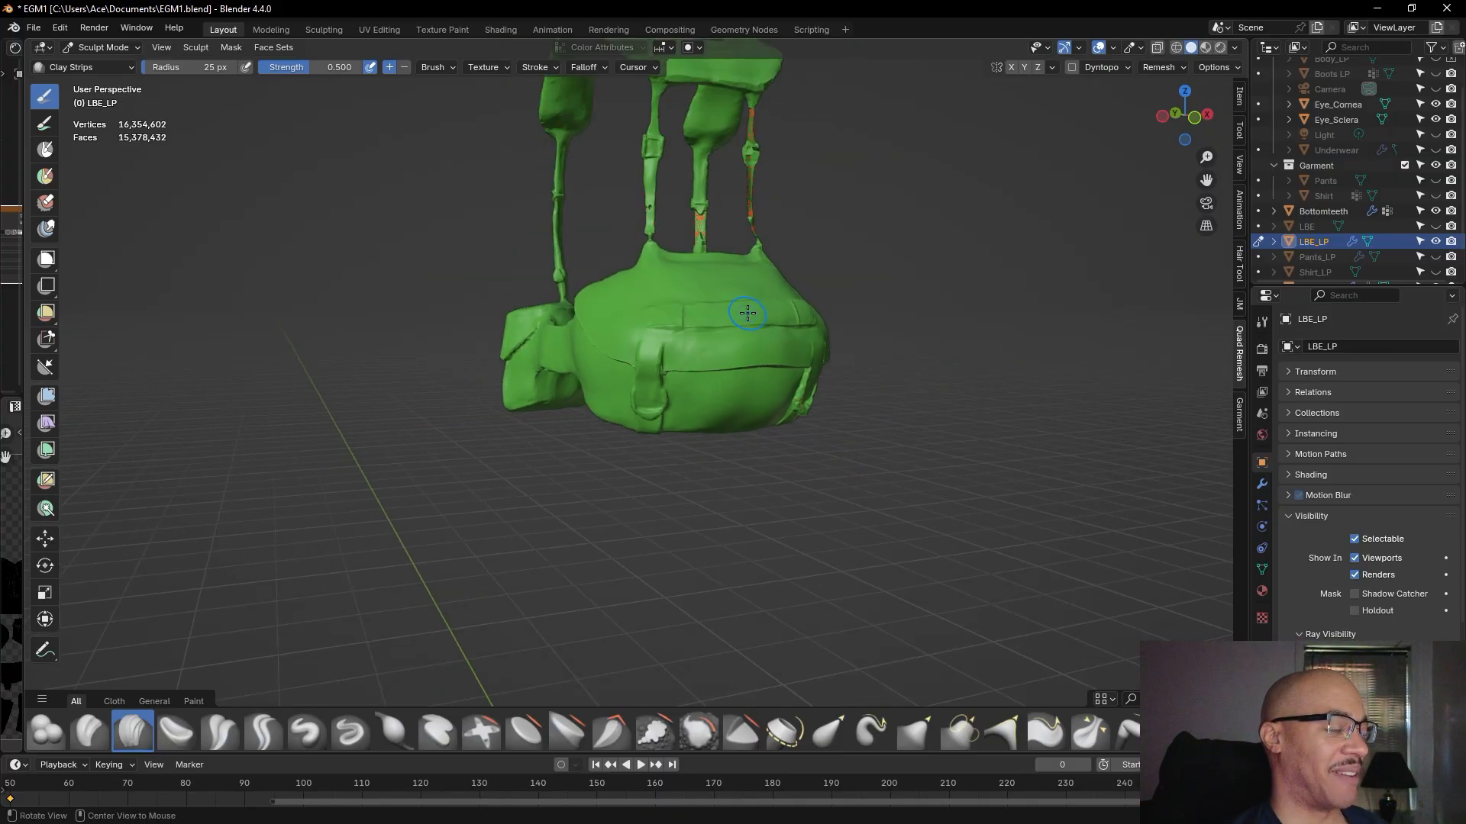
{"action": "left_click_drag", "start_coordinate": [745, 310], "coordinate": [784, 317], "text": "alt"}
{"action": "left_click_drag", "start_coordinate": [696, 358], "coordinate": [733, 352], "text": "alt"}
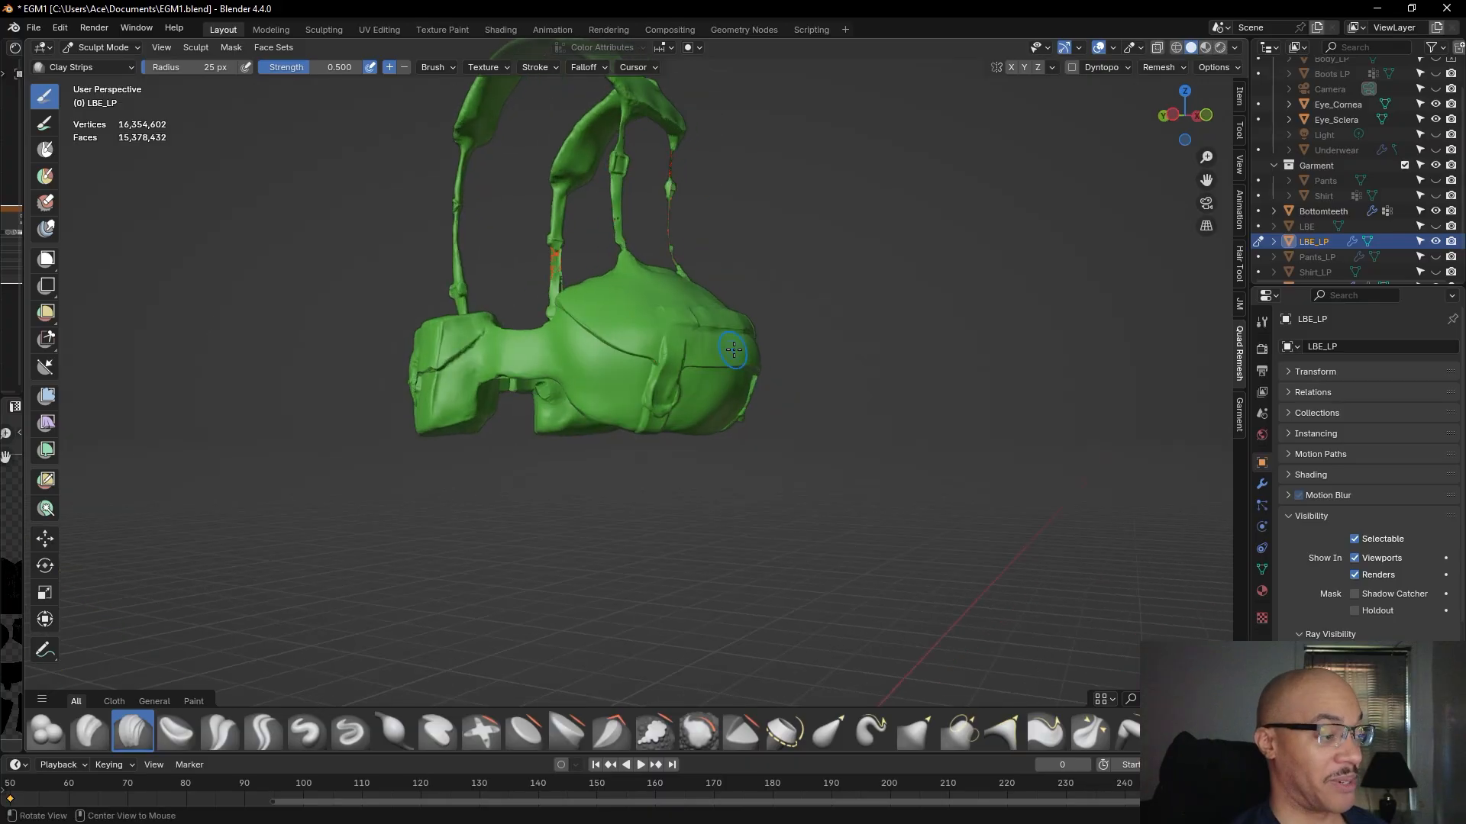
- Fill the thin slit along the side flap opening up to the strap with Clay Strips at 17 px radius, and smooth it
{"action": "scroll", "coordinate": [627, 329], "scroll_direction": "up", "scroll_amount": 3}
{"action": "left_click_drag", "start_coordinate": [627, 329], "coordinate": [690, 358], "text": "alt"}
{"action": "scroll", "coordinate": [633, 264], "scroll_direction": "up", "scroll_amount": 4}
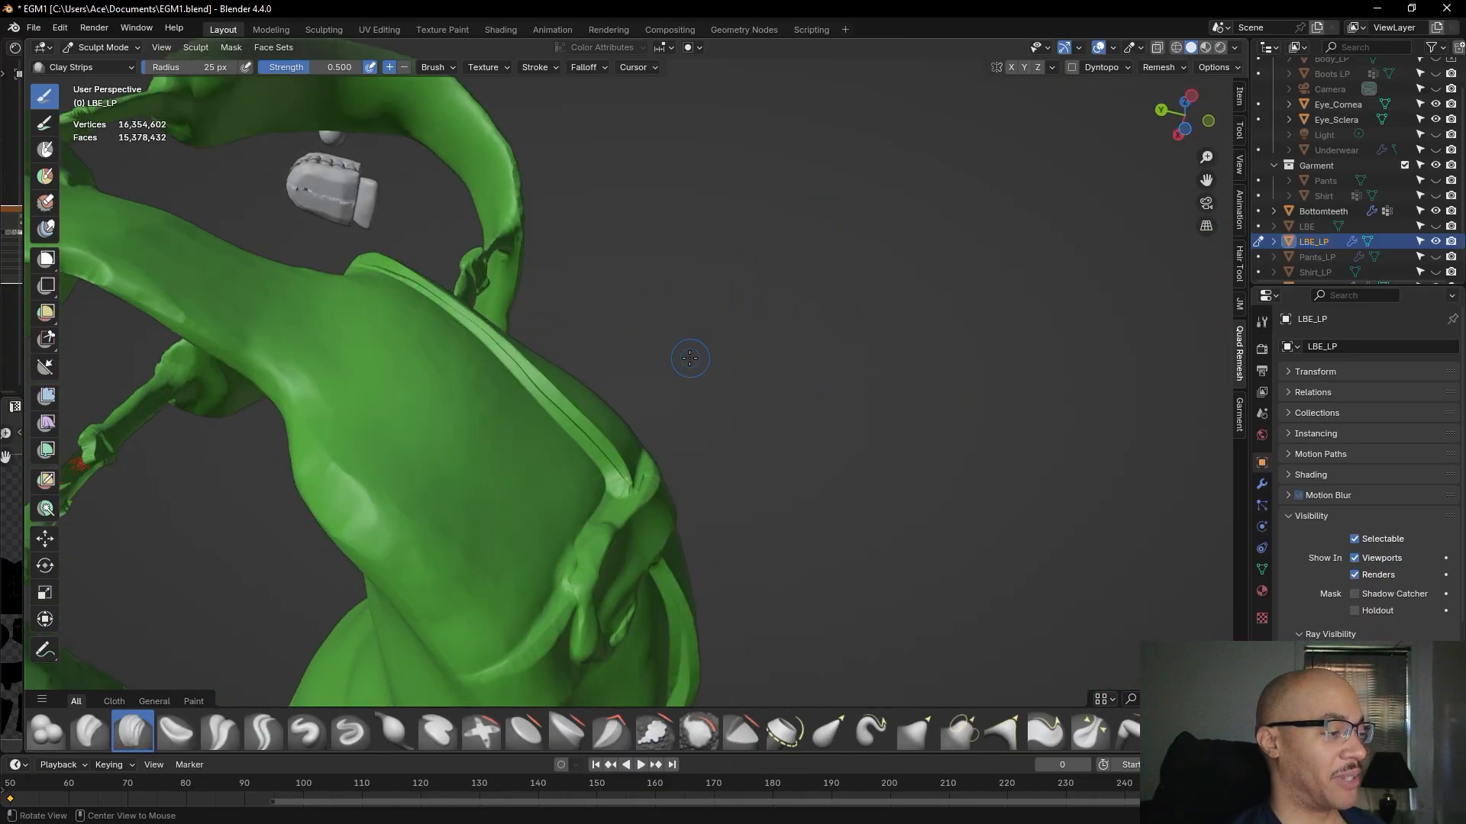
{"action": "scroll", "coordinate": [637, 403], "scroll_direction": "up", "scroll_amount": 2}
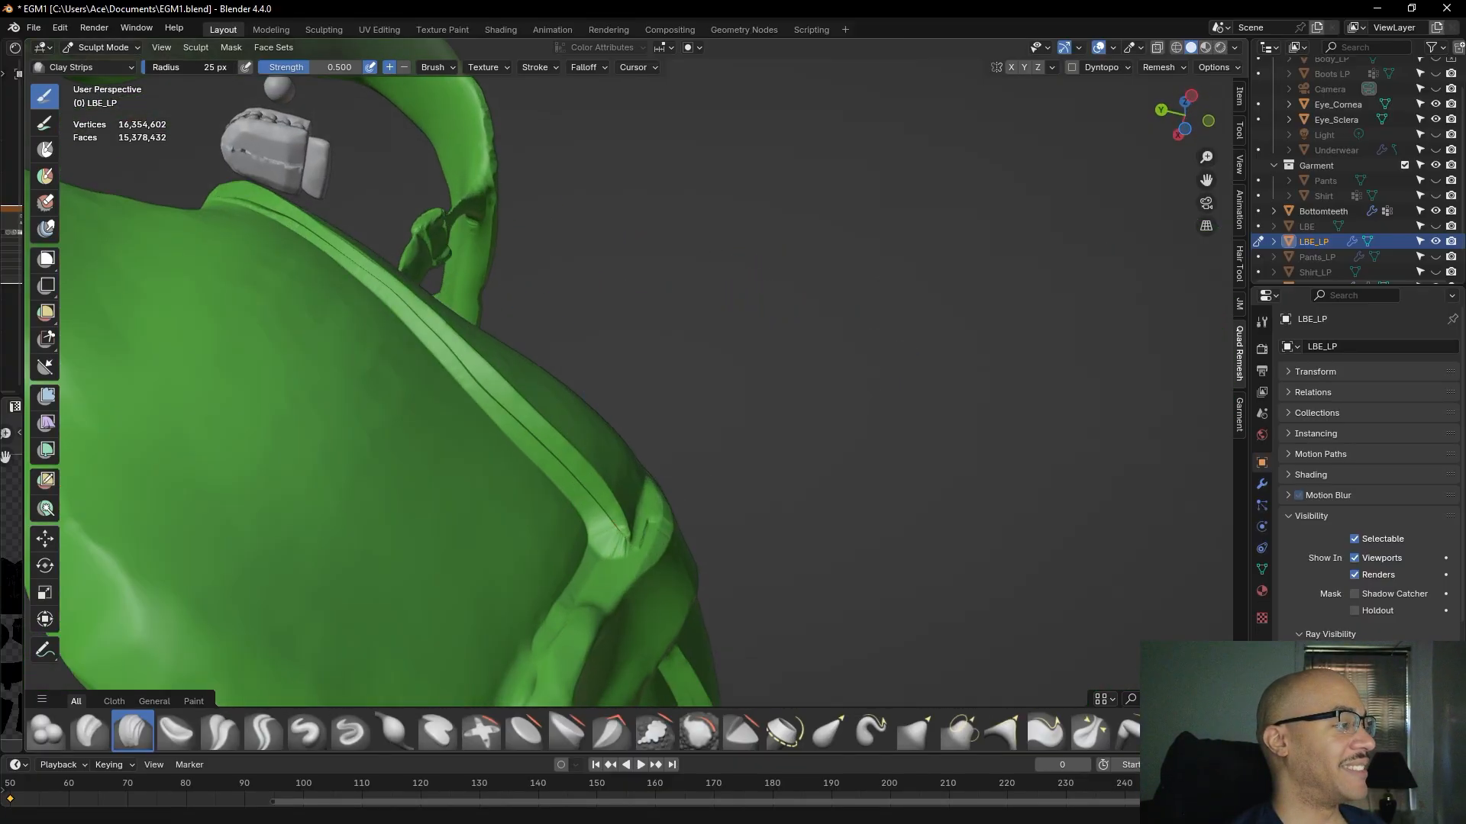
{"action": "left_click_drag", "start_coordinate": [588, 524], "coordinate": [611, 552]}
{"action": "left_click_drag", "start_coordinate": [592, 531], "coordinate": [610, 550]}
{"action": "left_click_drag", "start_coordinate": [445, 357], "coordinate": [589, 487]}
{"action": "left_click_drag", "start_coordinate": [595, 494], "coordinate": [625, 533]}
{"action": "left_click_drag", "start_coordinate": [397, 280], "coordinate": [493, 374], "text": "shift"}
{"action": "left_click_drag", "start_coordinate": [413, 299], "coordinate": [459, 356], "text": "shift"}
- Build up the outer edge of the strap's upper section above the flap opening with Clay Strips at 17 px radius
{"action": "middle_click_drag", "start_coordinate": [1000, 450], "coordinate": [813, 458]}
{"action": "middle_click_drag", "start_coordinate": [899, 420], "coordinate": [729, 355]}
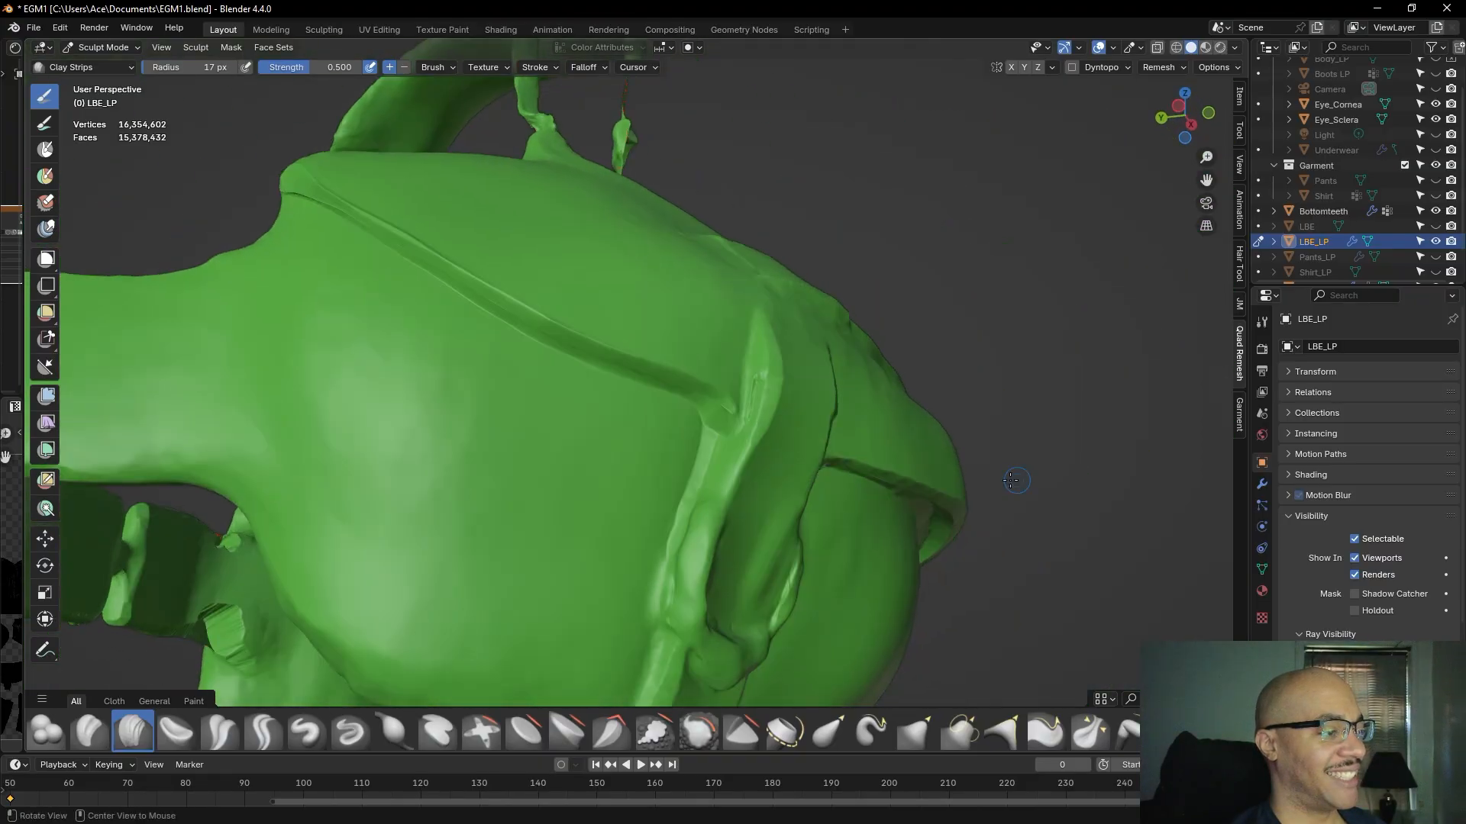
{"action": "left_click_drag", "start_coordinate": [753, 370], "coordinate": [760, 348]}
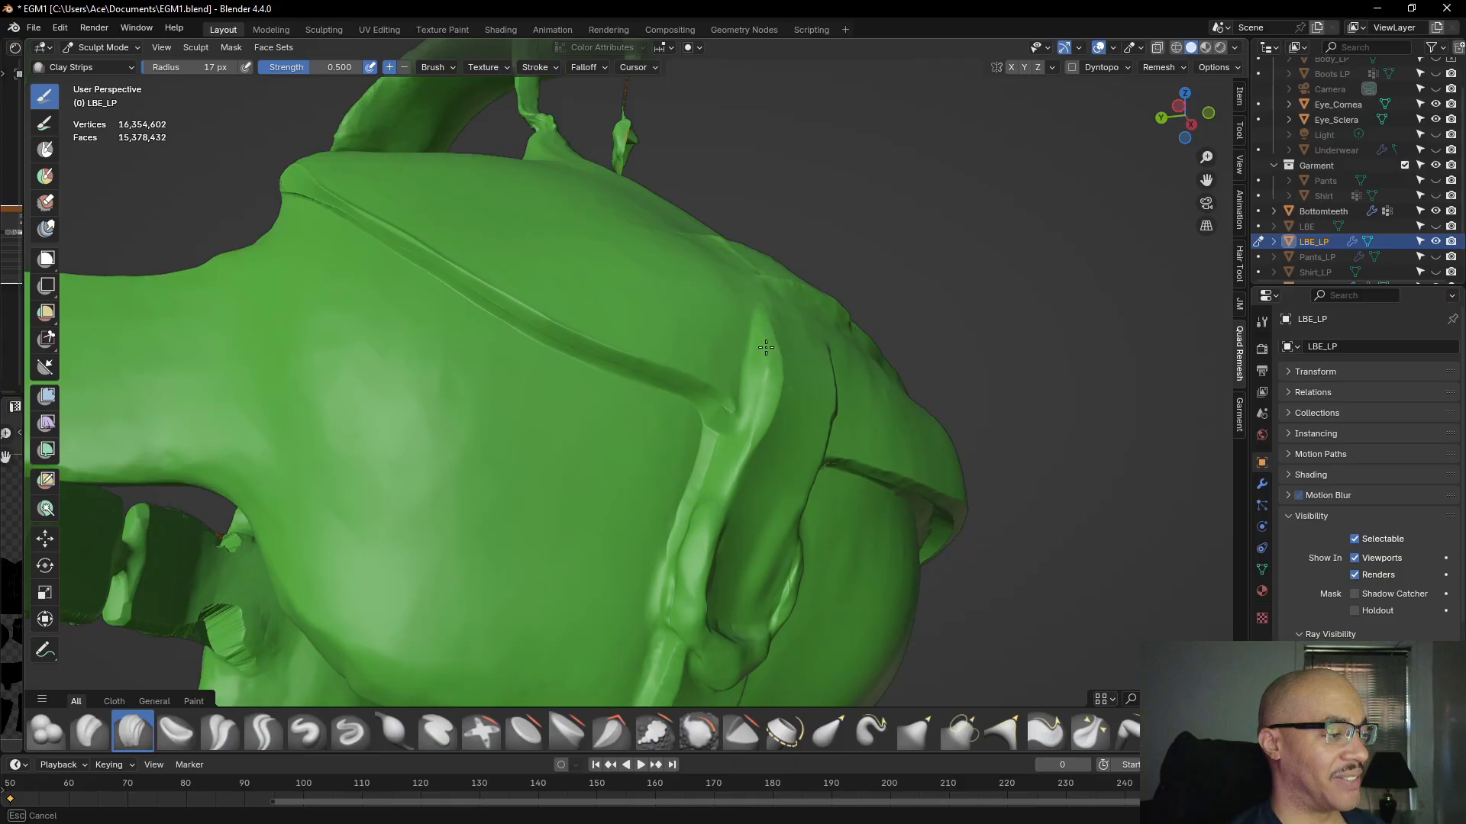
{"action": "left_click_drag", "start_coordinate": [743, 438], "coordinate": [740, 445]}
{"action": "middle_click_drag", "start_coordinate": [740, 445], "coordinate": [762, 389]}
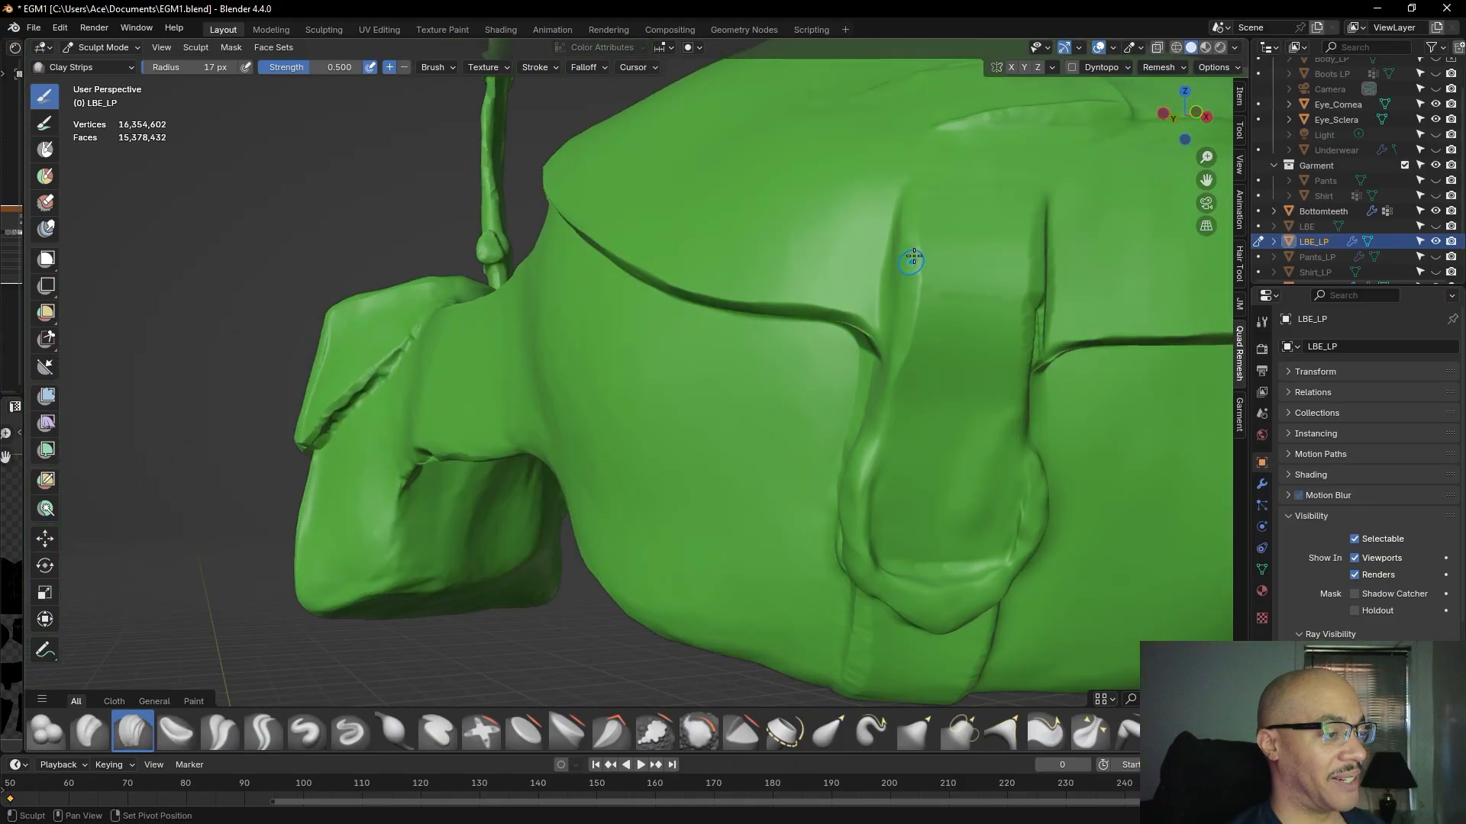
{"action": "left_click_drag", "start_coordinate": [921, 216], "coordinate": [923, 262]}
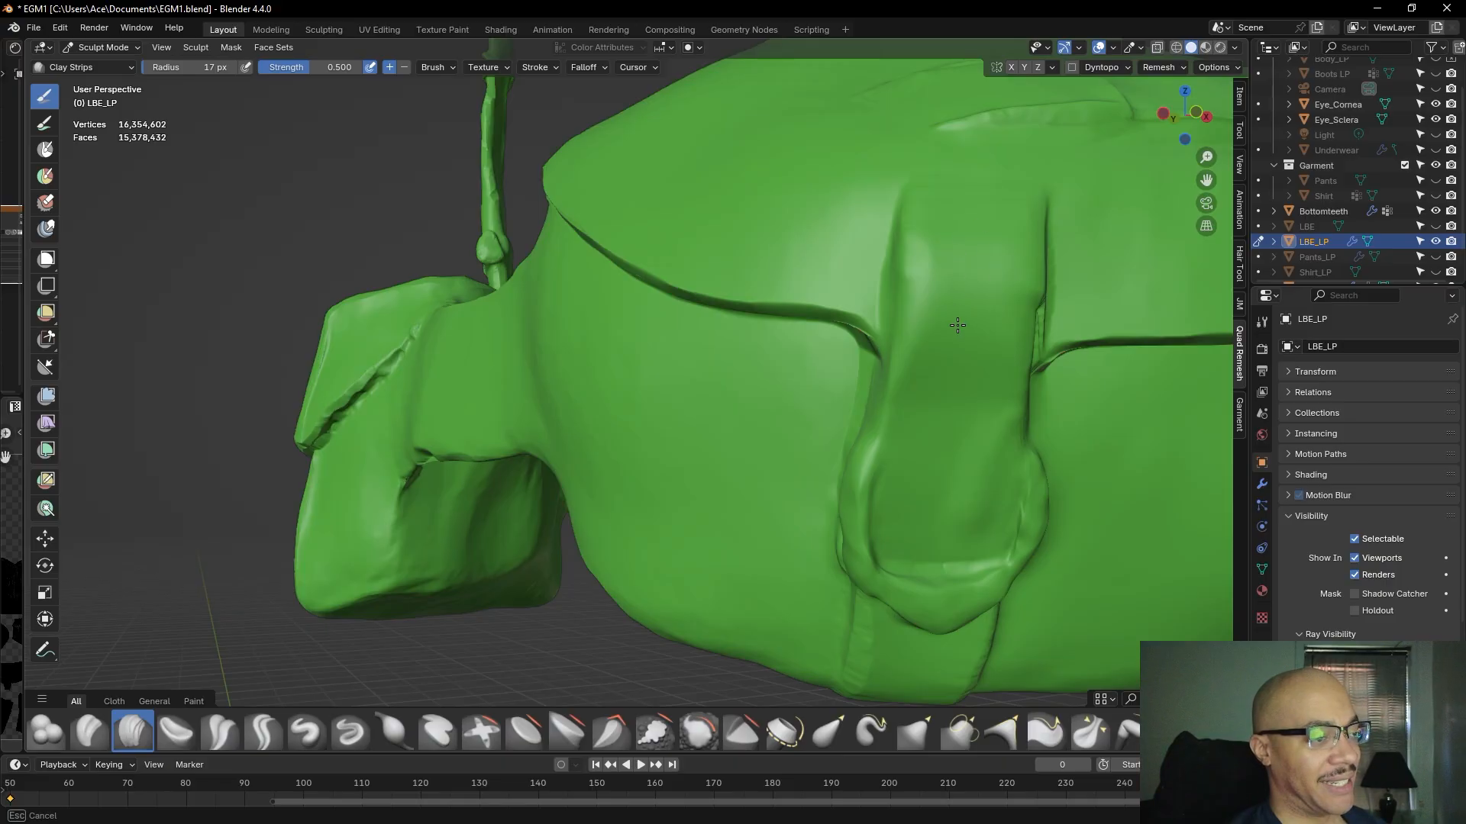
{"action": "scroll", "coordinate": [939, 376], "scroll_direction": "down", "scroll_amount": 4}
{"action": "scroll", "coordinate": [826, 413], "scroll_direction": "up", "scroll_amount": 2}
{"action": "middle_click_drag", "start_coordinate": [936, 379], "coordinate": [1018, 567]}
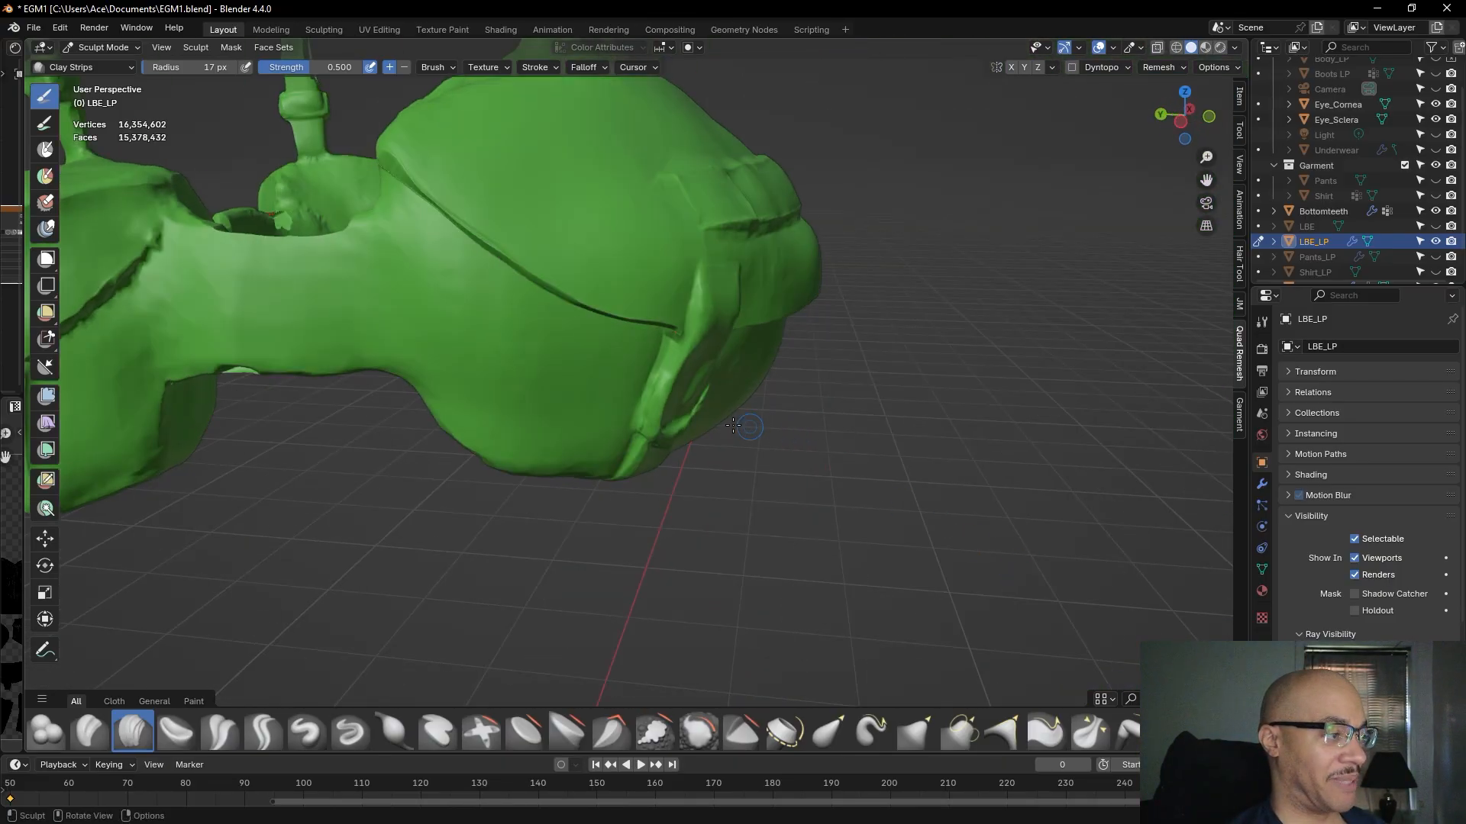
- Examine the harness pack and its straps from the side, below and rear, and set the brush radius to 29 px
{"action": "middle_click_drag", "start_coordinate": [743, 427], "coordinate": [684, 437]}
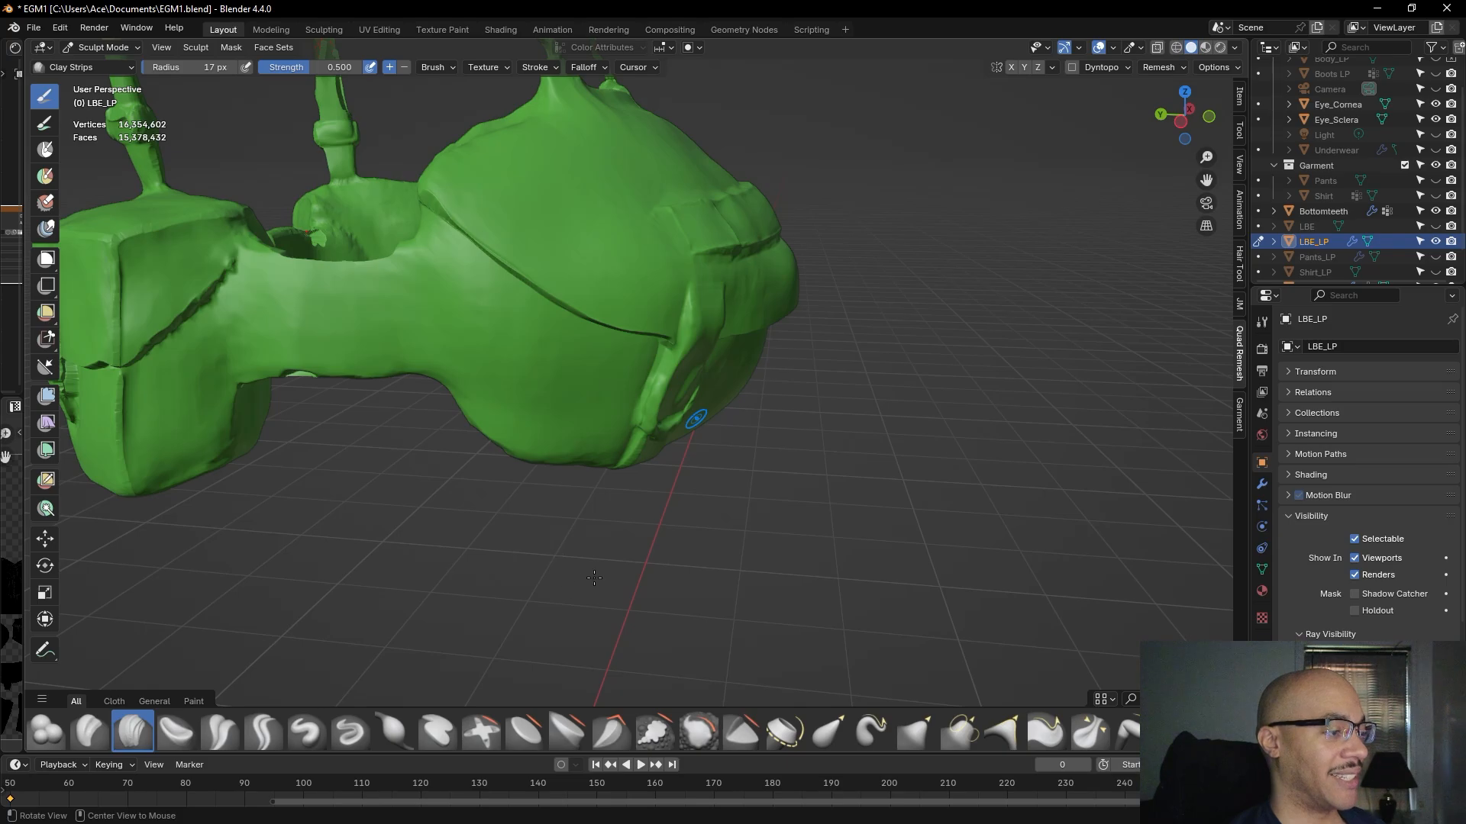
{"action": "left_click_drag", "start_coordinate": [594, 578], "coordinate": [592, 563], "text": "alt"}
{"action": "left_click_drag", "start_coordinate": [739, 563], "coordinate": [694, 535], "text": "alt"}
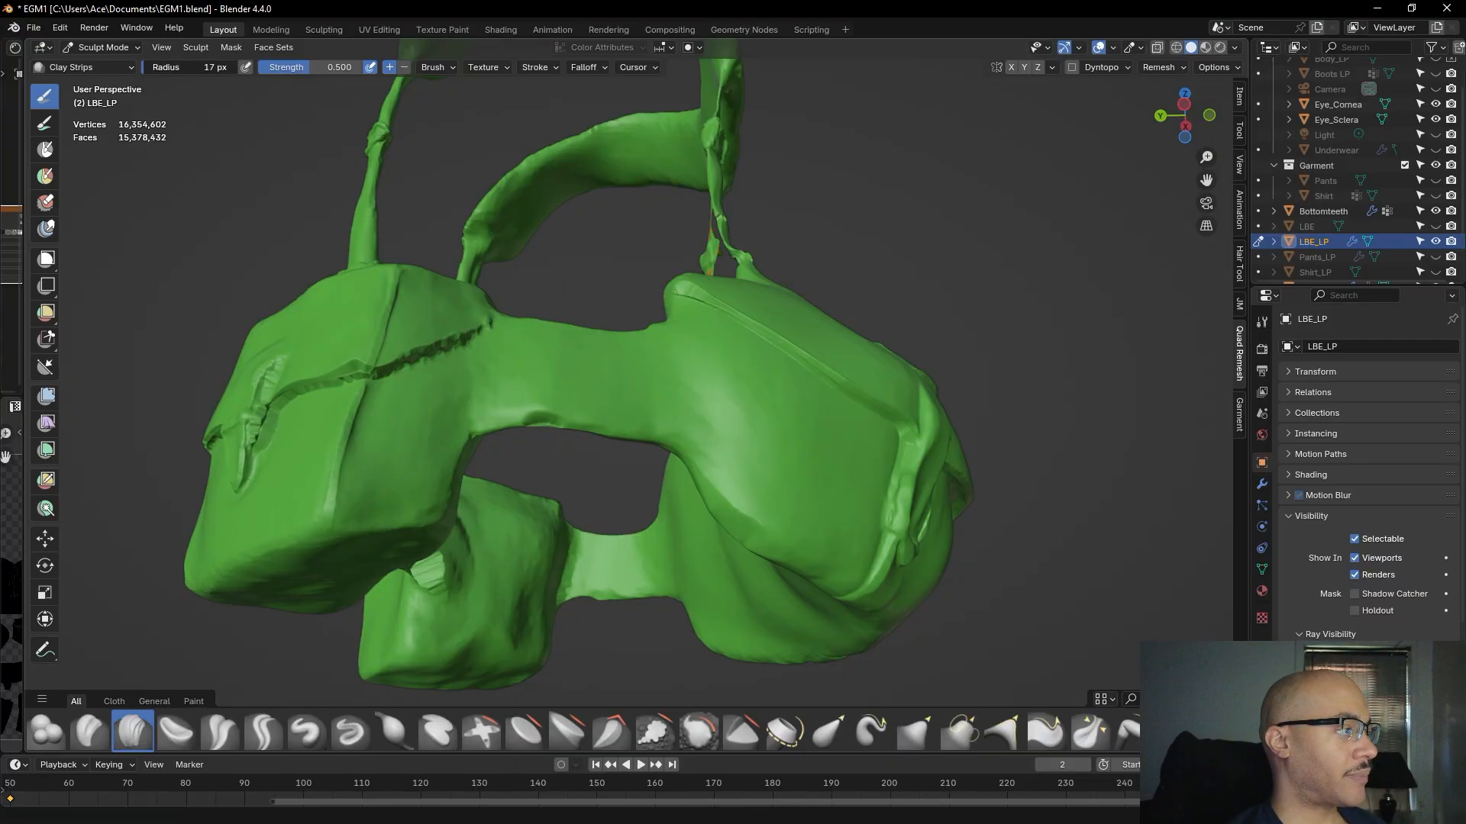
{"action": "left_click_drag", "start_coordinate": [191, 67], "coordinate": [195, 67]}
{"action": "middle_click_drag", "start_coordinate": [725, 240], "coordinate": [899, 426]}
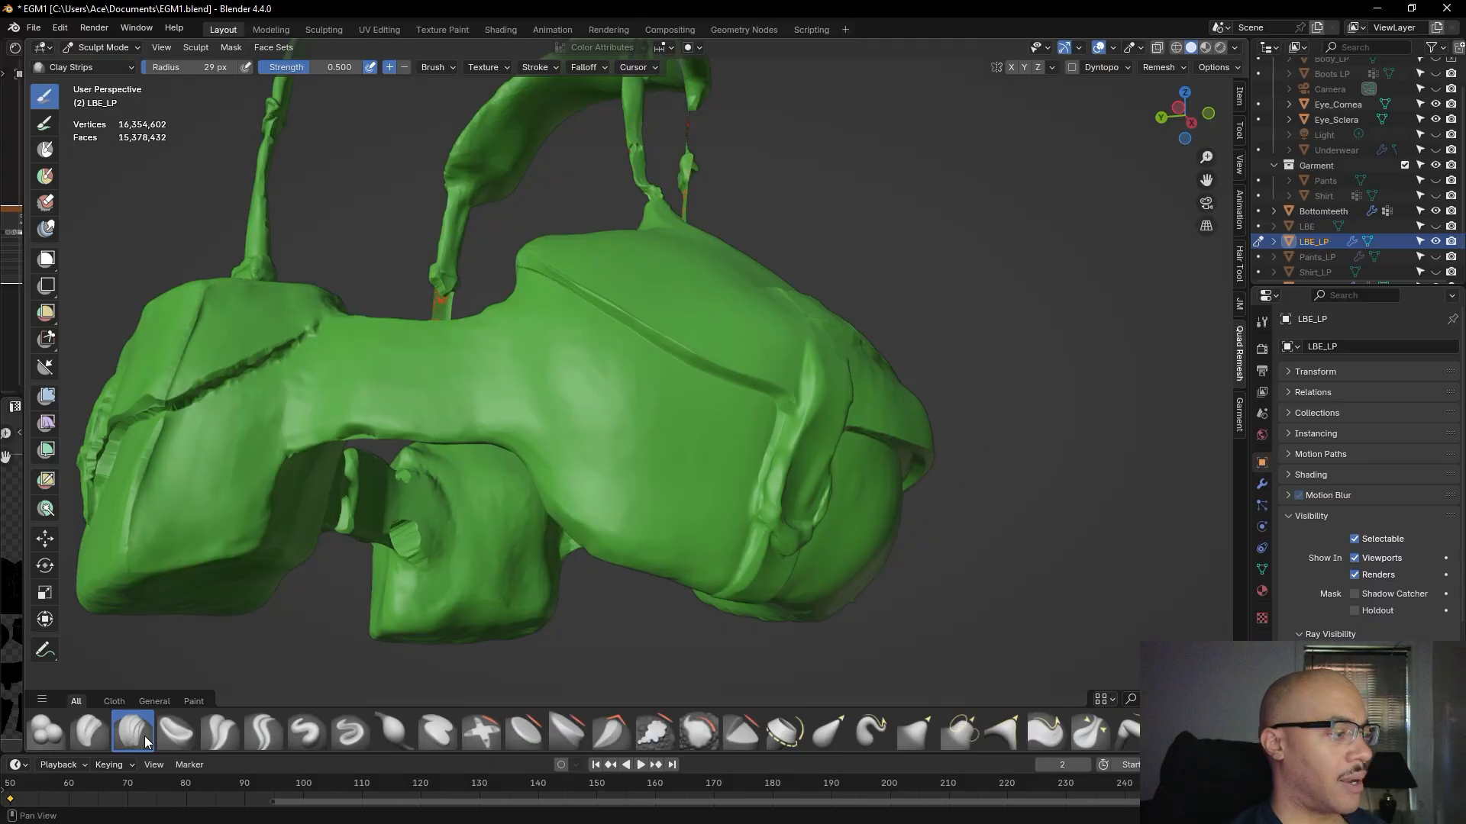
{"action": "left_click", "coordinate": [350, 734]}
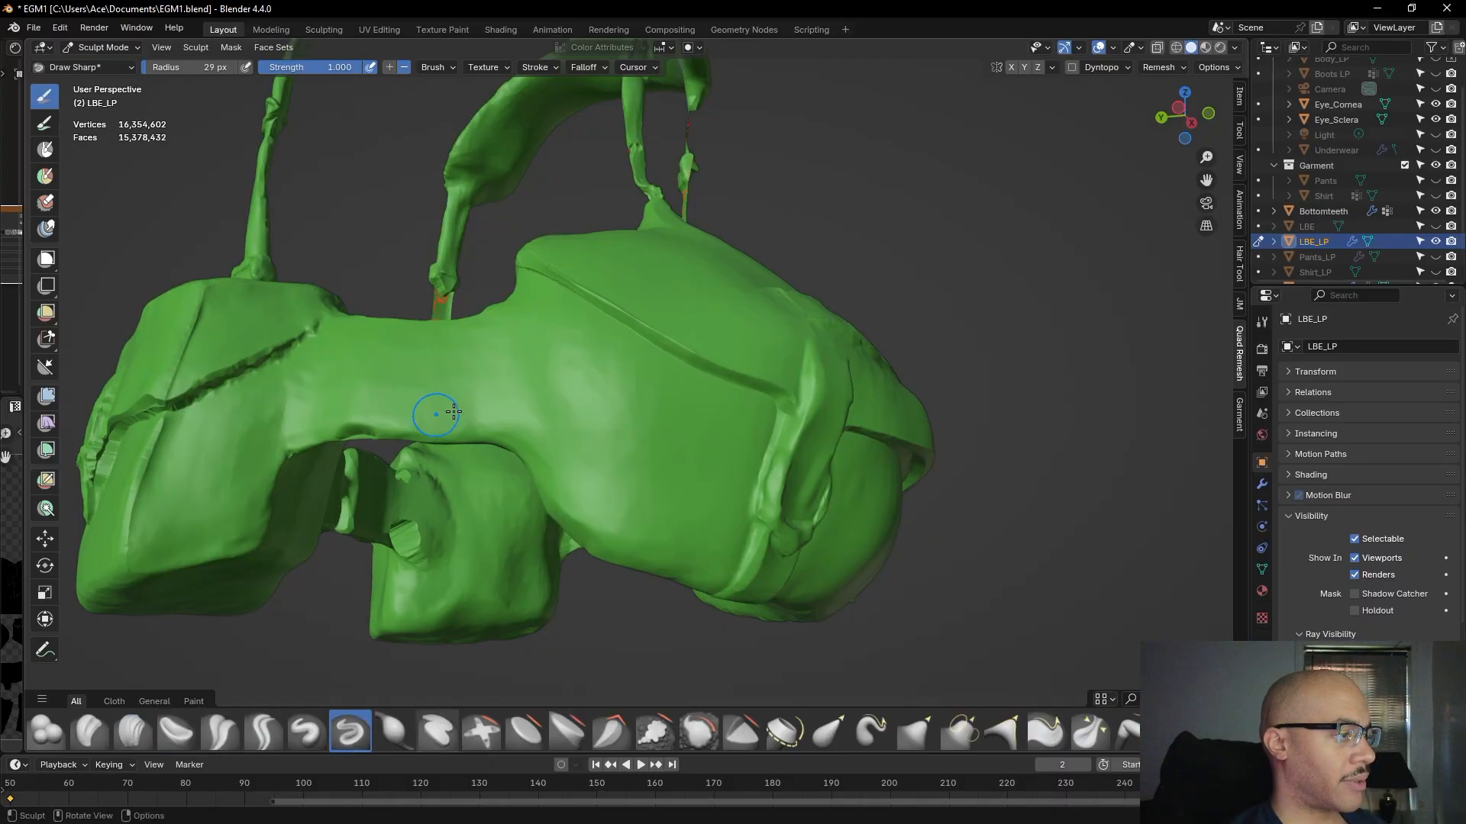
{"action": "mouse_move", "coordinate": [580, 388]}
{"action": "middle_mouse_down"}
{"action": "mouse_move", "coordinate": [645, 406]}
{"action": "mouse_move", "coordinate": [467, 393]}
{"action": "middle_mouse_up"}
{"action": "scroll", "coordinate": [641, 324], "scroll_direction": "down", "scroll_amount": 3}
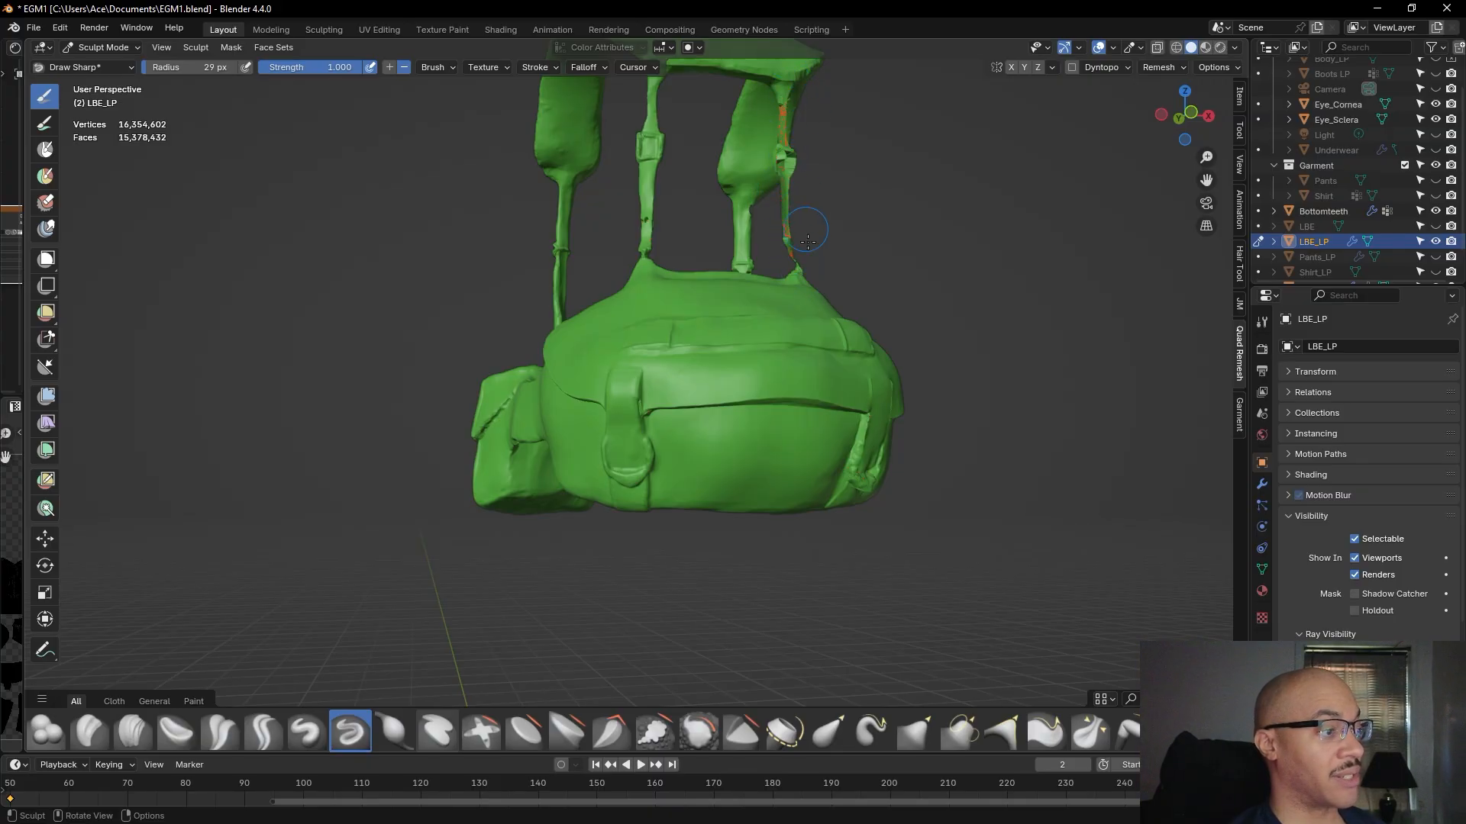
- Fill and soften the strap's upper edge where it meets the rear flap opening with Clay Strips at 29 px radius
{"action": "scroll", "coordinate": [580, 511], "scroll_direction": "up", "scroll_amount": 6}
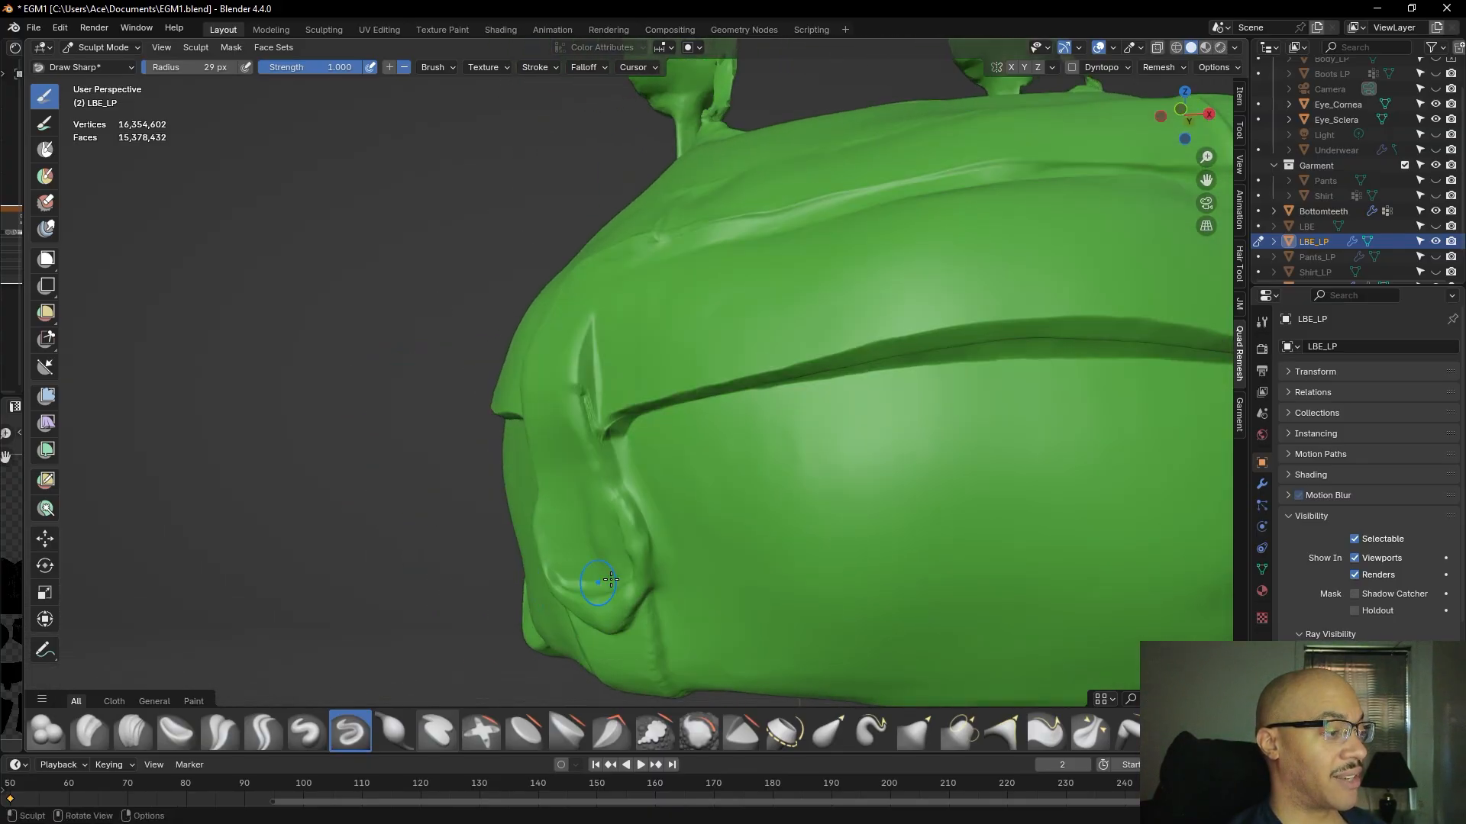
{"action": "middle_click_drag", "start_coordinate": [582, 559], "coordinate": [542, 566]}
{"action": "scroll", "coordinate": [489, 432], "scroll_direction": "up", "scroll_amount": 4}
{"action": "mouse_move", "coordinate": [336, 425]}
{"action": "middle_mouse_down"}
{"action": "mouse_move", "coordinate": [257, 450]}
{"action": "mouse_move", "coordinate": [471, 406]}
{"action": "mouse_move", "coordinate": [466, 416]}
{"action": "middle_mouse_up"}
{"action": "left_click", "coordinate": [131, 746]}
{"action": "left_click_drag", "start_coordinate": [506, 437], "coordinate": [497, 435]}
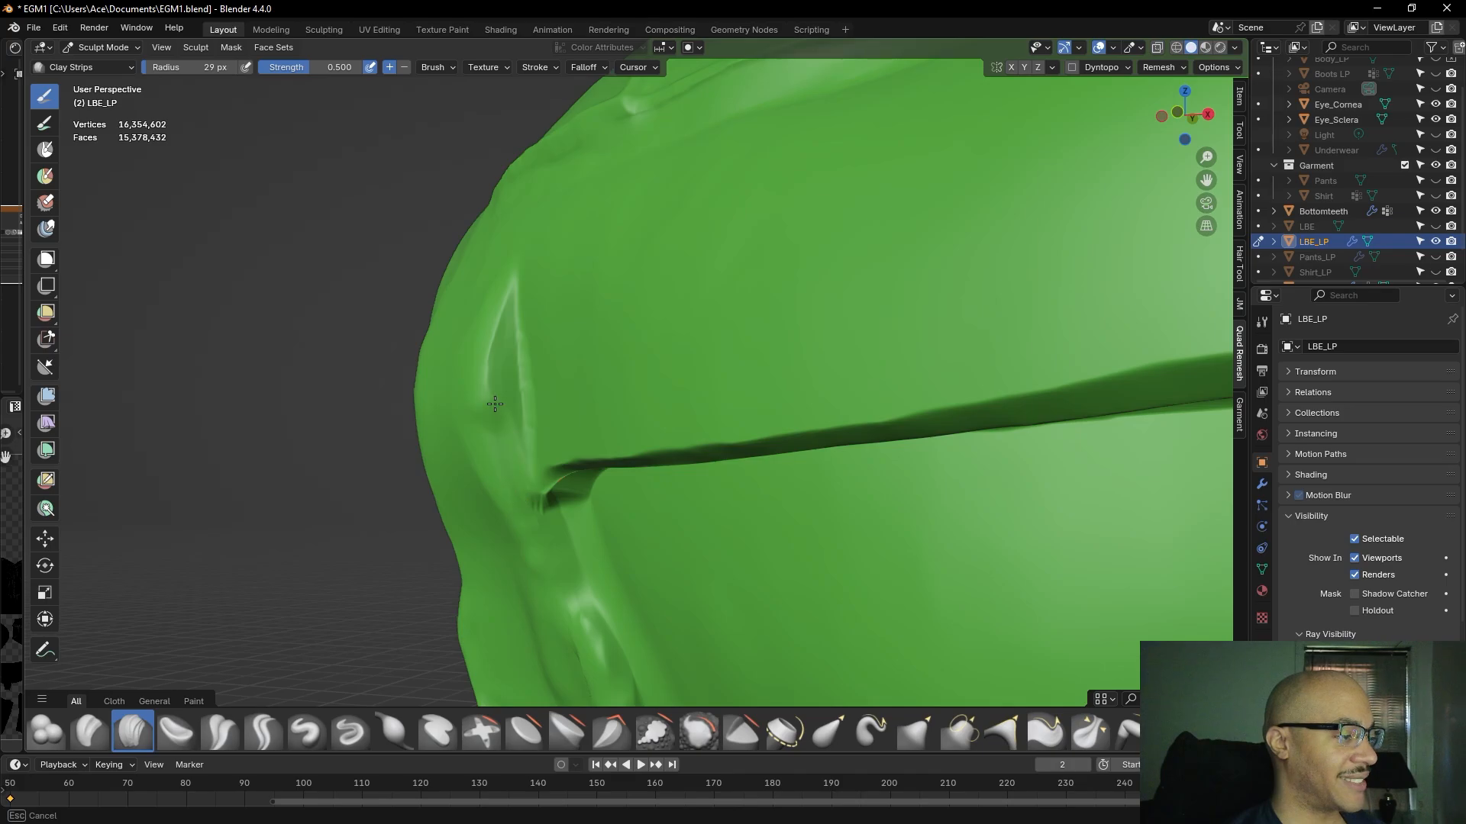
{"action": "mouse_move", "coordinate": [549, 520]}
{"action": "left_mouse_down"}
{"action": "mouse_move", "coordinate": [516, 371]}
{"action": "mouse_move", "coordinate": [492, 358]}
{"action": "mouse_move", "coordinate": [505, 326]}
{"action": "left_mouse_up"}
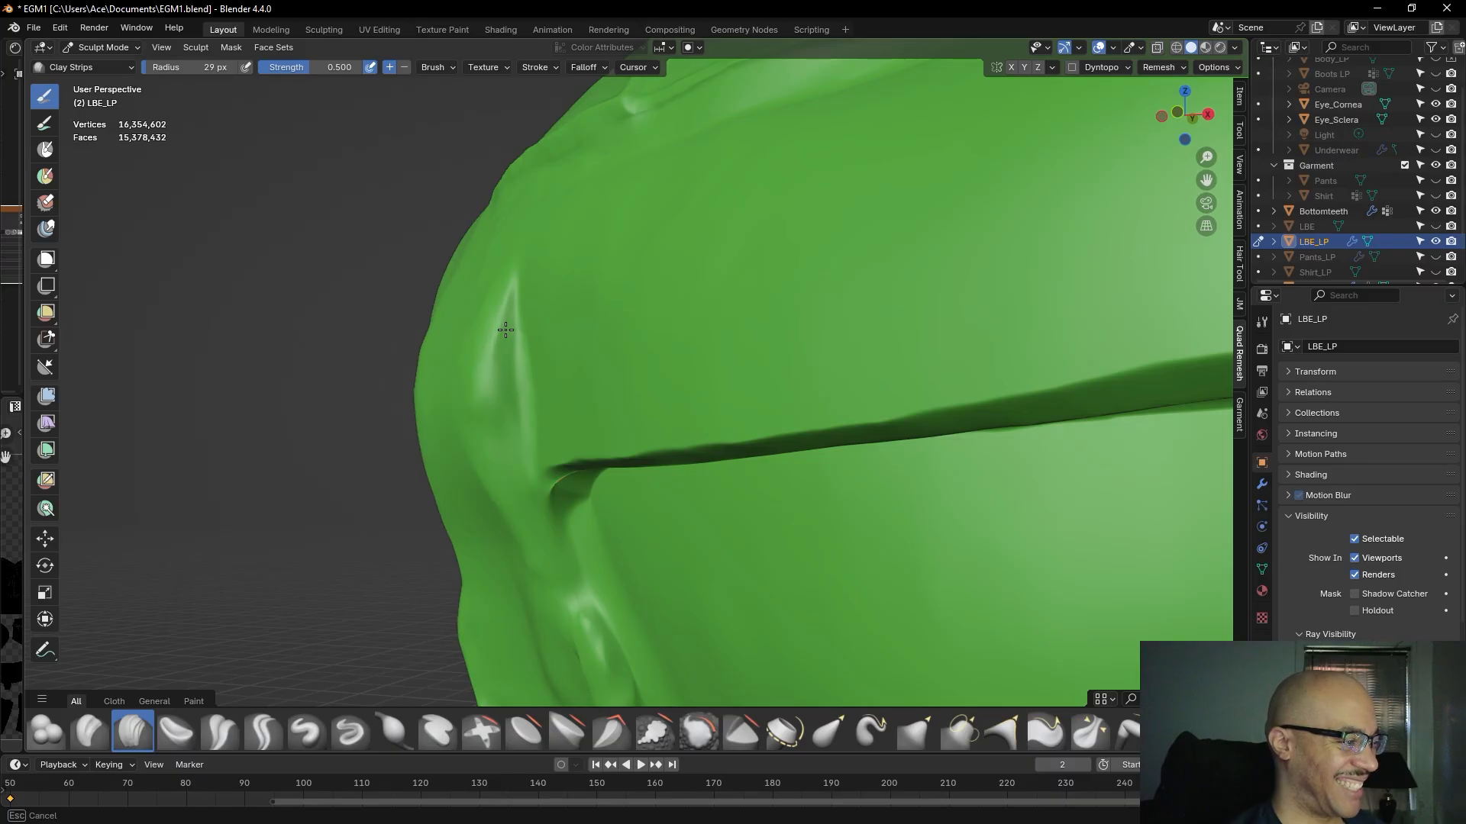
{"action": "left_click_drag", "start_coordinate": [518, 397], "coordinate": [515, 405]}
{"action": "scroll", "coordinate": [509, 424], "scroll_direction": "down", "scroll_amount": 4}
{"action": "middle_click_drag", "start_coordinate": [509, 425], "coordinate": [563, 383]}
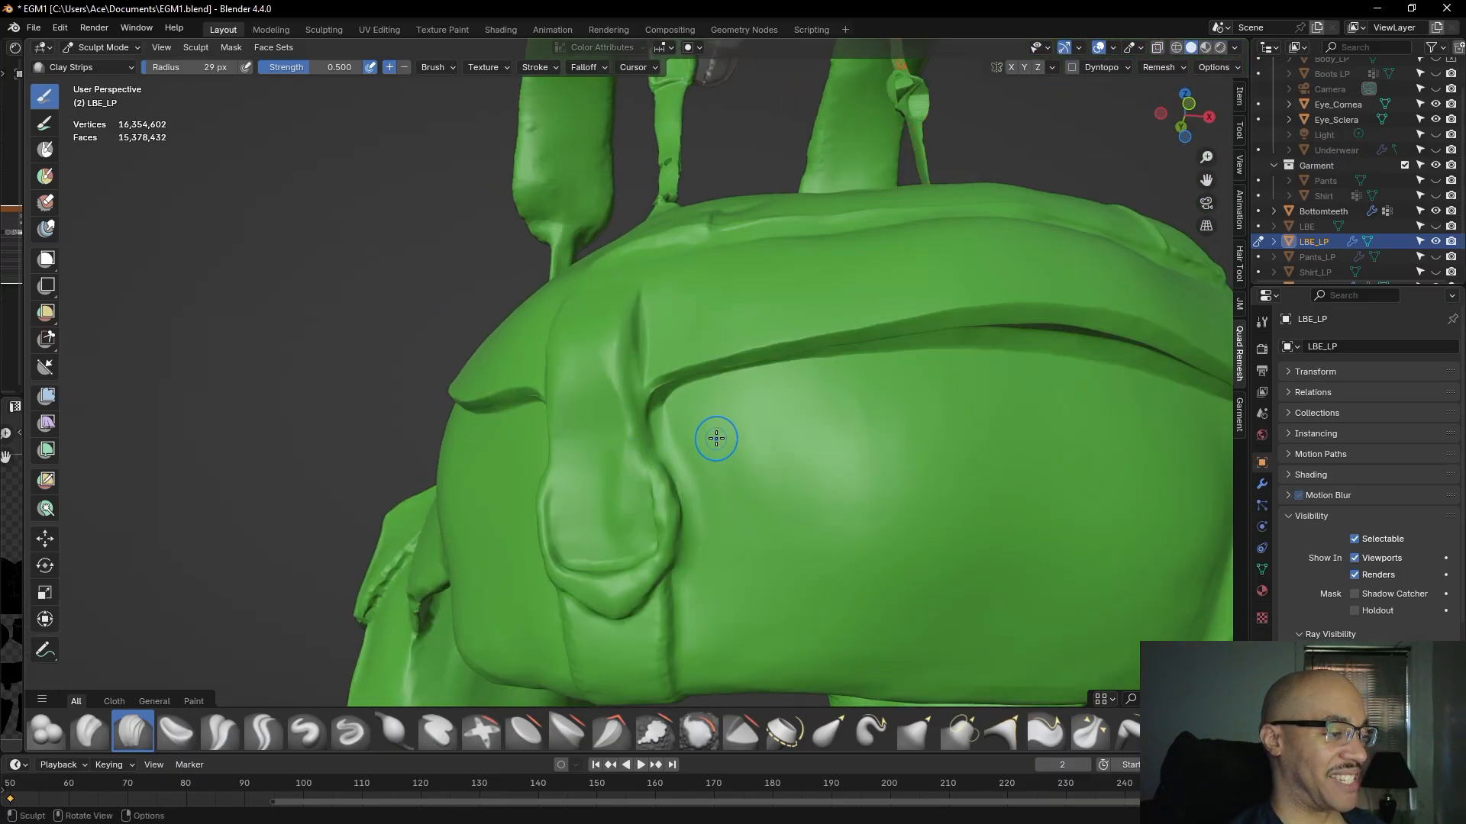
- Even out the ragged edge of the strap's lower section below the folded end with Flatten/Contrast at 17 px radius
{"action": "middle_click_drag", "start_coordinate": [726, 477], "coordinate": [645, 544]}
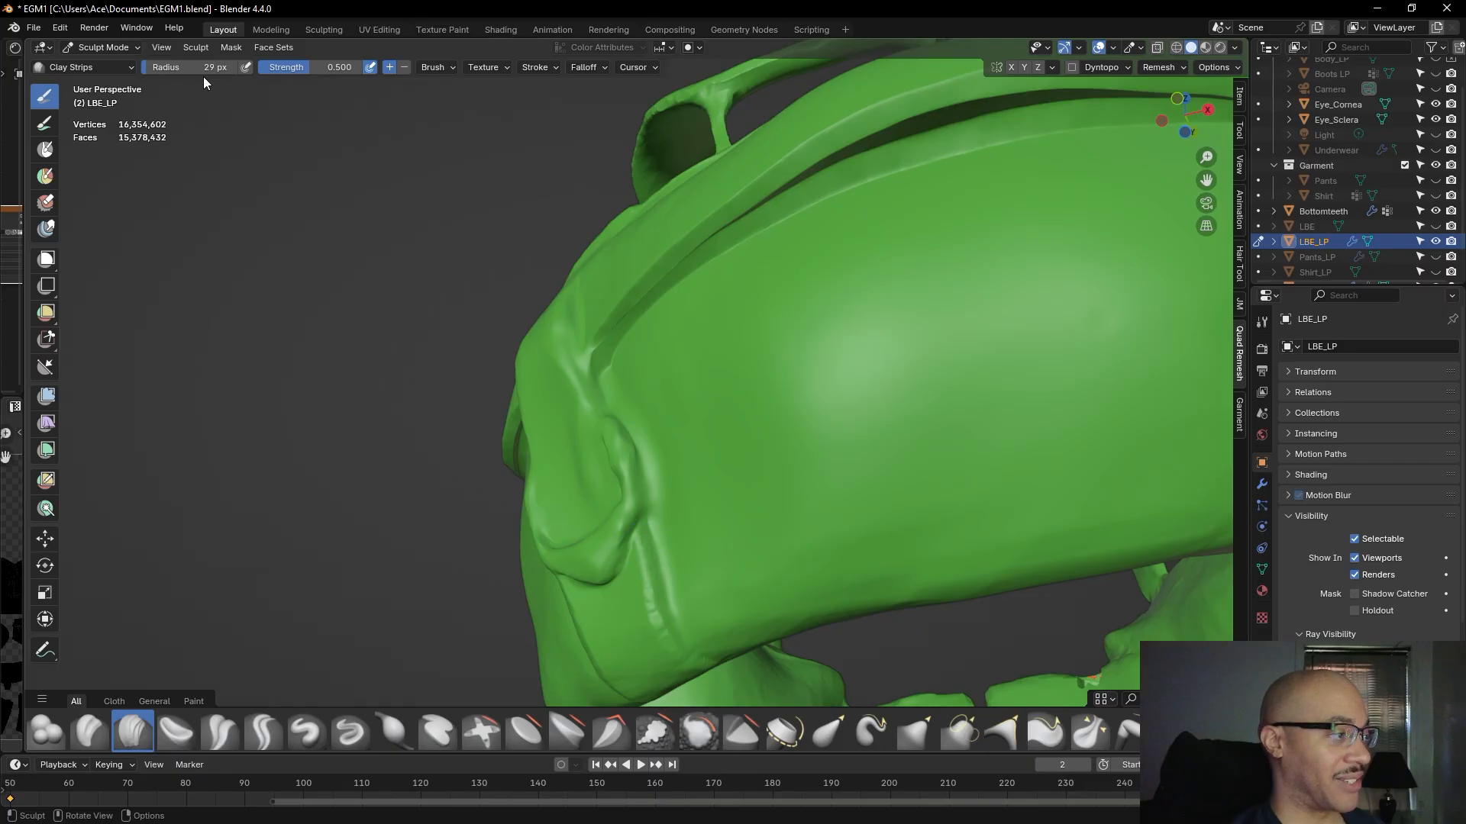
{"action": "left_click_drag", "start_coordinate": [183, 67], "coordinate": [182, 67]}
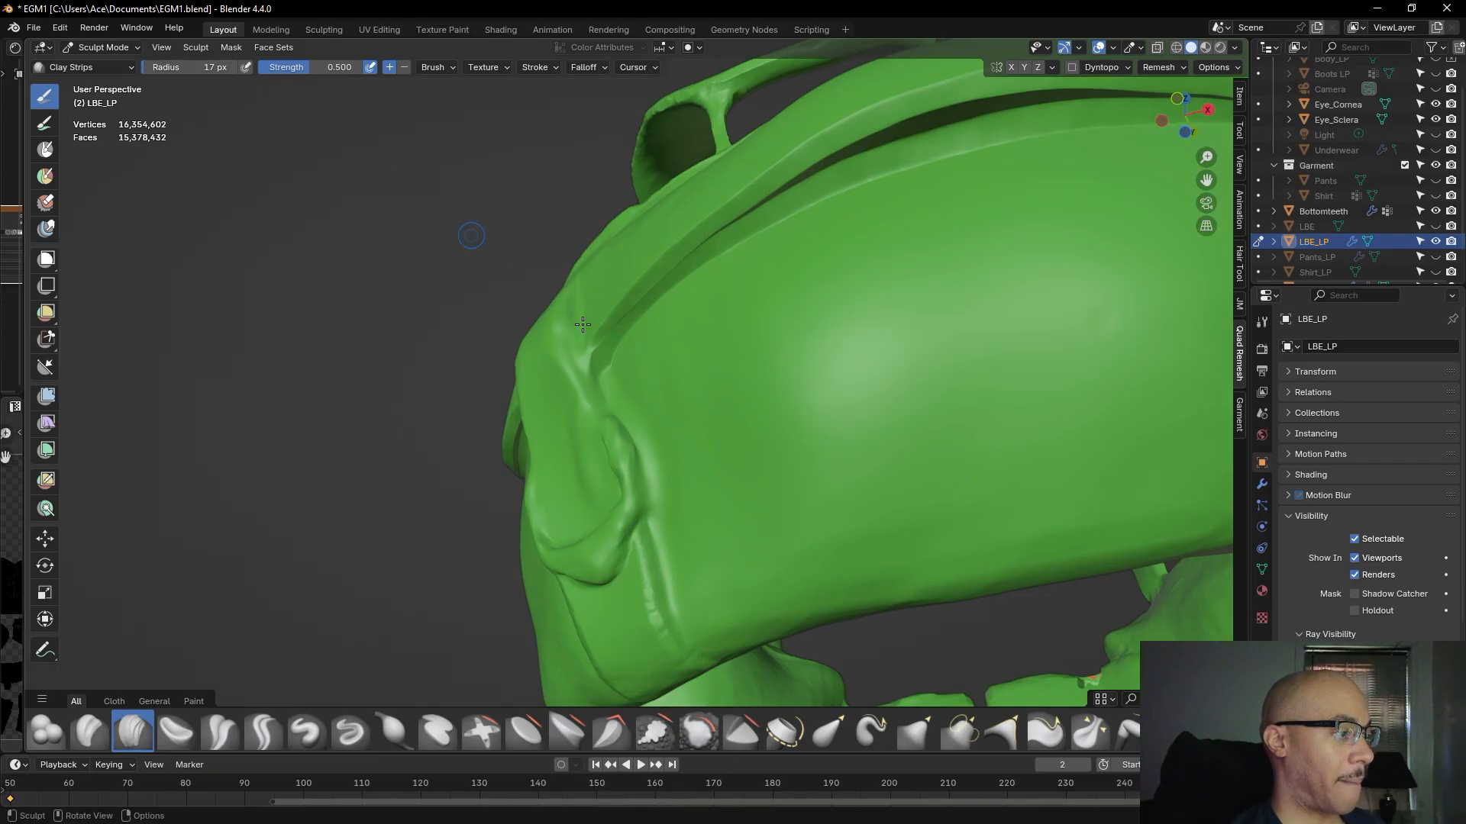
{"action": "left_click_drag", "start_coordinate": [646, 533], "coordinate": [664, 597]}
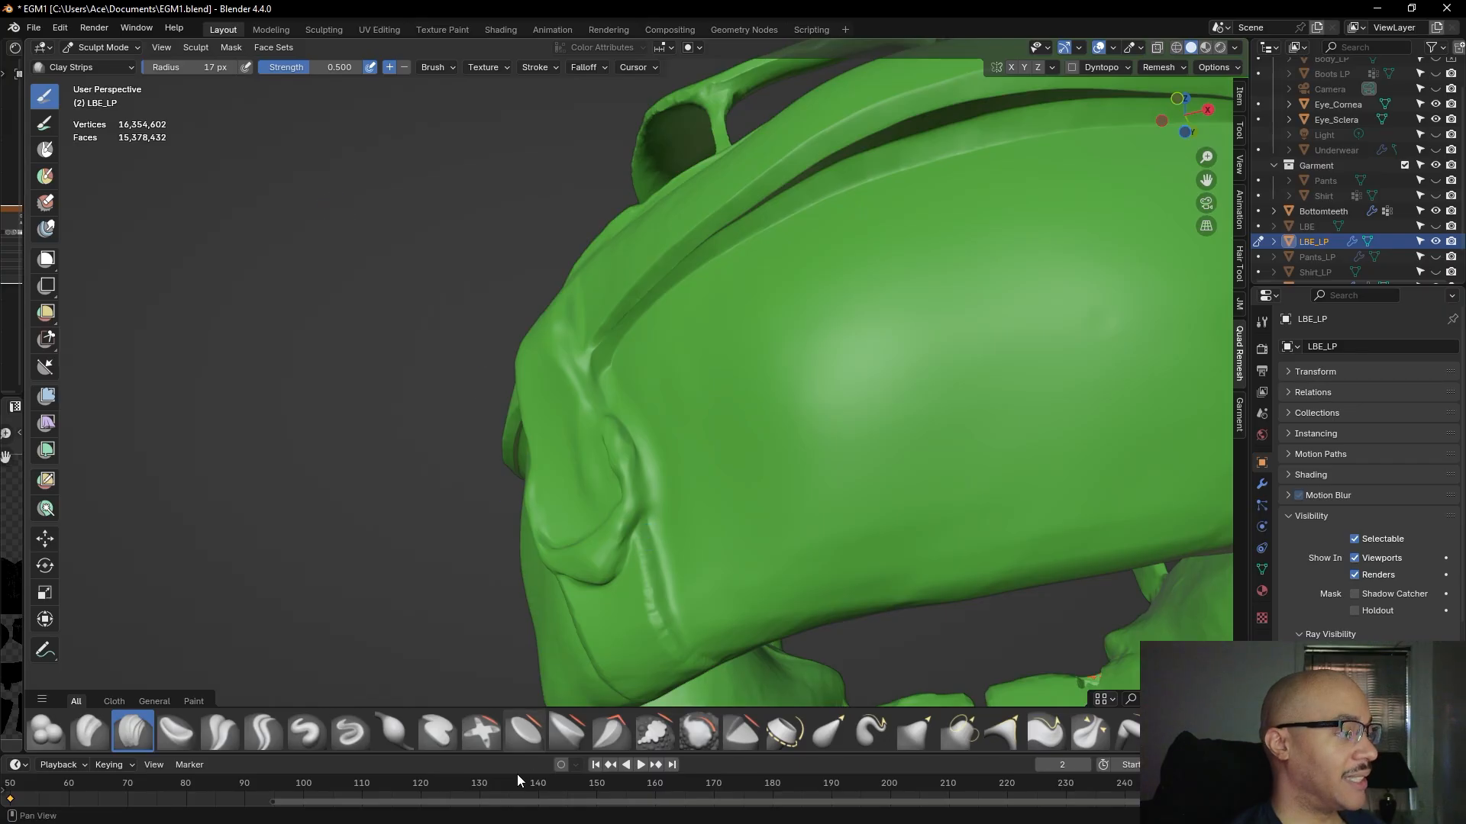
{"action": "left_click", "coordinate": [527, 731]}
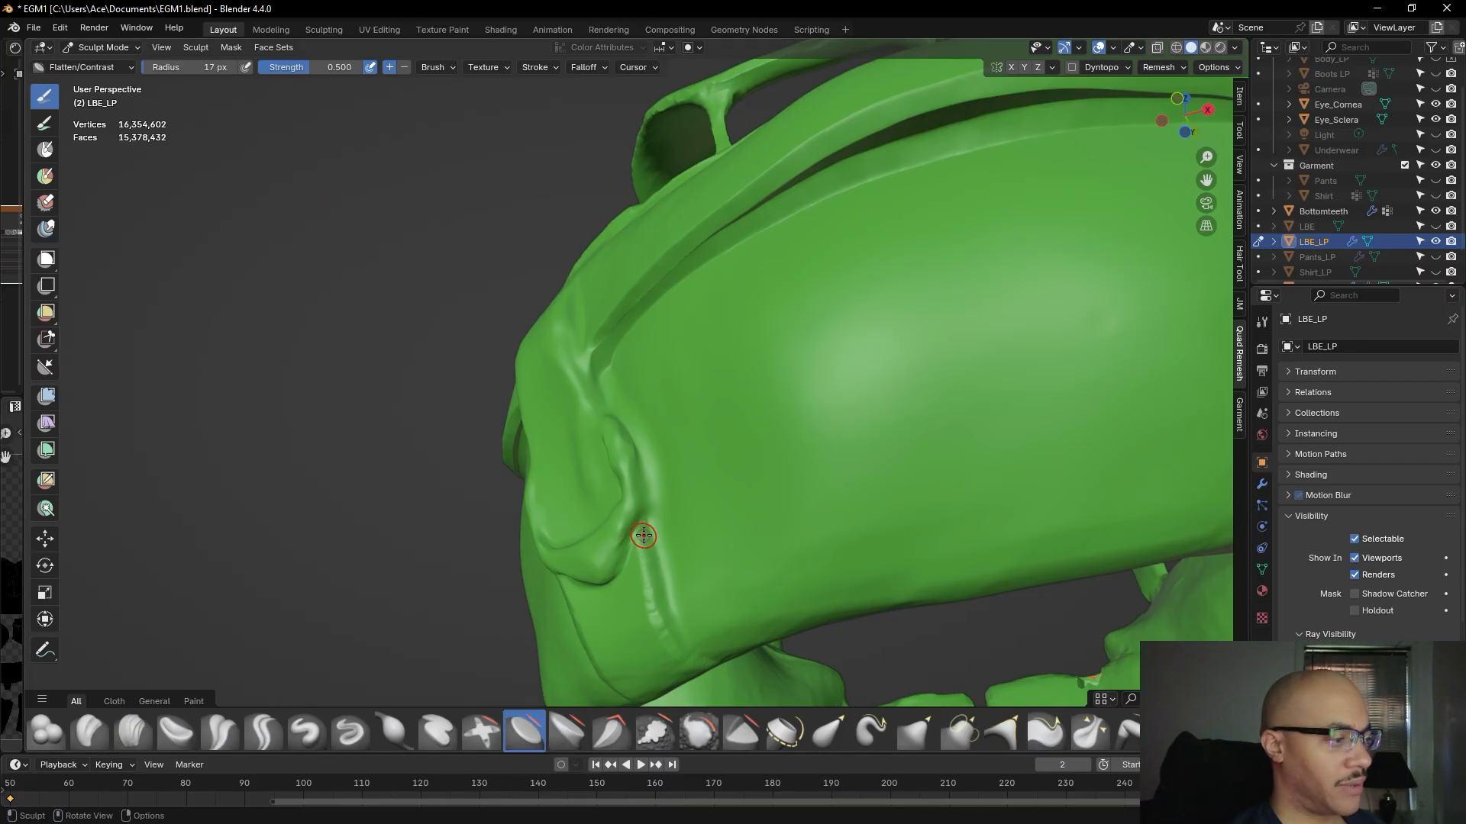
{"action": "left_click_drag", "start_coordinate": [643, 536], "coordinate": [655, 564]}
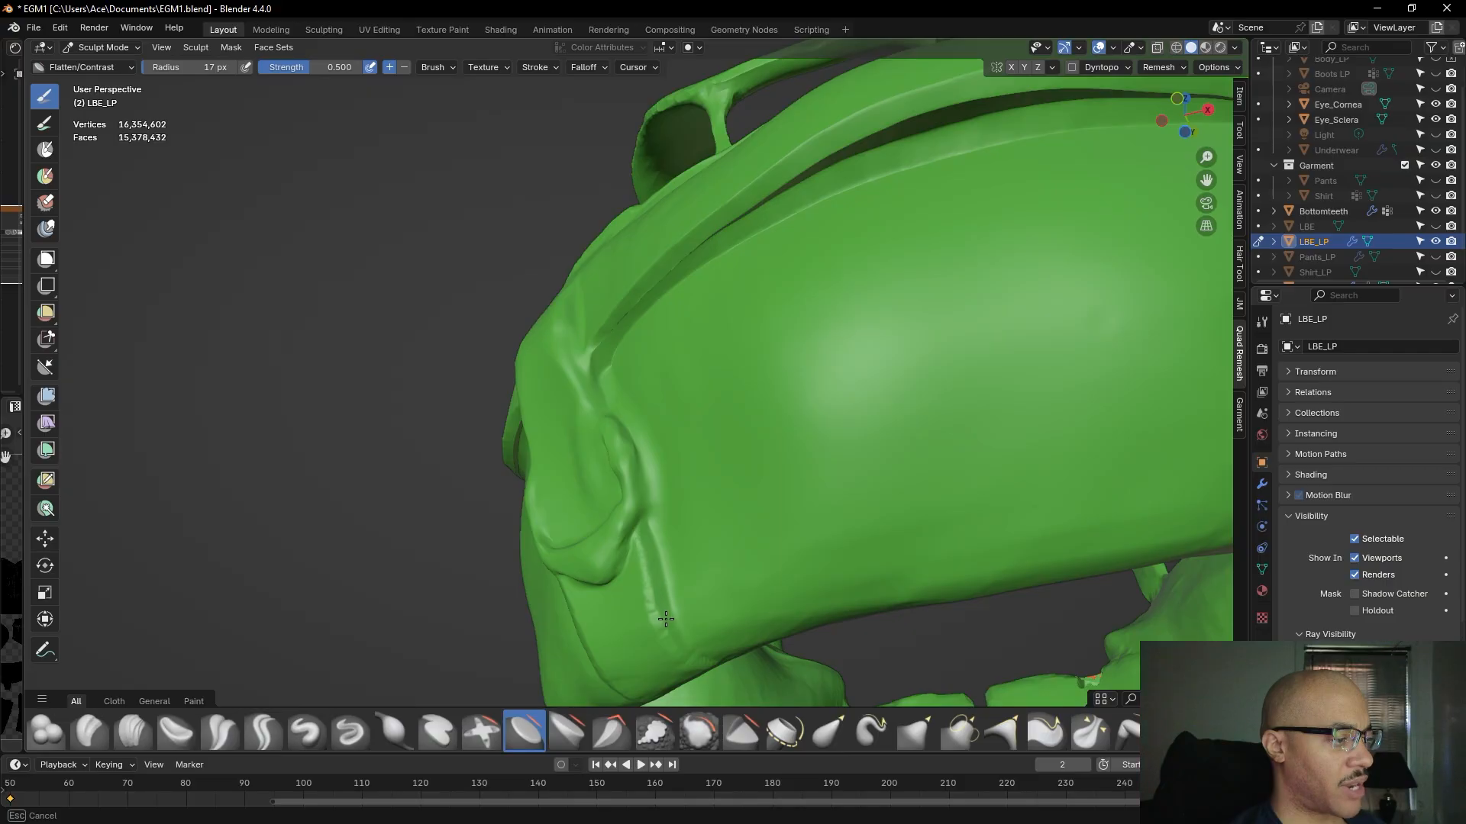
{"action": "mouse_move", "coordinate": [679, 636]}
{"action": "left_mouse_down"}
{"action": "mouse_move", "coordinate": [617, 582]}
{"action": "mouse_move", "coordinate": [631, 563]}
{"action": "left_mouse_up"}
{"action": "left_click_drag", "start_coordinate": [649, 619], "coordinate": [638, 588]}
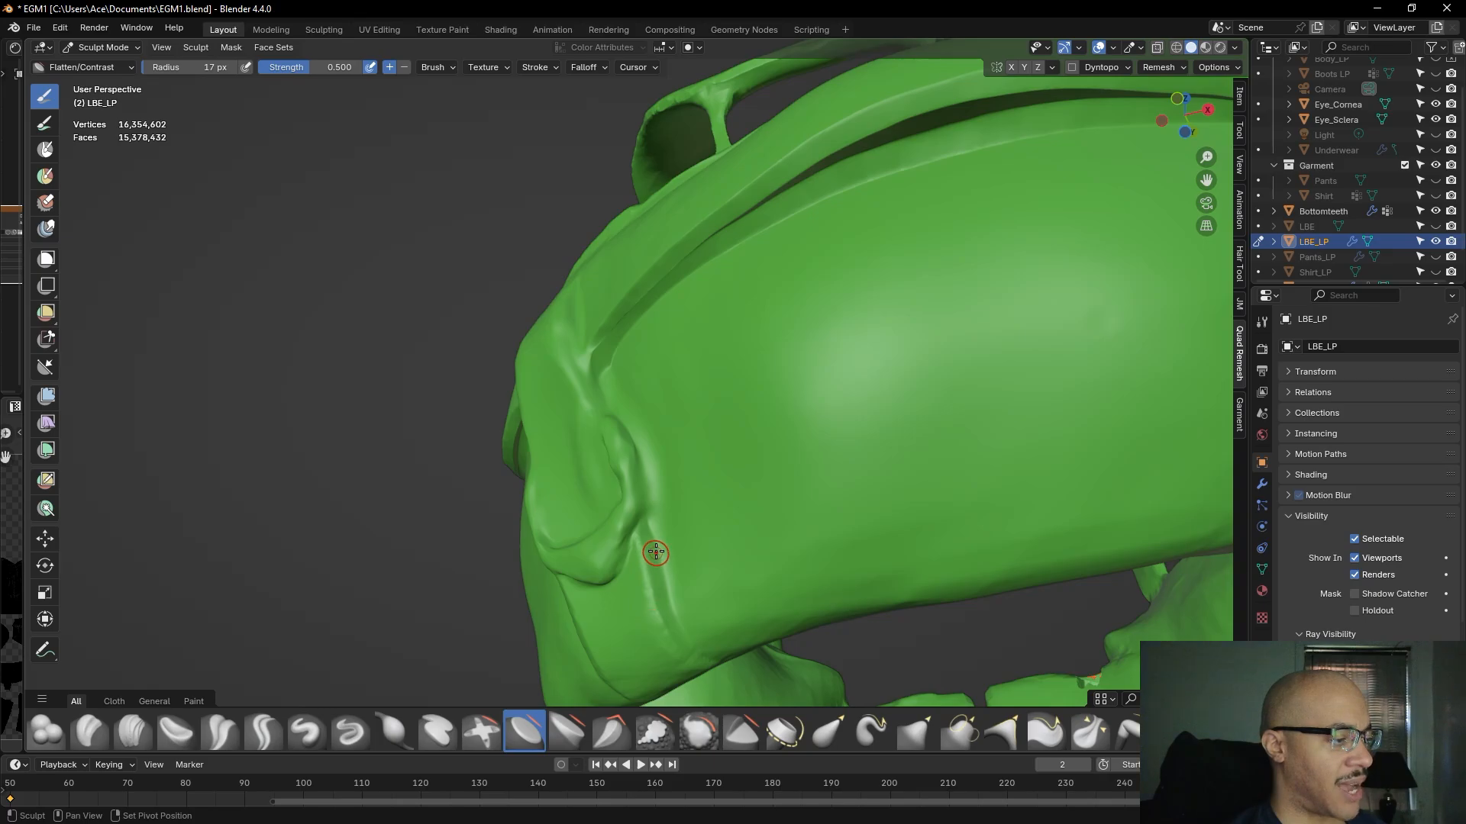
- Carve a crease along the edge of the strap's lower section with Draw Sharp at 17 px radius and full strength
{"action": "middle_click_drag", "start_coordinate": [680, 638], "coordinate": [690, 561]}
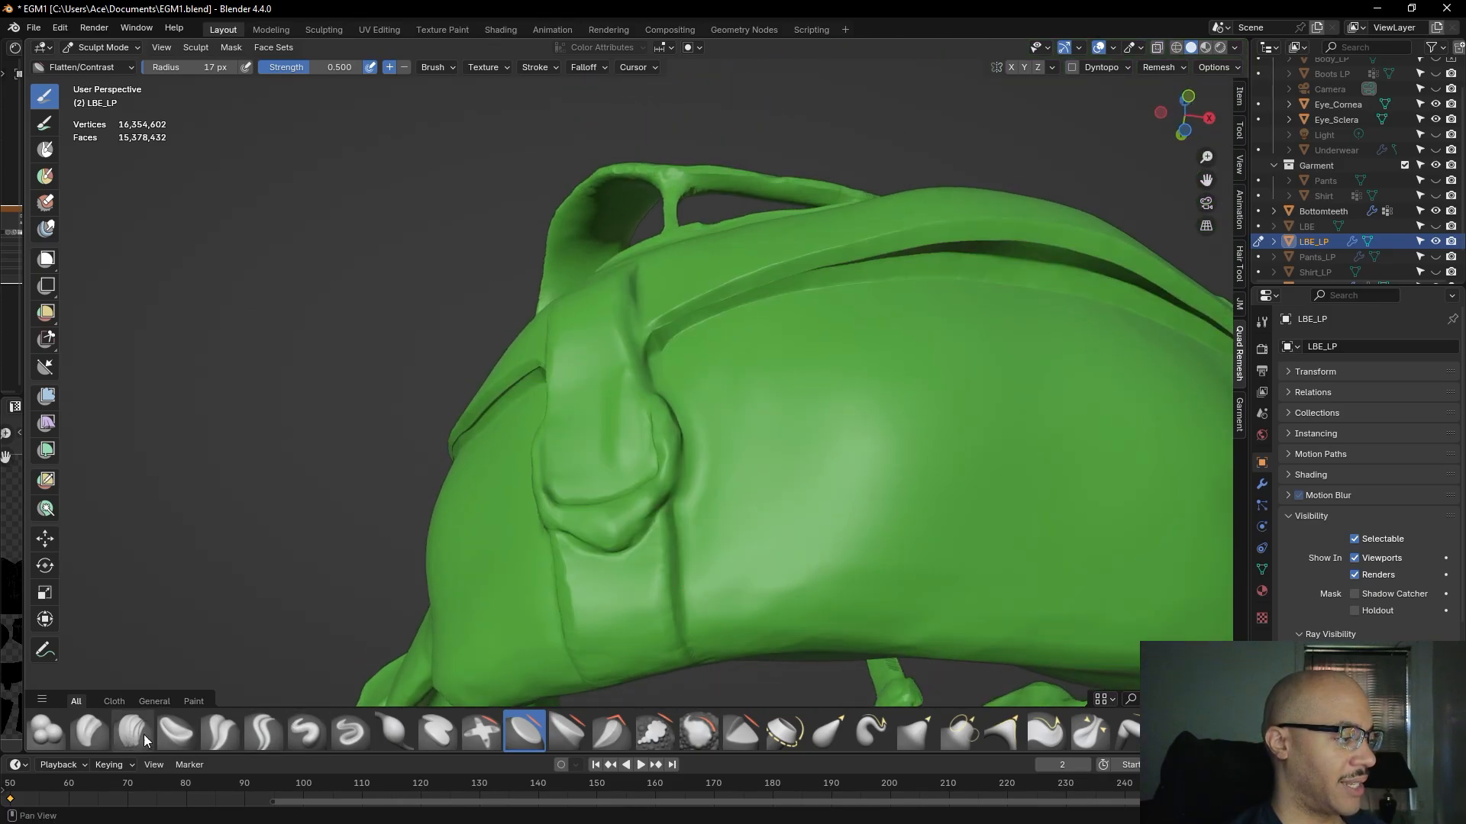
{"action": "left_click", "coordinate": [360, 737]}
{"action": "middle_click_drag", "start_coordinate": [733, 563], "coordinate": [626, 519]}
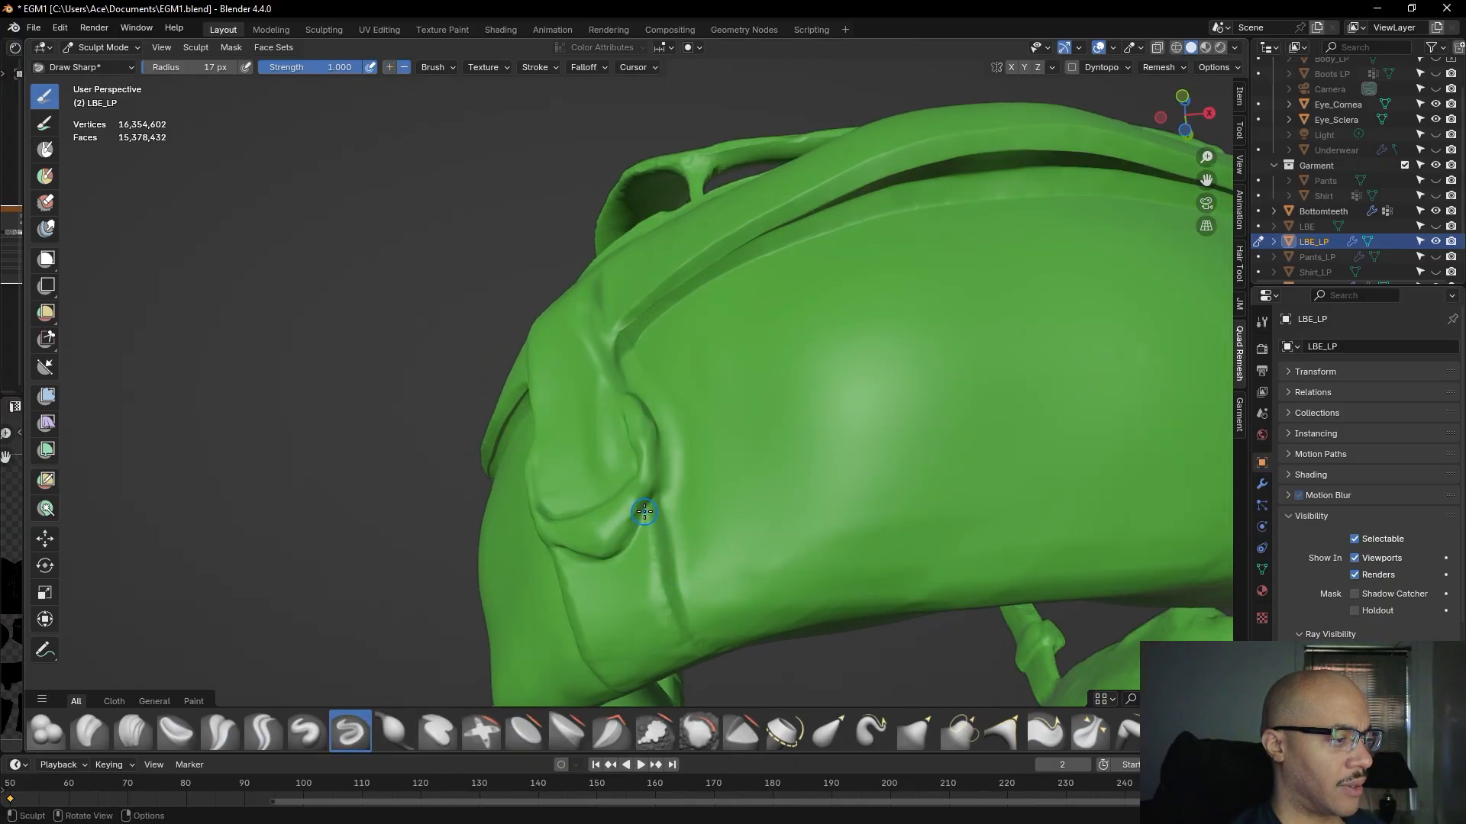
{"action": "left_click_drag", "start_coordinate": [645, 510], "coordinate": [666, 596]}
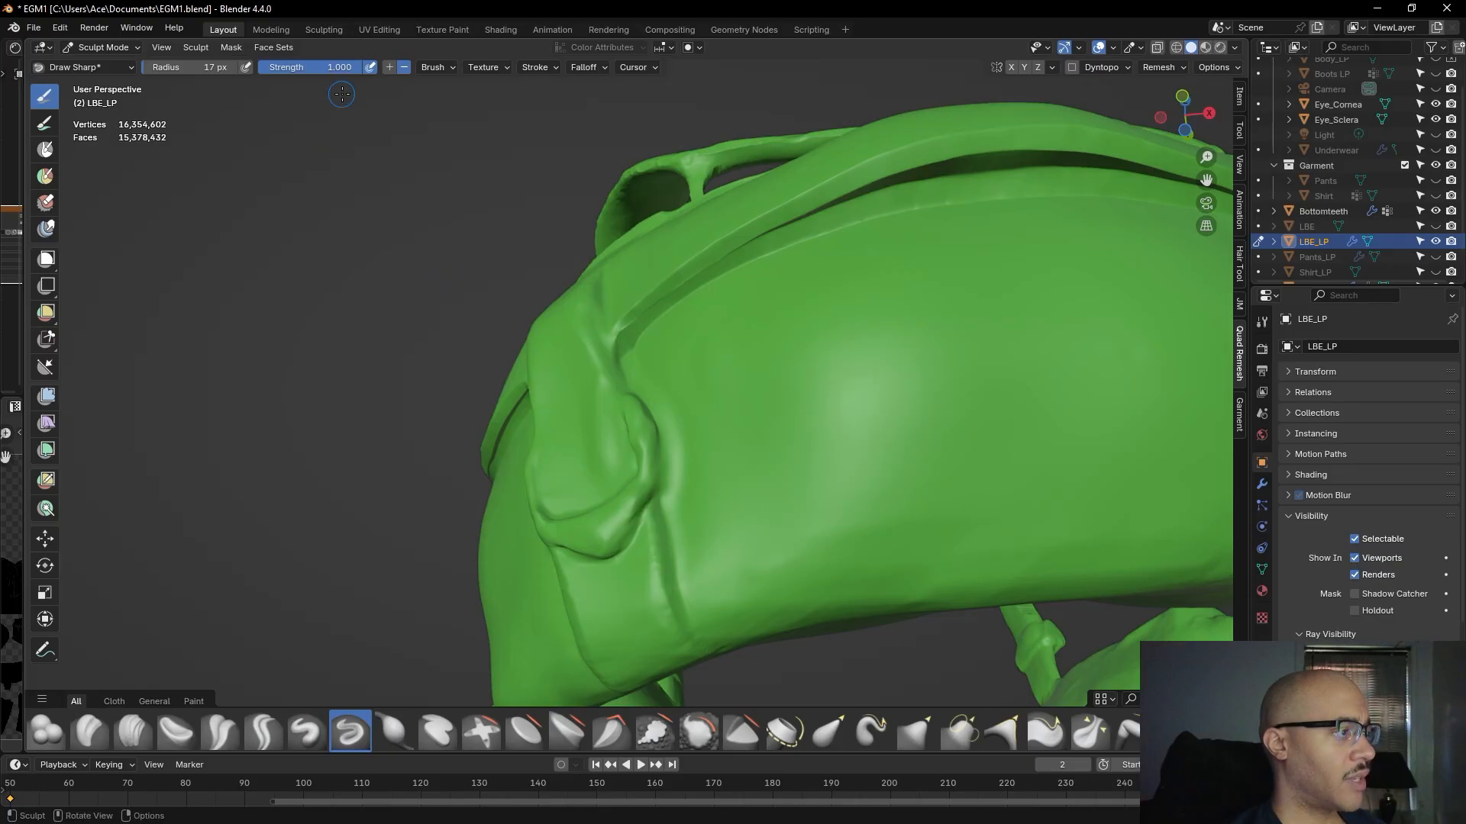
- Rework the crease beside the strap's lower section, below the folded end, with Draw Sharp at 0.500 strength
{"action": "left_click_drag", "start_coordinate": [351, 67], "coordinate": [319, 67]}
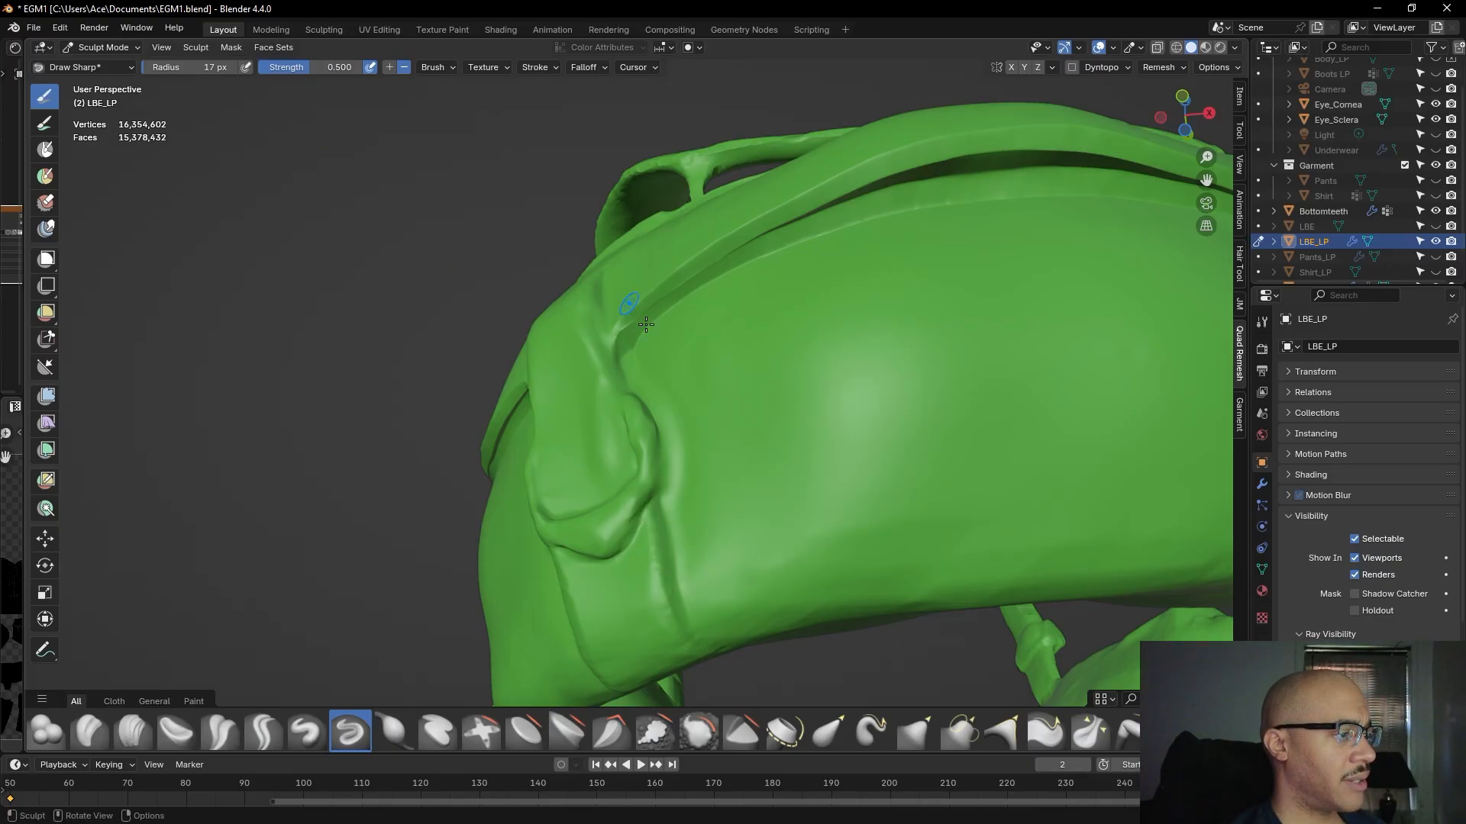
{"action": "middle_click_drag", "start_coordinate": [802, 530], "coordinate": [654, 555]}
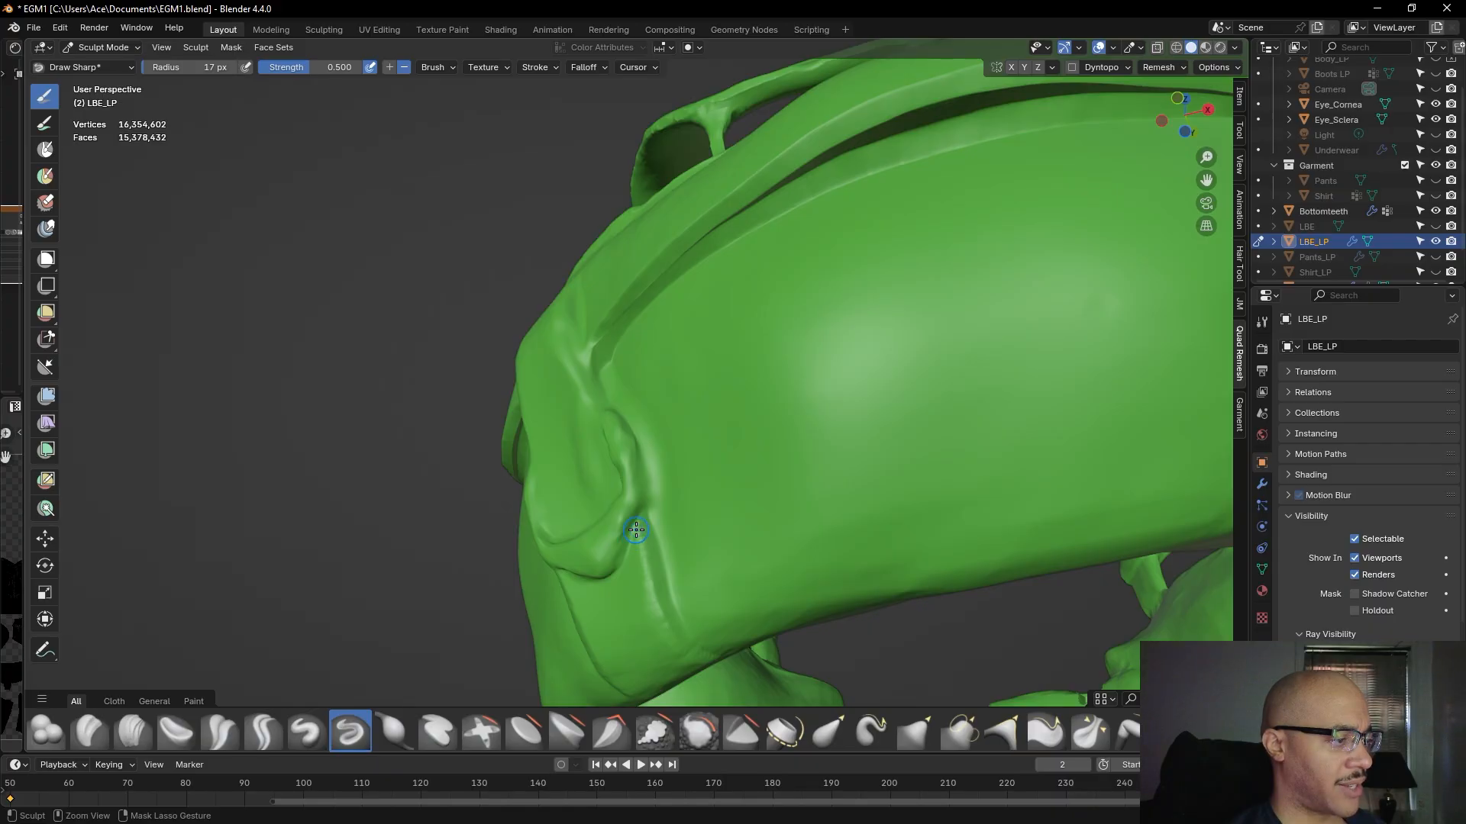
{"action": "mouse_move", "coordinate": [636, 534]}
{"action": "left_mouse_down"}
{"action": "mouse_move", "coordinate": [636, 521]}
{"action": "mouse_move", "coordinate": [672, 623]}
{"action": "left_mouse_up"}
{"action": "key", "text": "ctrl+z"}
{"action": "mouse_move", "coordinate": [714, 543]}
{"action": "middle_mouse_down"}
{"action": "mouse_move", "coordinate": [739, 405]}
{"action": "mouse_move", "coordinate": [718, 368]}
{"action": "middle_mouse_up"}
{"action": "left_click_drag", "start_coordinate": [651, 299], "coordinate": [657, 309]}
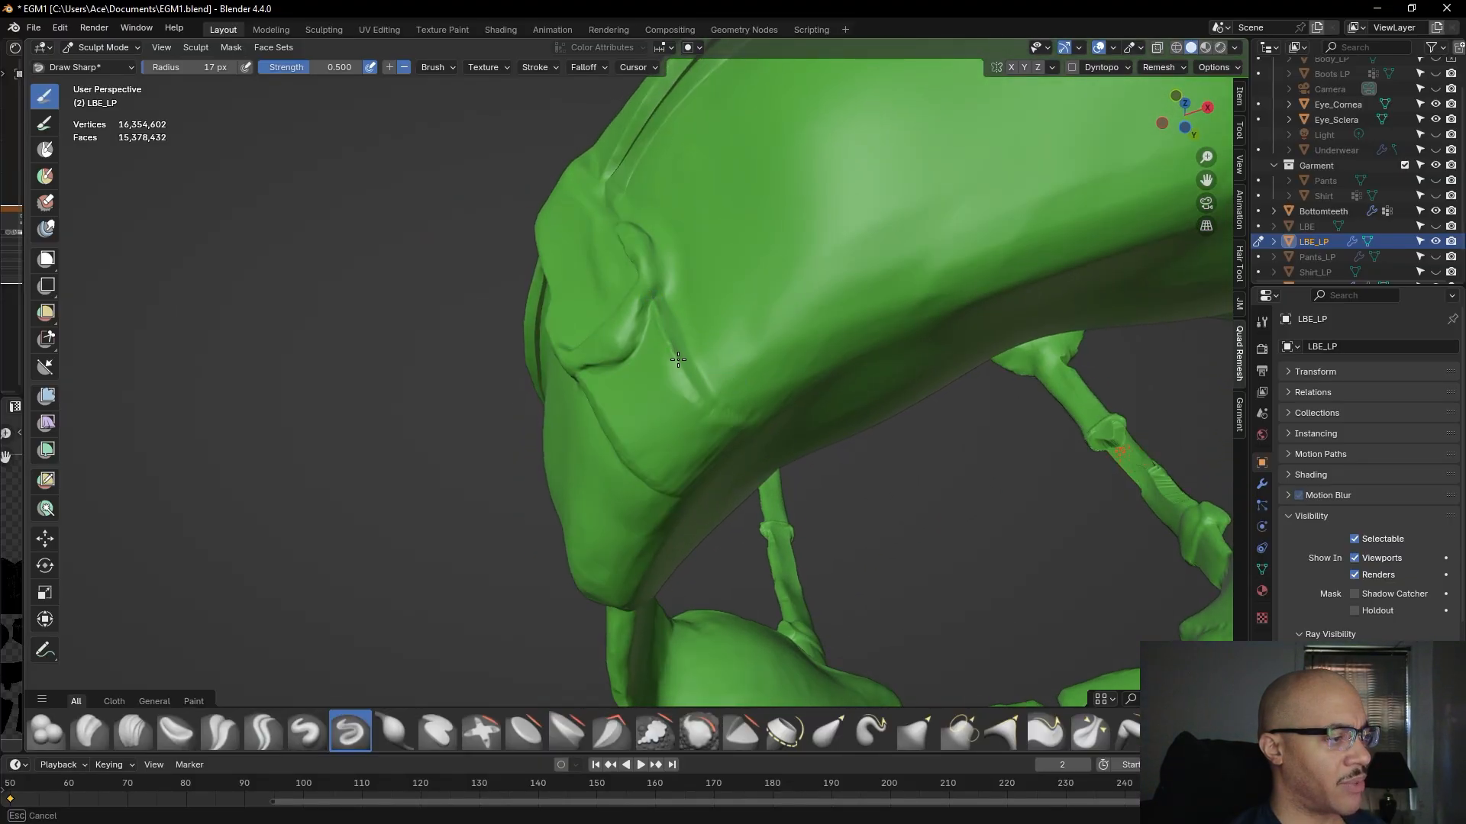
- Carve a sharp crease along the strap edge below the buckle with the Draw Sharp brush
{"action": "left_click_drag", "start_coordinate": [691, 378], "coordinate": [697, 391]}
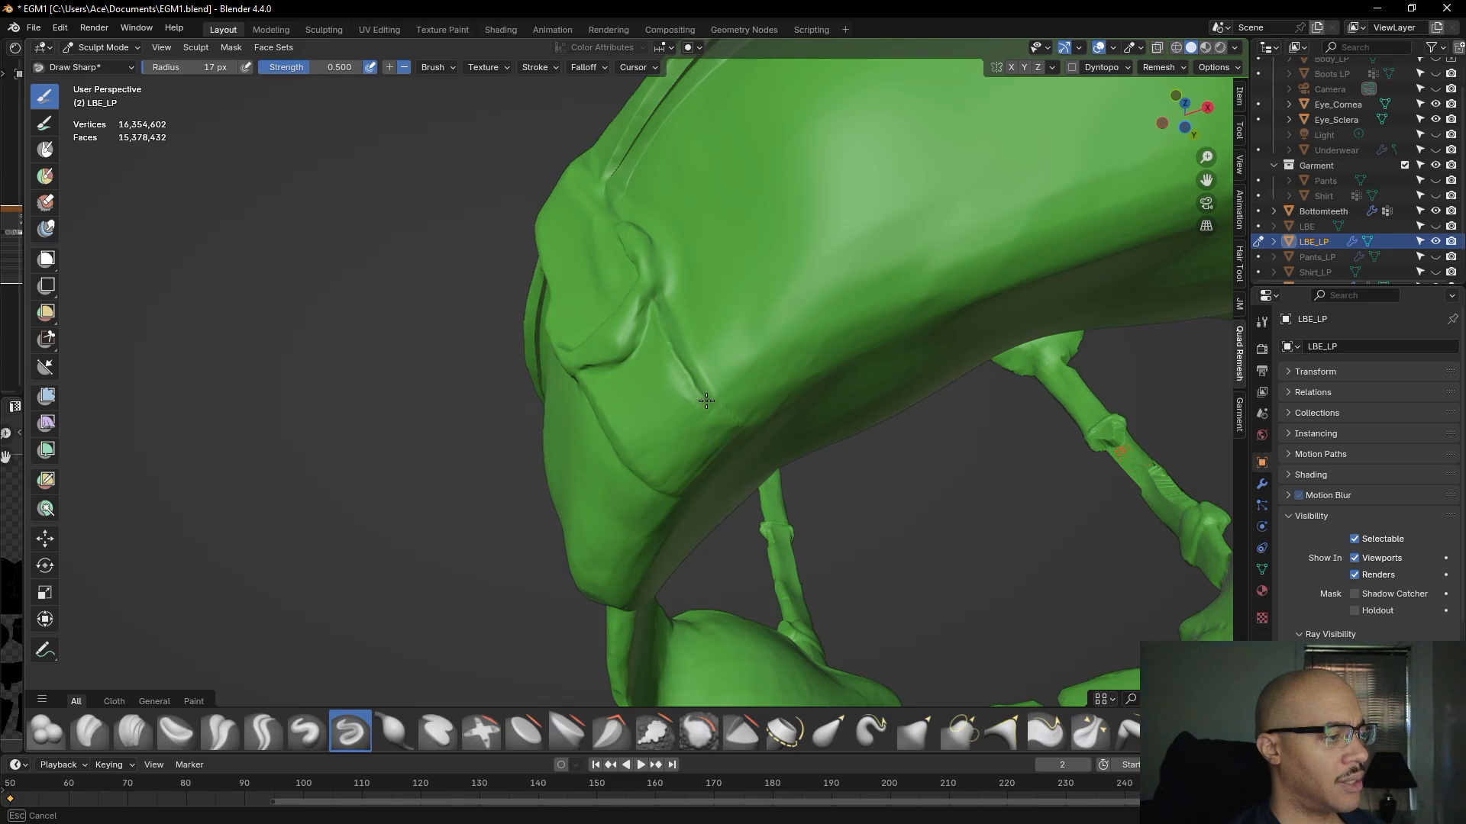
{"action": "left_click_drag", "start_coordinate": [729, 425], "coordinate": [714, 426]}
{"action": "mouse_move", "coordinate": [714, 426]}
{"action": "middle_mouse_down"}
{"action": "mouse_move", "coordinate": [752, 318]}
{"action": "mouse_move", "coordinate": [726, 392]}
{"action": "middle_mouse_up"}
{"action": "mouse_move", "coordinate": [706, 457]}
{"action": "middle_mouse_down"}
{"action": "mouse_move", "coordinate": [654, 370]}
{"action": "mouse_move", "coordinate": [775, 357]}
{"action": "mouse_move", "coordinate": [786, 416]}
{"action": "middle_mouse_up"}
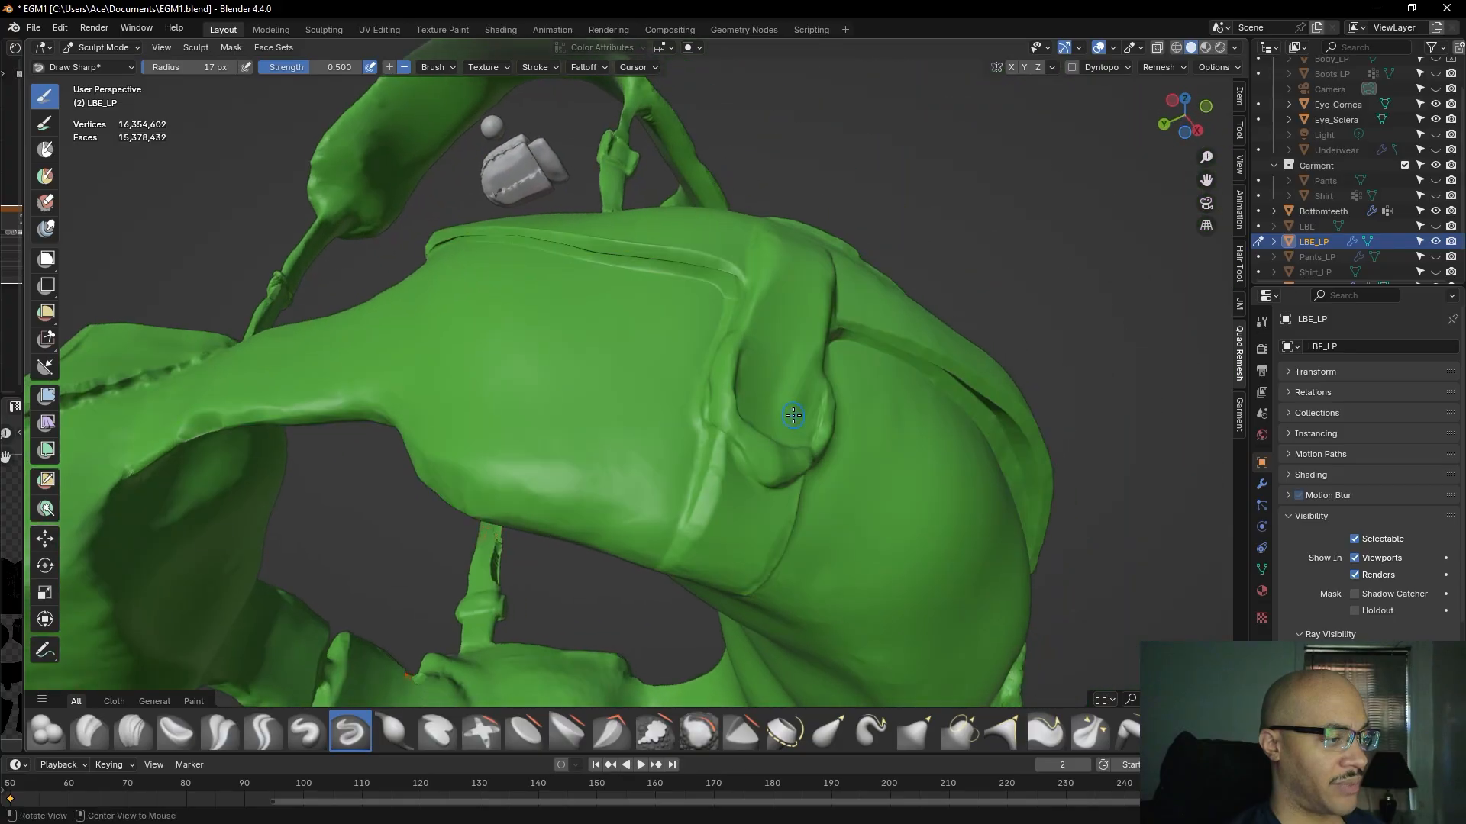
- Examine the low-poly topology and seams of LBE_LP in Edit Mode from several sides of the pouches
{"action": "left_click", "coordinate": [107, 48]}
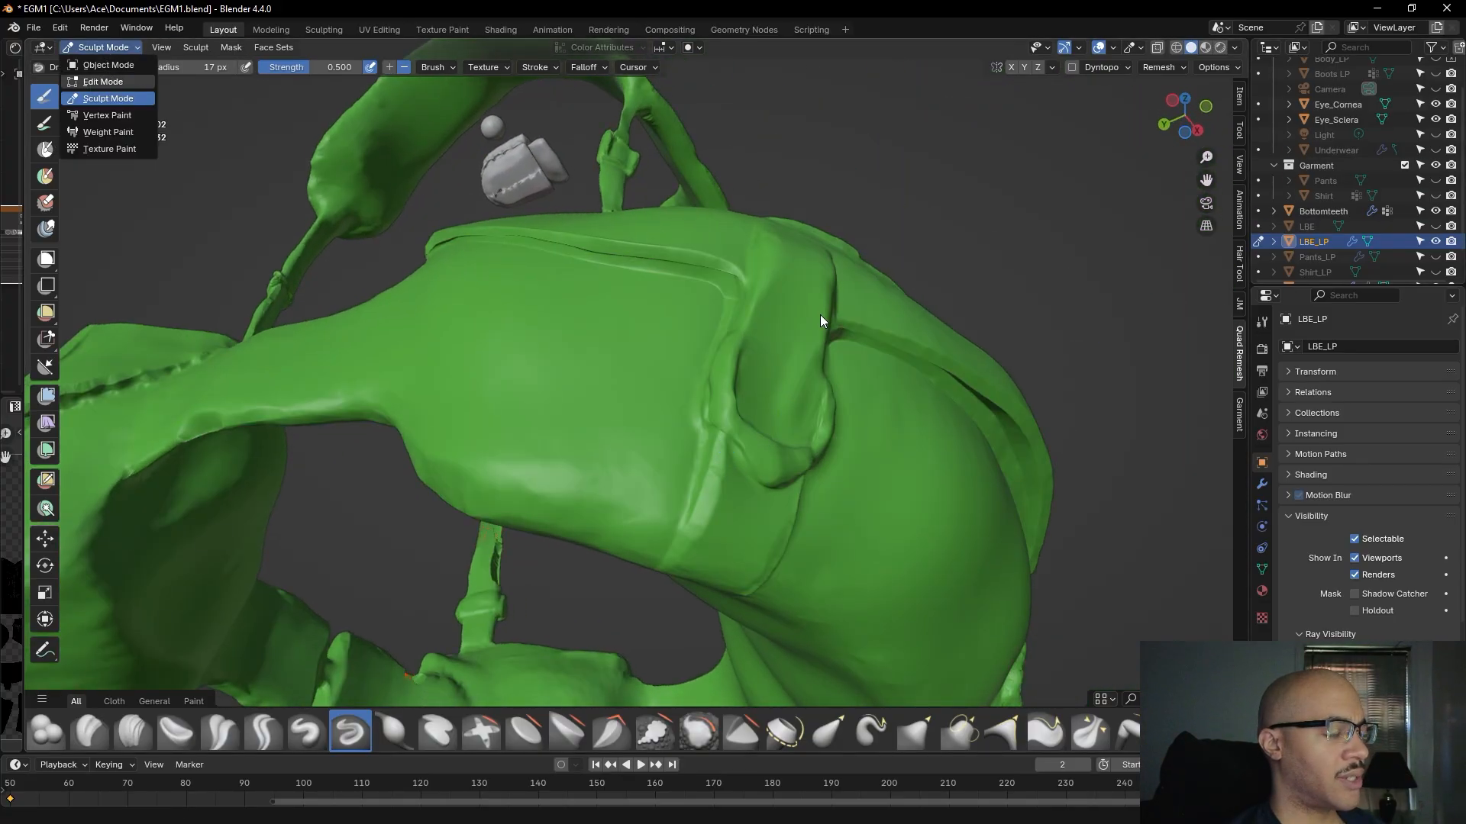
{"action": "middle_click_drag", "start_coordinate": [815, 409], "coordinate": [784, 497]}
{"action": "left_click_drag", "start_coordinate": [866, 495], "coordinate": [813, 490], "text": "alt"}
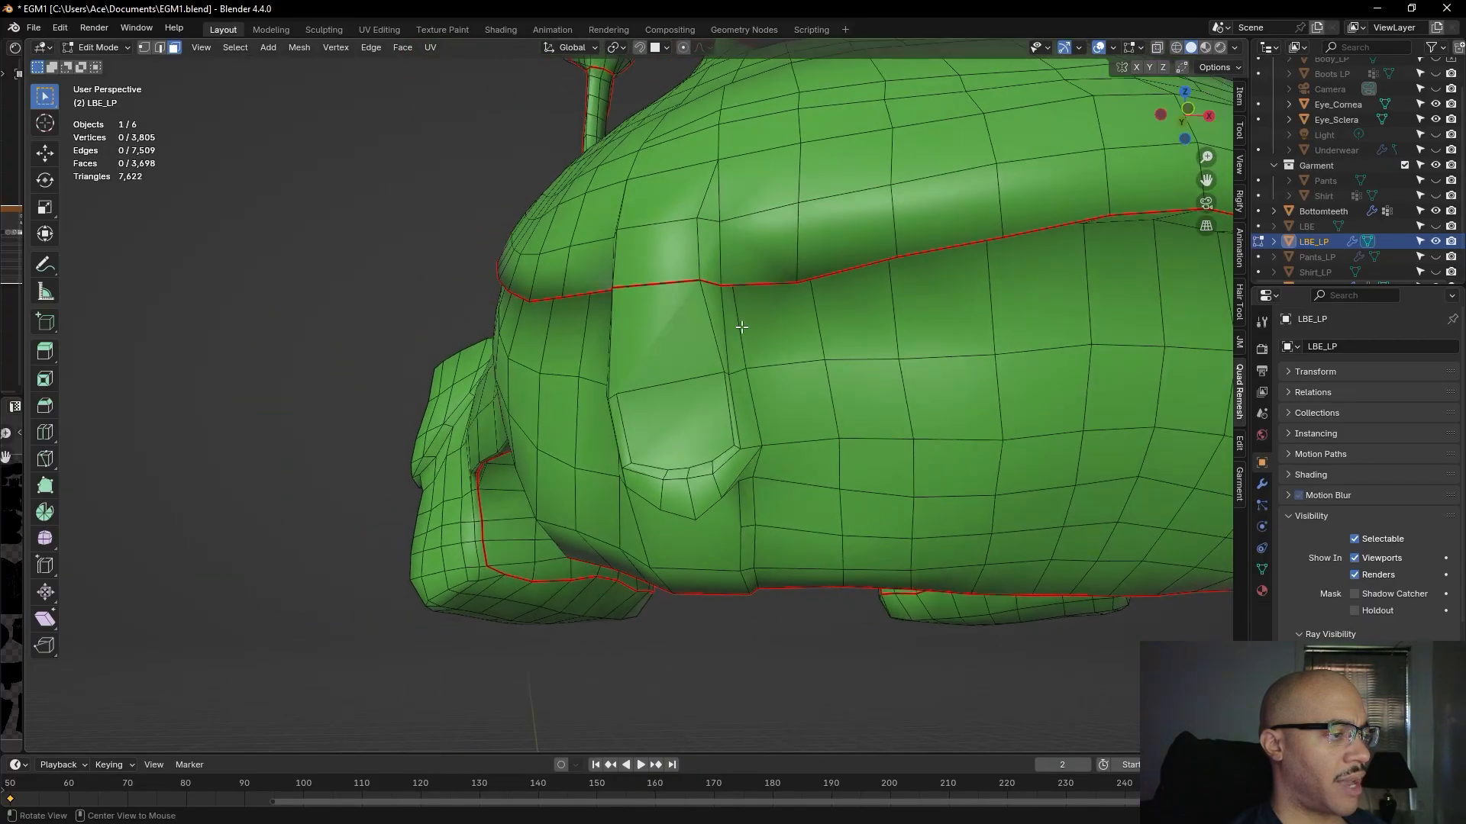
{"action": "scroll", "coordinate": [993, 443], "scroll_direction": "down", "scroll_amount": 4}
{"action": "left_click_drag", "start_coordinate": [982, 436], "coordinate": [763, 262], "text": "alt+shift"}
{"action": "left_click_drag", "start_coordinate": [824, 445], "coordinate": [741, 442], "text": "alt"}
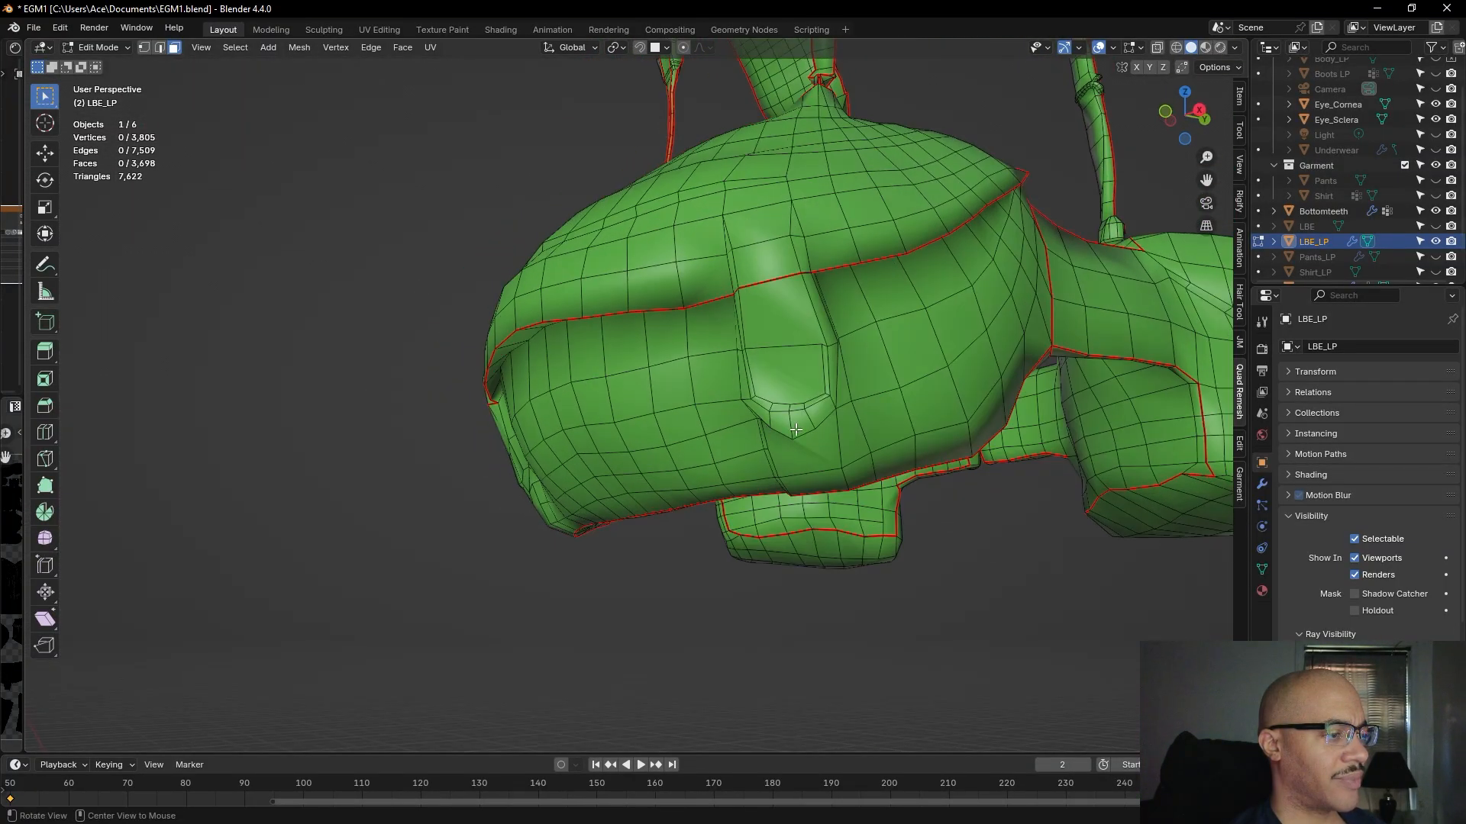
{"action": "left_click_drag", "start_coordinate": [750, 434], "coordinate": [801, 428], "text": "alt"}
{"action": "left_click_drag", "start_coordinate": [696, 433], "coordinate": [753, 438], "text": "alt"}
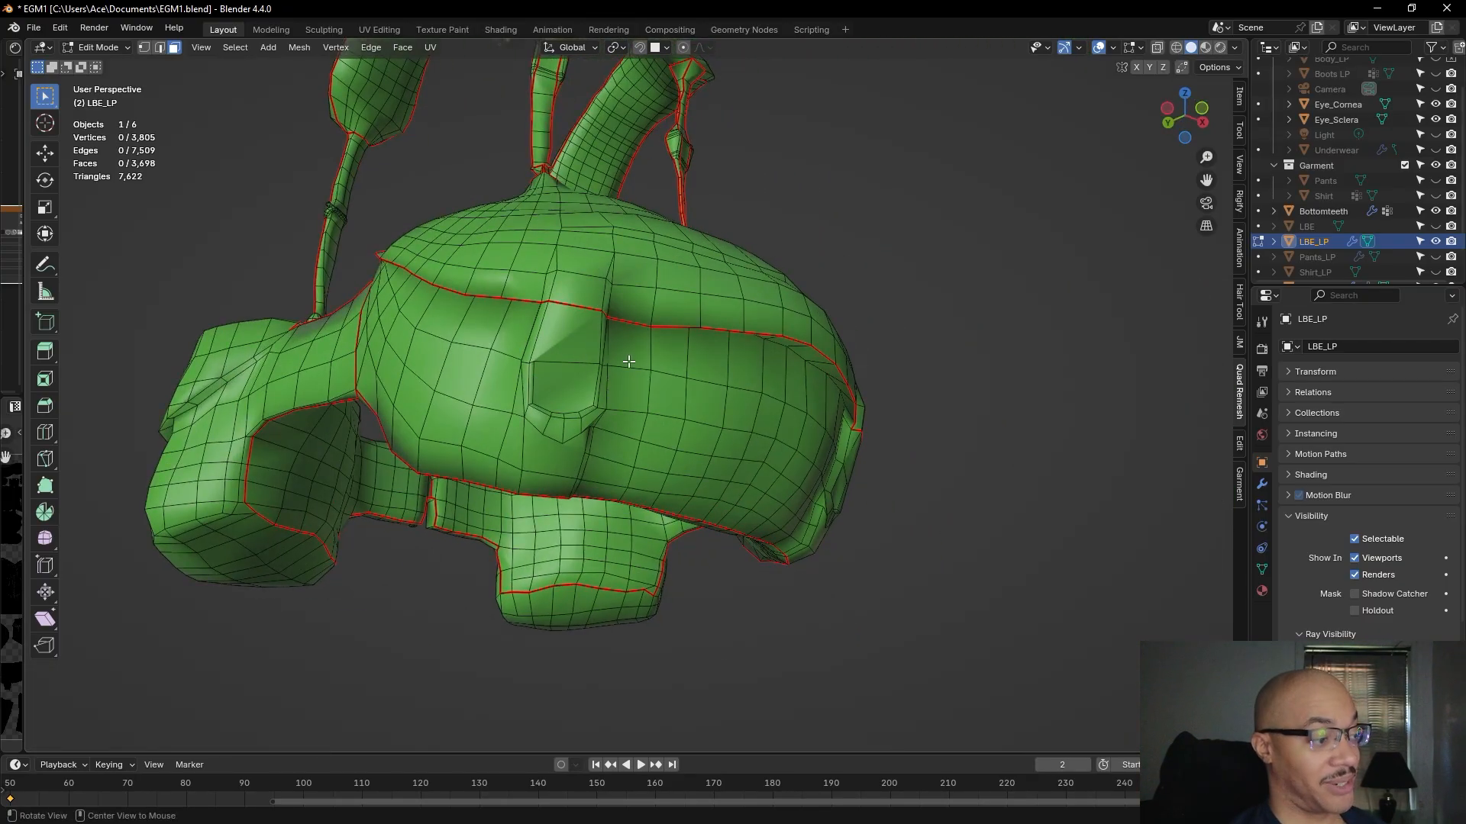
{"action": "left_click_drag", "start_coordinate": [687, 430], "coordinate": [827, 367], "text": "alt"}
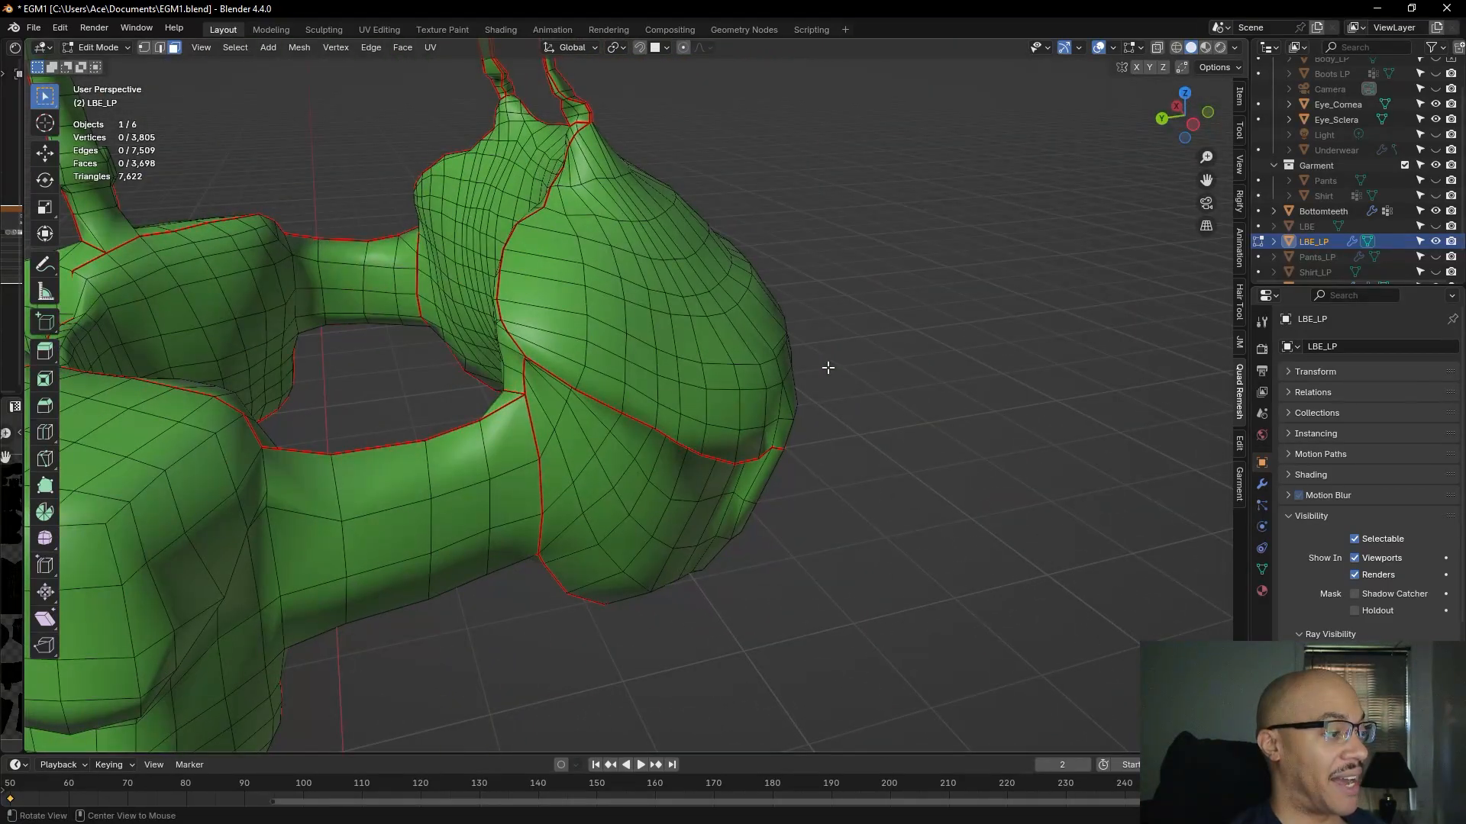
{"action": "scroll", "coordinate": [611, 432], "scroll_direction": "down", "scroll_amount": 3}
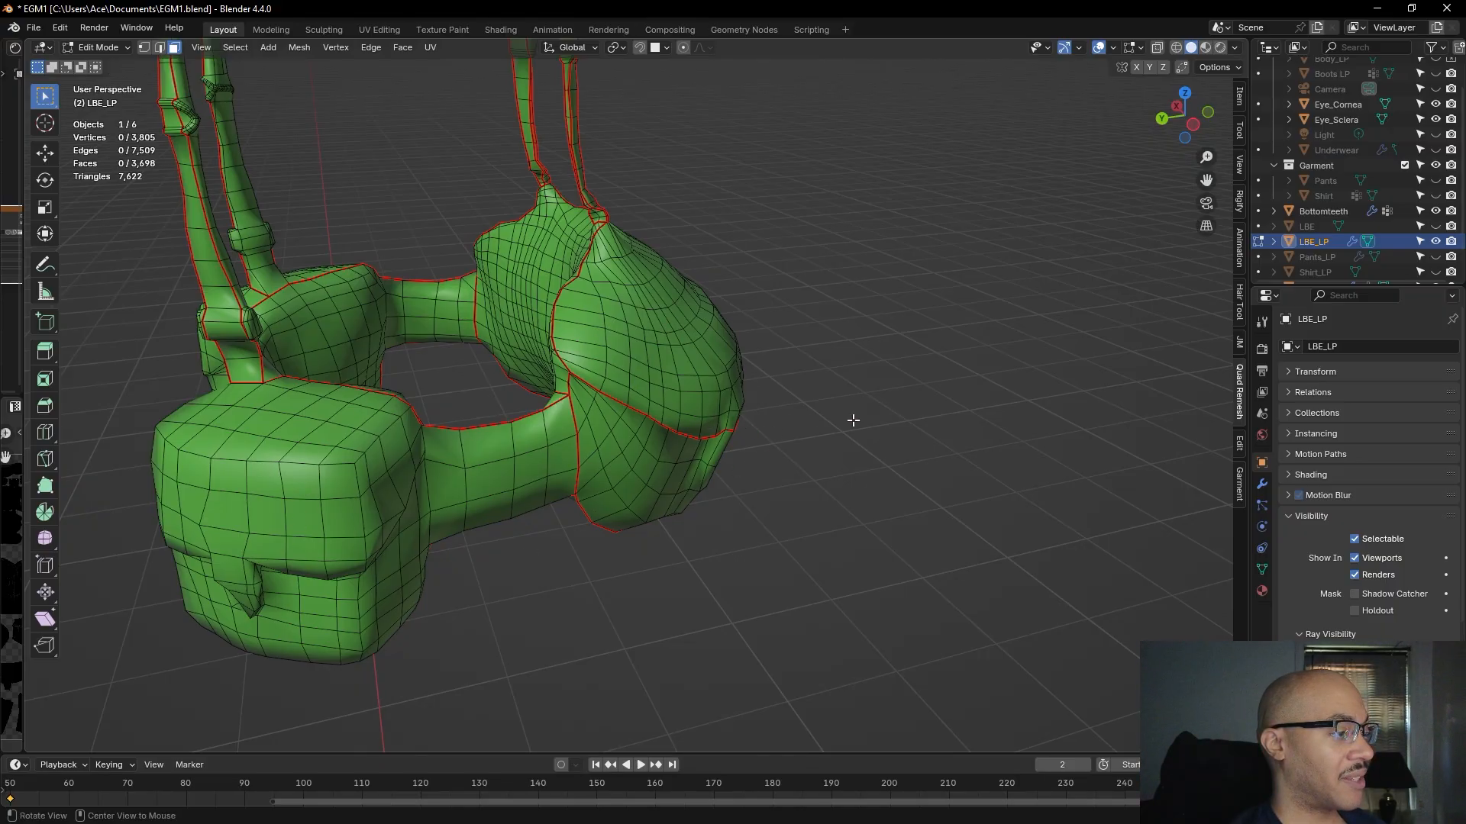
{"action": "left_click_drag", "start_coordinate": [851, 419], "coordinate": [650, 404], "text": "alt"}
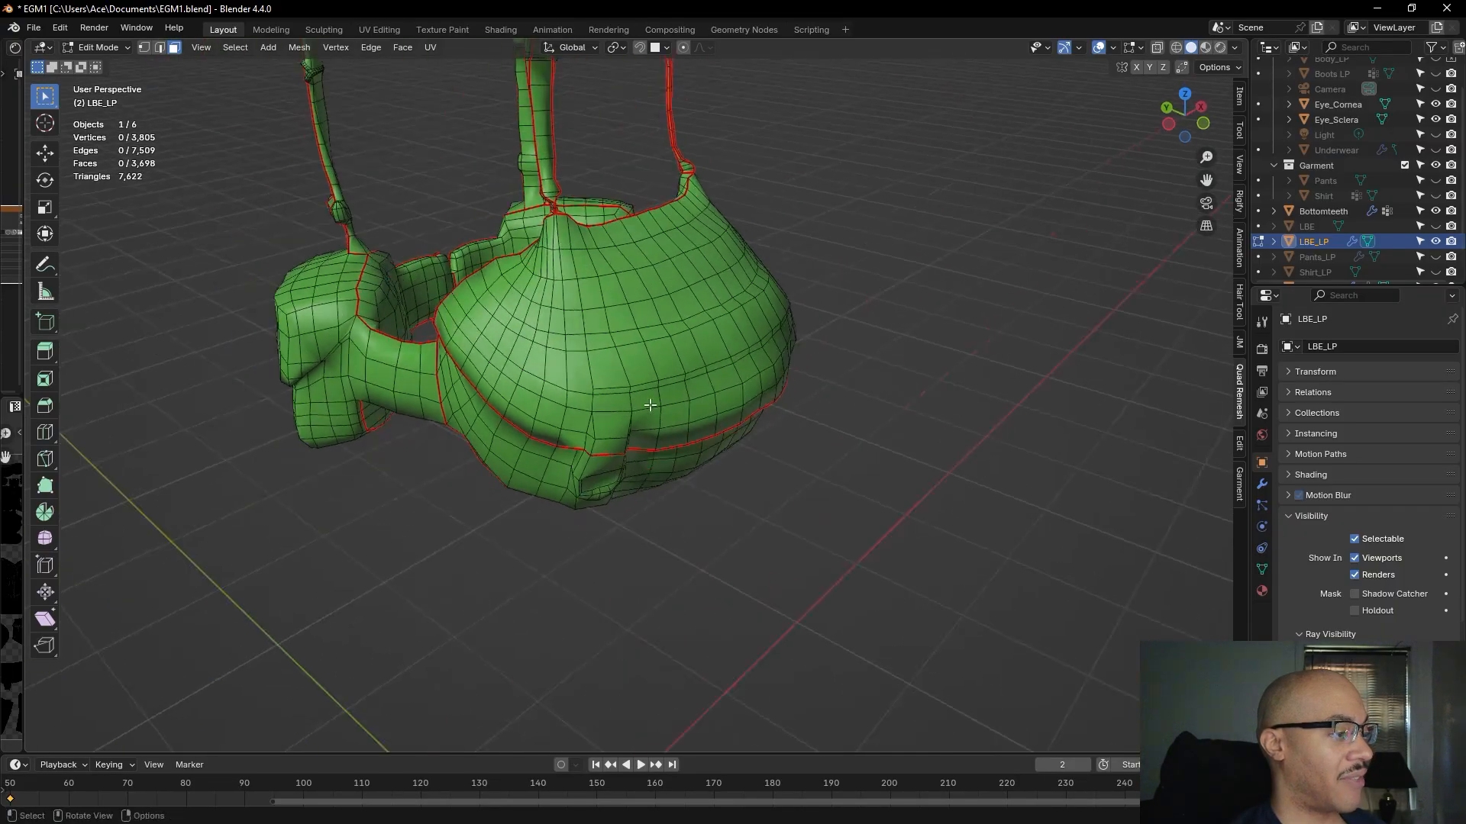
- View the sculpted pouch in Object Mode, then return LBE_LP to Sculpt Mode
{"action": "left_click", "coordinate": [102, 47]}
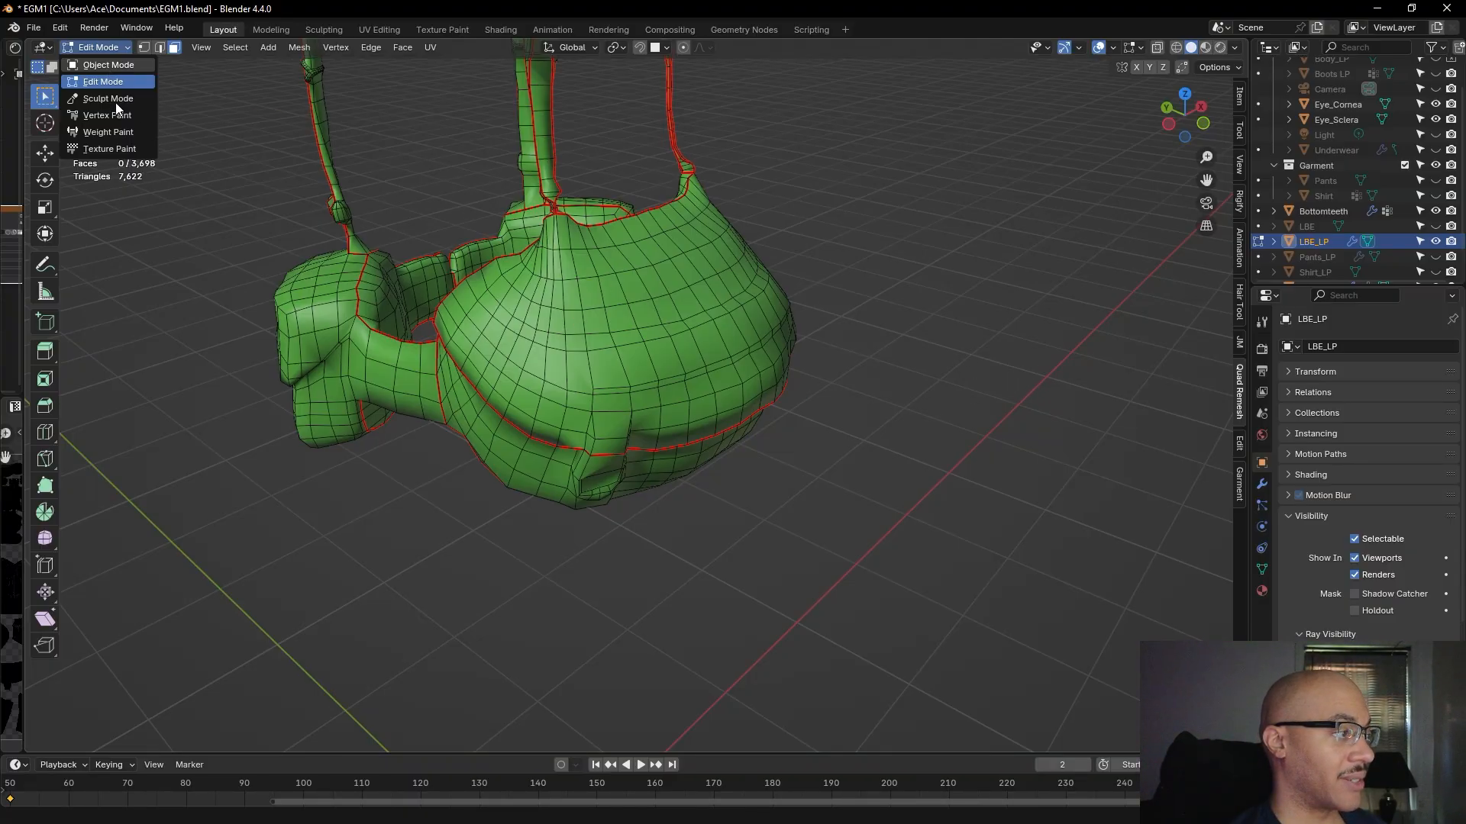
{"action": "left_click", "coordinate": [93, 66]}
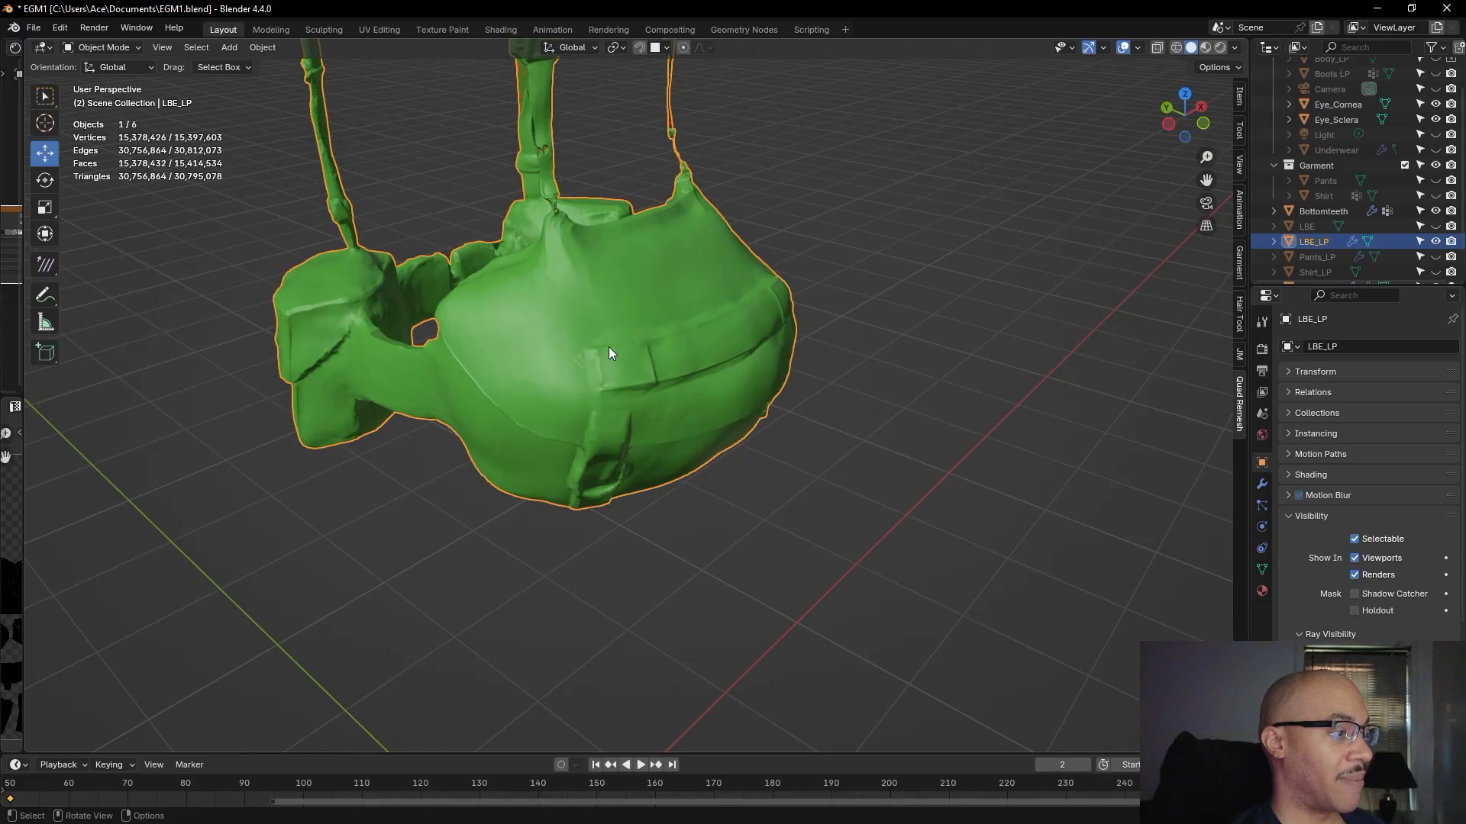
{"action": "middle_click_drag", "start_coordinate": [723, 614], "coordinate": [727, 677]}
{"action": "left_click", "coordinate": [115, 49]}
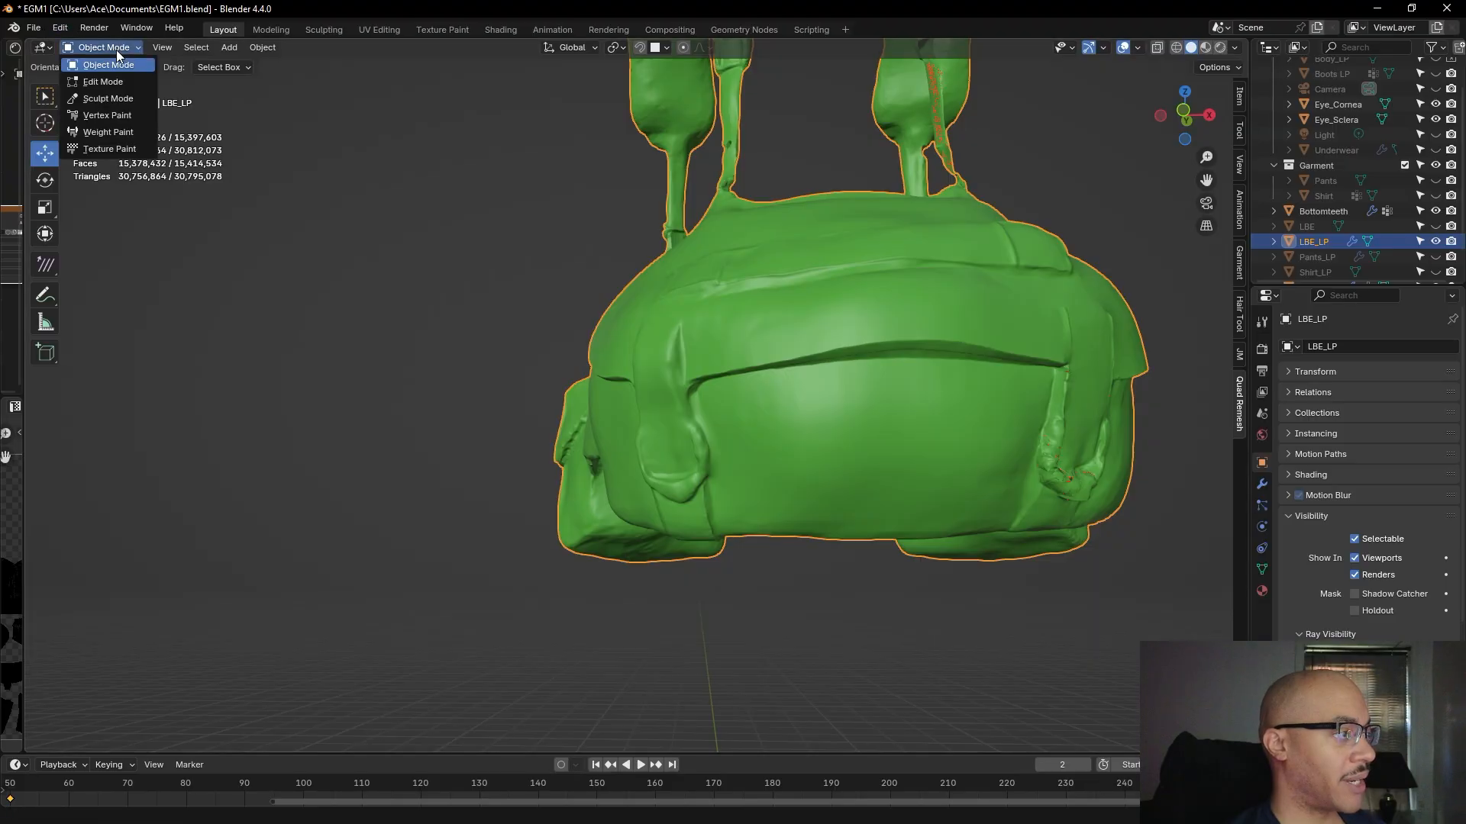
{"action": "left_click", "coordinate": [125, 98]}
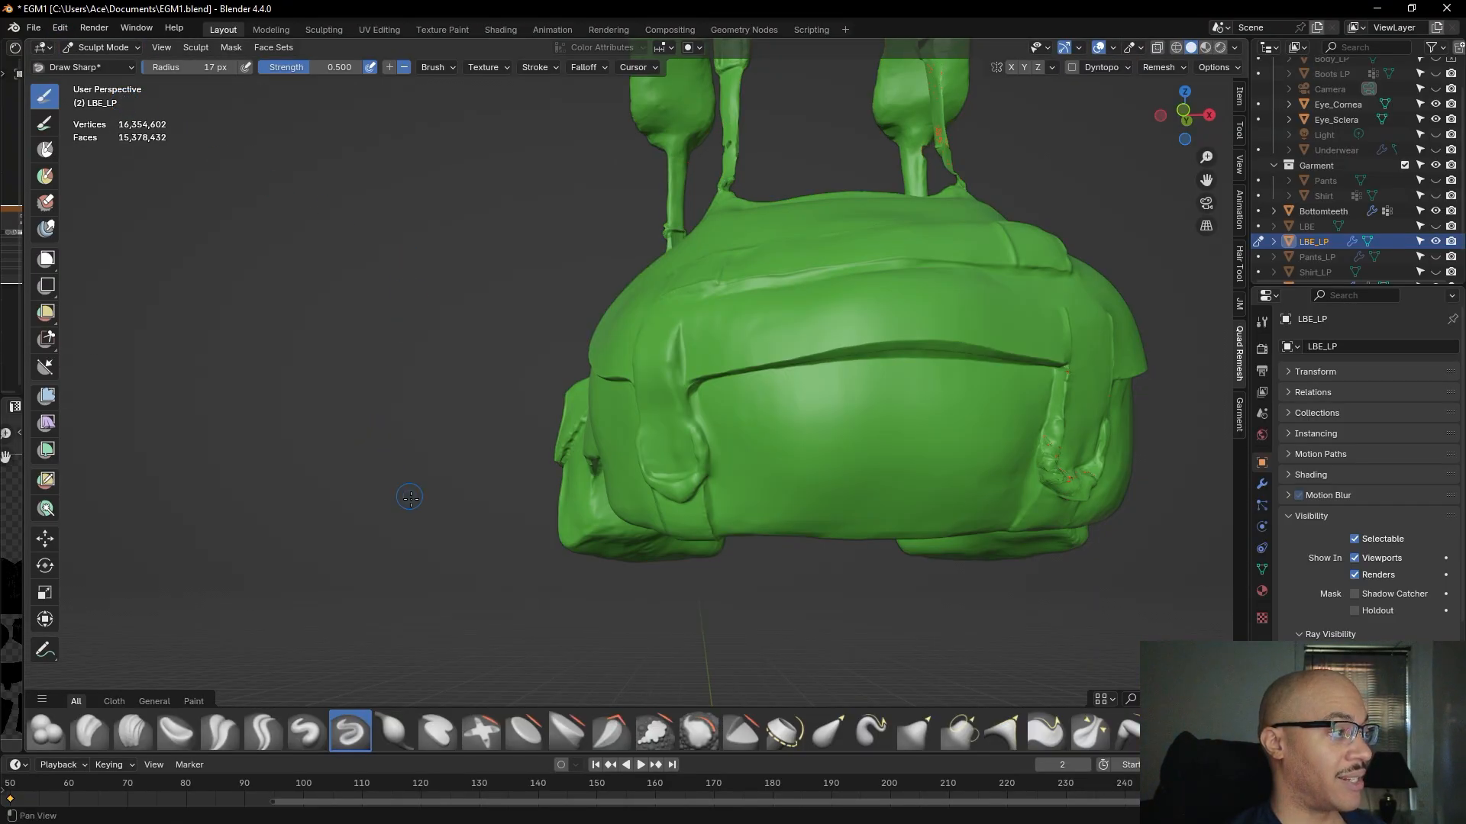
- Sharpen the crease along the strap's side where it crosses the pouch flap, using the Draw Sharp brush
{"action": "left_click_drag", "start_coordinate": [408, 492], "coordinate": [294, 467], "text": "alt+shift"}
{"action": "scroll", "coordinate": [350, 579], "scroll_direction": "up", "scroll_amount": 5}
{"action": "mouse_move", "coordinate": [315, 604]}
{"action": "left_mouse_down", "text": "alt"}
{"action": "mouse_move", "coordinate": [370, 608]}
{"action": "mouse_move", "coordinate": [458, 496]}
{"action": "mouse_move", "coordinate": [553, 480]}
{"action": "mouse_move", "coordinate": [561, 358]}
{"action": "mouse_move", "coordinate": [581, 312]}
{"action": "mouse_move", "coordinate": [762, 386]}
{"action": "mouse_move", "coordinate": [618, 340]}
{"action": "left_mouse_up", "text": "alt"}
{"action": "mouse_move", "coordinate": [540, 265]}
{"action": "left_mouse_down", "text": "alt"}
{"action": "mouse_move", "coordinate": [629, 321]}
{"action": "mouse_move", "coordinate": [634, 405]}
{"action": "left_mouse_up", "text": "alt"}
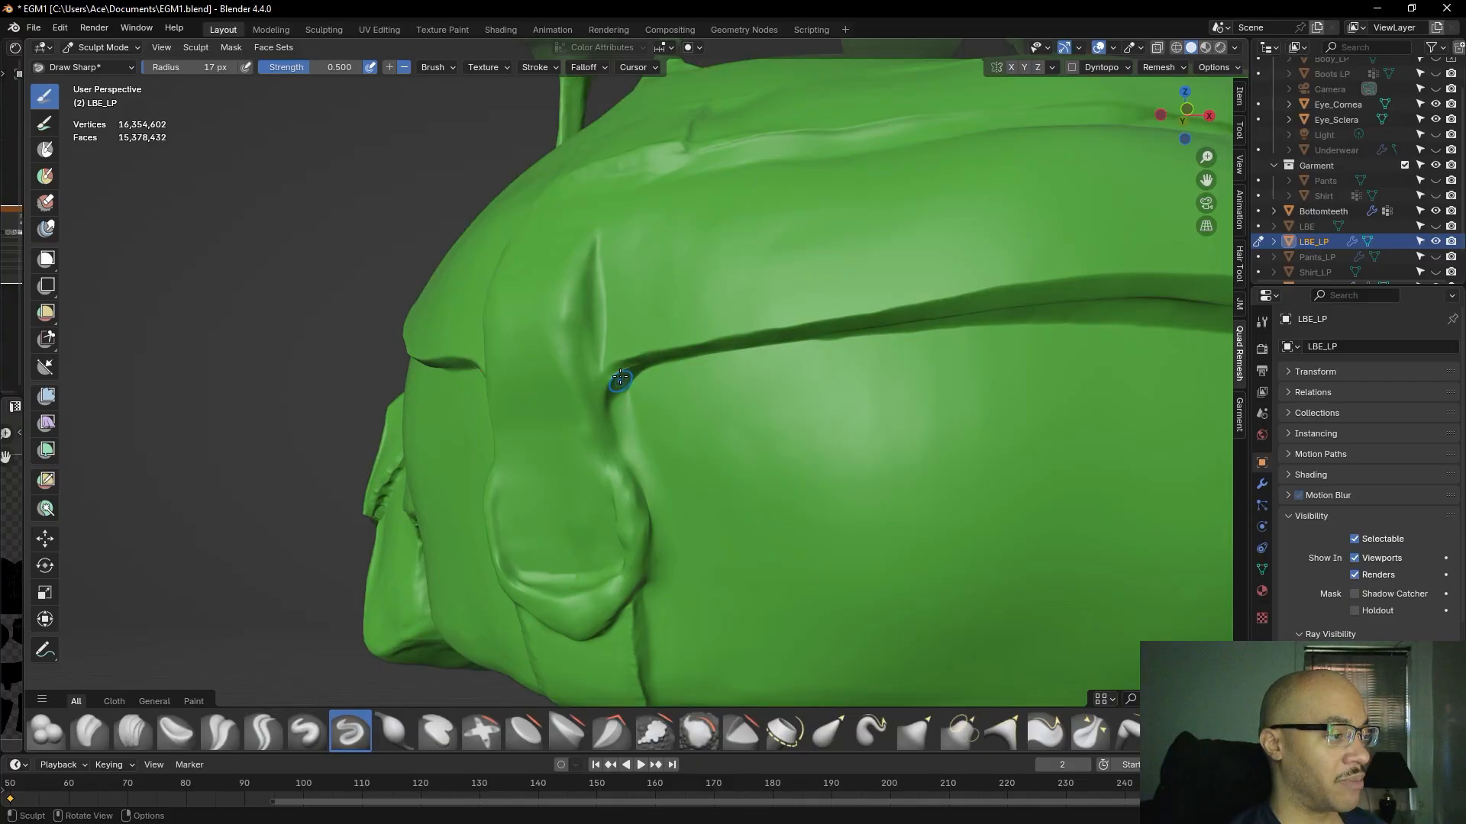
{"action": "mouse_move", "coordinate": [664, 295]}
{"action": "left_mouse_down", "text": "alt"}
{"action": "mouse_move", "coordinate": [634, 287]}
{"action": "mouse_move", "coordinate": [796, 301]}
{"action": "left_mouse_up", "text": "alt"}
{"action": "scroll", "coordinate": [635, 287], "scroll_direction": "down", "scroll_amount": 5}
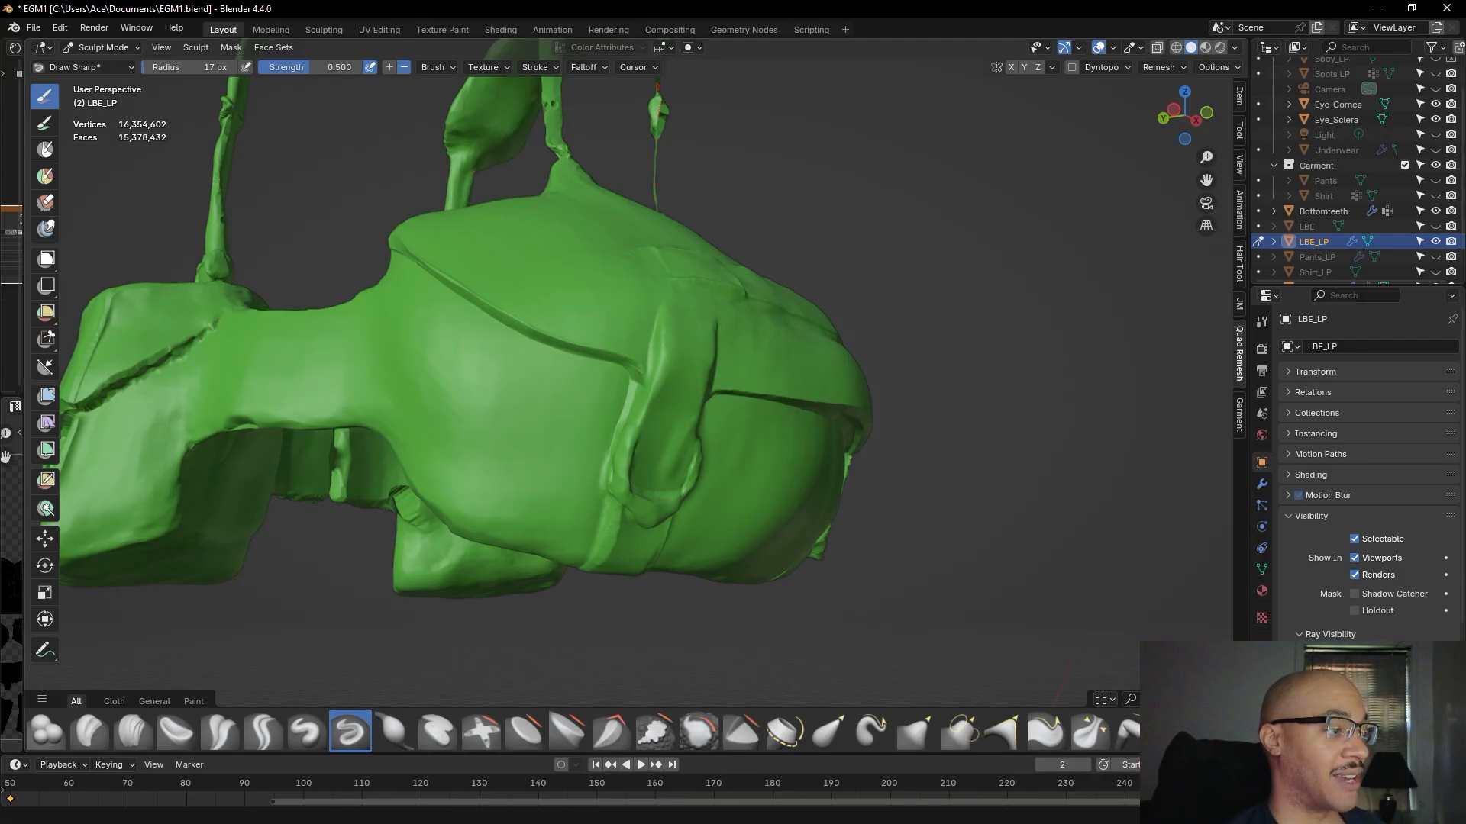
{"action": "scroll", "coordinate": [695, 397], "scroll_direction": "up", "scroll_amount": 3}
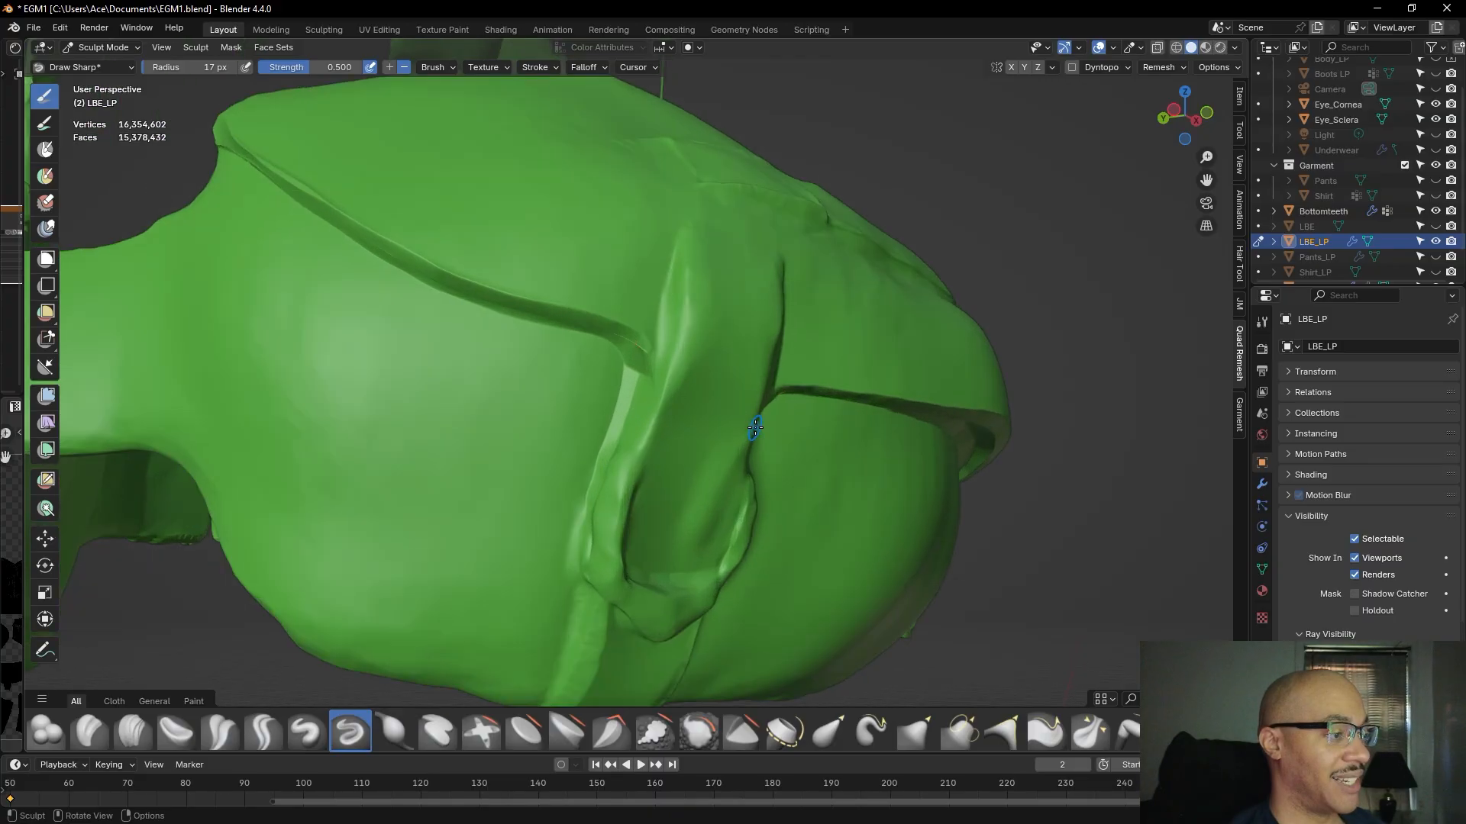
{"action": "mouse_move", "coordinate": [837, 380]}
{"action": "middle_mouse_down"}
{"action": "mouse_move", "coordinate": [687, 374]}
{"action": "mouse_move", "coordinate": [631, 382]}
{"action": "mouse_move", "coordinate": [627, 406]}
{"action": "middle_mouse_up"}
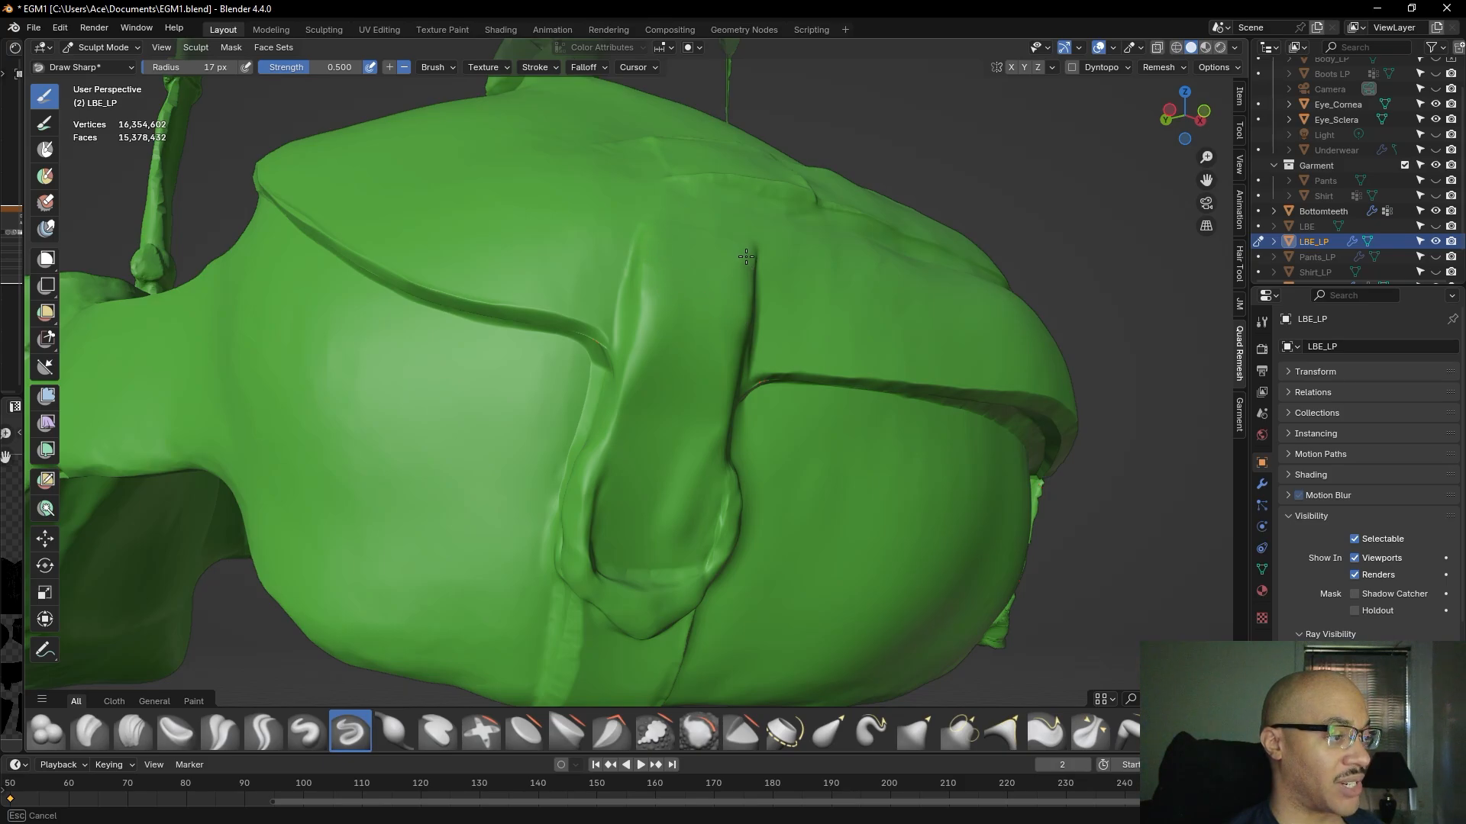
{"action": "mouse_move", "coordinate": [737, 267]}
{"action": "middle_mouse_down"}
{"action": "mouse_move", "coordinate": [687, 303]}
{"action": "mouse_move", "coordinate": [591, 326]}
{"action": "middle_mouse_up"}
{"action": "mouse_move", "coordinate": [564, 276]}
{"action": "middle_mouse_down"}
{"action": "mouse_move", "coordinate": [508, 316]}
{"action": "mouse_move", "coordinate": [527, 287]}
{"action": "middle_mouse_up"}
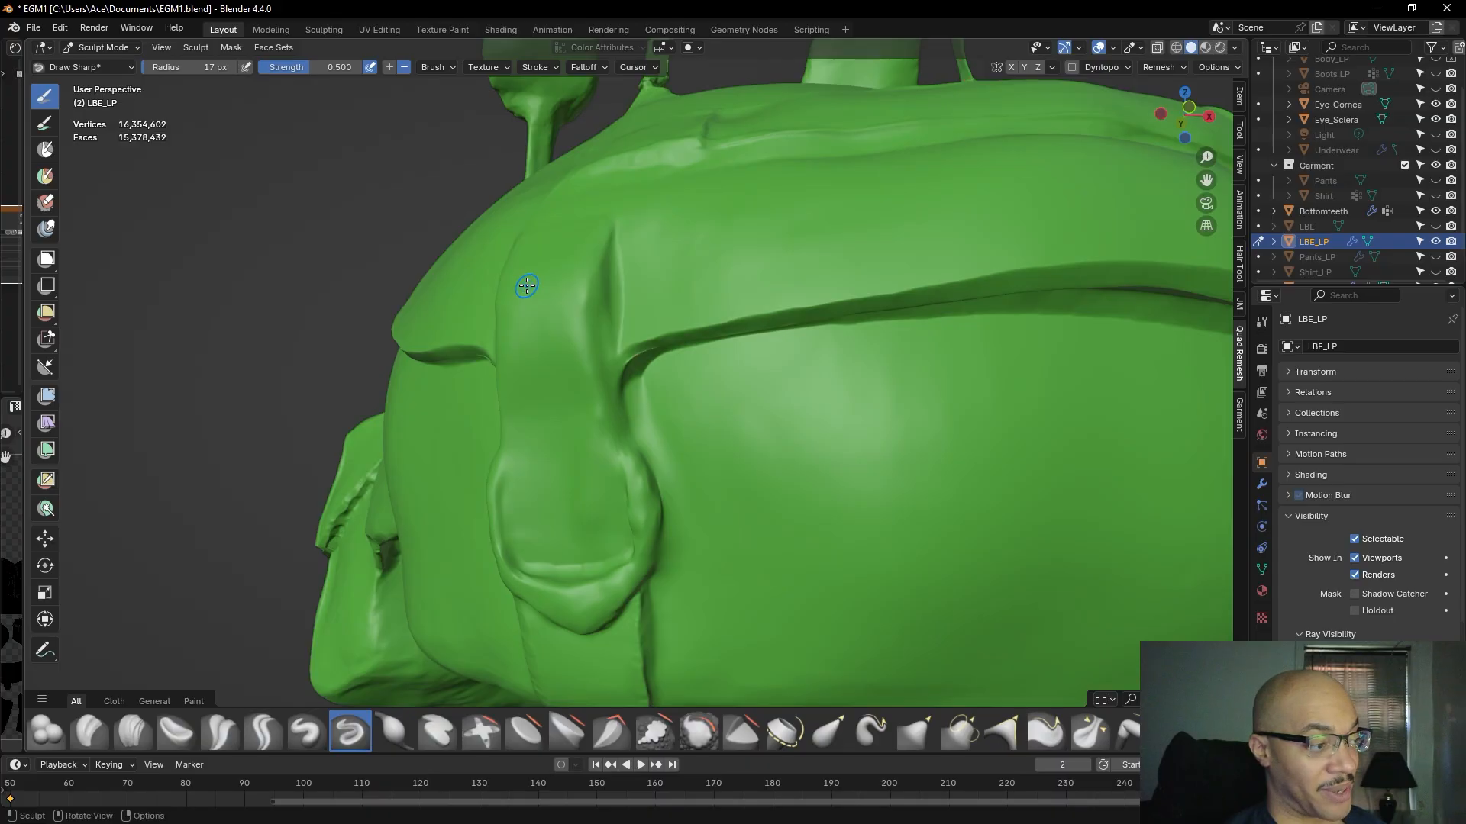
- Try to define the strap's upper side edge with inverted Draw Sharp strokes
{"action": "mouse_move", "coordinate": [528, 286]}
{"action": "left_mouse_down", "text": "alt"}
{"action": "mouse_move", "coordinate": [533, 390]}
{"action": "mouse_move", "coordinate": [603, 427]}
{"action": "mouse_move", "coordinate": [669, 461]}
{"action": "mouse_move", "coordinate": [735, 397]}
{"action": "left_mouse_up", "text": "alt"}
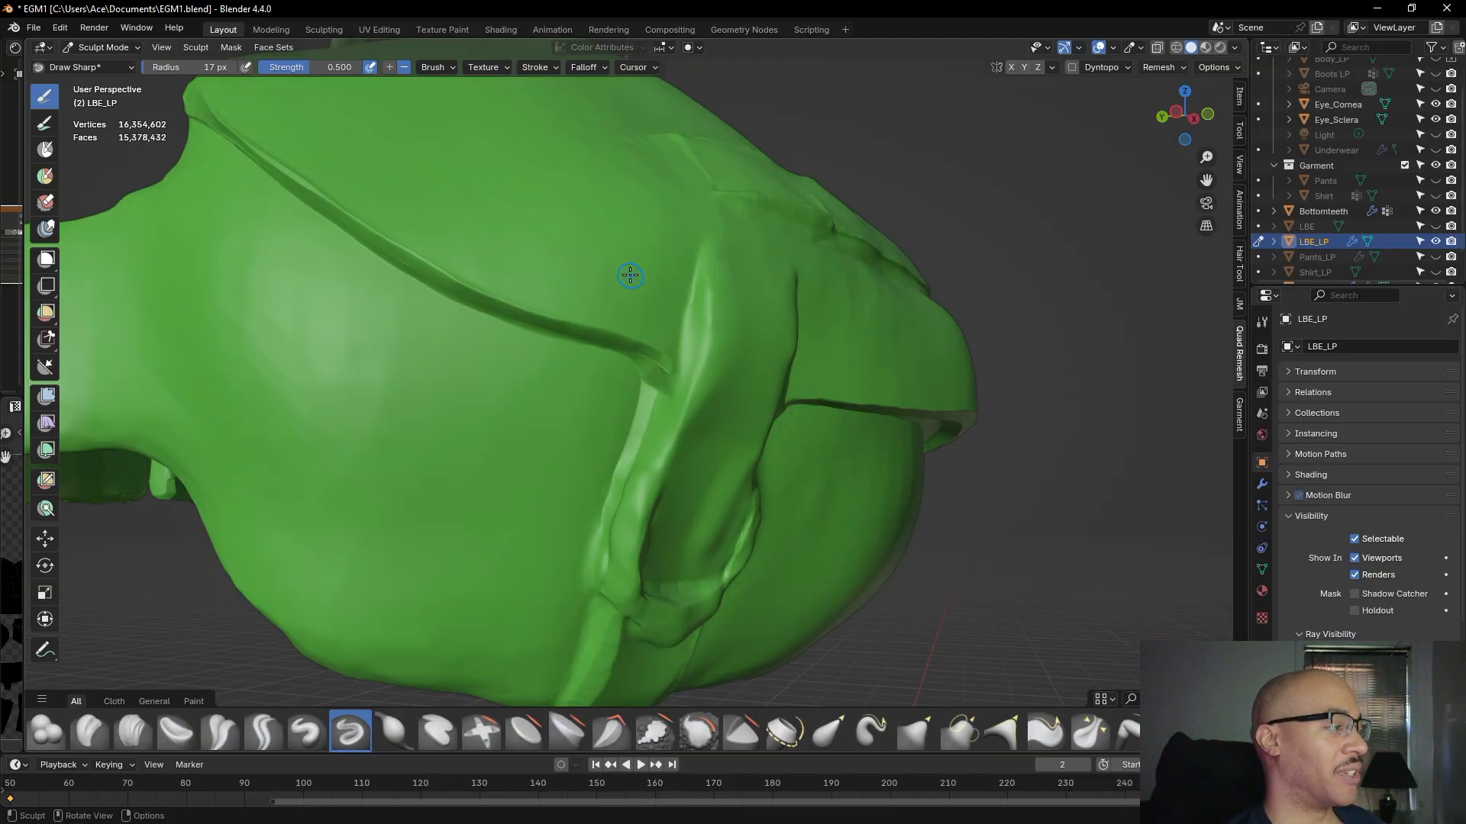
{"action": "middle_click_drag", "start_coordinate": [746, 350], "coordinate": [772, 334]}
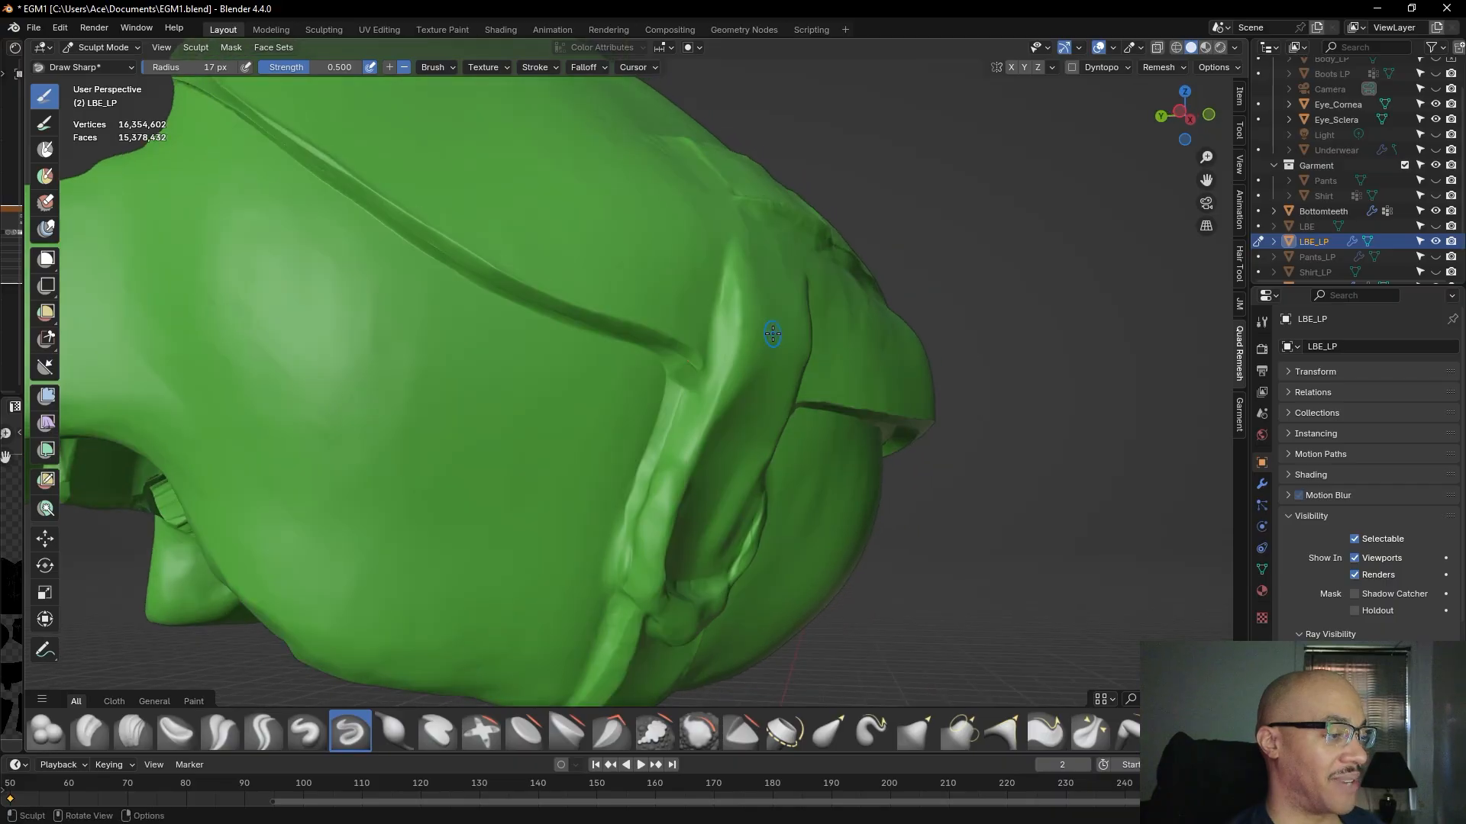
{"action": "mouse_move", "coordinate": [737, 276]}
{"action": "left_mouse_down", "text": "ctrl"}
{"action": "mouse_move", "coordinate": [734, 351]}
{"action": "mouse_move", "coordinate": [702, 437]}
{"action": "mouse_move", "coordinate": [726, 405]}
{"action": "left_mouse_up", "text": "ctrl"}
{"action": "middle_click_drag", "start_coordinate": [726, 405], "coordinate": [524, 288]}
{"action": "left_click_drag", "start_coordinate": [542, 267], "coordinate": [526, 336], "text": "ctrl"}
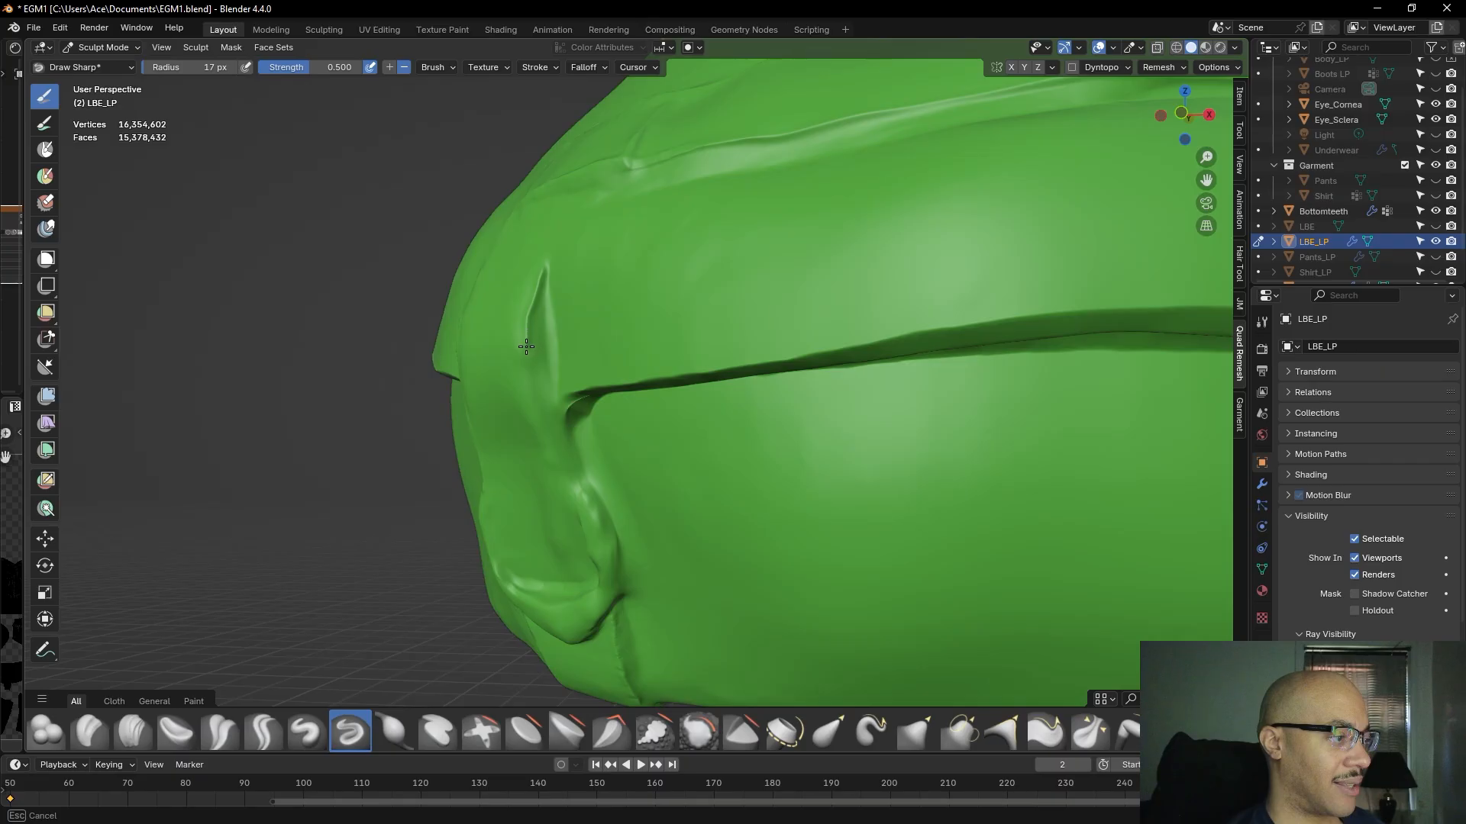
{"action": "left_click_drag", "start_coordinate": [527, 393], "coordinate": [526, 395], "text": "ctrl"}
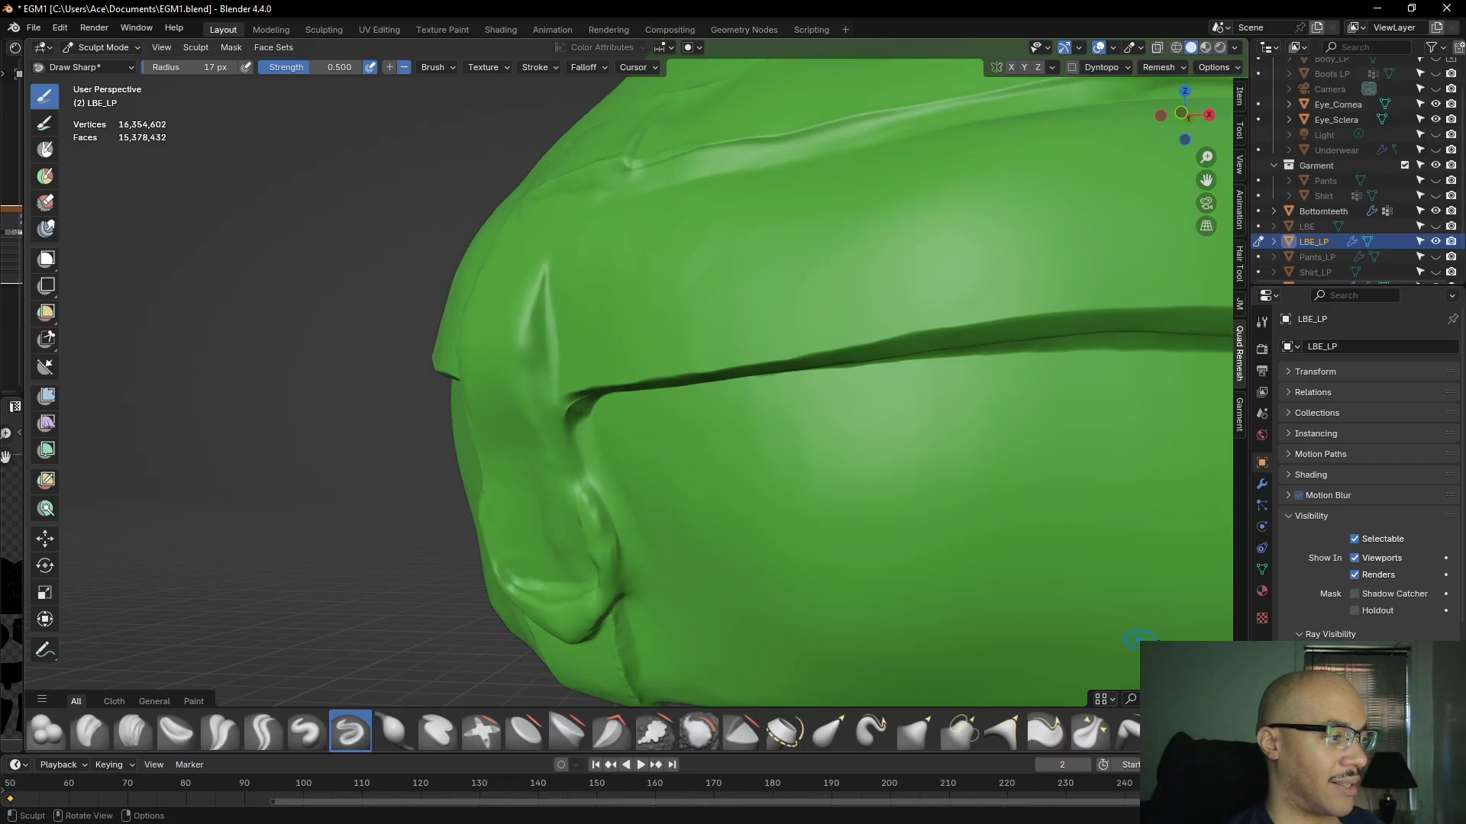
- Turn on Stabilize Stroke for the Draw Sharp brush
{"action": "left_click", "coordinate": [1261, 322]}
{"action": "scroll", "coordinate": [1395, 616], "scroll_direction": "down", "scroll_amount": 15}
{"action": "scroll", "coordinate": [1366, 589], "scroll_direction": "down", "scroll_amount": 8}
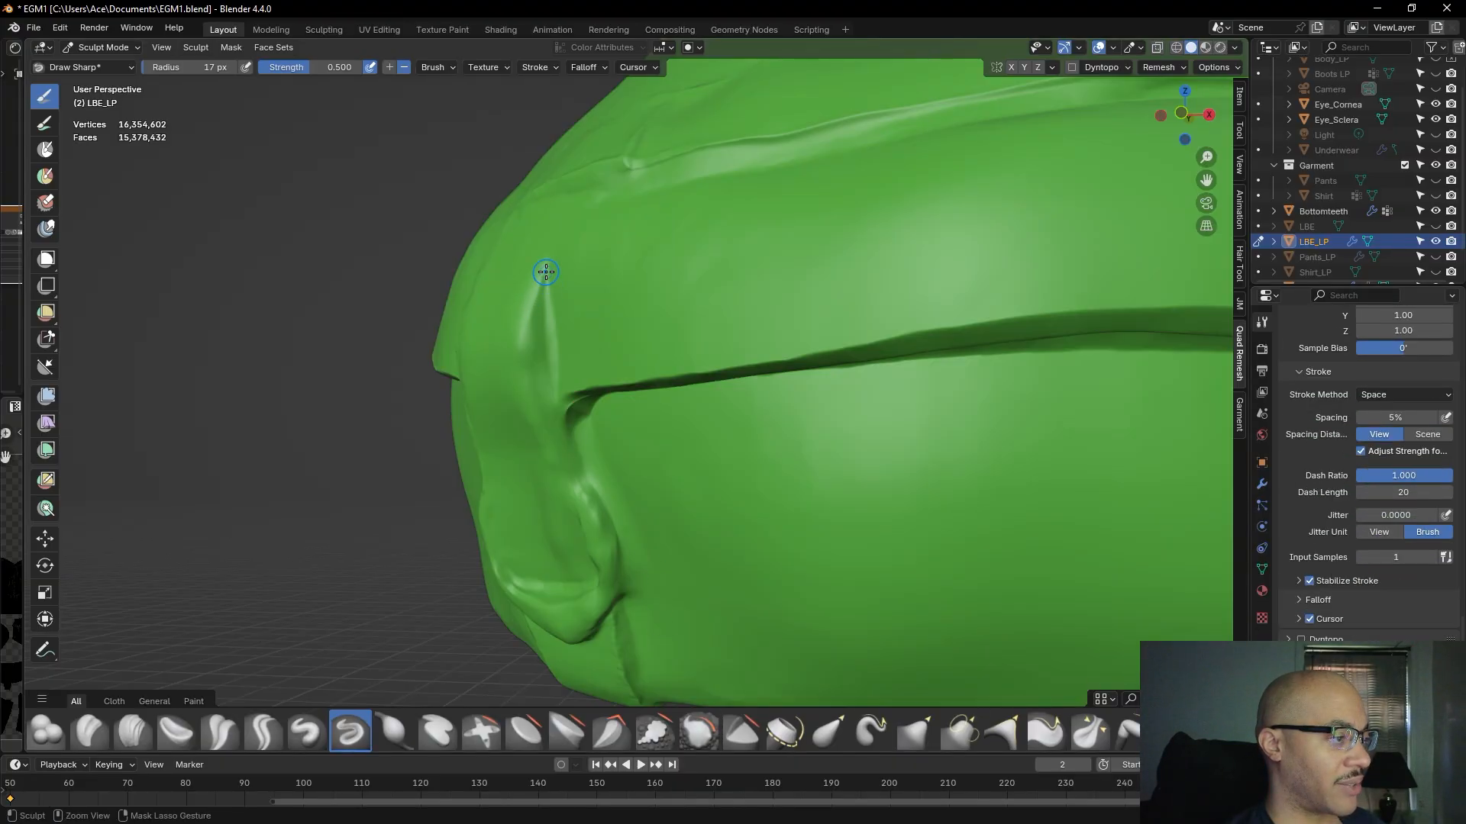
- Define the strap's side edge from its upper end down into the buckle with stabilized Draw Sharp strokes
{"action": "left_click_drag", "start_coordinate": [545, 272], "coordinate": [521, 401]}
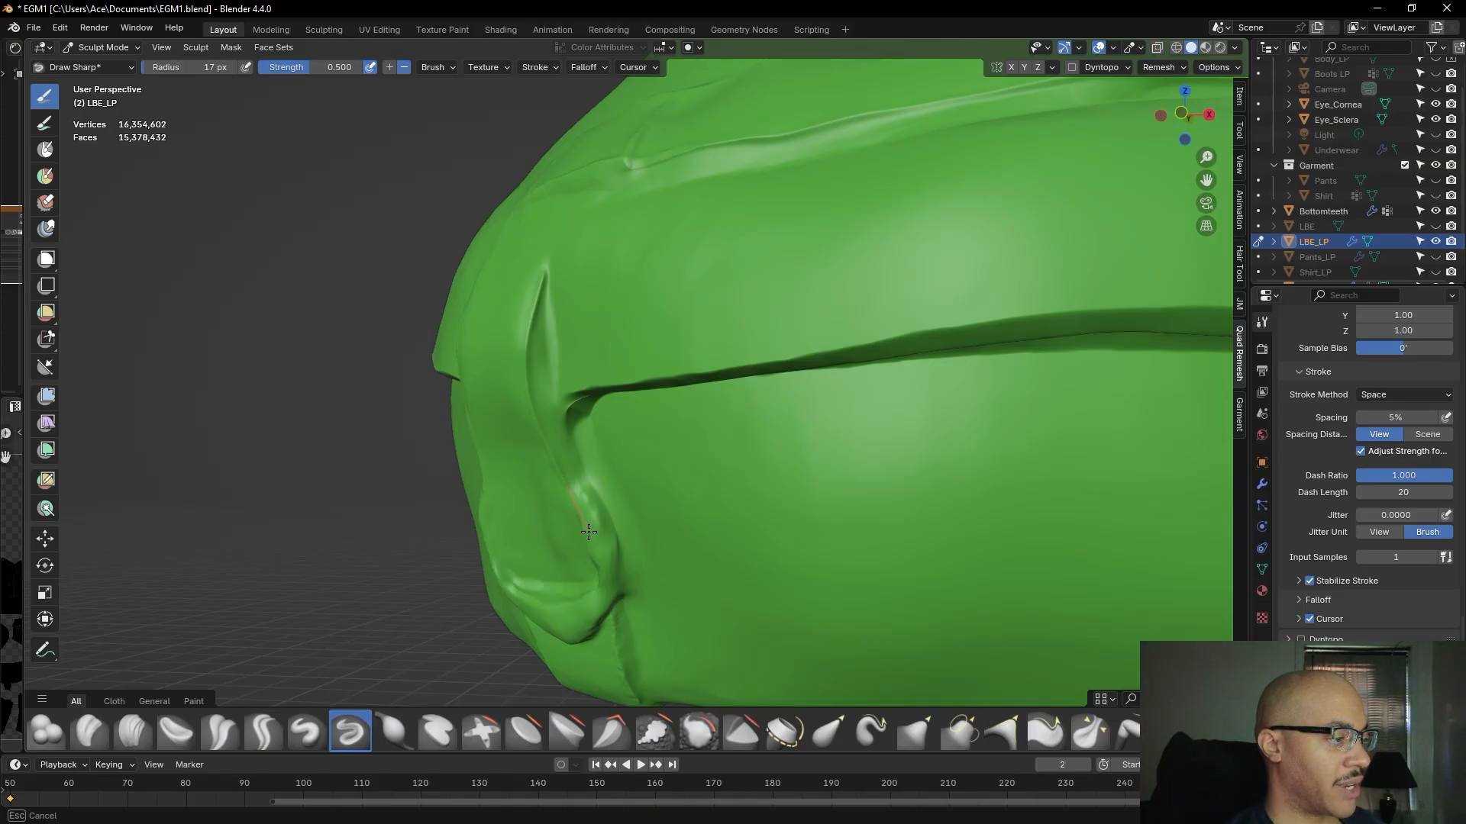
{"action": "left_click_drag", "start_coordinate": [593, 539], "coordinate": [584, 533]}
{"action": "middle_click_drag", "start_coordinate": [584, 533], "coordinate": [713, 374]}
{"action": "mouse_move", "coordinate": [761, 484]}
{"action": "middle_mouse_down"}
{"action": "mouse_move", "coordinate": [664, 402]}
{"action": "mouse_move", "coordinate": [664, 435]}
{"action": "mouse_move", "coordinate": [511, 415]}
{"action": "middle_mouse_up"}
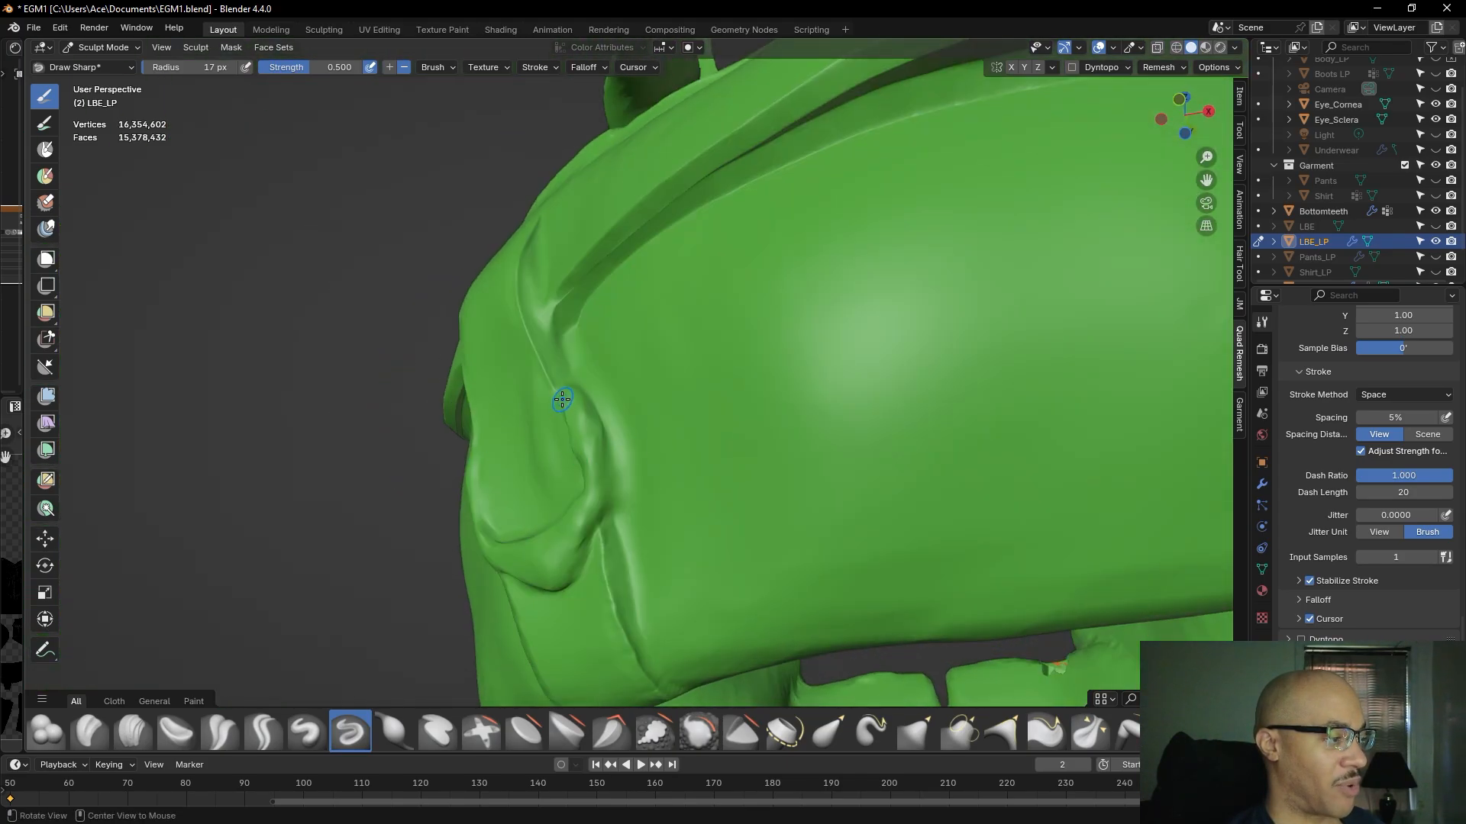
{"action": "left_click_drag", "start_coordinate": [557, 390], "coordinate": [584, 463]}
- Refine the upper part of the strap's side edge above the flap seam with further Draw Sharp strokes
{"action": "mouse_move", "coordinate": [766, 411]}
{"action": "middle_mouse_down"}
{"action": "mouse_move", "coordinate": [706, 439]}
{"action": "mouse_move", "coordinate": [759, 422]}
{"action": "mouse_move", "coordinate": [794, 435]}
{"action": "mouse_move", "coordinate": [811, 483]}
{"action": "mouse_move", "coordinate": [745, 393]}
{"action": "middle_mouse_up"}
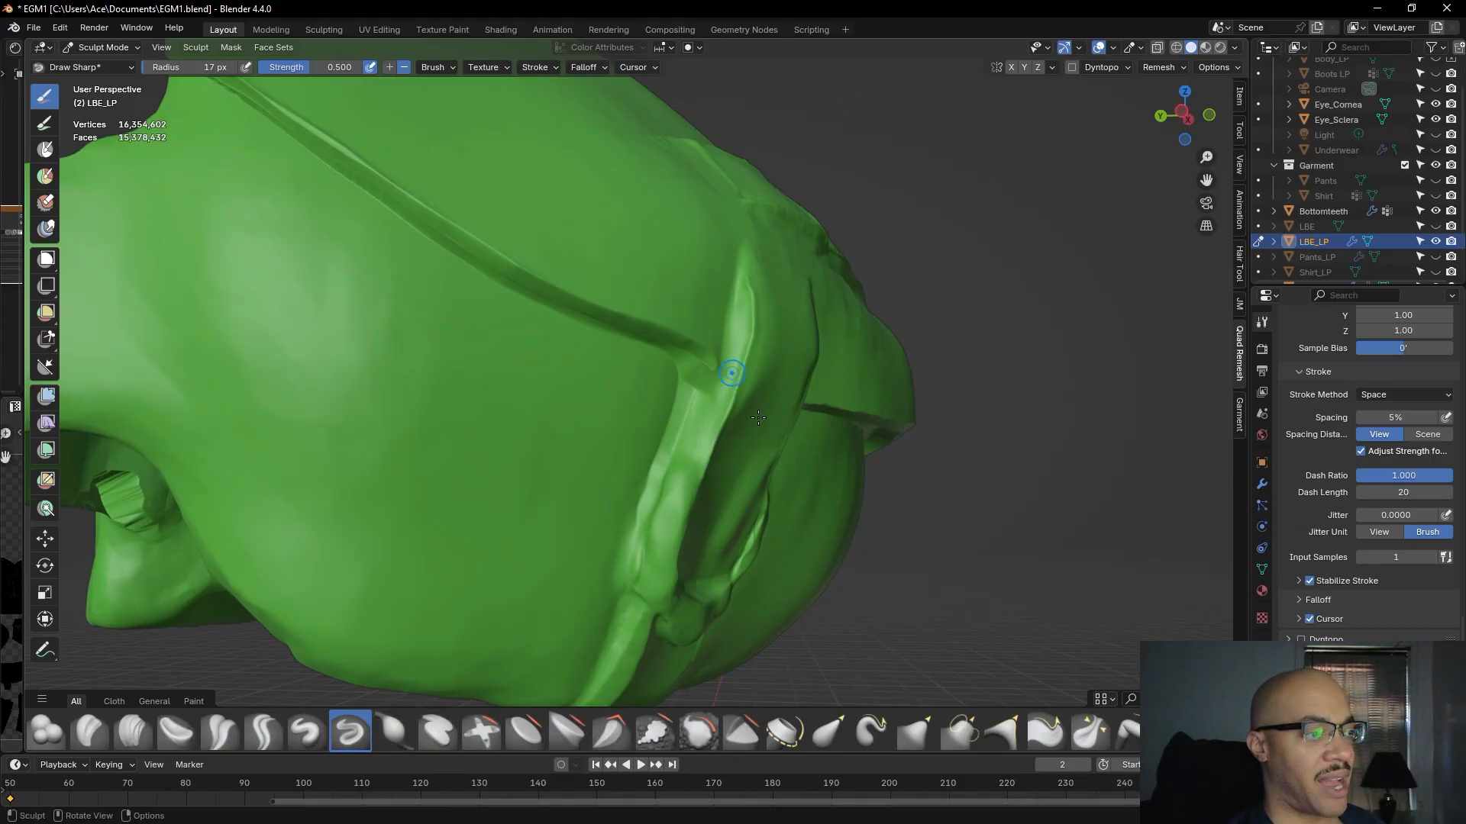
{"action": "mouse_move", "coordinate": [849, 418]}
{"action": "middle_mouse_down"}
{"action": "mouse_move", "coordinate": [705, 450]}
{"action": "mouse_move", "coordinate": [589, 432]}
{"action": "middle_mouse_up"}
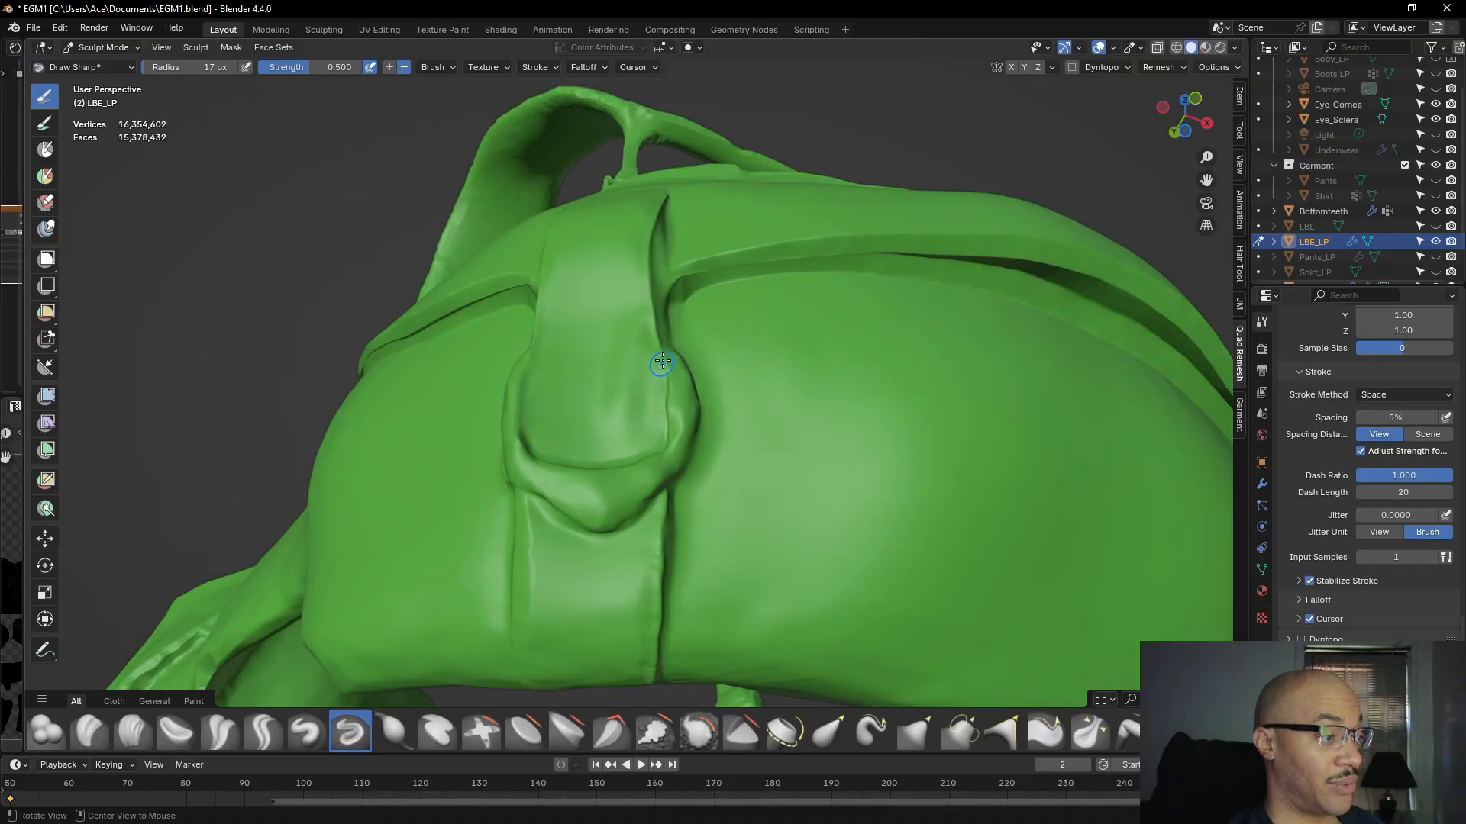
{"action": "mouse_move", "coordinate": [654, 484]}
{"action": "middle_mouse_down"}
{"action": "mouse_move", "coordinate": [672, 556]}
{"action": "mouse_move", "coordinate": [702, 549]}
{"action": "mouse_move", "coordinate": [691, 569]}
{"action": "middle_mouse_up"}
{"action": "mouse_move", "coordinate": [692, 570]}
{"action": "middle_mouse_down"}
{"action": "mouse_move", "coordinate": [772, 455]}
{"action": "mouse_move", "coordinate": [661, 419]}
{"action": "mouse_move", "coordinate": [726, 405]}
{"action": "middle_mouse_up"}
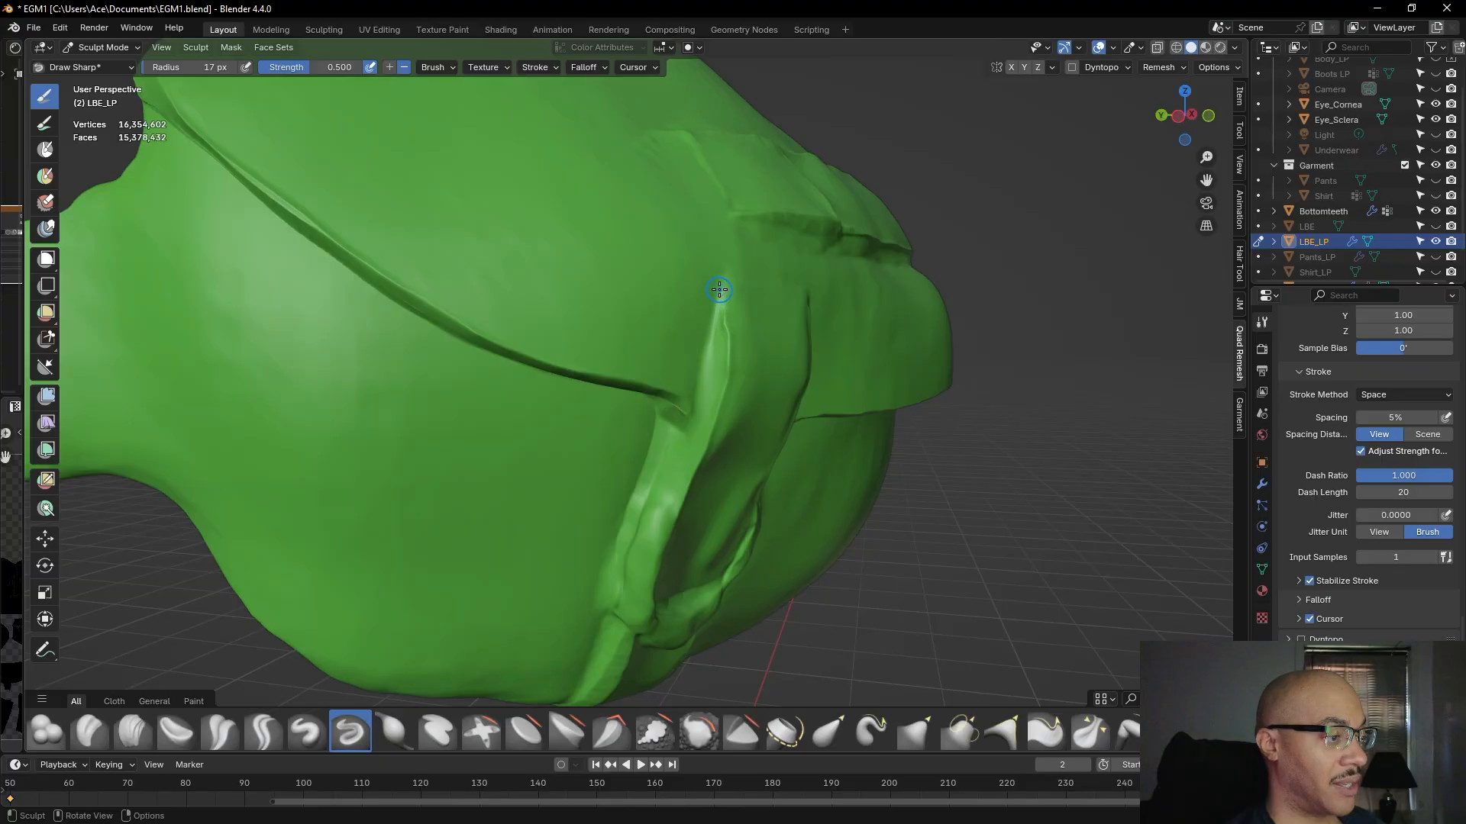
{"action": "left_click_drag", "start_coordinate": [721, 294], "coordinate": [721, 294]}
{"action": "mouse_move", "coordinate": [731, 361]}
{"action": "left_mouse_down"}
{"action": "mouse_move", "coordinate": [720, 288]}
{"action": "mouse_move", "coordinate": [736, 366]}
{"action": "left_mouse_up"}
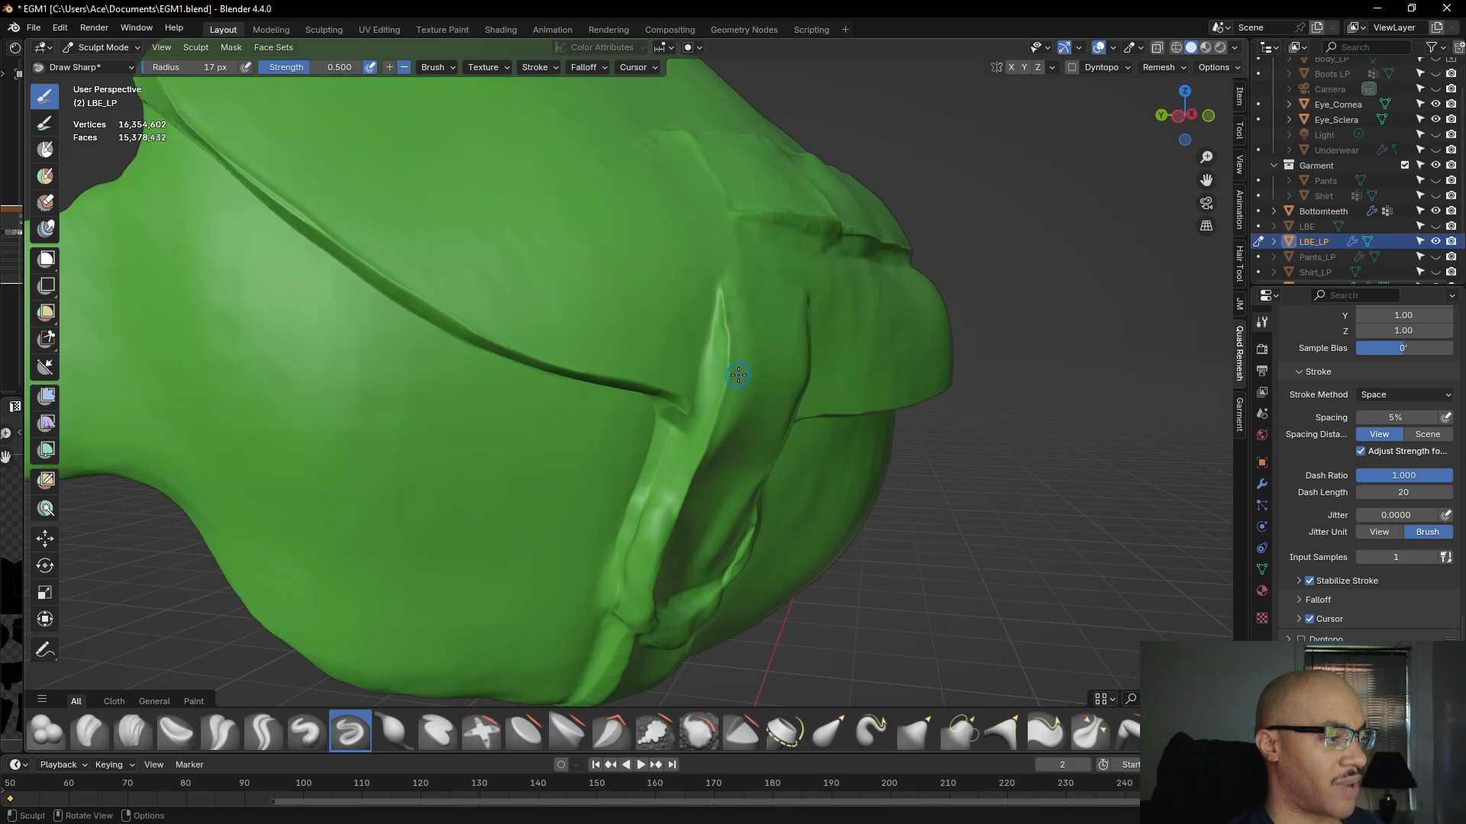
{"action": "middle_click_drag", "start_coordinate": [737, 374], "coordinate": [711, 367]}
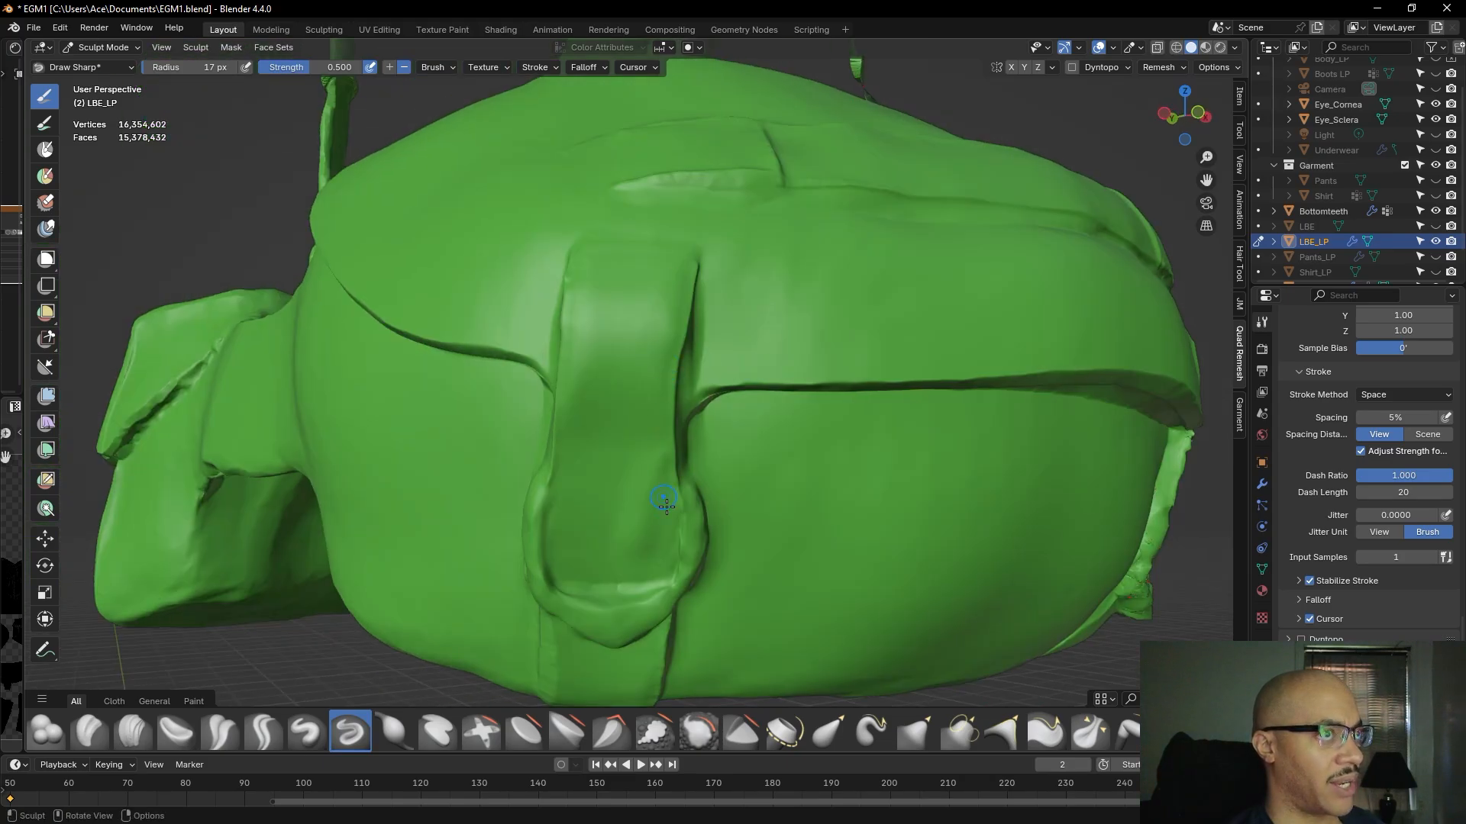
- Try a Draw Sharp stroke down the pouch flap beside the strap, then undo it
{"action": "middle_click_drag", "start_coordinate": [683, 607], "coordinate": [839, 613]}
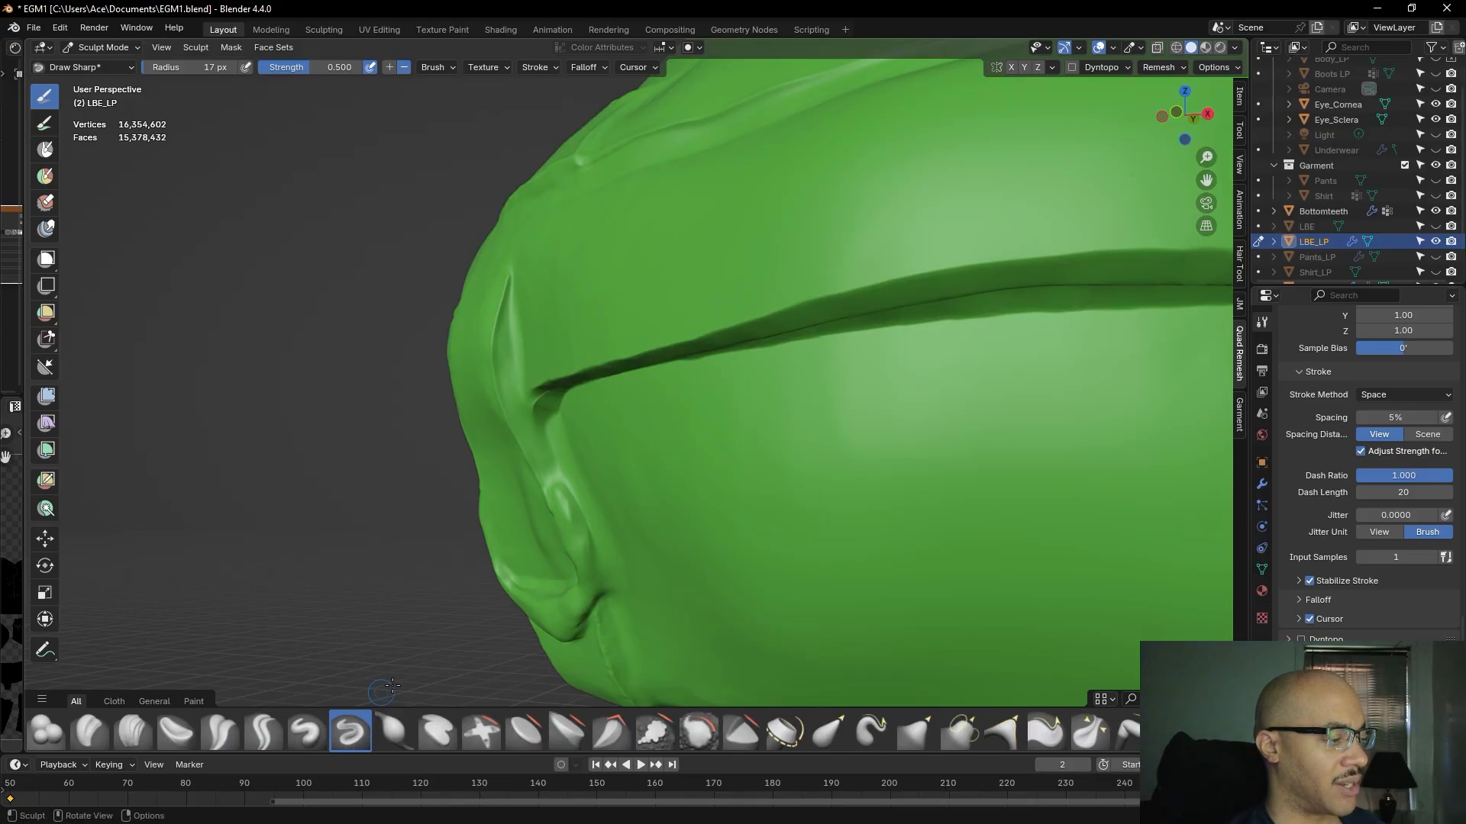
{"action": "mouse_move", "coordinate": [380, 334]}
{"action": "middle_mouse_down"}
{"action": "mouse_move", "coordinate": [483, 342]}
{"action": "mouse_move", "coordinate": [388, 383]}
{"action": "mouse_move", "coordinate": [396, 441]}
{"action": "middle_mouse_up"}
{"action": "left_click_drag", "start_coordinate": [837, 227], "coordinate": [888, 368]}
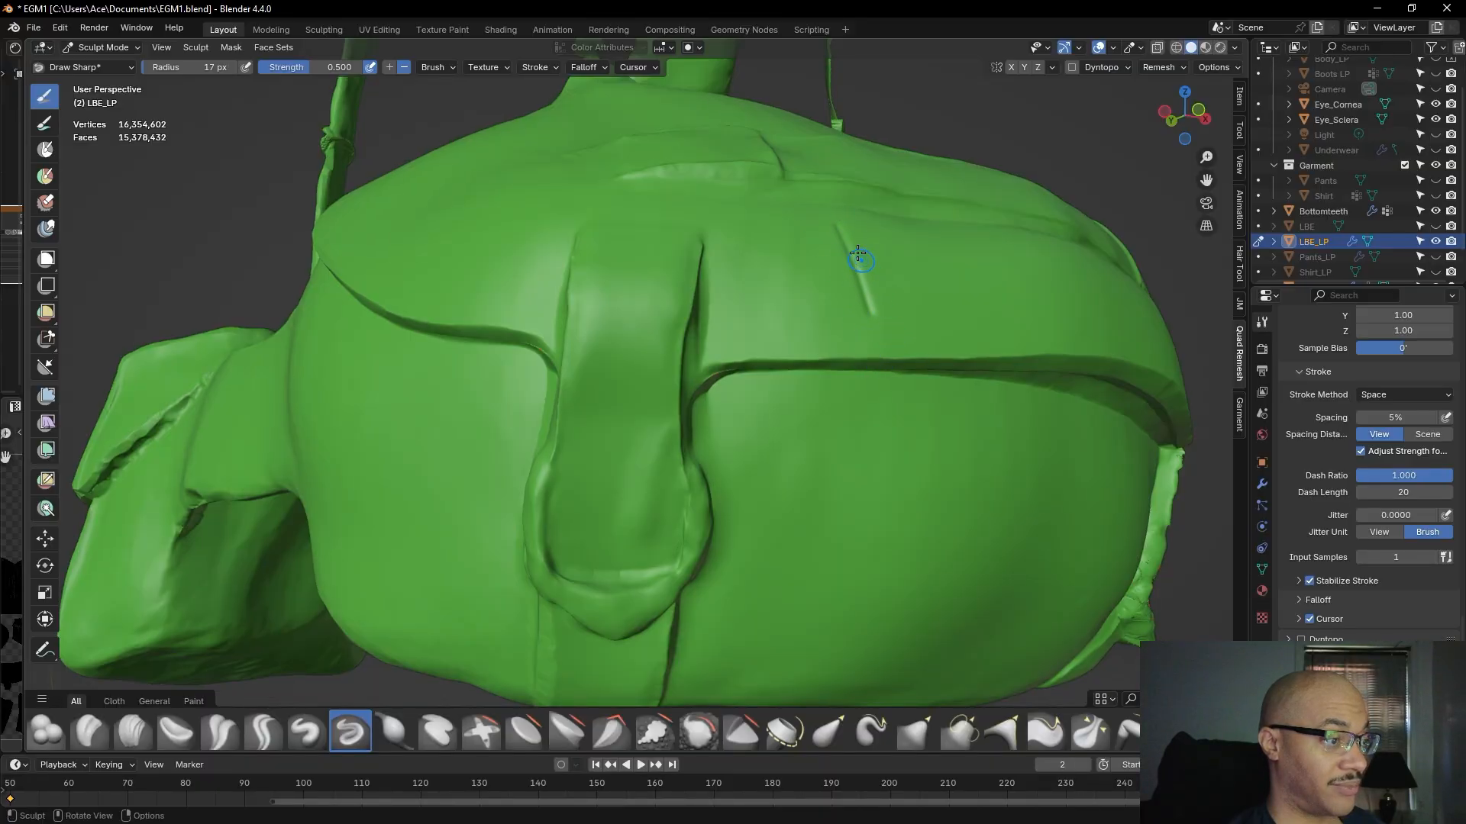
{"action": "key", "text": "ctrl+z"}
- Reshape the side edge of the strap above the buckle using the Grab brush at a 44 px radius
{"action": "middle_click_drag", "start_coordinate": [814, 297], "coordinate": [799, 346]}
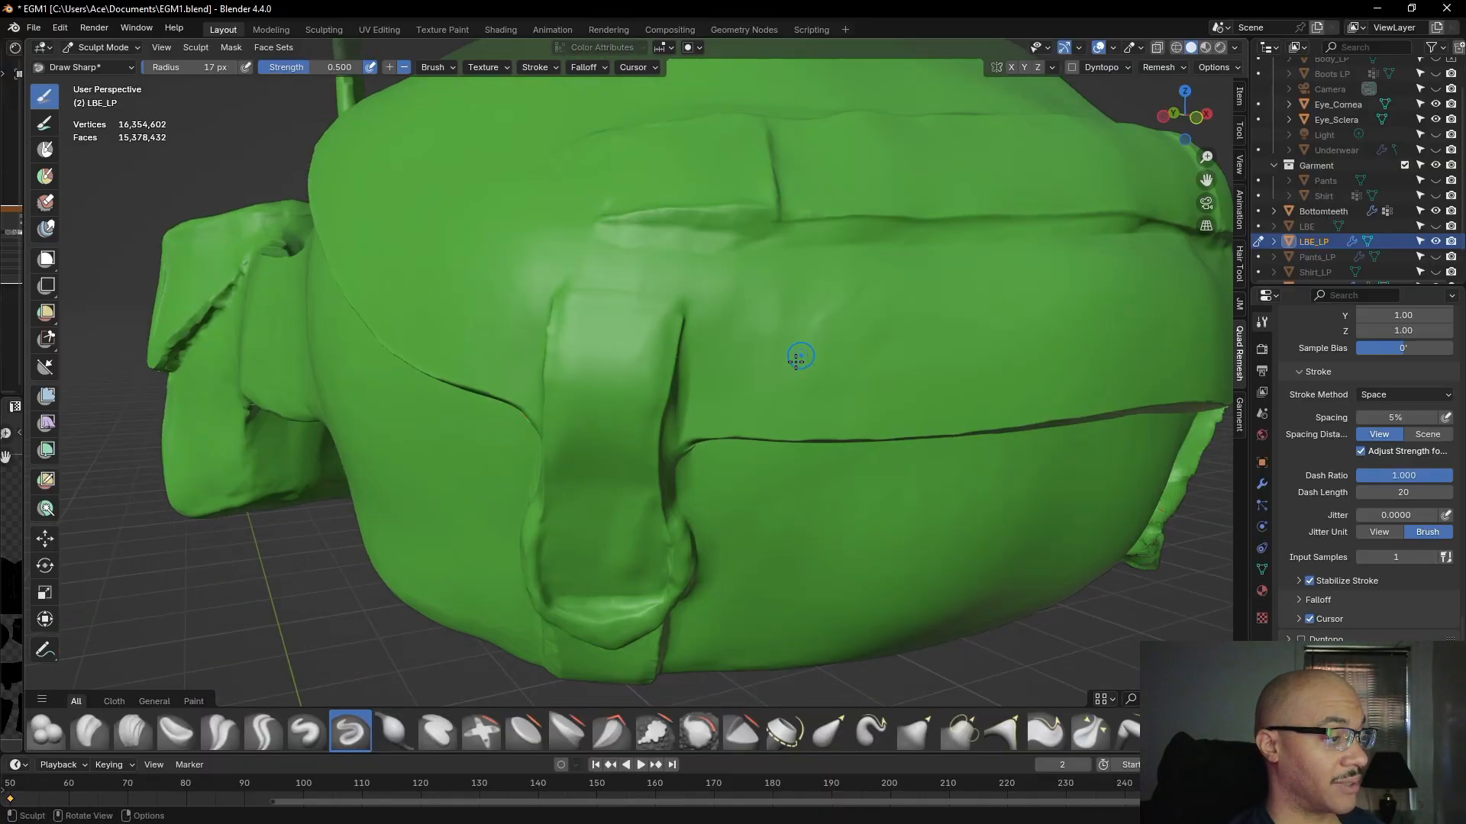
{"action": "middle_click_drag", "start_coordinate": [709, 444], "coordinate": [739, 382], "text": "shift"}
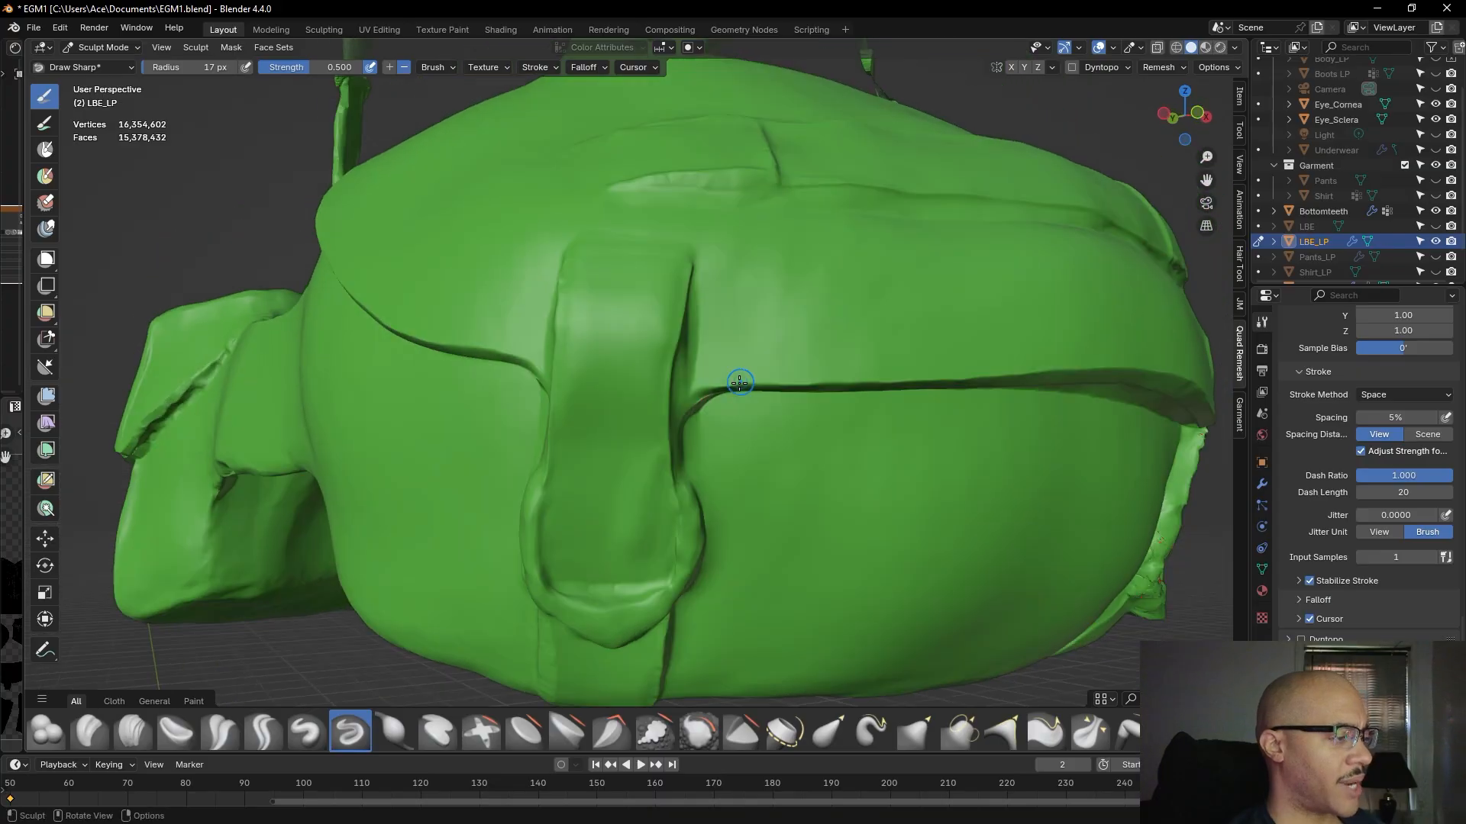
{"action": "left_click", "coordinate": [928, 722]}
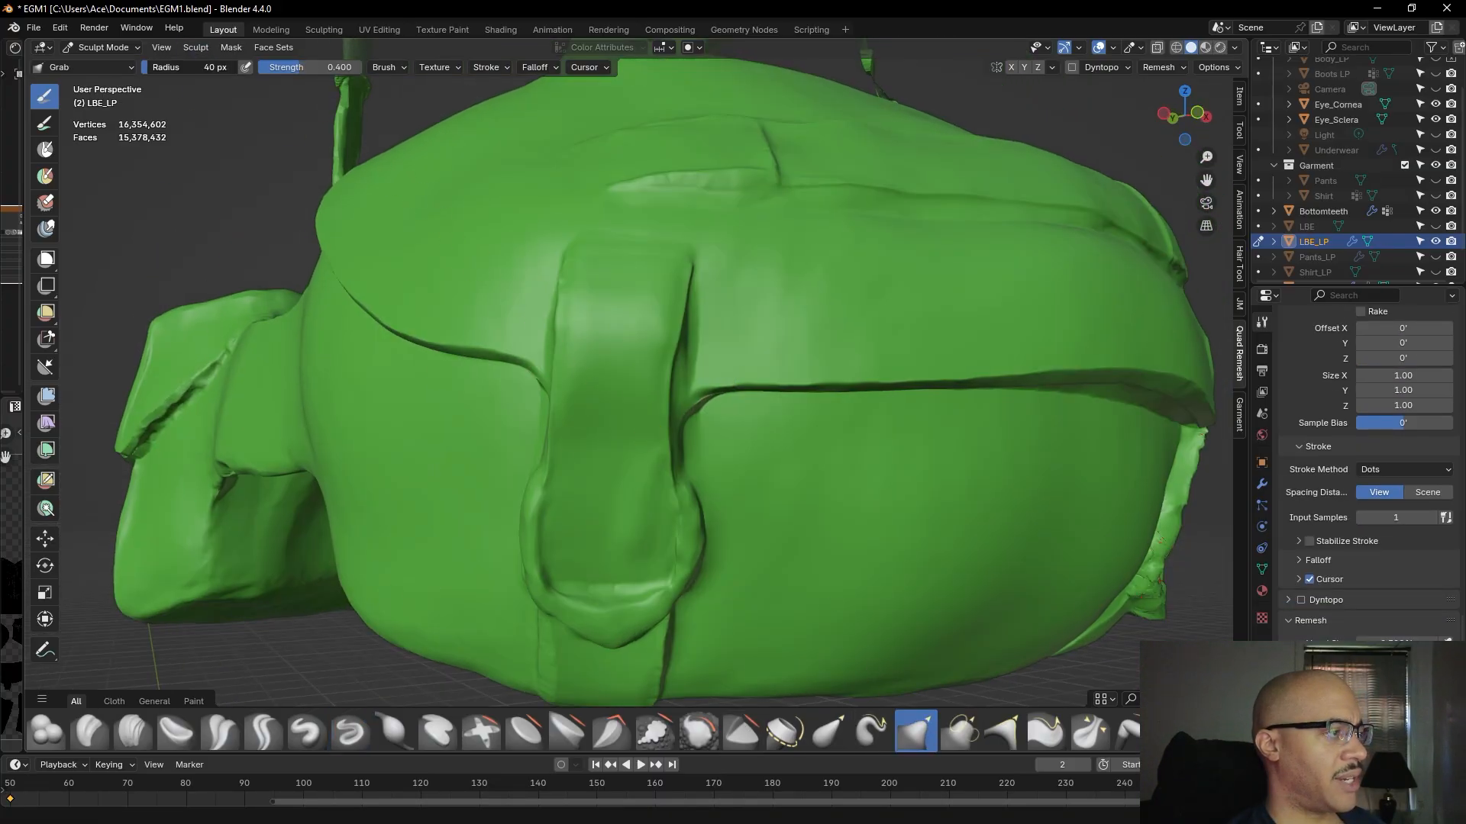
{"action": "left_click_drag", "start_coordinate": [190, 68], "coordinate": [192, 68]}
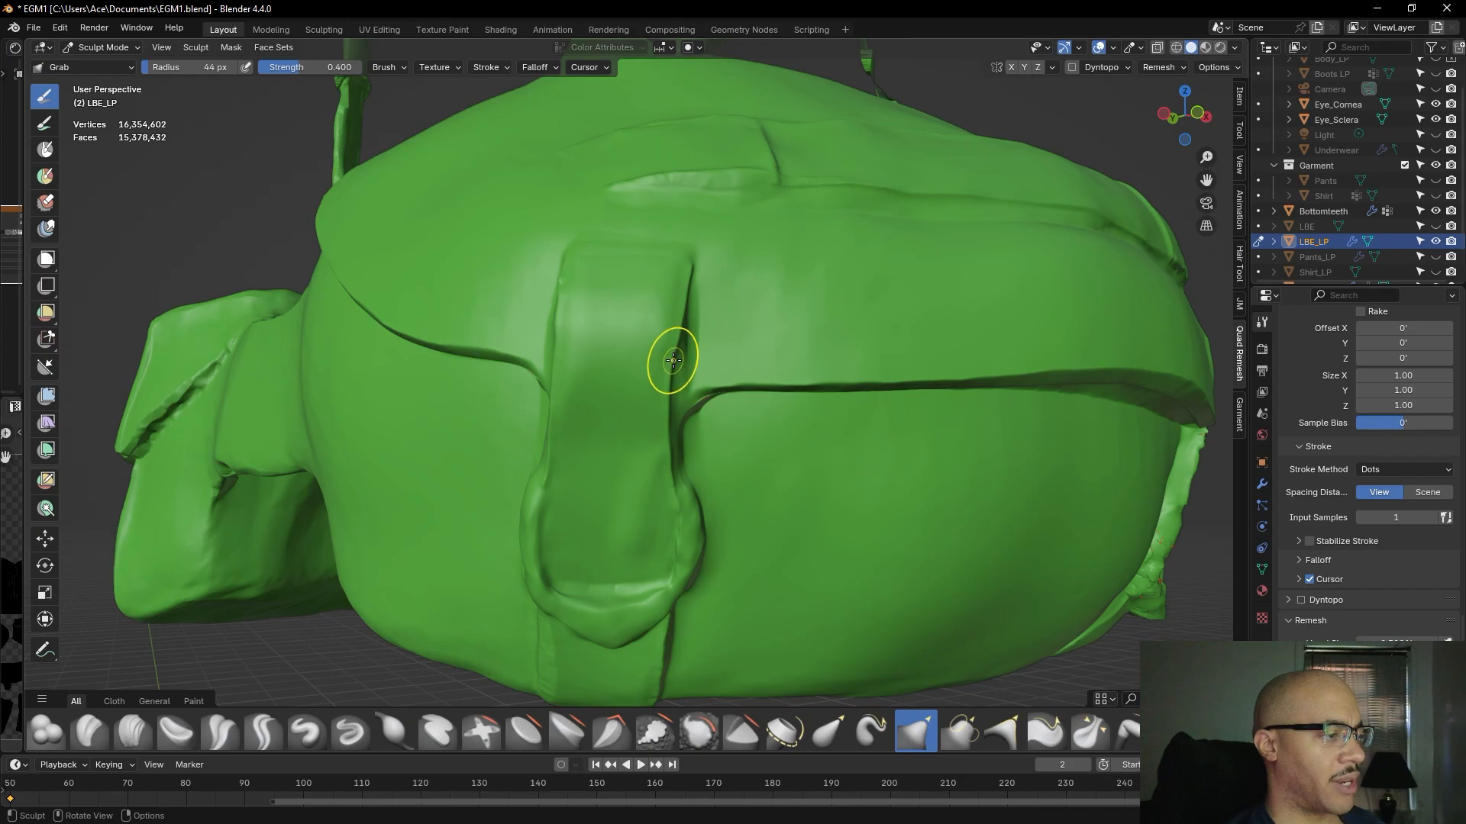
{"action": "left_click_drag", "start_coordinate": [672, 360], "coordinate": [669, 445]}
{"action": "scroll", "coordinate": [664, 429], "scroll_direction": "down", "scroll_amount": 1}
{"action": "scroll", "coordinate": [671, 356], "scroll_direction": "down", "scroll_amount": 1}
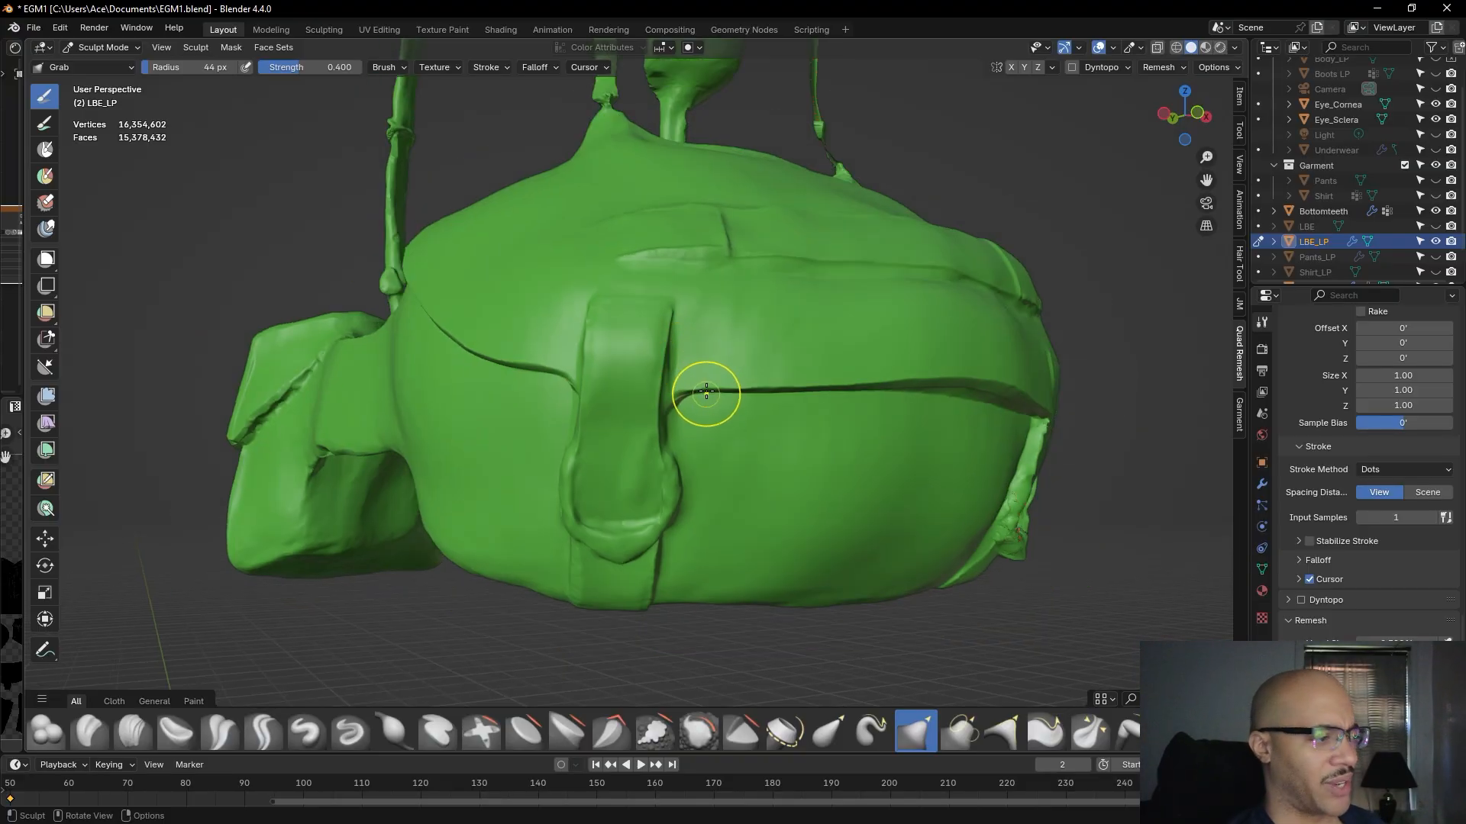
- Pull the side and lower edges of the strap section below the buckle into shape using the Grab brush at 25 px
{"action": "left_click_drag", "start_coordinate": [925, 563], "coordinate": [898, 455], "text": "alt"}
{"action": "left_click_drag", "start_coordinate": [792, 446], "coordinate": [850, 447], "text": "alt"}
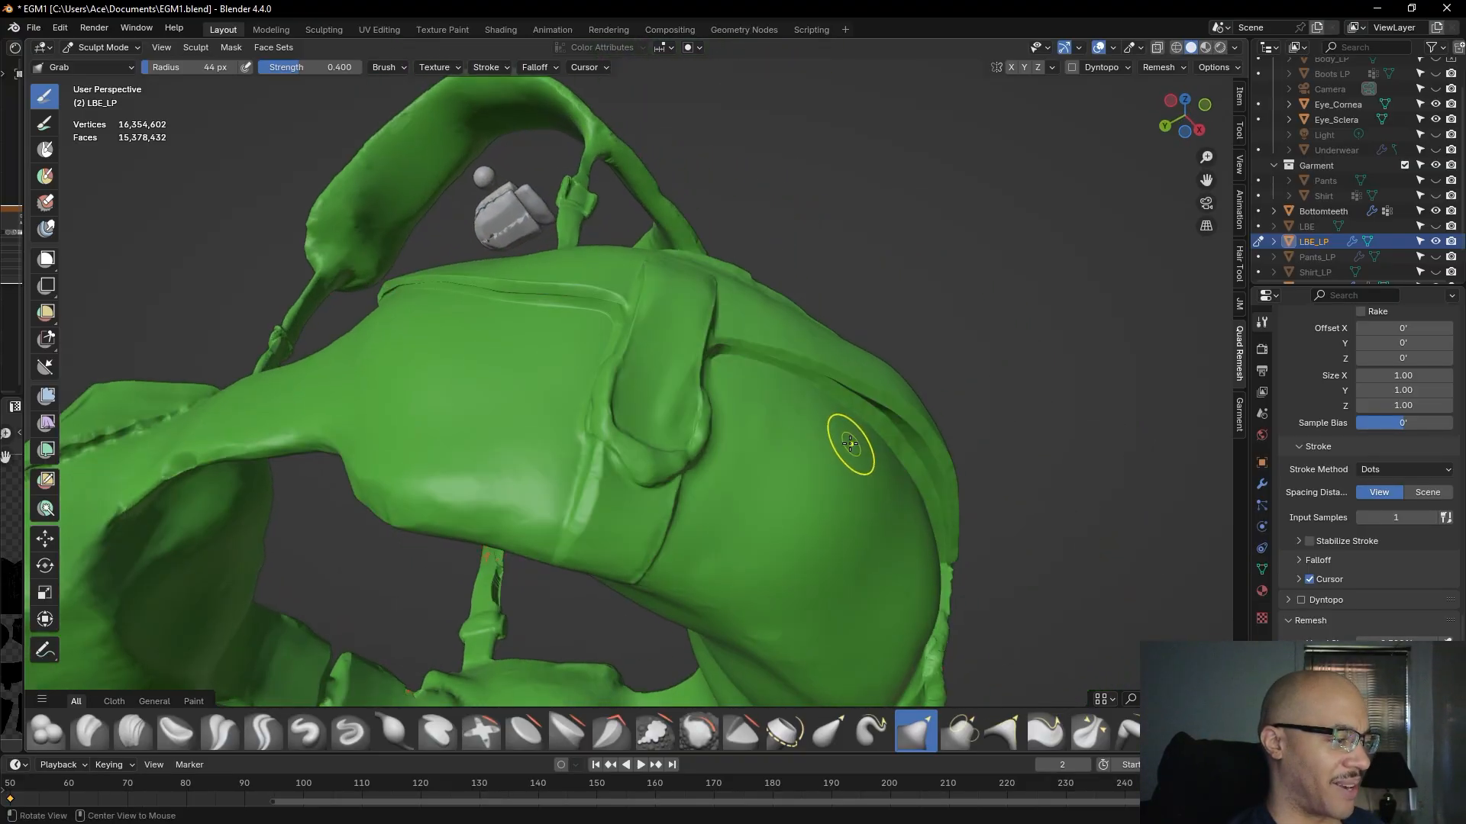
{"action": "left_click_drag", "start_coordinate": [703, 556], "coordinate": [760, 435], "text": "alt"}
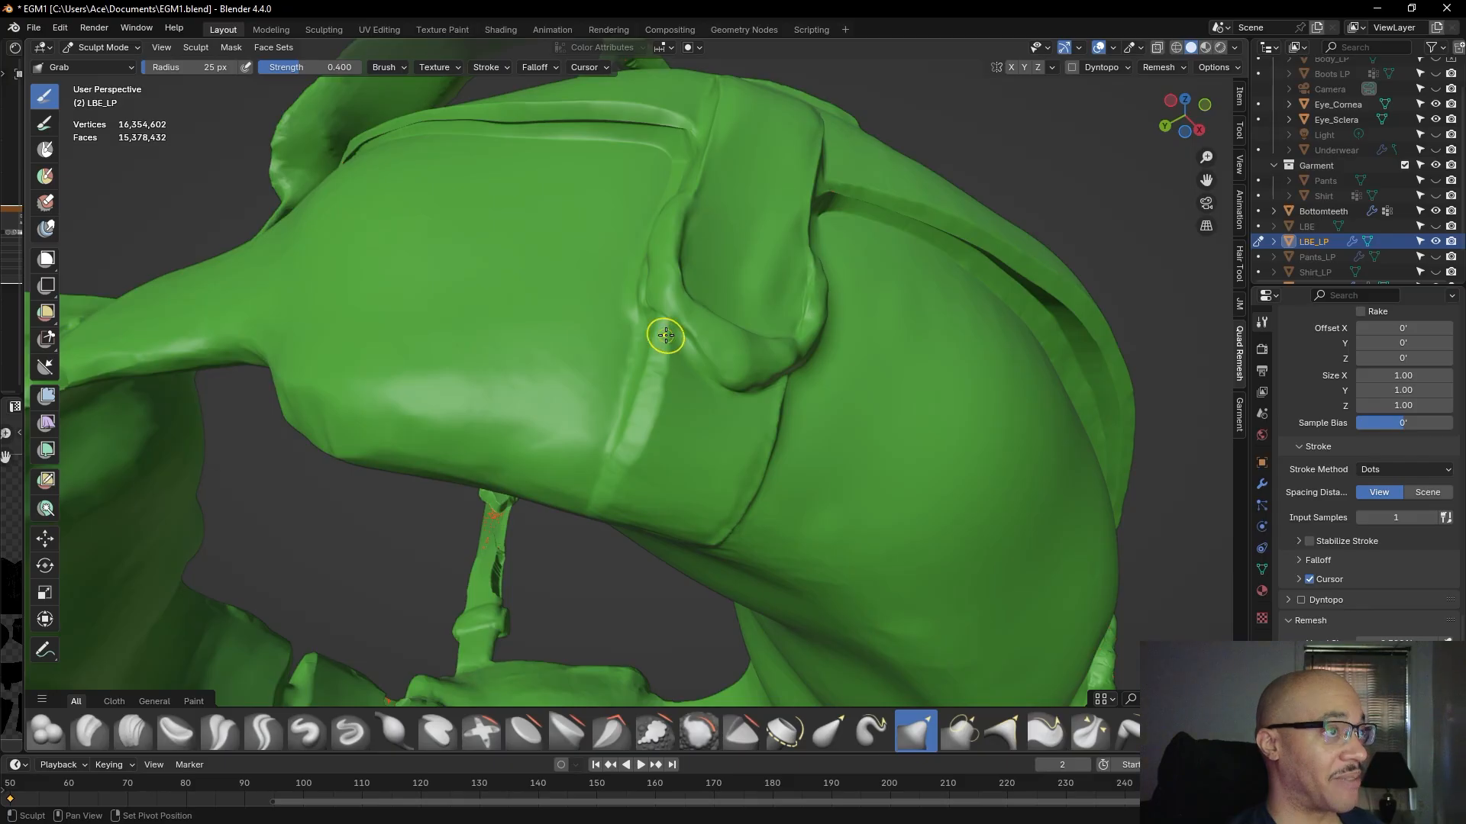
{"action": "left_click_drag", "start_coordinate": [666, 336], "coordinate": [626, 472]}
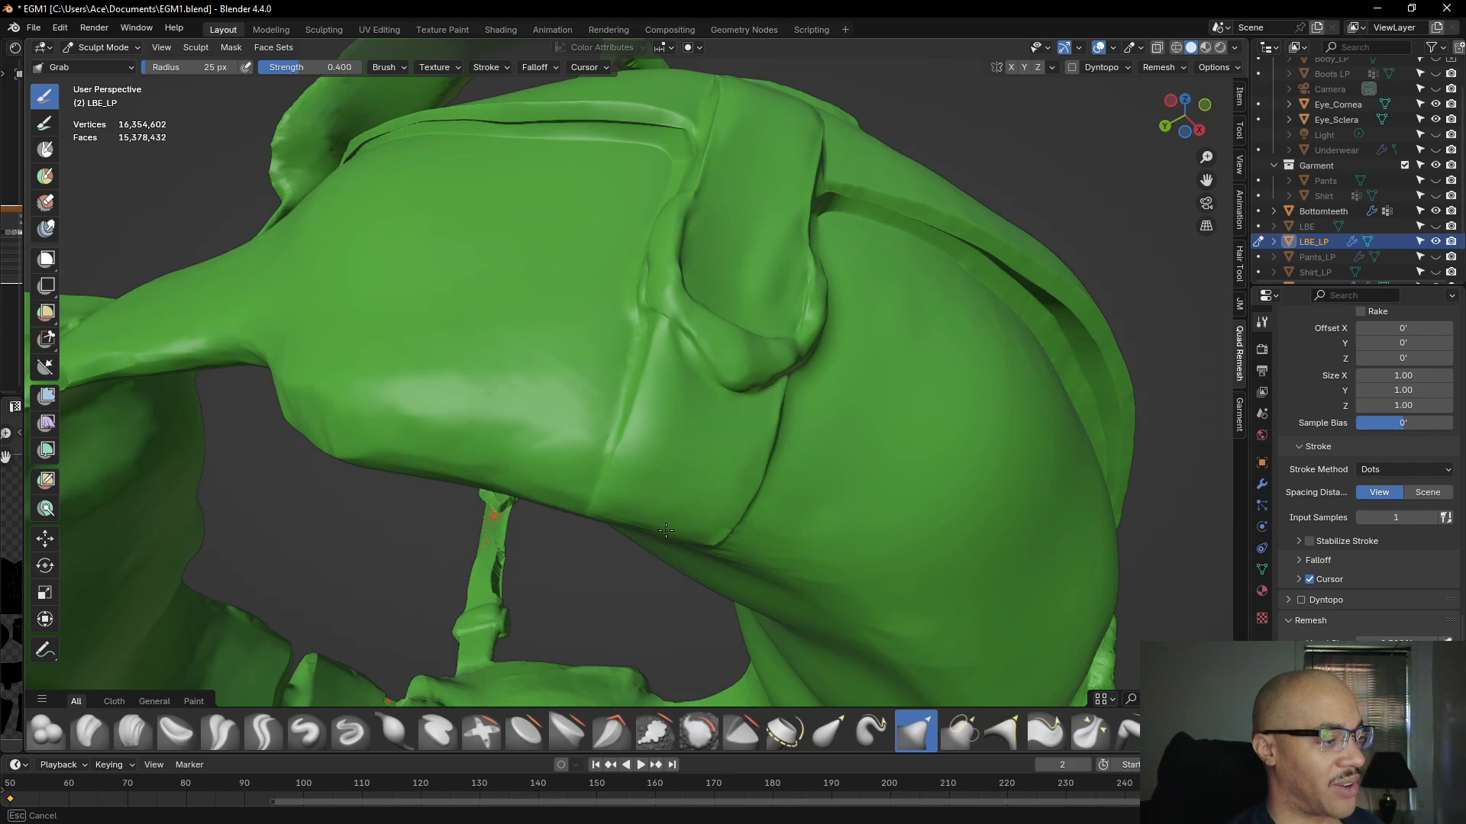
{"action": "left_click_drag", "start_coordinate": [635, 516], "coordinate": [640, 501]}
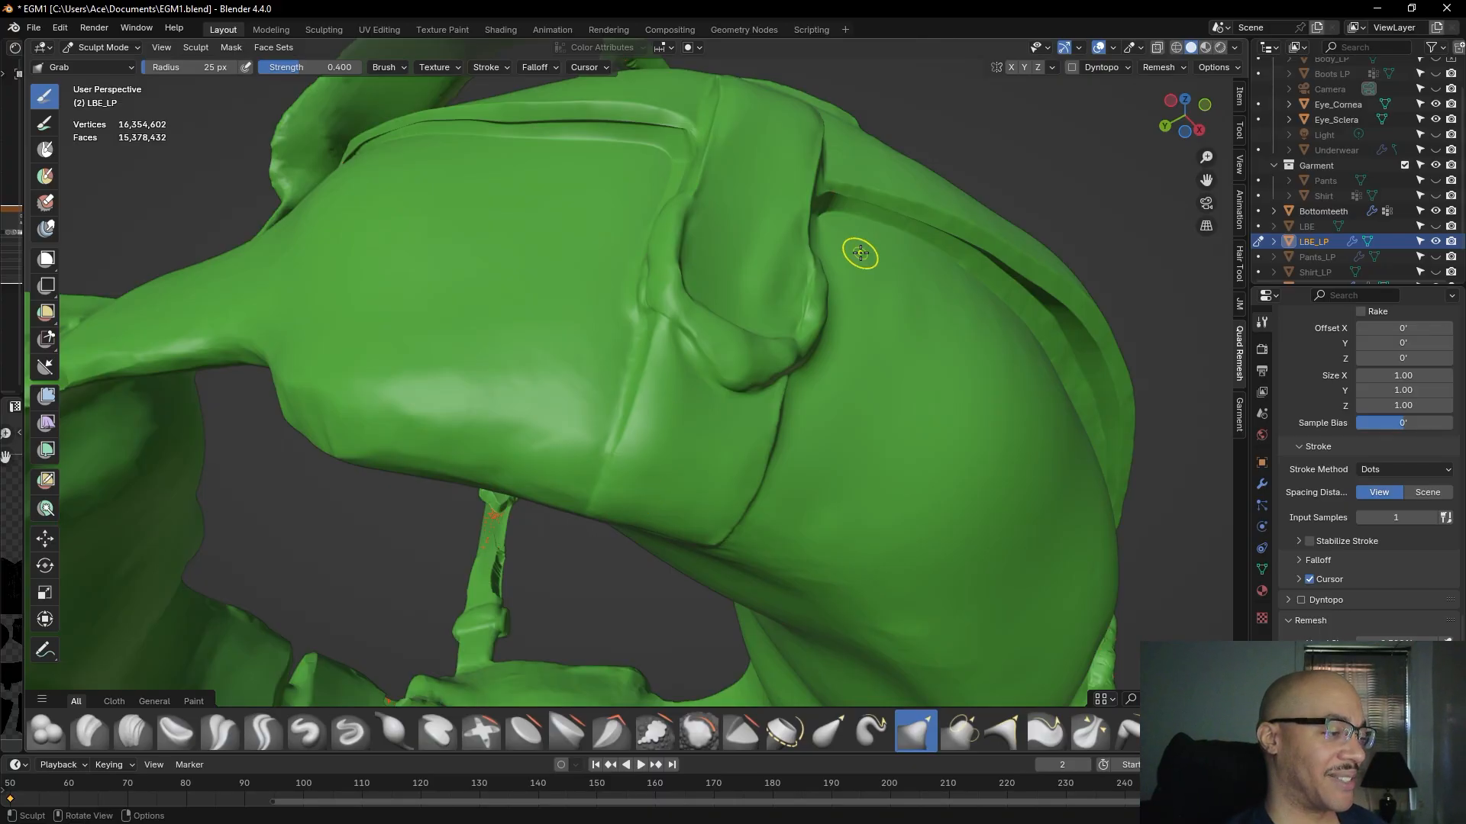
- Adjust the pouch's lower edge between the two straps with Grab strokes
{"action": "mouse_move", "coordinate": [893, 405]}
{"action": "middle_mouse_down"}
{"action": "mouse_move", "coordinate": [878, 472]}
{"action": "mouse_move", "coordinate": [739, 474]}
{"action": "middle_mouse_up"}
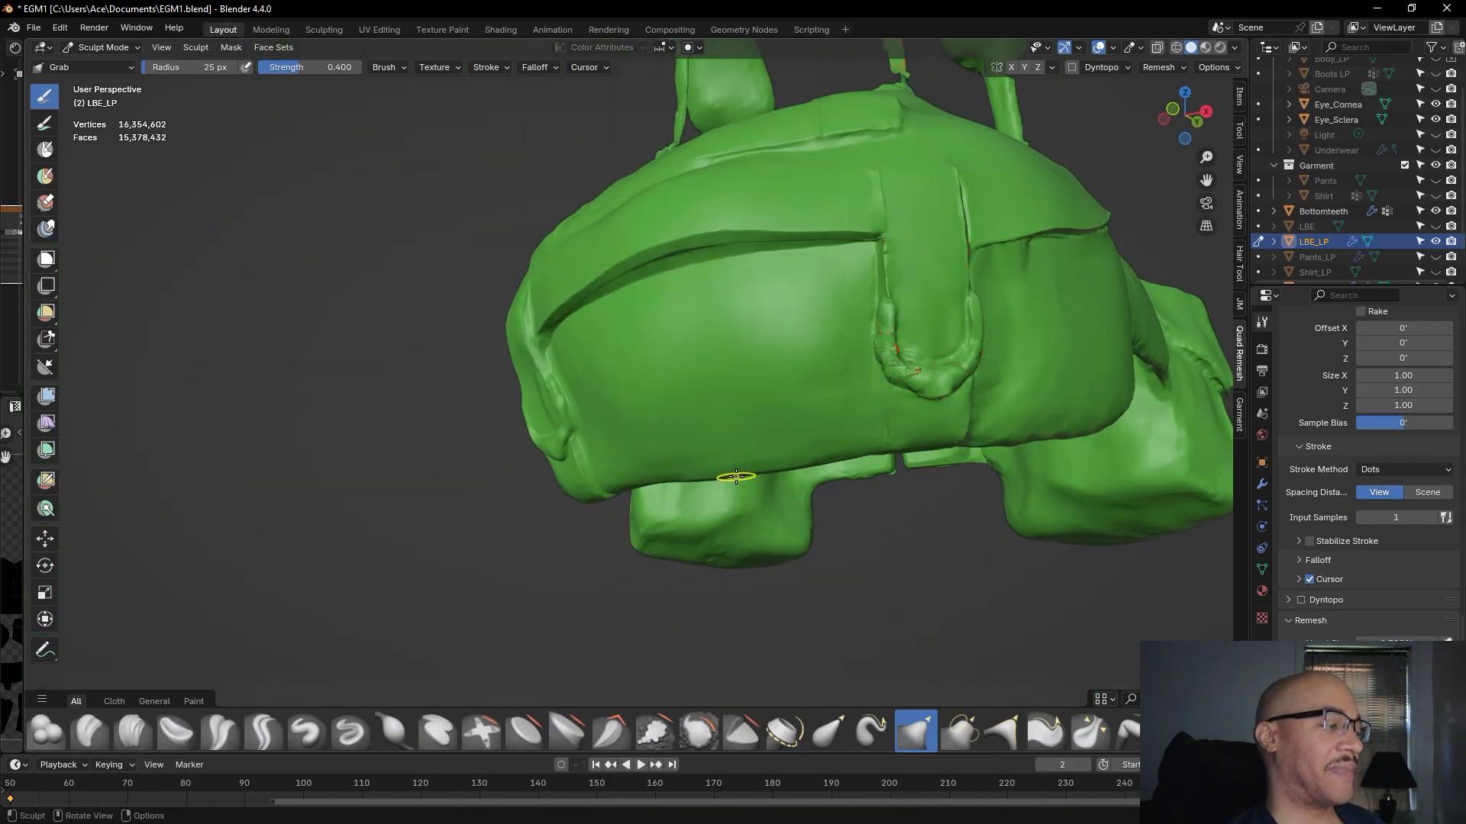
{"action": "mouse_move", "coordinate": [748, 401]}
{"action": "middle_mouse_down"}
{"action": "mouse_move", "coordinate": [776, 461]}
{"action": "mouse_move", "coordinate": [850, 501]}
{"action": "mouse_move", "coordinate": [785, 395]}
{"action": "middle_mouse_up"}
{"action": "mouse_move", "coordinate": [698, 433]}
{"action": "left_mouse_down"}
{"action": "mouse_move", "coordinate": [857, 448]}
{"action": "mouse_move", "coordinate": [773, 442]}
{"action": "left_mouse_up"}
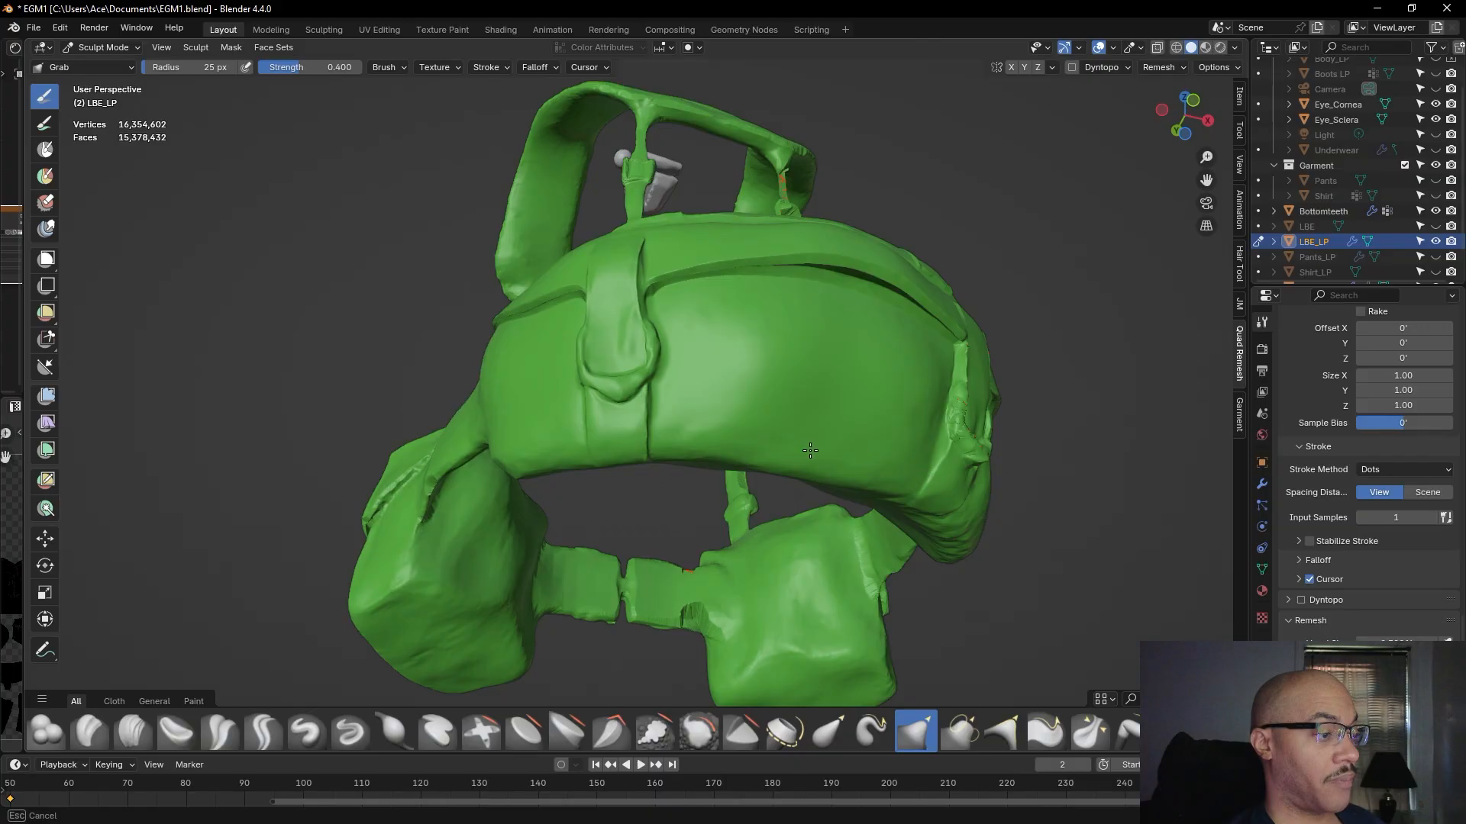
{"action": "left_click_drag", "start_coordinate": [880, 464], "coordinate": [824, 451]}
{"action": "mouse_move", "coordinate": [825, 451]}
{"action": "middle_mouse_down"}
{"action": "mouse_move", "coordinate": [822, 468]}
{"action": "mouse_move", "coordinate": [746, 448]}
{"action": "mouse_move", "coordinate": [837, 356]}
{"action": "middle_mouse_up"}
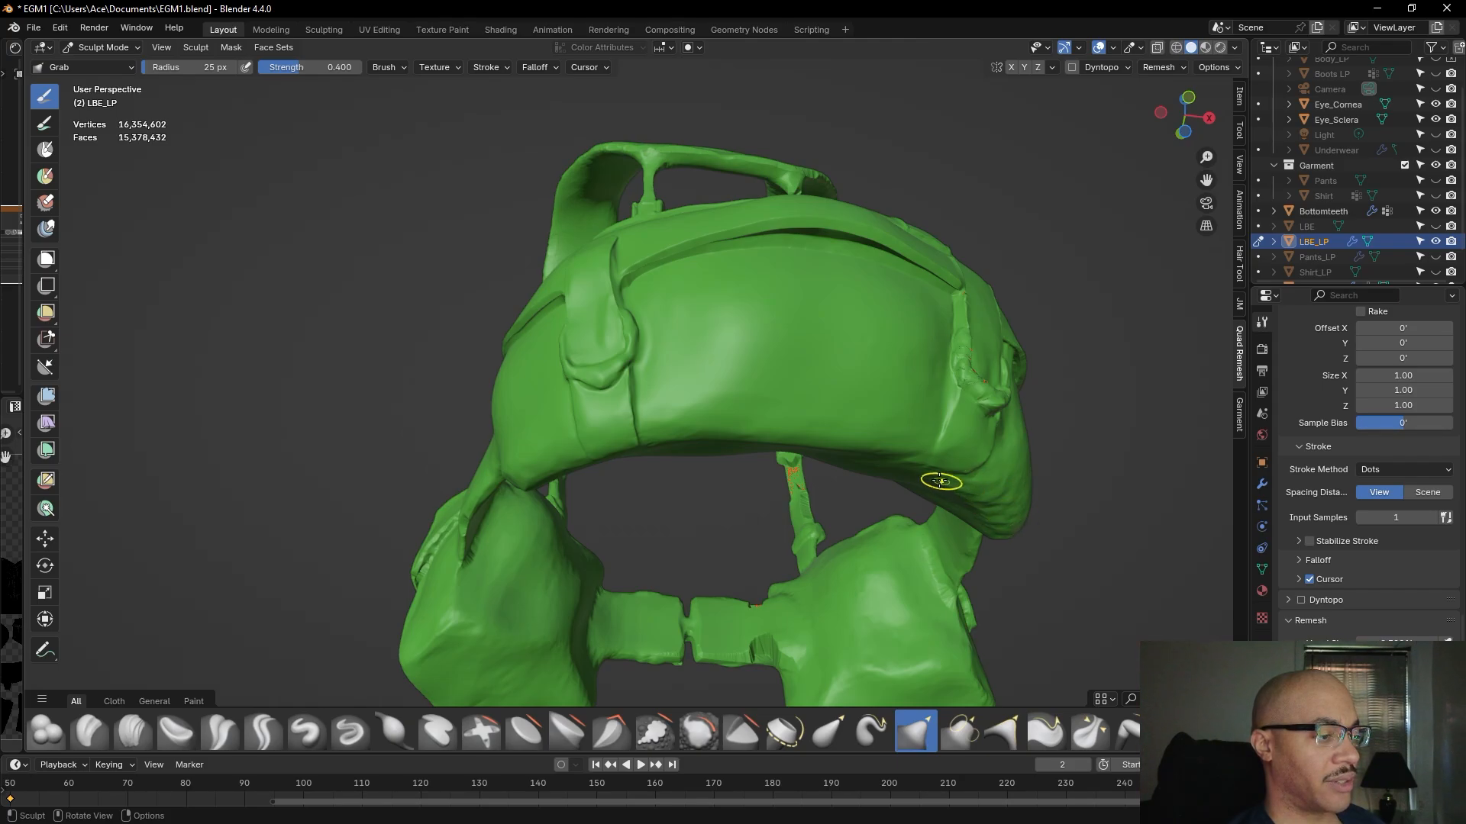
- Adjust the area just under the flap edge beside the opposite strap with small Grab strokes
{"action": "mouse_move", "coordinate": [848, 379]}
{"action": "middle_mouse_down"}
{"action": "mouse_move", "coordinate": [655, 443]}
{"action": "mouse_move", "coordinate": [870, 388]}
{"action": "mouse_move", "coordinate": [827, 385]}
{"action": "middle_mouse_up"}
{"action": "left_click_drag", "start_coordinate": [934, 315], "coordinate": [938, 292]}
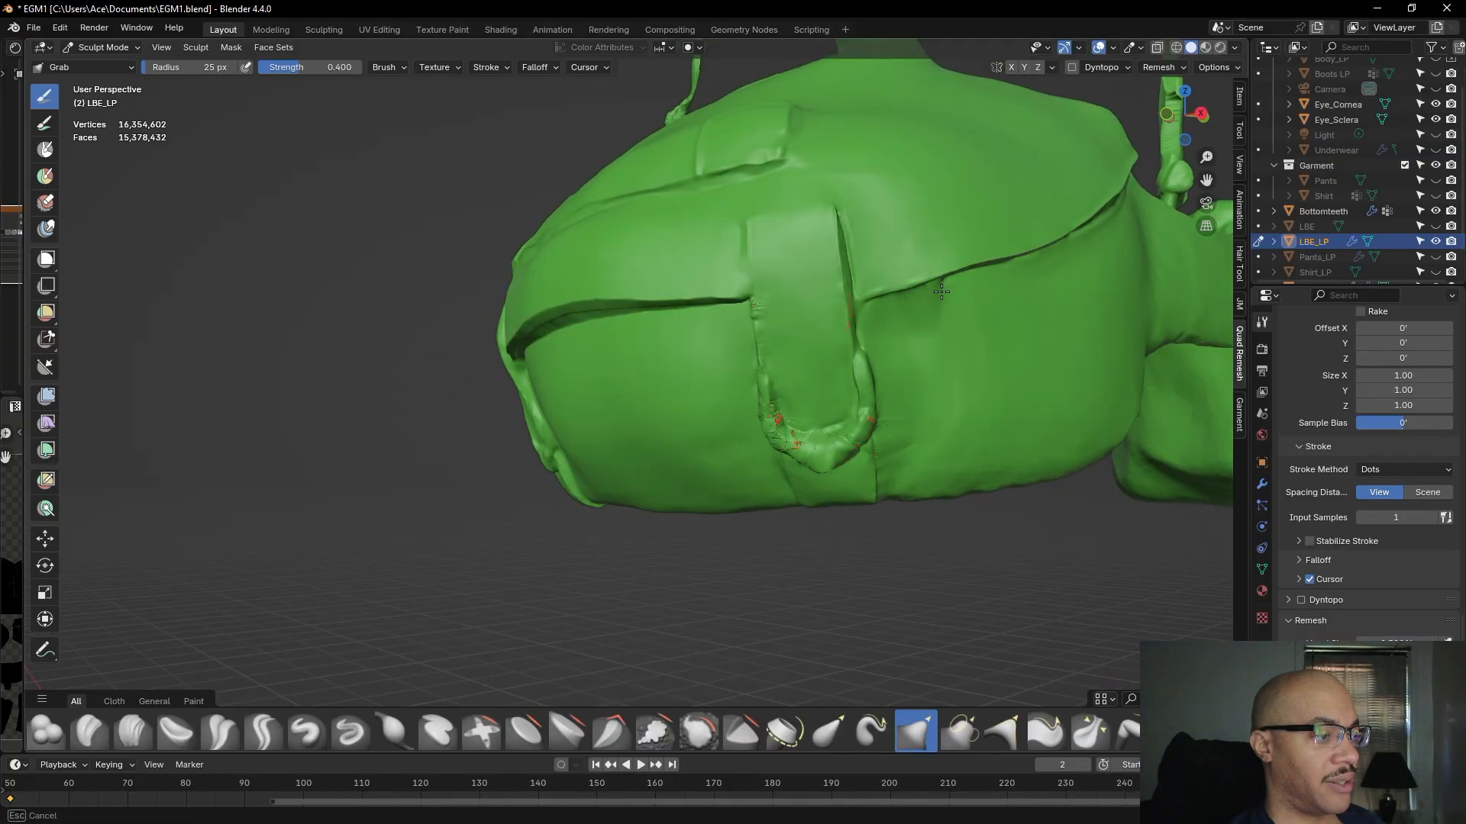
{"action": "left_click_drag", "start_coordinate": [941, 291], "coordinate": [950, 296]}
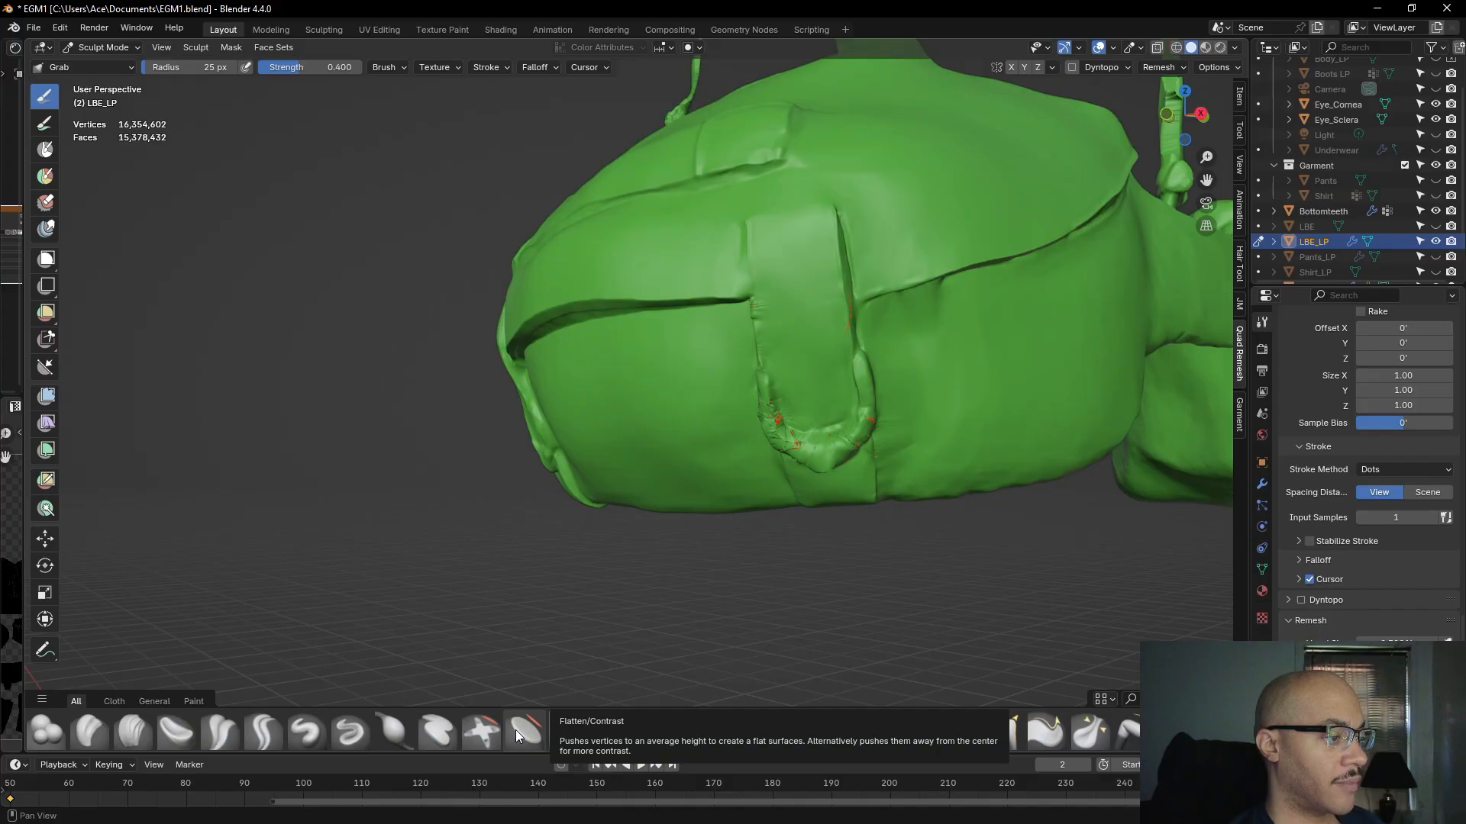
- Even out the pouch surface beside the buckle and along its underside with the Scrape/Fill brush
{"action": "left_click", "coordinate": [669, 733]}
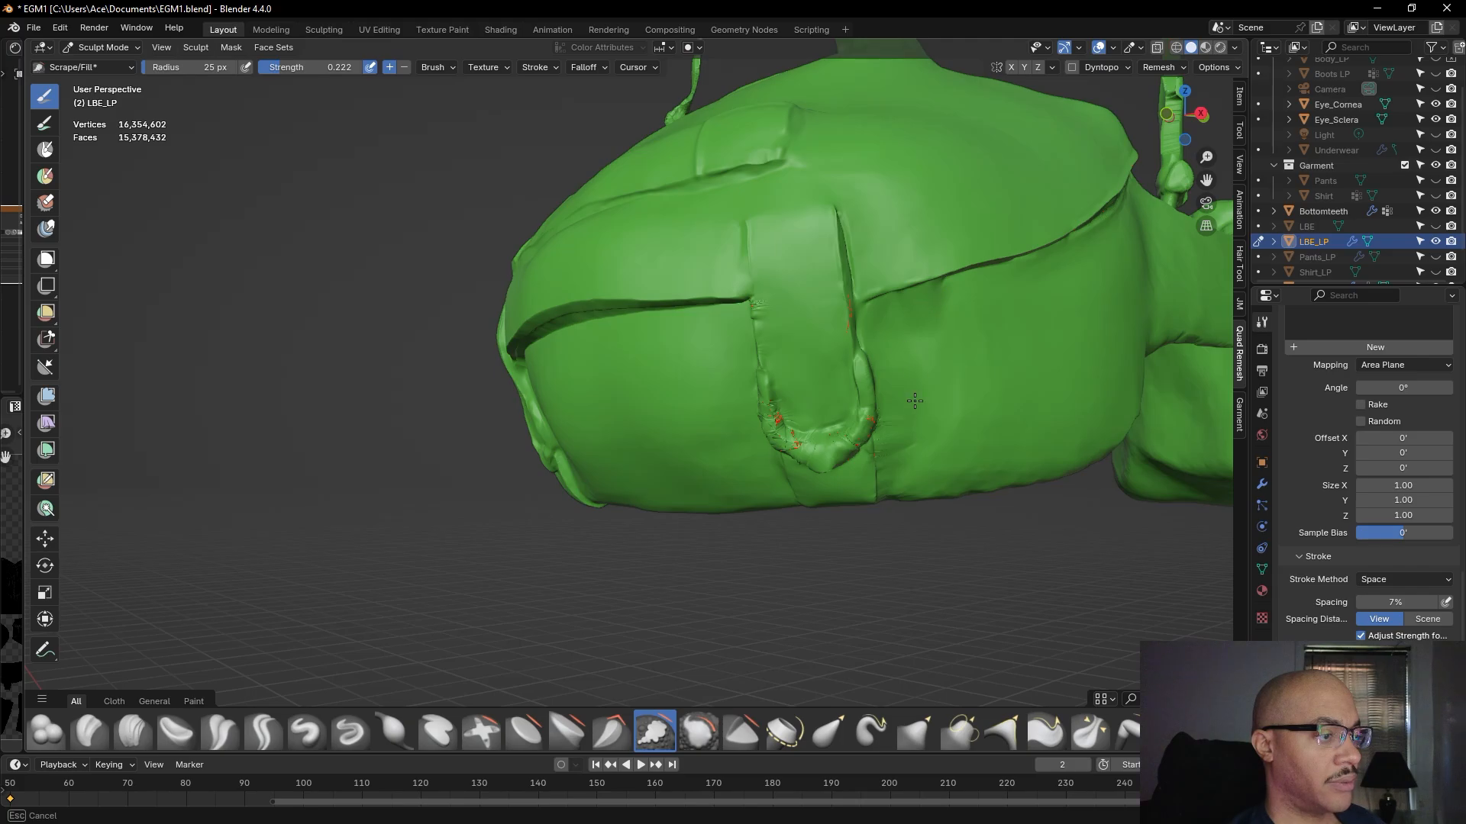
{"action": "middle_click_drag", "start_coordinate": [883, 455], "coordinate": [844, 354]}
{"action": "scroll", "coordinate": [731, 606], "scroll_direction": "up", "scroll_amount": 4}
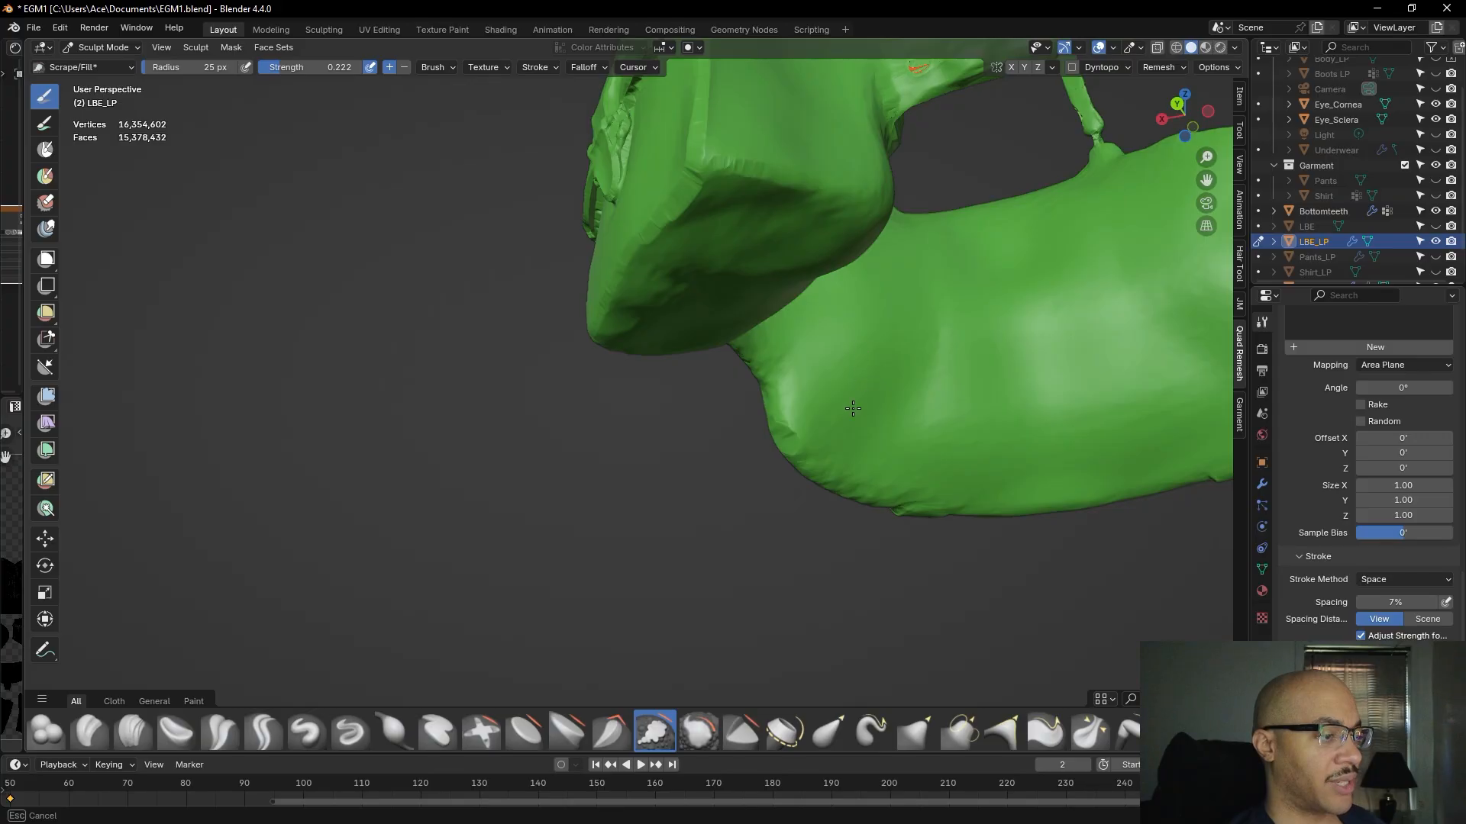
{"action": "left_click_drag", "start_coordinate": [936, 496], "coordinate": [853, 492]}
- Inspect the pouch from several sides, and check the condition of the shoulder straps above it
{"action": "middle_click_drag", "start_coordinate": [847, 492], "coordinate": [726, 527]}
{"action": "middle_click_drag", "start_coordinate": [524, 551], "coordinate": [405, 370]}
{"action": "middle_click_drag", "start_coordinate": [609, 358], "coordinate": [540, 376]}
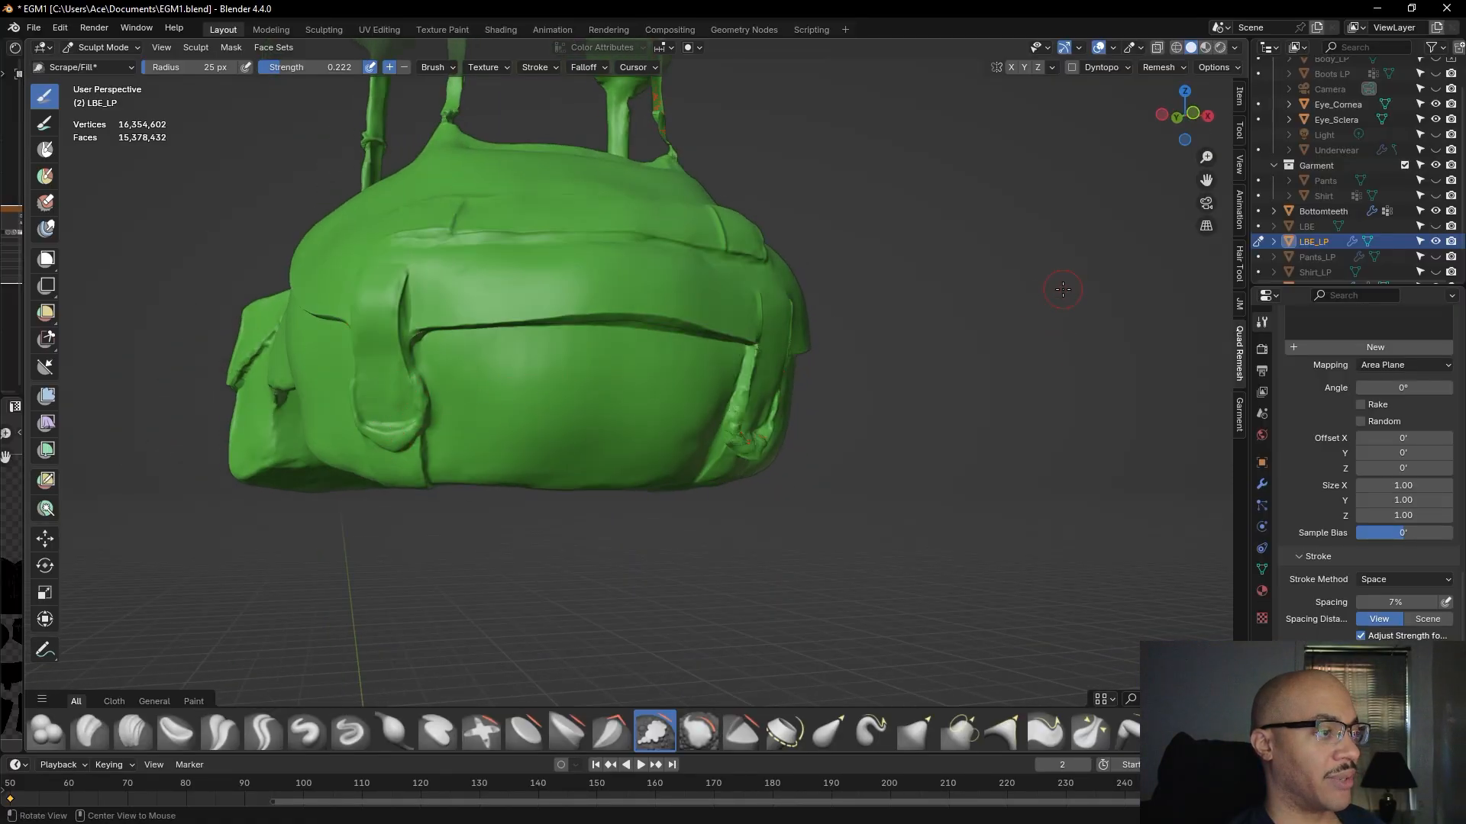
{"action": "middle_click_drag", "start_coordinate": [1063, 289], "coordinate": [1021, 326]}
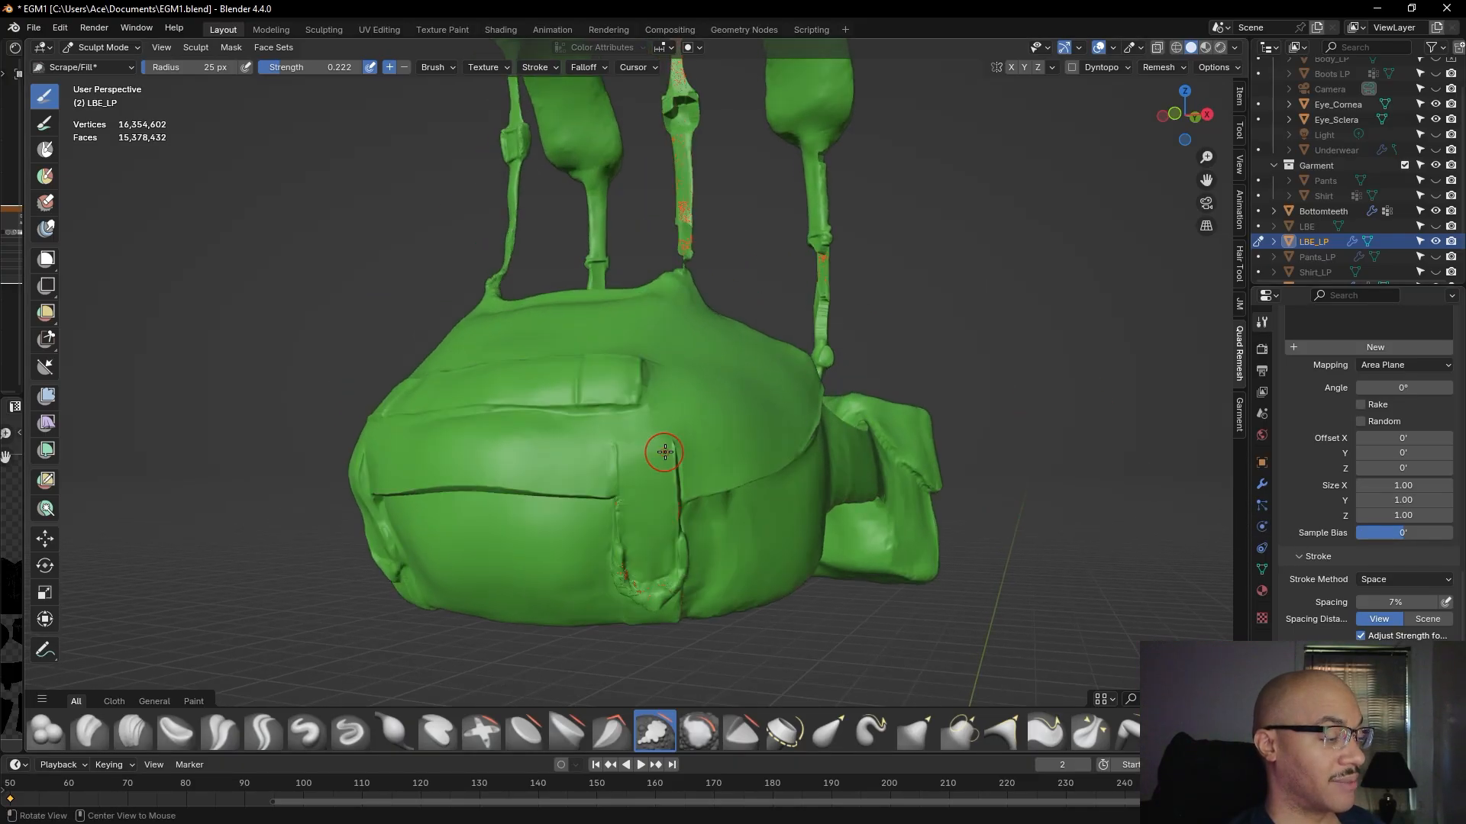
{"action": "middle_click_drag", "start_coordinate": [984, 290], "coordinate": [806, 249]}
{"action": "scroll", "coordinate": [806, 249], "scroll_direction": "up", "scroll_amount": 8}
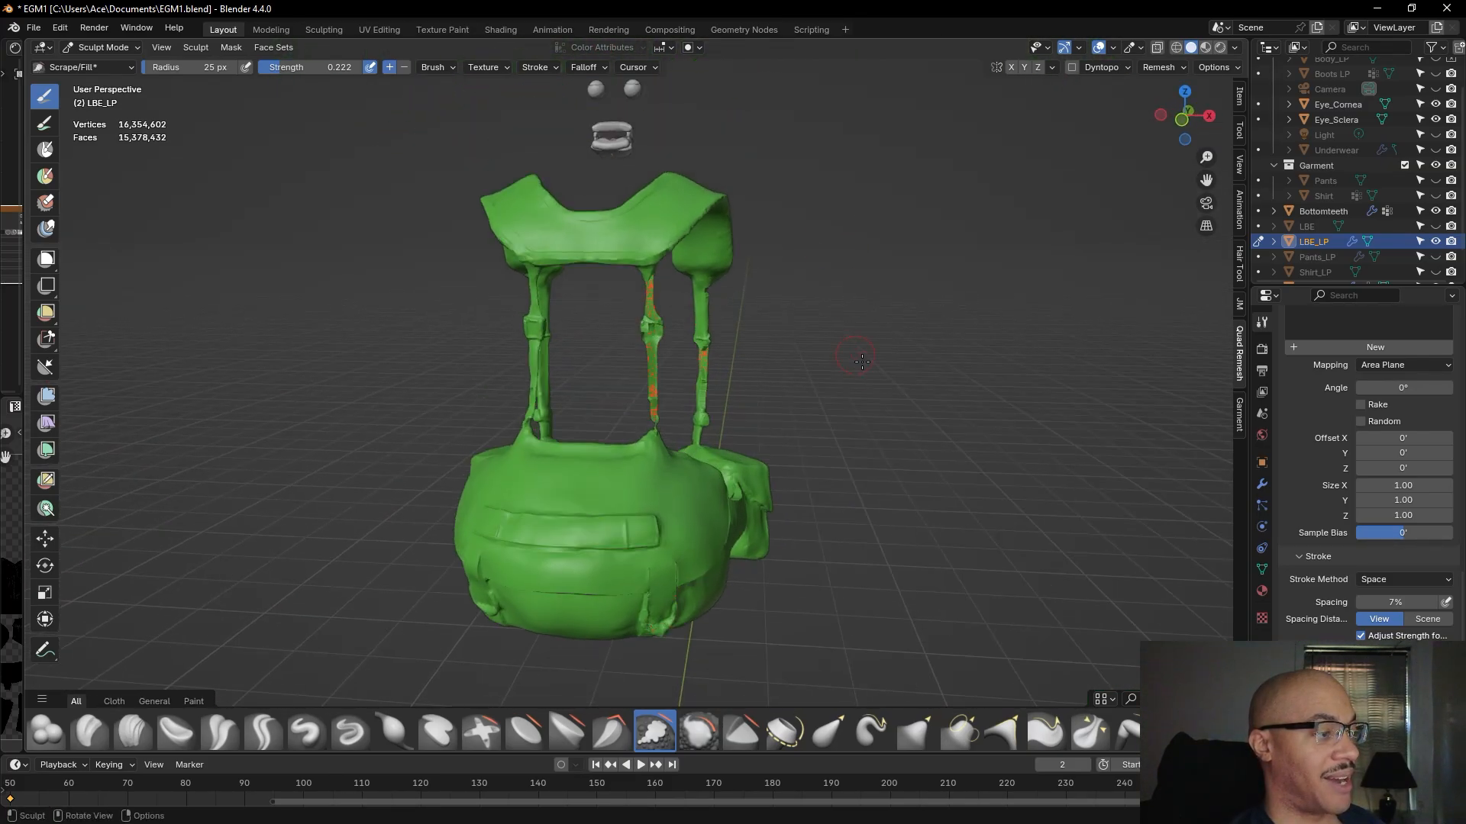
{"action": "scroll", "coordinate": [767, 502], "scroll_direction": "down", "scroll_amount": 6}
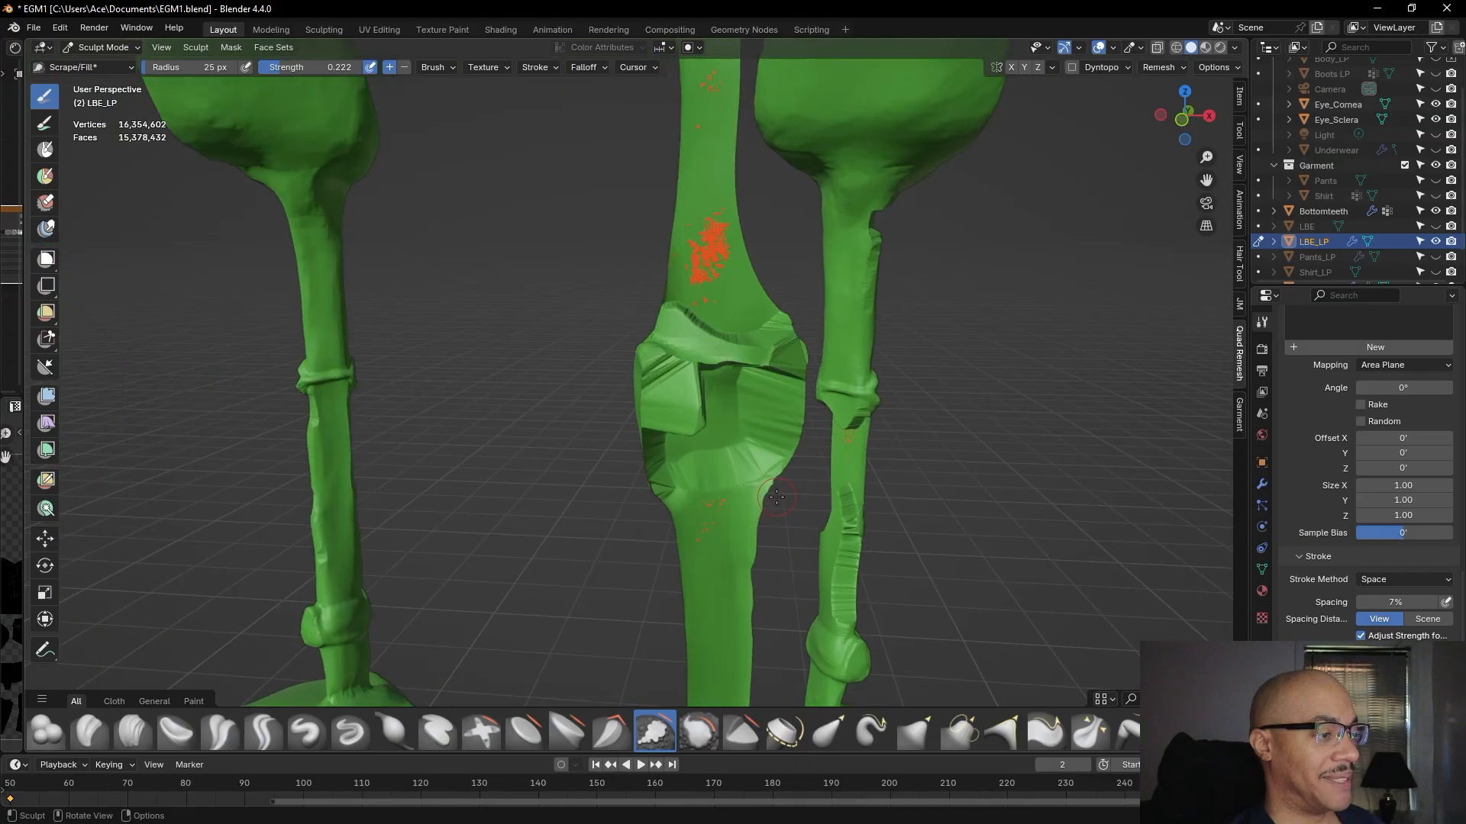
- Fill in the faceted recesses of the damaged shoulder strap buckle with Clay Strips strokes
{"action": "mouse_move", "coordinate": [775, 494]}
{"action": "middle_mouse_down"}
{"action": "mouse_move", "coordinate": [734, 501]}
{"action": "mouse_move", "coordinate": [575, 339]}
{"action": "middle_mouse_up"}
{"action": "scroll", "coordinate": [727, 481], "scroll_direction": "up", "scroll_amount": 5}
{"action": "key", "text": "c"}
{"action": "left_click_drag", "start_coordinate": [576, 339], "coordinate": [606, 326]}
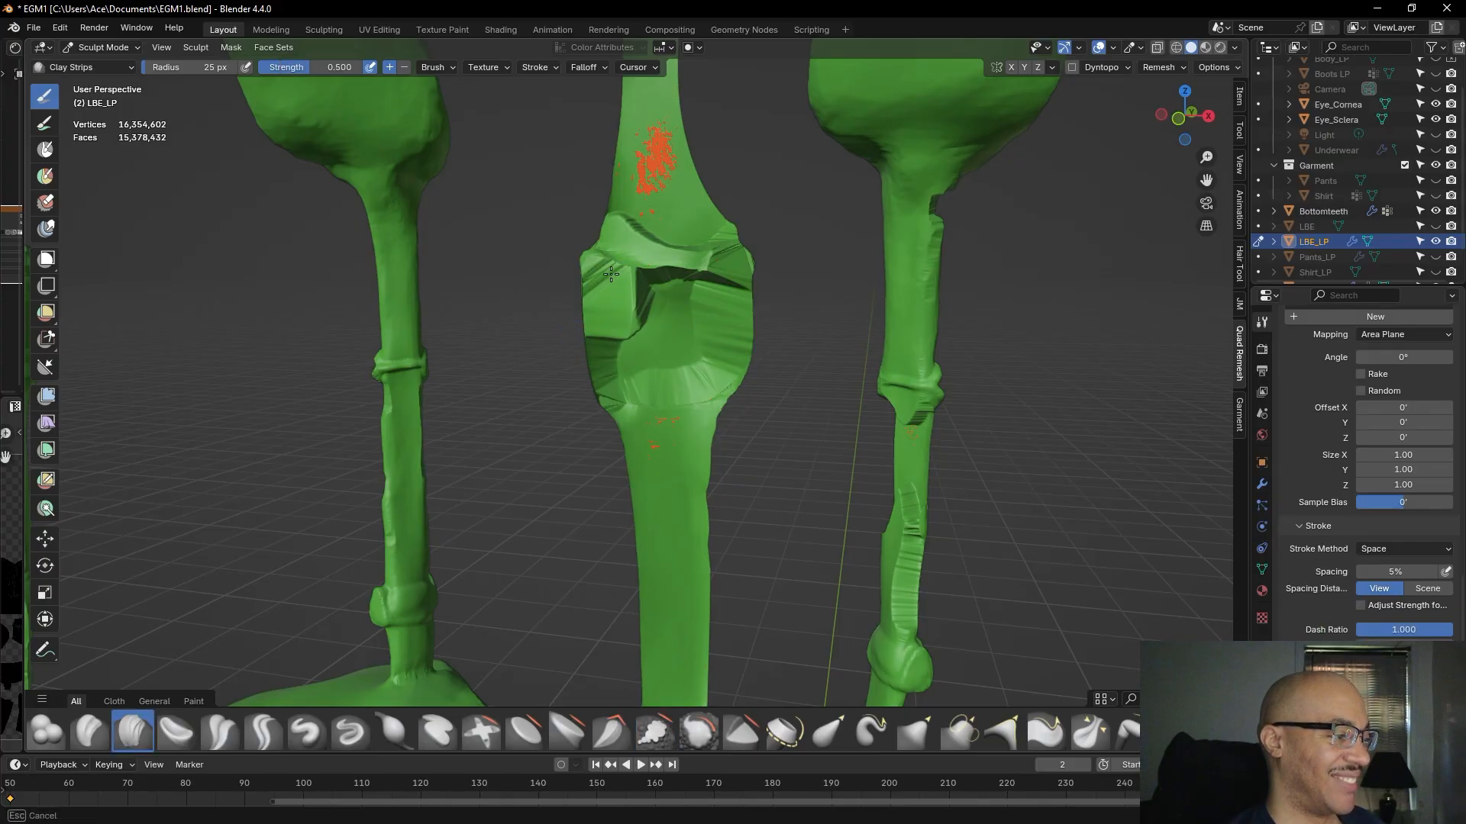
{"action": "left_click_drag", "start_coordinate": [702, 283], "coordinate": [711, 312]}
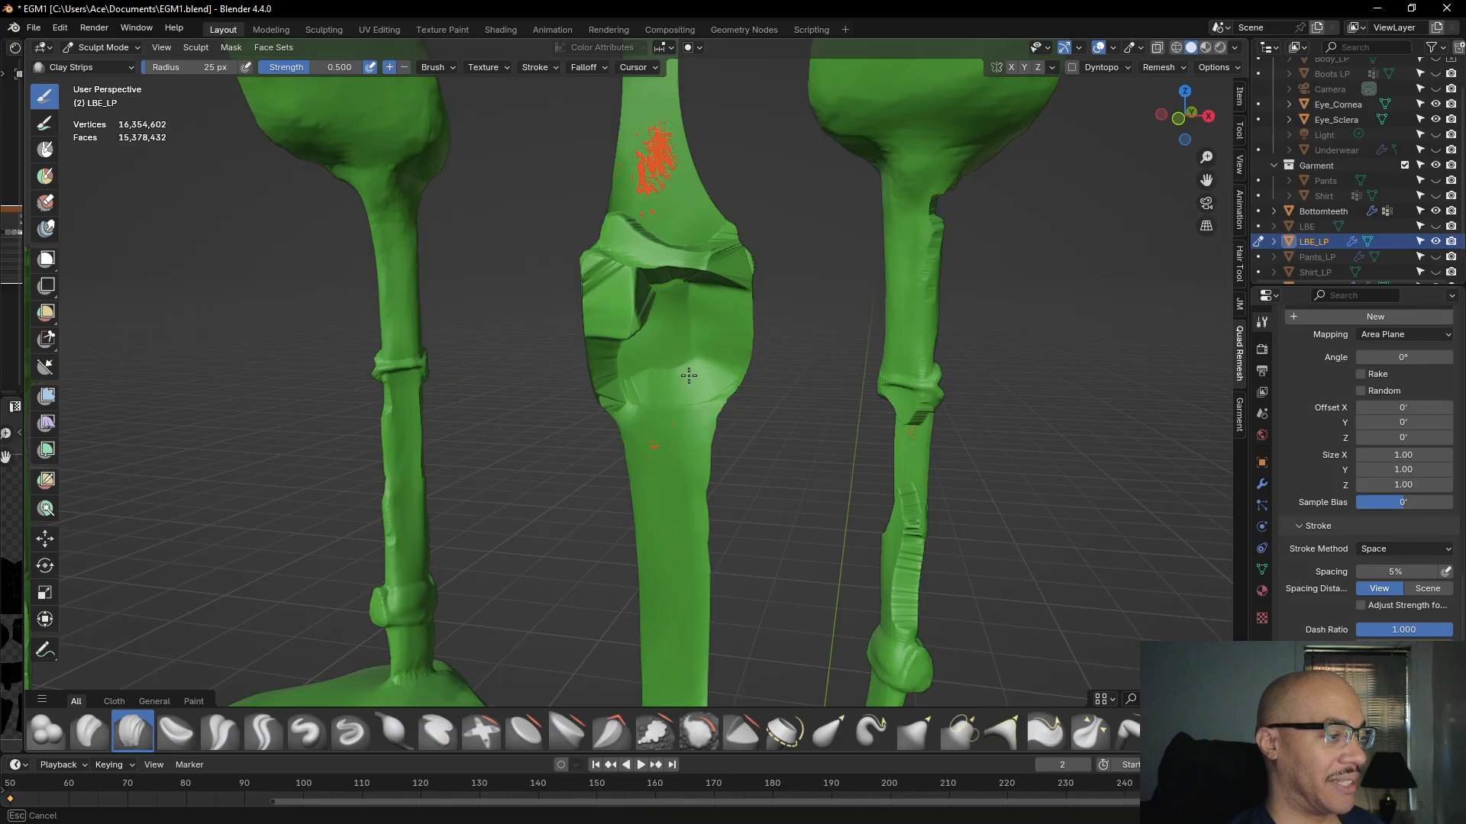
{"action": "left_click_drag", "start_coordinate": [644, 369], "coordinate": [612, 368]}
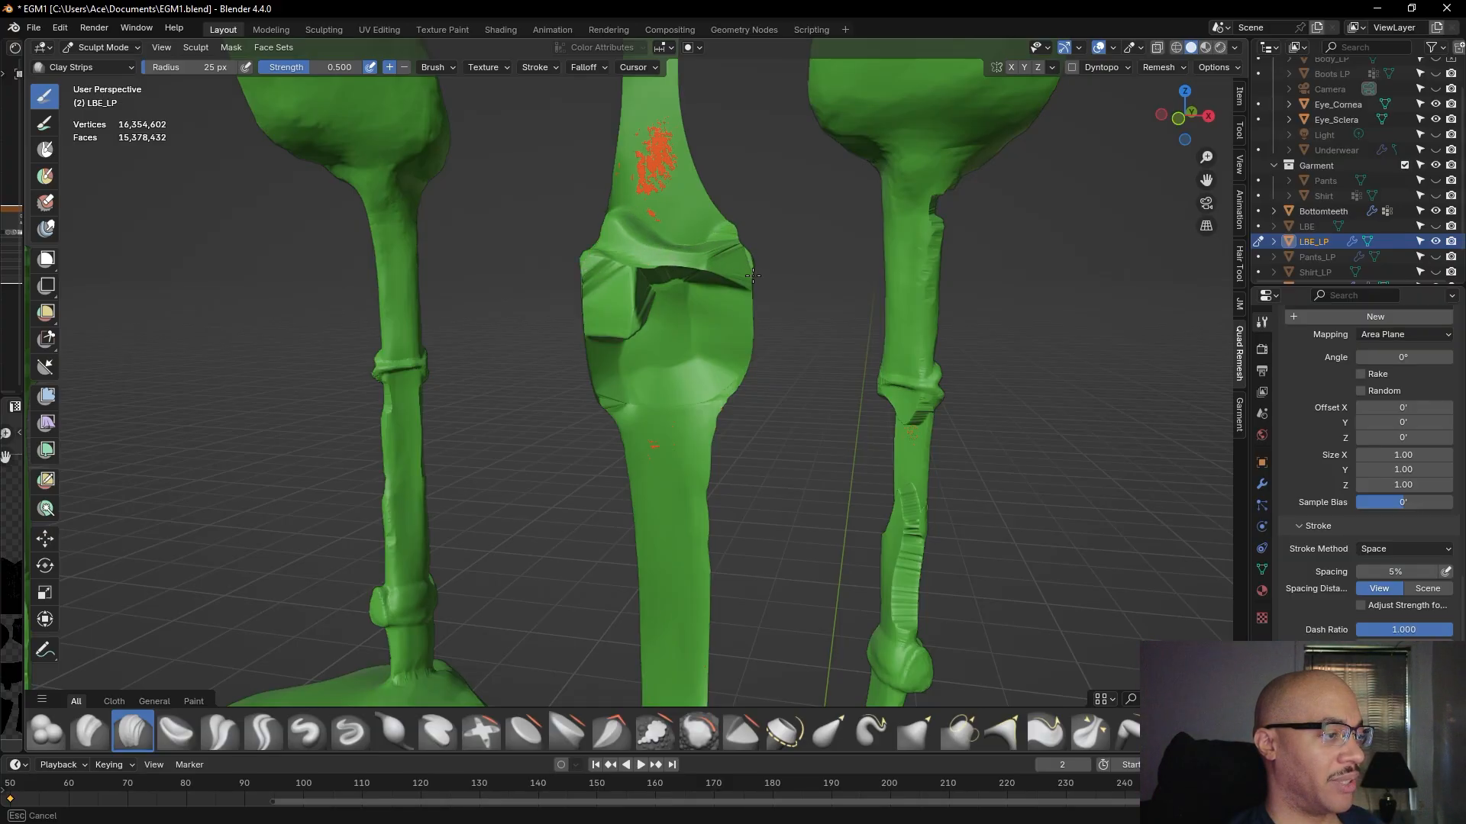
- Smooth the raised block on the side of the damaged shoulder strap buckle
{"action": "scroll", "coordinate": [723, 248], "scroll_direction": "down", "scroll_amount": 6}
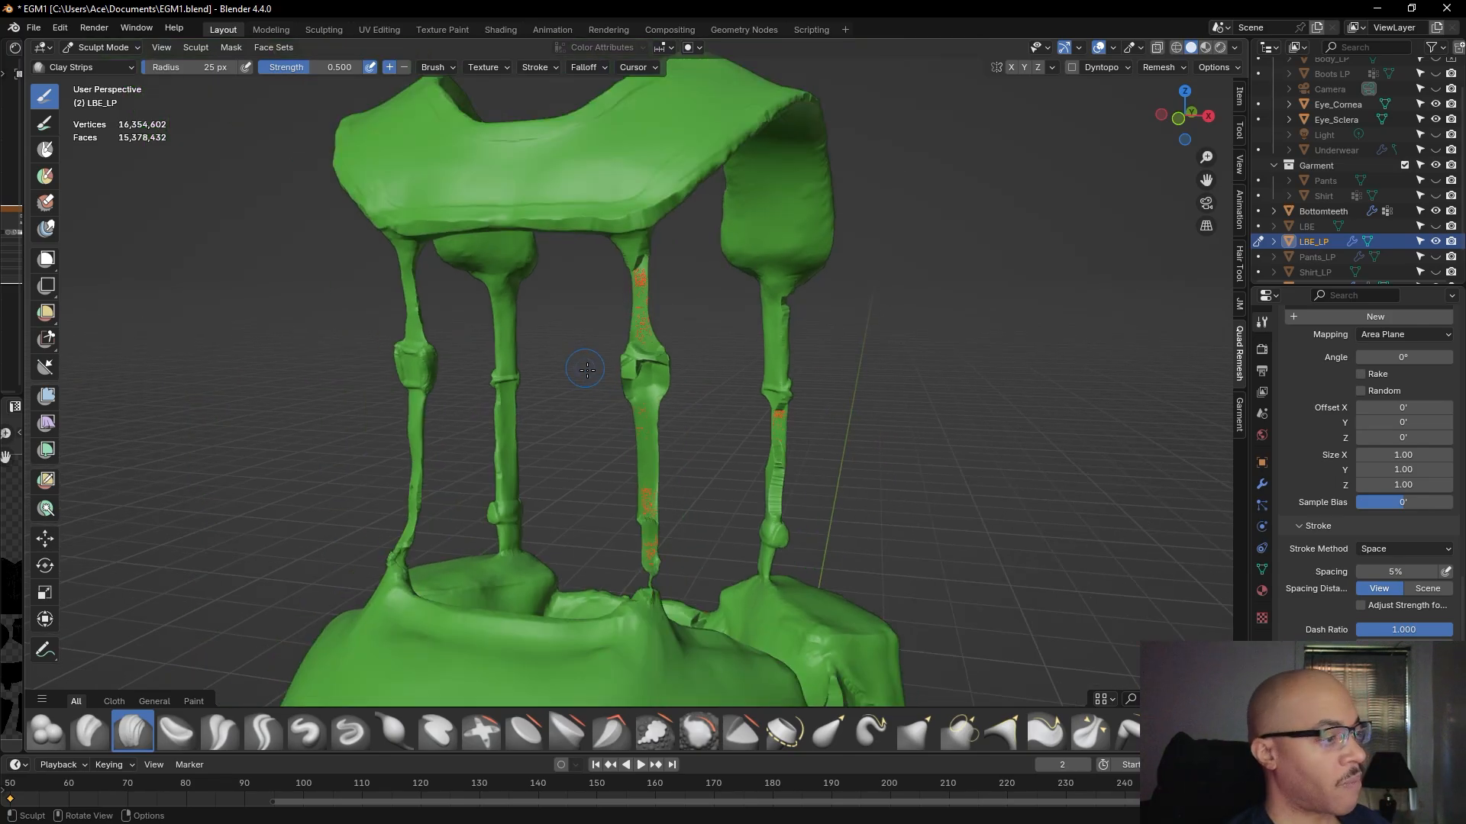
{"action": "scroll", "coordinate": [582, 366], "scroll_direction": "up", "scroll_amount": 5}
{"action": "mouse_move", "coordinate": [621, 299]}
{"action": "left_mouse_down", "text": "shift"}
{"action": "mouse_move", "coordinate": [634, 339]}
{"action": "mouse_move", "coordinate": [645, 317]}
{"action": "mouse_move", "coordinate": [618, 315]}
{"action": "mouse_move", "coordinate": [619, 328]}
{"action": "left_mouse_up", "text": "shift"}
{"action": "scroll", "coordinate": [620, 336], "scroll_direction": "down", "scroll_amount": 4}
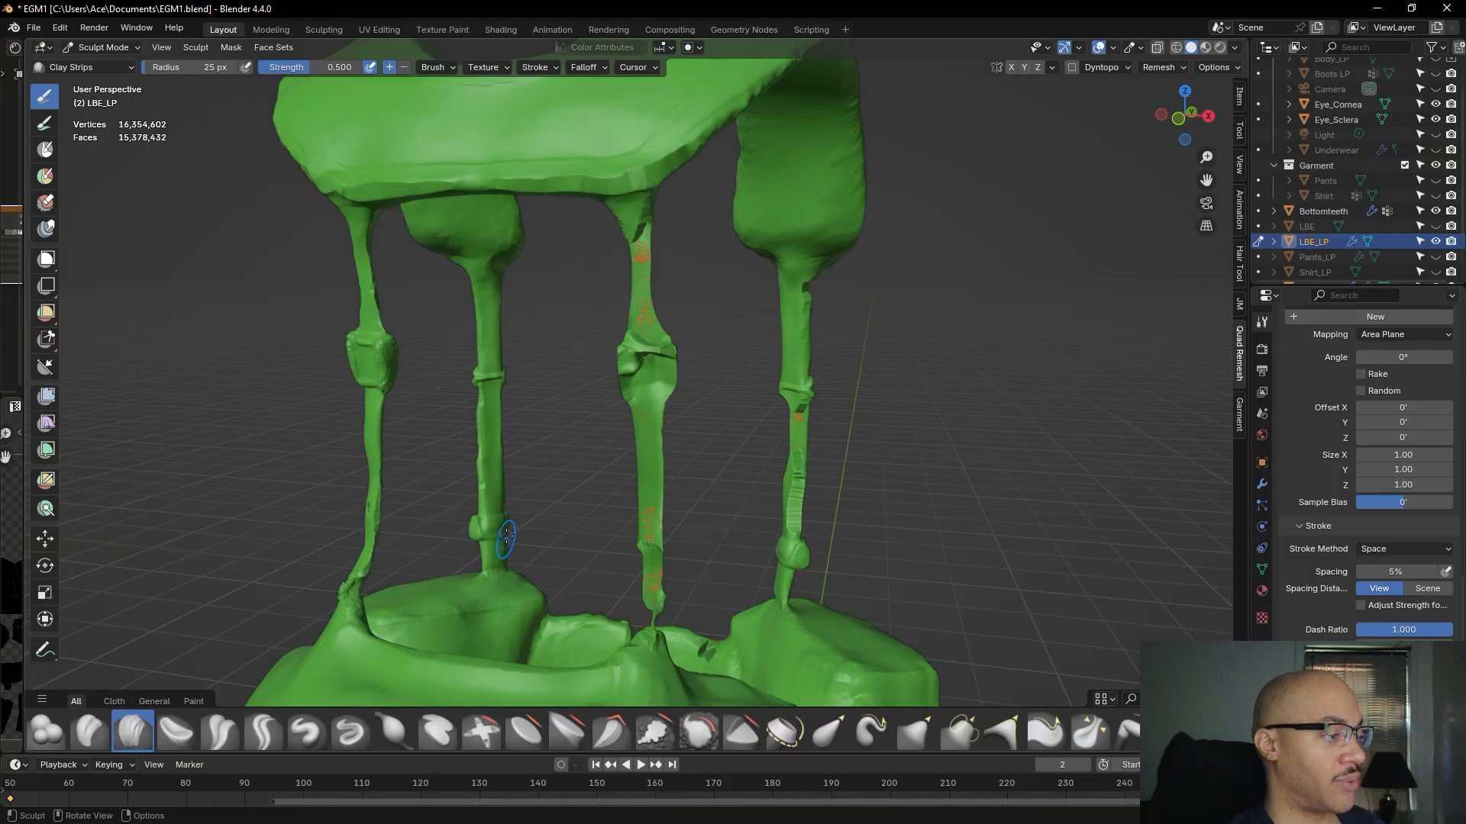
- Examine all shoulder straps and their buckles from several angles for damaged geometry
{"action": "middle_click_drag", "start_coordinate": [639, 620], "coordinate": [341, 575]}
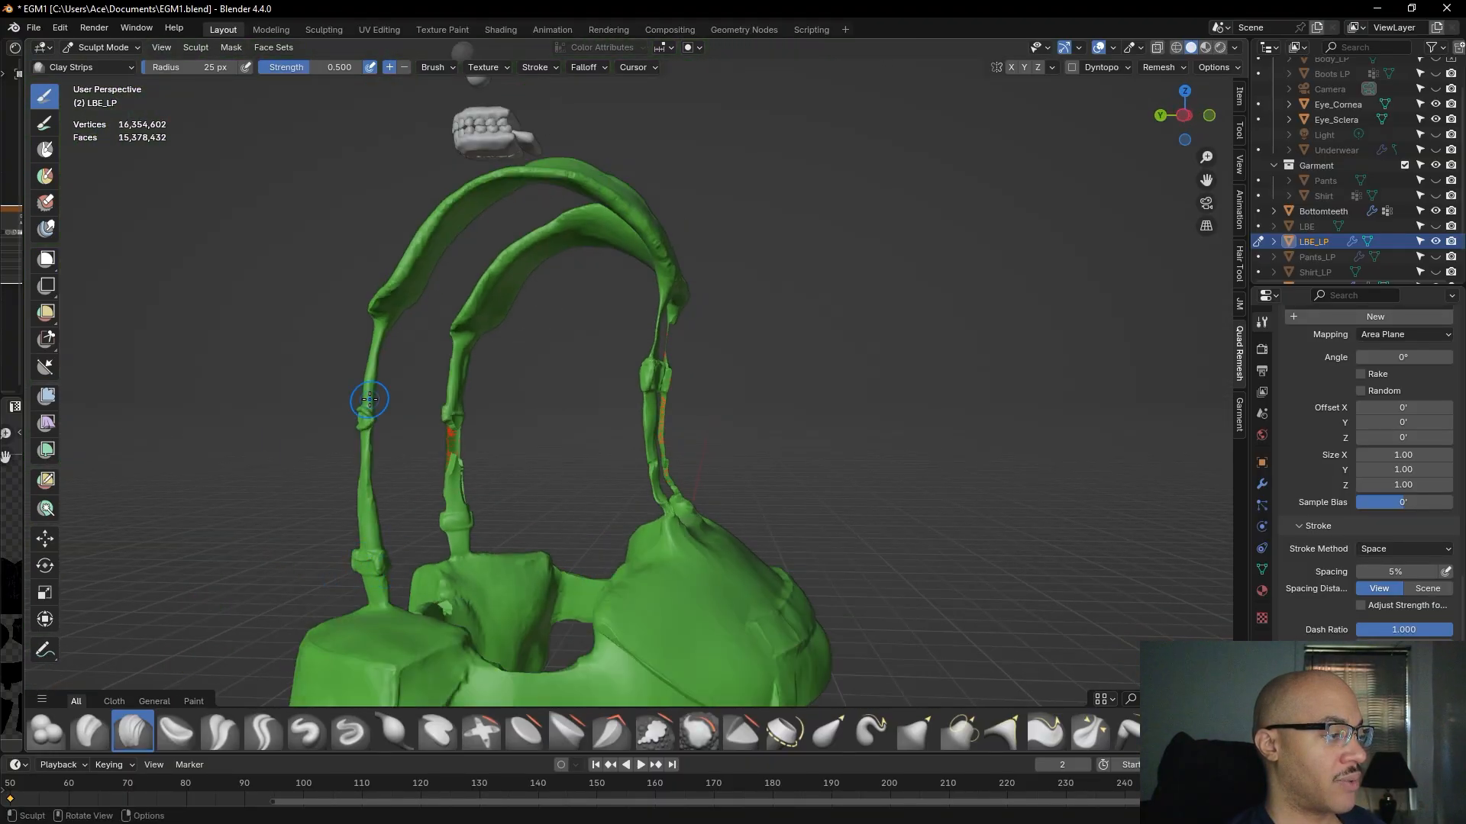
{"action": "middle_click_drag", "start_coordinate": [832, 384], "coordinate": [597, 475]}
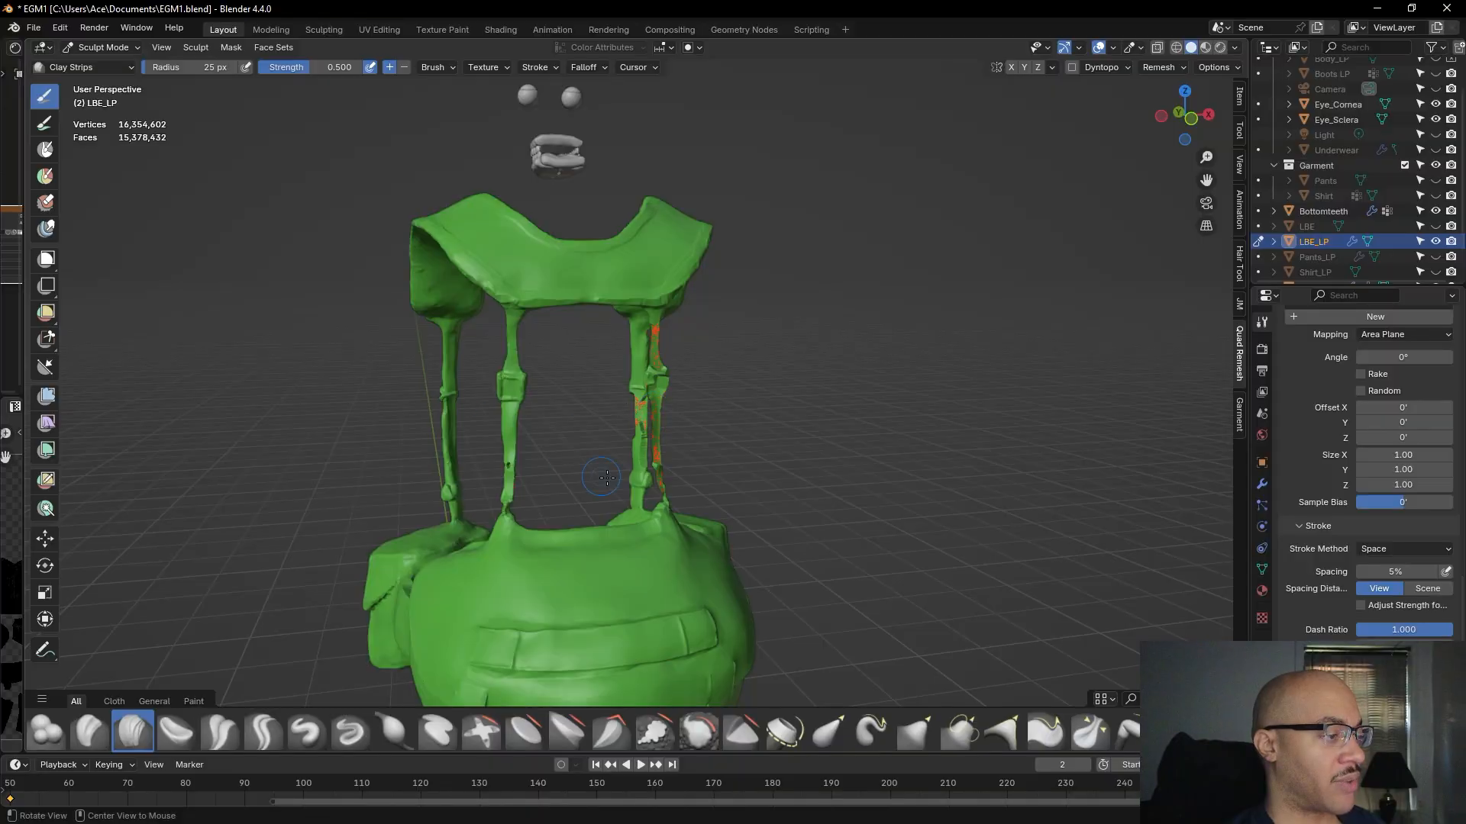
{"action": "scroll", "coordinate": [748, 534], "scroll_direction": "up", "scroll_amount": 8}
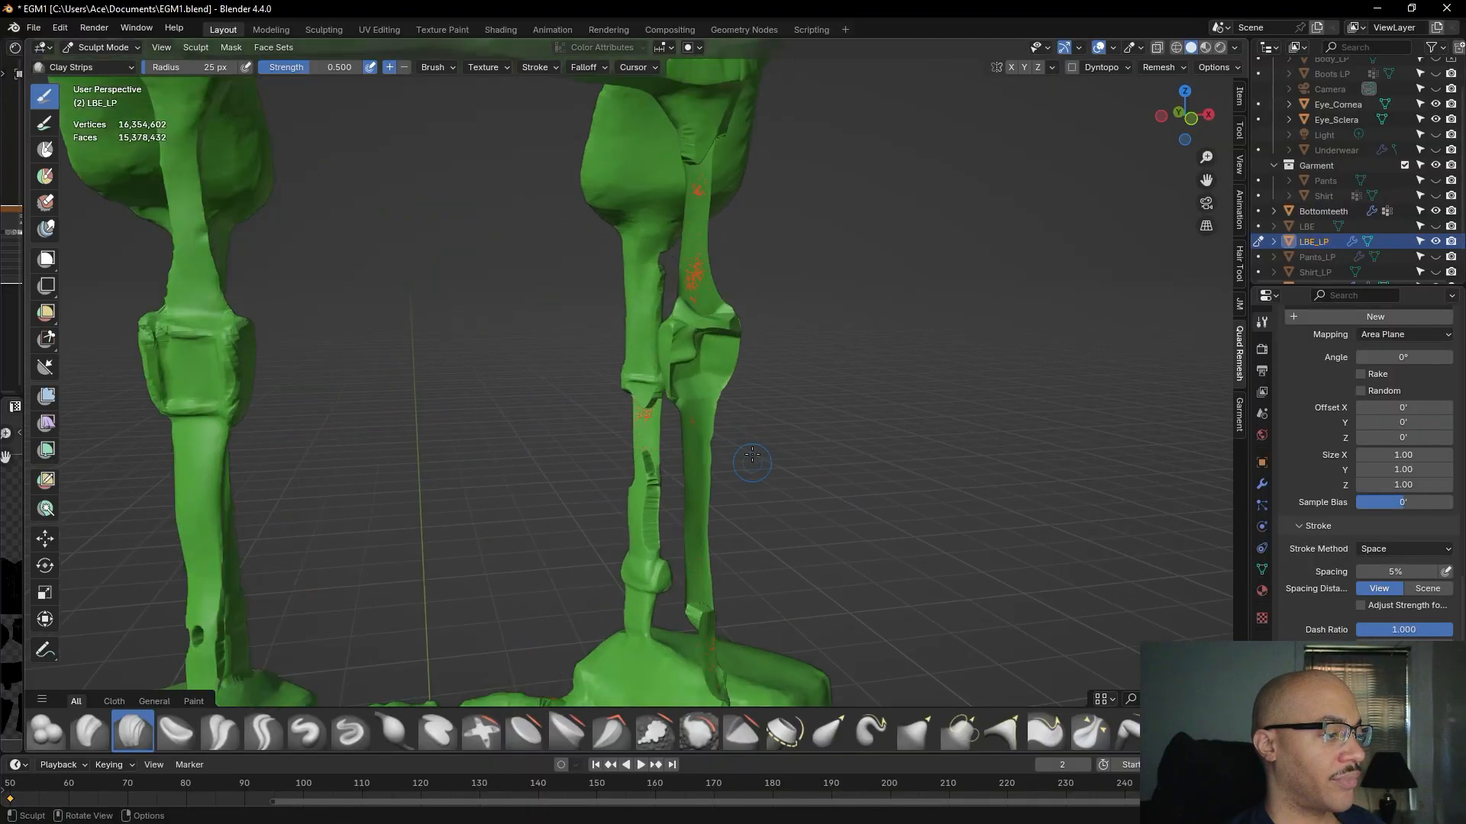
{"action": "scroll", "coordinate": [748, 542], "scroll_direction": "down", "scroll_amount": 10}
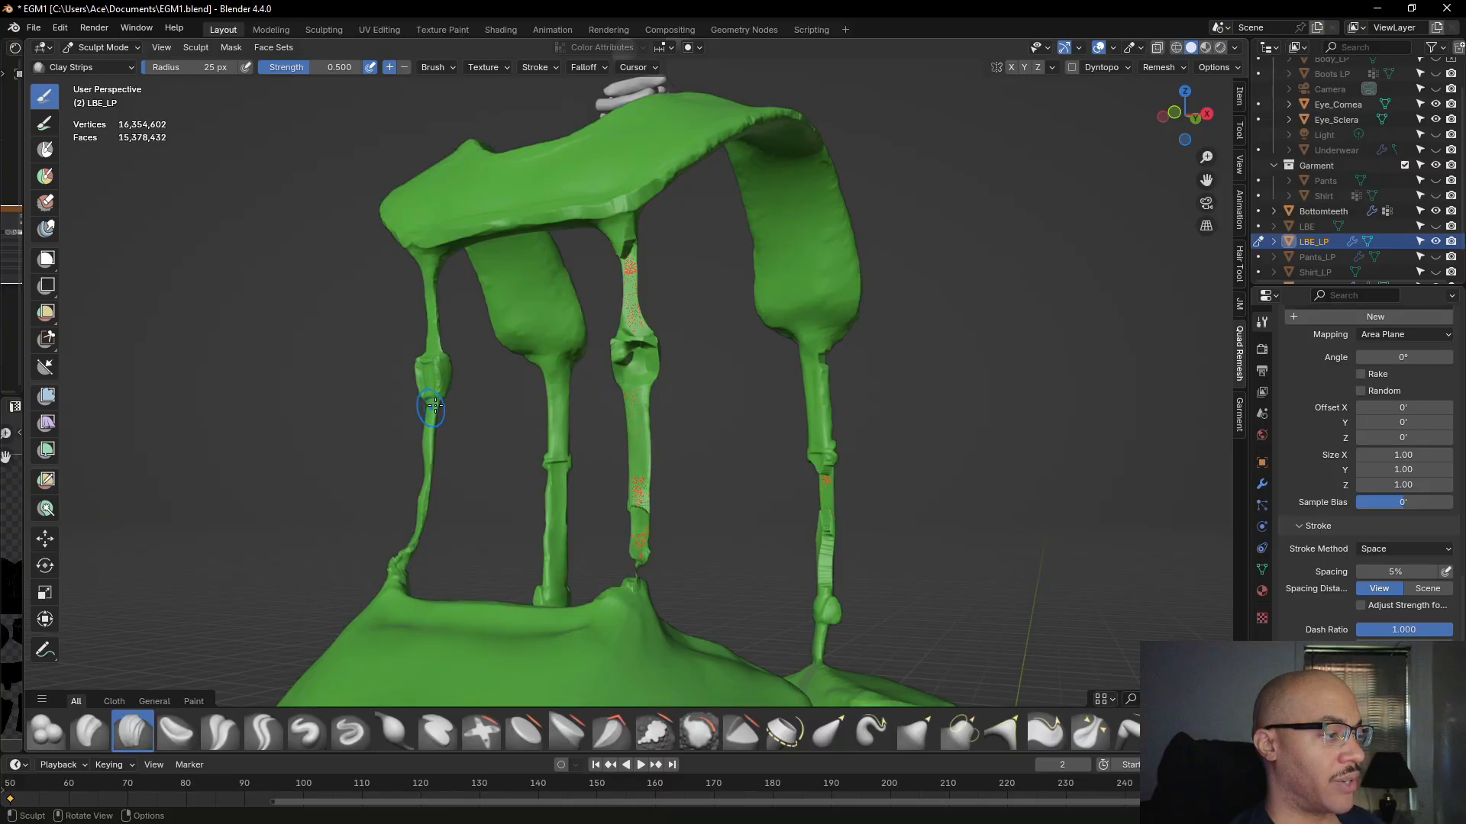
{"action": "mouse_move", "coordinate": [755, 516]}
{"action": "middle_mouse_down"}
{"action": "mouse_move", "coordinate": [394, 498]}
{"action": "mouse_move", "coordinate": [729, 519]}
{"action": "mouse_move", "coordinate": [422, 554]}
{"action": "mouse_move", "coordinate": [443, 537]}
{"action": "middle_mouse_up"}
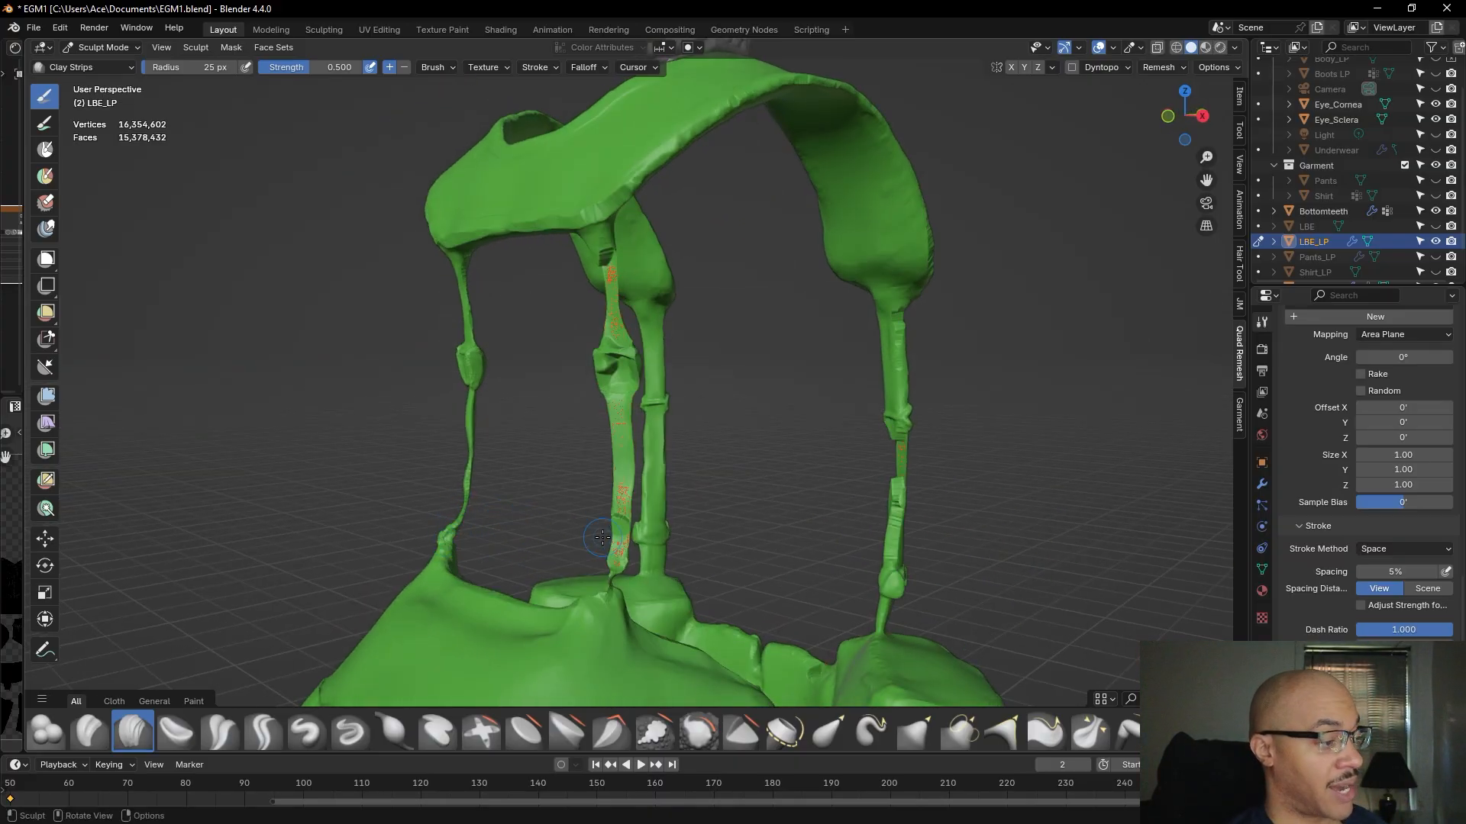
{"action": "mouse_move", "coordinate": [613, 591]}
{"action": "middle_mouse_down"}
{"action": "mouse_move", "coordinate": [661, 554]}
{"action": "mouse_move", "coordinate": [497, 542]}
{"action": "middle_mouse_up"}
{"action": "middle_click_drag", "start_coordinate": [616, 557], "coordinate": [760, 439]}
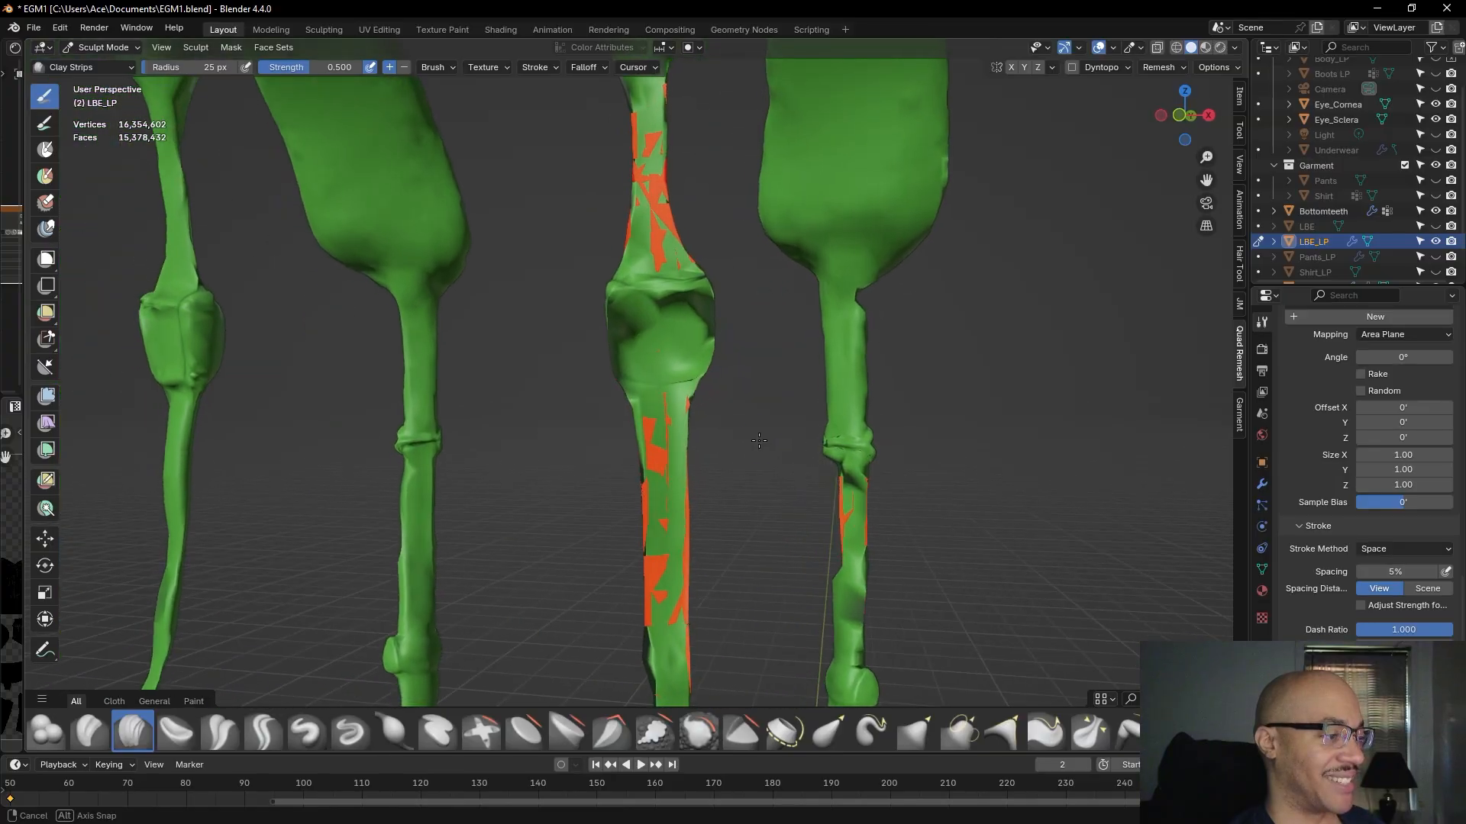
{"action": "scroll", "coordinate": [802, 395], "scroll_direction": "up", "scroll_amount": 2}
{"action": "middle_click_drag", "start_coordinate": [807, 389], "coordinate": [792, 472], "text": "shift"}
{"action": "scroll", "coordinate": [792, 471], "scroll_direction": "down", "scroll_amount": 4}
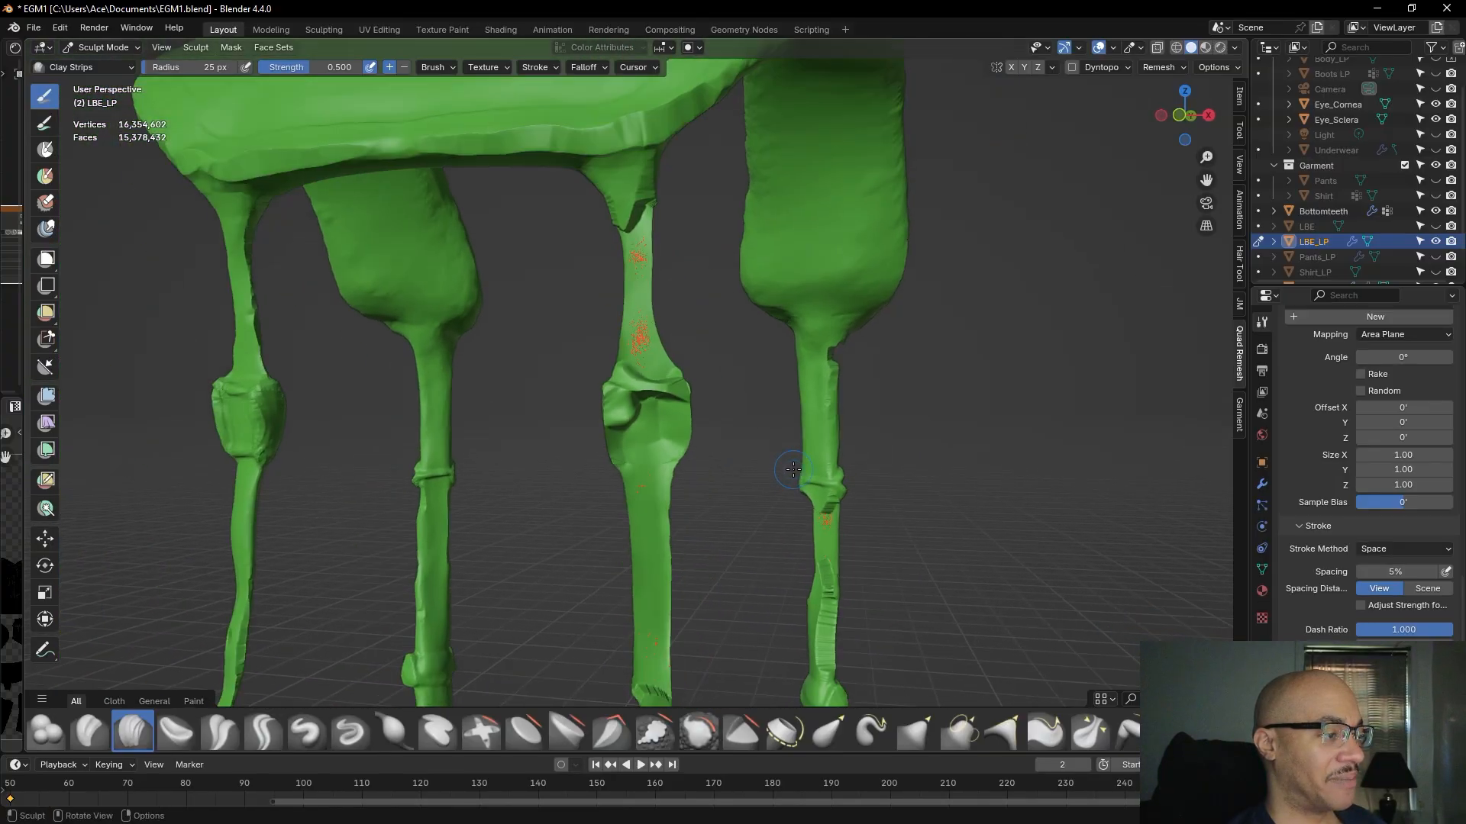
- Examine the damaged shoulder strap, its buckle and its joint with the shoulder yoke from several angles
{"action": "middle_click_drag", "start_coordinate": [675, 229], "coordinate": [589, 148], "text": "shift"}
{"action": "scroll", "coordinate": [677, 382], "scroll_direction": "up", "scroll_amount": 3}
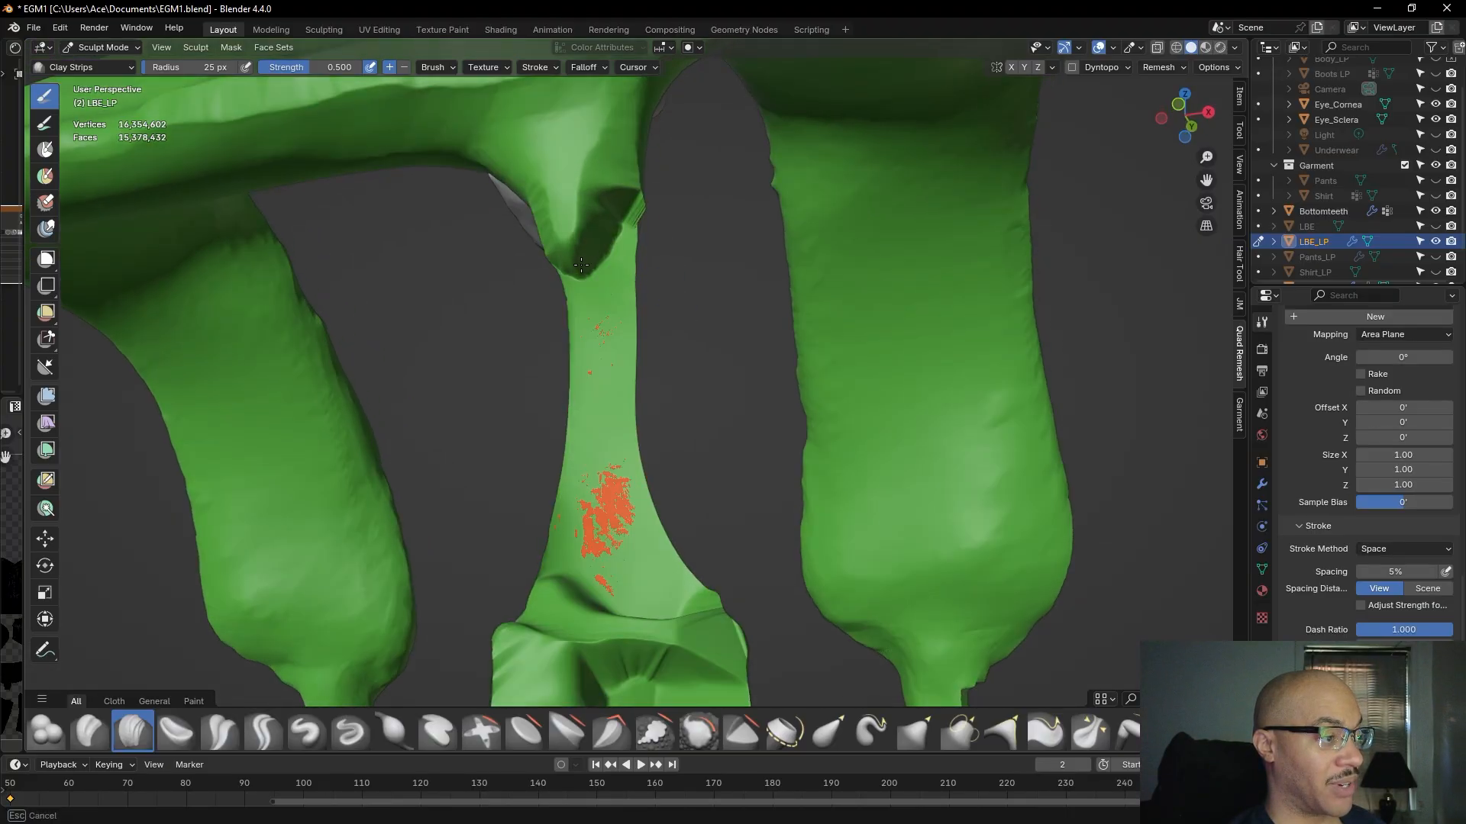
{"action": "mouse_move", "coordinate": [629, 200]}
{"action": "middle_mouse_down"}
{"action": "mouse_move", "coordinate": [610, 210]}
{"action": "mouse_move", "coordinate": [668, 181]}
{"action": "mouse_move", "coordinate": [761, 195]}
{"action": "middle_mouse_up"}
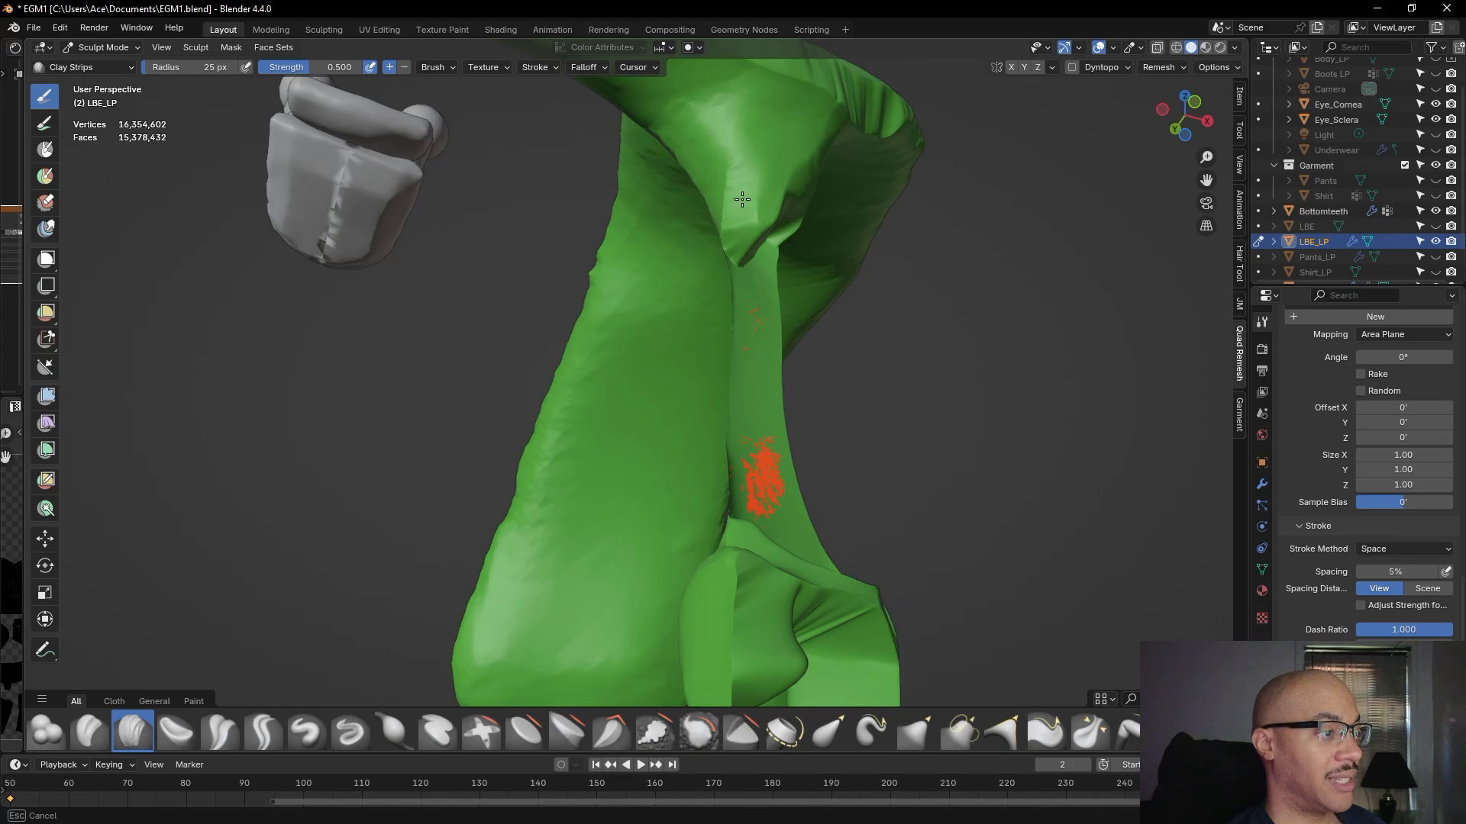
{"action": "mouse_move", "coordinate": [755, 230]}
{"action": "middle_mouse_down"}
{"action": "mouse_move", "coordinate": [753, 196]}
{"action": "mouse_move", "coordinate": [595, 314]}
{"action": "mouse_move", "coordinate": [593, 290]}
{"action": "middle_mouse_up"}
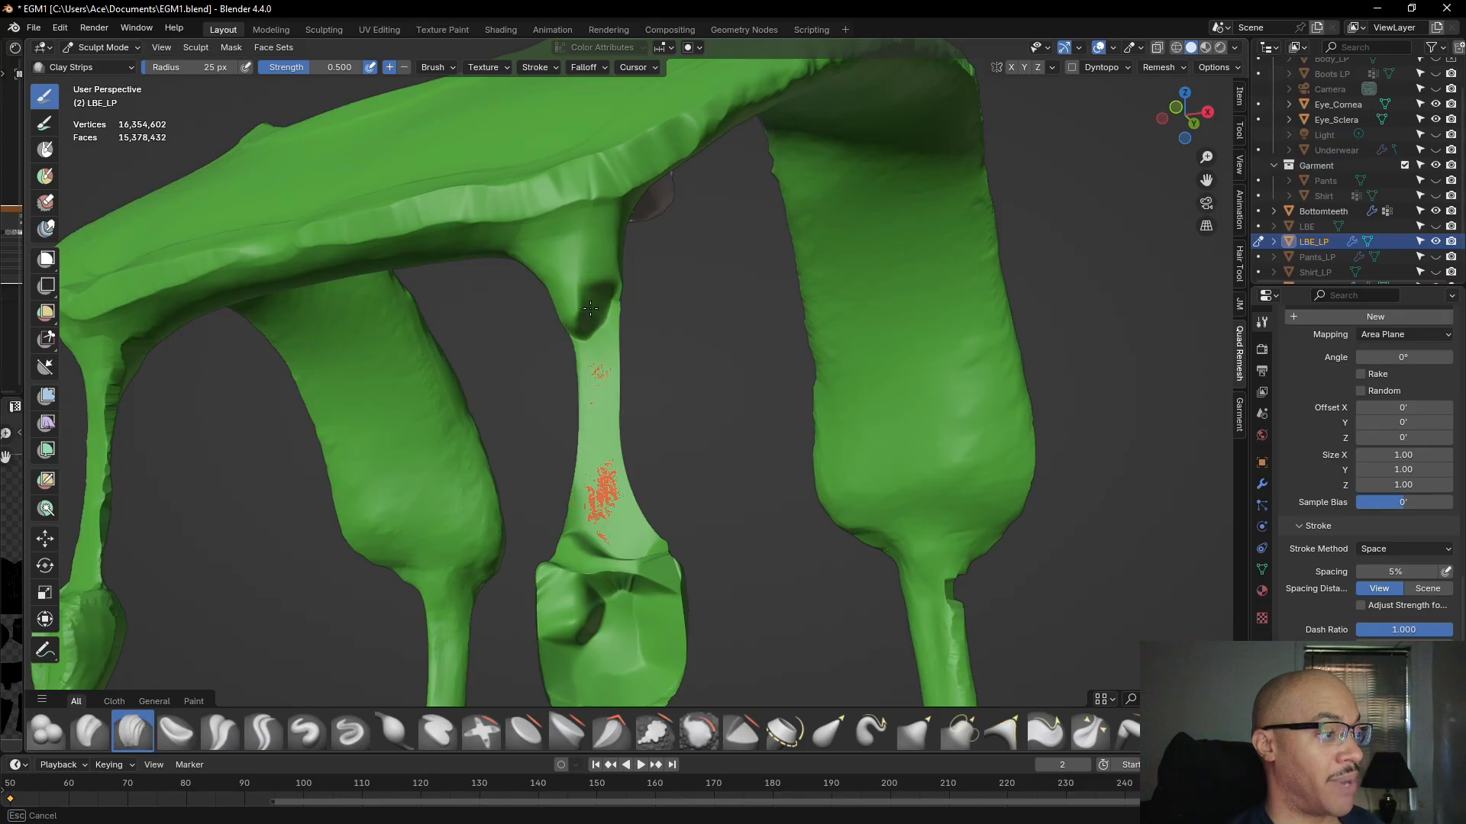
{"action": "scroll", "coordinate": [578, 326], "scroll_direction": "down", "scroll_amount": 3}
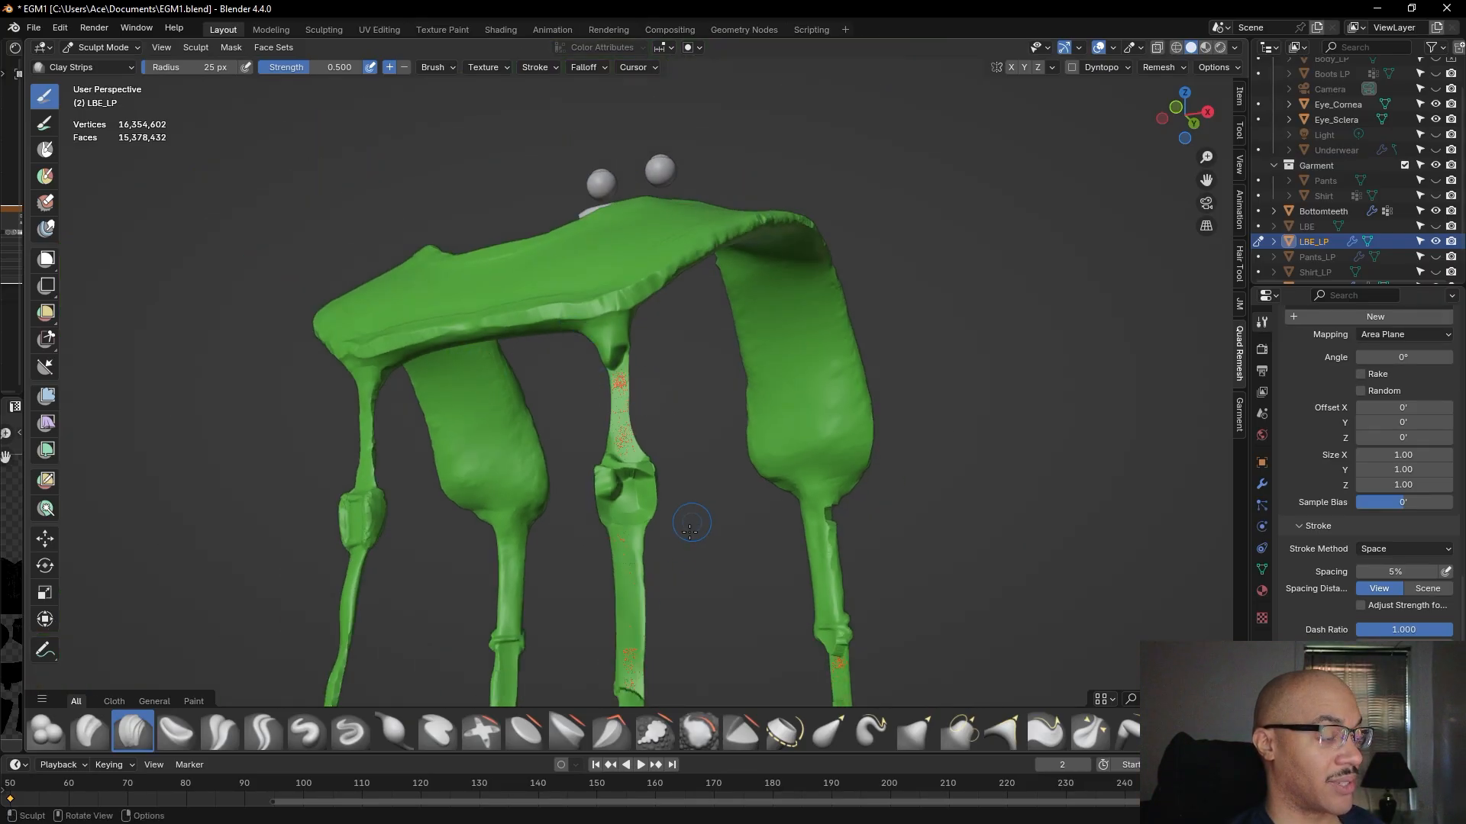
{"action": "scroll", "coordinate": [686, 608], "scroll_direction": "up", "scroll_amount": 2}
{"action": "mouse_move", "coordinate": [683, 621]}
{"action": "middle_mouse_down"}
{"action": "mouse_move", "coordinate": [690, 675]}
{"action": "mouse_move", "coordinate": [710, 664]}
{"action": "middle_mouse_up"}
{"action": "scroll", "coordinate": [709, 612], "scroll_direction": "down", "scroll_amount": 4}
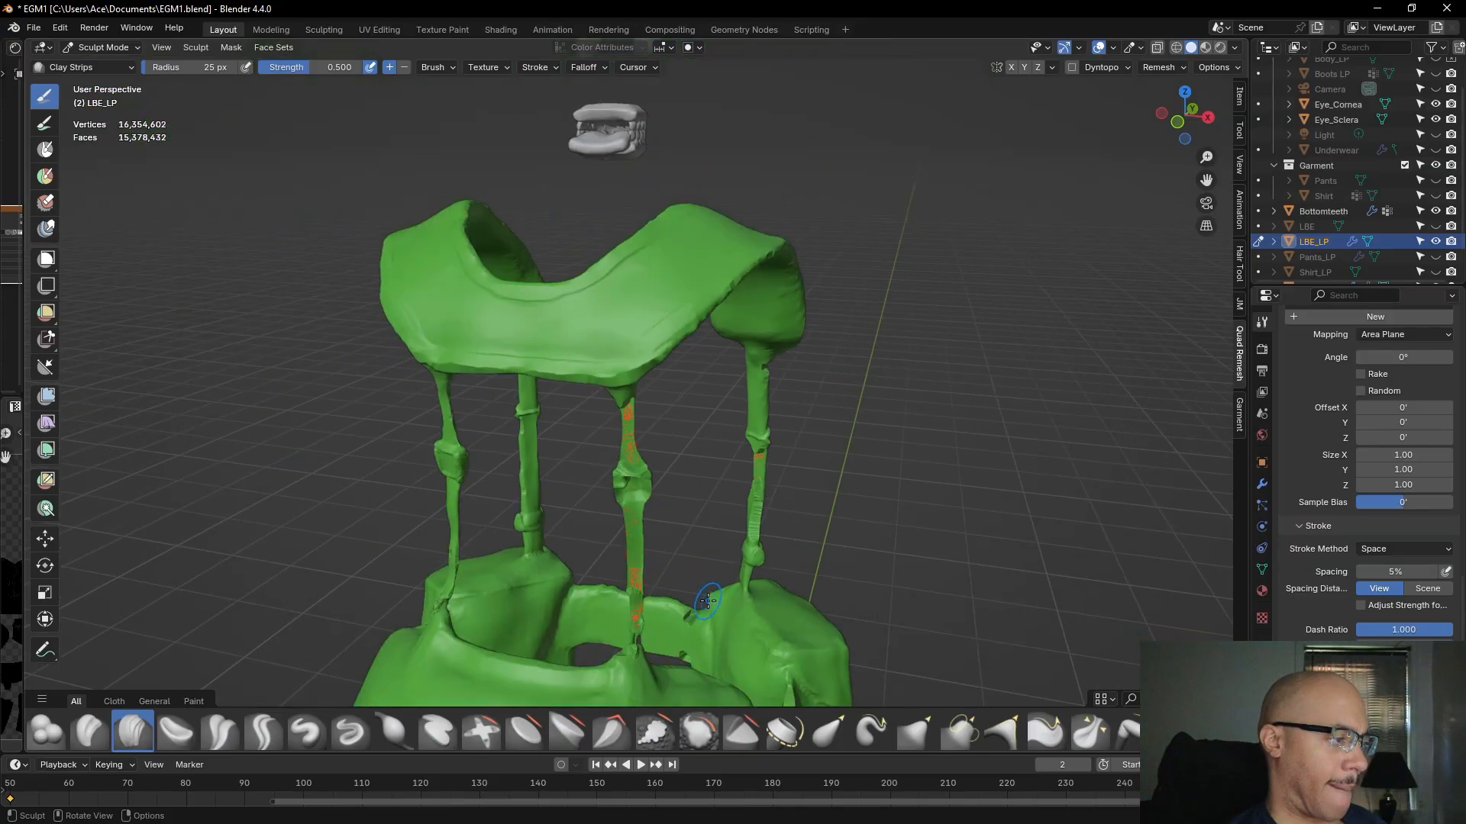
{"action": "middle_click_drag", "start_coordinate": [708, 605], "coordinate": [685, 492]}
{"action": "scroll", "coordinate": [681, 513], "scroll_direction": "up", "scroll_amount": 4}
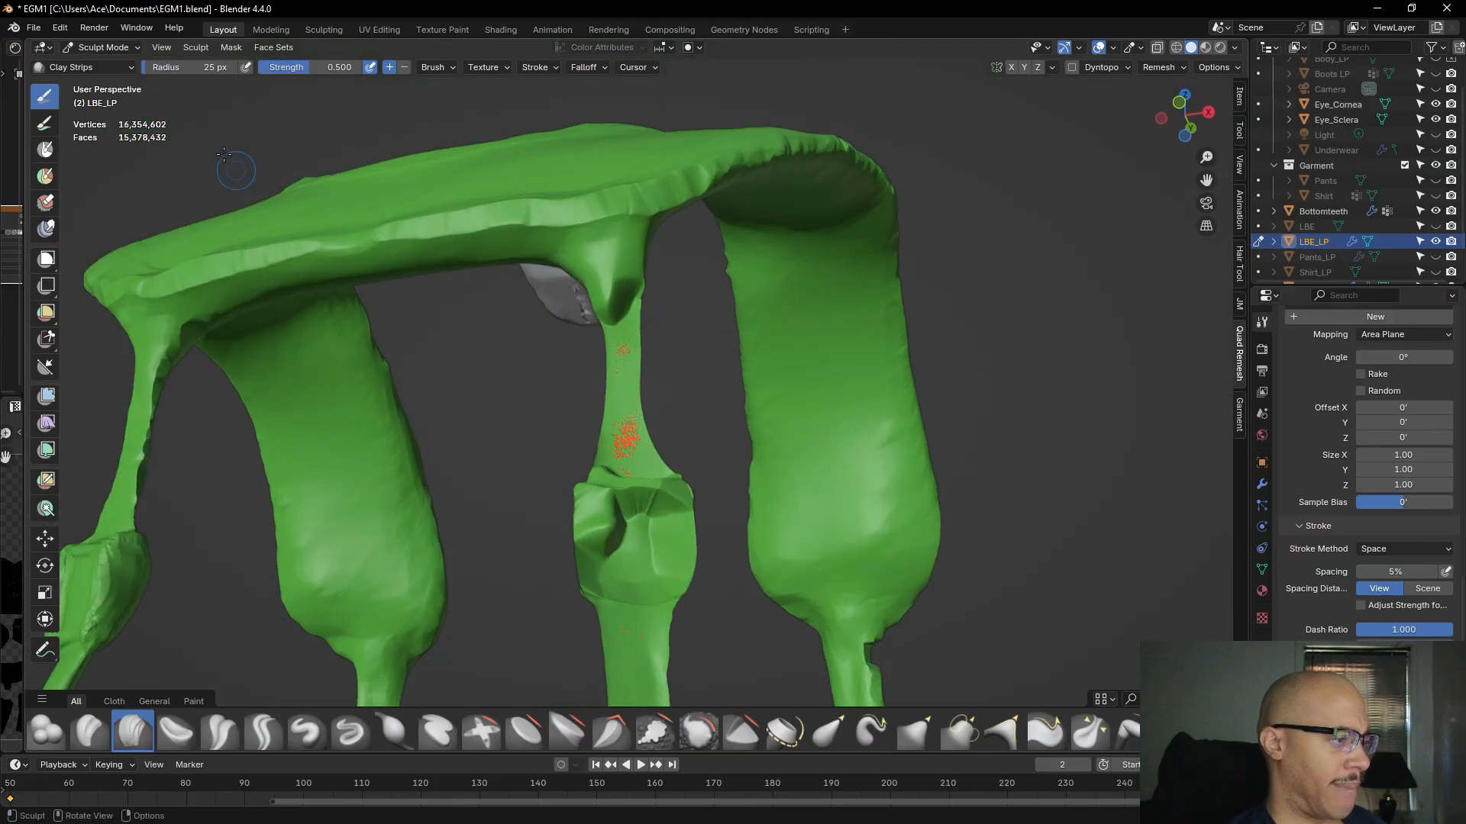
- Reduce the Clay Strips radius to 13 px and build up and smooth the raised sides of the damaged strap's buckle
{"action": "left_click_drag", "start_coordinate": [192, 70], "coordinate": [188, 71]}
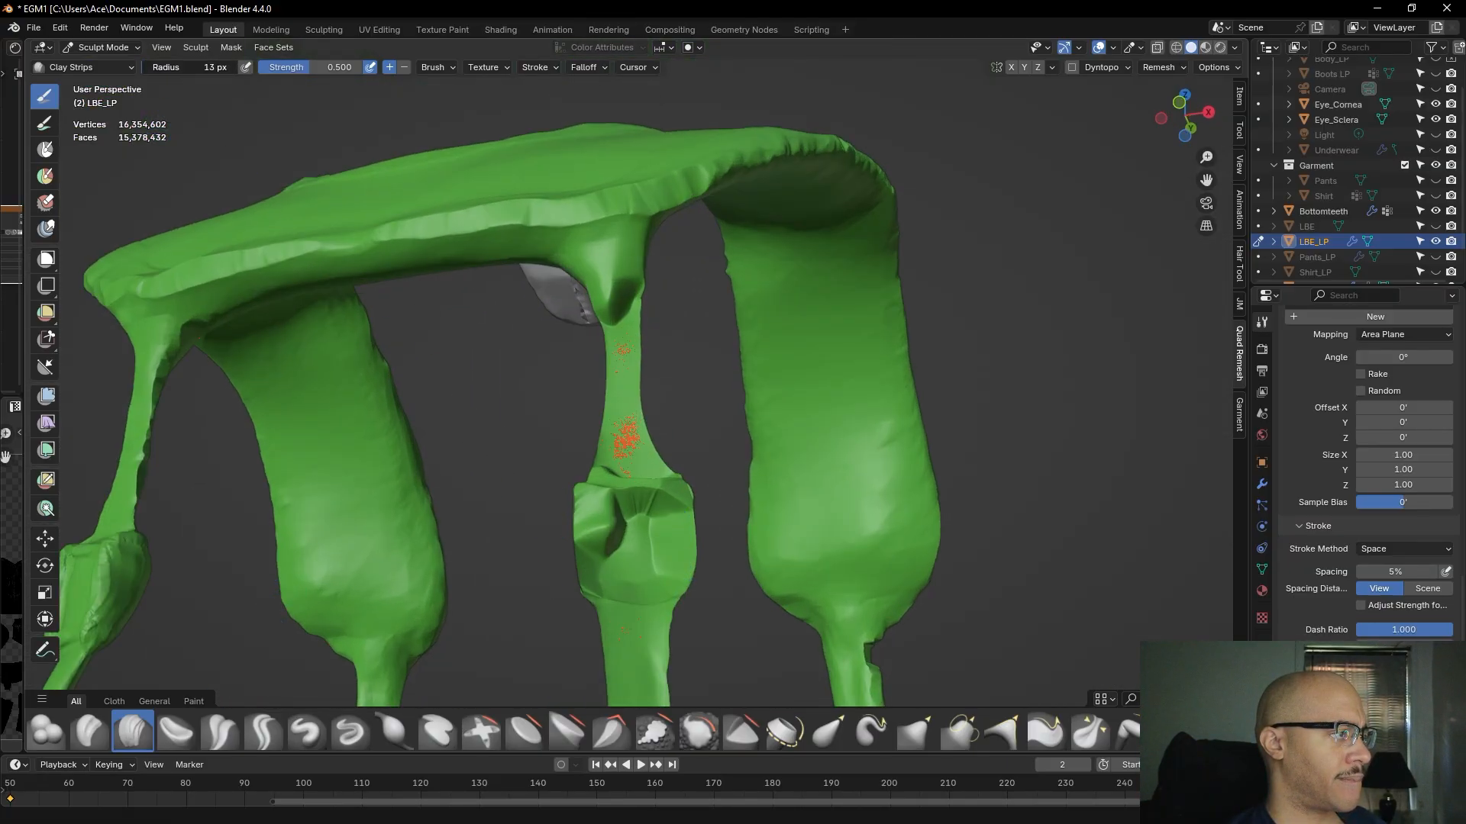
{"action": "mouse_move", "coordinate": [657, 519]}
{"action": "left_mouse_down"}
{"action": "mouse_move", "coordinate": [666, 571]}
{"action": "mouse_move", "coordinate": [663, 516]}
{"action": "left_mouse_up"}
{"action": "mouse_move", "coordinate": [667, 516]}
{"action": "left_mouse_down"}
{"action": "mouse_move", "coordinate": [675, 550]}
{"action": "mouse_move", "coordinate": [687, 533]}
{"action": "mouse_move", "coordinate": [677, 573]}
{"action": "mouse_move", "coordinate": [675, 530]}
{"action": "mouse_move", "coordinate": [682, 544]}
{"action": "left_mouse_up"}
{"action": "left_click_drag", "start_coordinate": [626, 471], "coordinate": [768, 587], "text": "alt"}
{"action": "scroll", "coordinate": [526, 535], "scroll_direction": "up", "scroll_amount": 3}
{"action": "scroll", "coordinate": [546, 524], "scroll_direction": "up", "scroll_amount": 2}
{"action": "left_click_drag", "start_coordinate": [709, 522], "coordinate": [719, 574]}
{"action": "middle_click_drag", "start_coordinate": [715, 510], "coordinate": [600, 523]}
{"action": "left_click_drag", "start_coordinate": [600, 523], "coordinate": [605, 537]}
{"action": "left_click_drag", "start_coordinate": [603, 530], "coordinate": [602, 539]}
{"action": "middle_click_drag", "start_coordinate": [592, 538], "coordinate": [687, 494]}
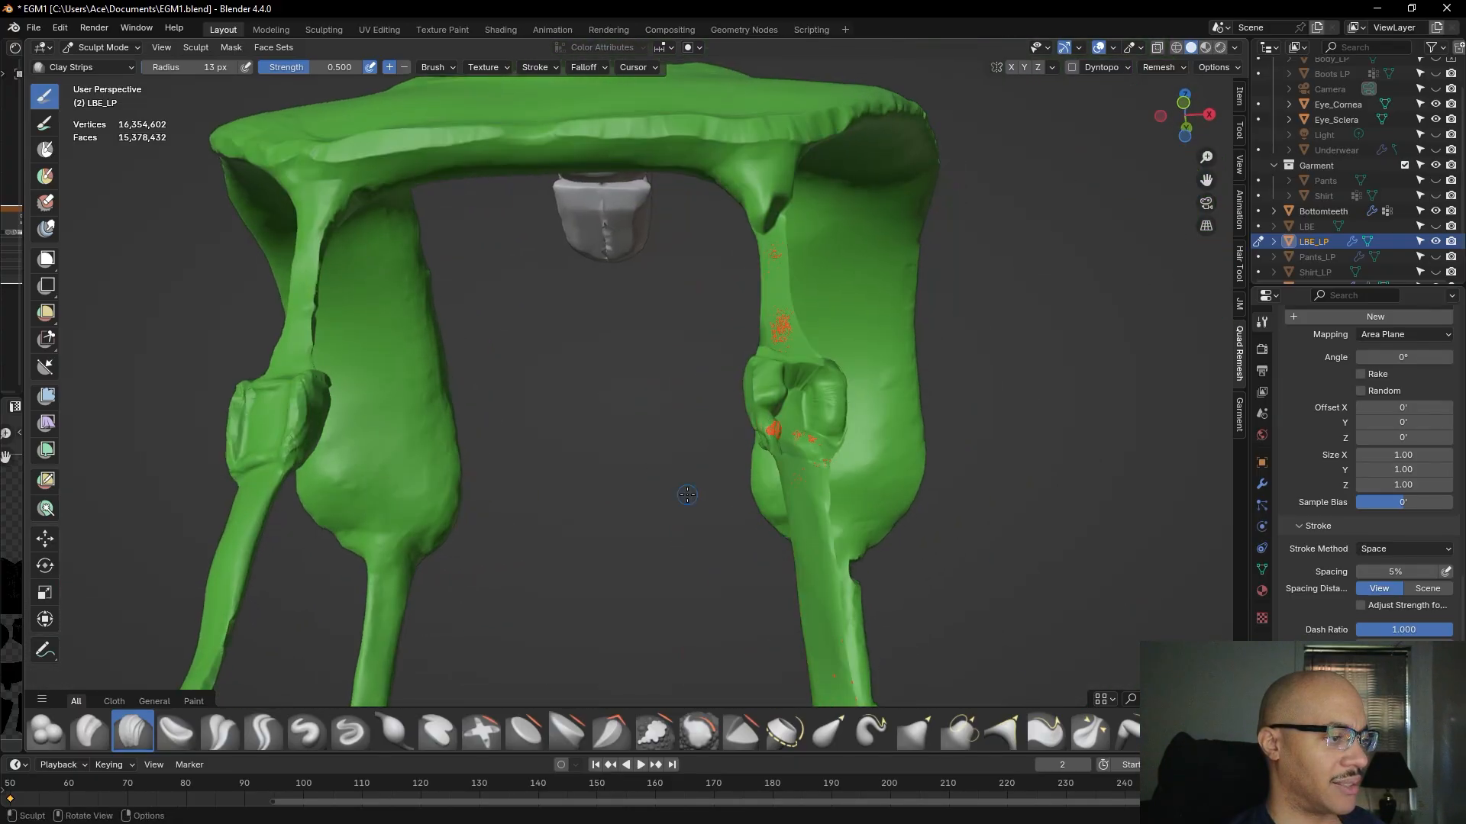
- Brush over the notch where the damaged strap joins the shoulder yoke with Clay Strips
{"action": "middle_click_drag", "start_coordinate": [803, 456], "coordinate": [628, 493]}
{"action": "middle_click_drag", "start_coordinate": [638, 544], "coordinate": [546, 506]}
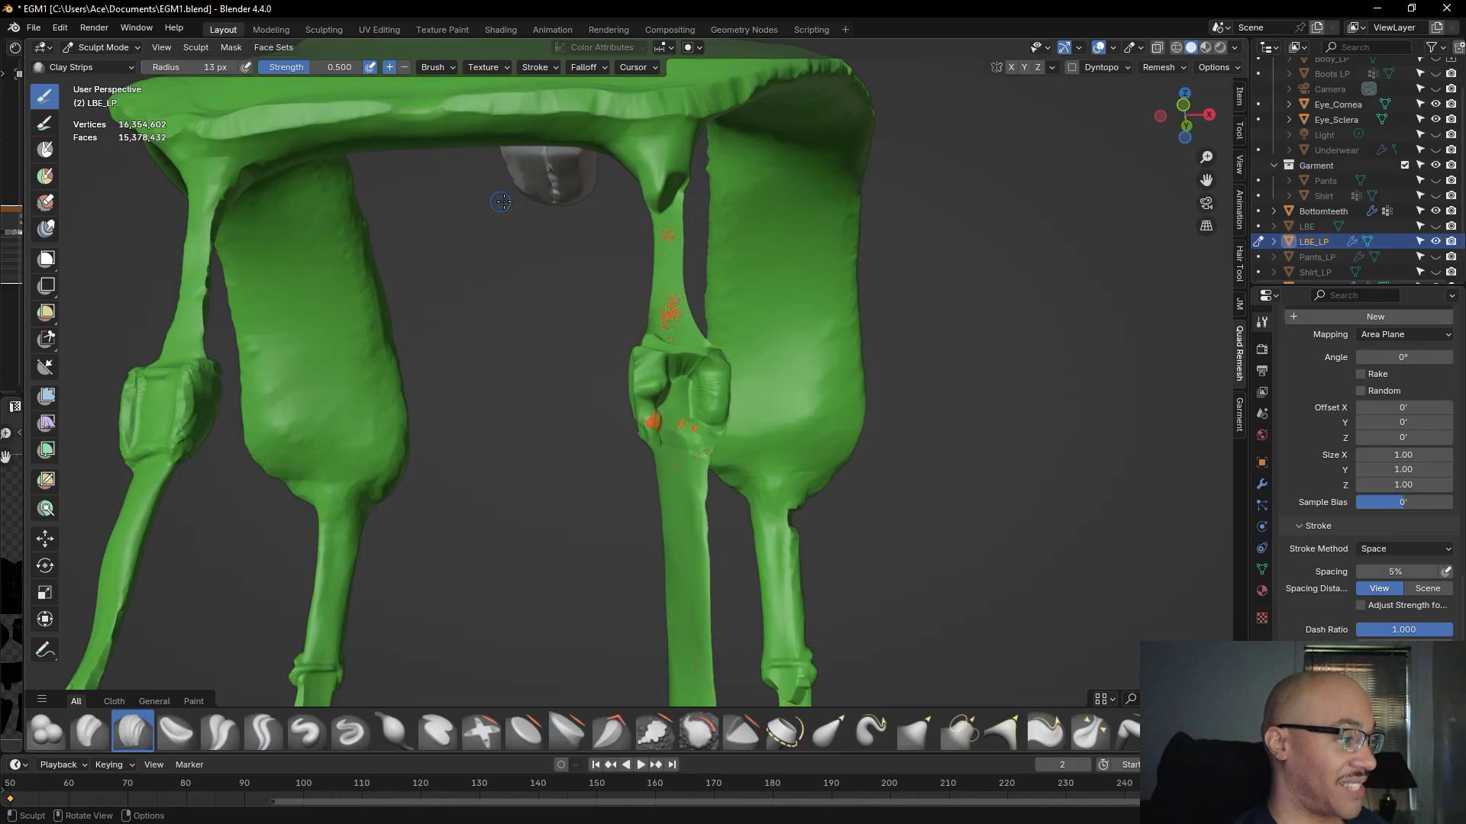
{"action": "left_click_drag", "start_coordinate": [662, 185], "coordinate": [660, 223]}
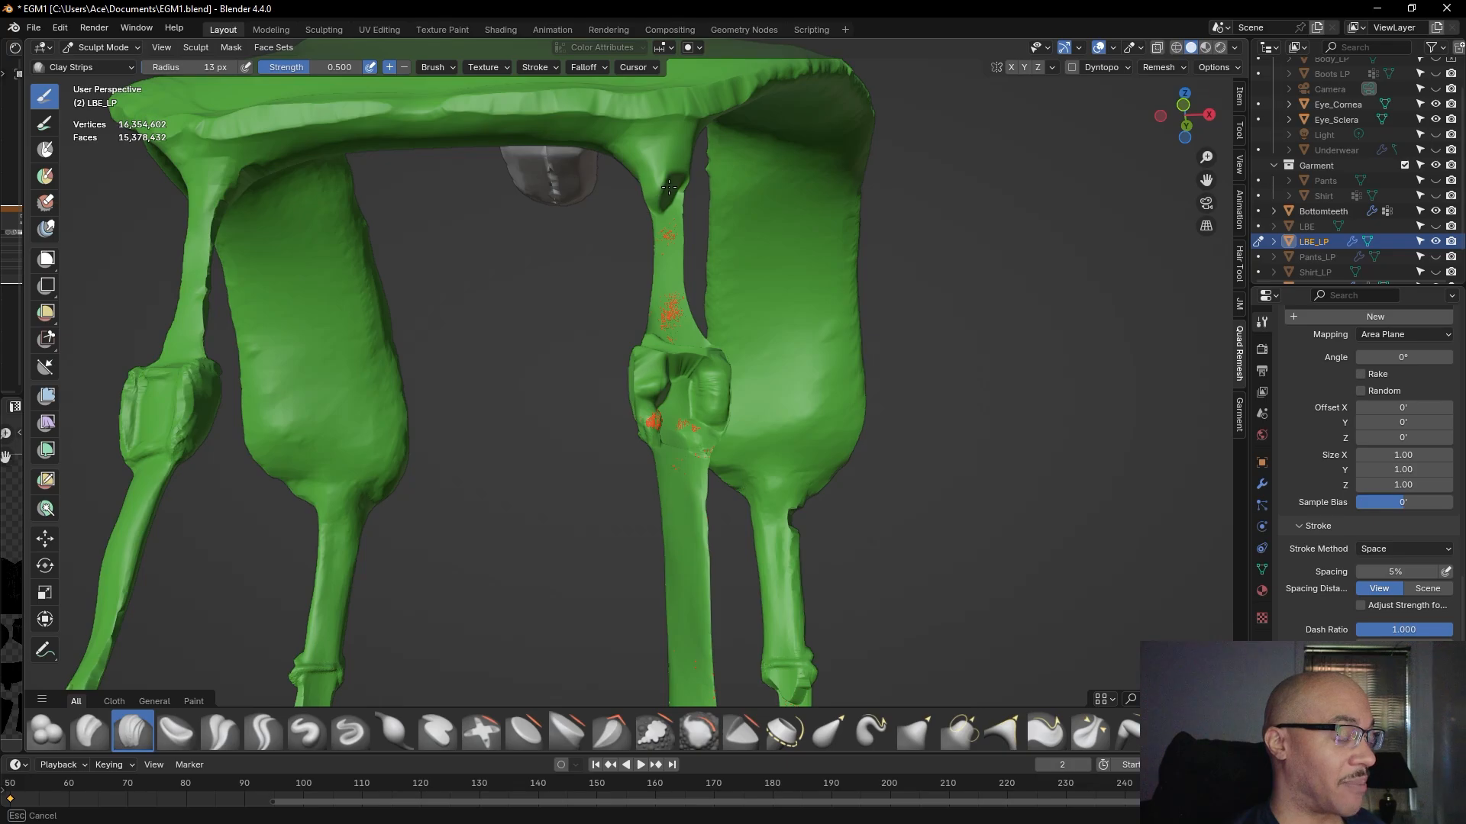
{"action": "scroll", "coordinate": [668, 183], "scroll_direction": "down", "scroll_amount": 5}
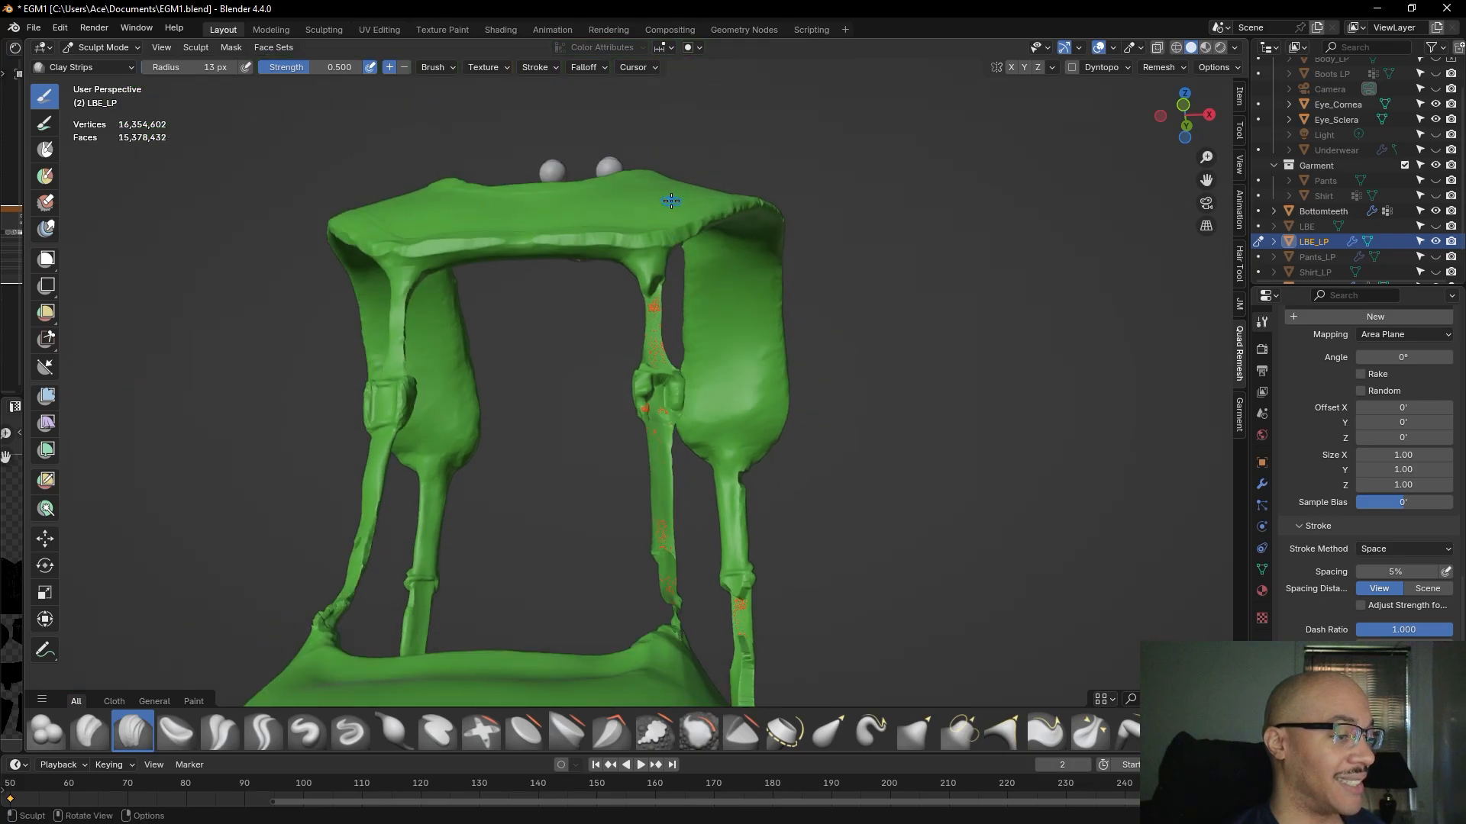
- Switch the gear mesh to Edit Mode and examine the base topology of the shoulder straps and buckles
{"action": "left_click", "coordinate": [106, 47]}
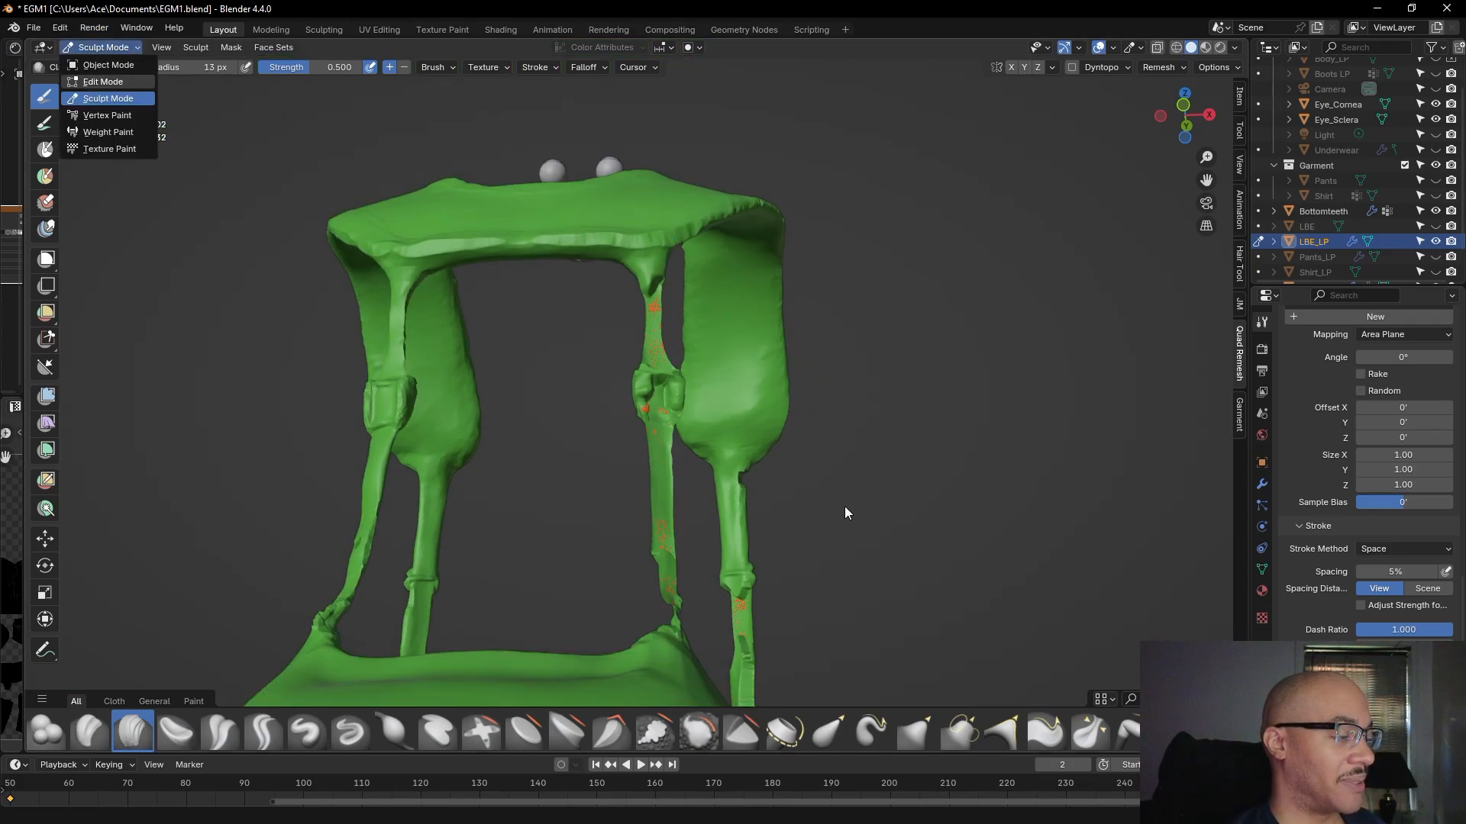
{"action": "key", "text": "e"}
{"action": "scroll", "coordinate": [731, 505], "scroll_direction": "up", "scroll_amount": 3}
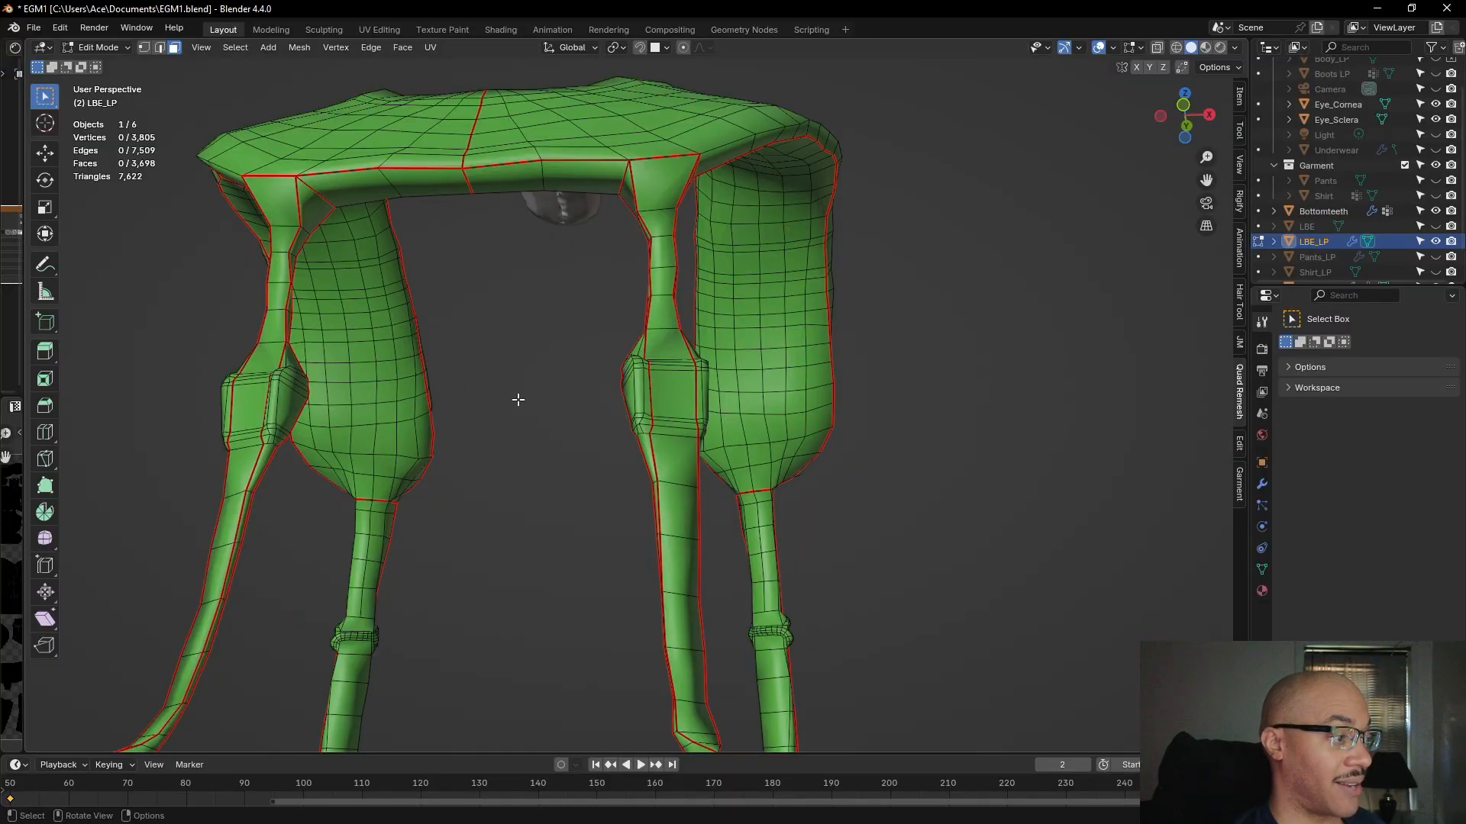
{"action": "middle_click_drag", "start_coordinate": [668, 430], "coordinate": [752, 517]}
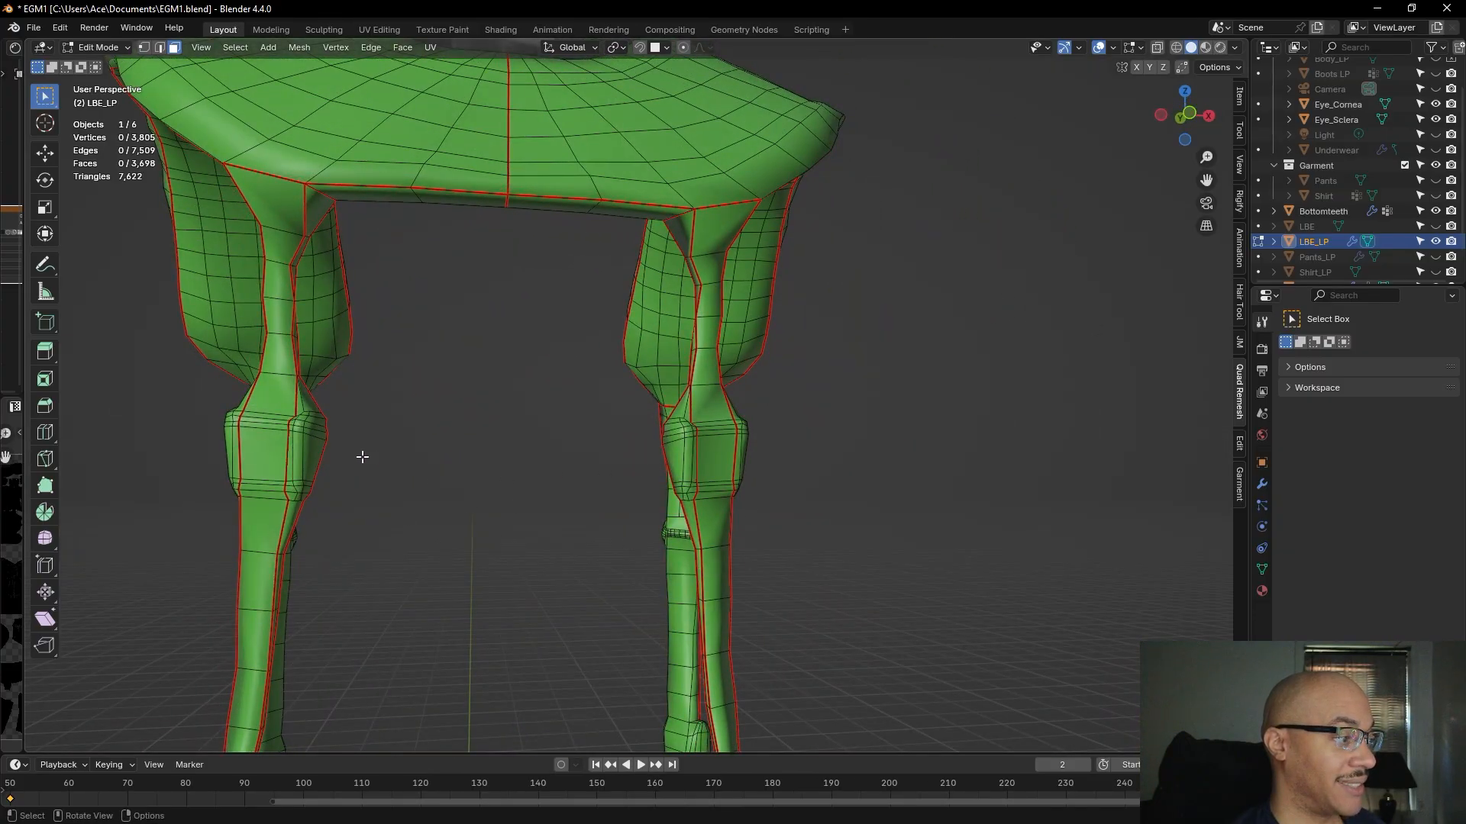
- Return to Object Mode, clear the selection and view the sculpted gear as a whole
{"action": "left_click", "coordinate": [87, 47]}
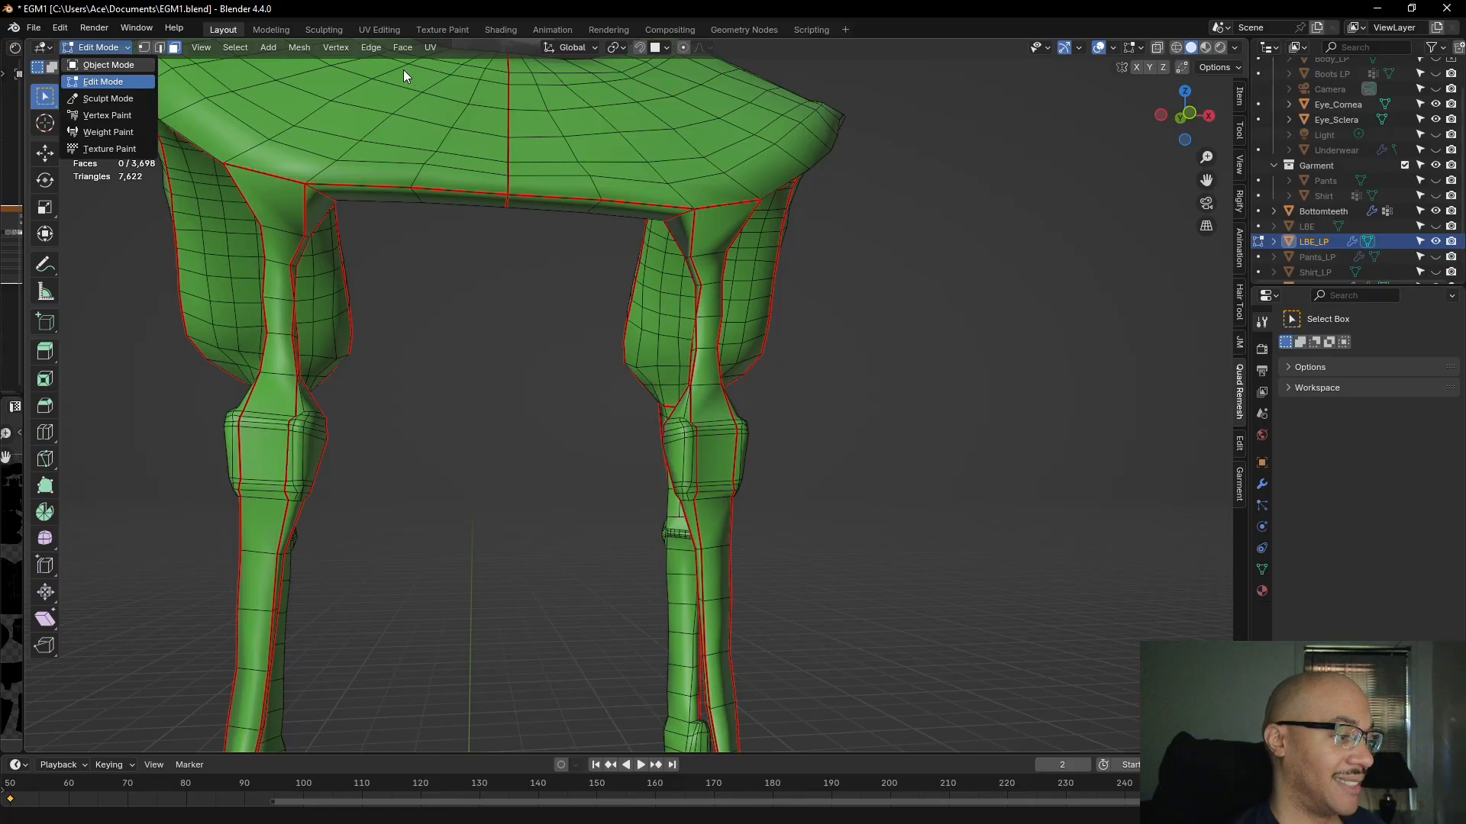
{"action": "key", "text": "Tab"}
{"action": "middle_click_drag", "start_coordinate": [845, 274], "coordinate": [807, 442]}
{"action": "middle_click_drag", "start_coordinate": [726, 499], "coordinate": [693, 507]}
{"action": "middle_click_drag", "start_coordinate": [641, 336], "coordinate": [851, 396]}
{"action": "left_click", "coordinate": [852, 396]}
{"action": "scroll", "coordinate": [850, 374], "scroll_direction": "down", "scroll_amount": 7}
{"action": "middle_click_drag", "start_coordinate": [846, 453], "coordinate": [877, 360], "text": "shift"}
{"action": "scroll", "coordinate": [839, 365], "scroll_direction": "up", "scroll_amount": 4}
{"action": "scroll", "coordinate": [872, 355], "scroll_direction": "down", "scroll_amount": 4}
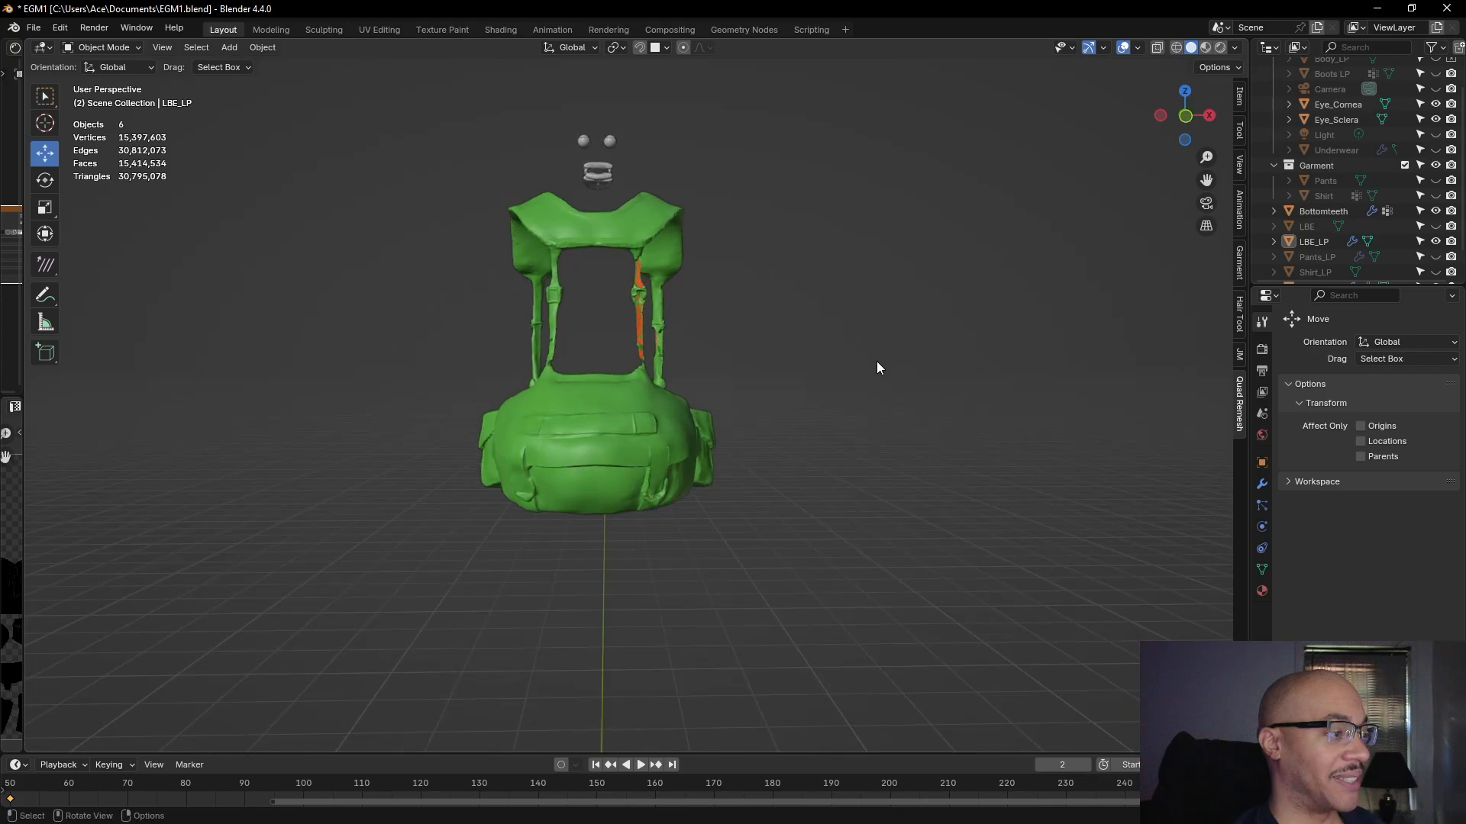
- Put LBE_LP back in Edit Mode and show its Multires modifier settings to check the subdivision levels
{"action": "left_click", "coordinate": [98, 47]}
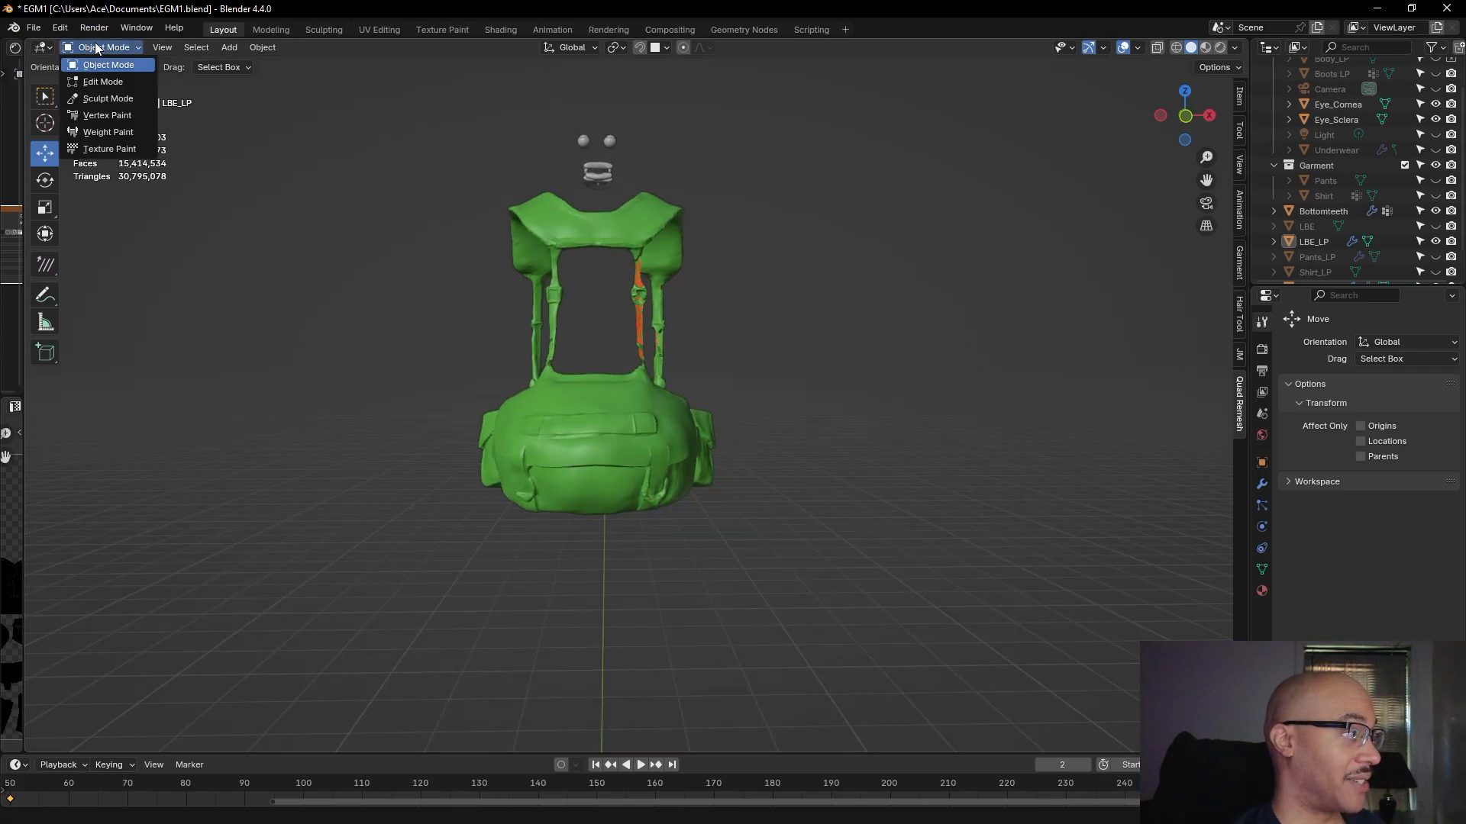
{"action": "left_click", "coordinate": [119, 84]}
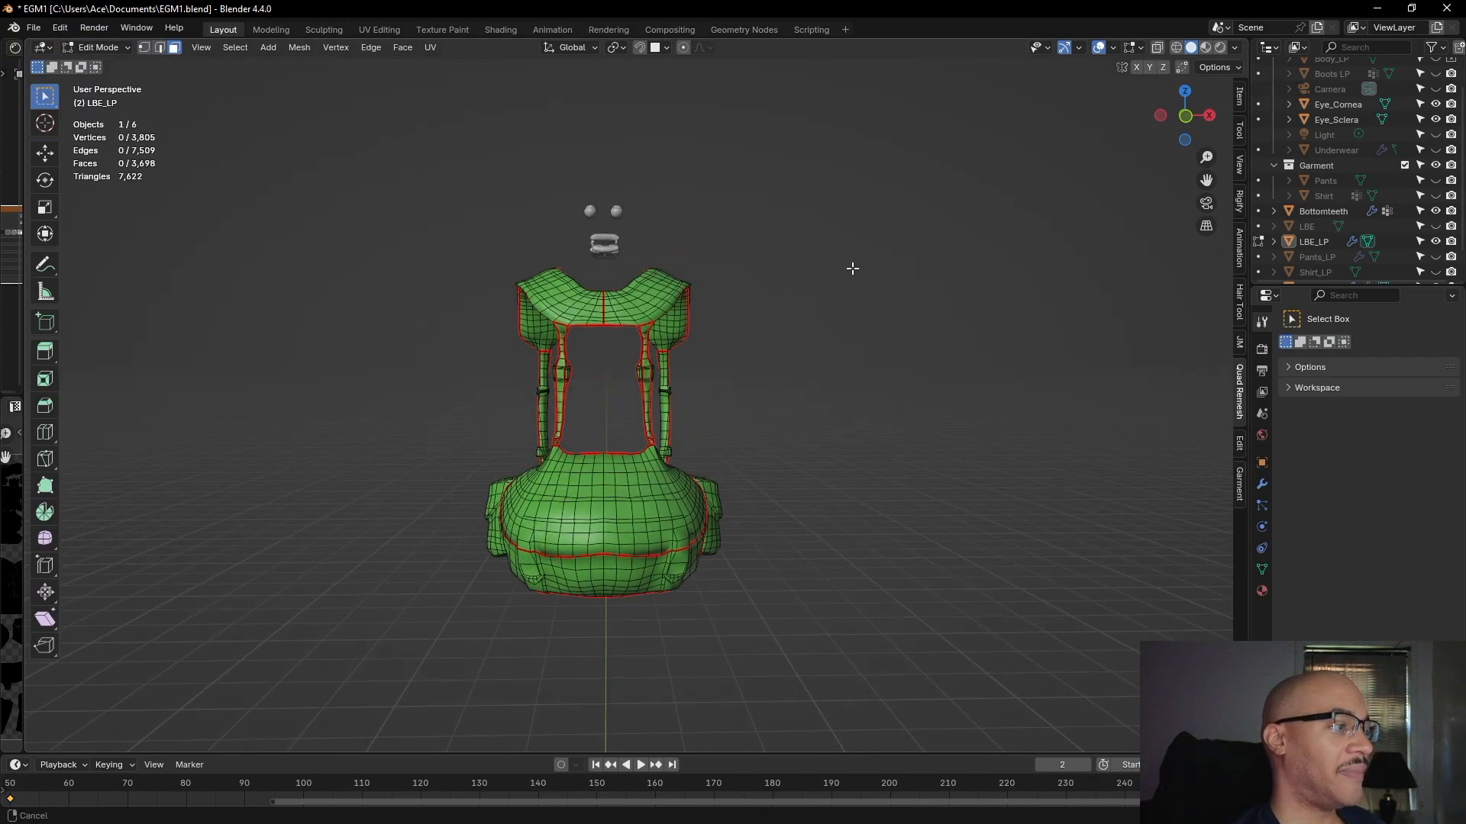
{"action": "scroll", "coordinate": [844, 311], "scroll_direction": "up", "scroll_amount": 5}
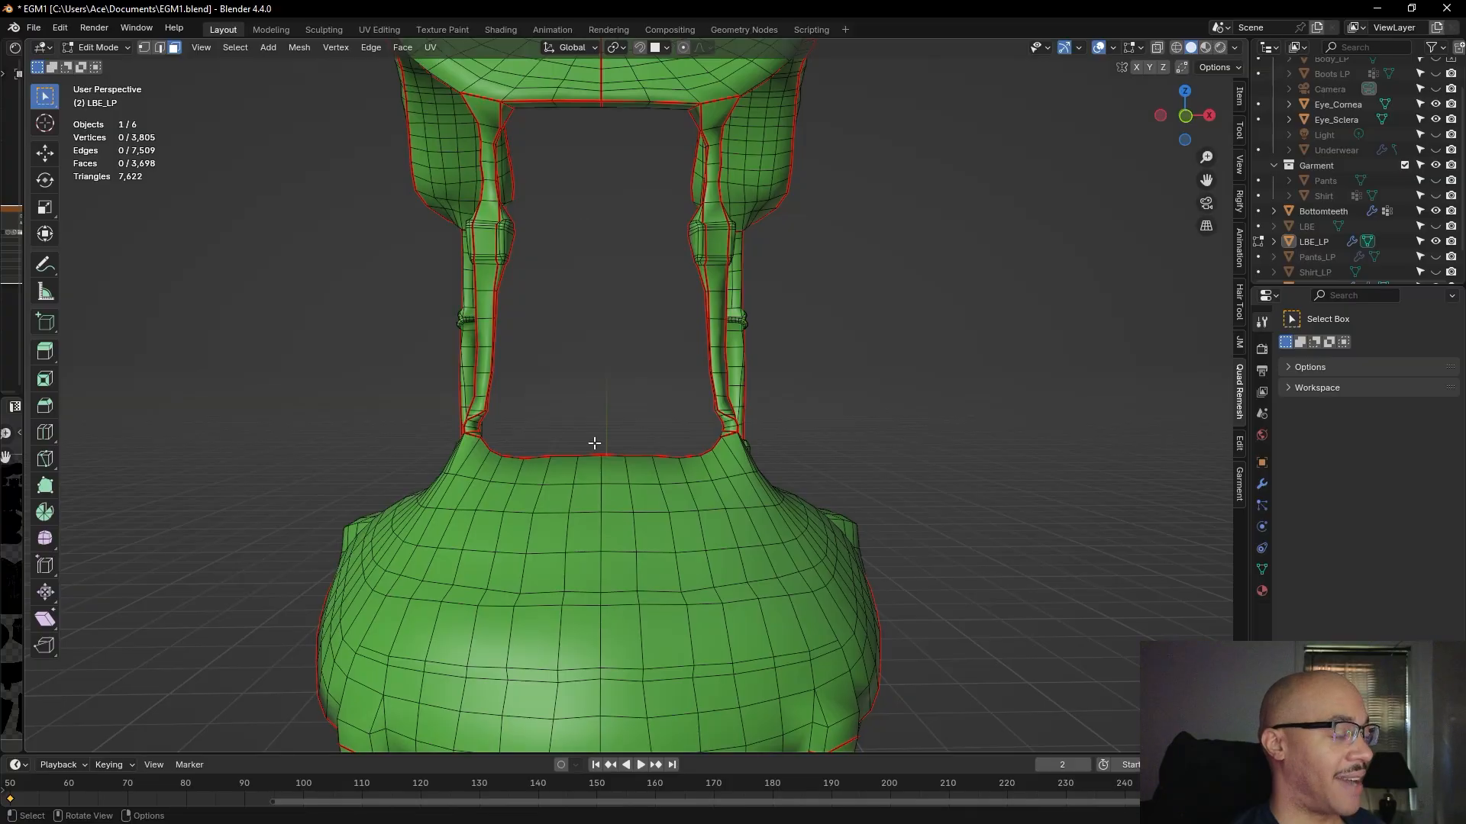
{"action": "scroll", "coordinate": [596, 449], "scroll_direction": "down", "scroll_amount": 5}
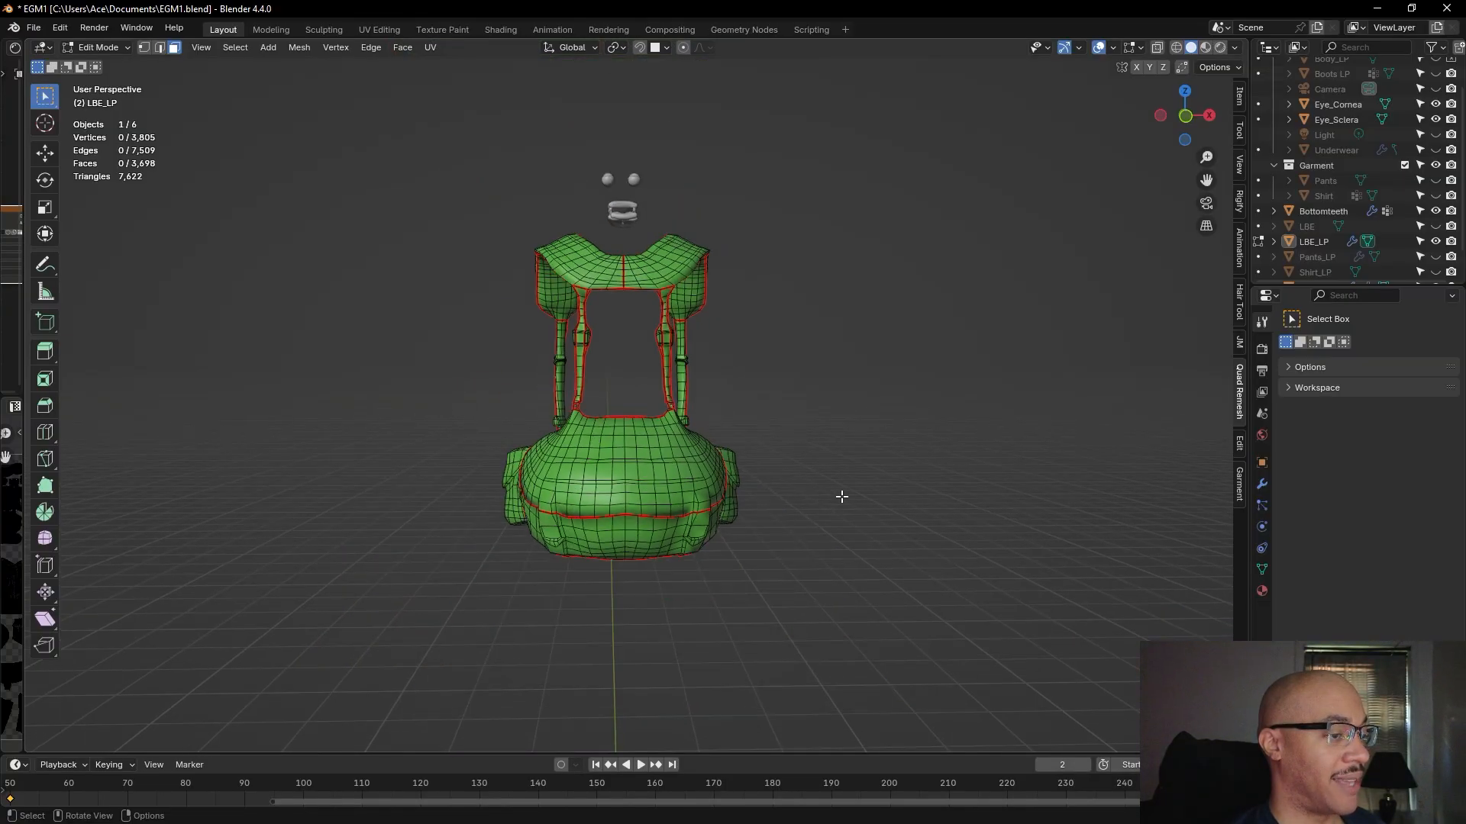
{"action": "left_click", "coordinate": [1261, 486]}
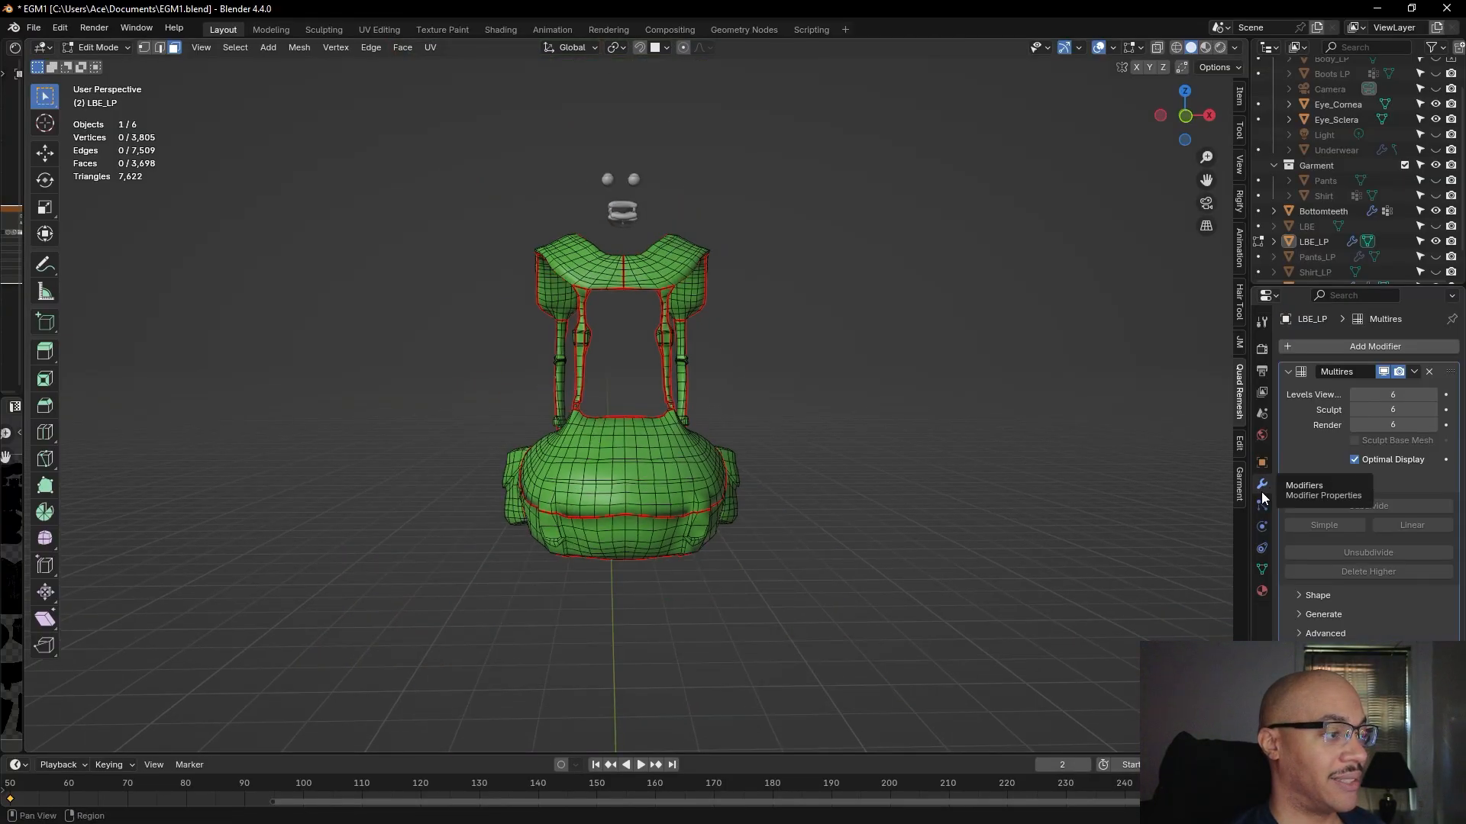
- Select the centre seam edge loop on the shoulder yoke in edge selection mode, and clear the selection
{"action": "scroll", "coordinate": [855, 388], "scroll_direction": "up", "scroll_amount": 3}
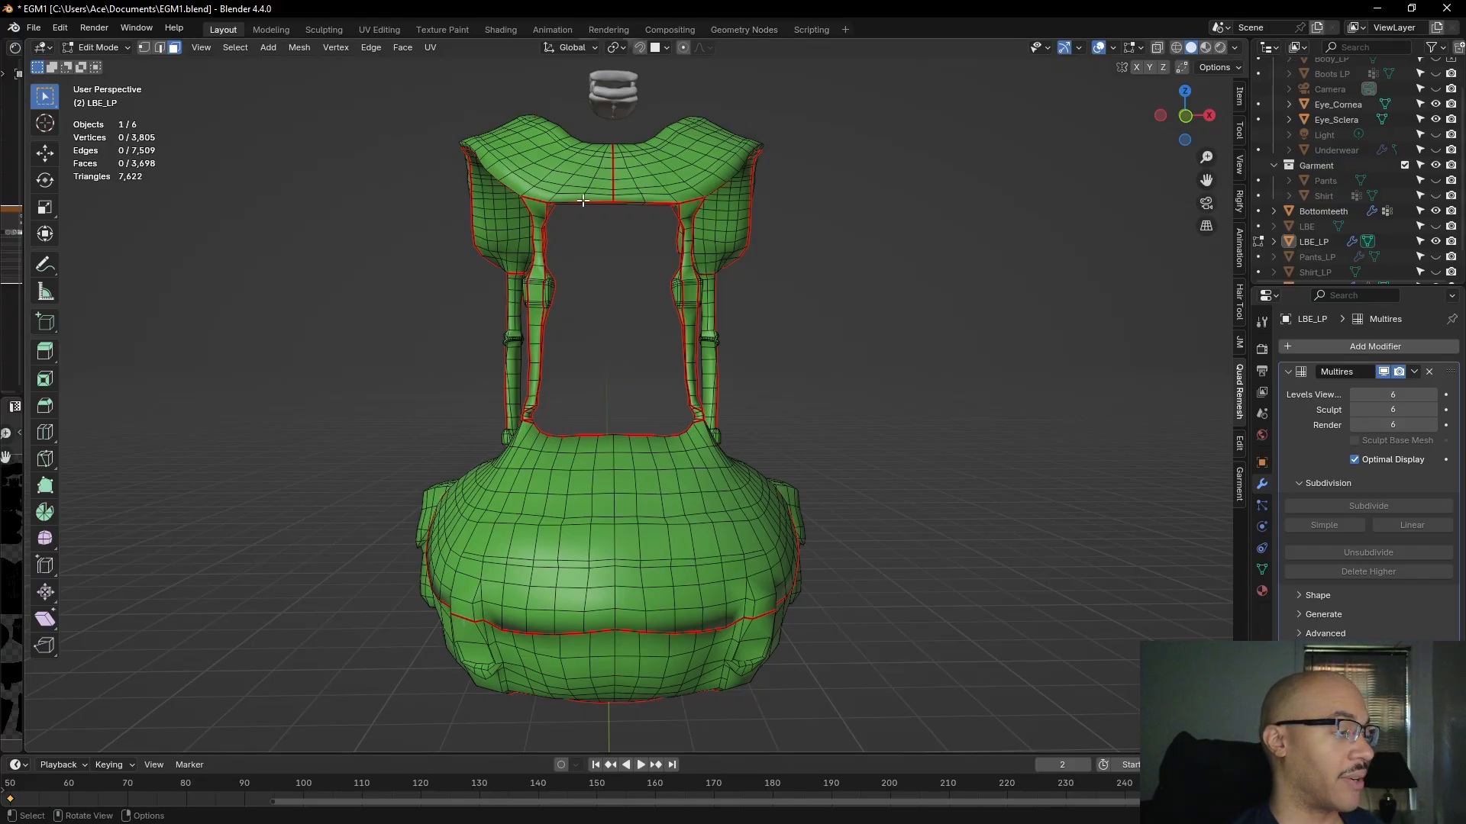
{"action": "left_click", "coordinate": [611, 148], "text": "alt+shift"}
{"action": "left_click", "coordinate": [611, 148]}
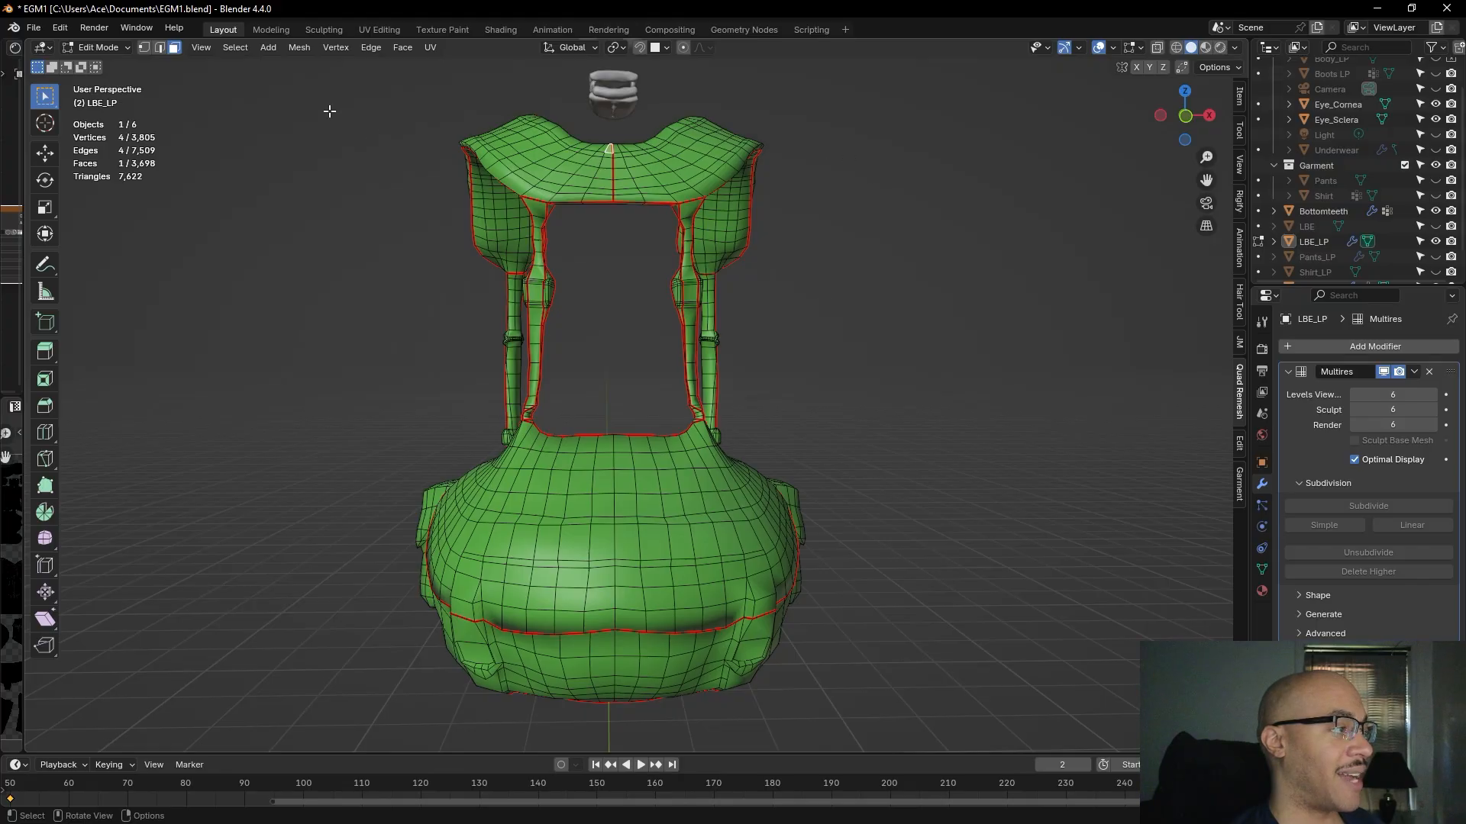
{"action": "left_click", "coordinate": [159, 48]}
{"action": "scroll", "coordinate": [651, 371], "scroll_direction": "up", "scroll_amount": 7}
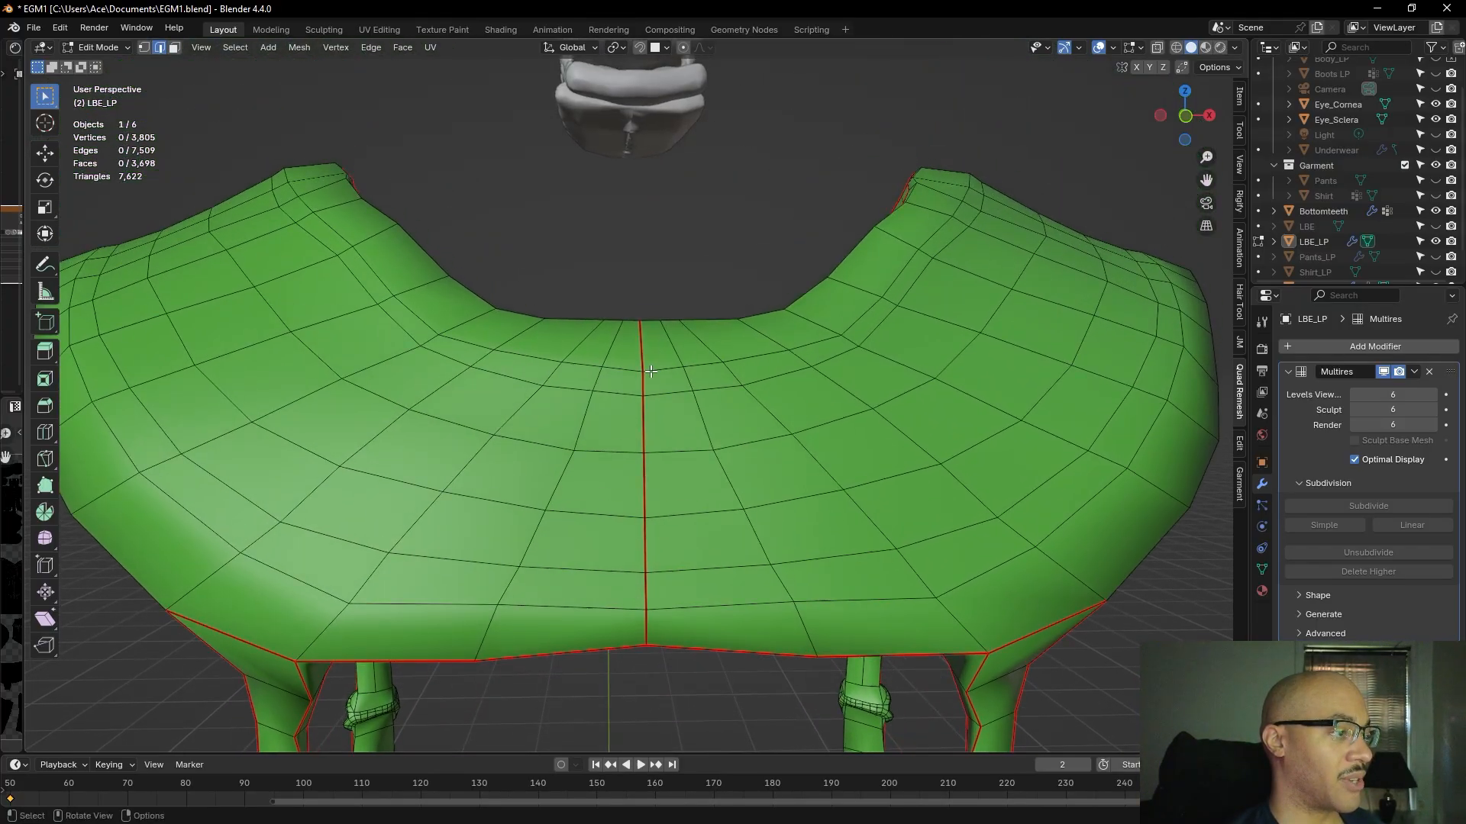
{"action": "left_click", "coordinate": [650, 371], "text": "alt"}
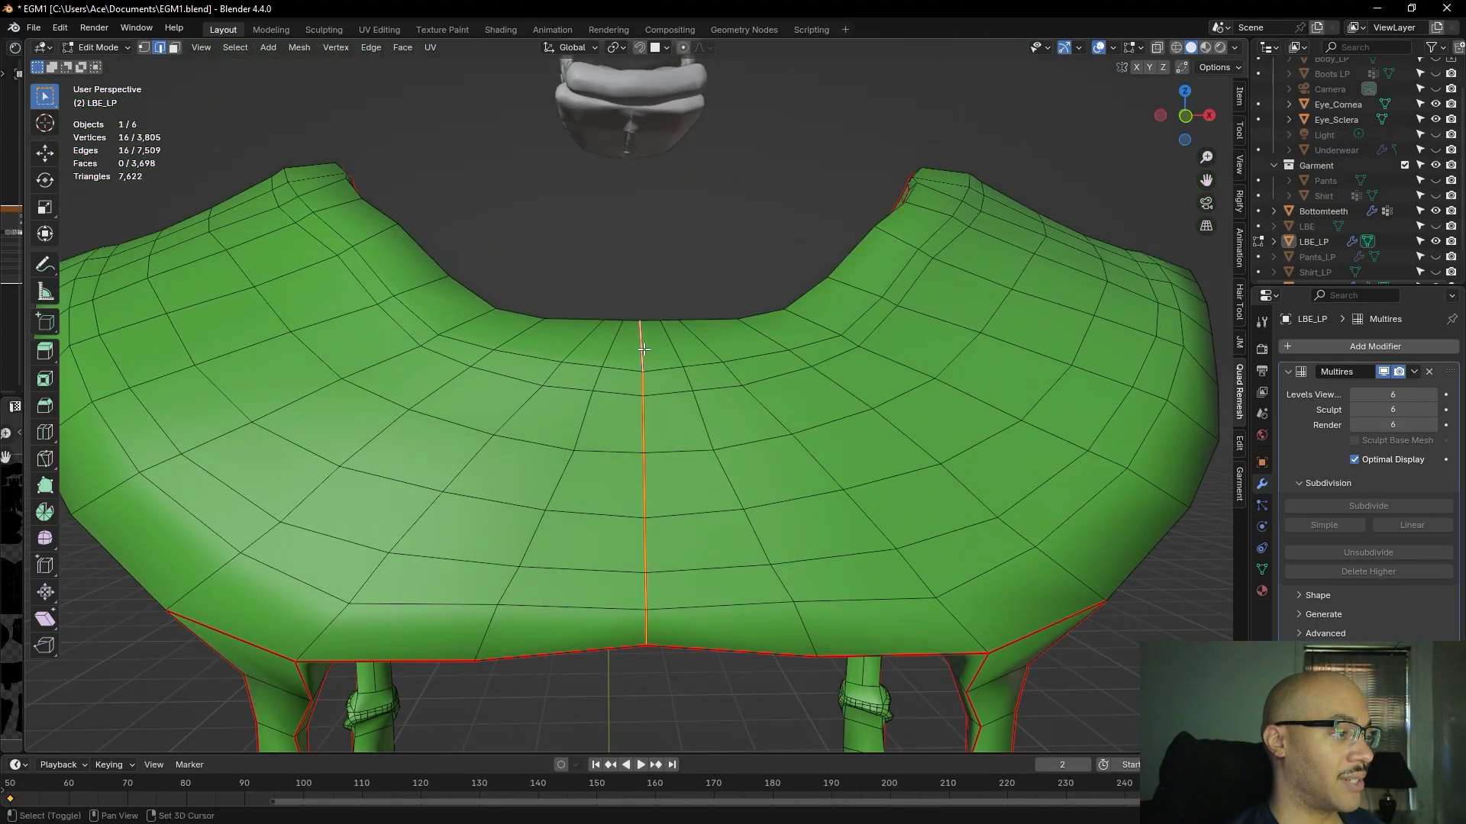
{"action": "middle_click_drag", "start_coordinate": [651, 371], "coordinate": [1004, 277]}
{"action": "scroll", "coordinate": [617, 368], "scroll_direction": "down", "scroll_amount": 4}
{"action": "left_click", "coordinate": [1006, 288]}
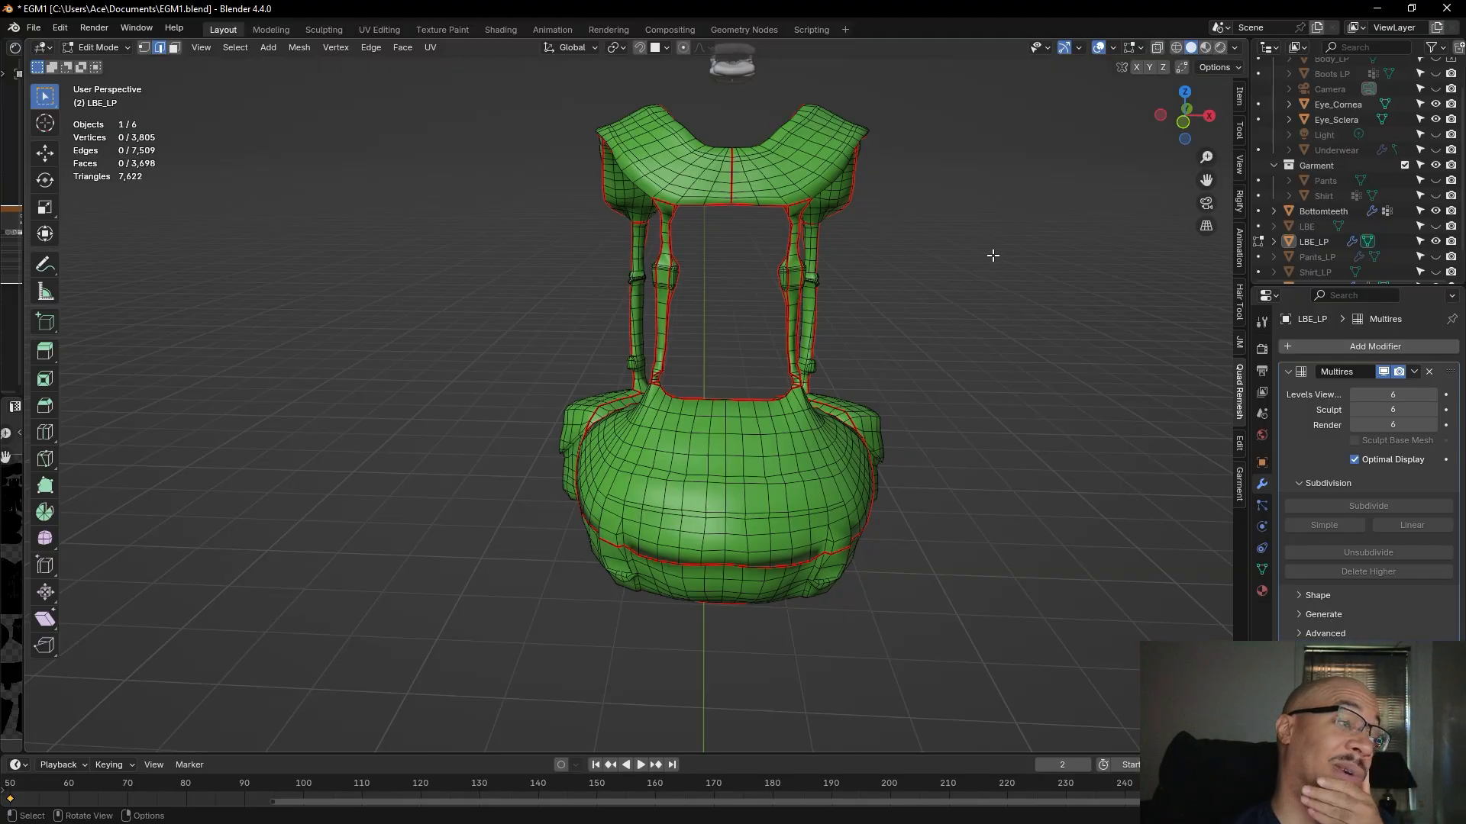
- Return to Object Mode and examine the sculpted shoulder straps and the damaged buckle up close
{"action": "left_click", "coordinate": [115, 47]}
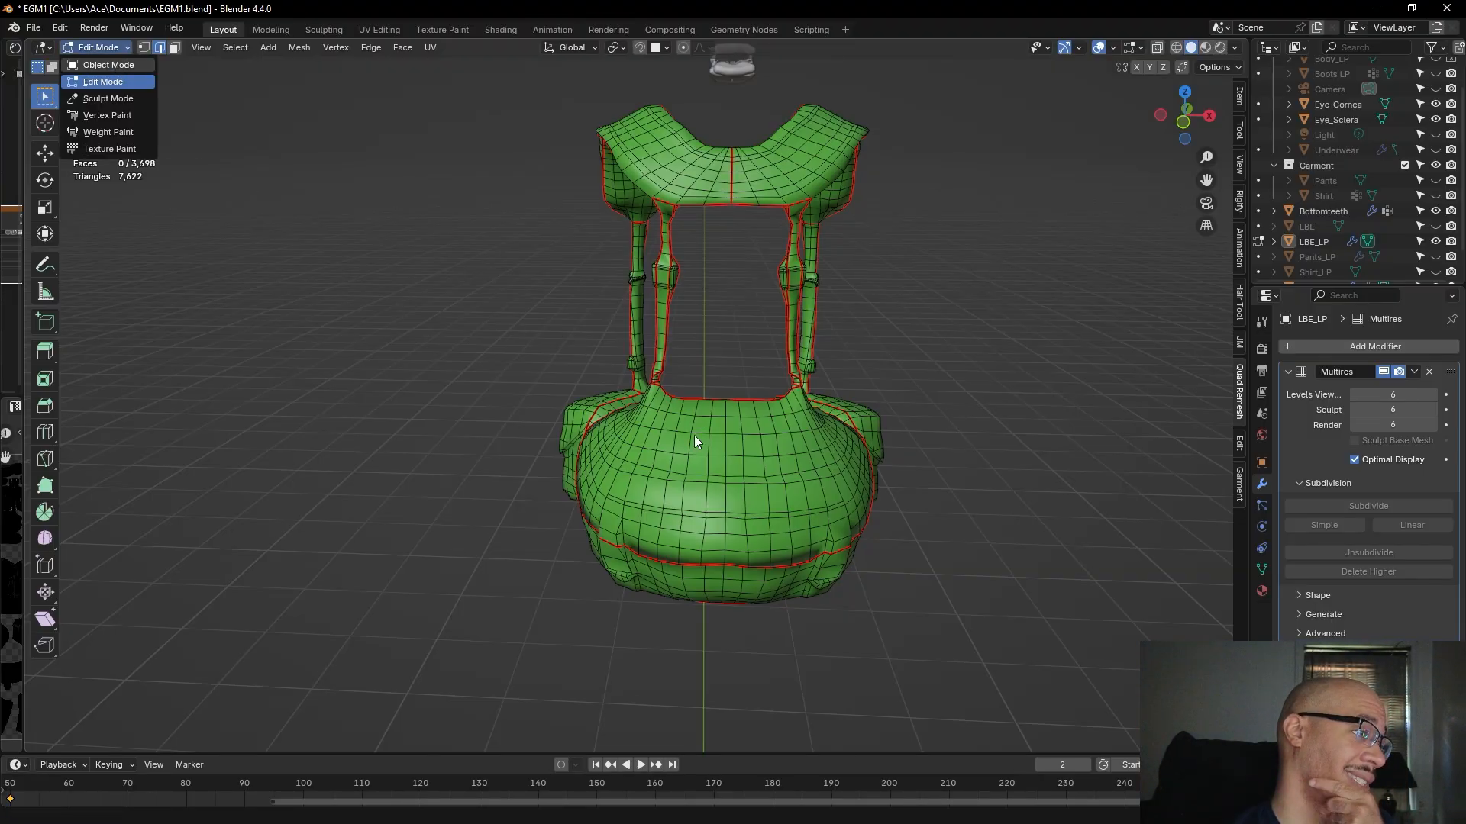
{"action": "key", "text": "Tab"}
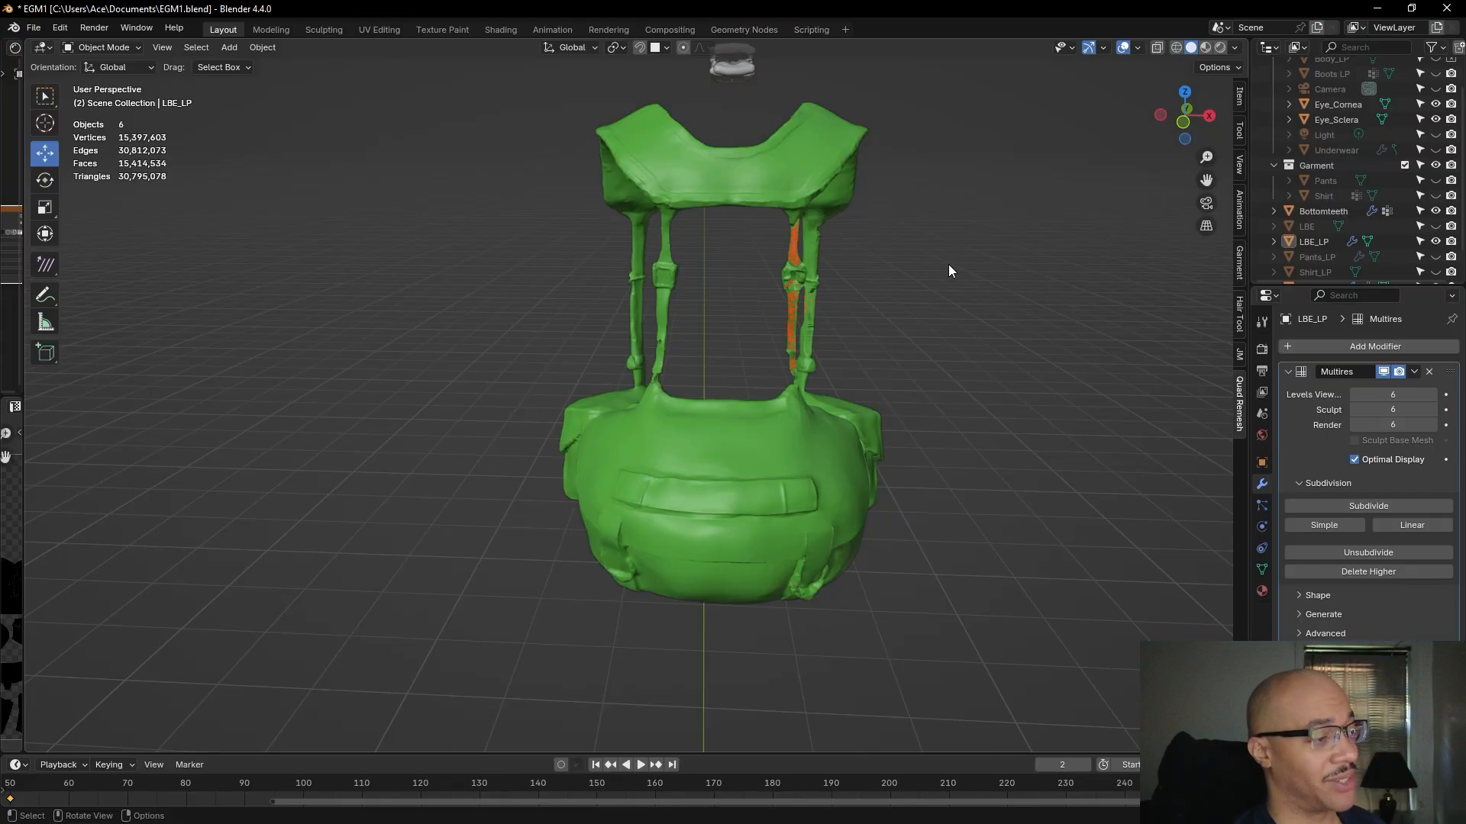
{"action": "scroll", "coordinate": [948, 267], "scroll_direction": "up", "scroll_amount": 4}
{"action": "middle_click_drag", "start_coordinate": [974, 268], "coordinate": [639, 369], "text": "shift"}
{"action": "scroll", "coordinate": [639, 369], "scroll_direction": "up", "scroll_amount": 3}
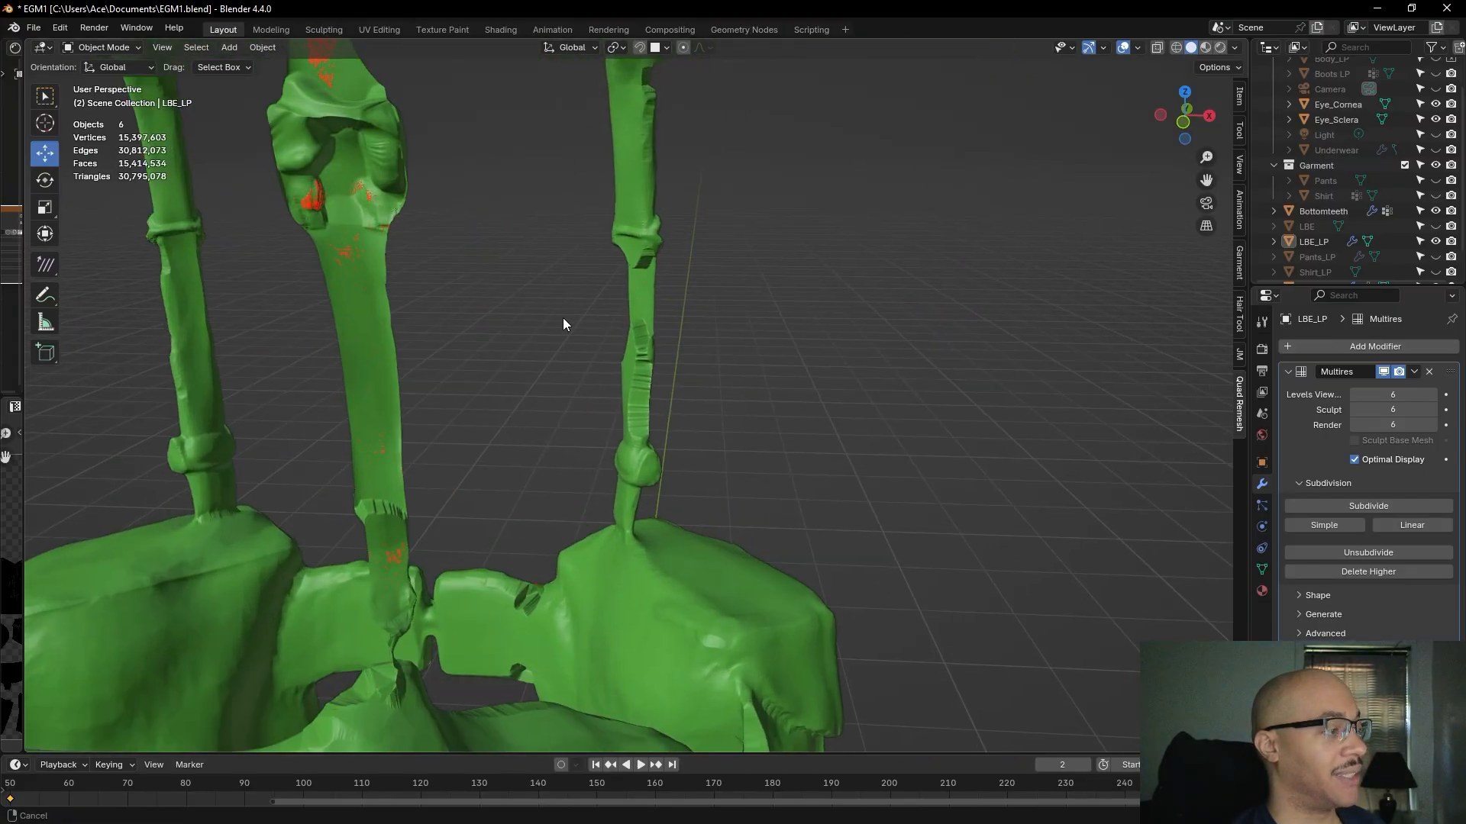
{"action": "middle_click_drag", "start_coordinate": [533, 305], "coordinate": [709, 362], "text": "shift"}
{"action": "scroll", "coordinate": [706, 362], "scroll_direction": "up", "scroll_amount": 2}
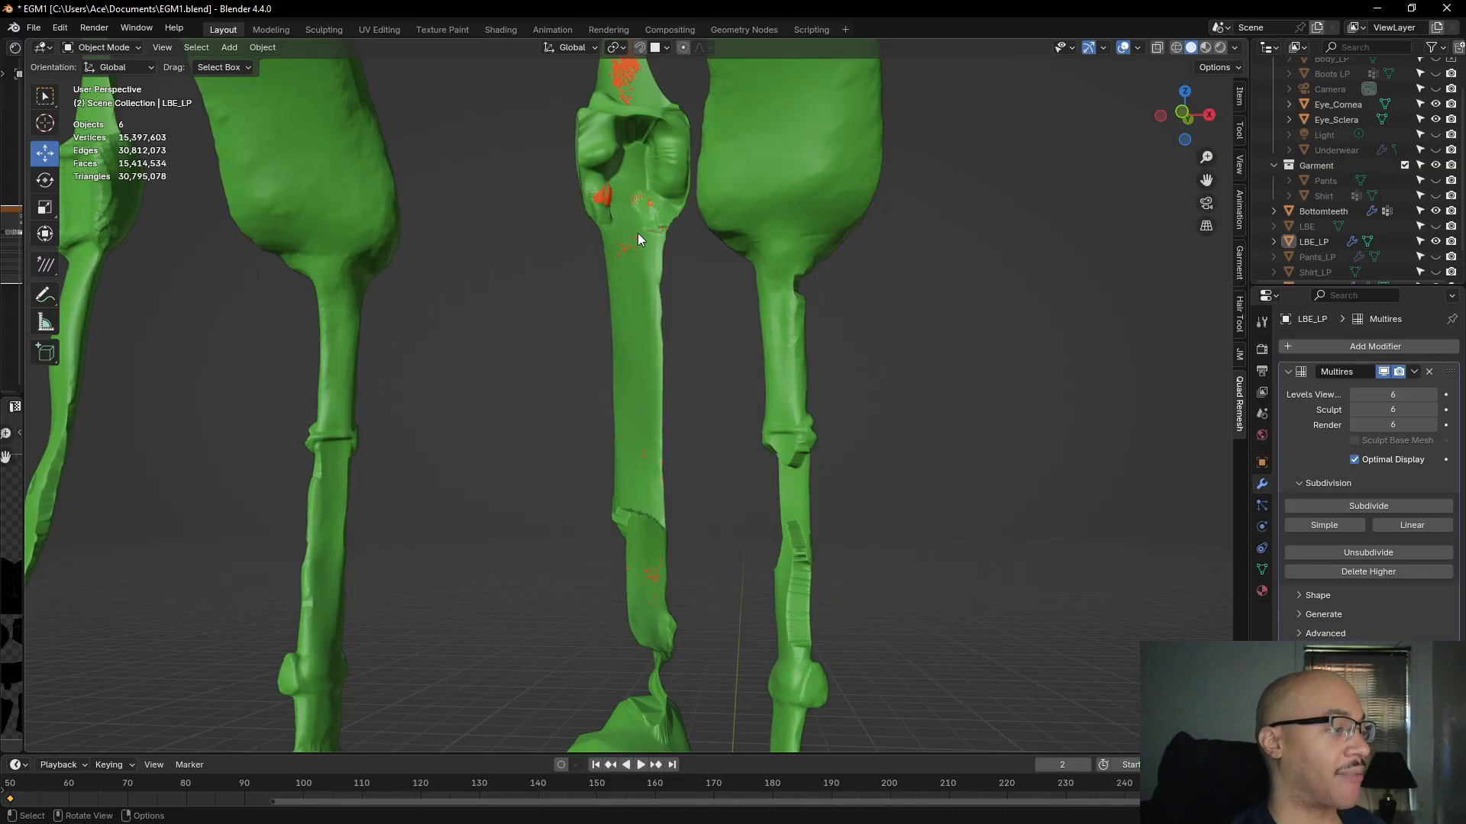
- Select LBE_LP, enter Sculpt Mode and add a Clay Strips stroke to the lower corner of the damaged strap's buckle
{"action": "left_click", "coordinate": [664, 204]}
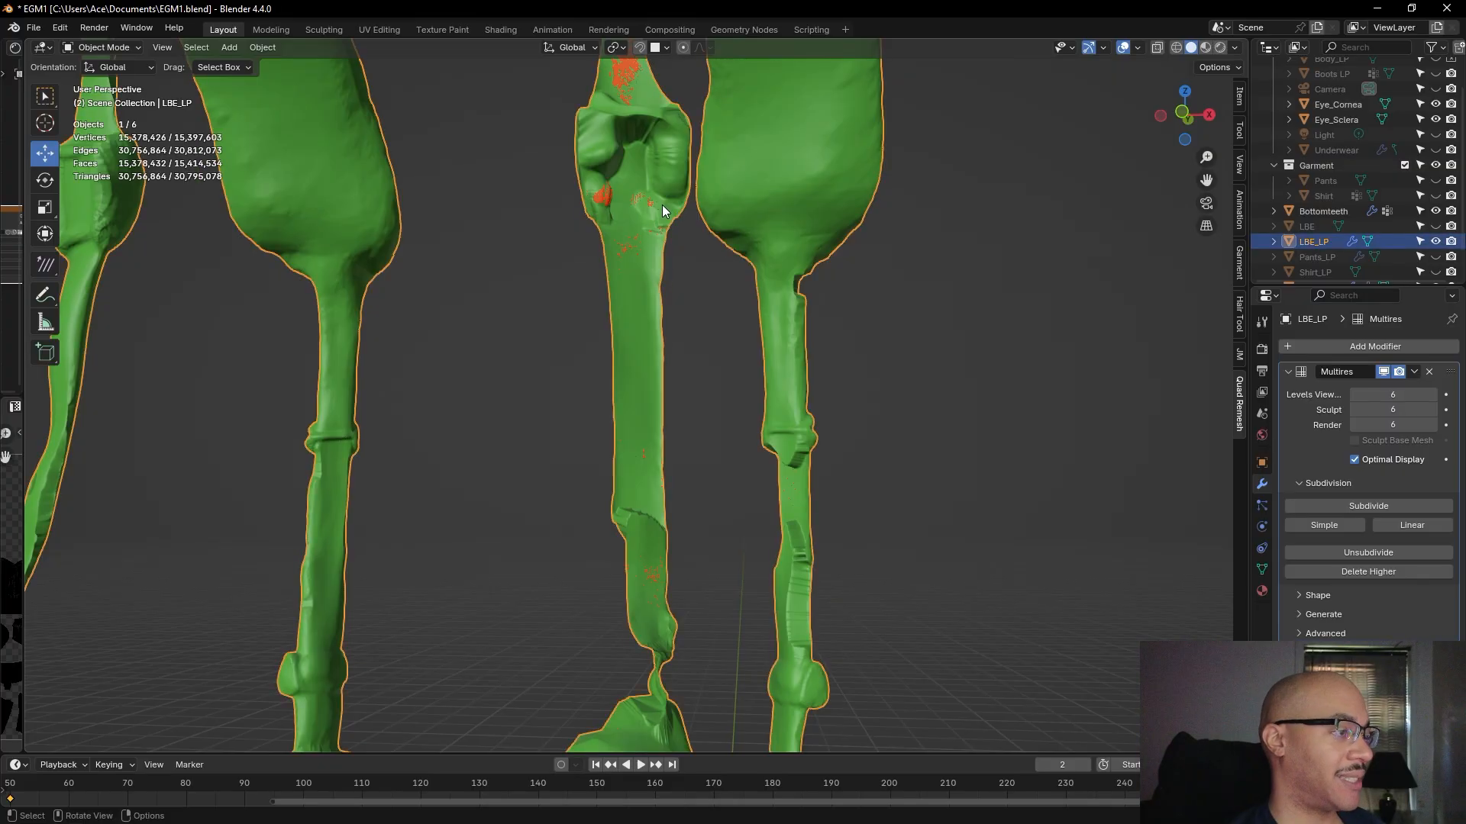
{"action": "left_click", "coordinate": [123, 50]}
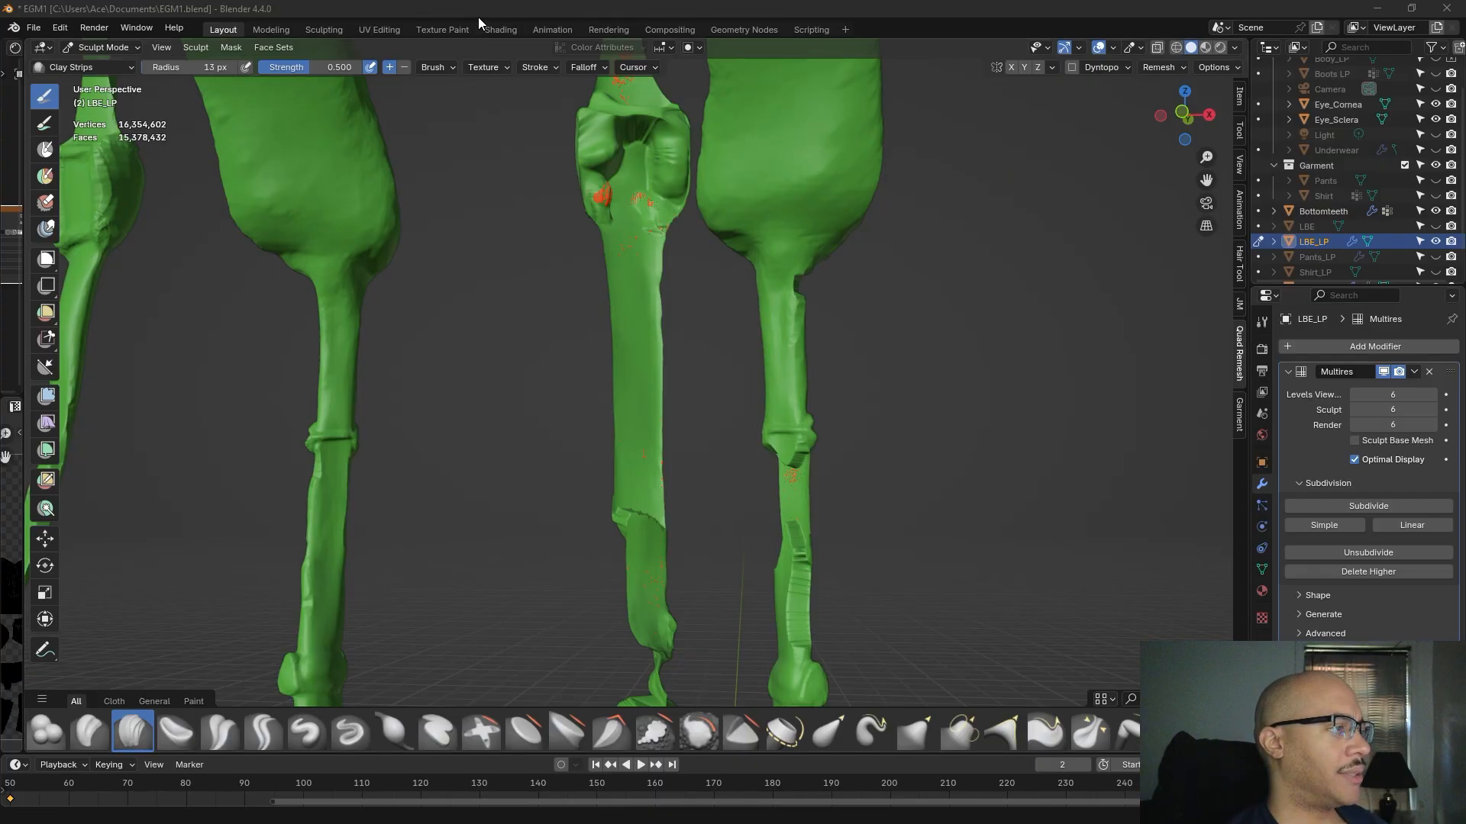
{"action": "mouse_move", "coordinate": [588, 327]}
{"action": "middle_mouse_down"}
{"action": "mouse_move", "coordinate": [635, 593]}
{"action": "mouse_move", "coordinate": [608, 595]}
{"action": "middle_mouse_up"}
{"action": "middle_click_drag", "start_coordinate": [608, 595], "coordinate": [527, 527], "text": "shift"}
{"action": "scroll", "coordinate": [580, 559], "scroll_direction": "up", "scroll_amount": 3}
{"action": "middle_click_drag", "start_coordinate": [599, 599], "coordinate": [553, 563]}
{"action": "middle_click_drag", "start_coordinate": [488, 522], "coordinate": [516, 511]}
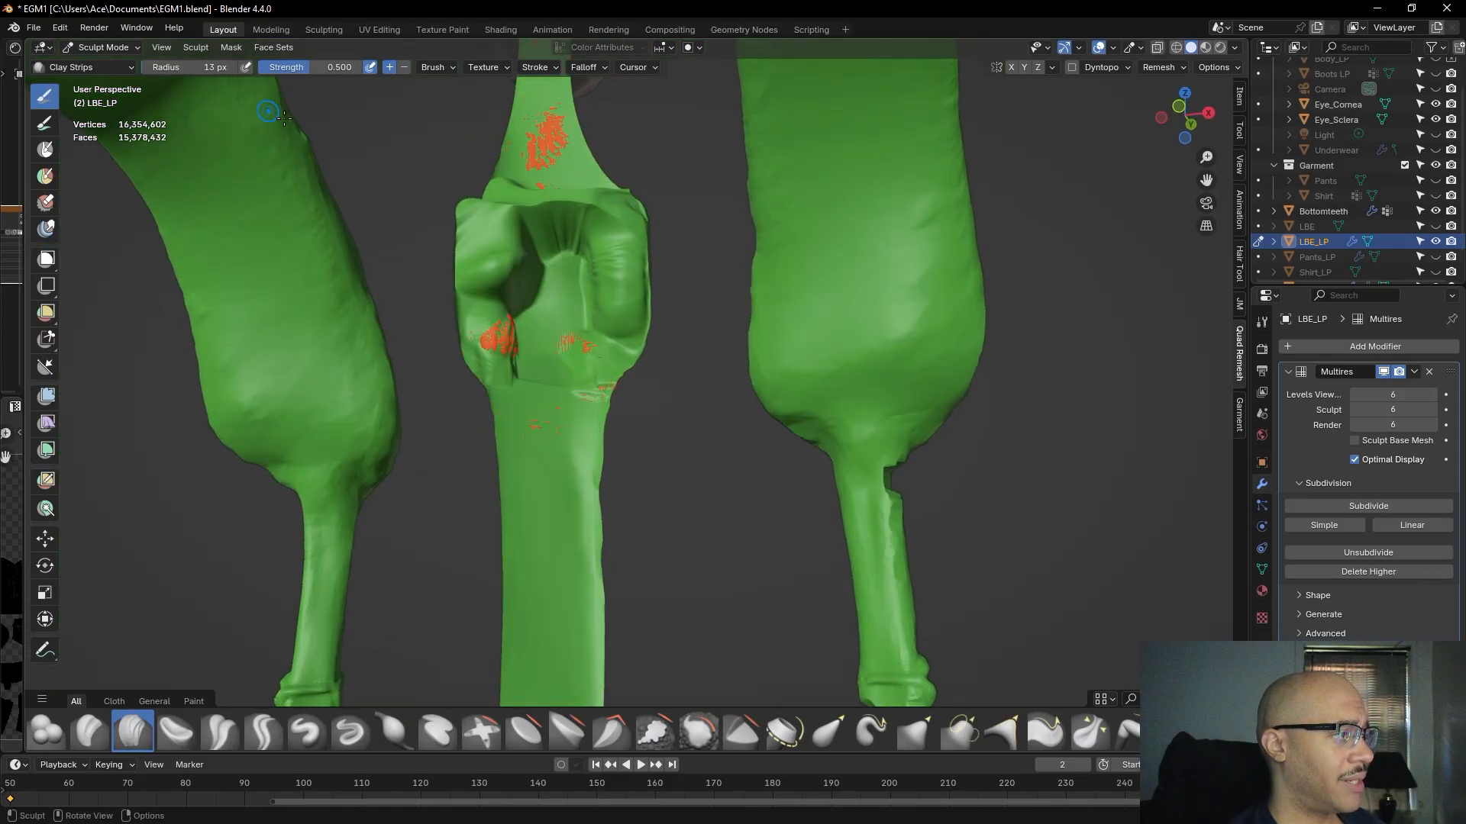
{"action": "mouse_move", "coordinate": [480, 320]}
{"action": "left_mouse_down"}
{"action": "mouse_move", "coordinate": [496, 351]}
{"action": "mouse_move", "coordinate": [474, 290]}
{"action": "mouse_move", "coordinate": [507, 380]}
{"action": "left_mouse_up"}
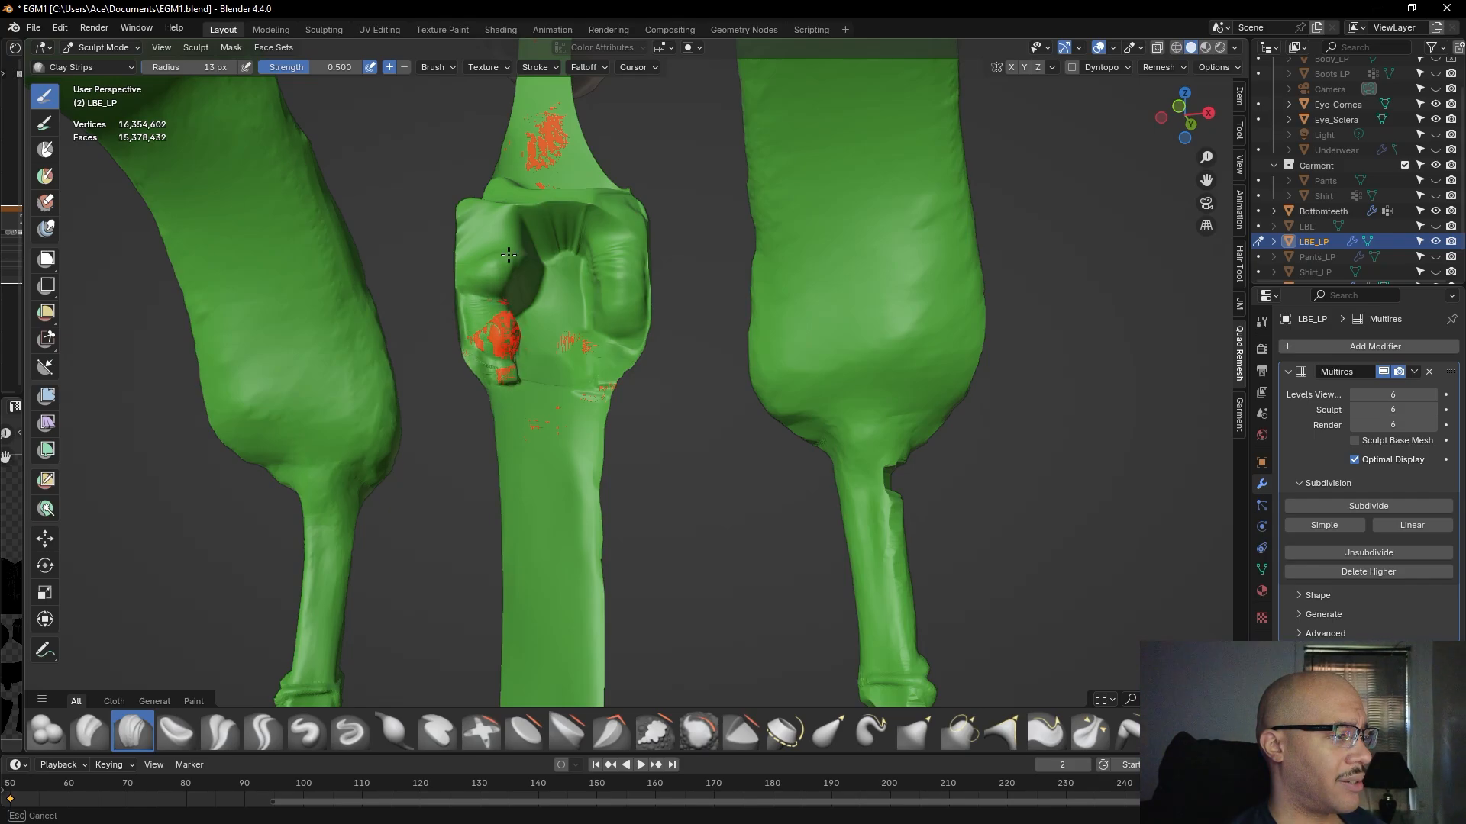
{"action": "scroll", "coordinate": [504, 339], "scroll_direction": "down", "scroll_amount": 4}
{"action": "middle_click_drag", "start_coordinate": [501, 330], "coordinate": [581, 406]}
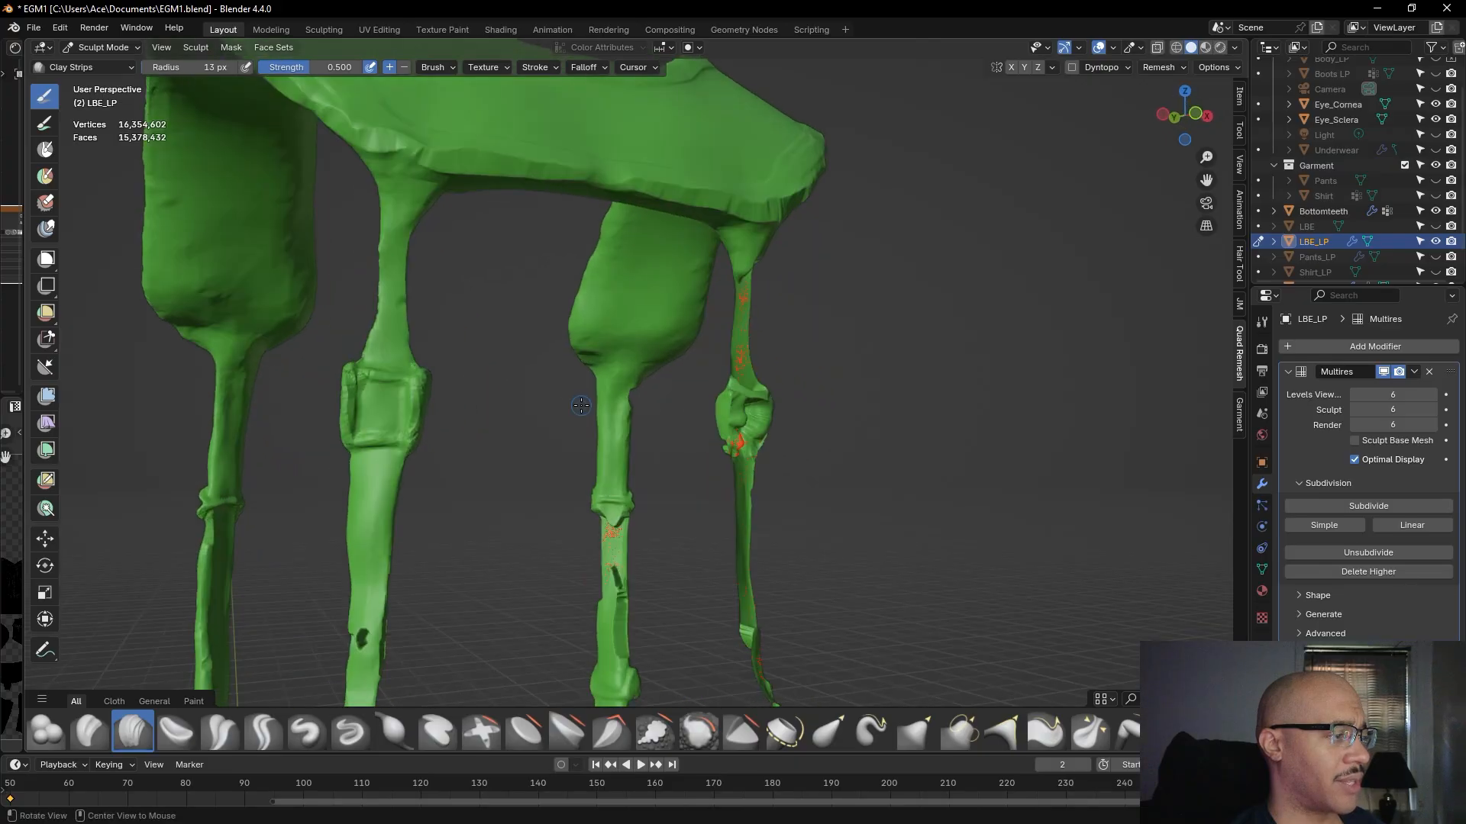
- Build up the lower bar and lower corners of the damaged strap's buckle with Clay Strips strokes
{"action": "scroll", "coordinate": [809, 478], "scroll_direction": "up", "scroll_amount": 4}
{"action": "left_click_drag", "start_coordinate": [822, 484], "coordinate": [772, 480], "text": "alt"}
{"action": "left_click_drag", "start_coordinate": [539, 502], "coordinate": [565, 506]}
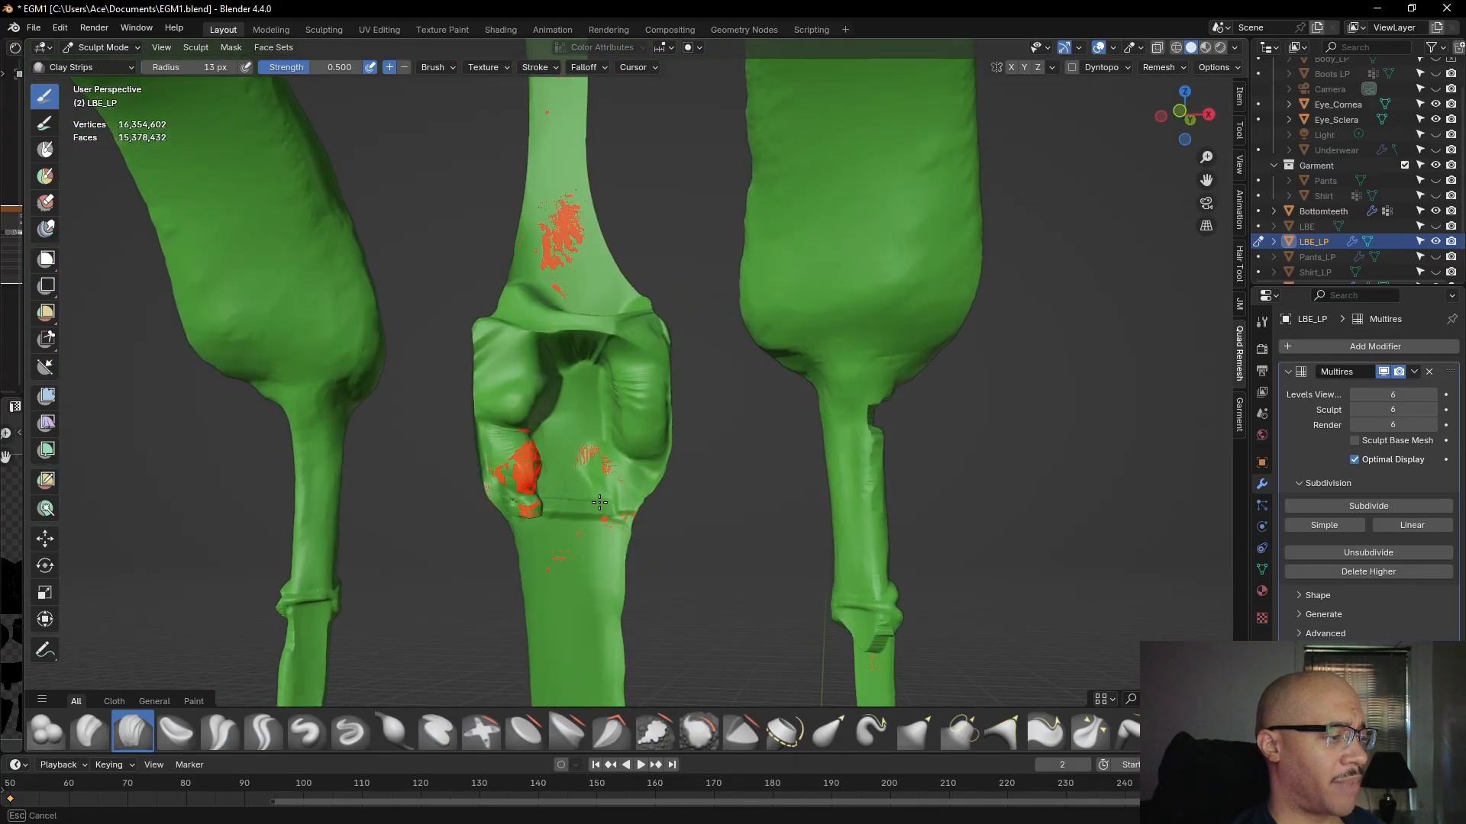
{"action": "mouse_move", "coordinate": [611, 507]}
{"action": "left_mouse_down"}
{"action": "mouse_move", "coordinate": [580, 508]}
{"action": "mouse_move", "coordinate": [632, 464]}
{"action": "left_mouse_up"}
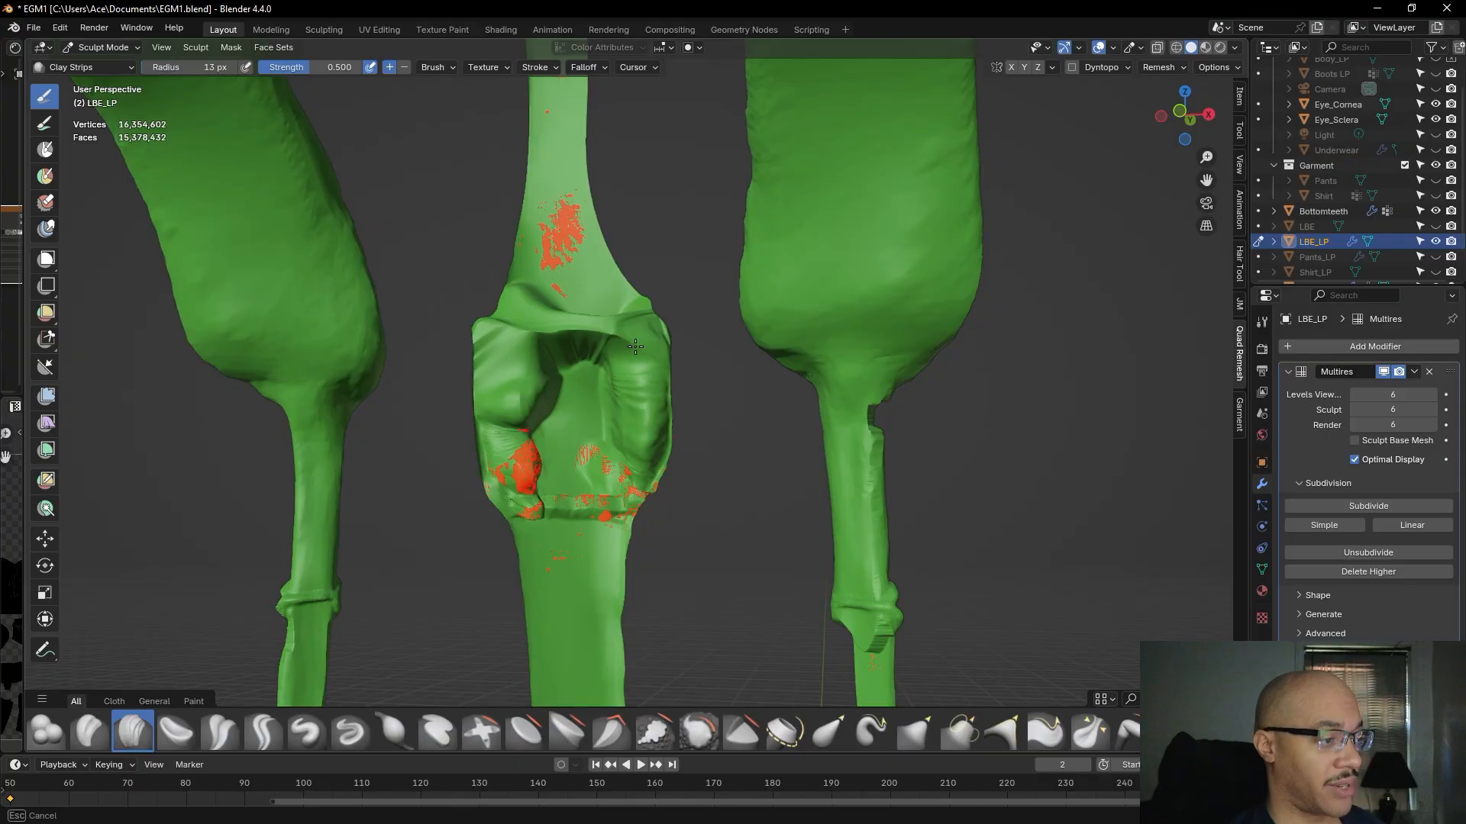
{"action": "mouse_move", "coordinate": [626, 369]}
{"action": "middle_mouse_down", "text": "ctrl"}
{"action": "mouse_move", "coordinate": [619, 452]}
{"action": "mouse_move", "coordinate": [555, 516]}
{"action": "mouse_move", "coordinate": [604, 542]}
{"action": "middle_mouse_up", "text": "ctrl"}
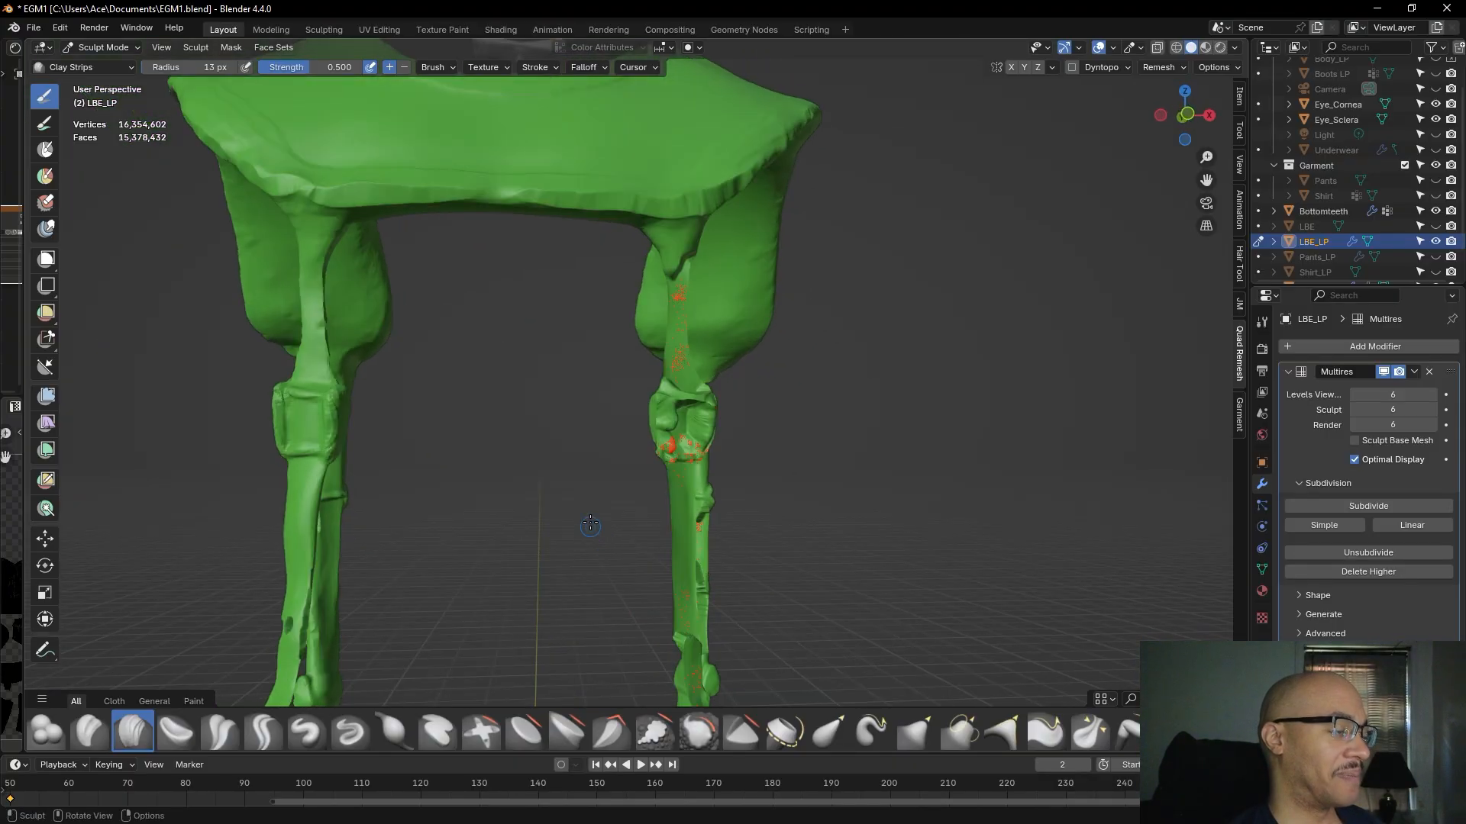
- Set the Clay Strips radius to 36 px and fill the hollow where the damaged strap meets the shoulder yoke
{"action": "middle_click_drag", "start_coordinate": [811, 359], "coordinate": [746, 352], "text": "shift"}
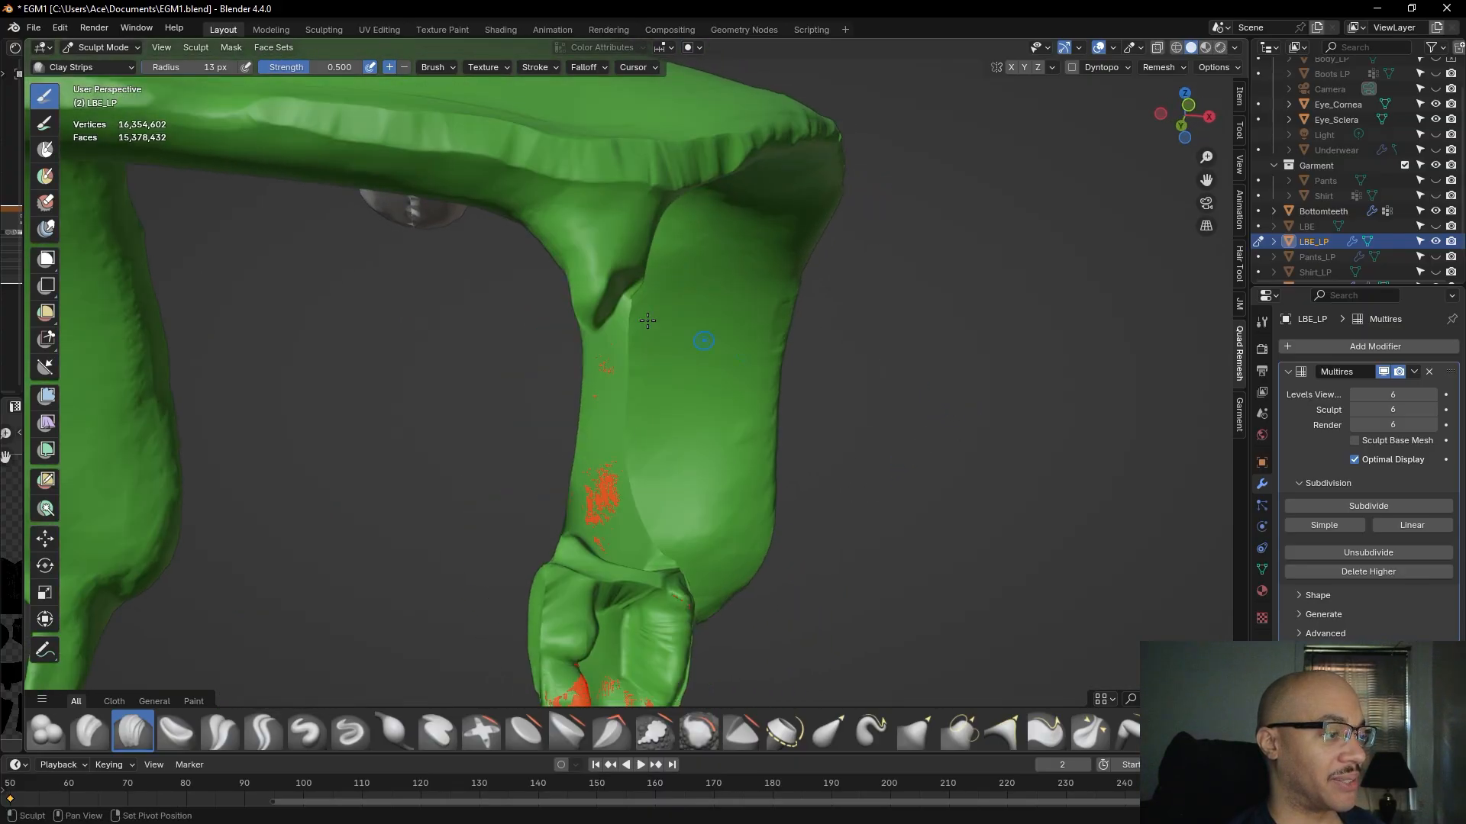
{"action": "middle_click_drag", "start_coordinate": [600, 291], "coordinate": [475, 308]}
{"action": "key", "text": "f"}
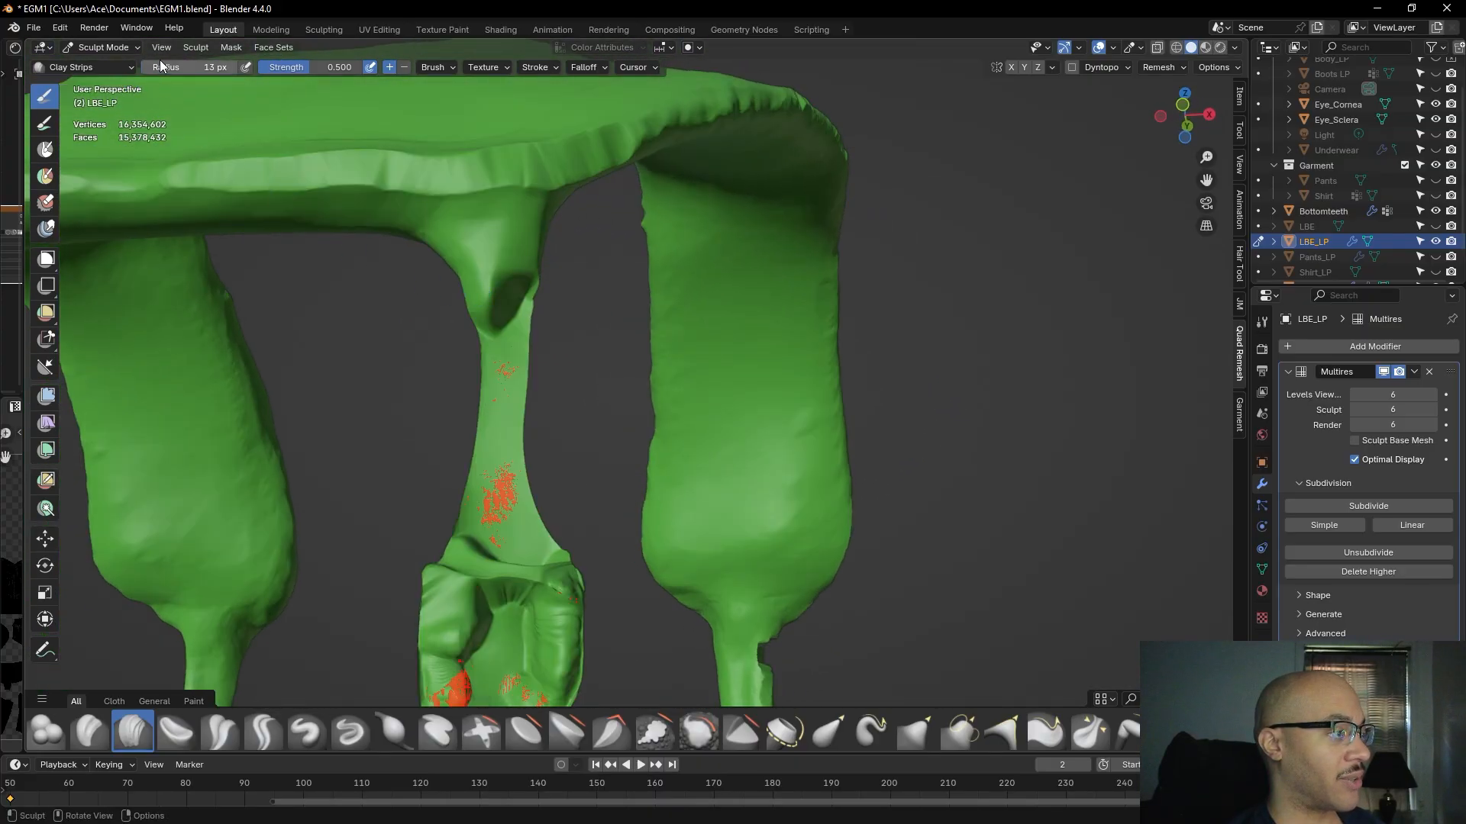
{"action": "left_click", "coordinate": [485, 303]}
{"action": "left_click_drag", "start_coordinate": [485, 303], "coordinate": [493, 282]}
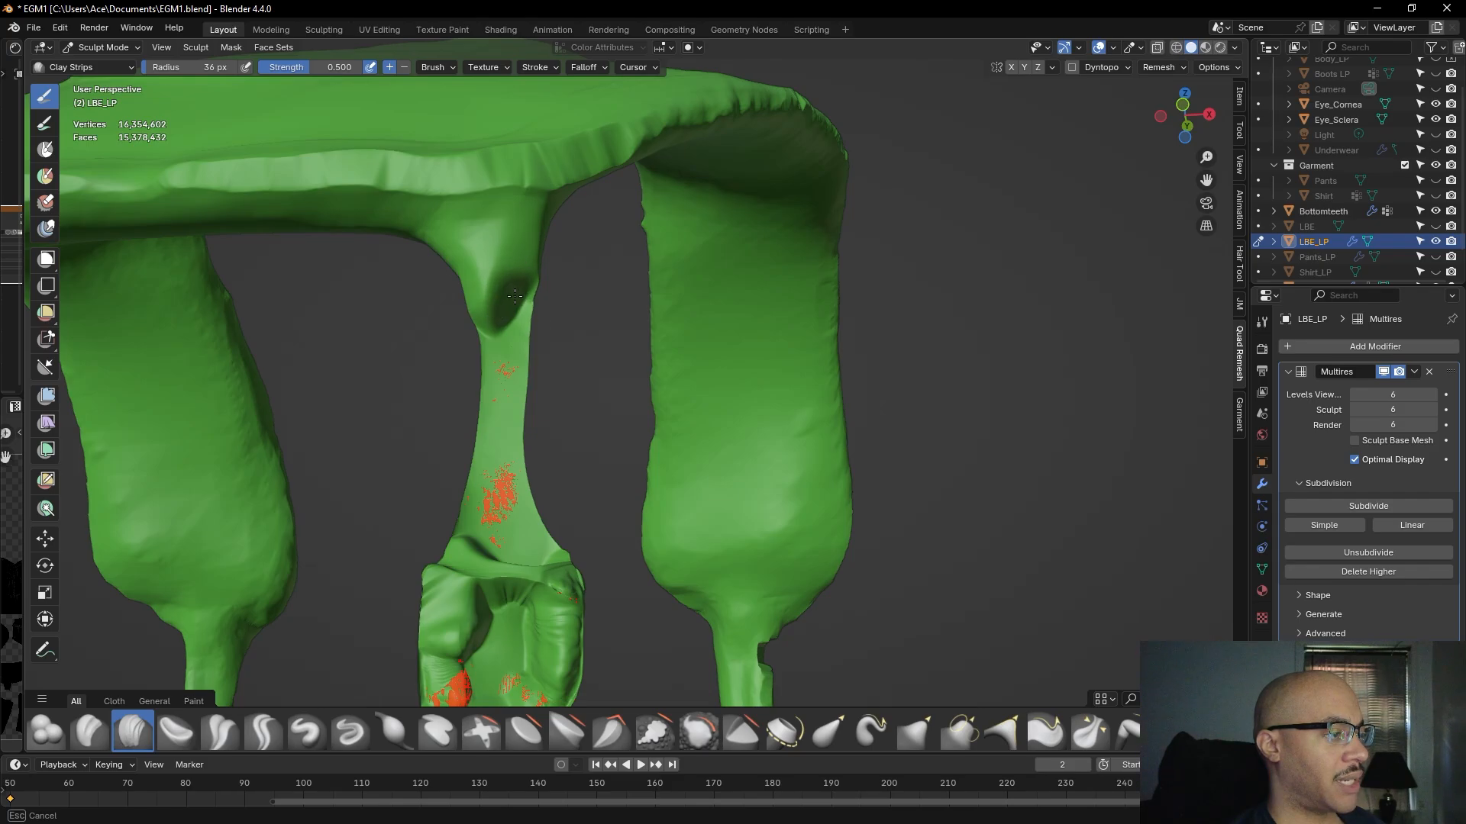
{"action": "mouse_move", "coordinate": [508, 288]}
{"action": "left_mouse_down"}
{"action": "mouse_move", "coordinate": [499, 352]}
{"action": "mouse_move", "coordinate": [491, 264]}
{"action": "mouse_move", "coordinate": [508, 315]}
{"action": "mouse_move", "coordinate": [504, 284]}
{"action": "mouse_move", "coordinate": [520, 272]}
{"action": "mouse_move", "coordinate": [524, 353]}
{"action": "left_mouse_up"}
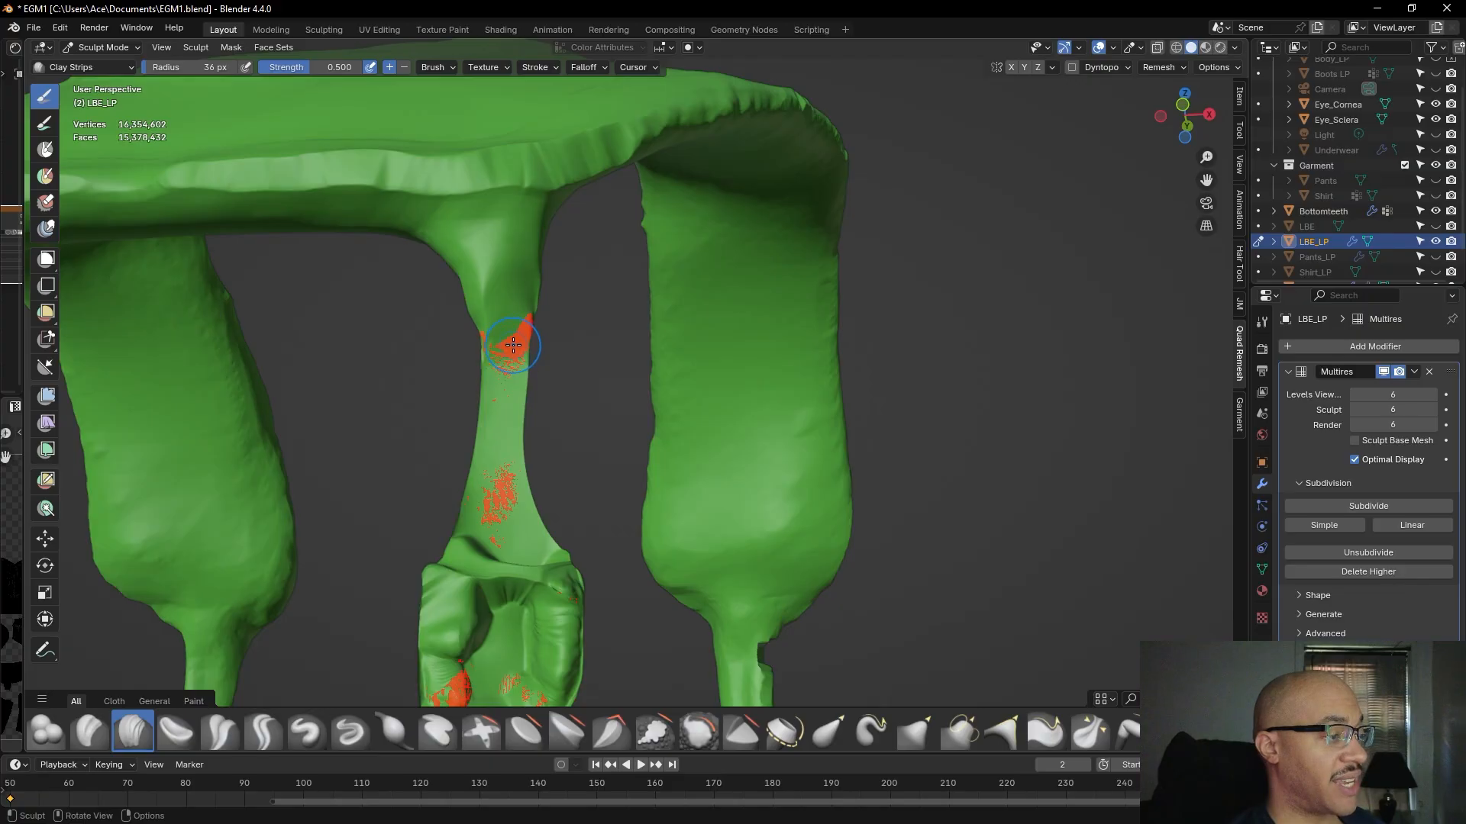
- Thicken the left side of the damaged buckle's frame with Clay Strips strokes from the lower corner up to the top bar
{"action": "scroll", "coordinate": [492, 416], "scroll_direction": "down", "scroll_amount": 4}
{"action": "mouse_move", "coordinate": [494, 421]}
{"action": "middle_mouse_down"}
{"action": "mouse_move", "coordinate": [523, 451]}
{"action": "mouse_move", "coordinate": [649, 488]}
{"action": "mouse_move", "coordinate": [937, 543]}
{"action": "mouse_move", "coordinate": [603, 441]}
{"action": "middle_mouse_up"}
{"action": "mouse_move", "coordinate": [675, 517]}
{"action": "middle_mouse_down"}
{"action": "mouse_move", "coordinate": [739, 313]}
{"action": "mouse_move", "coordinate": [606, 466]}
{"action": "middle_mouse_up"}
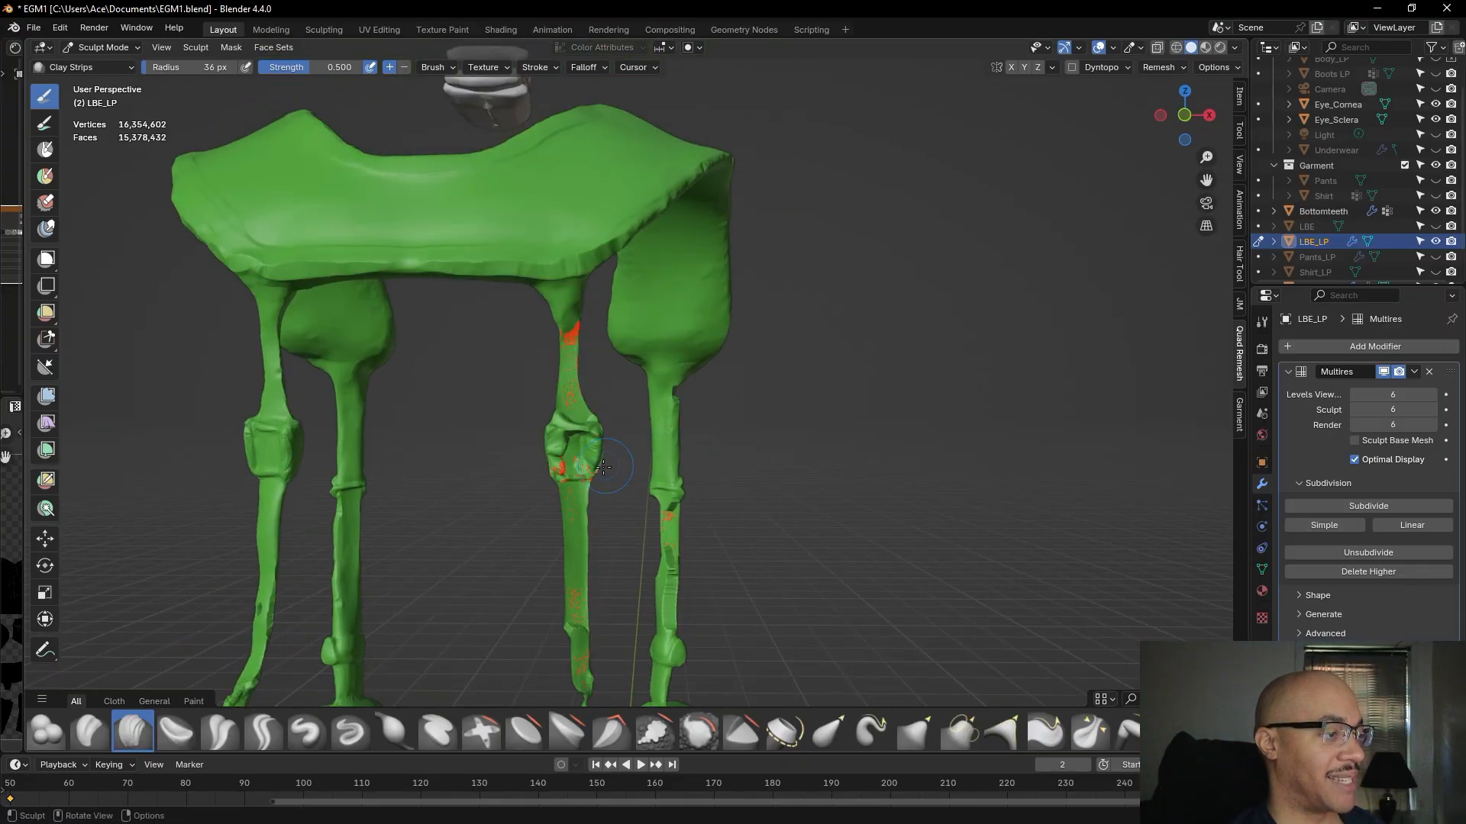
{"action": "scroll", "coordinate": [611, 454], "scroll_direction": "up", "scroll_amount": 10}
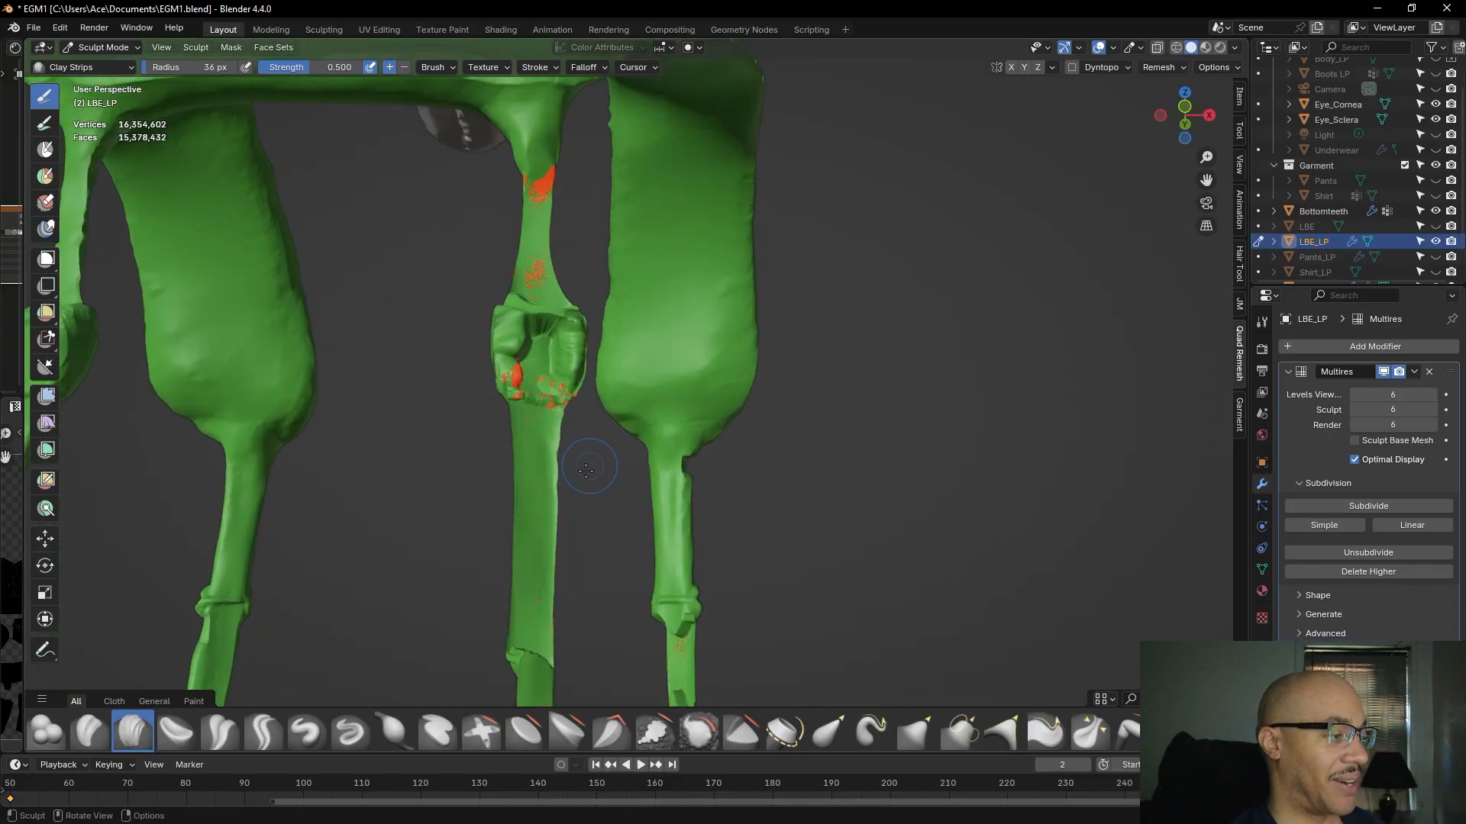
{"action": "middle_click_drag", "start_coordinate": [561, 454], "coordinate": [564, 479]}
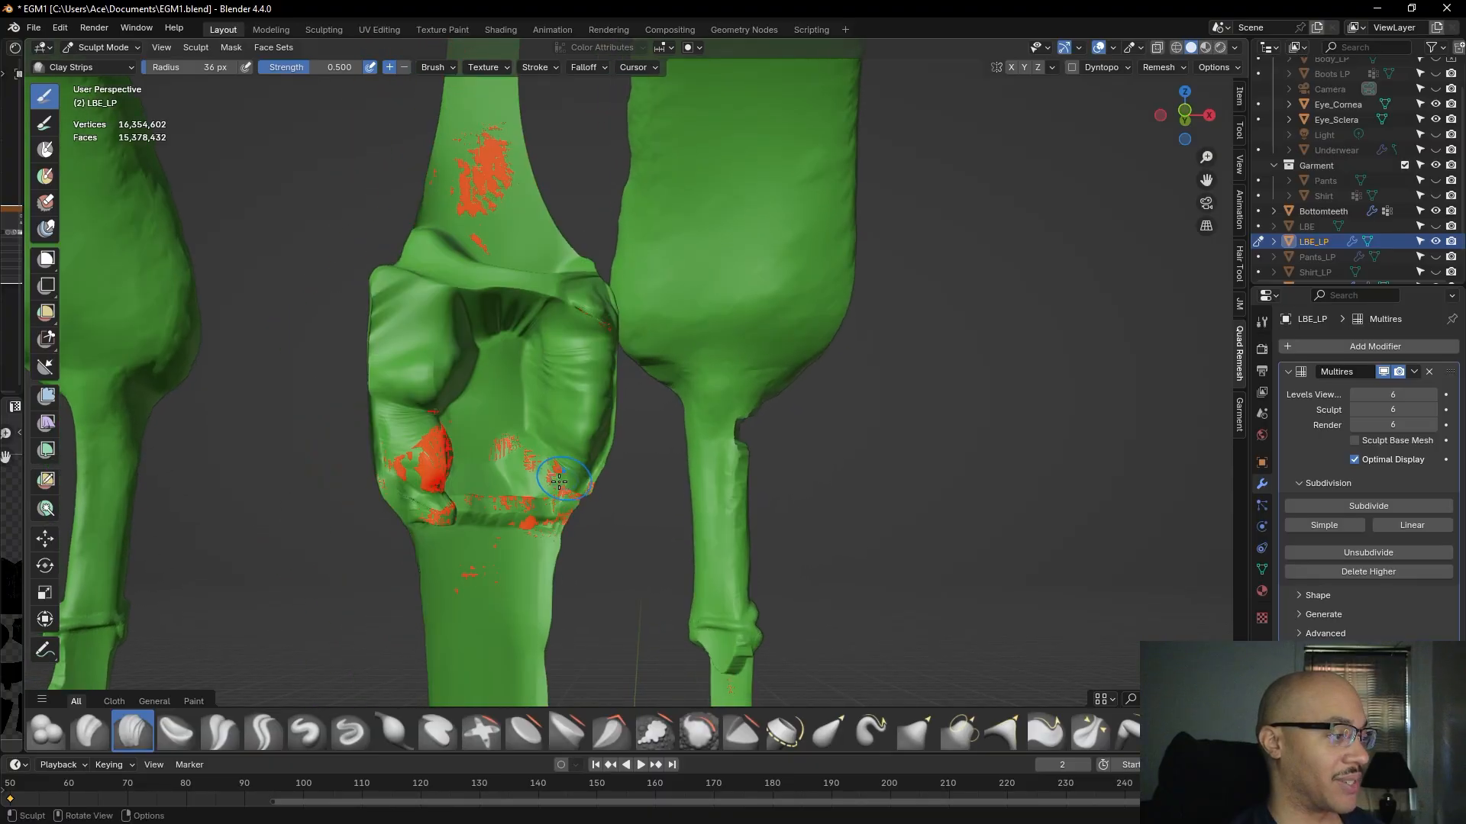
{"action": "mouse_move", "coordinate": [435, 448]}
{"action": "left_mouse_down"}
{"action": "mouse_move", "coordinate": [417, 481]}
{"action": "mouse_move", "coordinate": [409, 389]}
{"action": "left_mouse_up"}
{"action": "mouse_move", "coordinate": [412, 416]}
{"action": "left_mouse_down"}
{"action": "mouse_move", "coordinate": [420, 405]}
{"action": "mouse_move", "coordinate": [424, 488]}
{"action": "left_mouse_up"}
{"action": "mouse_move", "coordinate": [422, 381]}
{"action": "left_mouse_down"}
{"action": "mouse_move", "coordinate": [408, 298]}
{"action": "mouse_move", "coordinate": [406, 315]}
{"action": "mouse_move", "coordinate": [451, 276]}
{"action": "mouse_move", "coordinate": [429, 278]}
{"action": "left_mouse_up"}
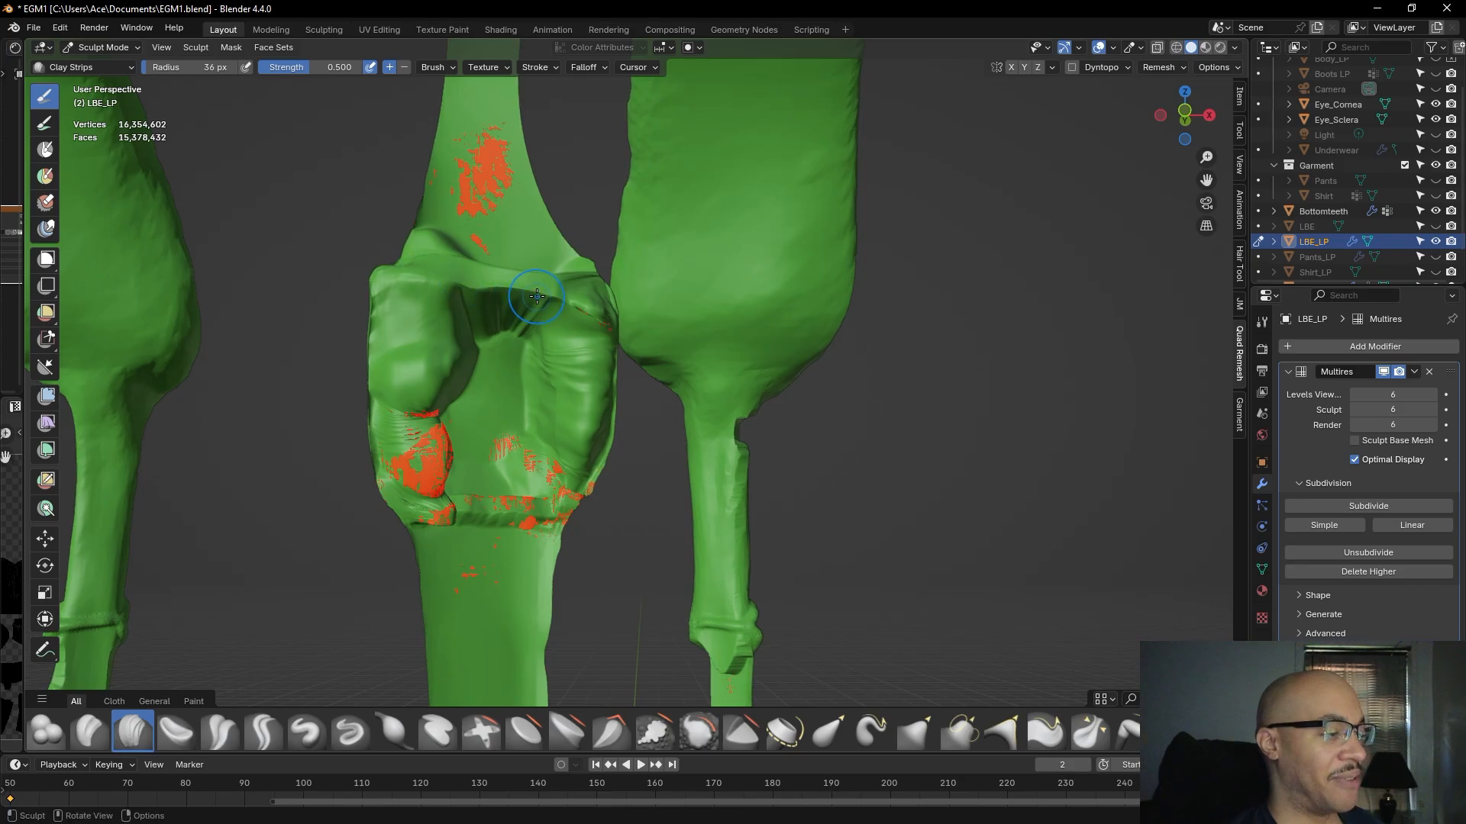
- Add more Clay Strips volume to both side bars of the damaged buckle and its lower right corner
{"action": "scroll", "coordinate": [540, 303], "scroll_direction": "down", "scroll_amount": 10}
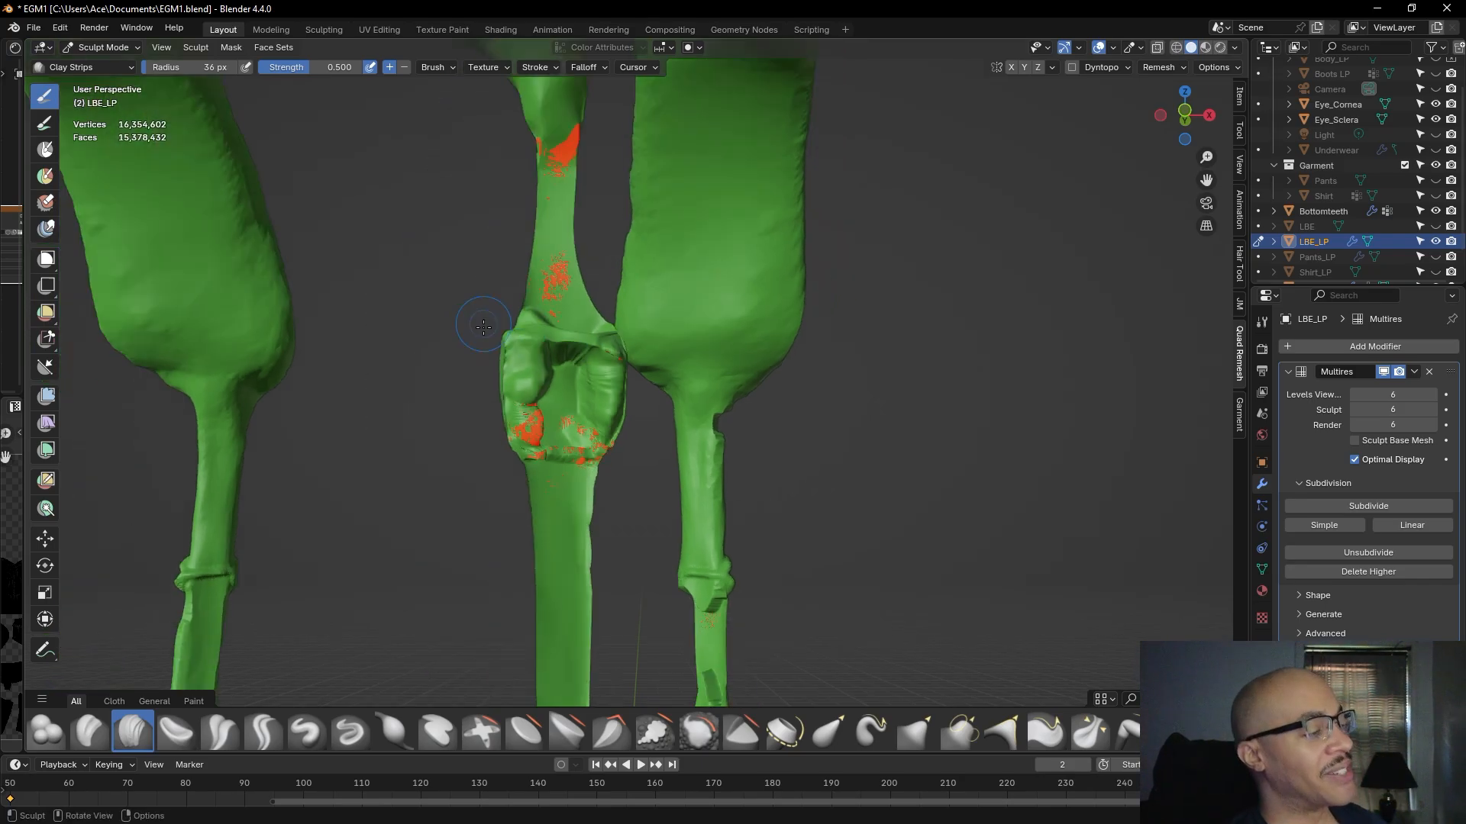
{"action": "scroll", "coordinate": [833, 405], "scroll_direction": "up", "scroll_amount": 6}
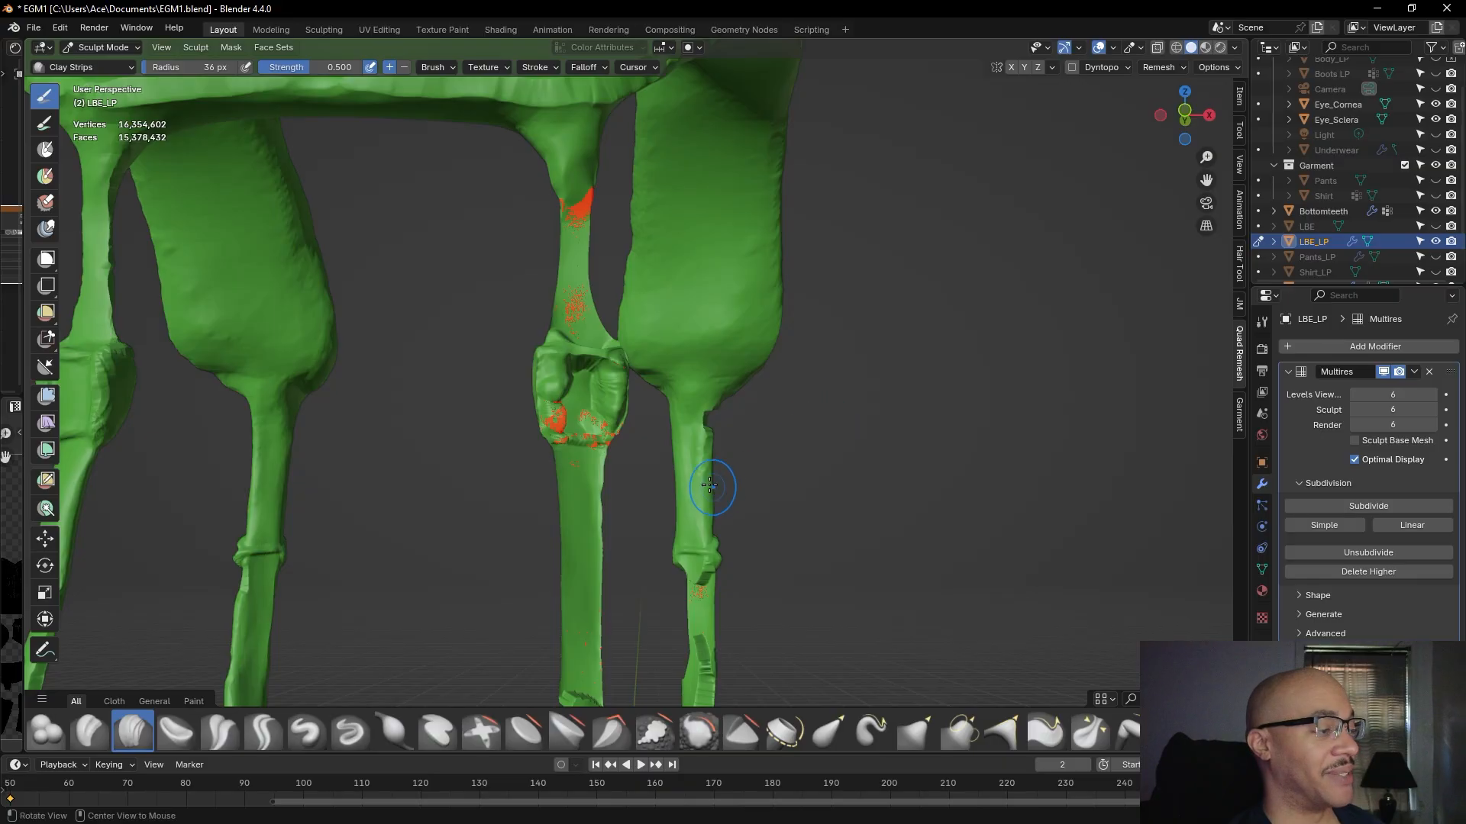
{"action": "scroll", "coordinate": [697, 458], "scroll_direction": "up", "scroll_amount": 5}
{"action": "middle_click_drag", "start_coordinate": [600, 479], "coordinate": [592, 458]}
{"action": "left_click_drag", "start_coordinate": [420, 347], "coordinate": [416, 426]}
{"action": "left_click_drag", "start_coordinate": [577, 374], "coordinate": [562, 426]}
{"action": "left_click_drag", "start_coordinate": [564, 417], "coordinate": [571, 435]}
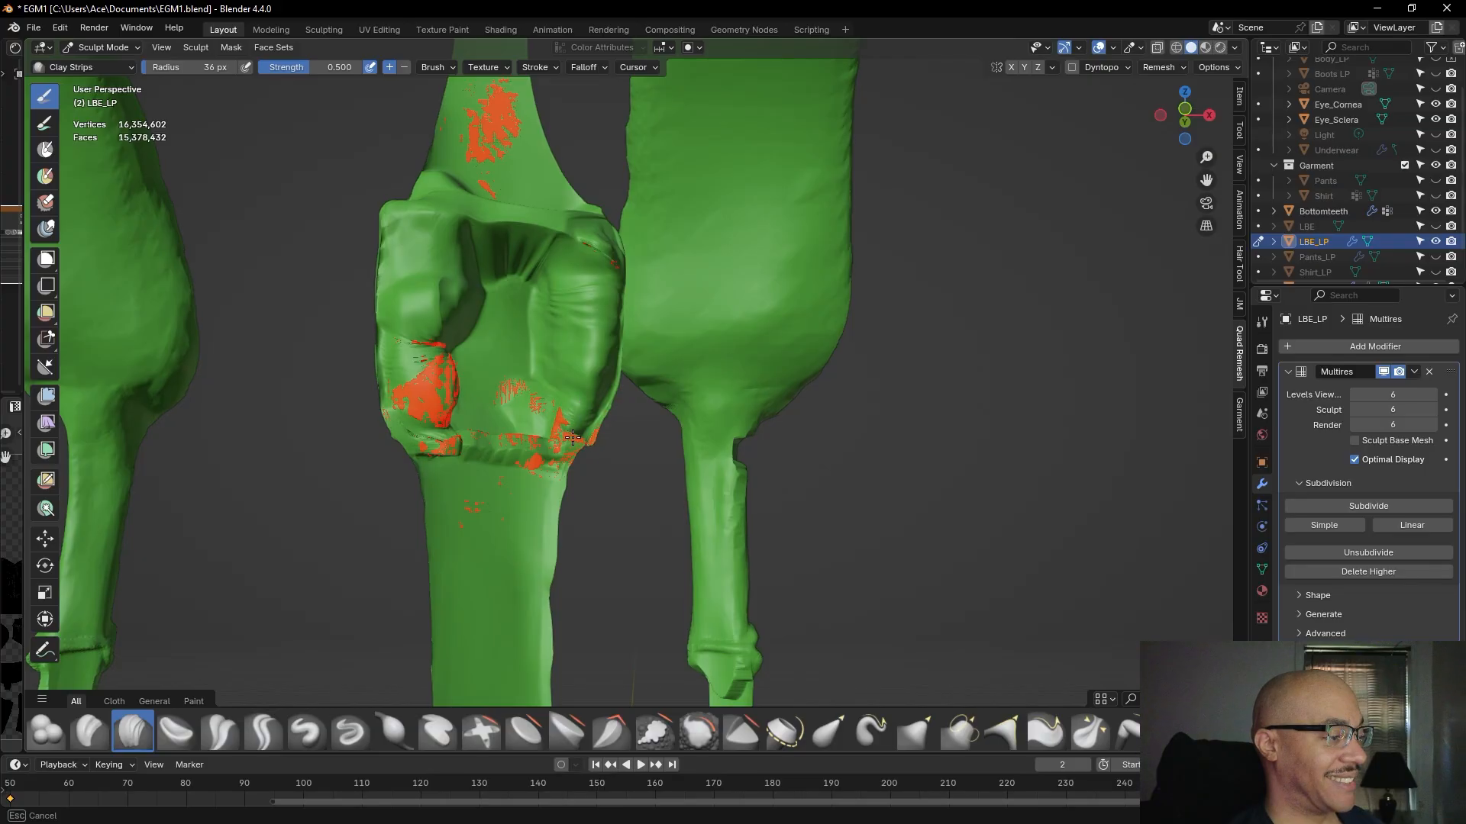
- Set the Clay Strips brush radius to 20 px
{"action": "scroll", "coordinate": [571, 321], "scroll_direction": "down", "scroll_amount": 8}
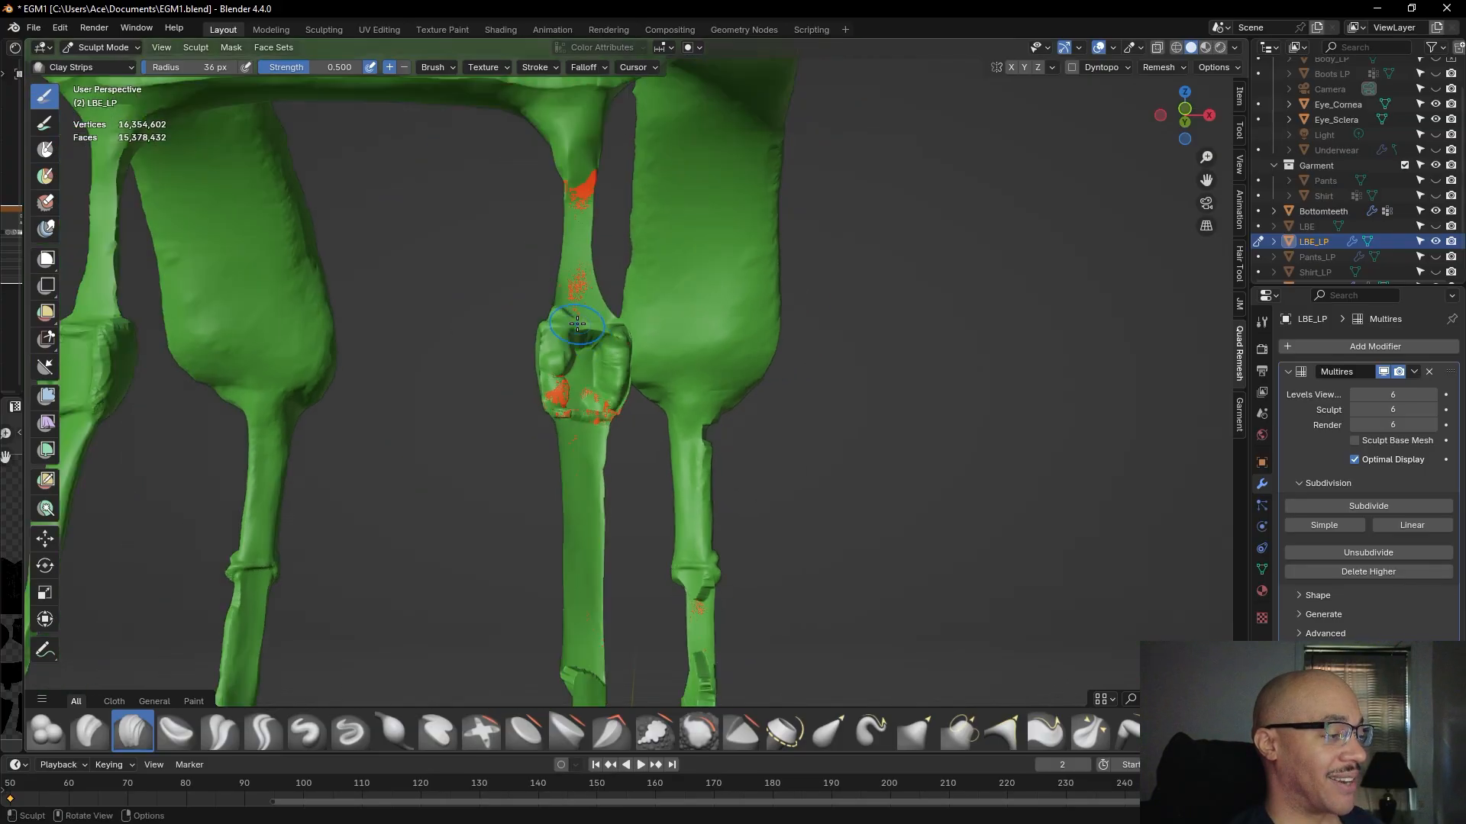
{"action": "middle_click_drag", "start_coordinate": [559, 328], "coordinate": [530, 409]}
{"action": "scroll", "coordinate": [535, 416], "scroll_direction": "up", "scroll_amount": 3}
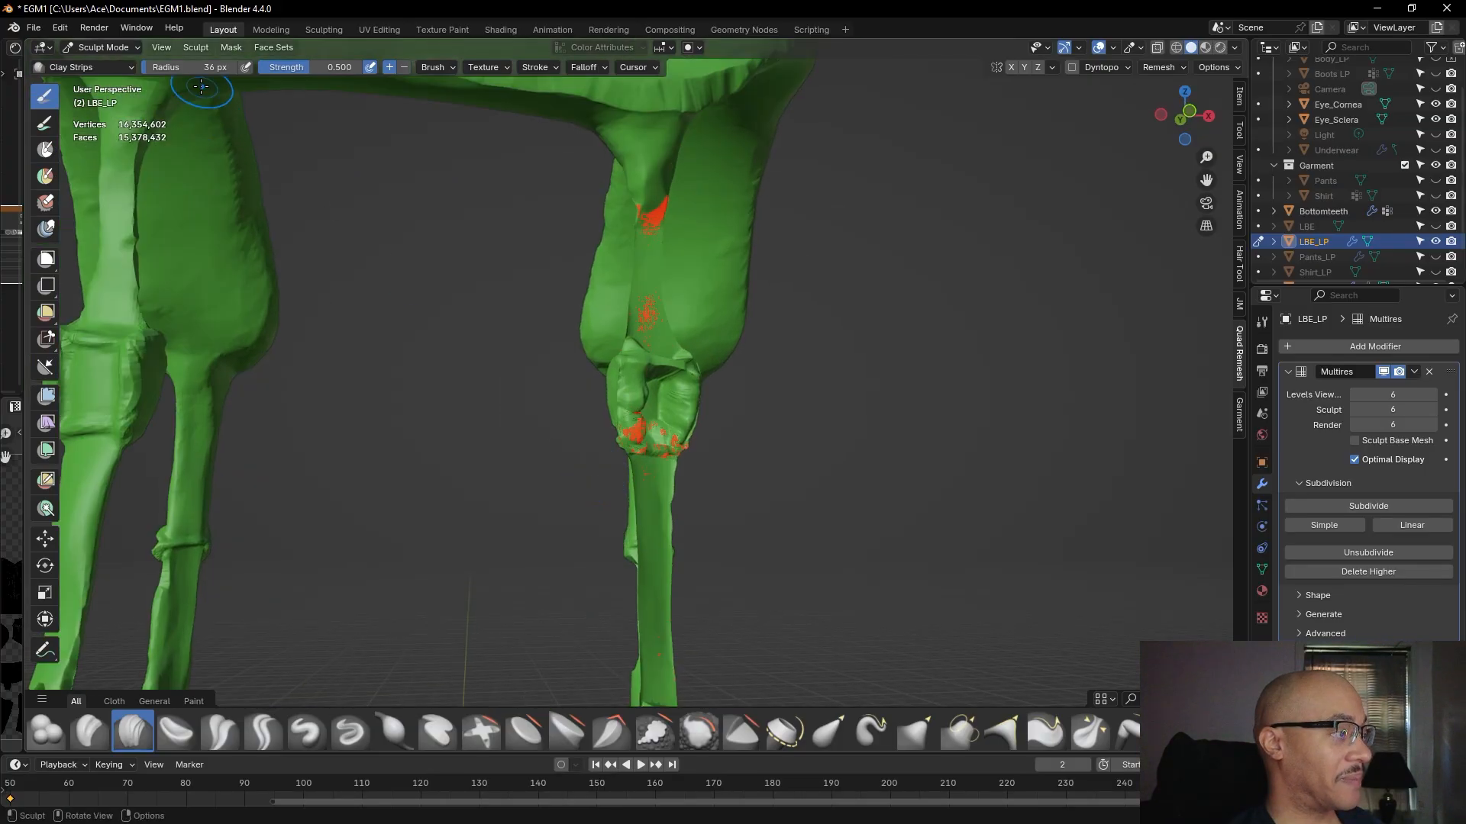
{"action": "left_click_drag", "start_coordinate": [187, 70], "coordinate": [200, 67]}
{"action": "middle_click_drag", "start_coordinate": [632, 477], "coordinate": [611, 464]}
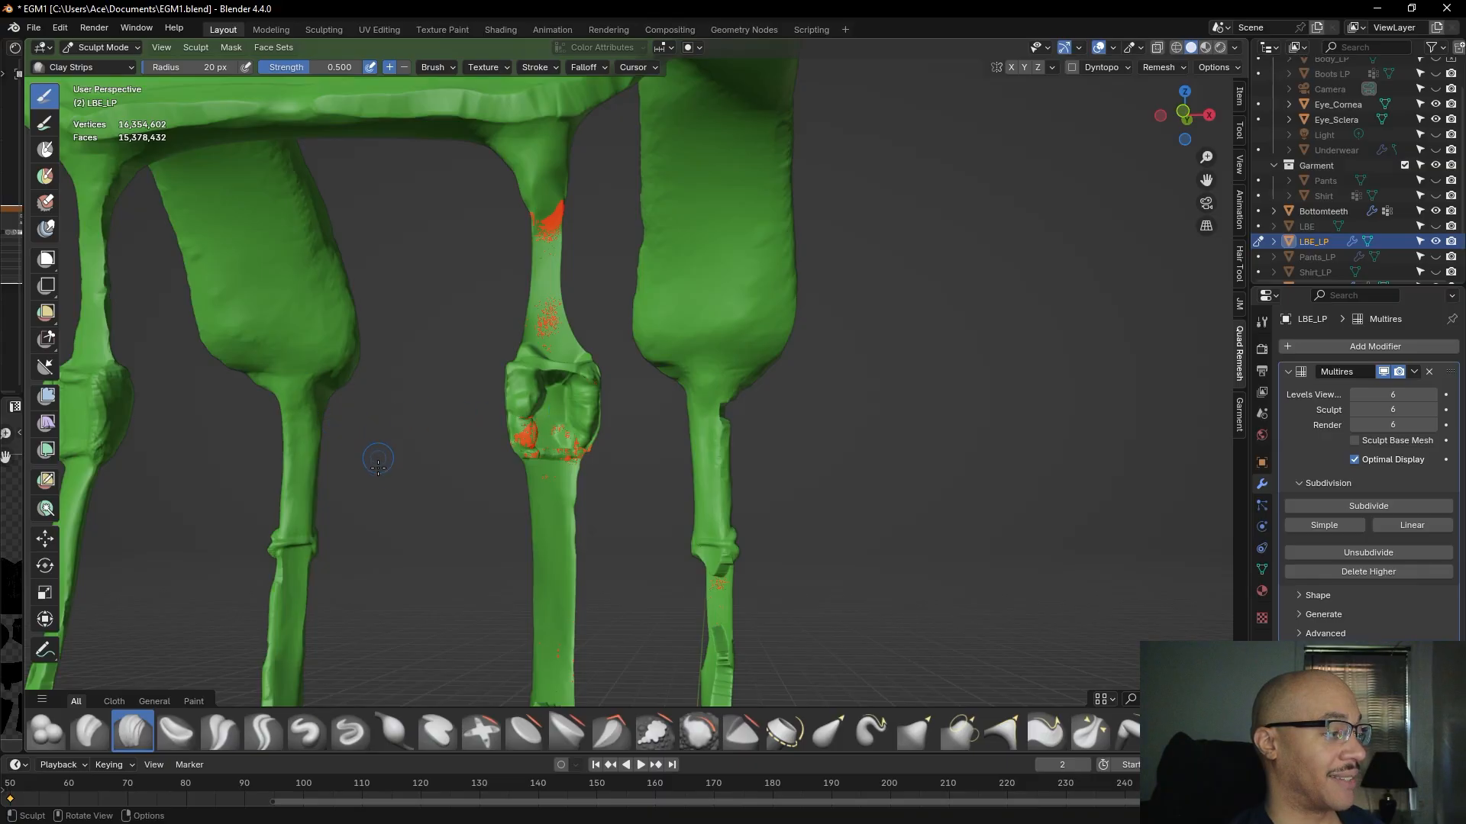
- Swell the lower part of the damaged buckle's frame with the Inflate/Deflate brush at a 51 px radius
{"action": "scroll", "coordinate": [378, 463], "scroll_direction": "down", "scroll_amount": 3}
{"action": "left_click_drag", "start_coordinate": [454, 488], "coordinate": [563, 480], "text": "alt"}
{"action": "scroll", "coordinate": [510, 468], "scroll_direction": "up", "scroll_amount": 5}
{"action": "scroll", "coordinate": [622, 489], "scroll_direction": "up", "scroll_amount": 3}
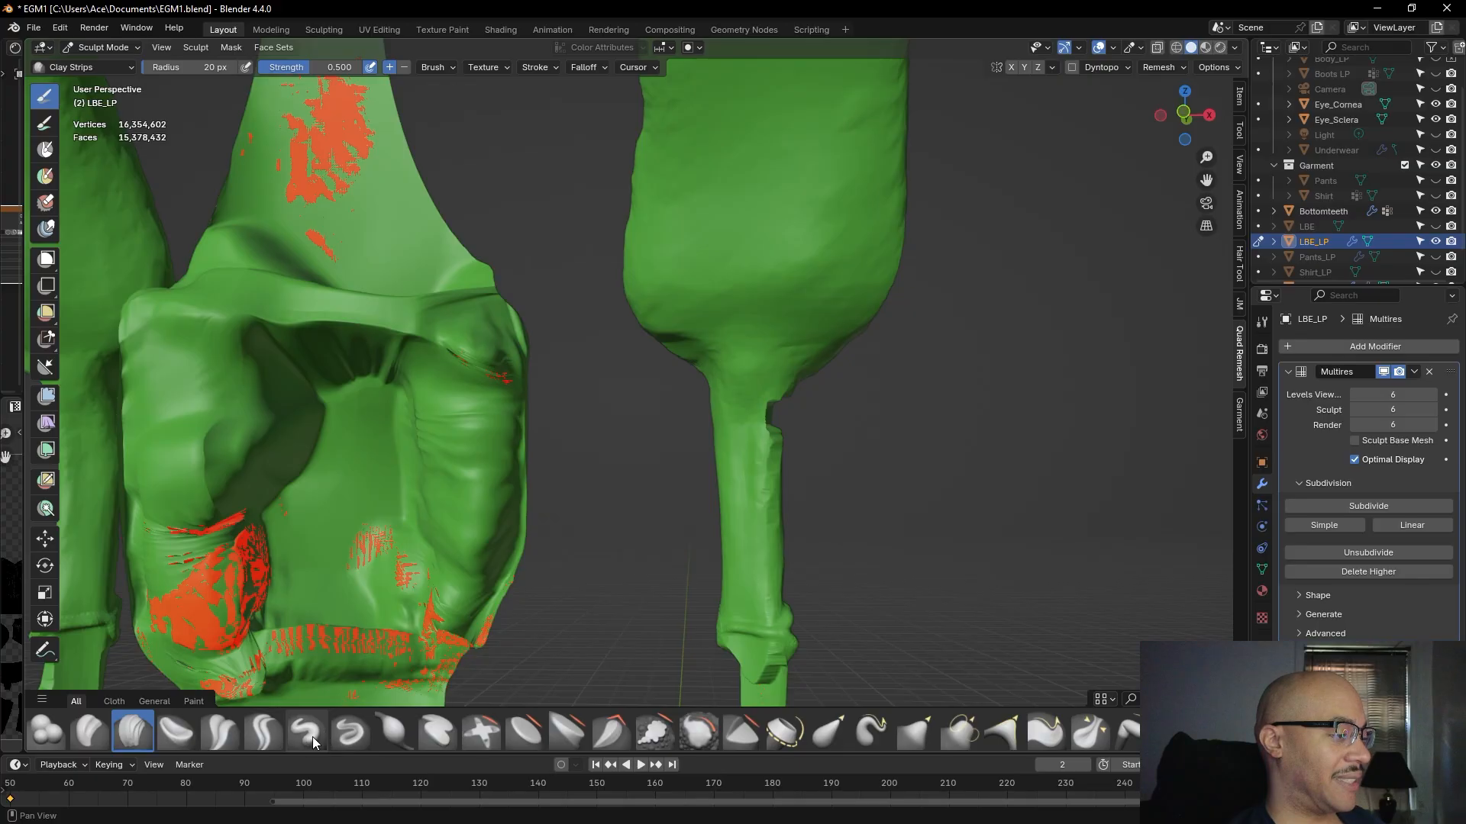
{"action": "left_click", "coordinate": [392, 732]}
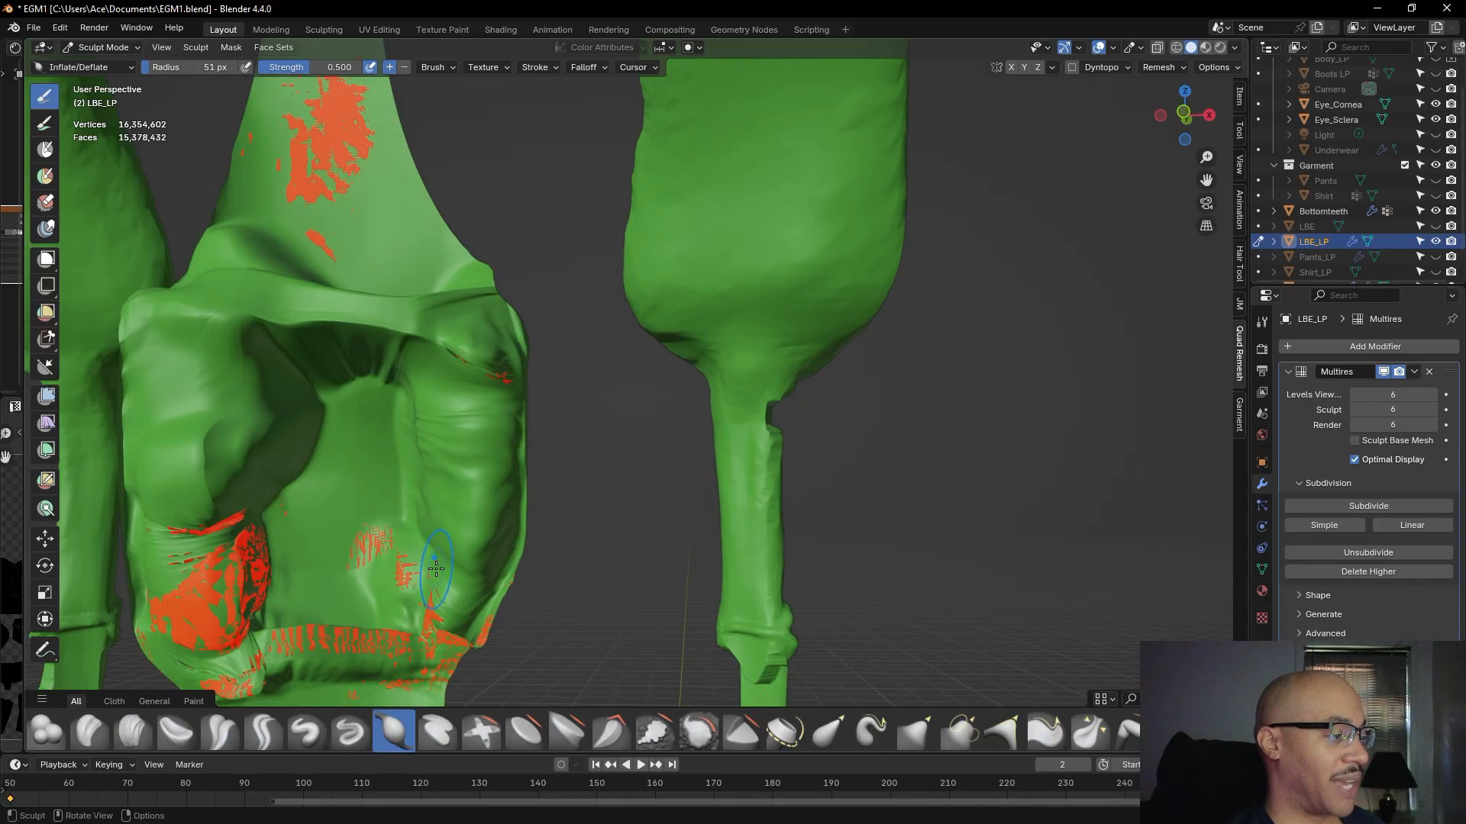
{"action": "mouse_move", "coordinate": [424, 551]}
{"action": "left_mouse_down"}
{"action": "mouse_move", "coordinate": [426, 633]}
{"action": "mouse_move", "coordinate": [421, 615]}
{"action": "mouse_move", "coordinate": [445, 597]}
{"action": "left_mouse_up"}
{"action": "scroll", "coordinate": [444, 591], "scroll_direction": "down", "scroll_amount": 4}
{"action": "middle_click_drag", "start_coordinate": [427, 534], "coordinate": [389, 508]}
{"action": "middle_click_drag", "start_coordinate": [293, 397], "coordinate": [265, 497]}
{"action": "scroll", "coordinate": [458, 477], "scroll_direction": "up", "scroll_amount": 3}
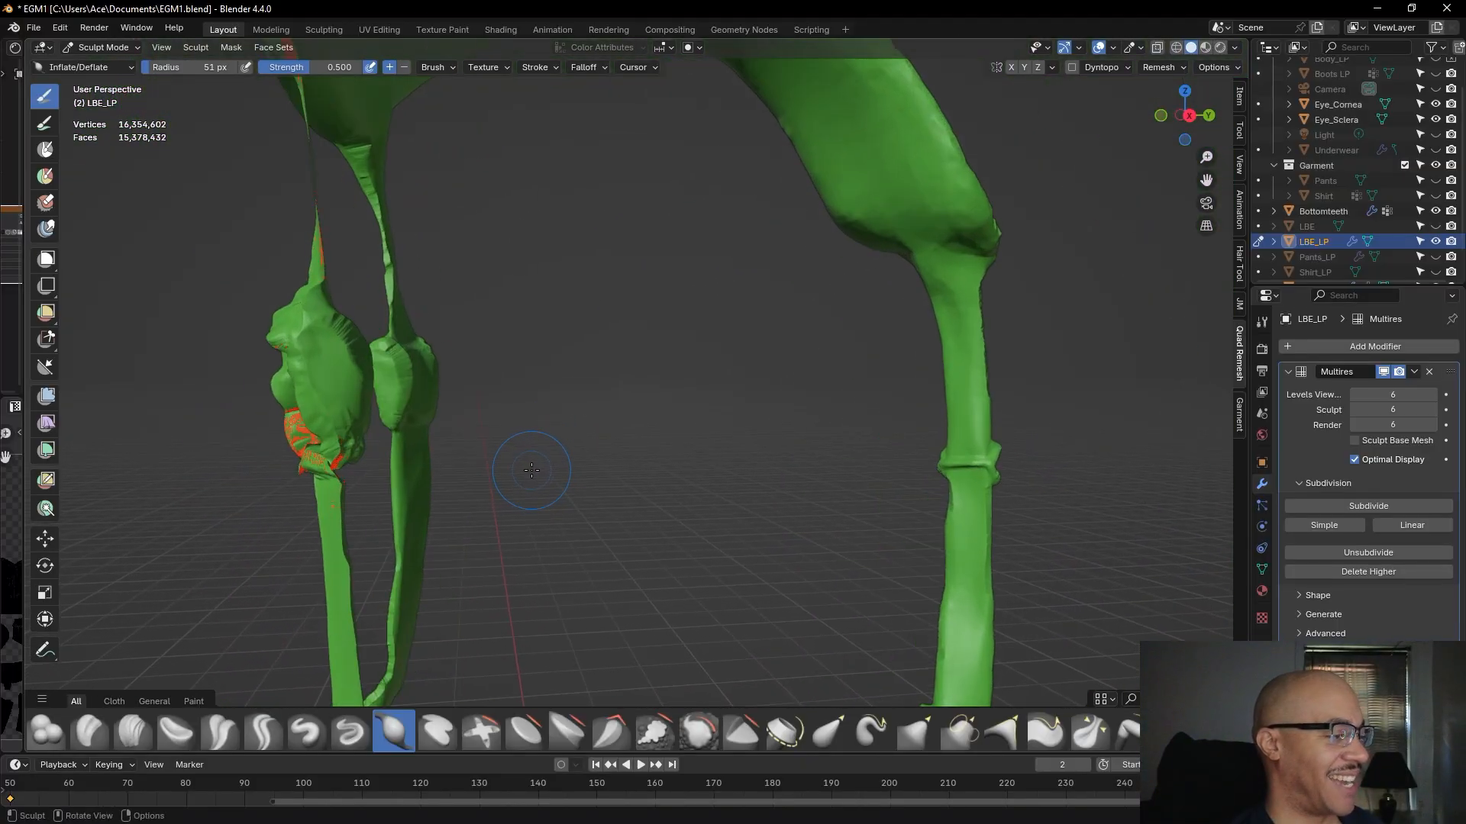
{"action": "left_click_drag", "start_coordinate": [316, 442], "coordinate": [318, 454]}
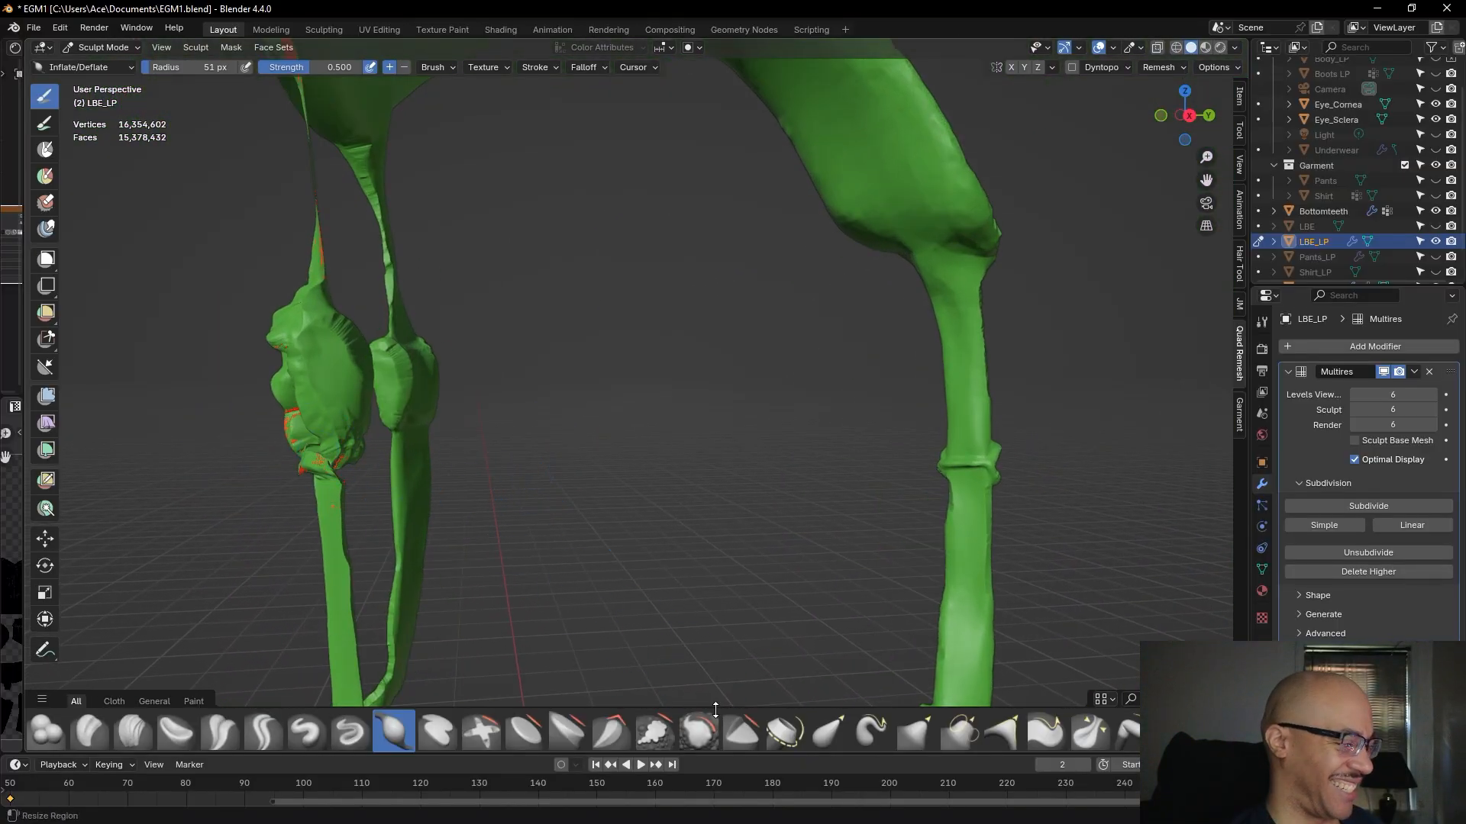
- Use the Grab brush at a 74 px radius to reshape the bottom of the damaged buckle from the side
{"action": "left_click", "coordinate": [907, 733]}
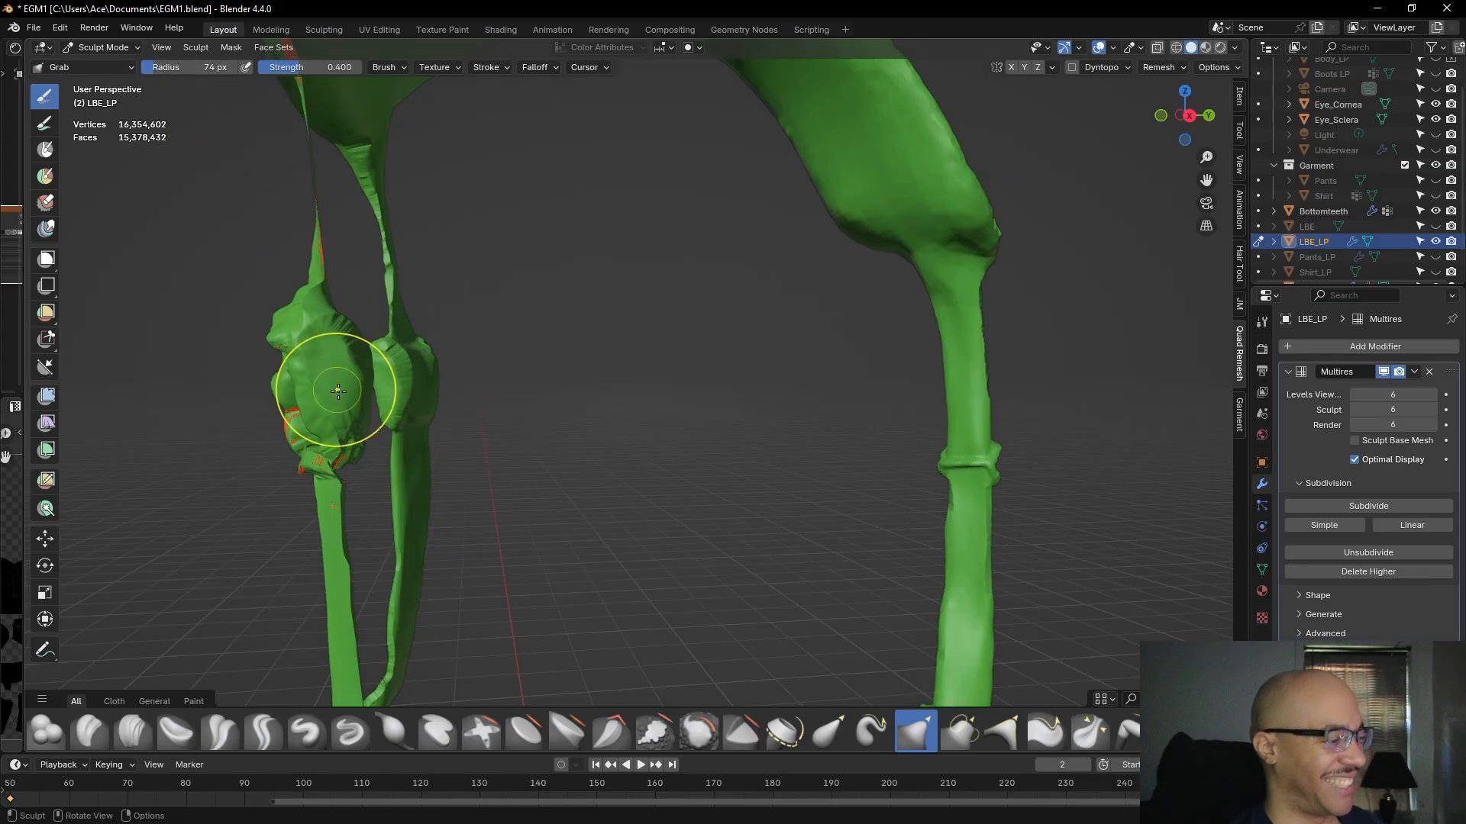
{"action": "mouse_move", "coordinate": [316, 468]}
{"action": "left_mouse_down"}
{"action": "mouse_move", "coordinate": [317, 450]}
{"action": "mouse_move", "coordinate": [213, 442]}
{"action": "mouse_move", "coordinate": [263, 428]}
{"action": "mouse_move", "coordinate": [262, 298]}
{"action": "mouse_move", "coordinate": [197, 443]}
{"action": "left_mouse_up"}
{"action": "key", "text": "ctrl+z"}
{"action": "mouse_move", "coordinate": [621, 458]}
{"action": "middle_mouse_down"}
{"action": "mouse_move", "coordinate": [916, 448]}
{"action": "mouse_move", "coordinate": [845, 482]}
{"action": "middle_mouse_up"}
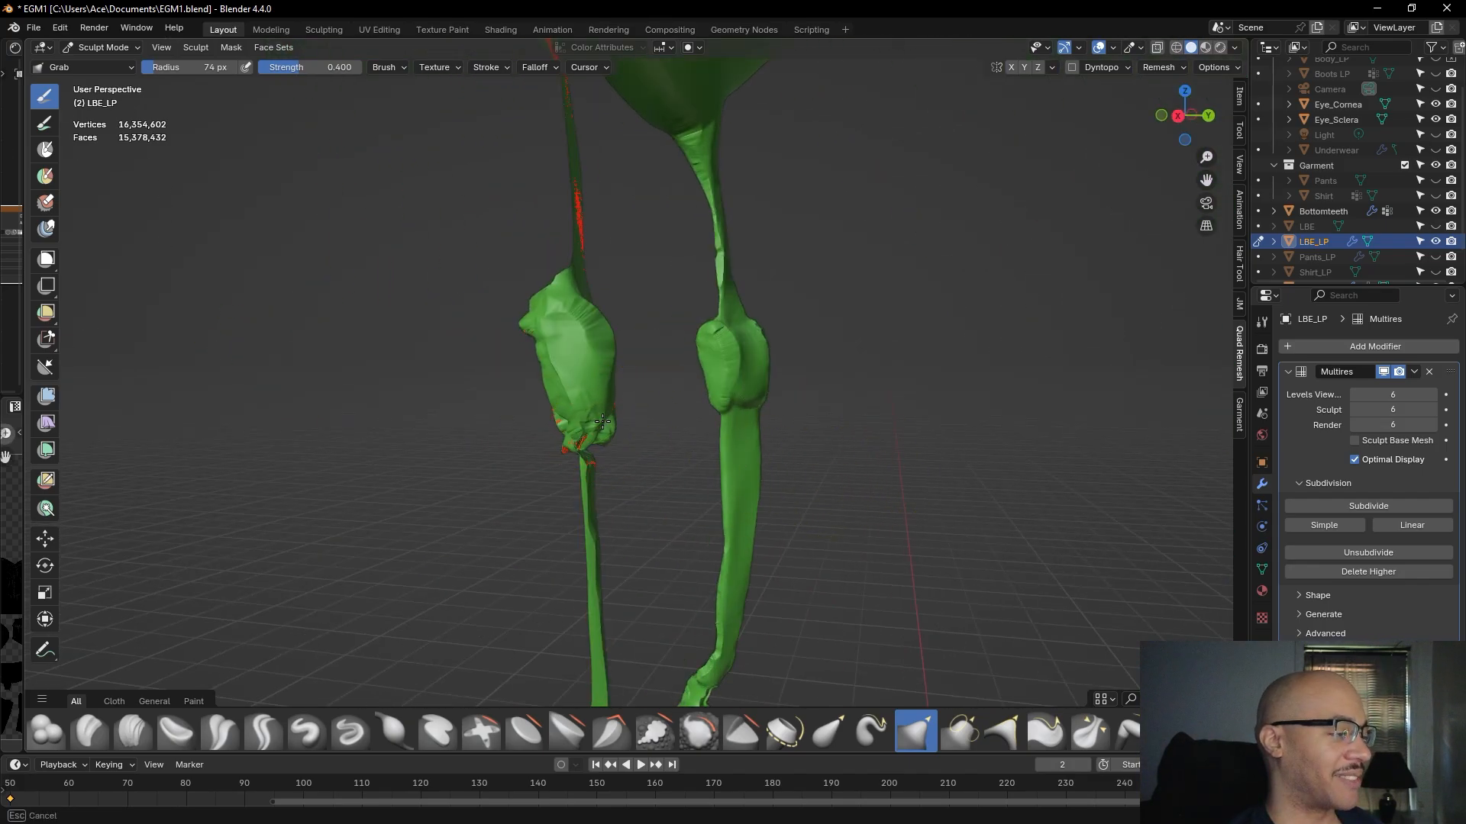
{"action": "mouse_move", "coordinate": [604, 429]}
{"action": "left_mouse_down"}
{"action": "mouse_move", "coordinate": [614, 449]}
{"action": "mouse_move", "coordinate": [565, 444]}
{"action": "mouse_move", "coordinate": [557, 428]}
{"action": "left_mouse_up"}
{"action": "middle_click_drag", "start_coordinate": [641, 359], "coordinate": [645, 344]}
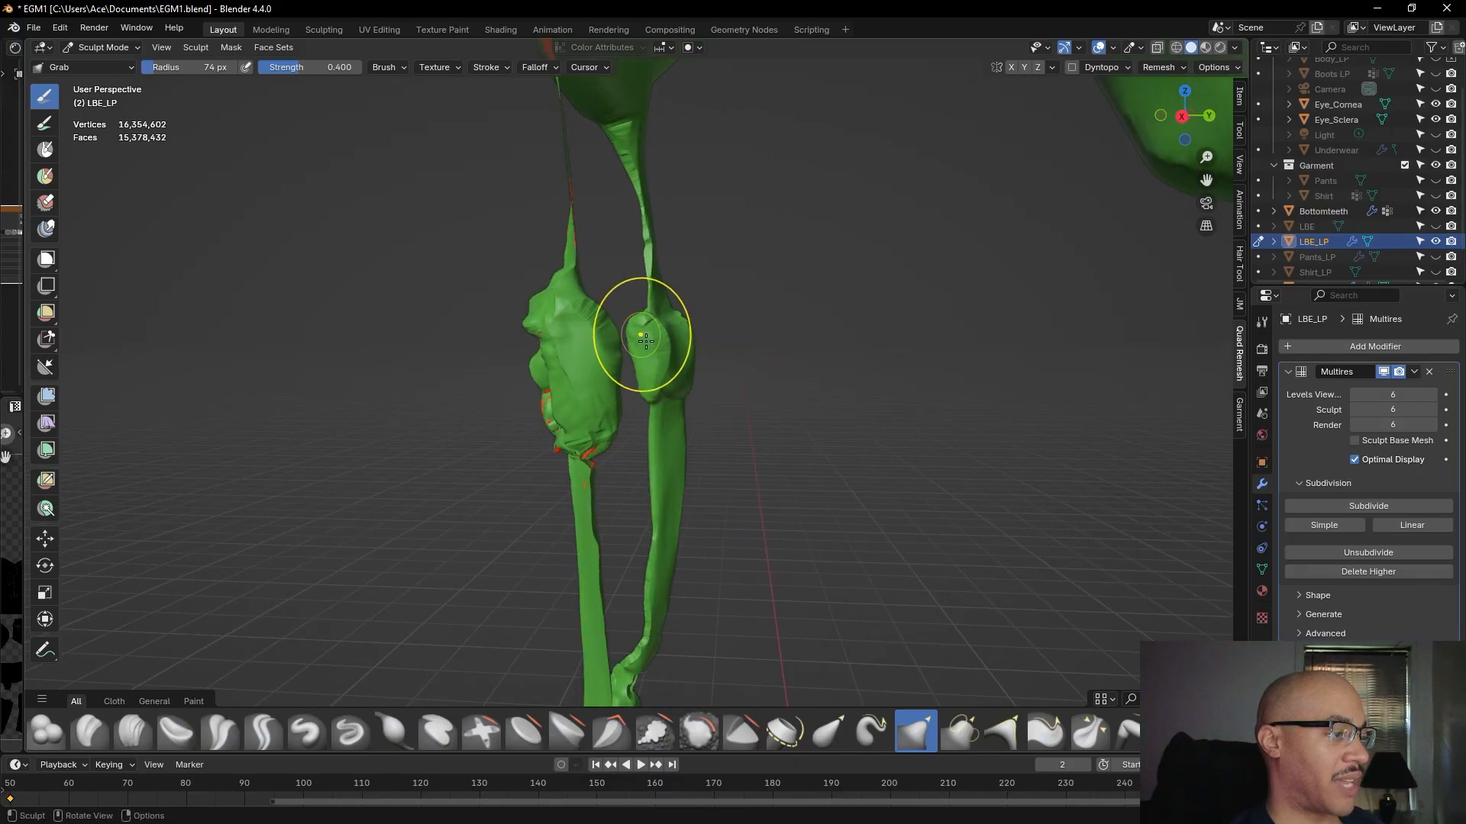
- Adjust the damaged buckle's side profile with Grab strokes along its upper, middle and lower bulges
{"action": "mouse_move", "coordinate": [556, 318]}
{"action": "left_mouse_down"}
{"action": "mouse_move", "coordinate": [551, 359]}
{"action": "mouse_move", "coordinate": [534, 328]}
{"action": "mouse_move", "coordinate": [536, 390]}
{"action": "left_mouse_up"}
{"action": "middle_click_drag", "start_coordinate": [400, 441], "coordinate": [565, 460]}
{"action": "left_click_drag", "start_coordinate": [591, 476], "coordinate": [580, 428]}
{"action": "middle_click_drag", "start_coordinate": [654, 366], "coordinate": [605, 360]}
{"action": "left_click_drag", "start_coordinate": [606, 360], "coordinate": [569, 350]}
{"action": "left_click_drag", "start_coordinate": [570, 350], "coordinate": [569, 405]}
- Refine the damaged buckle's outline from further side angles with short Grab strokes
{"action": "scroll", "coordinate": [575, 422], "scroll_direction": "down", "scroll_amount": 5}
{"action": "middle_click_drag", "start_coordinate": [477, 500], "coordinate": [447, 496]}
{"action": "mouse_move", "coordinate": [610, 406]}
{"action": "left_mouse_down"}
{"action": "mouse_move", "coordinate": [581, 342]}
{"action": "mouse_move", "coordinate": [600, 418]}
{"action": "left_mouse_up"}
{"action": "middle_click_drag", "start_coordinate": [563, 441], "coordinate": [693, 414]}
{"action": "mouse_move", "coordinate": [666, 410]}
{"action": "left_mouse_down"}
{"action": "mouse_move", "coordinate": [646, 352]}
{"action": "mouse_move", "coordinate": [681, 372]}
{"action": "left_mouse_up"}
{"action": "left_click_drag", "start_coordinate": [654, 397], "coordinate": [649, 400]}
{"action": "mouse_move", "coordinate": [867, 409]}
{"action": "middle_mouse_down"}
{"action": "mouse_move", "coordinate": [677, 409]}
{"action": "mouse_move", "coordinate": [720, 366]}
{"action": "middle_mouse_up"}
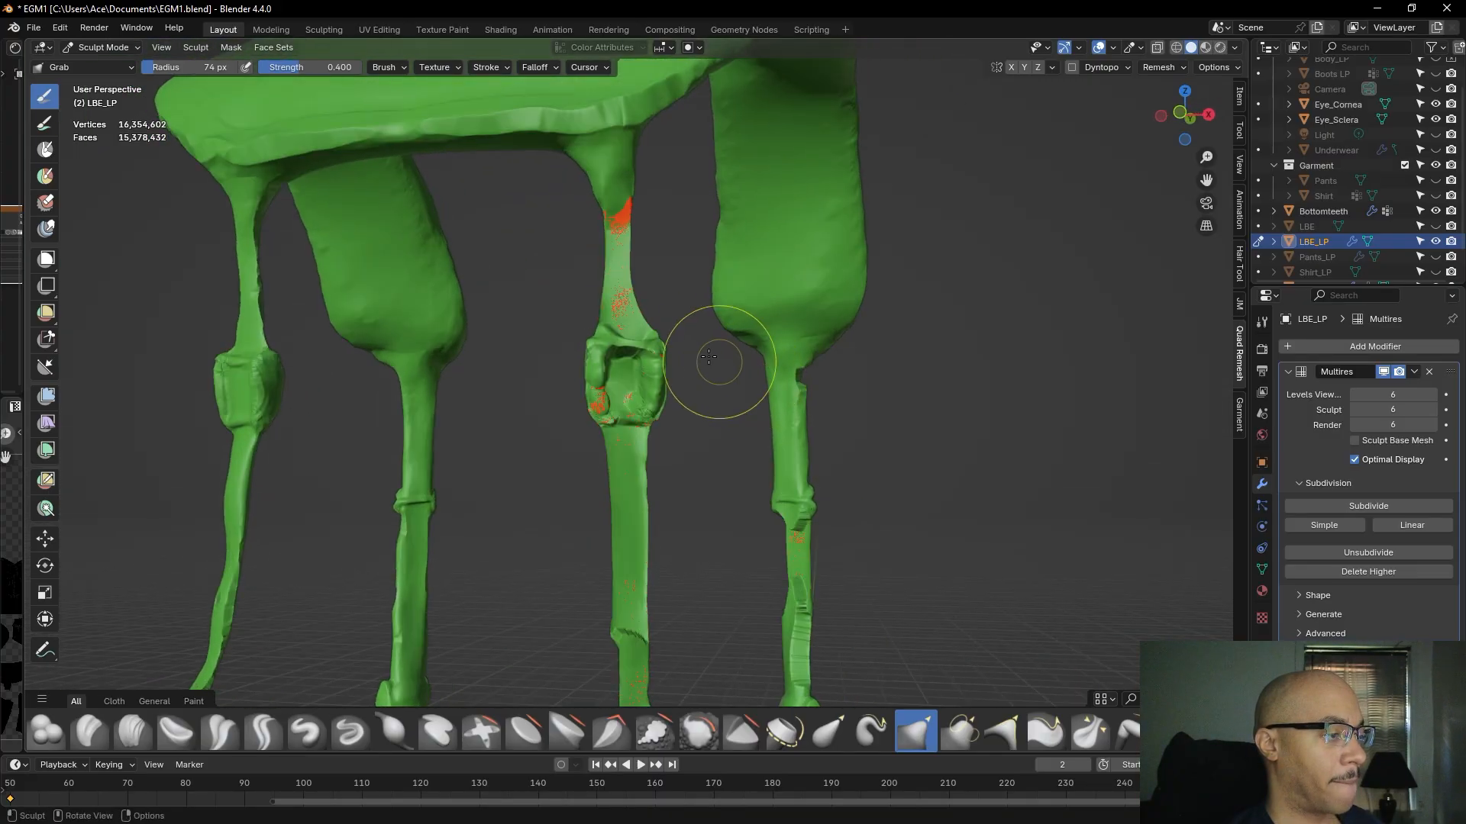
- Square up the damaged buckle's frame from the front by moving its side bars and upper corners with the Grab brush
{"action": "mouse_move", "coordinate": [662, 349]}
{"action": "left_mouse_down"}
{"action": "mouse_move", "coordinate": [666, 336]}
{"action": "mouse_move", "coordinate": [587, 339]}
{"action": "left_mouse_up"}
{"action": "left_click_drag", "start_coordinate": [607, 391], "coordinate": [638, 399]}
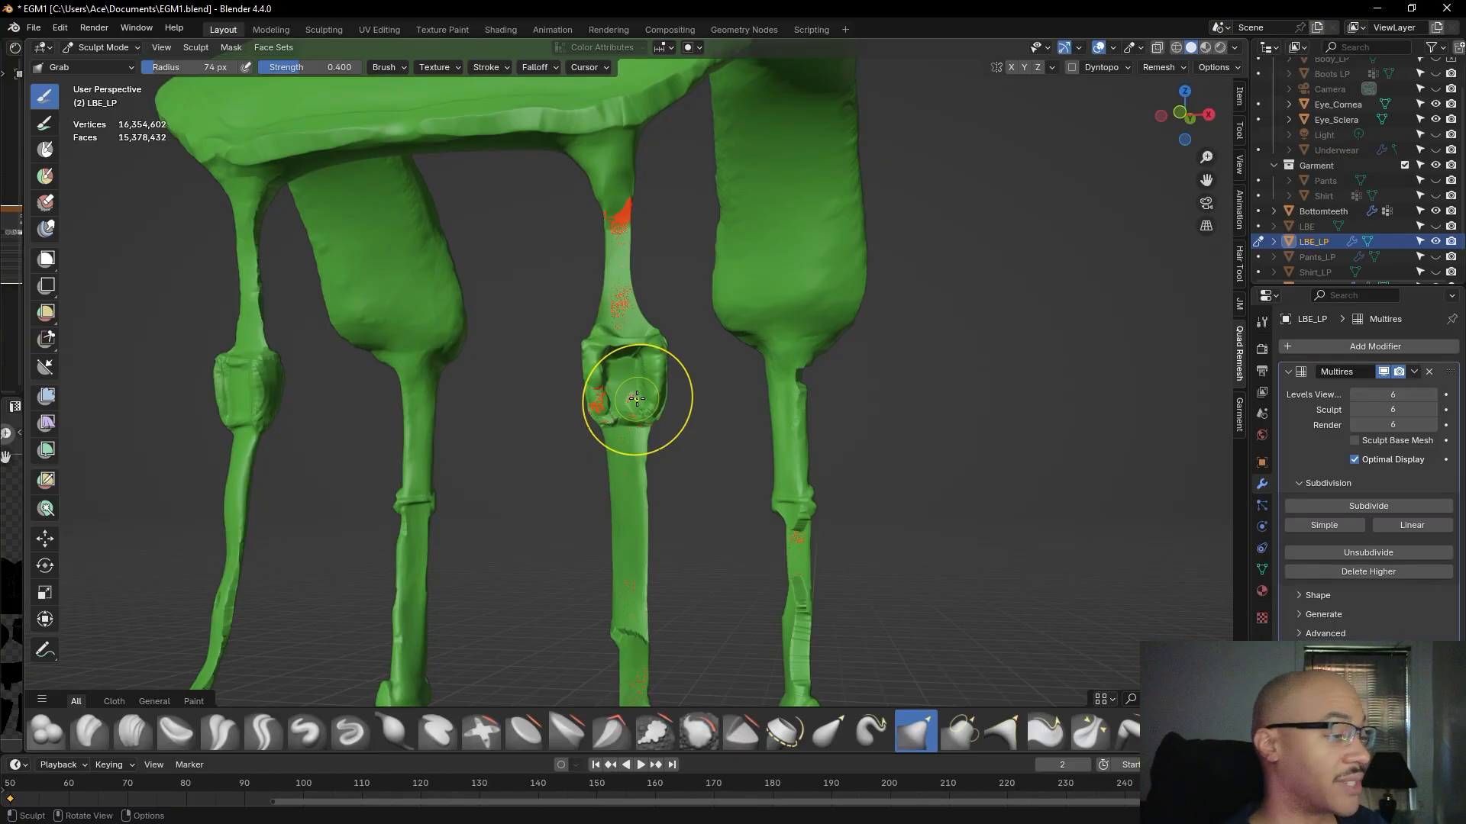
{"action": "scroll", "coordinate": [764, 396], "scroll_direction": "up", "scroll_amount": 3}
{"action": "middle_click_drag", "start_coordinate": [749, 445], "coordinate": [736, 461]}
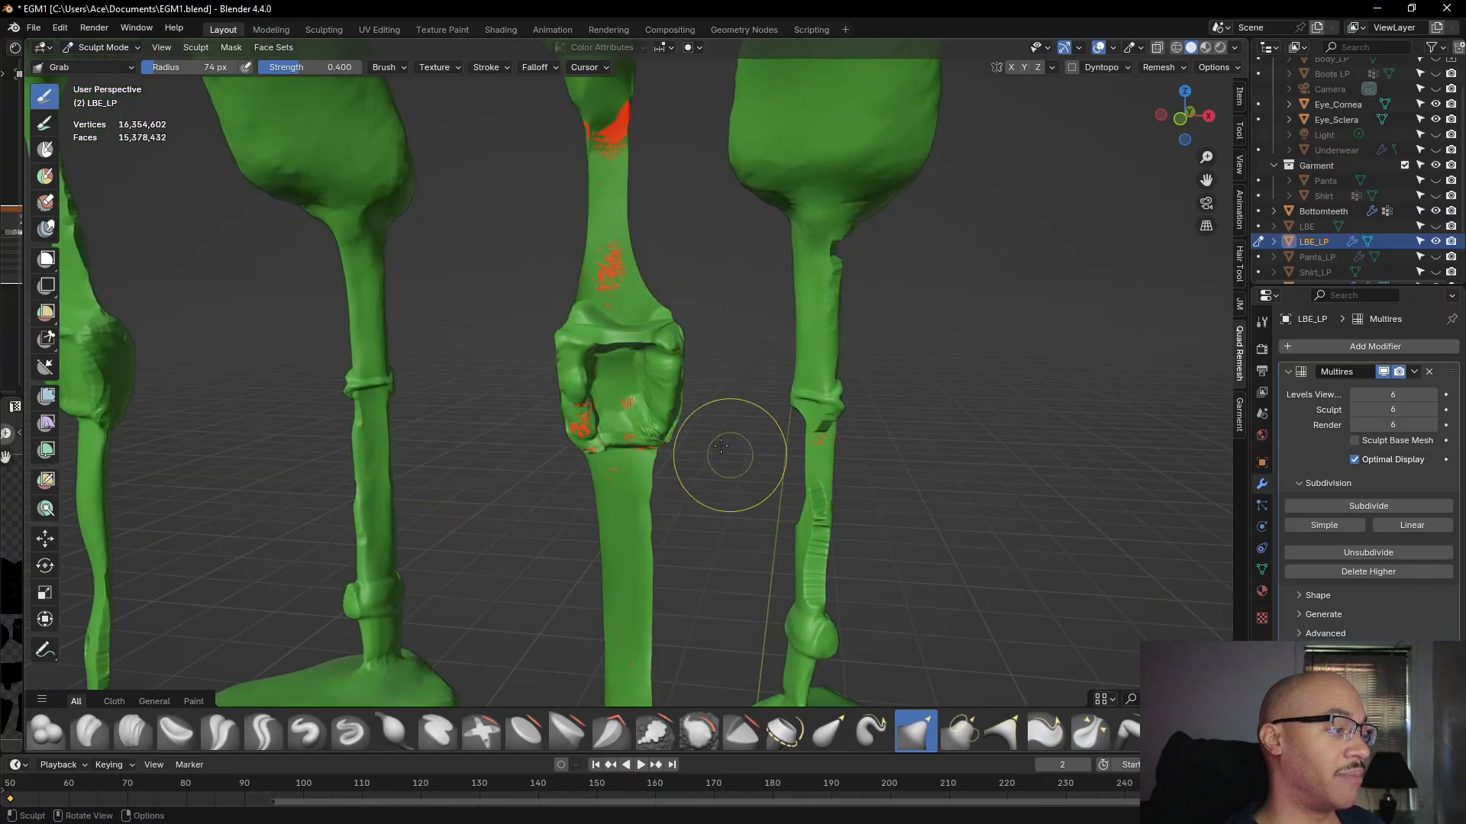
{"action": "mouse_move", "coordinate": [577, 309]}
{"action": "left_mouse_down"}
{"action": "mouse_move", "coordinate": [580, 336]}
{"action": "mouse_move", "coordinate": [577, 317]}
{"action": "mouse_move", "coordinate": [564, 342]}
{"action": "left_mouse_up"}
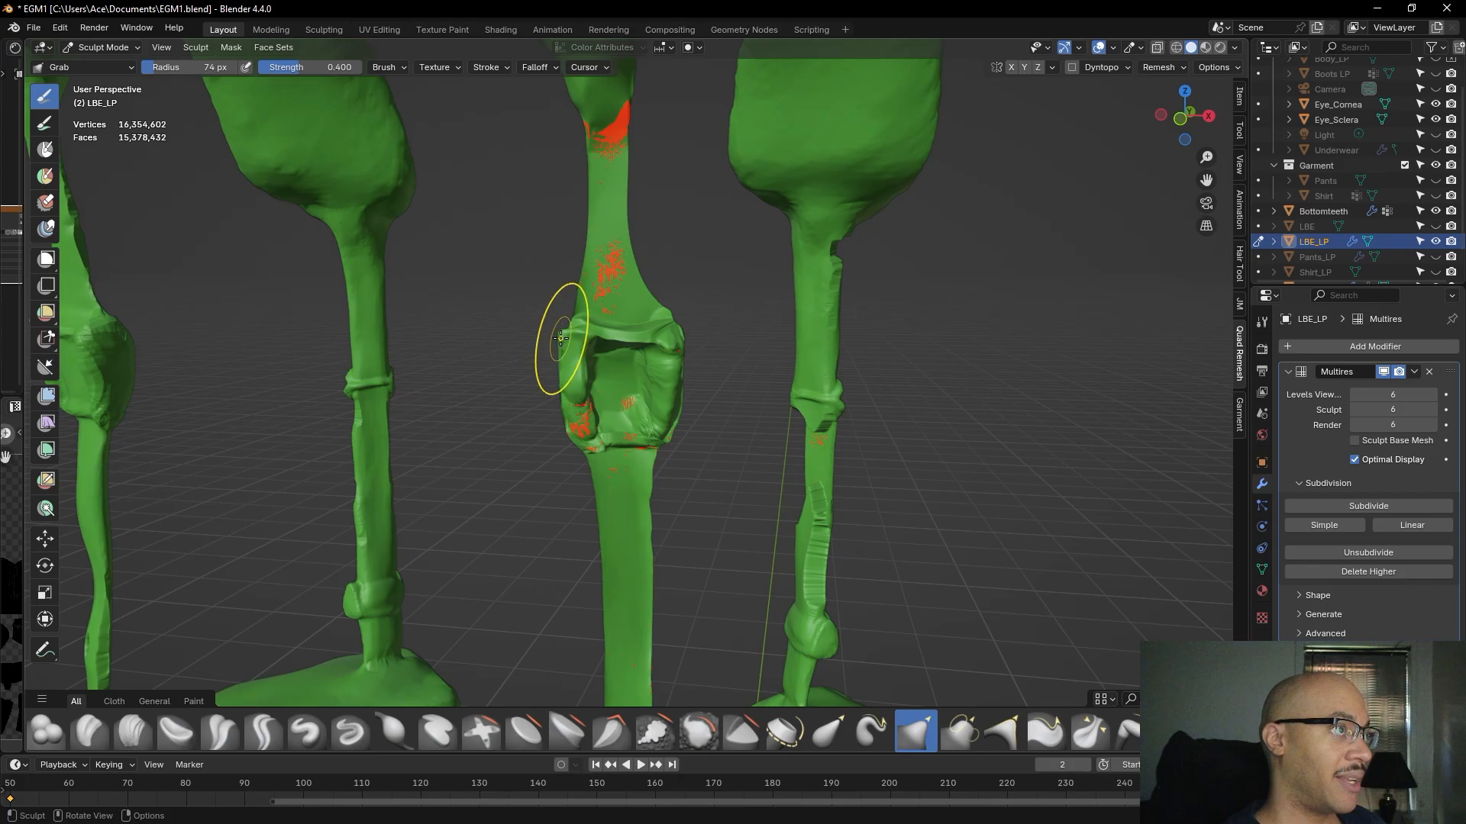
{"action": "left_click_drag", "start_coordinate": [679, 345], "coordinate": [617, 329]}
{"action": "left_click_drag", "start_coordinate": [623, 333], "coordinate": [619, 328]}
{"action": "scroll", "coordinate": [626, 398], "scroll_direction": "down", "scroll_amount": 3}
{"action": "mouse_move", "coordinate": [644, 396]}
{"action": "middle_mouse_down"}
{"action": "mouse_move", "coordinate": [538, 388]}
{"action": "mouse_move", "coordinate": [626, 440]}
{"action": "mouse_move", "coordinate": [743, 432]}
{"action": "middle_mouse_up"}
{"action": "scroll", "coordinate": [574, 432], "scroll_direction": "up", "scroll_amount": 1}
{"action": "left_click_drag", "start_coordinate": [667, 389], "coordinate": [656, 392]}
{"action": "key", "text": "ctrl+z"}
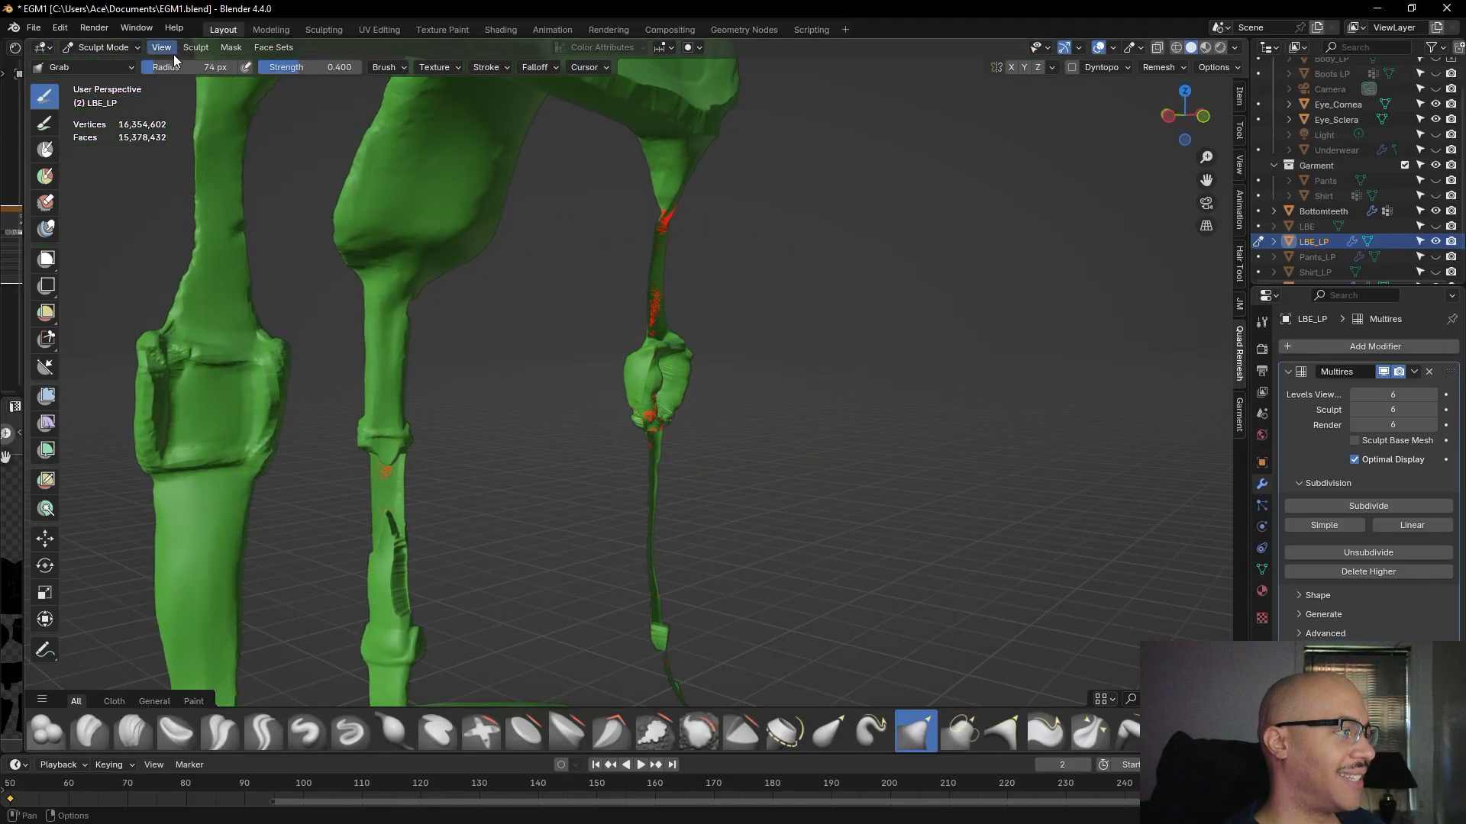
- Set the Grab radius to 47 px and compact the damaged buckle's uneven side profile
{"action": "left_click_drag", "start_coordinate": [167, 66], "coordinate": [161, 67]}
{"action": "left_click_drag", "start_coordinate": [667, 403], "coordinate": [655, 395]}
{"action": "mouse_move", "coordinate": [662, 381]}
{"action": "left_mouse_down"}
{"action": "mouse_move", "coordinate": [658, 365]}
{"action": "mouse_move", "coordinate": [661, 398]}
{"action": "left_mouse_up"}
{"action": "middle_click_drag", "start_coordinate": [661, 397], "coordinate": [682, 410]}
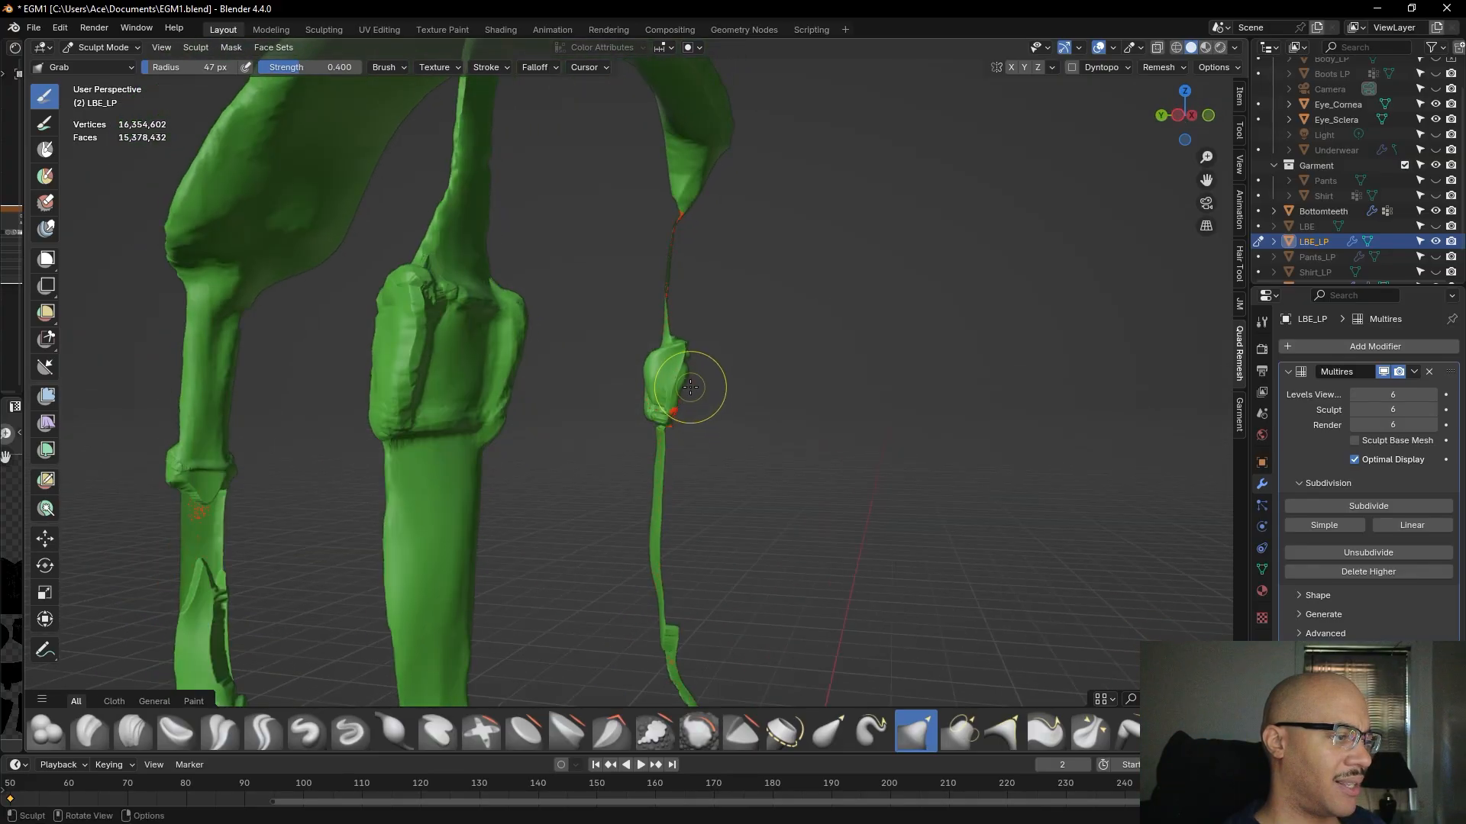
{"action": "mouse_move", "coordinate": [680, 410]}
{"action": "left_mouse_down"}
{"action": "mouse_move", "coordinate": [649, 409]}
{"action": "mouse_move", "coordinate": [673, 363]}
{"action": "left_mouse_up"}
- Build up material in the damaged buckle's central opening from the front with the Clay Strips brush at a 16 px radius
{"action": "mouse_move", "coordinate": [734, 360]}
{"action": "middle_mouse_down"}
{"action": "mouse_move", "coordinate": [507, 351]}
{"action": "mouse_move", "coordinate": [305, 376]}
{"action": "mouse_move", "coordinate": [583, 435]}
{"action": "mouse_move", "coordinate": [731, 419]}
{"action": "mouse_move", "coordinate": [635, 406]}
{"action": "middle_mouse_up"}
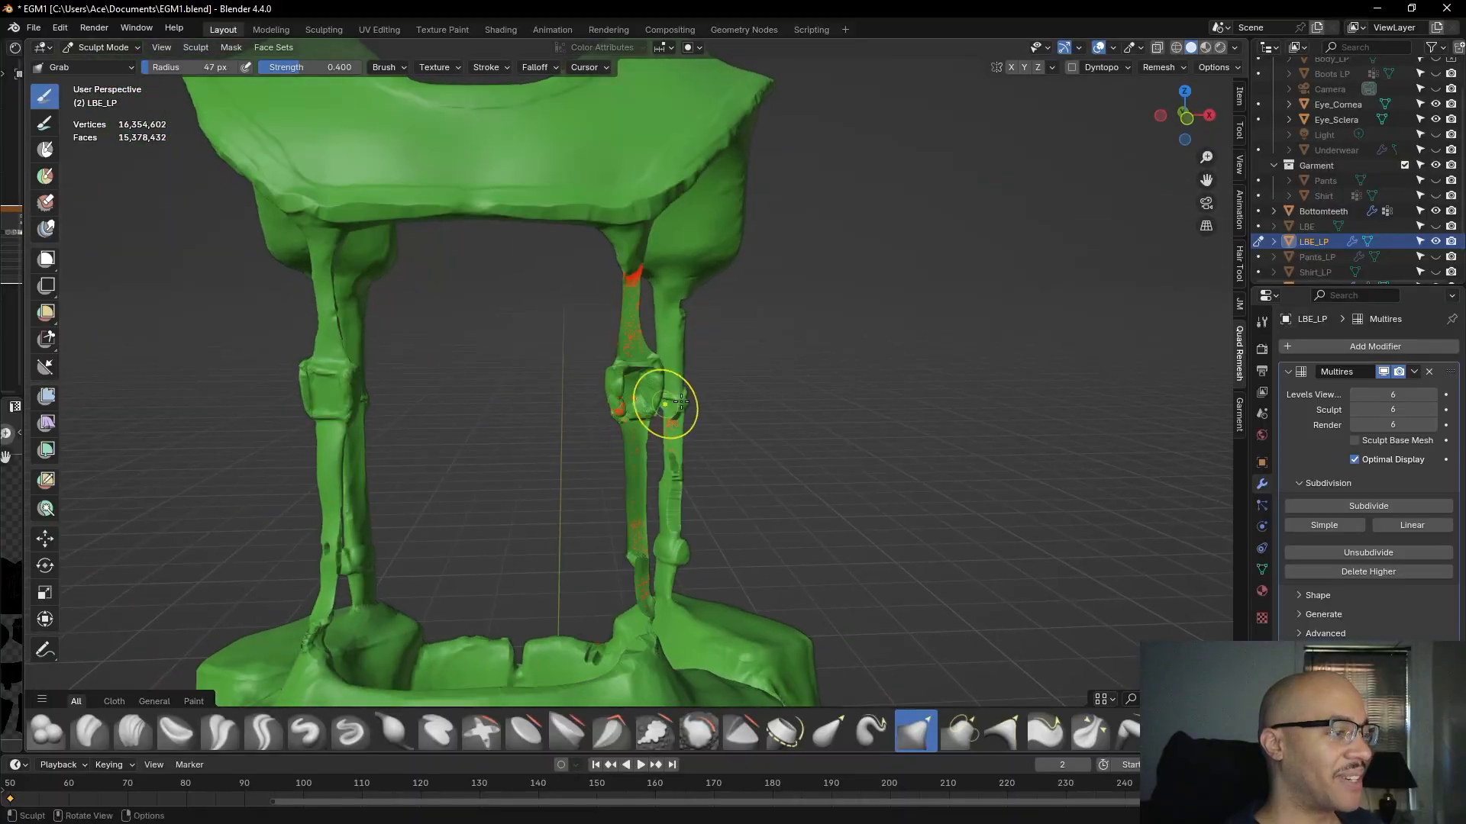
{"action": "scroll", "coordinate": [653, 403], "scroll_direction": "up", "scroll_amount": 3}
{"action": "mouse_move", "coordinate": [769, 474]}
{"action": "middle_mouse_down"}
{"action": "mouse_move", "coordinate": [603, 458]}
{"action": "mouse_move", "coordinate": [823, 471]}
{"action": "mouse_move", "coordinate": [758, 458]}
{"action": "middle_mouse_up"}
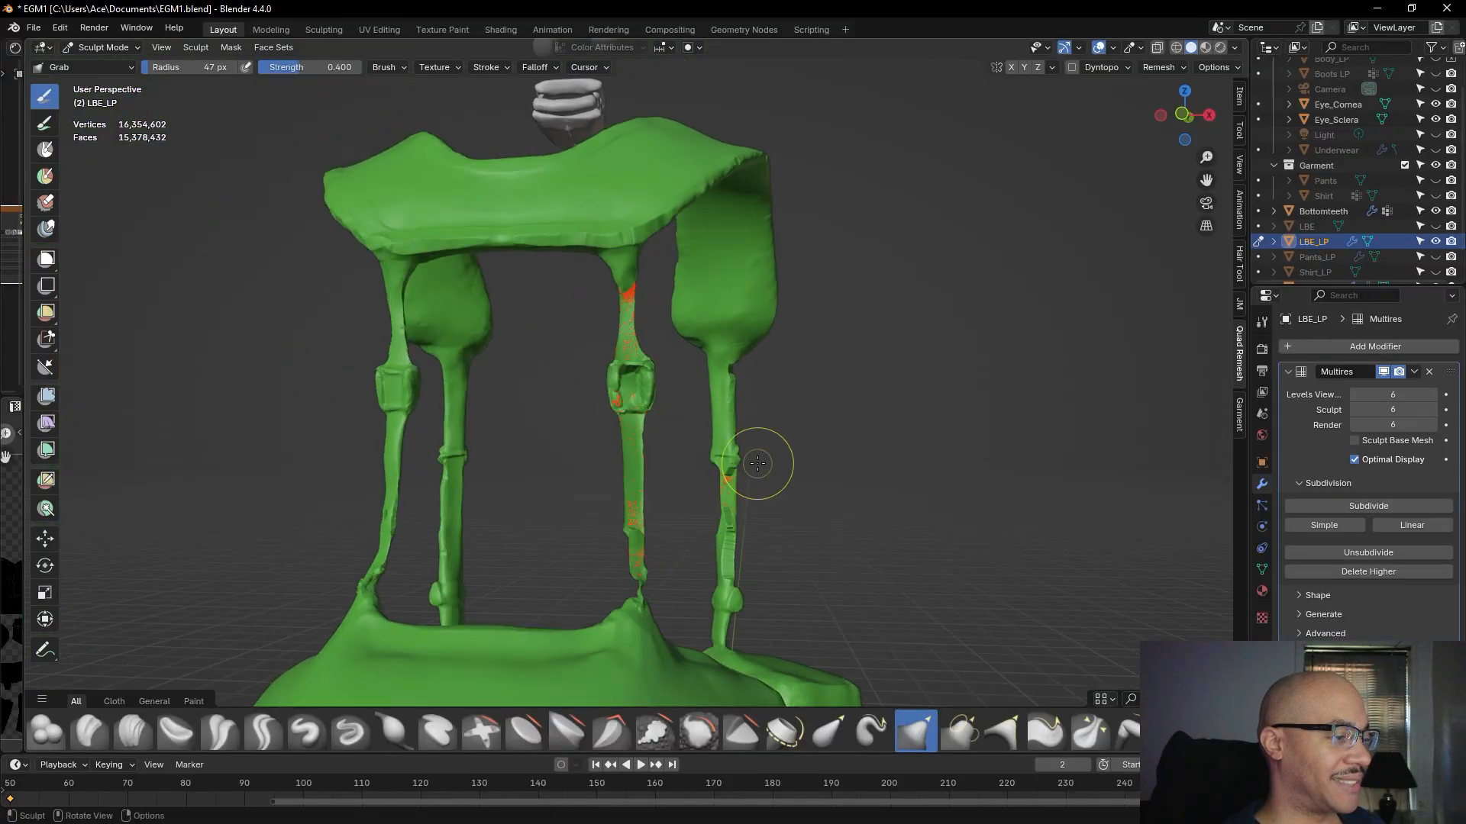
{"action": "scroll", "coordinate": [740, 463], "scroll_direction": "up", "scroll_amount": 5}
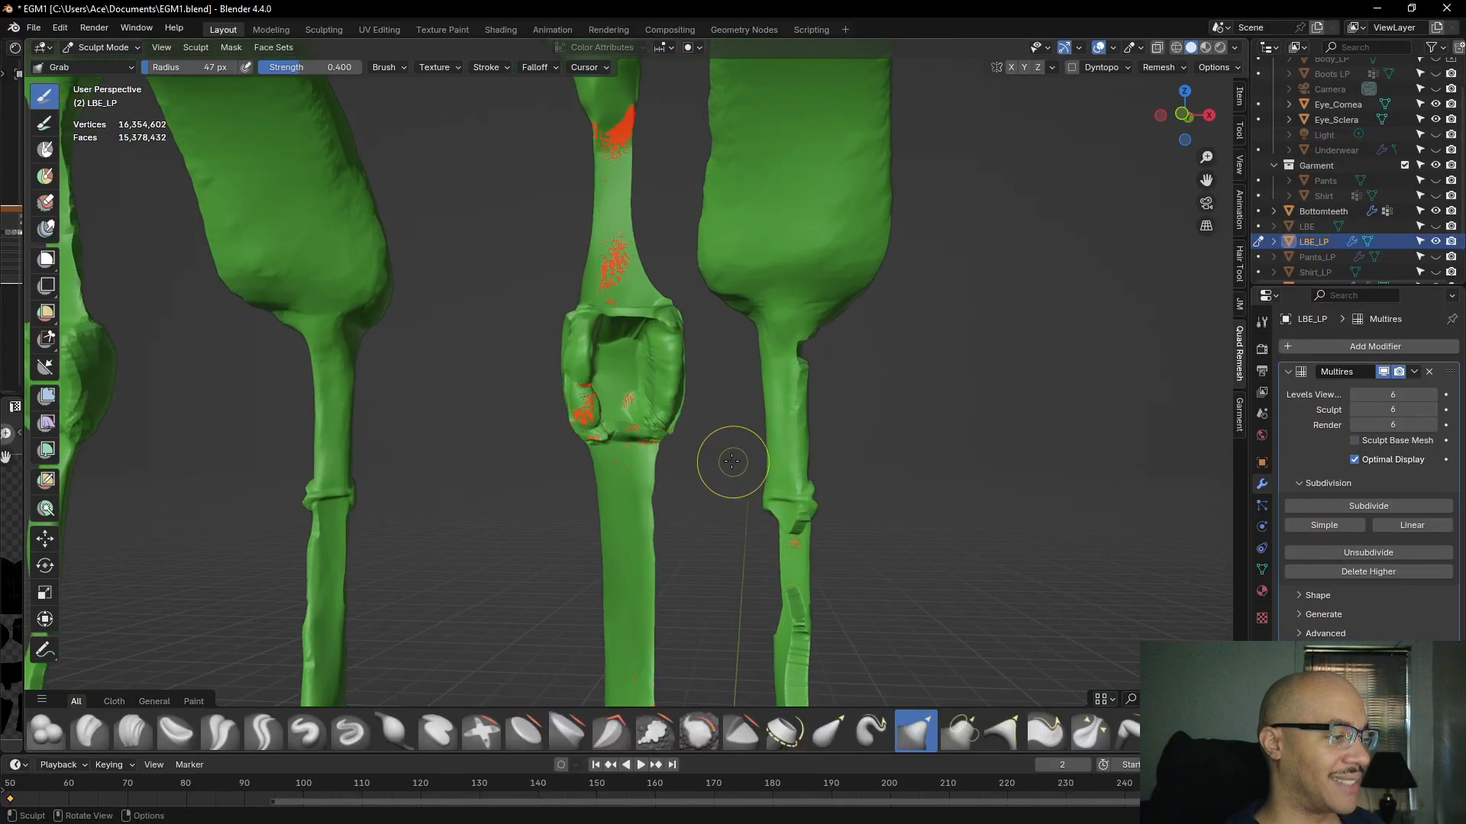
{"action": "left_click", "coordinate": [133, 730]}
{"action": "left_click_drag", "start_coordinate": [183, 71], "coordinate": [171, 72]}
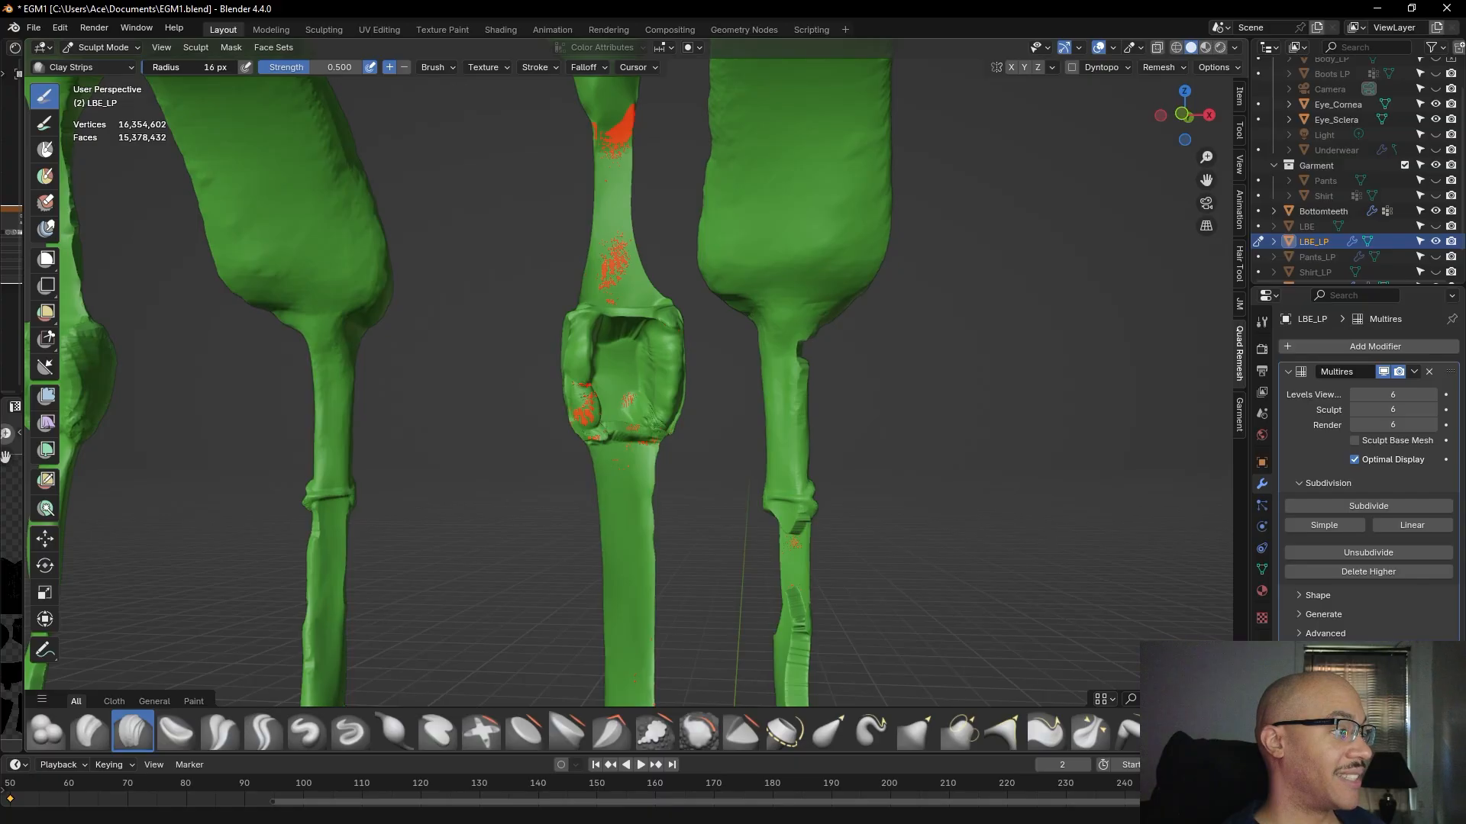
{"action": "left_click_drag", "start_coordinate": [613, 352], "coordinate": [613, 400]}
{"action": "left_click_drag", "start_coordinate": [611, 343], "coordinate": [610, 350]}
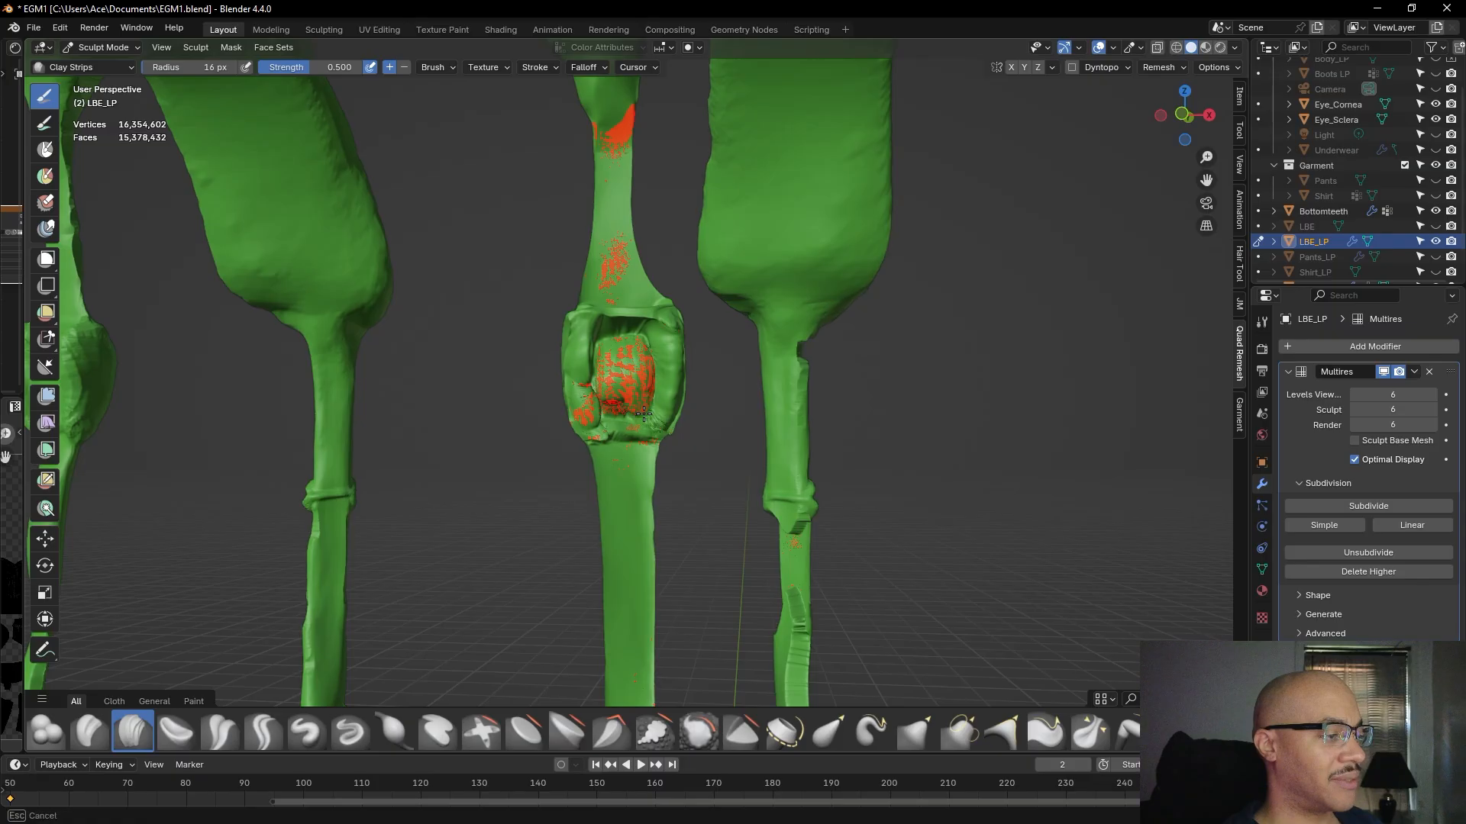
- Set the Clay Strips radius to 47 px and fill the damaged buckle's recessed centre from behind with overlapping vertical strokes
{"action": "scroll", "coordinate": [646, 384], "scroll_direction": "down", "scroll_amount": 6}
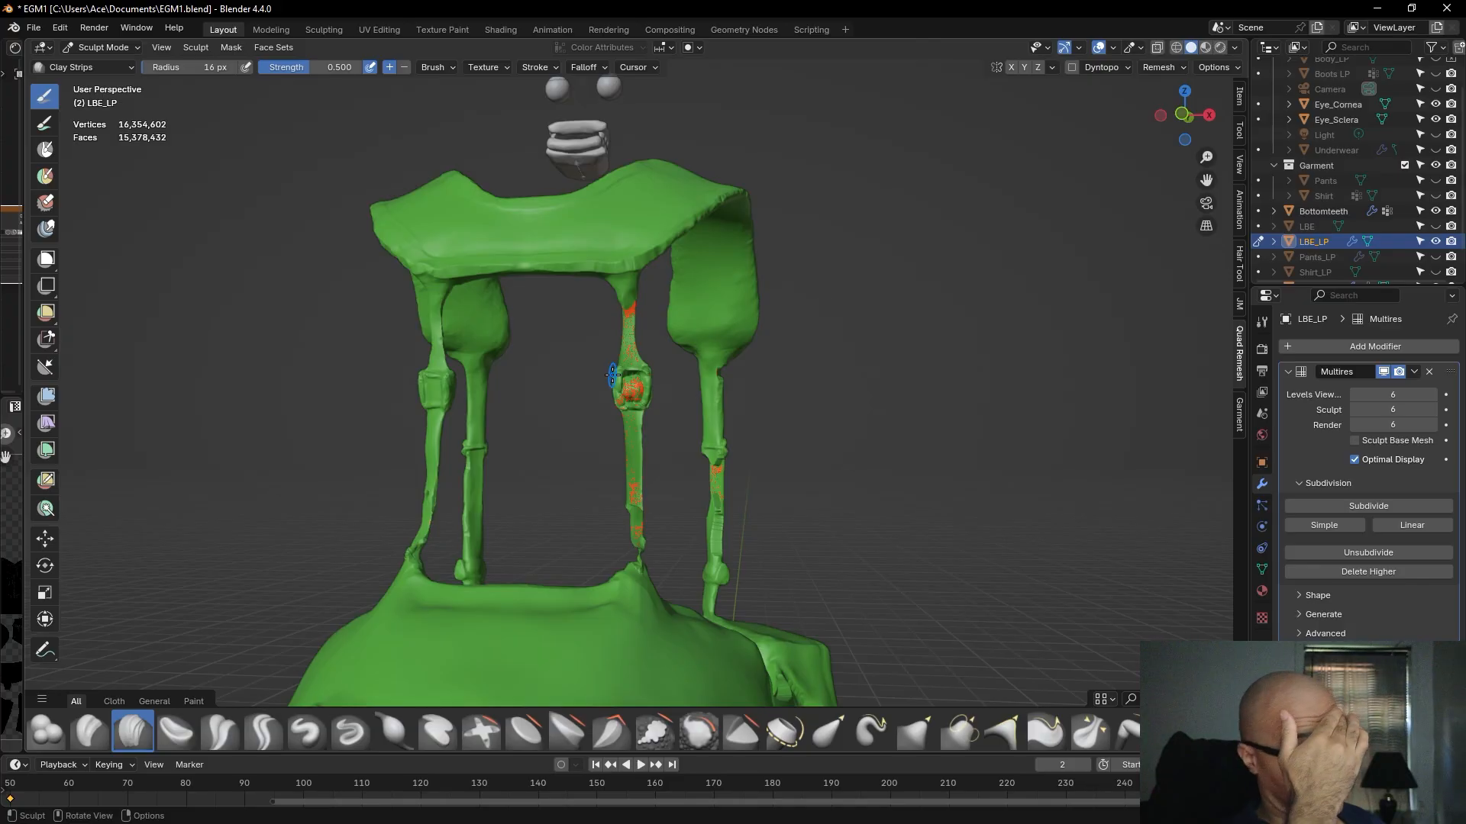
{"action": "scroll", "coordinate": [673, 431], "scroll_direction": "up", "scroll_amount": 8}
{"action": "middle_click_drag", "start_coordinate": [639, 379], "coordinate": [886, 296]}
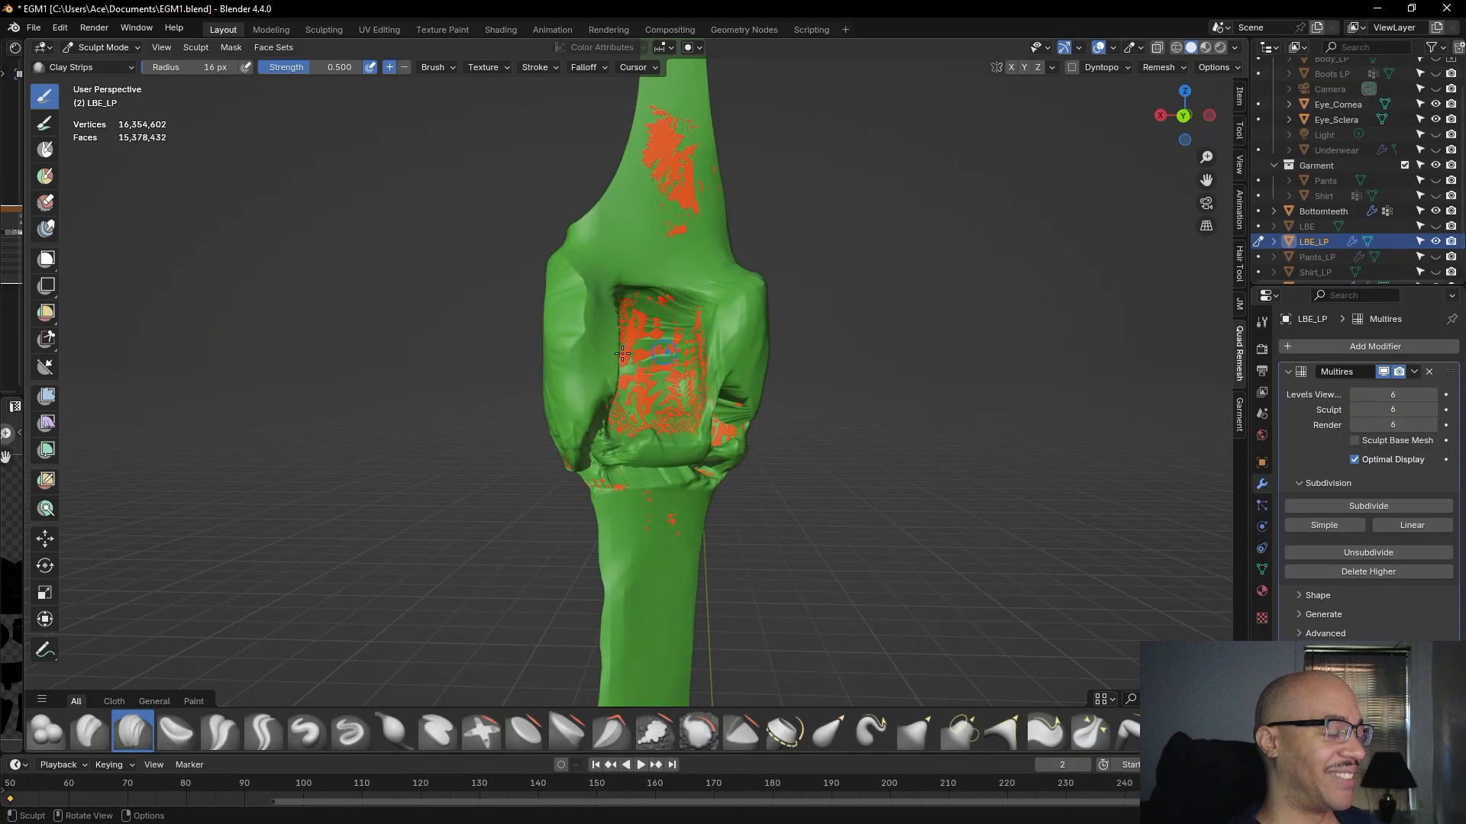
{"action": "key", "text": "f"}
{"action": "left_click", "coordinate": [556, 296]}
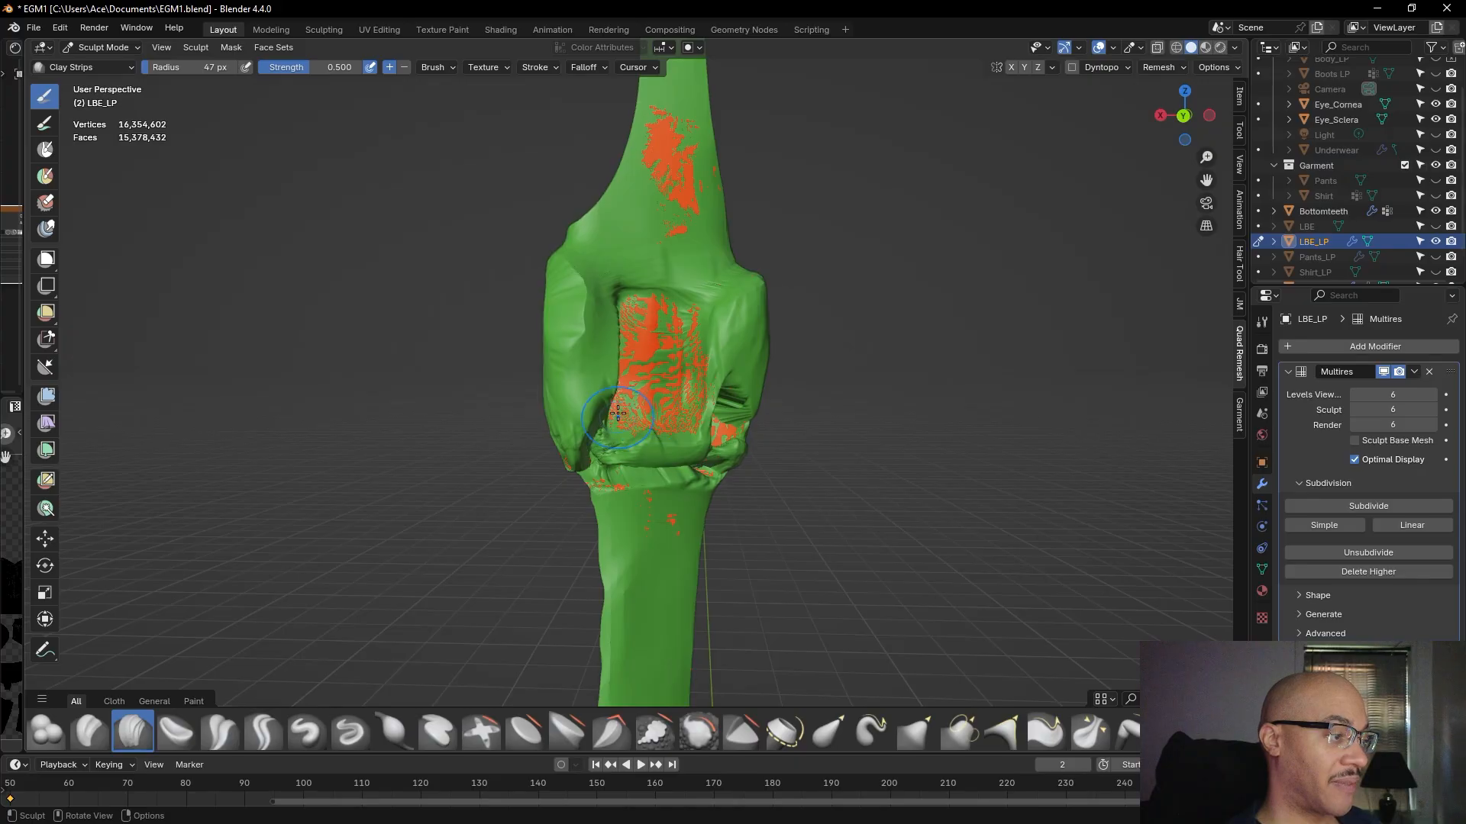
{"action": "left_click_drag", "start_coordinate": [631, 335], "coordinate": [635, 420]}
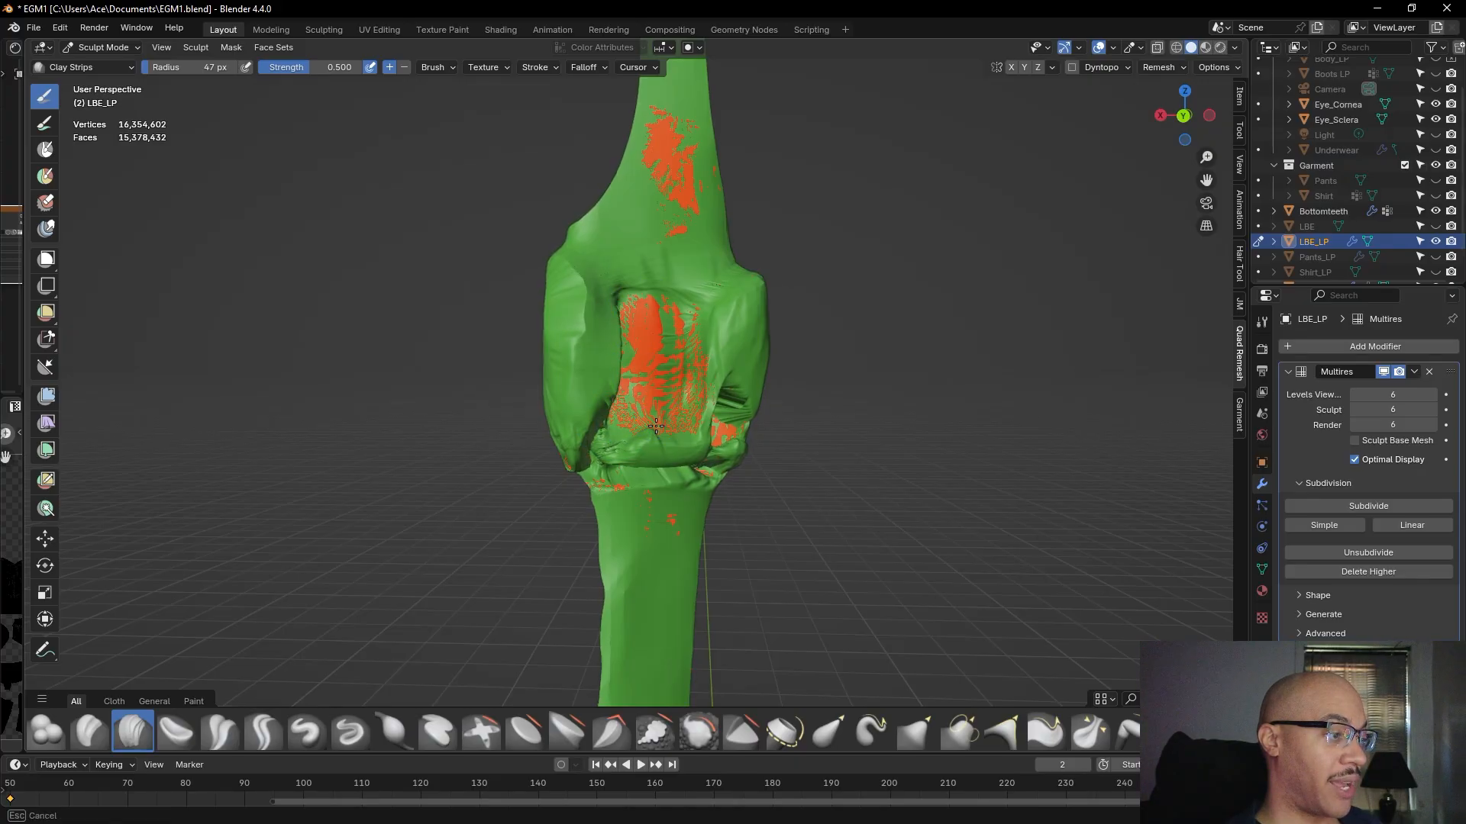
{"action": "mouse_move", "coordinate": [683, 369]}
{"action": "left_mouse_down"}
{"action": "mouse_move", "coordinate": [676, 320]}
{"action": "mouse_move", "coordinate": [633, 413]}
{"action": "mouse_move", "coordinate": [669, 439]}
{"action": "left_mouse_up"}
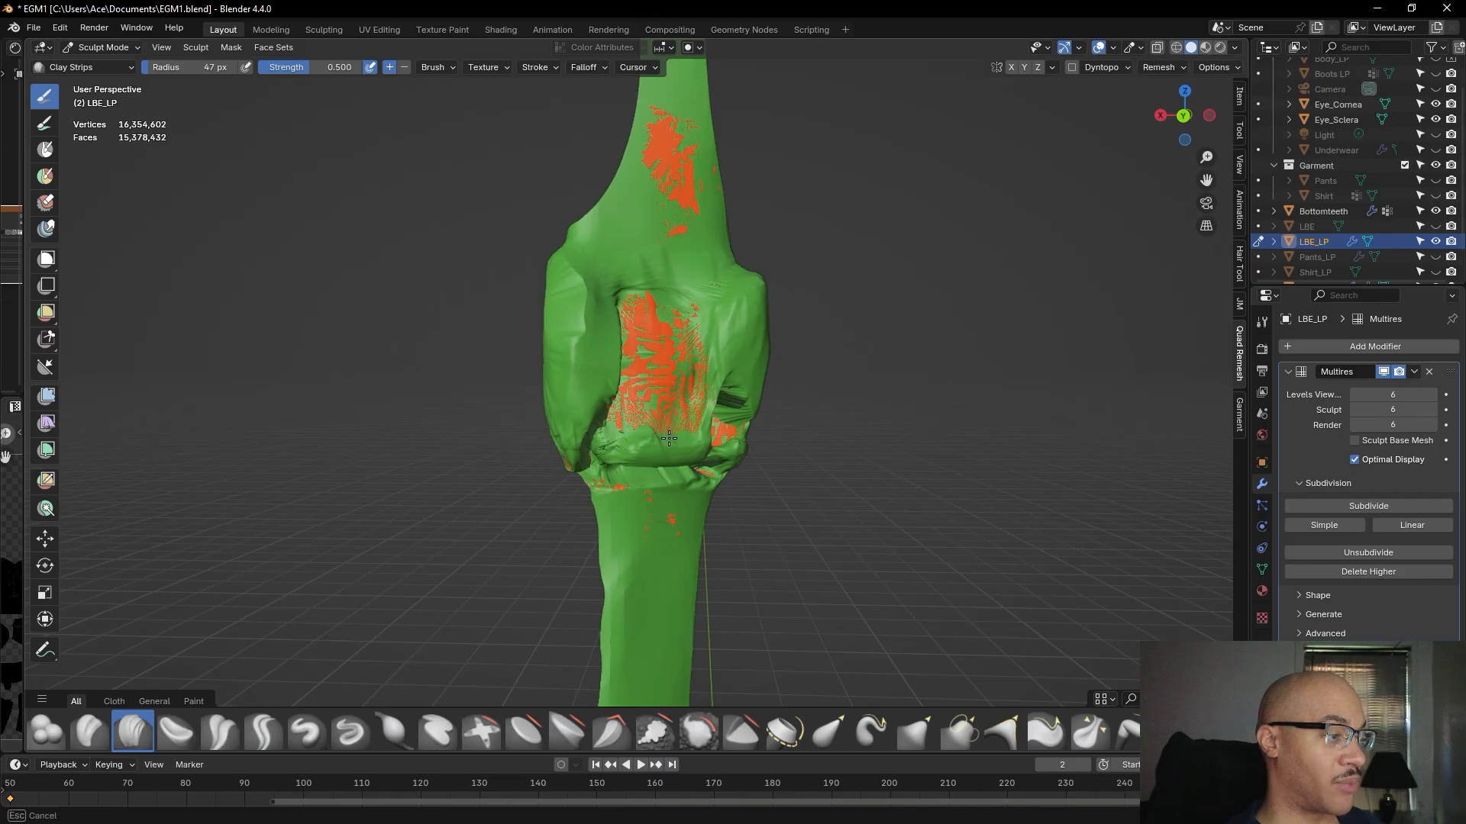
{"action": "left_click_drag", "start_coordinate": [657, 384], "coordinate": [628, 432]}
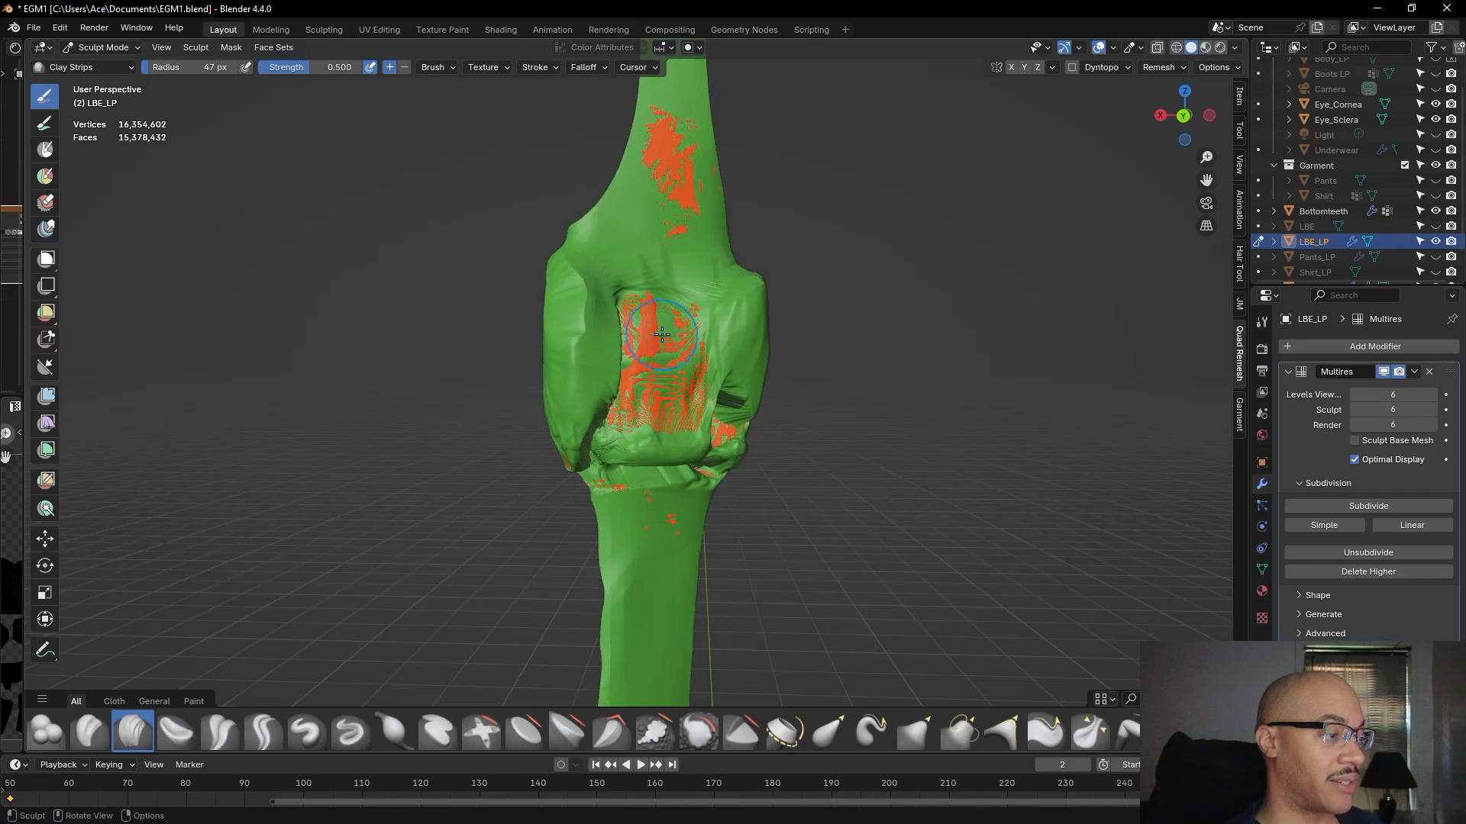
{"action": "left_click_drag", "start_coordinate": [644, 348], "coordinate": [655, 369]}
- Reshape the upper, middle and lower parts of the damaged buckle's side profile using Elastic Grab at a 78 px radius
{"action": "mouse_move", "coordinate": [696, 377]}
{"action": "middle_mouse_down"}
{"action": "mouse_move", "coordinate": [599, 491]}
{"action": "mouse_move", "coordinate": [345, 449]}
{"action": "mouse_move", "coordinate": [807, 419]}
{"action": "mouse_move", "coordinate": [785, 354]}
{"action": "mouse_move", "coordinate": [752, 386]}
{"action": "mouse_move", "coordinate": [716, 392]}
{"action": "middle_mouse_up"}
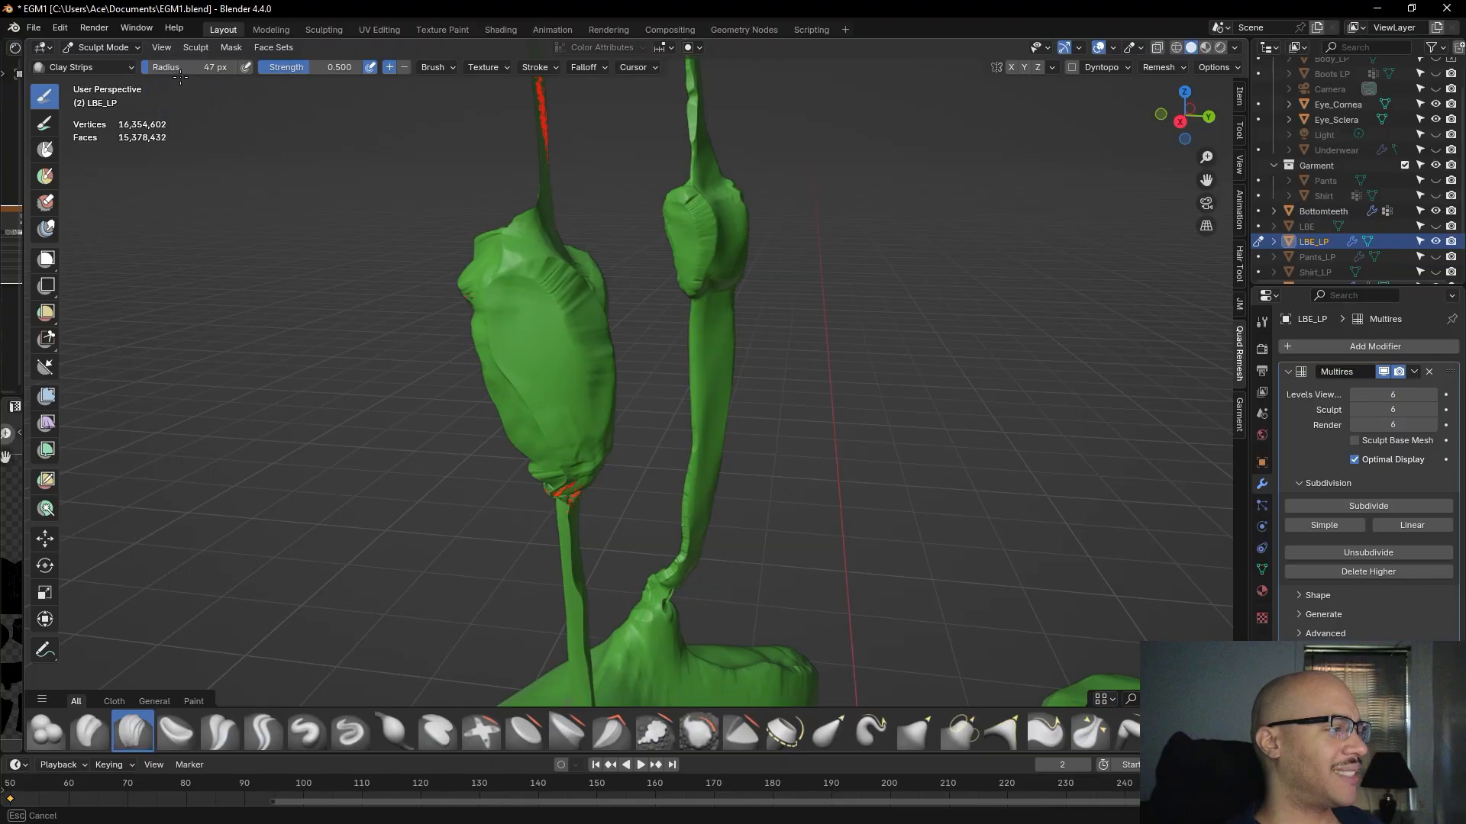
{"action": "left_click_drag", "start_coordinate": [152, 67], "coordinate": [156, 67]}
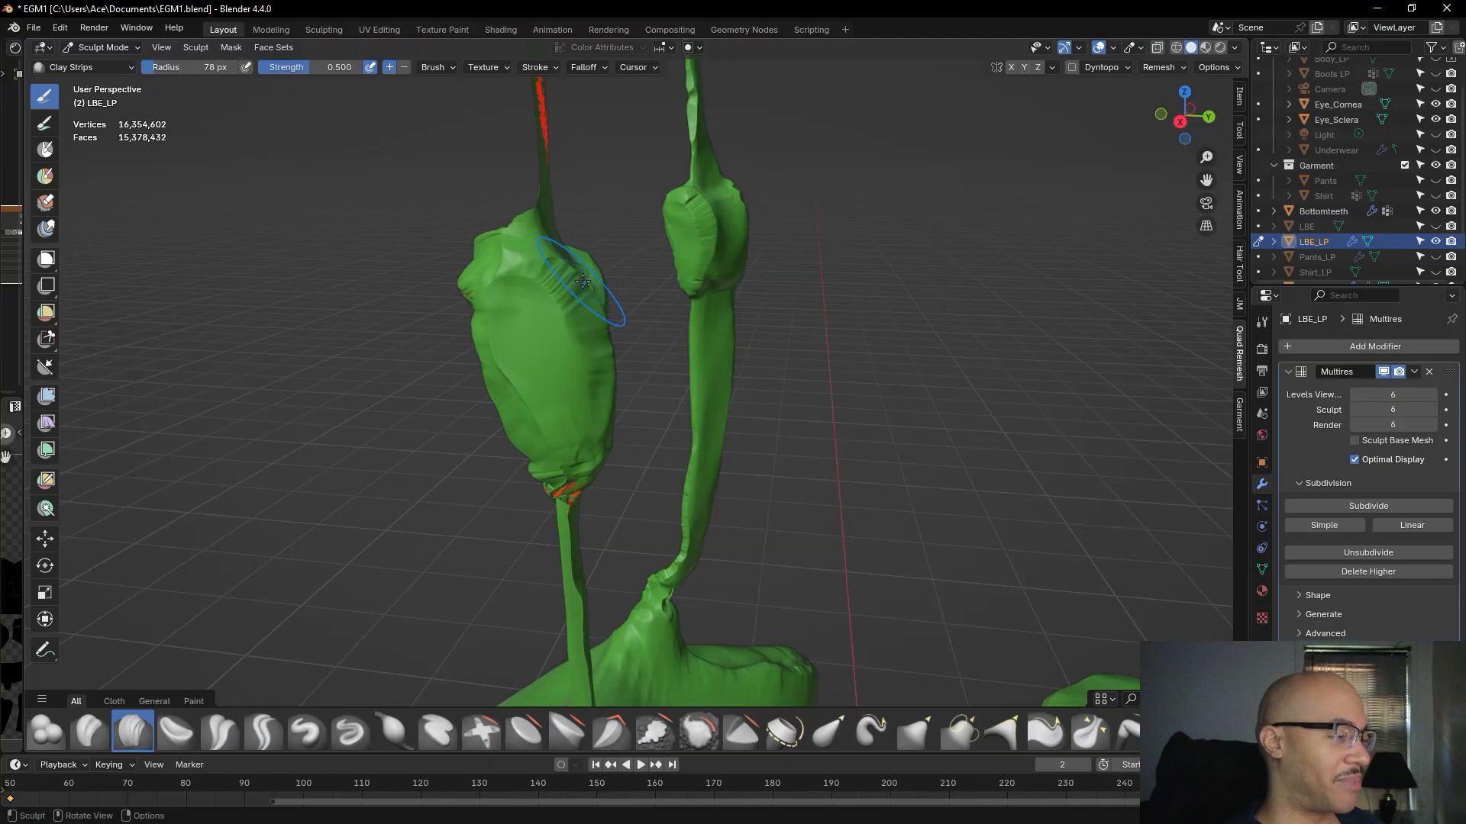
{"action": "left_click", "coordinate": [830, 739]}
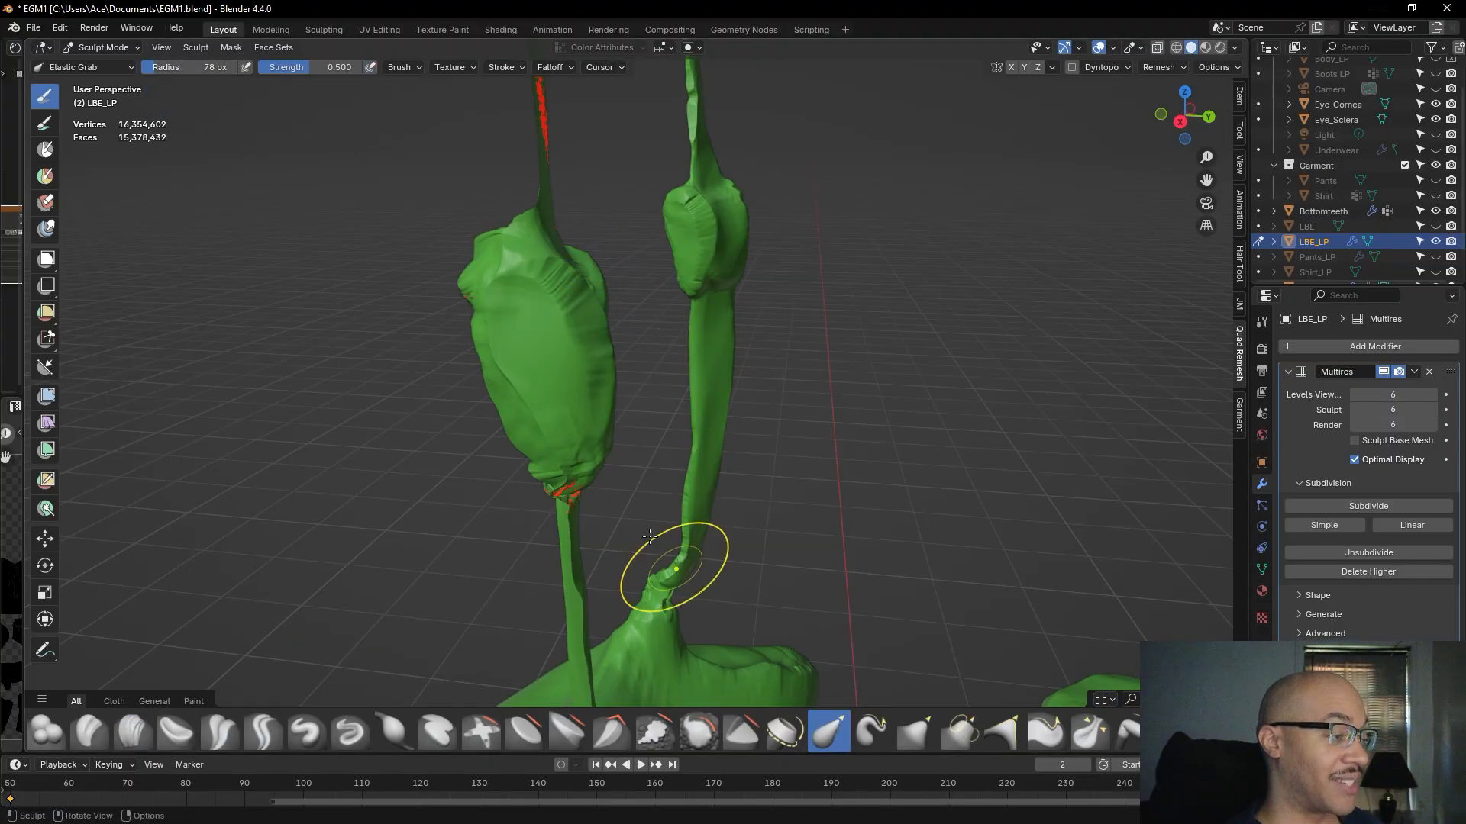
{"action": "left_click_drag", "start_coordinate": [586, 267], "coordinate": [571, 259]}
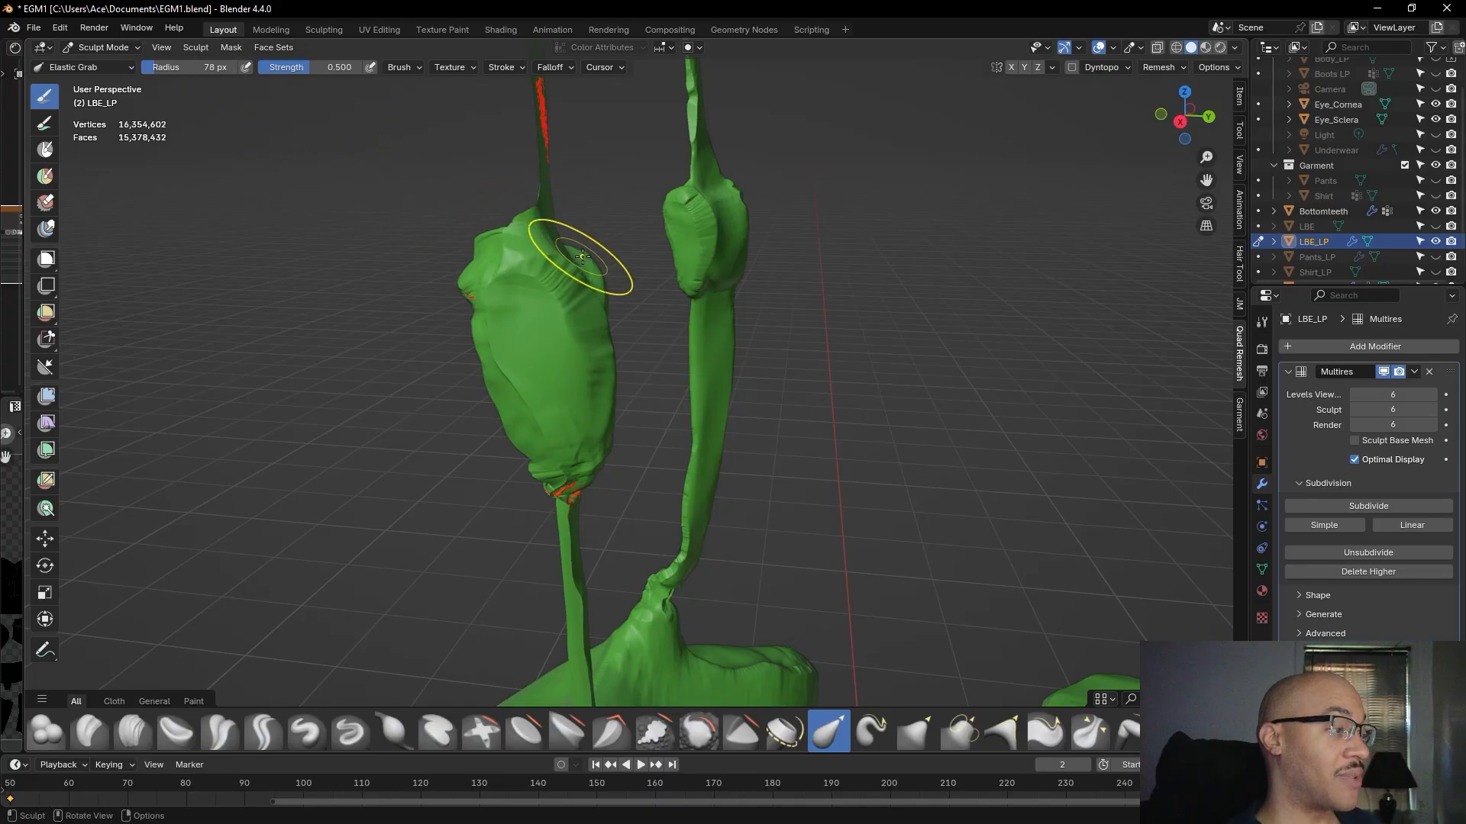
{"action": "left_click_drag", "start_coordinate": [562, 262], "coordinate": [629, 223]}
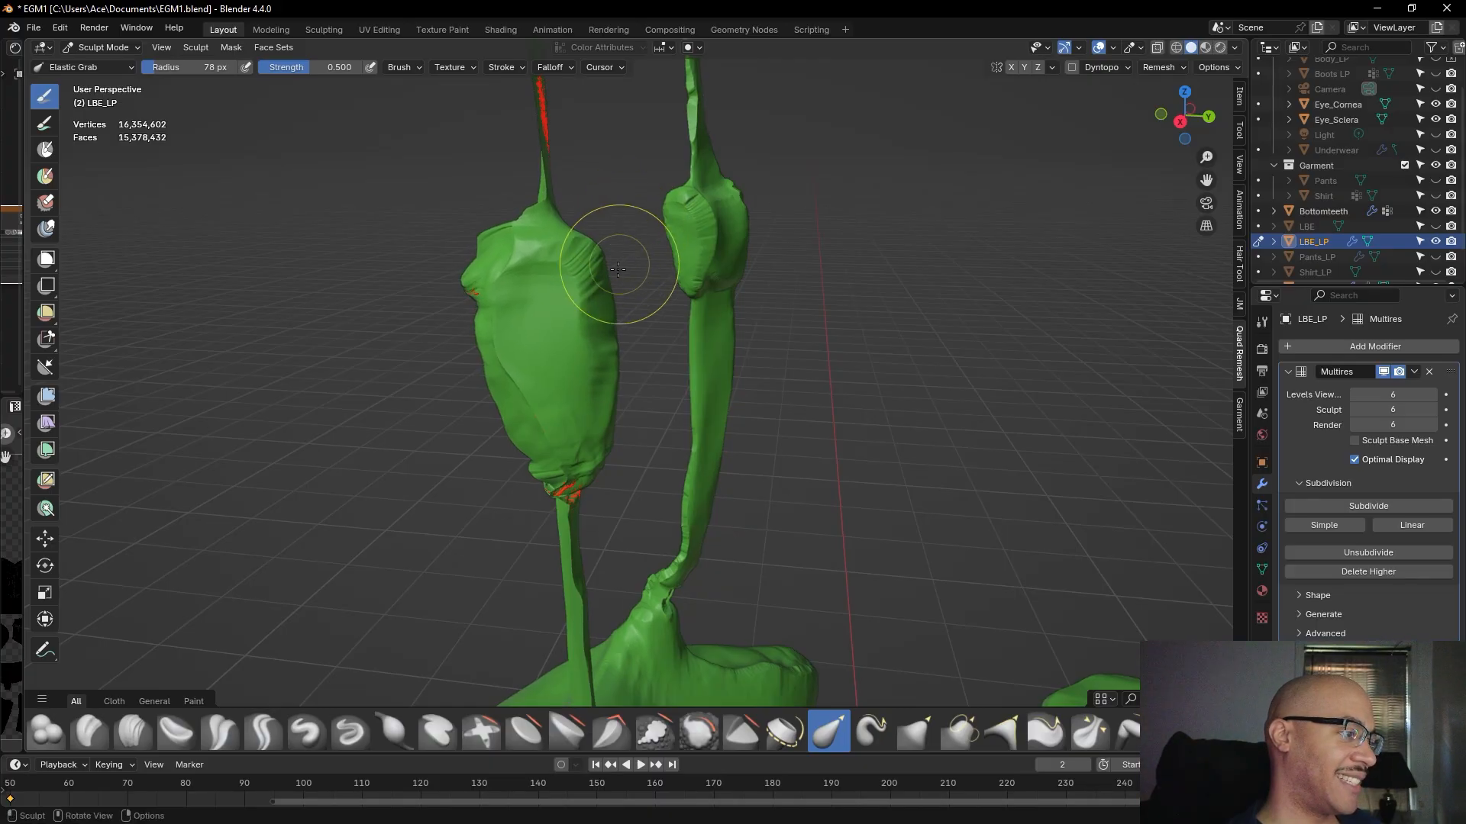
{"action": "left_click_drag", "start_coordinate": [598, 327], "coordinate": [612, 325]}
{"action": "left_click_drag", "start_coordinate": [540, 484], "coordinate": [521, 476]}
- Add more Clay Strips material to the damaged buckle's centre from the front with the radius at 43 px
{"action": "middle_click_drag", "start_coordinate": [522, 477], "coordinate": [641, 429]}
{"action": "middle_click_drag", "start_coordinate": [685, 376], "coordinate": [687, 332]}
{"action": "scroll", "coordinate": [689, 336], "scroll_direction": "down", "scroll_amount": 2}
{"action": "mouse_move", "coordinate": [523, 409]}
{"action": "middle_mouse_down"}
{"action": "mouse_move", "coordinate": [489, 452]}
{"action": "mouse_move", "coordinate": [425, 484]}
{"action": "mouse_move", "coordinate": [576, 497]}
{"action": "middle_mouse_up"}
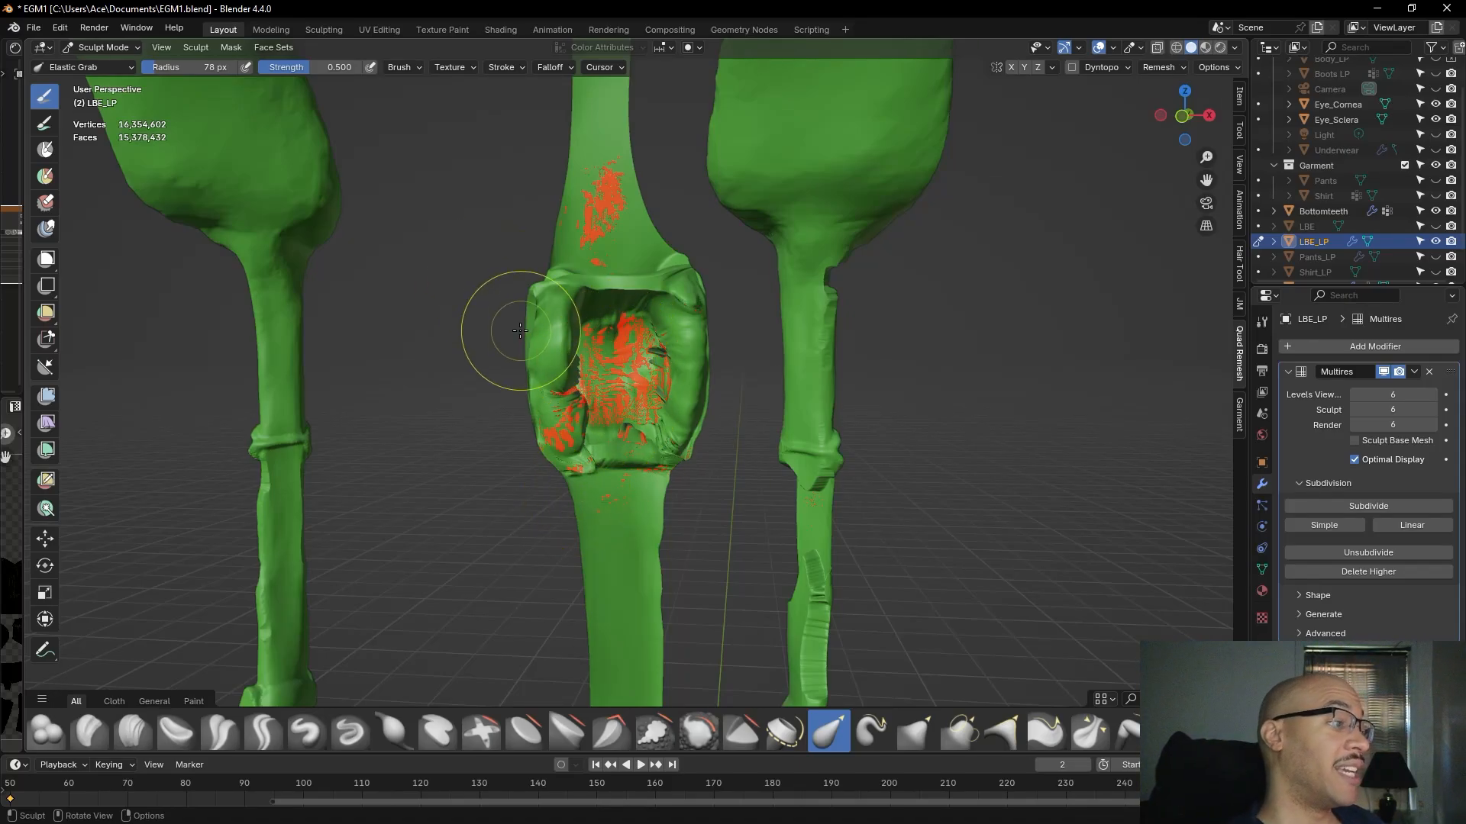
{"action": "middle_click_drag", "start_coordinate": [521, 330], "coordinate": [491, 327]}
{"action": "left_click", "coordinate": [132, 731]}
{"action": "left_click", "coordinate": [193, 68]}
{"action": "type", "text": "43"}
{"action": "key", "text": "Return"}
{"action": "mouse_move", "coordinate": [602, 345]}
{"action": "left_mouse_down"}
{"action": "mouse_move", "coordinate": [610, 405]}
{"action": "mouse_move", "coordinate": [617, 384]}
{"action": "left_mouse_up"}
{"action": "left_click_drag", "start_coordinate": [596, 425], "coordinate": [619, 358]}
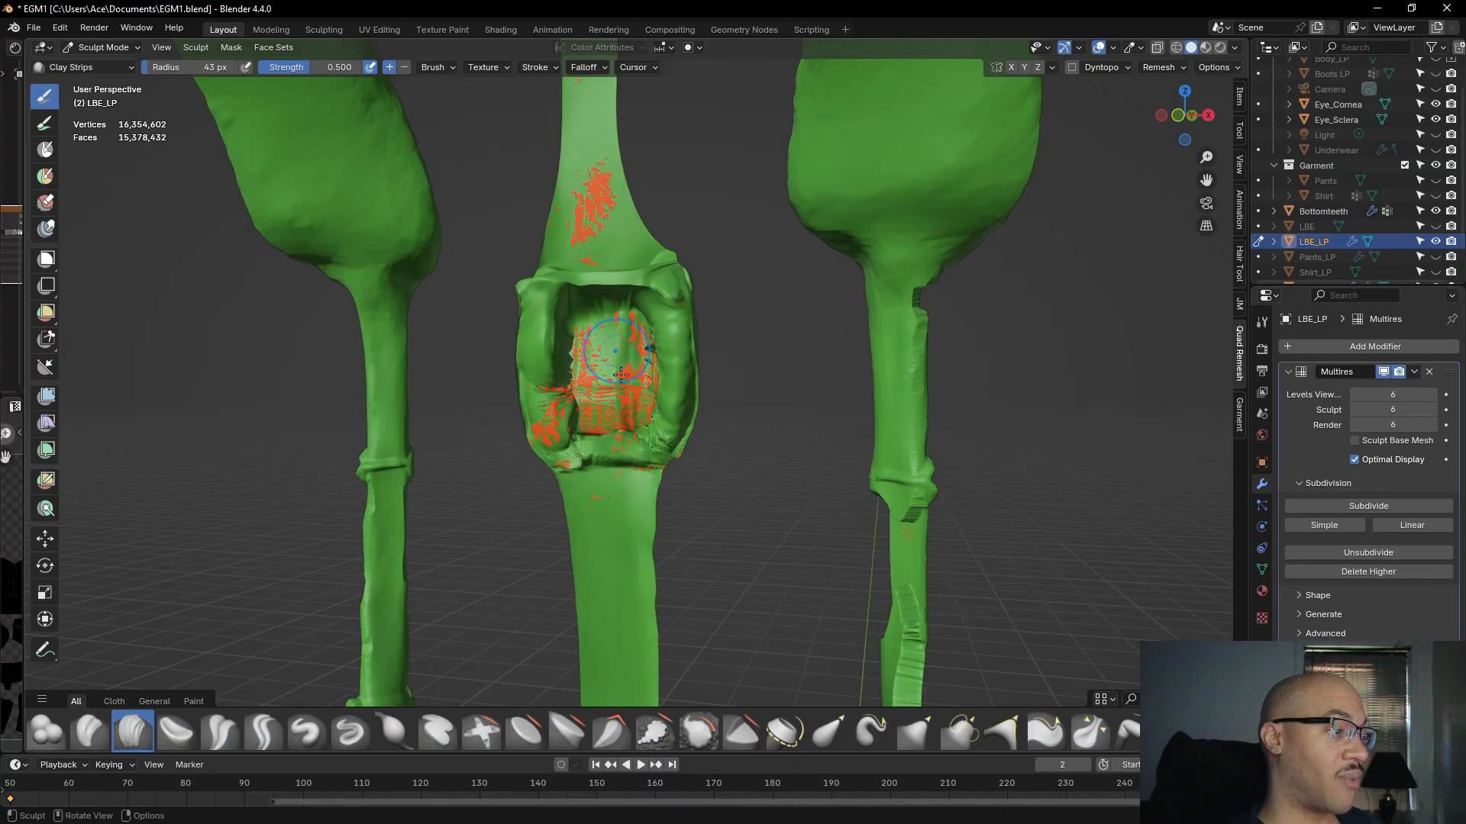
- Swell the central pad inside the damaged buckle's frame with Inflate/Deflate strokes
{"action": "mouse_move", "coordinate": [632, 357]}
{"action": "middle_mouse_down"}
{"action": "mouse_move", "coordinate": [458, 409]}
{"action": "mouse_move", "coordinate": [288, 382]}
{"action": "mouse_move", "coordinate": [605, 363]}
{"action": "mouse_move", "coordinate": [733, 393]}
{"action": "middle_mouse_up"}
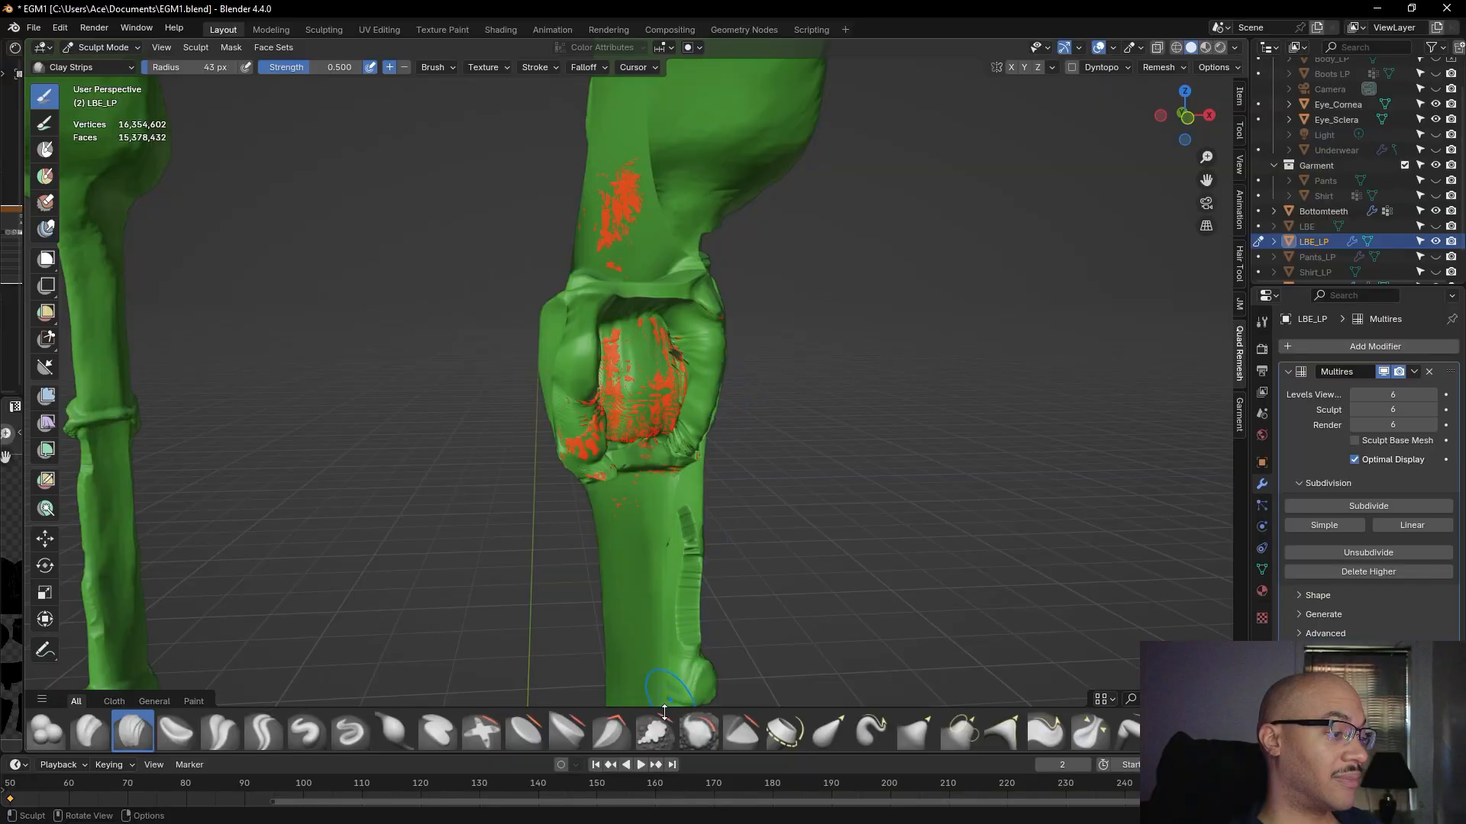
{"action": "key", "text": "i"}
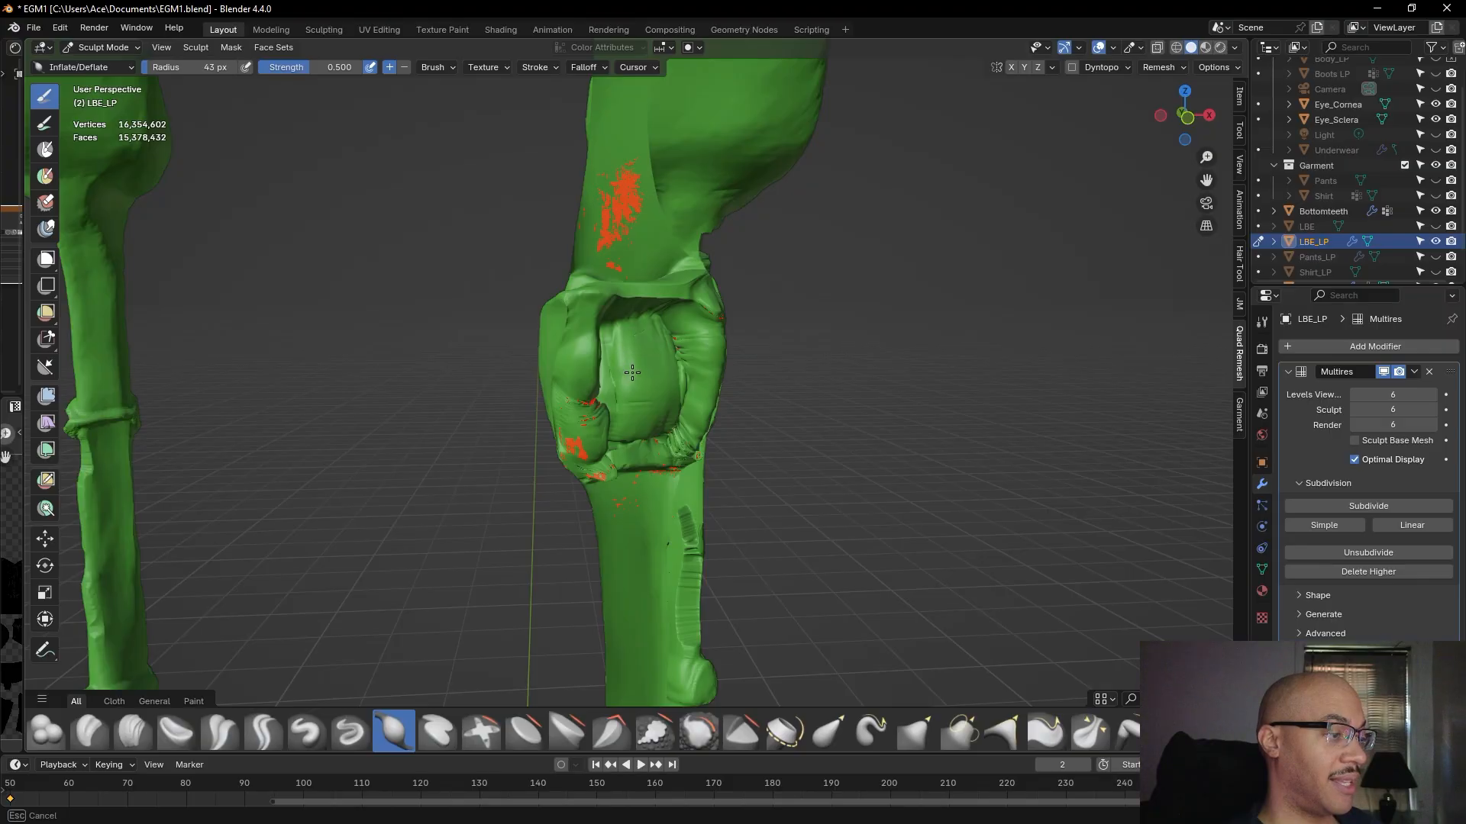
{"action": "middle_click_drag", "start_coordinate": [628, 370], "coordinate": [576, 358]}
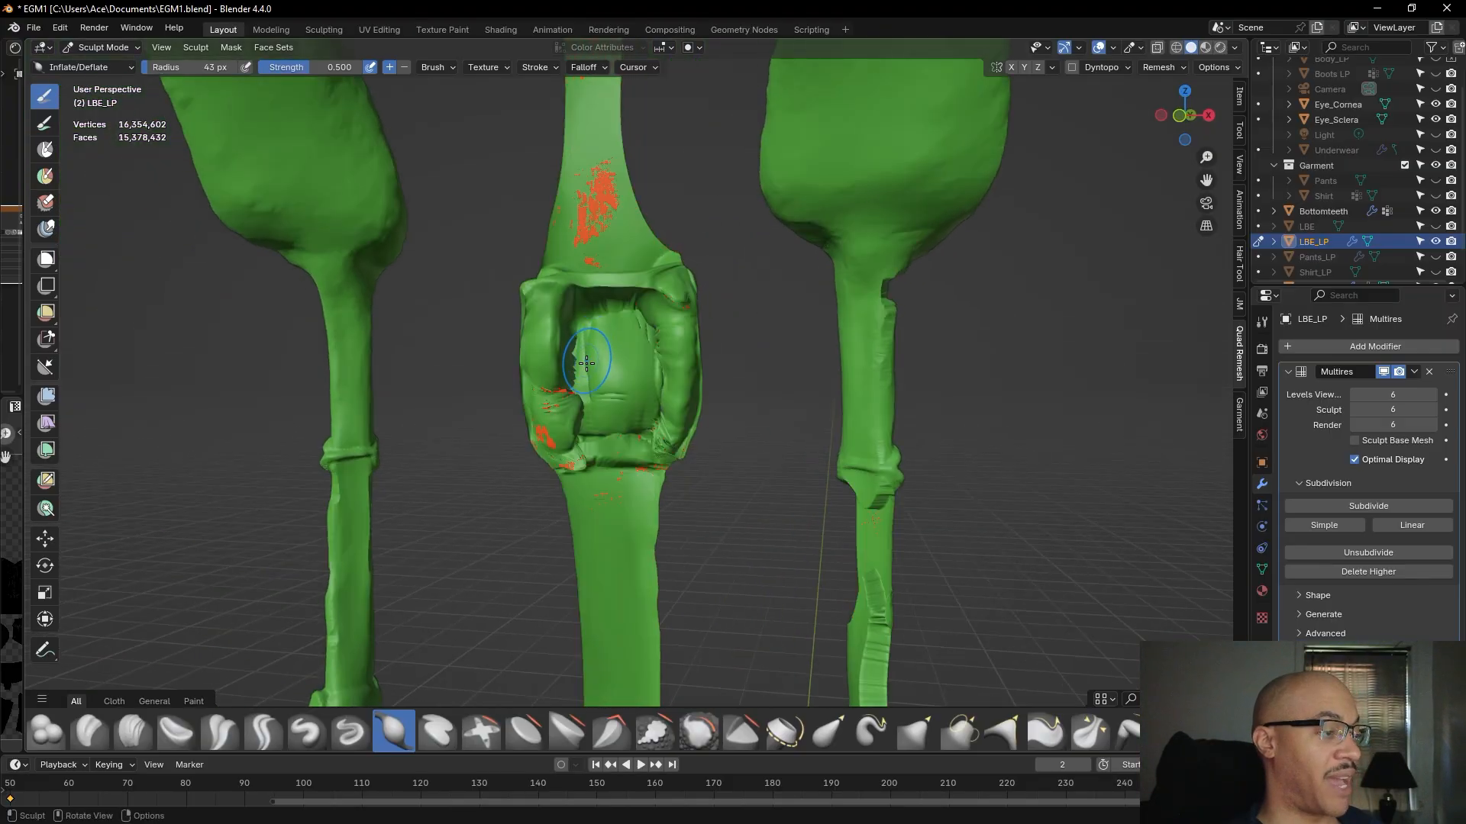
{"action": "scroll", "coordinate": [572, 397], "scroll_direction": "down", "scroll_amount": 3}
{"action": "middle_click_drag", "start_coordinate": [610, 406], "coordinate": [593, 374]}
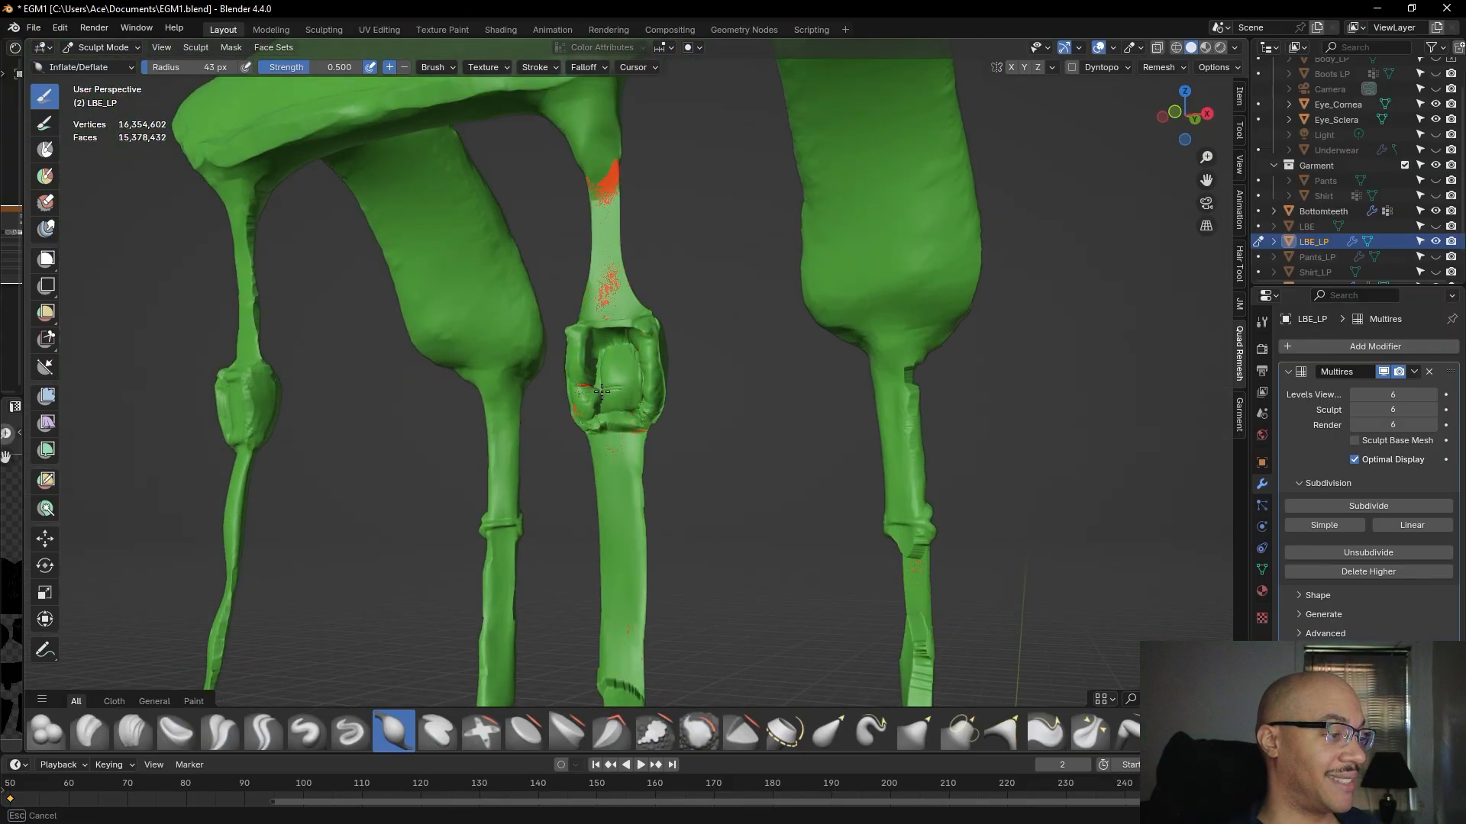
{"action": "mouse_move", "coordinate": [605, 395]}
{"action": "middle_mouse_down"}
{"action": "mouse_move", "coordinate": [238, 402]}
{"action": "mouse_move", "coordinate": [631, 395]}
{"action": "middle_mouse_up"}
{"action": "left_click_drag", "start_coordinate": [634, 370], "coordinate": [633, 406]}
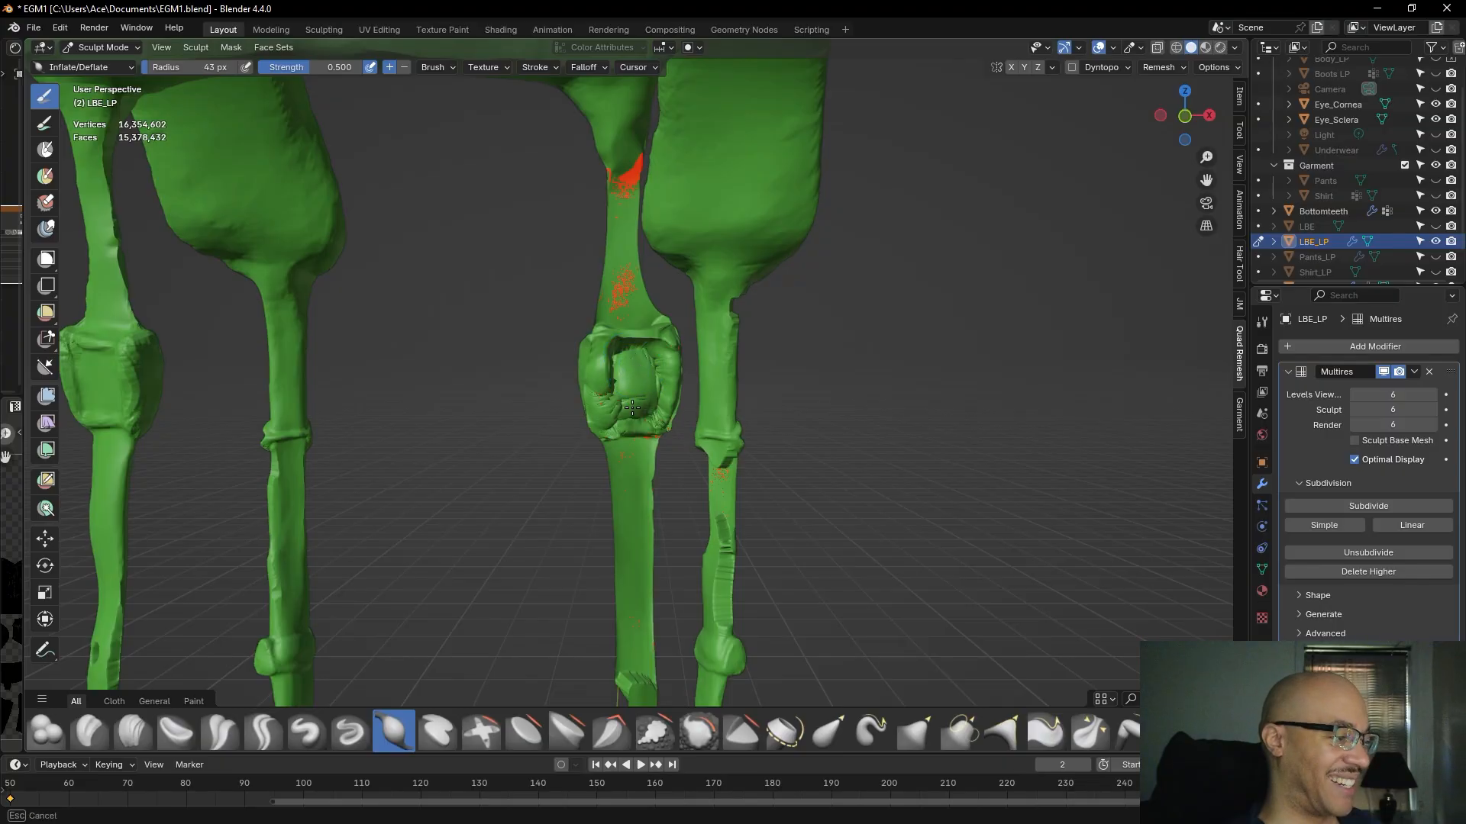
{"action": "left_click_drag", "start_coordinate": [654, 347], "coordinate": [644, 388]}
{"action": "scroll", "coordinate": [715, 400], "scroll_direction": "up", "scroll_amount": 5}
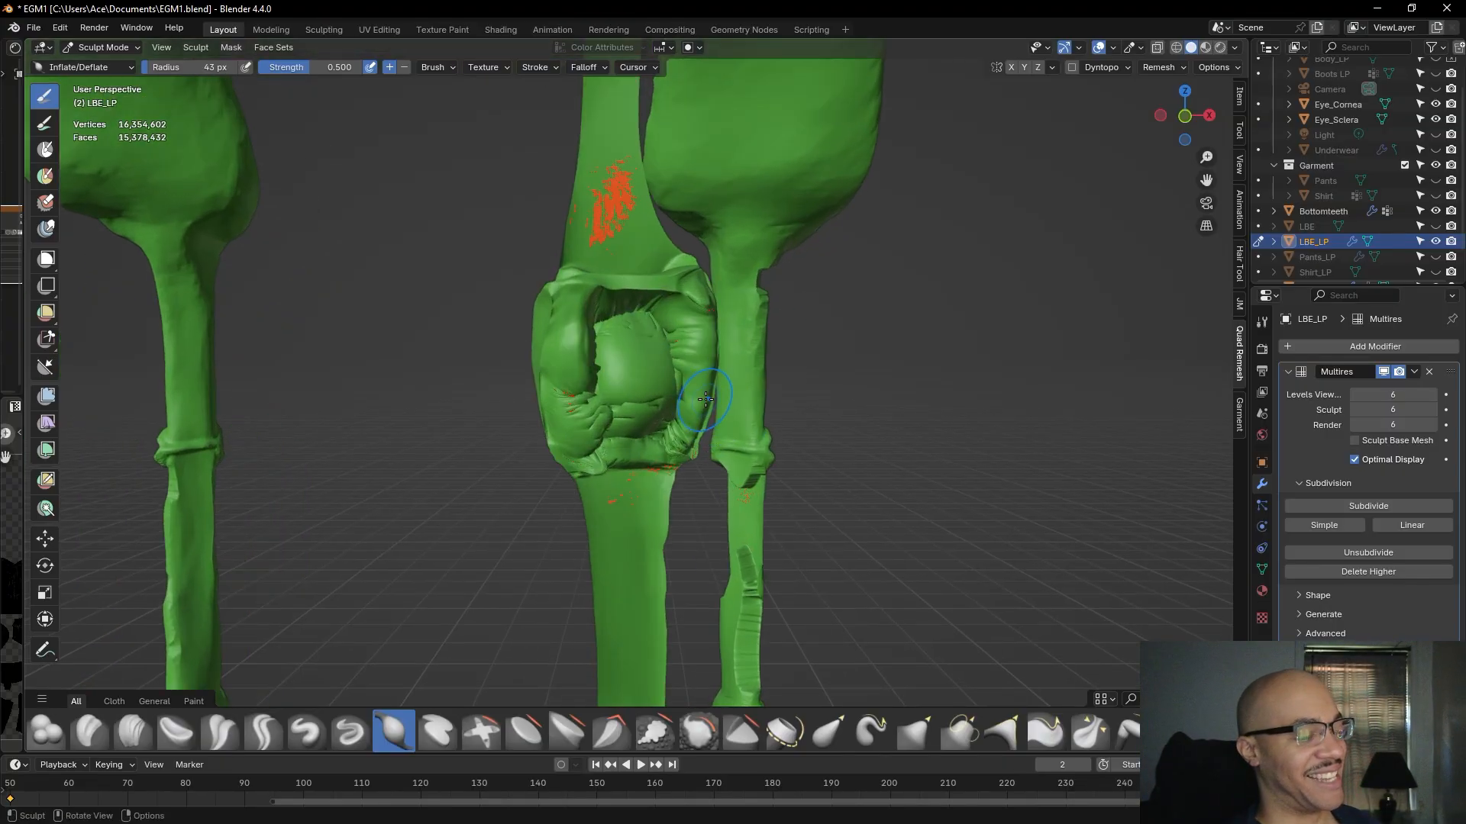
{"action": "middle_click_drag", "start_coordinate": [710, 399], "coordinate": [701, 356]}
{"action": "scroll", "coordinate": [700, 408], "scroll_direction": "down", "scroll_amount": 7}
{"action": "middle_click_drag", "start_coordinate": [700, 408], "coordinate": [986, 397]}
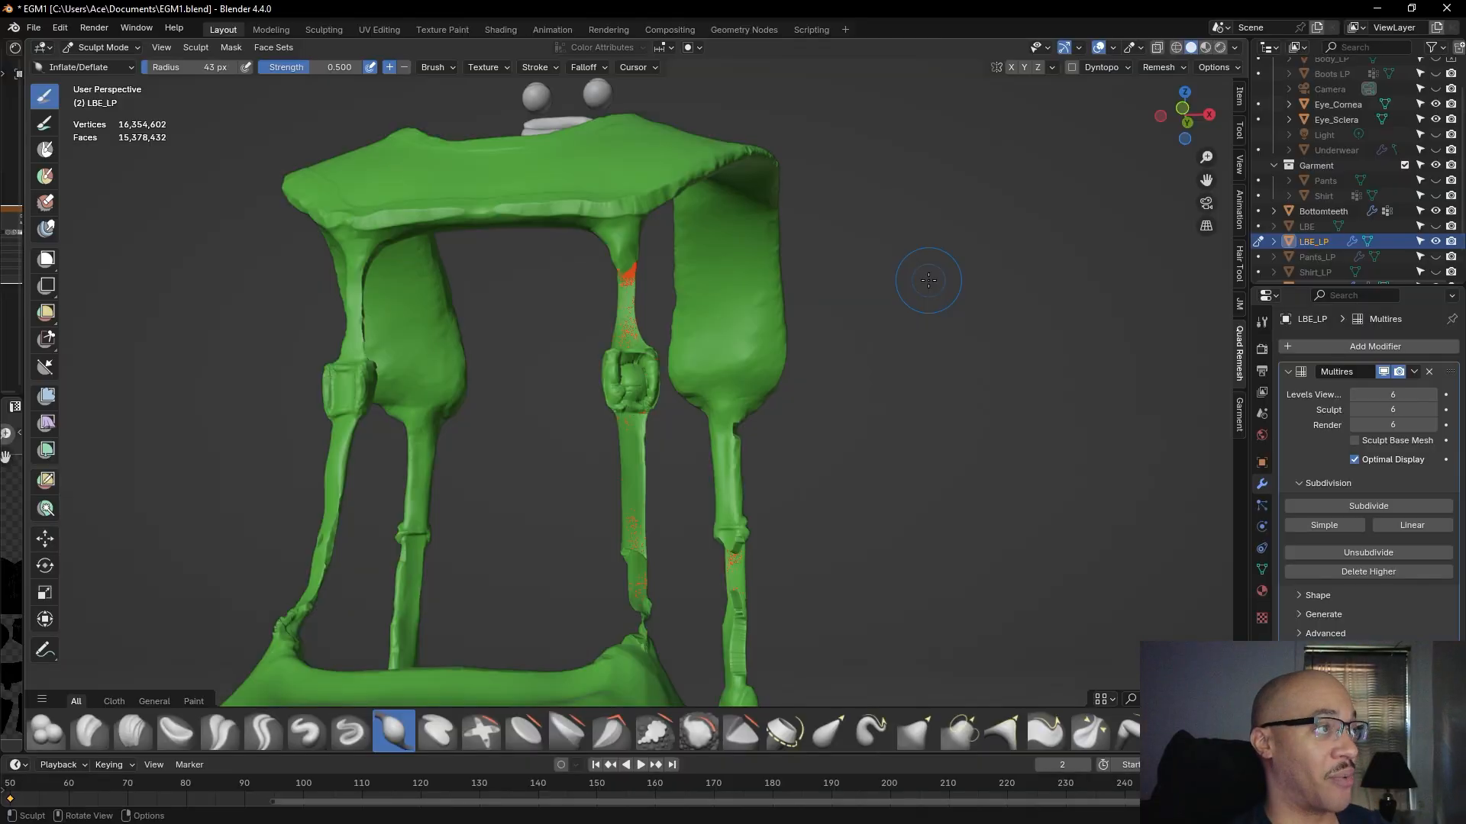
{"action": "scroll", "coordinate": [726, 439], "scroll_direction": "up", "scroll_amount": 6}
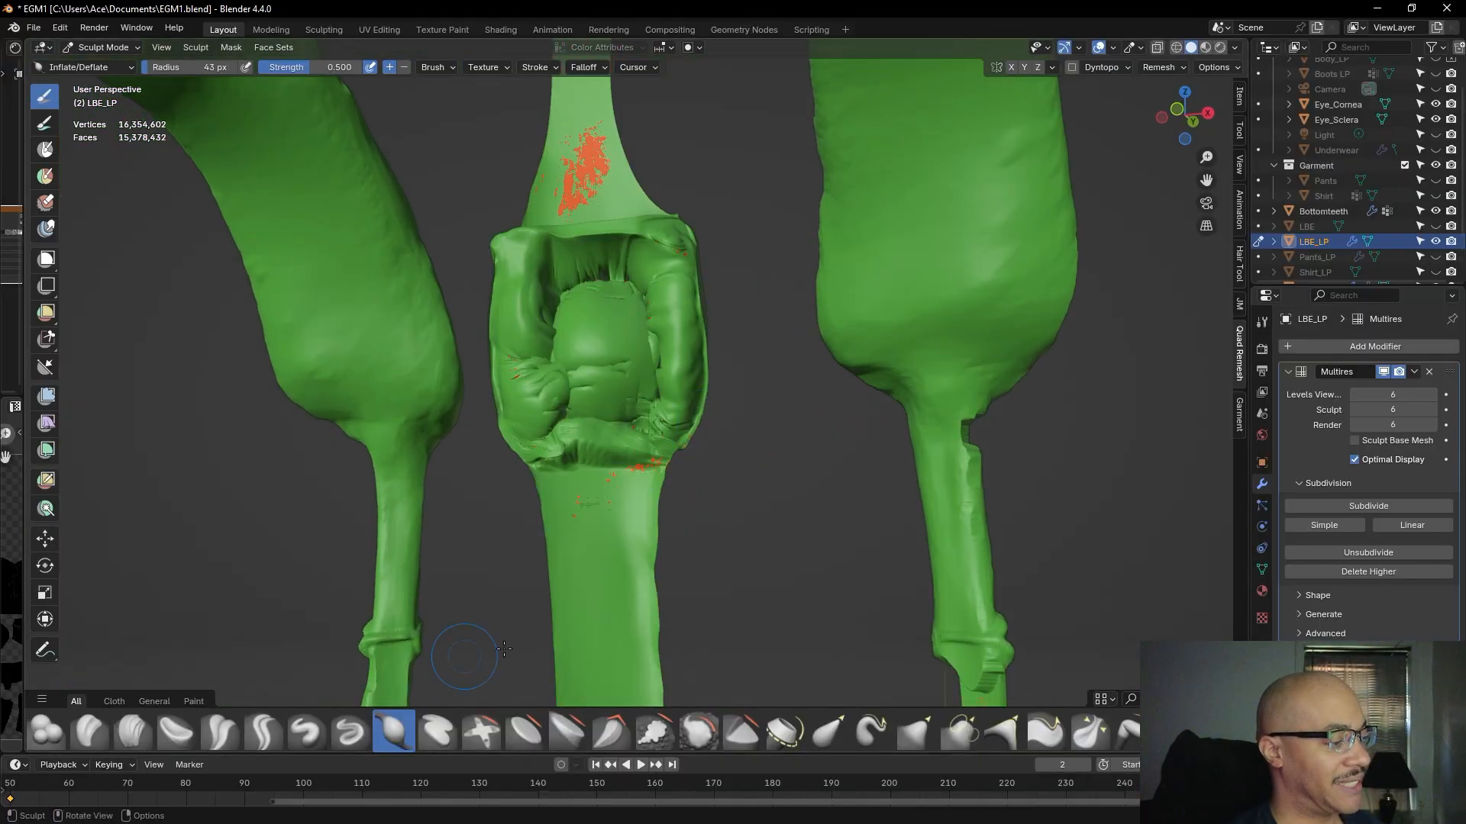
{"action": "left_click", "coordinate": [671, 737]}
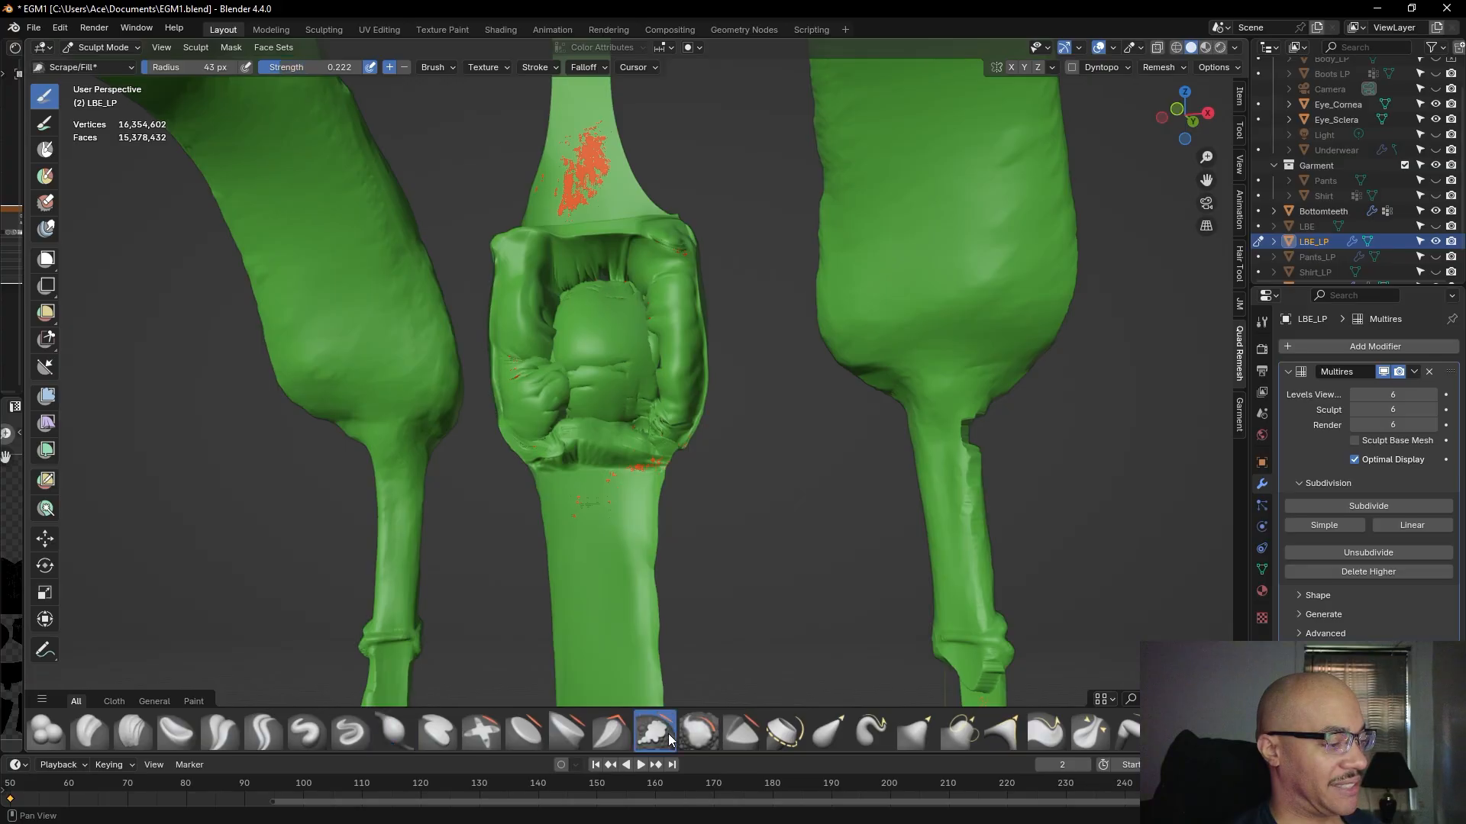
{"action": "left_click", "coordinate": [714, 742]}
{"action": "mouse_move", "coordinate": [613, 340]}
{"action": "left_mouse_down"}
{"action": "mouse_move", "coordinate": [608, 379]}
{"action": "mouse_move", "coordinate": [598, 352]}
{"action": "mouse_move", "coordinate": [592, 372]}
{"action": "mouse_move", "coordinate": [620, 367]}
{"action": "left_mouse_up"}
{"action": "key", "text": "ctrl+z"}
- Flatten the upper end of the damaged buckle's central pad with the Scrape/Fill brush
{"action": "left_click", "coordinate": [653, 724]}
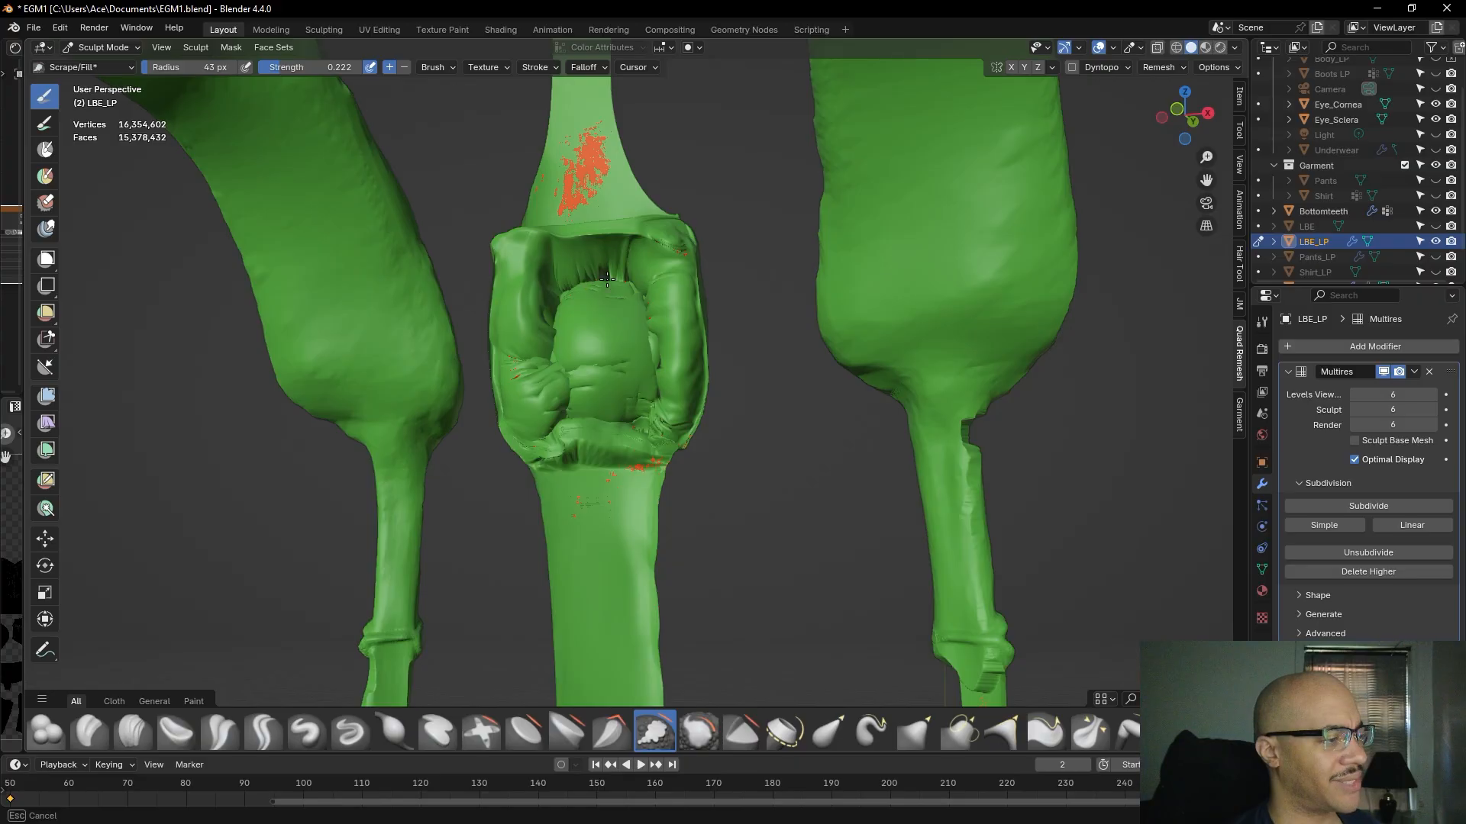
{"action": "left_click_drag", "start_coordinate": [629, 294], "coordinate": [628, 294]}
{"action": "scroll", "coordinate": [629, 294], "scroll_direction": "down", "scroll_amount": 10}
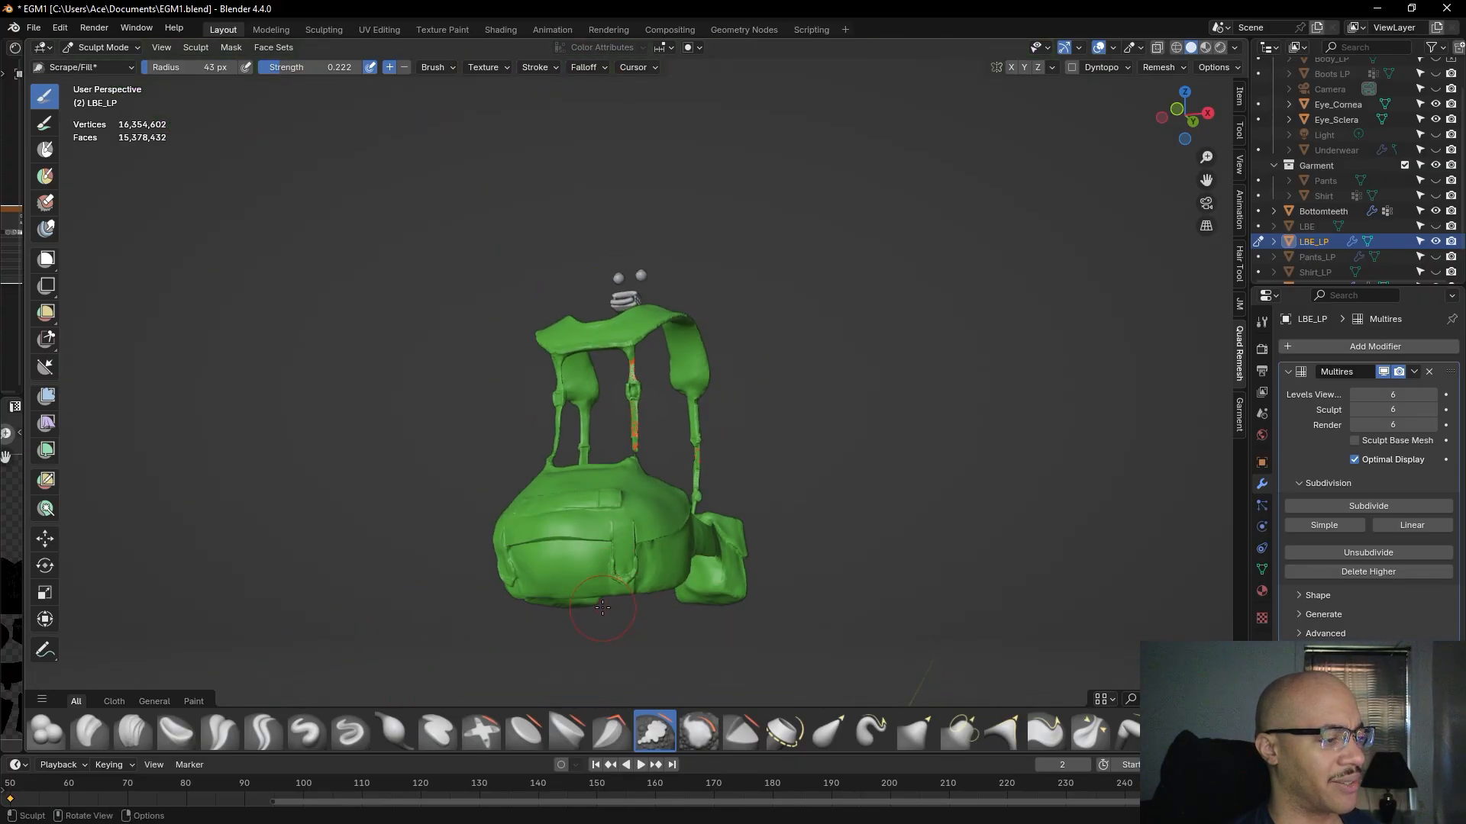
{"action": "scroll", "coordinate": [623, 574], "scroll_direction": "up", "scroll_amount": 10}
{"action": "mouse_move", "coordinate": [634, 542]}
{"action": "middle_mouse_down"}
{"action": "mouse_move", "coordinate": [650, 499]}
{"action": "mouse_move", "coordinate": [652, 532]}
{"action": "mouse_move", "coordinate": [555, 458]}
{"action": "middle_mouse_up"}
{"action": "scroll", "coordinate": [555, 459], "scroll_direction": "up", "scroll_amount": 3}
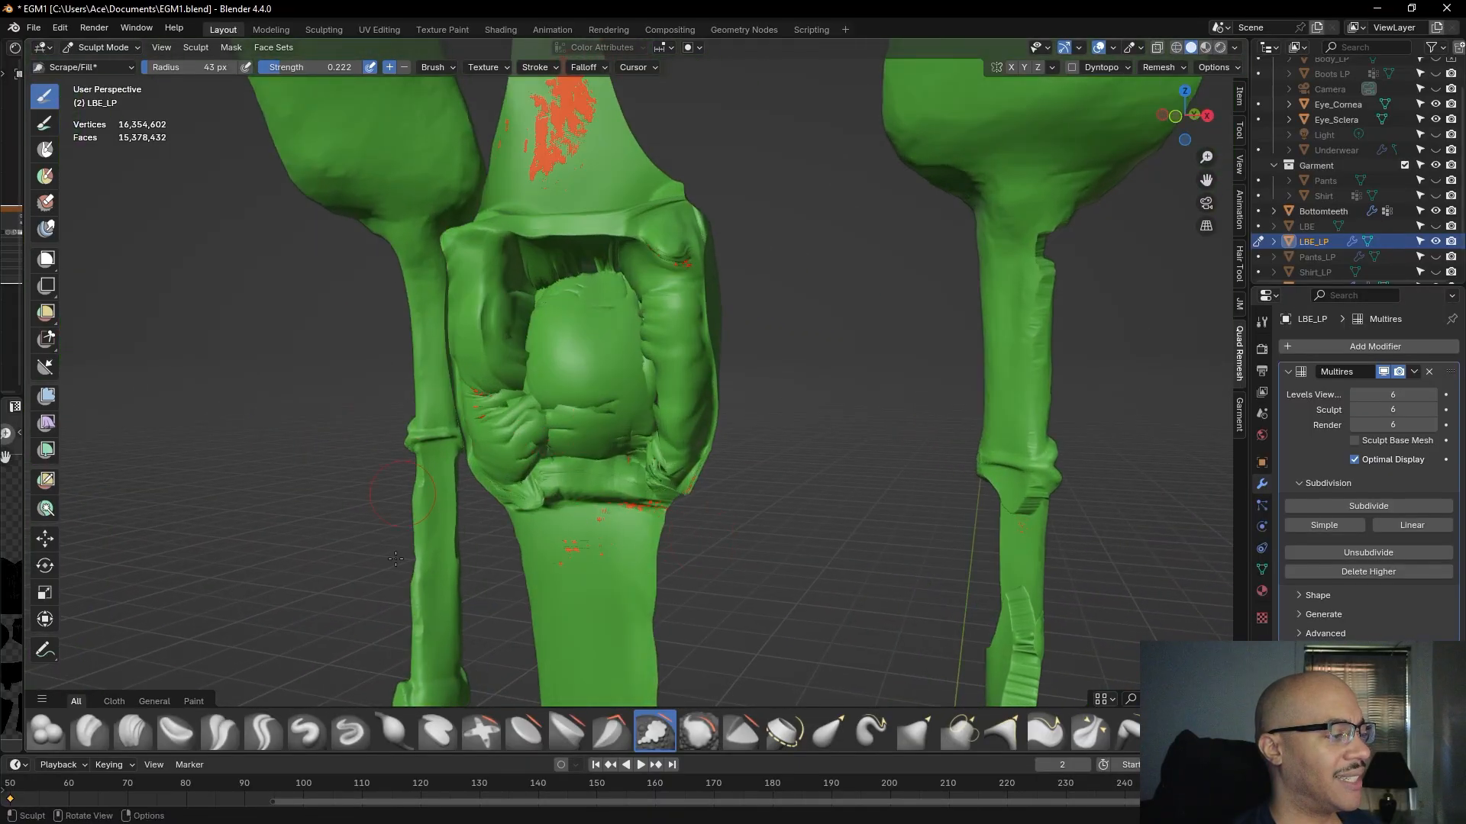
- Reshape the side bar beside the damaged buckle's central pad from the front with the Grab brush at 43 px
{"action": "scroll", "coordinate": [742, 569], "scroll_direction": "down", "scroll_amount": 2}
{"action": "middle_click_drag", "start_coordinate": [742, 569], "coordinate": [762, 578]}
{"action": "scroll", "coordinate": [762, 578], "scroll_direction": "down", "scroll_amount": 1}
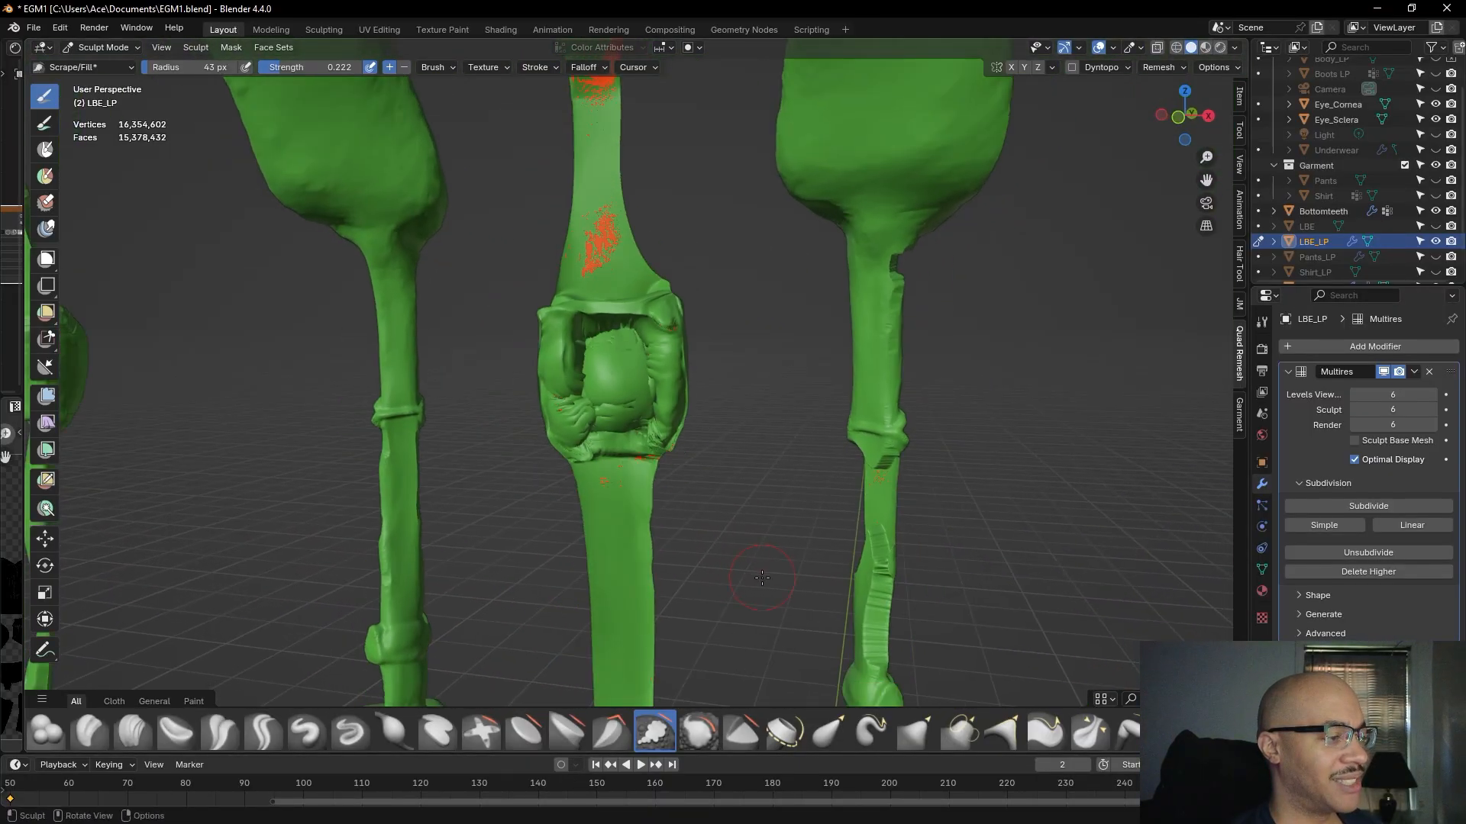
{"action": "left_click", "coordinate": [913, 731]}
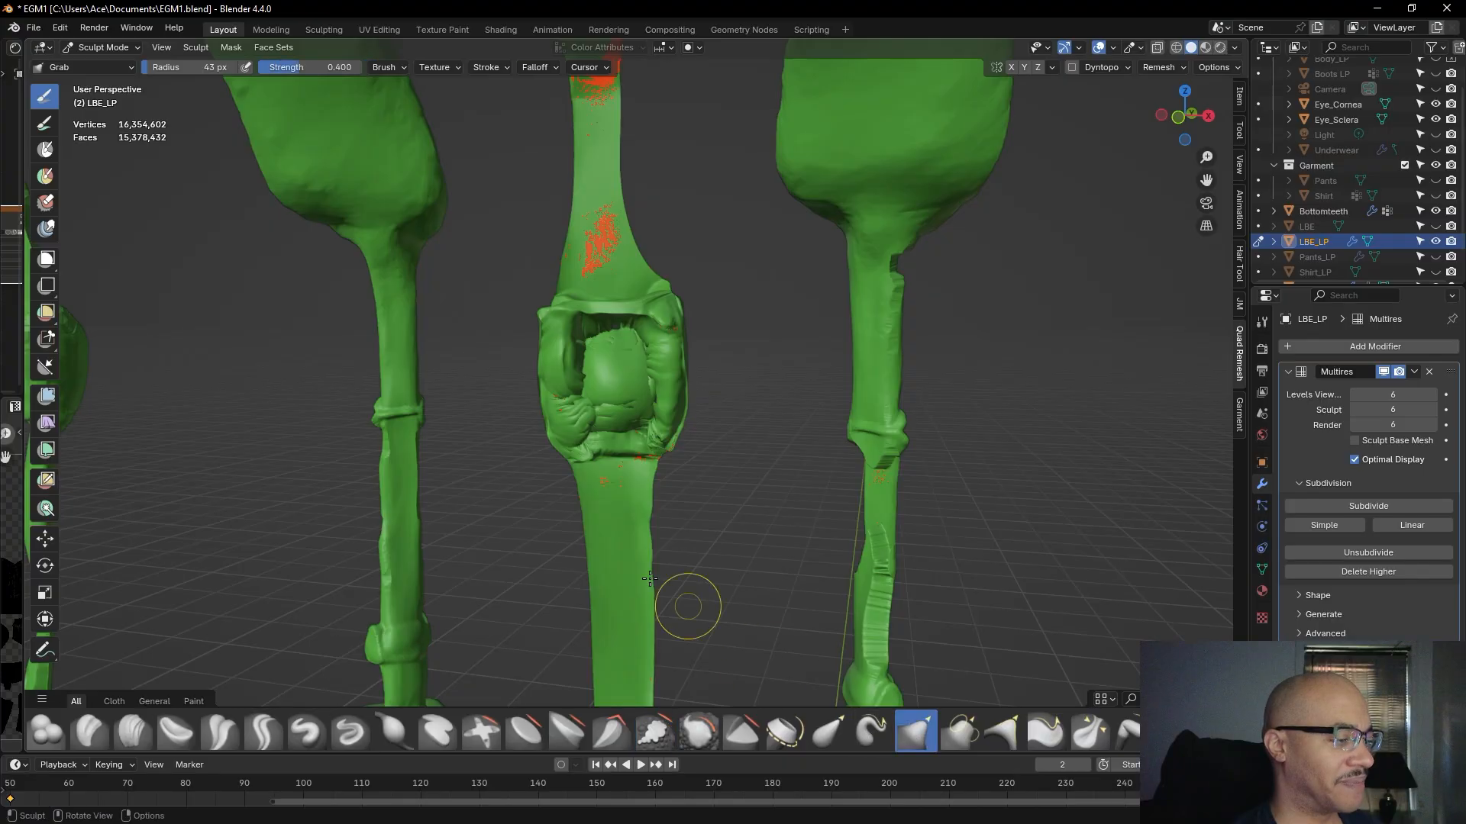
{"action": "left_click_drag", "start_coordinate": [591, 411], "coordinate": [579, 401]}
{"action": "left_click_drag", "start_coordinate": [578, 391], "coordinate": [573, 338]}
{"action": "left_click_drag", "start_coordinate": [588, 330], "coordinate": [574, 376]}
- Refine the damaged buckle's contour from a rotated angle with short upward Grab strokes
{"action": "middle_click_drag", "start_coordinate": [574, 437], "coordinate": [877, 449]}
{"action": "left_click_drag", "start_coordinate": [714, 424], "coordinate": [716, 379]}
{"action": "left_click_drag", "start_coordinate": [717, 374], "coordinate": [719, 353]}
{"action": "left_click_drag", "start_coordinate": [699, 404], "coordinate": [694, 403]}
{"action": "left_click_drag", "start_coordinate": [718, 329], "coordinate": [719, 325]}
- Even out the damaged buckle's side profile by pulling its upper edge outward and adjusting its face and lower end with Grab
{"action": "mouse_move", "coordinate": [870, 328]}
{"action": "middle_mouse_down"}
{"action": "mouse_move", "coordinate": [642, 339]}
{"action": "mouse_move", "coordinate": [707, 344]}
{"action": "mouse_move", "coordinate": [622, 317]}
{"action": "mouse_move", "coordinate": [507, 327]}
{"action": "middle_mouse_up"}
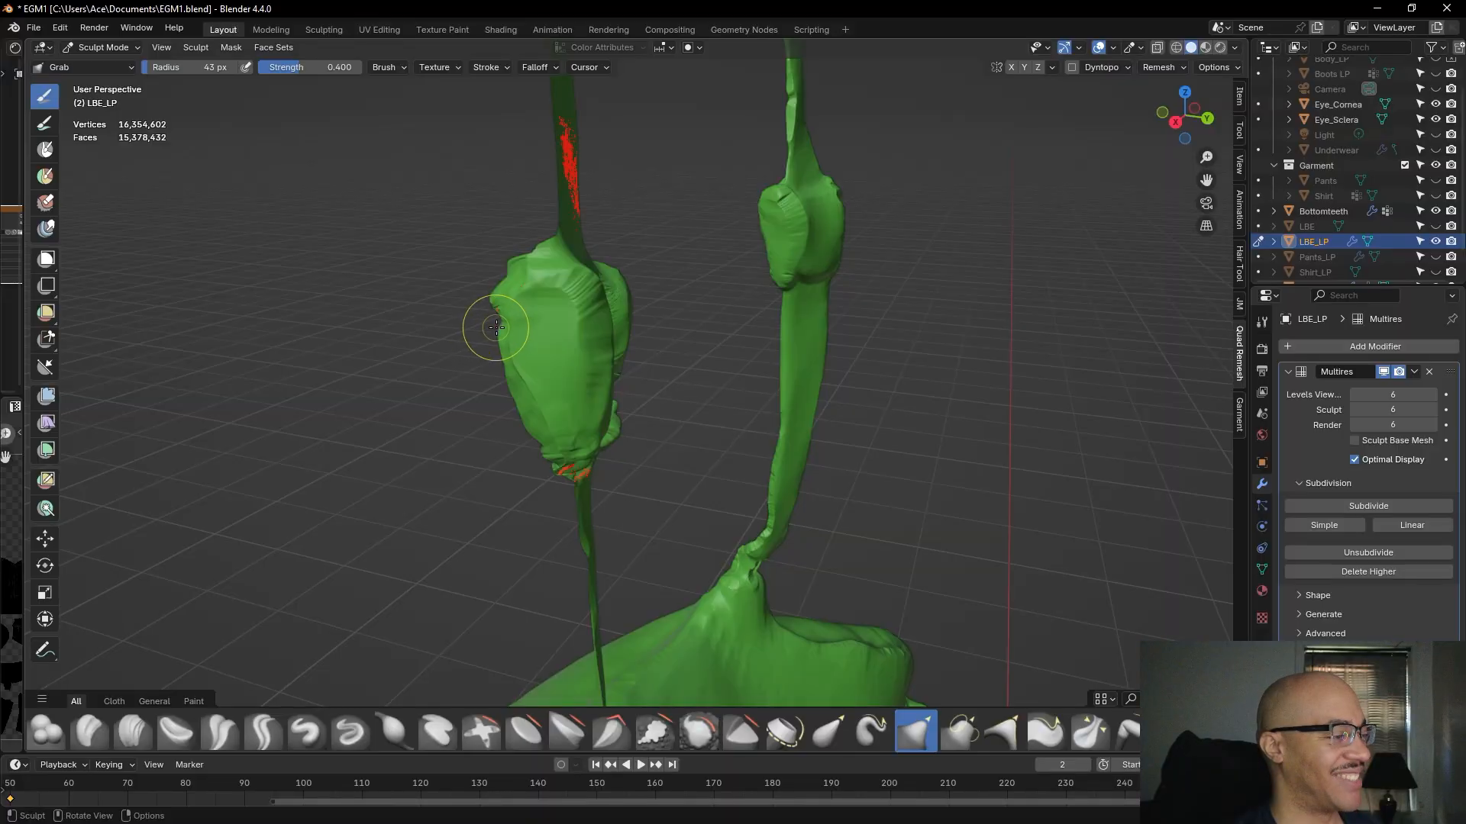
{"action": "left_click_drag", "start_coordinate": [506, 317], "coordinate": [473, 311]}
{"action": "left_click_drag", "start_coordinate": [592, 330], "coordinate": [575, 302]}
{"action": "left_click_drag", "start_coordinate": [581, 309], "coordinate": [572, 294]}
{"action": "left_click_drag", "start_coordinate": [582, 311], "coordinate": [570, 290]}
{"action": "left_click_drag", "start_coordinate": [579, 422], "coordinate": [569, 456]}
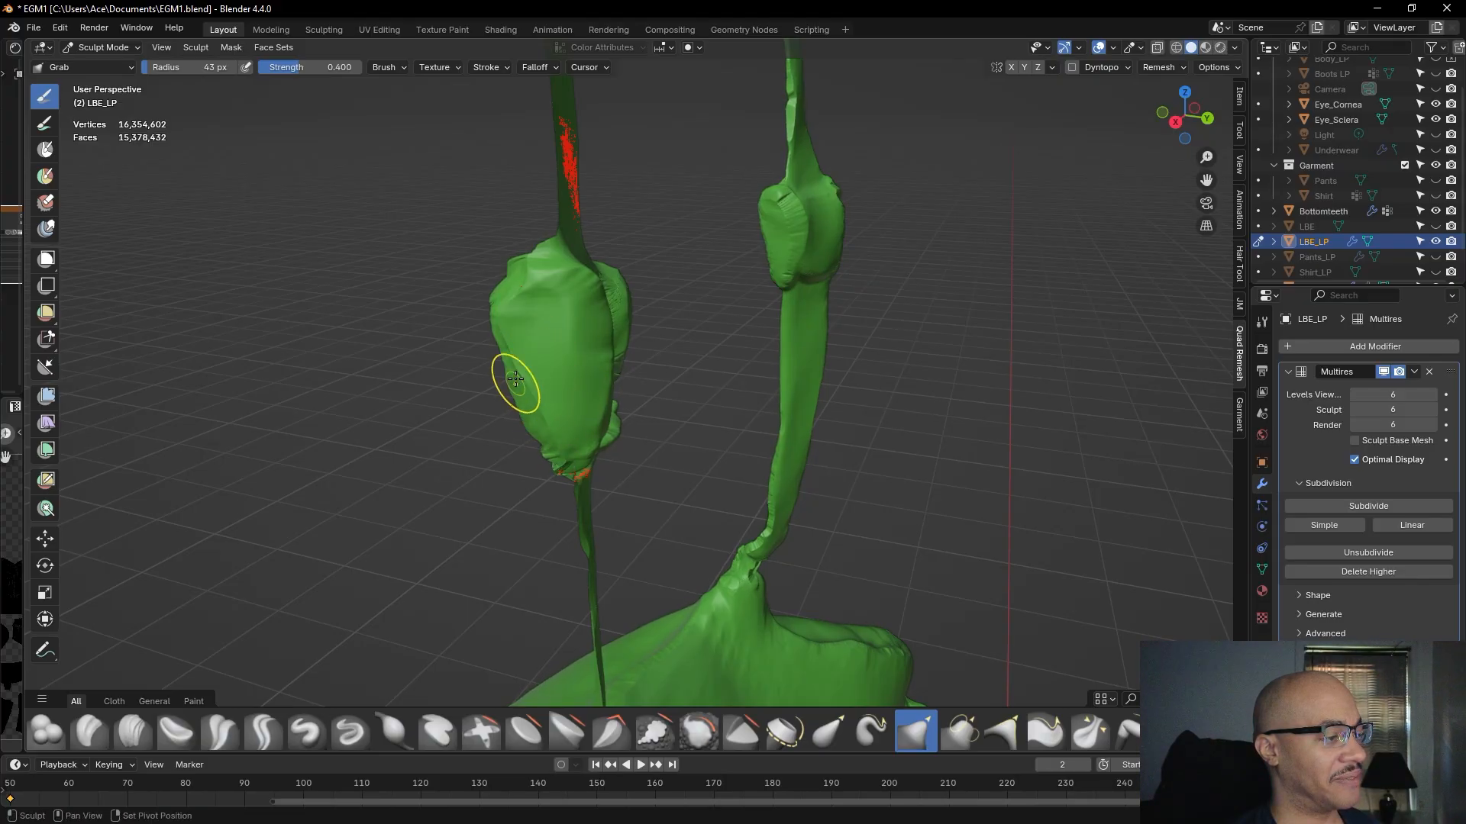
{"action": "left_click_drag", "start_coordinate": [540, 327], "coordinate": [559, 304]}
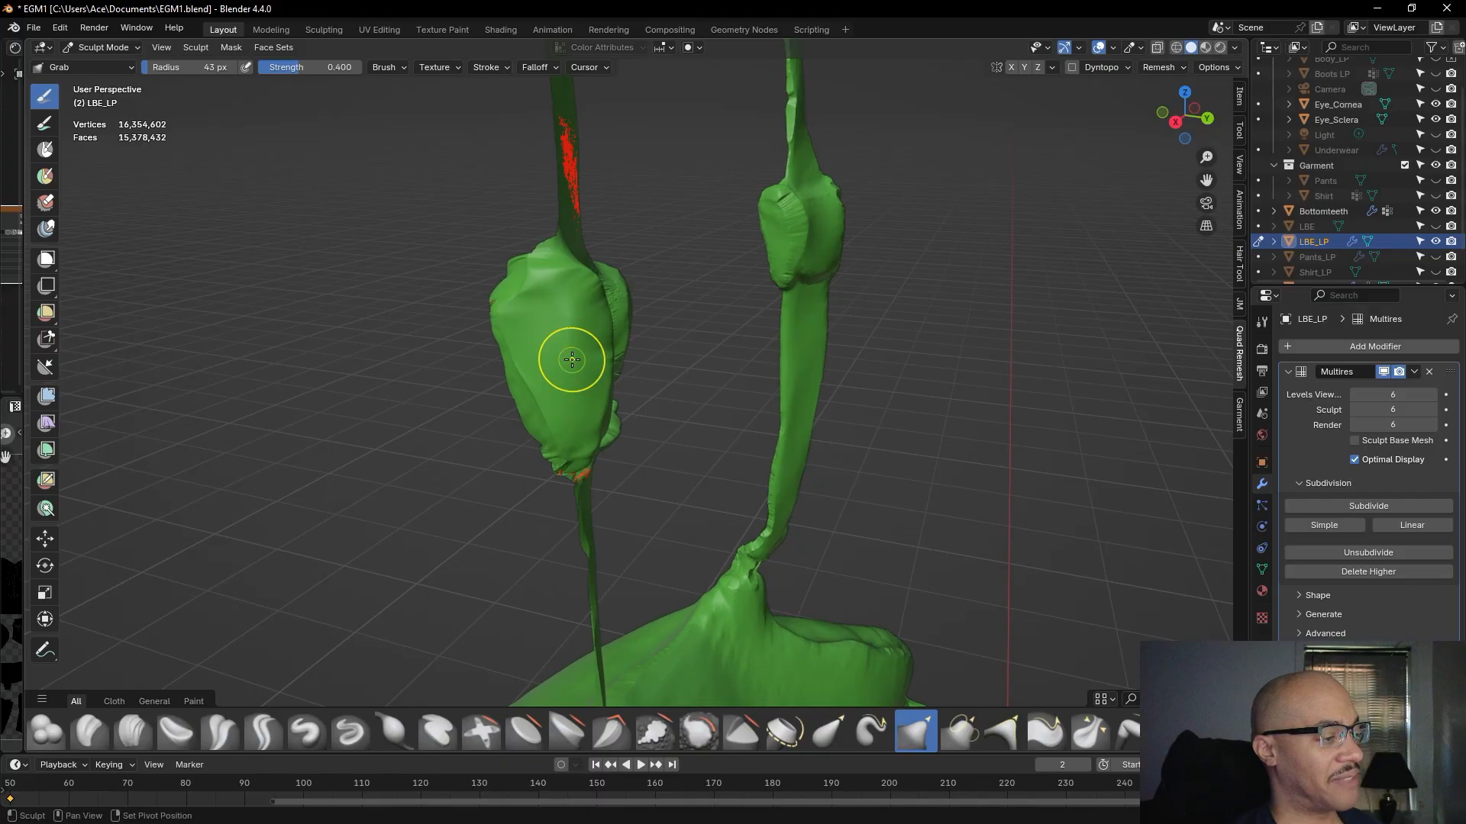
- Examine the damaged shoulder strap buckle from several sides and compare it with the rest of the harness
{"action": "middle_click_drag", "start_coordinate": [471, 394], "coordinate": [886, 355]}
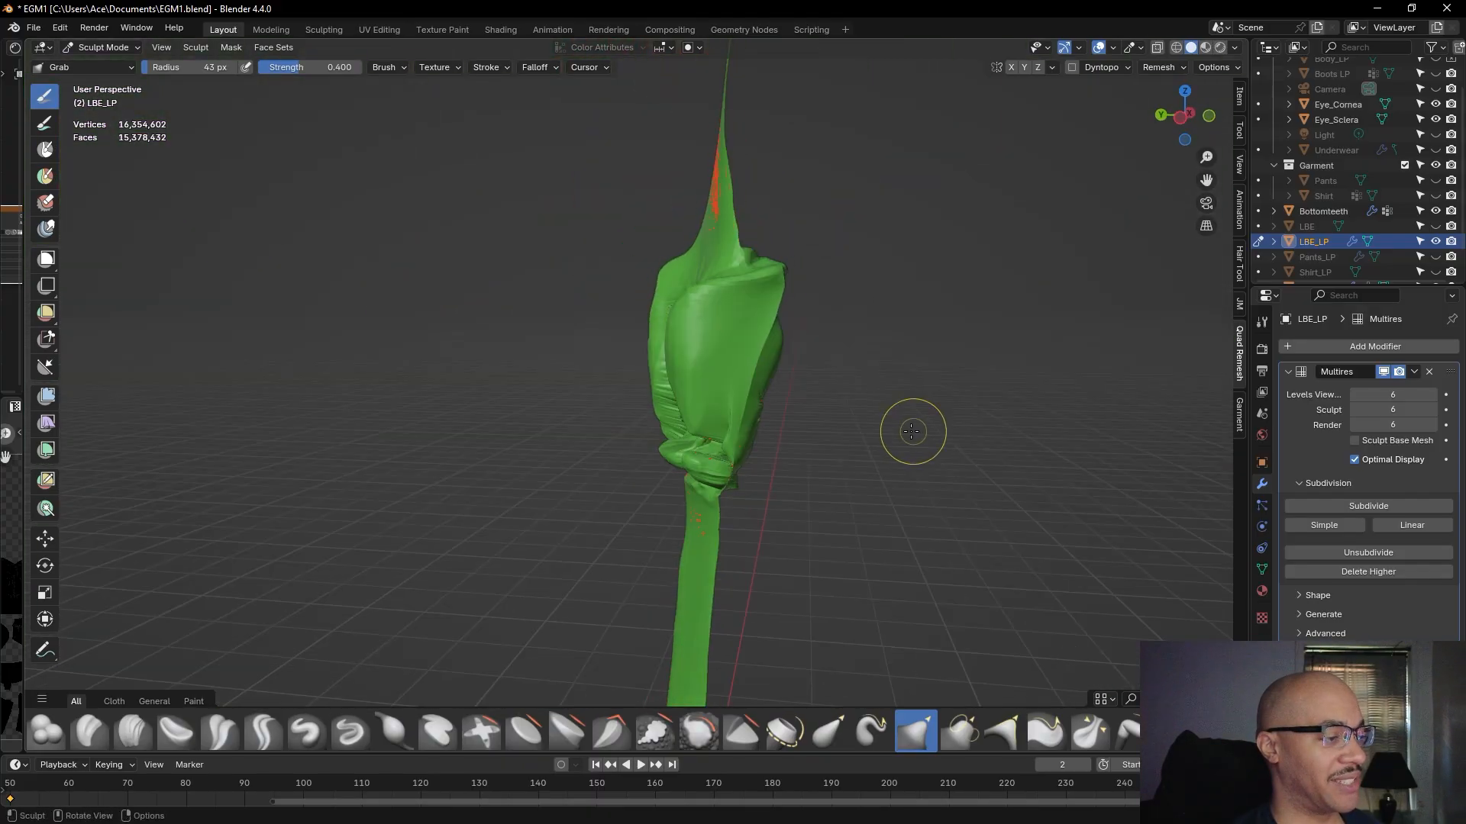
{"action": "middle_click_drag", "start_coordinate": [965, 463], "coordinate": [670, 418]}
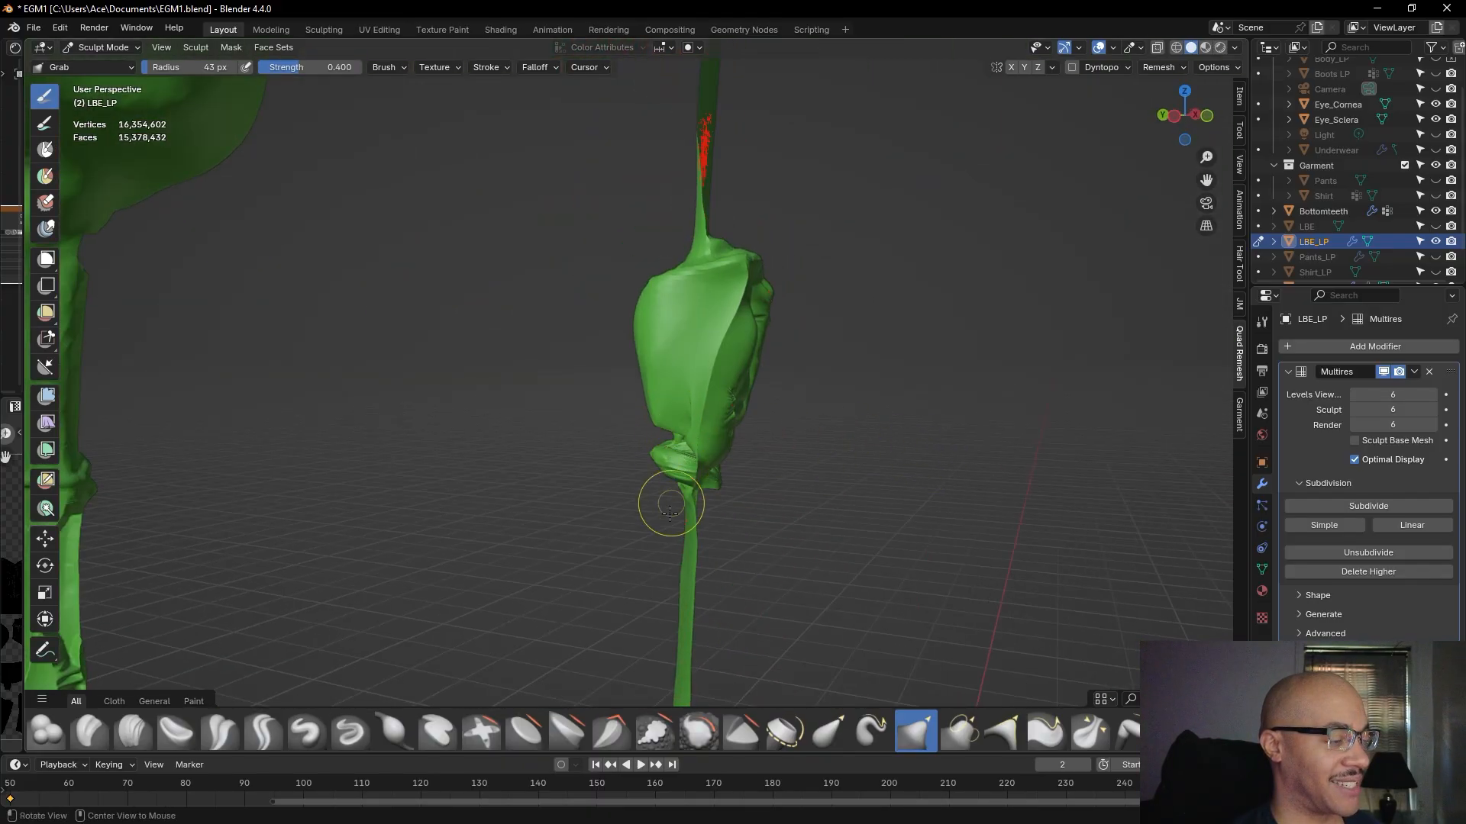
{"action": "scroll", "coordinate": [438, 628], "scroll_direction": "down", "scroll_amount": 9}
{"action": "scroll", "coordinate": [641, 511], "scroll_direction": "up", "scroll_amount": 3}
{"action": "scroll", "coordinate": [642, 509], "scroll_direction": "down", "scroll_amount": 1}
{"action": "scroll", "coordinate": [642, 509], "scroll_direction": "down", "scroll_amount": 7}
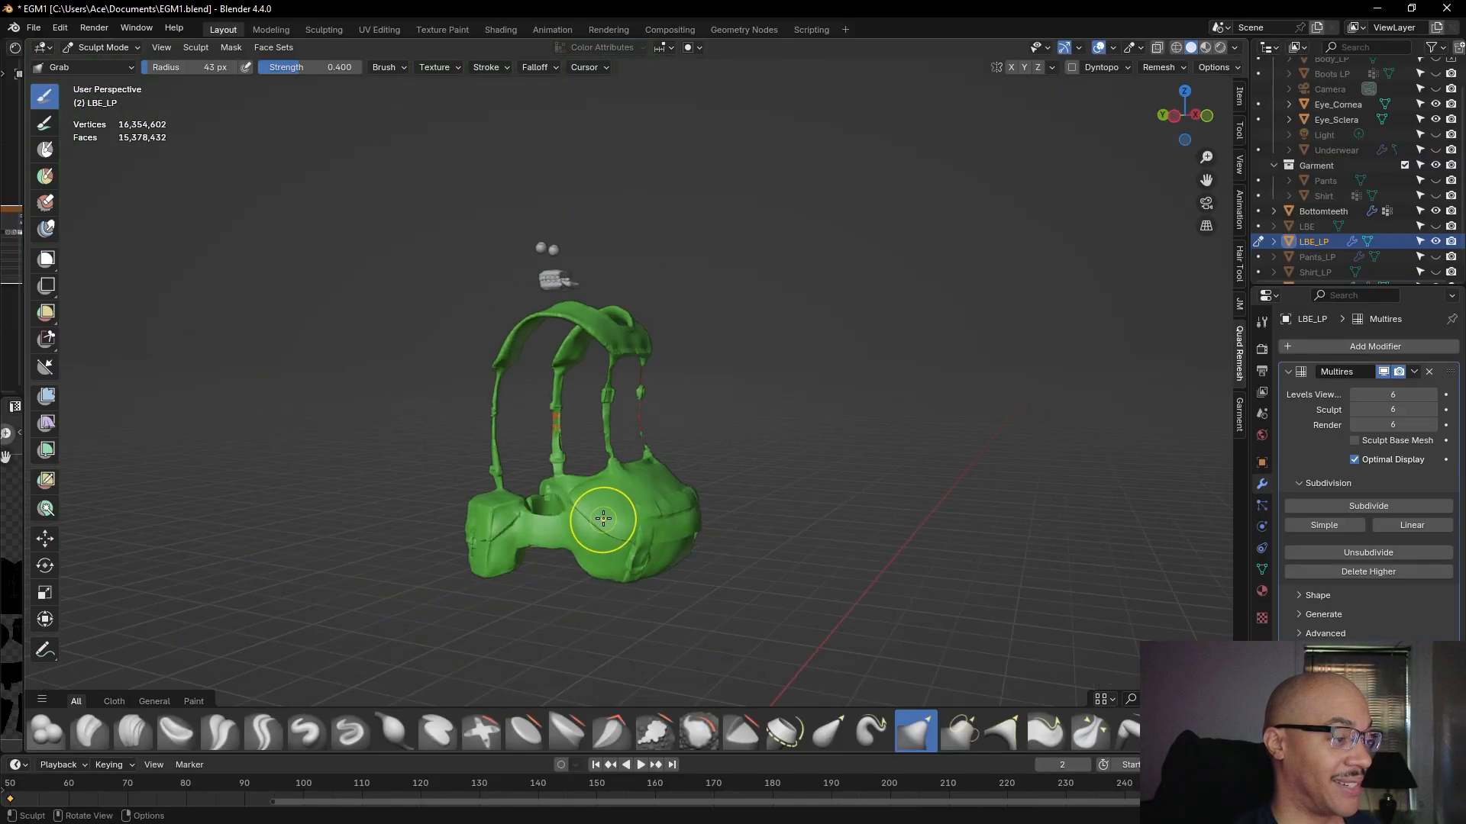
{"action": "scroll", "coordinate": [862, 473], "scroll_direction": "up", "scroll_amount": 5}
{"action": "scroll", "coordinate": [861, 464], "scroll_direction": "up", "scroll_amount": 10}
{"action": "mouse_move", "coordinate": [861, 462]}
{"action": "middle_mouse_down"}
{"action": "mouse_move", "coordinate": [926, 456]}
{"action": "mouse_move", "coordinate": [903, 493]}
{"action": "middle_mouse_up"}
{"action": "scroll", "coordinate": [926, 456], "scroll_direction": "down", "scroll_amount": 2}
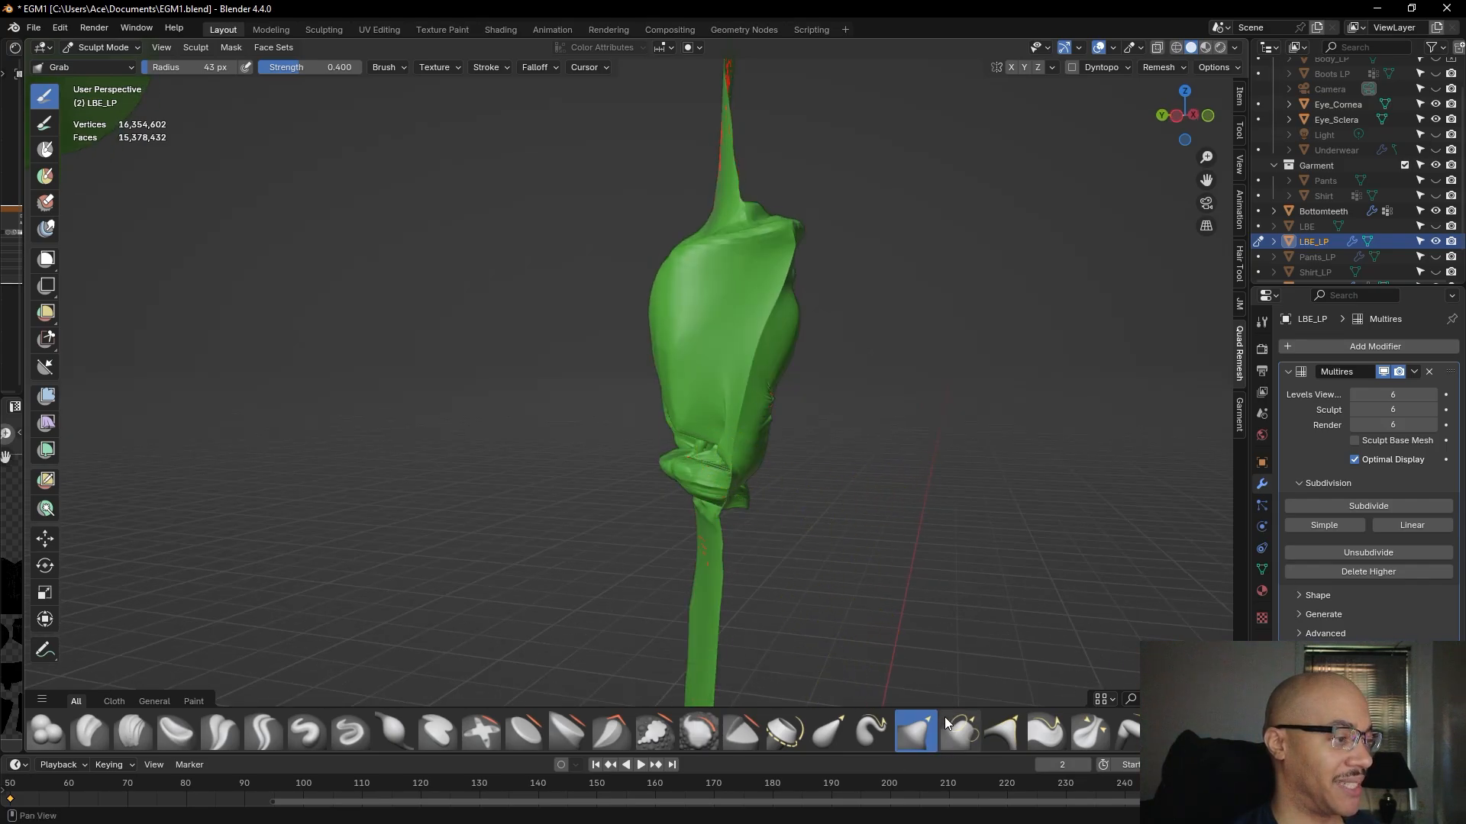
{"action": "scroll", "coordinate": [519, 429], "scroll_direction": "down", "scroll_amount": 10}
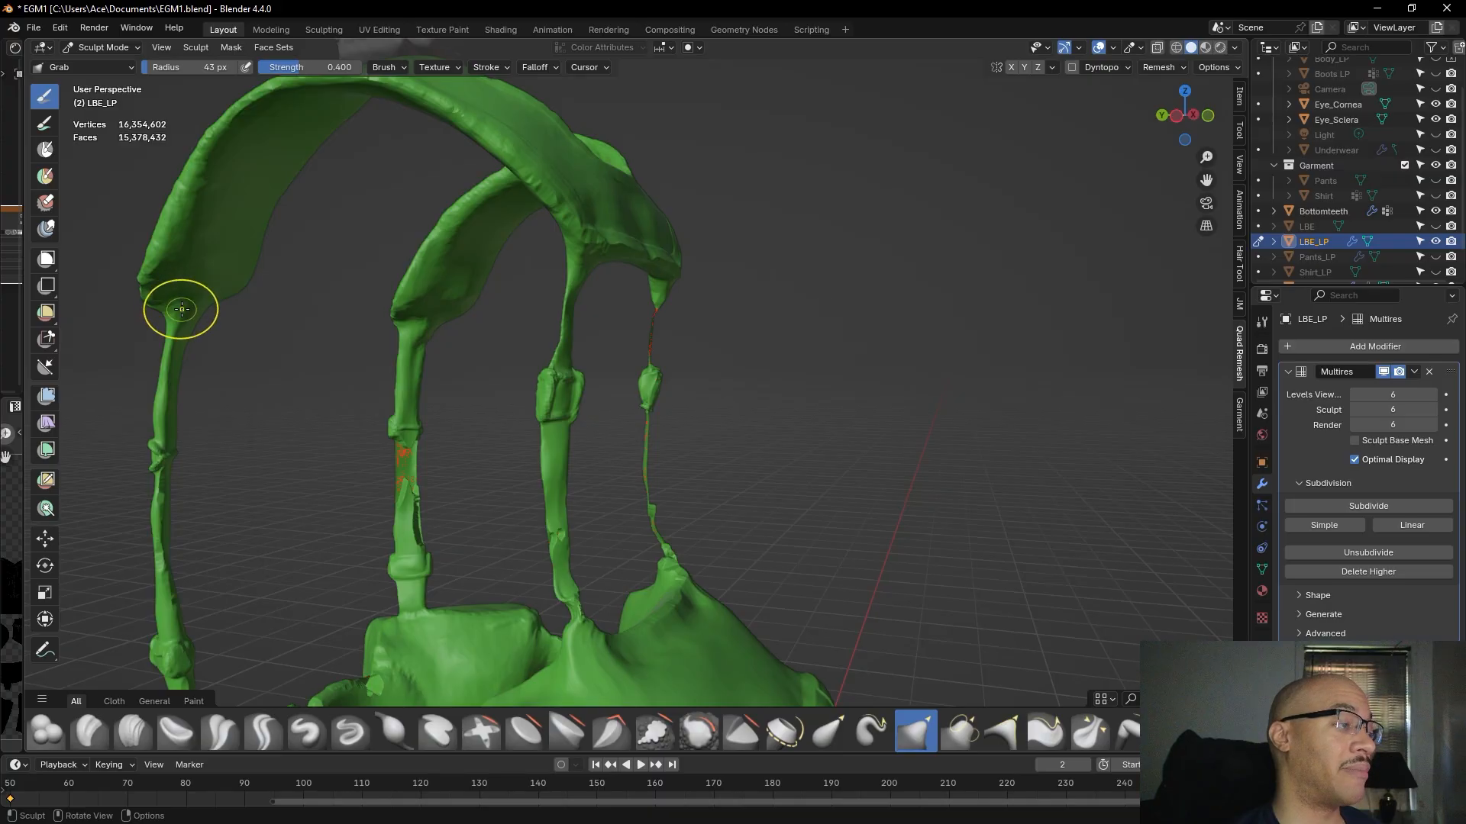
{"action": "scroll", "coordinate": [834, 473], "scroll_direction": "up", "scroll_amount": 10}
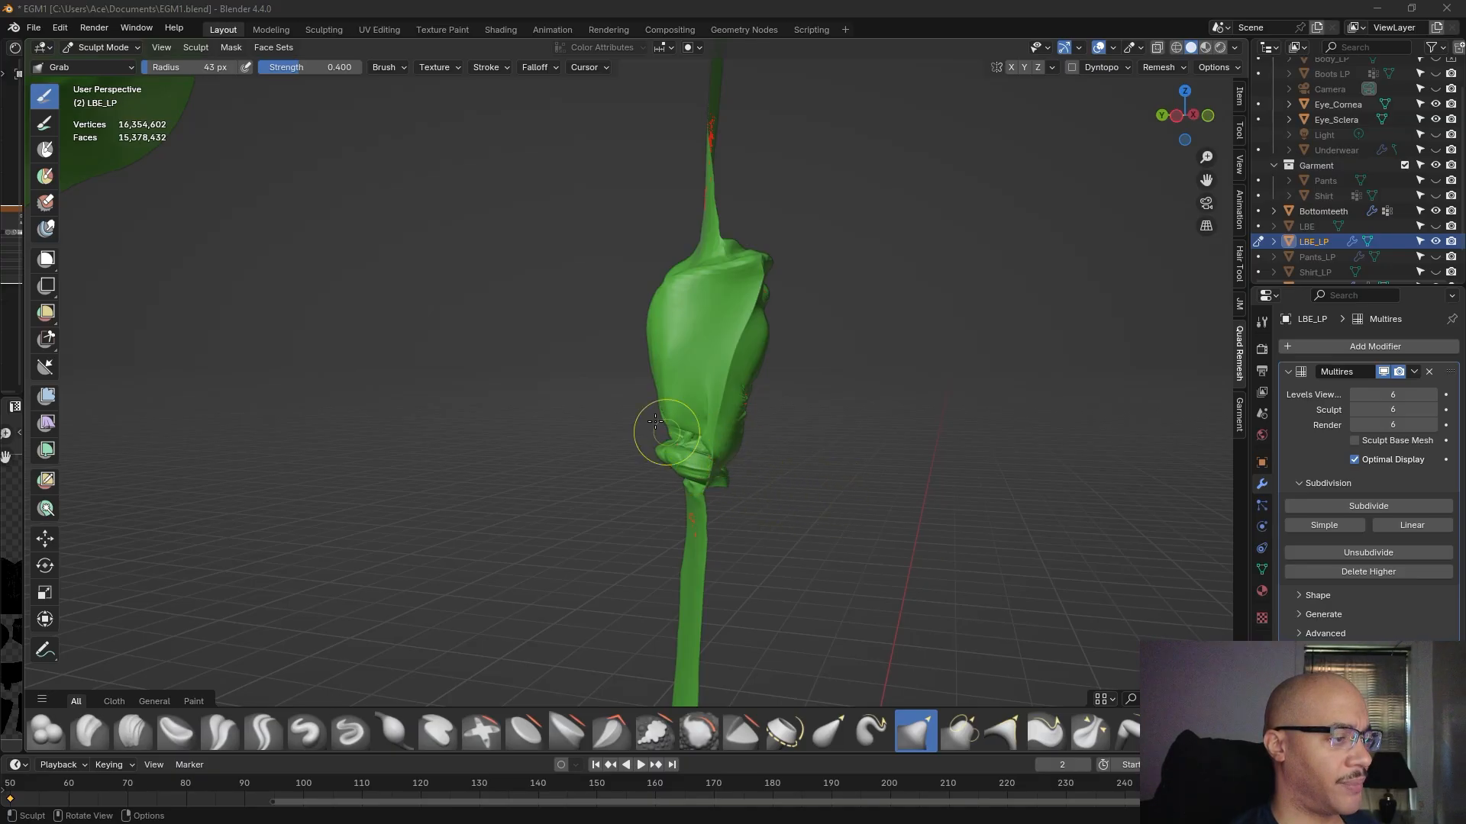
- Adjust the lower end of the damaged buckle from the side with the Grab brush at 55 px
{"action": "left_click_drag", "start_coordinate": [186, 69], "coordinate": [190, 68]}
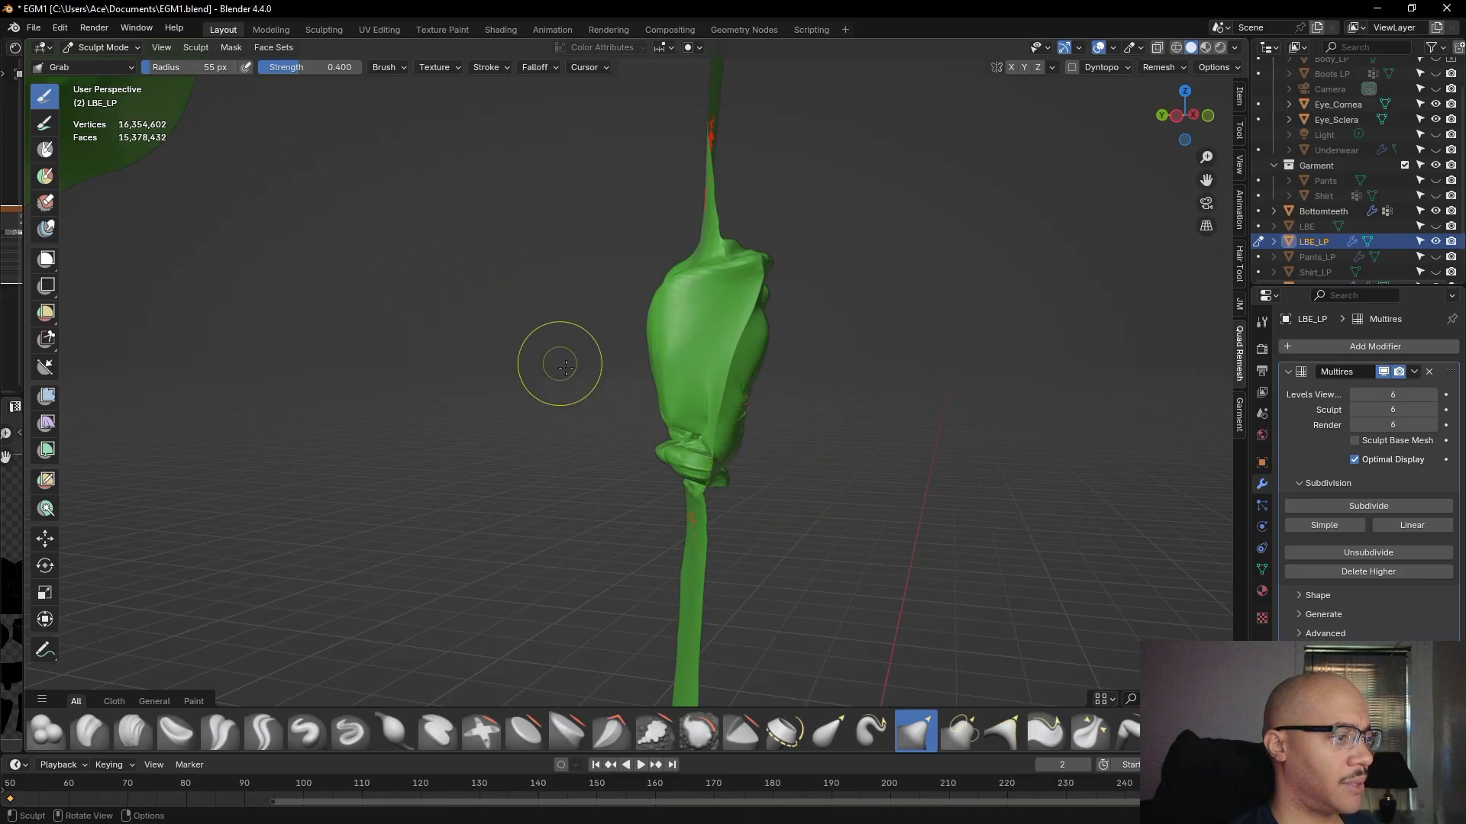
{"action": "left_click_drag", "start_coordinate": [684, 435], "coordinate": [687, 435]}
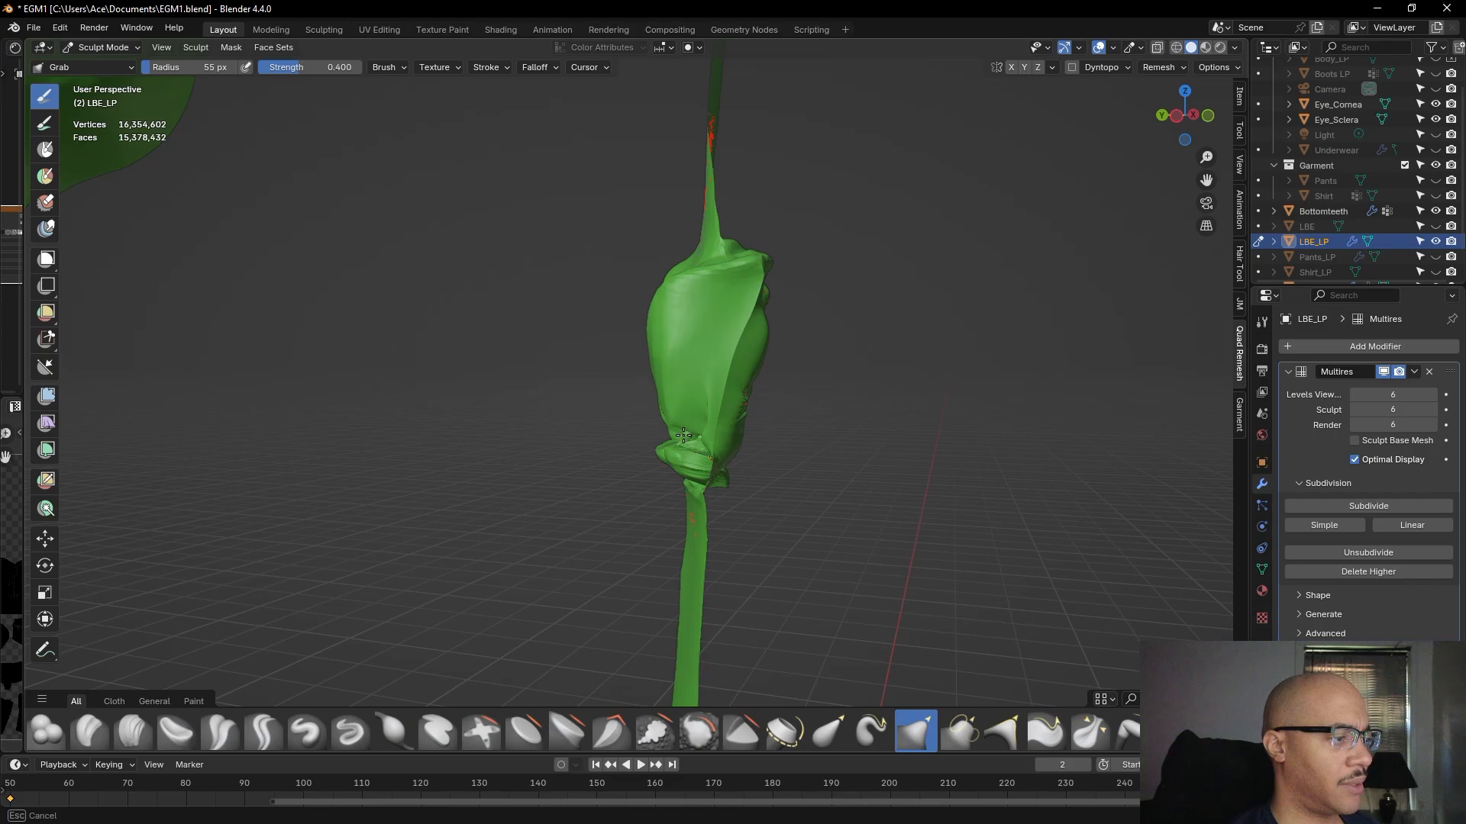
{"action": "left_click_drag", "start_coordinate": [656, 432], "coordinate": [651, 431]}
{"action": "mouse_move", "coordinate": [650, 430]}
{"action": "middle_mouse_down"}
{"action": "mouse_move", "coordinate": [698, 442]}
{"action": "mouse_move", "coordinate": [775, 511]}
{"action": "mouse_move", "coordinate": [796, 406]}
{"action": "middle_mouse_up"}
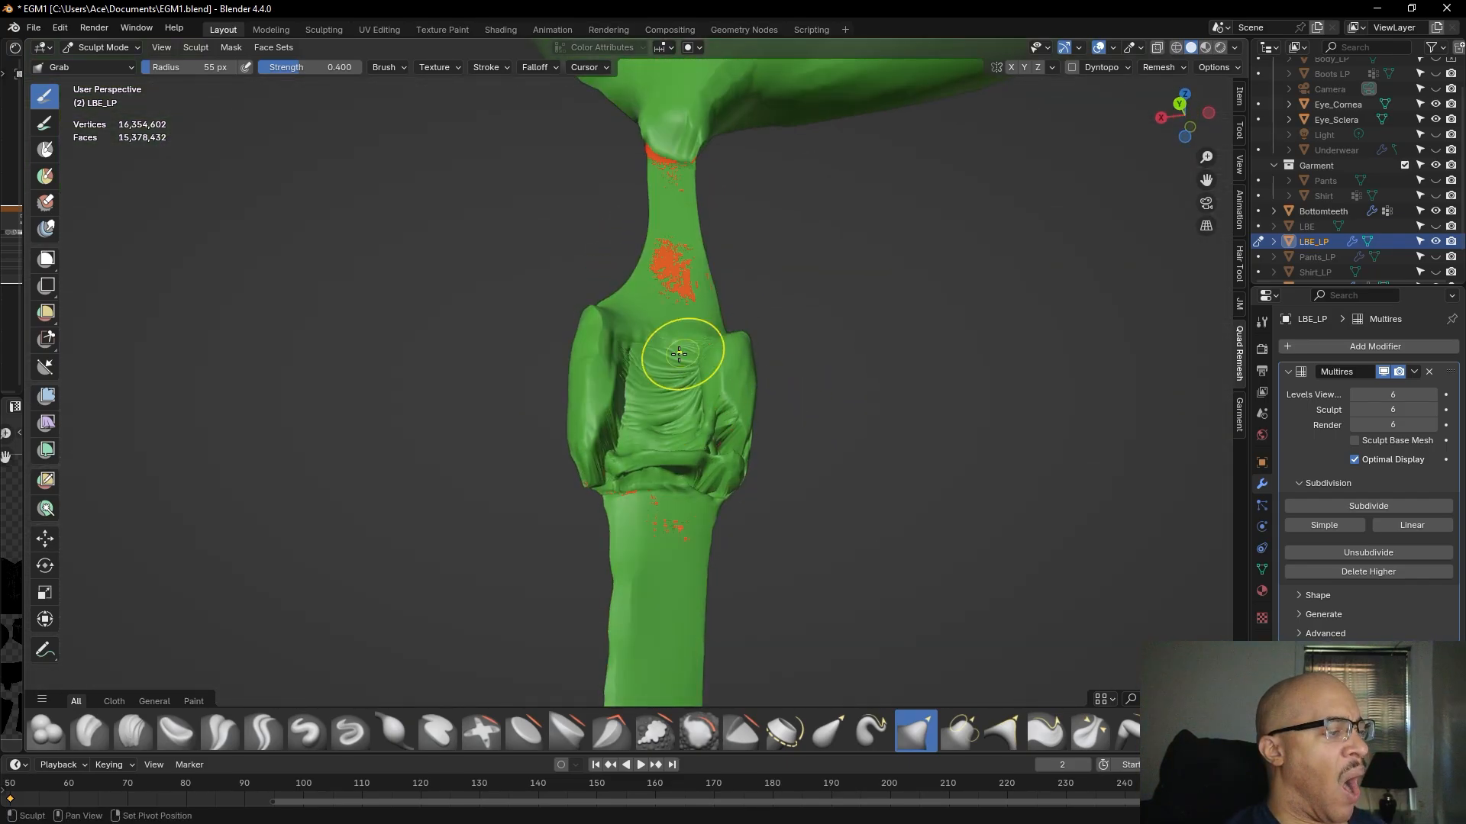
- Build up the lower side of the damaged buckle with a Clay Strips stroke at 36 px and strength 0.500
{"action": "middle_click_drag", "start_coordinate": [959, 266], "coordinate": [761, 287]}
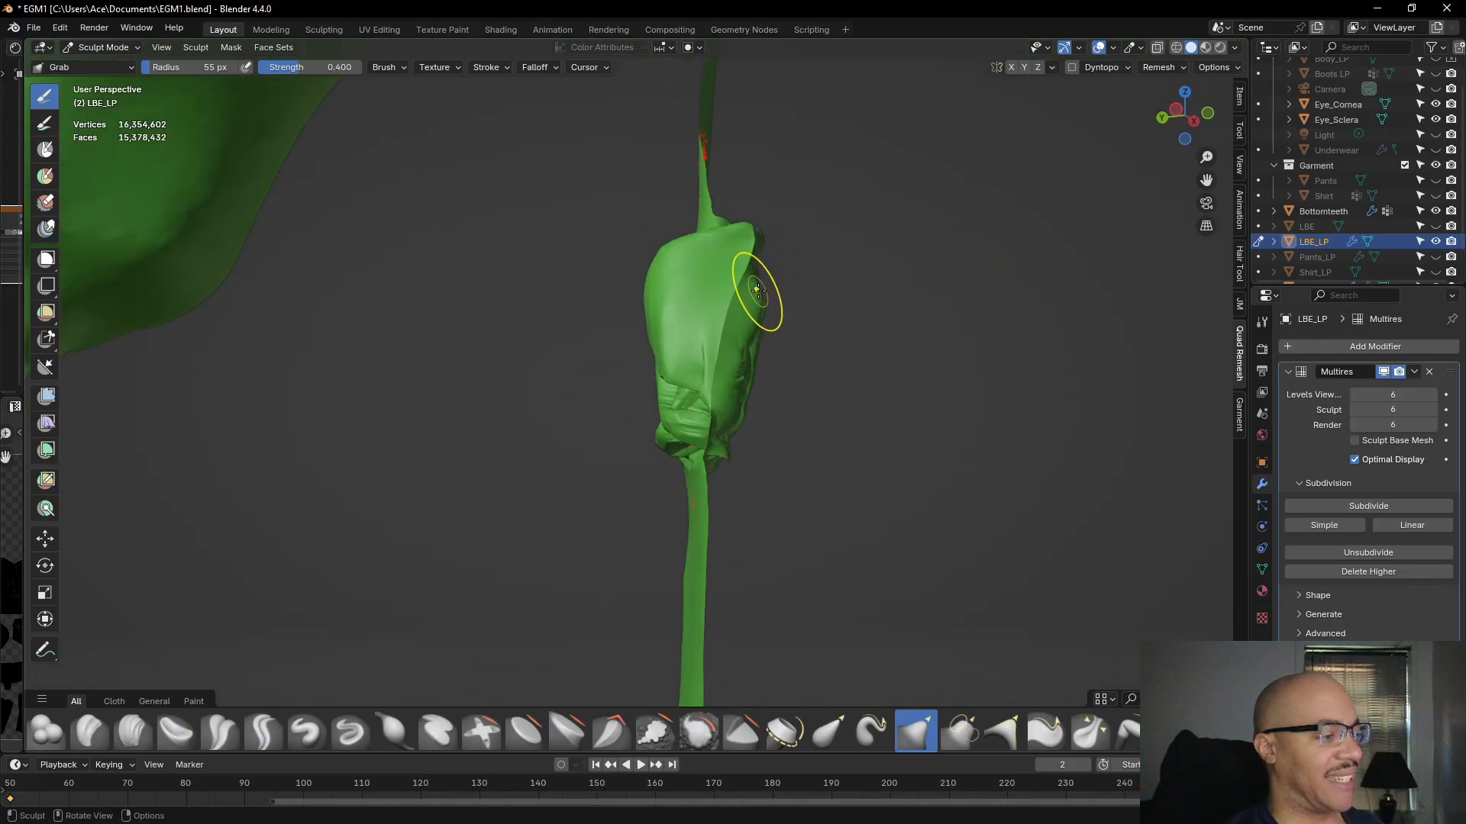
{"action": "left_click", "coordinate": [150, 737]}
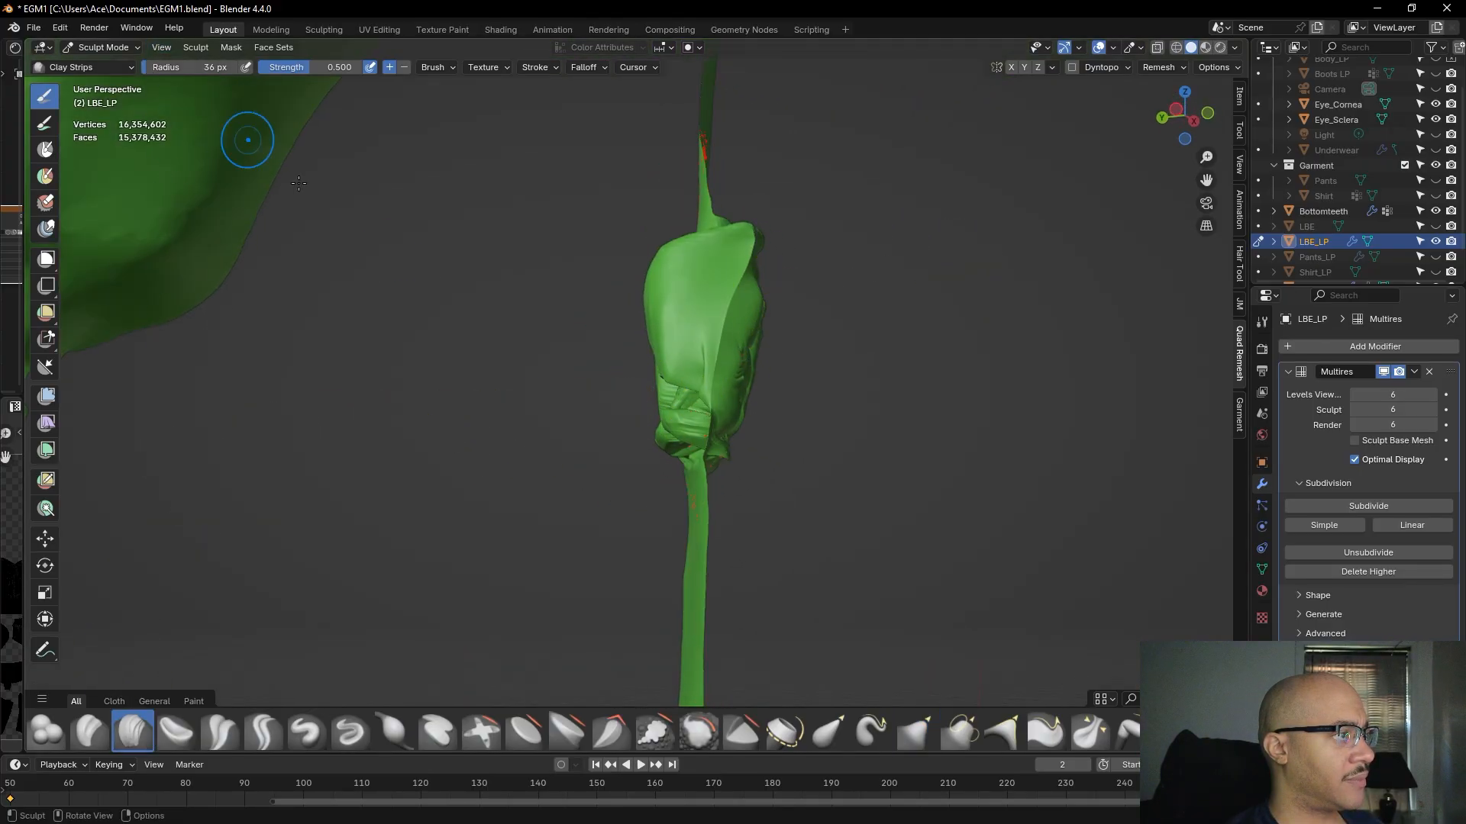
{"action": "left_click_drag", "start_coordinate": [680, 397], "coordinate": [677, 389]}
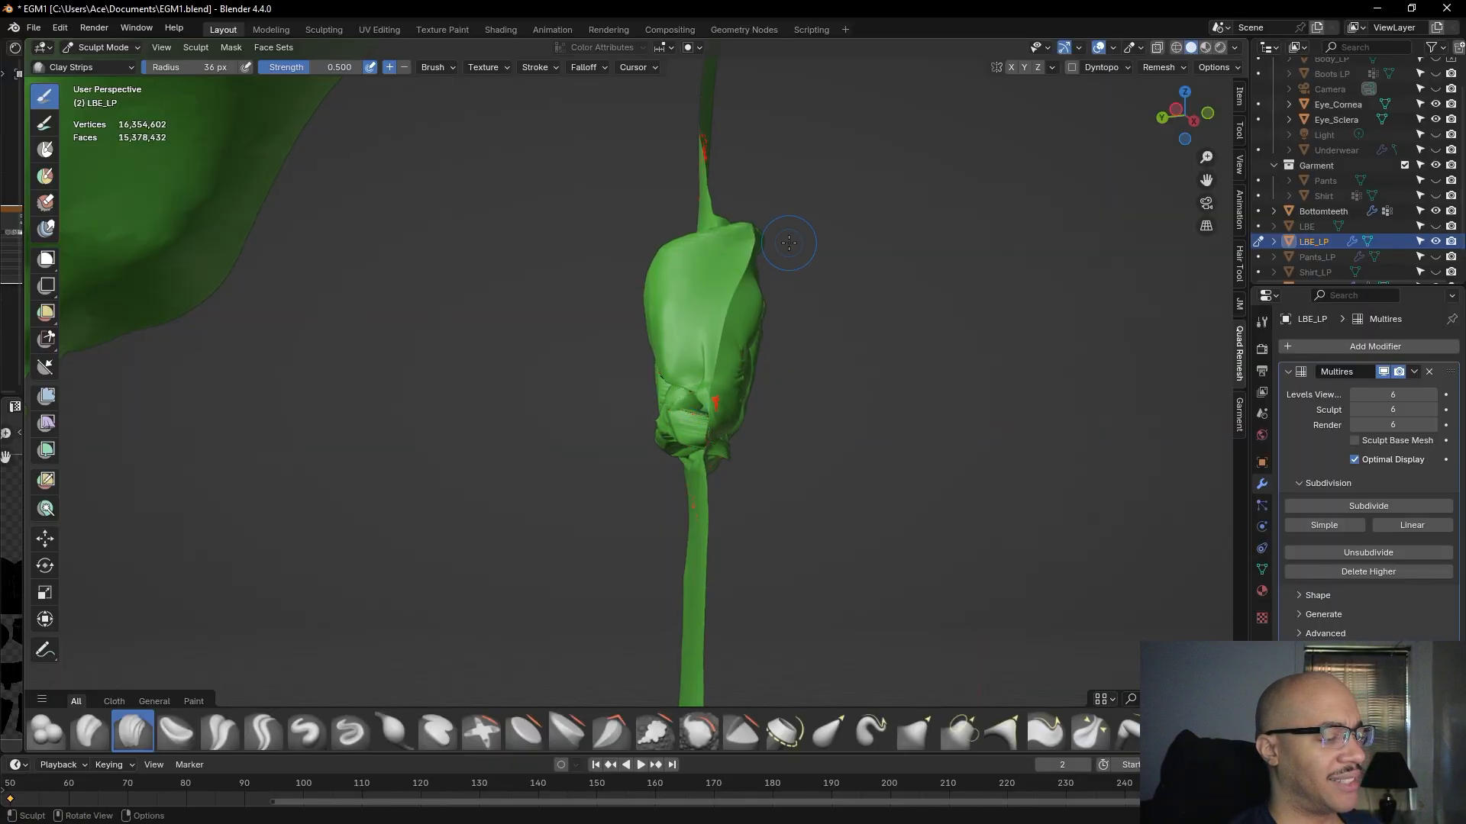
- Reshape the damaged buckle's inner side bar from behind with downward Grab strokes at 36 px
{"action": "middle_click_drag", "start_coordinate": [789, 242], "coordinate": [671, 299]}
{"action": "scroll", "coordinate": [672, 299], "scroll_direction": "down", "scroll_amount": 4}
{"action": "scroll", "coordinate": [687, 295], "scroll_direction": "down", "scroll_amount": 4}
{"action": "mouse_move", "coordinate": [756, 281]}
{"action": "middle_mouse_down"}
{"action": "mouse_move", "coordinate": [687, 295]}
{"action": "mouse_move", "coordinate": [739, 372]}
{"action": "mouse_move", "coordinate": [767, 367]}
{"action": "mouse_move", "coordinate": [725, 368]}
{"action": "mouse_move", "coordinate": [763, 363]}
{"action": "middle_mouse_up"}
{"action": "scroll", "coordinate": [750, 352], "scroll_direction": "down", "scroll_amount": 3}
{"action": "scroll", "coordinate": [760, 367], "scroll_direction": "up", "scroll_amount": 5}
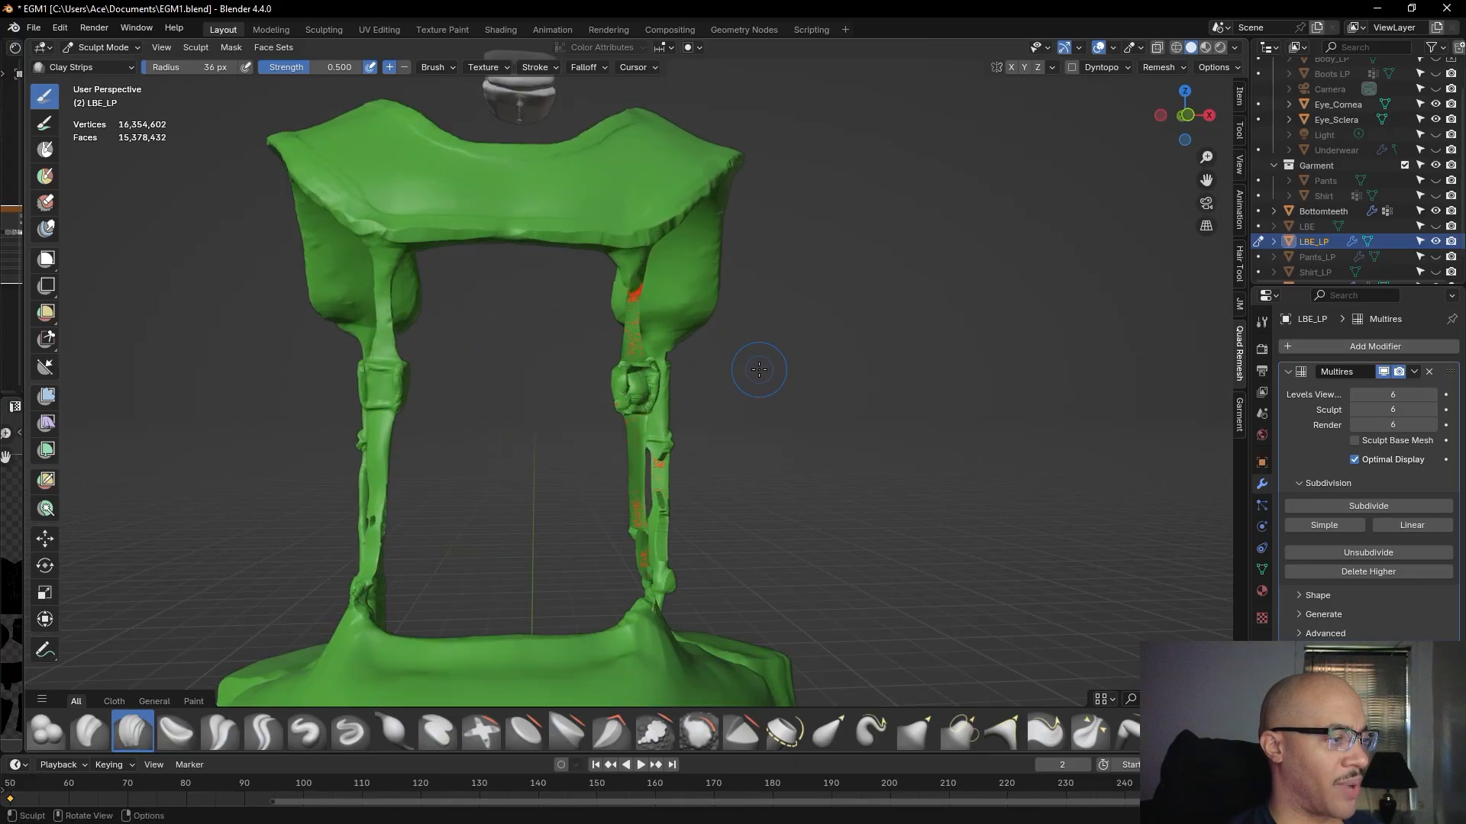
{"action": "left_click", "coordinate": [913, 729]}
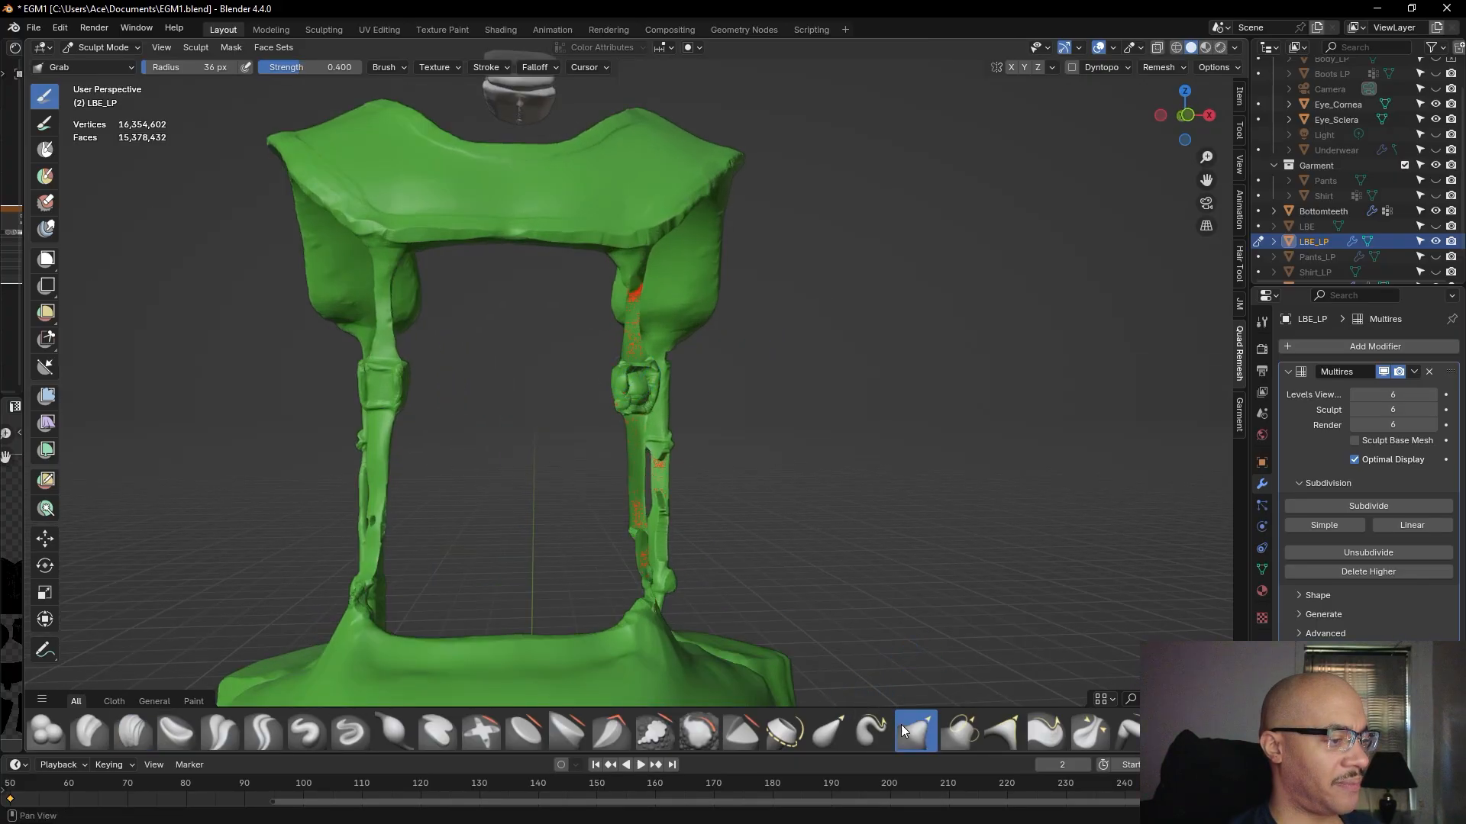
{"action": "left_click_drag", "start_coordinate": [622, 369], "coordinate": [625, 406]}
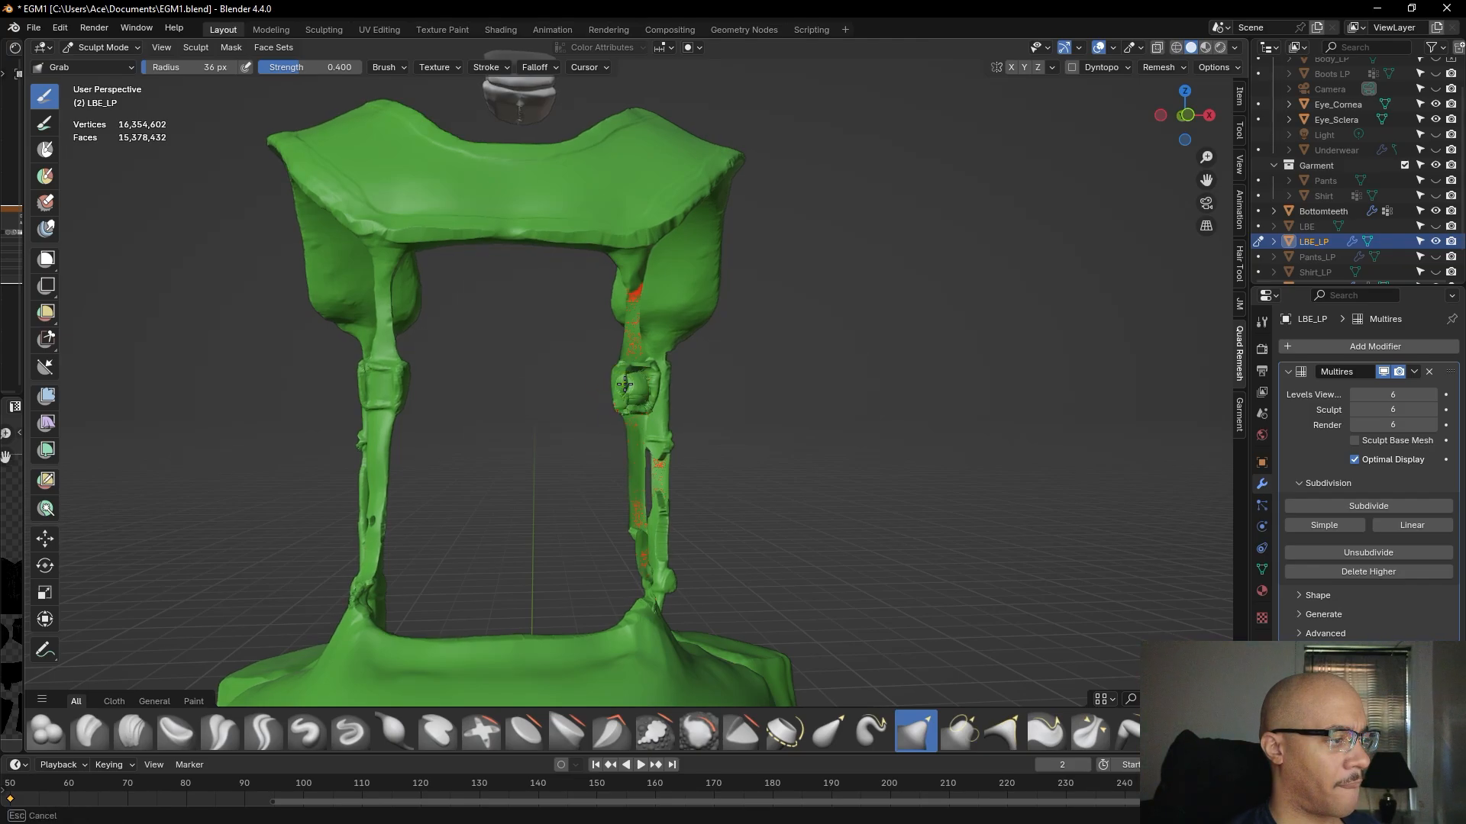
{"action": "left_click_drag", "start_coordinate": [623, 384], "coordinate": [624, 392]}
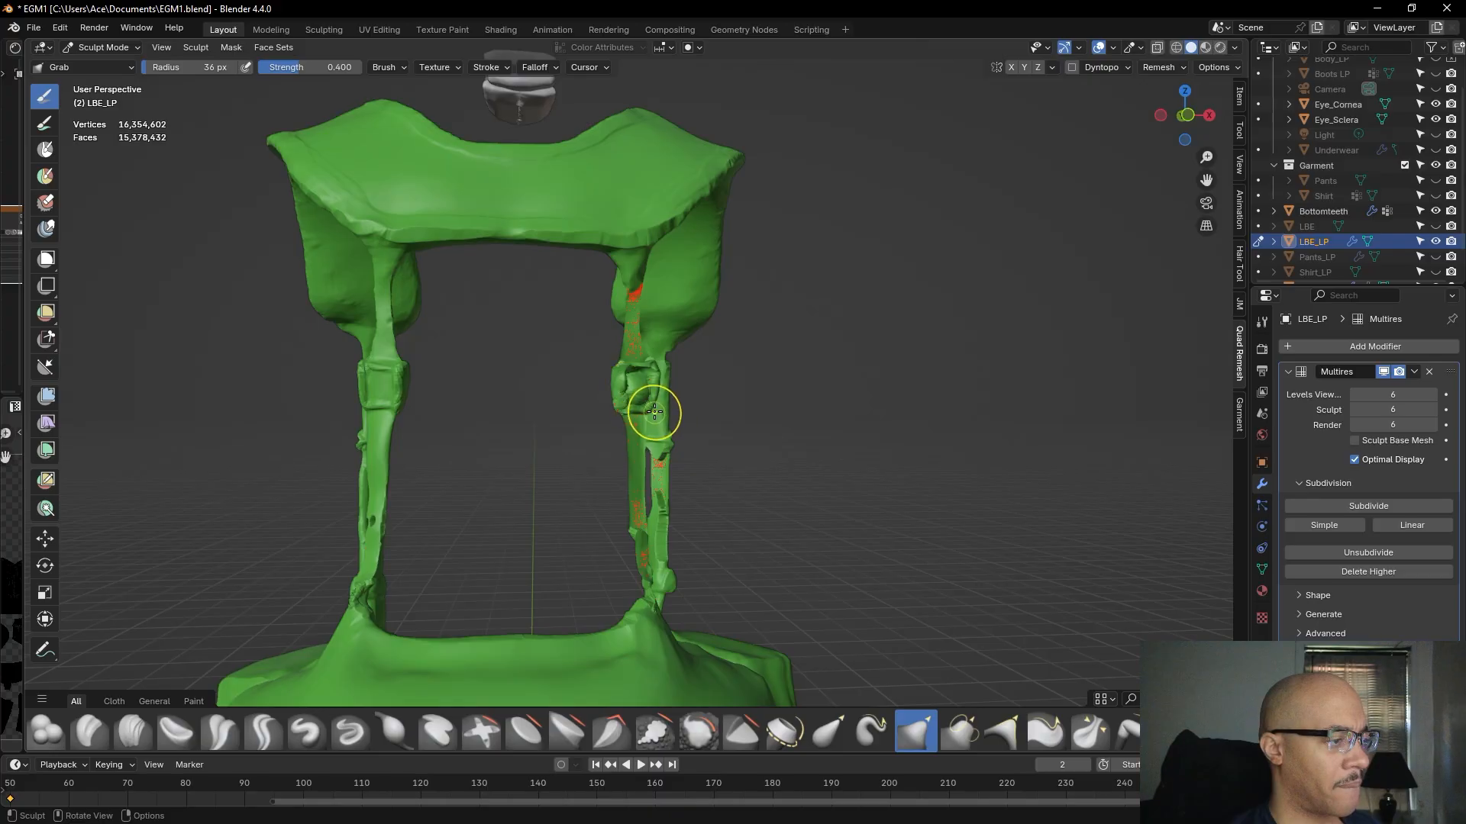
- Pull the damaged buckle's central pad and lower frame into a squarer shape with Grab
{"action": "scroll", "coordinate": [668, 411], "scroll_direction": "down", "scroll_amount": 4}
{"action": "left_click_drag", "start_coordinate": [697, 474], "coordinate": [703, 514]}
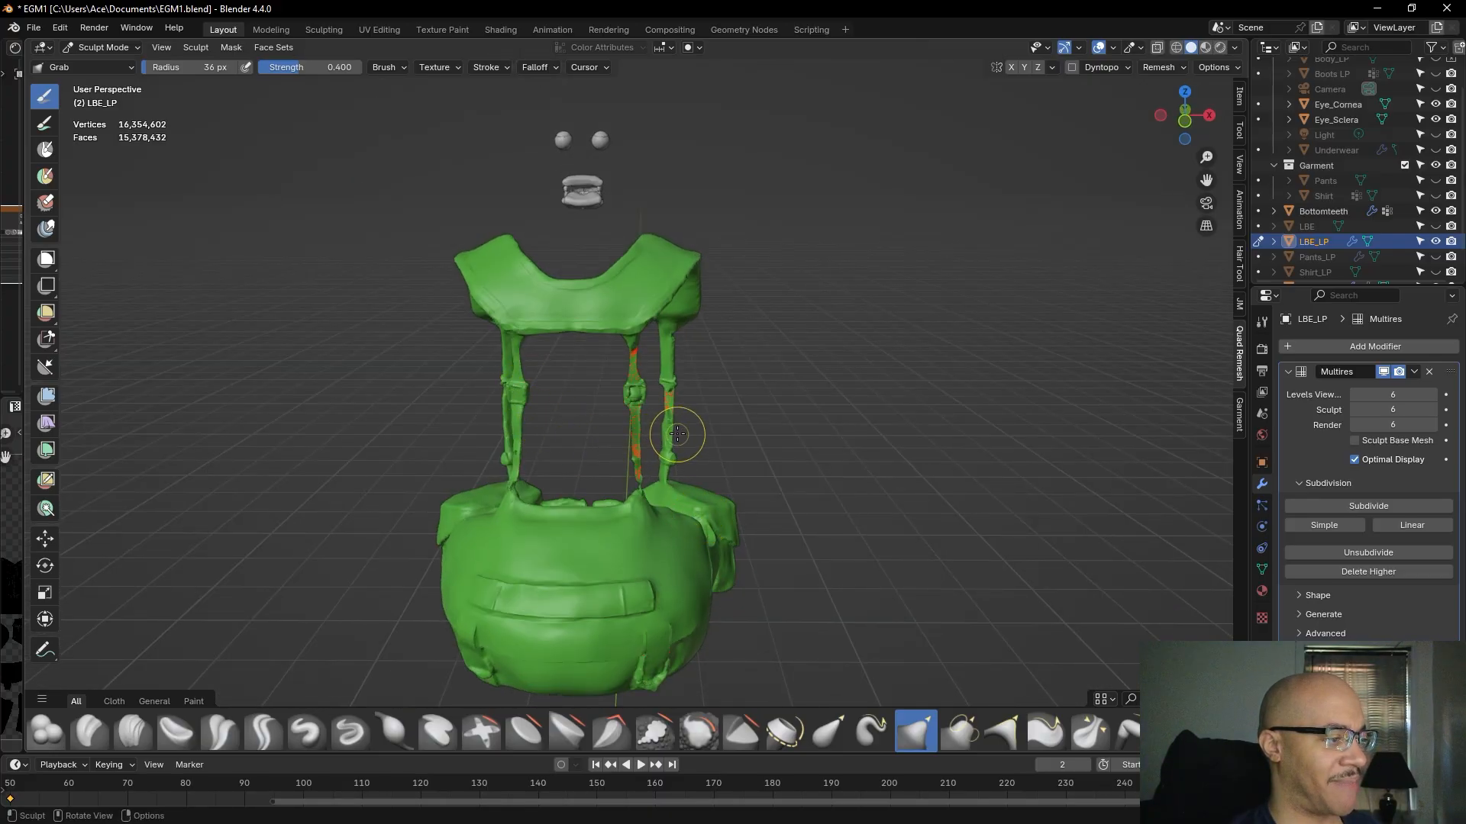
{"action": "scroll", "coordinate": [678, 428], "scroll_direction": "up", "scroll_amount": 5}
{"action": "mouse_move", "coordinate": [640, 394]}
{"action": "left_mouse_down"}
{"action": "mouse_move", "coordinate": [654, 377]}
{"action": "mouse_move", "coordinate": [595, 350]}
{"action": "mouse_move", "coordinate": [669, 364]}
{"action": "left_mouse_up"}
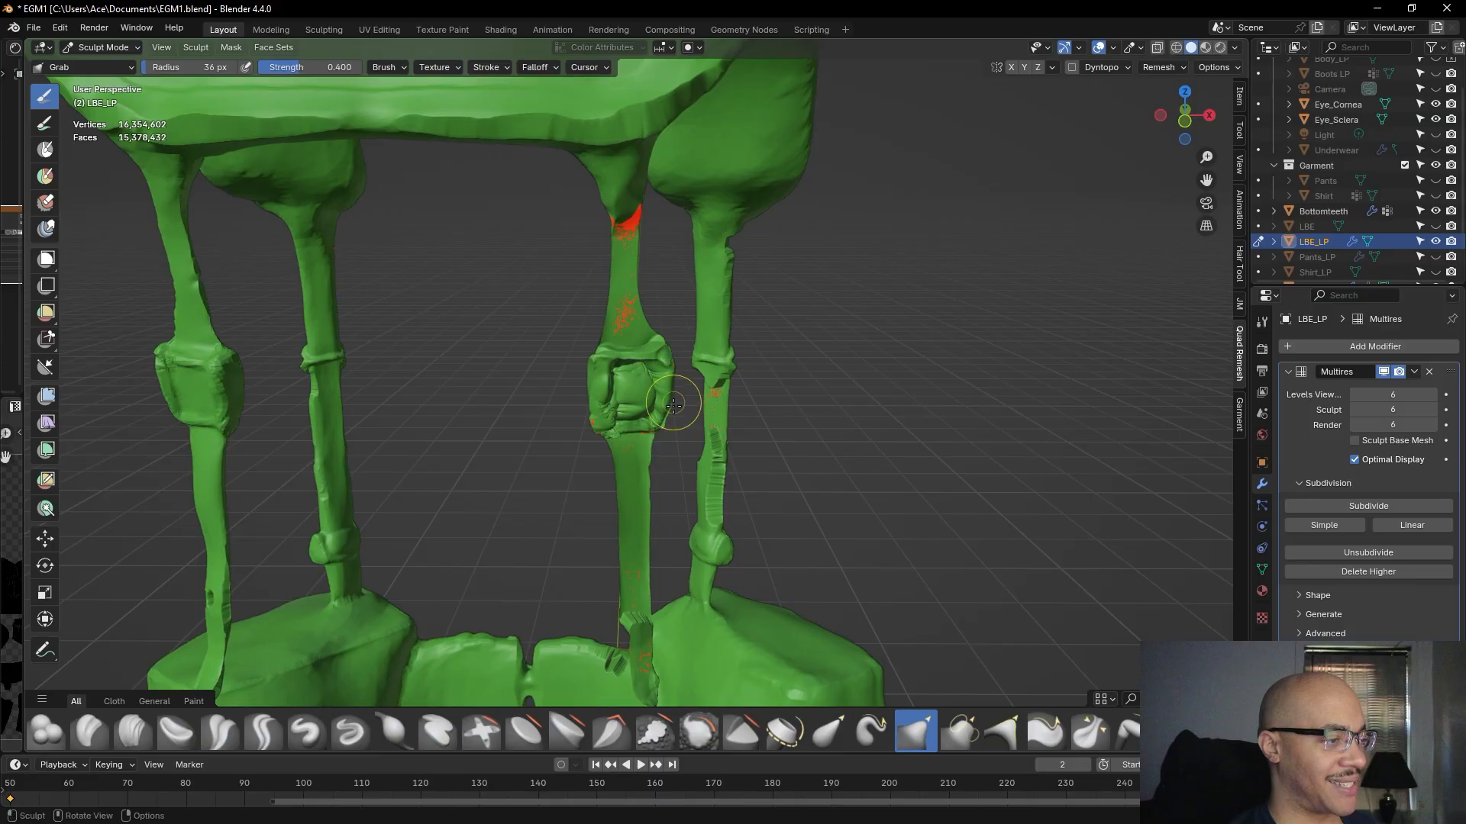
{"action": "left_click_drag", "start_coordinate": [661, 425], "coordinate": [595, 430]}
- Refine the upper corner and side bar of the damaged buckle's frame with small Grab strokes
{"action": "scroll", "coordinate": [594, 430], "scroll_direction": "down", "scroll_amount": 5}
{"action": "mouse_move", "coordinate": [592, 422]}
{"action": "middle_mouse_down"}
{"action": "mouse_move", "coordinate": [580, 371]}
{"action": "mouse_move", "coordinate": [479, 401]}
{"action": "mouse_move", "coordinate": [167, 406]}
{"action": "mouse_move", "coordinate": [556, 425]}
{"action": "middle_mouse_up"}
{"action": "scroll", "coordinate": [167, 406], "scroll_direction": "down", "scroll_amount": 4}
{"action": "scroll", "coordinate": [557, 425], "scroll_direction": "down", "scroll_amount": 3}
{"action": "scroll", "coordinate": [621, 448], "scroll_direction": "up", "scroll_amount": 8}
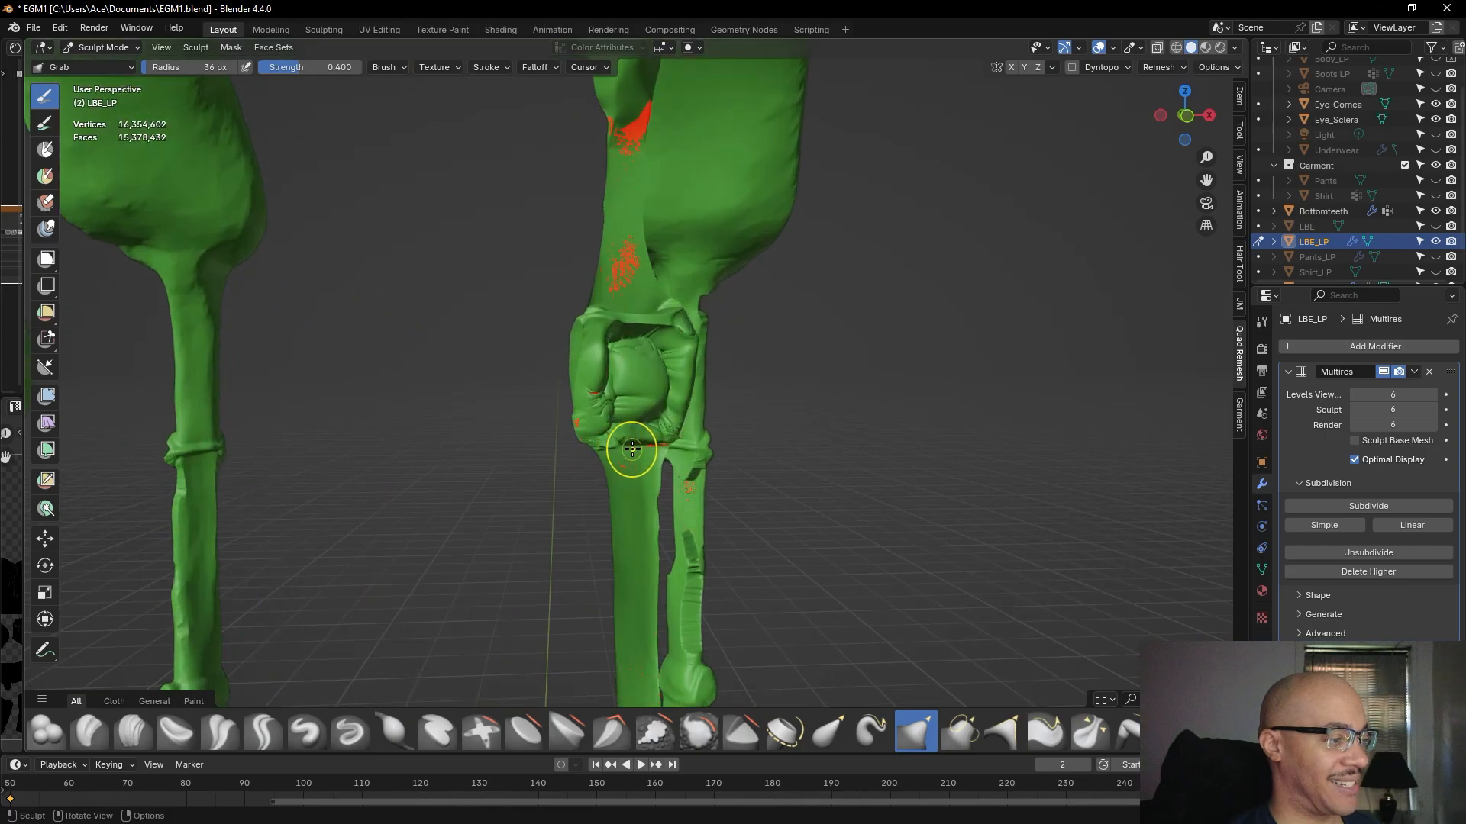
{"action": "left_click_drag", "start_coordinate": [682, 323], "coordinate": [684, 334]}
{"action": "mouse_move", "coordinate": [602, 399]}
{"action": "left_mouse_down"}
{"action": "mouse_move", "coordinate": [602, 421]}
{"action": "mouse_move", "coordinate": [604, 400]}
{"action": "left_mouse_up"}
{"action": "scroll", "coordinate": [605, 400], "scroll_direction": "down", "scroll_amount": 3}
{"action": "scroll", "coordinate": [1355, 221], "scroll_direction": "down", "scroll_amount": 2}
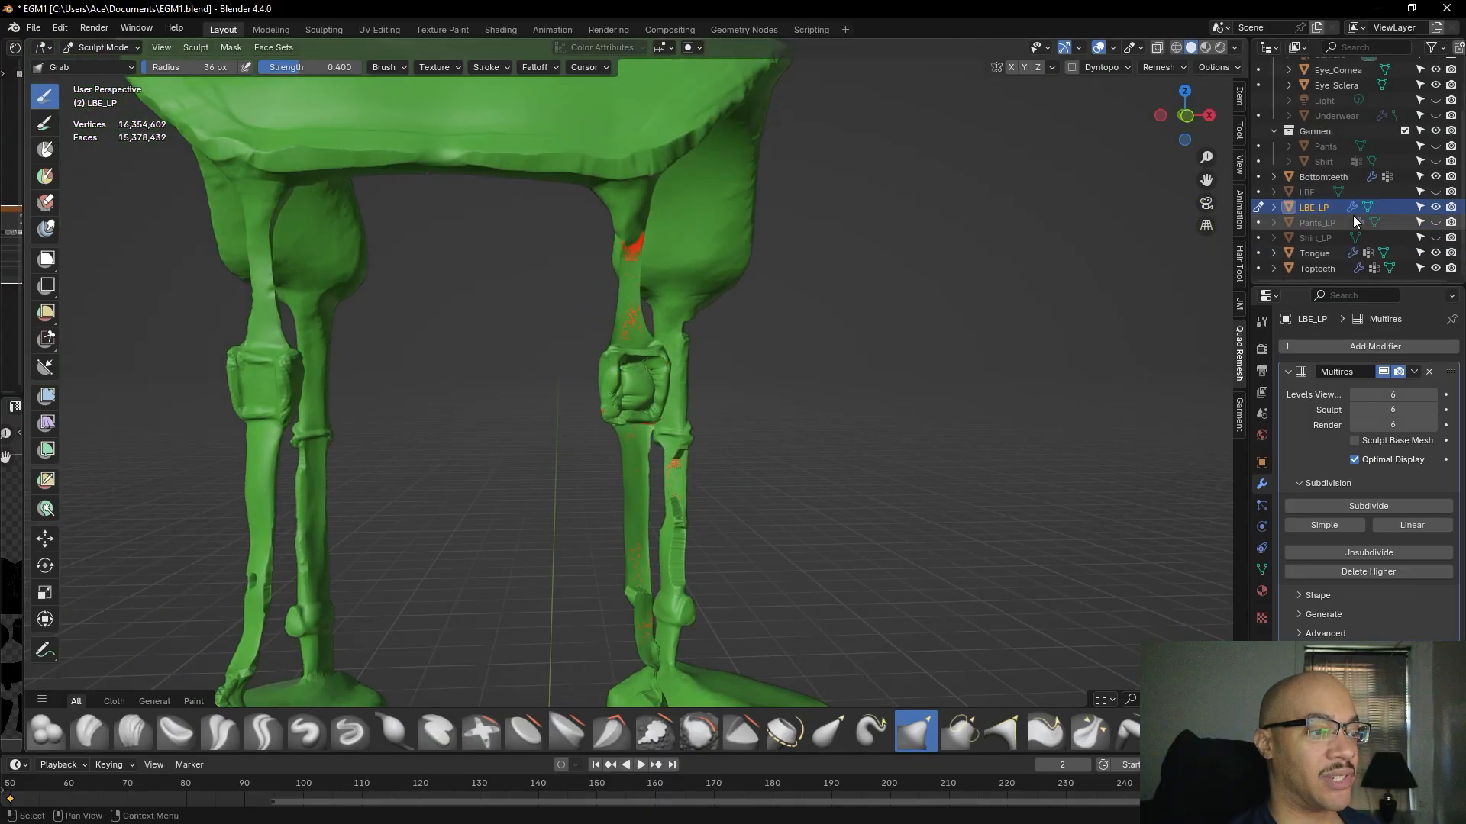
- Unhide Shirt_LP, Pants_LP, Body_LP and Boots LP to show the whole character wearing the gear
{"action": "left_click", "coordinate": [1435, 237]}
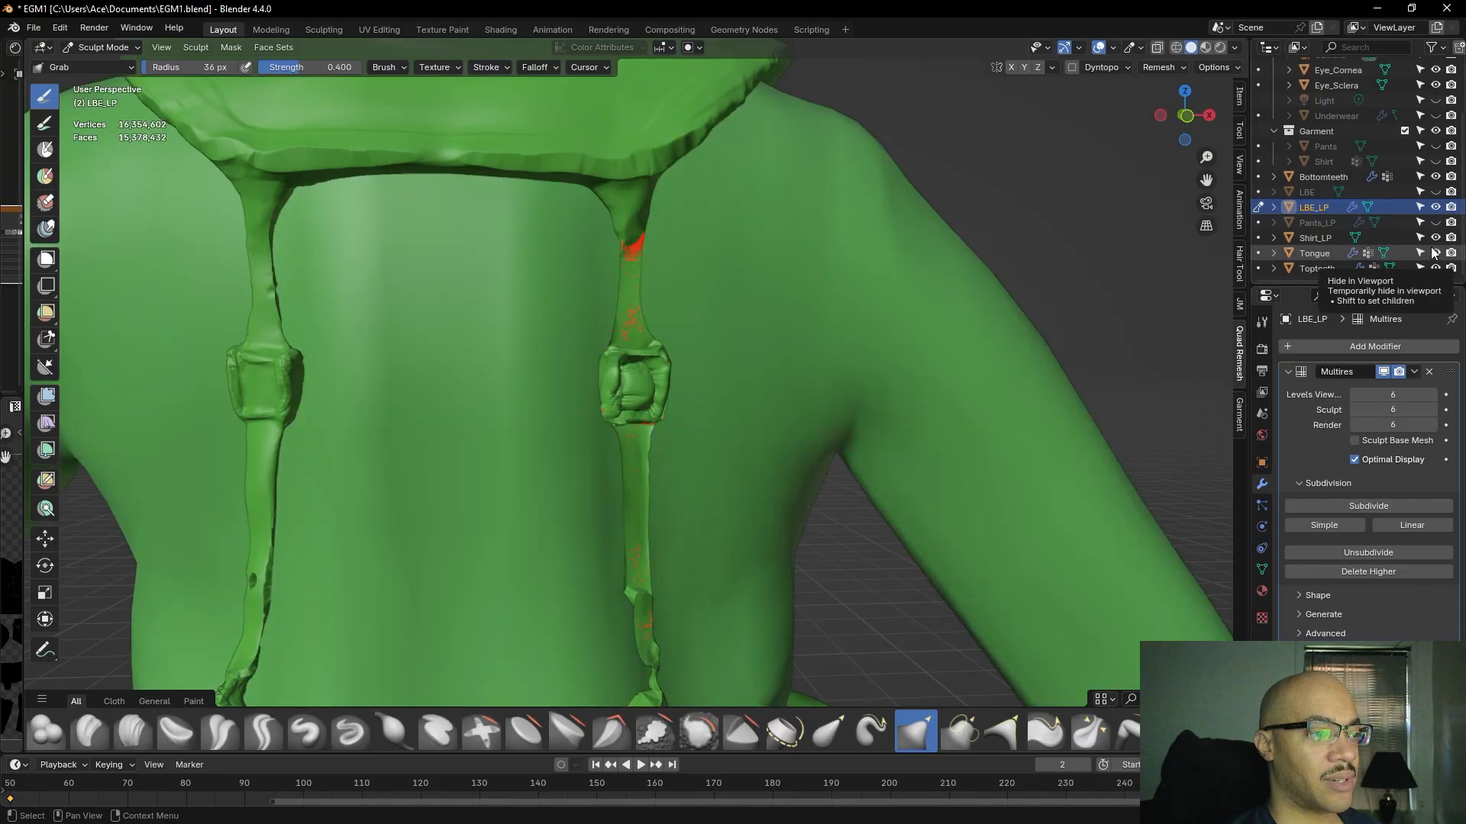
{"action": "scroll", "coordinate": [1432, 233], "scroll_direction": "up", "scroll_amount": 3}
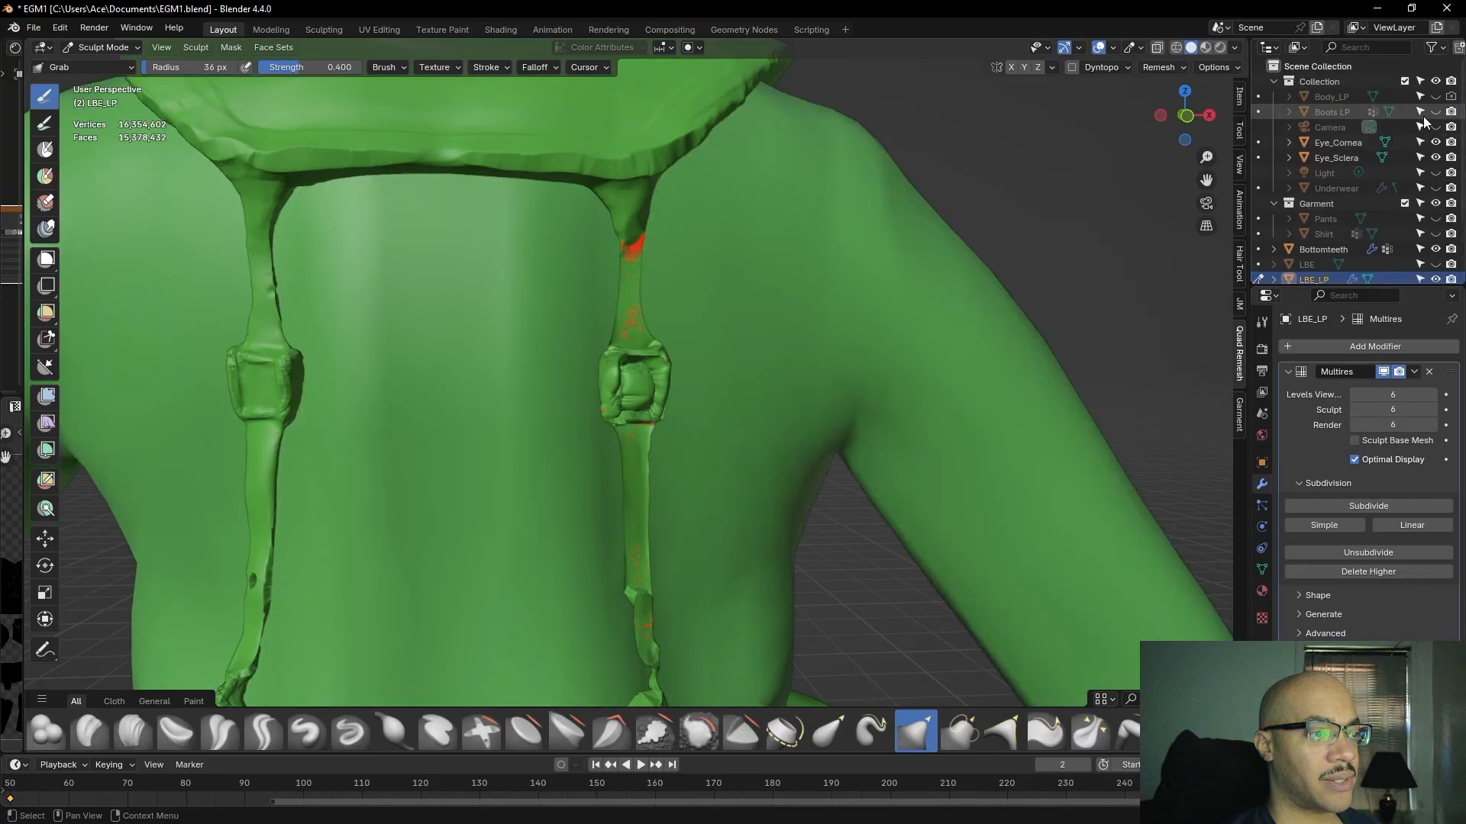
{"action": "left_click", "coordinate": [1435, 96]}
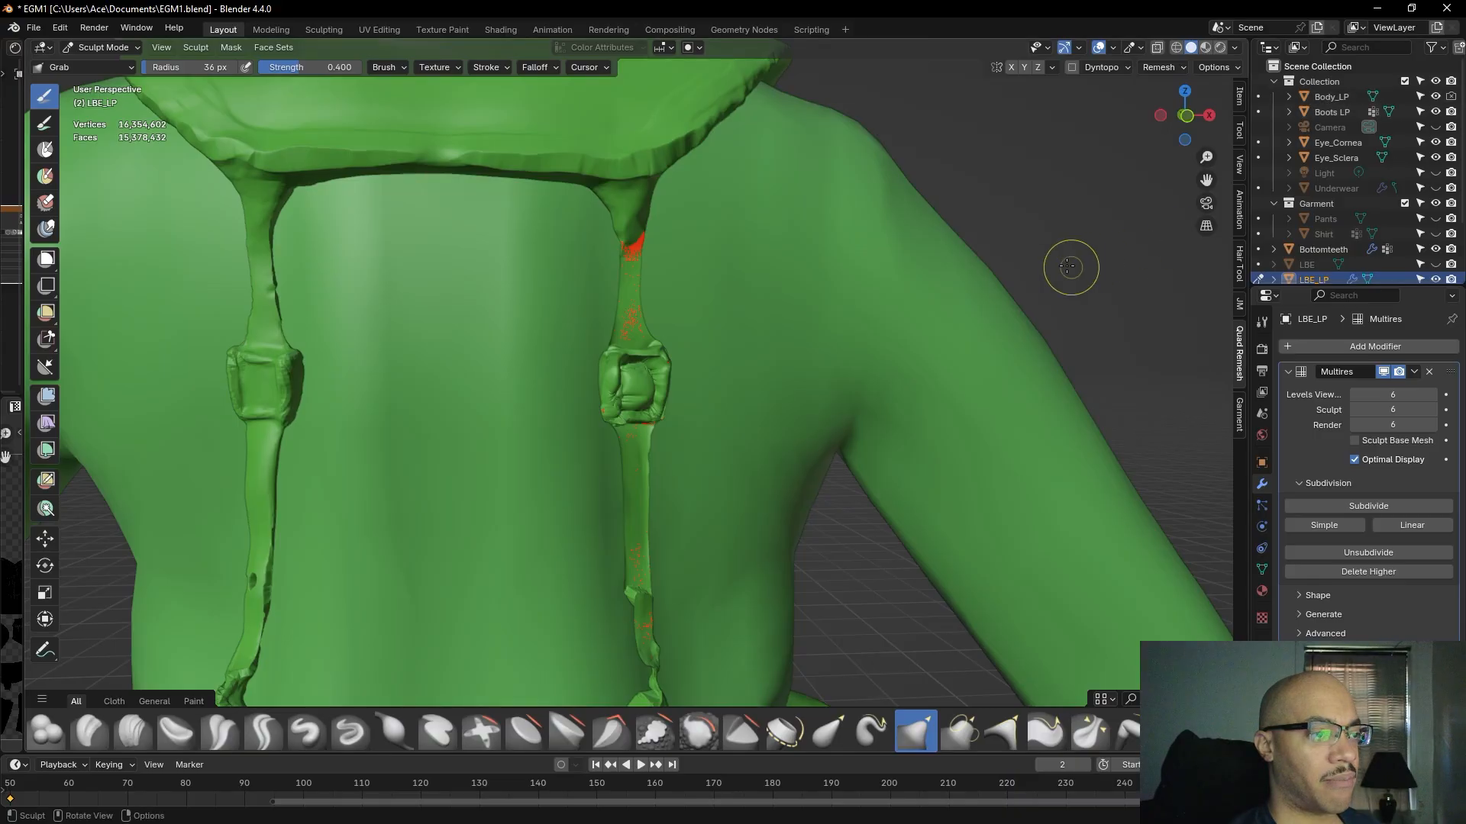
{"action": "scroll", "coordinate": [1057, 262], "scroll_direction": "down", "scroll_amount": 10}
{"action": "mouse_move", "coordinate": [1012, 325]}
{"action": "middle_mouse_down"}
{"action": "mouse_move", "coordinate": [458, 336]}
{"action": "mouse_move", "coordinate": [553, 347]}
{"action": "mouse_move", "coordinate": [300, 381]}
{"action": "mouse_move", "coordinate": [688, 365]}
{"action": "middle_mouse_up"}
{"action": "scroll", "coordinate": [553, 351], "scroll_direction": "up", "scroll_amount": 5}
{"action": "scroll", "coordinate": [550, 362], "scroll_direction": "down", "scroll_amount": 4}
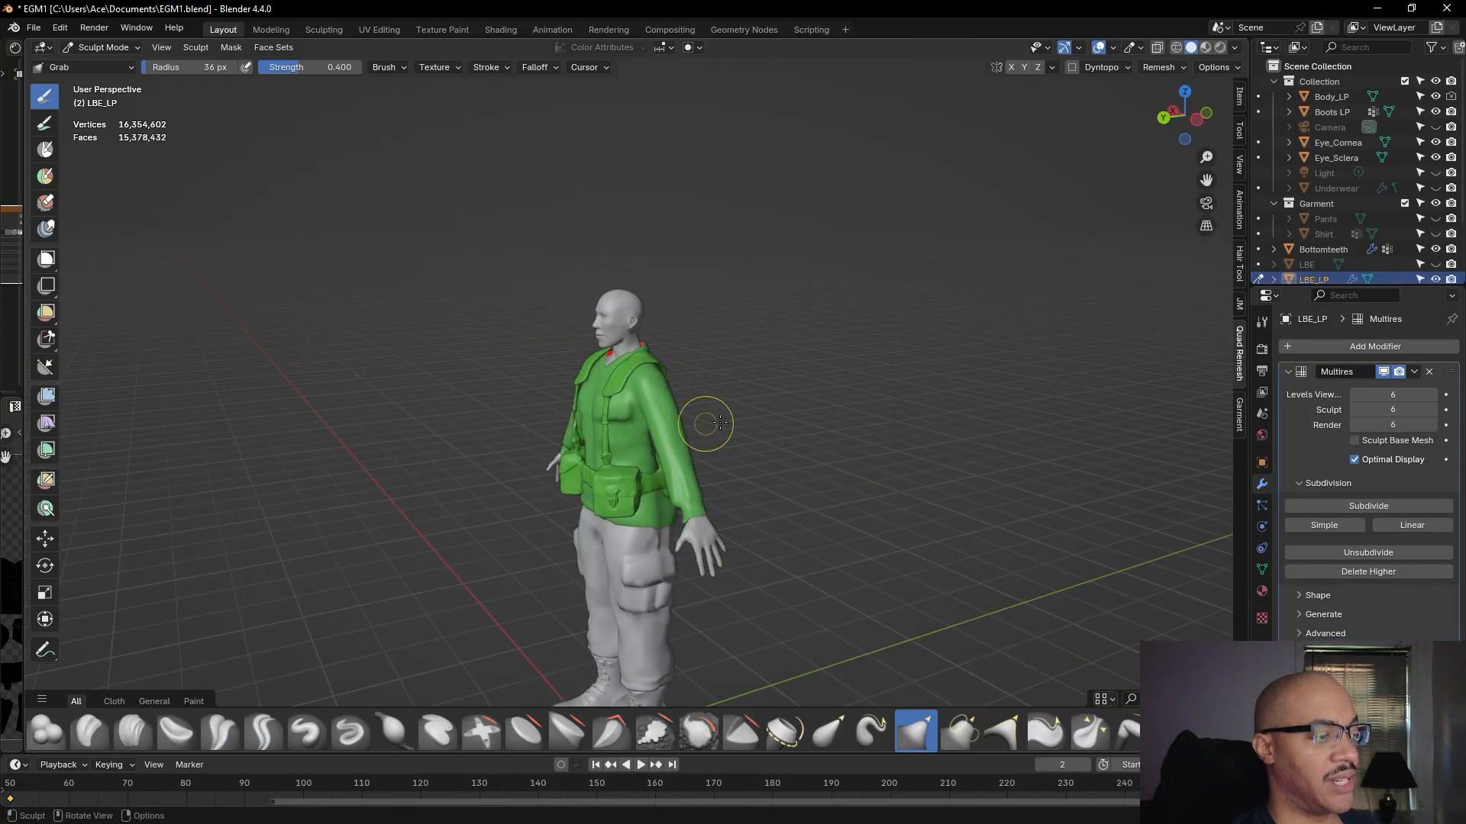
- Preview the full character in Rendered shading and examine it from the front and side
{"action": "middle_click_drag", "start_coordinate": [710, 423], "coordinate": [807, 386]}
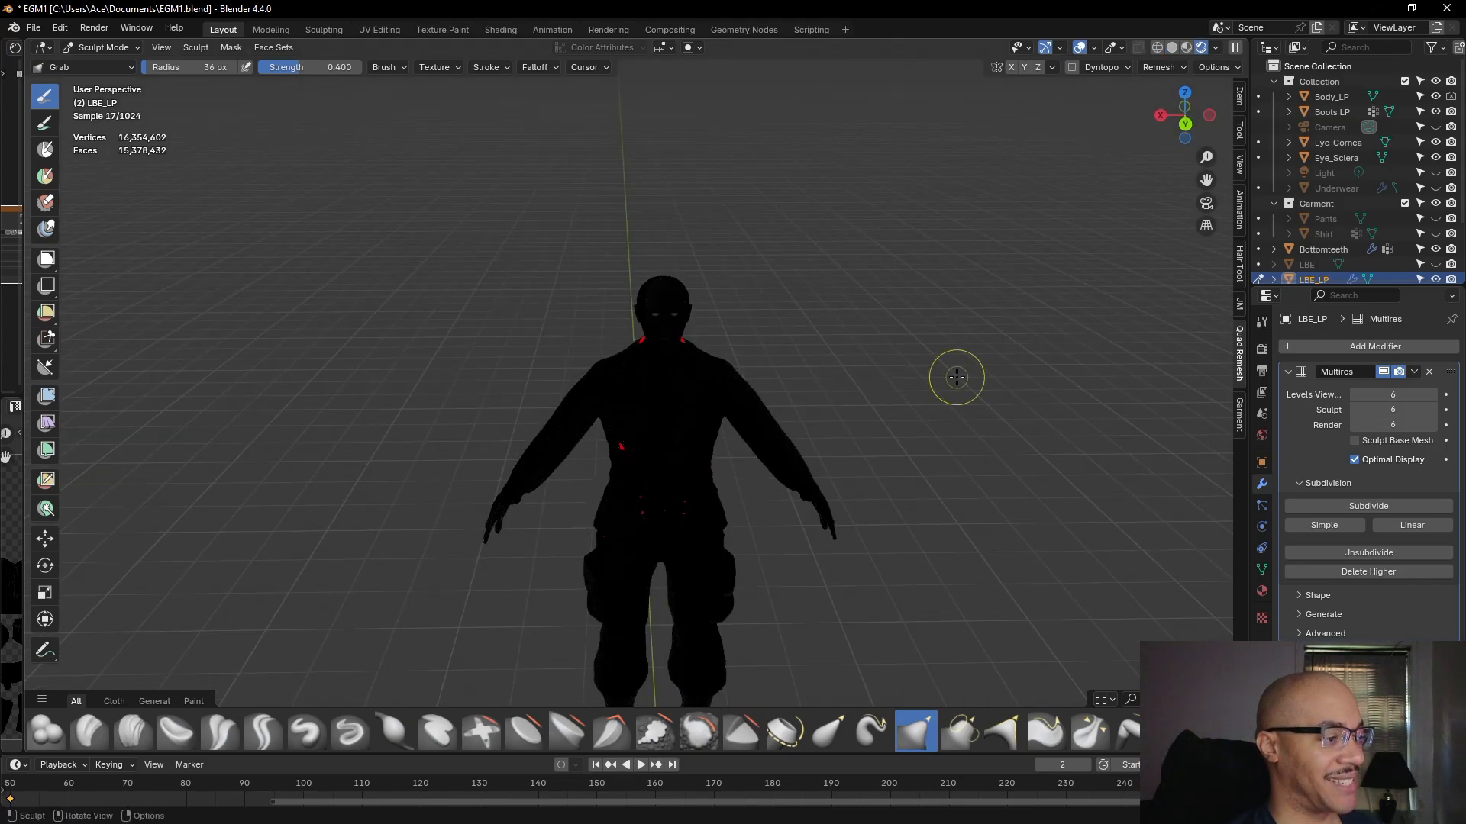
{"action": "scroll", "coordinate": [952, 376], "scroll_direction": "up", "scroll_amount": 4}
{"action": "mouse_move", "coordinate": [948, 377]}
{"action": "middle_mouse_down"}
{"action": "mouse_move", "coordinate": [929, 290]}
{"action": "mouse_move", "coordinate": [590, 280]}
{"action": "mouse_move", "coordinate": [952, 284]}
{"action": "mouse_move", "coordinate": [903, 346]}
{"action": "middle_mouse_up"}
{"action": "scroll", "coordinate": [961, 326], "scroll_direction": "down", "scroll_amount": 2}
{"action": "scroll", "coordinate": [903, 347], "scroll_direction": "down", "scroll_amount": 3}
{"action": "middle_click_drag", "start_coordinate": [906, 443], "coordinate": [932, 500]}
{"action": "scroll", "coordinate": [980, 493], "scroll_direction": "up", "scroll_amount": 4}
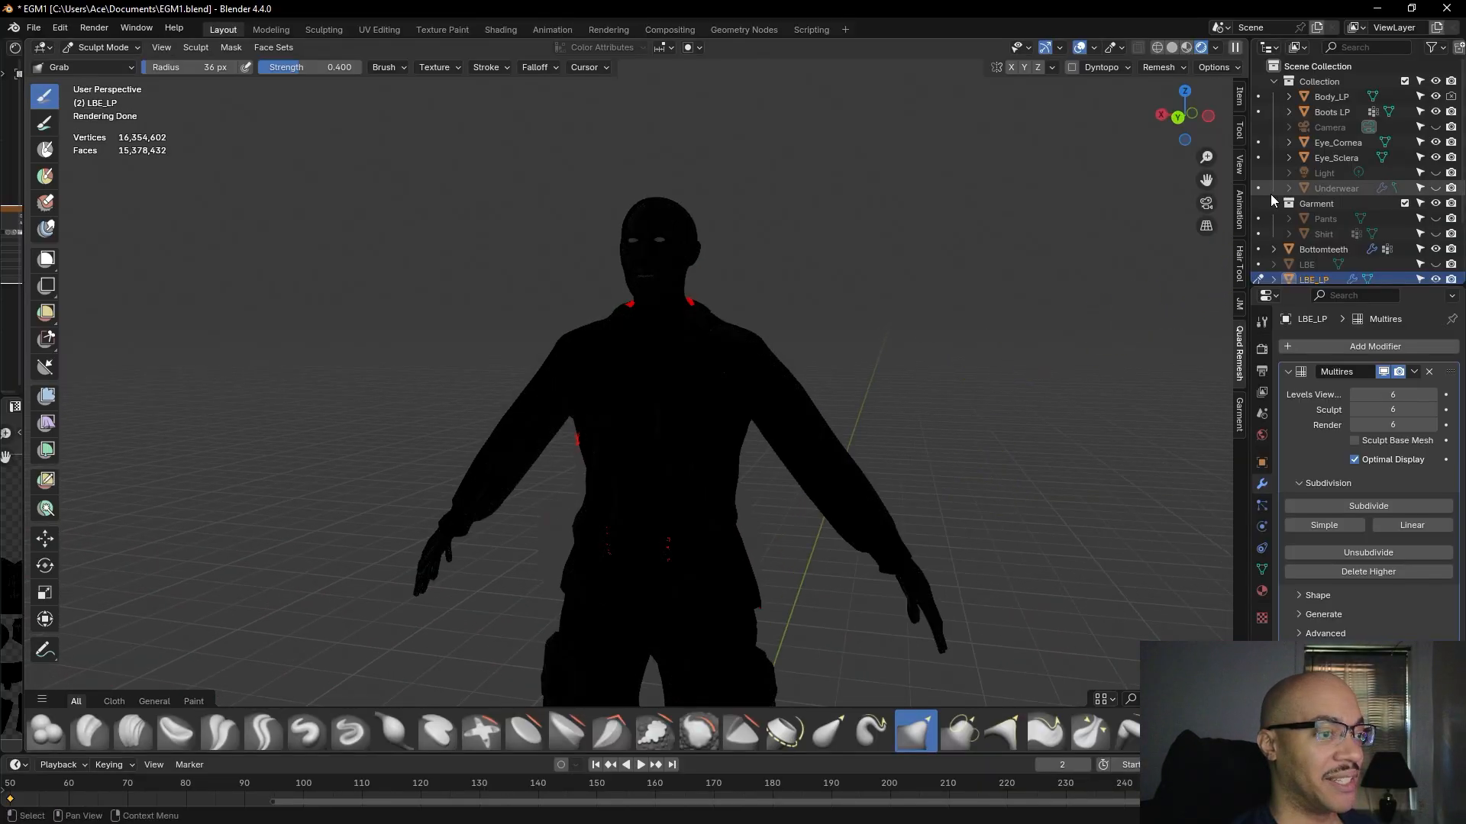
{"action": "middle_click_drag", "start_coordinate": [1106, 337], "coordinate": [1043, 337]}
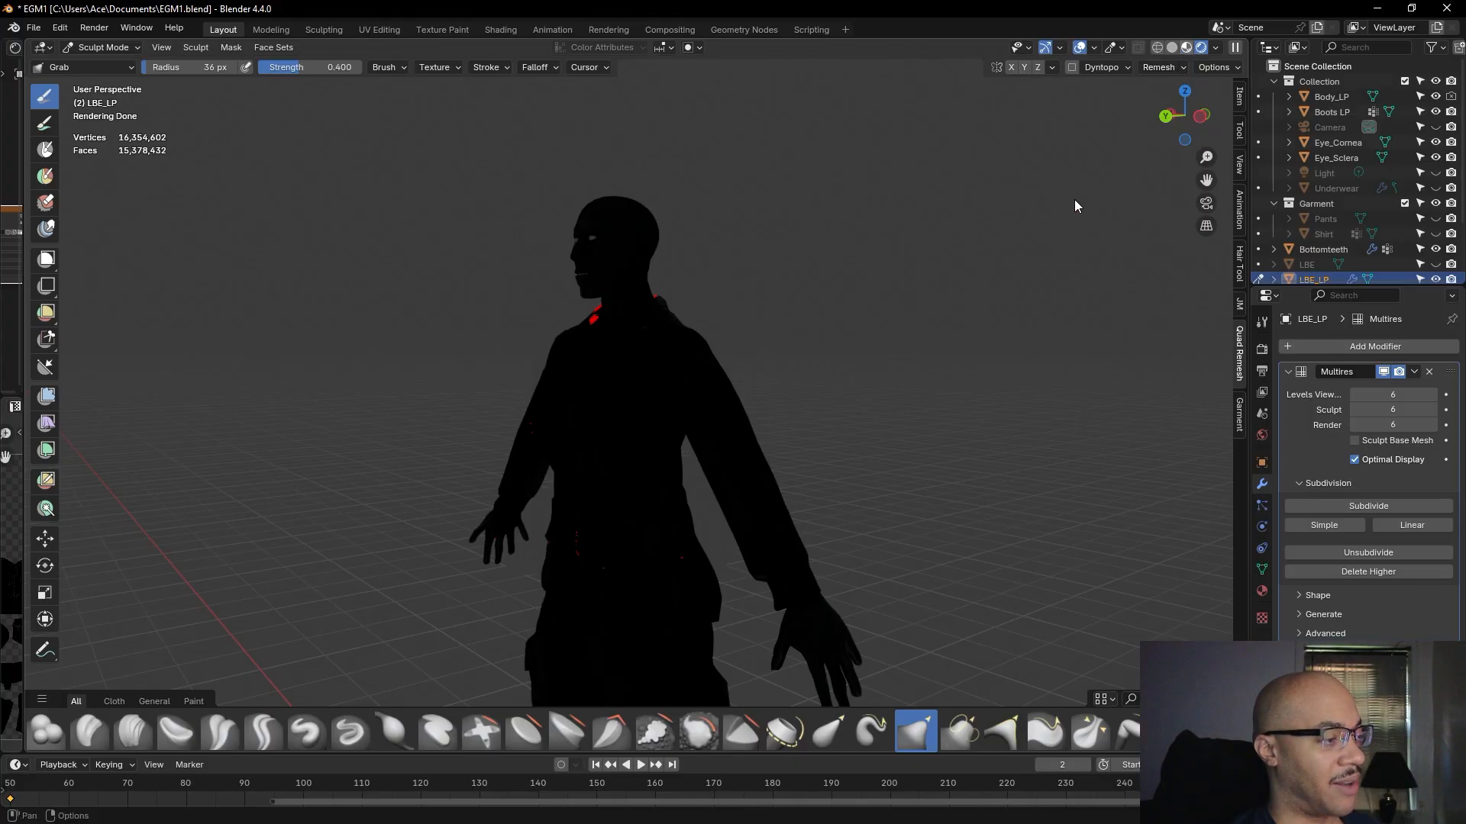
- Examine the boots, trousers and load-bearing gear in Material Preview shading
{"action": "middle_click_drag", "start_coordinate": [1010, 295], "coordinate": [1096, 317]}
{"action": "middle_click_drag", "start_coordinate": [1017, 376], "coordinate": [932, 444]}
{"action": "scroll", "coordinate": [1112, 352], "scroll_direction": "down", "scroll_amount": 5}
{"action": "scroll", "coordinate": [930, 446], "scroll_direction": "up", "scroll_amount": 8}
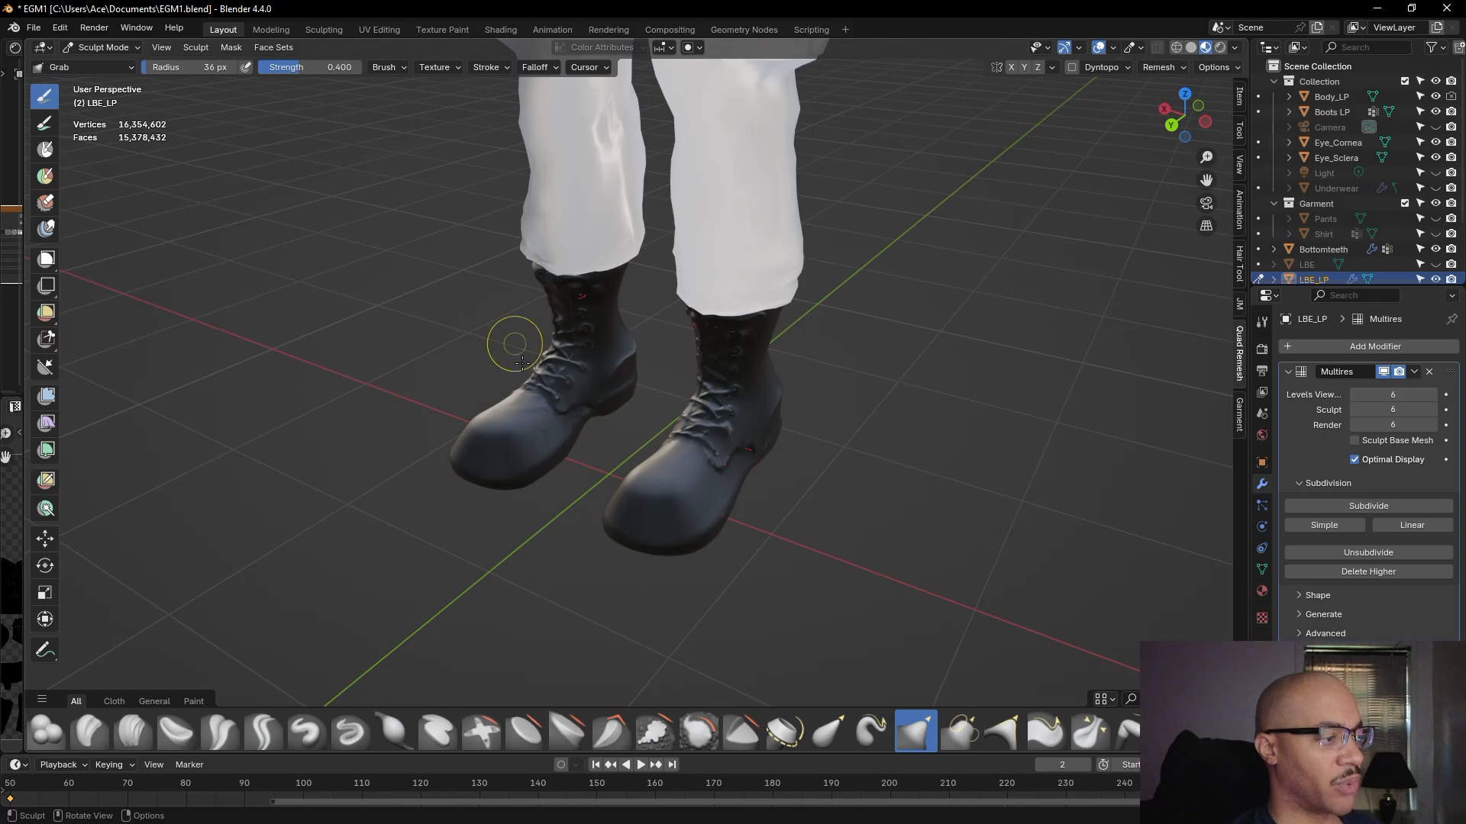
{"action": "scroll", "coordinate": [819, 383], "scroll_direction": "down", "scroll_amount": 4}
{"action": "middle_click_drag", "start_coordinate": [821, 383], "coordinate": [978, 395]}
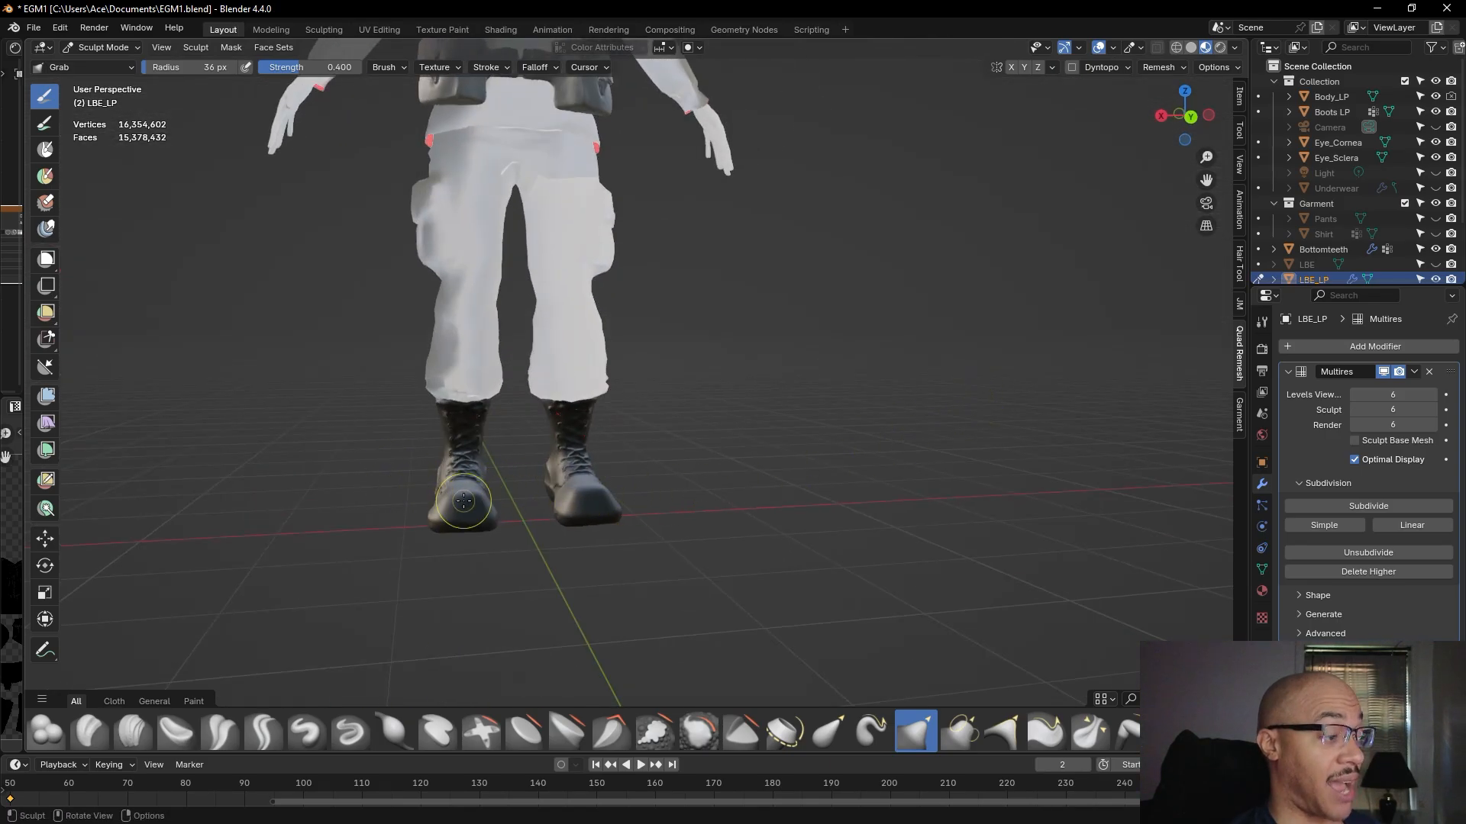
{"action": "middle_click_drag", "start_coordinate": [837, 431], "coordinate": [763, 478]}
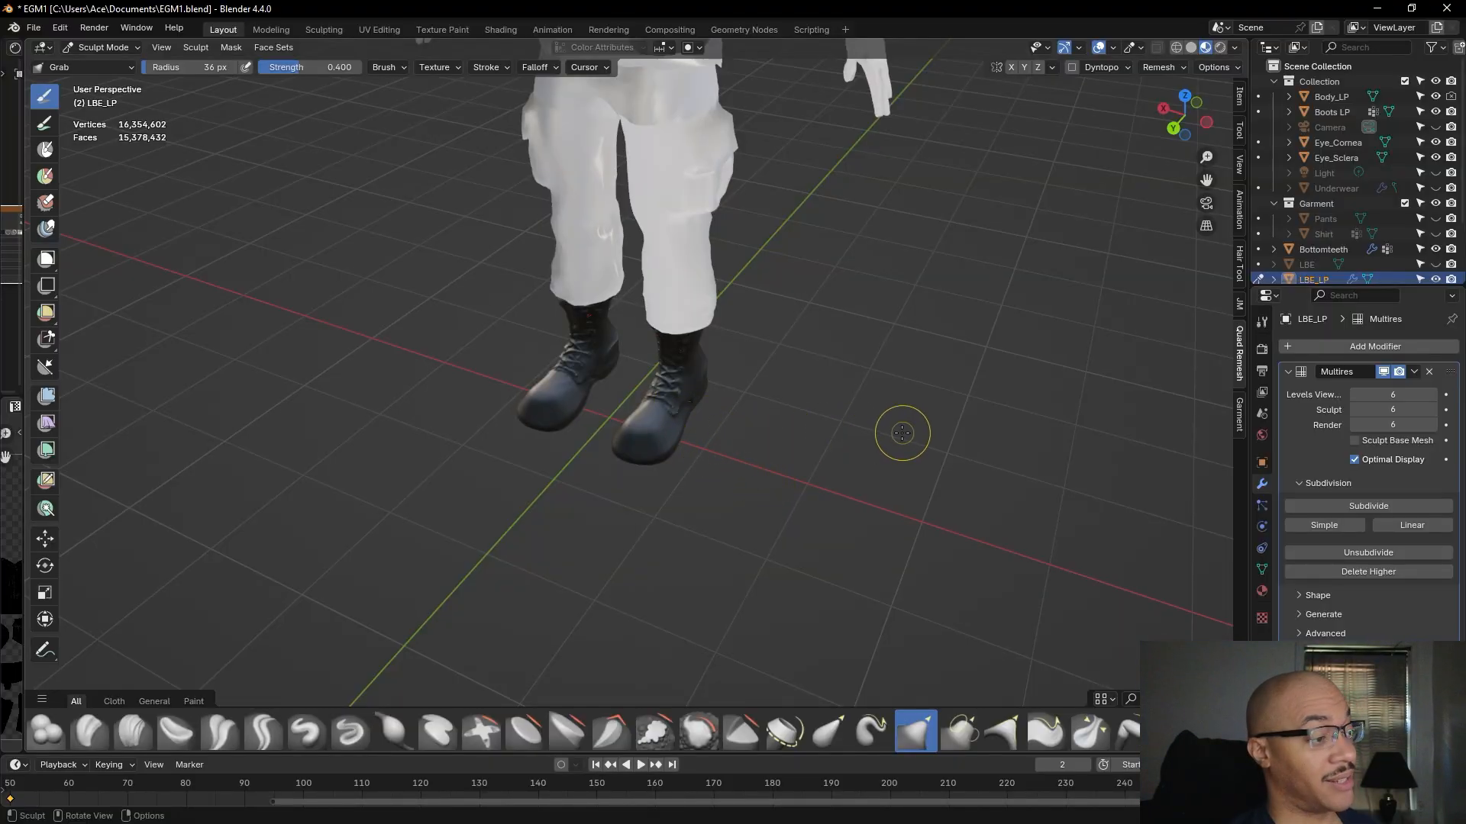
{"action": "scroll", "coordinate": [634, 404], "scroll_direction": "up", "scroll_amount": 2}
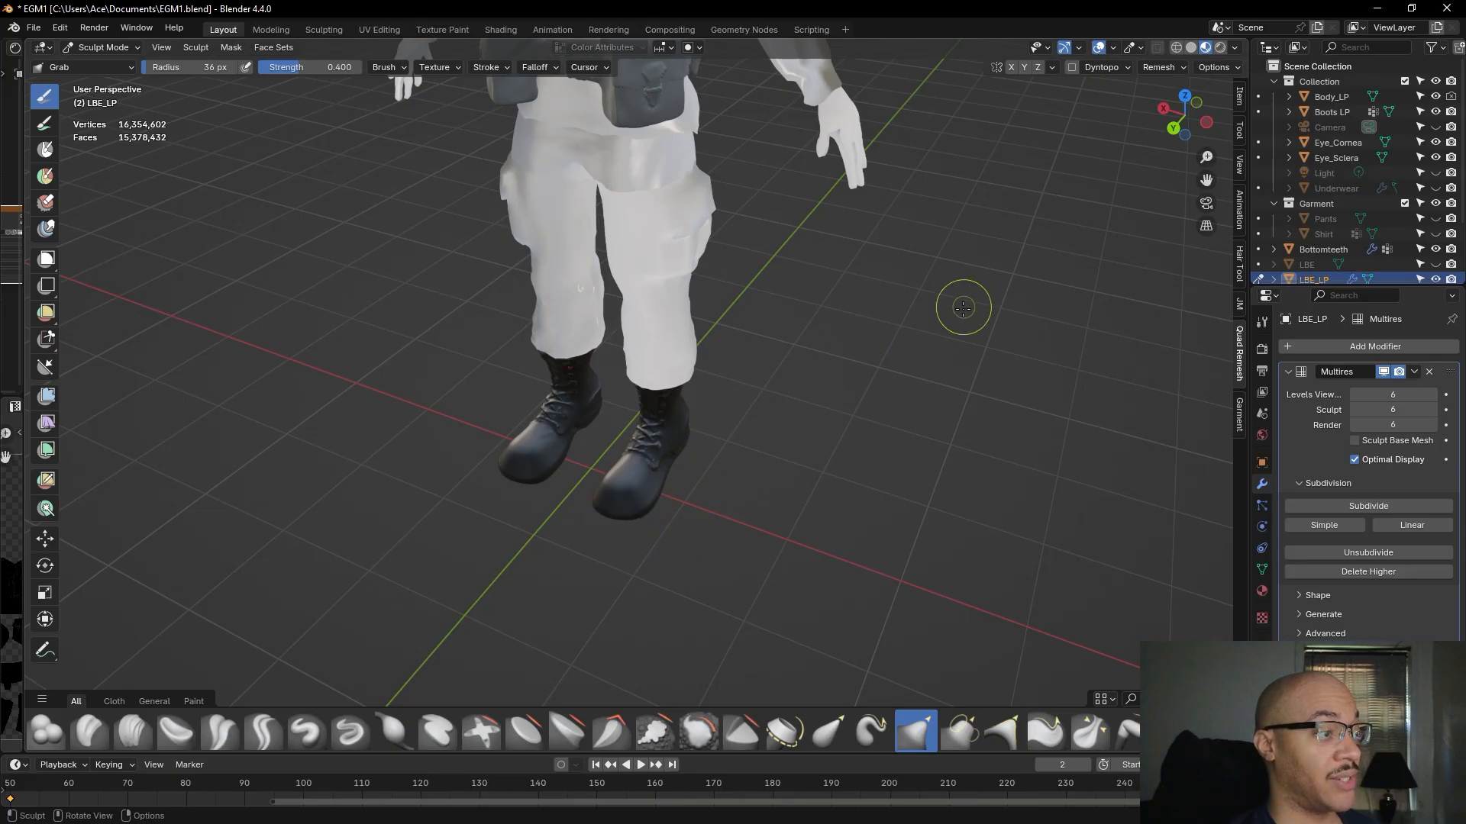
{"action": "middle_click_drag", "start_coordinate": [867, 403], "coordinate": [1009, 454]}
{"action": "middle_click_drag", "start_coordinate": [901, 327], "coordinate": [608, 89], "text": "shift"}
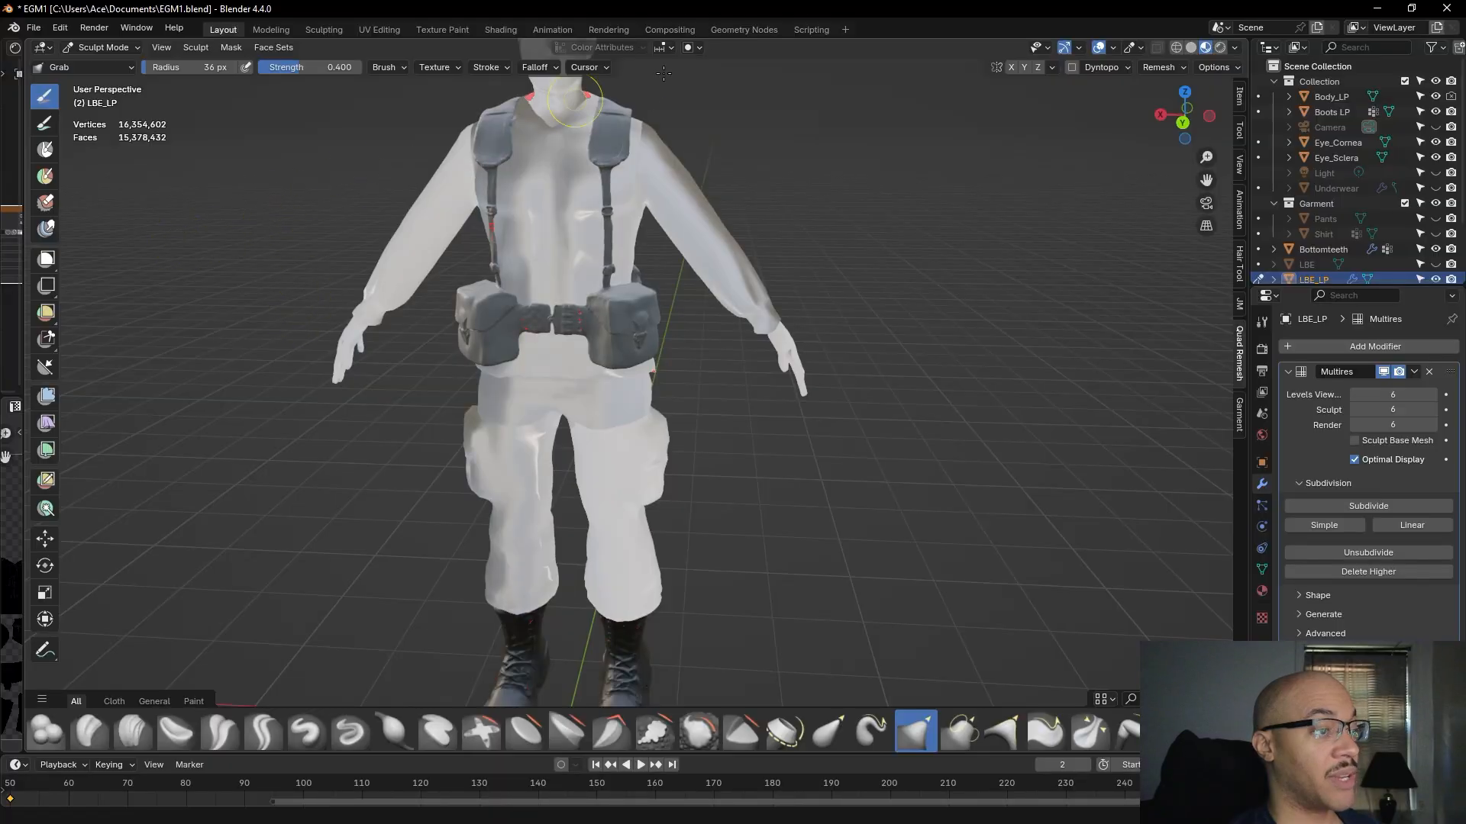
- Return to Solid shading and inspect the shirt collar and shoulder straps around the neck
{"action": "left_click", "coordinate": [1192, 49]}
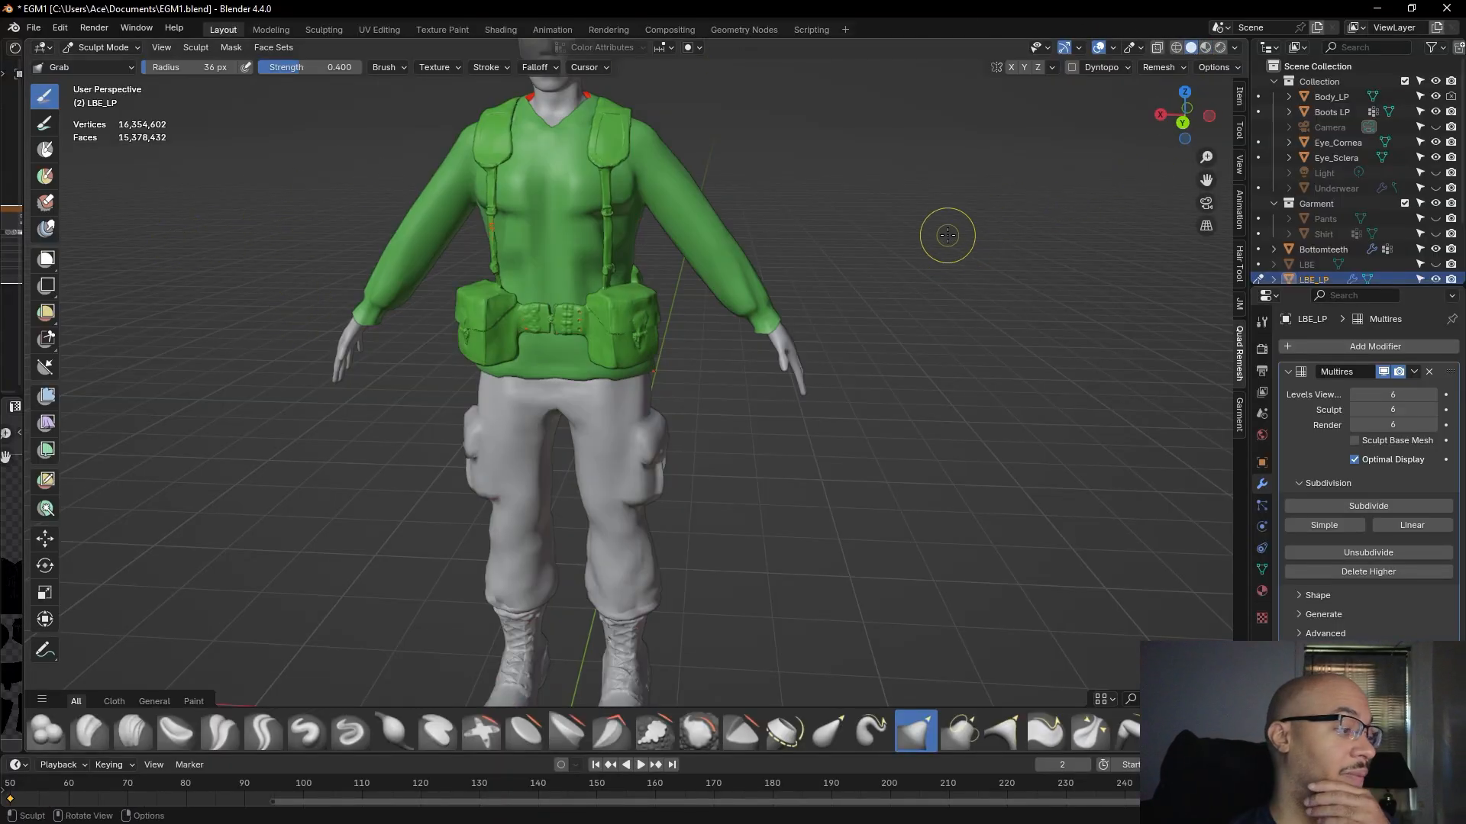
{"action": "scroll", "coordinate": [897, 304], "scroll_direction": "down", "scroll_amount": 2}
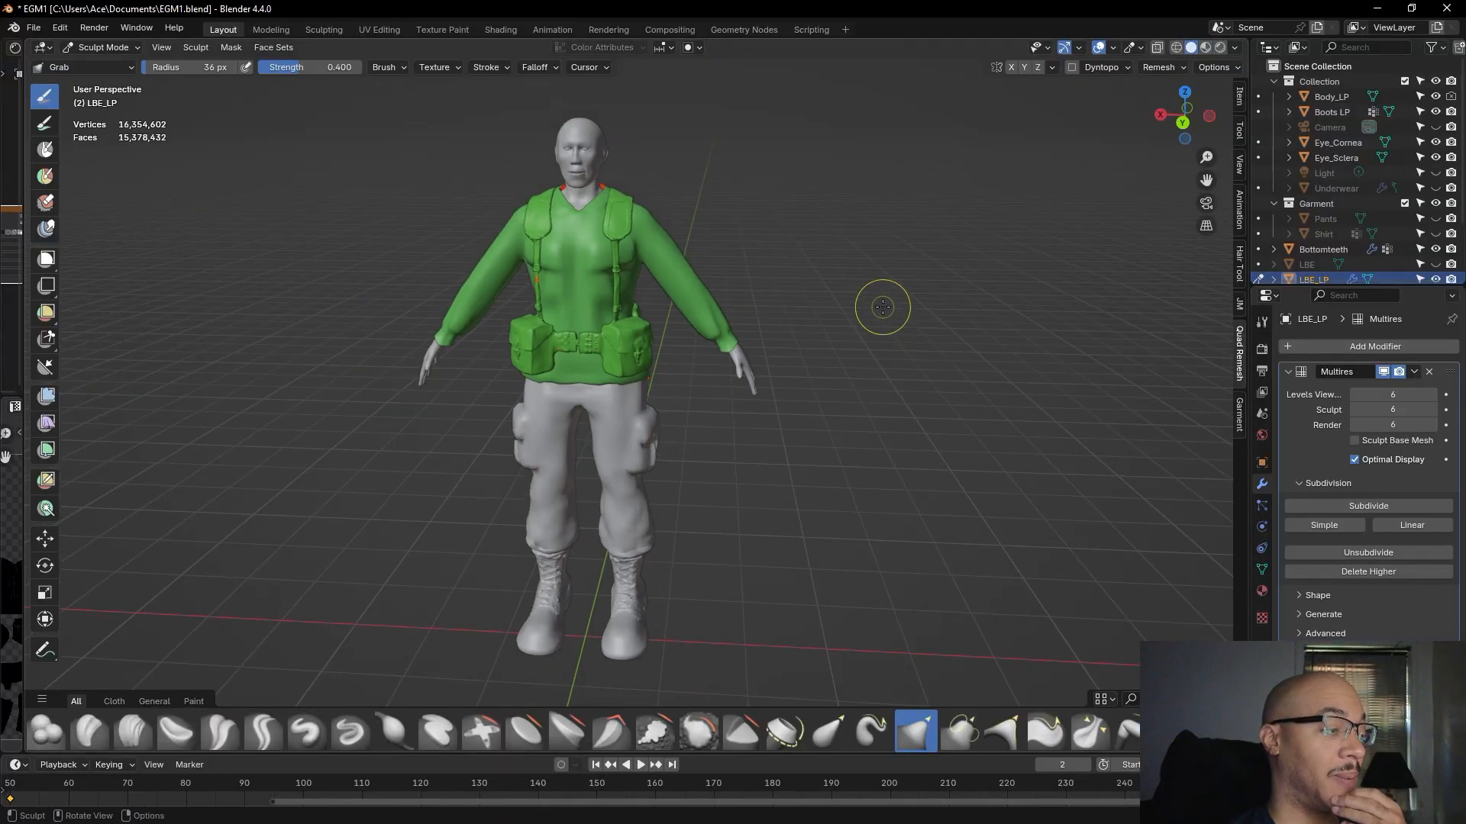
{"action": "middle_click_drag", "start_coordinate": [731, 160], "coordinate": [828, 282], "text": "shift"}
{"action": "scroll", "coordinate": [786, 372], "scroll_direction": "up", "scroll_amount": 7}
{"action": "scroll", "coordinate": [828, 281], "scroll_direction": "up", "scroll_amount": 4}
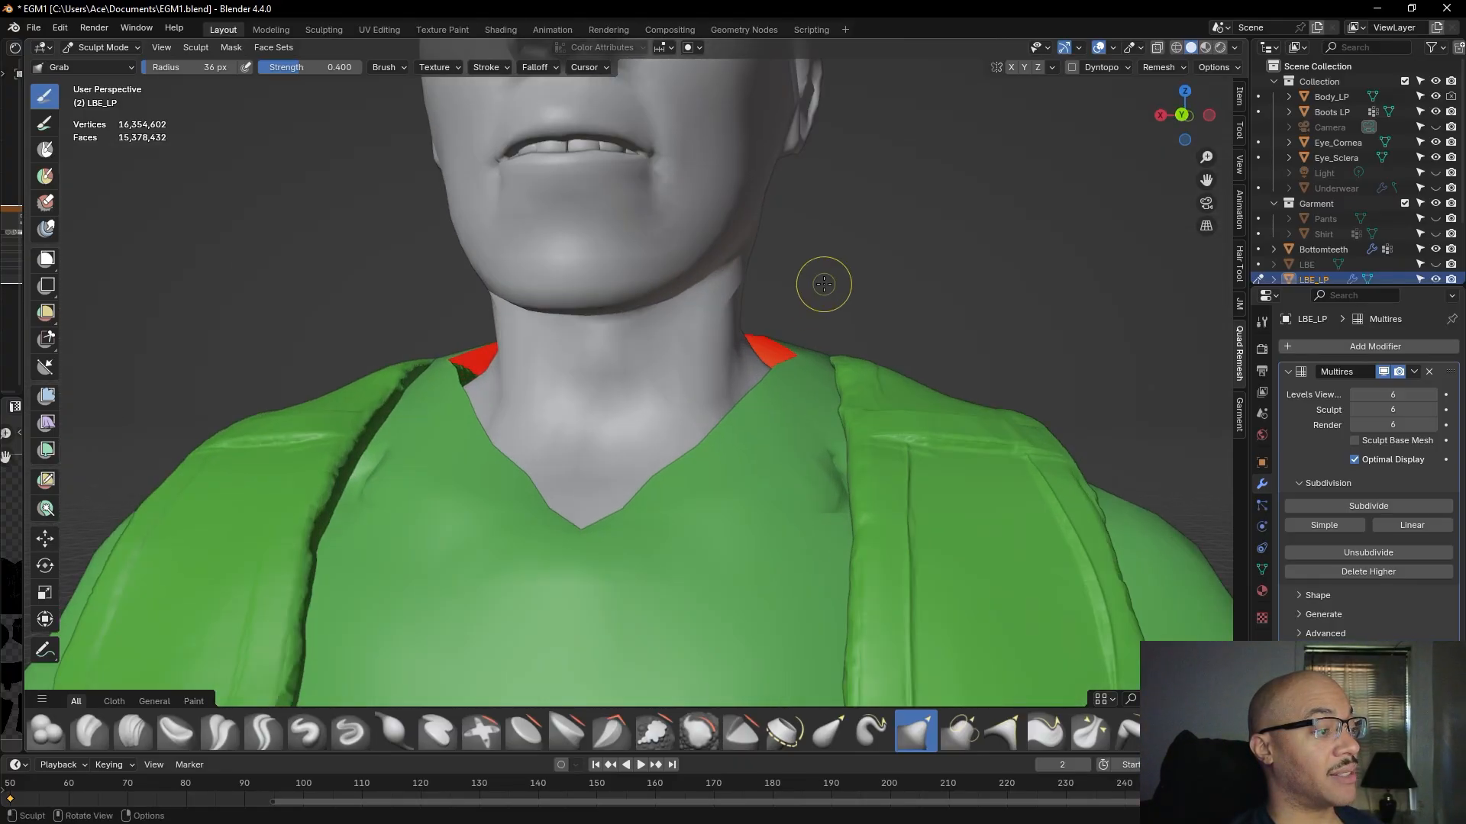
- Preview the head in Rendered shading and examine the mouth closely, temporarily hiding Body_LP to check the teeth
{"action": "middle_click_drag", "start_coordinate": [874, 214], "coordinate": [891, 347], "text": "shift"}
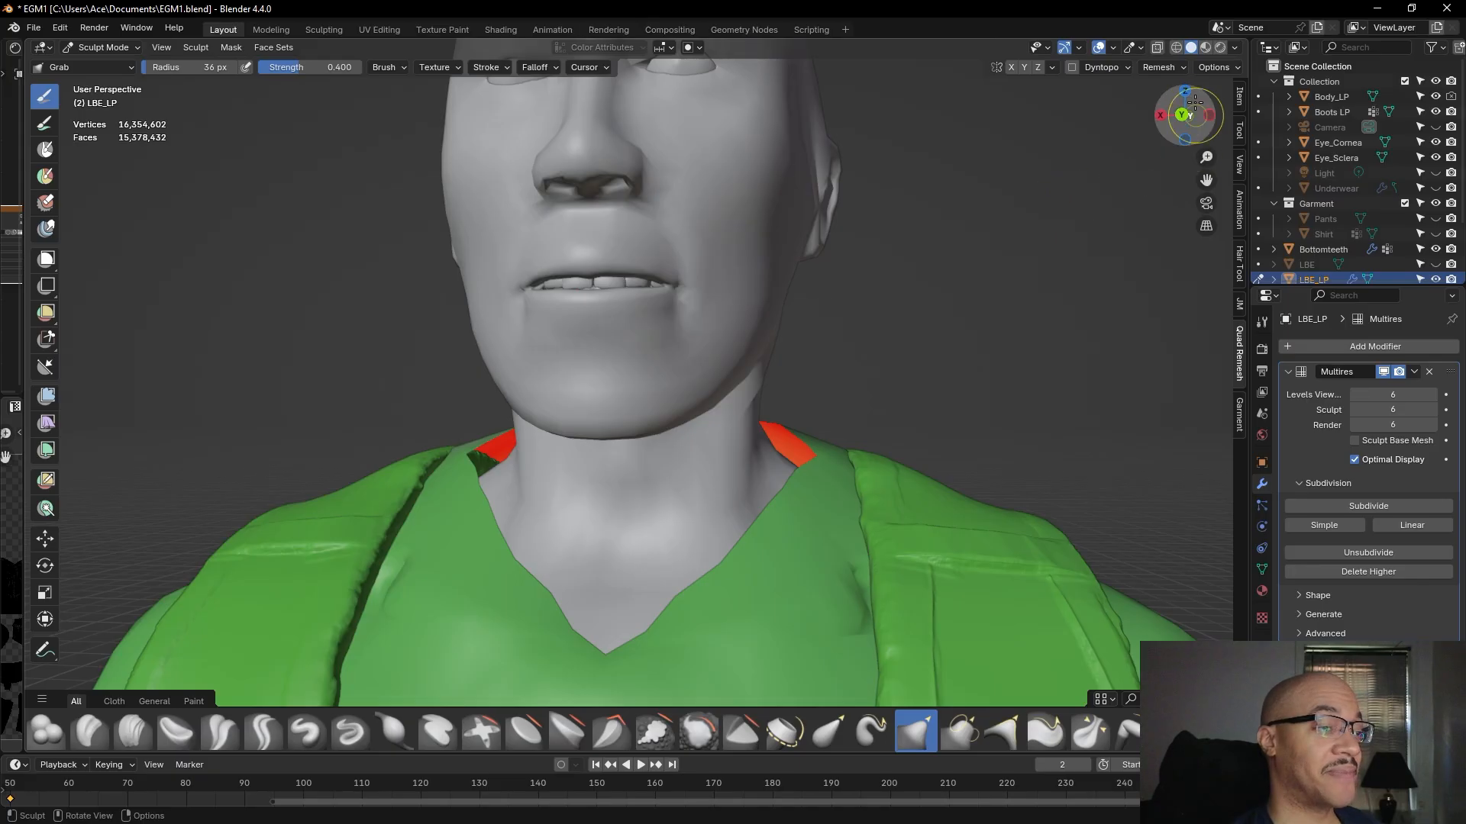
{"action": "left_click", "coordinate": [1219, 48]}
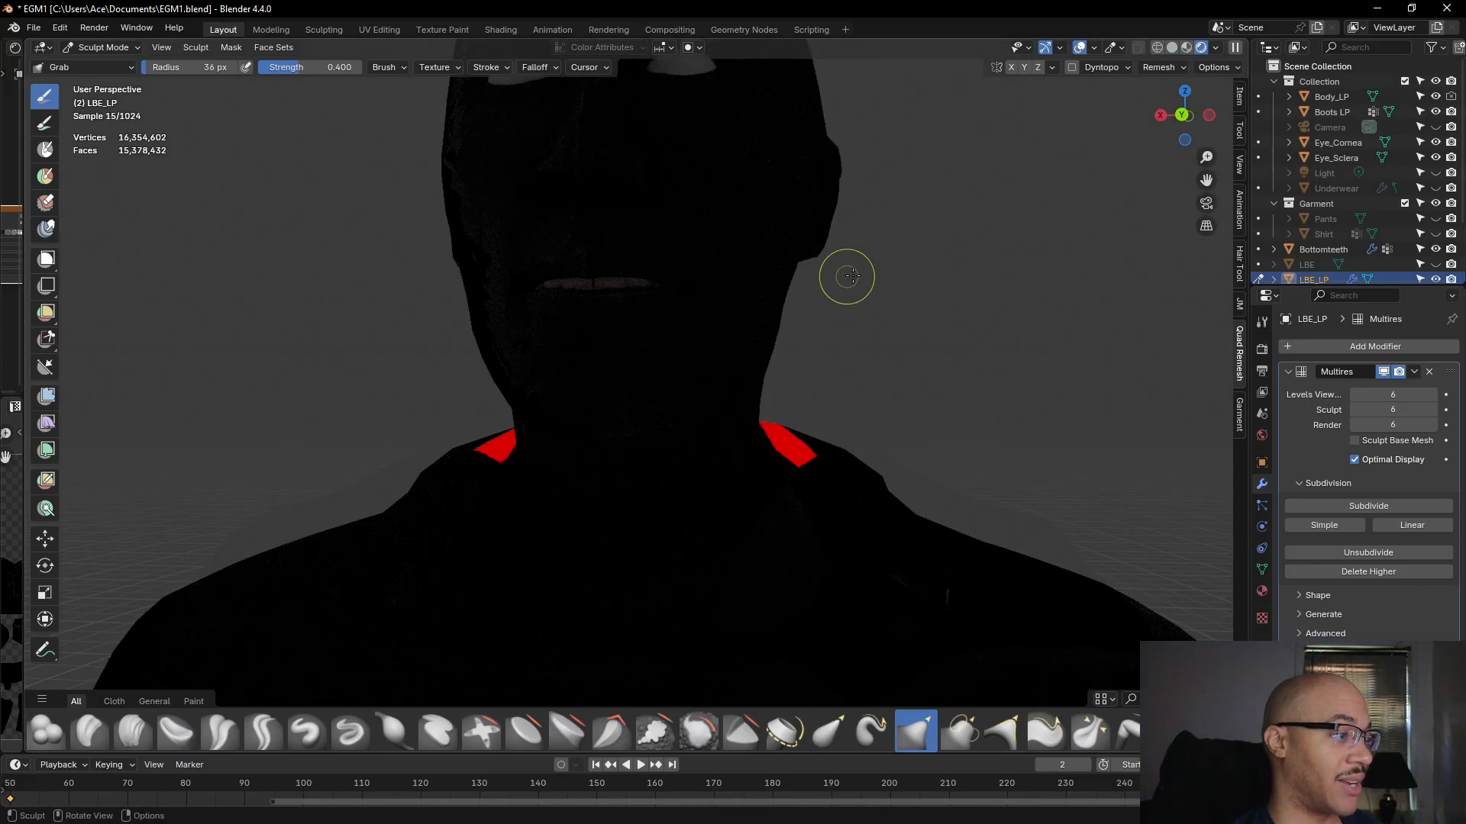
{"action": "scroll", "coordinate": [939, 275], "scroll_direction": "up", "scroll_amount": 2}
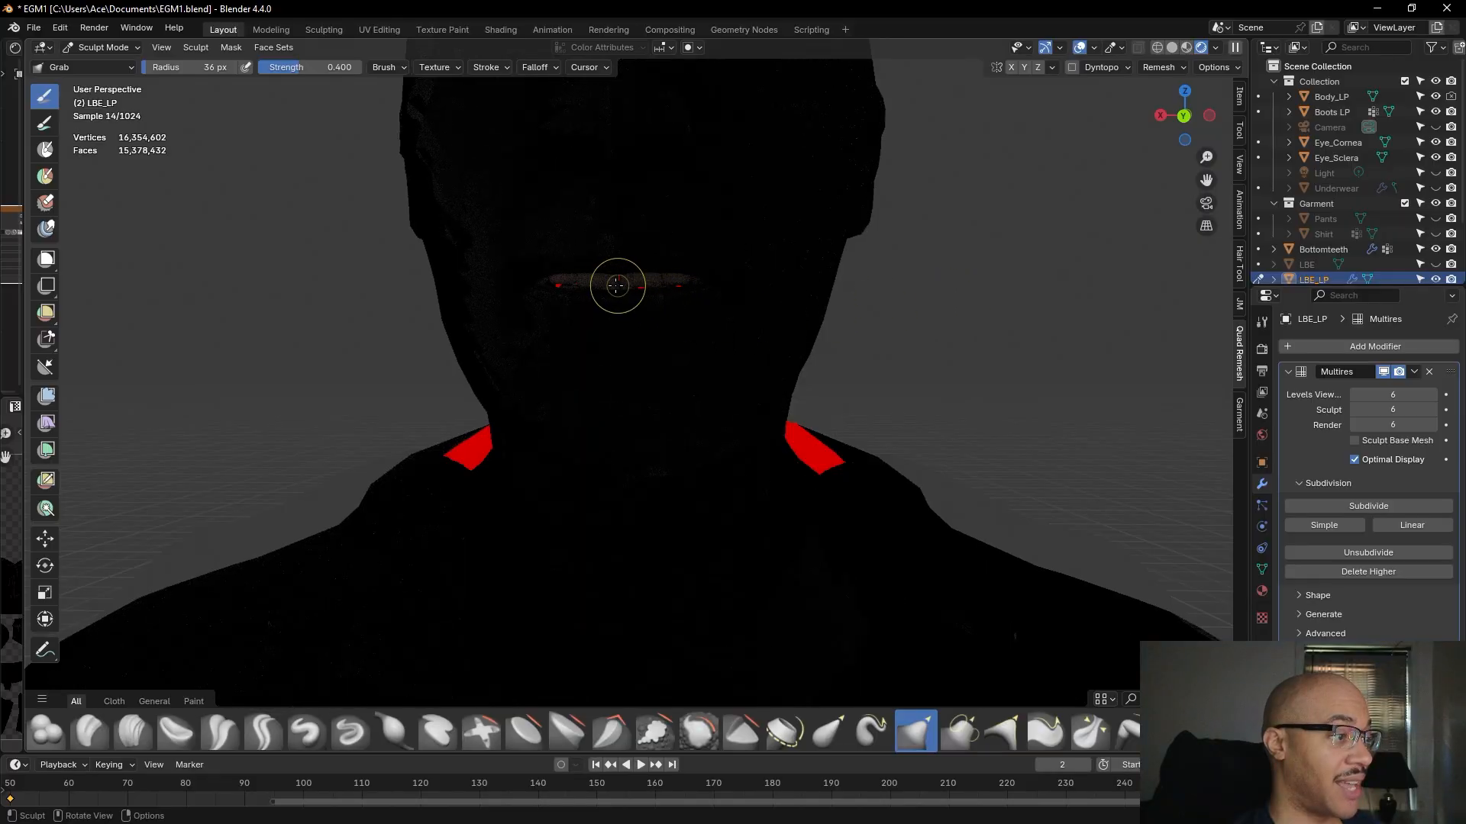
{"action": "middle_click_drag", "start_coordinate": [880, 307], "coordinate": [1032, 325]}
{"action": "scroll", "coordinate": [1032, 325], "scroll_direction": "up", "scroll_amount": 3}
{"action": "scroll", "coordinate": [1033, 323], "scroll_direction": "down", "scroll_amount": 2}
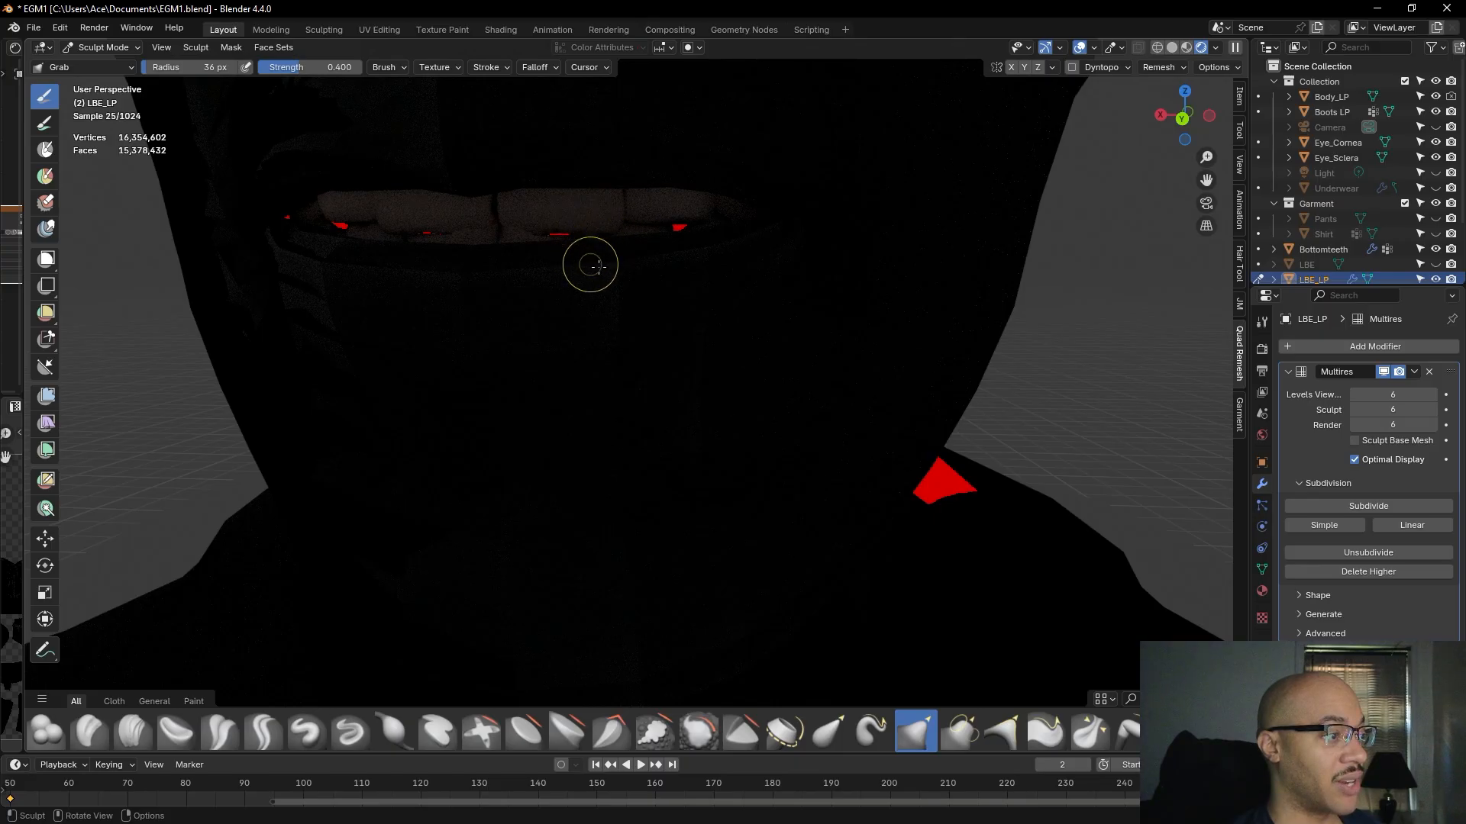
{"action": "left_click", "coordinate": [1434, 97]}
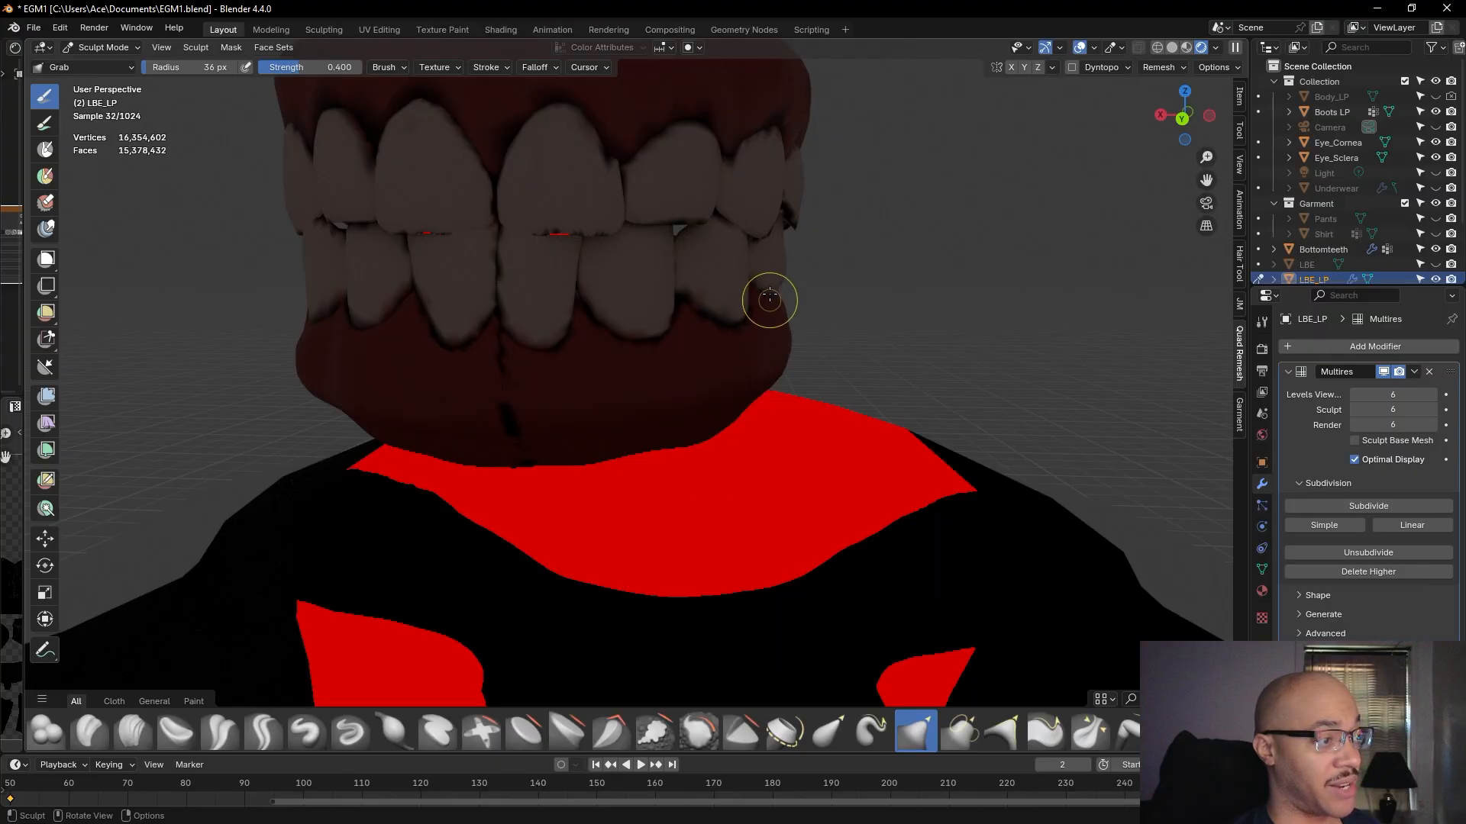
{"action": "left_click", "coordinate": [1434, 97]}
- Examine the whole clothed character from the front in Rendered shading
{"action": "scroll", "coordinate": [975, 310], "scroll_direction": "down", "scroll_amount": 6}
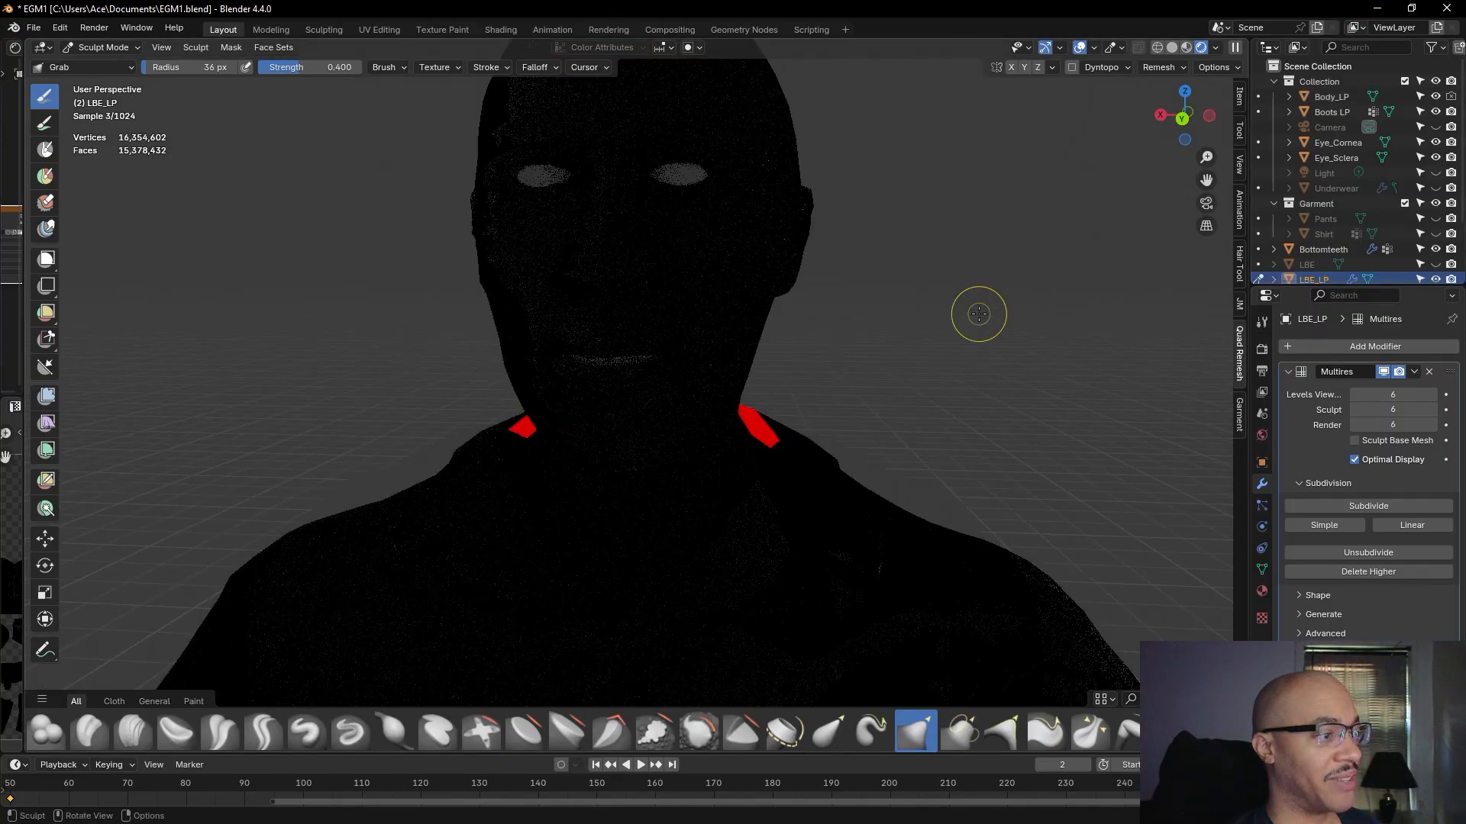
{"action": "scroll", "coordinate": [991, 282], "scroll_direction": "down", "scroll_amount": 6}
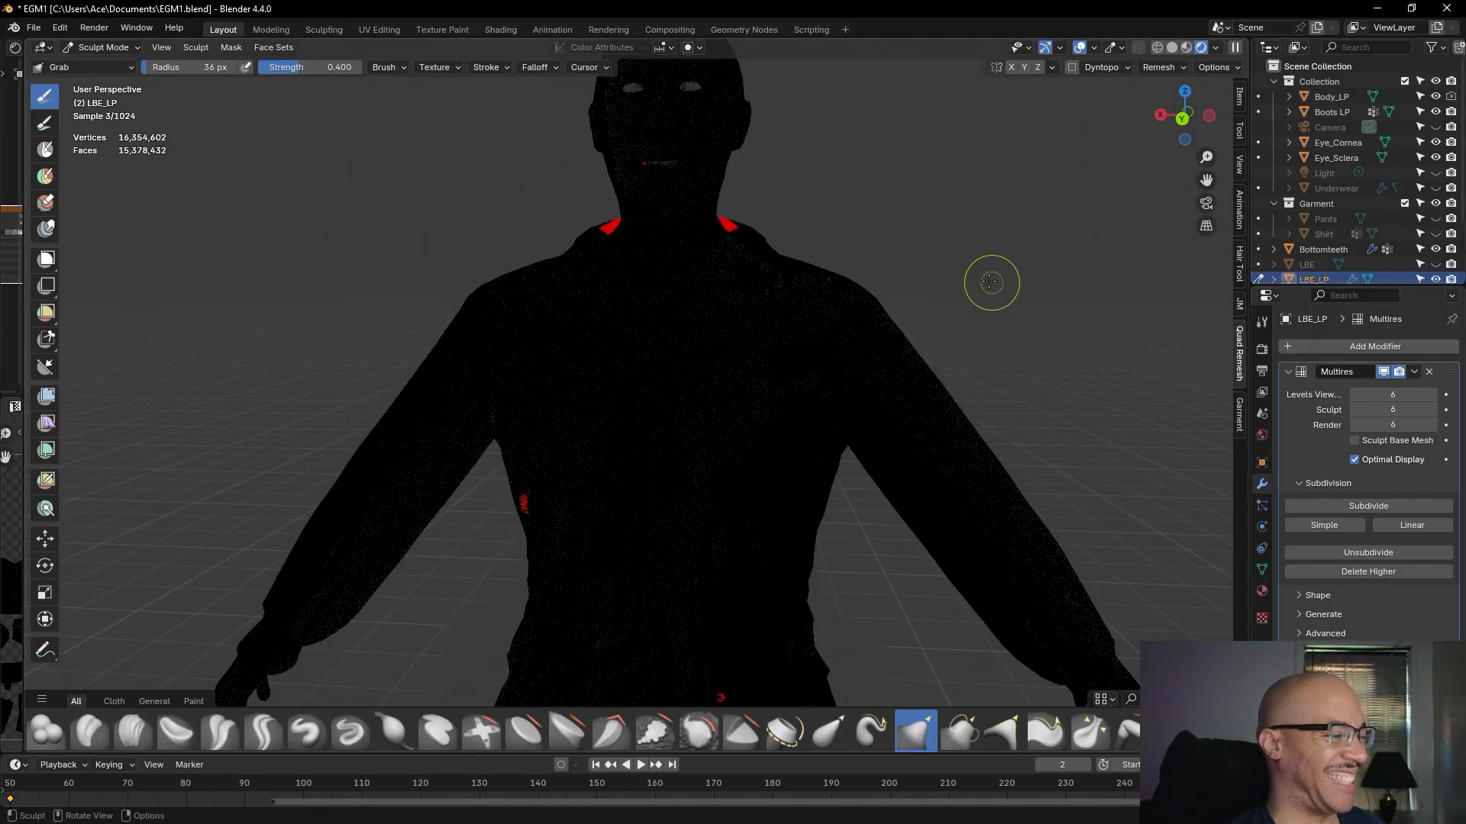
{"action": "scroll", "coordinate": [949, 407], "scroll_direction": "up", "scroll_amount": 4}
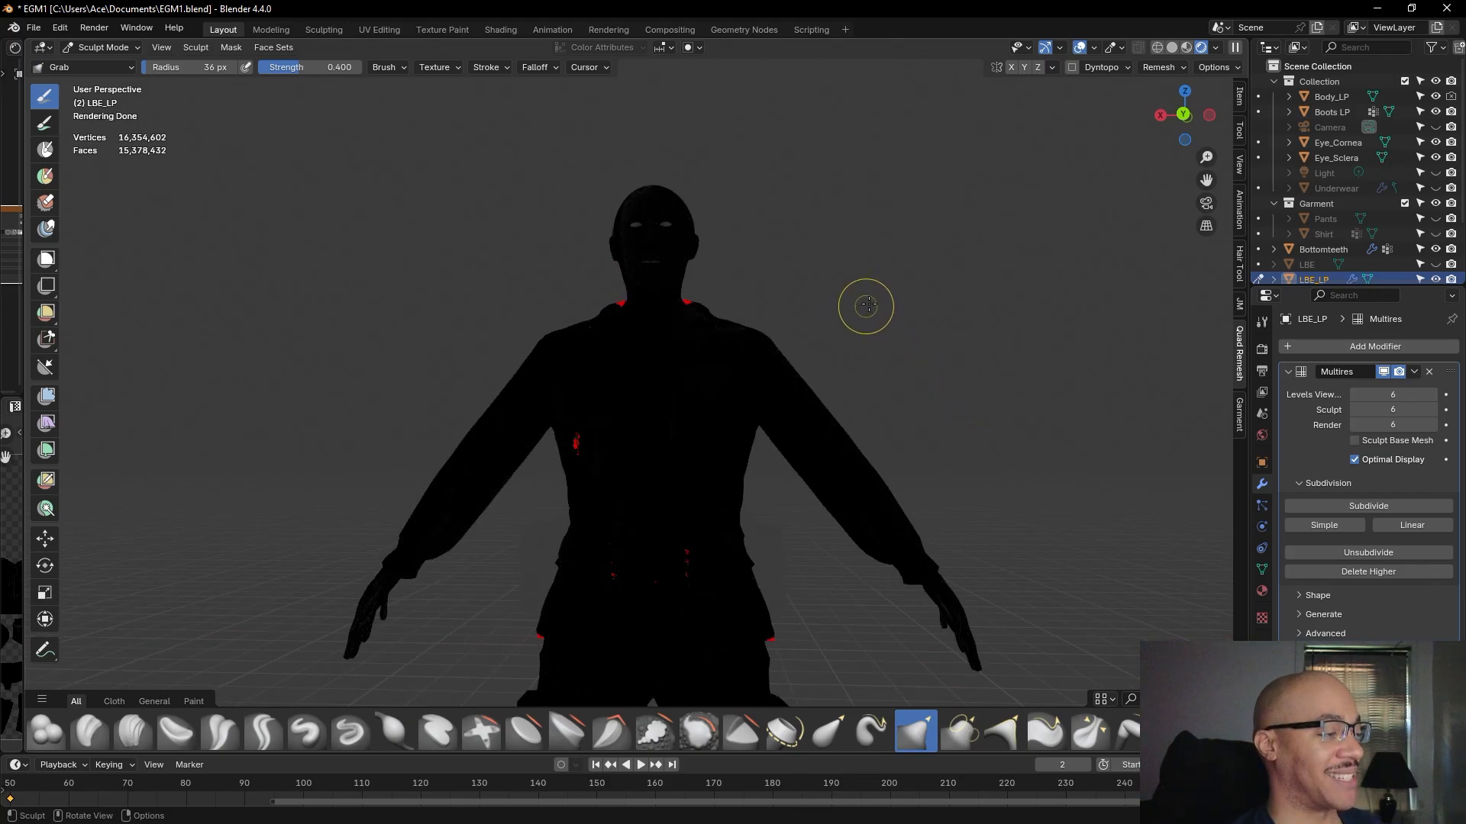
{"action": "middle_click_drag", "start_coordinate": [884, 298], "coordinate": [873, 171], "text": "shift"}
{"action": "scroll", "coordinate": [894, 199], "scroll_direction": "down", "scroll_amount": 4}
{"action": "middle_click_drag", "start_coordinate": [894, 259], "coordinate": [896, 285]}
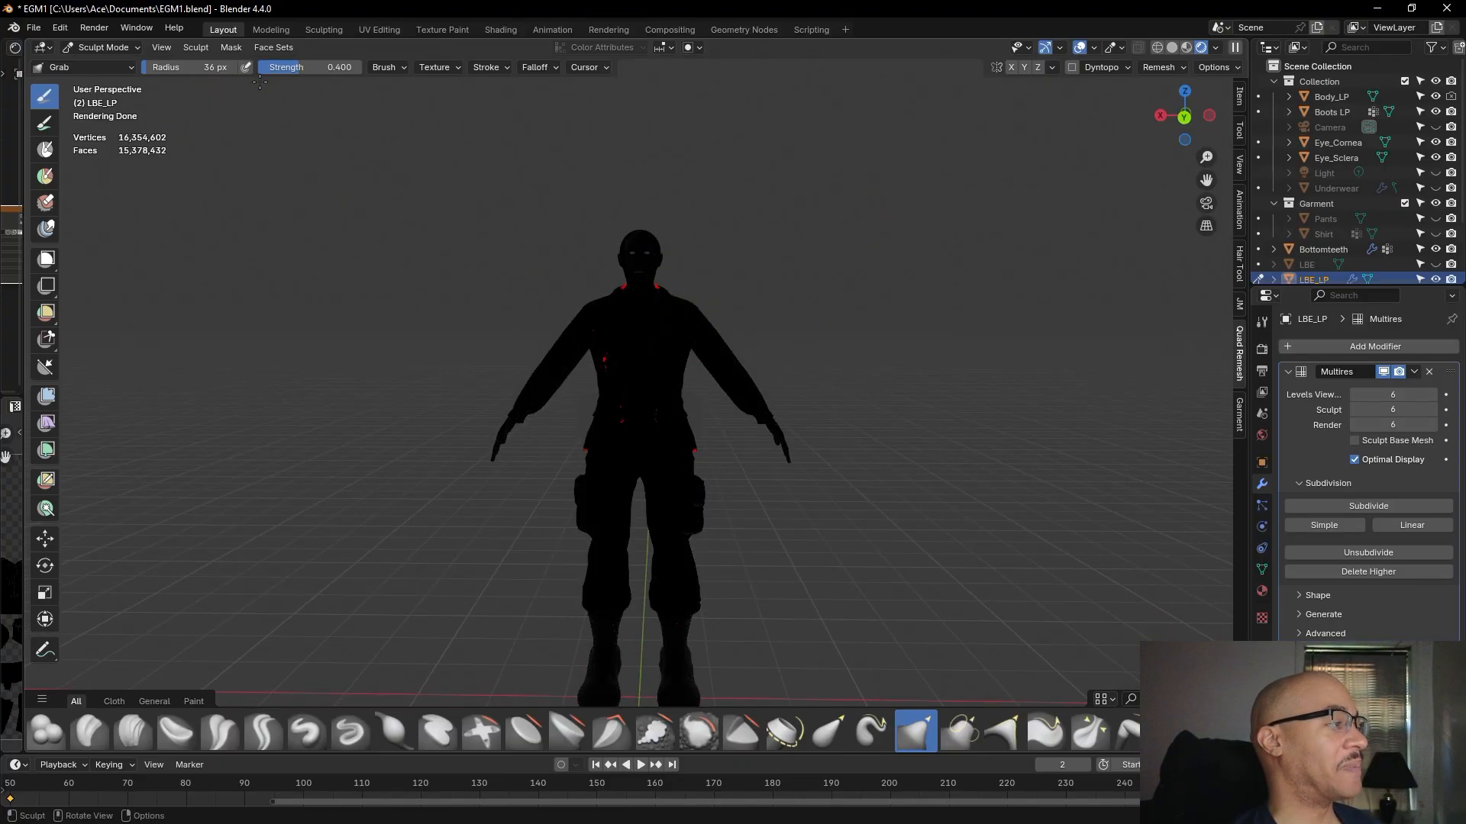
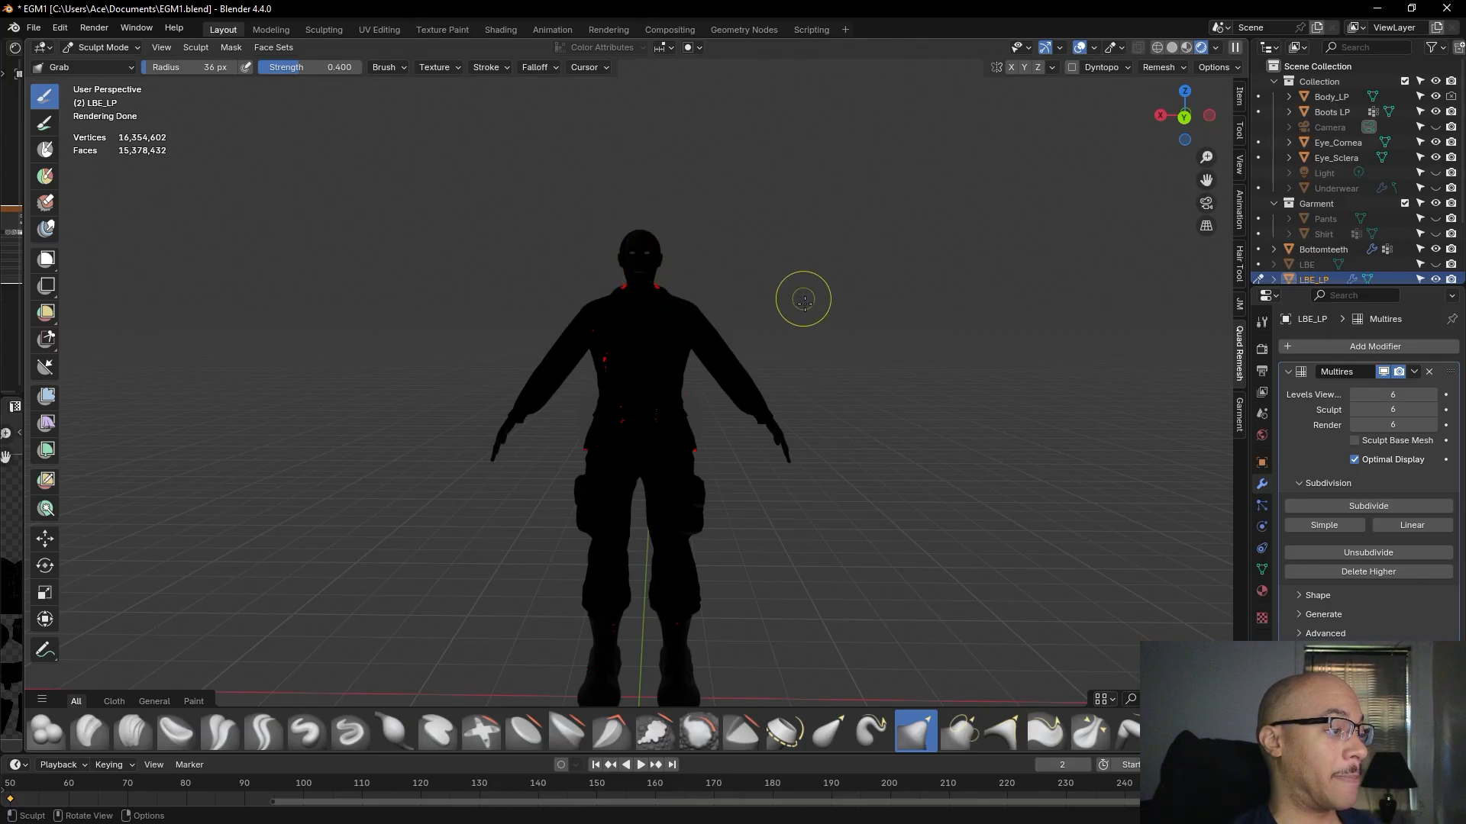
- Hide Body_LP, Boots LP, Pants_LP and Shirt_LP while keeping LBE_LP displayed
{"action": "left_click", "coordinate": [1441, 96]}
{"action": "left_click", "coordinate": [1438, 112]}
{"action": "scroll", "coordinate": [1417, 176], "scroll_direction": "down", "scroll_amount": 1}
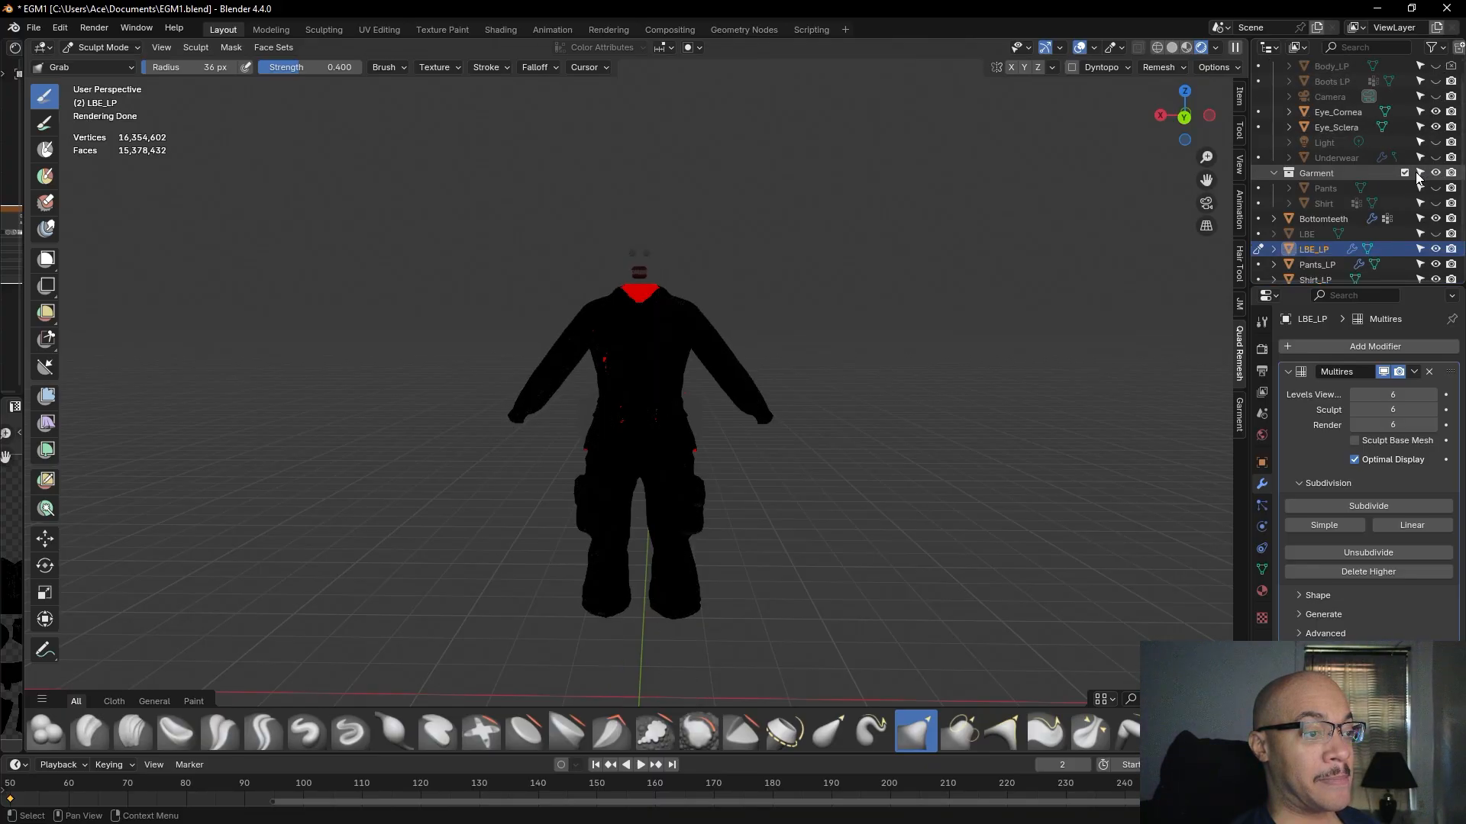
{"action": "scroll", "coordinate": [1417, 176], "scroll_direction": "down", "scroll_amount": 1}
{"action": "left_click", "coordinate": [1436, 219]}
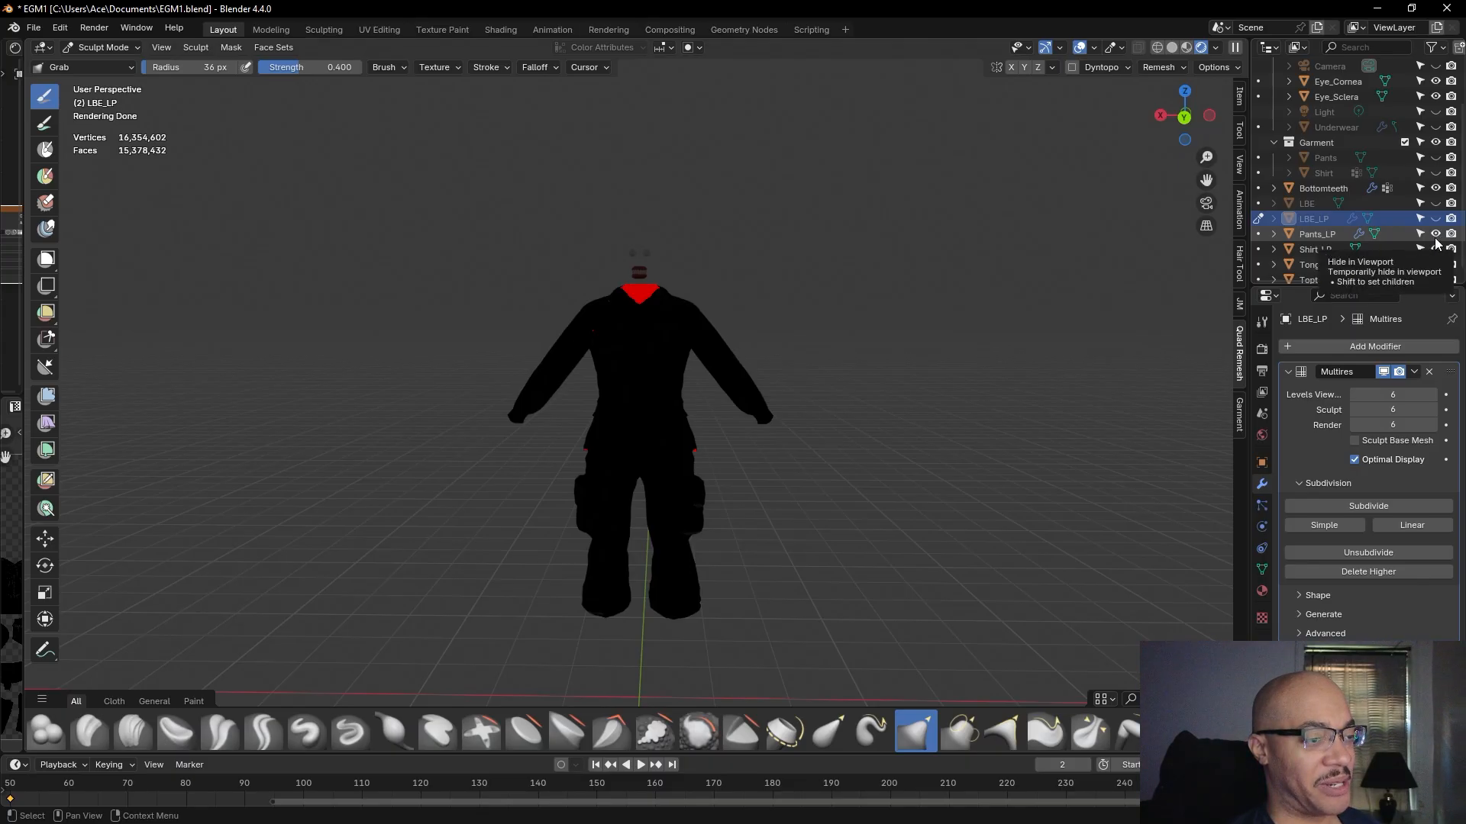
{"action": "left_click", "coordinate": [1436, 234]}
{"action": "left_click", "coordinate": [1436, 249]}
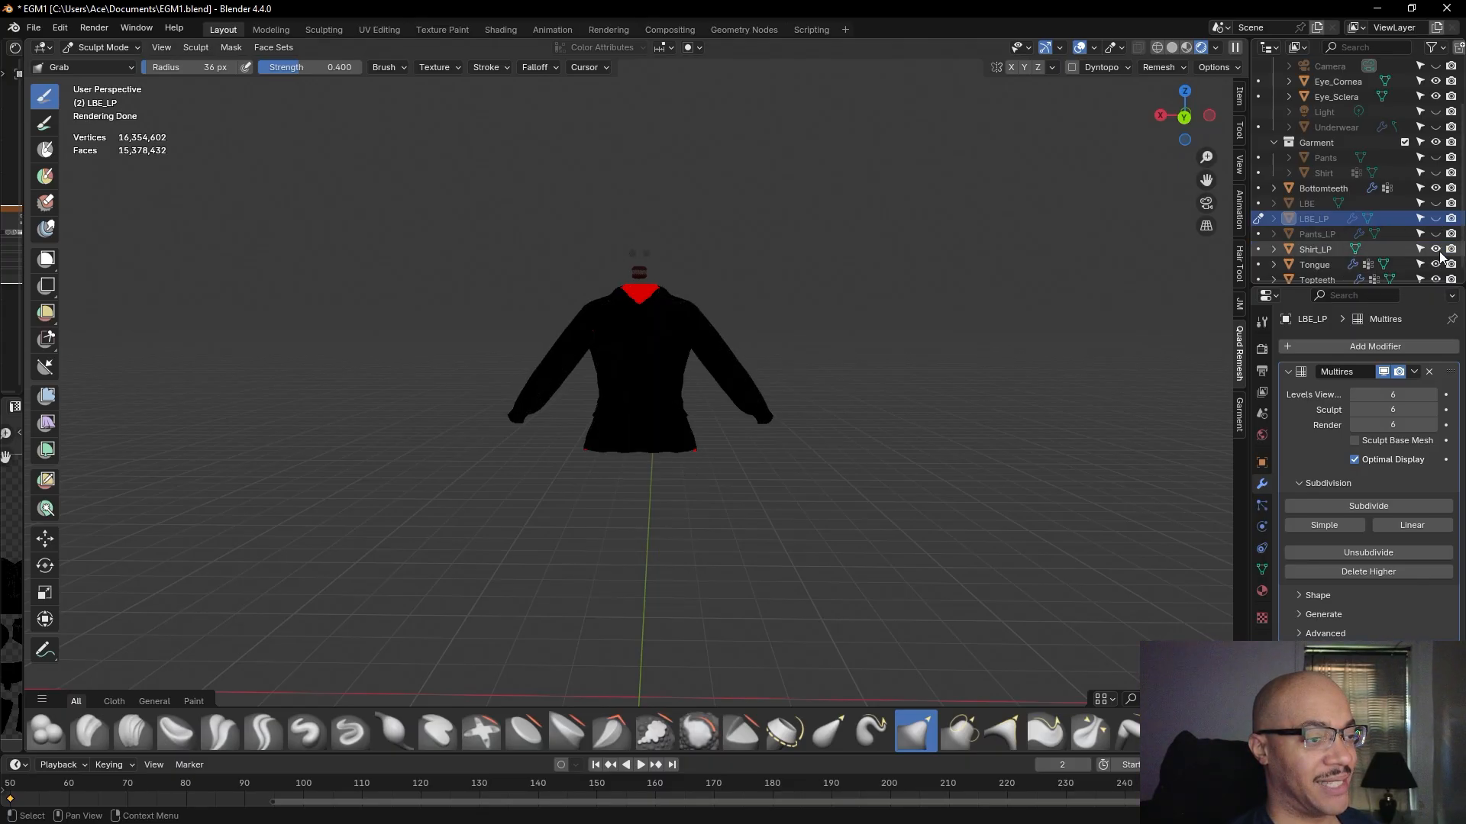
{"action": "left_click", "coordinate": [1436, 219]}
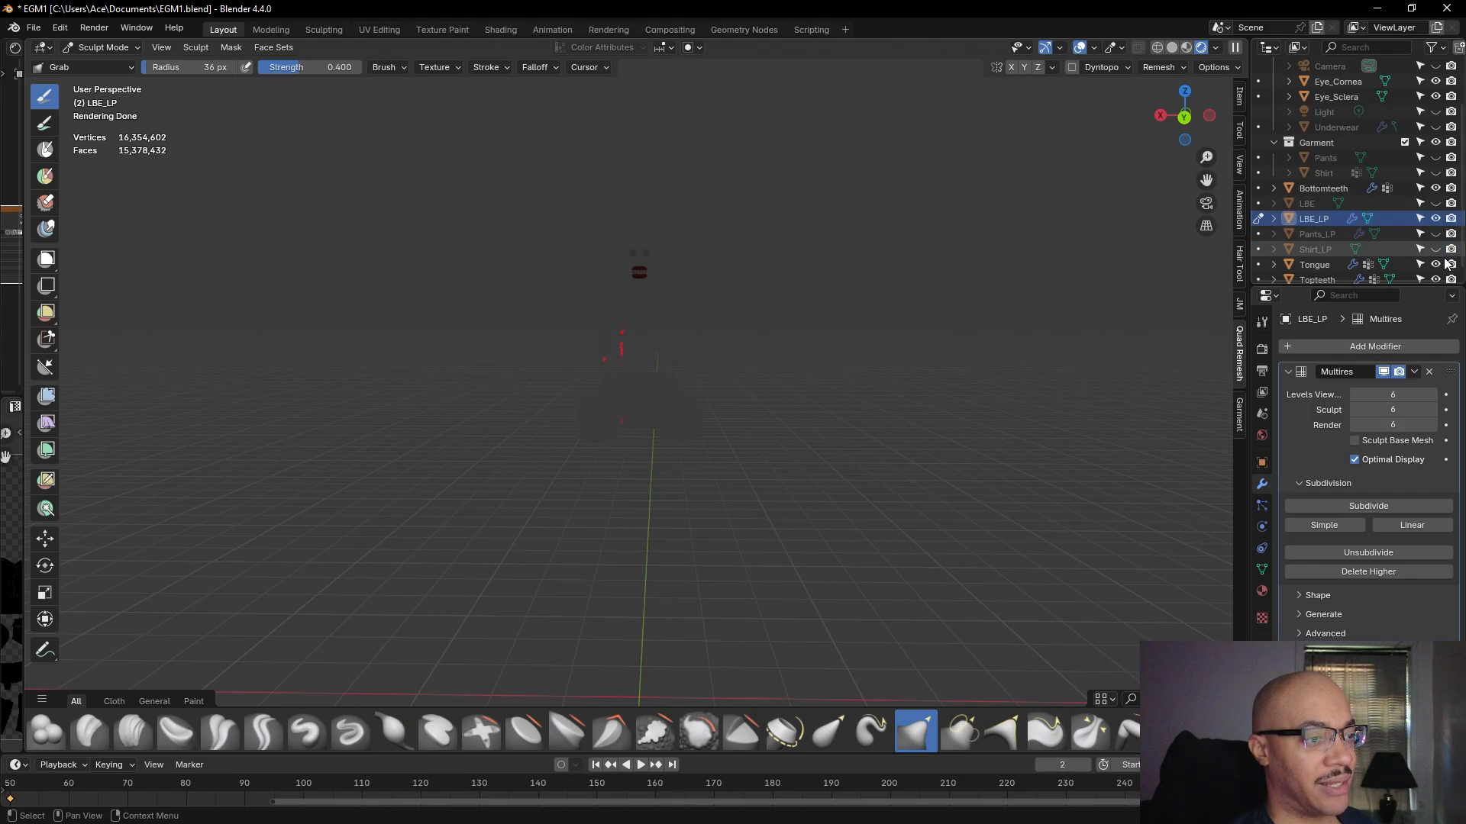
- Return to Solid shading and inspect the isolated gear's belt, pouches and straps
{"action": "scroll", "coordinate": [1420, 229], "scroll_direction": "up", "scroll_amount": 4}
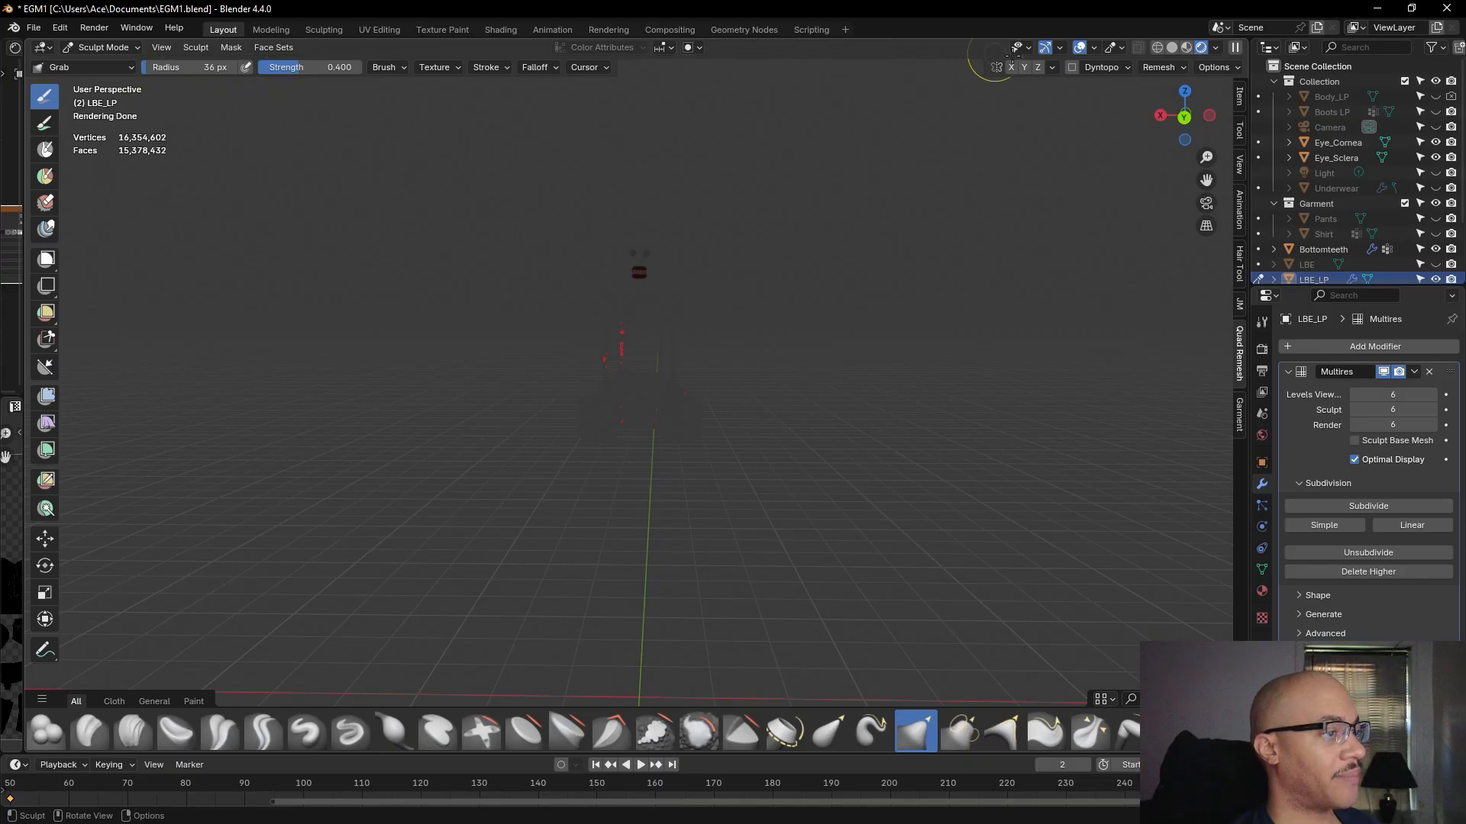
{"action": "left_click", "coordinate": [1176, 47]}
{"action": "scroll", "coordinate": [832, 367], "scroll_direction": "up", "scroll_amount": 8}
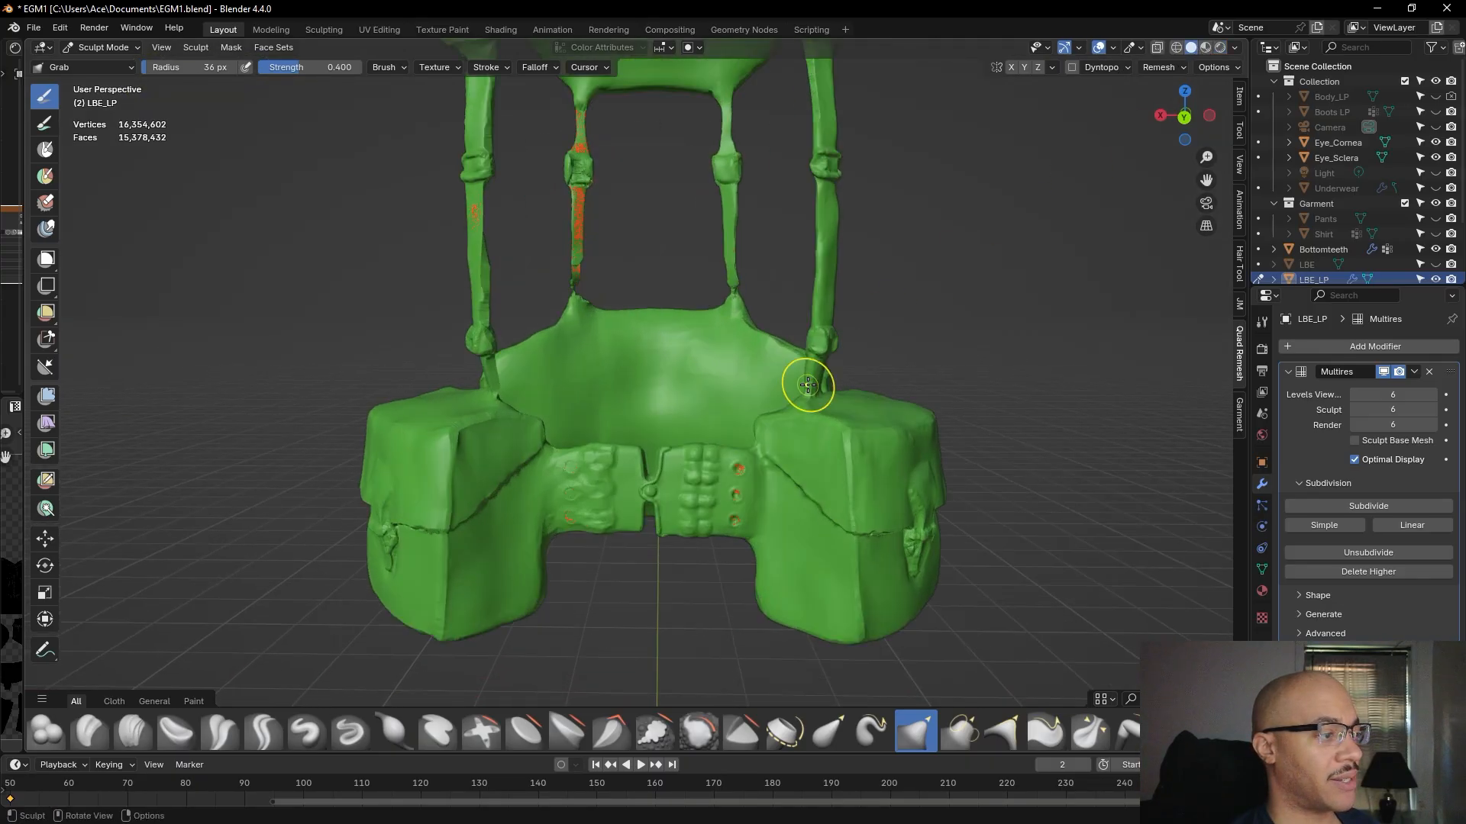
{"action": "middle_click_drag", "start_coordinate": [1053, 197], "coordinate": [828, 209]}
{"action": "scroll", "coordinate": [1387, 188], "scroll_direction": "down", "scroll_amount": 4}
{"action": "scroll", "coordinate": [1388, 188], "scroll_direction": "down", "scroll_amount": 1}
- Unhide Shirt_LP and check the gear's fit over the shirt from the back and front
{"action": "left_click", "coordinate": [1435, 237]}
{"action": "scroll", "coordinate": [1070, 264], "scroll_direction": "down", "scroll_amount": 5}
{"action": "mouse_move", "coordinate": [984, 318]}
{"action": "middle_mouse_down"}
{"action": "mouse_move", "coordinate": [1026, 305]}
{"action": "mouse_move", "coordinate": [961, 294]}
{"action": "mouse_move", "coordinate": [995, 293]}
{"action": "middle_mouse_up"}
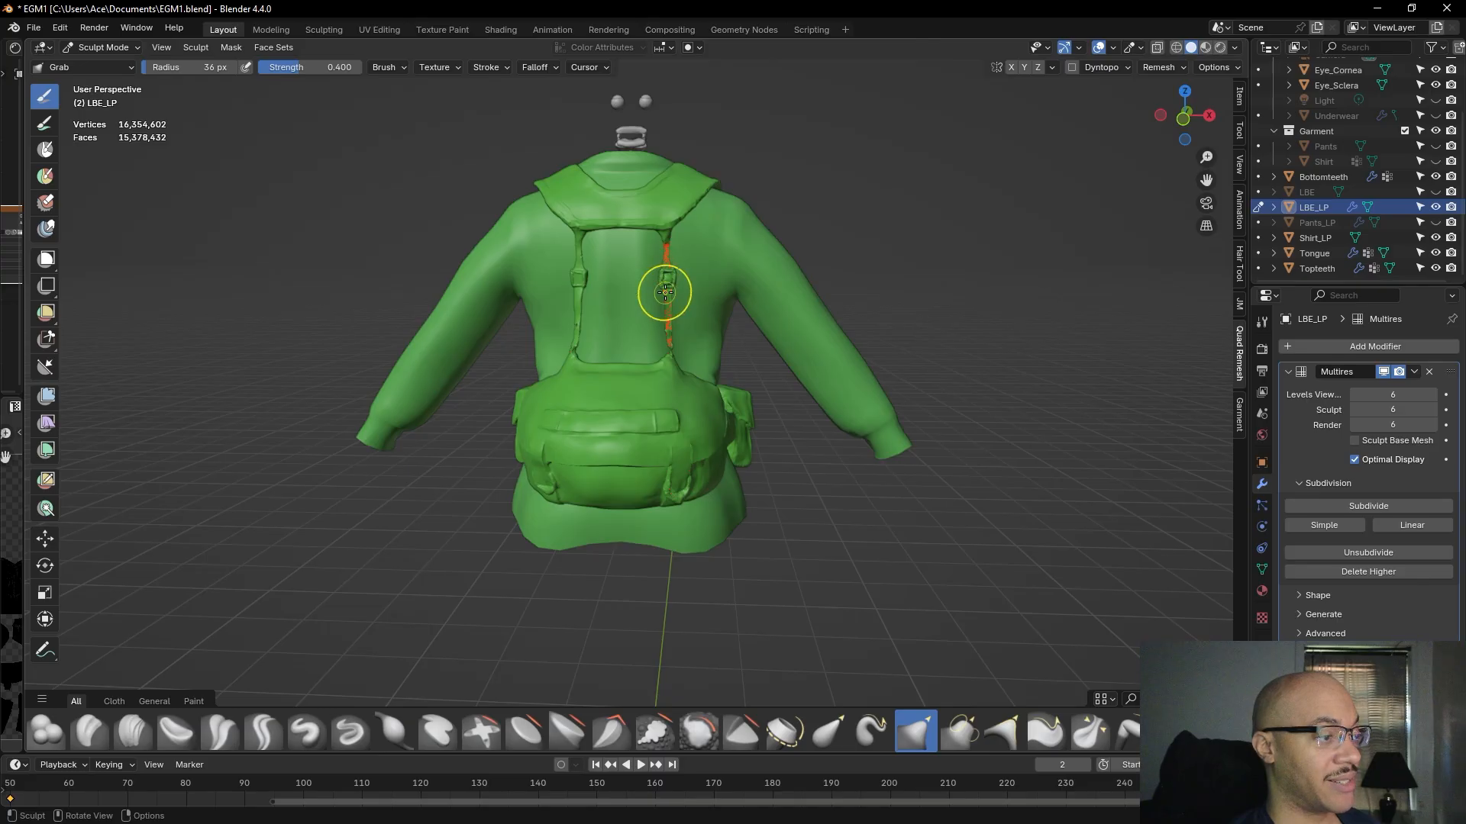
{"action": "scroll", "coordinate": [664, 285], "scroll_direction": "up", "scroll_amount": 4}
{"action": "middle_click_drag", "start_coordinate": [822, 282], "coordinate": [1072, 348]}
{"action": "scroll", "coordinate": [827, 258], "scroll_direction": "down", "scroll_amount": 4}
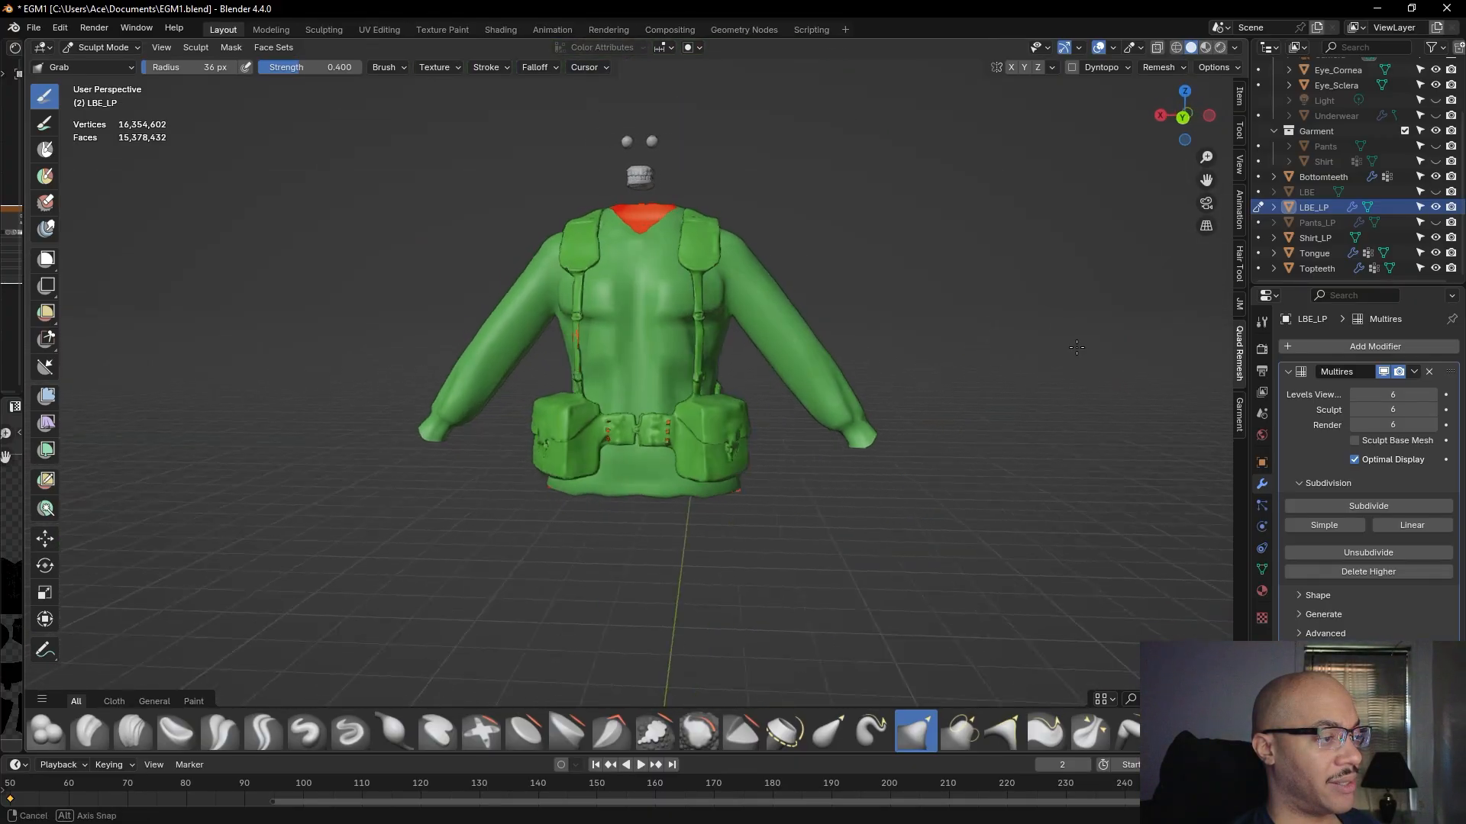
- Examine the rear pack, the shoulder yoke and the two back straps with their buckles
{"action": "left_click_drag", "start_coordinate": [1071, 347], "coordinate": [1096, 348], "text": "alt"}
{"action": "scroll", "coordinate": [766, 340], "scroll_direction": "up", "scroll_amount": 5}
{"action": "mouse_move", "coordinate": [765, 337]}
{"action": "left_mouse_down", "text": "alt"}
{"action": "mouse_move", "coordinate": [847, 370]}
{"action": "mouse_move", "coordinate": [473, 345]}
{"action": "left_mouse_up", "text": "alt"}
{"action": "left_click_drag", "start_coordinate": [626, 482], "coordinate": [628, 507]}
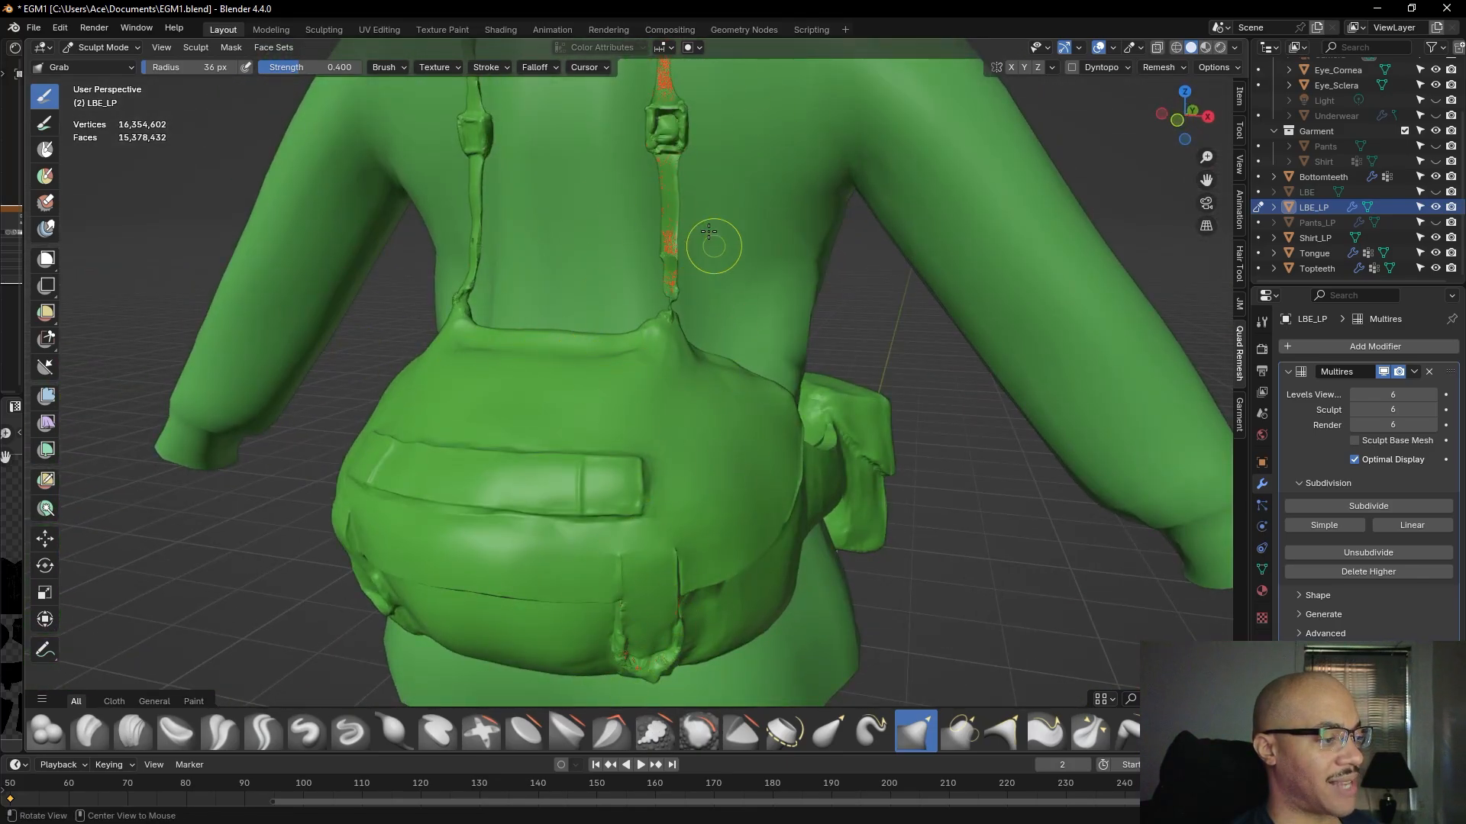
{"action": "left_click_drag", "start_coordinate": [702, 268], "coordinate": [745, 464], "text": "alt+shift"}
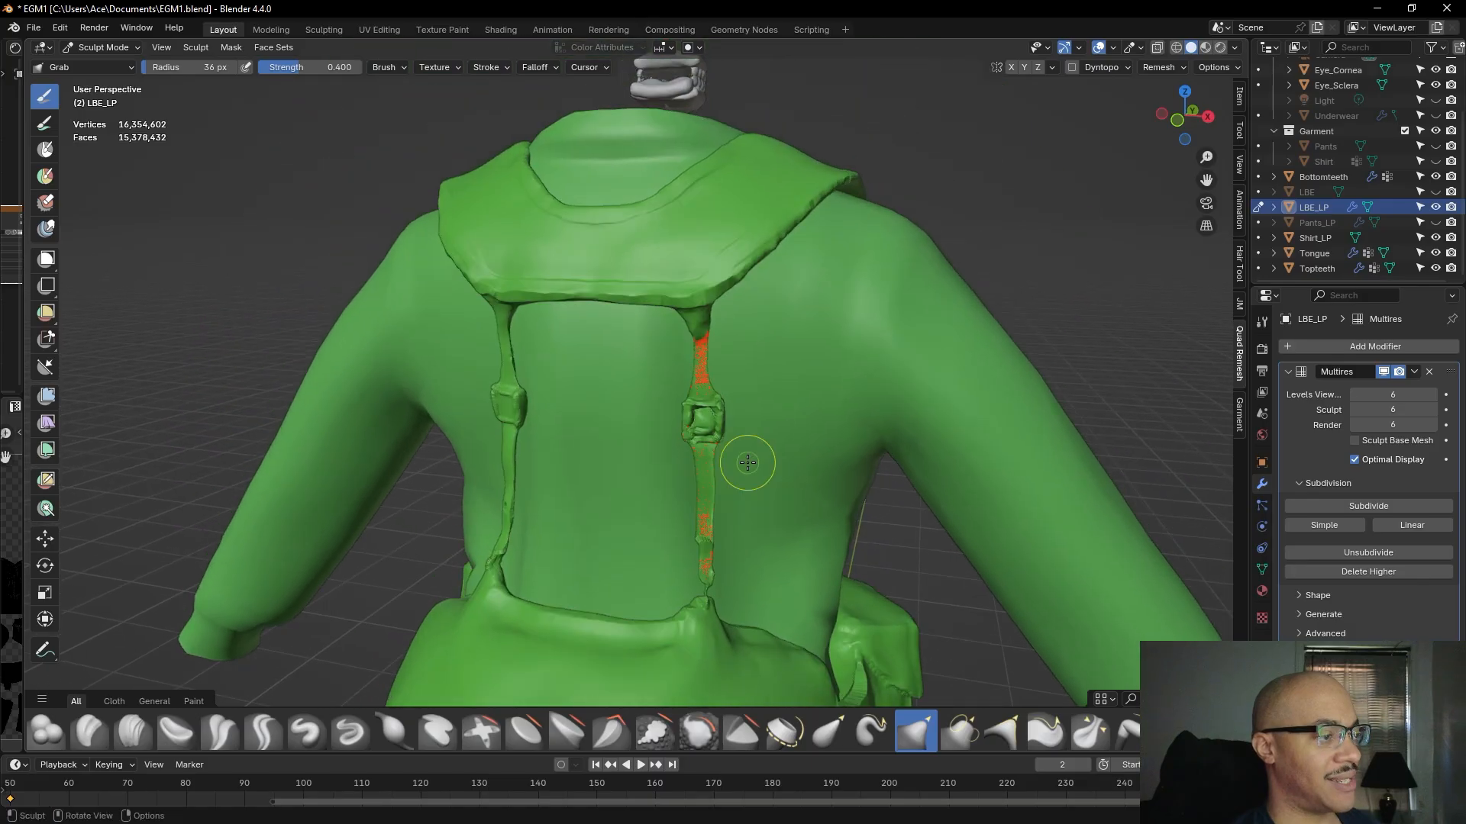
{"action": "scroll", "coordinate": [771, 471], "scroll_direction": "up", "scroll_amount": 3}
{"action": "middle_click_drag", "start_coordinate": [970, 367], "coordinate": [919, 386]}
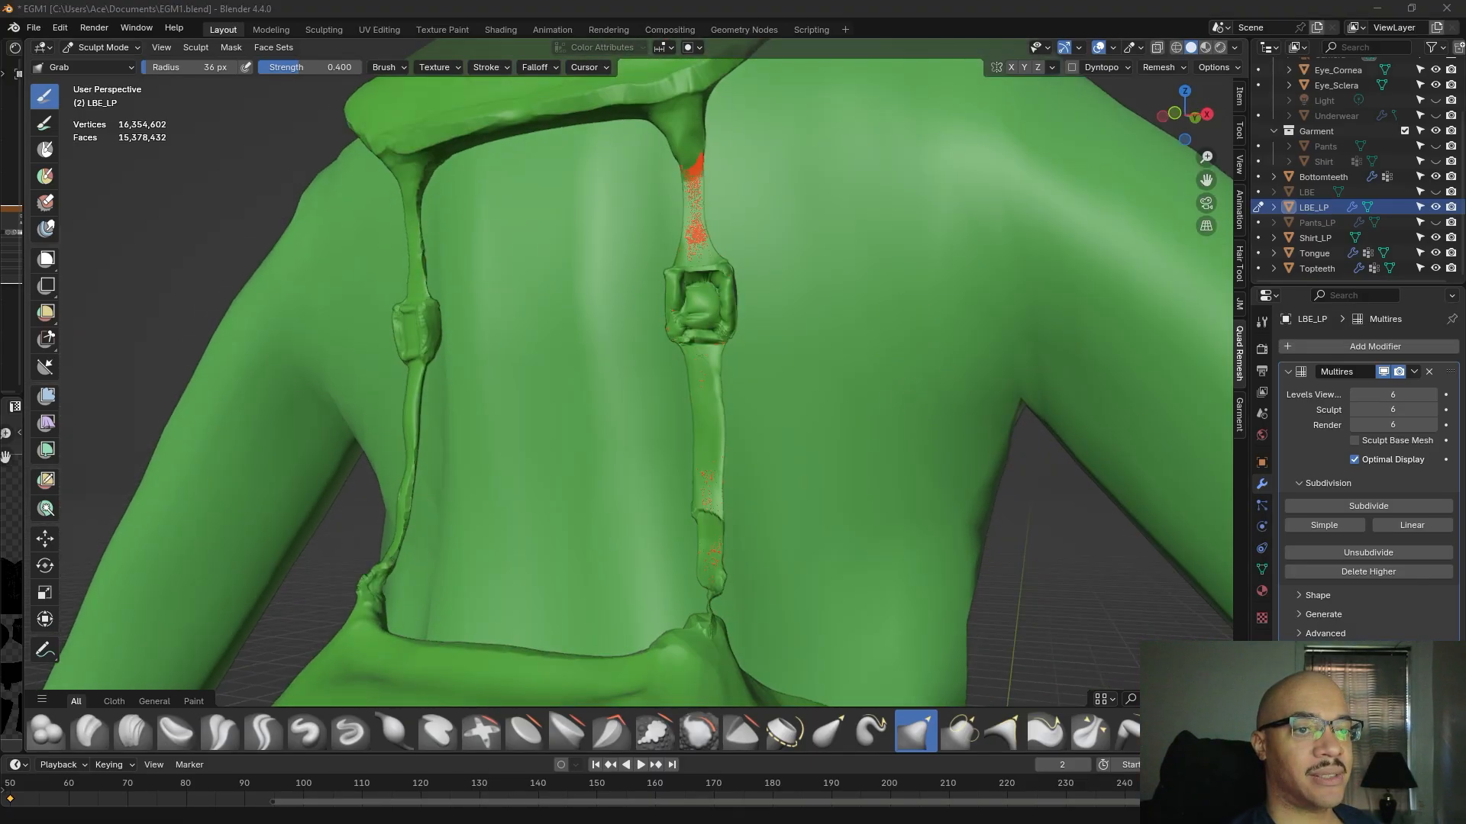
{"action": "scroll", "coordinate": [967, 263], "scroll_direction": "up", "scroll_amount": 1}
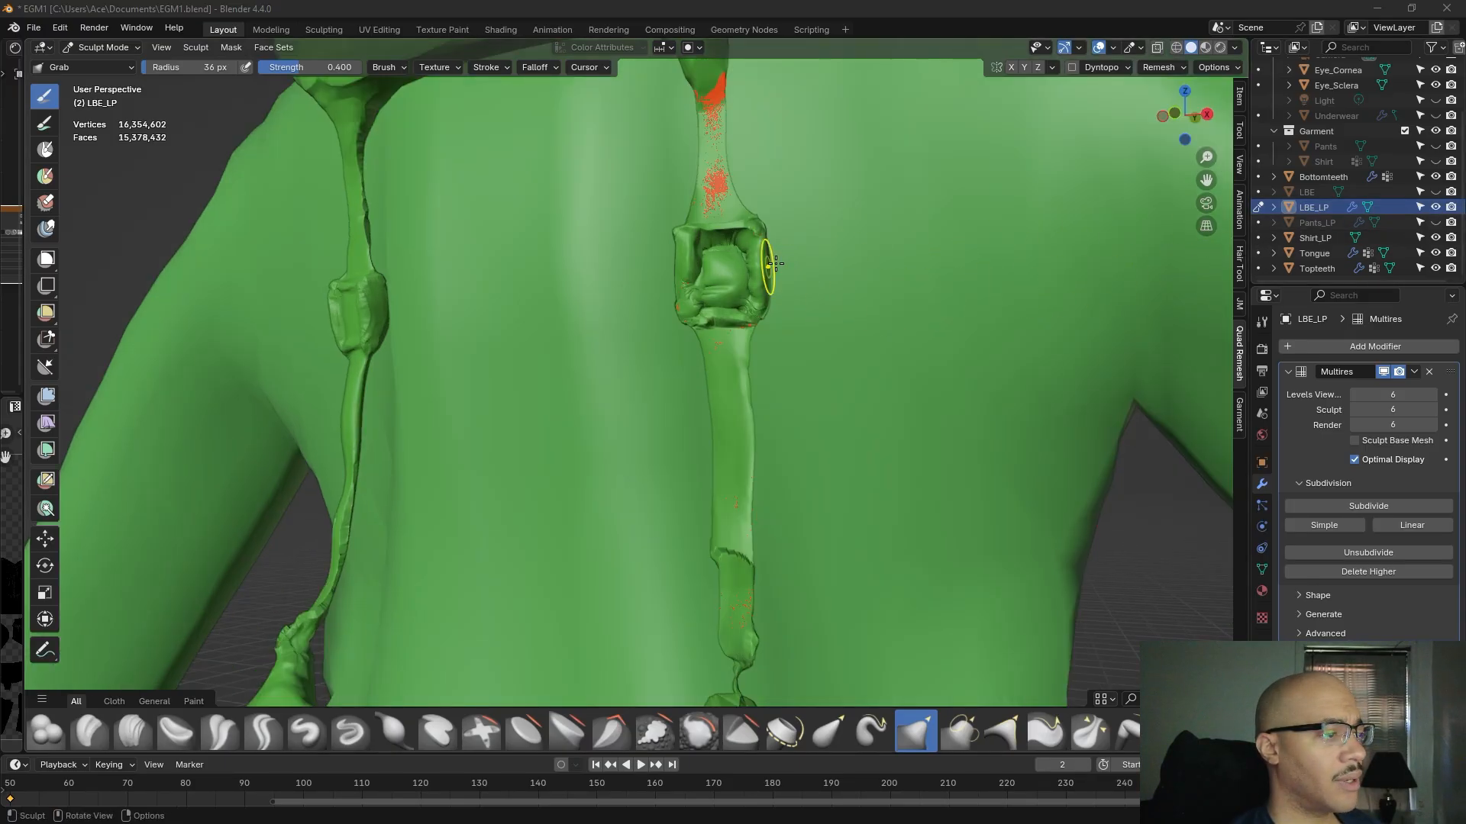
- Reshape the raised centre of the damaged back strap buckle using the Grab brush at 36 px
{"action": "scroll", "coordinate": [784, 258], "scroll_direction": "up", "scroll_amount": 3}
{"action": "middle_click_drag", "start_coordinate": [784, 258], "coordinate": [791, 263]}
{"action": "left_click_drag", "start_coordinate": [836, 250], "coordinate": [838, 235]}
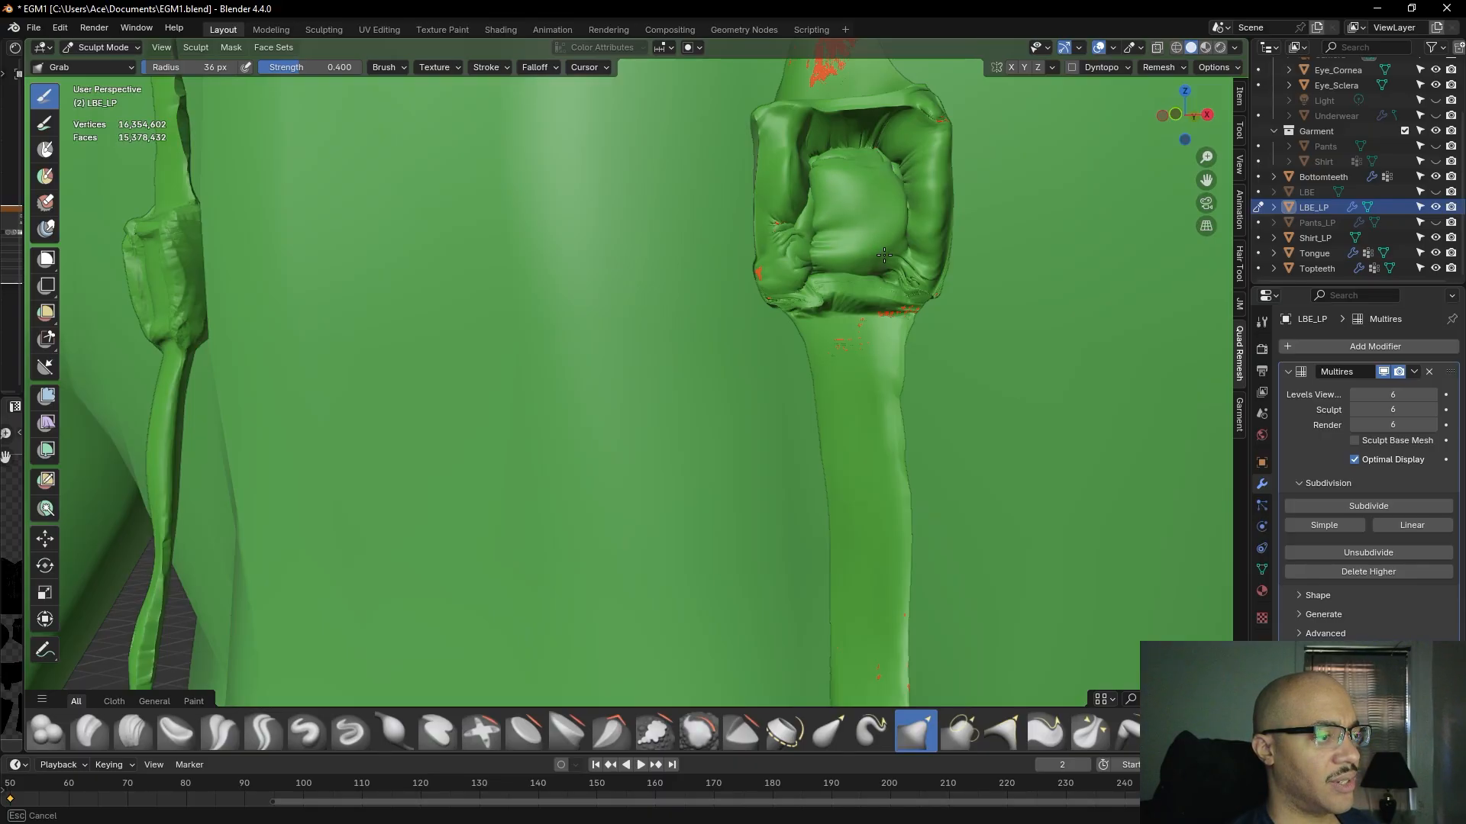
{"action": "left_click_drag", "start_coordinate": [816, 221], "coordinate": [834, 151]}
{"action": "mouse_move", "coordinate": [845, 201]}
{"action": "left_mouse_down"}
{"action": "mouse_move", "coordinate": [854, 166]}
{"action": "mouse_move", "coordinate": [900, 177]}
{"action": "left_mouse_up"}
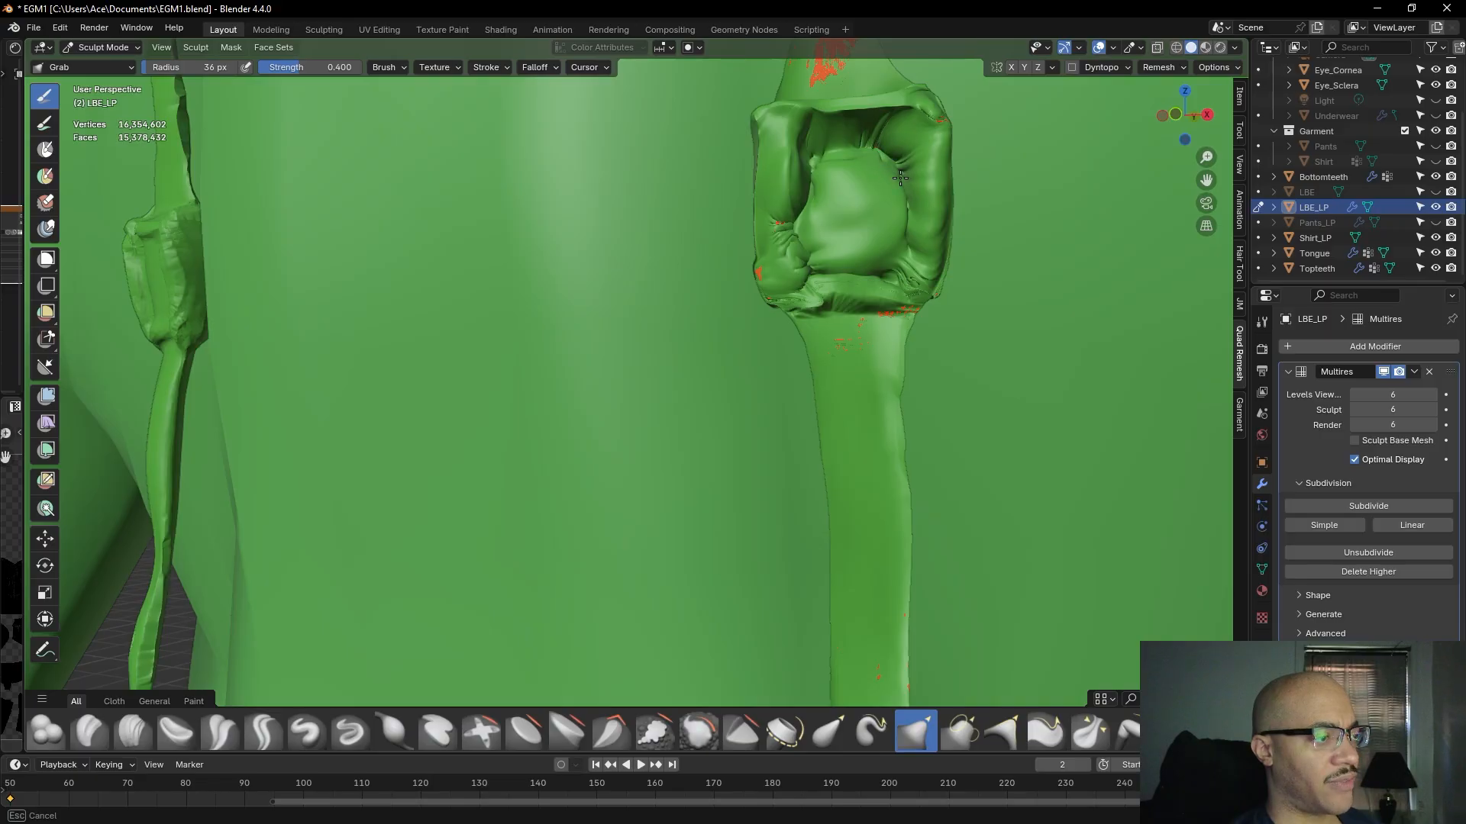
{"action": "left_click_drag", "start_coordinate": [878, 259], "coordinate": [837, 257]}
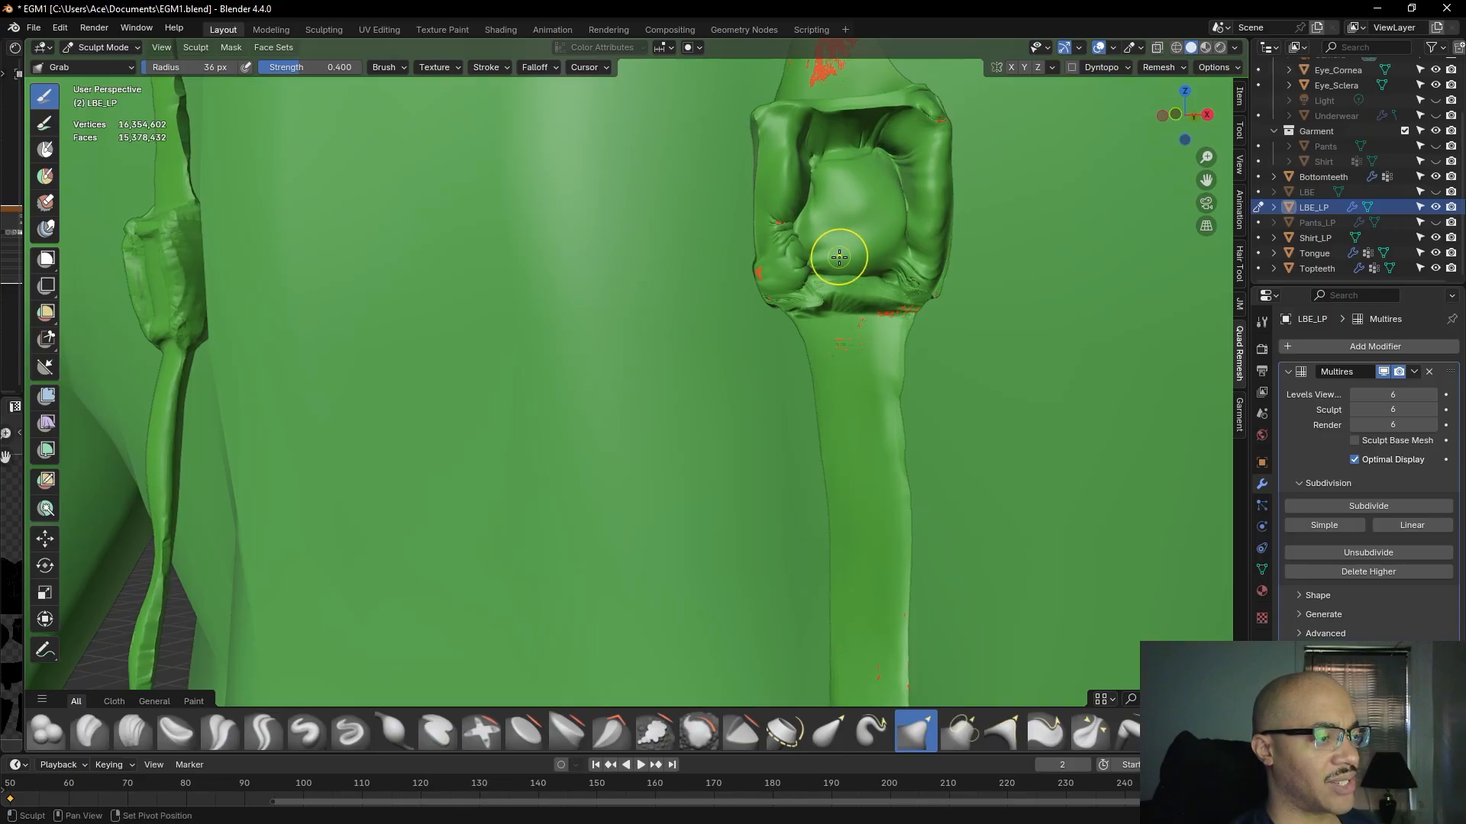
{"action": "scroll", "coordinate": [845, 254], "scroll_direction": "down", "scroll_amount": 6}
{"action": "mouse_move", "coordinate": [867, 264]}
{"action": "middle_mouse_down"}
{"action": "mouse_move", "coordinate": [835, 341]}
{"action": "mouse_move", "coordinate": [858, 338]}
{"action": "mouse_move", "coordinate": [862, 364]}
{"action": "middle_mouse_up"}
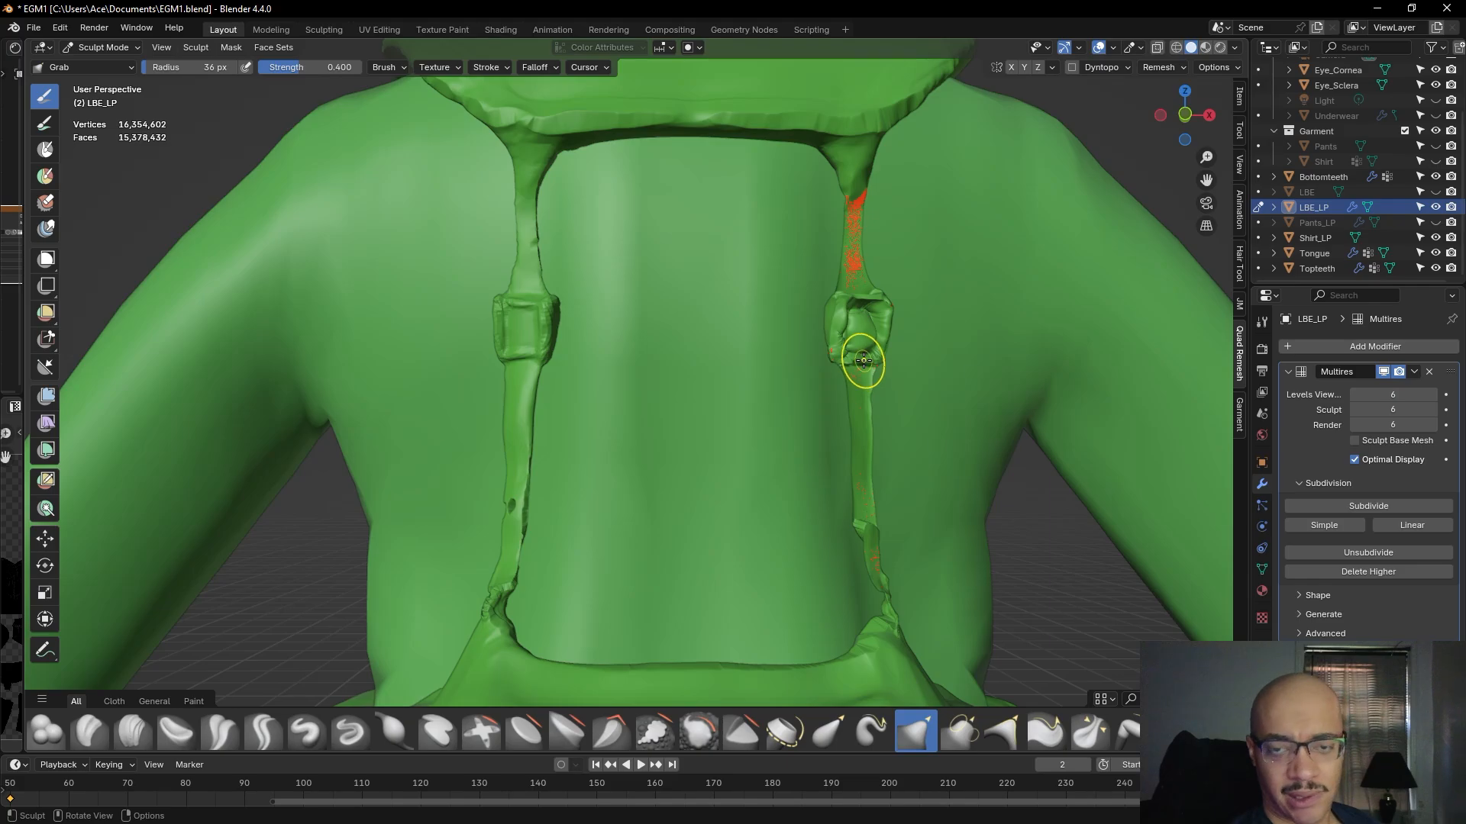
{"action": "left_click_drag", "start_coordinate": [861, 357], "coordinate": [859, 305]}
{"action": "scroll", "coordinate": [871, 347], "scroll_direction": "up", "scroll_amount": 3}
{"action": "middle_click_drag", "start_coordinate": [791, 358], "coordinate": [746, 367]}
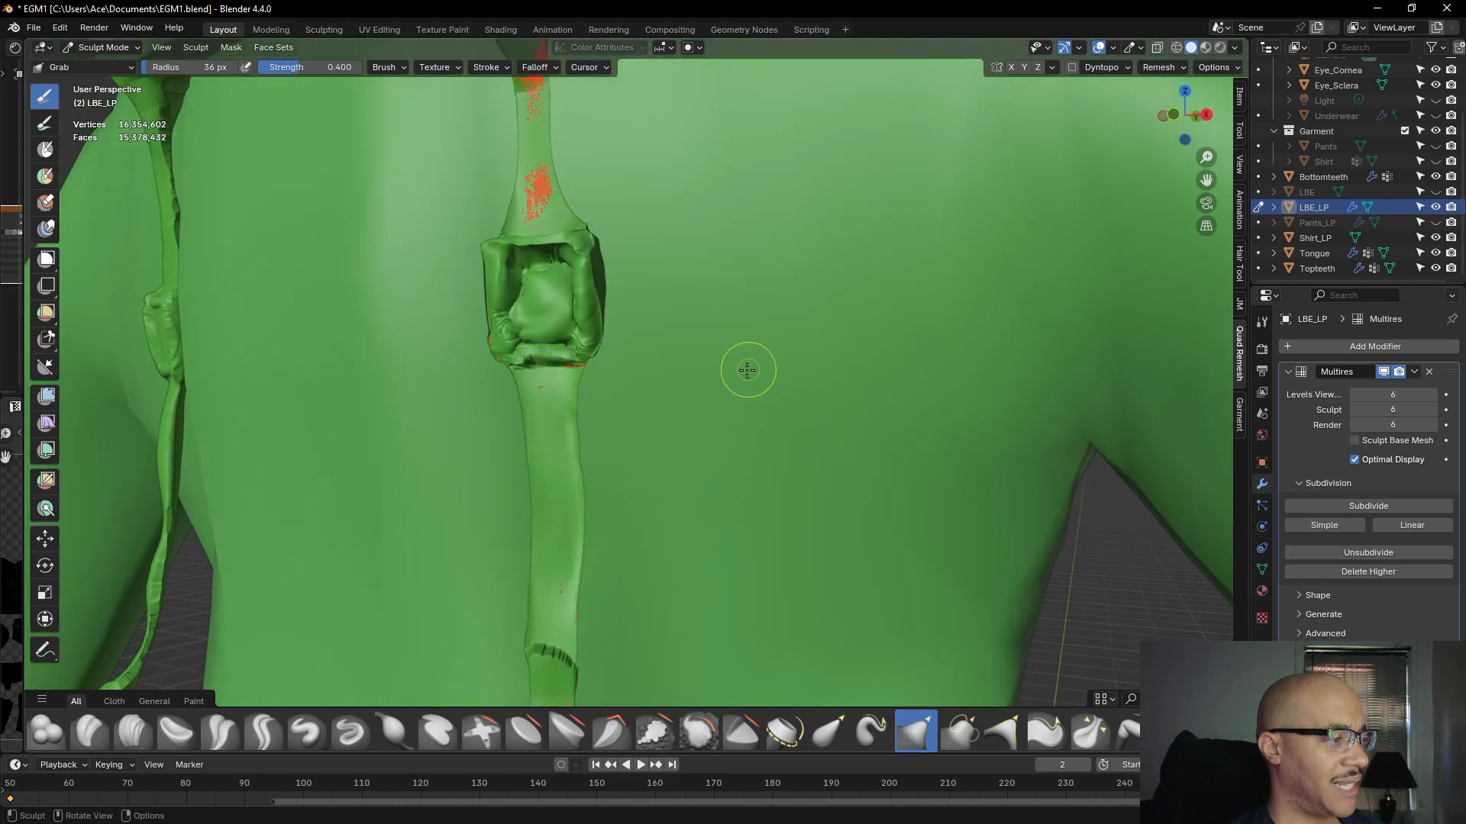
- Fill the hollow inside the damaged back buckle with Clay Strips at a 20 px radius and 0.500 strength
{"action": "left_click", "coordinate": [133, 731]}
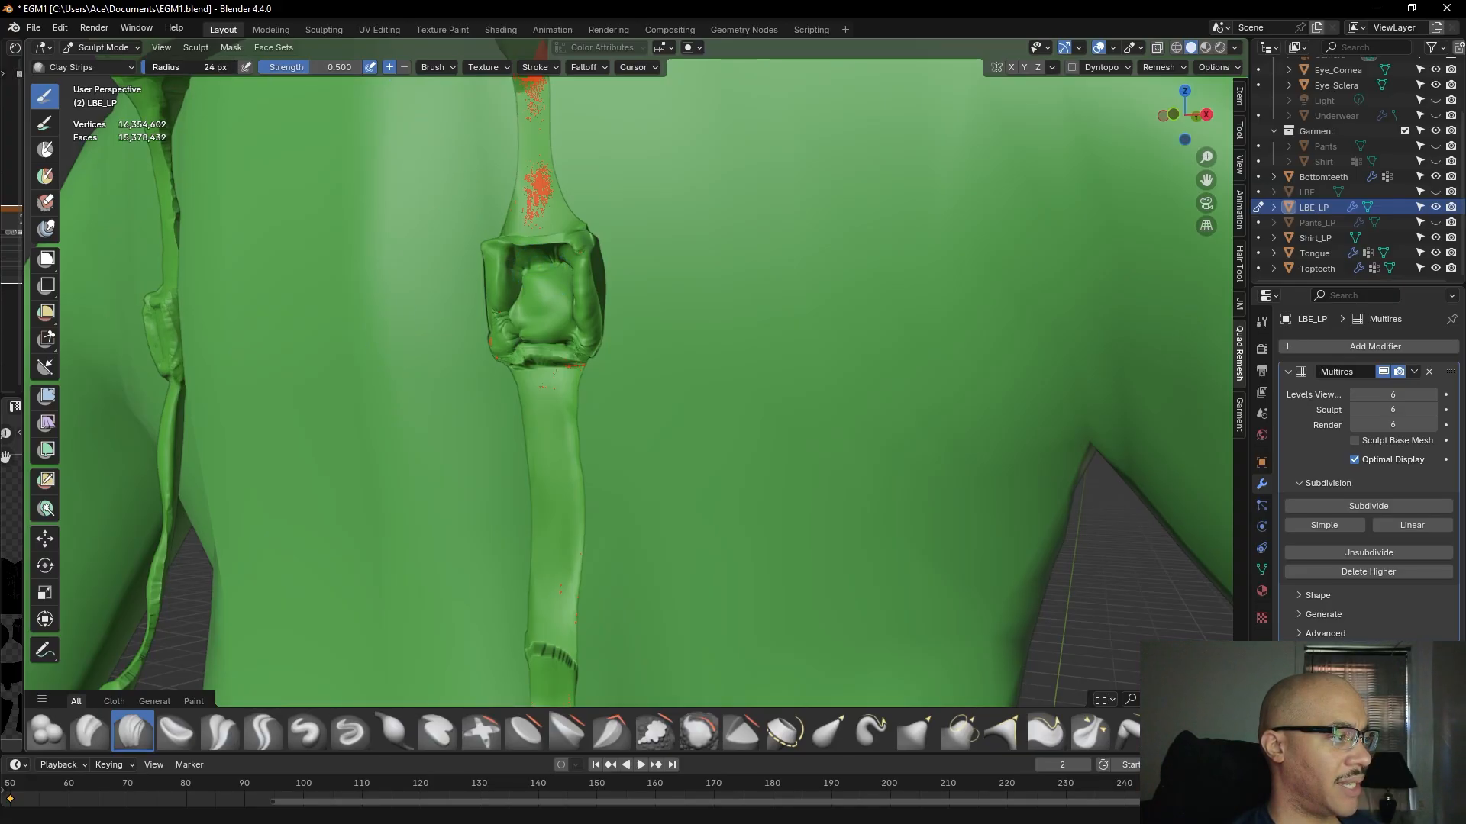
{"action": "left_click_drag", "start_coordinate": [189, 68], "coordinate": [190, 67]}
{"action": "mouse_move", "coordinate": [523, 264]}
{"action": "left_mouse_down"}
{"action": "mouse_move", "coordinate": [537, 285]}
{"action": "mouse_move", "coordinate": [540, 264]}
{"action": "mouse_move", "coordinate": [560, 276]}
{"action": "mouse_move", "coordinate": [500, 293]}
{"action": "mouse_move", "coordinate": [561, 260]}
{"action": "mouse_move", "coordinate": [535, 264]}
{"action": "left_mouse_up"}
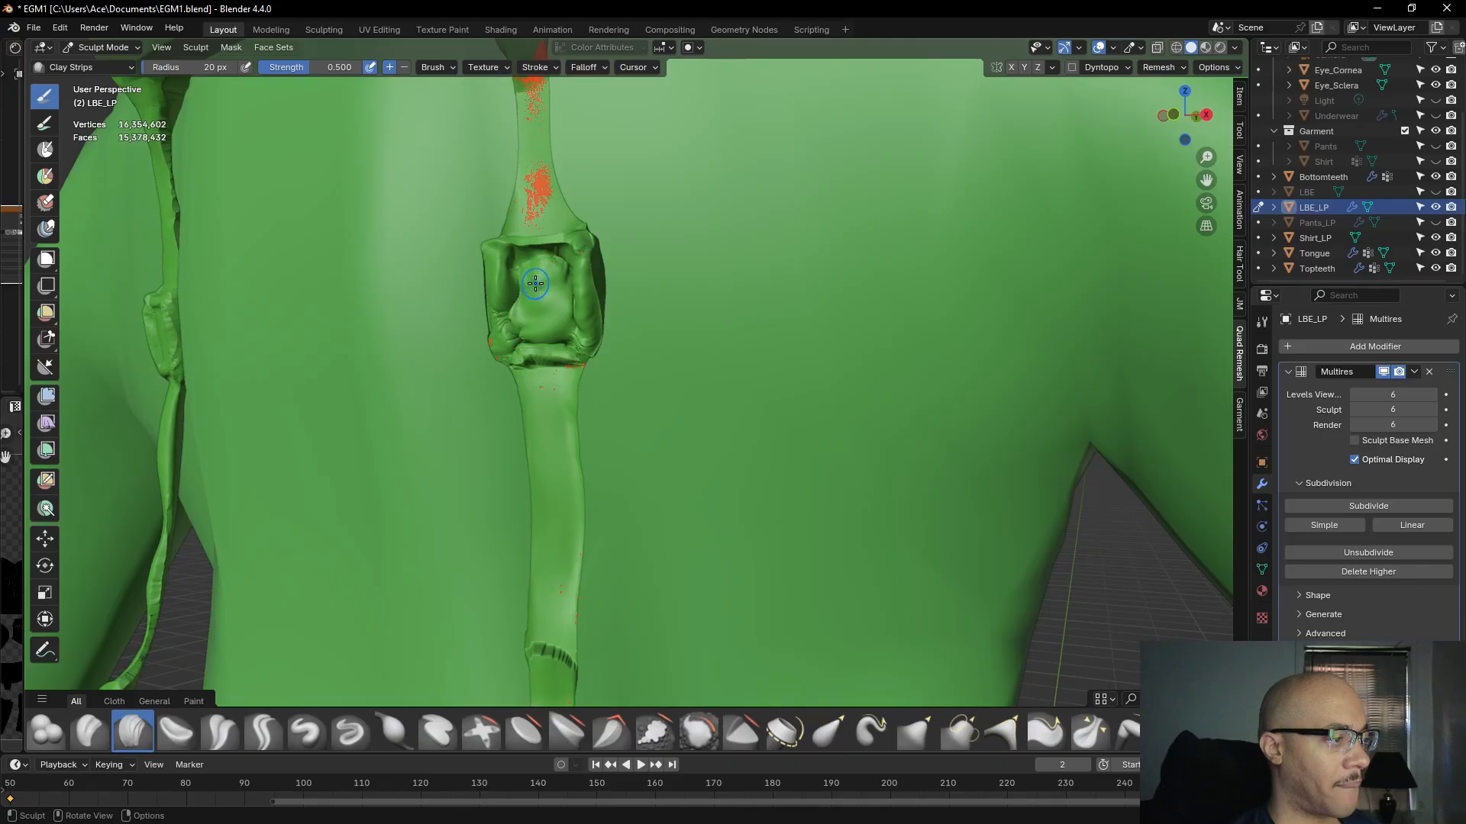
{"action": "left_click_drag", "start_coordinate": [539, 329], "coordinate": [557, 339]}
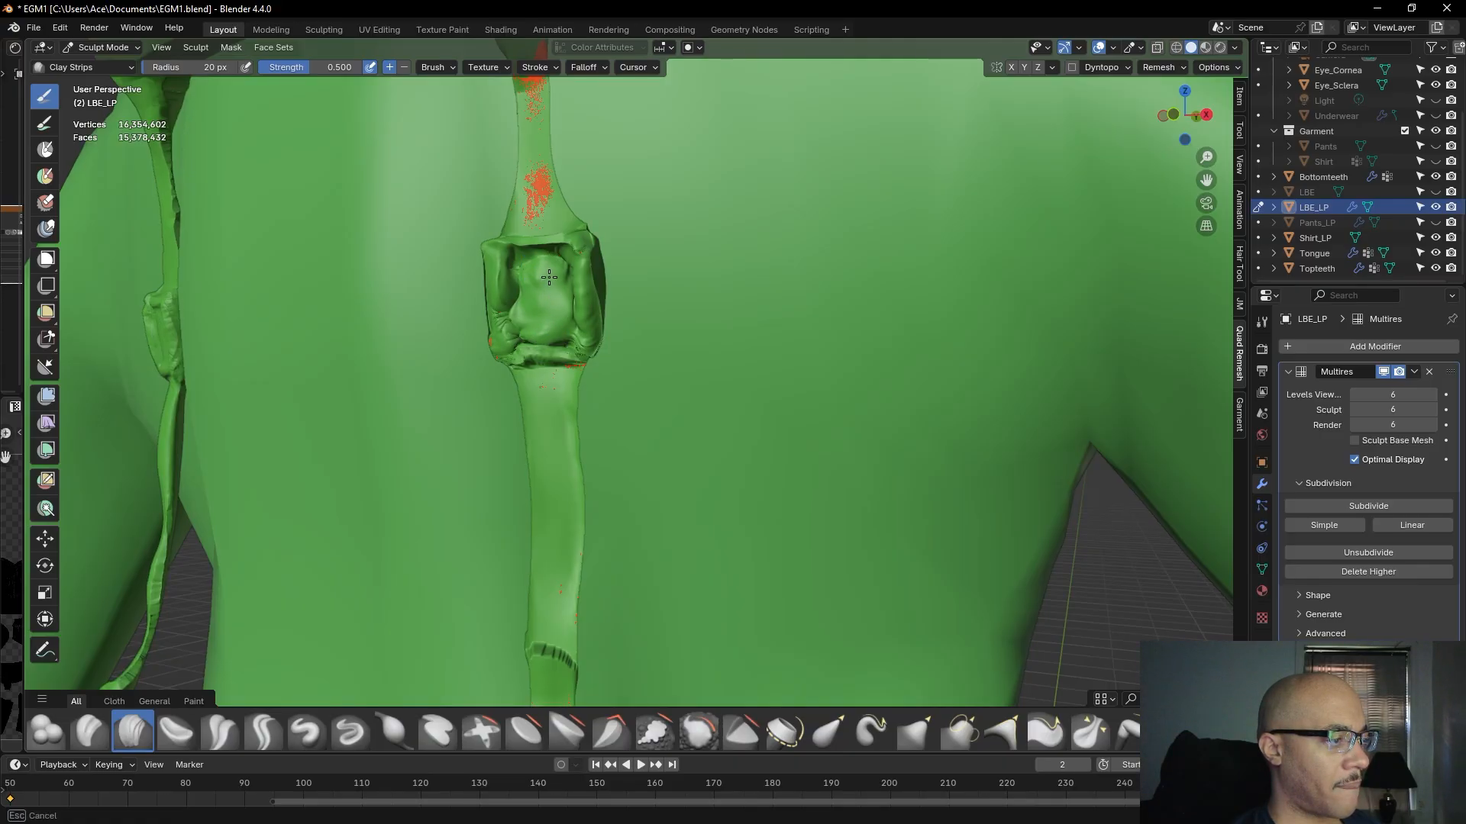
{"action": "mouse_move", "coordinate": [563, 265]}
{"action": "left_mouse_down"}
{"action": "mouse_move", "coordinate": [544, 252]}
{"action": "mouse_move", "coordinate": [526, 280]}
{"action": "mouse_move", "coordinate": [560, 258]}
{"action": "mouse_move", "coordinate": [525, 260]}
{"action": "left_mouse_up"}
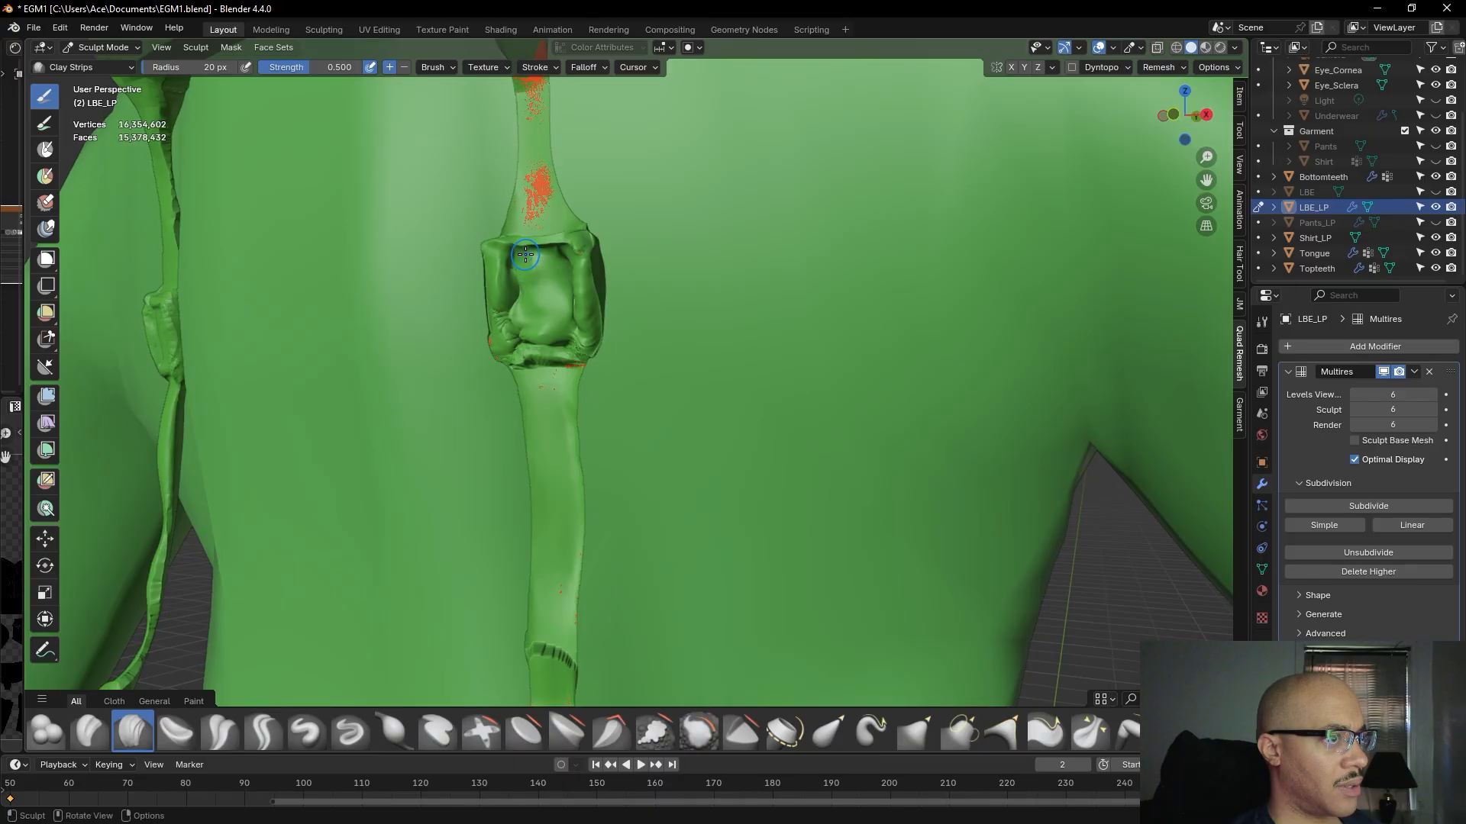
{"action": "mouse_move", "coordinate": [554, 261]}
{"action": "left_mouse_down"}
{"action": "mouse_move", "coordinate": [528, 289]}
{"action": "mouse_move", "coordinate": [540, 337]}
{"action": "mouse_move", "coordinate": [557, 334]}
{"action": "left_mouse_up"}
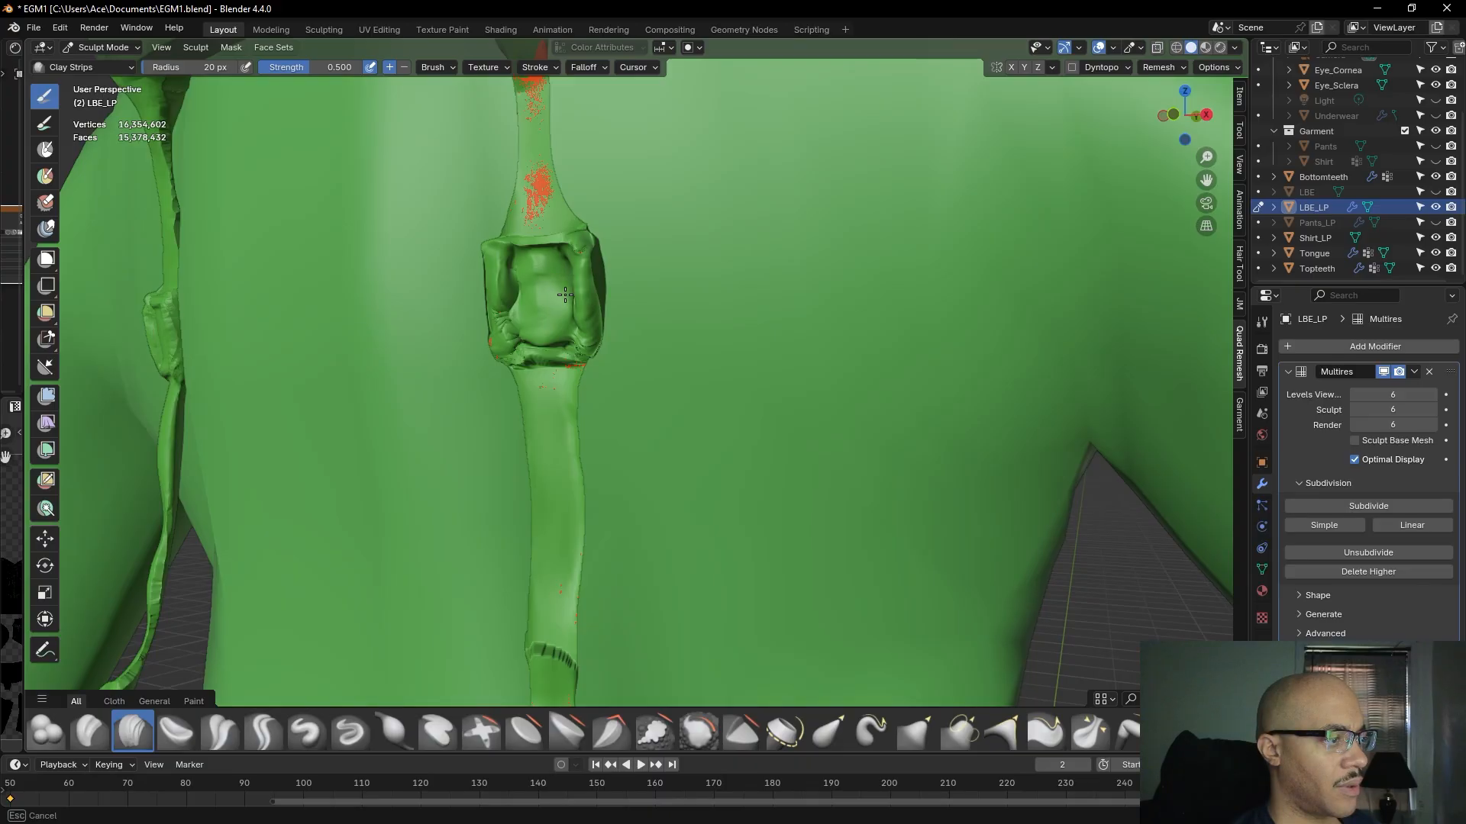
{"action": "left_click_drag", "start_coordinate": [559, 256], "coordinate": [540, 275]}
{"action": "left_click_drag", "start_coordinate": [539, 297], "coordinate": [539, 298]}
- Build up the side walls of the damaged back buckle with Clay Strips at a 20 px radius and 0.500 strength
{"action": "middle_click_drag", "start_coordinate": [543, 309], "coordinate": [618, 281]}
{"action": "mouse_move", "coordinate": [618, 280]}
{"action": "left_mouse_down"}
{"action": "mouse_move", "coordinate": [608, 294]}
{"action": "mouse_move", "coordinate": [628, 298]}
{"action": "left_mouse_up"}
{"action": "middle_click_drag", "start_coordinate": [628, 298], "coordinate": [866, 343]}
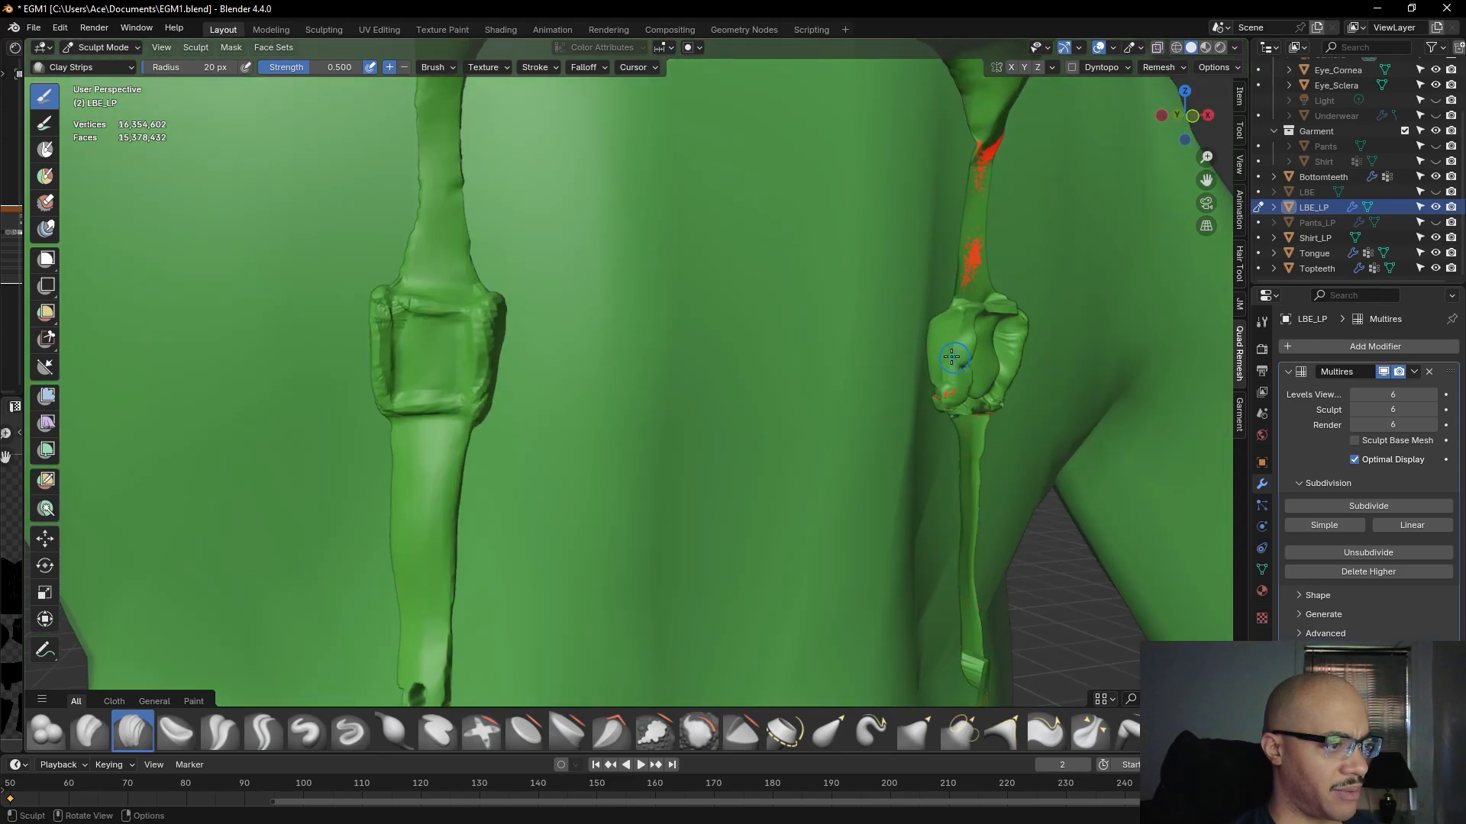
{"action": "middle_click_drag", "start_coordinate": [986, 371], "coordinate": [810, 338]}
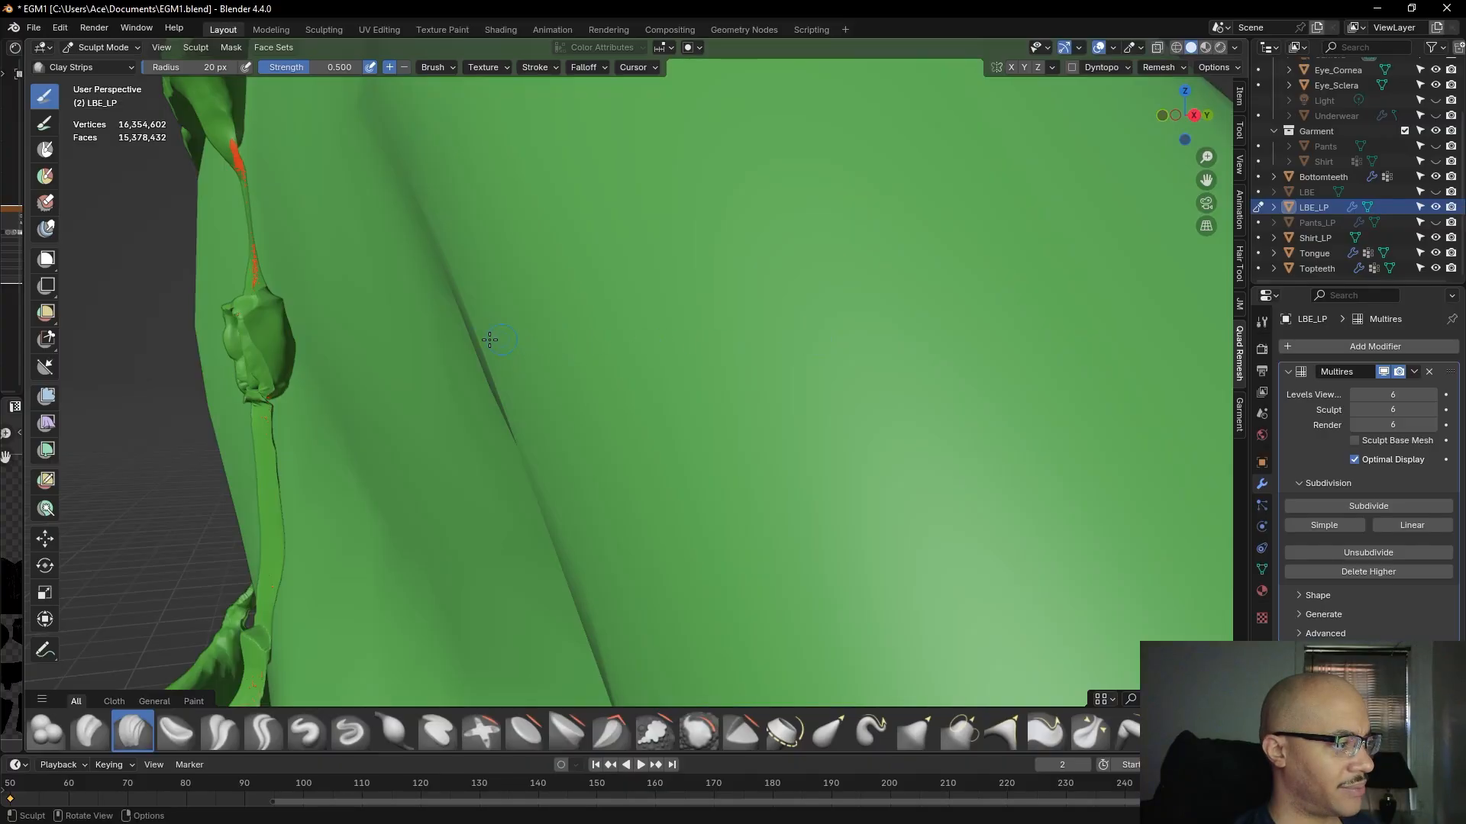
{"action": "left_click_drag", "start_coordinate": [256, 350], "coordinate": [279, 382]}
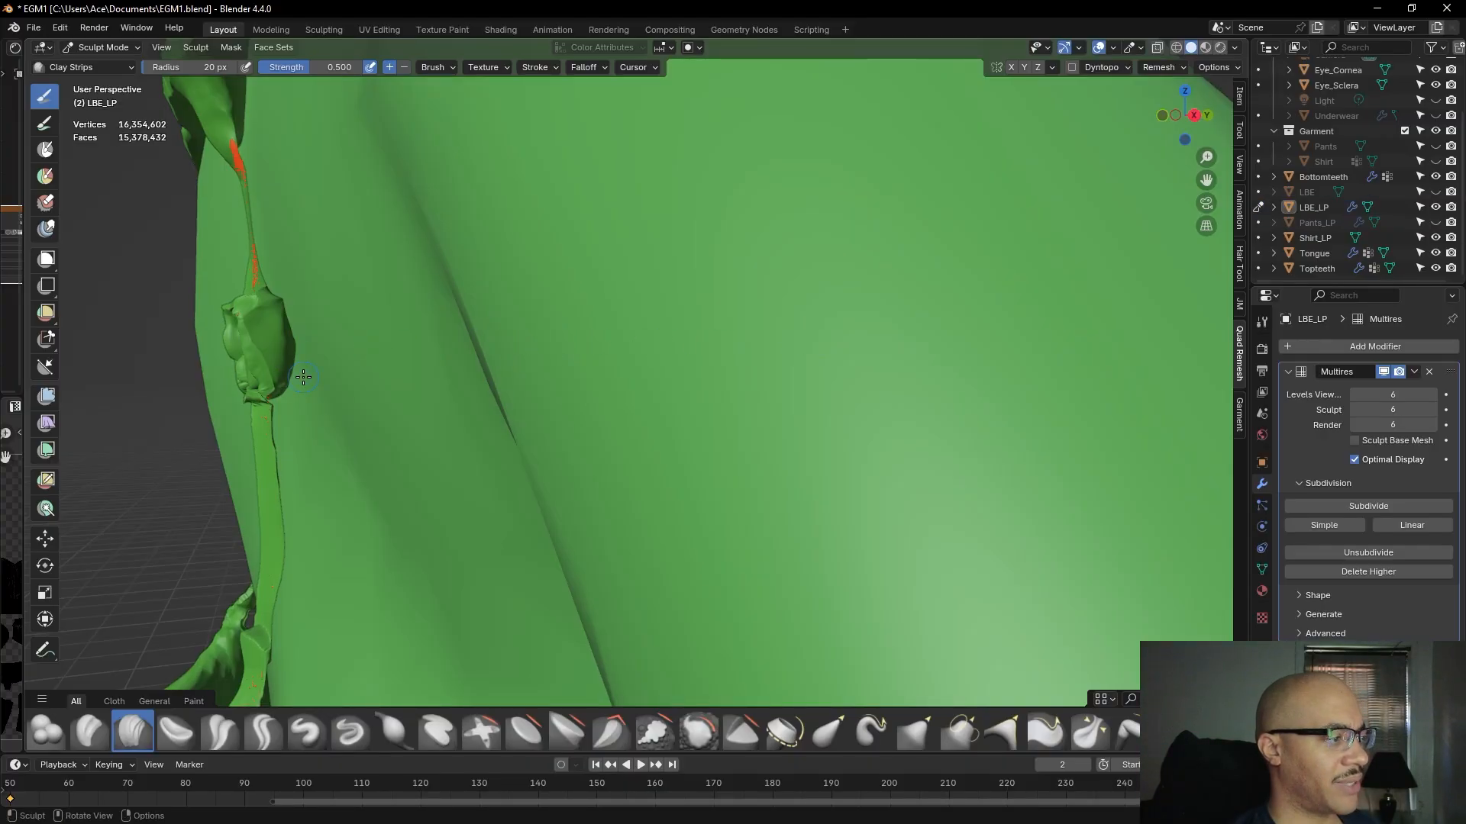
- Reshape the frame and raised centre of the damaged back buckle with the Grab brush at a 43 px radius and 0.400 strength
{"action": "middle_click_drag", "start_coordinate": [263, 383], "coordinate": [442, 361]}
{"action": "middle_click_drag", "start_coordinate": [775, 311], "coordinate": [709, 374]}
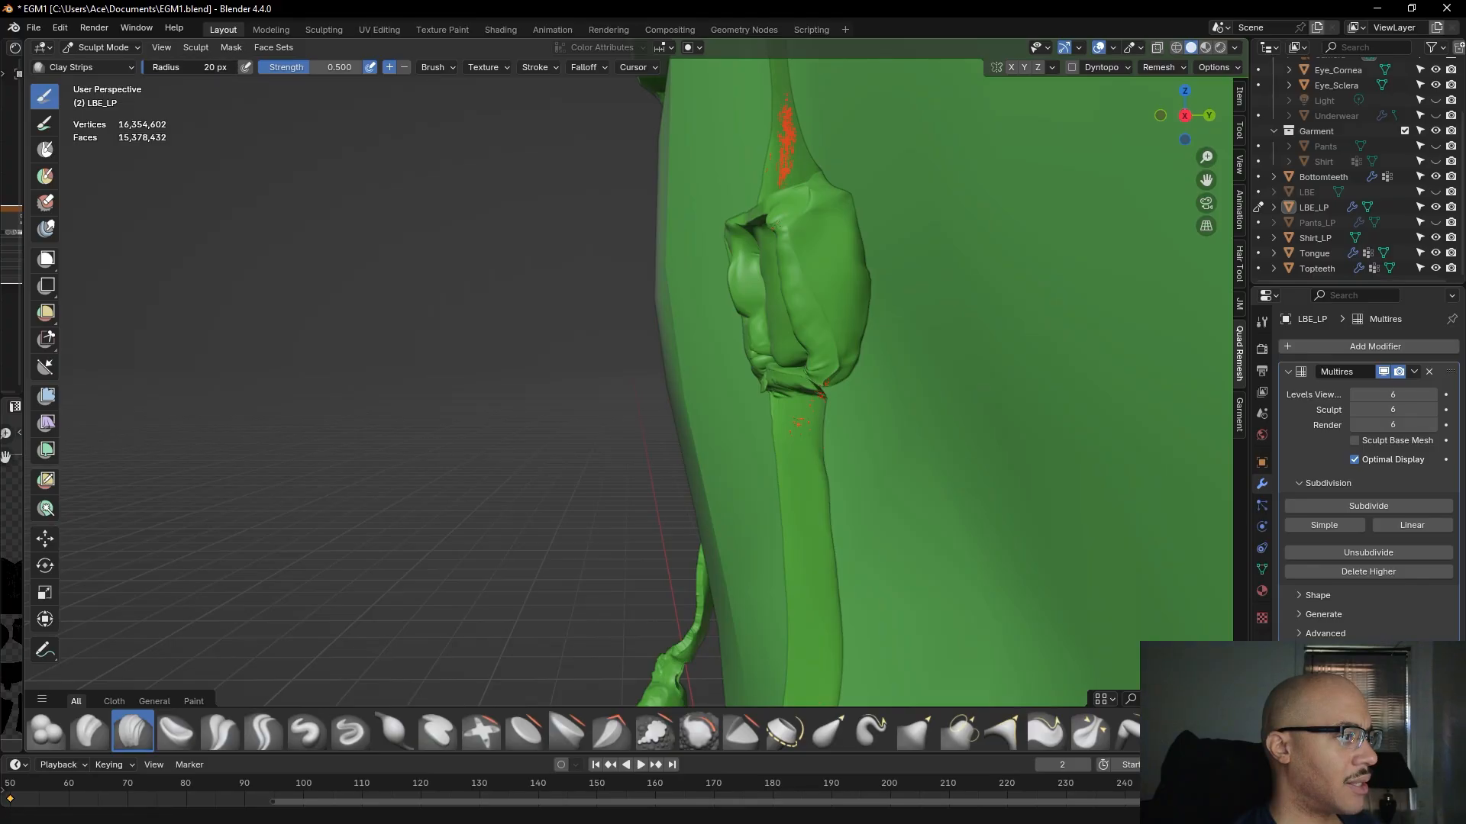
{"action": "left_click_drag", "start_coordinate": [190, 68], "coordinate": [200, 67]}
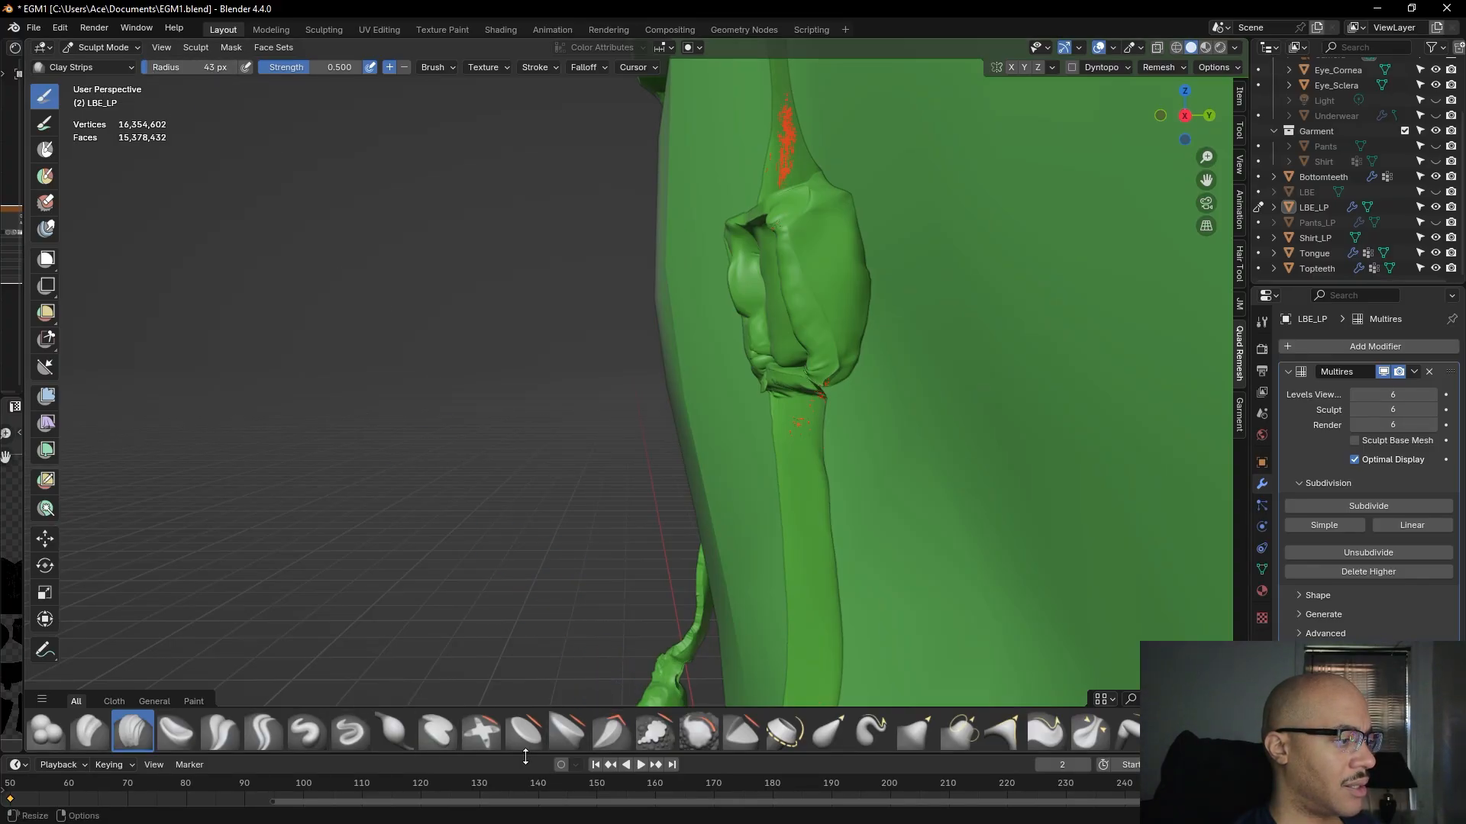
{"action": "left_click", "coordinate": [915, 731]}
{"action": "mouse_move", "coordinate": [745, 316]}
{"action": "left_mouse_down"}
{"action": "mouse_move", "coordinate": [729, 233]}
{"action": "mouse_move", "coordinate": [721, 244]}
{"action": "left_mouse_up"}
{"action": "middle_click_drag", "start_coordinate": [763, 326], "coordinate": [1099, 366]}
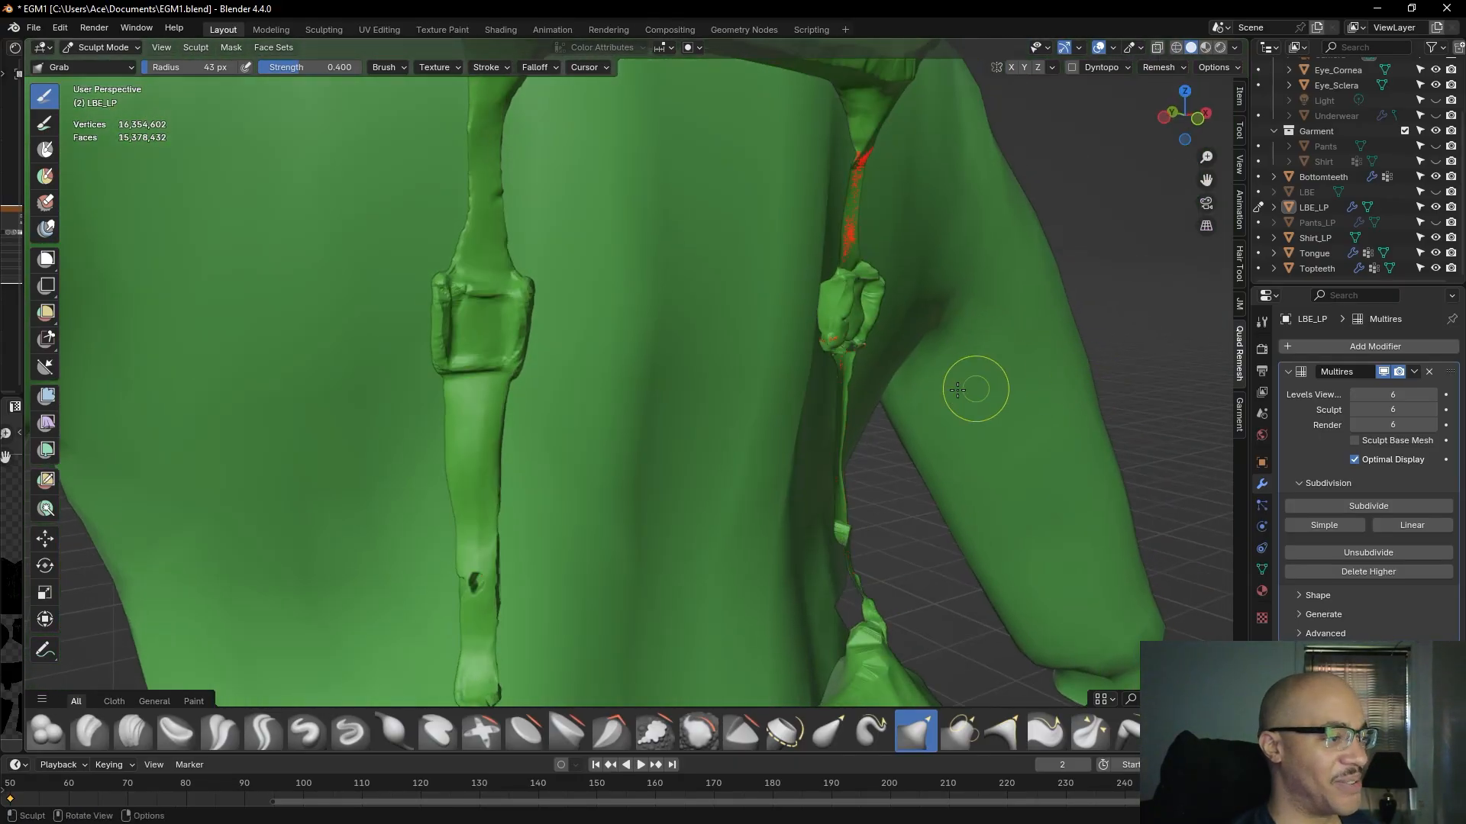
{"action": "middle_click_drag", "start_coordinate": [849, 313], "coordinate": [974, 377]}
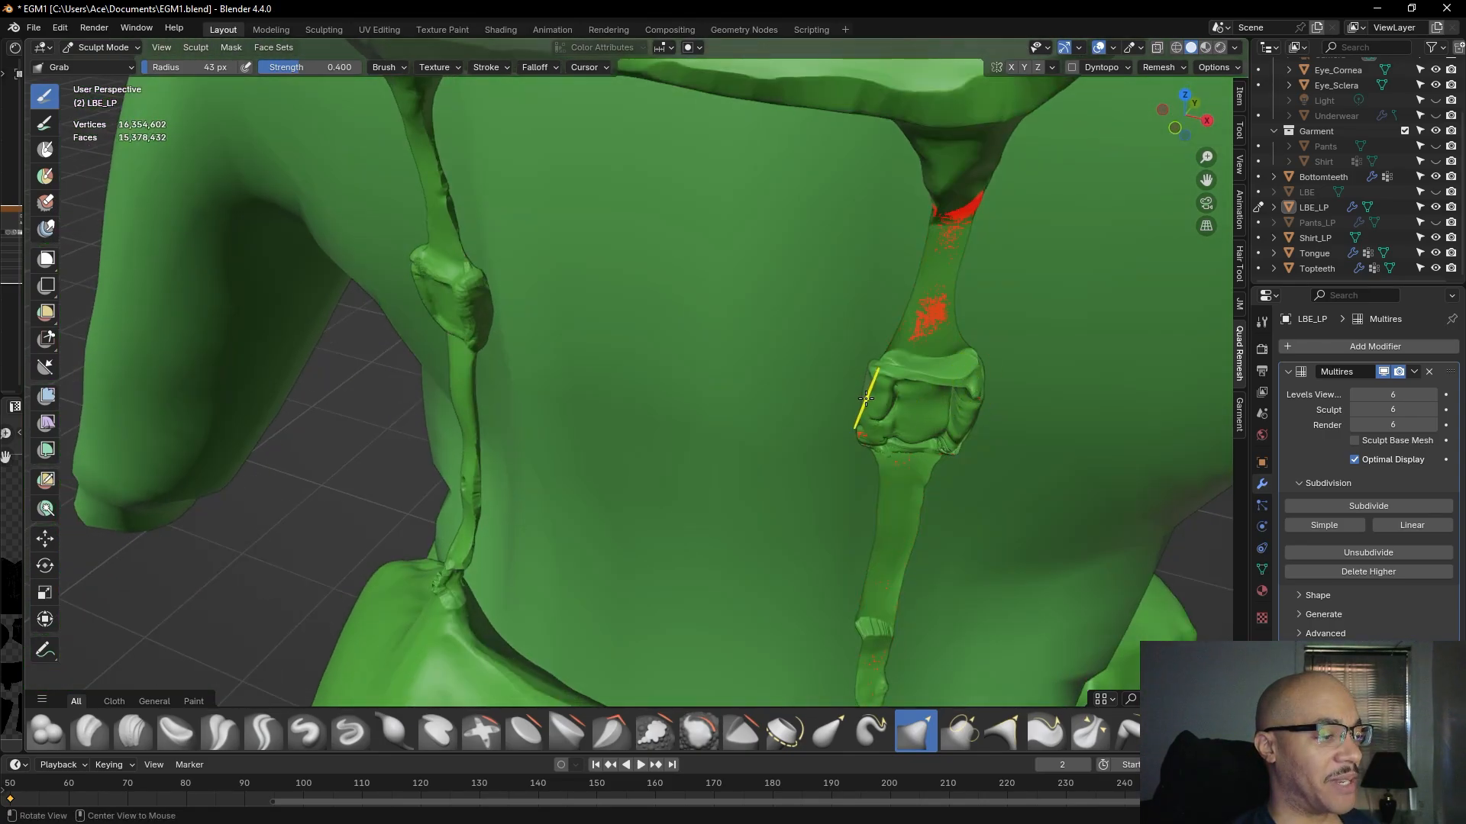
{"action": "middle_click_drag", "start_coordinate": [878, 399], "coordinate": [1043, 382]}
{"action": "mouse_move", "coordinate": [840, 307]}
{"action": "middle_mouse_down"}
{"action": "mouse_move", "coordinate": [780, 258]}
{"action": "mouse_move", "coordinate": [785, 311]}
{"action": "middle_mouse_up"}
{"action": "mouse_move", "coordinate": [780, 329]}
{"action": "left_mouse_down"}
{"action": "mouse_move", "coordinate": [774, 317]}
{"action": "mouse_move", "coordinate": [794, 327]}
{"action": "mouse_move", "coordinate": [798, 365]}
{"action": "mouse_move", "coordinate": [779, 399]}
{"action": "left_mouse_up"}
{"action": "mouse_move", "coordinate": [872, 343]}
{"action": "middle_mouse_down"}
{"action": "mouse_move", "coordinate": [736, 354]}
{"action": "mouse_move", "coordinate": [768, 382]}
{"action": "middle_mouse_up"}
{"action": "mouse_move", "coordinate": [769, 382]}
{"action": "left_mouse_down"}
{"action": "mouse_move", "coordinate": [722, 387]}
{"action": "mouse_move", "coordinate": [734, 373]}
{"action": "mouse_move", "coordinate": [723, 392]}
{"action": "left_mouse_up"}
{"action": "middle_click_drag", "start_coordinate": [723, 392], "coordinate": [693, 383]}
{"action": "left_click_drag", "start_coordinate": [671, 341], "coordinate": [681, 348]}
{"action": "mouse_move", "coordinate": [684, 363]}
{"action": "left_mouse_down"}
{"action": "mouse_move", "coordinate": [644, 398]}
{"action": "mouse_move", "coordinate": [642, 456]}
{"action": "left_mouse_up"}
{"action": "left_click_drag", "start_coordinate": [642, 457], "coordinate": [633, 457]}
- Build up the damaged back strap between the shoulder yoke and its buckle with Clay Strips at a 24 px radius and 0.500 strength
{"action": "middle_click_drag", "start_coordinate": [376, 468], "coordinate": [614, 448]}
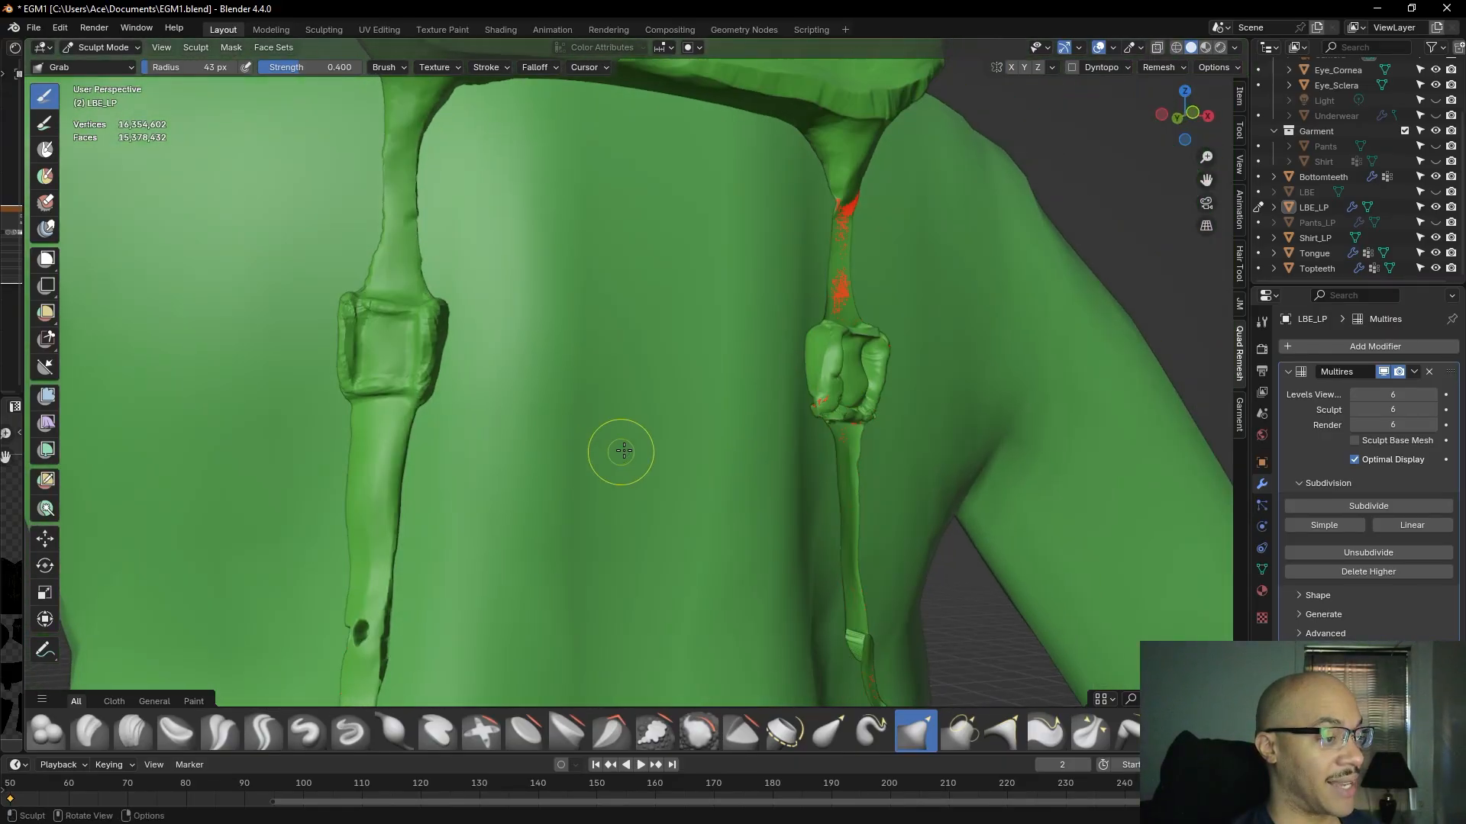
{"action": "scroll", "coordinate": [677, 355], "scroll_direction": "down", "scroll_amount": 6}
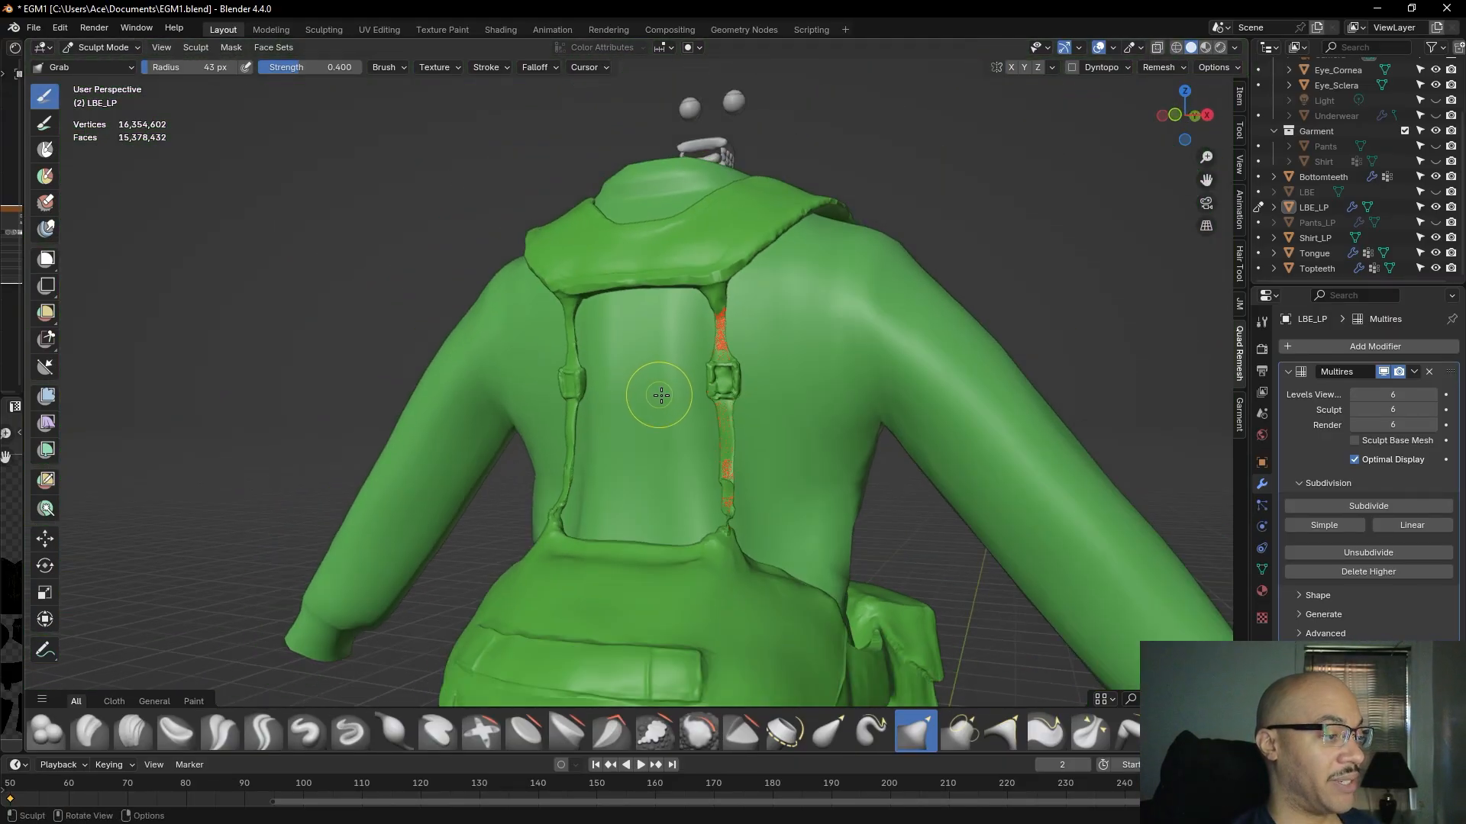
{"action": "middle_click_drag", "start_coordinate": [740, 467], "coordinate": [697, 481]}
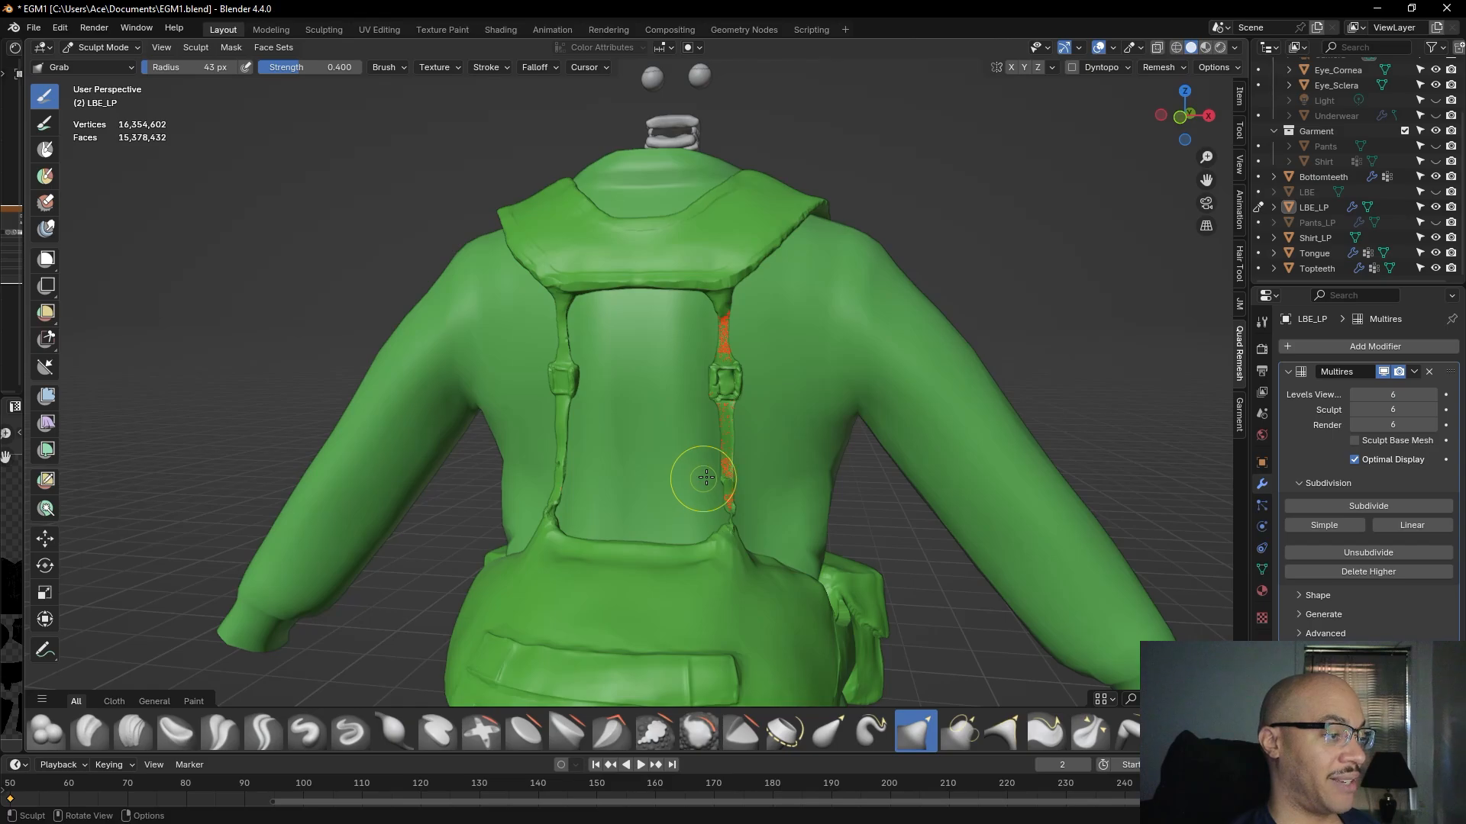
{"action": "scroll", "coordinate": [811, 382], "scroll_direction": "up", "scroll_amount": 4}
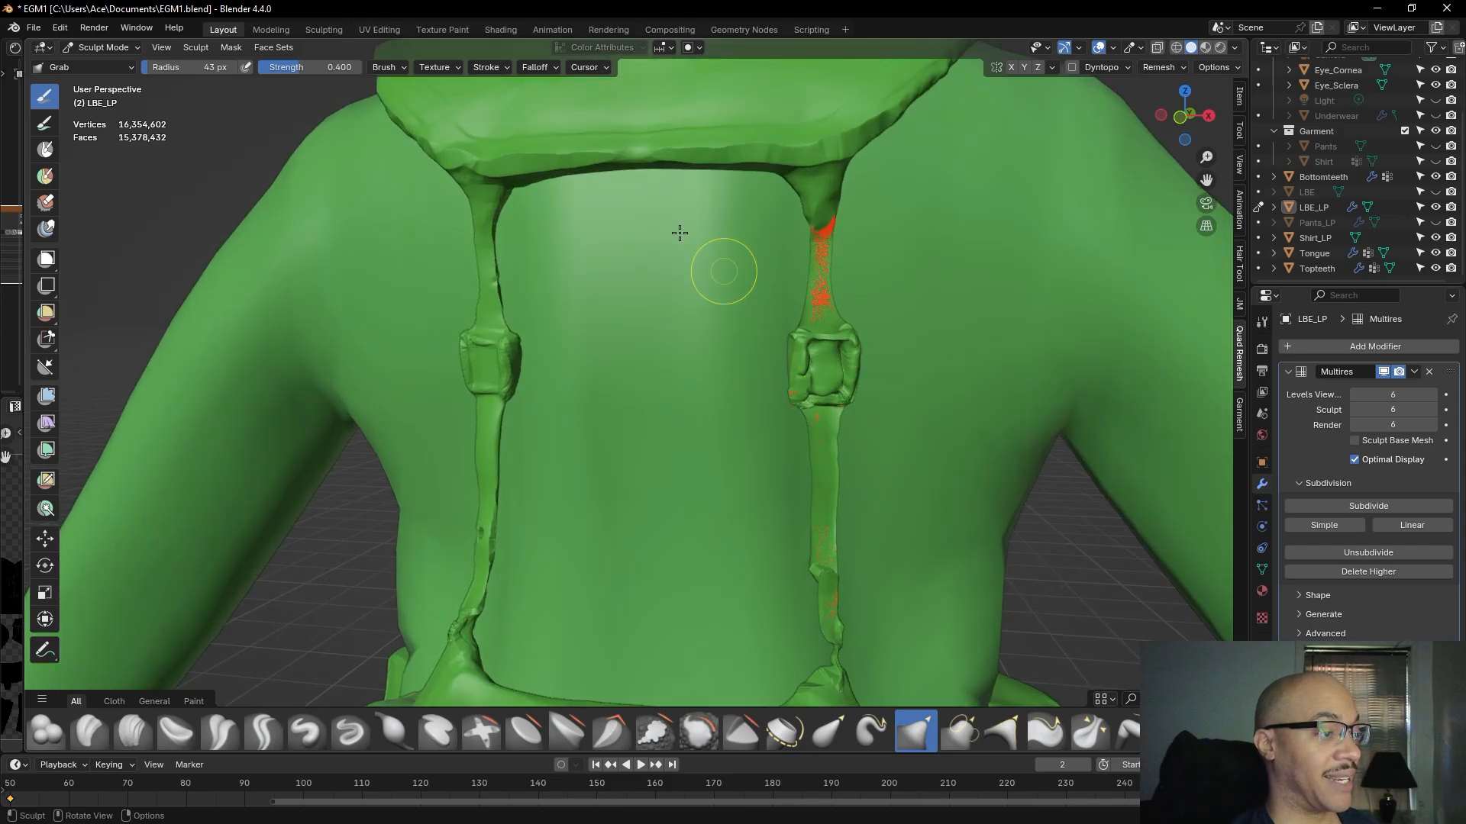
{"action": "left_click", "coordinate": [132, 731]}
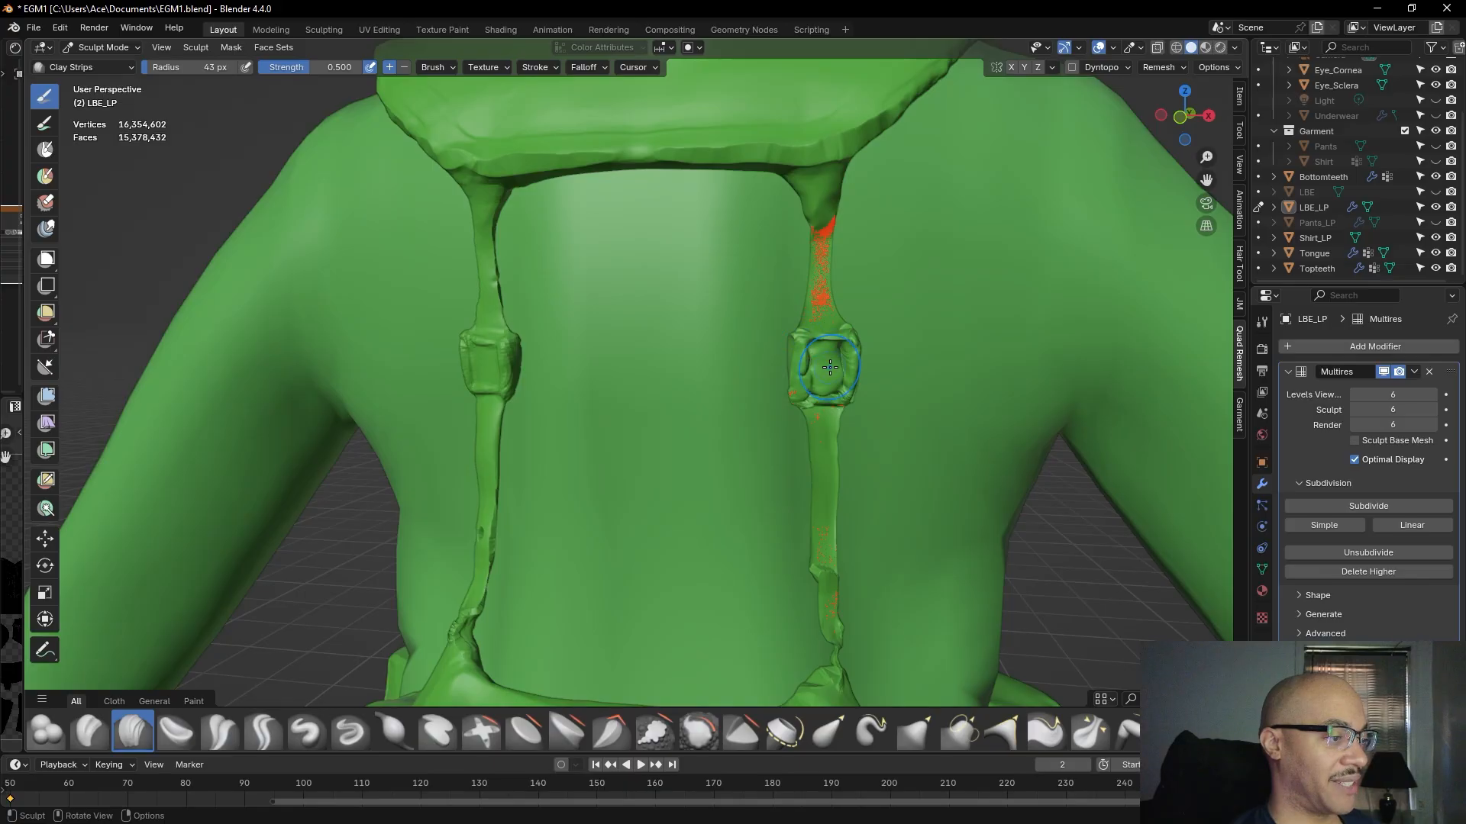
{"action": "left_click_drag", "start_coordinate": [209, 67], "coordinate": [190, 67]}
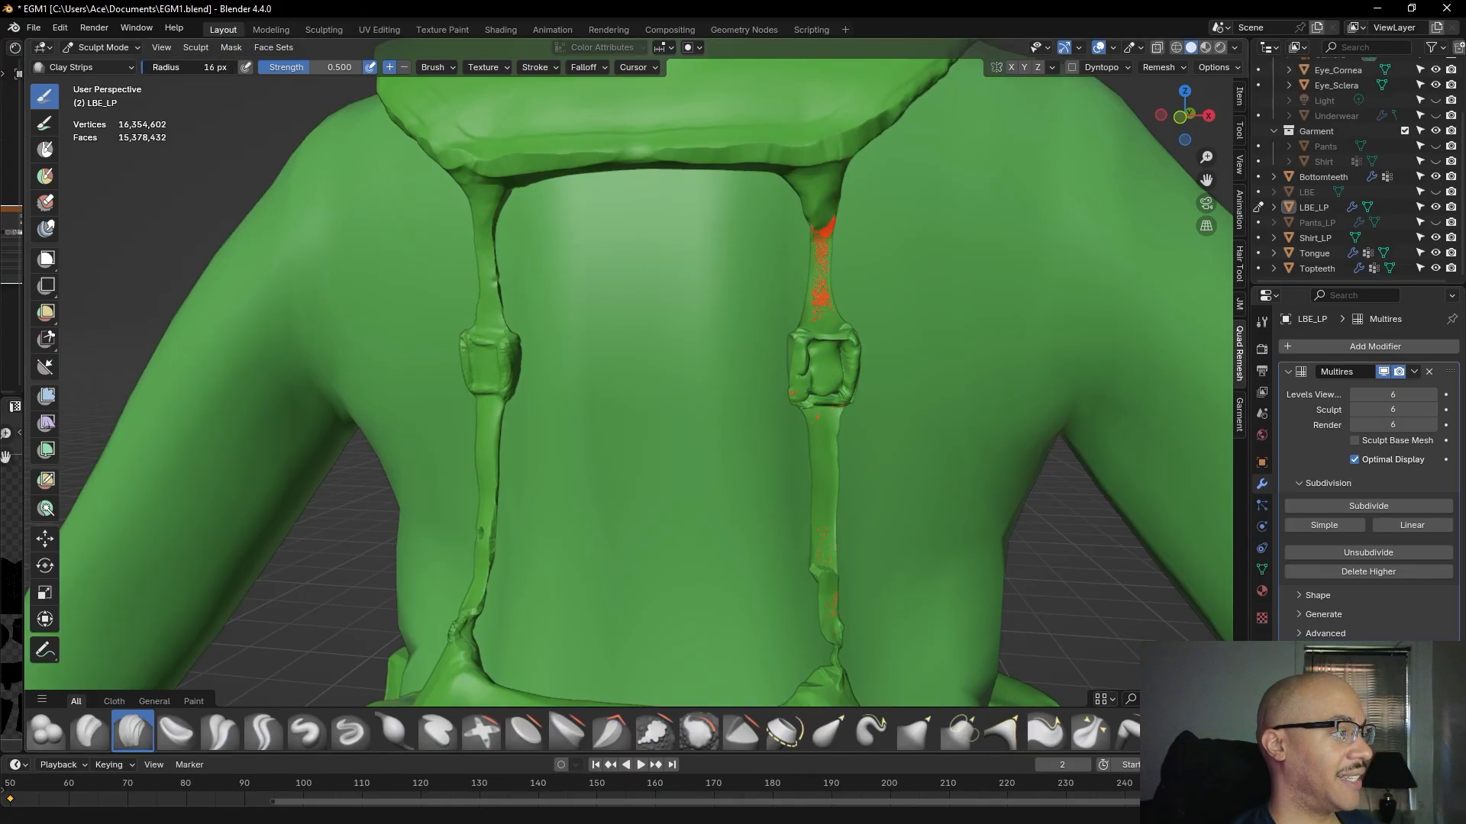
{"action": "left_click_drag", "start_coordinate": [144, 67], "coordinate": [147, 68]}
{"action": "mouse_move", "coordinate": [824, 239]}
{"action": "left_mouse_down"}
{"action": "mouse_move", "coordinate": [808, 273]}
{"action": "mouse_move", "coordinate": [818, 245]}
{"action": "left_mouse_up"}
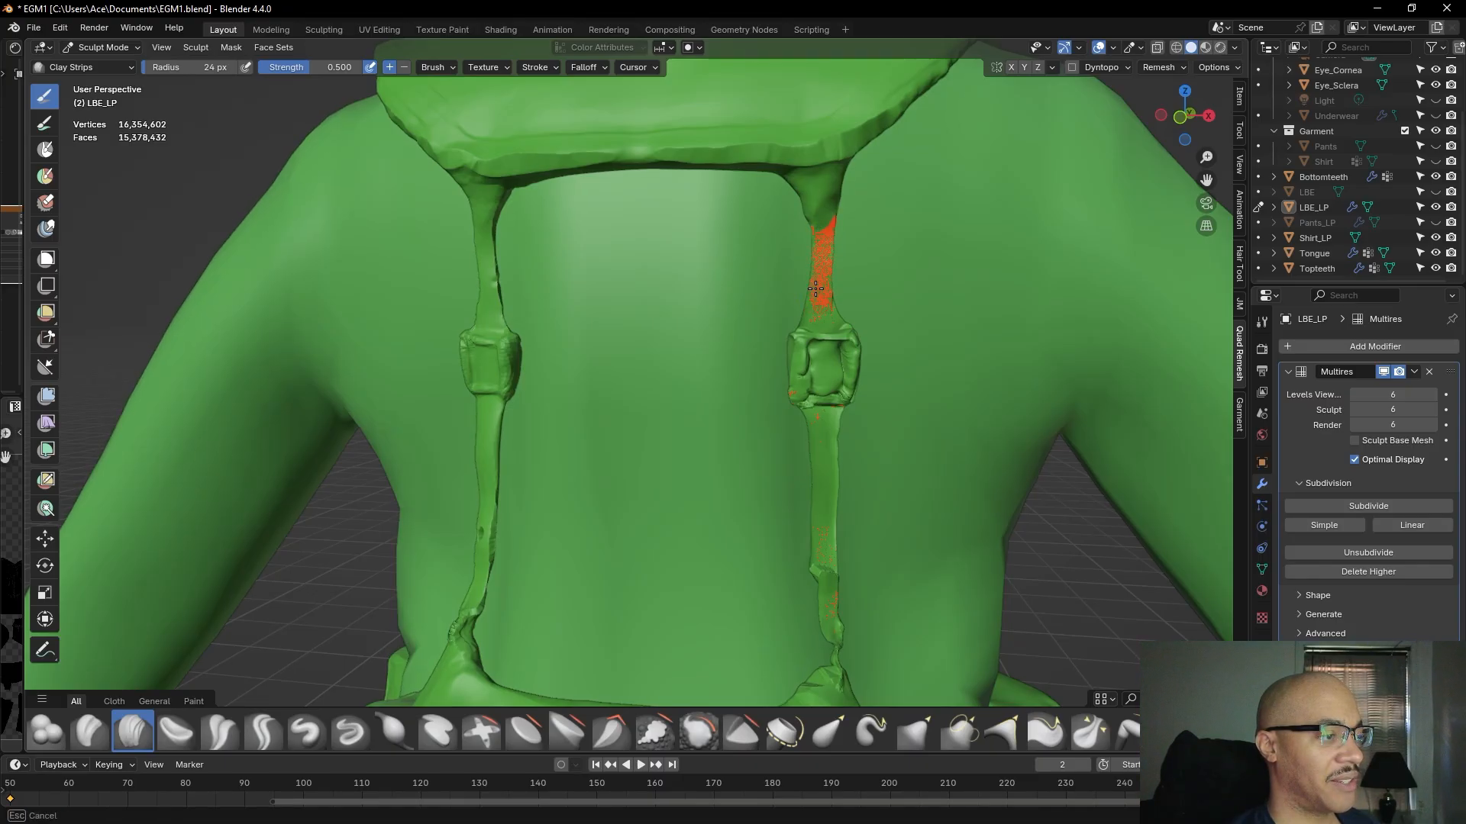
{"action": "left_click_drag", "start_coordinate": [815, 320], "coordinate": [826, 318]}
- Thicken the same back strap below its buckle, down towards the rear pack, with 24 px Clay Strips strokes
{"action": "mouse_move", "coordinate": [826, 318]}
{"action": "middle_mouse_down"}
{"action": "mouse_move", "coordinate": [748, 321]}
{"action": "mouse_move", "coordinate": [807, 320]}
{"action": "mouse_move", "coordinate": [806, 483]}
{"action": "middle_mouse_up"}
{"action": "left_click_drag", "start_coordinate": [828, 431], "coordinate": [820, 437]}
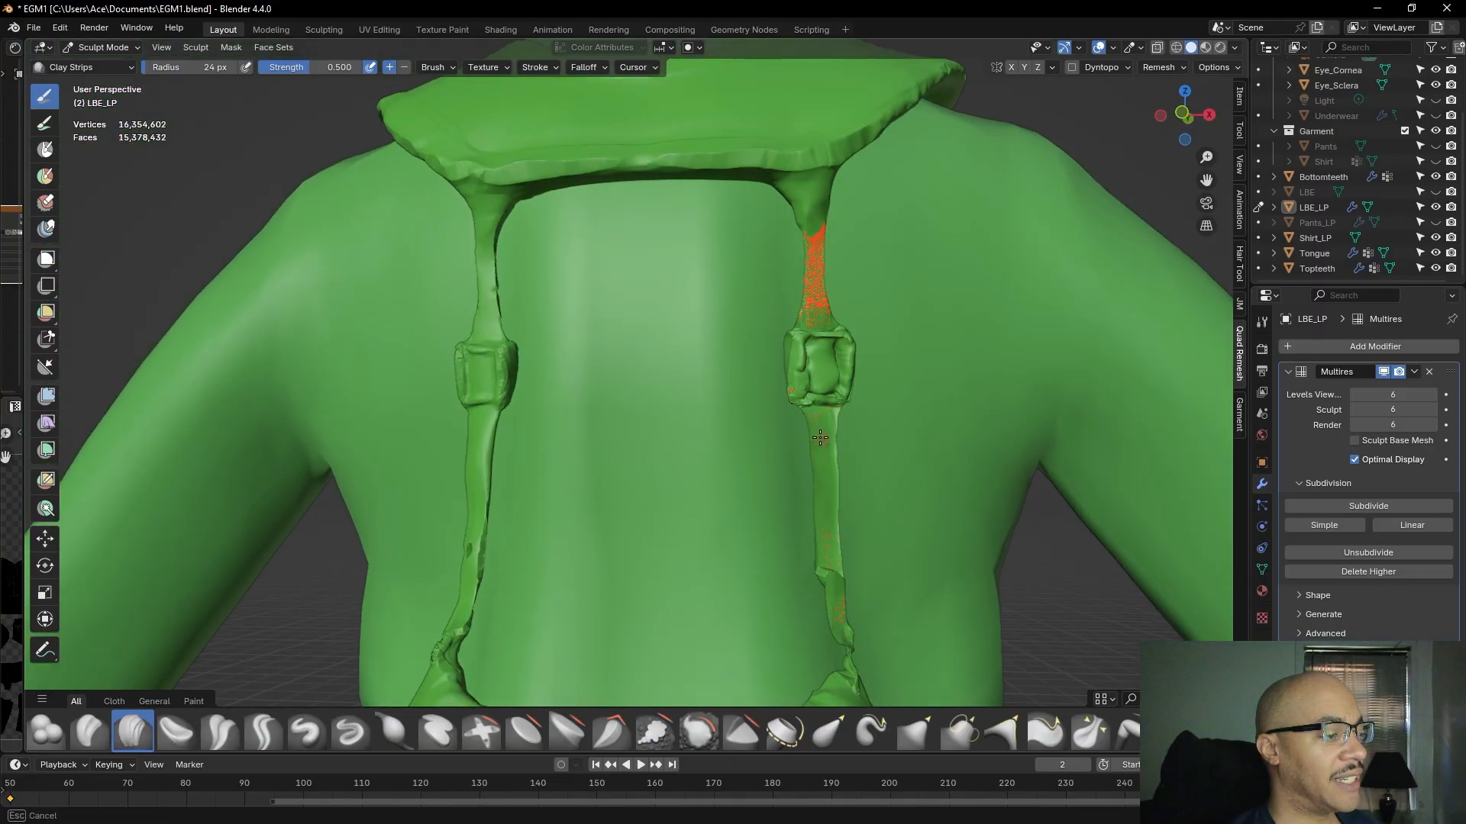
{"action": "left_click_drag", "start_coordinate": [825, 575], "coordinate": [827, 573]}
{"action": "left_click_drag", "start_coordinate": [821, 426], "coordinate": [831, 456]}
{"action": "left_click_drag", "start_coordinate": [830, 546], "coordinate": [831, 574]}
{"action": "left_click_drag", "start_coordinate": [821, 418], "coordinate": [831, 490]}
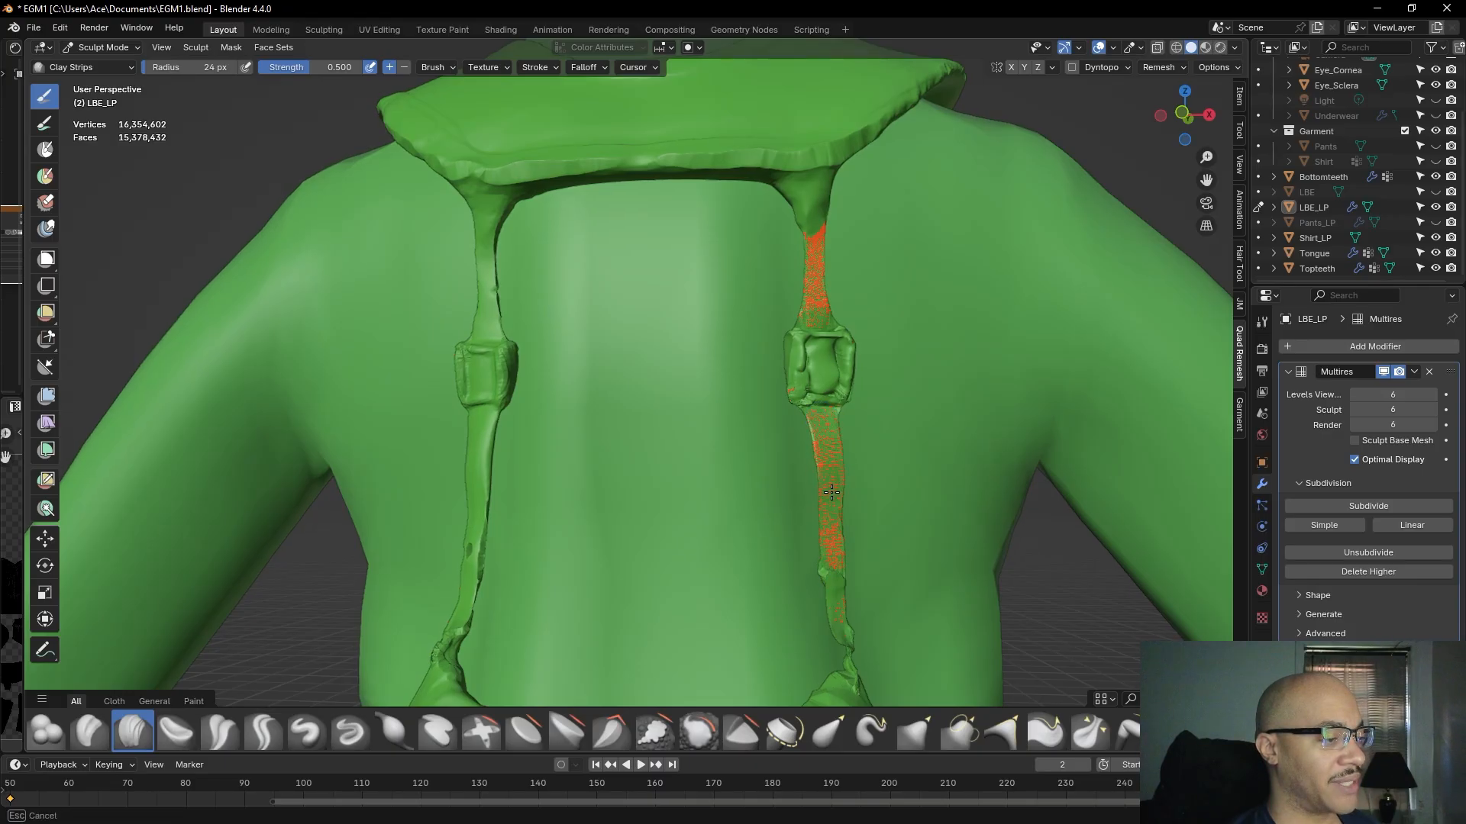
{"action": "left_click_drag", "start_coordinate": [829, 586], "coordinate": [829, 585]}
- Examine the rebuilt back strap and buckle against the opposite strap, from a distance and up close
{"action": "mouse_move", "coordinate": [829, 585]}
{"action": "middle_mouse_down"}
{"action": "mouse_move", "coordinate": [710, 513]}
{"action": "mouse_move", "coordinate": [484, 467]}
{"action": "mouse_move", "coordinate": [409, 435]}
{"action": "mouse_move", "coordinate": [1010, 257]}
{"action": "mouse_move", "coordinate": [889, 236]}
{"action": "middle_mouse_up"}
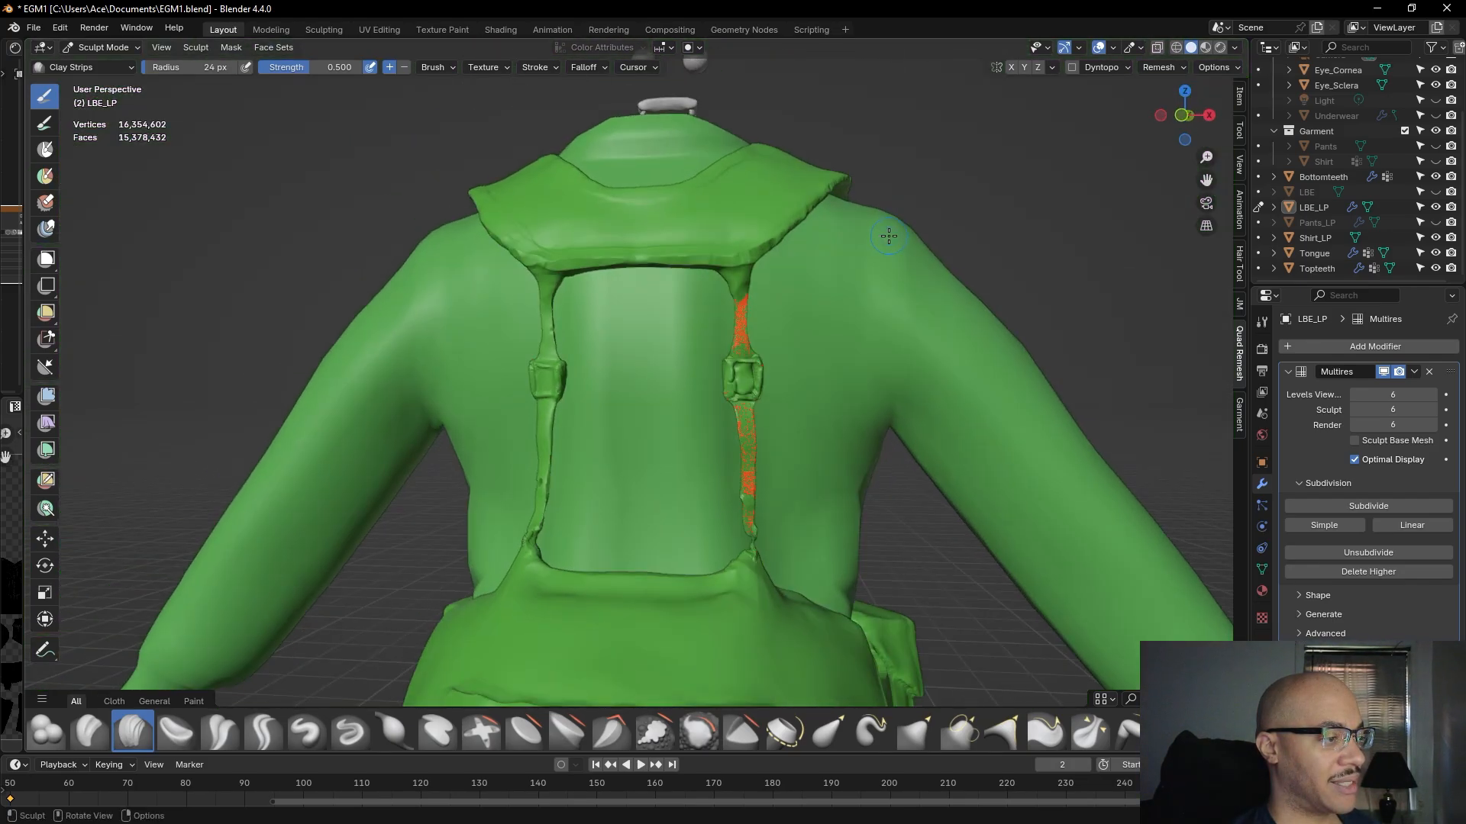
{"action": "scroll", "coordinate": [881, 230], "scroll_direction": "down", "scroll_amount": 4}
{"action": "scroll", "coordinate": [890, 235], "scroll_direction": "down", "scroll_amount": 1}
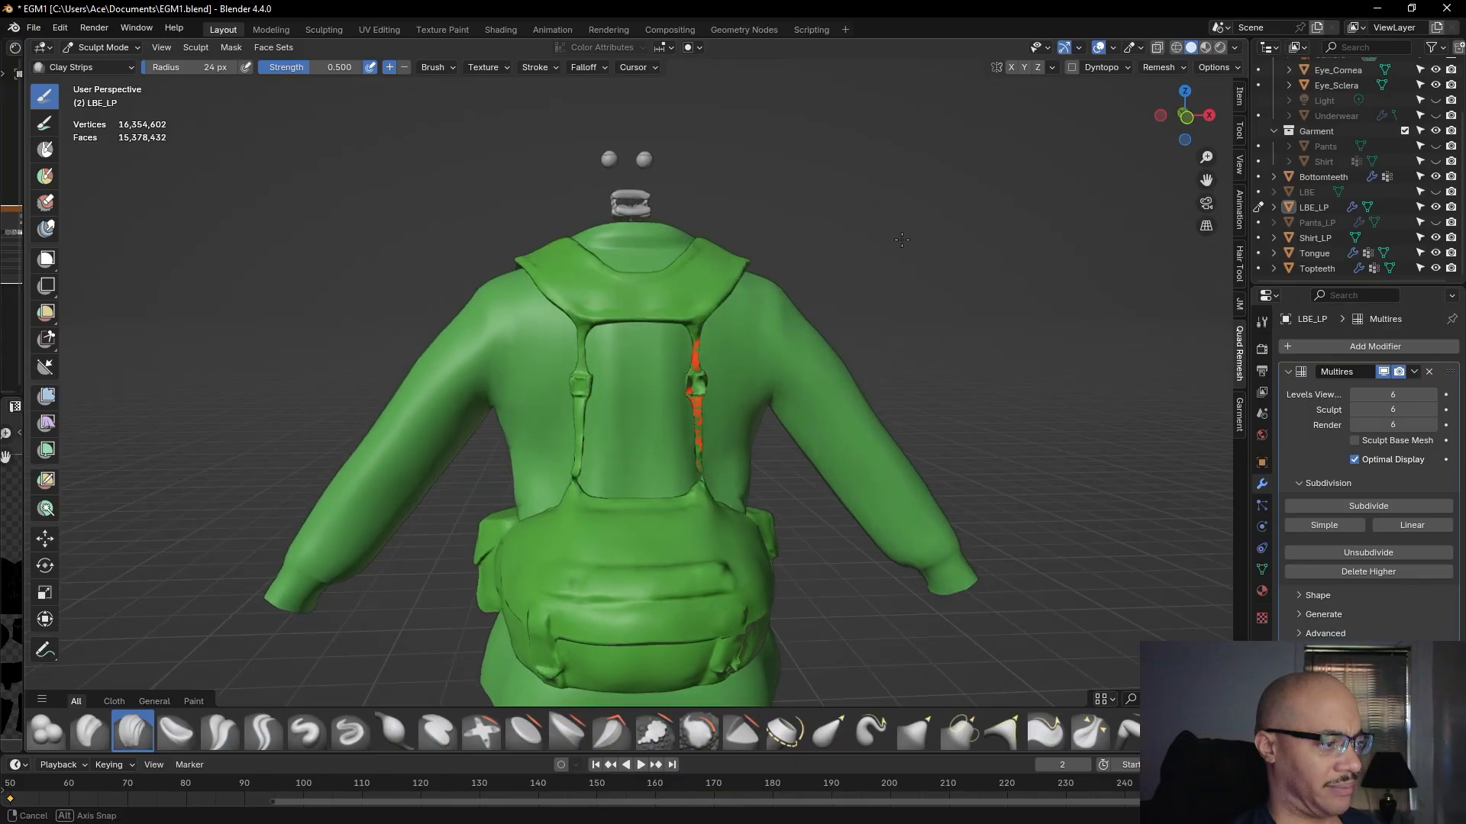
{"action": "mouse_move", "coordinate": [901, 240]}
{"action": "middle_mouse_down"}
{"action": "mouse_move", "coordinate": [876, 232]}
{"action": "mouse_move", "coordinate": [887, 244]}
{"action": "middle_mouse_up"}
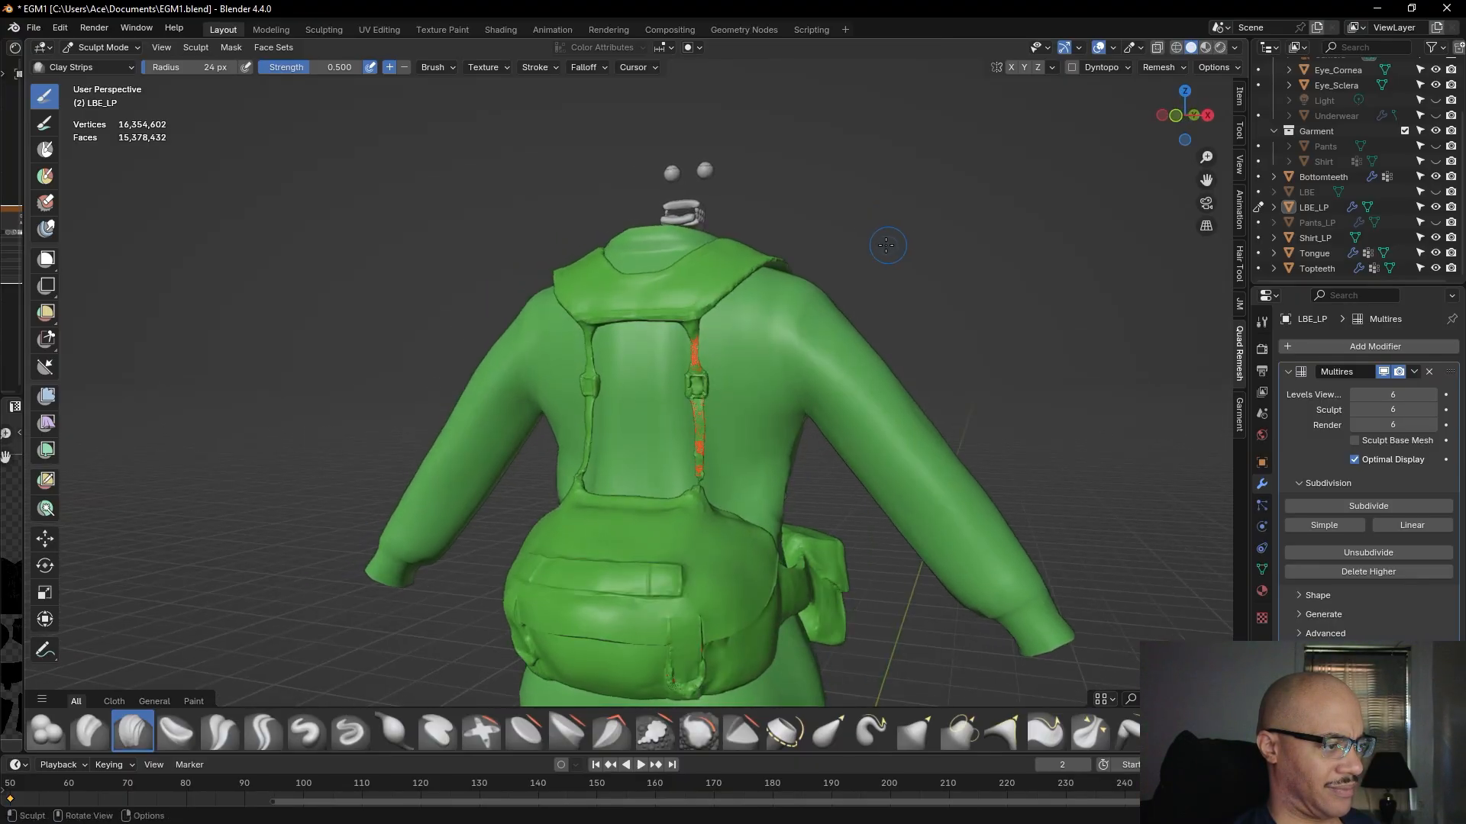
{"action": "scroll", "coordinate": [917, 279], "scroll_direction": "up", "scroll_amount": 4}
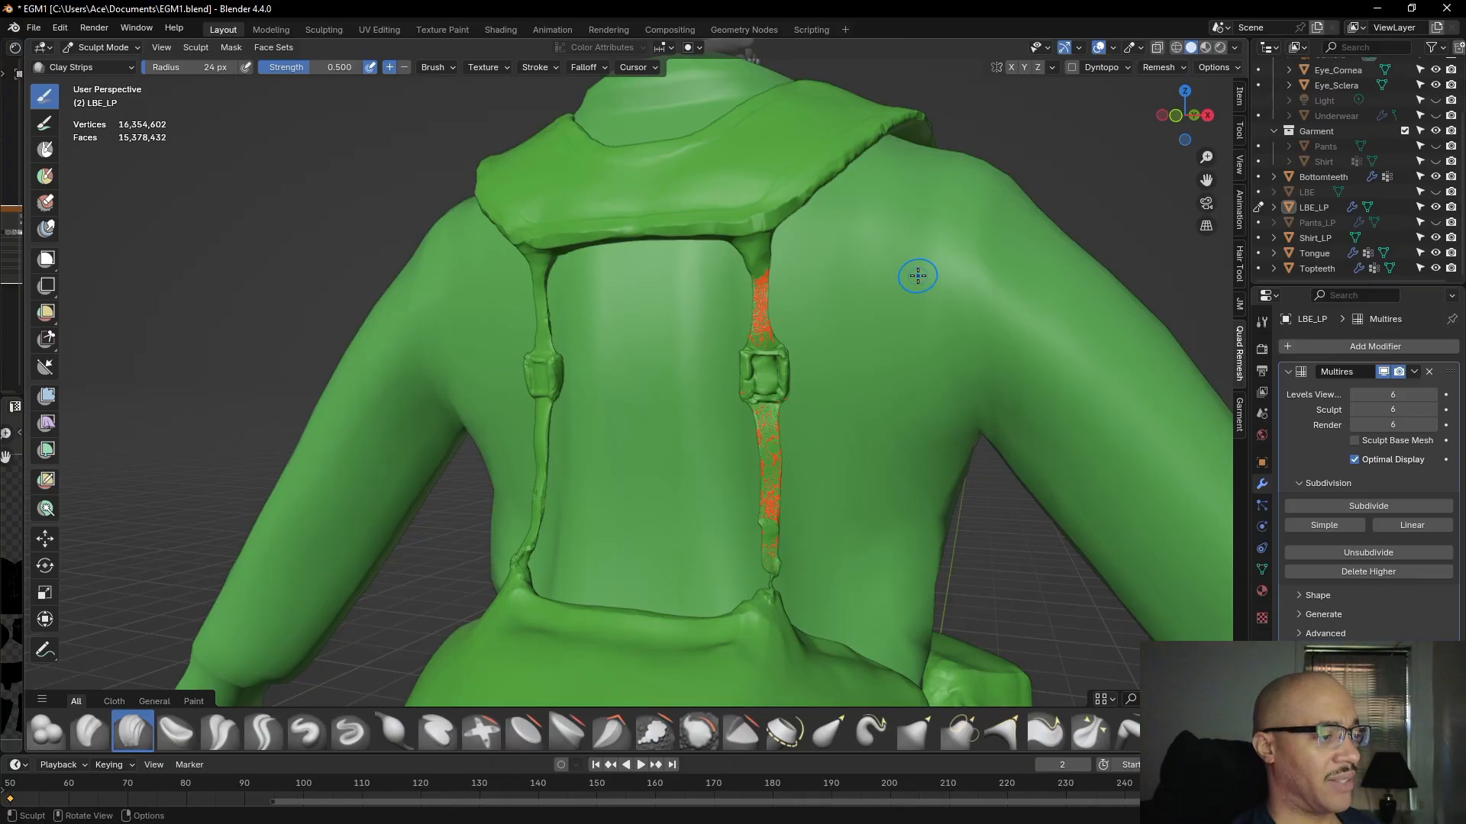
{"action": "scroll", "coordinate": [840, 198], "scroll_direction": "down", "scroll_amount": 4}
{"action": "mouse_move", "coordinate": [839, 198]}
{"action": "middle_mouse_down"}
{"action": "mouse_move", "coordinate": [710, 272]}
{"action": "mouse_move", "coordinate": [827, 340]}
{"action": "mouse_move", "coordinate": [928, 344]}
{"action": "mouse_move", "coordinate": [874, 338]}
{"action": "middle_mouse_up"}
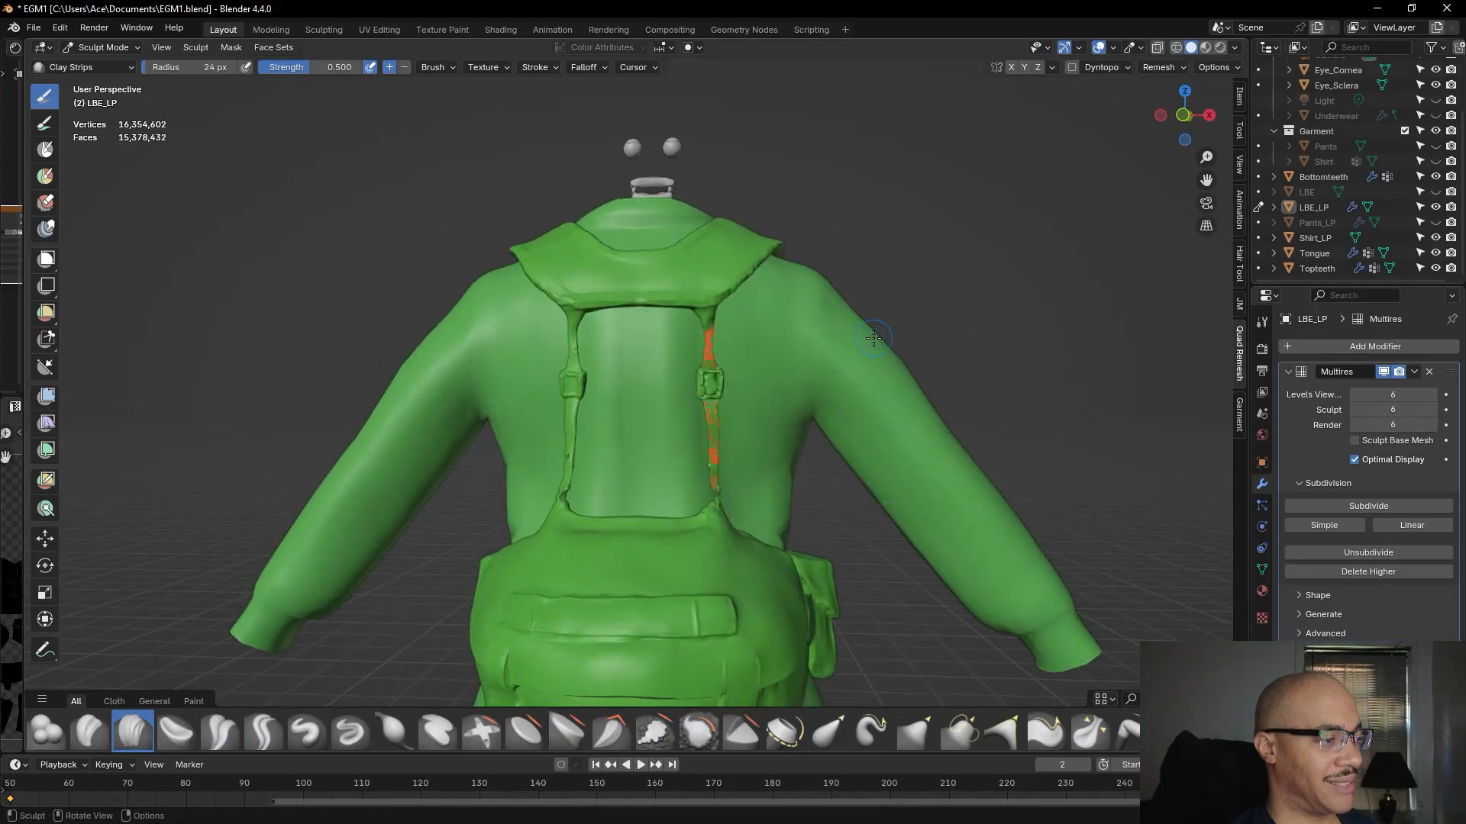
{"action": "scroll", "coordinate": [873, 338], "scroll_direction": "down", "scroll_amount": 3}
{"action": "middle_click_drag", "start_coordinate": [970, 314], "coordinate": [934, 347]}
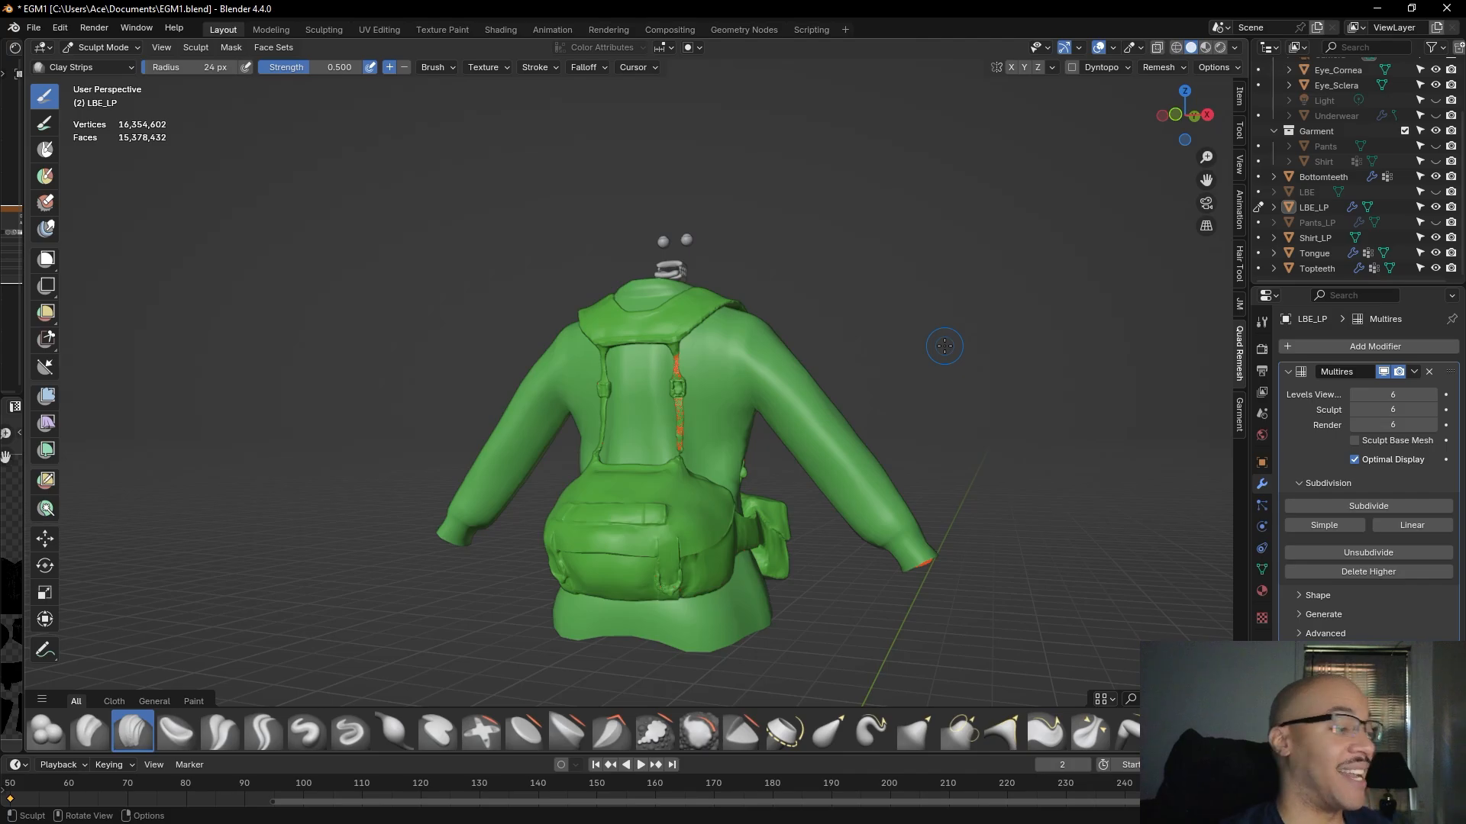
{"action": "scroll", "coordinate": [696, 525], "scroll_direction": "up", "scroll_amount": 5}
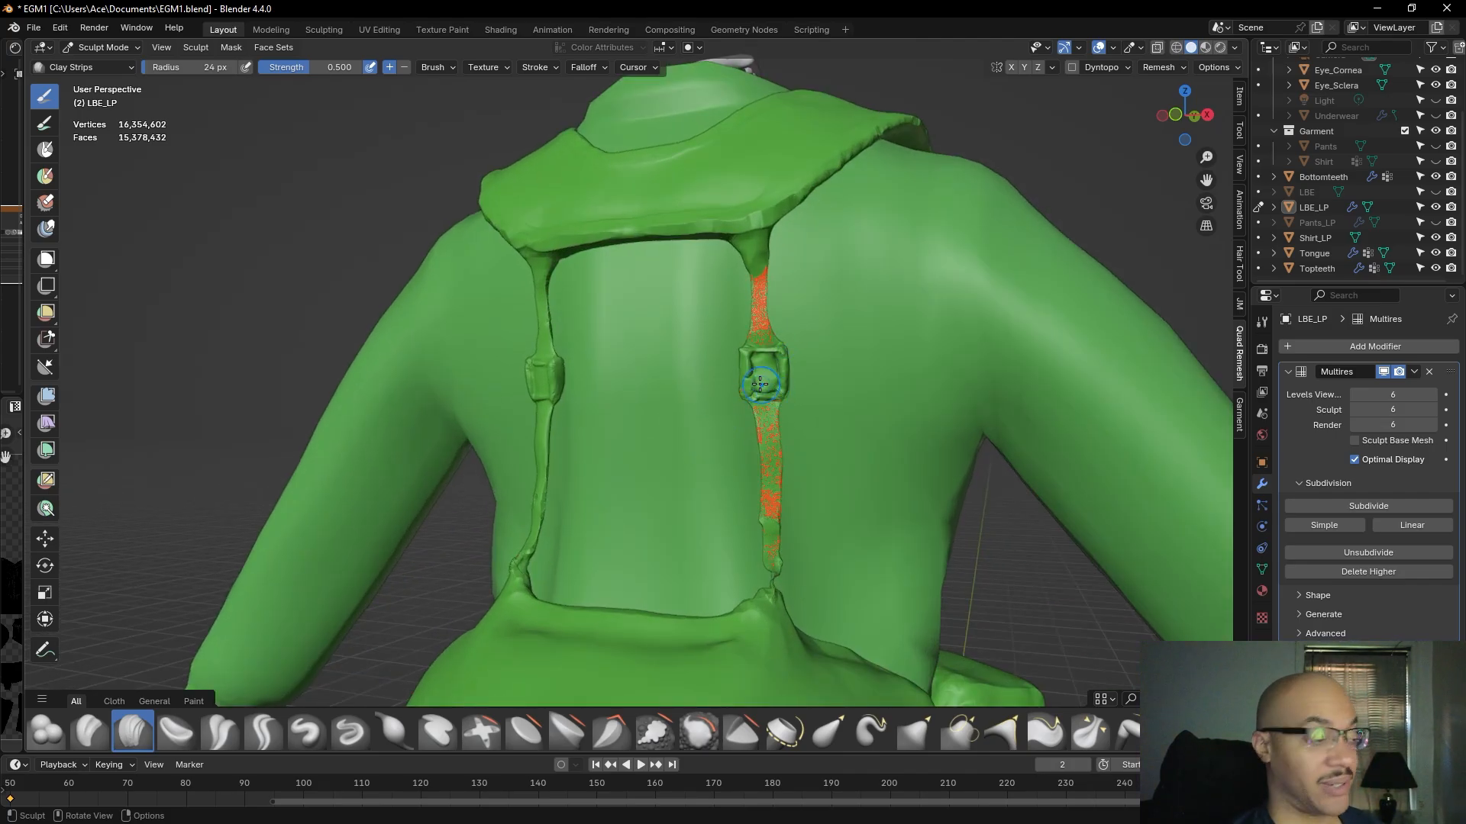
{"action": "scroll", "coordinate": [781, 415], "scroll_direction": "down", "scroll_amount": 2}
- Examine the whole gear over the shirt from above, behind and the front, including the shoulder yoke, pack and pouches
{"action": "left_click_drag", "start_coordinate": [766, 380], "coordinate": [767, 442], "text": "alt"}
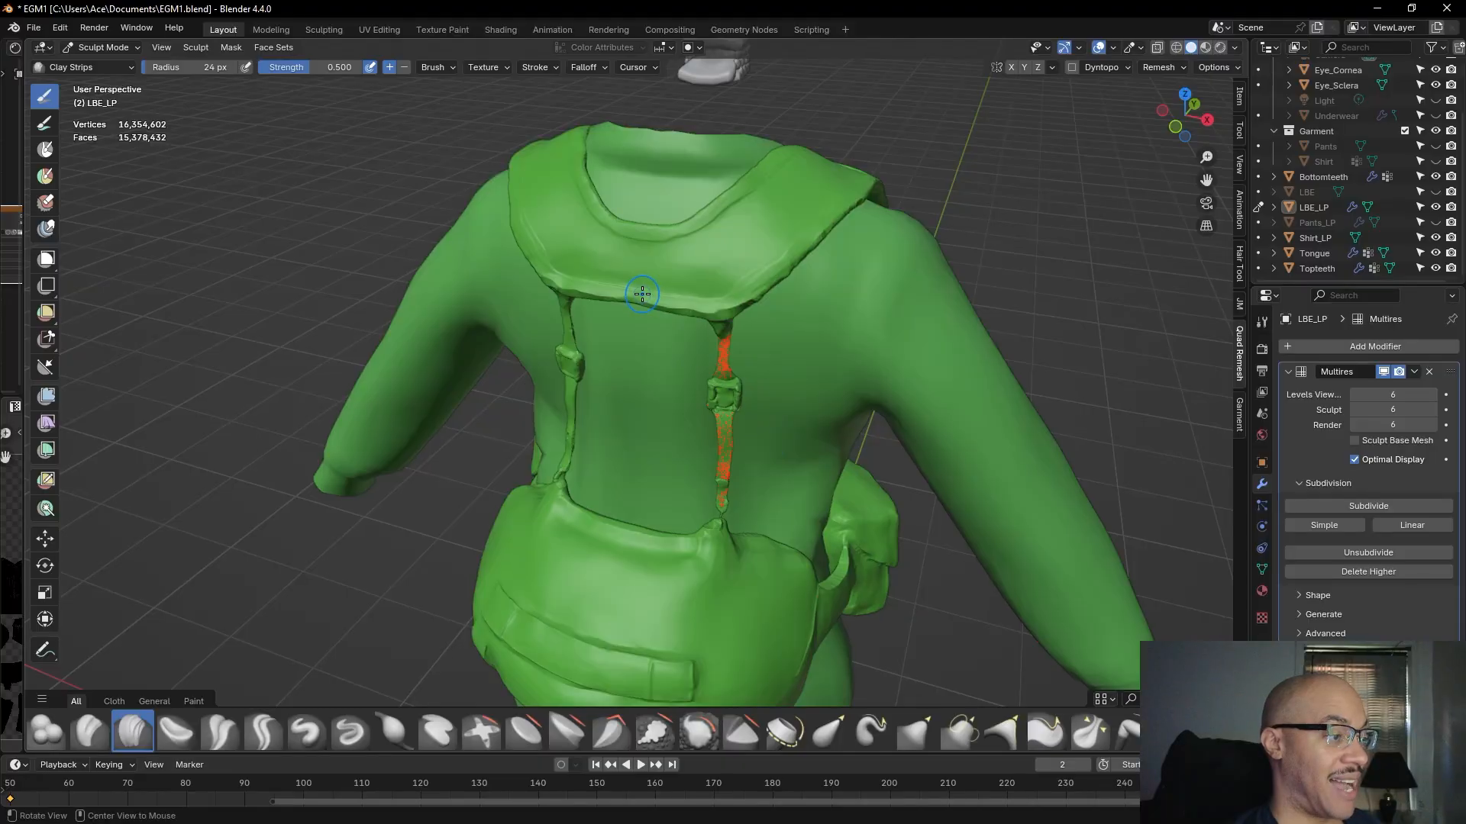
{"action": "left_click_drag", "start_coordinate": [786, 227], "coordinate": [977, 433], "text": "alt"}
{"action": "scroll", "coordinate": [812, 494], "scroll_direction": "down", "scroll_amount": 5}
{"action": "middle_click_drag", "start_coordinate": [1008, 422], "coordinate": [1044, 447]}
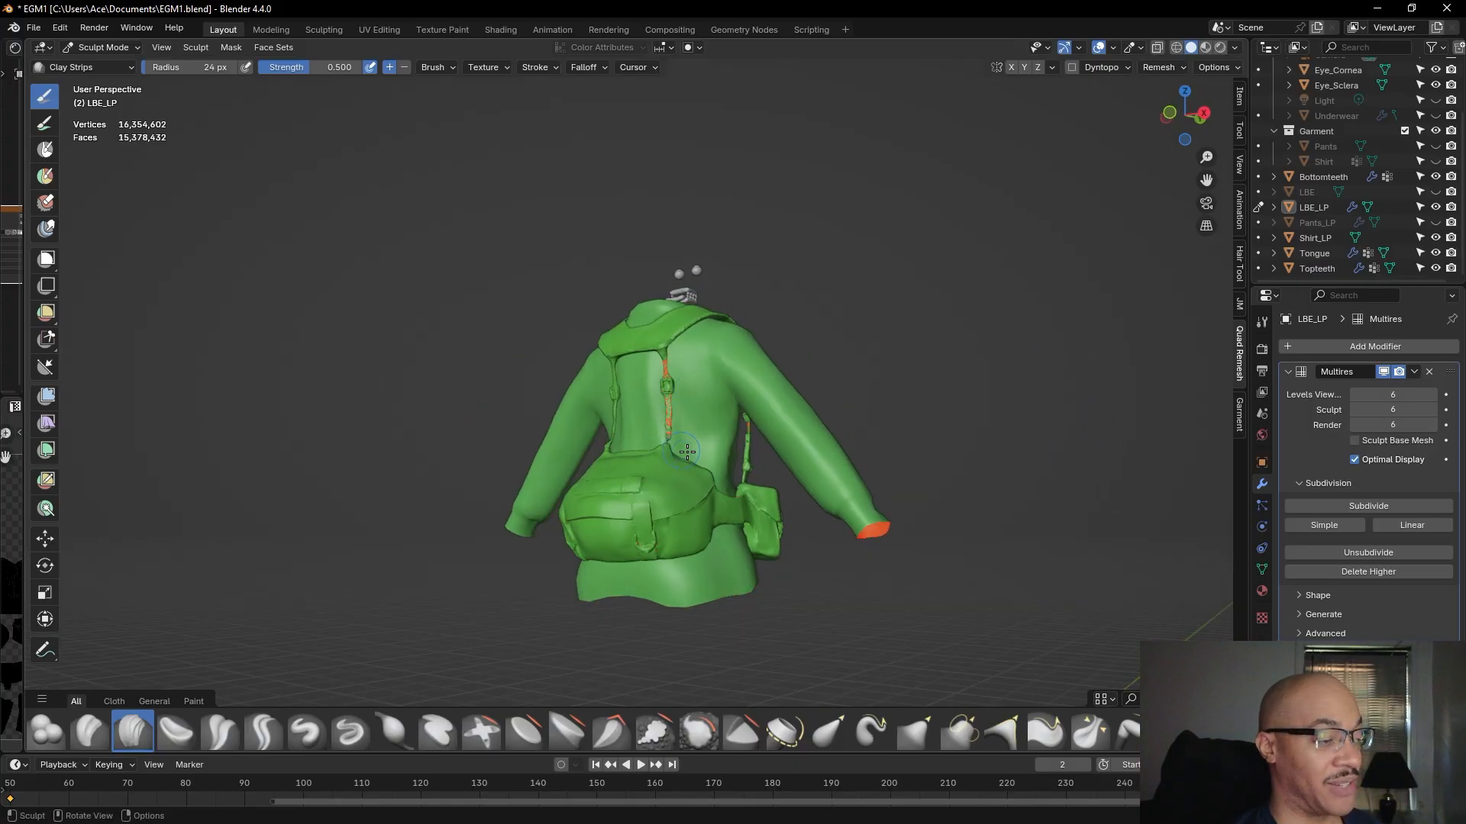
{"action": "middle_click_drag", "start_coordinate": [954, 333], "coordinate": [921, 336]}
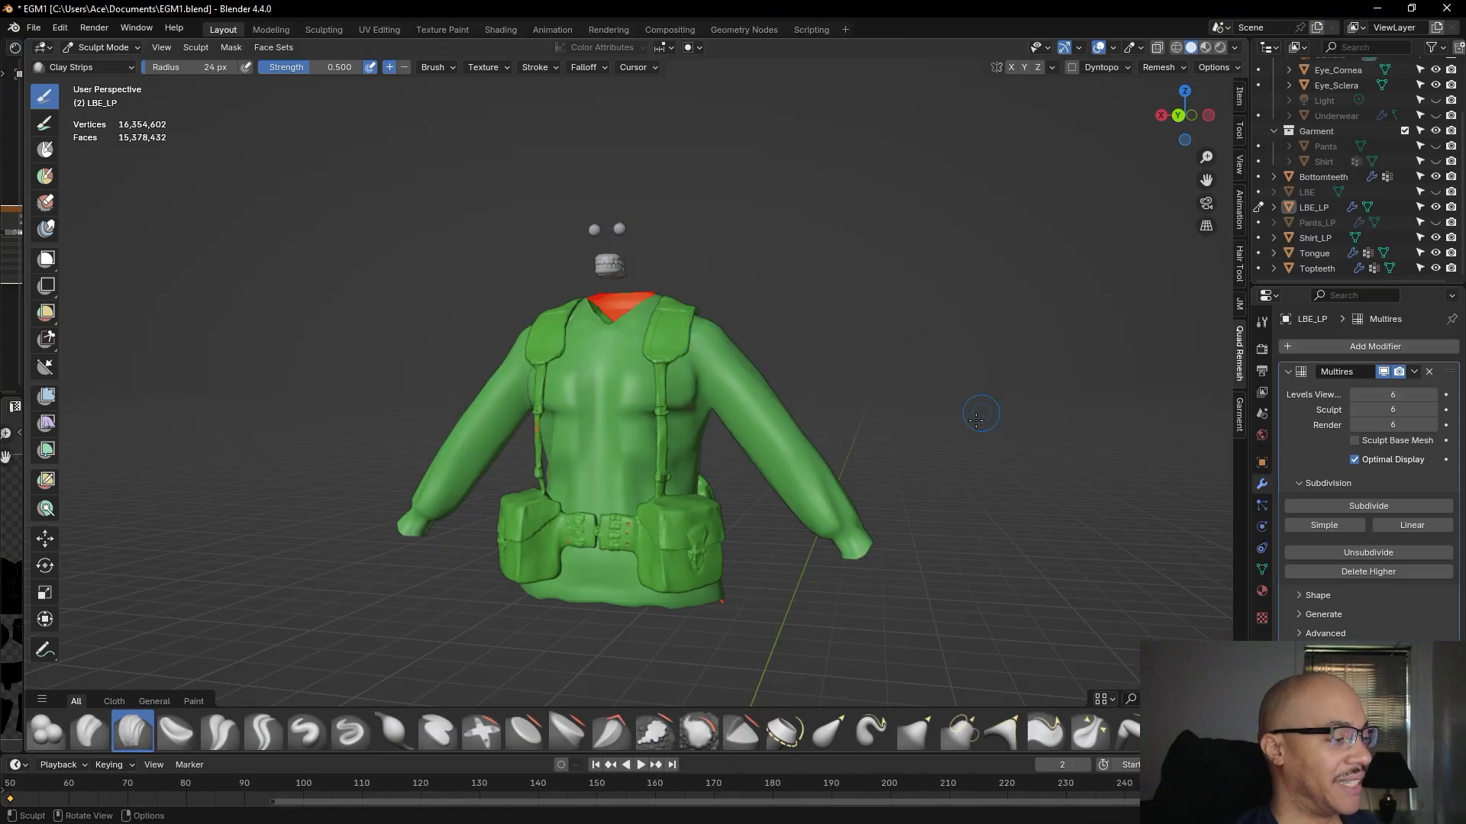
{"action": "scroll", "coordinate": [977, 420], "scroll_direction": "up", "scroll_amount": 5}
{"action": "middle_click_drag", "start_coordinate": [1050, 341], "coordinate": [718, 347]}
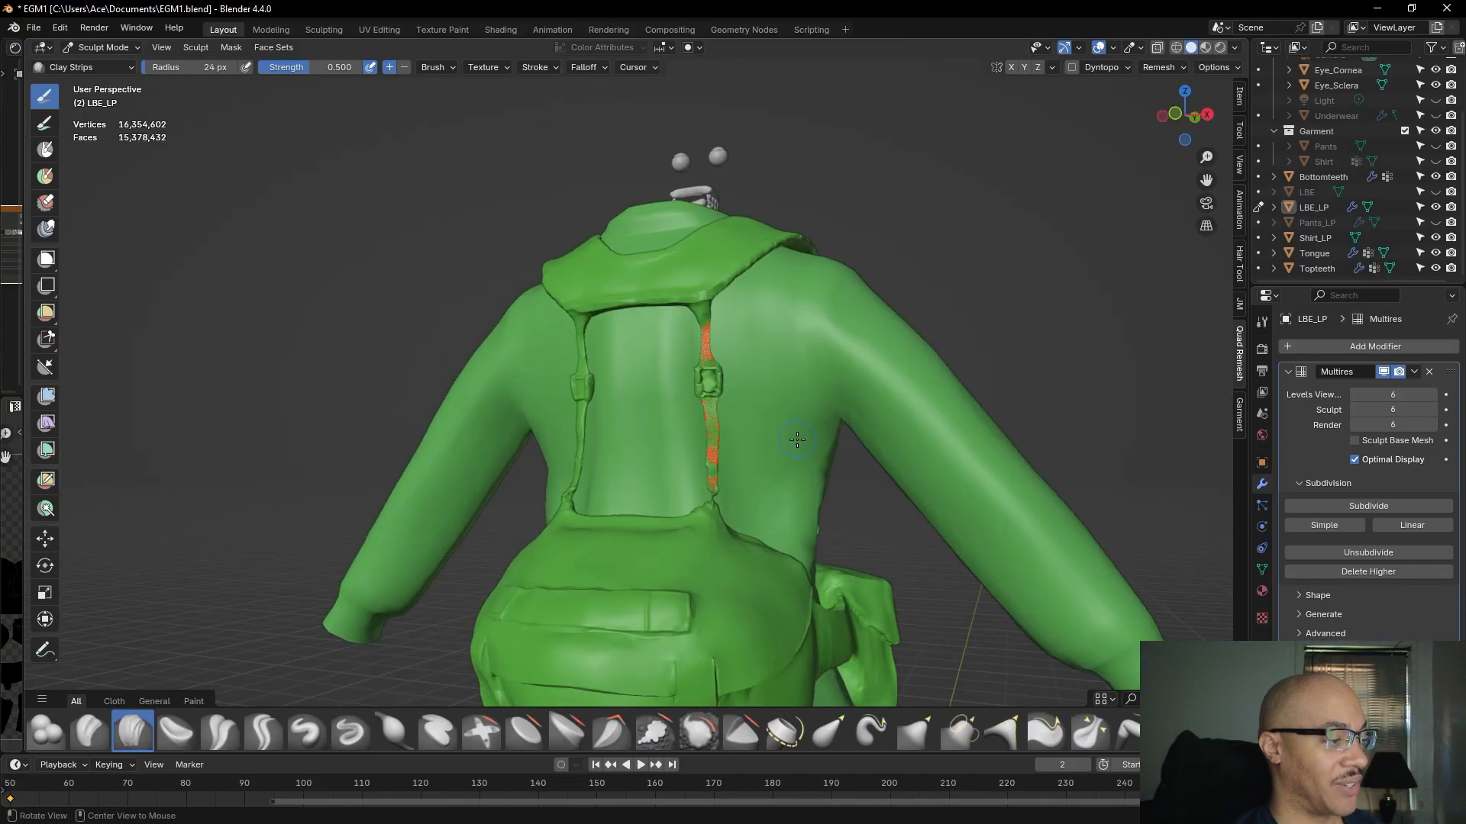
{"action": "middle_click_drag", "start_coordinate": [607, 529], "coordinate": [580, 519]}
{"action": "scroll", "coordinate": [604, 550], "scroll_direction": "down", "scroll_amount": 3}
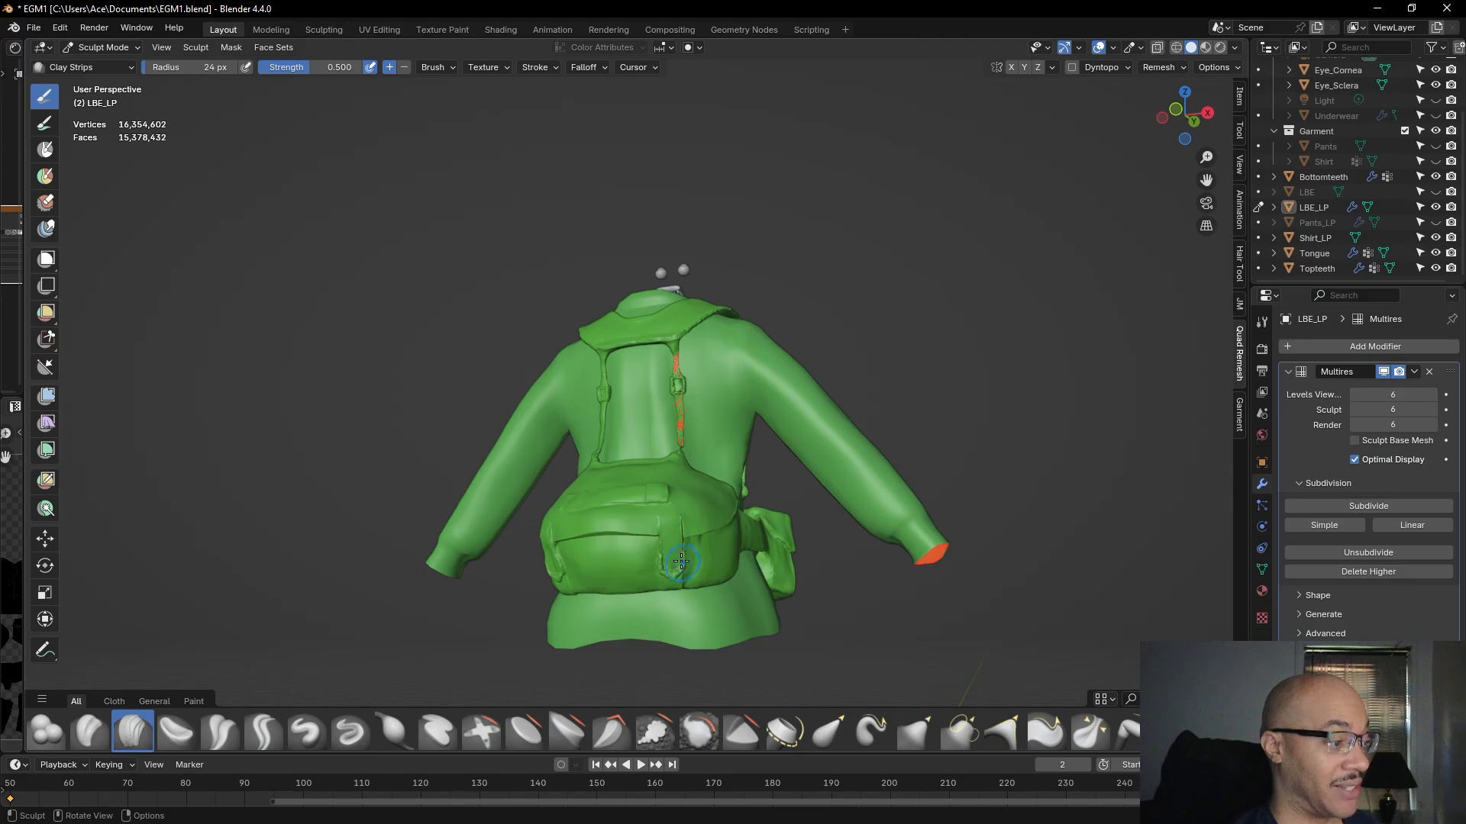
{"action": "middle_click_drag", "start_coordinate": [684, 565], "coordinate": [683, 546]}
{"action": "scroll", "coordinate": [684, 545], "scroll_direction": "up", "scroll_amount": 3}
- Build up the edge of the front strap above its buckle with Clay Strips at a 12 px radius and 0.500 strength
{"action": "middle_click_drag", "start_coordinate": [712, 434], "coordinate": [613, 257]}
{"action": "scroll", "coordinate": [616, 204], "scroll_direction": "up", "scroll_amount": 2}
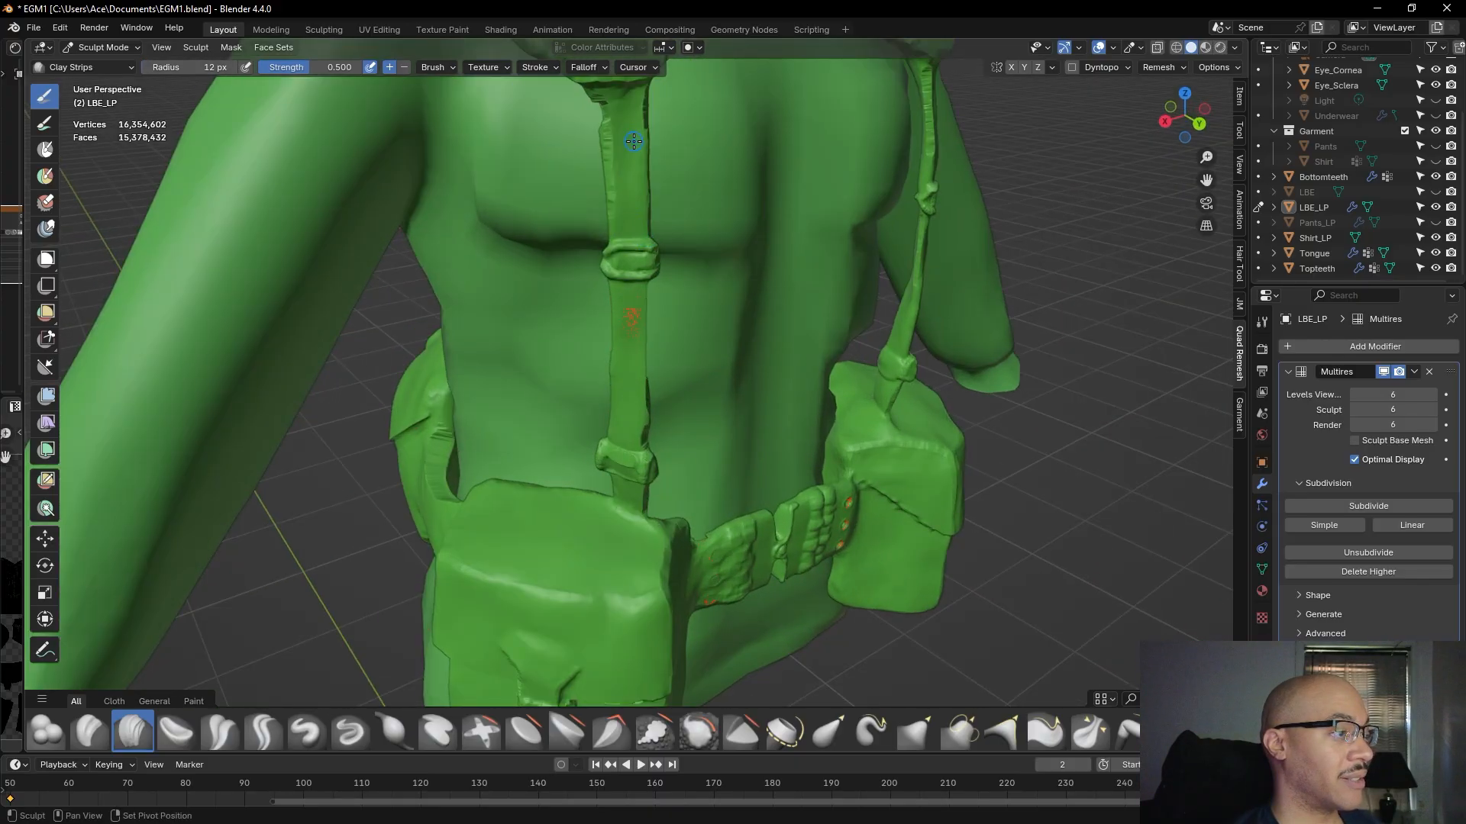
{"action": "left_click_drag", "start_coordinate": [613, 146], "coordinate": [616, 152]}
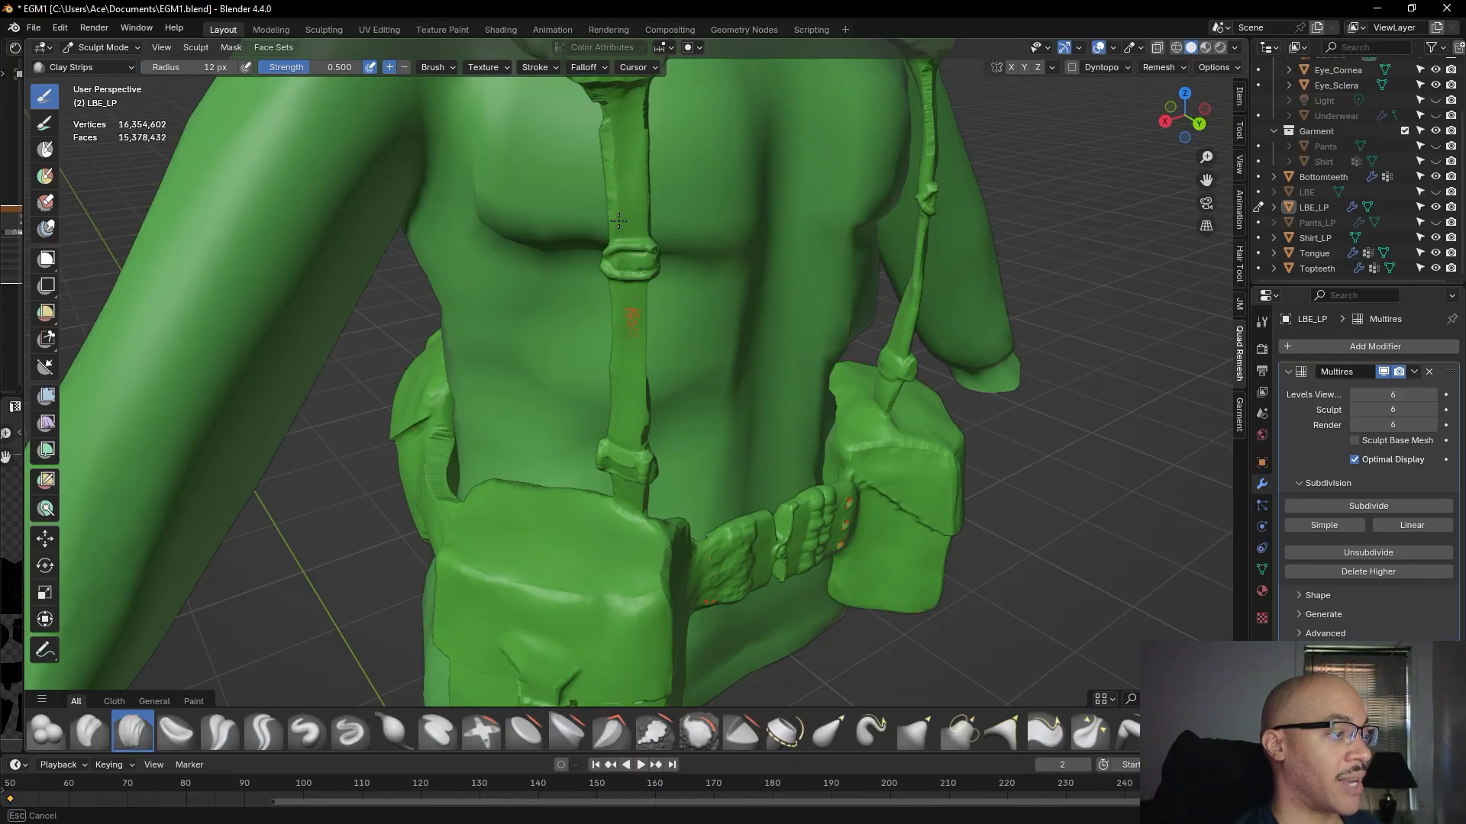
{"action": "left_click_drag", "start_coordinate": [618, 158], "coordinate": [617, 153]}
- Even out the lower rear edge of the shoulder yoke with 12 px Clay Strips strokes between and beyond the back straps
{"action": "mouse_move", "coordinate": [623, 157]}
{"action": "middle_mouse_down"}
{"action": "mouse_move", "coordinate": [829, 232]}
{"action": "mouse_move", "coordinate": [754, 350]}
{"action": "mouse_move", "coordinate": [678, 254]}
{"action": "middle_mouse_up"}
{"action": "left_click_drag", "start_coordinate": [626, 248], "coordinate": [631, 246]}
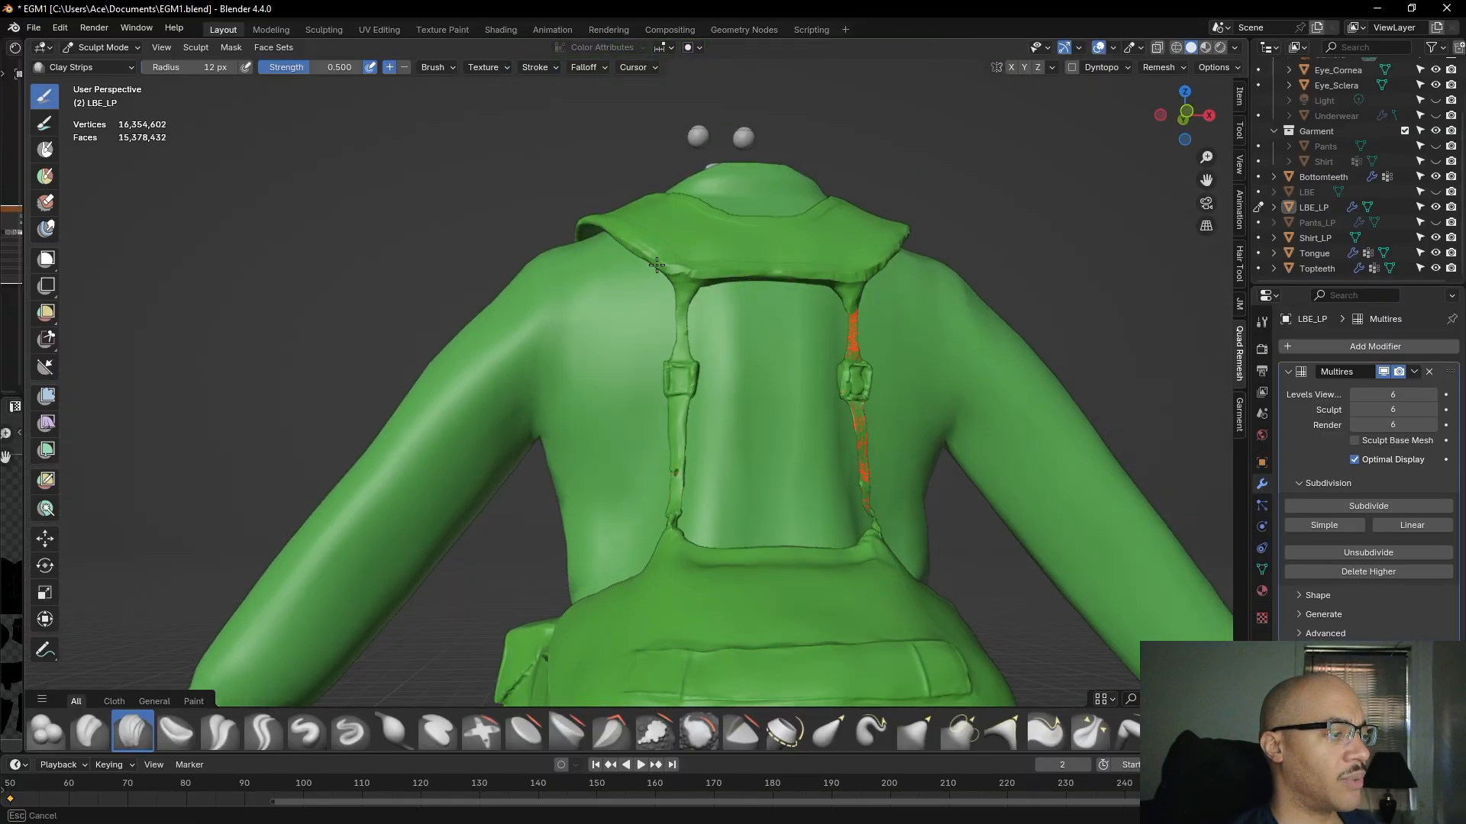
{"action": "mouse_move", "coordinate": [829, 271]}
{"action": "left_mouse_down"}
{"action": "mouse_move", "coordinate": [865, 279]}
{"action": "mouse_move", "coordinate": [890, 260]}
{"action": "left_mouse_up"}
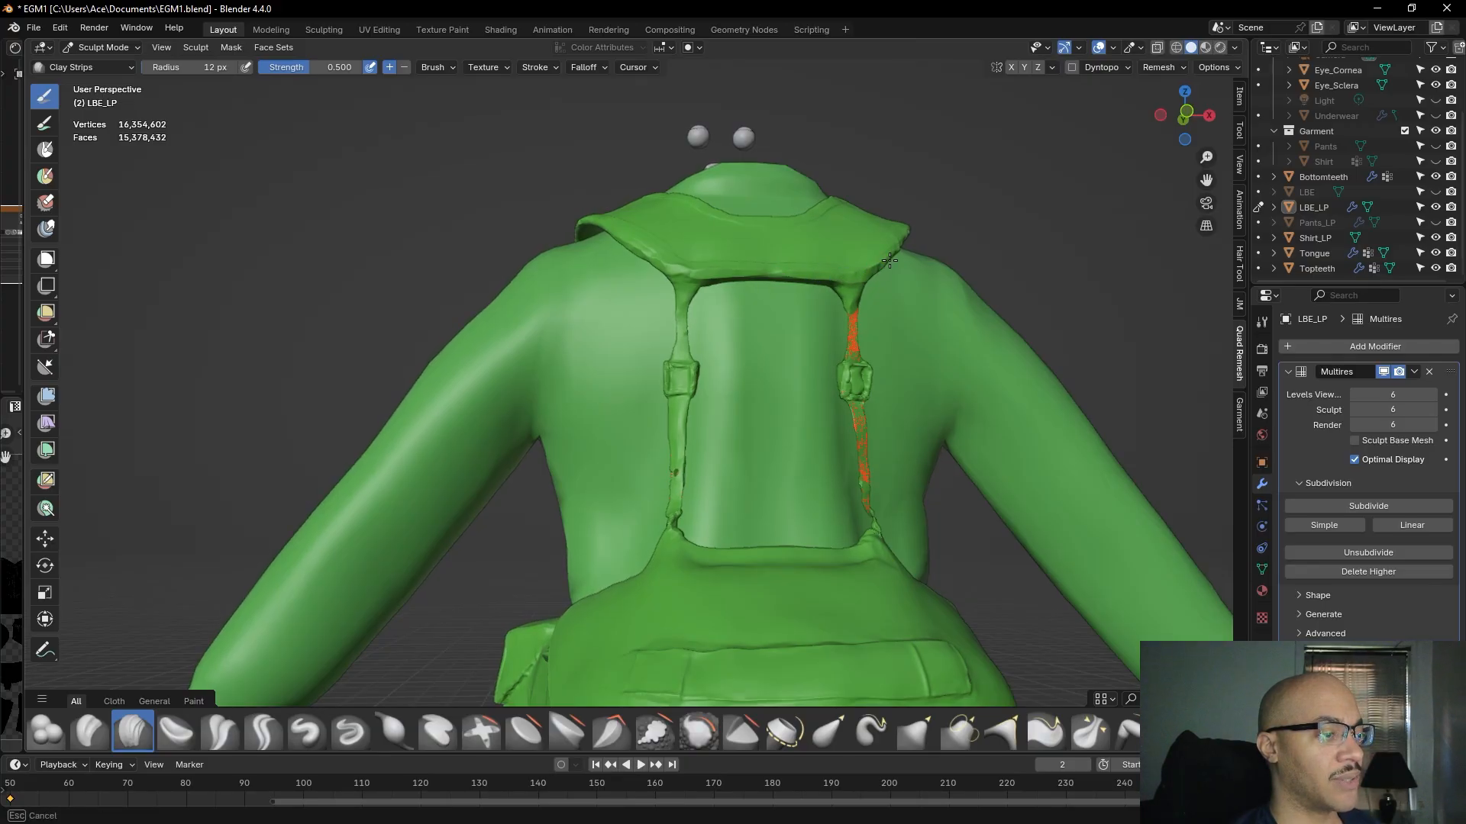
{"action": "left_click_drag", "start_coordinate": [798, 280], "coordinate": [775, 272]}
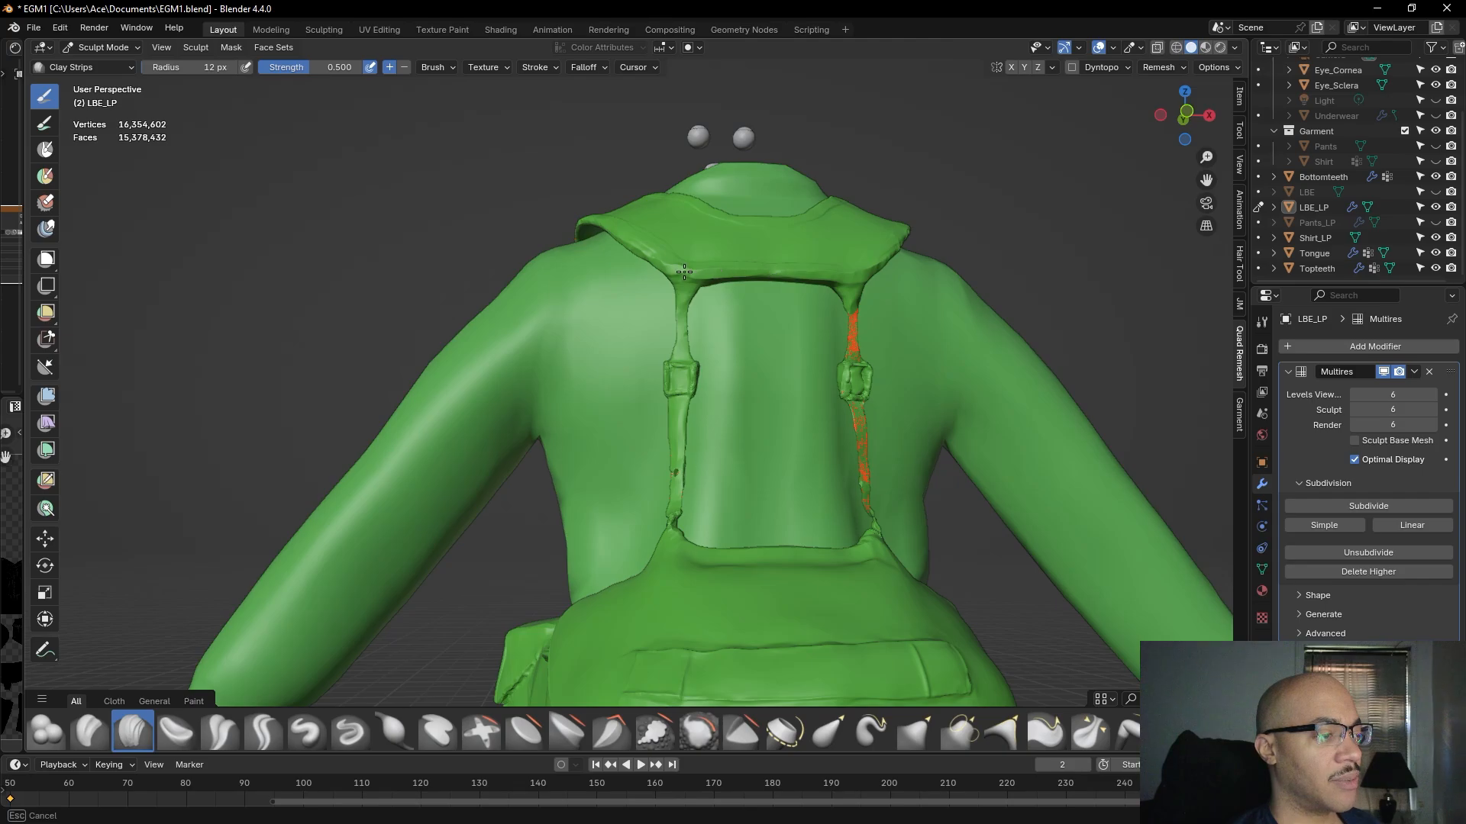
{"action": "left_click_drag", "start_coordinate": [654, 263], "coordinate": [649, 261]}
- Reshape the lower outer edge of the front shoulder pad using the Grab brush at a 31 px radius and 0.400 strength
{"action": "mouse_move", "coordinate": [628, 236]}
{"action": "middle_mouse_down"}
{"action": "mouse_move", "coordinate": [725, 256]}
{"action": "mouse_move", "coordinate": [622, 351]}
{"action": "middle_mouse_up"}
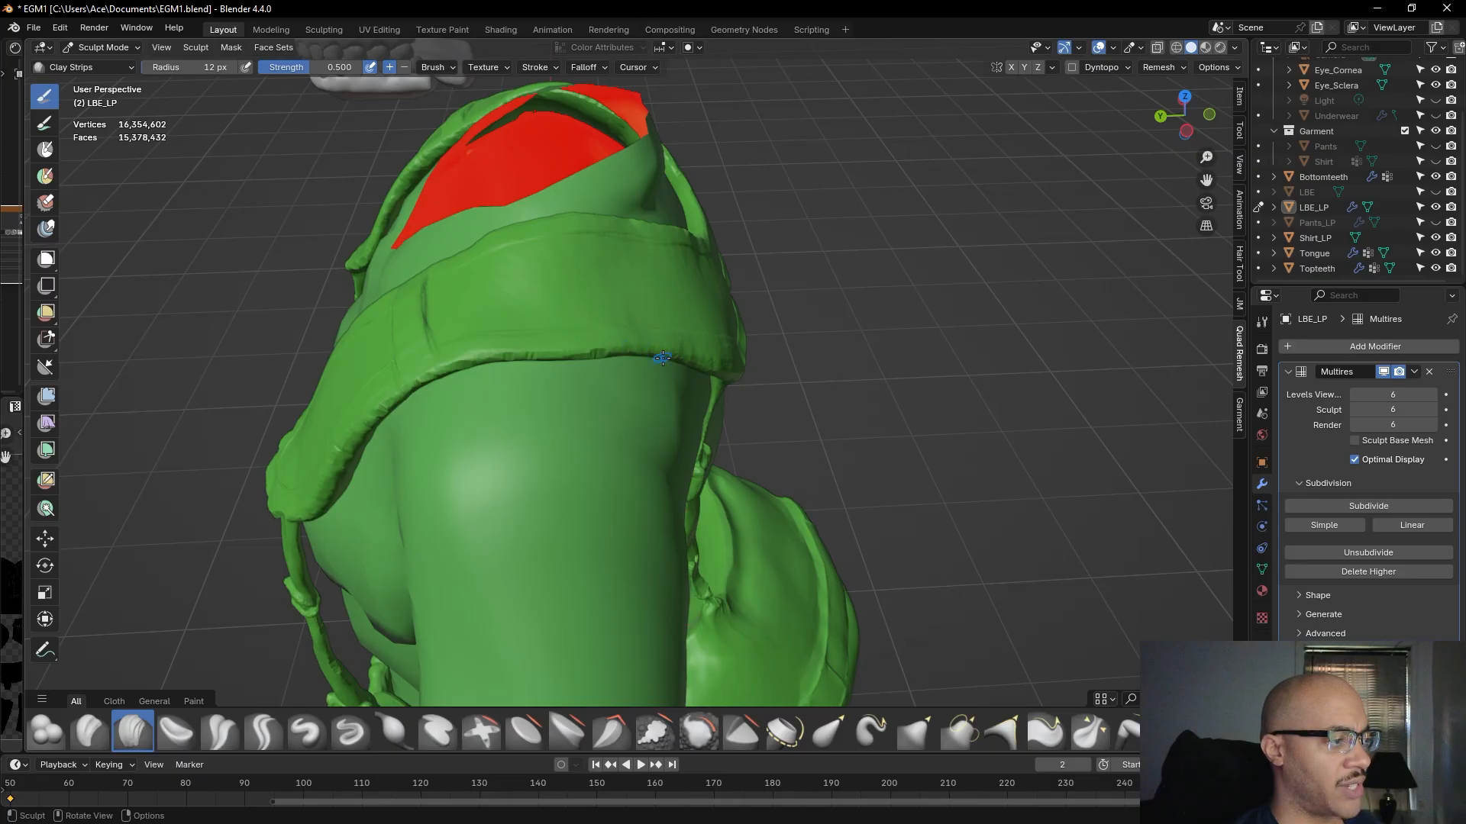
{"action": "middle_click_drag", "start_coordinate": [473, 350], "coordinate": [538, 391]}
{"action": "middle_click_drag", "start_coordinate": [557, 458], "coordinate": [773, 382]}
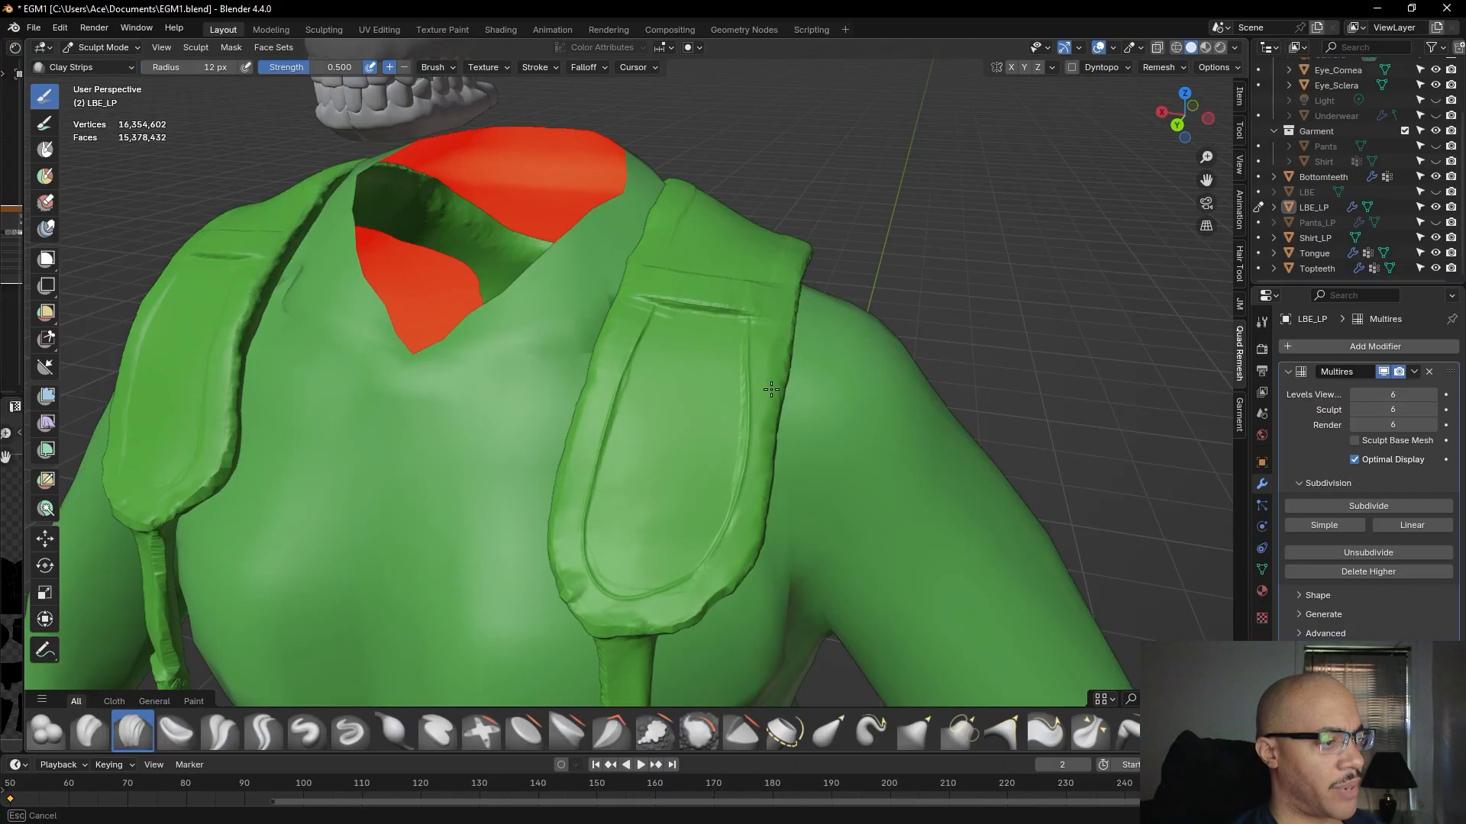
{"action": "mouse_move", "coordinate": [717, 576]}
{"action": "middle_mouse_down"}
{"action": "mouse_move", "coordinate": [680, 367]}
{"action": "mouse_move", "coordinate": [696, 340]}
{"action": "middle_mouse_up"}
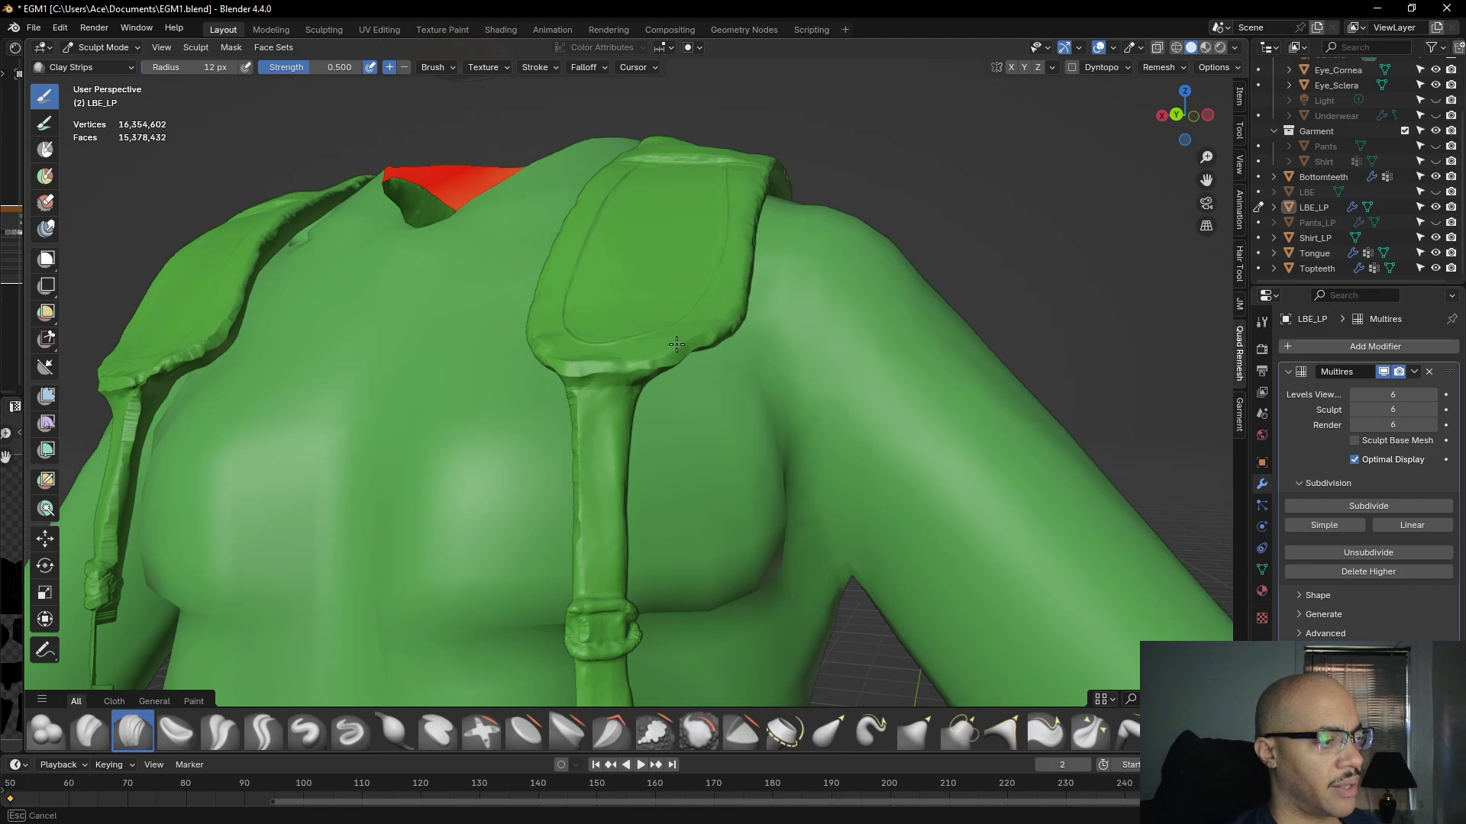
{"action": "middle_click_drag", "start_coordinate": [694, 349], "coordinate": [731, 307]}
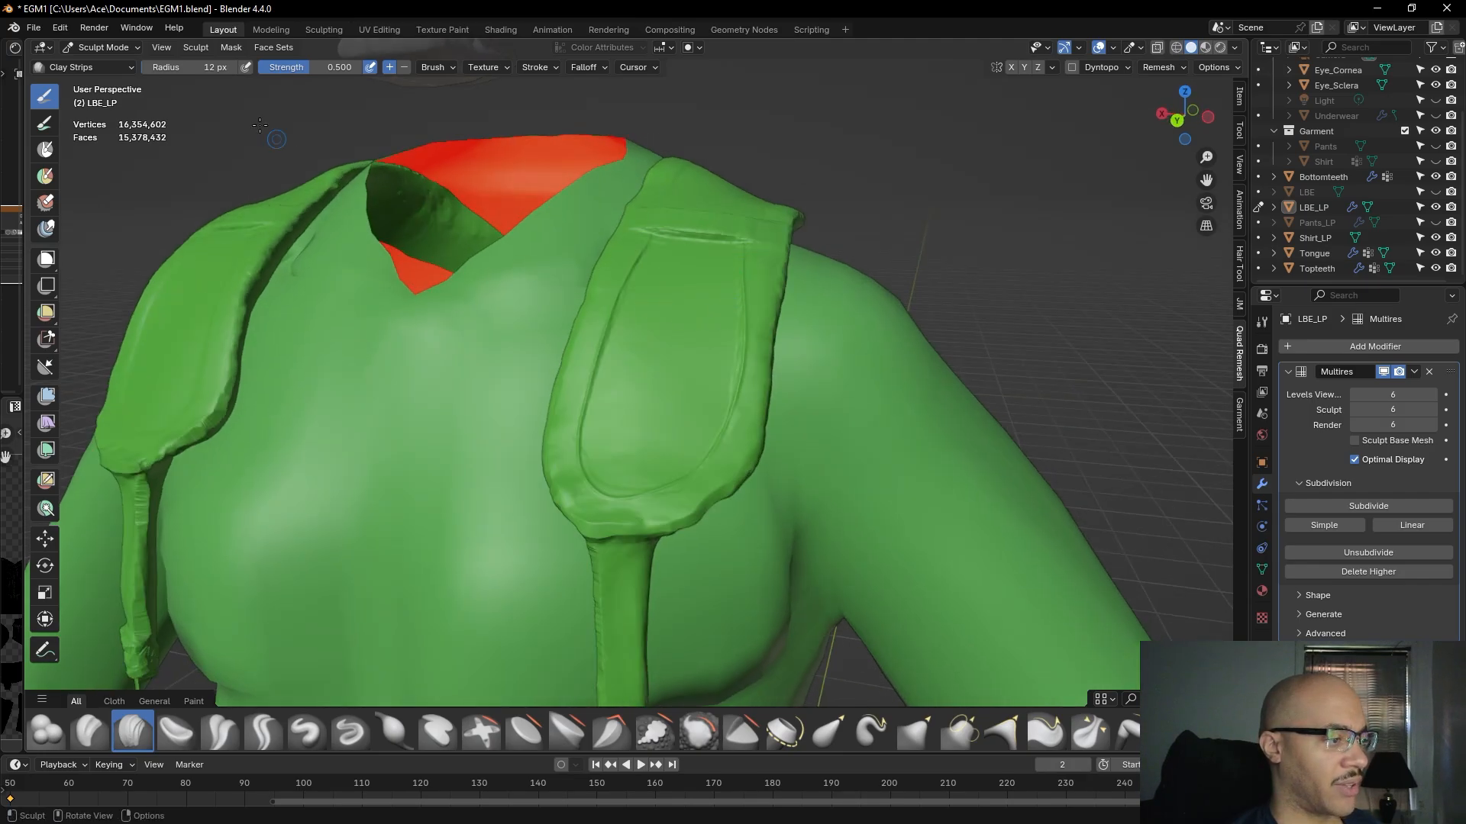
{"action": "key", "text": "bracketleft"}
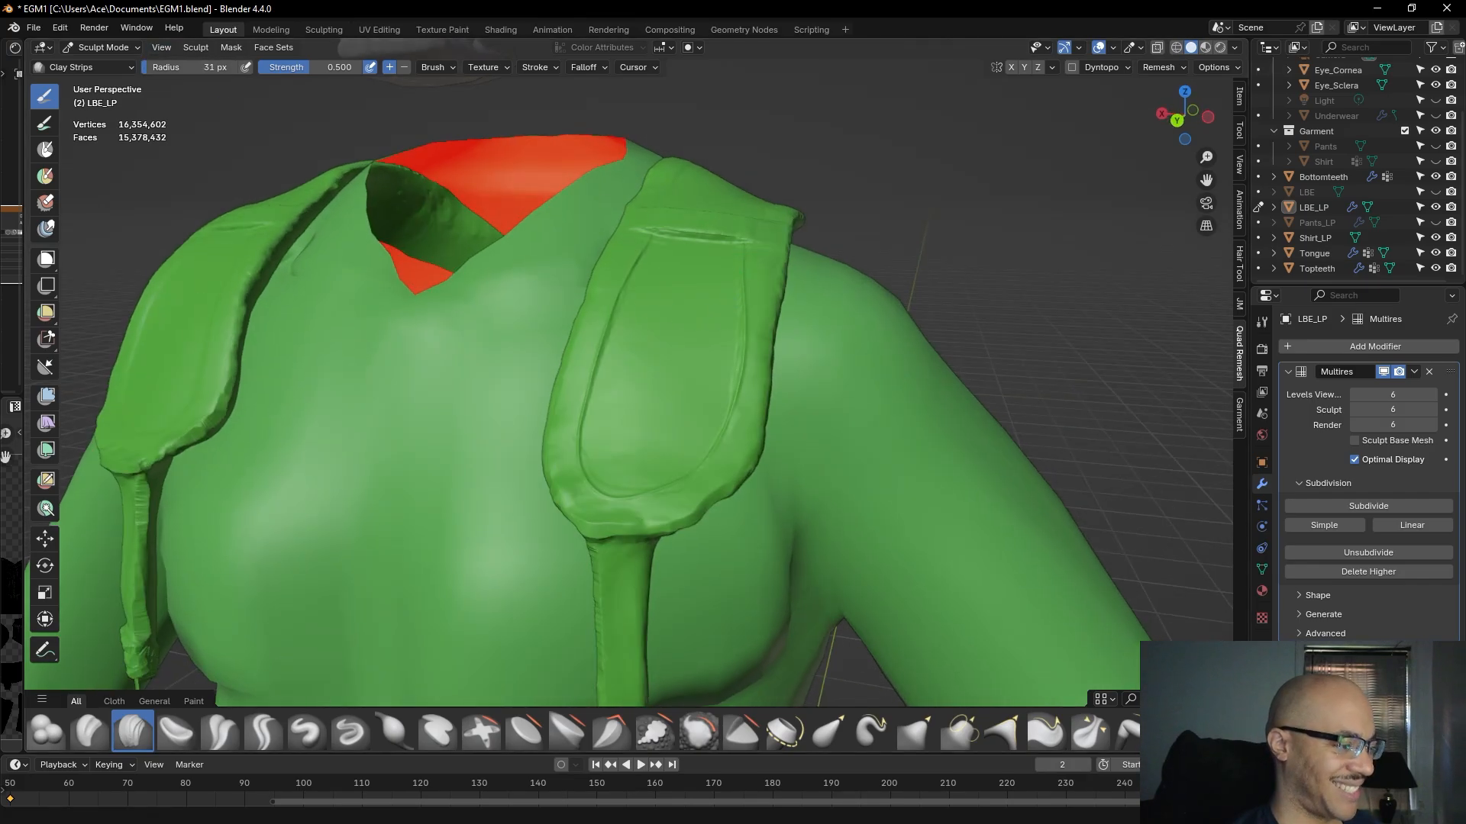
{"action": "left_click", "coordinate": [915, 731]}
{"action": "mouse_move", "coordinate": [713, 501]}
{"action": "left_mouse_down"}
{"action": "mouse_move", "coordinate": [723, 508]}
{"action": "mouse_move", "coordinate": [703, 520]}
{"action": "mouse_move", "coordinate": [740, 487]}
{"action": "left_mouse_up"}
- Adjust the lower rear edge of the shoulder yoke near the red-speckled back strap with 31 px Grab strokes
{"action": "middle_click_drag", "start_coordinate": [758, 297], "coordinate": [726, 405]}
{"action": "scroll", "coordinate": [724, 410], "scroll_direction": "down", "scroll_amount": 4}
{"action": "scroll", "coordinate": [845, 461], "scroll_direction": "down", "scroll_amount": 3}
{"action": "middle_click_drag", "start_coordinate": [845, 461], "coordinate": [459, 468]}
{"action": "scroll", "coordinate": [971, 369], "scroll_direction": "down", "scroll_amount": 2}
{"action": "scroll", "coordinate": [965, 345], "scroll_direction": "up", "scroll_amount": 1}
{"action": "scroll", "coordinate": [342, 465], "scroll_direction": "up", "scroll_amount": 5}
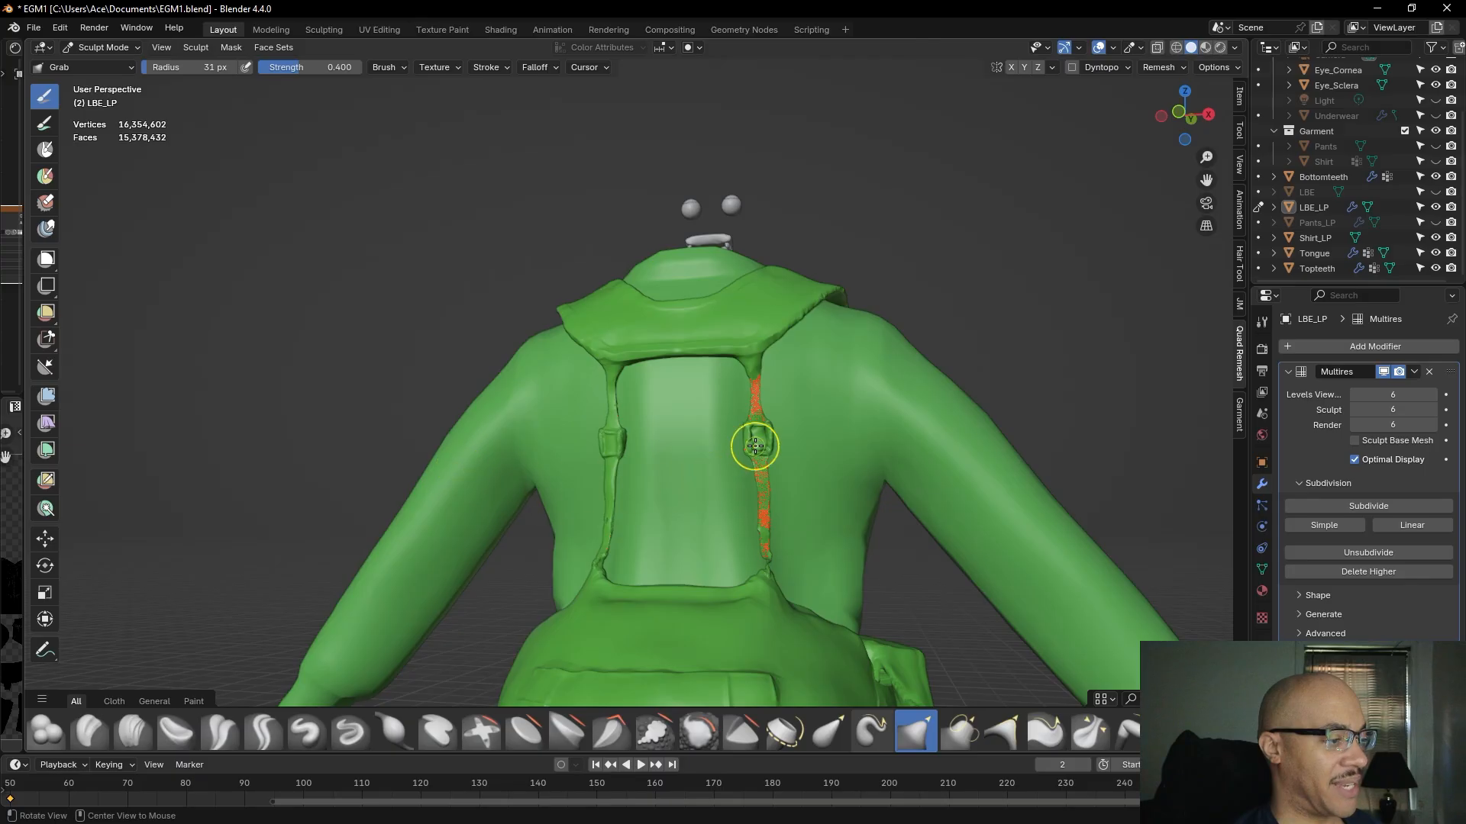
{"action": "middle_click_drag", "start_coordinate": [798, 443], "coordinate": [769, 466]}
{"action": "mouse_move", "coordinate": [799, 544]}
{"action": "middle_mouse_down"}
{"action": "mouse_move", "coordinate": [615, 533]}
{"action": "mouse_move", "coordinate": [614, 503]}
{"action": "mouse_move", "coordinate": [769, 591]}
{"action": "mouse_move", "coordinate": [794, 697]}
{"action": "mouse_move", "coordinate": [795, 538]}
{"action": "mouse_move", "coordinate": [677, 458]}
{"action": "middle_mouse_up"}
{"action": "mouse_move", "coordinate": [671, 408]}
{"action": "middle_mouse_down"}
{"action": "mouse_move", "coordinate": [671, 304]}
{"action": "mouse_move", "coordinate": [794, 306]}
{"action": "mouse_move", "coordinate": [798, 286]}
{"action": "mouse_move", "coordinate": [736, 252]}
{"action": "middle_mouse_up"}
{"action": "left_click_drag", "start_coordinate": [788, 315], "coordinate": [750, 355]}
{"action": "left_click_drag", "start_coordinate": [854, 256], "coordinate": [860, 262]}
- Smooth the yoke's rear corner above the red-speckled strap and the edge running from it toward the shoulder
{"action": "left_click_drag", "start_coordinate": [820, 286], "coordinate": [843, 273], "text": "shift"}
{"action": "left_click_drag", "start_coordinate": [859, 261], "coordinate": [871, 249], "text": "shift"}
{"action": "left_click_drag", "start_coordinate": [873, 245], "coordinate": [893, 233], "text": "shift"}
{"action": "left_click_drag", "start_coordinate": [968, 191], "coordinate": [1054, 186], "text": "shift"}
{"action": "left_click_drag", "start_coordinate": [889, 240], "coordinate": [819, 295], "text": "shift"}
- Adjust the yoke's opposite rear corner and smooth the bumps along its outer edge over that shoulder
{"action": "middle_click_drag", "start_coordinate": [678, 348], "coordinate": [832, 295]}
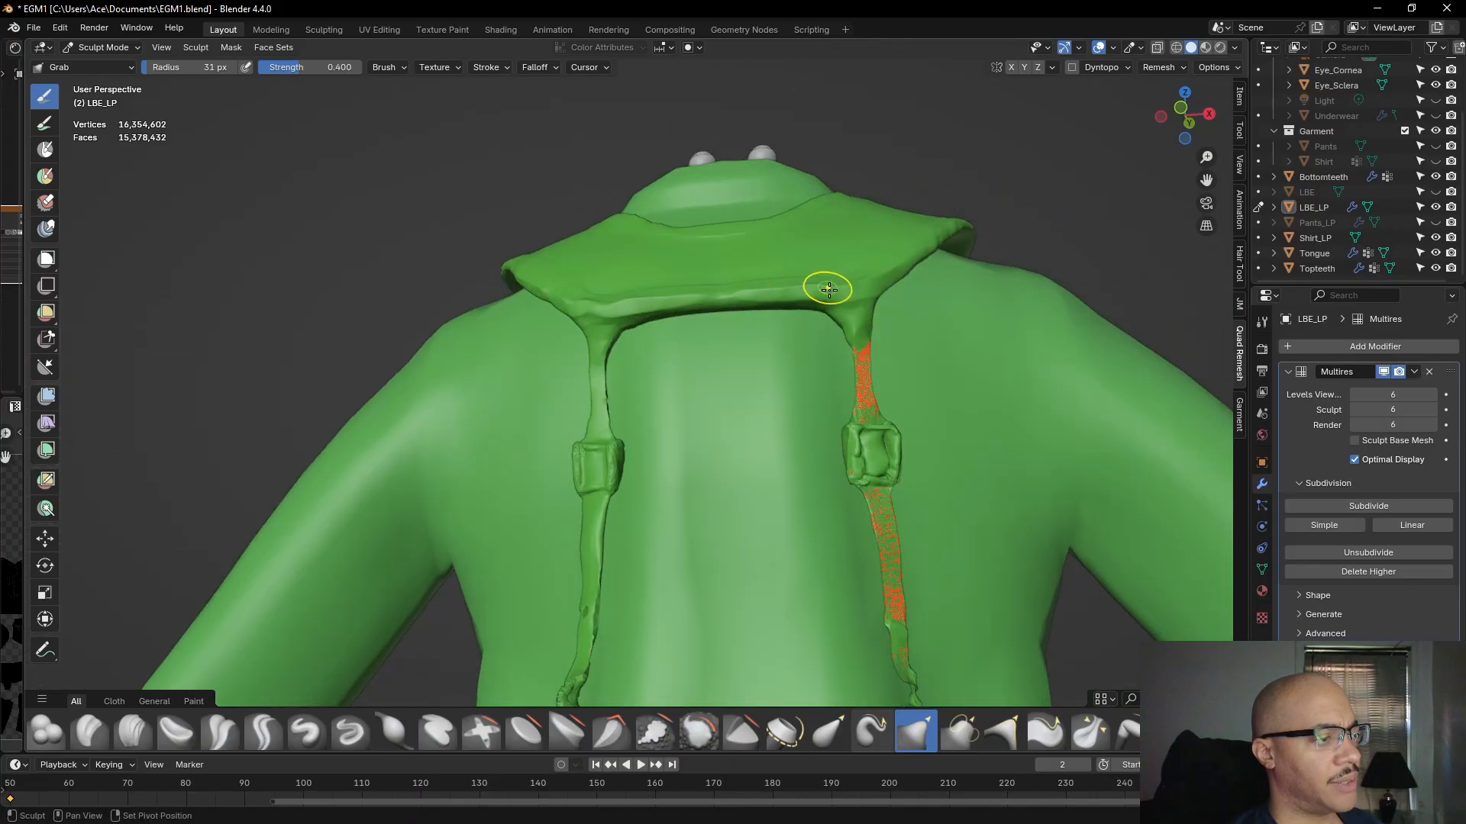
{"action": "left_click_drag", "start_coordinate": [589, 306], "coordinate": [563, 301]}
{"action": "middle_click_drag", "start_coordinate": [563, 301], "coordinate": [643, 324]}
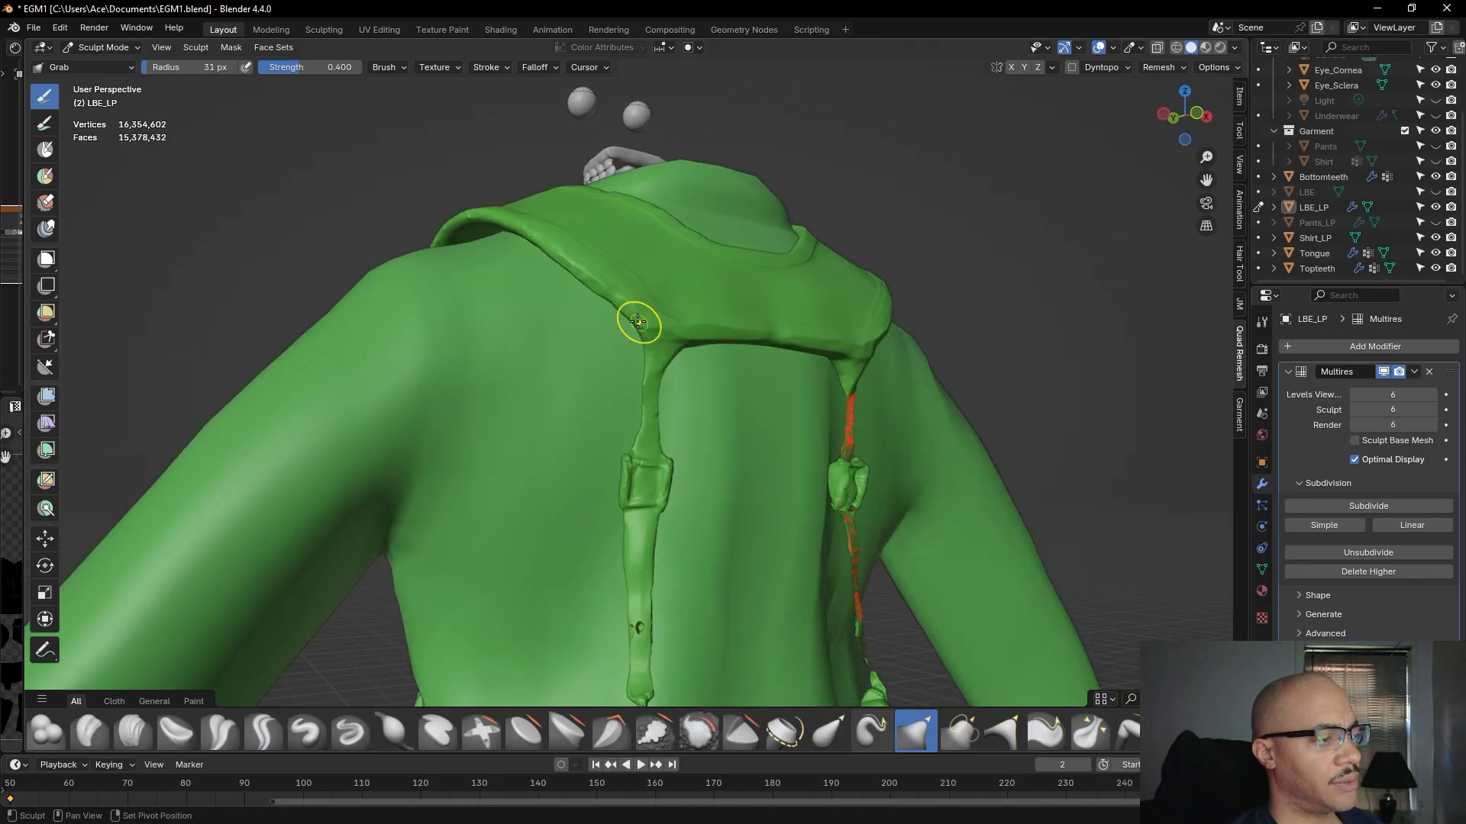
{"action": "middle_click_drag", "start_coordinate": [530, 222], "coordinate": [633, 260]}
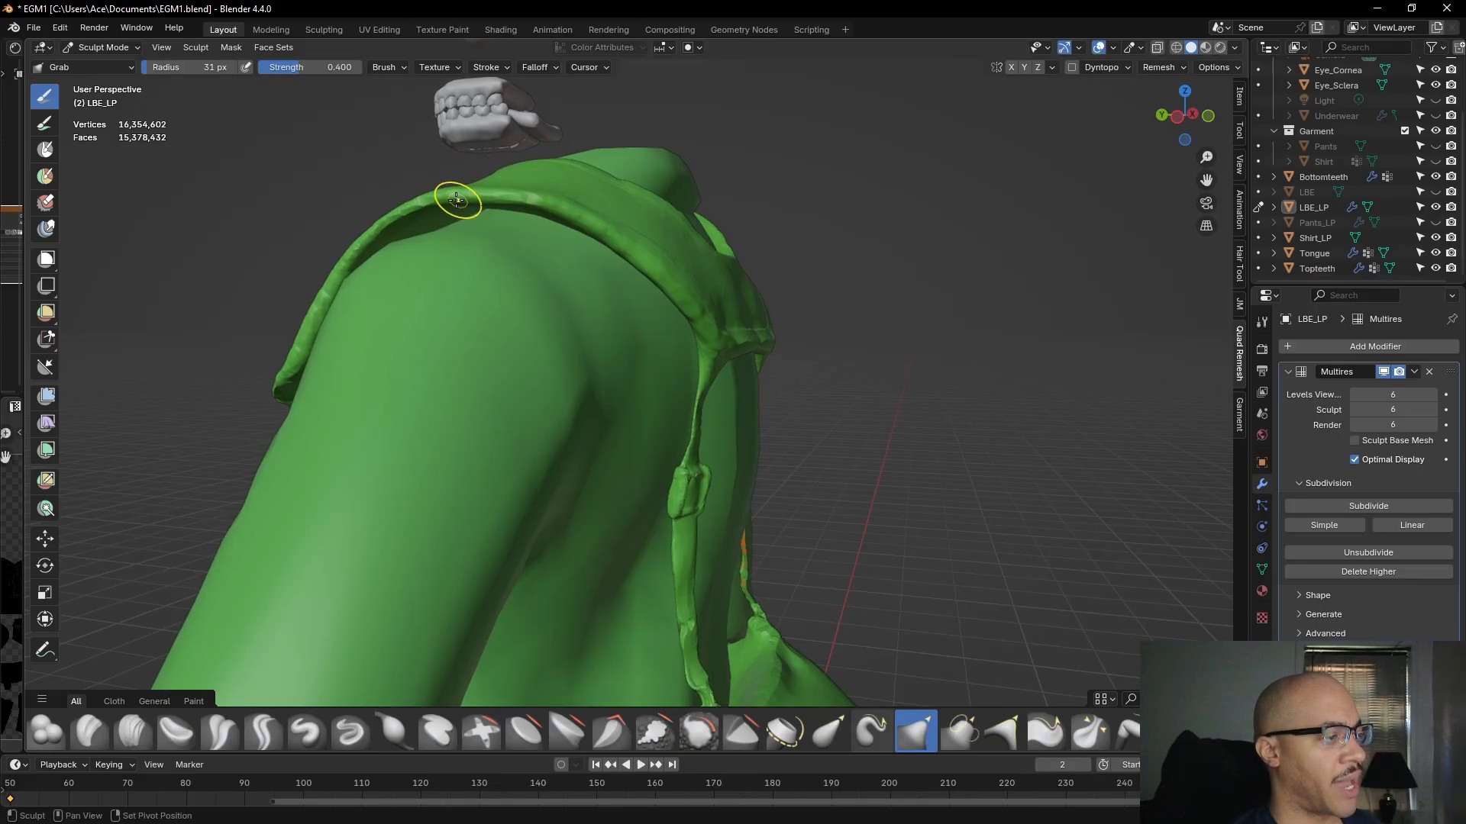
{"action": "middle_click_drag", "start_coordinate": [416, 203], "coordinate": [562, 203]}
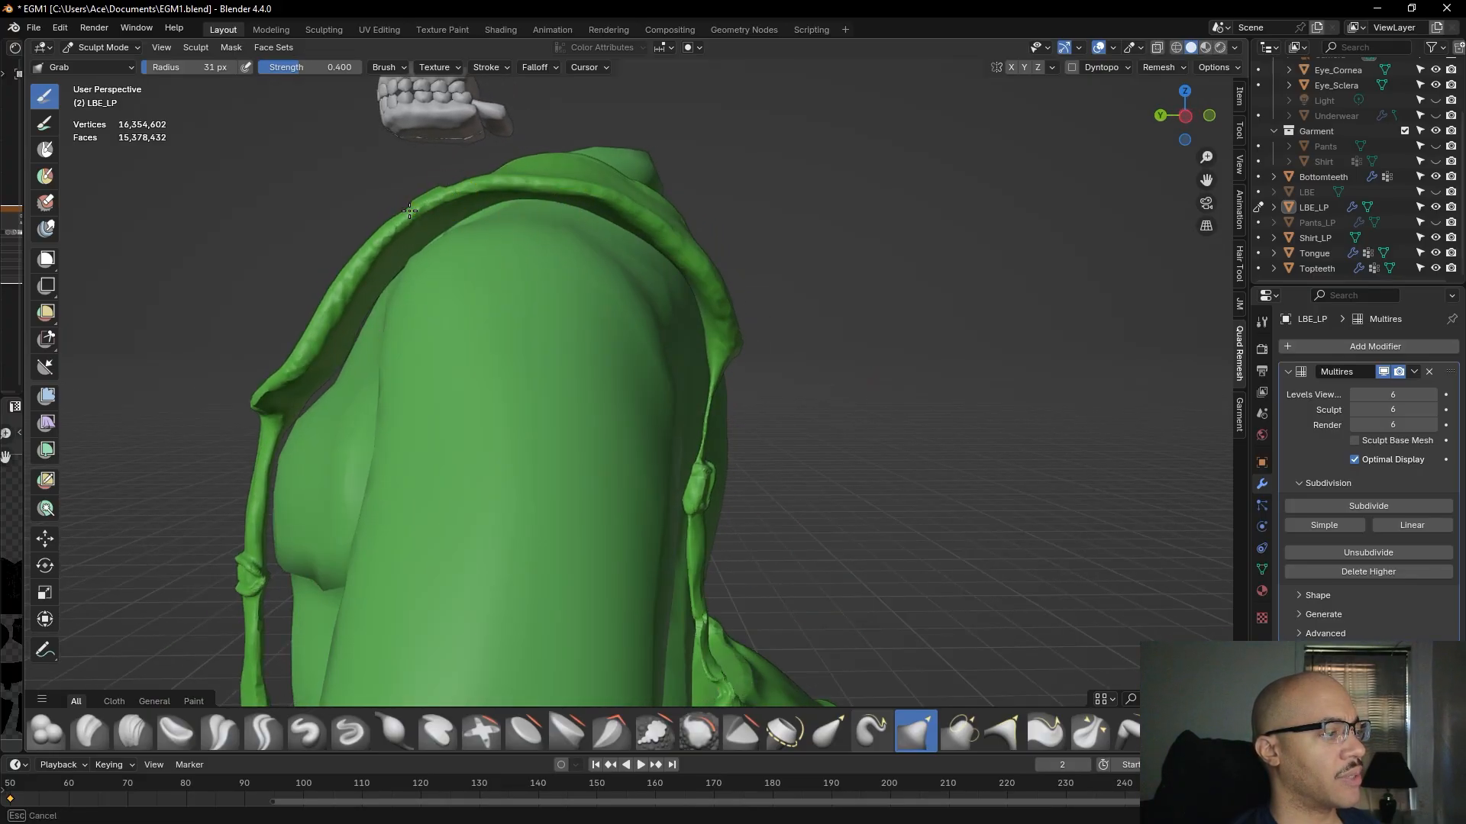
{"action": "left_click_drag", "start_coordinate": [362, 268], "coordinate": [371, 242]}
{"action": "left_click_drag", "start_coordinate": [307, 375], "coordinate": [315, 348]}
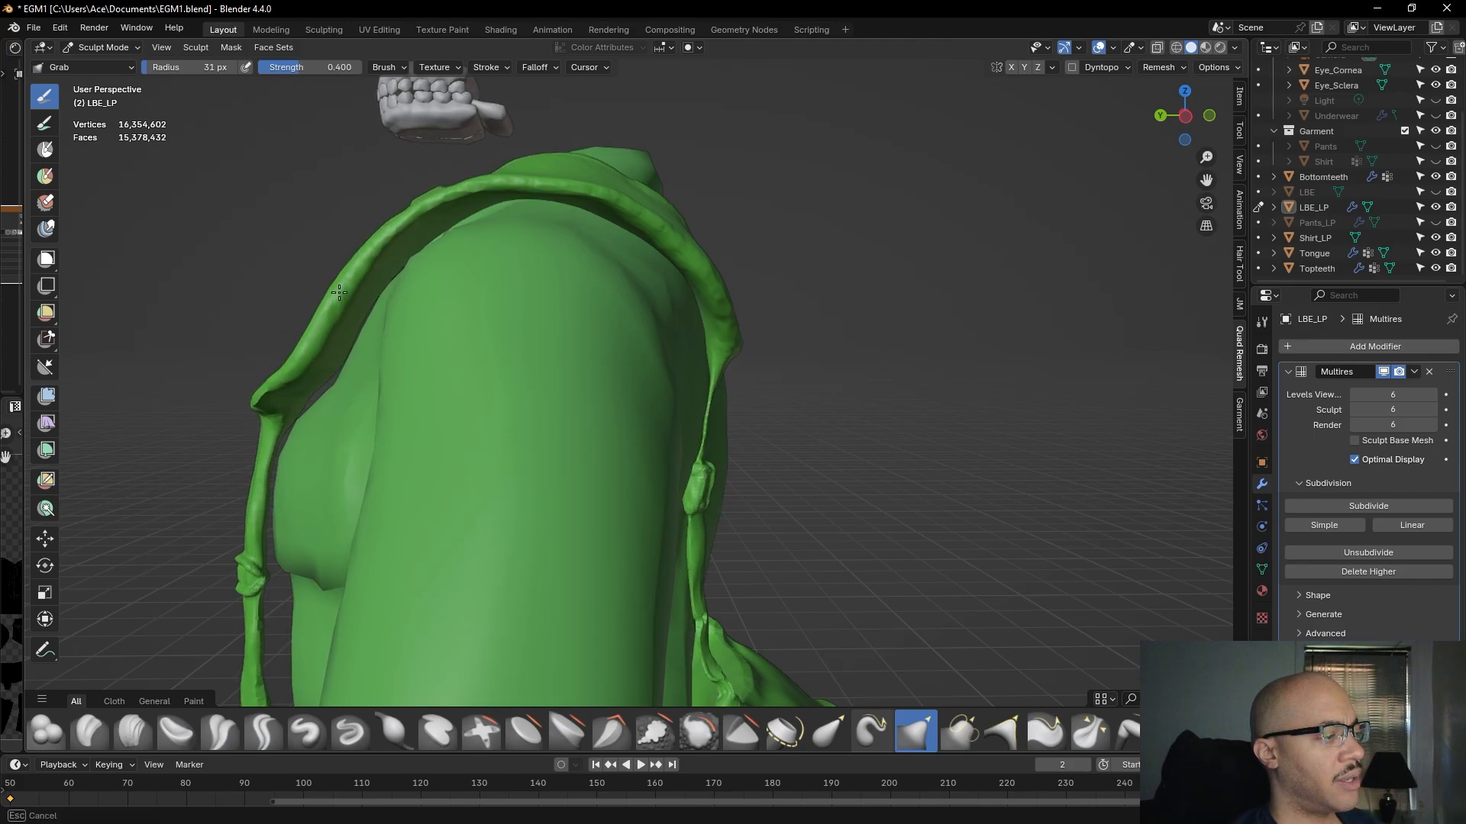
{"action": "left_click_drag", "start_coordinate": [389, 239], "coordinate": [448, 200]}
{"action": "left_click_drag", "start_coordinate": [710, 296], "coordinate": [723, 352]}
- Smooth the yoke's outer edge over the other shoulder and along the lower edge of its front pad
{"action": "mouse_move", "coordinate": [761, 303]}
{"action": "middle_mouse_down"}
{"action": "mouse_move", "coordinate": [799, 239]}
{"action": "mouse_move", "coordinate": [765, 300]}
{"action": "mouse_move", "coordinate": [697, 298]}
{"action": "mouse_move", "coordinate": [690, 262]}
{"action": "middle_mouse_up"}
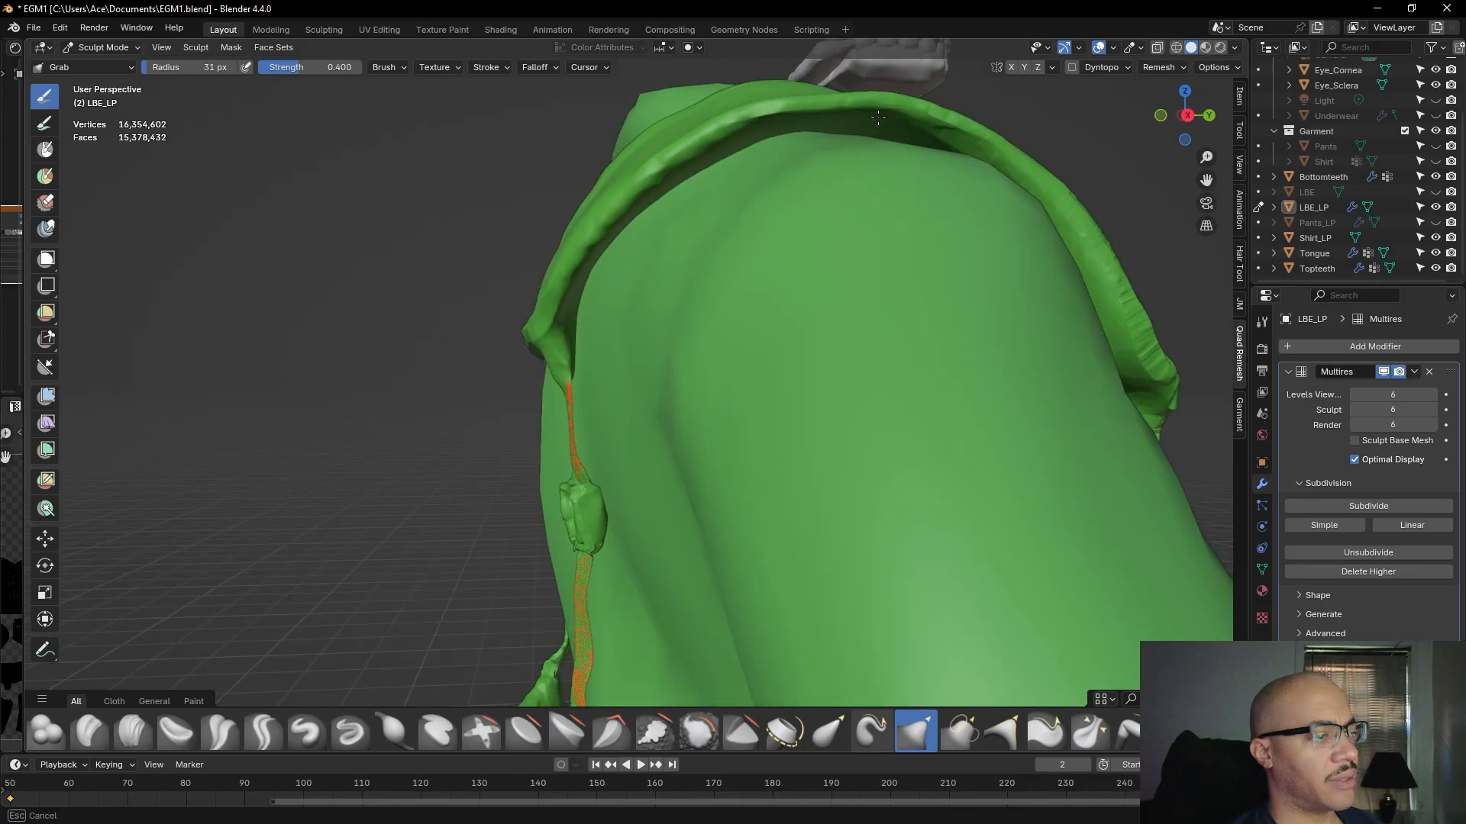
{"action": "left_click_drag", "start_coordinate": [975, 125], "coordinate": [911, 101]}
{"action": "left_click_drag", "start_coordinate": [1074, 200], "coordinate": [1084, 254]}
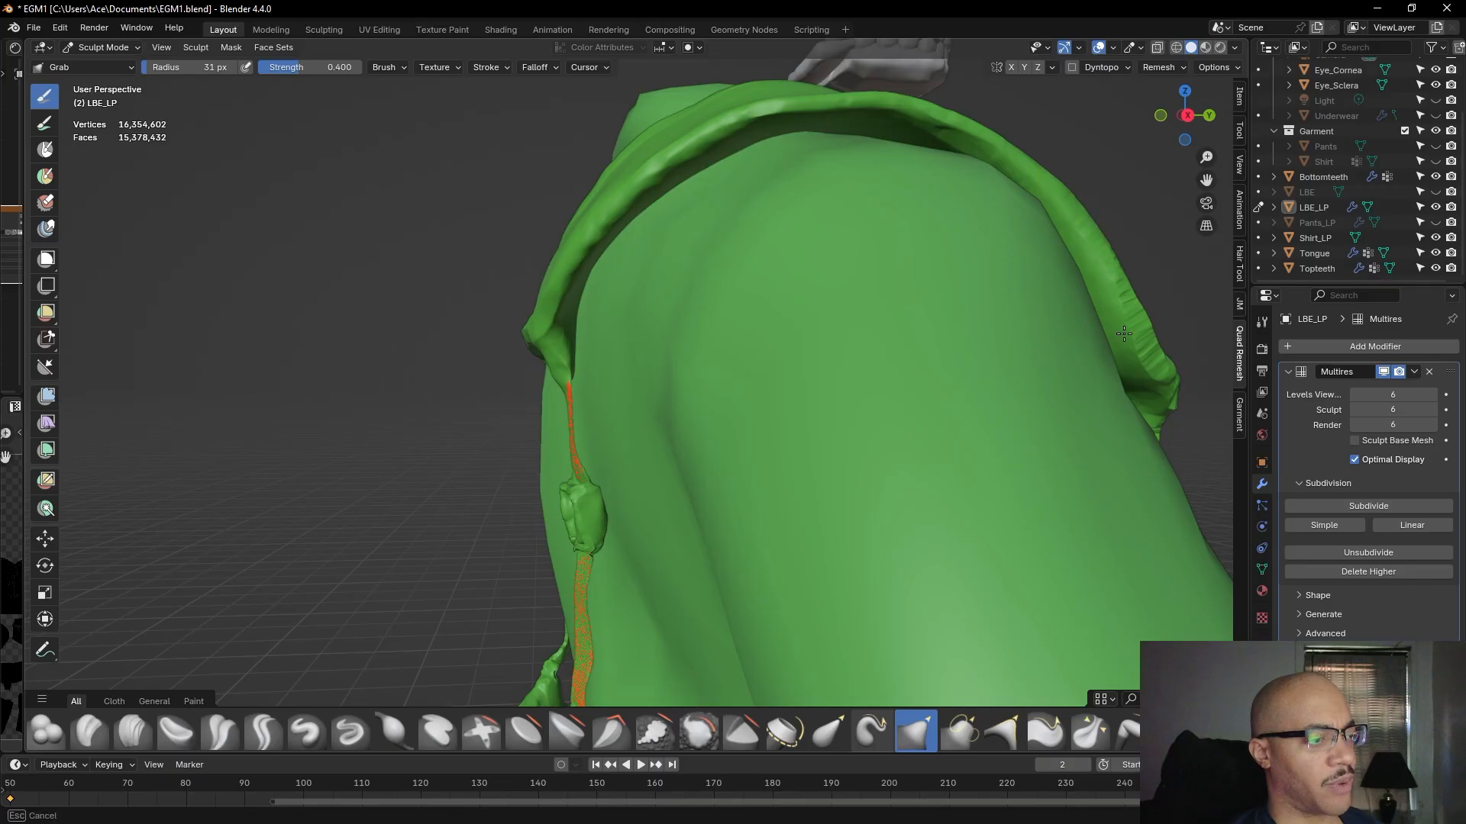
{"action": "left_click_drag", "start_coordinate": [1154, 355], "coordinate": [1150, 339]}
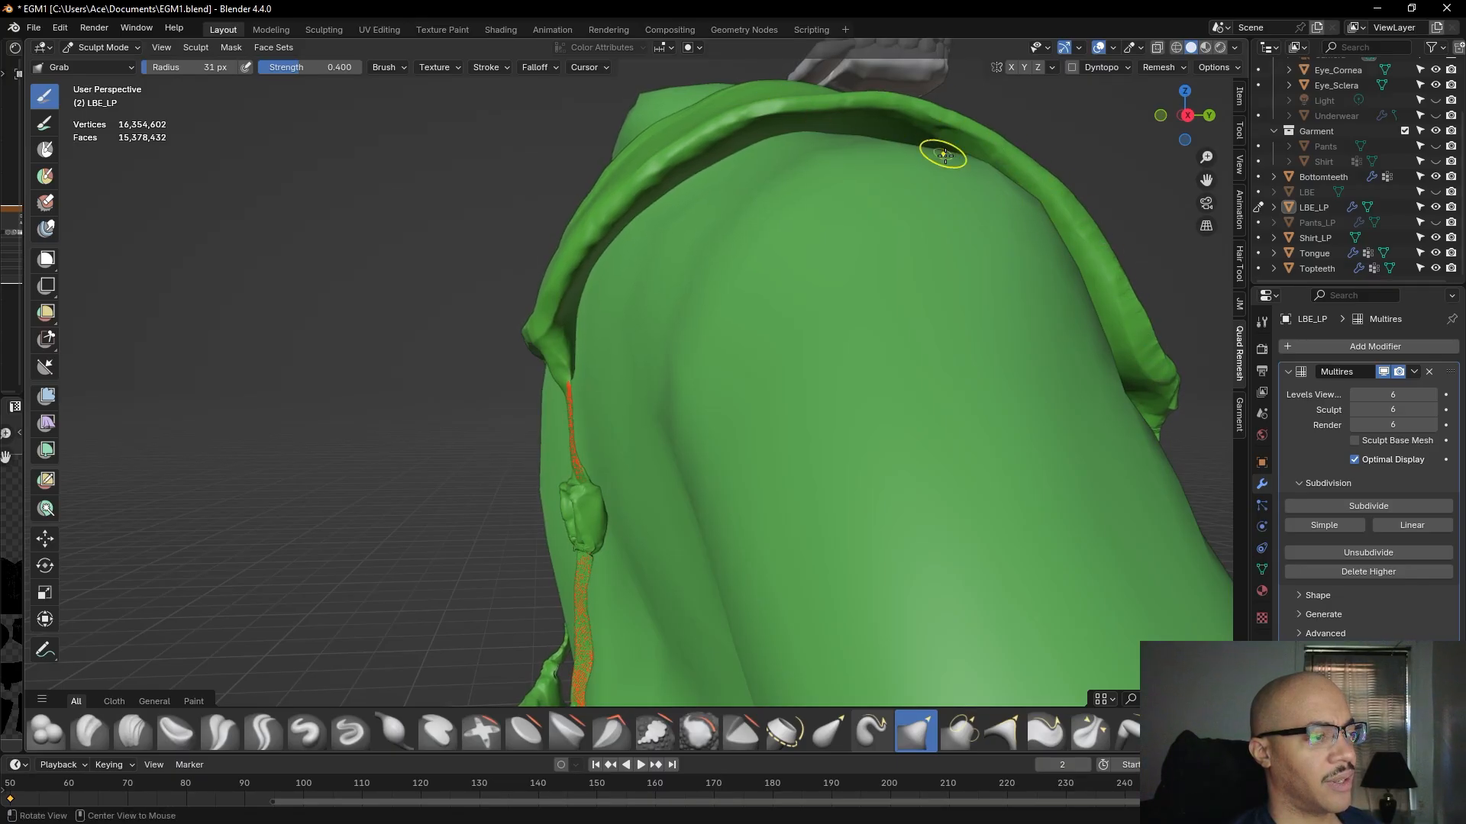
{"action": "middle_click_drag", "start_coordinate": [936, 144], "coordinate": [778, 150]}
{"action": "middle_click_drag", "start_coordinate": [610, 240], "coordinate": [666, 263]}
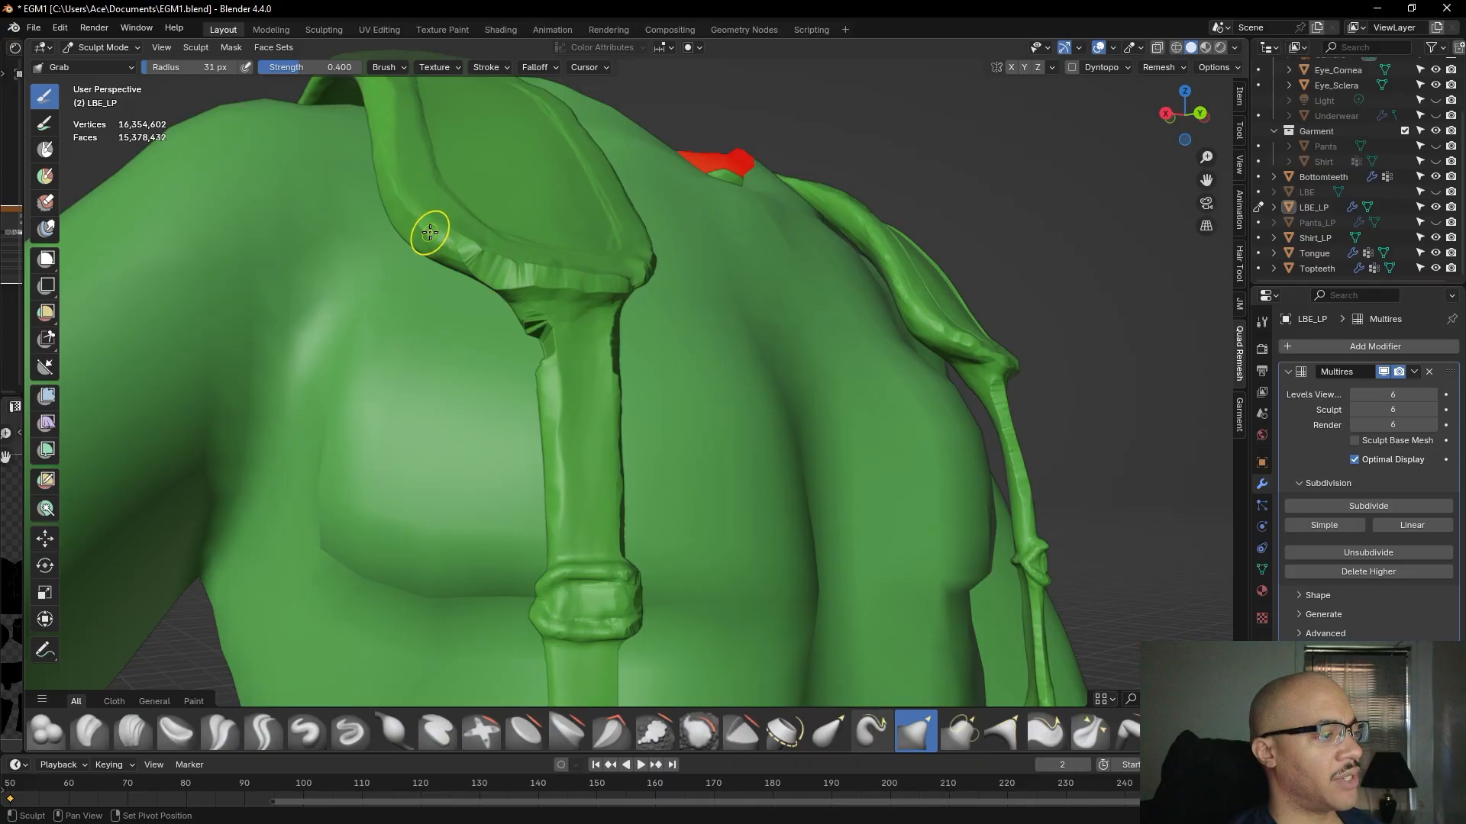
{"action": "mouse_move", "coordinate": [438, 239]}
{"action": "left_mouse_down"}
{"action": "mouse_move", "coordinate": [526, 276]}
{"action": "mouse_move", "coordinate": [622, 284]}
{"action": "mouse_move", "coordinate": [594, 285]}
{"action": "left_mouse_up"}
- Refine the front strap's edge between the shoulder pad and its upper buckle with 31 px Grab strokes
{"action": "scroll", "coordinate": [638, 277], "scroll_direction": "down", "scroll_amount": 10}
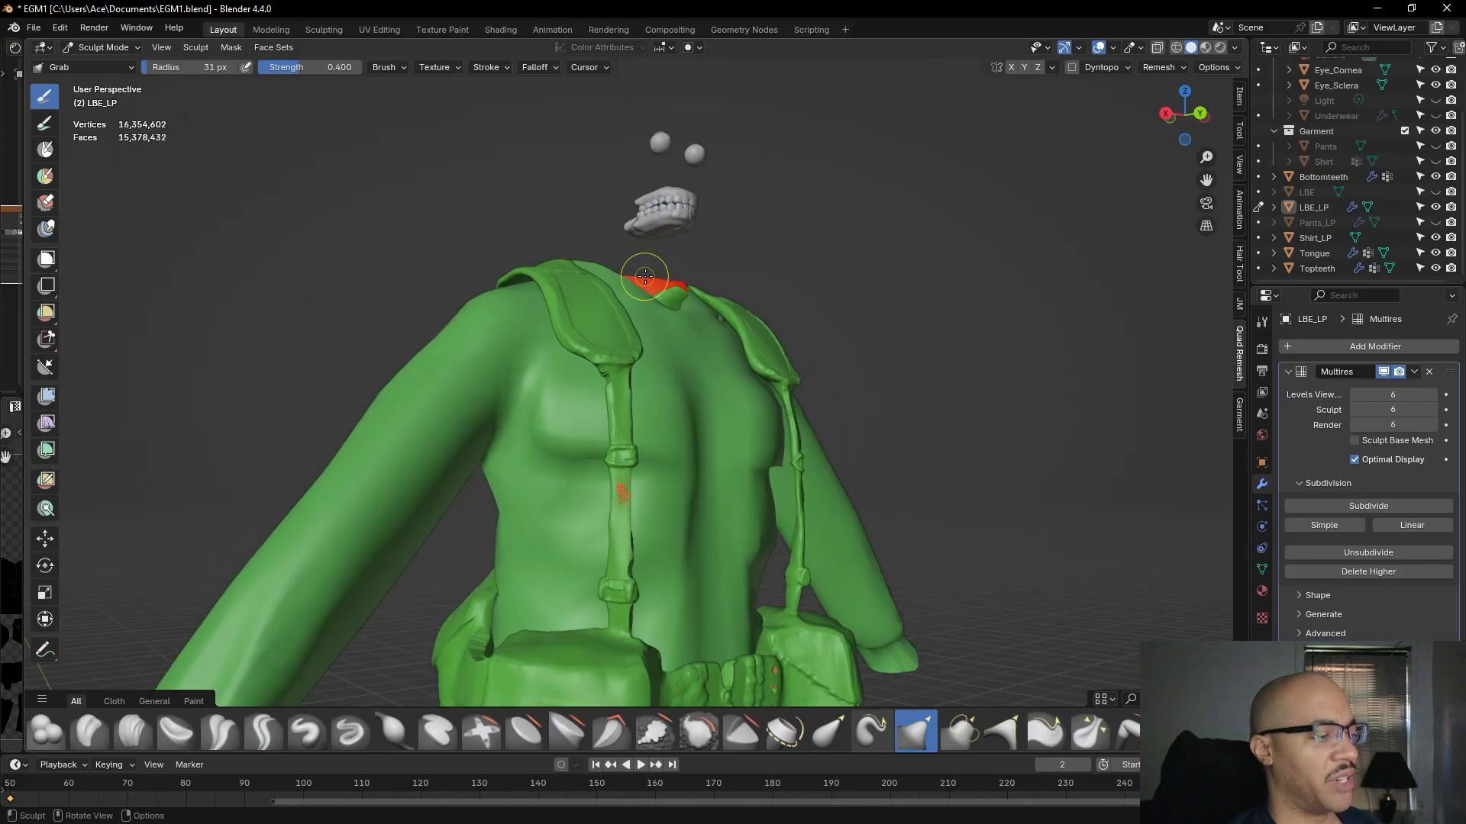
{"action": "middle_click_drag", "start_coordinate": [644, 276], "coordinate": [784, 313]}
{"action": "middle_click_drag", "start_coordinate": [861, 351], "coordinate": [732, 366]}
{"action": "scroll", "coordinate": [926, 365], "scroll_direction": "up", "scroll_amount": 8}
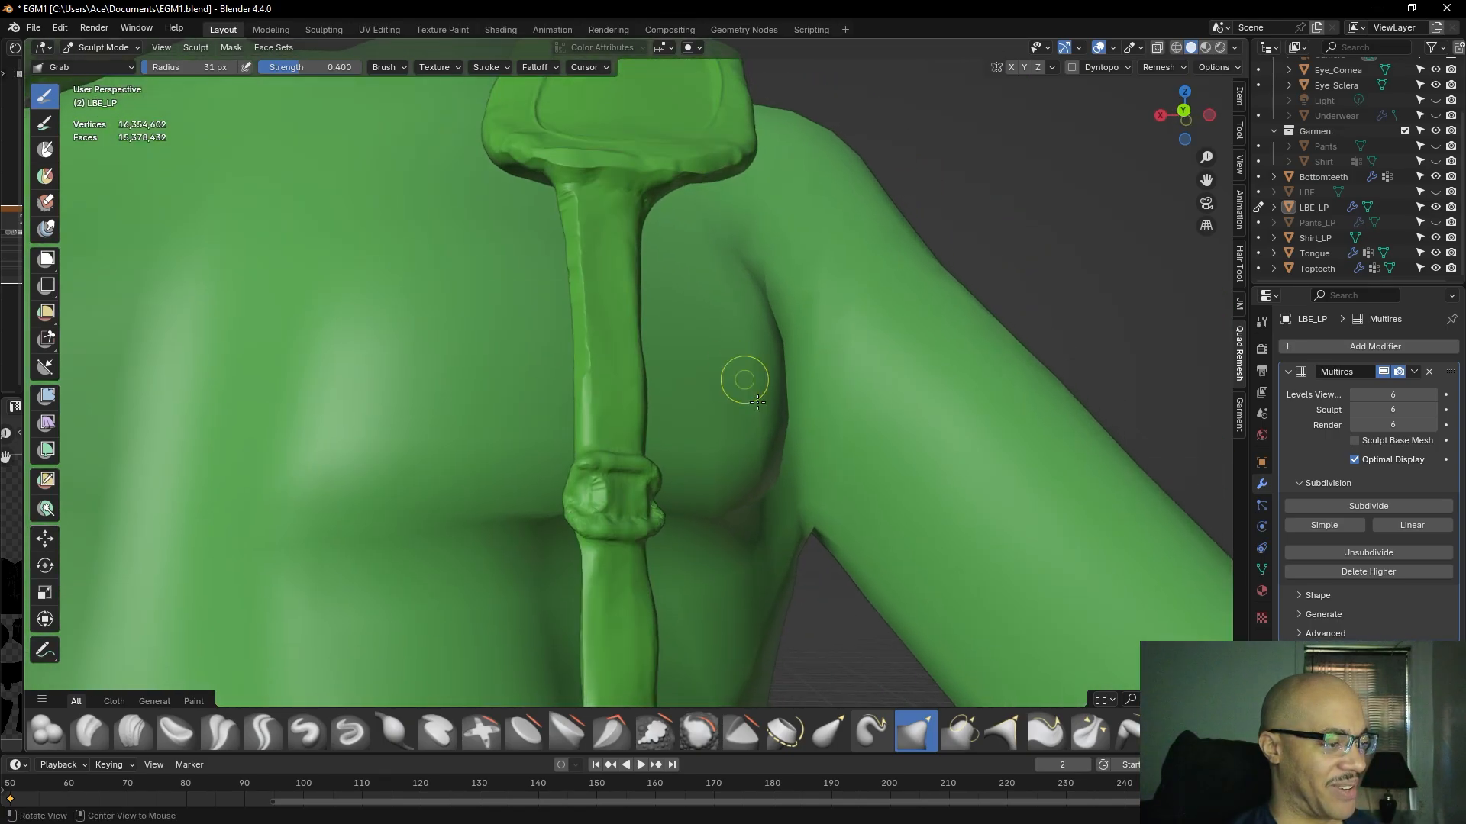
{"action": "scroll", "coordinate": [747, 483], "scroll_direction": "down", "scroll_amount": 8}
{"action": "middle_click_drag", "start_coordinate": [929, 346], "coordinate": [883, 415]}
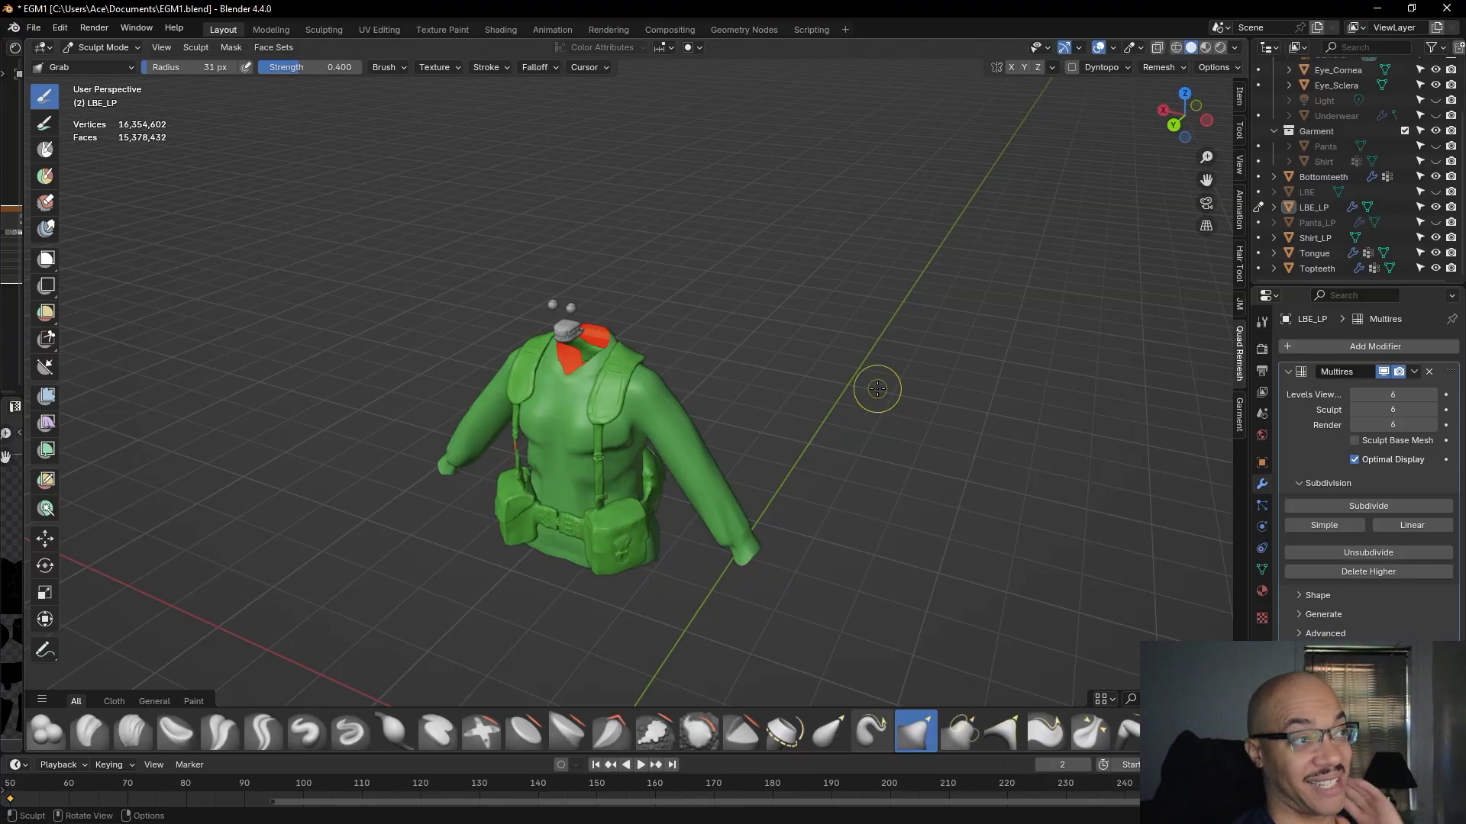
{"action": "scroll", "coordinate": [763, 611], "scroll_direction": "up", "scroll_amount": 7}
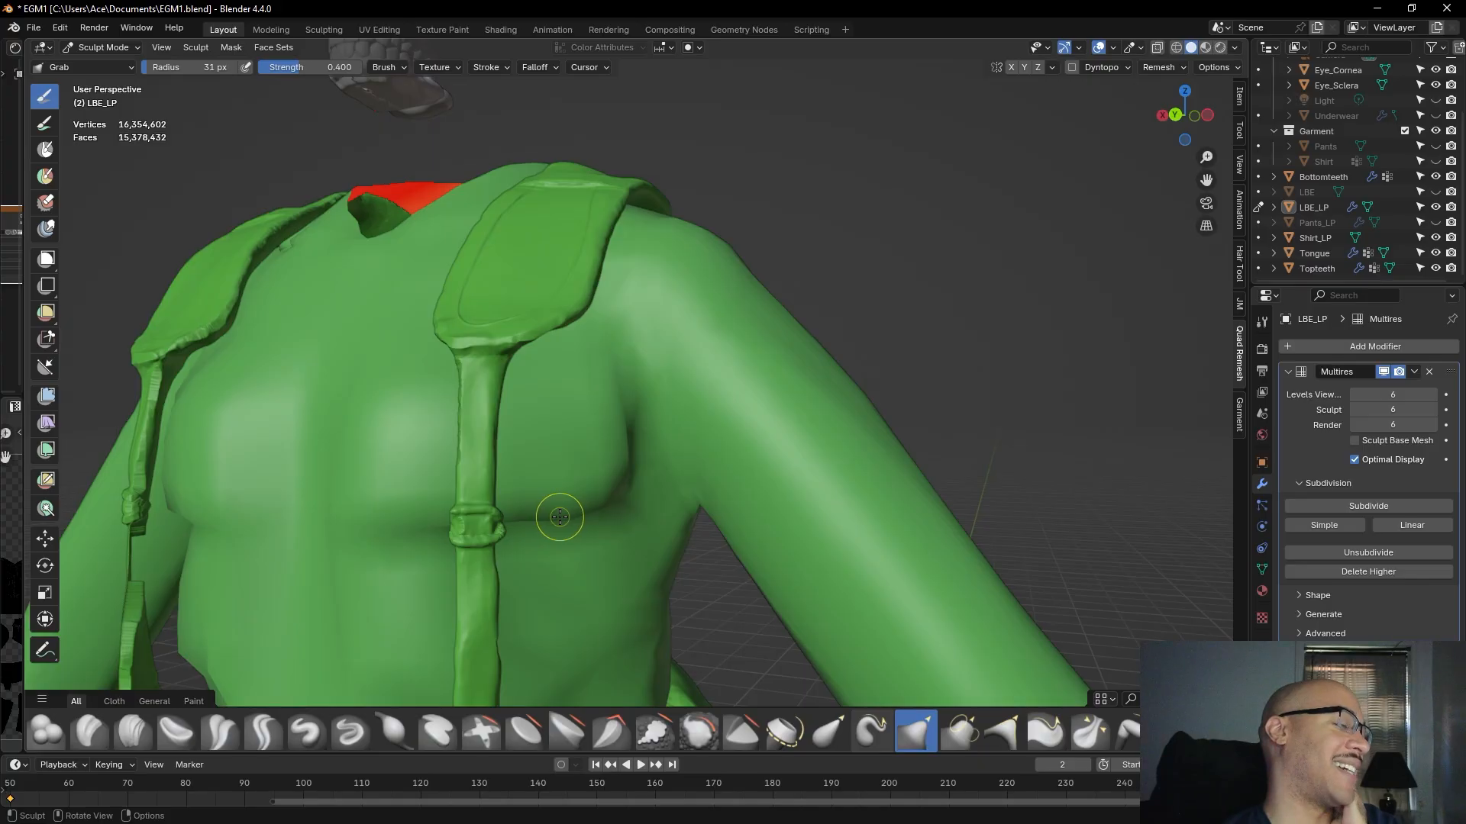
{"action": "scroll", "coordinate": [559, 516], "scroll_direction": "up", "scroll_amount": 3}
{"action": "left_click_drag", "start_coordinate": [709, 486], "coordinate": [716, 499]}
{"action": "left_click_drag", "start_coordinate": [696, 416], "coordinate": [697, 401]}
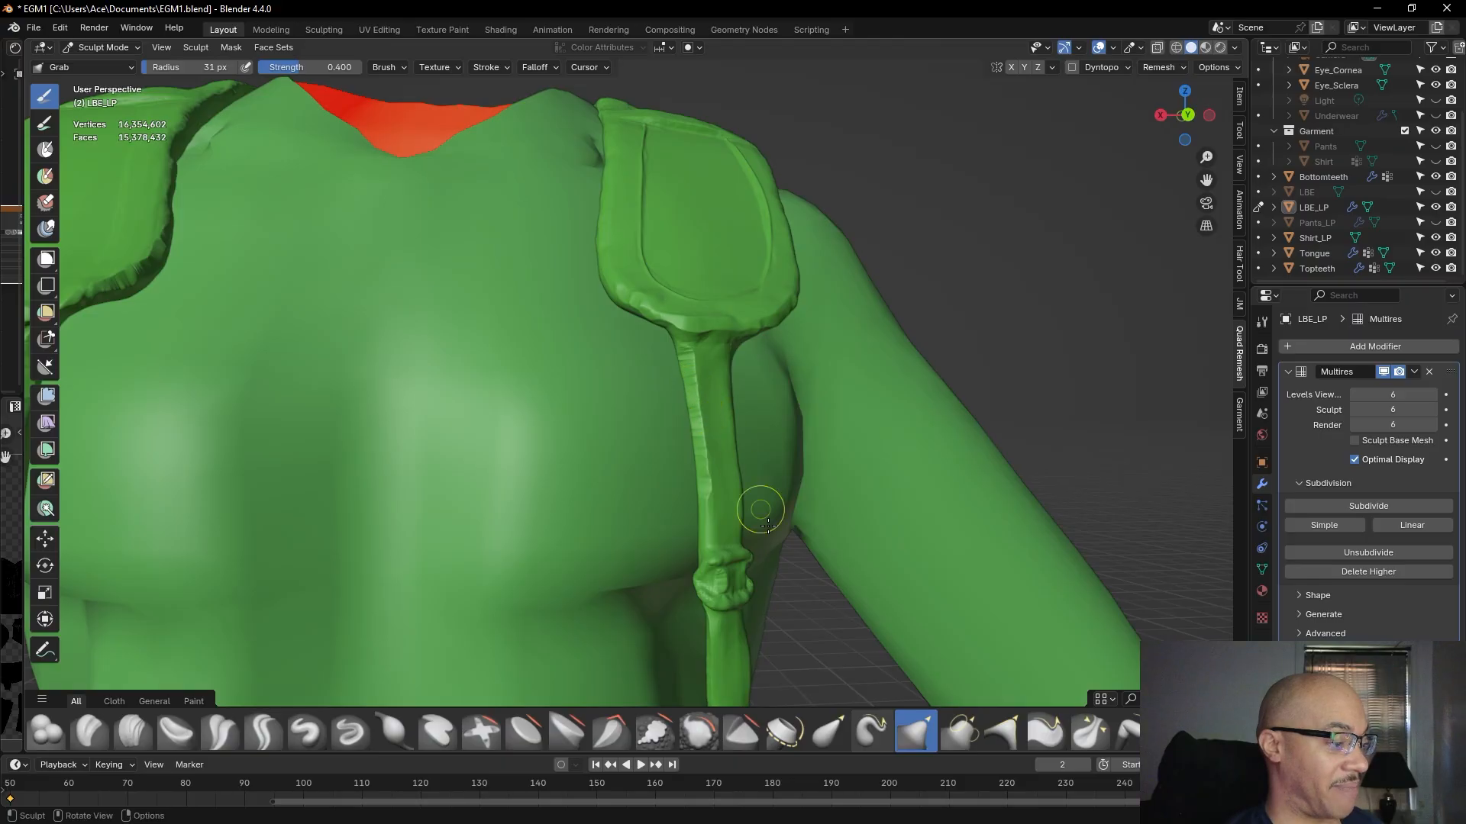
- Even out both front straps between the shoulder pads and upper buckles using Clay Strips at a 31 px radius and 0.500 strength
{"action": "scroll", "coordinate": [739, 562], "scroll_direction": "down", "scroll_amount": 10}
{"action": "middle_click_drag", "start_coordinate": [978, 425], "coordinate": [945, 461]}
{"action": "scroll", "coordinate": [839, 458], "scroll_direction": "up", "scroll_amount": 6}
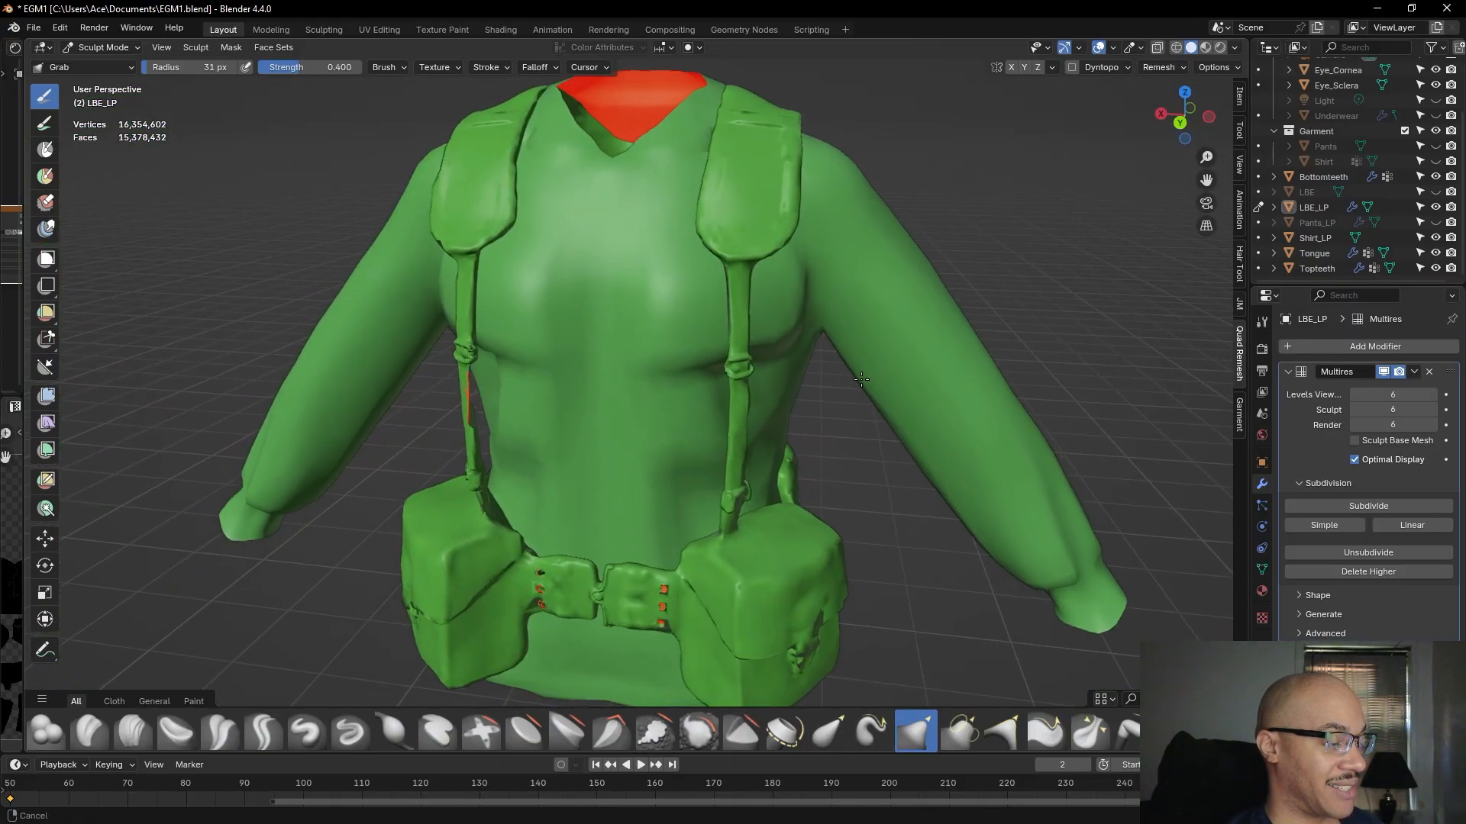
{"action": "scroll", "coordinate": [847, 393], "scroll_direction": "up", "scroll_amount": 4}
{"action": "scroll", "coordinate": [863, 362], "scroll_direction": "up", "scroll_amount": 3}
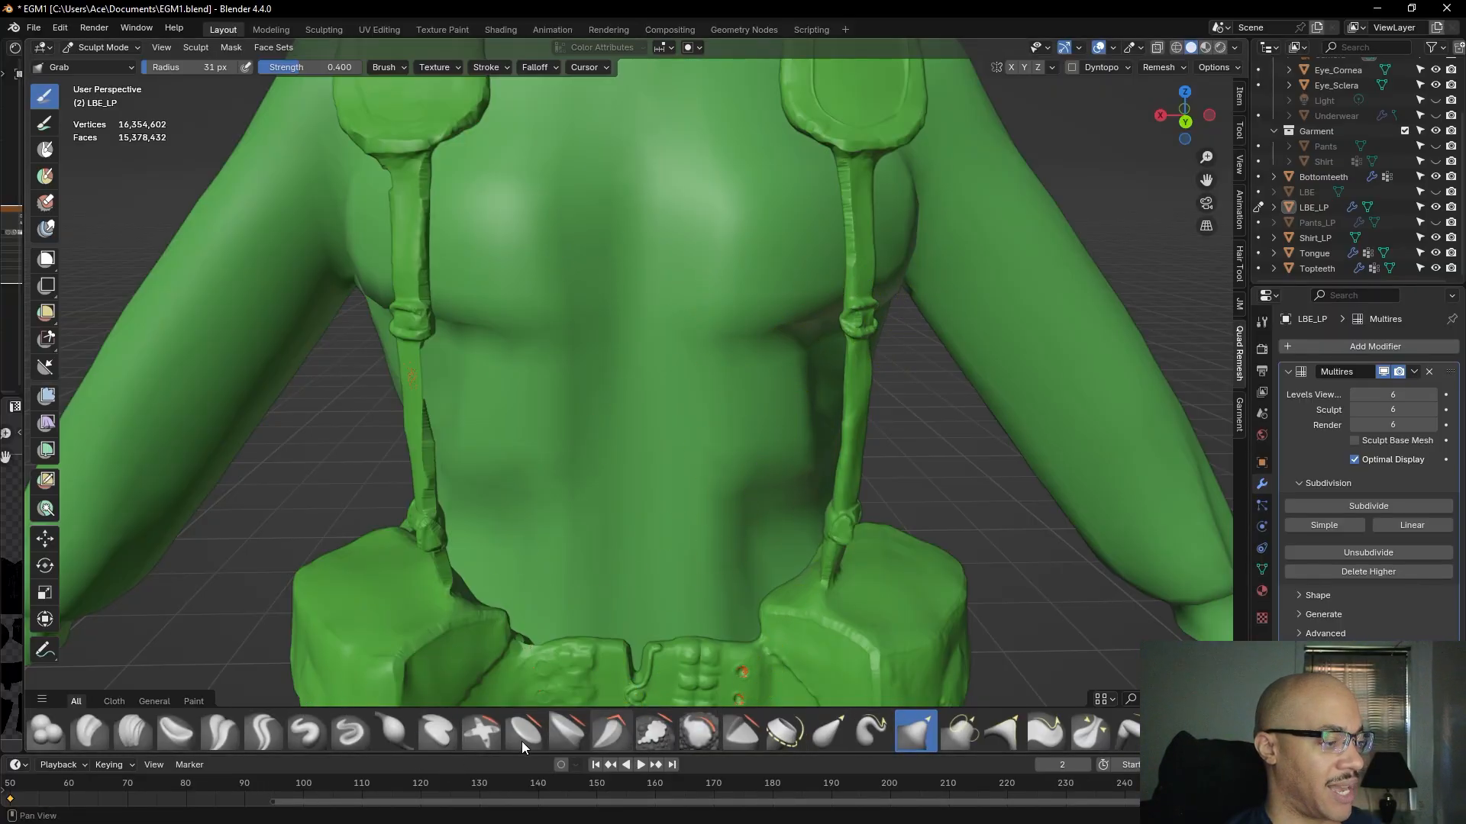
{"action": "left_click", "coordinate": [152, 734]}
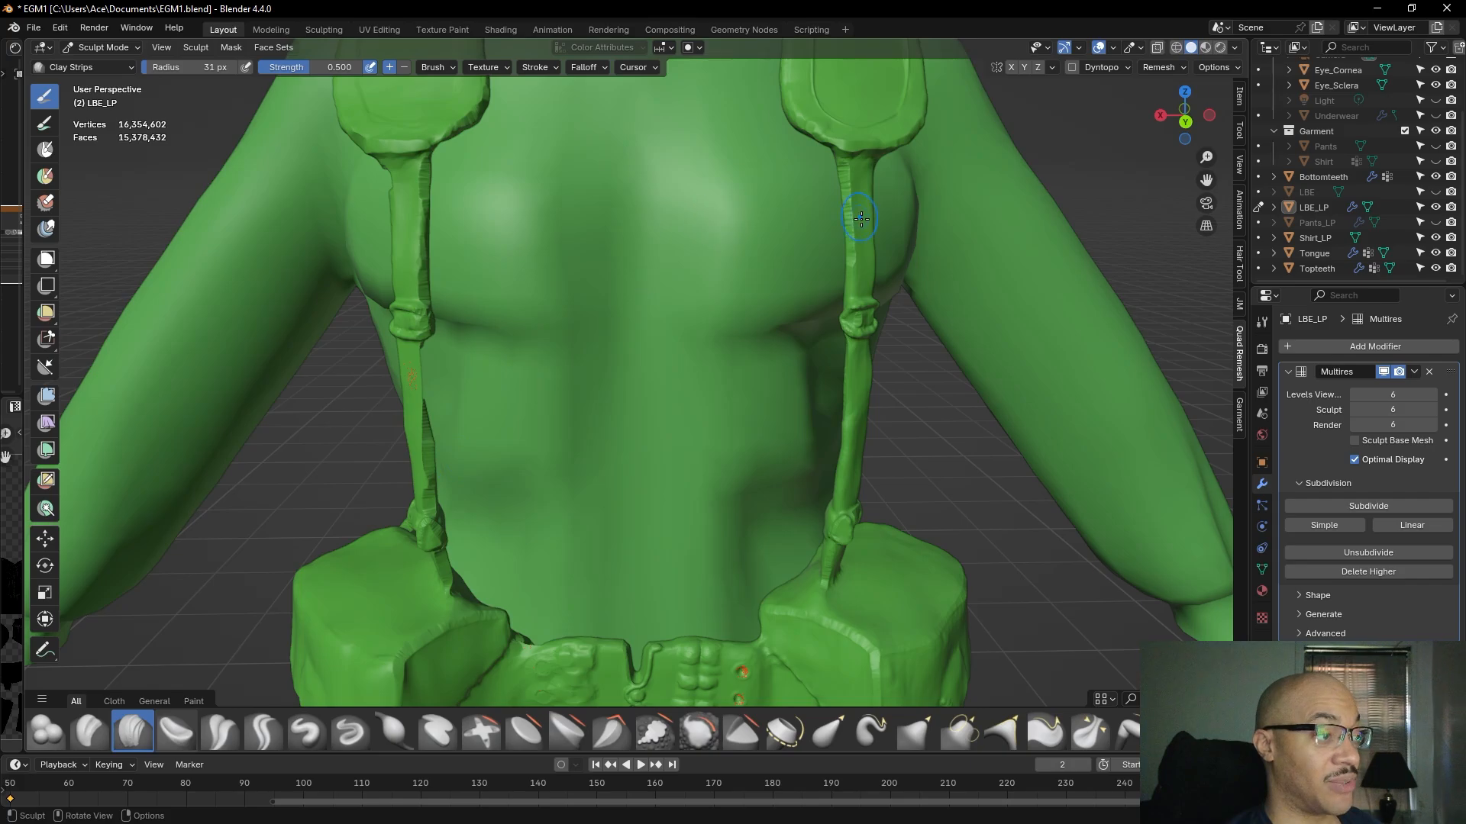
{"action": "left_click_drag", "start_coordinate": [856, 225], "coordinate": [851, 239]}
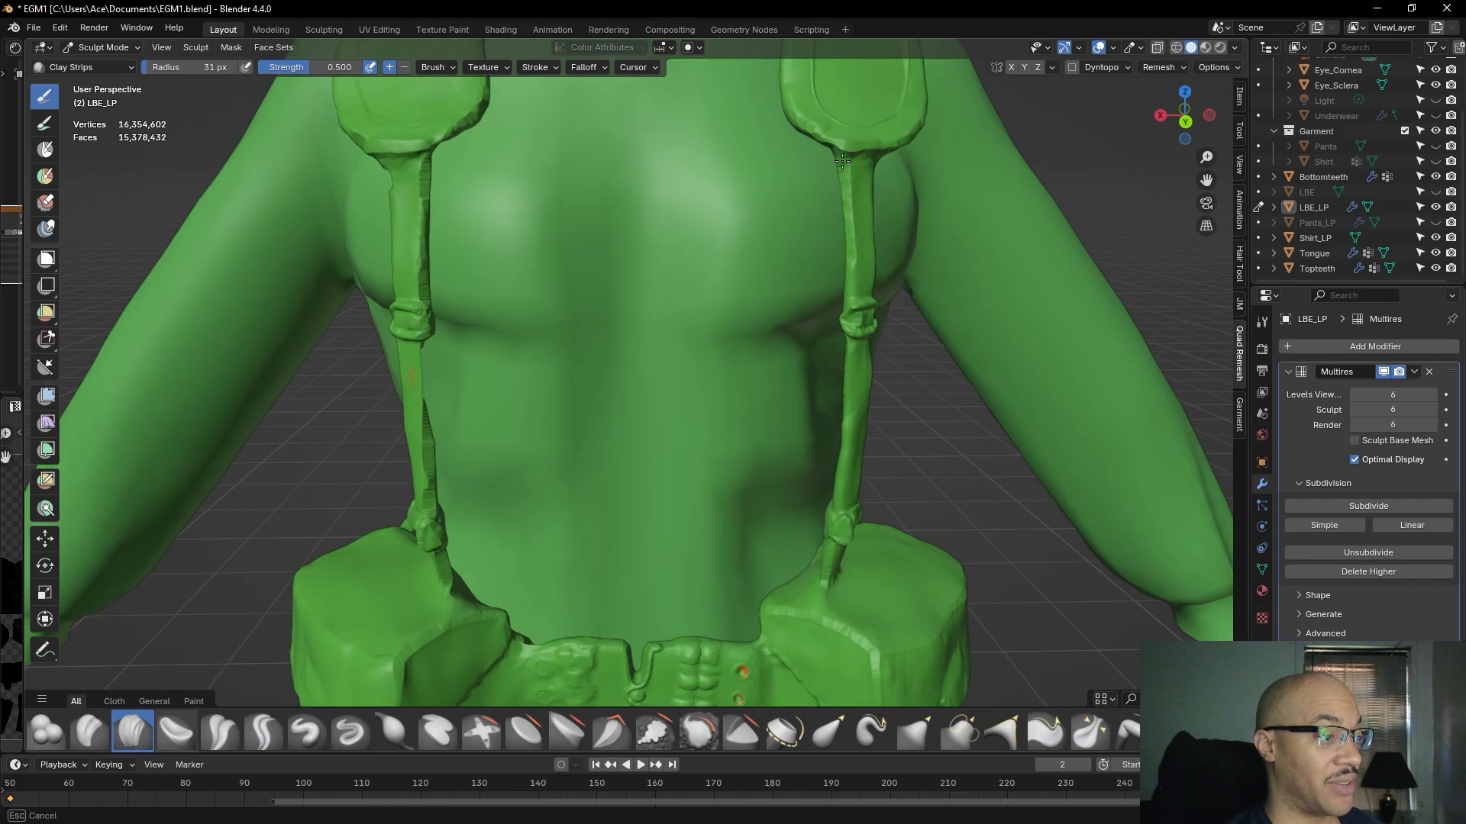
{"action": "left_click_drag", "start_coordinate": [858, 240], "coordinate": [855, 272]}
{"action": "middle_click_drag", "start_coordinate": [519, 251], "coordinate": [748, 321], "text": "shift"}
{"action": "middle_click_drag", "start_coordinate": [748, 320], "coordinate": [706, 321]}
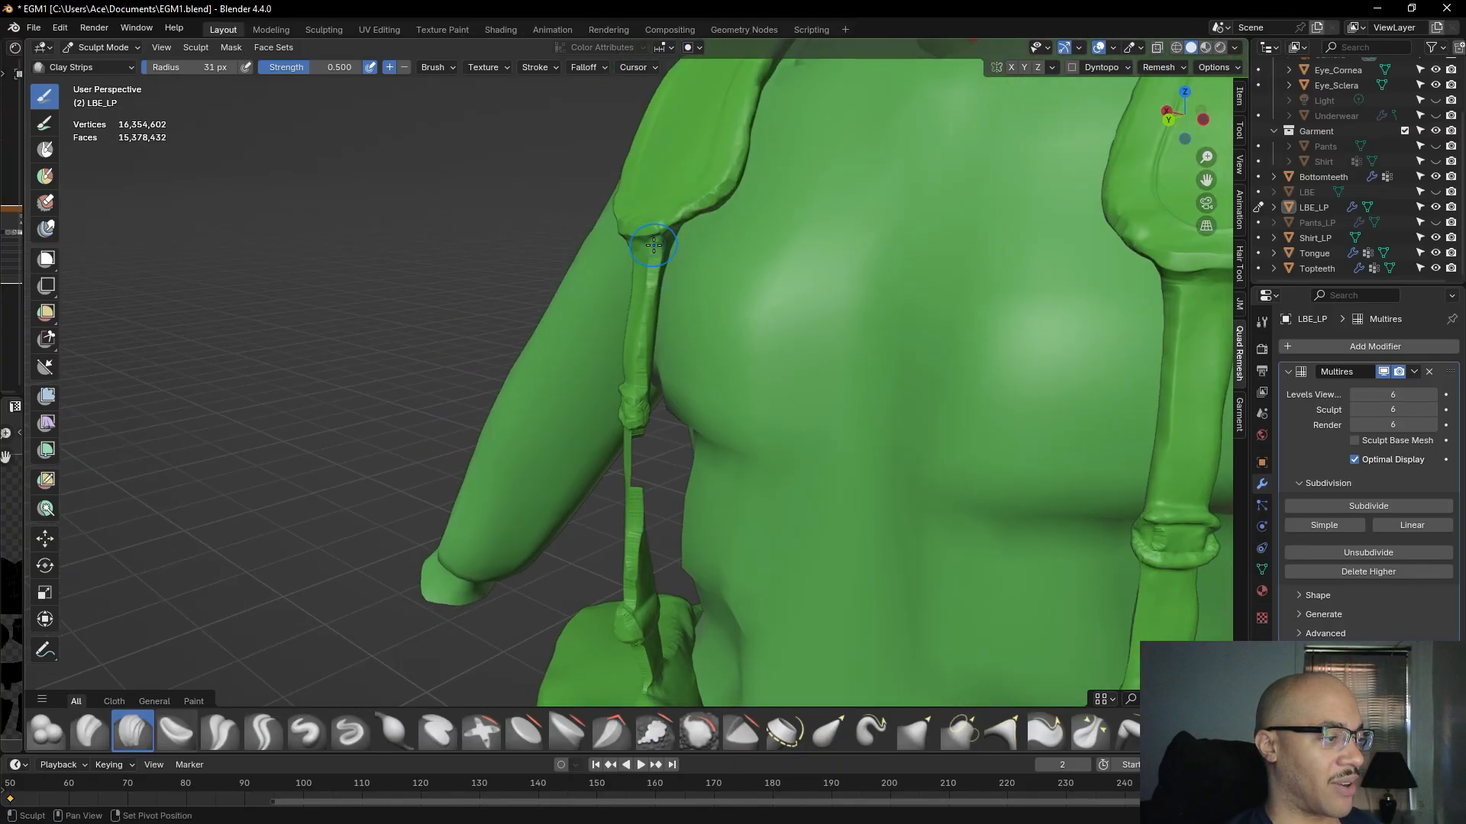
{"action": "left_click_drag", "start_coordinate": [662, 248], "coordinate": [640, 319]}
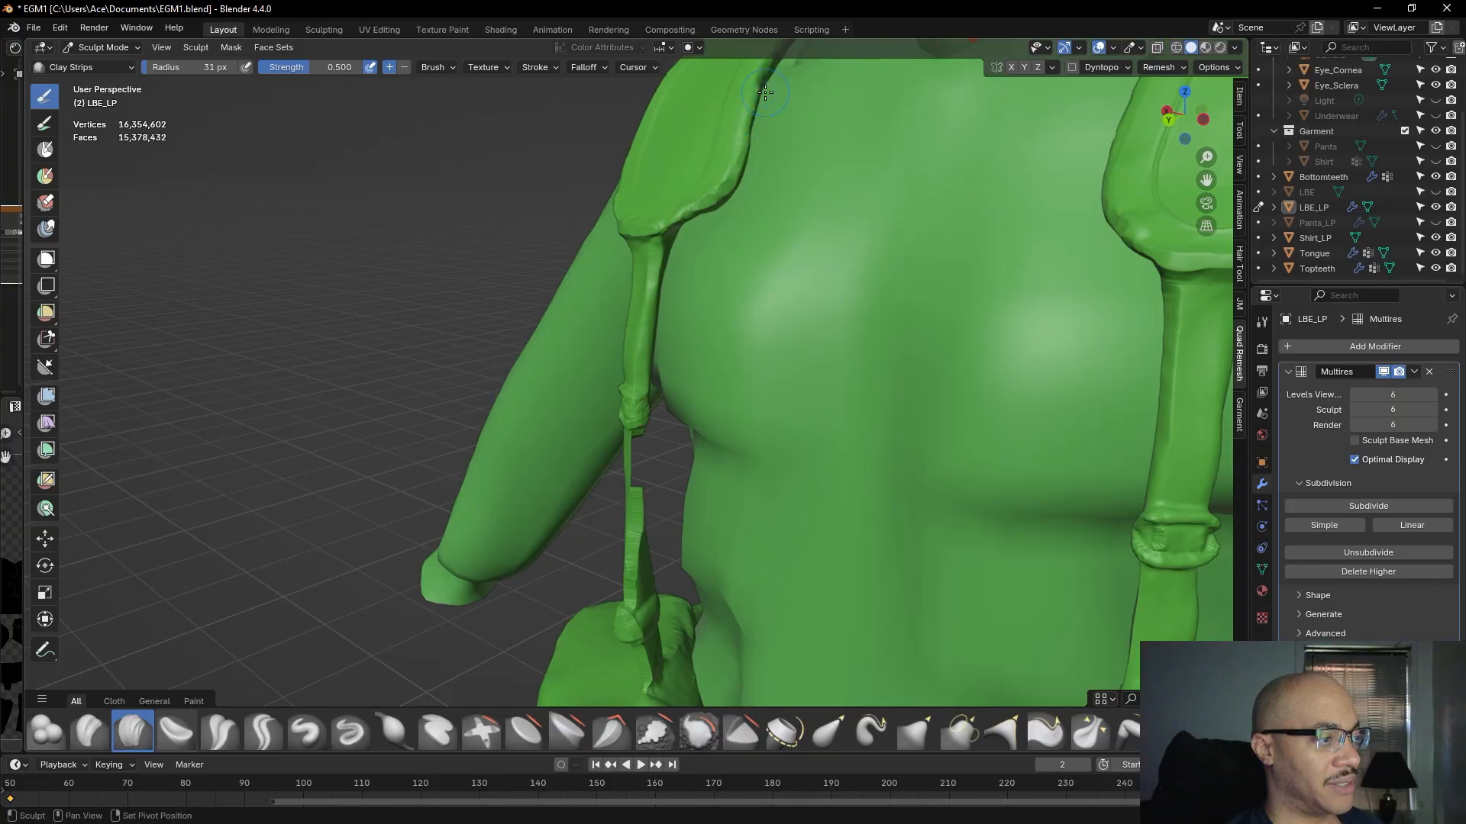
- Adjust the edge of the front strap between its upper and lower buckles using Grab at a 31 px radius
{"action": "middle_click_drag", "start_coordinate": [656, 234], "coordinate": [867, 426]}
{"action": "scroll", "coordinate": [963, 298], "scroll_direction": "down", "scroll_amount": 3}
{"action": "scroll", "coordinate": [798, 399], "scroll_direction": "up", "scroll_amount": 3}
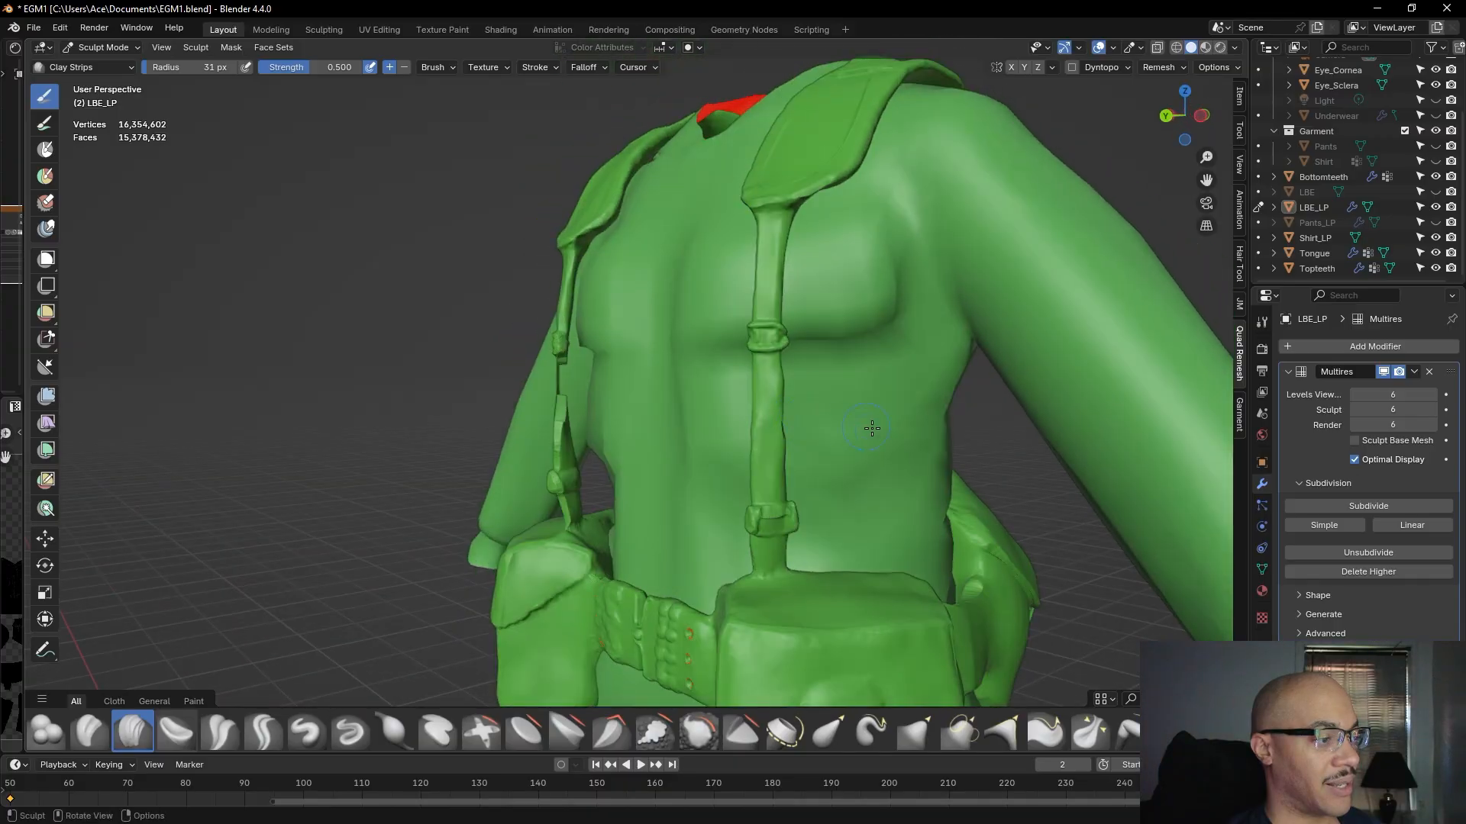
{"action": "scroll", "coordinate": [888, 434], "scroll_direction": "up", "scroll_amount": 3}
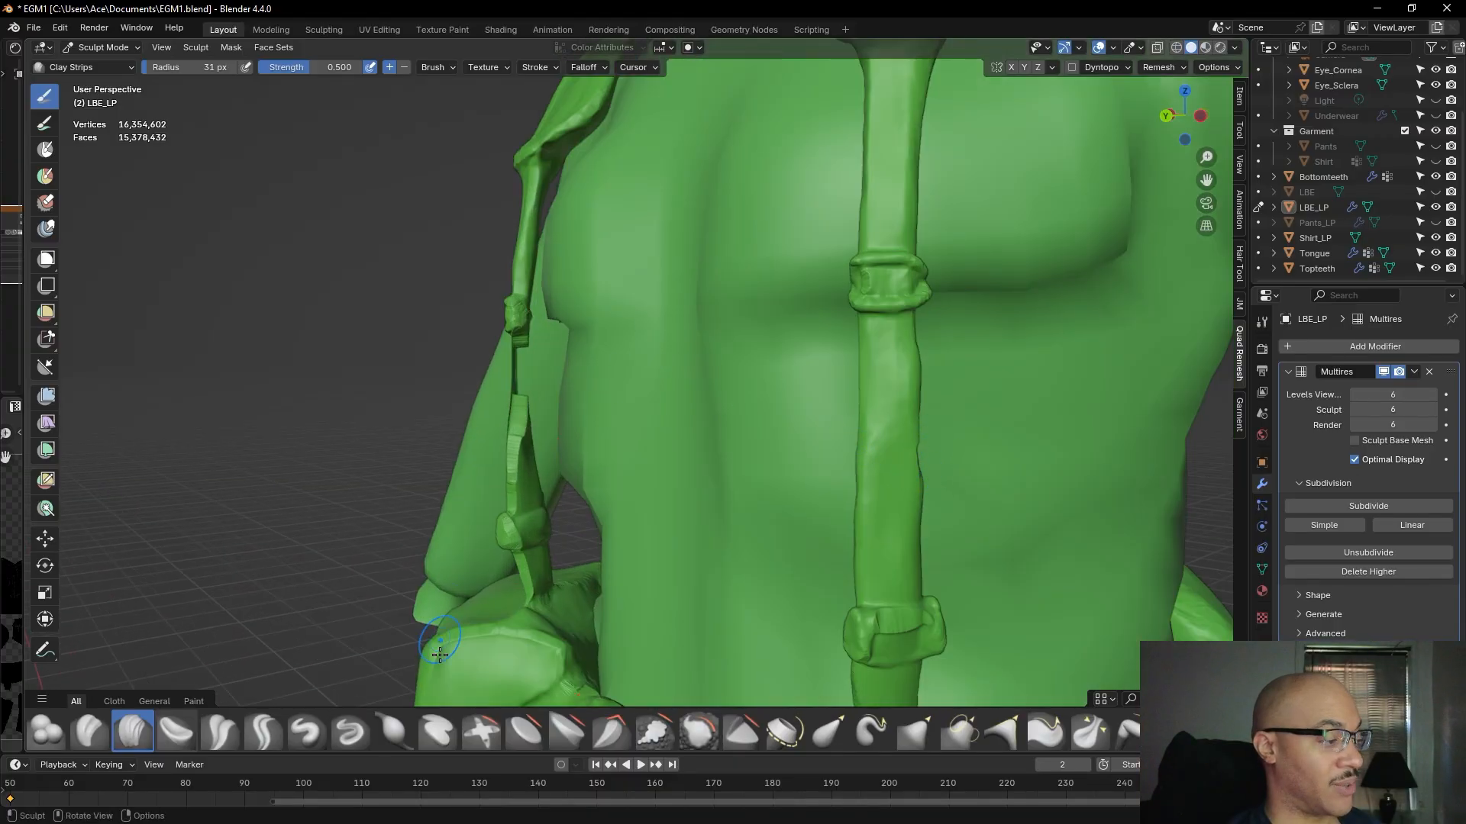
{"action": "left_click", "coordinate": [923, 743]}
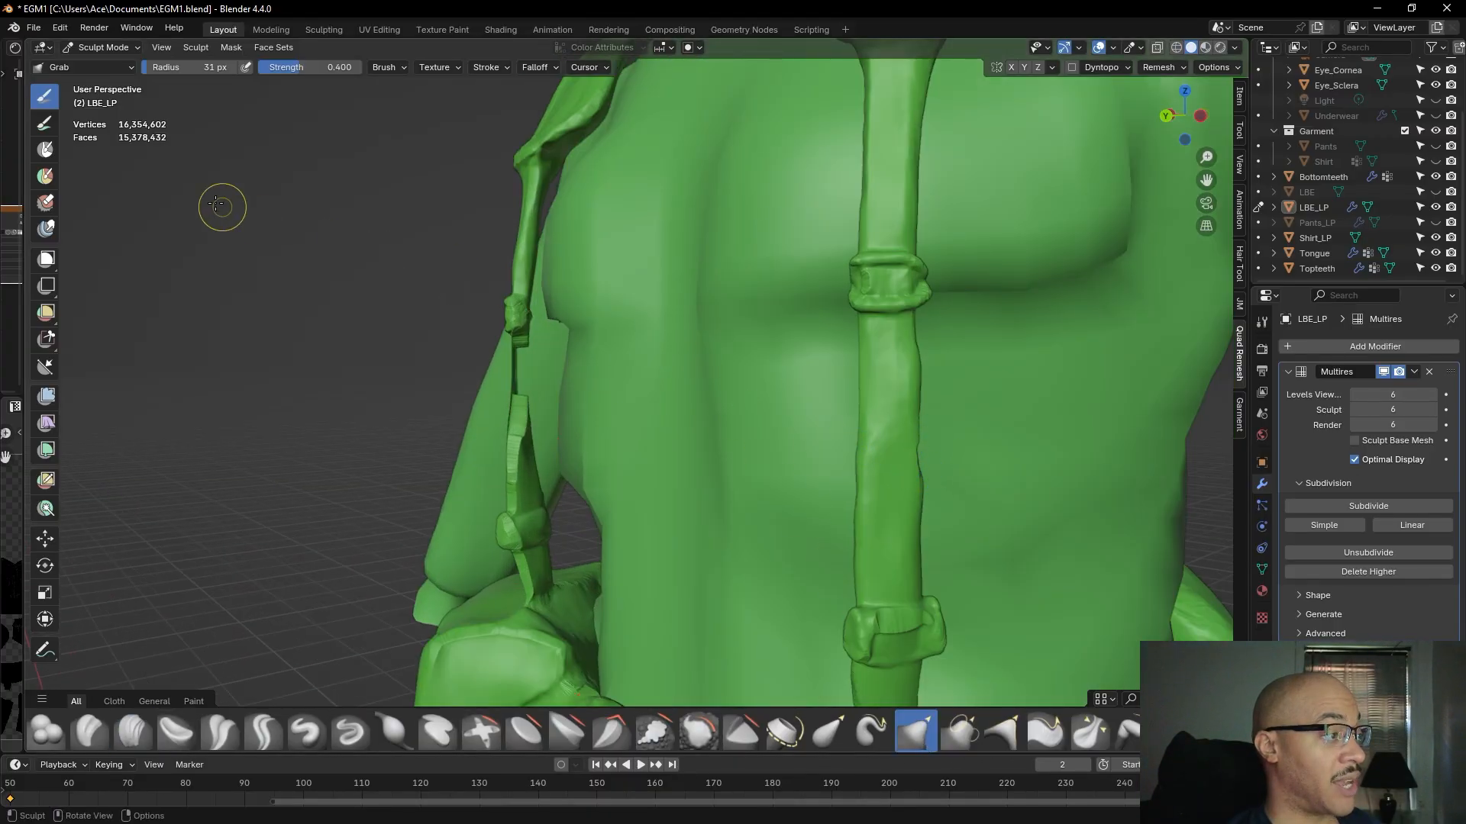
{"action": "left_click_drag", "start_coordinate": [917, 458], "coordinate": [918, 458]}
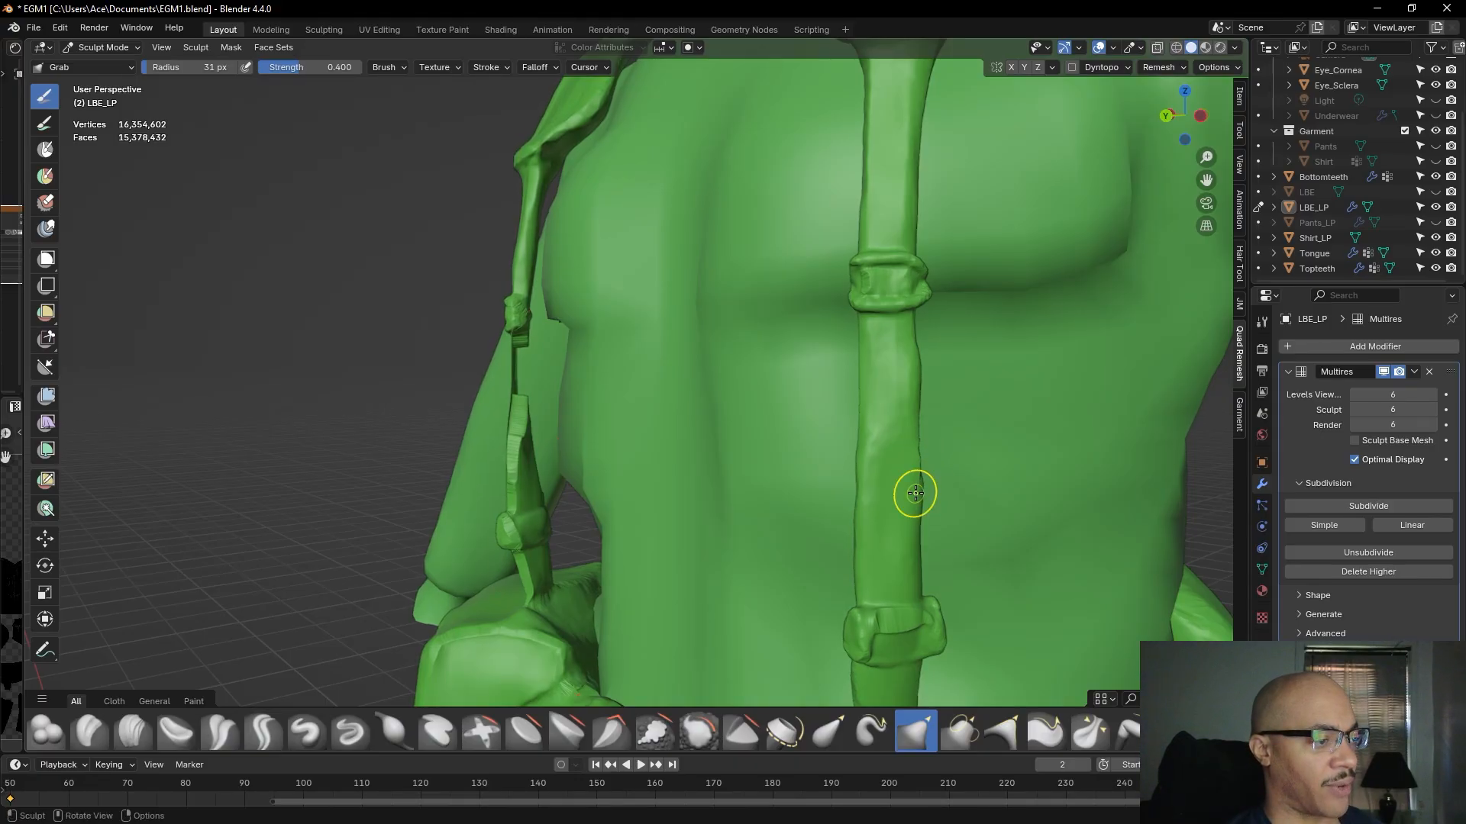
- Reshape the side profile of the buckle on the red-speckled back strap using Grab at a 54 px radius and 0.400 strength
{"action": "scroll", "coordinate": [920, 478], "scroll_direction": "down", "scroll_amount": 4}
{"action": "scroll", "coordinate": [919, 479], "scroll_direction": "down", "scroll_amount": 2}
{"action": "mouse_move", "coordinate": [920, 478]}
{"action": "middle_mouse_down"}
{"action": "mouse_move", "coordinate": [941, 554]}
{"action": "mouse_move", "coordinate": [584, 347]}
{"action": "middle_mouse_up"}
{"action": "scroll", "coordinate": [941, 554], "scroll_direction": "down", "scroll_amount": 2}
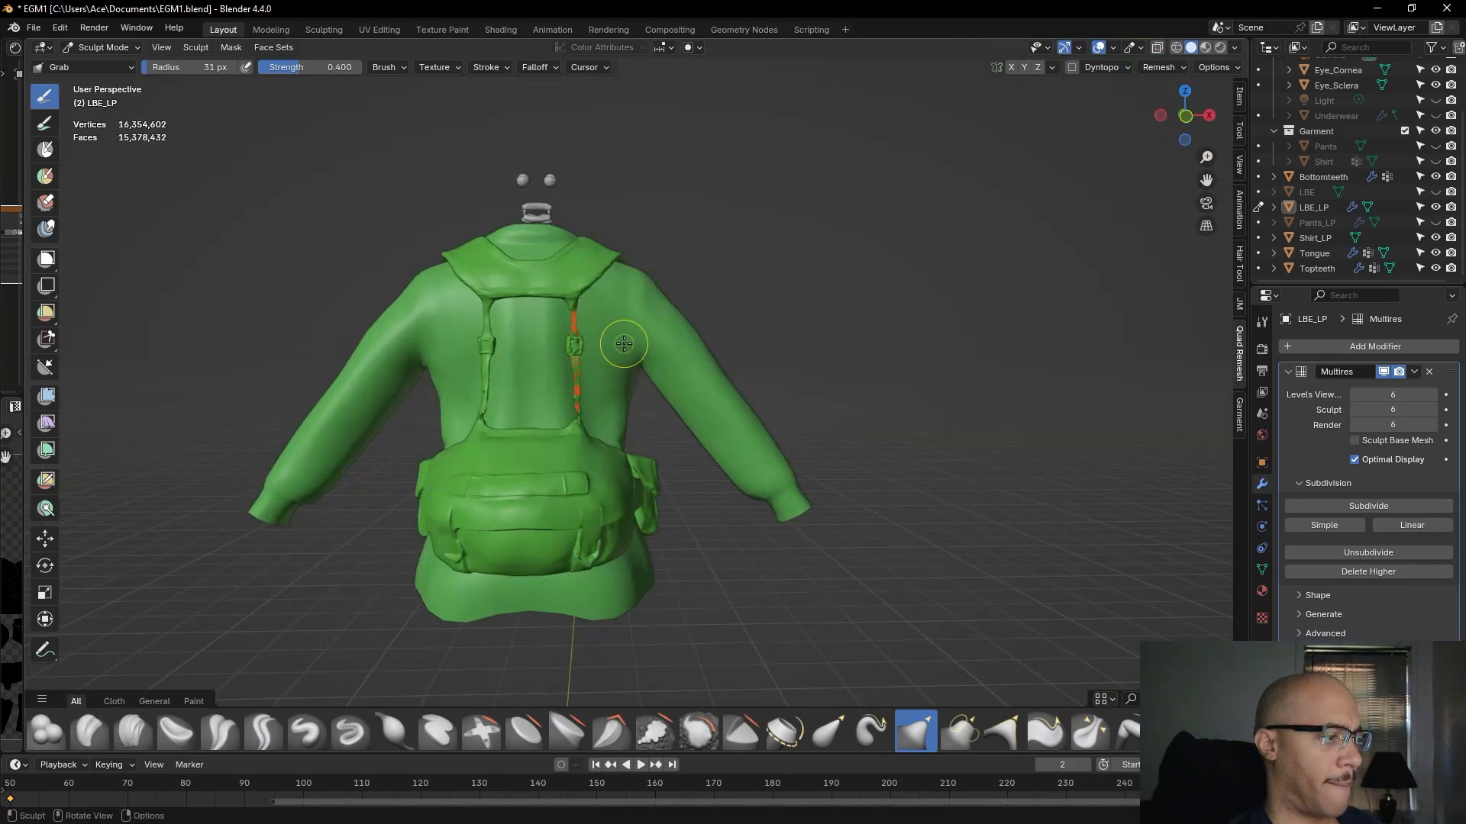
{"action": "middle_click_drag", "start_coordinate": [637, 390], "coordinate": [707, 461]}
{"action": "scroll", "coordinate": [745, 477], "scroll_direction": "up", "scroll_amount": 5}
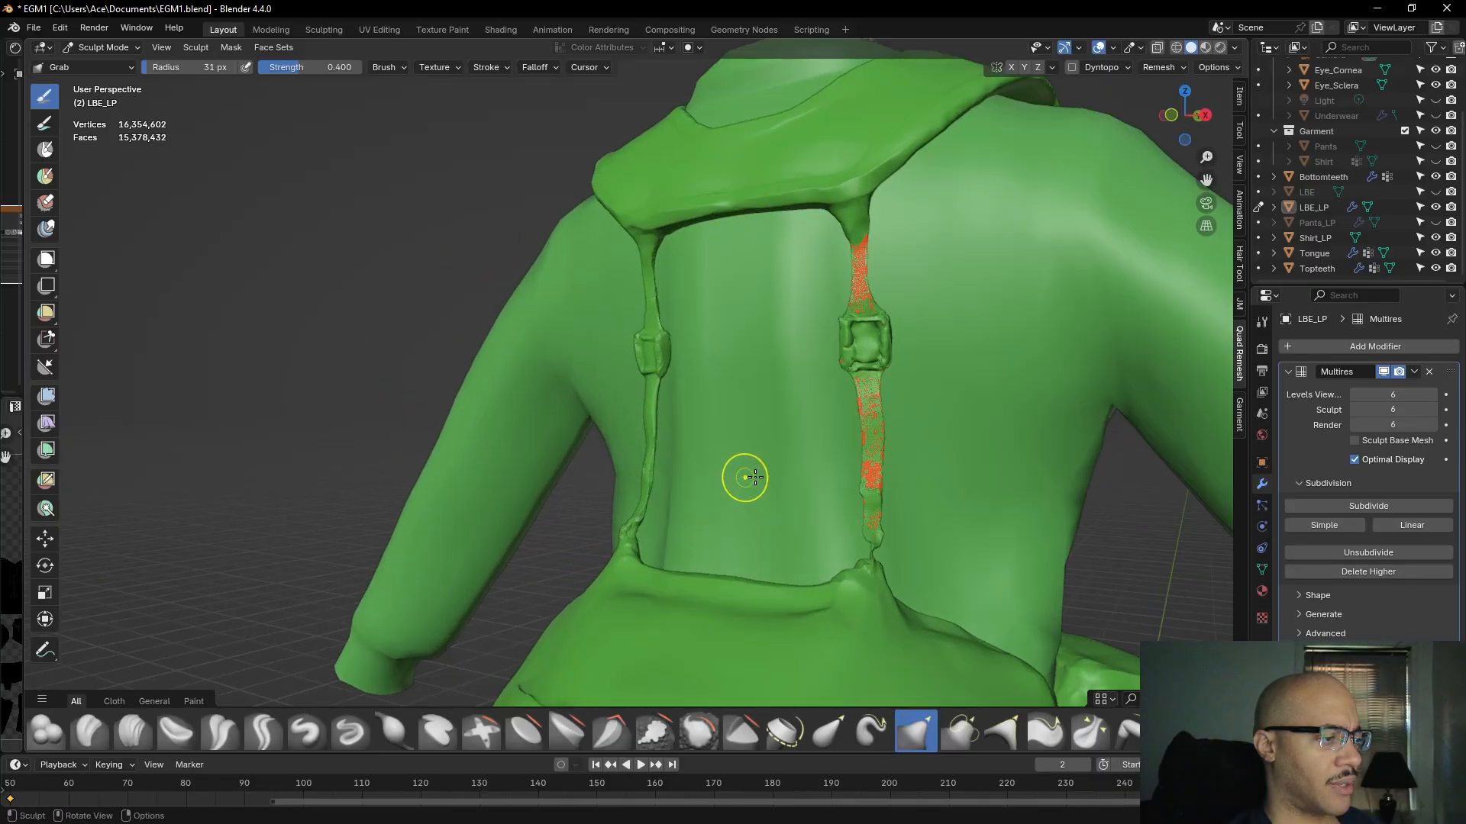
{"action": "middle_click_drag", "start_coordinate": [916, 455], "coordinate": [801, 464], "text": "shift"}
{"action": "scroll", "coordinate": [846, 440], "scroll_direction": "up", "scroll_amount": 3}
{"action": "mouse_move", "coordinate": [877, 429]}
{"action": "middle_mouse_down"}
{"action": "mouse_move", "coordinate": [919, 469]}
{"action": "mouse_move", "coordinate": [893, 427]}
{"action": "middle_mouse_up"}
{"action": "middle_click_drag", "start_coordinate": [806, 353], "coordinate": [712, 447]}
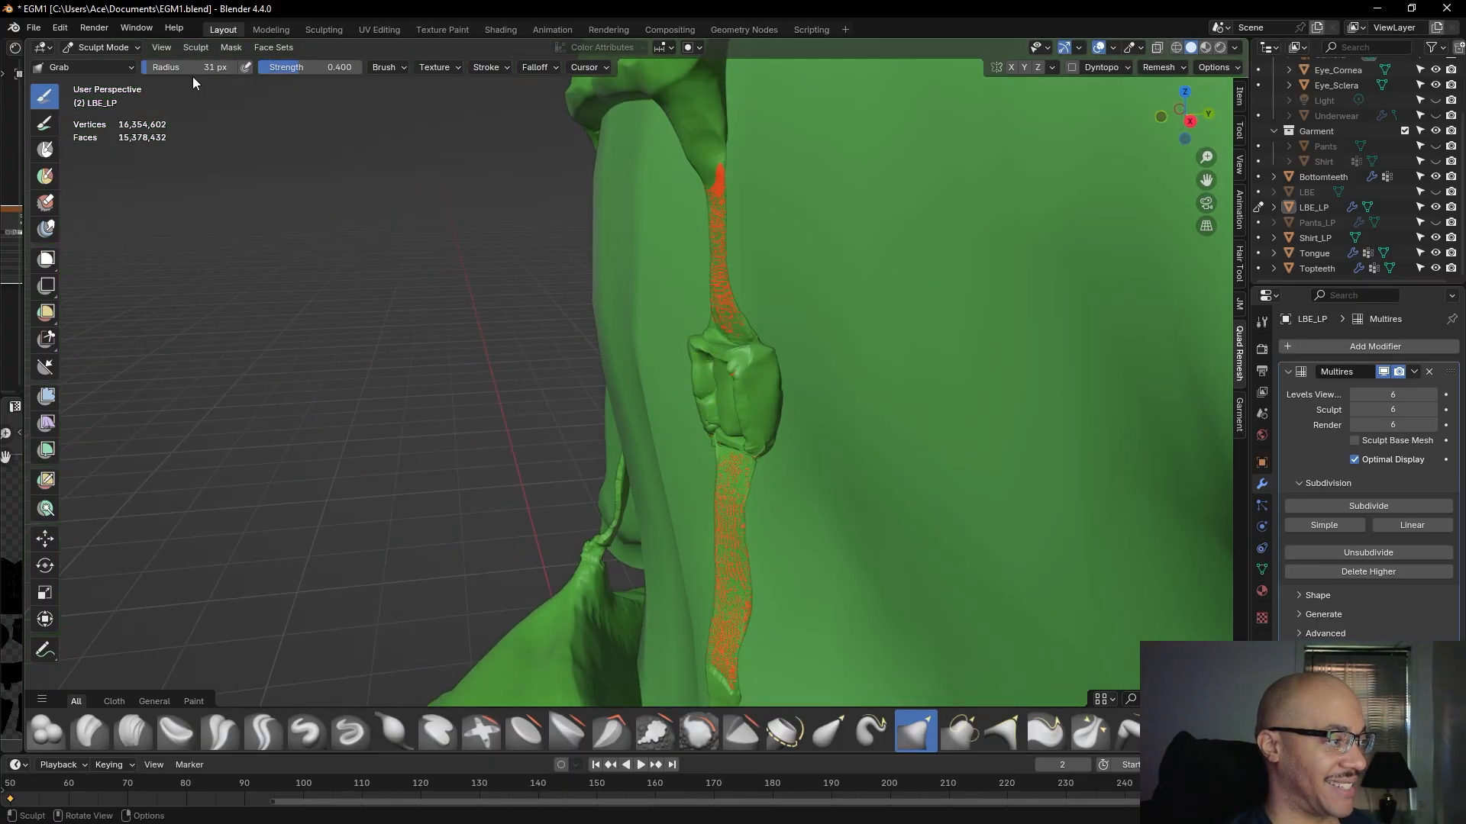
{"action": "left_click_drag", "start_coordinate": [148, 67], "coordinate": [151, 68]}
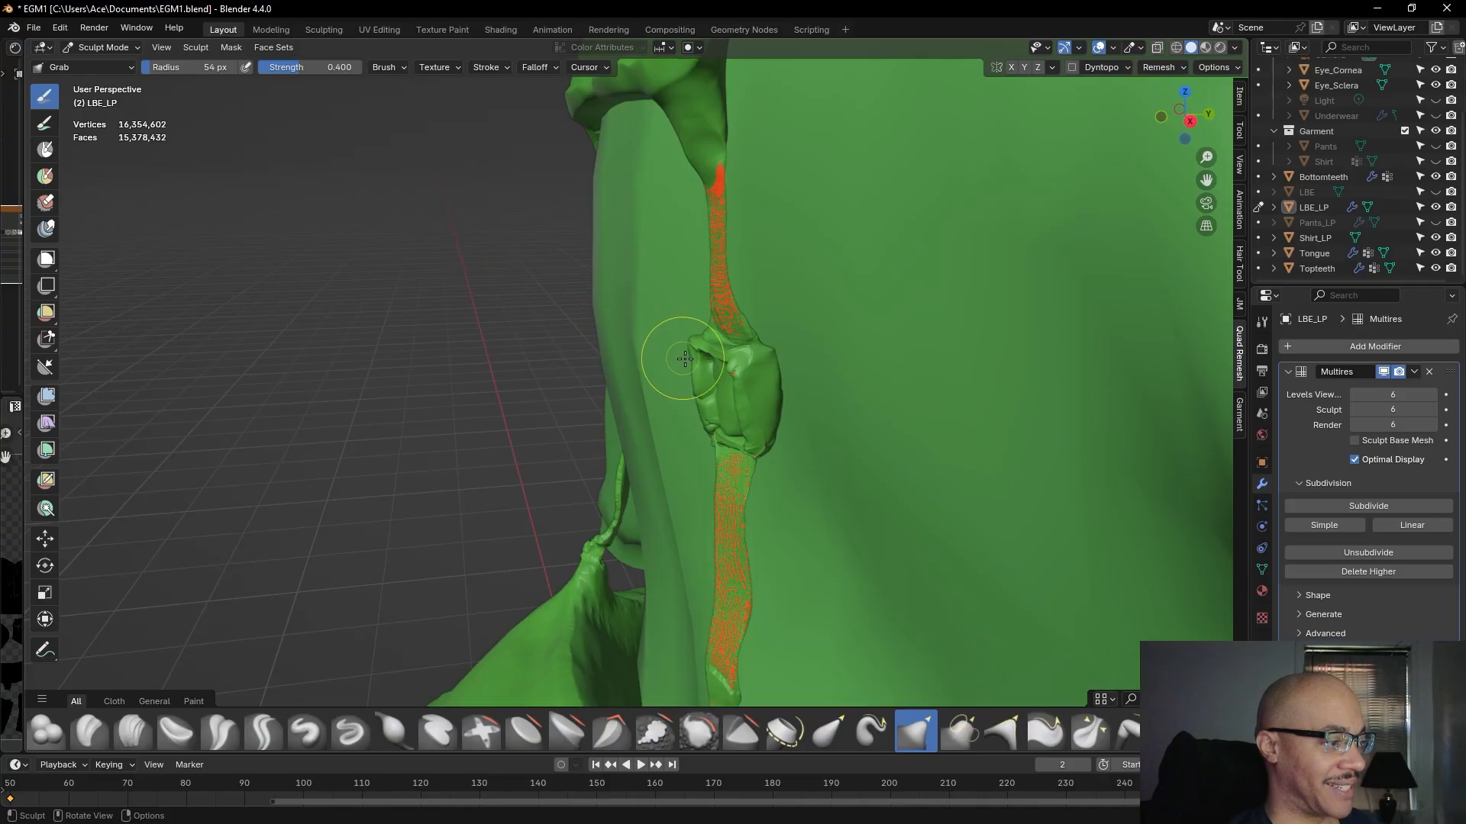
{"action": "mouse_move", "coordinate": [692, 364]}
{"action": "left_mouse_down"}
{"action": "mouse_move", "coordinate": [712, 422]}
{"action": "mouse_move", "coordinate": [752, 440]}
{"action": "mouse_move", "coordinate": [746, 425]}
{"action": "left_mouse_up"}
{"action": "middle_click_drag", "start_coordinate": [746, 425], "coordinate": [556, 343]}
{"action": "left_click_drag", "start_coordinate": [644, 290], "coordinate": [637, 285]}
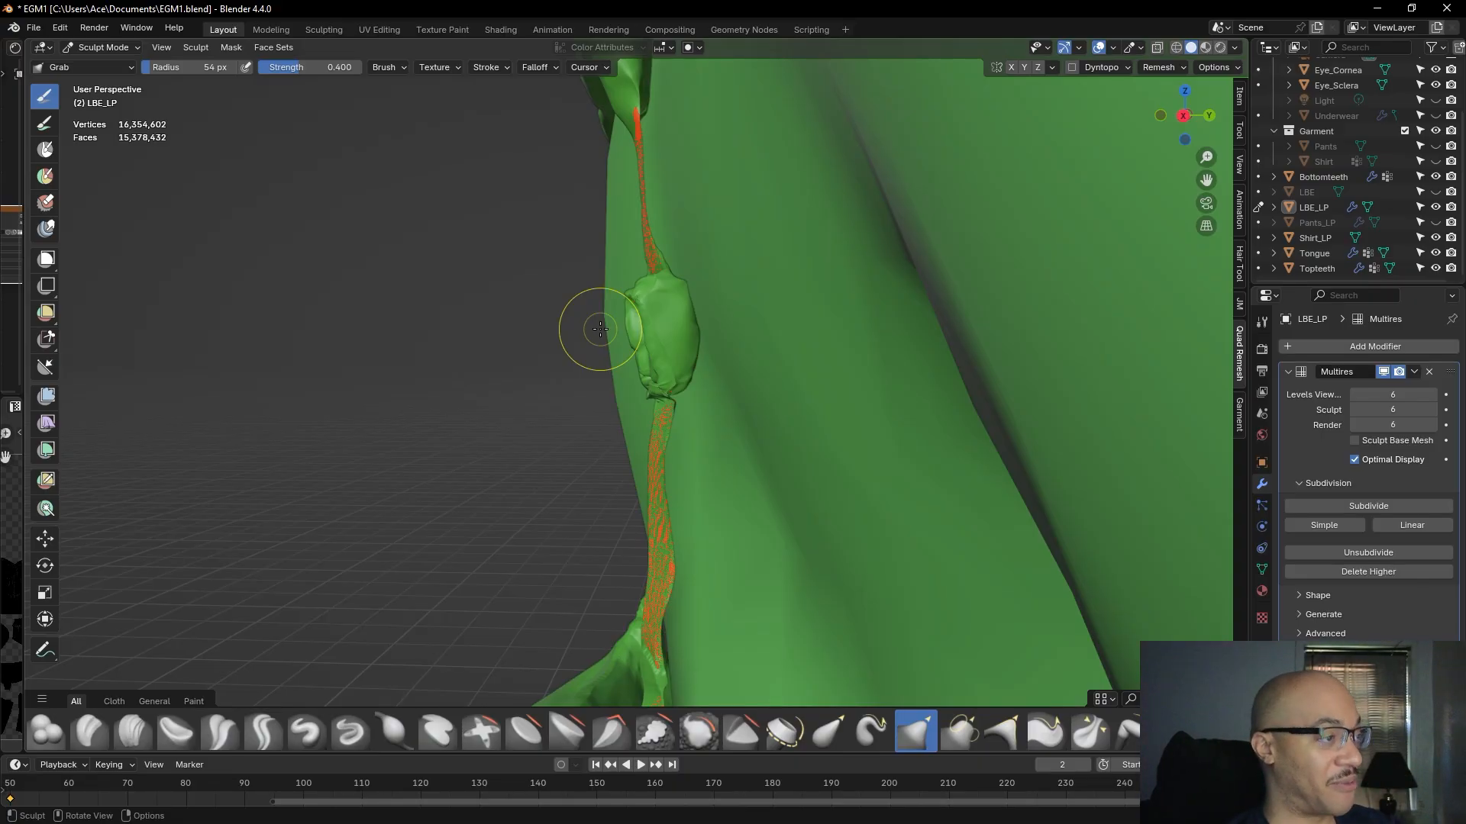
- Adjust the top of the red-speckled back strap where it joins the shoulder yoke using Grab at a 54 px radius
{"action": "mouse_move", "coordinate": [474, 350]}
{"action": "middle_mouse_down"}
{"action": "mouse_move", "coordinate": [458, 353]}
{"action": "mouse_move", "coordinate": [510, 499]}
{"action": "middle_mouse_up"}
{"action": "left_click_drag", "start_coordinate": [510, 502], "coordinate": [690, 490], "text": "alt"}
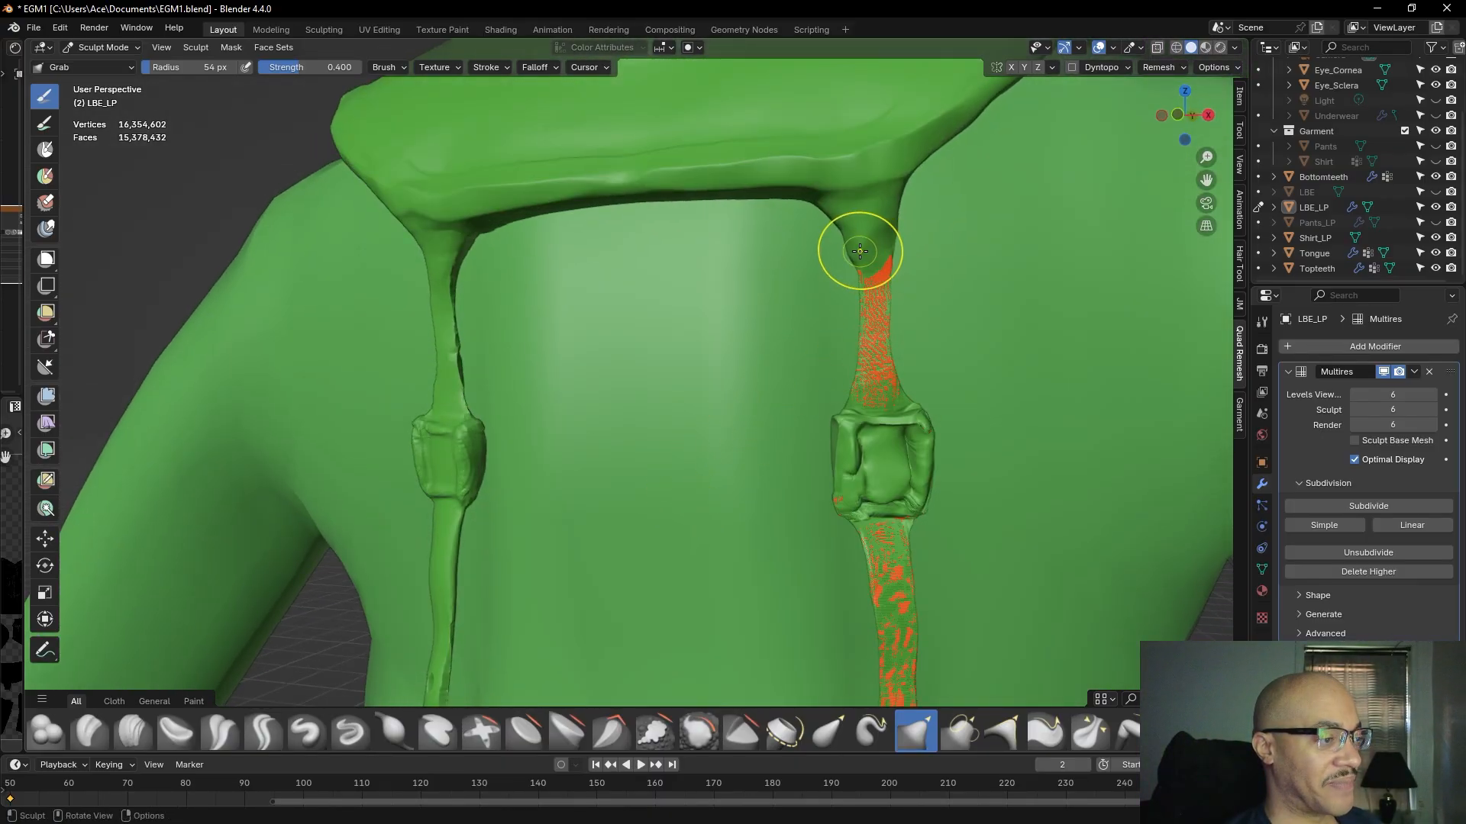
{"action": "mouse_move", "coordinate": [848, 255]}
{"action": "left_mouse_down"}
{"action": "mouse_move", "coordinate": [857, 239]}
{"action": "mouse_move", "coordinate": [898, 246]}
{"action": "left_mouse_up"}
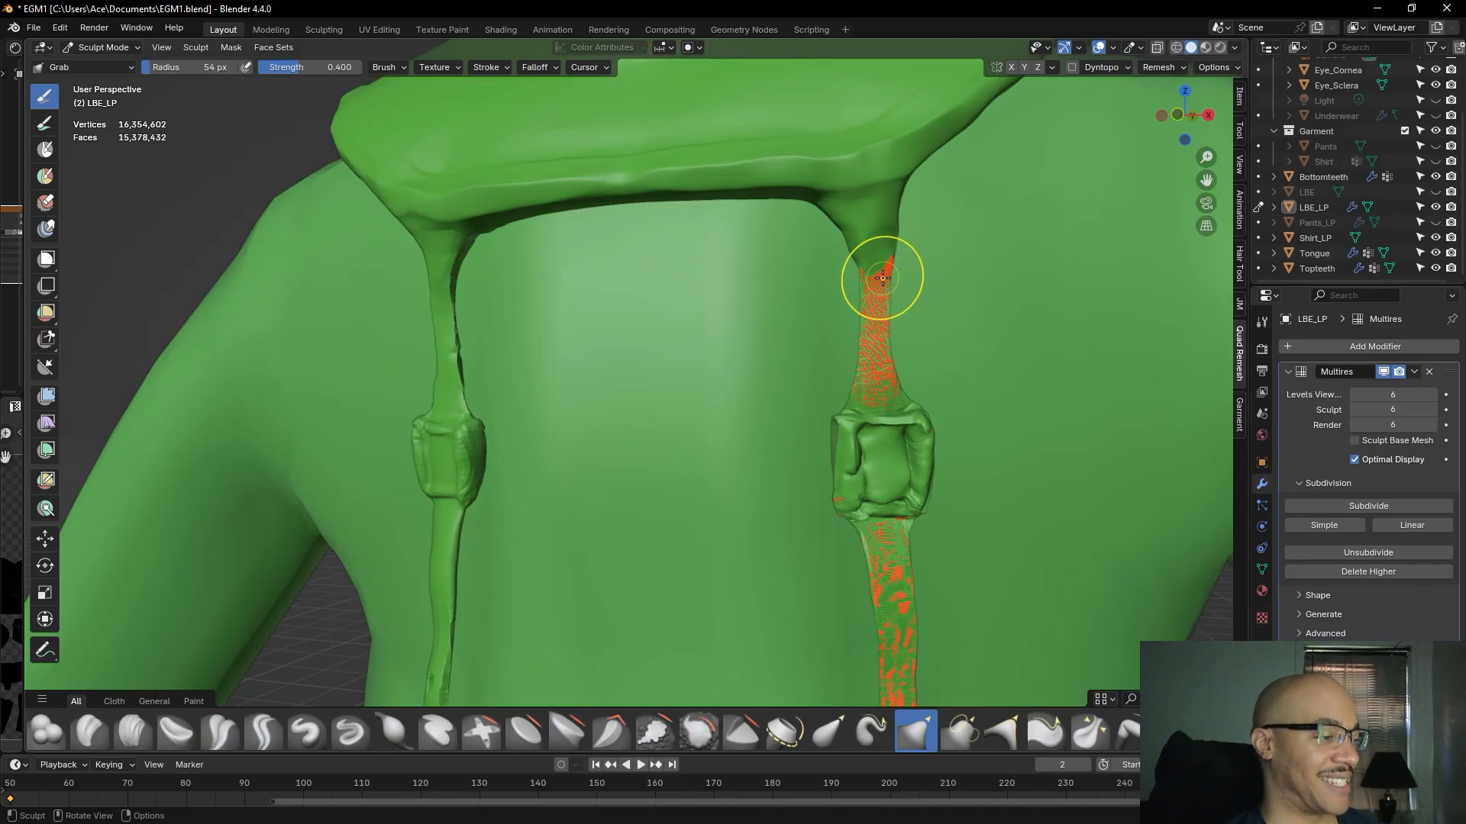
{"action": "middle_click_drag", "start_coordinate": [912, 255], "coordinate": [926, 222]}
{"action": "scroll", "coordinate": [926, 222], "scroll_direction": "down", "scroll_amount": 6}
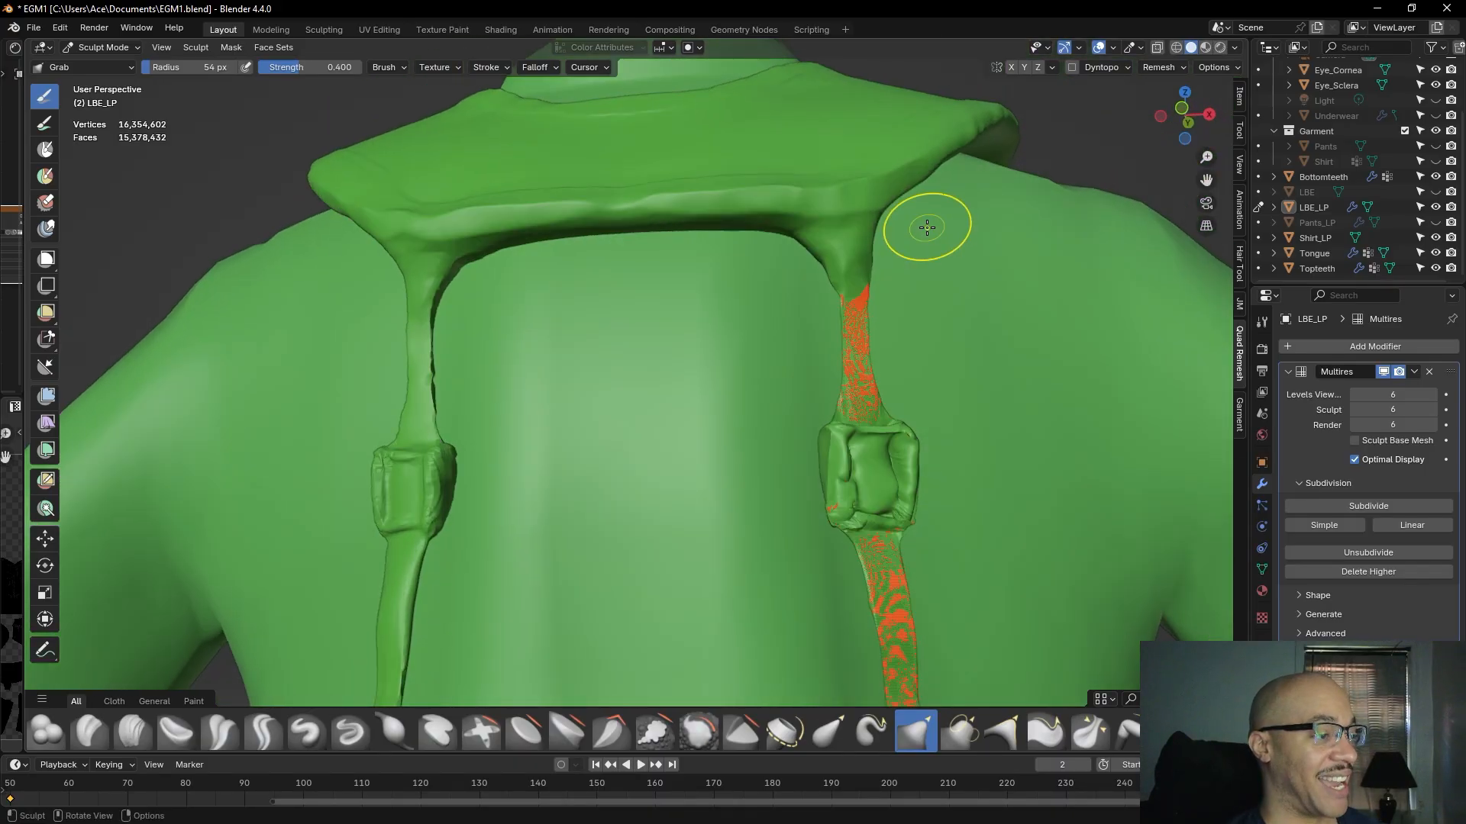
{"action": "scroll", "coordinate": [969, 271], "scroll_direction": "down", "scroll_amount": 5}
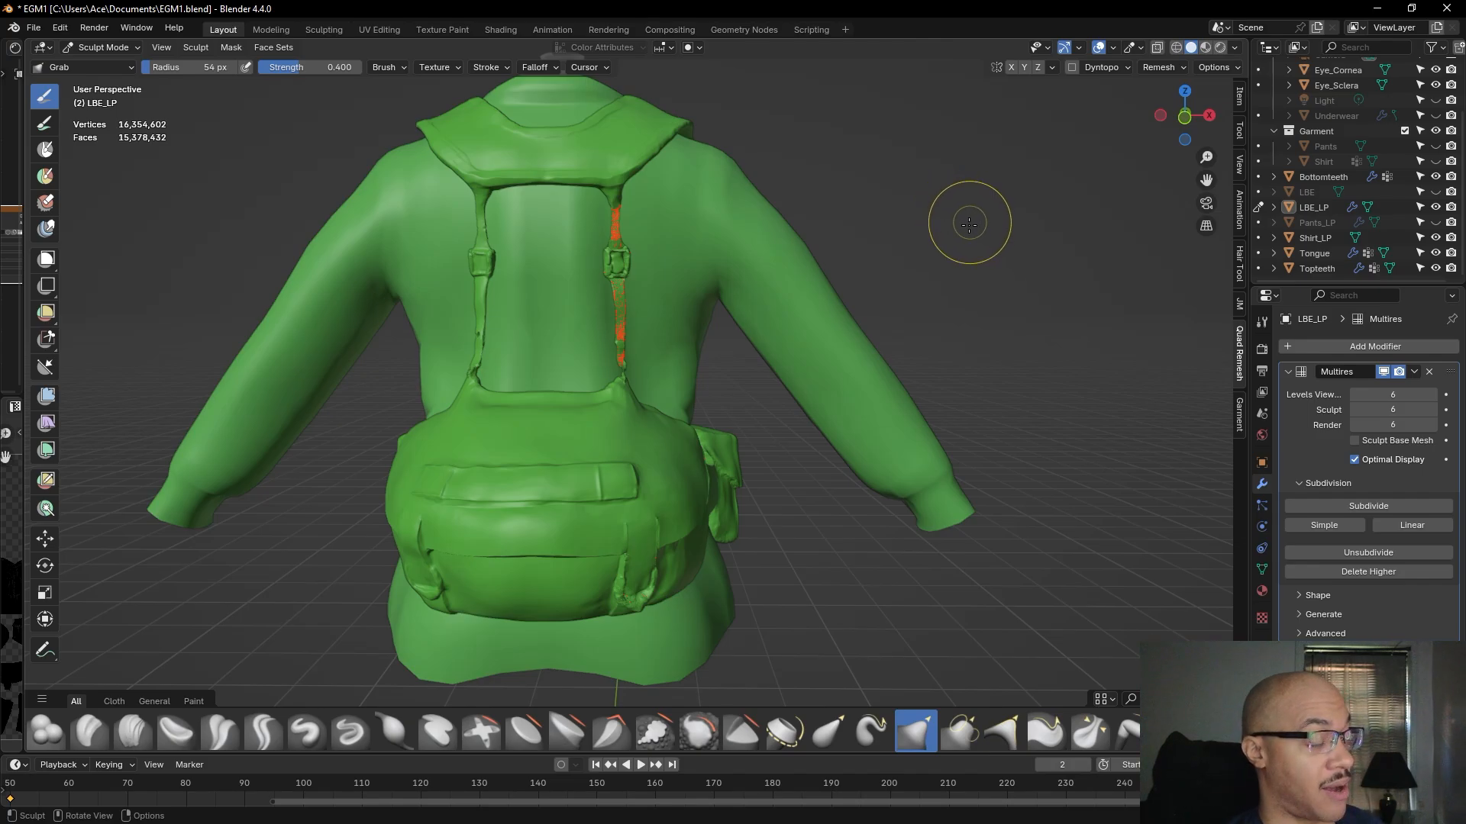
- Push the side profile of the red-speckled back strap's buckle into shape with 54 px Grab strokes at 0.400 strength
{"action": "scroll", "coordinate": [958, 213], "scroll_direction": "up", "scroll_amount": 5}
{"action": "middle_click_drag", "start_coordinate": [959, 213], "coordinate": [740, 303], "text": "shift"}
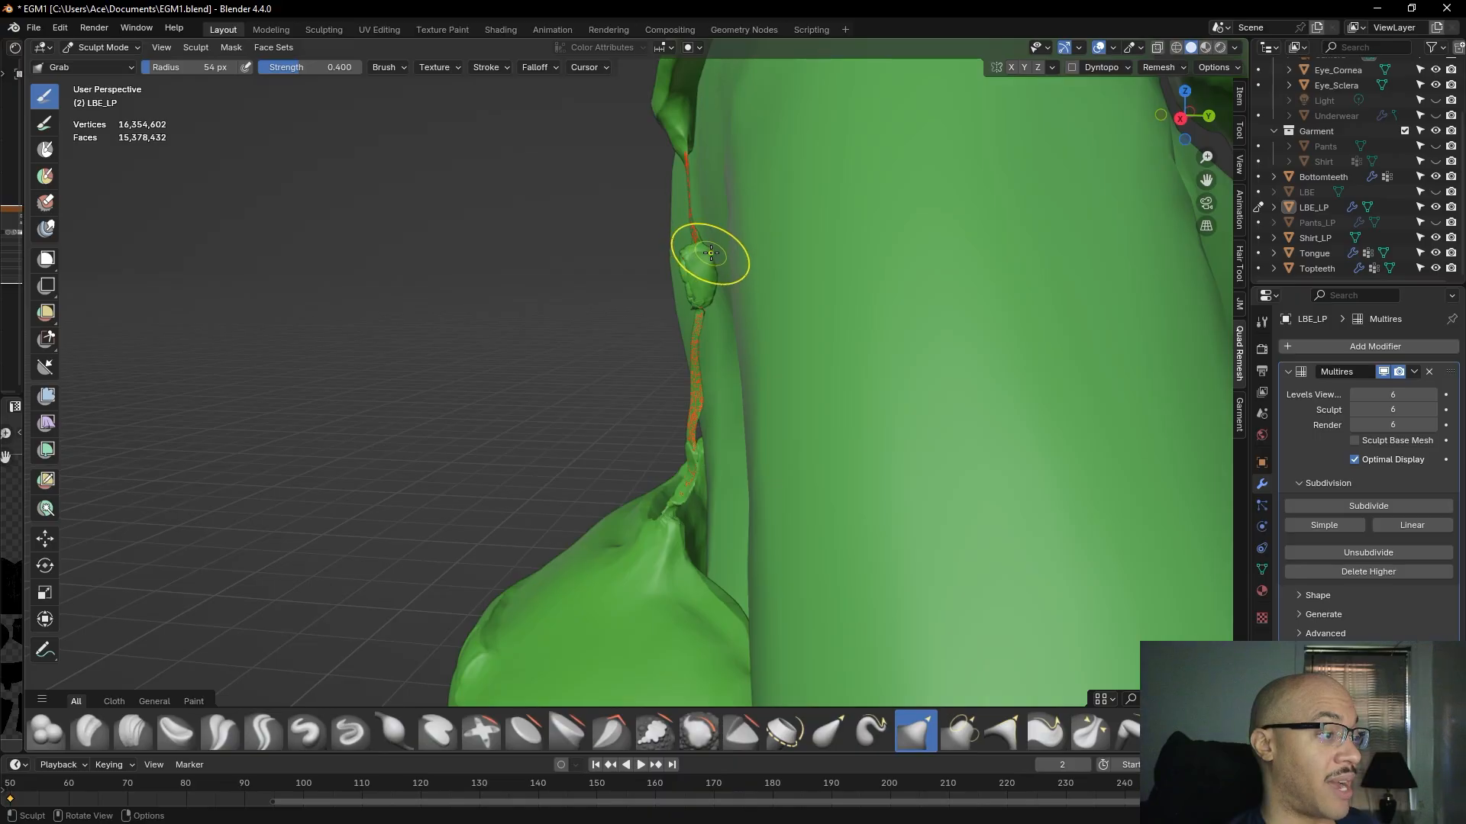
{"action": "left_click_drag", "start_coordinate": [707, 255], "coordinate": [714, 276]}
{"action": "mouse_move", "coordinate": [616, 313]}
{"action": "middle_mouse_down"}
{"action": "mouse_move", "coordinate": [759, 311]}
{"action": "mouse_move", "coordinate": [774, 271]}
{"action": "mouse_move", "coordinate": [804, 288]}
{"action": "mouse_move", "coordinate": [564, 276]}
{"action": "mouse_move", "coordinate": [607, 349]}
{"action": "mouse_move", "coordinate": [622, 424]}
{"action": "mouse_move", "coordinate": [576, 365]}
{"action": "middle_mouse_up"}
{"action": "scroll", "coordinate": [580, 278], "scroll_direction": "up", "scroll_amount": 3}
{"action": "left_click_drag", "start_coordinate": [676, 326], "coordinate": [671, 305]}
- Reshape the inner edges and lower corners of the back buckle's frame using Grab at a 27 px radius
{"action": "mouse_move", "coordinate": [671, 305]}
{"action": "middle_mouse_down"}
{"action": "mouse_move", "coordinate": [632, 419]}
{"action": "mouse_move", "coordinate": [736, 359]}
{"action": "middle_mouse_up"}
{"action": "scroll", "coordinate": [735, 413], "scroll_direction": "up", "scroll_amount": 5}
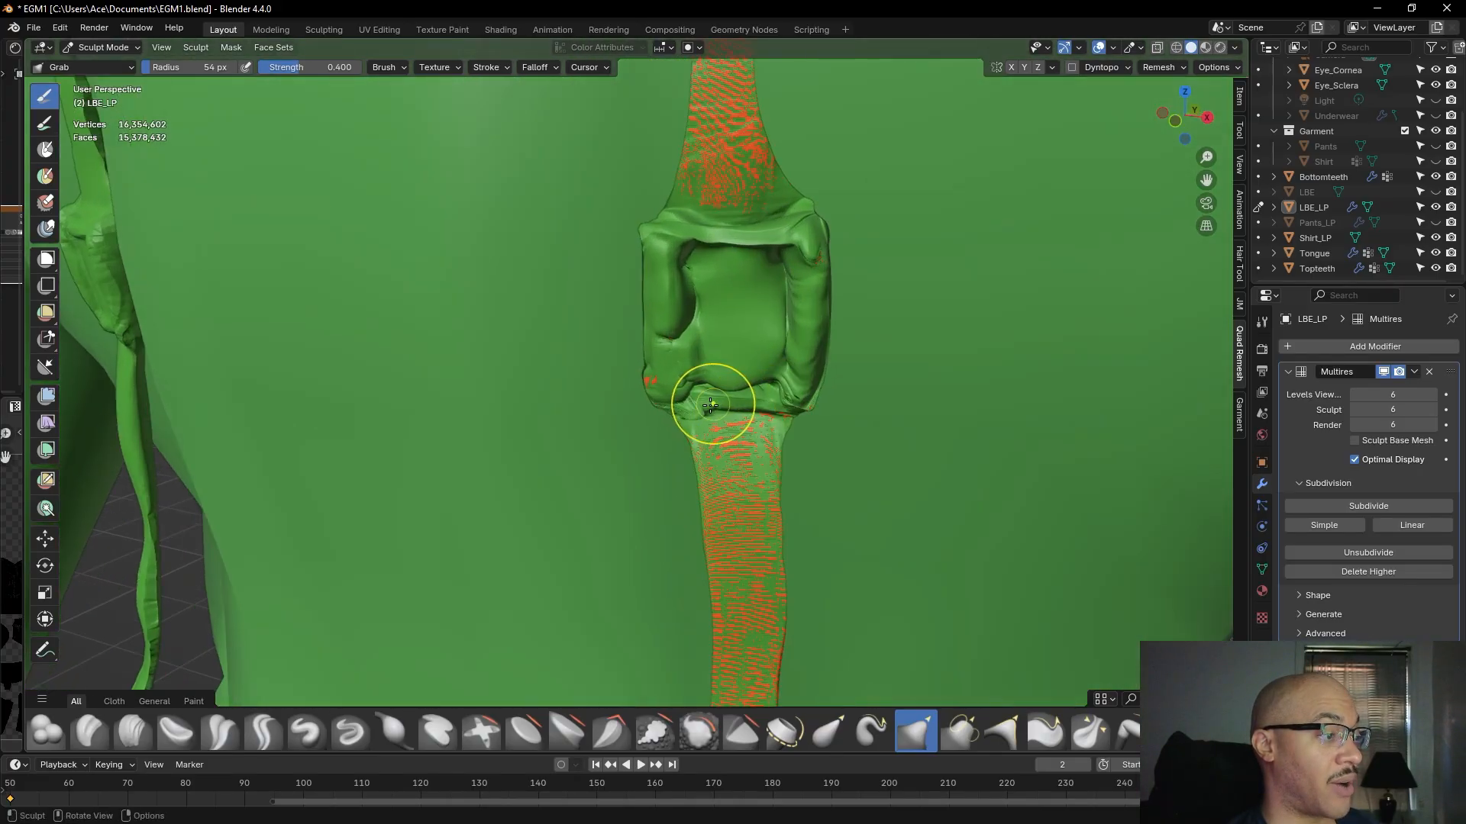
{"action": "scroll", "coordinate": [719, 406], "scroll_direction": "up", "scroll_amount": 2}
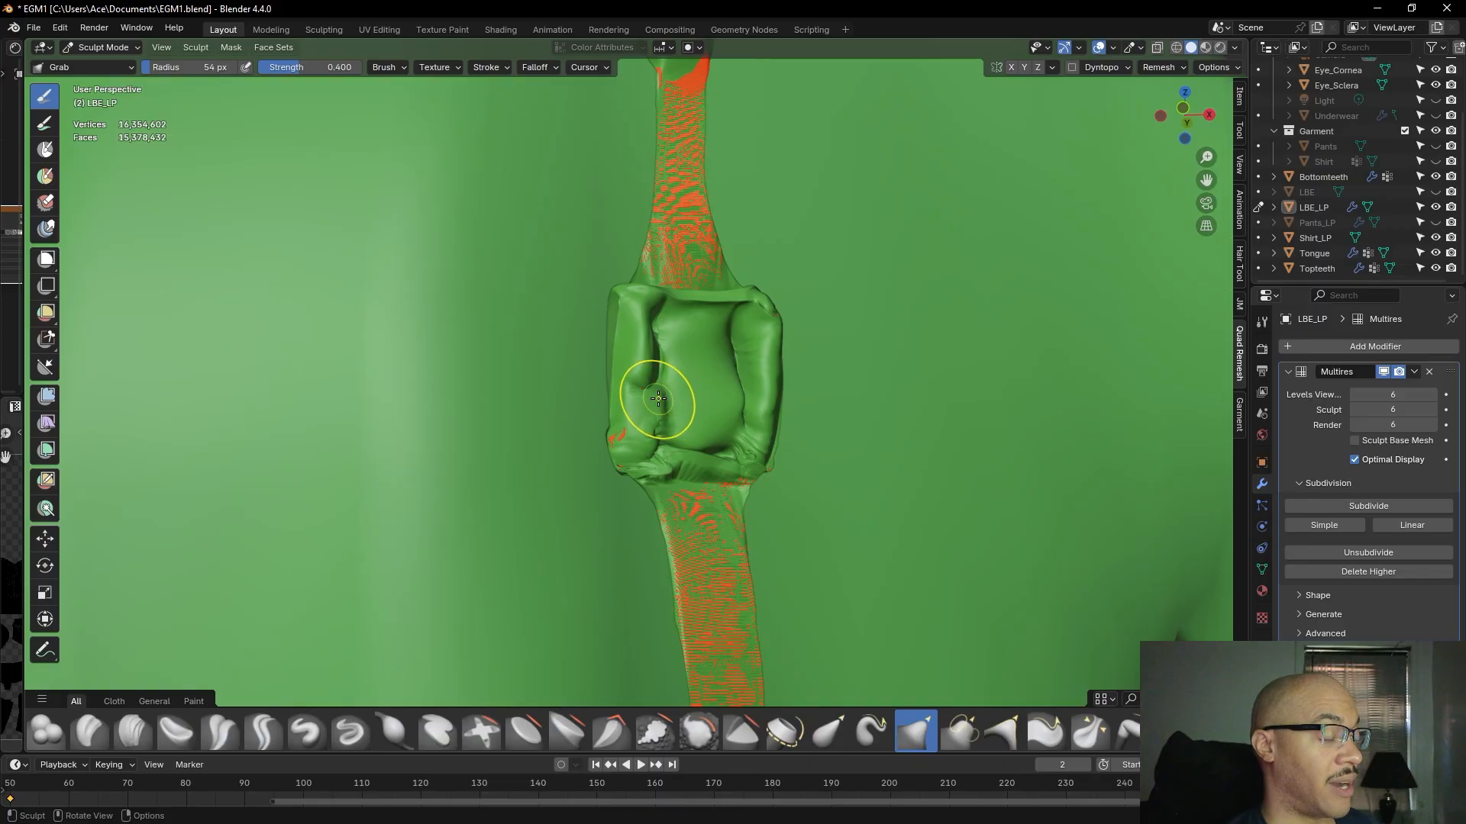
{"action": "left_click_drag", "start_coordinate": [186, 67], "coordinate": [181, 67]}
{"action": "mouse_move", "coordinate": [653, 406]}
{"action": "left_mouse_down"}
{"action": "mouse_move", "coordinate": [677, 400]}
{"action": "mouse_move", "coordinate": [694, 423]}
{"action": "left_mouse_up"}
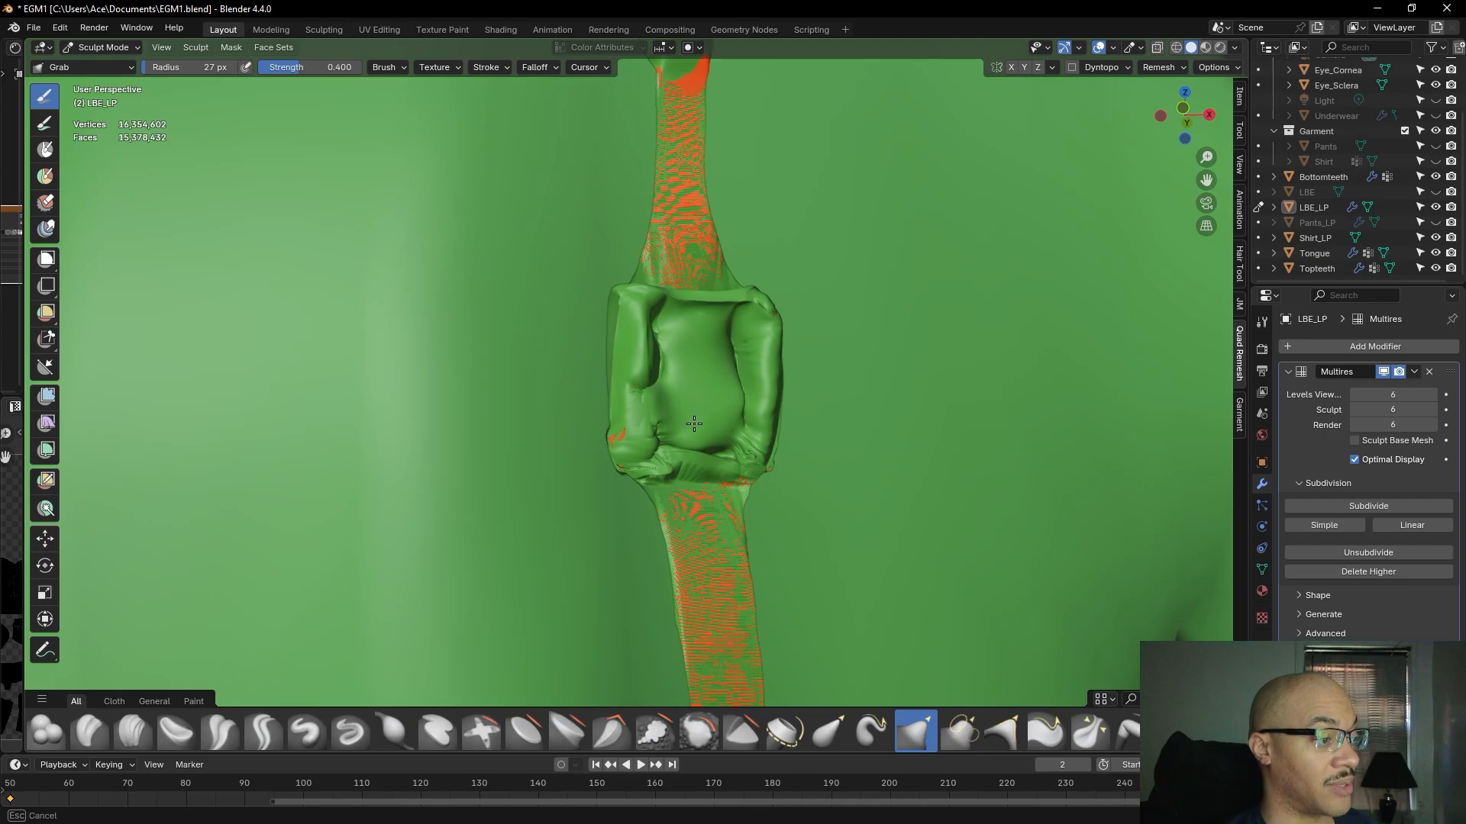
{"action": "mouse_move", "coordinate": [731, 358]}
{"action": "left_mouse_down"}
{"action": "mouse_move", "coordinate": [672, 328]}
{"action": "mouse_move", "coordinate": [671, 342]}
{"action": "left_mouse_up"}
{"action": "mouse_move", "coordinate": [660, 426]}
{"action": "left_mouse_down"}
{"action": "mouse_move", "coordinate": [712, 449]}
{"action": "mouse_move", "coordinate": [751, 444]}
{"action": "left_mouse_up"}
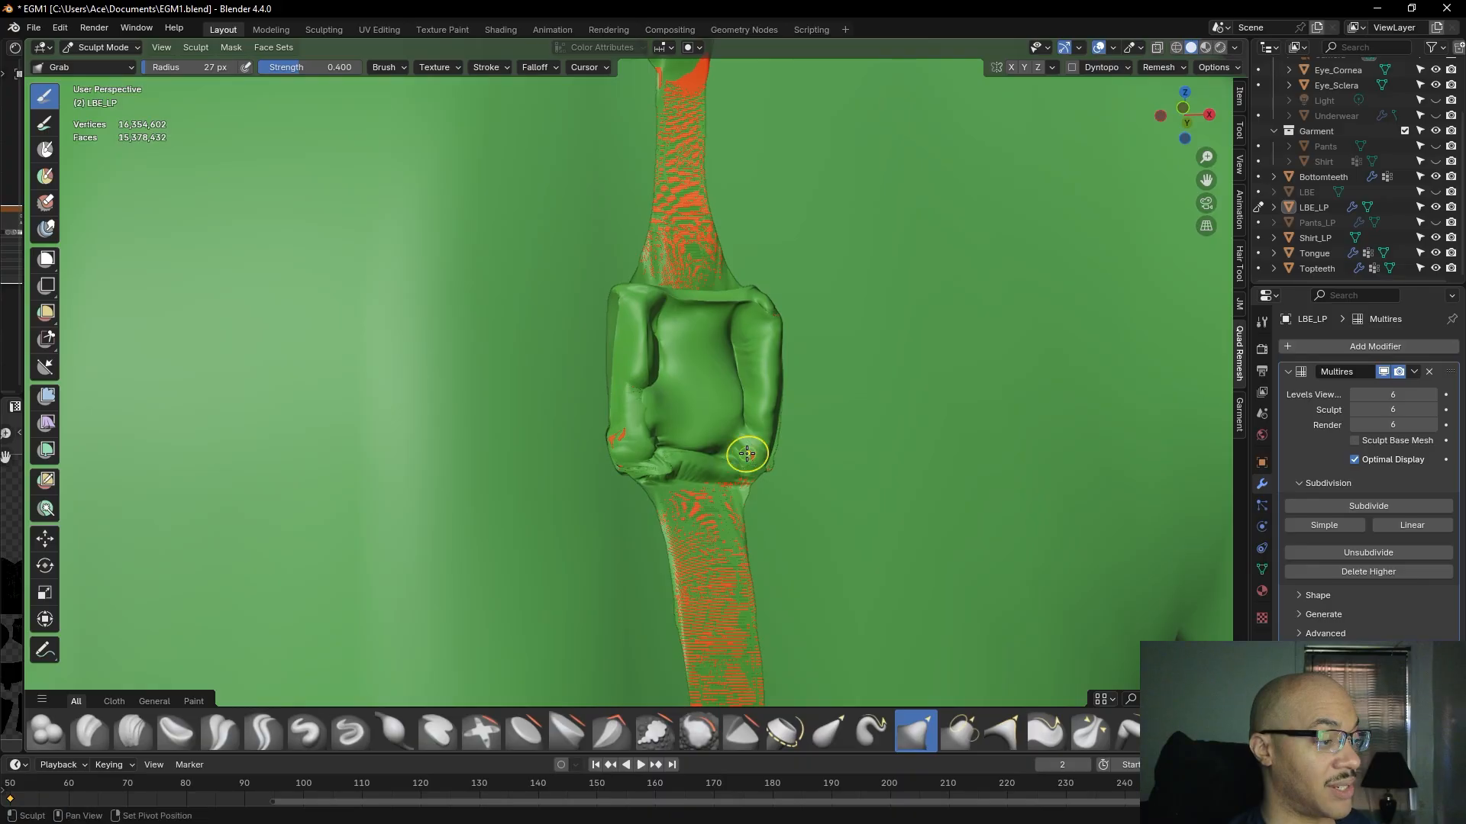
- Pull the back buckle's inner side and frame into a cleaner profile using Grab at a 70 px radius
{"action": "middle_click_drag", "start_coordinate": [687, 392], "coordinate": [809, 388]}
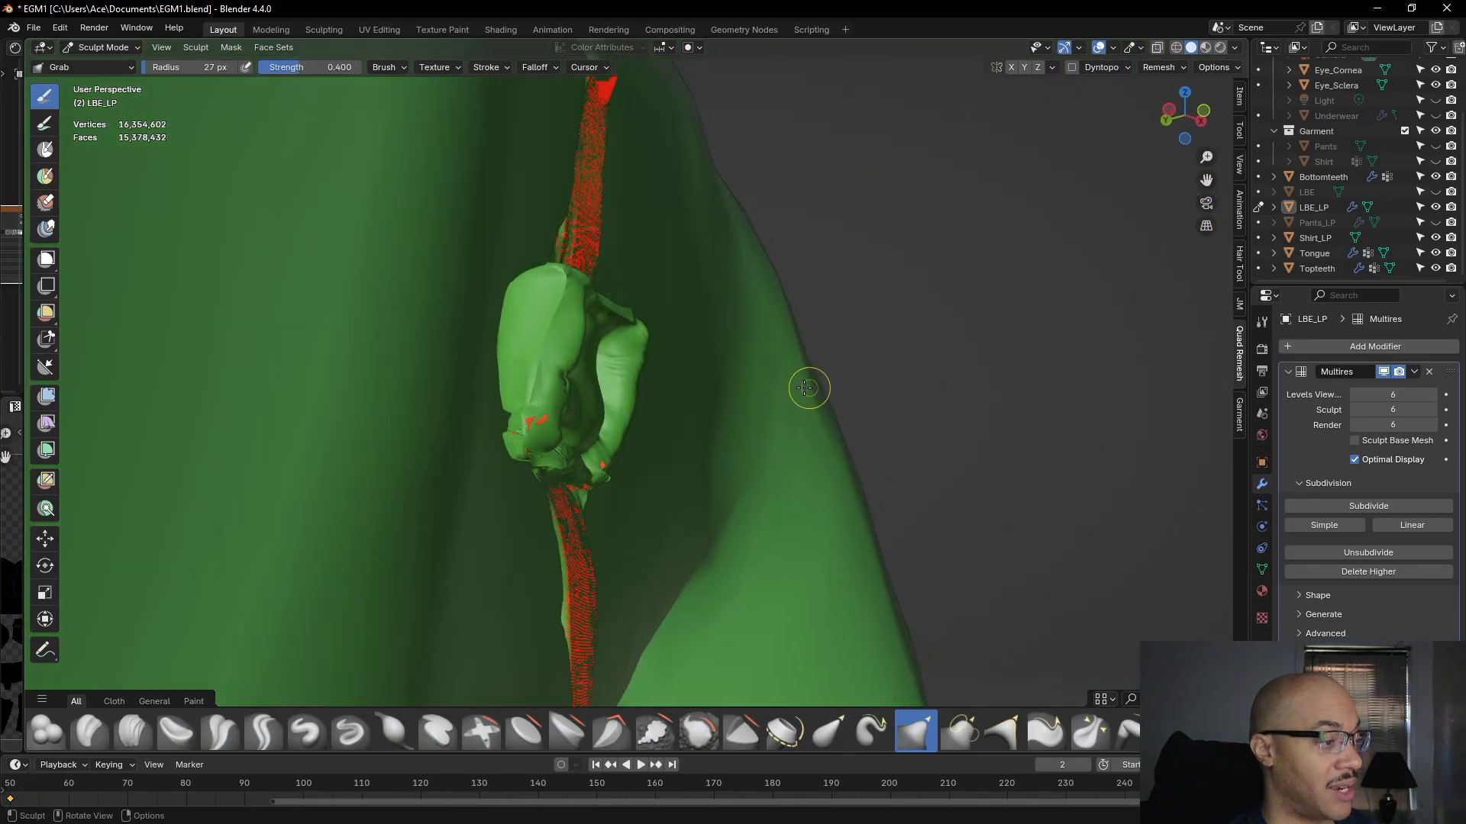
{"action": "middle_click_drag", "start_coordinate": [663, 353], "coordinate": [573, 384]}
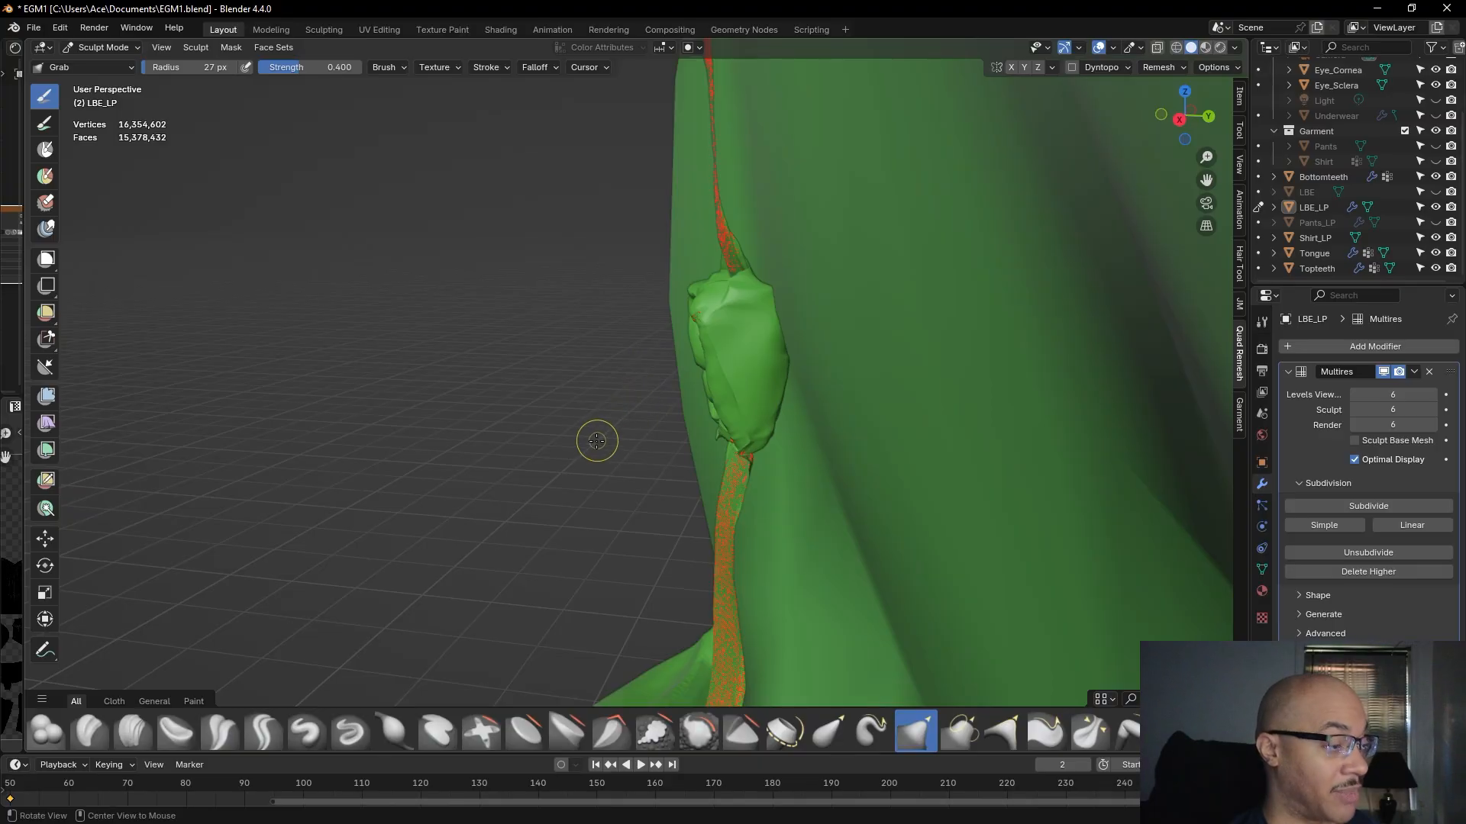
{"action": "middle_click_drag", "start_coordinate": [598, 435], "coordinate": [600, 405]}
{"action": "scroll", "coordinate": [540, 443], "scroll_direction": "up", "scroll_amount": 5}
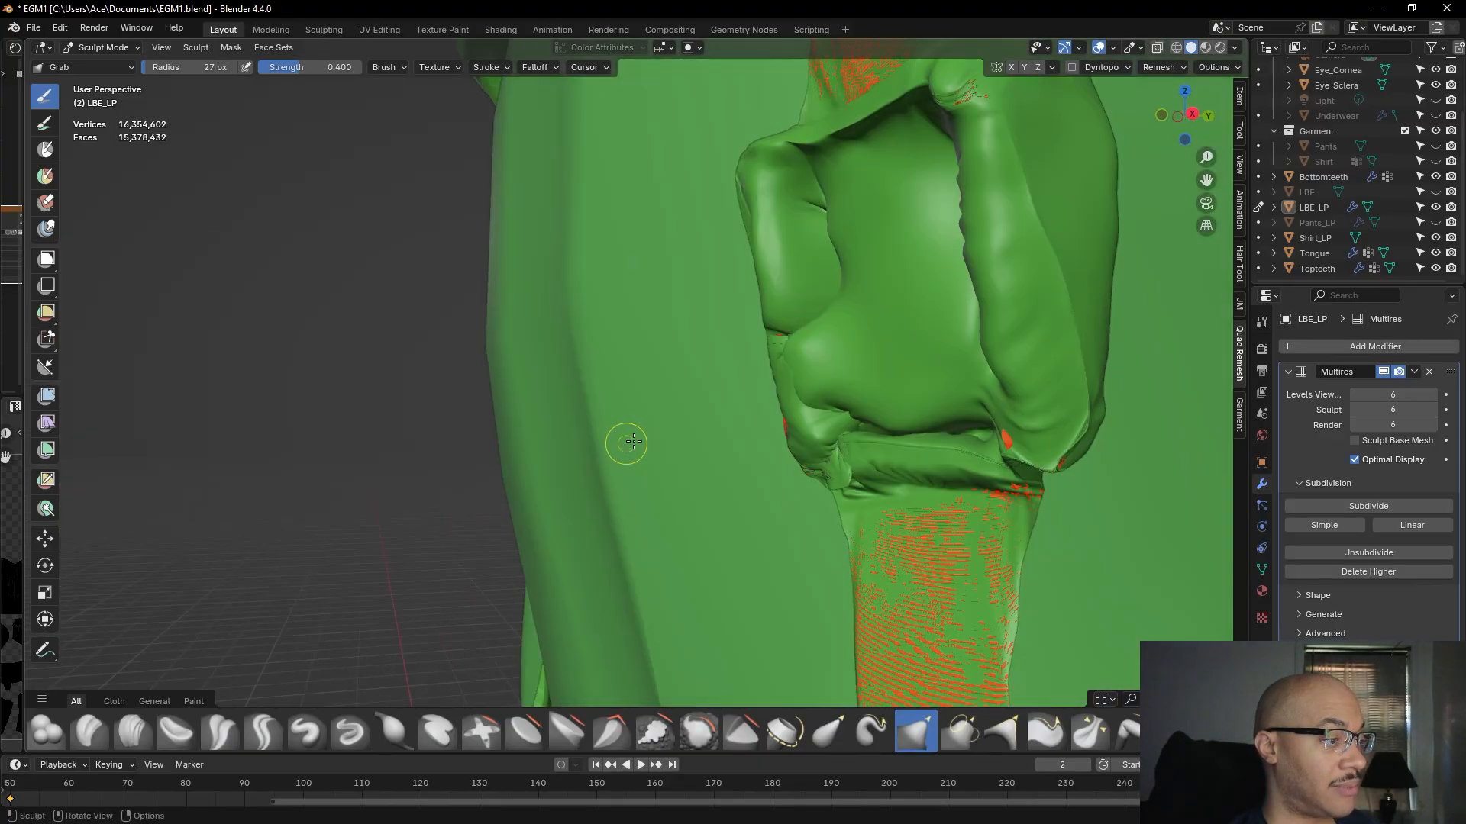
{"action": "middle_click_drag", "start_coordinate": [746, 390], "coordinate": [820, 408]}
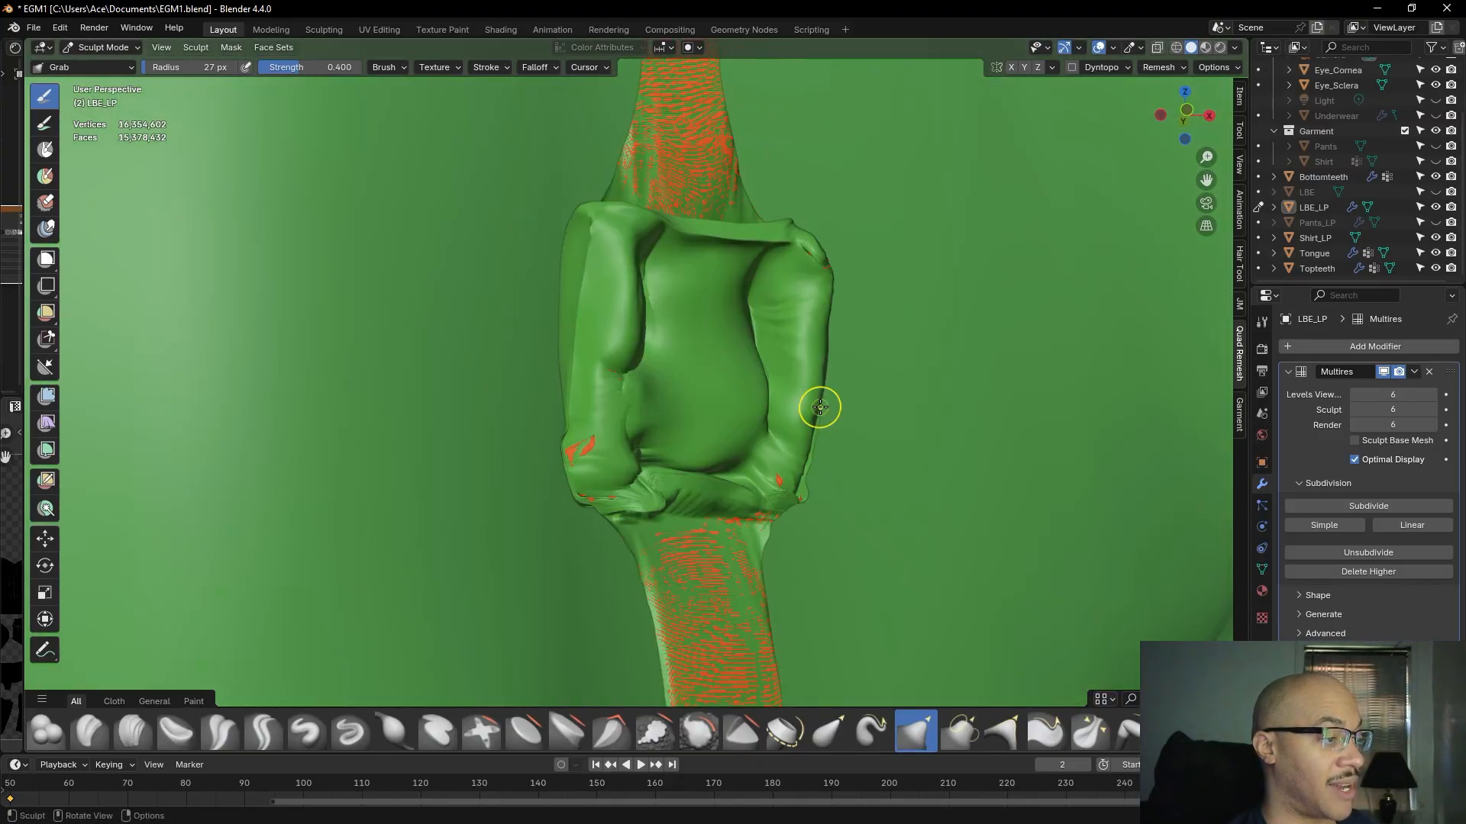
{"action": "scroll", "coordinate": [755, 351], "scroll_direction": "down", "scroll_amount": 2}
{"action": "middle_click_drag", "start_coordinate": [730, 366], "coordinate": [835, 391]}
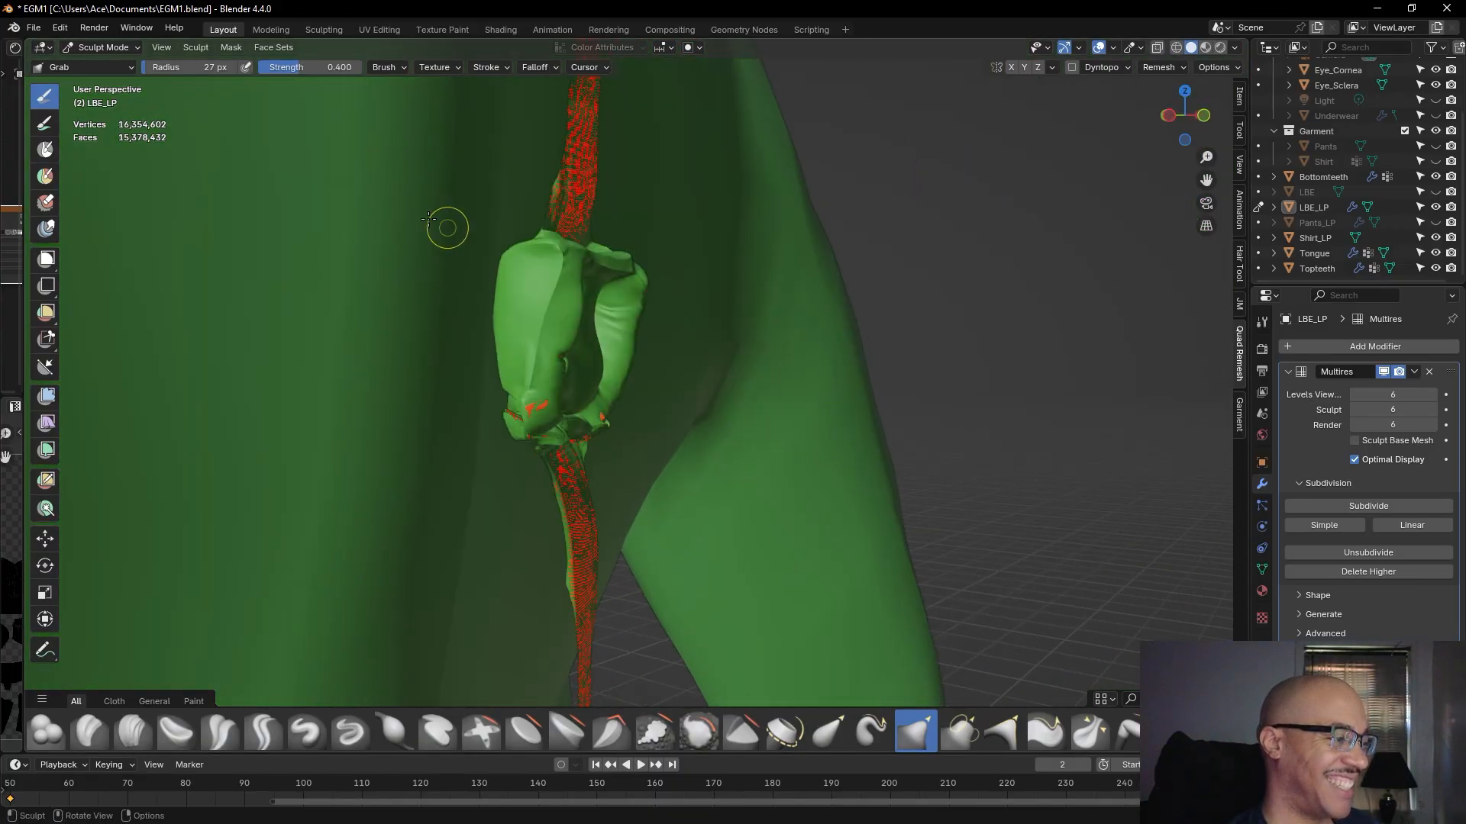
{"action": "left_click_drag", "start_coordinate": [188, 67], "coordinate": [229, 68]}
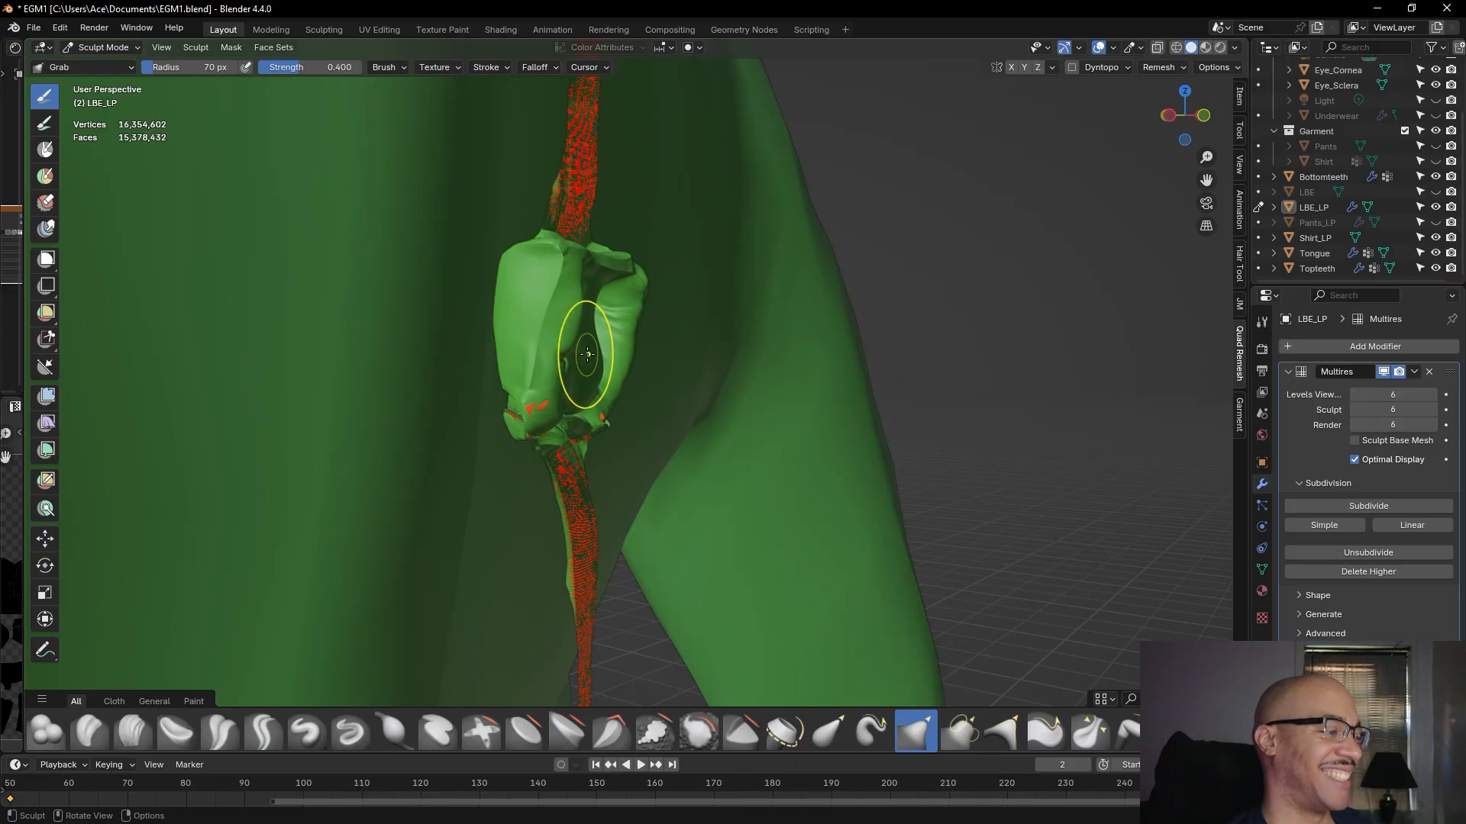
{"action": "left_click_drag", "start_coordinate": [566, 361], "coordinate": [576, 335]}
{"action": "left_click_drag", "start_coordinate": [566, 313], "coordinate": [575, 307]}
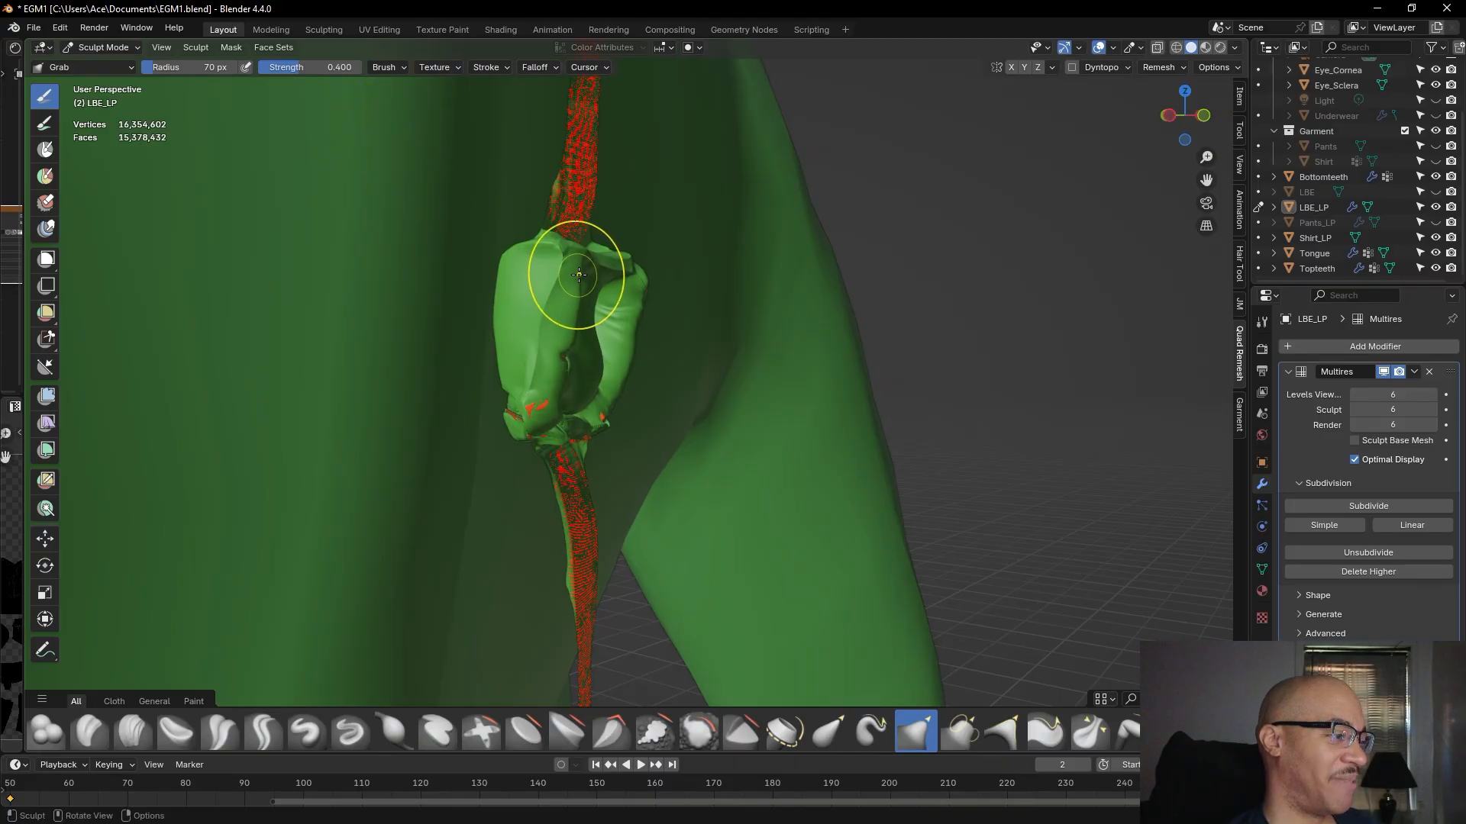
{"action": "left_click_drag", "start_coordinate": [562, 386], "coordinate": [556, 387]}
- Examine the back straps, buckles and overall gear fit over the shirt from the back and front
{"action": "scroll", "coordinate": [575, 386], "scroll_direction": "down", "scroll_amount": 4}
{"action": "middle_click_drag", "start_coordinate": [576, 387], "coordinate": [850, 316]}
{"action": "scroll", "coordinate": [852, 316], "scroll_direction": "down", "scroll_amount": 3}
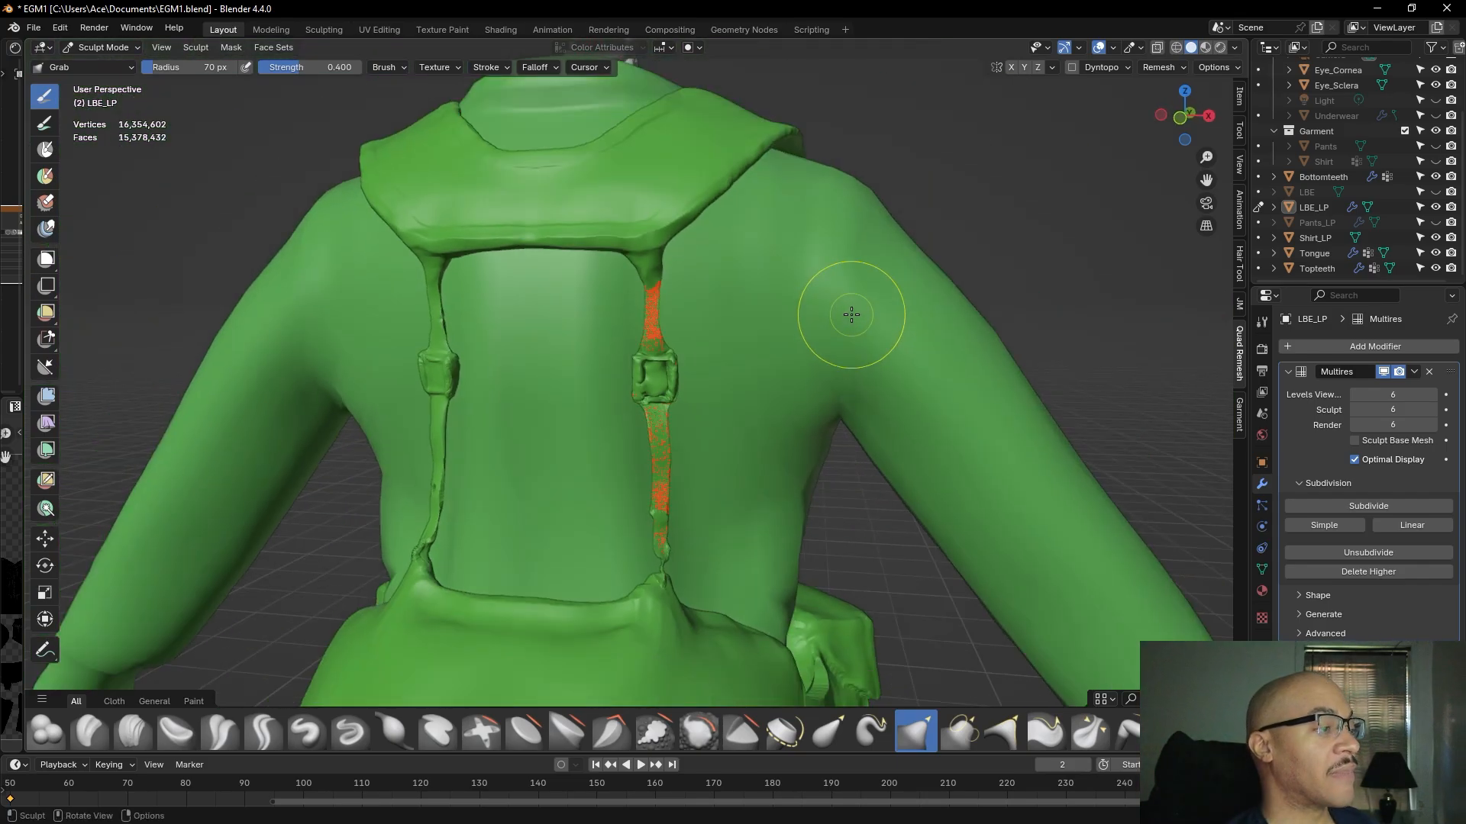
{"action": "scroll", "coordinate": [851, 315], "scroll_direction": "down", "scroll_amount": 2}
{"action": "left_click_drag", "start_coordinate": [816, 311], "coordinate": [810, 341]}
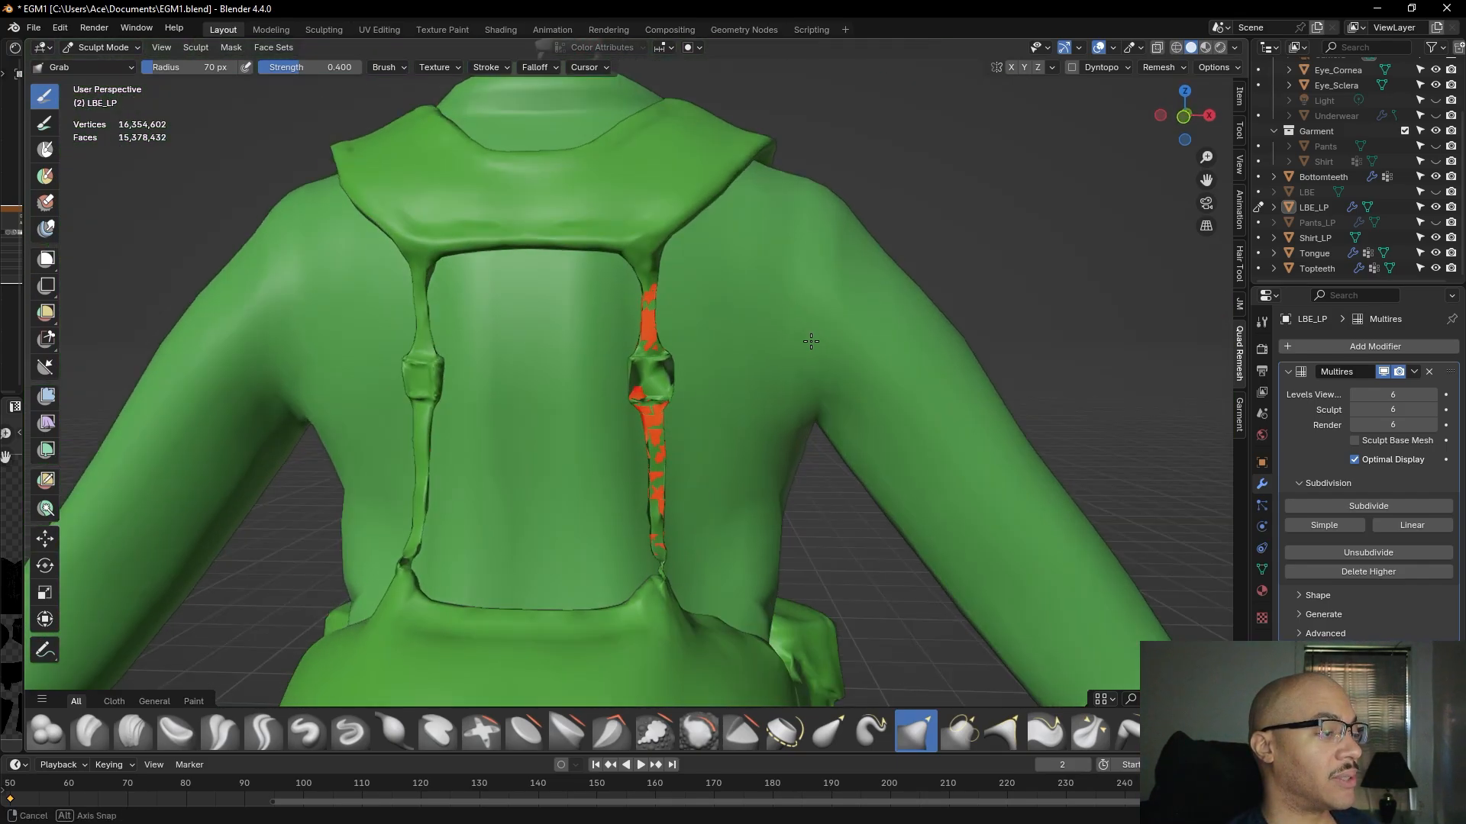
{"action": "middle_click_drag", "start_coordinate": [811, 341], "coordinate": [775, 343]}
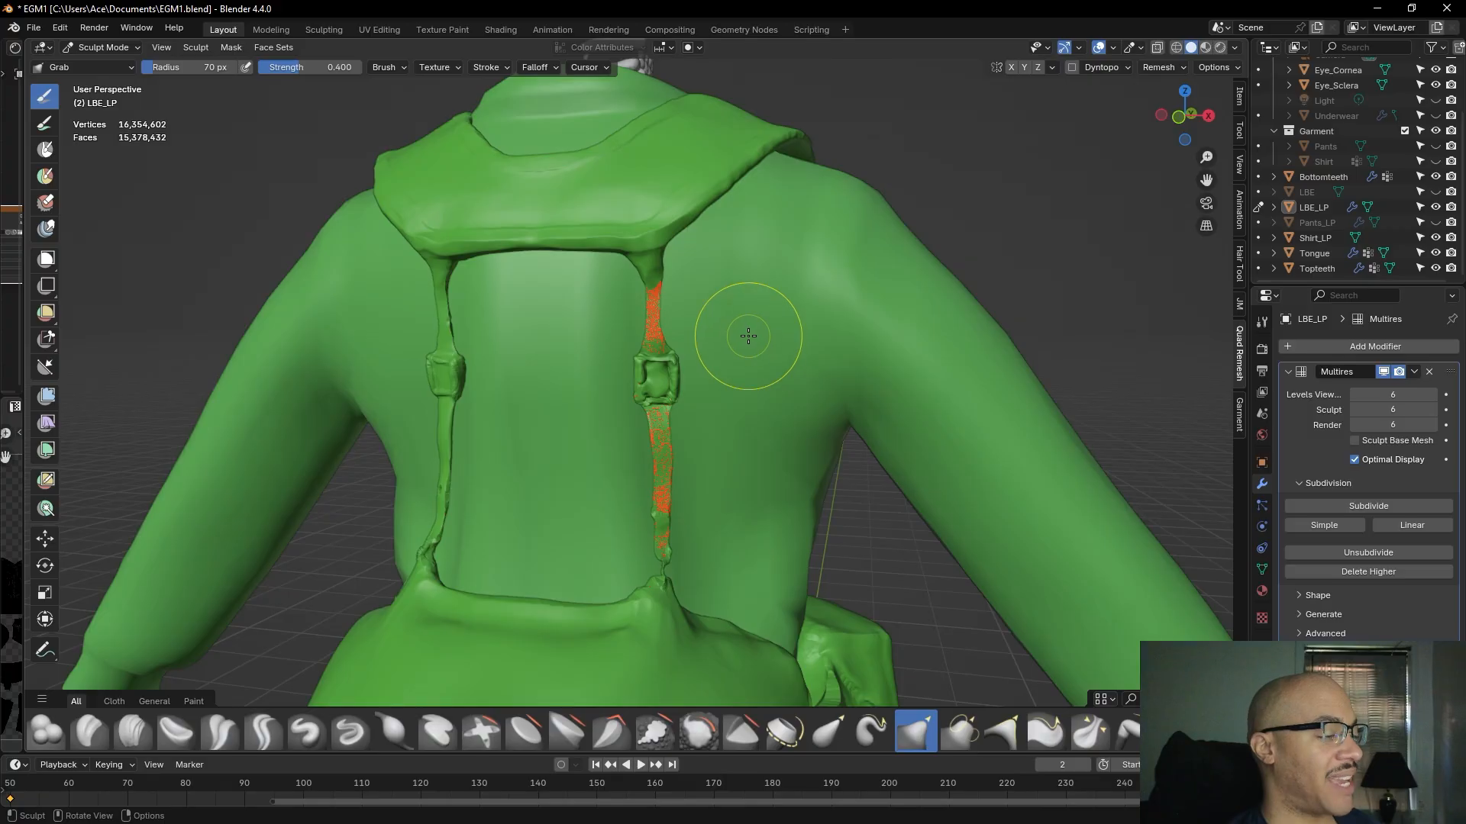
{"action": "scroll", "coordinate": [752, 340], "scroll_direction": "up", "scroll_amount": 3}
{"action": "left_click_drag", "start_coordinate": [754, 339], "coordinate": [768, 344]}
{"action": "scroll", "coordinate": [767, 345], "scroll_direction": "down", "scroll_amount": 8}
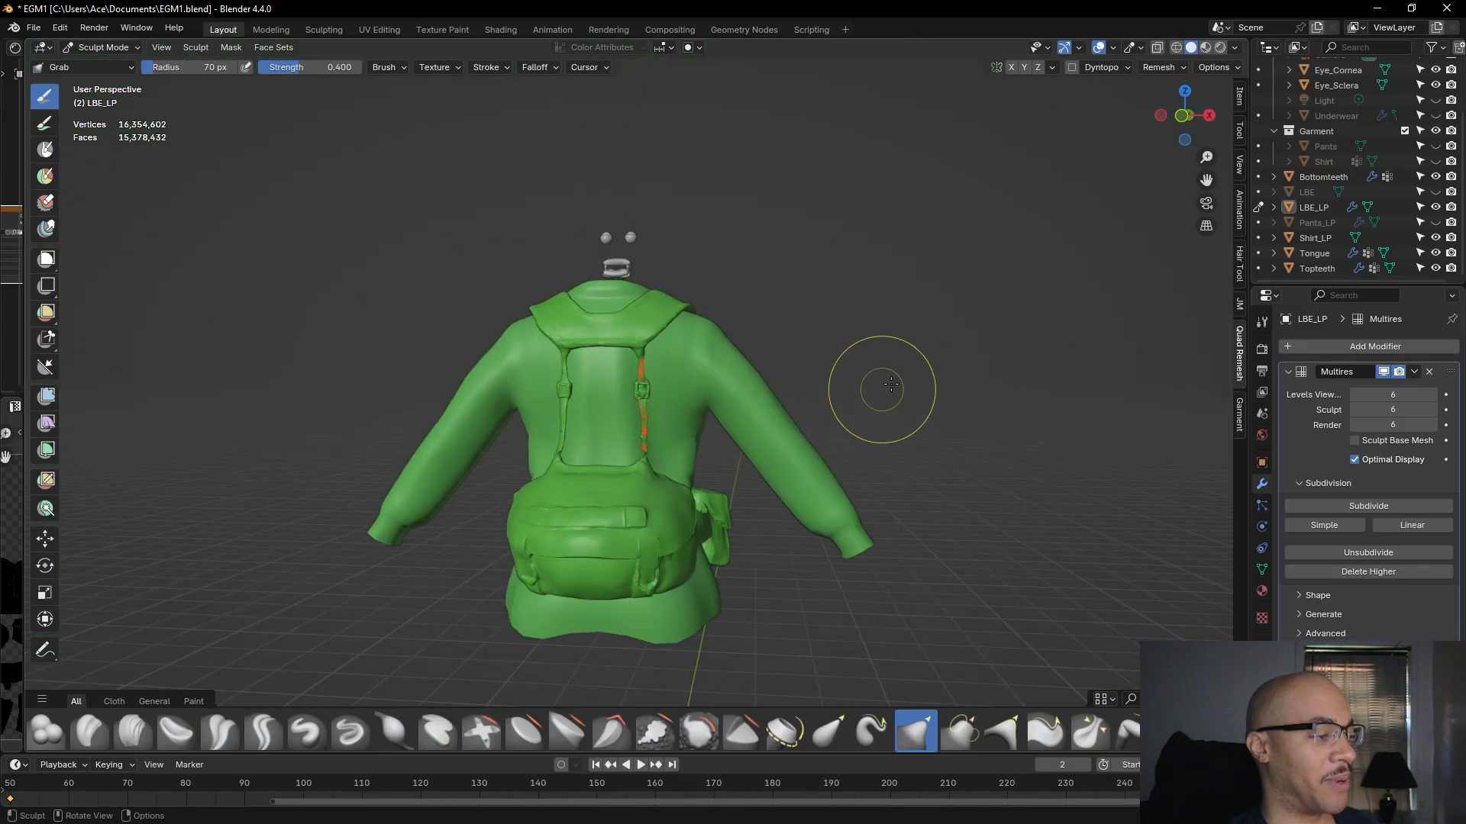
{"action": "mouse_move", "coordinate": [977, 325]}
{"action": "middle_mouse_down"}
{"action": "mouse_move", "coordinate": [809, 328]}
{"action": "mouse_move", "coordinate": [838, 327]}
{"action": "middle_mouse_up"}
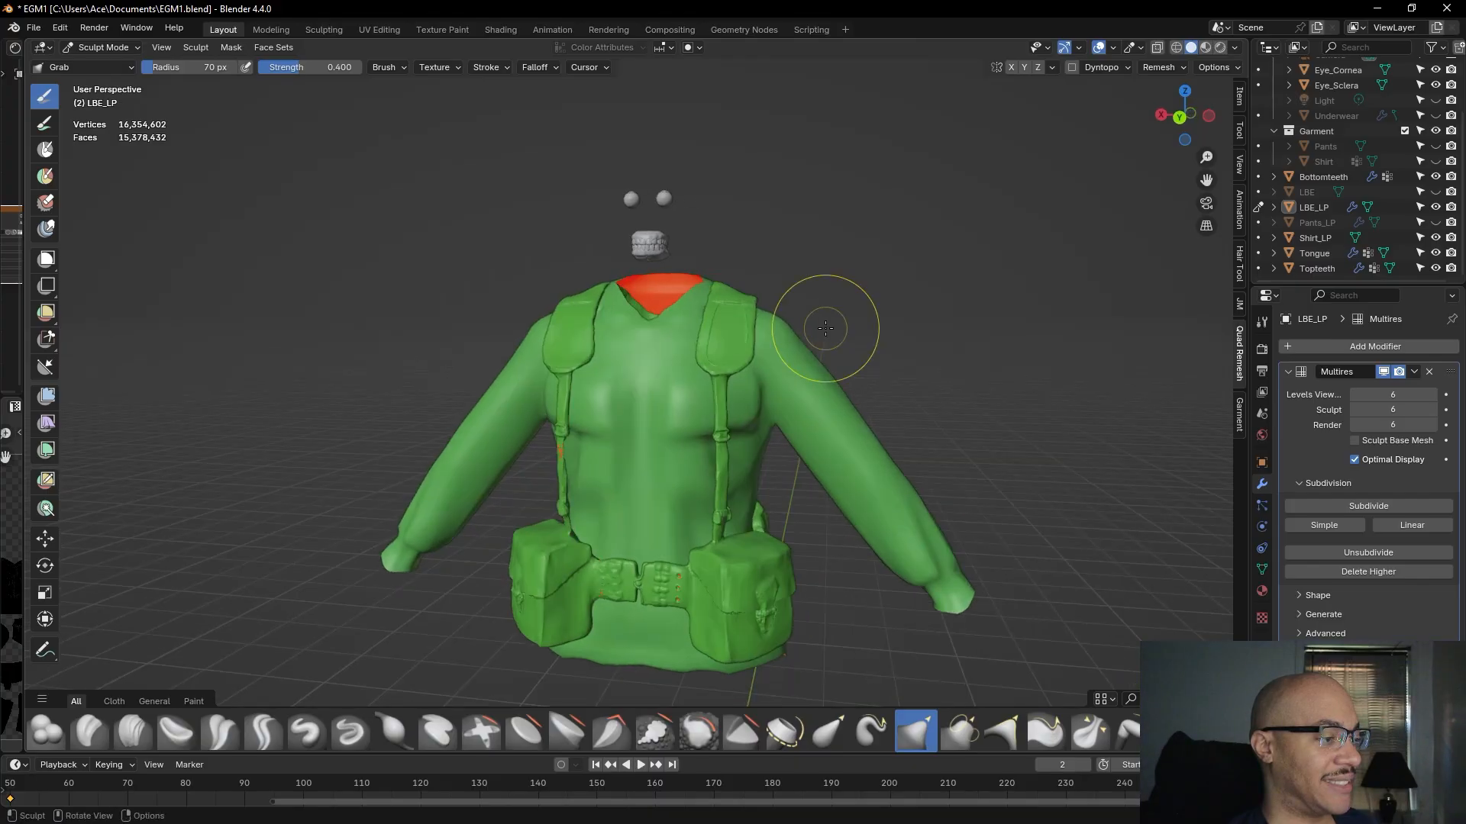
{"action": "middle_click_drag", "start_coordinate": [947, 290], "coordinate": [763, 327]}
- Even out the lower edge of the side belt between the front pouch and back pack using Grab at 54 px
{"action": "middle_click_drag", "start_coordinate": [680, 582], "coordinate": [638, 543]}
{"action": "scroll", "coordinate": [857, 517], "scroll_direction": "up", "scroll_amount": 5}
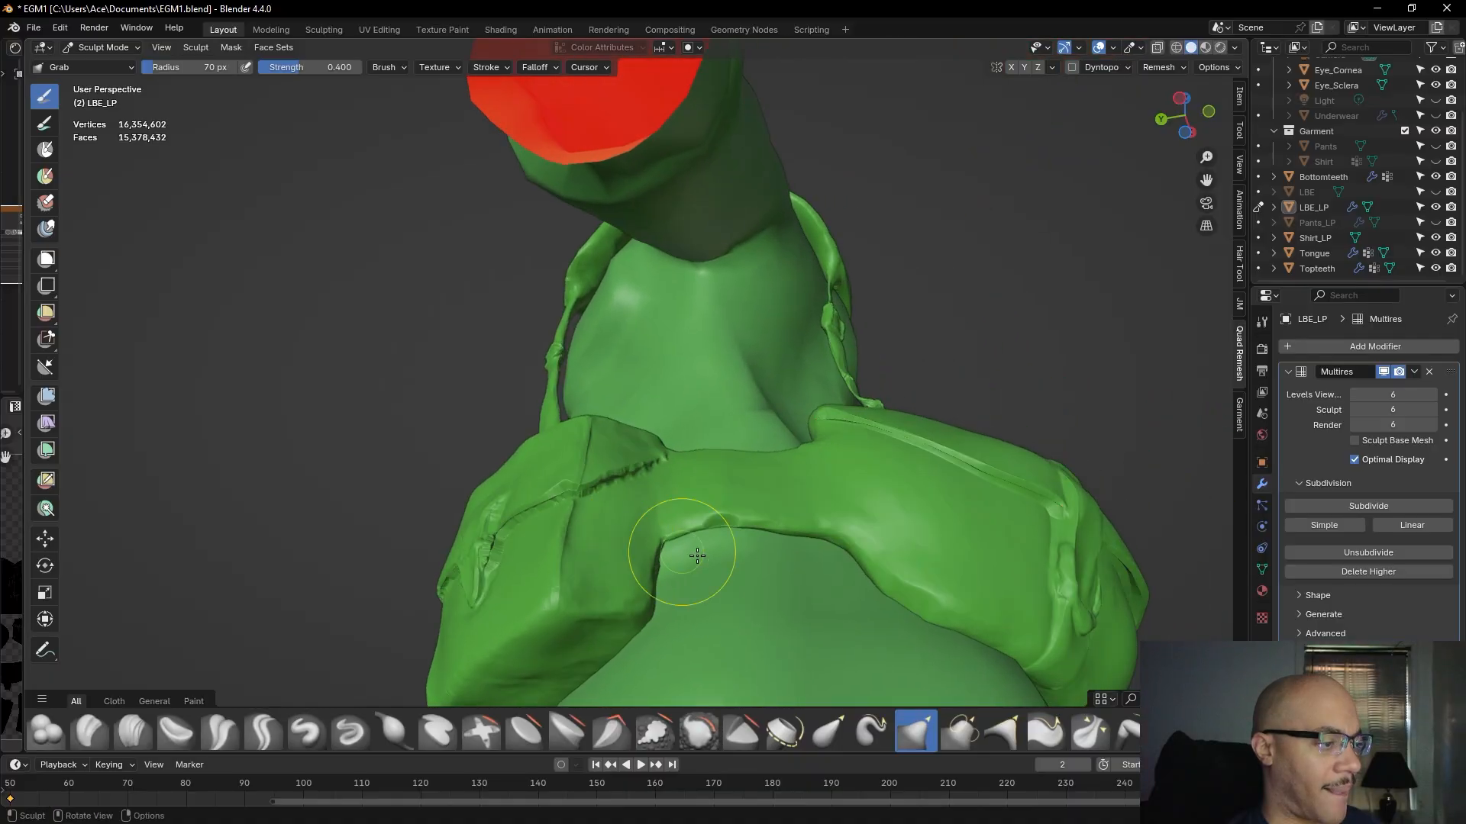
{"action": "scroll", "coordinate": [639, 520], "scroll_direction": "up", "scroll_amount": 1}
{"action": "left_click_drag", "start_coordinate": [191, 75], "coordinate": [188, 75]}
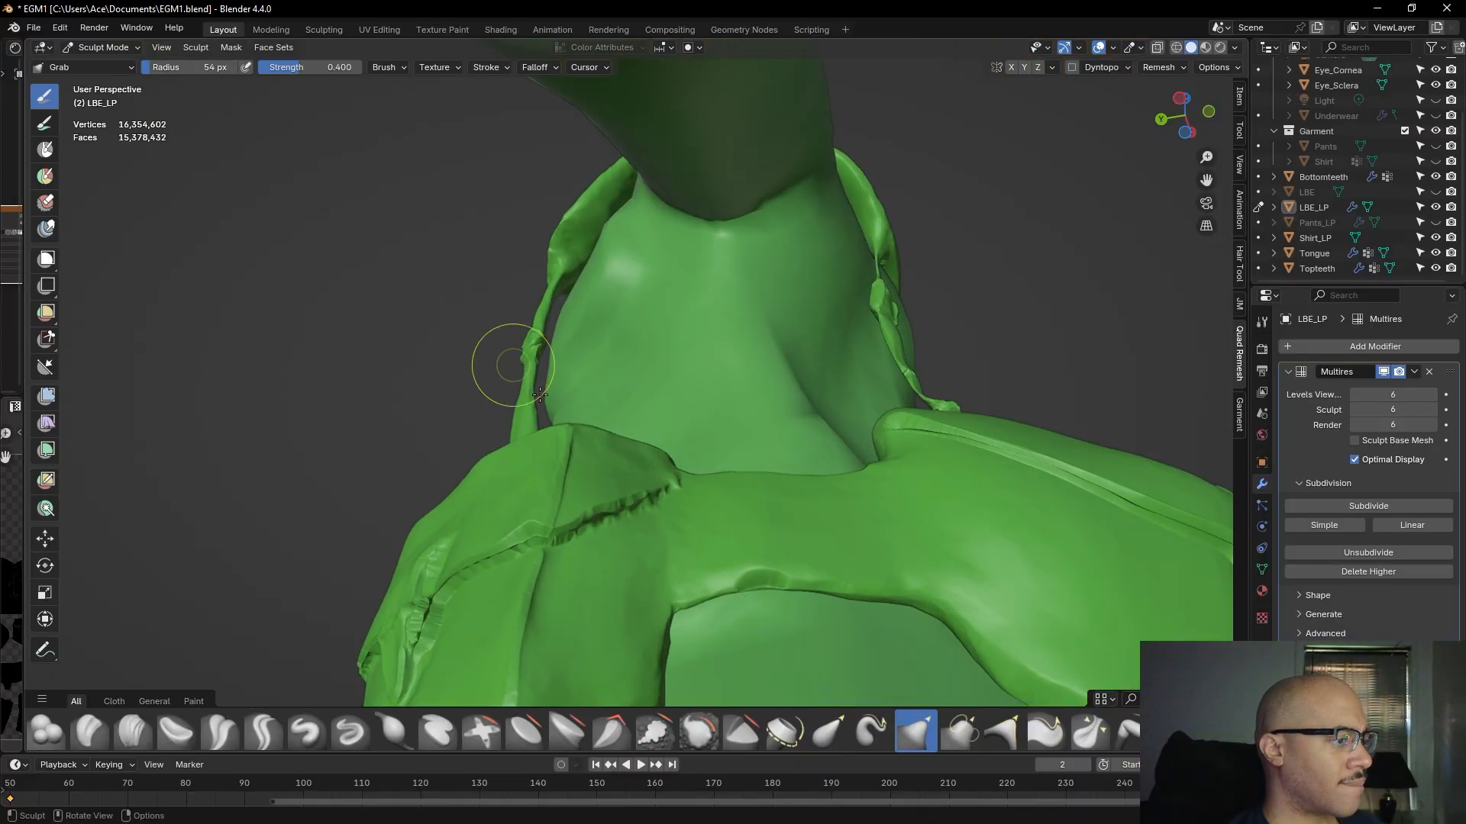
{"action": "middle_click_drag", "start_coordinate": [723, 504], "coordinate": [813, 564]}
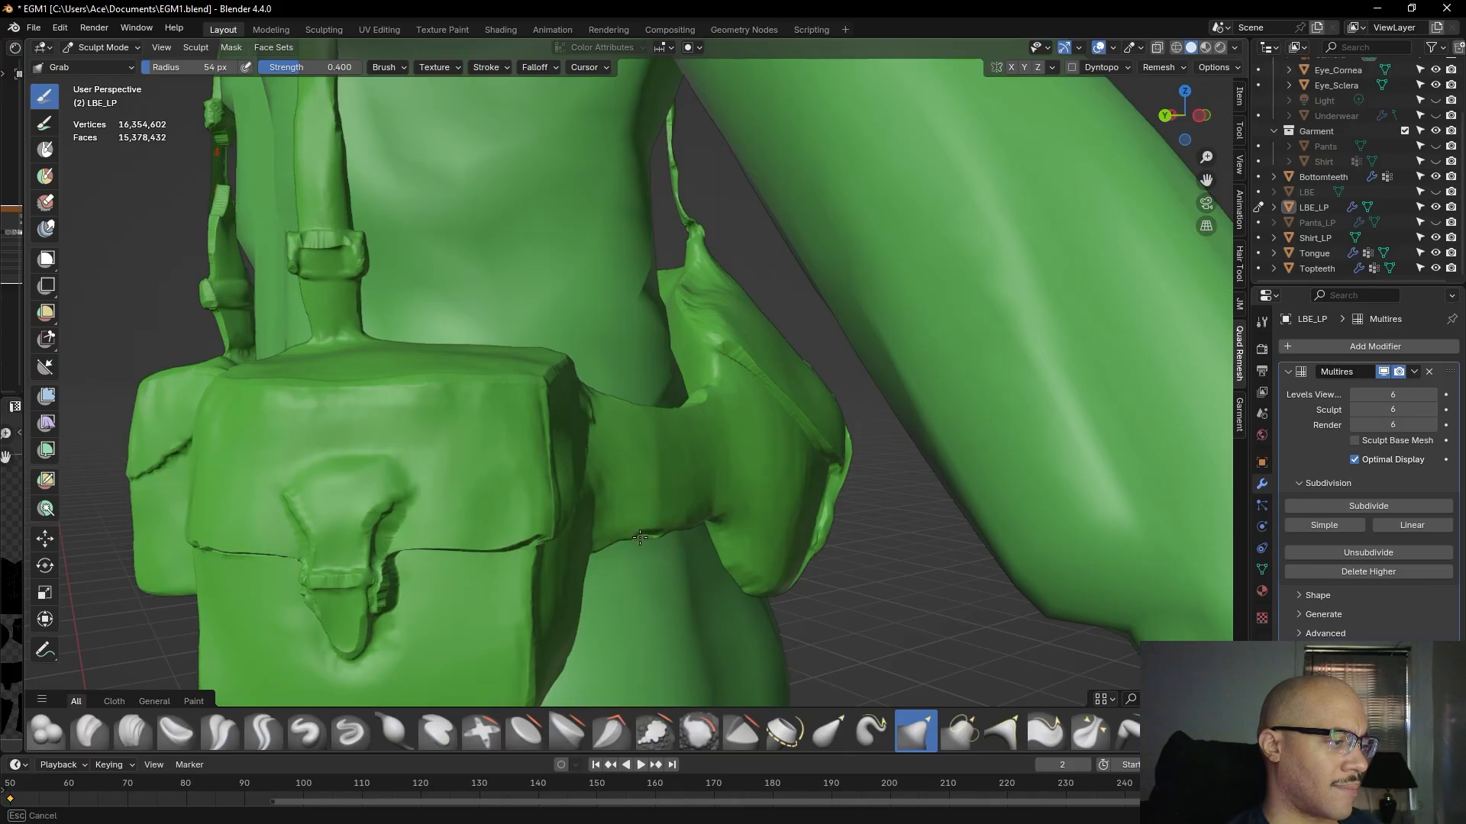
{"action": "left_click_drag", "start_coordinate": [653, 534], "coordinate": [654, 534]}
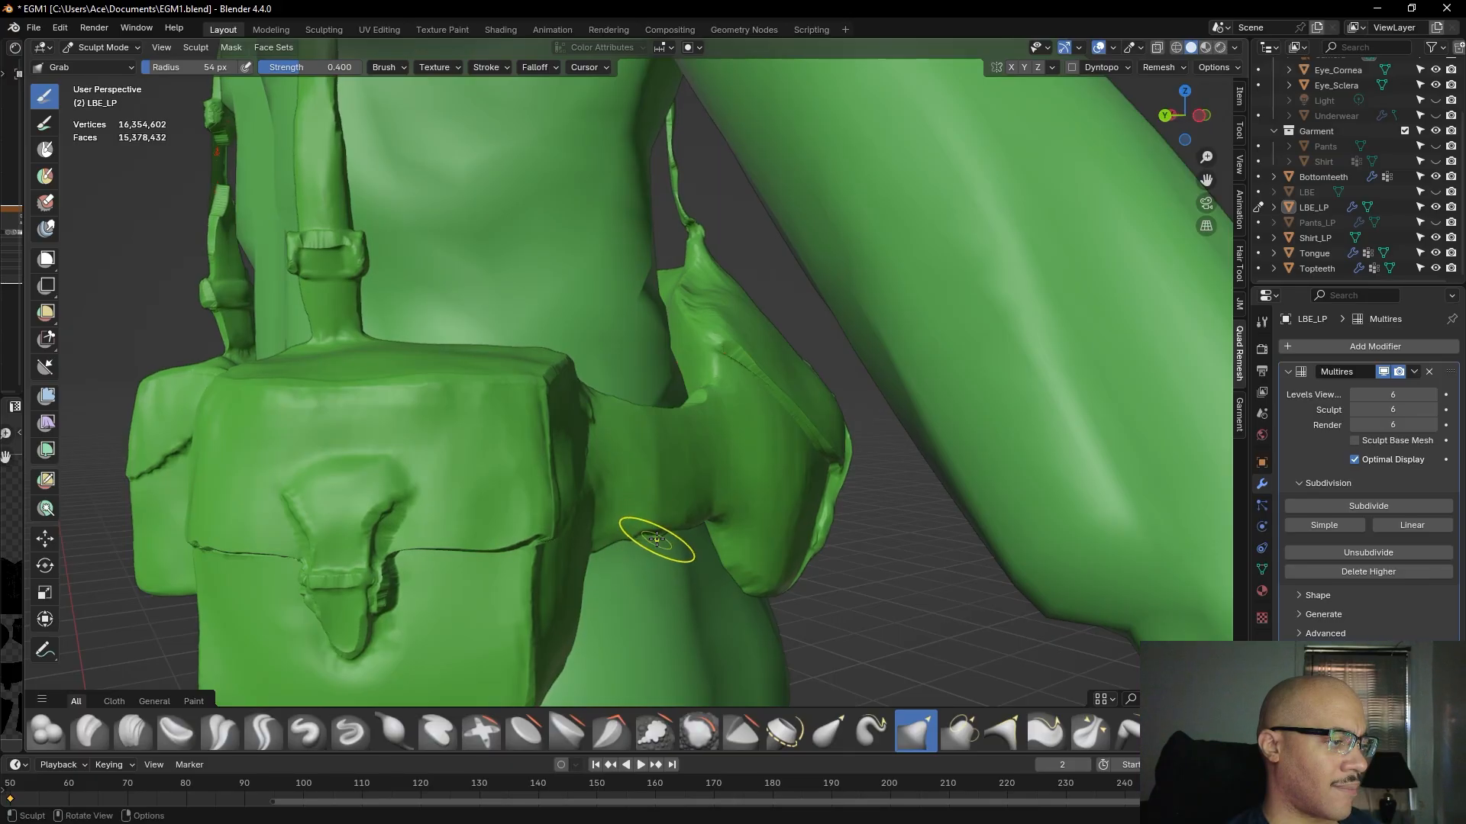
- Refine the underside edge of the side belt beside the front pouch using Grab at a 27 px radius
{"action": "middle_click_drag", "start_coordinate": [687, 517], "coordinate": [609, 379]}
{"action": "left_click_drag", "start_coordinate": [184, 72], "coordinate": [163, 72]}
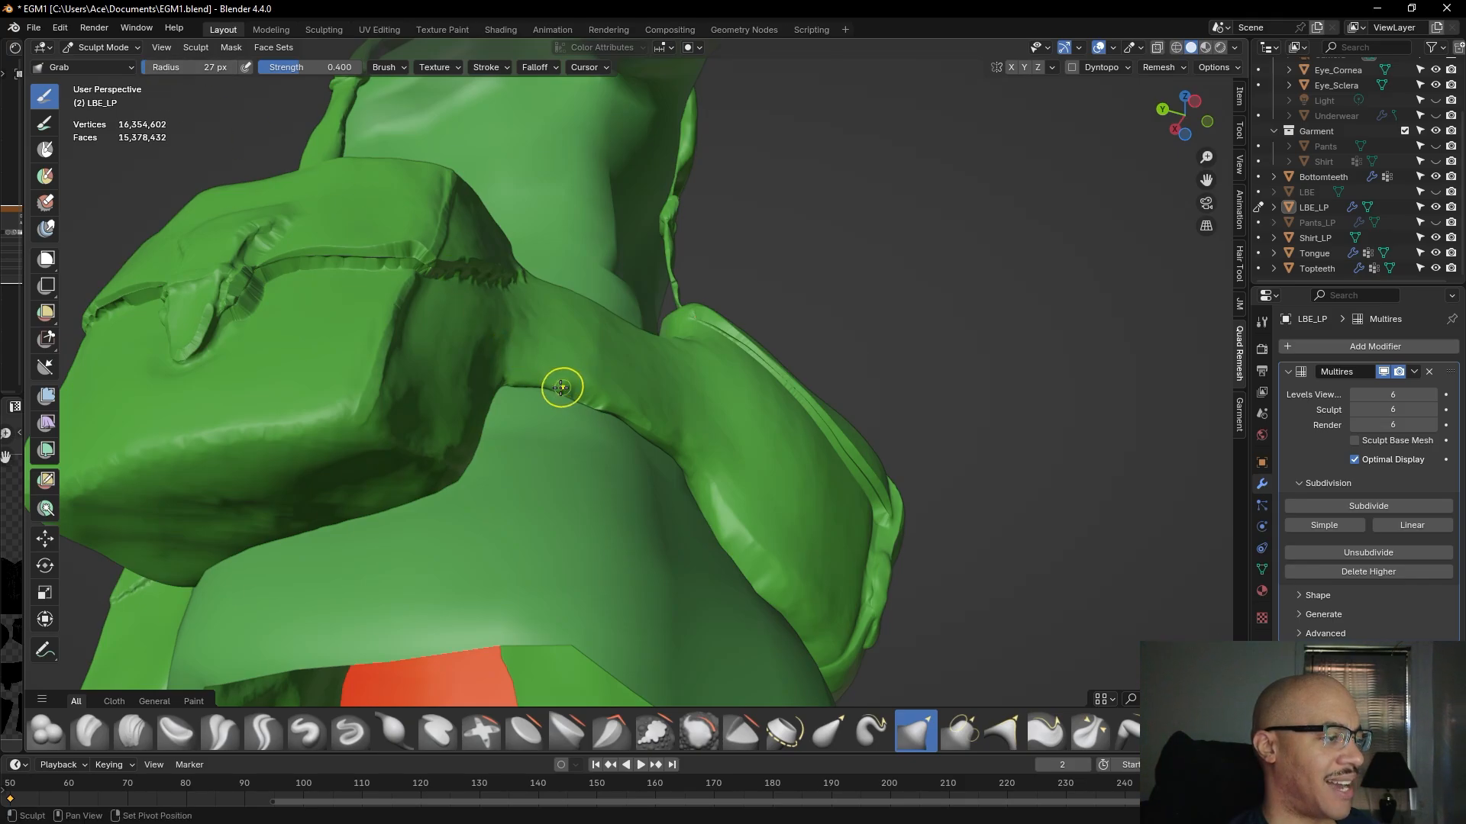
{"action": "left_click_drag", "start_coordinate": [584, 391], "coordinate": [600, 403]}
{"action": "mouse_move", "coordinate": [614, 408]}
{"action": "left_mouse_down"}
{"action": "mouse_move", "coordinate": [658, 426]}
{"action": "mouse_move", "coordinate": [587, 397]}
{"action": "mouse_move", "coordinate": [584, 340]}
{"action": "left_mouse_up"}
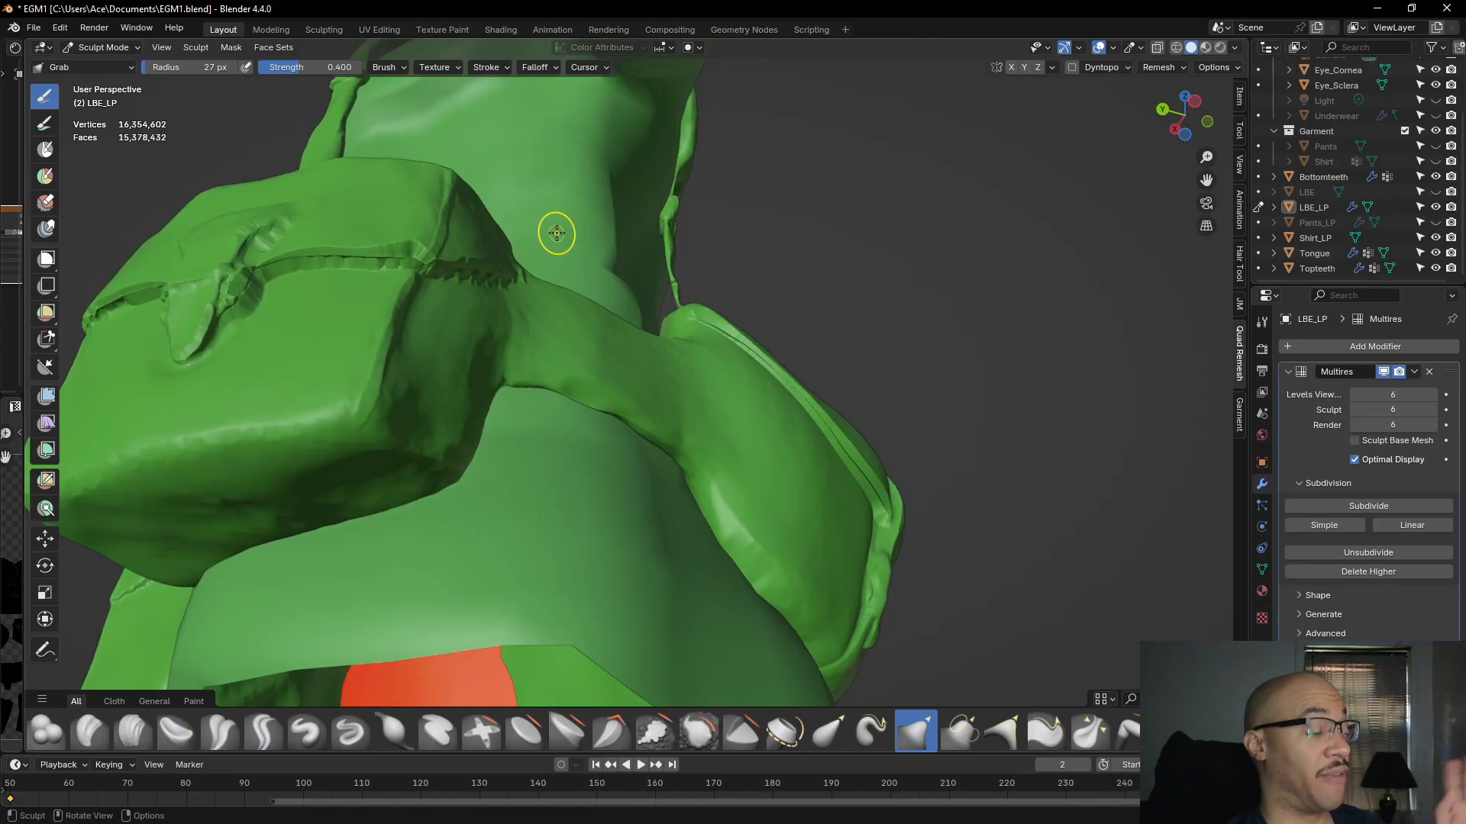
- Clean up the jagged flap crease along the side of the front pouch using Grab at a 23 px radius
{"action": "middle_click_drag", "start_coordinate": [593, 234], "coordinate": [696, 257]}
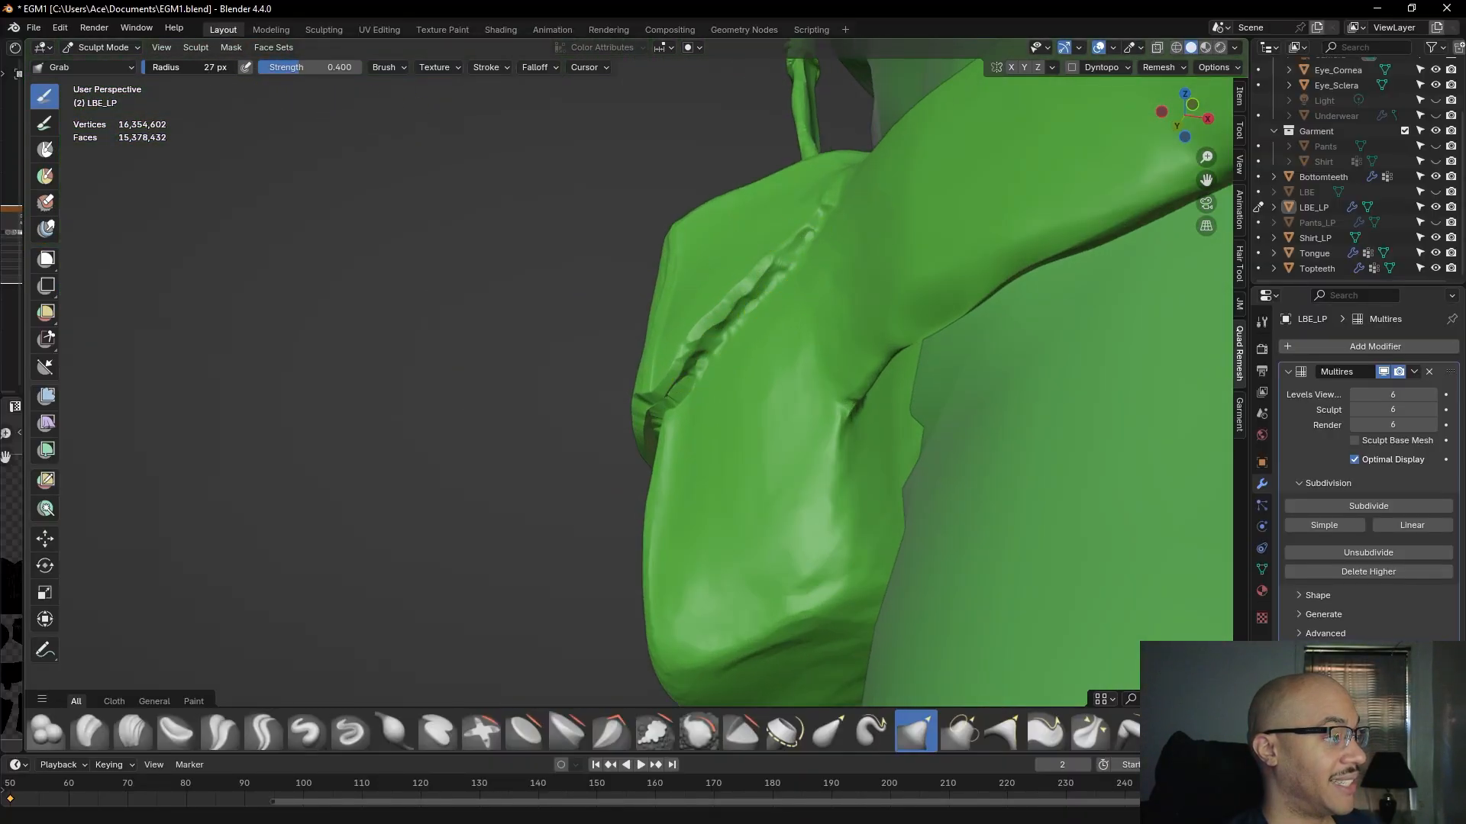
{"action": "left_click_drag", "start_coordinate": [193, 71], "coordinate": [196, 72]}
{"action": "mouse_move", "coordinate": [789, 257]}
{"action": "left_mouse_down"}
{"action": "mouse_move", "coordinate": [811, 228]}
{"action": "mouse_move", "coordinate": [730, 318]}
{"action": "left_mouse_up"}
{"action": "left_click_drag", "start_coordinate": [729, 317], "coordinate": [710, 348]}
{"action": "mouse_move", "coordinate": [771, 270]}
{"action": "left_mouse_down"}
{"action": "mouse_move", "coordinate": [795, 262]}
{"action": "mouse_move", "coordinate": [787, 246]}
{"action": "left_mouse_up"}
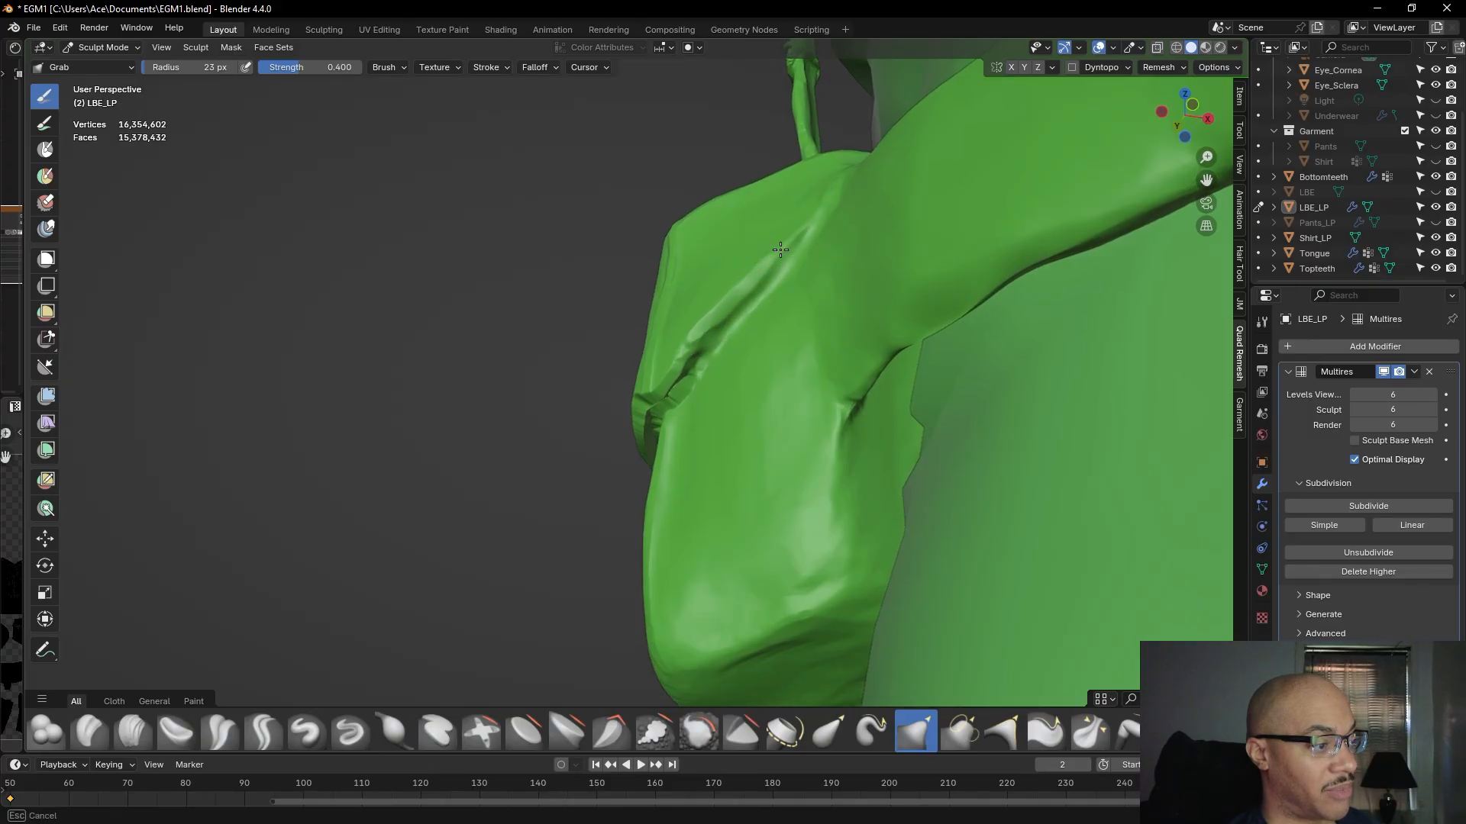
{"action": "mouse_move", "coordinate": [726, 303]}
{"action": "left_mouse_down"}
{"action": "mouse_move", "coordinate": [678, 359]}
{"action": "mouse_move", "coordinate": [695, 369]}
{"action": "mouse_move", "coordinate": [653, 421]}
{"action": "left_mouse_up"}
{"action": "left_click_drag", "start_coordinate": [652, 422], "coordinate": [658, 437]}
- Even out the front pouch flap's lower edge from its corner to the closure tab with 23 px Grab strokes
{"action": "mouse_move", "coordinate": [603, 428]}
{"action": "middle_mouse_down"}
{"action": "mouse_move", "coordinate": [775, 366]}
{"action": "mouse_move", "coordinate": [634, 344]}
{"action": "mouse_move", "coordinate": [470, 211]}
{"action": "mouse_move", "coordinate": [481, 287]}
{"action": "mouse_move", "coordinate": [425, 310]}
{"action": "middle_mouse_up"}
{"action": "left_click_drag", "start_coordinate": [582, 370], "coordinate": [547, 364]}
{"action": "left_click_drag", "start_coordinate": [374, 402], "coordinate": [361, 406]}
{"action": "left_click_drag", "start_coordinate": [509, 383], "coordinate": [355, 415]}
{"action": "left_click_drag", "start_coordinate": [338, 437], "coordinate": [348, 432]}
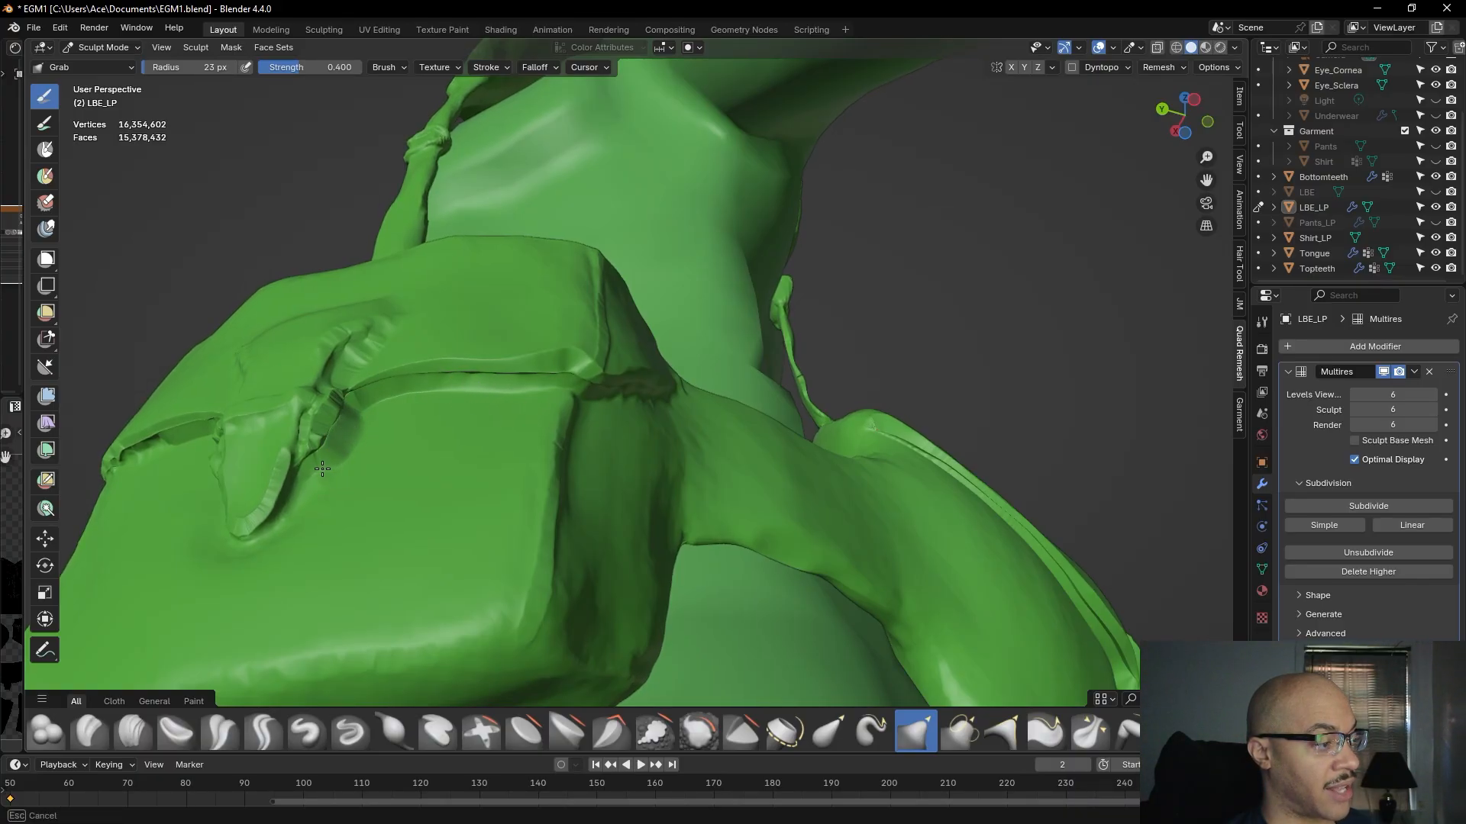
{"action": "middle_click_drag", "start_coordinate": [343, 415], "coordinate": [589, 370]}
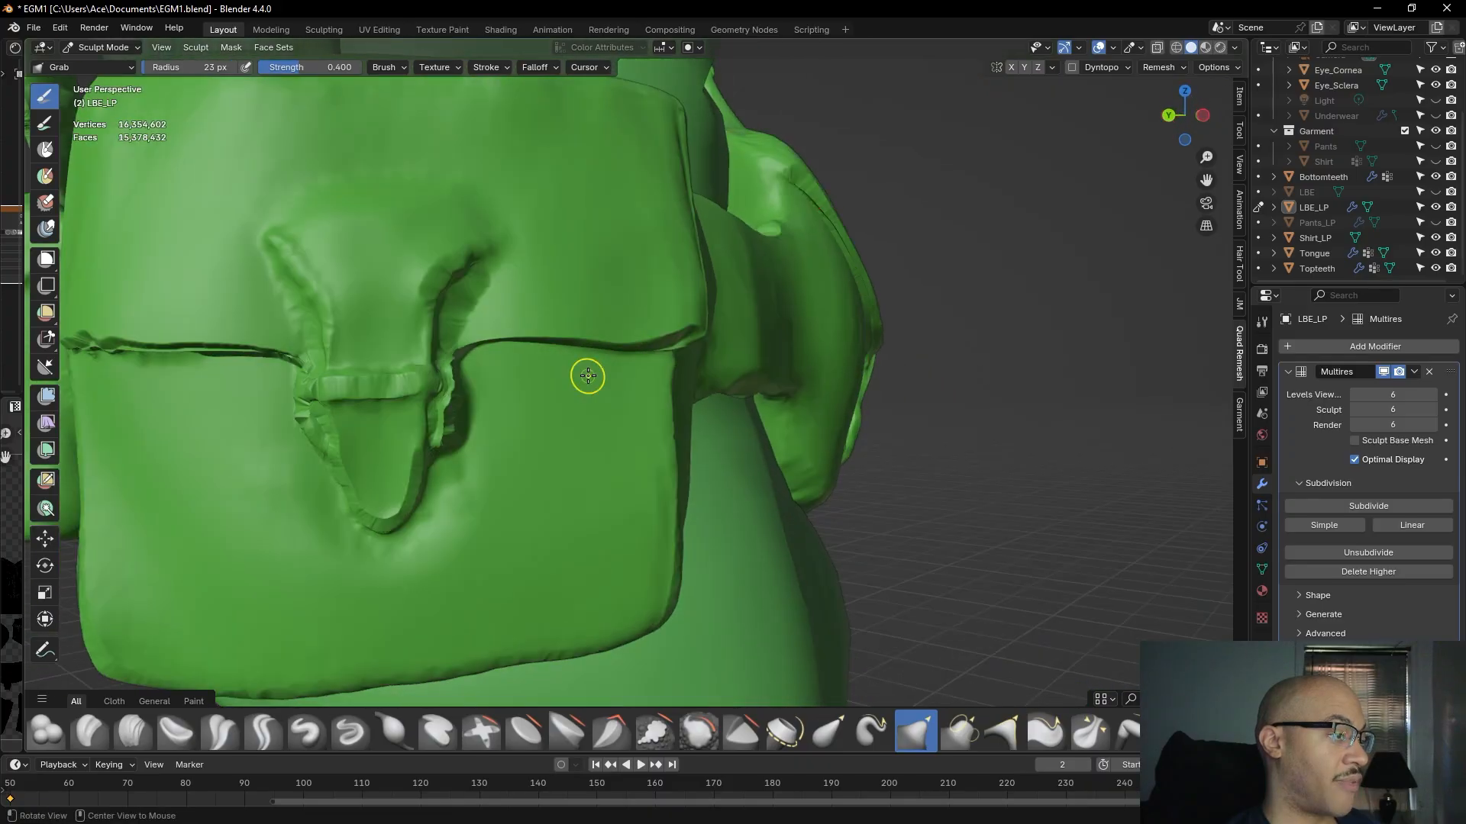
- Smooth the raised strap and its side ridges on the front pouch's flap
{"action": "left_click_drag", "start_coordinate": [472, 291], "coordinate": [471, 293]}
{"action": "left_click_drag", "start_coordinate": [471, 294], "coordinate": [505, 268]}
{"action": "left_click_drag", "start_coordinate": [409, 282], "coordinate": [407, 300]}
{"action": "left_click_drag", "start_coordinate": [418, 291], "coordinate": [413, 309]}
{"action": "mouse_move", "coordinate": [428, 287]}
{"action": "left_mouse_down"}
{"action": "mouse_move", "coordinate": [420, 315]}
{"action": "mouse_move", "coordinate": [426, 273]}
{"action": "left_mouse_up"}
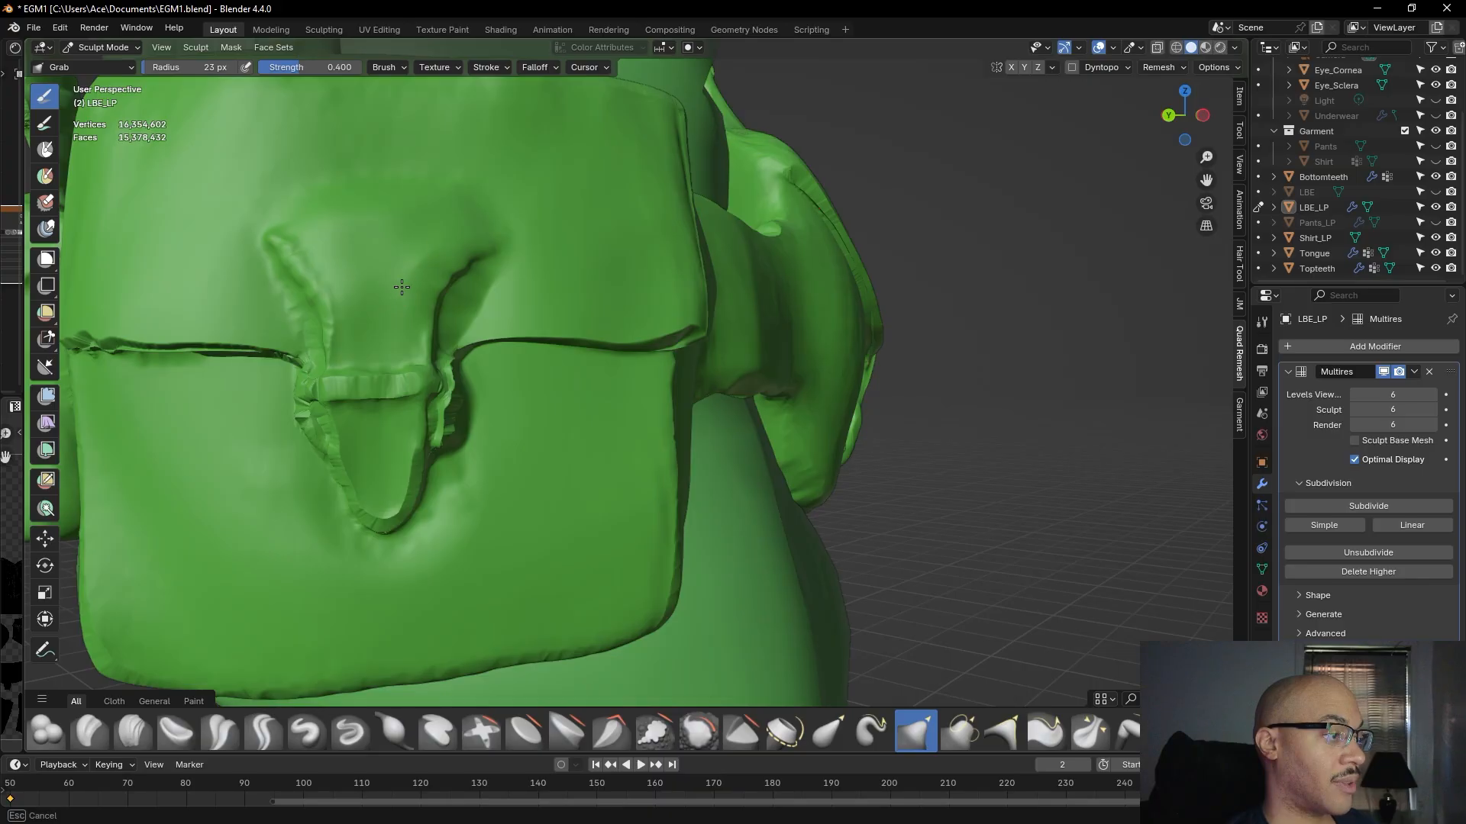
{"action": "mouse_move", "coordinate": [324, 271]}
{"action": "left_mouse_down"}
{"action": "mouse_move", "coordinate": [334, 328]}
{"action": "mouse_move", "coordinate": [332, 308]}
{"action": "left_mouse_up"}
- Smooth the flap surface above and around the upper end of the pouch's strap
{"action": "left_click_drag", "start_coordinate": [458, 159], "coordinate": [459, 158]}
{"action": "left_click_drag", "start_coordinate": [288, 192], "coordinate": [327, 188]}
{"action": "mouse_move", "coordinate": [289, 204]}
{"action": "middle_mouse_down"}
{"action": "mouse_move", "coordinate": [359, 186]}
{"action": "mouse_move", "coordinate": [314, 210]}
{"action": "middle_mouse_up"}
{"action": "mouse_move", "coordinate": [385, 194]}
{"action": "left_mouse_down"}
{"action": "mouse_move", "coordinate": [375, 205]}
{"action": "mouse_move", "coordinate": [457, 289]}
{"action": "left_mouse_up"}
{"action": "left_click_drag", "start_coordinate": [427, 213], "coordinate": [475, 354], "text": "shift"}
- Smooth the ridge along the pouch flap's side edge and the flap's top edge next to the belt
{"action": "mouse_move", "coordinate": [650, 287]}
{"action": "middle_mouse_down"}
{"action": "mouse_move", "coordinate": [529, 298]}
{"action": "mouse_move", "coordinate": [452, 354]}
{"action": "middle_mouse_up"}
{"action": "scroll", "coordinate": [504, 315], "scroll_direction": "down", "scroll_amount": 3}
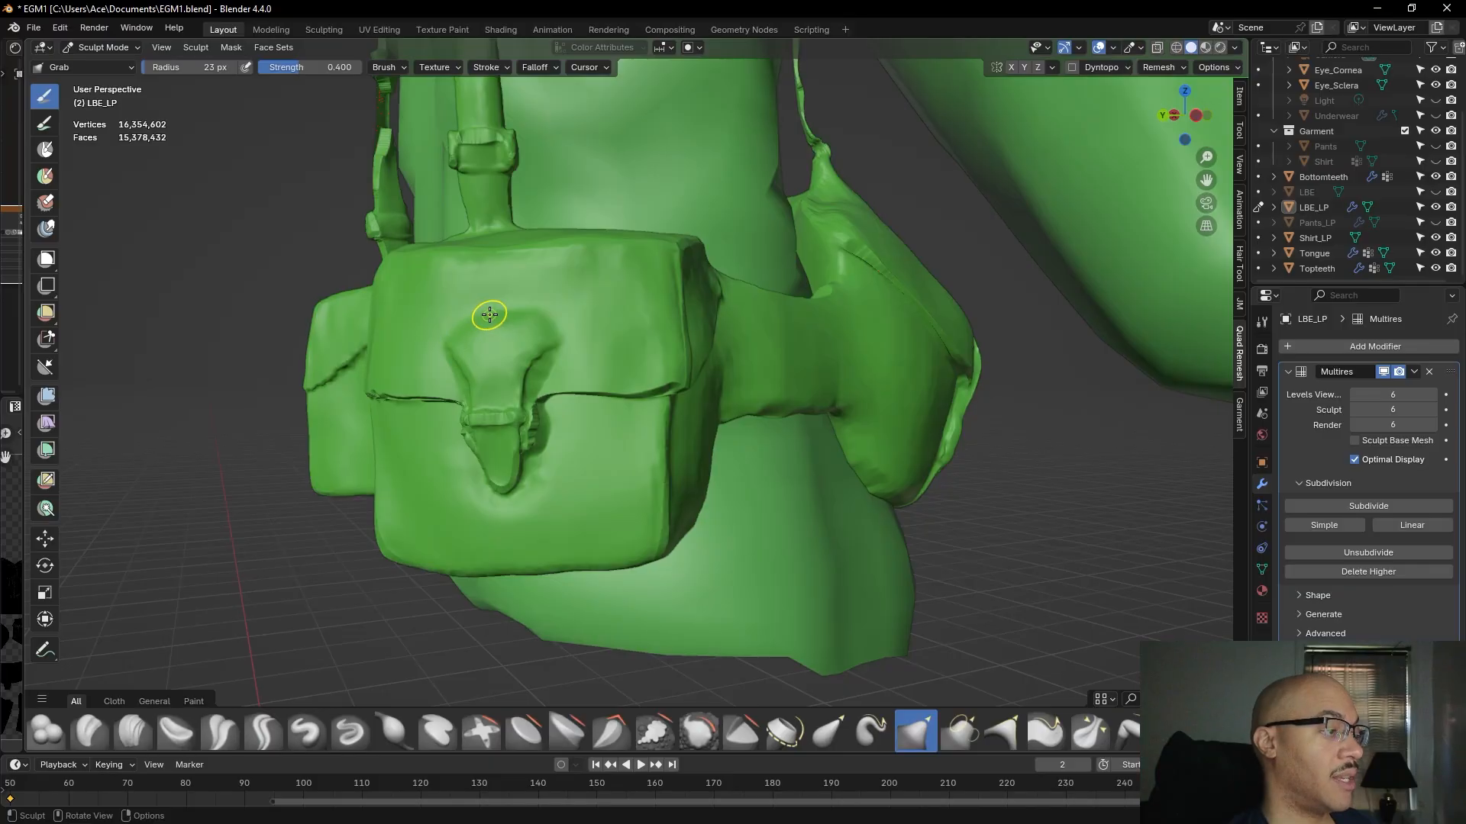
{"action": "mouse_move", "coordinate": [450, 273]}
{"action": "left_mouse_down", "text": "shift"}
{"action": "mouse_move", "coordinate": [513, 262]}
{"action": "mouse_move", "coordinate": [708, 305]}
{"action": "left_mouse_up", "text": "shift"}
{"action": "middle_click_drag", "start_coordinate": [707, 305], "coordinate": [598, 320]}
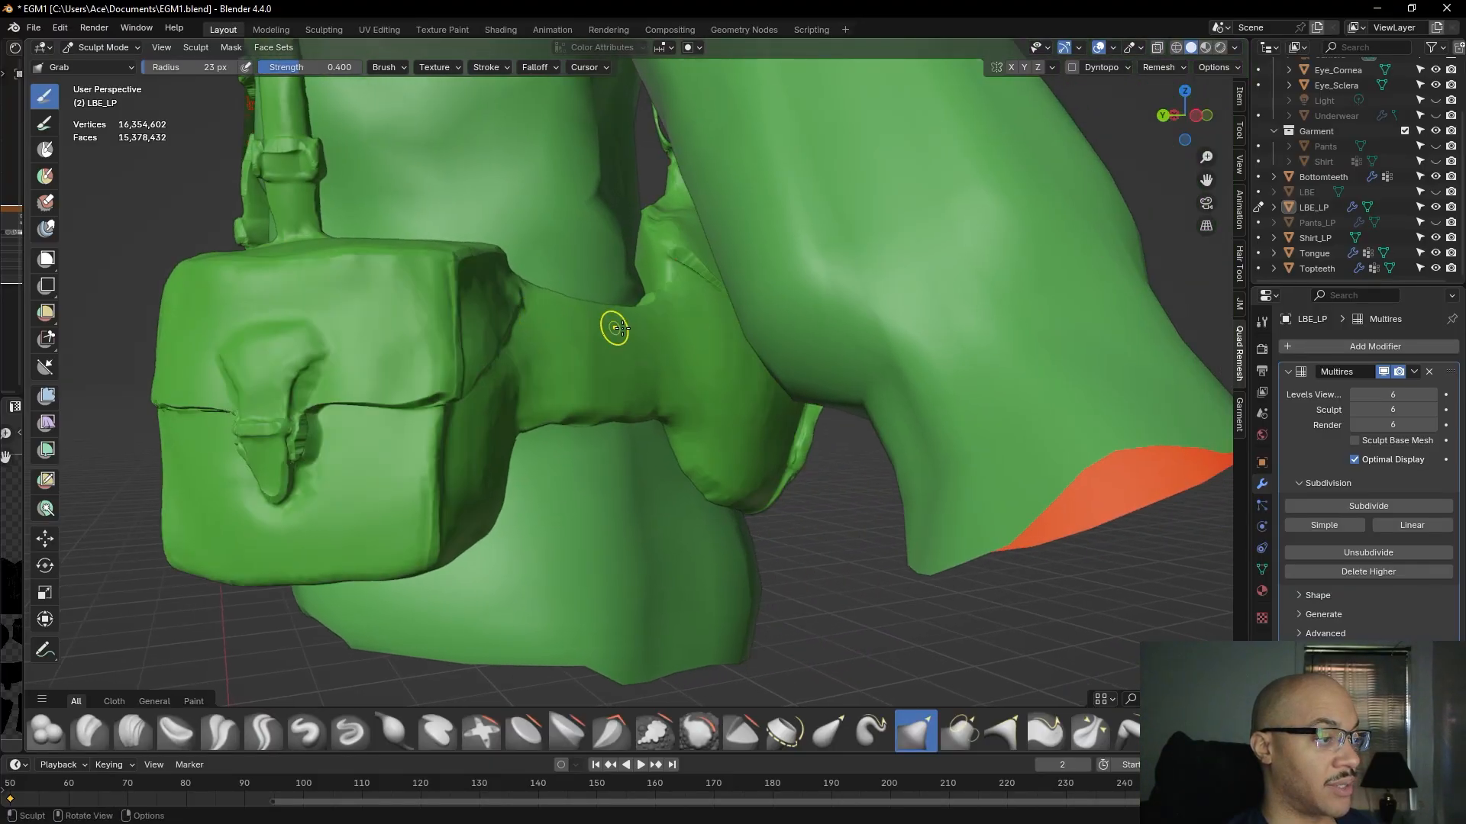
{"action": "scroll", "coordinate": [651, 323], "scroll_direction": "up", "scroll_amount": 5}
{"action": "mouse_move", "coordinate": [681, 323]}
{"action": "left_mouse_down", "text": "shift"}
{"action": "mouse_move", "coordinate": [783, 403]}
{"action": "mouse_move", "coordinate": [890, 549]}
{"action": "left_mouse_up", "text": "shift"}
{"action": "mouse_move", "coordinate": [710, 444]}
{"action": "middle_mouse_down"}
{"action": "mouse_move", "coordinate": [695, 426]}
{"action": "mouse_move", "coordinate": [667, 475]}
{"action": "middle_mouse_up"}
{"action": "middle_click_drag", "start_coordinate": [625, 422], "coordinate": [520, 313]}
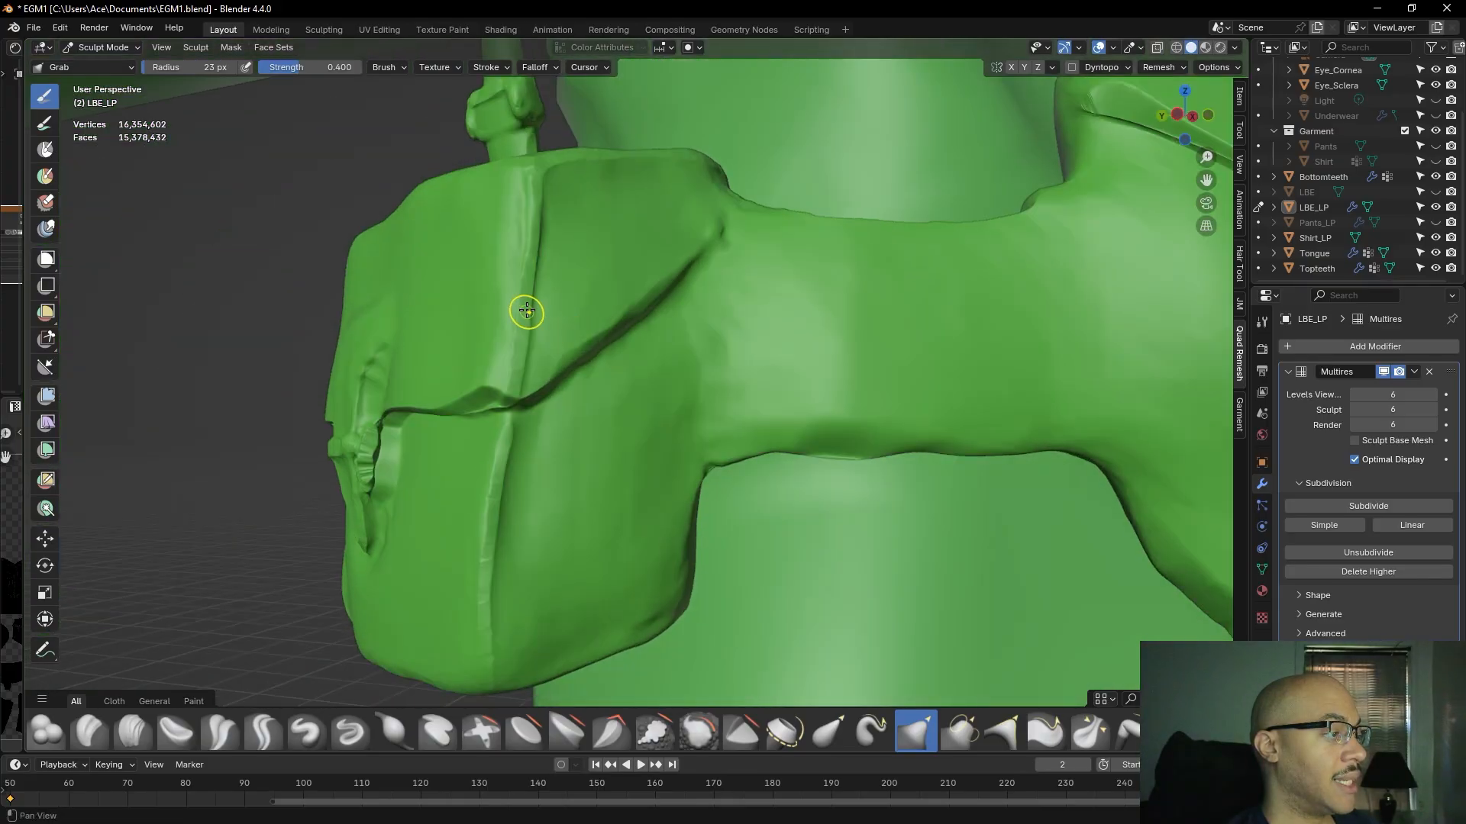
{"action": "mouse_move", "coordinate": [557, 195]}
{"action": "left_mouse_down"}
{"action": "mouse_move", "coordinate": [553, 259]}
{"action": "mouse_move", "coordinate": [554, 216]}
{"action": "left_mouse_up"}
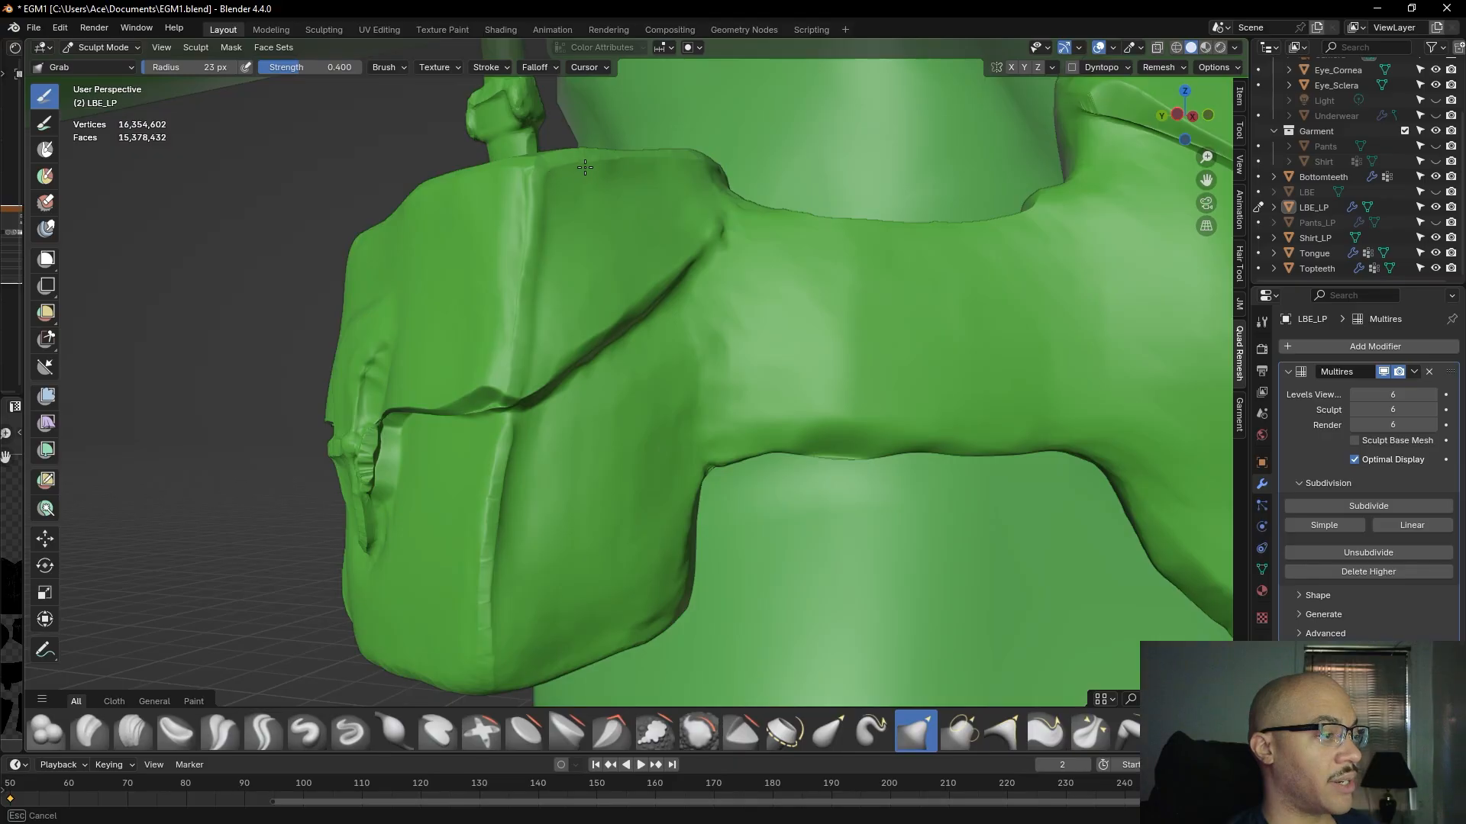
{"action": "left_click_drag", "start_coordinate": [664, 159], "coordinate": [521, 181]}
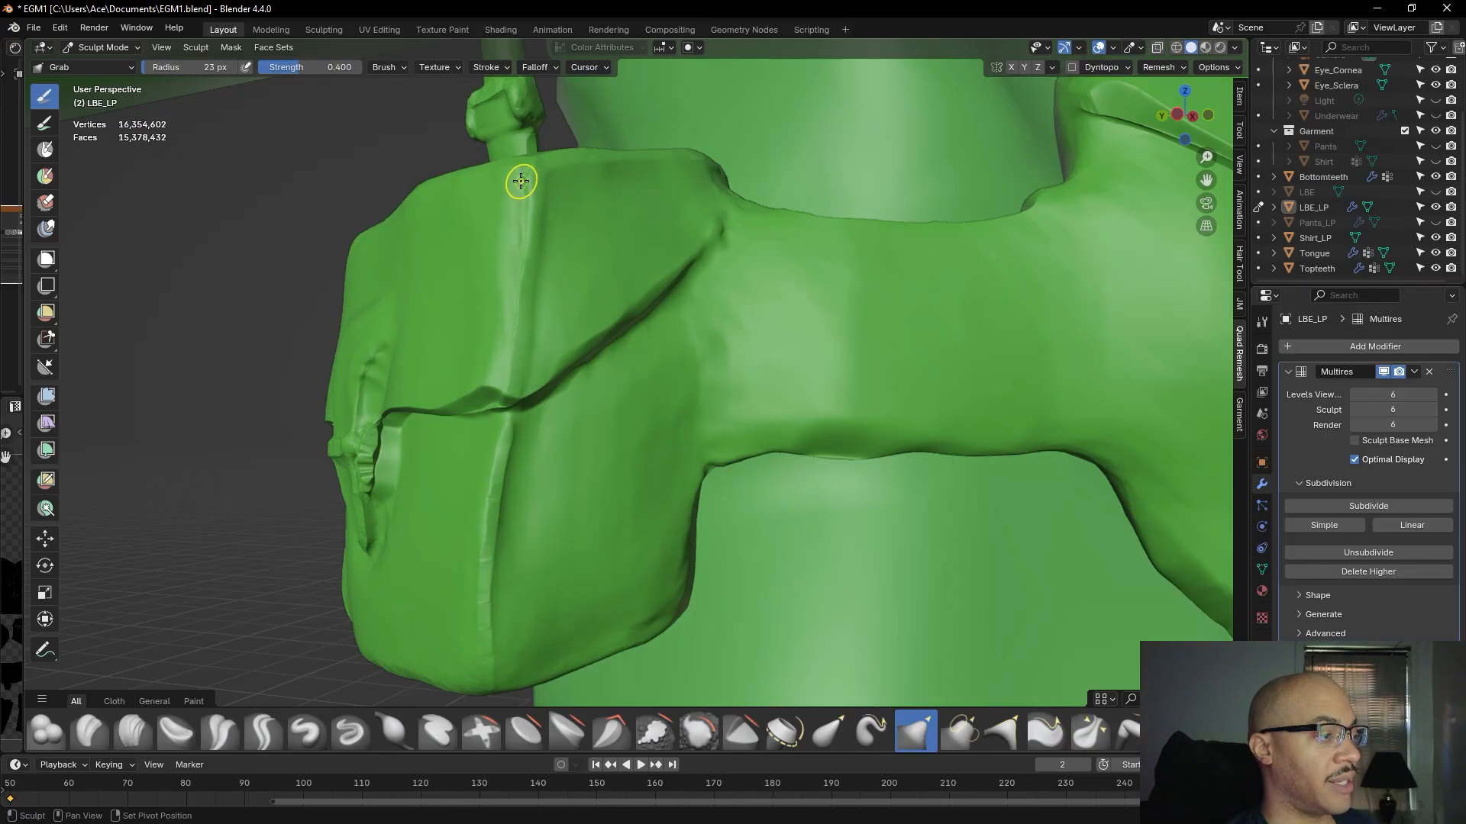
- Soften the vertical corner between the flap's front and side faces on the same pouch
{"action": "mouse_move", "coordinate": [531, 282]}
{"action": "left_mouse_down", "text": "alt"}
{"action": "mouse_move", "coordinate": [603, 305]}
{"action": "mouse_move", "coordinate": [550, 229]}
{"action": "mouse_move", "coordinate": [559, 255]}
{"action": "left_mouse_up", "text": "alt"}
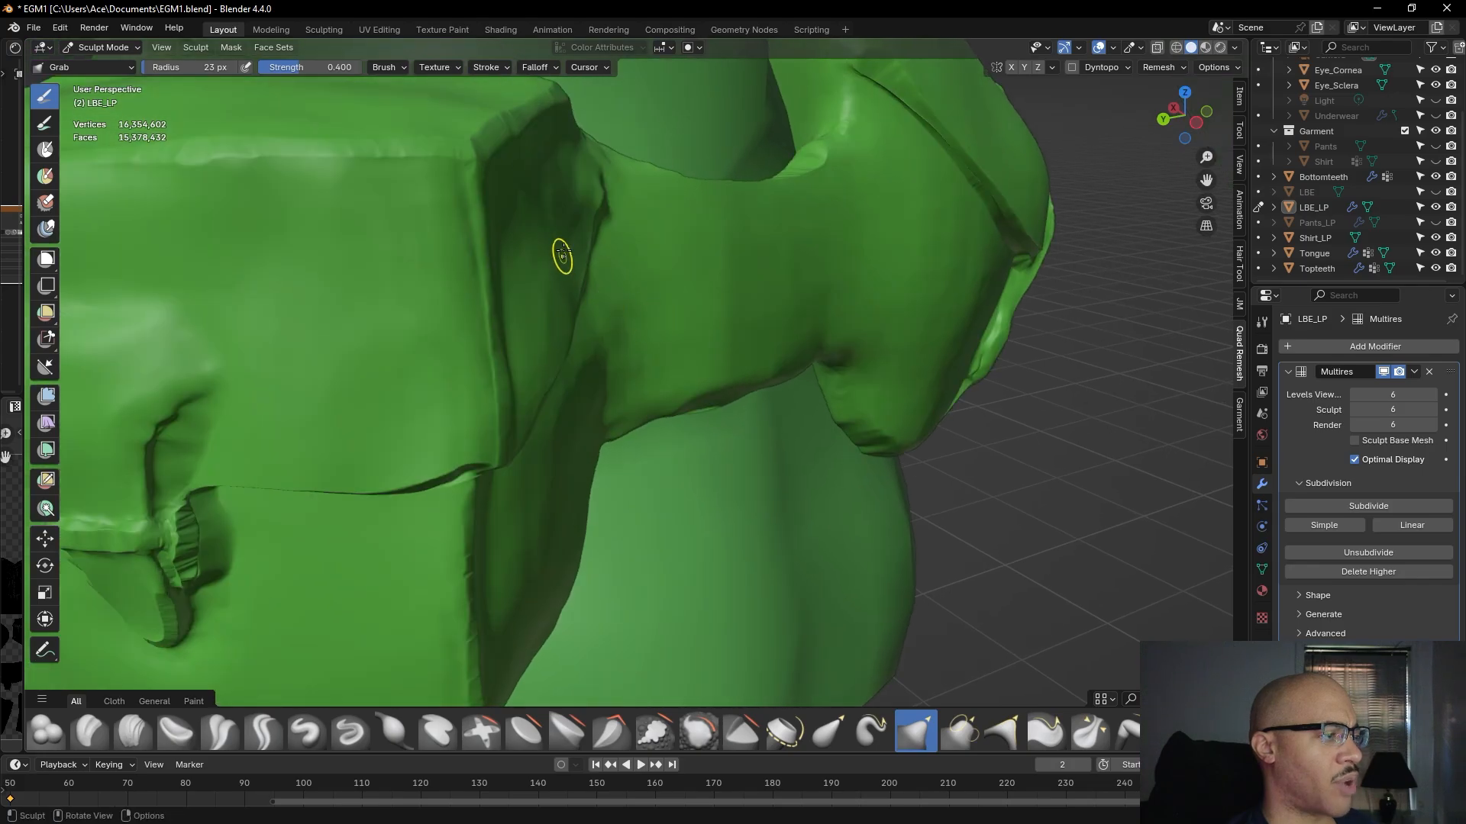
{"action": "mouse_move", "coordinate": [463, 184]}
{"action": "left_mouse_down"}
{"action": "mouse_move", "coordinate": [462, 286]}
{"action": "mouse_move", "coordinate": [496, 252]}
{"action": "left_mouse_up"}
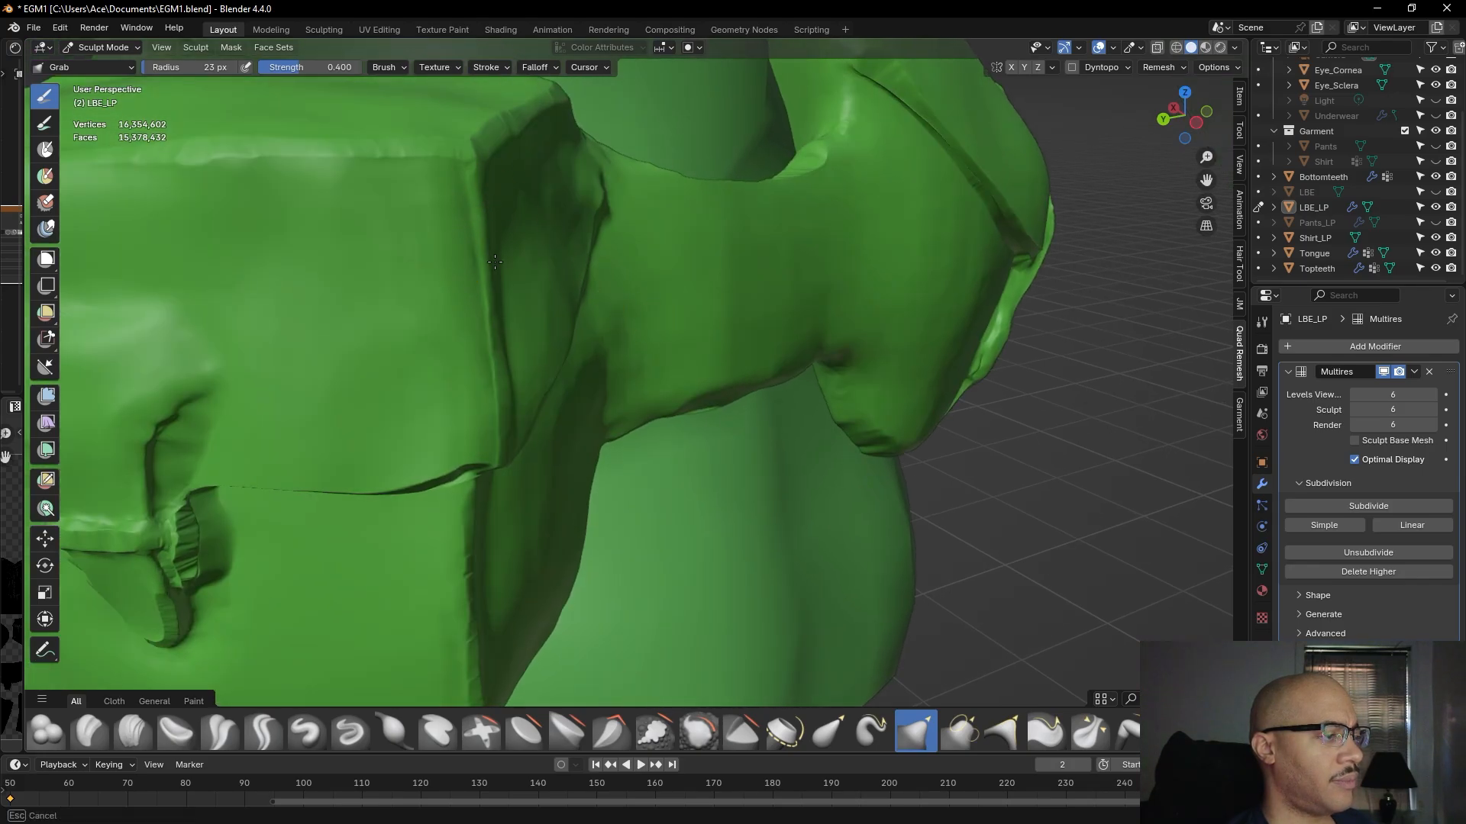
{"action": "left_click_drag", "start_coordinate": [505, 315], "coordinate": [507, 315]}
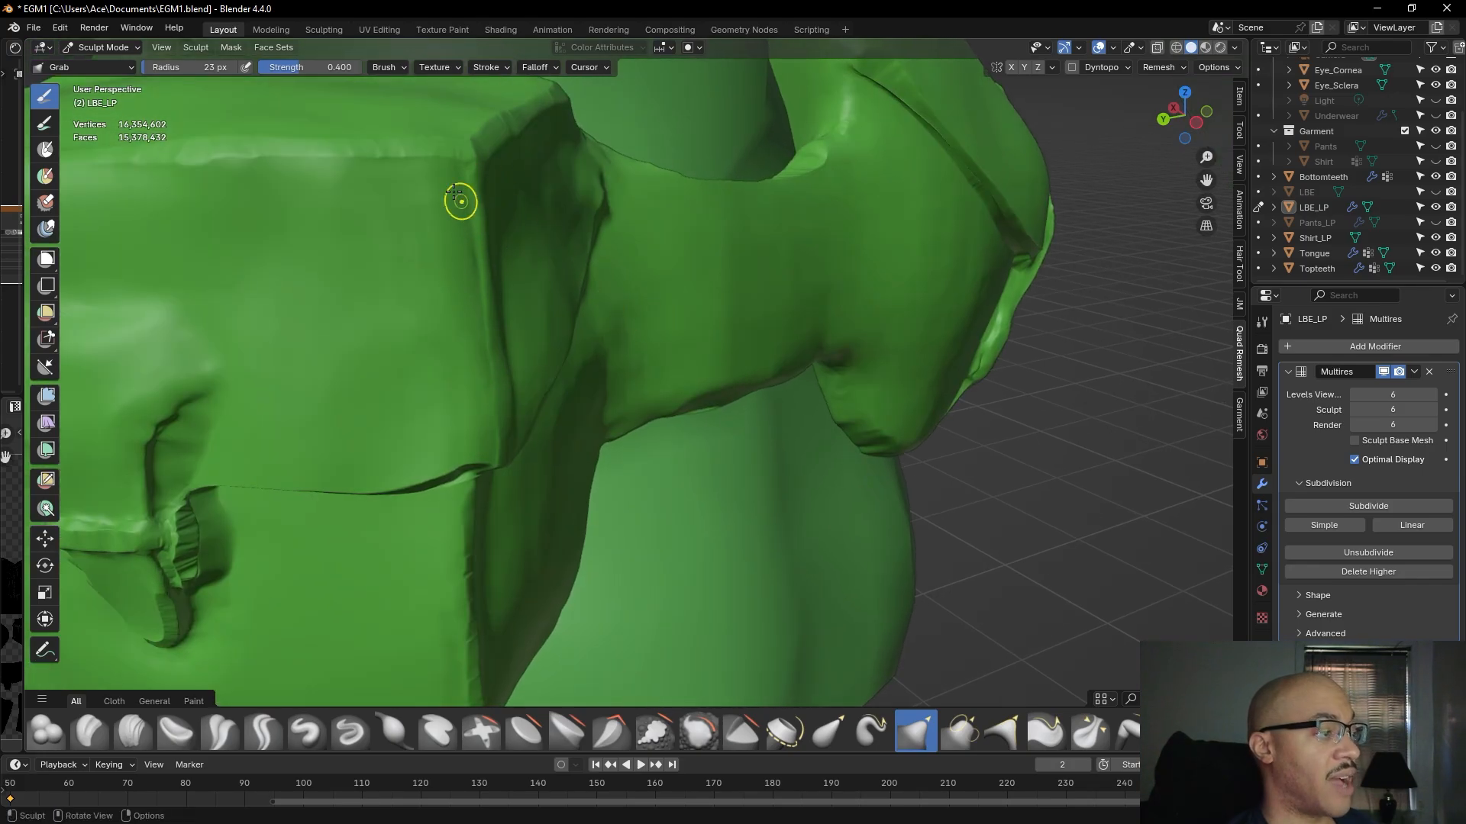
- Smooth the side panel and flap side of the other front pouch, beside the belt eyelets
{"action": "scroll", "coordinate": [472, 533], "scroll_direction": "down", "scroll_amount": 5}
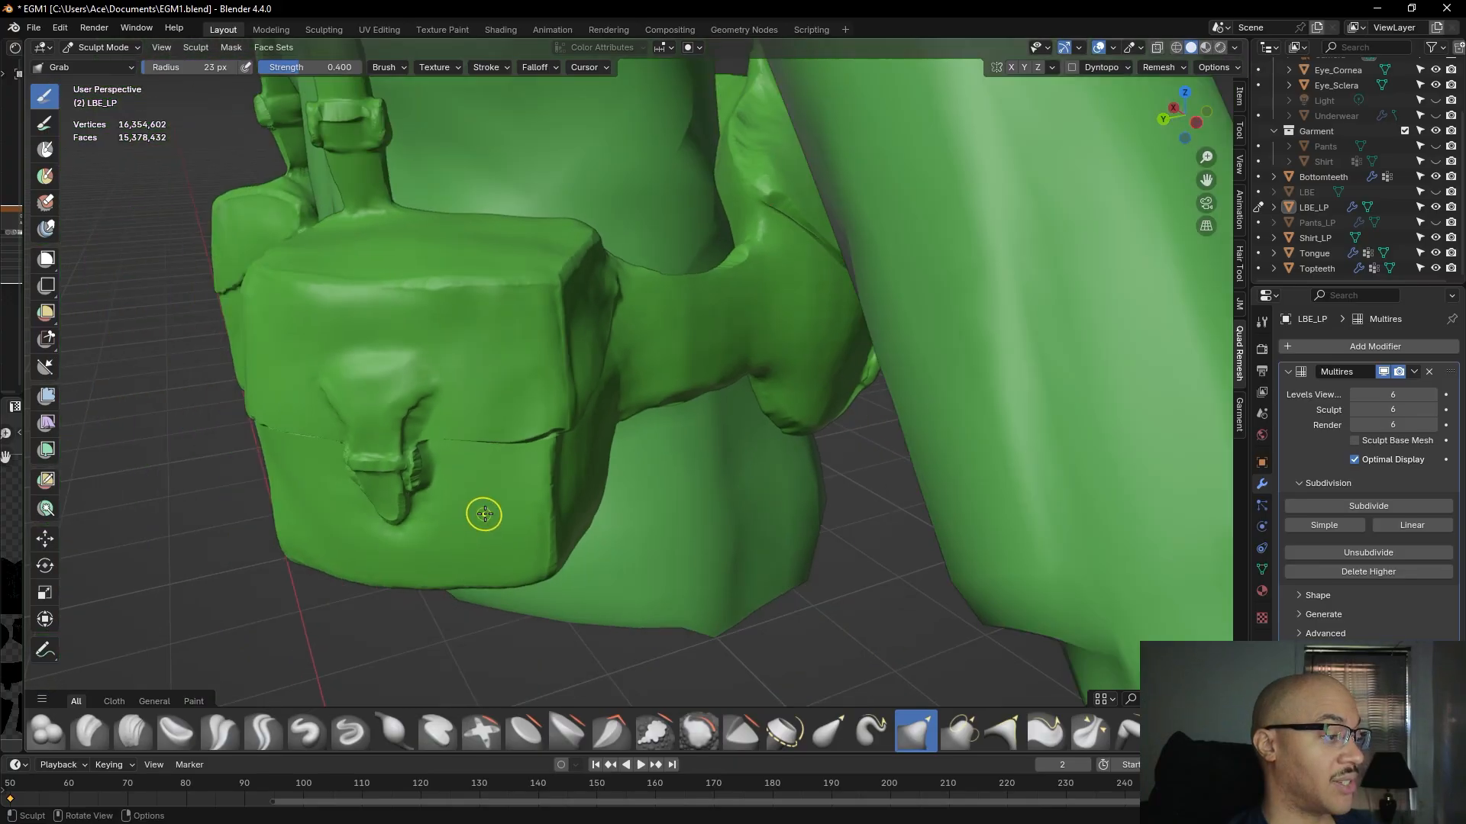
{"action": "middle_click_drag", "start_coordinate": [541, 485], "coordinate": [704, 435]}
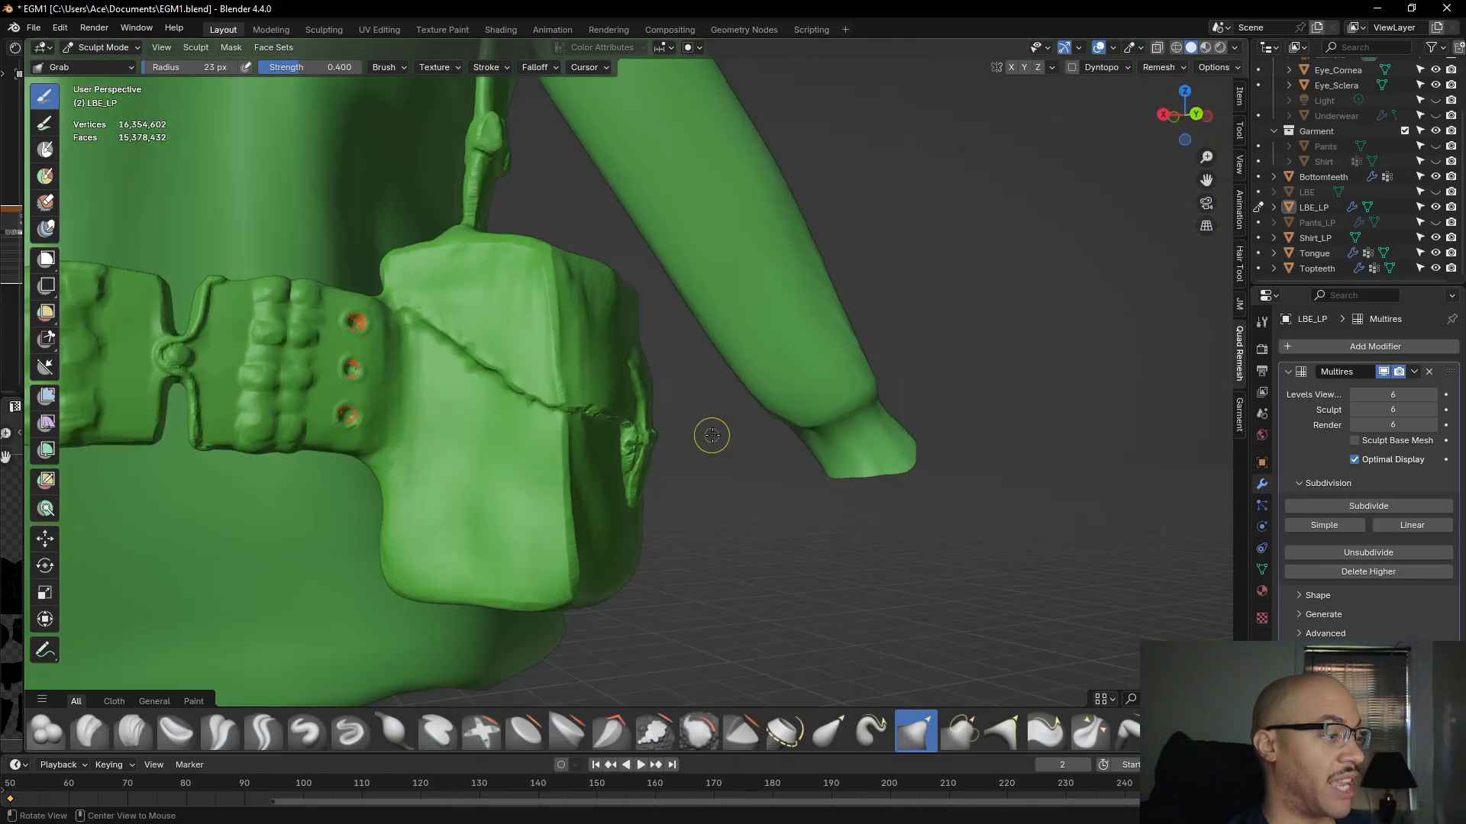
{"action": "left_click_drag", "start_coordinate": [435, 547], "coordinate": [435, 547]}
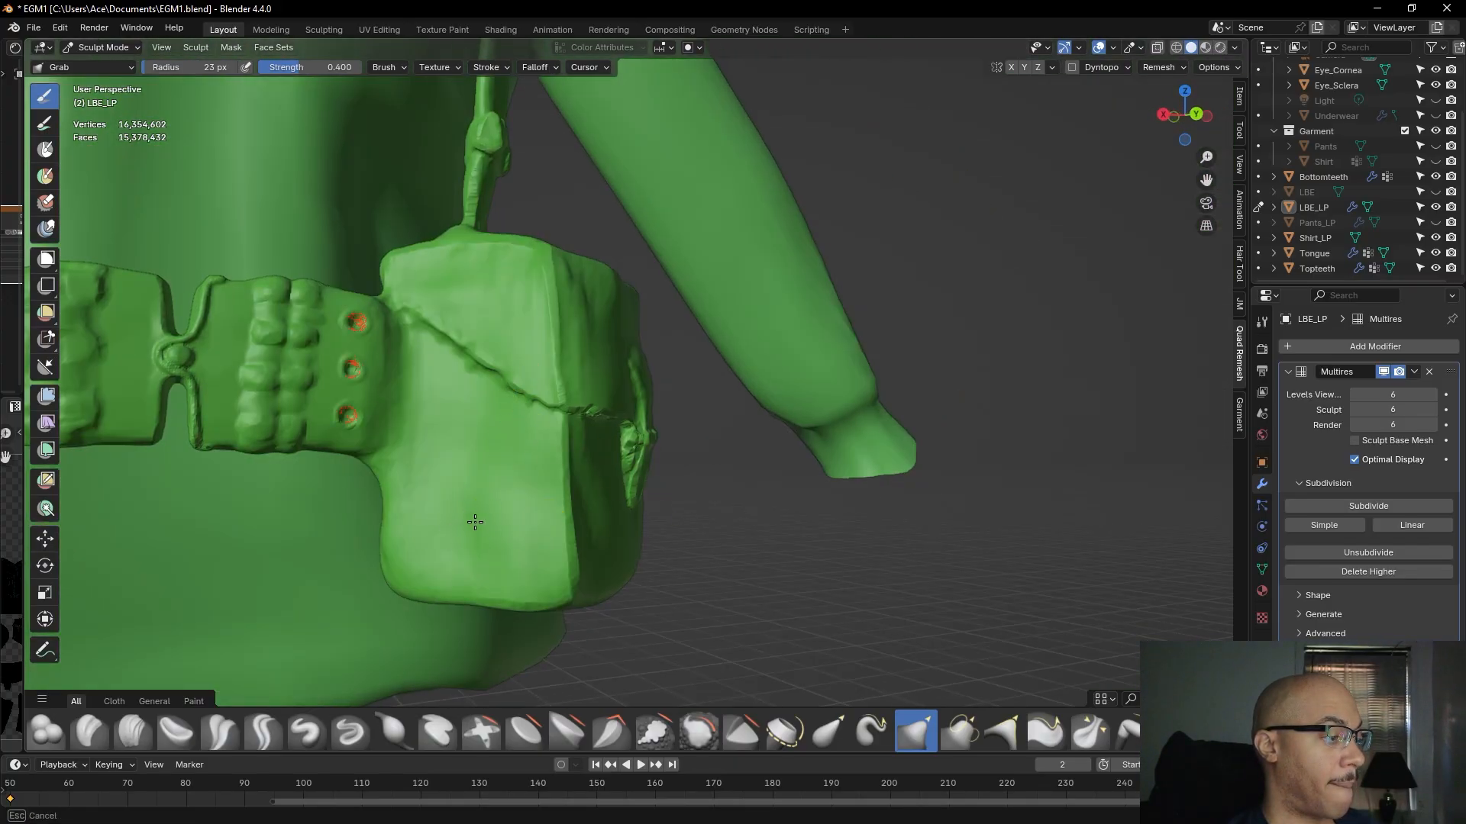
{"action": "left_click_drag", "start_coordinate": [487, 426], "coordinate": [474, 374]}
{"action": "mouse_move", "coordinate": [447, 265]}
{"action": "left_mouse_down"}
{"action": "mouse_move", "coordinate": [461, 251]}
{"action": "mouse_move", "coordinate": [500, 284]}
{"action": "left_mouse_up"}
- Smooth the top and front surfaces of the other front pouch
{"action": "scroll", "coordinate": [504, 290], "scroll_direction": "down", "scroll_amount": 4}
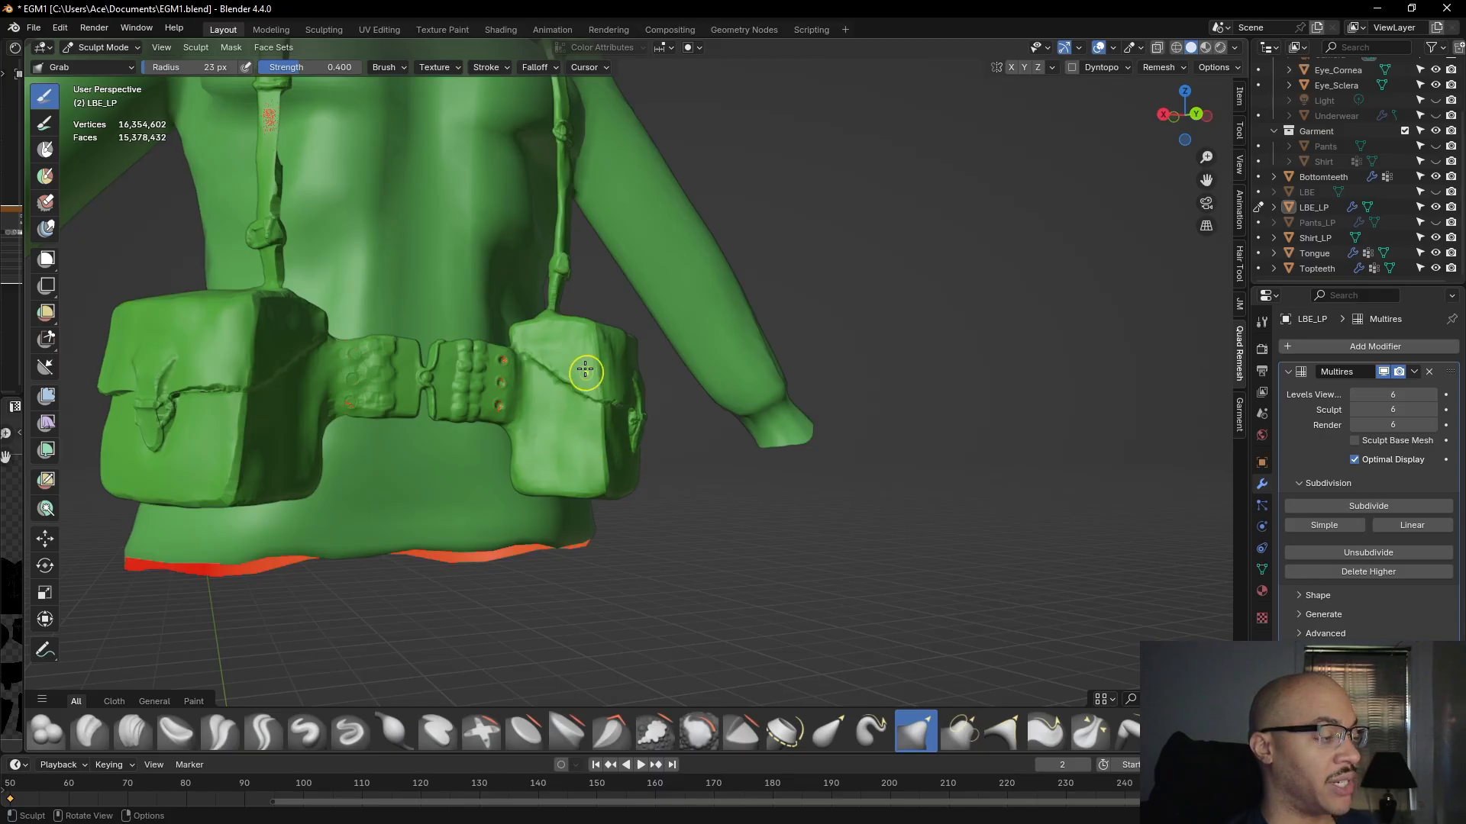
{"action": "scroll", "coordinate": [569, 348], "scroll_direction": "down", "scroll_amount": 4}
{"action": "mouse_move", "coordinate": [569, 347]}
{"action": "middle_mouse_down"}
{"action": "mouse_move", "coordinate": [485, 556]}
{"action": "mouse_move", "coordinate": [585, 511]}
{"action": "middle_mouse_up"}
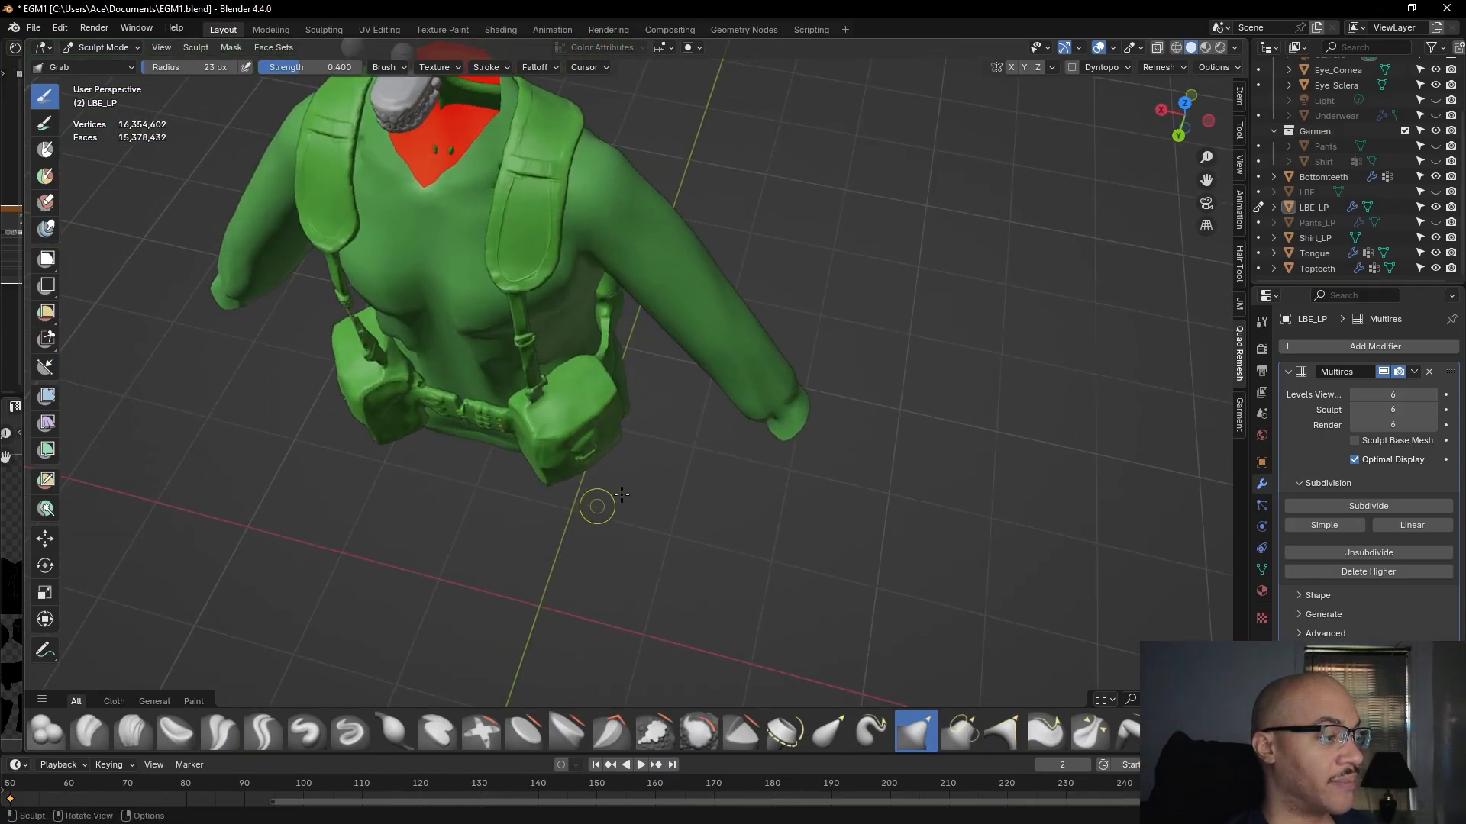
{"action": "scroll", "coordinate": [576, 406], "scroll_direction": "up", "scroll_amount": 4}
{"action": "left_click_drag", "start_coordinate": [466, 459], "coordinate": [456, 465]}
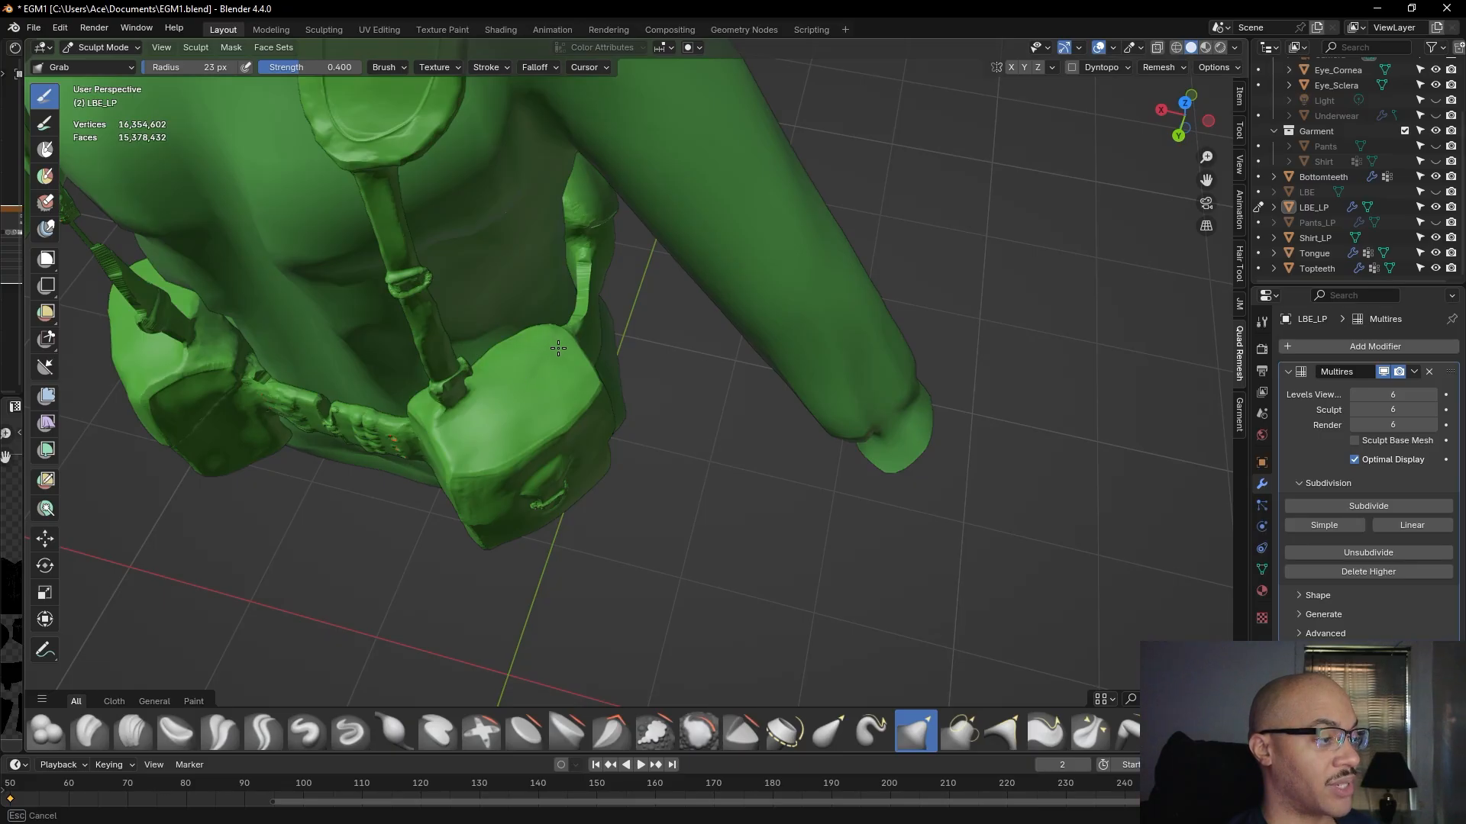
{"action": "left_click_drag", "start_coordinate": [492, 422], "coordinate": [495, 430]}
{"action": "middle_click_drag", "start_coordinate": [500, 440], "coordinate": [513, 349]}
{"action": "mouse_move", "coordinate": [484, 492]}
{"action": "left_mouse_down"}
{"action": "mouse_move", "coordinate": [483, 512]}
{"action": "mouse_move", "coordinate": [553, 527]}
{"action": "left_mouse_up"}
{"action": "left_click_drag", "start_coordinate": [443, 502], "coordinate": [447, 500]}
- Smooth the jagged side loops and crossbar around the closure strap on the first front pouch
{"action": "scroll", "coordinate": [439, 435], "scroll_direction": "down", "scroll_amount": 4}
{"action": "mouse_move", "coordinate": [437, 473]}
{"action": "middle_mouse_down"}
{"action": "mouse_move", "coordinate": [534, 463]}
{"action": "mouse_move", "coordinate": [425, 474]}
{"action": "mouse_move", "coordinate": [590, 469]}
{"action": "middle_mouse_up"}
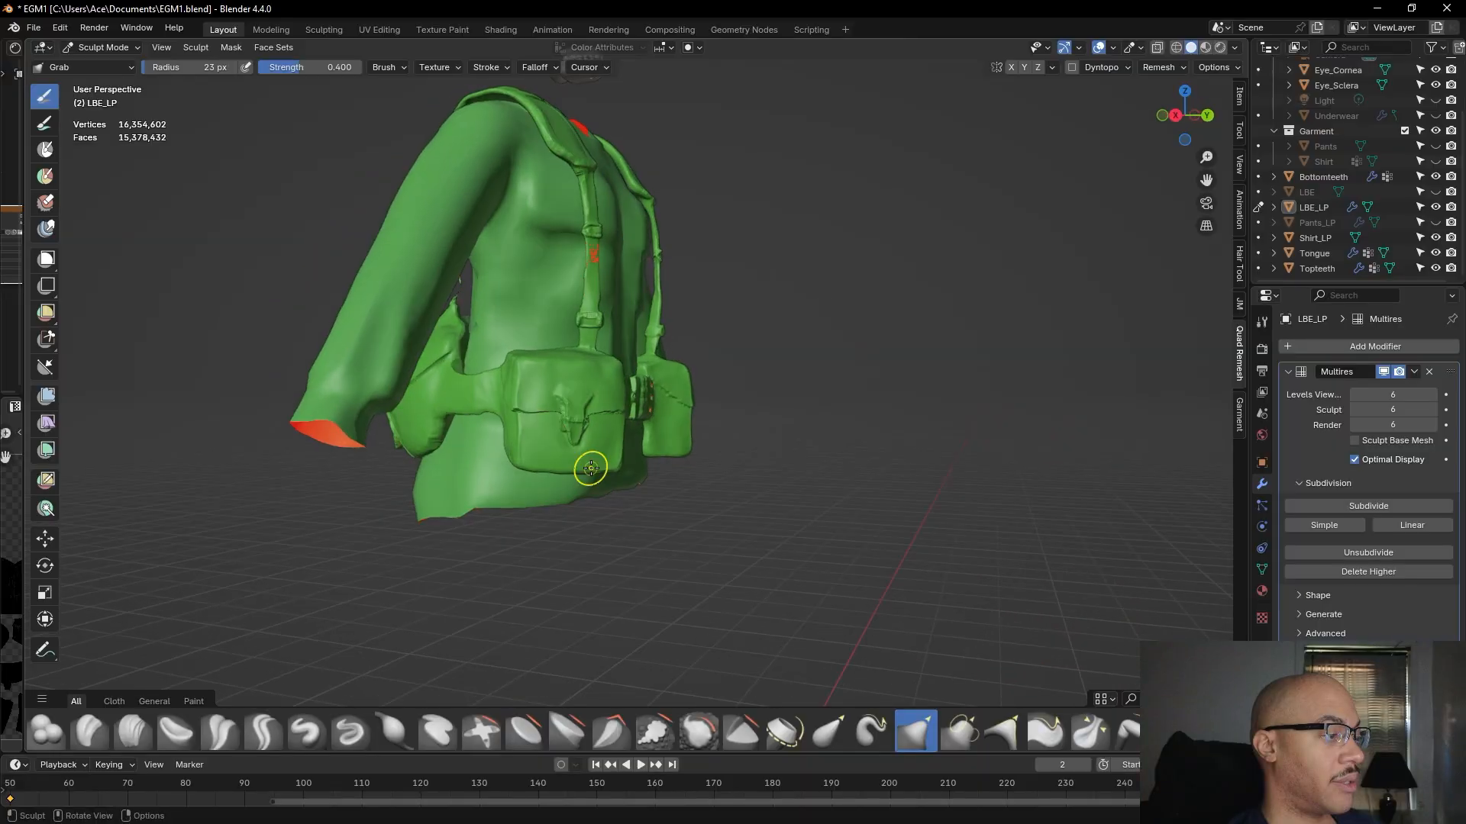
{"action": "middle_click_drag", "start_coordinate": [778, 425], "coordinate": [615, 451]}
{"action": "scroll", "coordinate": [615, 451], "scroll_direction": "up", "scroll_amount": 6}
{"action": "middle_click_drag", "start_coordinate": [466, 465], "coordinate": [697, 341], "text": "shift"}
{"action": "scroll", "coordinate": [615, 386], "scroll_direction": "up", "scroll_amount": 5}
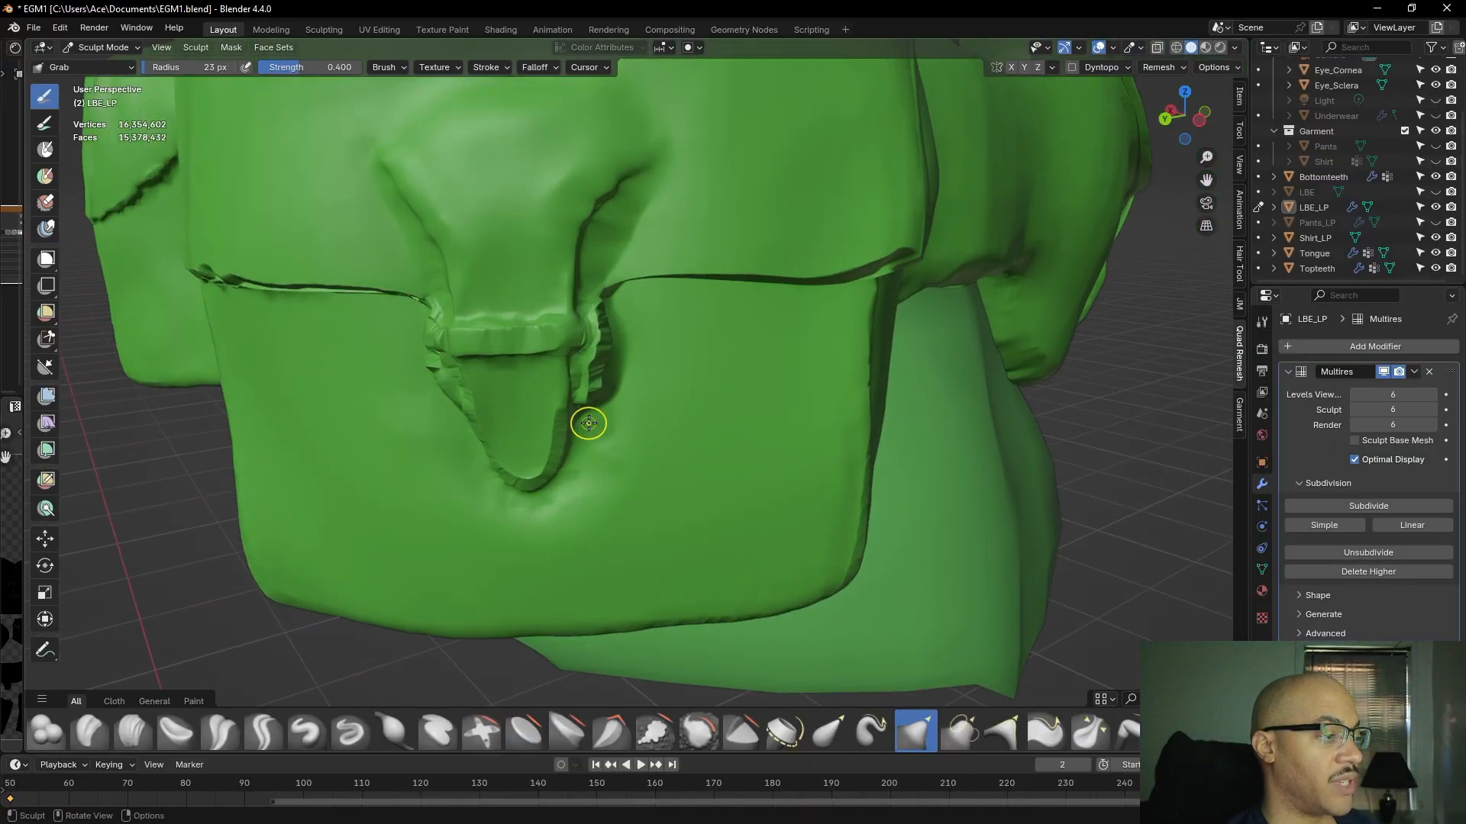
{"action": "scroll", "coordinate": [655, 394], "scroll_direction": "up", "scroll_amount": 3}
{"action": "middle_click_drag", "start_coordinate": [653, 350], "coordinate": [642, 386]}
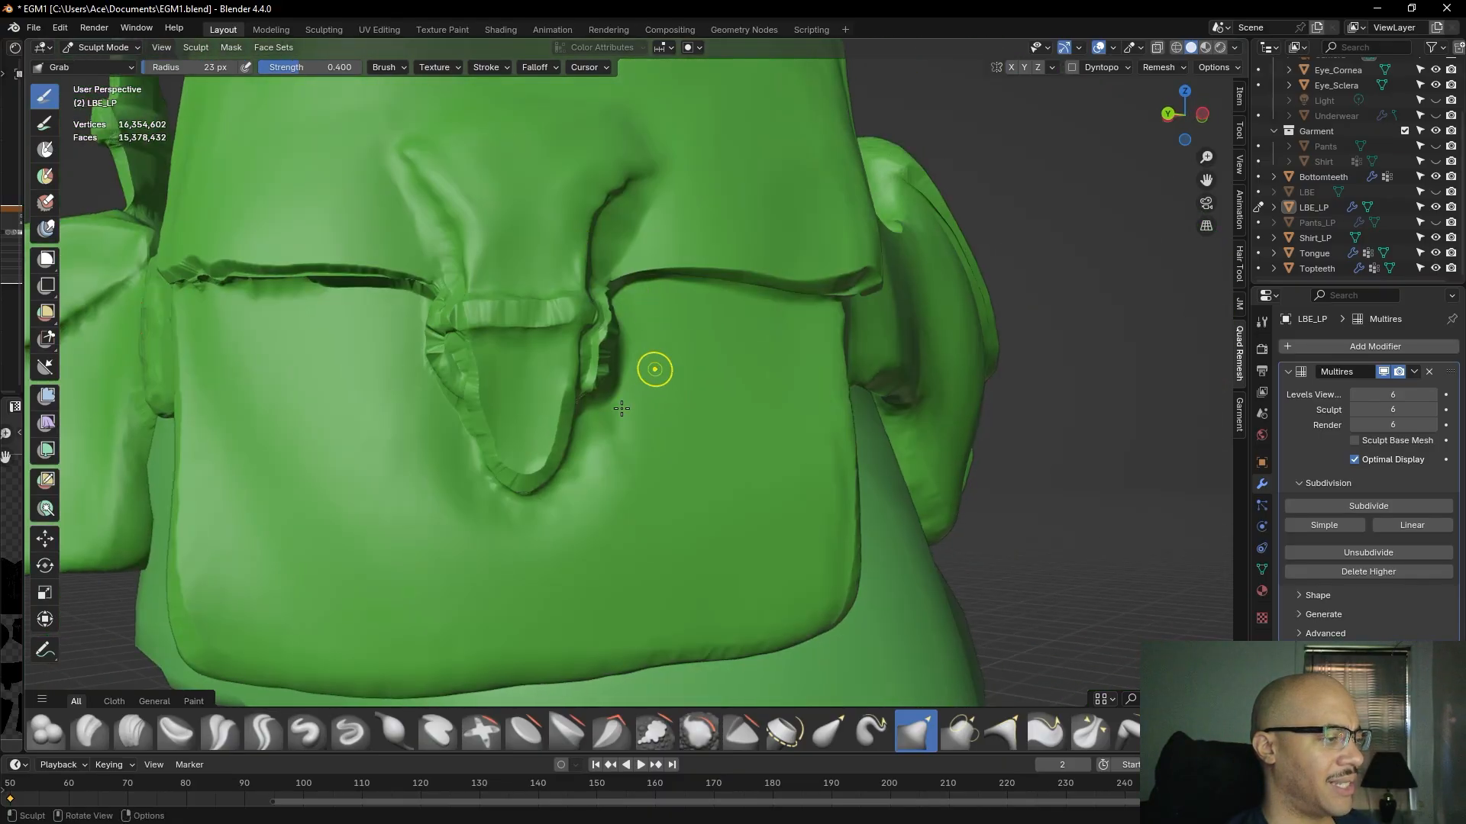
{"action": "left_click_drag", "start_coordinate": [605, 288], "coordinate": [611, 308]}
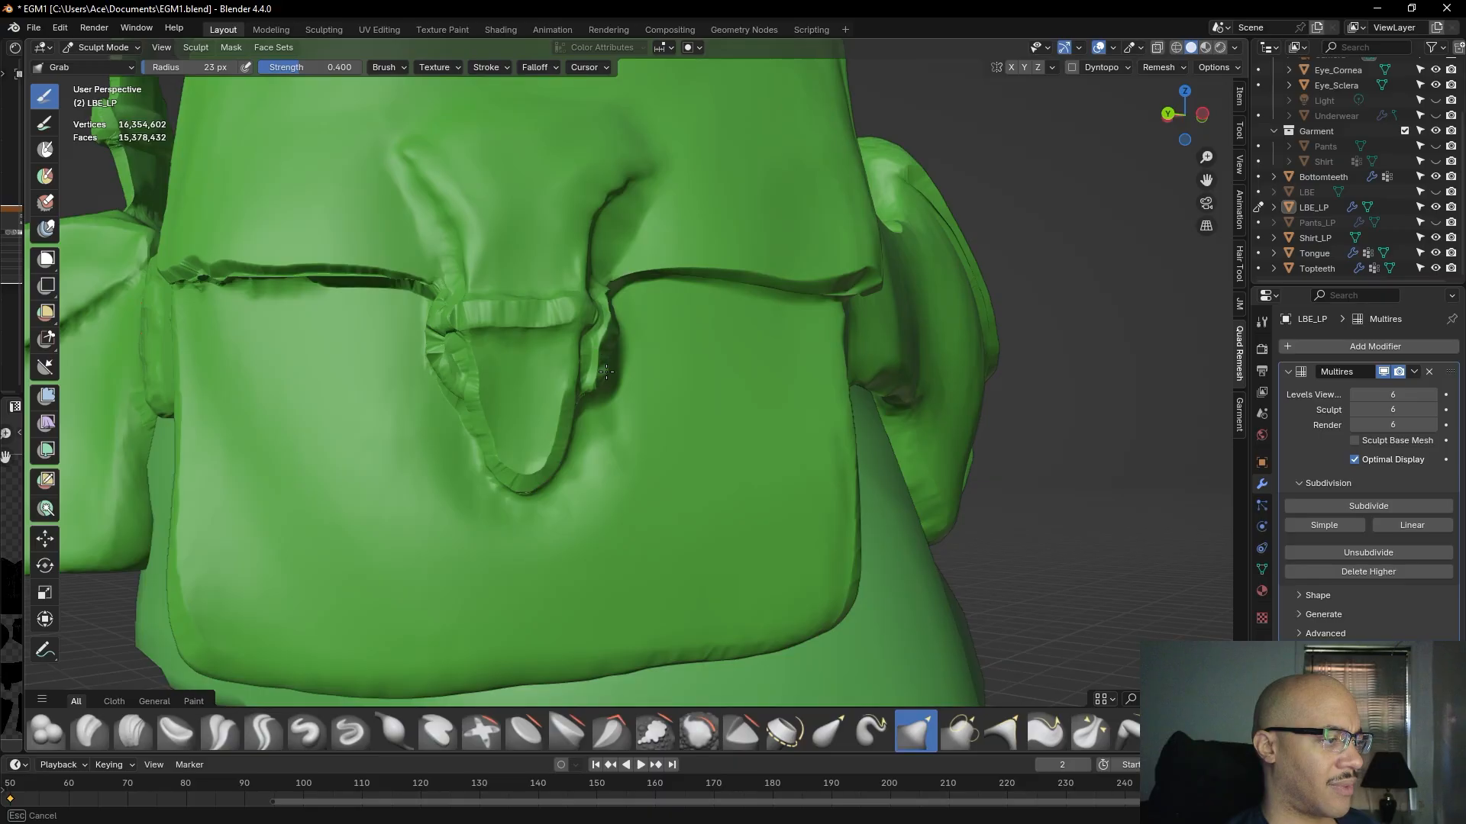
{"action": "left_click_drag", "start_coordinate": [602, 329], "coordinate": [591, 378]}
{"action": "left_click_drag", "start_coordinate": [431, 371], "coordinate": [446, 384]}
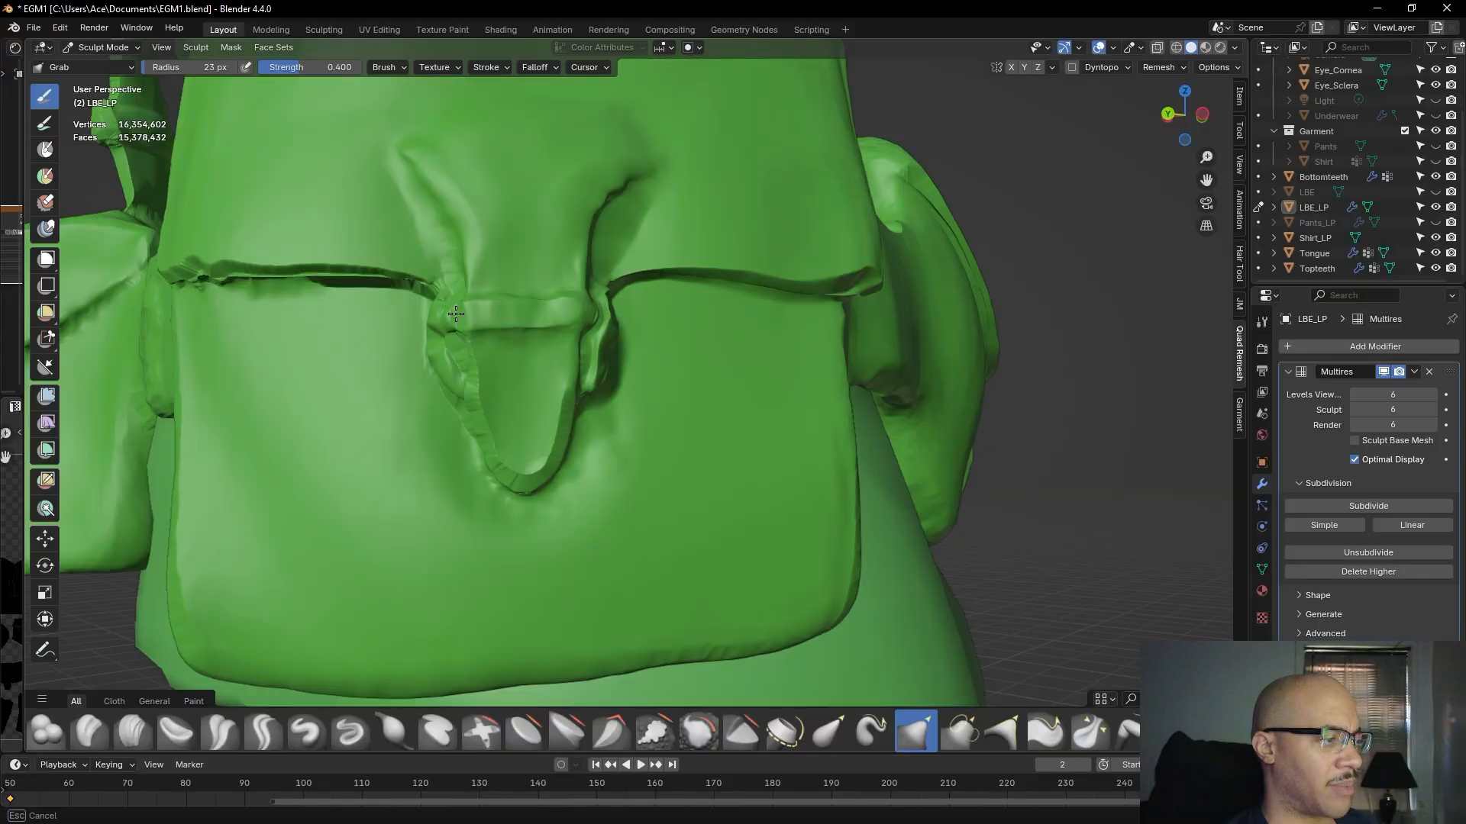
{"action": "left_click_drag", "start_coordinate": [447, 384], "coordinate": [450, 385]}
- Set the Grab brush radius to 50 px and refine the closure's side loop and crossbar
{"action": "middle_click_drag", "start_coordinate": [605, 360], "coordinate": [657, 360]}
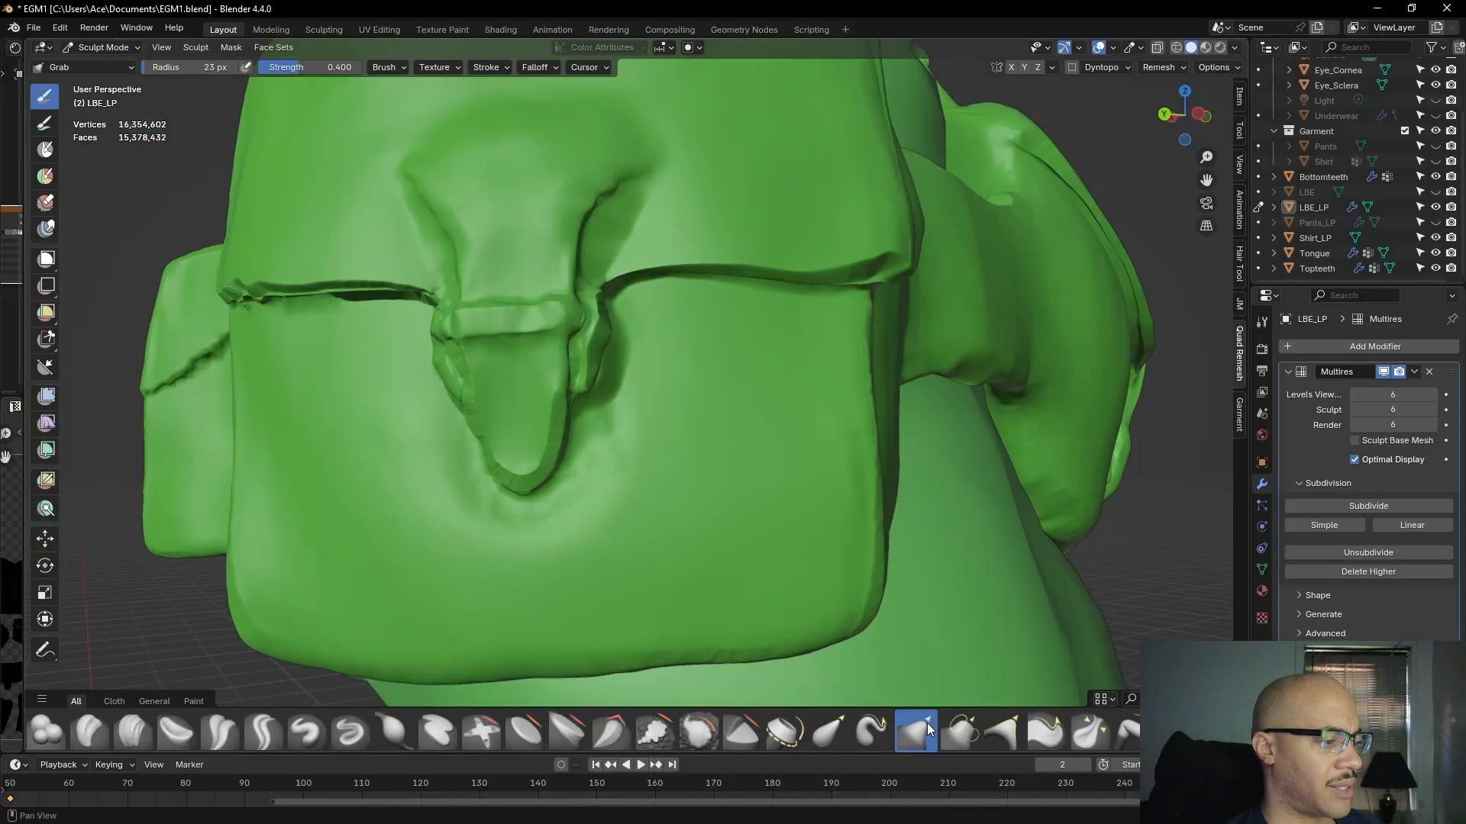
{"action": "left_click_drag", "start_coordinate": [191, 68], "coordinate": [197, 68]}
{"action": "left_click_drag", "start_coordinate": [590, 356], "coordinate": [580, 405]}
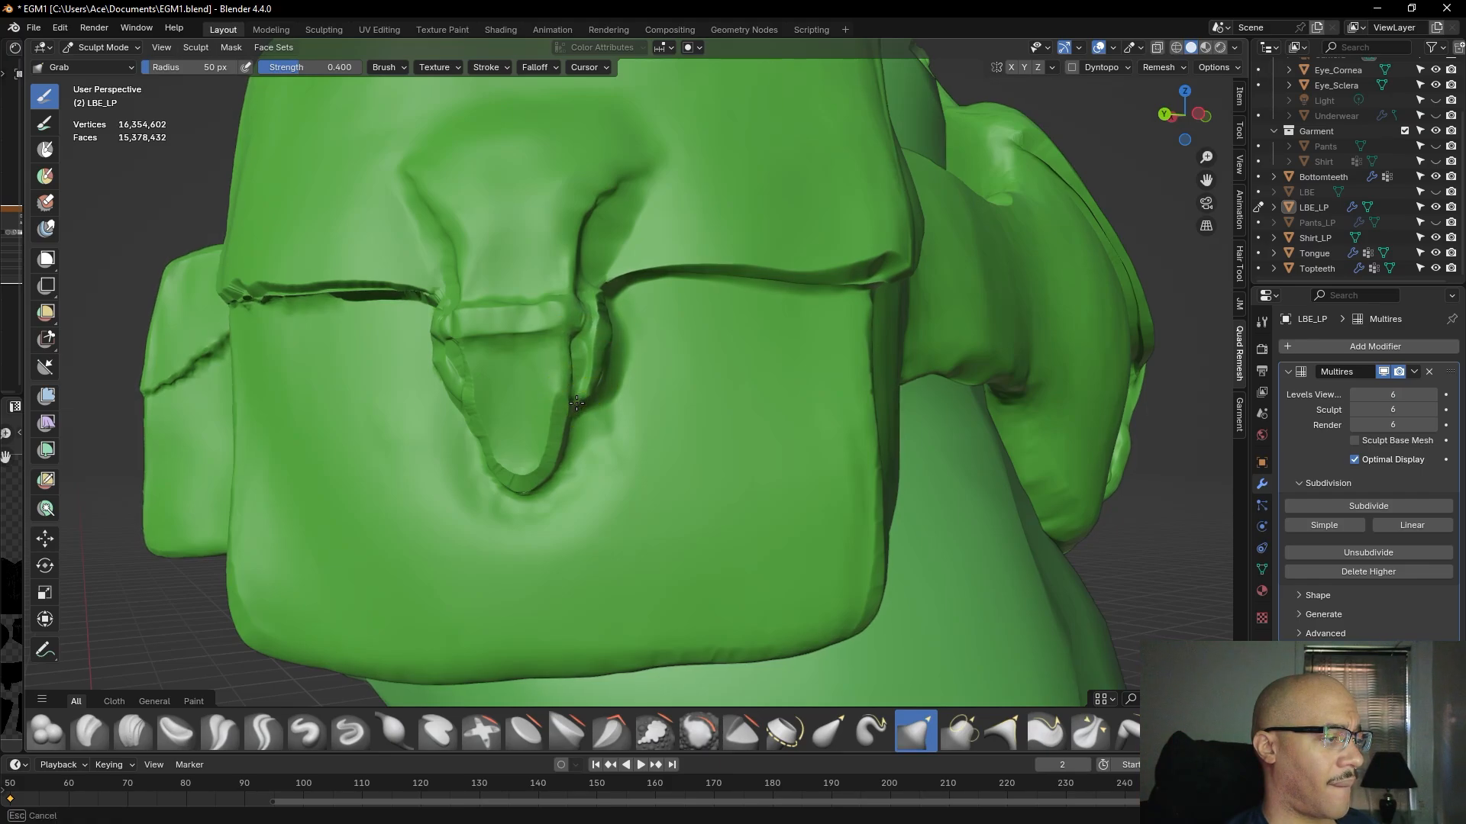
{"action": "left_click_drag", "start_coordinate": [579, 318], "coordinate": [525, 318]}
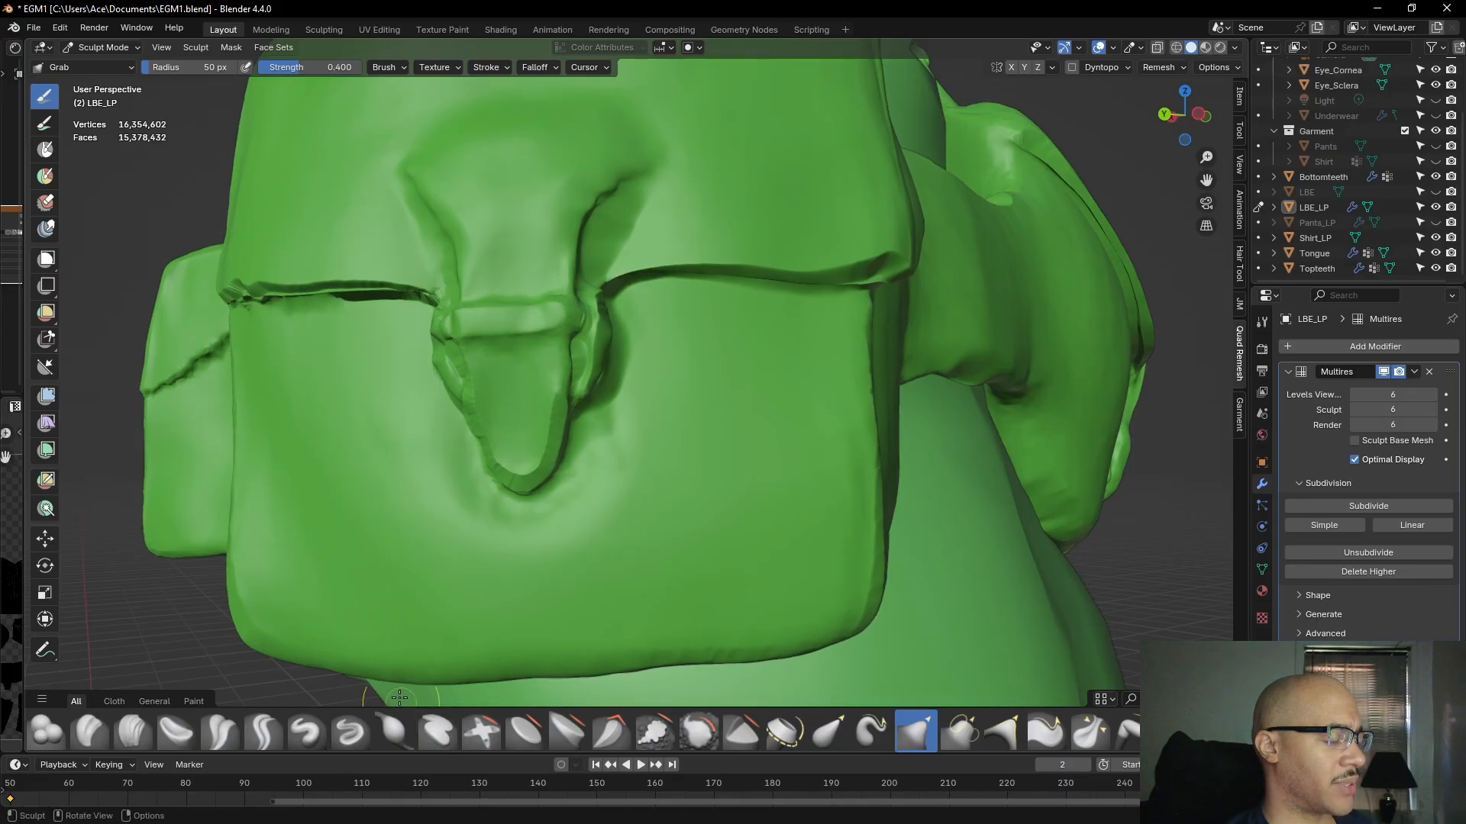
- Thicken the closure's crossbar using the Inflate/Deflate brush at strength 0.500
{"action": "left_click", "coordinate": [394, 734]}
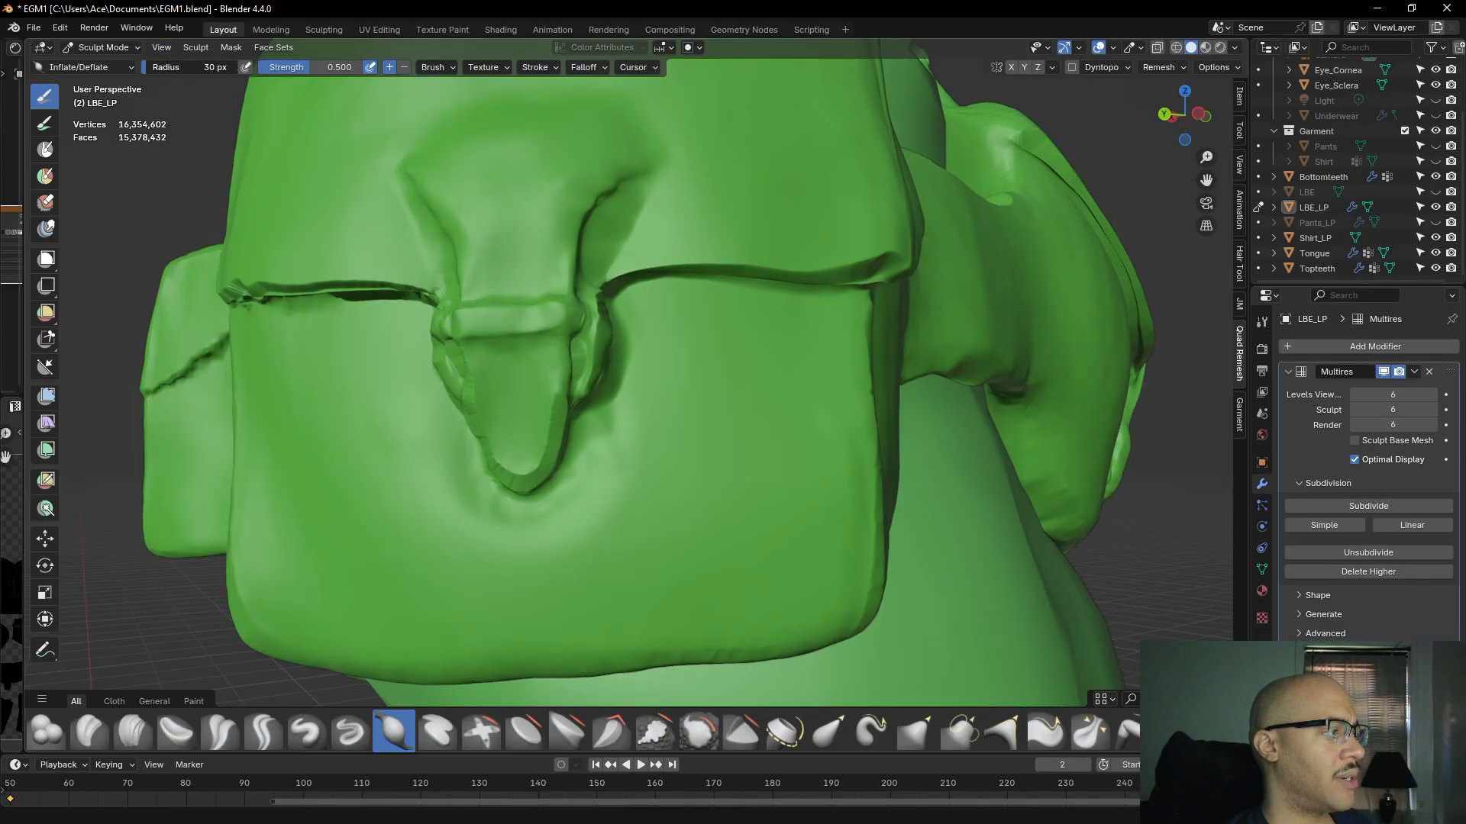
{"action": "mouse_move", "coordinate": [463, 321]}
{"action": "left_mouse_down"}
{"action": "mouse_move", "coordinate": [550, 314]}
{"action": "mouse_move", "coordinate": [484, 318]}
{"action": "mouse_move", "coordinate": [675, 341]}
{"action": "left_mouse_up"}
{"action": "left_click_drag", "start_coordinate": [711, 462], "coordinate": [659, 337]}
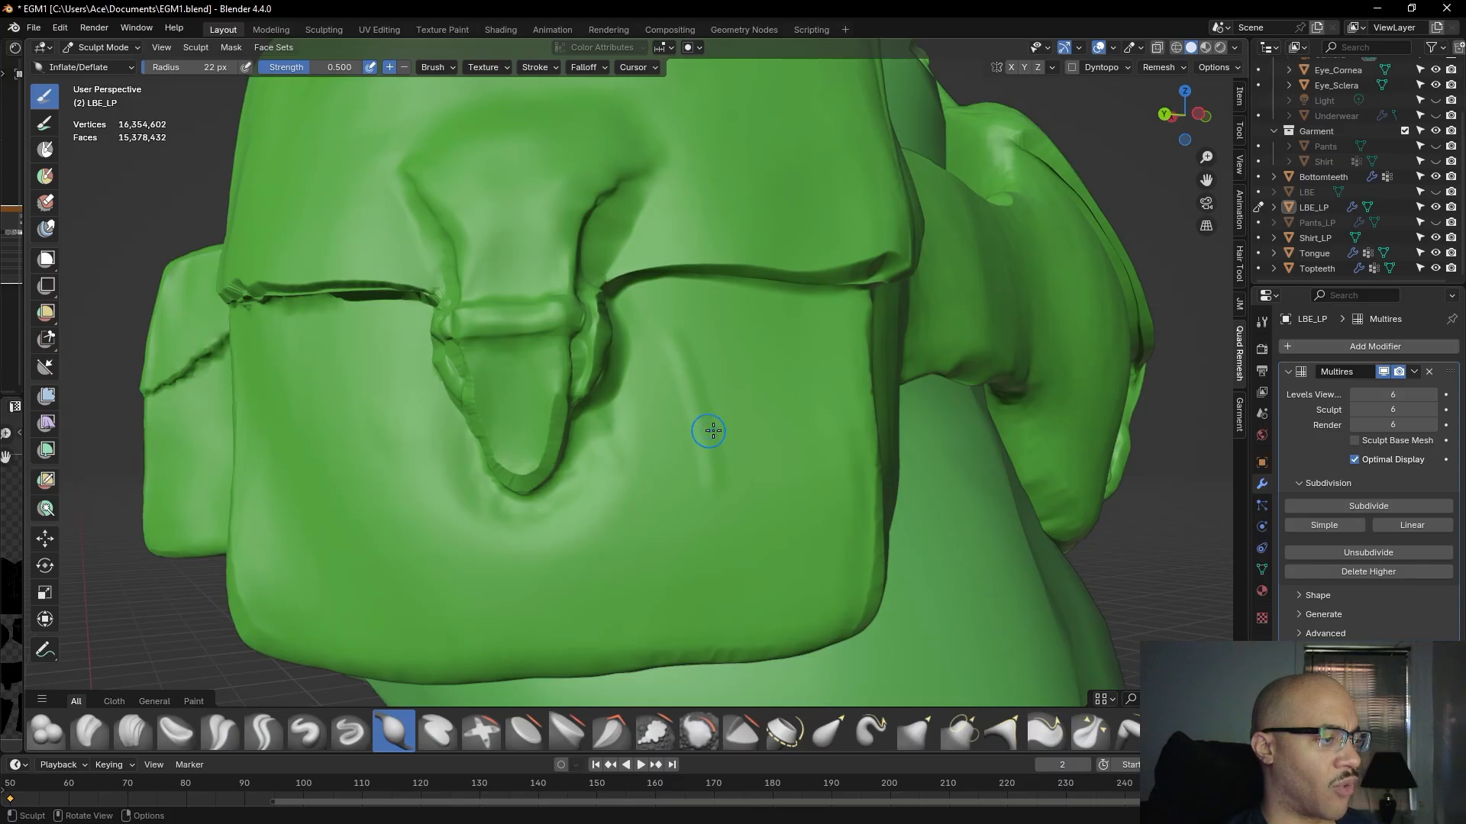
{"action": "left_click_drag", "start_coordinate": [670, 322], "coordinate": [708, 465]}
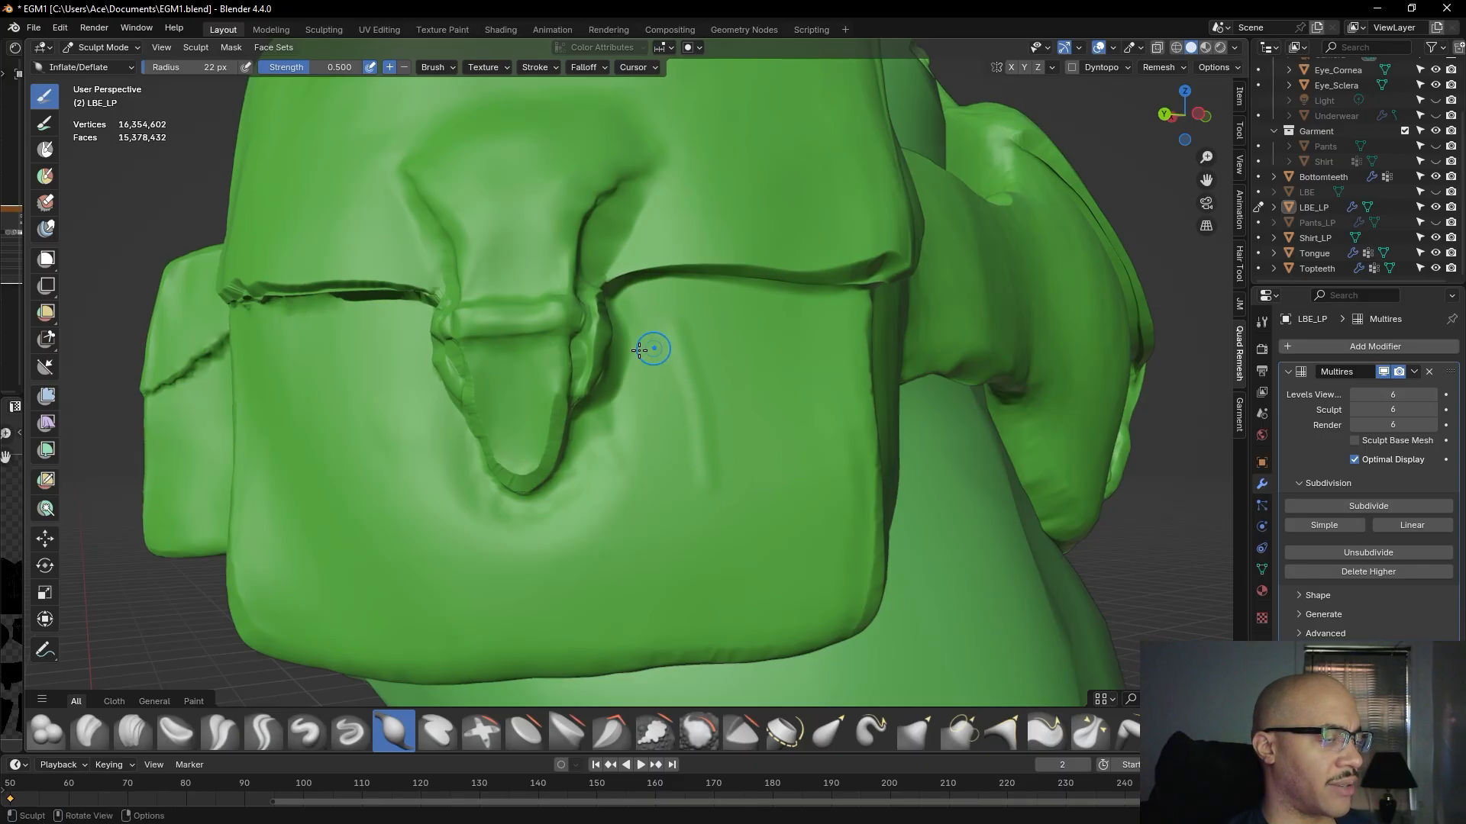
{"action": "key", "text": "ctrl+z"}
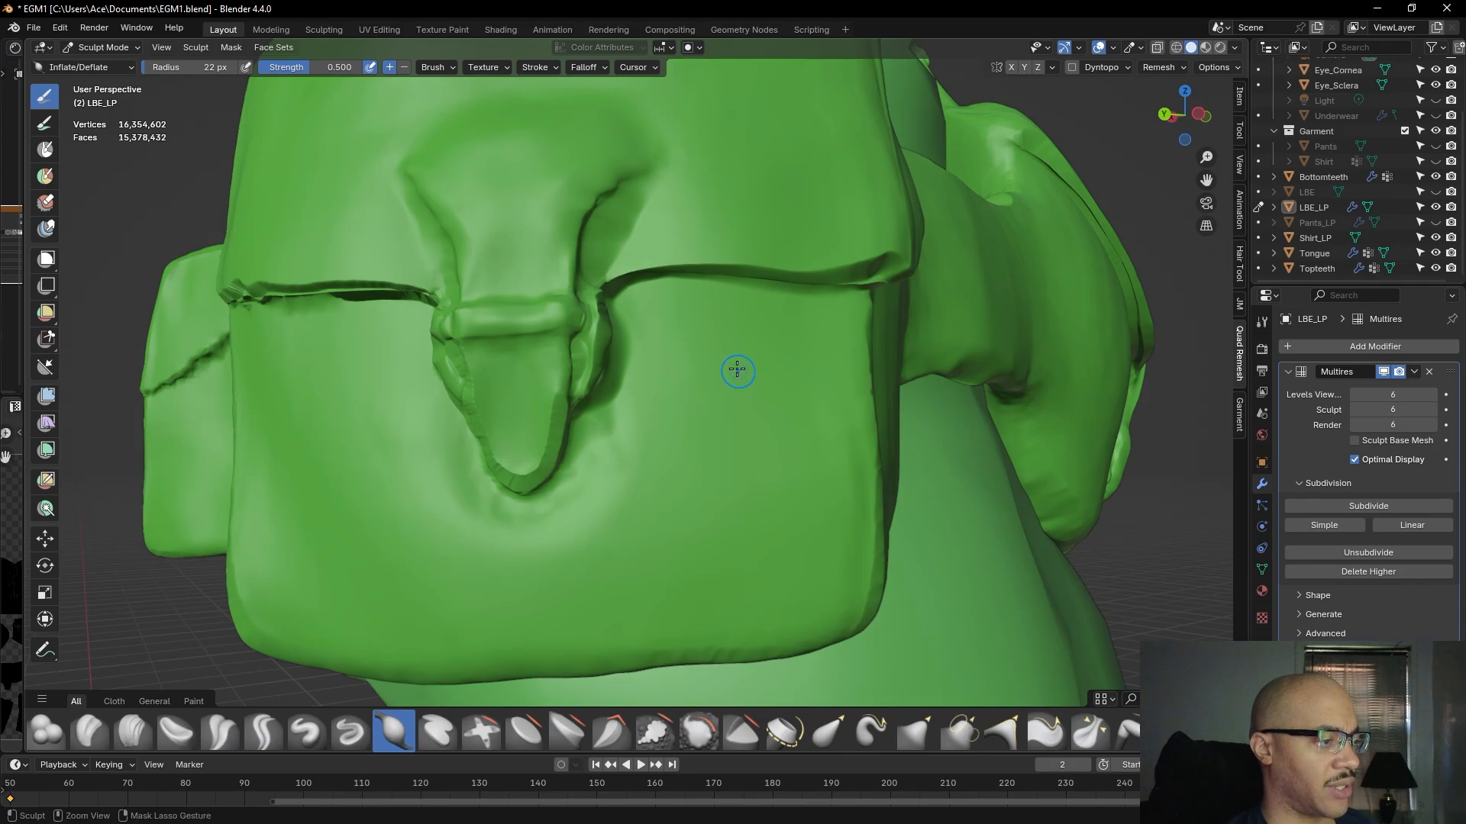
- Inflate the closure's crossbar, side loops and the strap tongue's edge with a 22 px radius at strength 0.500
{"action": "mouse_move", "coordinate": [484, 317]}
{"action": "left_mouse_down"}
{"action": "mouse_move", "coordinate": [577, 314]}
{"action": "mouse_move", "coordinate": [598, 343]}
{"action": "mouse_move", "coordinate": [583, 386]}
{"action": "left_mouse_up"}
{"action": "left_click_drag", "start_coordinate": [607, 332], "coordinate": [585, 394]}
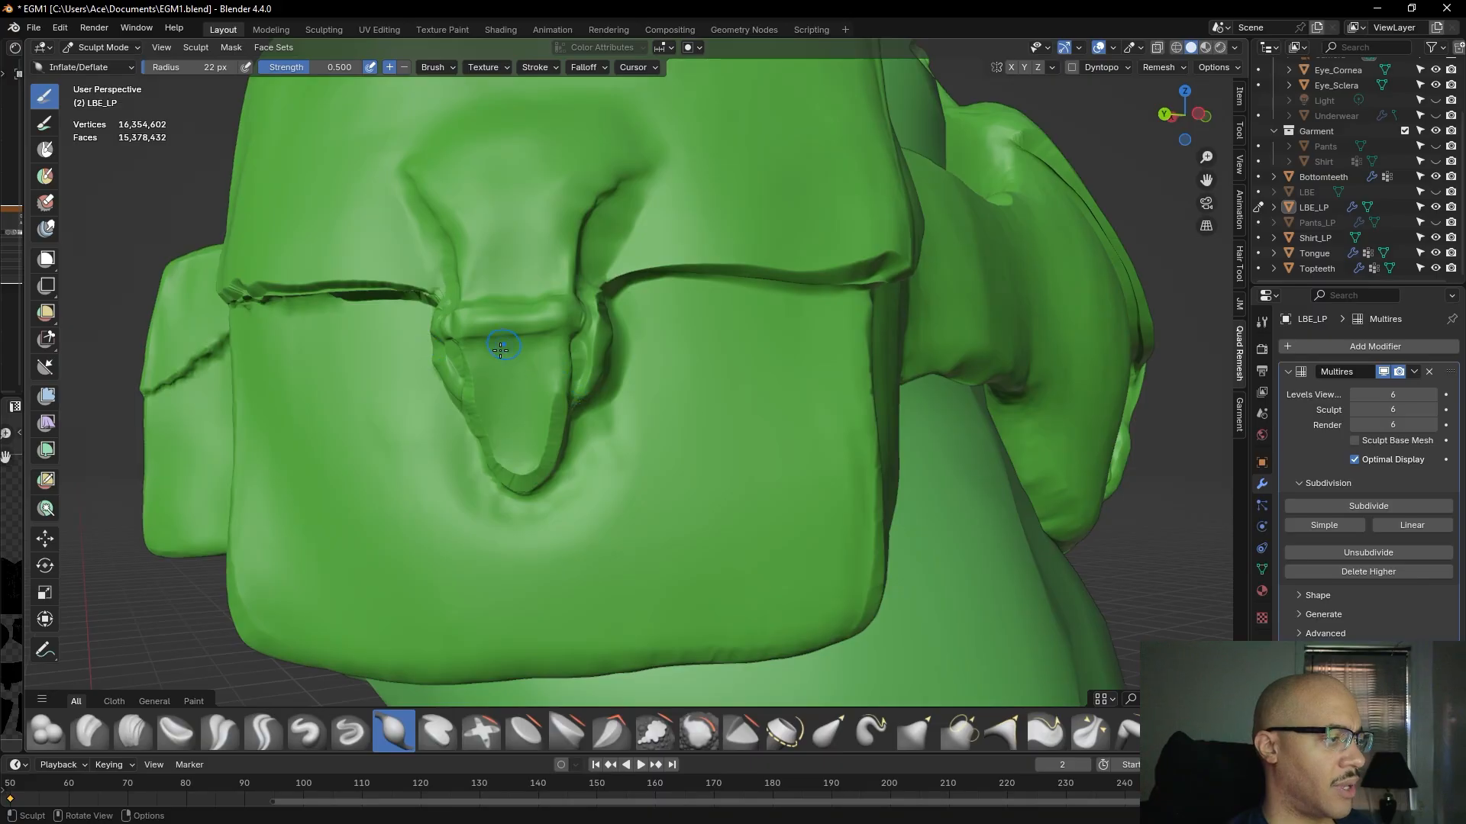
{"action": "middle_click_drag", "start_coordinate": [504, 345], "coordinate": [528, 363]}
{"action": "left_click_drag", "start_coordinate": [460, 297], "coordinate": [474, 341]}
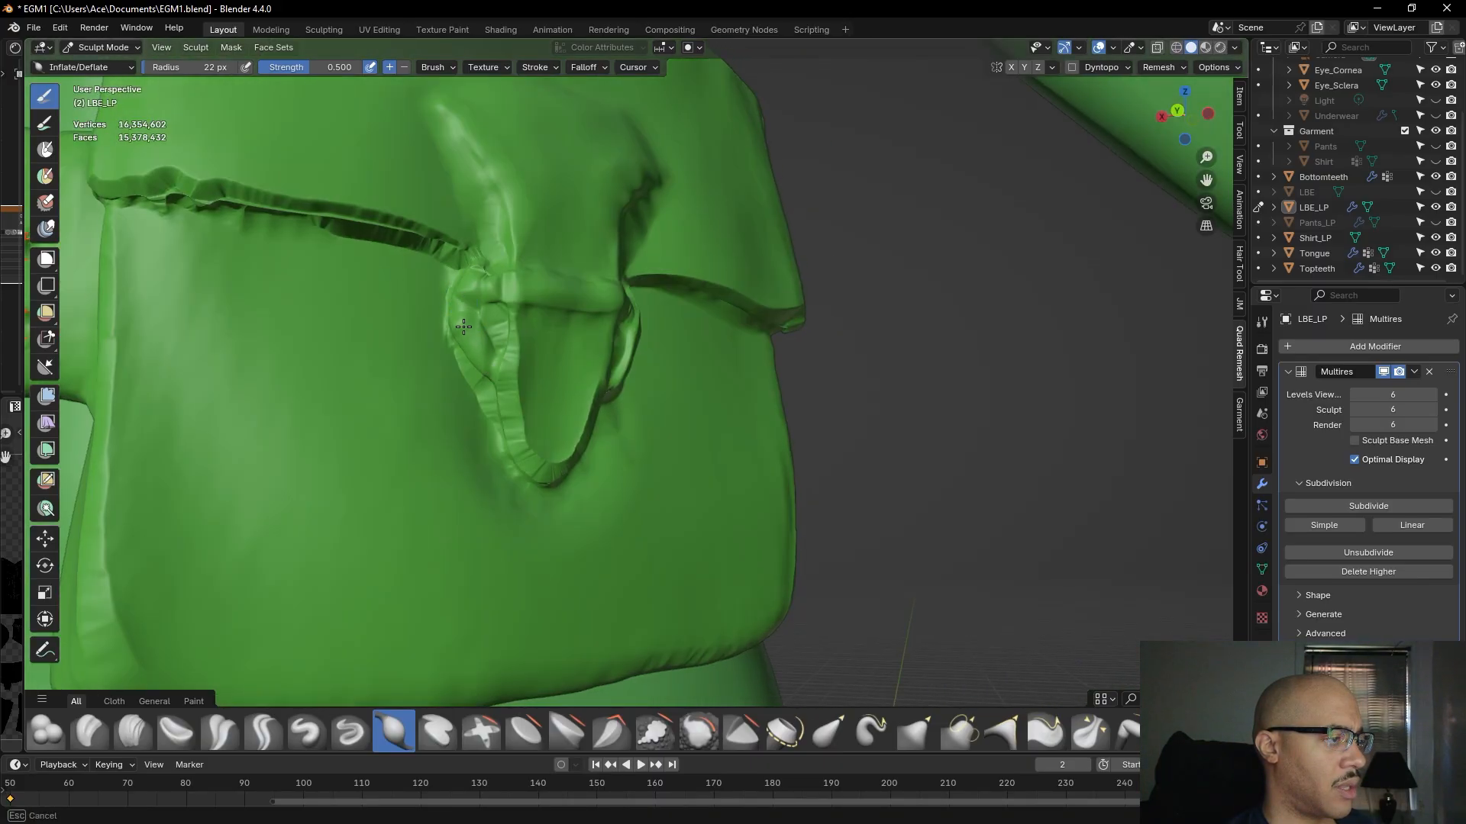
{"action": "mouse_move", "coordinate": [512, 331]}
{"action": "left_mouse_down"}
{"action": "mouse_move", "coordinate": [506, 425]}
{"action": "mouse_move", "coordinate": [506, 399]}
{"action": "mouse_move", "coordinate": [543, 466]}
{"action": "left_mouse_up"}
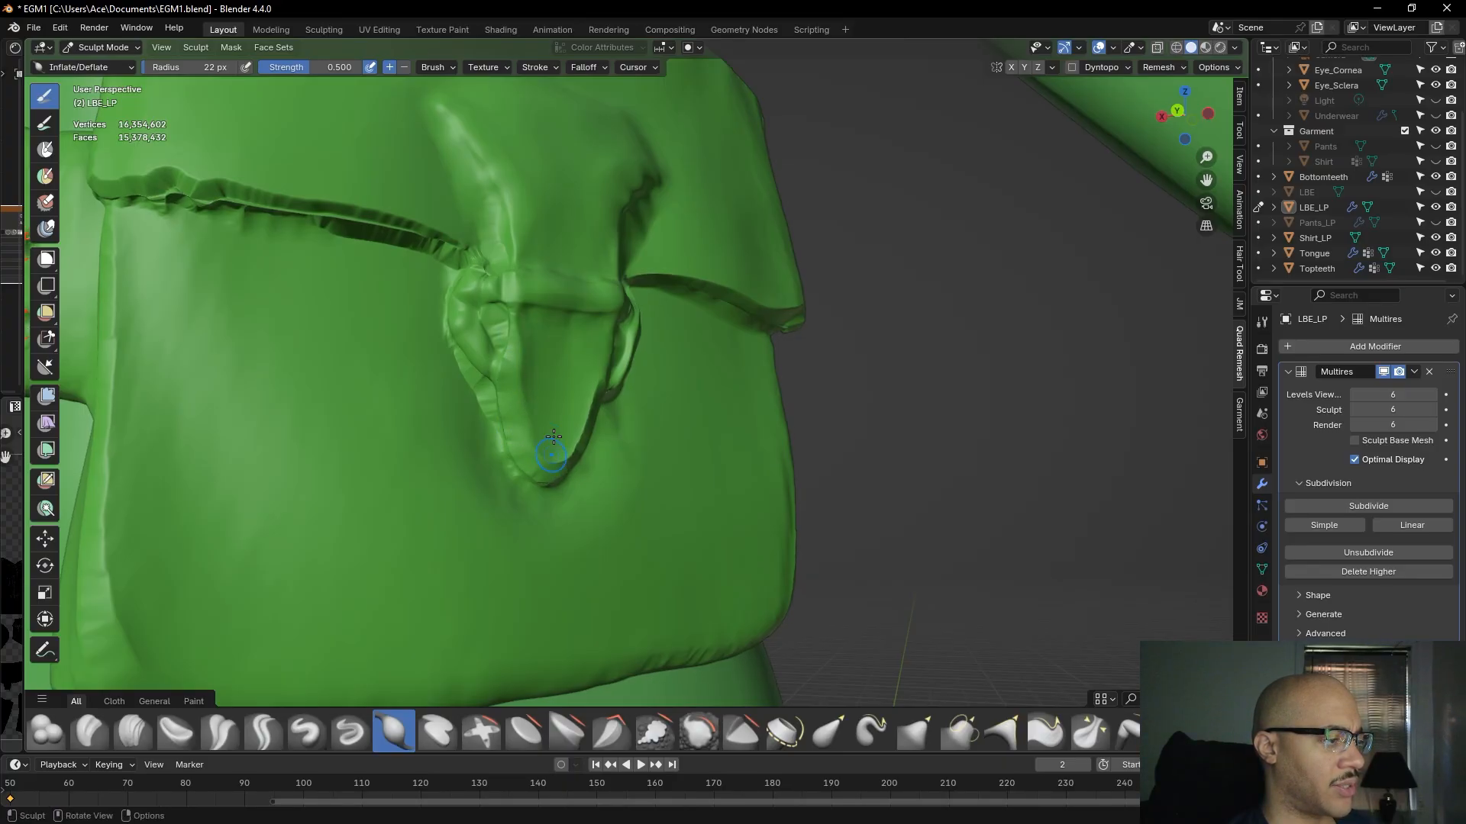
- Round out the strap tongue's tip and face, then work over the strap just above the crossbar
{"action": "middle_click_drag", "start_coordinate": [557, 461], "coordinate": [510, 455]}
{"action": "left_click_drag", "start_coordinate": [525, 444], "coordinate": [528, 451]}
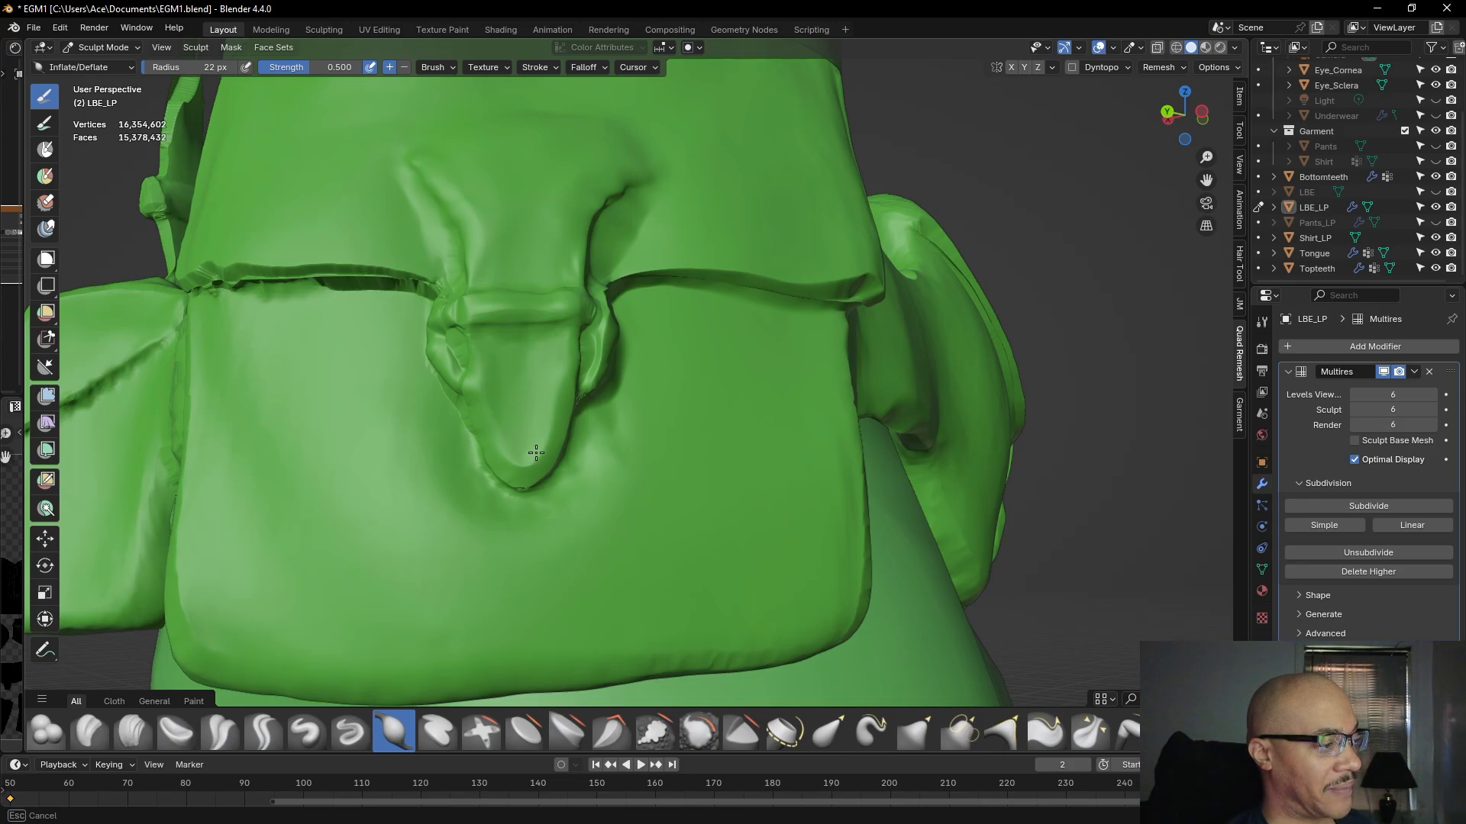
{"action": "left_click_drag", "start_coordinate": [540, 443], "coordinate": [543, 420]}
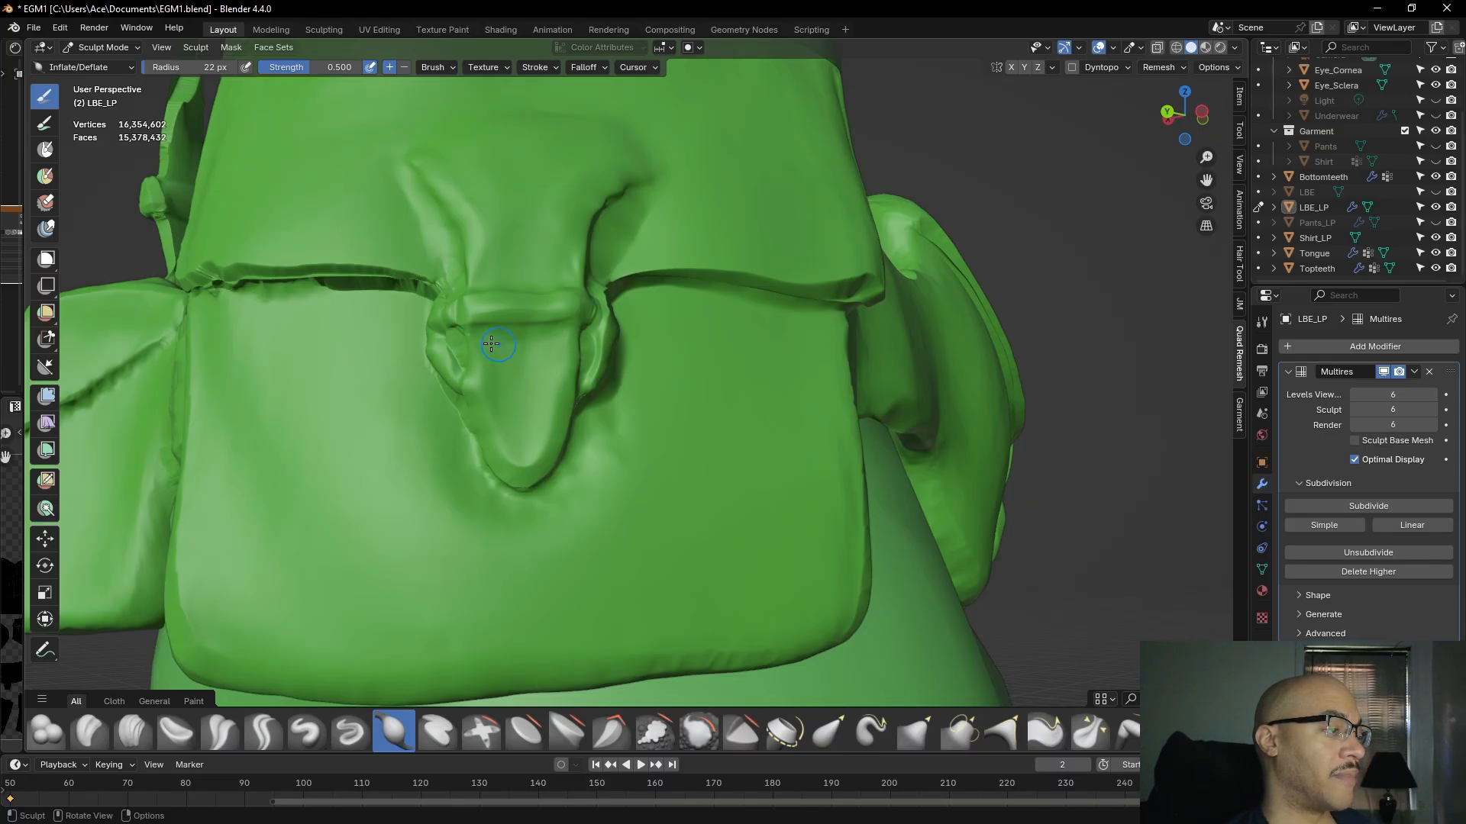
{"action": "mouse_move", "coordinate": [497, 383]}
{"action": "left_mouse_down"}
{"action": "mouse_move", "coordinate": [519, 464]}
{"action": "mouse_move", "coordinate": [532, 449]}
{"action": "left_mouse_up"}
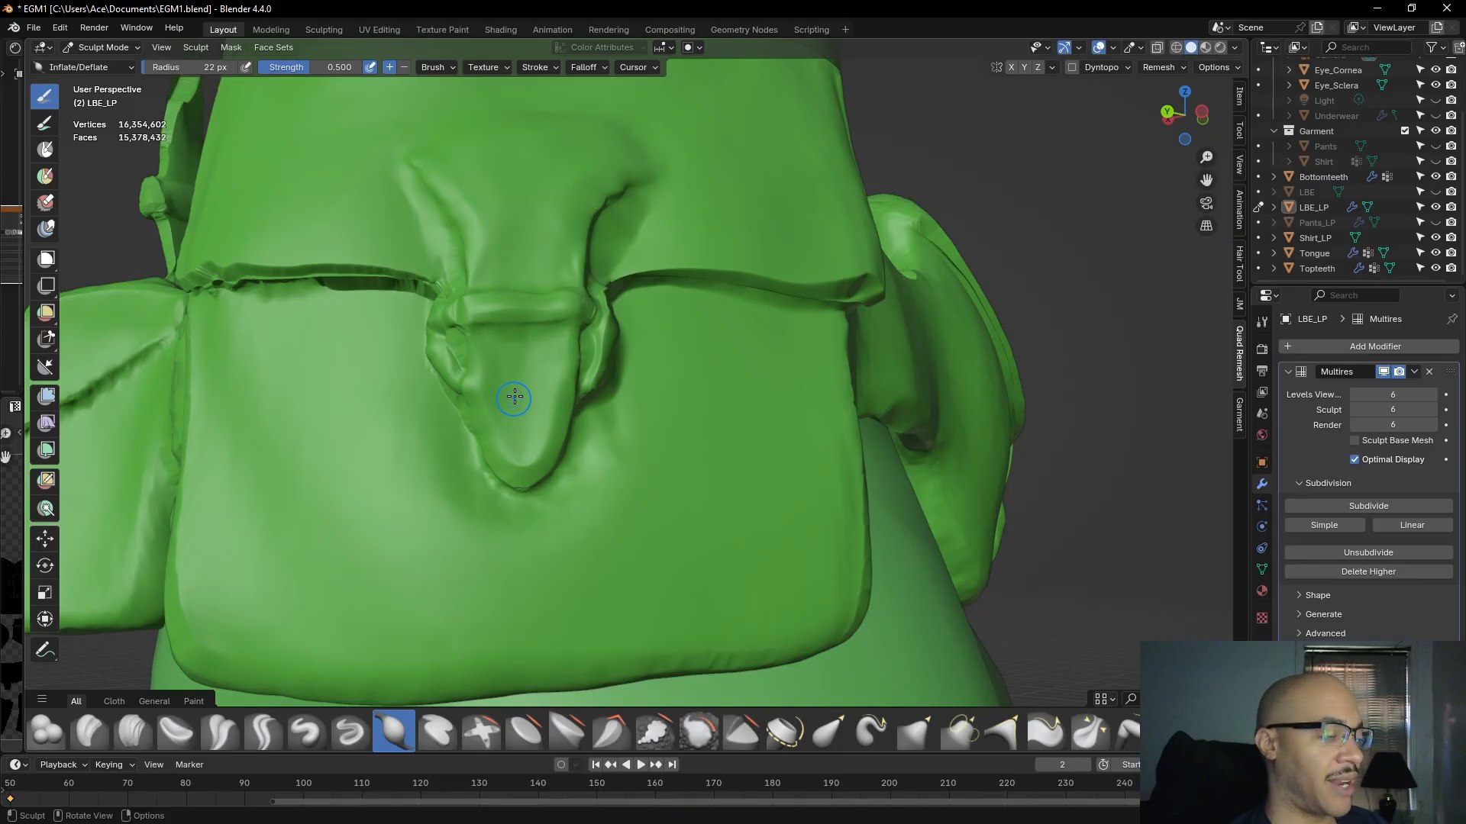
{"action": "left_click_drag", "start_coordinate": [520, 420], "coordinate": [522, 437]}
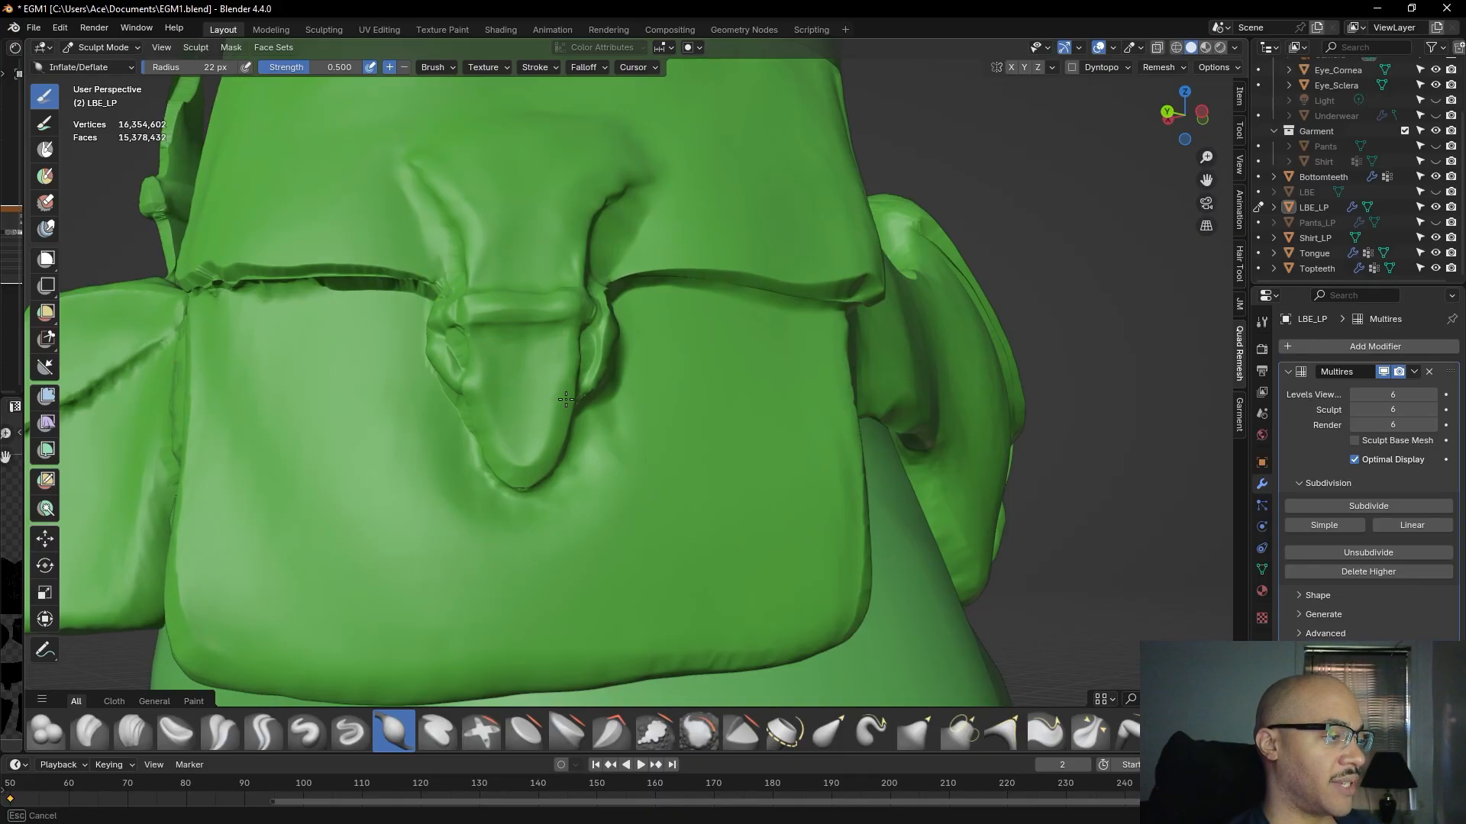
{"action": "left_click_drag", "start_coordinate": [519, 344], "coordinate": [495, 344]}
{"action": "left_click_drag", "start_coordinate": [530, 261], "coordinate": [562, 263]}
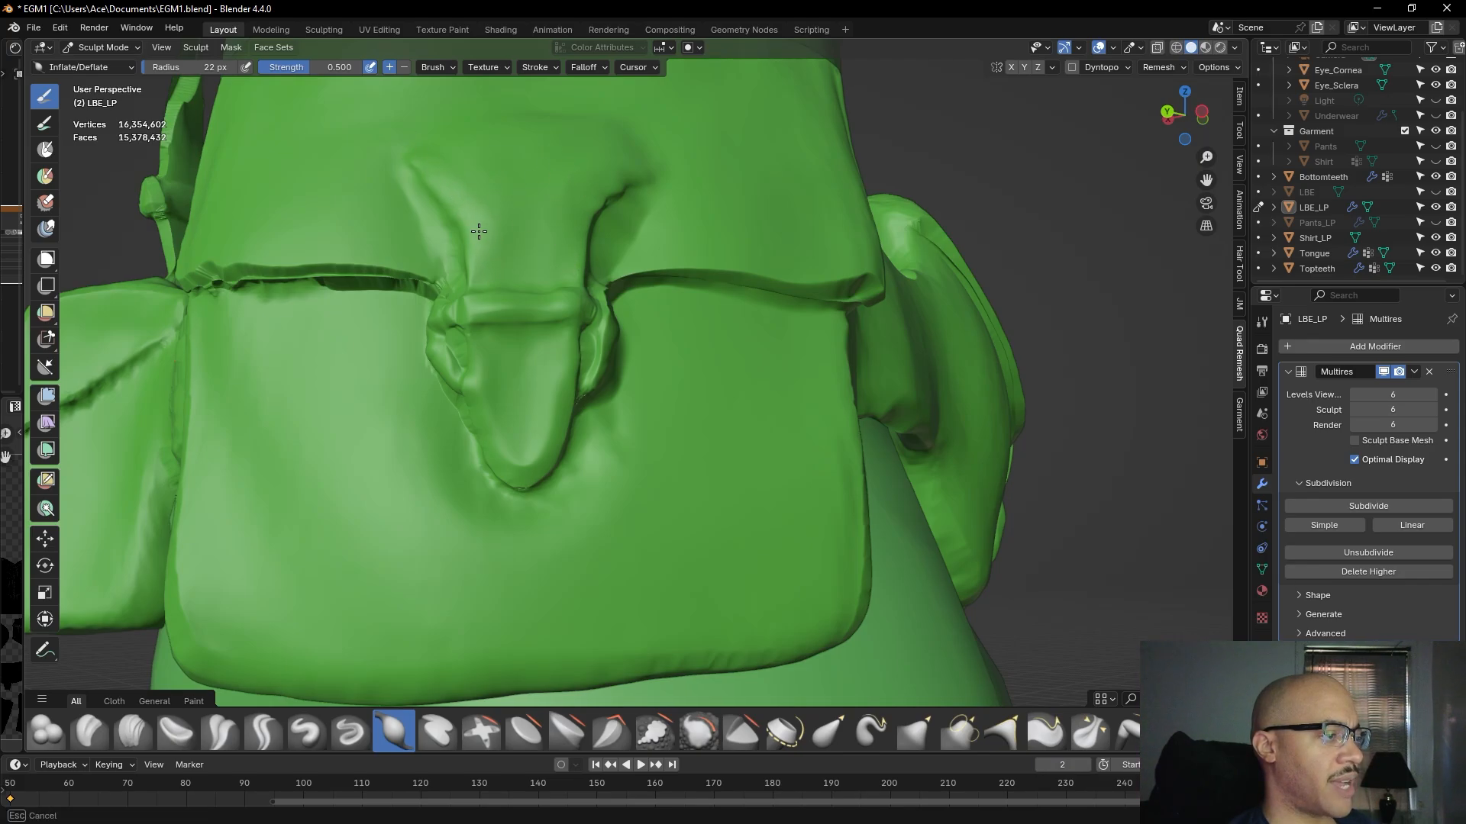
- Fill out the flared strap above the closure's crossbar with Inflate/Deflate, and smooth its surface
{"action": "left_click_drag", "start_coordinate": [500, 230], "coordinate": [491, 196]}
{"action": "scroll", "coordinate": [490, 196], "scroll_direction": "down", "scroll_amount": 8}
{"action": "mouse_move", "coordinate": [532, 337]}
{"action": "middle_mouse_down"}
{"action": "mouse_move", "coordinate": [710, 542]}
{"action": "mouse_move", "coordinate": [744, 532]}
{"action": "mouse_move", "coordinate": [717, 510]}
{"action": "middle_mouse_up"}
{"action": "scroll", "coordinate": [773, 554], "scroll_direction": "up", "scroll_amount": 5}
{"action": "scroll", "coordinate": [749, 501], "scroll_direction": "up", "scroll_amount": 8}
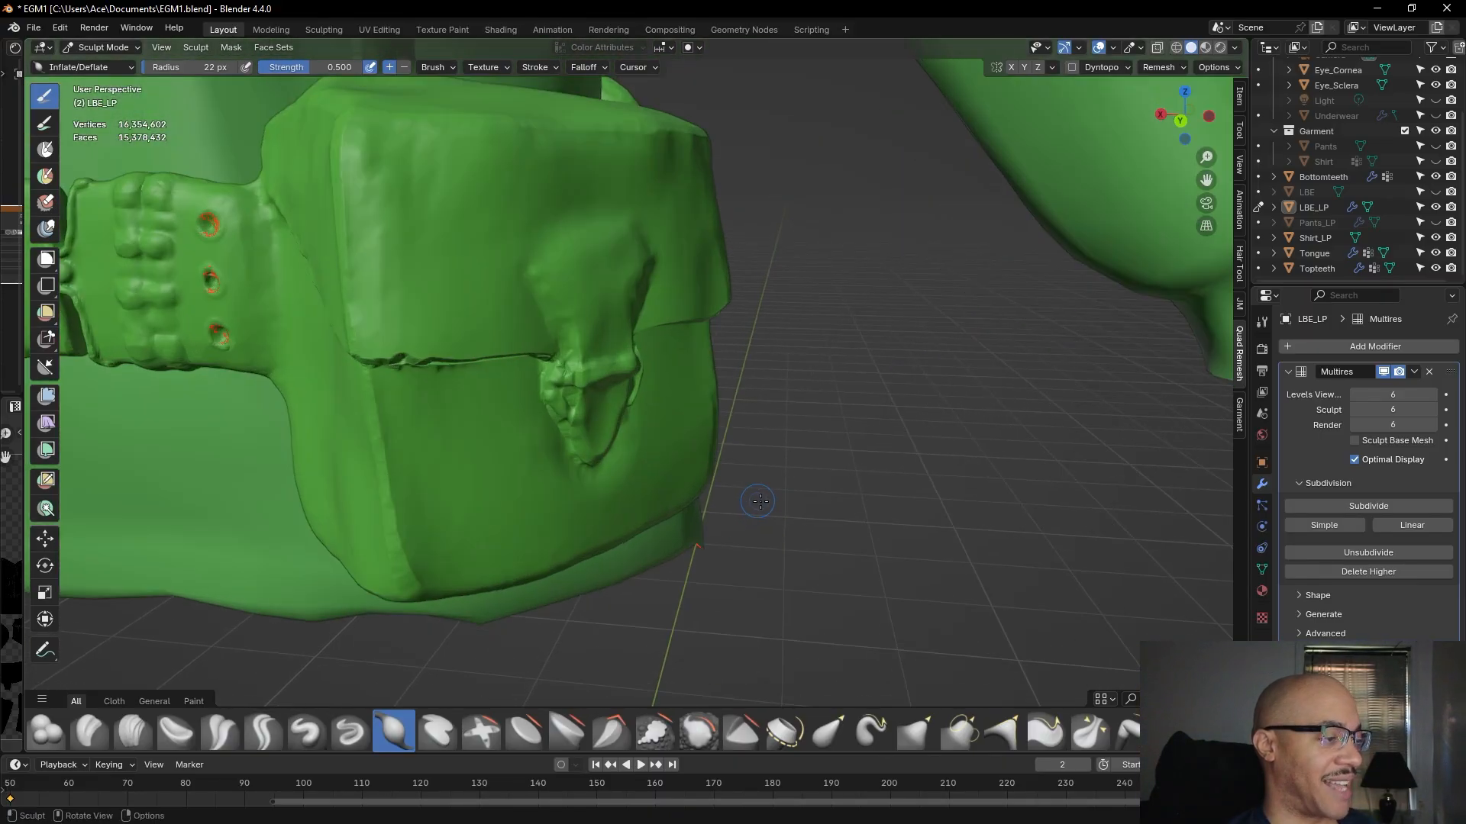
{"action": "left_click_drag", "start_coordinate": [426, 143], "coordinate": [441, 147], "text": "shift"}
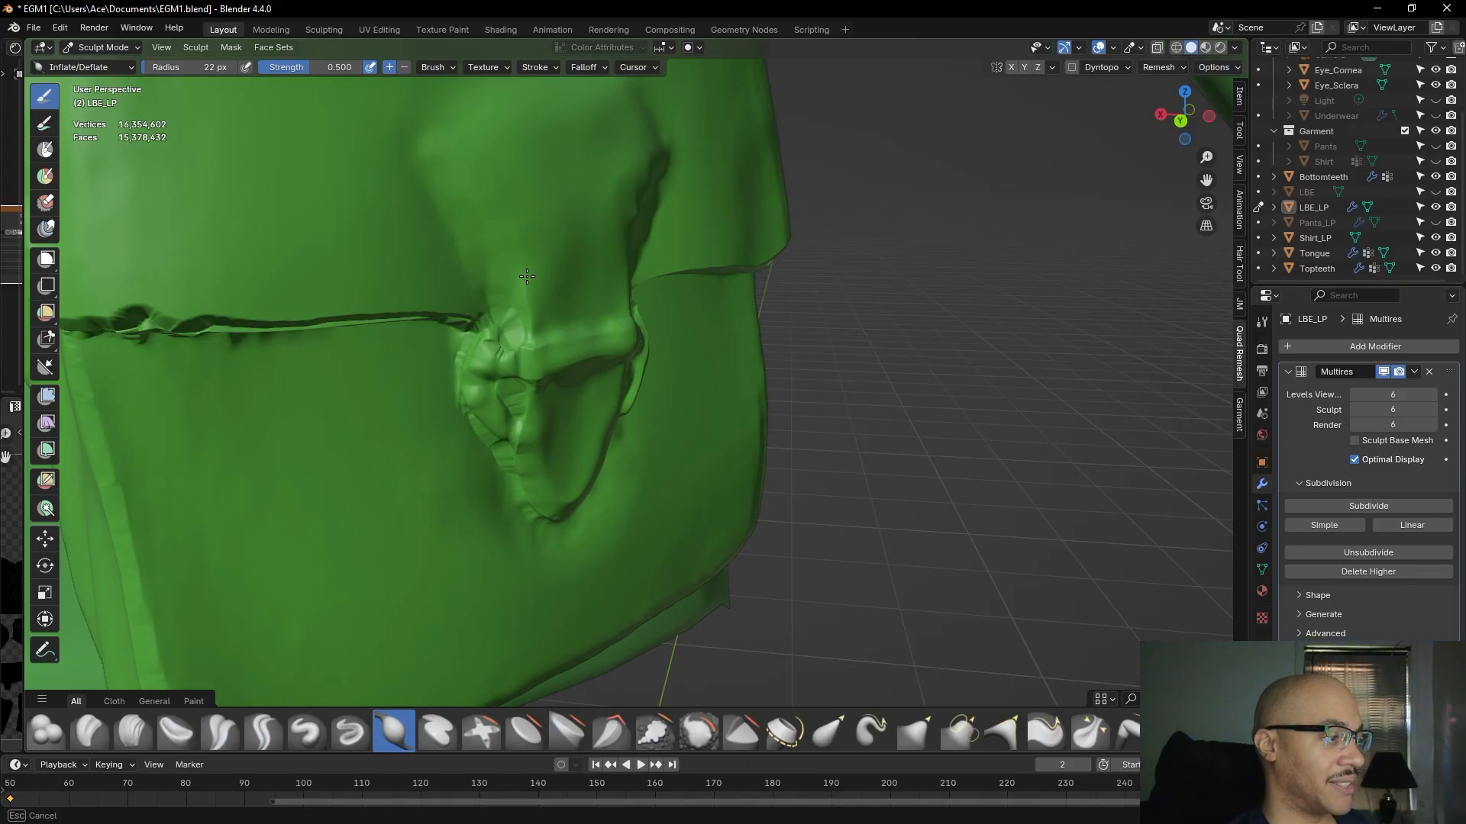
{"action": "middle_click_drag", "start_coordinate": [603, 216], "coordinate": [588, 174]}
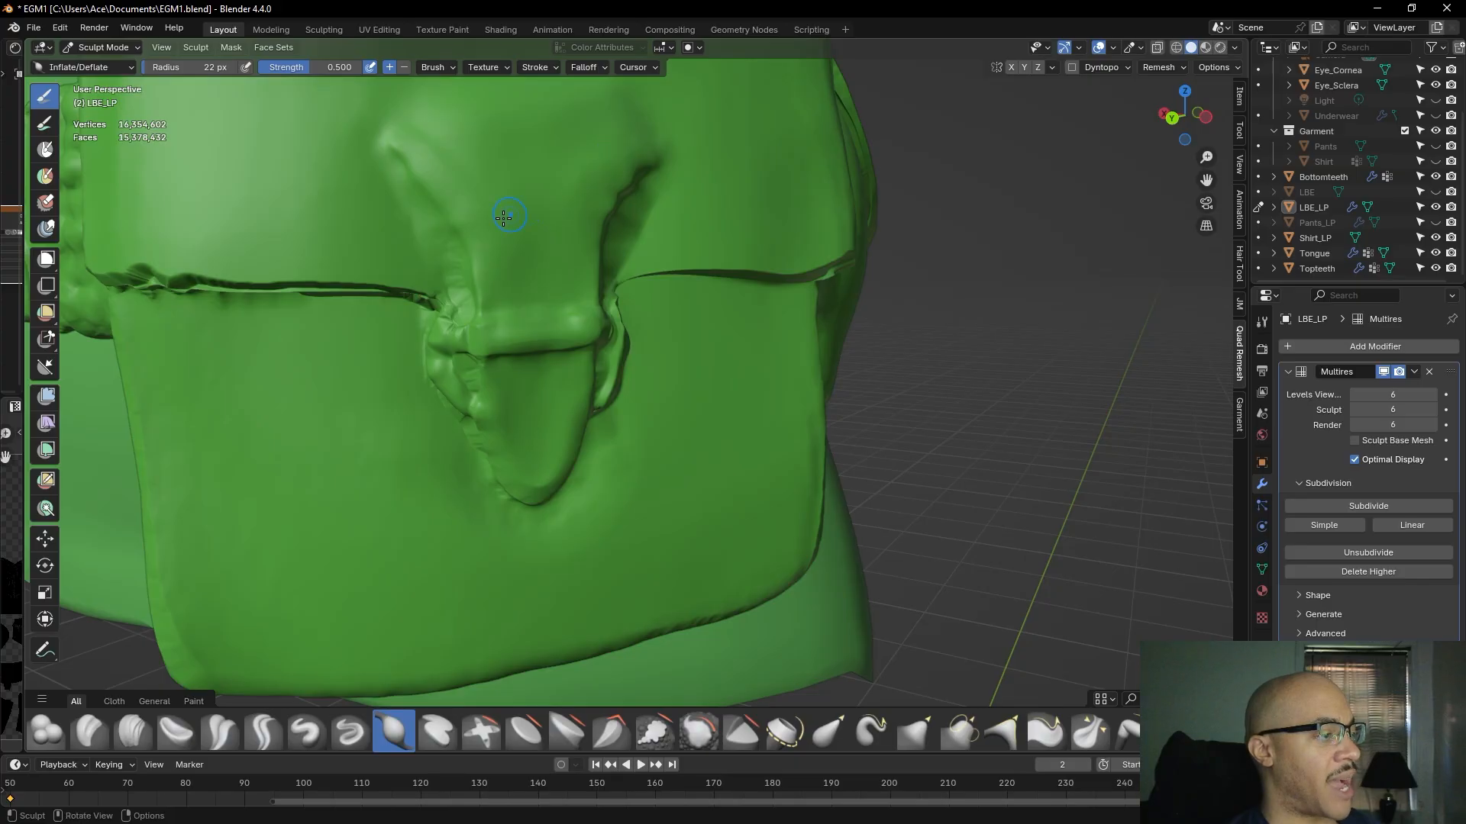
{"action": "mouse_move", "coordinate": [489, 264]}
{"action": "middle_mouse_down"}
{"action": "mouse_move", "coordinate": [503, 251]}
{"action": "mouse_move", "coordinate": [488, 269]}
{"action": "middle_mouse_up"}
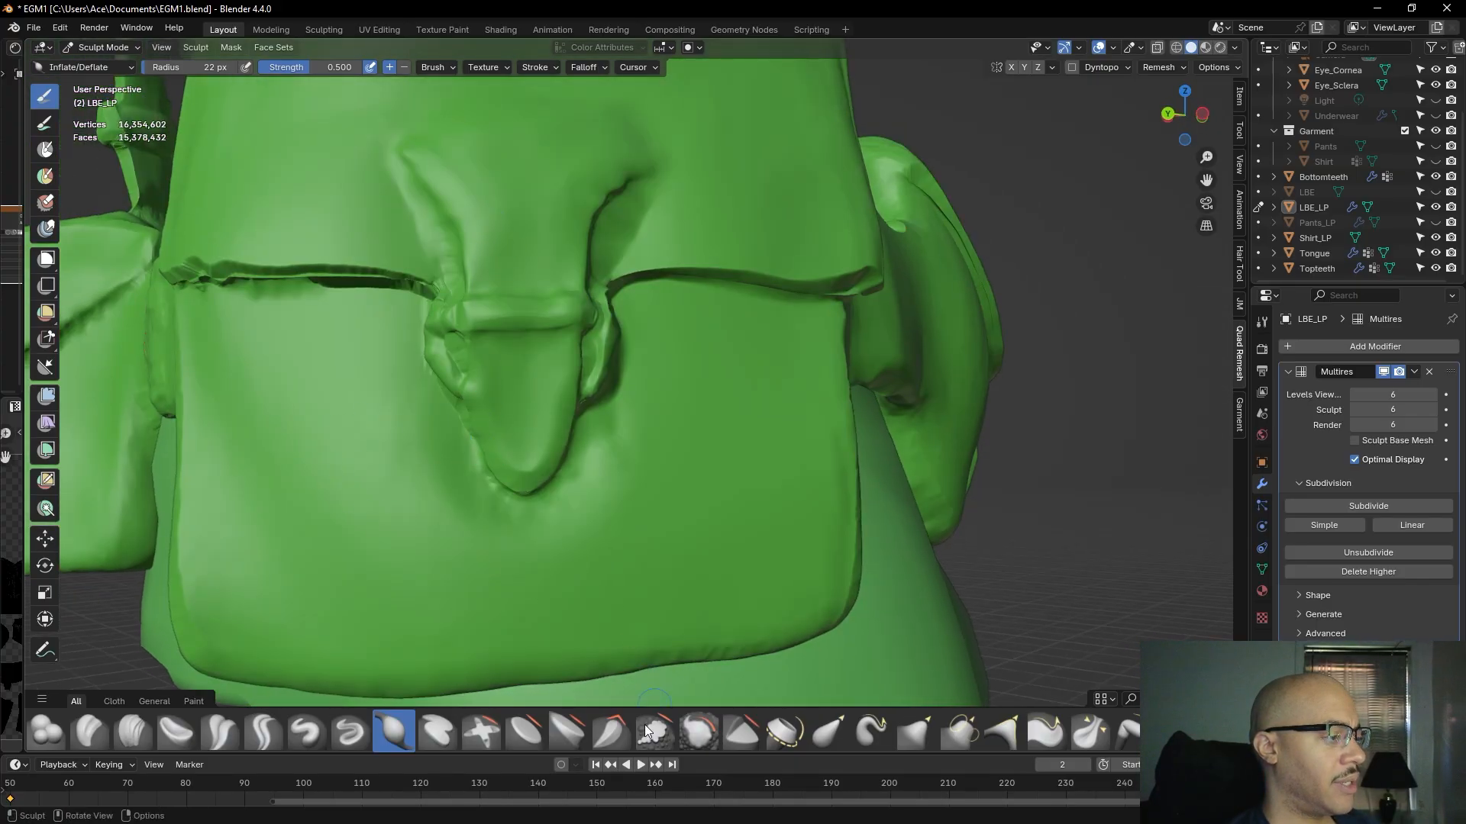
- Reshape the tongue's edges and the flared strap's sides using the Grab brush at 26 px radius, strength 0.400
{"action": "left_click", "coordinate": [913, 733]}
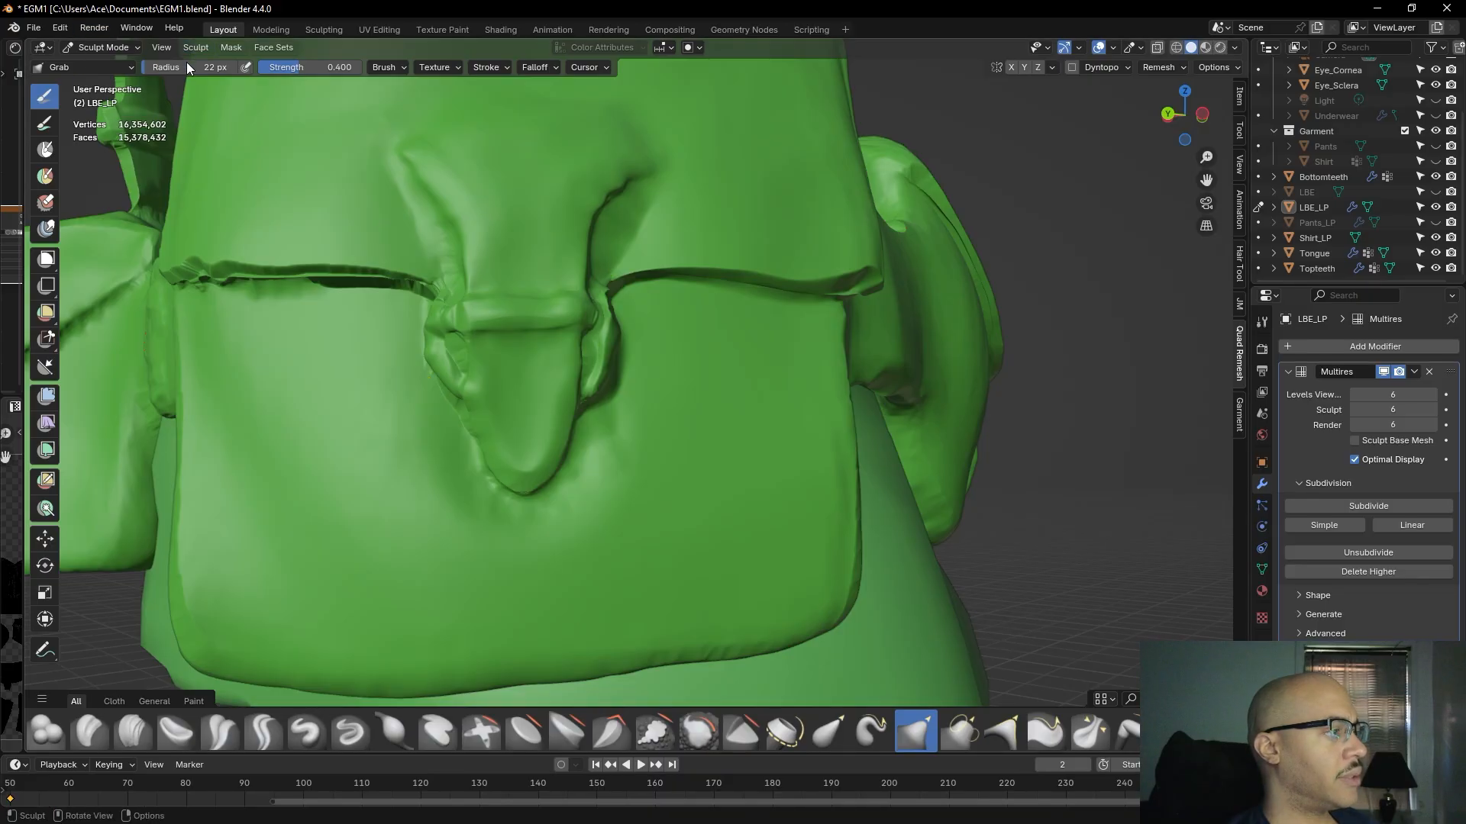
{"action": "key", "text": "f"}
{"action": "left_click", "coordinate": [328, 252]}
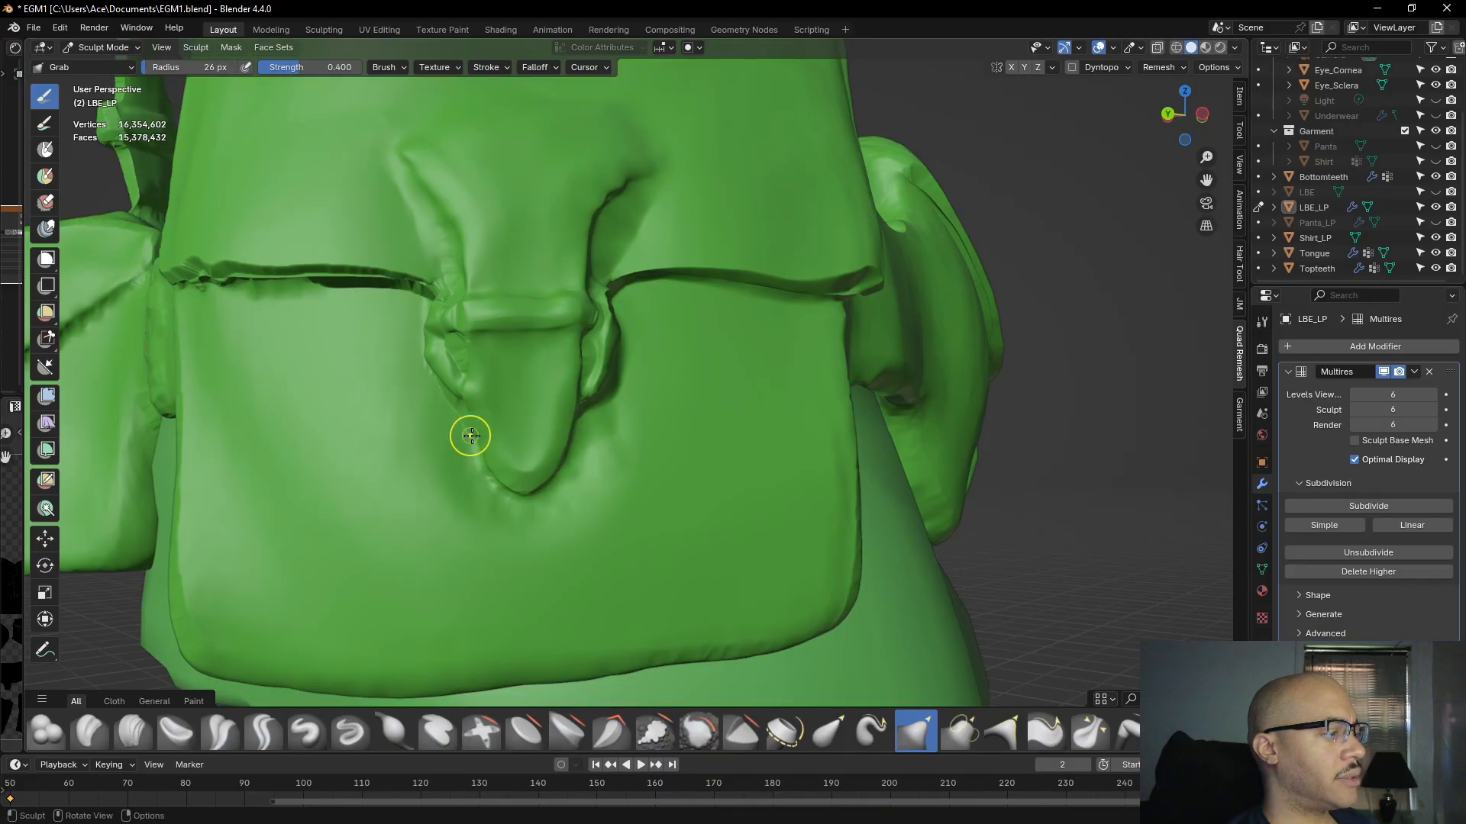
{"action": "mouse_move", "coordinate": [471, 400]}
{"action": "left_mouse_down"}
{"action": "mouse_move", "coordinate": [501, 478]}
{"action": "mouse_move", "coordinate": [473, 470]}
{"action": "left_mouse_up"}
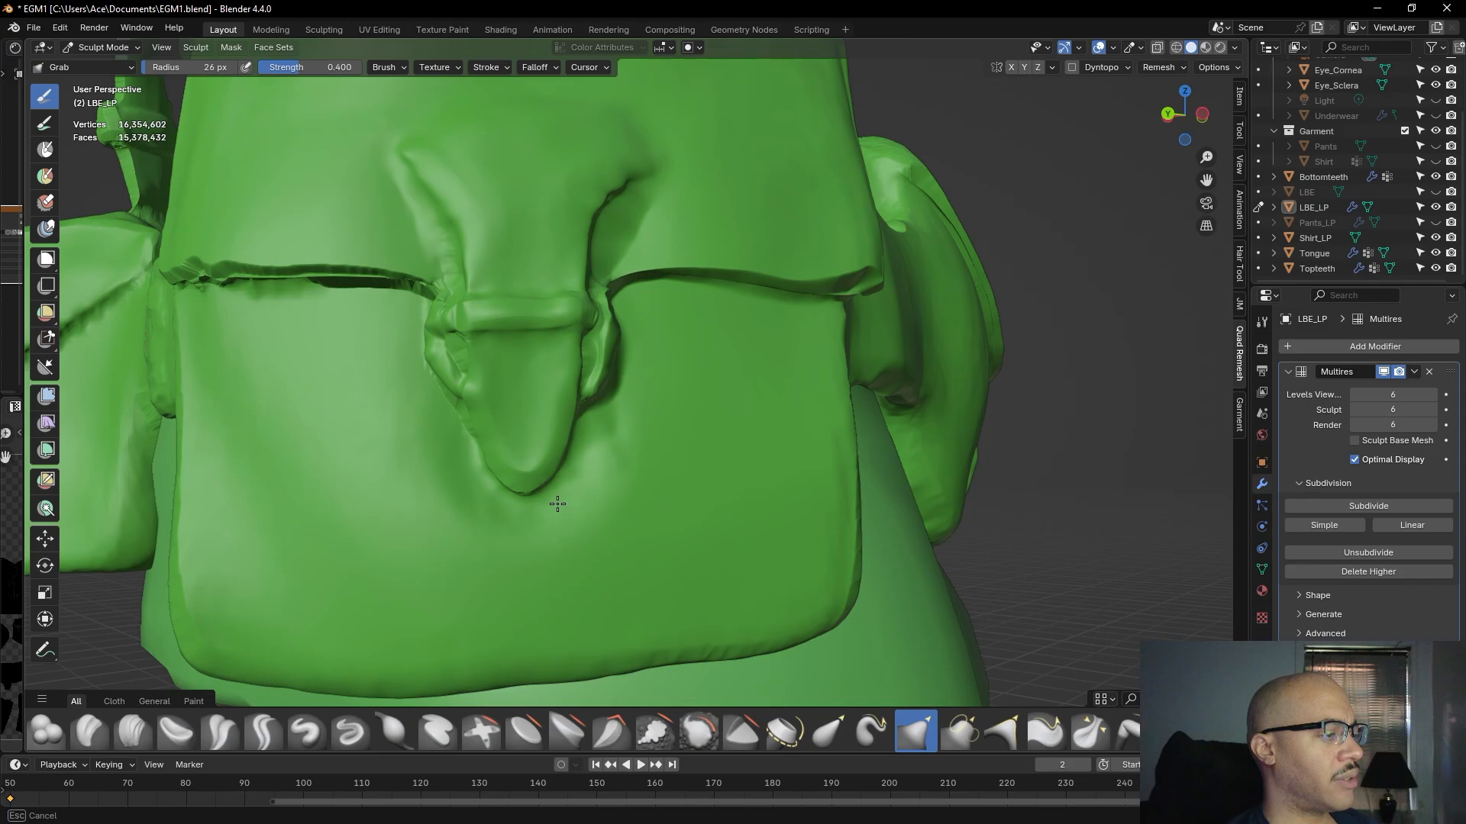
{"action": "left_click_drag", "start_coordinate": [589, 419], "coordinate": [587, 420]}
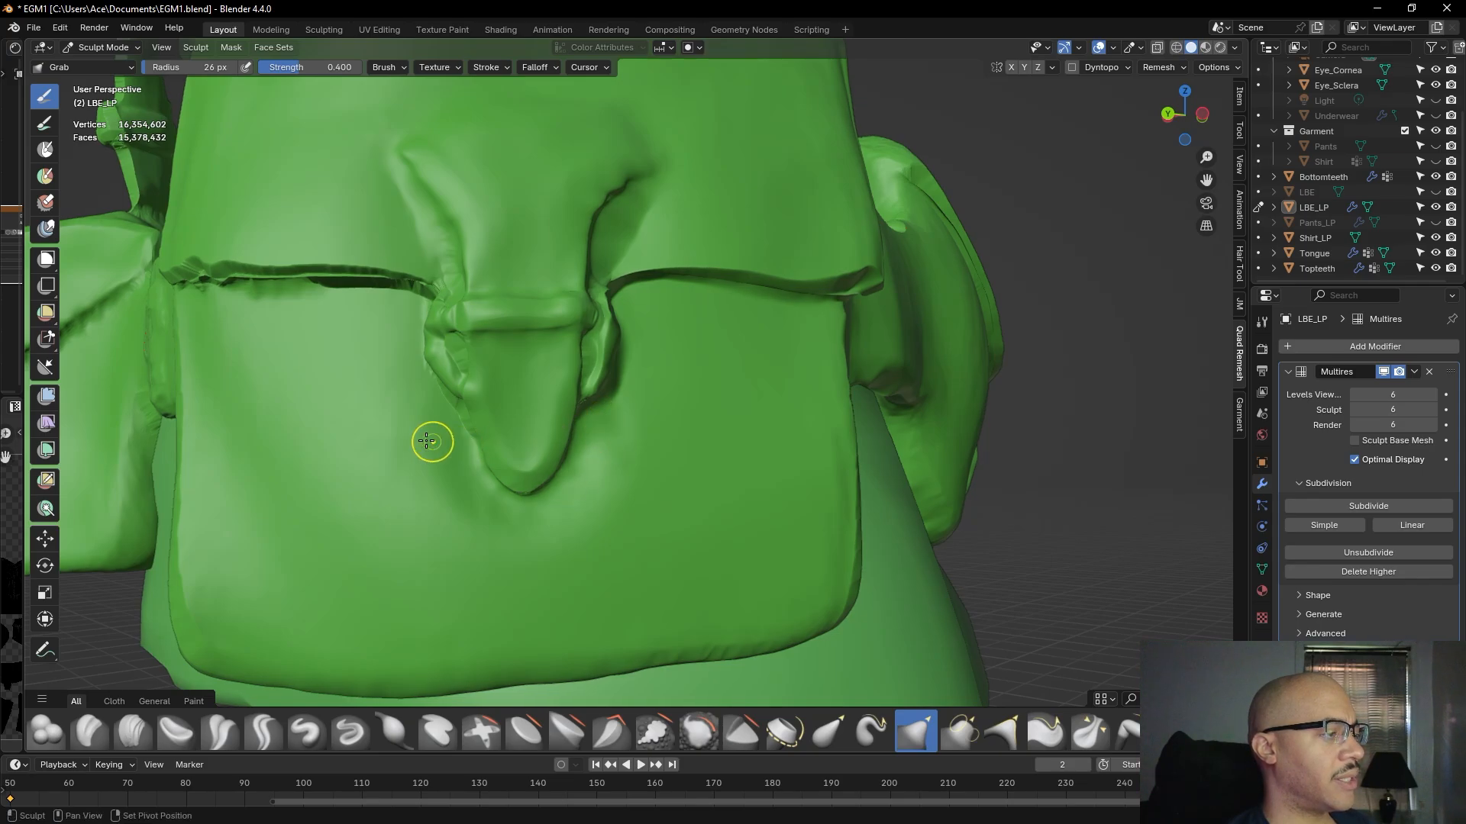
{"action": "left_click_drag", "start_coordinate": [435, 234], "coordinate": [448, 252]}
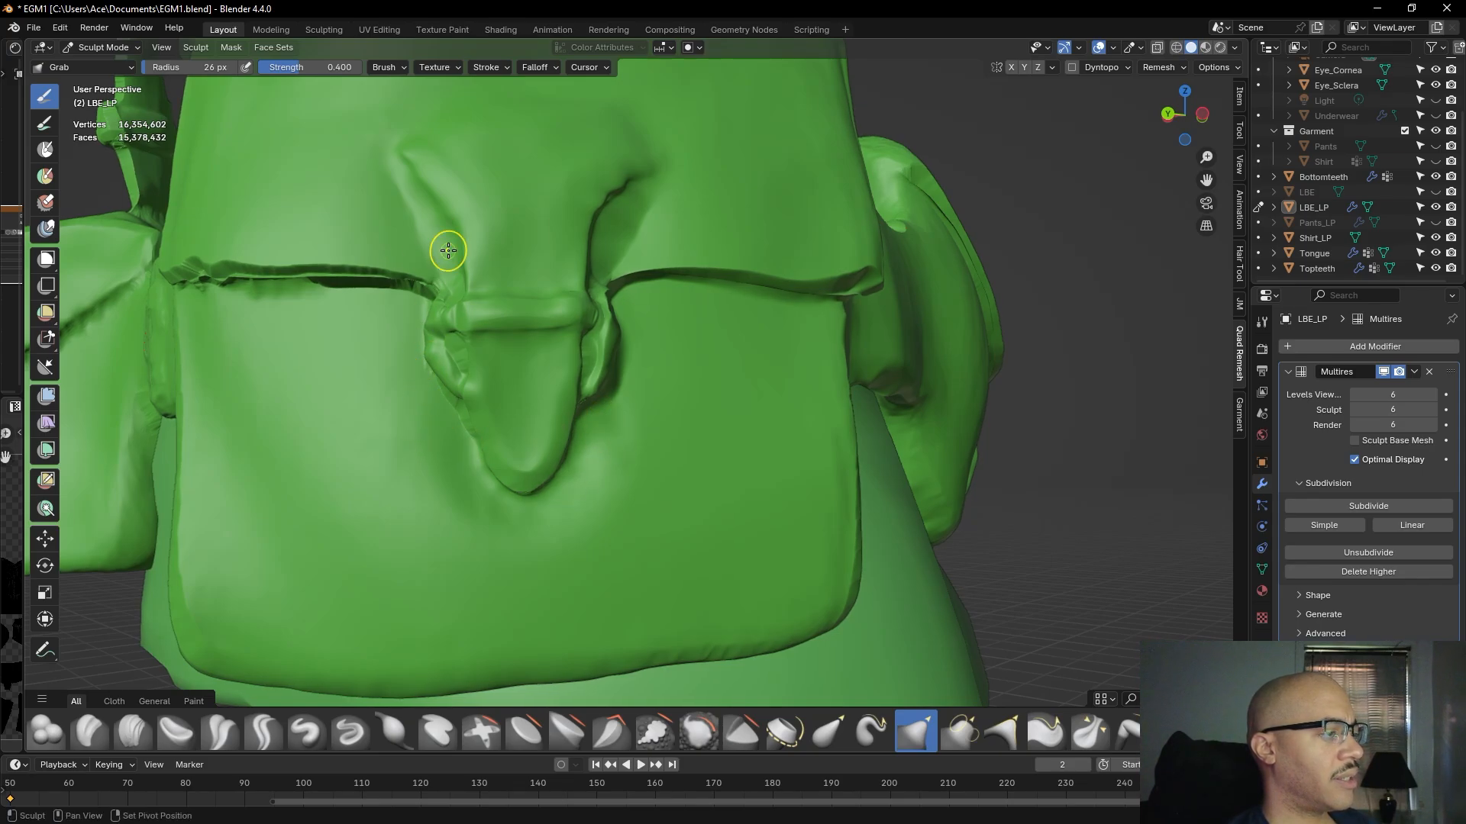
{"action": "left_click_drag", "start_coordinate": [548, 177], "coordinate": [602, 180]}
{"action": "left_click_drag", "start_coordinate": [609, 169], "coordinate": [609, 173]}
- Pull the flared strap's upper corners and side edges into shape using the Grab brush at 45 px radius
{"action": "middle_click_drag", "start_coordinate": [634, 114], "coordinate": [645, 125]}
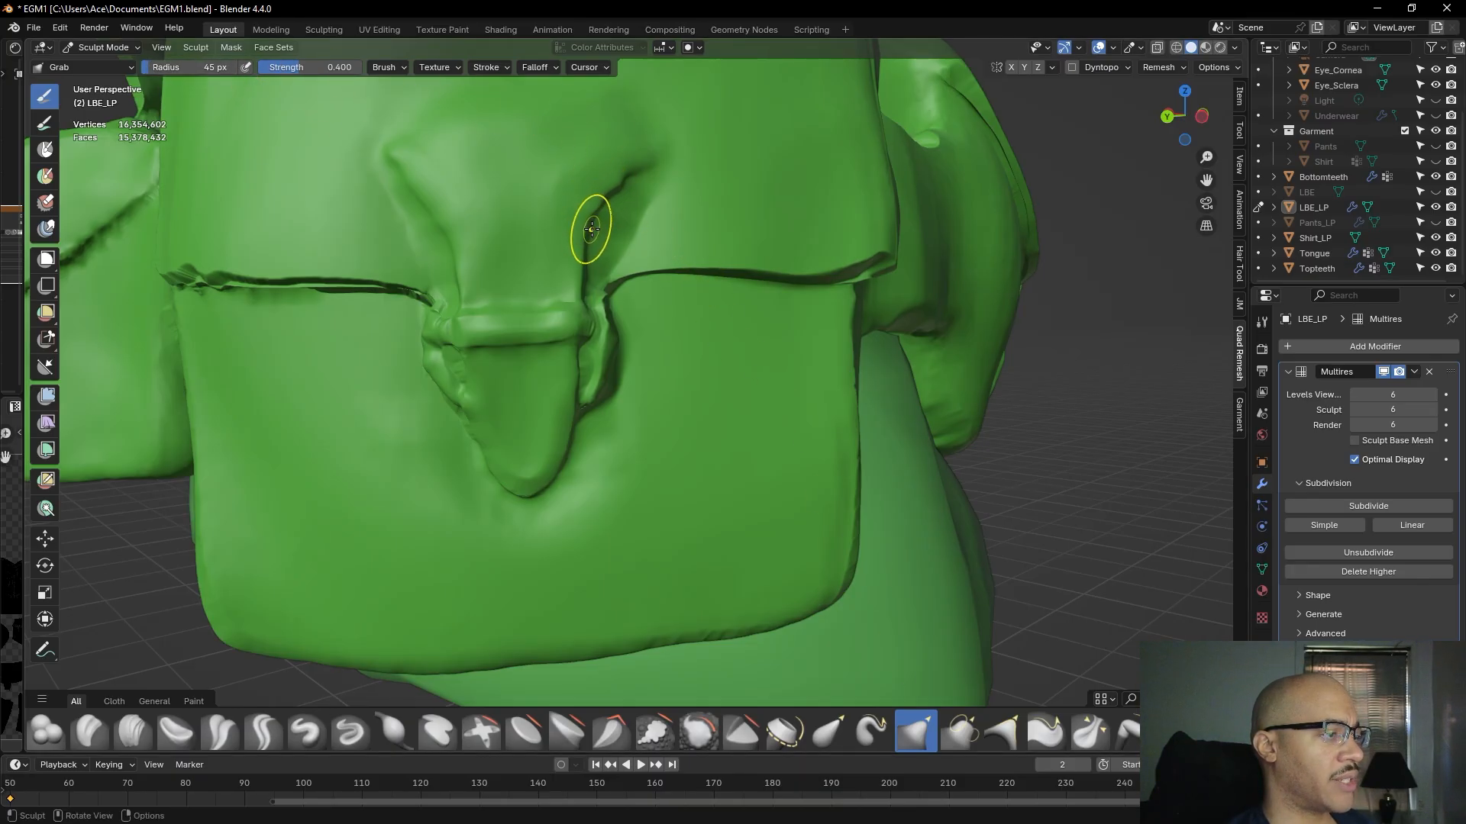
{"action": "mouse_move", "coordinate": [584, 229]}
{"action": "left_mouse_down"}
{"action": "mouse_move", "coordinate": [651, 158]}
{"action": "mouse_move", "coordinate": [638, 169]}
{"action": "left_mouse_up"}
{"action": "left_click_drag", "start_coordinate": [637, 169], "coordinate": [614, 190]}
{"action": "scroll", "coordinate": [664, 313], "scroll_direction": "down", "scroll_amount": 2}
{"action": "middle_click_drag", "start_coordinate": [636, 423], "coordinate": [635, 413]}
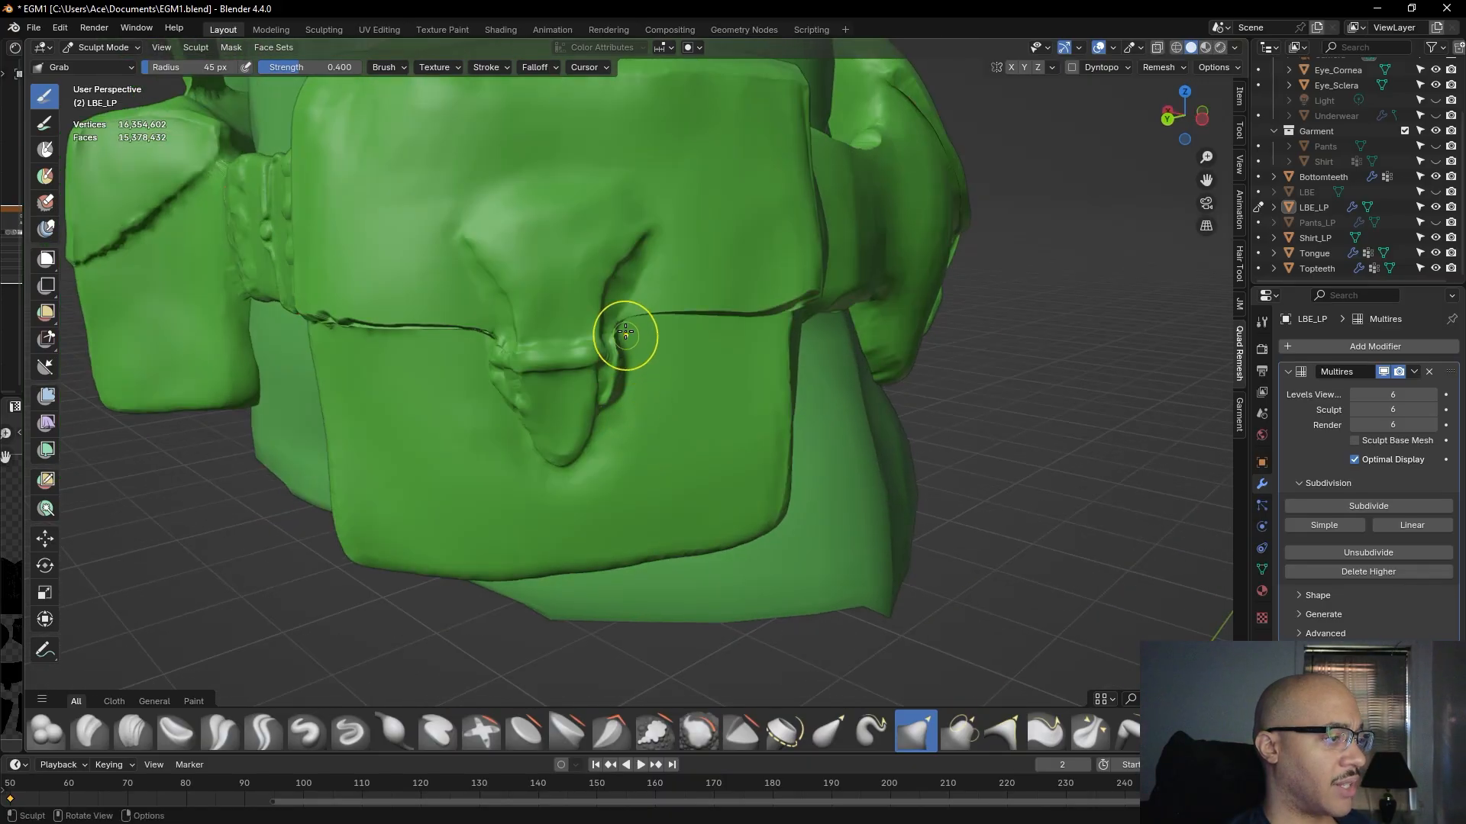
{"action": "left_click_drag", "start_coordinate": [465, 235], "coordinate": [461, 230]}
{"action": "mouse_move", "coordinate": [616, 263]}
{"action": "left_mouse_down"}
{"action": "mouse_move", "coordinate": [630, 260]}
{"action": "mouse_move", "coordinate": [613, 270]}
{"action": "left_mouse_up"}
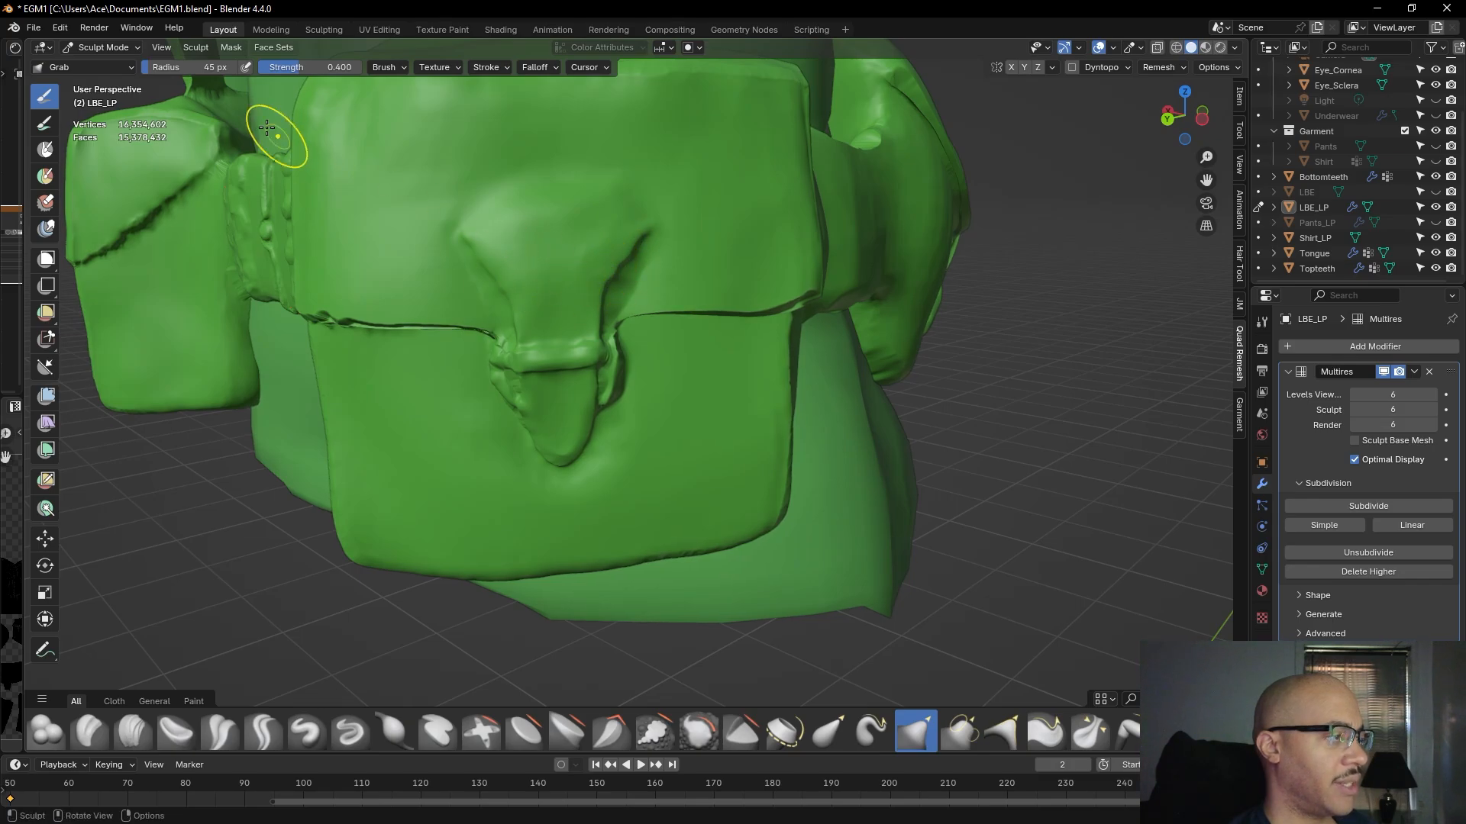
- Reduce the Grab brush radius to 22 px and adjust the strap's side edge just above the crossbar
{"action": "left_click_drag", "start_coordinate": [197, 69], "coordinate": [145, 71]}
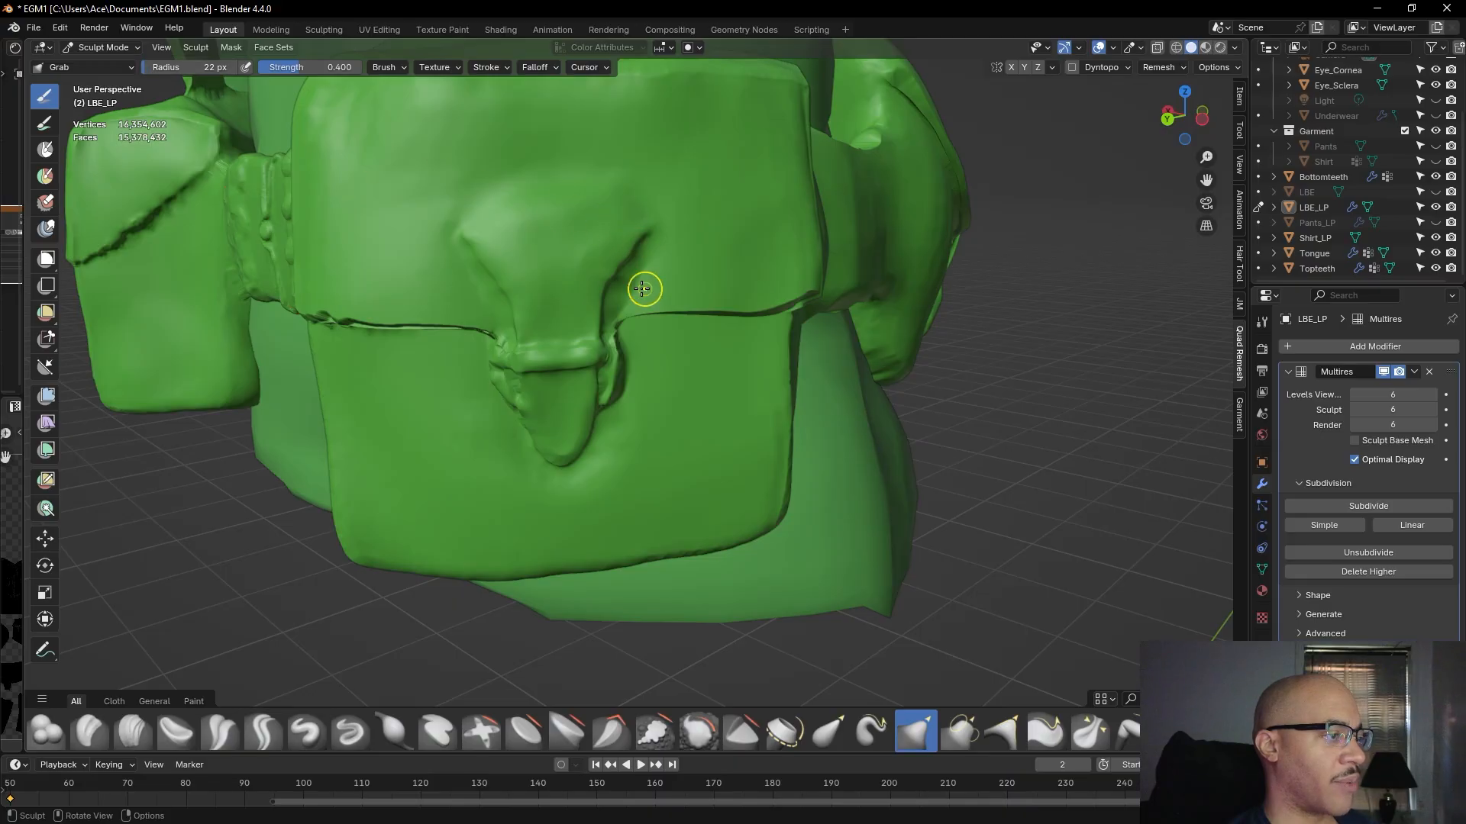
{"action": "mouse_move", "coordinate": [616, 279]}
{"action": "left_mouse_down"}
{"action": "mouse_move", "coordinate": [624, 260]}
{"action": "mouse_move", "coordinate": [625, 284]}
{"action": "left_mouse_up"}
{"action": "scroll", "coordinate": [595, 321], "scroll_direction": "down", "scroll_amount": 6}
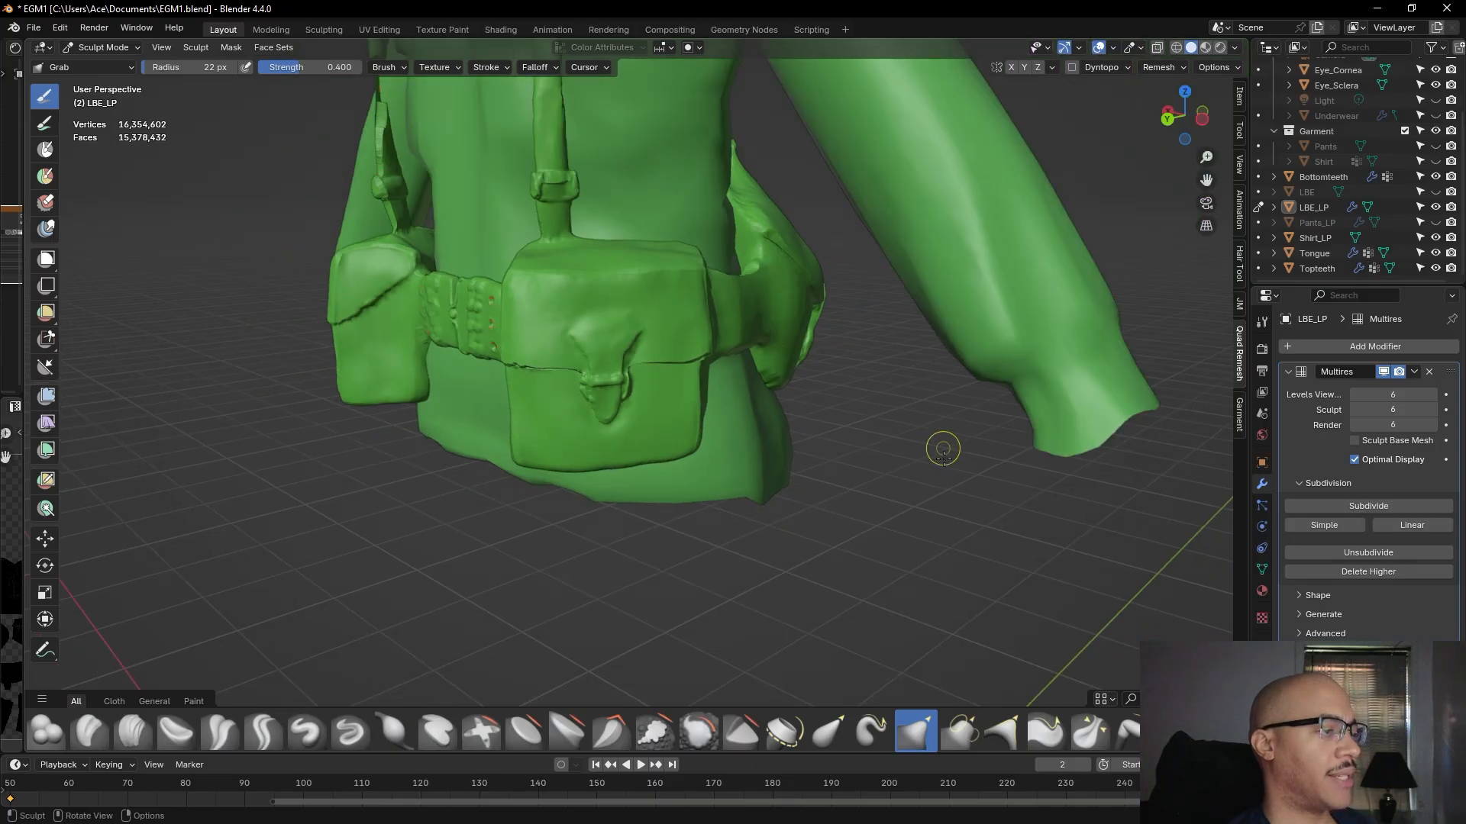
- Even out the ridged bump on the strap face inside the front shoulder strap's buckle
{"action": "scroll", "coordinate": [759, 569], "scroll_direction": "down", "scroll_amount": 4}
{"action": "middle_click_drag", "start_coordinate": [759, 569], "coordinate": [851, 692]}
{"action": "scroll", "coordinate": [432, 549], "scroll_direction": "up", "scroll_amount": 3}
{"action": "scroll", "coordinate": [432, 549], "scroll_direction": "down", "scroll_amount": 5}
{"action": "scroll", "coordinate": [758, 550], "scroll_direction": "up", "scroll_amount": 4}
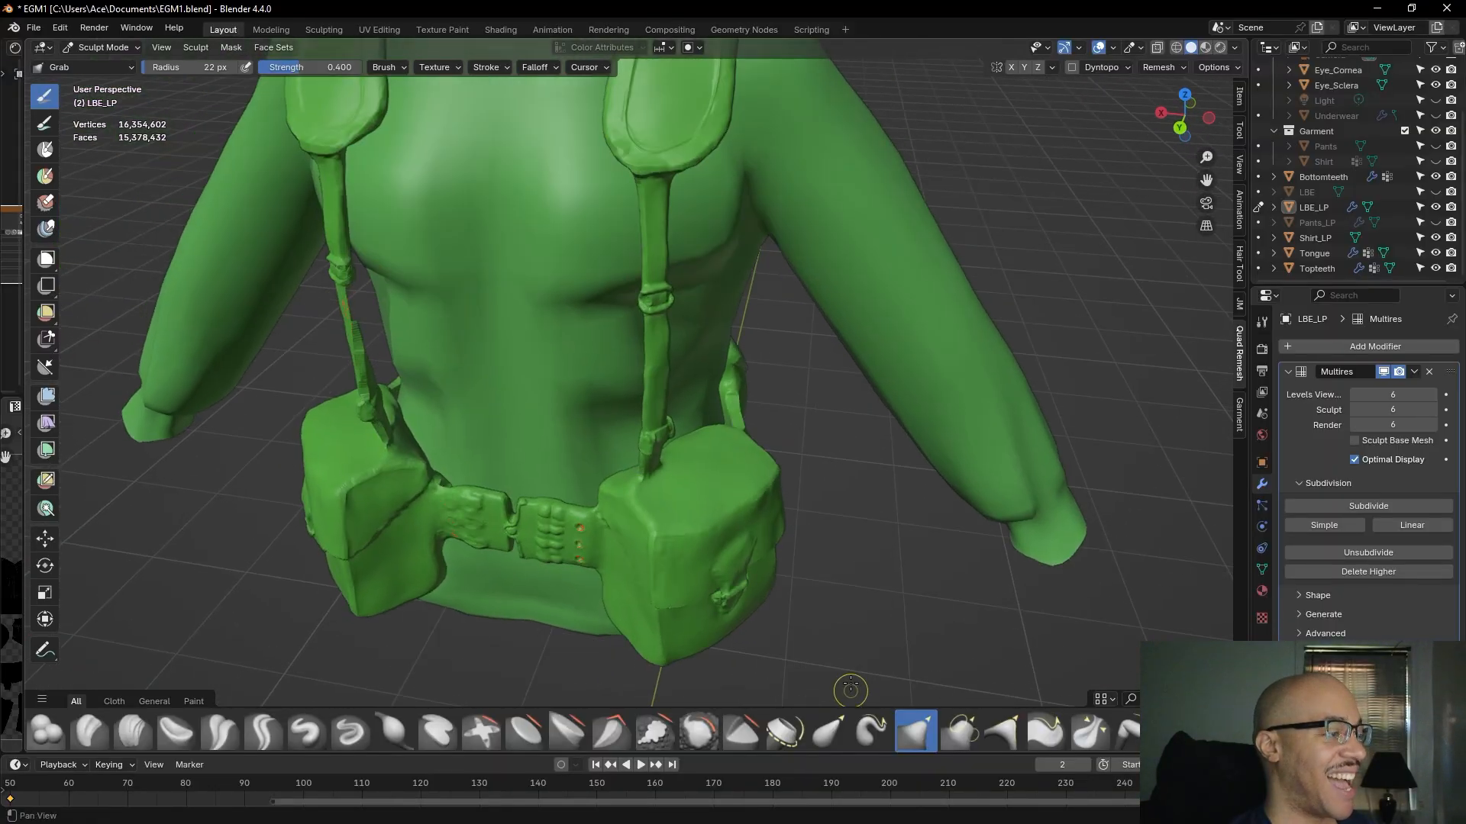
{"action": "scroll", "coordinate": [836, 355], "scroll_direction": "up", "scroll_amount": 4}
{"action": "middle_click_drag", "start_coordinate": [835, 348], "coordinate": [772, 268], "text": "shift"}
{"action": "scroll", "coordinate": [863, 471], "scroll_direction": "up", "scroll_amount": 4}
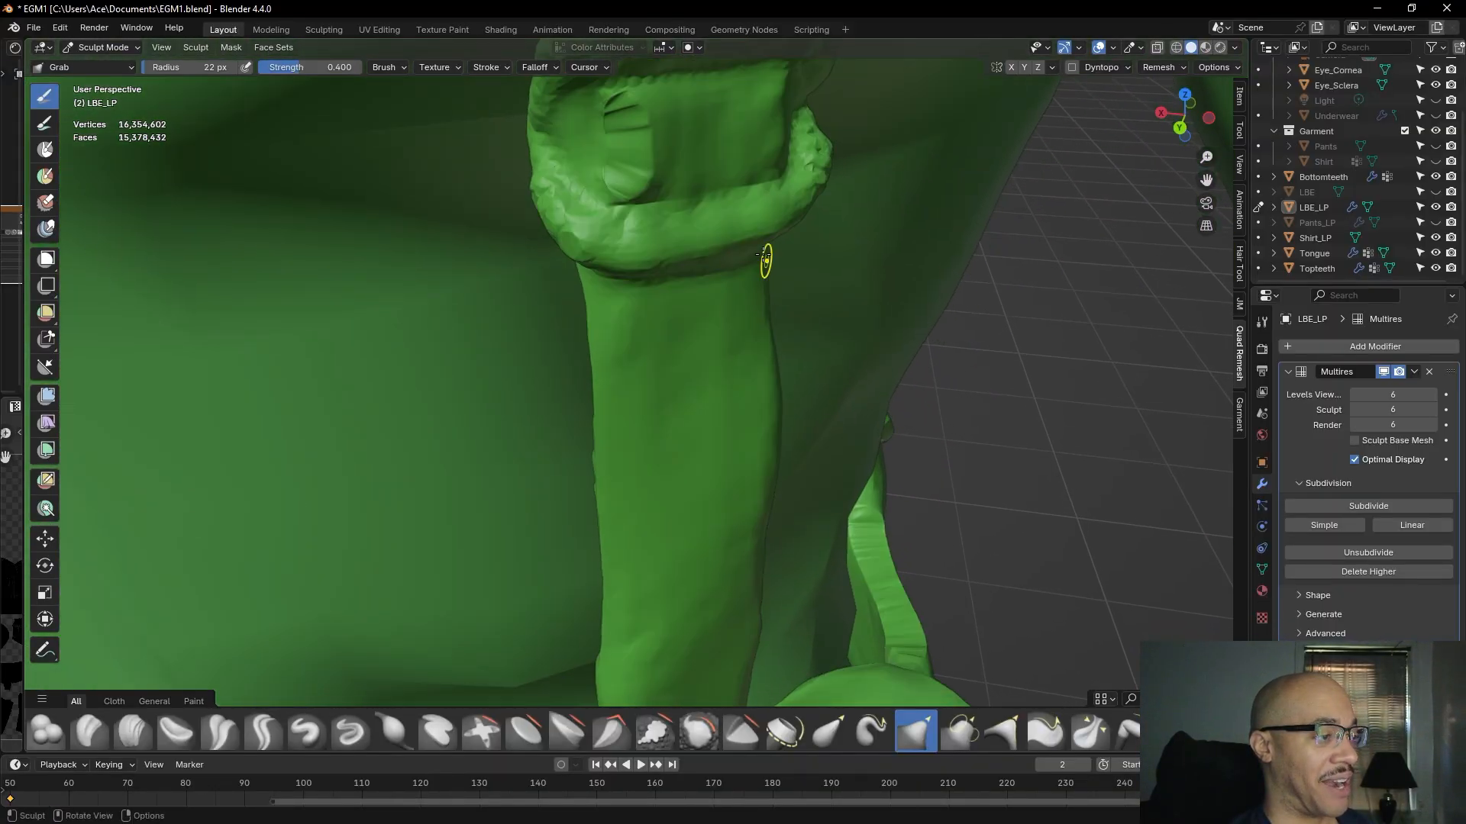
{"action": "left_click_drag", "start_coordinate": [618, 124], "coordinate": [604, 92]}
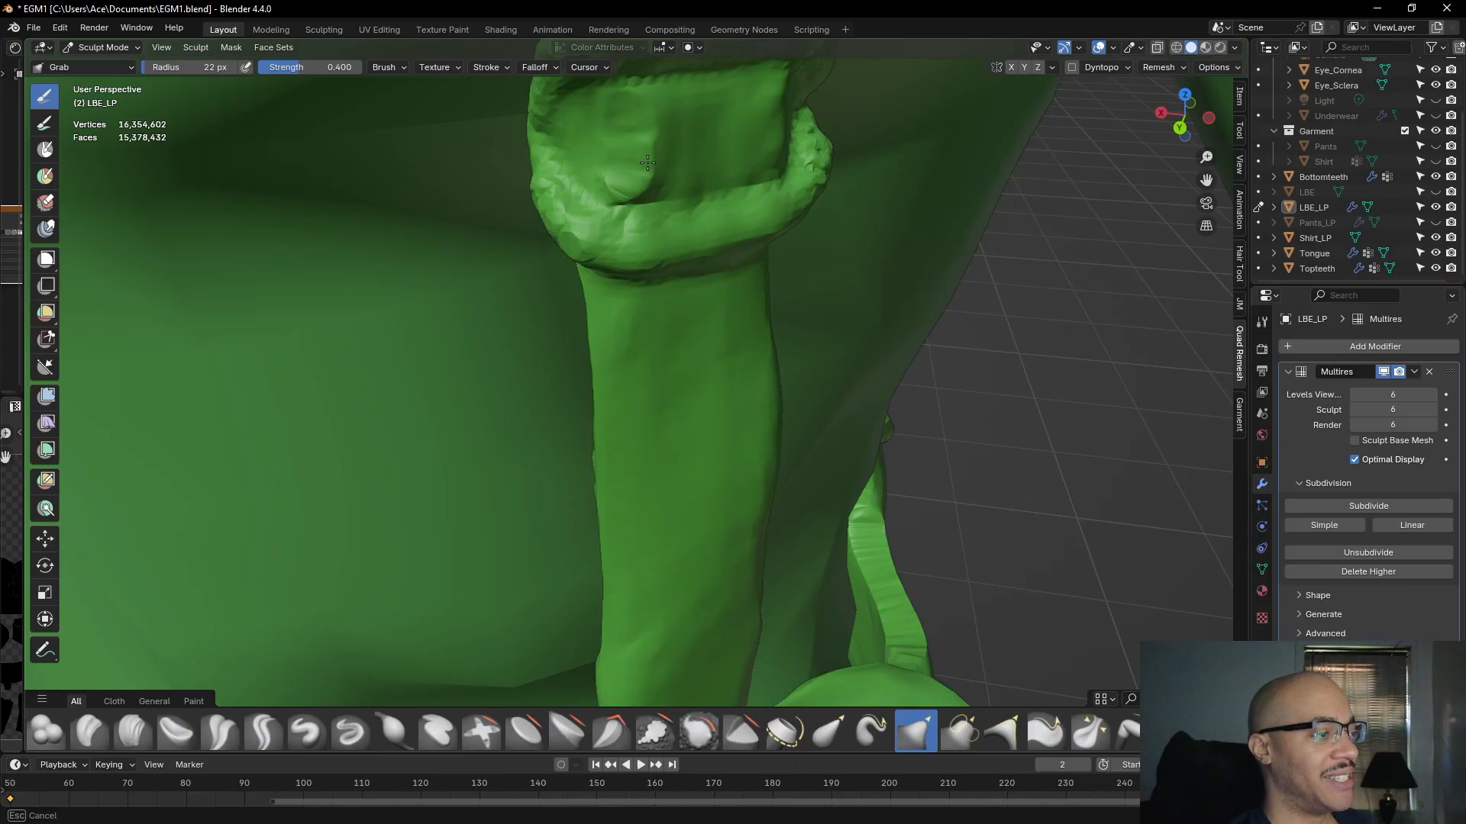
{"action": "left_click_drag", "start_coordinate": [639, 169], "coordinate": [648, 158]}
- Refine the webbing framed by the shoulder strap buckle from a straight-on view with the 22 px Grab brush
{"action": "scroll", "coordinate": [648, 157], "scroll_direction": "down", "scroll_amount": 5}
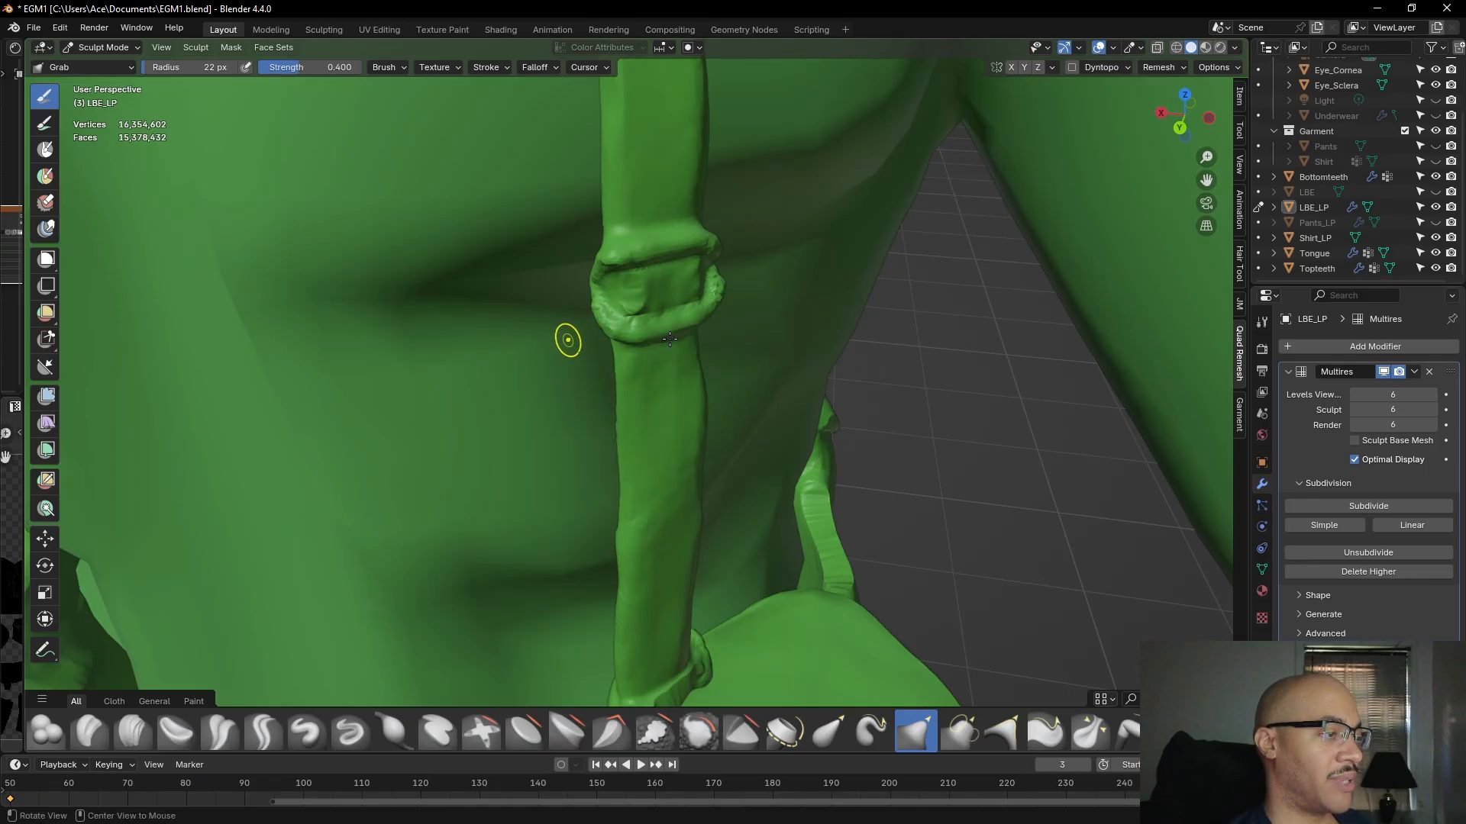
{"action": "scroll", "coordinate": [672, 342], "scroll_direction": "down", "scroll_amount": 10}
{"action": "scroll", "coordinate": [700, 386], "scroll_direction": "up", "scroll_amount": 10}
{"action": "left_click_drag", "start_coordinate": [721, 374], "coordinate": [890, 332], "text": "alt"}
{"action": "mouse_move", "coordinate": [890, 331]}
{"action": "middle_mouse_down"}
{"action": "mouse_move", "coordinate": [896, 320]}
{"action": "mouse_move", "coordinate": [873, 419]}
{"action": "mouse_move", "coordinate": [849, 436]}
{"action": "middle_mouse_up"}
{"action": "left_click_drag", "start_coordinate": [666, 296], "coordinate": [671, 300]}
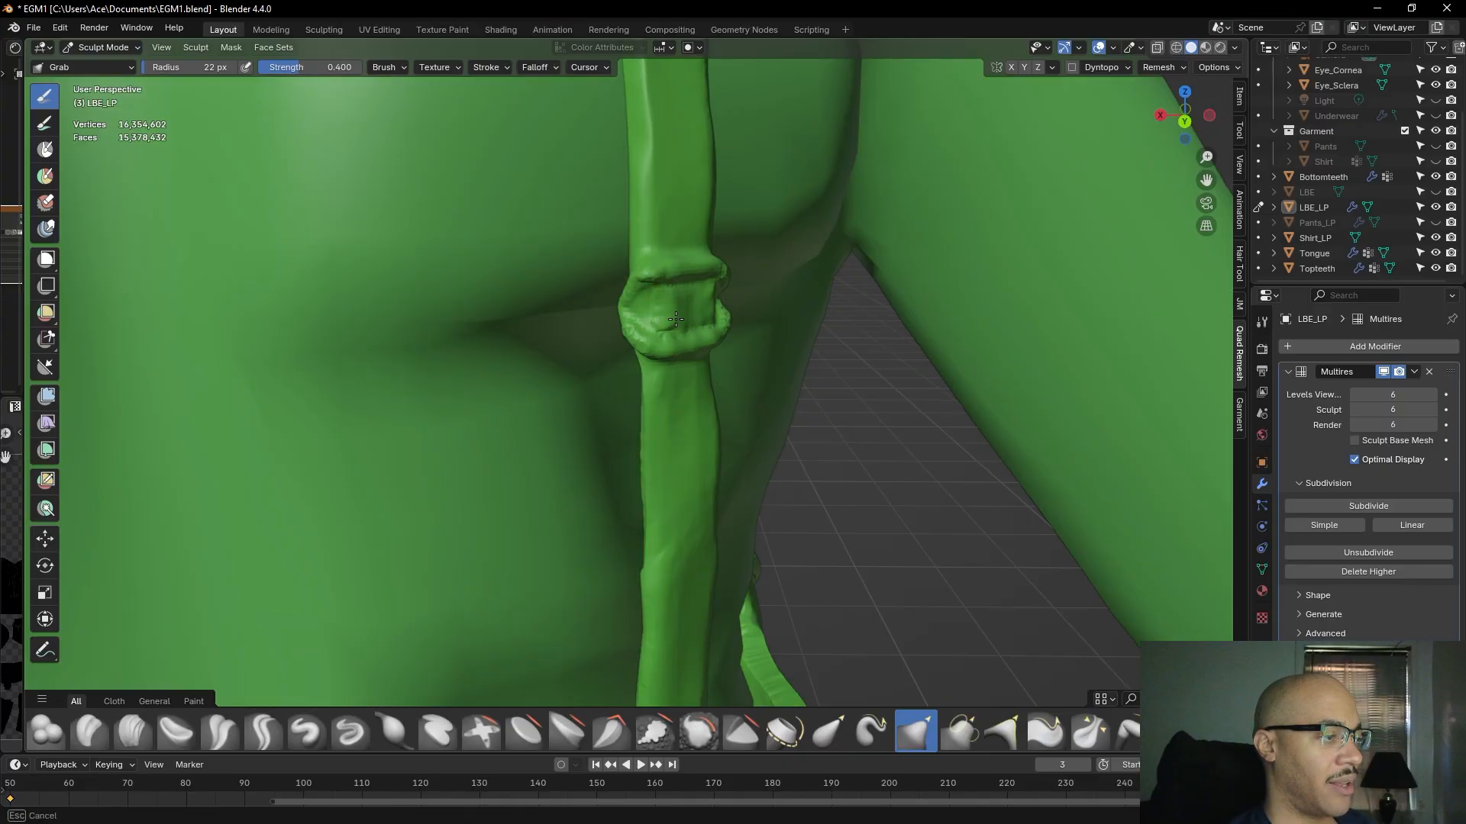
{"action": "left_click_drag", "start_coordinate": [669, 305], "coordinate": [671, 304]}
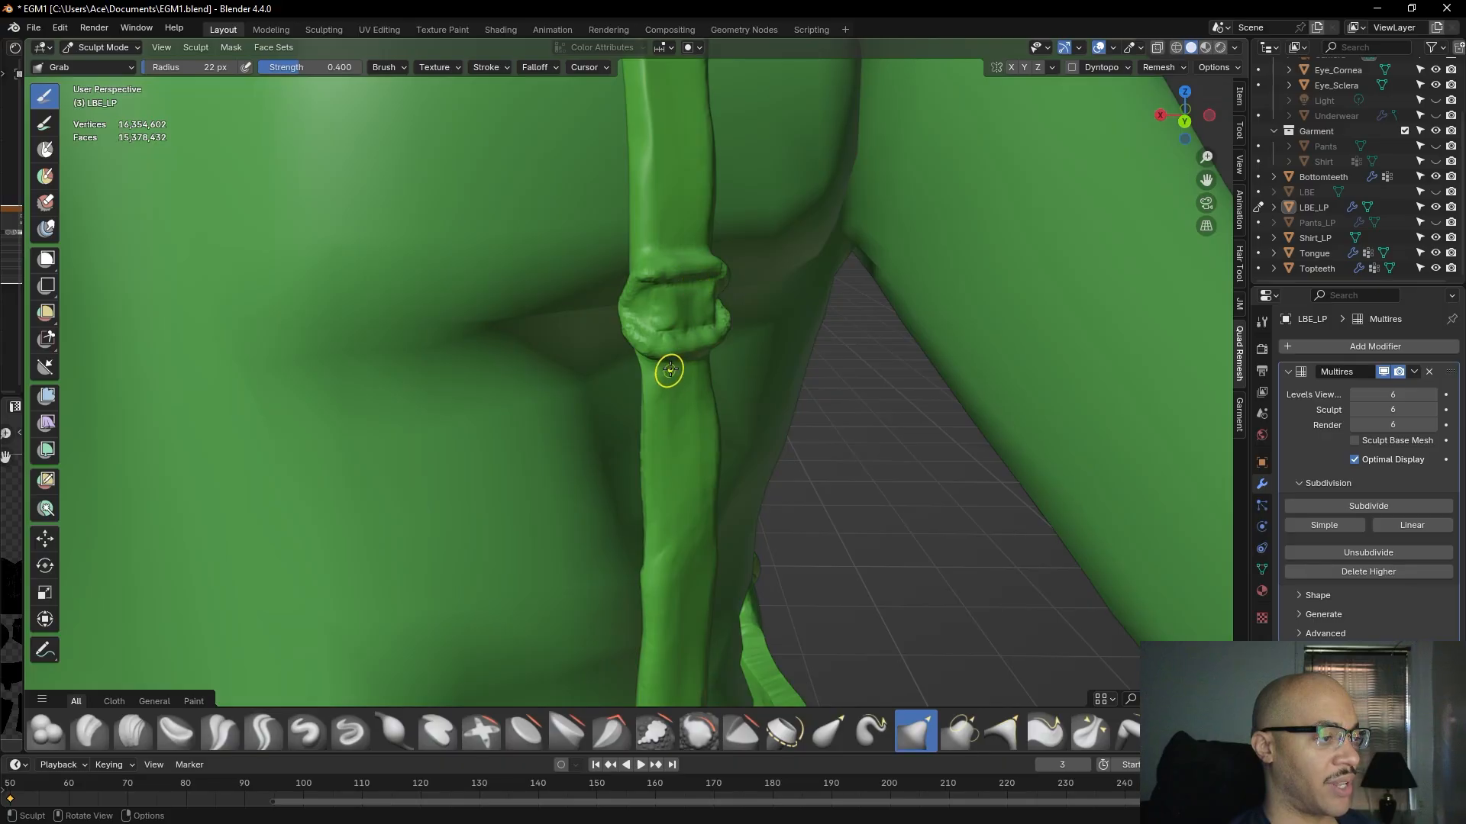
- Build up the belt-side end of the pouch closure's crossbar using Clay Strips at 22 px radius, strength 0.500
{"action": "scroll", "coordinate": [679, 305], "scroll_direction": "down", "scroll_amount": 5}
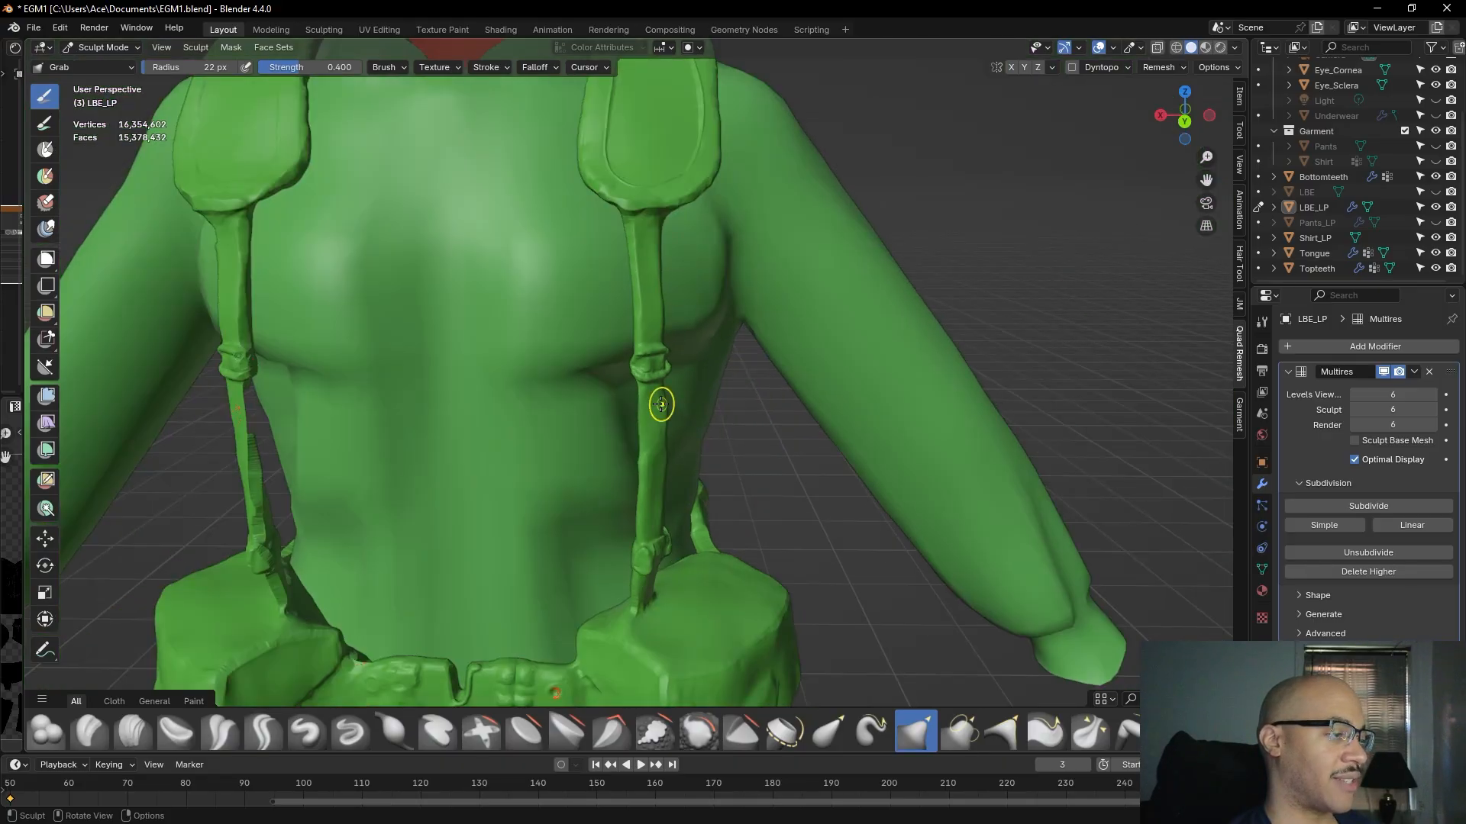
{"action": "scroll", "coordinate": [658, 405], "scroll_direction": "down", "scroll_amount": 5}
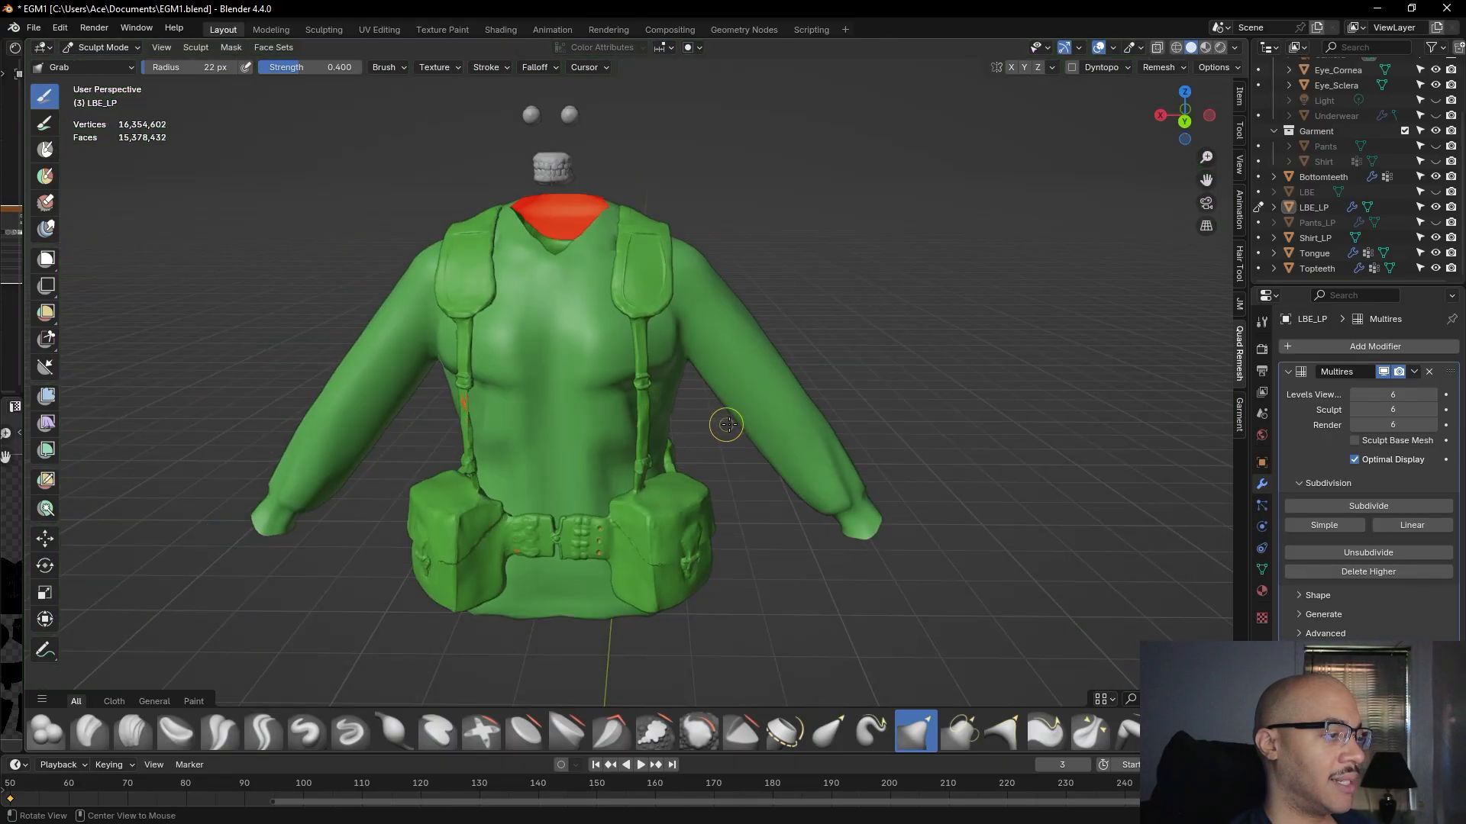
{"action": "middle_click_drag", "start_coordinate": [1004, 229], "coordinate": [330, 297]}
{"action": "scroll", "coordinate": [753, 434], "scroll_direction": "up", "scroll_amount": 5}
{"action": "scroll", "coordinate": [753, 433], "scroll_direction": "up", "scroll_amount": 4}
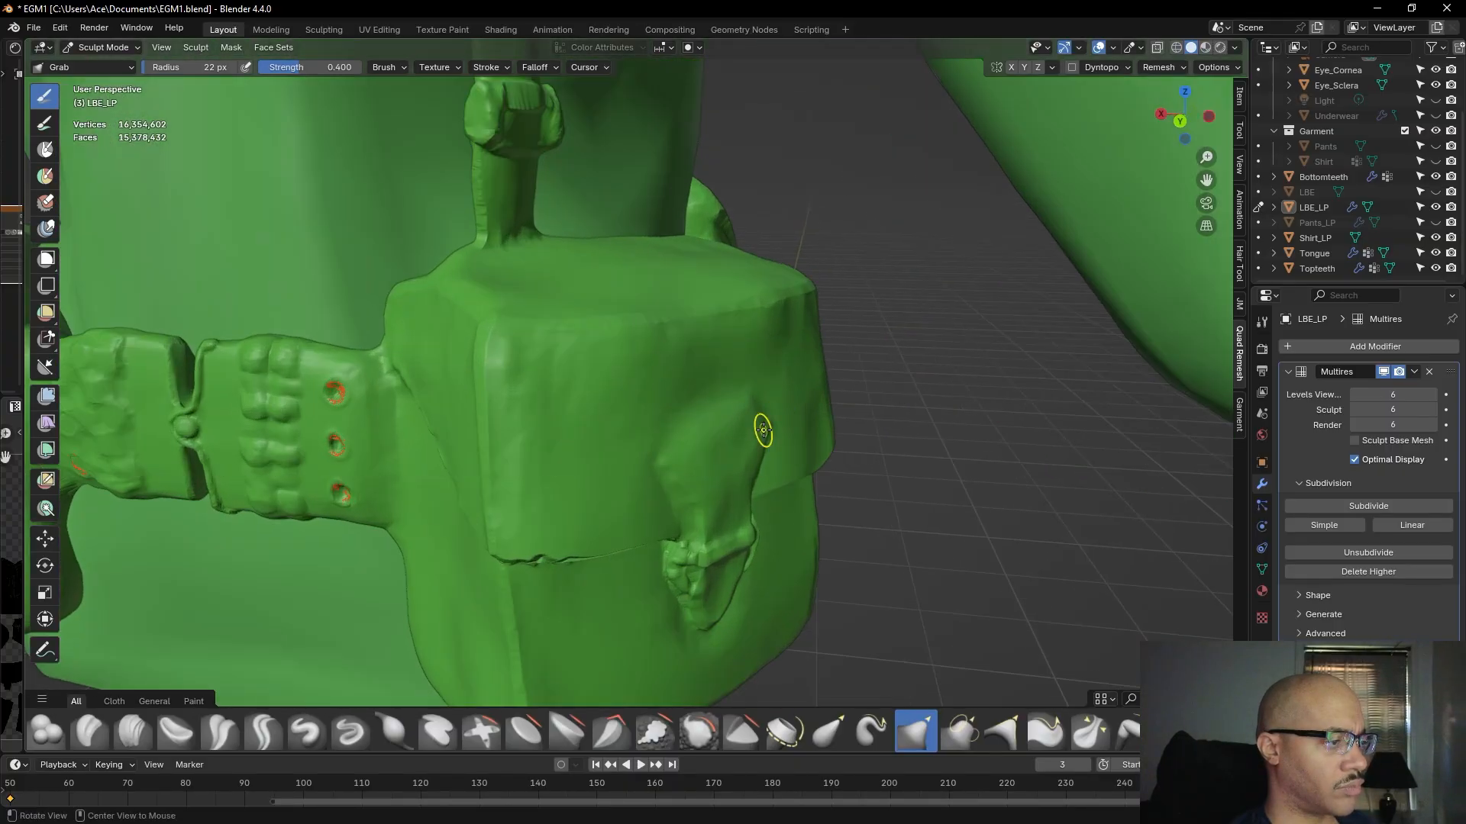
{"action": "middle_click_drag", "start_coordinate": [763, 428], "coordinate": [707, 403]}
{"action": "middle_click_drag", "start_coordinate": [649, 528], "coordinate": [617, 495]}
{"action": "scroll", "coordinate": [617, 495], "scroll_direction": "up", "scroll_amount": 2}
{"action": "scroll", "coordinate": [617, 495], "scroll_direction": "up", "scroll_amount": 2}
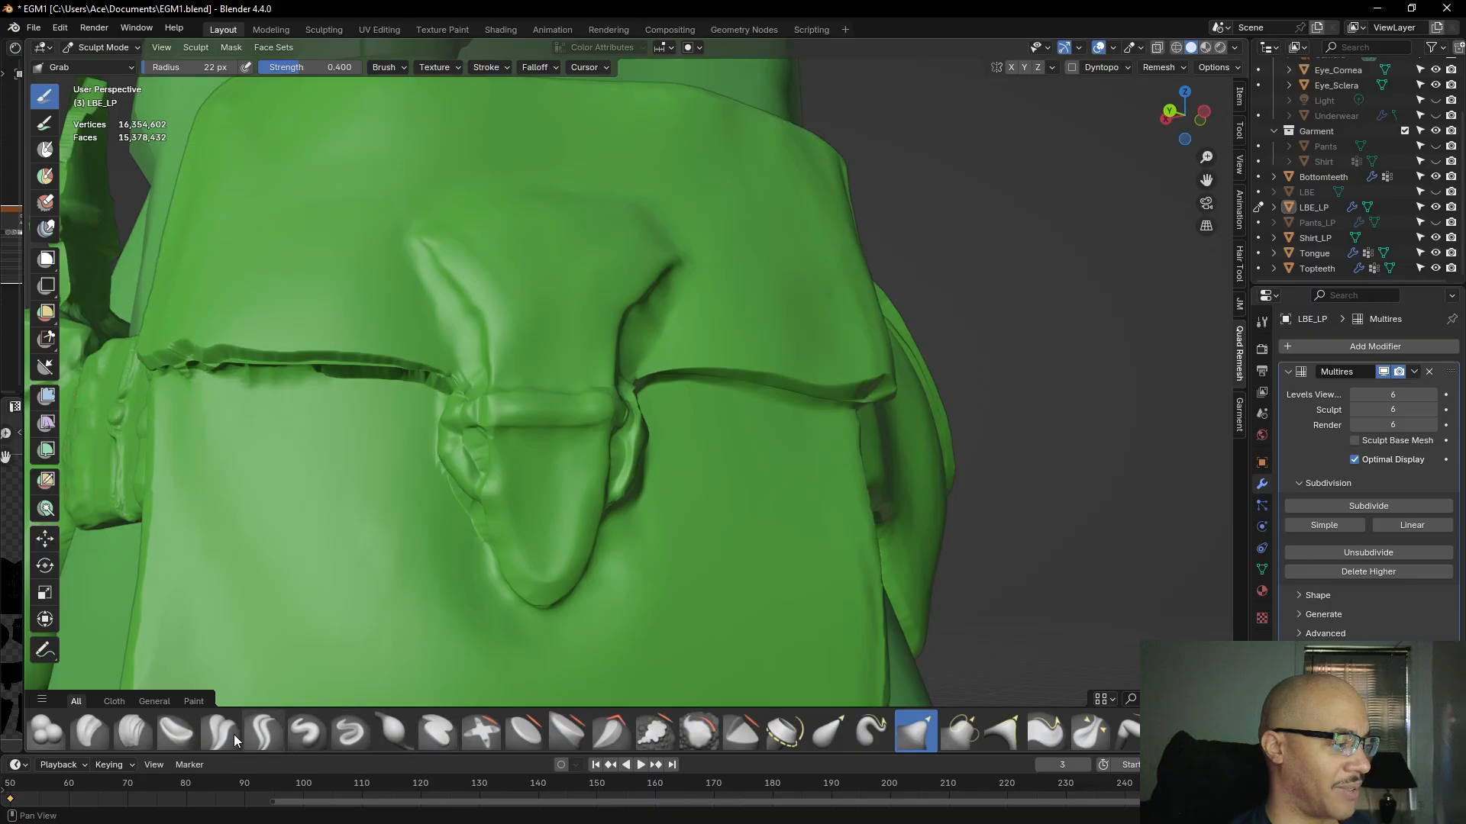
{"action": "left_click", "coordinate": [133, 731]}
{"action": "middle_click_drag", "start_coordinate": [435, 419], "coordinate": [599, 456]}
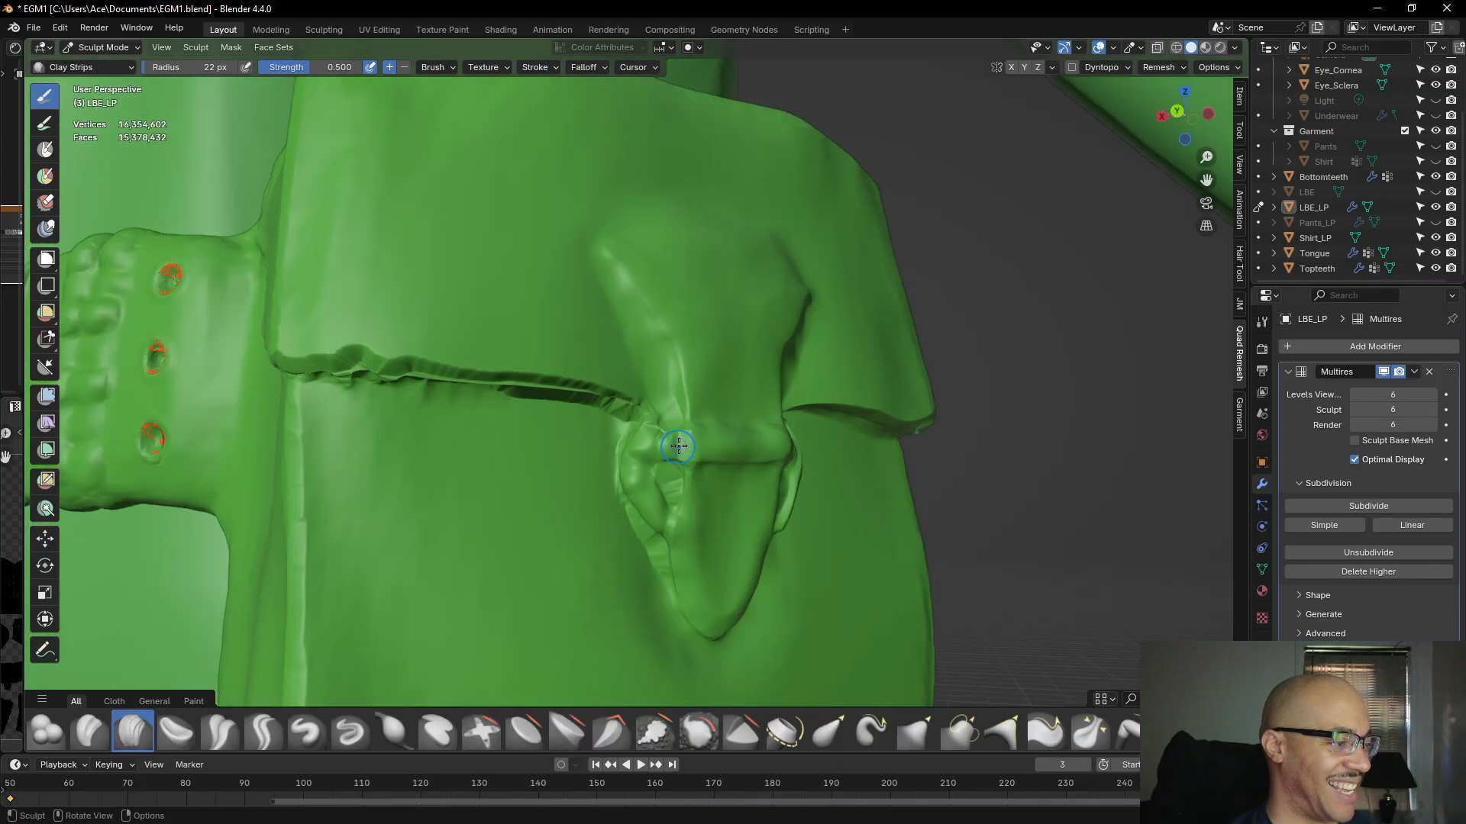
{"action": "mouse_move", "coordinate": [696, 448]}
{"action": "left_mouse_down"}
{"action": "mouse_move", "coordinate": [778, 449]}
{"action": "mouse_move", "coordinate": [660, 441]}
{"action": "left_mouse_up"}
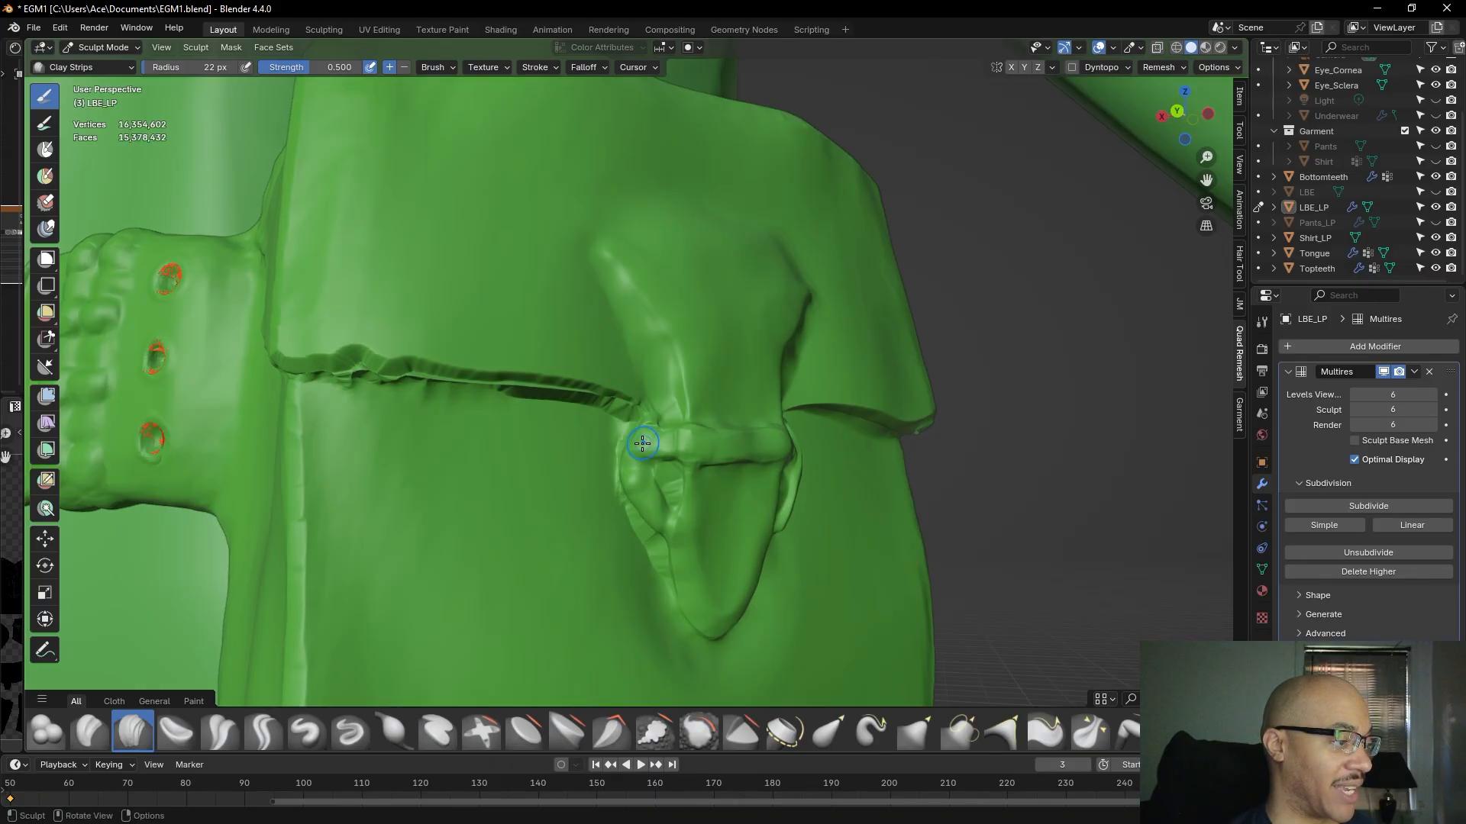
- Add clay along the closure's opposite side loop, reducing the Clay Strips radius to 10 px for its upper end
{"action": "middle_click_drag", "start_coordinate": [873, 491], "coordinate": [479, 510]}
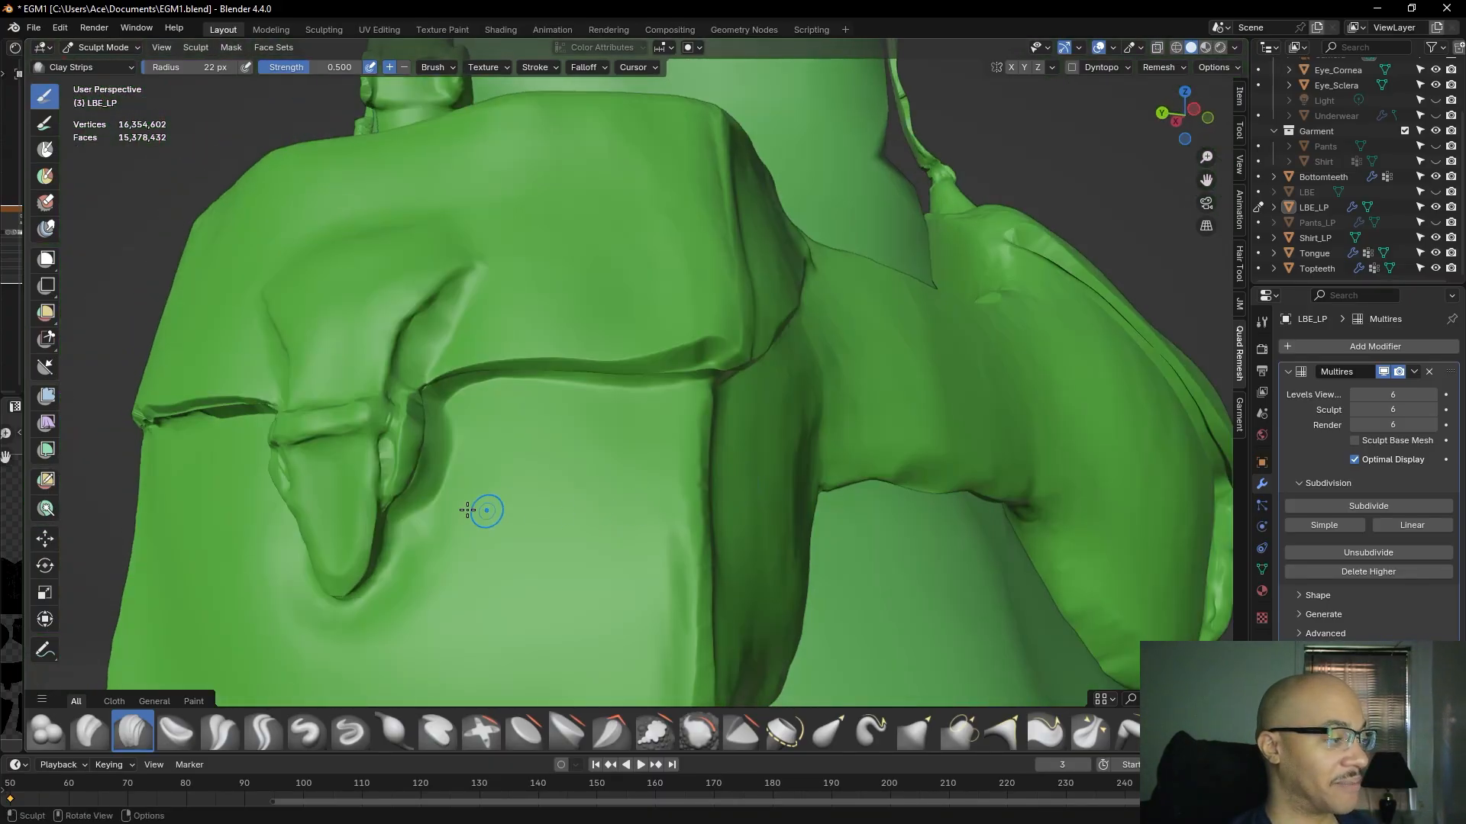
{"action": "left_click_drag", "start_coordinate": [385, 493], "coordinate": [418, 438]}
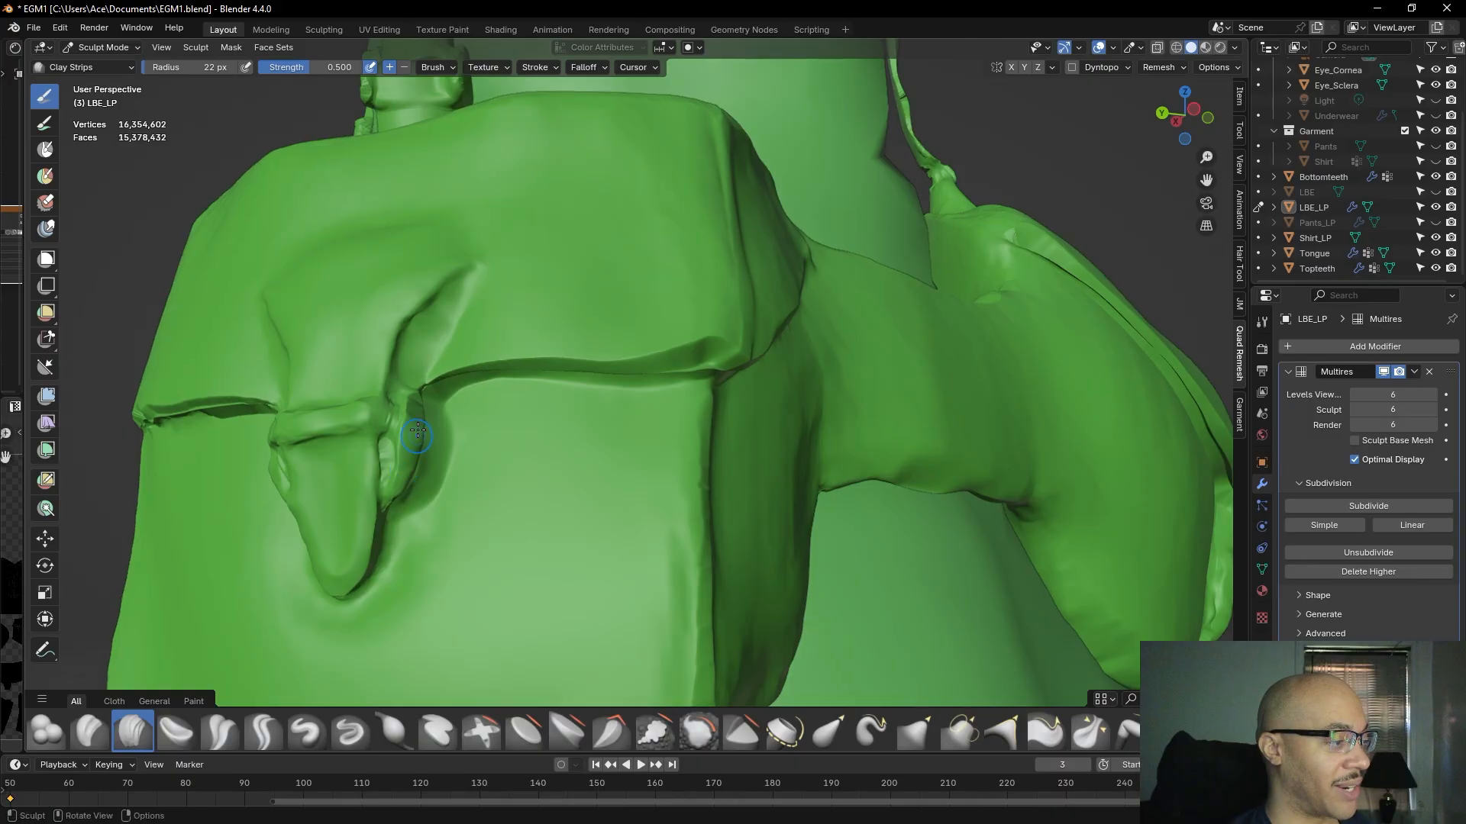
{"action": "key", "text": "f"}
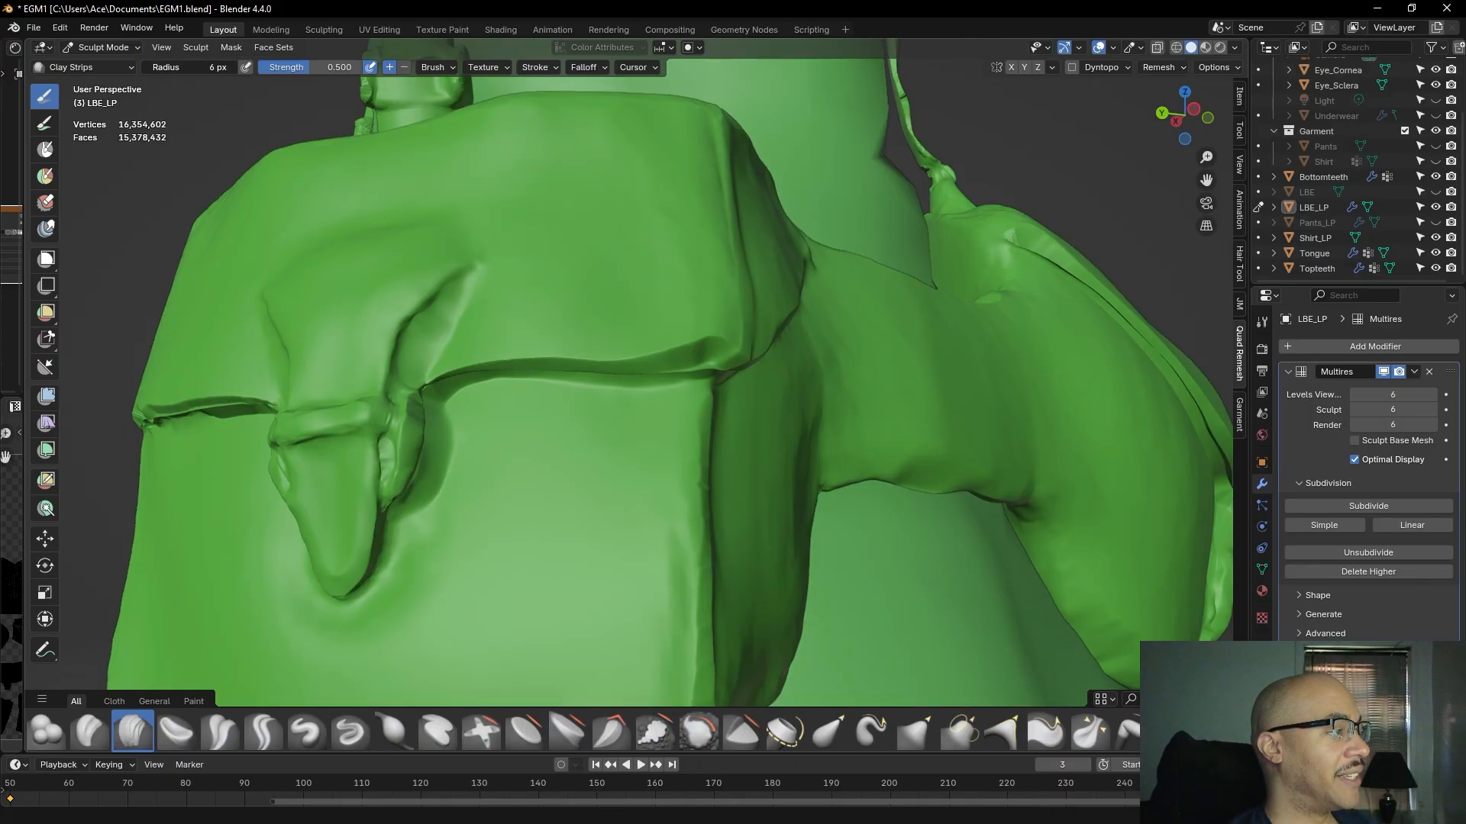
{"action": "left_click_drag", "start_coordinate": [411, 403], "coordinate": [418, 421]}
{"action": "left_click_drag", "start_coordinate": [412, 401], "coordinate": [418, 423]}
- Examine the load-bearing gear from several angles, checking the pouches, belt and strap closure
{"action": "scroll", "coordinate": [418, 423], "scroll_direction": "down", "scroll_amount": 10}
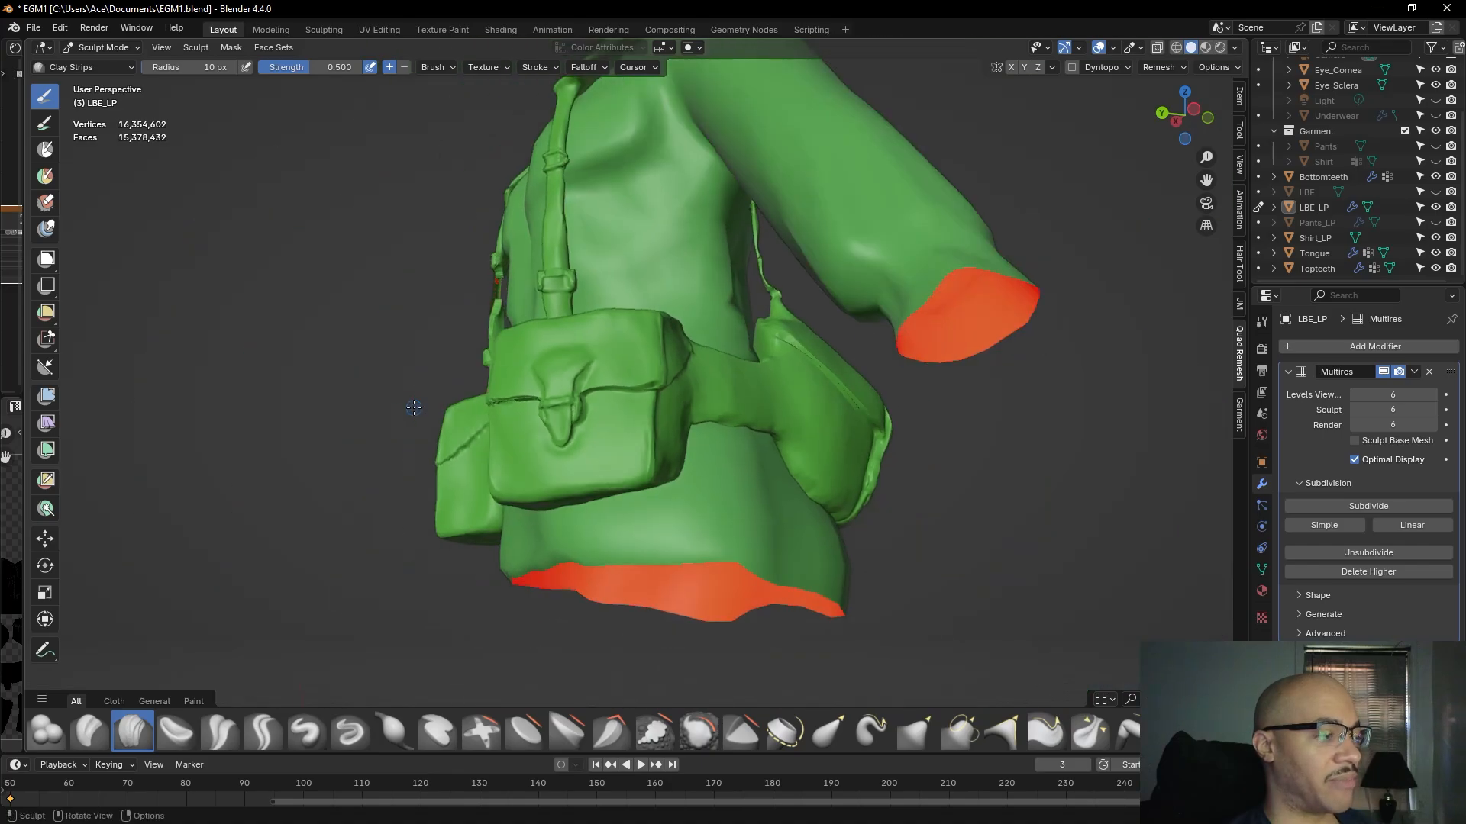
{"action": "middle_click_drag", "start_coordinate": [393, 416], "coordinate": [413, 426]}
{"action": "scroll", "coordinate": [515, 483], "scroll_direction": "down", "scroll_amount": 5}
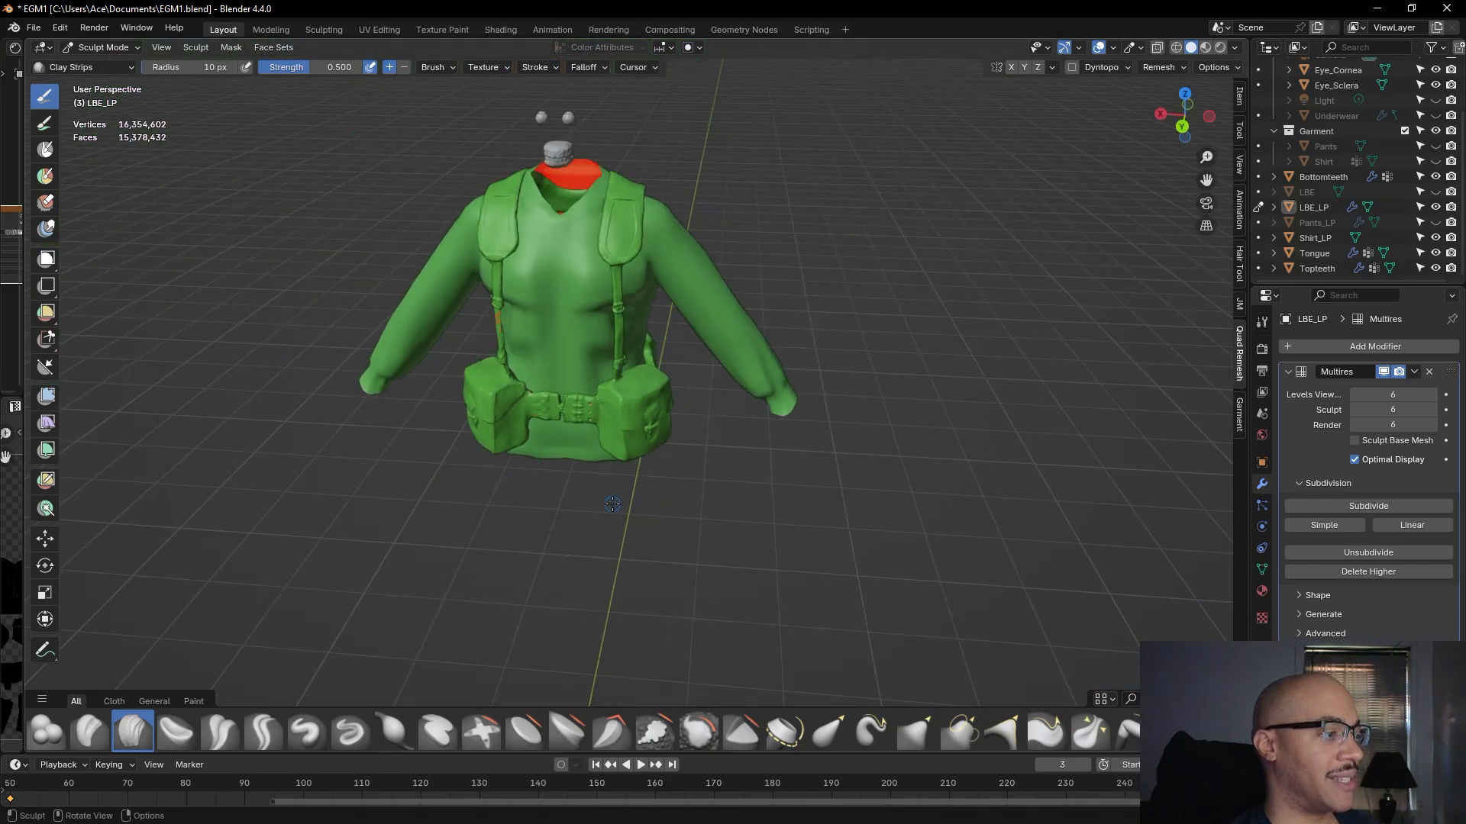
{"action": "middle_click_drag", "start_coordinate": [614, 545], "coordinate": [679, 556]}
{"action": "scroll", "coordinate": [691, 538], "scroll_direction": "up", "scroll_amount": 5}
{"action": "scroll", "coordinate": [692, 538], "scroll_direction": "up", "scroll_amount": 2}
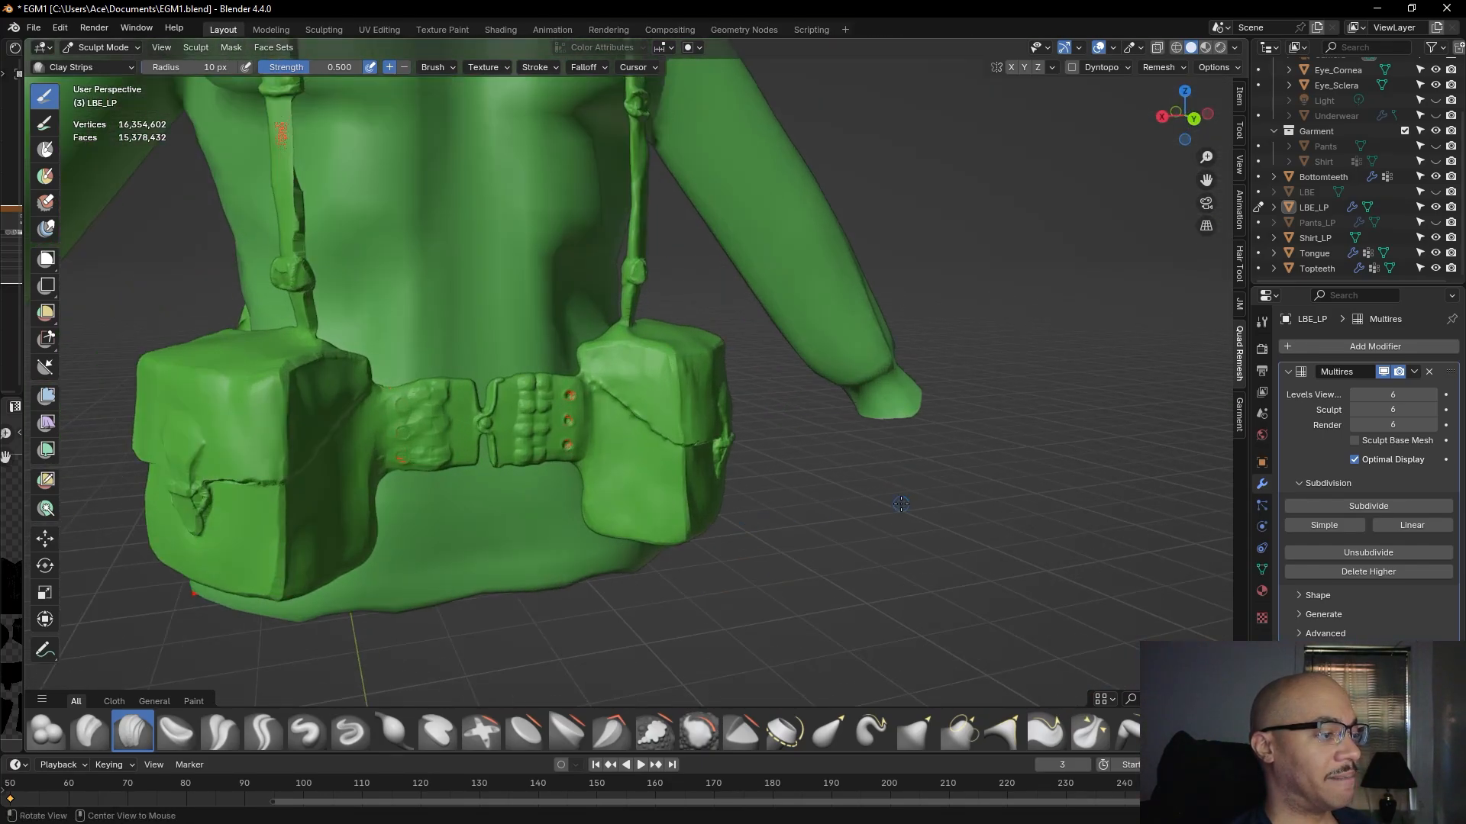
{"action": "middle_click_drag", "start_coordinate": [858, 509], "coordinate": [803, 500]}
{"action": "scroll", "coordinate": [803, 500], "scroll_direction": "down", "scroll_amount": 4}
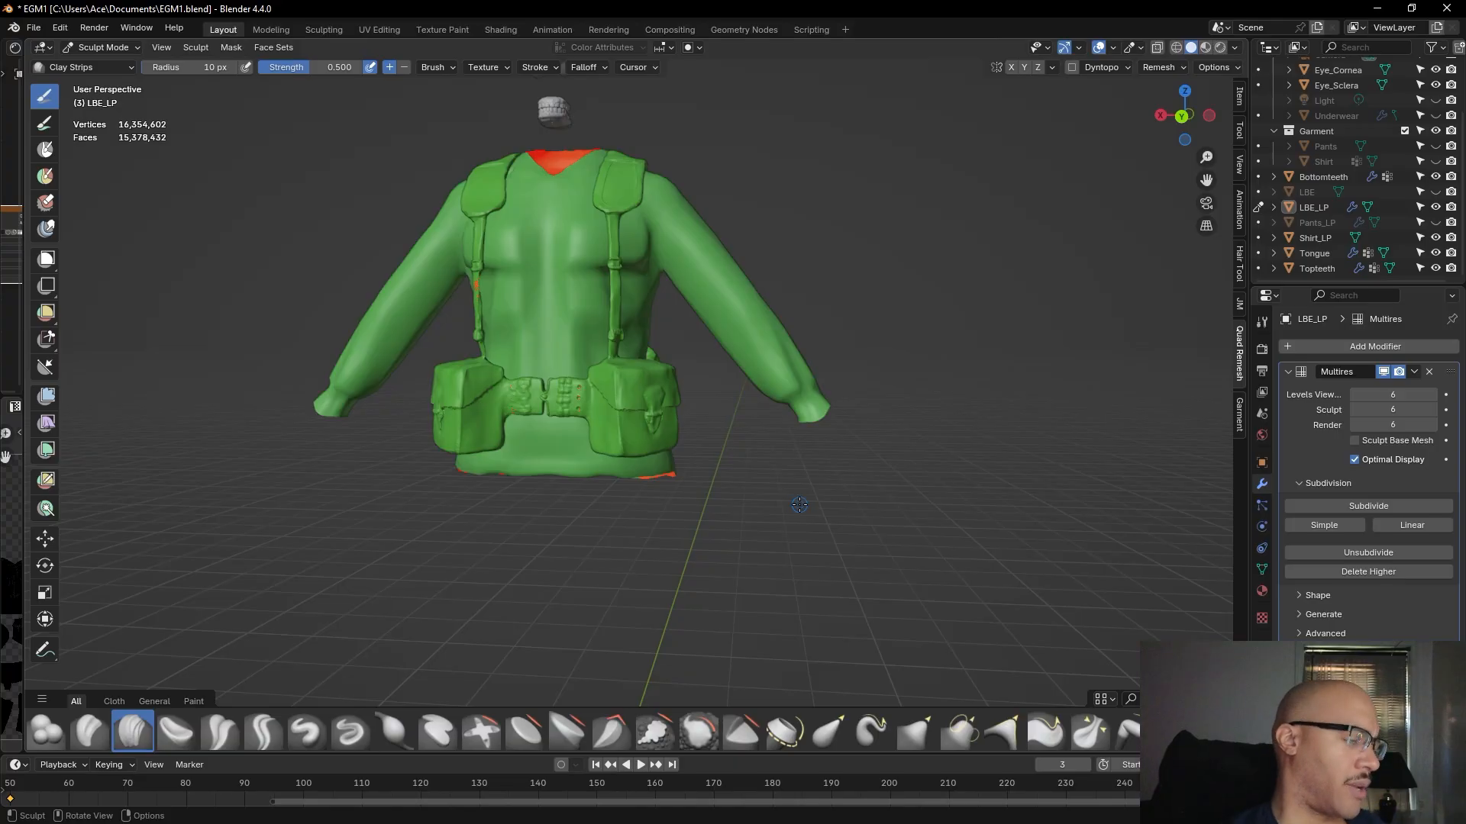
{"action": "scroll", "coordinate": [657, 407], "scroll_direction": "up", "scroll_amount": 5}
{"action": "mouse_move", "coordinate": [658, 406]}
{"action": "middle_mouse_down"}
{"action": "mouse_move", "coordinate": [665, 234]}
{"action": "mouse_move", "coordinate": [678, 417]}
{"action": "middle_mouse_up"}
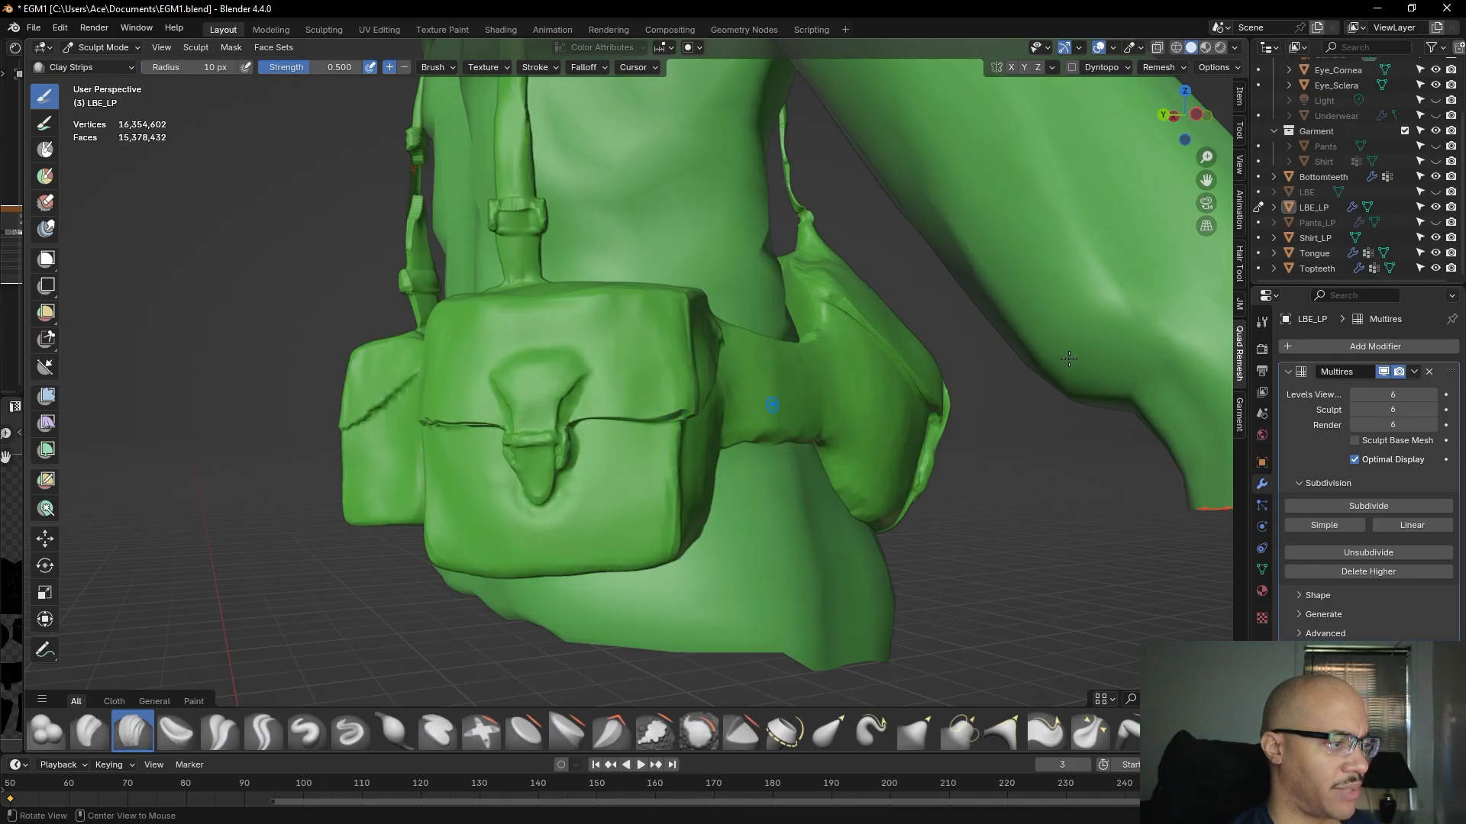
{"action": "scroll", "coordinate": [808, 365], "scroll_direction": "up", "scroll_amount": 1}
{"action": "scroll", "coordinate": [798, 363], "scroll_direction": "up", "scroll_amount": 2}
{"action": "scroll", "coordinate": [795, 363], "scroll_direction": "down", "scroll_amount": 1}
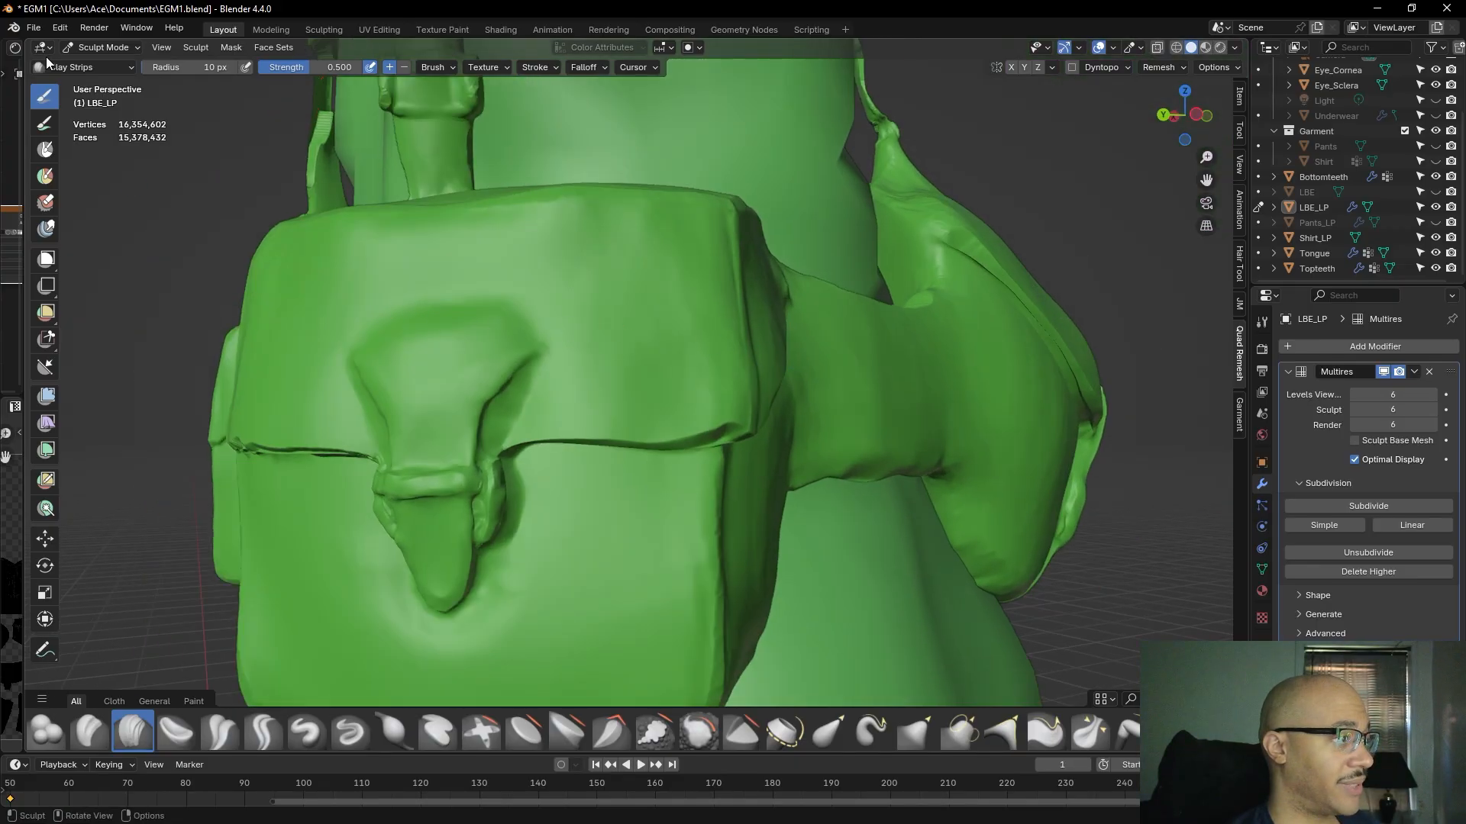
- Save the changes to the EGM1.blend file
{"action": "left_click", "coordinate": [33, 28]}
{"action": "left_click", "coordinate": [55, 127]}
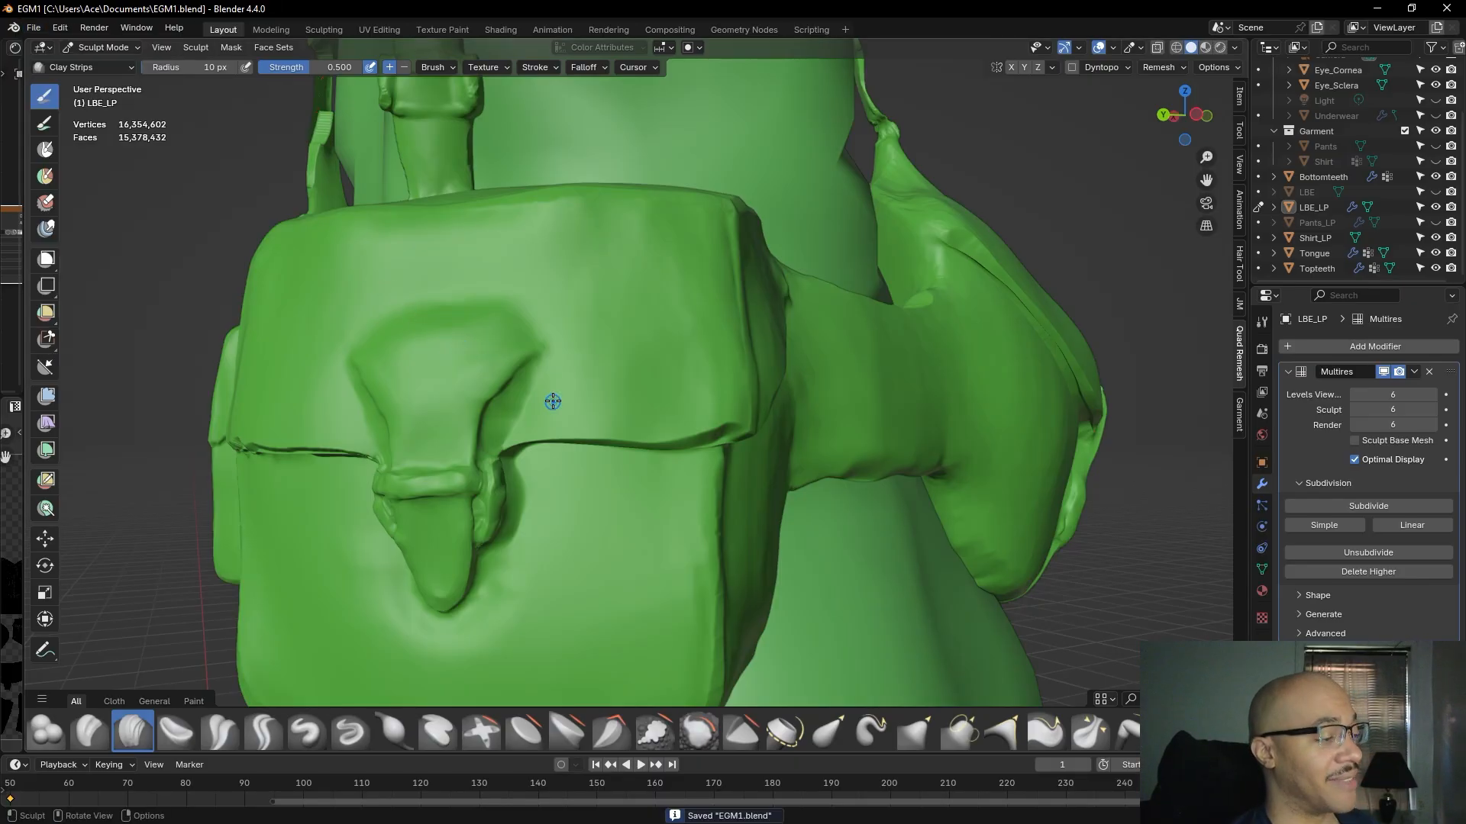
{"action": "middle_click_drag", "start_coordinate": [568, 408], "coordinate": [556, 369]}
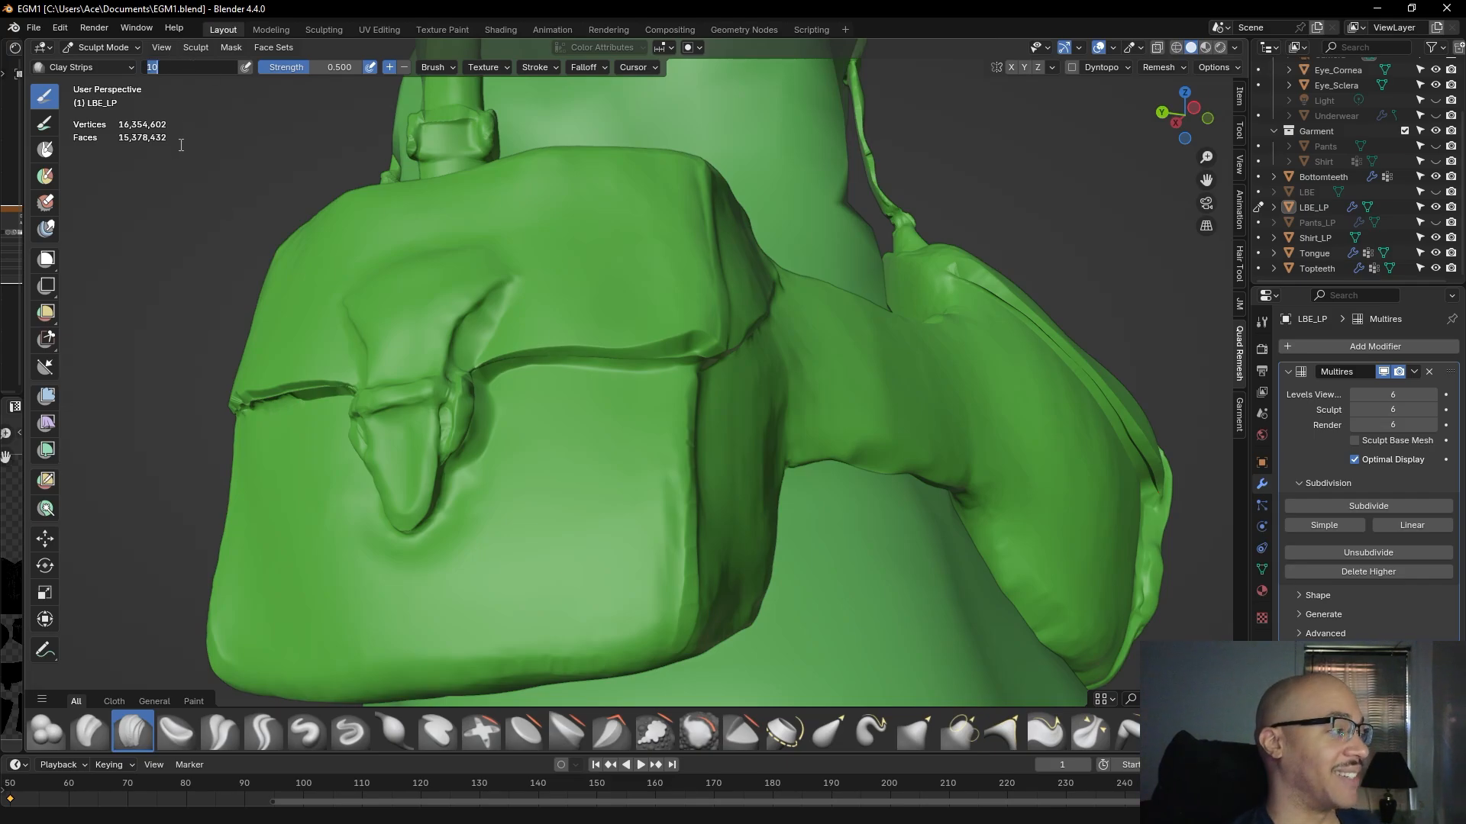
{"action": "key", "text": "Return"}
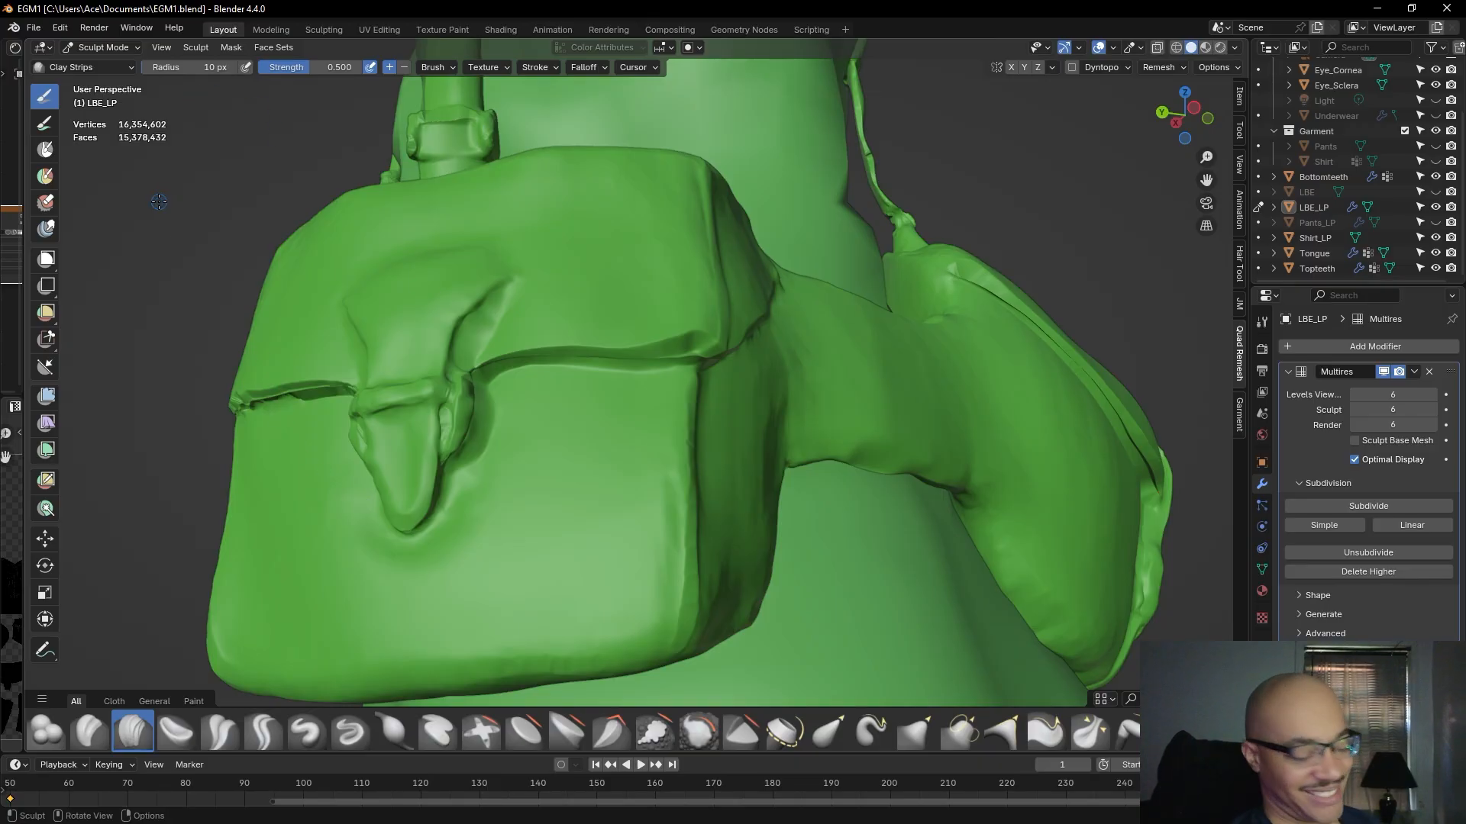
- Adjust the end of the pouch flap's lower edge farthest from the belt buckle with the Grab brush at 41 px radius, strength 0.400
{"action": "middle_click_drag", "start_coordinate": [439, 272], "coordinate": [508, 355]}
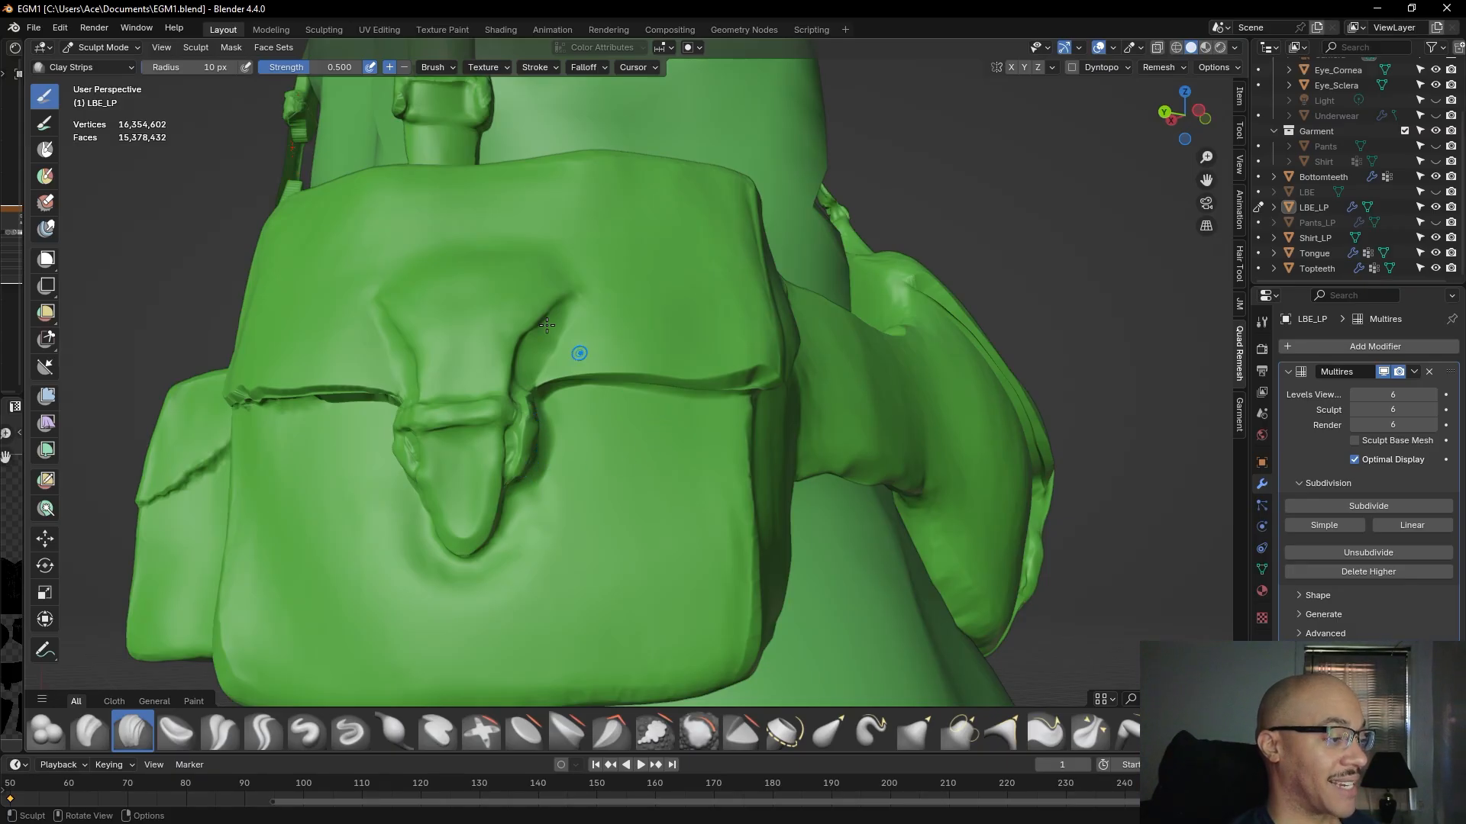
{"action": "left_click_drag", "start_coordinate": [155, 67], "coordinate": [161, 67]}
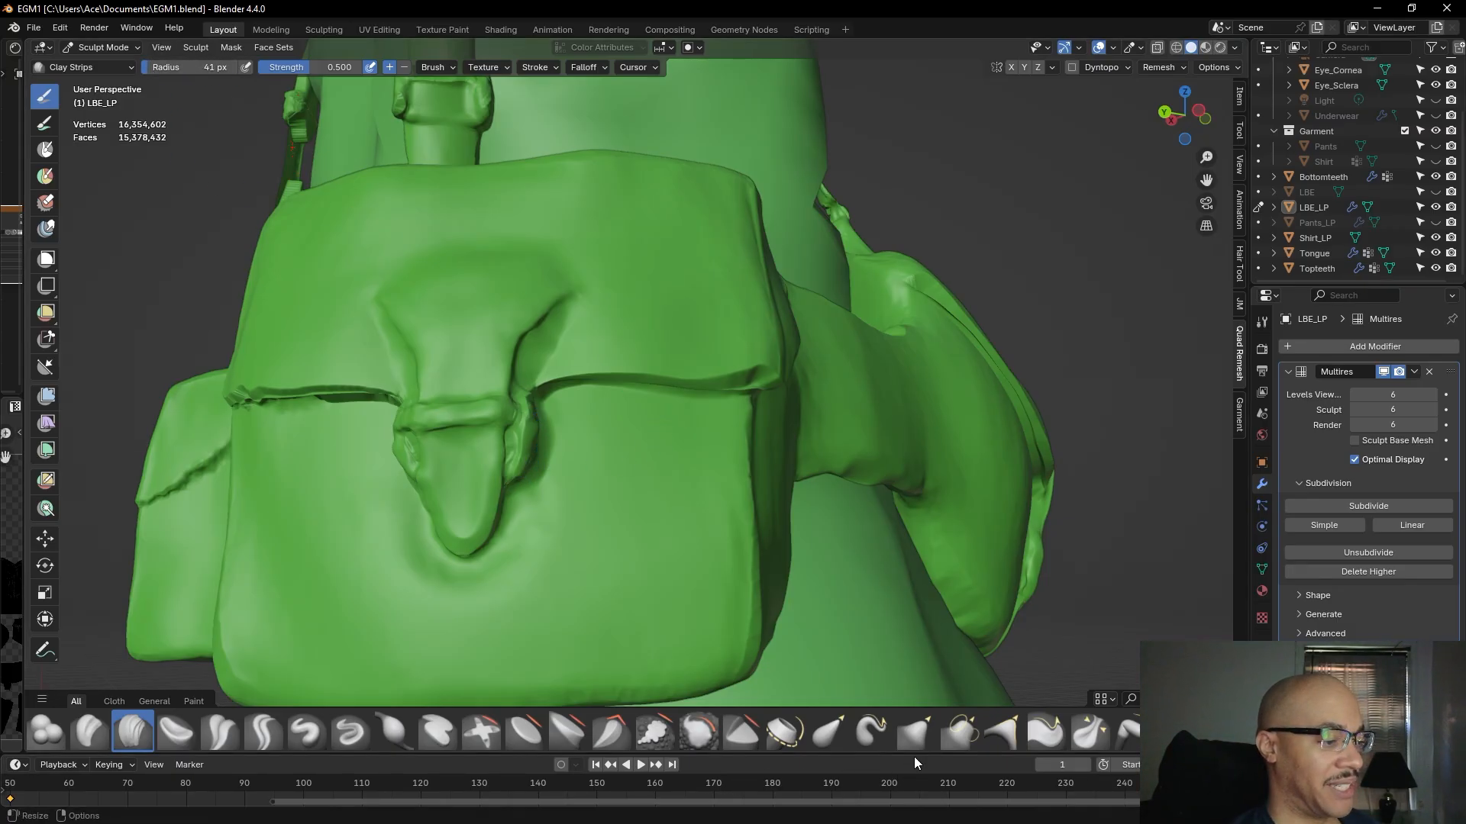
{"action": "left_click", "coordinate": [915, 731]}
{"action": "mouse_move", "coordinate": [752, 367]}
{"action": "left_mouse_down"}
{"action": "mouse_move", "coordinate": [729, 376]}
{"action": "mouse_move", "coordinate": [758, 377]}
{"action": "left_mouse_up"}
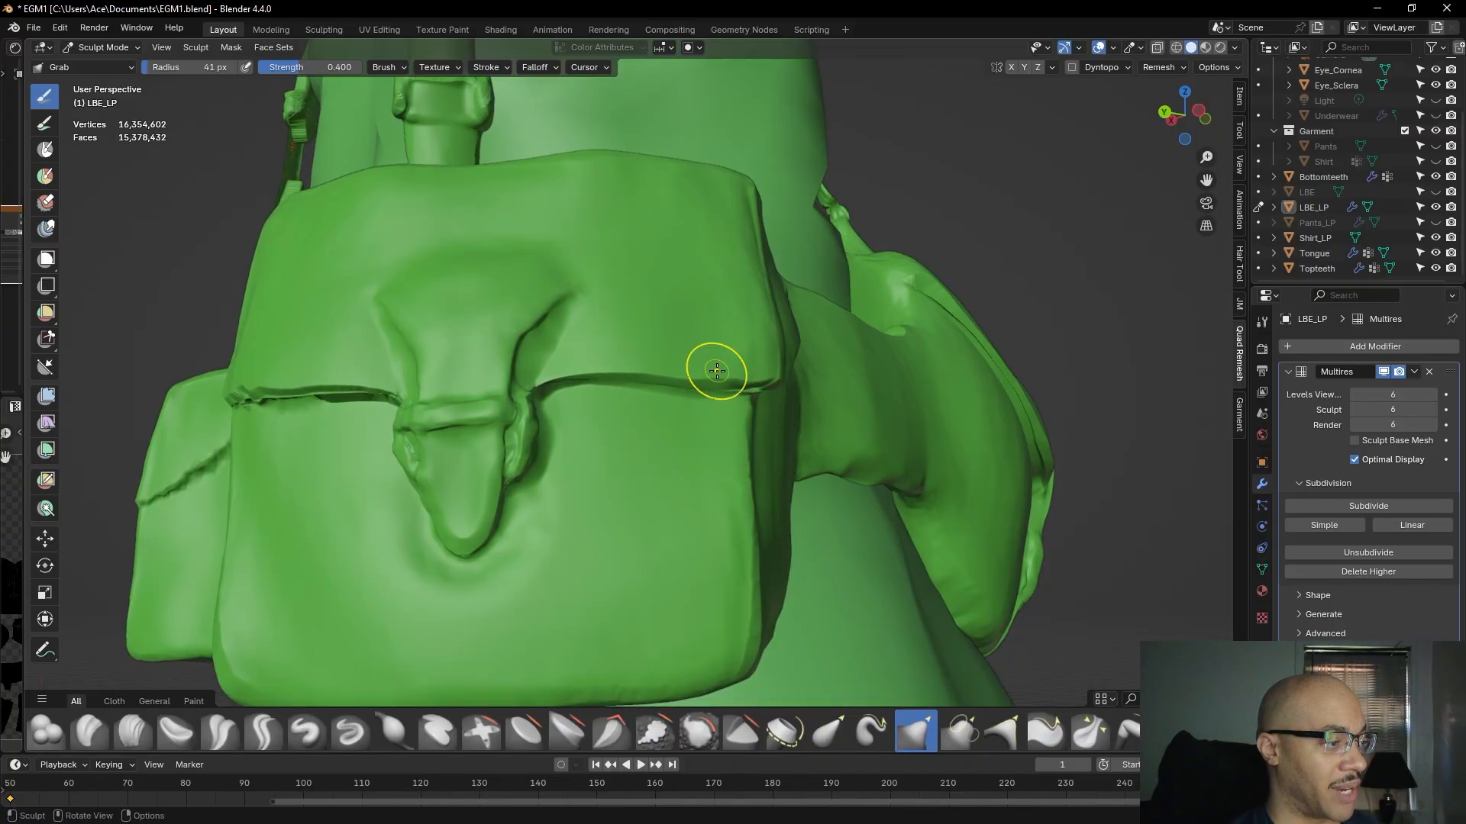
- Examine the whole gear from the front and back, checking the rear pack's straps and the front pouches
{"action": "scroll", "coordinate": [656, 355], "scroll_direction": "down", "scroll_amount": 1}
{"action": "middle_click_drag", "start_coordinate": [605, 340], "coordinate": [651, 383]}
{"action": "scroll", "coordinate": [643, 381], "scroll_direction": "down", "scroll_amount": 3}
{"action": "middle_click_drag", "start_coordinate": [524, 392], "coordinate": [615, 412]}
{"action": "scroll", "coordinate": [615, 413], "scroll_direction": "down", "scroll_amount": 3}
{"action": "middle_click_drag", "start_coordinate": [680, 481], "coordinate": [725, 492]}
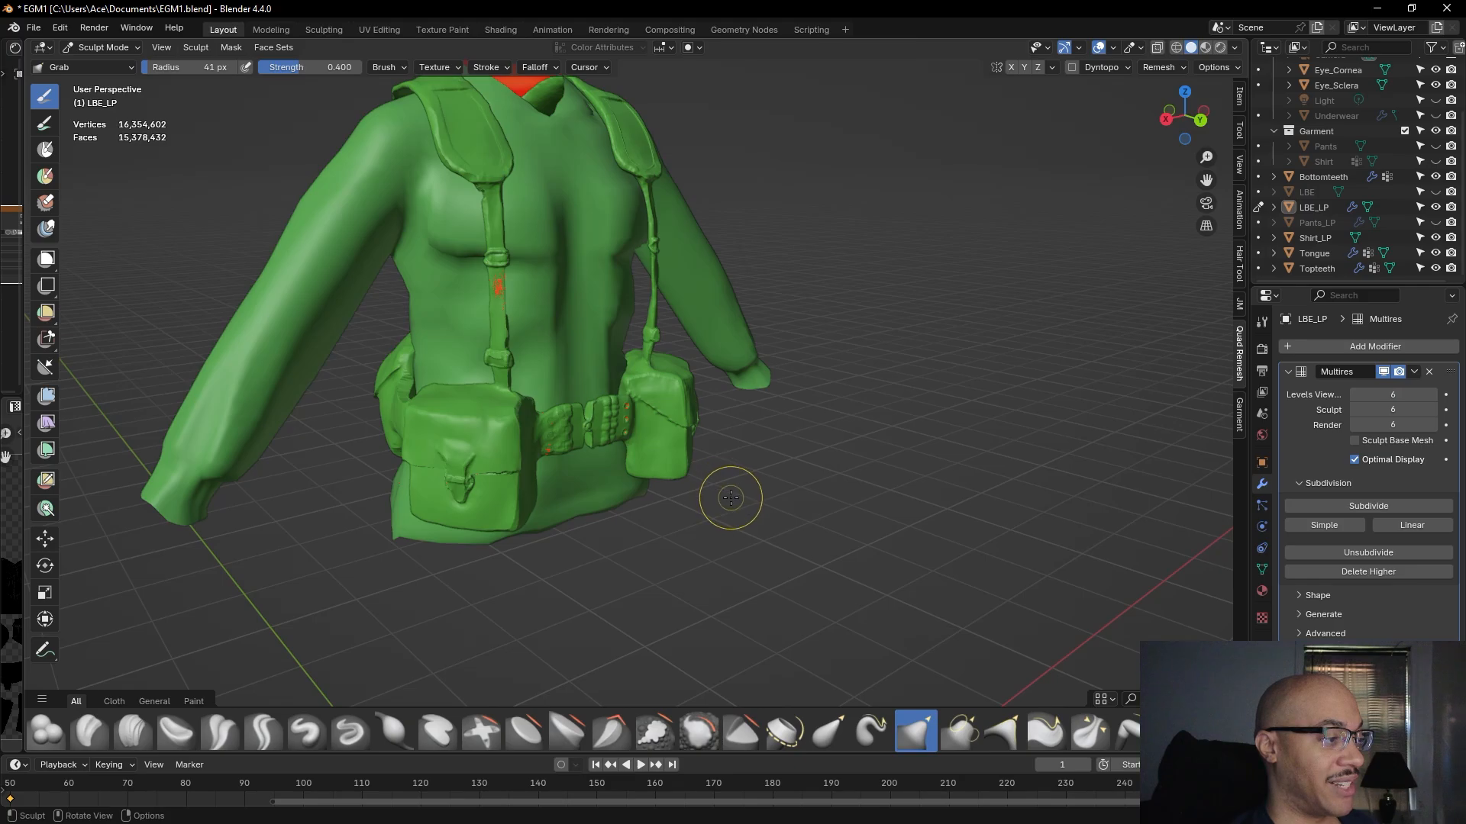
{"action": "mouse_move", "coordinate": [854, 500]}
{"action": "middle_mouse_down"}
{"action": "mouse_move", "coordinate": [545, 565]}
{"action": "mouse_move", "coordinate": [359, 554]}
{"action": "mouse_move", "coordinate": [511, 541]}
{"action": "mouse_move", "coordinate": [680, 563]}
{"action": "mouse_move", "coordinate": [301, 520]}
{"action": "middle_mouse_up"}
{"action": "scroll", "coordinate": [342, 552], "scroll_direction": "up", "scroll_amount": 3}
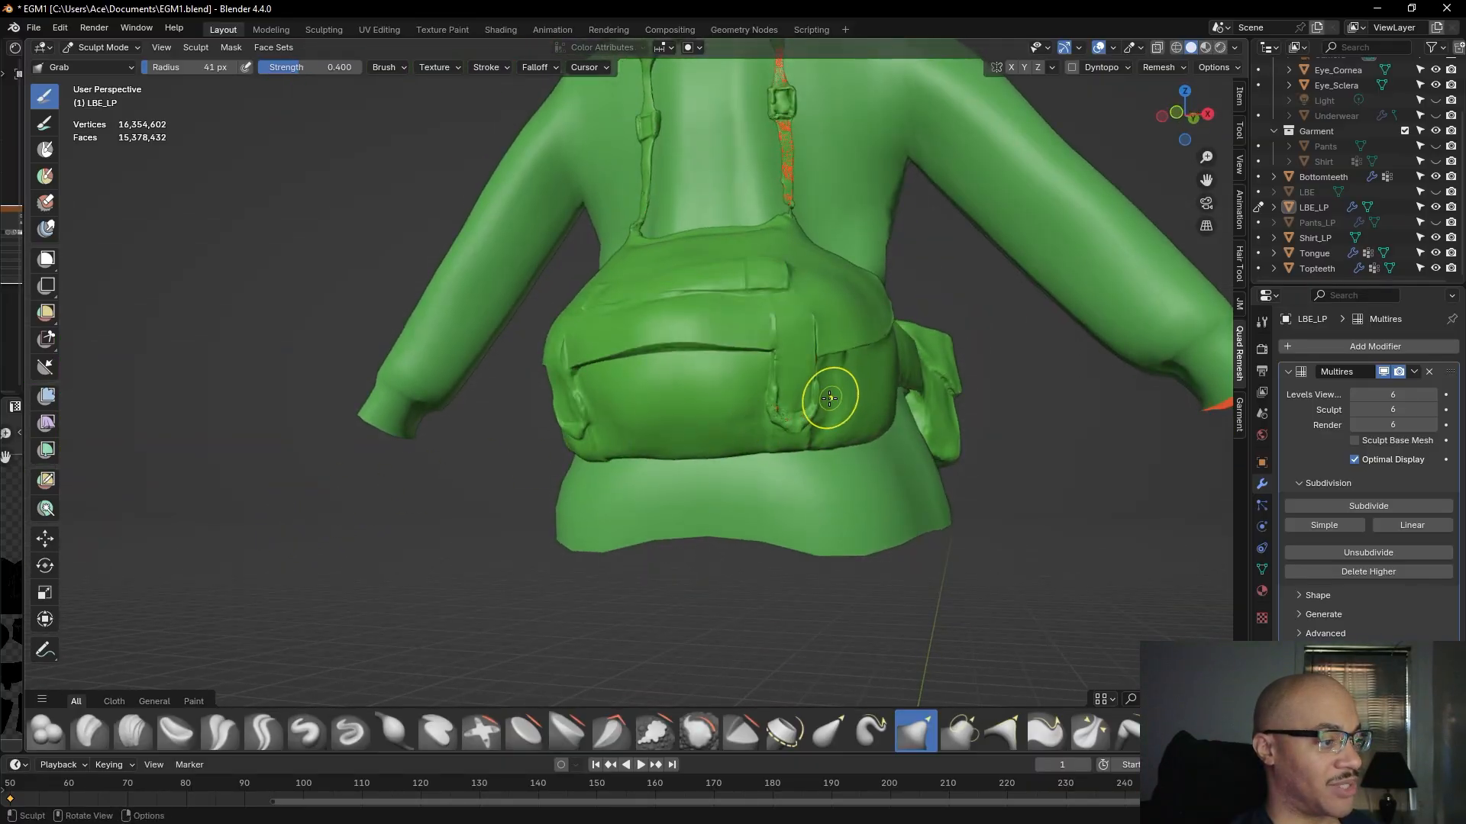
{"action": "scroll", "coordinate": [820, 443], "scroll_direction": "up", "scroll_amount": 4}
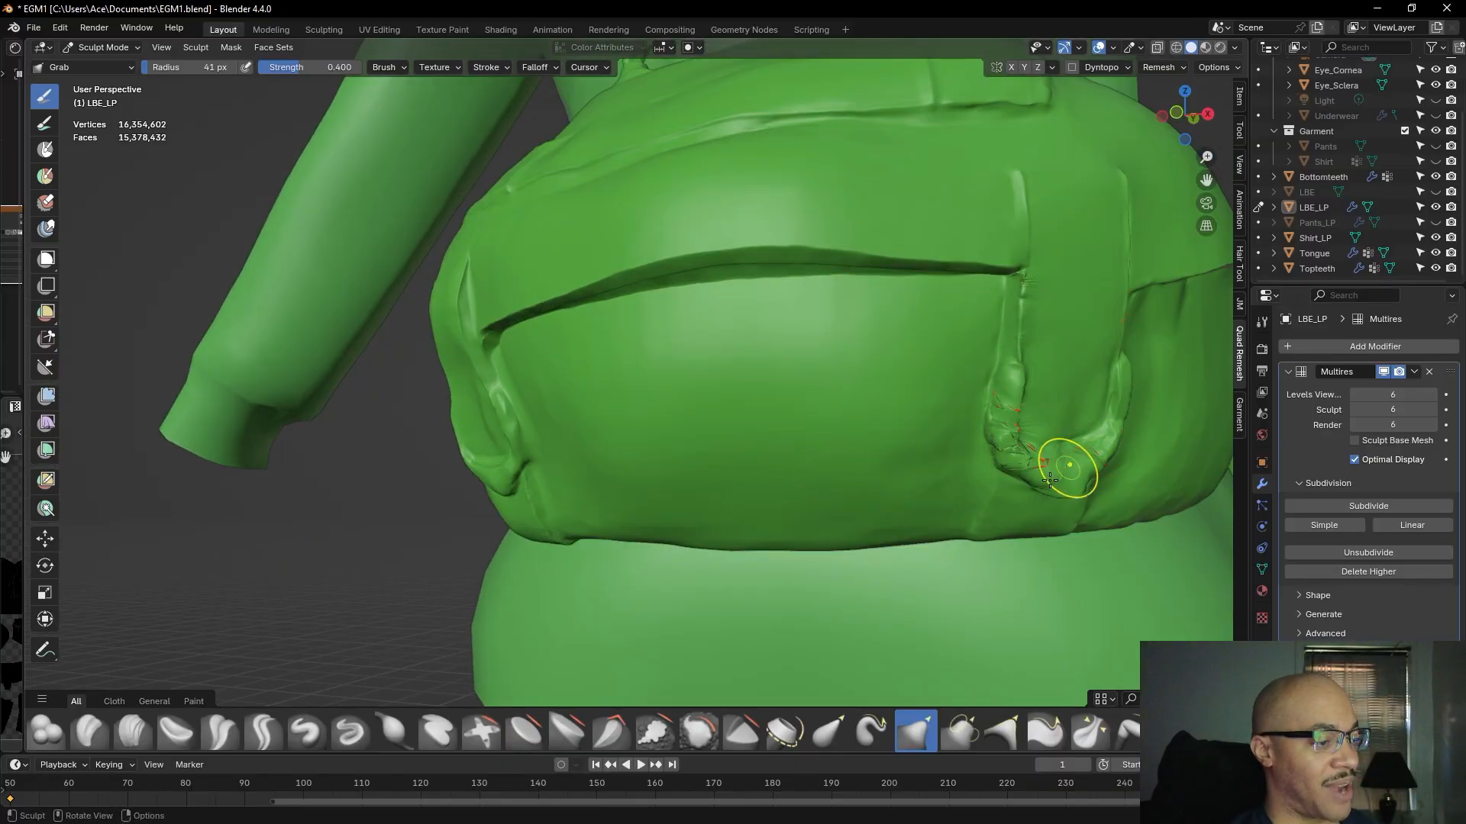
{"action": "scroll", "coordinate": [679, 458], "scroll_direction": "down", "scroll_amount": 3}
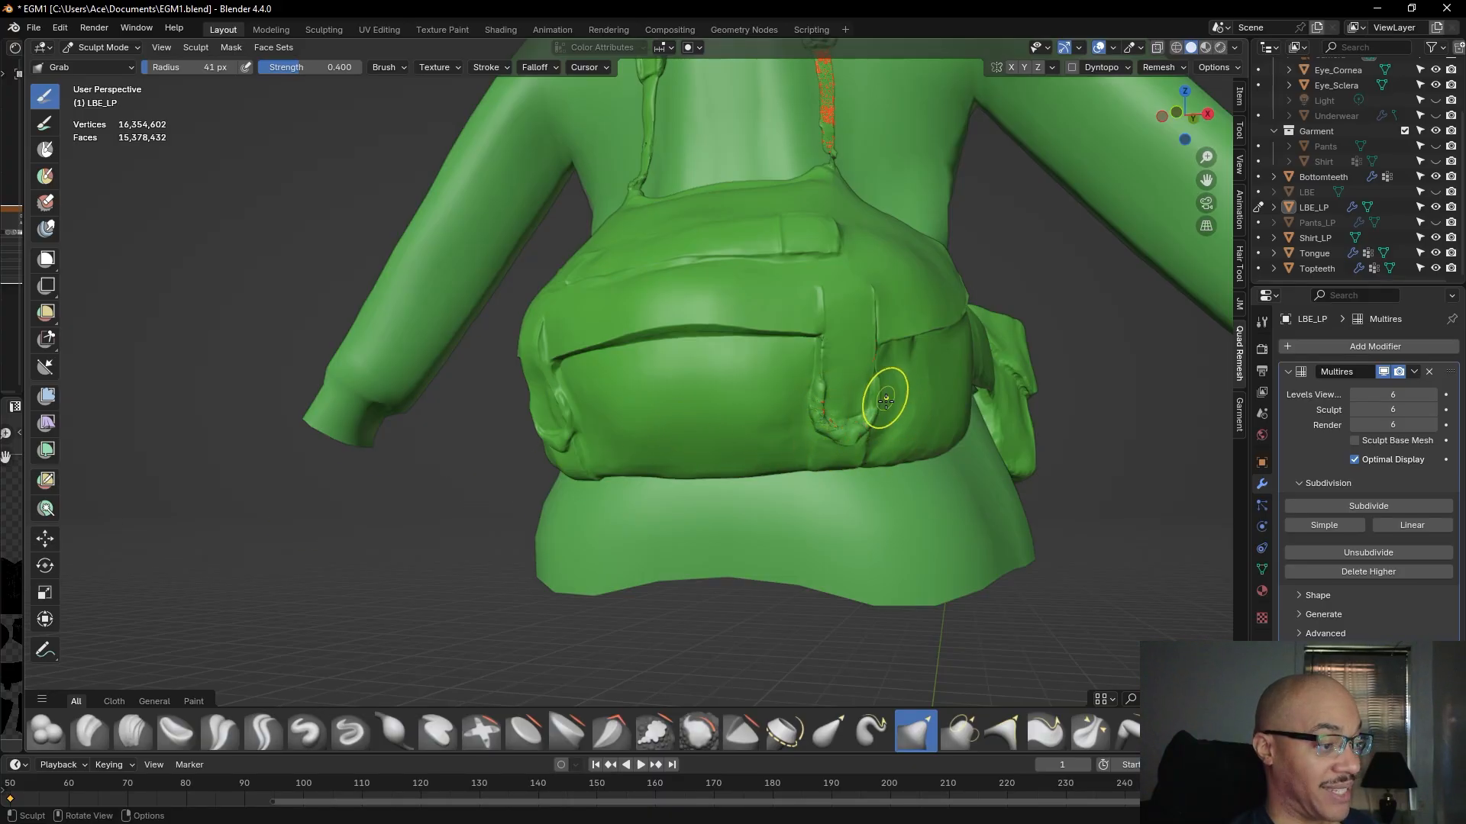
{"action": "mouse_move", "coordinate": [351, 497]}
{"action": "middle_mouse_down"}
{"action": "mouse_move", "coordinate": [664, 530]}
{"action": "mouse_move", "coordinate": [645, 530]}
{"action": "middle_mouse_up"}
{"action": "scroll", "coordinate": [640, 530], "scroll_direction": "up", "scroll_amount": 4}
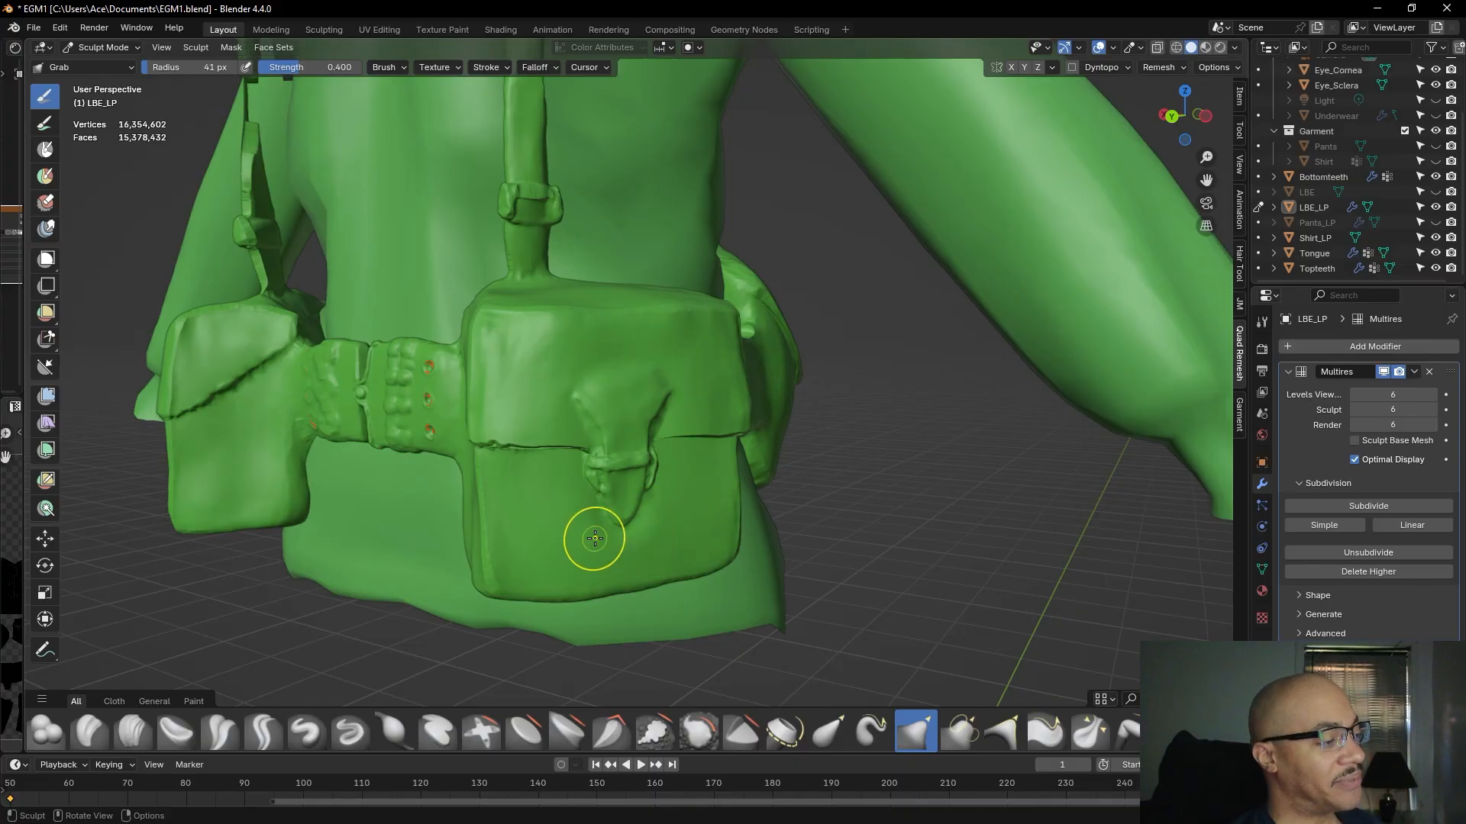
- Reshape the belt-side part of the pouch flap's lower edge with Grab, reducing the brush radius to 25 px for the underside view
{"action": "left_click_drag", "start_coordinate": [490, 435], "coordinate": [497, 448]}
{"action": "scroll", "coordinate": [497, 448], "scroll_direction": "down", "scroll_amount": 4}
{"action": "mouse_move", "coordinate": [514, 428]}
{"action": "middle_mouse_down"}
{"action": "mouse_move", "coordinate": [649, 404]}
{"action": "mouse_move", "coordinate": [751, 470]}
{"action": "mouse_move", "coordinate": [686, 351]}
{"action": "middle_mouse_up"}
{"action": "scroll", "coordinate": [751, 470], "scroll_direction": "up", "scroll_amount": 5}
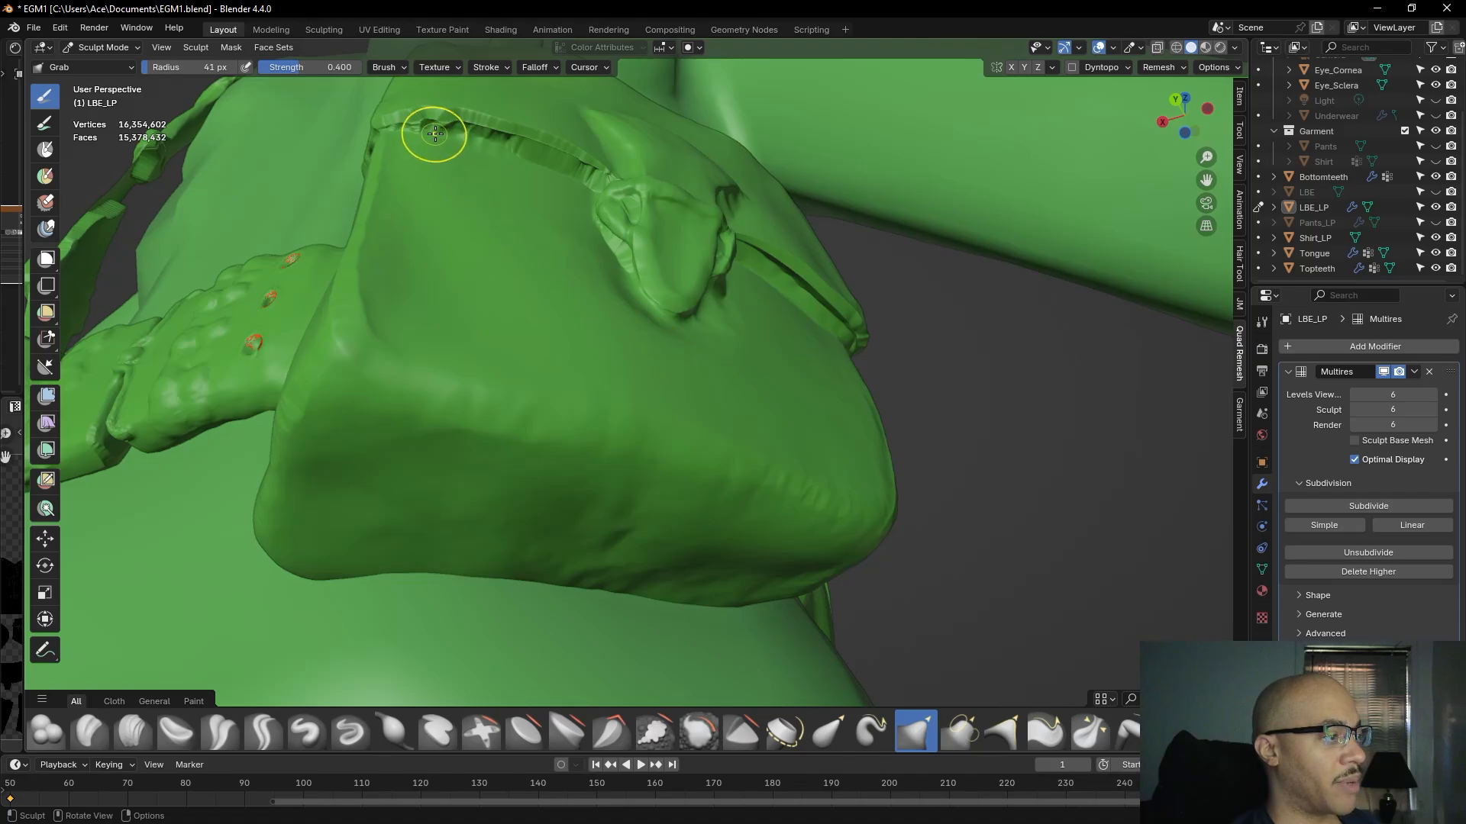
{"action": "middle_click_drag", "start_coordinate": [466, 160], "coordinate": [589, 301], "text": "shift"}
{"action": "left_click_drag", "start_coordinate": [187, 69], "coordinate": [146, 69]}
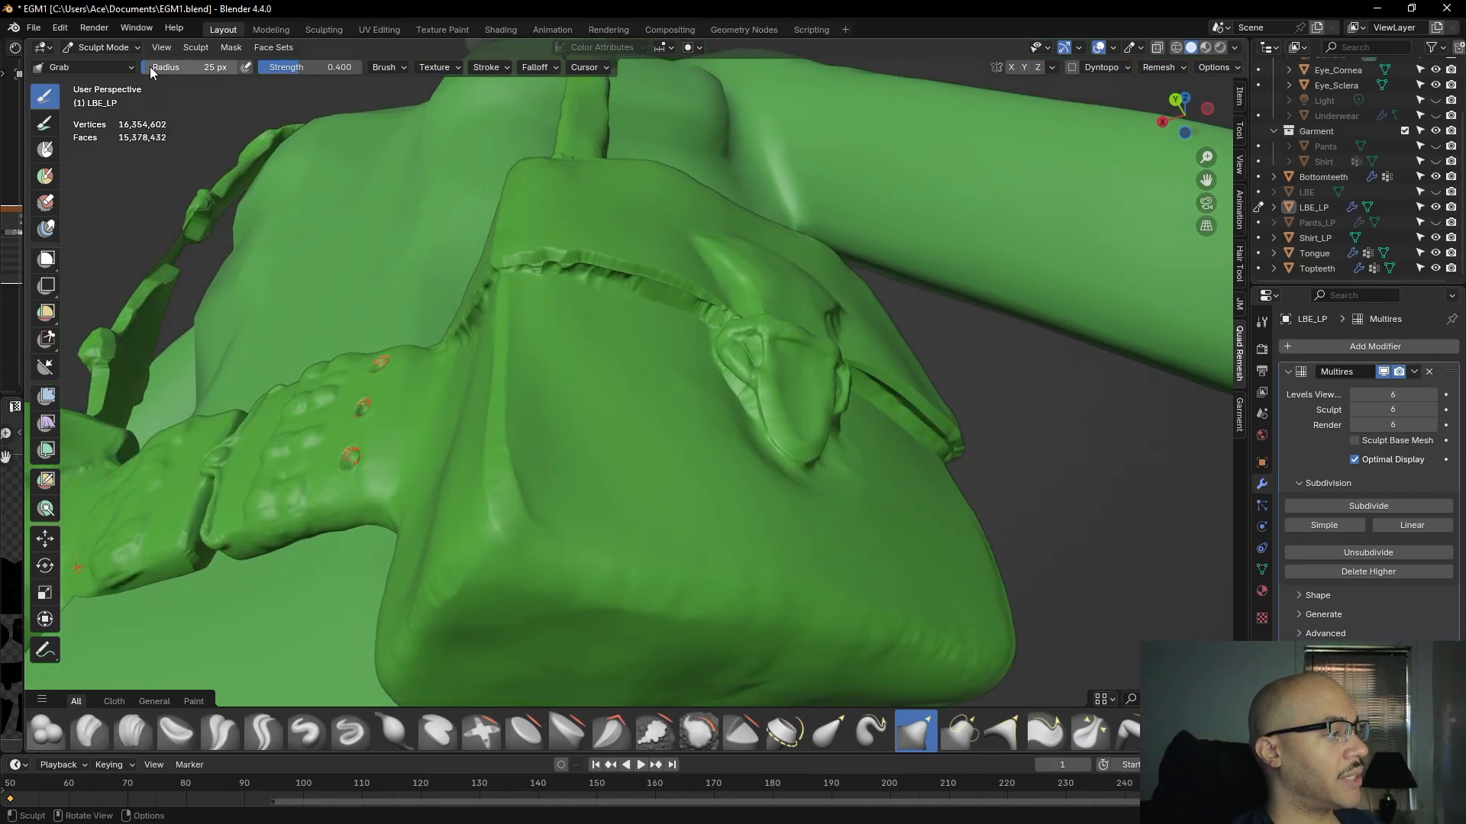
{"action": "mouse_move", "coordinate": [571, 265]}
{"action": "left_mouse_down"}
{"action": "mouse_move", "coordinate": [544, 248]}
{"action": "mouse_move", "coordinate": [580, 249]}
{"action": "left_mouse_up"}
- Pull the flap's belt-side lower corner into shape with the 25 px Grab brush and smooth the flap's front face
{"action": "middle_click_drag", "start_coordinate": [580, 248], "coordinate": [616, 390]}
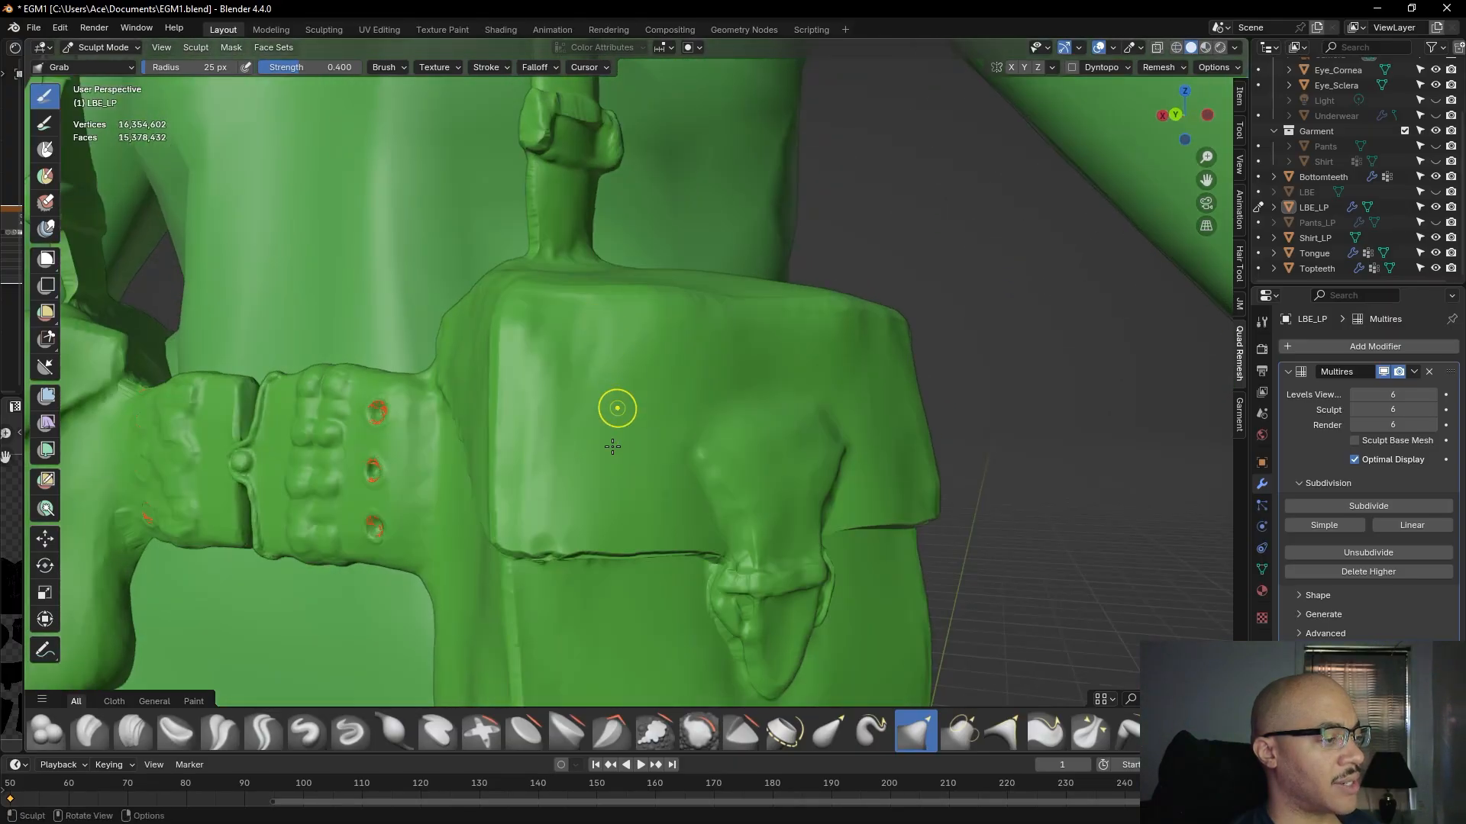
{"action": "mouse_move", "coordinate": [551, 552]}
{"action": "left_mouse_down"}
{"action": "mouse_move", "coordinate": [586, 552]}
{"action": "mouse_move", "coordinate": [537, 539]}
{"action": "left_mouse_up"}
{"action": "left_click_drag", "start_coordinate": [536, 539], "coordinate": [555, 492], "text": "shift"}
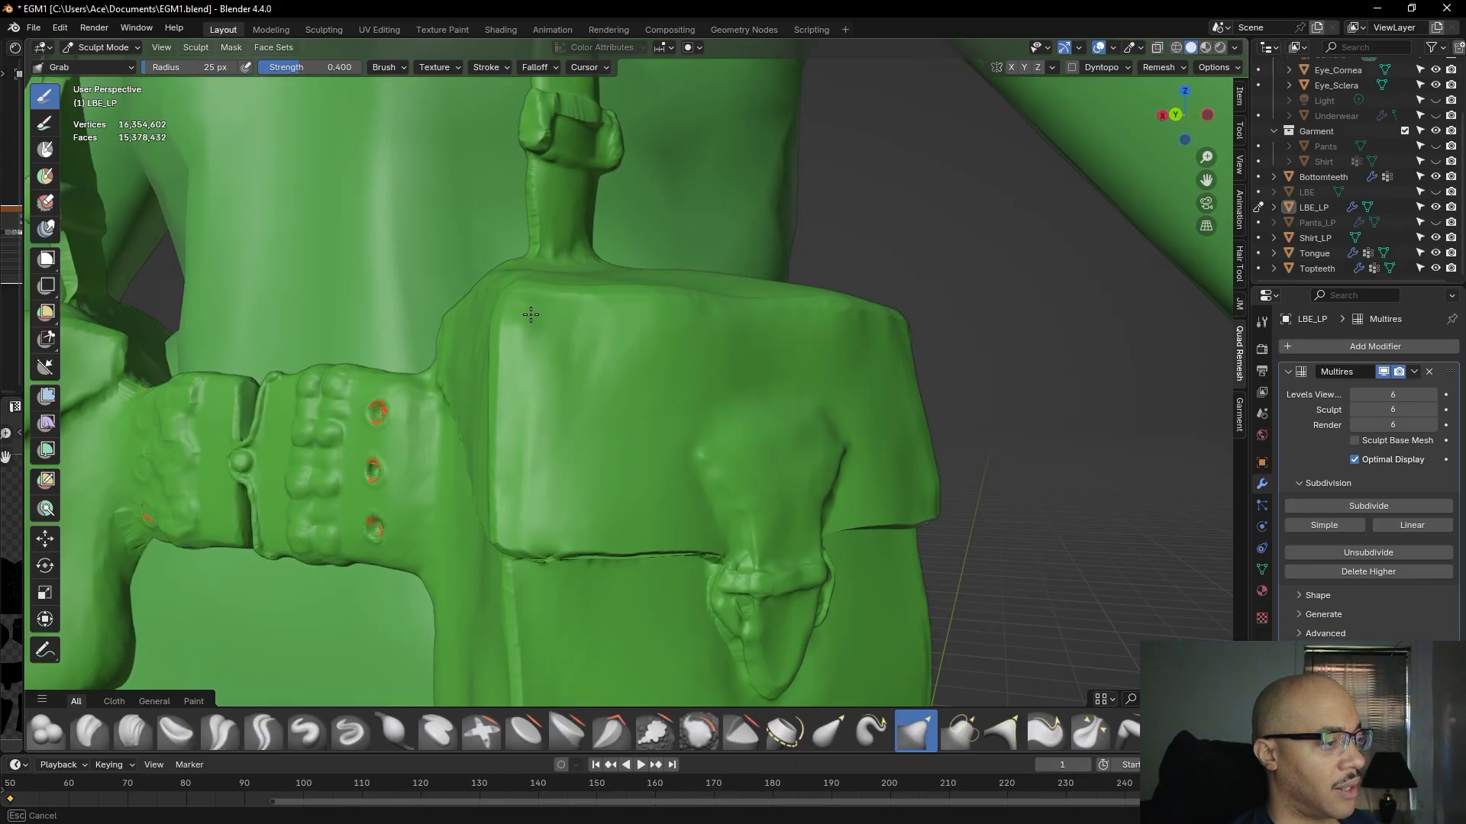
{"action": "left_click_drag", "start_coordinate": [523, 323], "coordinate": [648, 458], "text": "shift"}
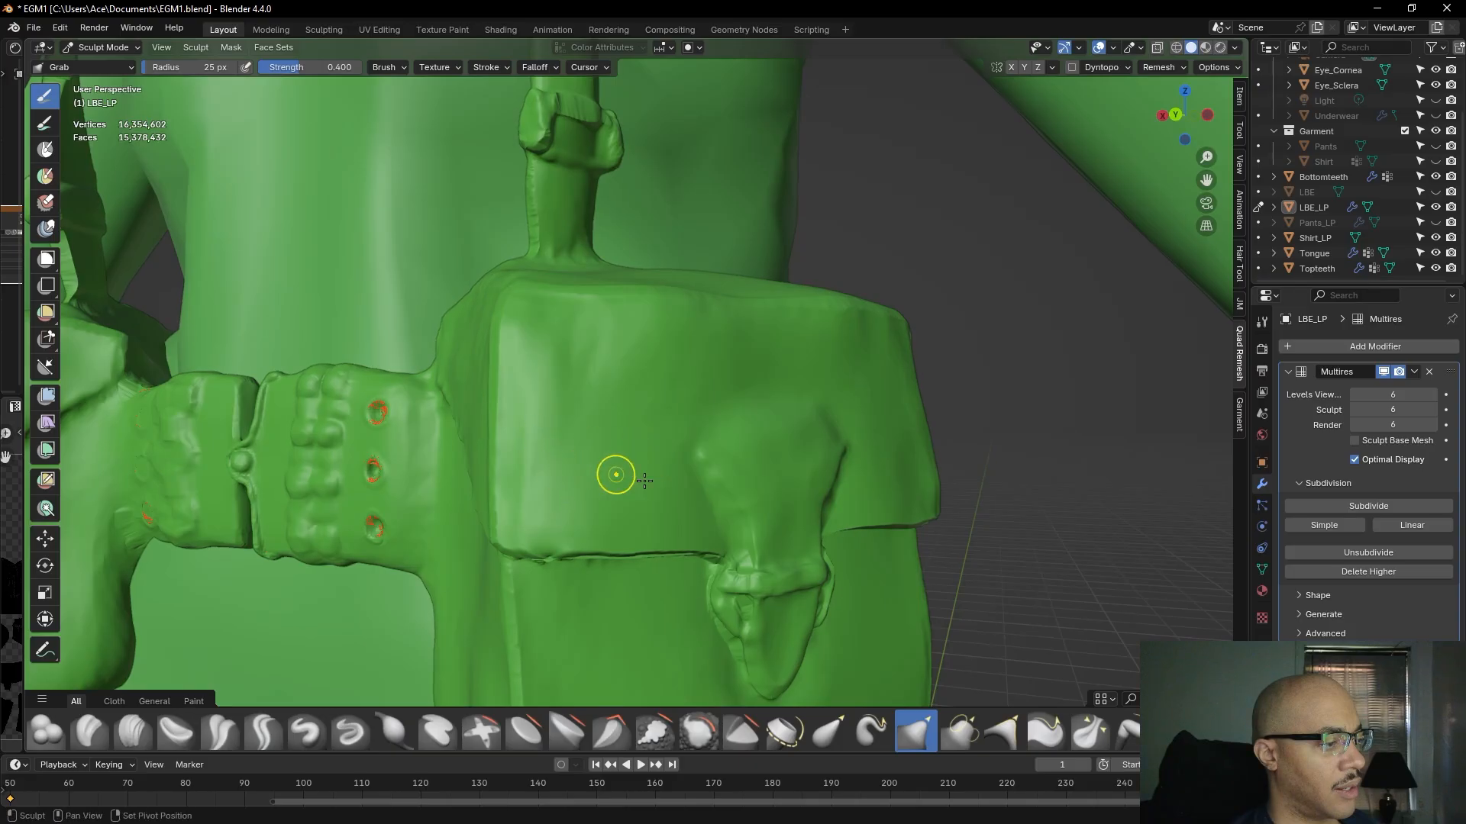
- Nudge the pouch flap with the 25 px Grab brush while checking the pouches and the front of the belt
{"action": "mouse_move", "coordinate": [674, 619]}
{"action": "middle_mouse_down"}
{"action": "mouse_move", "coordinate": [550, 589]}
{"action": "mouse_move", "coordinate": [534, 562]}
{"action": "mouse_move", "coordinate": [706, 566]}
{"action": "mouse_move", "coordinate": [598, 458]}
{"action": "middle_mouse_up"}
{"action": "scroll", "coordinate": [547, 570], "scroll_direction": "down", "scroll_amount": 4}
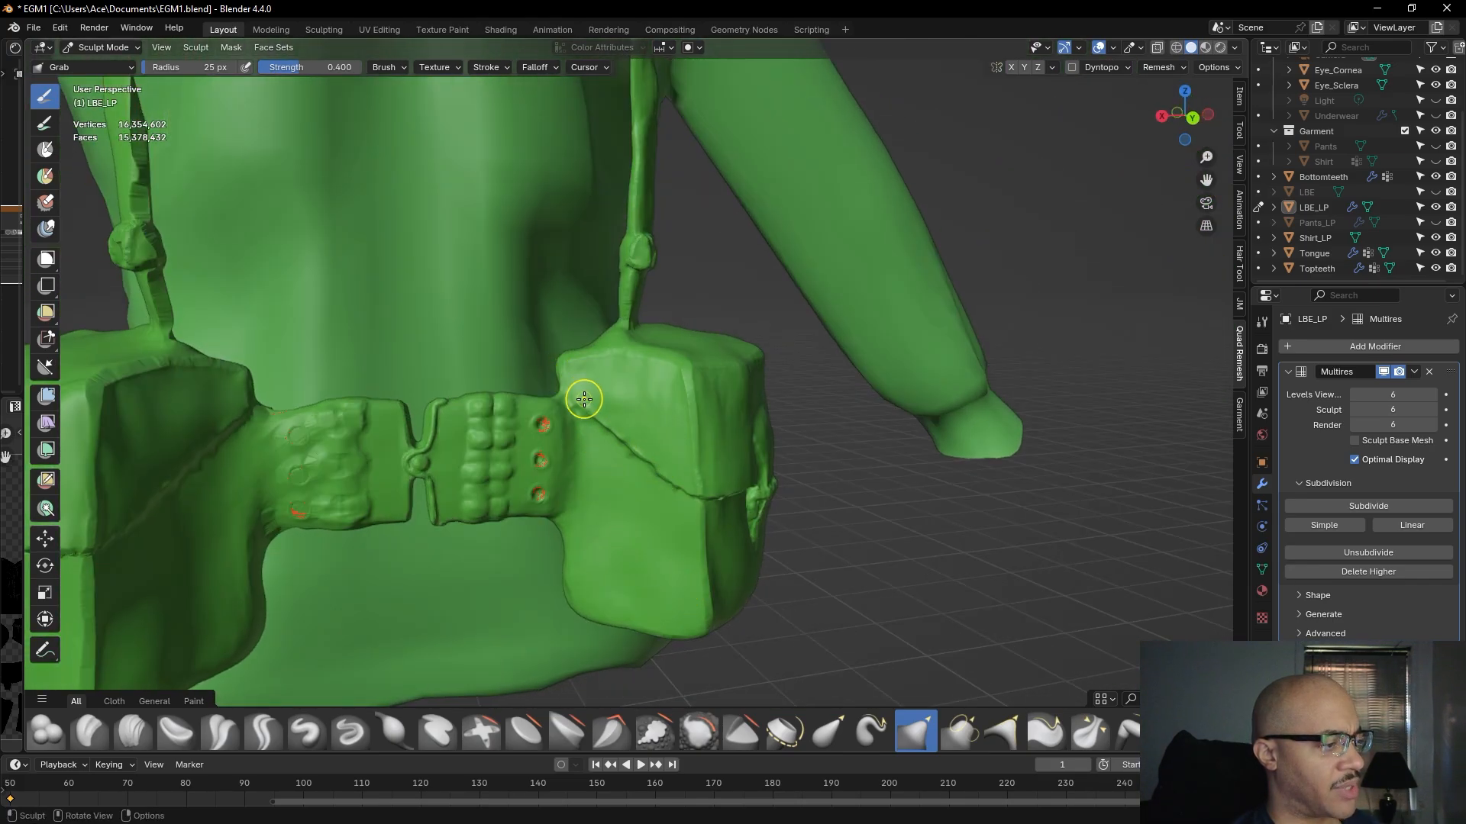
{"action": "mouse_move", "coordinate": [697, 494]}
{"action": "middle_mouse_down"}
{"action": "mouse_move", "coordinate": [649, 527]}
{"action": "mouse_move", "coordinate": [585, 502]}
{"action": "mouse_move", "coordinate": [749, 517]}
{"action": "mouse_move", "coordinate": [690, 514]}
{"action": "middle_mouse_up"}
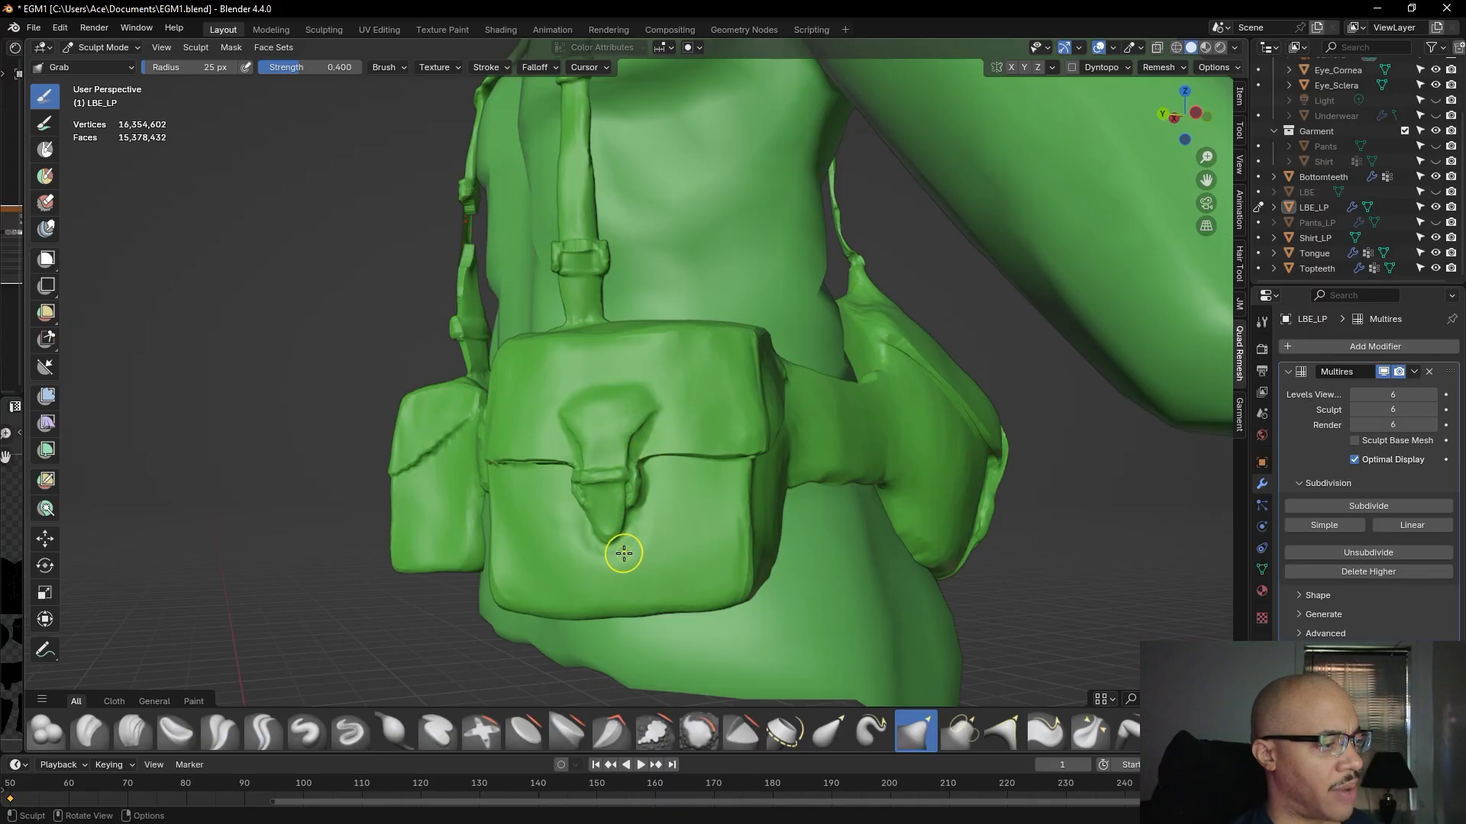
{"action": "middle_click_drag", "start_coordinate": [524, 497], "coordinate": [663, 500]}
{"action": "left_click_drag", "start_coordinate": [649, 435], "coordinate": [635, 420]}
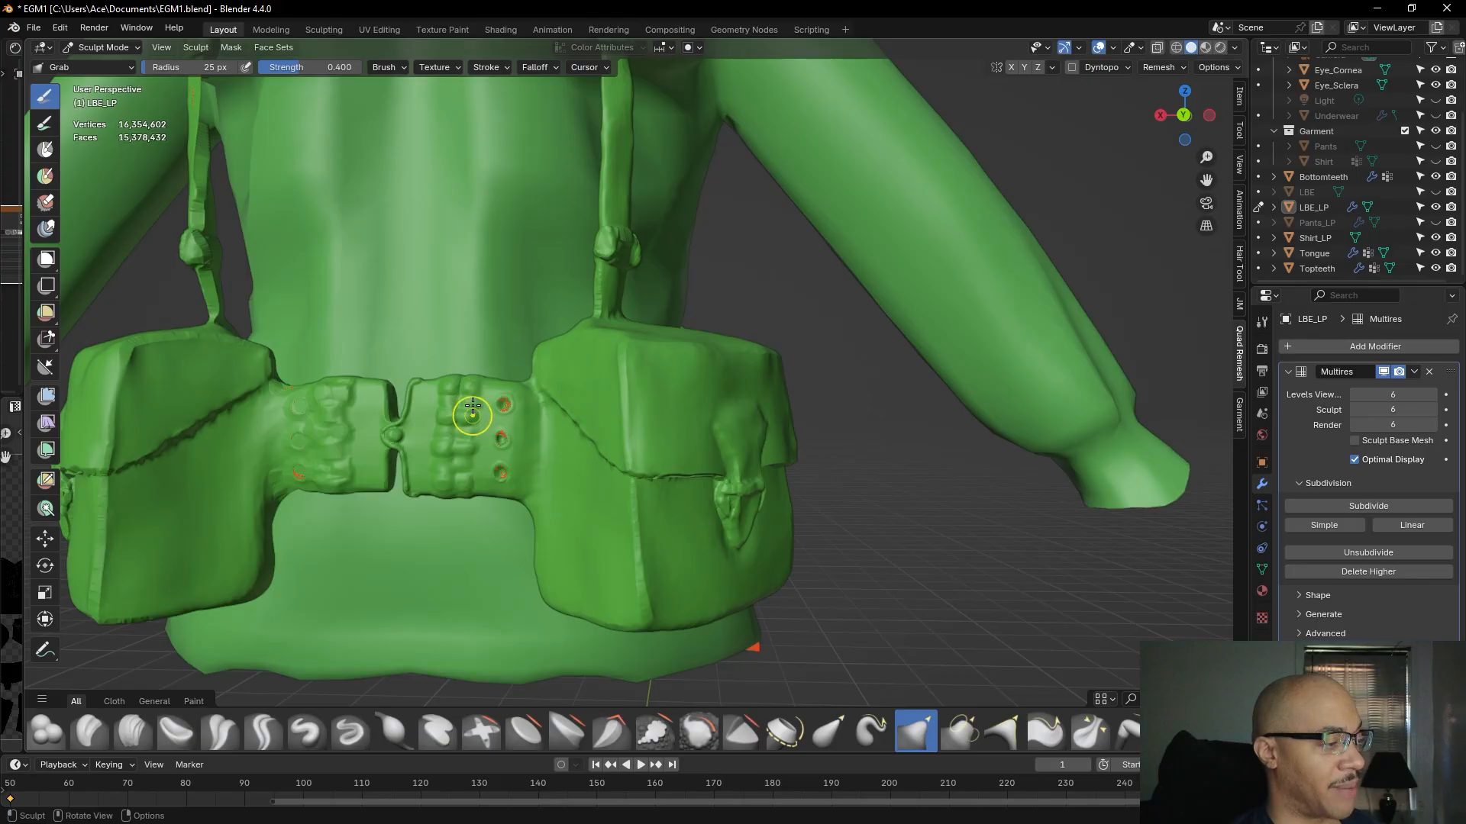
{"action": "middle_click_drag", "start_coordinate": [452, 481], "coordinate": [435, 468]}
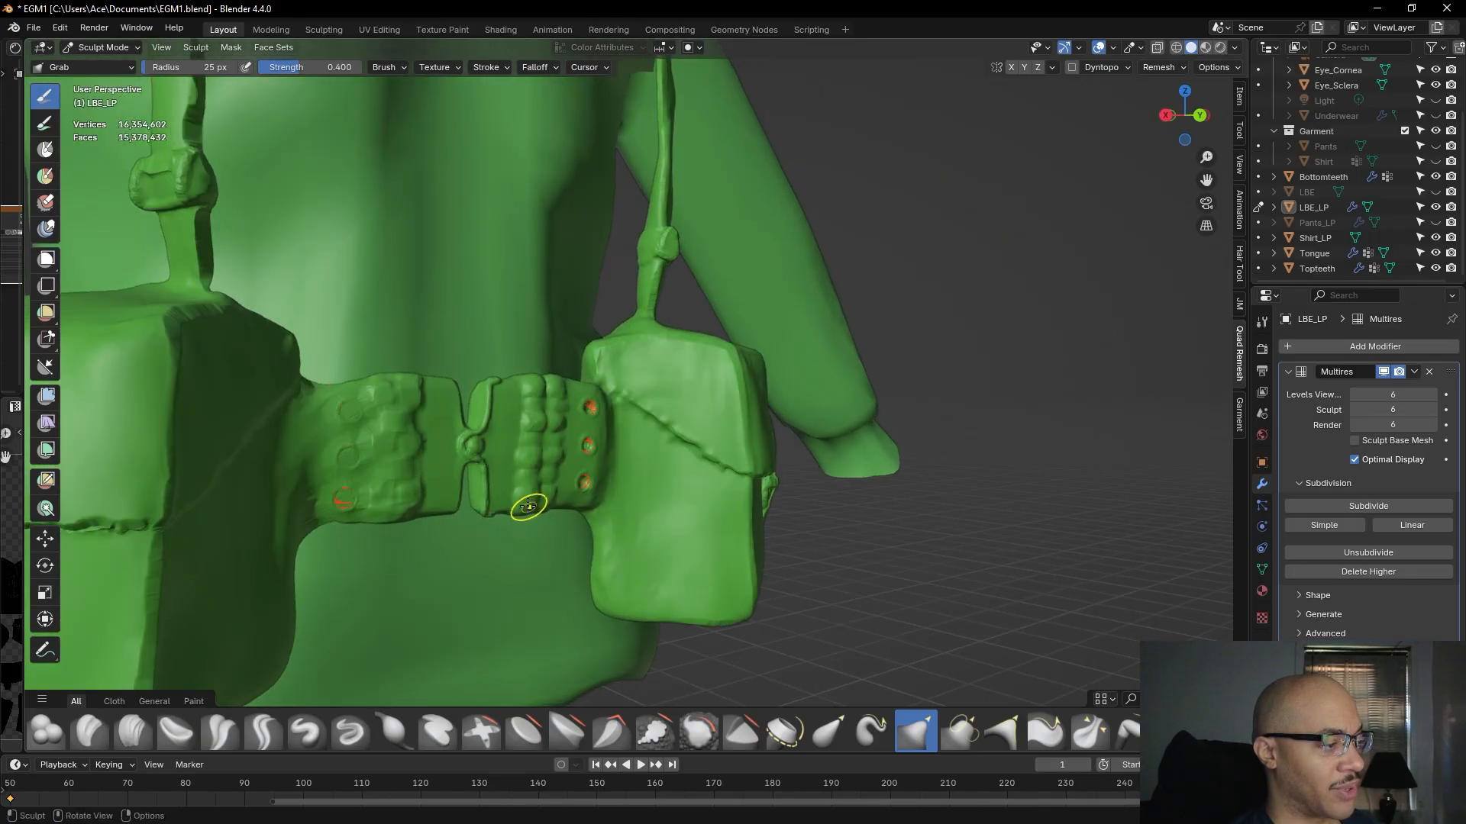
{"action": "middle_click_drag", "start_coordinate": [568, 458], "coordinate": [450, 420]}
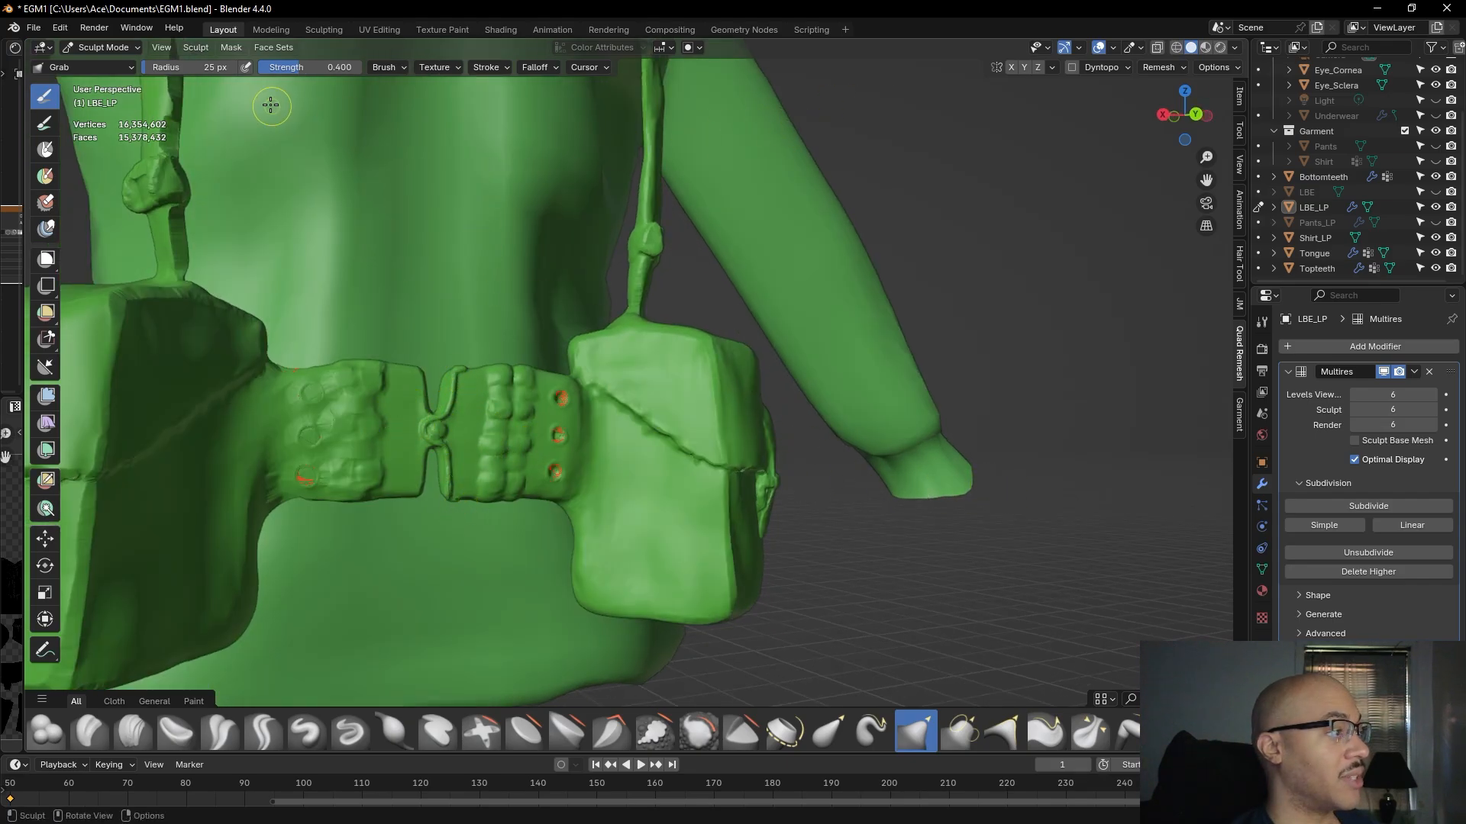
- Examine the LBE_LP base mesh topology and seams around the belt buckle and front shoulder strap in Edit Mode
{"action": "left_click", "coordinate": [99, 47]}
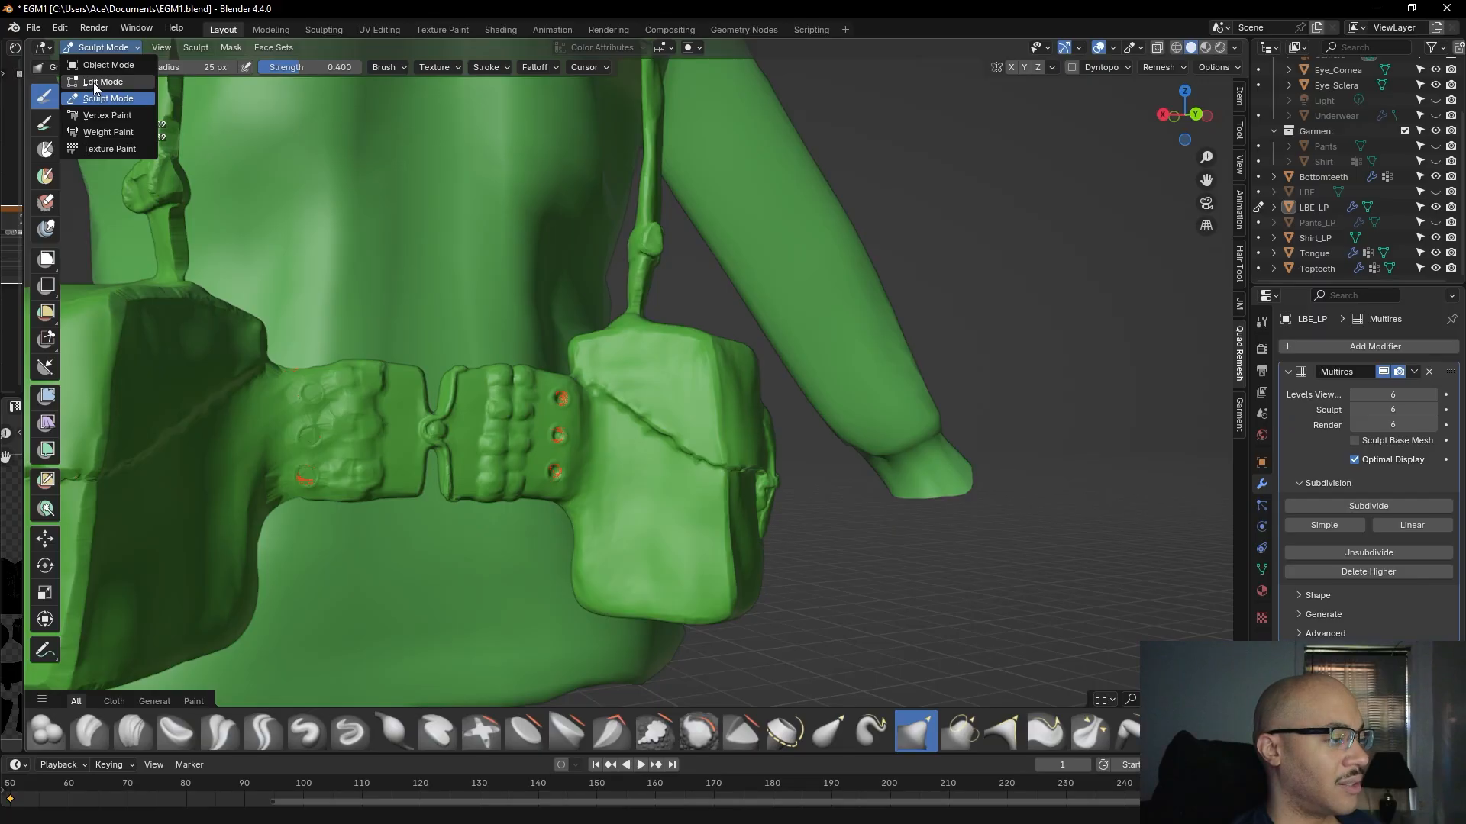
{"action": "left_click", "coordinate": [89, 81]}
{"action": "scroll", "coordinate": [475, 404], "scroll_direction": "up", "scroll_amount": 2}
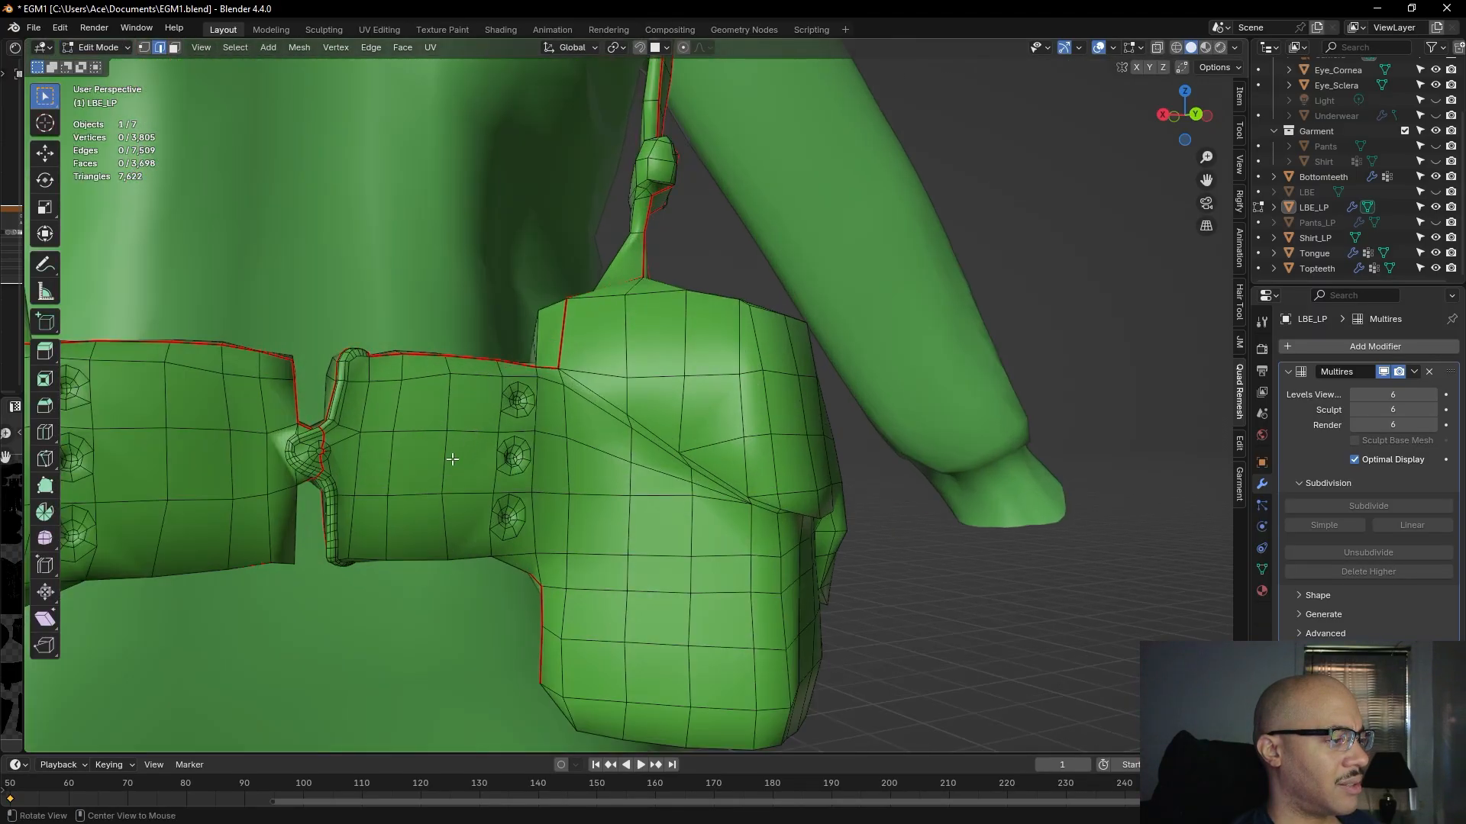
{"action": "middle_click_drag", "start_coordinate": [461, 451], "coordinate": [671, 422], "text": "shift"}
{"action": "scroll", "coordinate": [637, 458], "scroll_direction": "up", "scroll_amount": 3}
{"action": "middle_click_drag", "start_coordinate": [628, 471], "coordinate": [516, 453]}
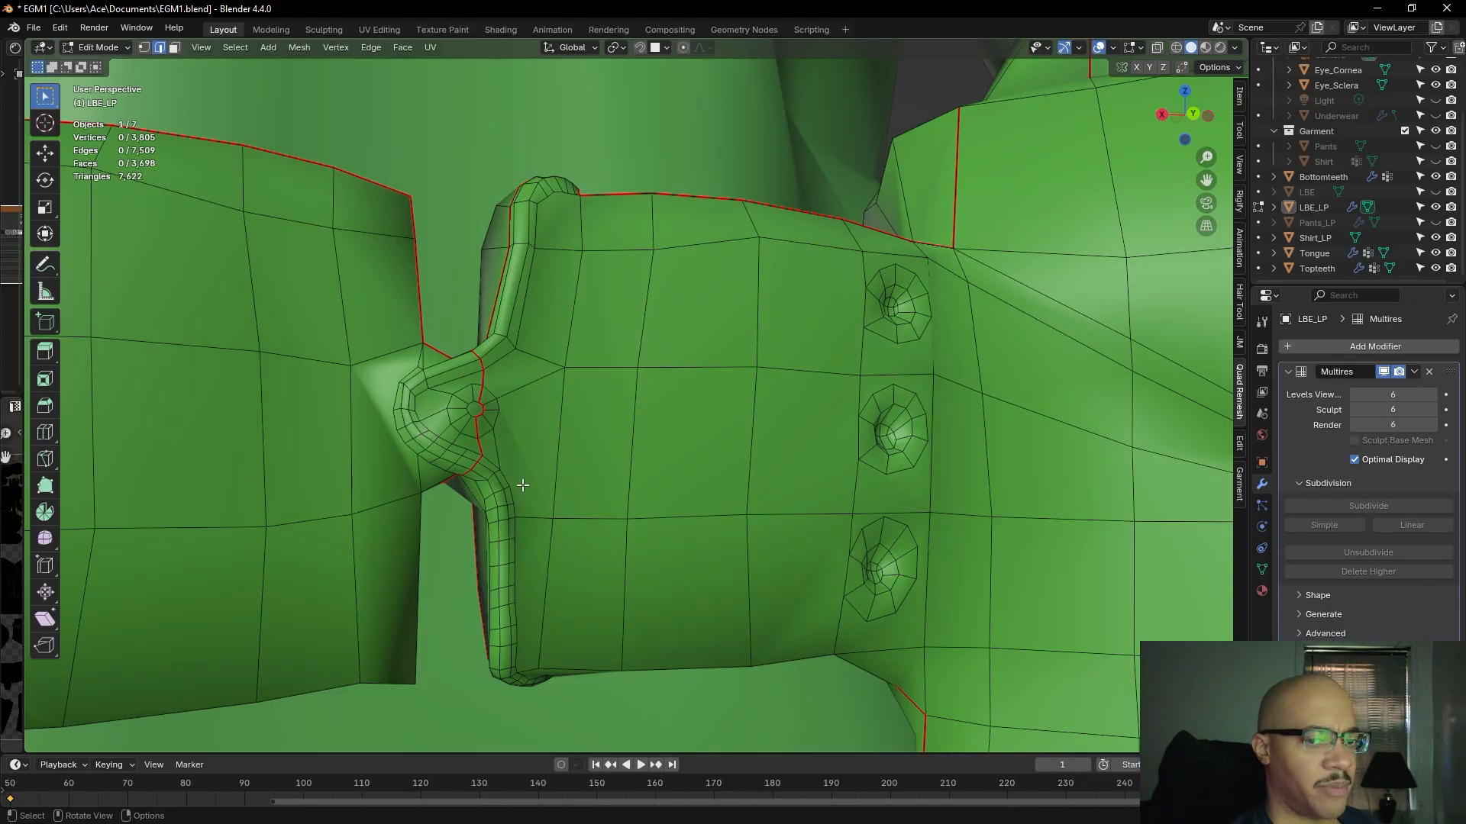
{"action": "scroll", "coordinate": [298, 376], "scroll_direction": "down", "scroll_amount": 10}
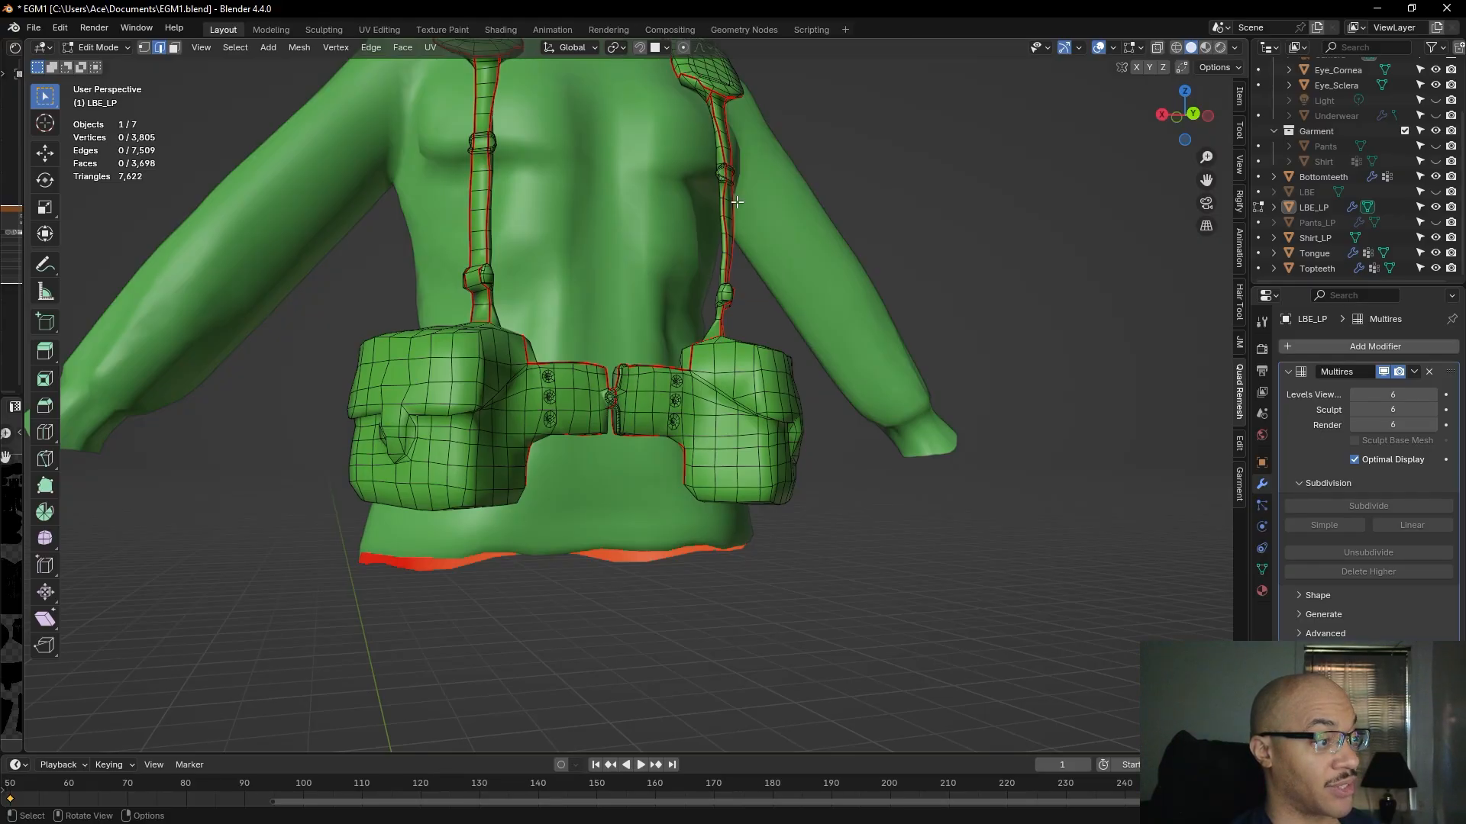
{"action": "scroll", "coordinate": [703, 278], "scroll_direction": "up", "scroll_amount": 4}
{"action": "middle_click_drag", "start_coordinate": [817, 173], "coordinate": [666, 364]}
{"action": "scroll", "coordinate": [666, 364], "scroll_direction": "up", "scroll_amount": 3}
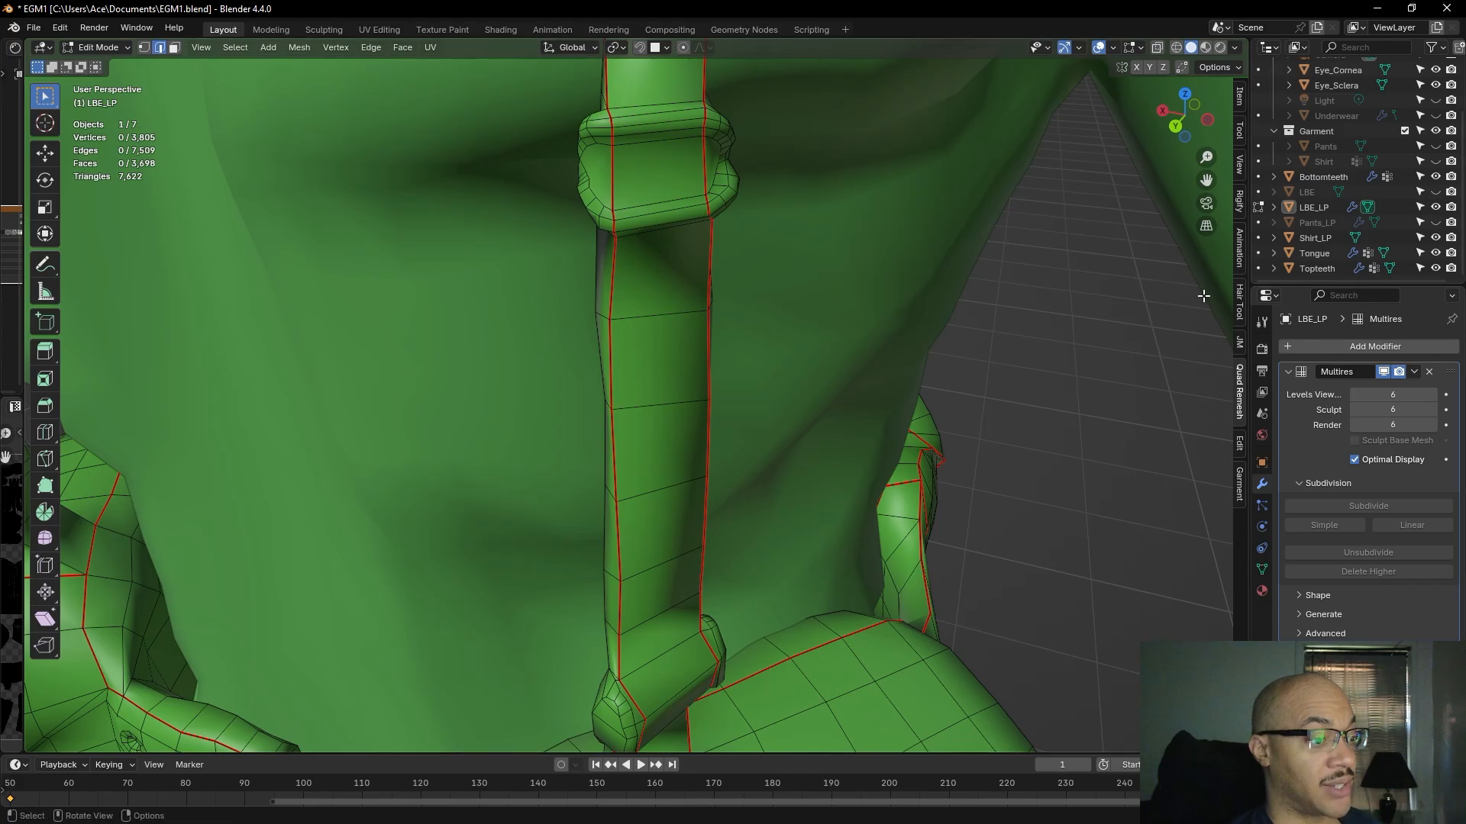
- Return to Object Mode and inspect the sculpted detail on the front straps and the back of the gear
{"action": "left_click", "coordinate": [87, 48]}
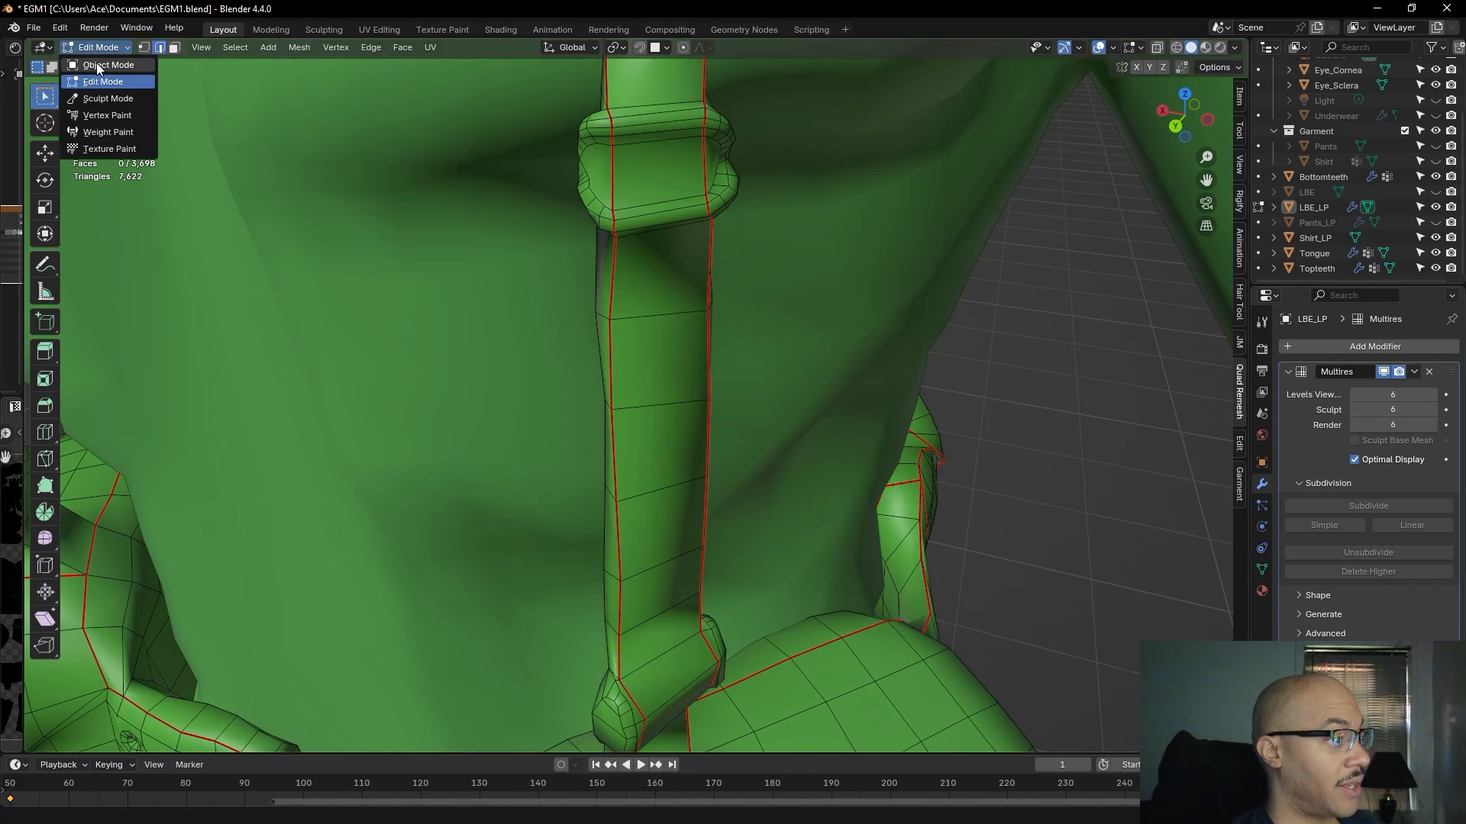
{"action": "key", "text": "Tab"}
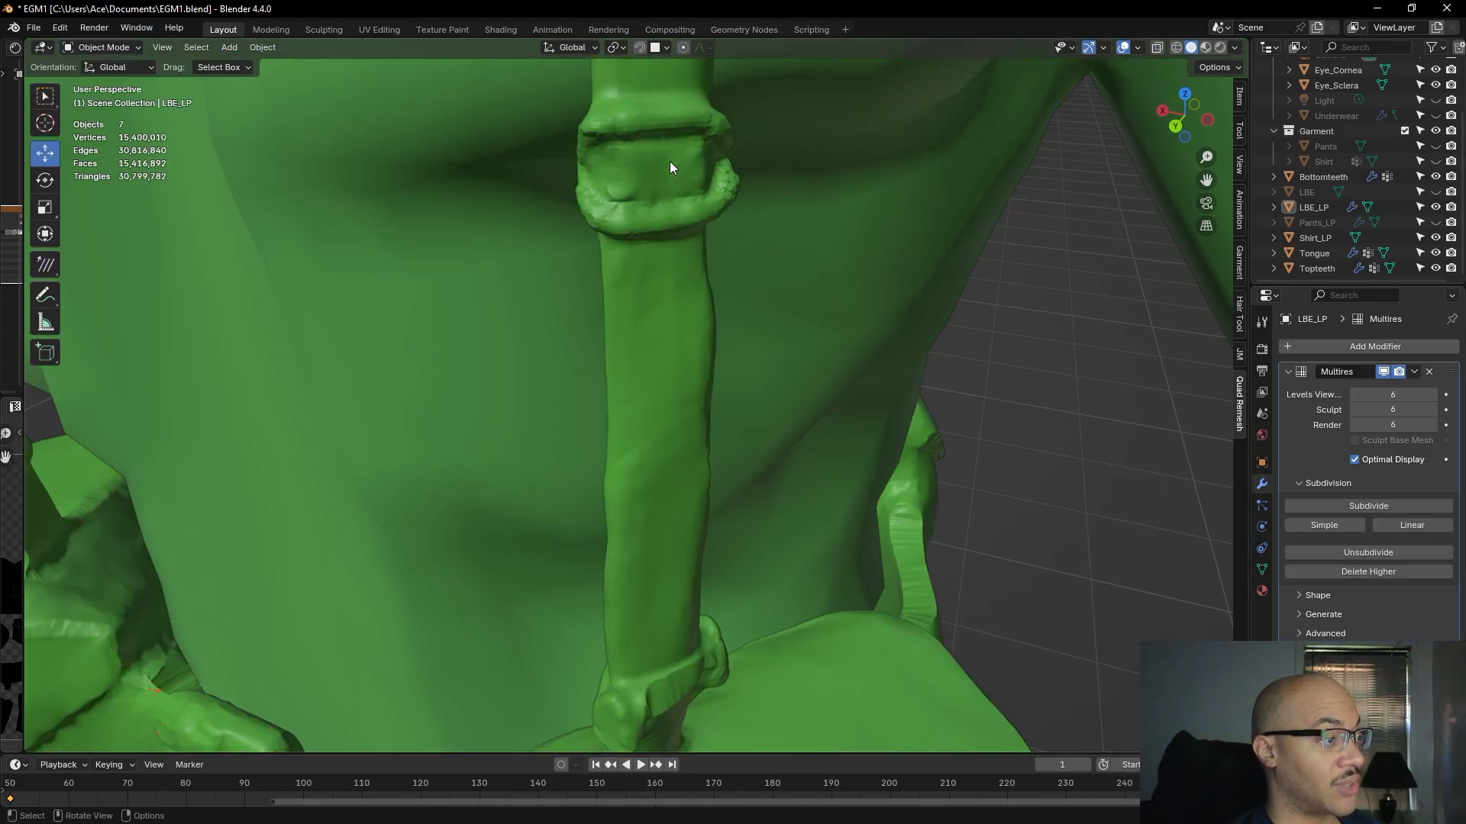
{"action": "scroll", "coordinate": [645, 268], "scroll_direction": "down", "scroll_amount": 5}
{"action": "middle_click_drag", "start_coordinate": [514, 358], "coordinate": [443, 347]}
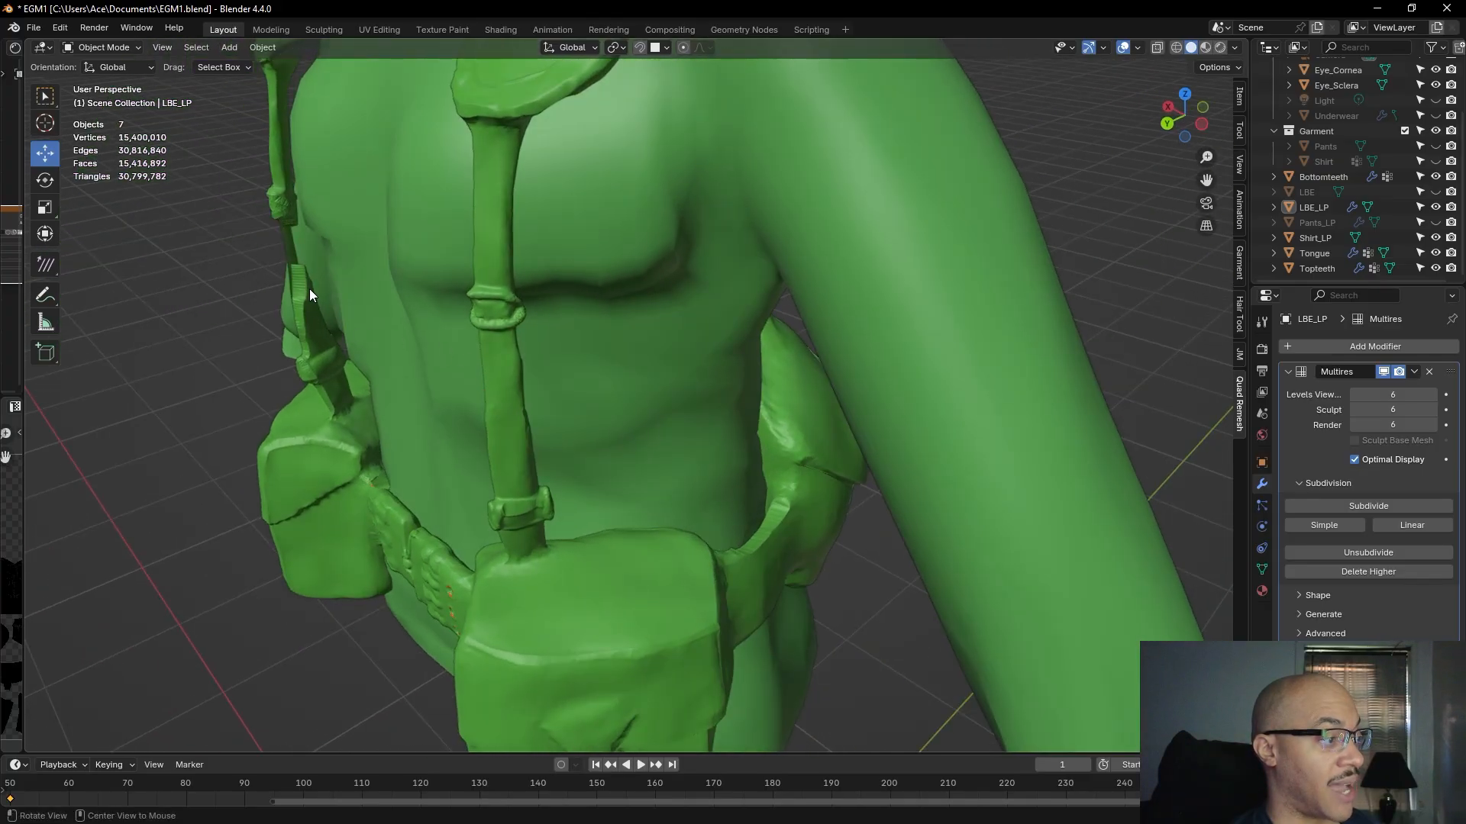
{"action": "middle_click_drag", "start_coordinate": [313, 301], "coordinate": [228, 357]}
- Inspect the base mesh of the back straps and pack in Edit Mode, returning to Object Mode for the full front view
{"action": "left_click", "coordinate": [109, 48]}
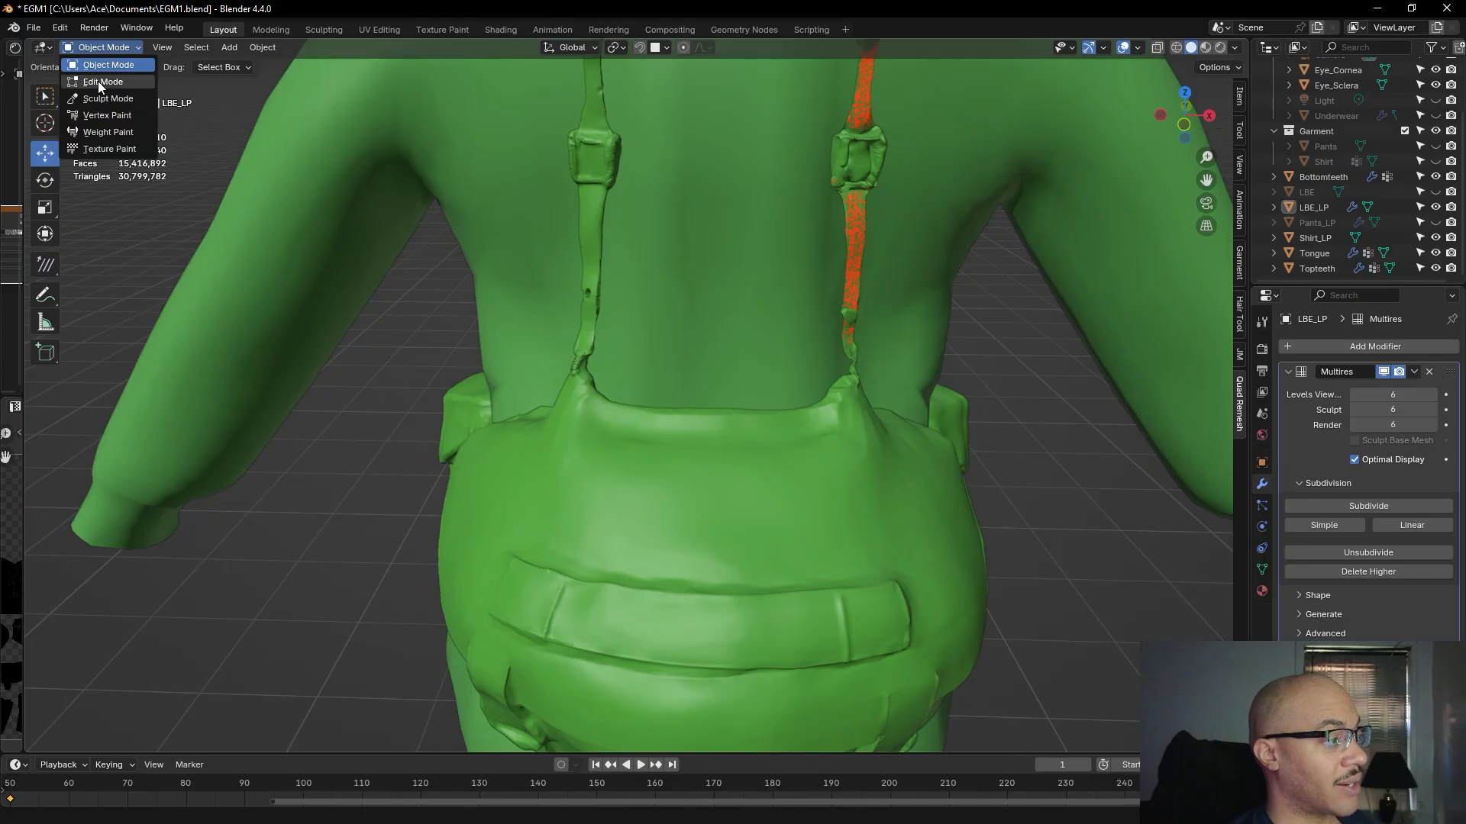
{"action": "left_click", "coordinate": [97, 81]}
{"action": "left_click_drag", "start_coordinate": [676, 191], "coordinate": [597, 359], "text": "alt+shift"}
{"action": "scroll", "coordinate": [661, 440], "scroll_direction": "up", "scroll_amount": 4}
{"action": "left_click_drag", "start_coordinate": [661, 442], "coordinate": [587, 421], "text": "alt"}
{"action": "middle_click_drag", "start_coordinate": [551, 374], "coordinate": [623, 373]}
{"action": "middle_click_drag", "start_coordinate": [624, 373], "coordinate": [955, 441]}
{"action": "scroll", "coordinate": [675, 372], "scroll_direction": "down", "scroll_amount": 10}
{"action": "scroll", "coordinate": [943, 488], "scroll_direction": "up", "scroll_amount": 4}
{"action": "middle_click_drag", "start_coordinate": [932, 527], "coordinate": [891, 532]}
{"action": "left_click", "coordinate": [105, 47]}
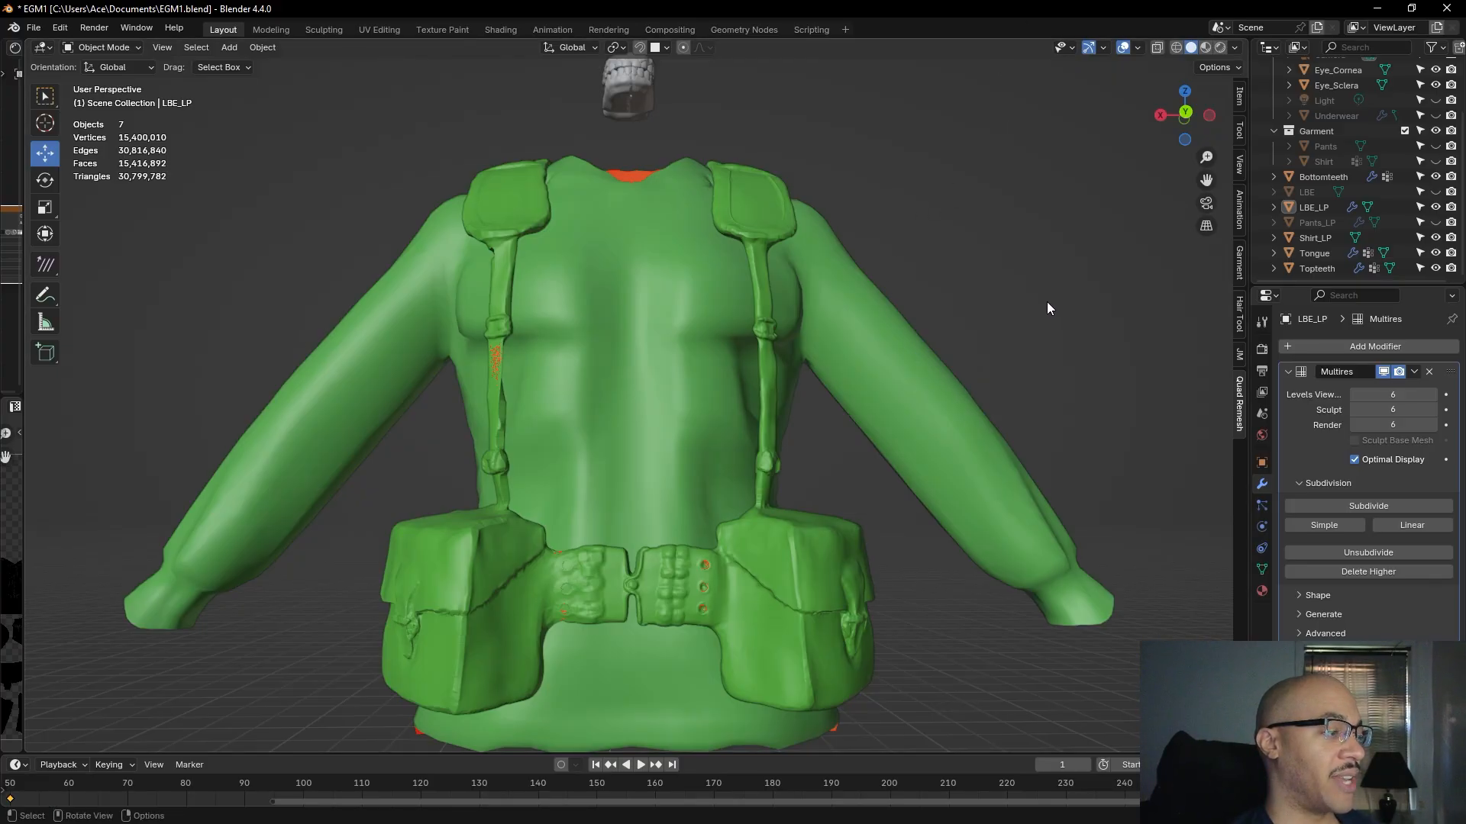
- Examine the sculpted pouch's underside, its flap edge and the belt from low angles in Object Mode
{"action": "middle_click_drag", "start_coordinate": [1058, 313], "coordinate": [895, 356]}
{"action": "middle_click_drag", "start_coordinate": [907, 427], "coordinate": [935, 455]}
{"action": "scroll", "coordinate": [871, 356], "scroll_direction": "up", "scroll_amount": 4}
{"action": "key", "text": "Left"}
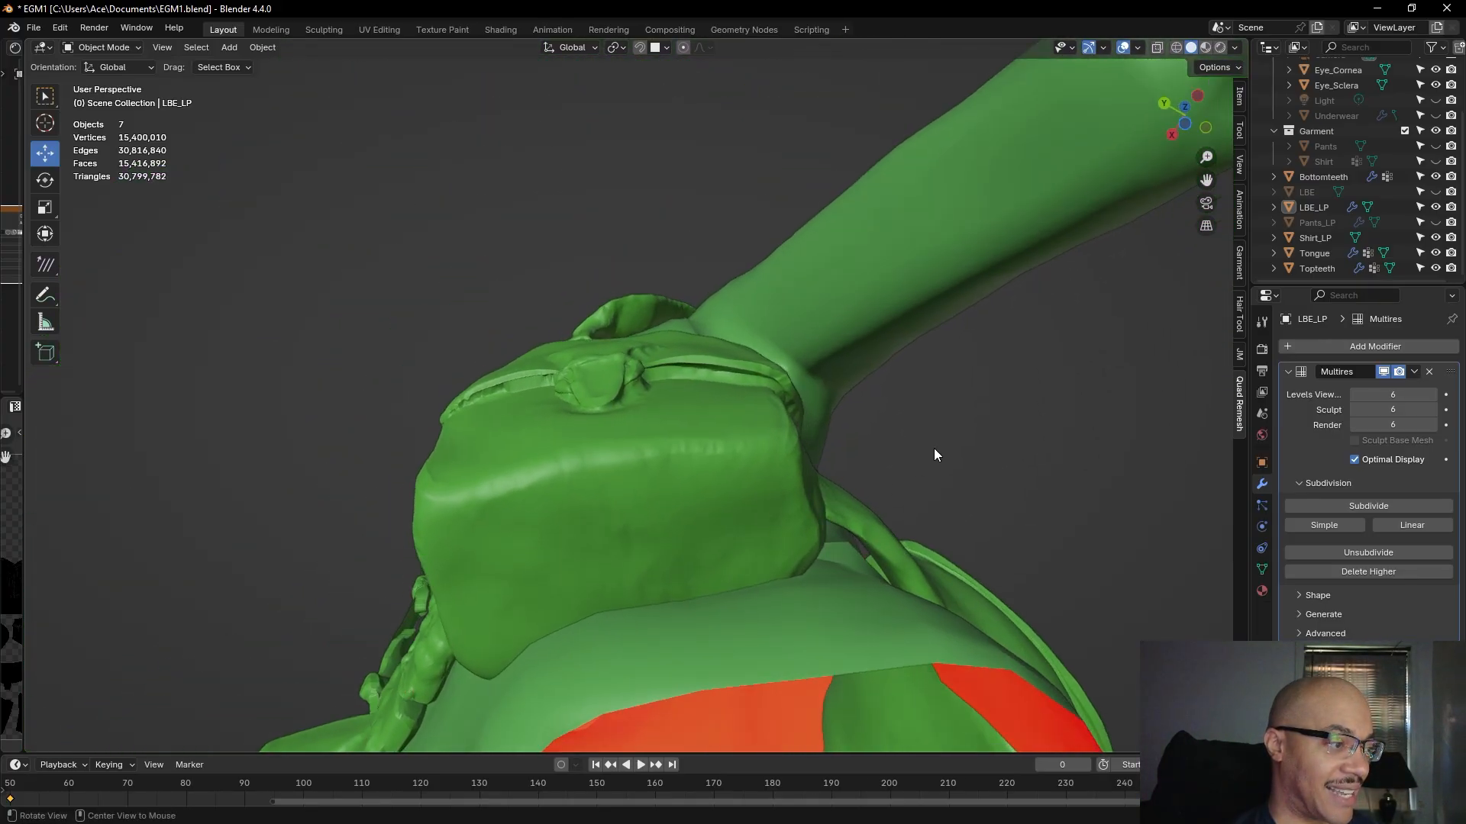
{"action": "middle_click_drag", "start_coordinate": [931, 393], "coordinate": [828, 311]}
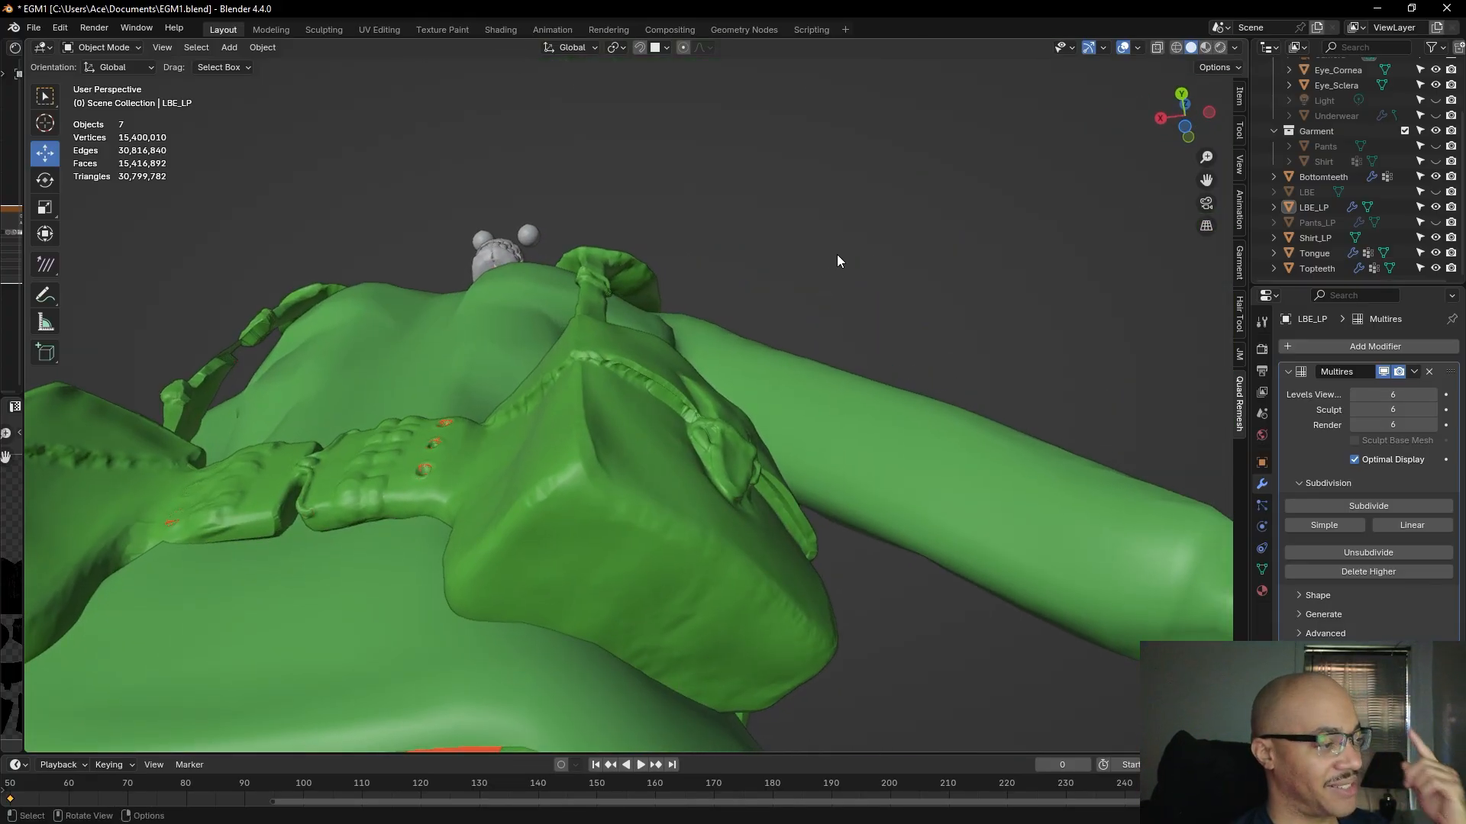
{"action": "middle_click_drag", "start_coordinate": [837, 232], "coordinate": [848, 447]}
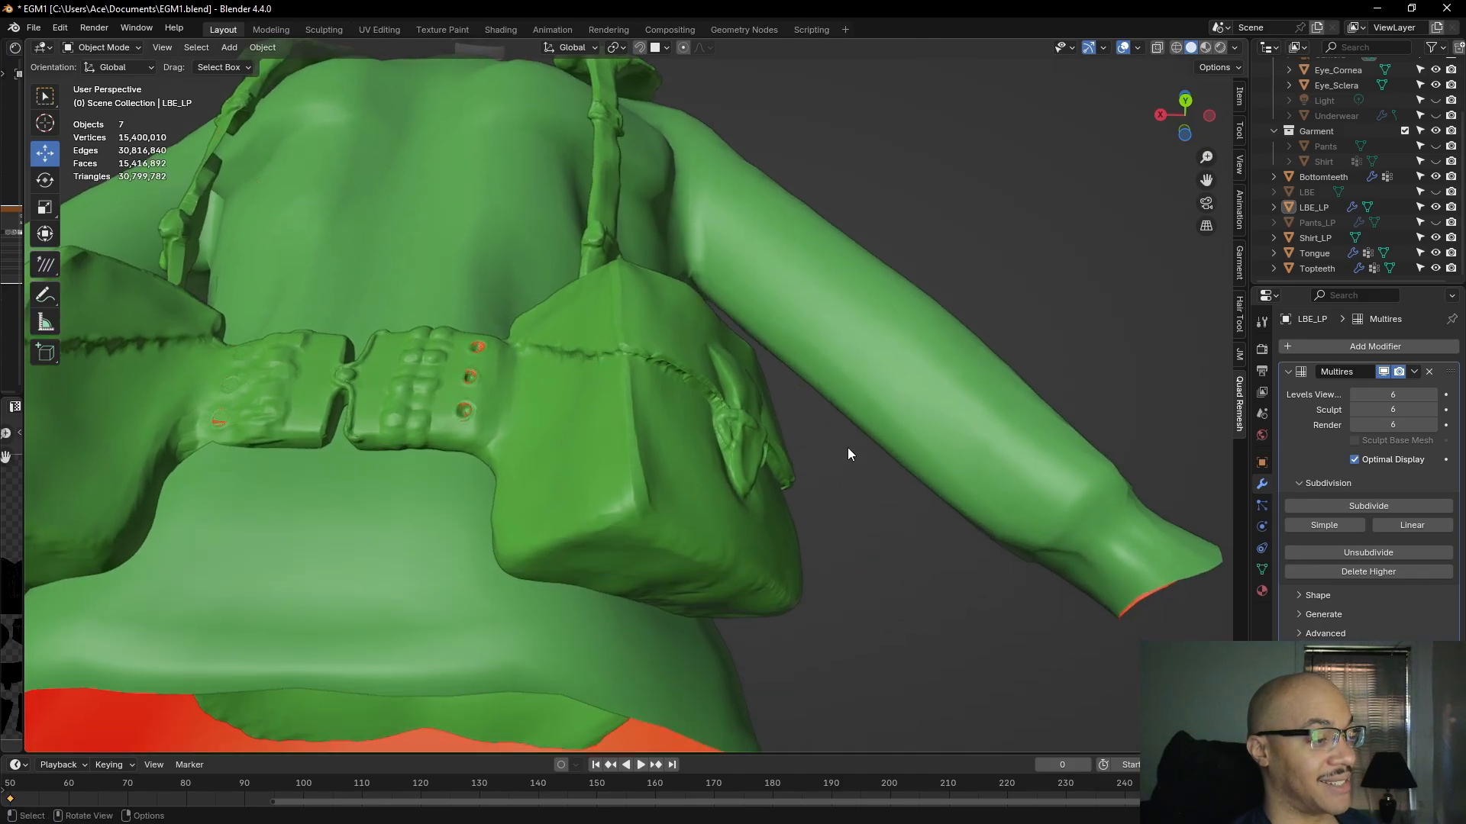
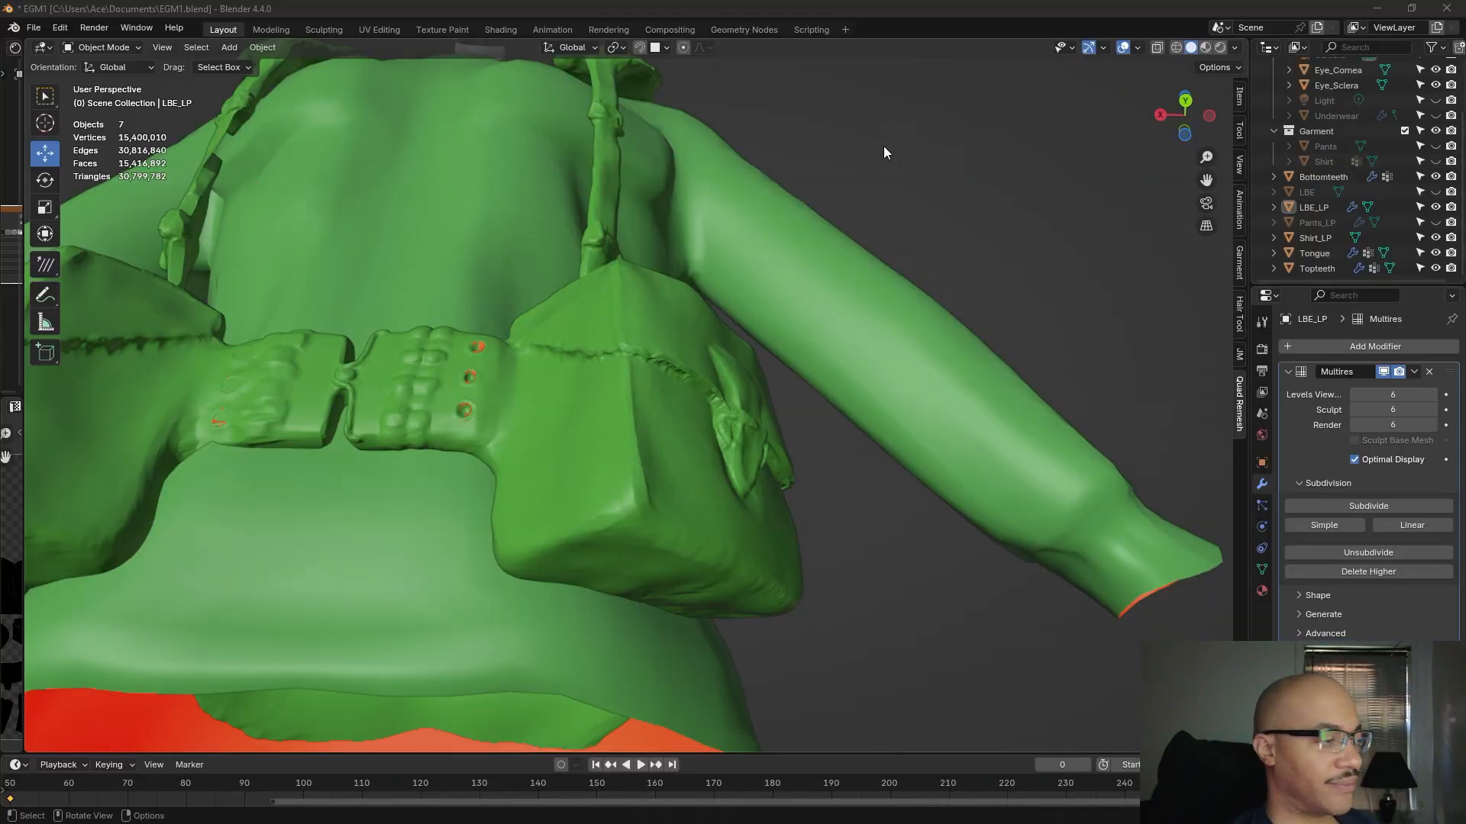
- Examine the sculpted pouches and front straps from several angles, closing in on the gap in the strap's inner surface
{"action": "middle_click_drag", "start_coordinate": [879, 108], "coordinate": [805, 612]}
{"action": "scroll", "coordinate": [990, 429], "scroll_direction": "down", "scroll_amount": 5}
{"action": "scroll", "coordinate": [659, 434], "scroll_direction": "up", "scroll_amount": 5}
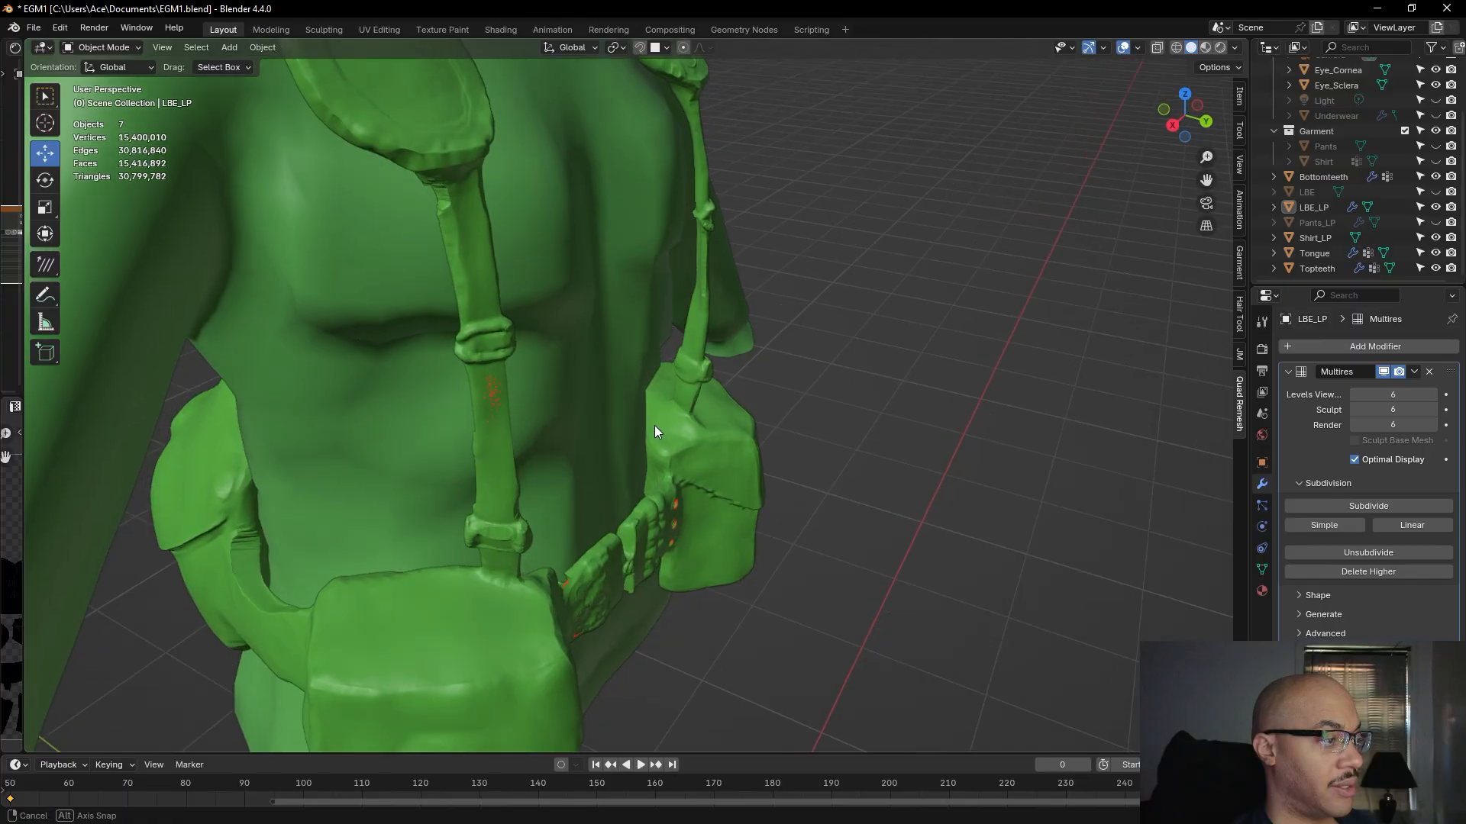
{"action": "middle_click_drag", "start_coordinate": [654, 427], "coordinate": [572, 191], "text": "shift"}
{"action": "scroll", "coordinate": [534, 236], "scroll_direction": "down", "scroll_amount": 3}
{"action": "middle_click_drag", "start_coordinate": [502, 304], "coordinate": [353, 320]}
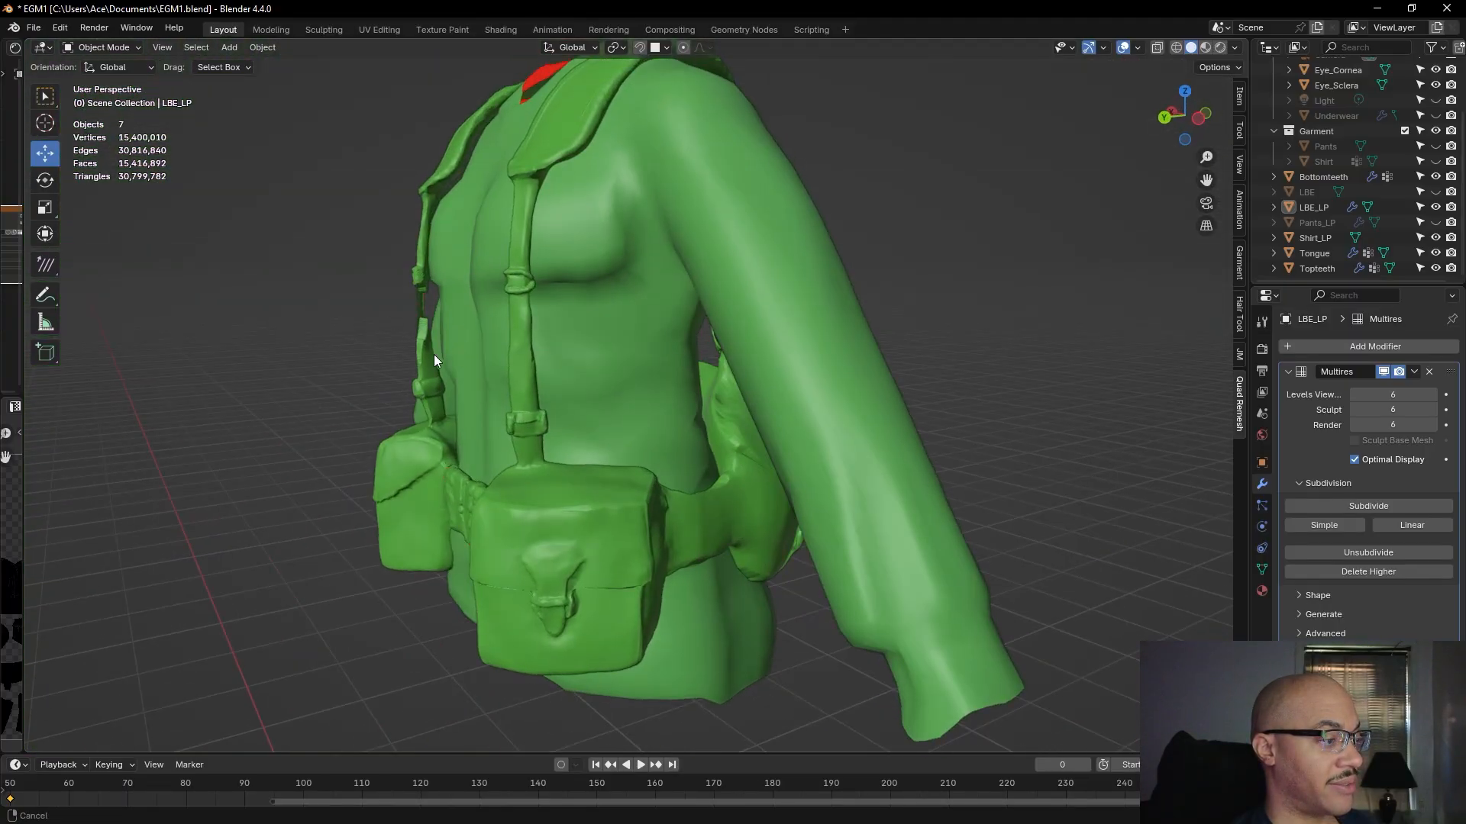
{"action": "middle_click_drag", "start_coordinate": [433, 355], "coordinate": [768, 368], "text": "shift"}
{"action": "scroll", "coordinate": [762, 372], "scroll_direction": "up", "scroll_amount": 5}
{"action": "middle_click_drag", "start_coordinate": [807, 324], "coordinate": [791, 353], "text": "shift"}
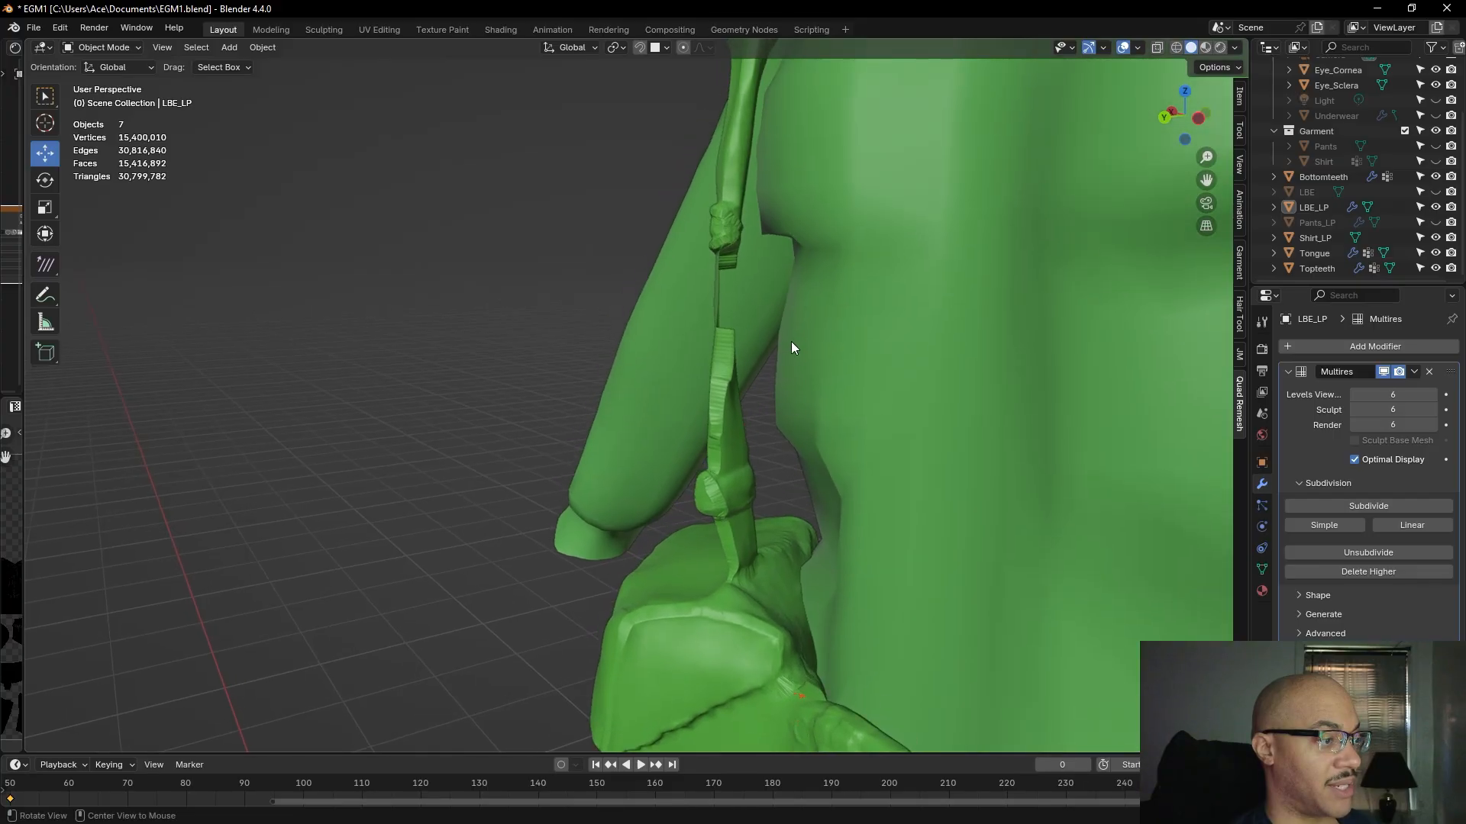
{"action": "middle_click_drag", "start_coordinate": [804, 301], "coordinate": [840, 352]}
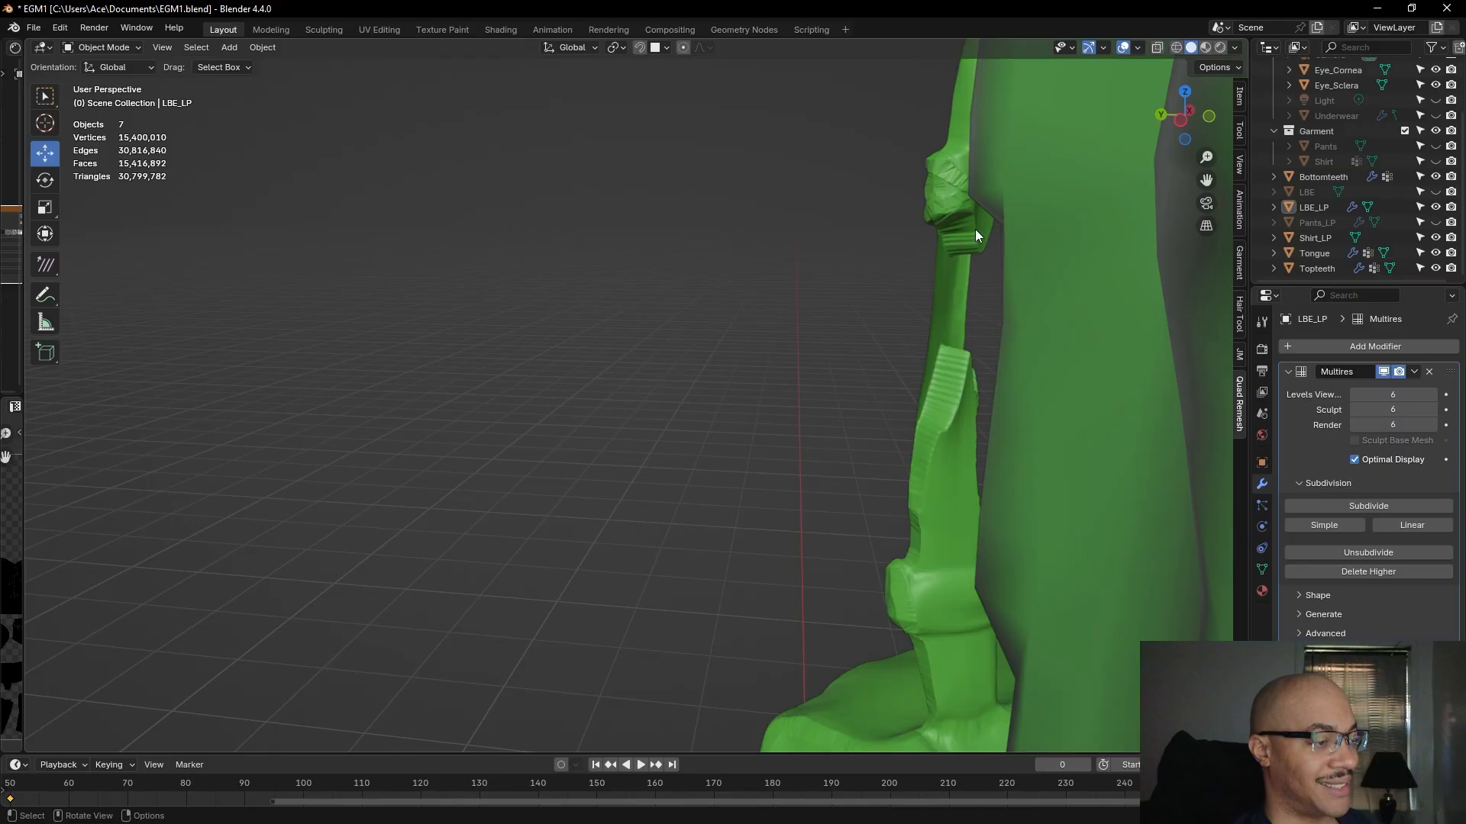
- Check the strap's base mesh in Edit Mode and switch LBE_LP to Sculpt Mode
{"action": "left_click", "coordinate": [95, 49]}
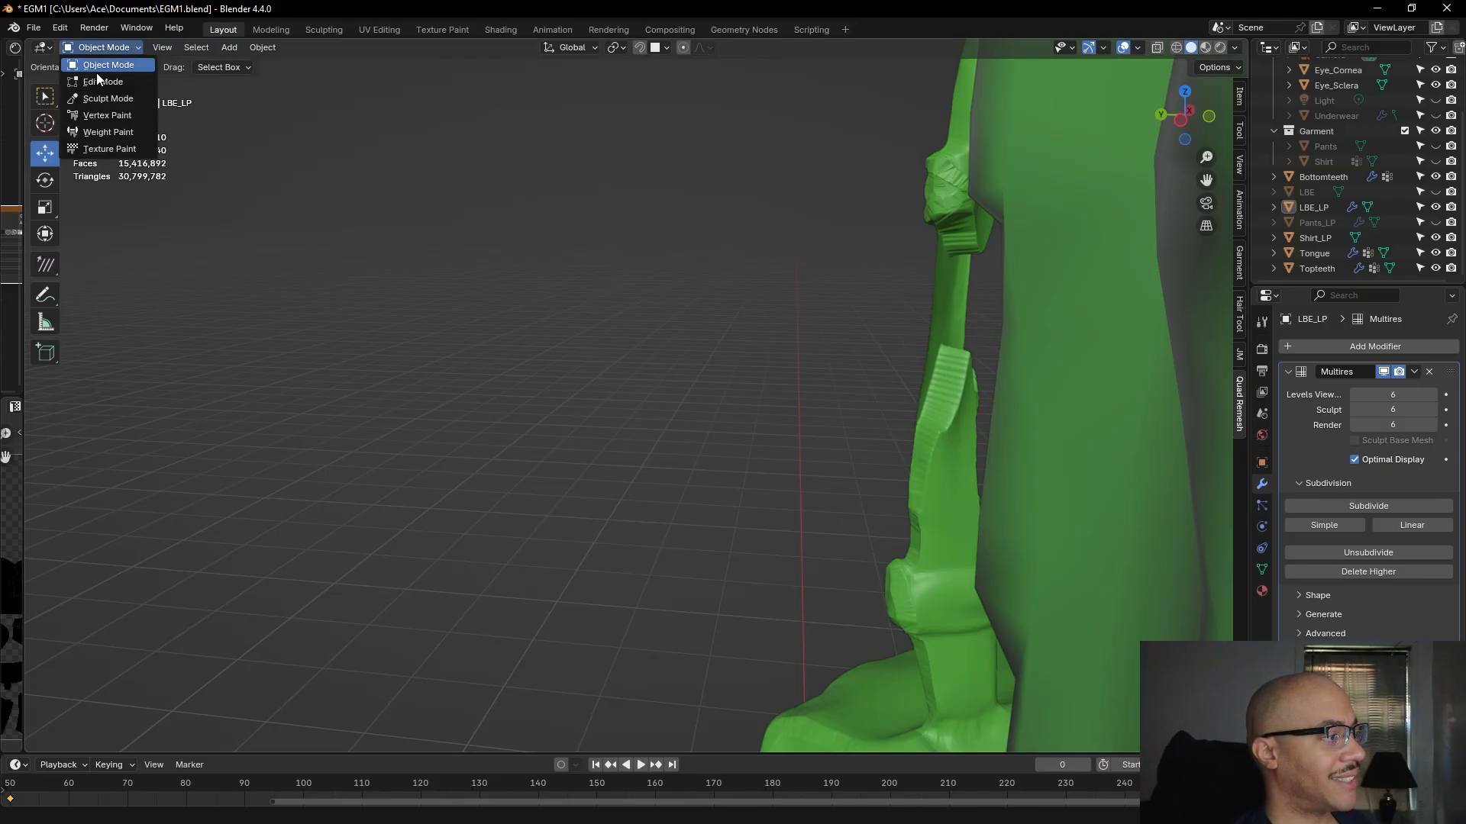
{"action": "left_click", "coordinate": [100, 81]}
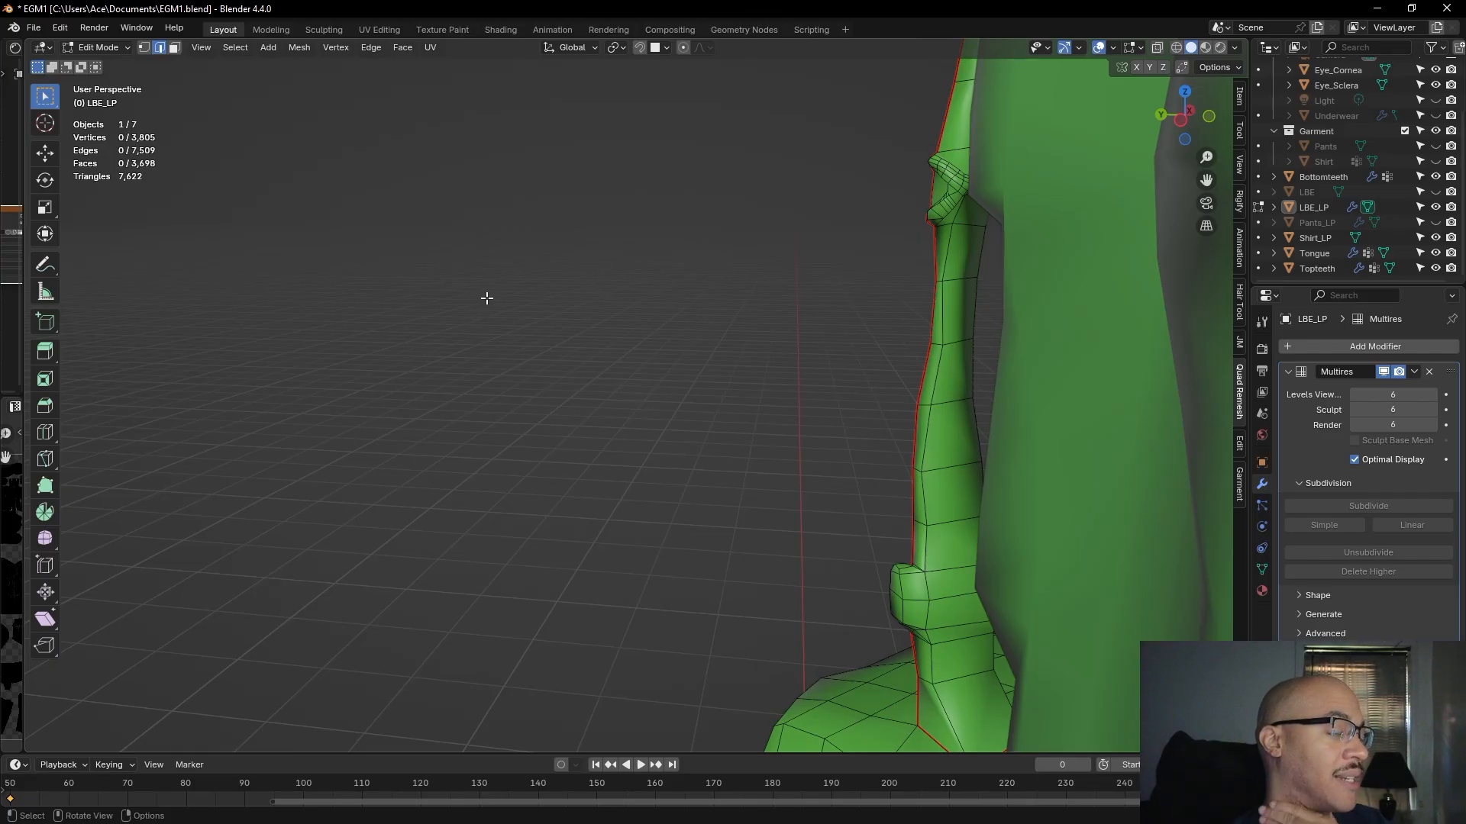
{"action": "left_click", "coordinate": [95, 47]}
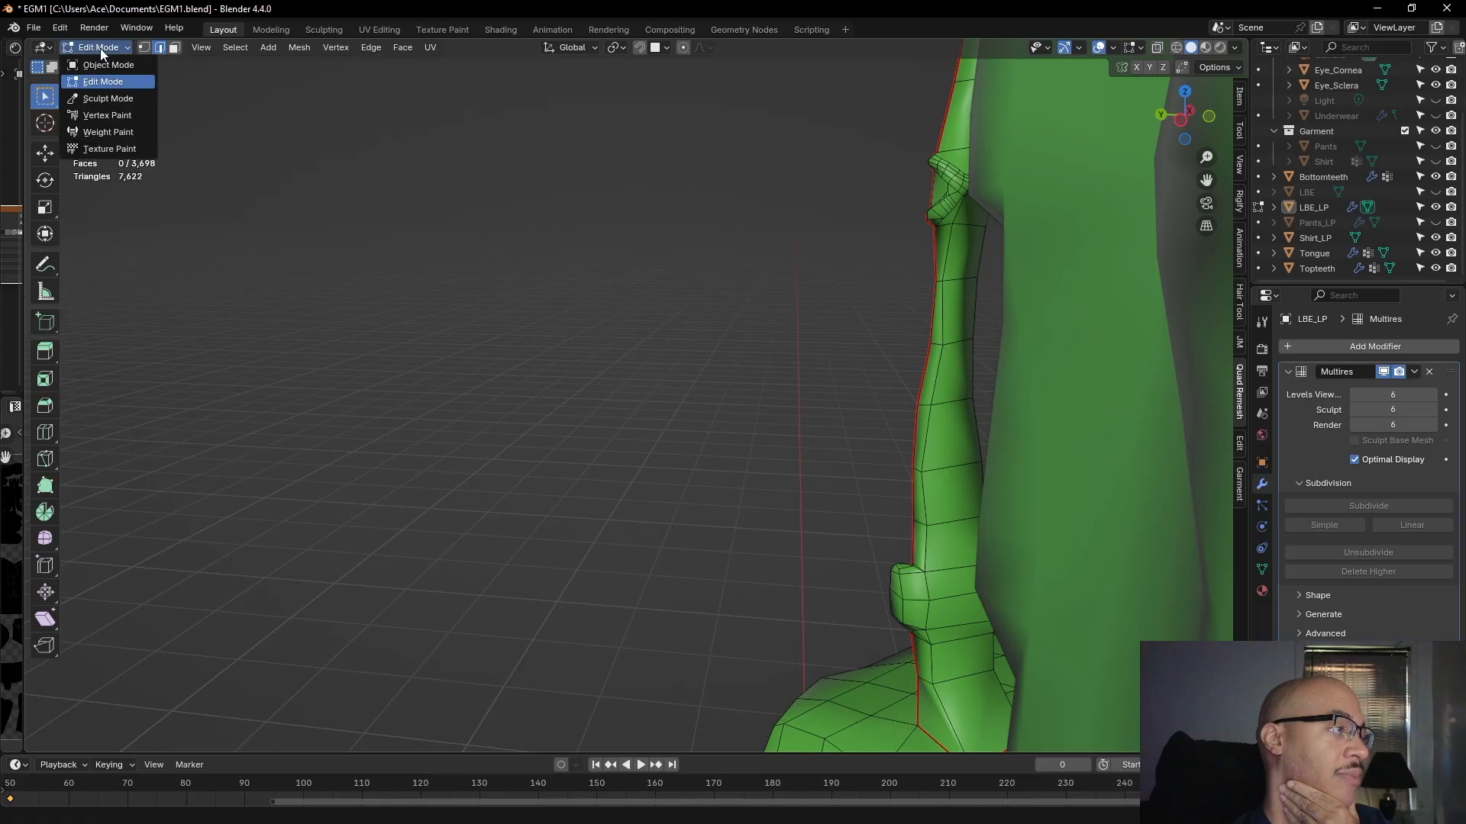
{"action": "left_click", "coordinate": [108, 98]}
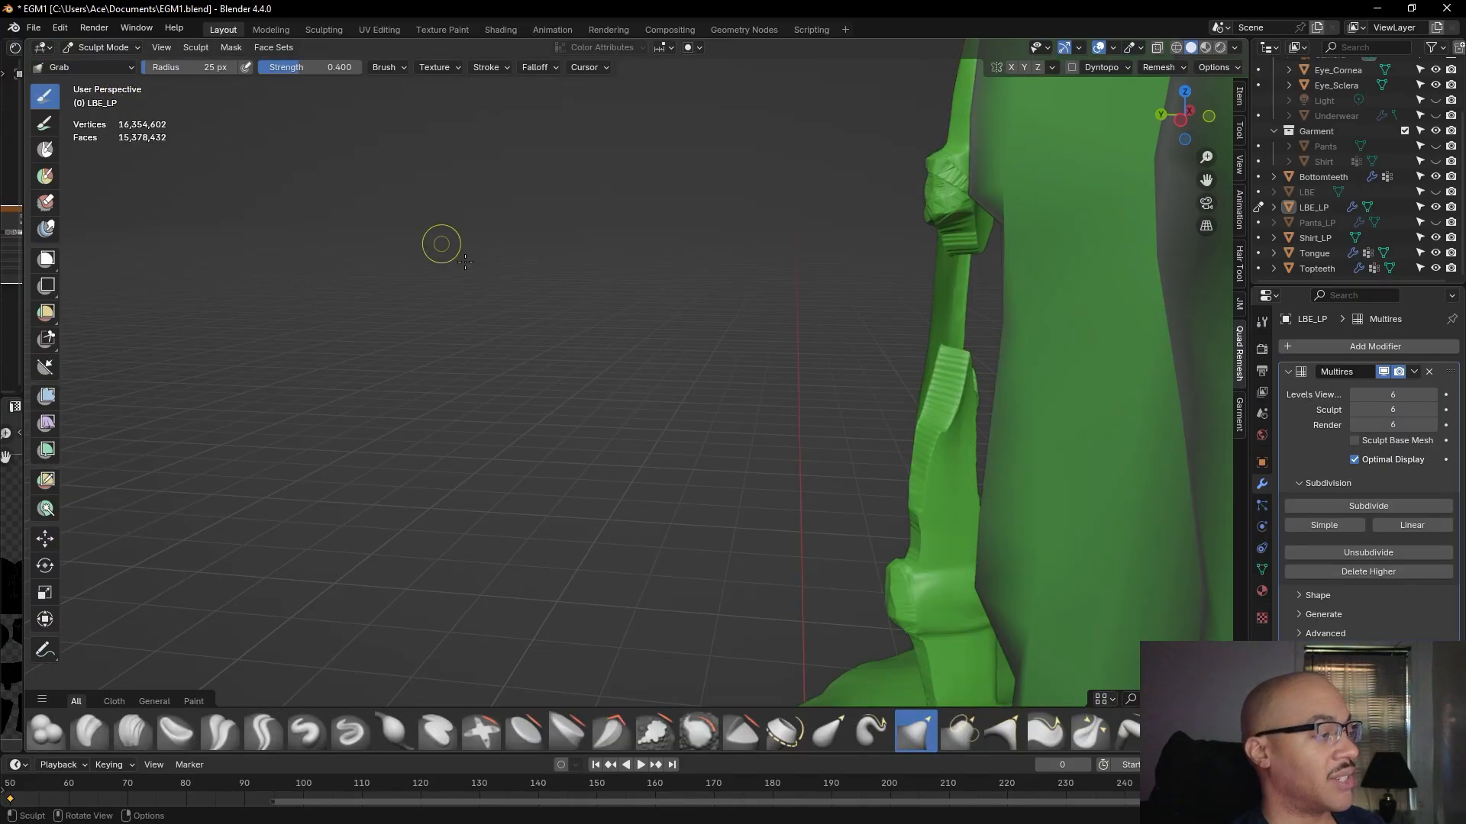
- Try to build up the missing section on the inside of the front strap with the Clay Strips brush
{"action": "mouse_move", "coordinate": [859, 393]}
{"action": "middle_mouse_down"}
{"action": "mouse_move", "coordinate": [736, 347]}
{"action": "mouse_move", "coordinate": [521, 633]}
{"action": "mouse_move", "coordinate": [471, 442]}
{"action": "mouse_move", "coordinate": [562, 446]}
{"action": "middle_mouse_up"}
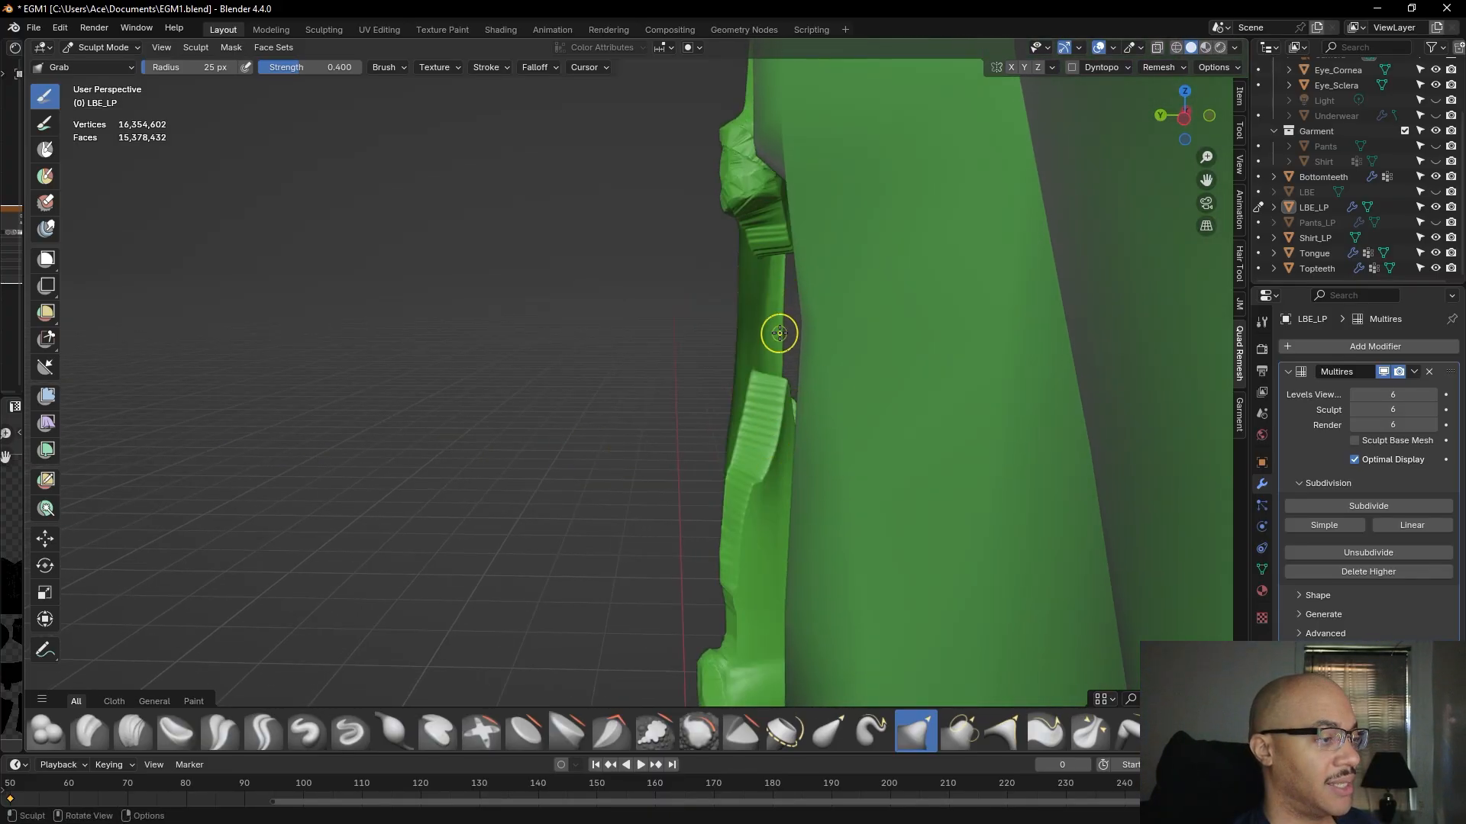
{"action": "left_click", "coordinate": [133, 731]}
{"action": "mouse_move", "coordinate": [773, 303]}
{"action": "left_mouse_down"}
{"action": "mouse_move", "coordinate": [755, 287]}
{"action": "mouse_move", "coordinate": [758, 417]}
{"action": "left_mouse_up"}
{"action": "mouse_move", "coordinate": [530, 383]}
{"action": "middle_mouse_down"}
{"action": "mouse_move", "coordinate": [690, 382]}
{"action": "mouse_move", "coordinate": [758, 357]}
{"action": "mouse_move", "coordinate": [644, 555]}
{"action": "mouse_move", "coordinate": [600, 372]}
{"action": "middle_mouse_up"}
{"action": "scroll", "coordinate": [665, 364], "scroll_direction": "down", "scroll_amount": 3}
{"action": "scroll", "coordinate": [758, 357], "scroll_direction": "down", "scroll_amount": 3}
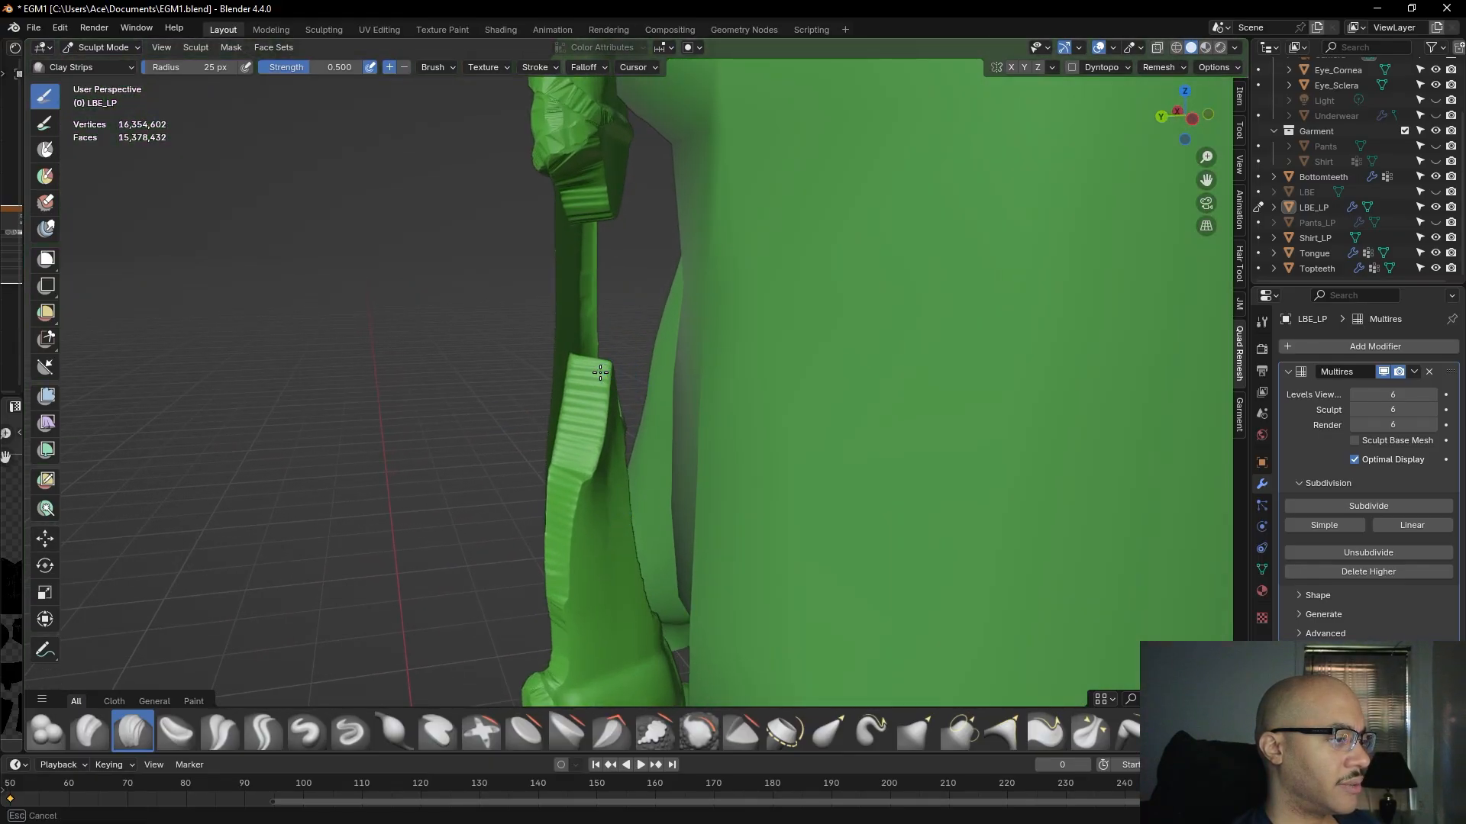
{"action": "middle_click_drag", "start_coordinate": [596, 424], "coordinate": [649, 497]}
{"action": "scroll", "coordinate": [649, 497], "scroll_direction": "up", "scroll_amount": 4}
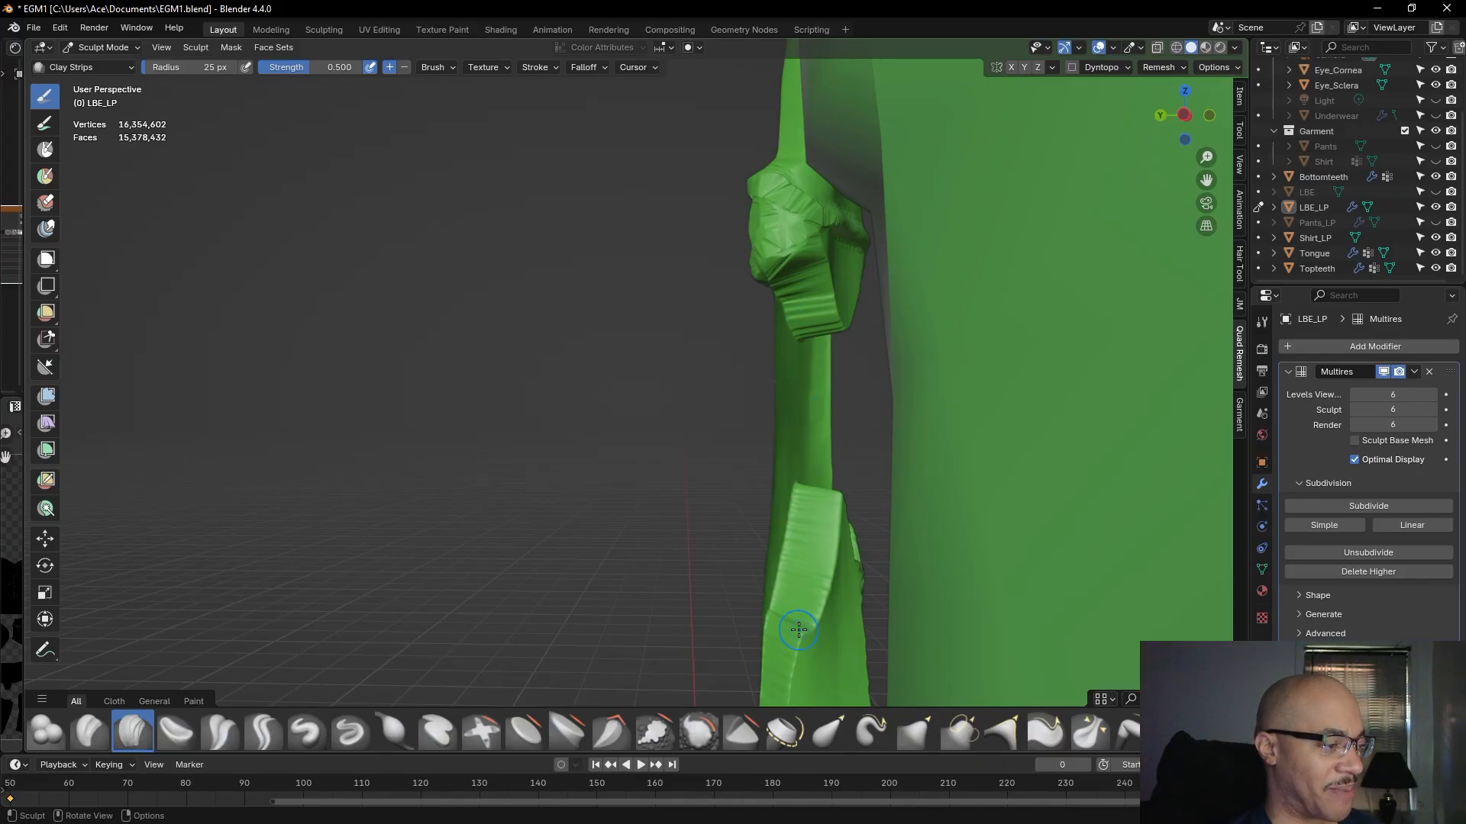
{"action": "middle_click_drag", "start_coordinate": [818, 478], "coordinate": [772, 488]}
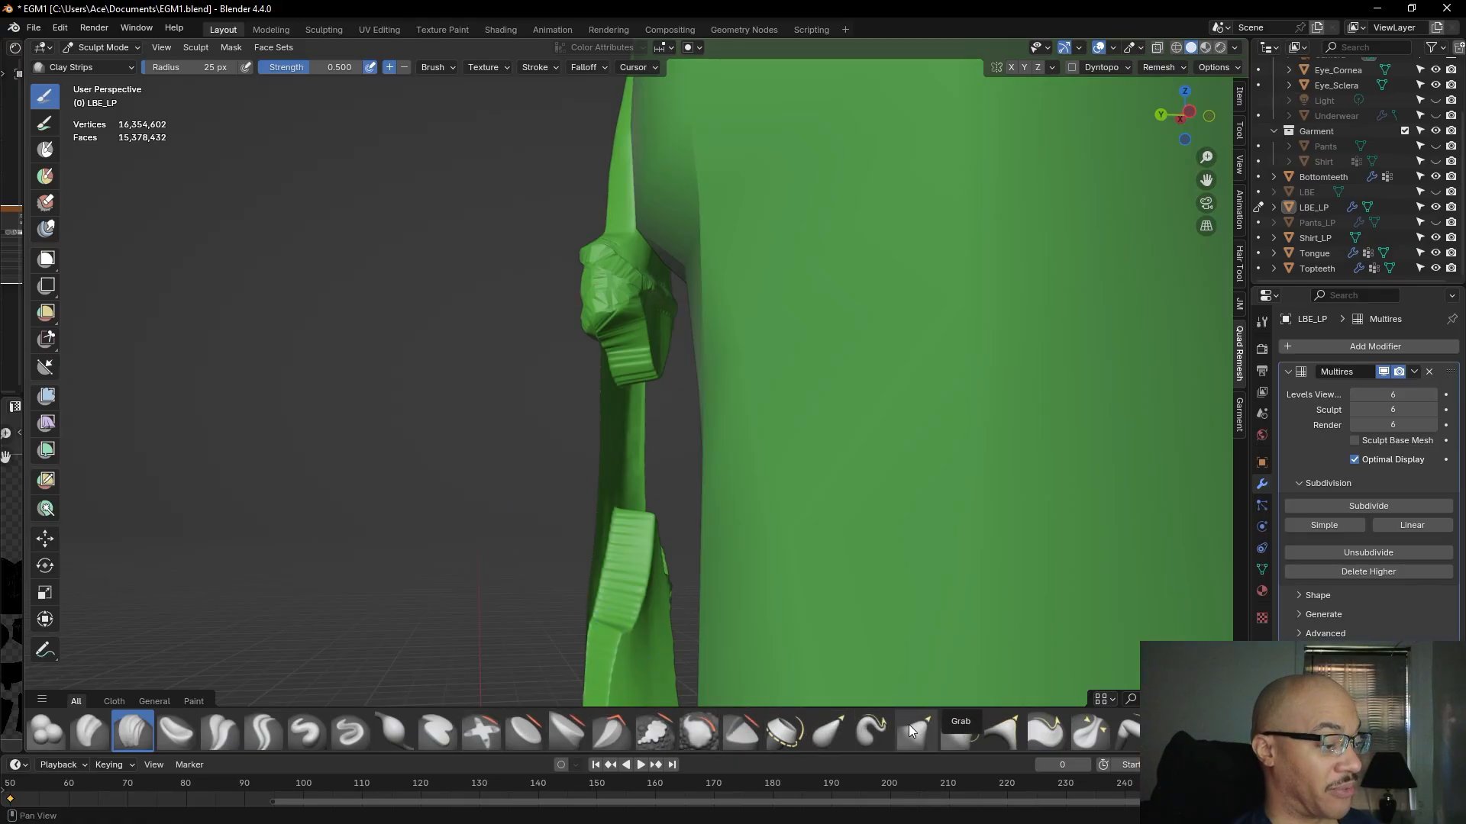
- Set the Grab brush radius to 61 px and pull the two broken ends of the strap's inner surface toward each other
{"action": "left_click", "coordinate": [936, 738]}
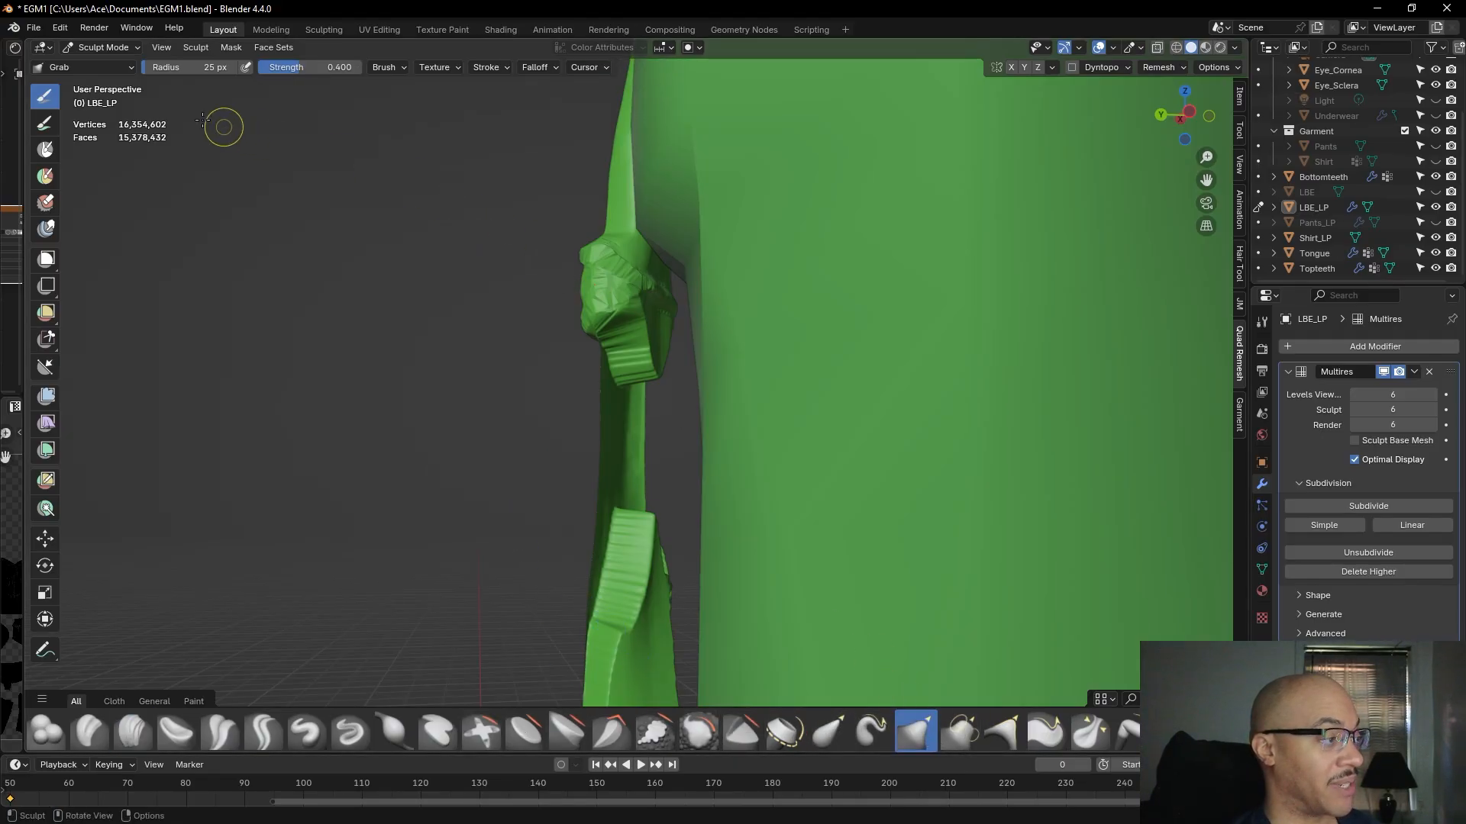
{"action": "mouse_move", "coordinate": [163, 68]}
{"action": "left_mouse_down"}
{"action": "mouse_move", "coordinate": [197, 67]}
{"action": "mouse_move", "coordinate": [175, 68]}
{"action": "left_mouse_up"}
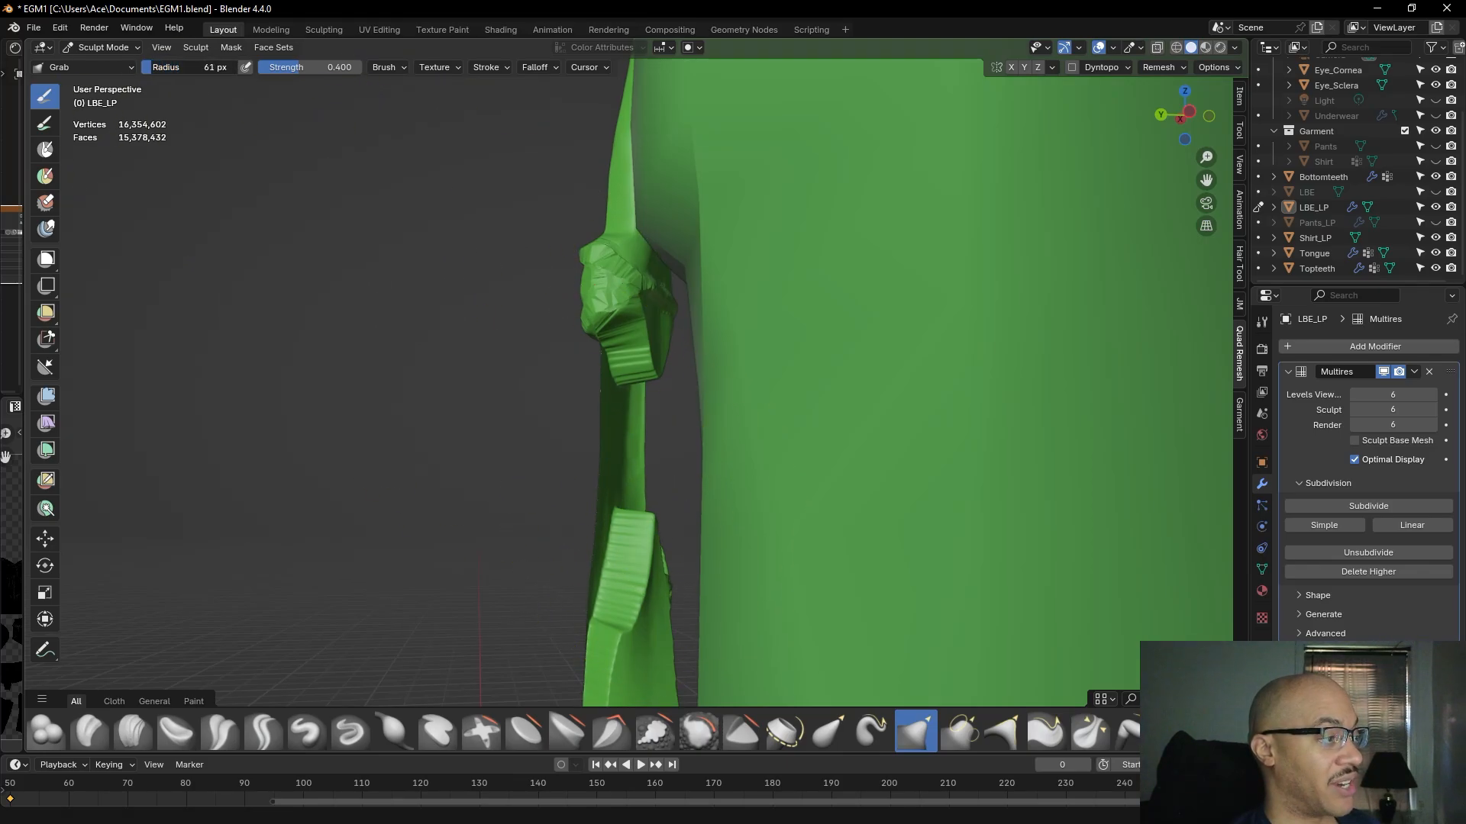
{"action": "mouse_move", "coordinate": [579, 581]}
{"action": "middle_mouse_down"}
{"action": "mouse_move", "coordinate": [533, 537]}
{"action": "mouse_move", "coordinate": [470, 610]}
{"action": "mouse_move", "coordinate": [491, 583]}
{"action": "mouse_move", "coordinate": [553, 582]}
{"action": "mouse_move", "coordinate": [445, 534]}
{"action": "mouse_move", "coordinate": [588, 484]}
{"action": "mouse_move", "coordinate": [641, 583]}
{"action": "middle_mouse_up"}
{"action": "left_click_drag", "start_coordinate": [641, 582], "coordinate": [654, 532]}
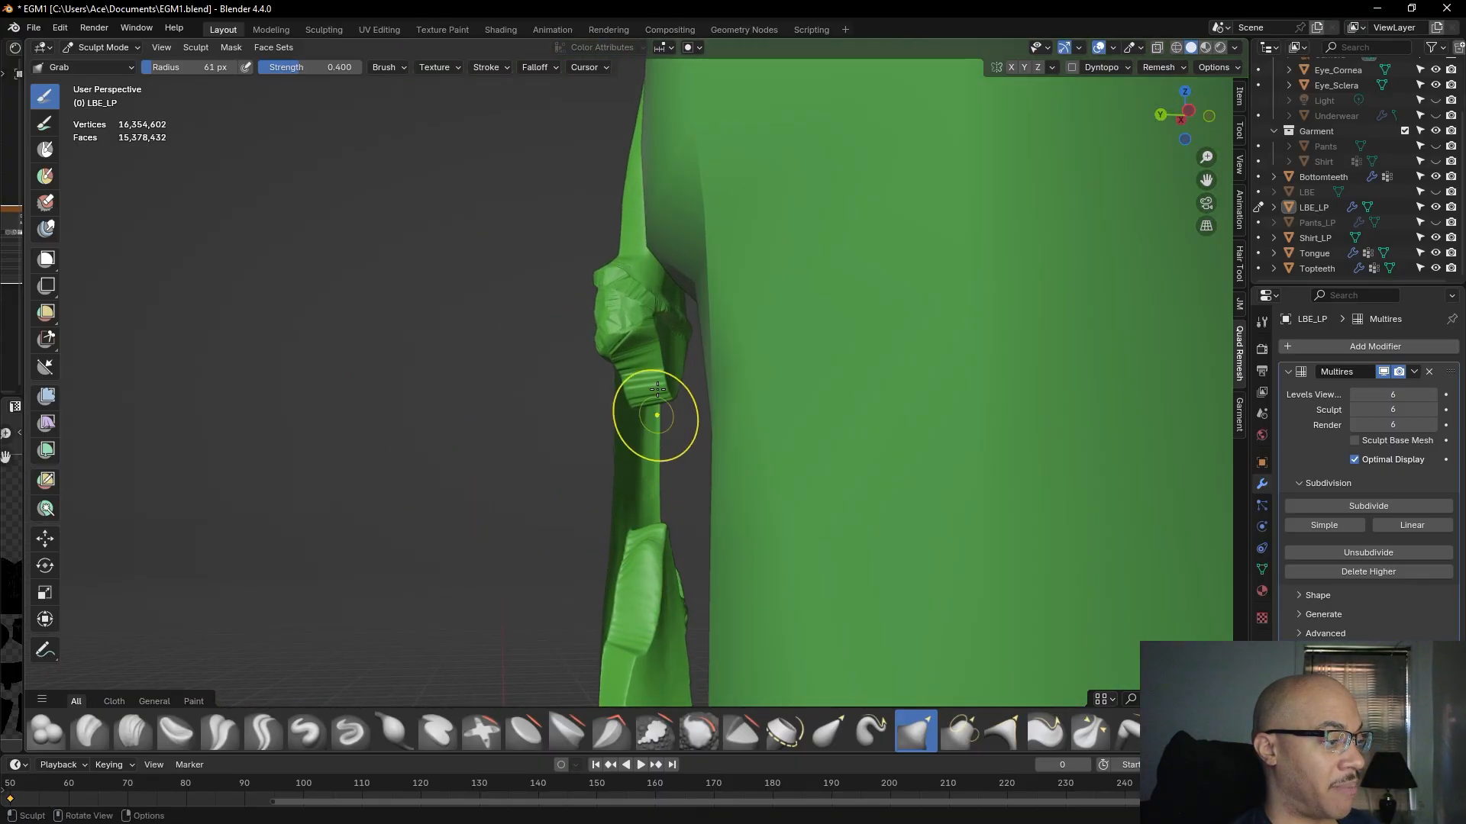
{"action": "left_click_drag", "start_coordinate": [651, 372], "coordinate": [647, 420]}
{"action": "middle_click_drag", "start_coordinate": [653, 473], "coordinate": [533, 562]}
{"action": "left_click_drag", "start_coordinate": [587, 520], "coordinate": [597, 442]}
{"action": "left_click_drag", "start_coordinate": [596, 507], "coordinate": [588, 482]}
{"action": "mouse_move", "coordinate": [663, 460]}
{"action": "middle_mouse_down"}
{"action": "mouse_move", "coordinate": [622, 452]}
{"action": "mouse_move", "coordinate": [683, 485]}
{"action": "middle_mouse_up"}
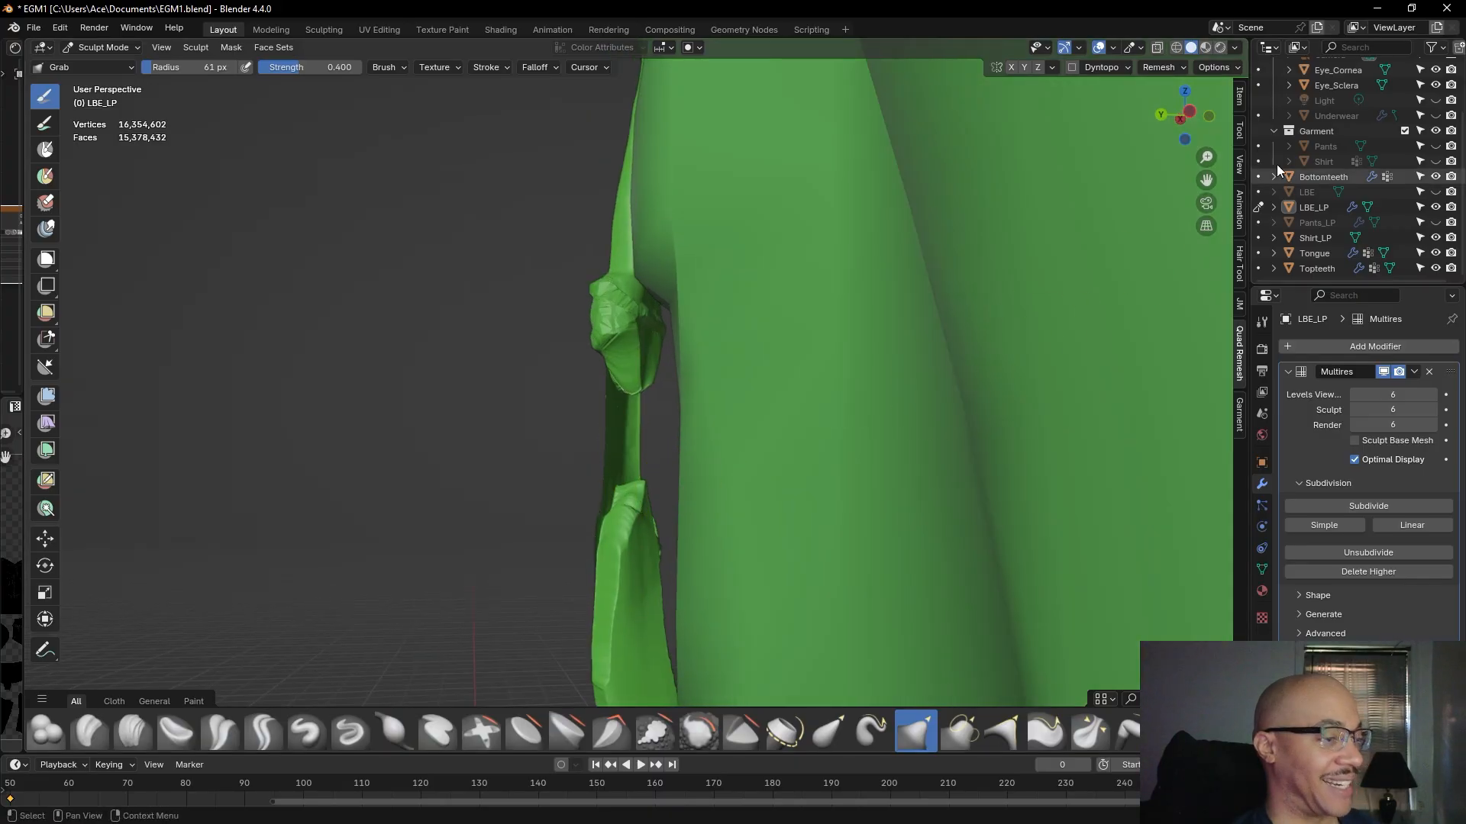
- Hide Shirt_LP and grab the lower broken end of the strap upward from its exposed inner side
{"action": "left_click", "coordinate": [1435, 238]}
{"action": "middle_click_drag", "start_coordinate": [1143, 325], "coordinate": [996, 343]}
{"action": "middle_click_drag", "start_coordinate": [968, 350], "coordinate": [397, 360], "text": "shift"}
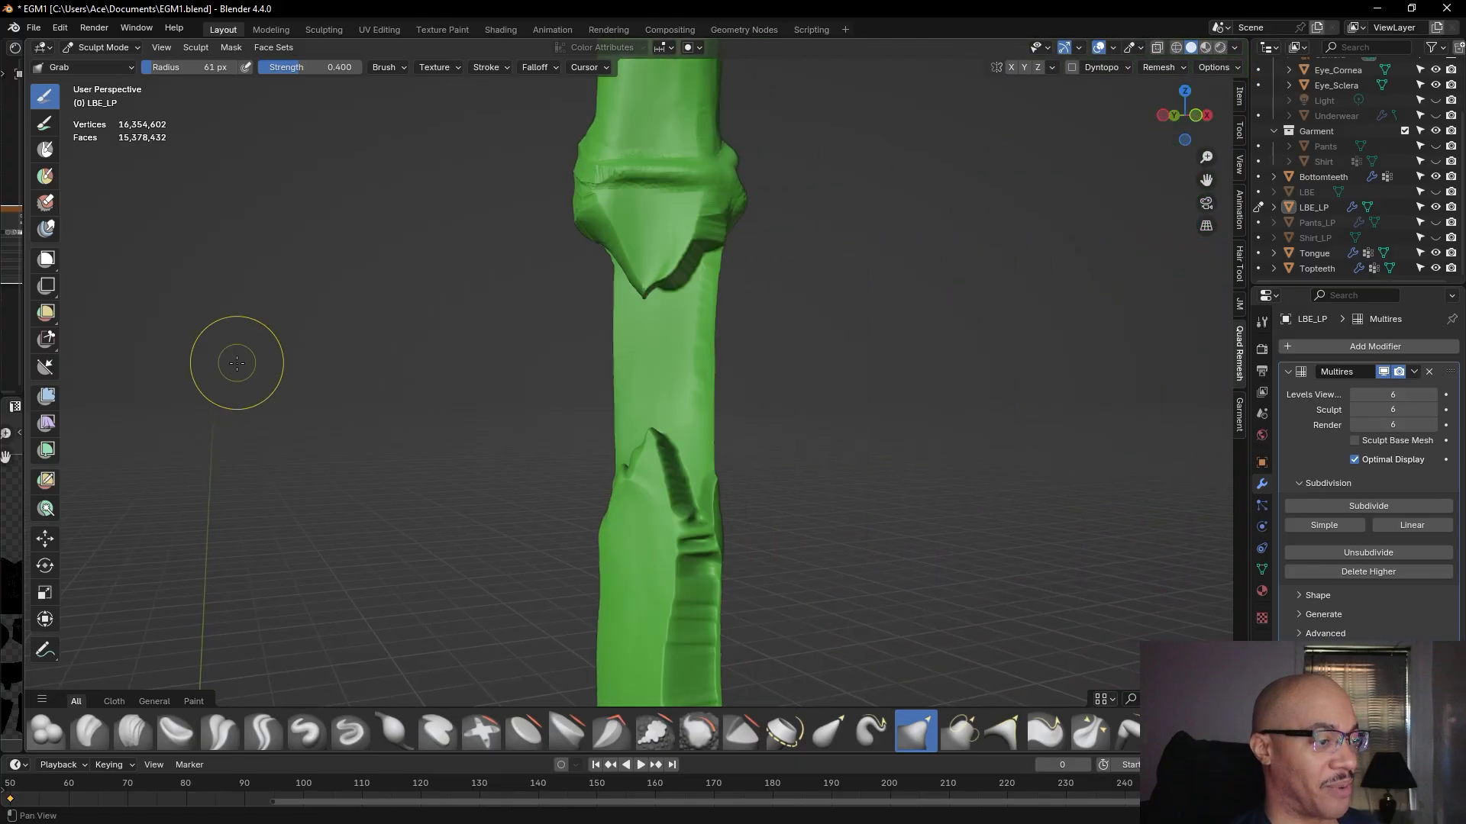
{"action": "middle_click_drag", "start_coordinate": [824, 476], "coordinate": [887, 475]}
{"action": "mouse_move", "coordinate": [577, 520]}
{"action": "left_mouse_down"}
{"action": "mouse_move", "coordinate": [594, 517]}
{"action": "mouse_move", "coordinate": [599, 451]}
{"action": "mouse_move", "coordinate": [593, 479]}
{"action": "left_mouse_up"}
{"action": "middle_click_drag", "start_coordinate": [831, 435], "coordinate": [712, 469]}
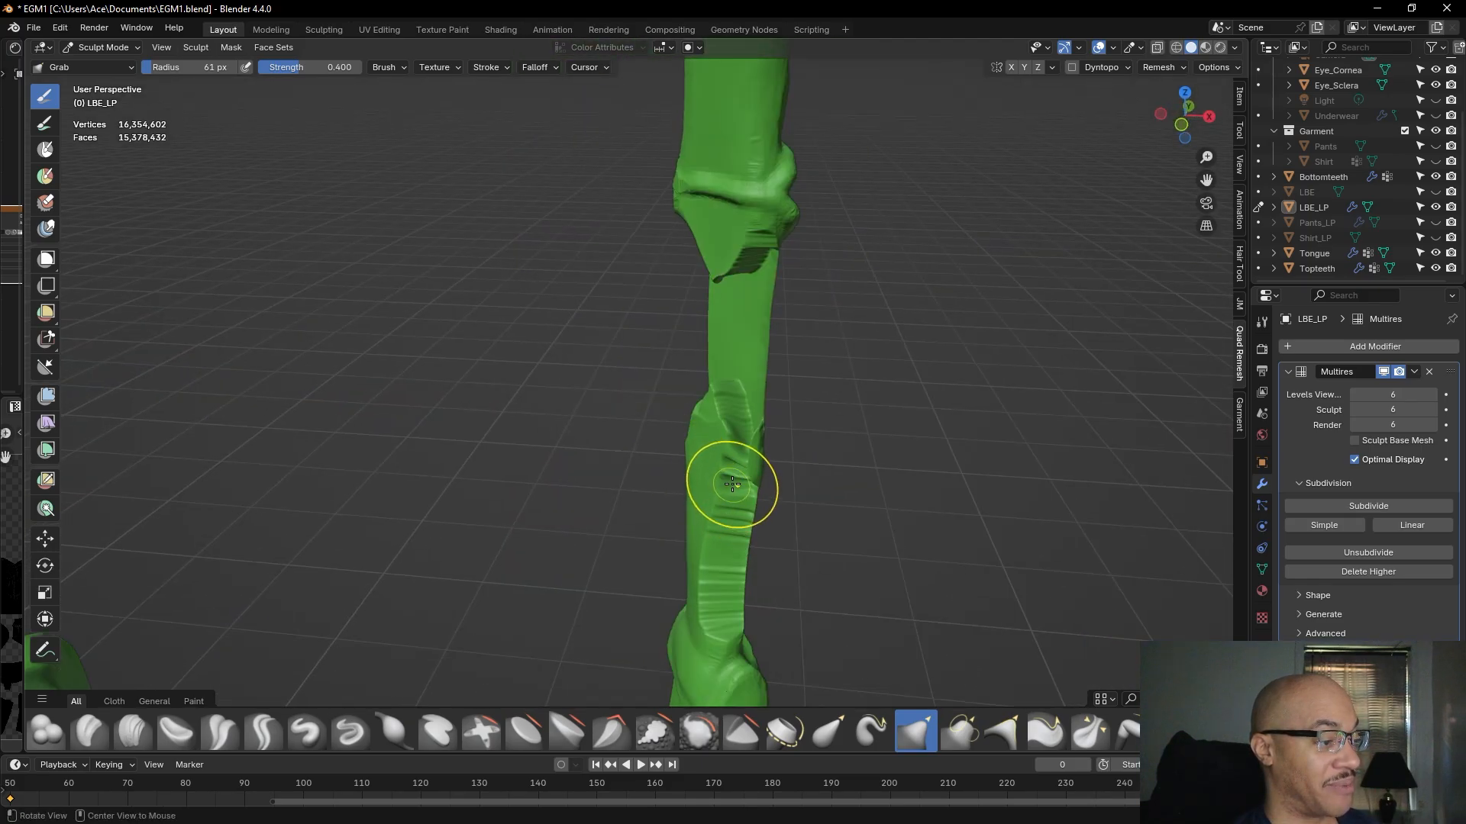
- Grab the edges of the upper and lower broken ends and stretch them across the gap, working from several angles
{"action": "middle_click_drag", "start_coordinate": [858, 497], "coordinate": [857, 484]}
{"action": "mouse_move", "coordinate": [677, 468]}
{"action": "left_mouse_down"}
{"action": "mouse_move", "coordinate": [690, 444]}
{"action": "mouse_move", "coordinate": [669, 427]}
{"action": "left_mouse_up"}
{"action": "left_click_drag", "start_coordinate": [676, 295], "coordinate": [671, 484]}
{"action": "middle_click_drag", "start_coordinate": [671, 484], "coordinate": [756, 428]}
{"action": "mouse_move", "coordinate": [611, 383]}
{"action": "left_mouse_down"}
{"action": "mouse_move", "coordinate": [605, 451]}
{"action": "mouse_move", "coordinate": [636, 424]}
{"action": "left_mouse_up"}
{"action": "left_click_drag", "start_coordinate": [634, 495], "coordinate": [634, 499]}
{"action": "left_click_drag", "start_coordinate": [619, 424], "coordinate": [613, 448]}
{"action": "mouse_move", "coordinate": [794, 406]}
{"action": "middle_mouse_down"}
{"action": "mouse_move", "coordinate": [548, 459]}
{"action": "mouse_move", "coordinate": [795, 405]}
{"action": "middle_mouse_up"}
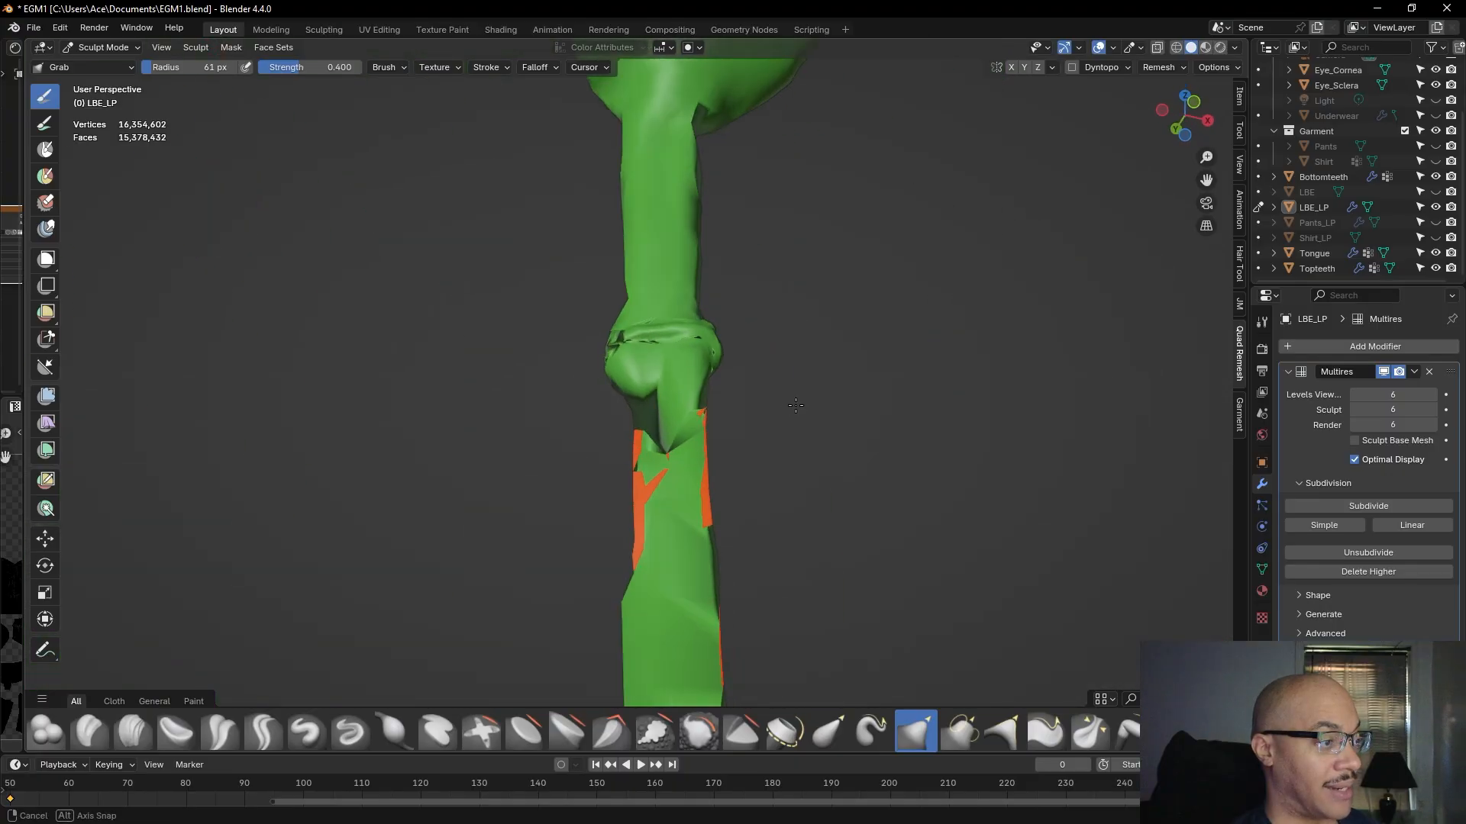
{"action": "left_click_drag", "start_coordinate": [696, 531], "coordinate": [698, 533]}
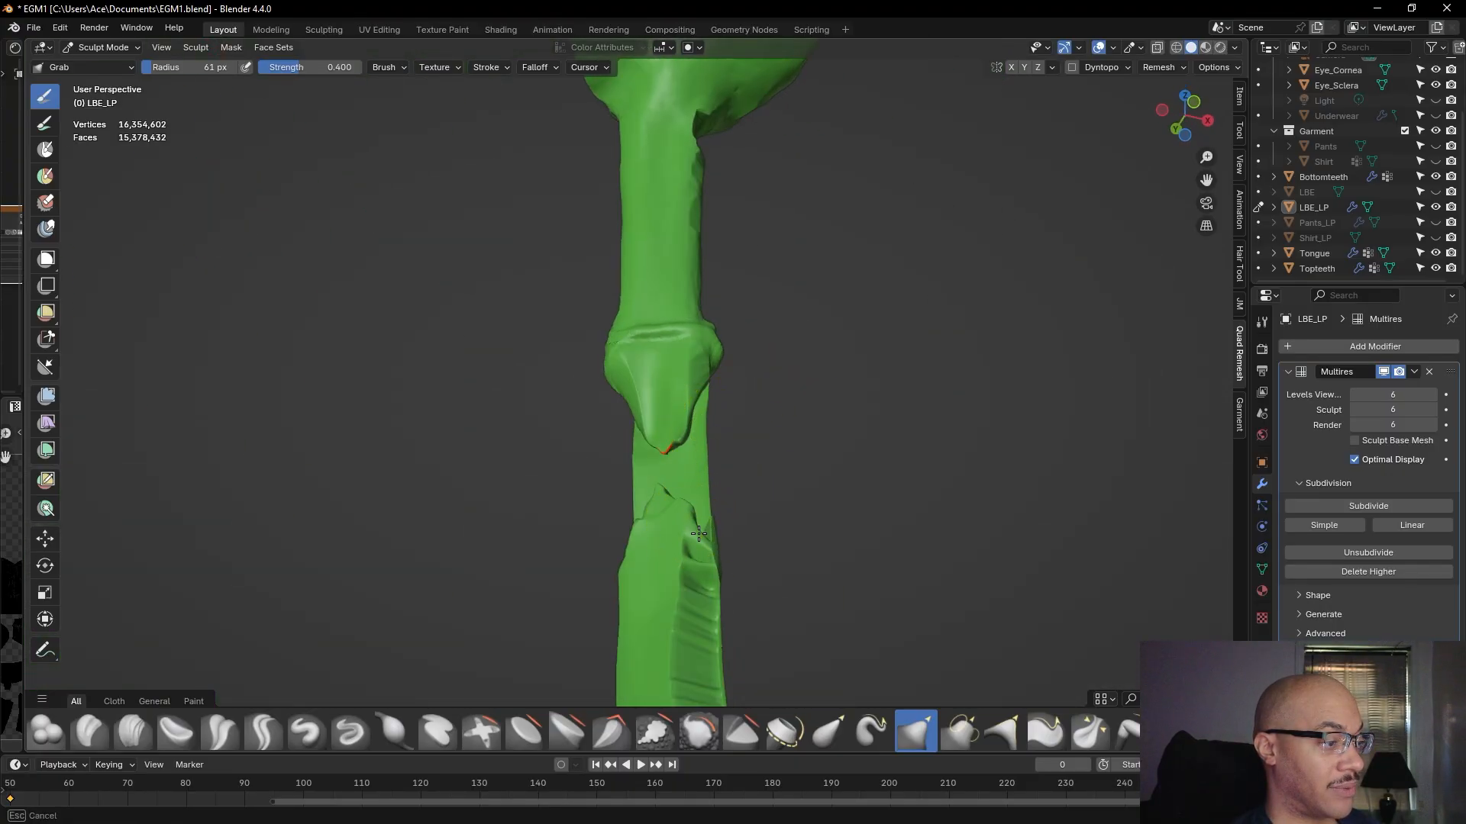
{"action": "left_click_drag", "start_coordinate": [697, 433], "coordinate": [697, 425]}
- Pull the lower broken end's side edges upward and even out the folds on the strap's outer face
{"action": "mouse_move", "coordinate": [588, 400]}
{"action": "middle_mouse_down"}
{"action": "mouse_move", "coordinate": [631, 372]}
{"action": "mouse_move", "coordinate": [561, 423]}
{"action": "middle_mouse_up"}
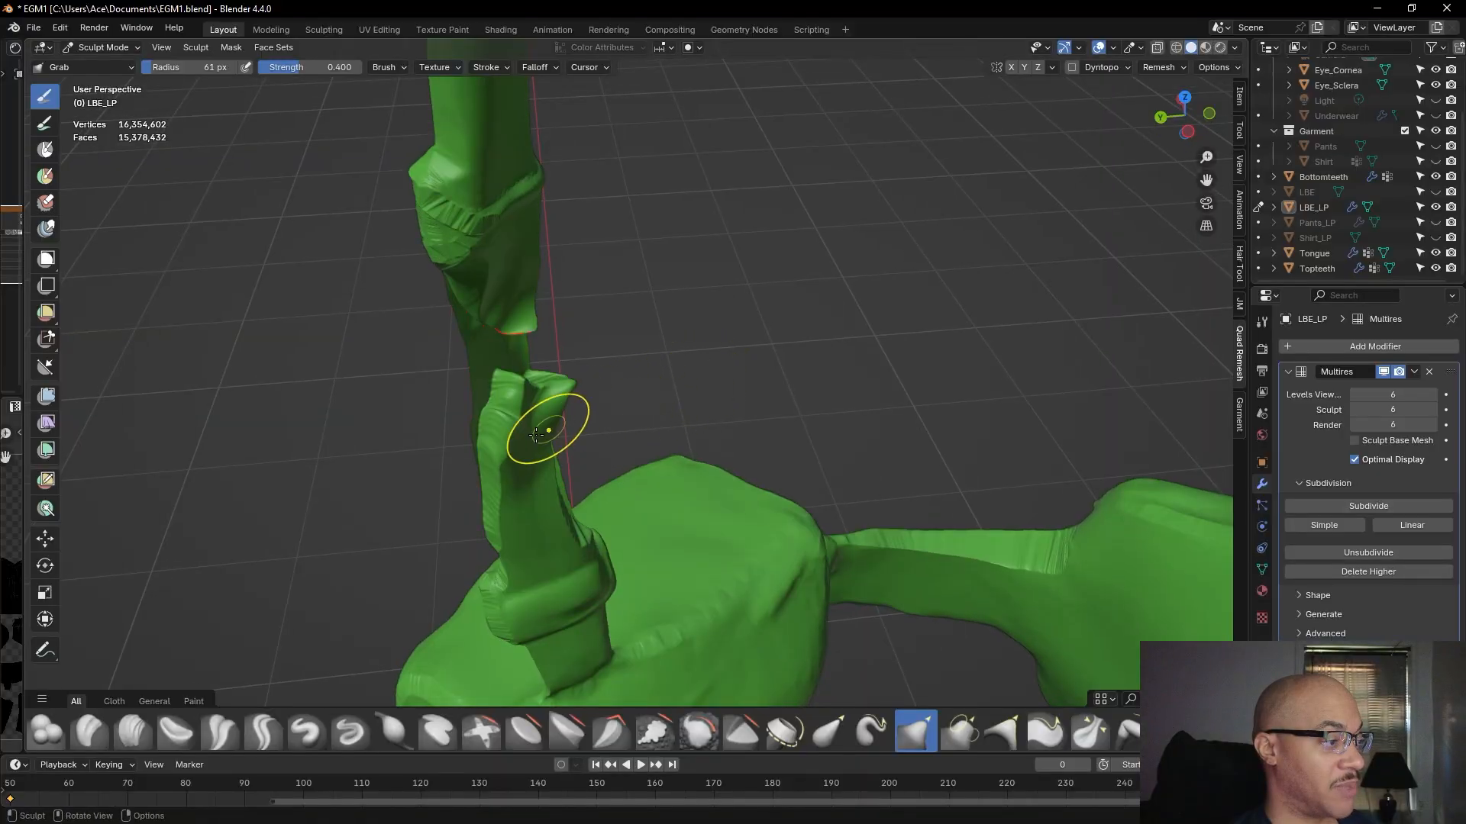
{"action": "left_click_drag", "start_coordinate": [491, 435], "coordinate": [491, 337]}
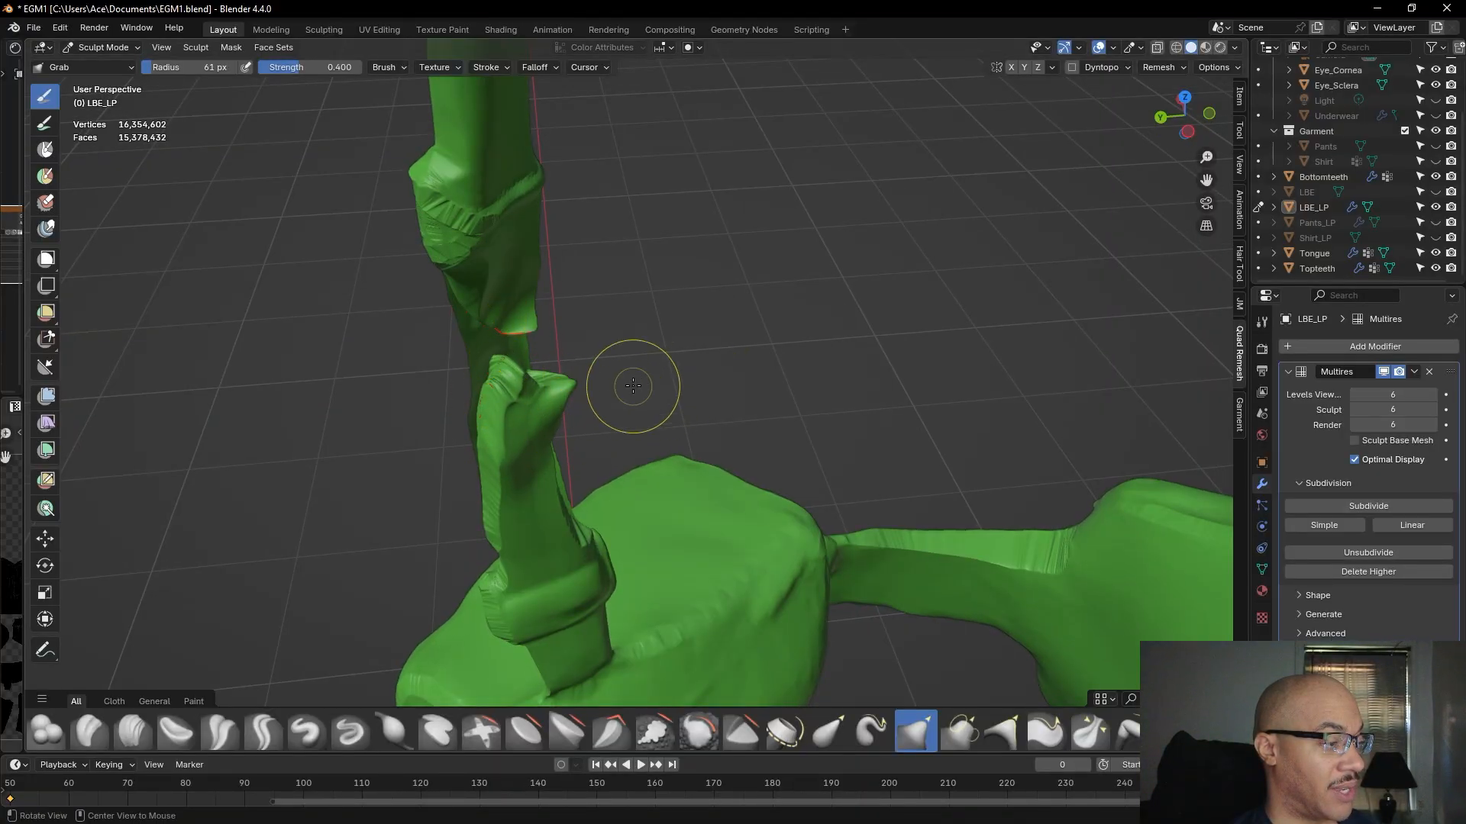
{"action": "middle_click_drag", "start_coordinate": [628, 392], "coordinate": [535, 455]}
{"action": "left_click_drag", "start_coordinate": [539, 497], "coordinate": [546, 468]}
{"action": "middle_click_drag", "start_coordinate": [824, 415], "coordinate": [503, 351]}
{"action": "left_click_drag", "start_coordinate": [503, 350], "coordinate": [498, 335]}
{"action": "left_click_drag", "start_coordinate": [514, 387], "coordinate": [516, 386]}
{"action": "middle_click_drag", "start_coordinate": [641, 380], "coordinate": [828, 406]}
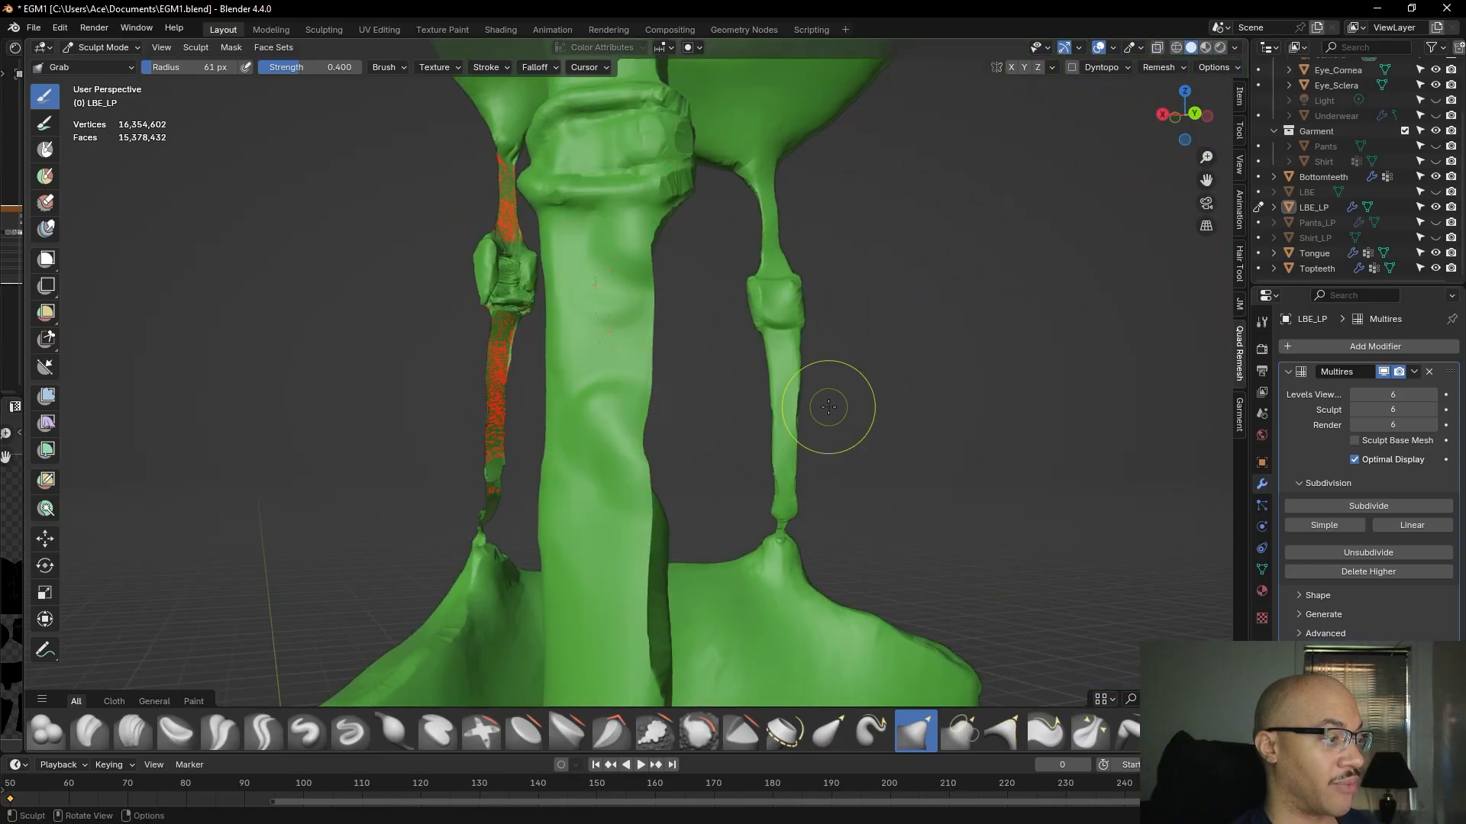
{"action": "left_click_drag", "start_coordinate": [611, 481], "coordinate": [610, 480]}
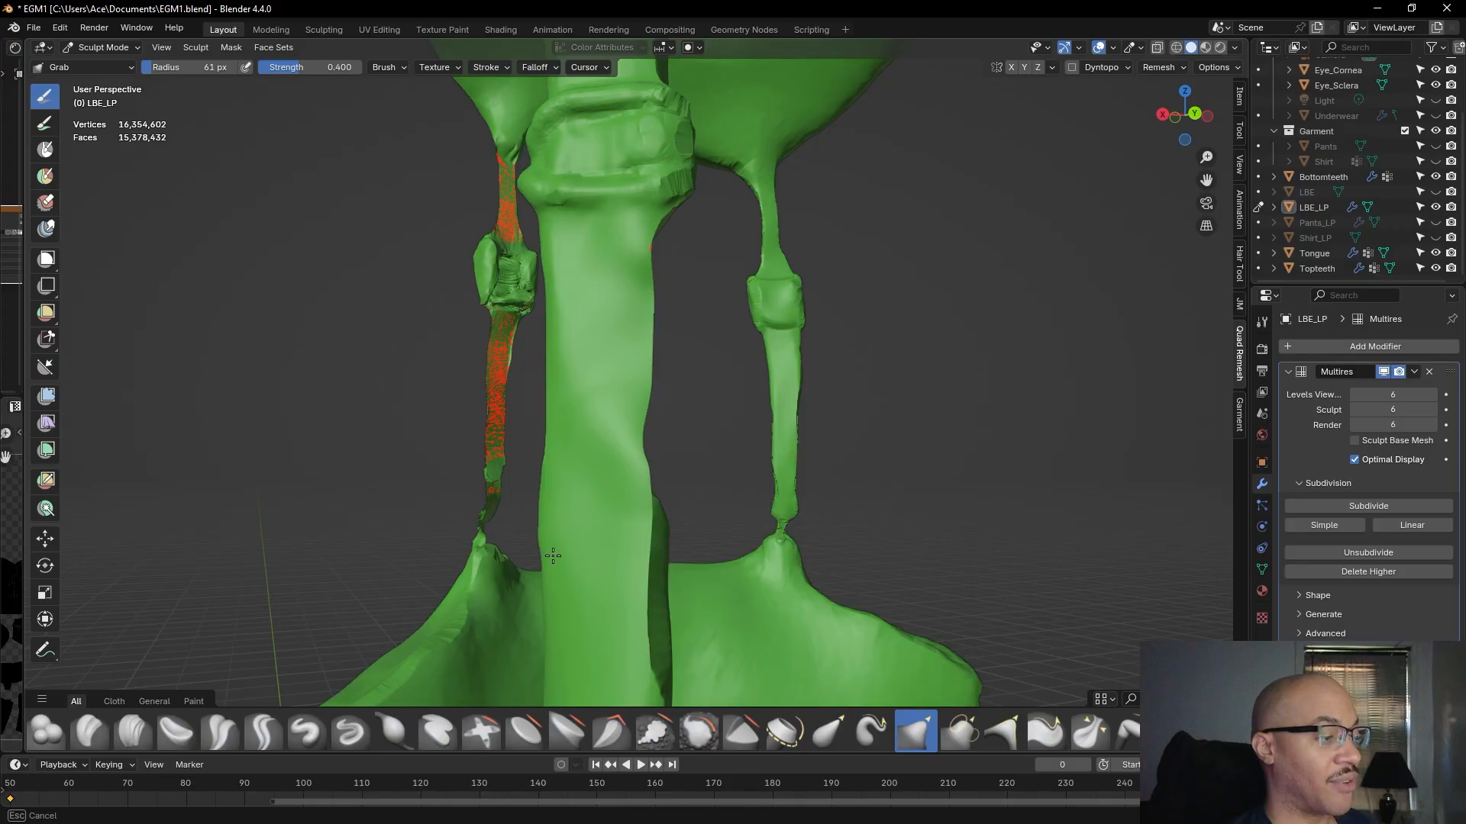
- Raise the tip and left shoulder of the strap's lower broken end toward the buckle piece with the Grab brush
{"action": "mouse_move", "coordinate": [640, 420]}
{"action": "middle_mouse_down"}
{"action": "mouse_move", "coordinate": [411, 434]}
{"action": "mouse_move", "coordinate": [645, 408]}
{"action": "mouse_move", "coordinate": [628, 397]}
{"action": "middle_mouse_up"}
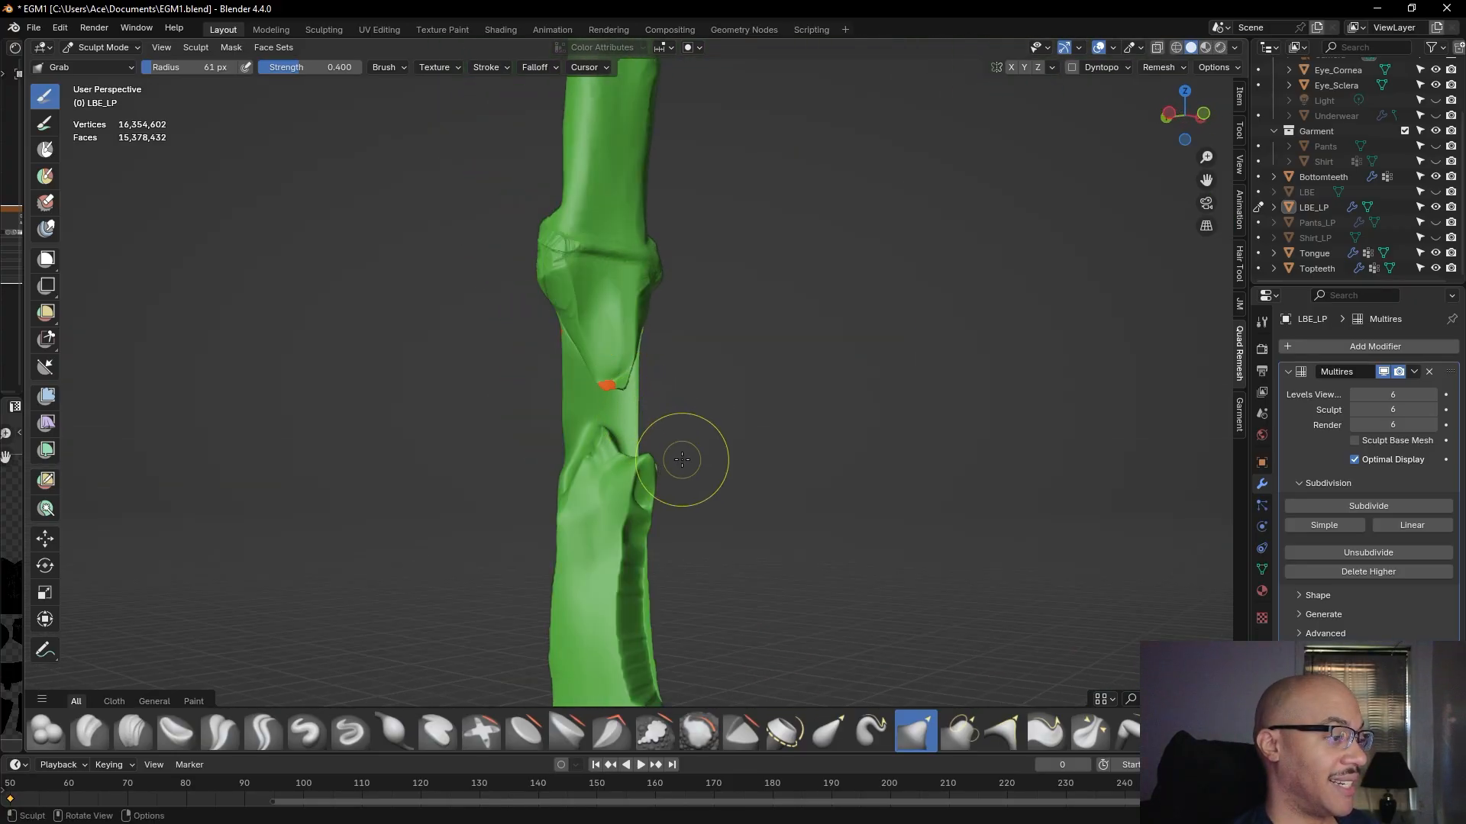
{"action": "scroll", "coordinate": [682, 459], "scroll_direction": "up", "scroll_amount": 2}
{"action": "left_click_drag", "start_coordinate": [605, 491], "coordinate": [613, 476]}
{"action": "mouse_move", "coordinate": [608, 400]}
{"action": "left_mouse_down"}
{"action": "mouse_move", "coordinate": [572, 456]}
{"action": "mouse_move", "coordinate": [566, 425]}
{"action": "left_mouse_up"}
{"action": "left_click_drag", "start_coordinate": [548, 505], "coordinate": [536, 464]}
{"action": "left_click_drag", "start_coordinate": [522, 384], "coordinate": [522, 376]}
{"action": "left_click_drag", "start_coordinate": [578, 470], "coordinate": [569, 457]}
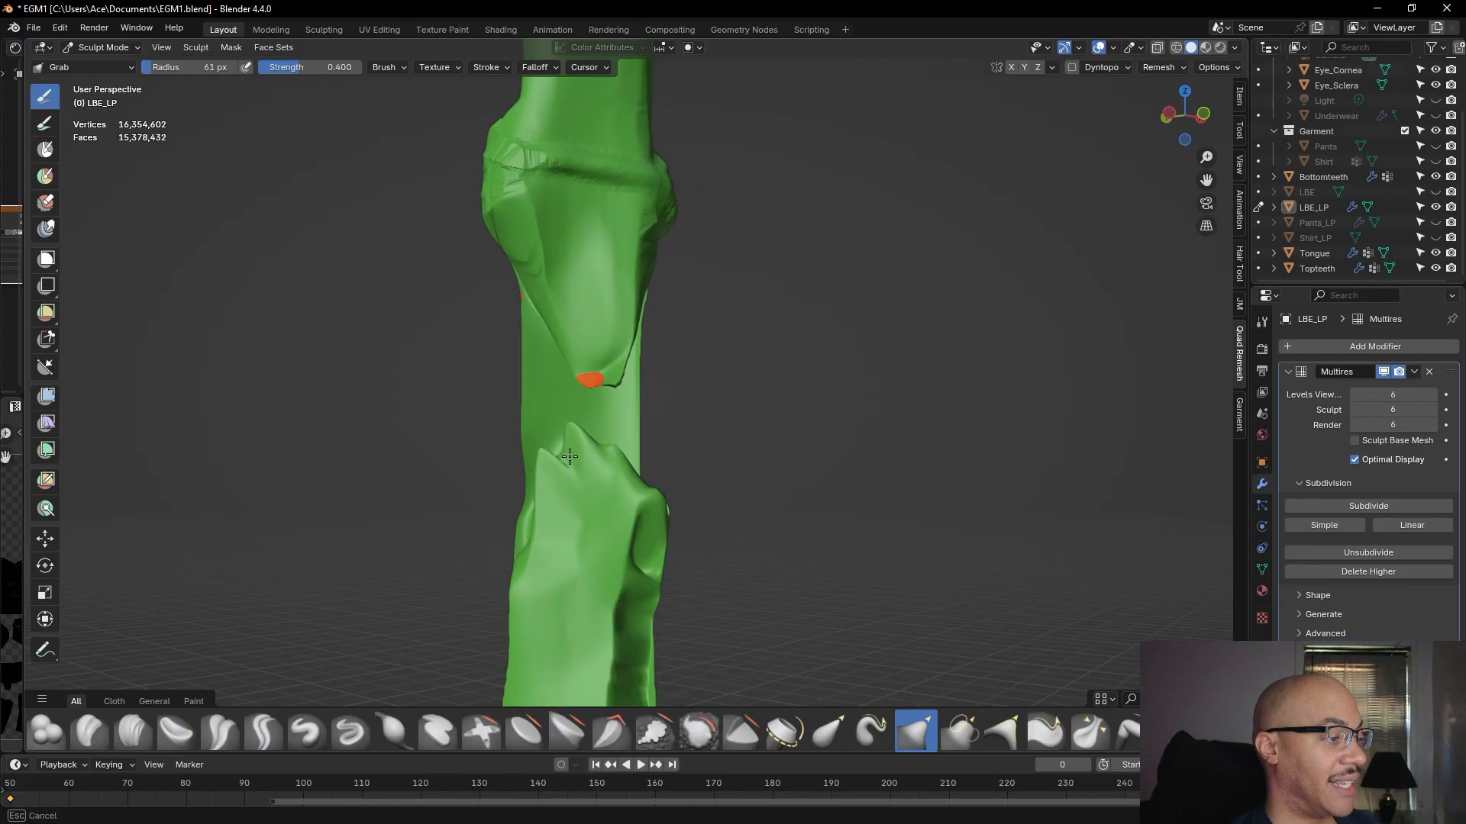
{"action": "left_click_drag", "start_coordinate": [556, 384], "coordinate": [558, 365]}
- Grab the strap's right inner edge on both sides of the gap to extend the torn surface there
{"action": "mouse_move", "coordinate": [655, 506]}
{"action": "left_mouse_down", "text": "alt"}
{"action": "mouse_move", "coordinate": [643, 485]}
{"action": "mouse_move", "coordinate": [771, 507]}
{"action": "left_mouse_up", "text": "alt"}
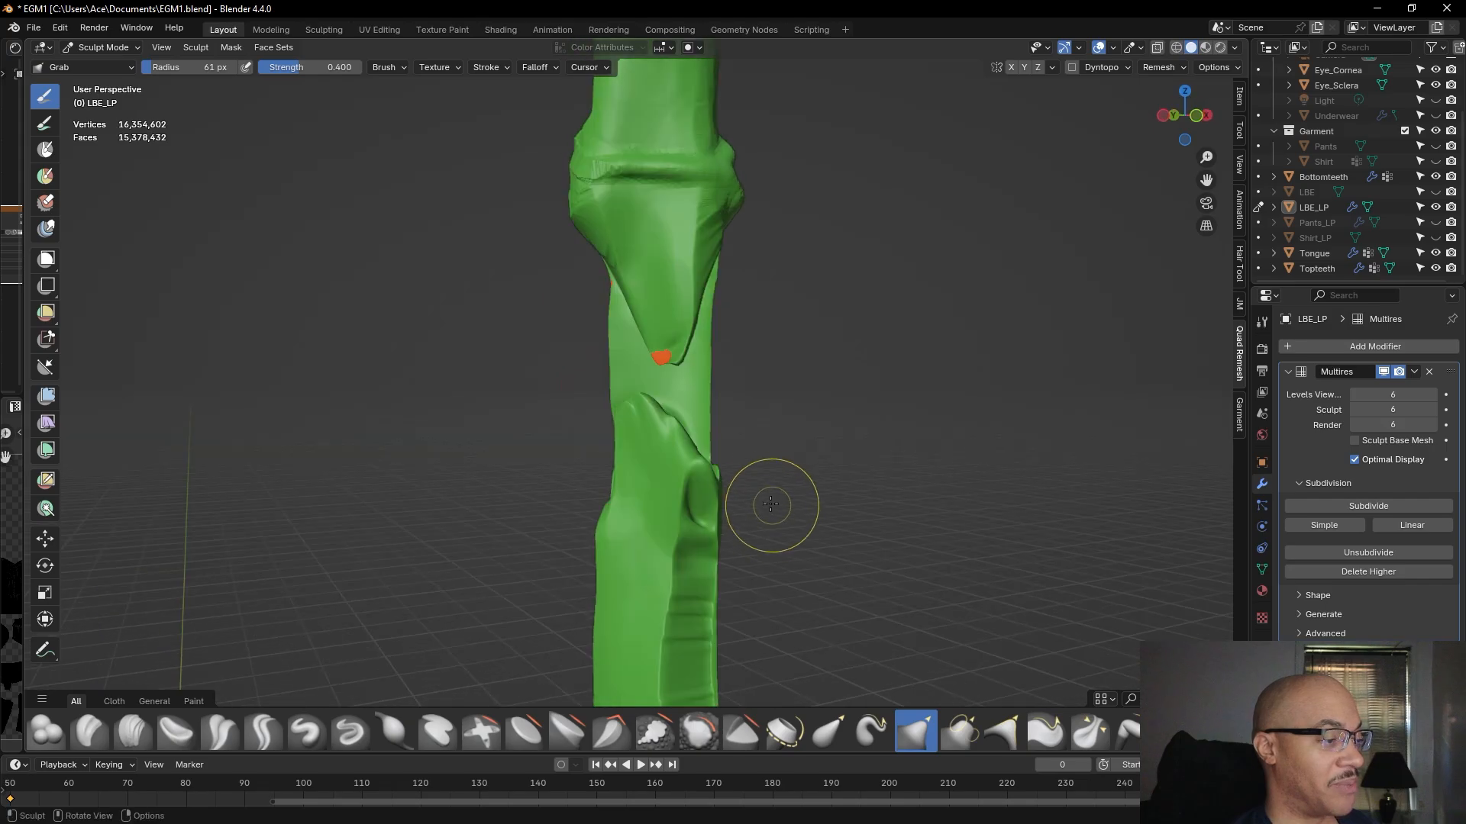
{"action": "left_click_drag", "start_coordinate": [703, 463], "coordinate": [655, 441]}
{"action": "mouse_move", "coordinate": [746, 418]}
{"action": "left_mouse_down", "text": "alt"}
{"action": "mouse_move", "coordinate": [832, 390]}
{"action": "mouse_move", "coordinate": [844, 359]}
{"action": "mouse_move", "coordinate": [780, 331]}
{"action": "left_mouse_up", "text": "alt"}
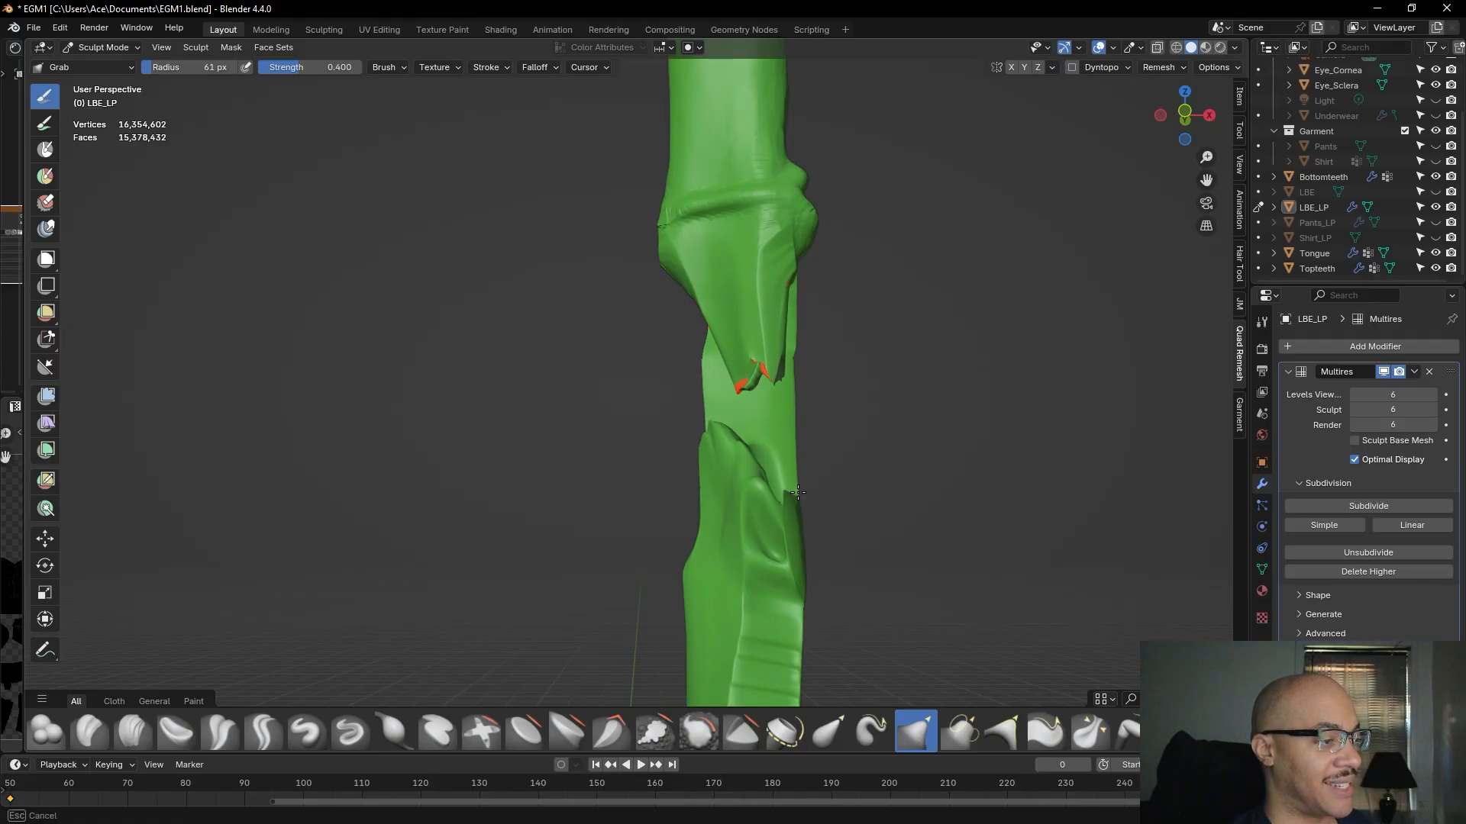
{"action": "mouse_move", "coordinate": [798, 510]}
{"action": "left_mouse_down", "text": "alt"}
{"action": "mouse_move", "coordinate": [572, 344]}
{"action": "mouse_move", "coordinate": [513, 364]}
{"action": "mouse_move", "coordinate": [521, 377]}
{"action": "left_mouse_up", "text": "alt"}
- Reshape the protruding side of the lower broken end and widen both facing tips across the strap
{"action": "left_click_drag", "start_coordinate": [589, 445], "coordinate": [844, 417], "text": "alt"}
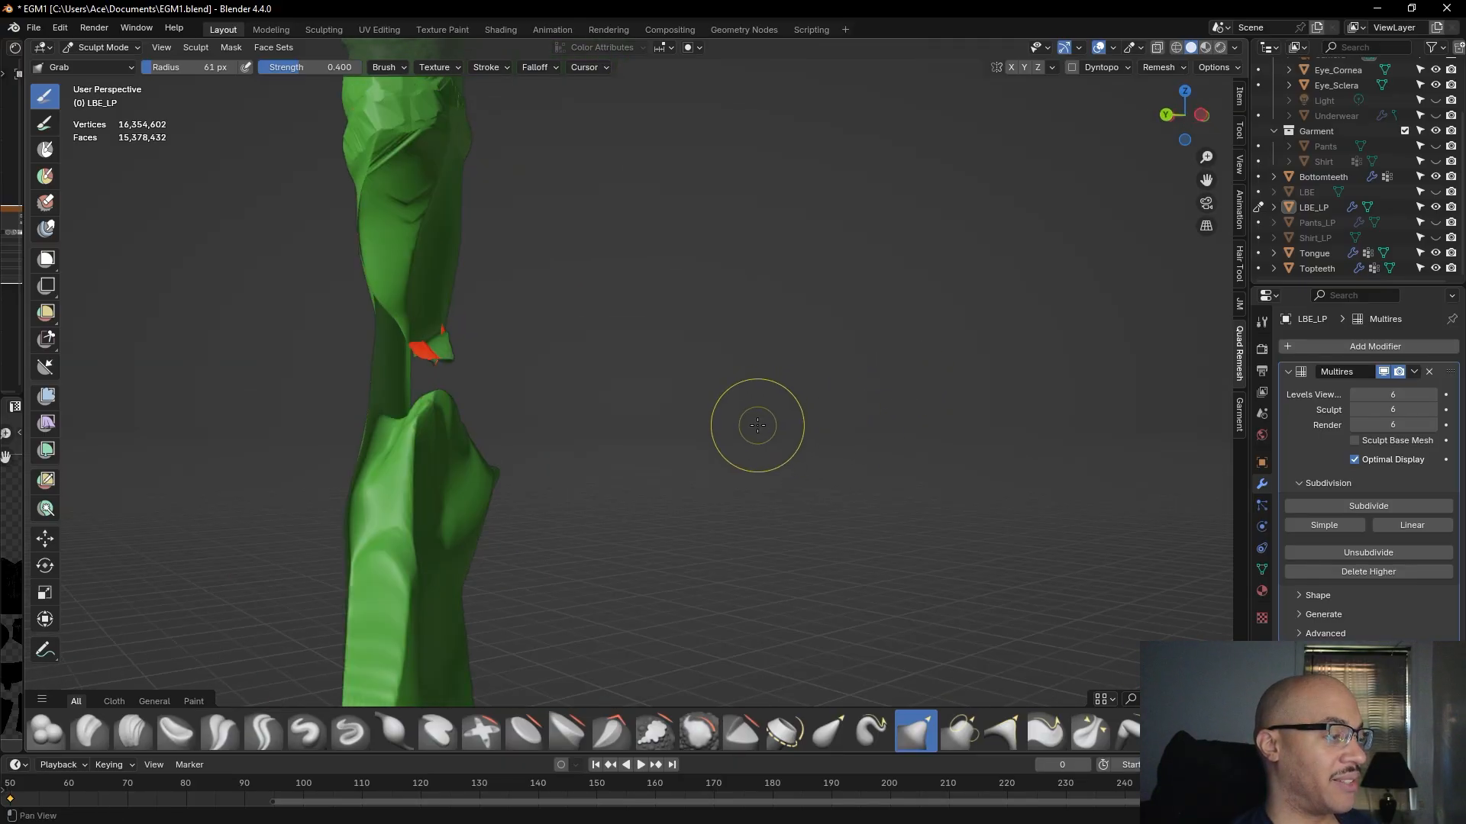
{"action": "left_click_drag", "start_coordinate": [904, 340], "coordinate": [904, 332], "text": "alt"}
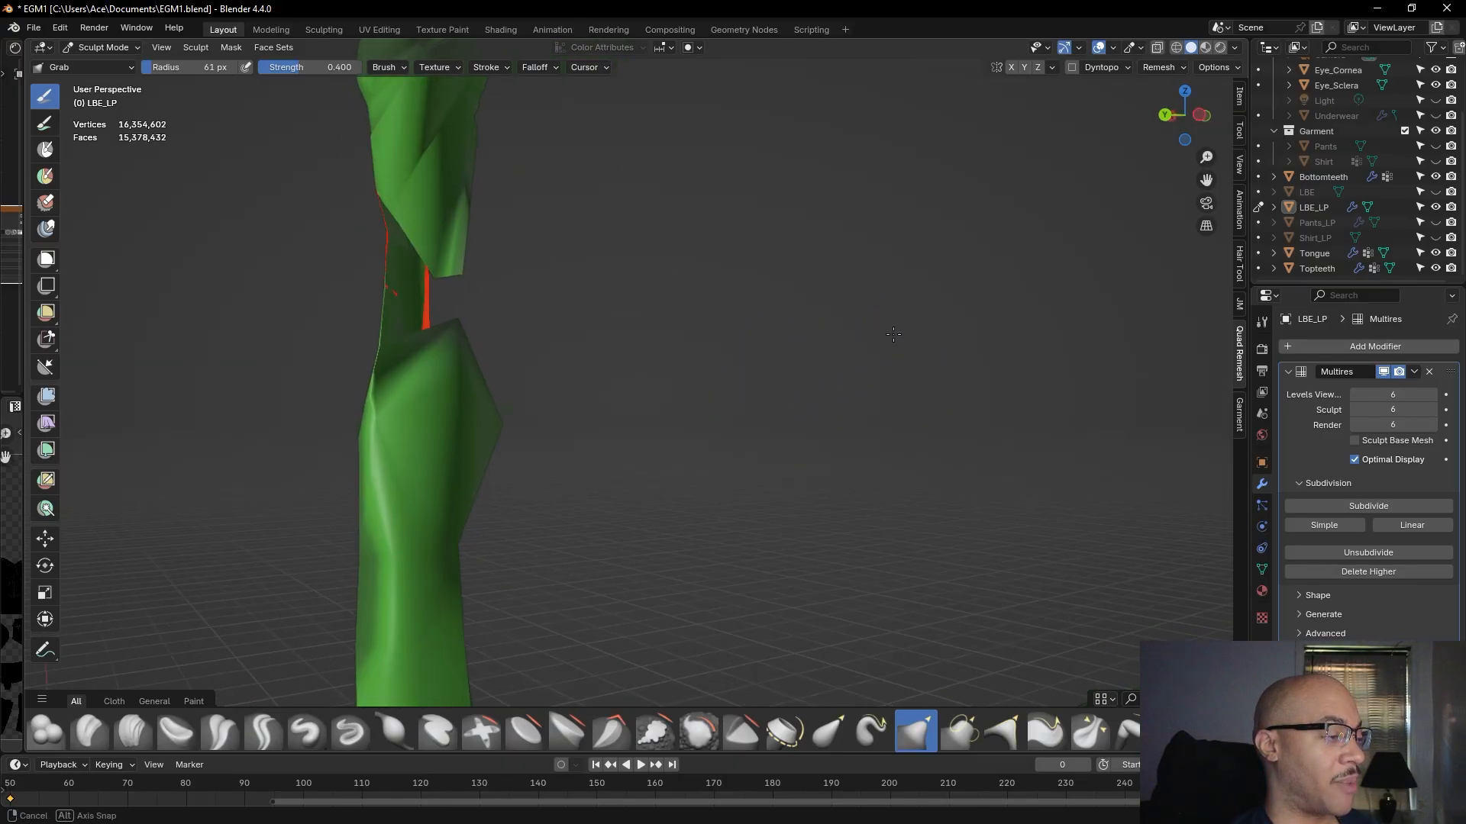
{"action": "middle_click_drag", "start_coordinate": [904, 331], "coordinate": [611, 400]}
{"action": "middle_click_drag", "start_coordinate": [677, 478], "coordinate": [693, 436]}
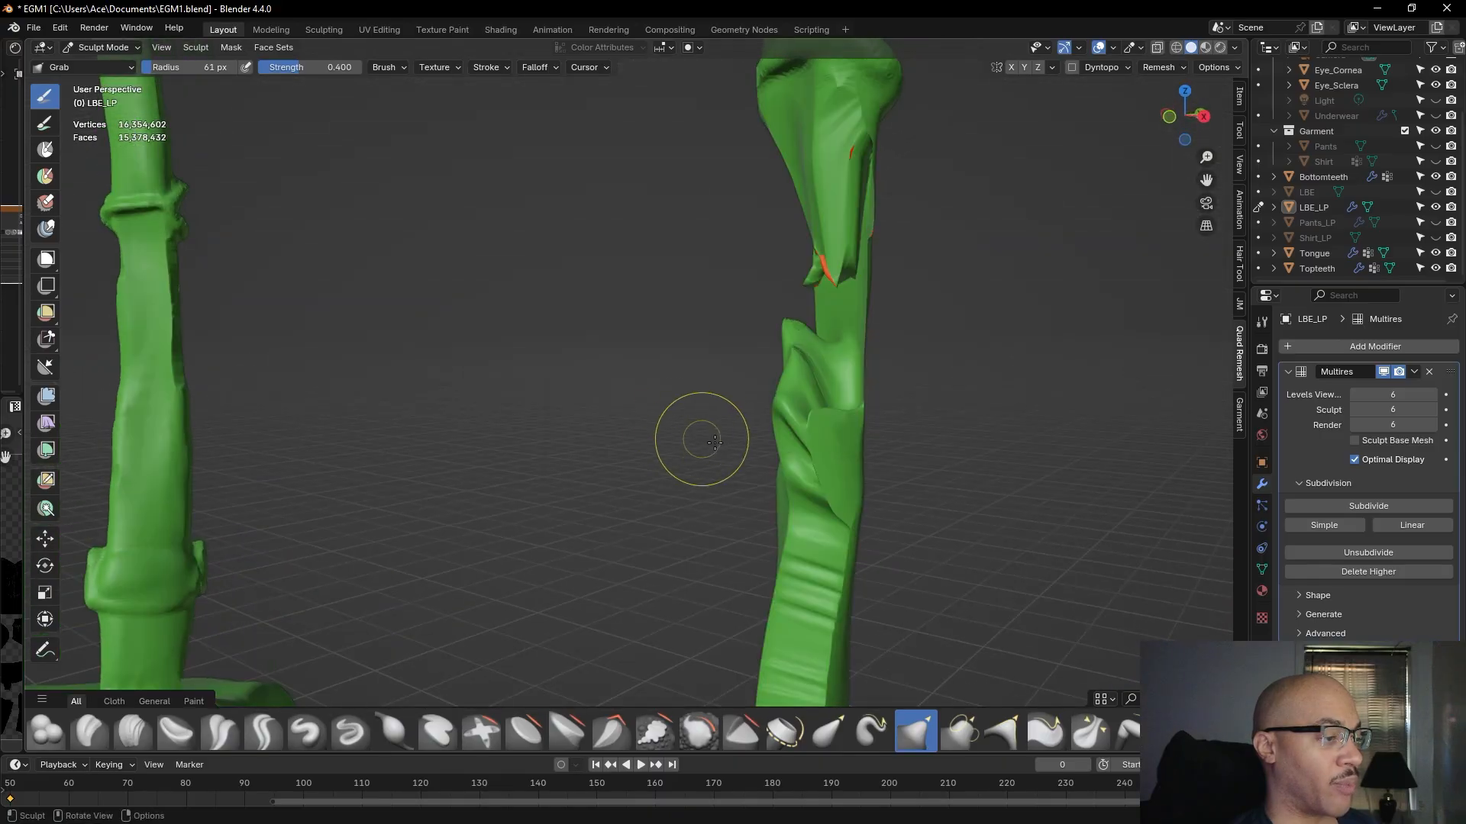
{"action": "left_click_drag", "start_coordinate": [778, 418], "coordinate": [811, 425]}
{"action": "middle_click_drag", "start_coordinate": [812, 426], "coordinate": [893, 464]}
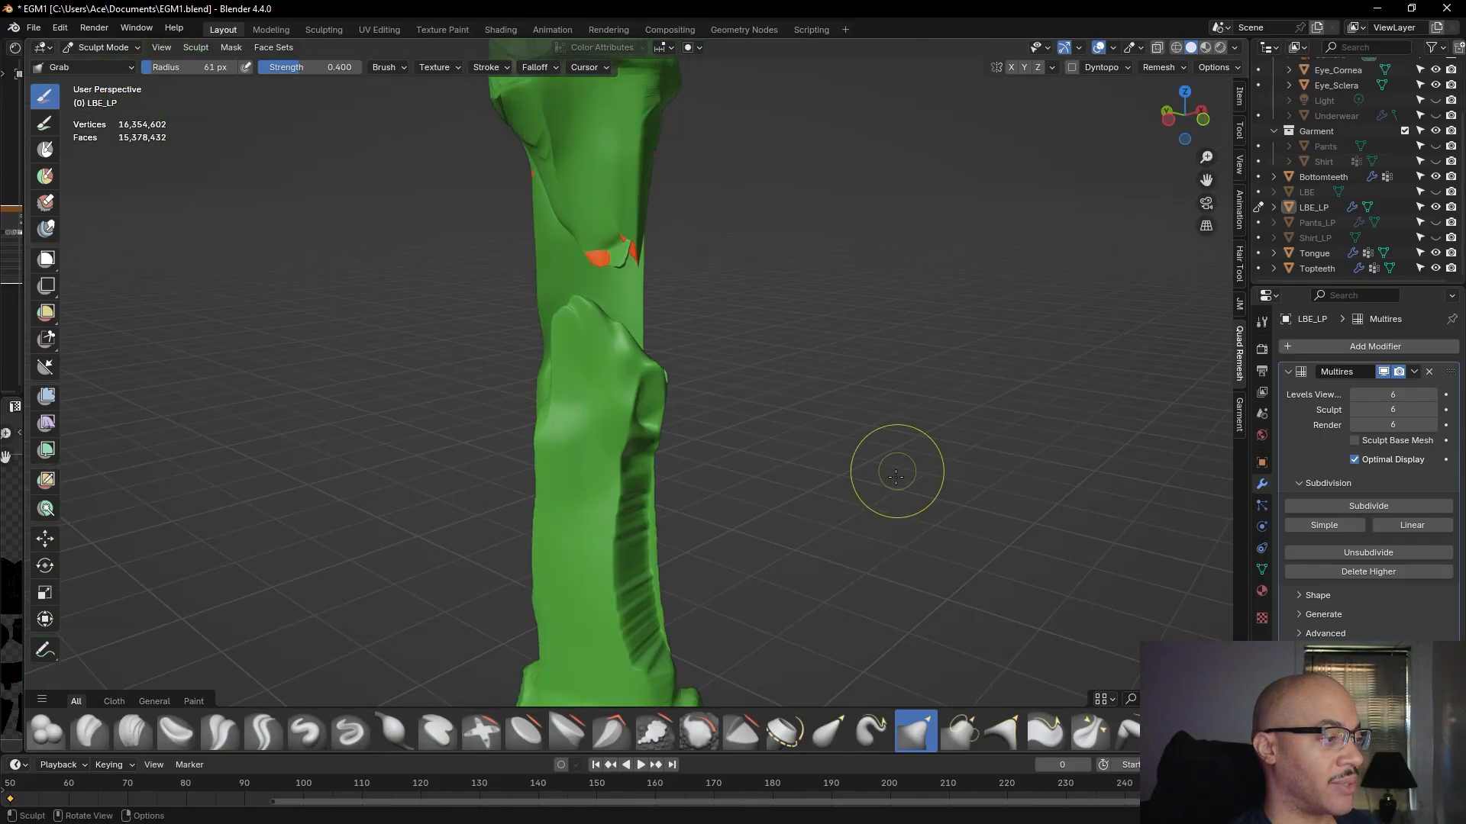
{"action": "mouse_move", "coordinate": [634, 402]}
{"action": "left_mouse_down"}
{"action": "mouse_move", "coordinate": [639, 413]}
{"action": "mouse_move", "coordinate": [634, 383]}
{"action": "mouse_move", "coordinate": [582, 360]}
{"action": "mouse_move", "coordinate": [547, 369]}
{"action": "mouse_move", "coordinate": [533, 343]}
{"action": "mouse_move", "coordinate": [561, 328]}
{"action": "mouse_move", "coordinate": [551, 300]}
{"action": "mouse_move", "coordinate": [603, 316]}
{"action": "mouse_move", "coordinate": [608, 260]}
{"action": "mouse_move", "coordinate": [611, 282]}
{"action": "left_mouse_up"}
{"action": "left_click_drag", "start_coordinate": [573, 231], "coordinate": [569, 224]}
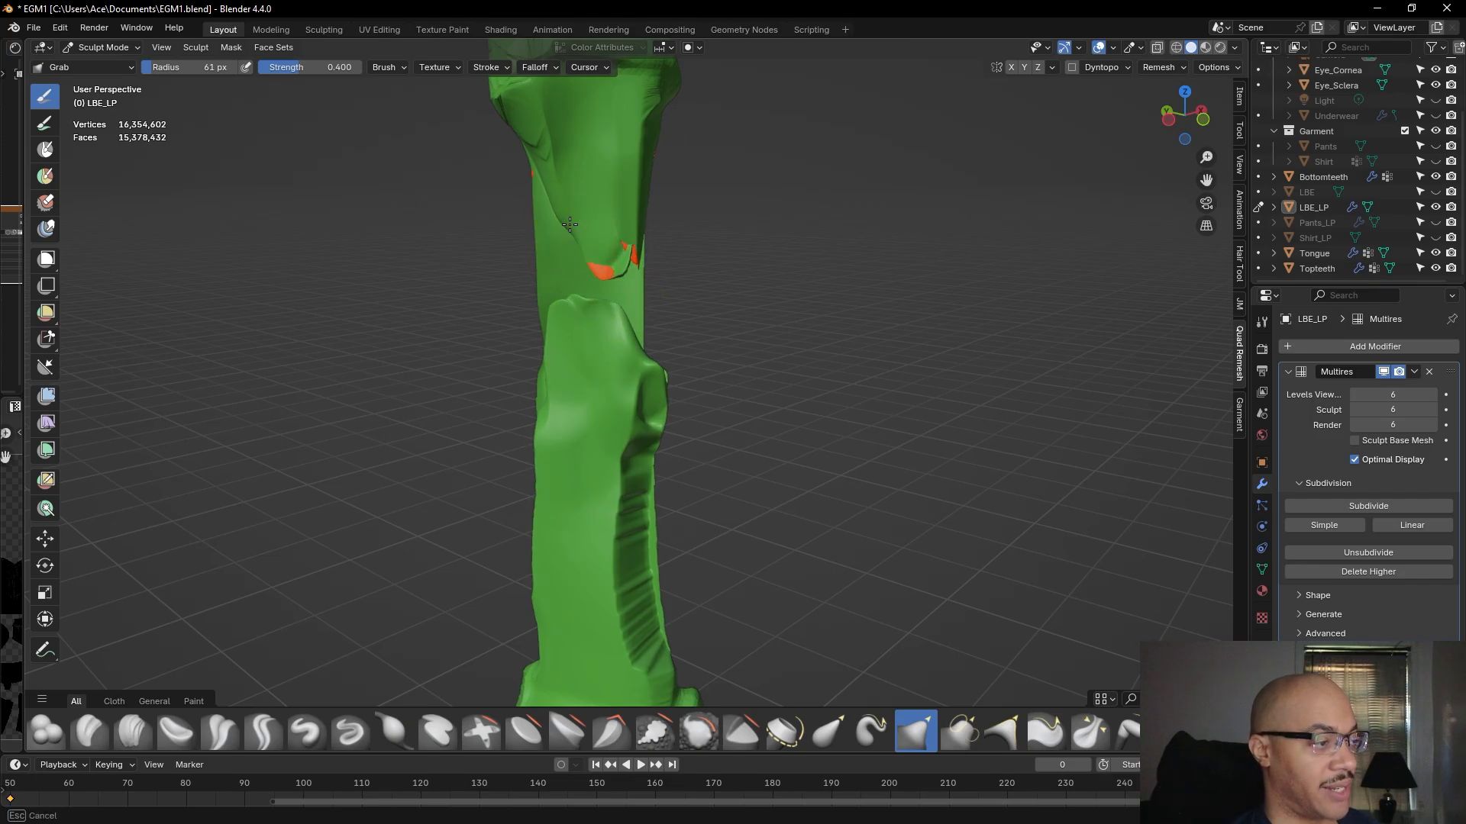
- Bring the upper and lower tips closer together from the strap's side view with the Grab brush
{"action": "middle_click_drag", "start_coordinate": [451, 414], "coordinate": [616, 387]}
{"action": "left_click_drag", "start_coordinate": [406, 353], "coordinate": [420, 327]}
{"action": "left_click_drag", "start_coordinate": [414, 225], "coordinate": [428, 262]}
- Pull the right shoulder of the lower broken end upward and inspect the remaining gap from the side
{"action": "middle_click_drag", "start_coordinate": [641, 288], "coordinate": [564, 348]}
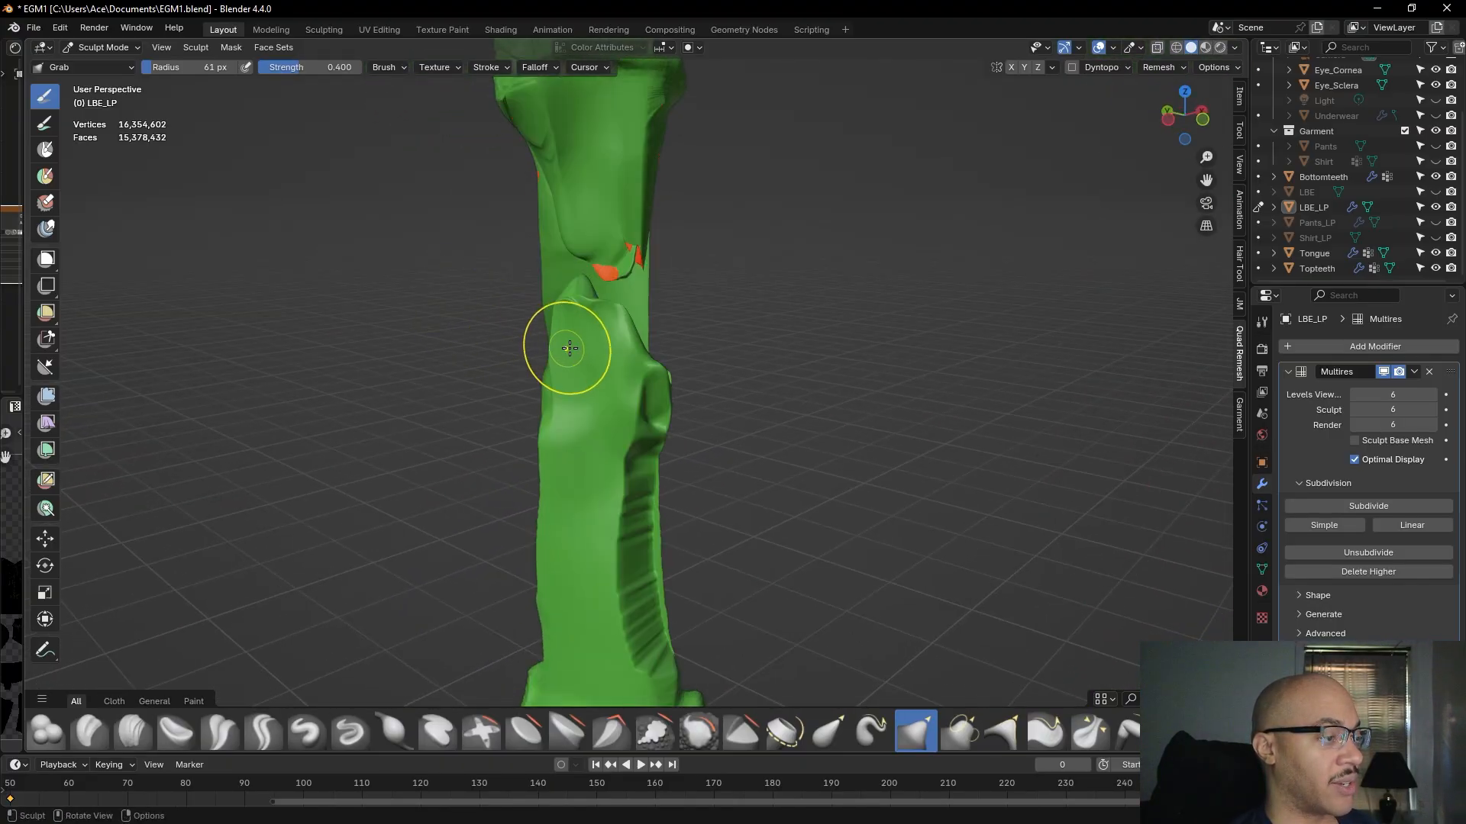
{"action": "left_click_drag", "start_coordinate": [630, 350], "coordinate": [621, 310]}
{"action": "left_click_drag", "start_coordinate": [668, 385], "coordinate": [631, 322]}
{"action": "left_click_drag", "start_coordinate": [665, 413], "coordinate": [652, 395]}
{"action": "left_click_drag", "start_coordinate": [826, 397], "coordinate": [609, 398], "text": "alt"}
{"action": "left_click_drag", "start_coordinate": [603, 512], "coordinate": [697, 478], "text": "alt"}
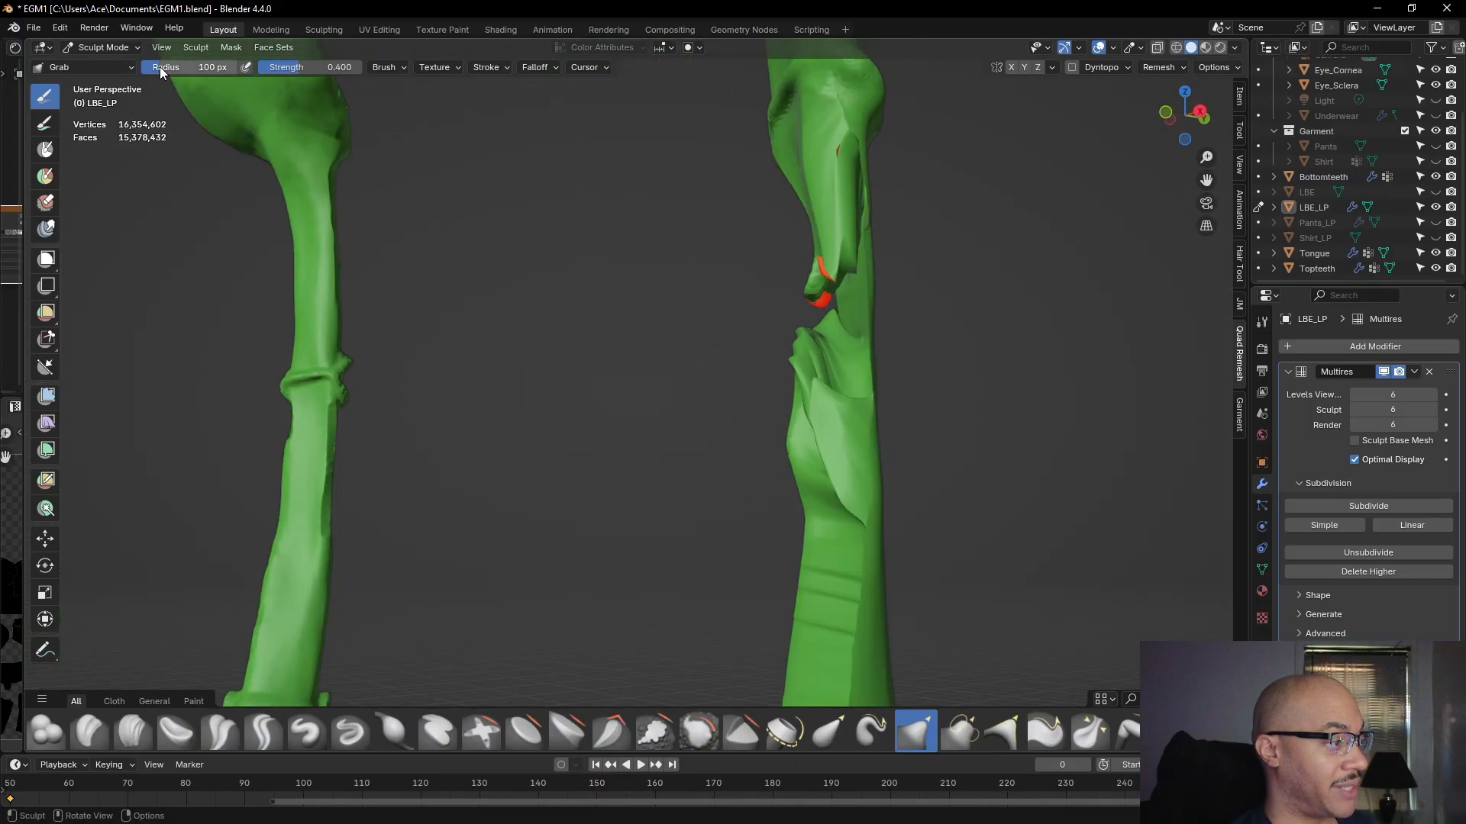
- Push the folded flaps on the side of the lower broken end inward against the strap with the 100 px Grab brush
{"action": "mouse_move", "coordinate": [814, 418]}
{"action": "left_mouse_down"}
{"action": "mouse_move", "coordinate": [826, 393]}
{"action": "mouse_move", "coordinate": [837, 474]}
{"action": "mouse_move", "coordinate": [857, 441]}
{"action": "left_mouse_up"}
{"action": "middle_click_drag", "start_coordinate": [985, 360], "coordinate": [985, 397]}
{"action": "left_click_drag", "start_coordinate": [802, 389], "coordinate": [854, 368]}
{"action": "left_click_drag", "start_coordinate": [832, 462], "coordinate": [844, 448]}
{"action": "left_click_drag", "start_coordinate": [838, 497], "coordinate": [847, 506]}
{"action": "middle_click_drag", "start_coordinate": [707, 507], "coordinate": [1010, 476]}
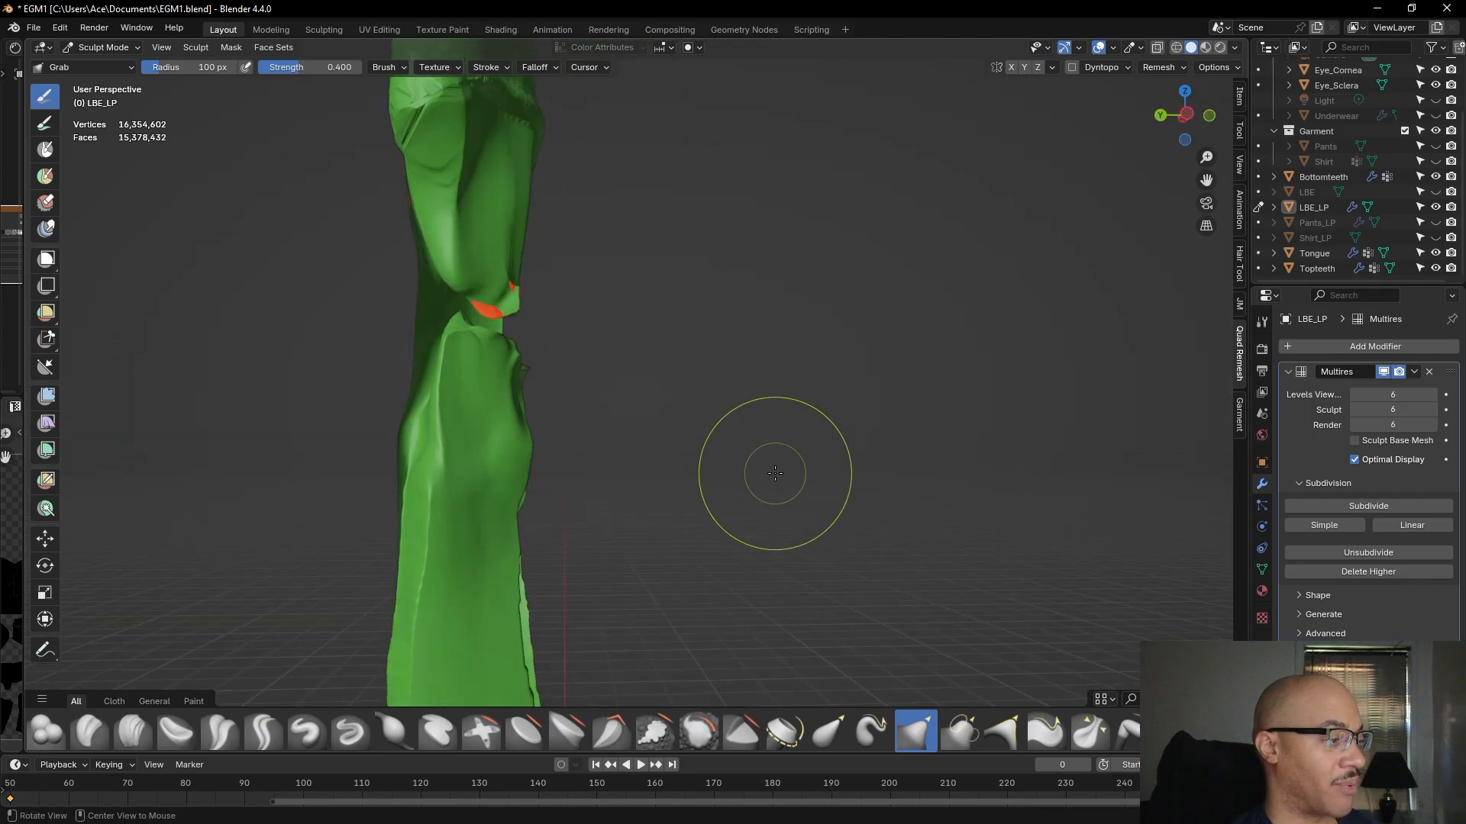
- Reshape both side edges of the lower broken end and broaden its tip across the strap
{"action": "middle_click_drag", "start_coordinate": [748, 473], "coordinate": [862, 470]}
{"action": "left_click_drag", "start_coordinate": [484, 491], "coordinate": [482, 523]}
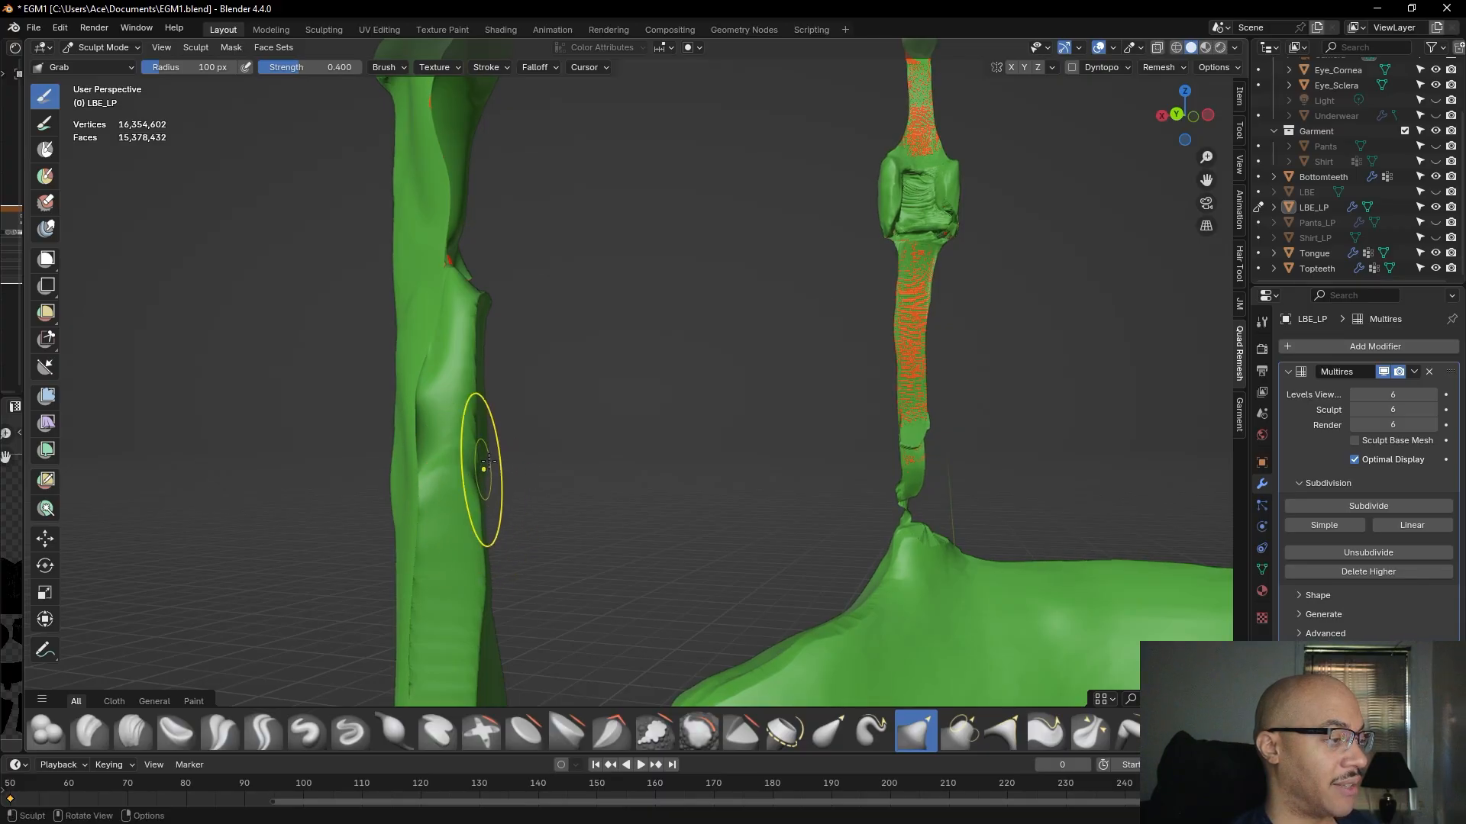
{"action": "left_click_drag", "start_coordinate": [492, 442], "coordinate": [471, 447]}
{"action": "middle_click_drag", "start_coordinate": [473, 448], "coordinate": [638, 435]}
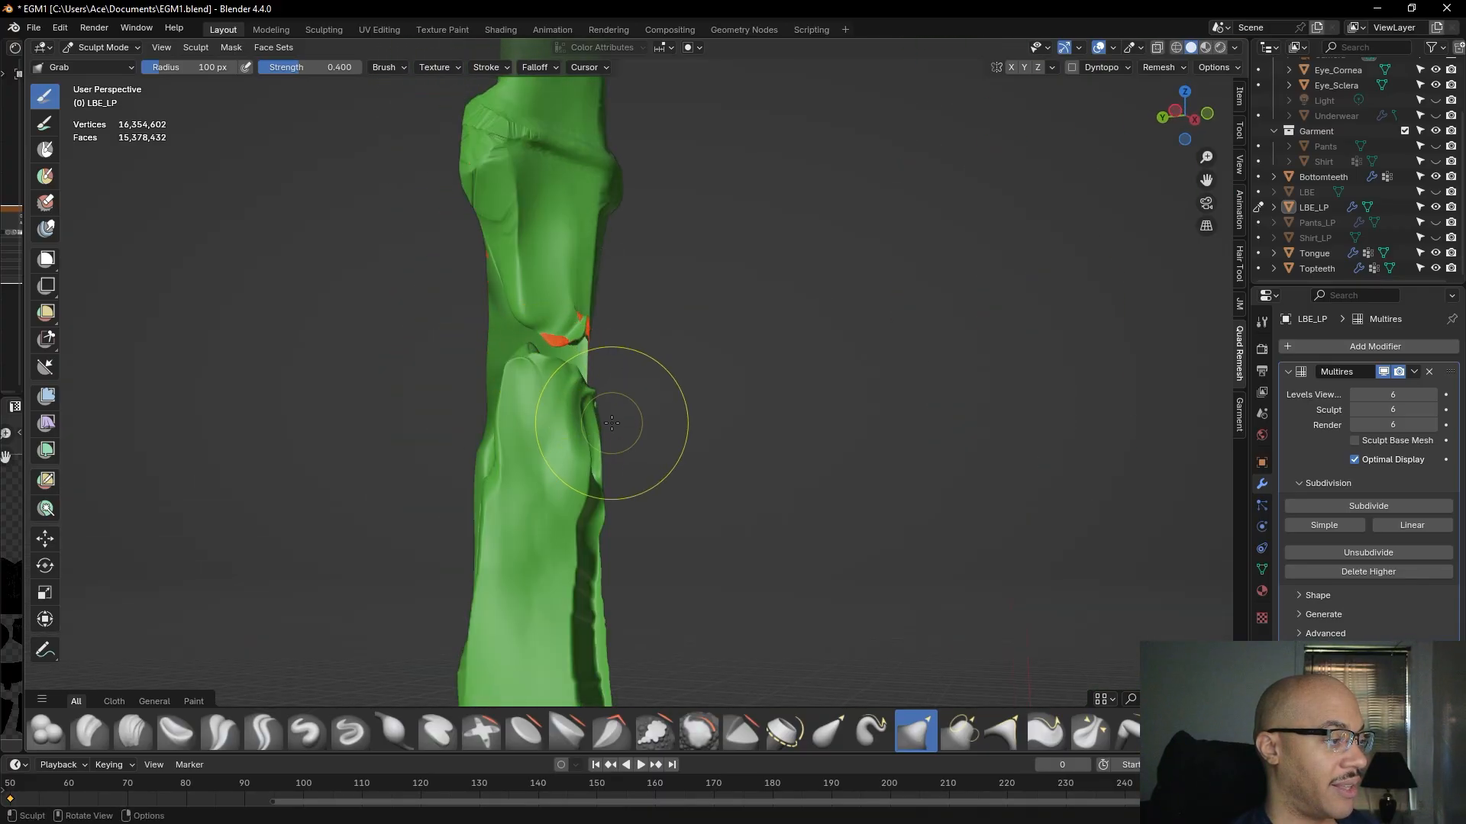
{"action": "mouse_move", "coordinate": [491, 458]}
{"action": "left_mouse_down"}
{"action": "mouse_move", "coordinate": [486, 444]}
{"action": "mouse_move", "coordinate": [489, 465]}
{"action": "left_mouse_up"}
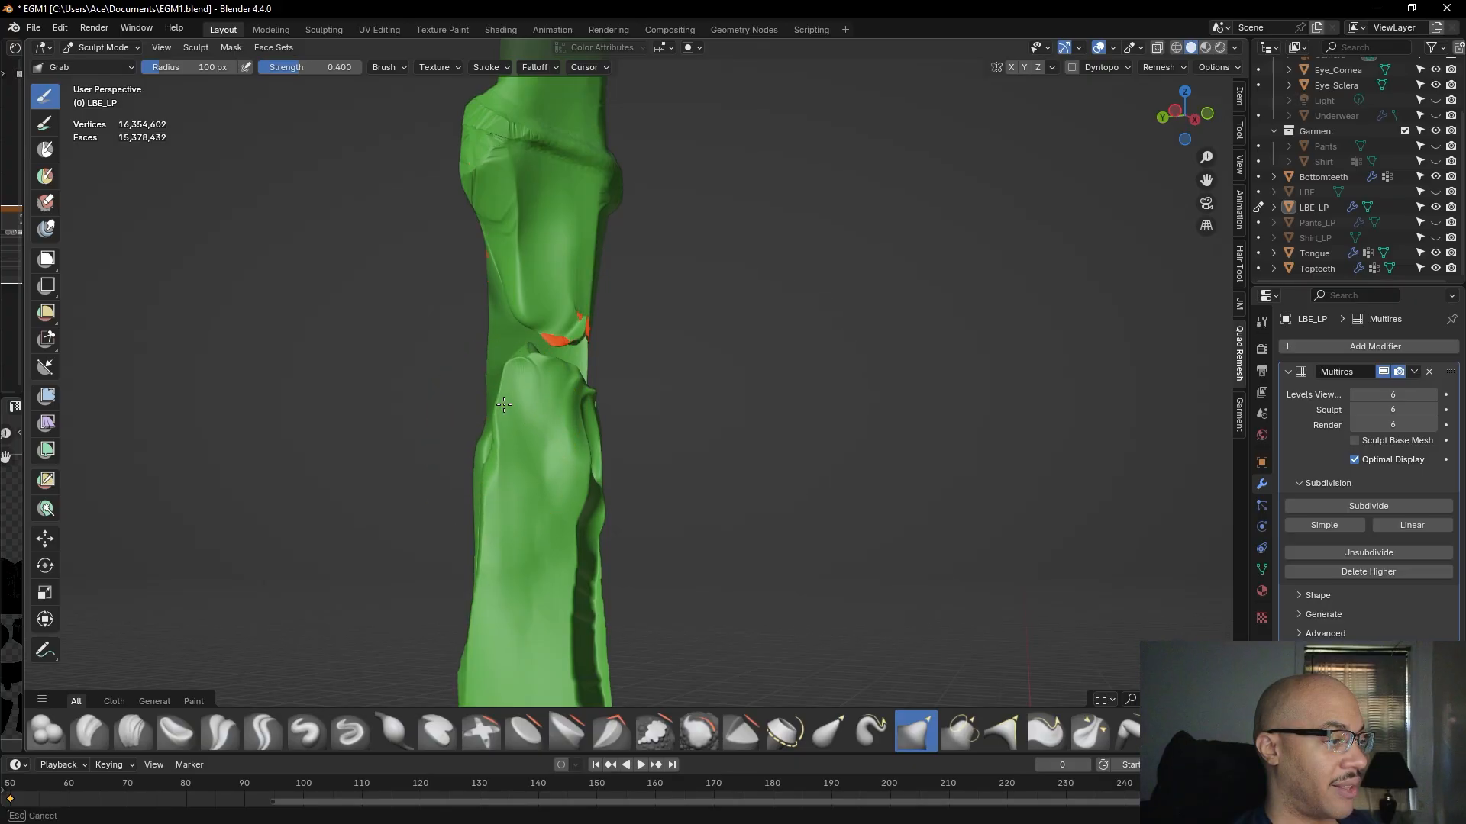
{"action": "mouse_move", "coordinate": [507, 344]}
{"action": "left_mouse_down"}
{"action": "mouse_move", "coordinate": [507, 297]}
{"action": "mouse_move", "coordinate": [518, 344]}
{"action": "mouse_move", "coordinate": [505, 369]}
{"action": "mouse_move", "coordinate": [501, 335]}
{"action": "left_mouse_up"}
- Reduce the Grab brush radius to 42 px and refine the torn edges on both sides of the gap
{"action": "mouse_move", "coordinate": [733, 301]}
{"action": "middle_mouse_down"}
{"action": "mouse_move", "coordinate": [713, 448]}
{"action": "mouse_move", "coordinate": [658, 390]}
{"action": "mouse_move", "coordinate": [795, 354]}
{"action": "middle_mouse_up"}
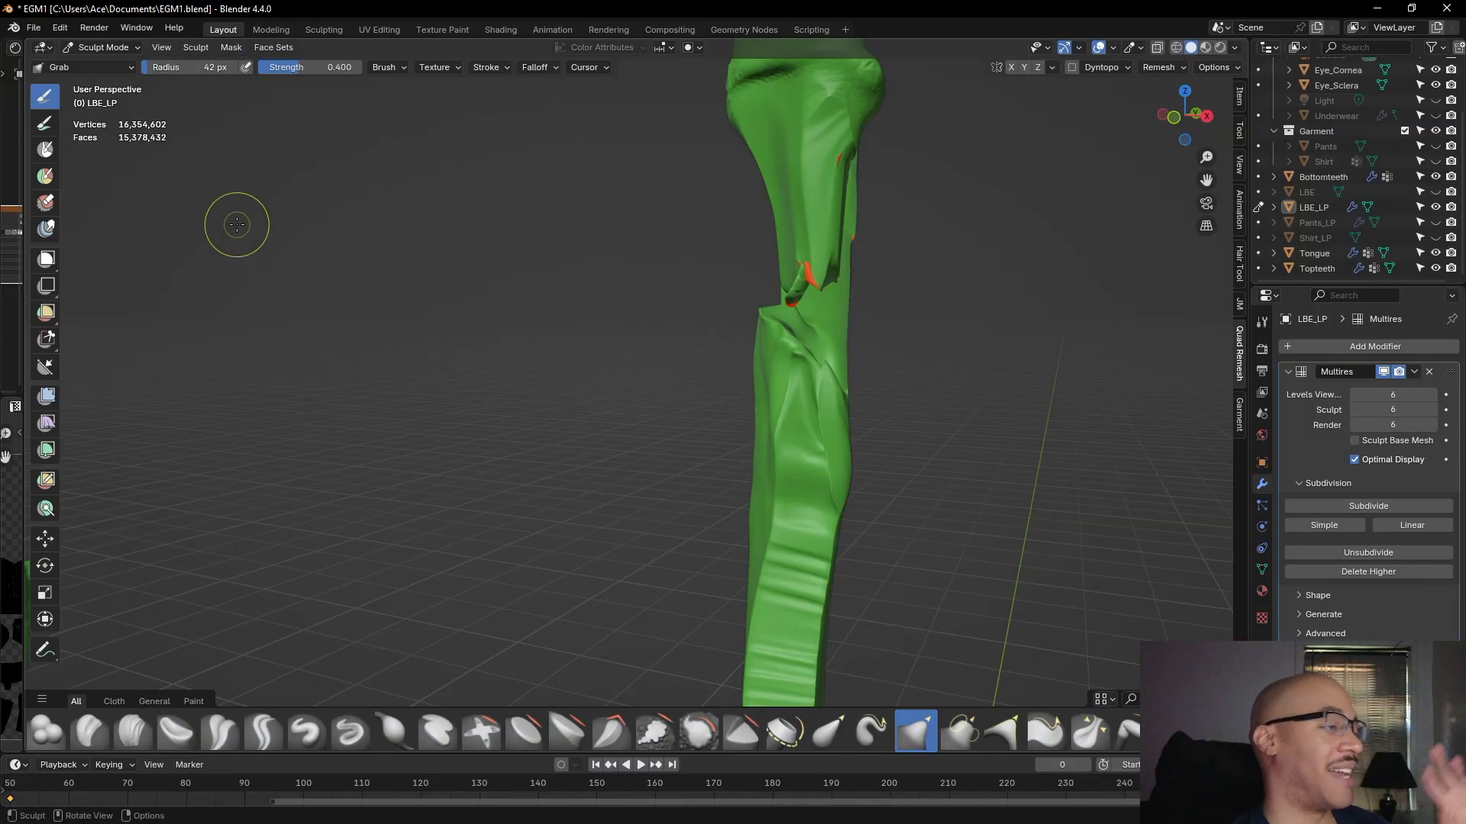
{"action": "mouse_move", "coordinate": [671, 324]}
{"action": "middle_mouse_down"}
{"action": "mouse_move", "coordinate": [540, 409]}
{"action": "mouse_move", "coordinate": [523, 442]}
{"action": "middle_mouse_up"}
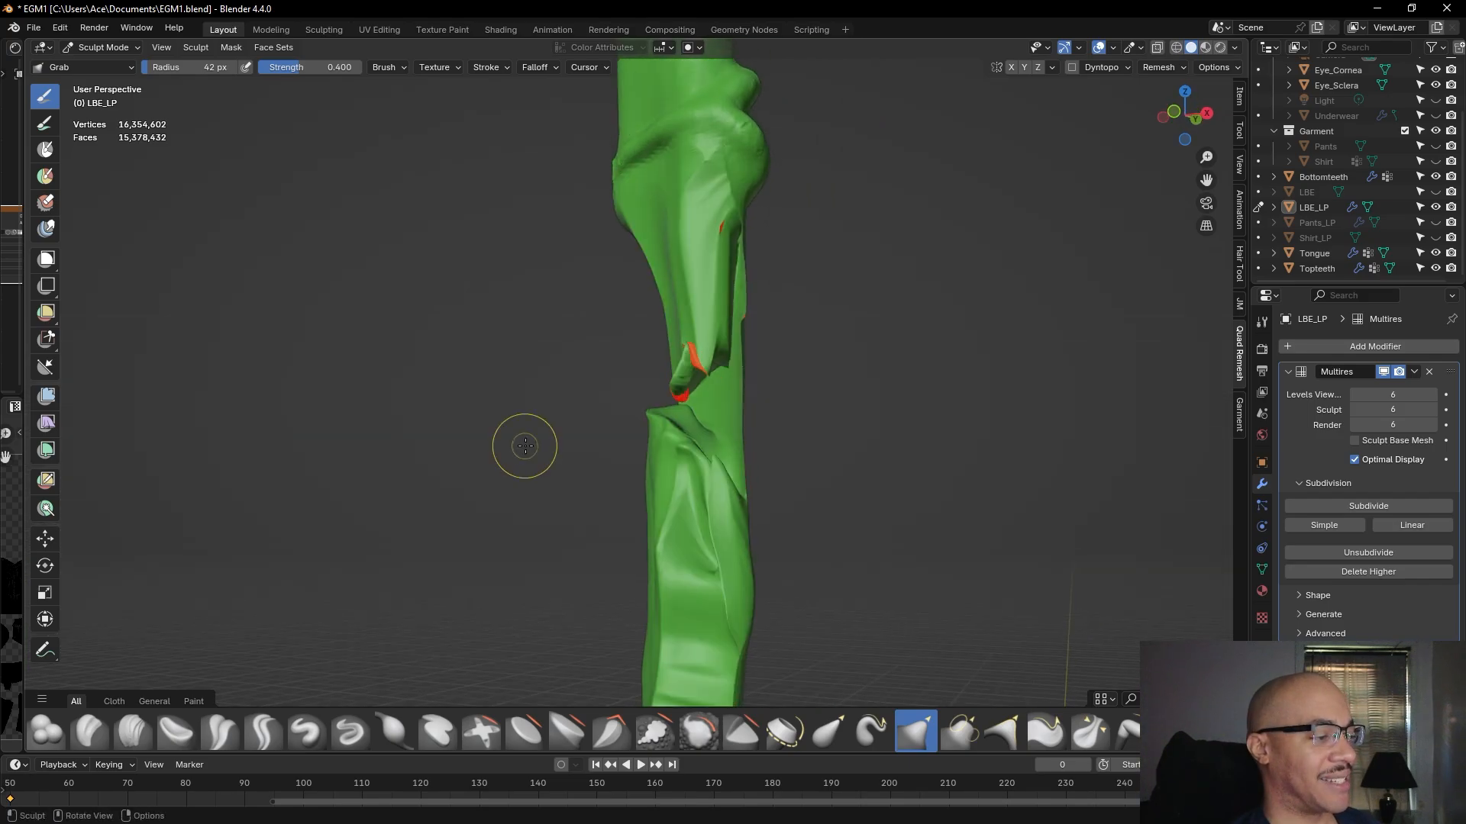
{"action": "left_click_drag", "start_coordinate": [706, 464], "coordinate": [703, 459]}
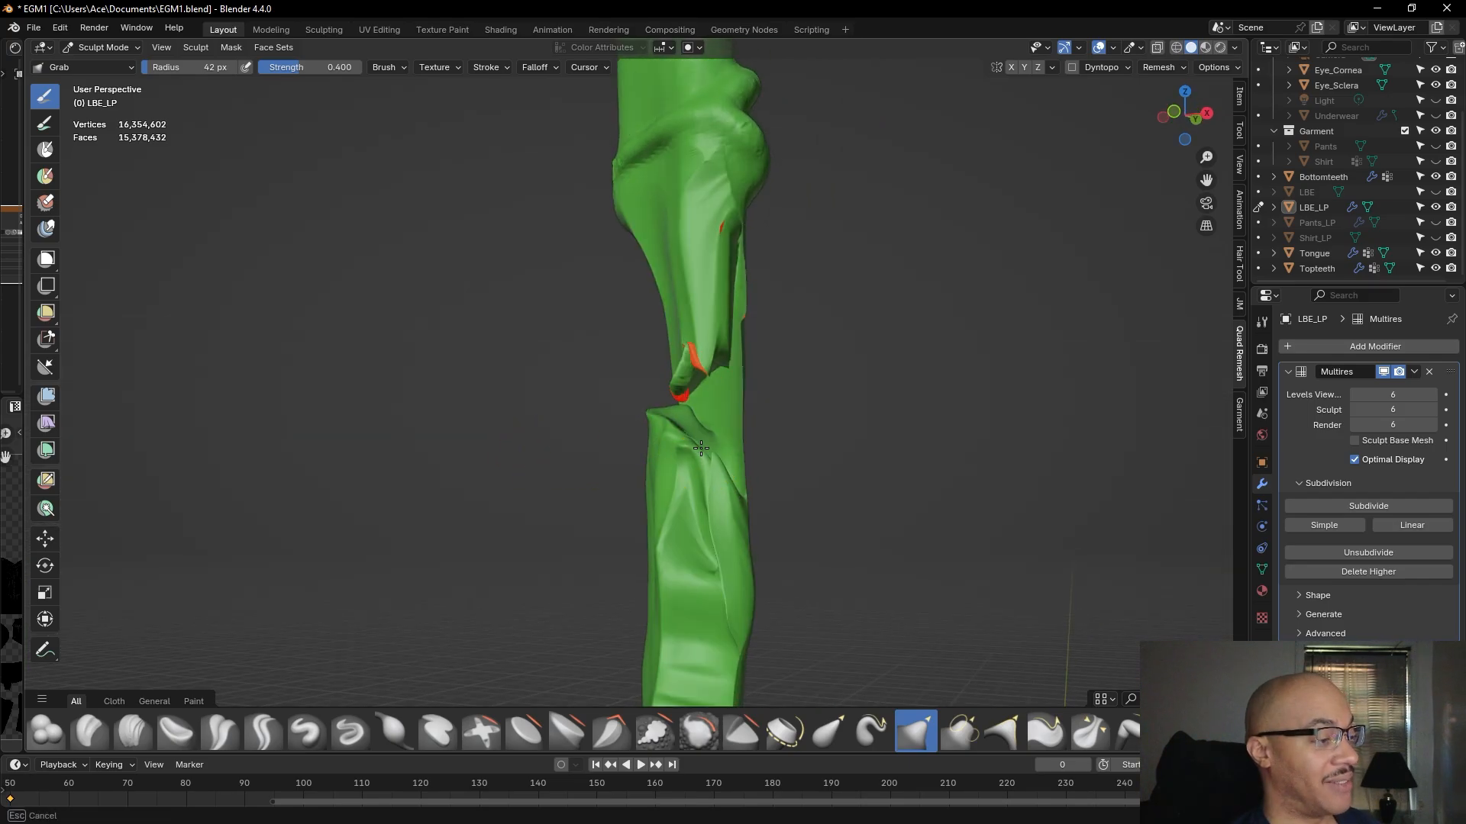
{"action": "mouse_move", "coordinate": [713, 355]}
{"action": "left_mouse_down"}
{"action": "mouse_move", "coordinate": [708, 331]}
{"action": "mouse_move", "coordinate": [704, 348]}
{"action": "left_mouse_up"}
{"action": "left_click_drag", "start_coordinate": [561, 438], "coordinate": [831, 455], "text": "alt"}
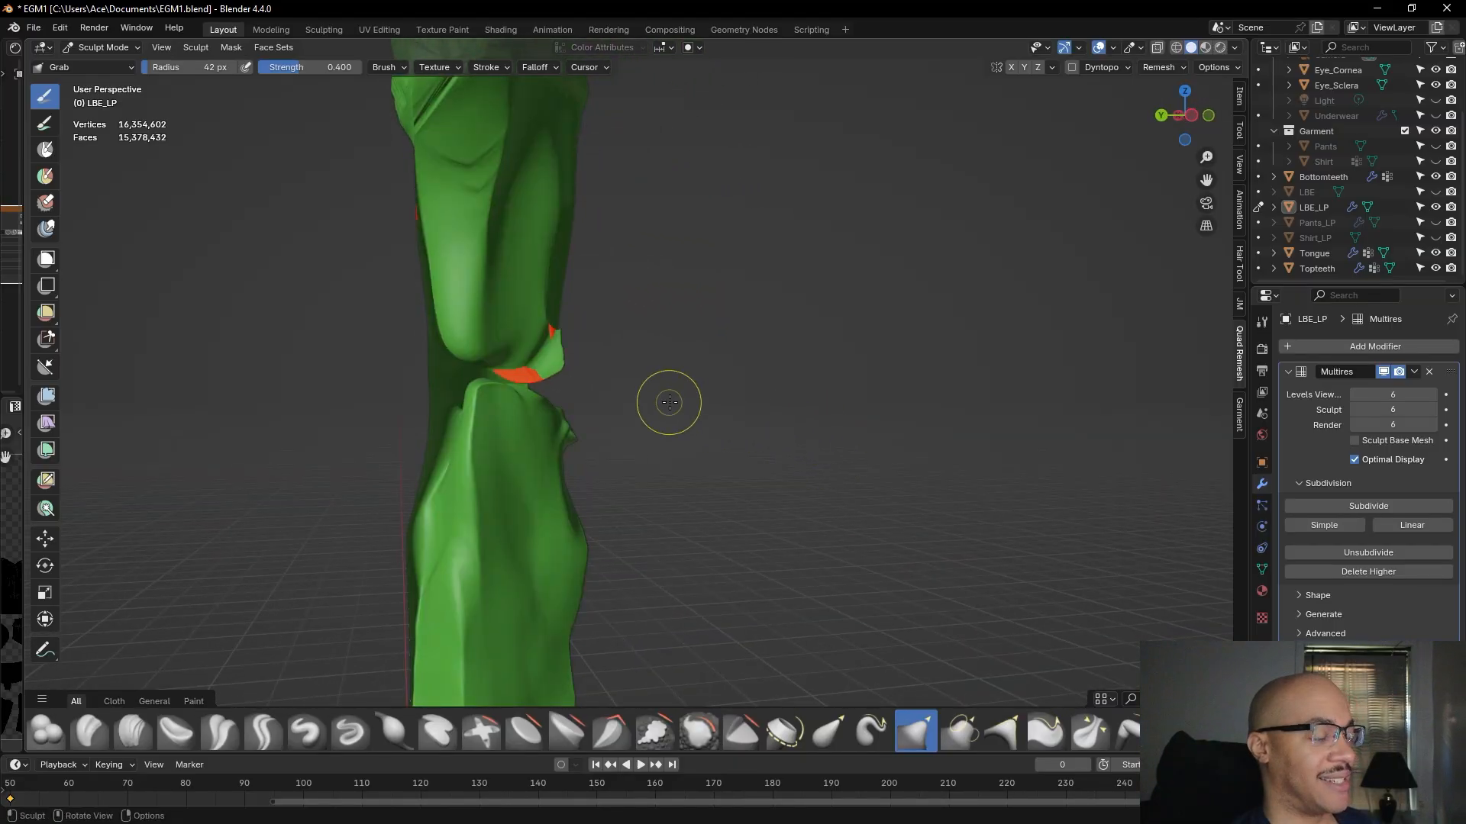
{"action": "left_click_drag", "start_coordinate": [661, 405], "coordinate": [790, 392], "text": "alt"}
- Pull the upper and lower tips together along one side of the gap until their surfaces meet
{"action": "mouse_move", "coordinate": [823, 348]}
{"action": "middle_mouse_down"}
{"action": "mouse_move", "coordinate": [649, 355]}
{"action": "mouse_move", "coordinate": [804, 363]}
{"action": "middle_mouse_up"}
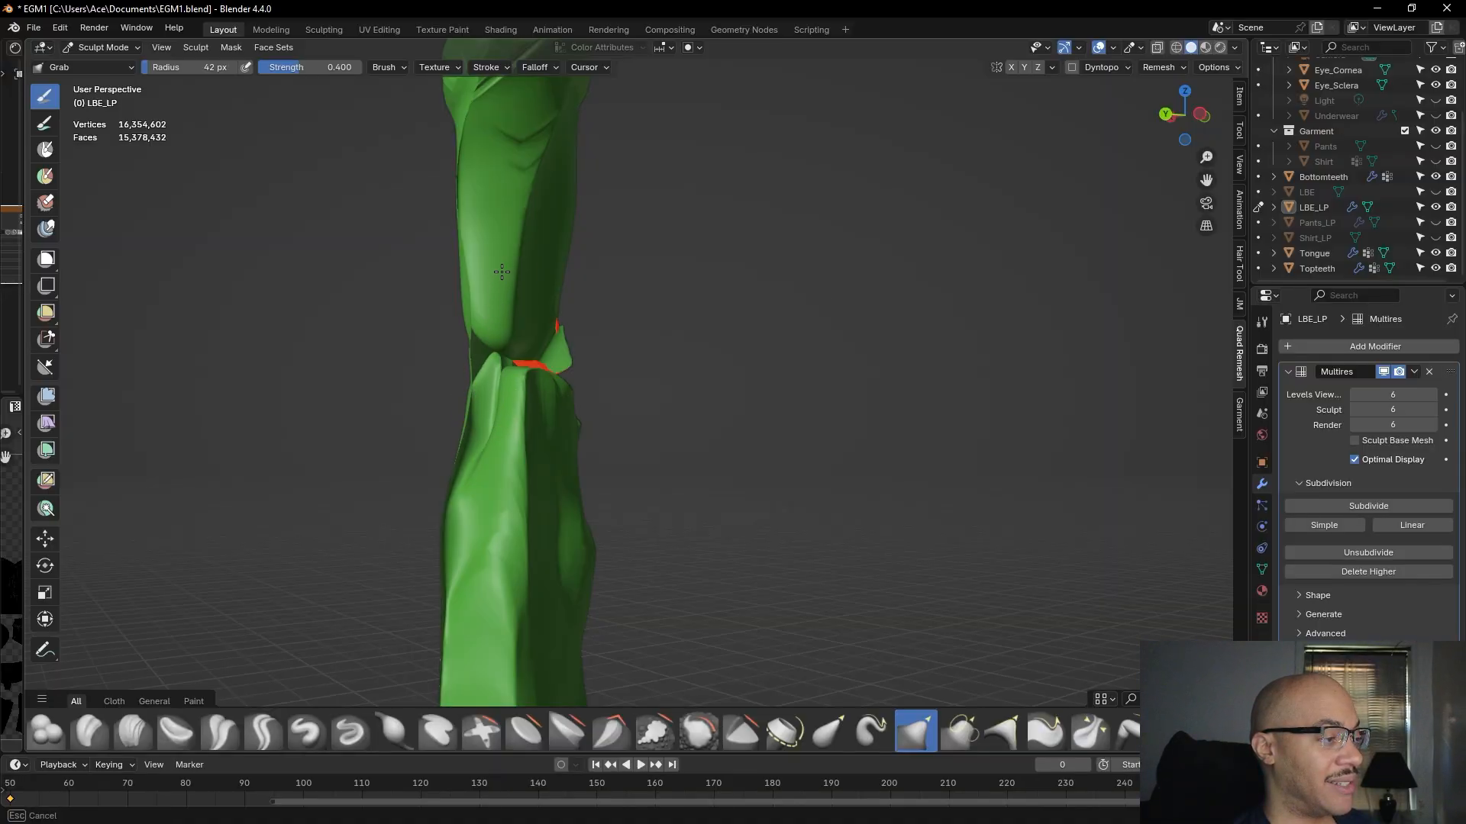
{"action": "left_click_drag", "start_coordinate": [525, 387], "coordinate": [515, 350]}
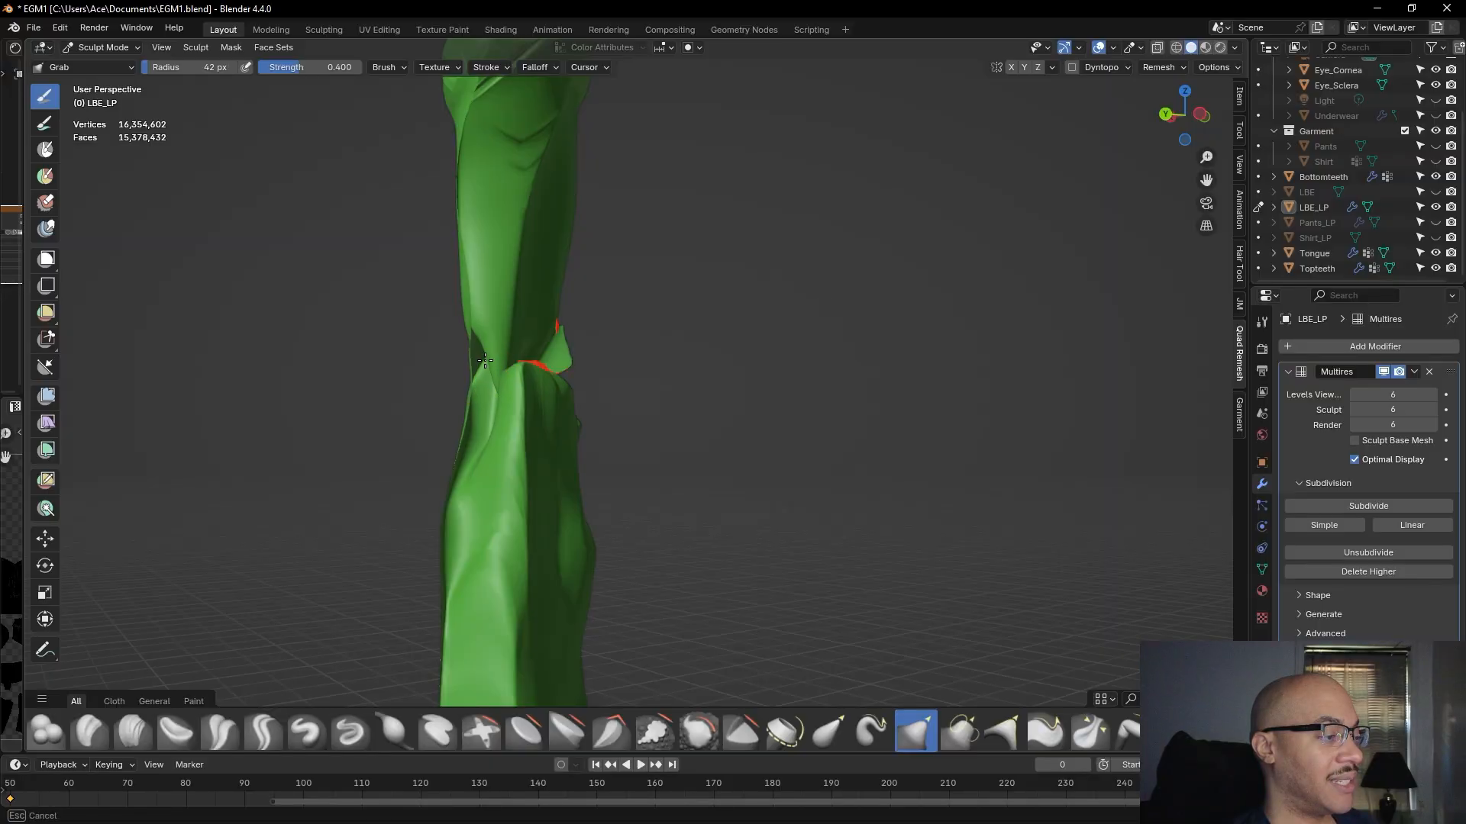
{"action": "left_click_drag", "start_coordinate": [478, 318], "coordinate": [479, 319]}
{"action": "middle_click_drag", "start_coordinate": [358, 439], "coordinate": [511, 435]}
{"action": "left_click_drag", "start_coordinate": [682, 357], "coordinate": [716, 403]}
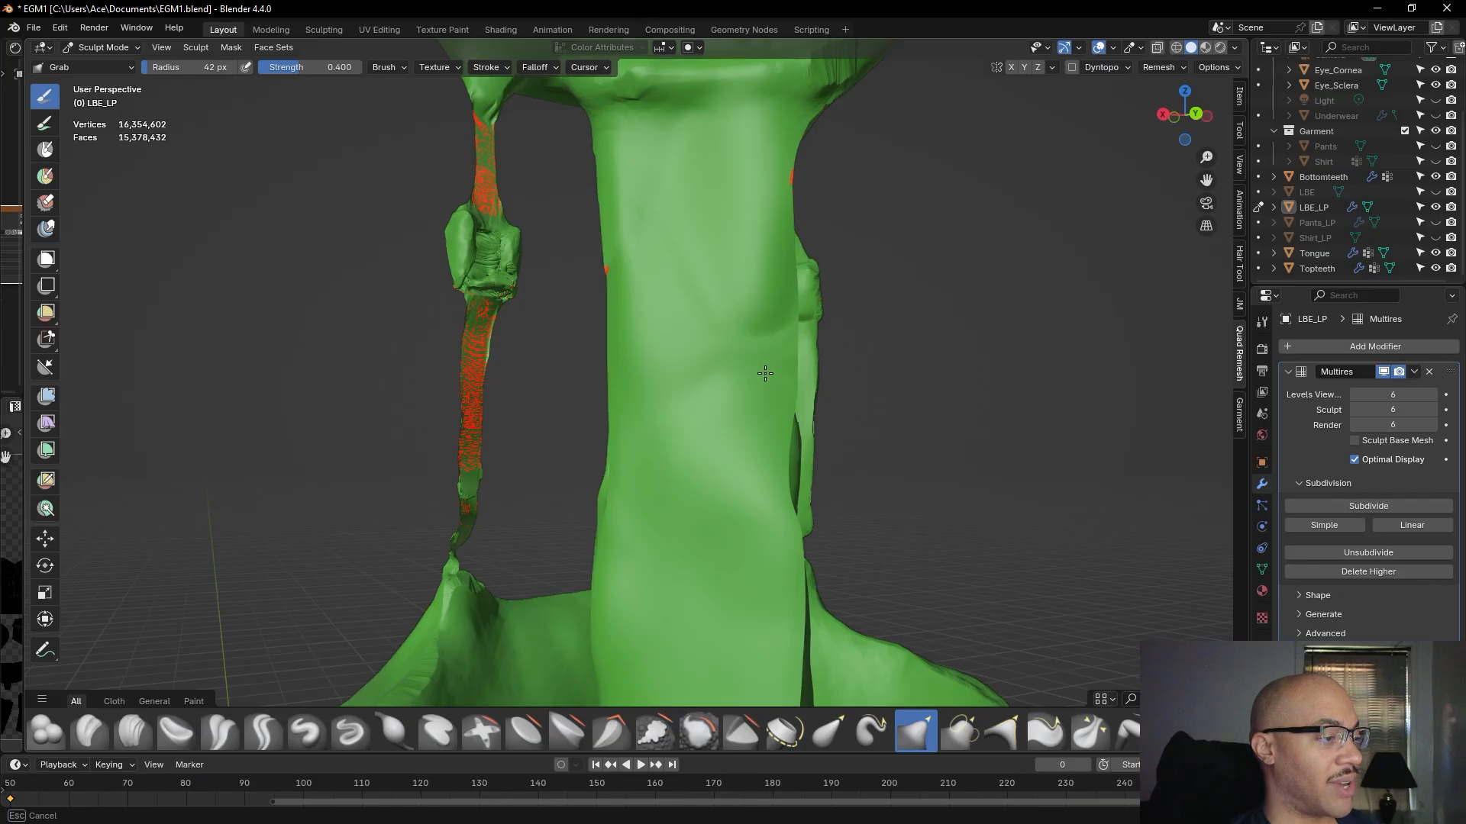
{"action": "mouse_move", "coordinate": [701, 343]}
{"action": "middle_mouse_down"}
{"action": "mouse_move", "coordinate": [529, 380]}
{"action": "mouse_move", "coordinate": [512, 477]}
{"action": "middle_mouse_up"}
{"action": "left_click_drag", "start_coordinate": [535, 410], "coordinate": [537, 391]}
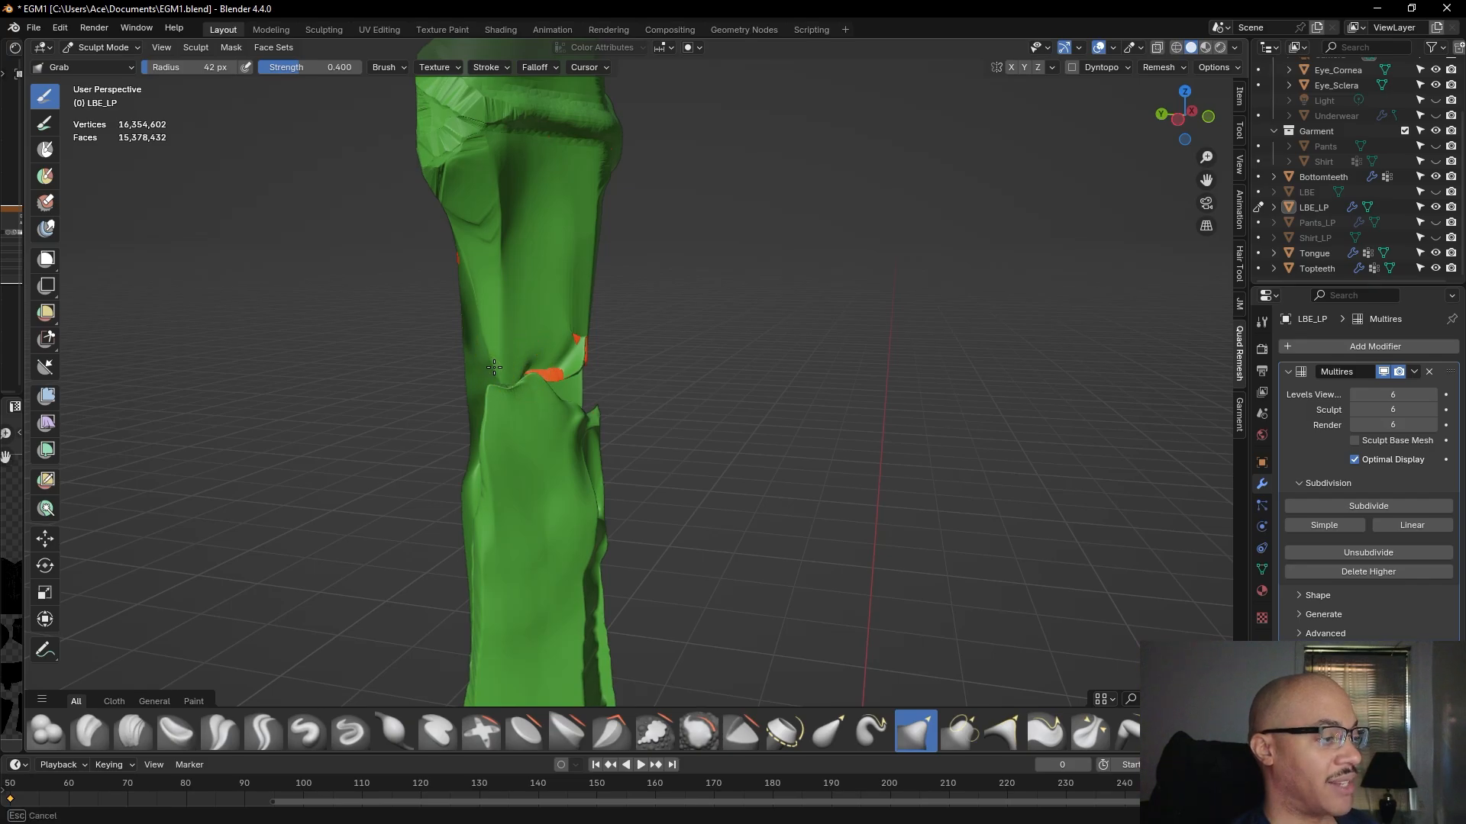
- Adjust the strap's edge below the upper buckle and pull the side of the lower broken end up toward the gap
{"action": "middle_click_drag", "start_coordinate": [507, 402], "coordinate": [663, 436]}
{"action": "left_click_drag", "start_coordinate": [678, 300], "coordinate": [670, 266]}
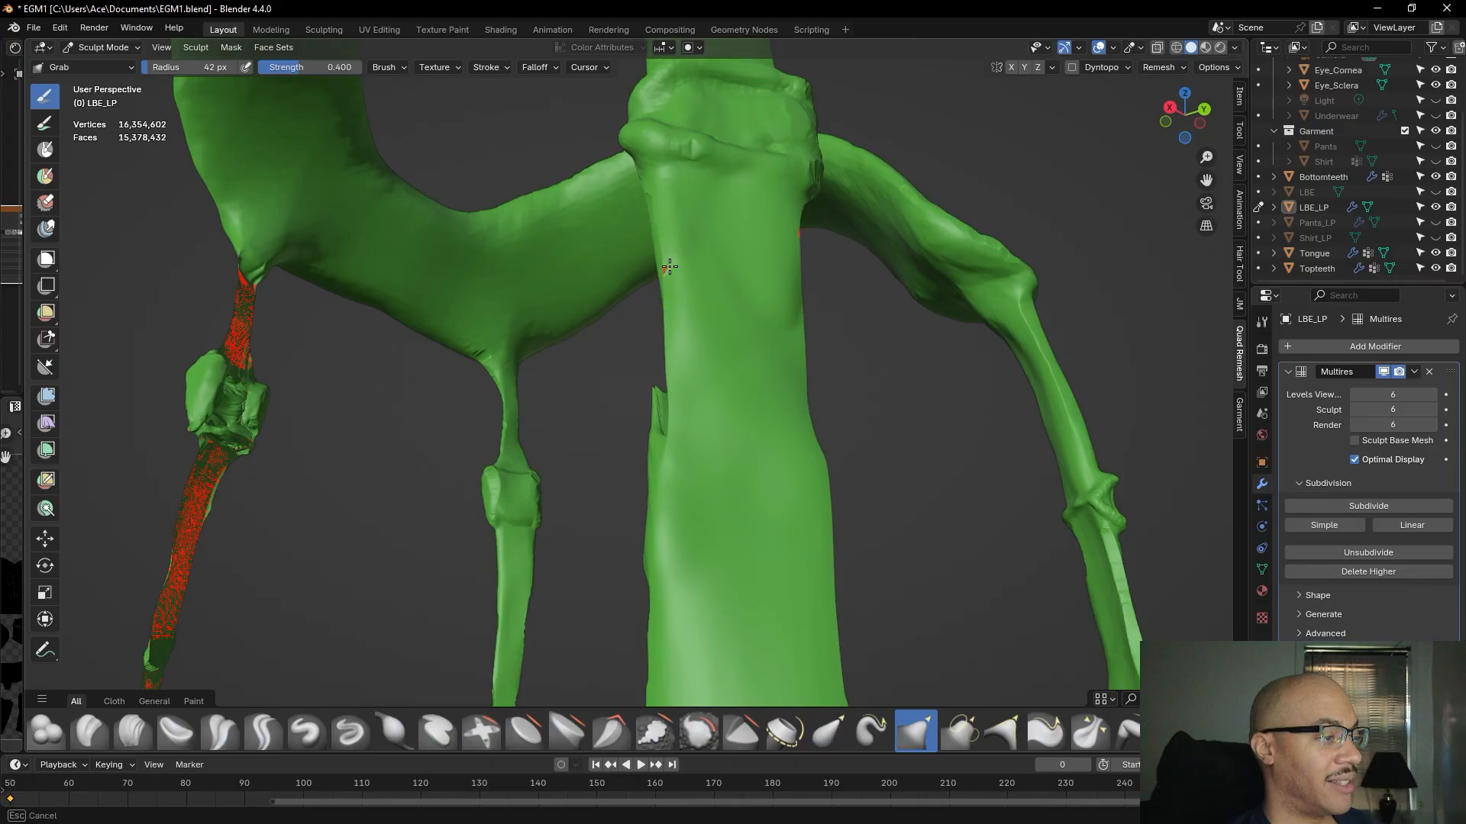
{"action": "middle_click_drag", "start_coordinate": [559, 418], "coordinate": [679, 462]}
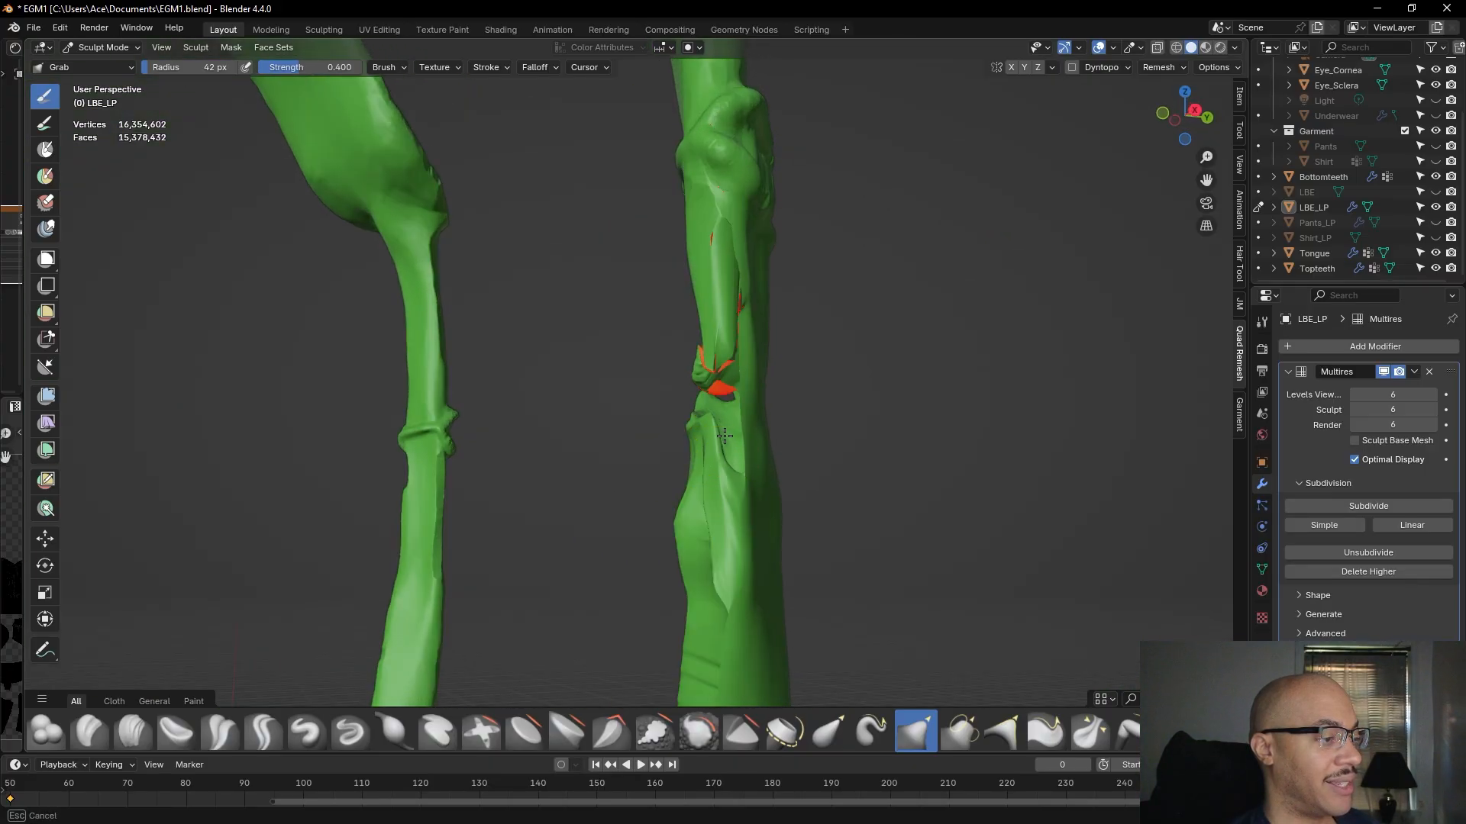
{"action": "left_click_drag", "start_coordinate": [730, 459], "coordinate": [726, 394]}
- Examine the repaired front strap against the other straps from the front, back and side of the gear
{"action": "middle_click_drag", "start_coordinate": [603, 484], "coordinate": [699, 481]}
{"action": "scroll", "coordinate": [779, 393], "scroll_direction": "down", "scroll_amount": 5}
{"action": "middle_click_drag", "start_coordinate": [789, 374], "coordinate": [742, 455]}
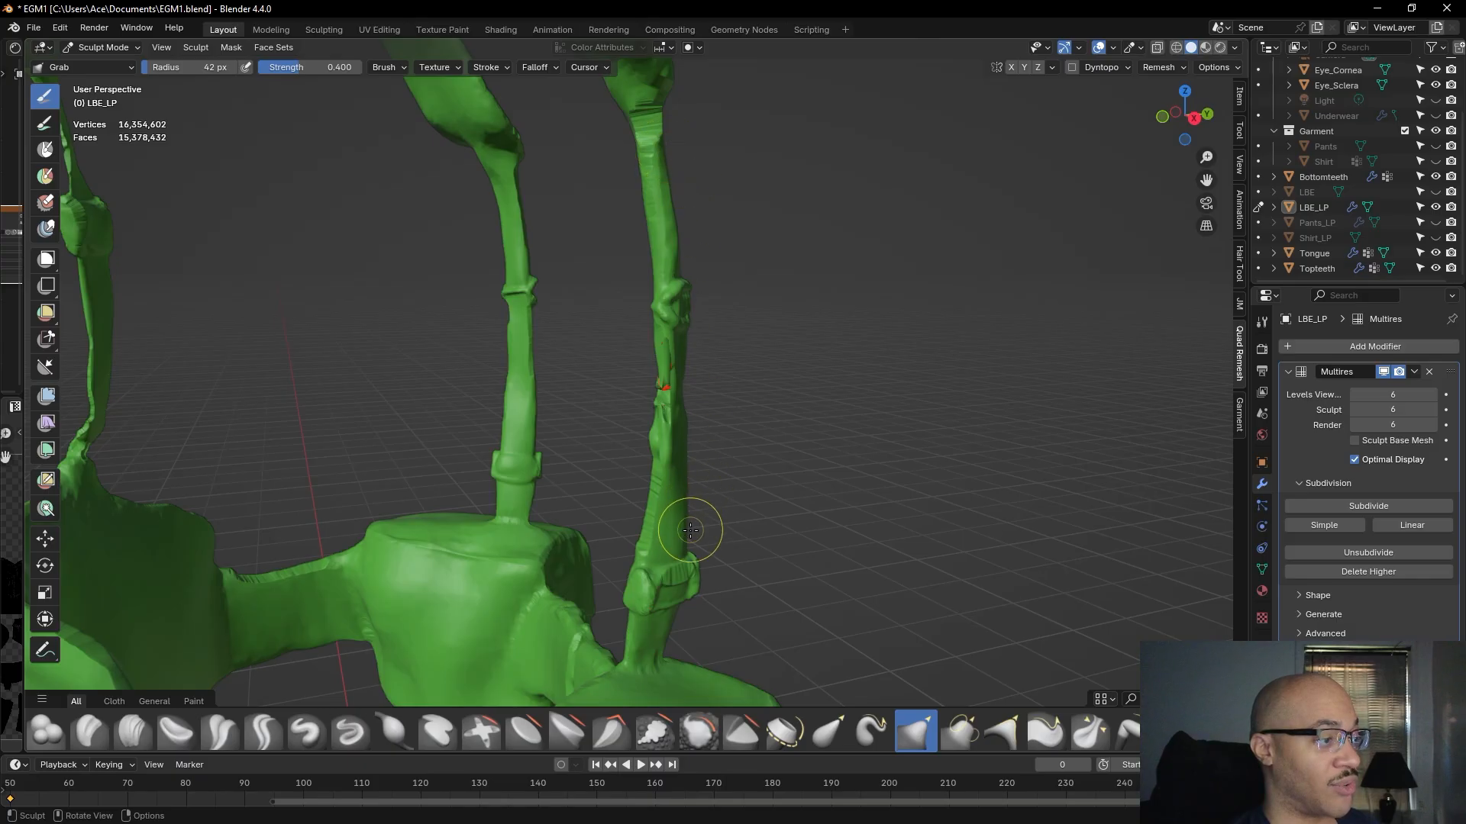
{"action": "middle_click_drag", "start_coordinate": [850, 442], "coordinate": [679, 451]}
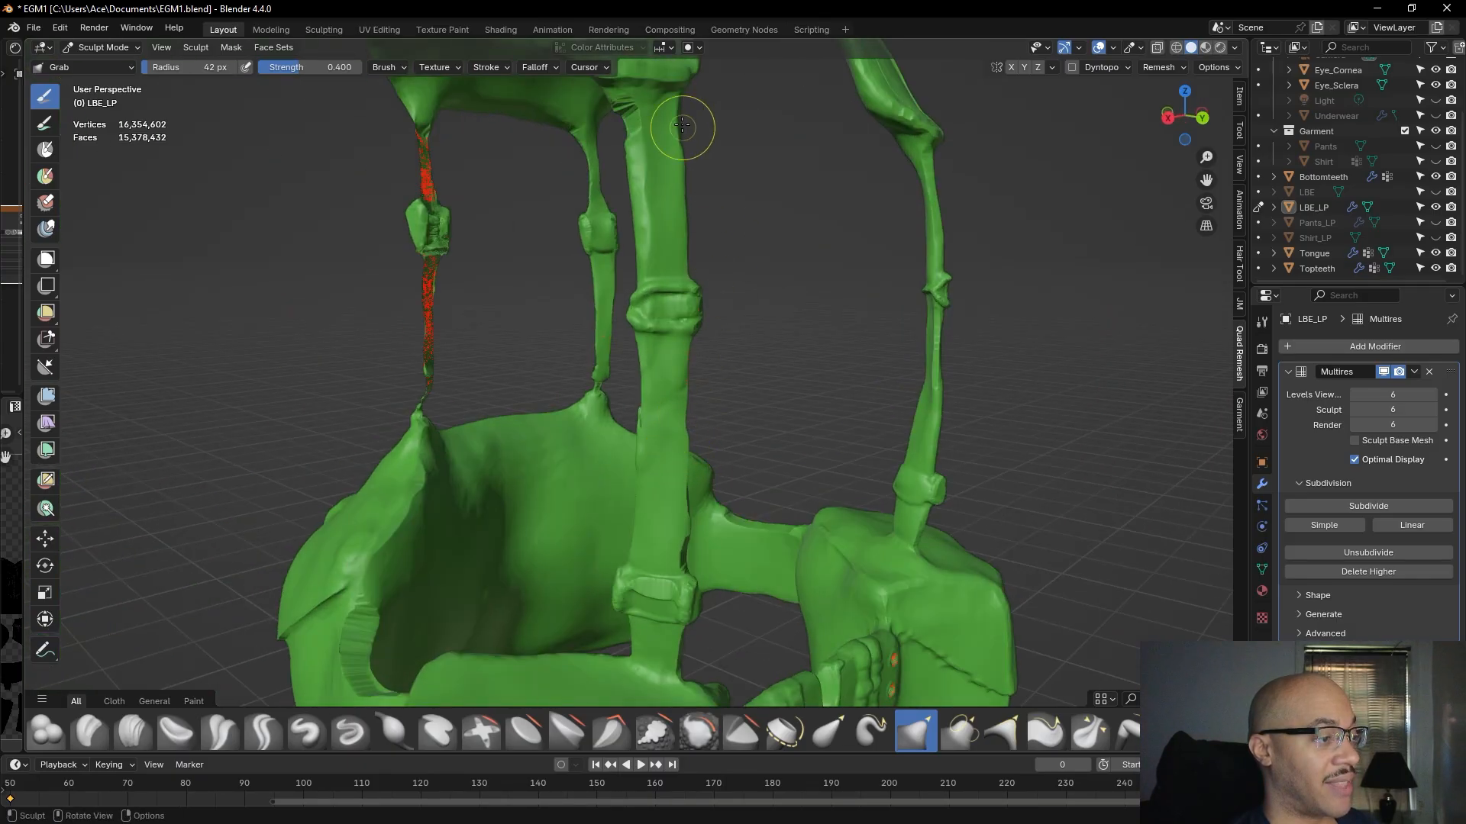
{"action": "middle_click_drag", "start_coordinate": [998, 232], "coordinate": [541, 229]}
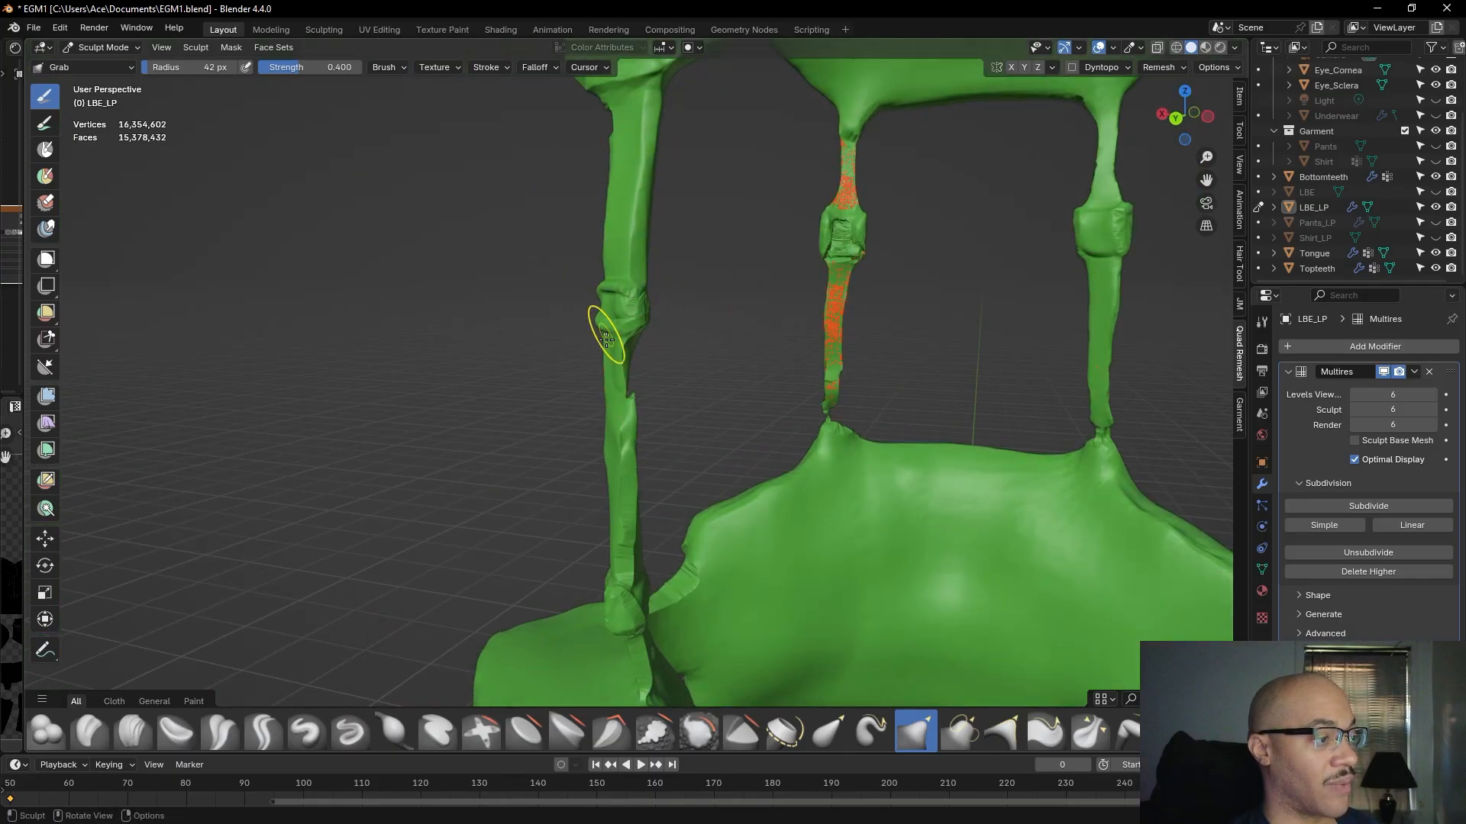
{"action": "scroll", "coordinate": [727, 319], "scroll_direction": "down", "scroll_amount": 6}
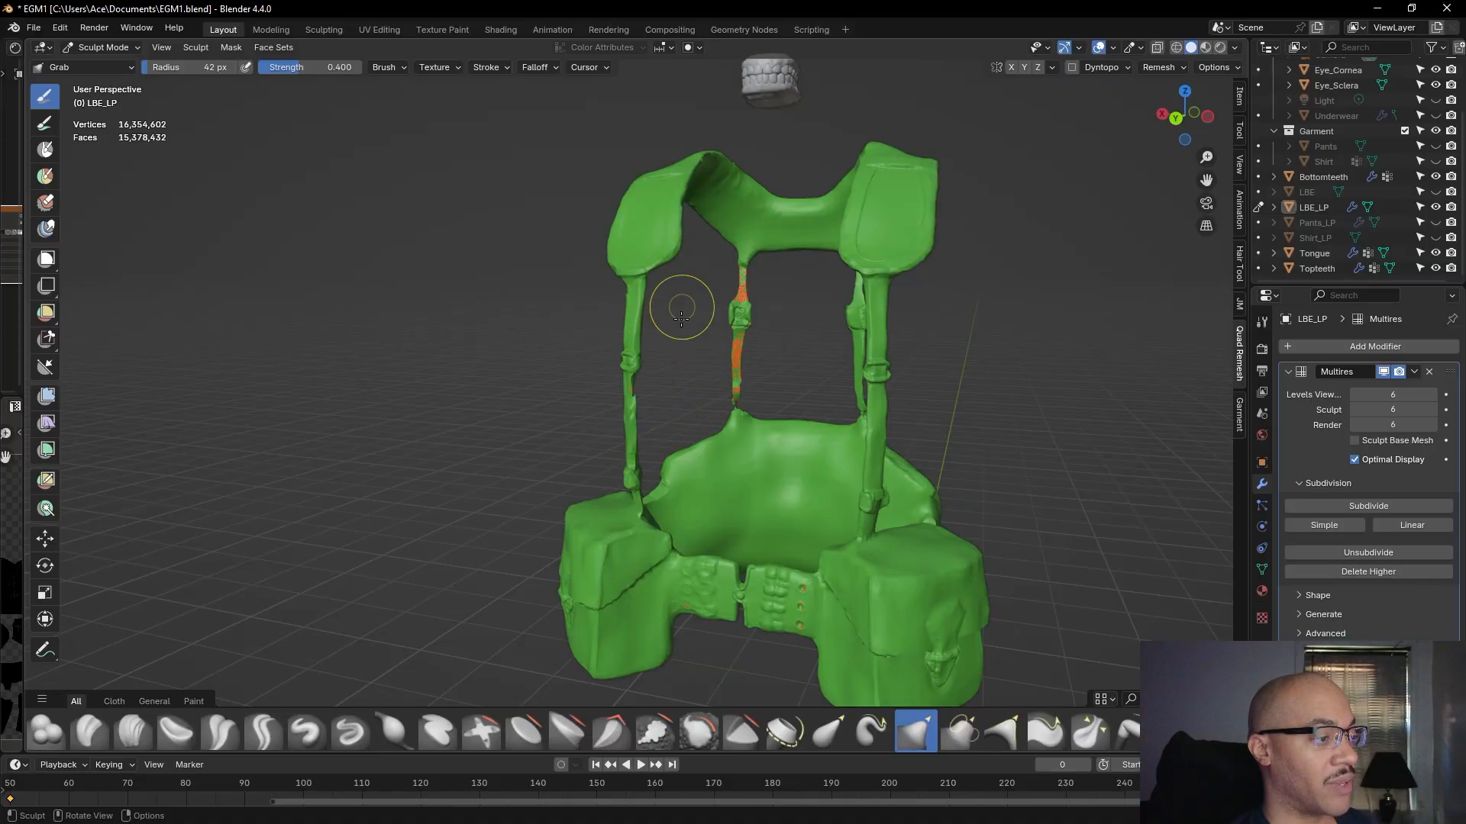
{"action": "middle_click_drag", "start_coordinate": [701, 571], "coordinate": [835, 534]}
{"action": "scroll", "coordinate": [903, 425], "scroll_direction": "up", "scroll_amount": 6}
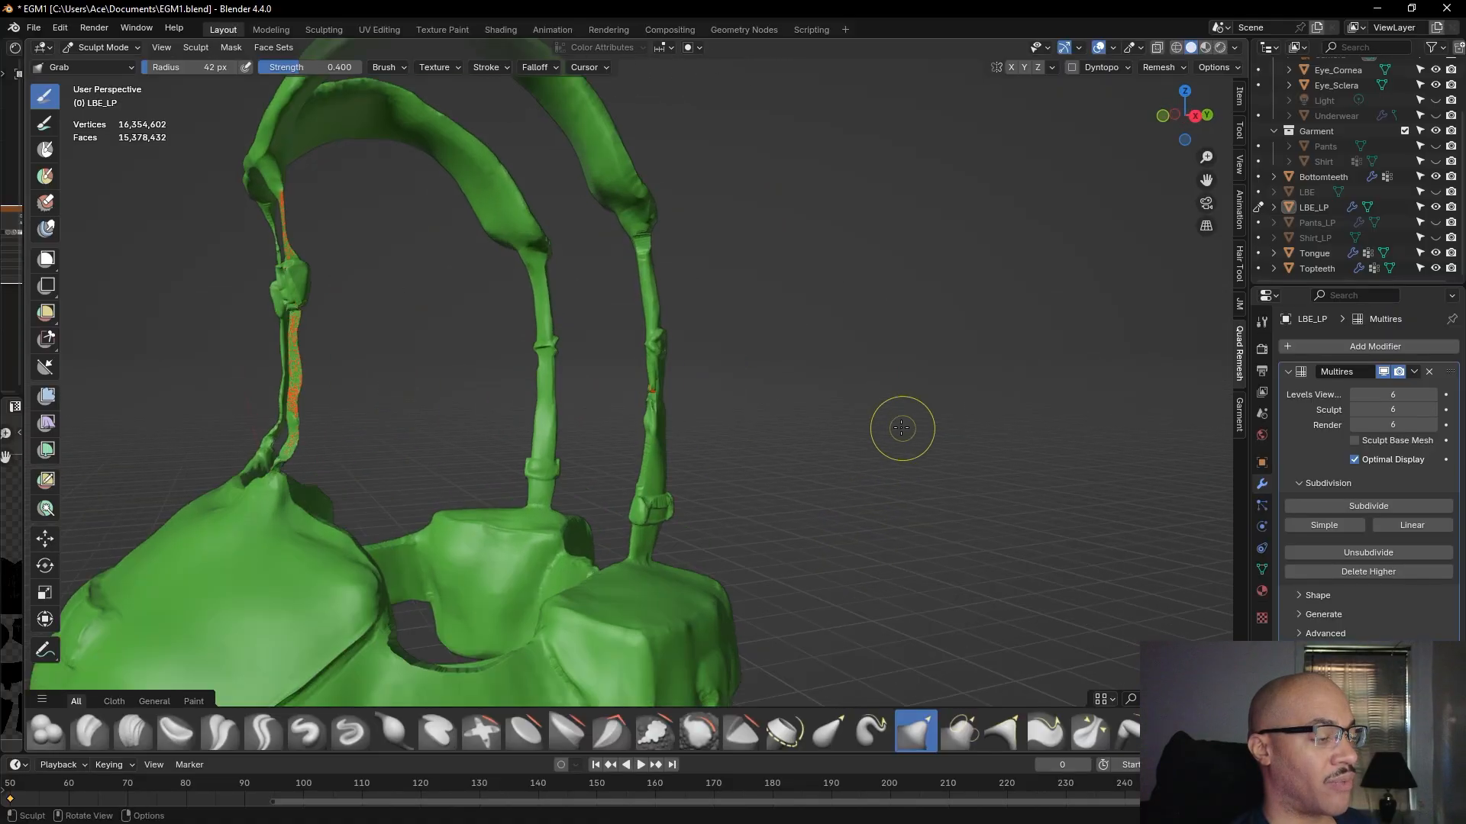
{"action": "scroll", "coordinate": [907, 429], "scroll_direction": "up", "scroll_amount": 2}
- Nudge the side edge of the lower broken end up toward the upper tip and check the whole gear
{"action": "left_click_drag", "start_coordinate": [721, 454], "coordinate": [716, 442]}
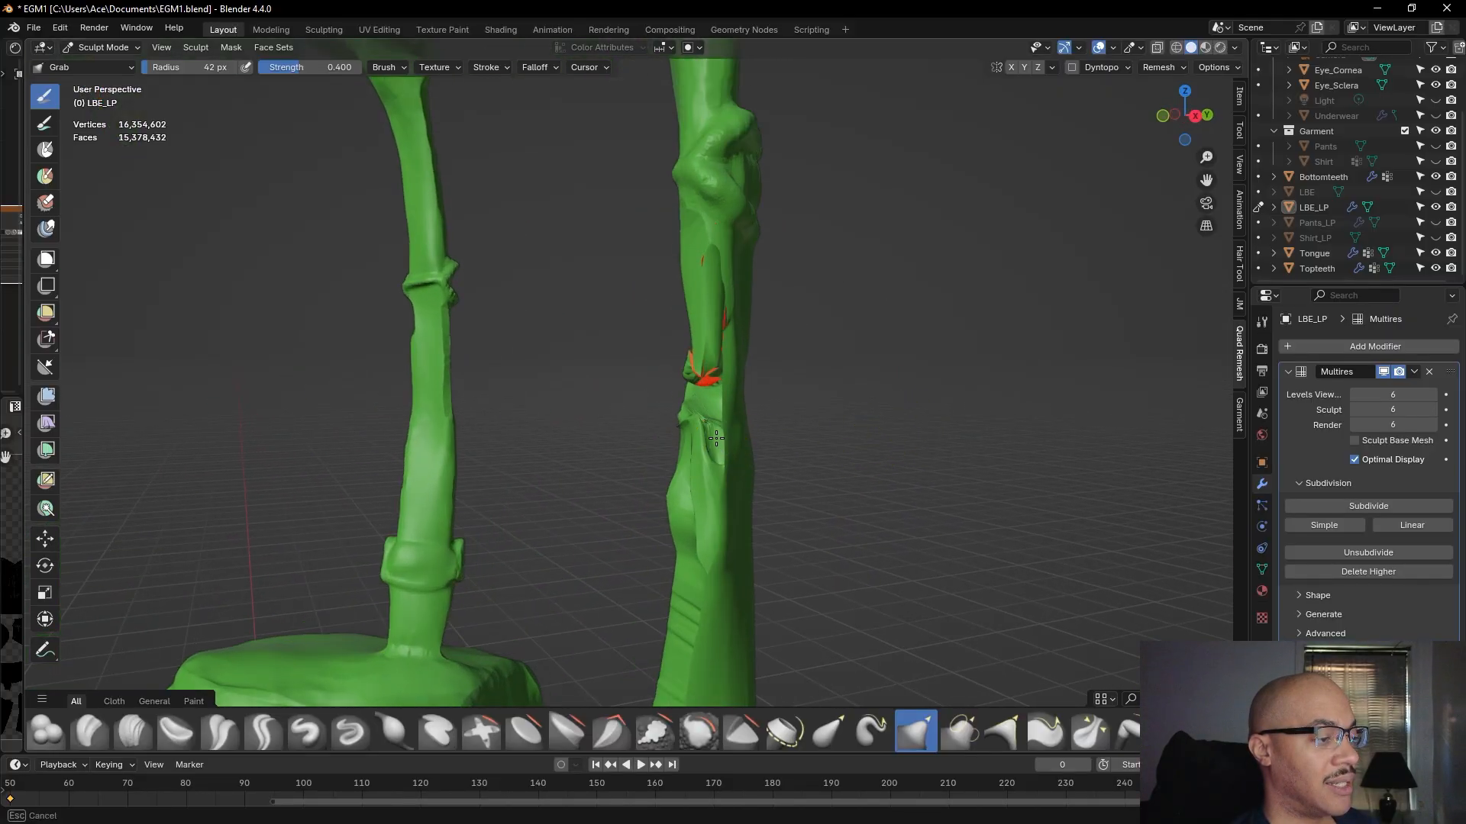
{"action": "scroll", "coordinate": [725, 190], "scroll_direction": "down", "scroll_amount": 5}
{"action": "middle_click_drag", "start_coordinate": [745, 261], "coordinate": [739, 356]}
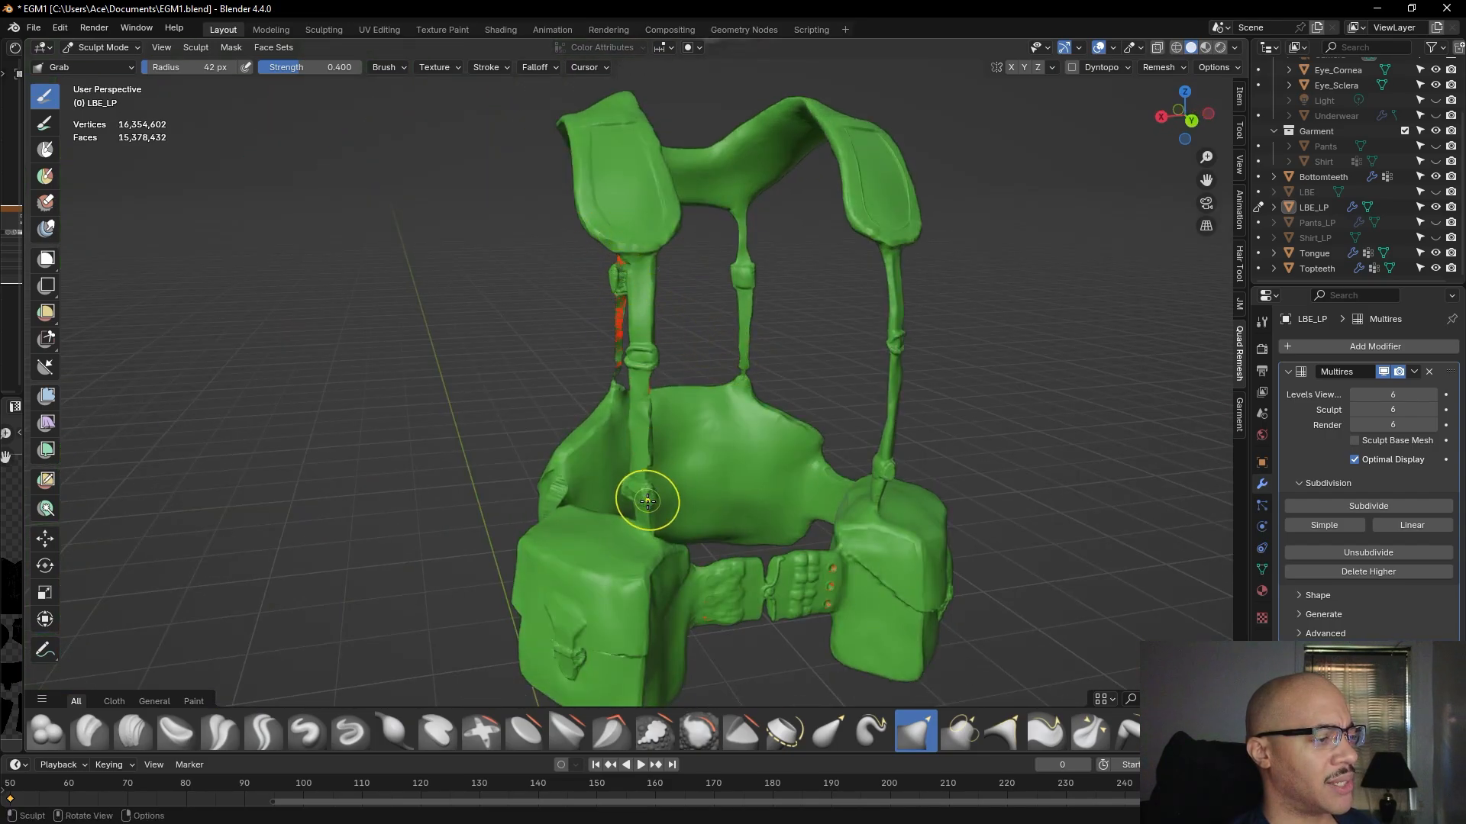
- Smooth the ridges on the inside of the front strap just below the shoulder pad
{"action": "middle_click_drag", "start_coordinate": [578, 501], "coordinate": [879, 441]}
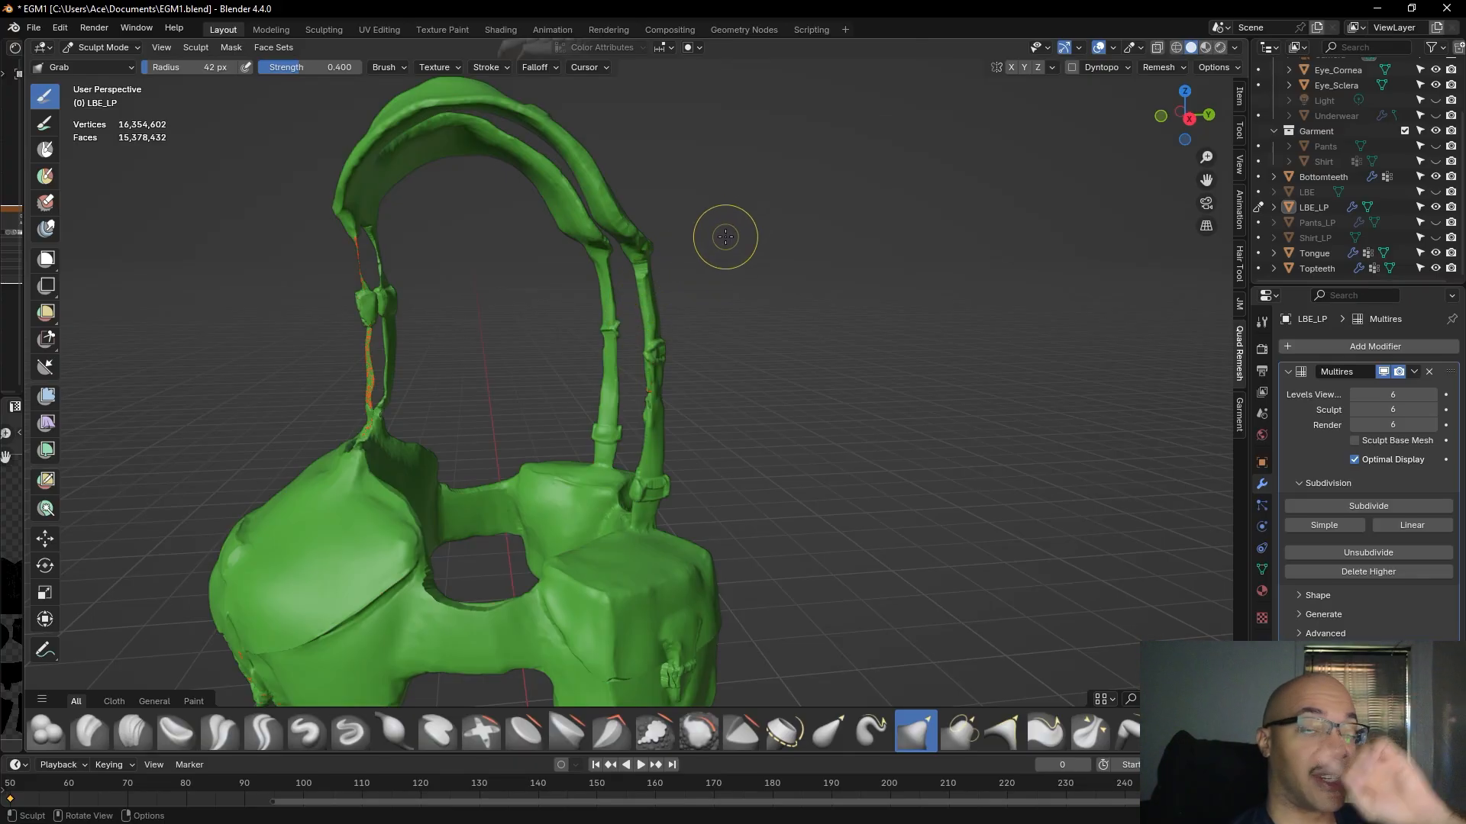
{"action": "scroll", "coordinate": [870, 327], "scroll_direction": "up", "scroll_amount": 4}
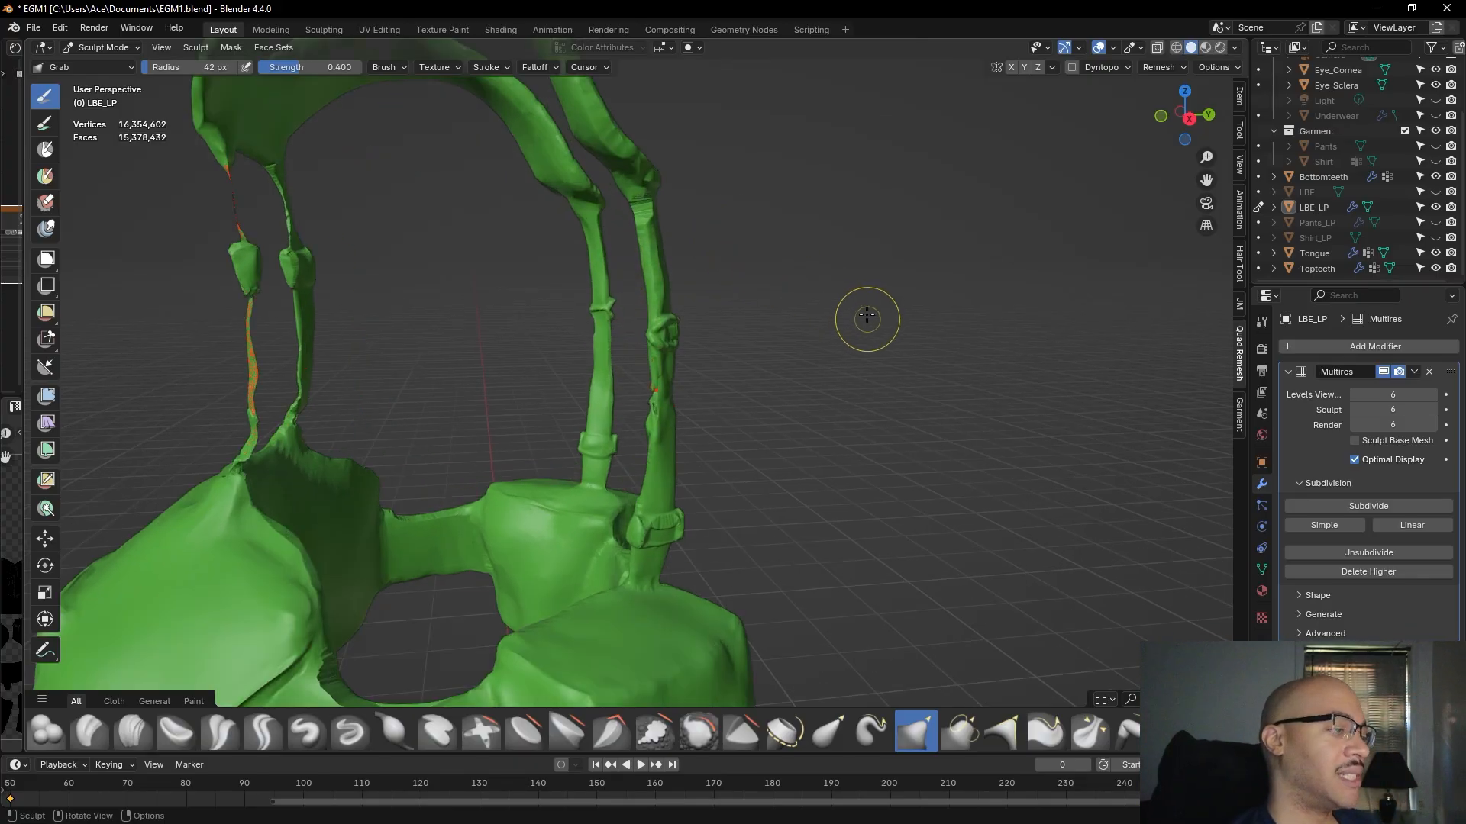
{"action": "middle_click_drag", "start_coordinate": [728, 135], "coordinate": [789, 292]}
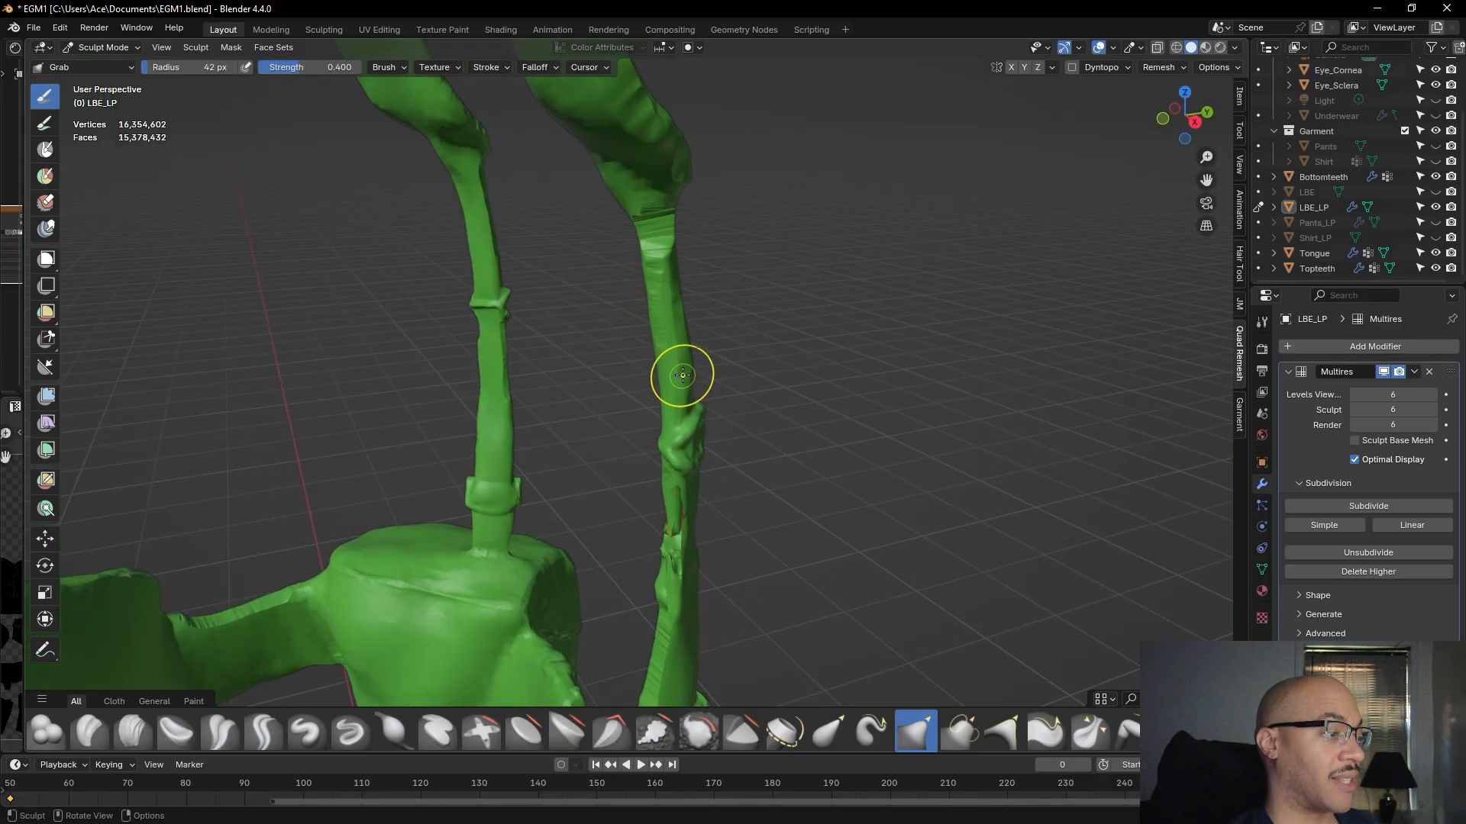
{"action": "left_click_drag", "start_coordinate": [654, 269], "coordinate": [648, 213]}
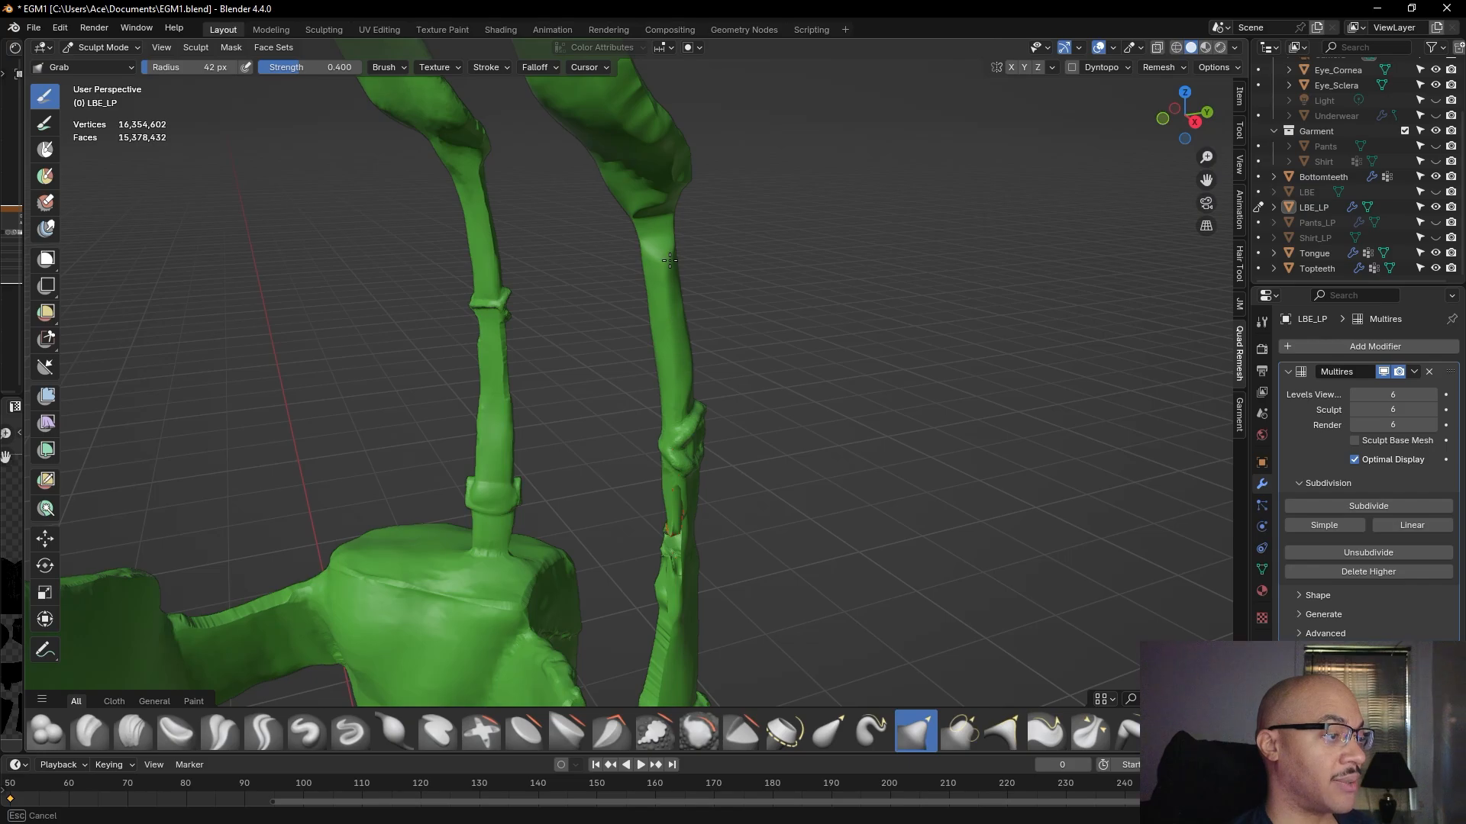
- Close the remaining gap across the strap's inner face by working the two tips into one continuous surface
{"action": "left_click_drag", "start_coordinate": [1047, 292], "coordinate": [834, 284], "text": "alt"}
{"action": "left_click_drag", "start_coordinate": [755, 459], "coordinate": [473, 461], "text": "alt"}
{"action": "mouse_move", "coordinate": [455, 530]}
{"action": "left_mouse_down", "text": "alt+shift"}
{"action": "mouse_move", "coordinate": [429, 338]}
{"action": "mouse_move", "coordinate": [524, 364]}
{"action": "mouse_move", "coordinate": [570, 328]}
{"action": "mouse_move", "coordinate": [574, 278]}
{"action": "mouse_move", "coordinate": [580, 347]}
{"action": "left_mouse_up", "text": "alt+shift"}
{"action": "left_click_drag", "start_coordinate": [542, 290], "coordinate": [557, 322]}
{"action": "mouse_move", "coordinate": [556, 322]}
{"action": "left_mouse_down"}
{"action": "mouse_move", "coordinate": [563, 308]}
{"action": "mouse_move", "coordinate": [520, 302]}
{"action": "mouse_move", "coordinate": [512, 271]}
{"action": "mouse_move", "coordinate": [500, 277]}
{"action": "left_mouse_up"}
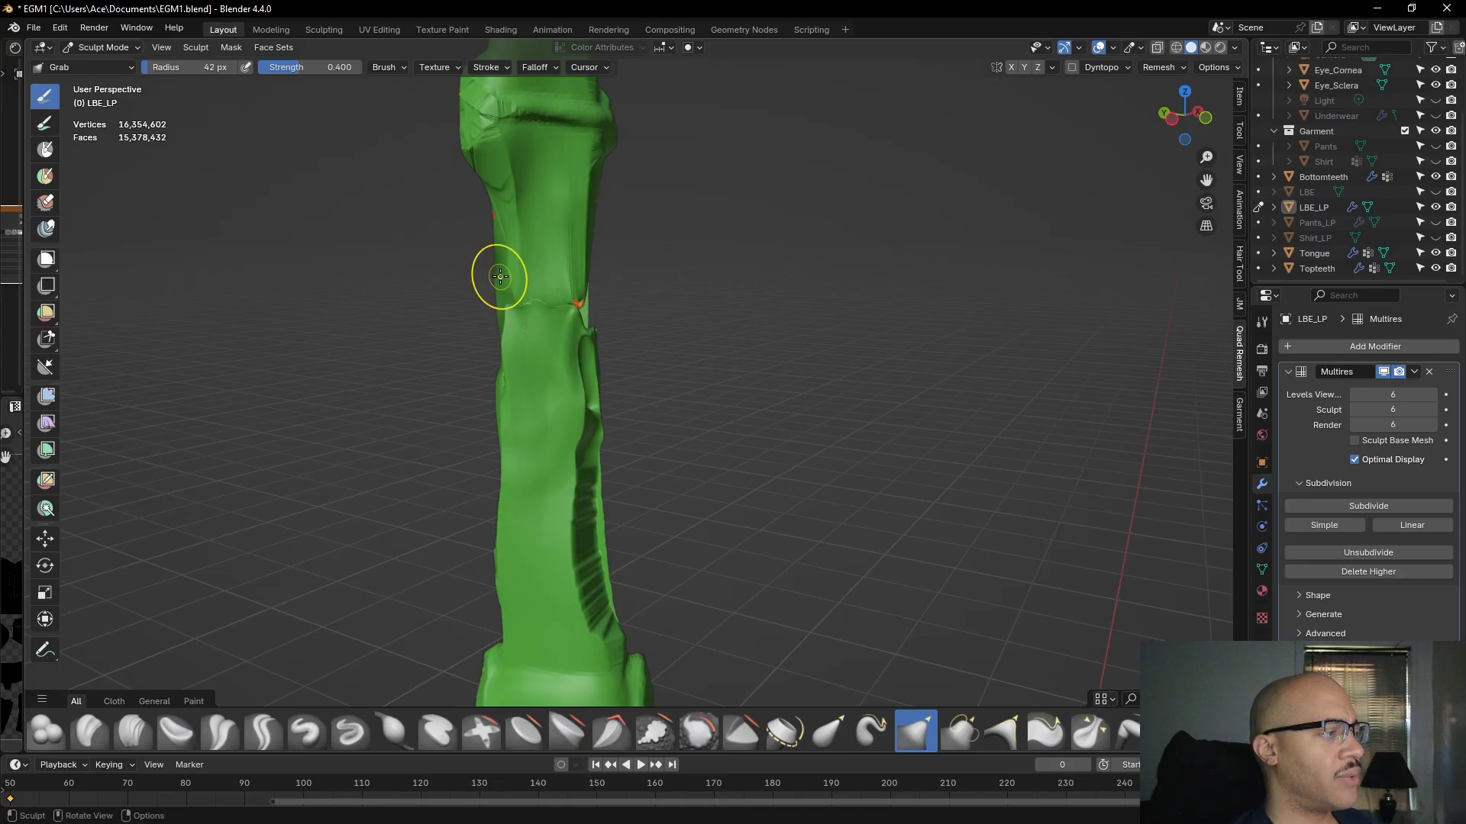
- Smooth the ridged groove along the strap's inner edge above the lower buckle
{"action": "scroll", "coordinate": [786, 221], "scroll_direction": "down", "scroll_amount": 2}
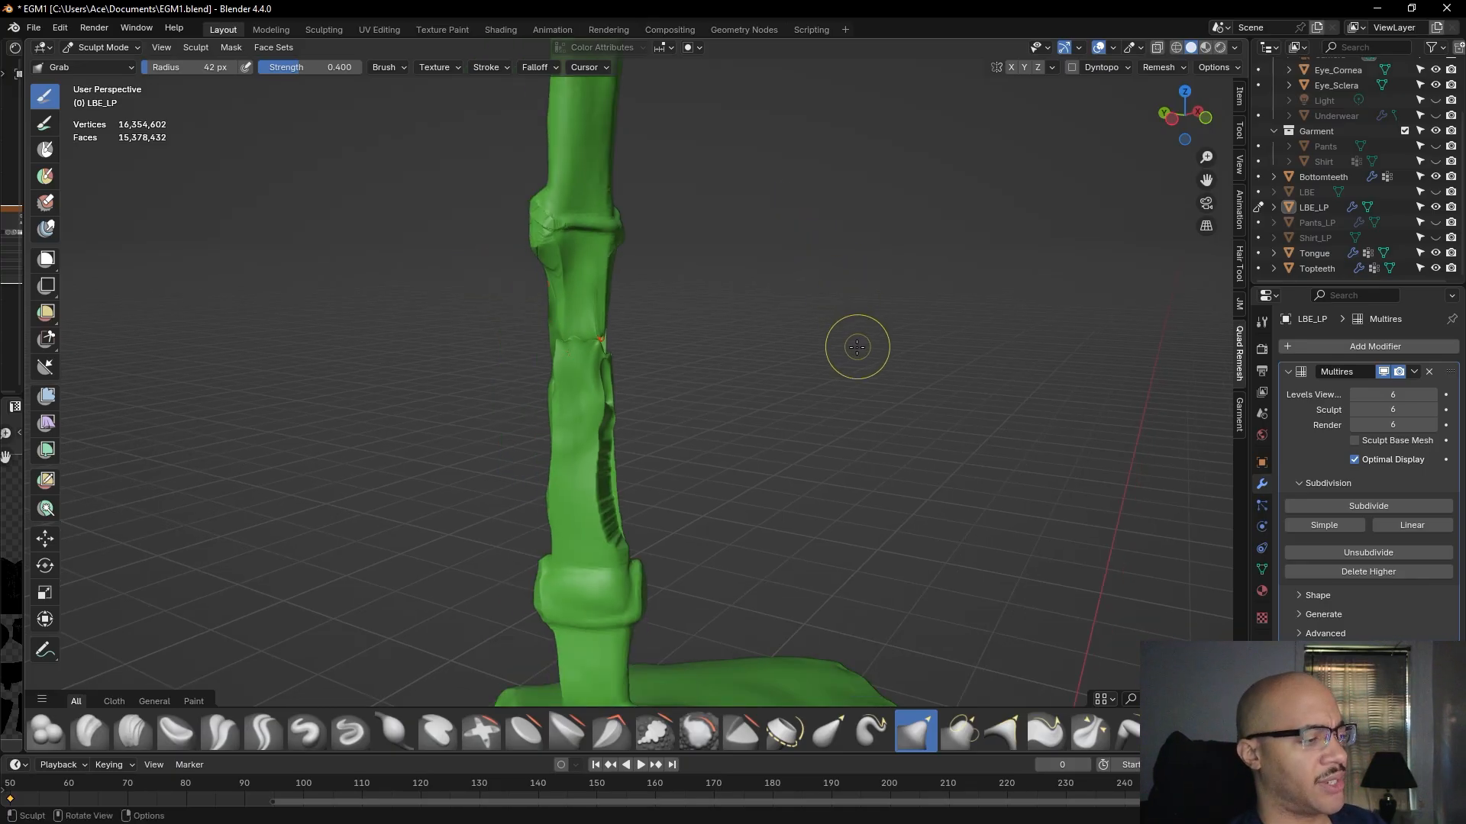
{"action": "scroll", "coordinate": [856, 456], "scroll_direction": "up", "scroll_amount": 4}
{"action": "middle_click_drag", "start_coordinate": [887, 495], "coordinate": [866, 234]}
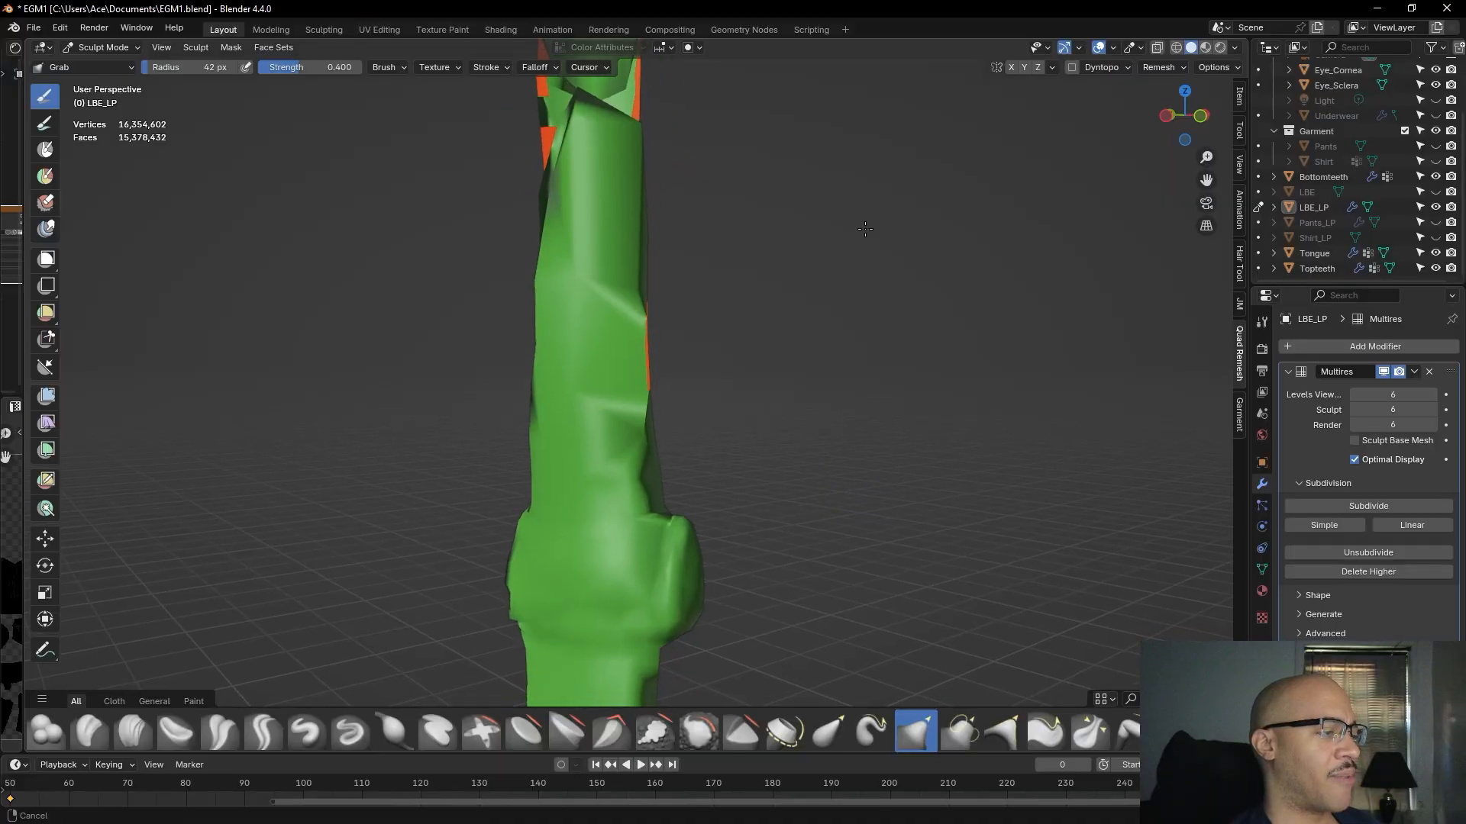
{"action": "left_click_drag", "start_coordinate": [593, 239], "coordinate": [614, 260]}
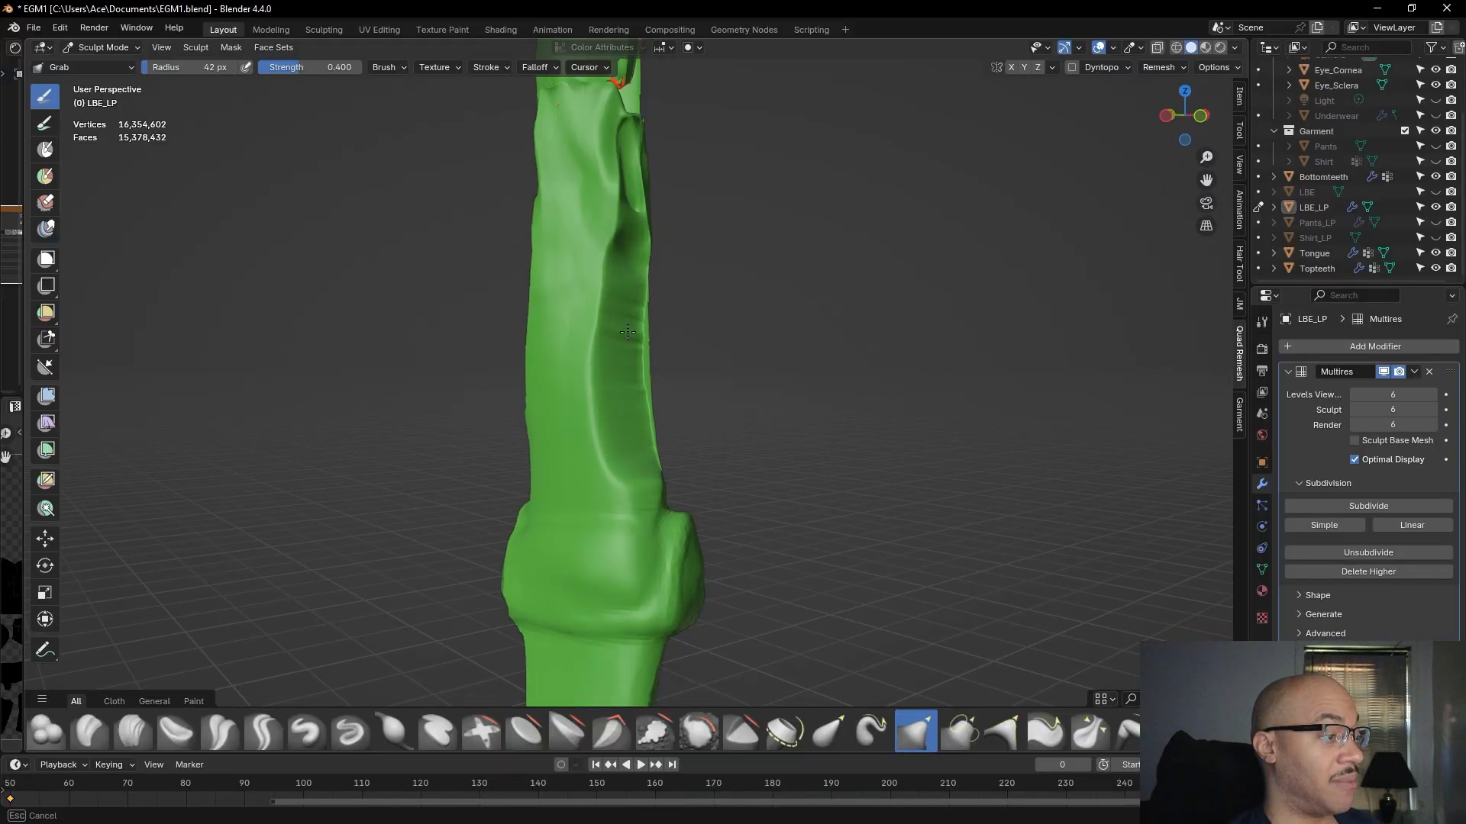
{"action": "left_click_drag", "start_coordinate": [634, 355], "coordinate": [624, 380]}
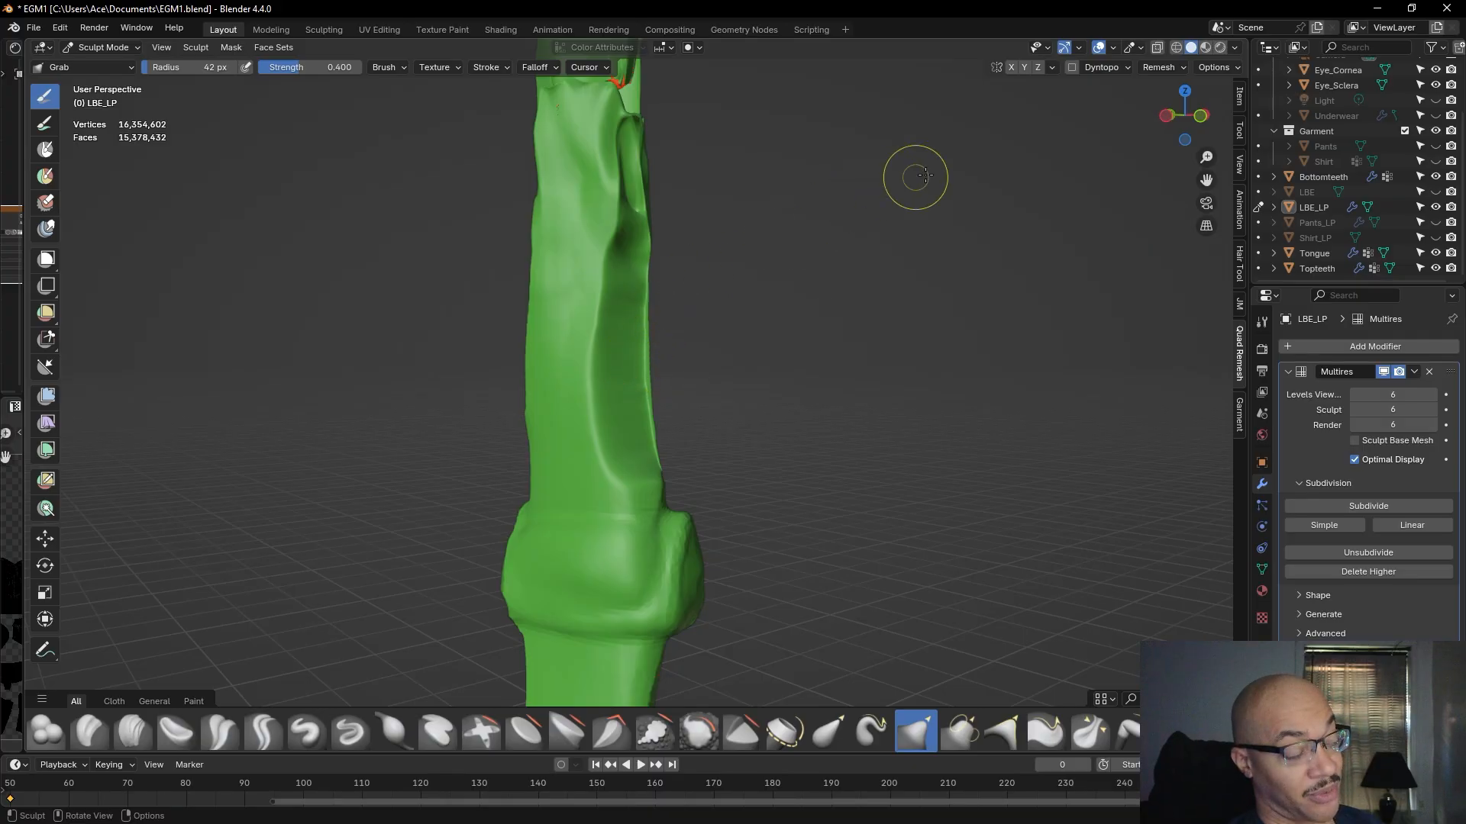
- Rework the open corner at the edge of the seam on the strap's inner face to bring its sides together
{"action": "left_click_drag", "start_coordinate": [947, 204], "coordinate": [795, 230], "text": "alt"}
{"action": "scroll", "coordinate": [798, 232], "scroll_direction": "down", "scroll_amount": 8}
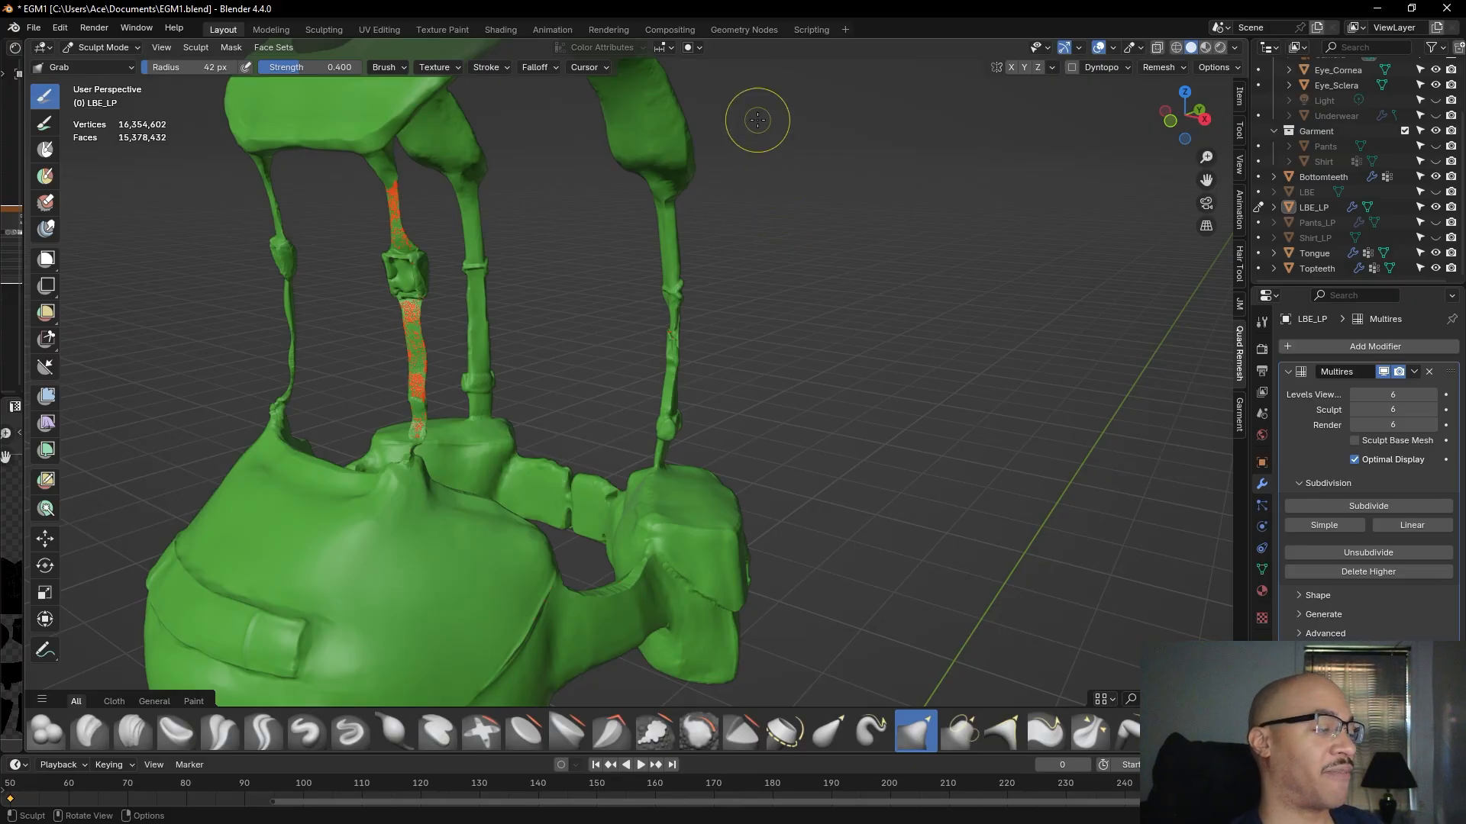
{"action": "scroll", "coordinate": [883, 273], "scroll_direction": "up", "scroll_amount": 4}
{"action": "left_click_drag", "start_coordinate": [883, 268], "coordinate": [1042, 218], "text": "alt"}
{"action": "scroll", "coordinate": [901, 237], "scroll_direction": "up", "scroll_amount": 4}
{"action": "left_click_drag", "start_coordinate": [795, 206], "coordinate": [780, 377], "text": "alt+shift"}
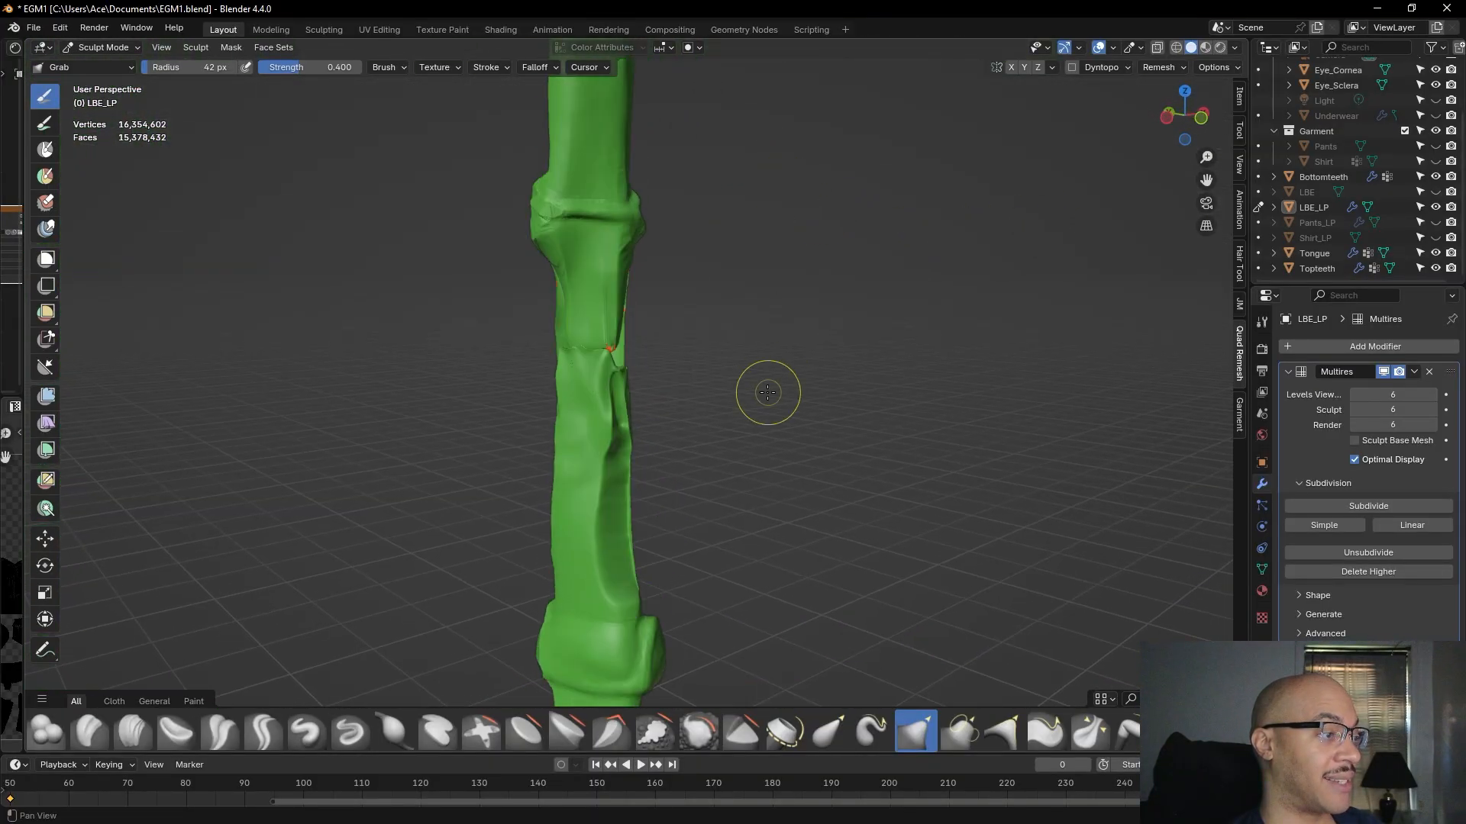
{"action": "mouse_move", "coordinate": [608, 353]}
{"action": "left_mouse_down"}
{"action": "mouse_move", "coordinate": [611, 400]}
{"action": "mouse_move", "coordinate": [622, 386]}
{"action": "left_mouse_up"}
- Adjust the seam from the strap's side view and check the joined surface from the inside
{"action": "mouse_move", "coordinate": [959, 415]}
{"action": "middle_mouse_down"}
{"action": "mouse_move", "coordinate": [855, 352]}
{"action": "mouse_move", "coordinate": [589, 373]}
{"action": "mouse_move", "coordinate": [750, 400]}
{"action": "middle_mouse_up"}
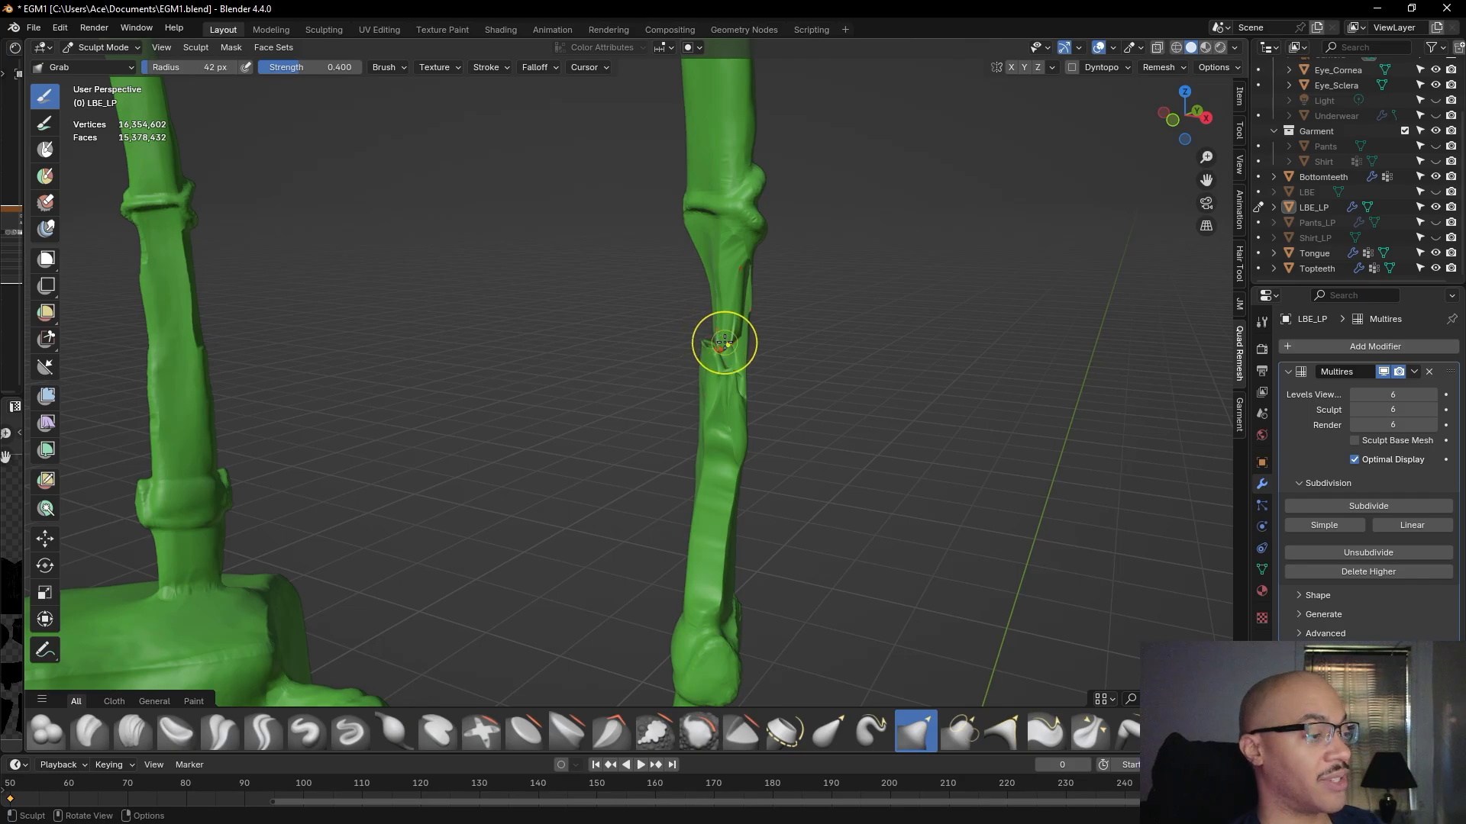
{"action": "mouse_move", "coordinate": [703, 340]}
{"action": "left_mouse_down"}
{"action": "mouse_move", "coordinate": [715, 334]}
{"action": "mouse_move", "coordinate": [706, 347]}
{"action": "left_mouse_up"}
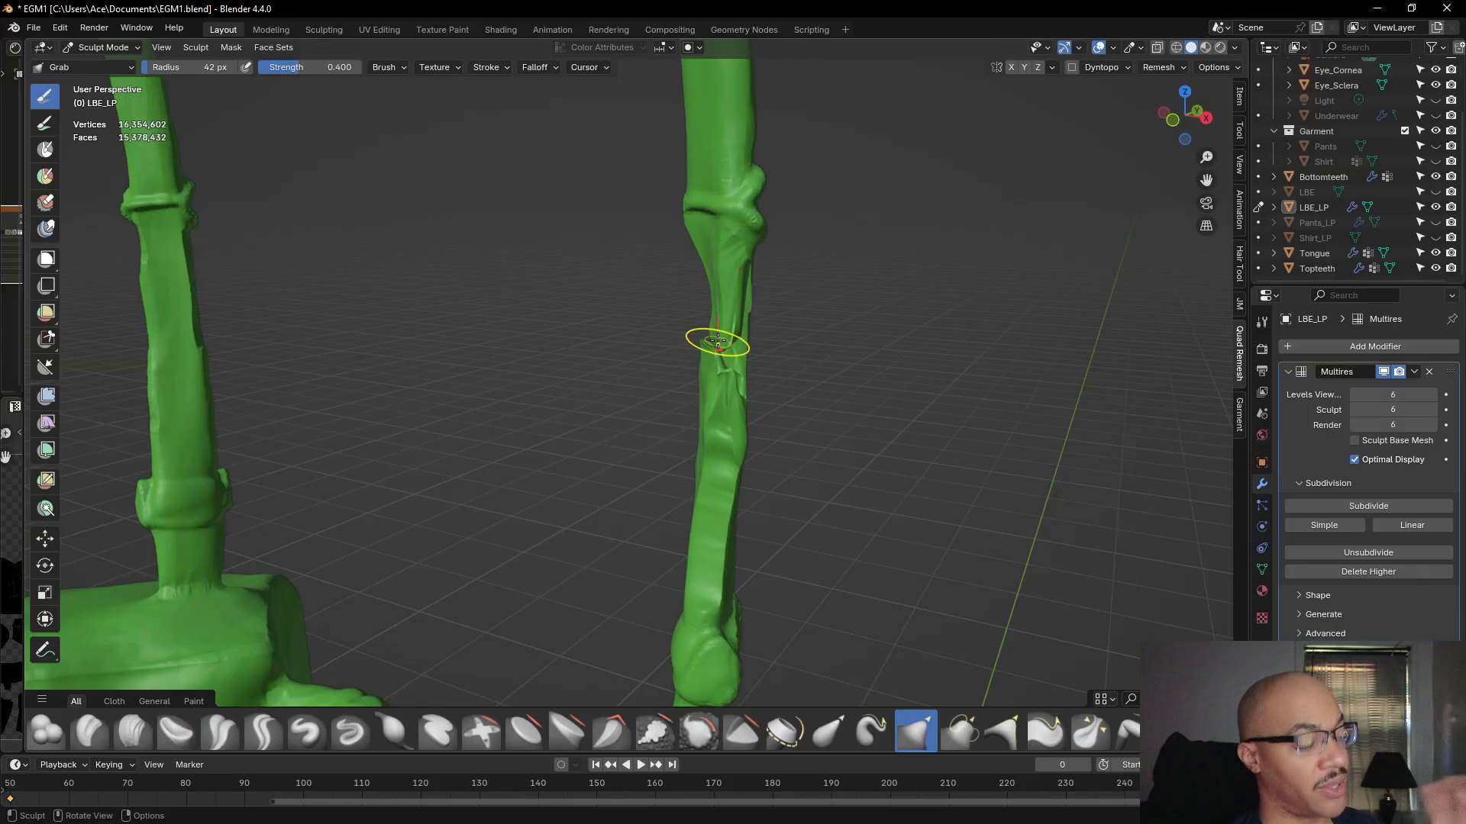
{"action": "middle_click_drag", "start_coordinate": [887, 351], "coordinate": [1017, 347]}
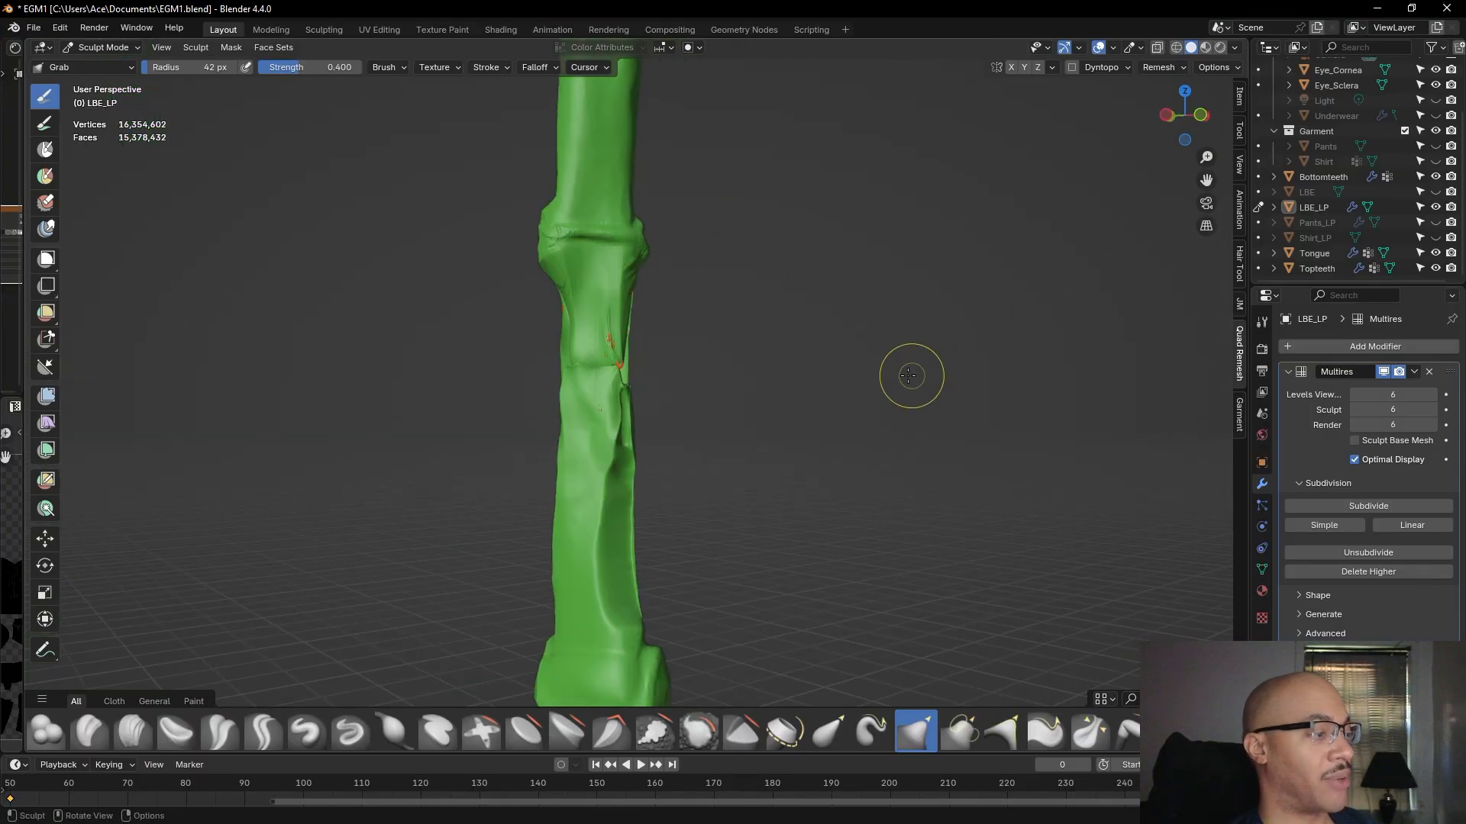
- Grab the seam's open edges together on the front strap's inner face and even out the fold just below it
{"action": "middle_click_drag", "start_coordinate": [874, 363], "coordinate": [732, 403]}
{"action": "left_click_drag", "start_coordinate": [749, 380], "coordinate": [751, 376]}
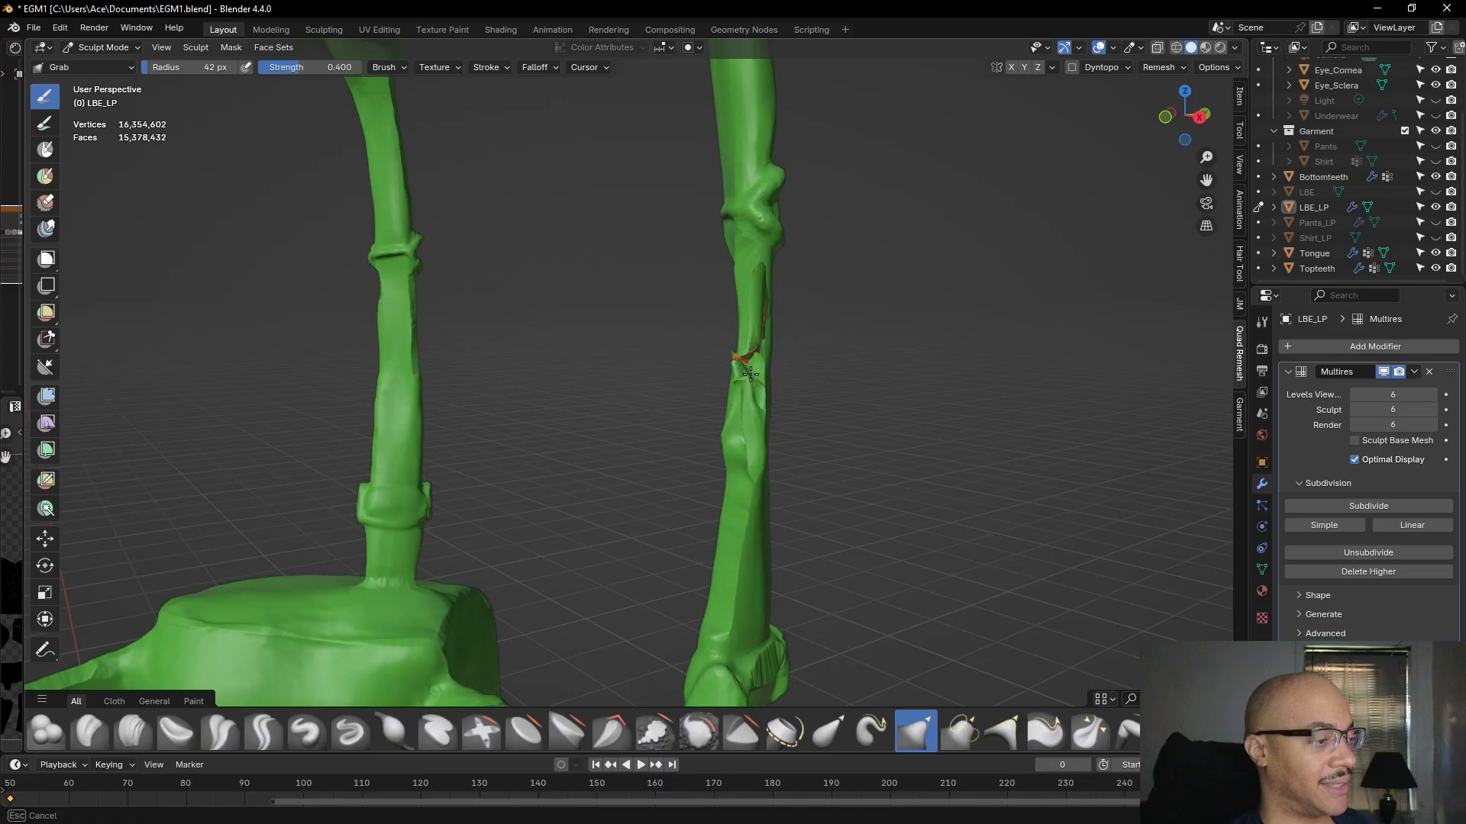
{"action": "left_click_drag", "start_coordinate": [771, 293], "coordinate": [772, 294]}
{"action": "middle_click_drag", "start_coordinate": [802, 409], "coordinate": [977, 409]}
{"action": "left_click_drag", "start_coordinate": [758, 400], "coordinate": [793, 548], "text": "alt"}
{"action": "scroll", "coordinate": [786, 410], "scroll_direction": "up", "scroll_amount": 4}
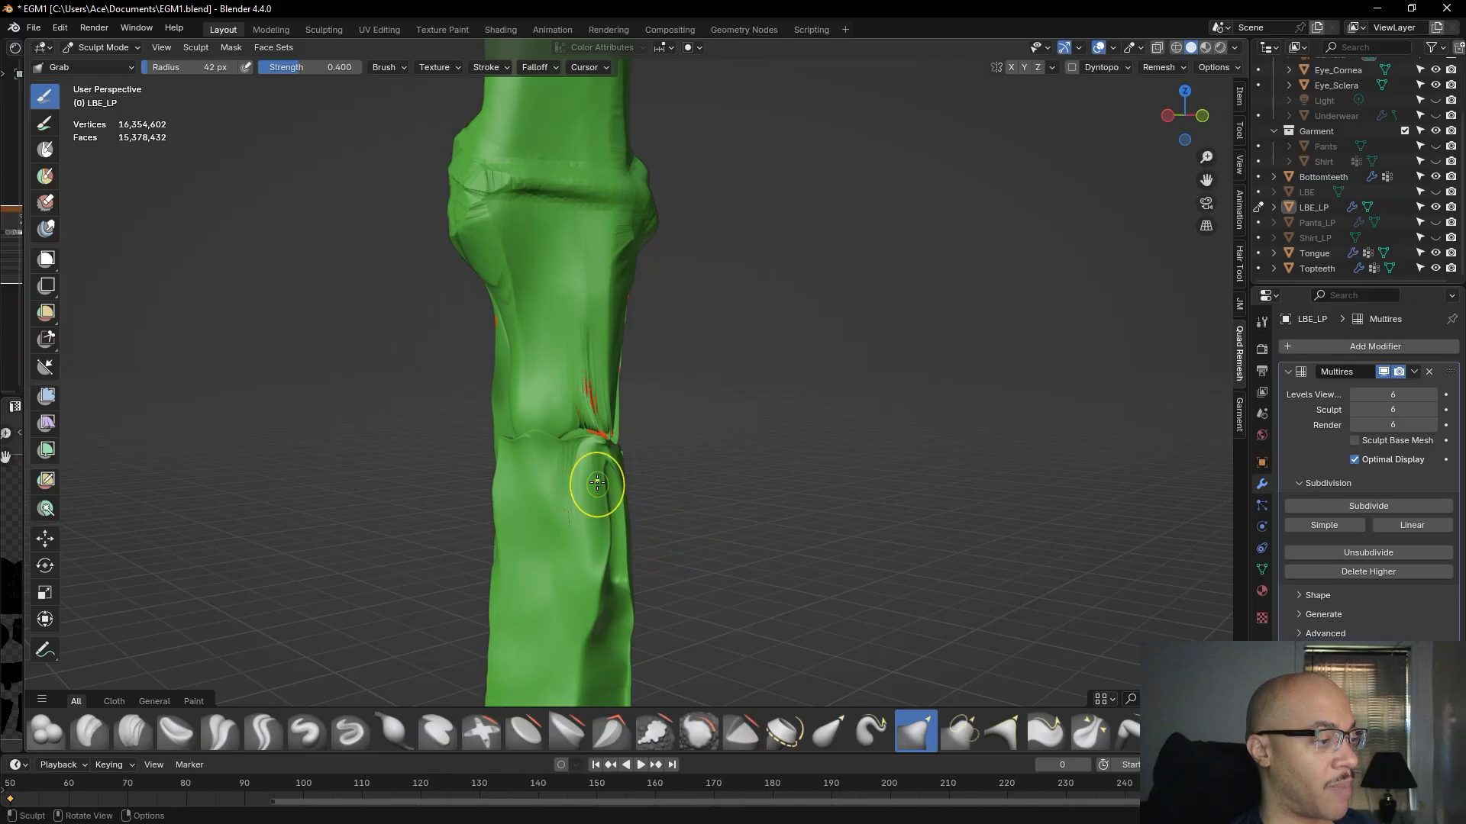
{"action": "left_click_drag", "start_coordinate": [608, 475], "coordinate": [622, 476]}
{"action": "left_click_drag", "start_coordinate": [618, 537], "coordinate": [609, 578]}
{"action": "middle_click_drag", "start_coordinate": [961, 434], "coordinate": [757, 434]}
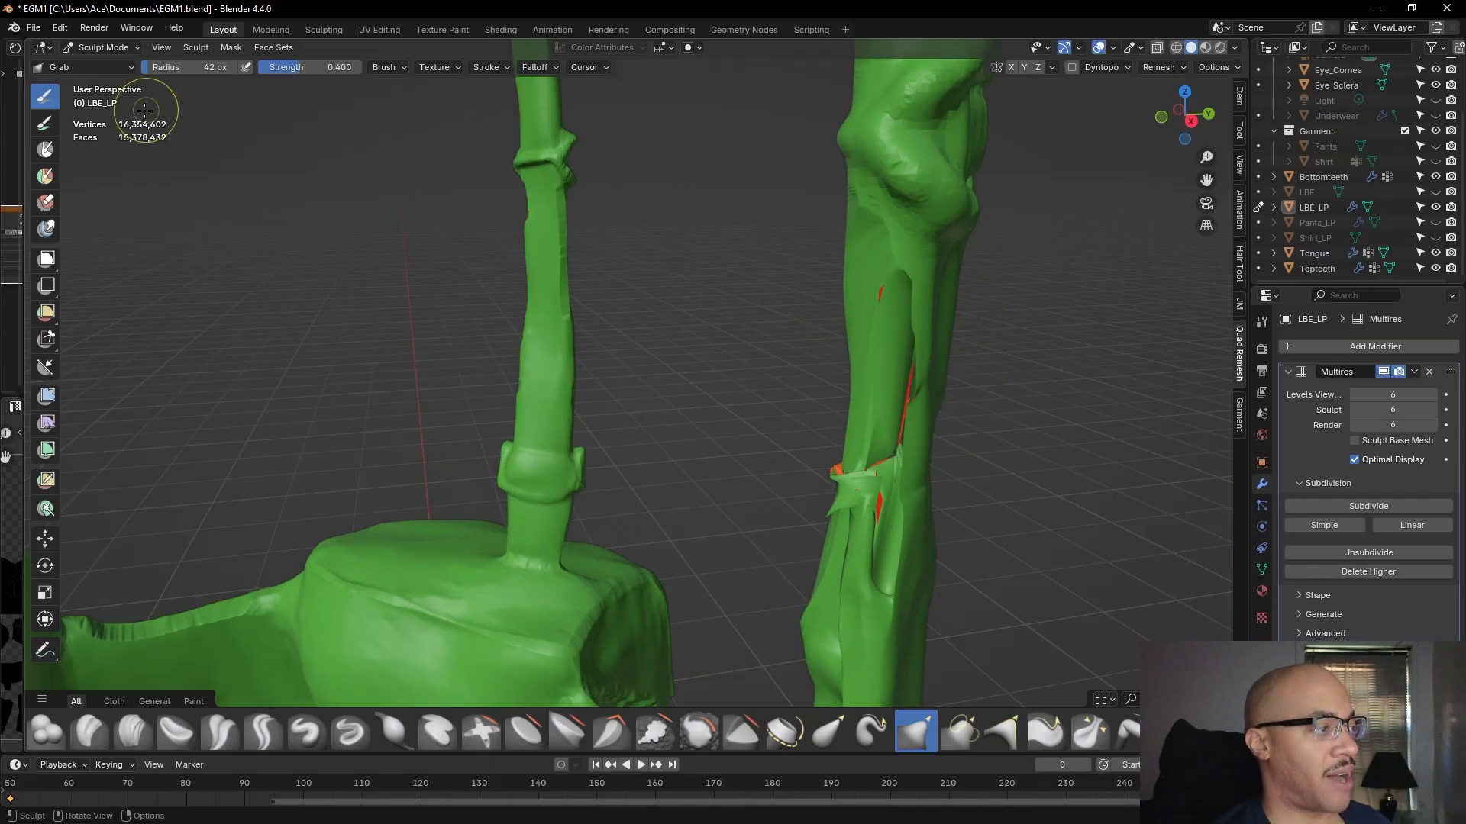
- Work the raised tip and notch at the seam into the strap's edge, adjusting it from the inner face and the side
{"action": "mouse_move", "coordinate": [776, 507]}
{"action": "middle_mouse_down"}
{"action": "mouse_move", "coordinate": [821, 450]}
{"action": "mouse_move", "coordinate": [788, 492]}
{"action": "mouse_move", "coordinate": [978, 545]}
{"action": "middle_mouse_up"}
{"action": "scroll", "coordinate": [846, 531], "scroll_direction": "down", "scroll_amount": 8}
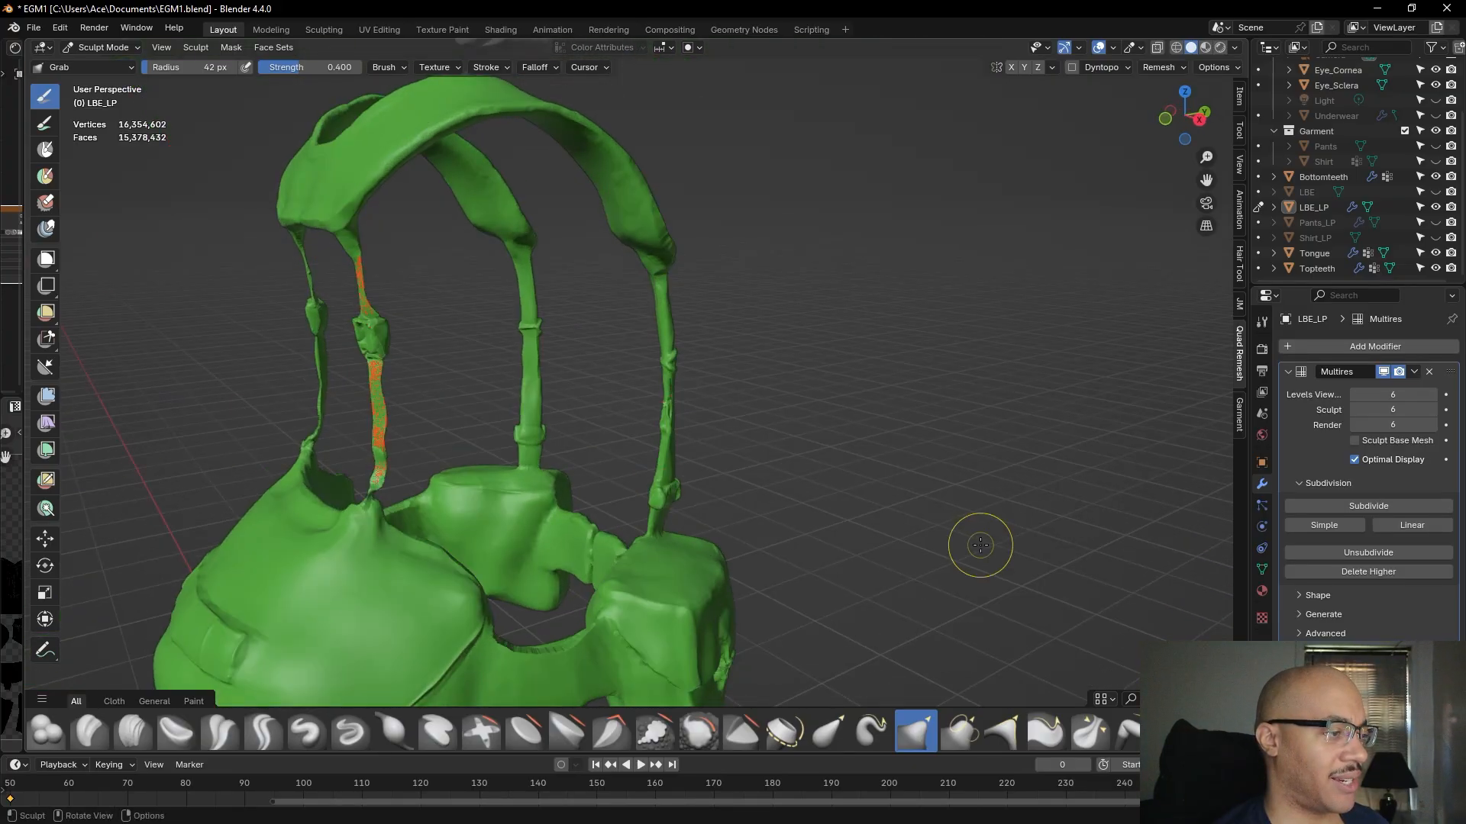
{"action": "scroll", "coordinate": [980, 545], "scroll_direction": "up", "scroll_amount": 8}
{"action": "left_click_drag", "start_coordinate": [842, 487], "coordinate": [846, 471]}
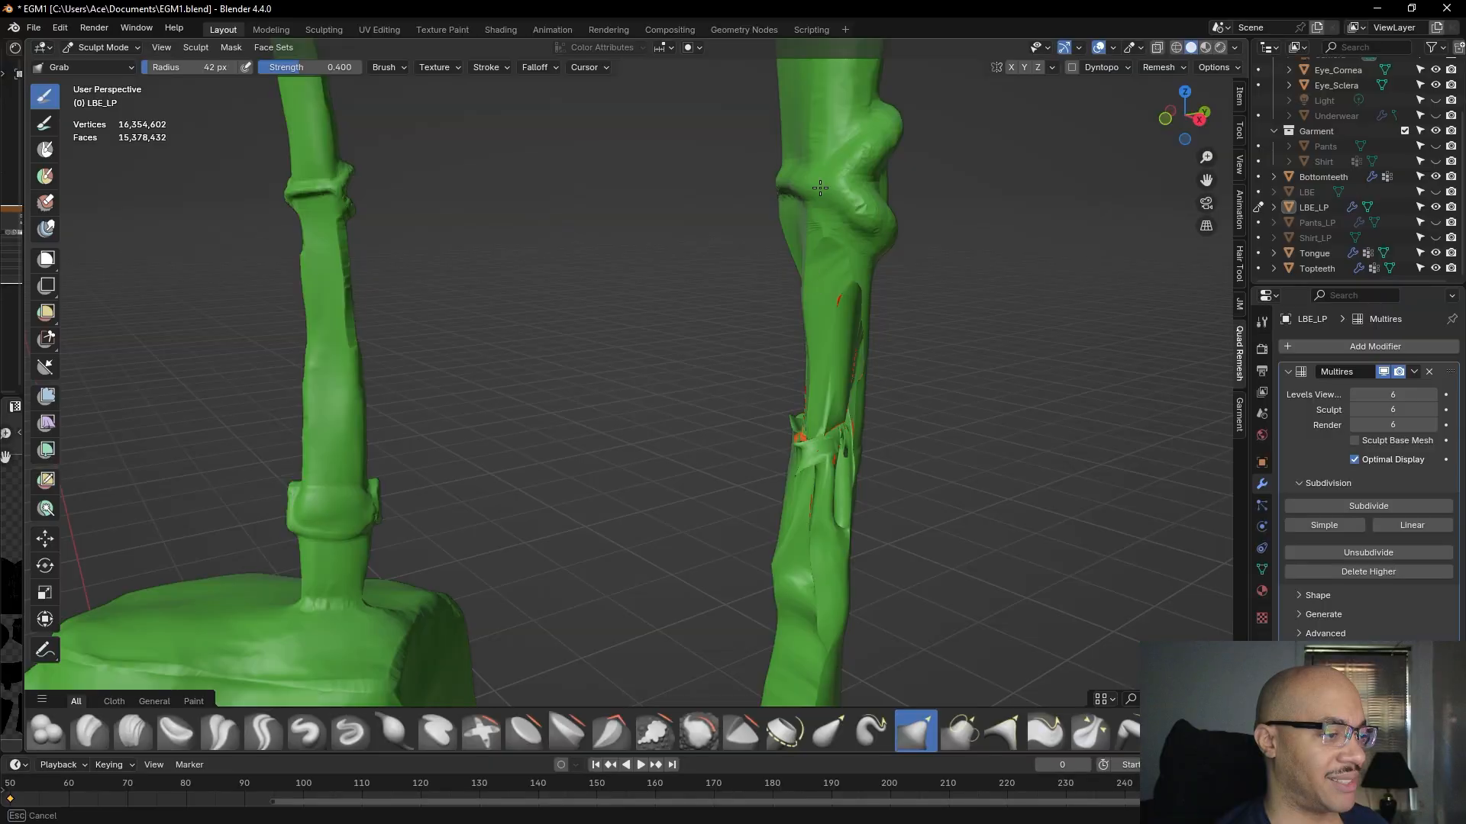
{"action": "middle_click_drag", "start_coordinate": [683, 434], "coordinate": [896, 442]}
{"action": "left_click_drag", "start_coordinate": [521, 426], "coordinate": [542, 406]}
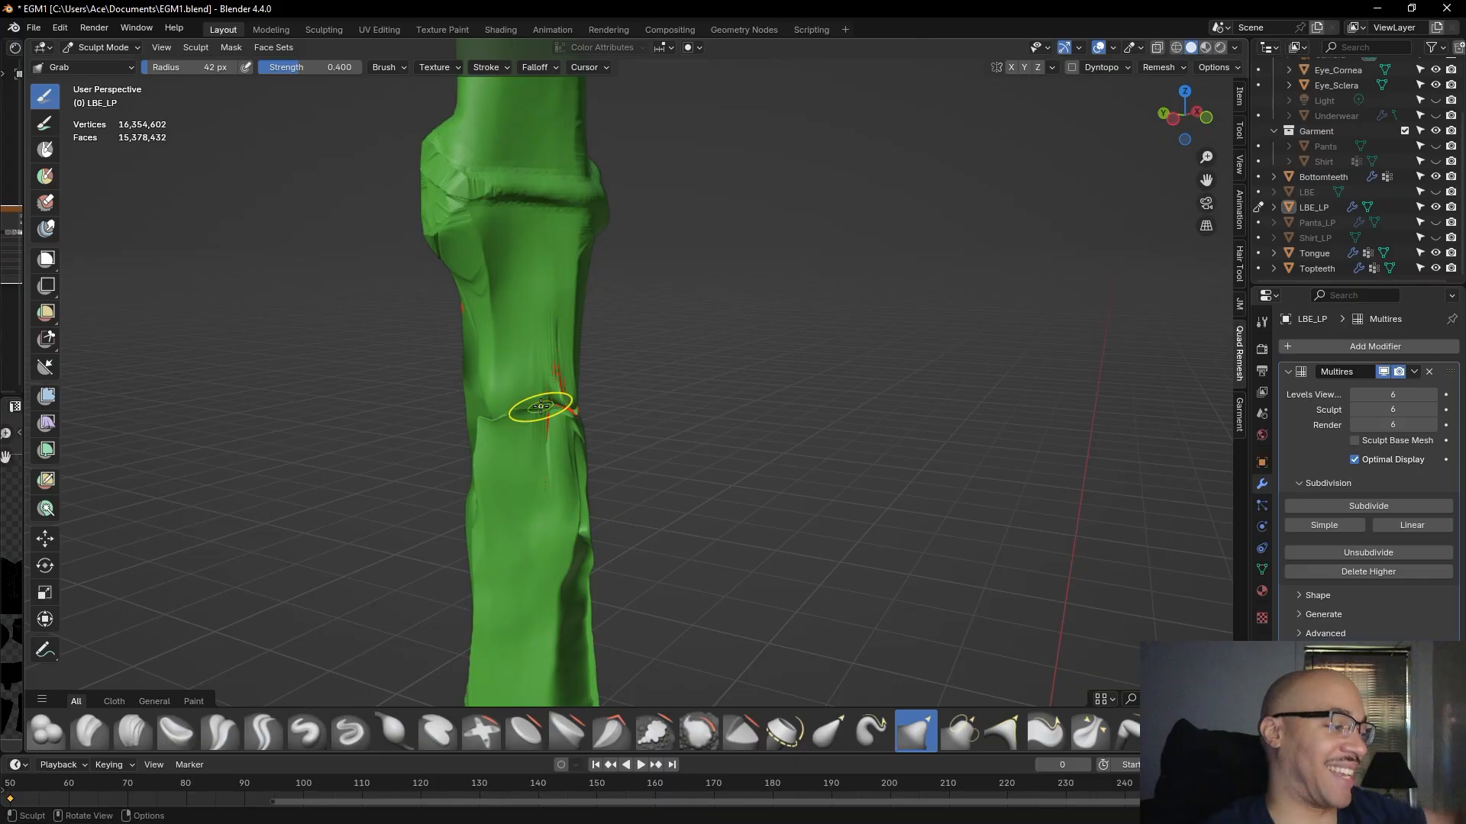
{"action": "left_click_drag", "start_coordinate": [550, 400], "coordinate": [543, 415]}
{"action": "middle_click_drag", "start_coordinate": [542, 415], "coordinate": [600, 461]}
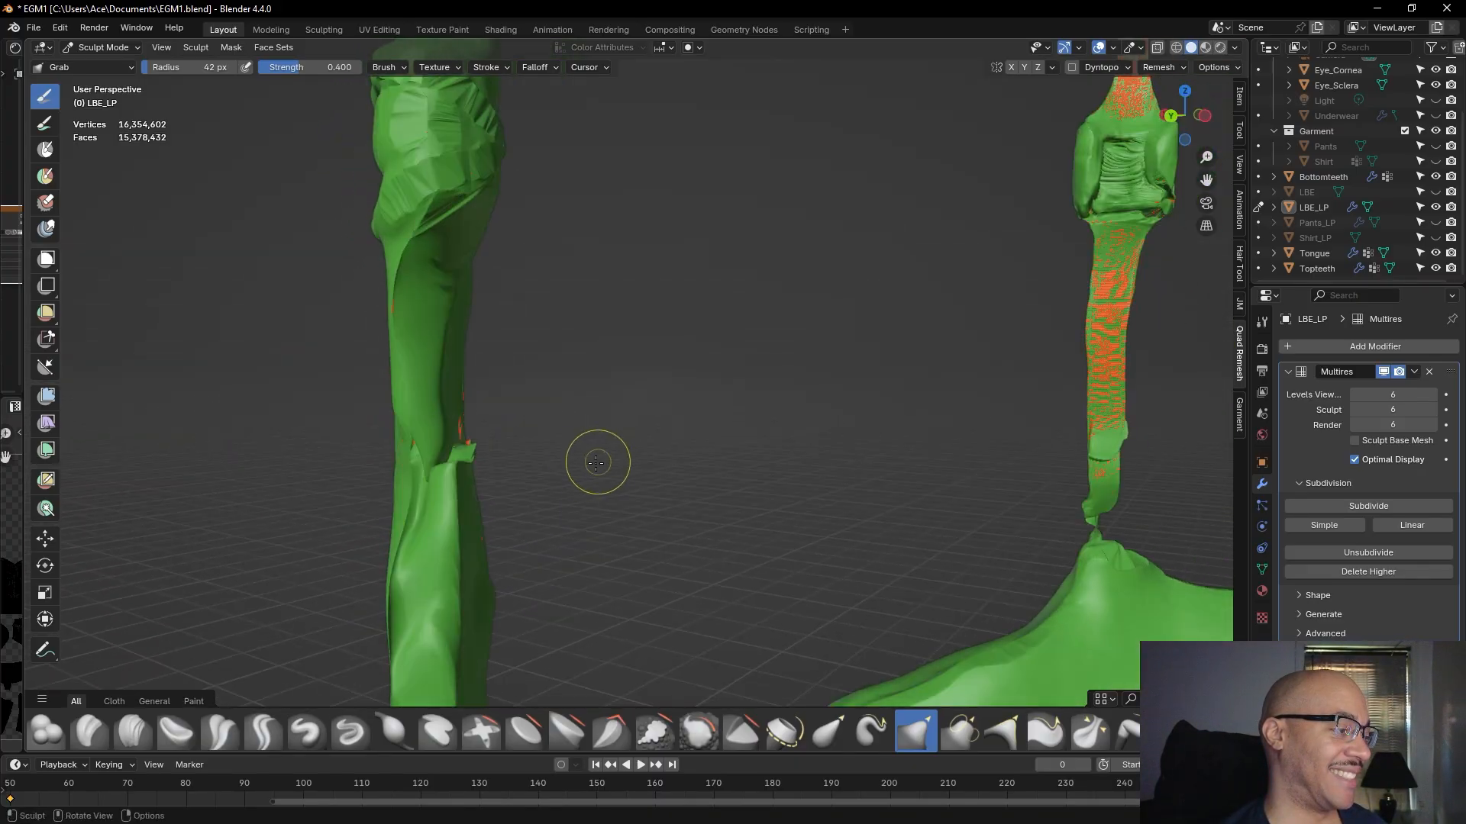
{"action": "left_click_drag", "start_coordinate": [467, 491], "coordinate": [458, 458]}
- Even out the outer side of the front strap below the upper buckle, where the repaired seam wraps around
{"action": "scroll", "coordinate": [576, 442], "scroll_direction": "down", "scroll_amount": 5}
{"action": "middle_click_drag", "start_coordinate": [684, 448], "coordinate": [812, 452]}
{"action": "scroll", "coordinate": [809, 446], "scroll_direction": "down", "scroll_amount": 1}
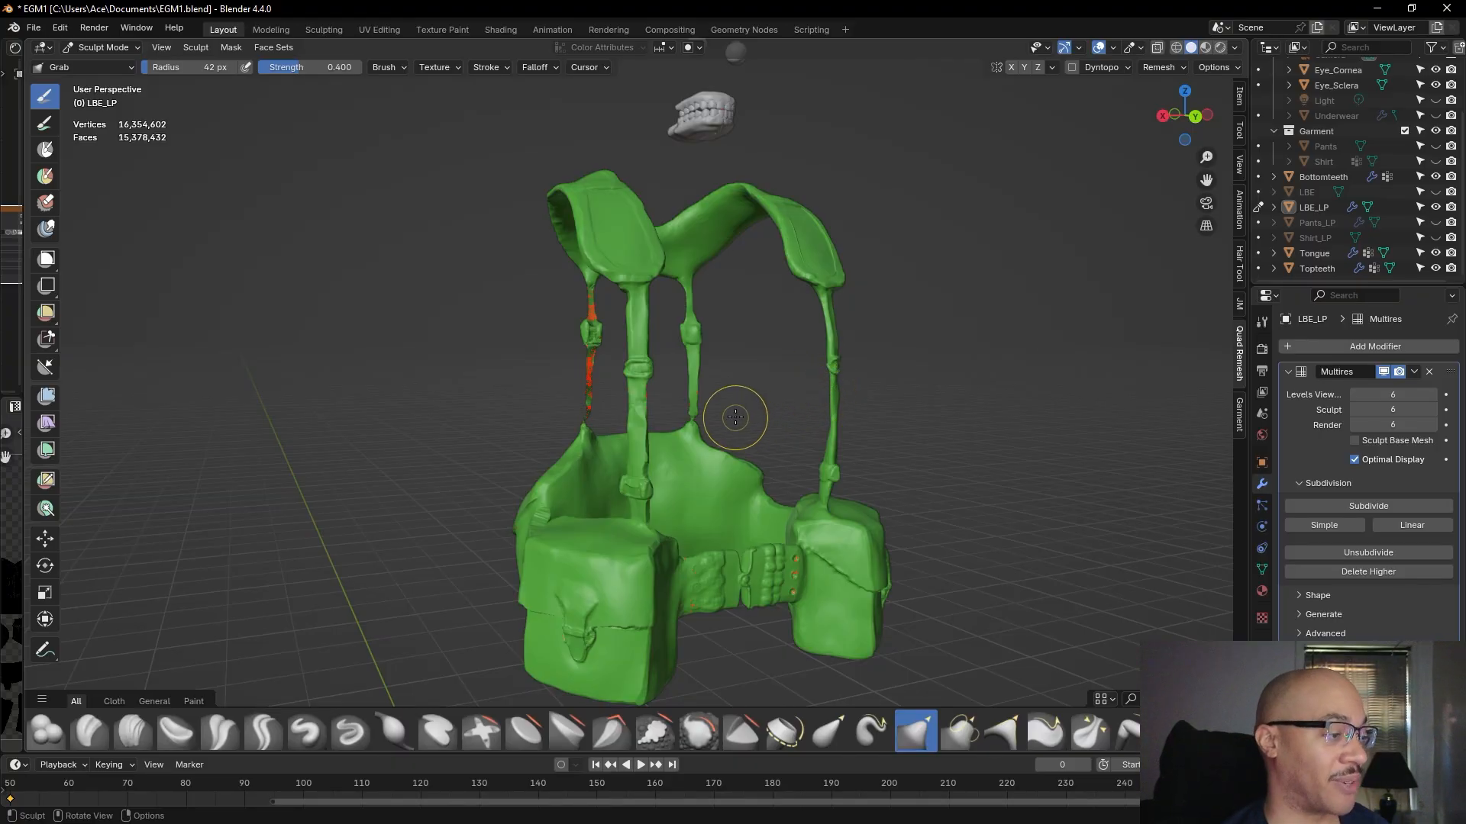
{"action": "scroll", "coordinate": [736, 415], "scroll_direction": "up", "scroll_amount": 6}
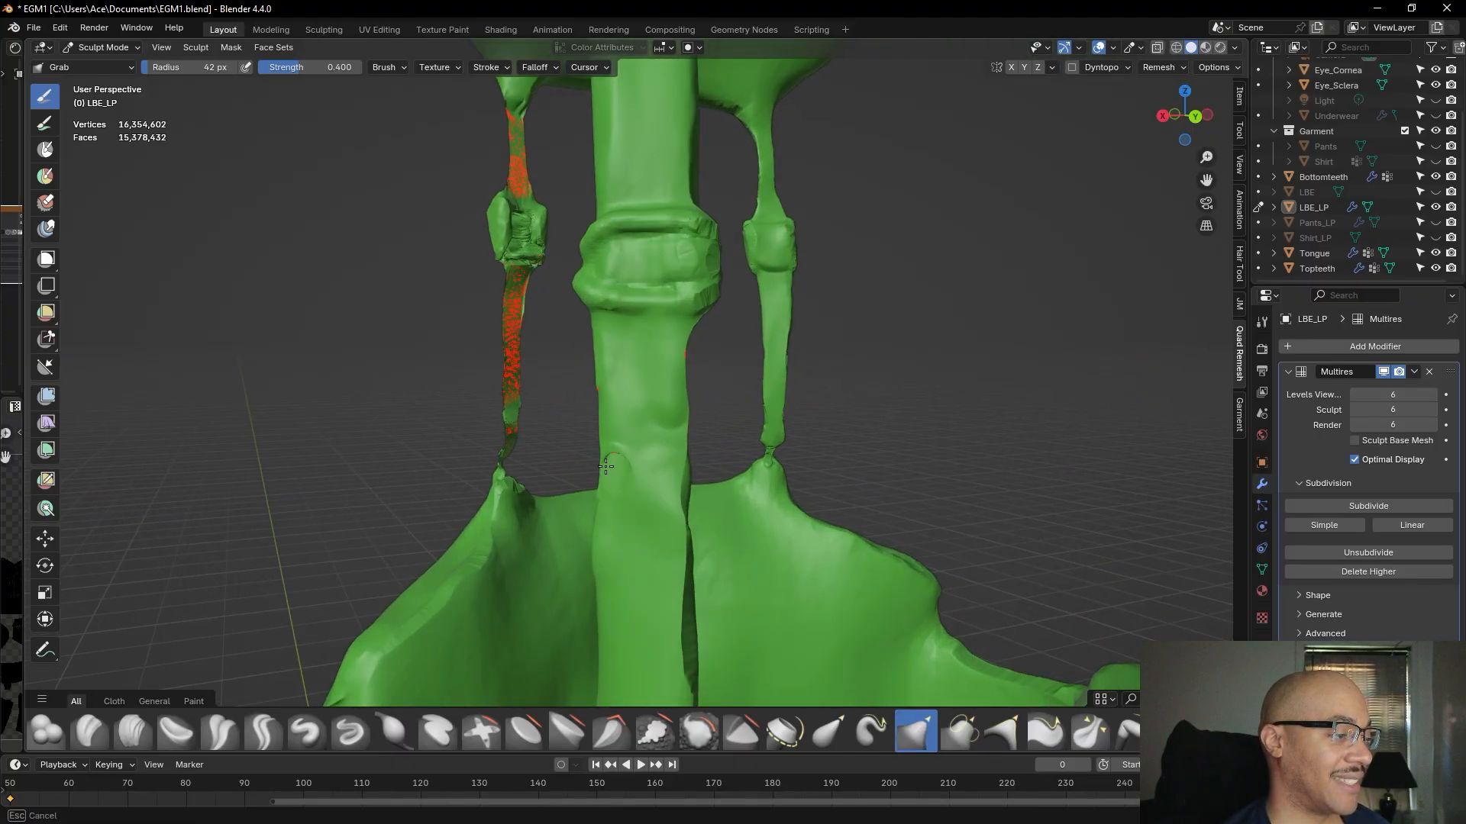
{"action": "middle_click_drag", "start_coordinate": [605, 451], "coordinate": [754, 456]}
{"action": "left_click_drag", "start_coordinate": [754, 456], "coordinate": [762, 455]}
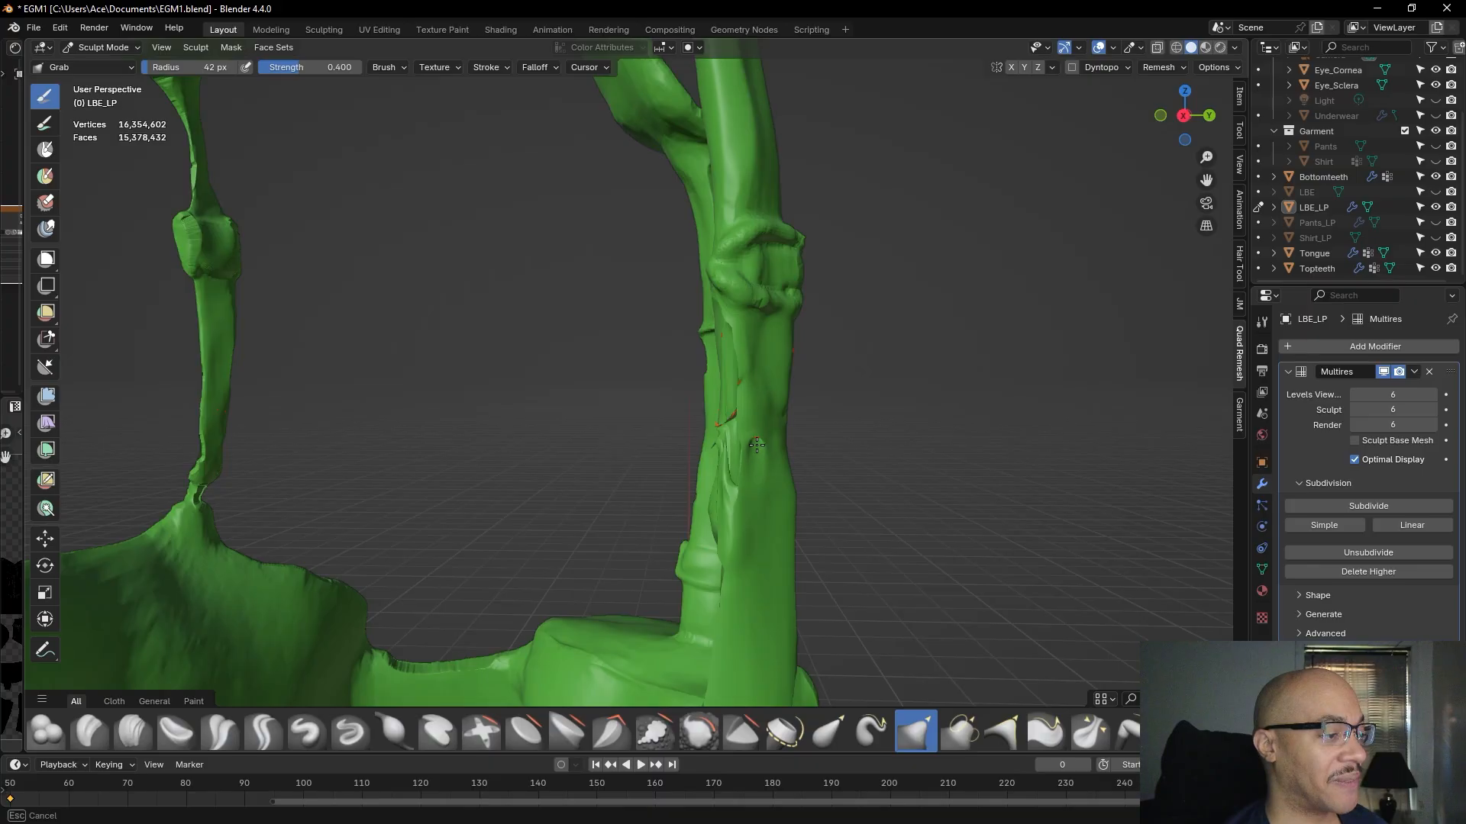
{"action": "mouse_move", "coordinate": [752, 466]}
{"action": "left_mouse_down"}
{"action": "mouse_move", "coordinate": [757, 441]}
{"action": "mouse_move", "coordinate": [756, 458]}
{"action": "left_mouse_up"}
{"action": "middle_click_drag", "start_coordinate": [1004, 451], "coordinate": [857, 458]}
{"action": "middle_click_drag", "start_coordinate": [792, 393], "coordinate": [759, 389]}
- Examine the whole gear for remaining flaws, from the rear strap with red patches down to the belt and pouches
{"action": "scroll", "coordinate": [758, 388], "scroll_direction": "down", "scroll_amount": 7}
{"action": "middle_click_drag", "start_coordinate": [981, 388], "coordinate": [945, 370]}
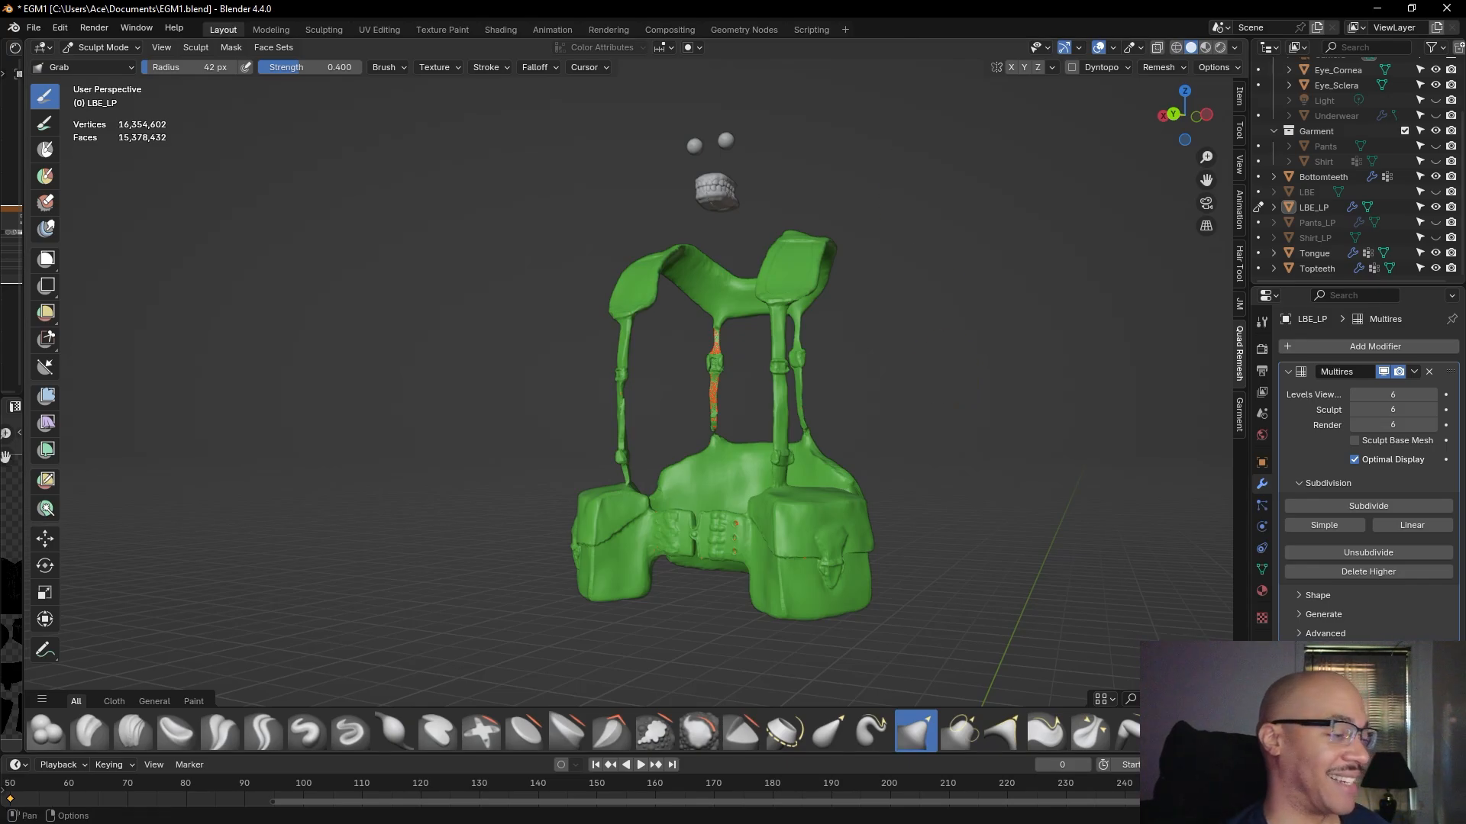
{"action": "scroll", "coordinate": [533, 448], "scroll_direction": "up", "scroll_amount": 6}
{"action": "middle_click_drag", "start_coordinate": [497, 412], "coordinate": [575, 402]}
{"action": "scroll", "coordinate": [563, 407], "scroll_direction": "down", "scroll_amount": 6}
{"action": "scroll", "coordinate": [739, 419], "scroll_direction": "up", "scroll_amount": 6}
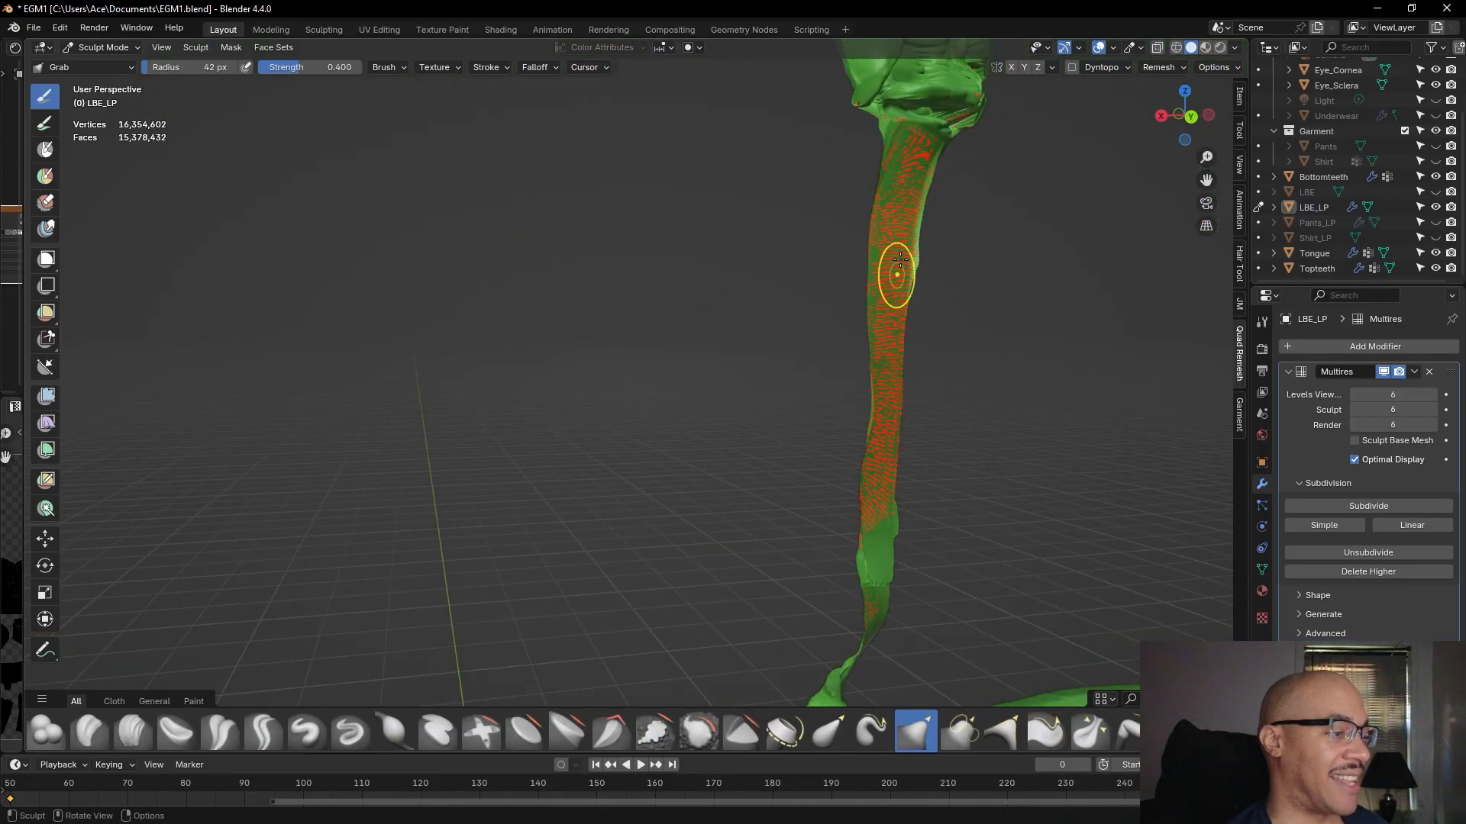
{"action": "scroll", "coordinate": [819, 562], "scroll_direction": "down", "scroll_amount": 8}
{"action": "scroll", "coordinate": [750, 438], "scroll_direction": "up", "scroll_amount": 2}
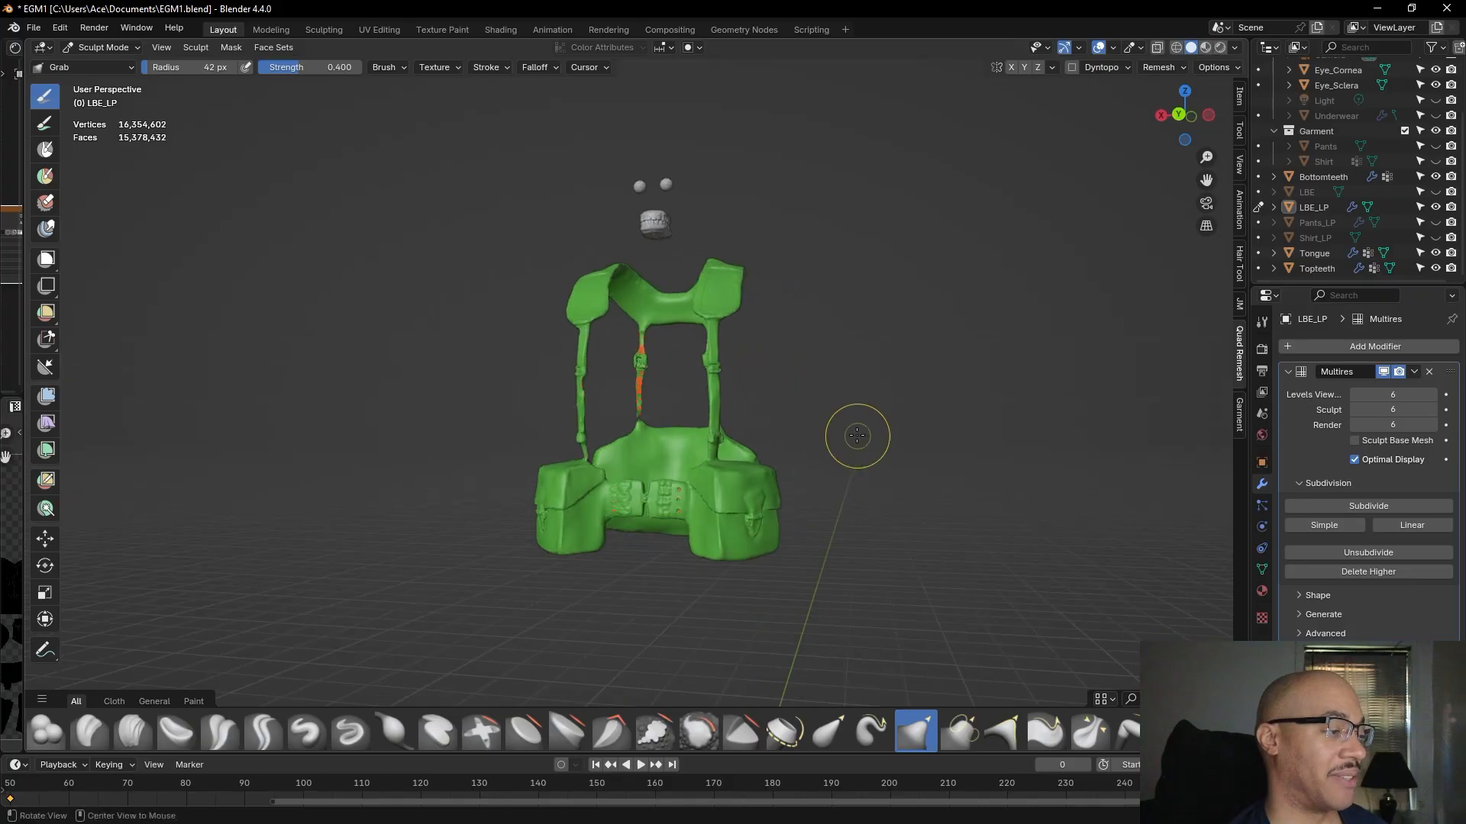
{"action": "middle_click_drag", "start_coordinate": [903, 500], "coordinate": [875, 376]}
{"action": "scroll", "coordinate": [922, 448], "scroll_direction": "up", "scroll_amount": 4}
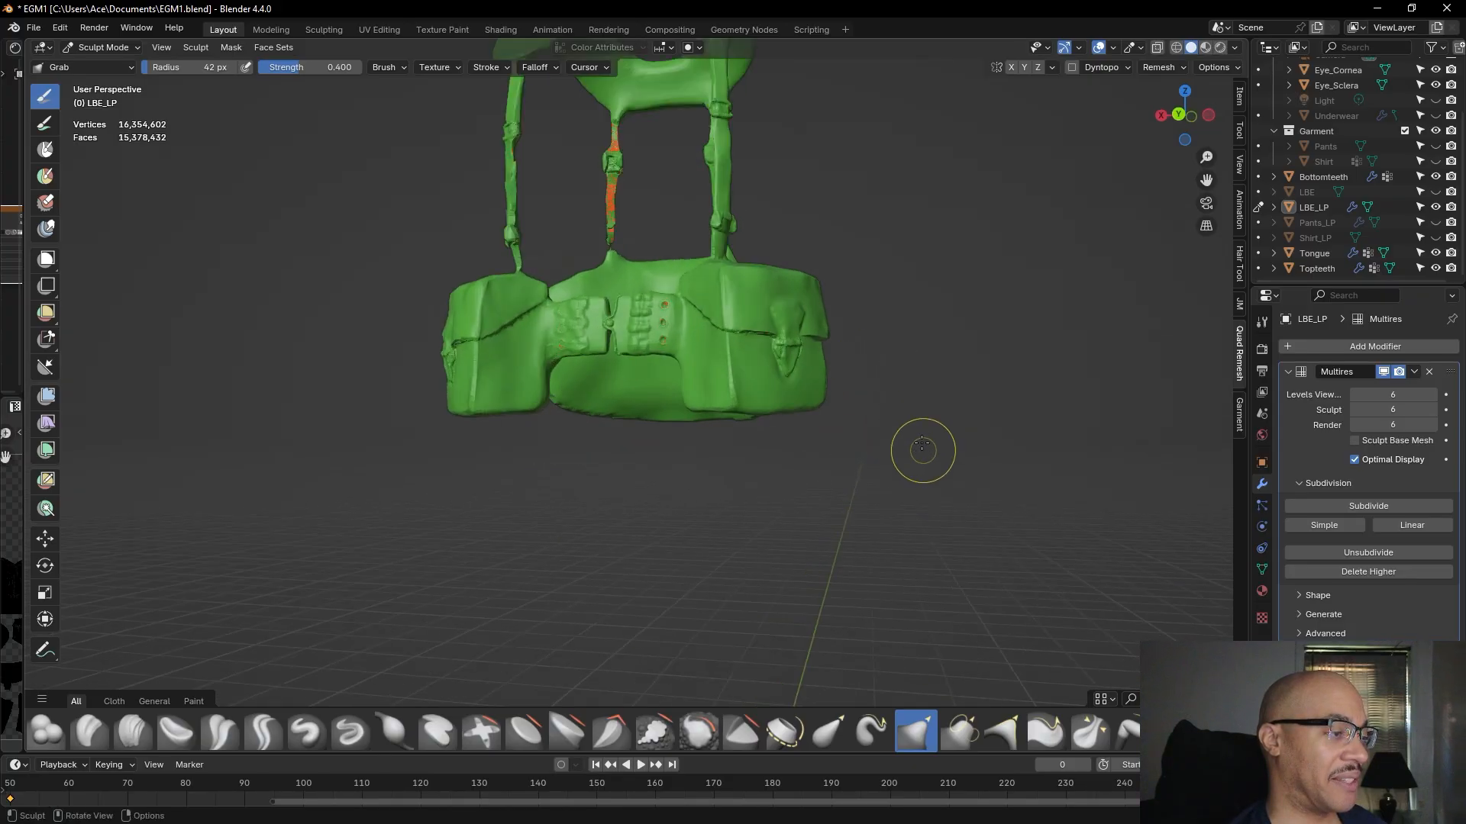
{"action": "middle_click_drag", "start_coordinate": [910, 450], "coordinate": [817, 579]}
{"action": "scroll", "coordinate": [817, 579], "scroll_direction": "up", "scroll_amount": 4}
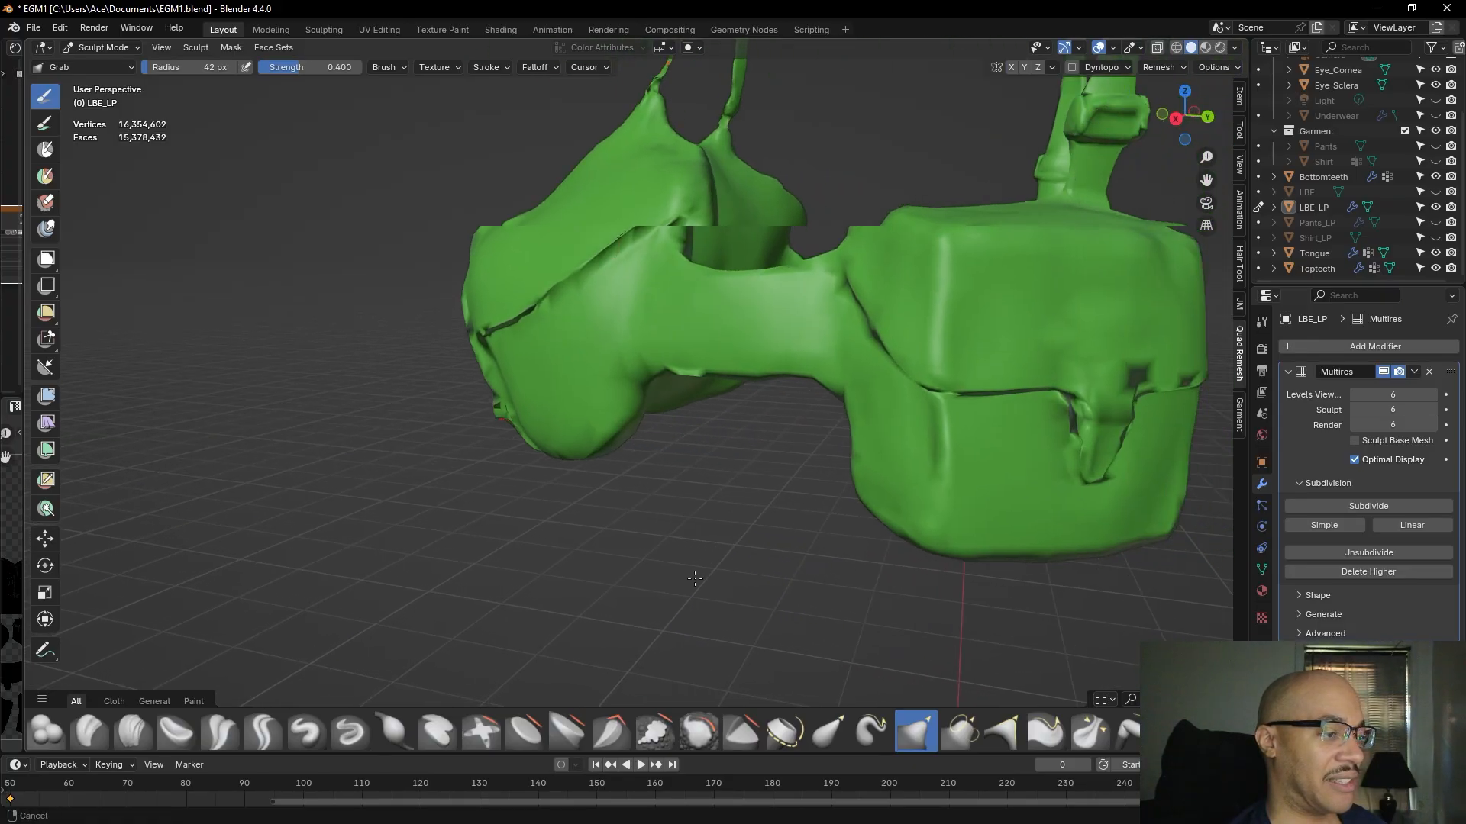
- Smooth the jagged flap edge beside the clasp on the front of the pouch
{"action": "middle_click_drag", "start_coordinate": [700, 577], "coordinate": [598, 491]}
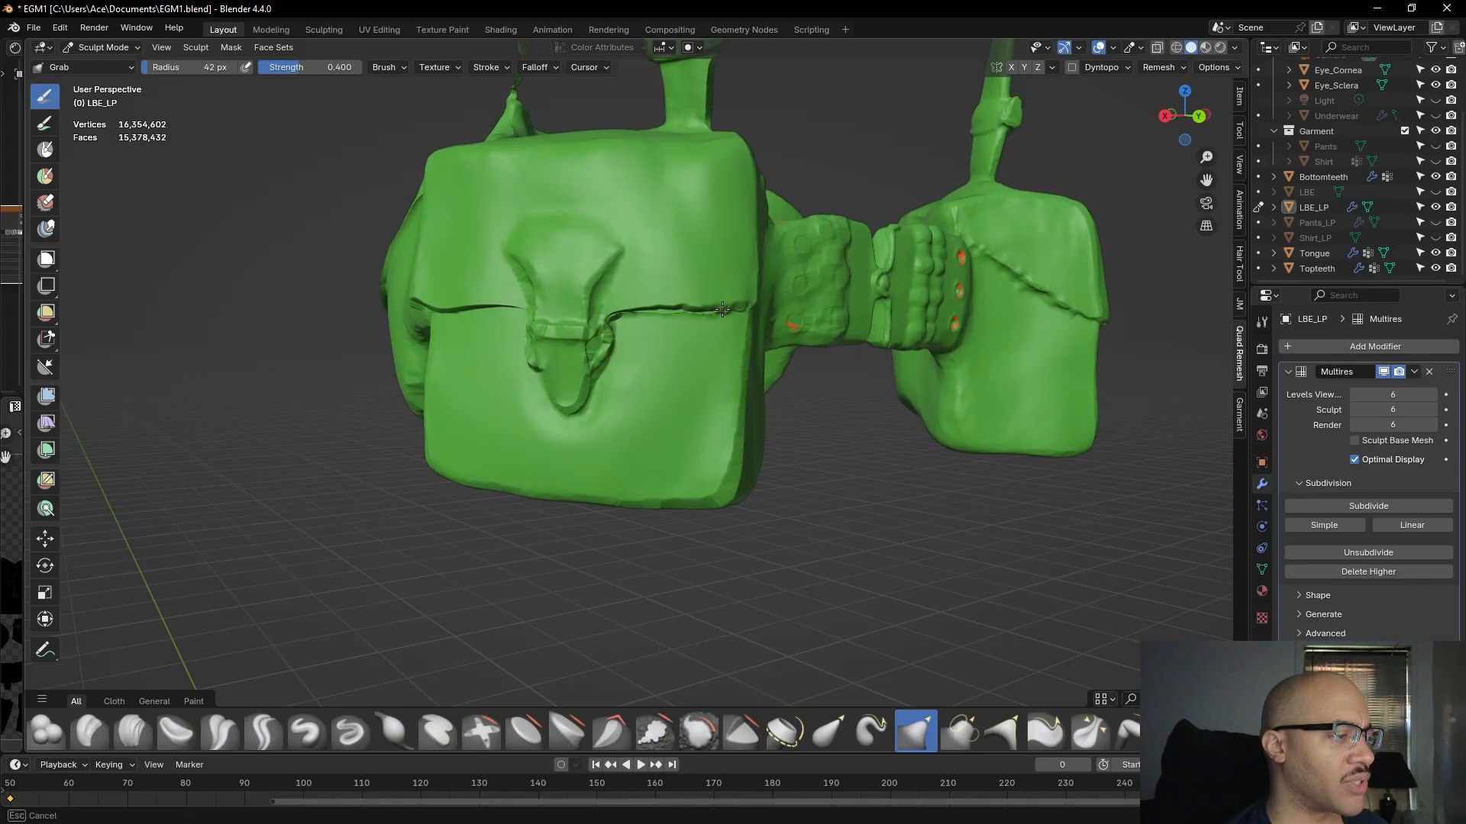
{"action": "left_click_drag", "start_coordinate": [723, 307], "coordinate": [740, 306]}
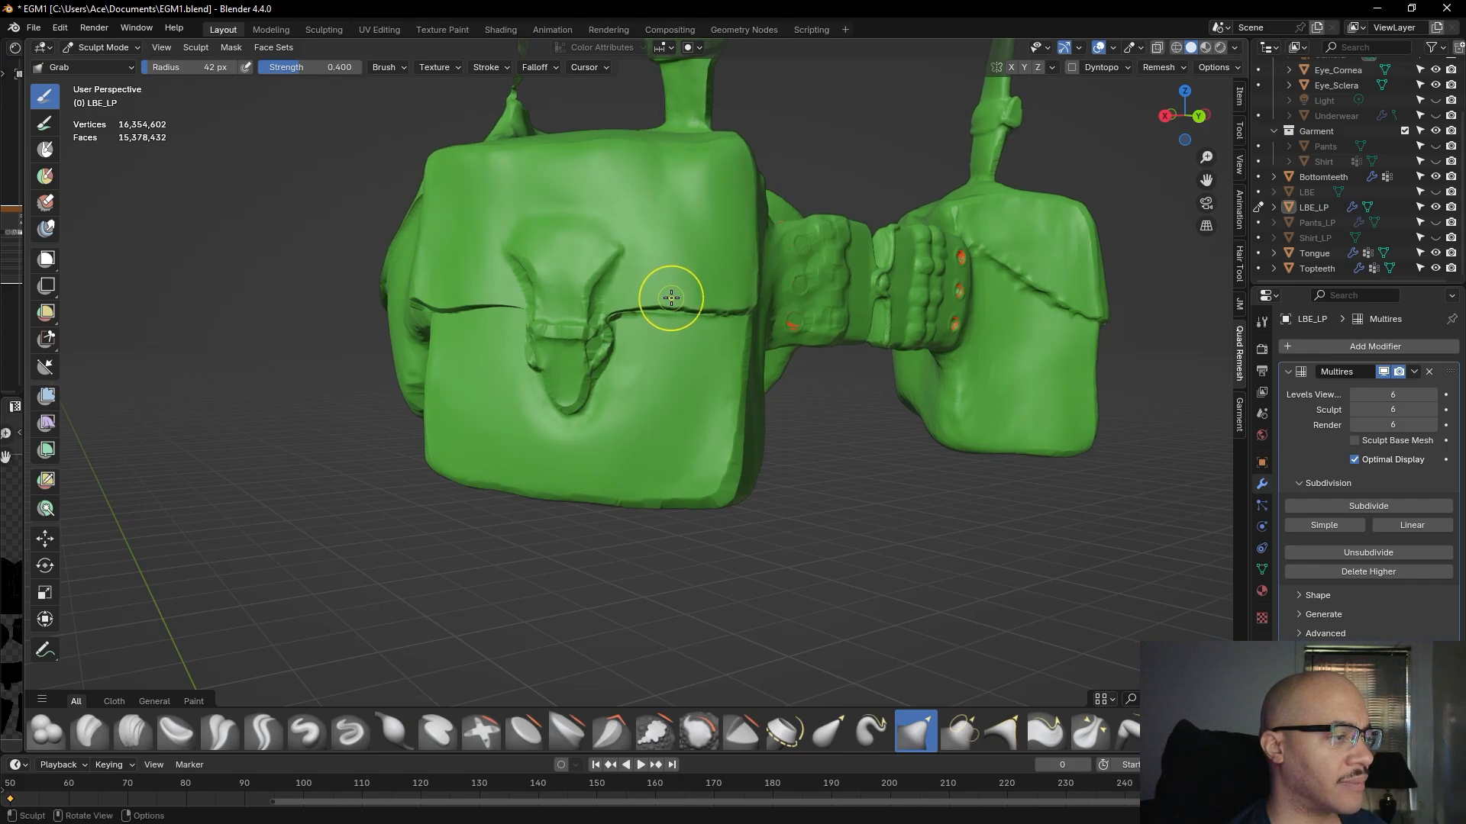
{"action": "mouse_move", "coordinate": [724, 278]}
{"action": "middle_mouse_down"}
{"action": "mouse_move", "coordinate": [693, 150]}
{"action": "mouse_move", "coordinate": [651, 351]}
{"action": "mouse_move", "coordinate": [522, 366]}
{"action": "mouse_move", "coordinate": [517, 336]}
{"action": "middle_mouse_up"}
- Set the brush radius to 15 px and smooth the ragged flap seam on the opposite pouch's side next to the belt
{"action": "middle_click_drag", "start_coordinate": [419, 337], "coordinate": [560, 411]}
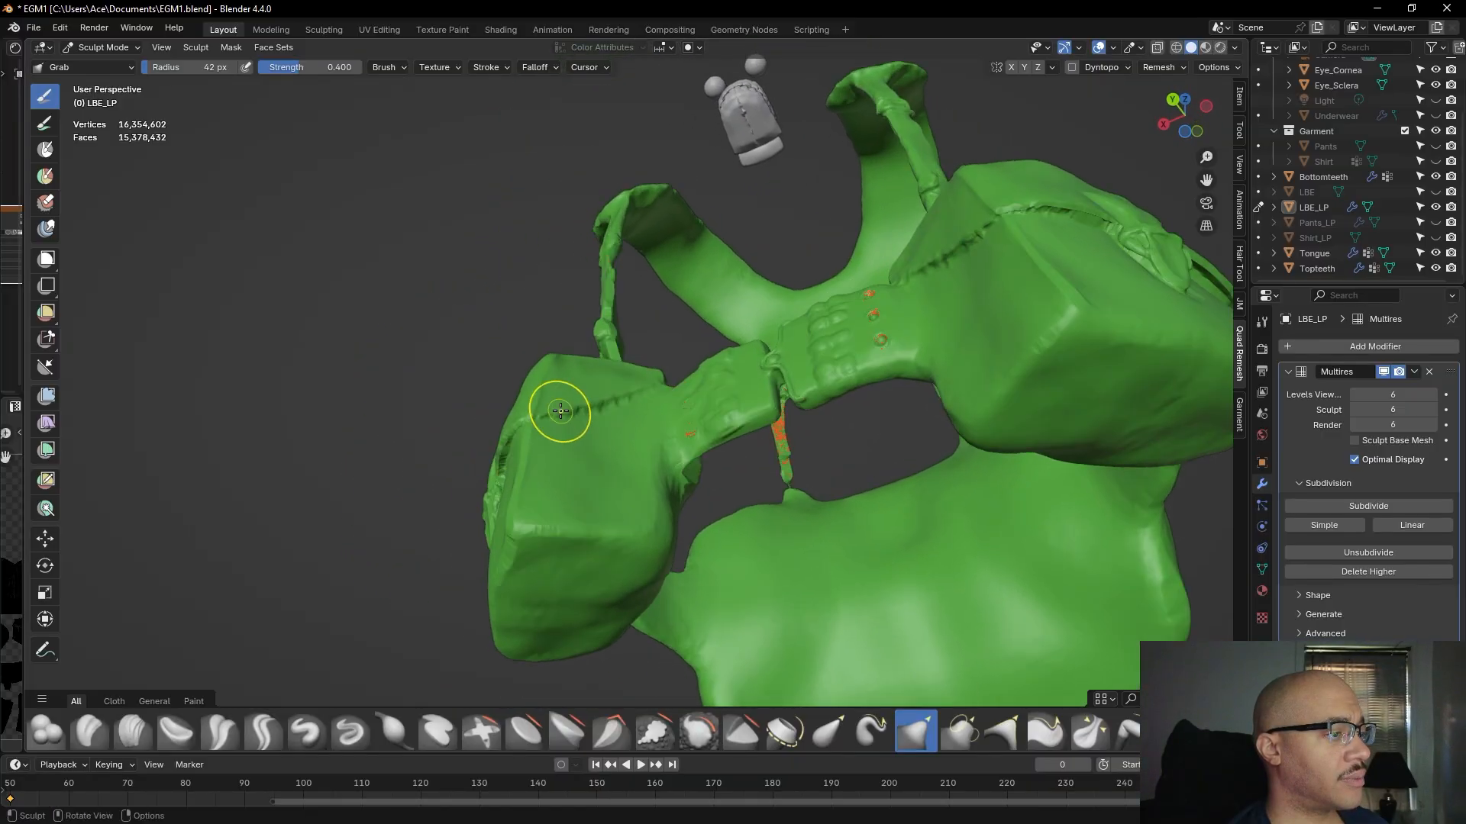
{"action": "left_click_drag", "start_coordinate": [208, 68], "coordinate": [205, 69]}
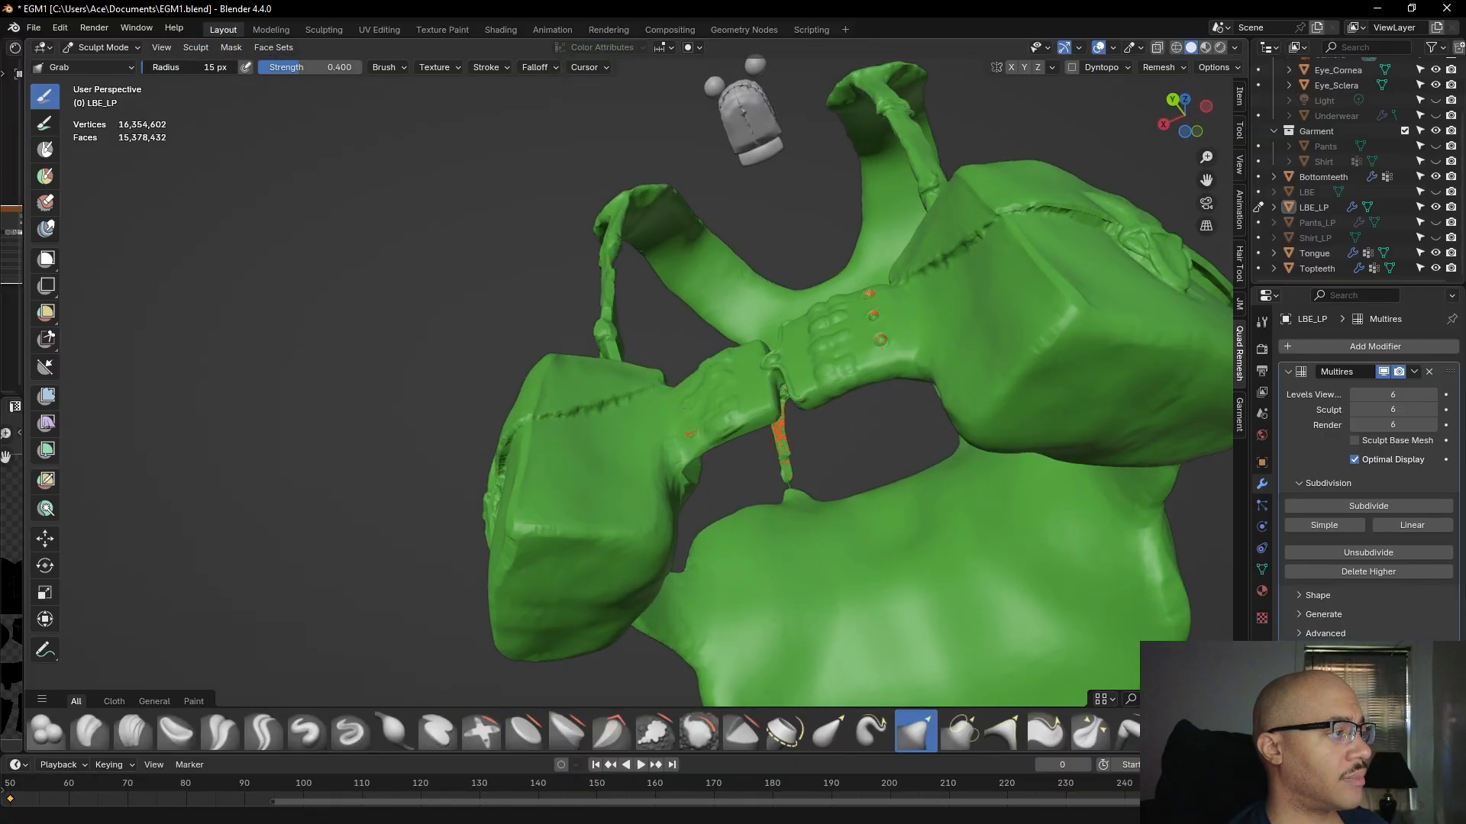
{"action": "middle_click_drag", "start_coordinate": [790, 203], "coordinate": [634, 255]}
{"action": "left_click_drag", "start_coordinate": [802, 289], "coordinate": [750, 280]}
{"action": "middle_click_drag", "start_coordinate": [749, 279], "coordinate": [827, 311]}
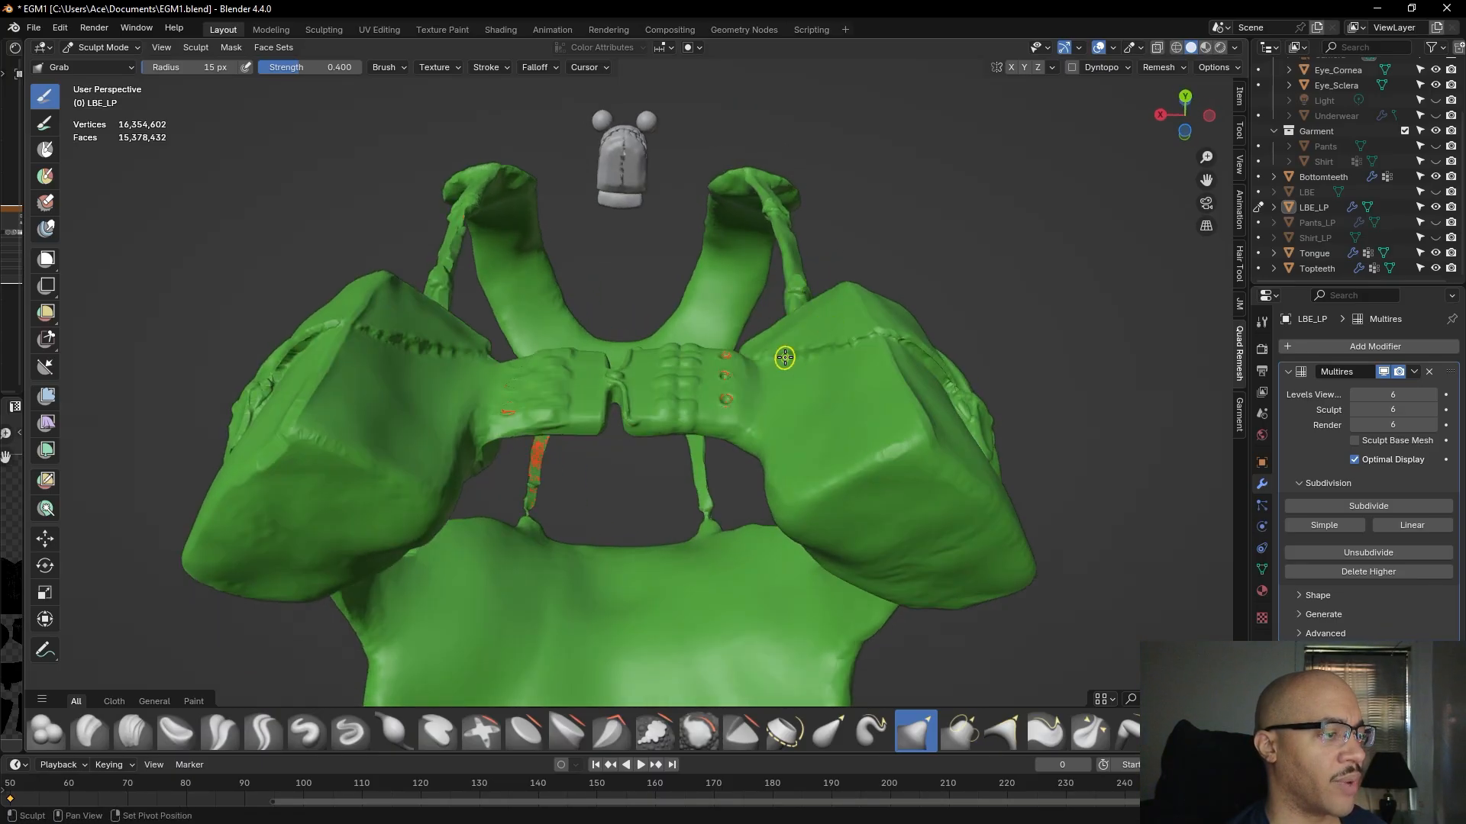
{"action": "left_click_drag", "start_coordinate": [772, 356], "coordinate": [904, 345]}
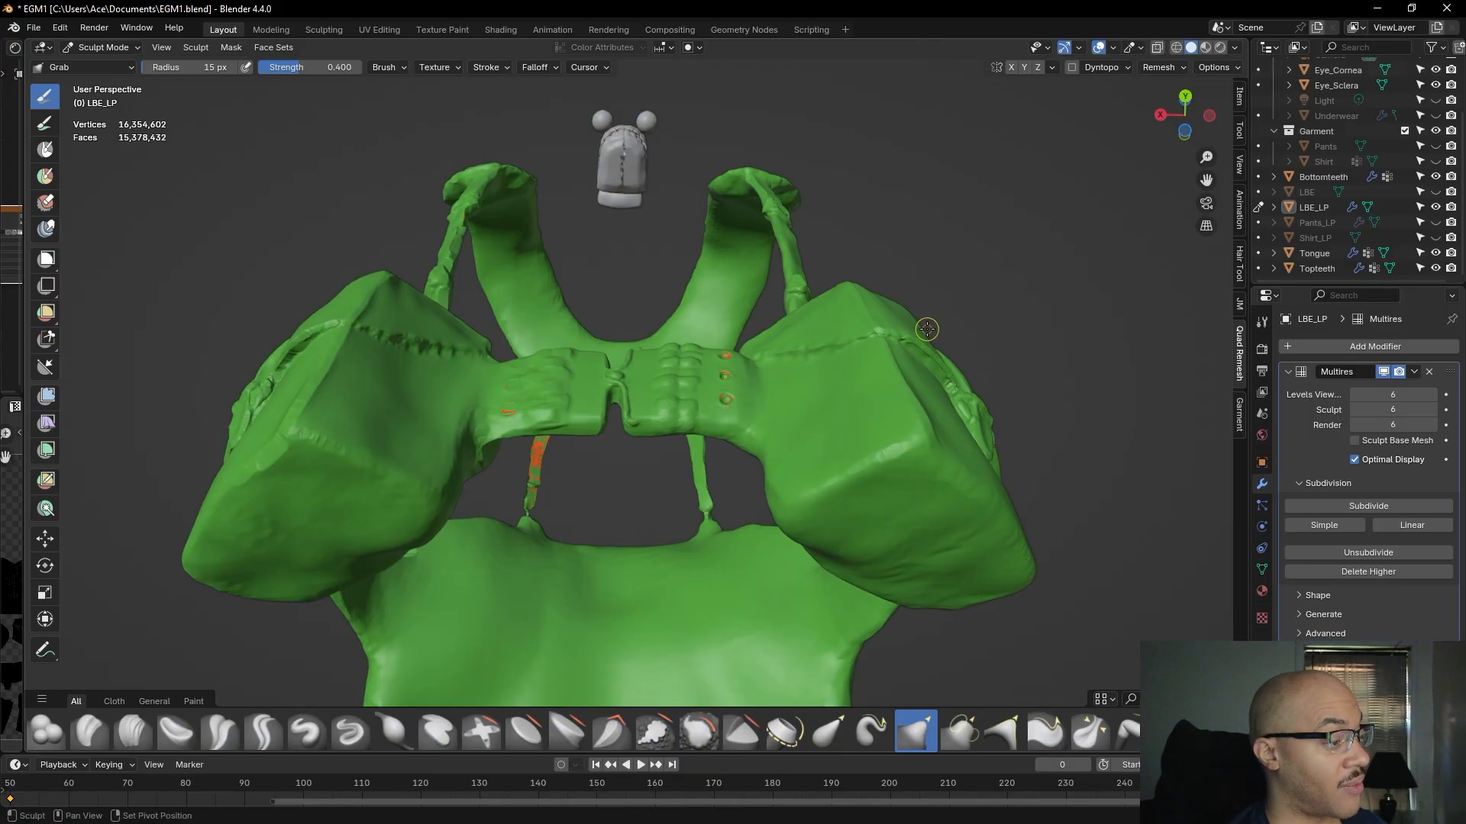
- Smooth the ragged flap seam on the belt-facing side of the first pouch
{"action": "middle_click_drag", "start_coordinate": [873, 163], "coordinate": [963, 333]}
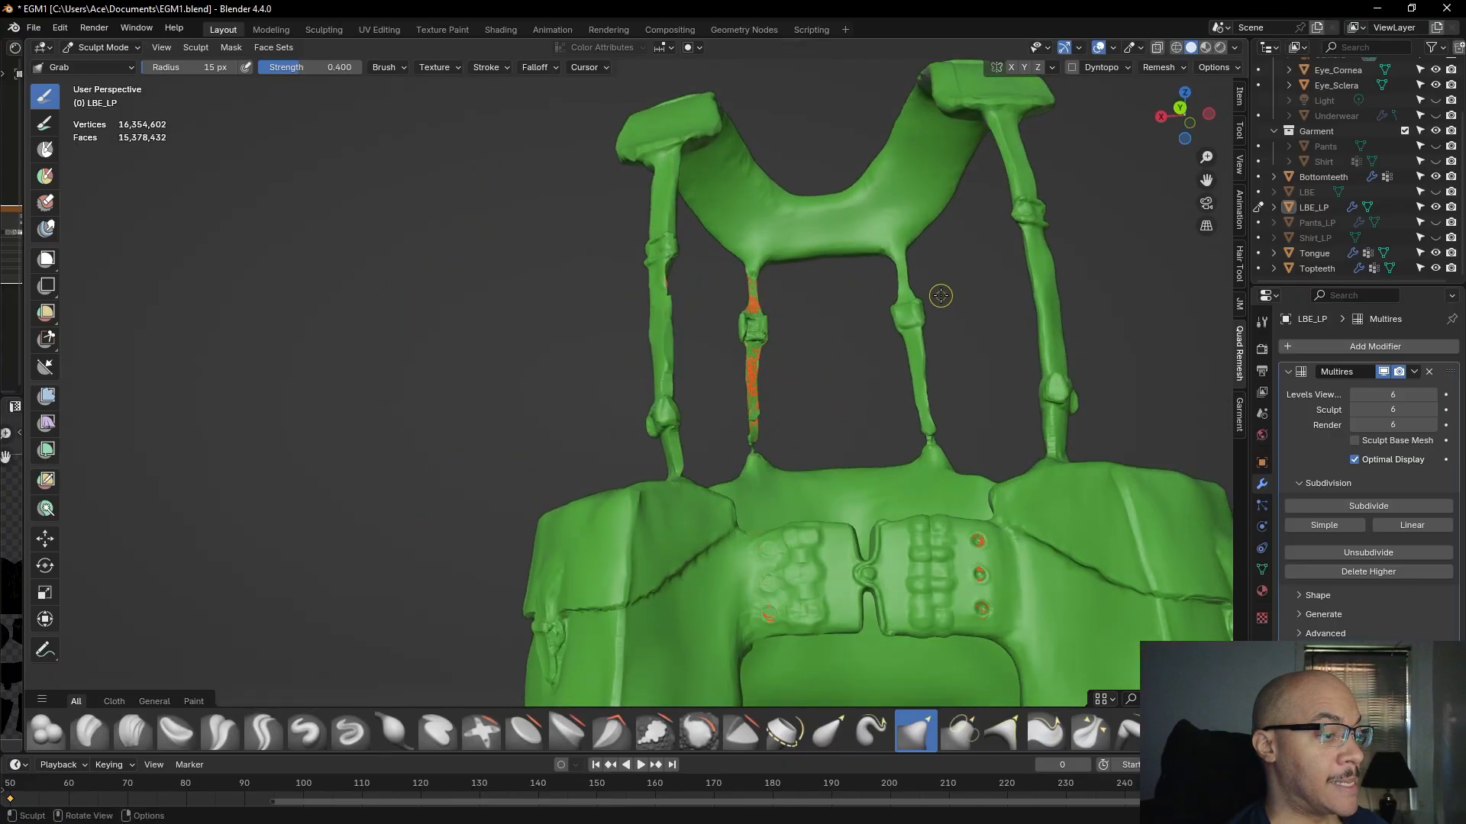
{"action": "middle_click_drag", "start_coordinate": [939, 295], "coordinate": [916, 121], "text": "shift"}
{"action": "middle_click_drag", "start_coordinate": [705, 293], "coordinate": [657, 201]}
{"action": "scroll", "coordinate": [644, 259], "scroll_direction": "up", "scroll_amount": 4}
{"action": "left_click_drag", "start_coordinate": [632, 217], "coordinate": [631, 217]}
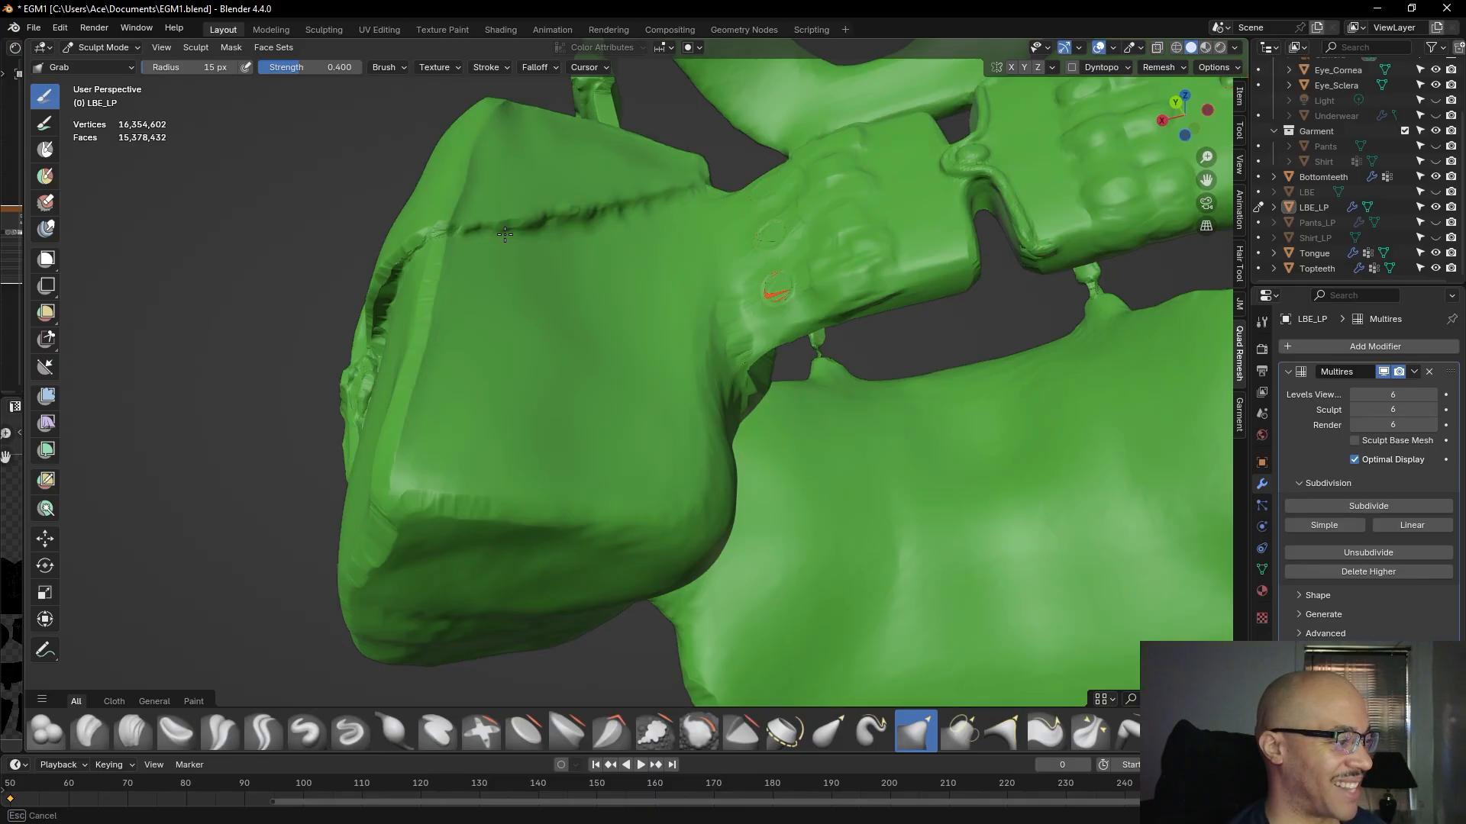
{"action": "mouse_move", "coordinate": [583, 208]}
{"action": "left_mouse_down"}
{"action": "mouse_move", "coordinate": [602, 199]}
{"action": "mouse_move", "coordinate": [539, 215]}
{"action": "mouse_move", "coordinate": [481, 262]}
{"action": "left_mouse_up"}
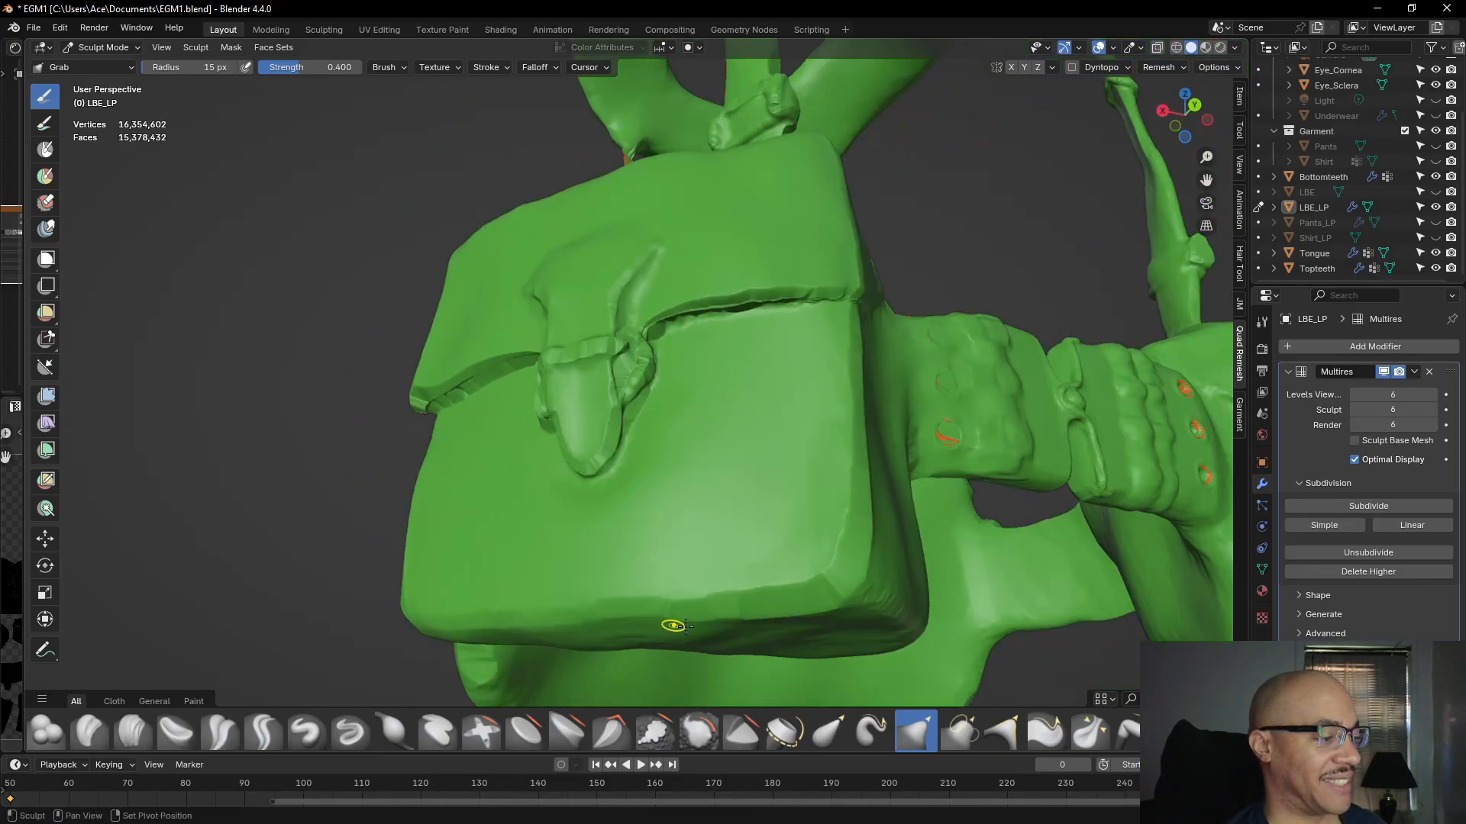
- Smooth the uneven lower front edge, the corner and the vertical side edge of the pouch
{"action": "left_click_drag", "start_coordinate": [671, 580], "coordinate": [806, 577]}
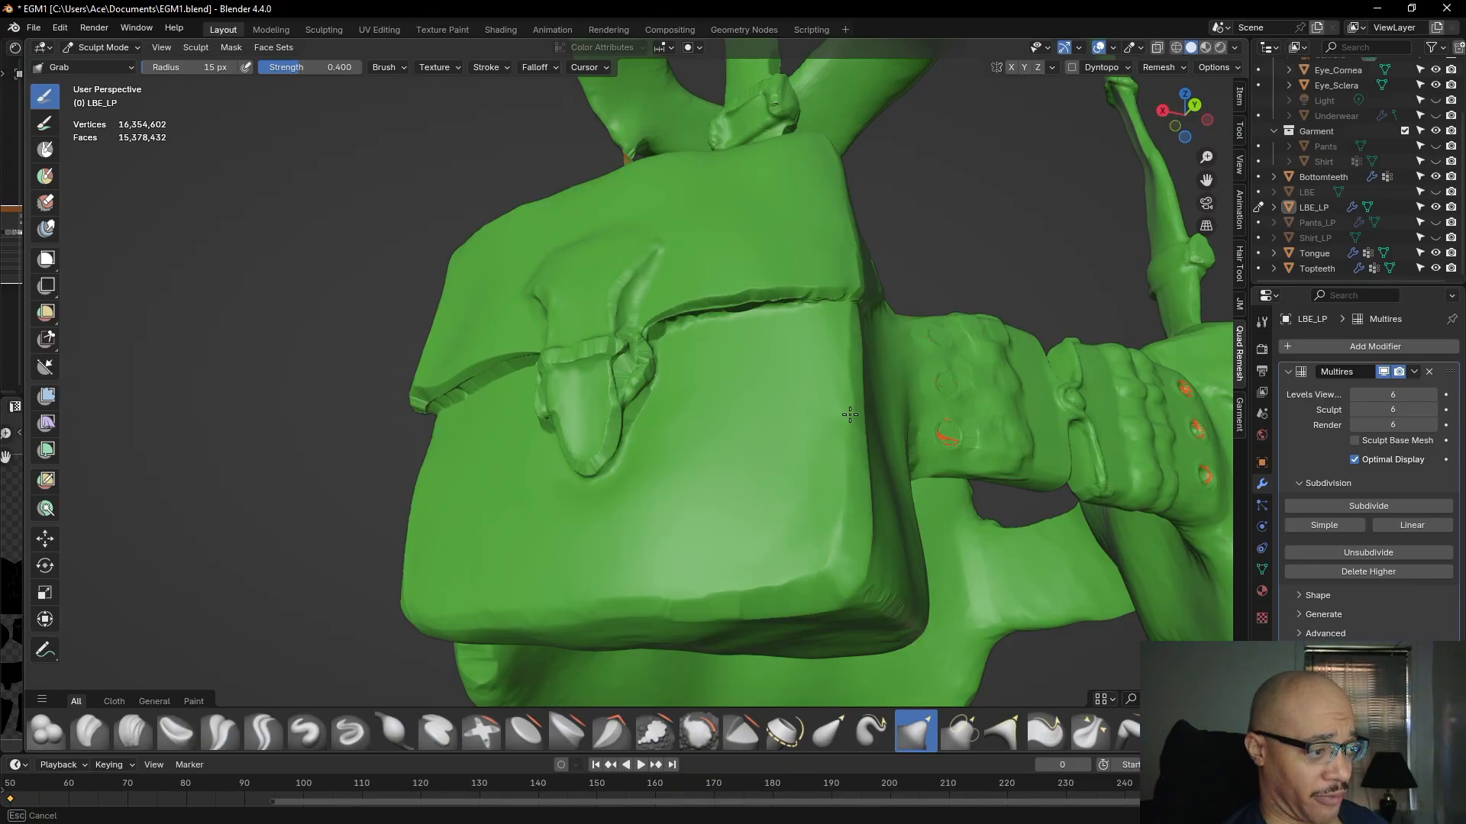
{"action": "left_click_drag", "start_coordinate": [852, 339], "coordinate": [844, 333]}
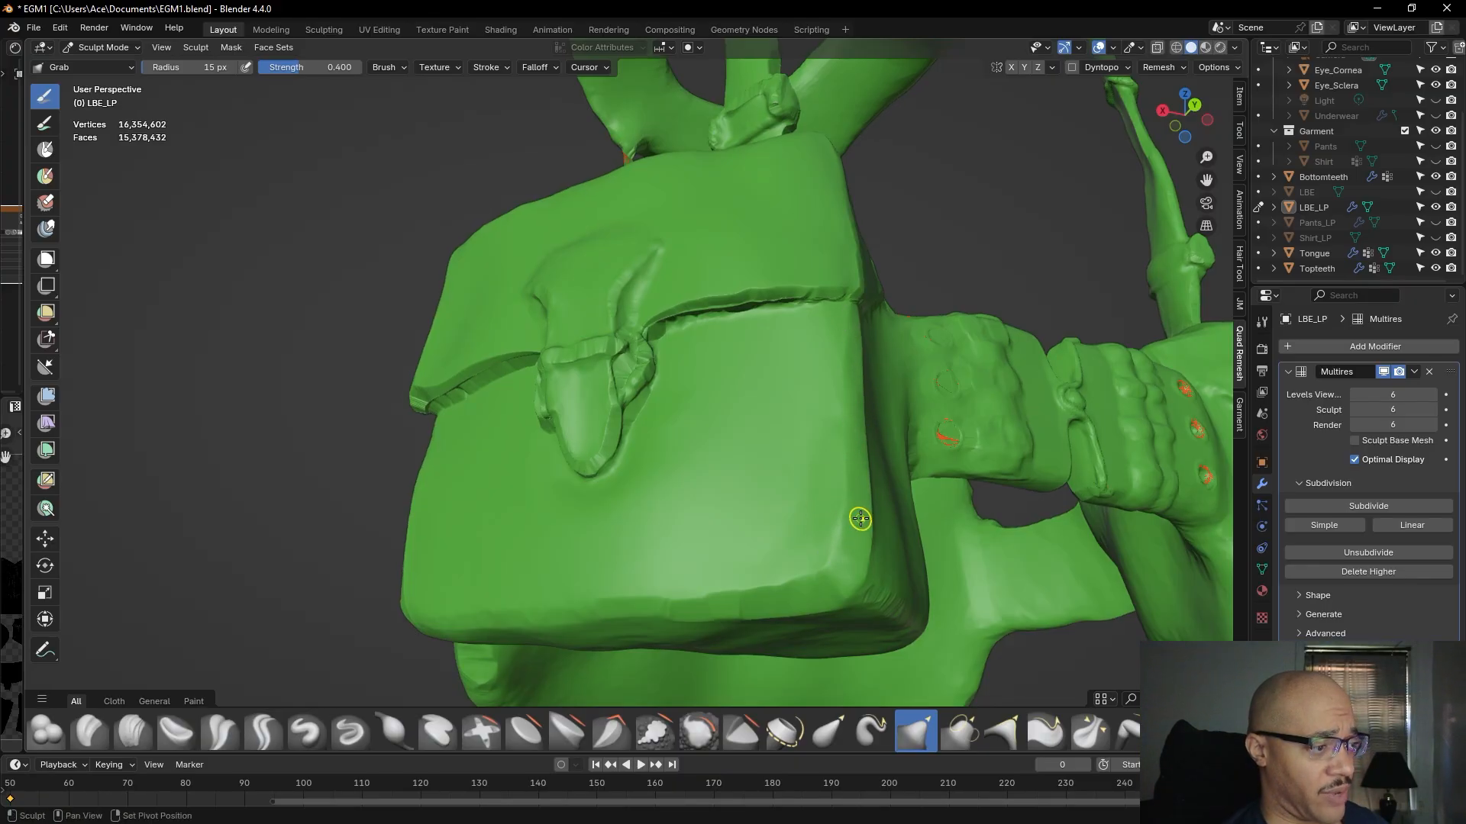
{"action": "mouse_move", "coordinate": [827, 578]}
{"action": "left_mouse_down"}
{"action": "mouse_move", "coordinate": [820, 565]}
{"action": "mouse_move", "coordinate": [654, 607]}
{"action": "left_mouse_up"}
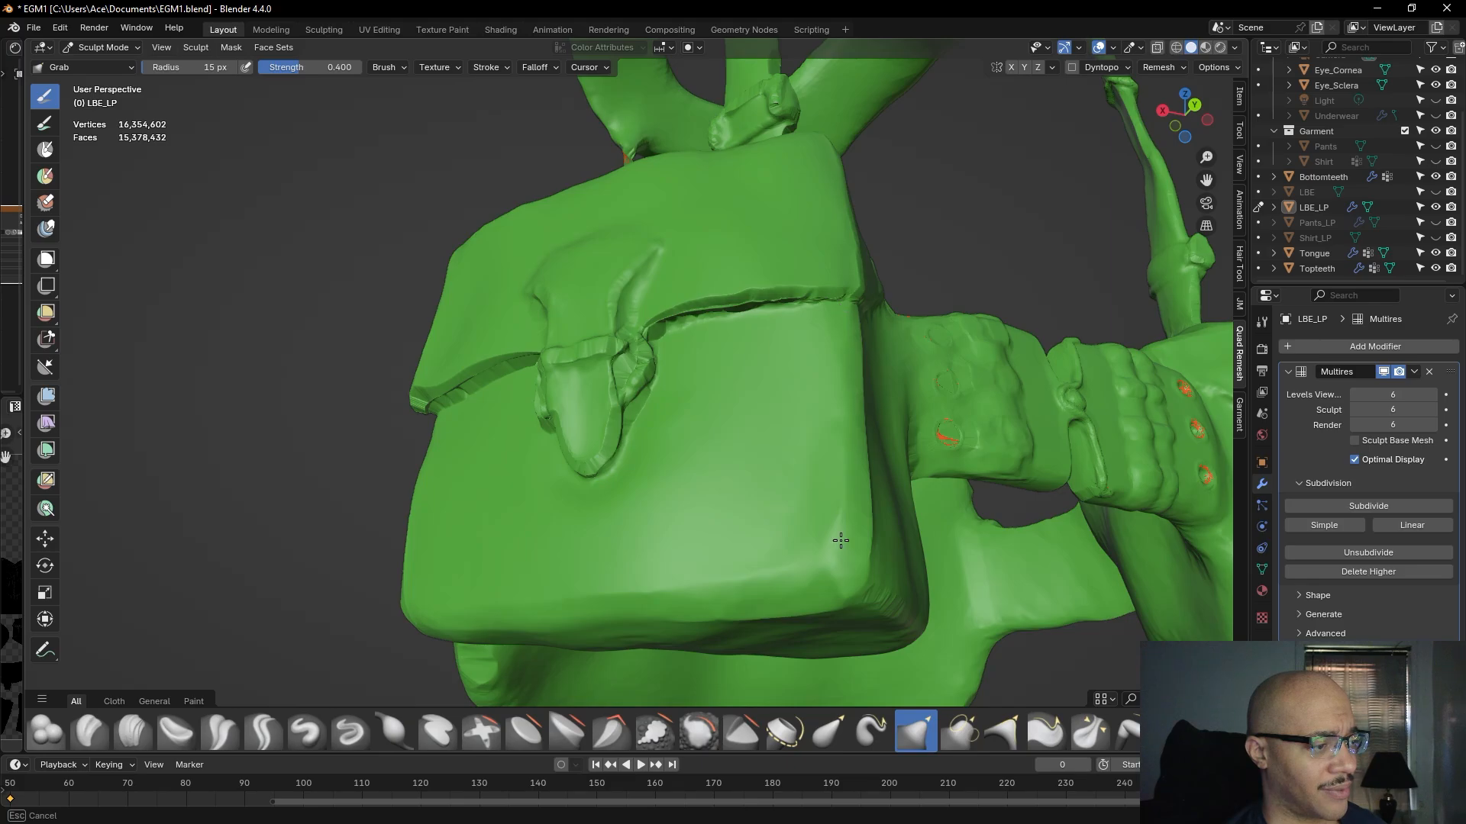
{"action": "left_click_drag", "start_coordinate": [724, 578], "coordinate": [767, 567]}
- Set the brush radius to 23 px and smooth the flap's lower edge between the clasp and the pouch's belt-side corner
{"action": "left_click_drag", "start_coordinate": [179, 69], "coordinate": [180, 68]}
{"action": "middle_click_drag", "start_coordinate": [615, 256], "coordinate": [631, 221]}
{"action": "left_click_drag", "start_coordinate": [663, 200], "coordinate": [673, 192]}
{"action": "mouse_move", "coordinate": [750, 182]}
{"action": "left_mouse_down"}
{"action": "mouse_move", "coordinate": [766, 172]}
{"action": "mouse_move", "coordinate": [736, 176]}
{"action": "mouse_move", "coordinate": [789, 161]}
{"action": "left_mouse_up"}
{"action": "left_click_drag", "start_coordinate": [664, 197], "coordinate": [658, 206]}
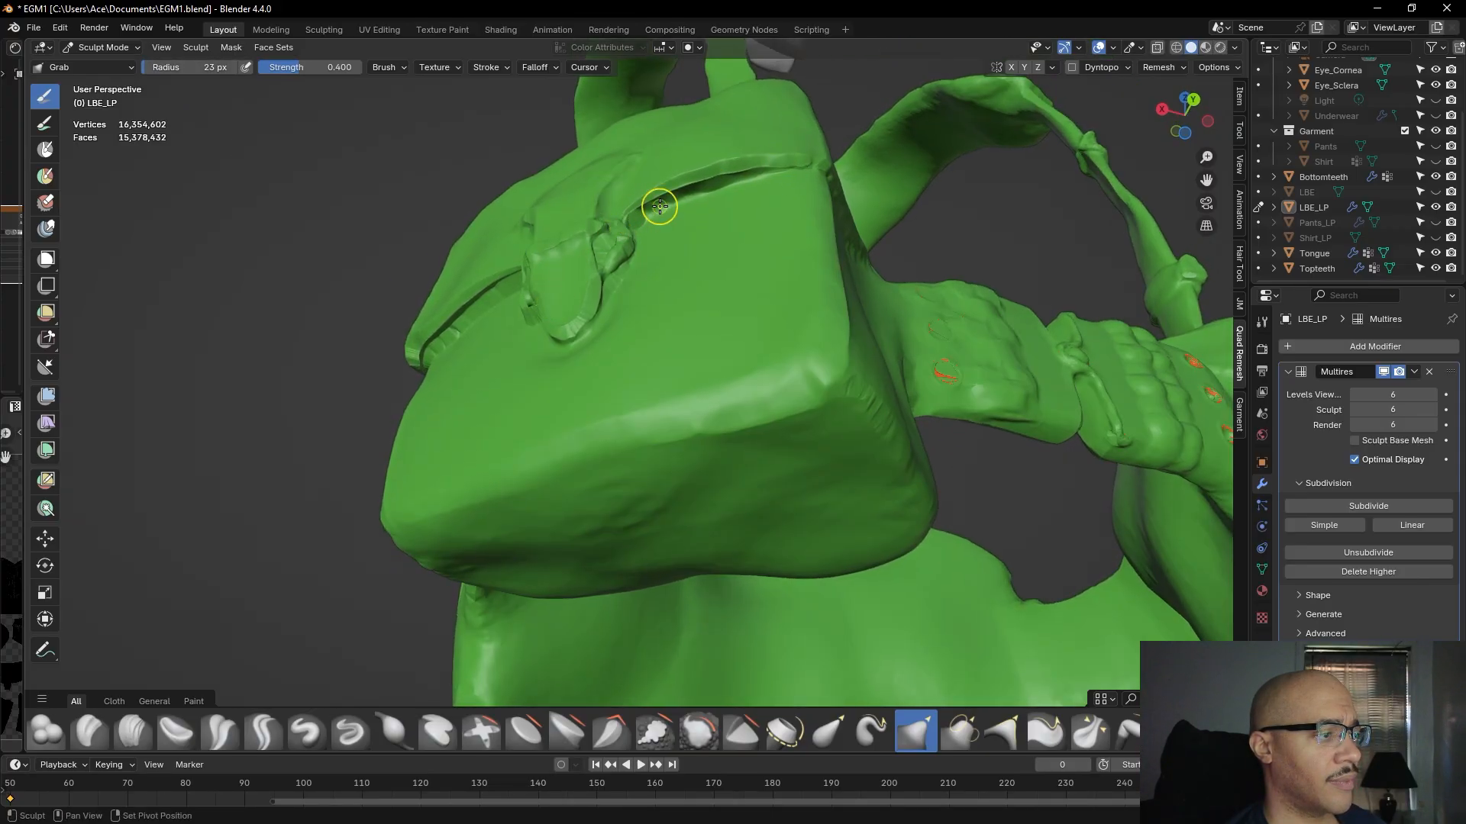
- Smooth the flap's edge on the other side of the clasp and continue around the corner onto the pouch's outer side
{"action": "middle_click_drag", "start_coordinate": [592, 245], "coordinate": [697, 212]}
{"action": "left_click_drag", "start_coordinate": [736, 213], "coordinate": [598, 218]}
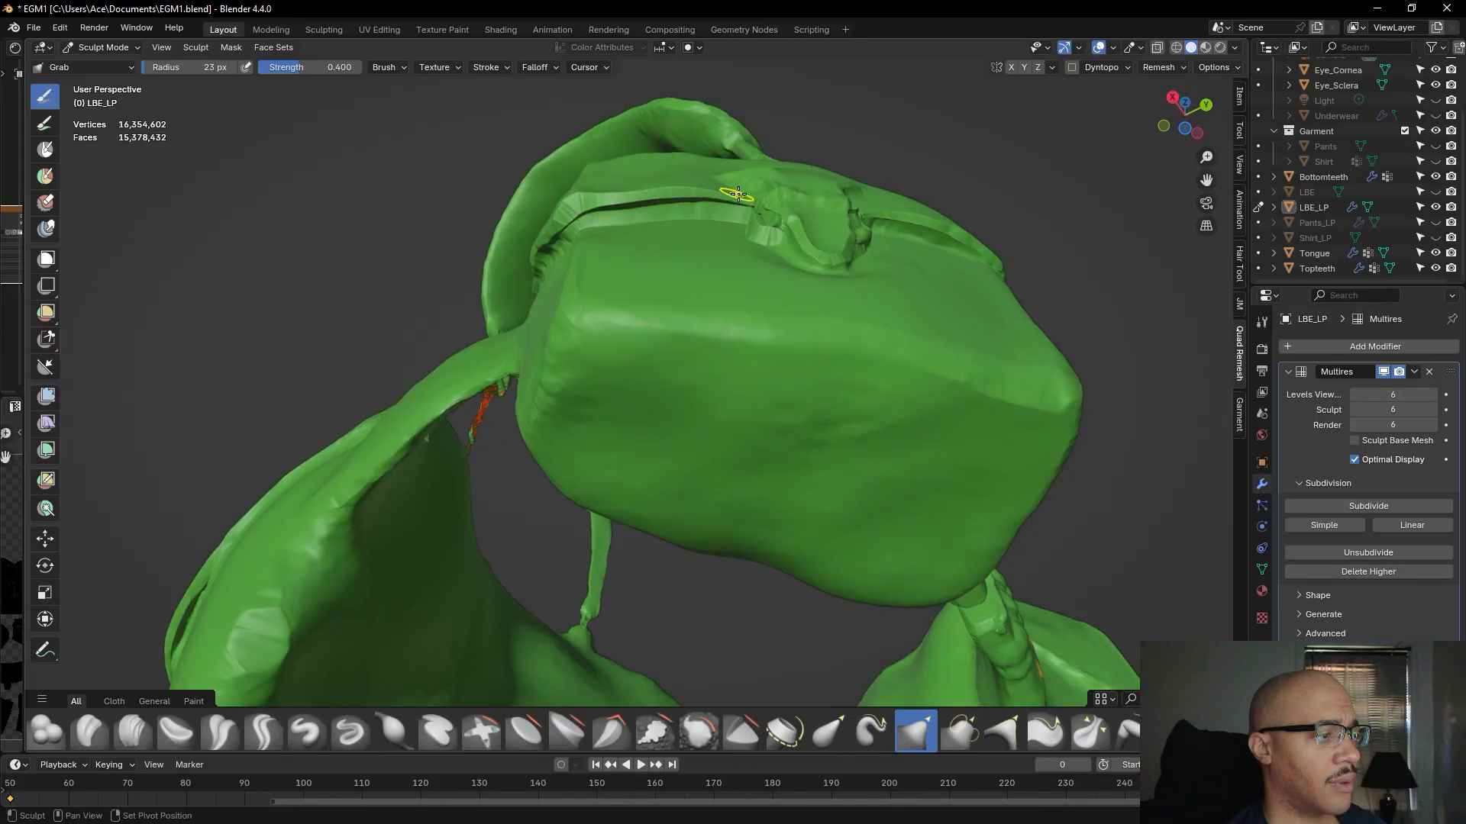
{"action": "left_click_drag", "start_coordinate": [710, 195], "coordinate": [578, 206]}
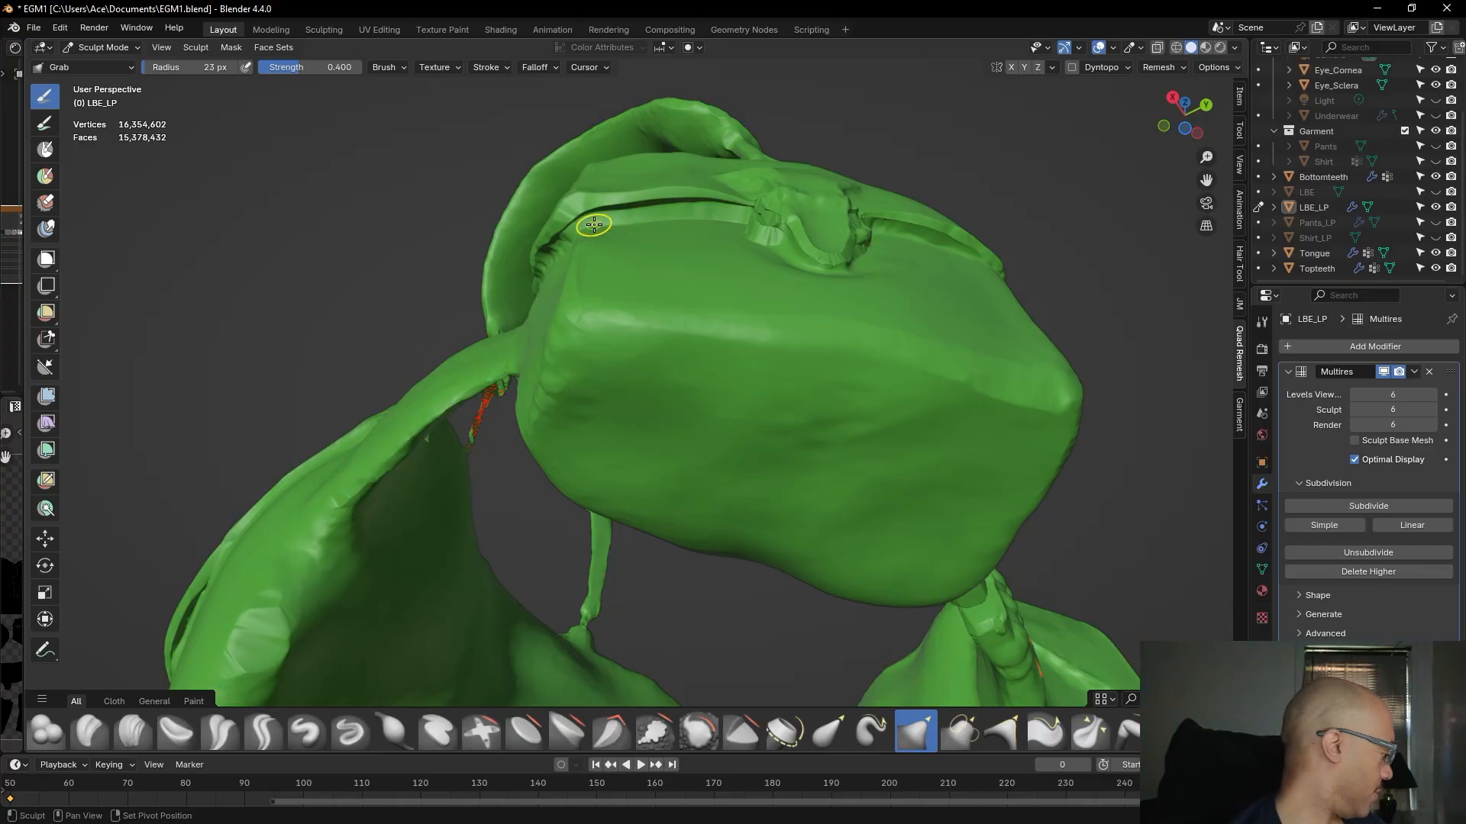
{"action": "middle_click_drag", "start_coordinate": [623, 216], "coordinate": [715, 228]}
{"action": "mouse_move", "coordinate": [715, 229]}
{"action": "left_mouse_down"}
{"action": "mouse_move", "coordinate": [645, 229]}
{"action": "mouse_move", "coordinate": [621, 245]}
{"action": "mouse_move", "coordinate": [635, 252]}
{"action": "left_mouse_up"}
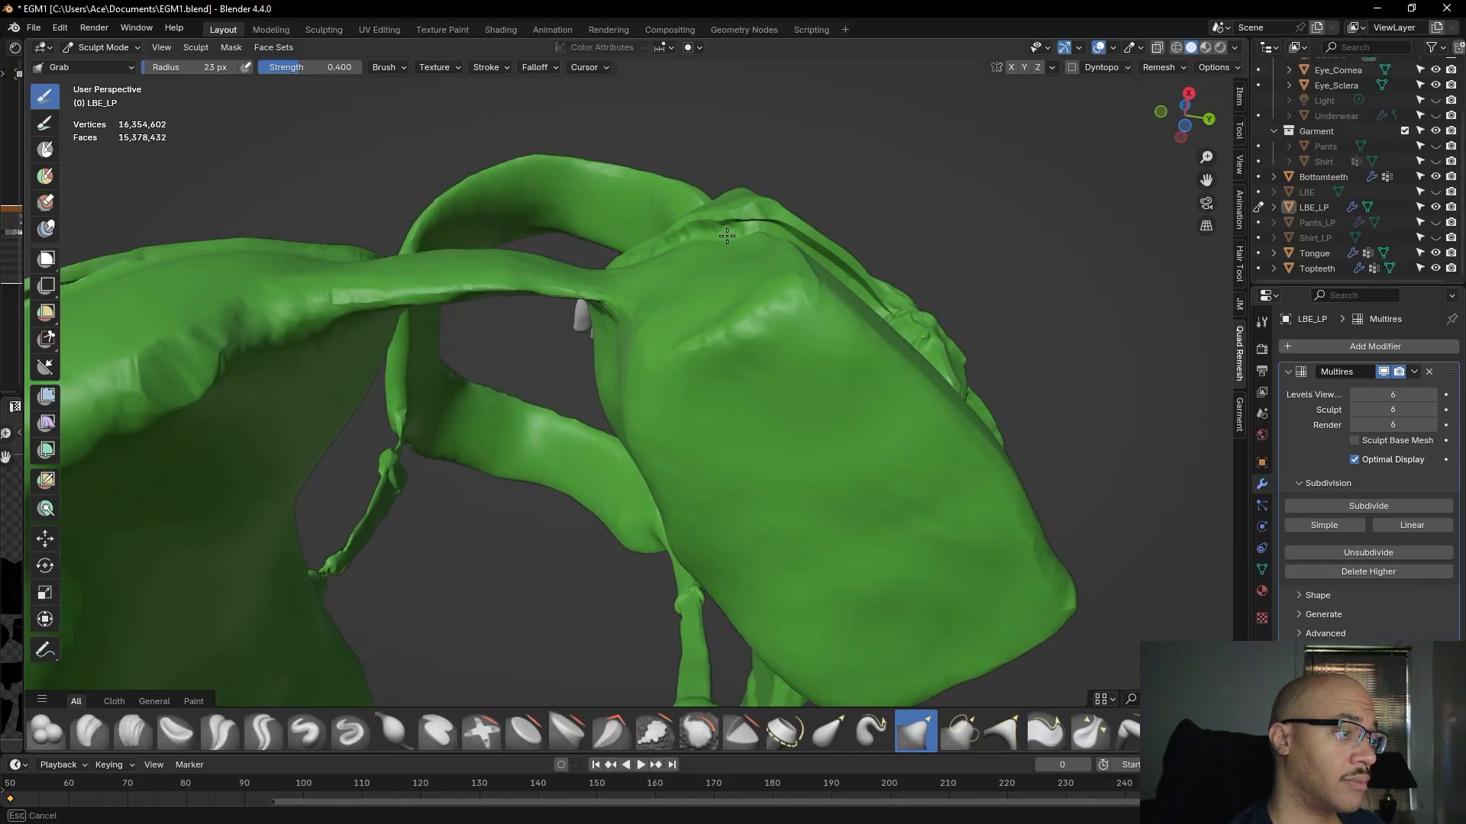
{"action": "left_click_drag", "start_coordinate": [730, 235], "coordinate": [706, 238]}
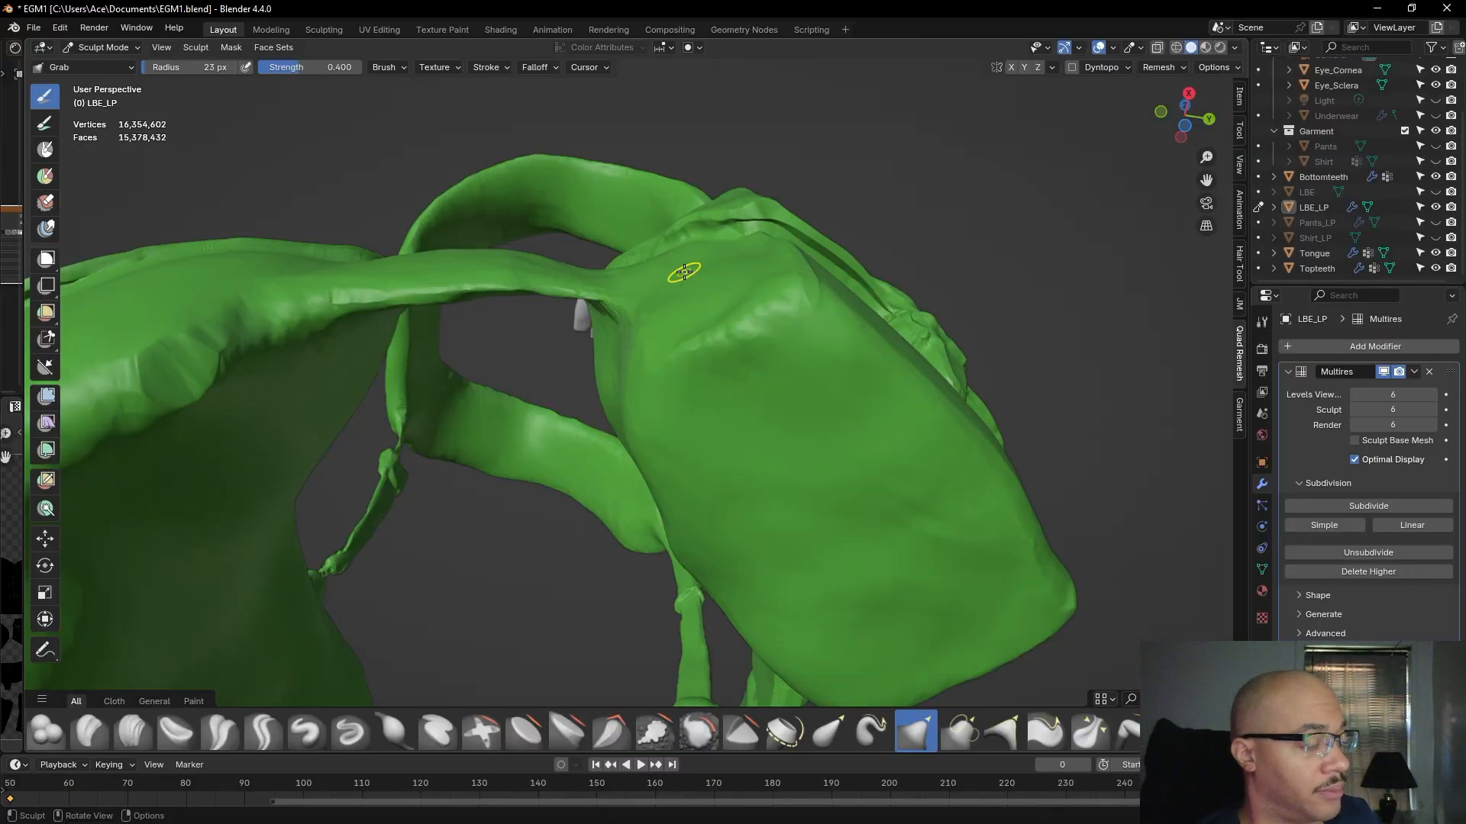
- Smooth the flap's lower edge between the clasp and the pouch corner nearest the belt buckle
{"action": "middle_click_drag", "start_coordinate": [839, 169], "coordinate": [780, 205]}
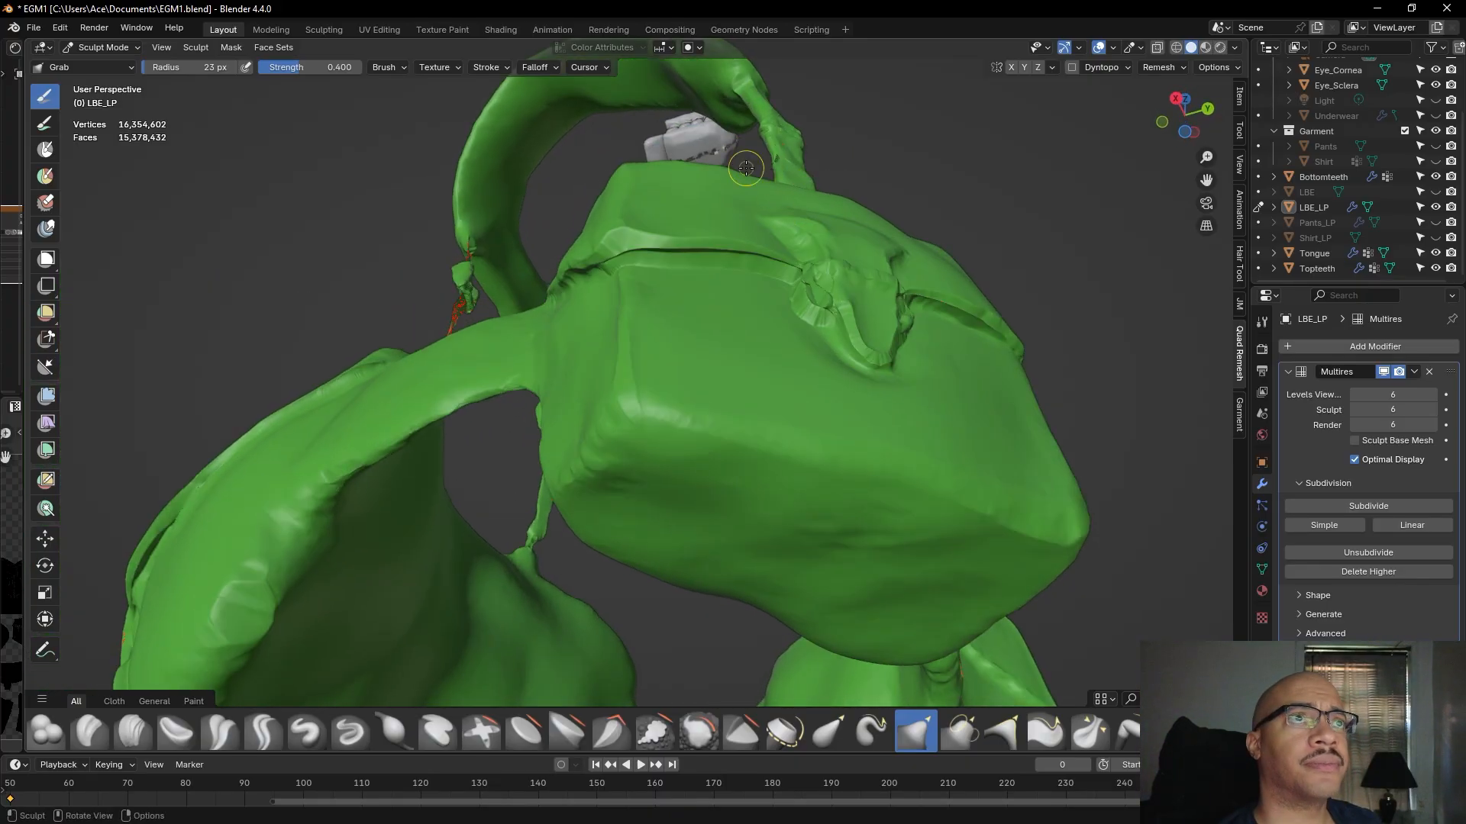
{"action": "middle_click_drag", "start_coordinate": [850, 192], "coordinate": [677, 252]}
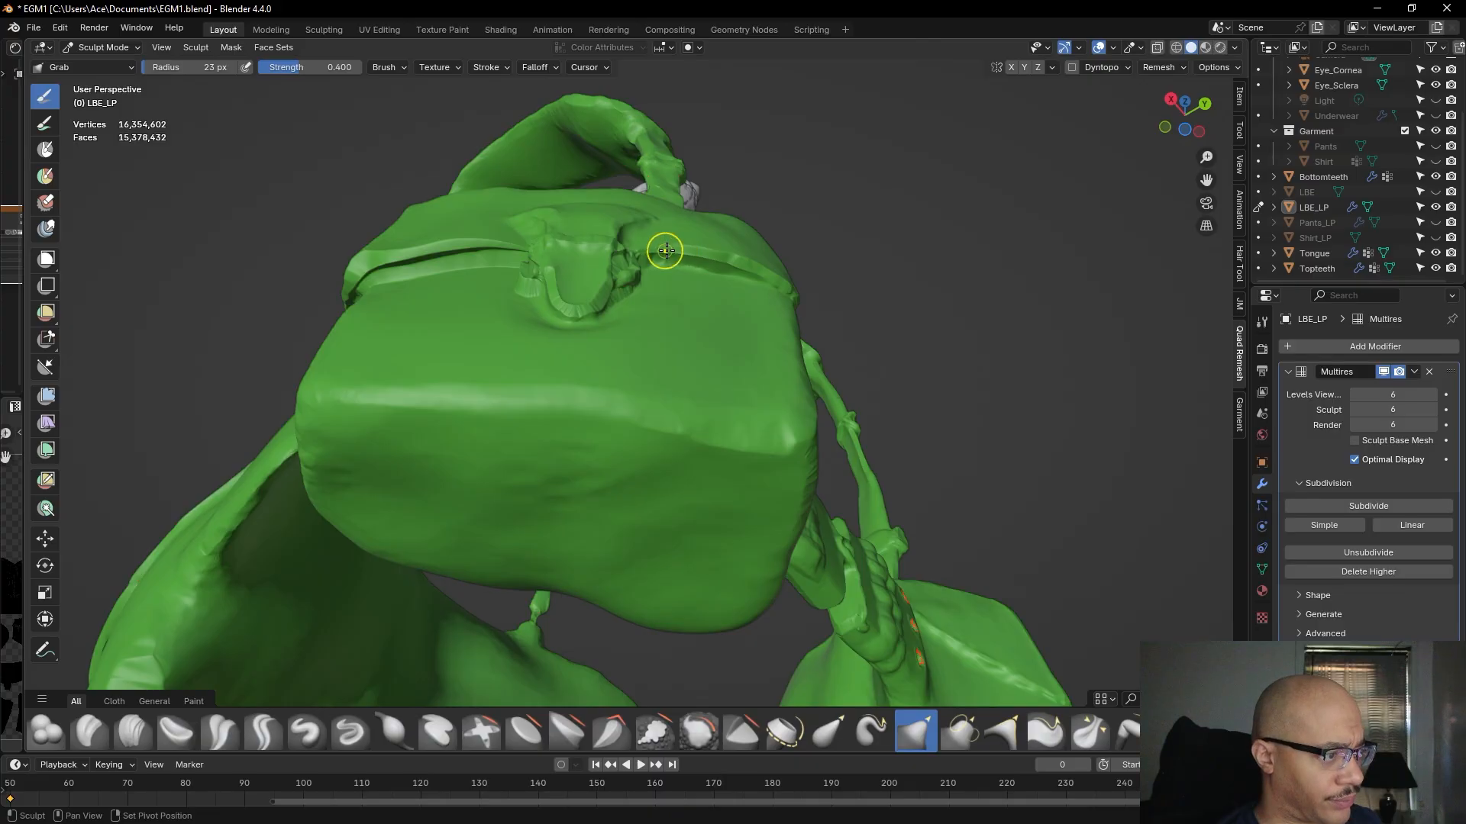
{"action": "left_click_drag", "start_coordinate": [769, 272], "coordinate": [793, 293], "text": "shift"}
{"action": "left_click_drag", "start_coordinate": [654, 258], "coordinate": [688, 269], "text": "shift"}
- Reshape the clasp's tongue tip, crossbar and upper strap edge with the Grab brush, and smooth the strap's top
{"action": "middle_click_drag", "start_coordinate": [626, 283], "coordinate": [658, 314]}
{"action": "left_click_drag", "start_coordinate": [539, 463], "coordinate": [541, 459]}
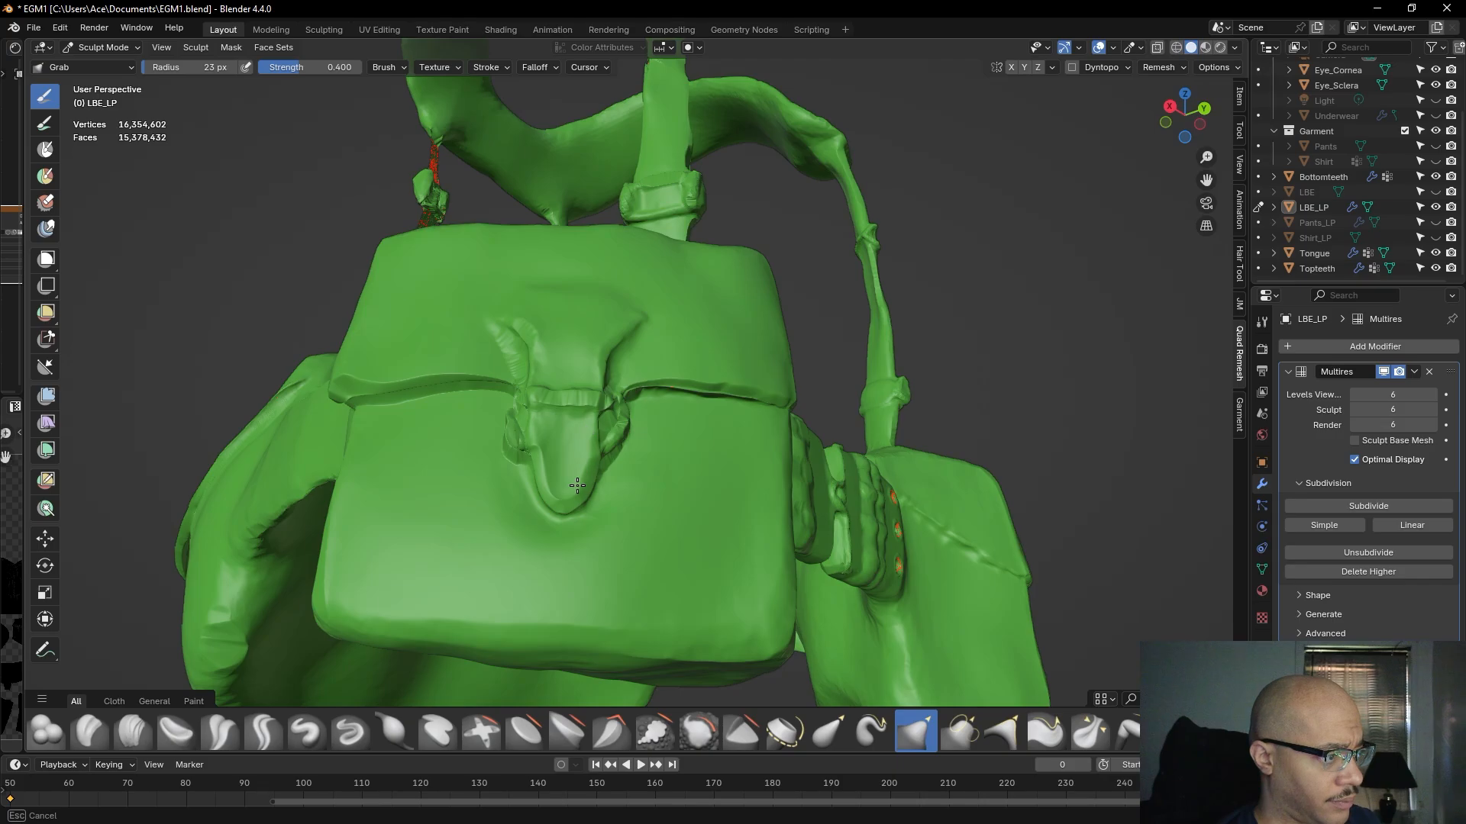
{"action": "left_click_drag", "start_coordinate": [556, 494], "coordinate": [558, 493]}
{"action": "mouse_move", "coordinate": [561, 404]}
{"action": "left_mouse_down"}
{"action": "mouse_move", "coordinate": [545, 400]}
{"action": "mouse_move", "coordinate": [585, 398]}
{"action": "left_mouse_up"}
{"action": "left_click_drag", "start_coordinate": [585, 398], "coordinate": [580, 395]}
{"action": "mouse_move", "coordinate": [497, 324]}
{"action": "left_mouse_down"}
{"action": "mouse_move", "coordinate": [517, 358]}
{"action": "mouse_move", "coordinate": [537, 347]}
{"action": "mouse_move", "coordinate": [544, 359]}
{"action": "left_mouse_up"}
{"action": "left_click_drag", "start_coordinate": [562, 308], "coordinate": [597, 324], "text": "shift"}
- Pull out the clasp's side loop farthest from the belt buckle with the Grab brush
{"action": "middle_click_drag", "start_coordinate": [679, 308], "coordinate": [671, 340]}
{"action": "mouse_move", "coordinate": [650, 559]}
{"action": "middle_mouse_down", "text": "shift"}
{"action": "mouse_move", "coordinate": [676, 472]}
{"action": "mouse_move", "coordinate": [678, 540]}
{"action": "mouse_move", "coordinate": [602, 506]}
{"action": "mouse_move", "coordinate": [696, 505]}
{"action": "middle_mouse_up", "text": "shift"}
{"action": "scroll", "coordinate": [661, 520], "scroll_direction": "up", "scroll_amount": 3}
{"action": "scroll", "coordinate": [672, 536], "scroll_direction": "down", "scroll_amount": 2}
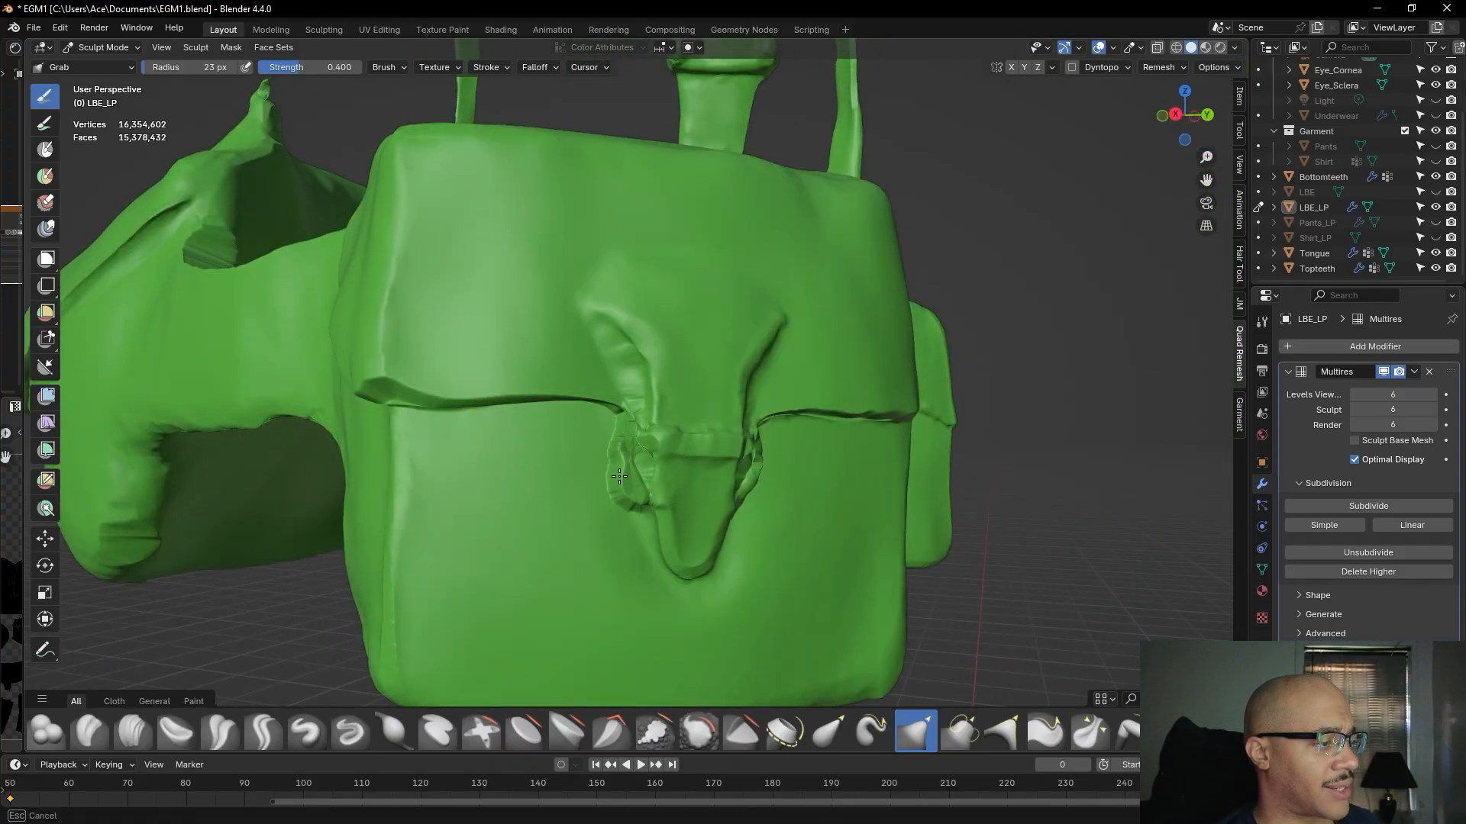
{"action": "middle_click_drag", "start_coordinate": [598, 543], "coordinate": [517, 471]}
{"action": "left_click_drag", "start_coordinate": [534, 482], "coordinate": [522, 474]}
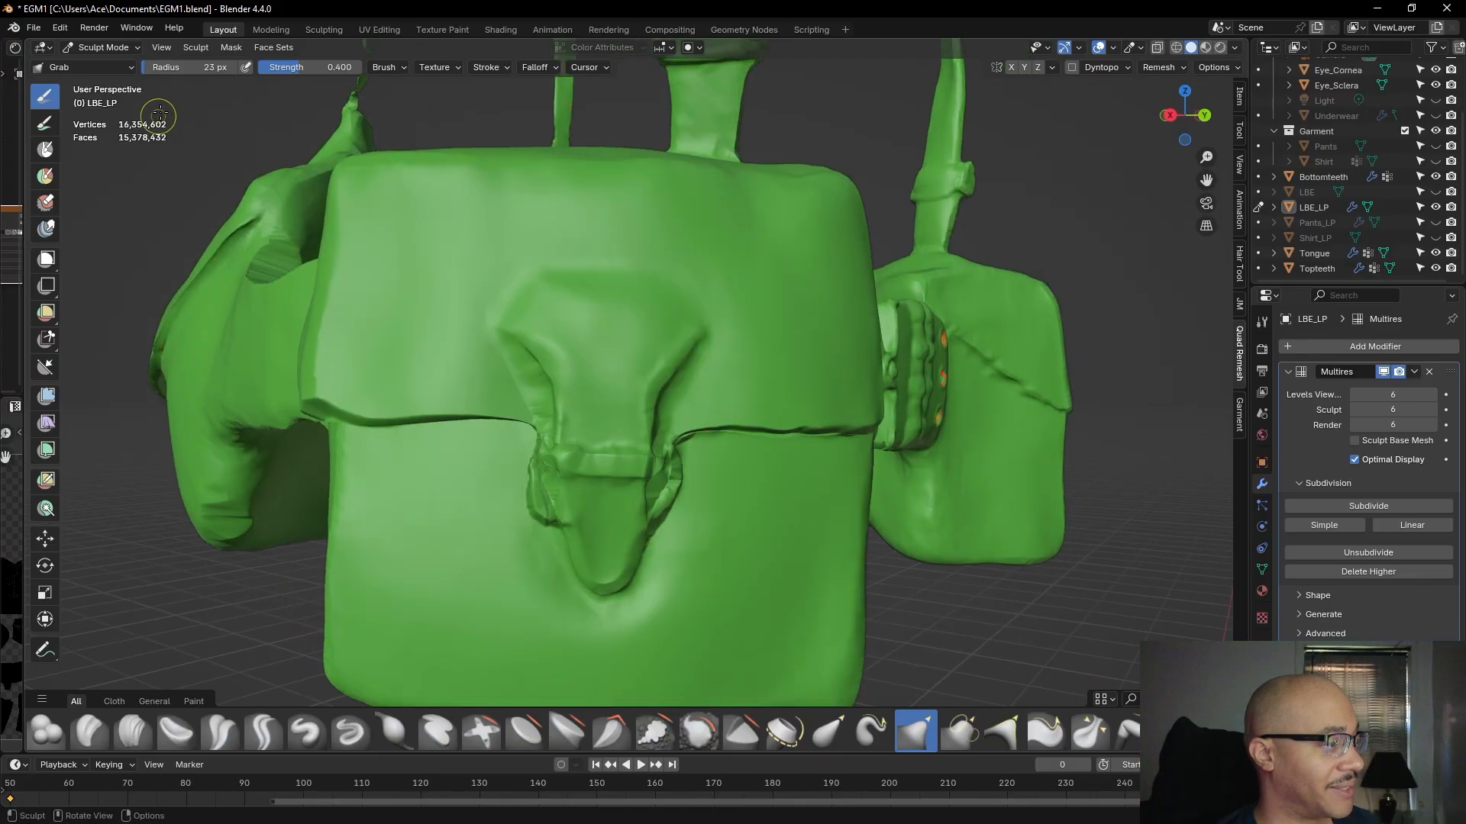
- Build up the clasp's crossbar and its buckle-side loop with Clay Strips at an 18 px radius
{"action": "left_click", "coordinate": [133, 731]}
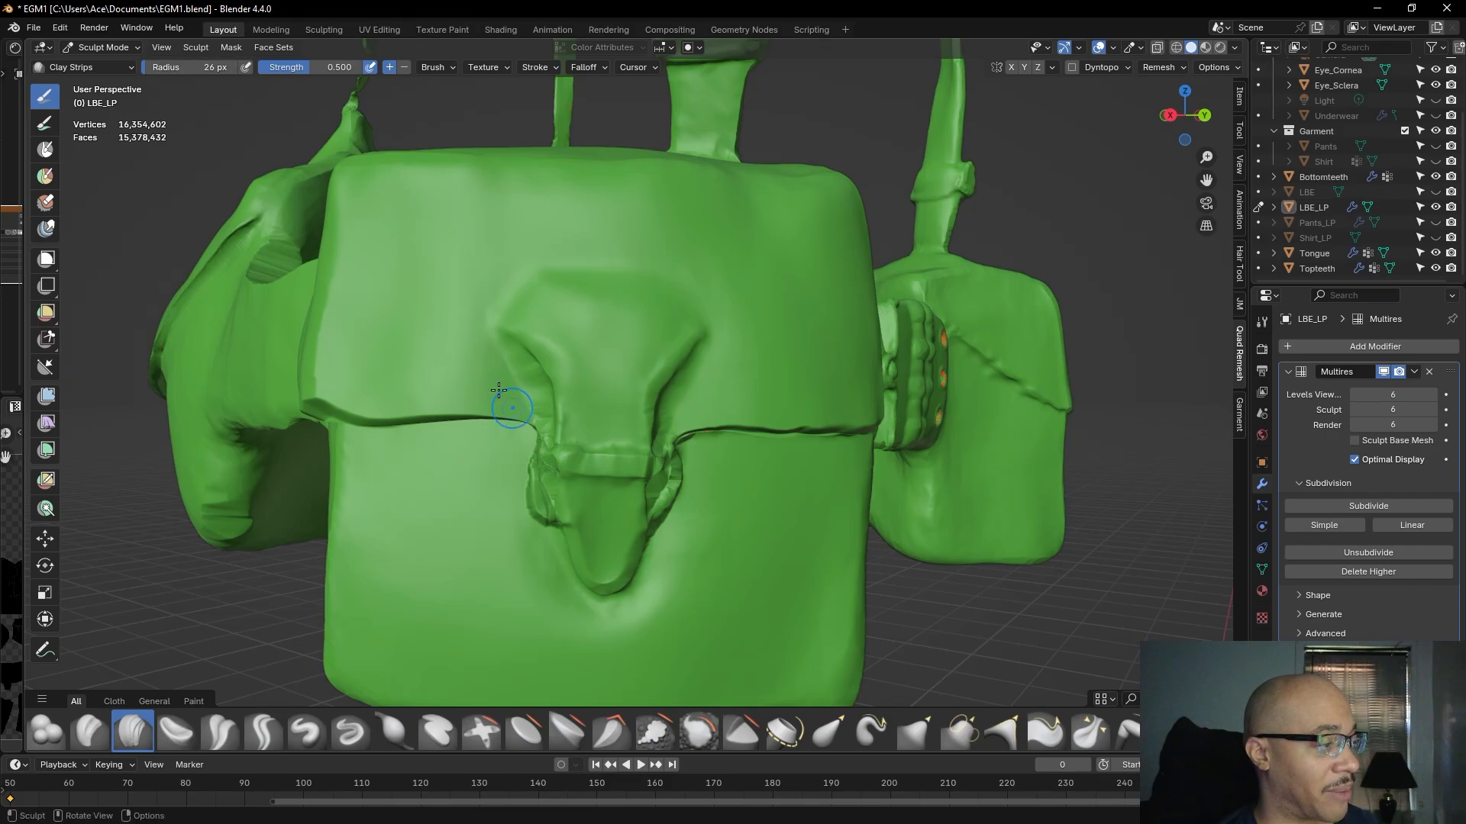
{"action": "left_click", "coordinate": [175, 67]}
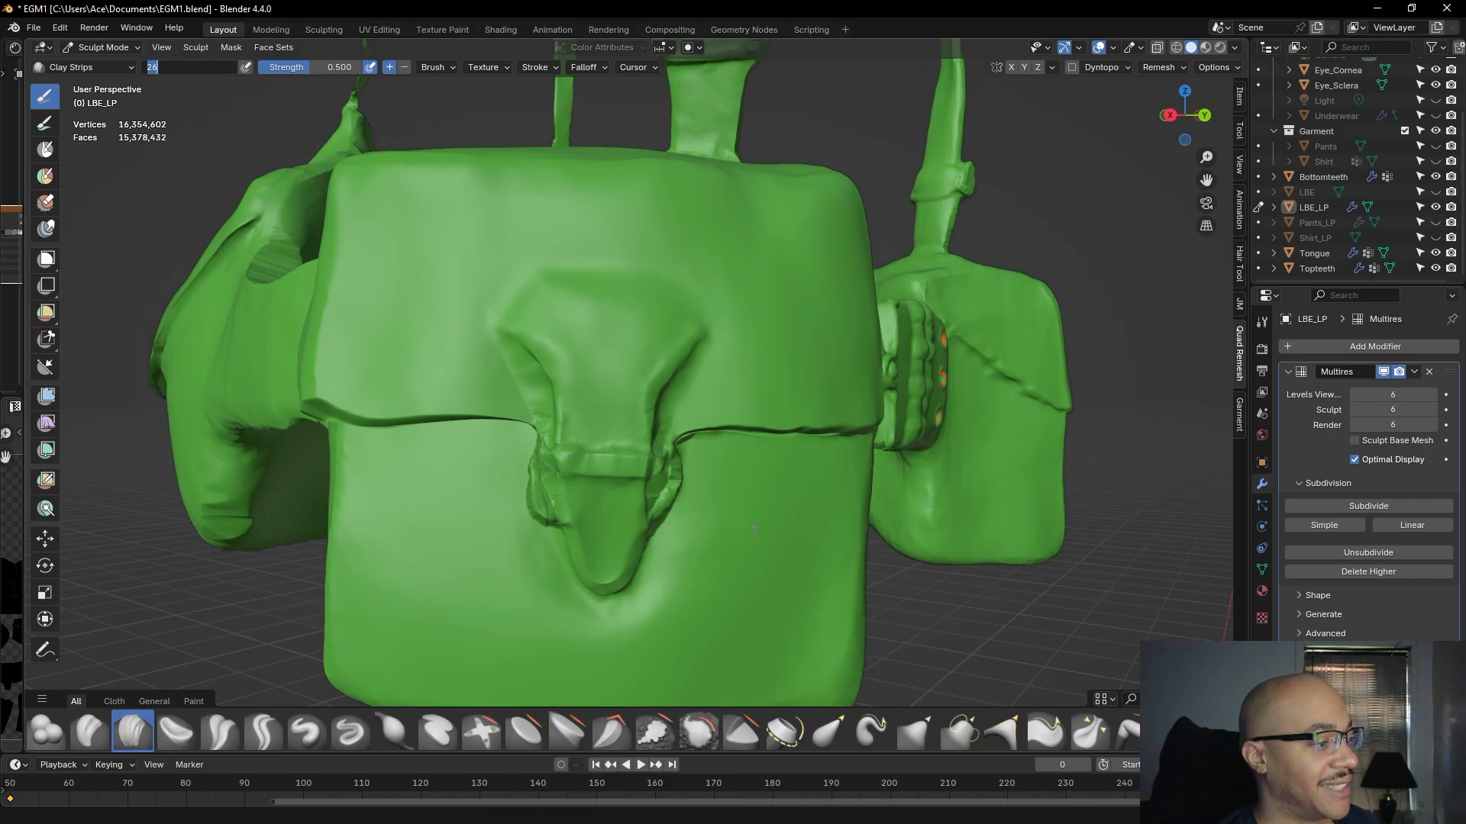
{"action": "key", "text": "Return"}
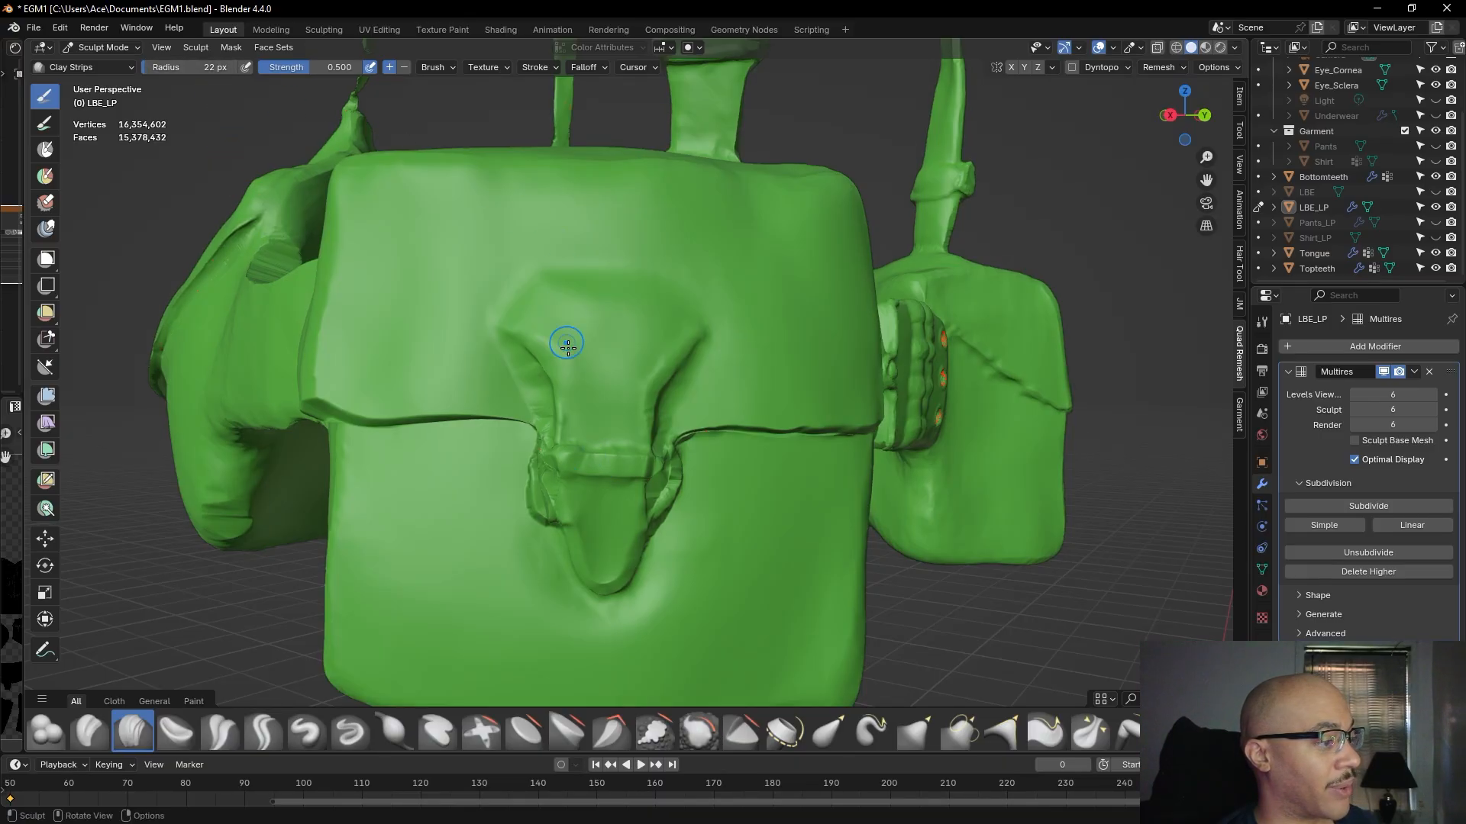
{"action": "mouse_move", "coordinate": [557, 460]}
{"action": "left_mouse_down"}
{"action": "mouse_move", "coordinate": [650, 460]}
{"action": "mouse_move", "coordinate": [595, 459]}
{"action": "left_mouse_up"}
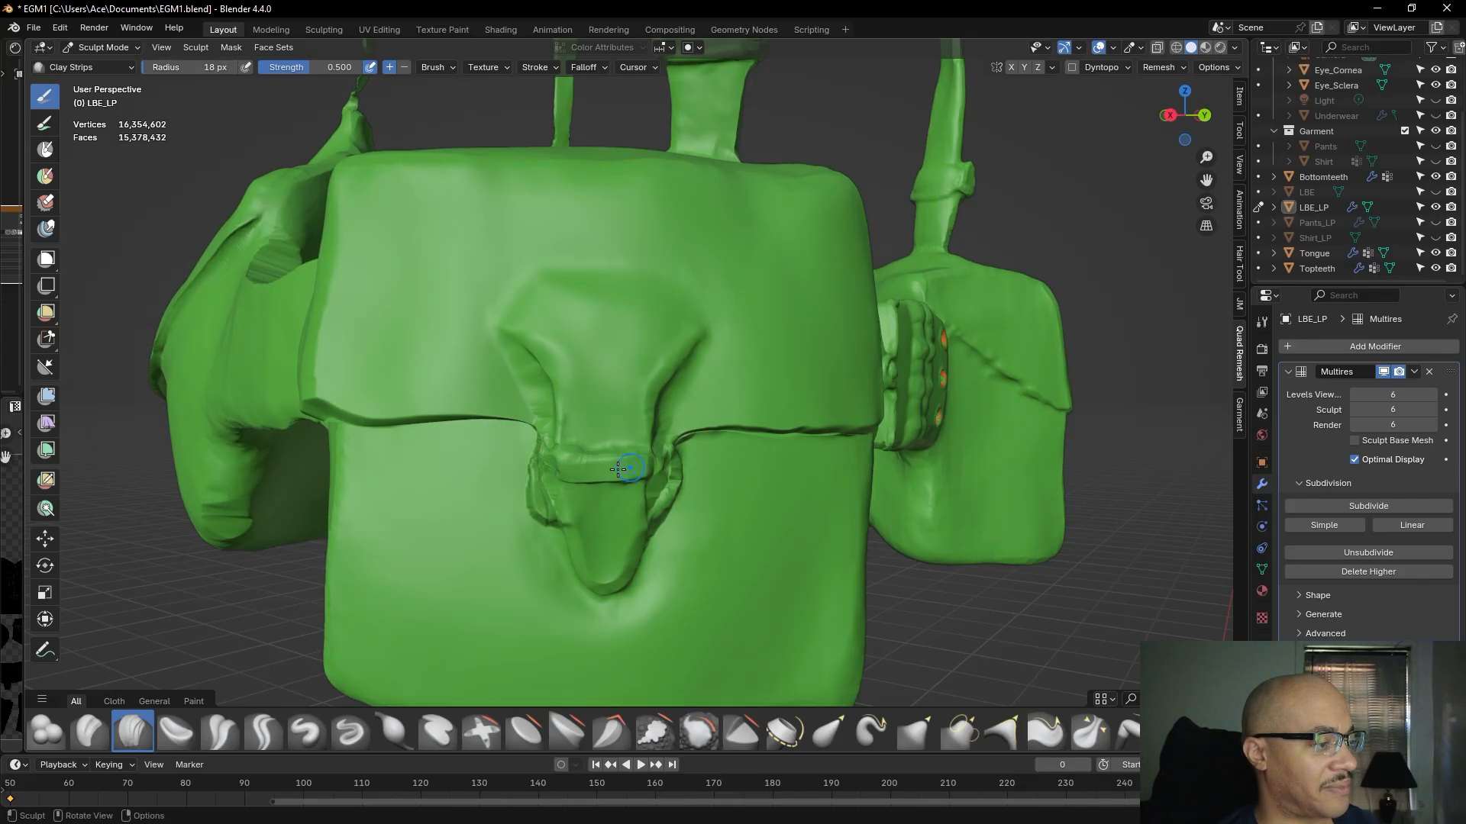
{"action": "left_click_drag", "start_coordinate": [666, 452], "coordinate": [598, 451], "text": "alt"}
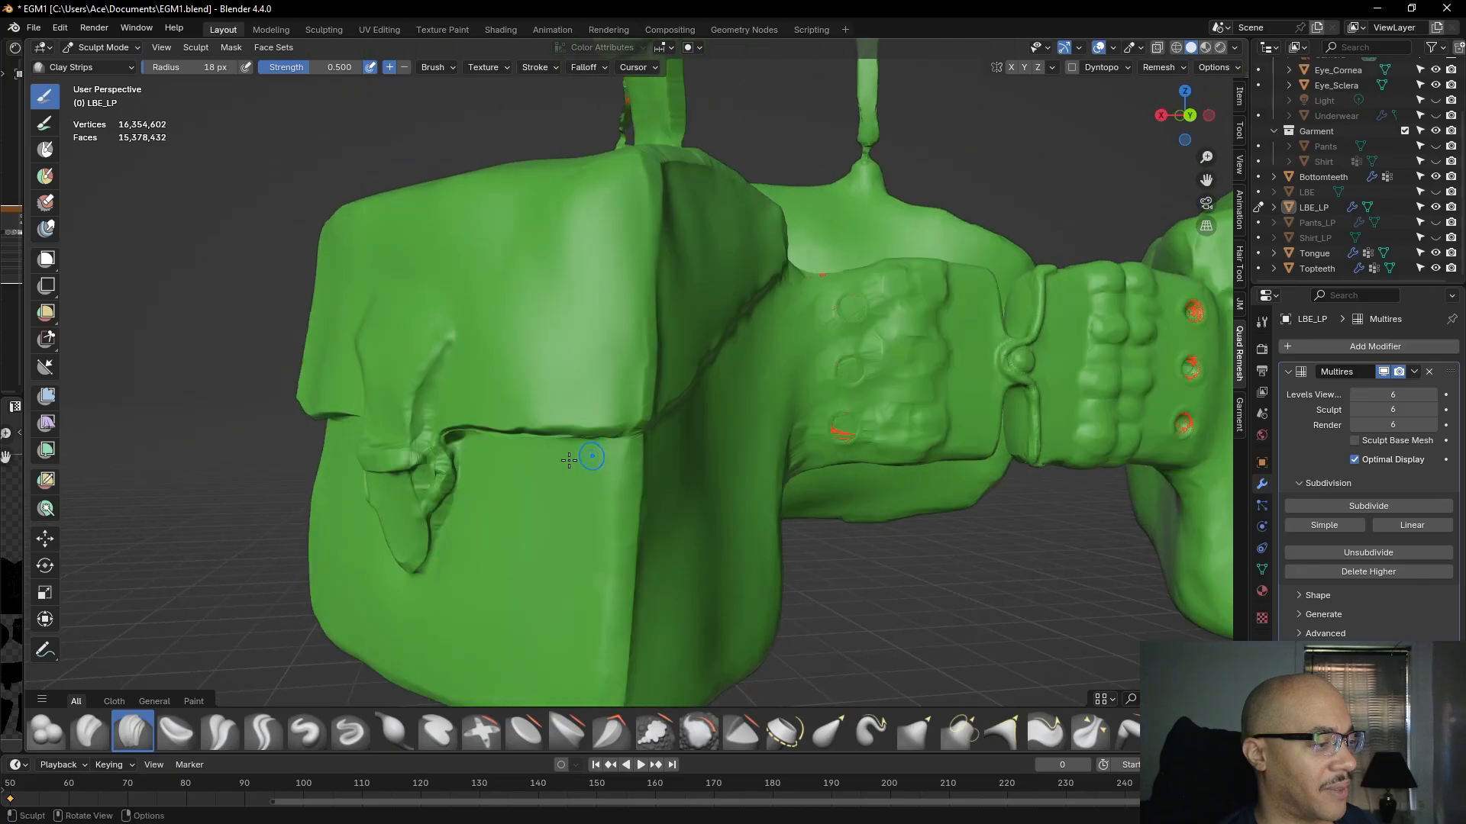
{"action": "mouse_move", "coordinate": [440, 452]}
{"action": "left_mouse_down"}
{"action": "mouse_move", "coordinate": [446, 491]}
{"action": "mouse_move", "coordinate": [437, 473]}
{"action": "left_mouse_up"}
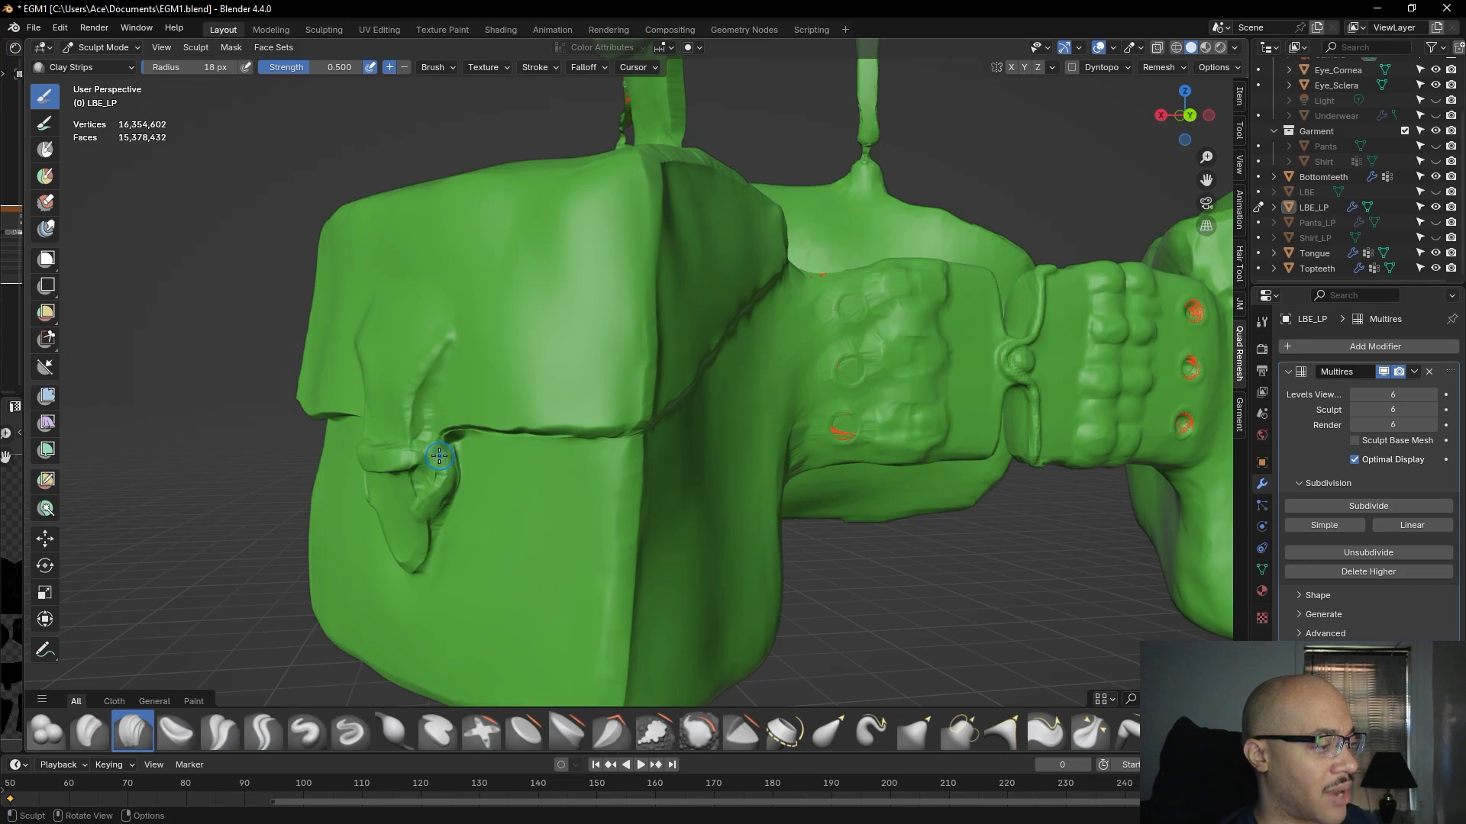
- Thicken the clasp's crossbar and buckle-side loop with the Inflate/Deflate brush
{"action": "left_click", "coordinate": [393, 732]}
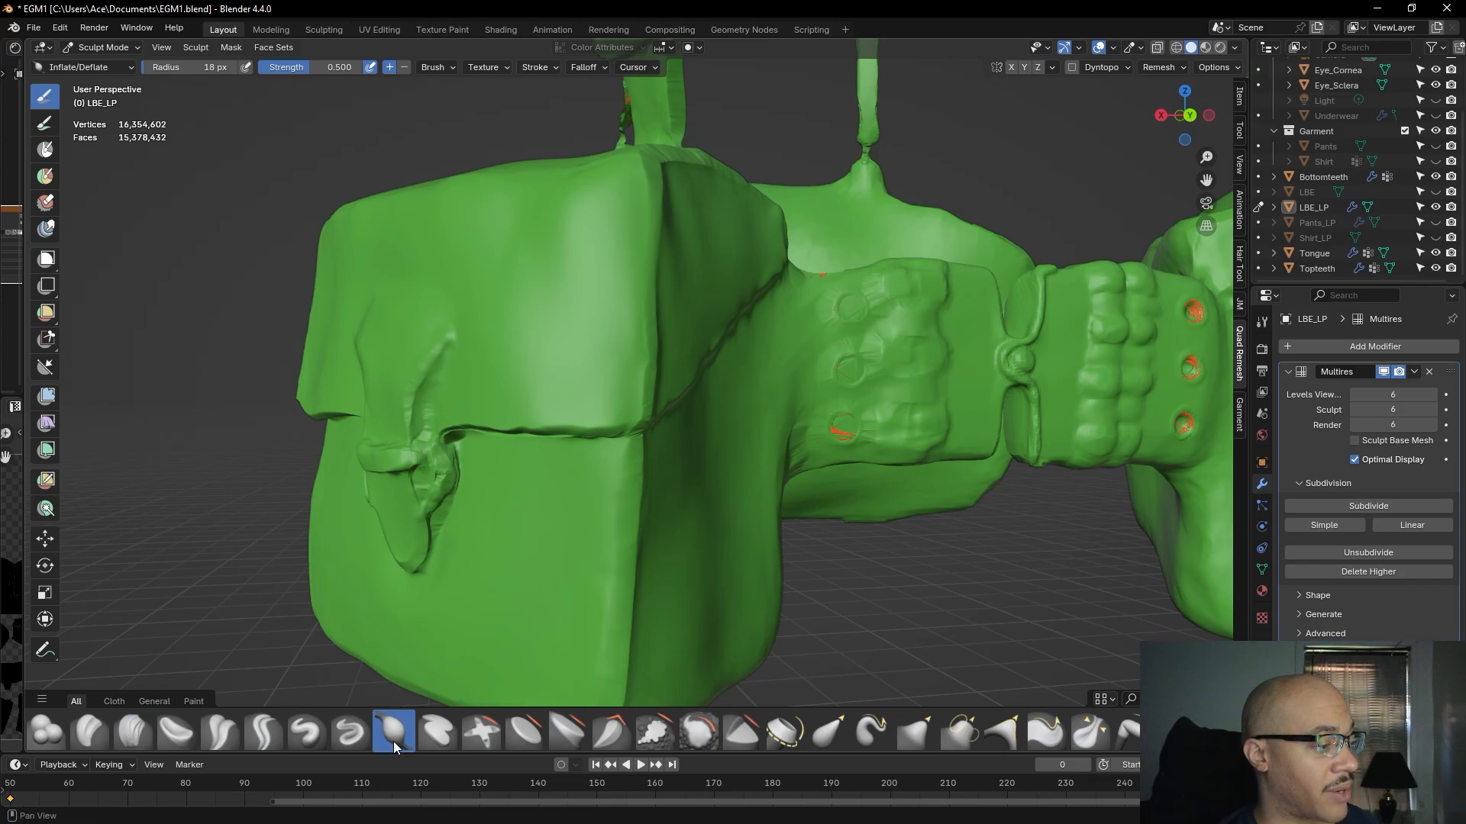
{"action": "mouse_move", "coordinate": [436, 471]}
{"action": "left_mouse_down"}
{"action": "mouse_move", "coordinate": [452, 457]}
{"action": "mouse_move", "coordinate": [422, 458]}
{"action": "left_mouse_up"}
{"action": "left_click_drag", "start_coordinate": [423, 458], "coordinate": [415, 457]}
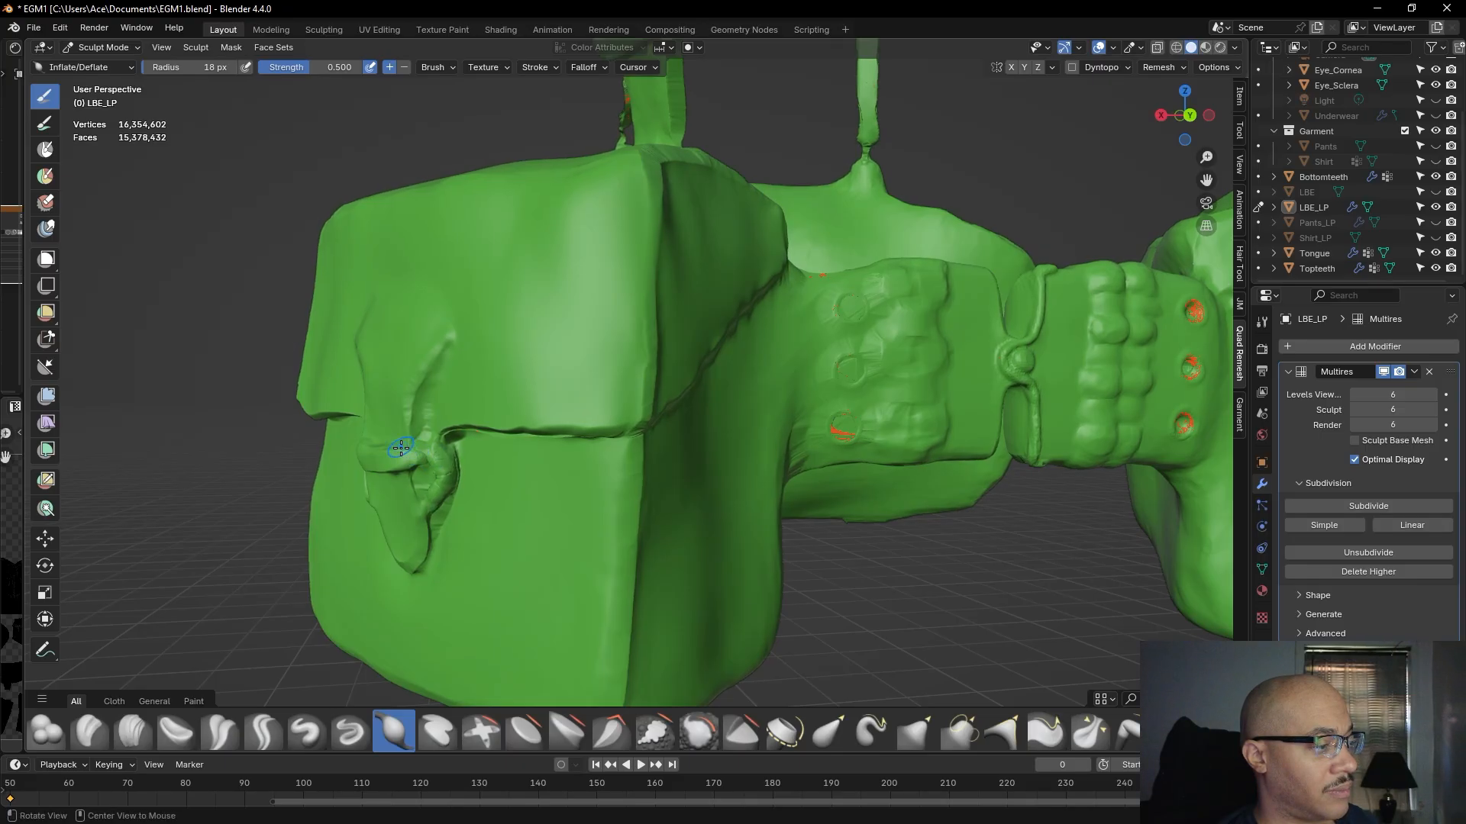
{"action": "middle_click_drag", "start_coordinate": [400, 447], "coordinate": [658, 406]}
{"action": "left_click_drag", "start_coordinate": [658, 406], "coordinate": [626, 403]}
{"action": "mouse_move", "coordinate": [623, 435]}
{"action": "left_mouse_down"}
{"action": "mouse_move", "coordinate": [643, 461]}
{"action": "mouse_move", "coordinate": [637, 446]}
{"action": "left_mouse_up"}
{"action": "middle_click_drag", "start_coordinate": [628, 419], "coordinate": [588, 425]}
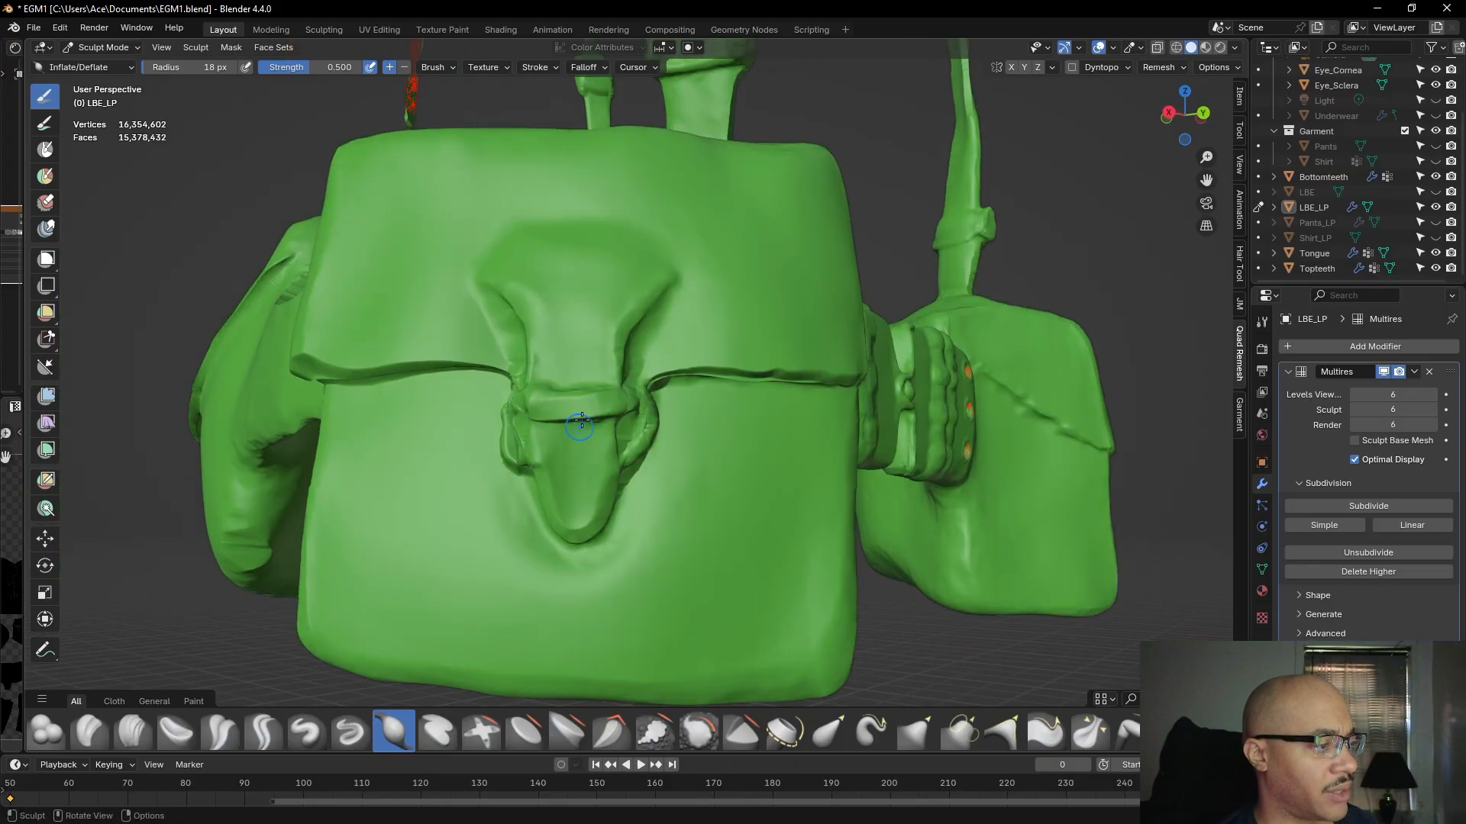
- Inflate the clasp's other side loop, on the side away from the belt buckle
{"action": "middle_click_drag", "start_coordinate": [603, 510], "coordinate": [366, 511]}
{"action": "scroll", "coordinate": [603, 410], "scroll_direction": "up", "scroll_amount": 5}
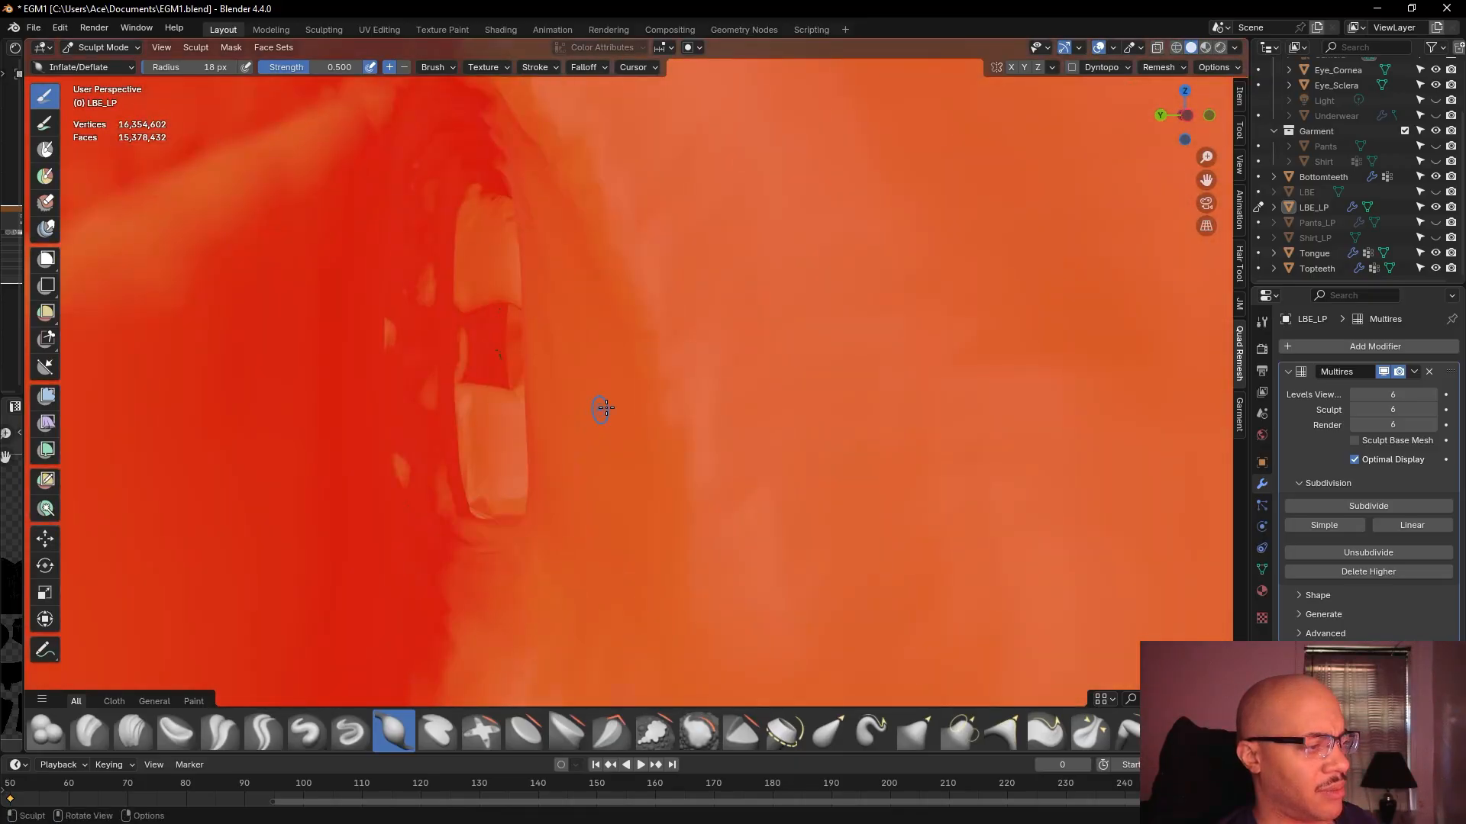
{"action": "scroll", "coordinate": [603, 410], "scroll_direction": "down", "scroll_amount": 5}
{"action": "middle_click_drag", "start_coordinate": [623, 406], "coordinate": [784, 436]}
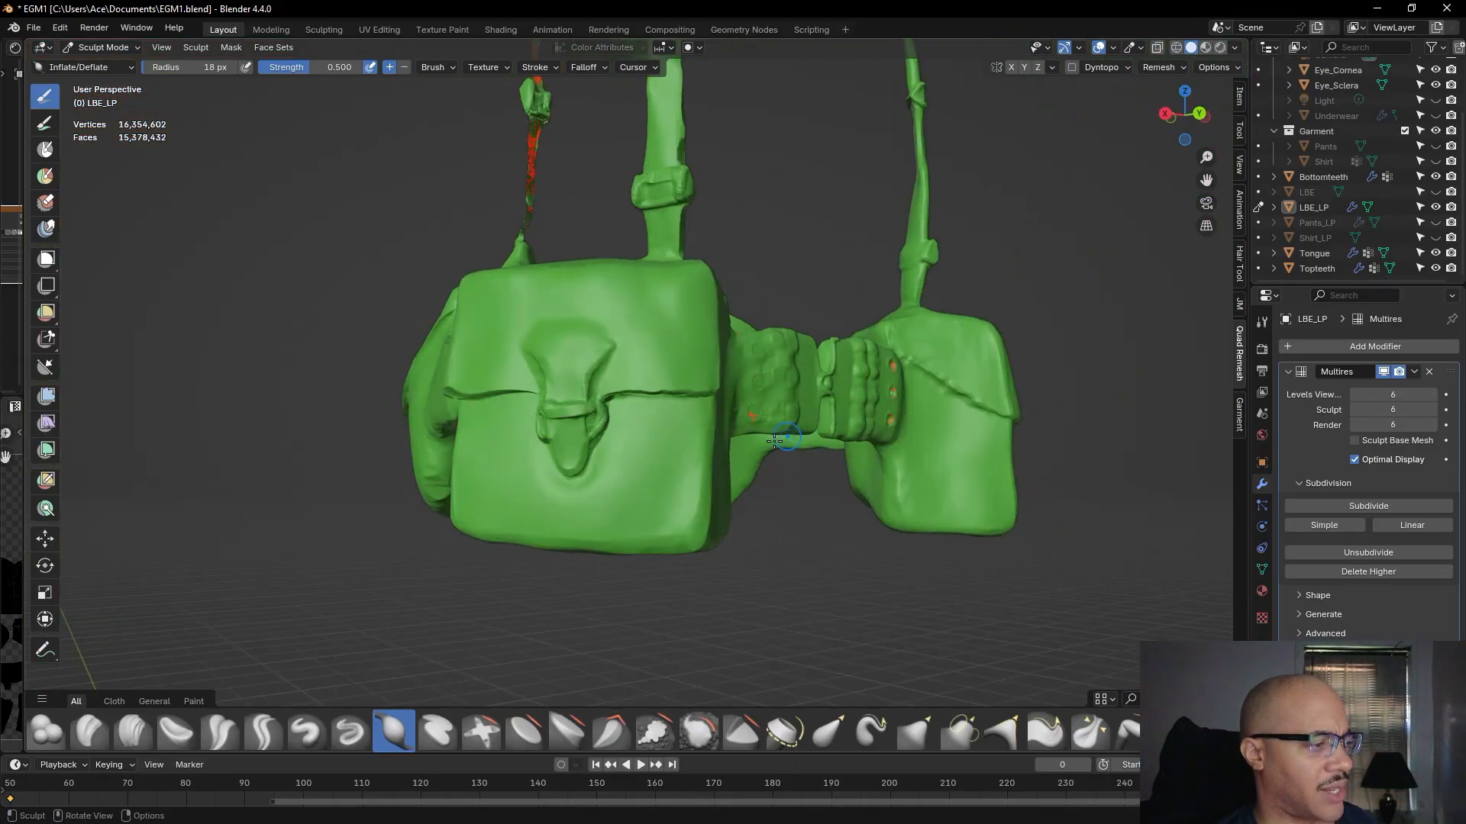
{"action": "middle_click_drag", "start_coordinate": [610, 425], "coordinate": [588, 477]}
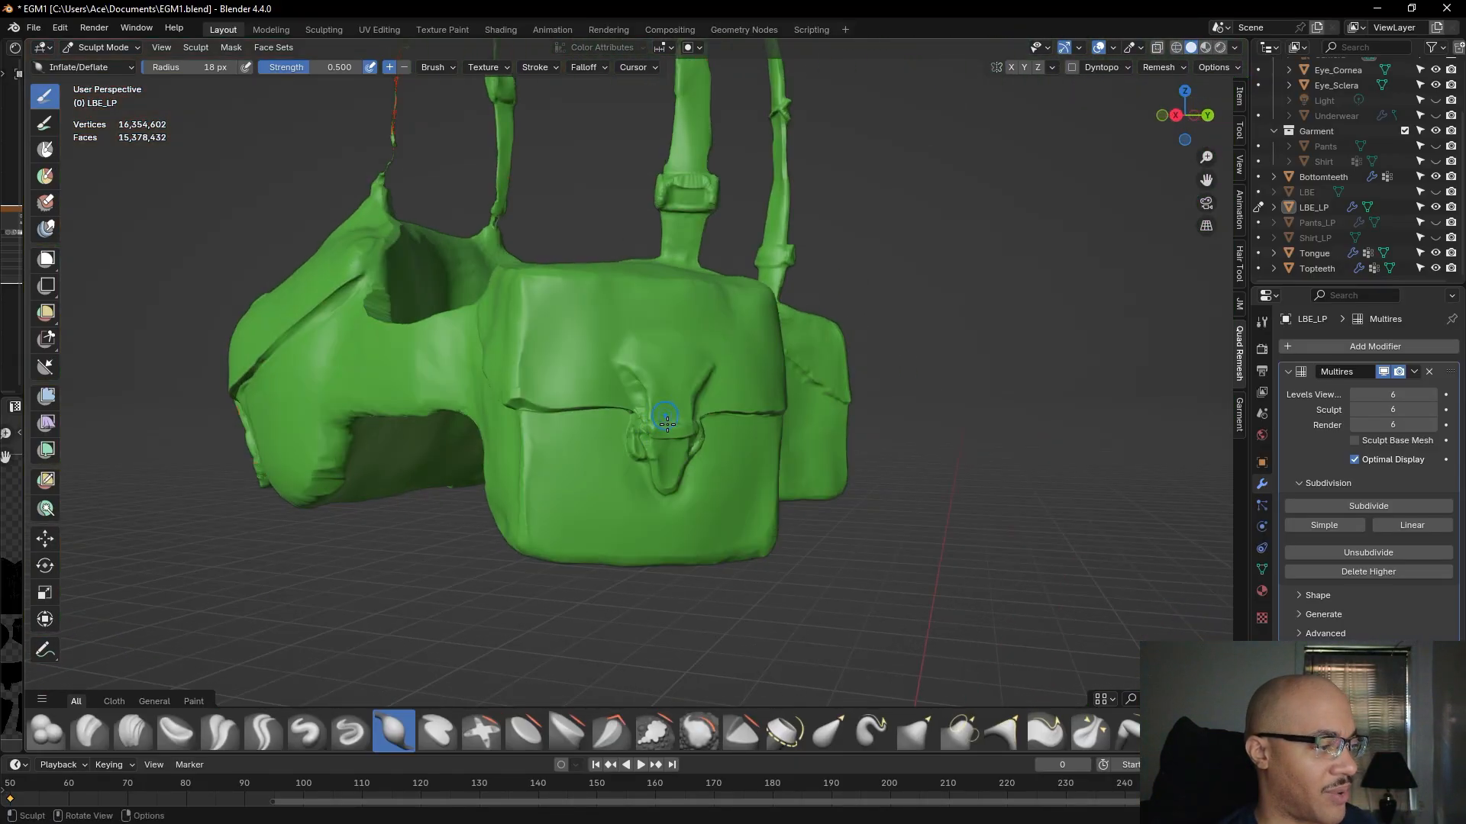
{"action": "mouse_move", "coordinate": [647, 436]}
{"action": "left_mouse_down"}
{"action": "mouse_move", "coordinate": [676, 434]}
{"action": "mouse_move", "coordinate": [676, 450]}
{"action": "left_mouse_up"}
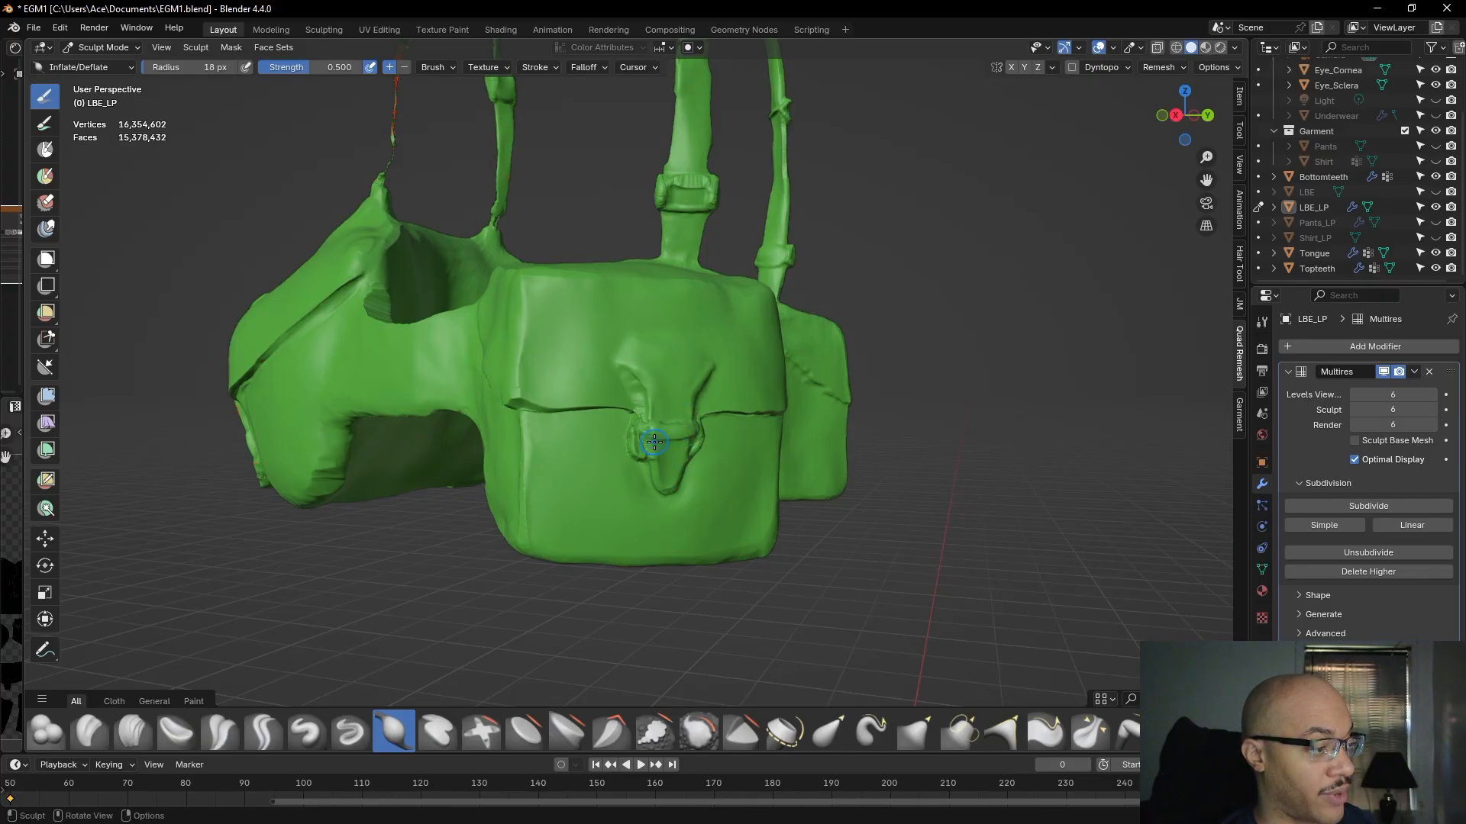
{"action": "left_click_drag", "start_coordinate": [645, 457], "coordinate": [643, 458]}
{"action": "middle_click_drag", "start_coordinate": [701, 451], "coordinate": [657, 468]}
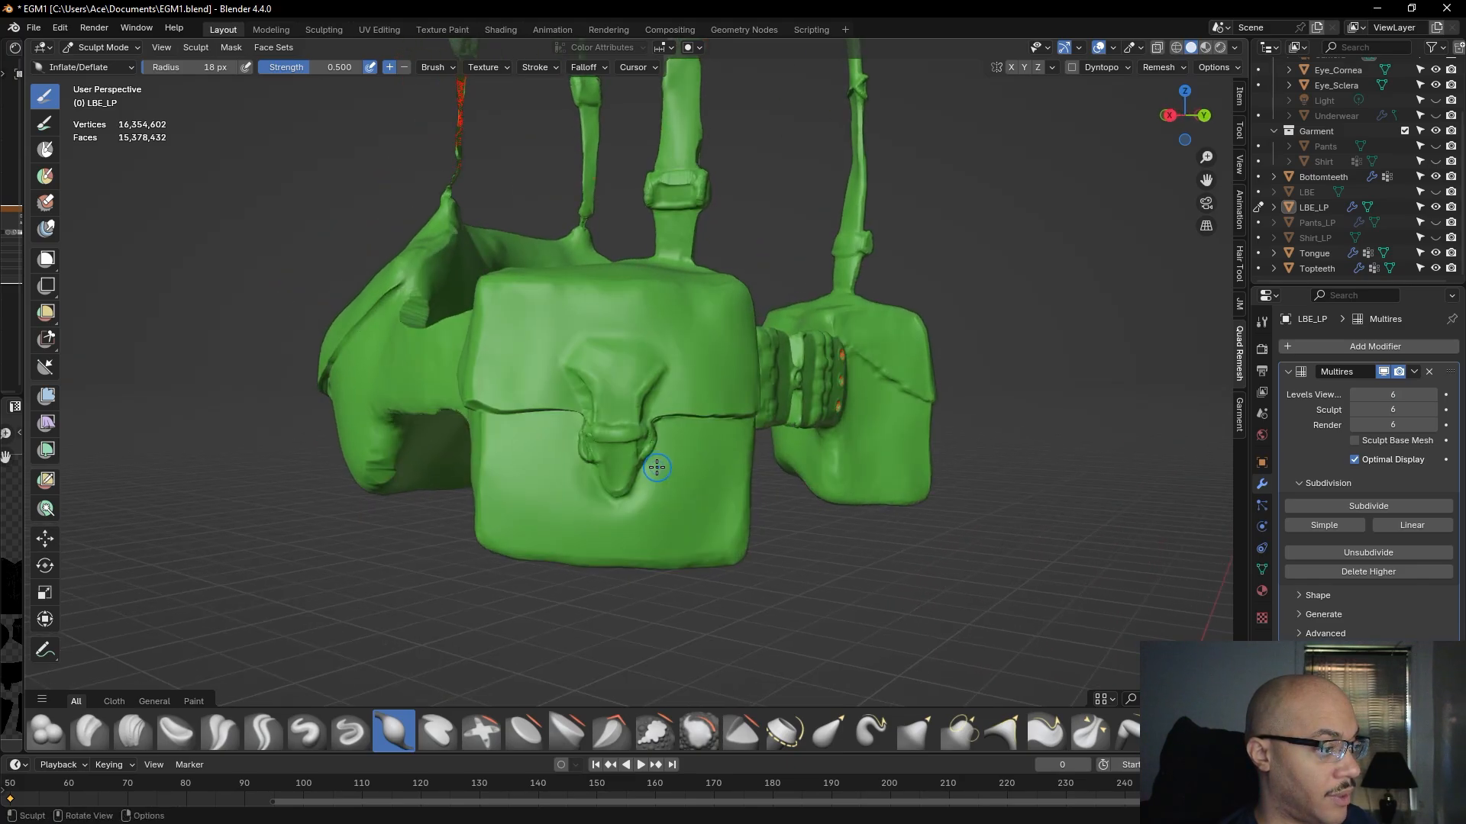
- Adjust the shape of the clasp loop farthest from the buckle with the Grab brush, reducing the radius to 14 px
{"action": "left_click", "coordinate": [918, 733]}
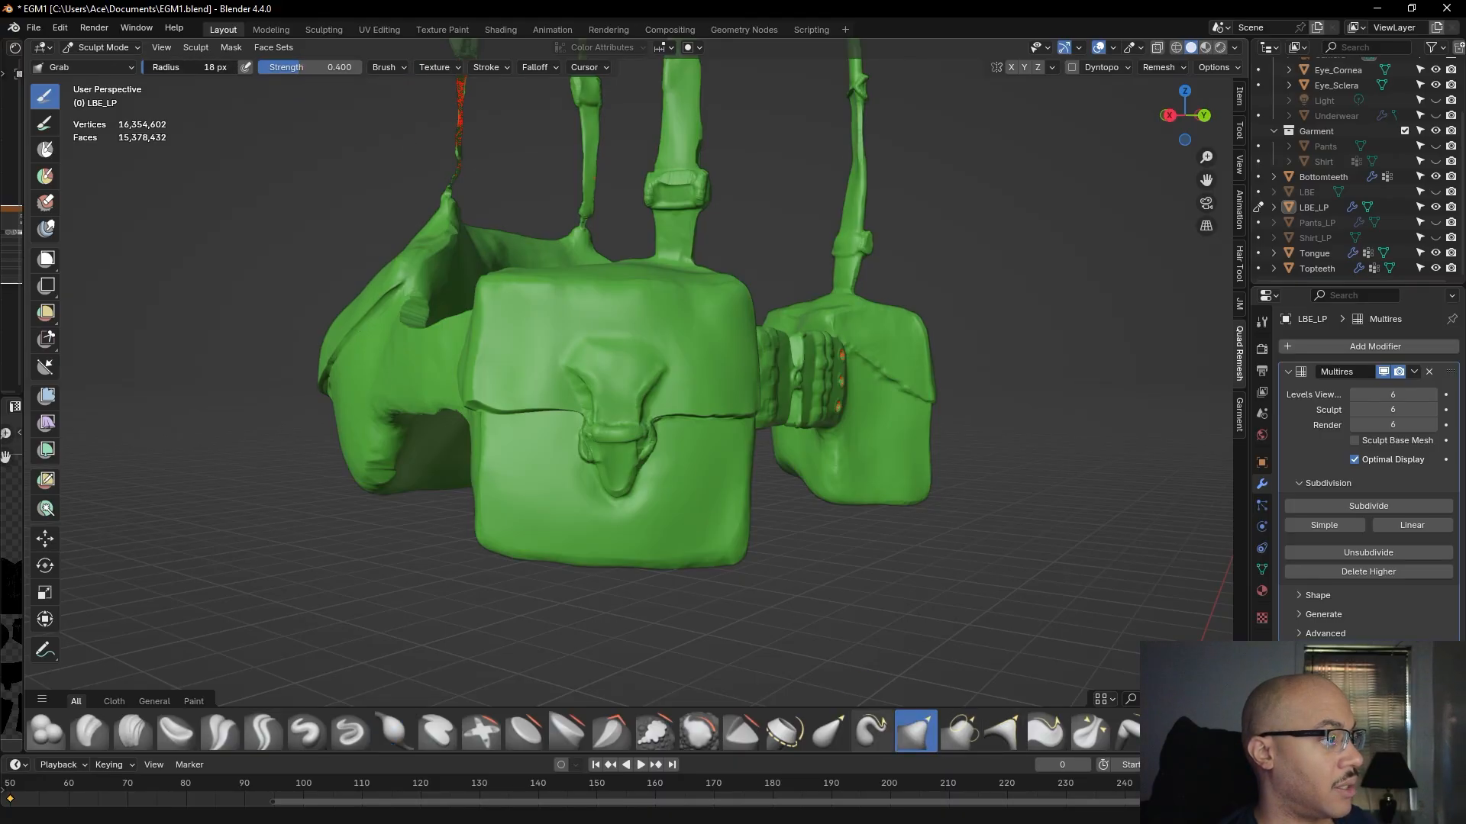
{"action": "left_click_drag", "start_coordinate": [165, 67], "coordinate": [170, 67]}
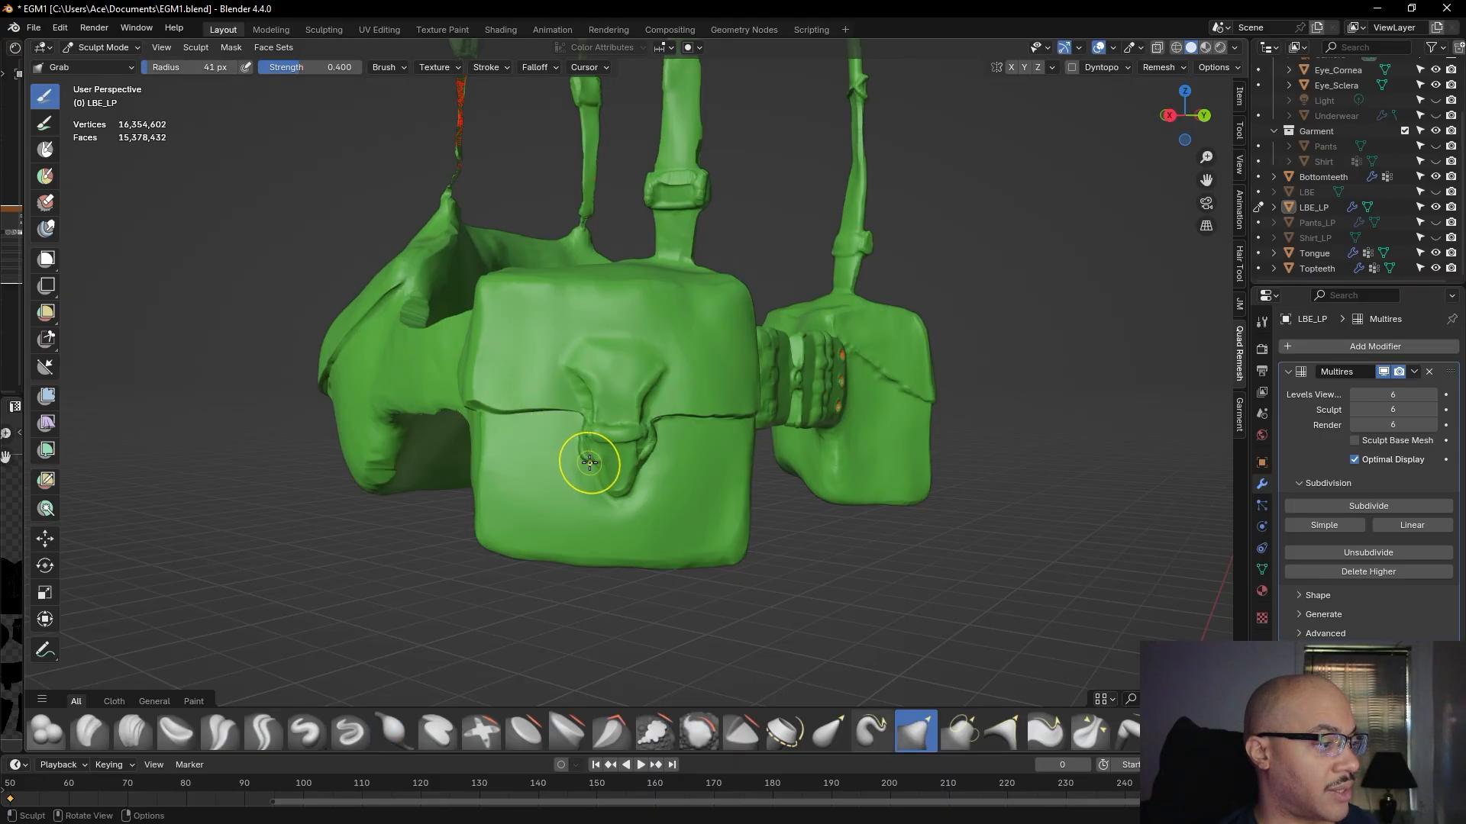
{"action": "left_click_drag", "start_coordinate": [593, 461], "coordinate": [589, 462]}
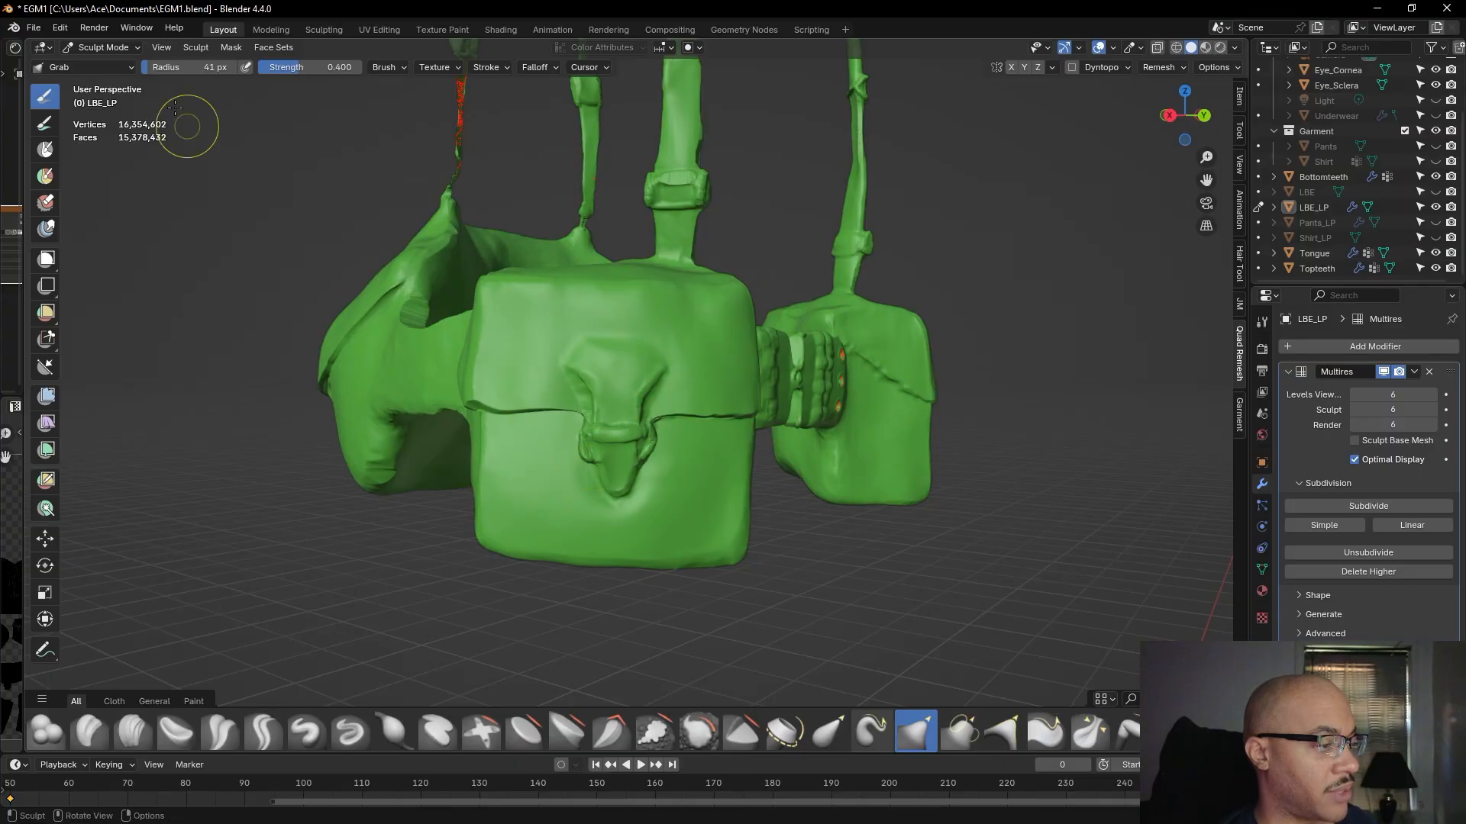
{"action": "left_click_drag", "start_coordinate": [187, 68], "coordinate": [171, 67]}
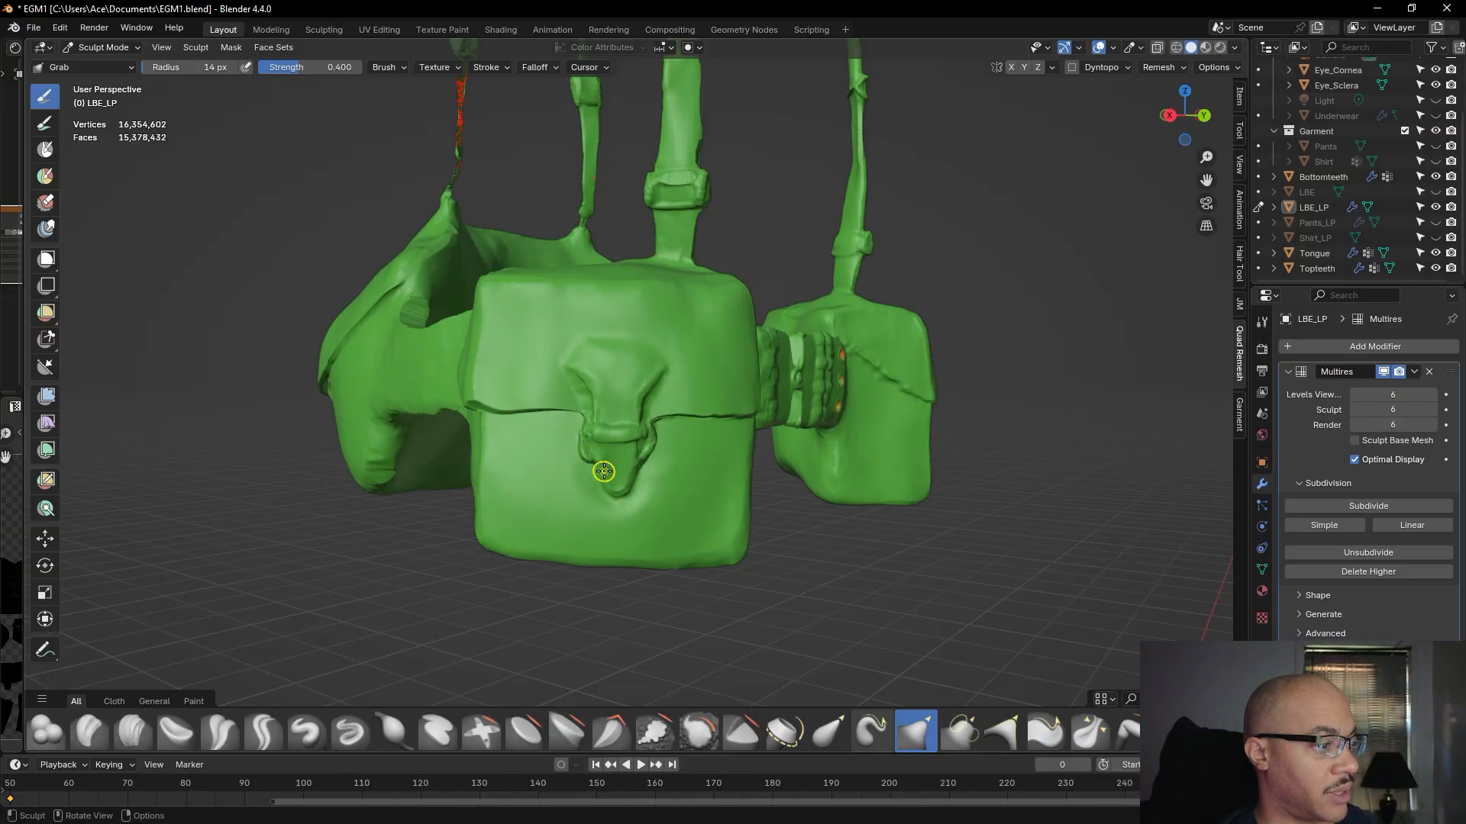
{"action": "left_click_drag", "start_coordinate": [592, 461], "coordinate": [589, 467]}
{"action": "scroll", "coordinate": [588, 501], "scroll_direction": "up", "scroll_amount": 5}
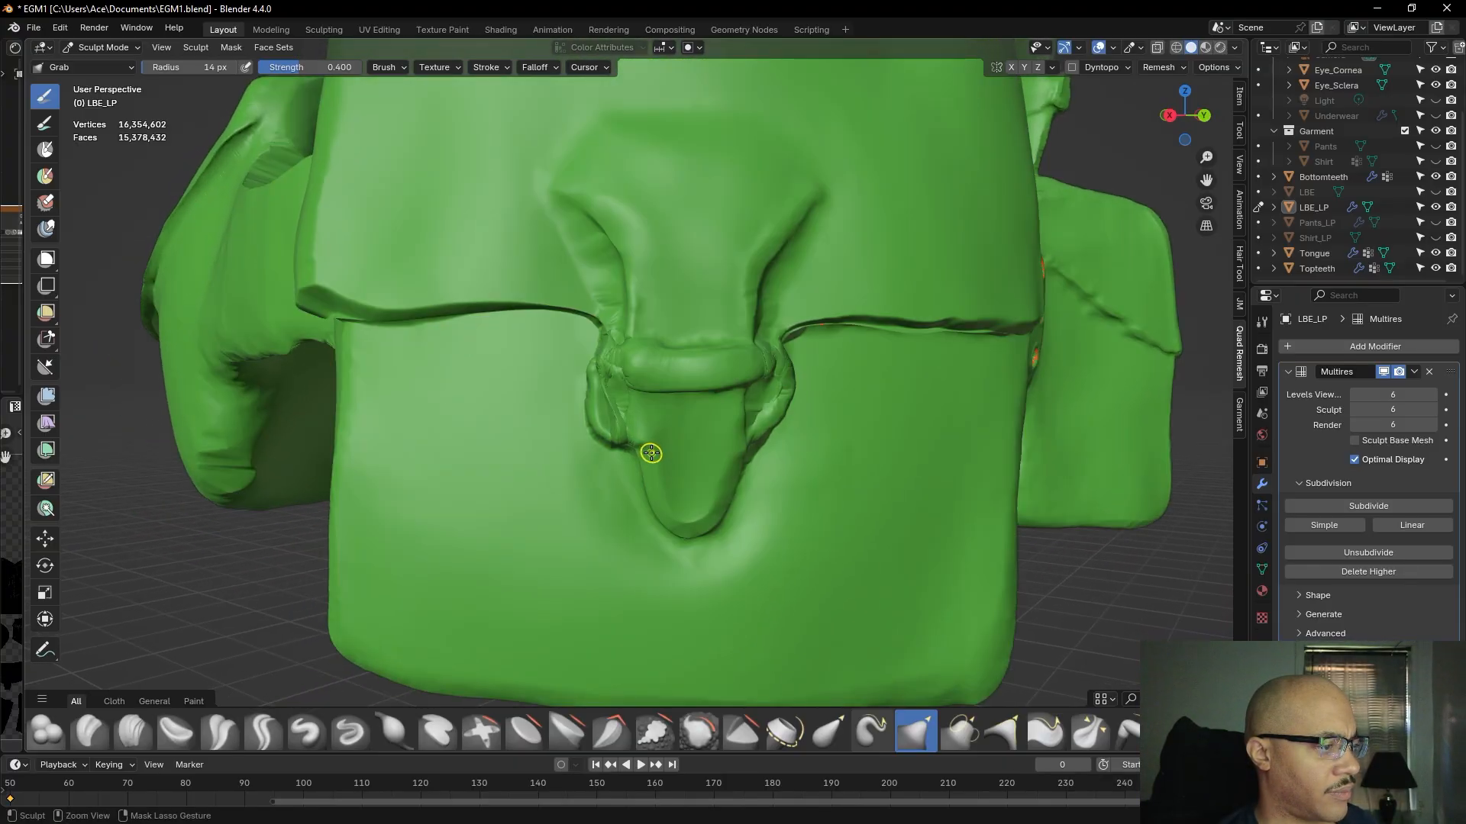
{"action": "left_click_drag", "start_coordinate": [603, 402], "coordinate": [619, 404]}
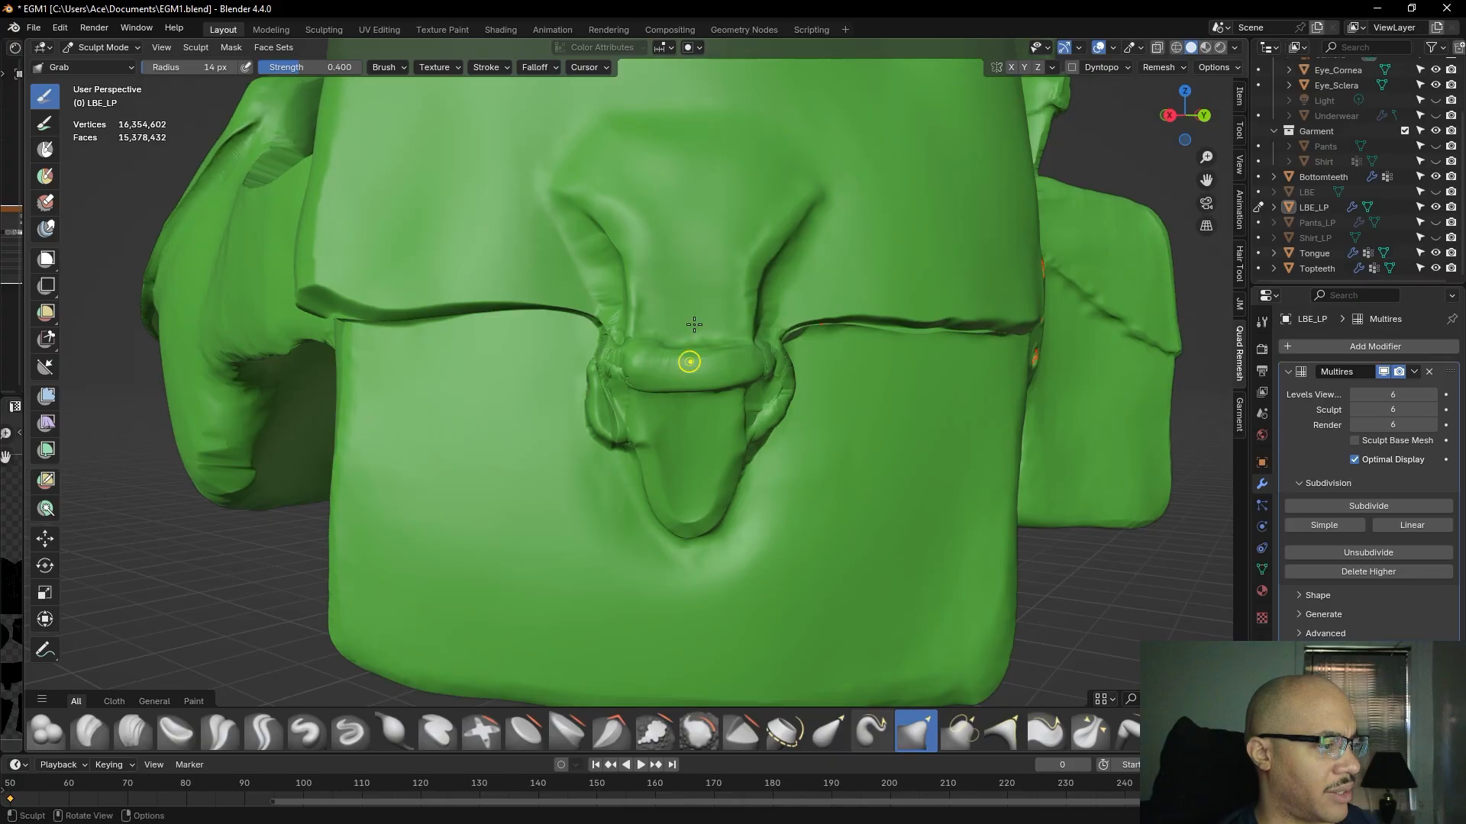
- Build up both of the clasp's side loops down to the tongue with Clay Strips at a 14 px radius
{"action": "key", "text": "c"}
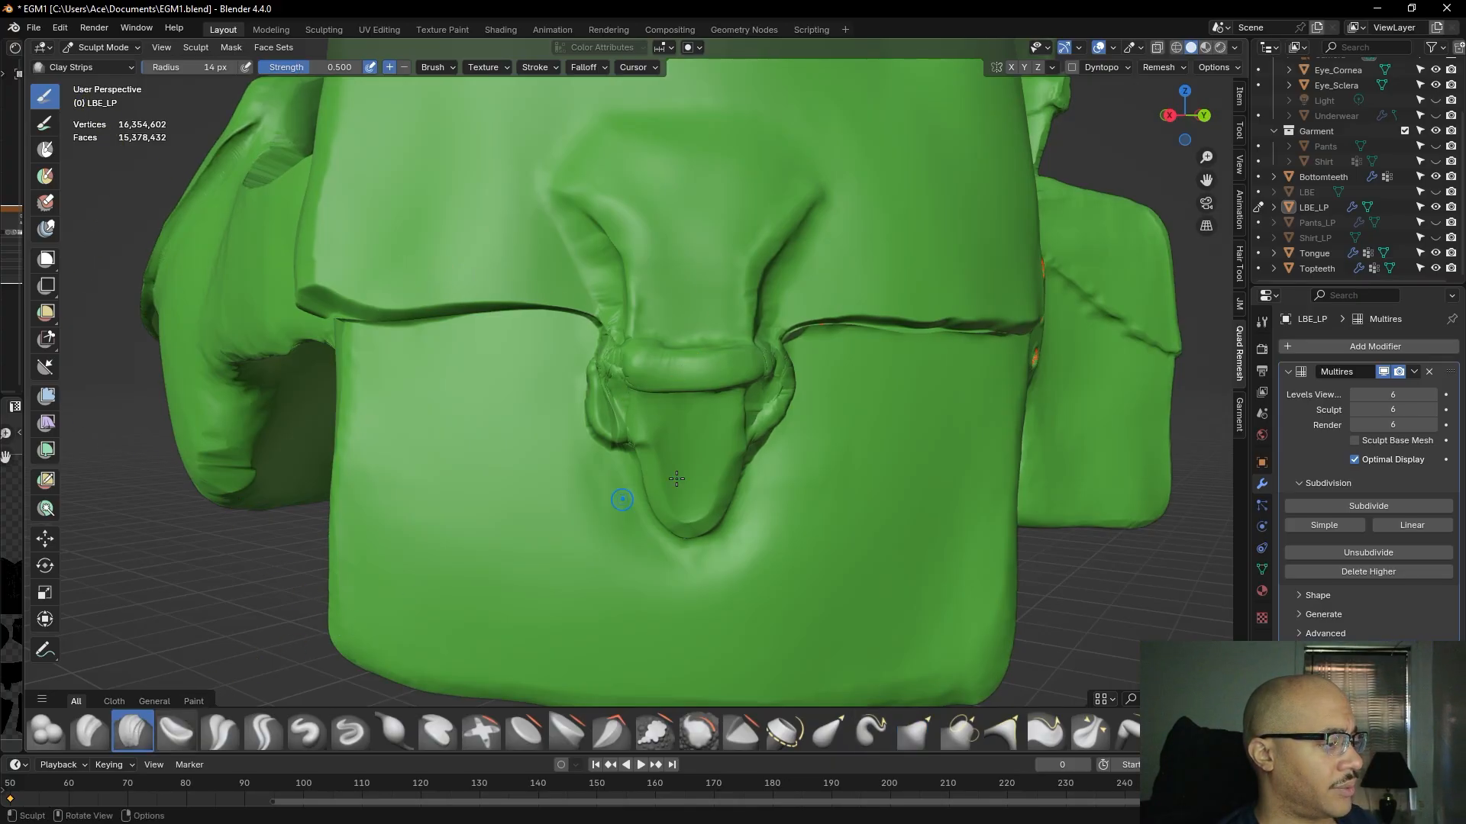
{"action": "left_click_drag", "start_coordinate": [604, 440], "coordinate": [622, 447]}
{"action": "left_click_drag", "start_coordinate": [608, 437], "coordinate": [621, 447]}
{"action": "left_click_drag", "start_coordinate": [607, 438], "coordinate": [622, 447]}
{"action": "left_click_drag", "start_coordinate": [749, 436], "coordinate": [782, 374]}
{"action": "left_click_drag", "start_coordinate": [783, 385], "coordinate": [746, 439]}
{"action": "left_click_drag", "start_coordinate": [613, 444], "coordinate": [633, 447]}
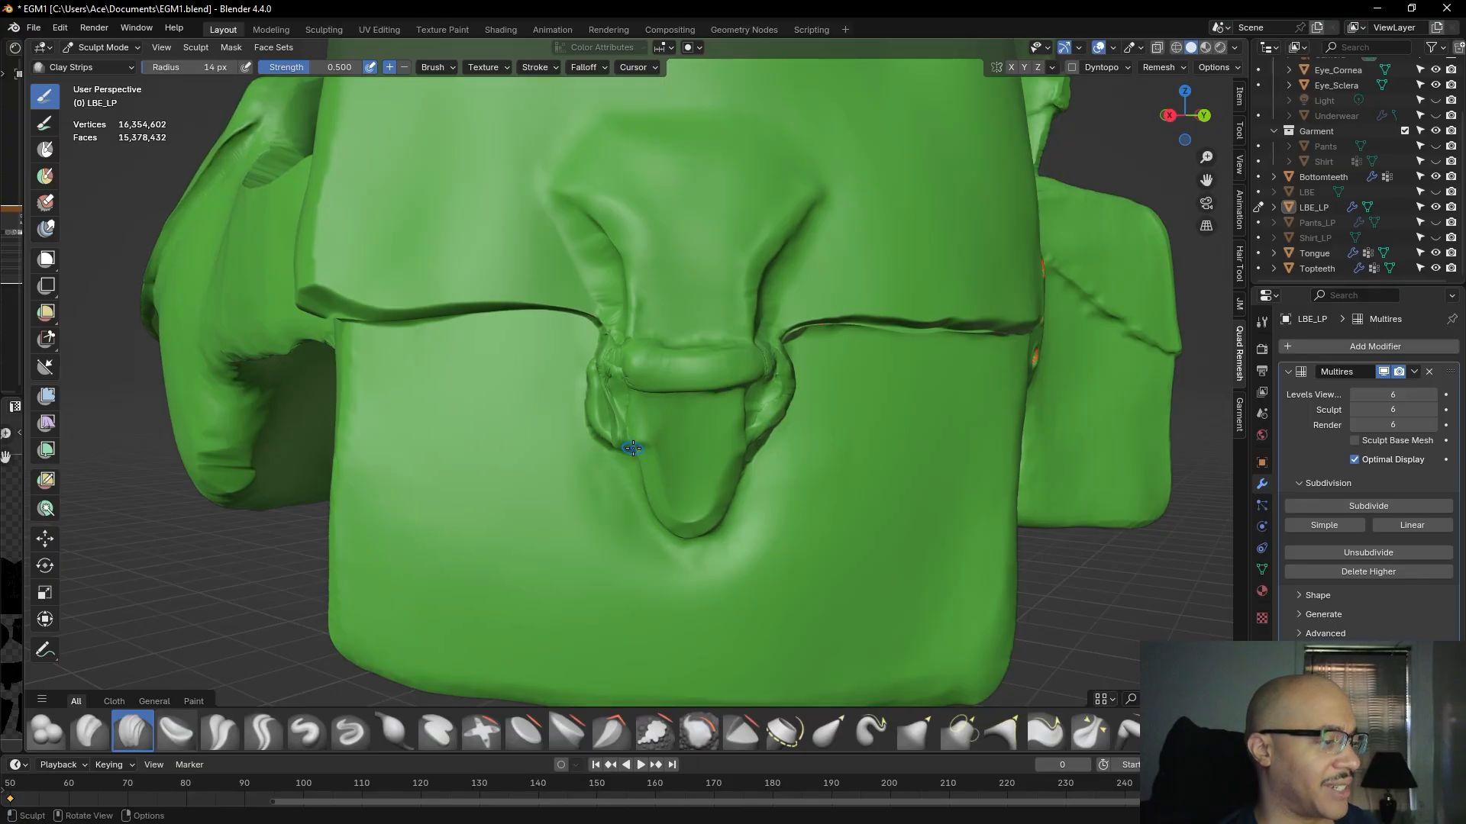
- Examine the pouches, belt and whole load-bearing gear from above and from the front
{"action": "scroll", "coordinate": [622, 449], "scroll_direction": "down", "scroll_amount": 6}
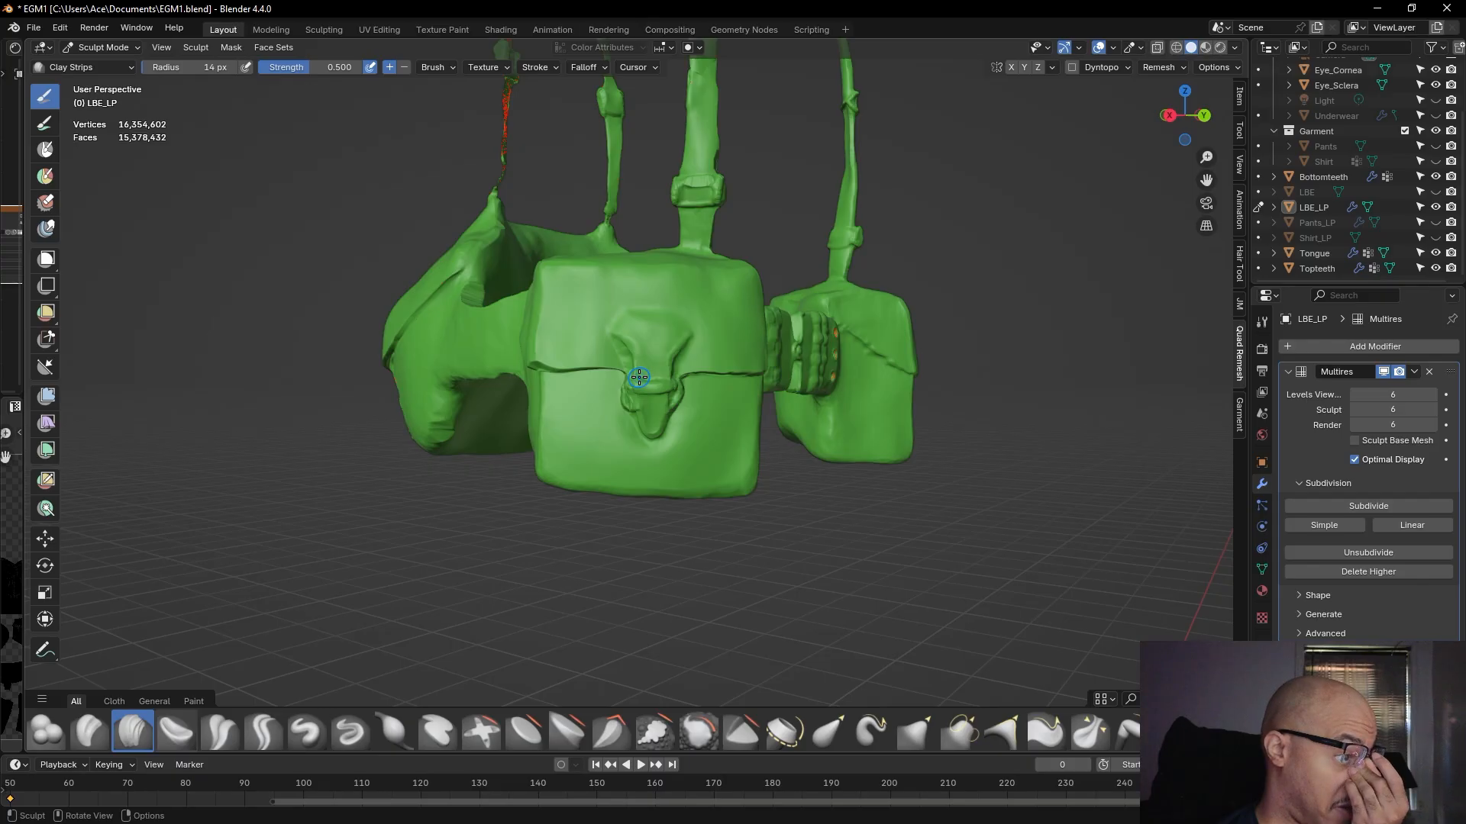
{"action": "scroll", "coordinate": [639, 374], "scroll_direction": "down", "scroll_amount": 3}
{"action": "mouse_move", "coordinate": [639, 374]}
{"action": "middle_mouse_down"}
{"action": "mouse_move", "coordinate": [895, 354]}
{"action": "mouse_move", "coordinate": [980, 373]}
{"action": "mouse_move", "coordinate": [615, 397]}
{"action": "mouse_move", "coordinate": [640, 369]}
{"action": "middle_mouse_up"}
{"action": "scroll", "coordinate": [615, 397], "scroll_direction": "up", "scroll_amount": 8}
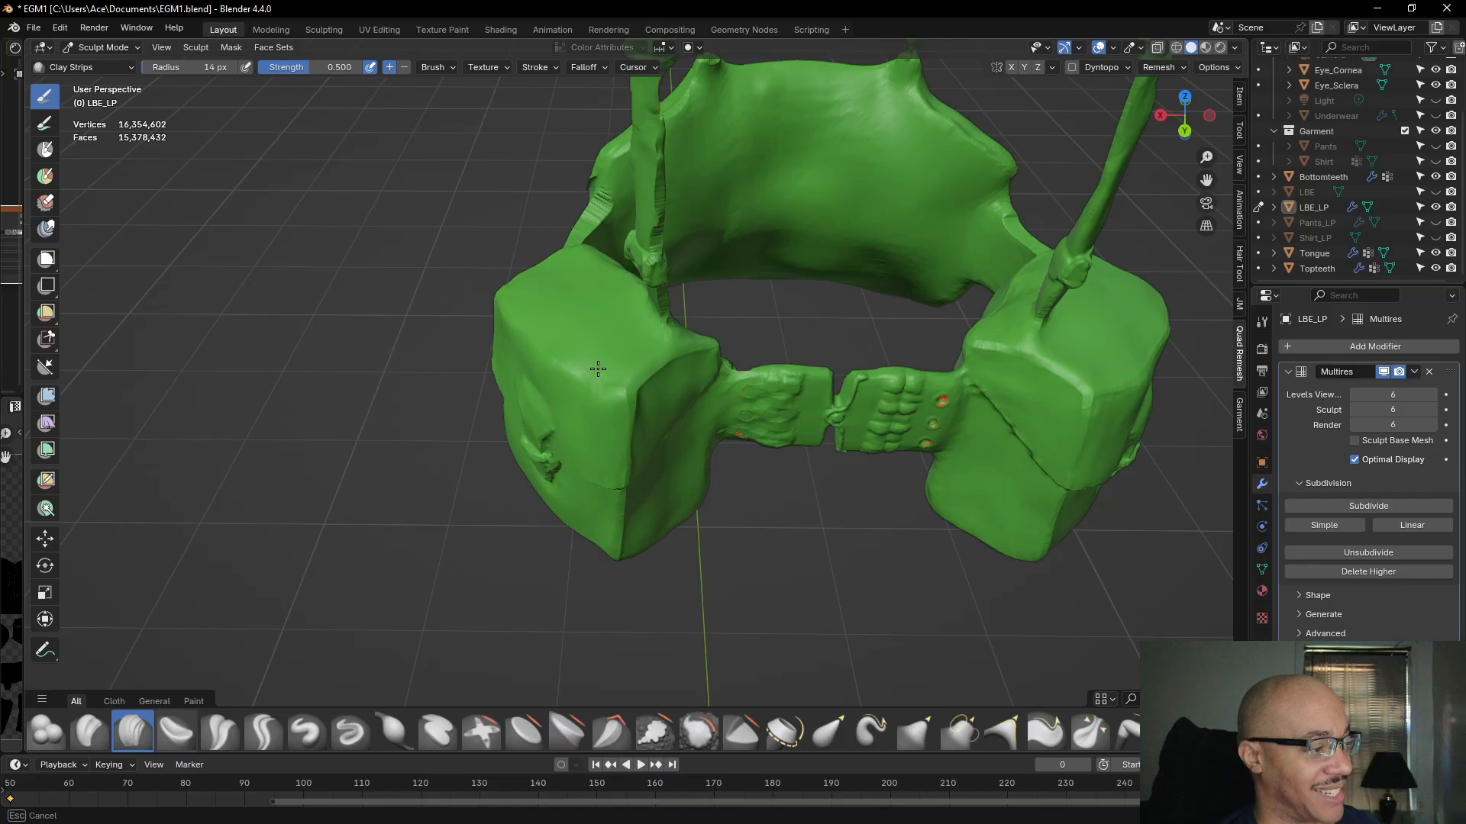
{"action": "left_click_drag", "start_coordinate": [621, 463], "coordinate": [609, 464]}
{"action": "scroll", "coordinate": [611, 467], "scroll_direction": "down", "scroll_amount": 6}
{"action": "mouse_move", "coordinate": [647, 538]}
{"action": "middle_mouse_down"}
{"action": "mouse_move", "coordinate": [718, 456]}
{"action": "mouse_move", "coordinate": [698, 483]}
{"action": "middle_mouse_up"}
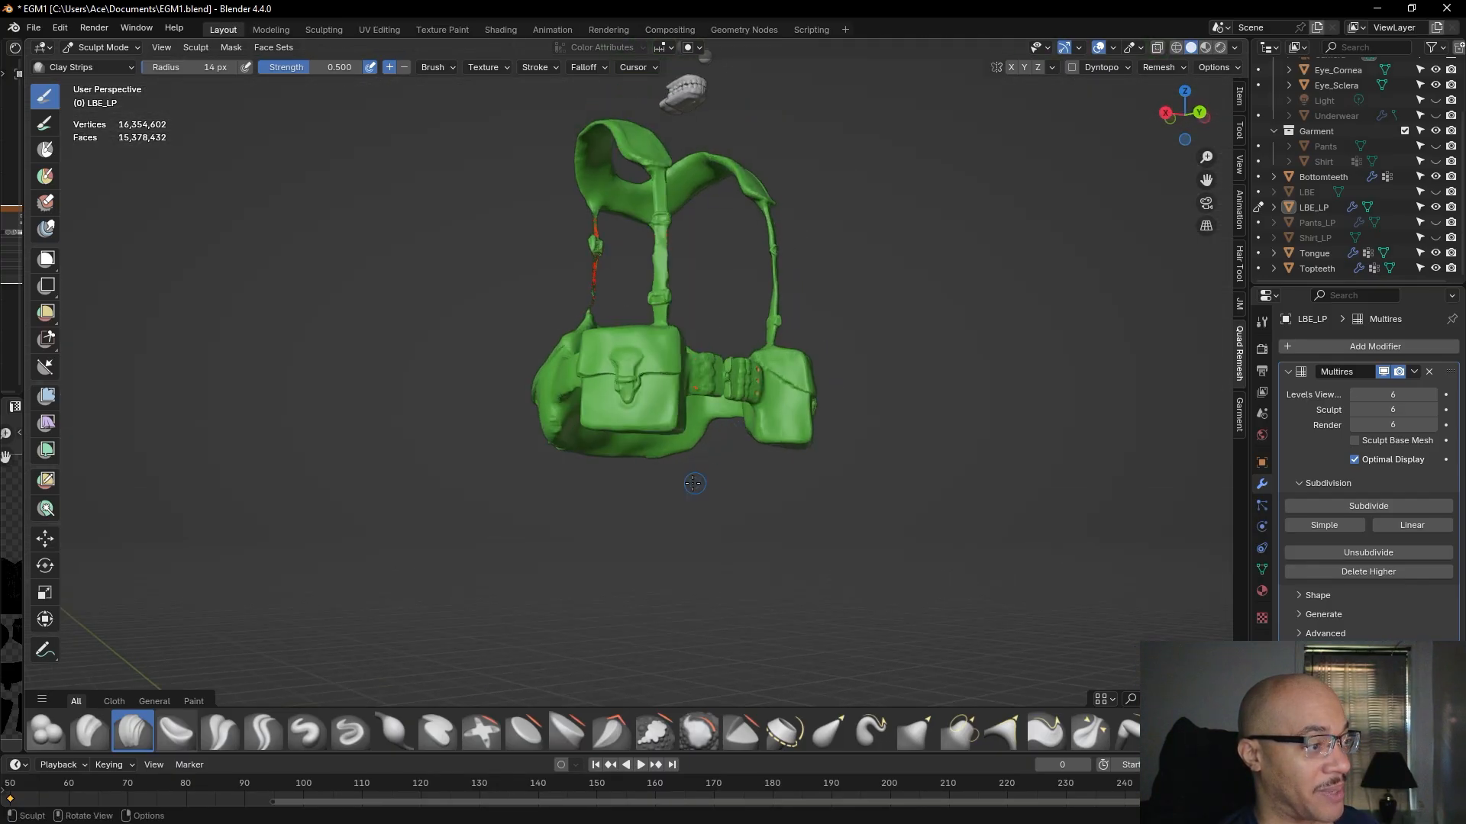
- Define the lower ends of the clasp's two side loops, where they meet the tongue, with more Clay Strips strokes
{"action": "scroll", "coordinate": [698, 483], "scroll_direction": "up", "scroll_amount": 10}
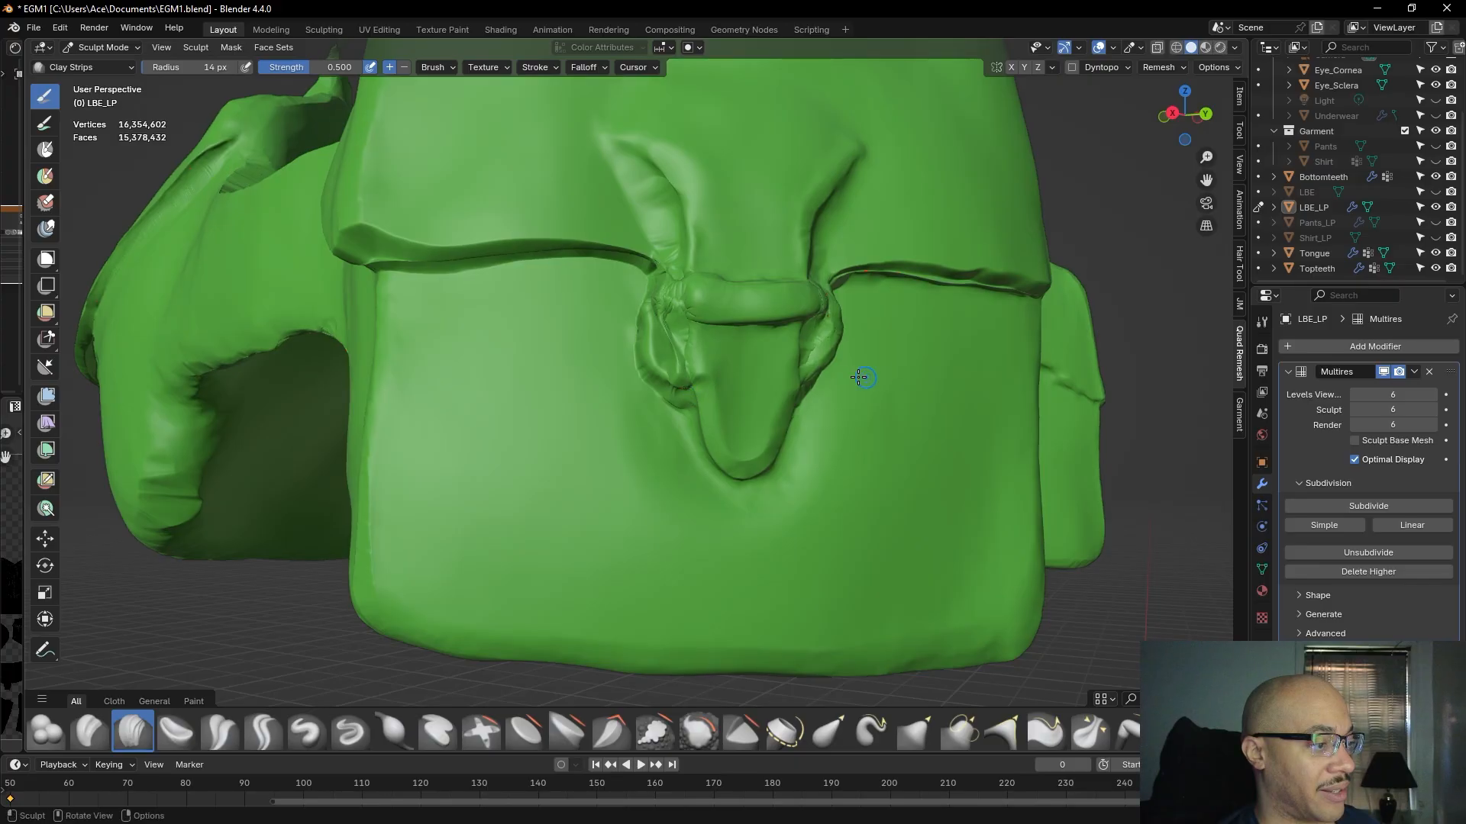
{"action": "mouse_move", "coordinate": [803, 390]}
{"action": "left_mouse_down"}
{"action": "mouse_move", "coordinate": [829, 372]}
{"action": "mouse_move", "coordinate": [811, 388]}
{"action": "left_mouse_up"}
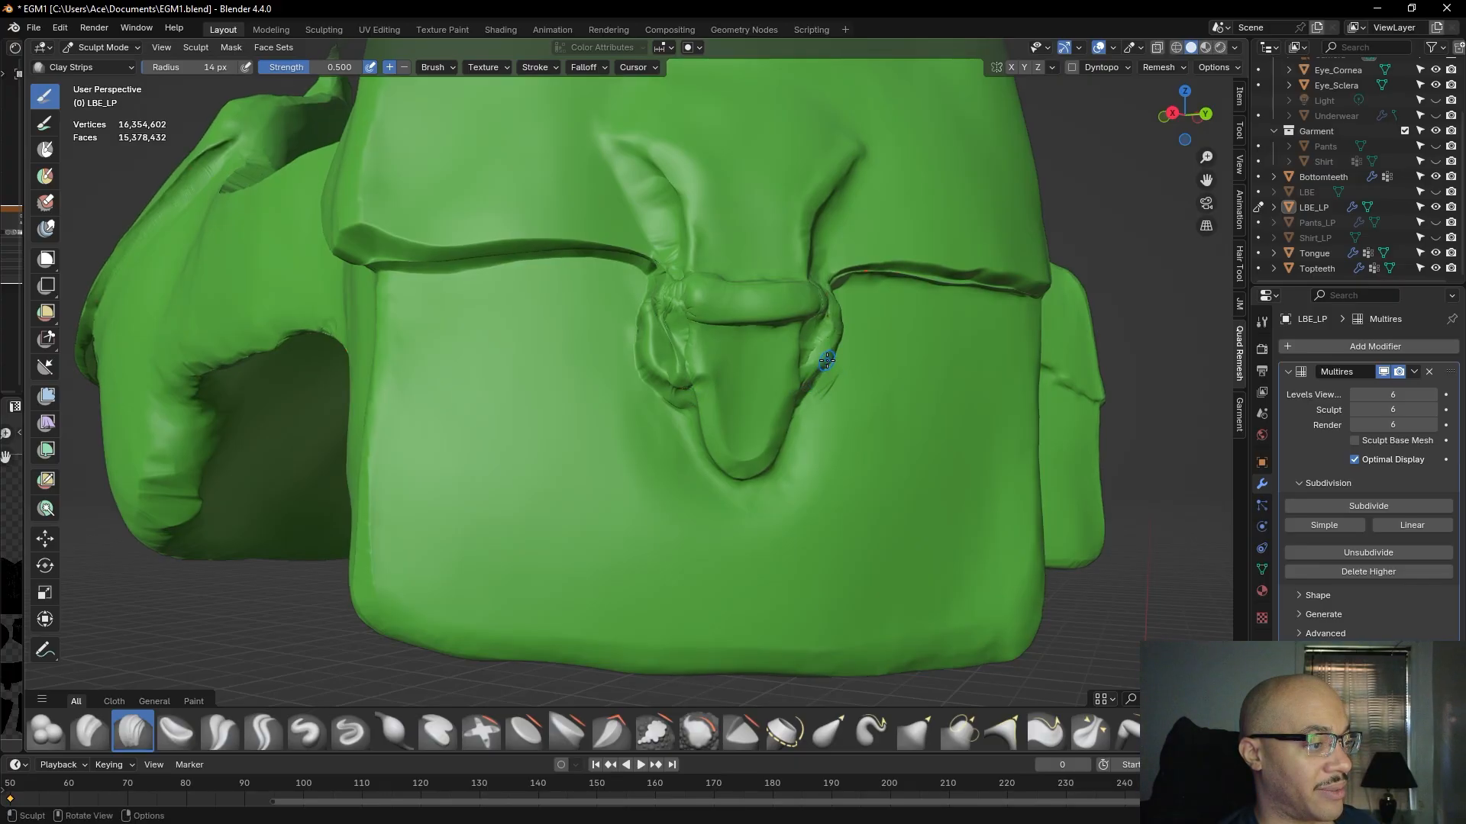
{"action": "middle_click_drag", "start_coordinate": [890, 359], "coordinate": [753, 359]}
{"action": "left_click_drag", "start_coordinate": [638, 336], "coordinate": [611, 371]}
{"action": "left_click_drag", "start_coordinate": [632, 345], "coordinate": [603, 370]}
{"action": "middle_click_drag", "start_coordinate": [601, 372], "coordinate": [648, 367]}
{"action": "mouse_move", "coordinate": [666, 329]}
{"action": "left_mouse_down"}
{"action": "mouse_move", "coordinate": [676, 357]}
{"action": "mouse_move", "coordinate": [695, 350]}
{"action": "left_mouse_up"}
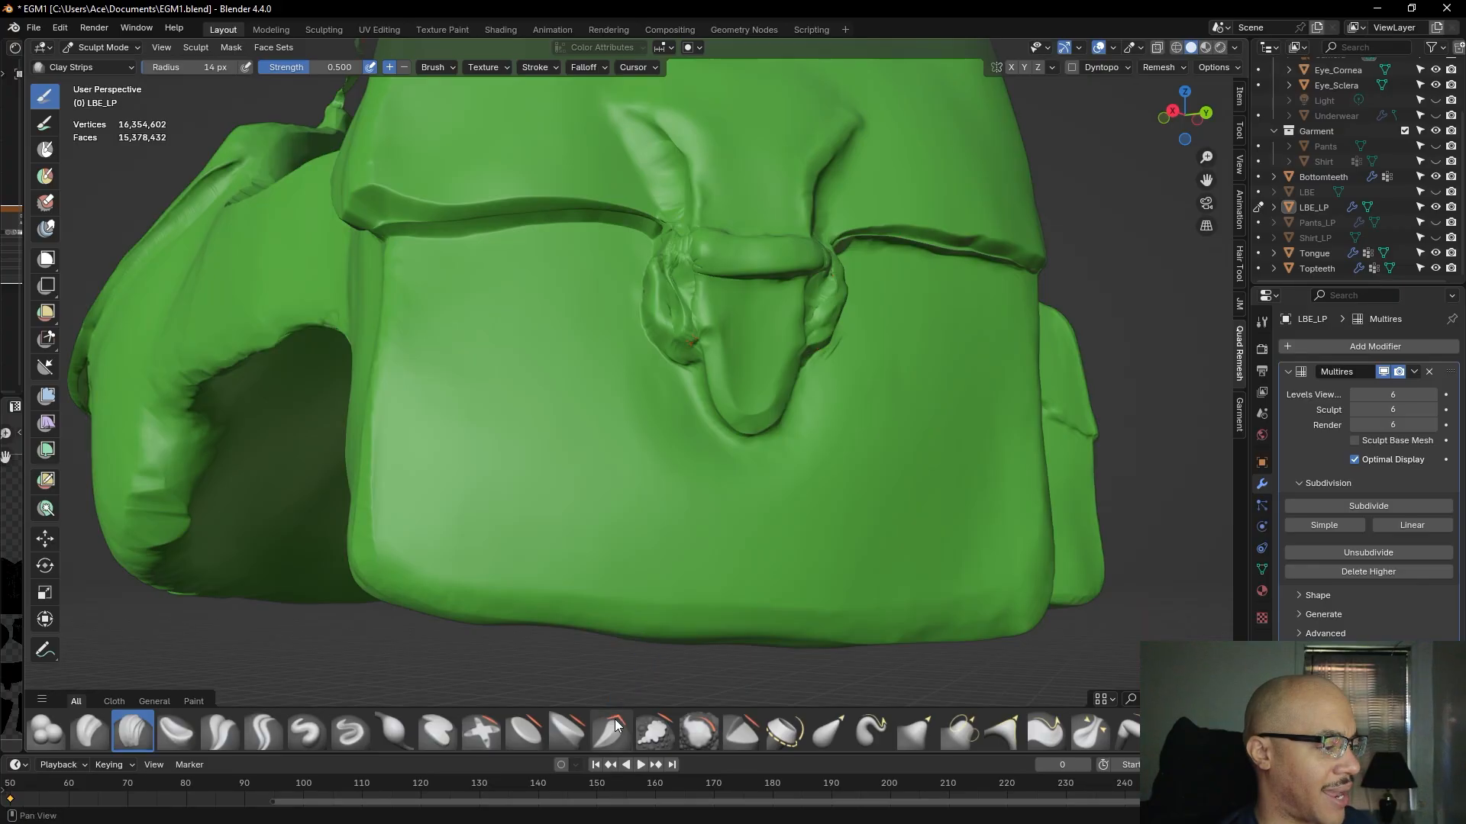
- Even out the inner surface of the clasp loop farthest from the buckle with the Scrape/Fill brush
{"action": "left_click", "coordinate": [647, 729]}
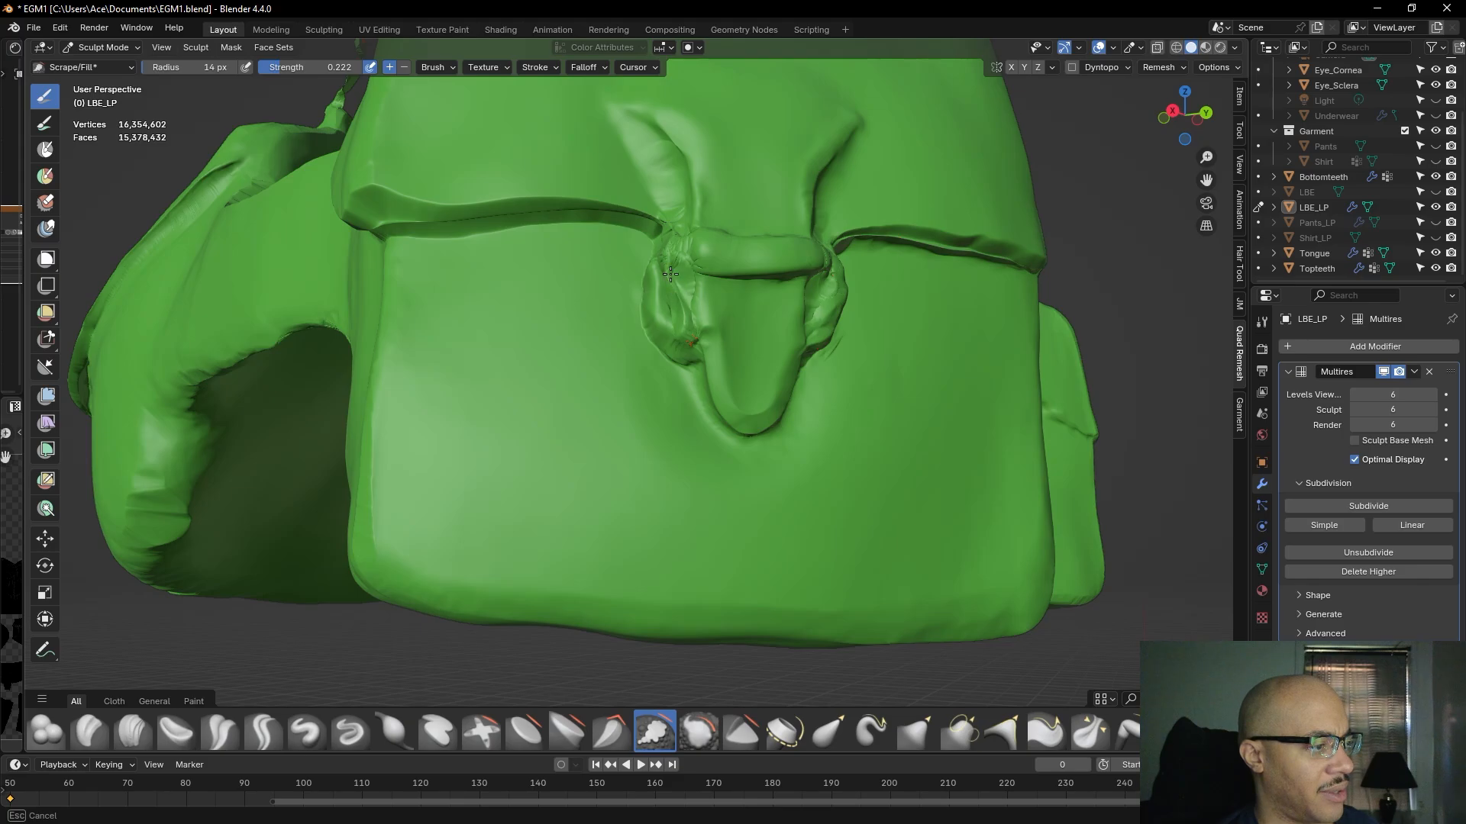
{"action": "left_click_drag", "start_coordinate": [683, 298], "coordinate": [687, 288]}
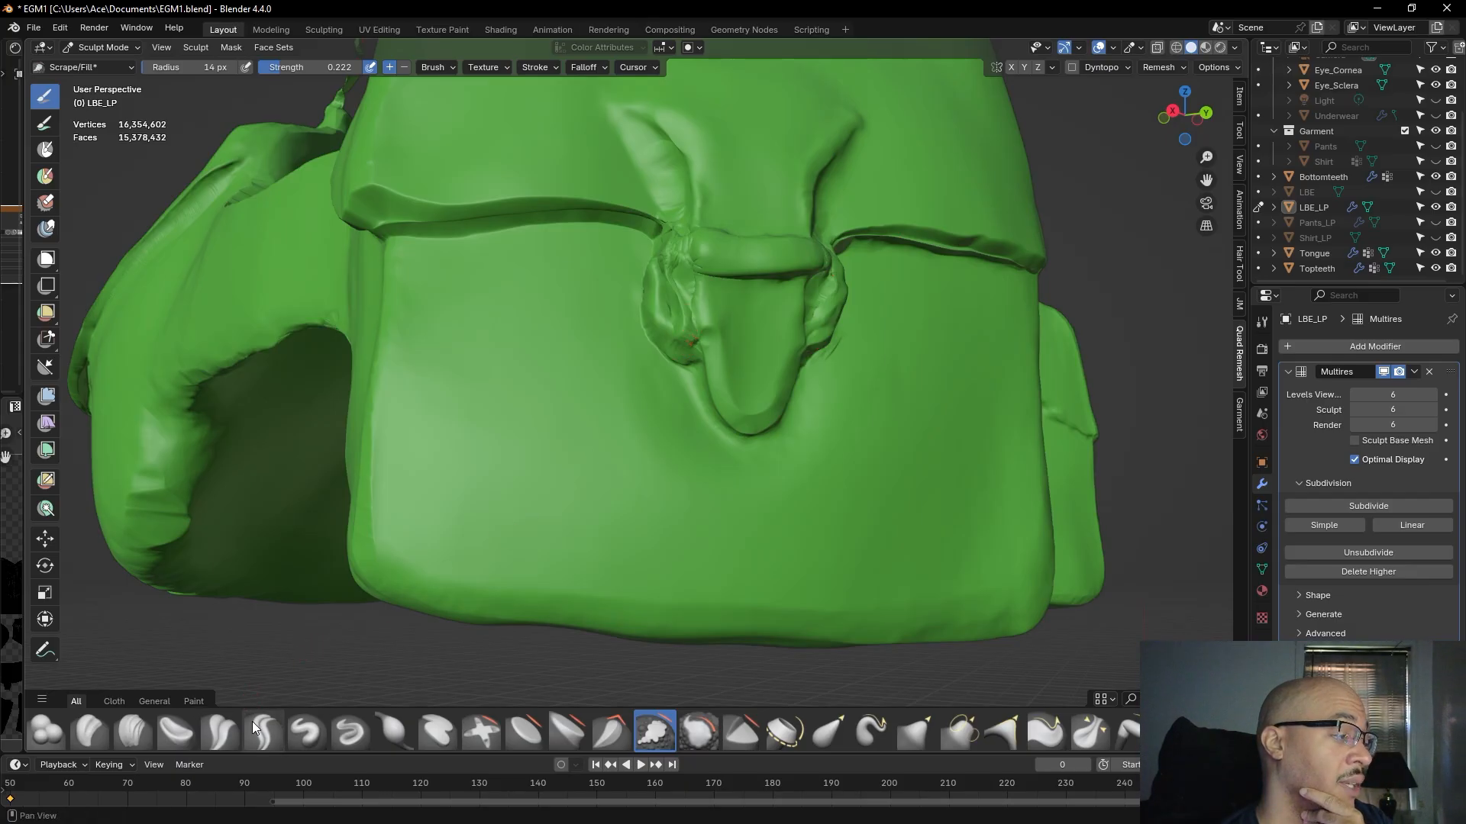
- Deepen the inner hollows of the pouch clasp's two side loops with Draw Sharp and Clay Strips strokes at a 14 px radius
{"action": "left_click", "coordinate": [353, 733]}
{"action": "left_click_drag", "start_coordinate": [676, 309], "coordinate": [678, 319]}
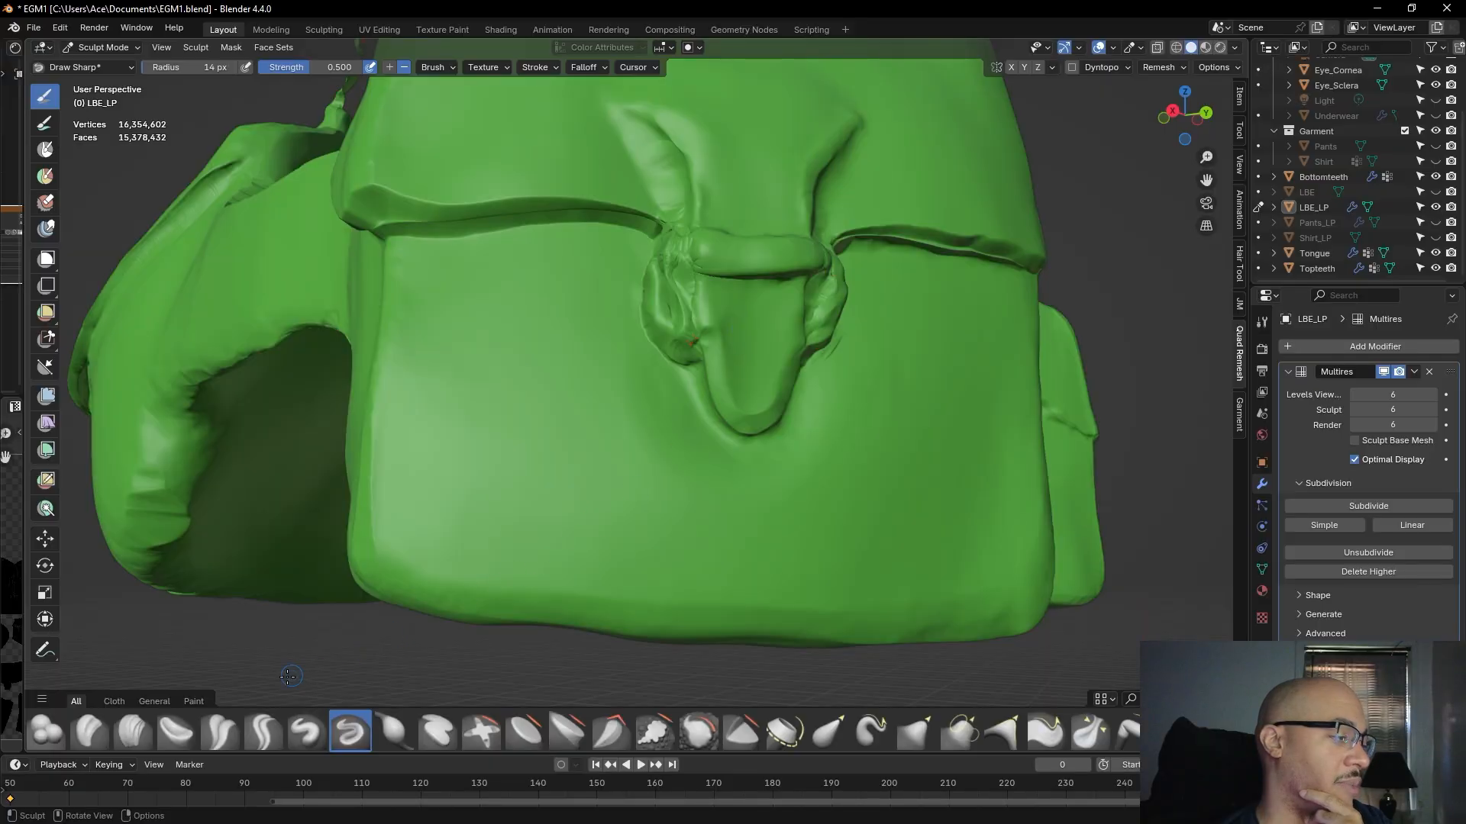
{"action": "left_click", "coordinate": [133, 731]}
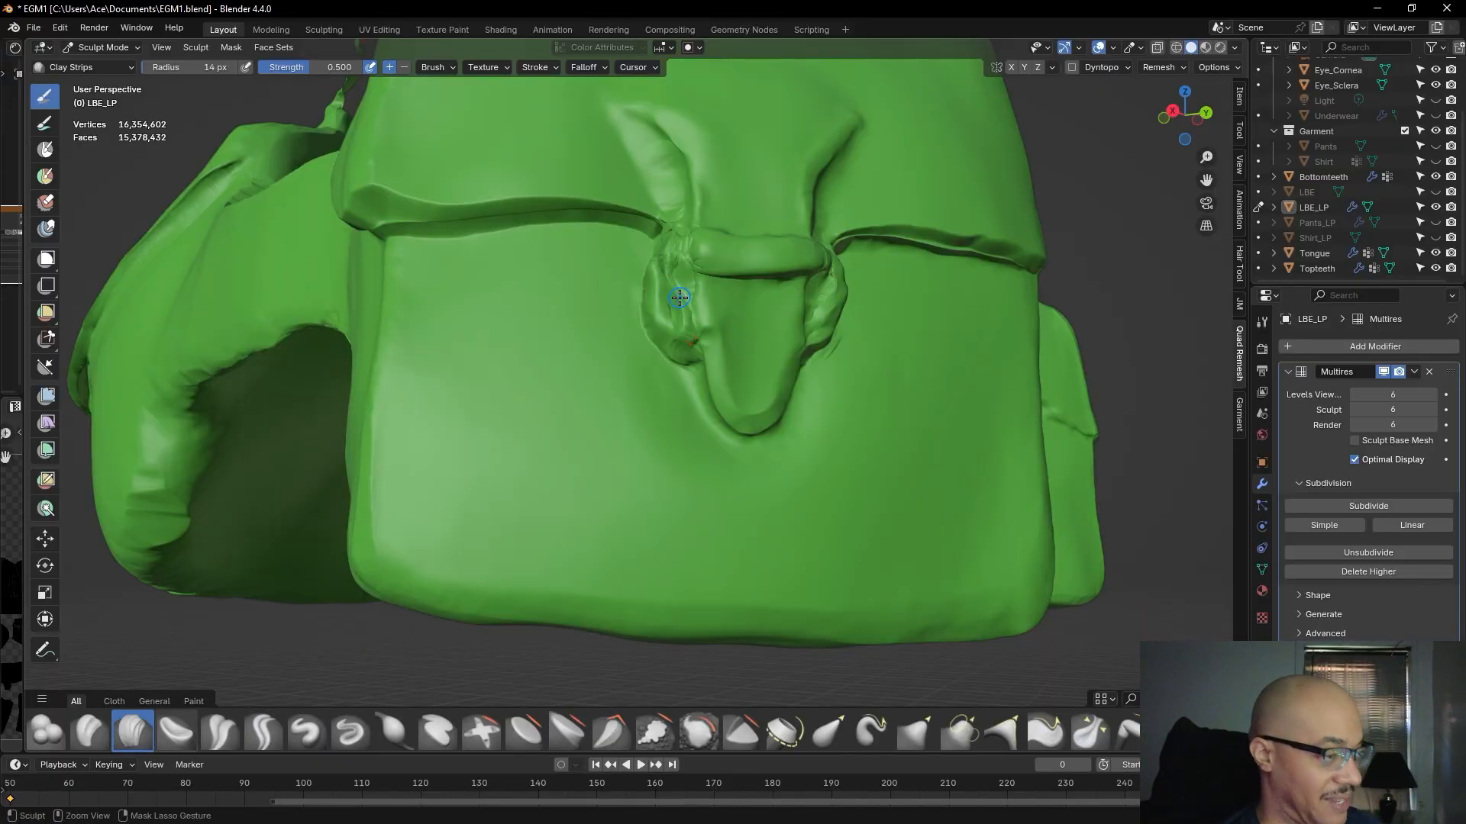
{"action": "right_click_drag", "start_coordinate": [680, 300], "coordinate": [674, 296], "text": "ctrl"}
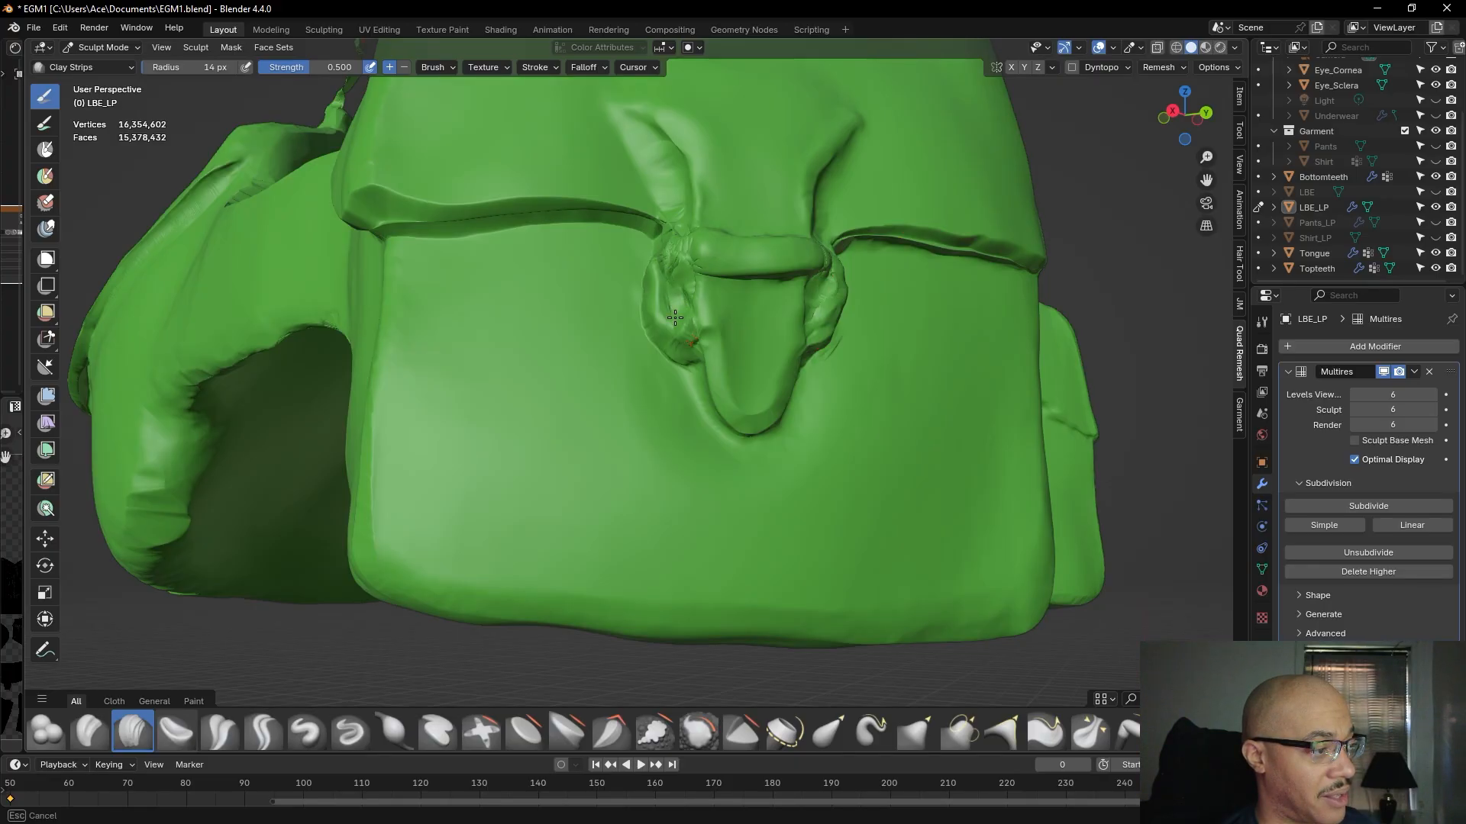
{"action": "left_click_drag", "start_coordinate": [671, 270], "coordinate": [681, 313]}
{"action": "mouse_move", "coordinate": [772, 288]}
{"action": "middle_mouse_down"}
{"action": "mouse_move", "coordinate": [759, 341]}
{"action": "mouse_move", "coordinate": [793, 379]}
{"action": "middle_mouse_up"}
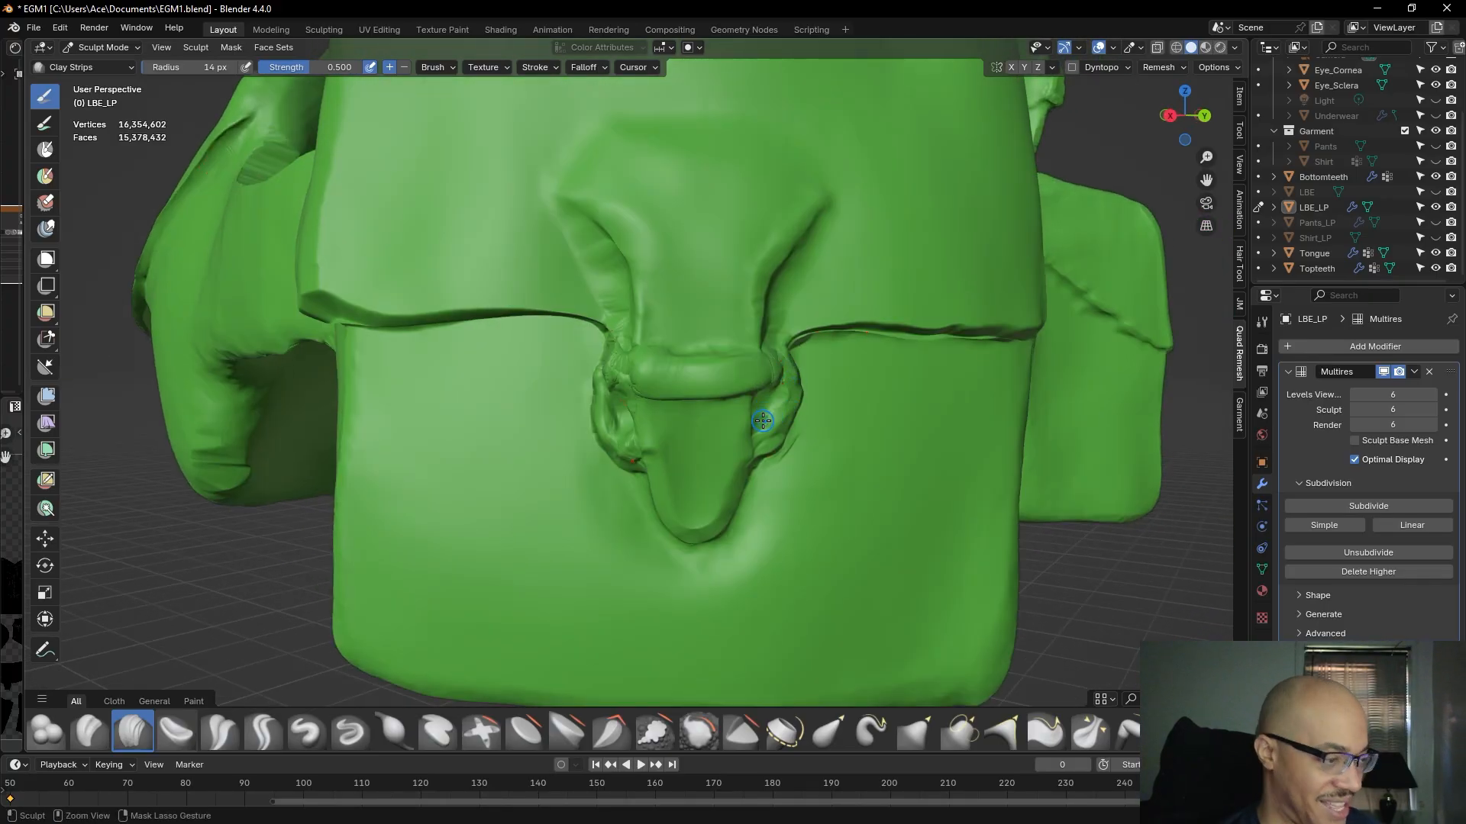
{"action": "left_click_drag", "start_coordinate": [764, 416], "coordinate": [763, 401], "text": "ctrl"}
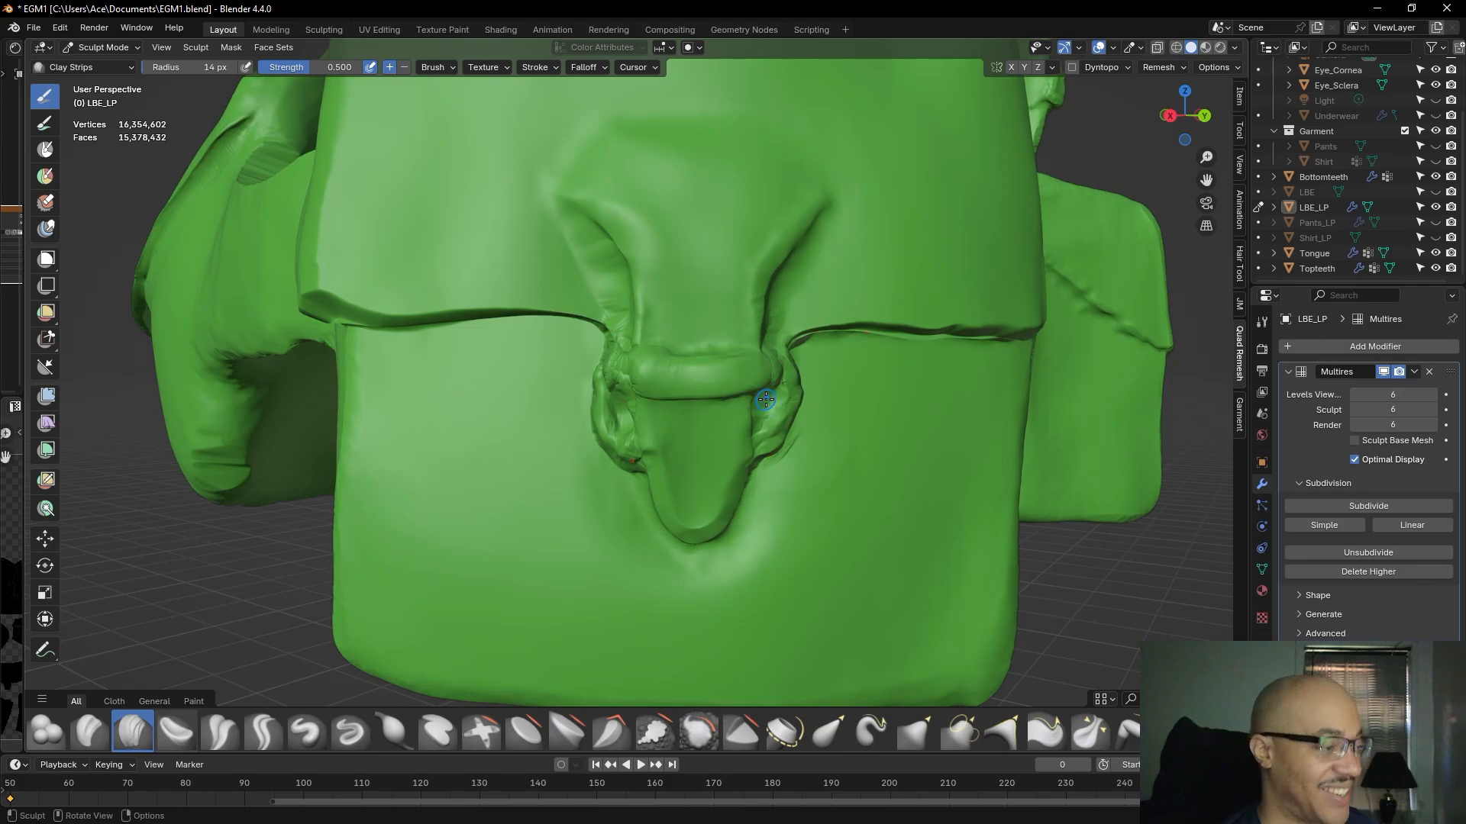
- Smooth the ridged upper edge of the belt section between the side pouch and the rear pack at a 41 px radius
{"action": "scroll", "coordinate": [765, 402], "scroll_direction": "down", "scroll_amount": 8}
{"action": "mouse_move", "coordinate": [769, 383]}
{"action": "middle_mouse_down"}
{"action": "mouse_move", "coordinate": [803, 298]}
{"action": "mouse_move", "coordinate": [983, 310]}
{"action": "mouse_move", "coordinate": [972, 360]}
{"action": "mouse_move", "coordinate": [573, 347]}
{"action": "mouse_move", "coordinate": [595, 347]}
{"action": "middle_mouse_up"}
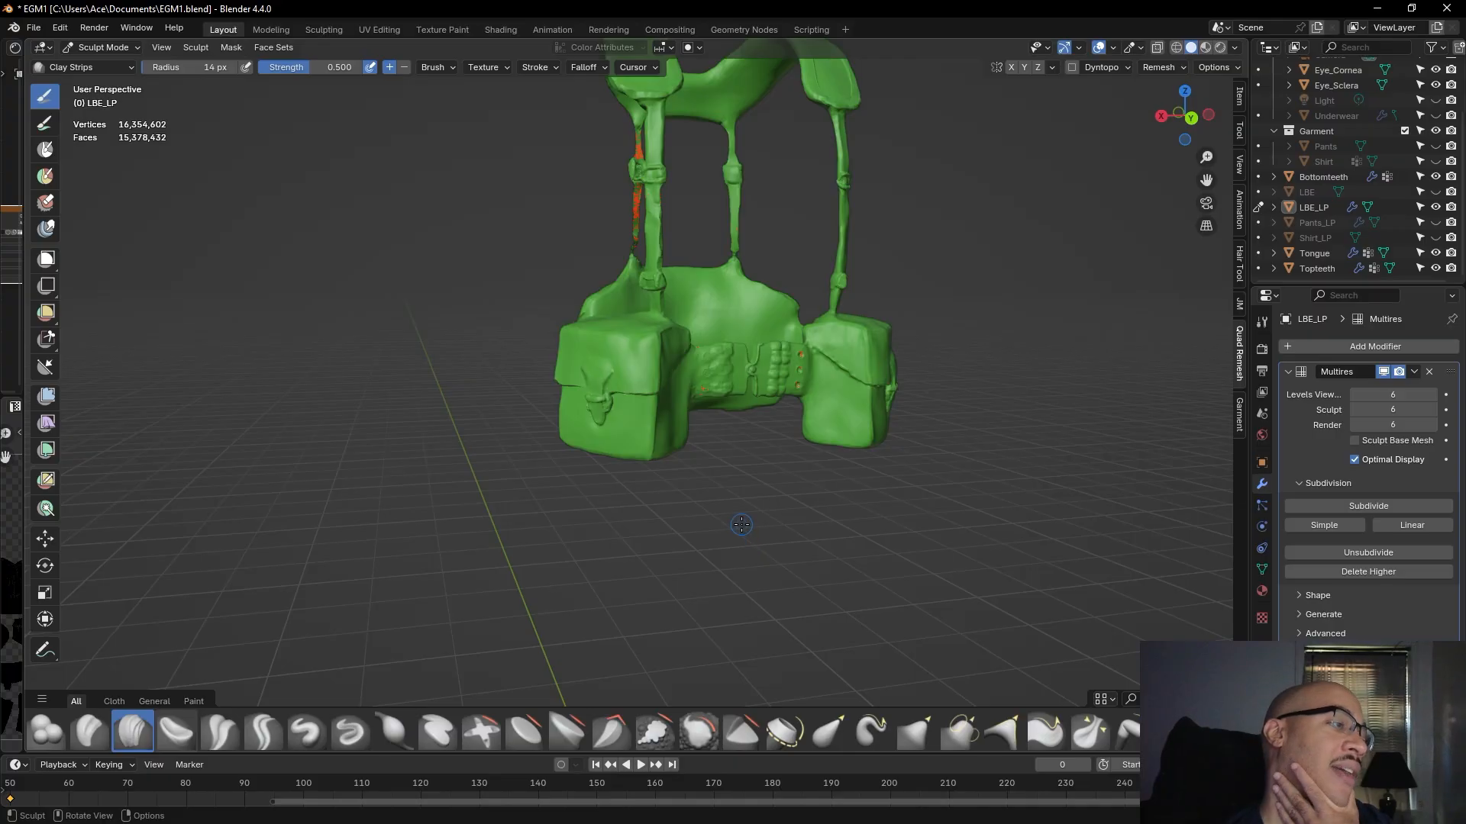
{"action": "scroll", "coordinate": [743, 521], "scroll_direction": "up", "scroll_amount": 4}
{"action": "middle_click_drag", "start_coordinate": [538, 556], "coordinate": [687, 527]}
{"action": "scroll", "coordinate": [713, 514], "scroll_direction": "up", "scroll_amount": 4}
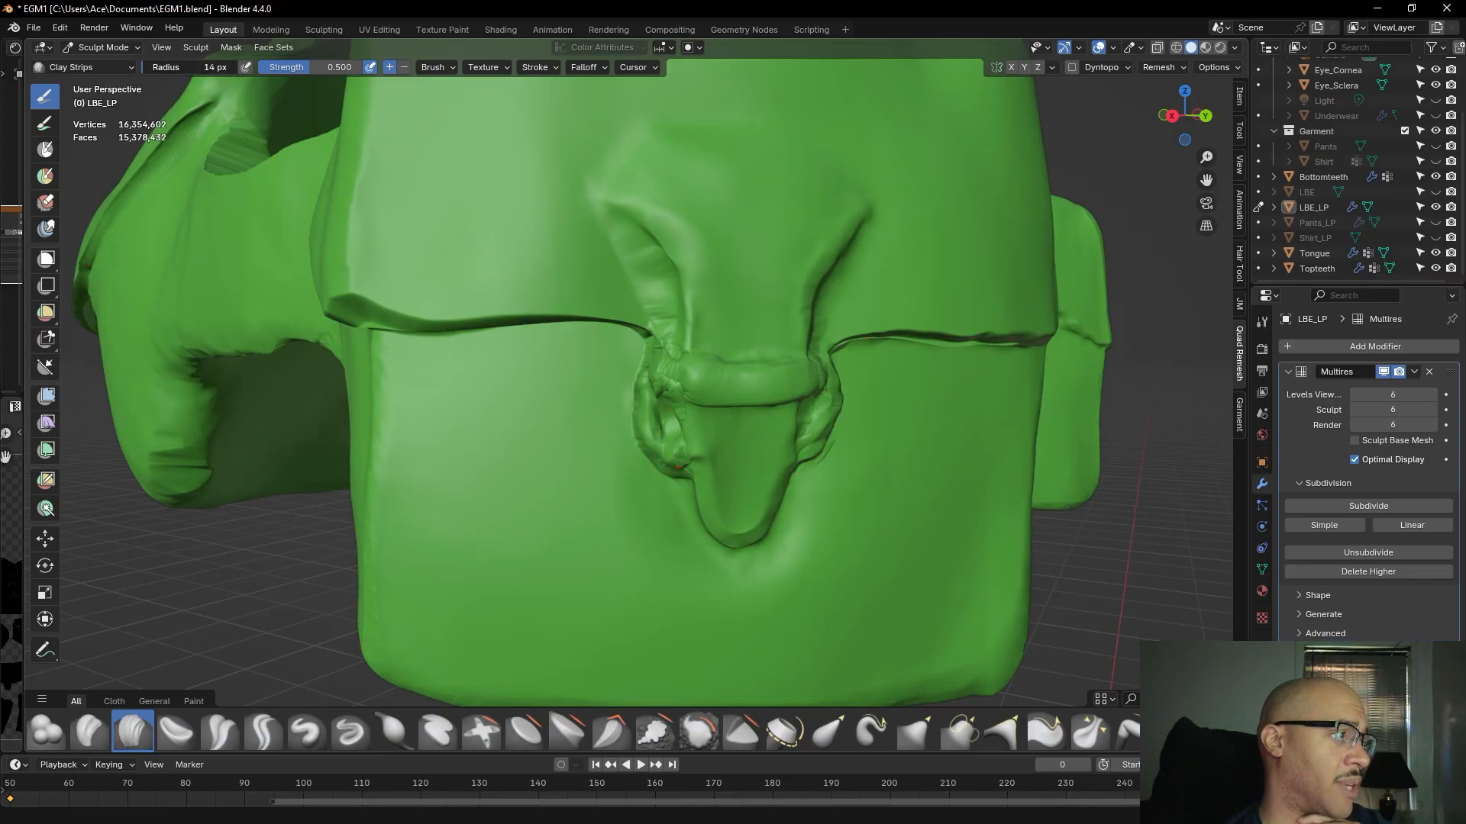
{"action": "scroll", "coordinate": [283, 269], "scroll_direction": "down", "scroll_amount": 5}
{"action": "middle_click_drag", "start_coordinate": [282, 268], "coordinate": [326, 310]}
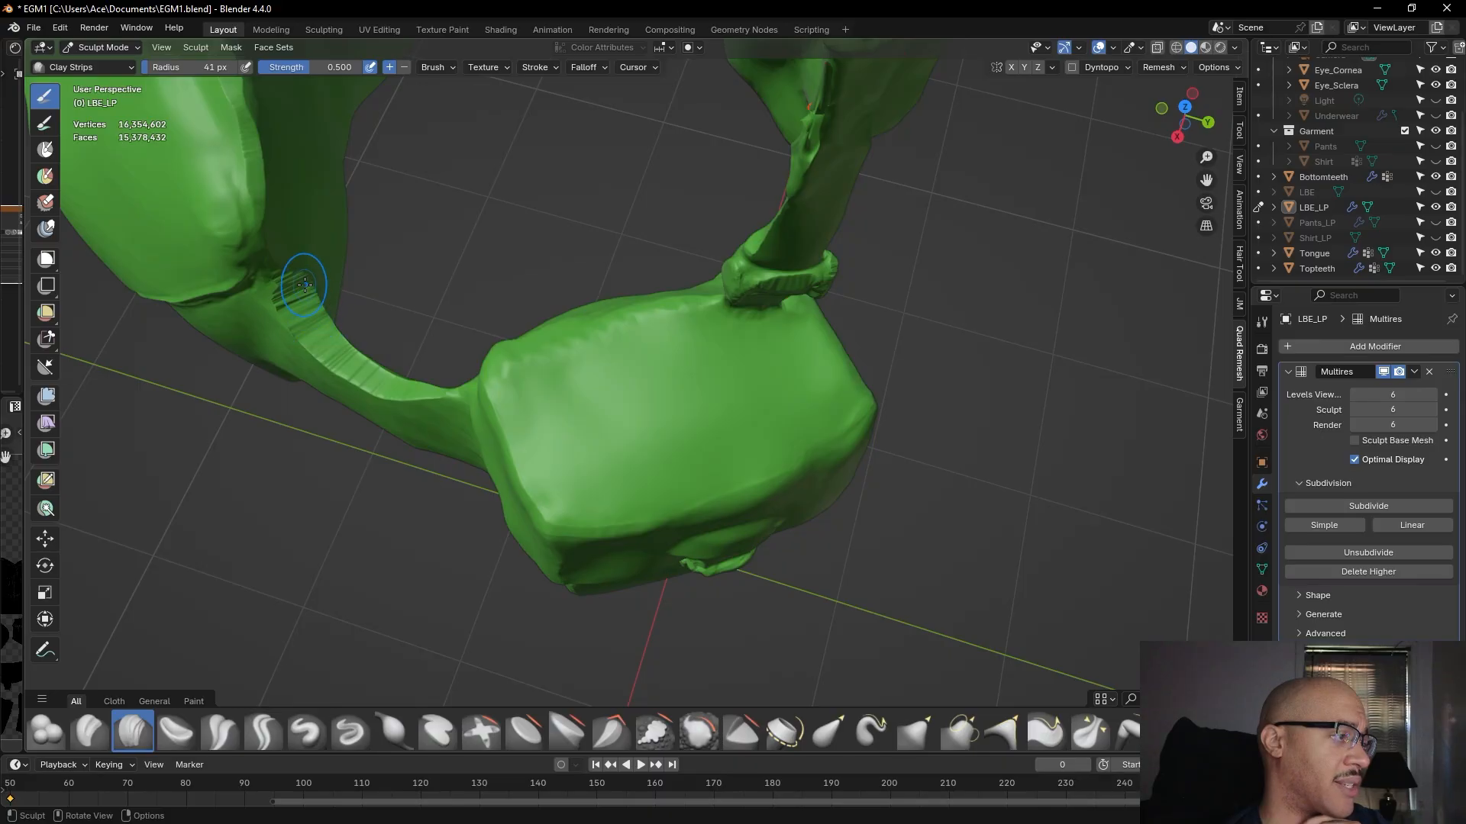
{"action": "mouse_move", "coordinate": [285, 246]}
{"action": "left_mouse_down", "text": "shift"}
{"action": "mouse_move", "coordinate": [321, 320]}
{"action": "mouse_move", "coordinate": [298, 300]}
{"action": "mouse_move", "coordinate": [353, 353]}
{"action": "mouse_move", "coordinate": [370, 327]}
{"action": "mouse_move", "coordinate": [388, 378]}
{"action": "left_mouse_up", "text": "shift"}
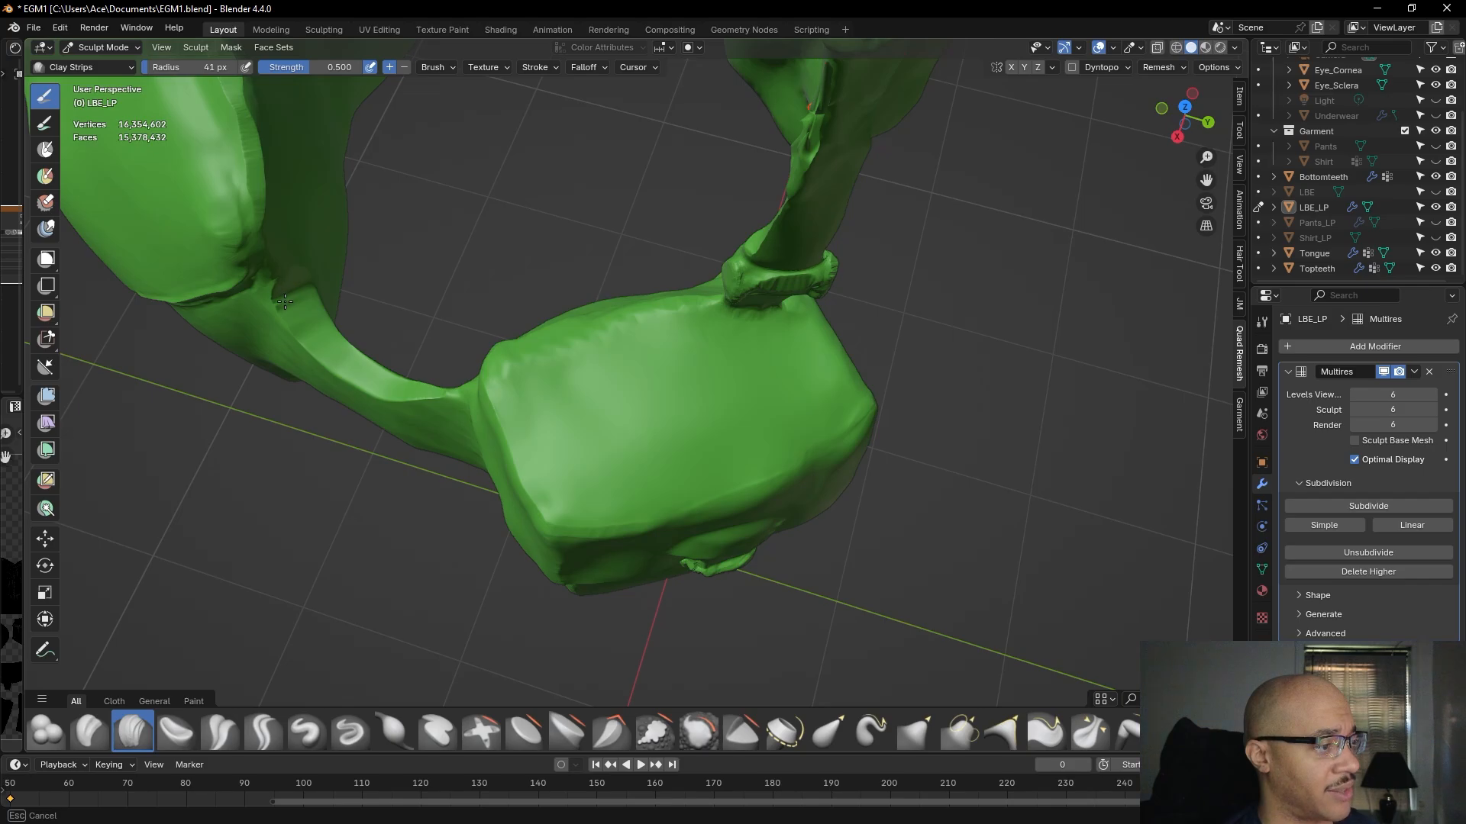
- Examine the belt, pouches, straps and whole load-bearing gear from above, behind, the front and the side
{"action": "middle_click_drag", "start_coordinate": [313, 205], "coordinate": [903, 572]}
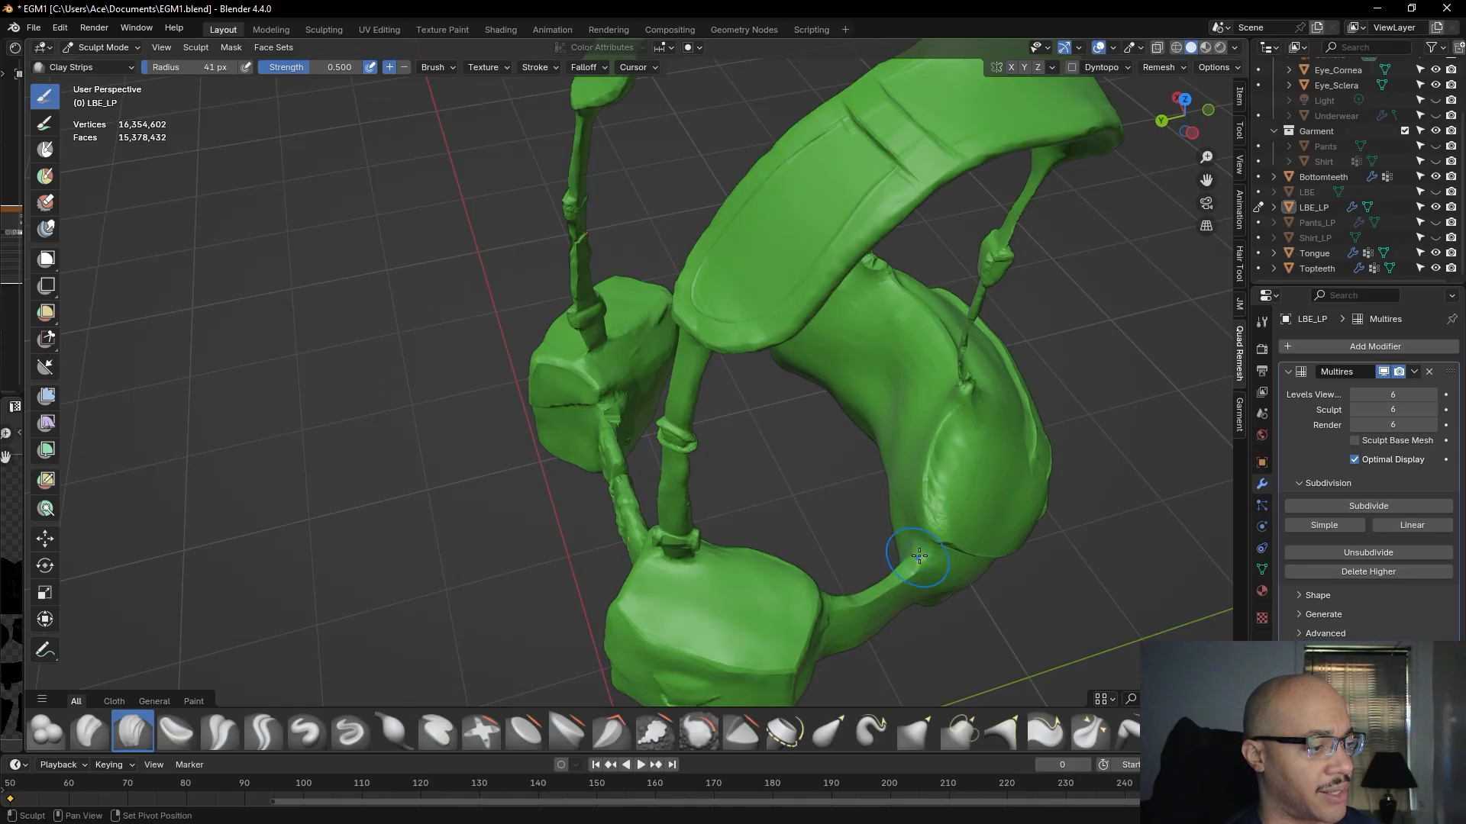
{"action": "scroll", "coordinate": [859, 517], "scroll_direction": "down", "scroll_amount": 5}
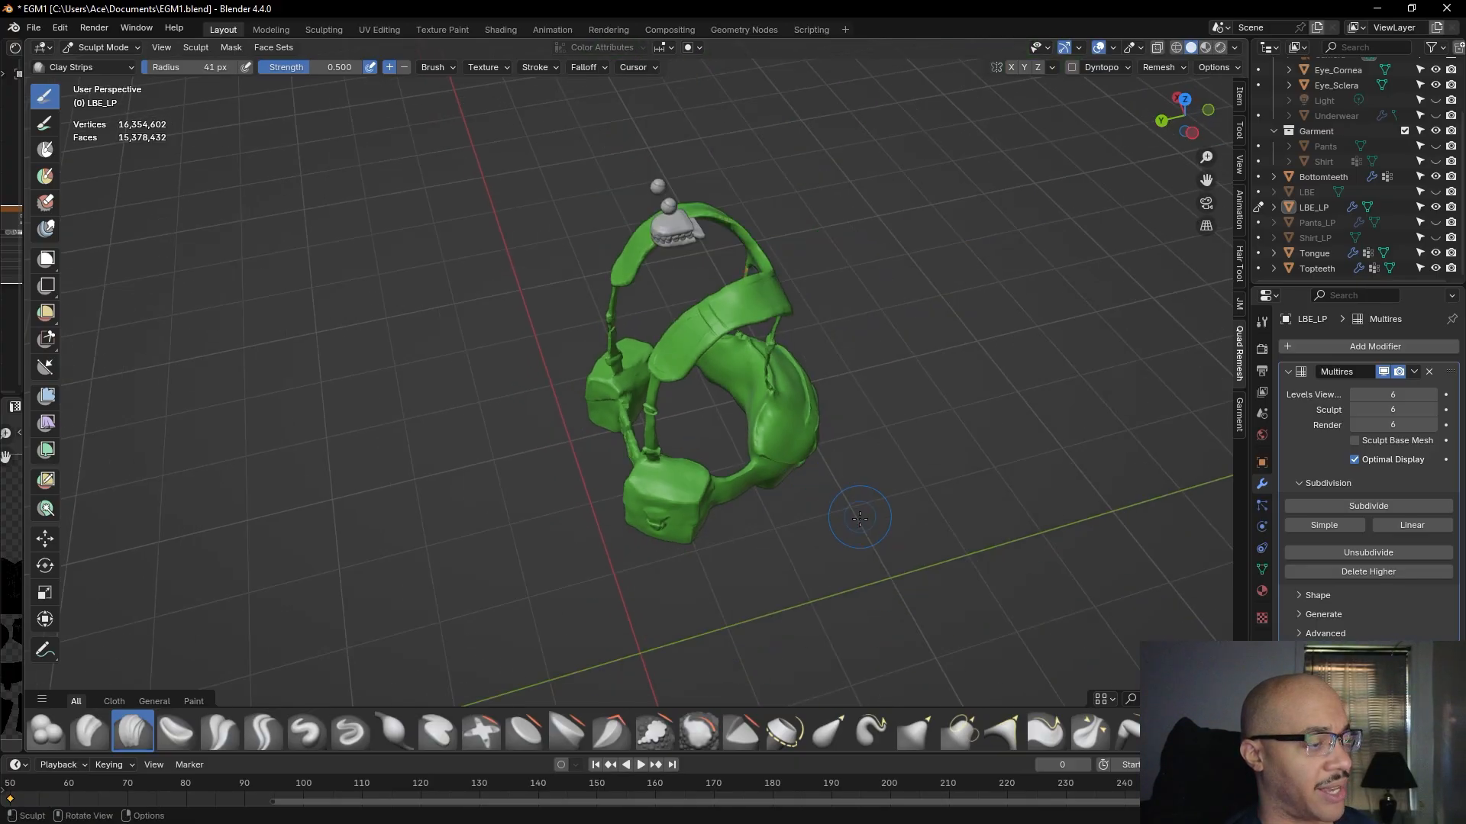
{"action": "middle_click_drag", "start_coordinate": [859, 516], "coordinate": [832, 496]}
{"action": "scroll", "coordinate": [818, 484], "scroll_direction": "up", "scroll_amount": 4}
{"action": "middle_click_drag", "start_coordinate": [771, 547], "coordinate": [832, 556]}
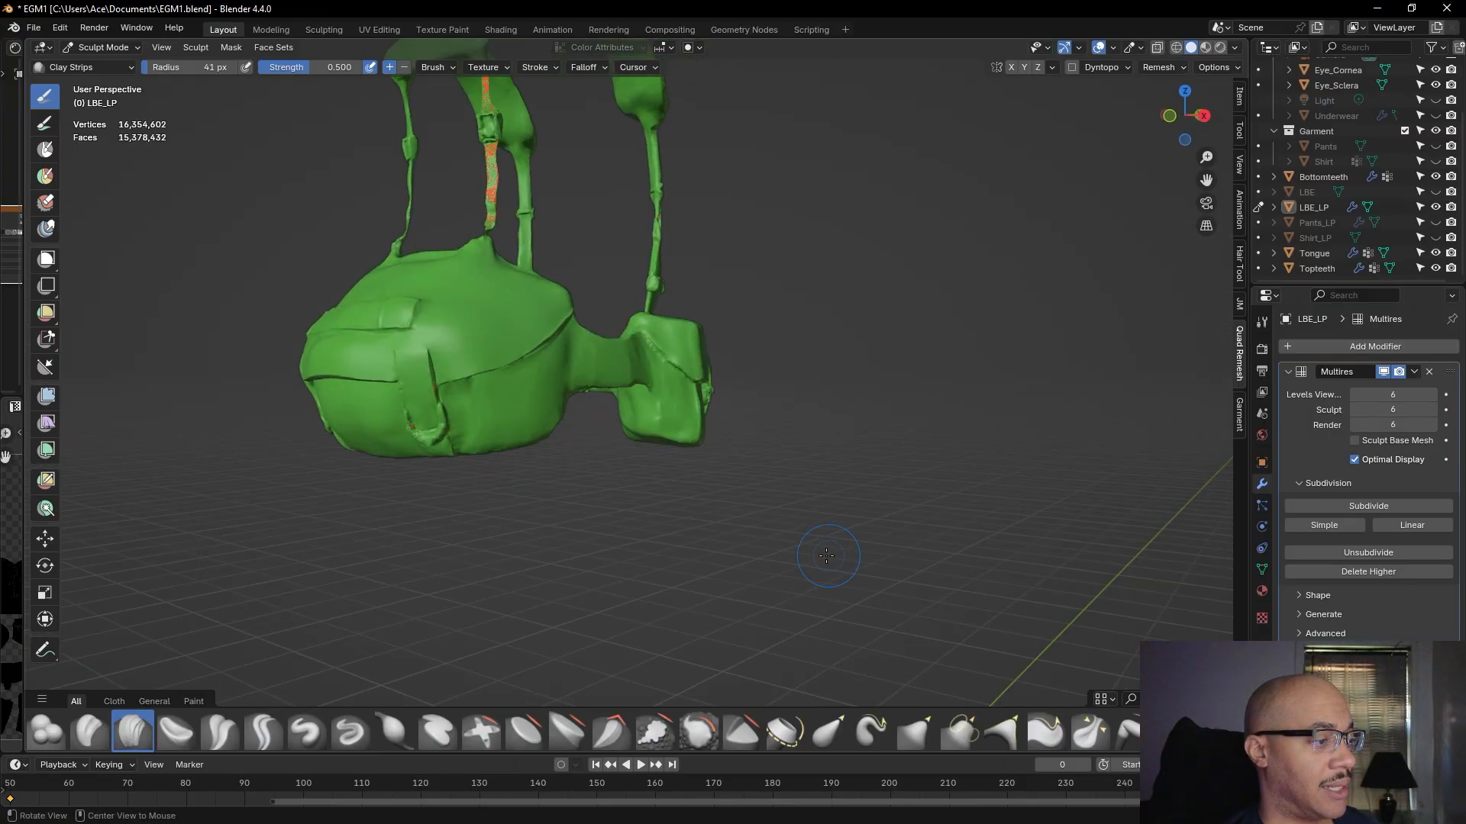
{"action": "middle_click_drag", "start_coordinate": [687, 496], "coordinate": [579, 584]}
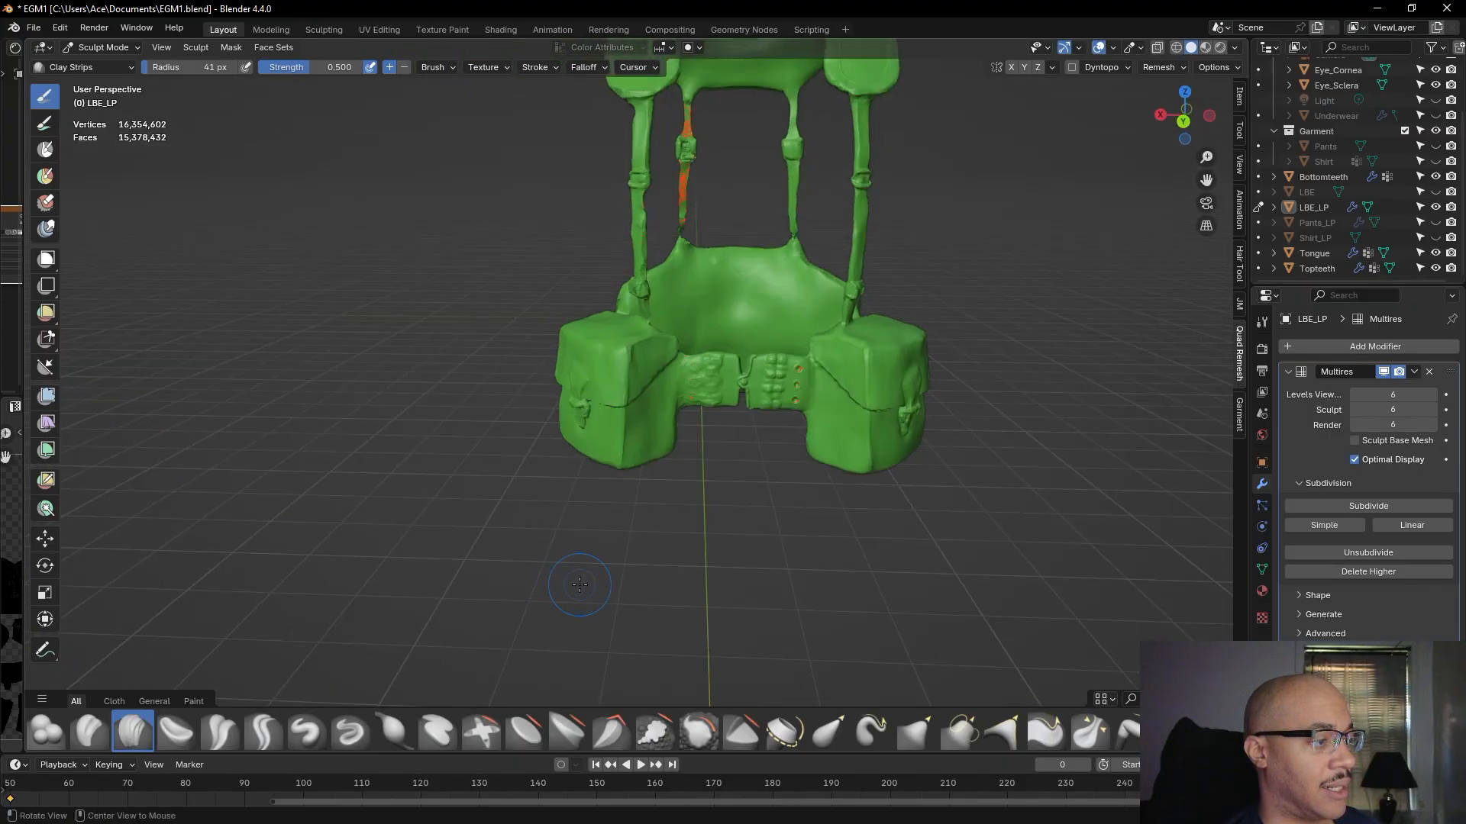
{"action": "left_click_drag", "start_coordinate": [593, 600], "coordinate": [542, 567], "text": "alt"}
{"action": "scroll", "coordinate": [710, 563], "scroll_direction": "up", "scroll_amount": 4}
{"action": "left_click_drag", "start_coordinate": [675, 608], "coordinate": [658, 622], "text": "alt"}
{"action": "mouse_move", "coordinate": [658, 622]}
{"action": "middle_mouse_down"}
{"action": "mouse_move", "coordinate": [794, 580]}
{"action": "mouse_move", "coordinate": [836, 608]}
{"action": "middle_mouse_up"}
{"action": "scroll", "coordinate": [857, 591], "scroll_direction": "up", "scroll_amount": 4}
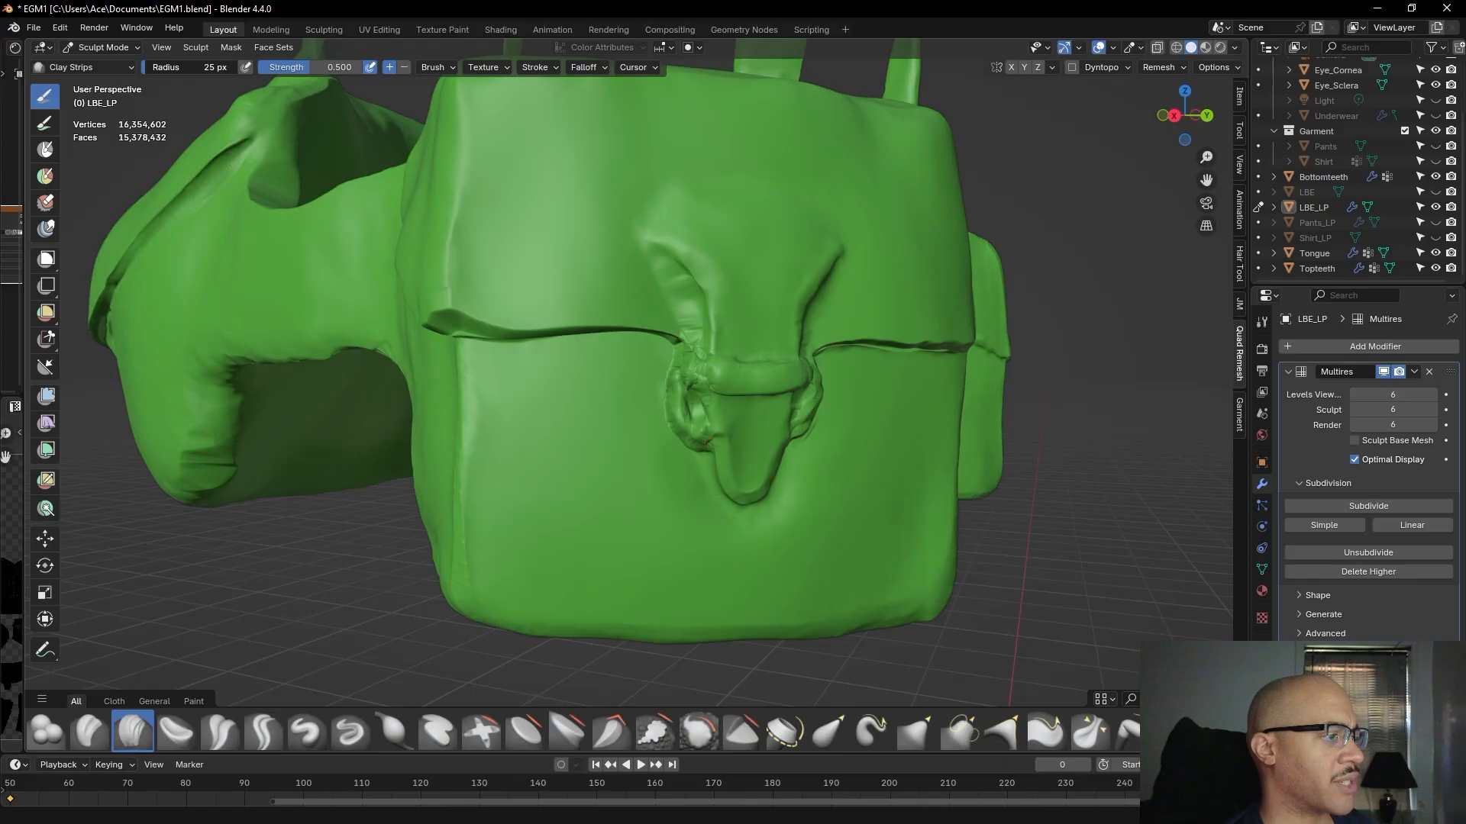
{"action": "middle_click_drag", "start_coordinate": [699, 373], "coordinate": [781, 374]}
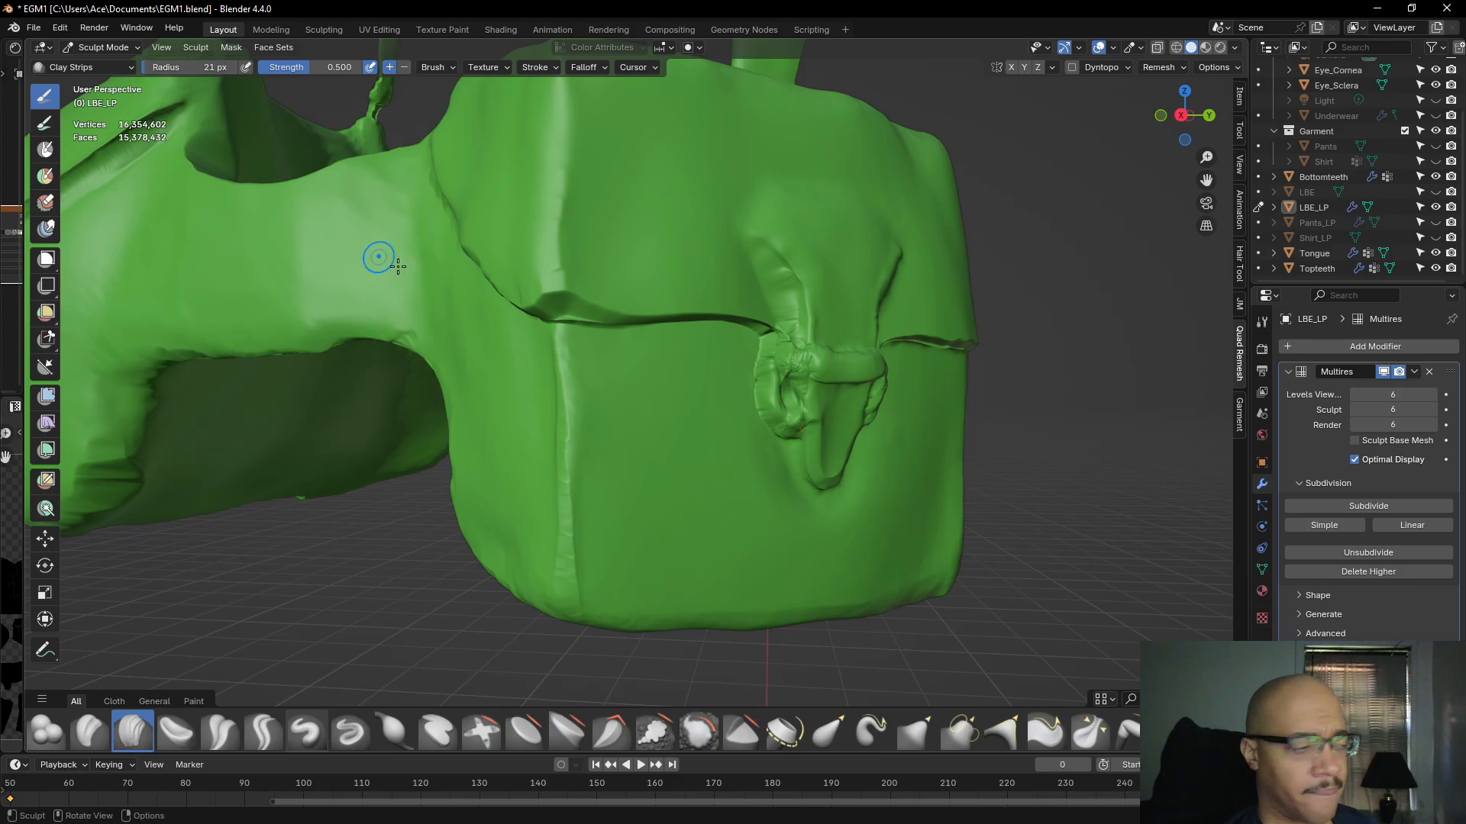
{"action": "scroll", "coordinate": [393, 287], "scroll_direction": "down", "scroll_amount": 5}
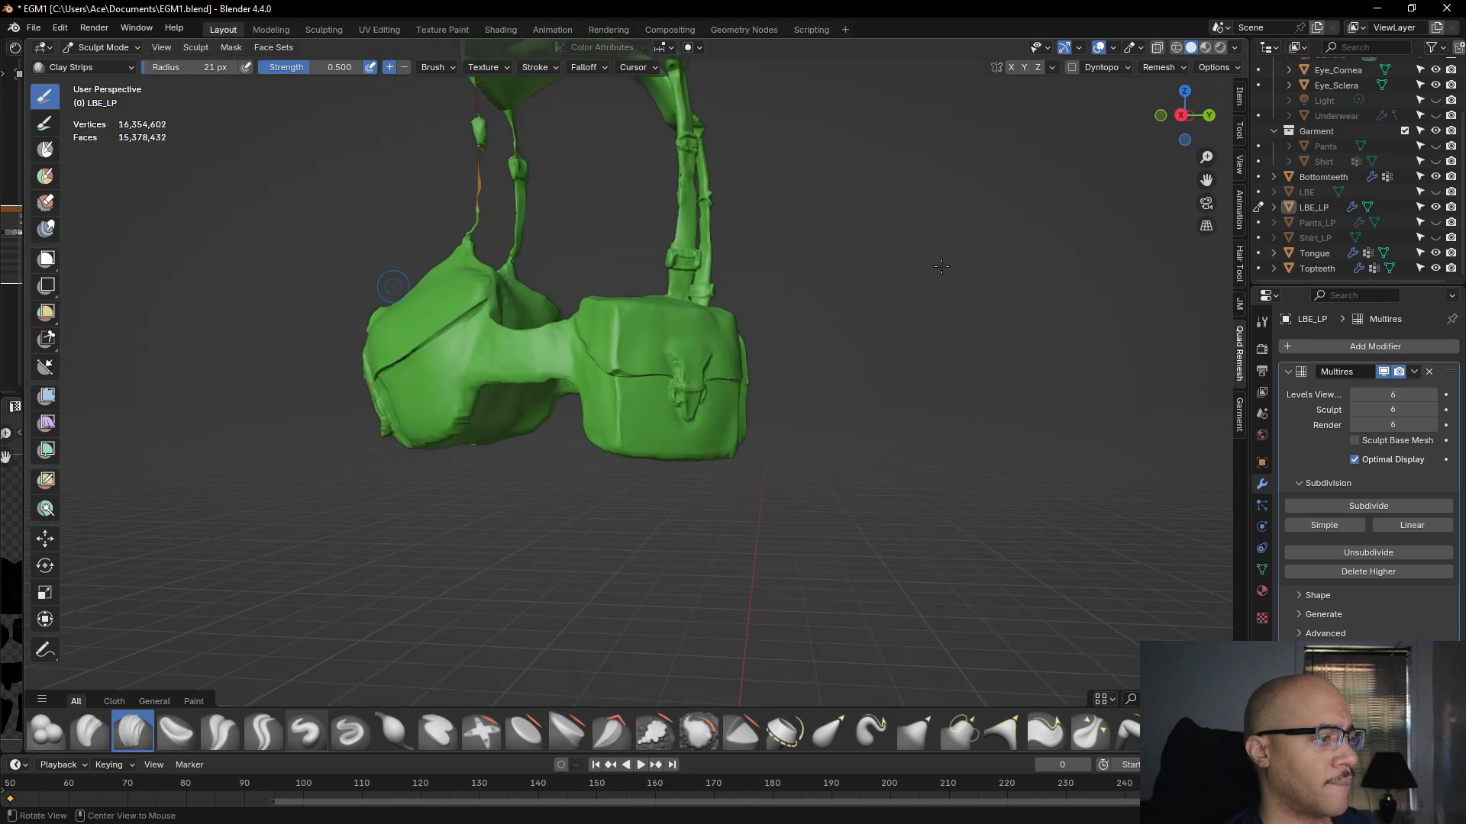
{"action": "left_click_drag", "start_coordinate": [393, 287], "coordinate": [976, 268], "text": "alt"}
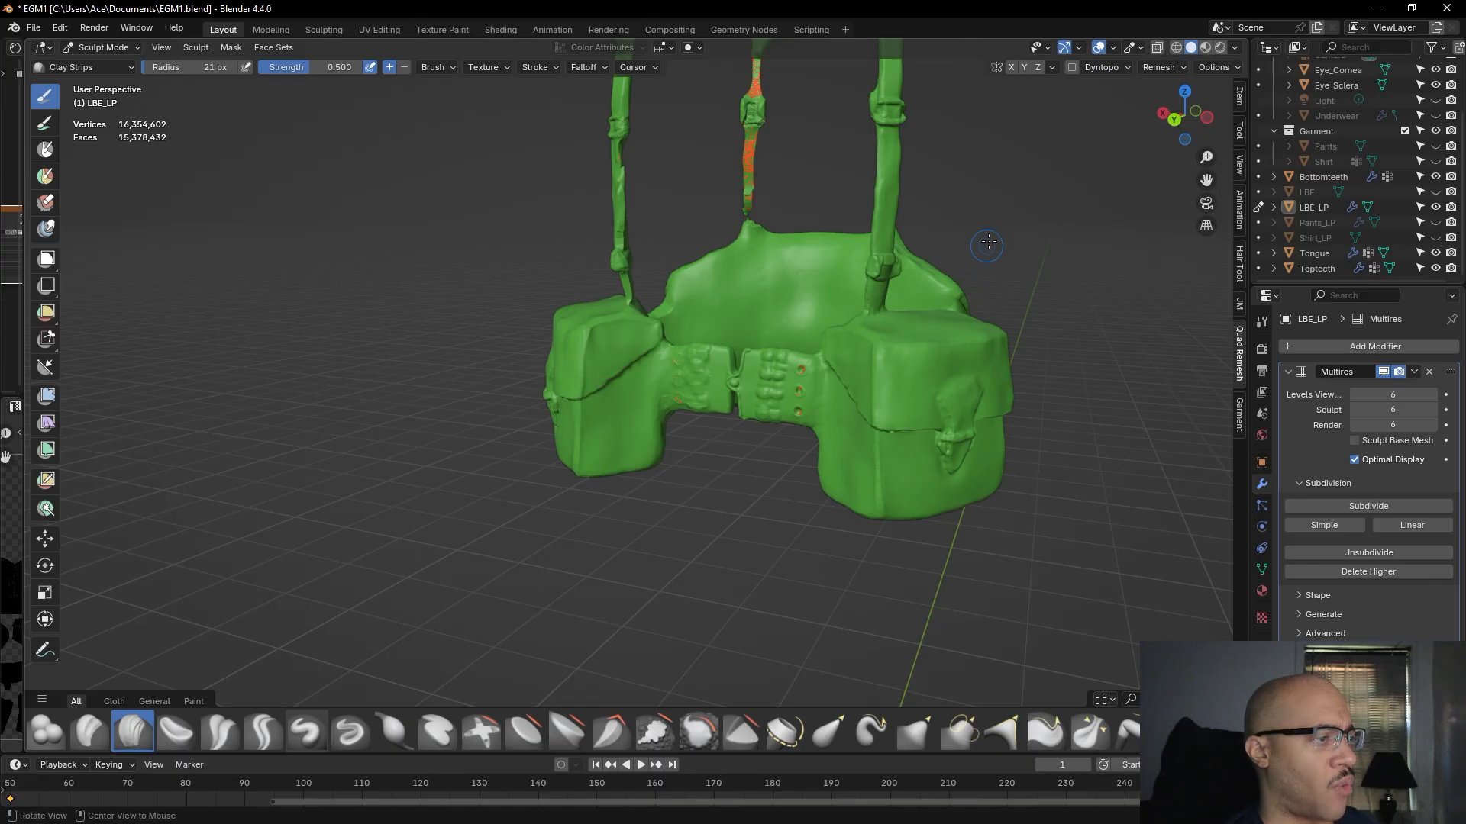
{"action": "middle_click_drag", "start_coordinate": [992, 233], "coordinate": [951, 301]}
{"action": "scroll", "coordinate": [948, 299], "scroll_direction": "down", "scroll_amount": 2}
{"action": "scroll", "coordinate": [945, 284], "scroll_direction": "down", "scroll_amount": 1}
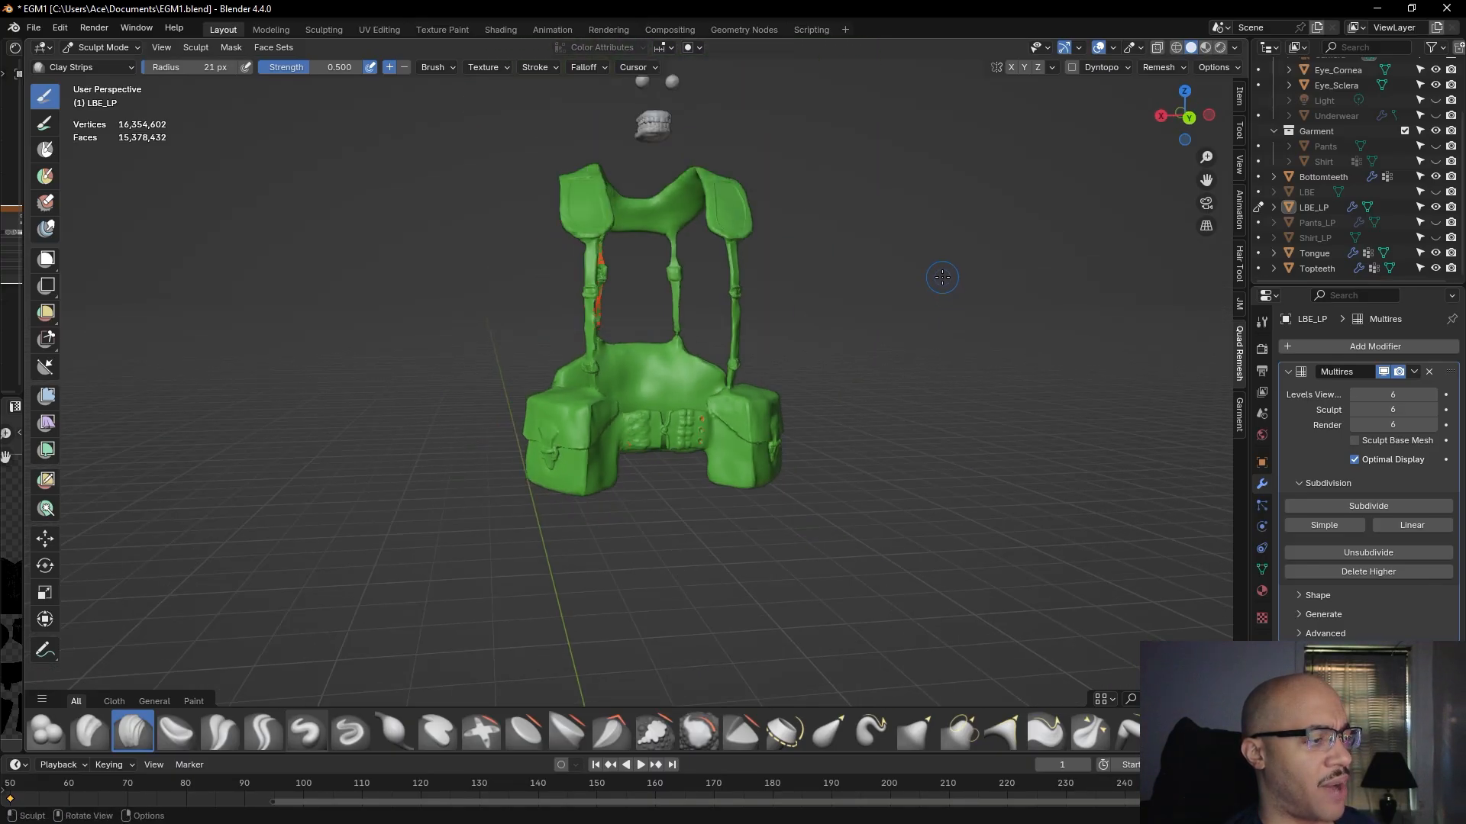
{"action": "middle_click_drag", "start_coordinate": [938, 355], "coordinate": [878, 427]}
- Refine the inner sides of both clasp loops beside the crossbar and tongue with Clay Strips at a 21 px radius
{"action": "scroll", "coordinate": [850, 442], "scroll_direction": "up", "scroll_amount": 4}
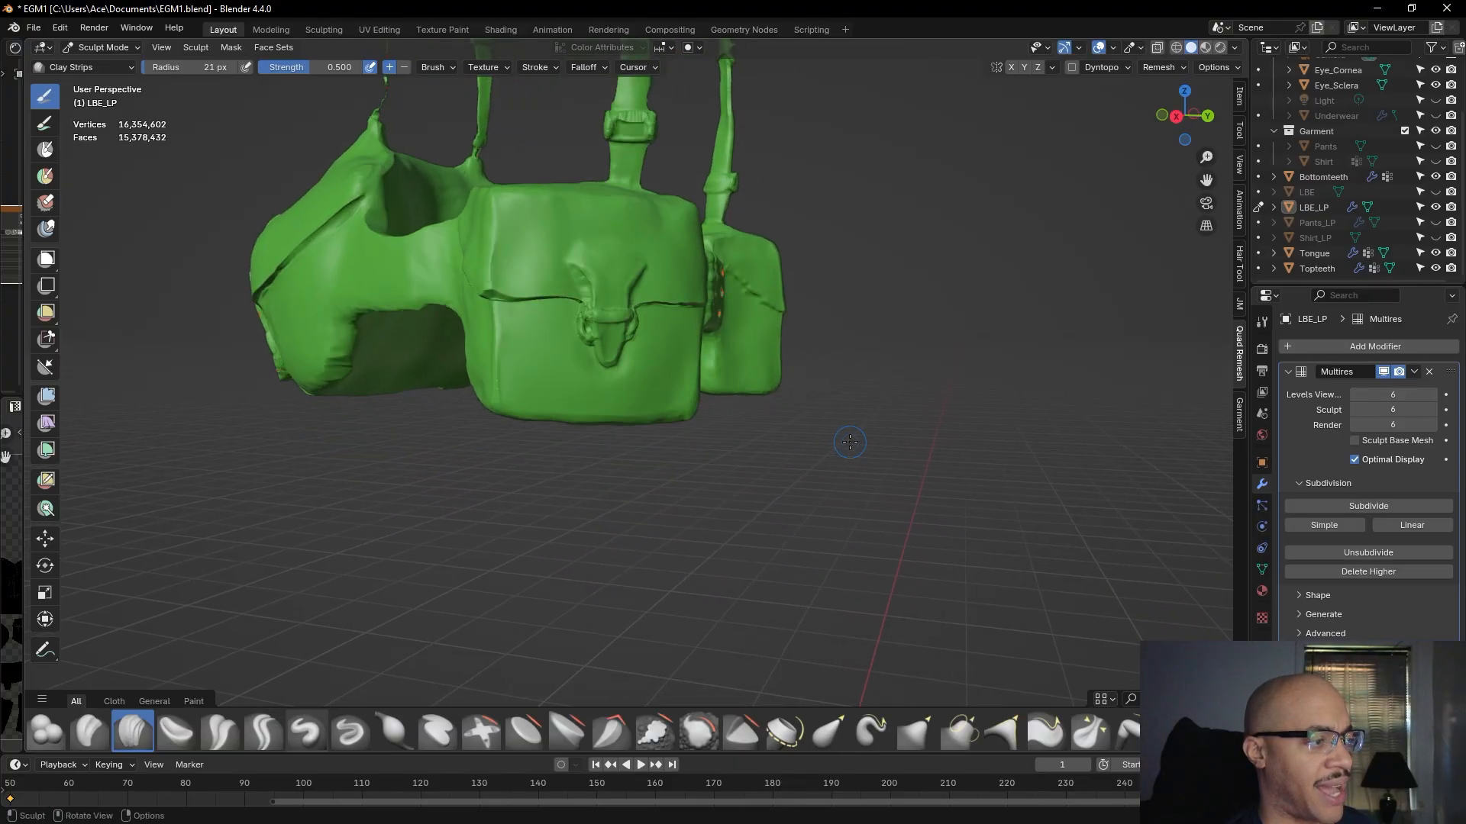
{"action": "scroll", "coordinate": [840, 443], "scroll_direction": "up", "scroll_amount": 6}
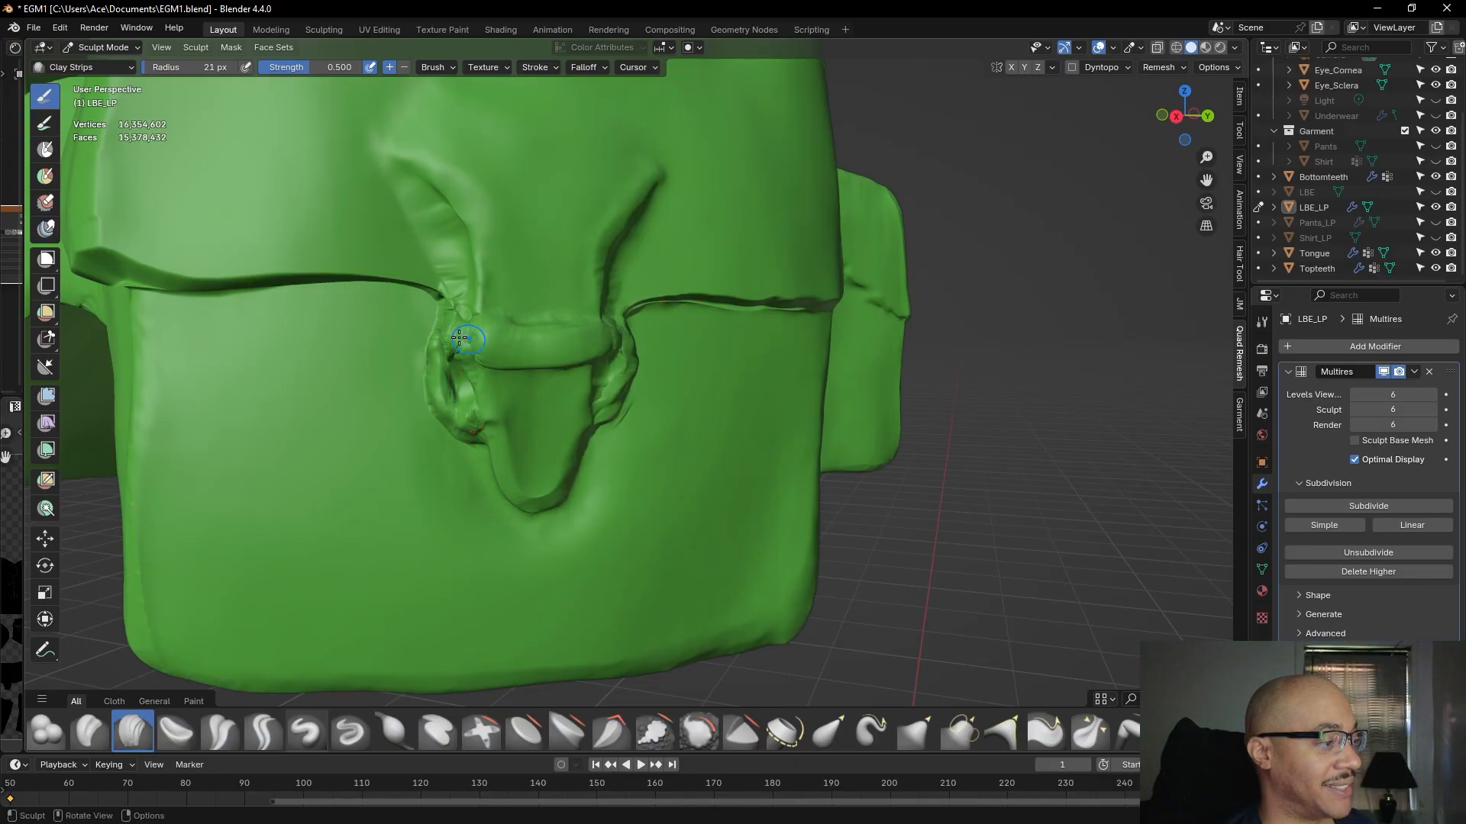
{"action": "mouse_move", "coordinate": [465, 341]}
{"action": "left_mouse_down"}
{"action": "mouse_move", "coordinate": [438, 329]}
{"action": "mouse_move", "coordinate": [471, 435]}
{"action": "left_mouse_up"}
{"action": "left_click_drag", "start_coordinate": [603, 416], "coordinate": [618, 394]}
{"action": "scroll", "coordinate": [712, 332], "scroll_direction": "down", "scroll_amount": 7}
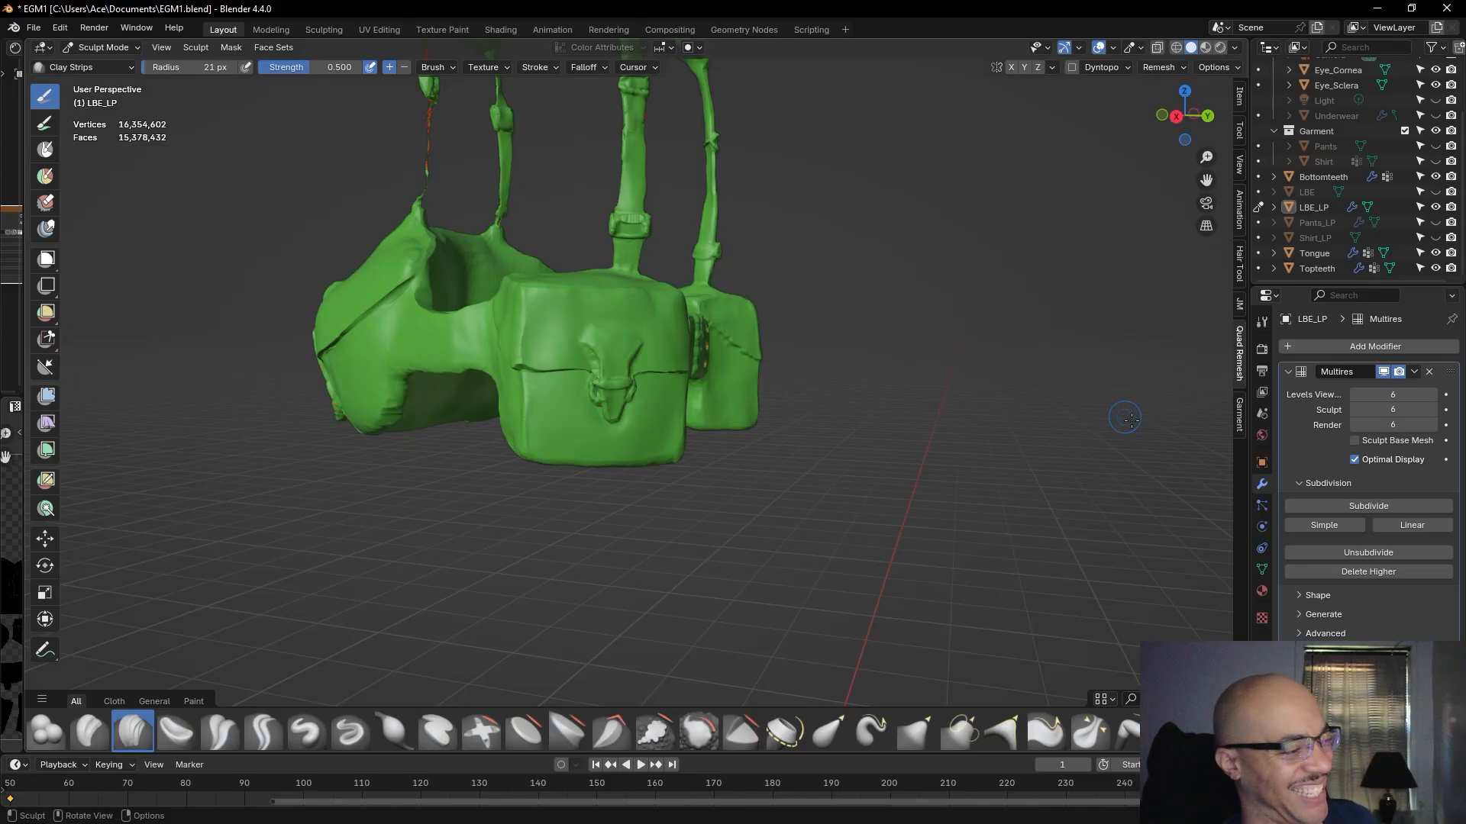
- Build up the lower curves of both clasp loops toward the tongue with short Clay Strips strokes
{"action": "scroll", "coordinate": [941, 470], "scroll_direction": "up", "scroll_amount": 10}
{"action": "middle_click_drag", "start_coordinate": [941, 481], "coordinate": [951, 492], "text": "shift"}
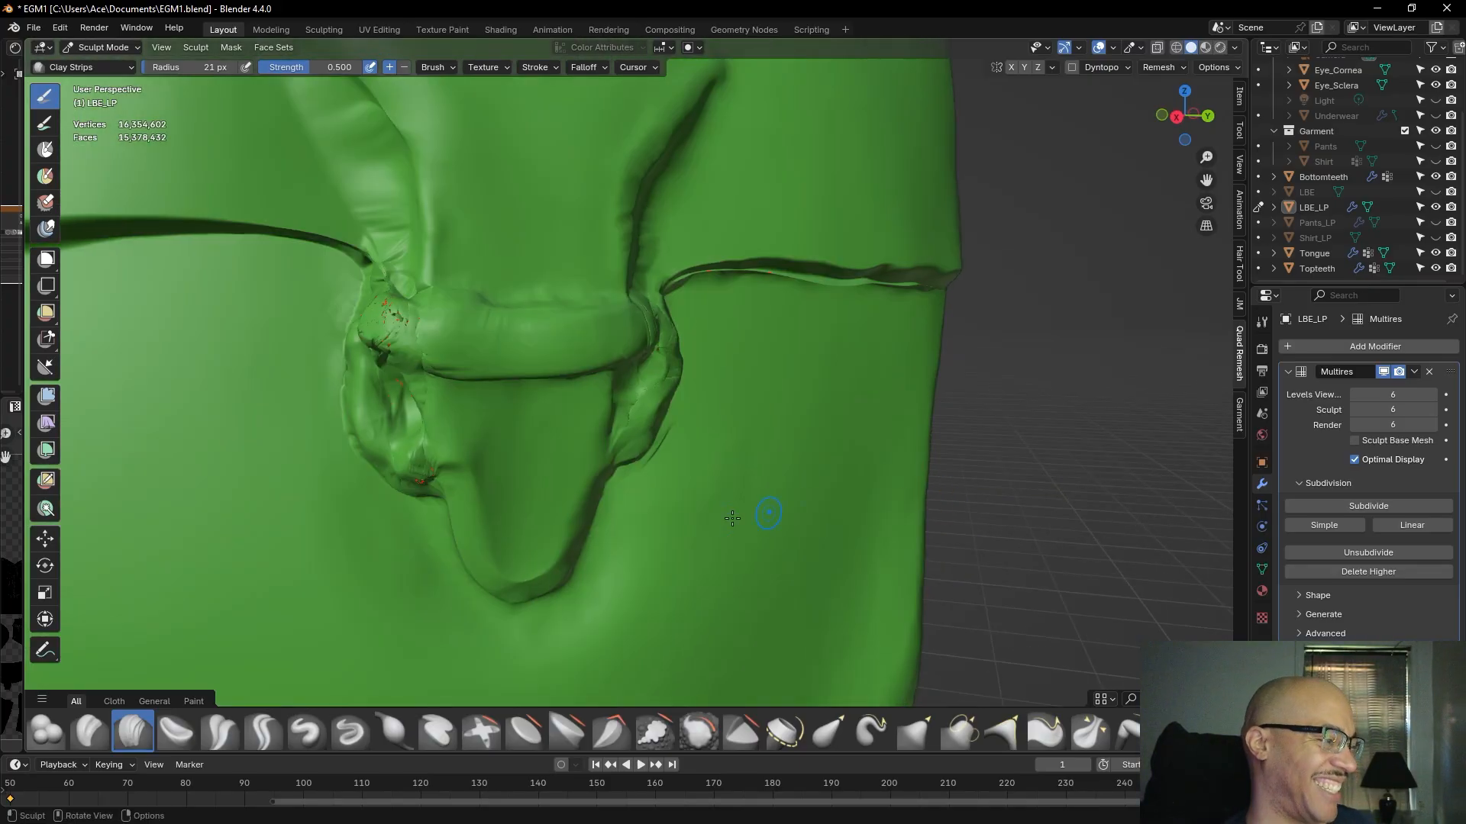
{"action": "mouse_move", "coordinate": [632, 450]}
{"action": "left_mouse_down"}
{"action": "mouse_move", "coordinate": [670, 375]}
{"action": "mouse_move", "coordinate": [636, 448]}
{"action": "left_mouse_up"}
{"action": "left_click_drag", "start_coordinate": [635, 449], "coordinate": [634, 460]}
{"action": "mouse_move", "coordinate": [374, 459]}
{"action": "left_mouse_down"}
{"action": "mouse_move", "coordinate": [416, 487]}
{"action": "mouse_move", "coordinate": [369, 434]}
{"action": "mouse_move", "coordinate": [368, 377]}
{"action": "mouse_move", "coordinate": [372, 438]}
{"action": "mouse_move", "coordinate": [392, 455]}
{"action": "left_mouse_up"}
{"action": "left_click_drag", "start_coordinate": [369, 432], "coordinate": [397, 464]}
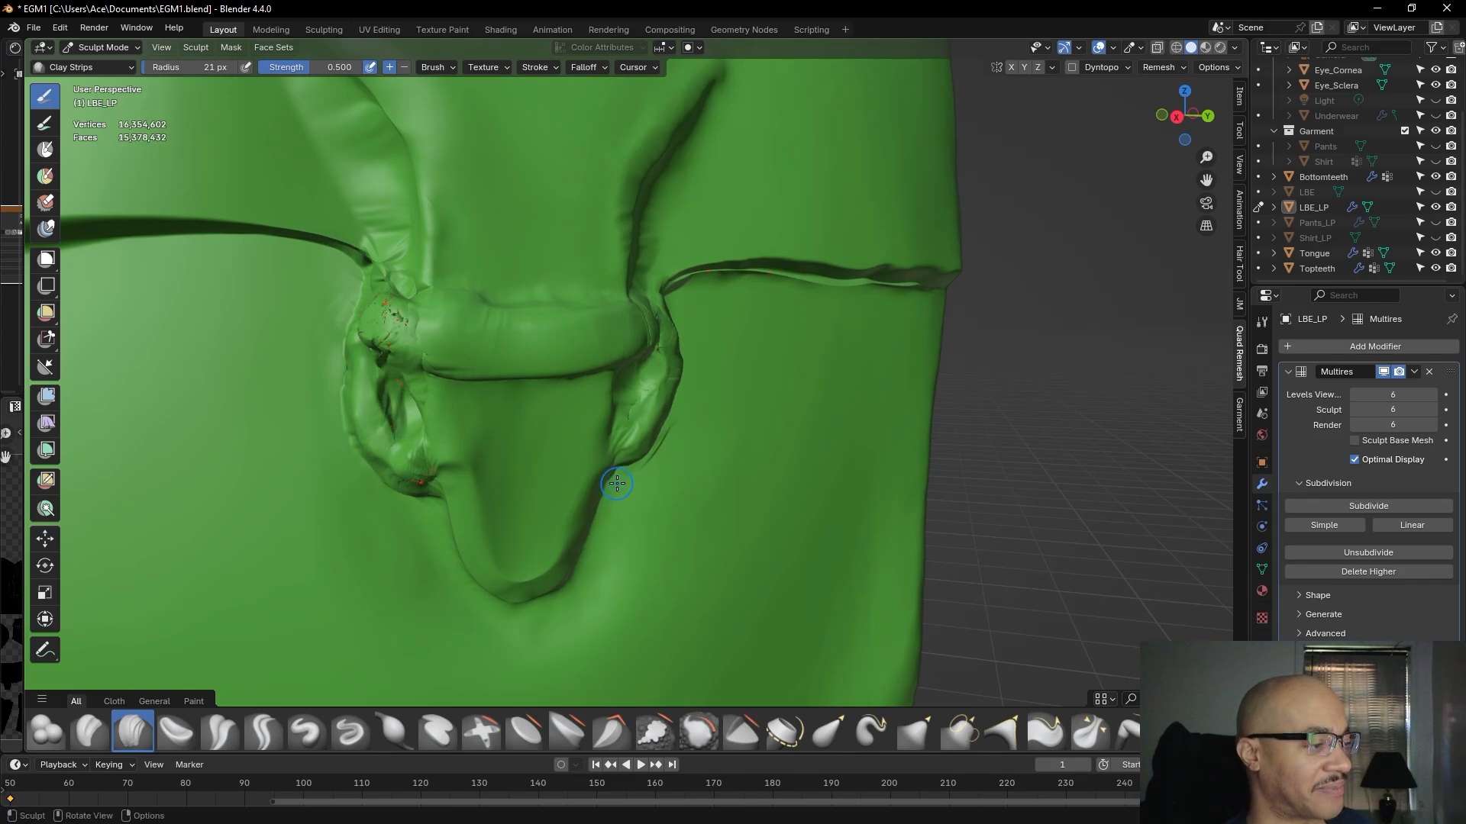
{"action": "mouse_move", "coordinate": [609, 481]}
{"action": "left_mouse_down"}
{"action": "mouse_move", "coordinate": [647, 465]}
{"action": "mouse_move", "coordinate": [624, 465]}
{"action": "mouse_move", "coordinate": [642, 453]}
{"action": "mouse_move", "coordinate": [612, 484]}
{"action": "left_mouse_up"}
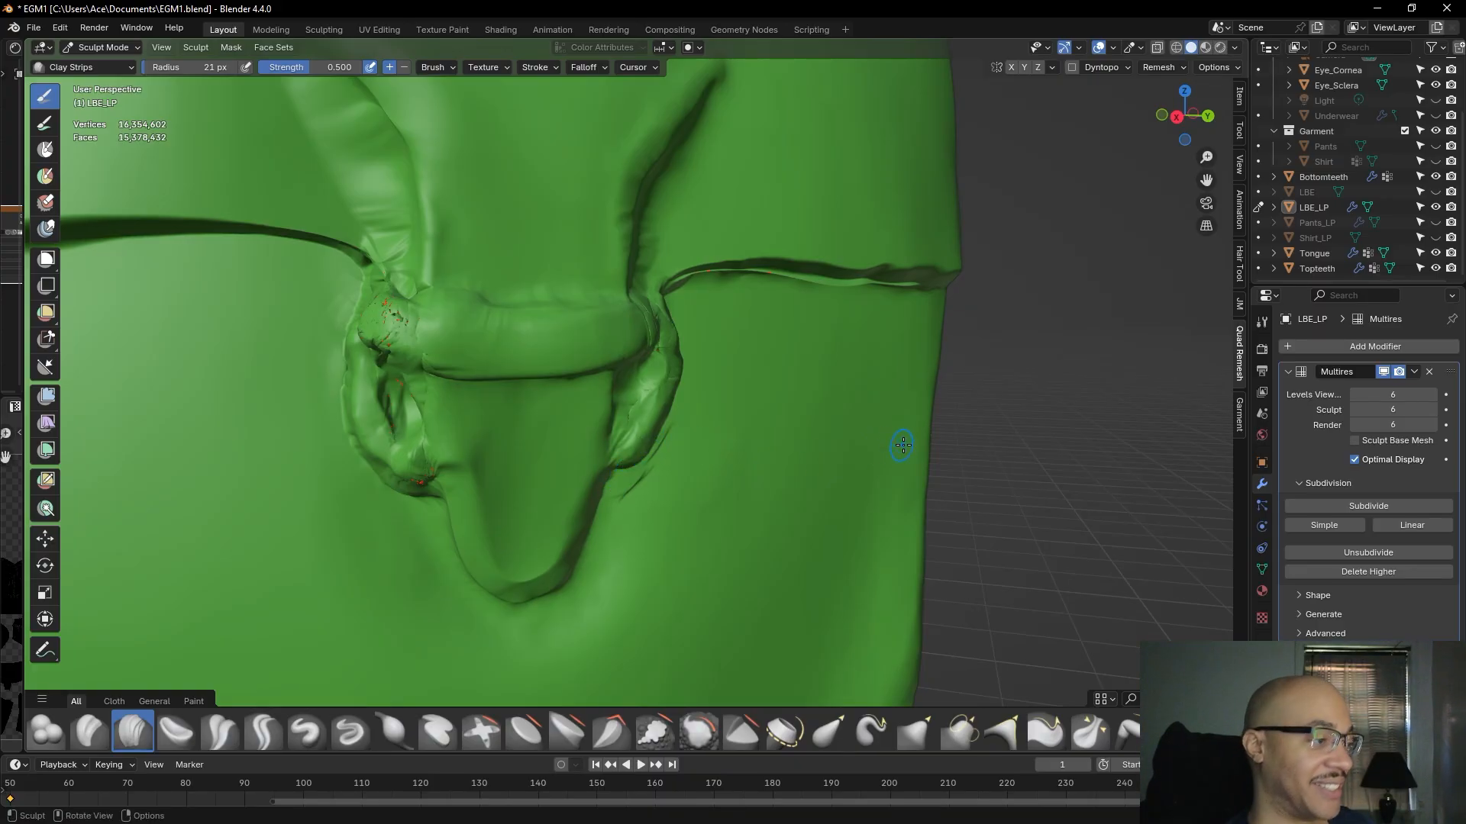
- Smooth the rough end of the clasp's crossbar where it joins the side loop farthest from the belt buckle
{"action": "middle_click_drag", "start_coordinate": [901, 445], "coordinate": [510, 323]}
{"action": "mouse_move", "coordinate": [475, 313]}
{"action": "left_mouse_down", "text": "shift"}
{"action": "mouse_move", "coordinate": [460, 326]}
{"action": "mouse_move", "coordinate": [469, 298]}
{"action": "mouse_move", "coordinate": [453, 341]}
{"action": "mouse_move", "coordinate": [417, 362]}
{"action": "left_mouse_up", "text": "shift"}
{"action": "left_click_drag", "start_coordinate": [459, 300], "coordinate": [425, 356], "text": "shift"}
{"action": "scroll", "coordinate": [435, 350], "scroll_direction": "down", "scroll_amount": 6}
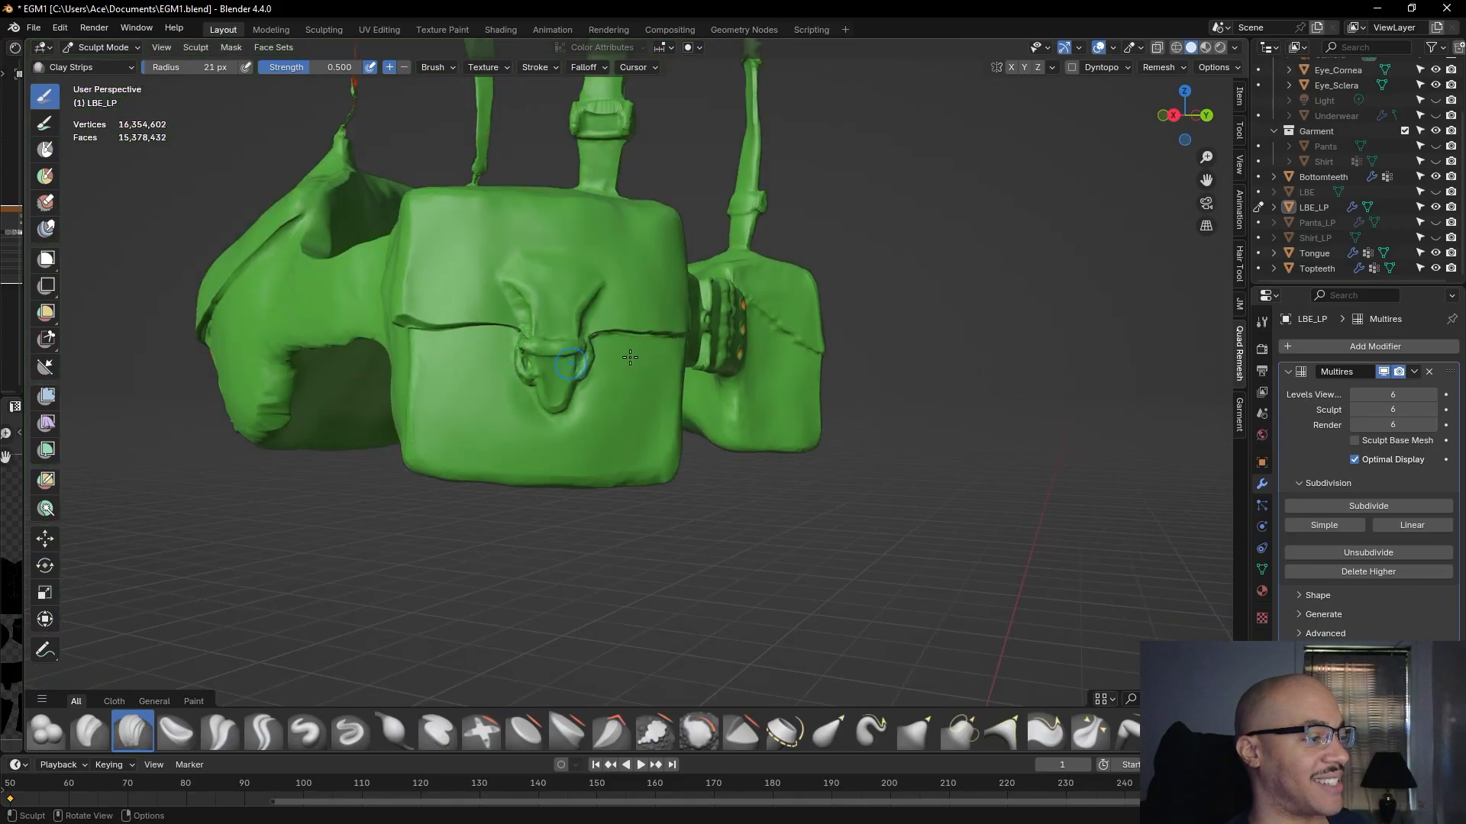
- Compare the sculpted gear with the original LBE mesh by swapping their visibility, leaving only LBE_LP shown
{"action": "middle_click_drag", "start_coordinate": [801, 569], "coordinate": [848, 620], "text": "shift"}
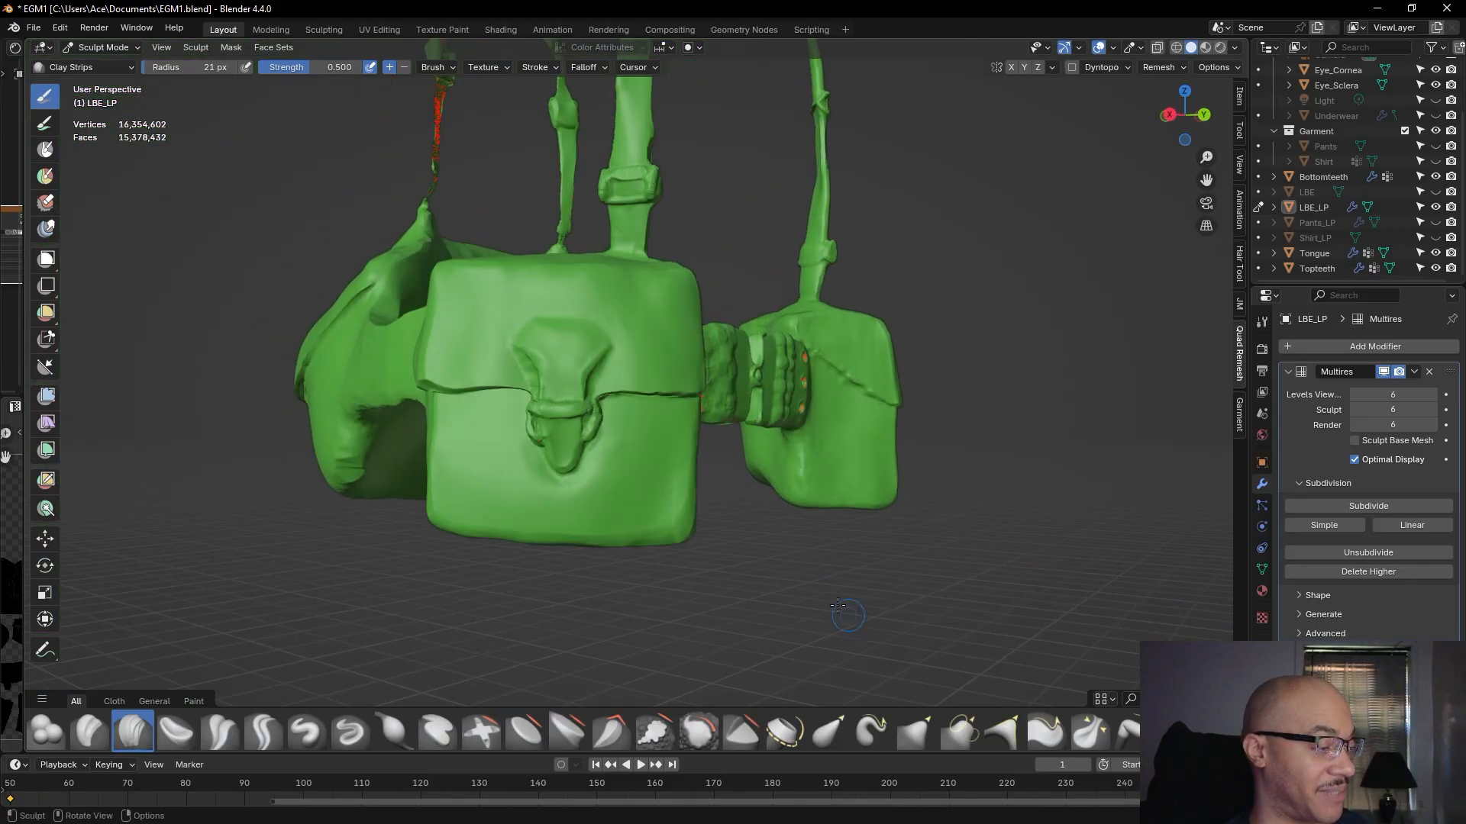
{"action": "scroll", "coordinate": [763, 565], "scroll_direction": "up", "scroll_amount": 1}
{"action": "scroll", "coordinate": [589, 467], "scroll_direction": "up", "scroll_amount": 3}
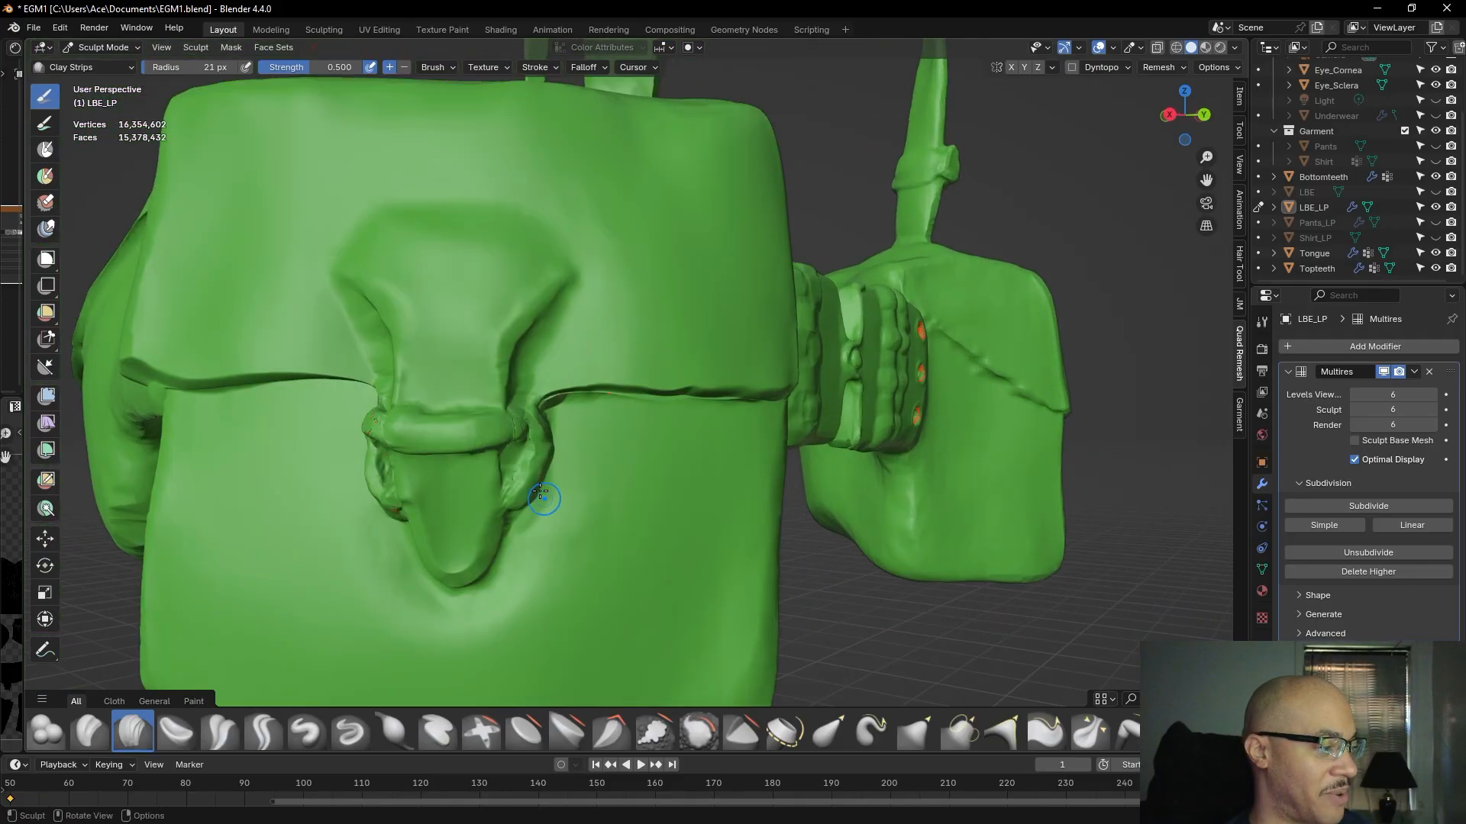
{"action": "scroll", "coordinate": [680, 539], "scroll_direction": "down", "scroll_amount": 6}
{"action": "mouse_move", "coordinate": [680, 538]}
{"action": "middle_mouse_down"}
{"action": "mouse_move", "coordinate": [851, 489]}
{"action": "mouse_move", "coordinate": [977, 526]}
{"action": "middle_mouse_up"}
{"action": "scroll", "coordinate": [987, 519], "scroll_direction": "down", "scroll_amount": 2}
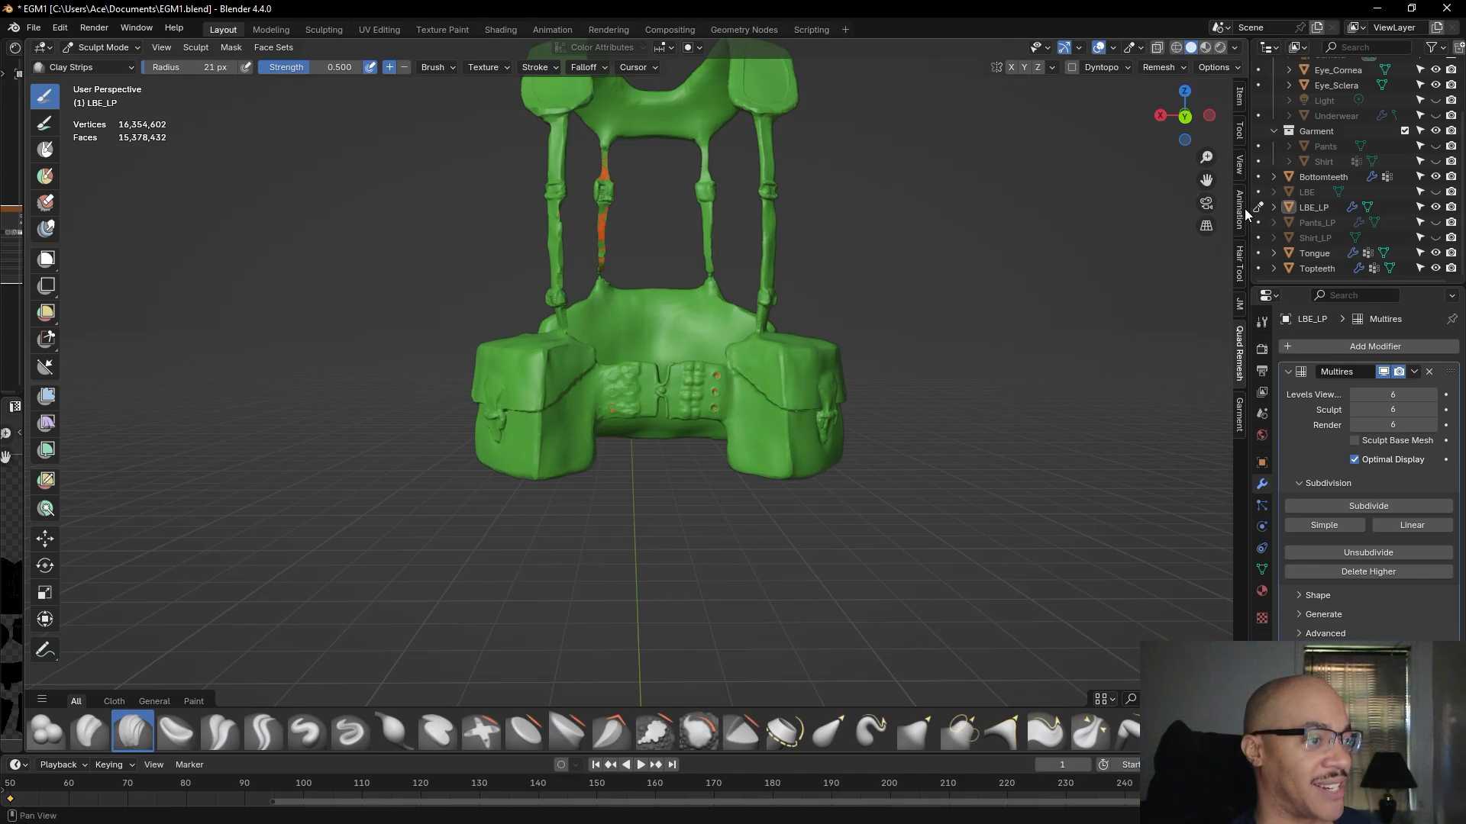
{"action": "left_click", "coordinate": [1435, 206]}
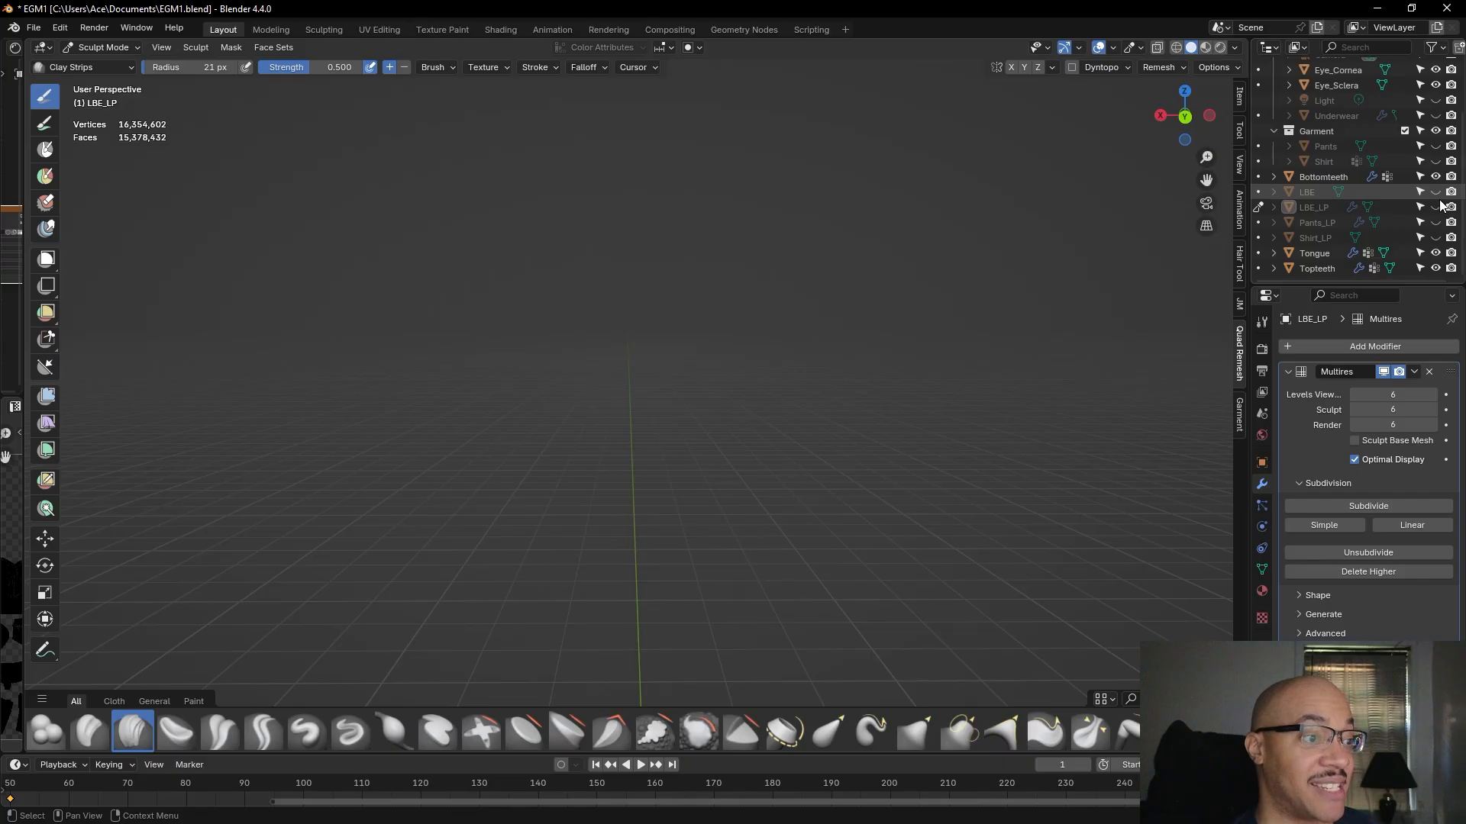
{"action": "left_click", "coordinate": [1435, 192]}
{"action": "left_click", "coordinate": [1435, 192]}
{"action": "left_click", "coordinate": [1435, 207]}
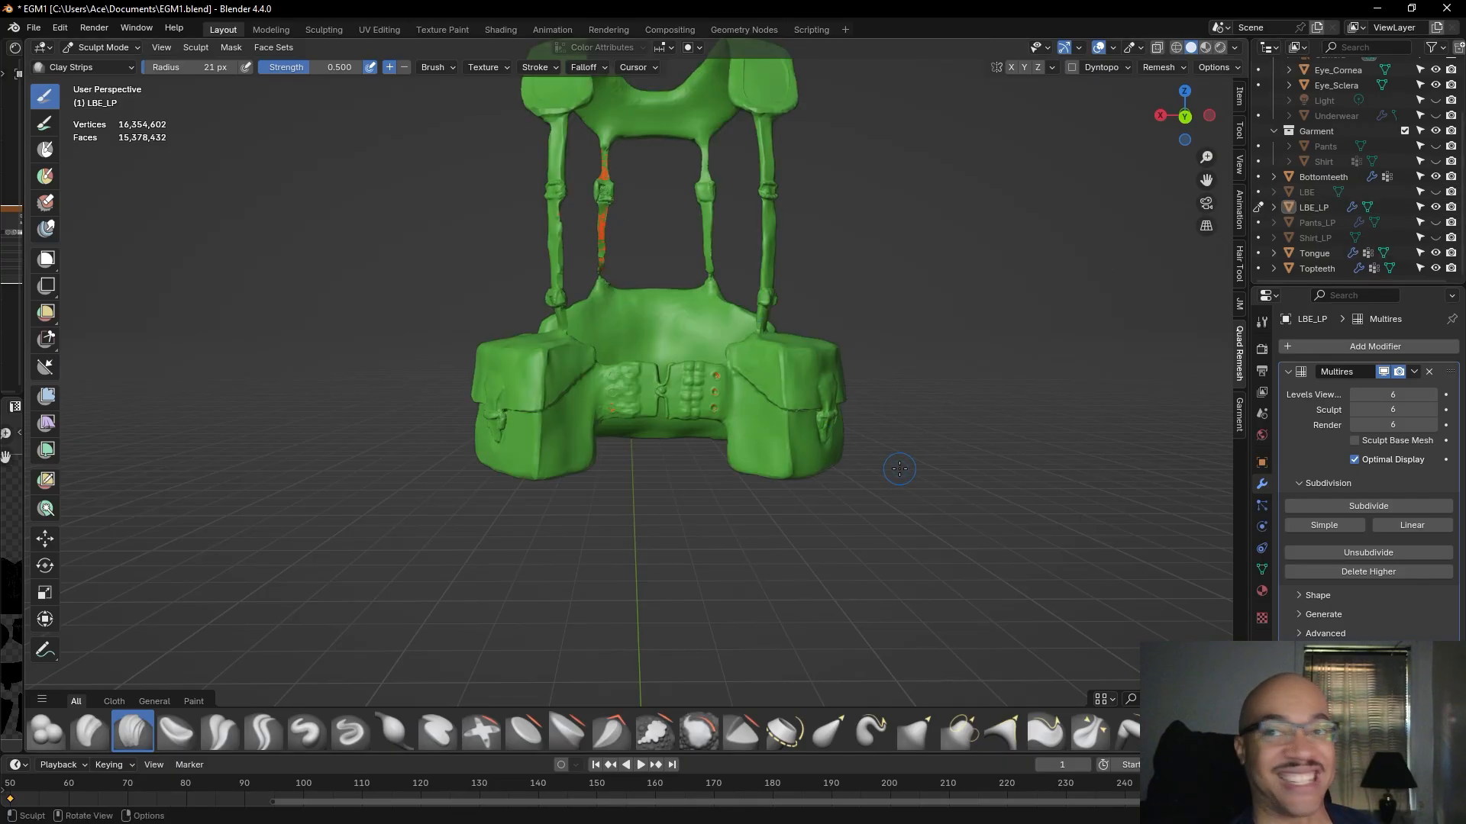
{"action": "key", "text": "space"}
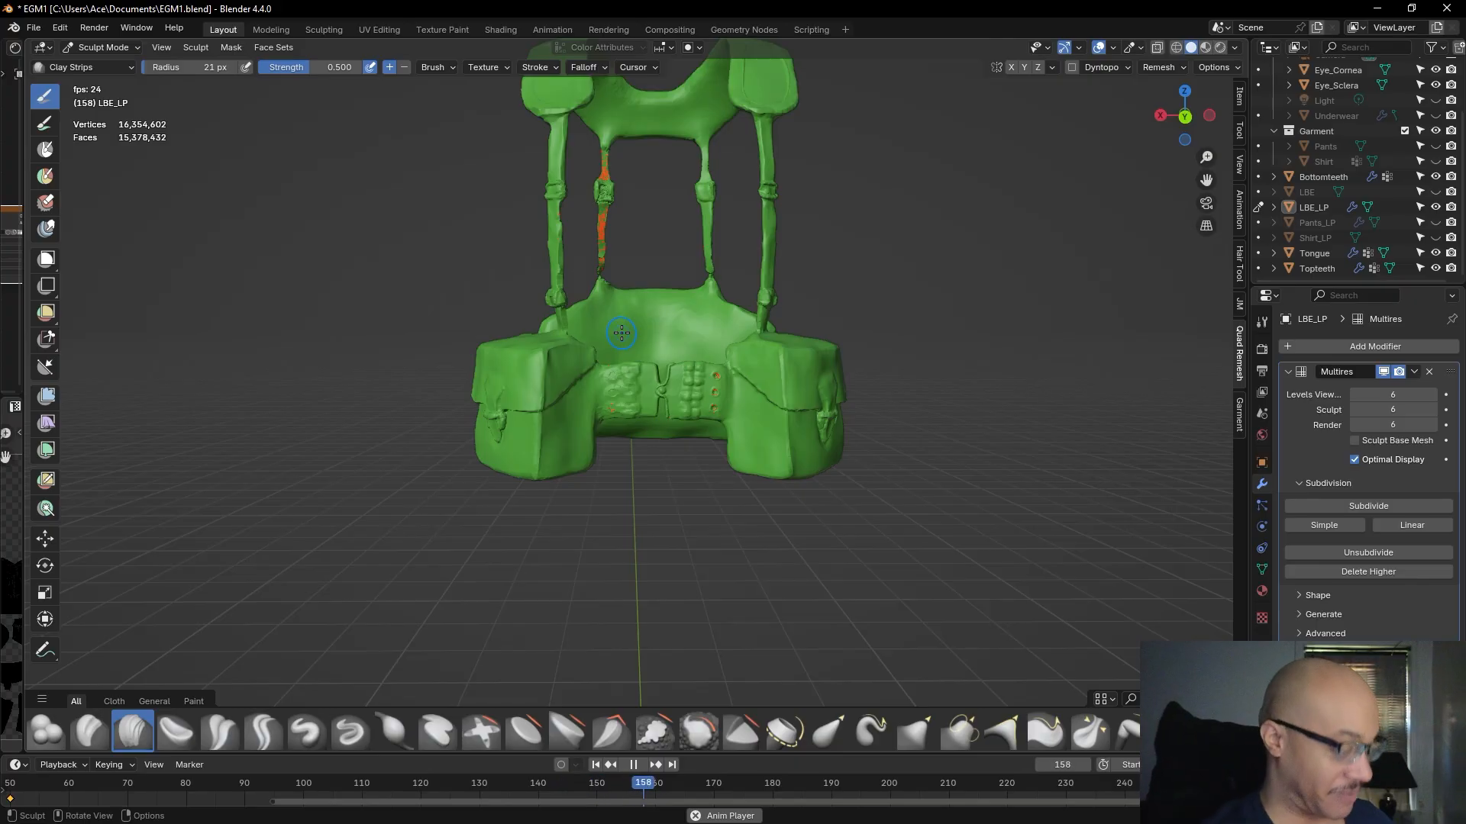
{"action": "key", "text": "space"}
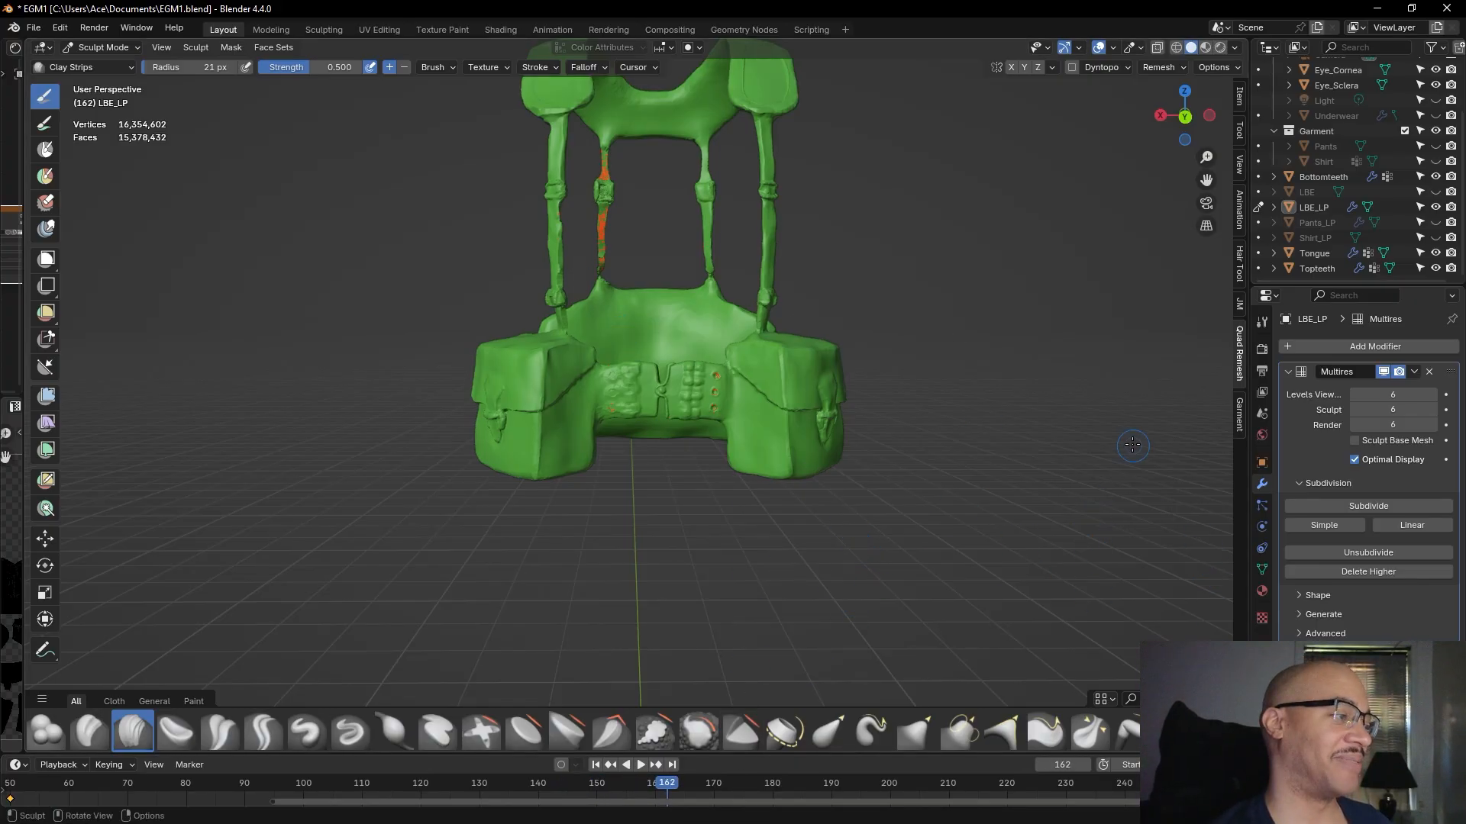
{"action": "scroll", "coordinate": [1073, 498], "scroll_direction": "up", "scroll_amount": 2}
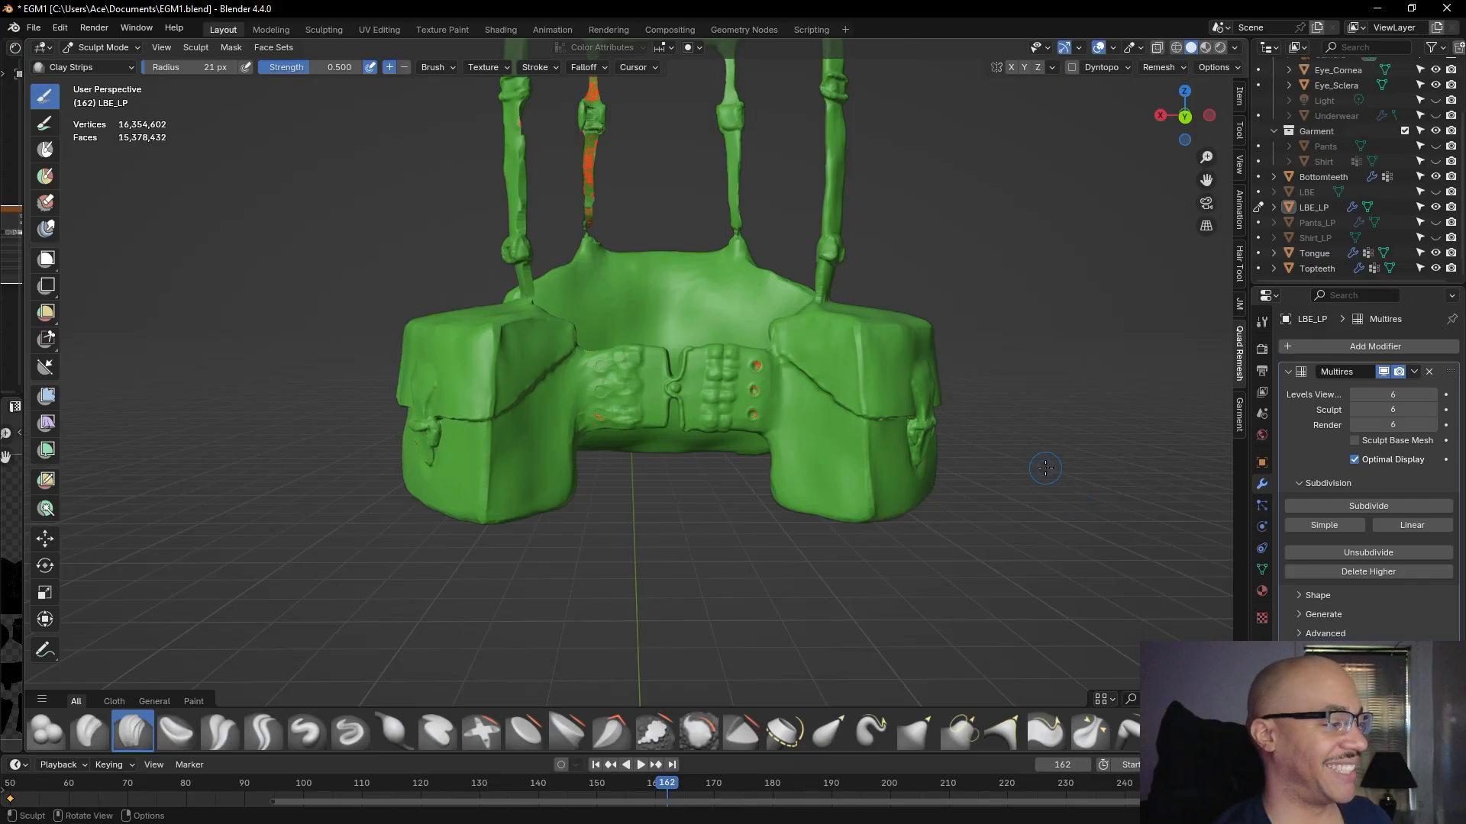
{"action": "middle_click_drag", "start_coordinate": [713, 615], "coordinate": [817, 601]}
{"action": "scroll", "coordinate": [818, 601], "scroll_direction": "up", "scroll_amount": 3}
{"action": "scroll", "coordinate": [818, 602], "scroll_direction": "up", "scroll_amount": 2}
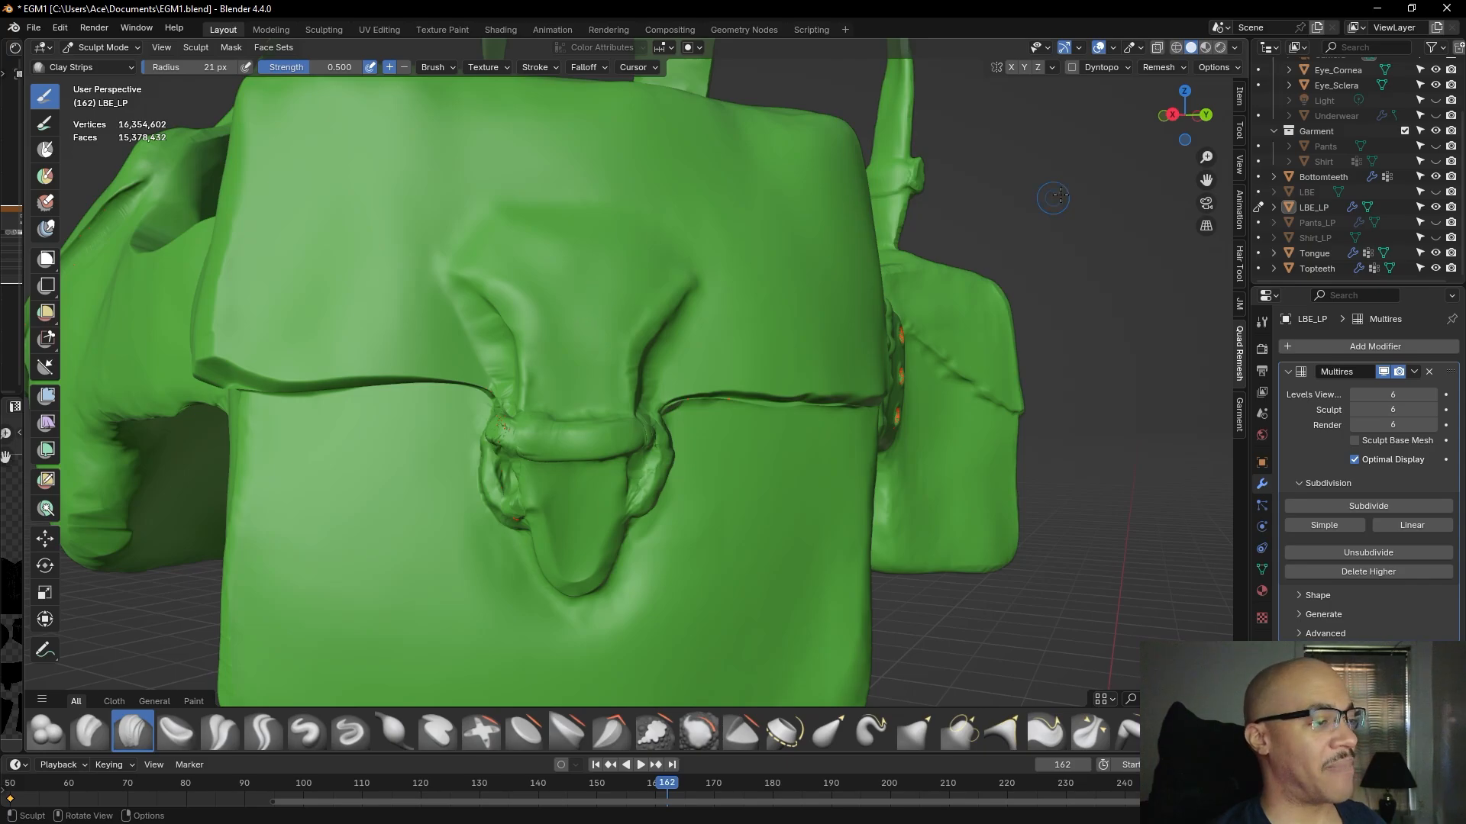
{"action": "scroll", "coordinate": [1075, 187], "scroll_direction": "down", "scroll_amount": 4}
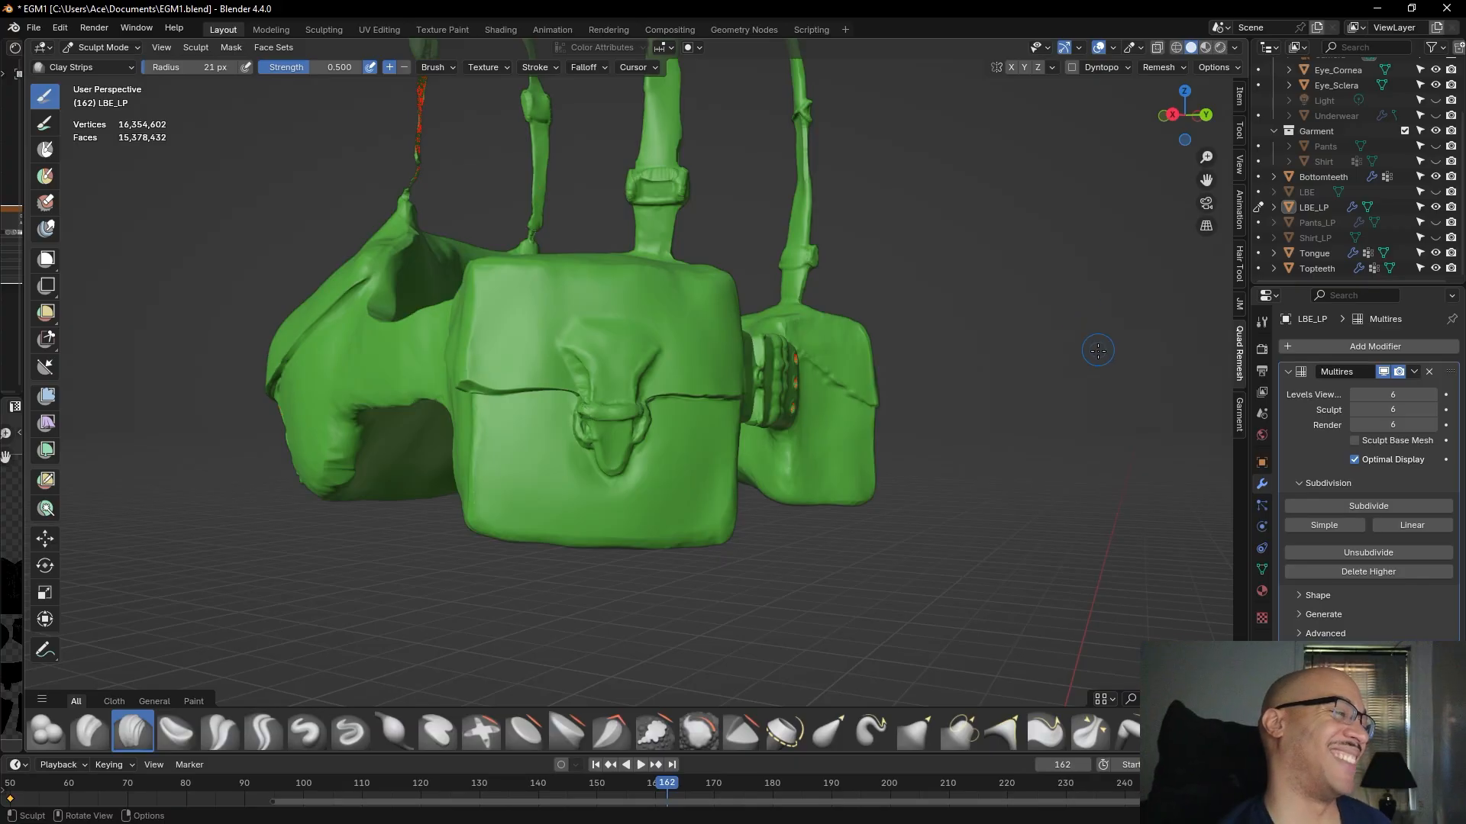
- Examine the sculpted pouches, clasp, belt and buckle on LBE_LP from the front, side and rear
{"action": "scroll", "coordinate": [1099, 311], "scroll_direction": "down", "scroll_amount": 2}
{"action": "scroll", "coordinate": [916, 409], "scroll_direction": "down", "scroll_amount": 2}
{"action": "scroll", "coordinate": [925, 415], "scroll_direction": "up", "scroll_amount": 4}
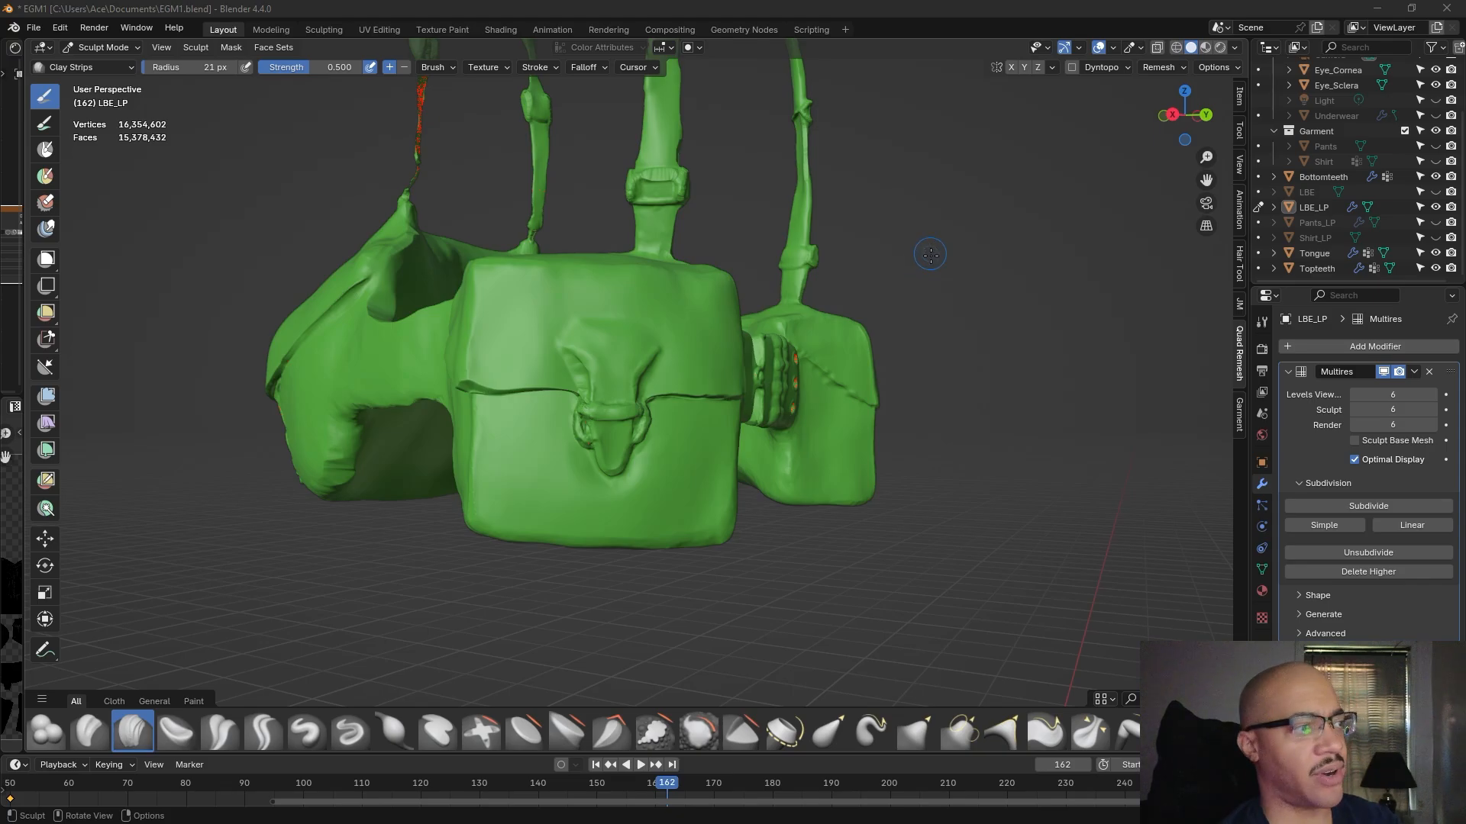
{"action": "mouse_move", "coordinate": [1054, 571]}
{"action": "middle_mouse_down"}
{"action": "mouse_move", "coordinate": [990, 532]}
{"action": "mouse_move", "coordinate": [939, 575]}
{"action": "mouse_move", "coordinate": [997, 523]}
{"action": "mouse_move", "coordinate": [944, 571]}
{"action": "mouse_move", "coordinate": [956, 610]}
{"action": "middle_mouse_up"}
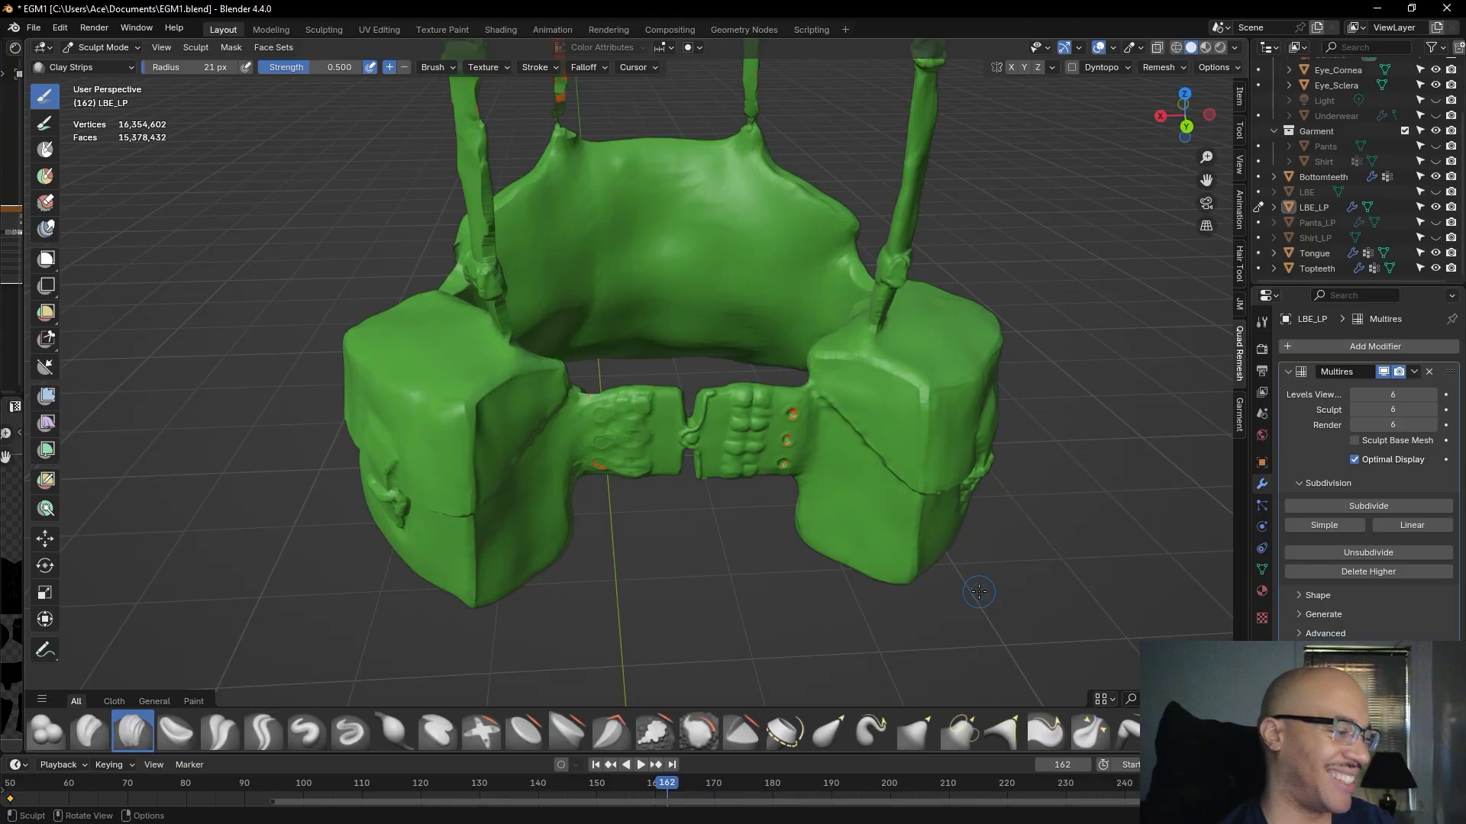
{"action": "scroll", "coordinate": [979, 591], "scroll_direction": "up", "scroll_amount": 3}
{"action": "mouse_move", "coordinate": [977, 589]}
{"action": "middle_mouse_down"}
{"action": "mouse_move", "coordinate": [805, 572]}
{"action": "mouse_move", "coordinate": [848, 586]}
{"action": "middle_mouse_up"}
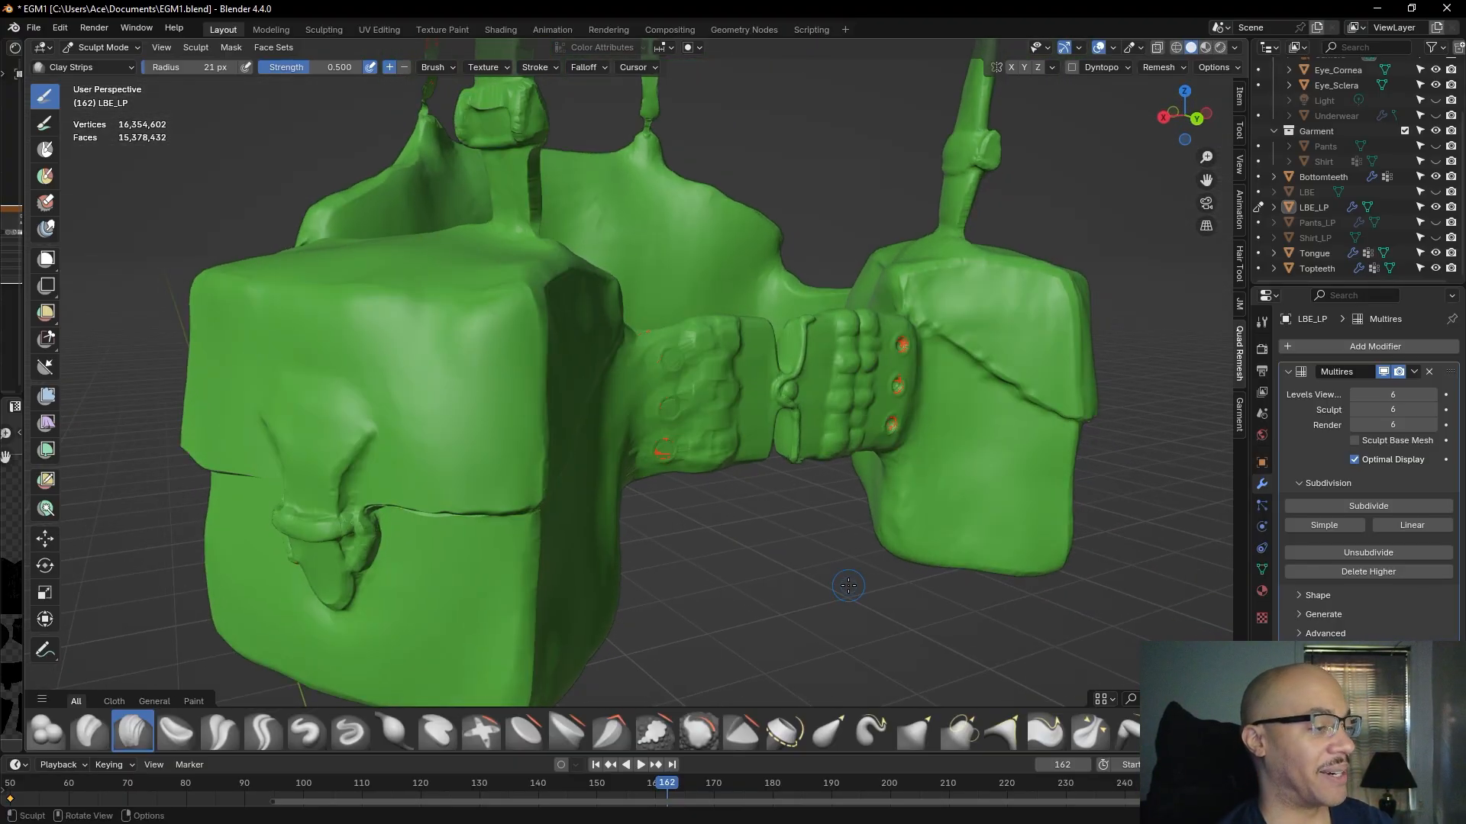
{"action": "middle_click_drag", "start_coordinate": [848, 585], "coordinate": [902, 580]}
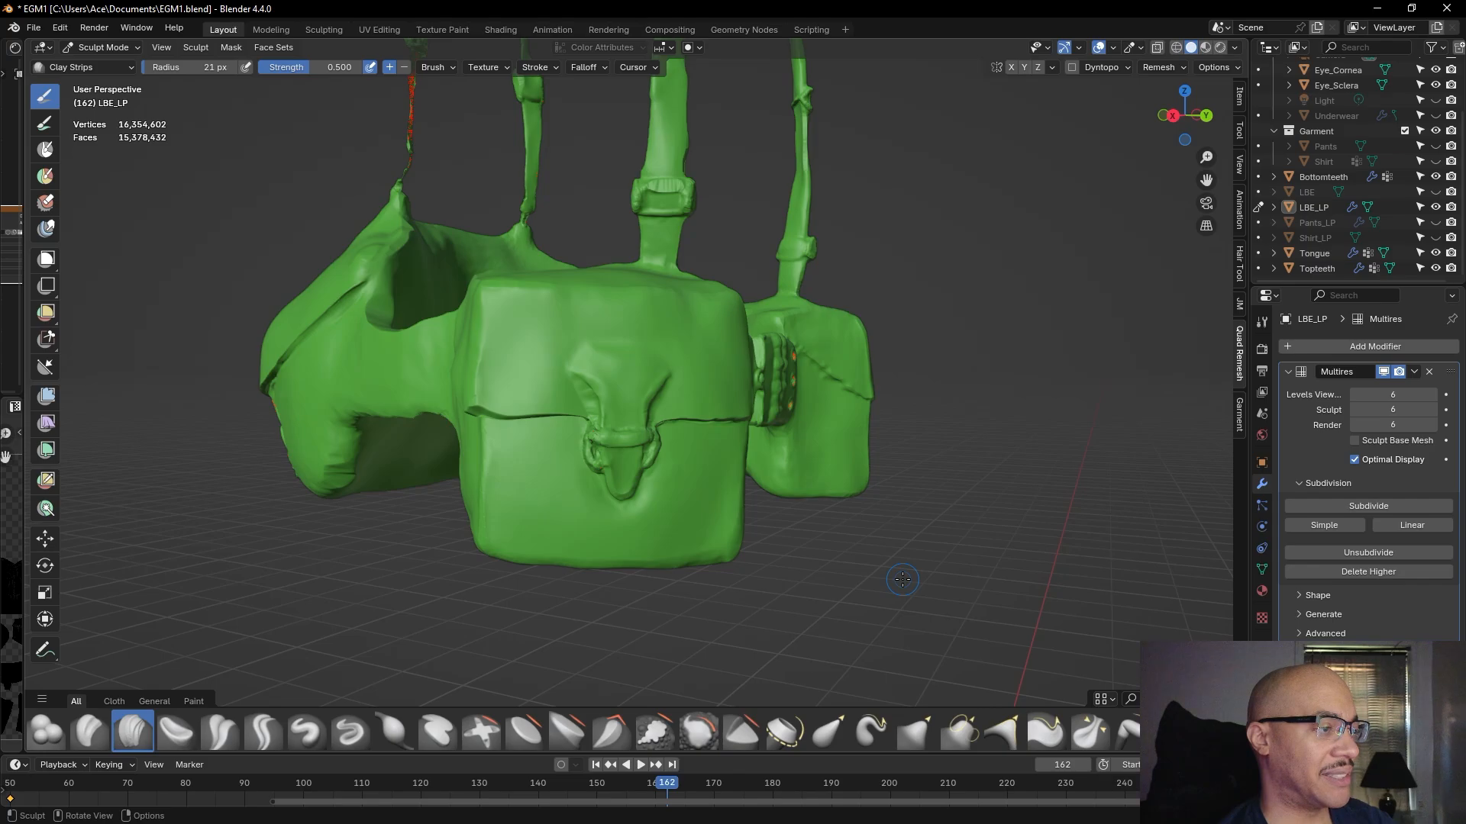
{"action": "scroll", "coordinate": [910, 597], "scroll_direction": "up", "scroll_amount": 1}
{"action": "mouse_move", "coordinate": [910, 596]}
{"action": "middle_mouse_down"}
{"action": "mouse_move", "coordinate": [805, 603]}
{"action": "mouse_move", "coordinate": [872, 626]}
{"action": "mouse_move", "coordinate": [946, 603]}
{"action": "middle_mouse_up"}
{"action": "scroll", "coordinate": [847, 608], "scroll_direction": "up", "scroll_amount": 3}
{"action": "scroll", "coordinate": [805, 603], "scroll_direction": "down", "scroll_amount": 3}
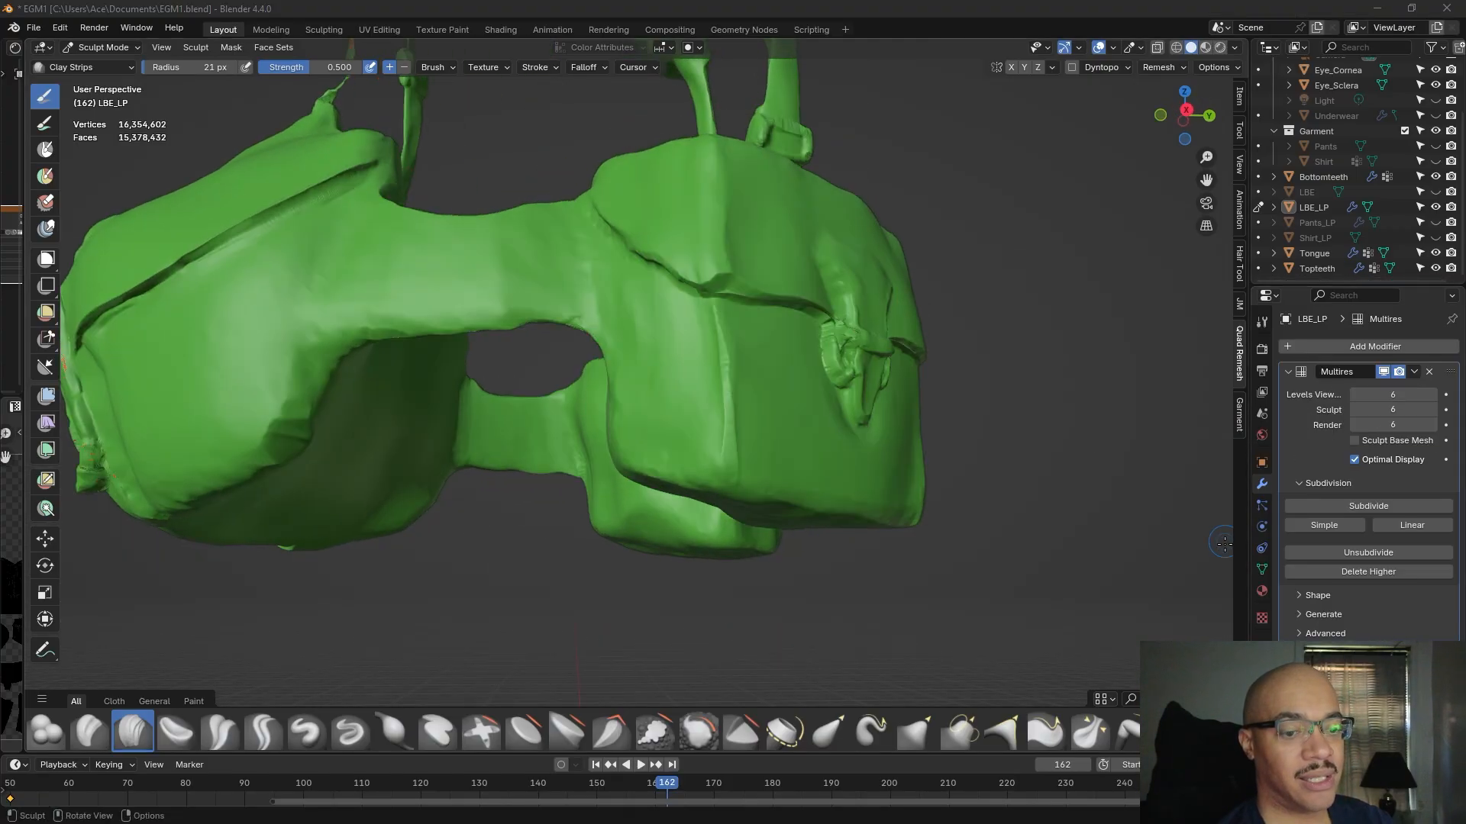
{"action": "middle_click_drag", "start_coordinate": [756, 271], "coordinate": [713, 301]}
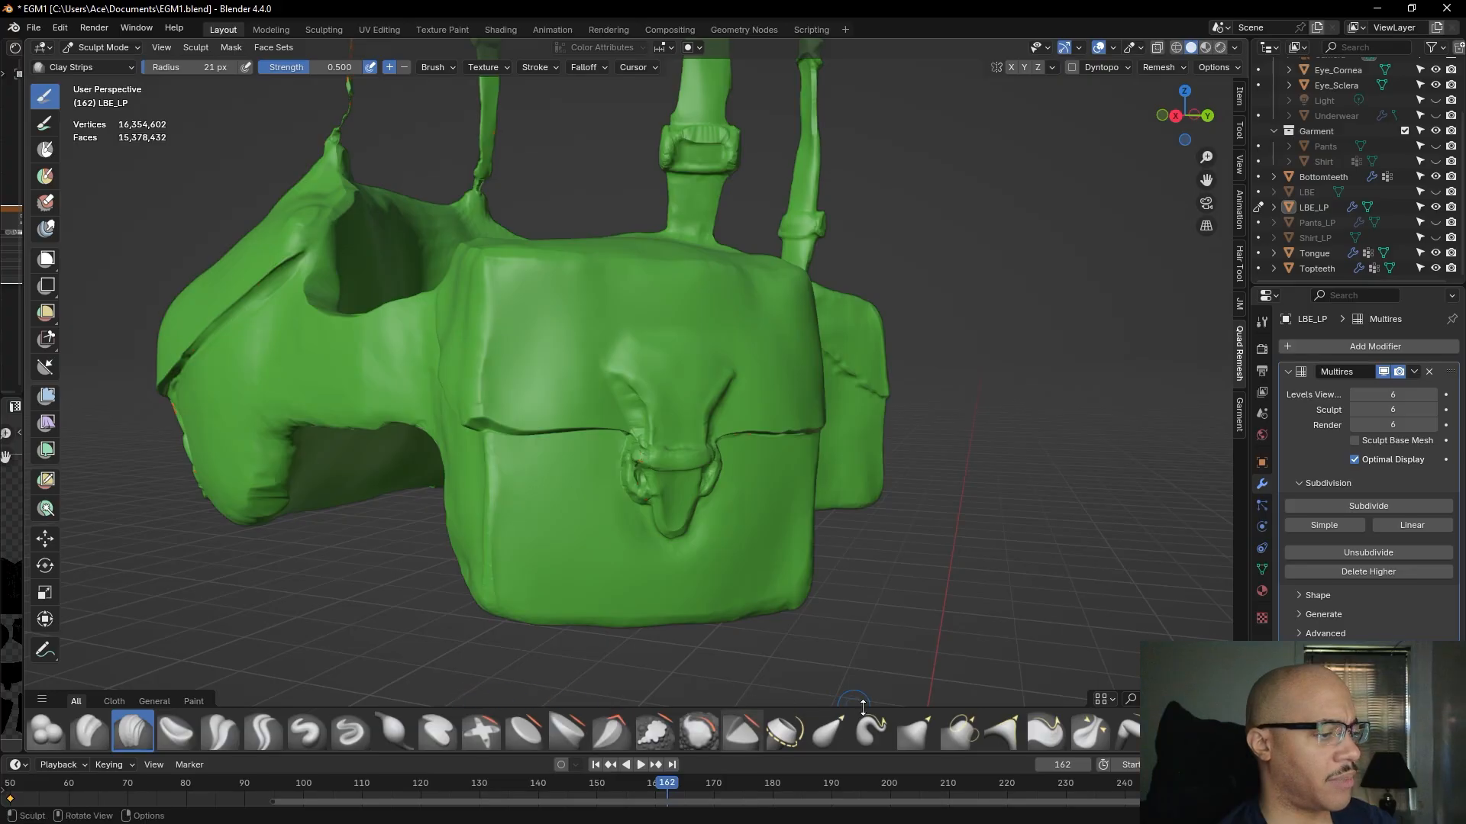
- Adjust the lower corner of the clasped pouch's flap with the Grab brush at a 40 px radius
{"action": "left_click", "coordinate": [915, 731]}
{"action": "left_click_drag", "start_coordinate": [187, 67], "coordinate": [192, 67]}
{"action": "left_click_drag", "start_coordinate": [479, 416], "coordinate": [506, 433]}
{"action": "mouse_move", "coordinate": [574, 422]}
{"action": "middle_mouse_down"}
{"action": "mouse_move", "coordinate": [471, 403]}
{"action": "mouse_move", "coordinate": [566, 399]}
{"action": "mouse_move", "coordinate": [523, 400]}
{"action": "mouse_move", "coordinate": [529, 460]}
{"action": "mouse_move", "coordinate": [468, 448]}
{"action": "middle_mouse_up"}
{"action": "scroll", "coordinate": [529, 461], "scroll_direction": "up", "scroll_amount": 1}
{"action": "scroll", "coordinate": [467, 448], "scroll_direction": "down", "scroll_amount": 1}
{"action": "middle_click_drag", "start_coordinate": [458, 536], "coordinate": [476, 539]}
{"action": "scroll", "coordinate": [473, 540], "scroll_direction": "down", "scroll_amount": 2}
{"action": "mouse_move", "coordinate": [582, 534]}
{"action": "middle_mouse_down"}
{"action": "mouse_move", "coordinate": [514, 523]}
{"action": "mouse_move", "coordinate": [540, 516]}
{"action": "mouse_move", "coordinate": [391, 512]}
{"action": "mouse_move", "coordinate": [540, 533]}
{"action": "mouse_move", "coordinate": [507, 550]}
{"action": "mouse_move", "coordinate": [543, 529]}
{"action": "mouse_move", "coordinate": [502, 543]}
{"action": "middle_mouse_up"}
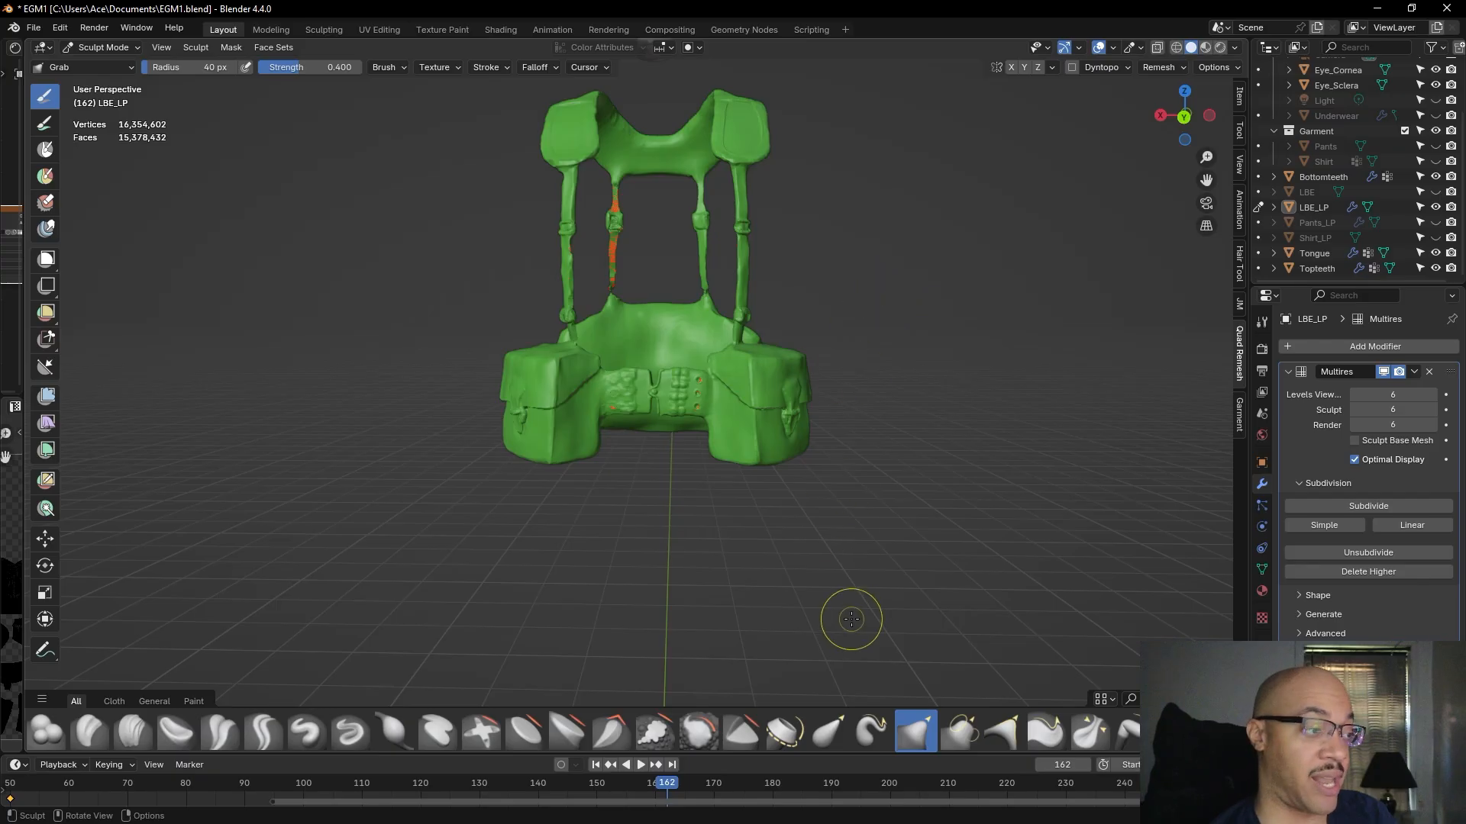
- Check the gear's fit against the shirt by toggling Shirt_LP and LBE_LP visibility, leaving only LBE_LP shown
{"action": "scroll", "coordinate": [935, 525], "scroll_direction": "up", "scroll_amount": 2}
{"action": "scroll", "coordinate": [935, 525], "scroll_direction": "up", "scroll_amount": 2}
{"action": "middle_click_drag", "start_coordinate": [906, 605], "coordinate": [1106, 609]}
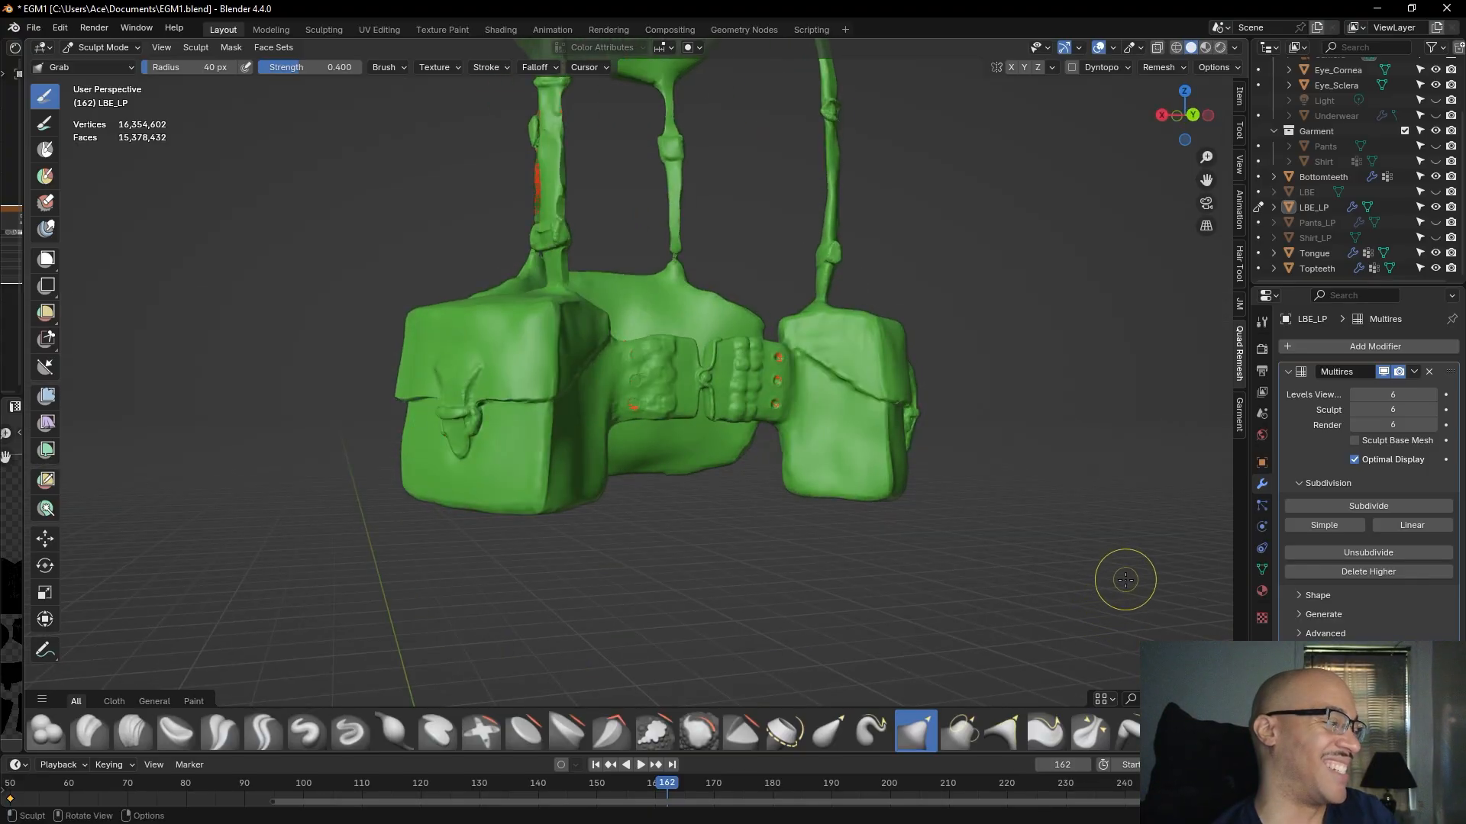
{"action": "mouse_move", "coordinate": [1125, 582]}
{"action": "middle_mouse_down"}
{"action": "mouse_move", "coordinate": [1063, 465]}
{"action": "mouse_move", "coordinate": [1003, 475]}
{"action": "mouse_move", "coordinate": [1018, 471]}
{"action": "middle_mouse_up"}
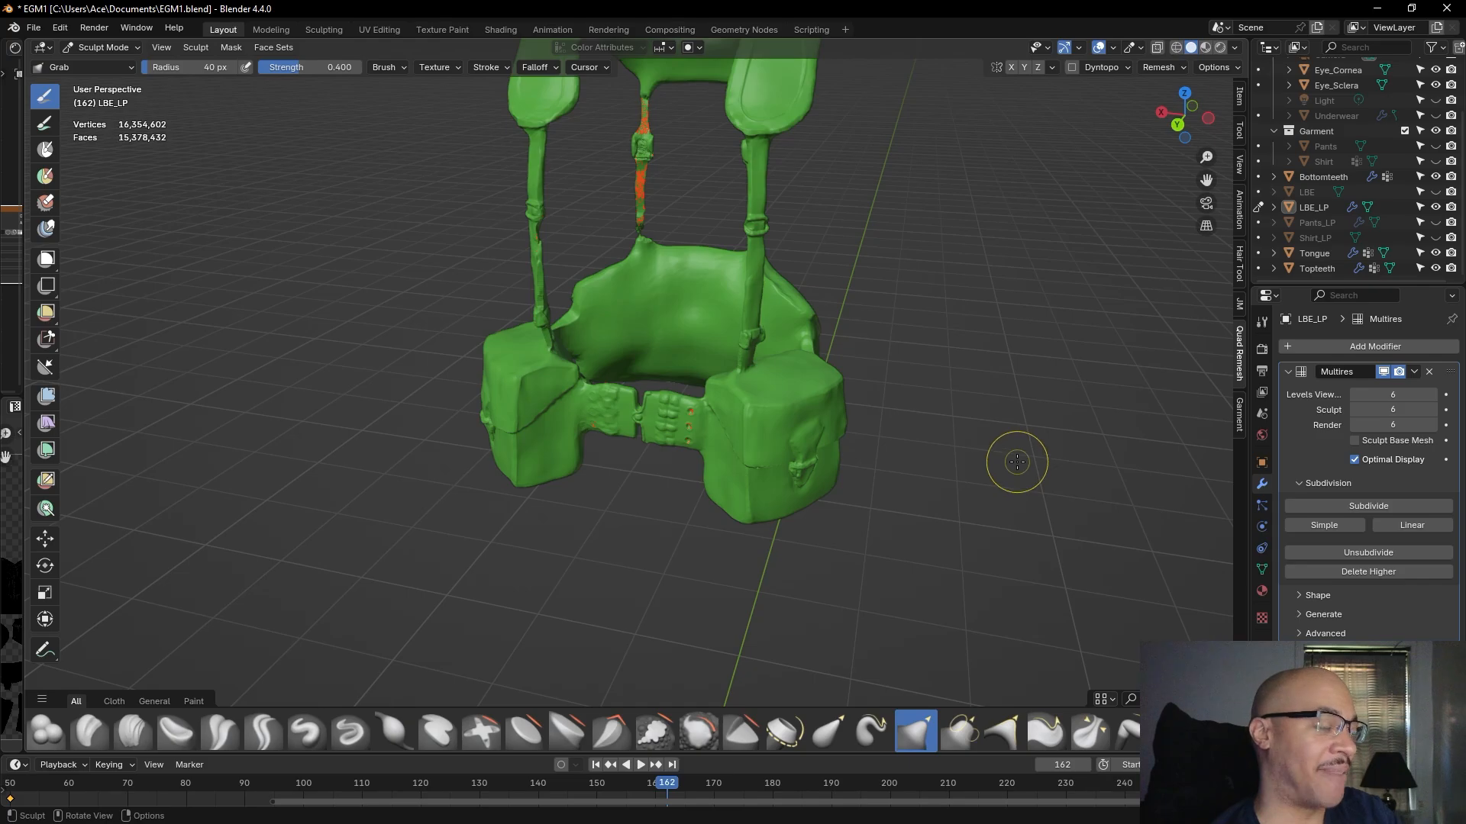
{"action": "middle_click_drag", "start_coordinate": [1016, 461], "coordinate": [1030, 377]}
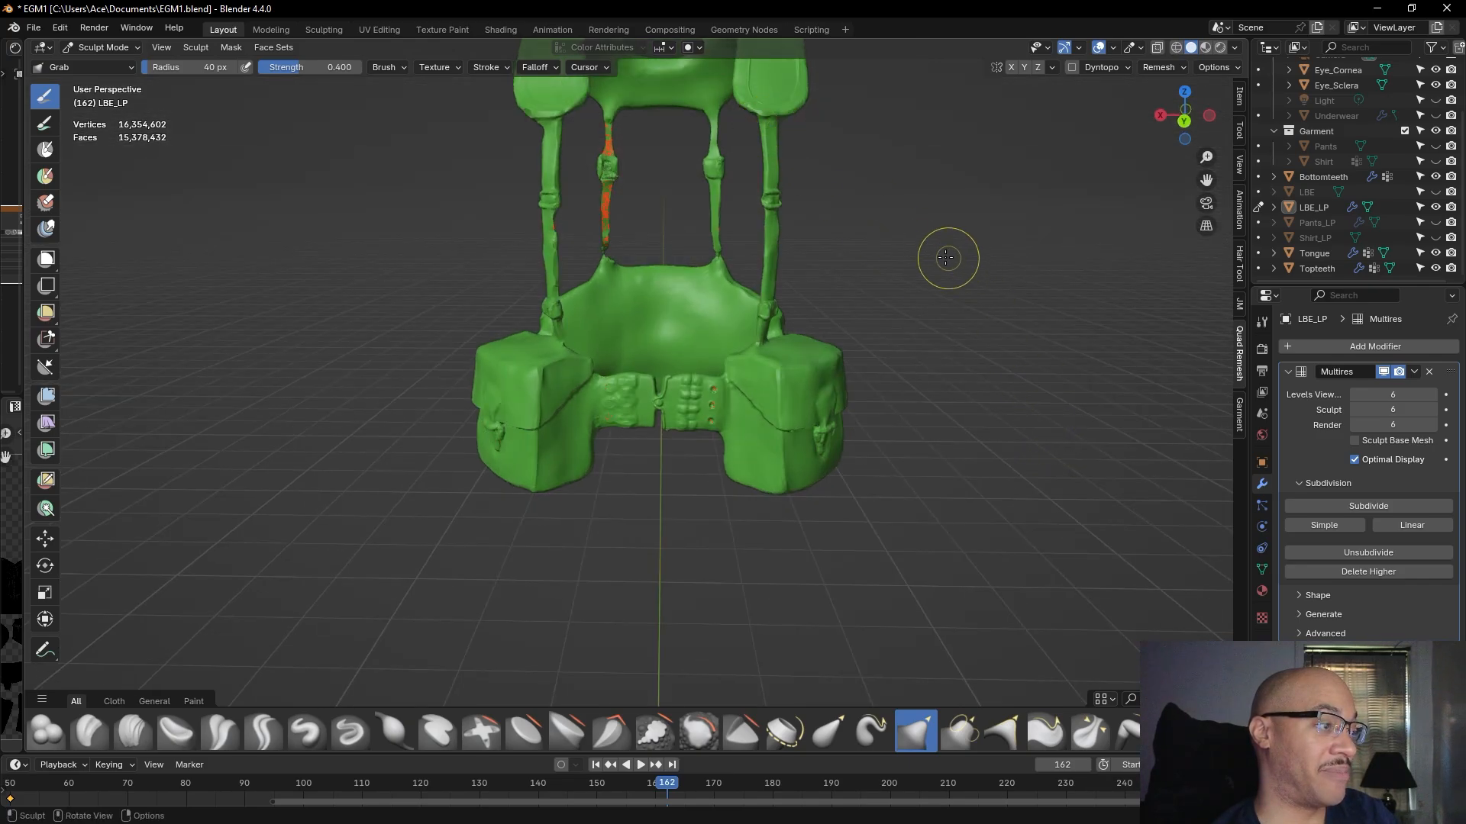
{"action": "scroll", "coordinate": [754, 196], "scroll_direction": "down", "scroll_amount": 3}
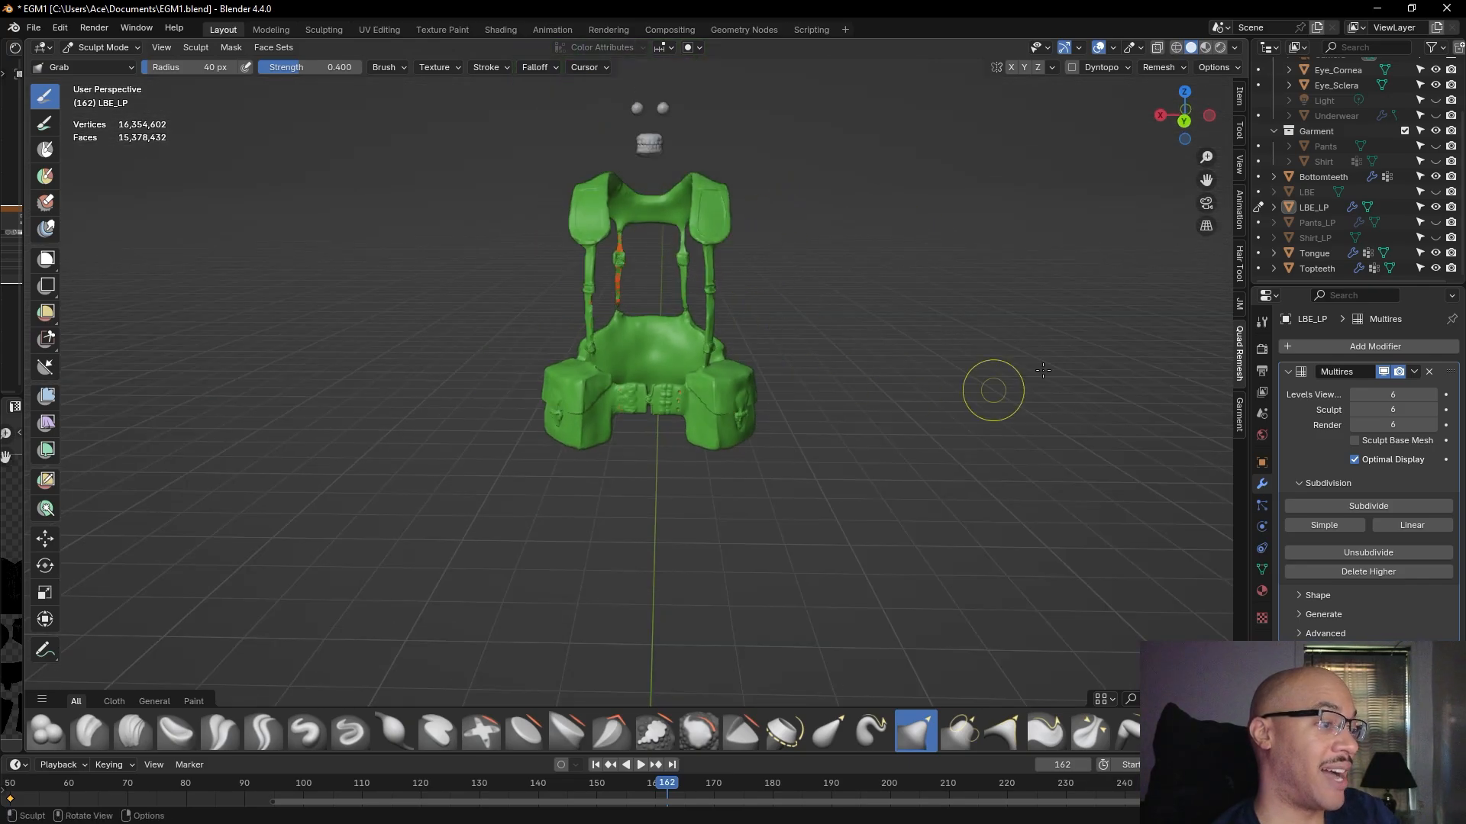
{"action": "scroll", "coordinate": [1402, 227], "scroll_direction": "up", "scroll_amount": 2}
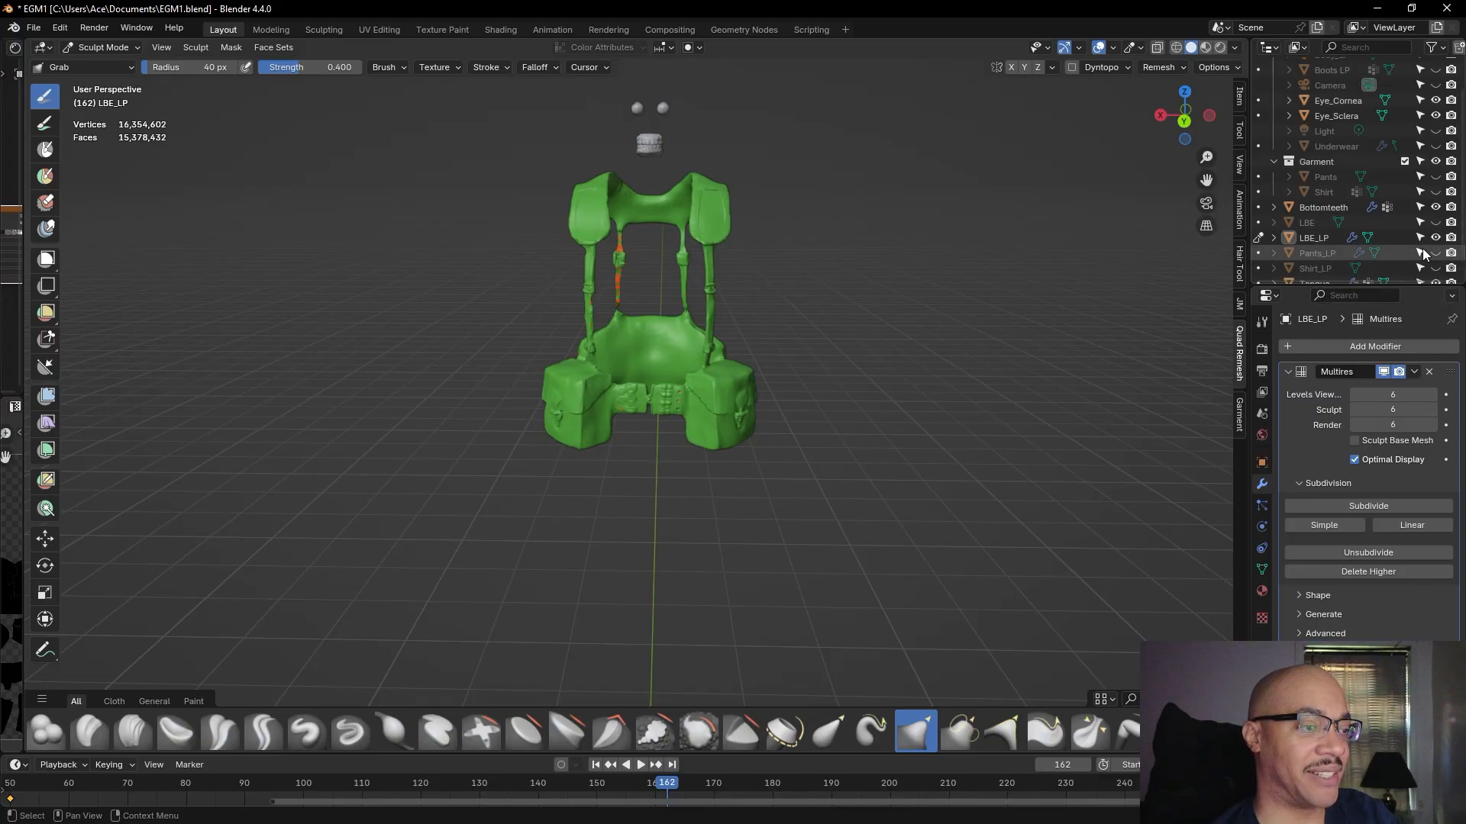
{"action": "left_click", "coordinate": [1435, 268]}
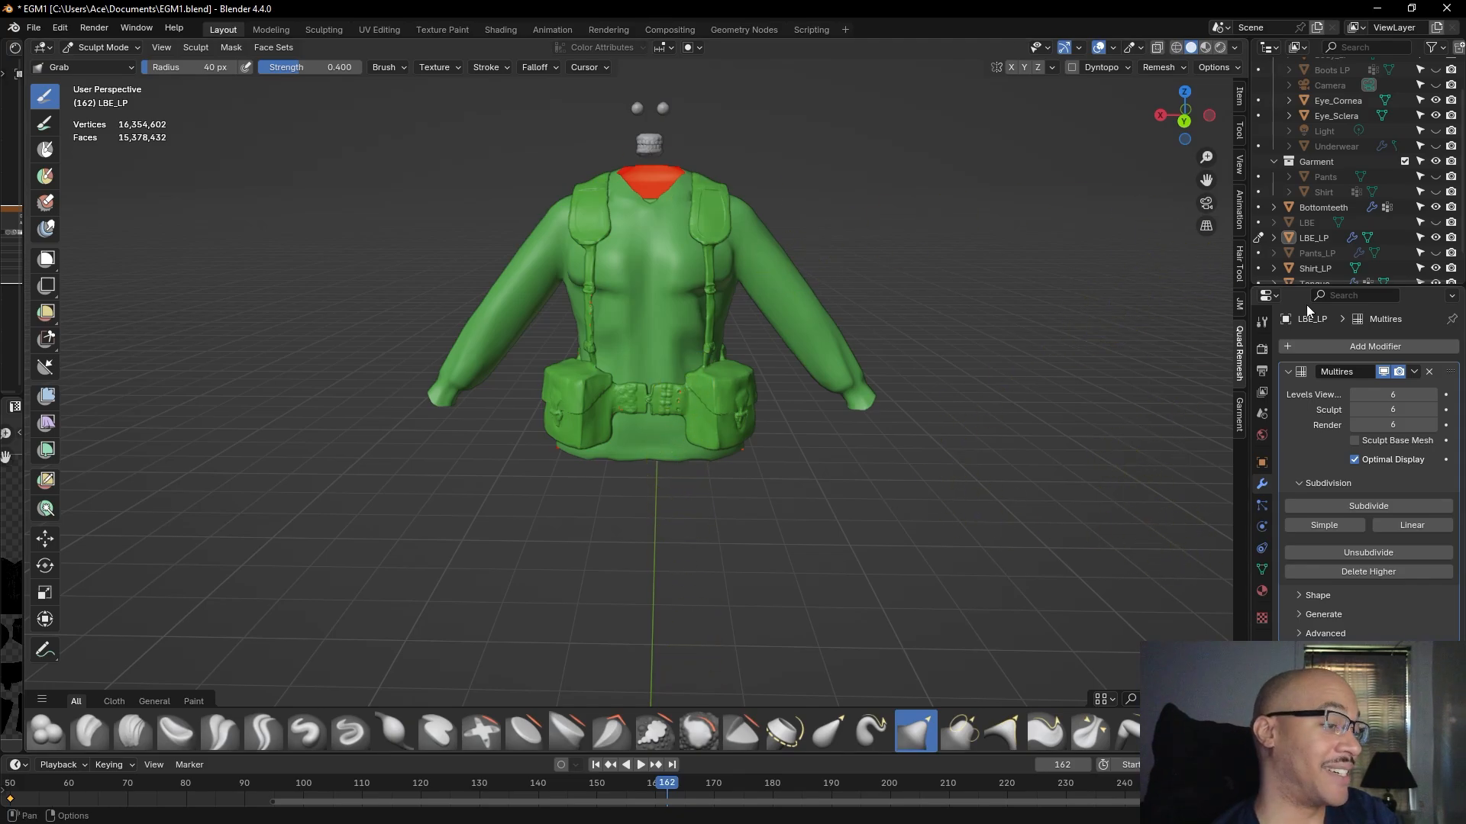
{"action": "left_click", "coordinate": [1436, 239]}
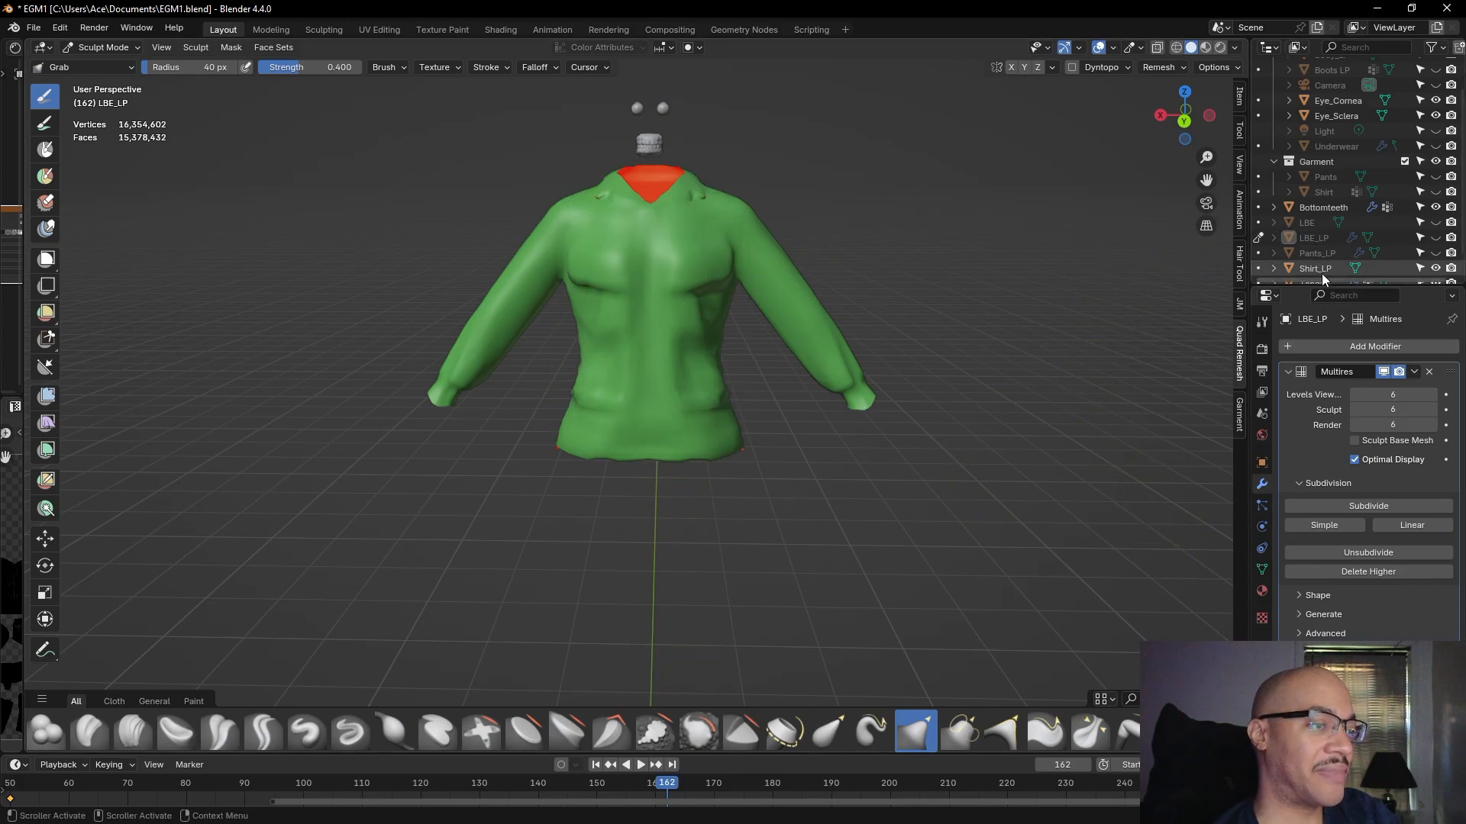
{"action": "left_click", "coordinate": [1435, 238]}
{"action": "left_click", "coordinate": [1436, 269]}
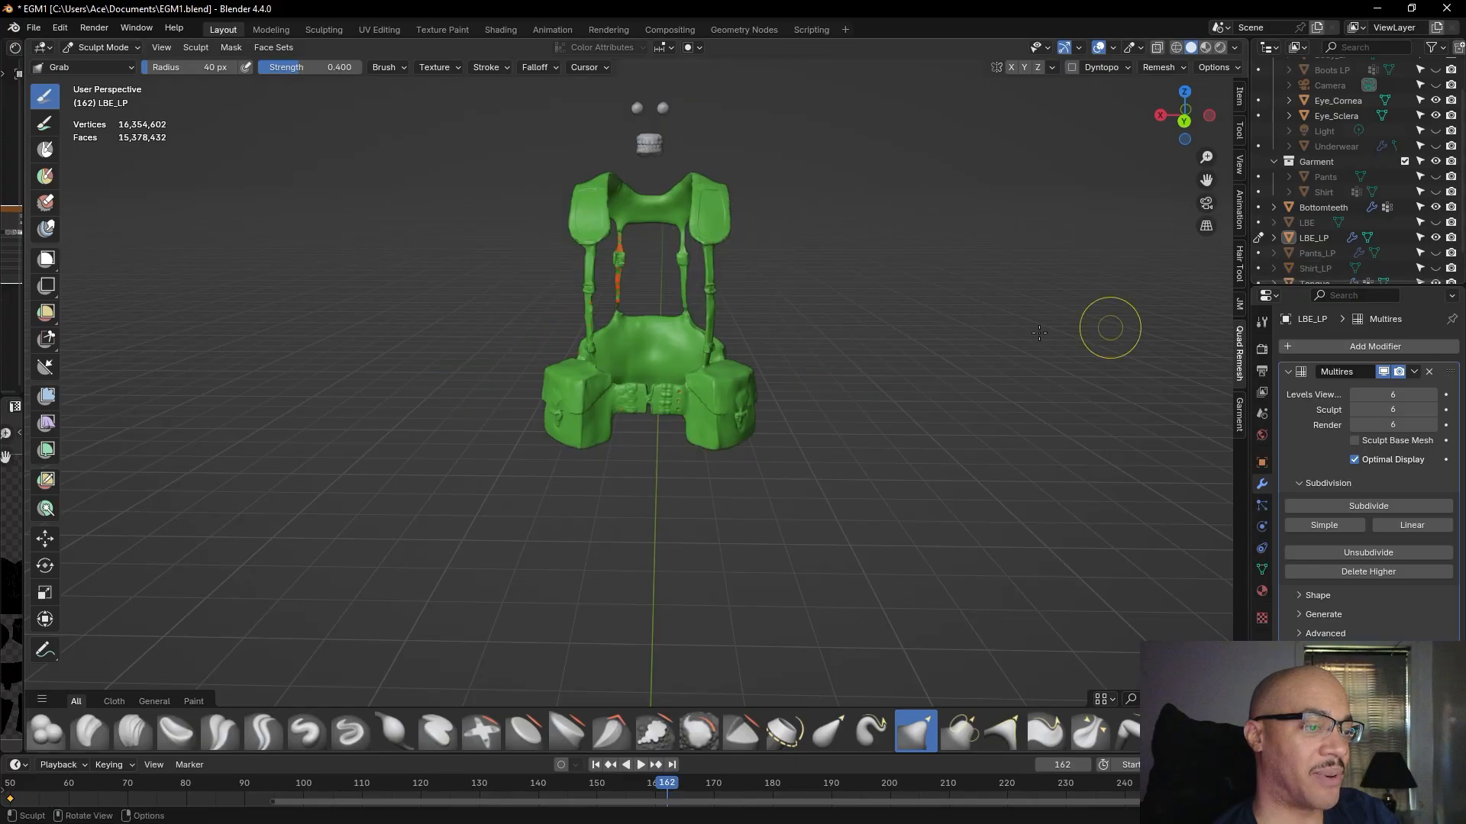
- Inspect the complete harness, including the straps, belt and both pouches, from several angles and distances
{"action": "scroll", "coordinate": [930, 421], "scroll_direction": "up", "scroll_amount": 4}
{"action": "middle_click_drag", "start_coordinate": [828, 599], "coordinate": [828, 588]}
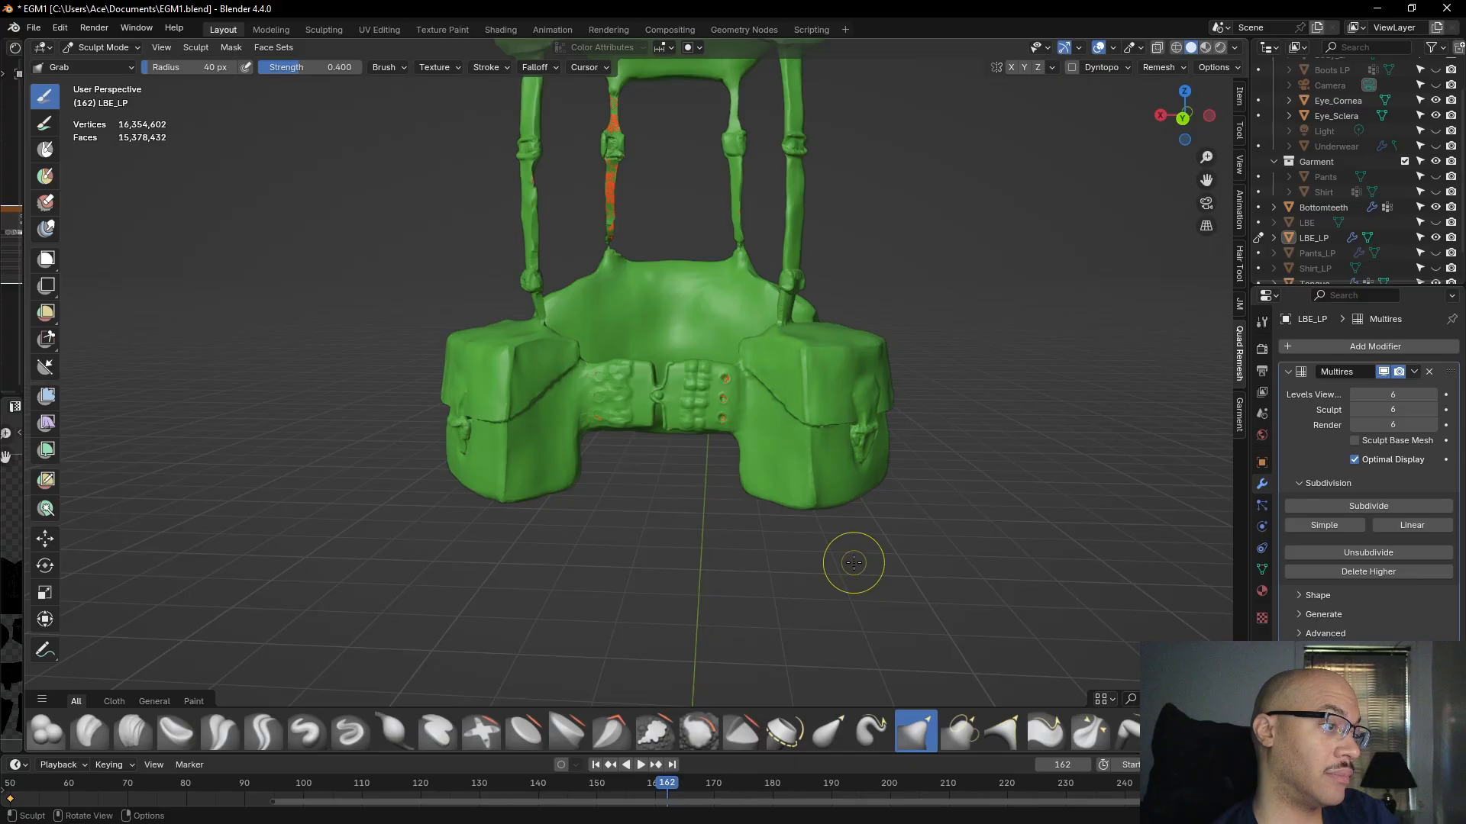
{"action": "mouse_move", "coordinate": [854, 563]}
{"action": "middle_mouse_down"}
{"action": "mouse_move", "coordinate": [1056, 517]}
{"action": "mouse_move", "coordinate": [1083, 530]}
{"action": "mouse_move", "coordinate": [766, 551]}
{"action": "middle_mouse_up"}
{"action": "scroll", "coordinate": [766, 550], "scroll_direction": "down", "scroll_amount": 2}
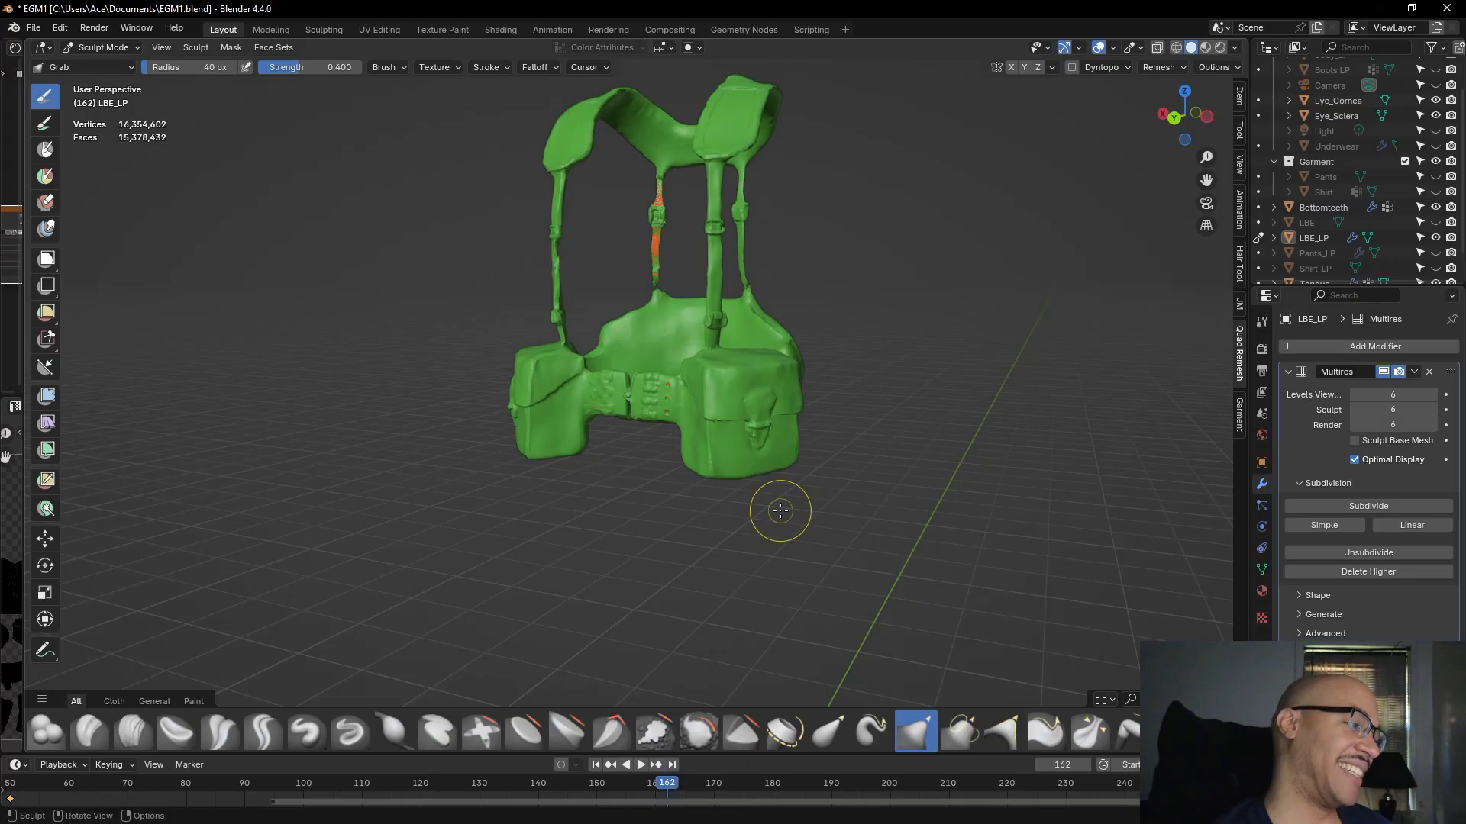
{"action": "scroll", "coordinate": [817, 377], "scroll_direction": "up", "scroll_amount": 6}
{"action": "middle_click_drag", "start_coordinate": [799, 503], "coordinate": [958, 81]}
{"action": "scroll", "coordinate": [797, 353], "scroll_direction": "down", "scroll_amount": 4}
{"action": "middle_click_drag", "start_coordinate": [797, 354], "coordinate": [765, 492]}
{"action": "middle_click_drag", "start_coordinate": [671, 568], "coordinate": [736, 573]}
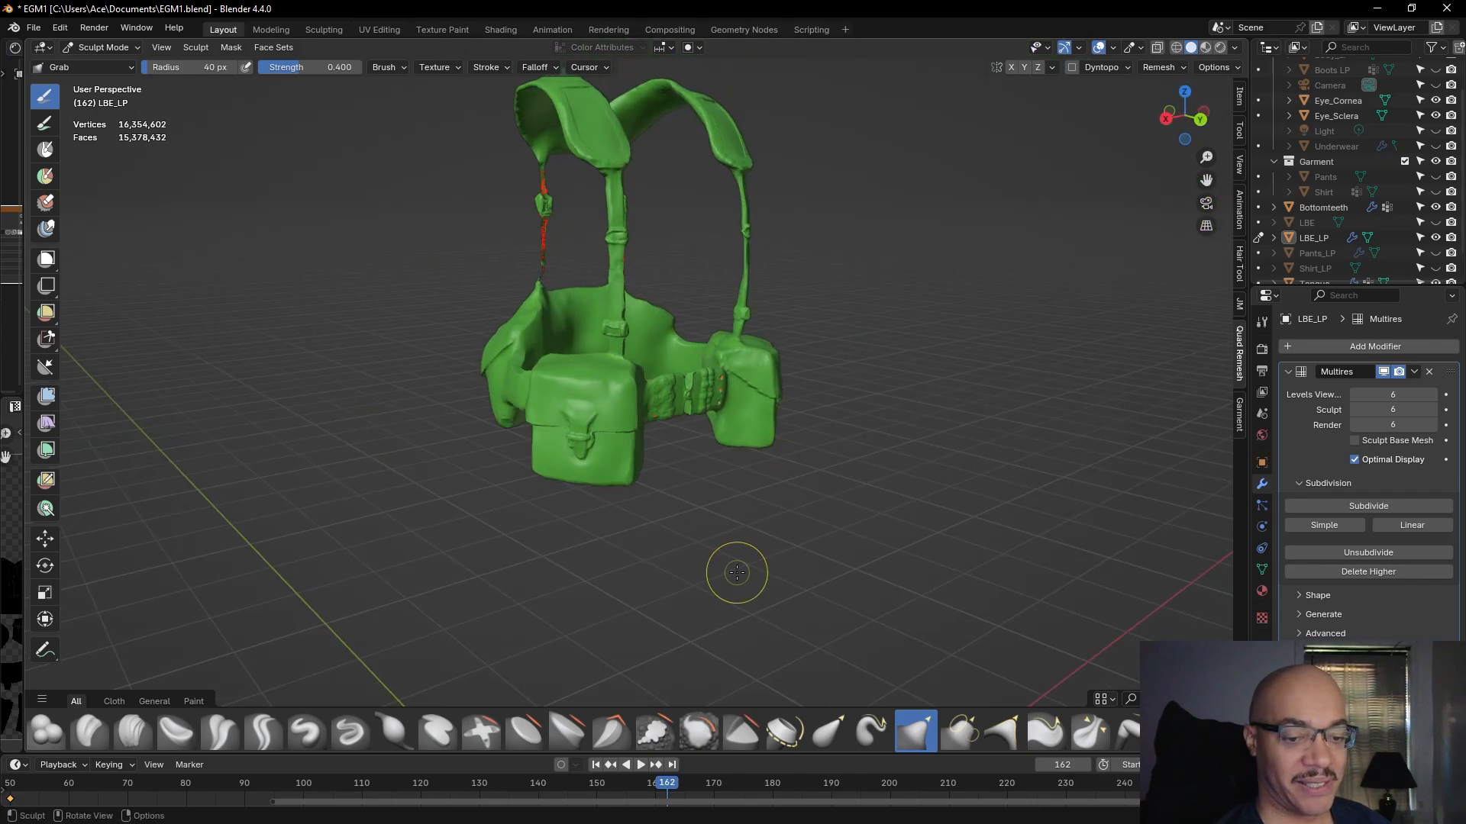
{"action": "scroll", "coordinate": [607, 514], "scroll_direction": "up", "scroll_amount": 2}
- Save the current Blender file under its existing name
{"action": "left_click", "coordinate": [33, 27]}
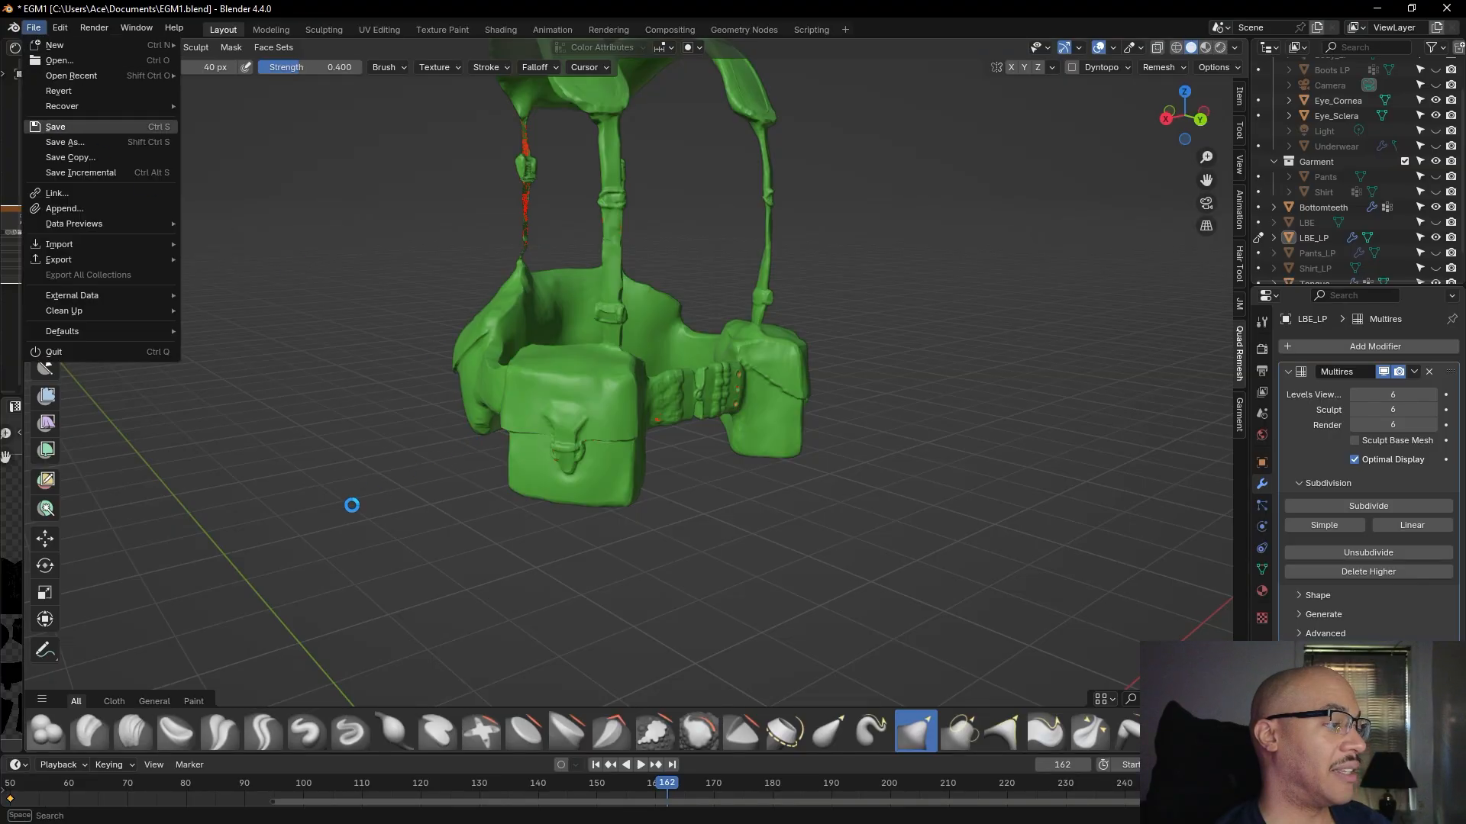
{"action": "key", "text": "ctrl+s"}
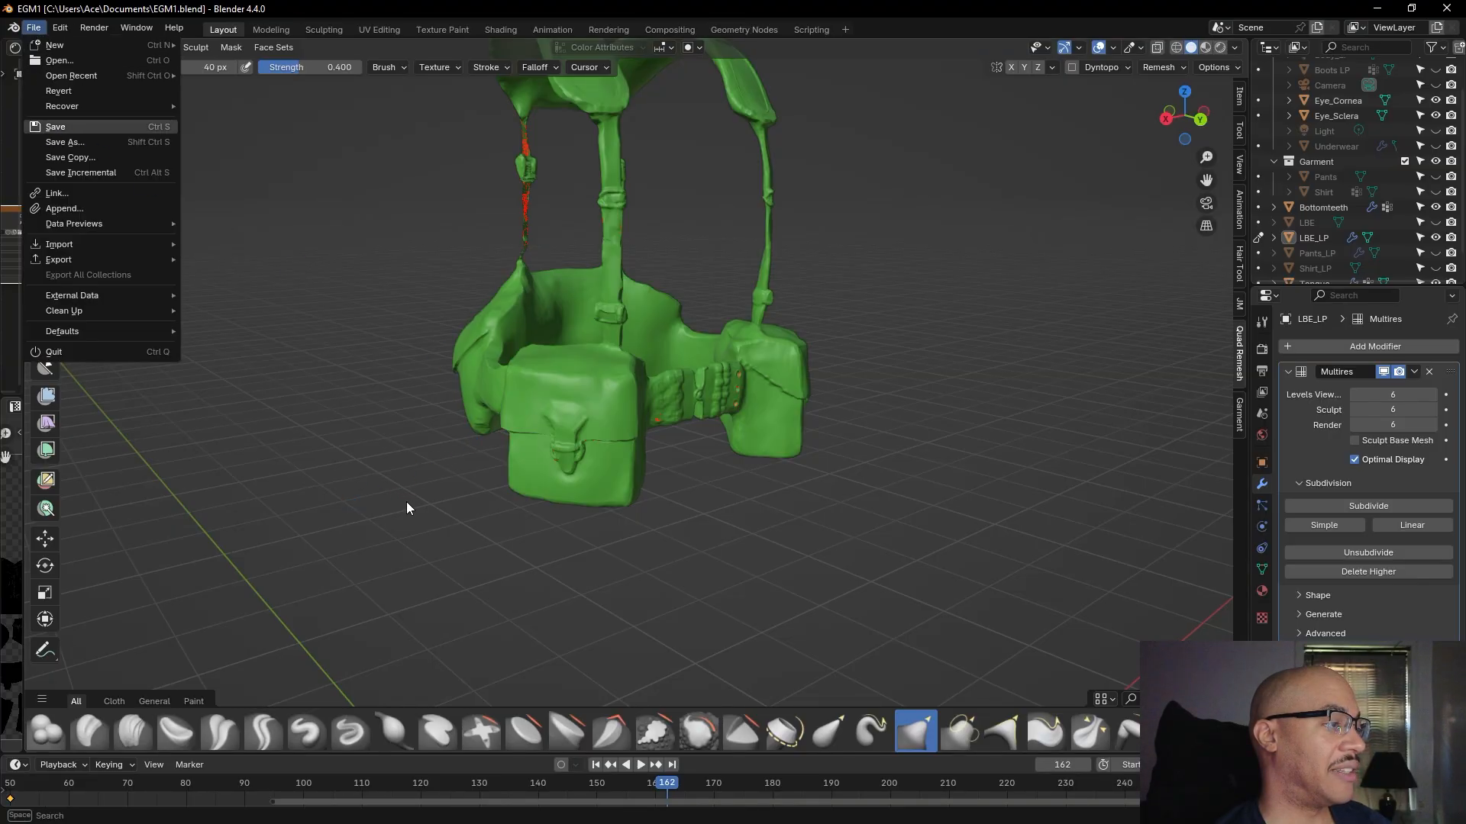
{"action": "middle_click_drag", "start_coordinate": [407, 501], "coordinate": [624, 489]}
{"action": "mouse_move", "coordinate": [896, 506]}
{"action": "middle_mouse_down"}
{"action": "mouse_move", "coordinate": [931, 488]}
{"action": "mouse_move", "coordinate": [748, 497]}
{"action": "mouse_move", "coordinate": [990, 508]}
{"action": "mouse_move", "coordinate": [605, 549]}
{"action": "middle_mouse_up"}
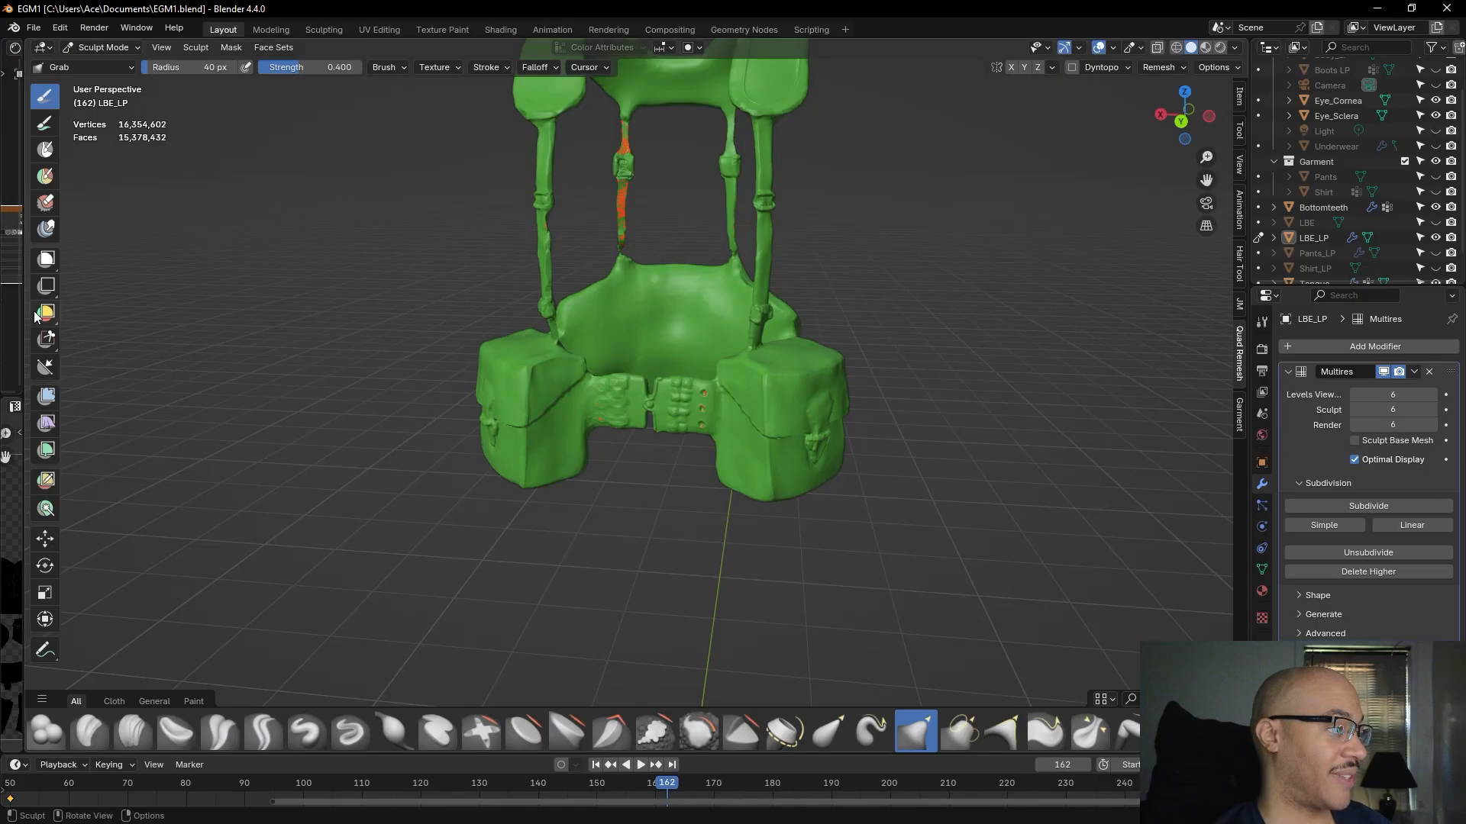
- Make room for the node and image editors beside the viewport and switch LBE_LP to Object Mode
{"action": "mouse_move", "coordinate": [24, 313]}
{"action": "left_mouse_down"}
{"action": "mouse_move", "coordinate": [229, 308]}
{"action": "mouse_move", "coordinate": [243, 374]}
{"action": "mouse_move", "coordinate": [458, 323]}
{"action": "left_mouse_up"}
{"action": "left_click", "coordinate": [532, 47]}
{"action": "left_click", "coordinate": [533, 79]}
{"action": "left_click", "coordinate": [533, 49]}
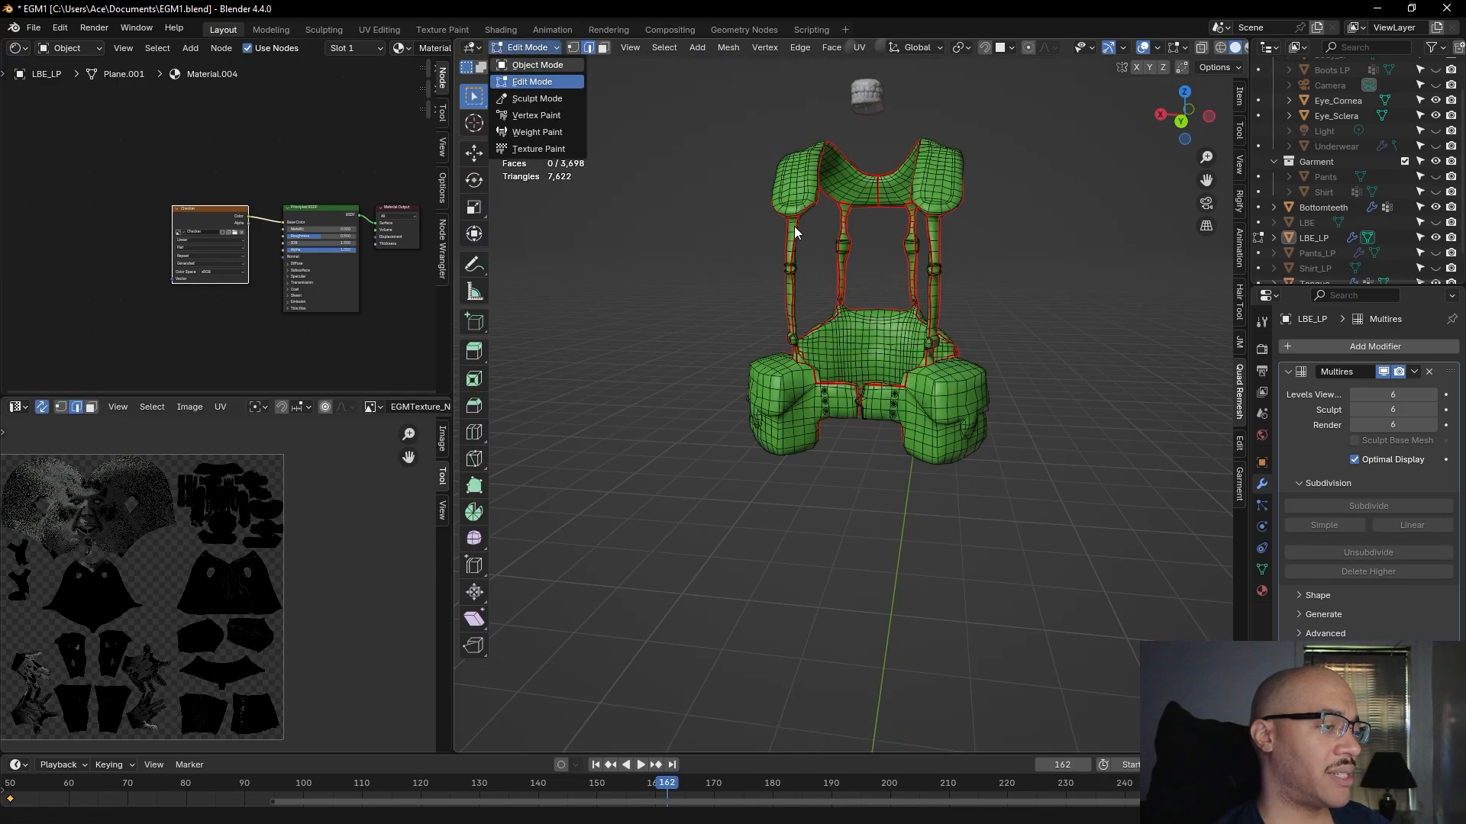
{"action": "key", "text": "Tab"}
{"action": "middle_click_drag", "start_coordinate": [662, 547], "coordinate": [693, 538]}
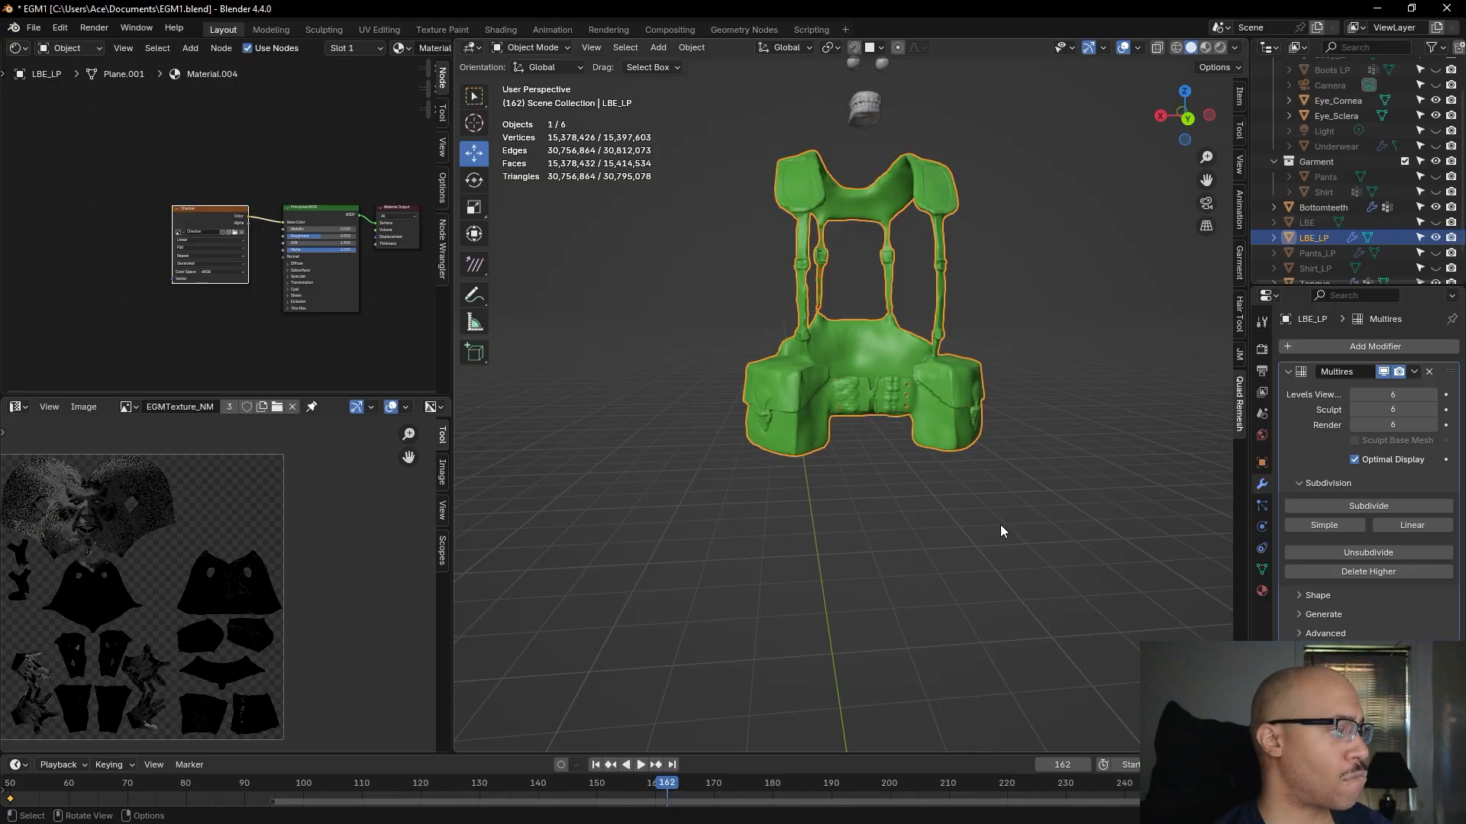
- Replace the Checker image in Material.004's texture node with EGMTexture_NM
{"action": "scroll", "coordinate": [295, 295], "scroll_direction": "up", "scroll_amount": 3}
{"action": "scroll", "coordinate": [313, 335], "scroll_direction": "up", "scroll_amount": 2}
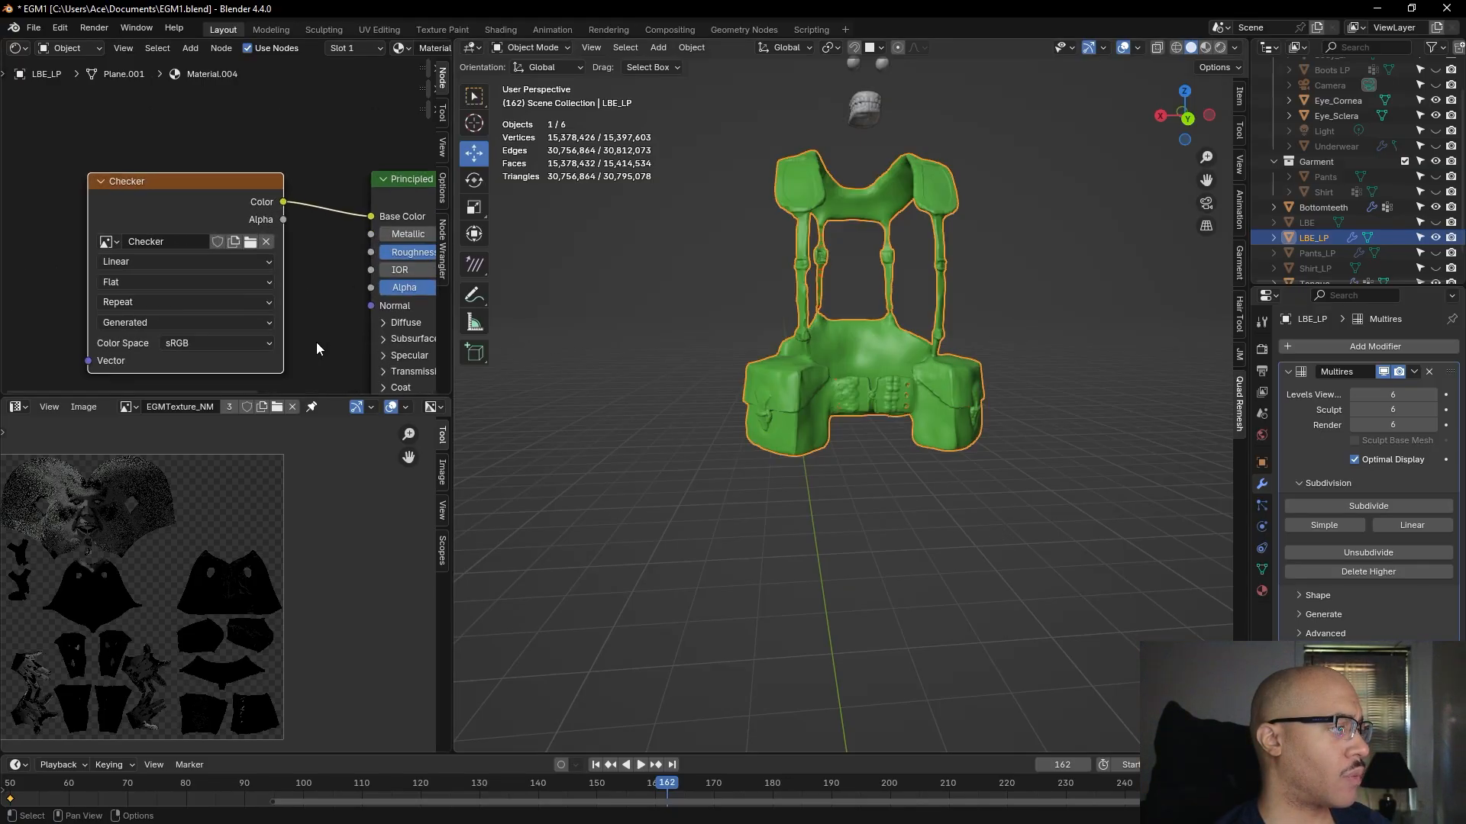
{"action": "left_click", "coordinate": [107, 242]}
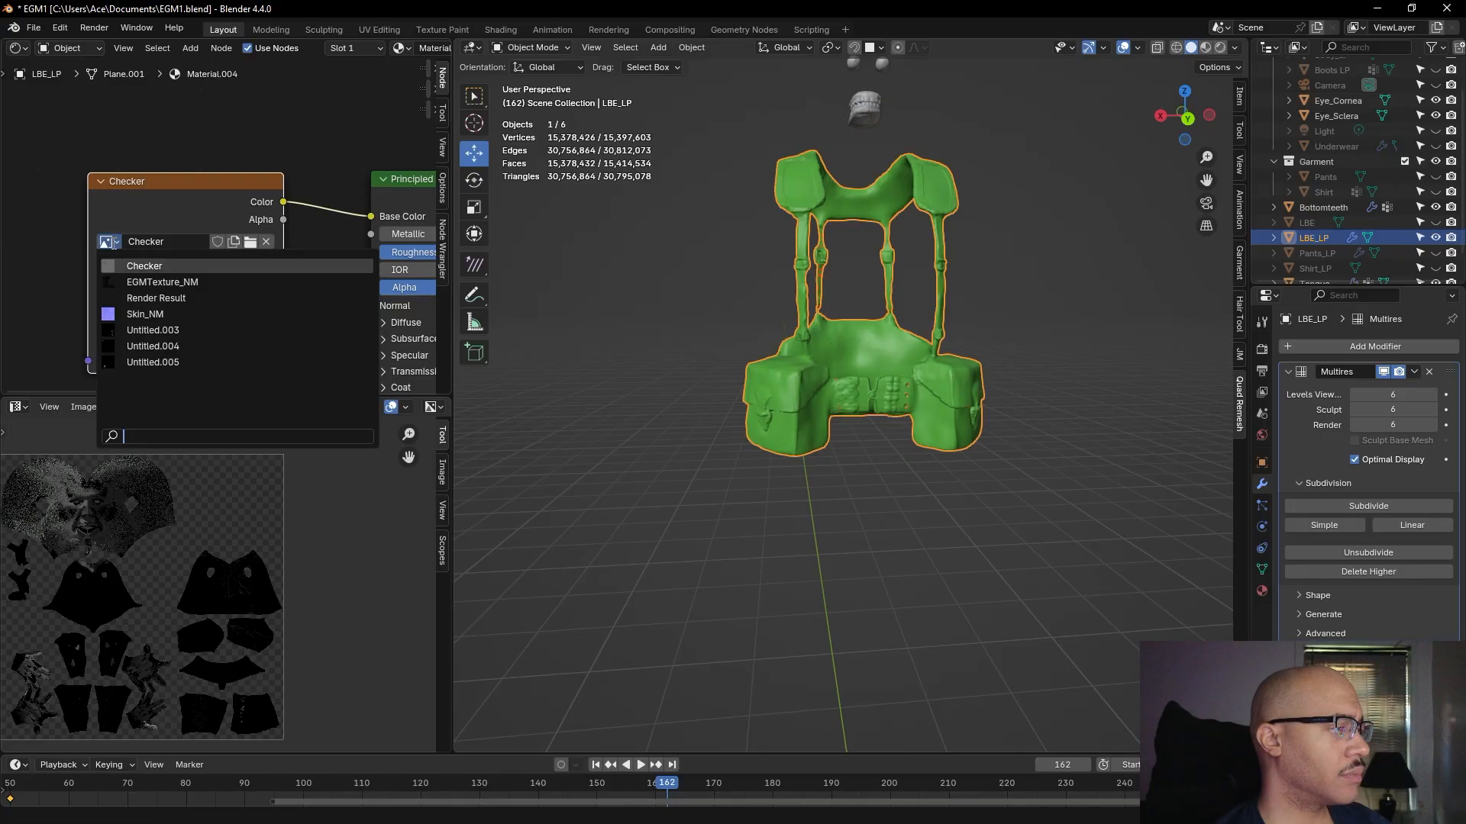
{"action": "left_click", "coordinate": [161, 283]}
{"action": "scroll", "coordinate": [329, 333], "scroll_direction": "down", "scroll_amount": 1}
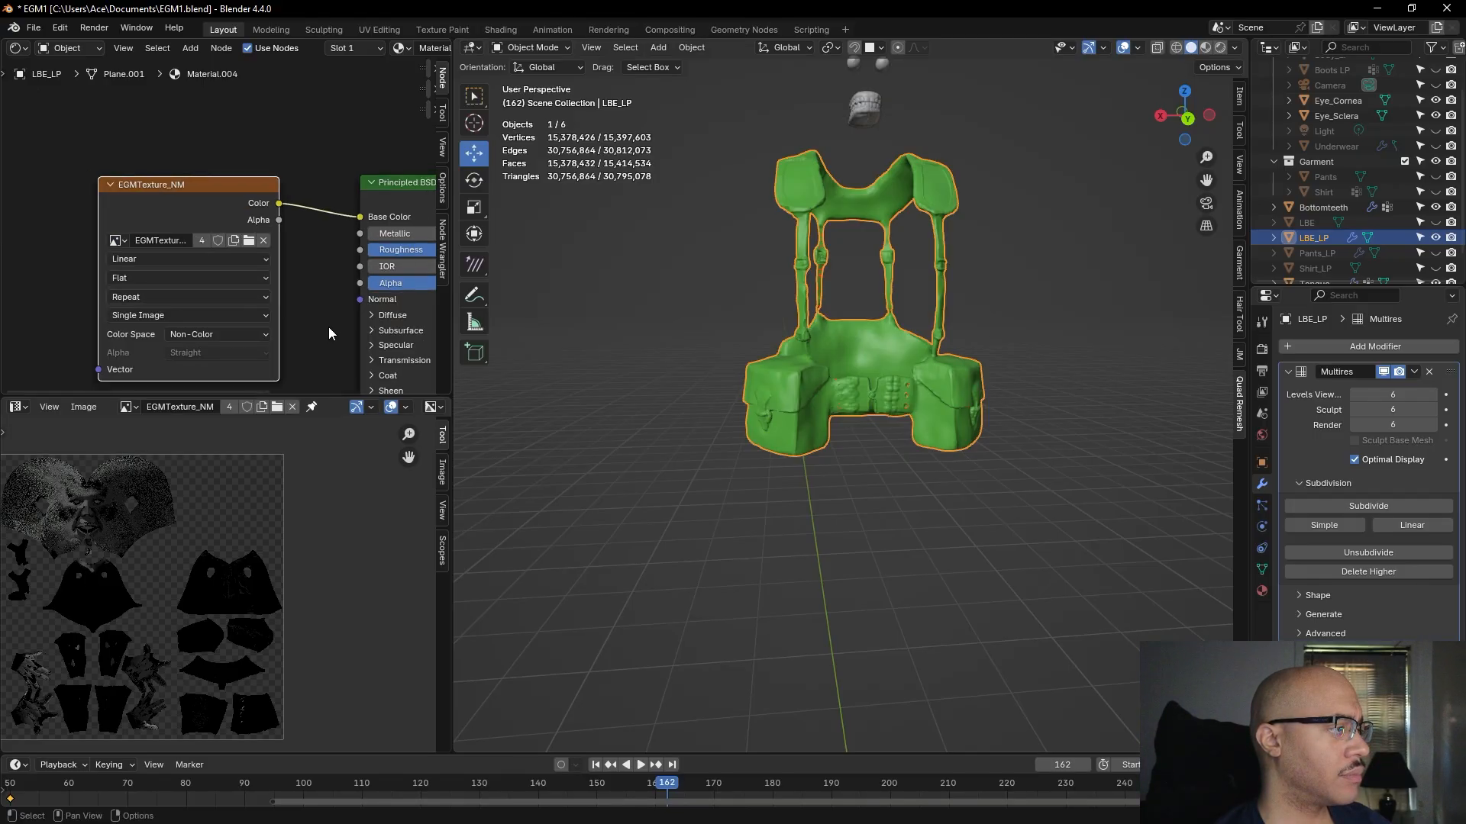
{"action": "scroll", "coordinate": [290, 309], "scroll_direction": "down", "scroll_amount": 2}
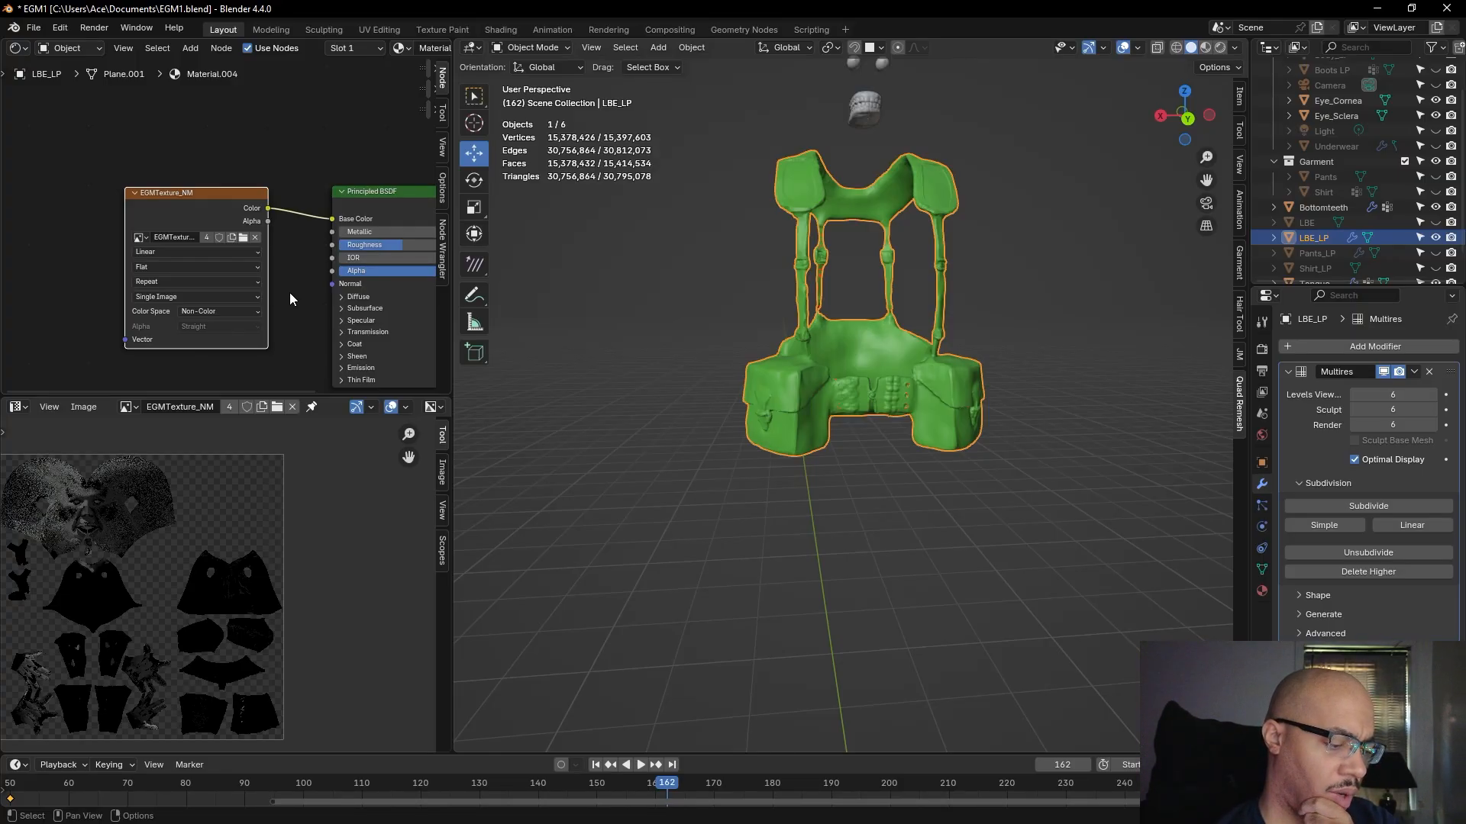
- Disconnect the EGMTexture_NM node from Base Color and place a Normal Map node between it and the Principled BSDF
{"action": "left_click_drag", "start_coordinate": [206, 190], "coordinate": [90, 175]}
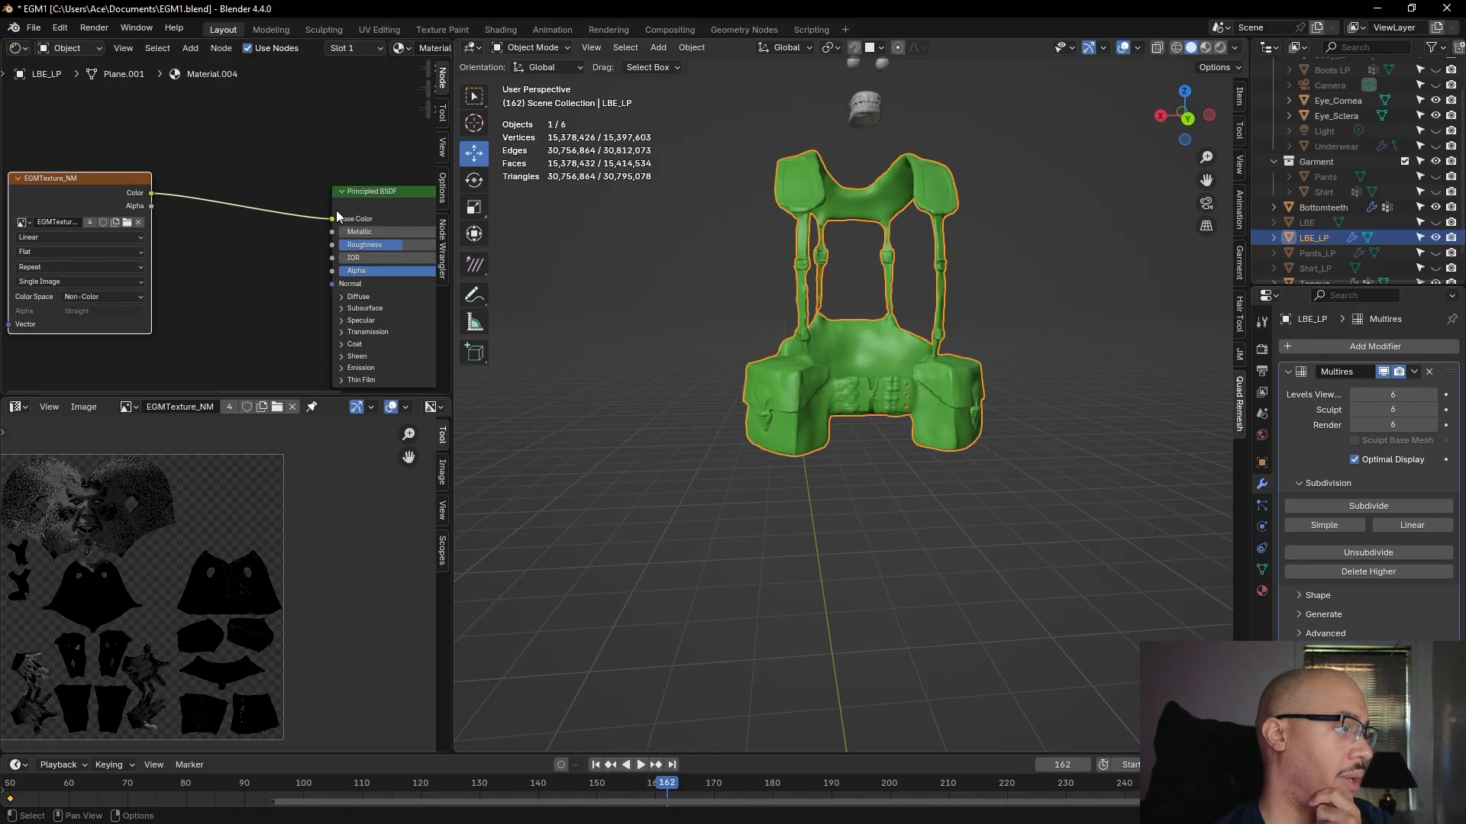
{"action": "left_click_drag", "start_coordinate": [333, 217], "coordinate": [218, 331]}
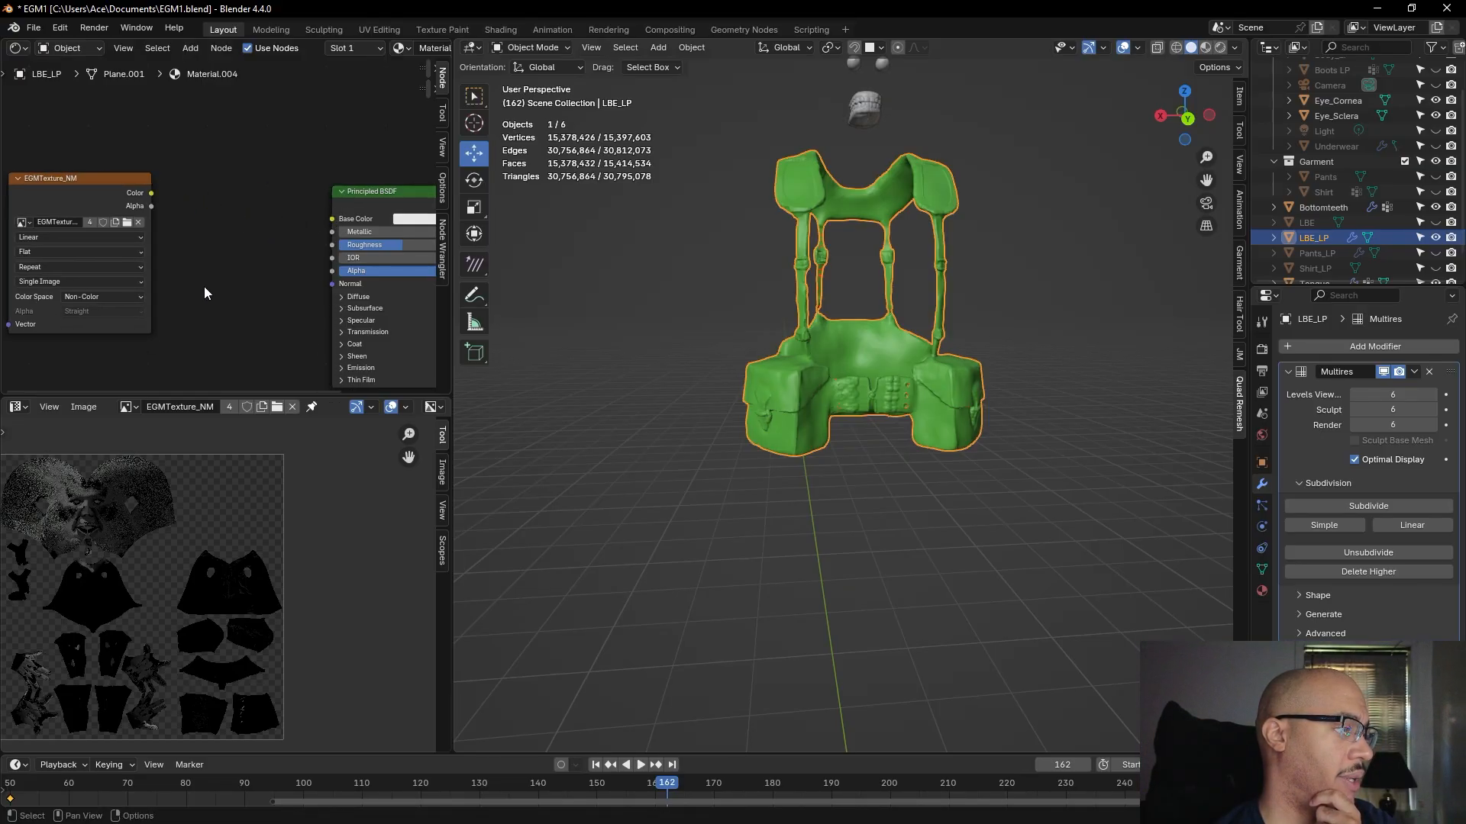
{"action": "key", "text": "shift+a"}
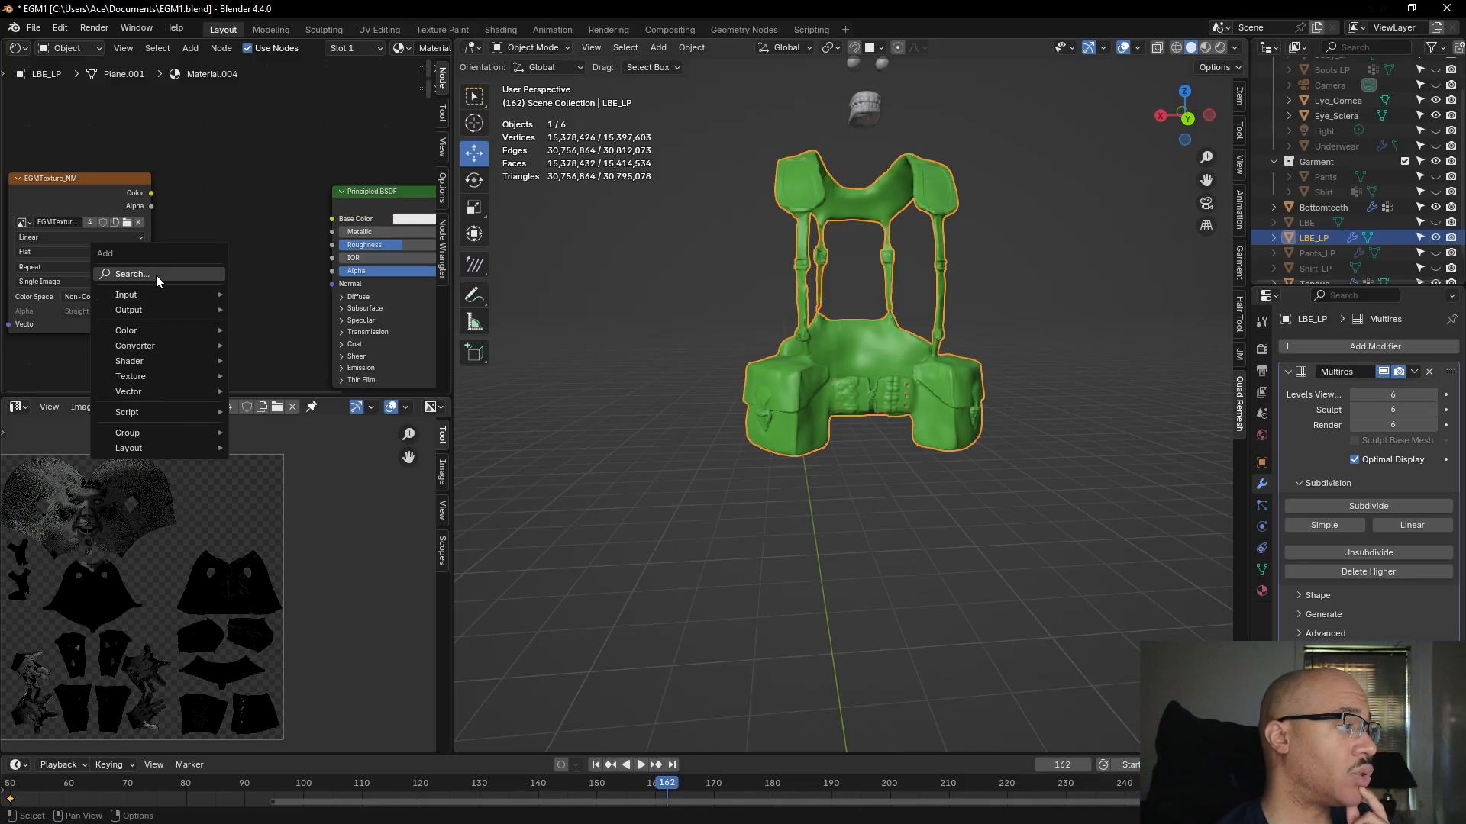
{"action": "left_click", "coordinate": [167, 272]}
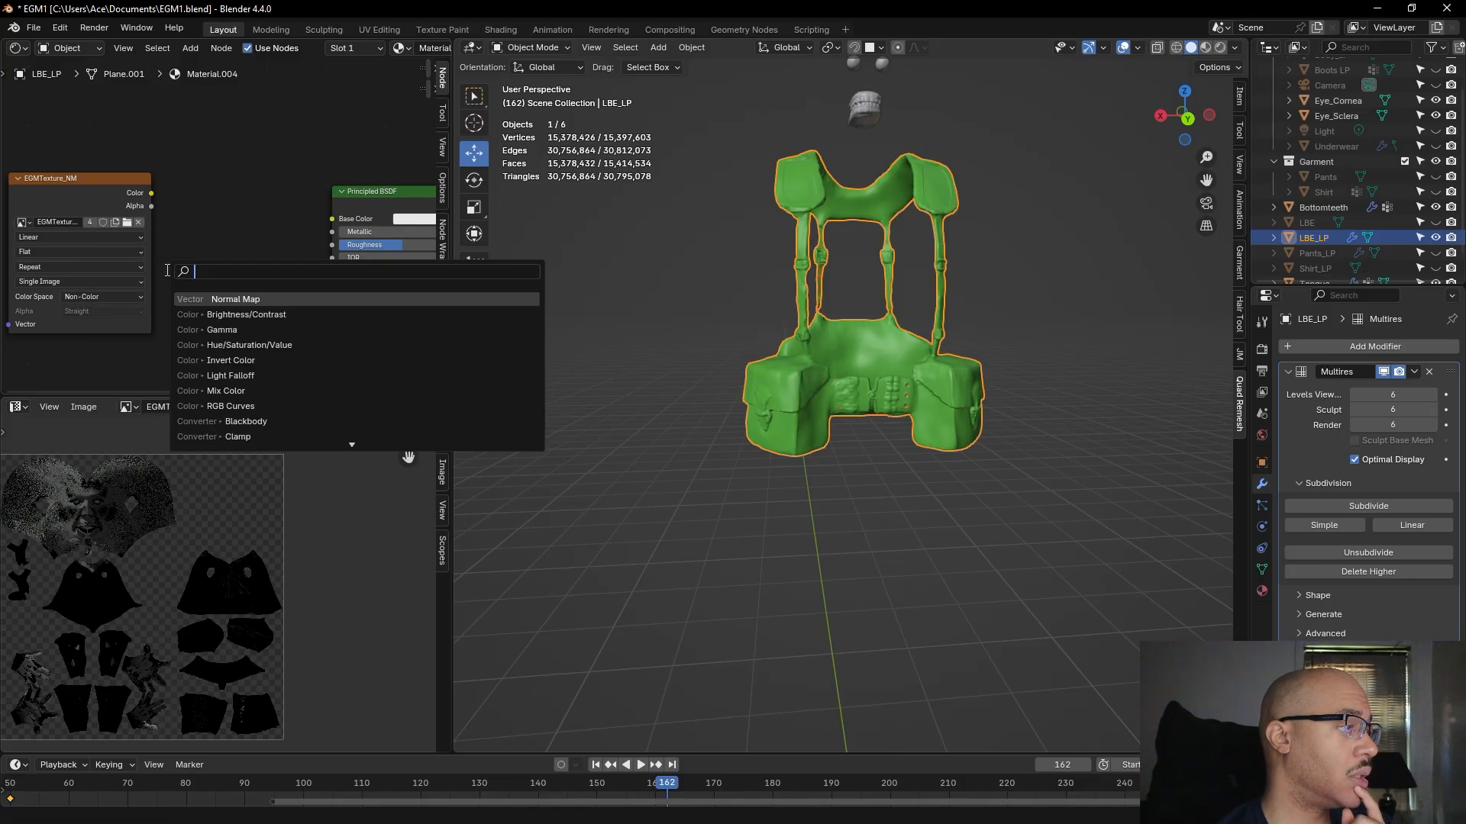
{"action": "left_click", "coordinate": [246, 297]}
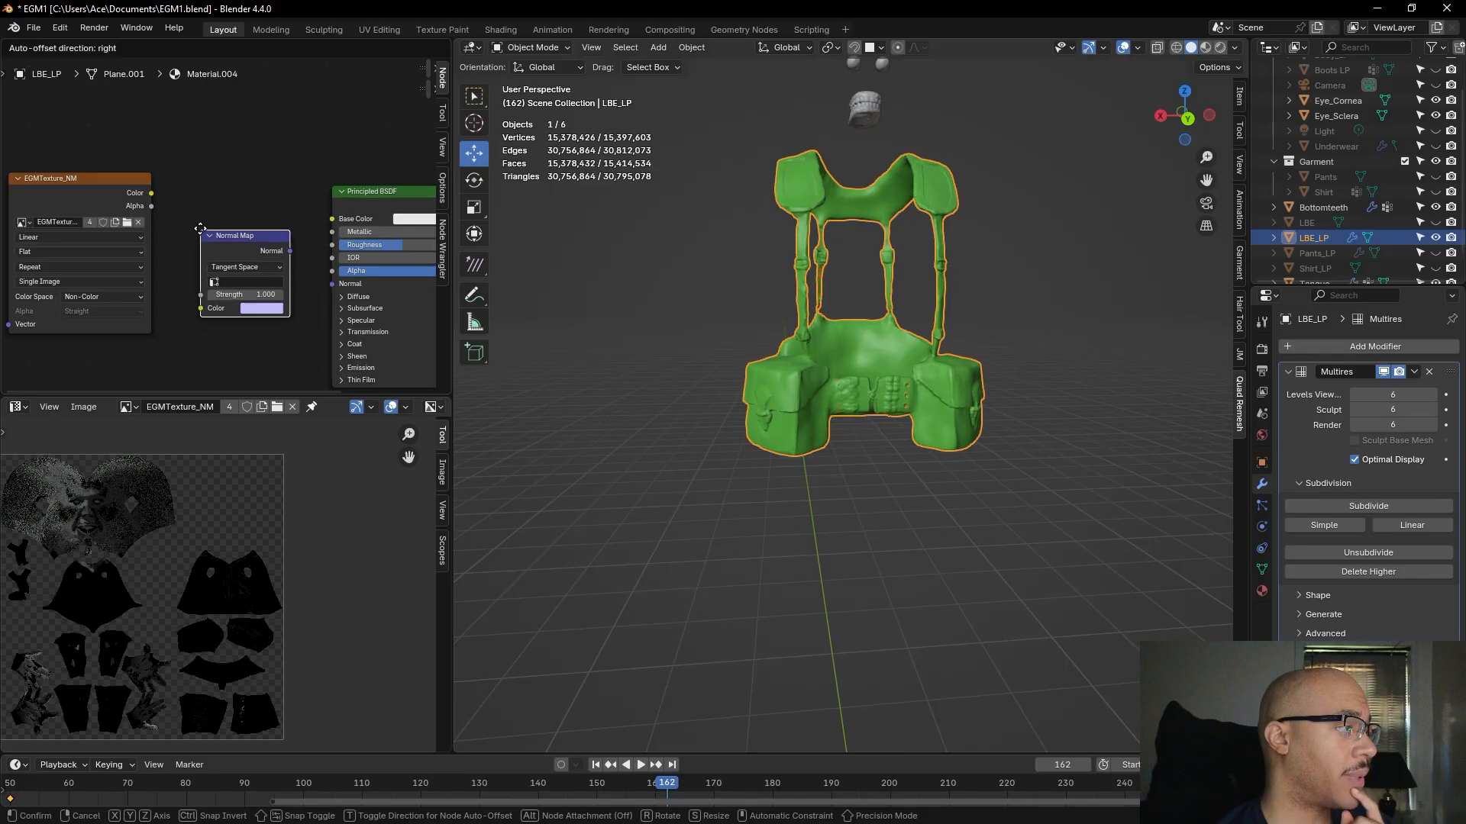
{"action": "left_click", "coordinate": [200, 235]}
- Connect the texture's Color output to the Normal Map's Color input, and its Normal output to the Principled BSDF's Normal input
{"action": "left_click_drag", "start_coordinate": [151, 192], "coordinate": [167, 198]}
{"action": "left_click_drag", "start_coordinate": [188, 270], "coordinate": [199, 319]}
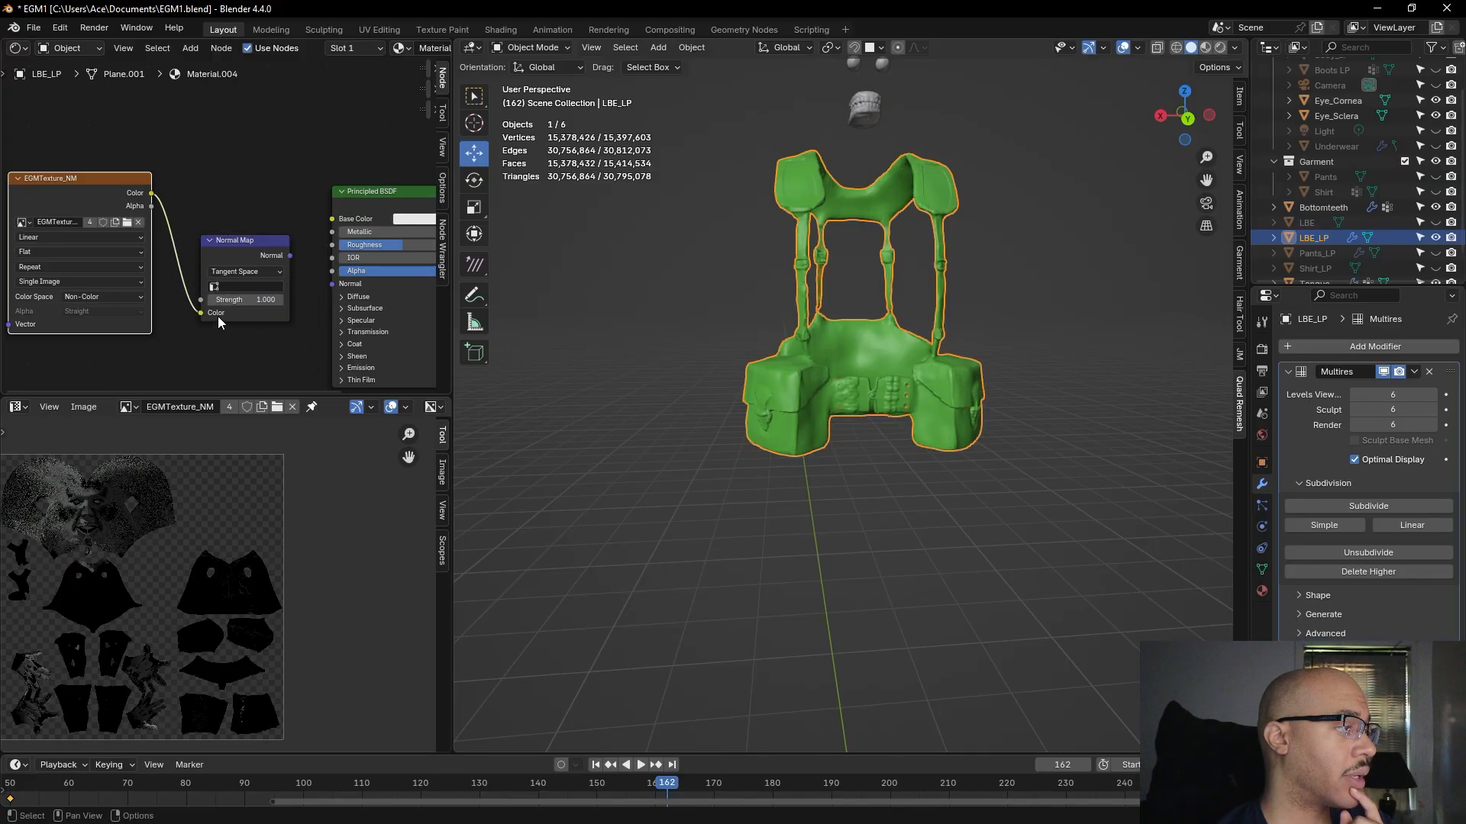
{"action": "left_click", "coordinate": [288, 258]}
{"action": "left_click_drag", "start_coordinate": [290, 256], "coordinate": [332, 284]}
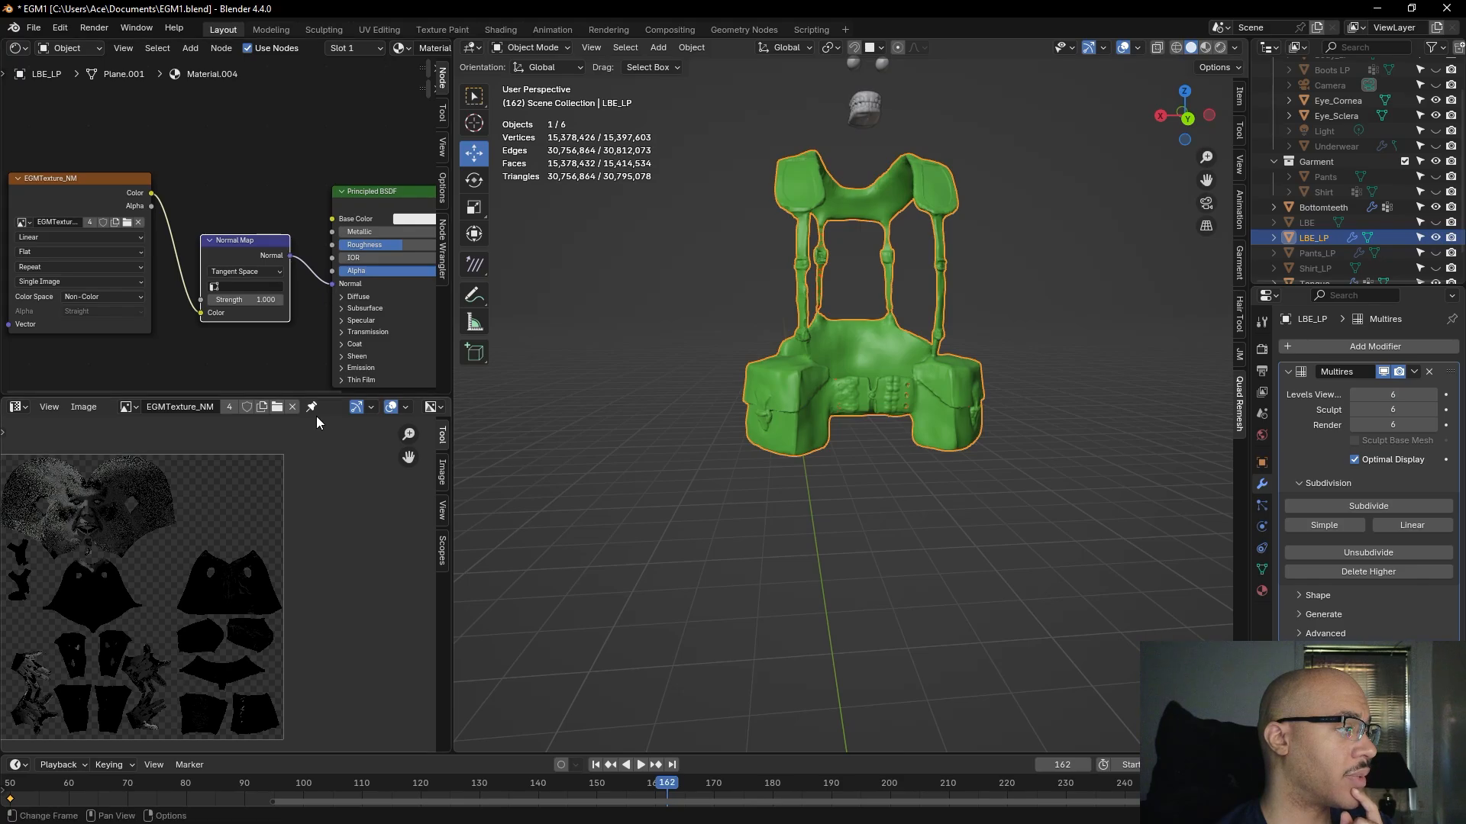
{"action": "scroll", "coordinate": [263, 365], "scroll_direction": "down", "scroll_amount": 3}
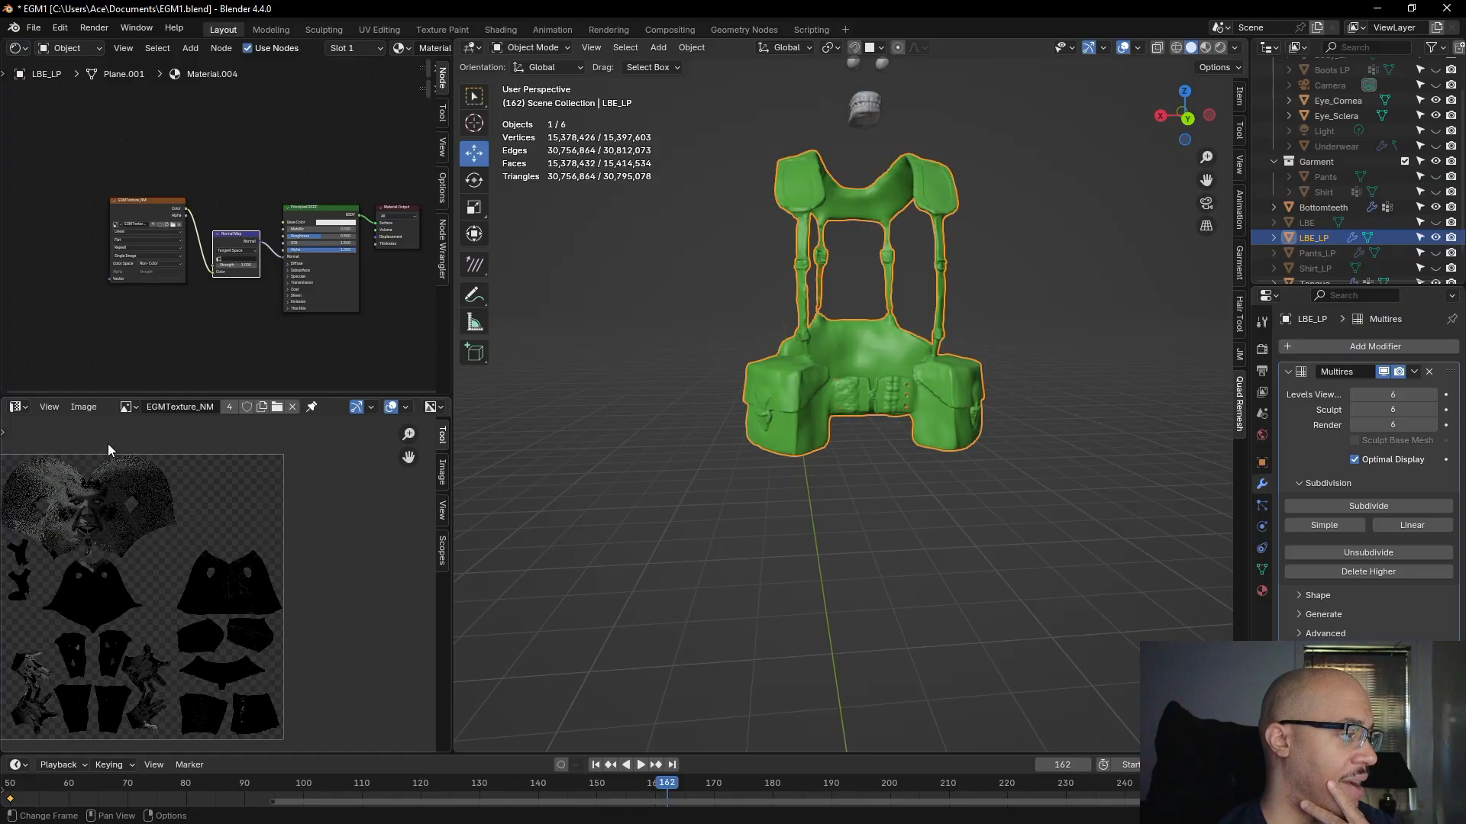
- Save the file and set LBE_LP's Multires viewport and sculpt levels to 0
{"action": "left_click", "coordinate": [34, 27]}
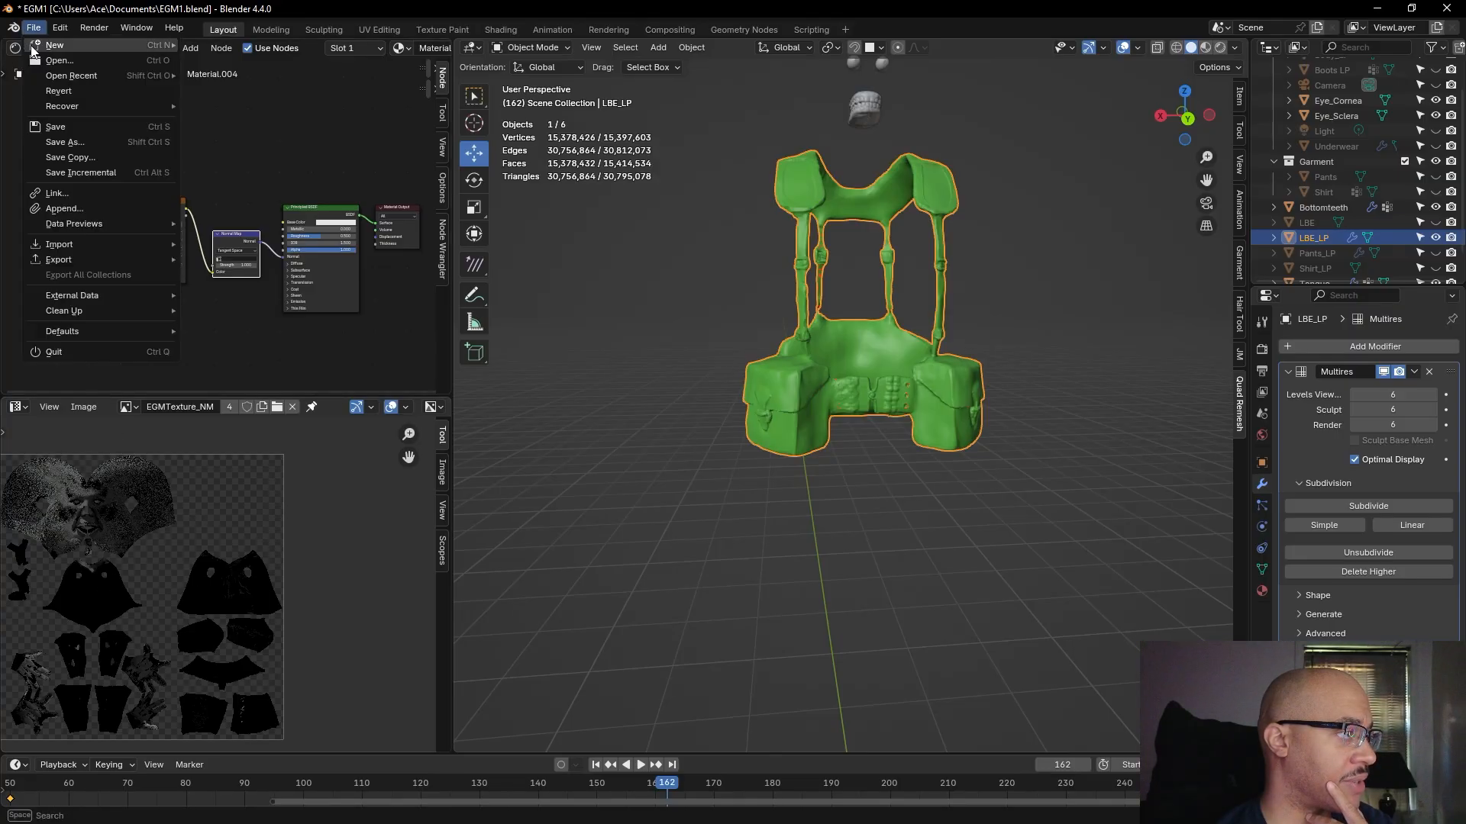
{"action": "left_click", "coordinate": [55, 127]}
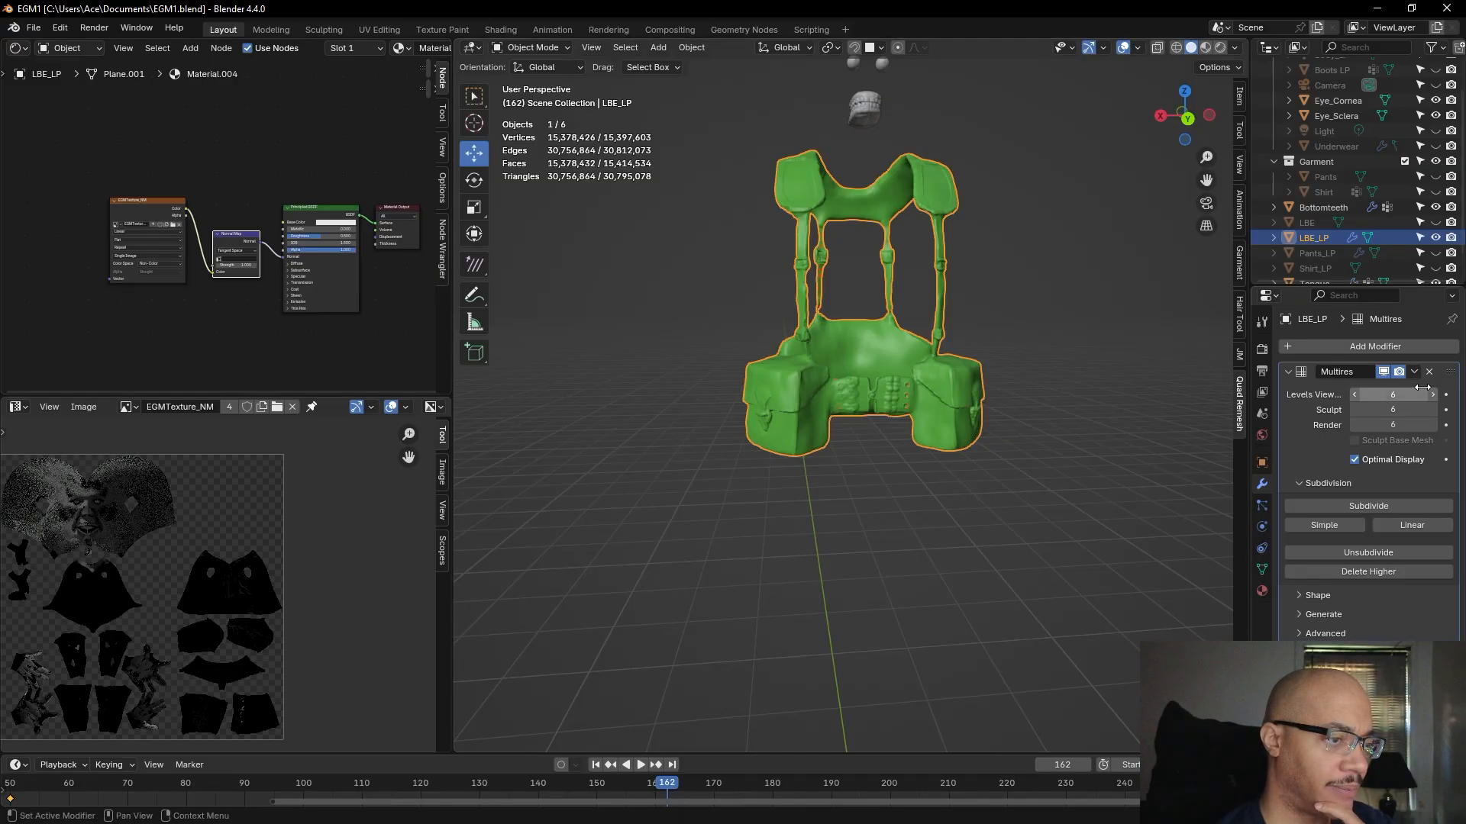
{"action": "left_click_drag", "start_coordinate": [1392, 395], "coordinate": [1340, 394]}
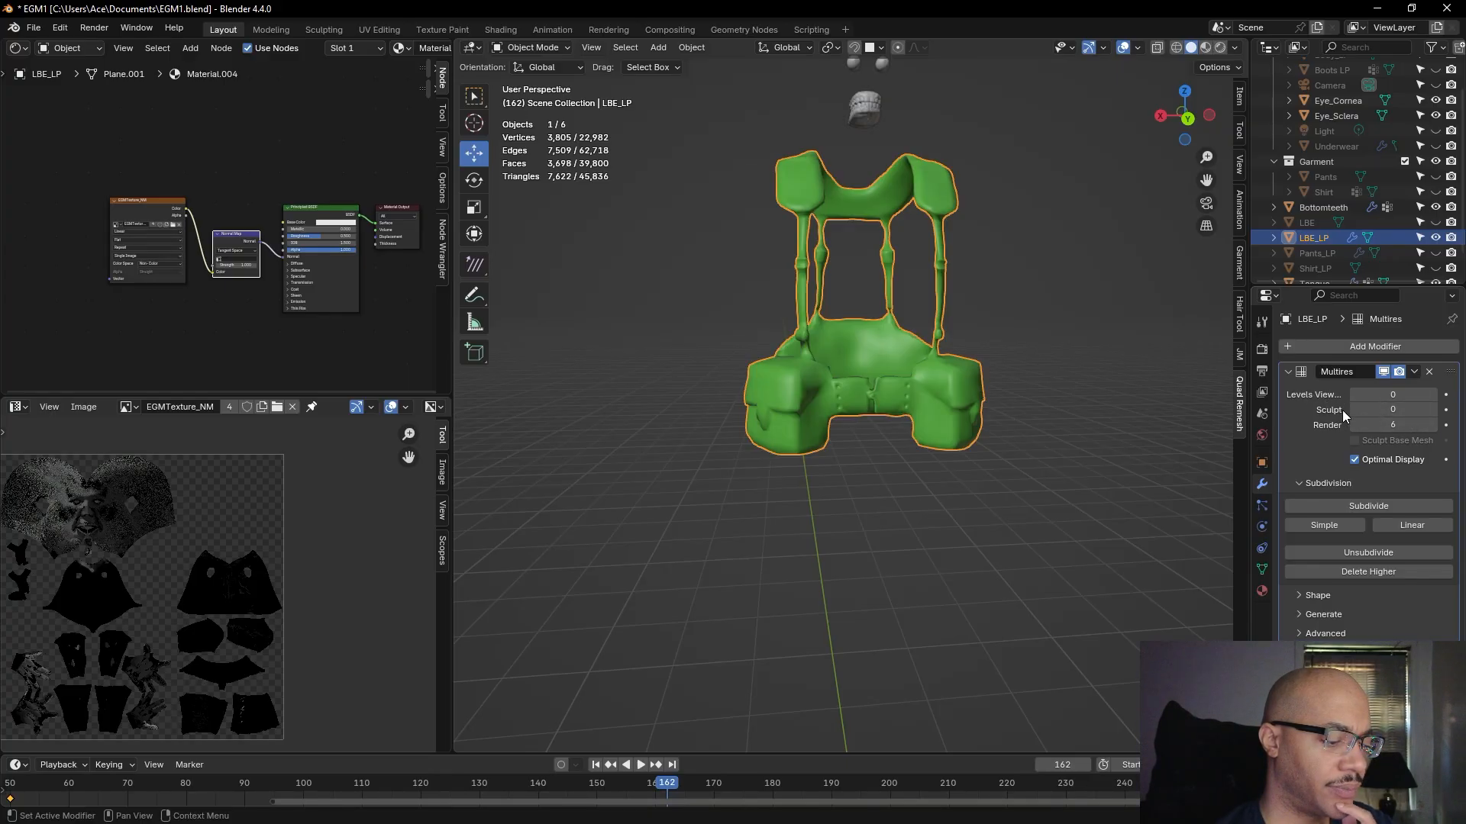
- Bake LBE_LP's multiresolution detail to the EGMTexture_NM image with the Cycles bake settings
{"action": "left_click", "coordinate": [1263, 323]}
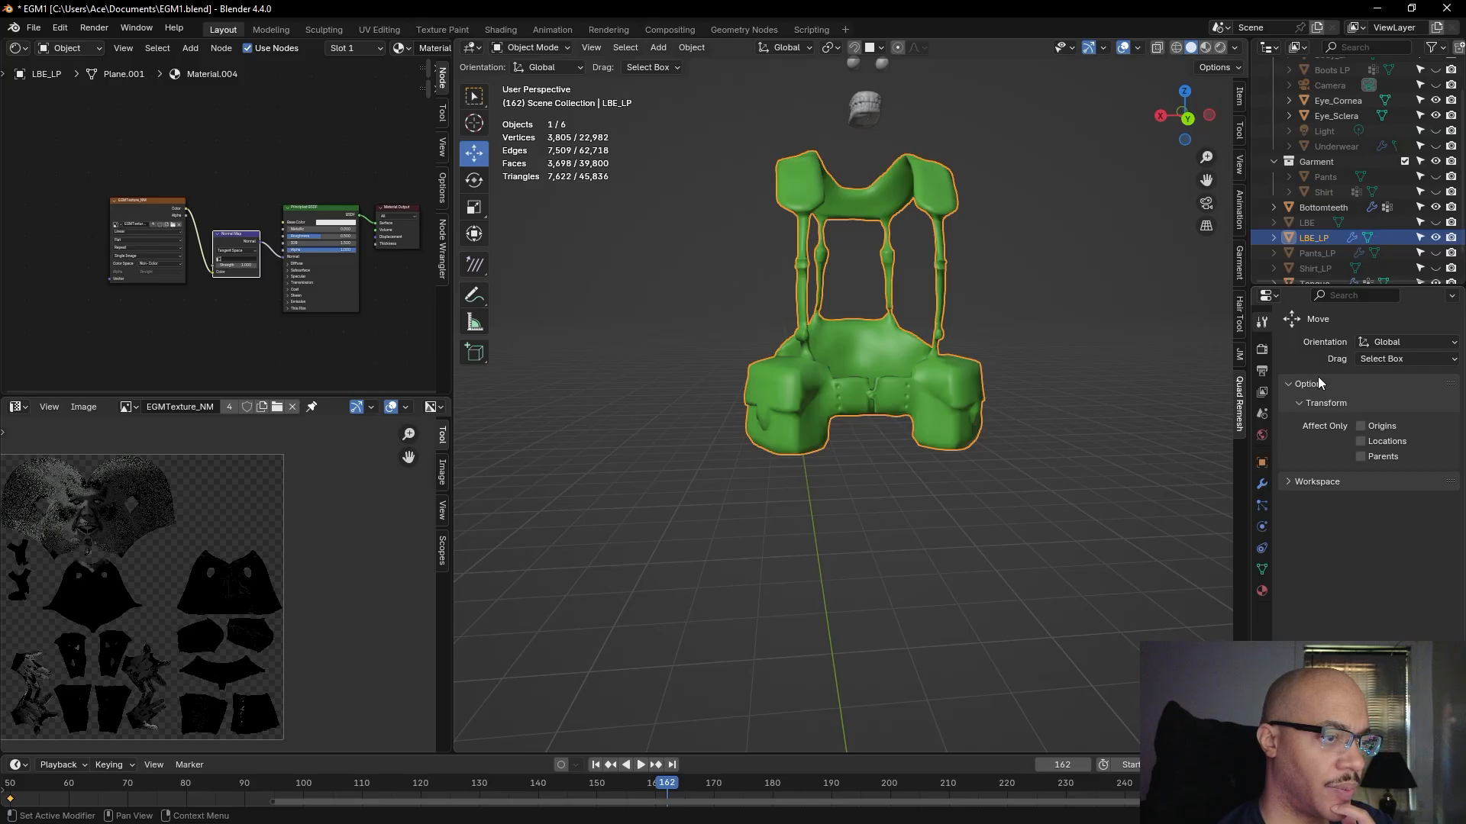
{"action": "left_click", "coordinate": [1262, 349]}
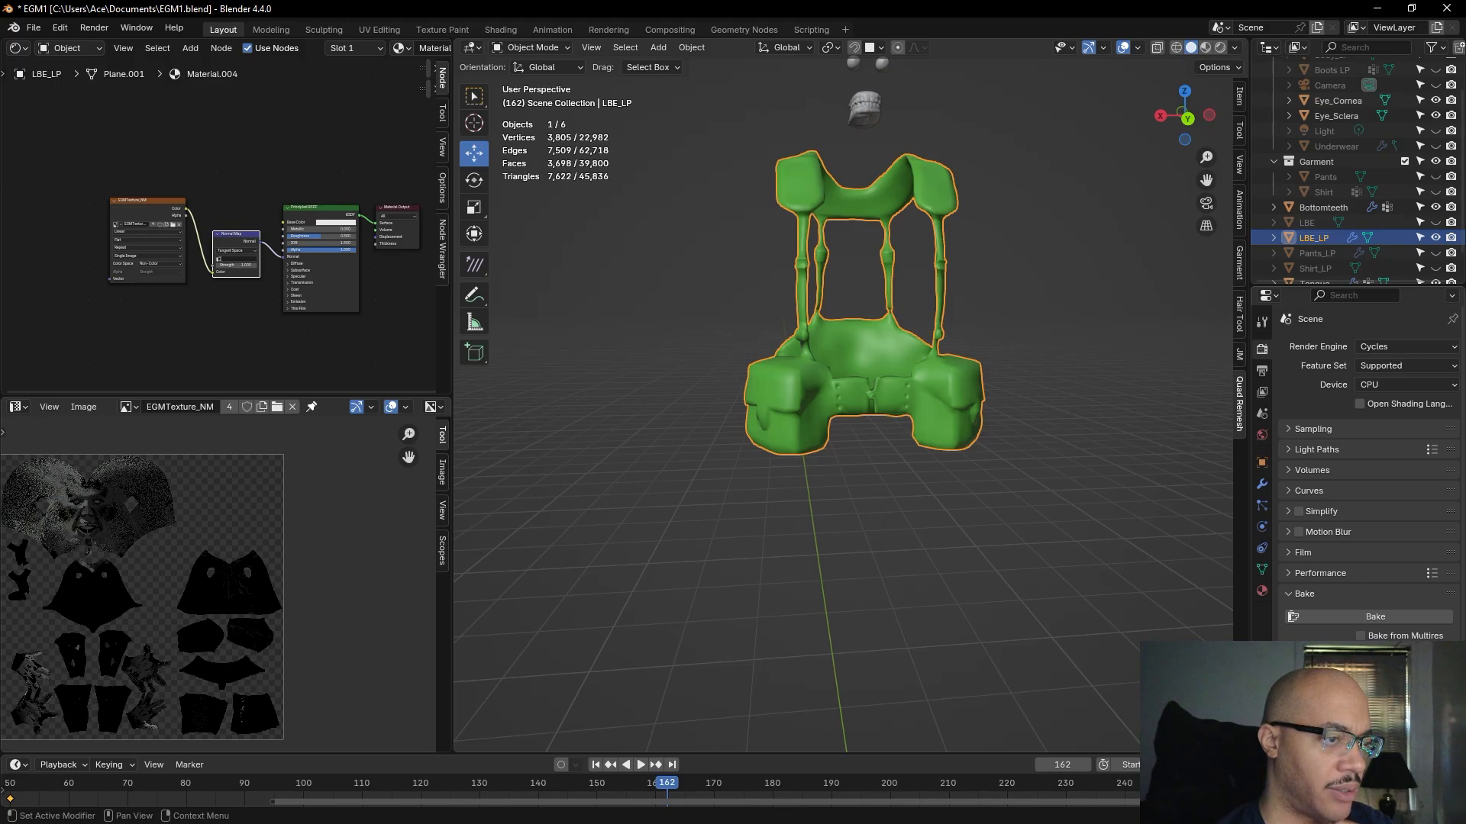
{"action": "left_click", "coordinate": [1371, 616]}
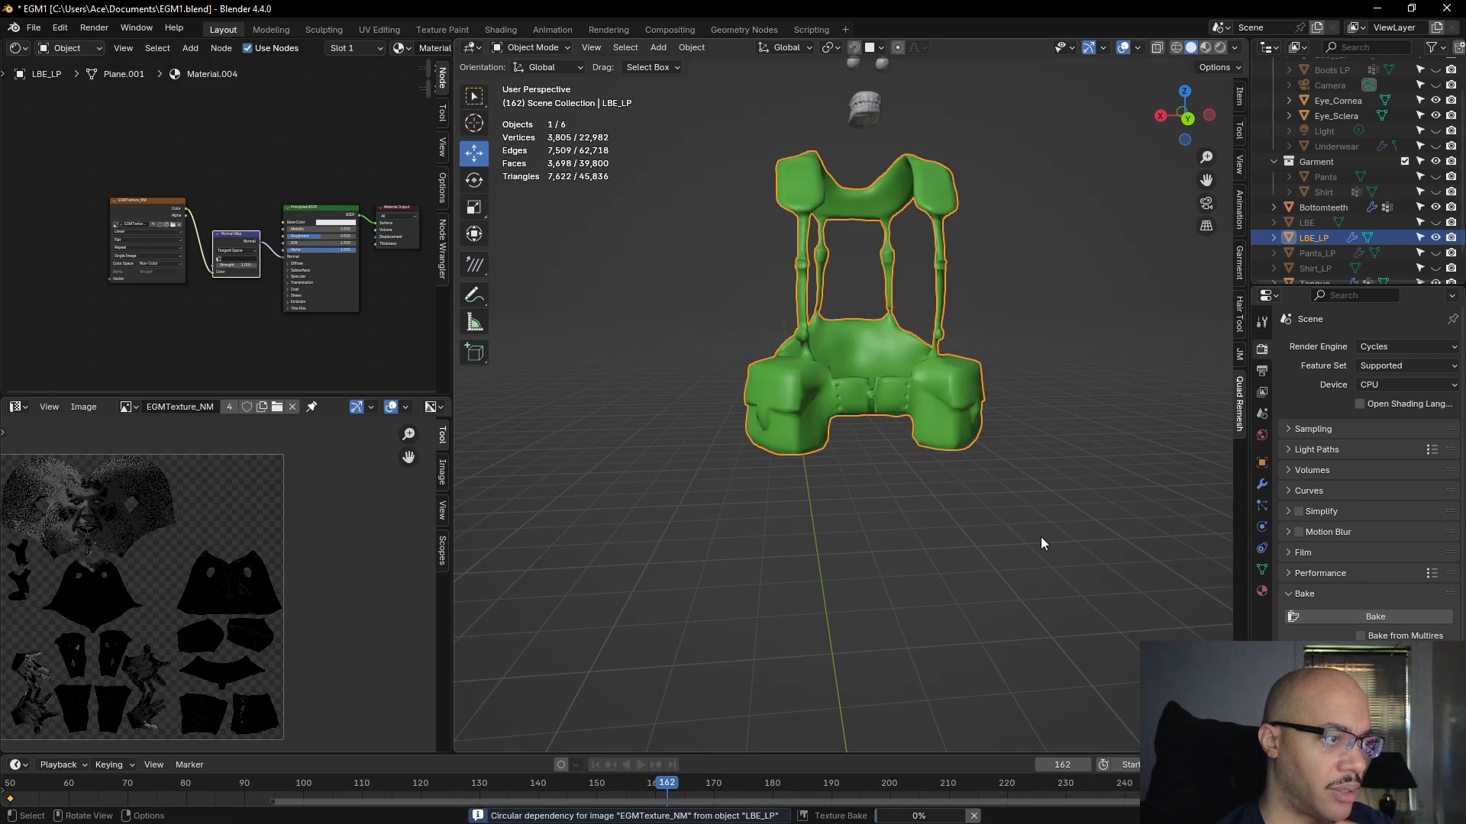
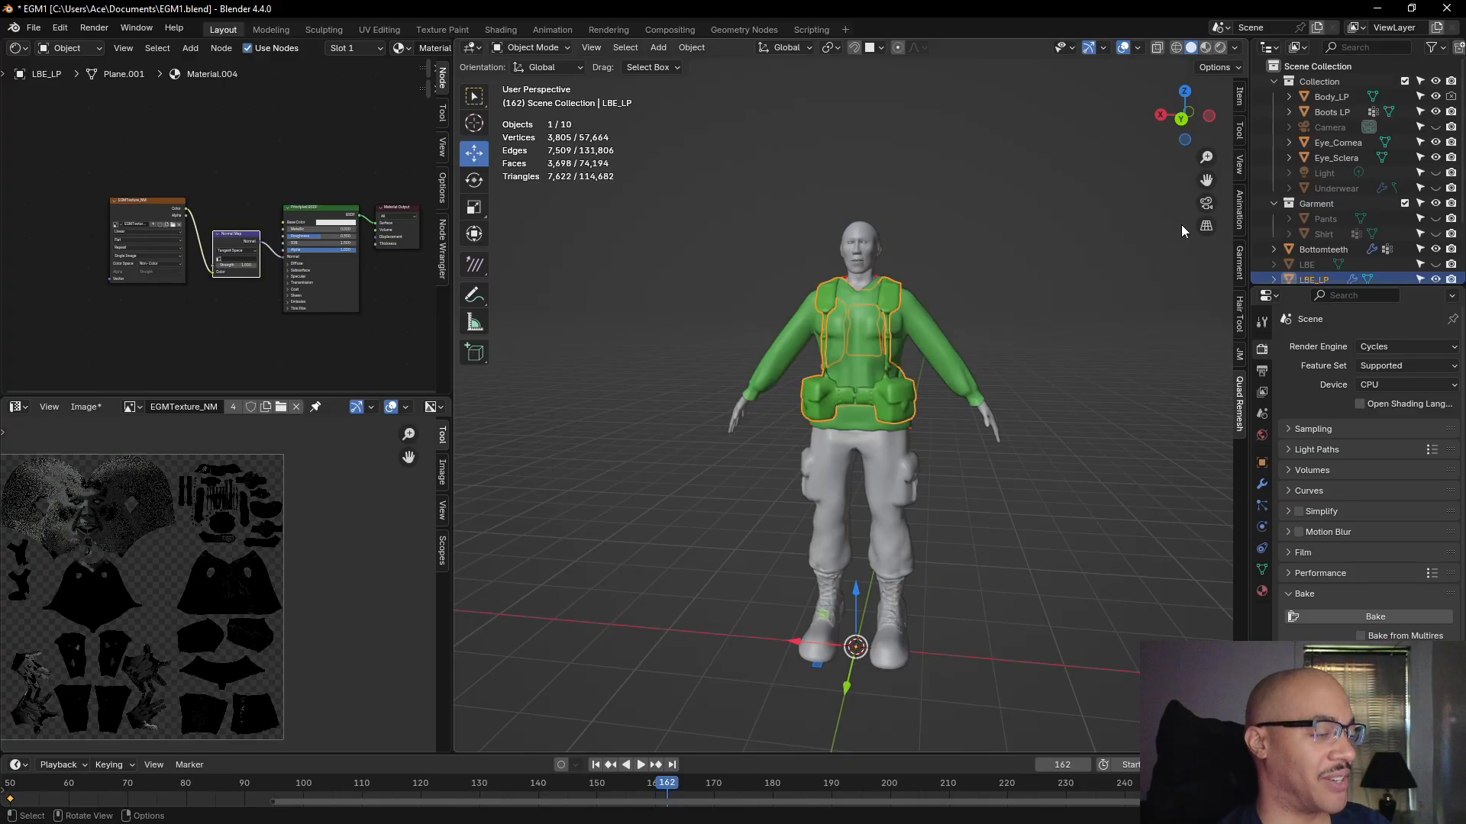
- Deselect everything and examine the low-poly gear on the fully clothed character from the front
{"action": "scroll", "coordinate": [1055, 236], "scroll_direction": "up", "scroll_amount": 4}
{"action": "middle_click_drag", "start_coordinate": [1101, 201], "coordinate": [1102, 258]}
{"action": "scroll", "coordinate": [1085, 195], "scroll_direction": "down", "scroll_amount": 2}
{"action": "left_click", "coordinate": [1092, 231]}
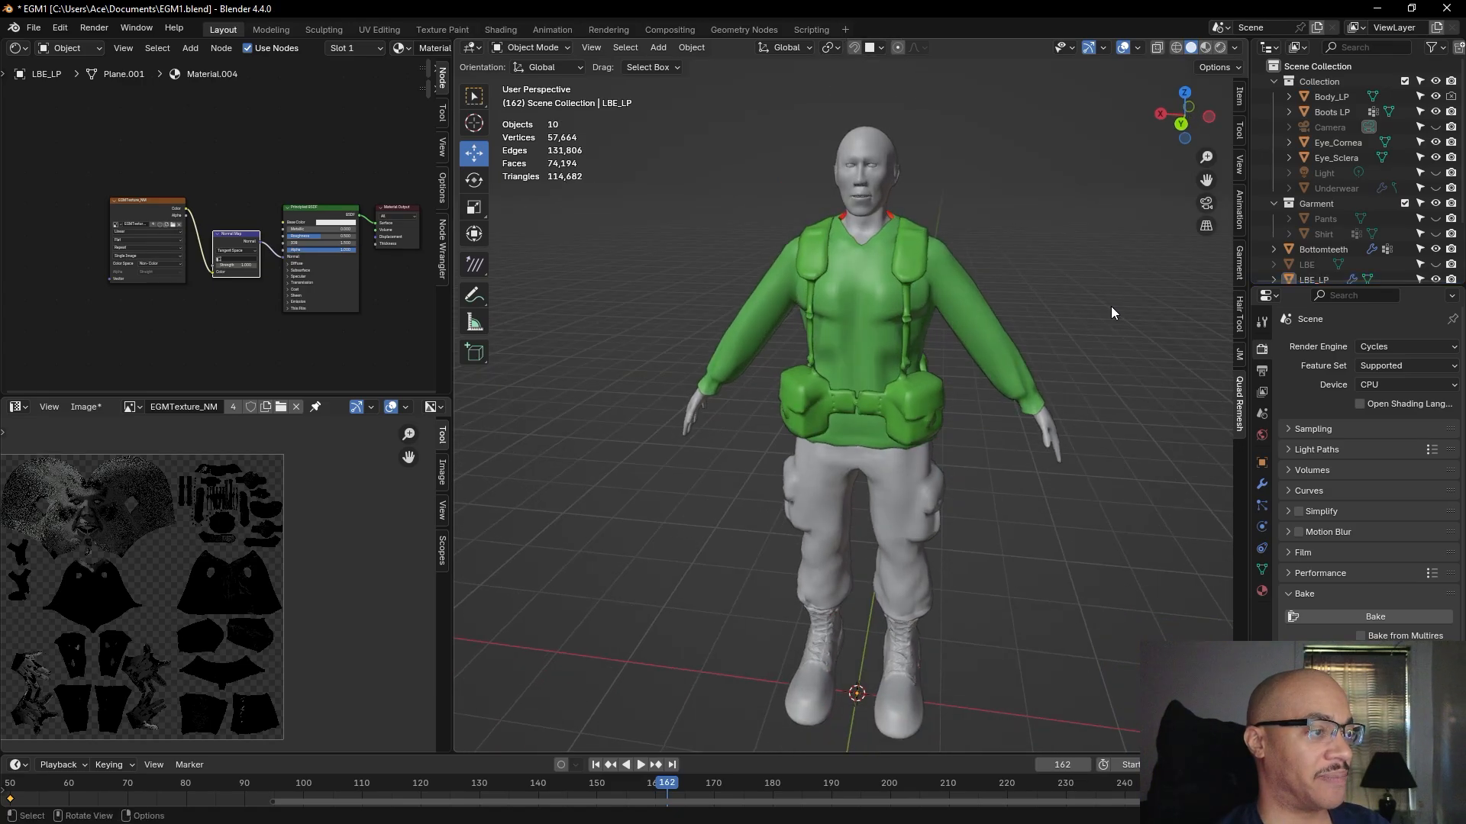
{"action": "scroll", "coordinate": [1122, 305], "scroll_direction": "down", "scroll_amount": 1}
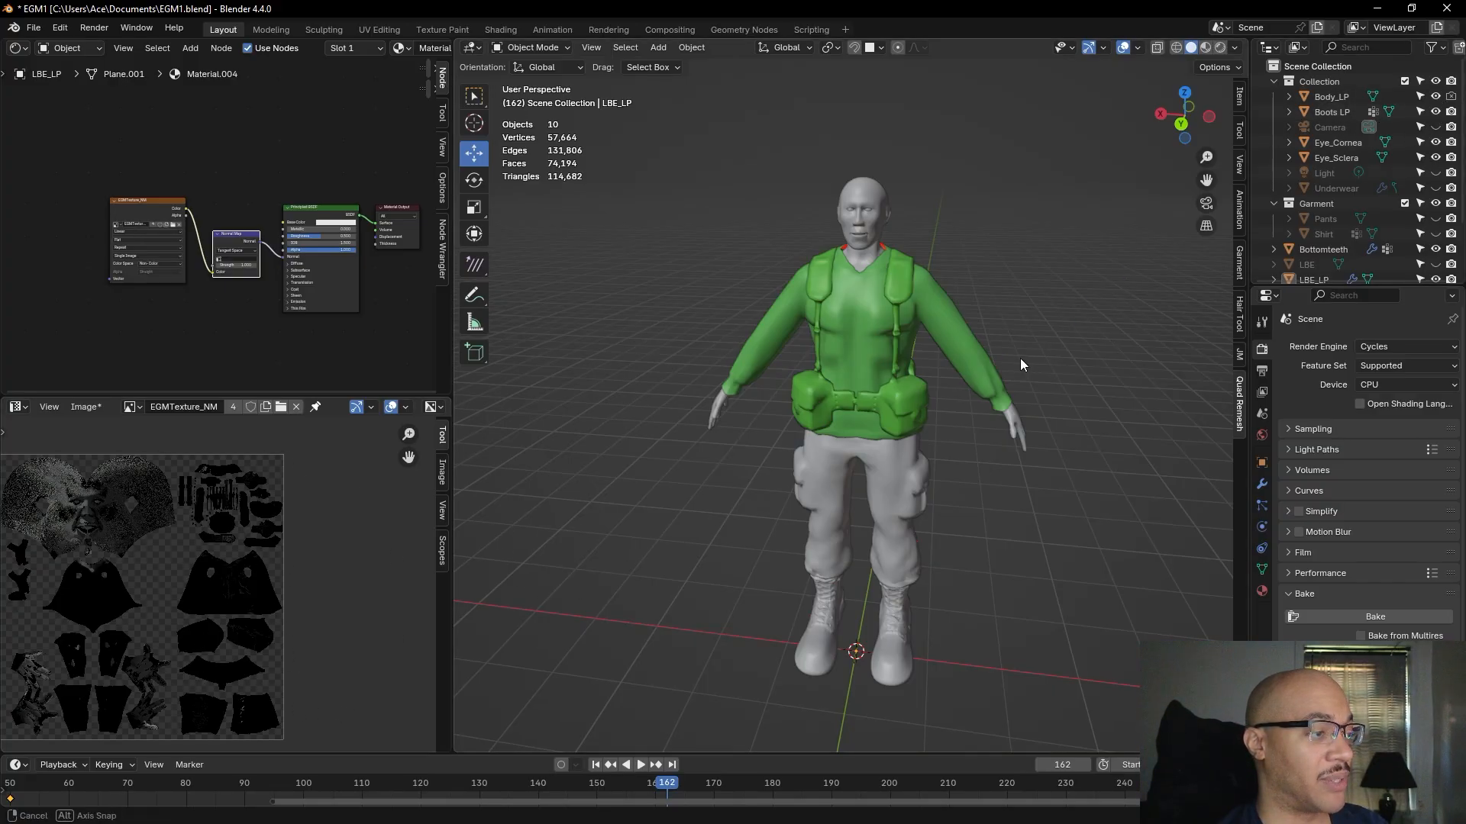
{"action": "middle_click_drag", "start_coordinate": [1020, 359], "coordinate": [1028, 340]}
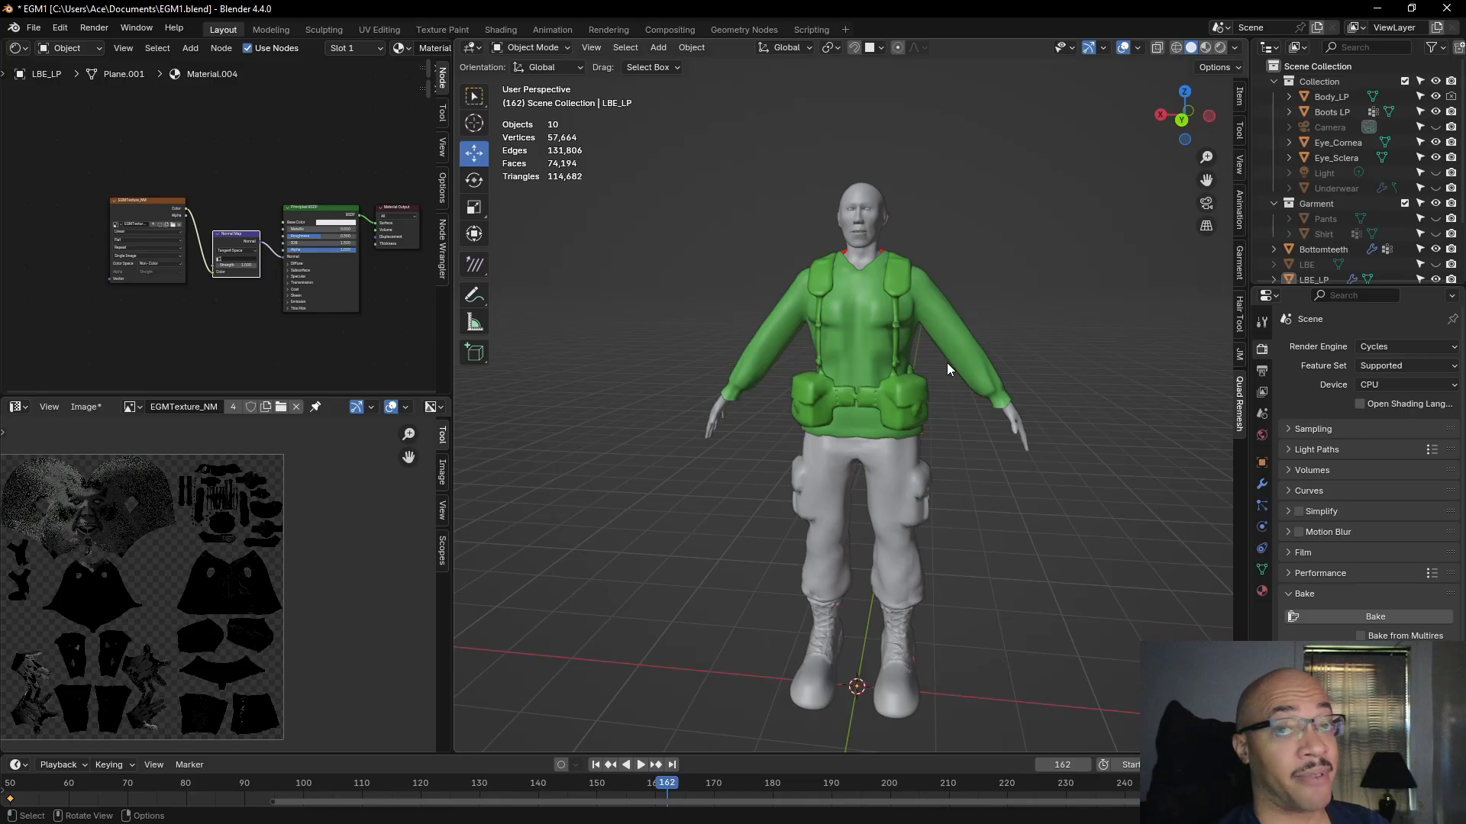
{"action": "middle_click_drag", "start_coordinate": [1078, 391], "coordinate": [1119, 397]}
{"action": "scroll", "coordinate": [1069, 410], "scroll_direction": "up", "scroll_amount": 2}
{"action": "scroll", "coordinate": [1119, 397], "scroll_direction": "down", "scroll_amount": 1}
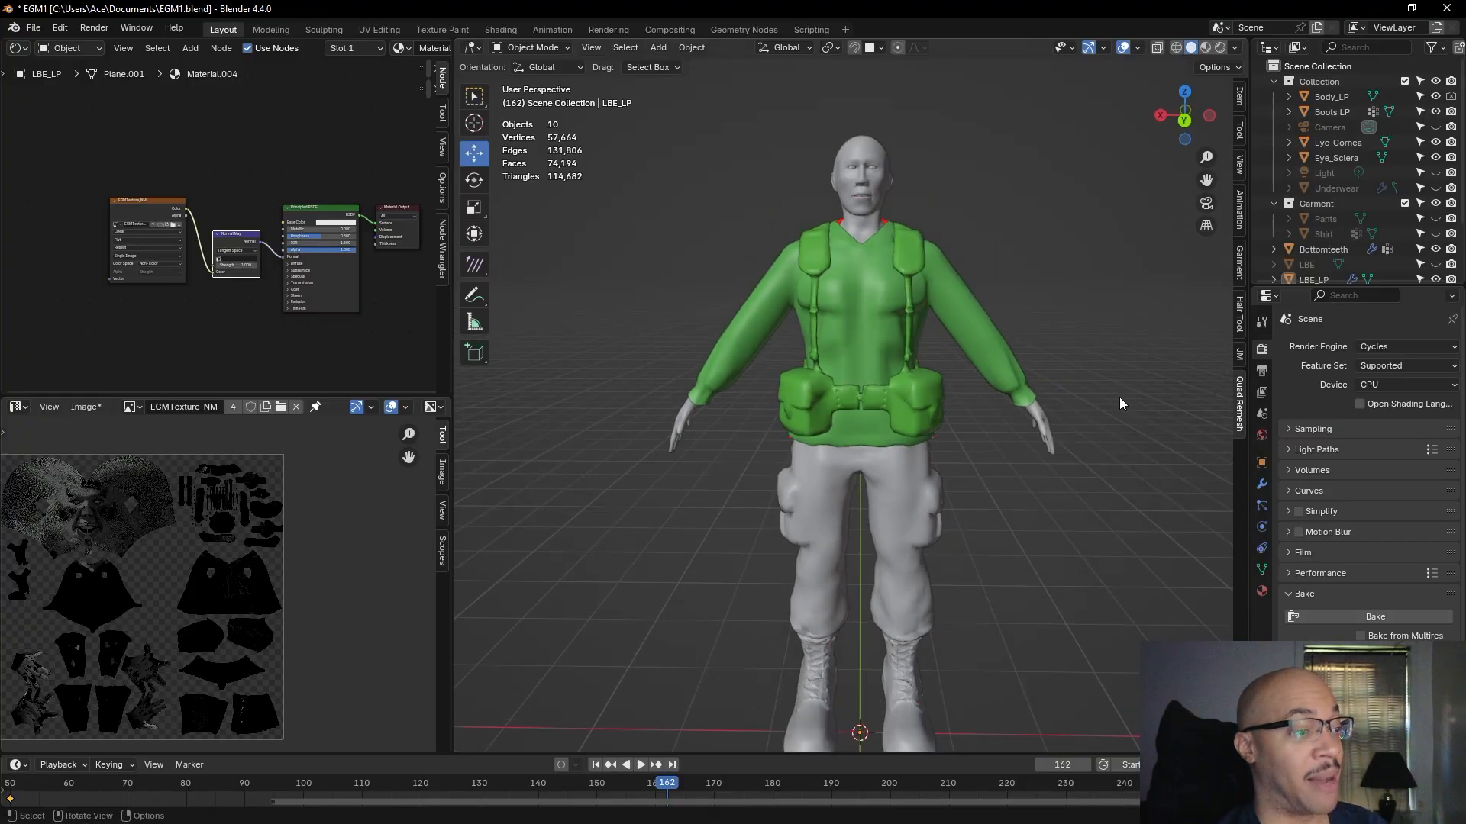
- Toggle the visibility of the original LBE object to compare it with LBE_LP on the character
{"action": "scroll", "coordinate": [1435, 253], "scroll_direction": "down", "scroll_amount": 2}
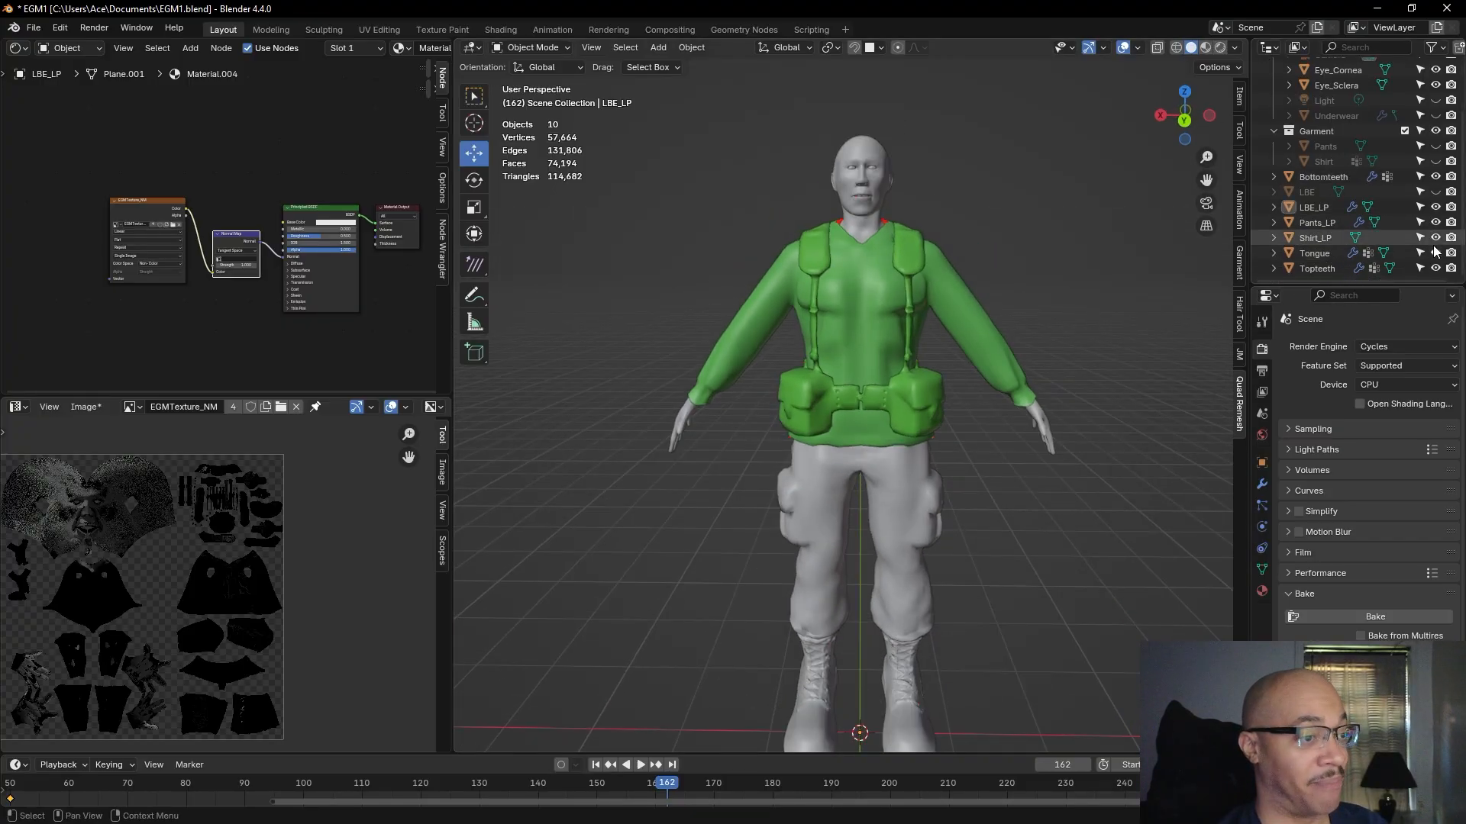
{"action": "left_click", "coordinate": [1435, 196]}
{"action": "left_click", "coordinate": [1435, 196]}
{"action": "left_click", "coordinate": [1435, 196]}
{"action": "left_click", "coordinate": [1435, 196]}
{"action": "middle_click_drag", "start_coordinate": [1116, 278], "coordinate": [1081, 280]}
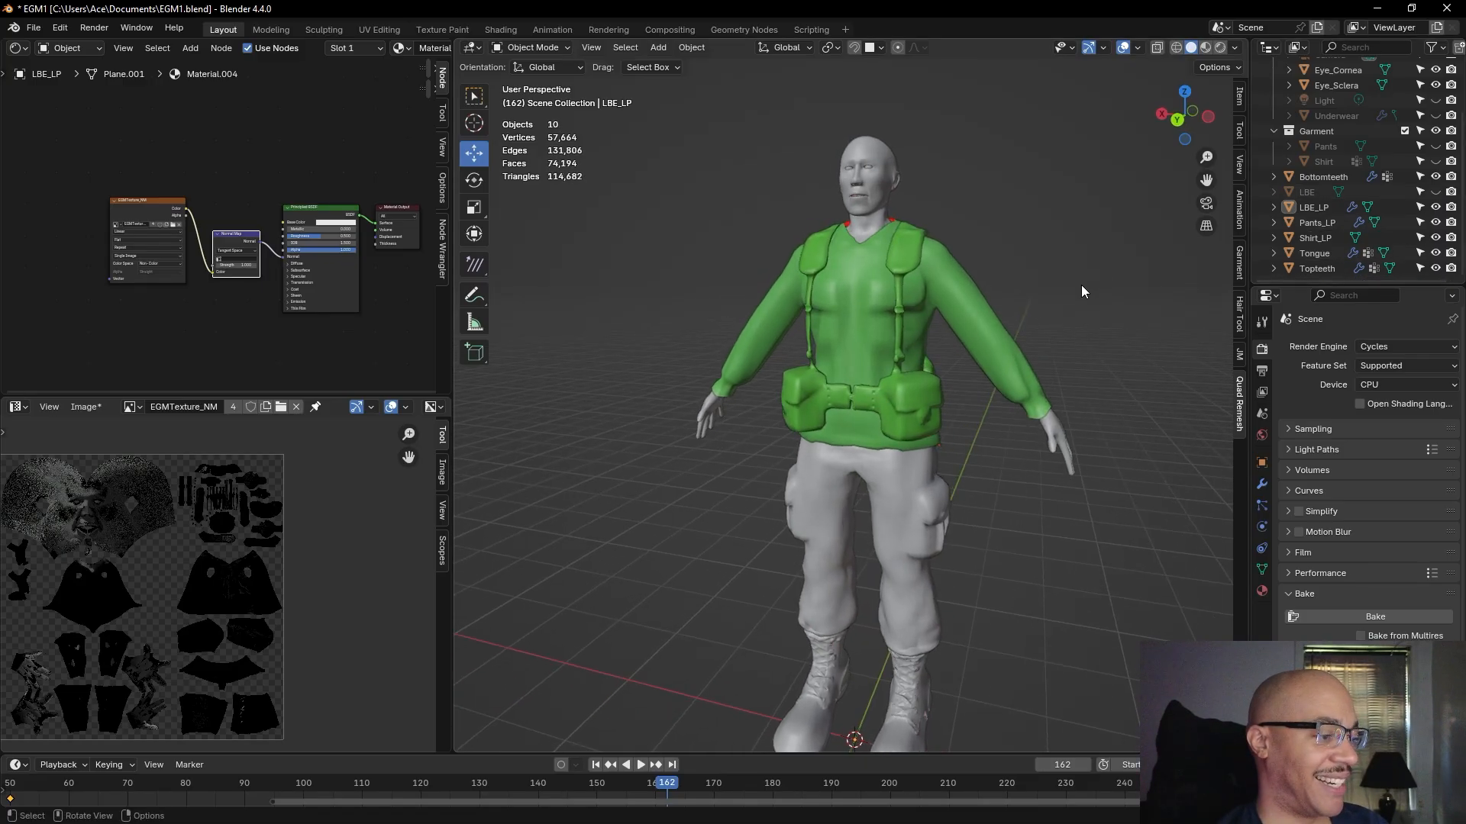
- Unhide and select the original high-poly LBE object, and delete it from the scene
{"action": "left_click", "coordinate": [1393, 208]}
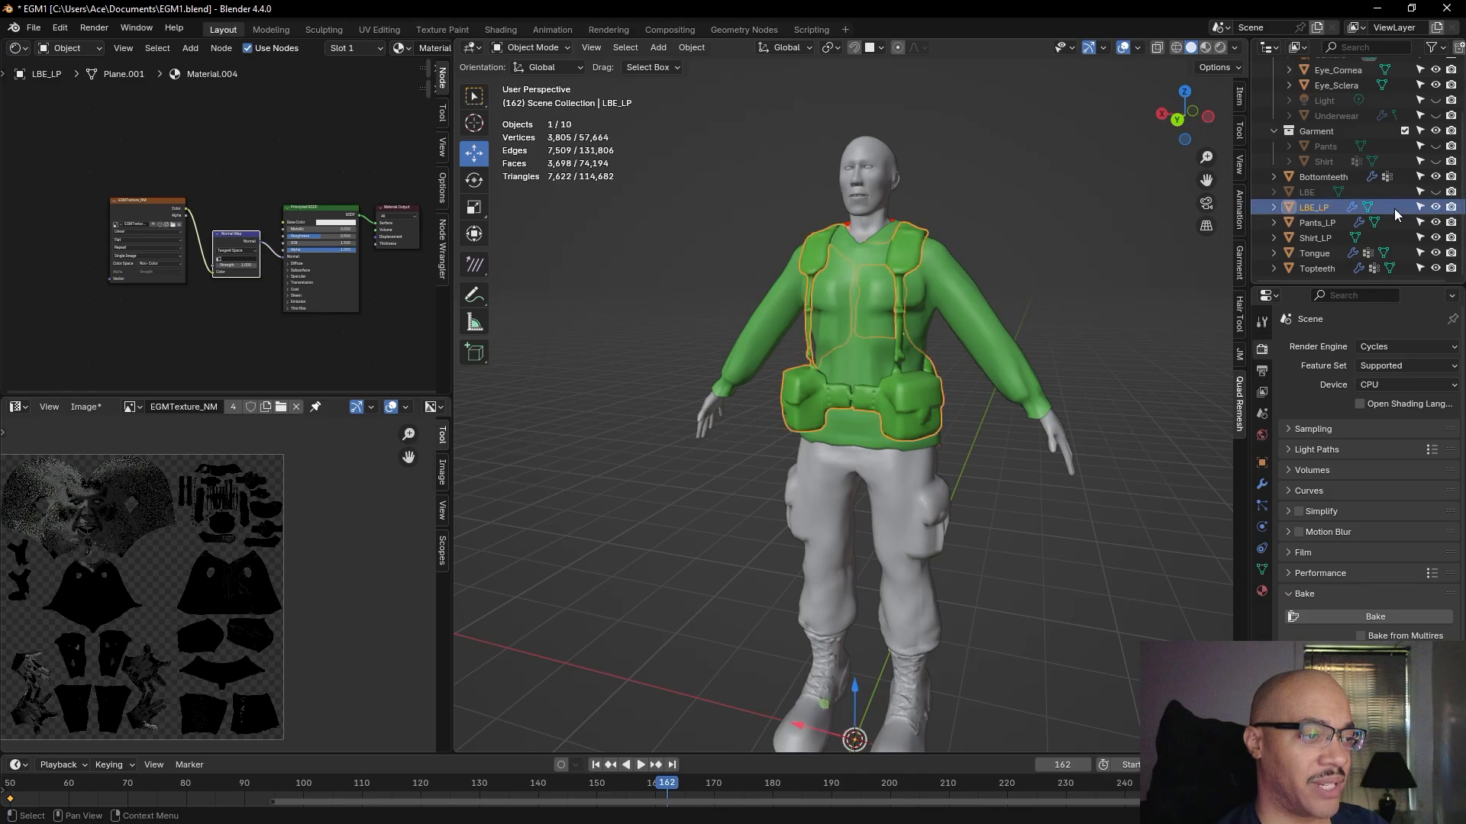
{"action": "left_click", "coordinate": [1394, 192]}
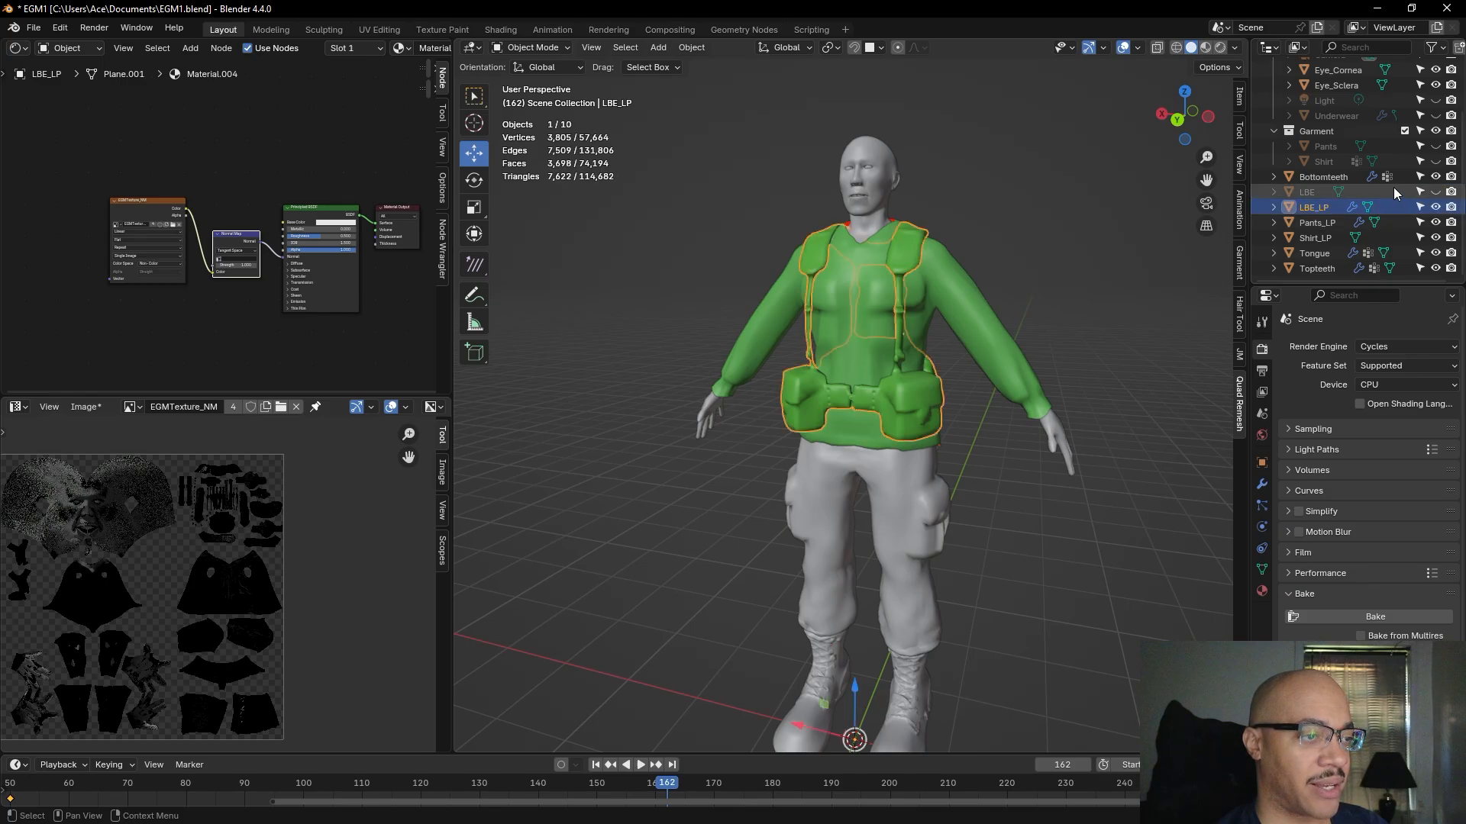
{"action": "left_click", "coordinate": [1435, 192]}
{"action": "scroll", "coordinate": [1065, 256], "scroll_direction": "up", "scroll_amount": 4}
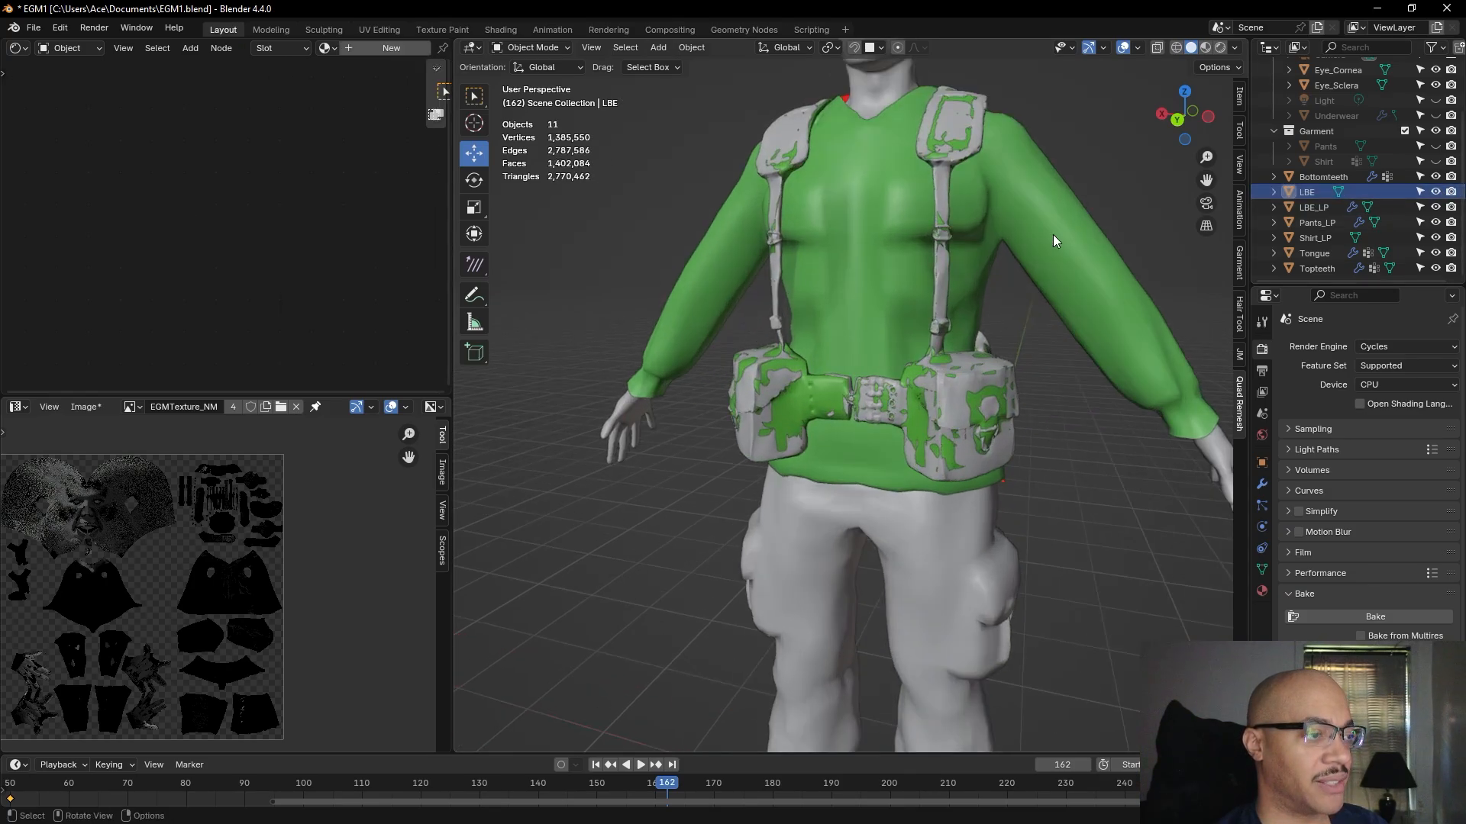
{"action": "right_click", "coordinate": [1307, 193]}
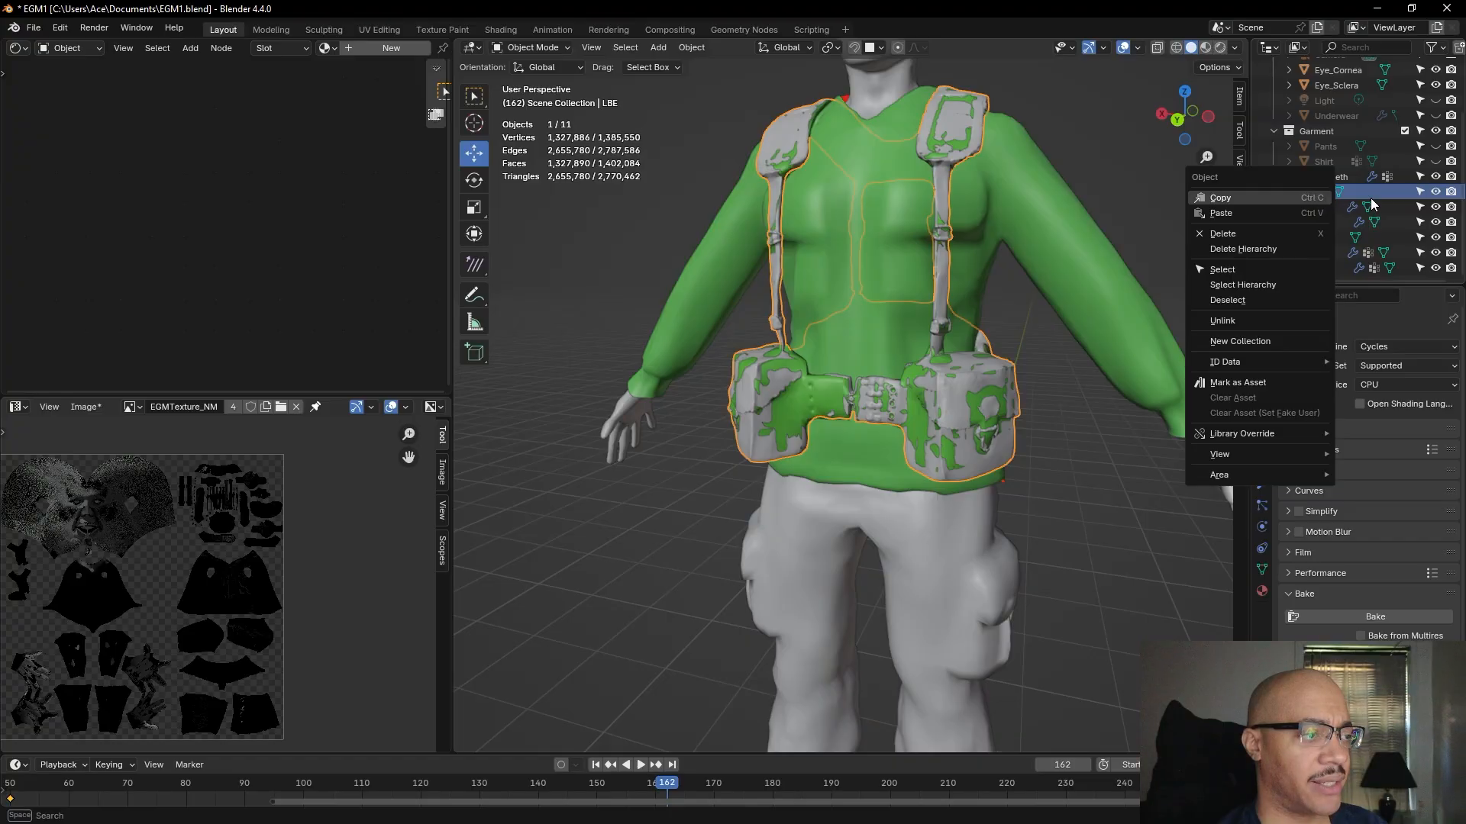
{"action": "key", "text": "Escape"}
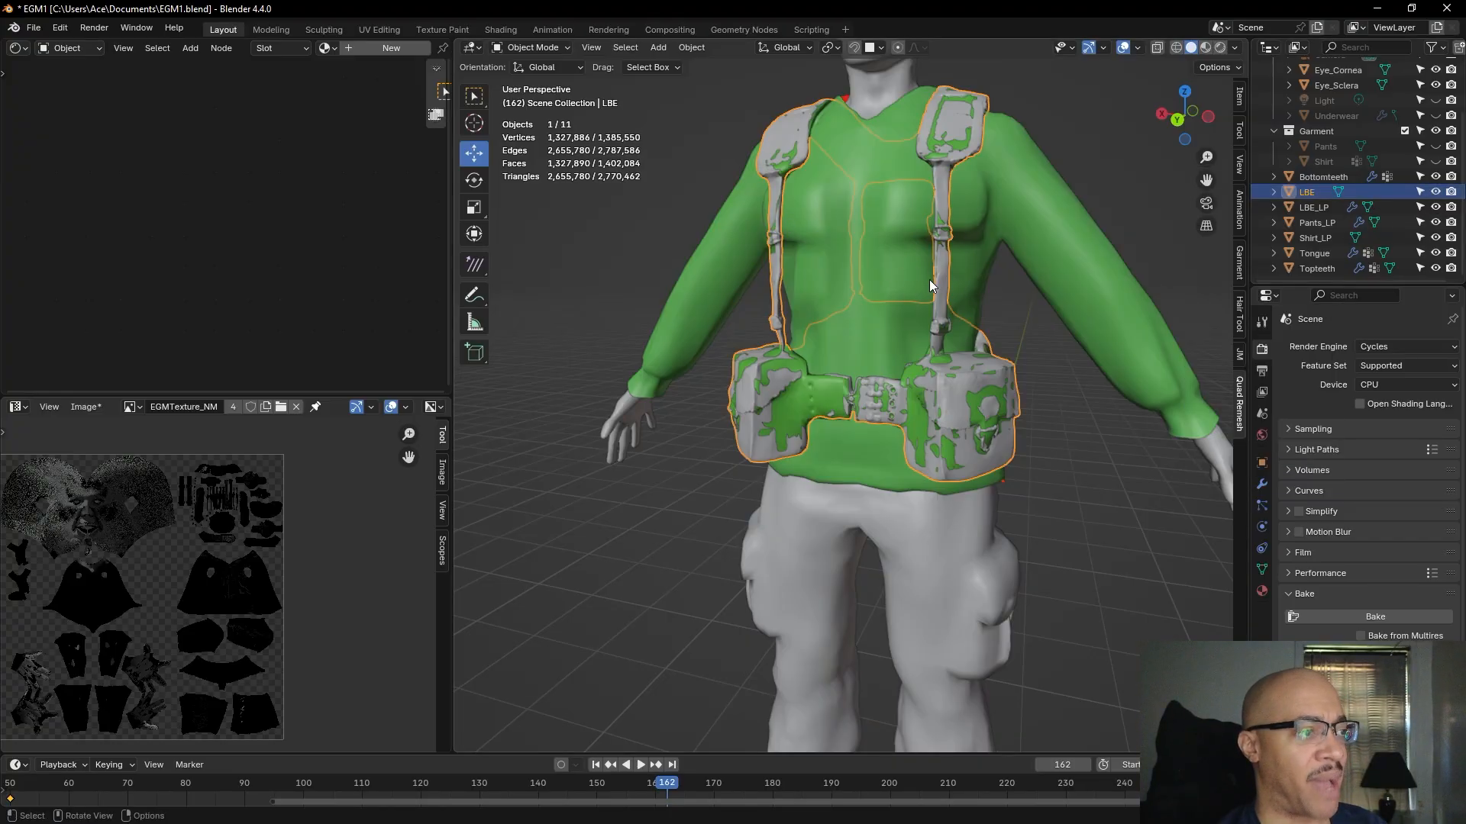
{"action": "right_click", "coordinate": [1382, 188]}
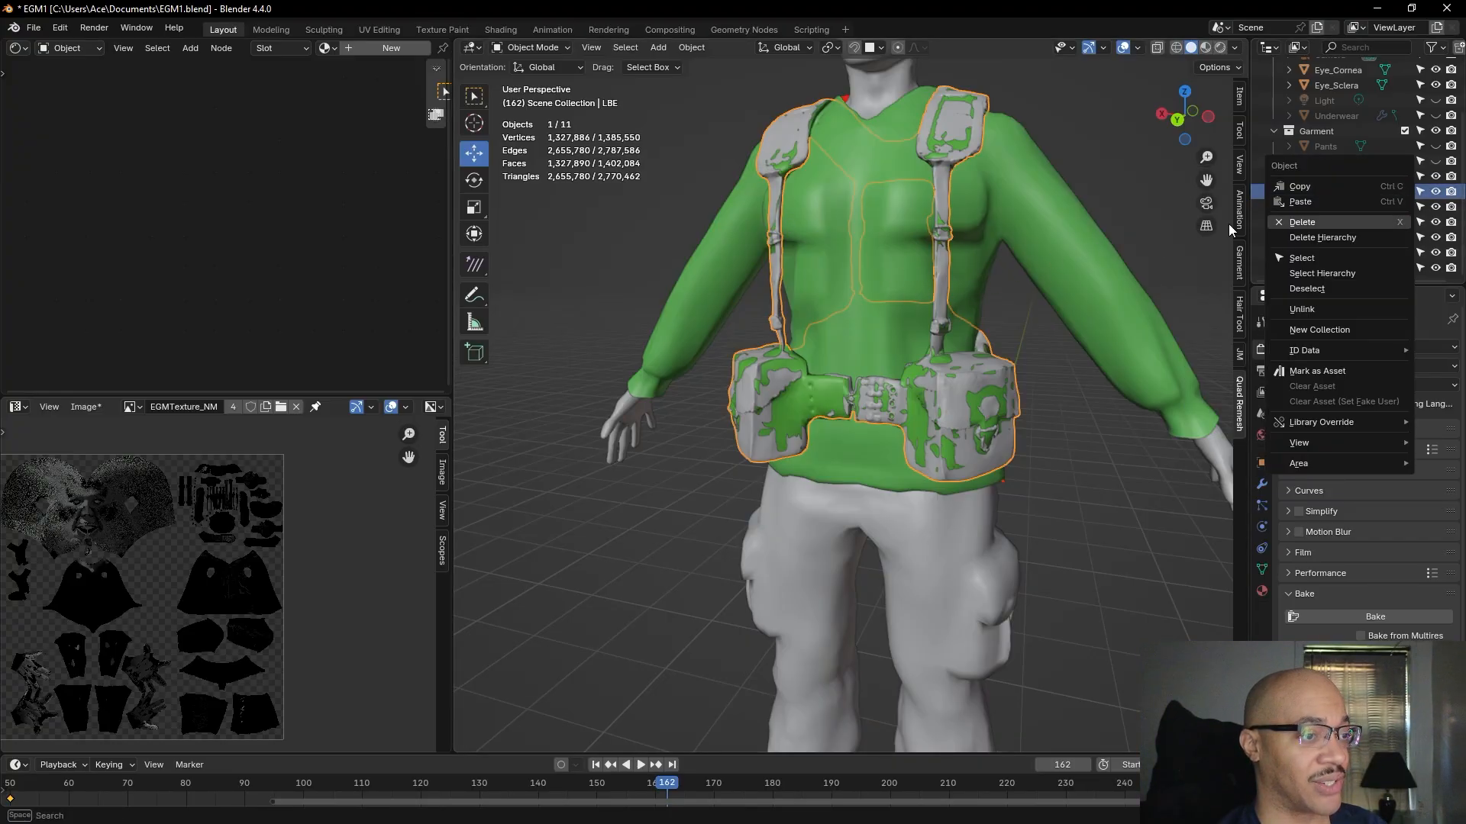
- Delete the high-poly LBE object from the scene
{"action": "right_click", "coordinate": [1307, 190]}
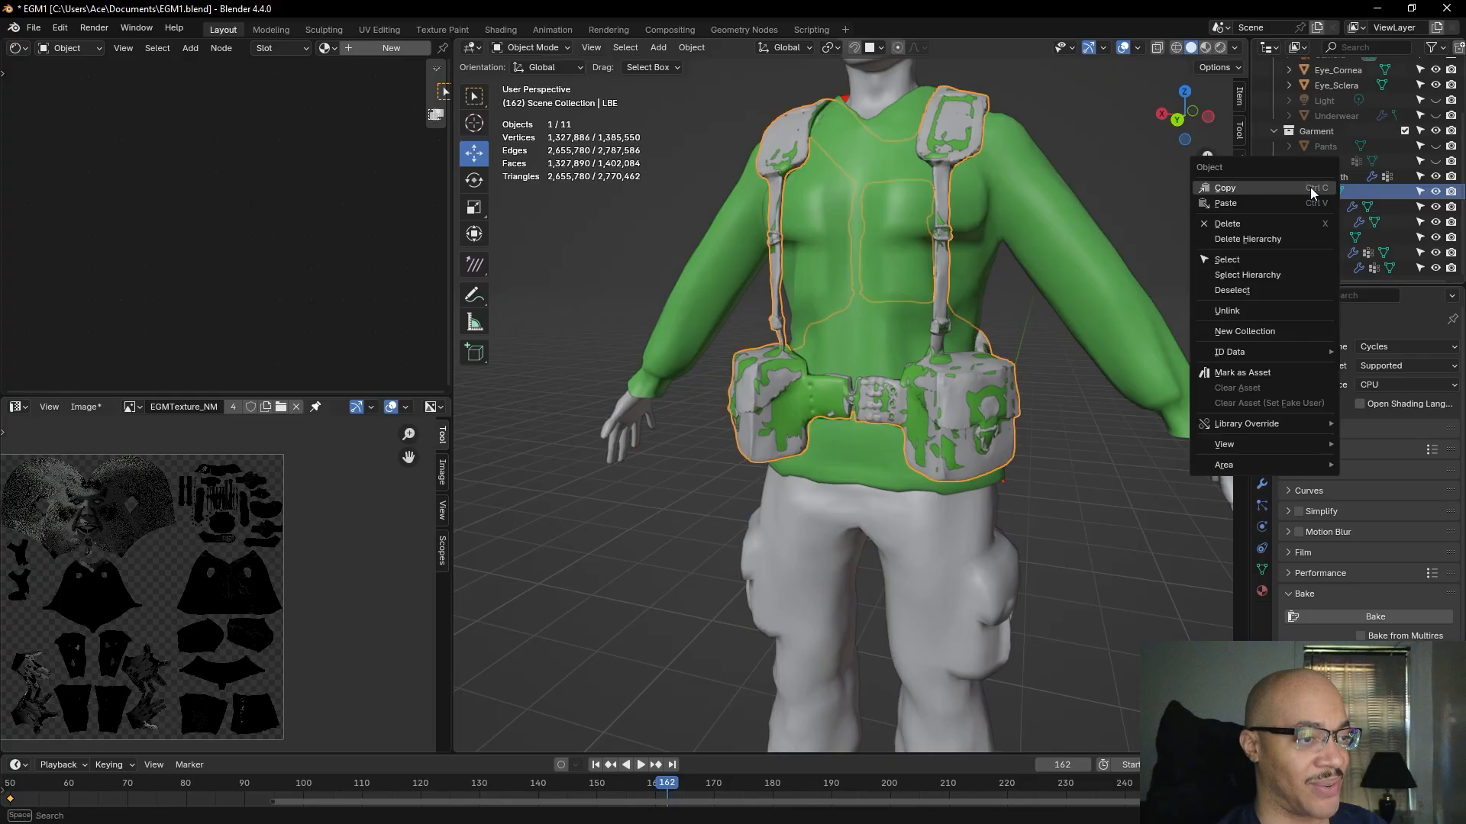
{"action": "left_click", "coordinate": [1252, 226]}
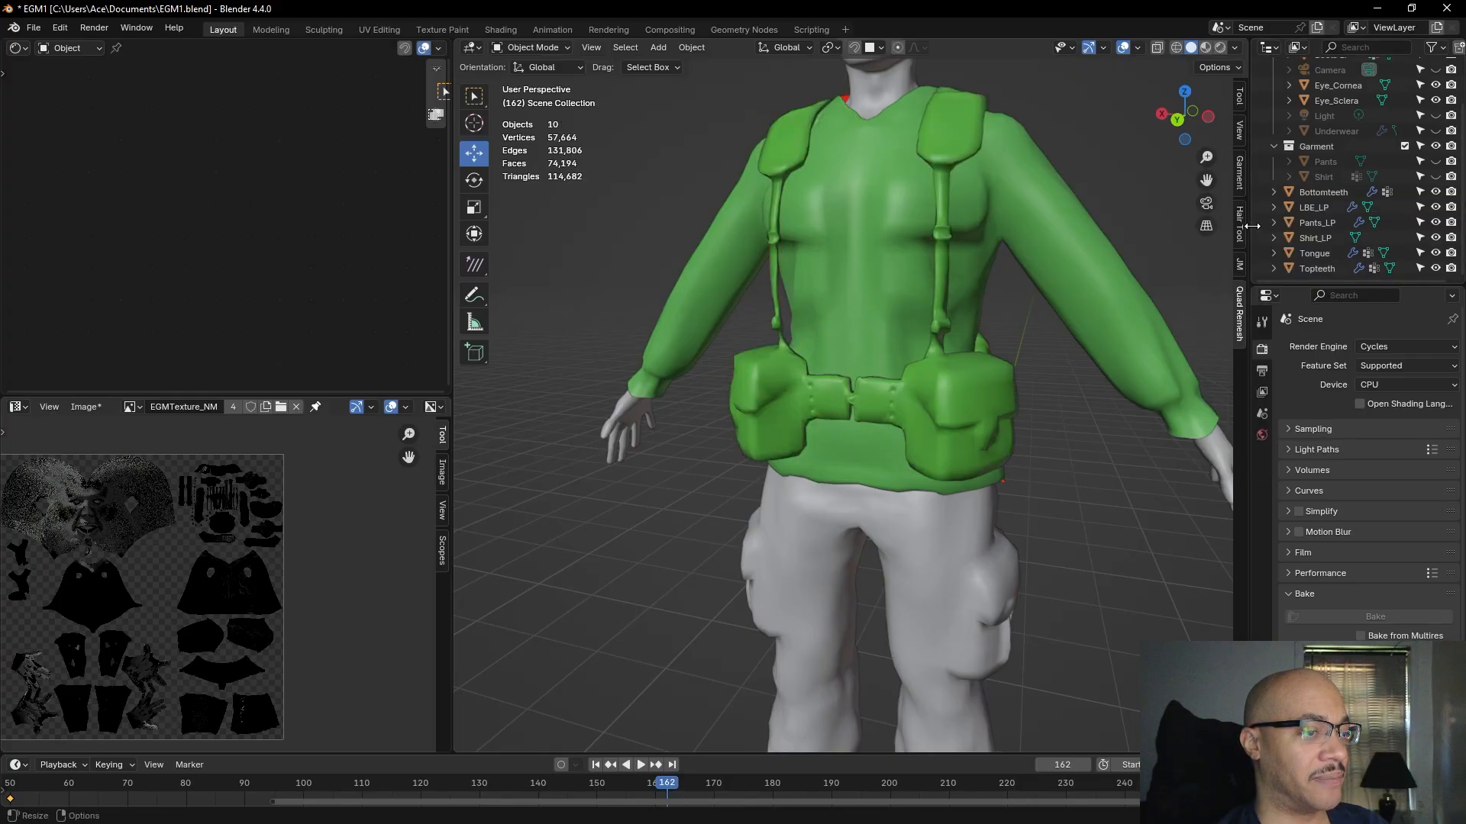
{"action": "scroll", "coordinate": [1315, 208], "scroll_direction": "up", "scroll_amount": 4}
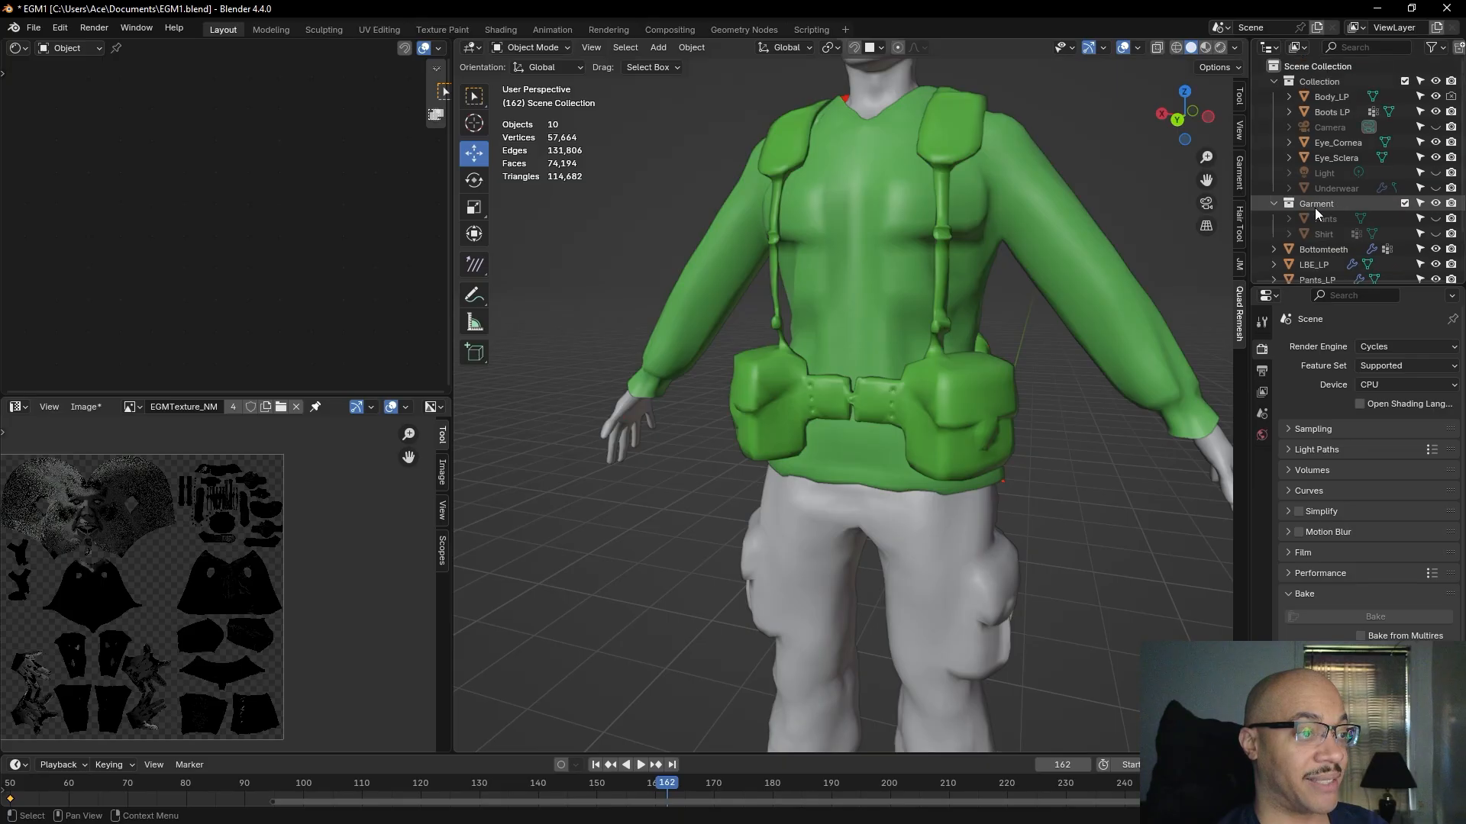
{"action": "scroll", "coordinate": [1331, 162], "scroll_direction": "down", "scroll_amount": 3}
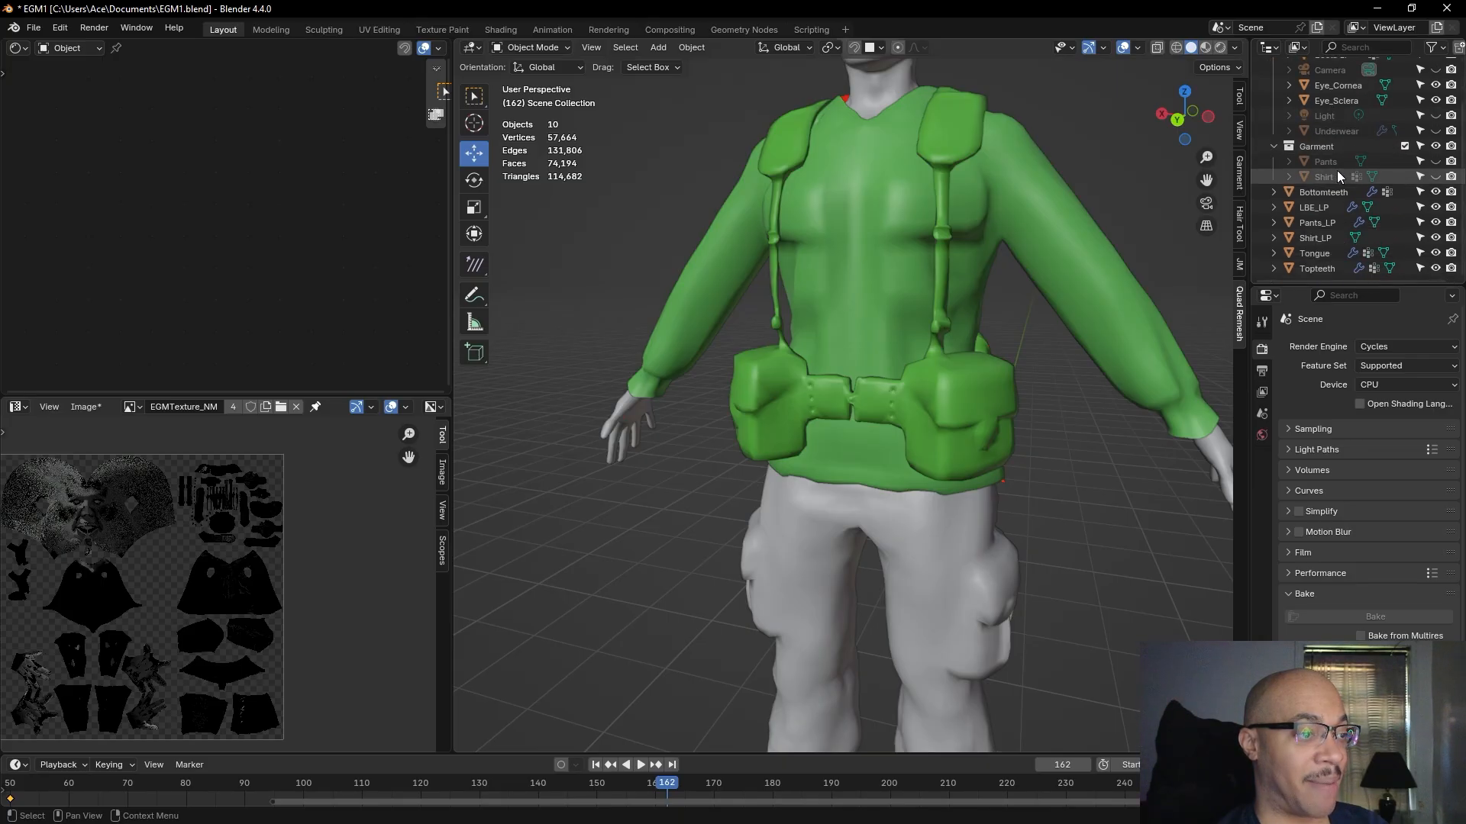
- Delete the hidden high-poly Pants and Shirt objects from the Garment collection
{"action": "left_click", "coordinate": [1436, 162]}
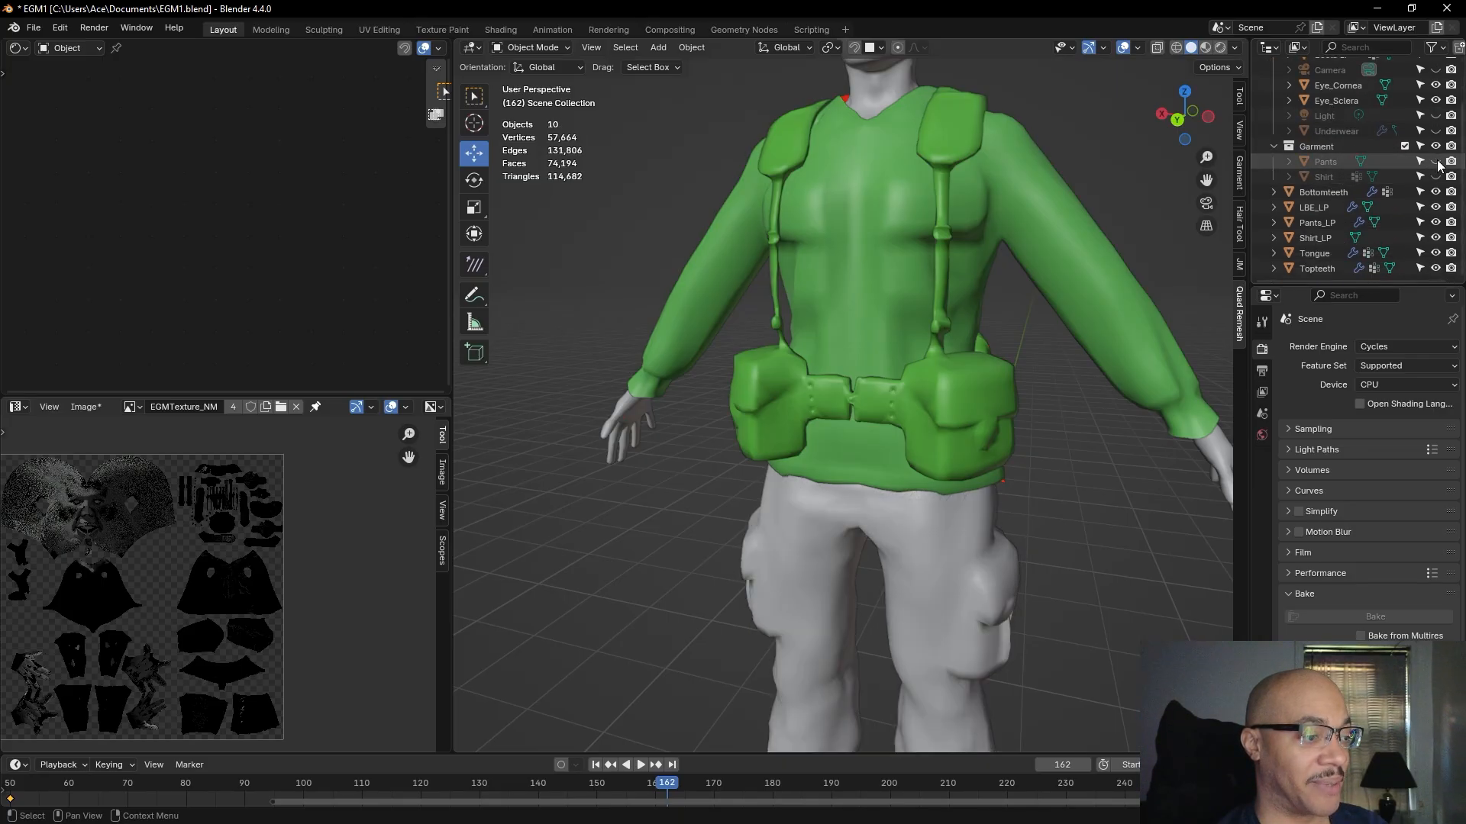
{"action": "left_click", "coordinate": [1436, 162]}
{"action": "left_click", "coordinate": [1335, 162]}
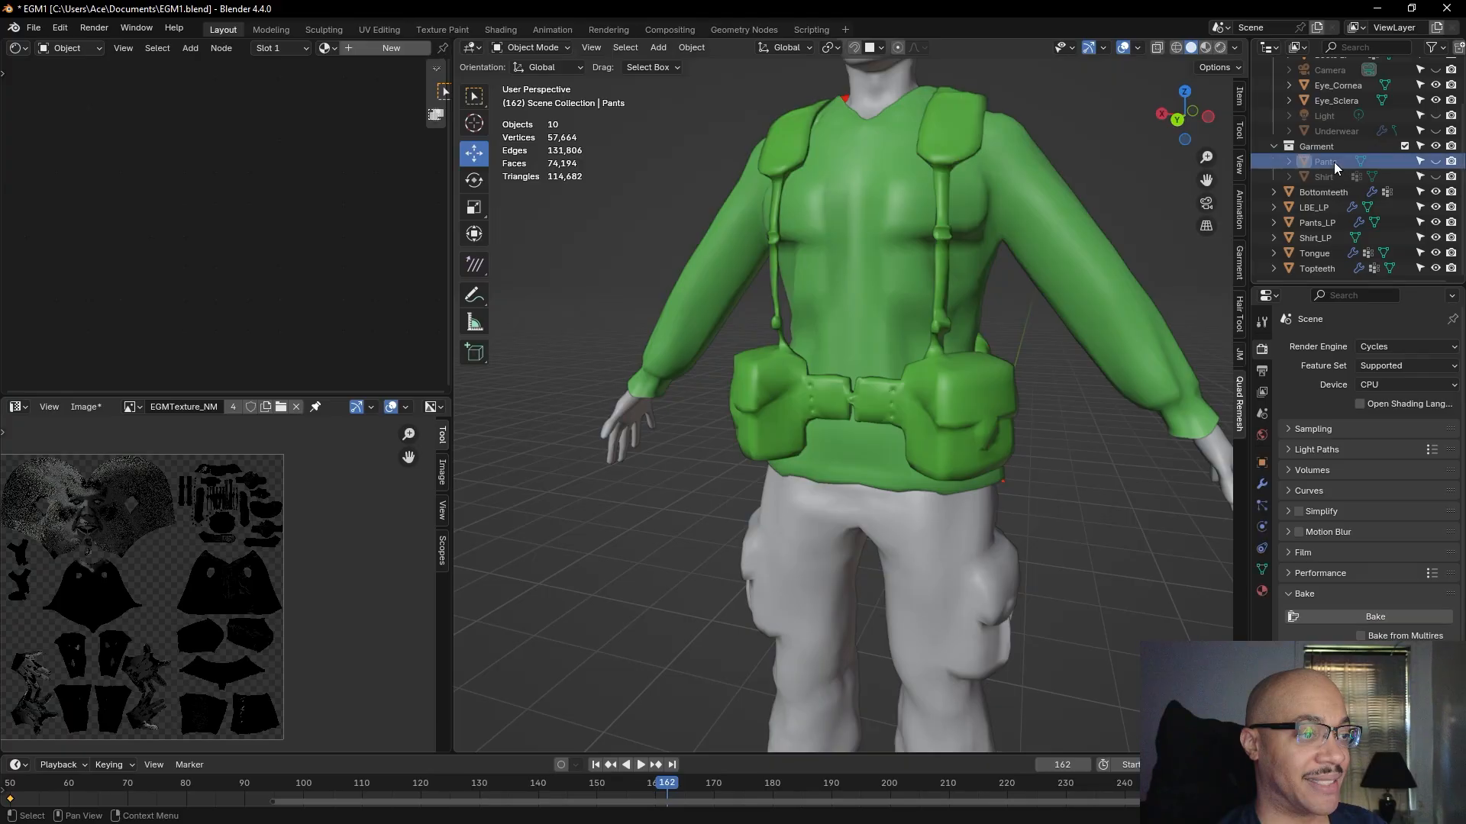
{"action": "right_click", "coordinate": [1335, 162]}
{"action": "left_click", "coordinate": [1334, 162]}
{"action": "left_click", "coordinate": [1322, 175]}
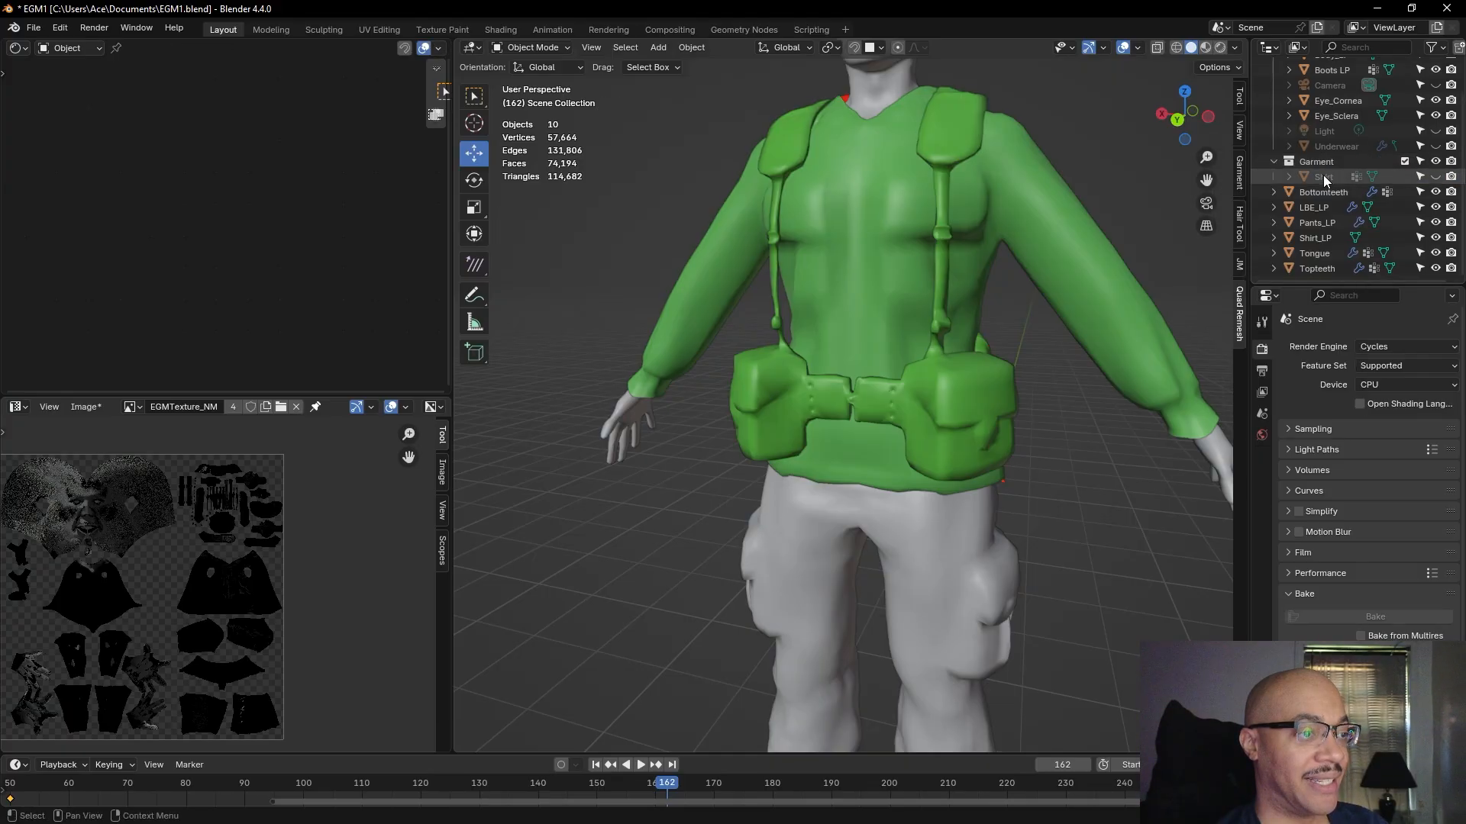
{"action": "right_click", "coordinate": [1322, 176]}
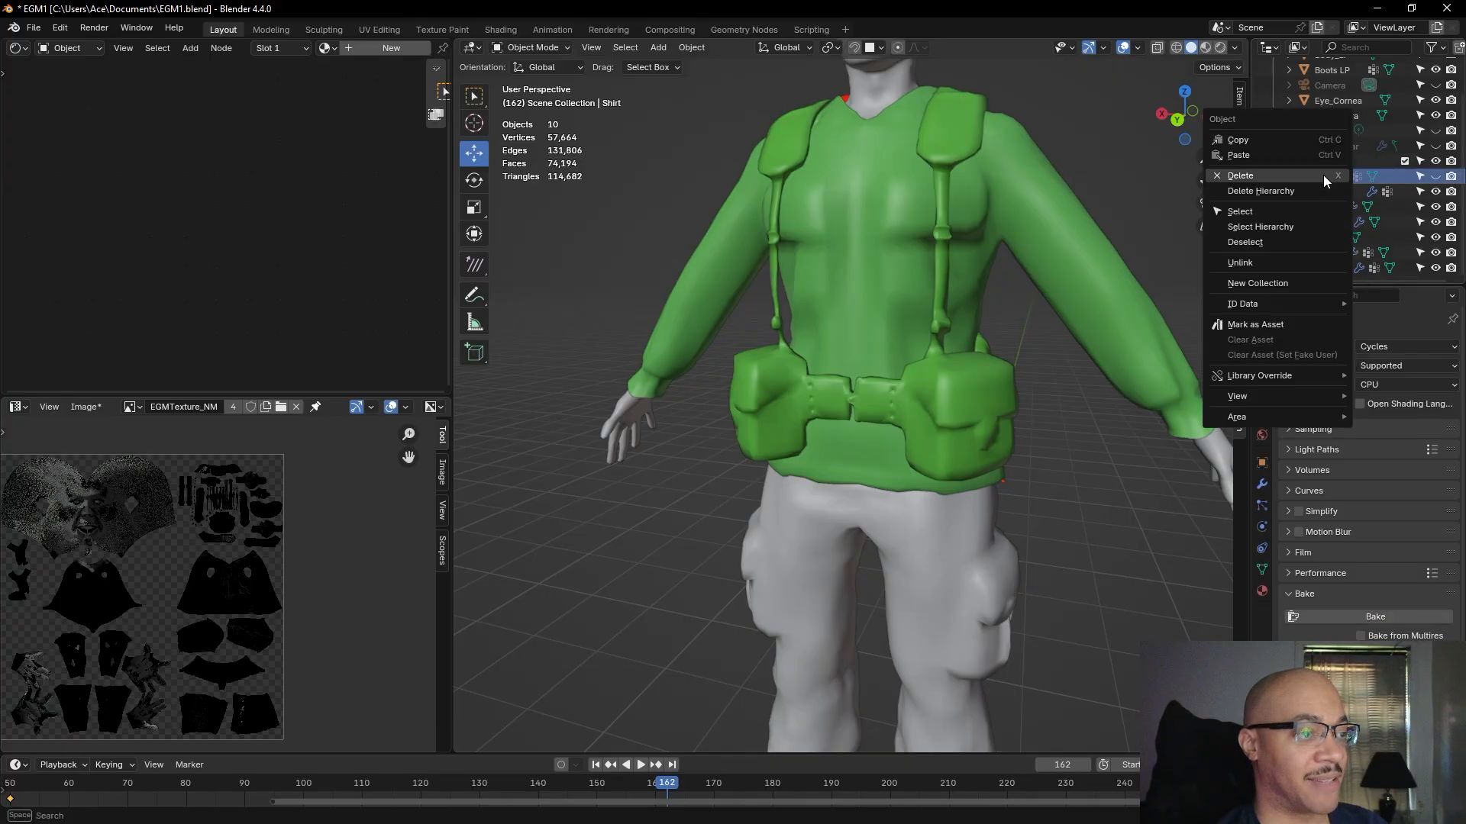
{"action": "left_click", "coordinate": [1322, 175]}
- Examine the full low-poly character from several angles and review the objects remaining in the scene collection
{"action": "scroll", "coordinate": [1060, 162], "scroll_direction": "down", "scroll_amount": 4}
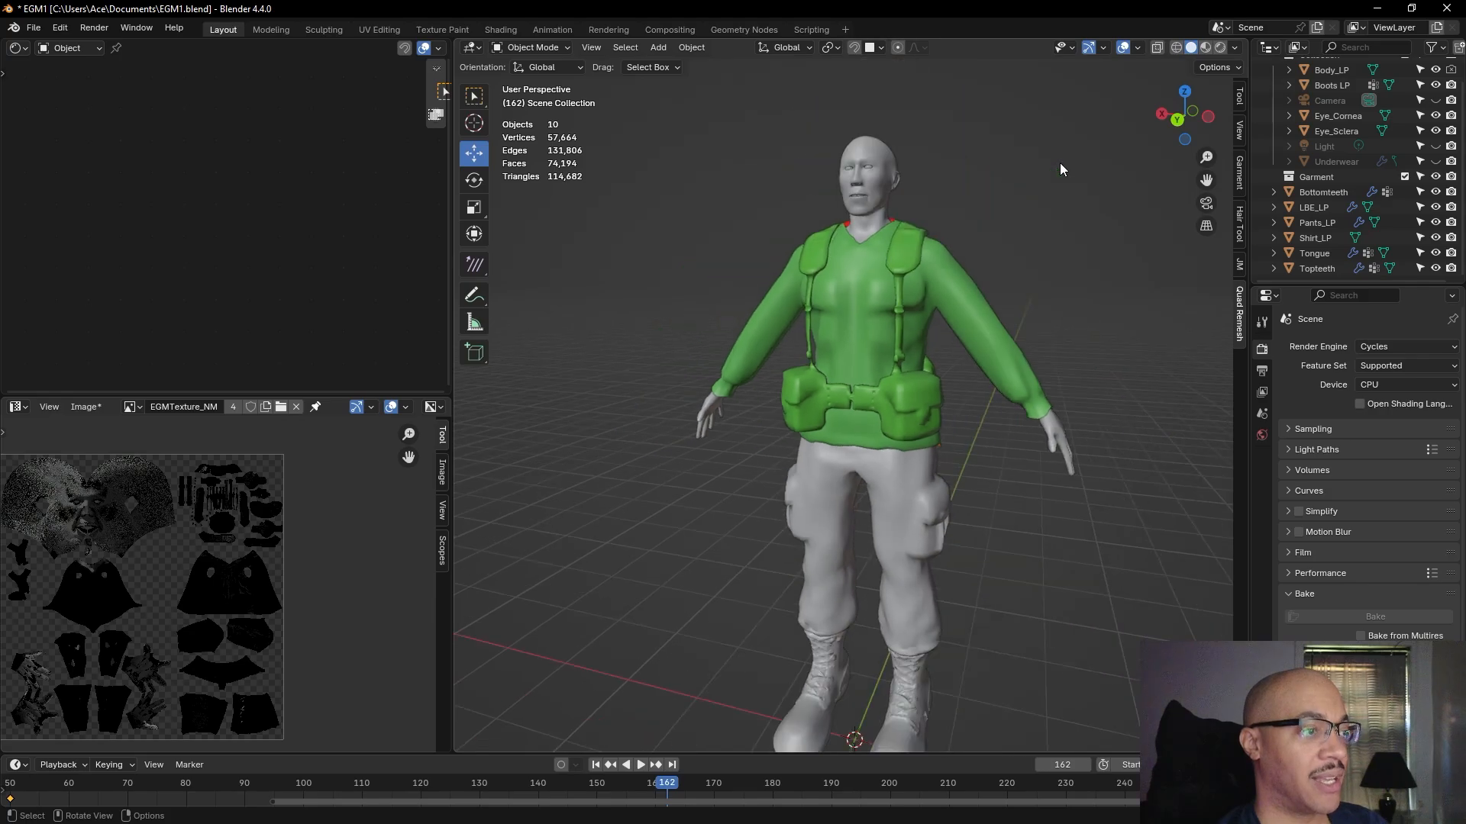
{"action": "middle_click_drag", "start_coordinate": [1041, 202], "coordinate": [779, 264]}
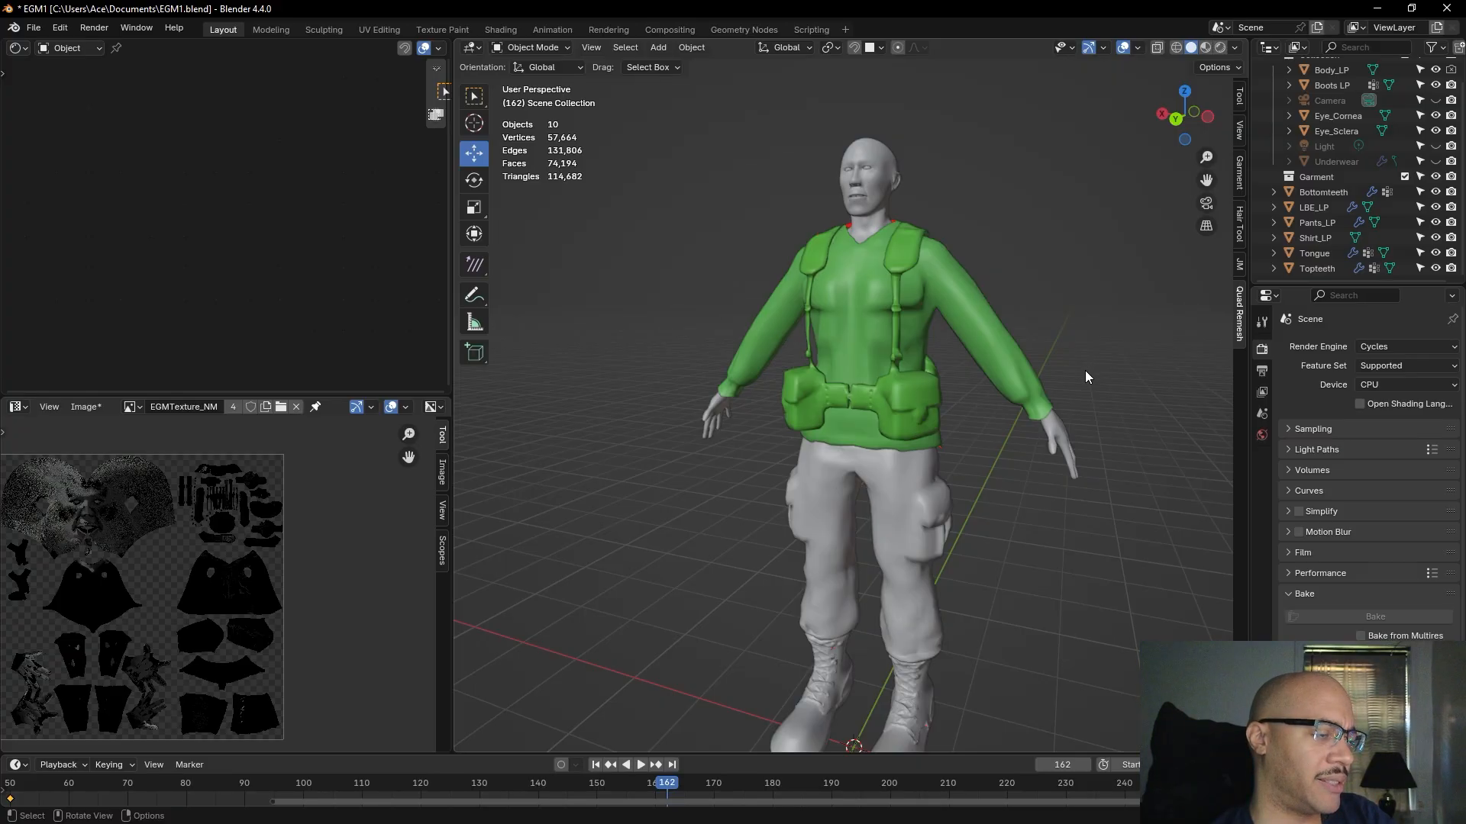
{"action": "middle_click_drag", "start_coordinate": [1084, 369], "coordinate": [1105, 399]}
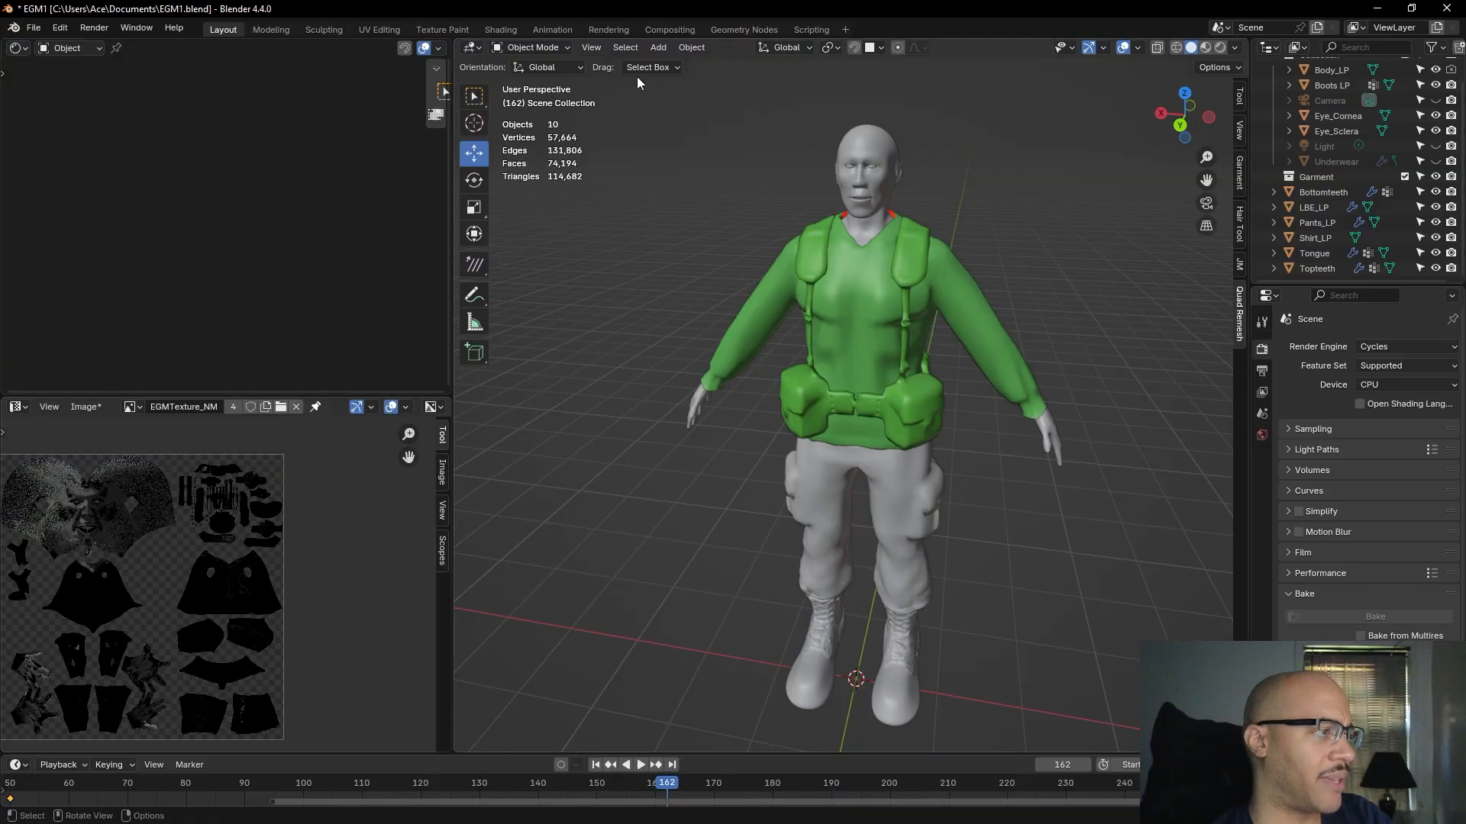
{"action": "scroll", "coordinate": [1358, 244], "scroll_direction": "up", "scroll_amount": 2}
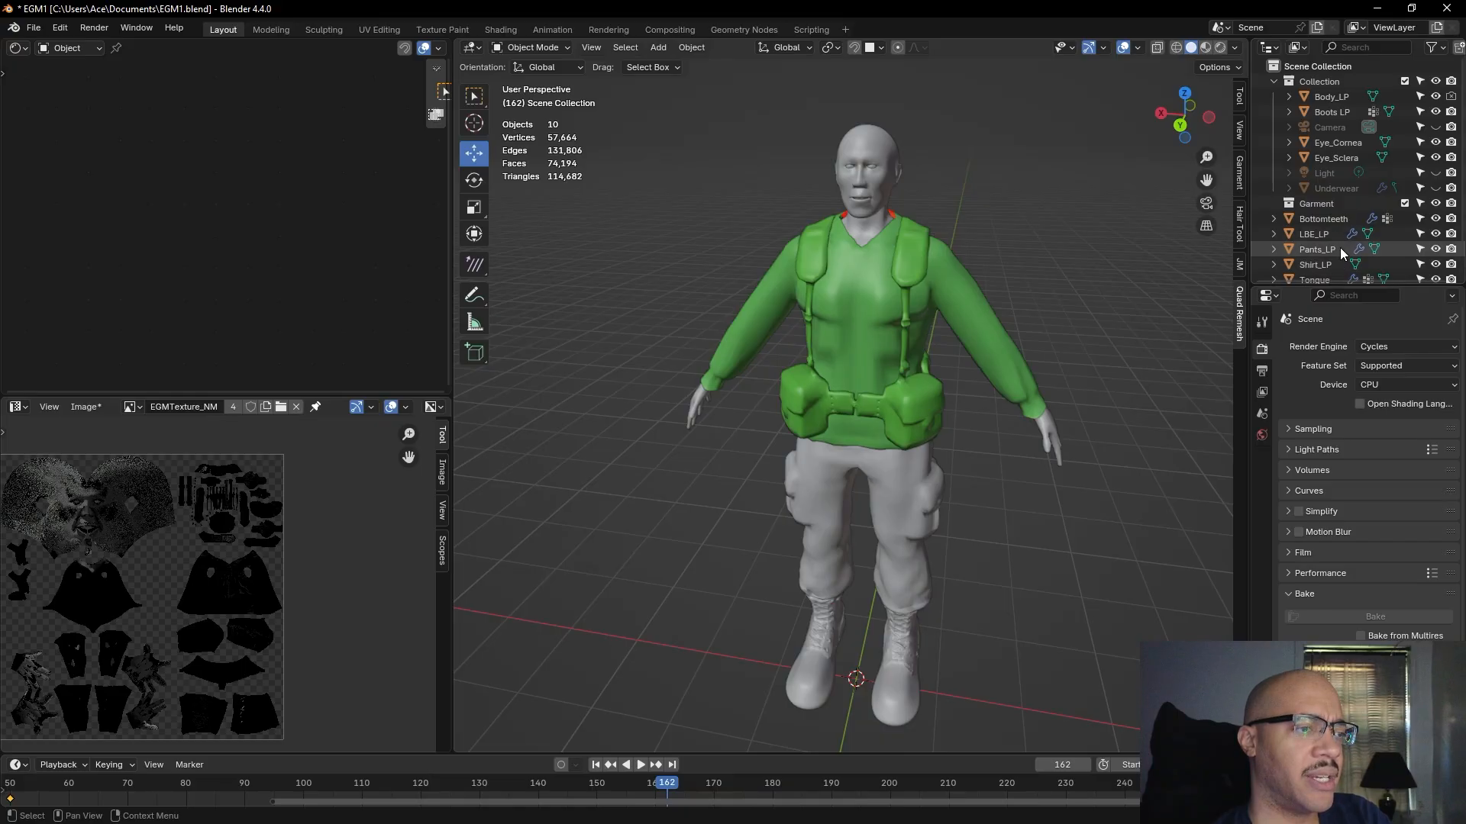
{"action": "scroll", "coordinate": [1368, 194], "scroll_direction": "down", "scroll_amount": 2}
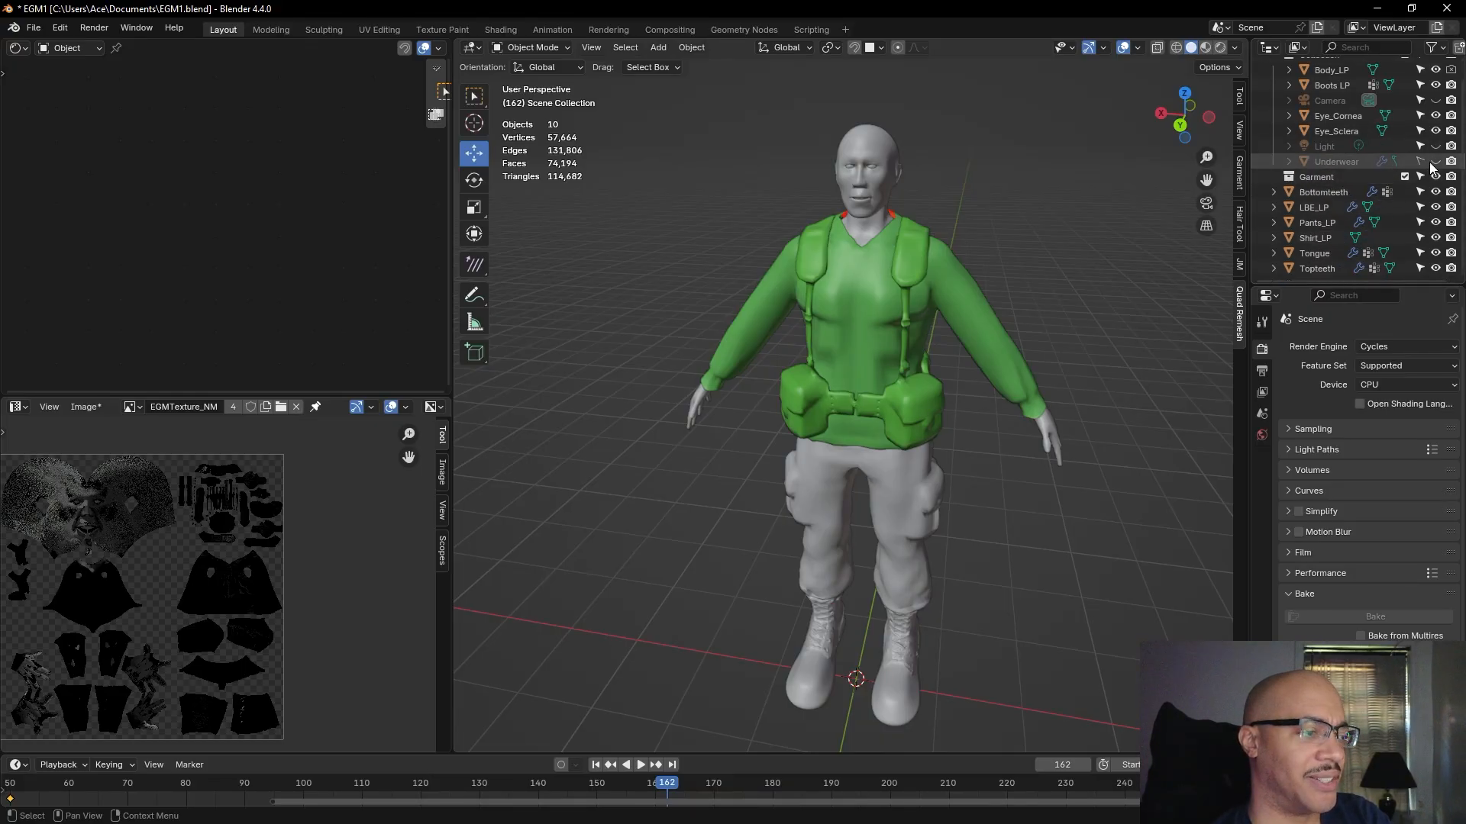
{"action": "middle_click_drag", "start_coordinate": [1131, 326], "coordinate": [1099, 302]}
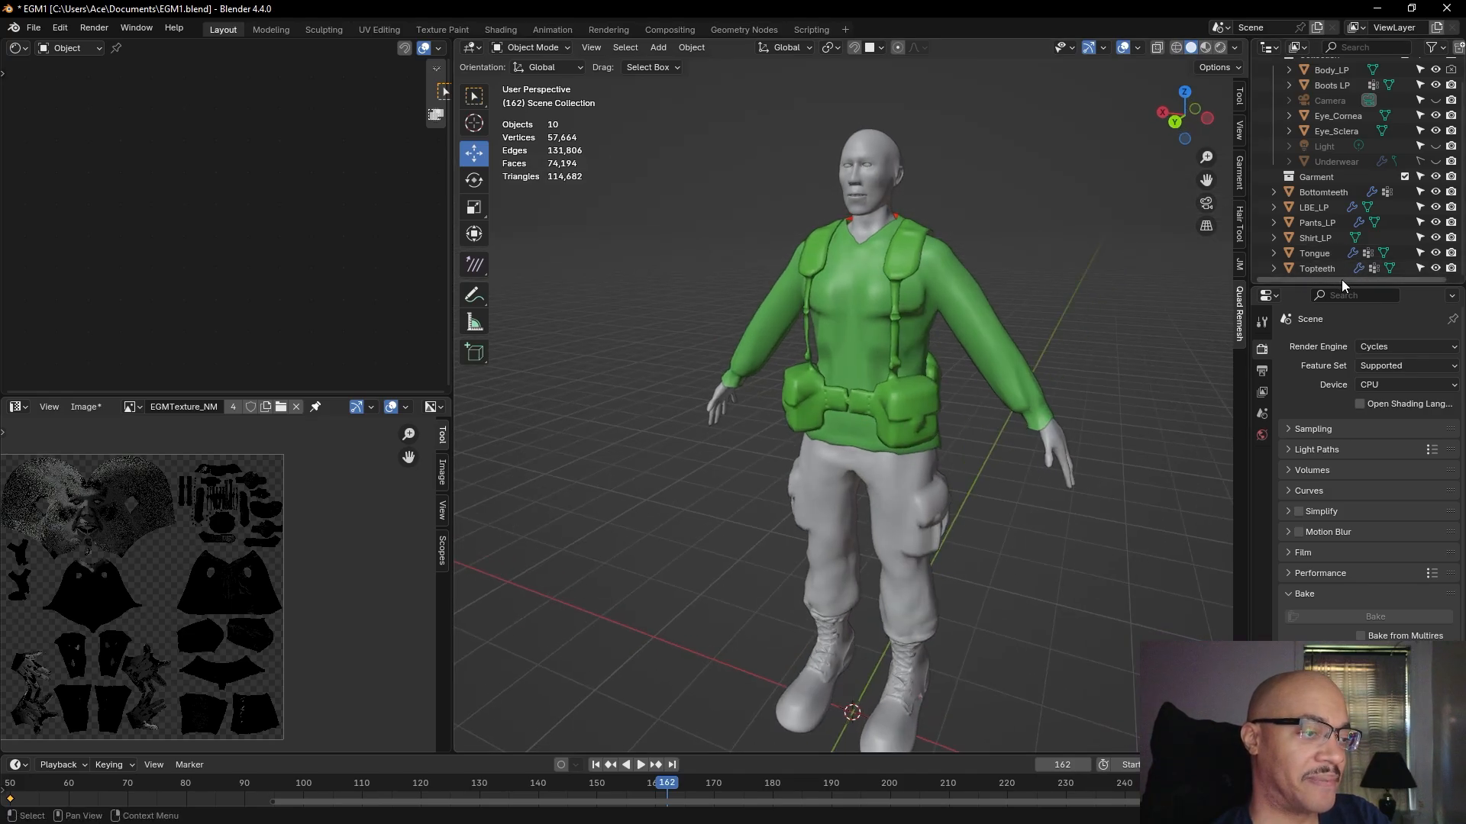
{"action": "scroll", "coordinate": [1343, 279], "scroll_direction": "up", "scroll_amount": 1}
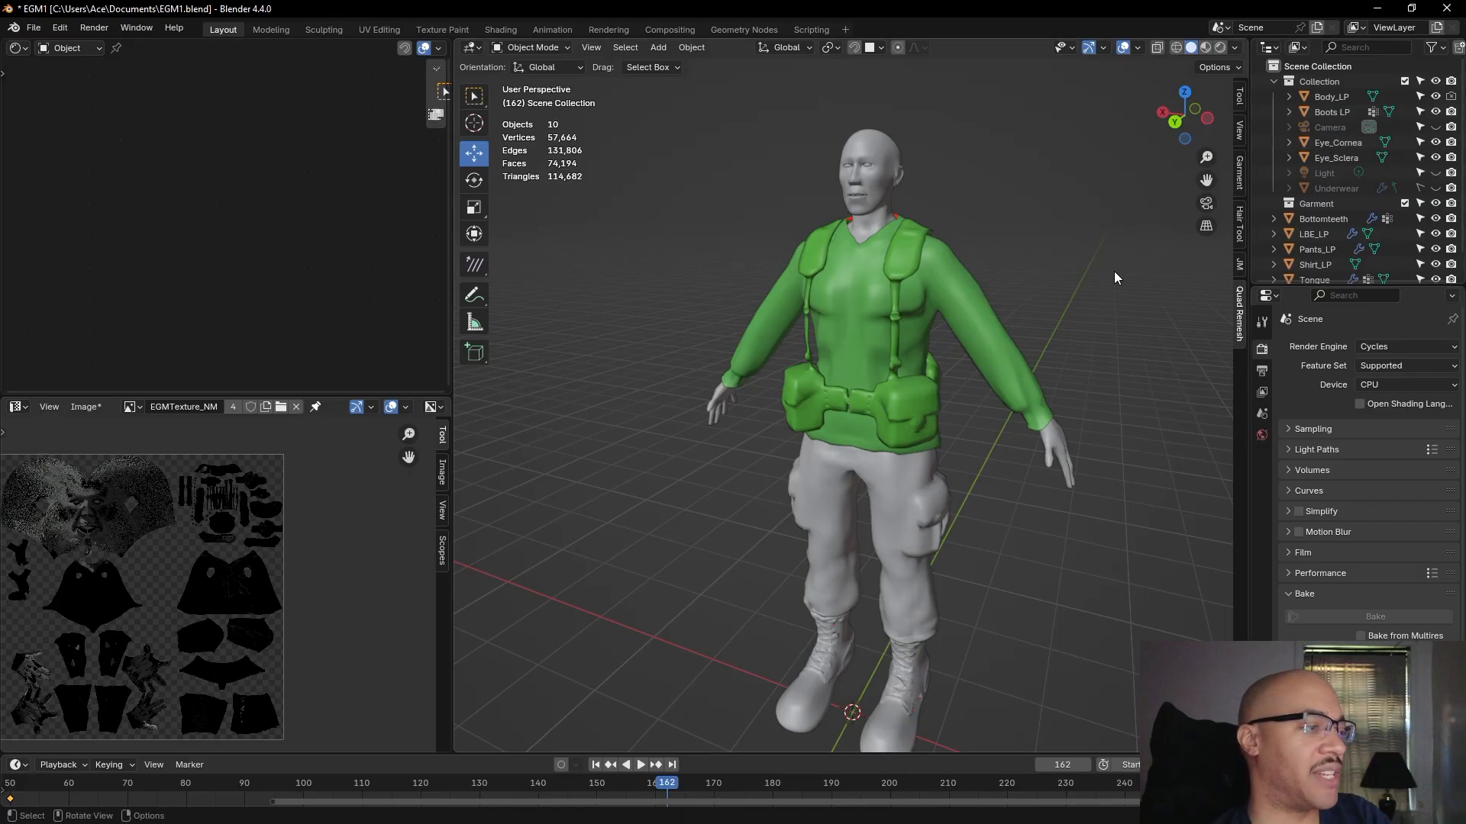
{"action": "middle_click_drag", "start_coordinate": [1088, 273], "coordinate": [1106, 245]}
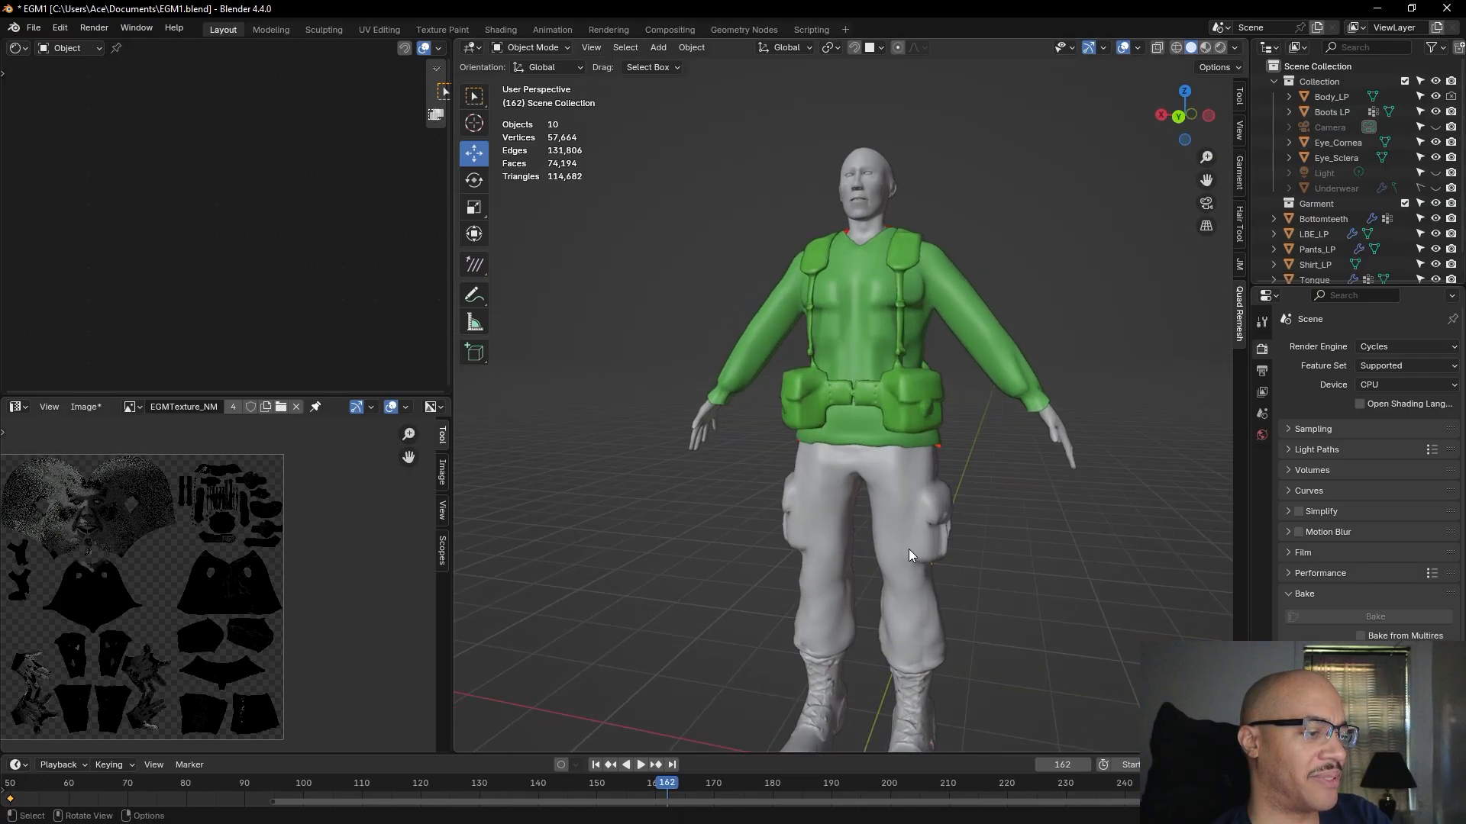
{"action": "mouse_move", "coordinate": [1056, 235]}
{"action": "middle_mouse_down"}
{"action": "mouse_move", "coordinate": [787, 224]}
{"action": "mouse_move", "coordinate": [1073, 249]}
{"action": "middle_mouse_up"}
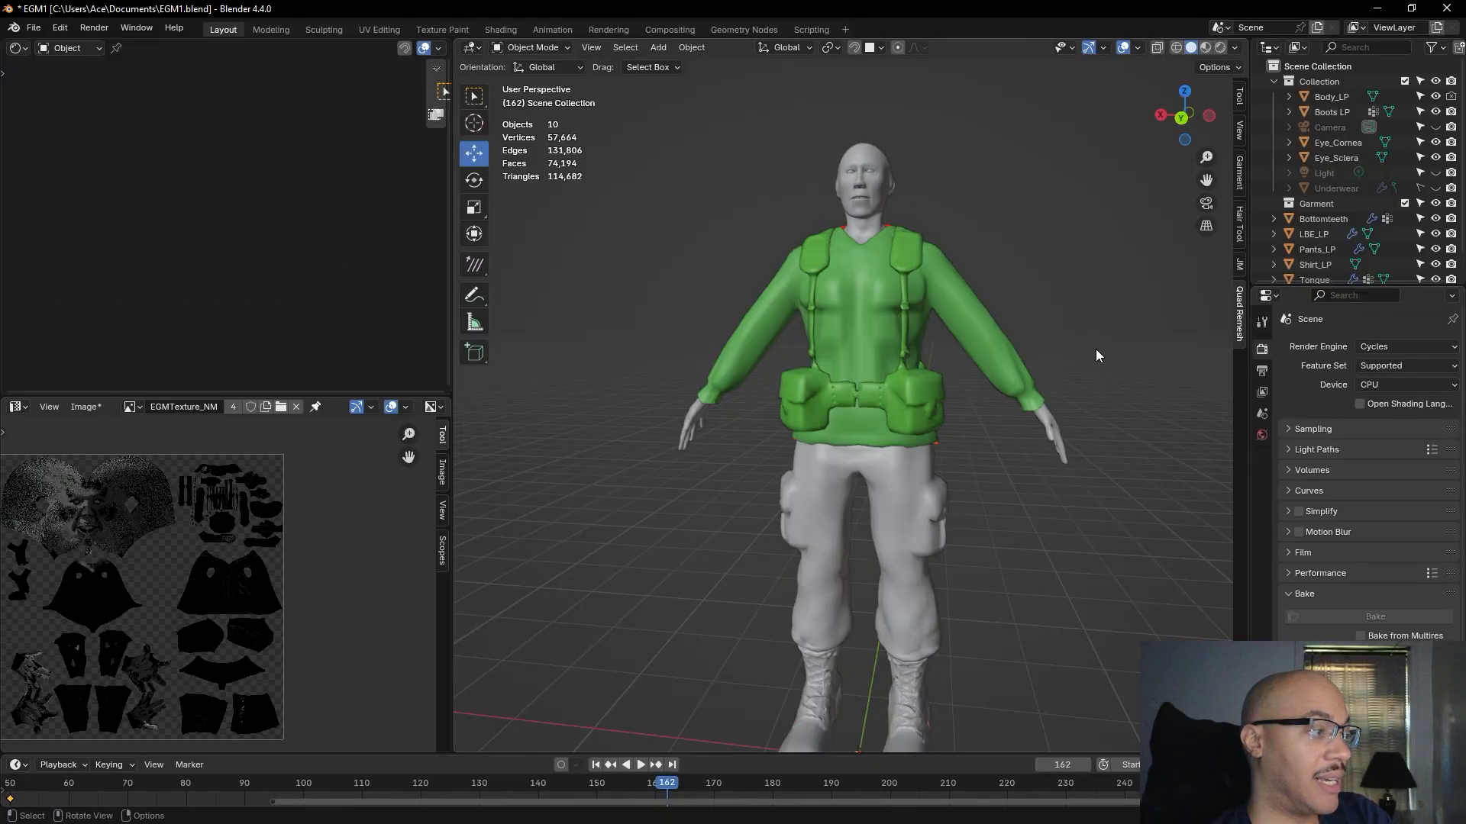
- Save the modified EGMTexture_NM image
{"action": "left_click", "coordinate": [92, 410]}
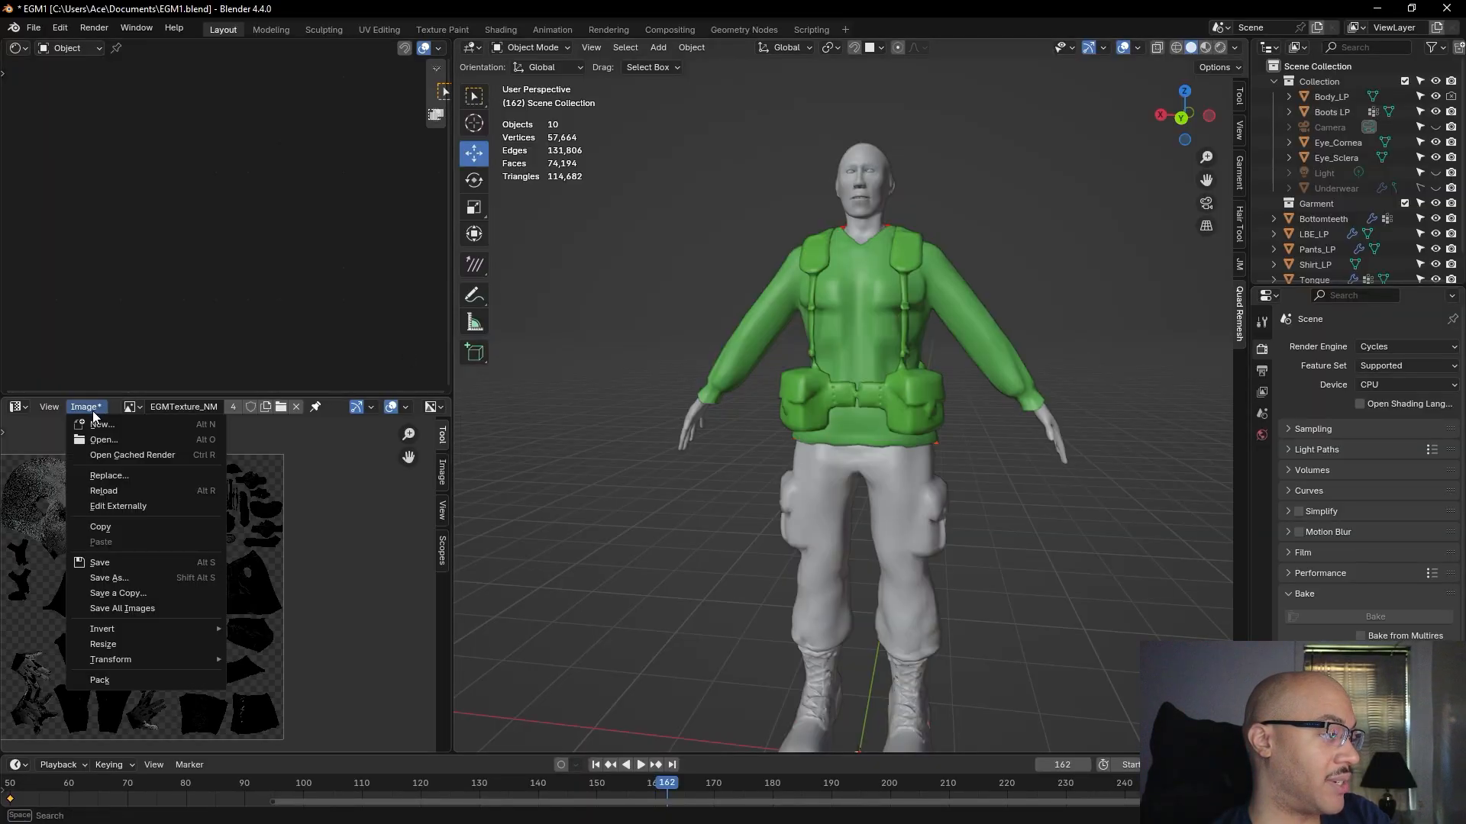
{"action": "left_click", "coordinate": [98, 563]}
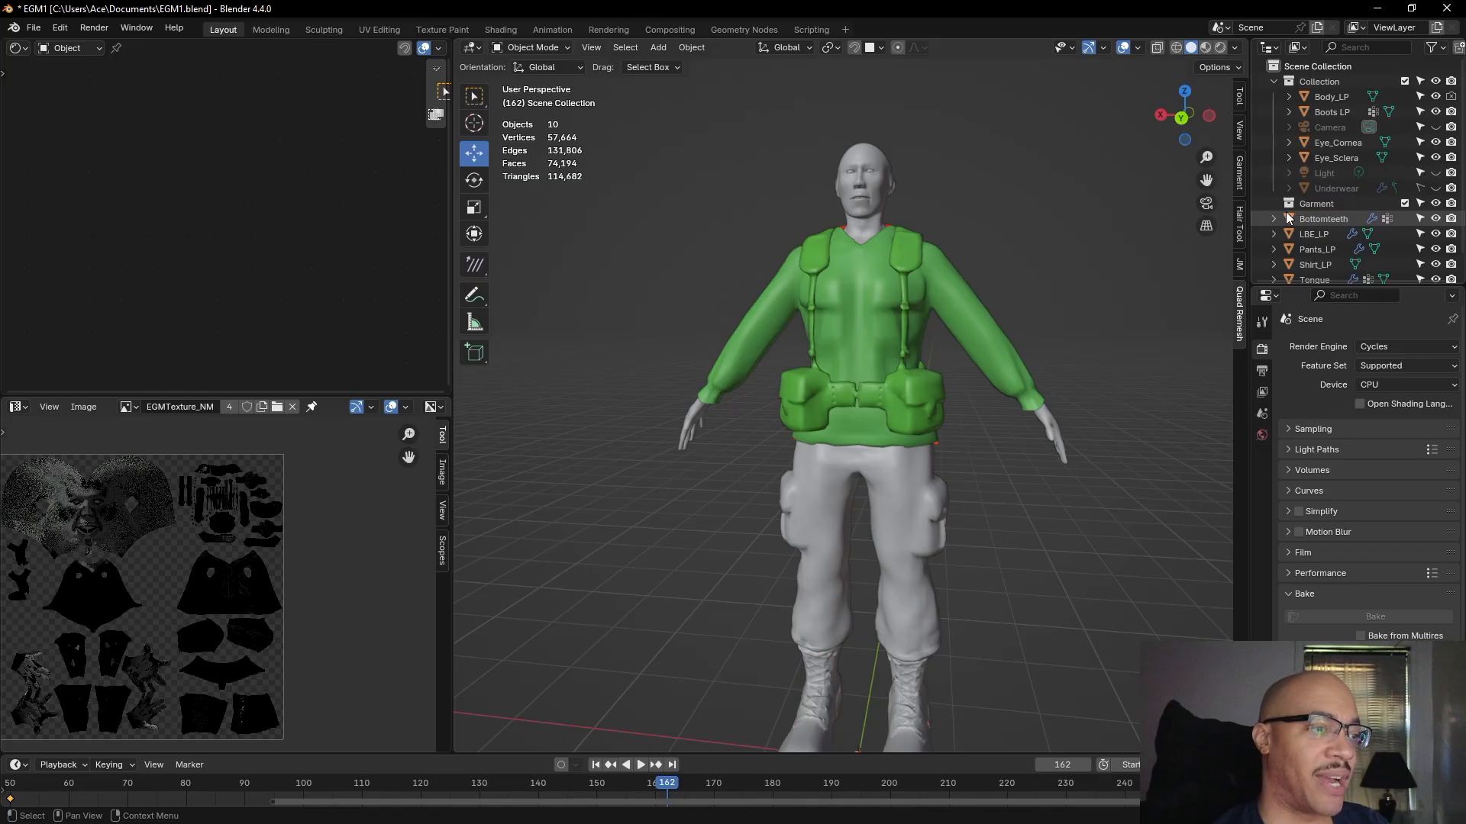
- Show the Underwear object and hide LBE_LP, Pants_LP, Shirt_LP and Boots LP in the viewport
{"action": "left_click", "coordinate": [1437, 188]}
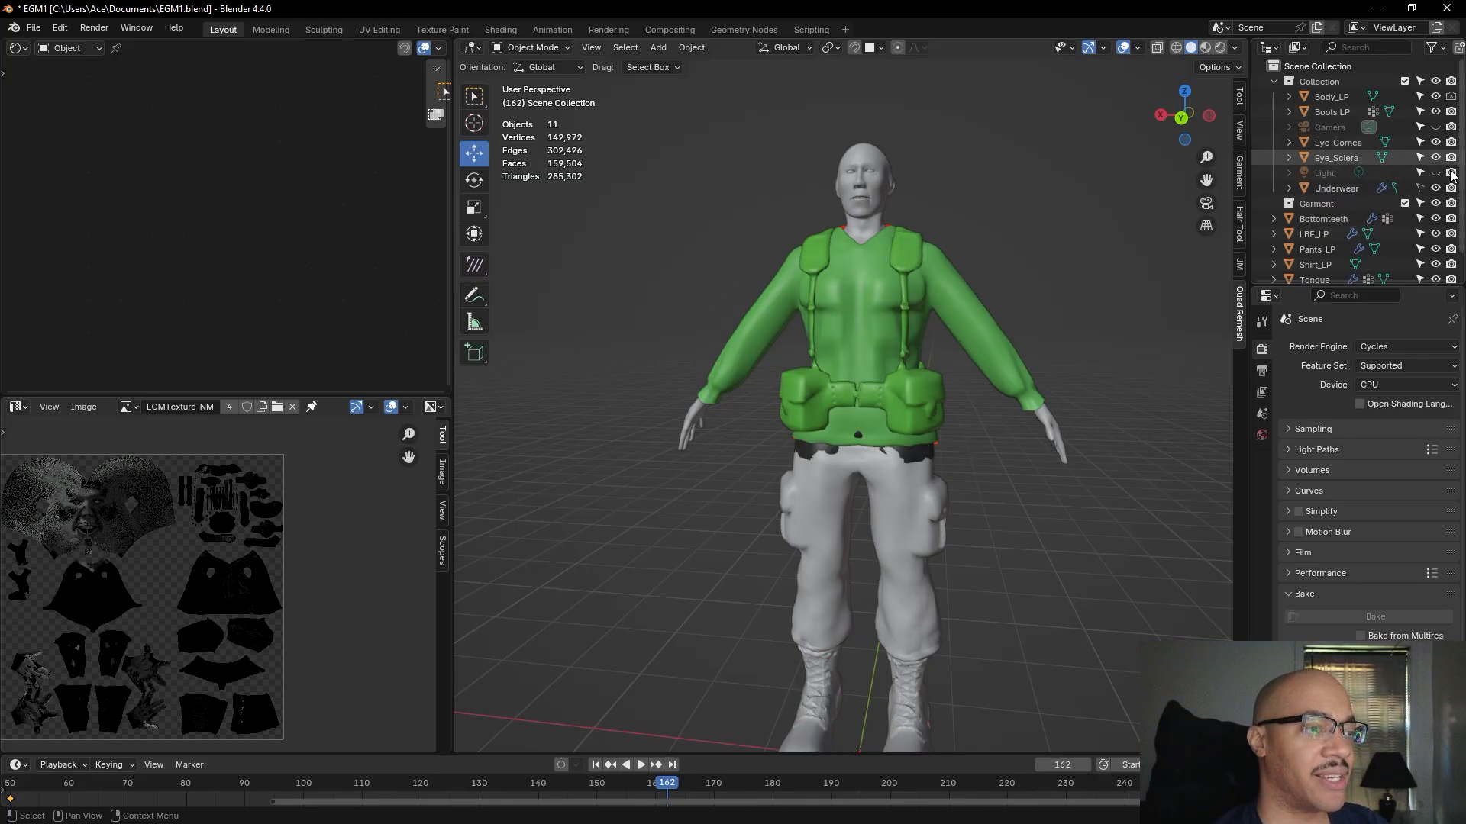
{"action": "left_click", "coordinate": [1435, 233]}
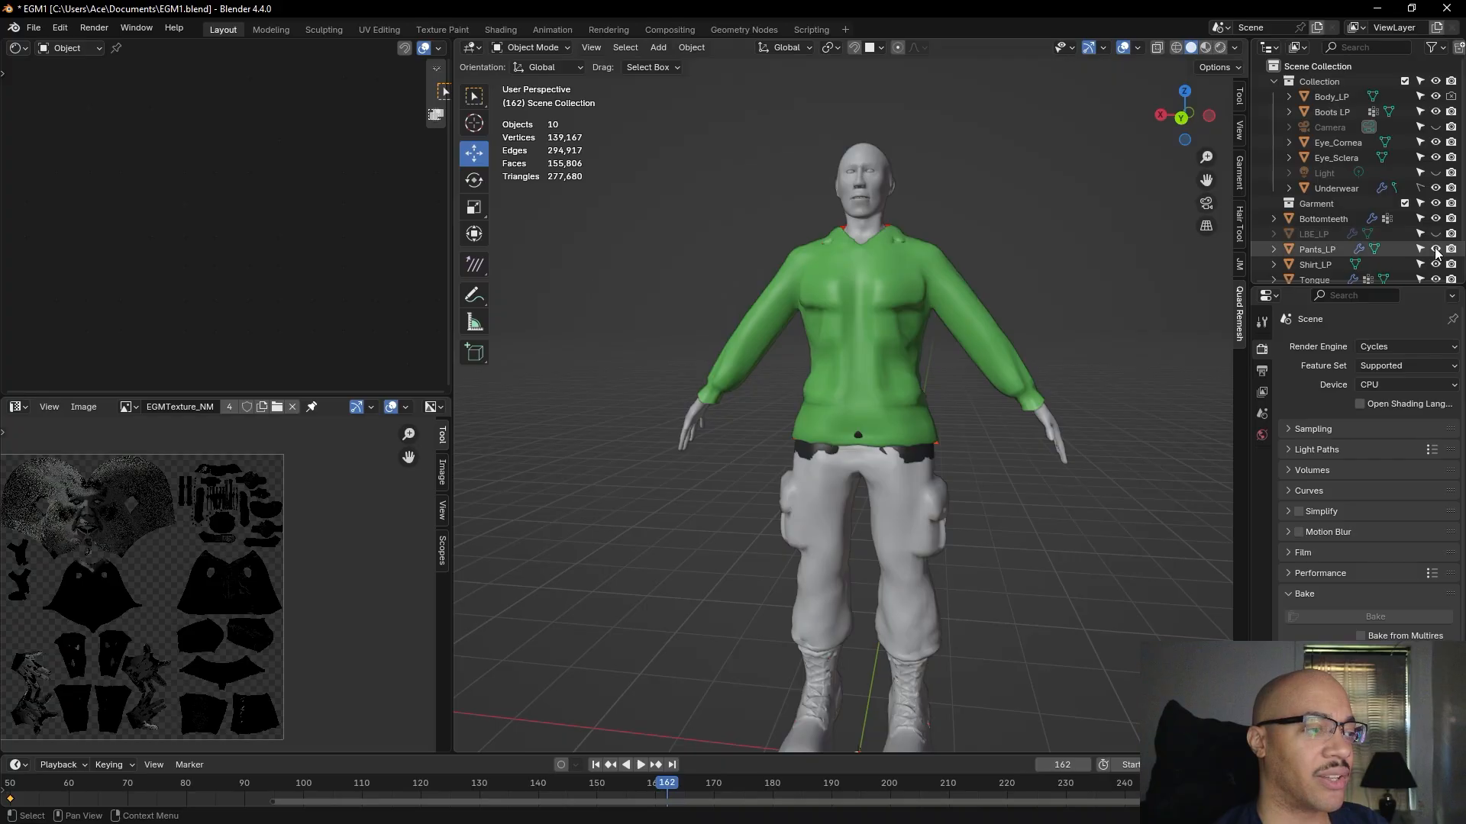
{"action": "left_click", "coordinate": [1435, 249]}
{"action": "scroll", "coordinate": [1437, 259], "scroll_direction": "down", "scroll_amount": 2}
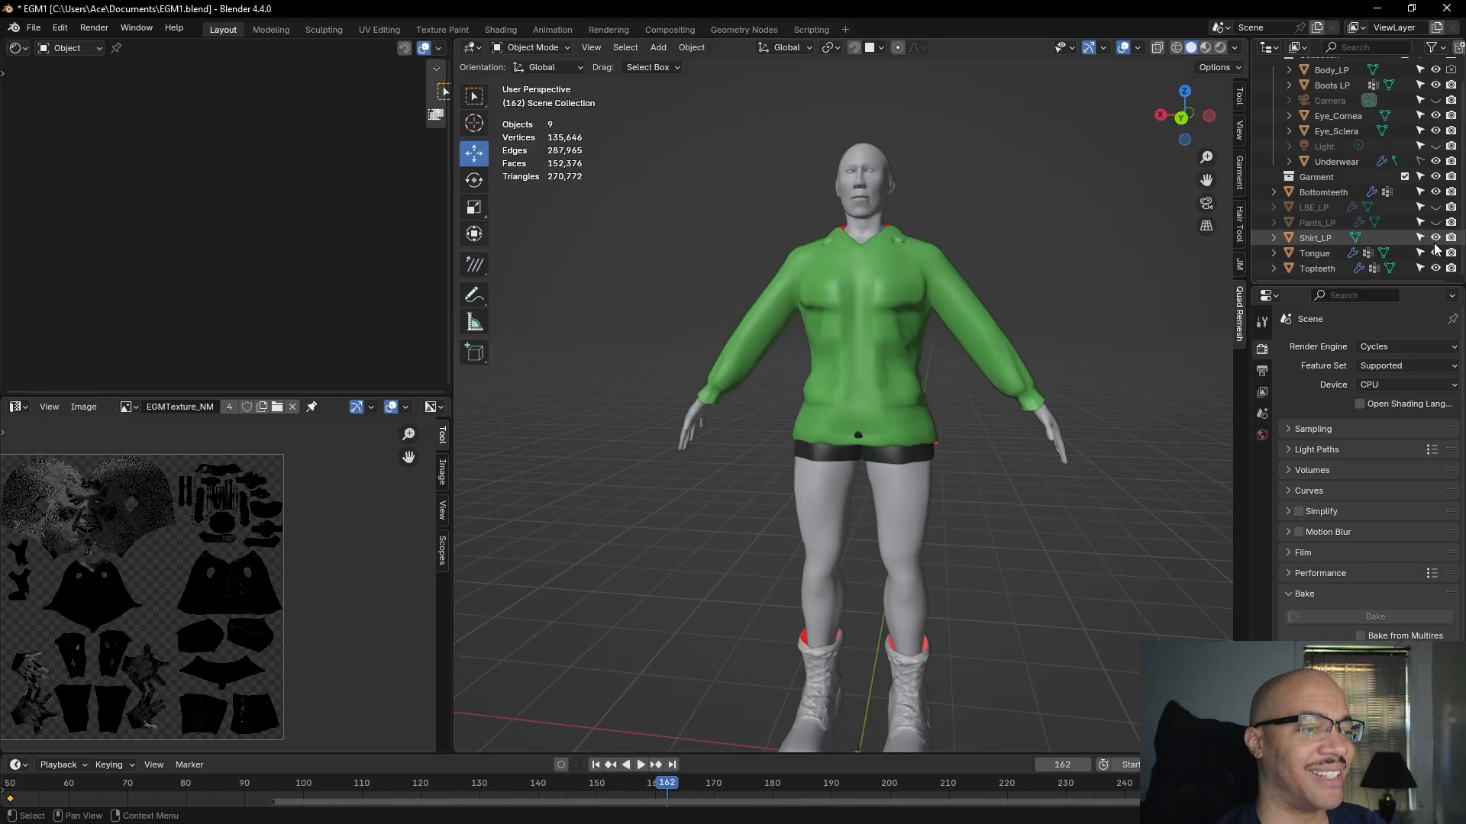
{"action": "left_click", "coordinate": [1435, 239]}
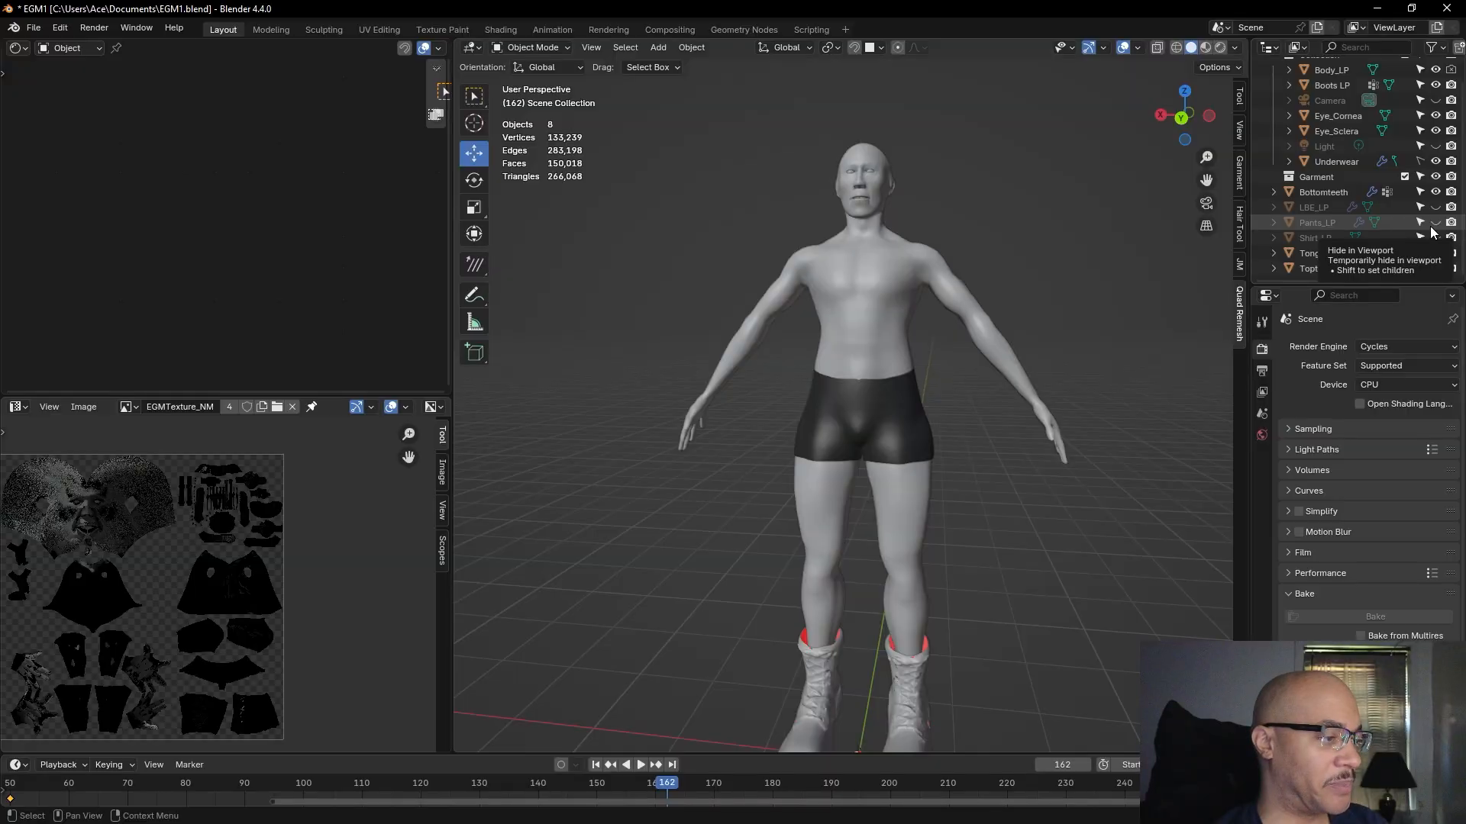
{"action": "scroll", "coordinate": [1429, 205], "scroll_direction": "up", "scroll_amount": 2}
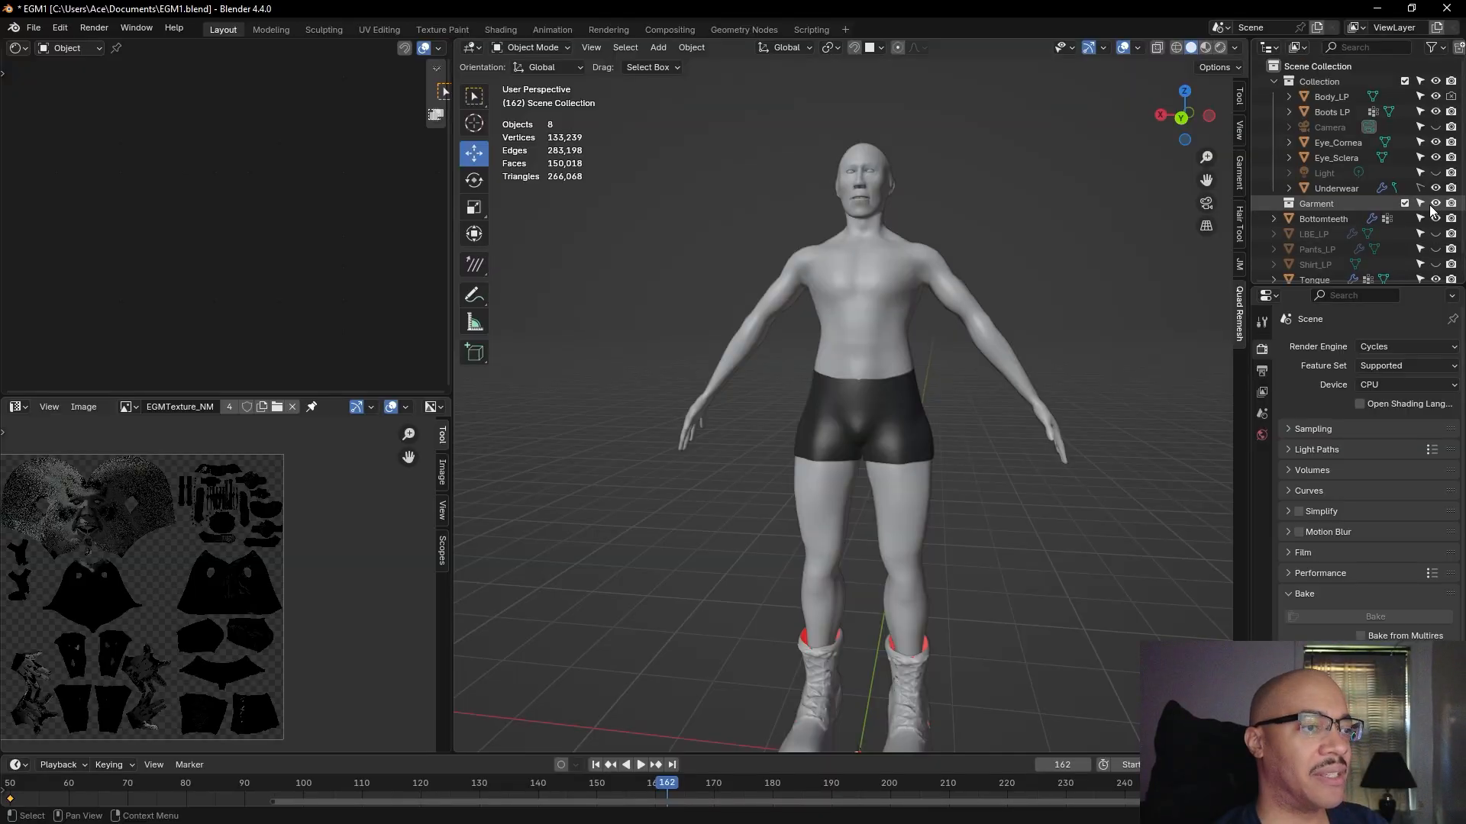
{"action": "left_click", "coordinate": [1435, 112]}
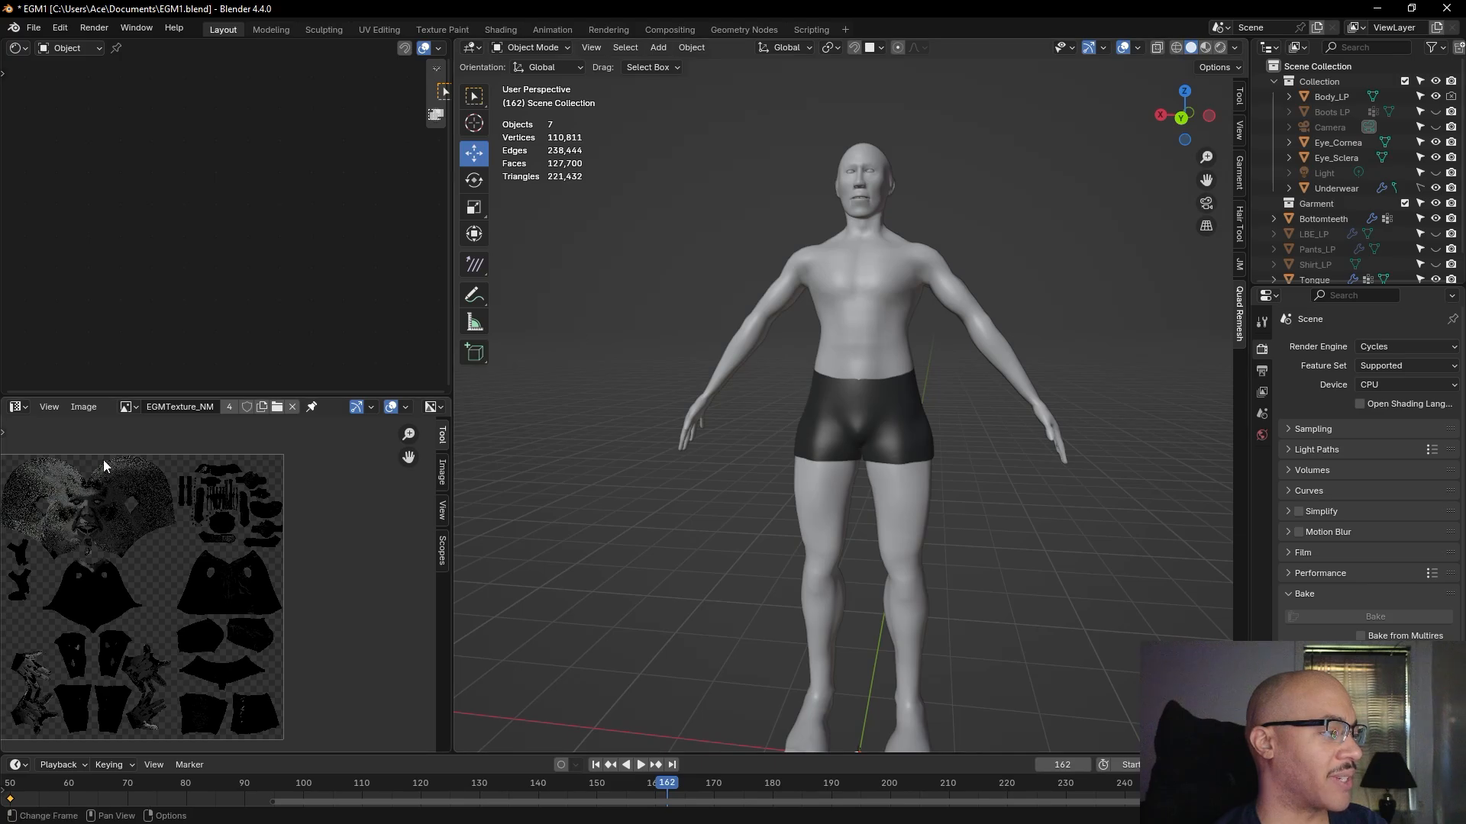
- Unlink the EGMTexture_NM image from the image editor
{"action": "left_click", "coordinate": [293, 407]}
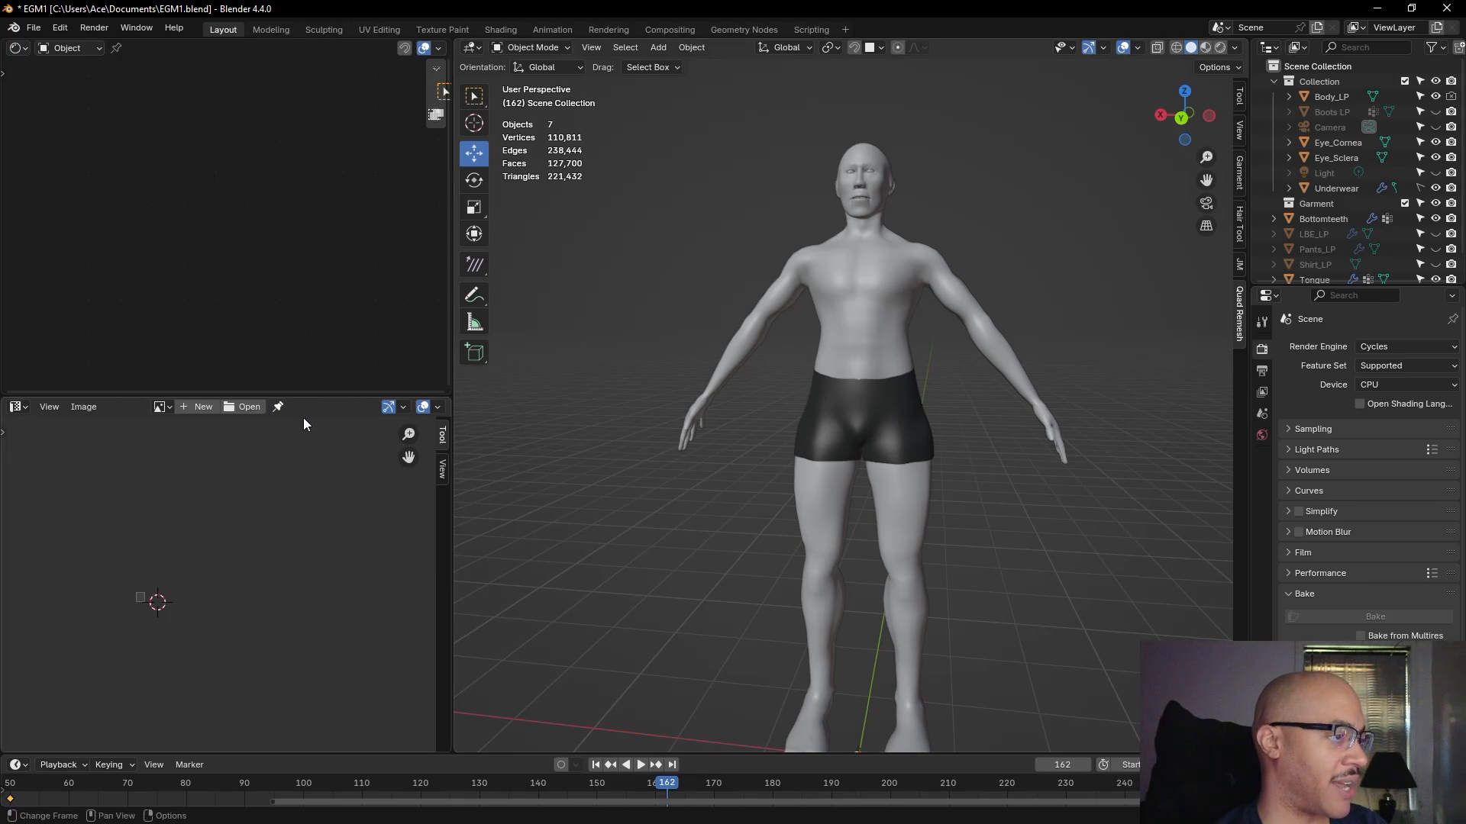
{"action": "middle_click_drag", "start_coordinate": [318, 579], "coordinate": [164, 438]}
{"action": "scroll", "coordinate": [363, 460], "scroll_direction": "up", "scroll_amount": 1}
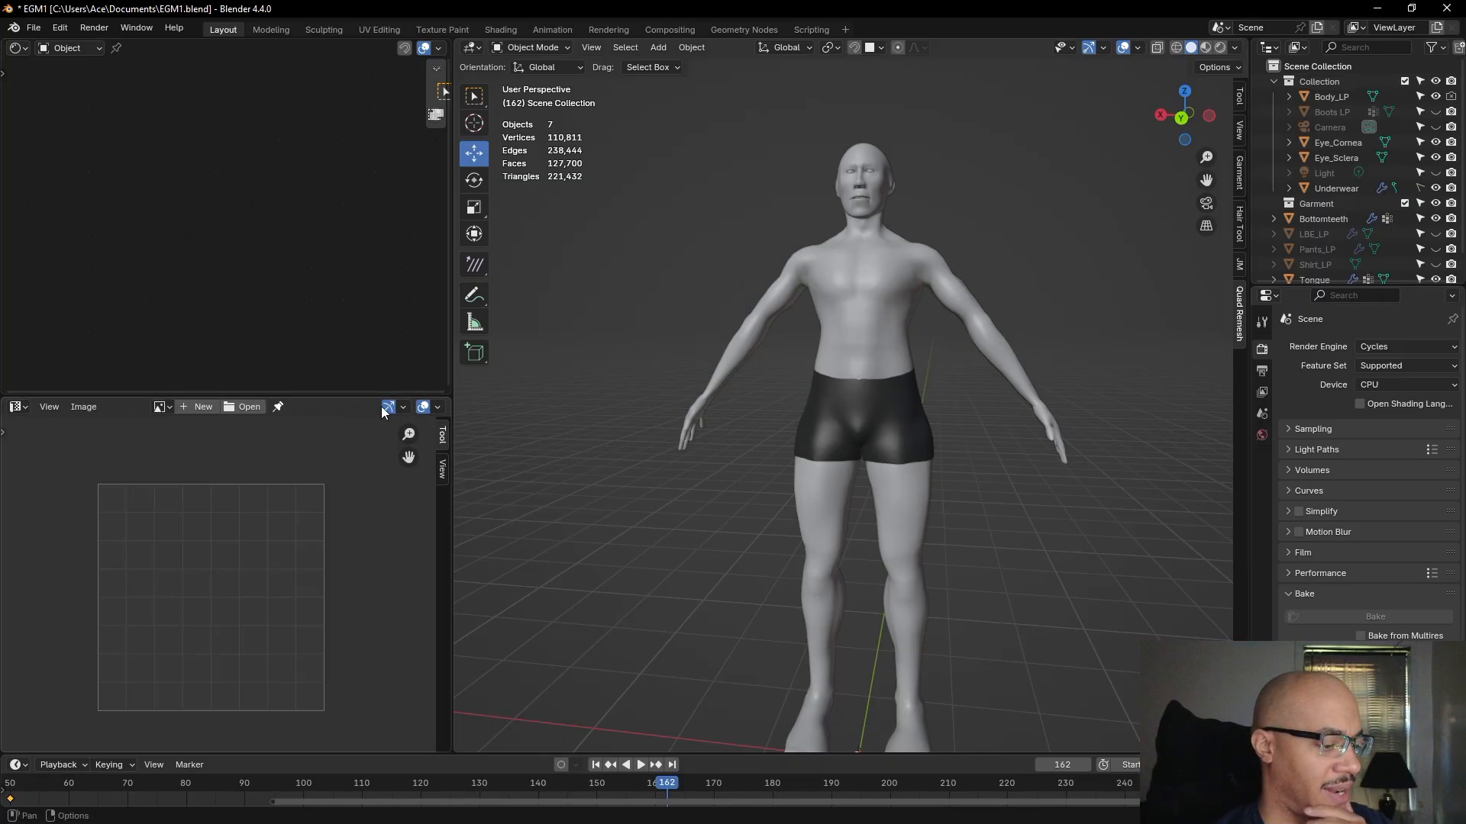
{"action": "left_click", "coordinate": [191, 409]}
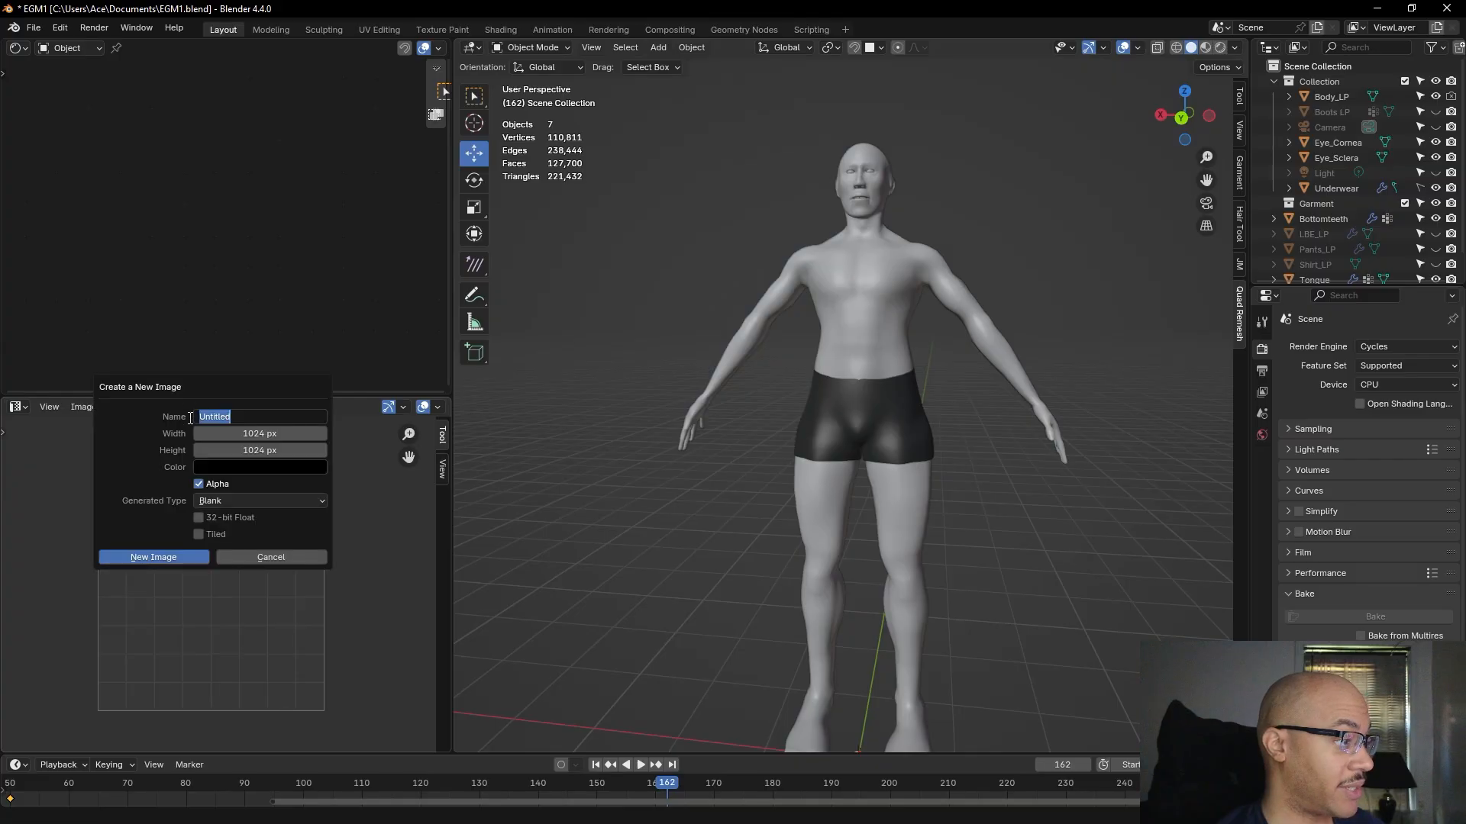
{"action": "type", "text": "Color"}
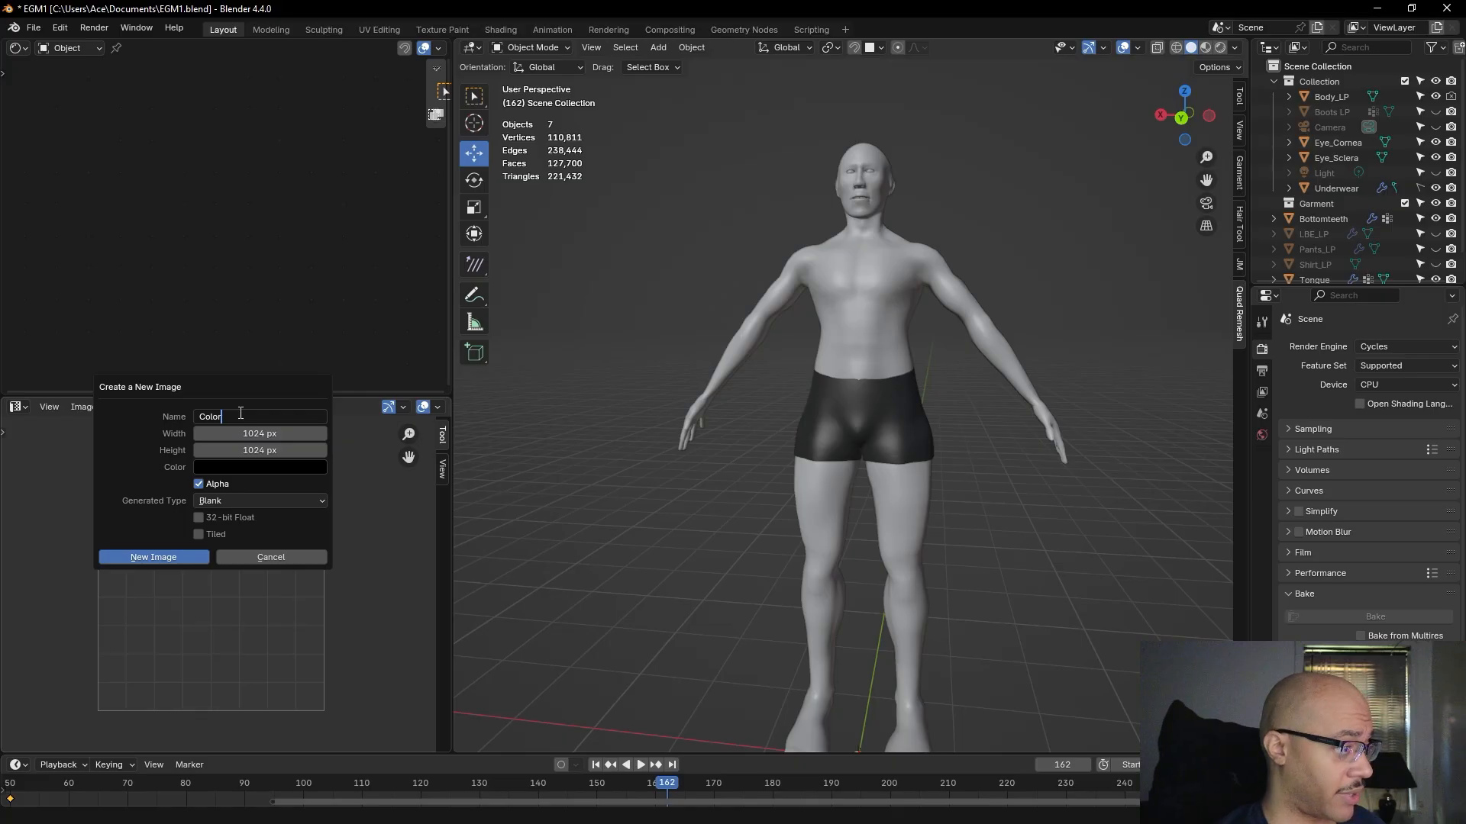
{"action": "type", "text": "_Map"}
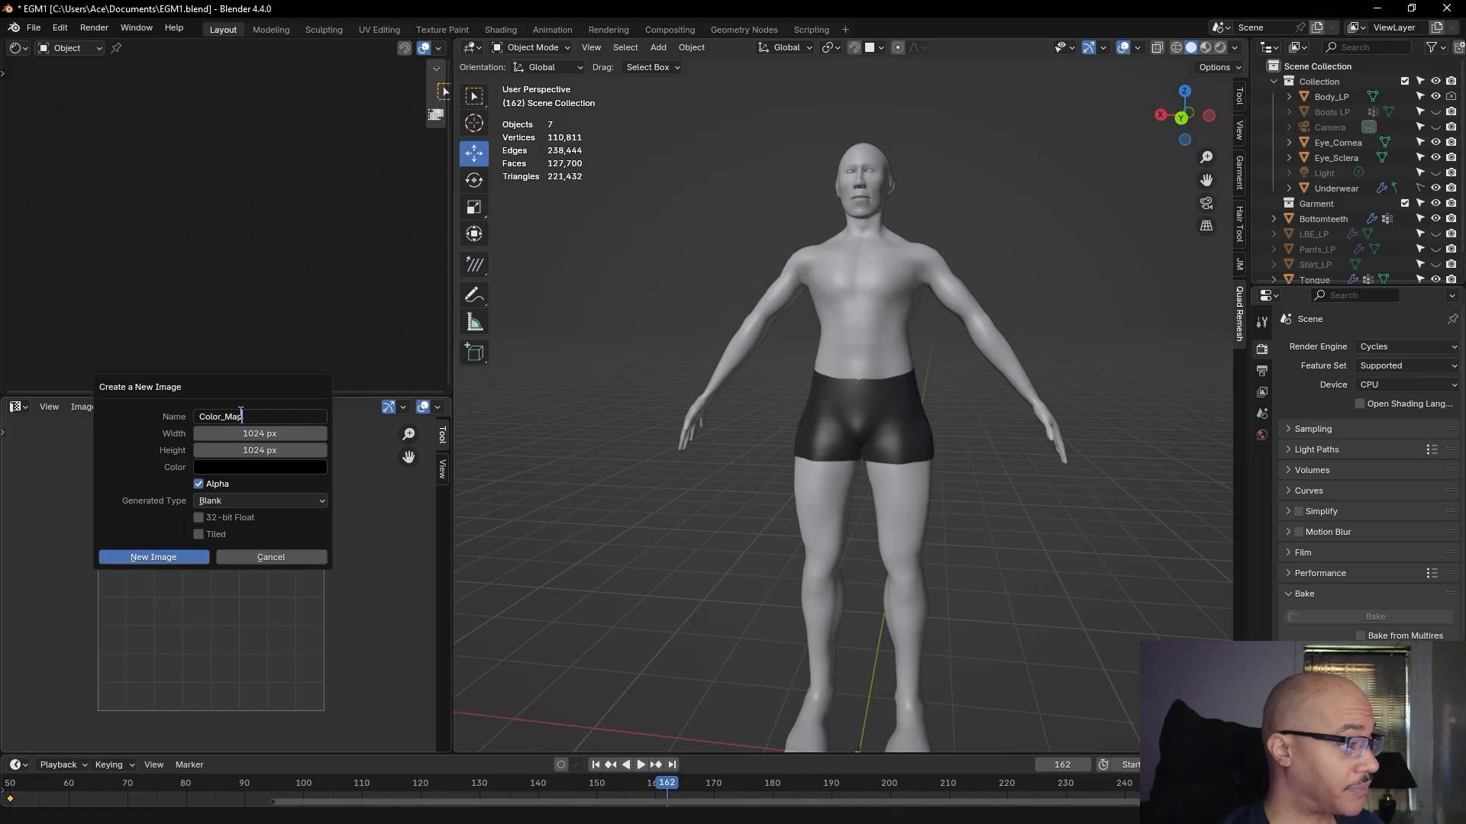
{"action": "key", "text": "Return"}
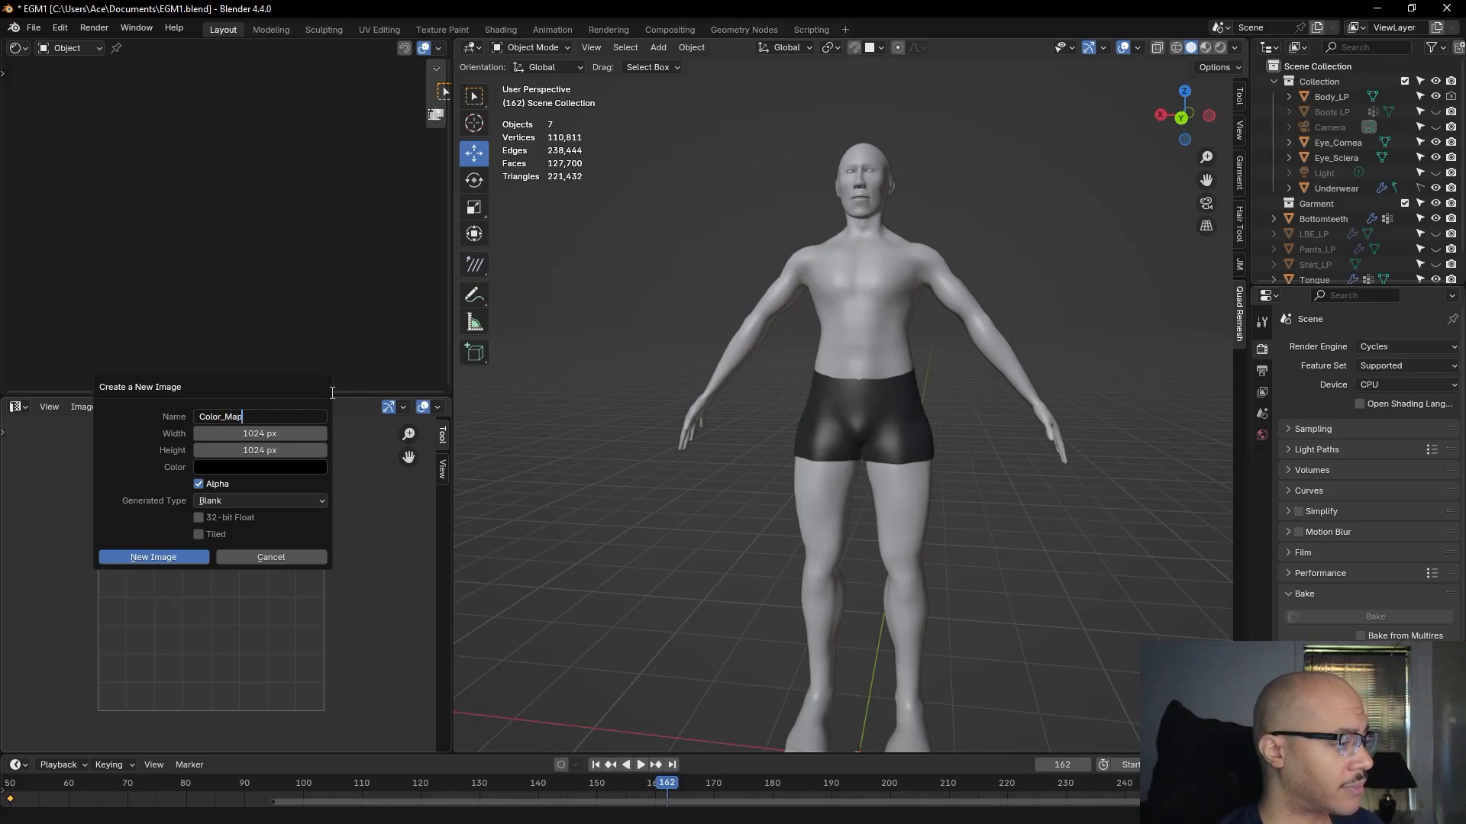
{"action": "left_click", "coordinate": [282, 434]}
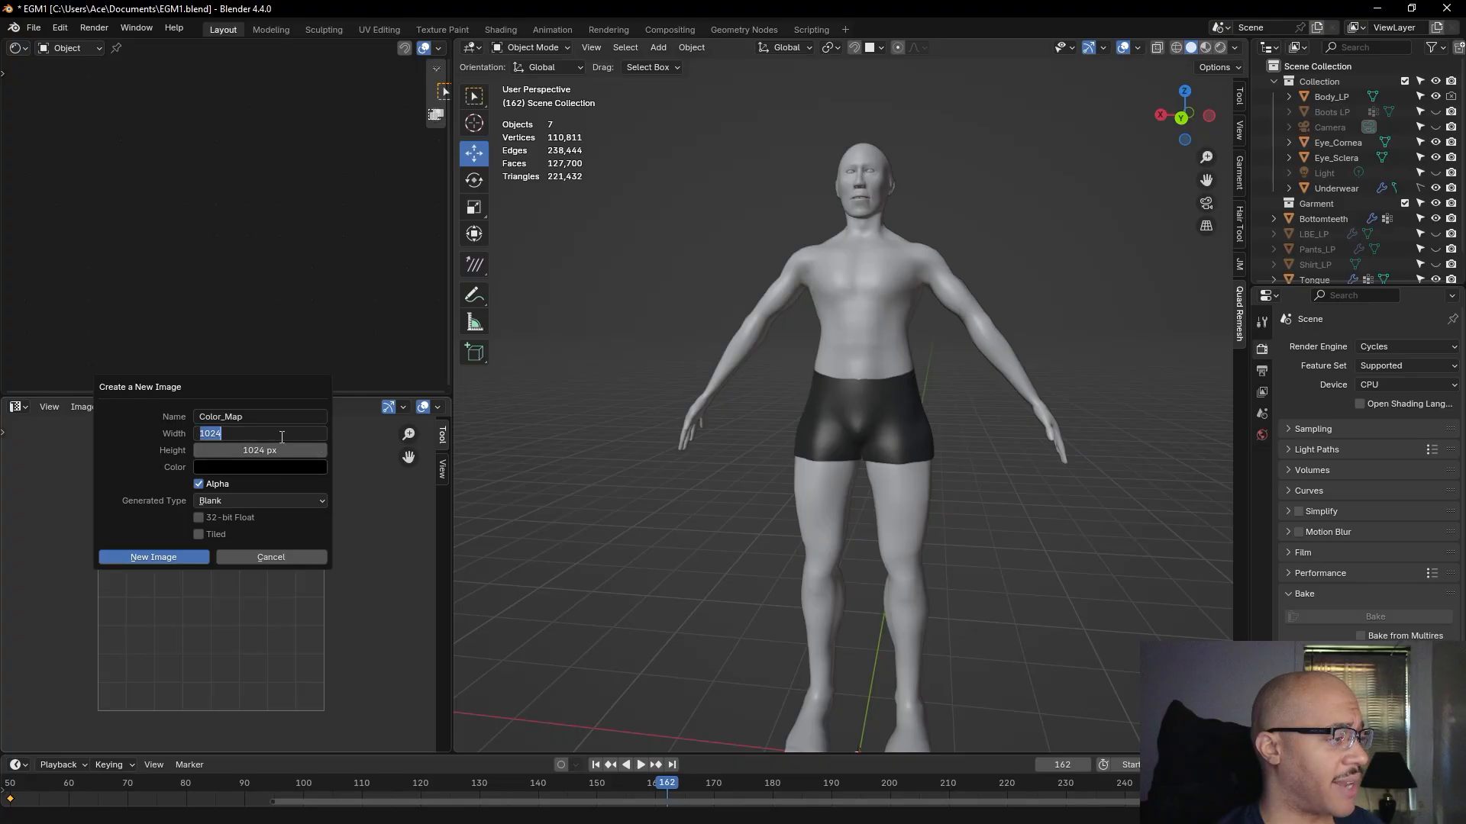
{"action": "type", "text": "8192"}
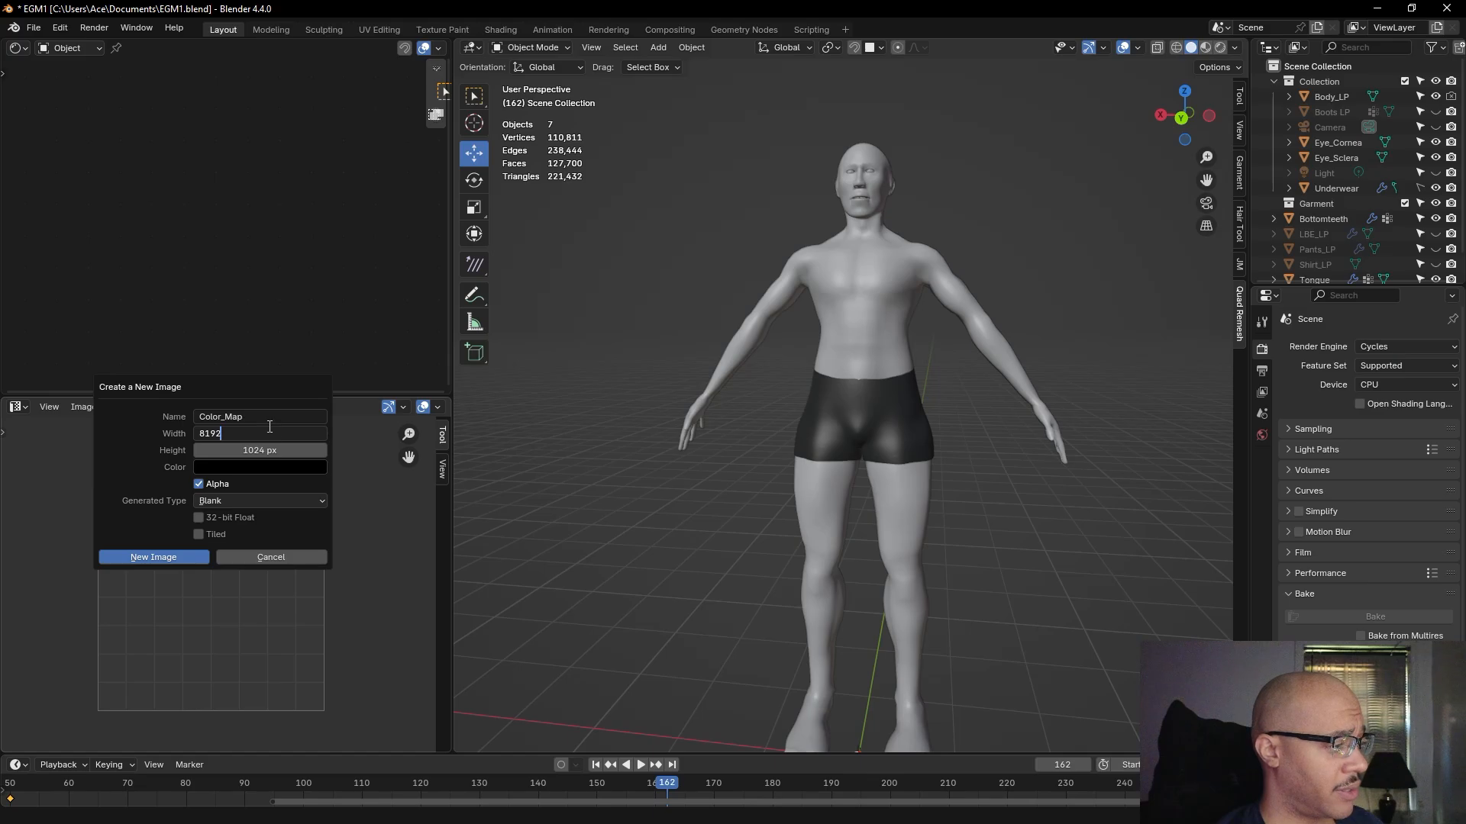
{"action": "key", "text": "Return"}
{"action": "left_click", "coordinate": [260, 452]}
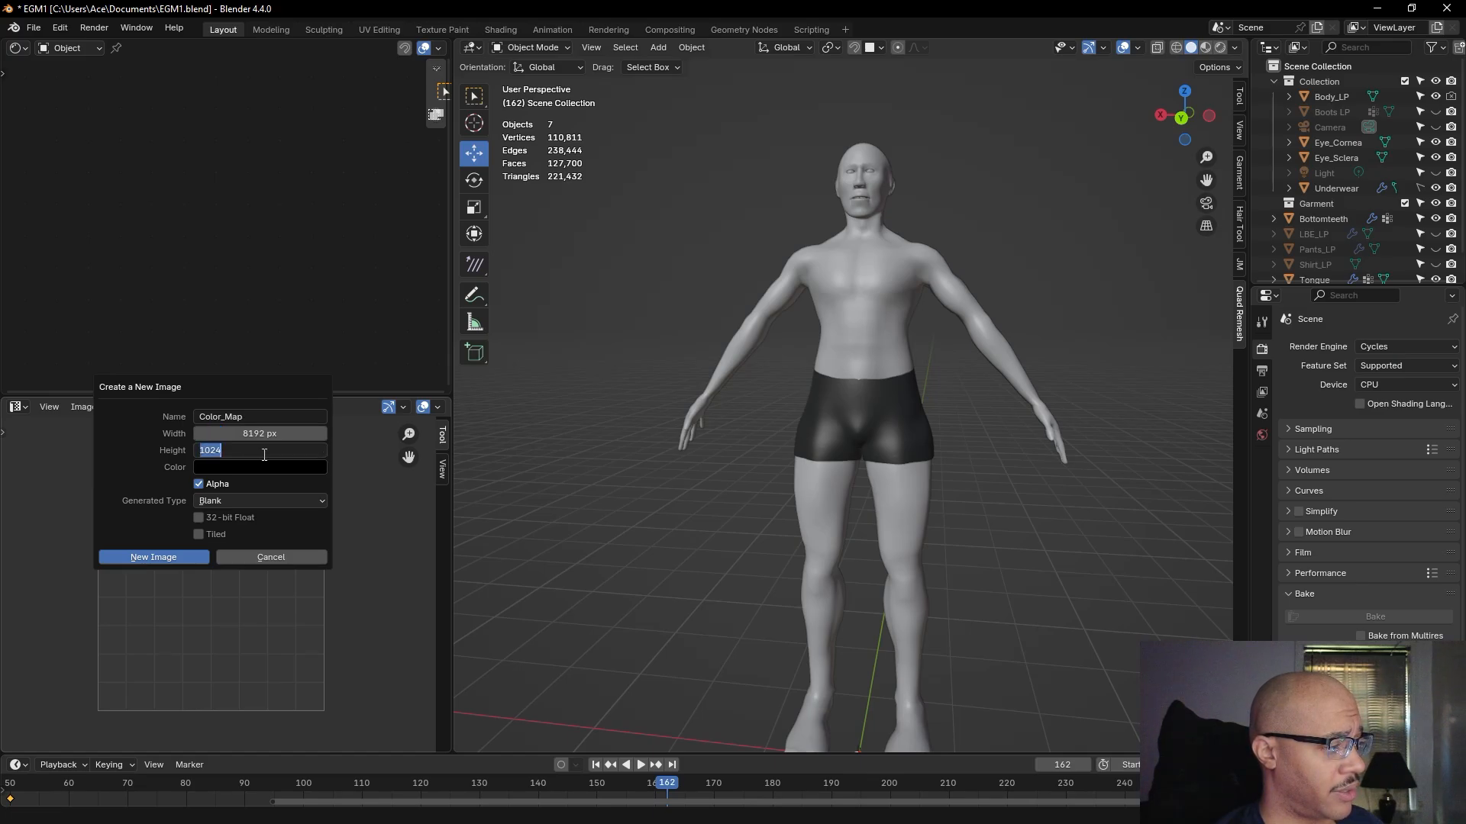
{"action": "type", "text": "8192"}
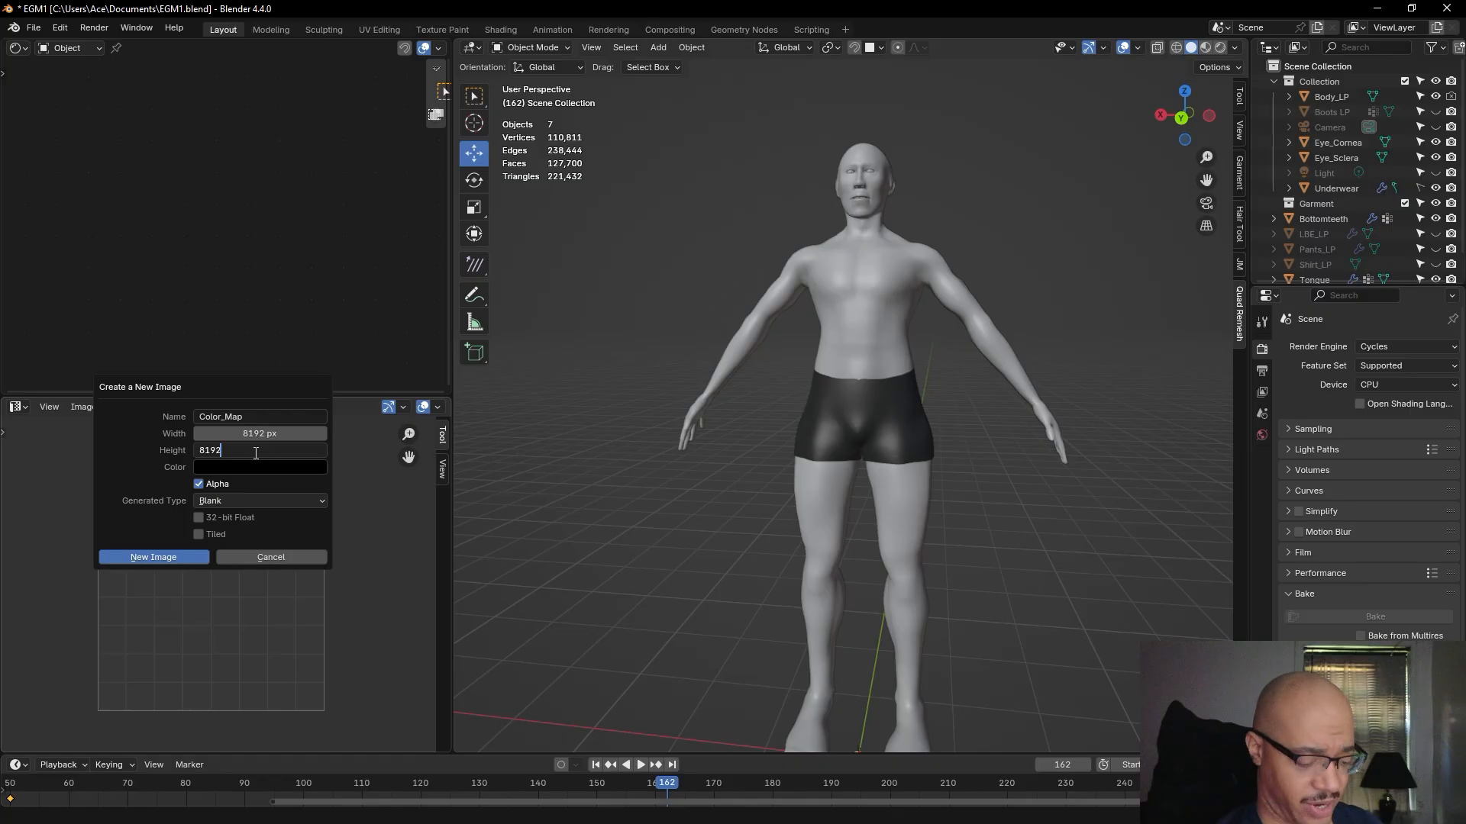
{"action": "key", "text": "Return"}
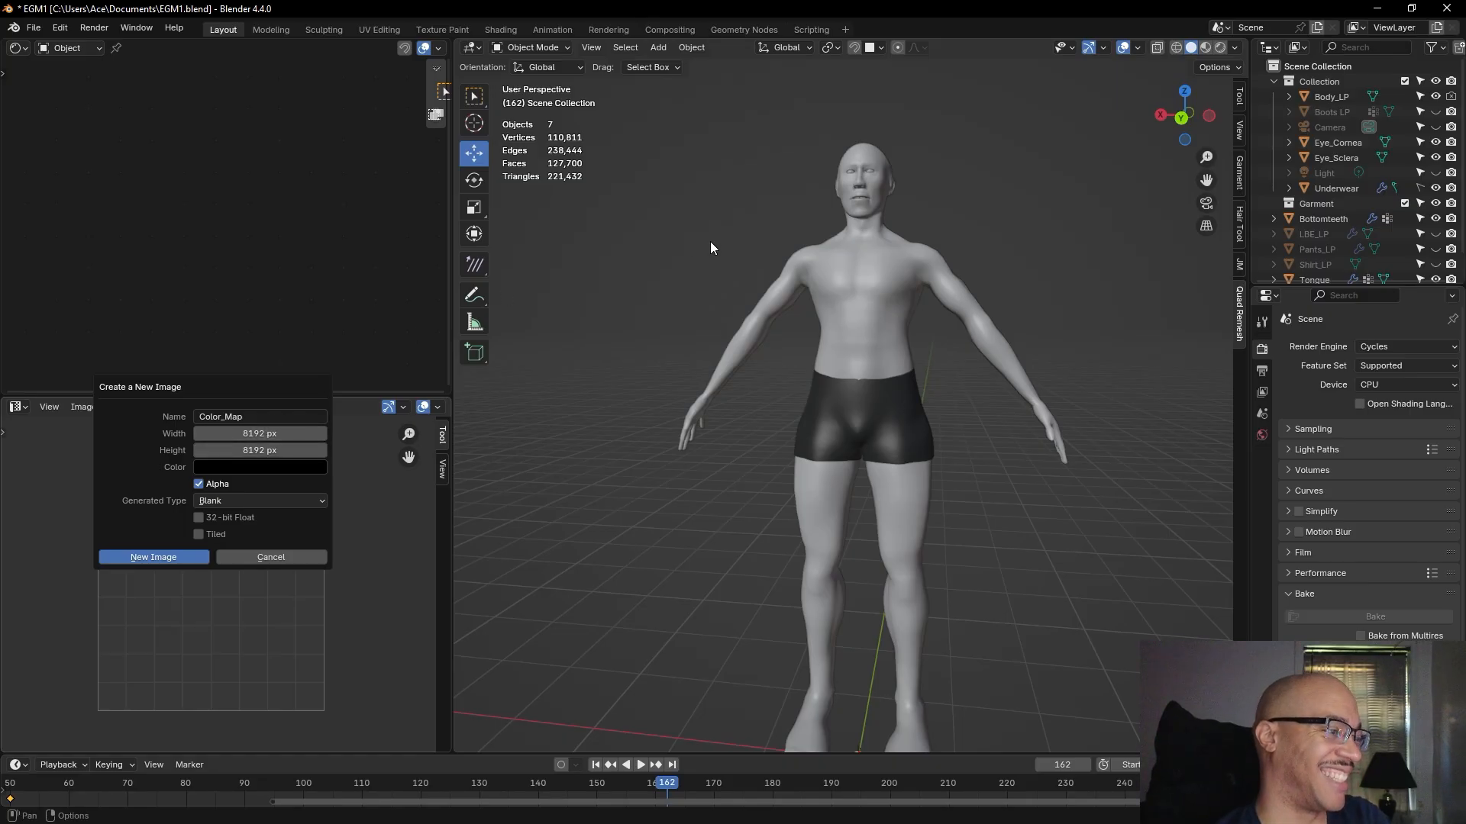
{"action": "mouse_move", "coordinate": [704, 230]}
{"action": "middle_mouse_down"}
{"action": "mouse_move", "coordinate": [714, 245]}
{"action": "mouse_move", "coordinate": [721, 226]}
{"action": "middle_mouse_up"}
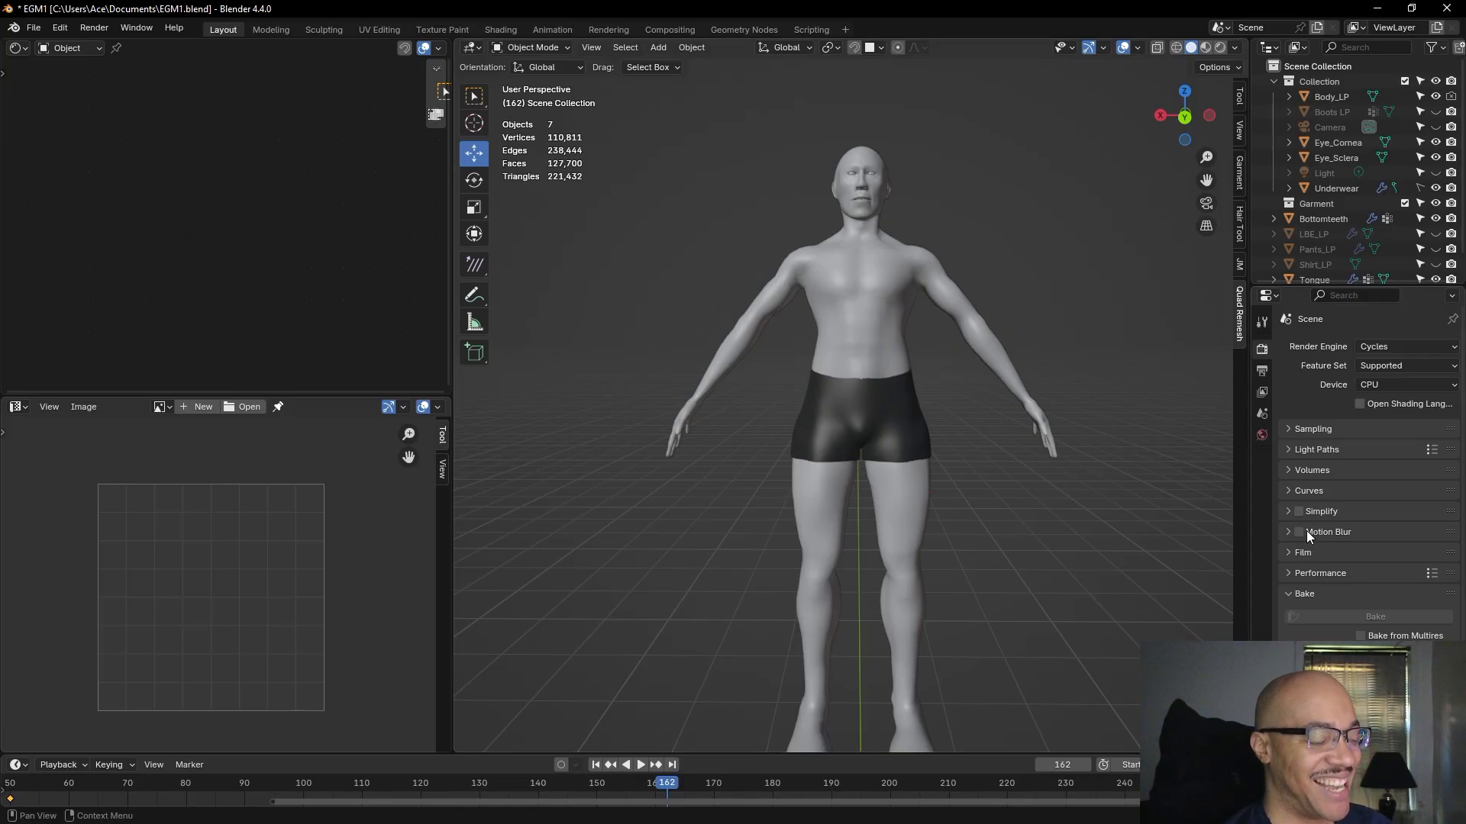
{"action": "left_click", "coordinate": [1262, 436]}
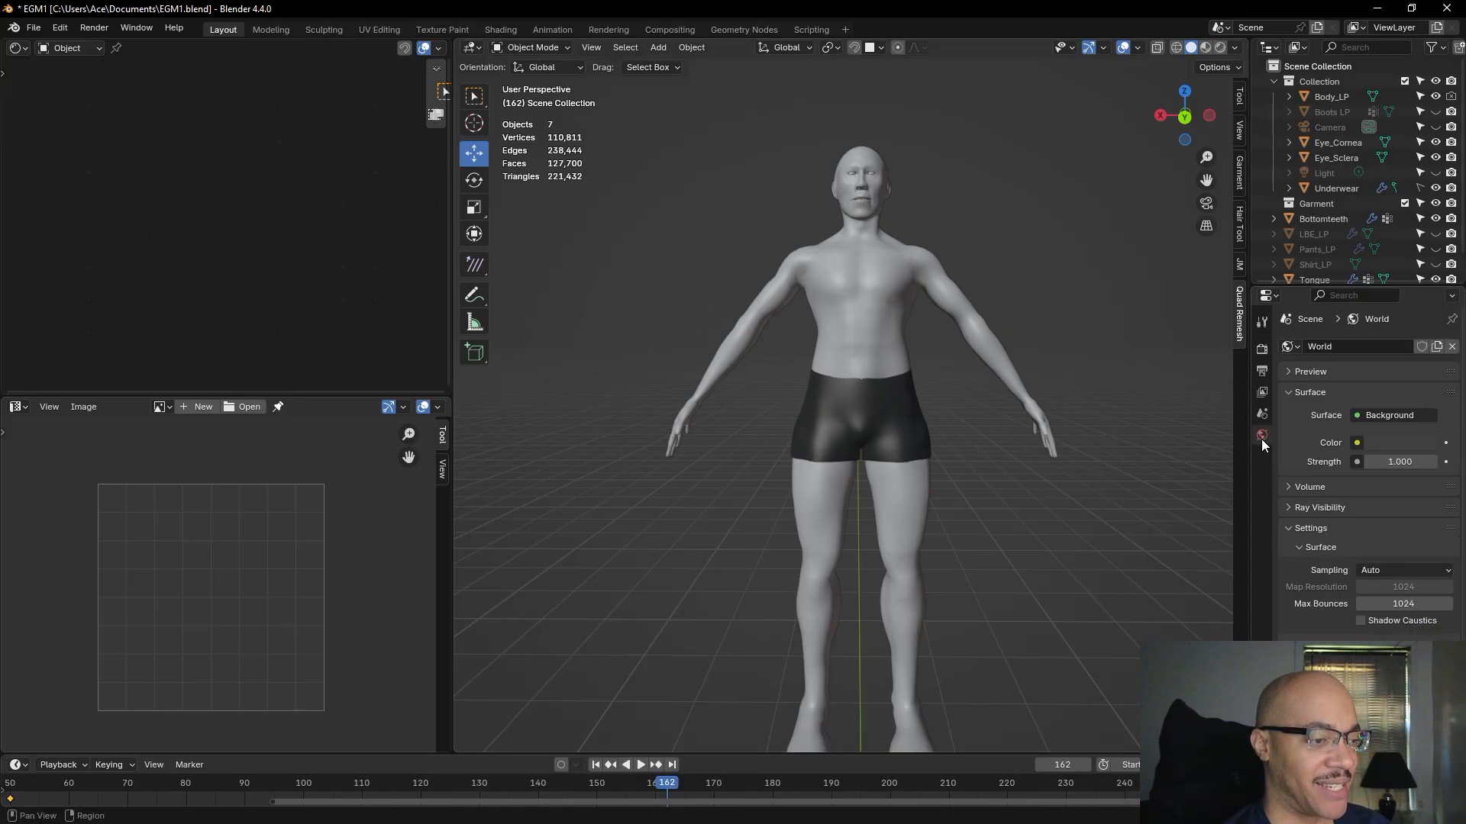
{"action": "left_click", "coordinate": [1262, 322]}
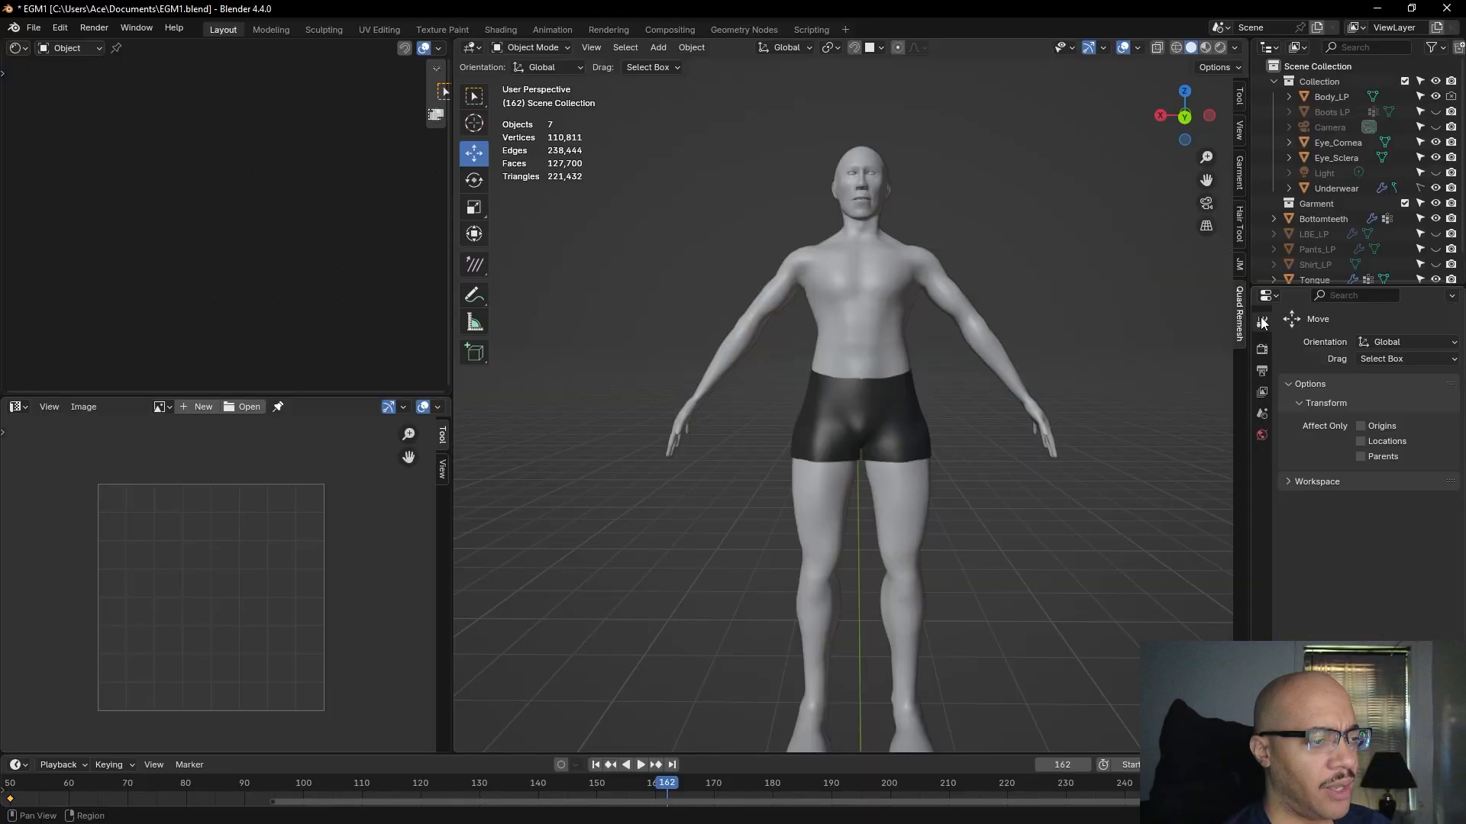
{"action": "left_click", "coordinate": [1262, 350]}
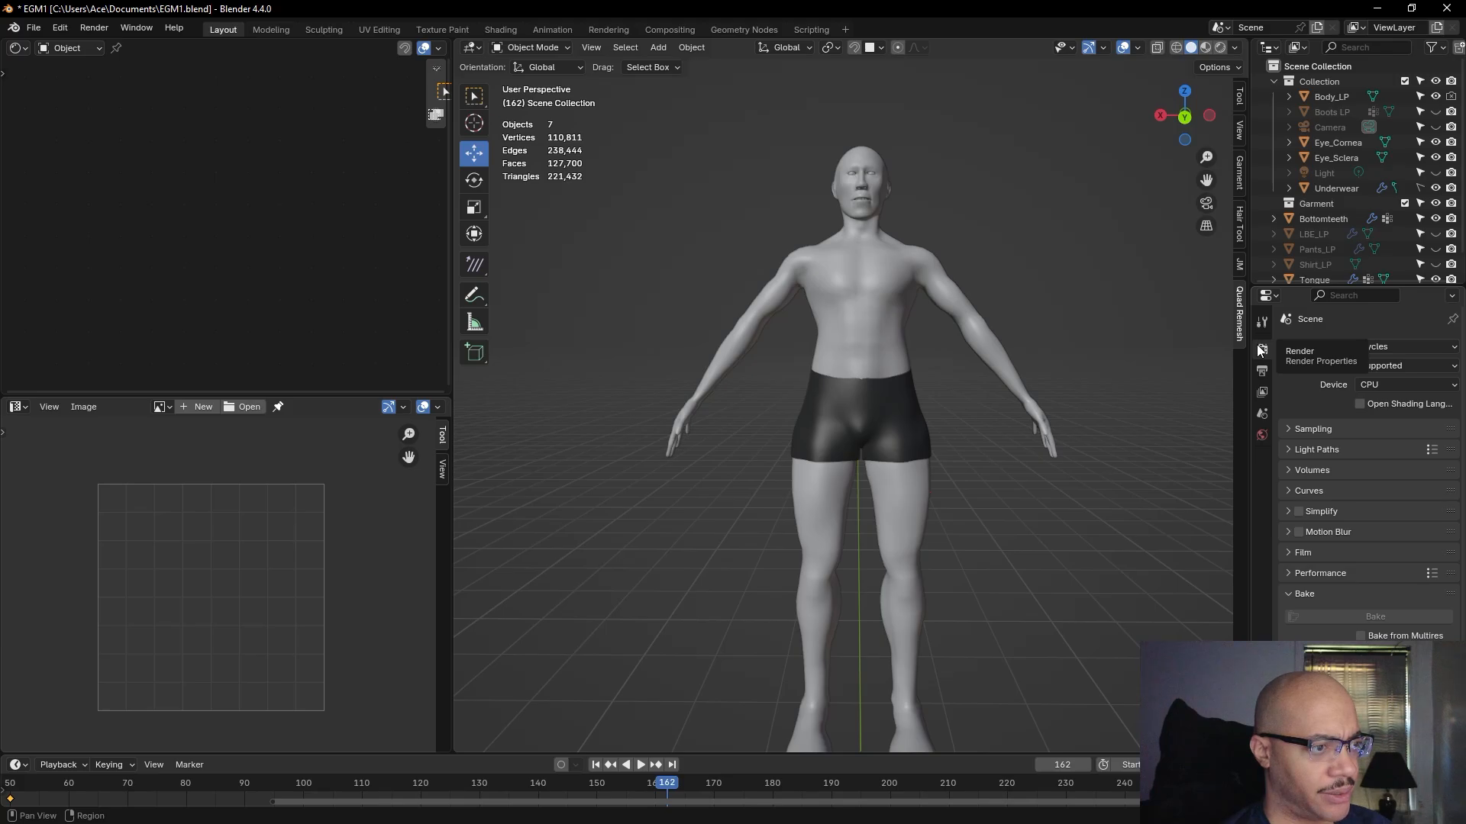
{"action": "left_click", "coordinate": [1262, 435]}
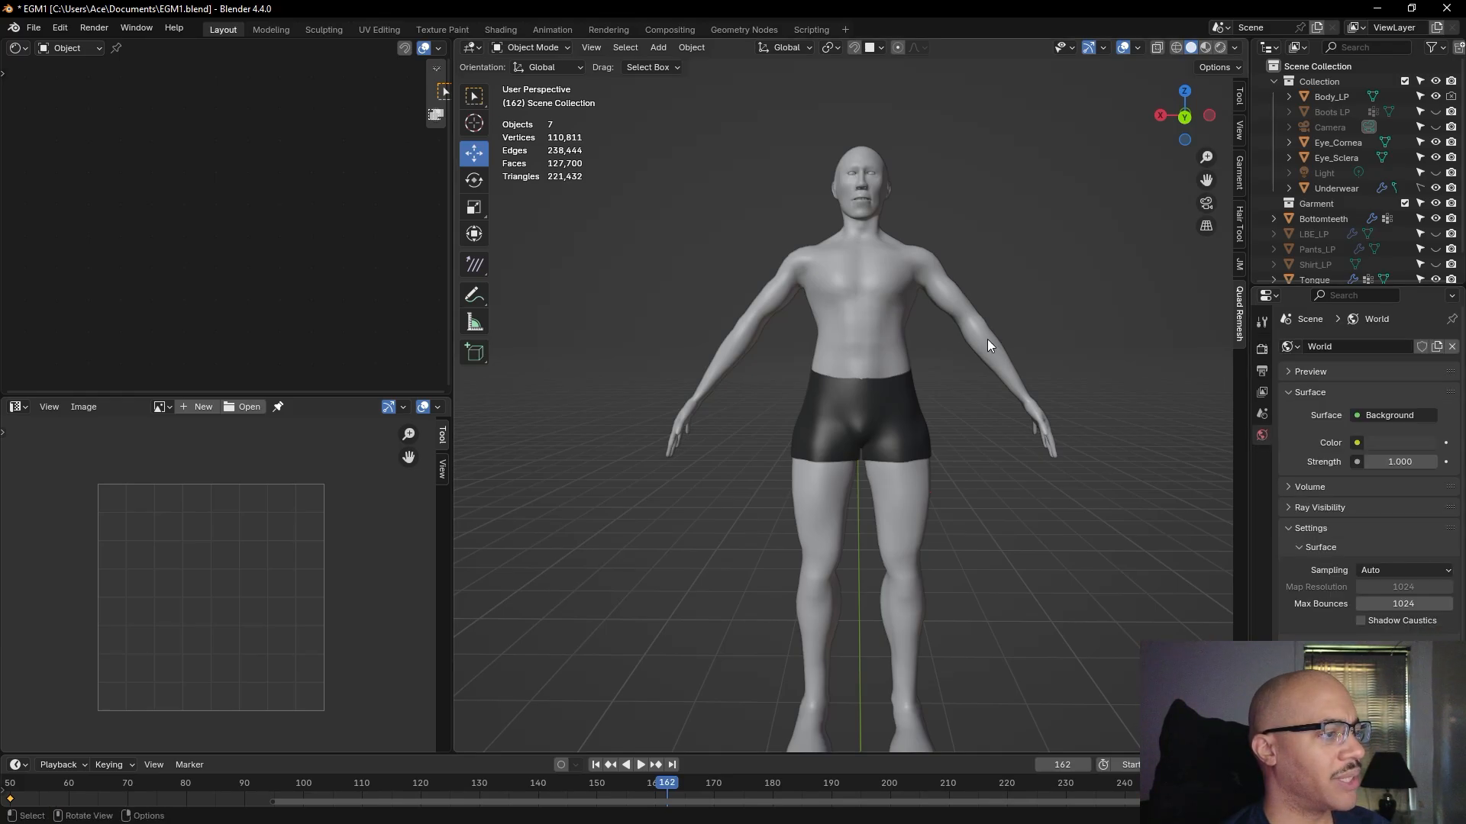
- Select the Body_LP mesh and check which images are available to the EGMTexture_NM texture node of its material
{"action": "left_click", "coordinate": [890, 305]}
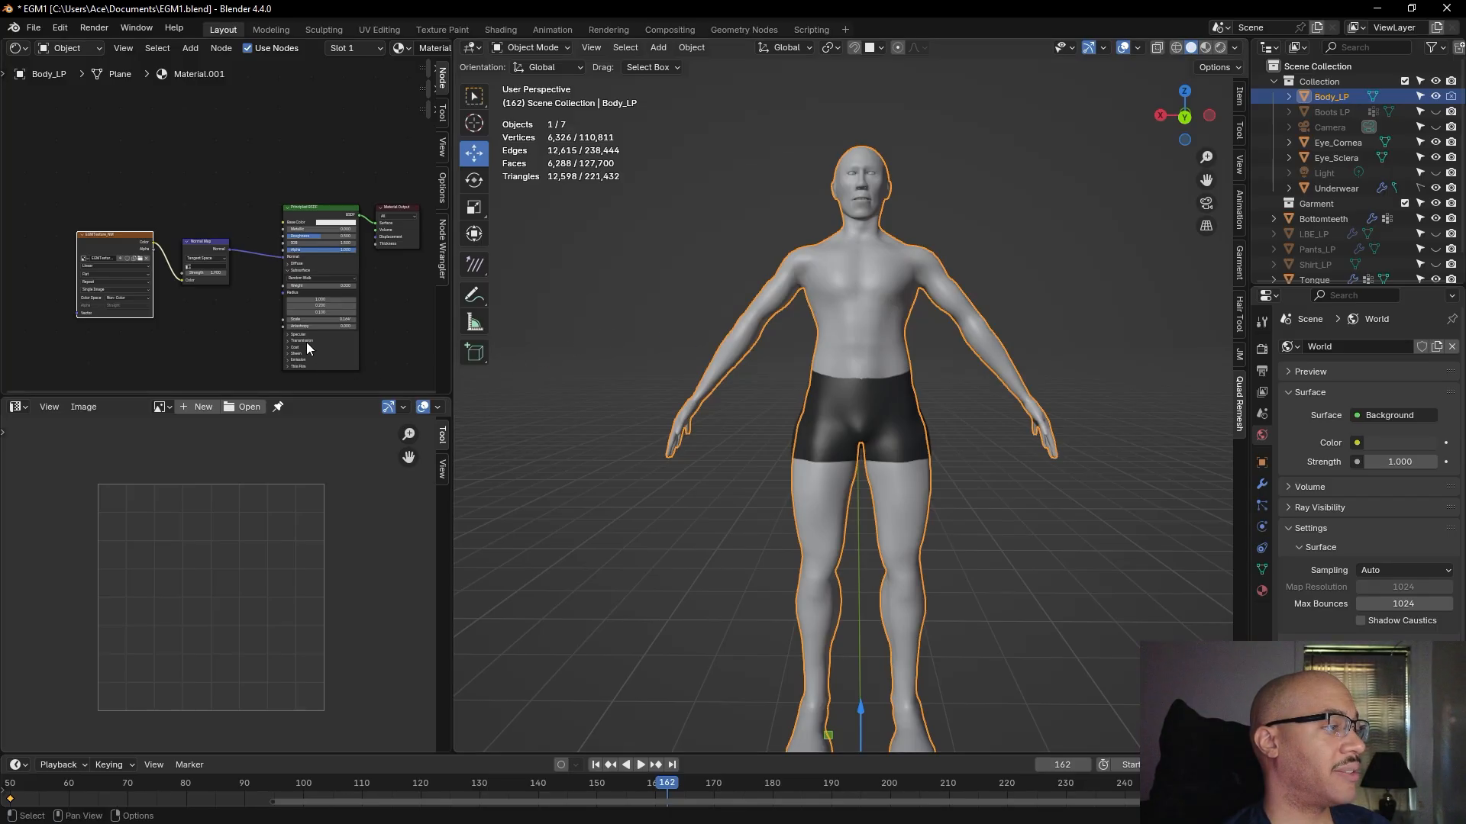
{"action": "scroll", "coordinate": [106, 304], "scroll_direction": "up", "scroll_amount": 1}
{"action": "scroll", "coordinate": [23, 328], "scroll_direction": "up", "scroll_amount": 2}
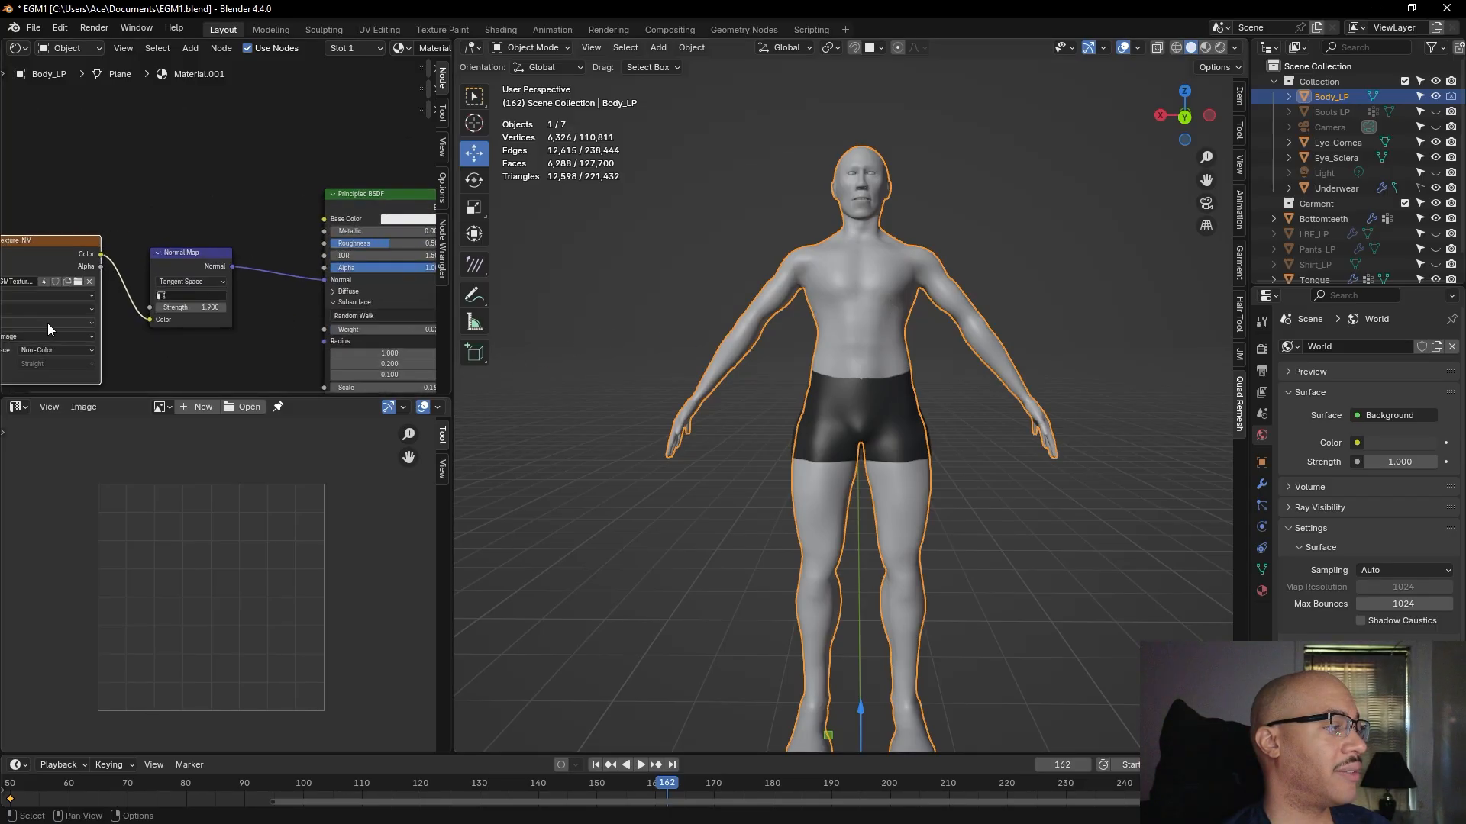
{"action": "scroll", "coordinate": [48, 323], "scroll_direction": "up", "scroll_amount": 2}
{"action": "middle_click_drag", "start_coordinate": [82, 192], "coordinate": [251, 165]}
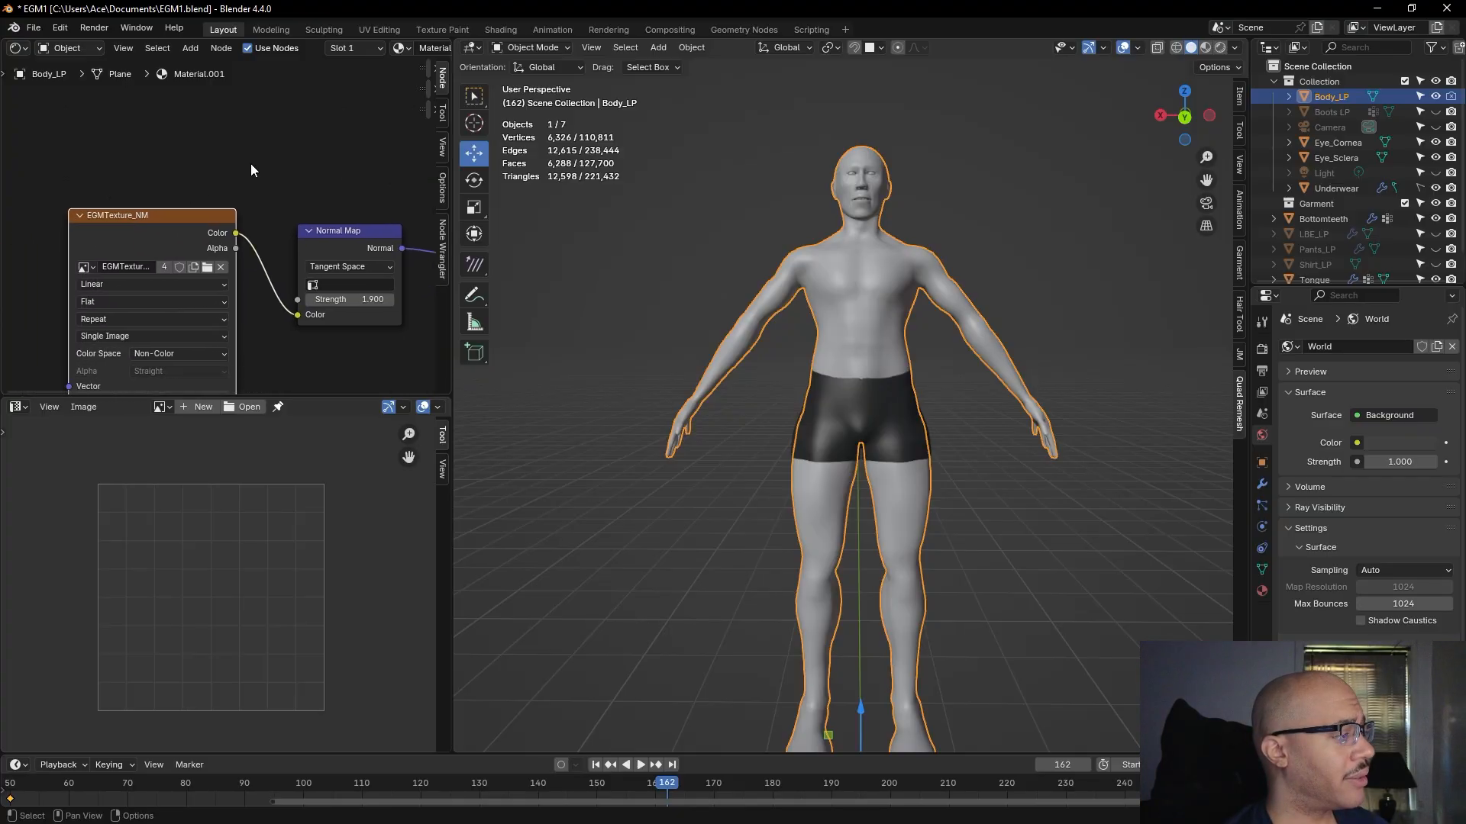
{"action": "left_click", "coordinate": [131, 269]}
{"action": "left_click", "coordinate": [93, 268]}
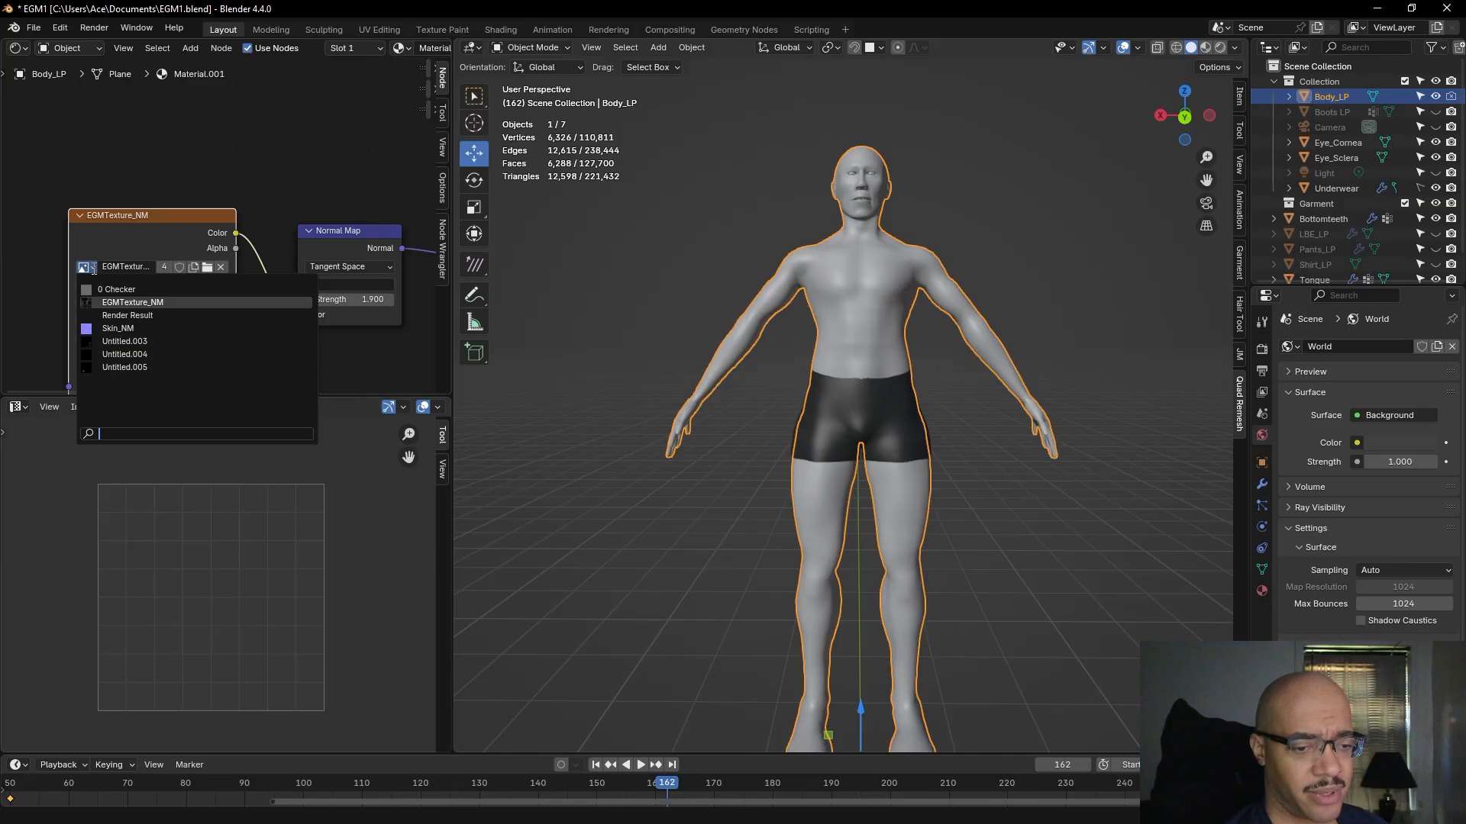
{"action": "left_click", "coordinate": [131, 167]}
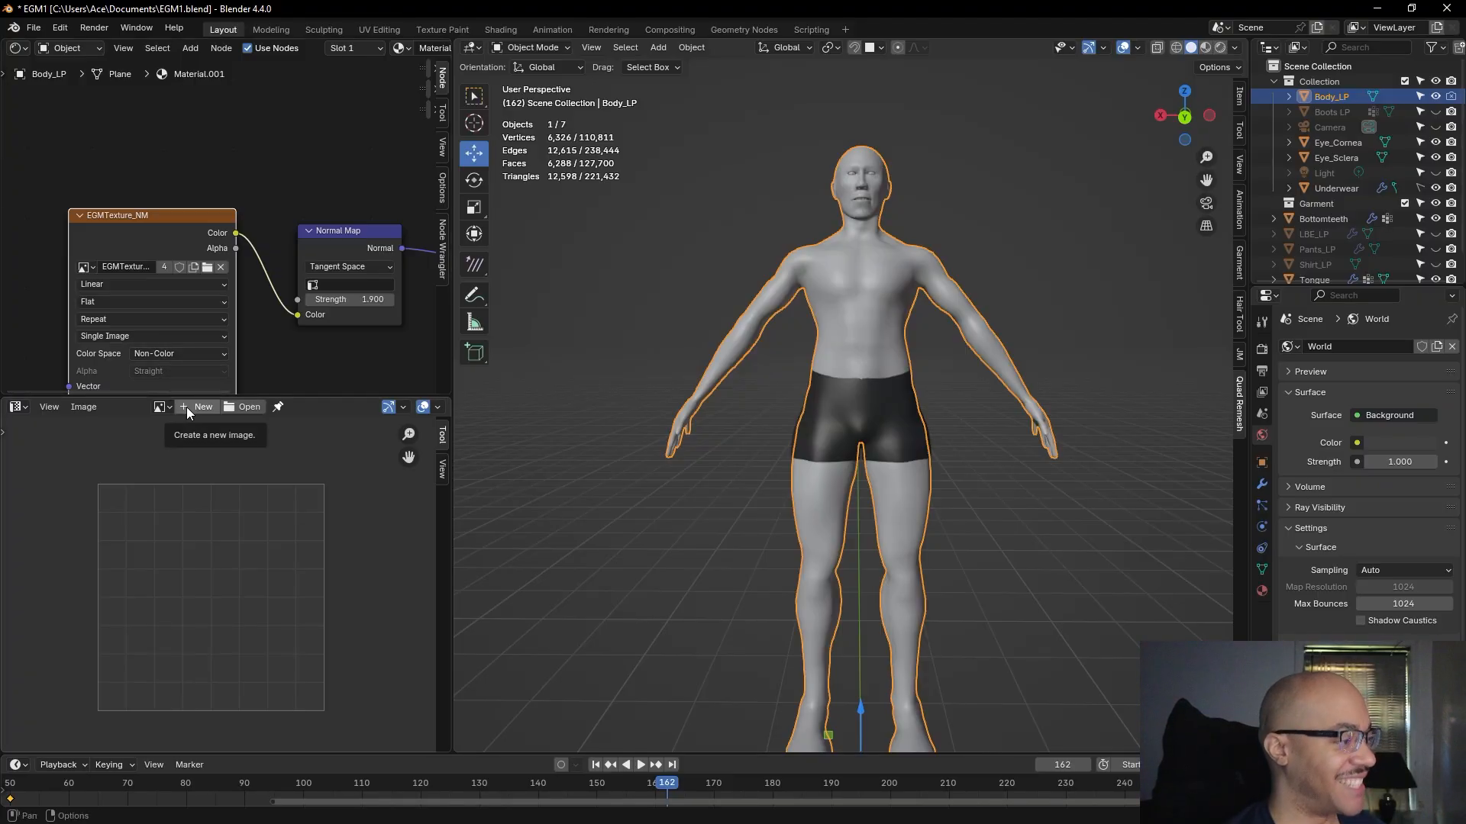
{"action": "left_click", "coordinate": [95, 407]}
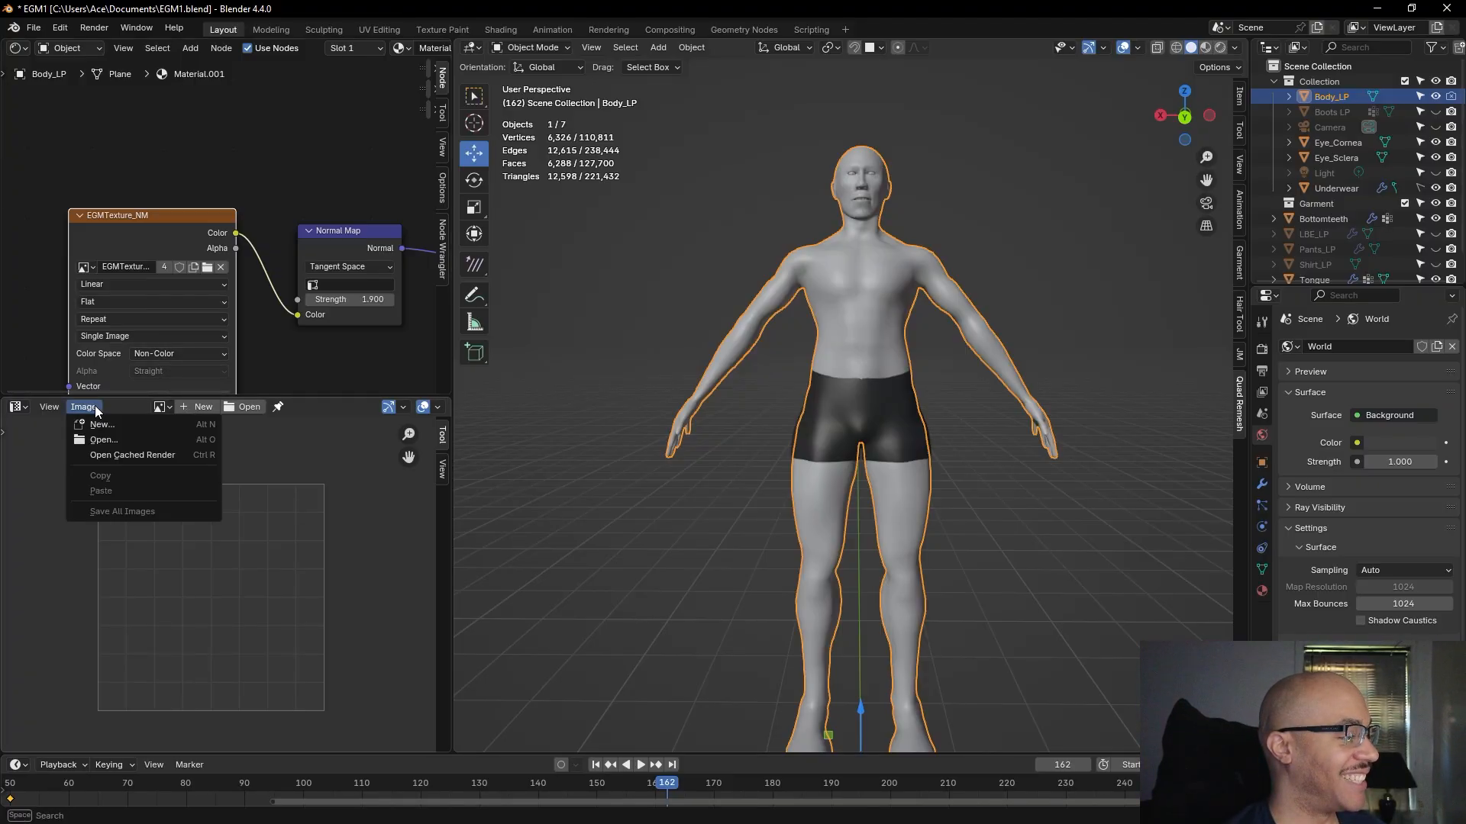
{"action": "left_click", "coordinate": [95, 407]}
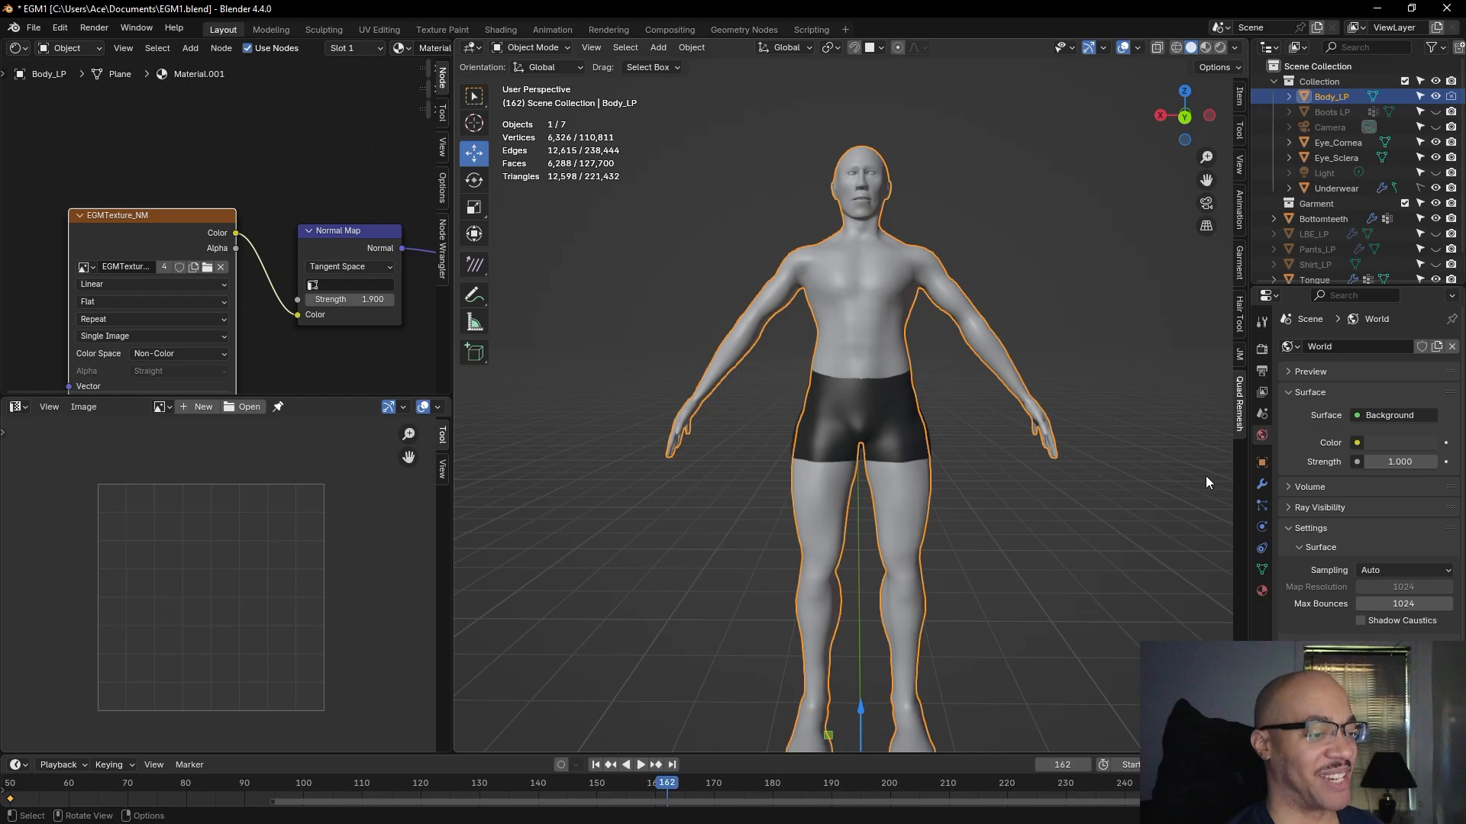
{"action": "left_click", "coordinate": [1262, 321]}
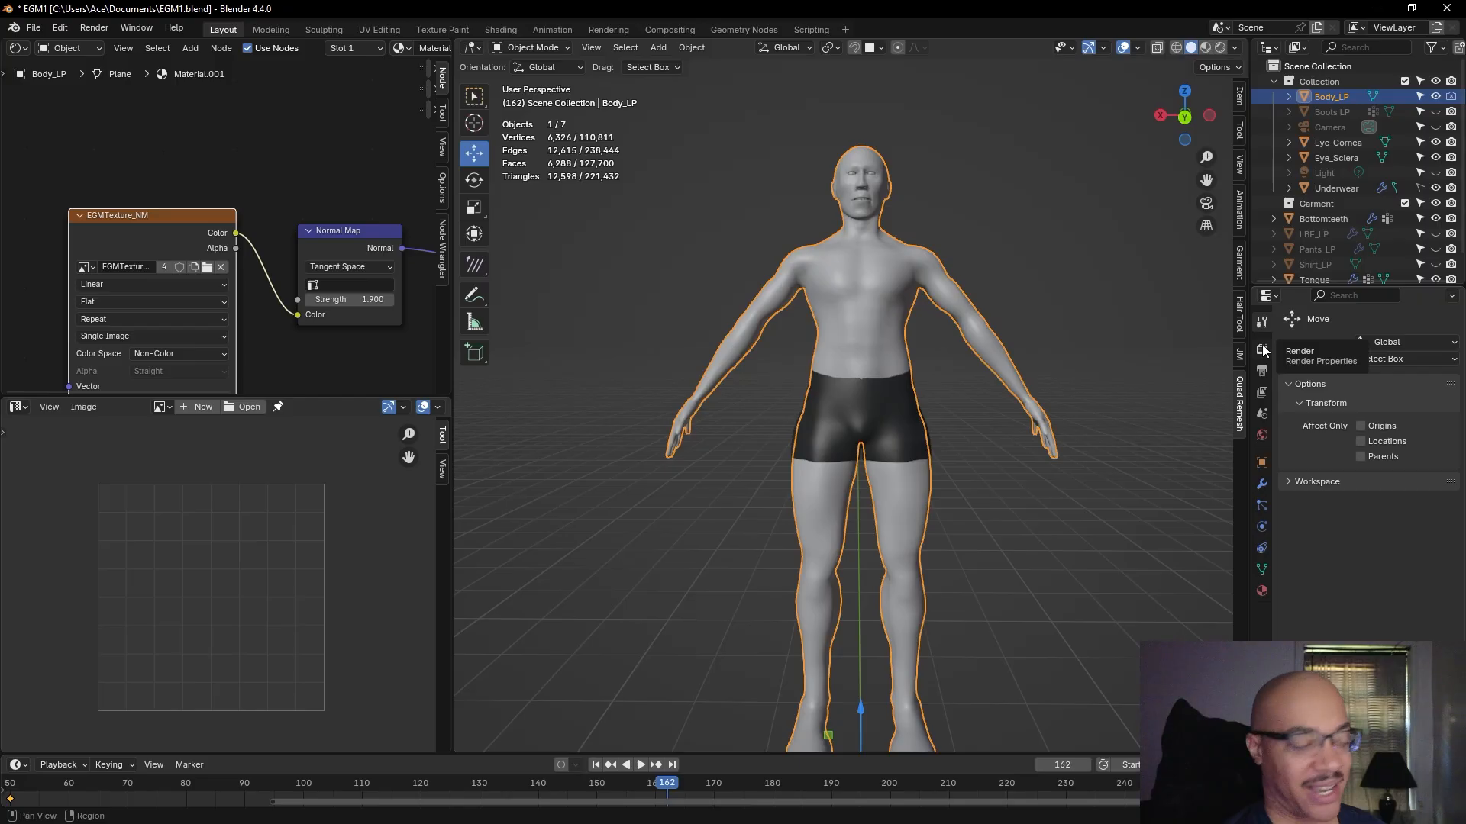
{"action": "left_click", "coordinate": [1262, 352]}
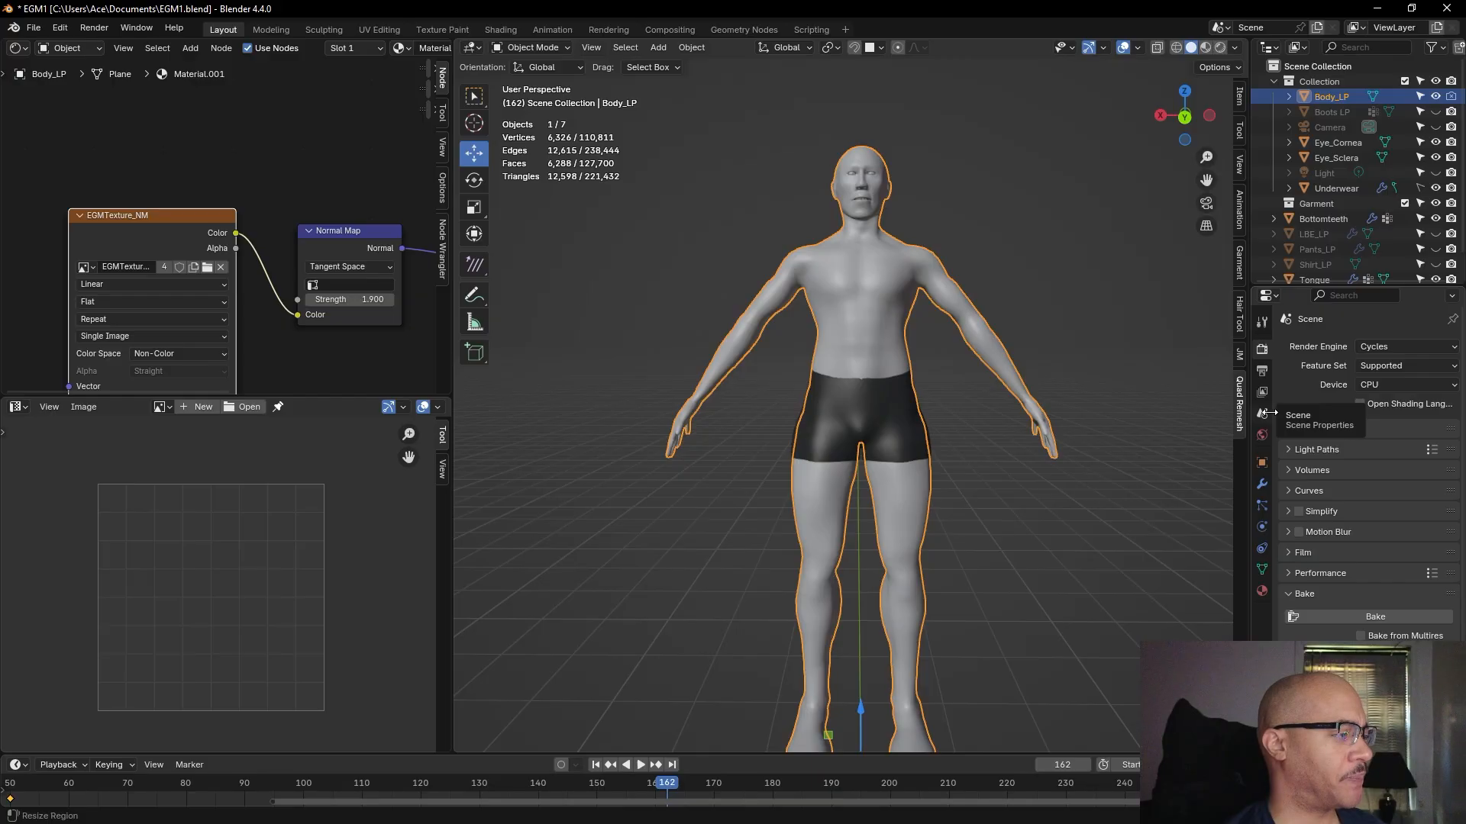
{"action": "left_click", "coordinate": [89, 268]}
{"action": "left_click", "coordinate": [94, 272]}
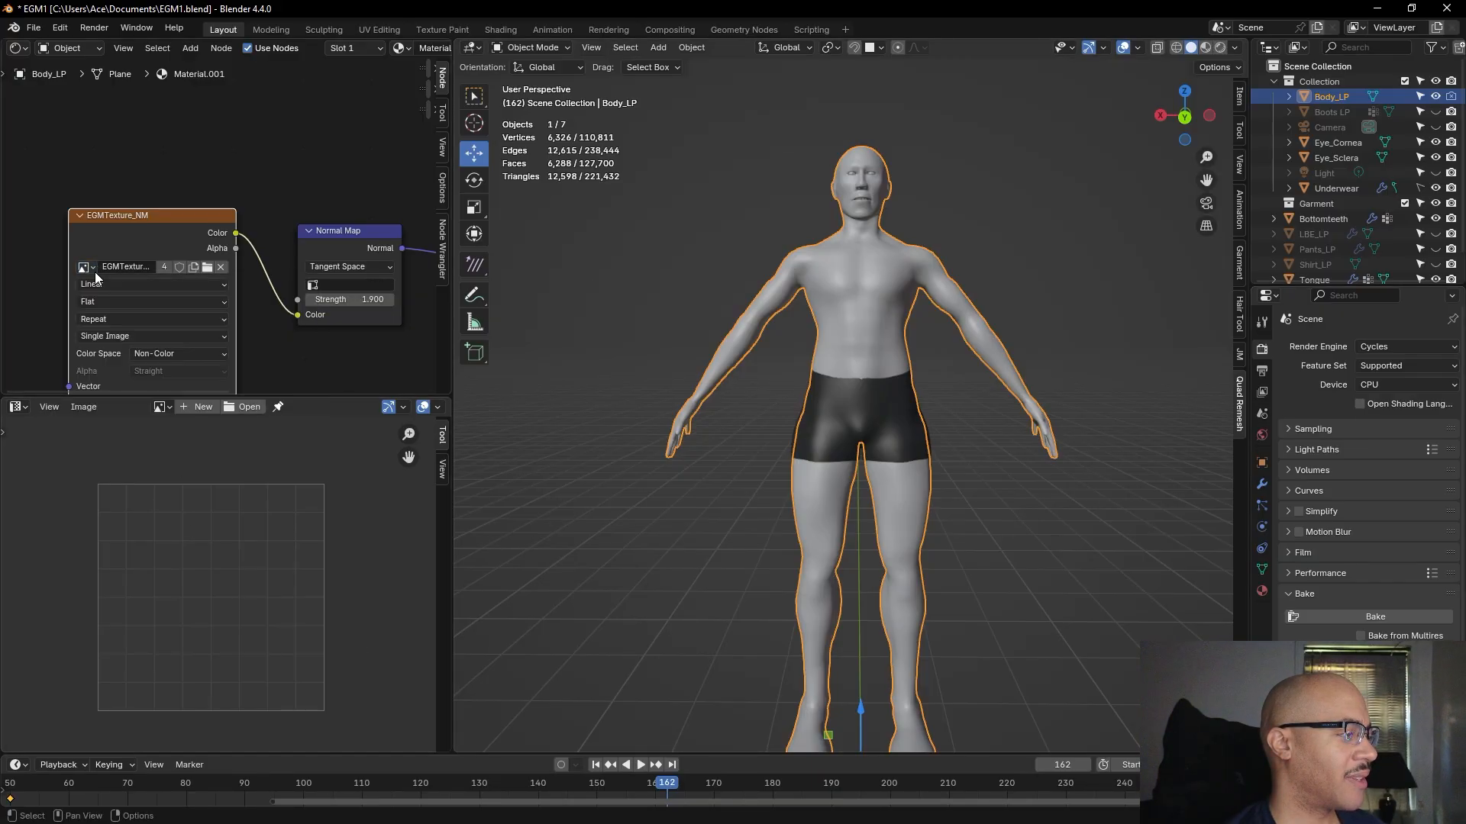
{"action": "left_click", "coordinate": [194, 406]}
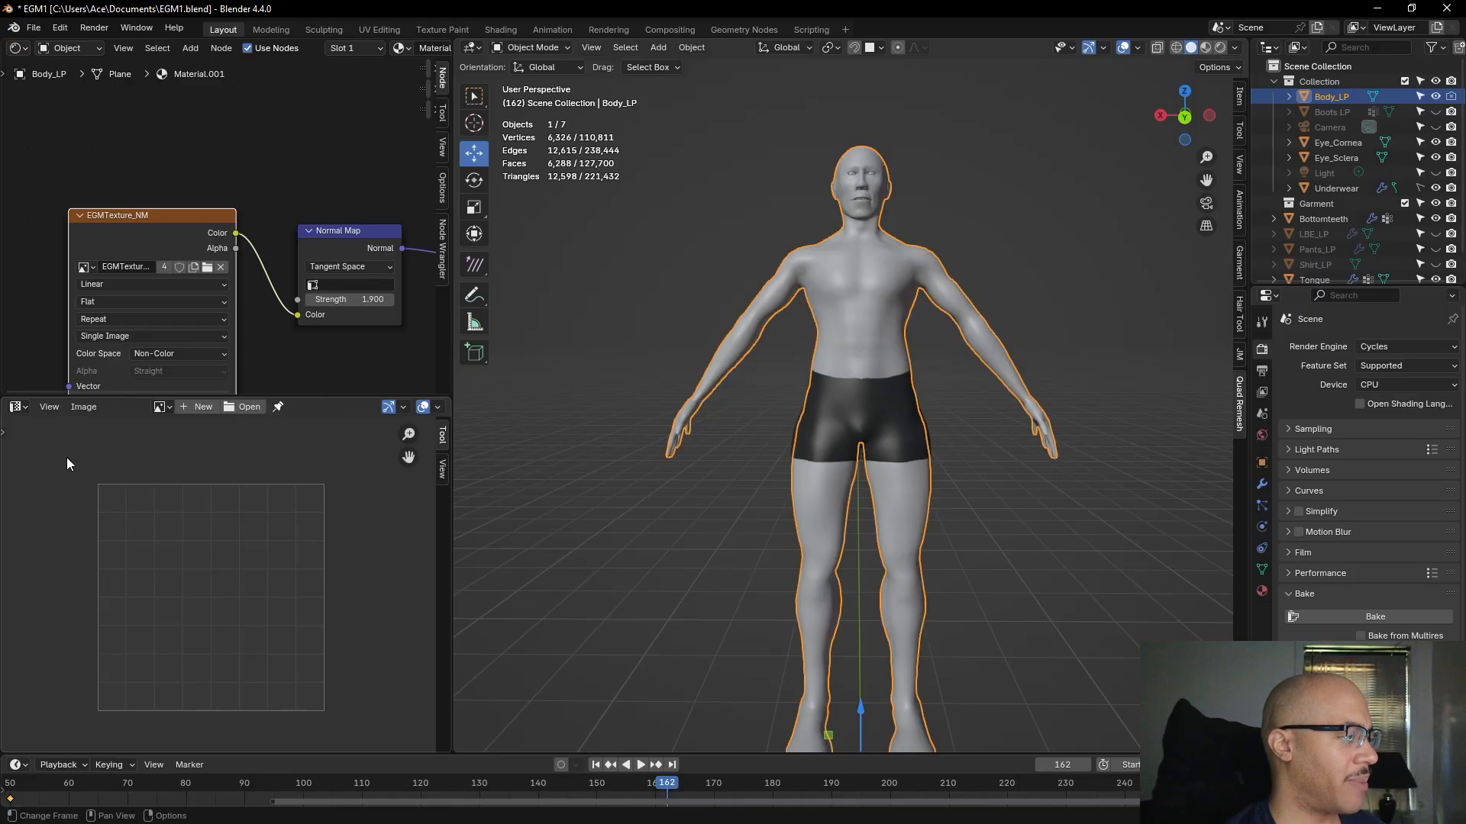
{"action": "left_click", "coordinate": [86, 268]}
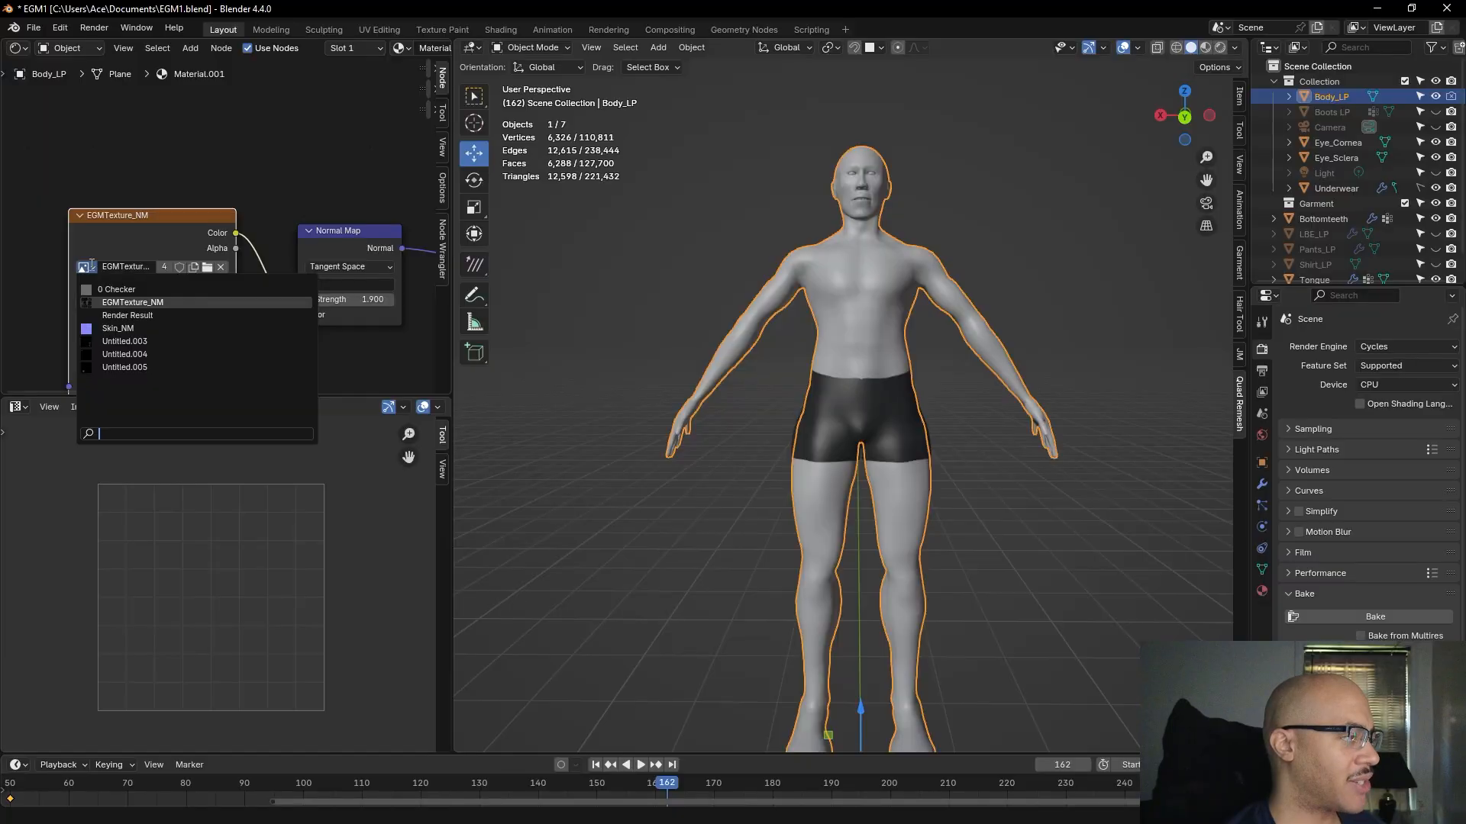
{"action": "left_click", "coordinate": [91, 265]}
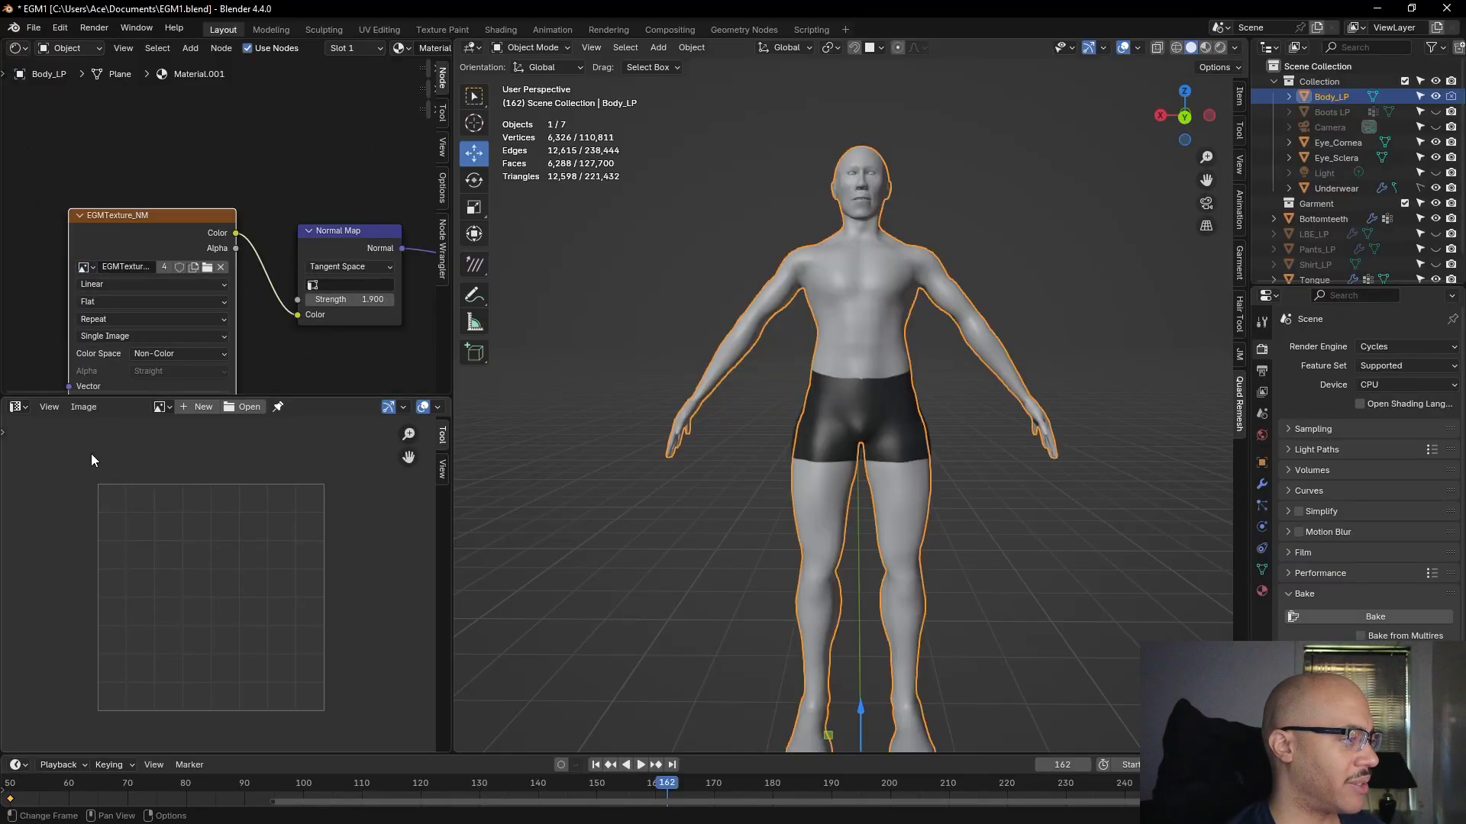
- Create a new image named Color_Map in the image editor with width and height of 8192 px
{"action": "left_click", "coordinate": [191, 407]}
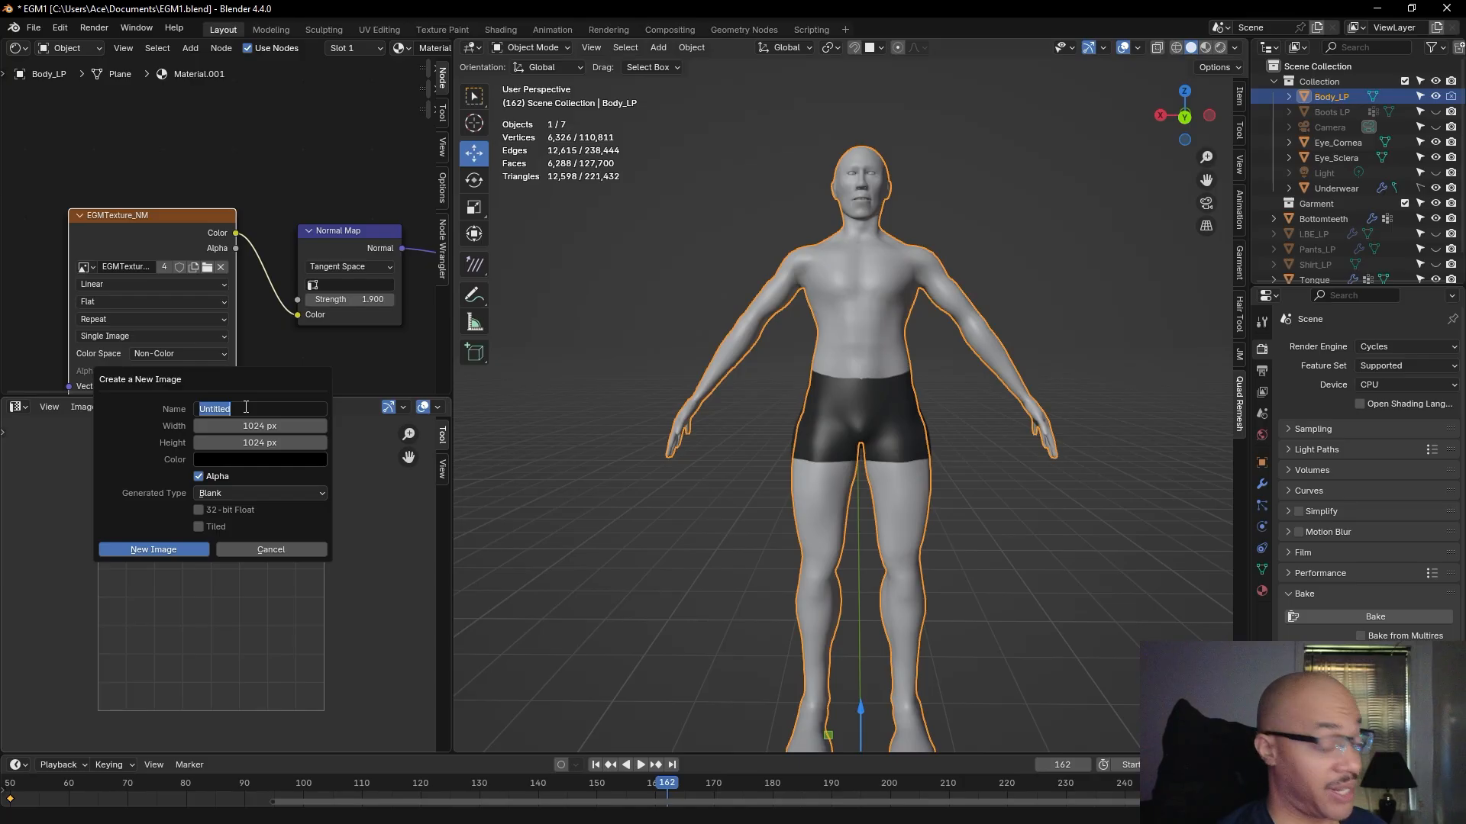
{"action": "type", "text": "Color_Map"}
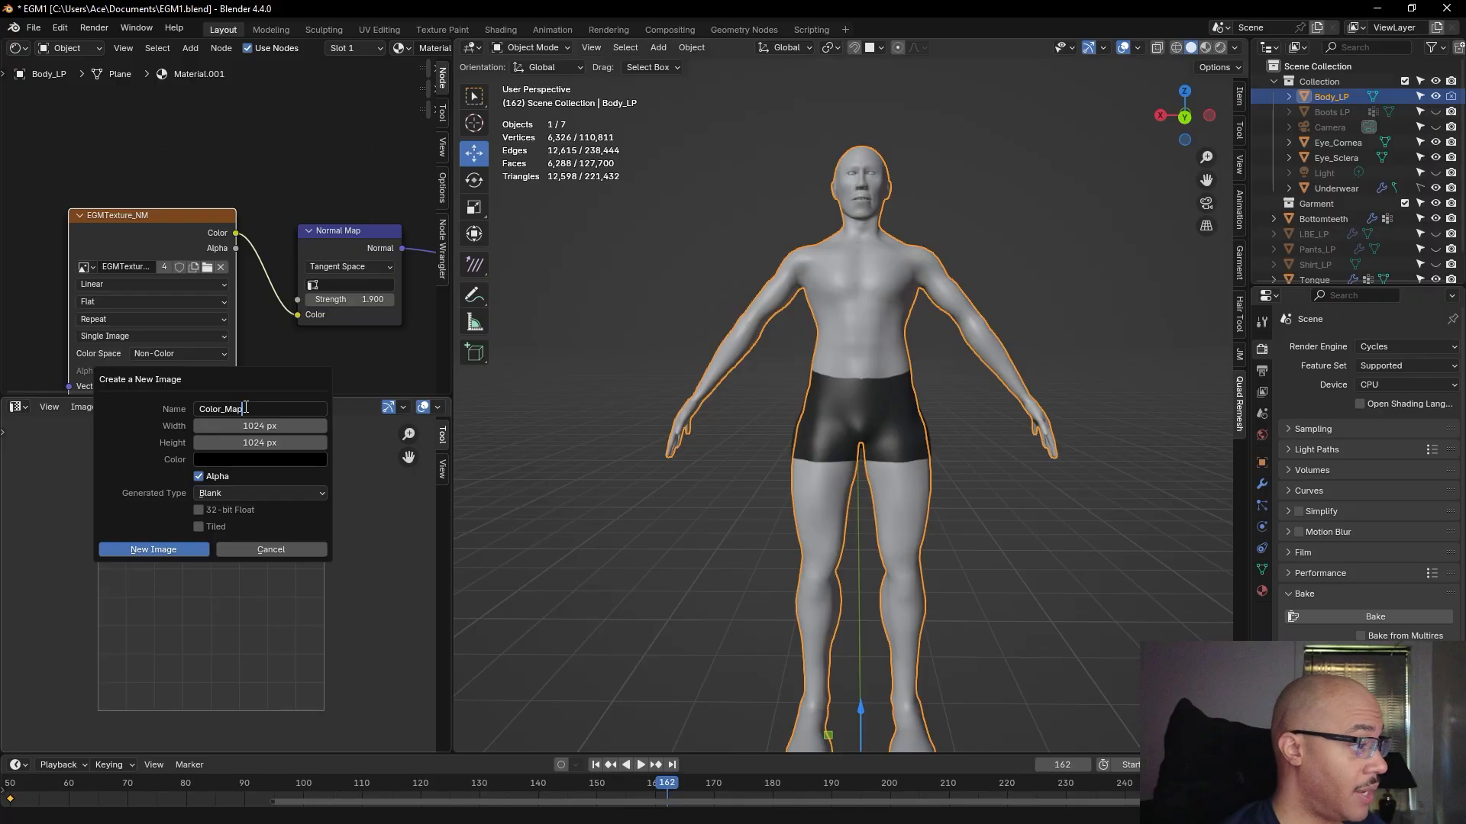
{"action": "left_click", "coordinate": [271, 425]}
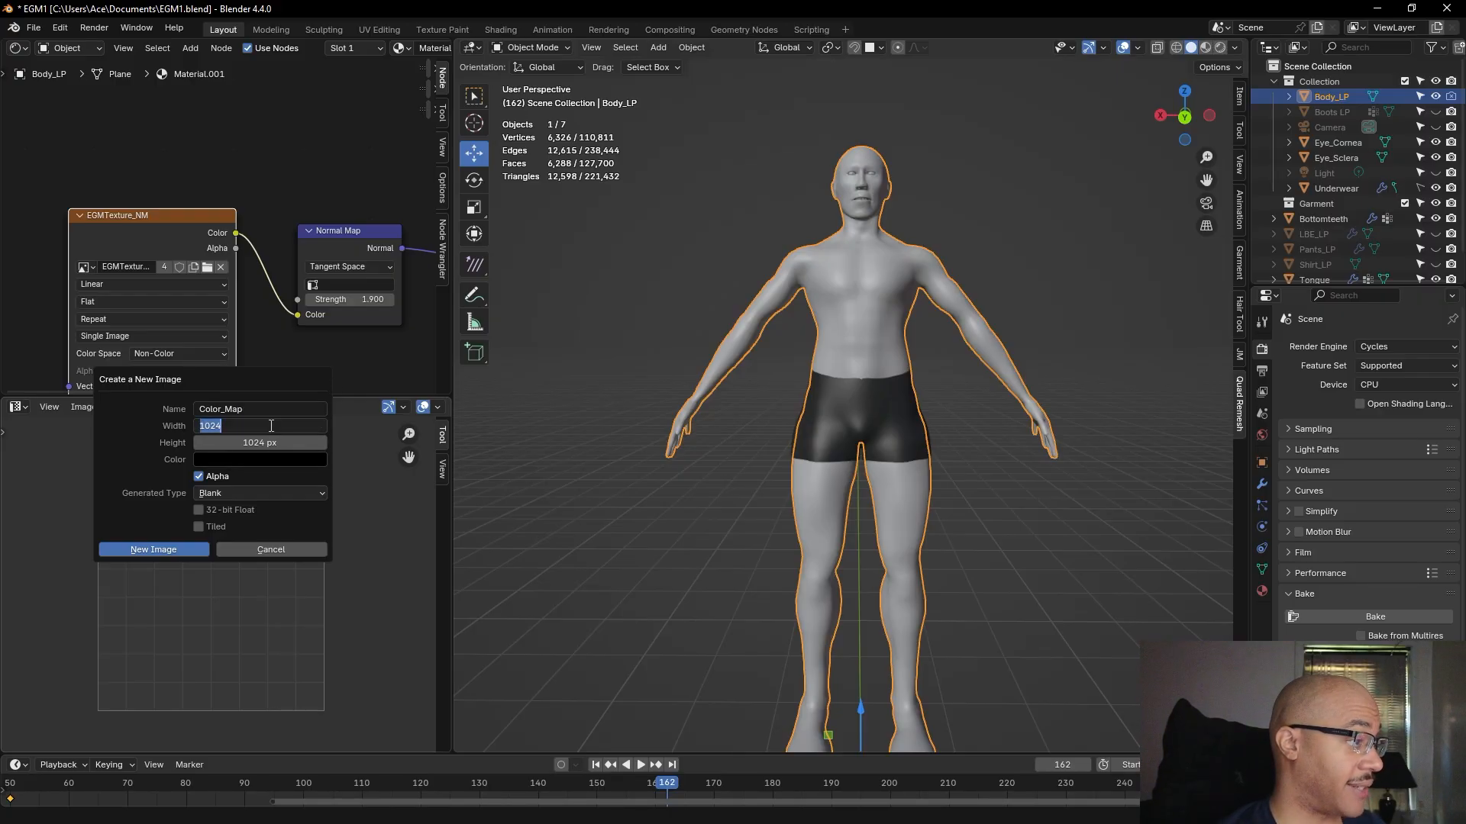
{"action": "type", "text": "8192"}
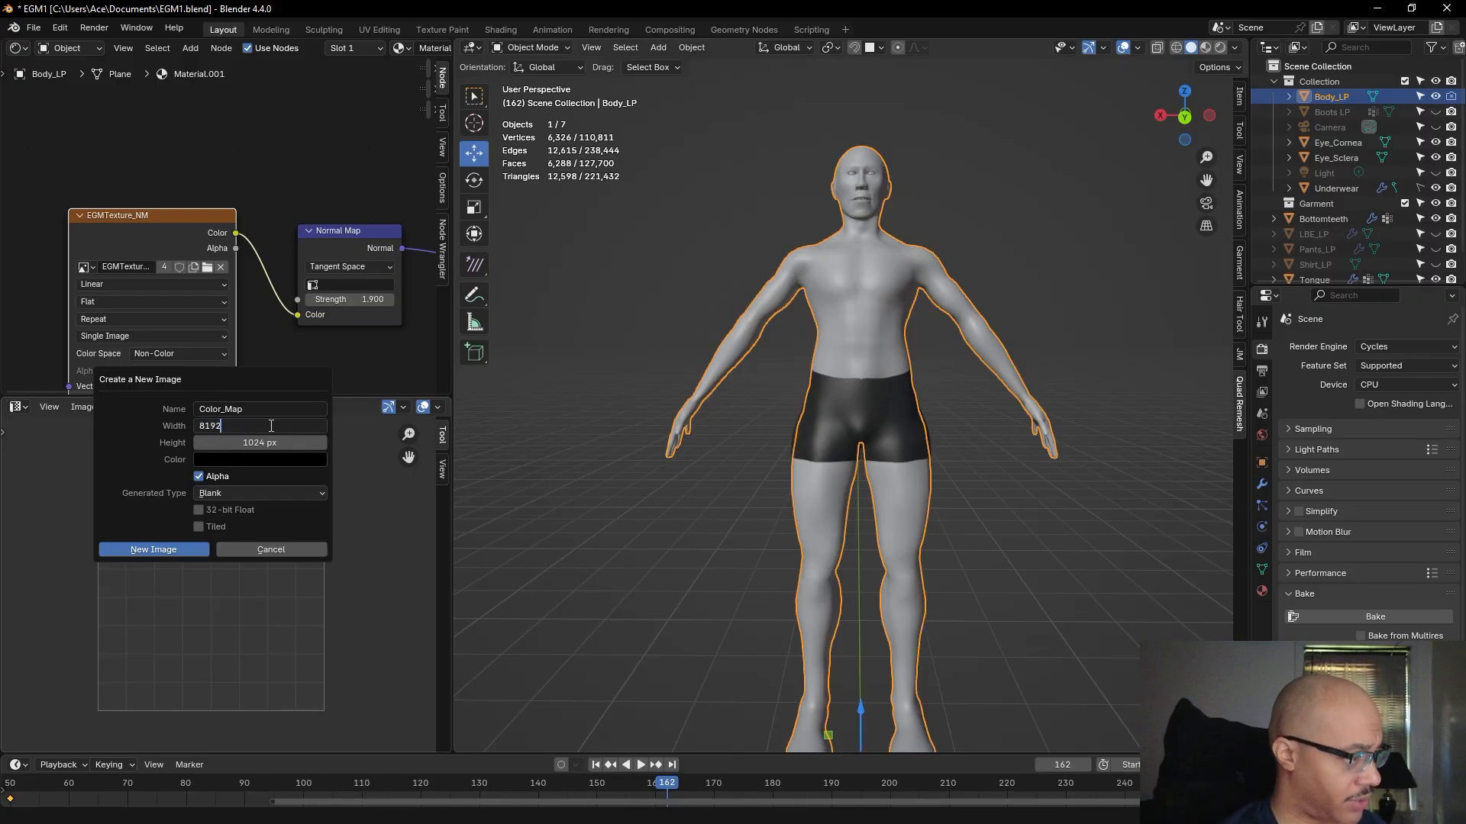
{"action": "key", "text": "Return"}
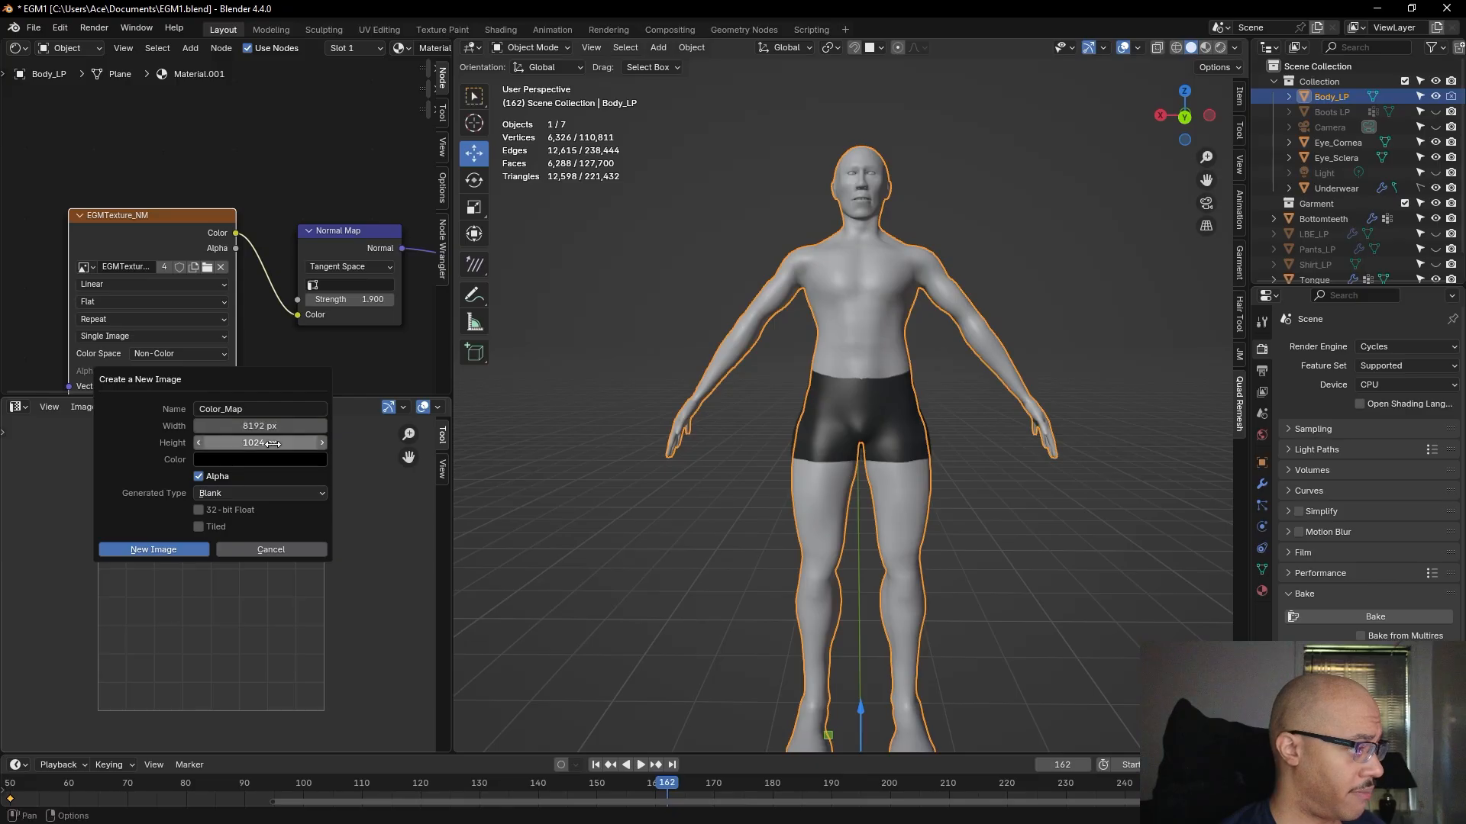
{"action": "left_click", "coordinate": [273, 444]}
{"action": "type", "text": "8192"}
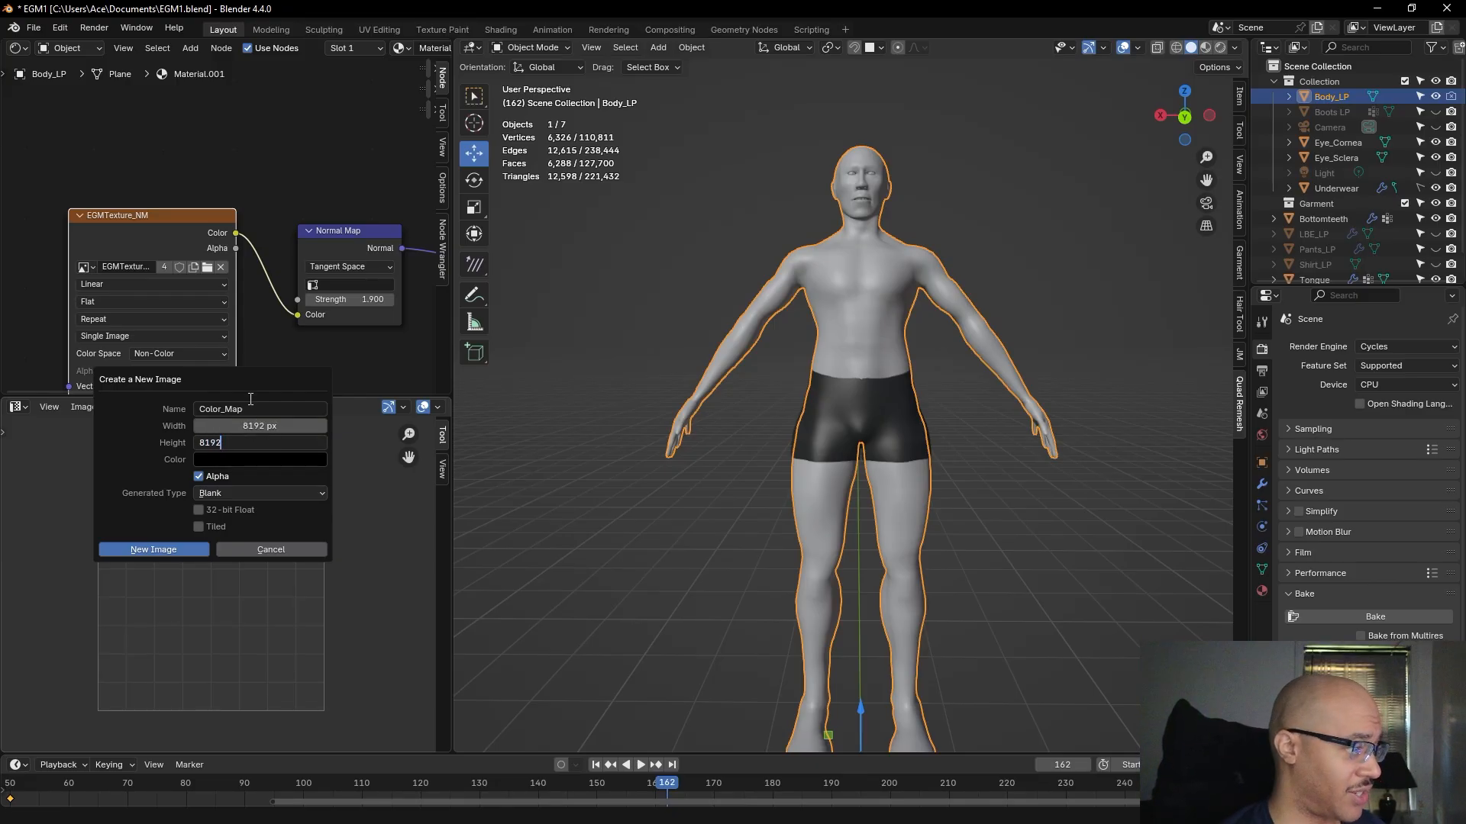
{"action": "key", "text": "Return"}
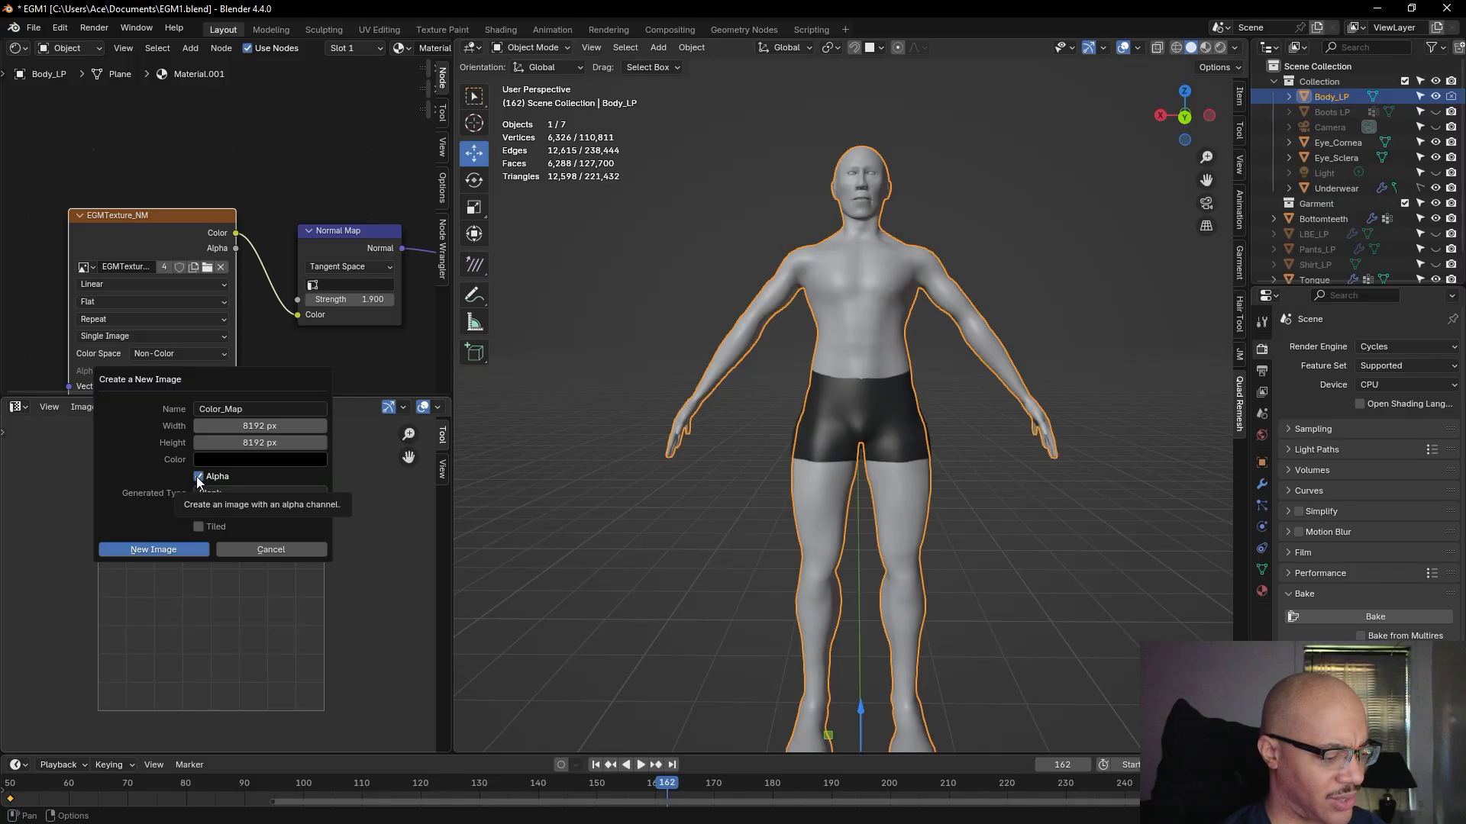
{"action": "left_click", "coordinate": [170, 549]}
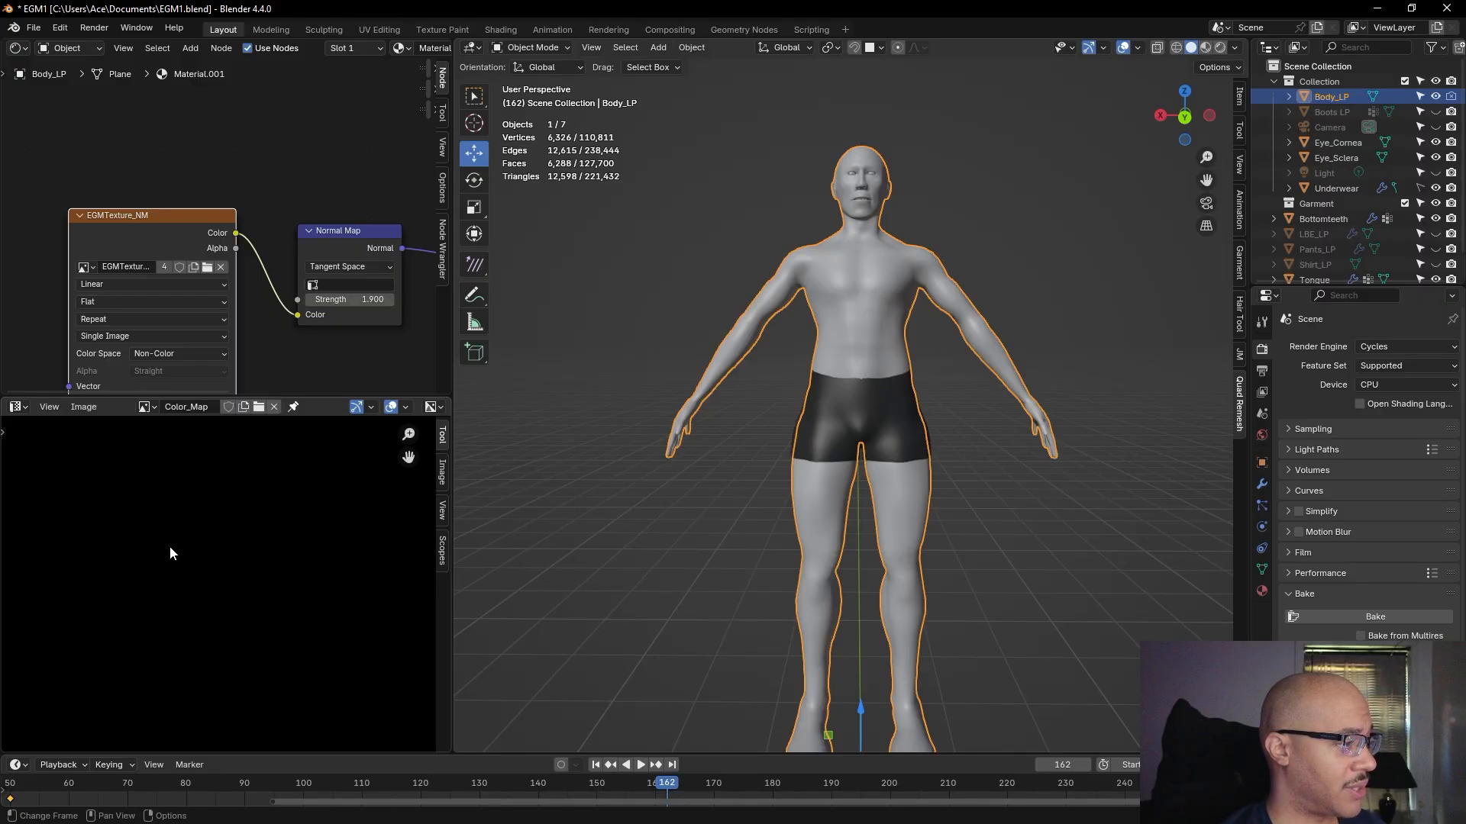
- Rename the Color_Map image in the image editor to EGM_Color_Map
{"action": "left_click", "coordinate": [169, 407]}
{"action": "left_click", "coordinate": [166, 406]}
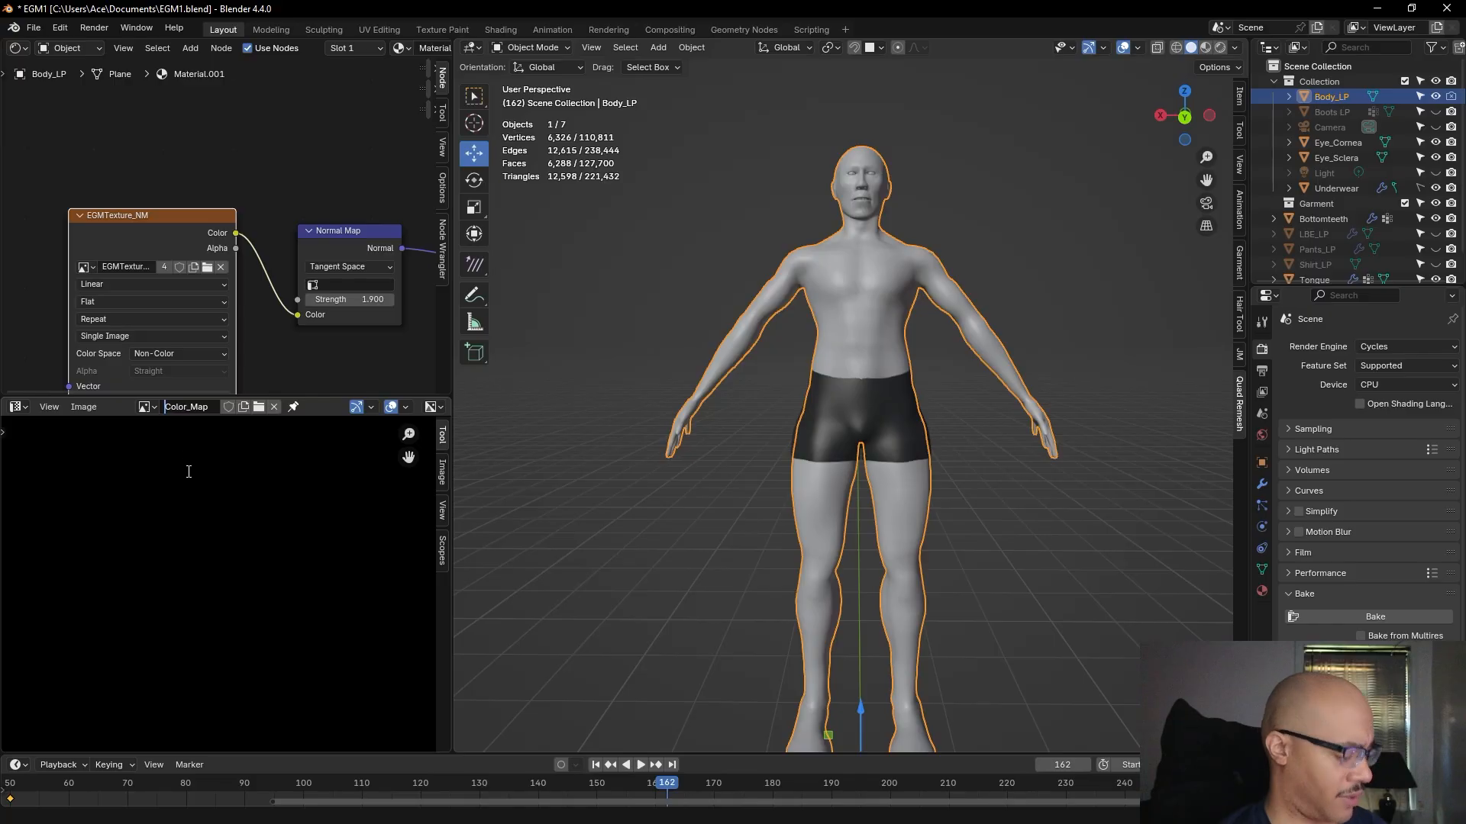
{"action": "type", "text": "EGM"}
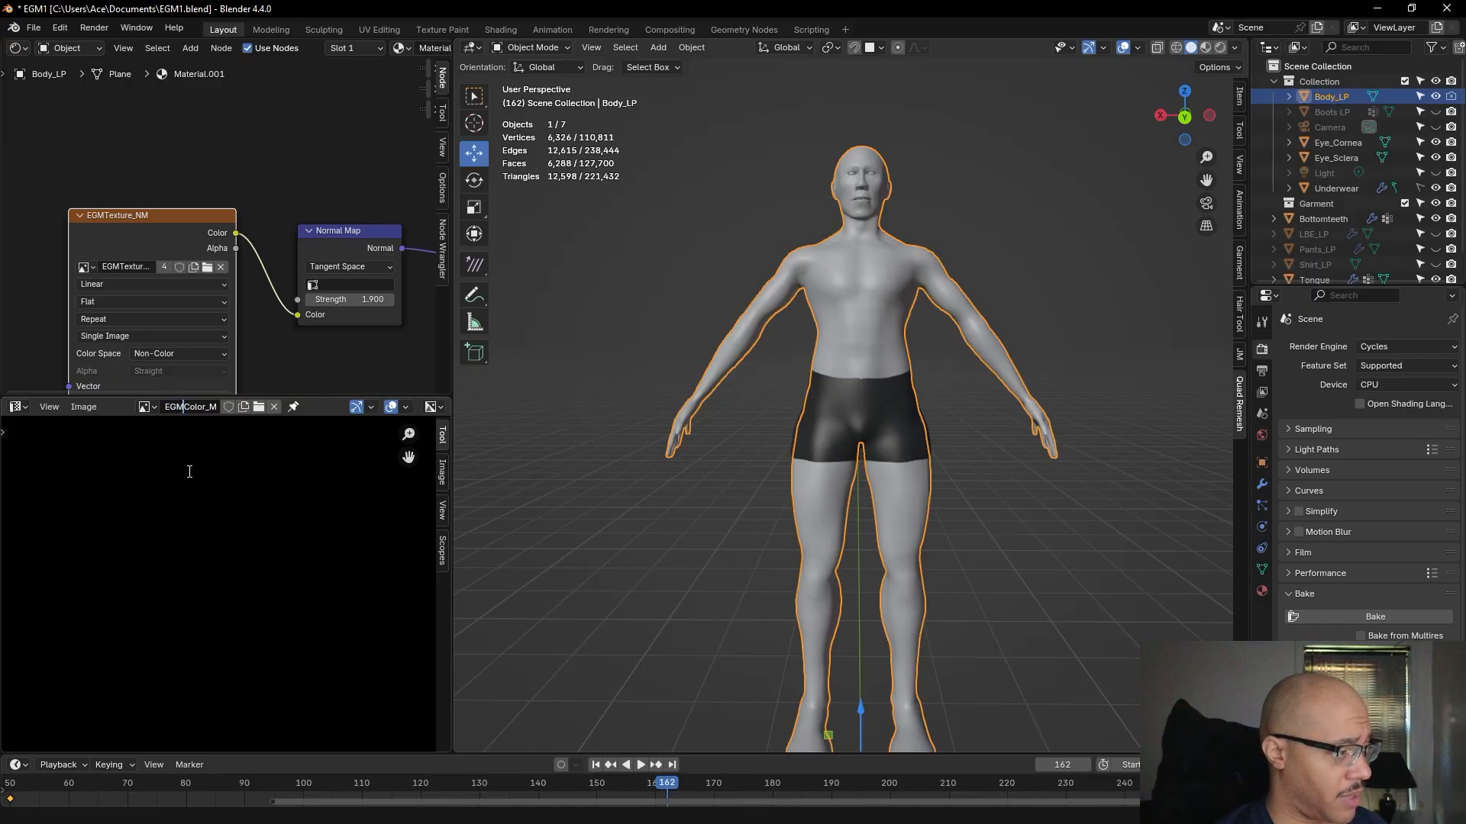
{"action": "type", "text": "_"}
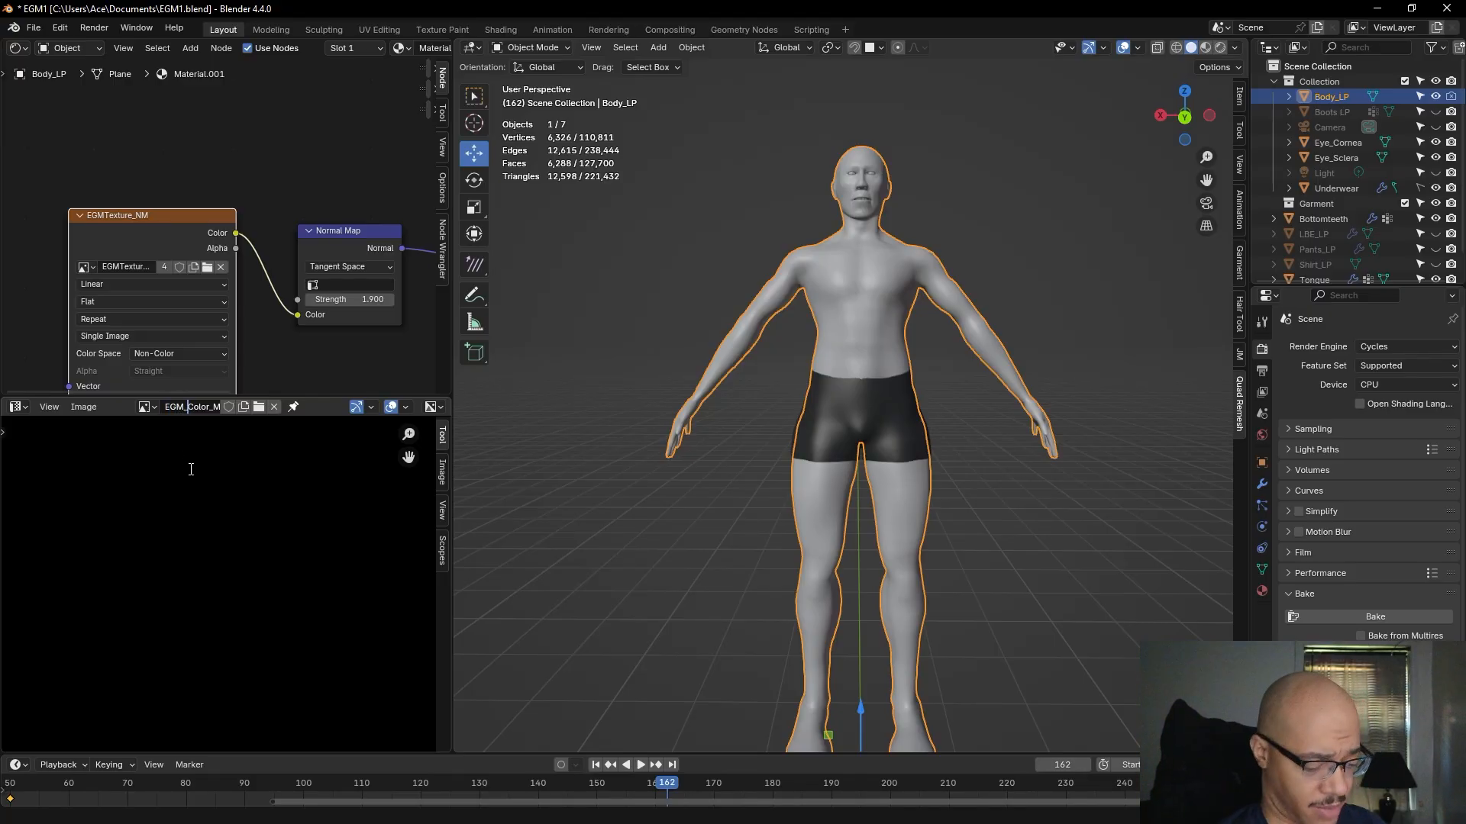
{"action": "key", "text": "Return"}
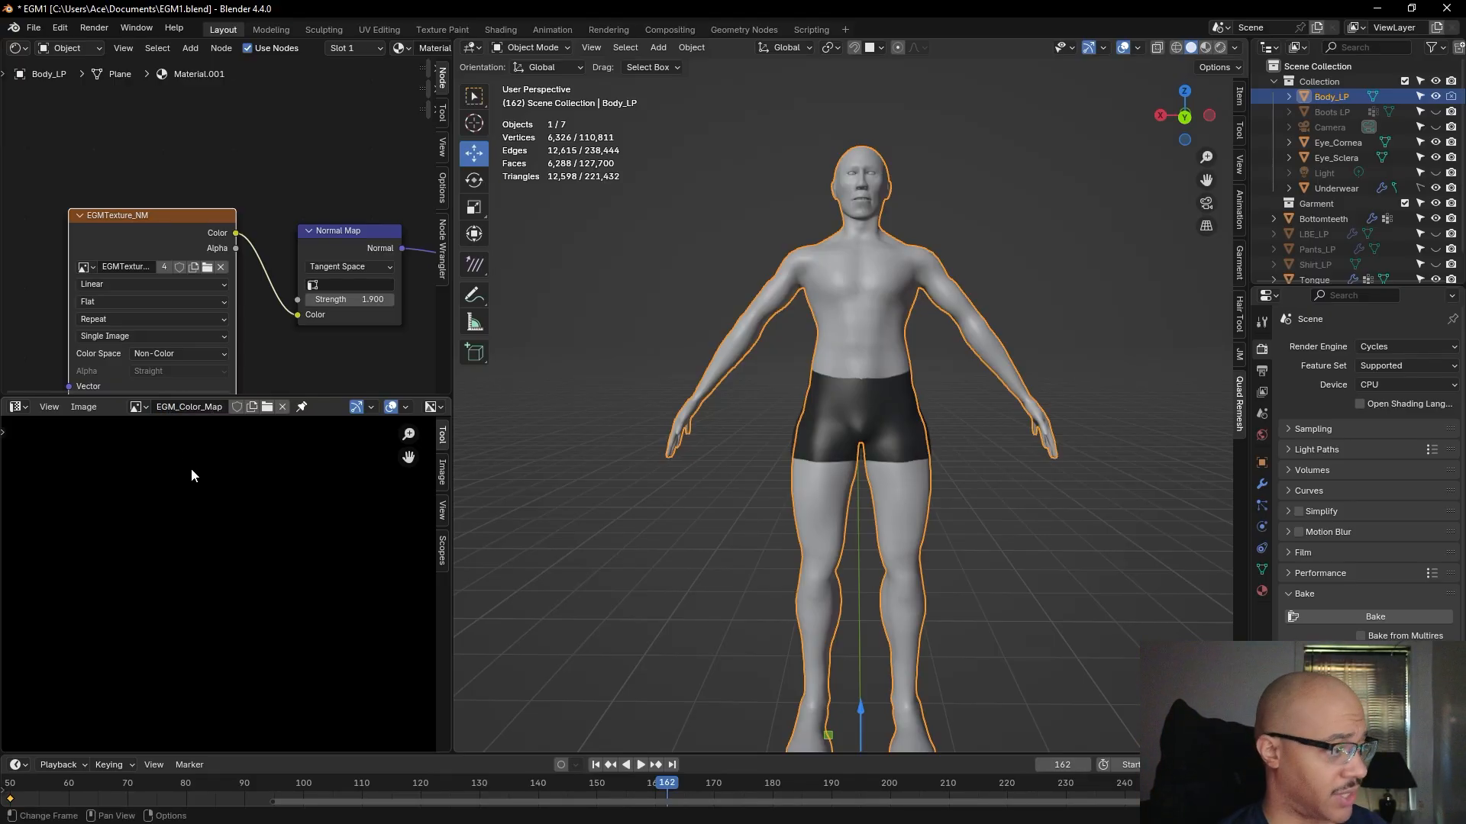
- Assign the EGM_Color_Map image to the texture node that feeds the Normal Map node in Body_LP's material
{"action": "left_click", "coordinate": [94, 269]}
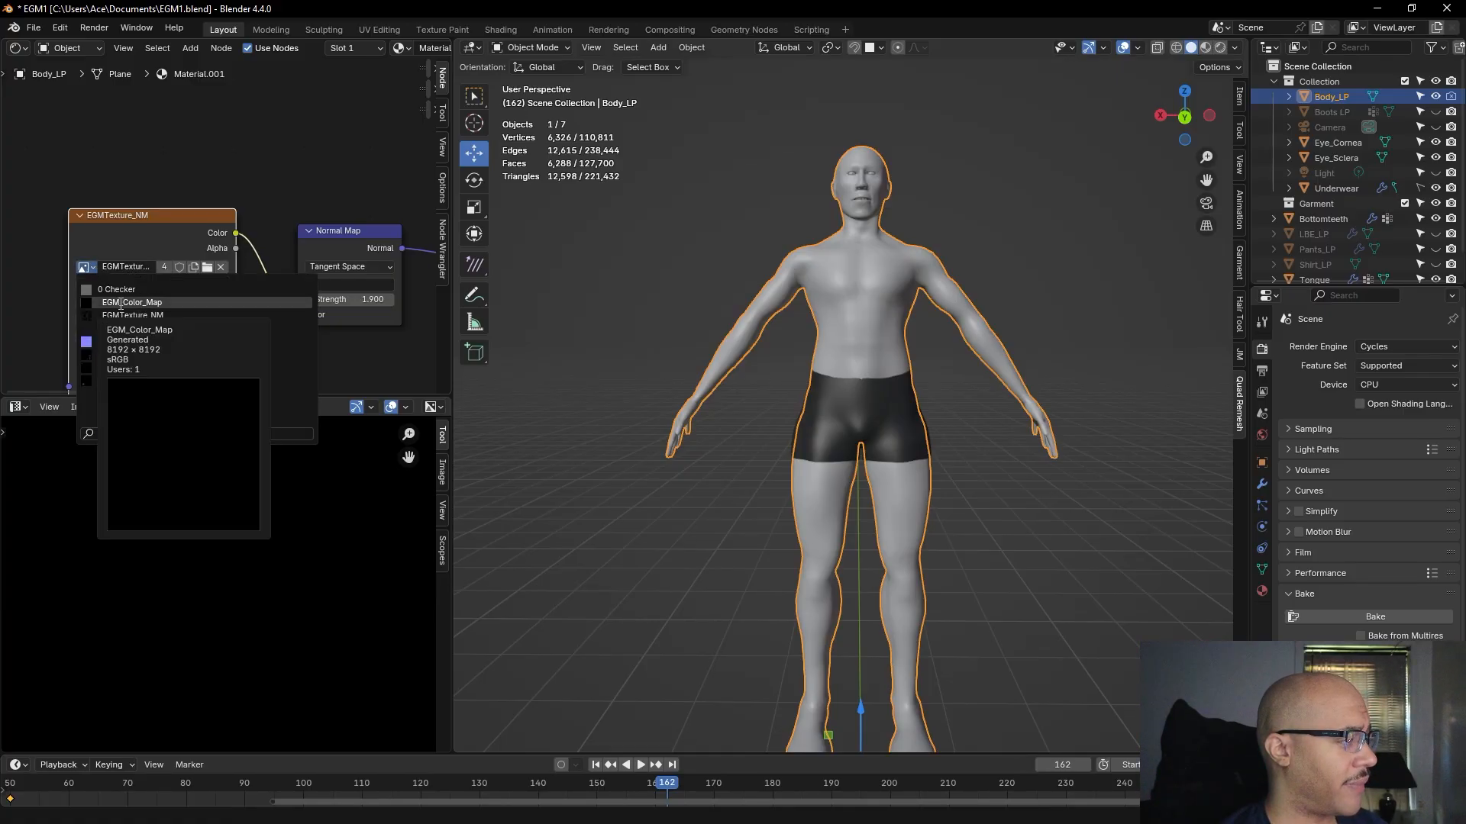
{"action": "left_click", "coordinate": [121, 304]}
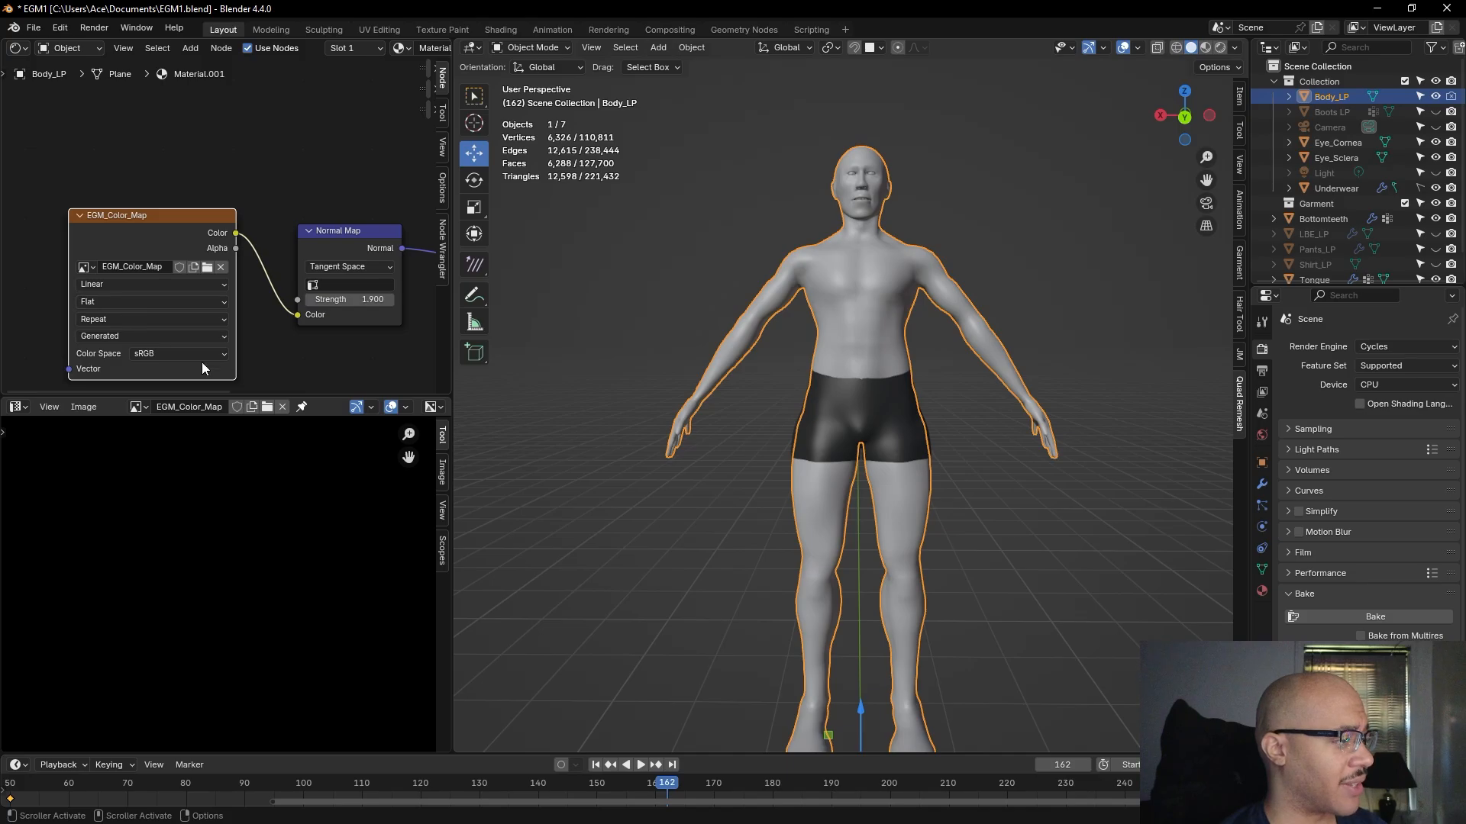
{"action": "scroll", "coordinate": [266, 562], "scroll_direction": "down", "scroll_amount": 5}
{"action": "scroll", "coordinate": [259, 542], "scroll_direction": "up", "scroll_amount": 3}
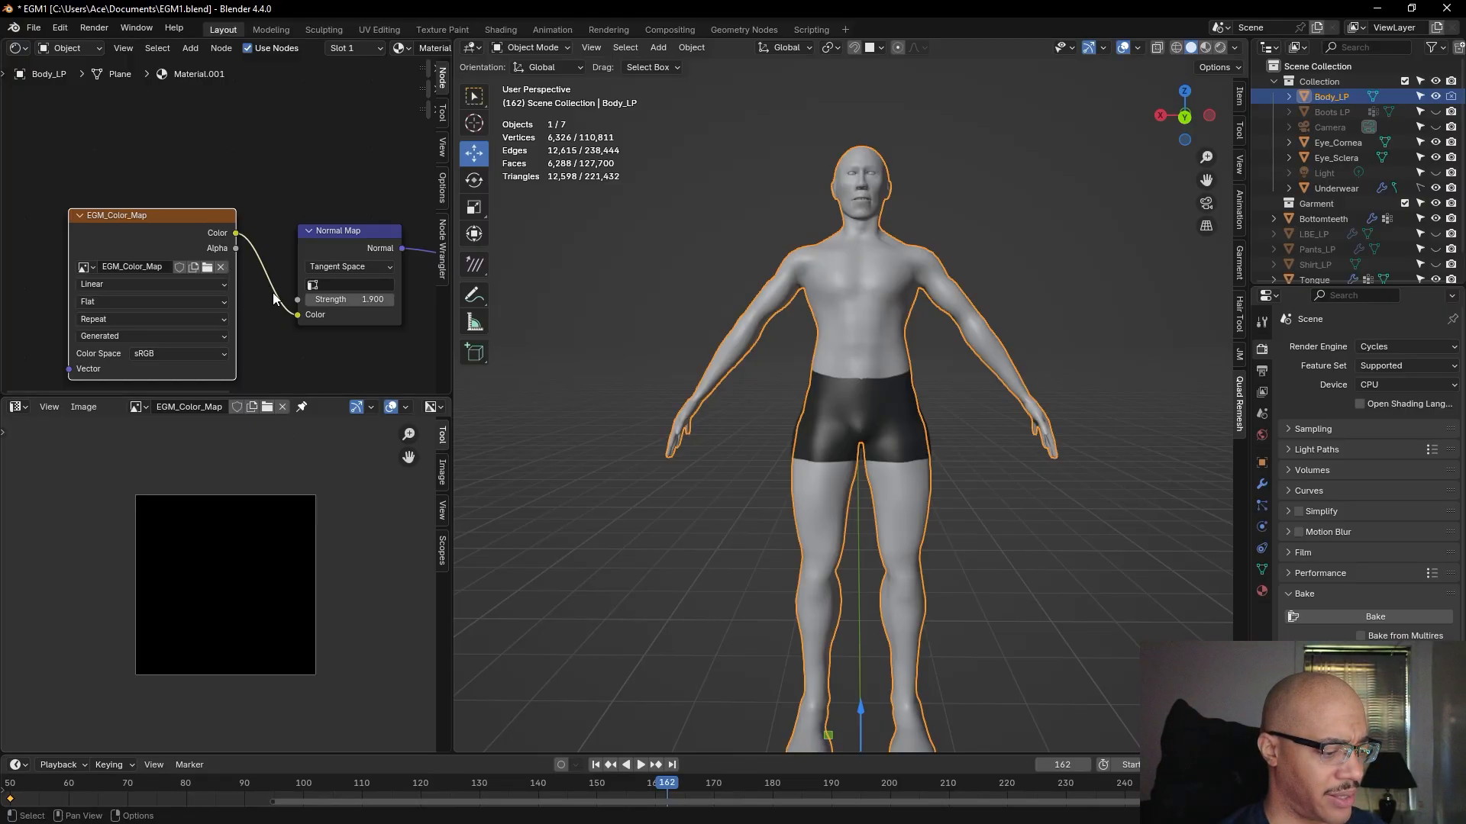
{"action": "scroll", "coordinate": [287, 313], "scroll_direction": "down", "scroll_amount": 1}
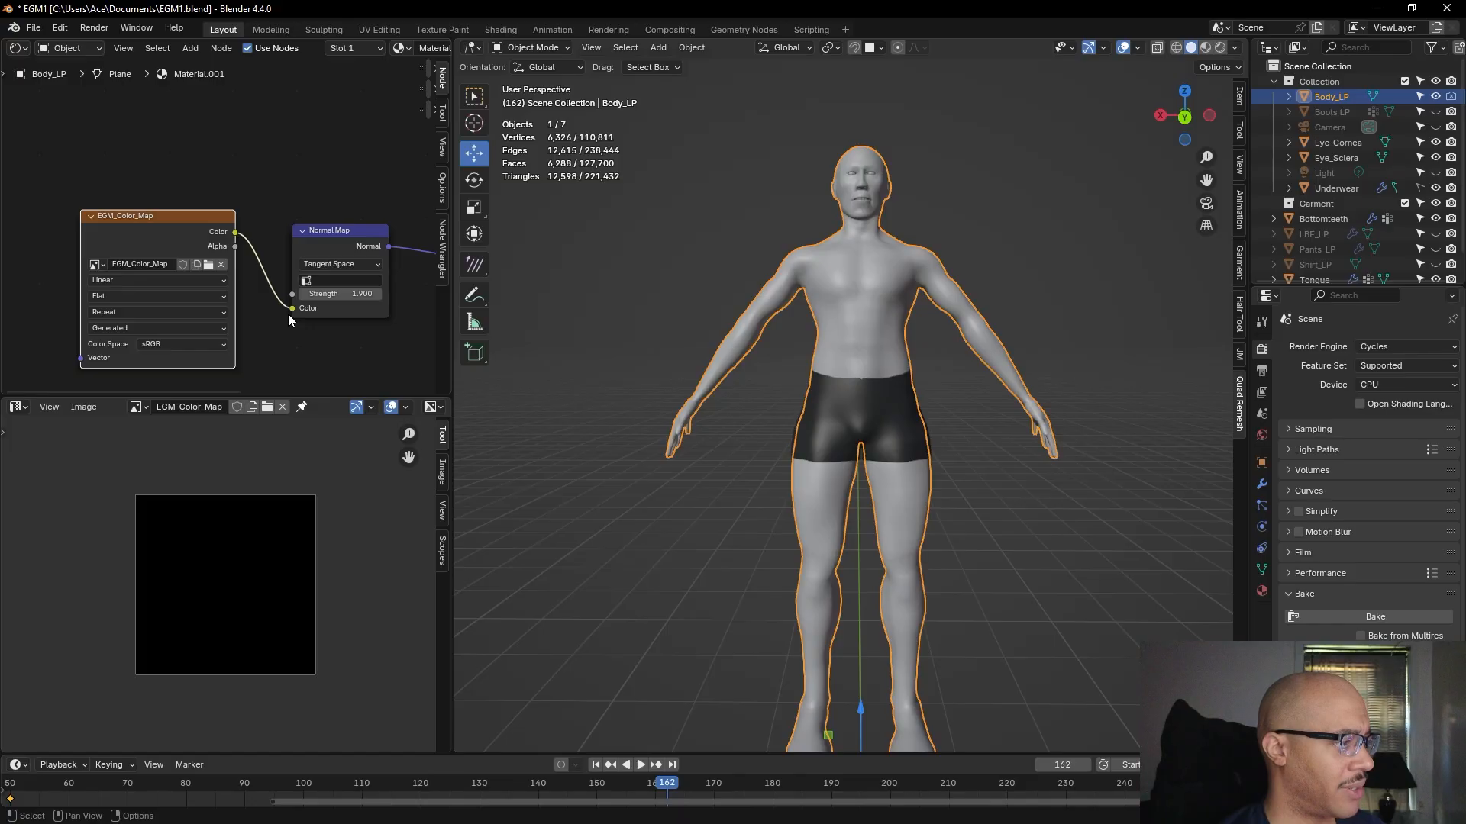
{"action": "scroll", "coordinate": [289, 316], "scroll_direction": "down", "scroll_amount": 3}
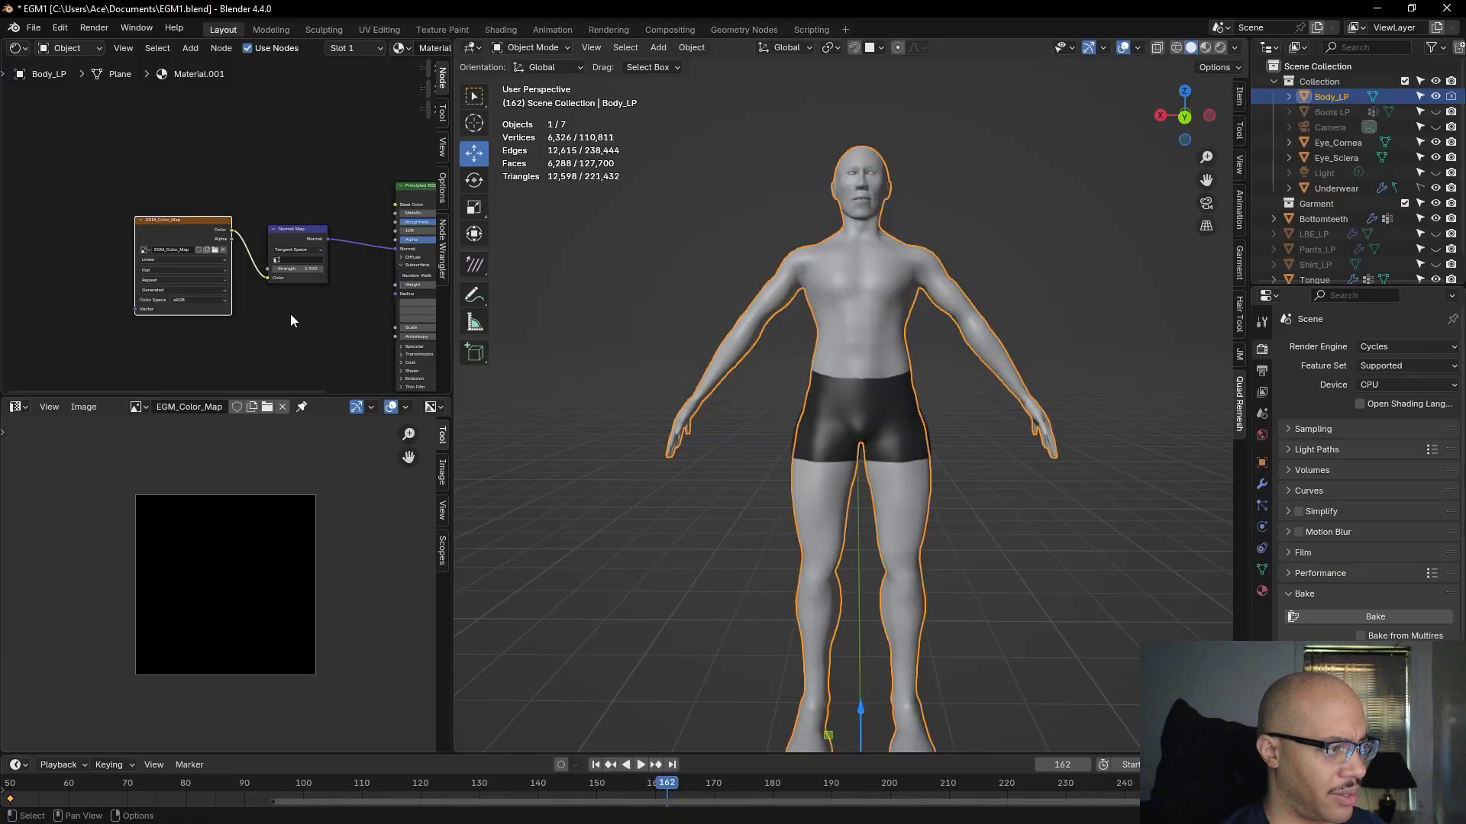
{"action": "scroll", "coordinate": [395, 220], "scroll_direction": "up", "scroll_amount": 2}
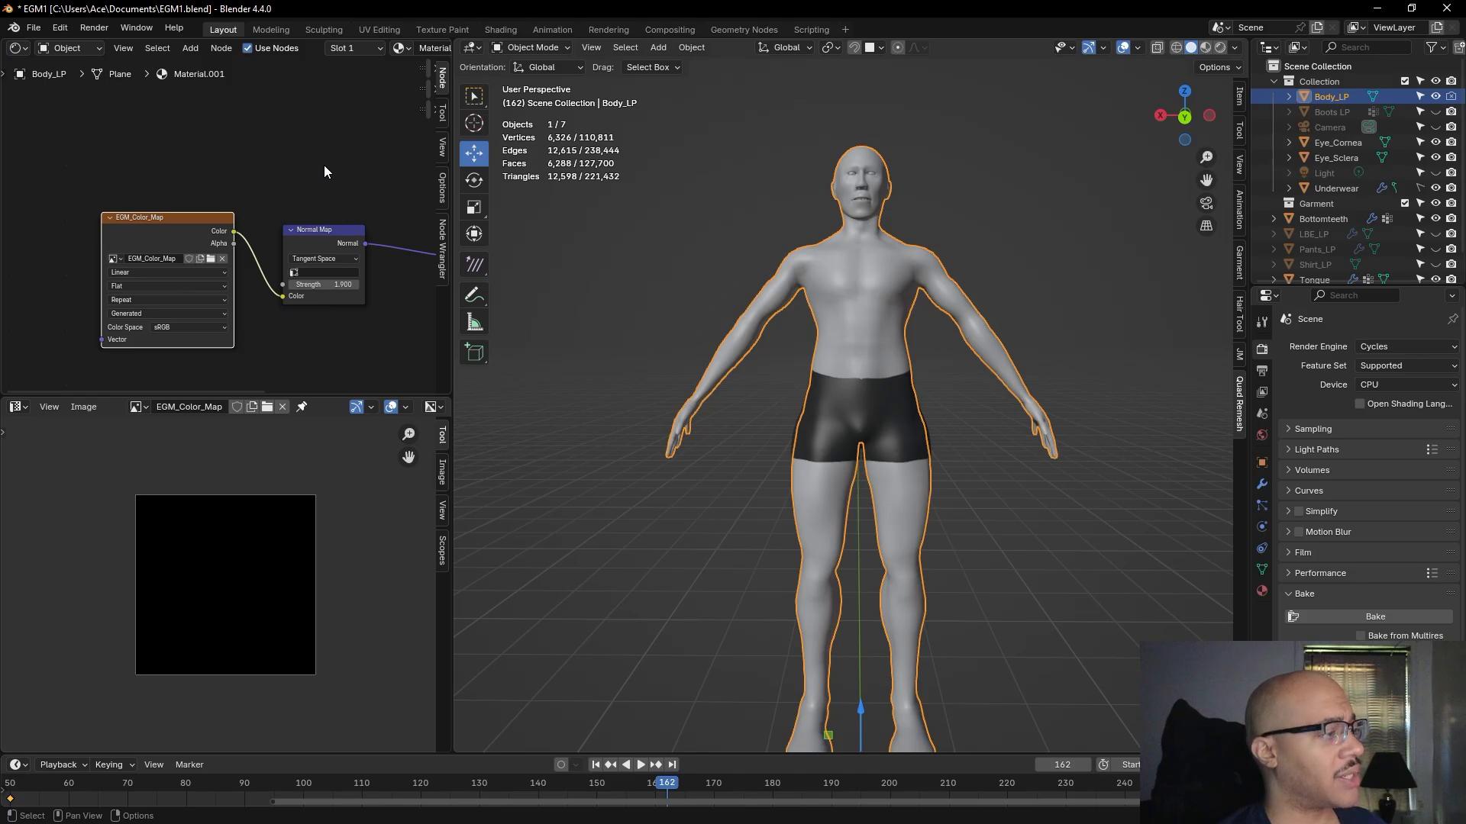
- Set the texture node feeding the Normal Map node back to the EGMTexture_NM image
{"action": "left_click", "coordinate": [116, 259]}
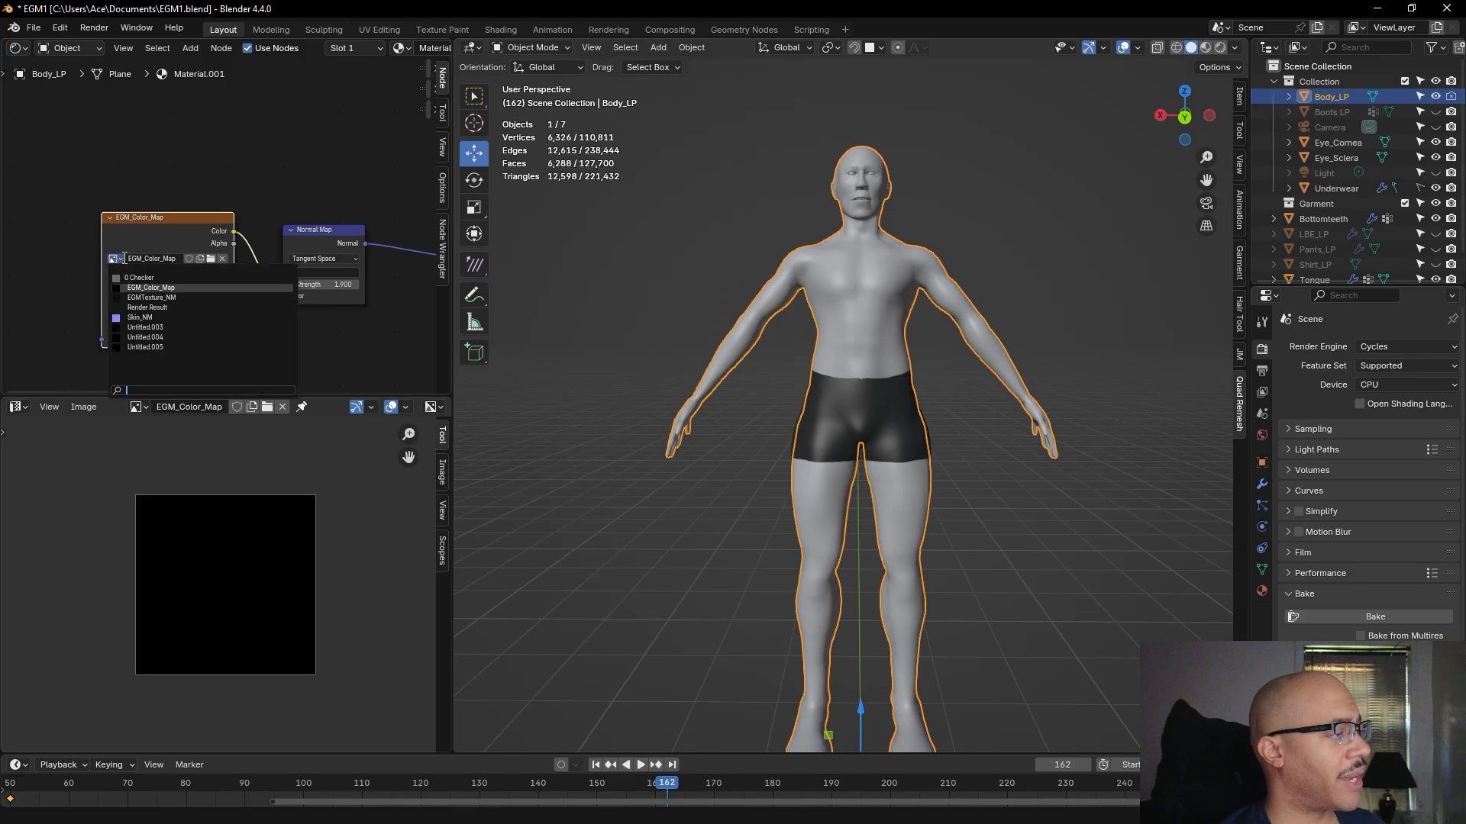
{"action": "left_click", "coordinate": [151, 297]}
{"action": "middle_click_drag", "start_coordinate": [246, 167], "coordinate": [171, 277]}
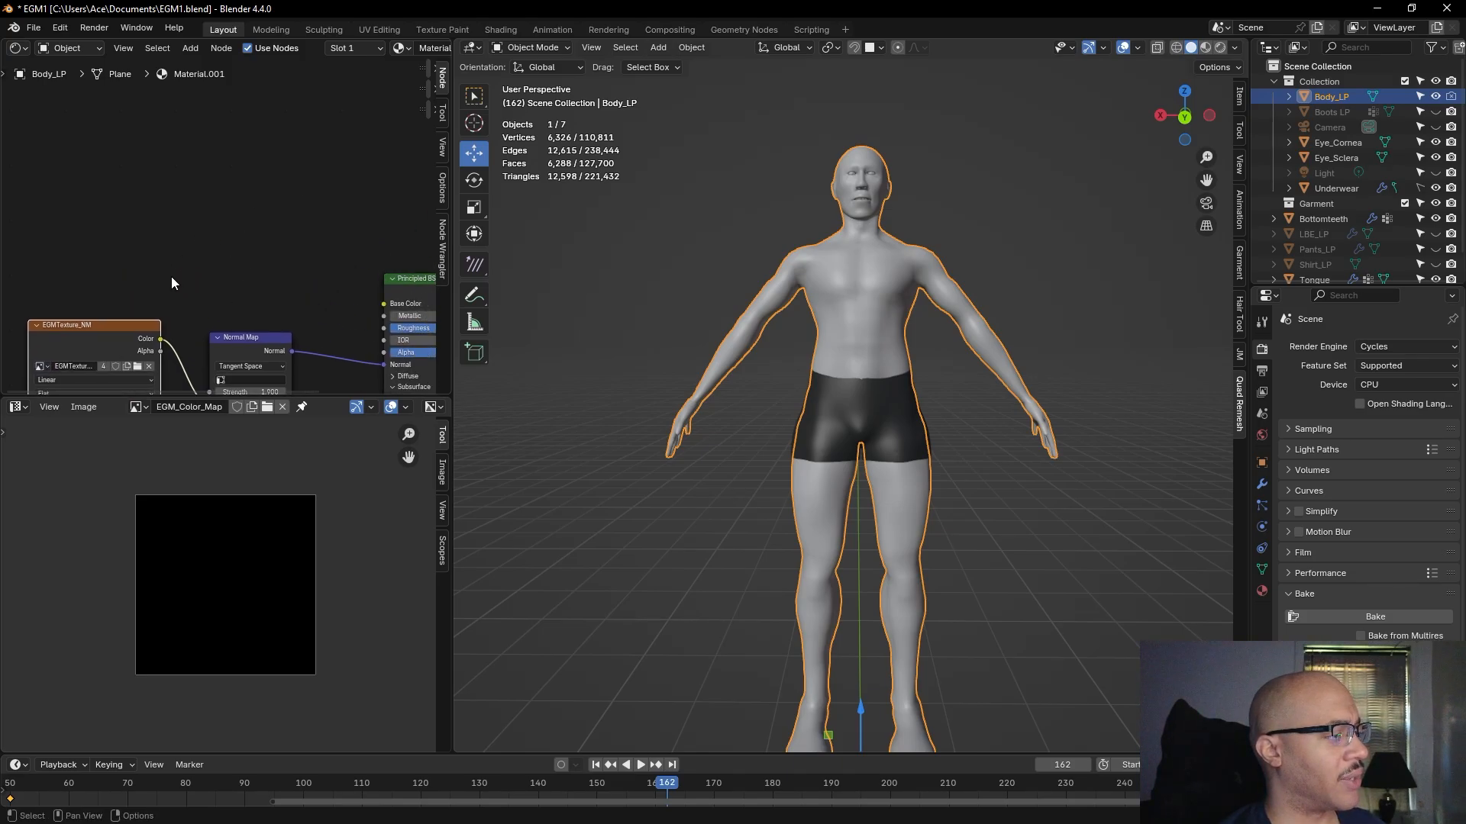
{"action": "scroll", "coordinate": [171, 276], "scroll_direction": "down", "scroll_amount": 1}
{"action": "right_click", "coordinate": [142, 185]}
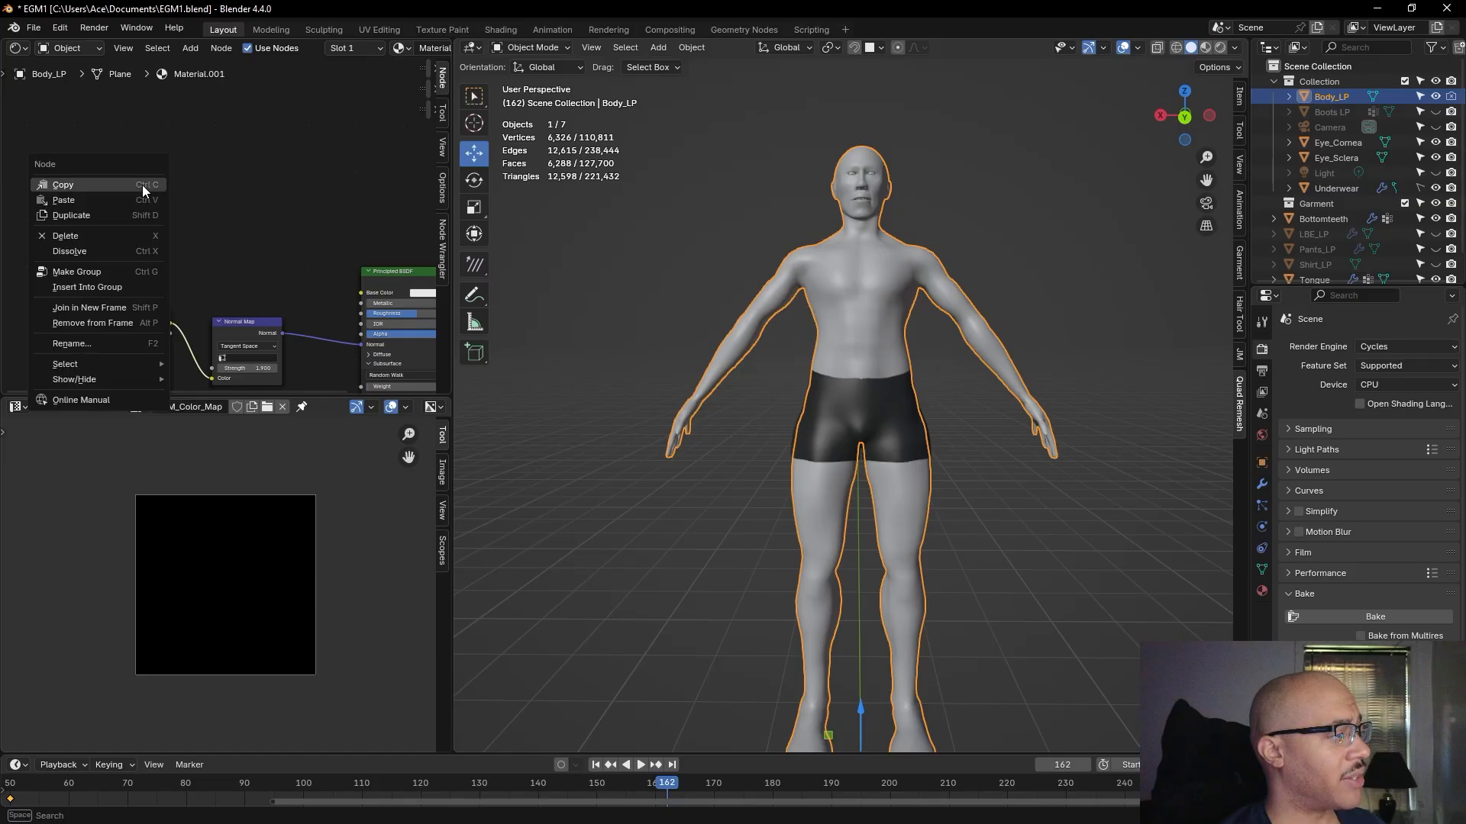
{"action": "left_click", "coordinate": [142, 185]}
{"action": "left_click", "coordinate": [126, 216]}
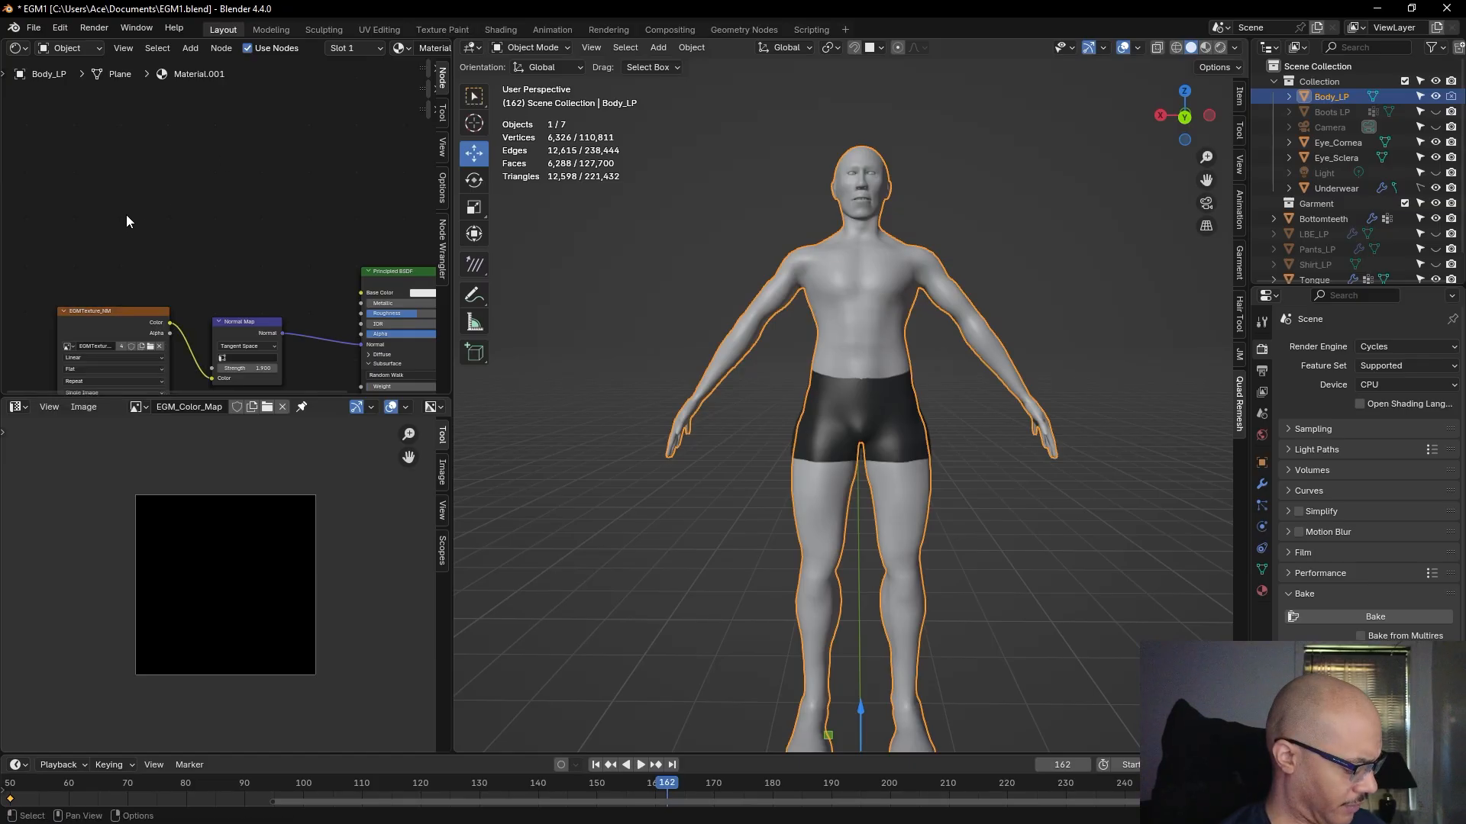
{"action": "key", "text": "shift+a"}
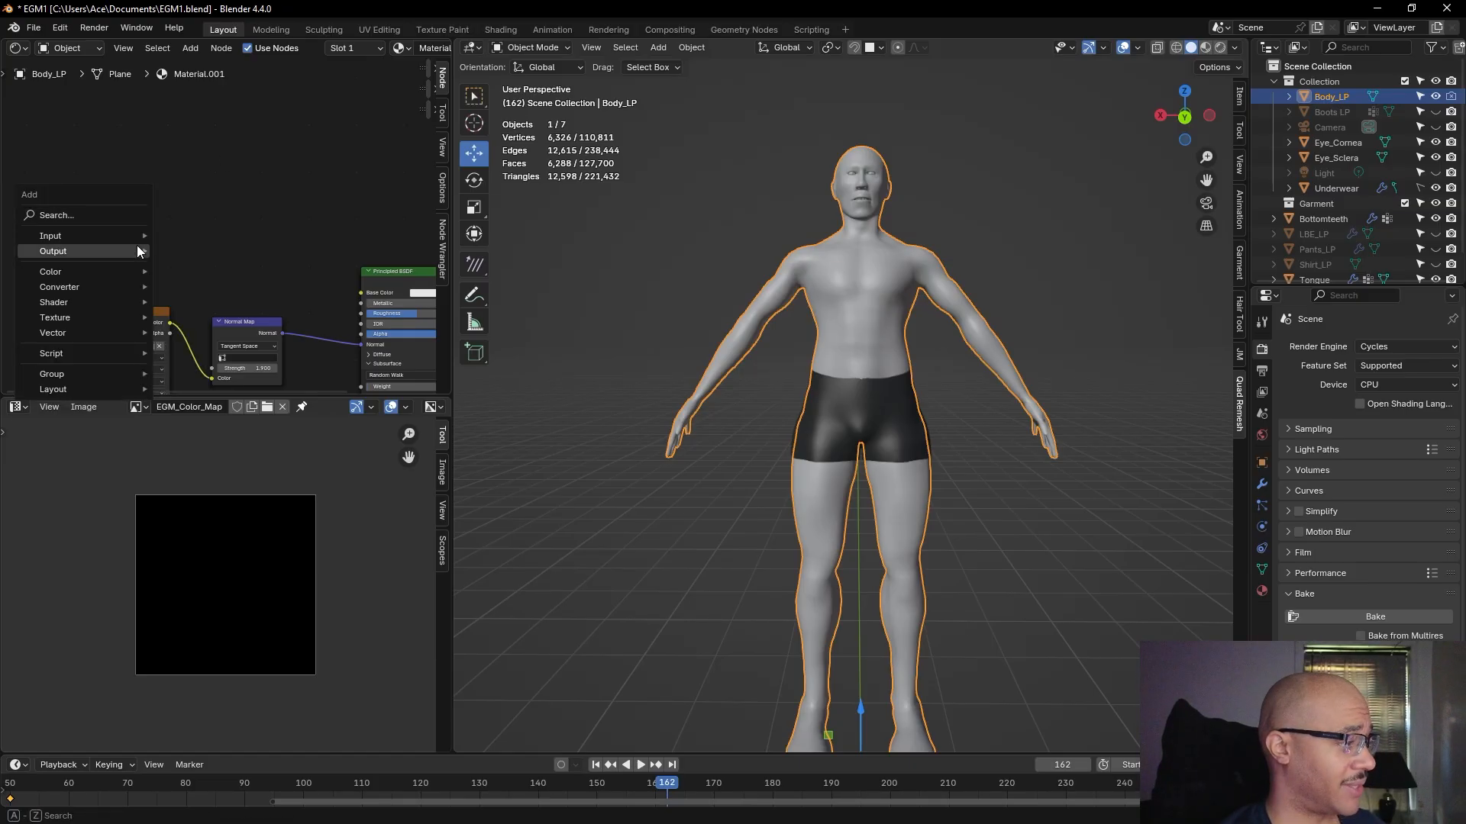
{"action": "mouse_move", "coordinate": [136, 250]}
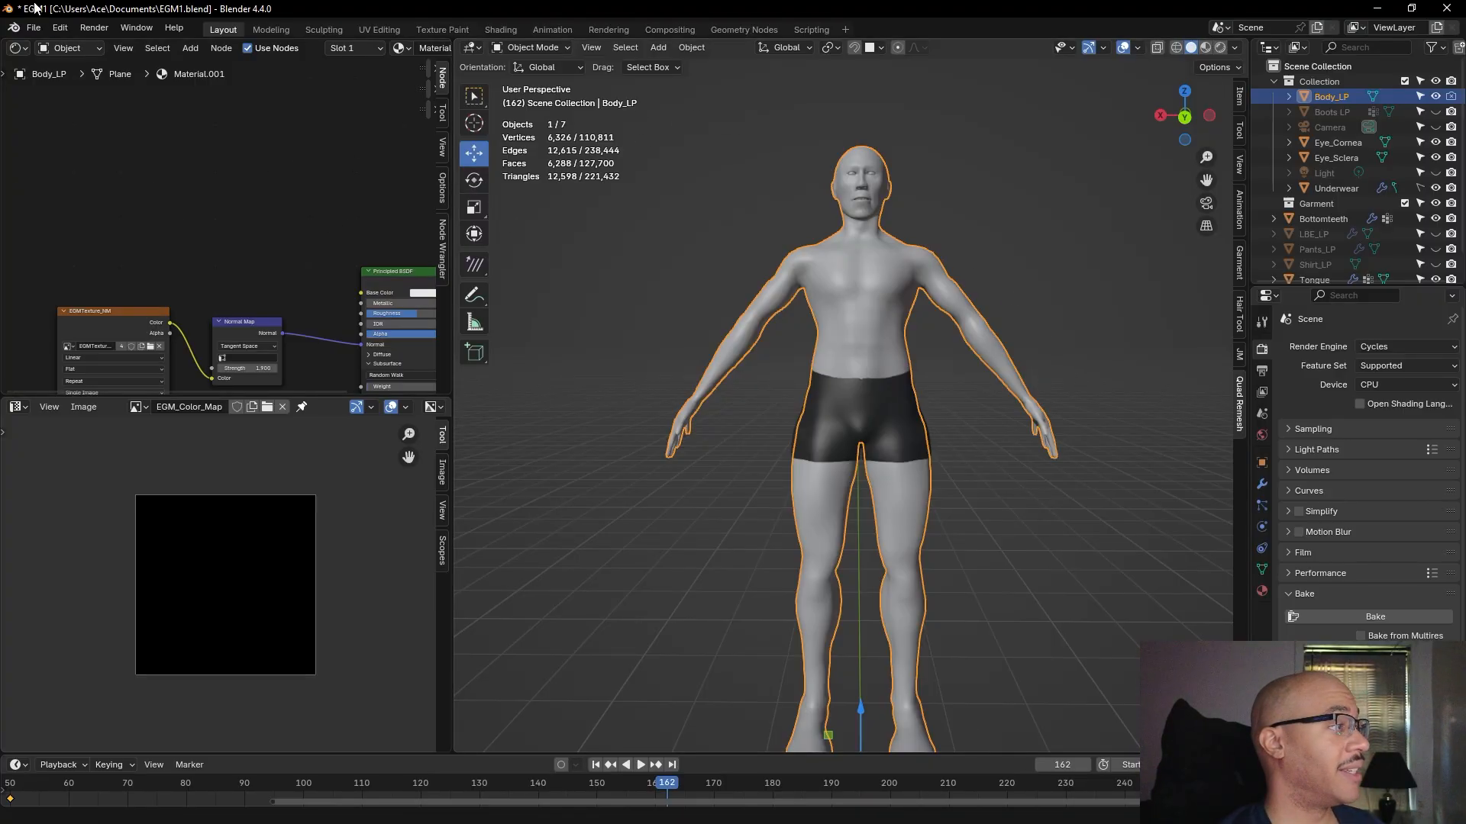
- Save the EGM1.blend file and close its window
{"action": "left_click", "coordinate": [34, 29]}
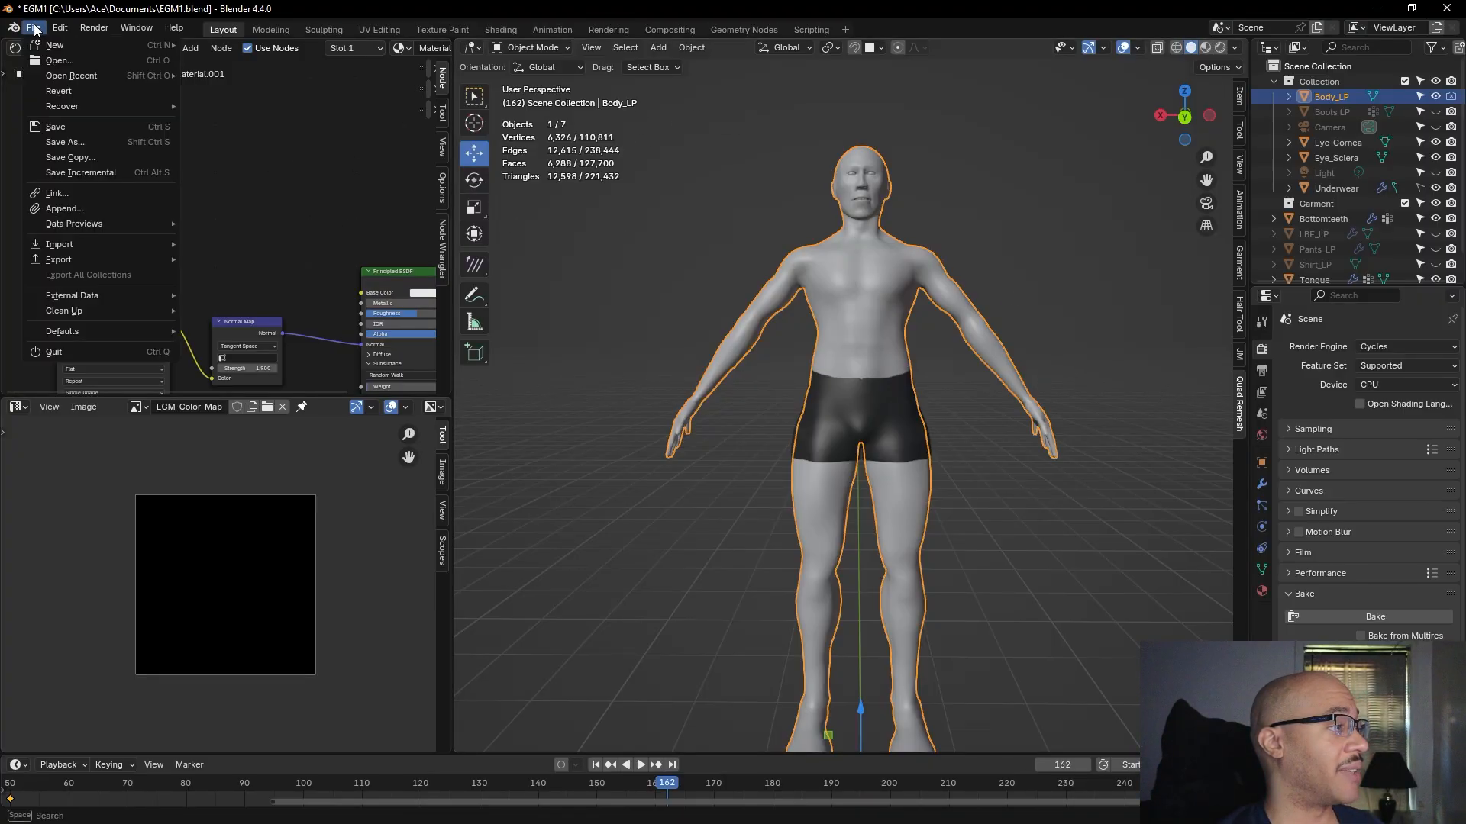
{"action": "left_click", "coordinate": [64, 125]}
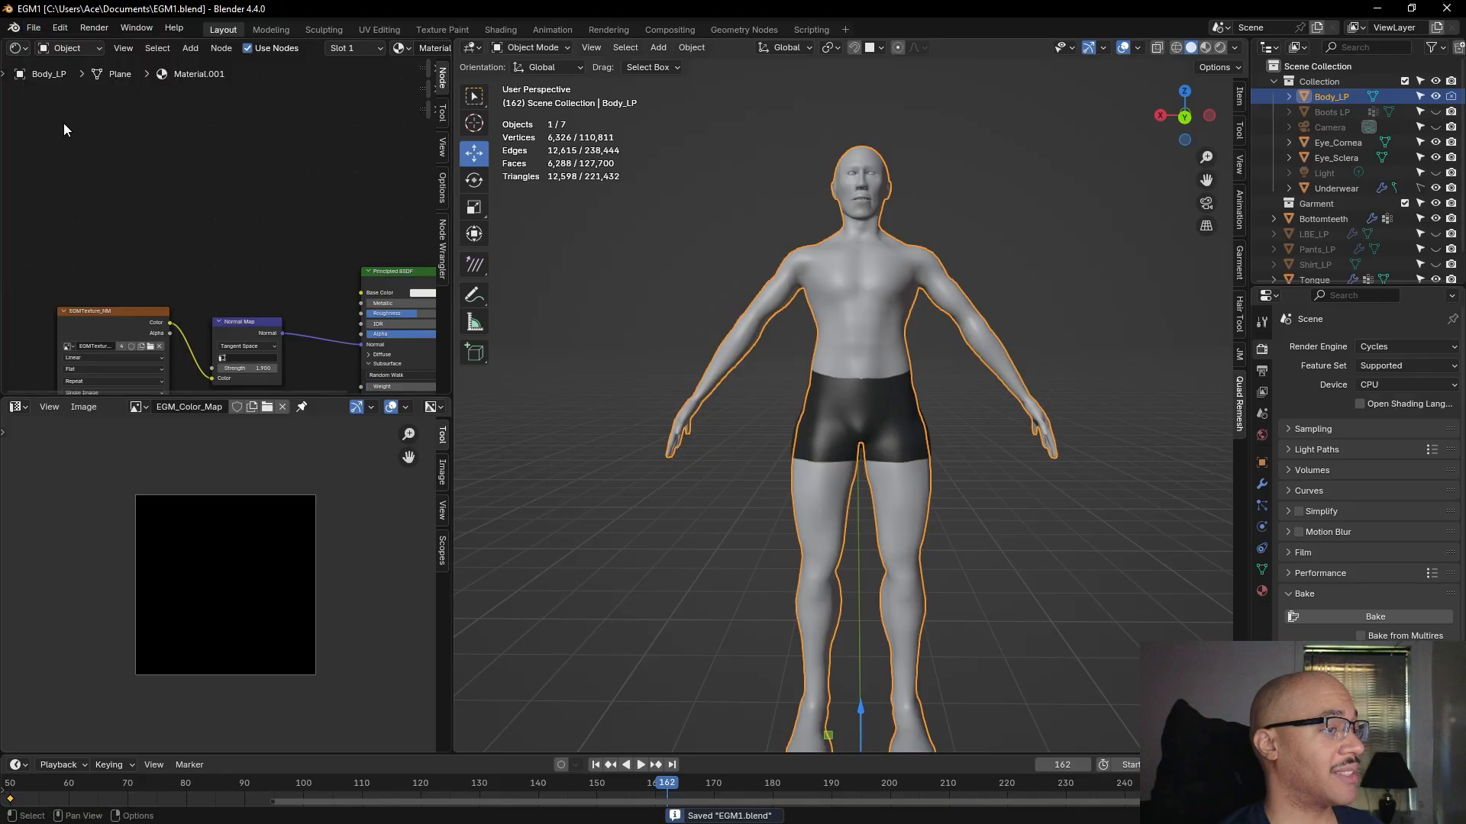
{"action": "left_click", "coordinate": [1446, 8]}
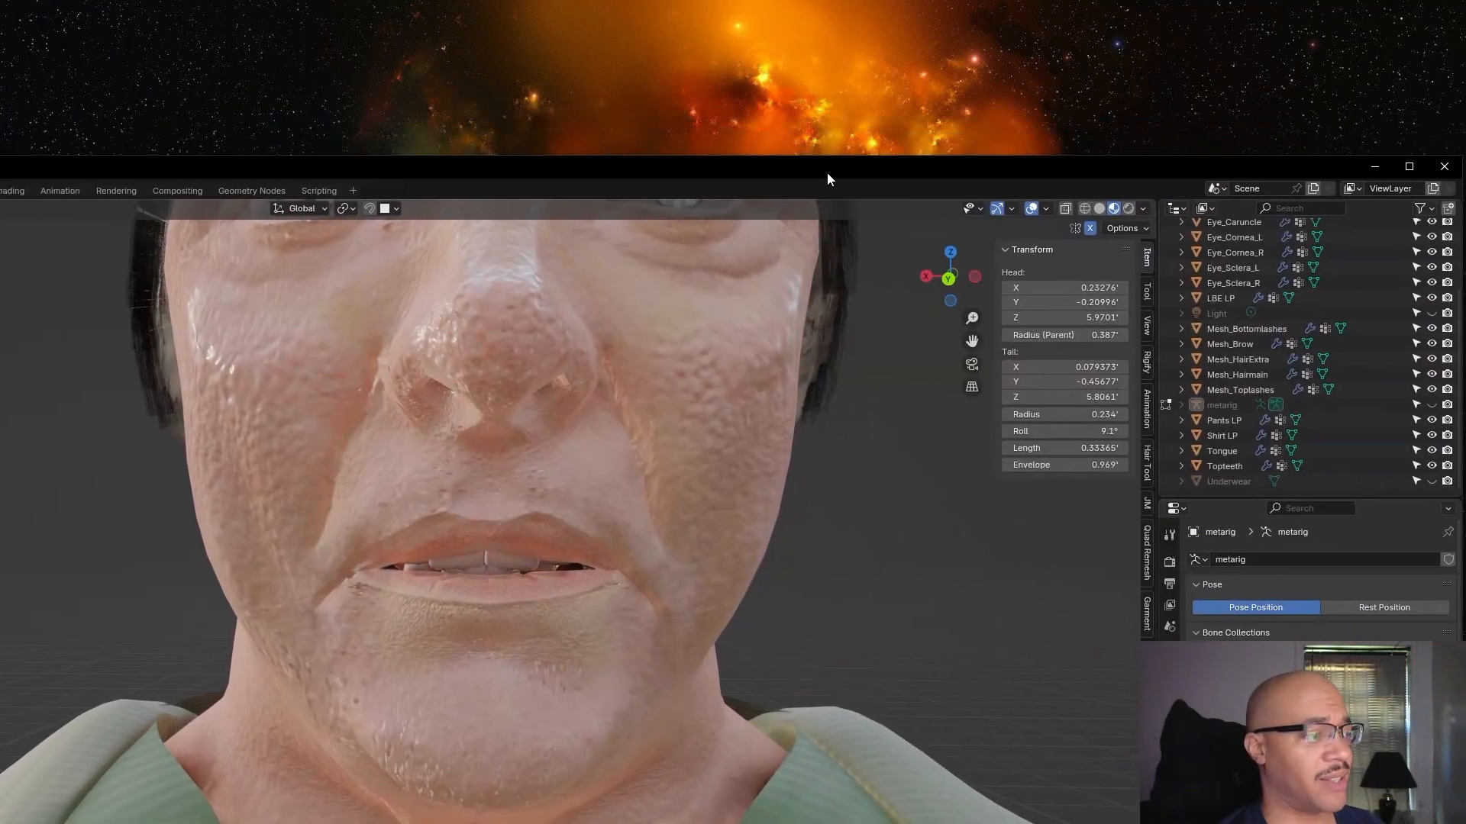
- Maximize the GHM1.blend window and enlarge the shader editor and image editor areas beside the 3D viewport
{"action": "left_click", "coordinate": [1387, 161]}
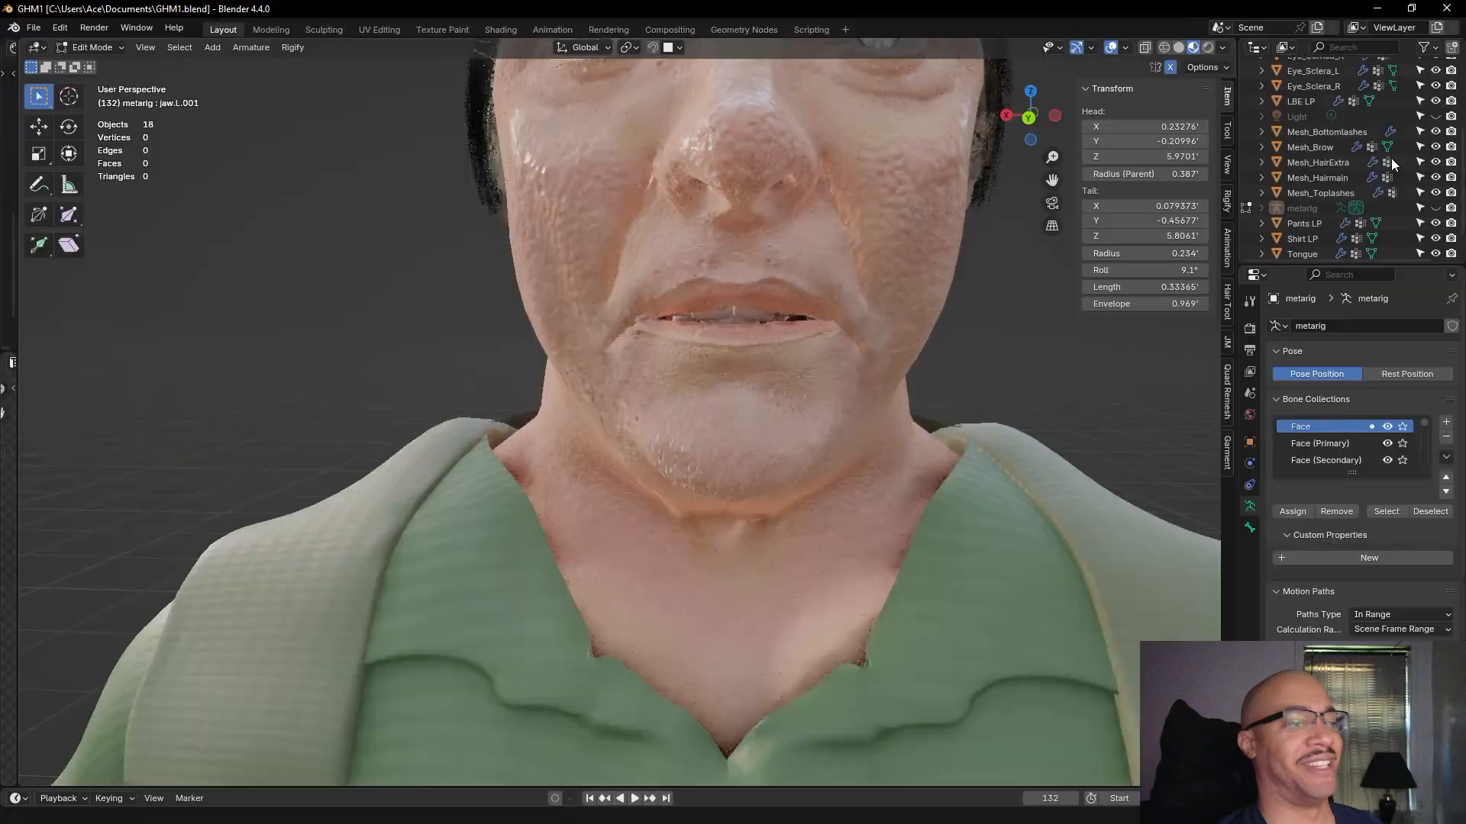
{"action": "left_click_drag", "start_coordinate": [17, 225], "coordinate": [584, 241]}
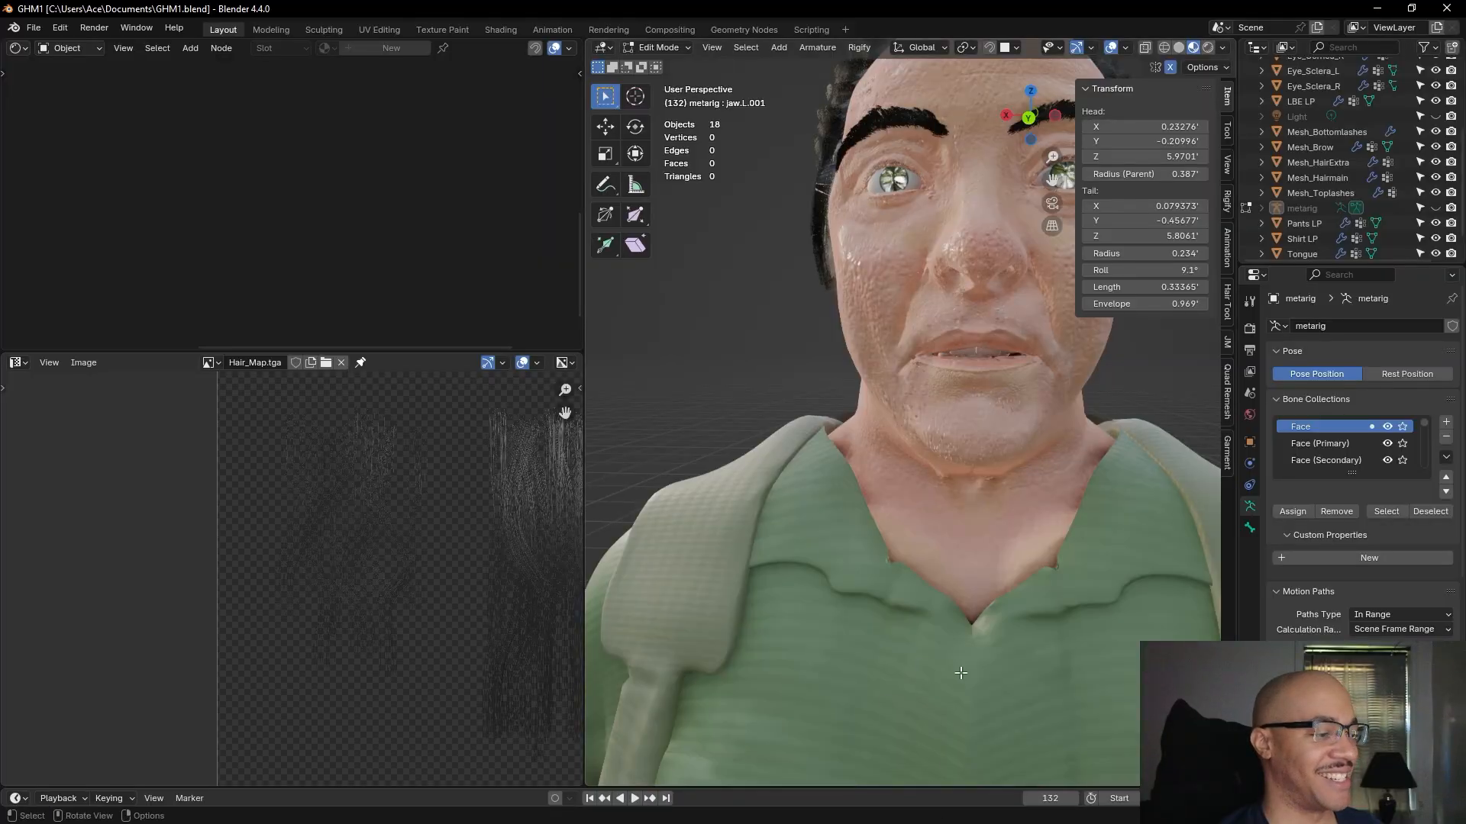
{"action": "scroll", "coordinate": [1021, 655], "scroll_direction": "down", "scroll_amount": 5}
{"action": "scroll", "coordinate": [1021, 654], "scroll_direction": "down", "scroll_amount": 3}
{"action": "middle_click_drag", "start_coordinate": [800, 653], "coordinate": [946, 664]}
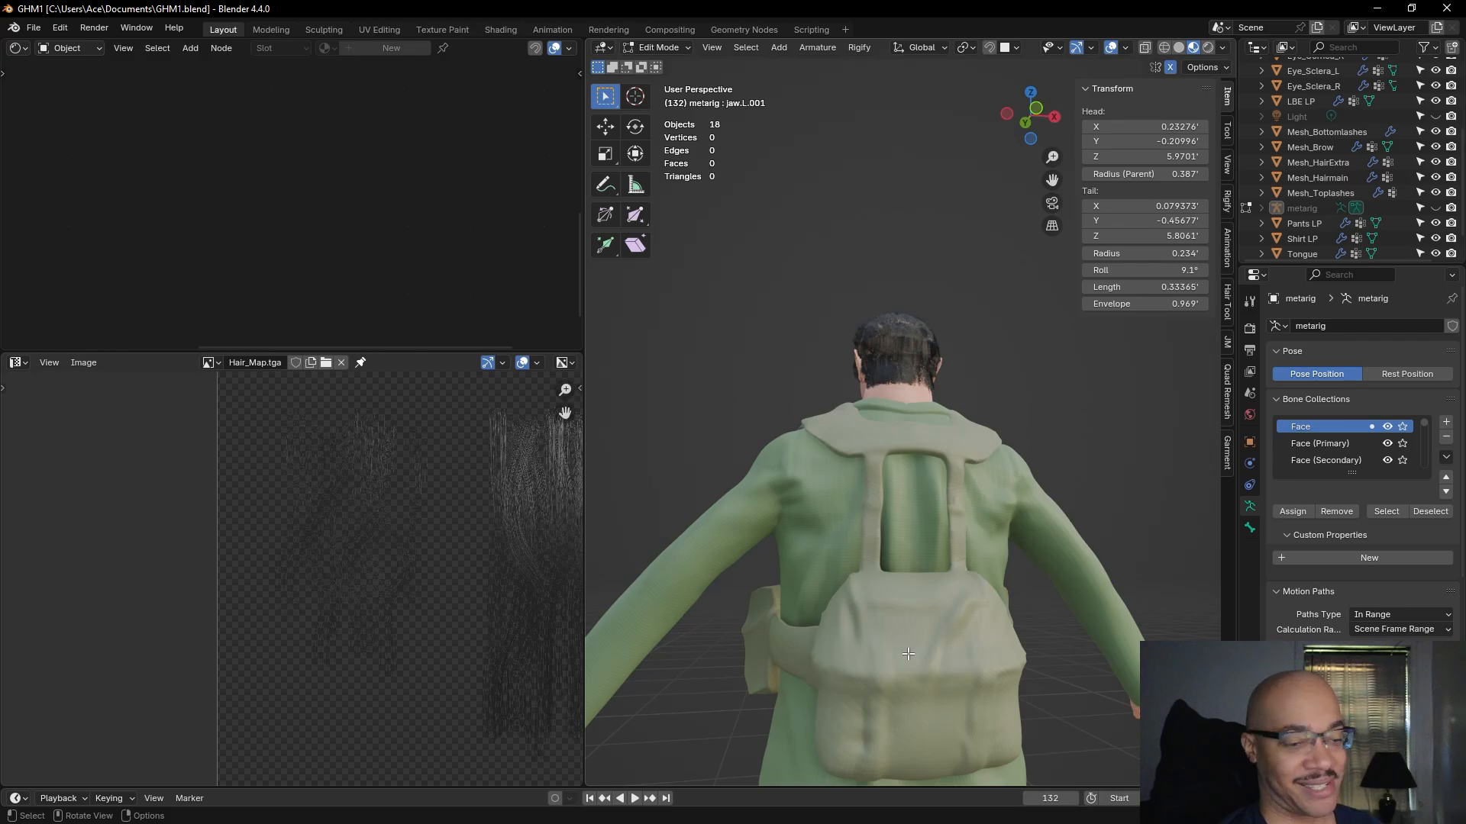
{"action": "middle_click_drag", "start_coordinate": [693, 440], "coordinate": [917, 478]}
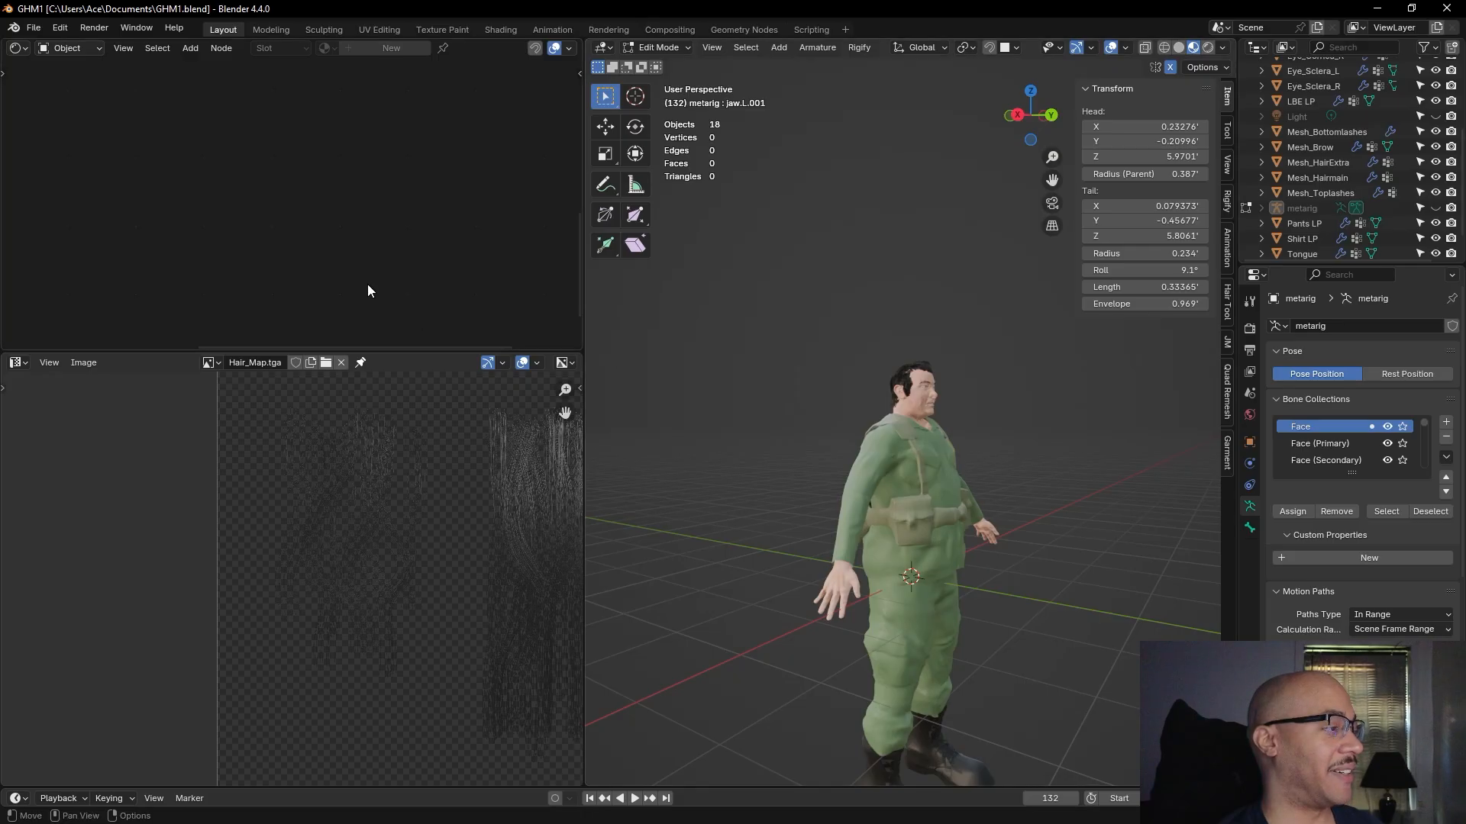
{"action": "left_click_drag", "start_coordinate": [584, 336], "coordinate": [710, 339]}
{"action": "left_click_drag", "start_coordinate": [522, 351], "coordinate": [478, 485]}
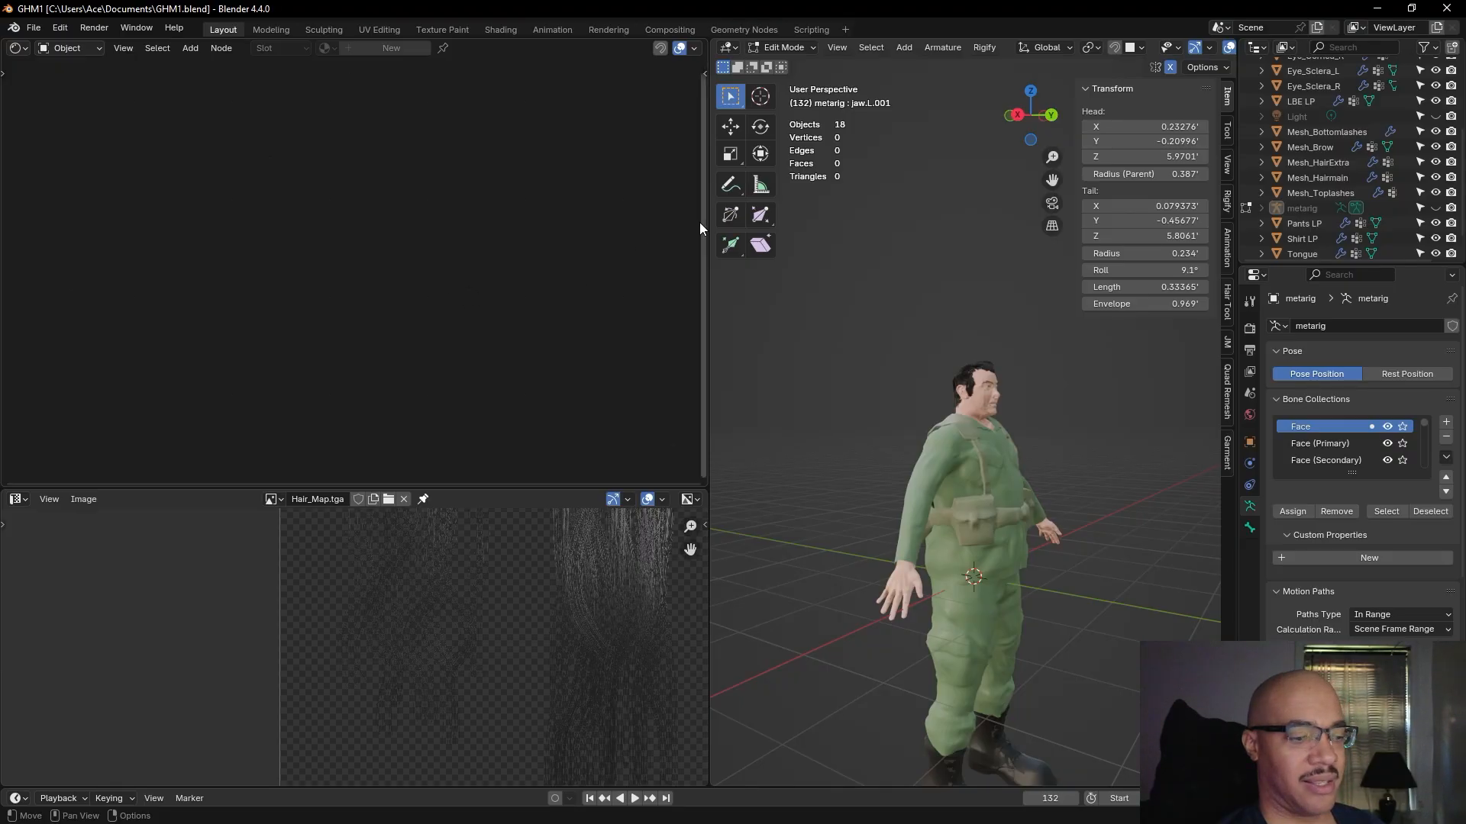
- Switch the metarig from Edit Mode to Object Mode and select the Body LP mesh of the uniformed soldier
{"action": "middle_click_drag", "start_coordinate": [867, 314], "coordinate": [771, 310]}
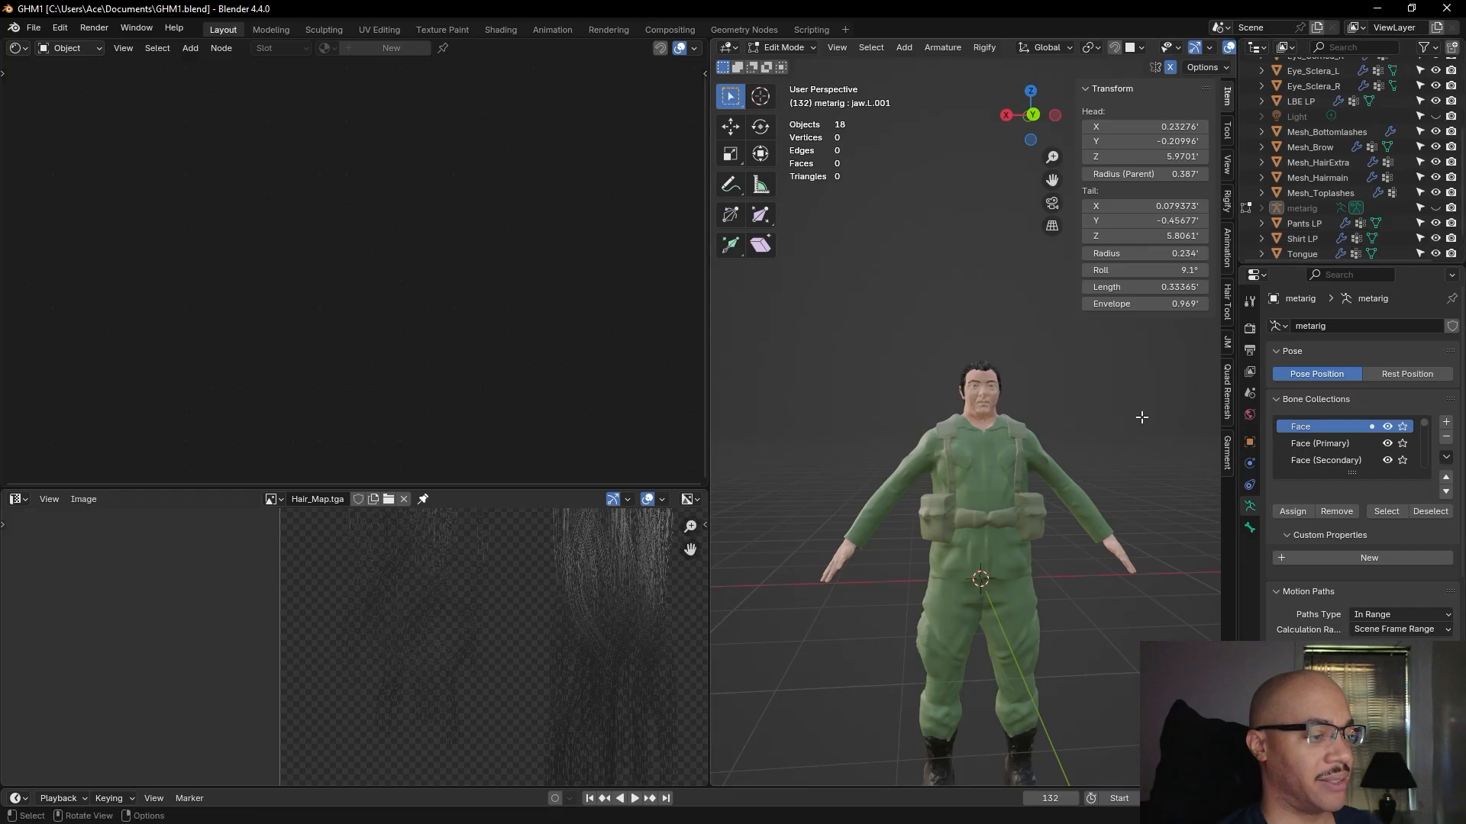
{"action": "middle_click_drag", "start_coordinate": [946, 667], "coordinate": [929, 638]}
{"action": "scroll", "coordinate": [846, 619], "scroll_direction": "up", "scroll_amount": 2}
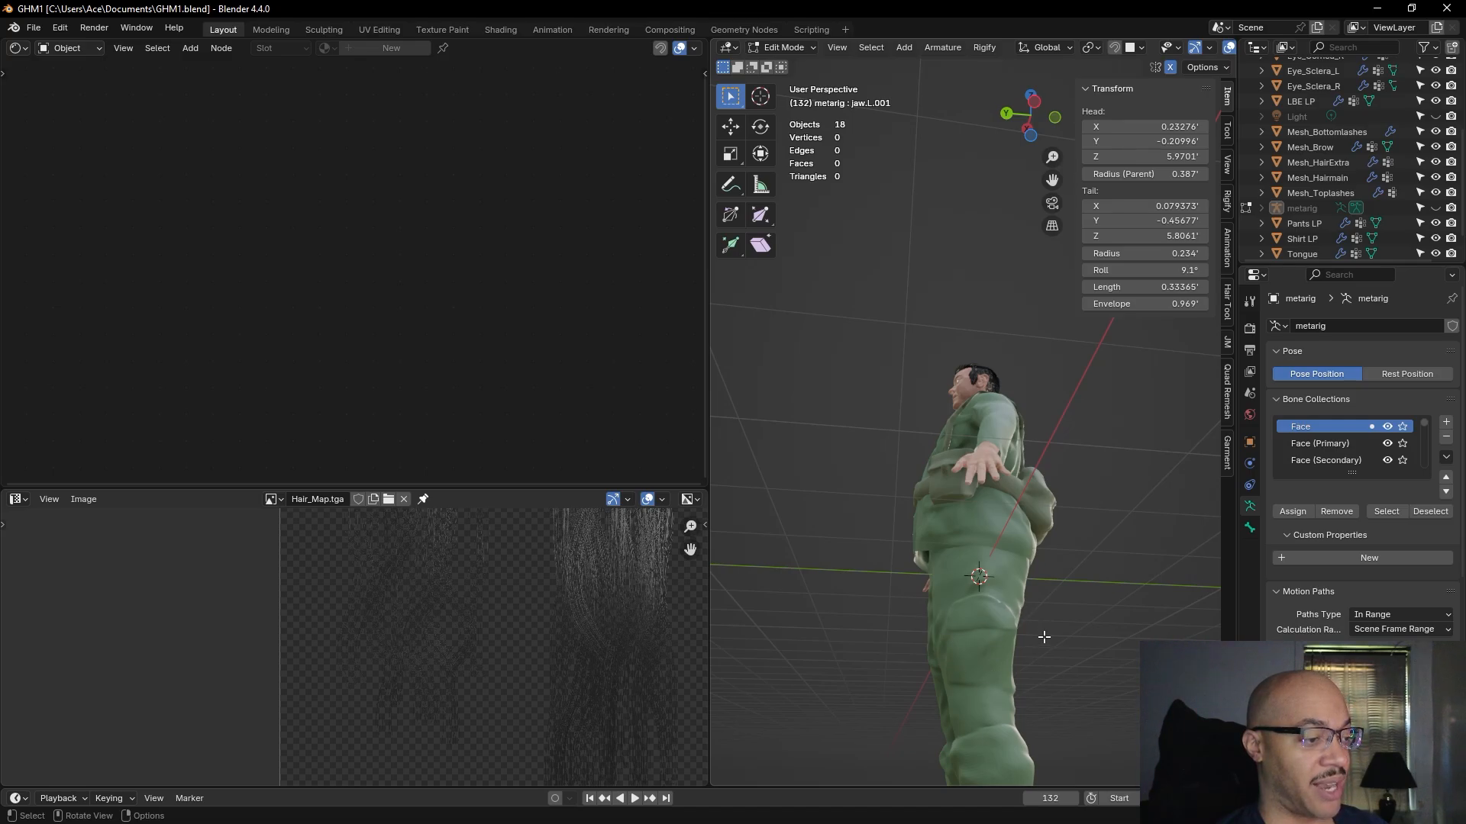
{"action": "middle_click_drag", "start_coordinate": [843, 634], "coordinate": [984, 321]}
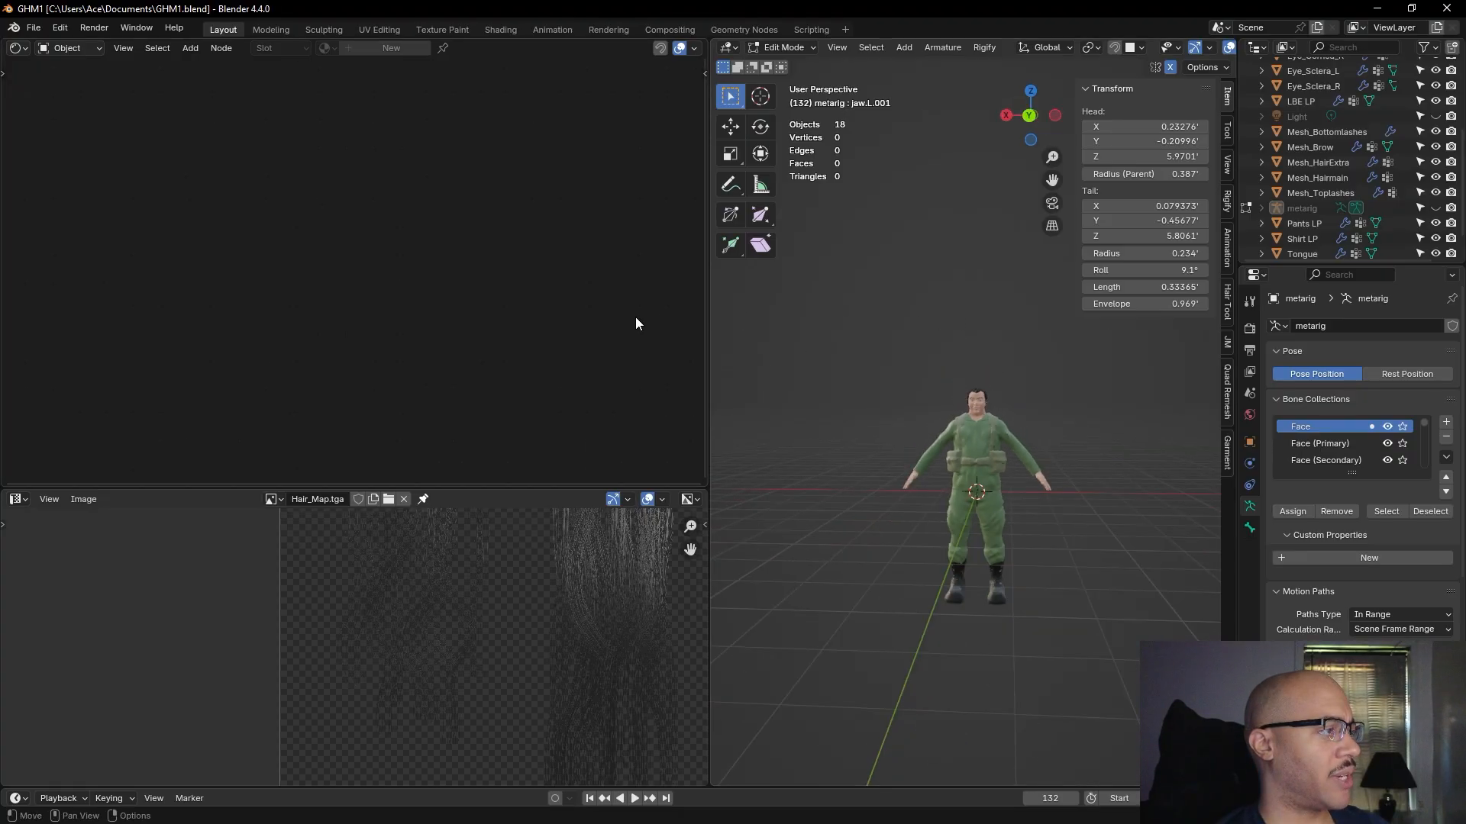
{"action": "scroll", "coordinate": [1046, 419], "scroll_direction": "up", "scroll_amount": 5}
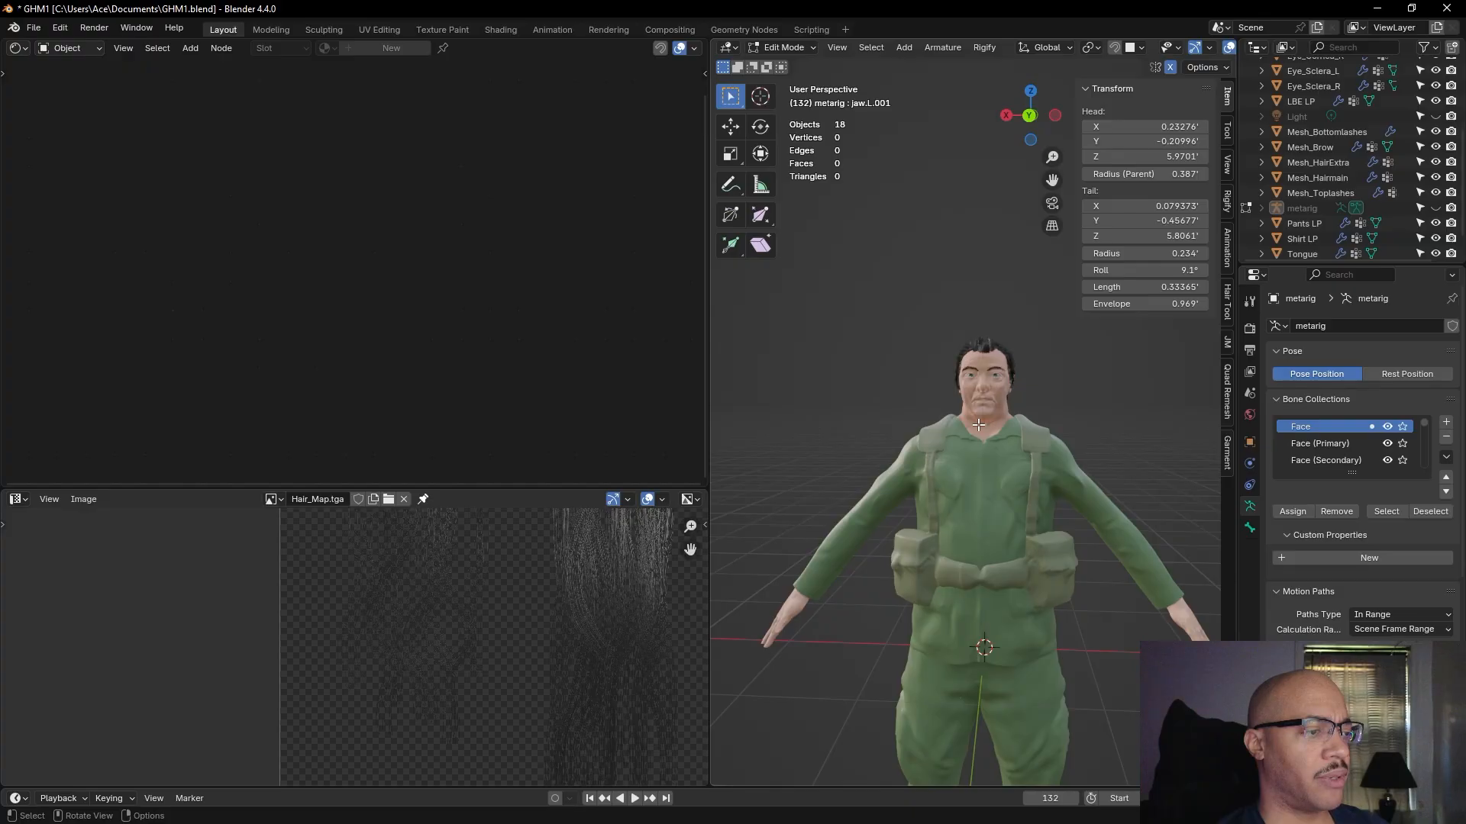
{"action": "left_click", "coordinate": [792, 48]}
{"action": "left_click", "coordinate": [794, 65]}
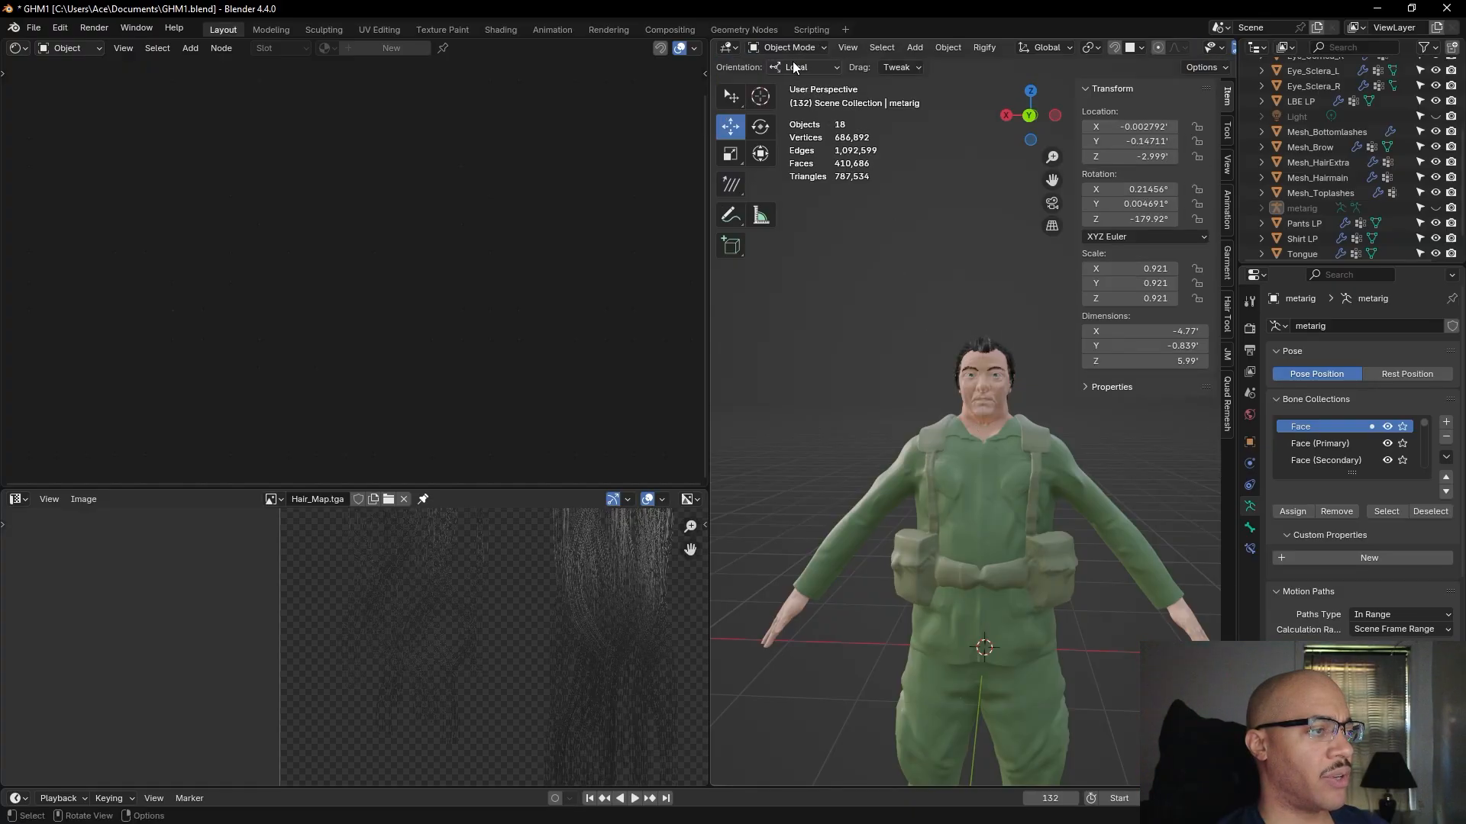
{"action": "left_click", "coordinate": [977, 425]}
- Examine how the Color_Map, Roughness_Map and Skin_NM texture nodes are connected in Body LP's Skin_MAt material
{"action": "scroll", "coordinate": [388, 311], "scroll_direction": "up", "scroll_amount": 4}
{"action": "scroll", "coordinate": [423, 373], "scroll_direction": "down", "scroll_amount": 8}
{"action": "middle_click_drag", "start_coordinate": [368, 290], "coordinate": [569, 470]}
{"action": "scroll", "coordinate": [469, 368], "scroll_direction": "up", "scroll_amount": 3}
{"action": "scroll", "coordinate": [468, 368], "scroll_direction": "up", "scroll_amount": 5}
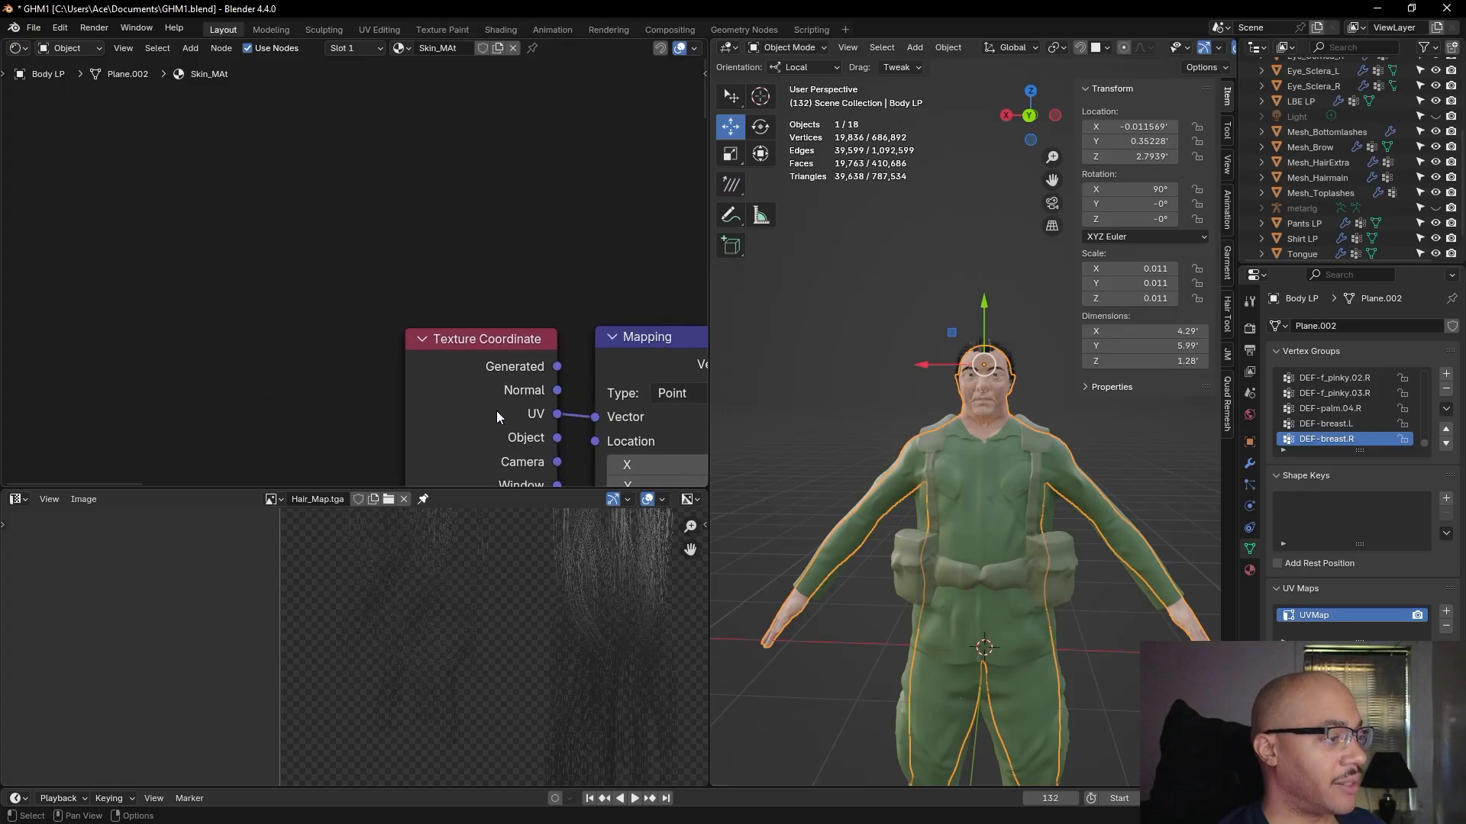
{"action": "middle_click_drag", "start_coordinate": [485, 338], "coordinate": [416, 299]}
{"action": "scroll", "coordinate": [416, 299], "scroll_direction": "down", "scroll_amount": 2}
{"action": "middle_click_drag", "start_coordinate": [484, 413], "coordinate": [436, 225]}
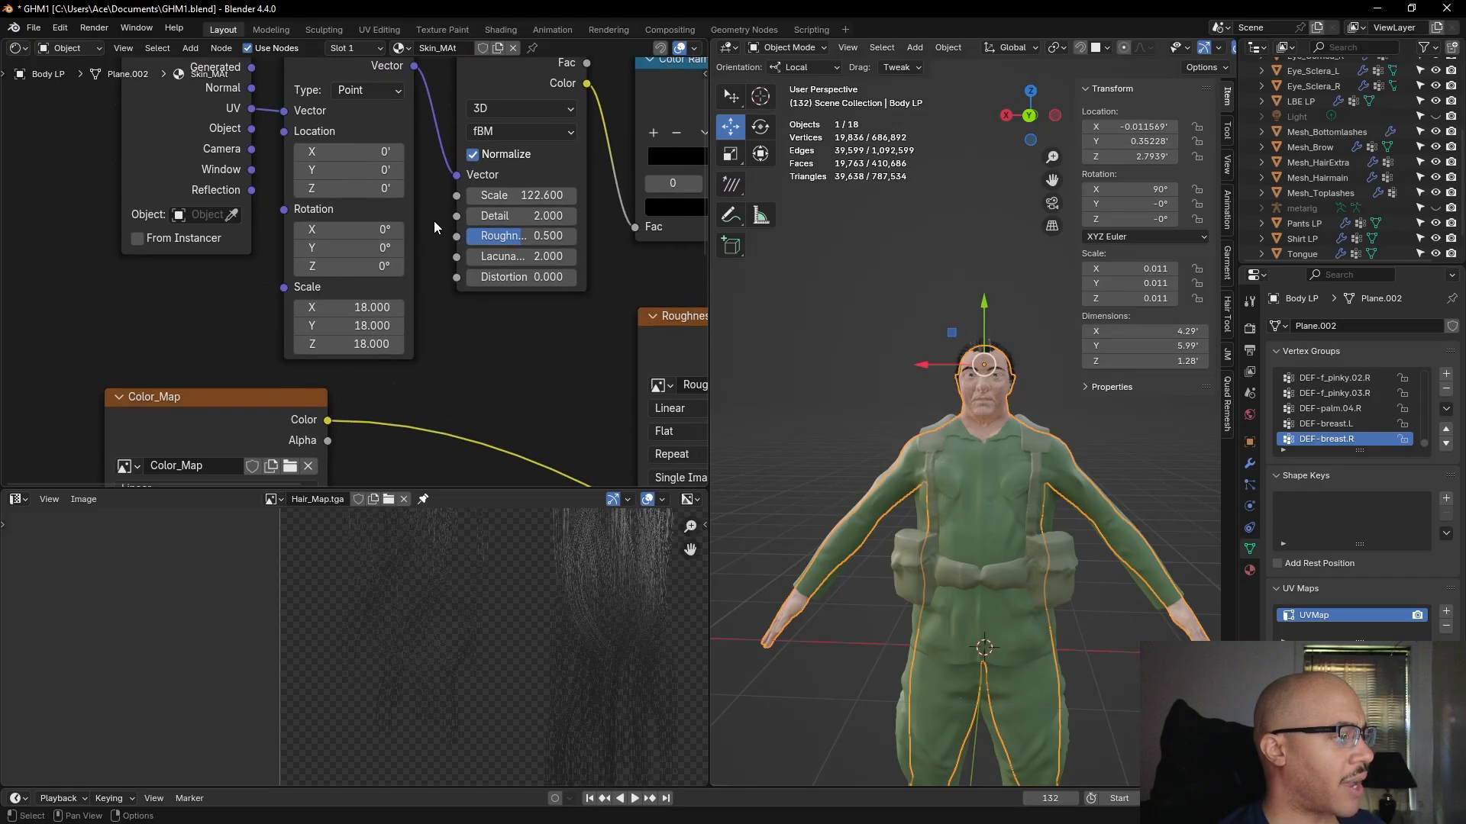
{"action": "scroll", "coordinate": [445, 260], "scroll_direction": "down", "scroll_amount": 2}
{"action": "middle_click_drag", "start_coordinate": [489, 338], "coordinate": [416, 237]}
{"action": "scroll", "coordinate": [399, 423], "scroll_direction": "down", "scroll_amount": 1}
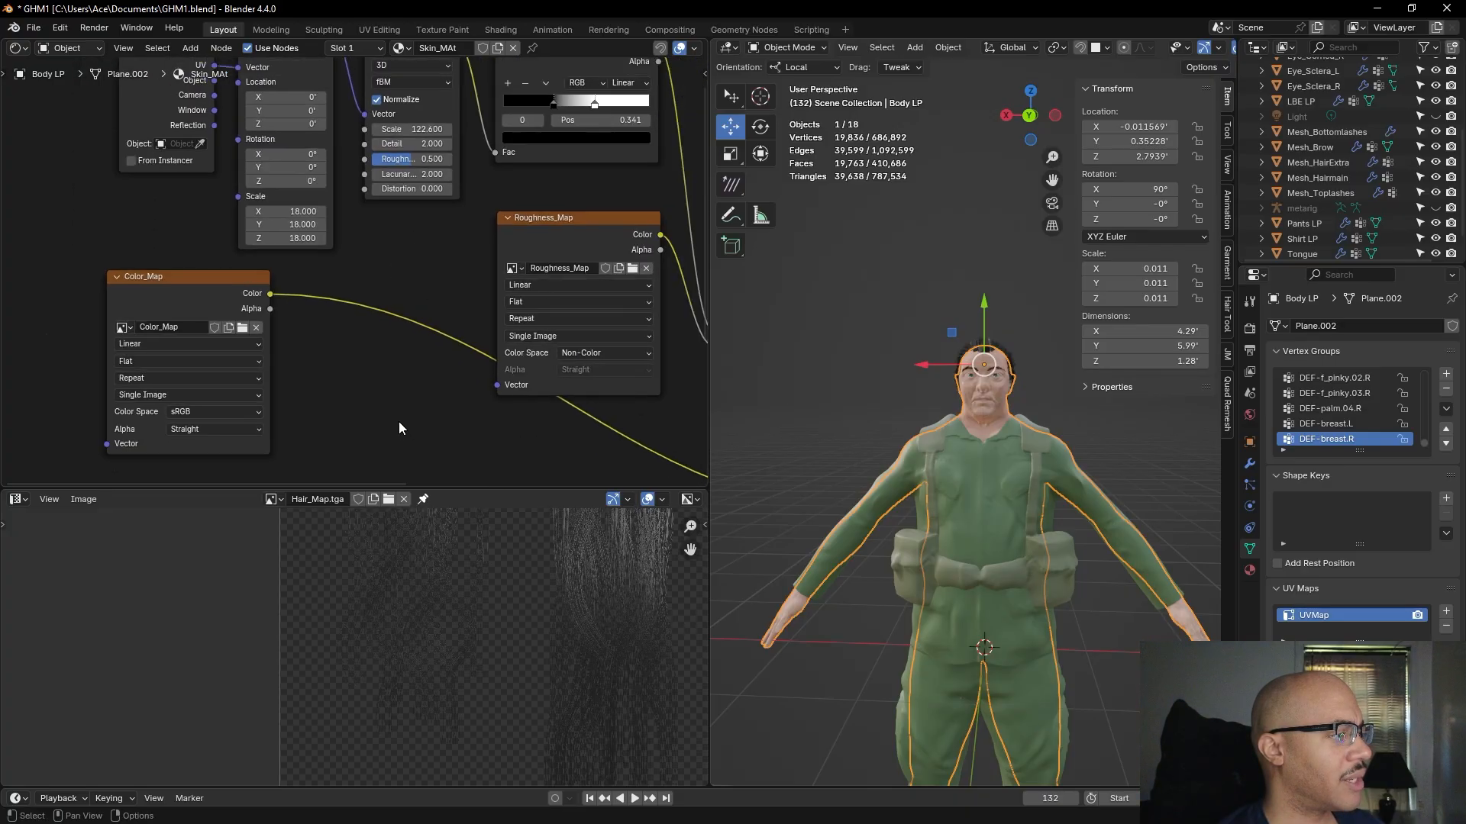
{"action": "scroll", "coordinate": [398, 421], "scroll_direction": "down", "scroll_amount": 1}
{"action": "middle_click_drag", "start_coordinate": [398, 422], "coordinate": [319, 287]}
{"action": "scroll", "coordinate": [321, 294], "scroll_direction": "up", "scroll_amount": 1}
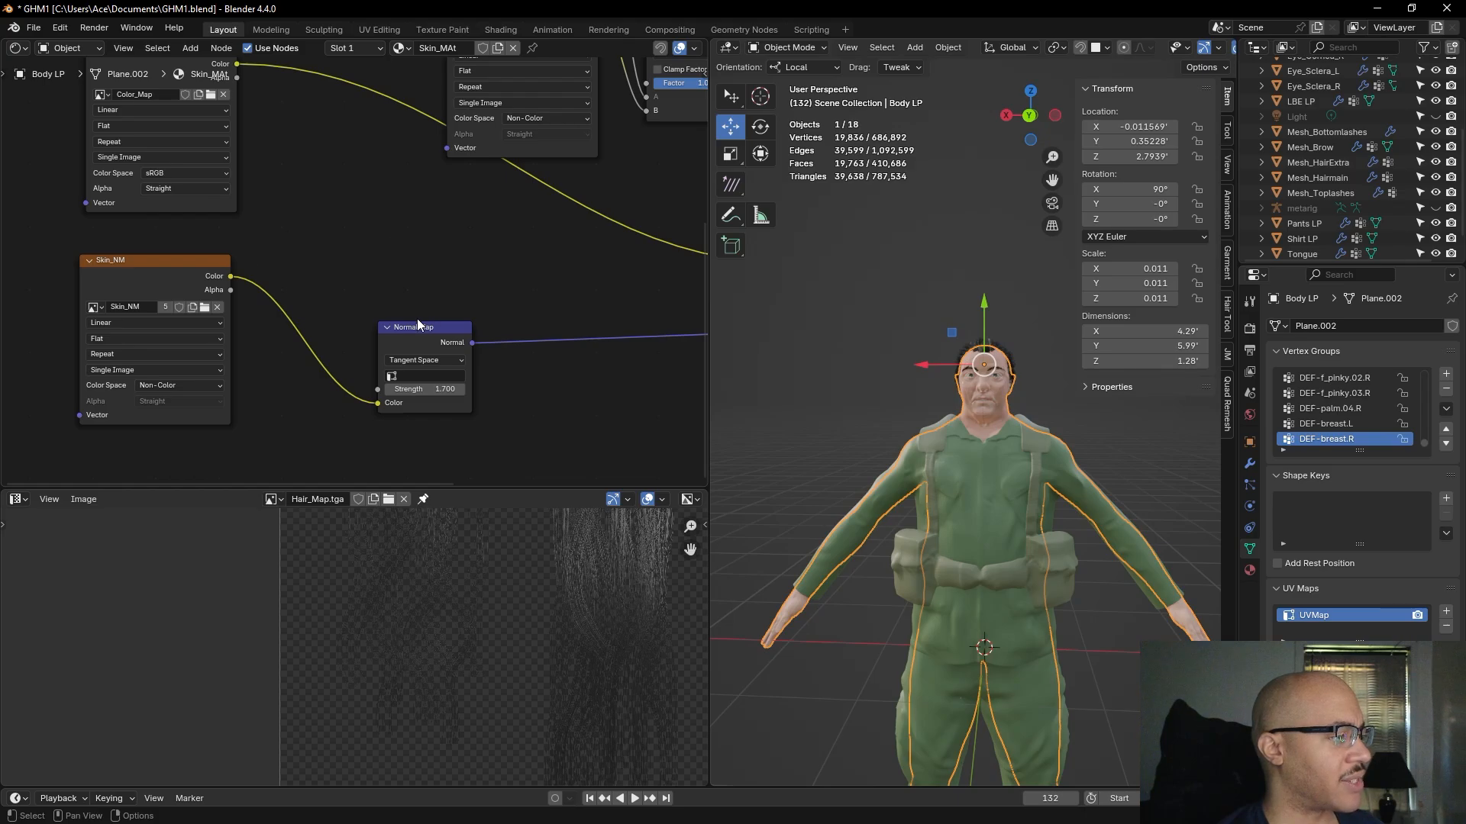
{"action": "scroll", "coordinate": [313, 292], "scroll_direction": "down", "scroll_amount": 1}
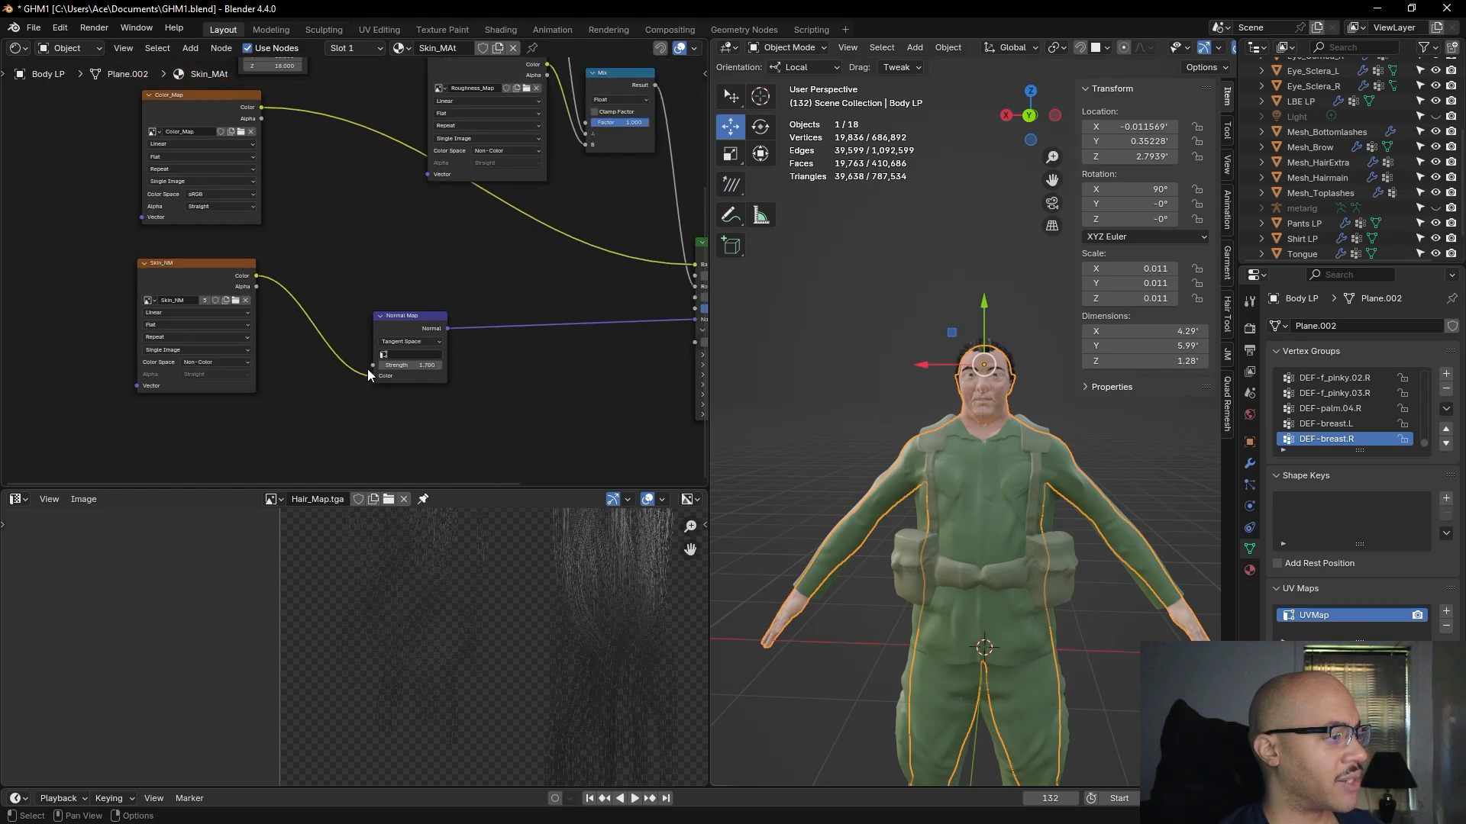
{"action": "middle_click_drag", "start_coordinate": [360, 223], "coordinate": [388, 281]}
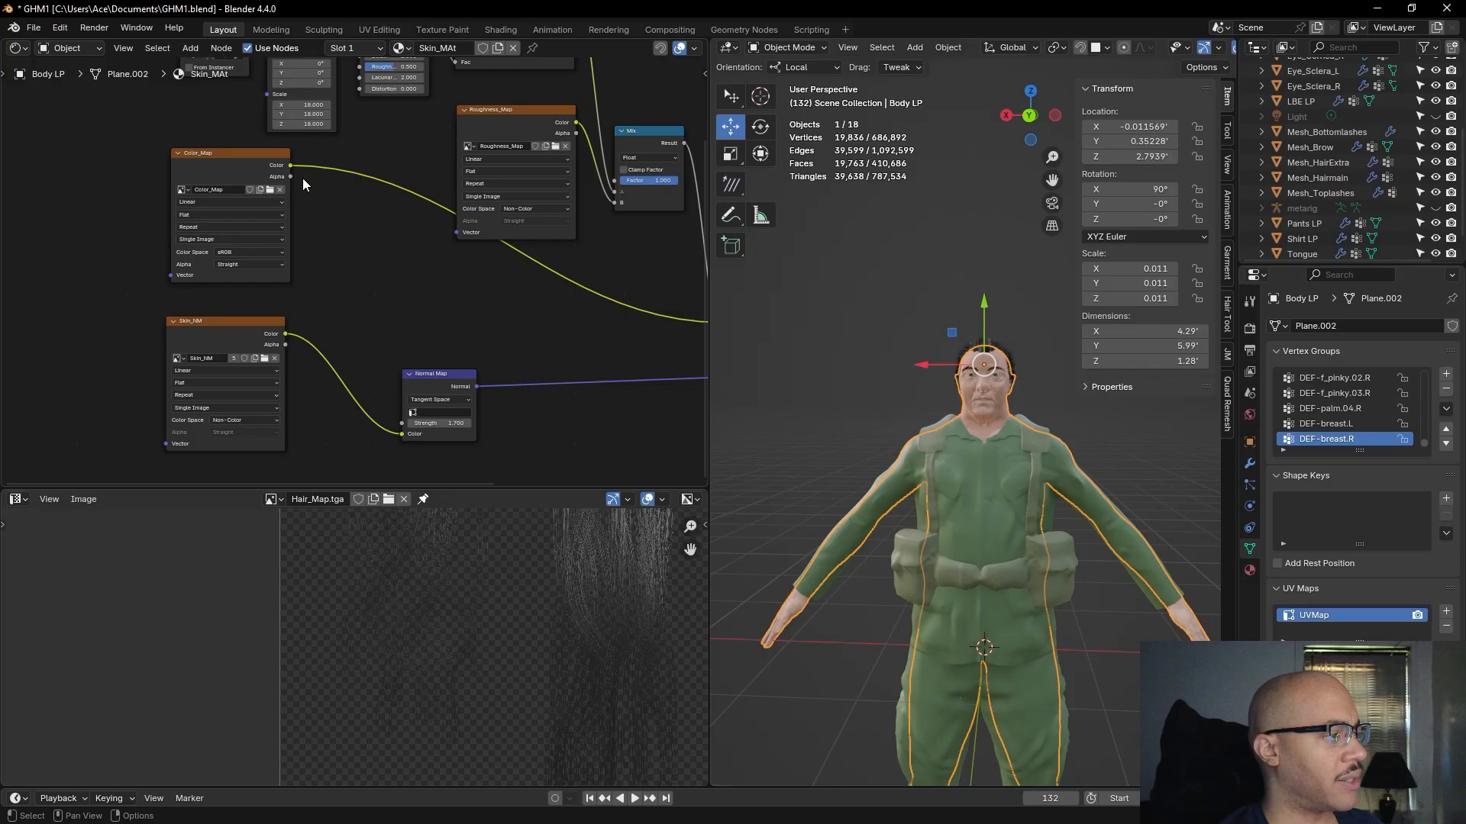
- Examine how the Noise Texture, Color Ramp and Roughness_Map nodes feed through the Mix node into the Principled BSDF of Skin_MAt
{"action": "middle_click_drag", "start_coordinate": [478, 296], "coordinate": [351, 427]}
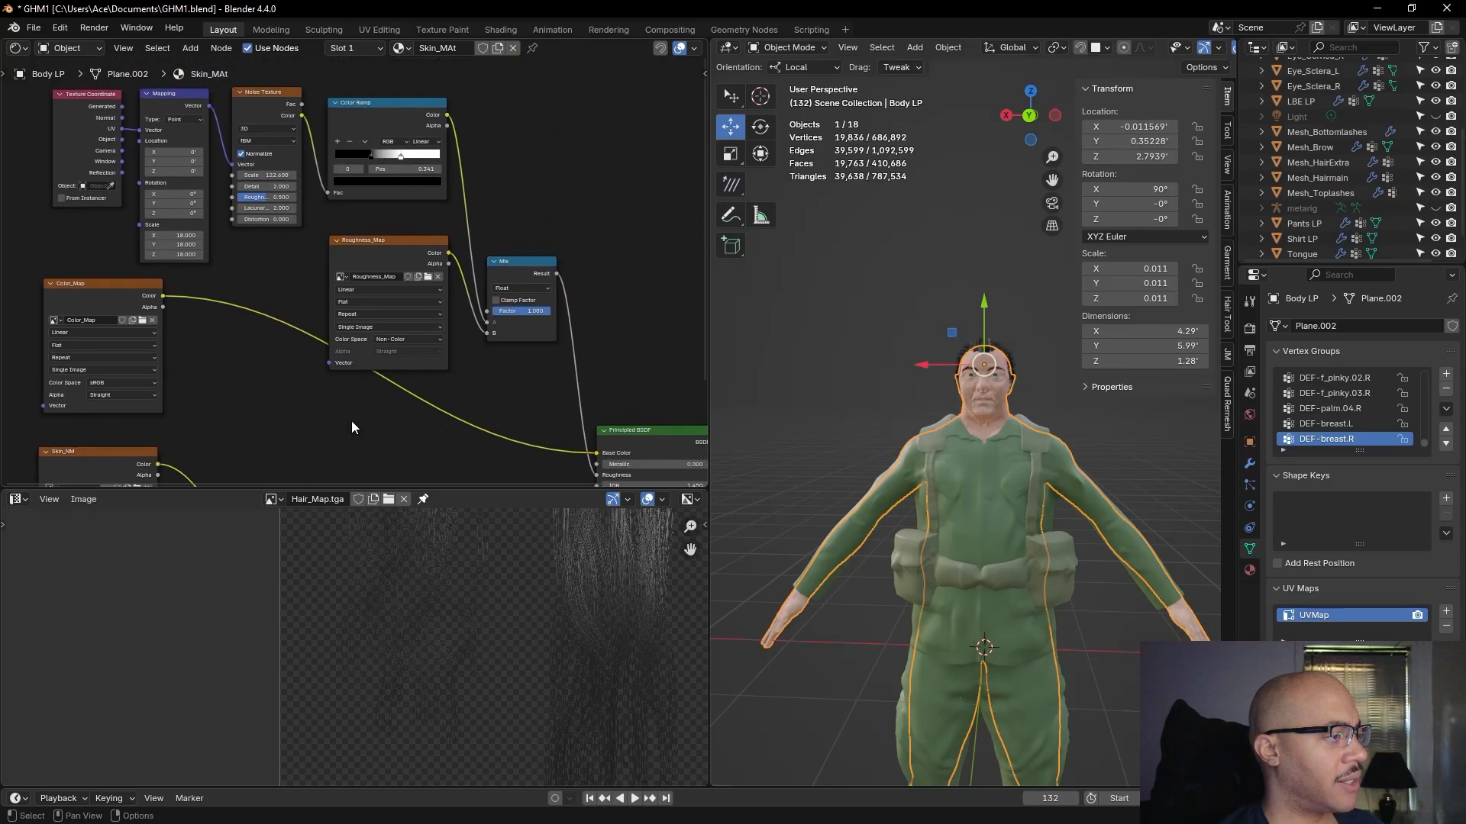
{"action": "scroll", "coordinate": [253, 316], "scroll_direction": "up", "scroll_amount": 3}
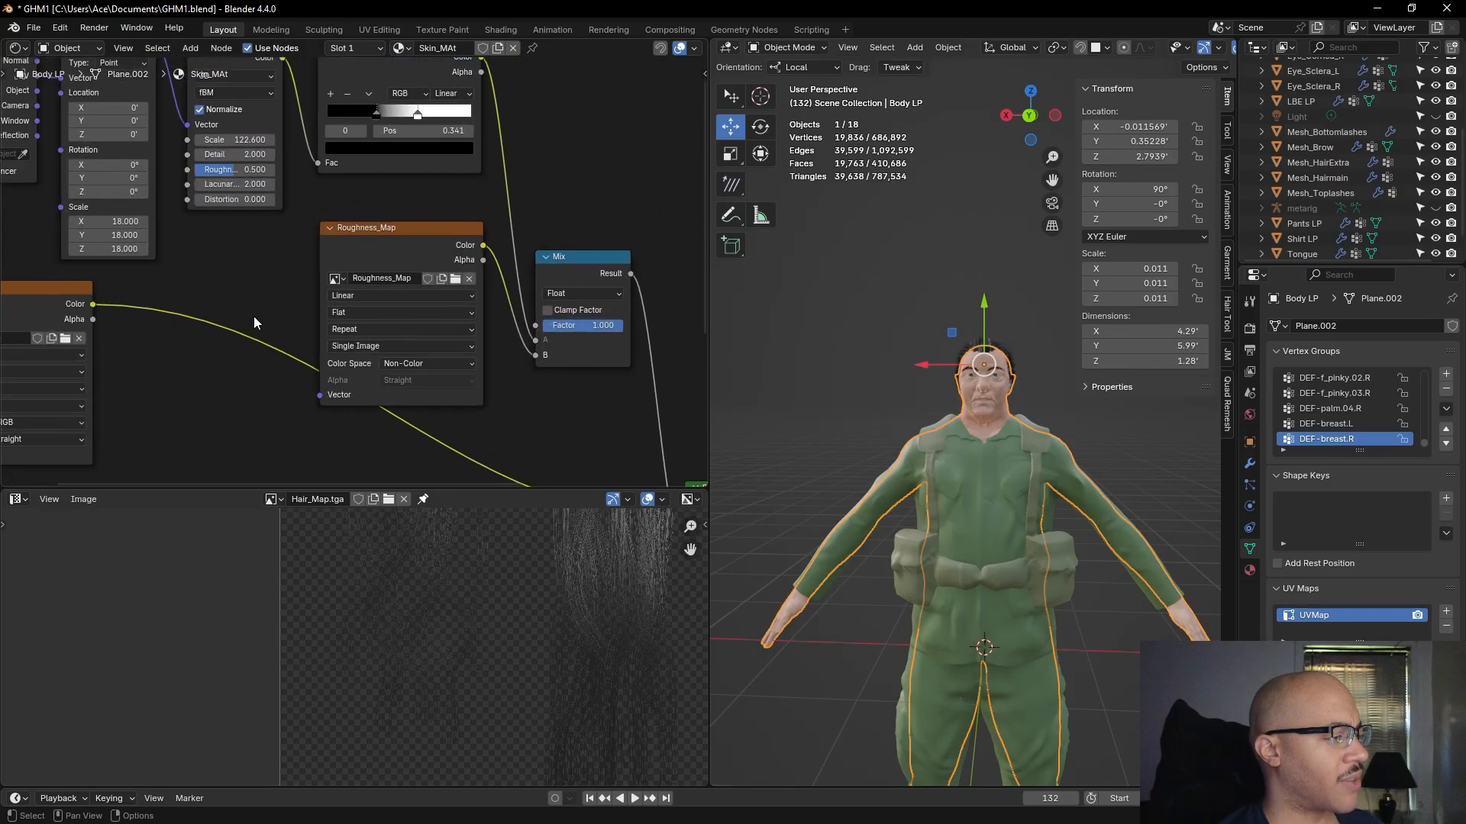
{"action": "scroll", "coordinate": [263, 315], "scroll_direction": "down", "scroll_amount": 2}
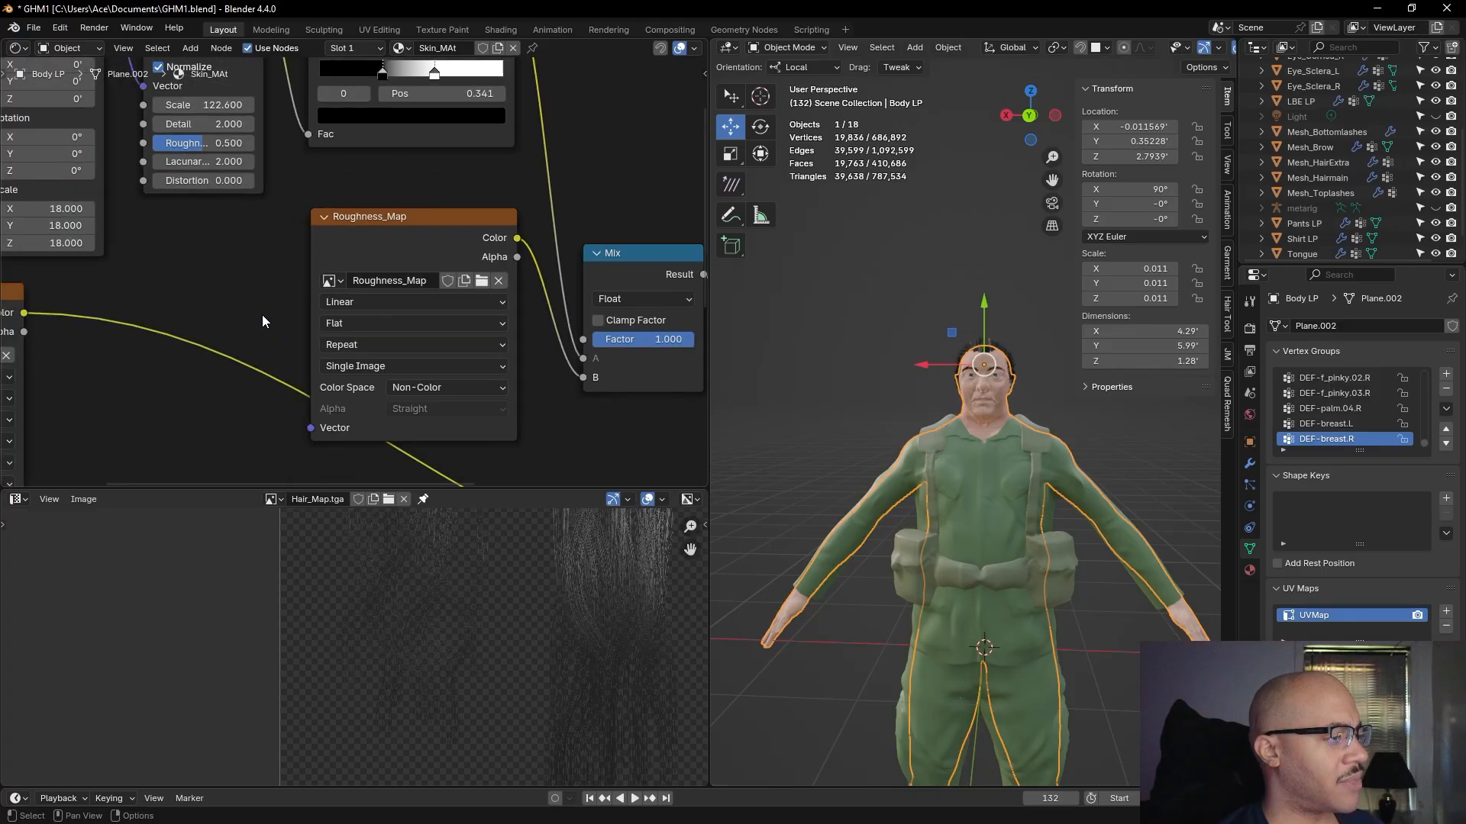
{"action": "scroll", "coordinate": [262, 315], "scroll_direction": "down", "scroll_amount": 1}
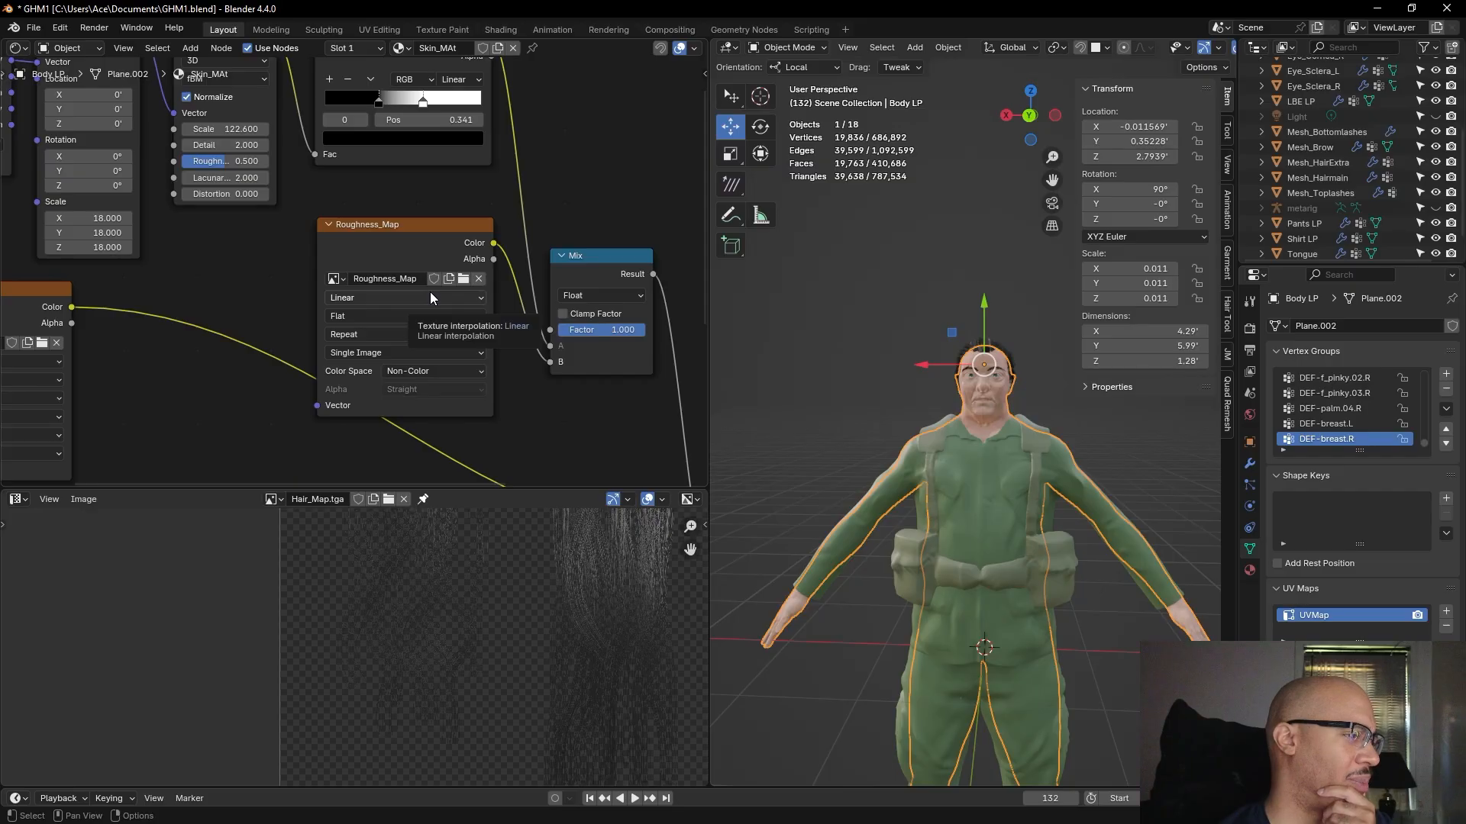
{"action": "middle_click_drag", "start_coordinate": [227, 233], "coordinate": [378, 367]}
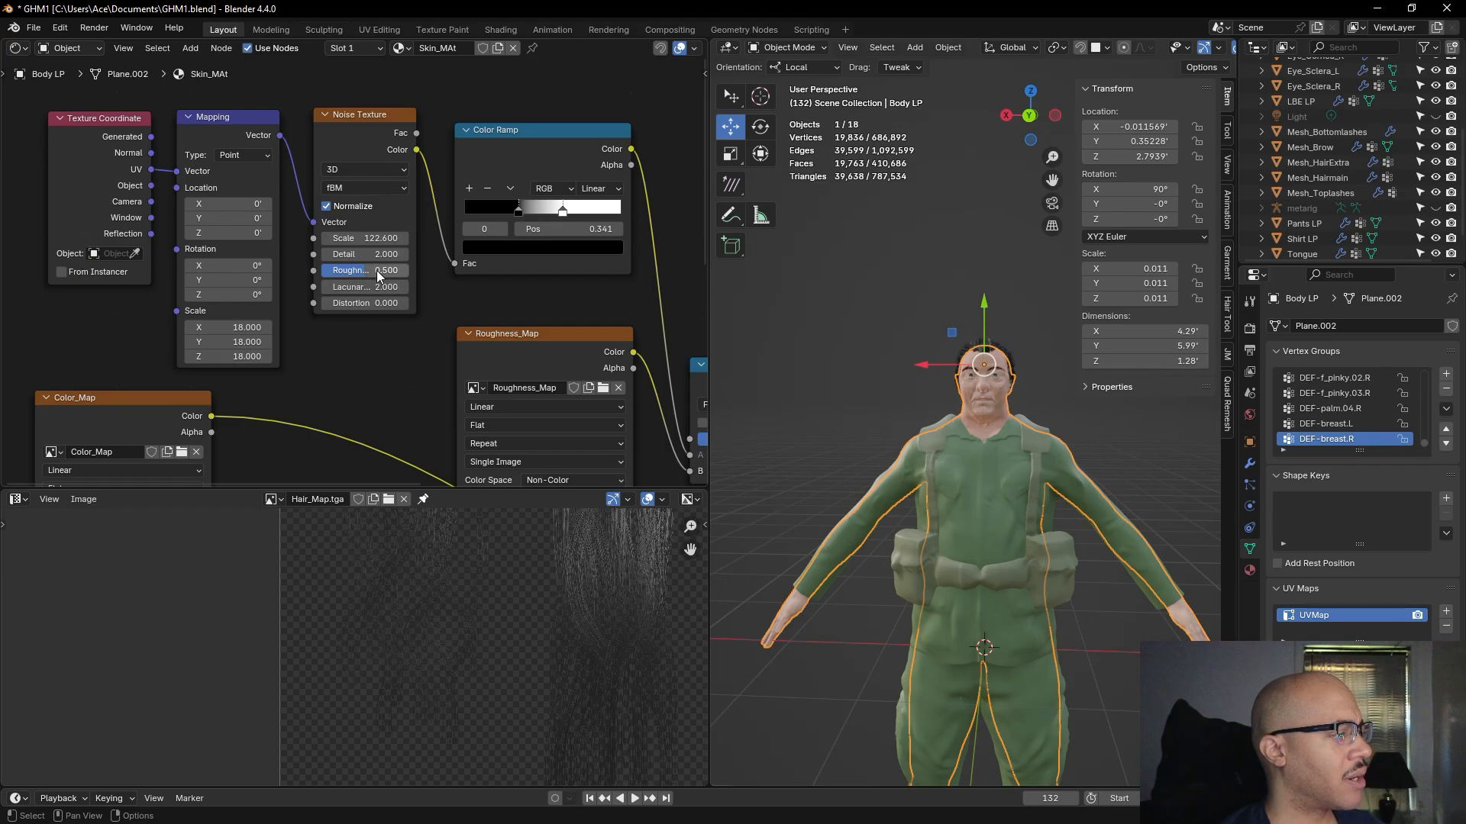
{"action": "left_click_drag", "start_coordinate": [597, 299], "coordinate": [360, 352], "text": "alt"}
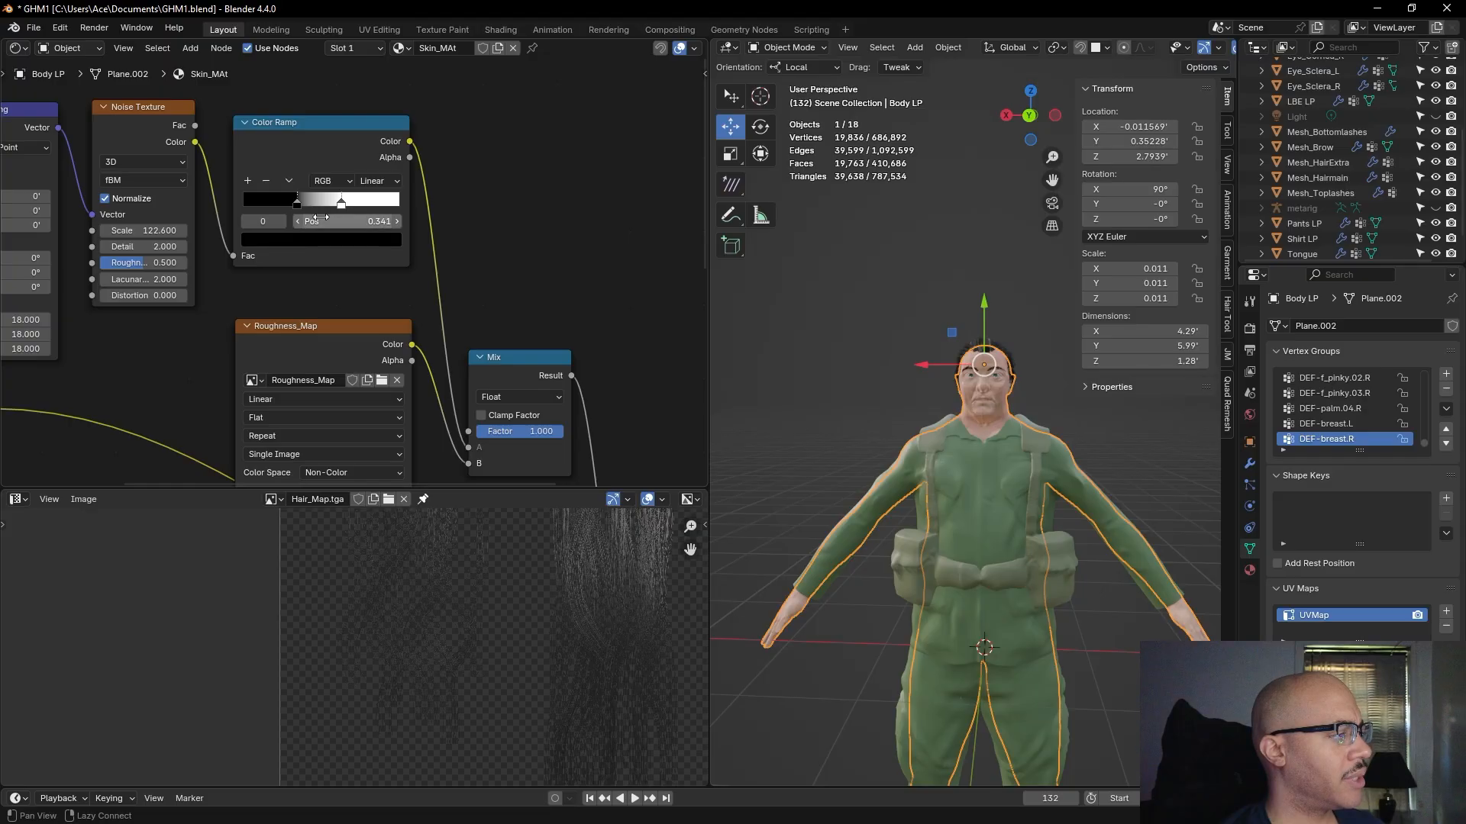
{"action": "middle_click_drag", "start_coordinate": [681, 410], "coordinate": [481, 197]}
{"action": "middle_click_drag", "start_coordinate": [557, 294], "coordinate": [506, 261]}
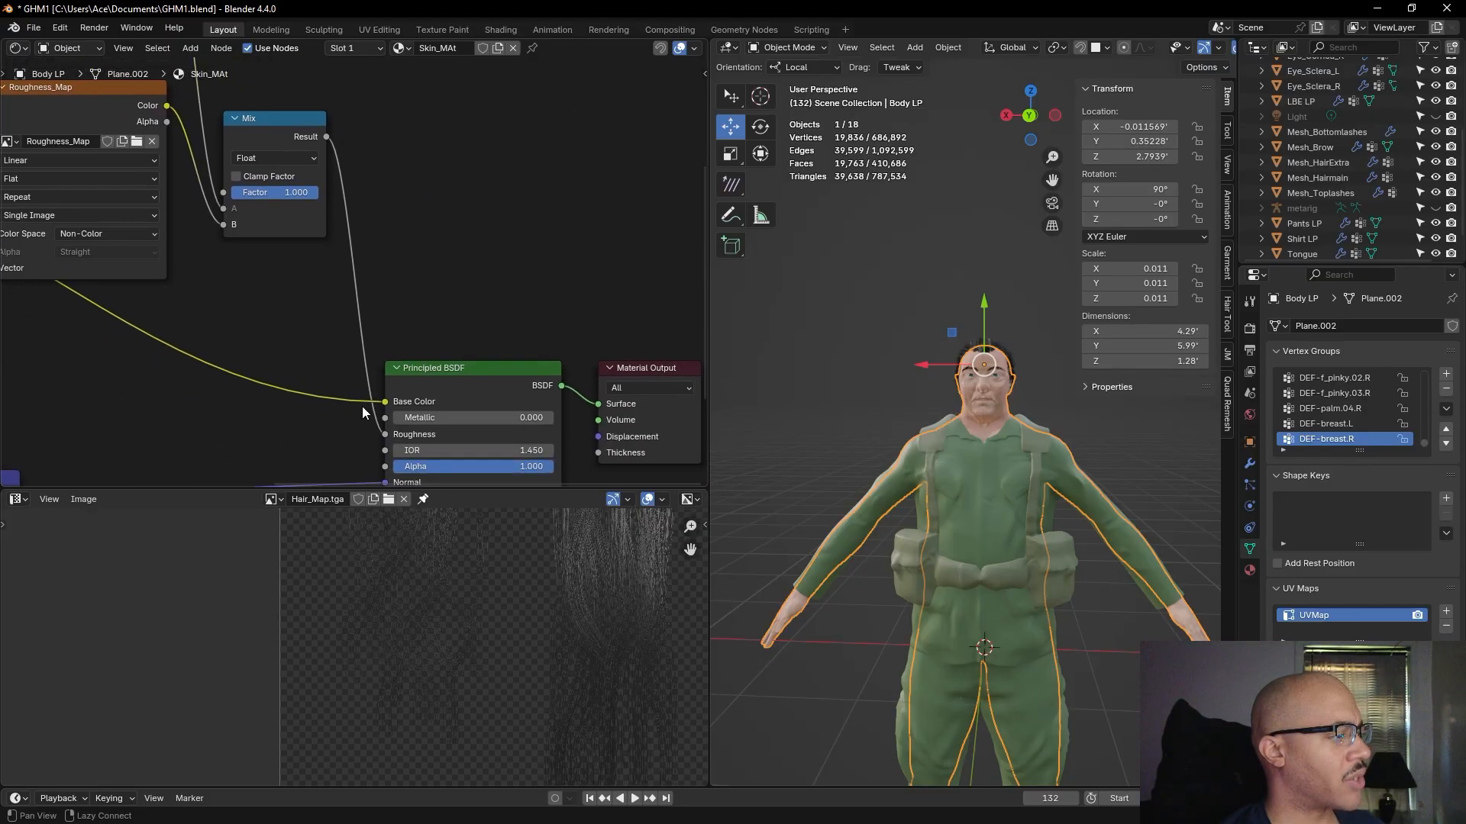
{"action": "middle_click_drag", "start_coordinate": [564, 273], "coordinate": [416, 170]}
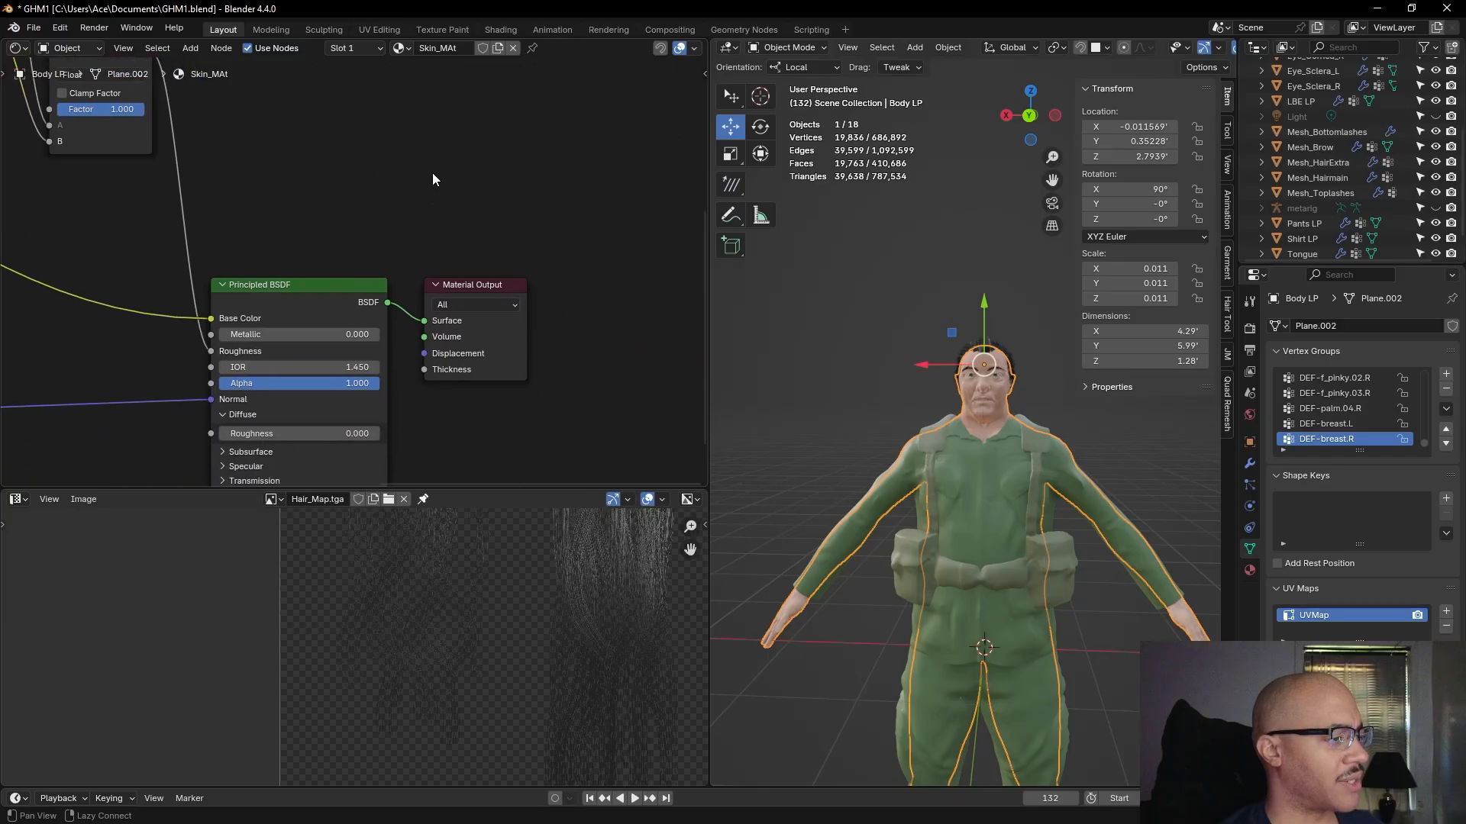
{"action": "scroll", "coordinate": [525, 230], "scroll_direction": "down", "scroll_amount": 5}
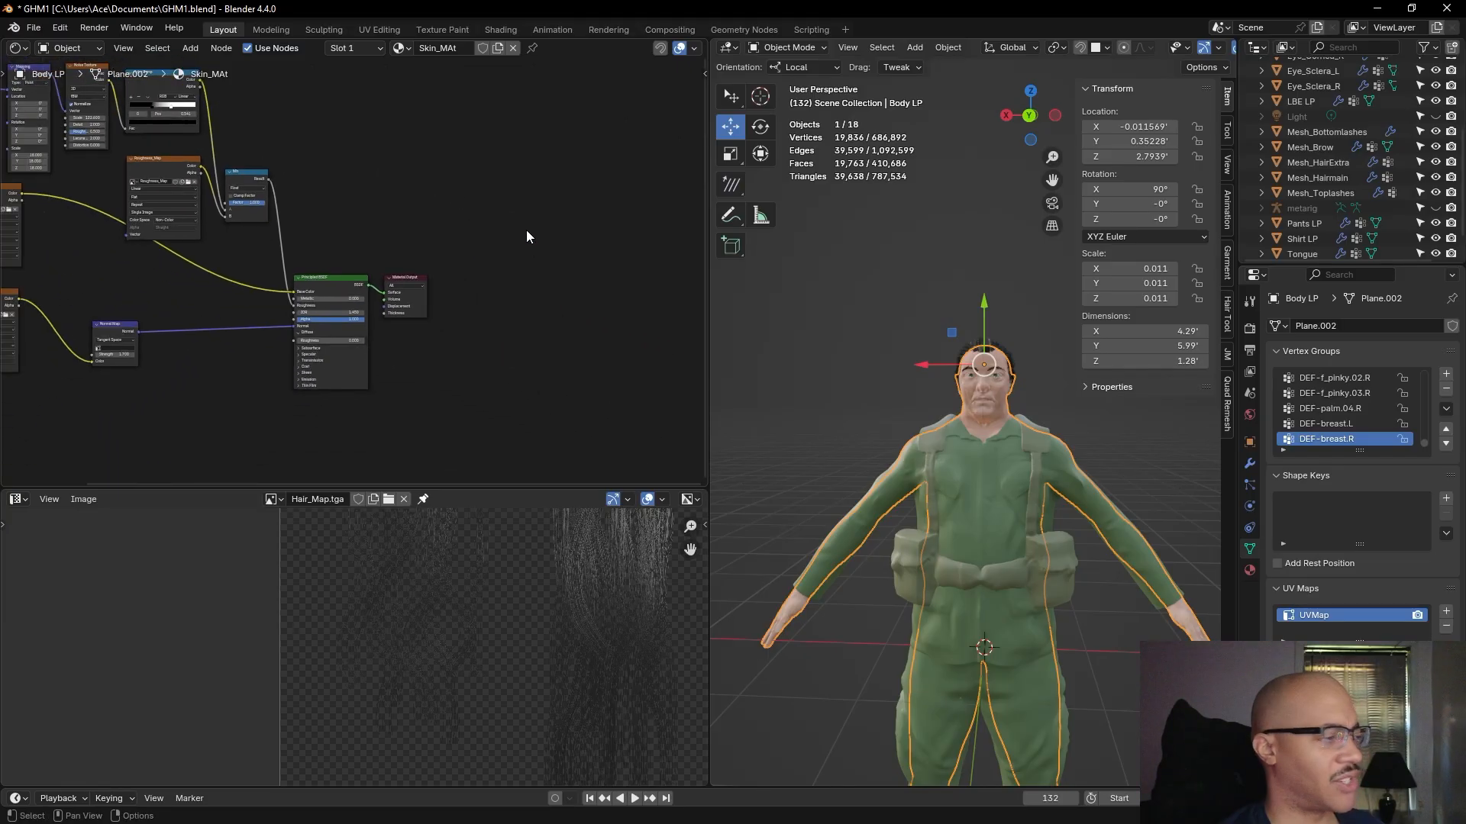
{"action": "left_click_drag", "start_coordinate": [474, 183], "coordinate": [687, 346], "text": "alt"}
{"action": "scroll", "coordinate": [661, 311], "scroll_direction": "down", "scroll_amount": 4}
{"action": "left_click_drag", "start_coordinate": [595, 321], "coordinate": [548, 200], "text": "alt"}
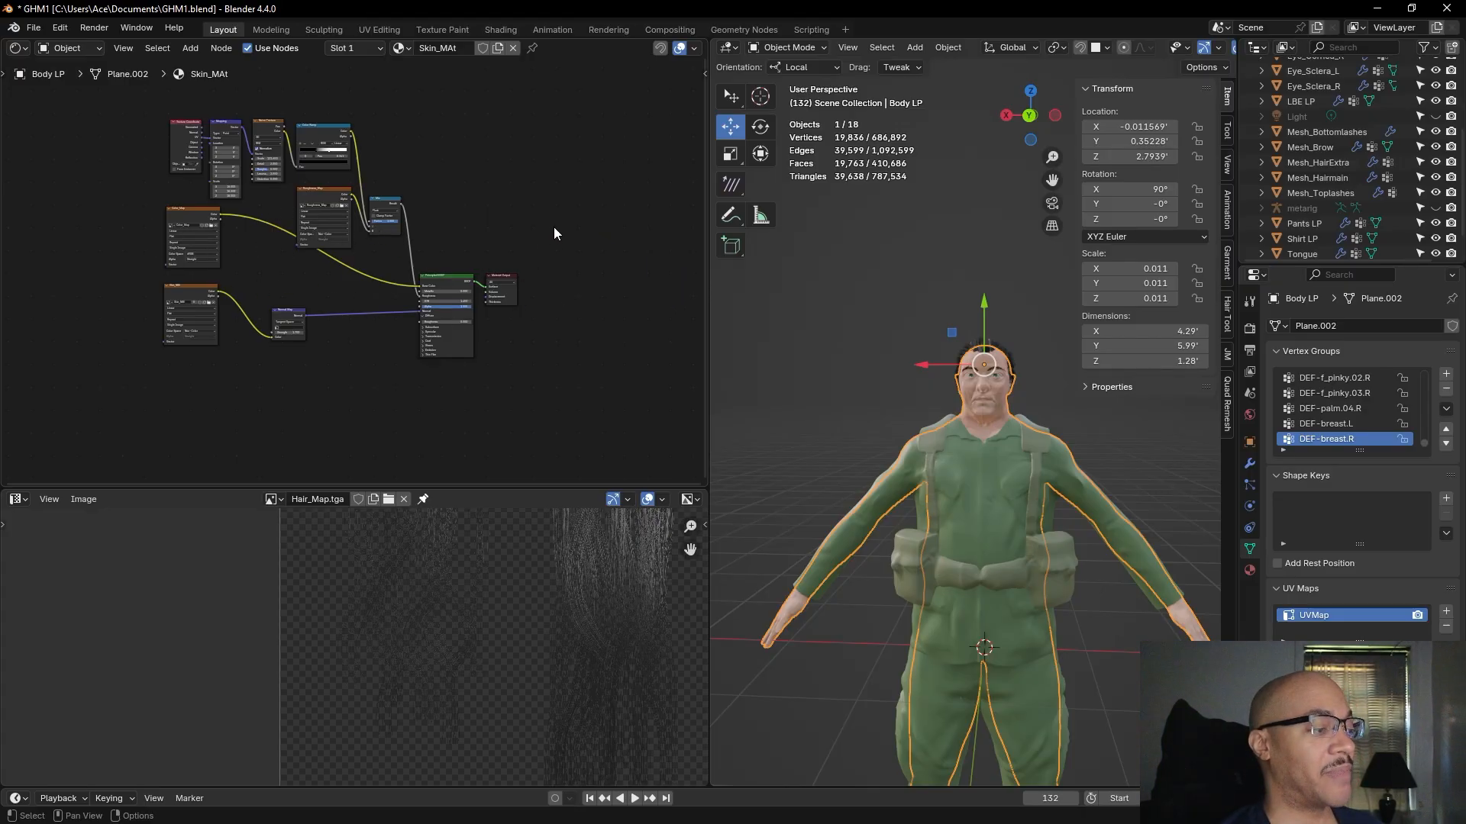
- Examine the Hair_Map.tga texture and compare it with the hair strands along the soldier's forehead up close
{"action": "scroll", "coordinate": [575, 624], "scroll_direction": "up", "scroll_amount": 4}
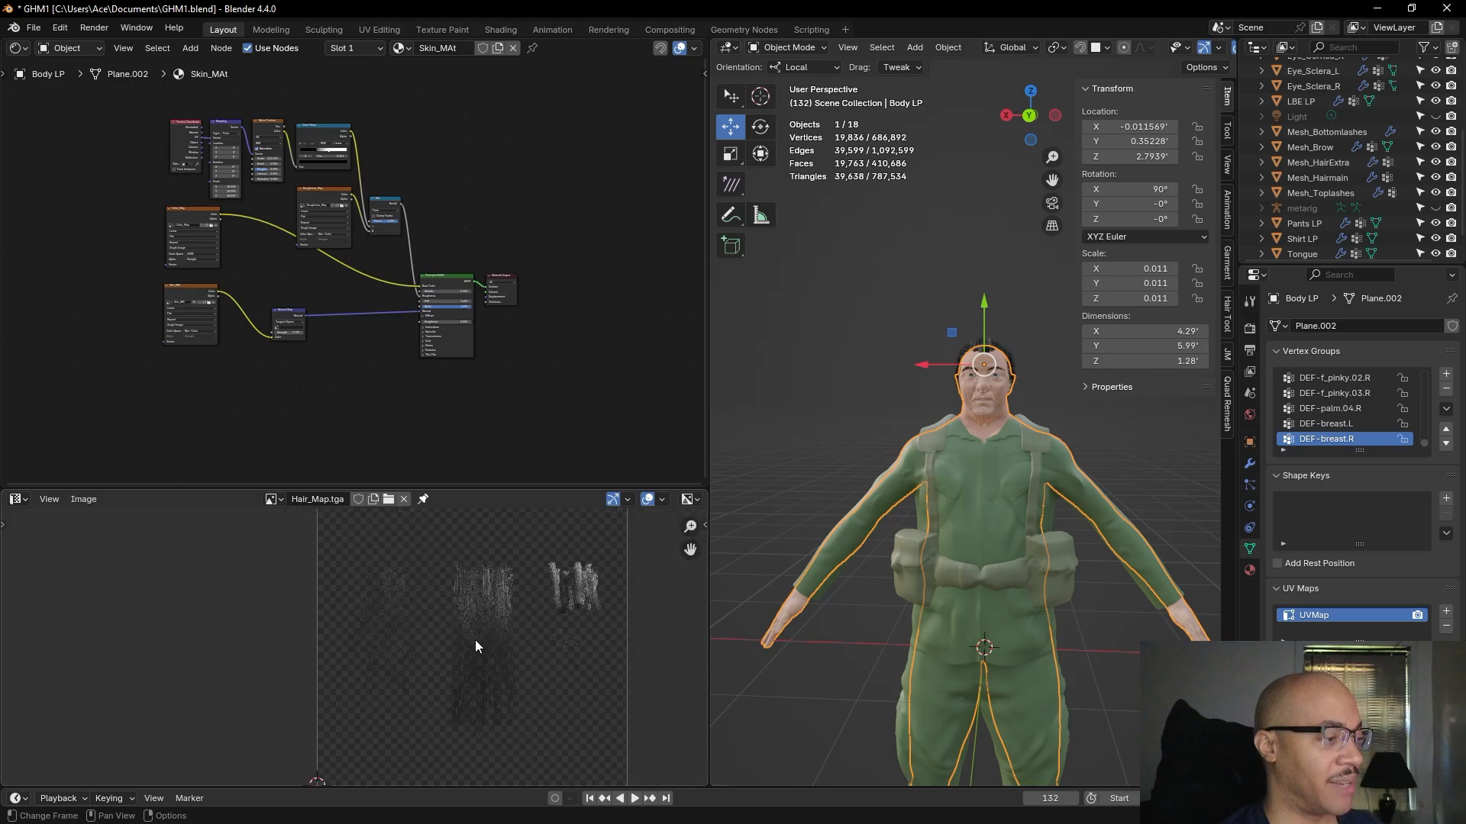
{"action": "scroll", "coordinate": [676, 580], "scroll_direction": "up", "scroll_amount": 1}
{"action": "scroll", "coordinate": [719, 586], "scroll_direction": "down", "scroll_amount": 2}
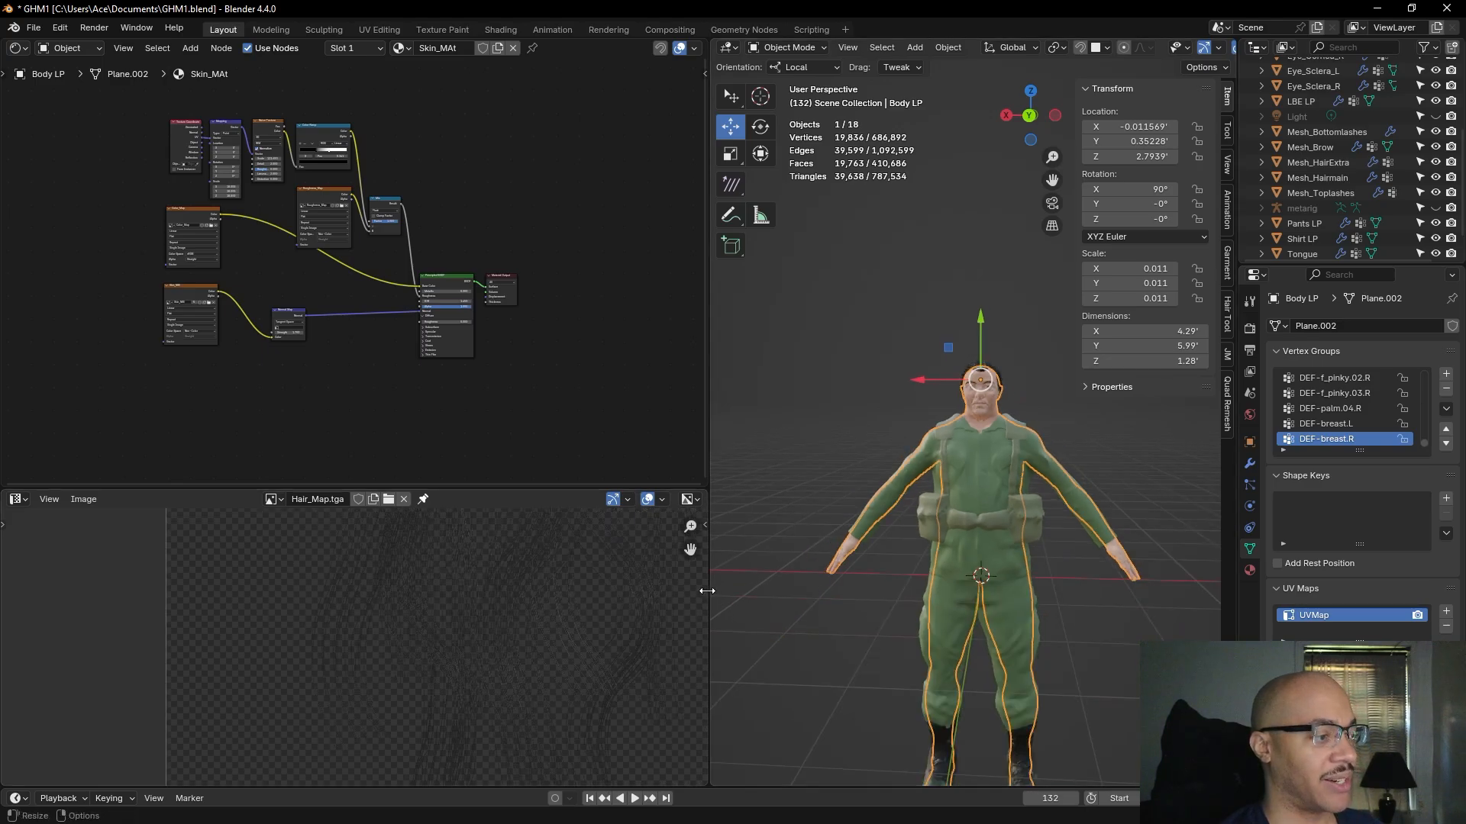
{"action": "scroll", "coordinate": [564, 602], "scroll_direction": "down", "scroll_amount": 6}
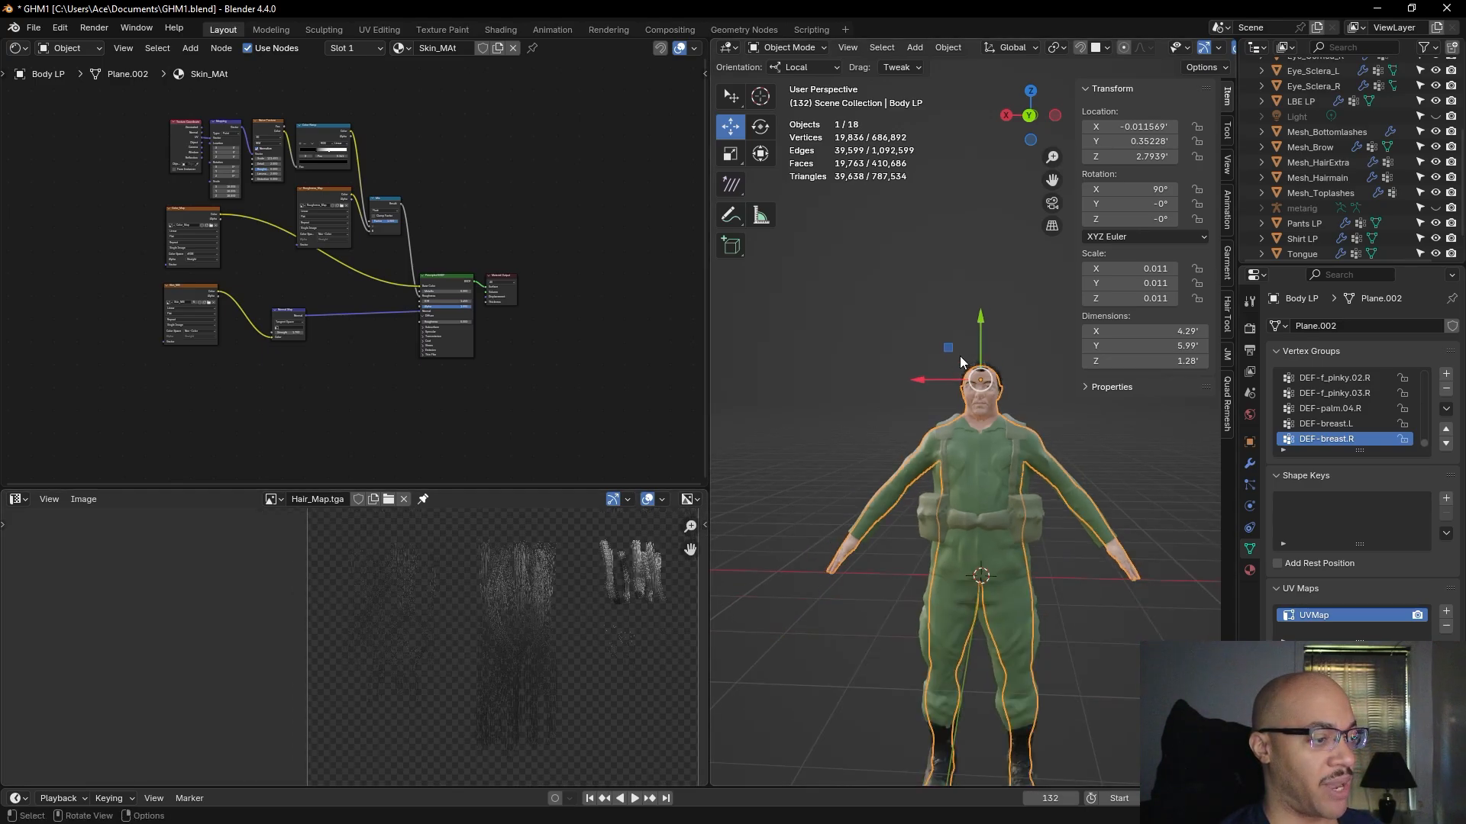
{"action": "middle_click_drag", "start_coordinate": [1006, 276], "coordinate": [1290, 409], "text": "shift"}
{"action": "scroll", "coordinate": [900, 353], "scroll_direction": "up", "scroll_amount": 8}
{"action": "scroll", "coordinate": [251, 437], "scroll_direction": "up", "scroll_amount": 3}
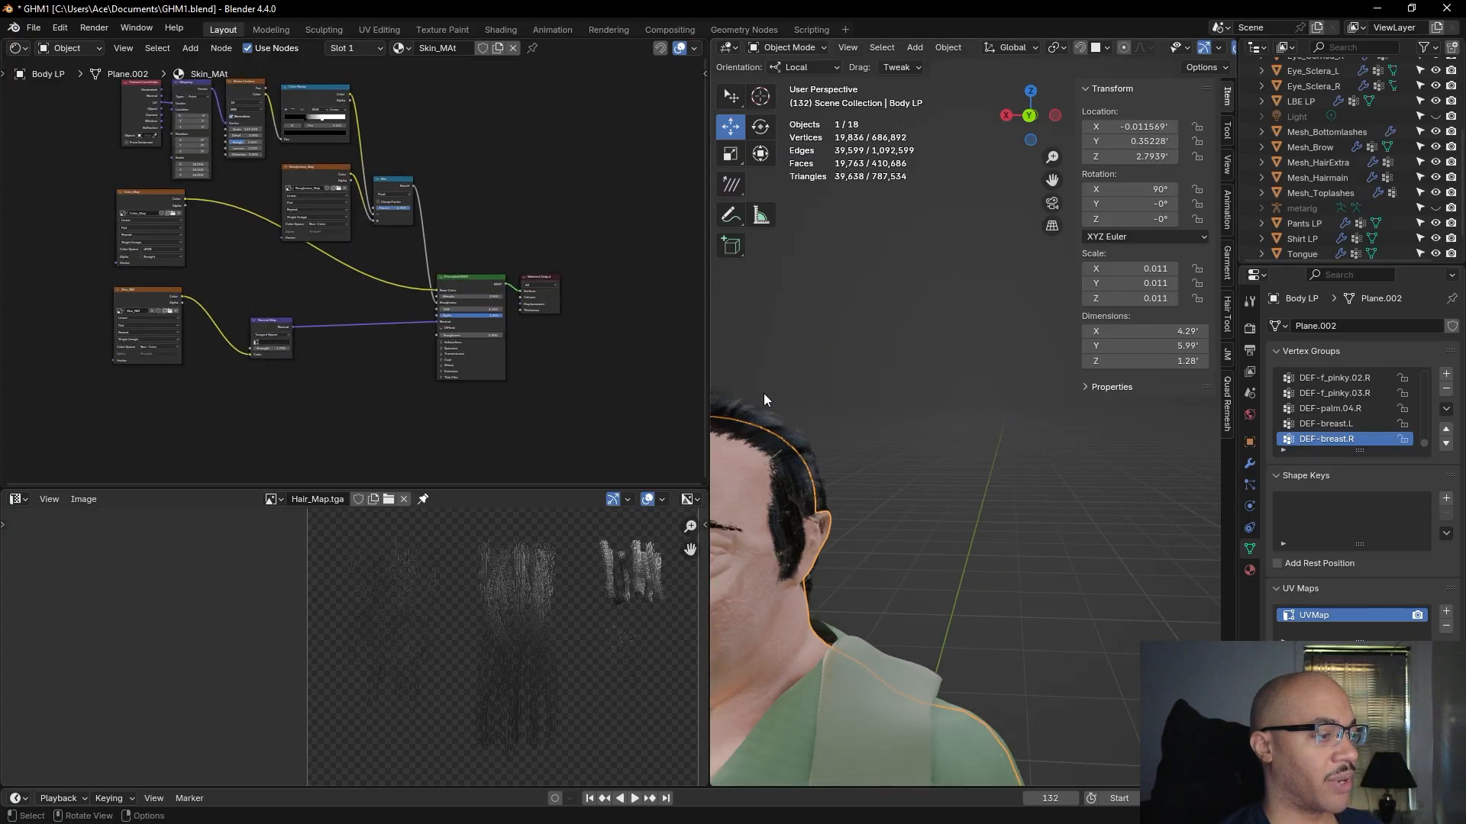
{"action": "scroll", "coordinate": [757, 395], "scroll_direction": "up", "scroll_amount": 4}
{"action": "middle_click_drag", "start_coordinate": [768, 387], "coordinate": [1273, 396], "text": "shift"}
{"action": "scroll", "coordinate": [873, 403], "scroll_direction": "up", "scroll_amount": 3}
{"action": "scroll", "coordinate": [873, 402], "scroll_direction": "up", "scroll_amount": 4}
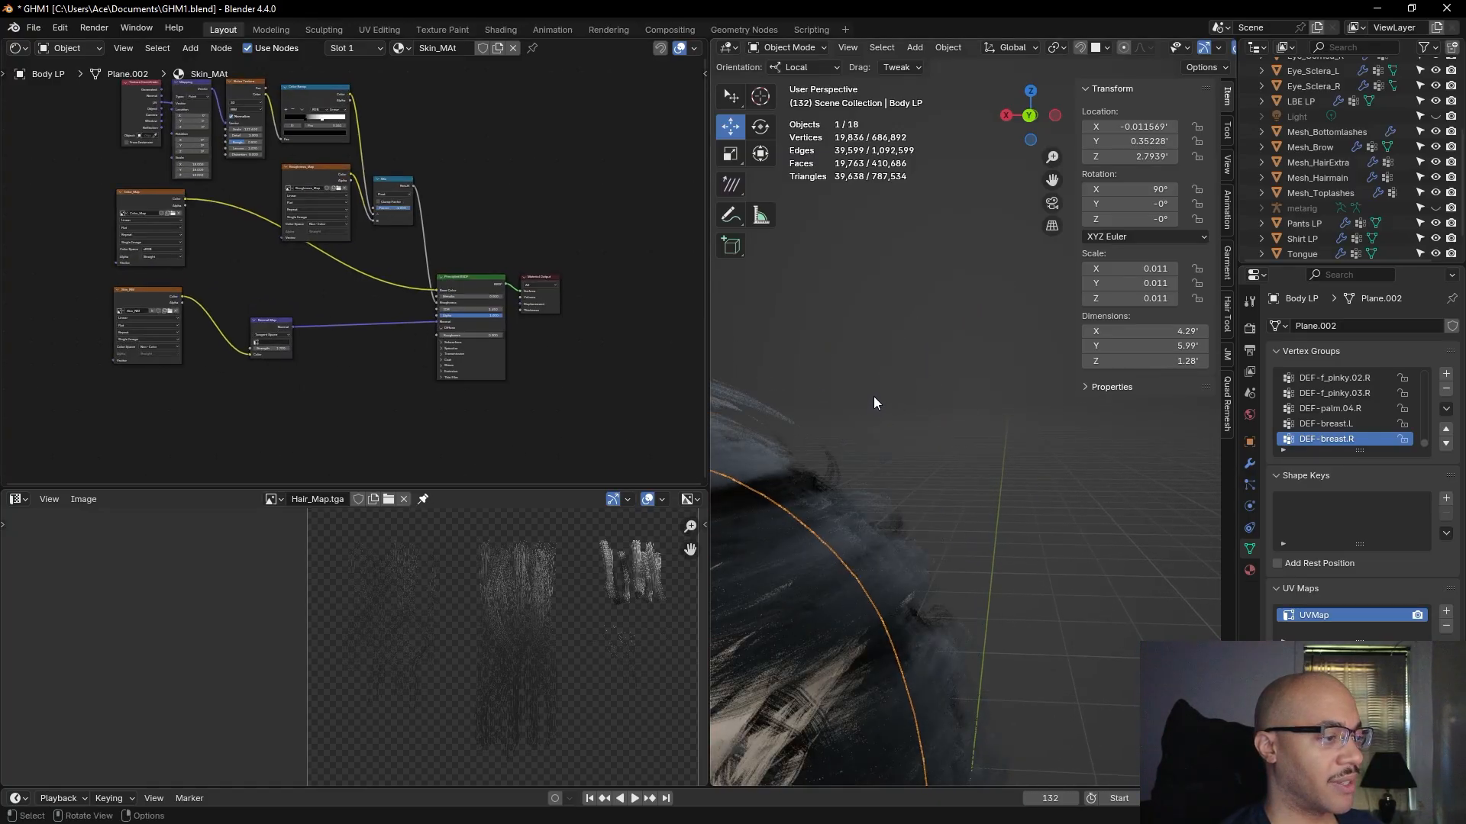
{"action": "middle_click_drag", "start_coordinate": [872, 400], "coordinate": [1169, 349], "text": "shift"}
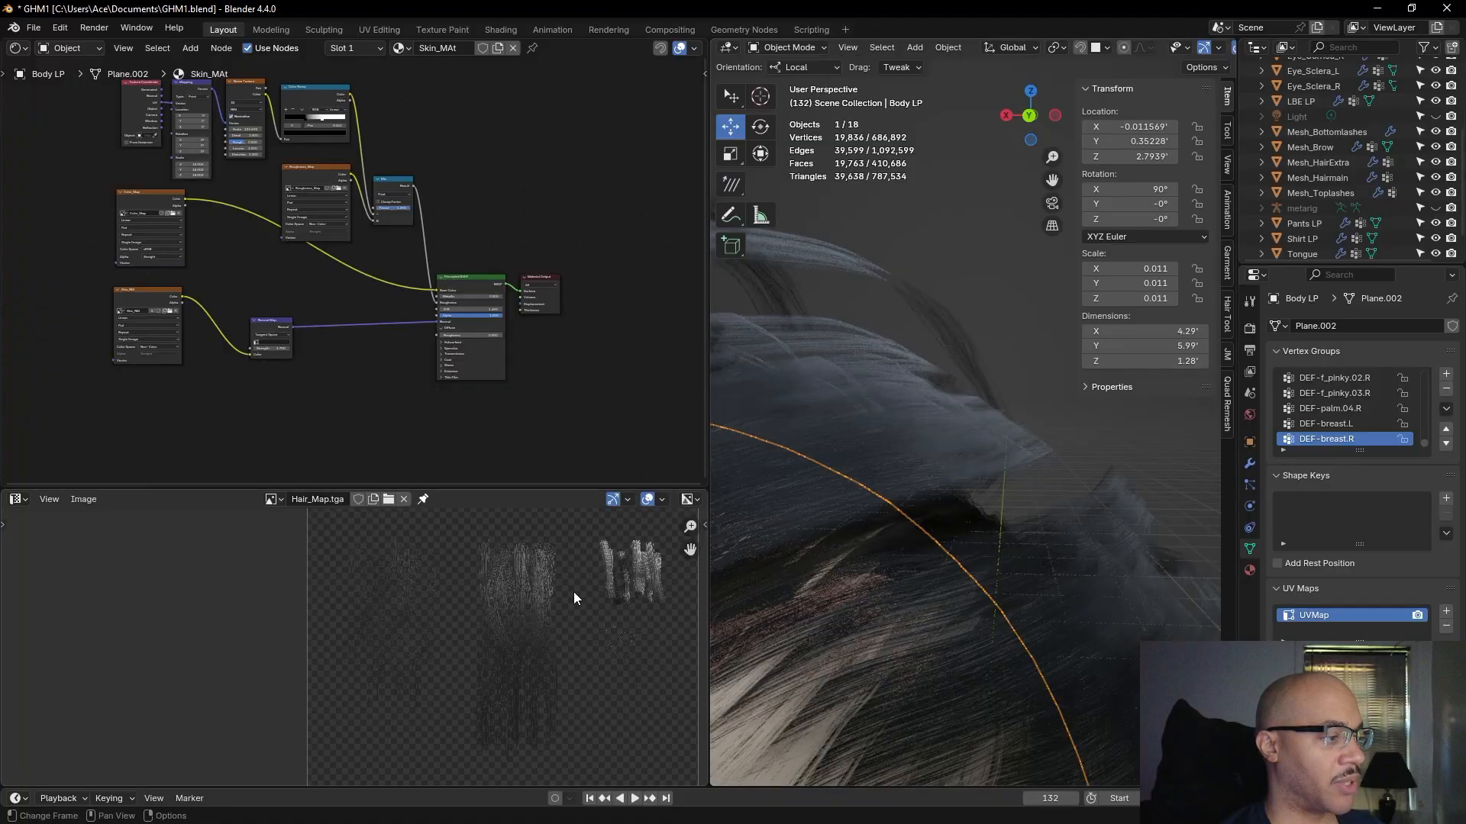
{"action": "scroll", "coordinate": [891, 446], "scroll_direction": "down", "scroll_amount": 6}
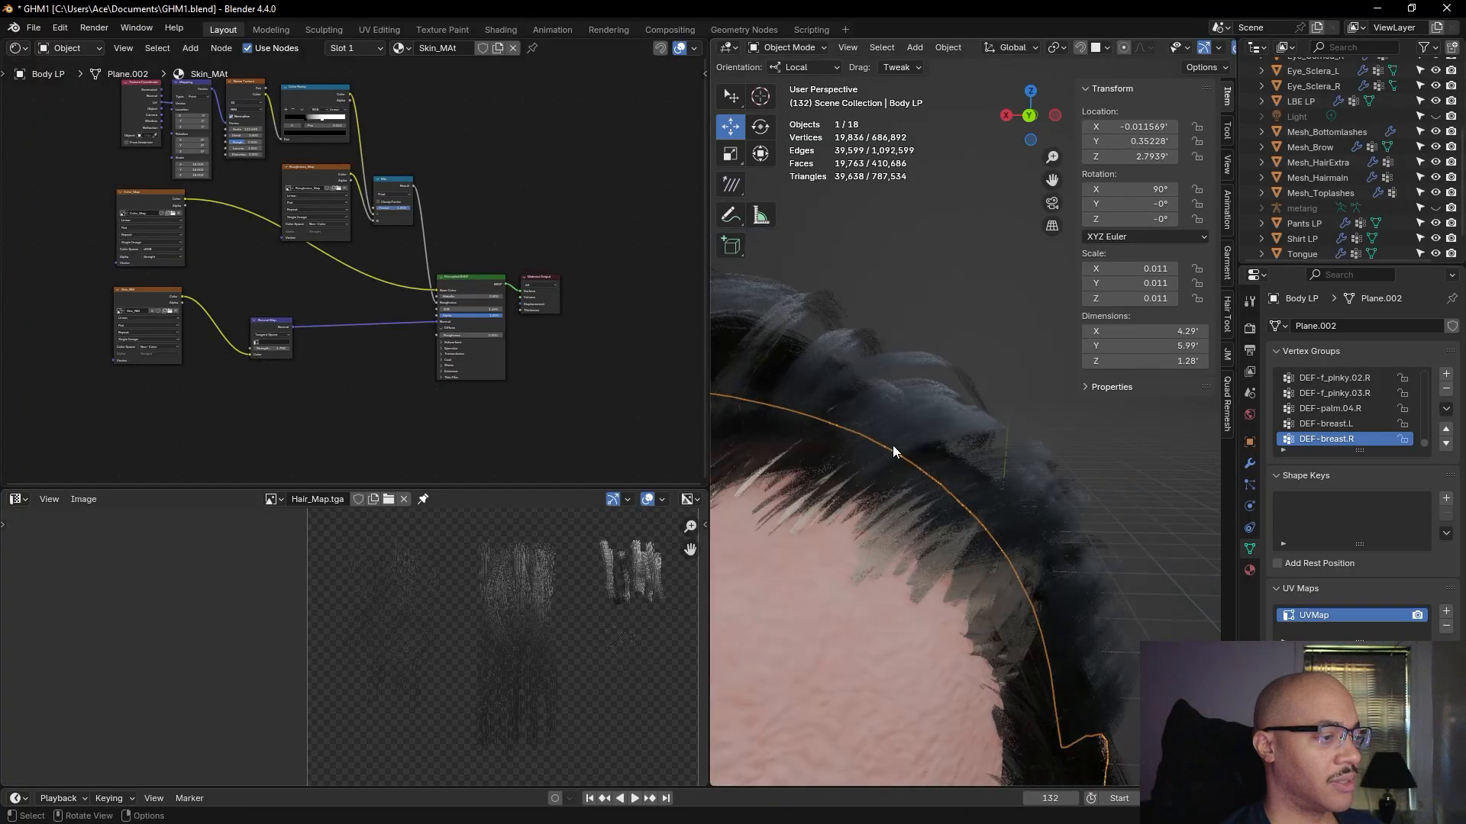
- Inspect the soldier's hair coverage around the side and back of the head, ending at the face
{"action": "middle_click_drag", "start_coordinate": [979, 291], "coordinate": [1033, 422]}
{"action": "scroll", "coordinate": [872, 367], "scroll_direction": "down", "scroll_amount": 5}
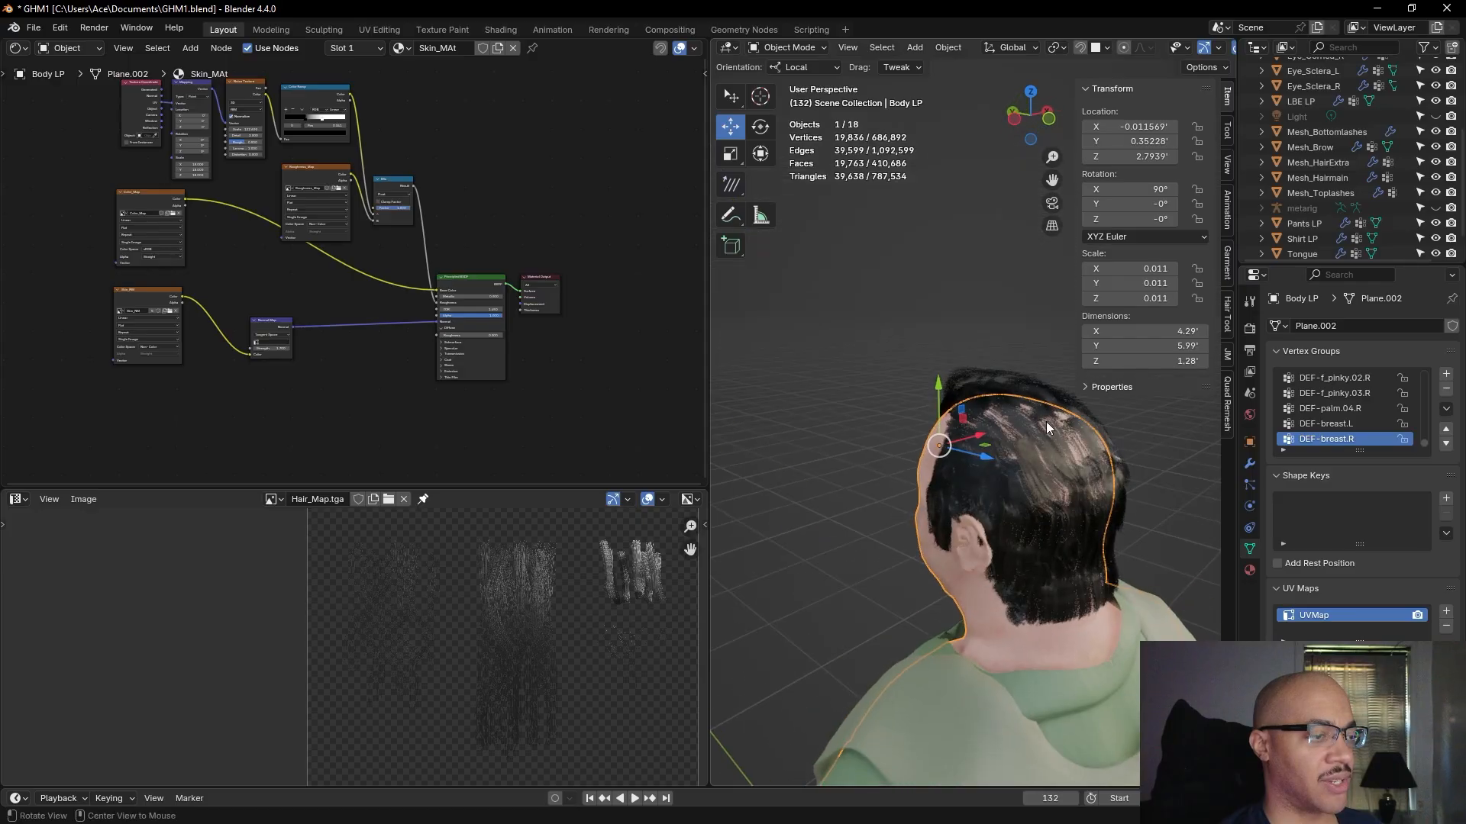
{"action": "middle_click_drag", "start_coordinate": [1101, 474], "coordinate": [1005, 487]}
{"action": "scroll", "coordinate": [1005, 488], "scroll_direction": "up", "scroll_amount": 6}
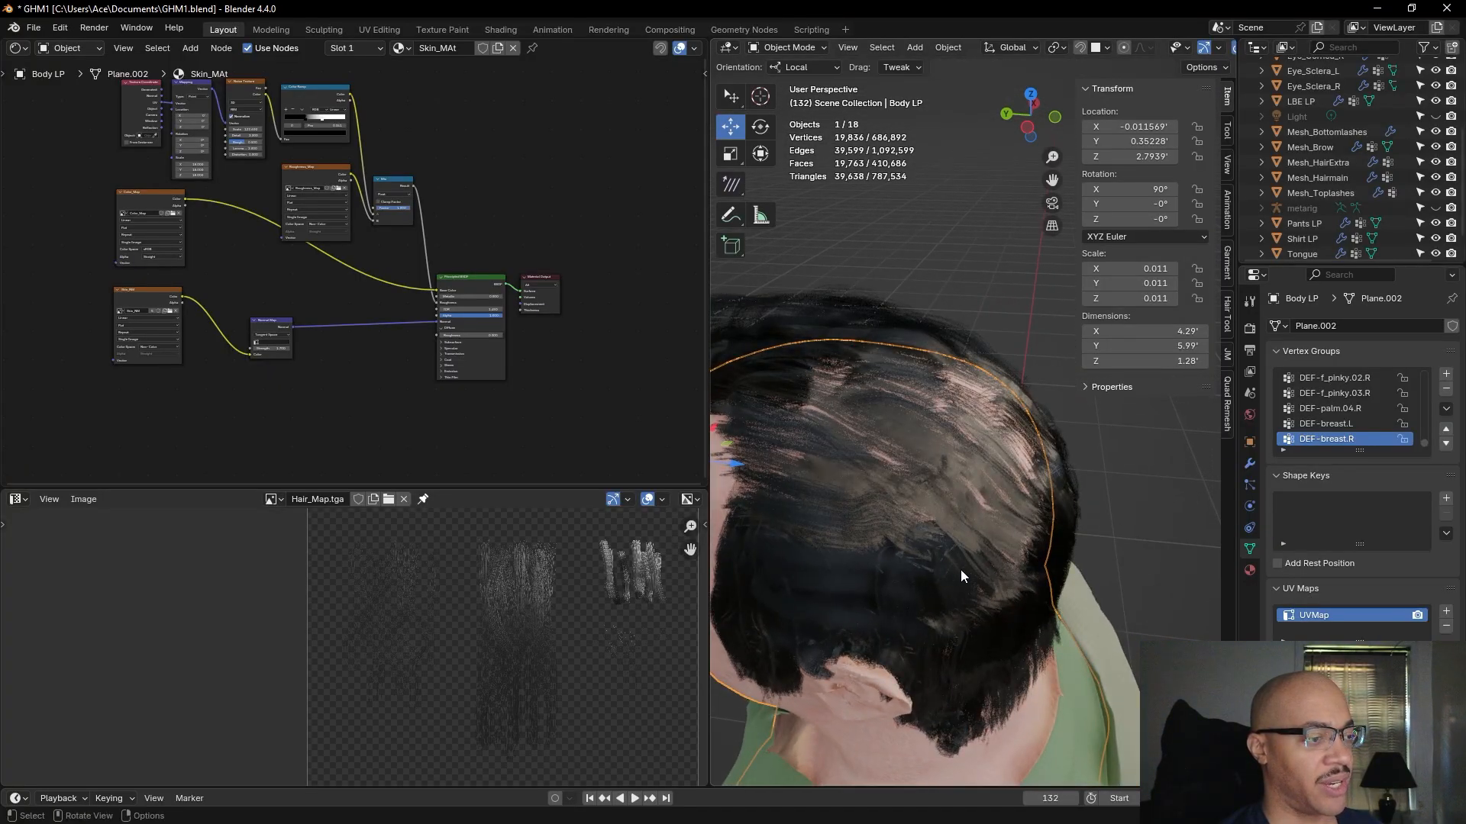
{"action": "scroll", "coordinate": [1004, 519], "scroll_direction": "down", "scroll_amount": 3}
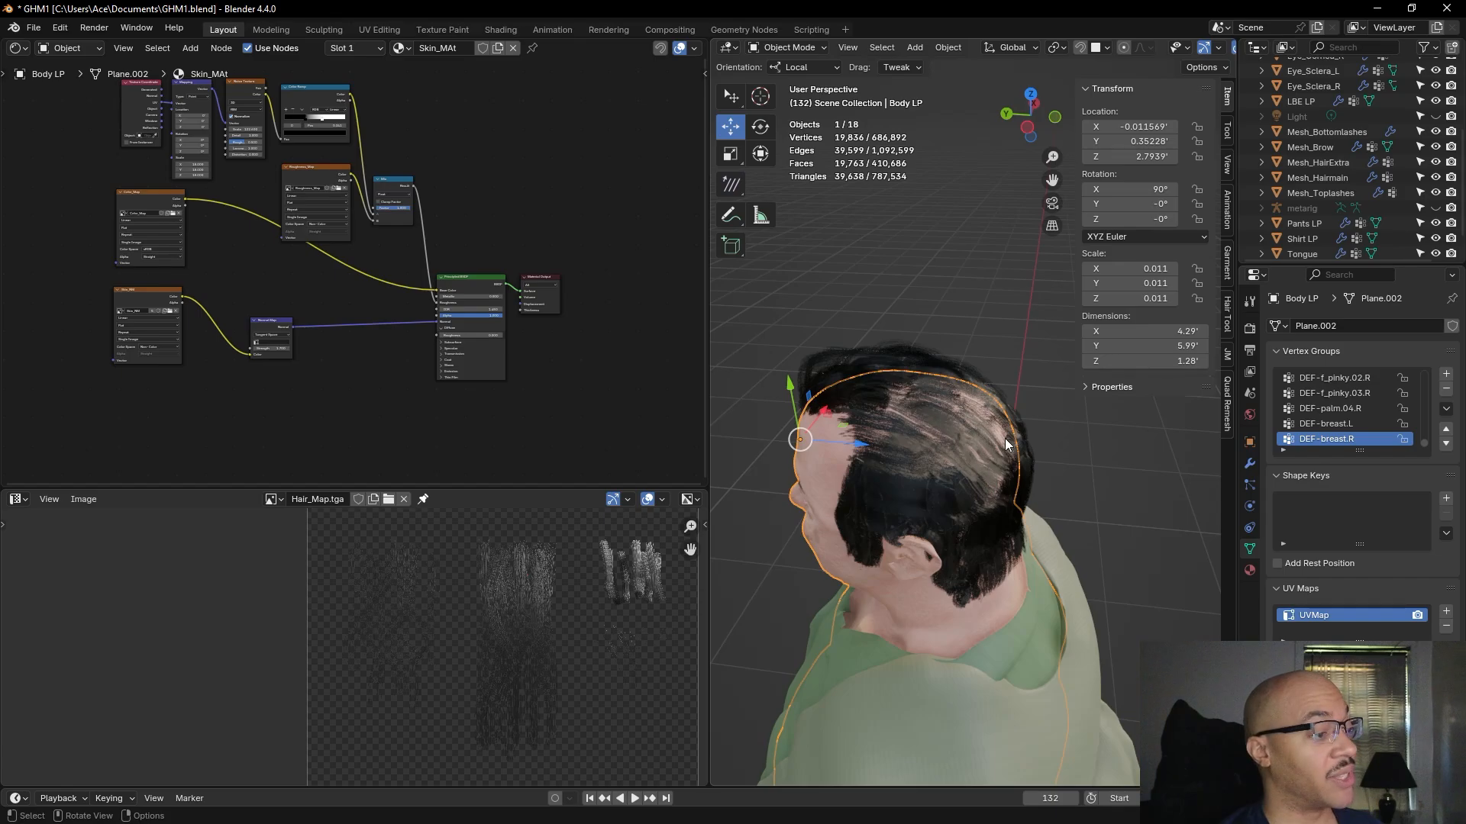
{"action": "middle_click_drag", "start_coordinate": [960, 396], "coordinate": [1060, 309]}
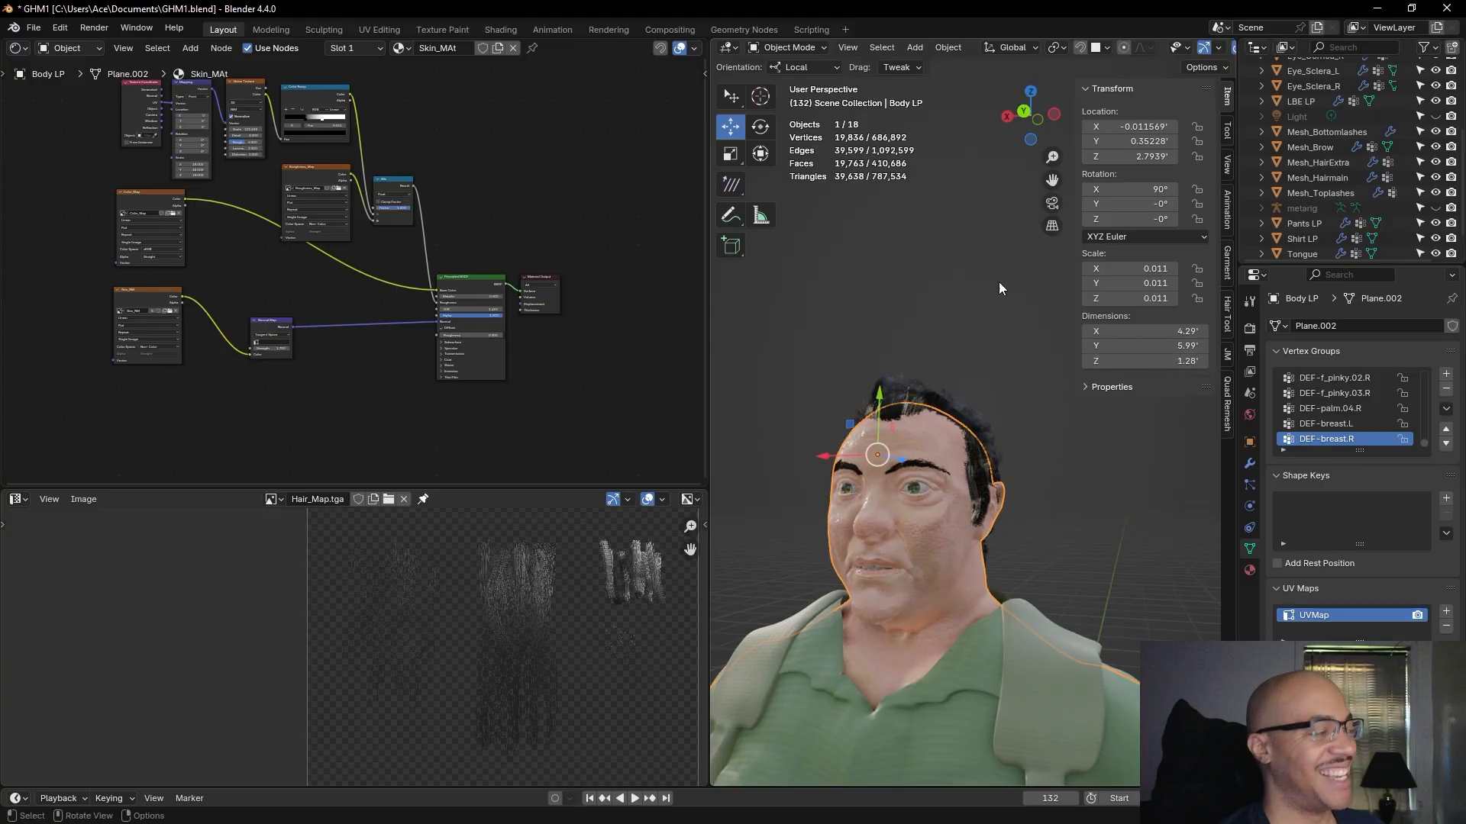
- Close the GHM1.blend window and reopen the EGM1.blend file
{"action": "left_click", "coordinate": [1453, 11]}
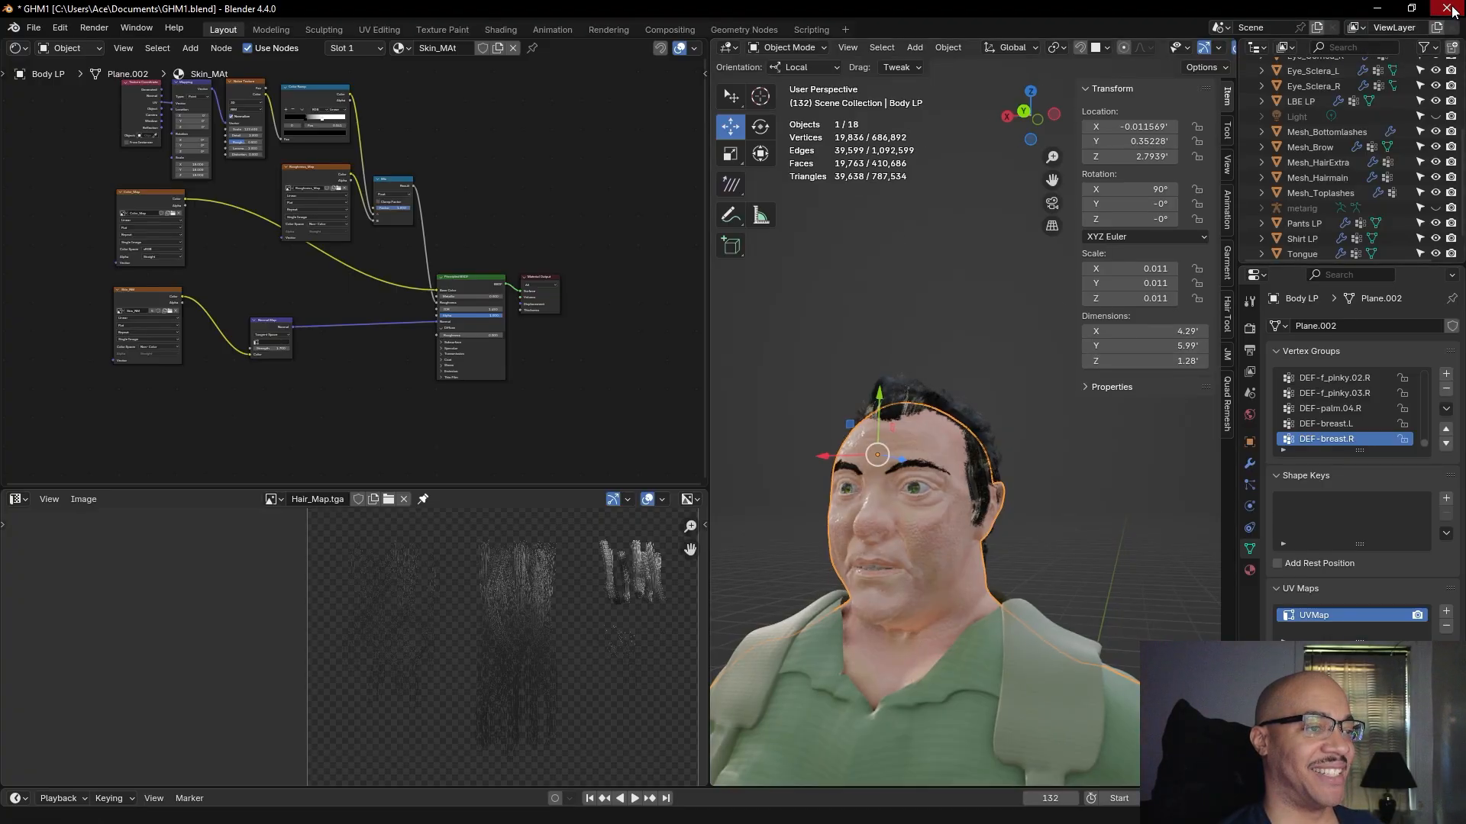
{"action": "left_click", "coordinate": [768, 450]}
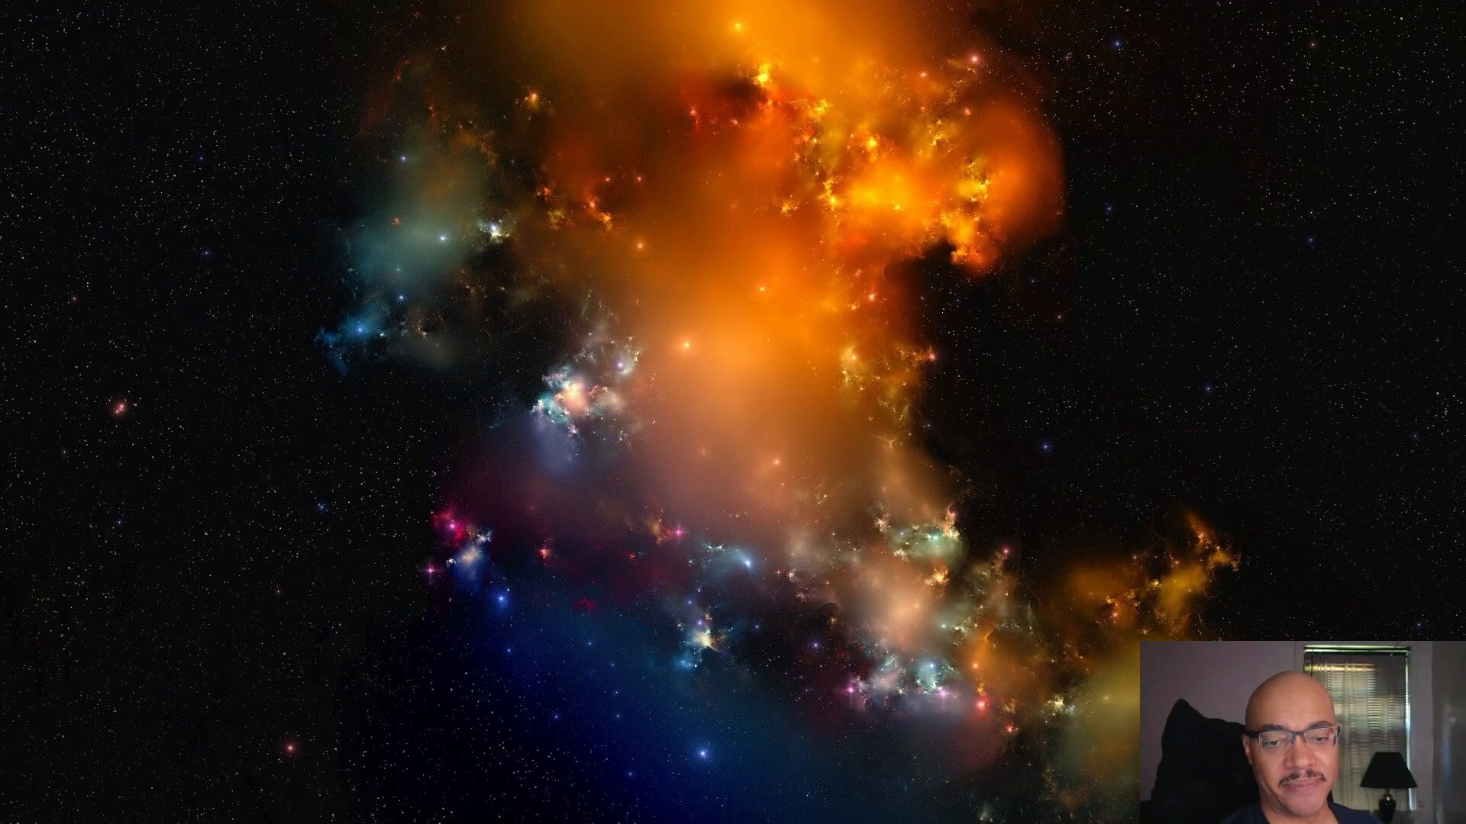
{"action": "left_click_drag", "start_coordinate": [1464, 145], "coordinate": [535, 187]}
{"action": "left_click", "coordinate": [1255, 179]}
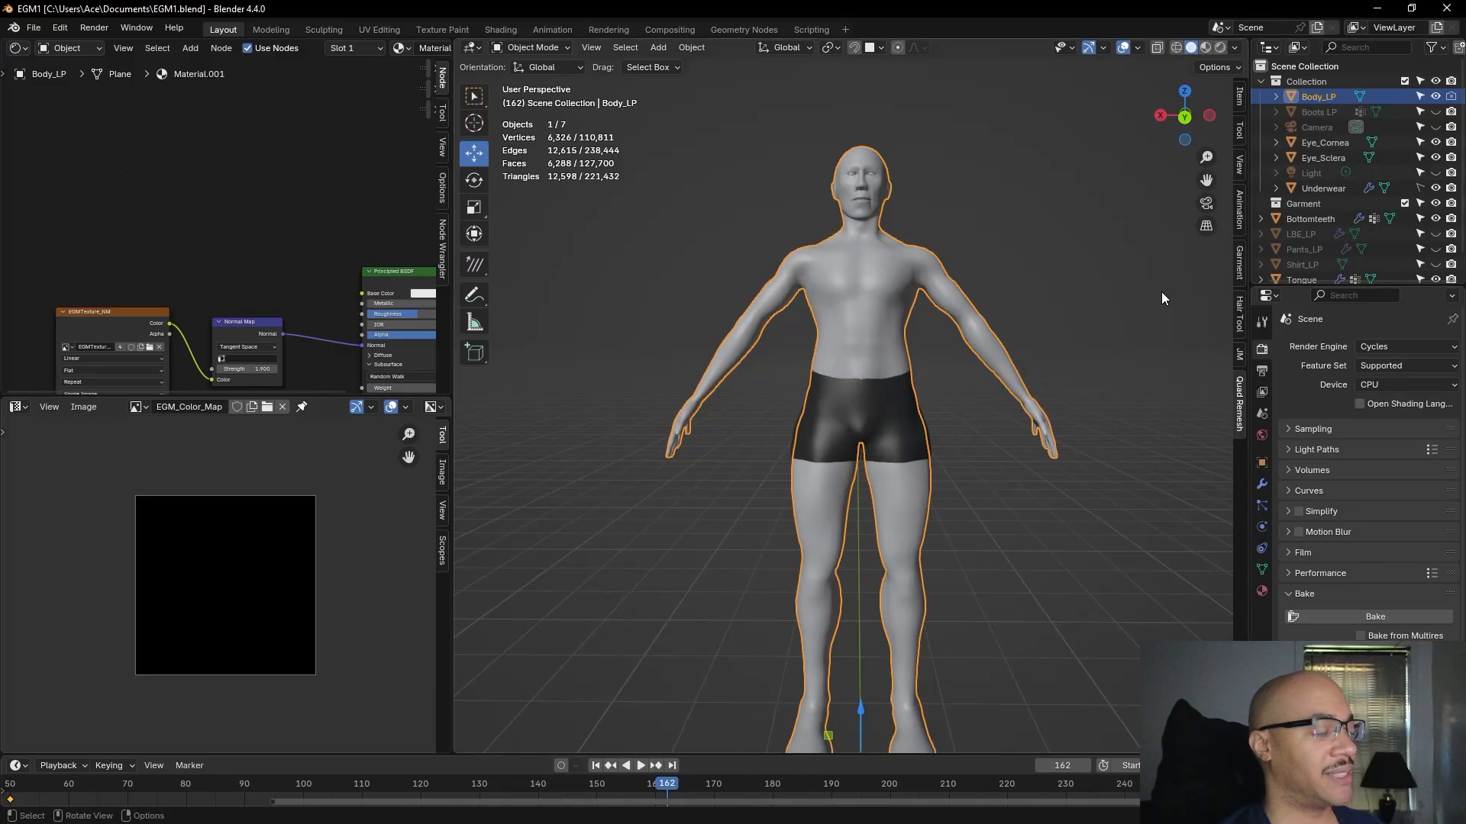
{"action": "scroll", "coordinate": [272, 241], "scroll_direction": "down", "scroll_amount": 2}
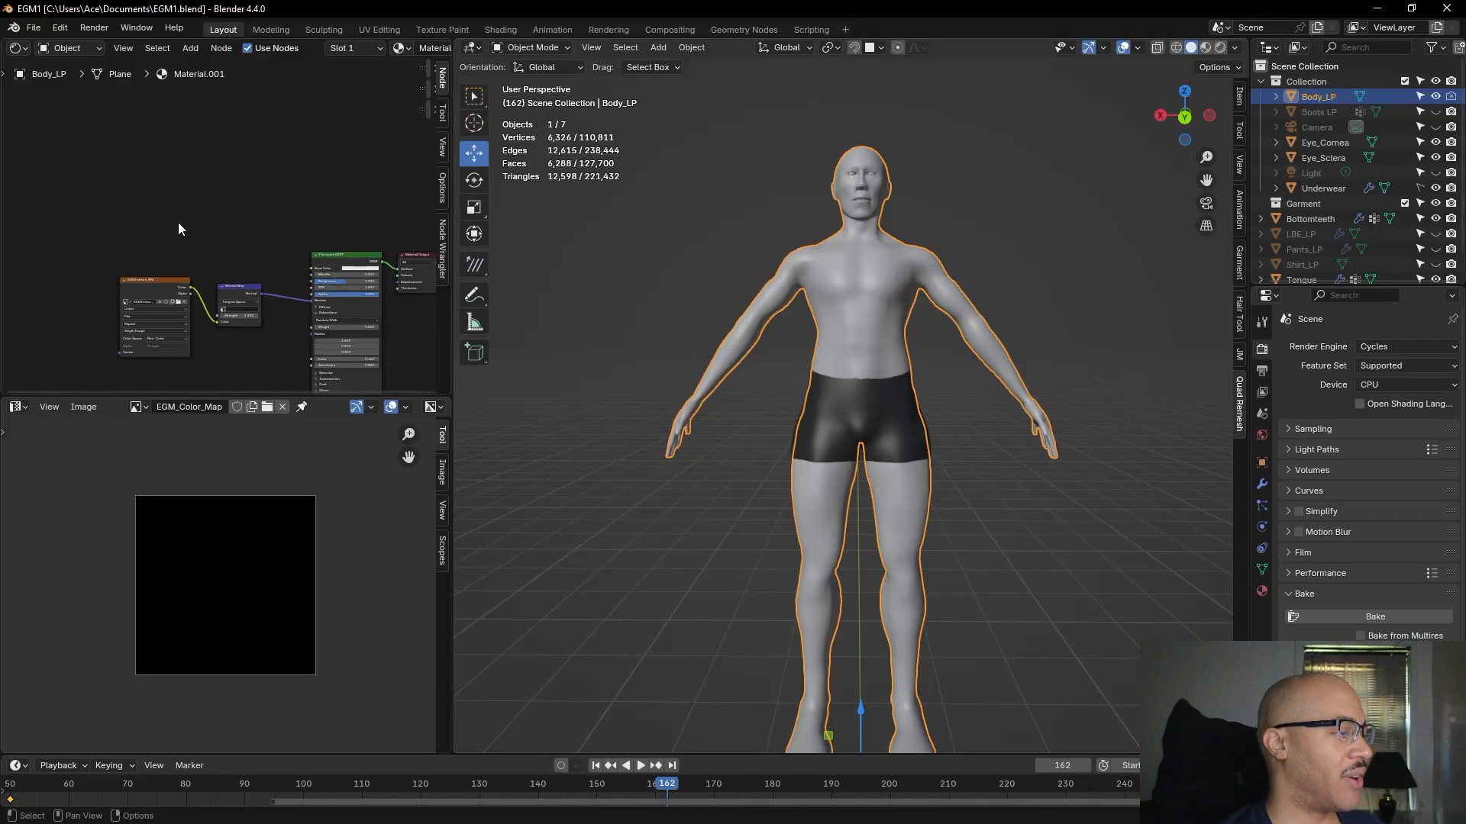
{"action": "scroll", "coordinate": [104, 226], "scroll_direction": "up", "scroll_amount": 1}
{"action": "scroll", "coordinate": [107, 231], "scroll_direction": "up", "scroll_amount": 2}
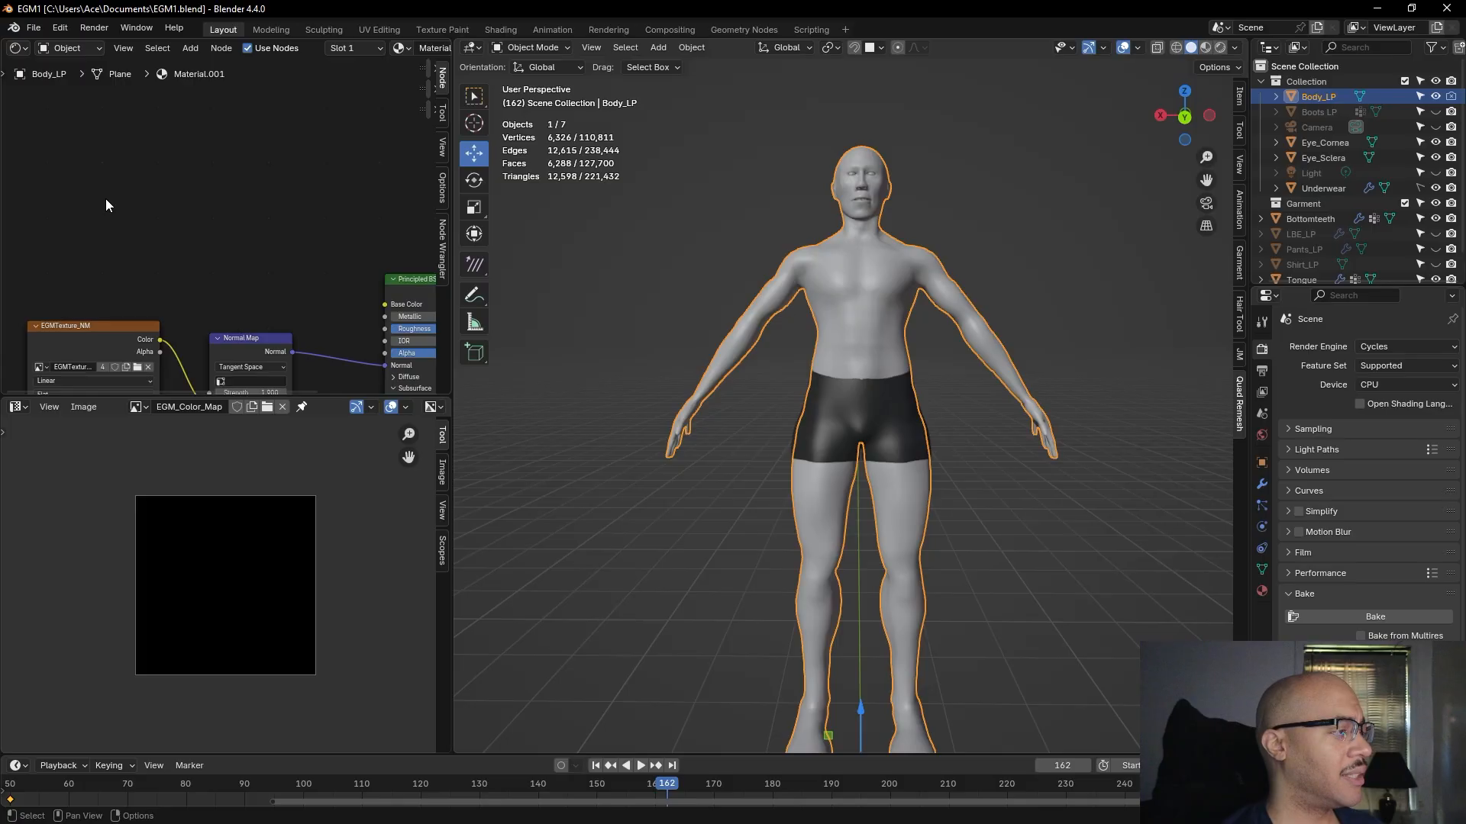
{"action": "key", "text": "shift+a"}
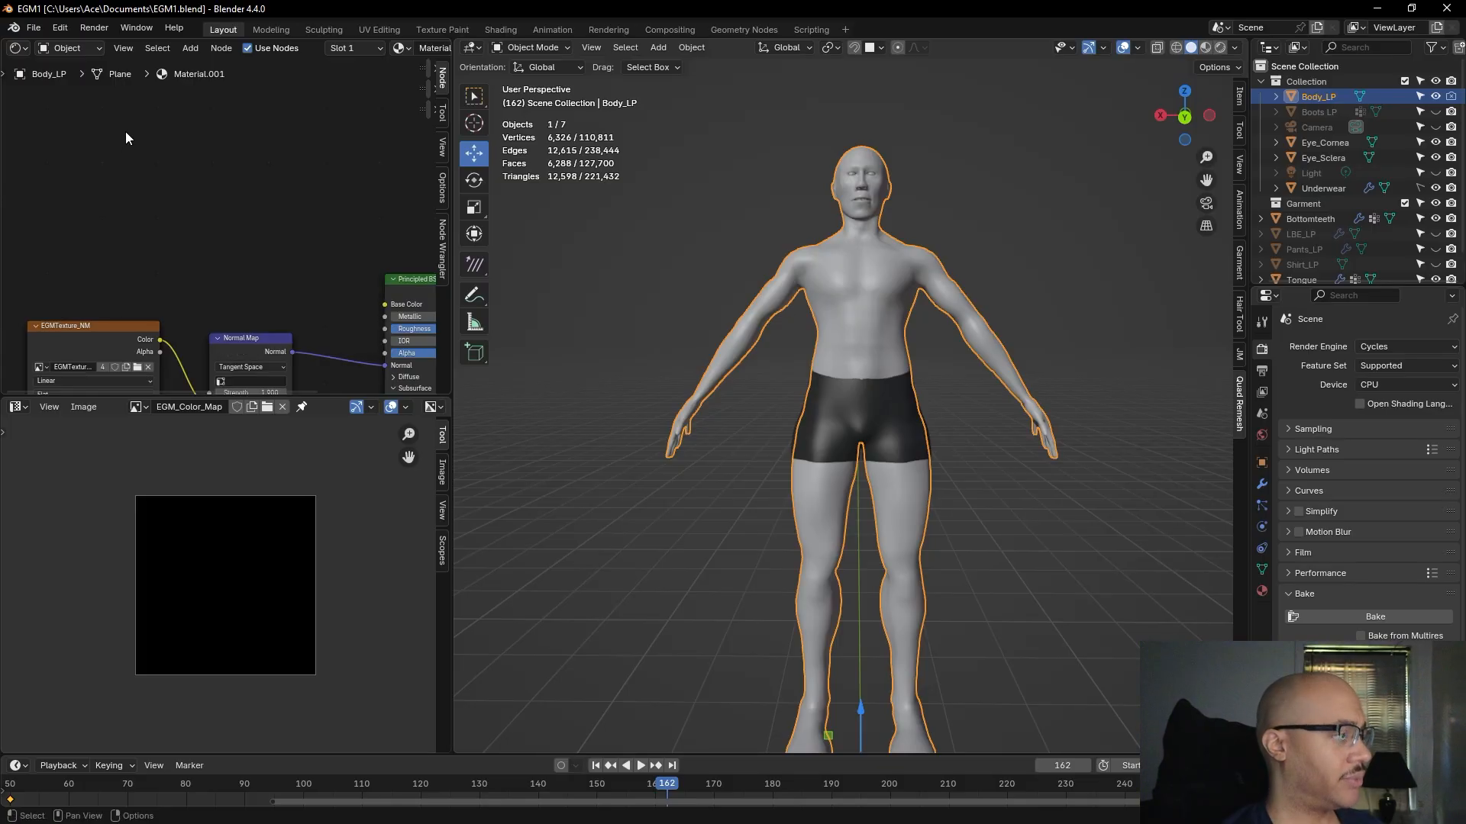
{"action": "key", "text": "shift+a"}
{"action": "mouse_move", "coordinate": [133, 251]}
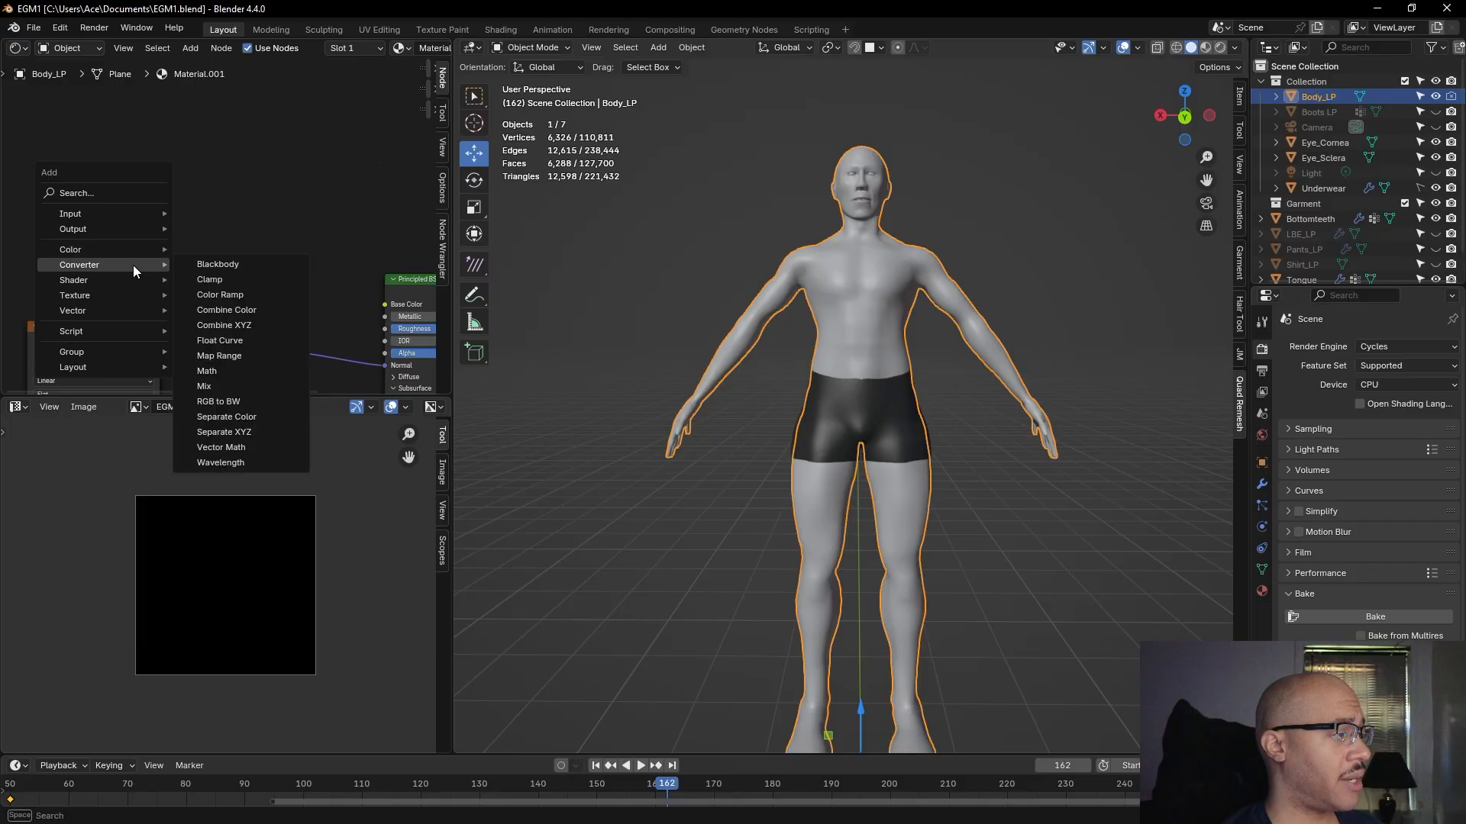
{"action": "mouse_move", "coordinate": [131, 295]}
{"action": "left_click", "coordinate": [227, 310]}
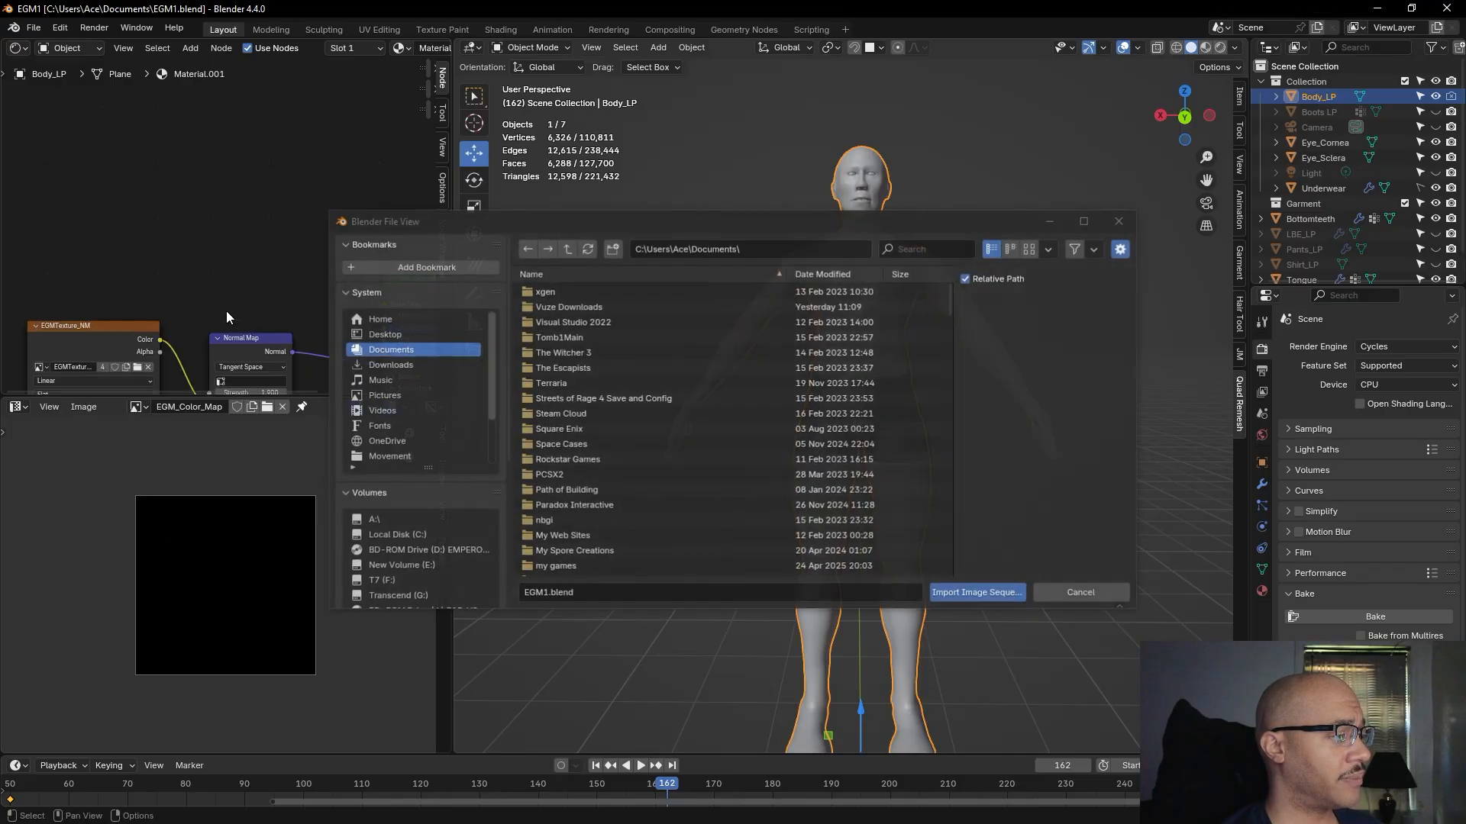
{"action": "left_click", "coordinate": [1119, 220]}
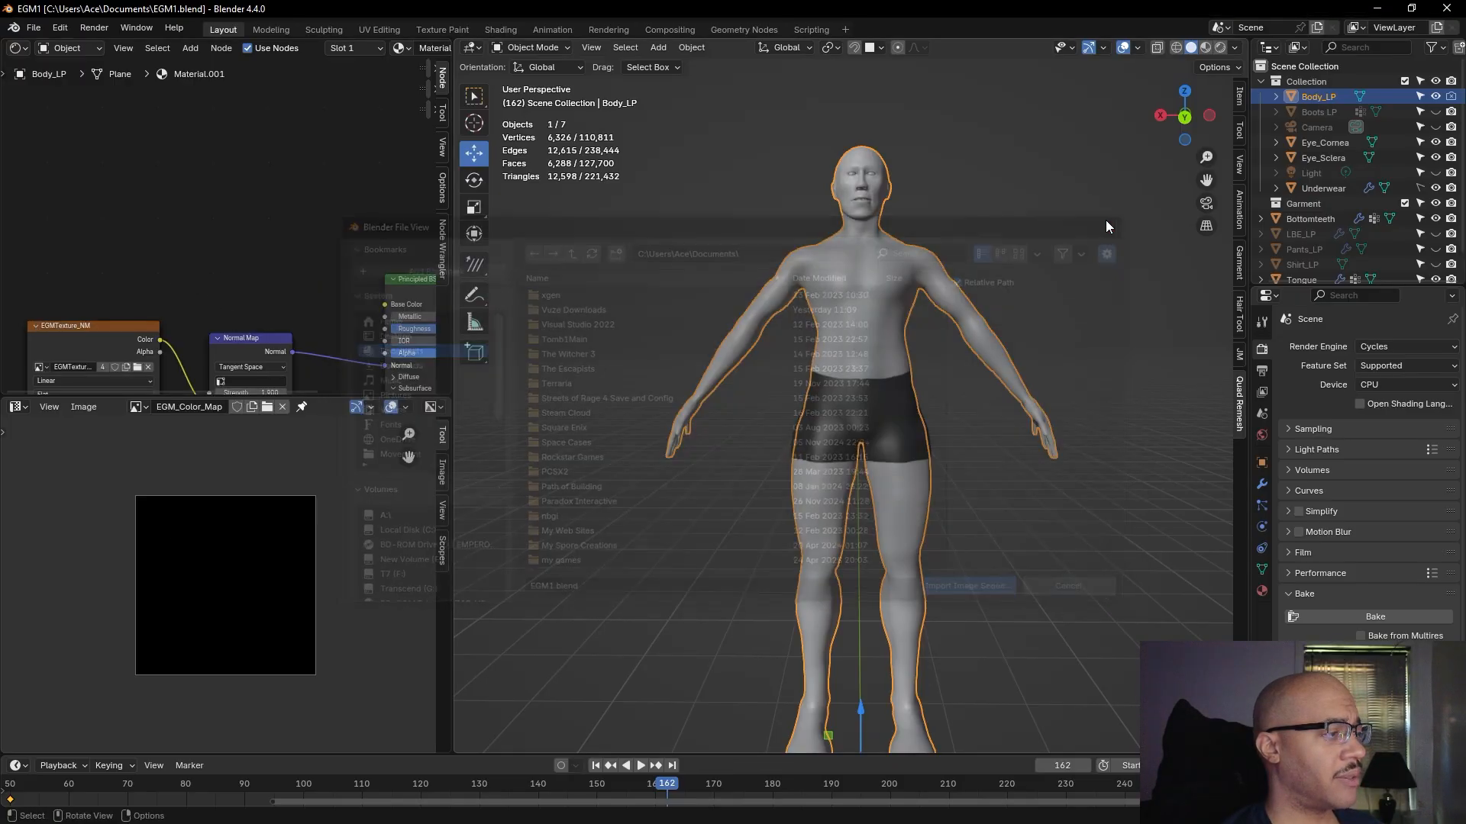
- Add an Image Texture node to Body_LP's Material.001 and place it above the EGMTexture_NM node
{"action": "key", "text": "shift+a"}
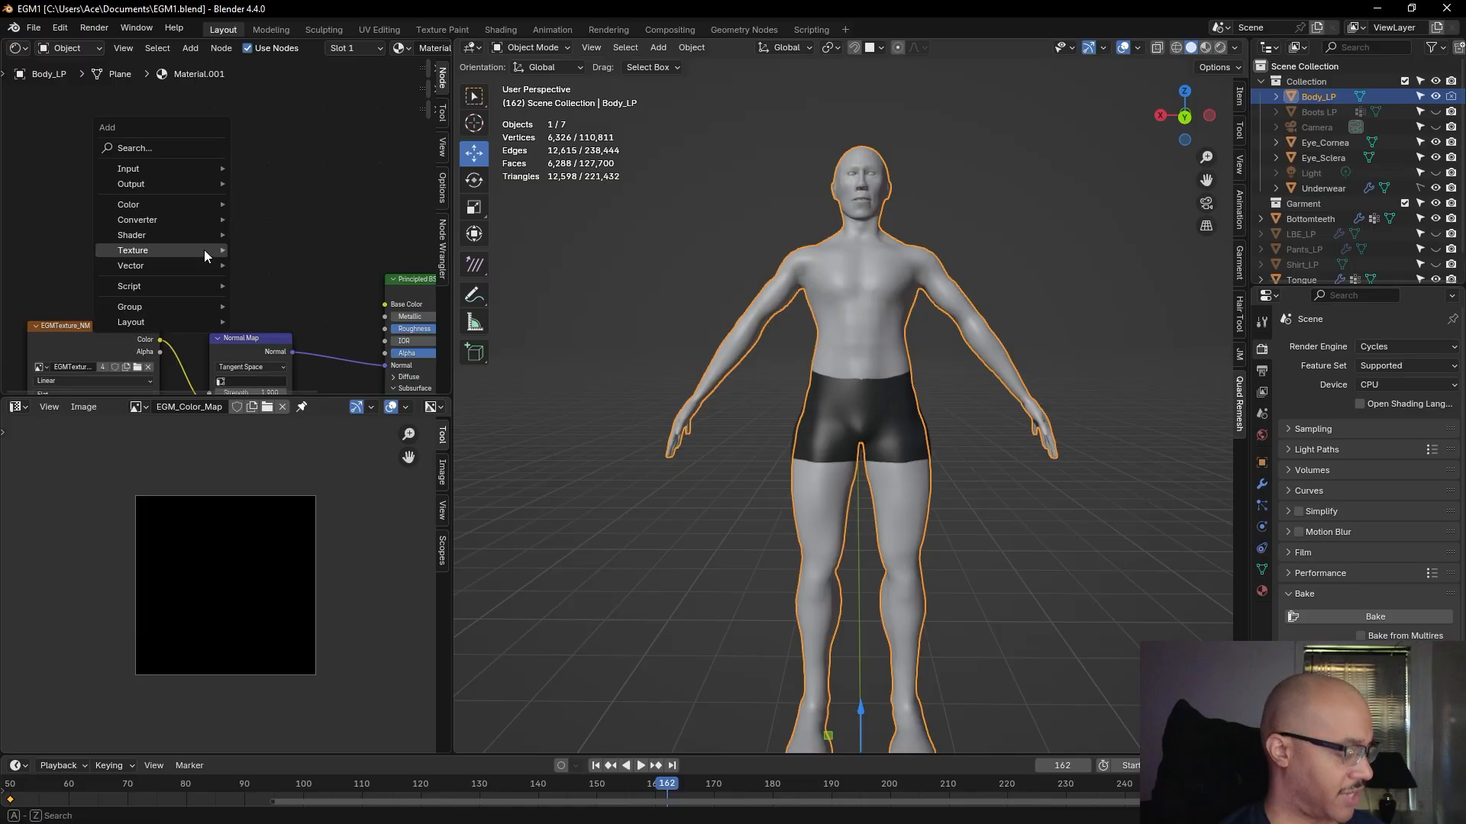
{"action": "mouse_move", "coordinate": [204, 250]}
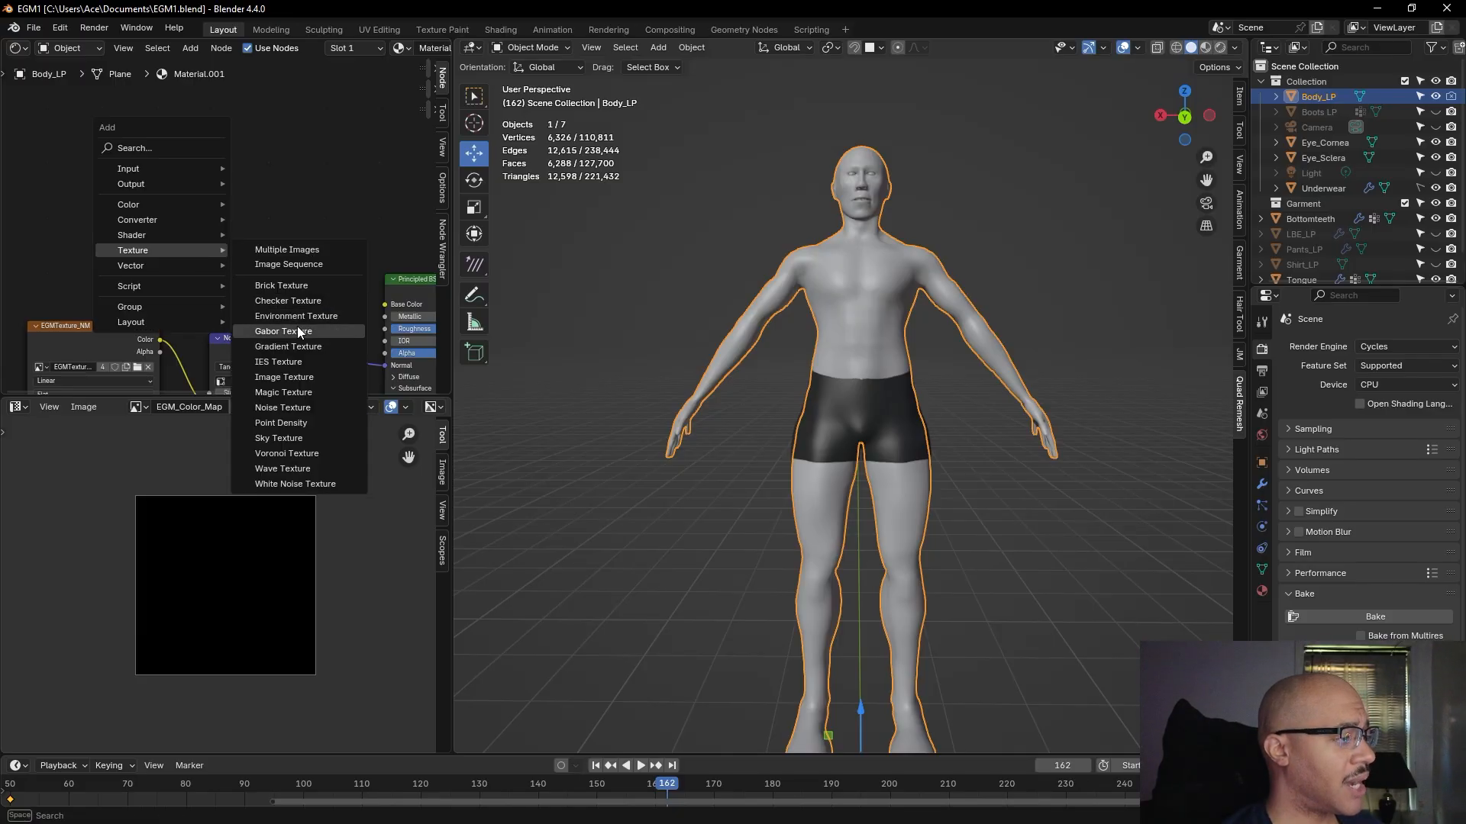
{"action": "left_click", "coordinate": [308, 376]}
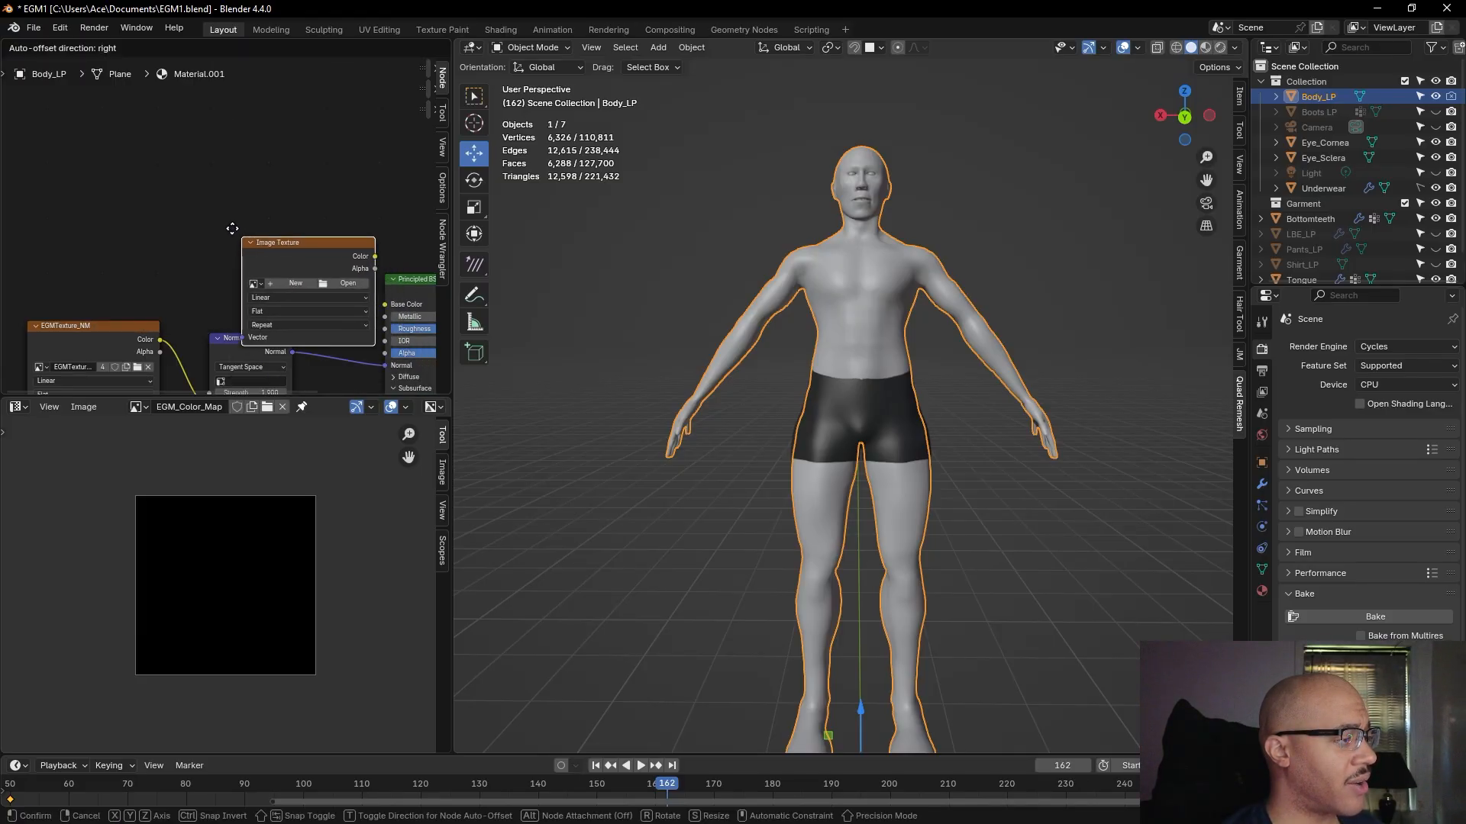
{"action": "left_click", "coordinate": [38, 166]}
{"action": "scroll", "coordinate": [164, 226], "scroll_direction": "down", "scroll_amount": 2}
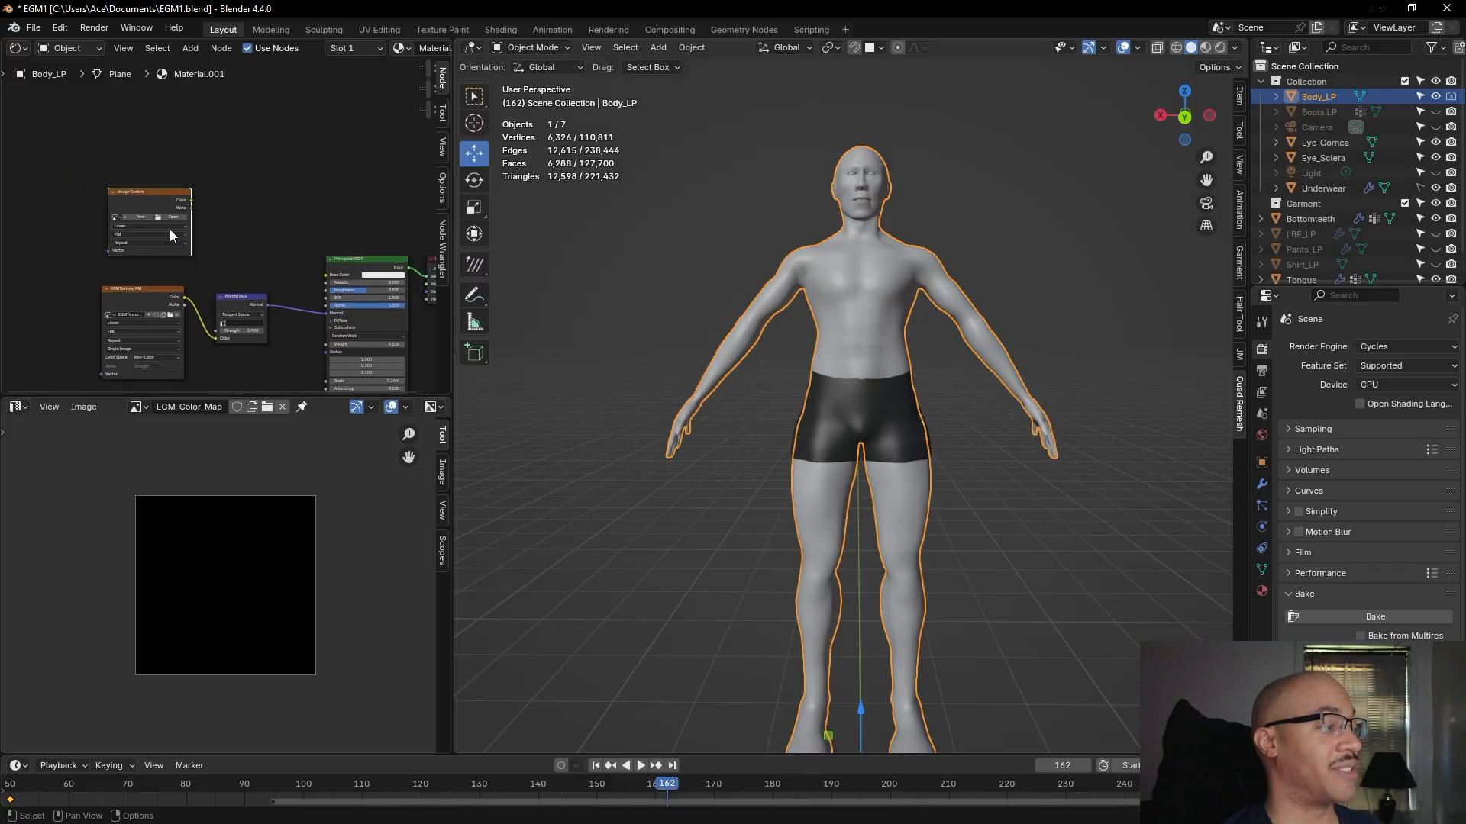
{"action": "scroll", "coordinate": [171, 240], "scroll_direction": "up", "scroll_amount": 2}
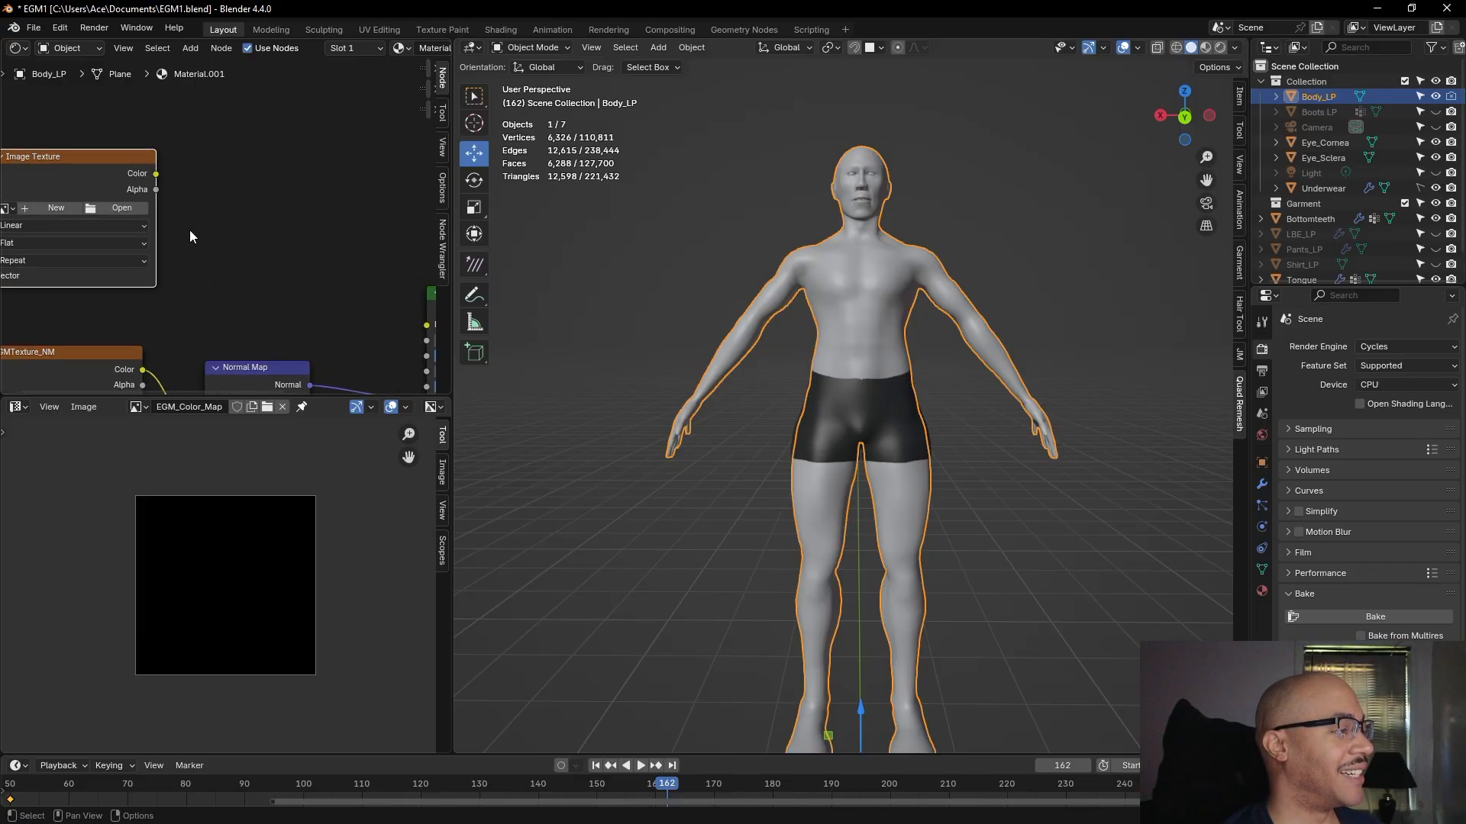
- Assign the existing EGM_Color_Map image to the new Image Texture node in Body_LP's Material.001
{"action": "scroll", "coordinate": [190, 229], "scroll_direction": "down", "scroll_amount": 1}
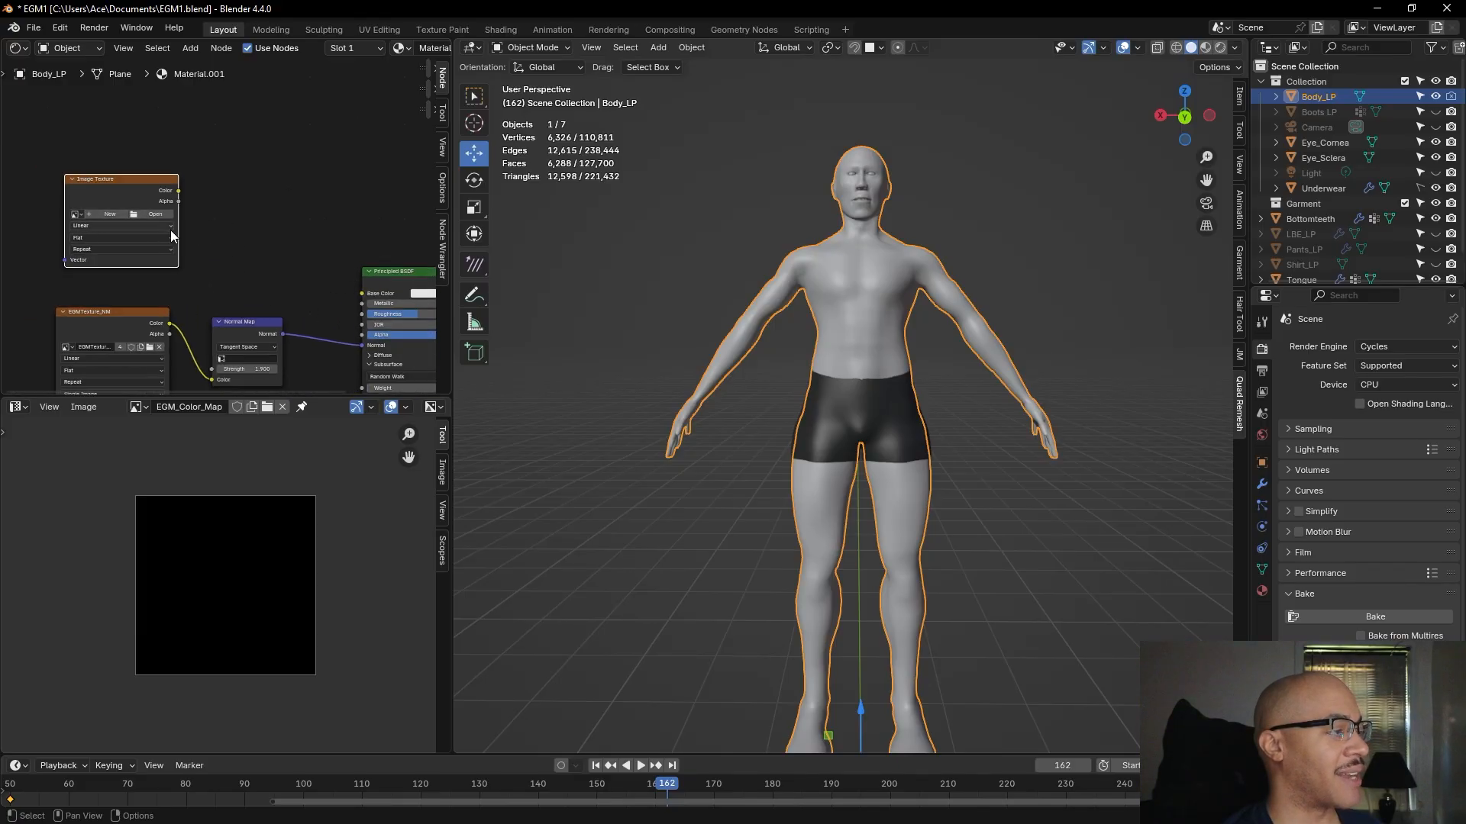
{"action": "scroll", "coordinate": [262, 235], "scroll_direction": "up", "scroll_amount": 5}
{"action": "middle_click_drag", "start_coordinate": [261, 246], "coordinate": [350, 273]}
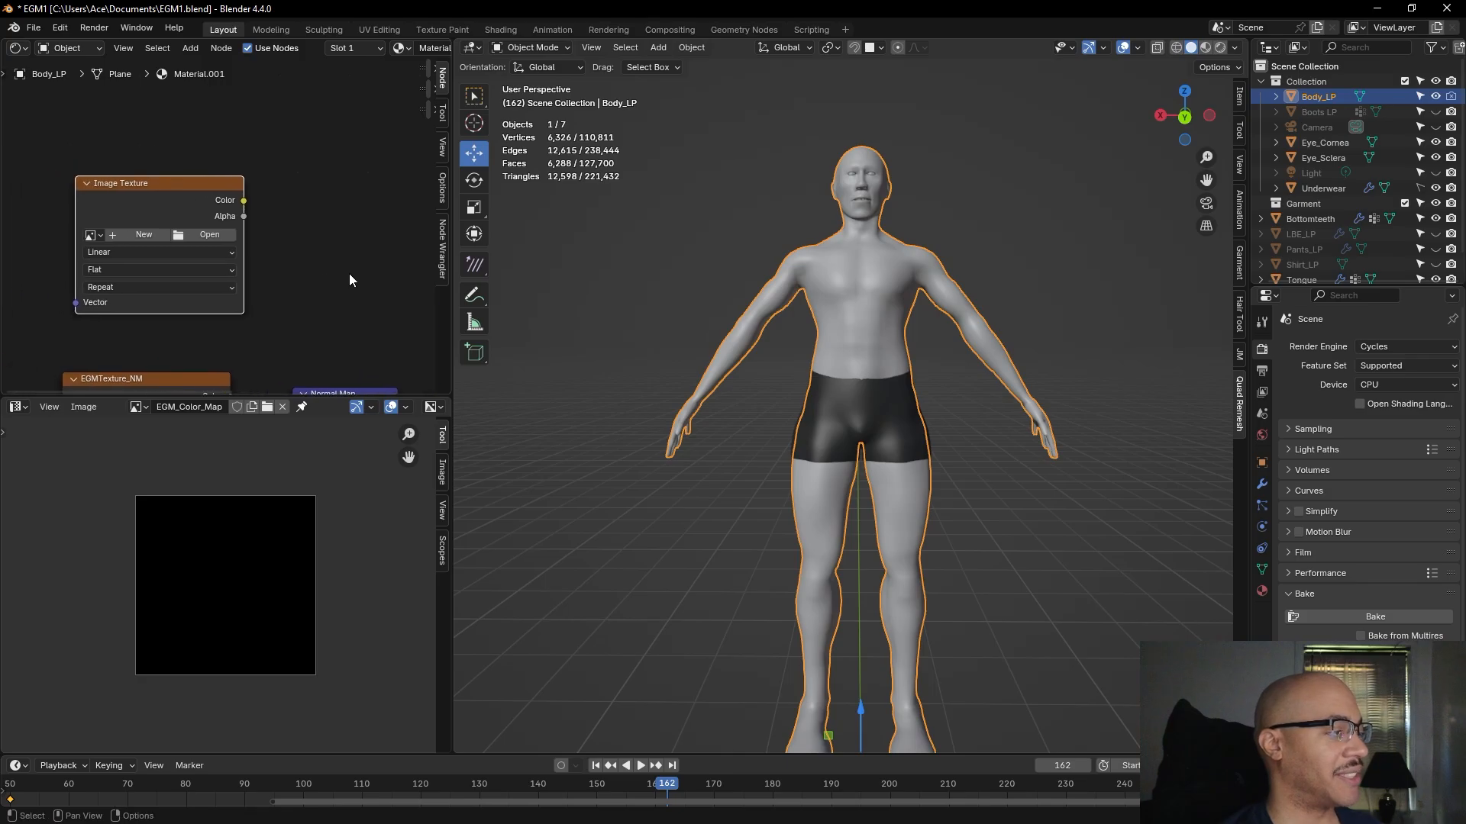
{"action": "scroll", "coordinate": [337, 282], "scroll_direction": "up", "scroll_amount": 2}
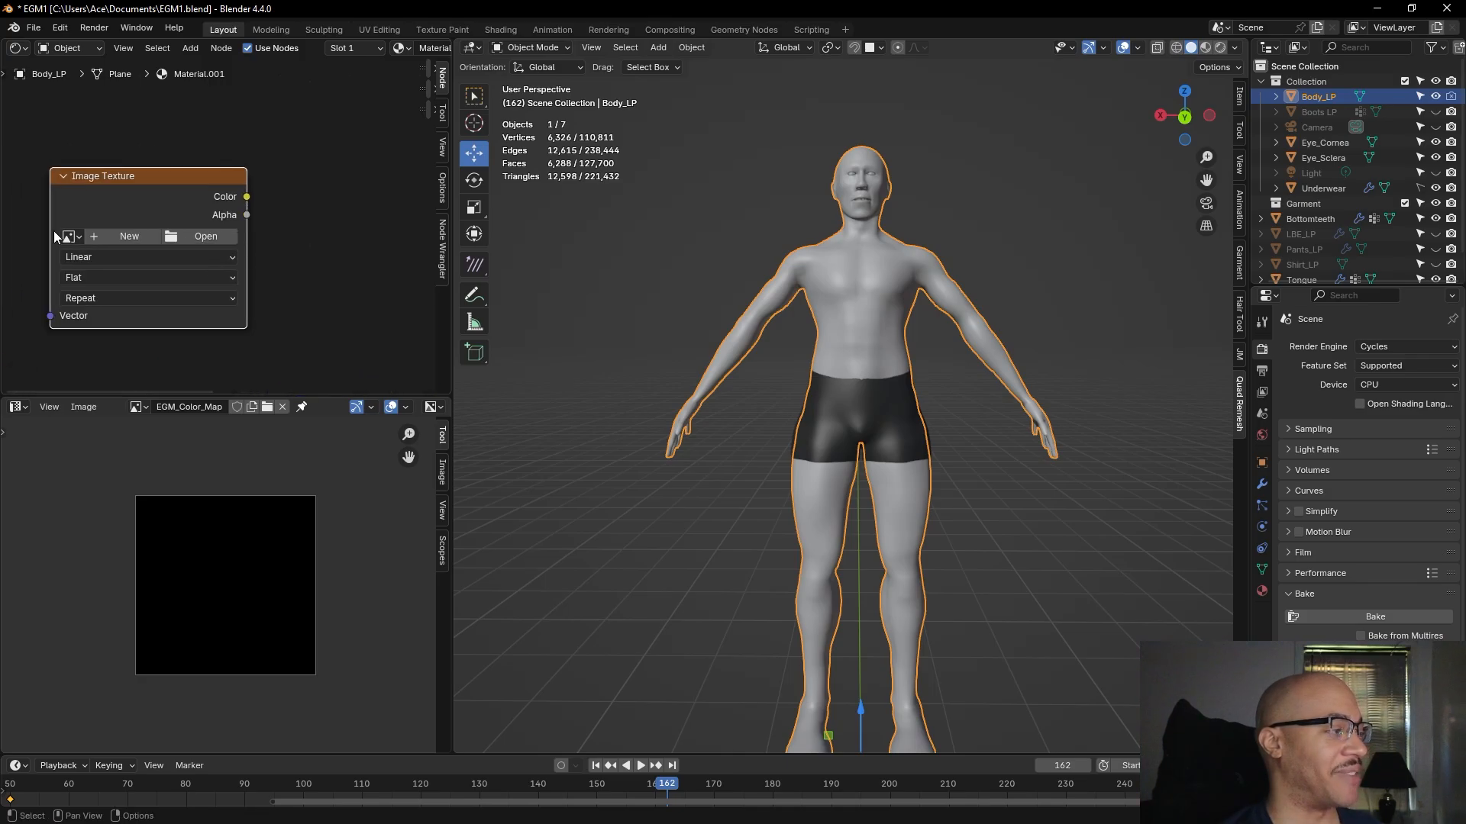
{"action": "scroll", "coordinate": [87, 254], "scroll_direction": "down", "scroll_amount": 3}
{"action": "scroll", "coordinate": [93, 282], "scroll_direction": "up", "scroll_amount": 1}
{"action": "left_click", "coordinate": [112, 234]}
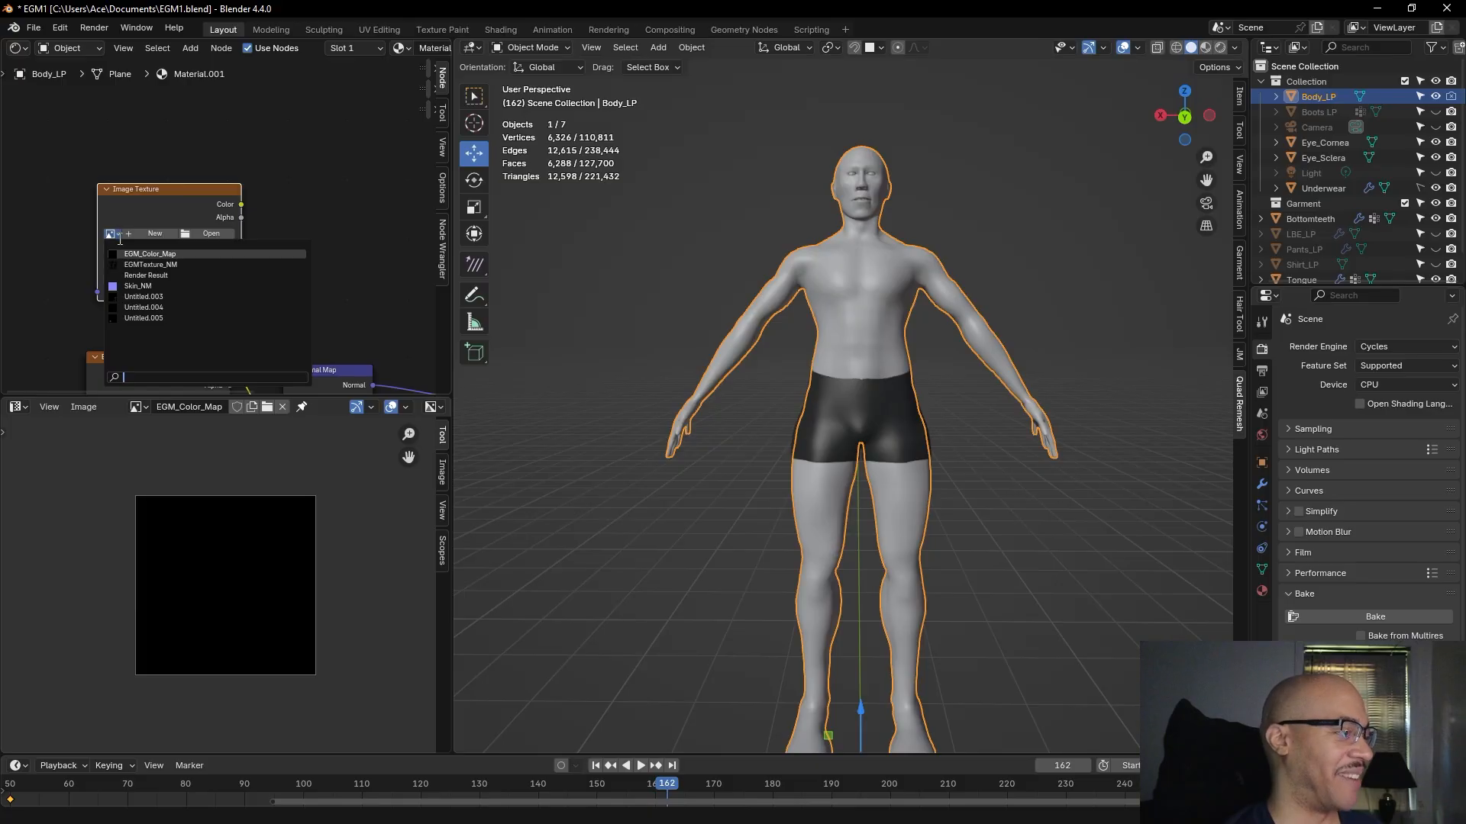
{"action": "left_click", "coordinate": [300, 253]}
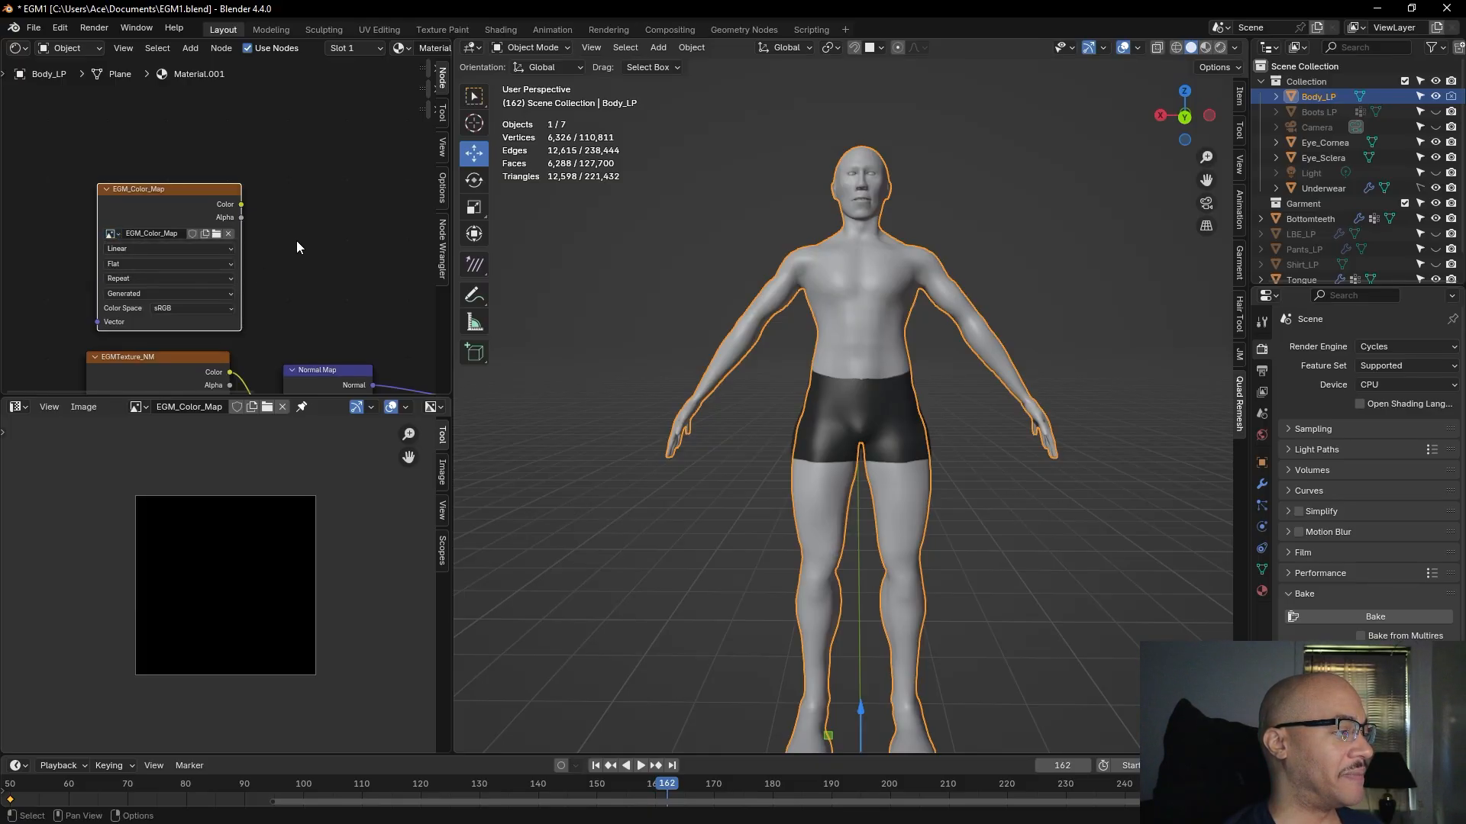
- Connect the EGM_Color_Map node's Color output to the Principled BSDF Base Color and move the node slightly away from EGMTexture_NM
{"action": "scroll", "coordinate": [296, 247], "scroll_direction": "down", "scroll_amount": 2}
{"action": "middle_click_drag", "start_coordinate": [296, 246], "coordinate": [117, 185]}
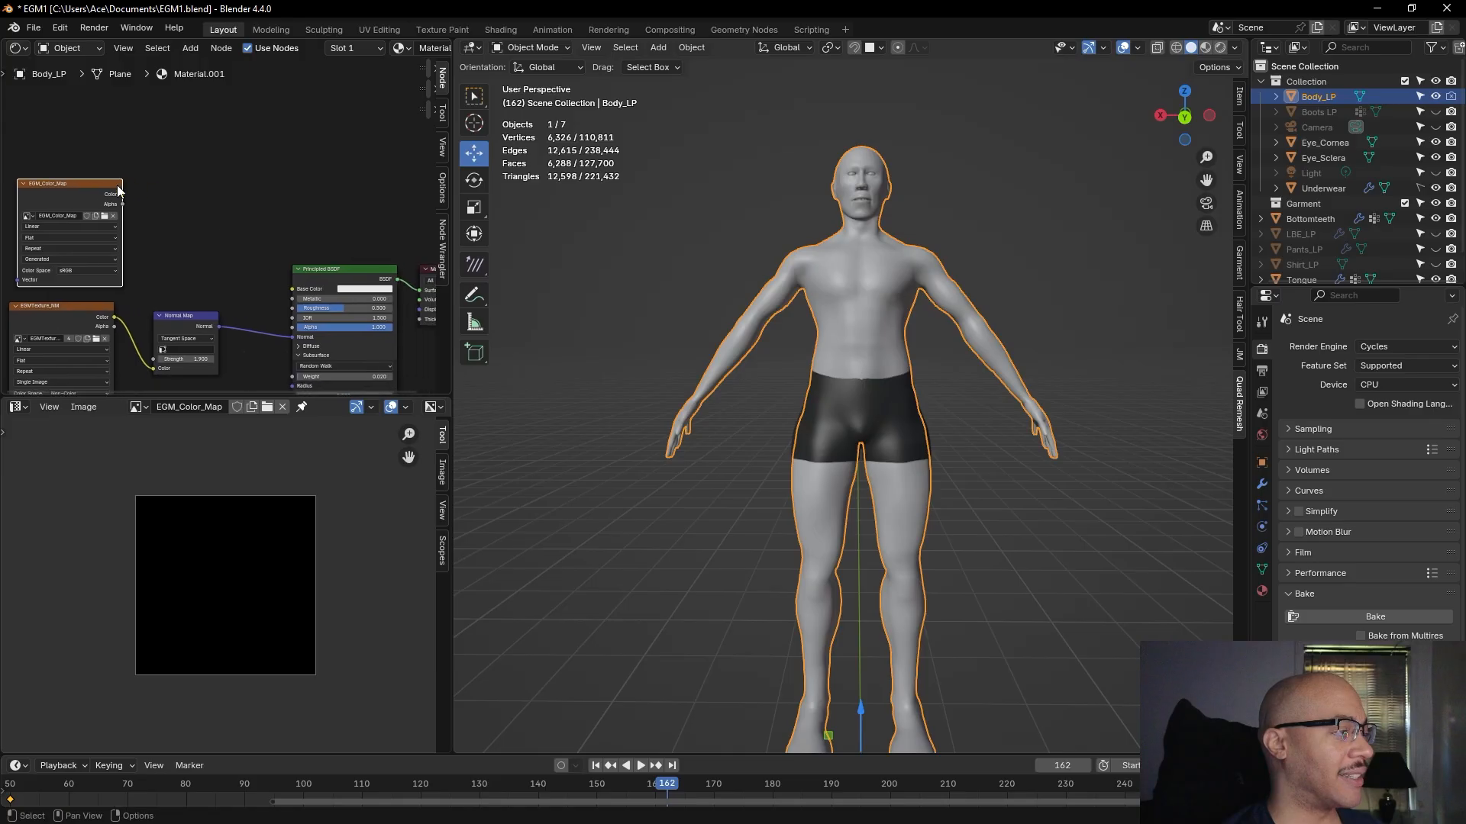
{"action": "left_click_drag", "start_coordinate": [125, 192], "coordinate": [295, 287]}
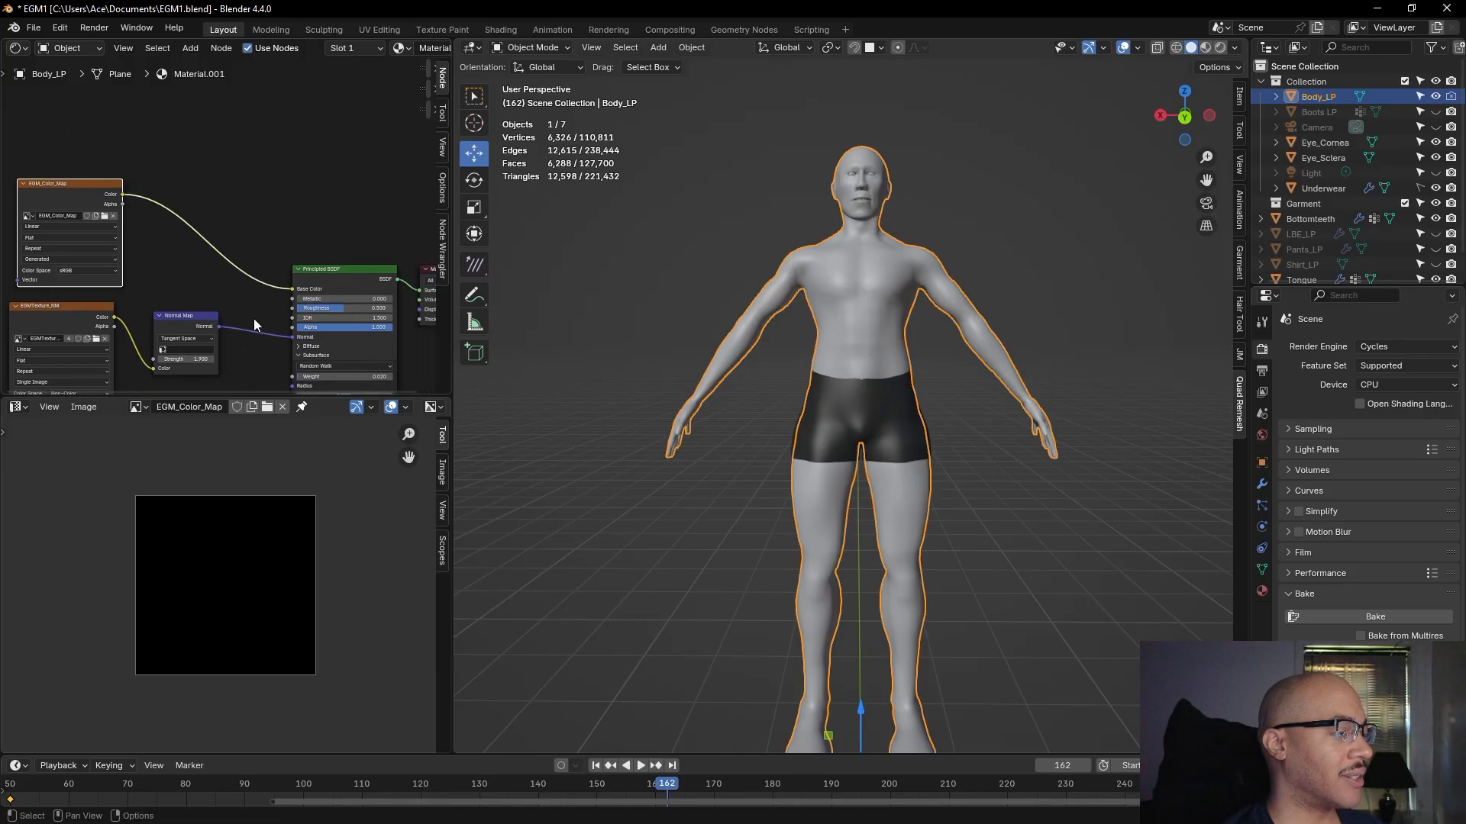
{"action": "middle_click_drag", "start_coordinate": [244, 194], "coordinate": [286, 203]}
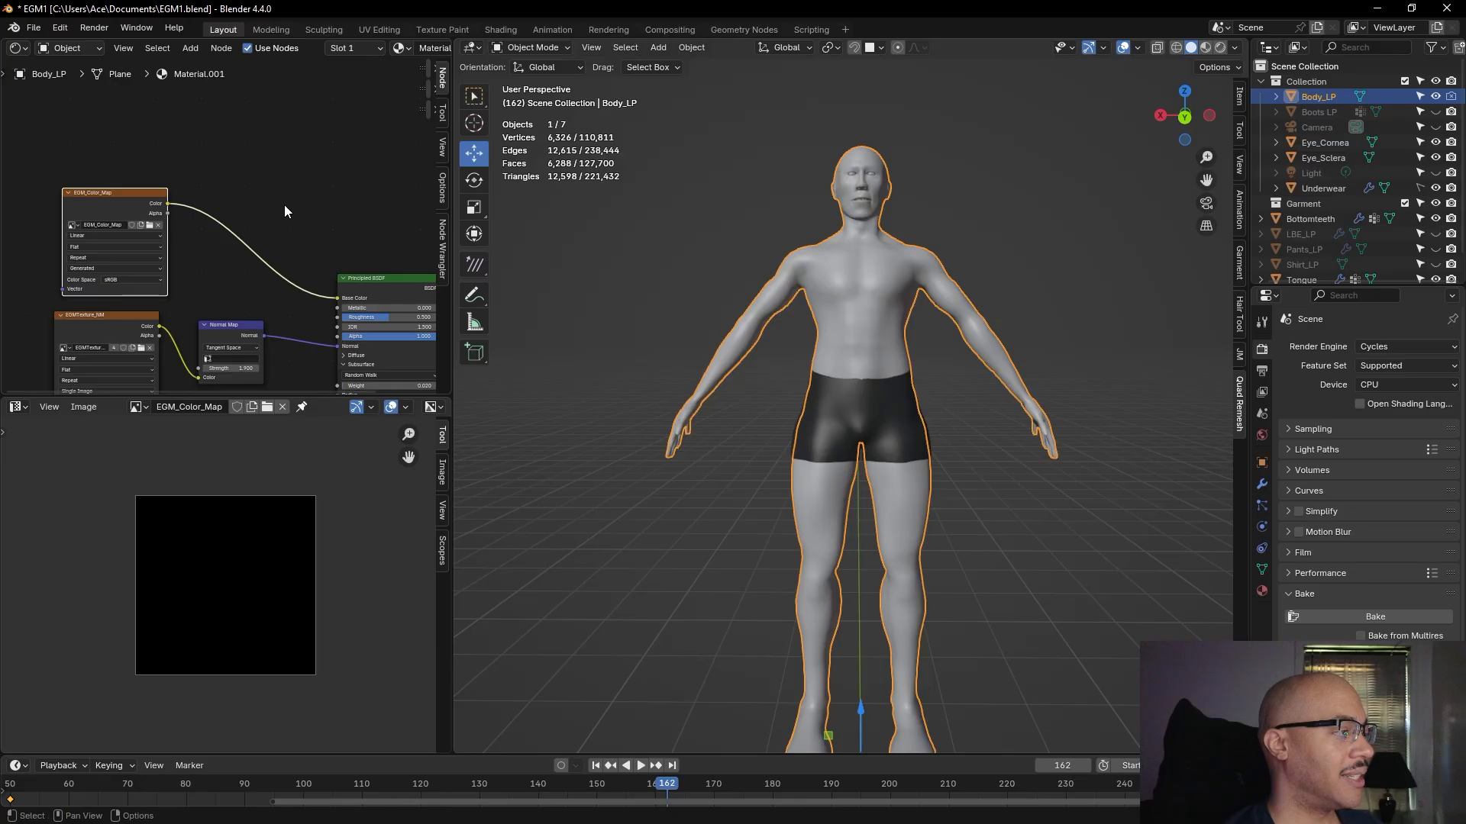
{"action": "scroll", "coordinate": [202, 263], "scroll_direction": "up", "scroll_amount": 4}
{"action": "middle_click_drag", "start_coordinate": [202, 263], "coordinate": [325, 273]}
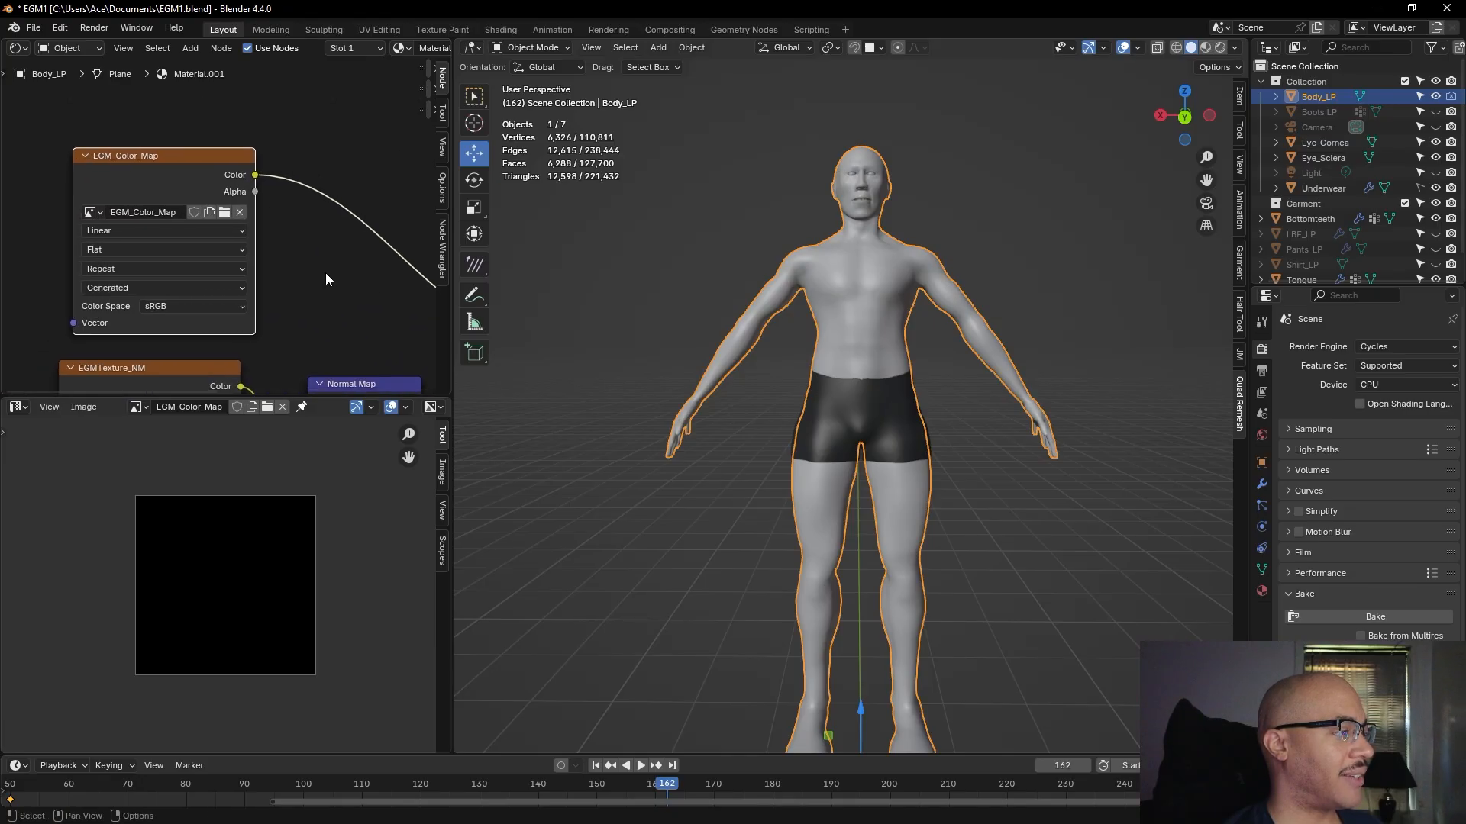
{"action": "left_click_drag", "start_coordinate": [175, 154], "coordinate": [159, 145]}
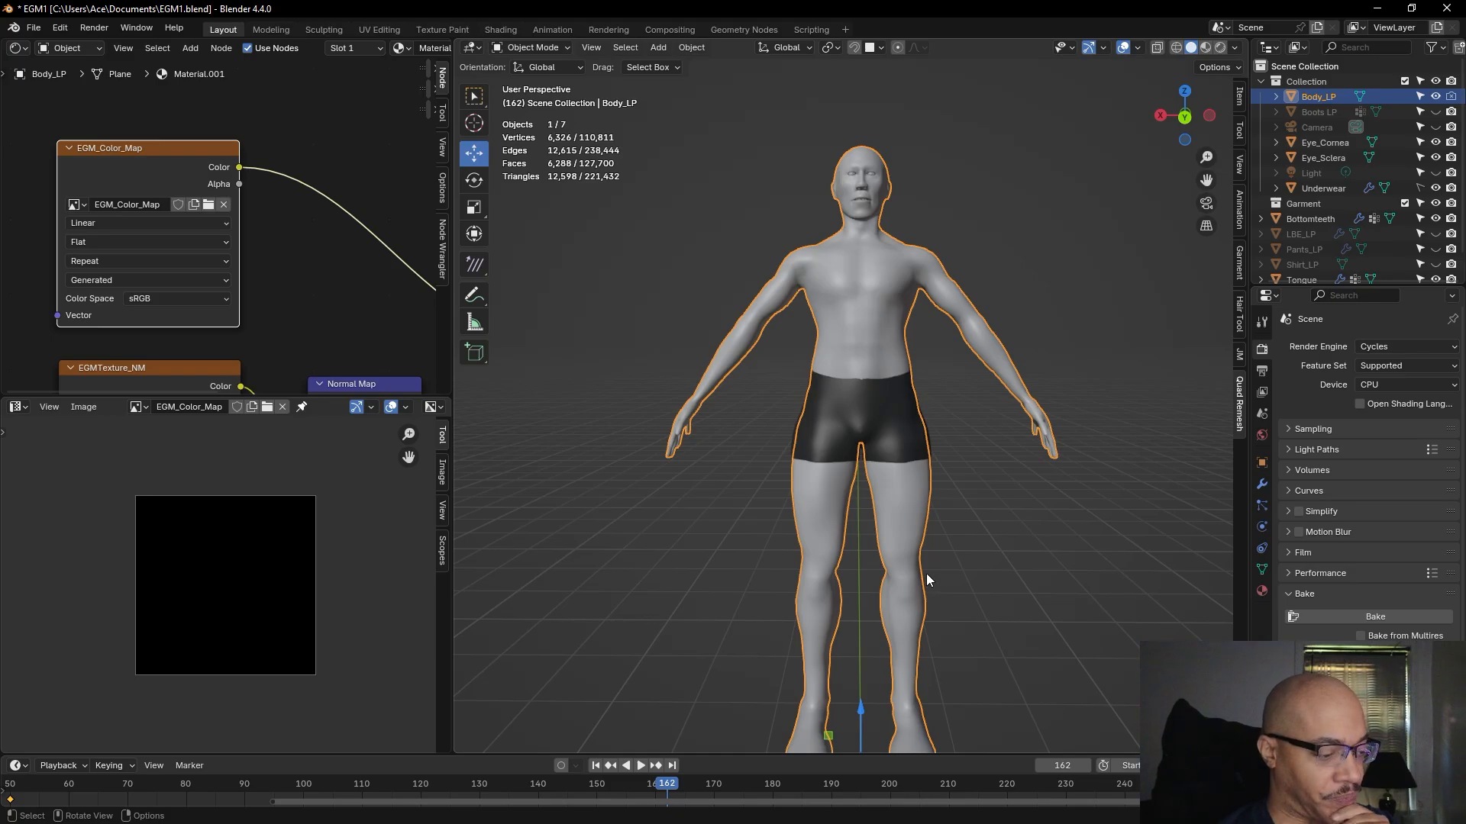
- Switch Body_LP to Texture Paint mode and inspect its figure up close and from farther away
{"action": "left_click", "coordinate": [529, 46]}
{"action": "left_click", "coordinate": [549, 155]}
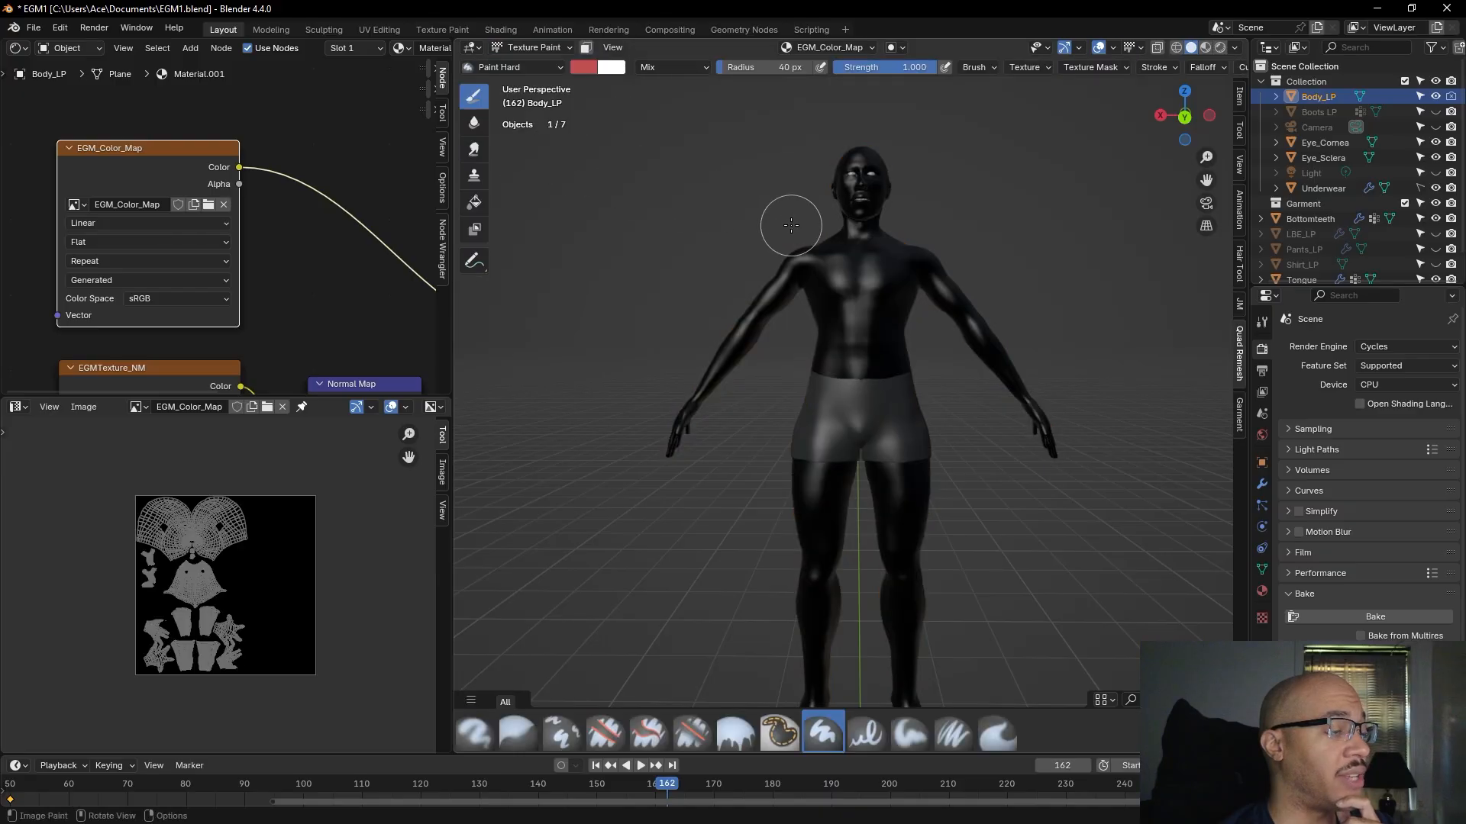
{"action": "middle_click_drag", "start_coordinate": [773, 225], "coordinate": [791, 234]}
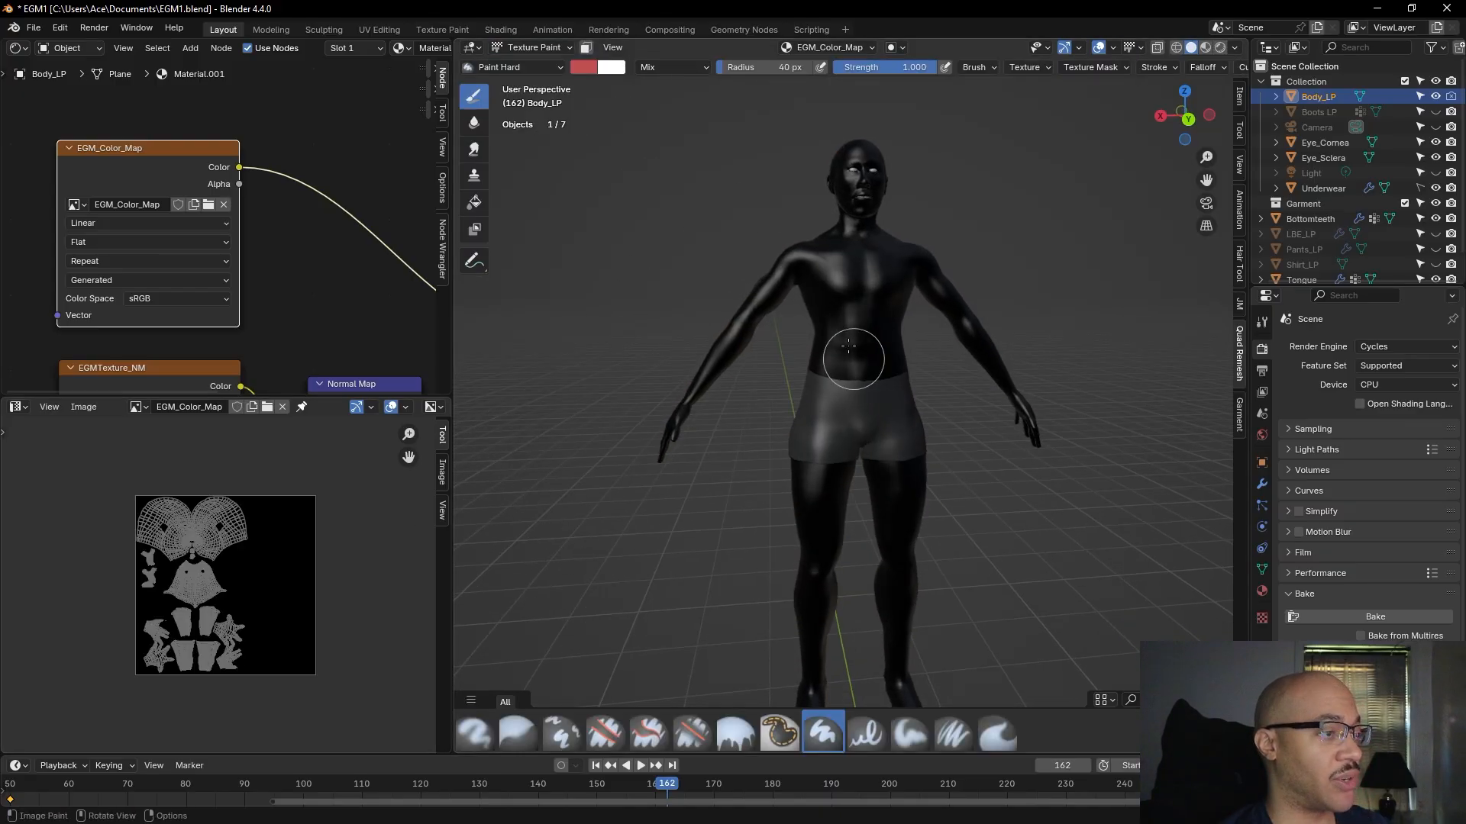
{"action": "scroll", "coordinate": [575, 252], "scroll_direction": "down", "scroll_amount": 3}
{"action": "middle_click_drag", "start_coordinate": [575, 252], "coordinate": [546, 245]}
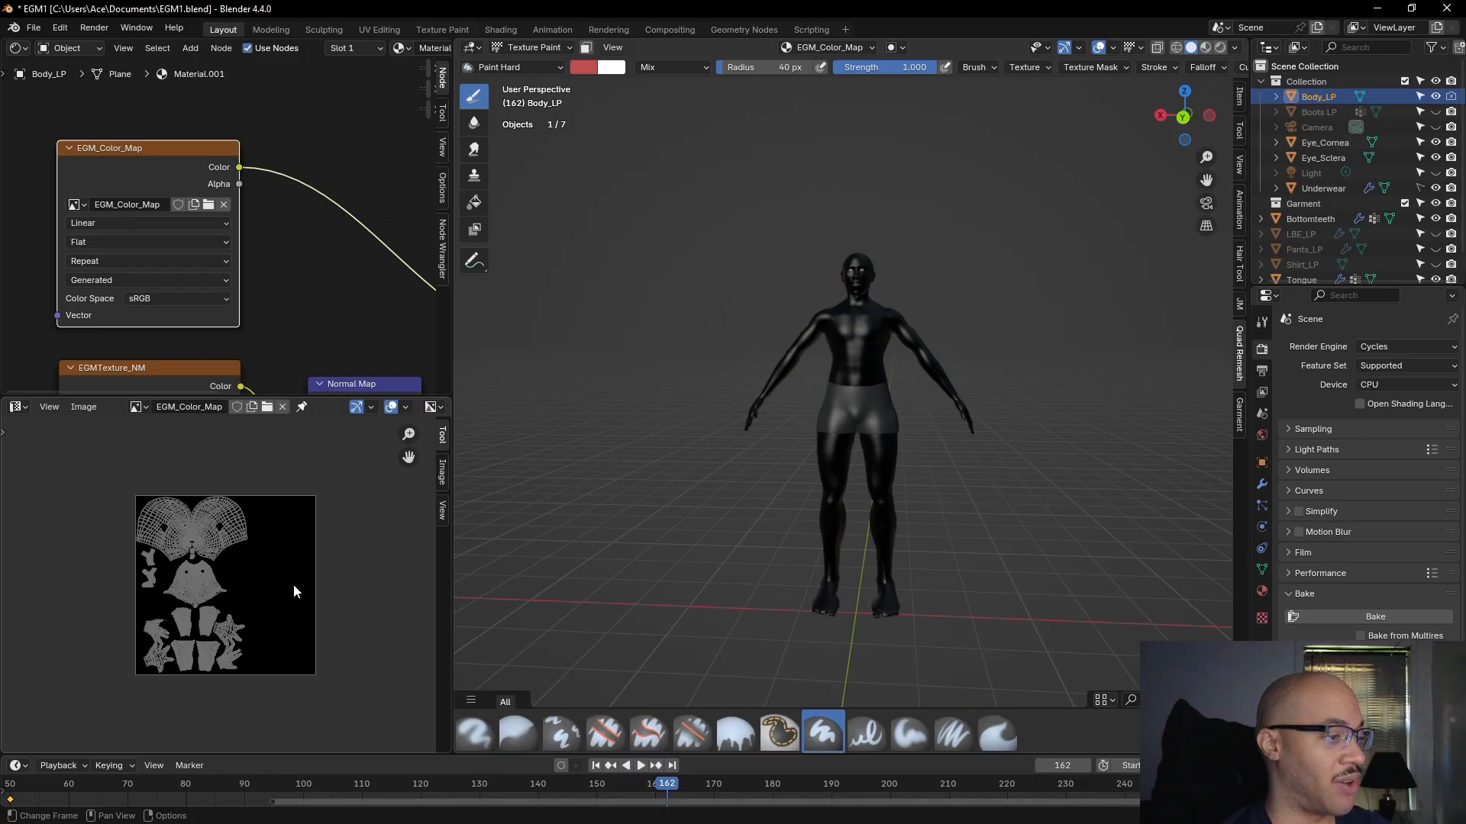
{"action": "scroll", "coordinate": [707, 249], "scroll_direction": "up", "scroll_amount": 3}
{"action": "middle_click_drag", "start_coordinate": [706, 203], "coordinate": [683, 397], "text": "shift"}
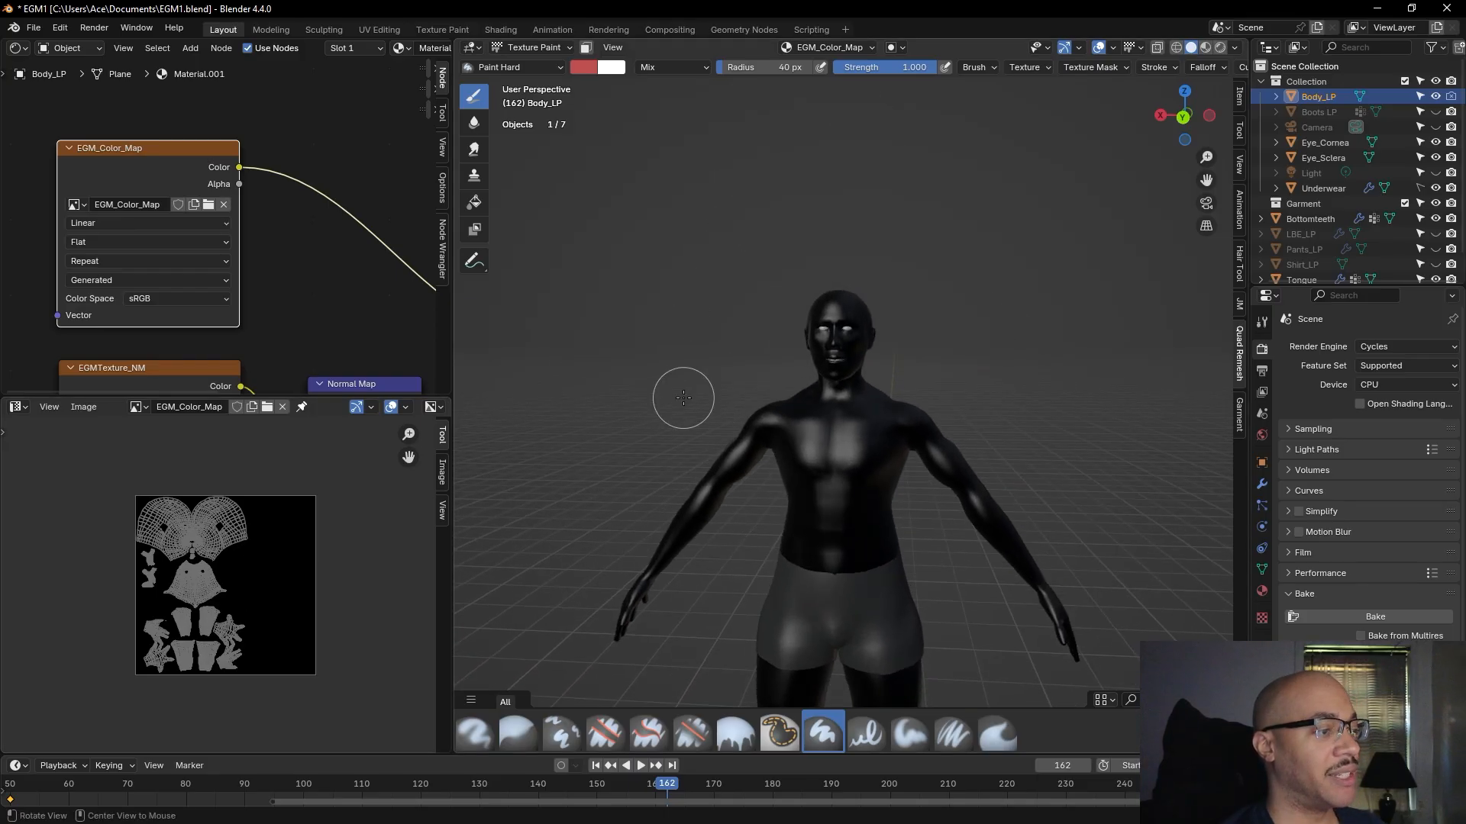
{"action": "scroll", "coordinate": [675, 385], "scroll_direction": "up", "scroll_amount": 4}
{"action": "scroll", "coordinate": [649, 313], "scroll_direction": "down", "scroll_amount": 2}
{"action": "middle_click_drag", "start_coordinate": [651, 305], "coordinate": [548, 317]}
{"action": "scroll", "coordinate": [554, 371], "scroll_direction": "down", "scroll_amount": 2}
{"action": "scroll", "coordinate": [549, 318], "scroll_direction": "down", "scroll_amount": 3}
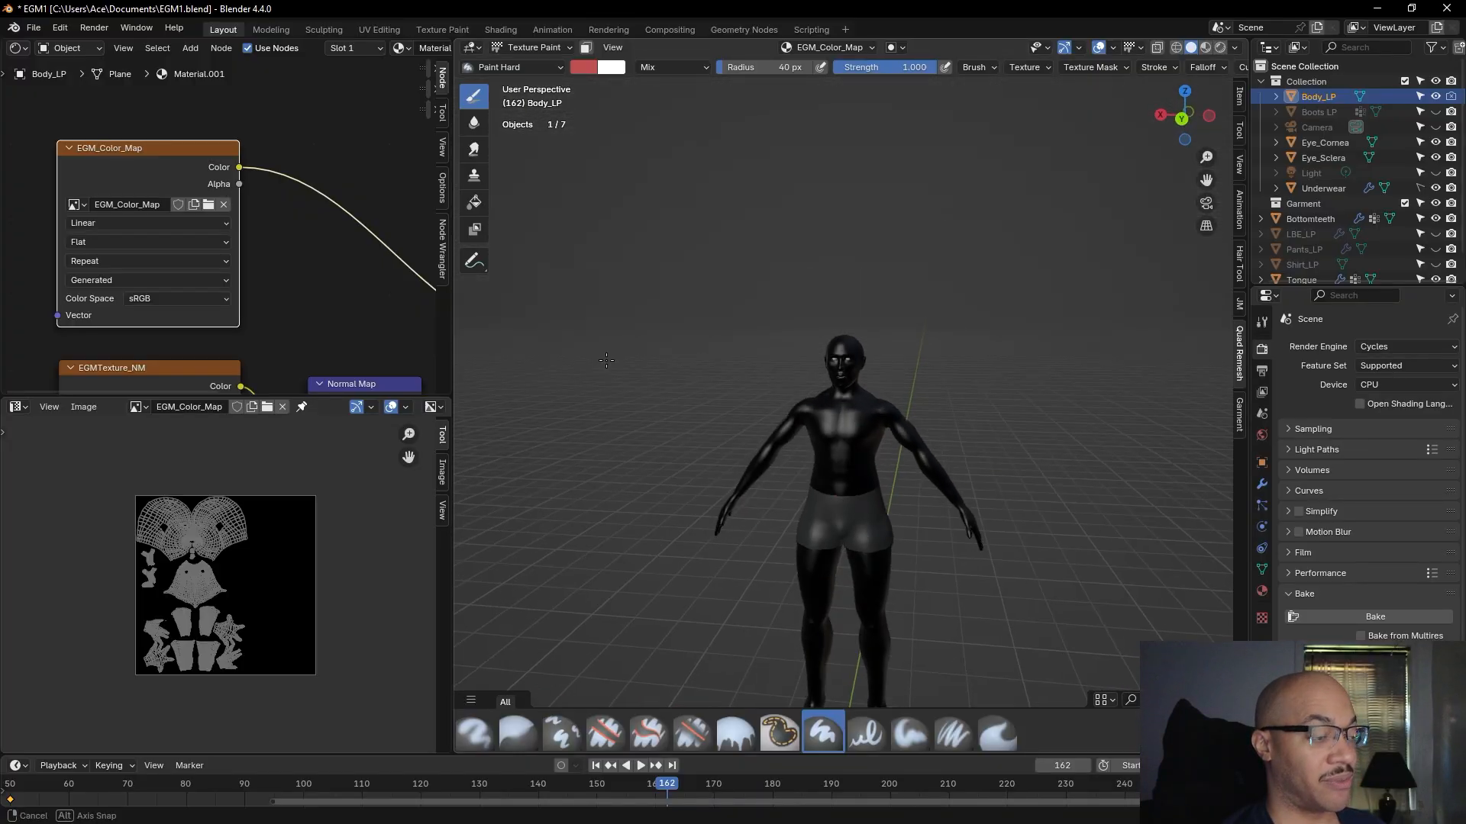
- Activate the Fill tool and set its secondary colour to a saturated brown, #9B430F
{"action": "left_click", "coordinate": [476, 205]}
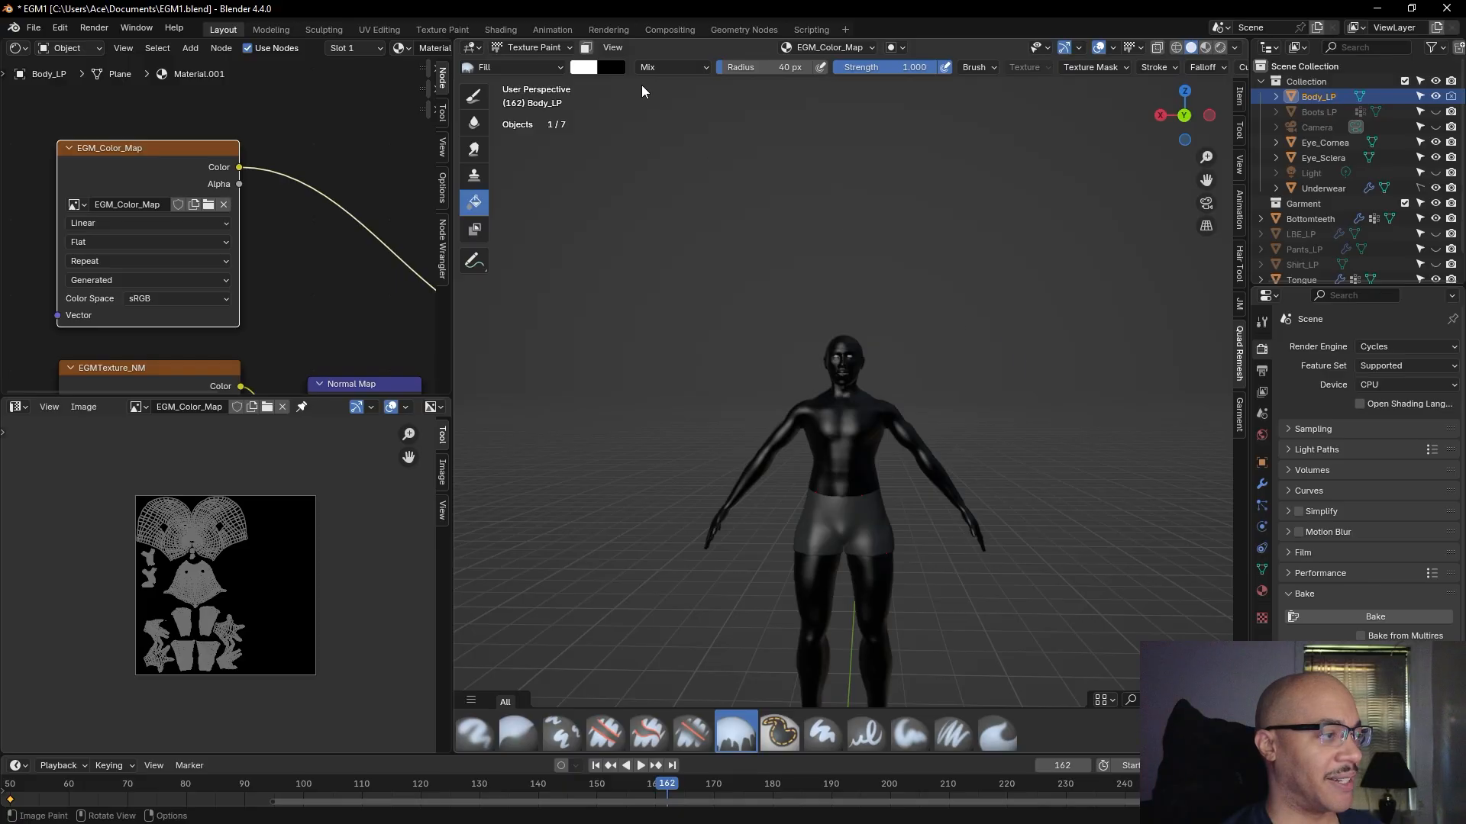
{"action": "left_click", "coordinate": [609, 68]}
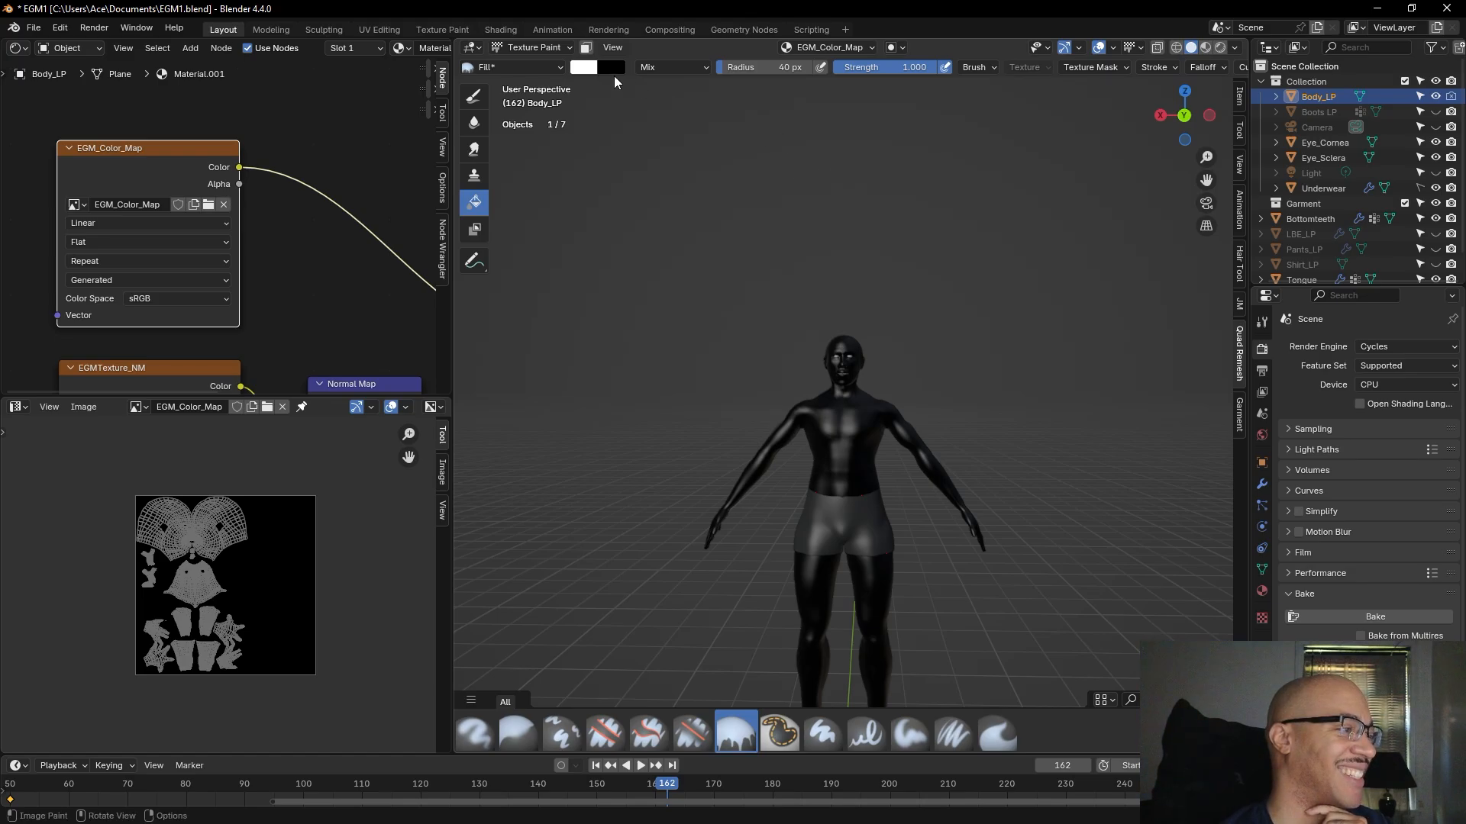
{"action": "left_click", "coordinate": [607, 69]}
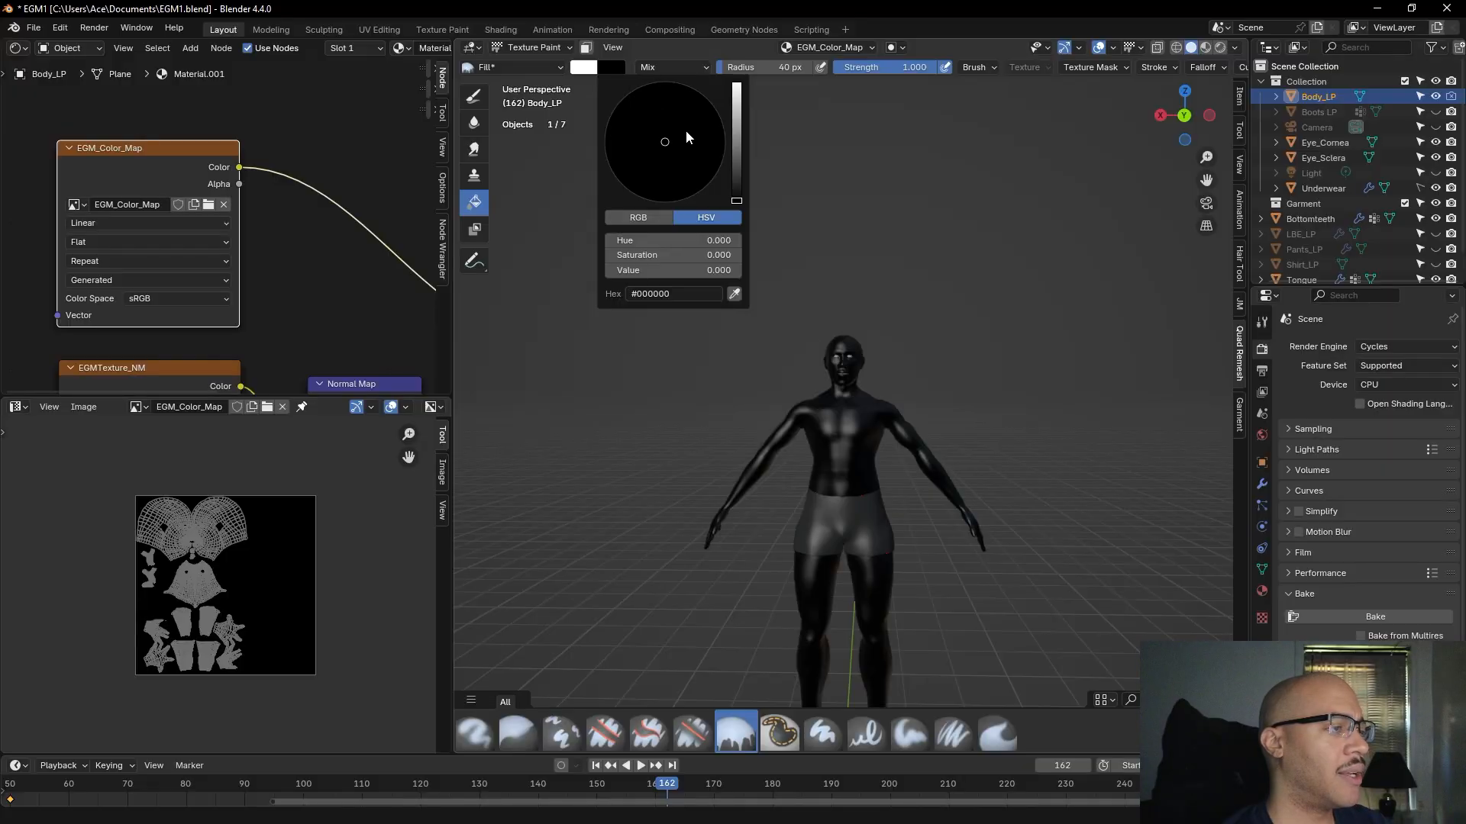
{"action": "left_click", "coordinate": [641, 222]}
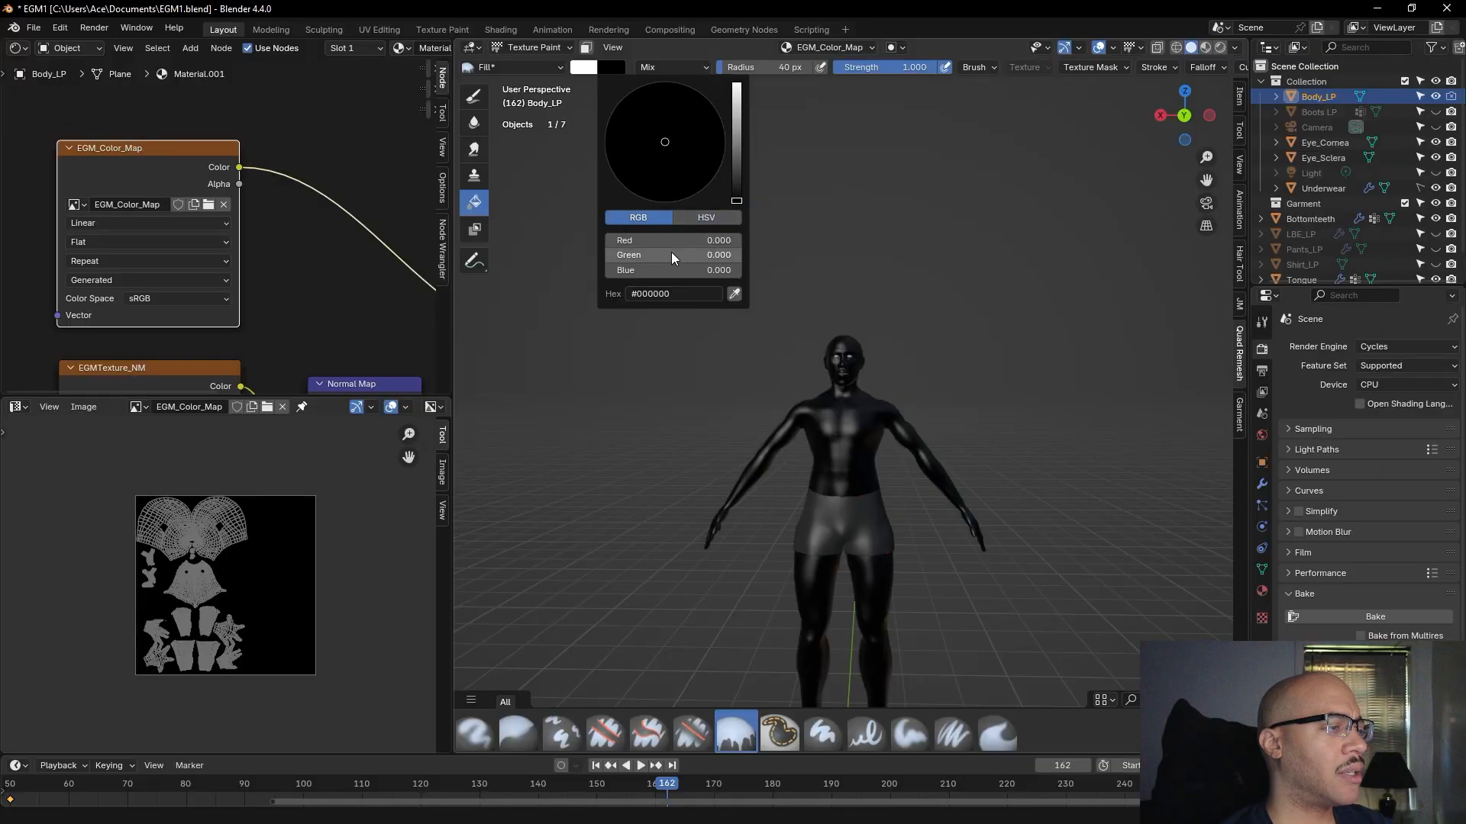
{"action": "left_click", "coordinate": [714, 218]}
{"action": "mouse_move", "coordinate": [738, 201]}
{"action": "left_mouse_down"}
{"action": "mouse_move", "coordinate": [736, 130]}
{"action": "mouse_move", "coordinate": [644, 192]}
{"action": "left_mouse_up"}
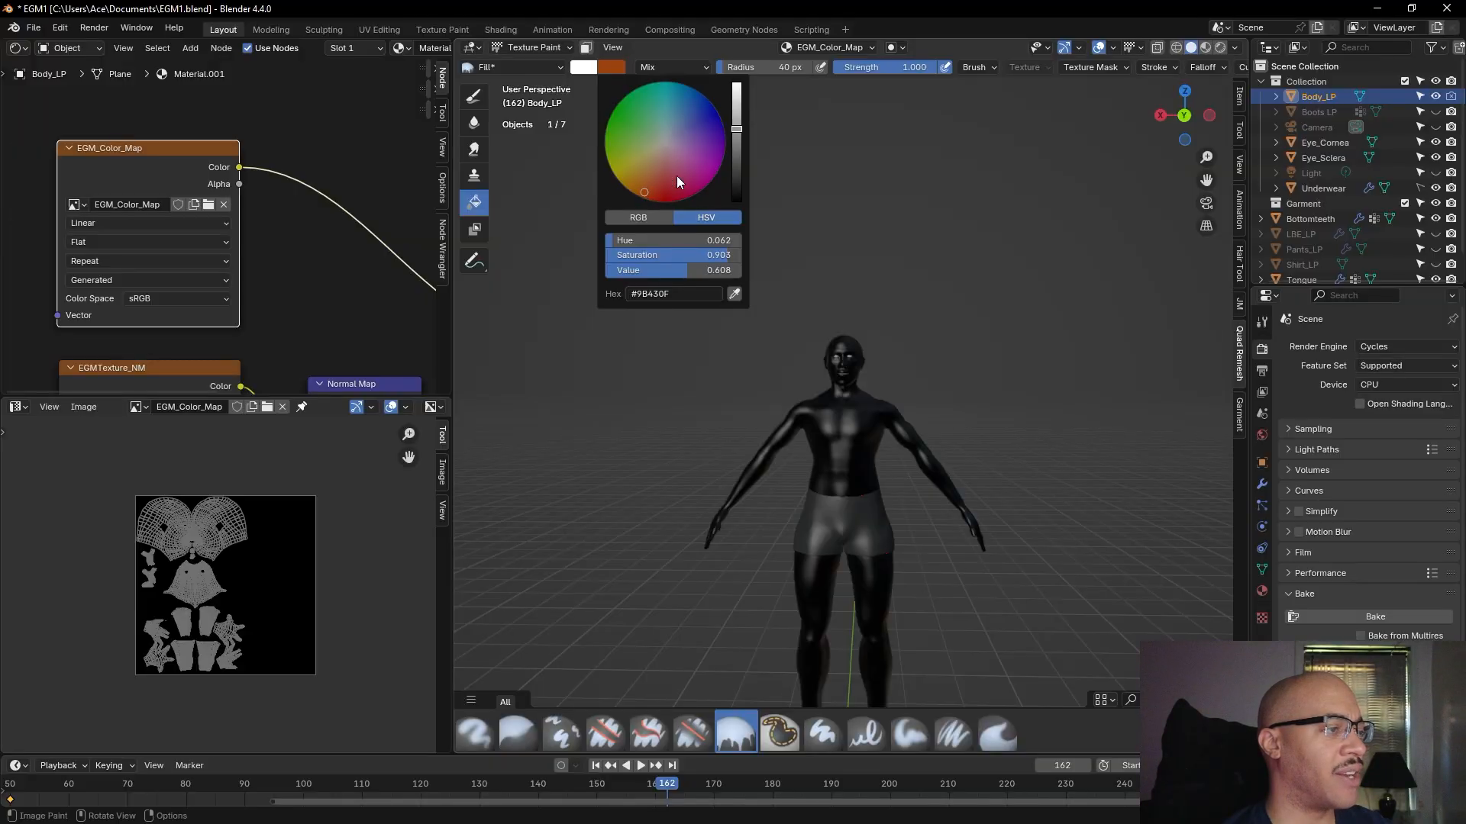
- Darken the secondary colour to brown #522D15 and try to fill the body
{"action": "left_click_drag", "start_coordinate": [737, 129], "coordinate": [736, 153]}
{"action": "left_click_drag", "start_coordinate": [650, 191], "coordinate": [658, 176]}
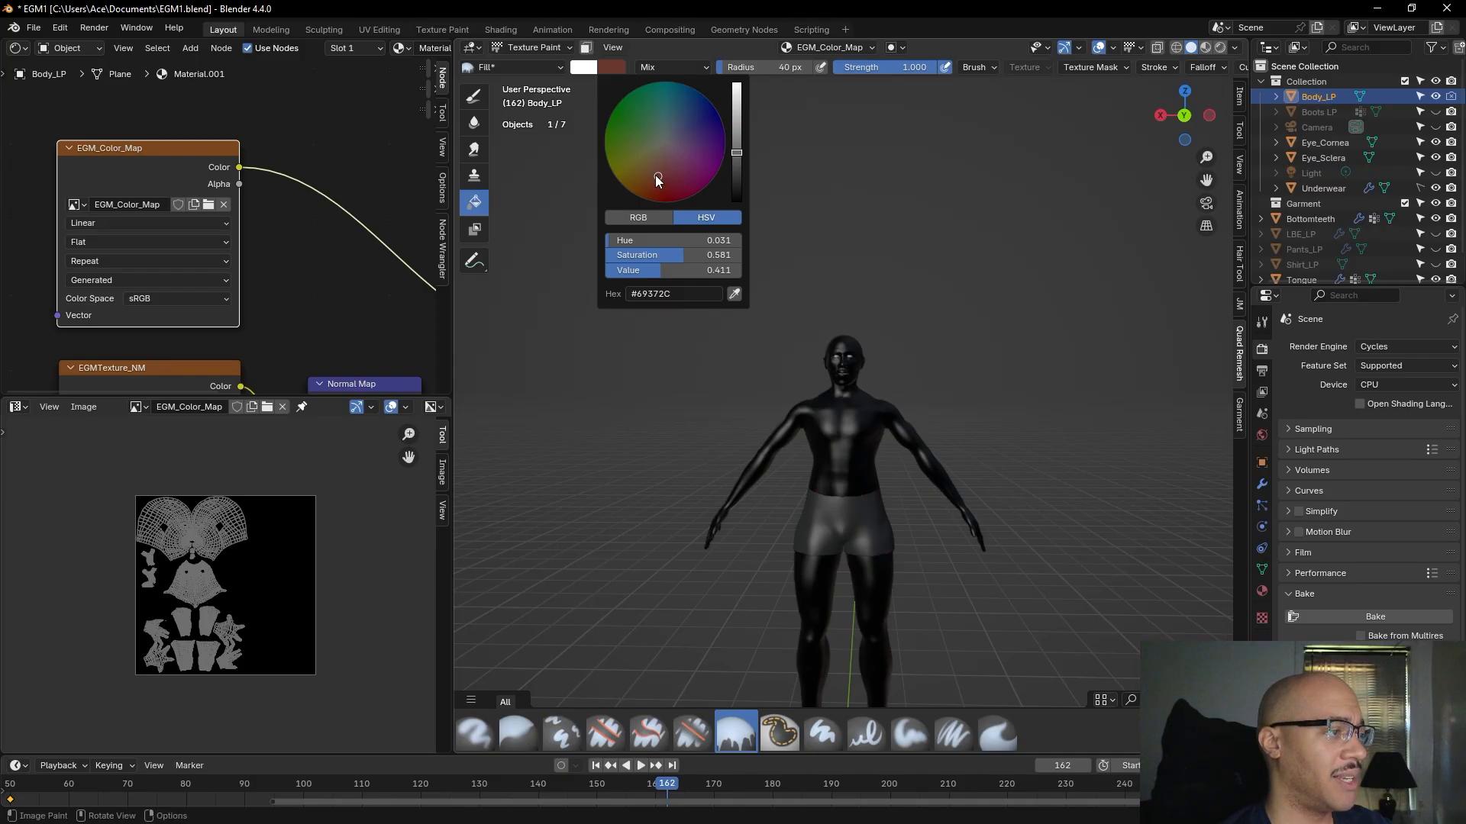
{"action": "scroll", "coordinate": [607, 73], "scroll_direction": "up", "scroll_amount": 1, "text": "ctrl"}
{"action": "scroll", "coordinate": [648, 164], "scroll_direction": "down", "scroll_amount": 1, "text": "ctrl"}
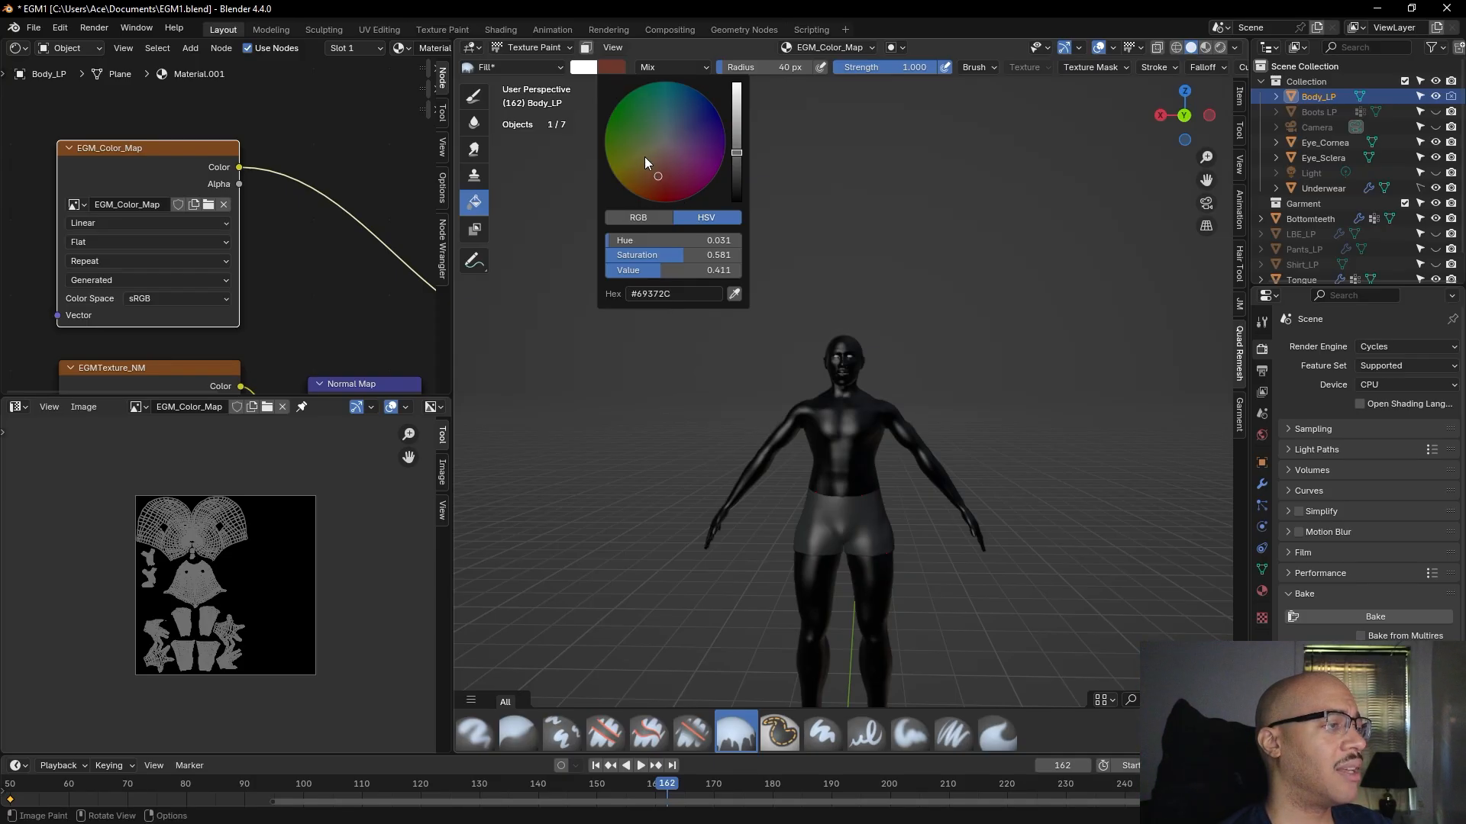
{"action": "left_click_drag", "start_coordinate": [659, 177], "coordinate": [647, 183]}
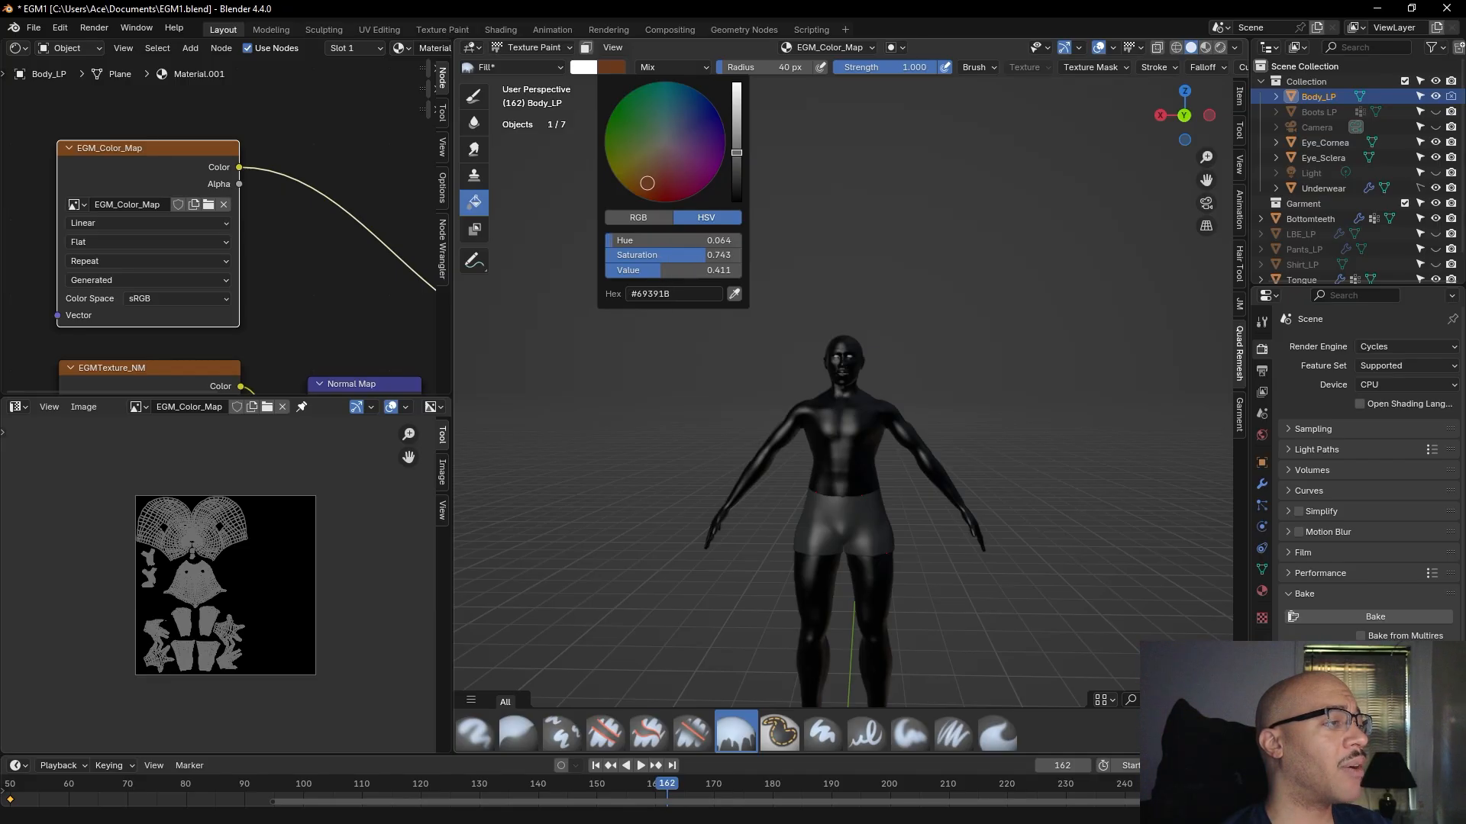
{"action": "left_click_drag", "start_coordinate": [736, 154], "coordinate": [736, 162]}
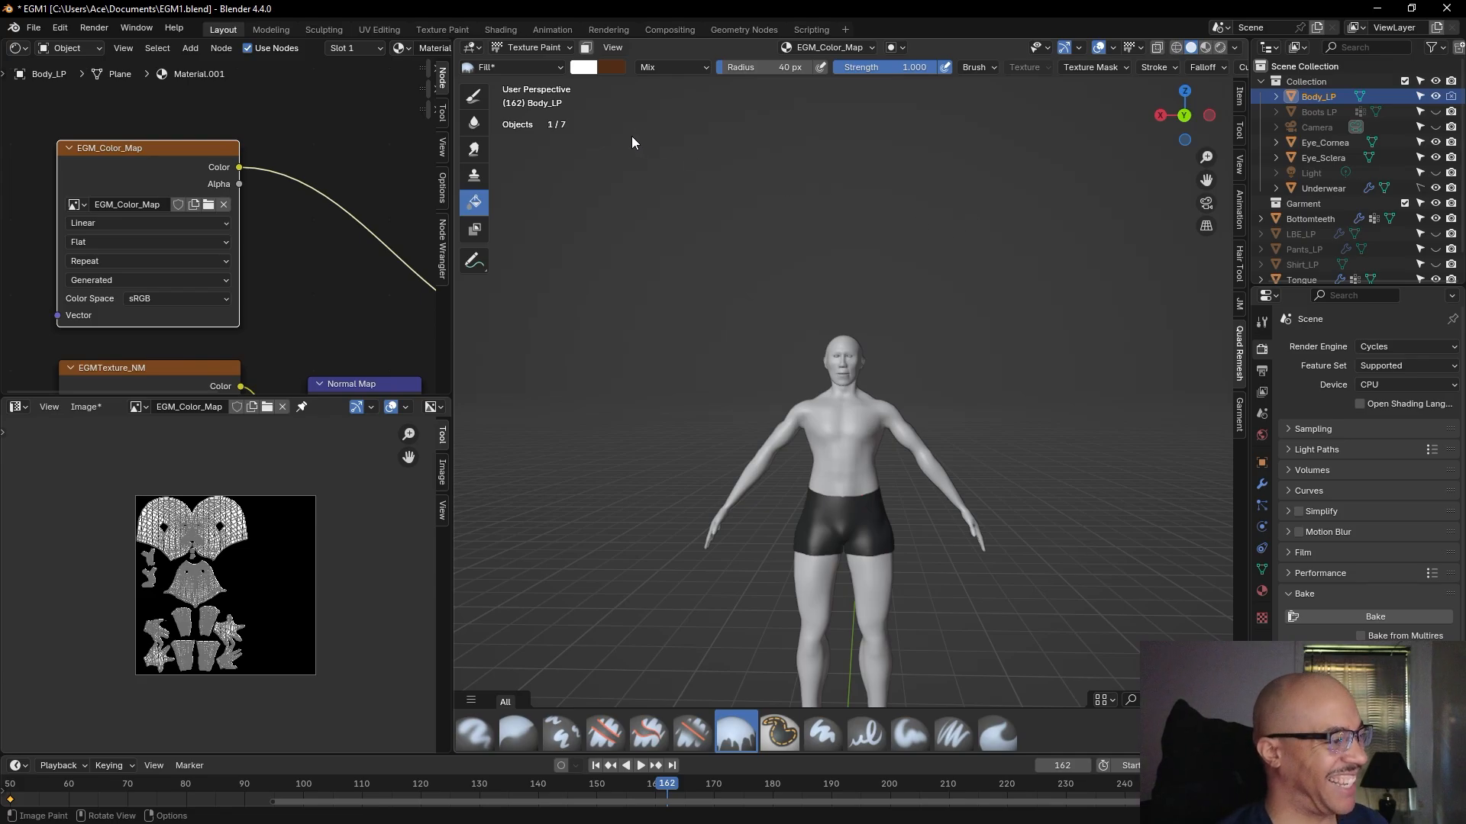
- Sample the white primary colour into the Fill tool's secondary colour with the eyedropper
{"action": "left_click", "coordinate": [609, 70]}
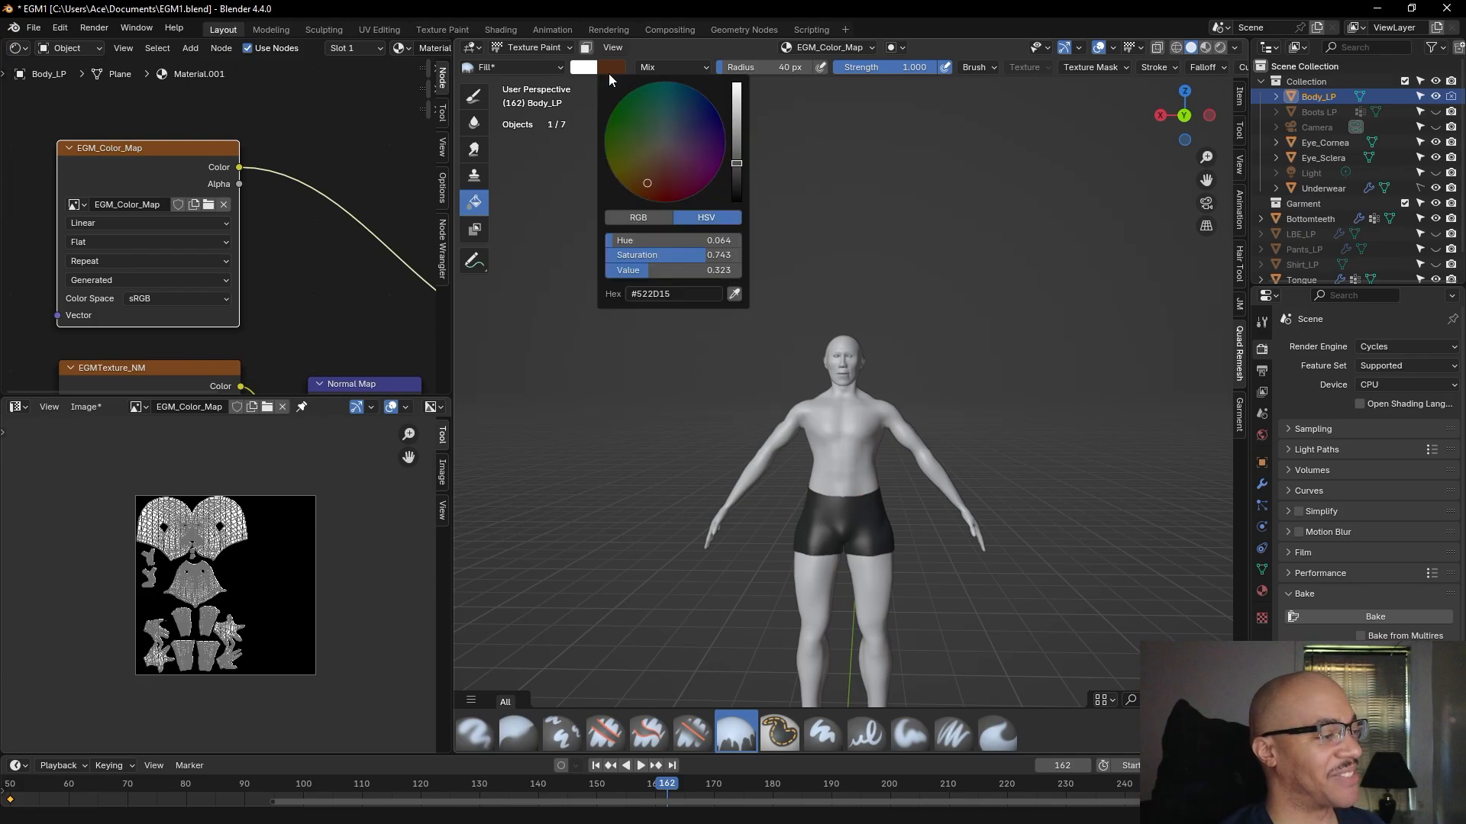
{"action": "left_click", "coordinate": [687, 294]}
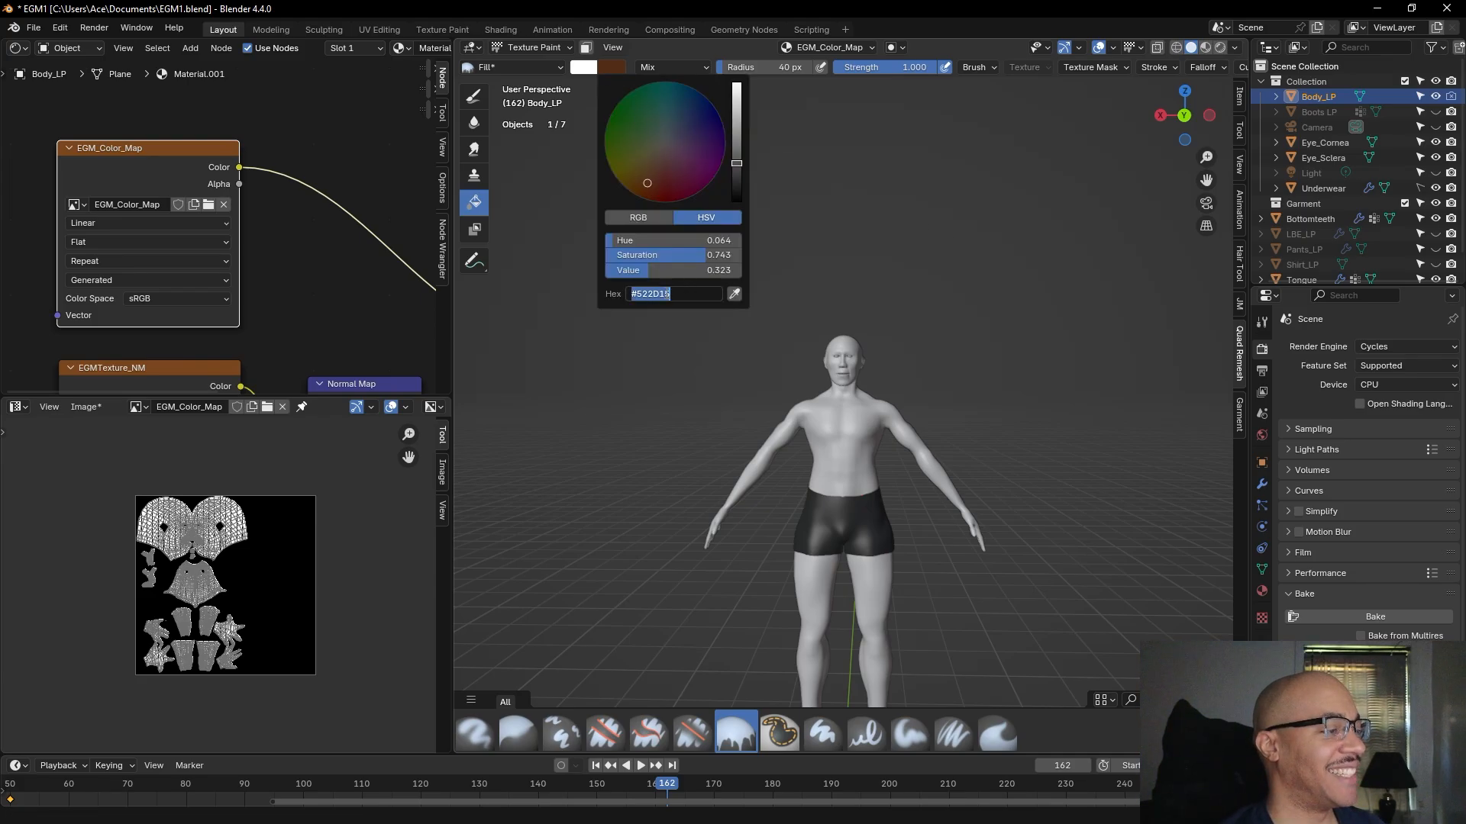
{"action": "left_click", "coordinate": [734, 294]}
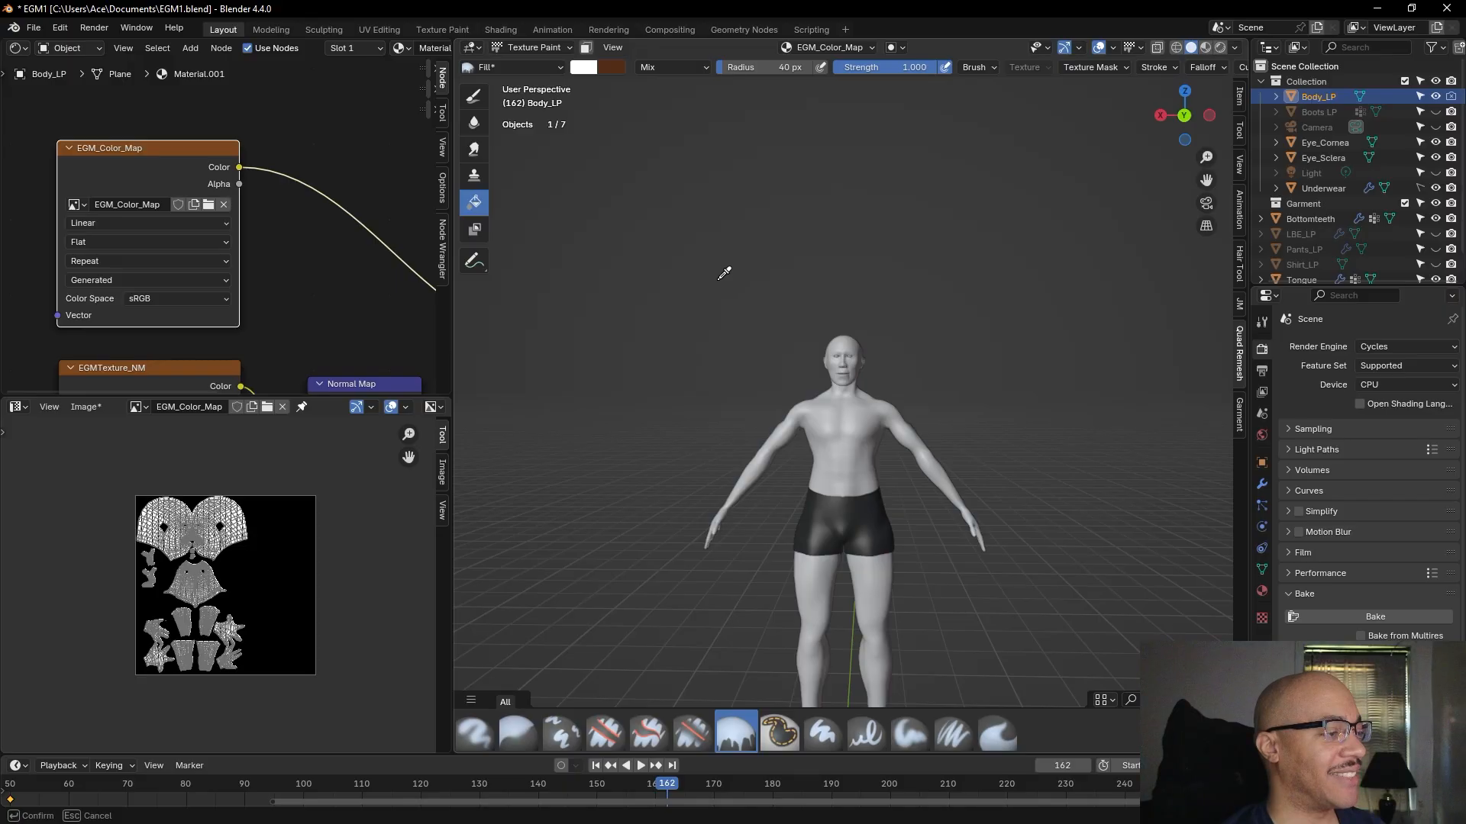
{"action": "left_click", "coordinate": [587, 70]}
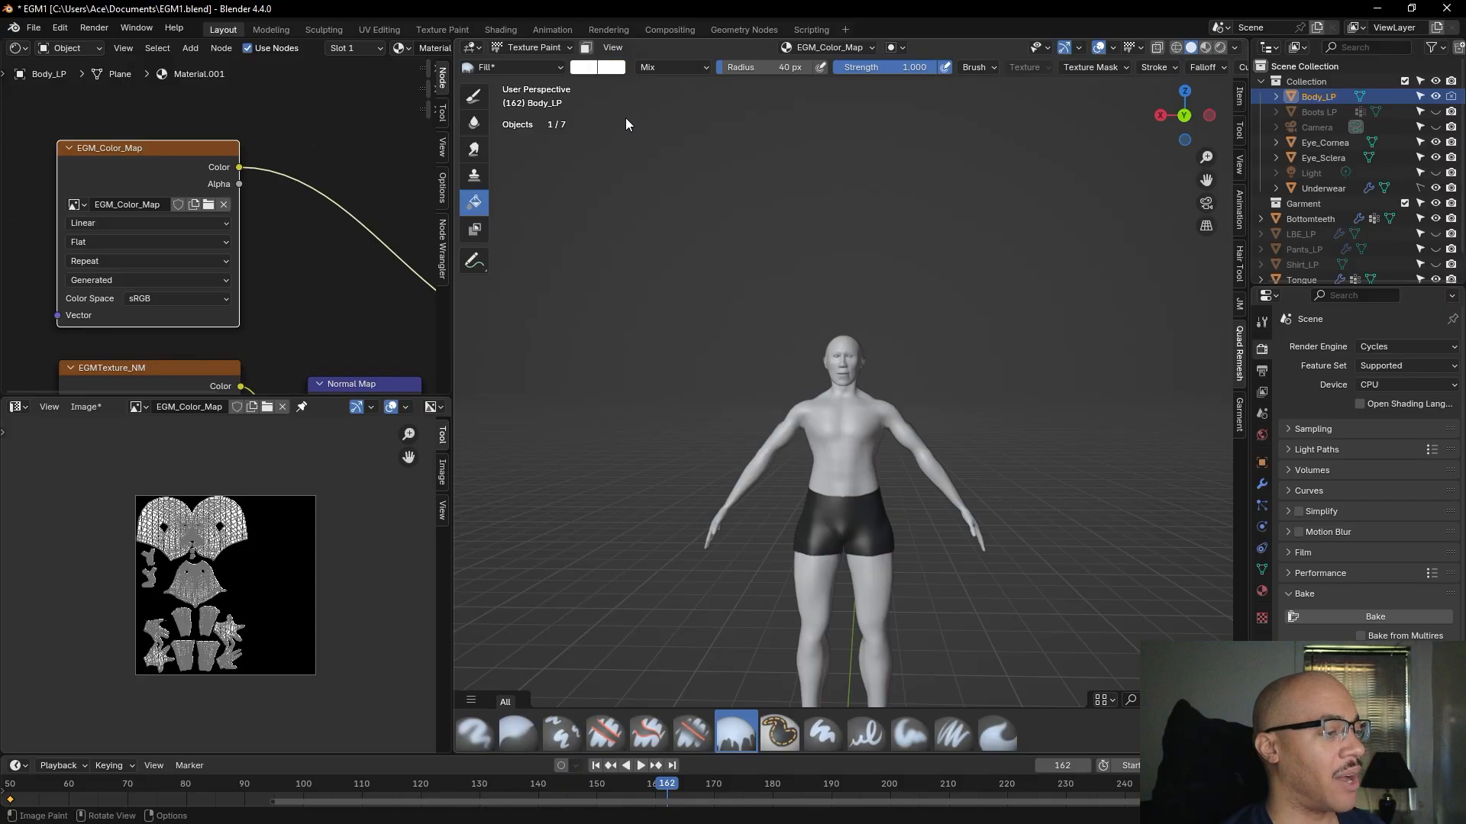
- Set the Fill tool's primary colour to brown #613629 and fill Body_LP with it
{"action": "left_click", "coordinate": [584, 67]}
{"action": "left_click", "coordinate": [583, 65]}
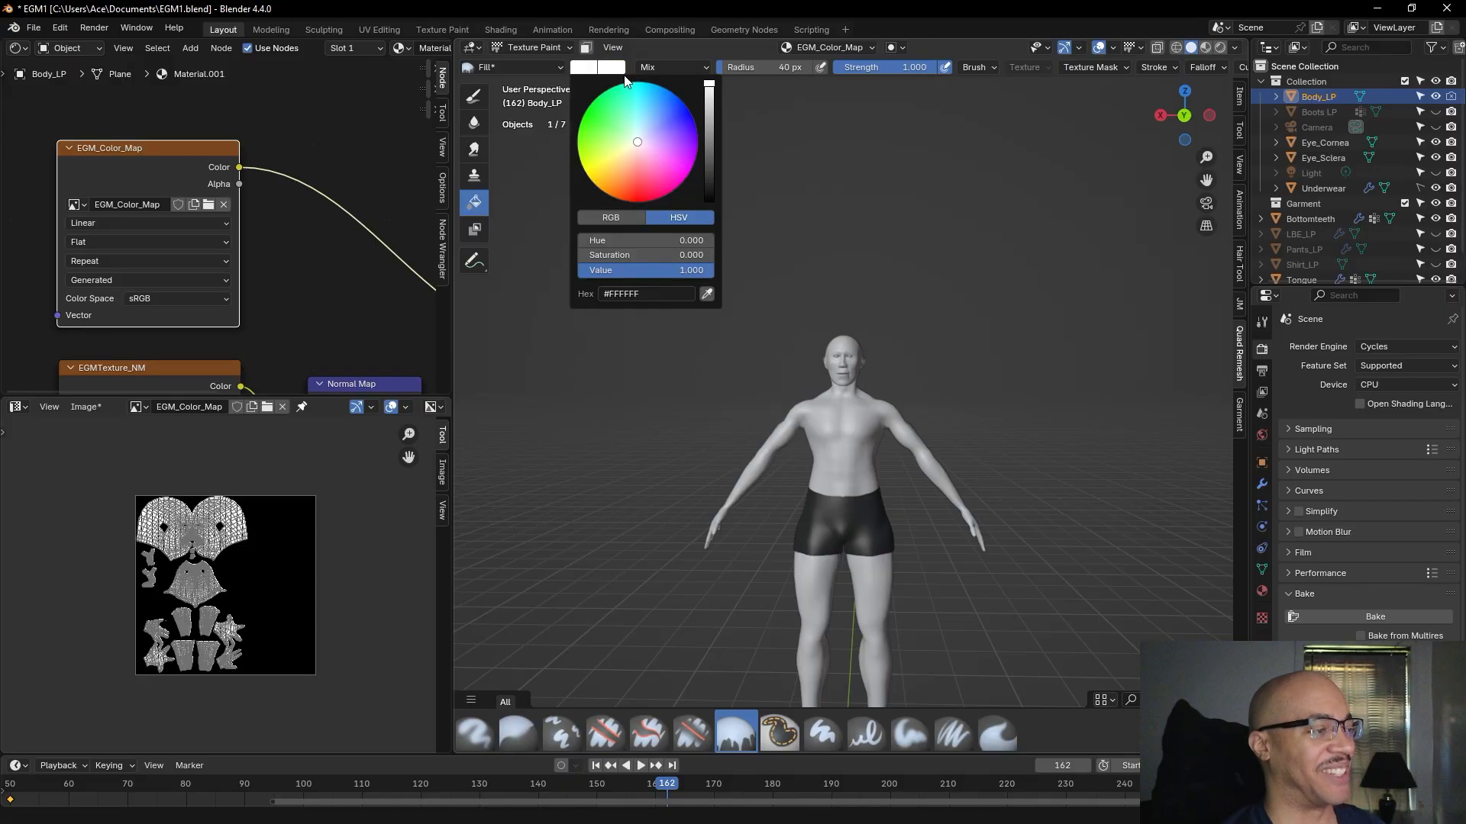
{"action": "left_click_drag", "start_coordinate": [708, 90], "coordinate": [709, 154]}
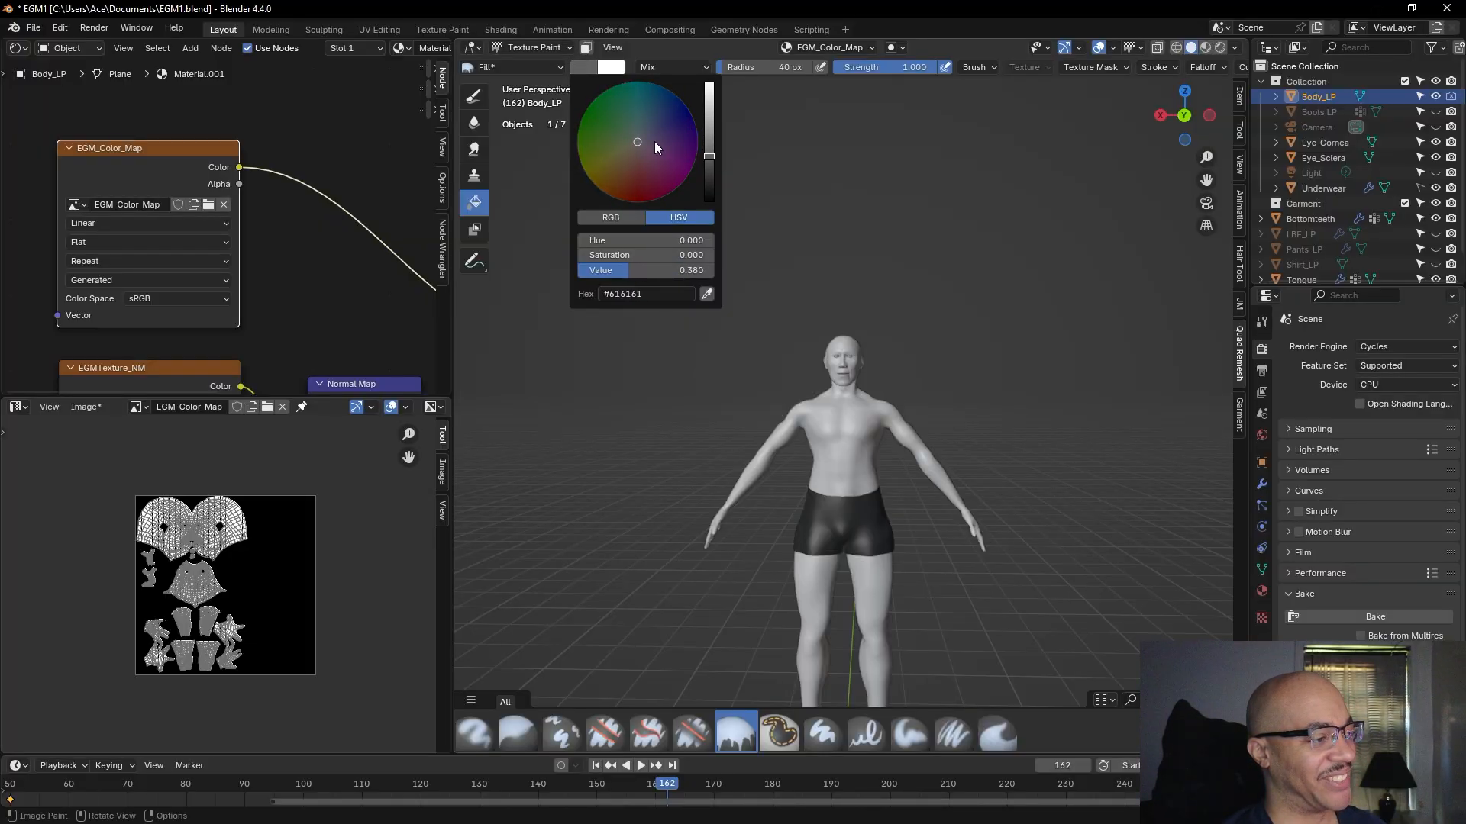
{"action": "left_click_drag", "start_coordinate": [639, 143], "coordinate": [629, 176]}
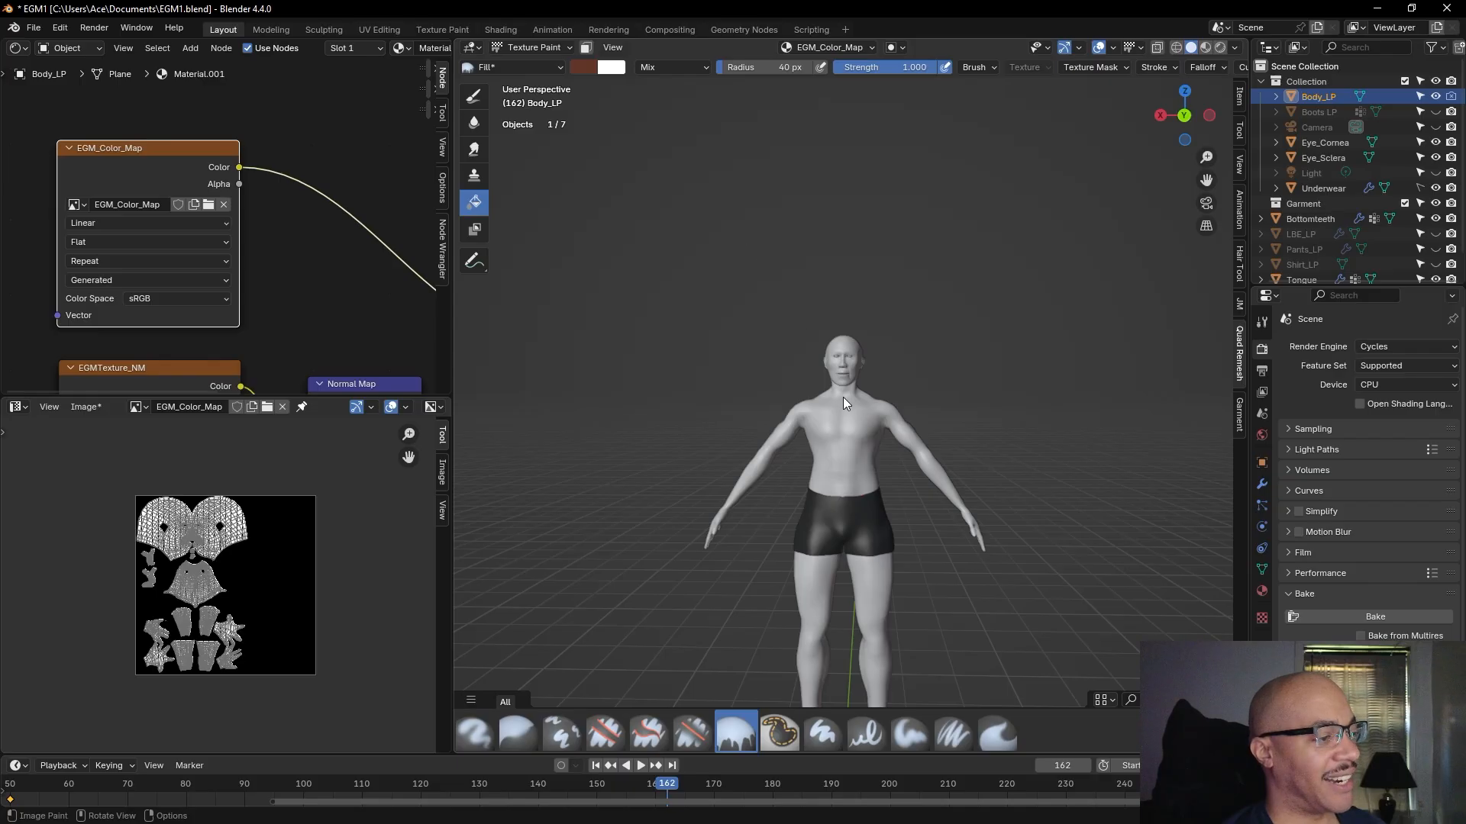
{"action": "scroll", "coordinate": [922, 328], "scroll_direction": "up", "scroll_amount": 5}
{"action": "mouse_move", "coordinate": [1032, 283]}
{"action": "middle_mouse_down"}
{"action": "mouse_move", "coordinate": [1032, 310]}
{"action": "mouse_move", "coordinate": [966, 402]}
{"action": "middle_mouse_up"}
{"action": "left_click", "coordinate": [1028, 237]}
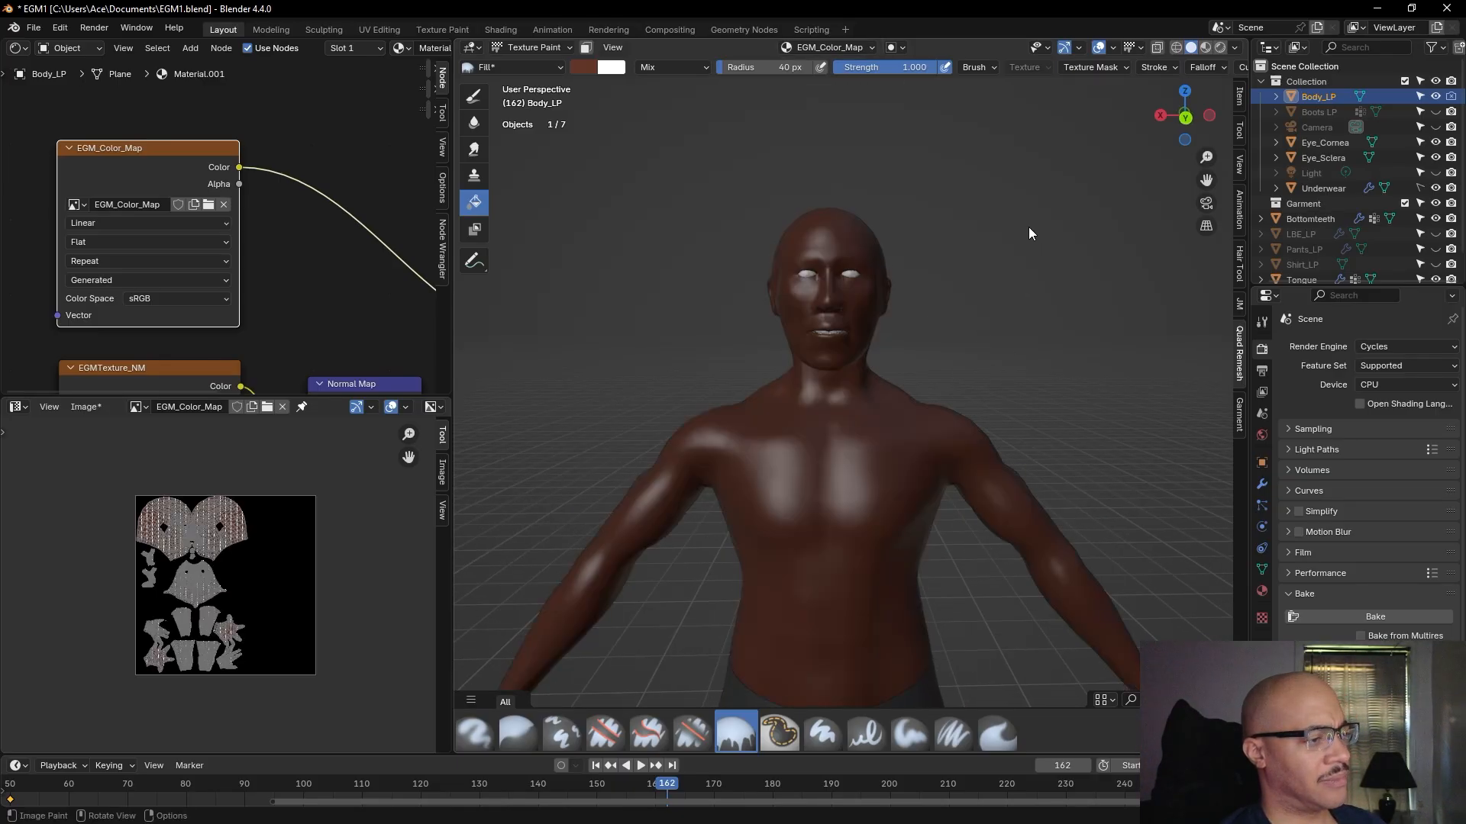
- Deepen the primary colour to reddish brown #4F231D and refill Body_LP with it
{"action": "mouse_move", "coordinate": [1027, 227]}
{"action": "middle_mouse_down"}
{"action": "mouse_move", "coordinate": [858, 225]}
{"action": "mouse_move", "coordinate": [1119, 234]}
{"action": "mouse_move", "coordinate": [998, 232]}
{"action": "mouse_move", "coordinate": [885, 197]}
{"action": "middle_mouse_up"}
{"action": "left_click", "coordinate": [587, 68]}
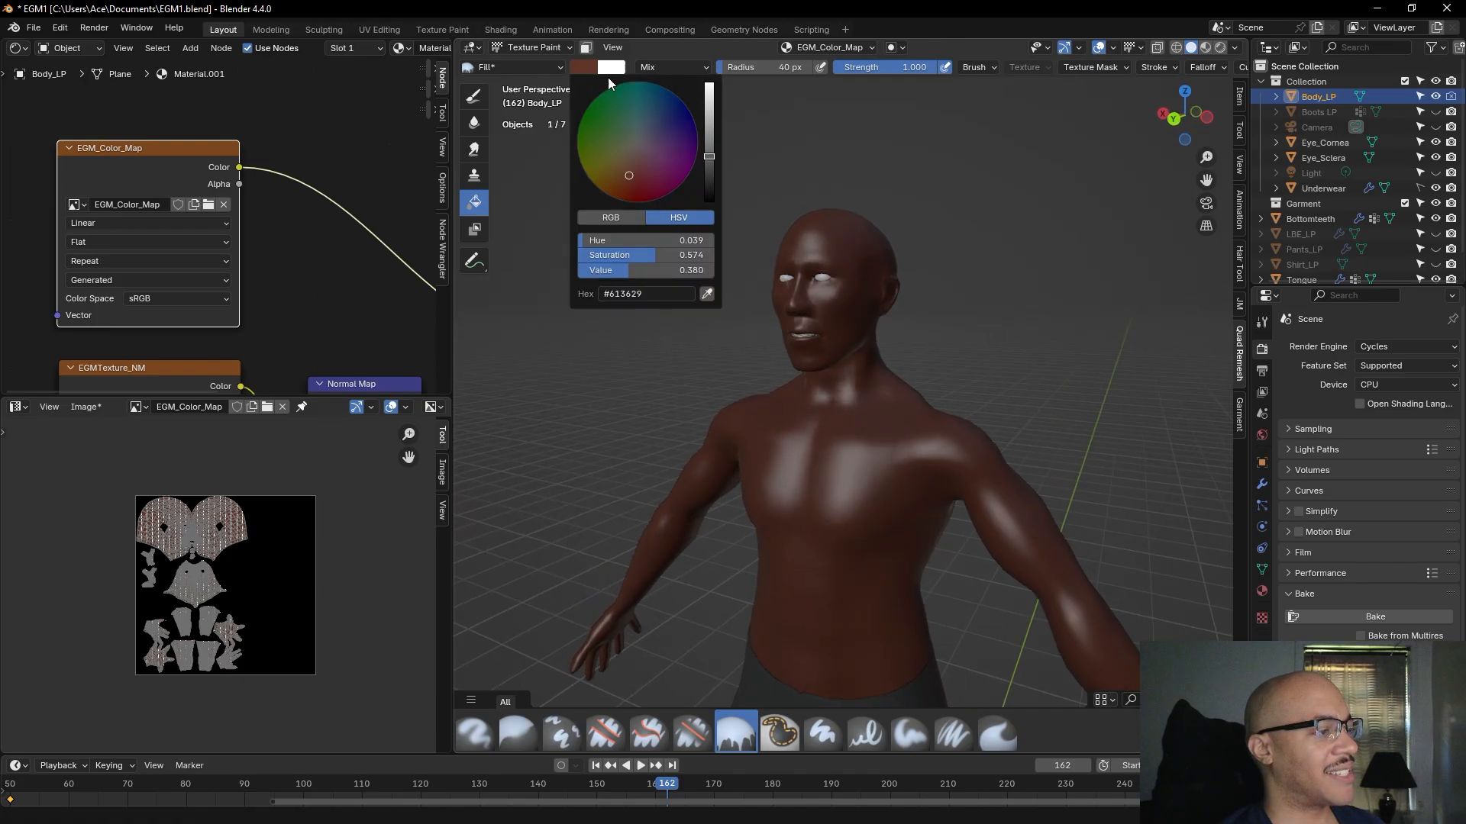
{"action": "left_click", "coordinate": [627, 178]}
{"action": "left_click_drag", "start_coordinate": [714, 158], "coordinate": [631, 180]}
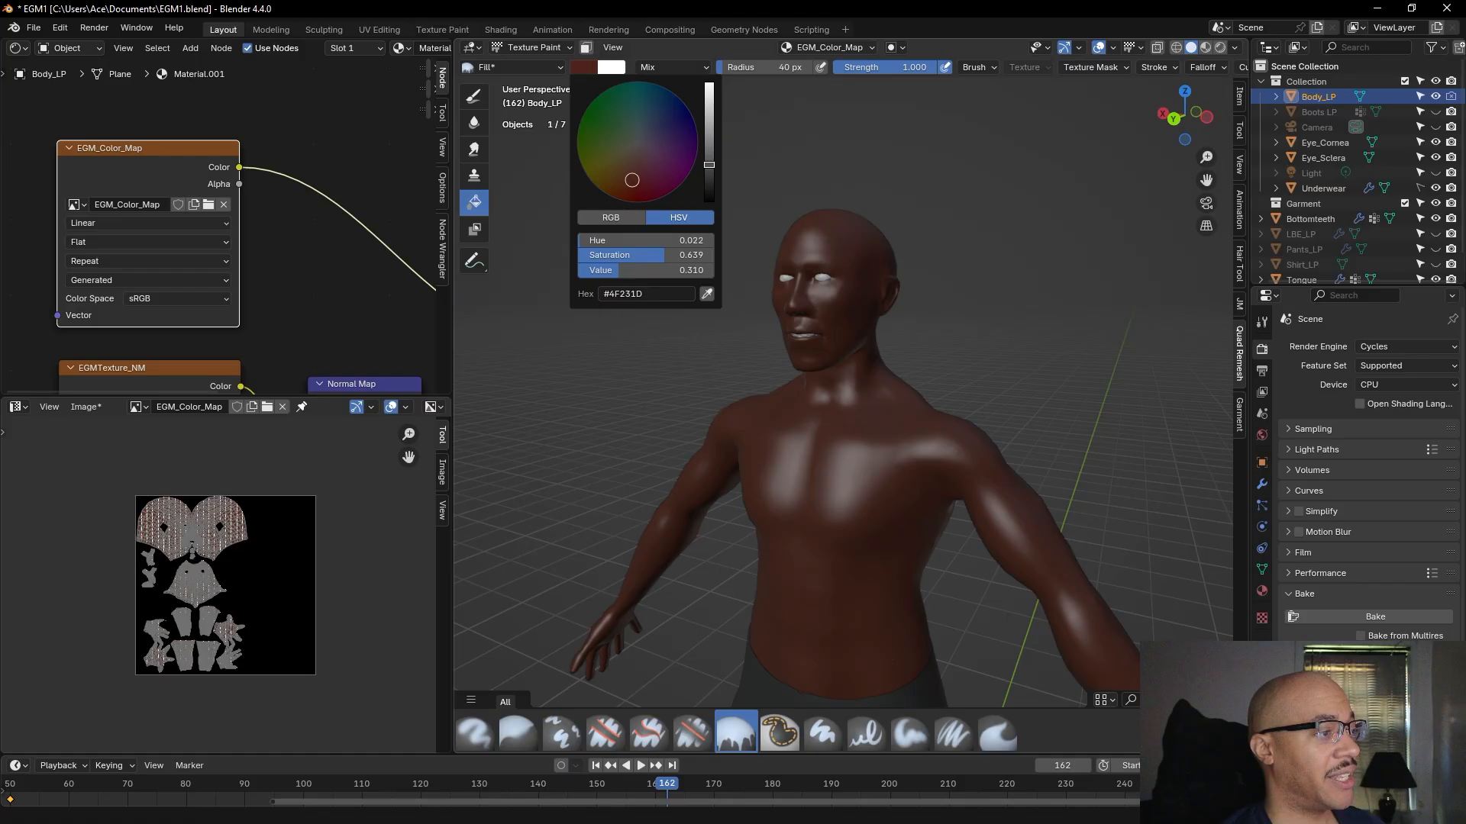
{"action": "left_click", "coordinate": [835, 415]}
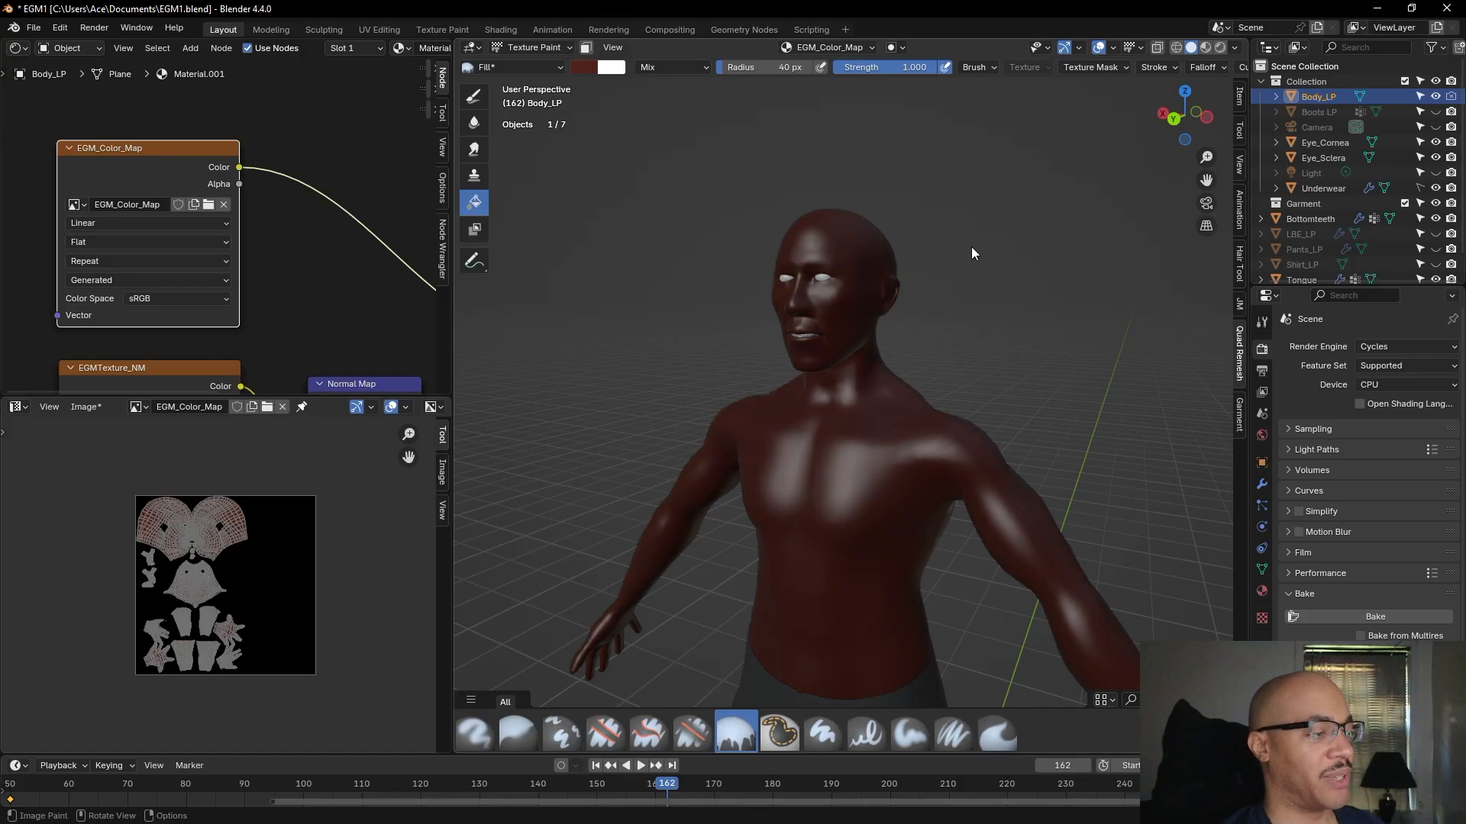
- Shift the Fill tool's primary colour to a warmer brown #4F2915 and refill Body_LP with it
{"action": "left_click", "coordinate": [585, 70]}
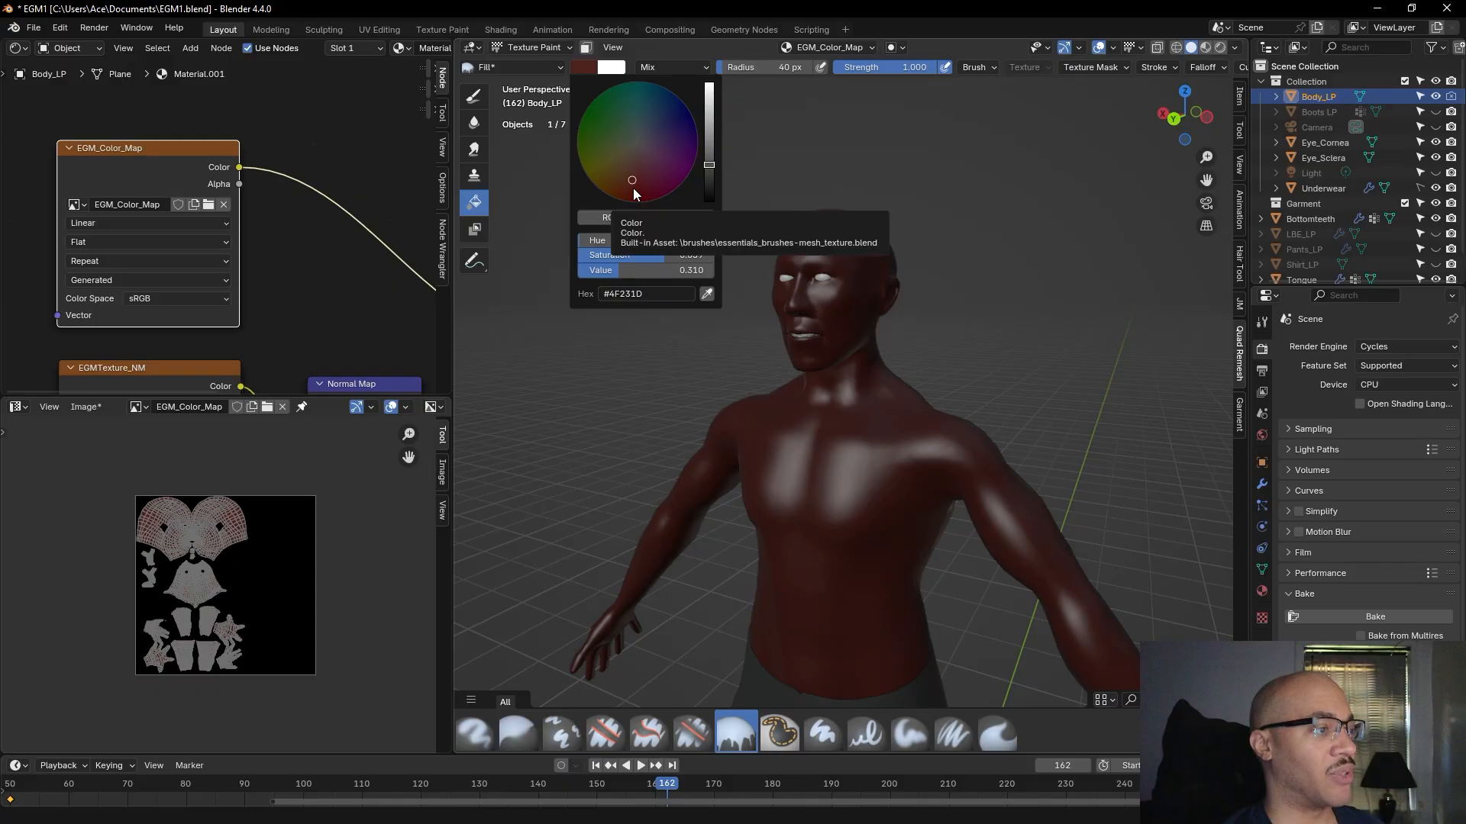
{"action": "left_click_drag", "start_coordinate": [633, 181], "coordinate": [635, 177]}
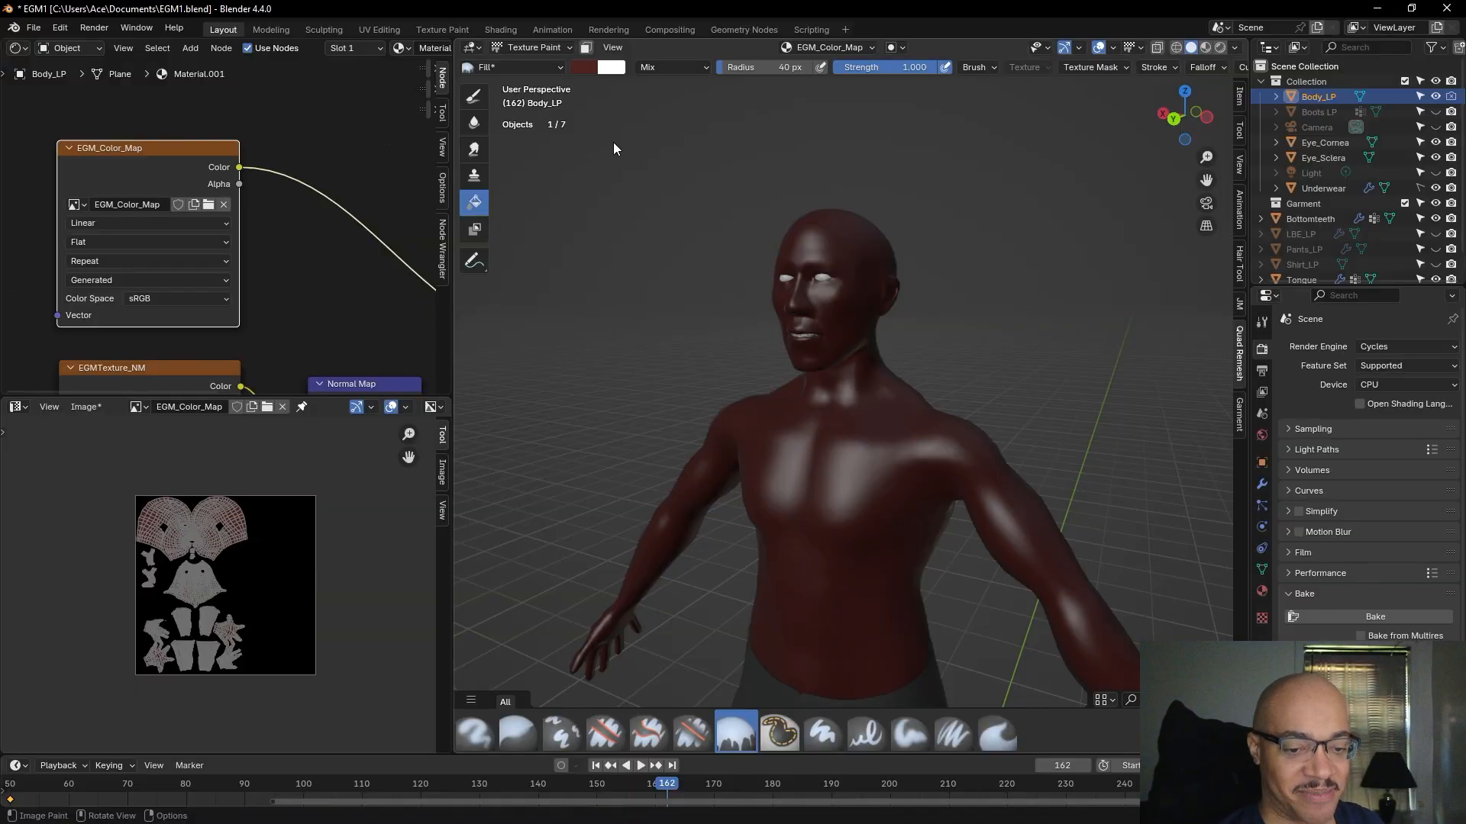
{"action": "left_click", "coordinate": [588, 67]}
{"action": "left_click_drag", "start_coordinate": [635, 179], "coordinate": [621, 183]}
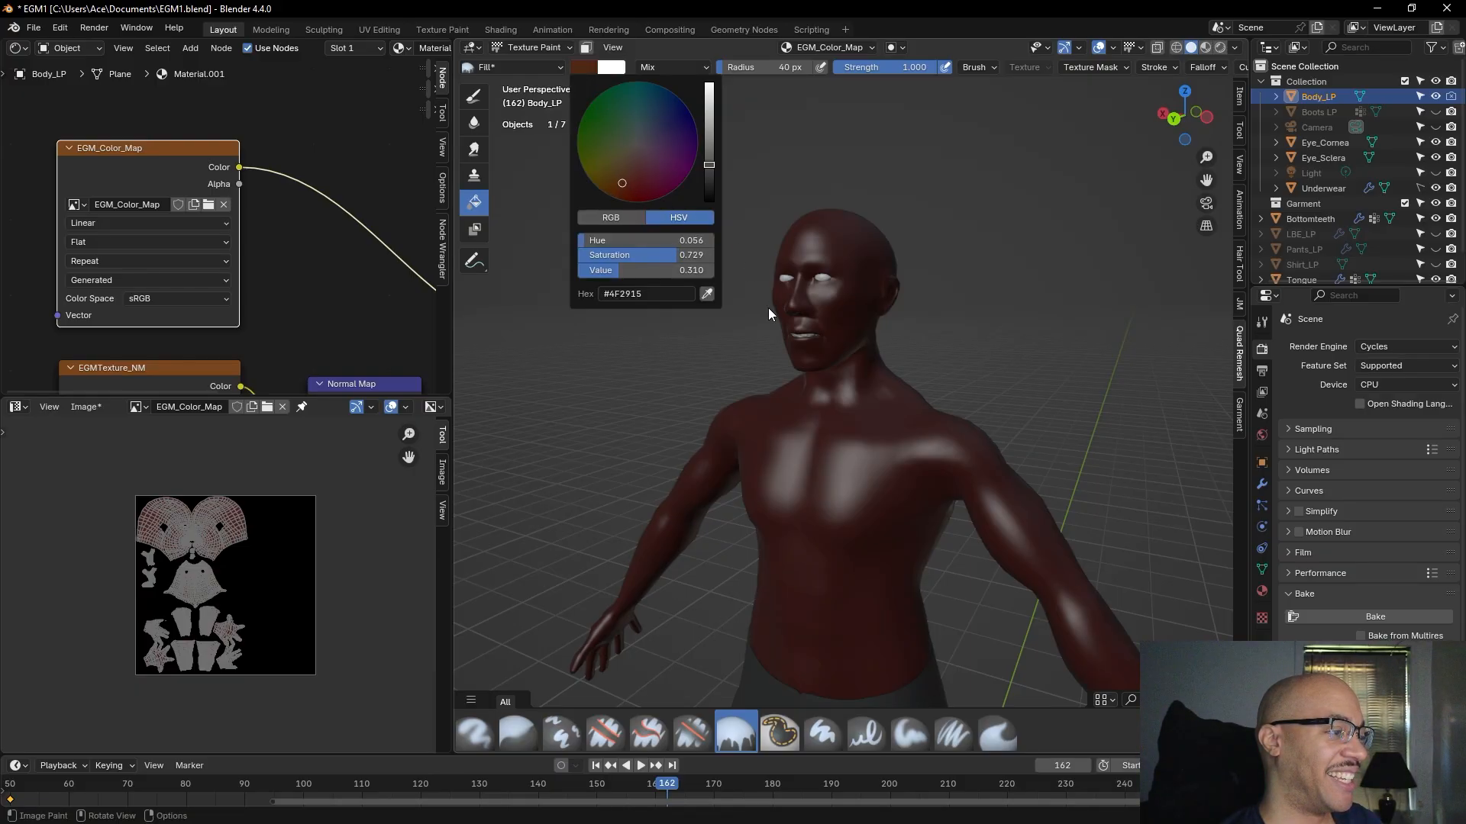
{"action": "mouse_move", "coordinate": [1103, 327]}
{"action": "middle_mouse_down"}
{"action": "mouse_move", "coordinate": [1151, 268]}
{"action": "mouse_move", "coordinate": [1219, 296]}
{"action": "mouse_move", "coordinate": [487, 293]}
{"action": "mouse_move", "coordinate": [1099, 293]}
{"action": "mouse_move", "coordinate": [1007, 275]}
{"action": "mouse_move", "coordinate": [1065, 263]}
{"action": "middle_mouse_up"}
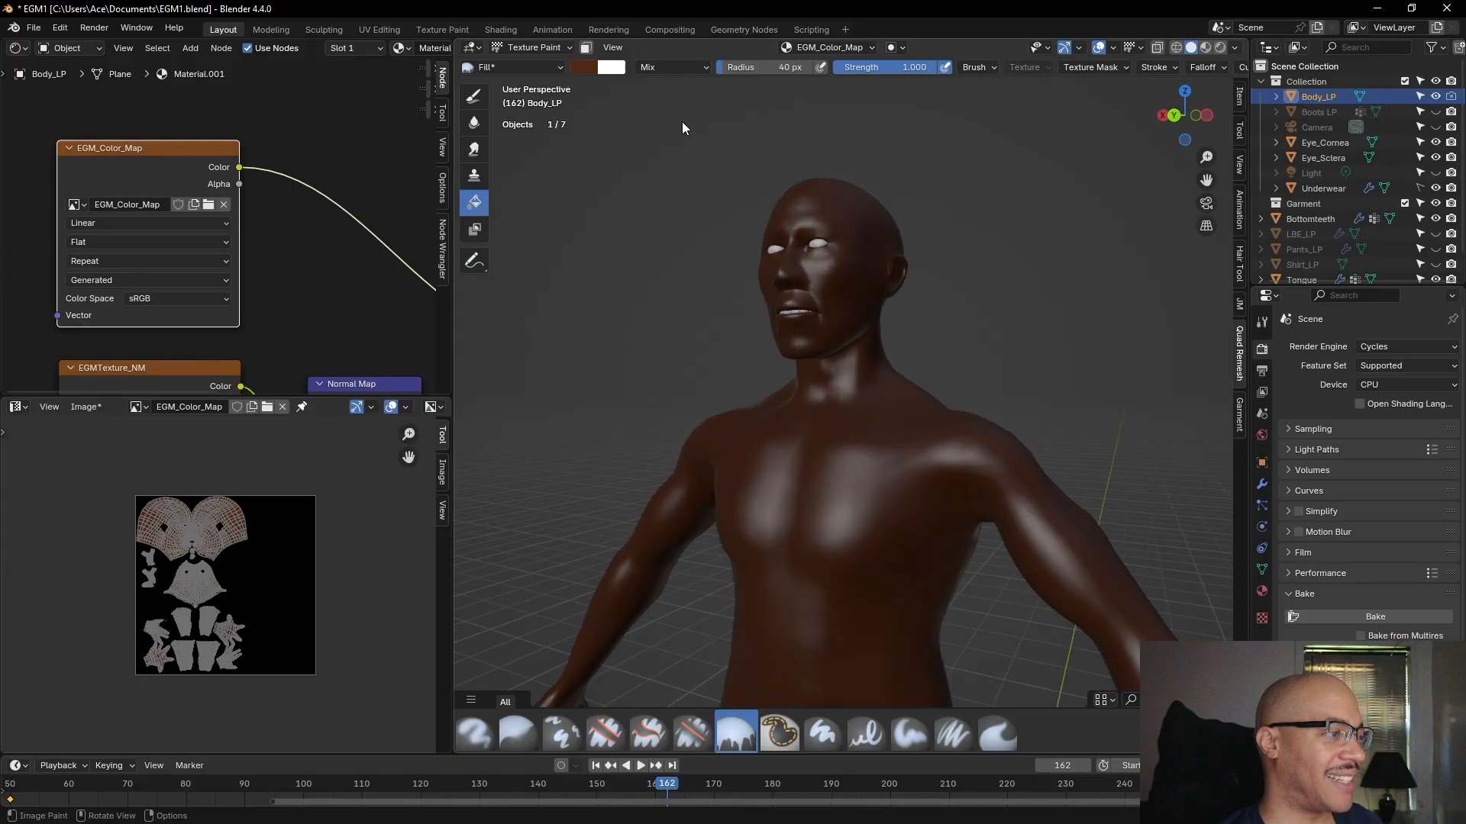
- Brighten the Fill tool's primary colour to brown #5E3019 and fill Body_LP with it
{"action": "left_click", "coordinate": [584, 67]}
{"action": "left_click_drag", "start_coordinate": [711, 163], "coordinate": [709, 158]}
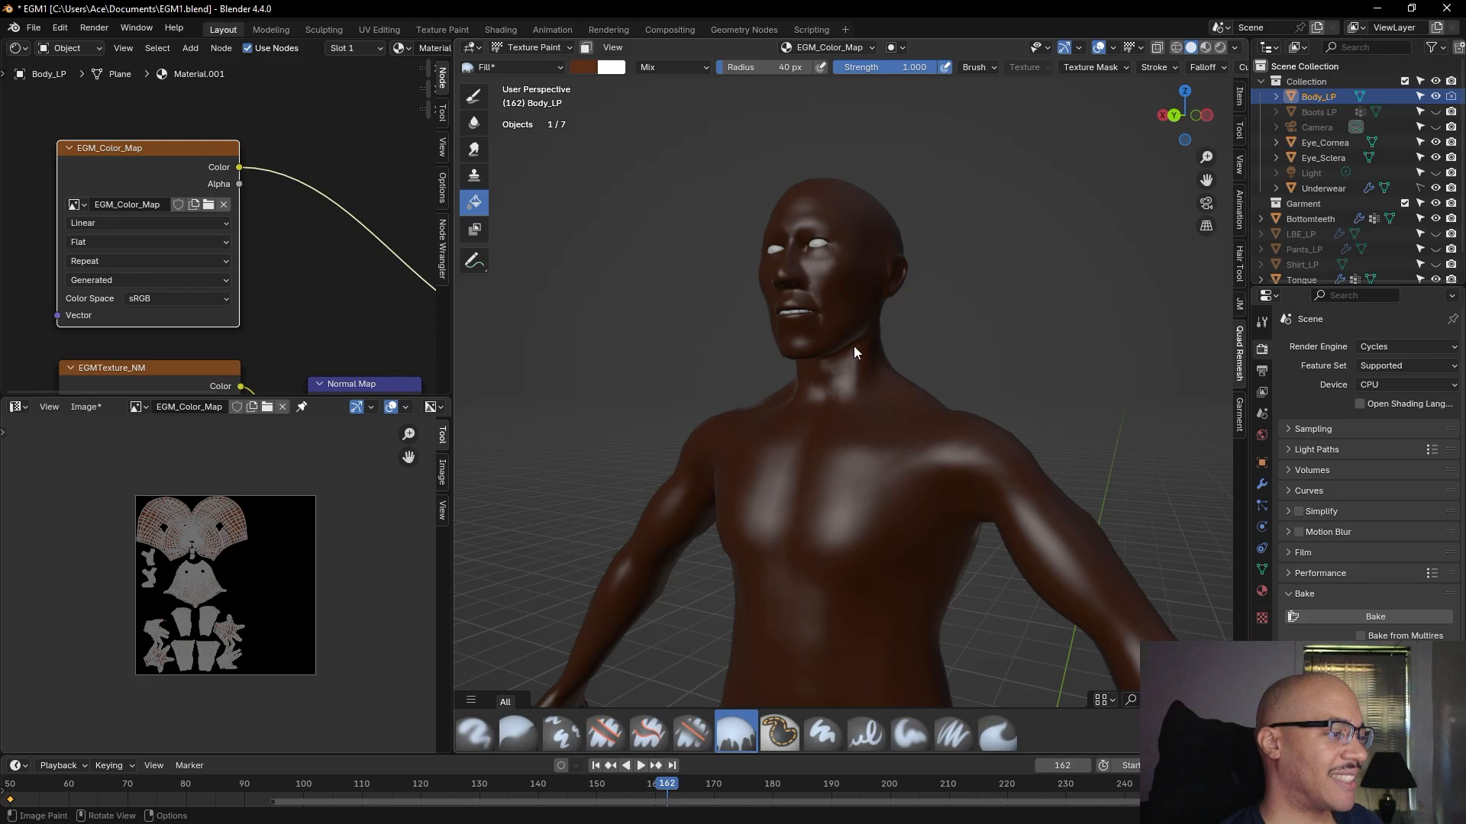
{"action": "middle_click_drag", "start_coordinate": [854, 347], "coordinate": [950, 268]}
- Darken the Fill tool's primary colour to #492614 and apply it over the whole of Body_LP
{"action": "left_click", "coordinate": [578, 69]}
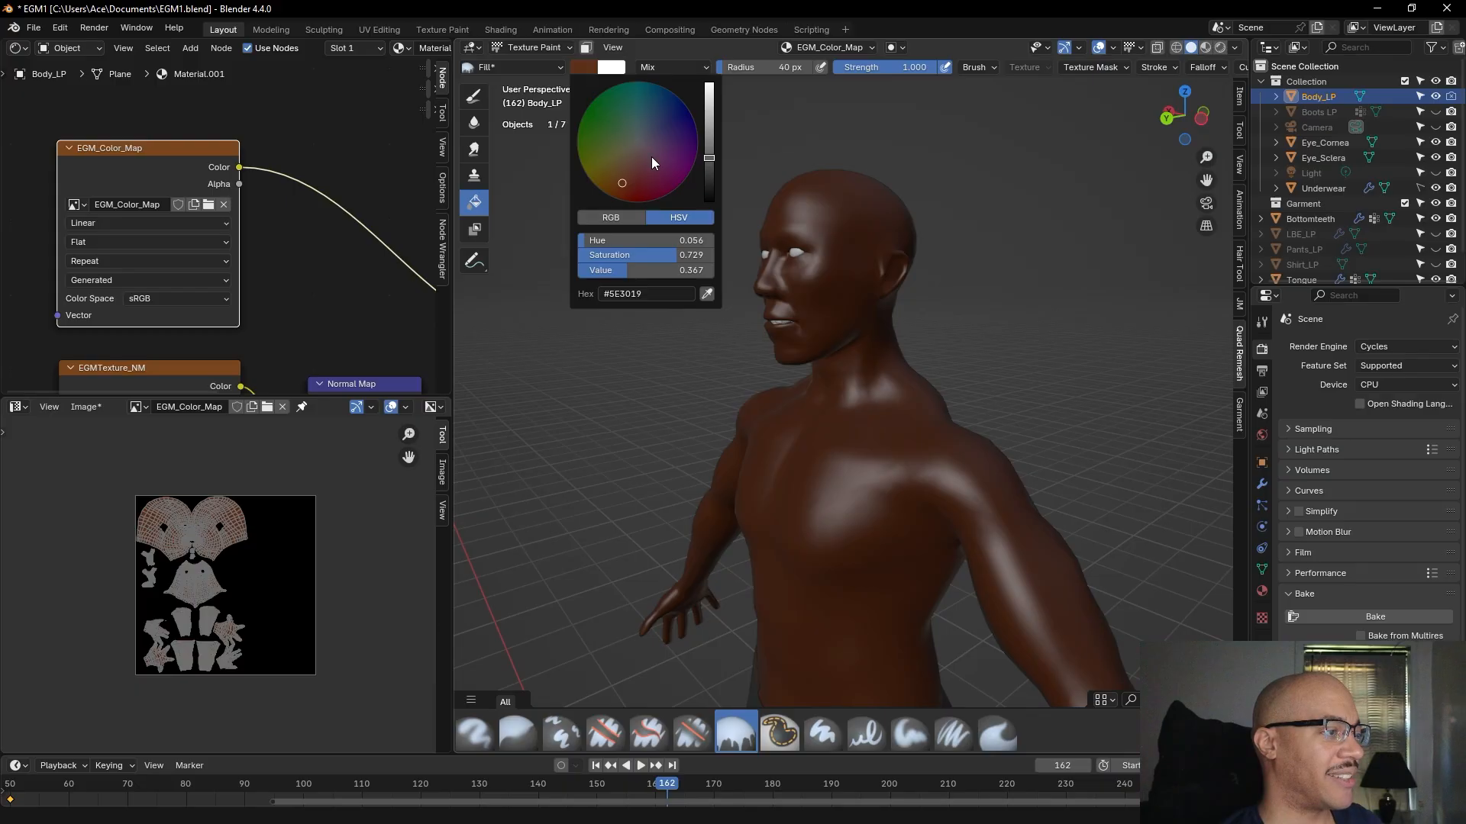
{"action": "left_click_drag", "start_coordinate": [712, 159], "coordinate": [712, 168]}
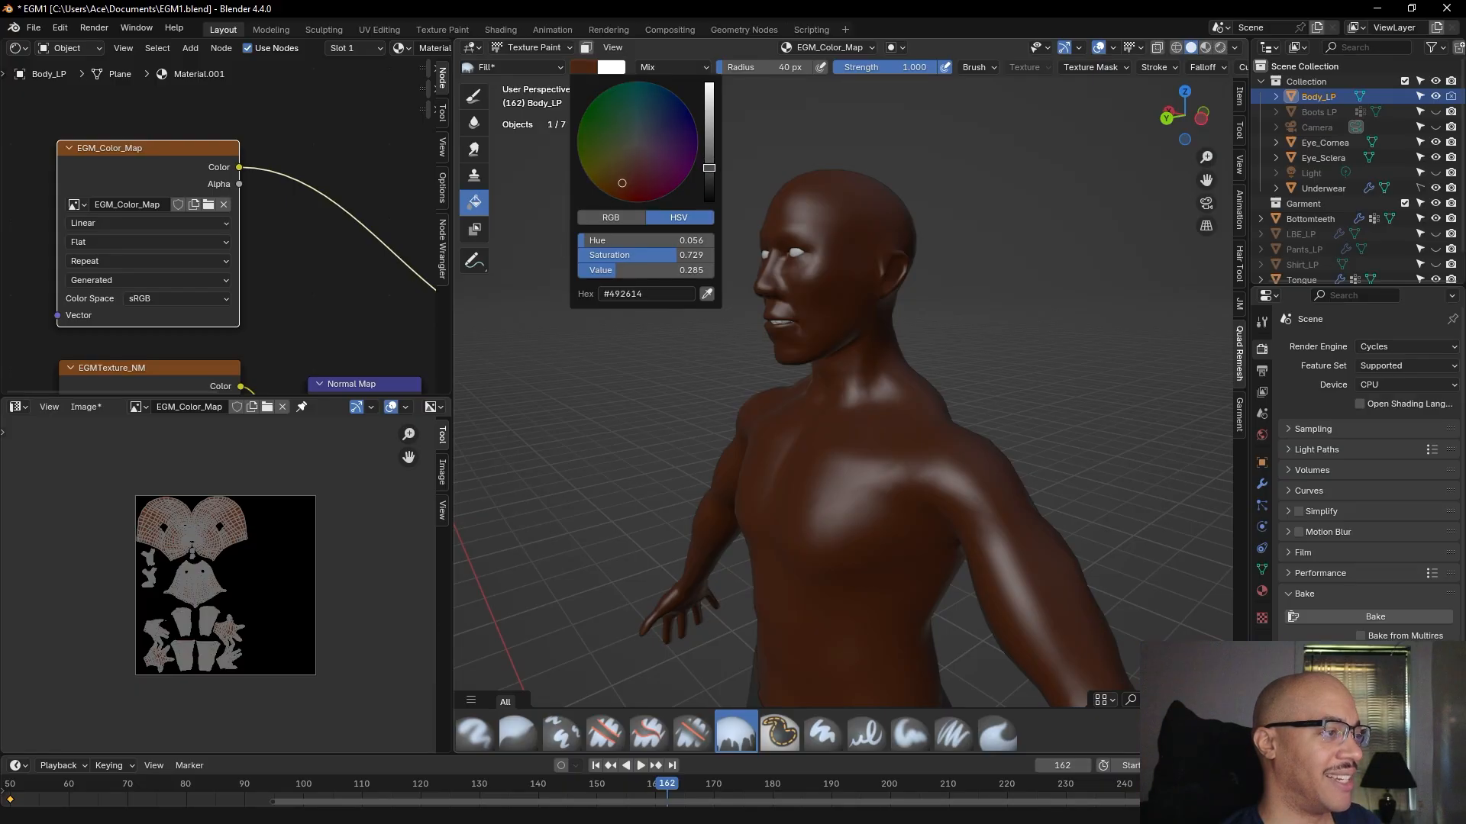
{"action": "left_click", "coordinate": [878, 392]}
{"action": "middle_click_drag", "start_coordinate": [968, 255], "coordinate": [1019, 256]}
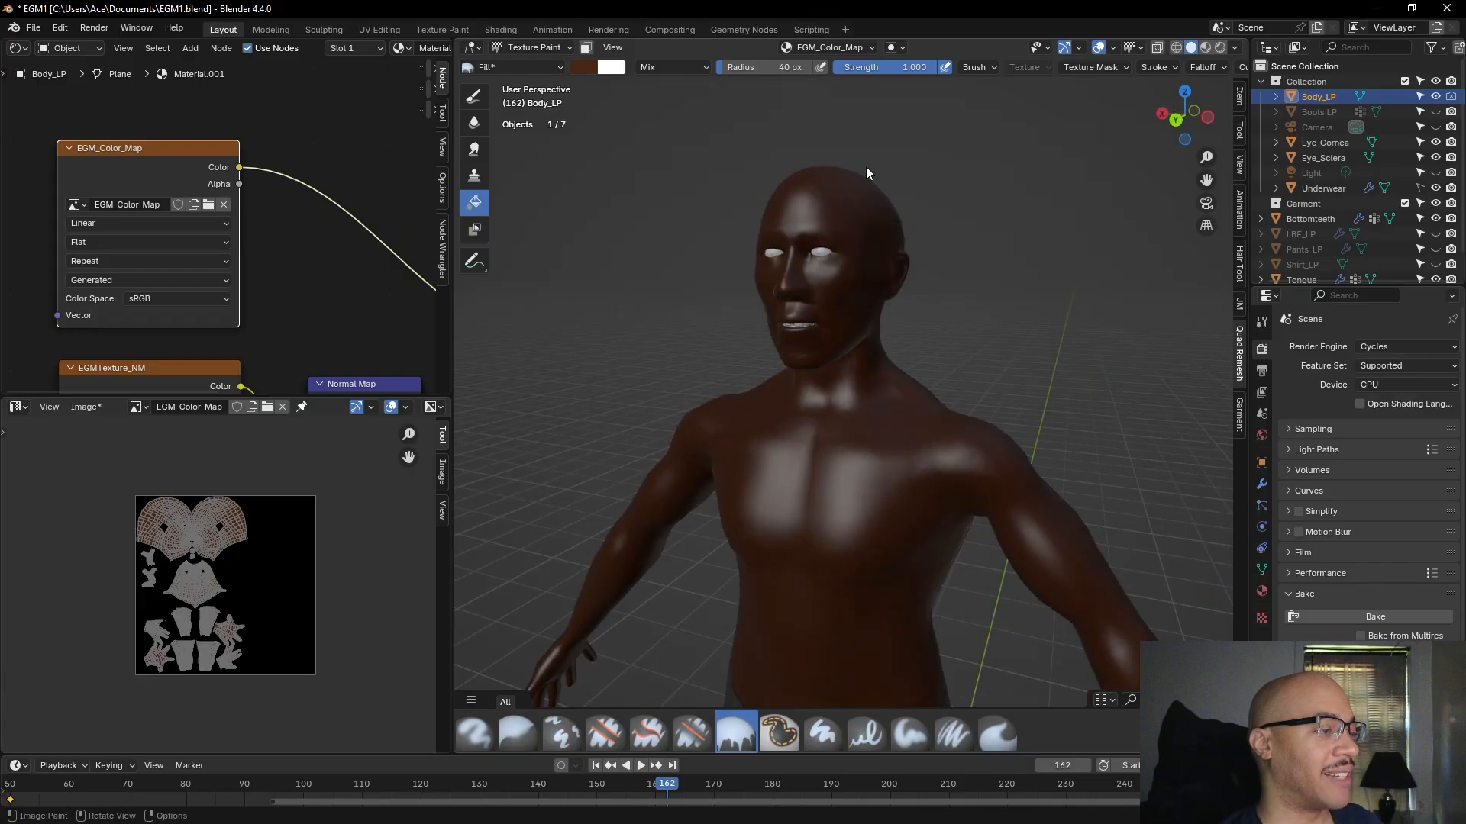
{"action": "middle_click_drag", "start_coordinate": [858, 162], "coordinate": [844, 168]}
- Preview the painted body in Rendered viewport shading and check the EGM_Color_Map and EGMTexture_NM nodes
{"action": "middle_click_drag", "start_coordinate": [647, 105], "coordinate": [710, 168]}
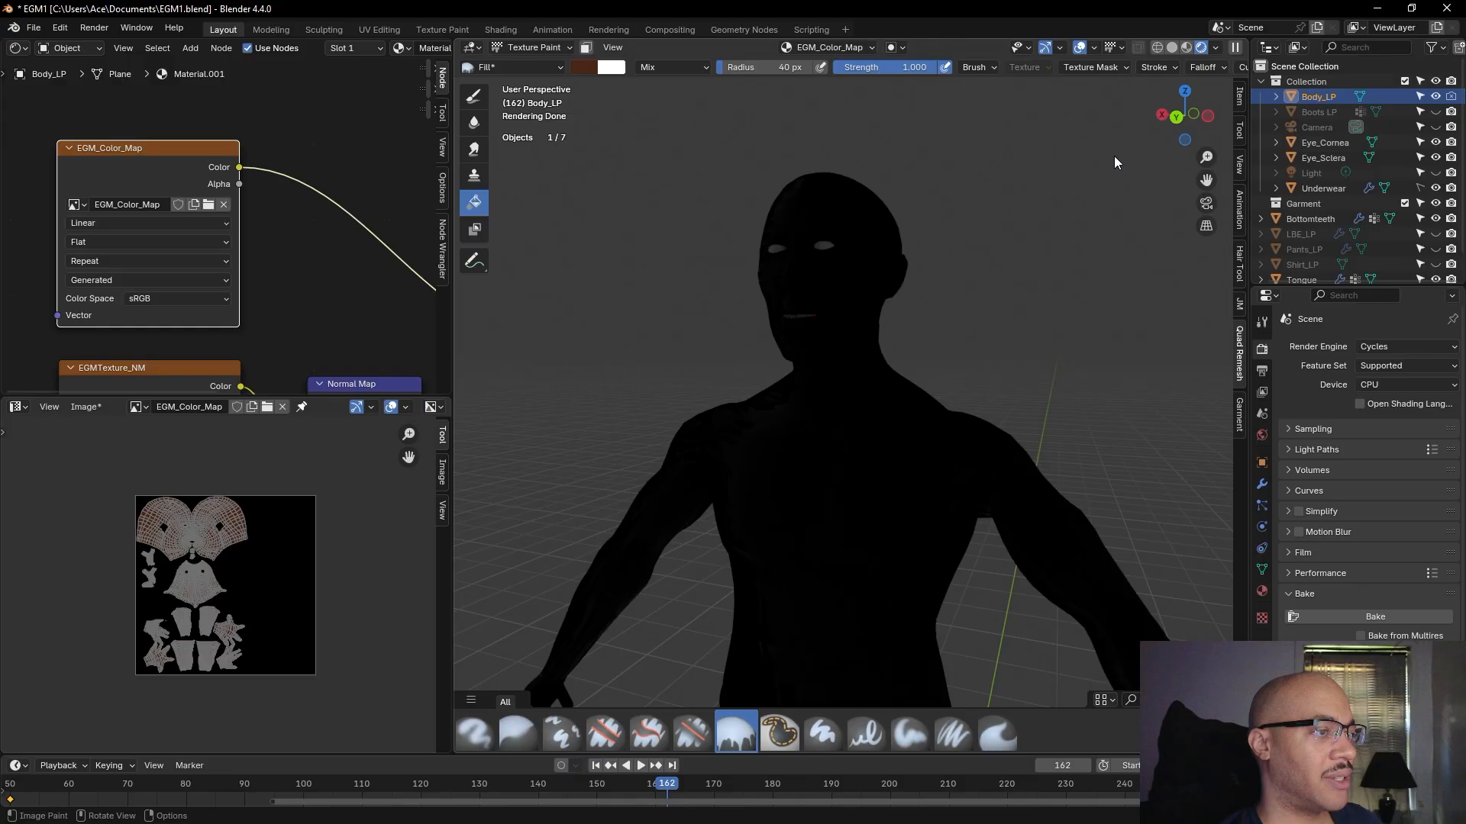
{"action": "scroll", "coordinate": [945, 241], "scroll_direction": "up", "scroll_amount": 5}
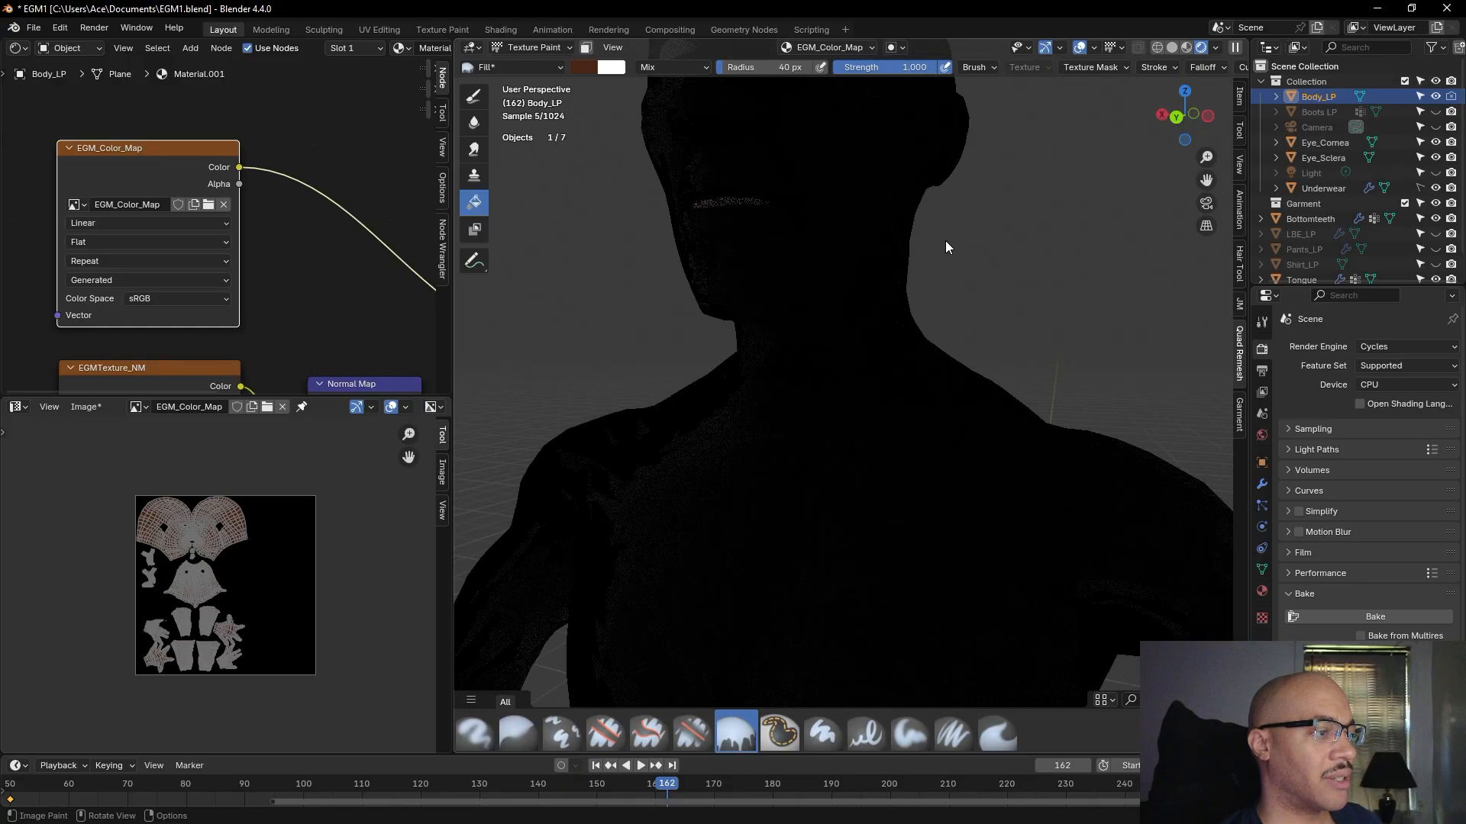
{"action": "scroll", "coordinate": [945, 240], "scroll_direction": "down", "scroll_amount": 1}
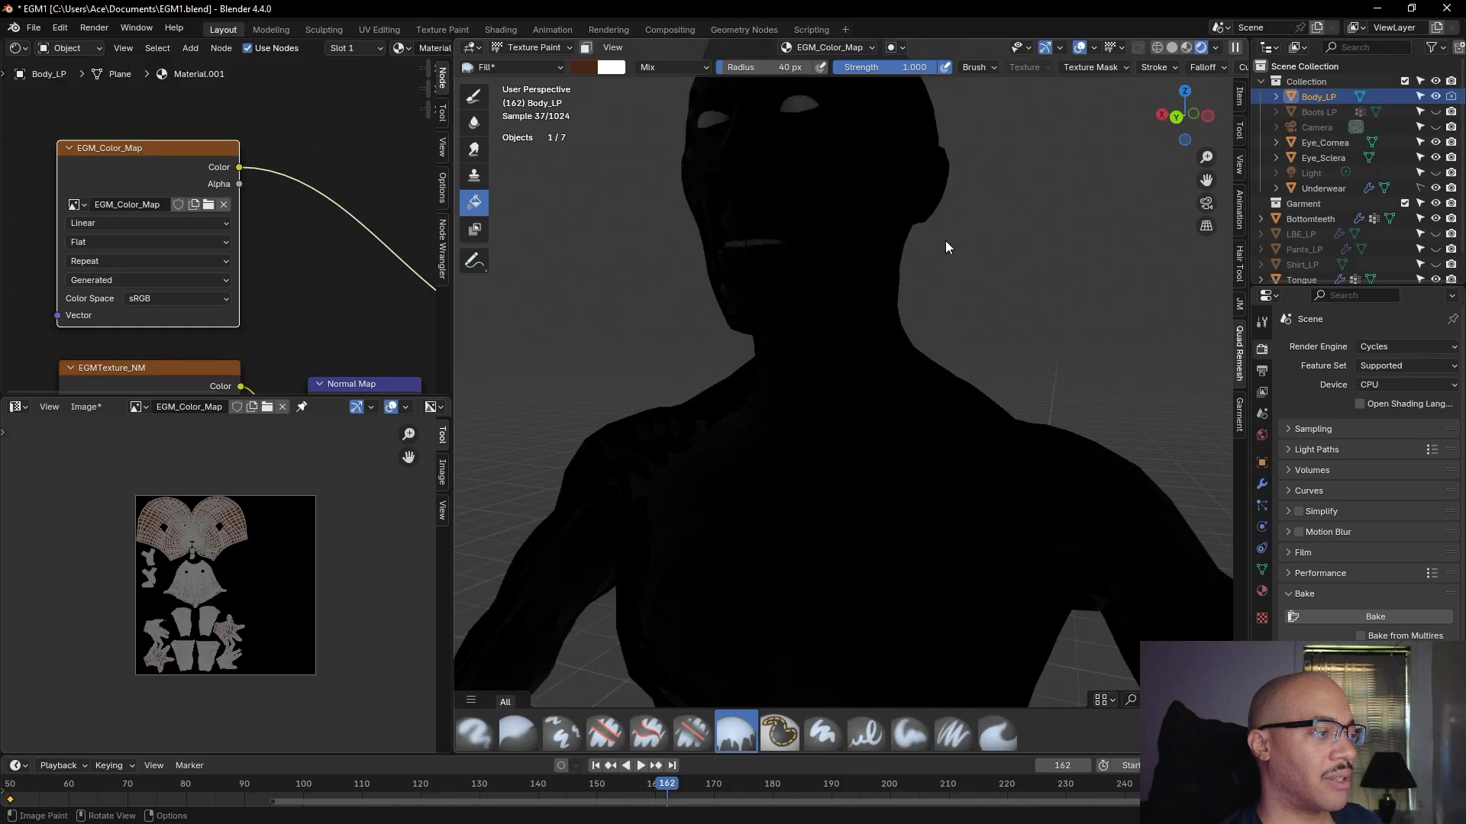
{"action": "scroll", "coordinate": [945, 241], "scroll_direction": "down", "scroll_amount": 3}
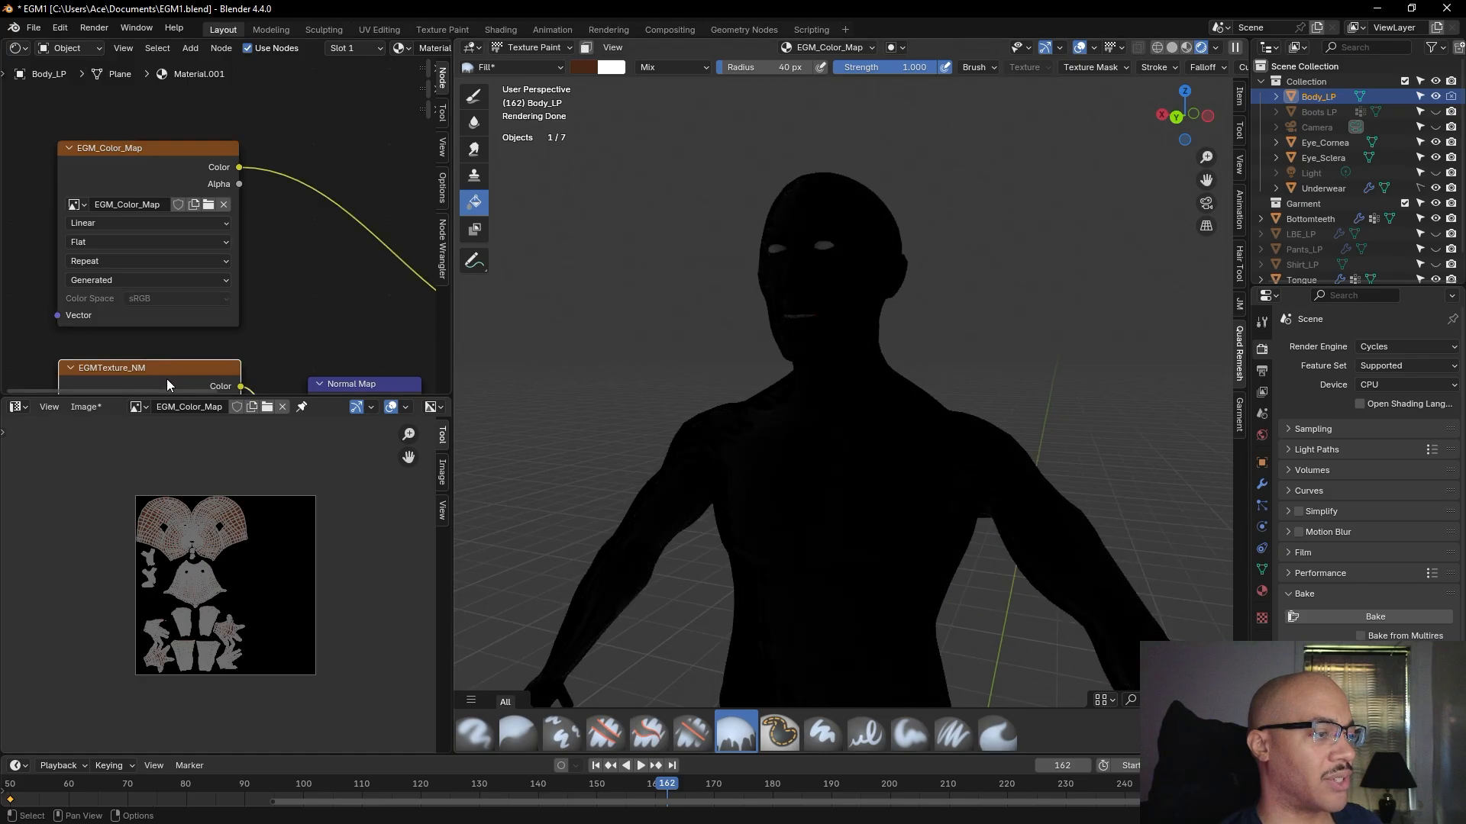
{"action": "left_click", "coordinate": [146, 165]}
{"action": "left_click", "coordinate": [142, 369]}
{"action": "left_click", "coordinate": [161, 159]}
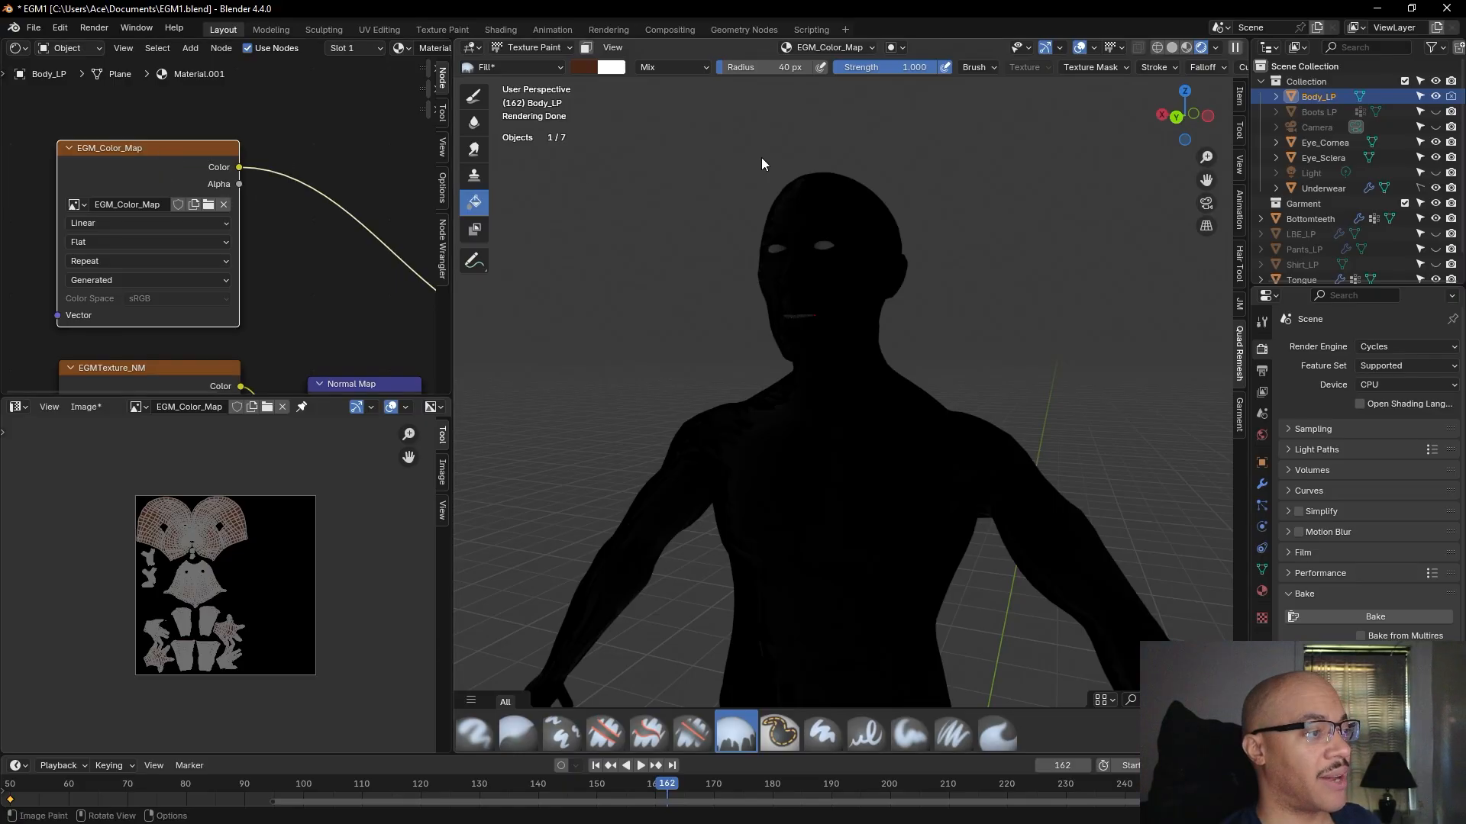
{"action": "left_click", "coordinate": [529, 47]}
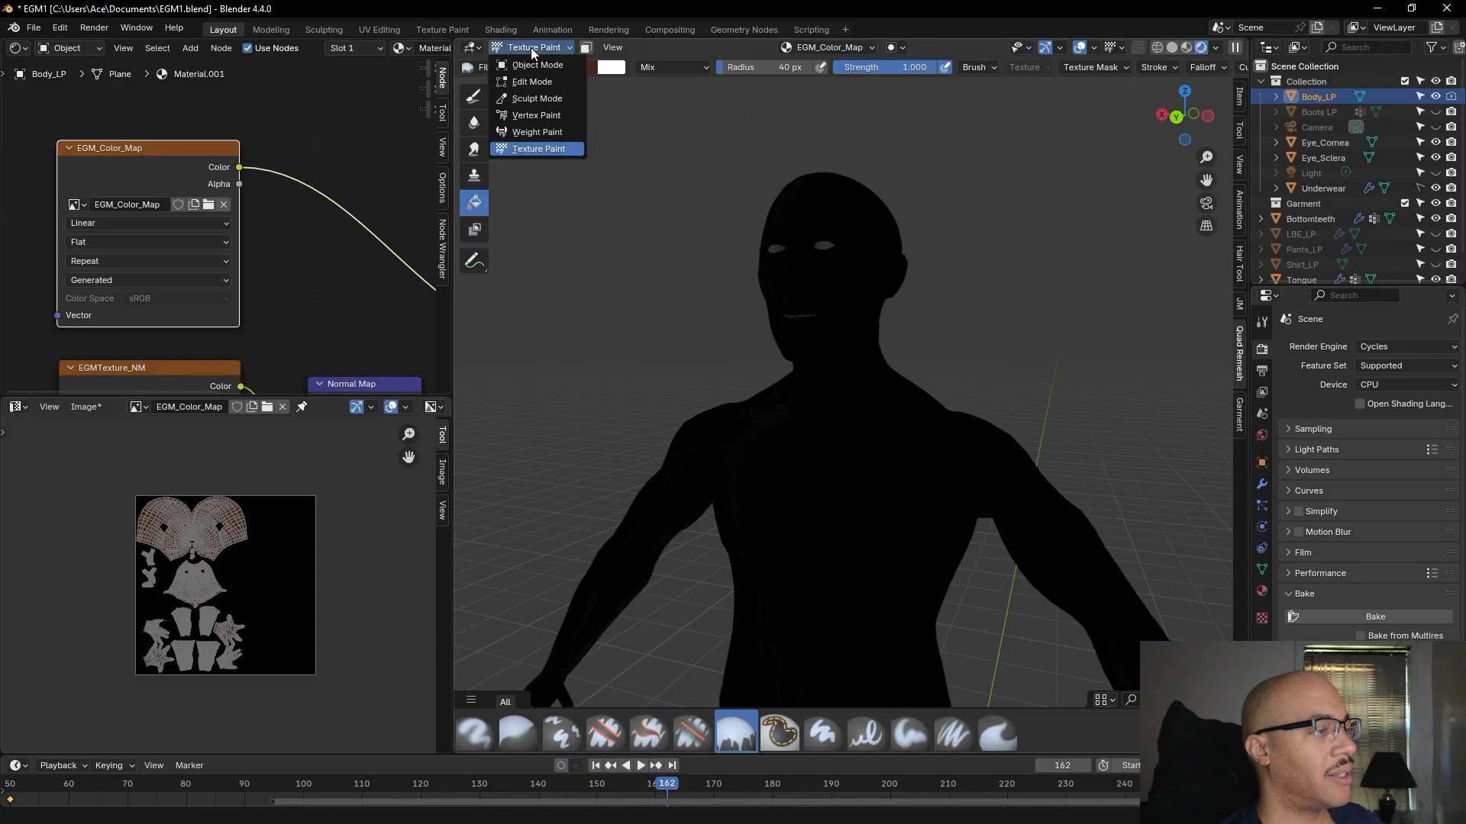
- Inspect the body's head and torso in Material Preview shading and return the viewport to Solid shading
{"action": "left_click", "coordinate": [1185, 48]}
{"action": "mouse_move", "coordinate": [959, 158]}
{"action": "middle_mouse_down"}
{"action": "mouse_move", "coordinate": [1082, 177]}
{"action": "mouse_move", "coordinate": [859, 165]}
{"action": "mouse_move", "coordinate": [1048, 145]}
{"action": "mouse_move", "coordinate": [1166, 157]}
{"action": "mouse_move", "coordinate": [585, 118]}
{"action": "mouse_move", "coordinate": [833, 148]}
{"action": "mouse_move", "coordinate": [893, 134]}
{"action": "mouse_move", "coordinate": [890, 181]}
{"action": "middle_mouse_up"}
{"action": "mouse_move", "coordinate": [871, 189]}
{"action": "middle_mouse_down"}
{"action": "mouse_move", "coordinate": [906, 259]}
{"action": "mouse_move", "coordinate": [862, 194]}
{"action": "middle_mouse_up"}
{"action": "scroll", "coordinate": [926, 240], "scroll_direction": "up", "scroll_amount": 4}
{"action": "middle_click_drag", "start_coordinate": [925, 239], "coordinate": [976, 162]}
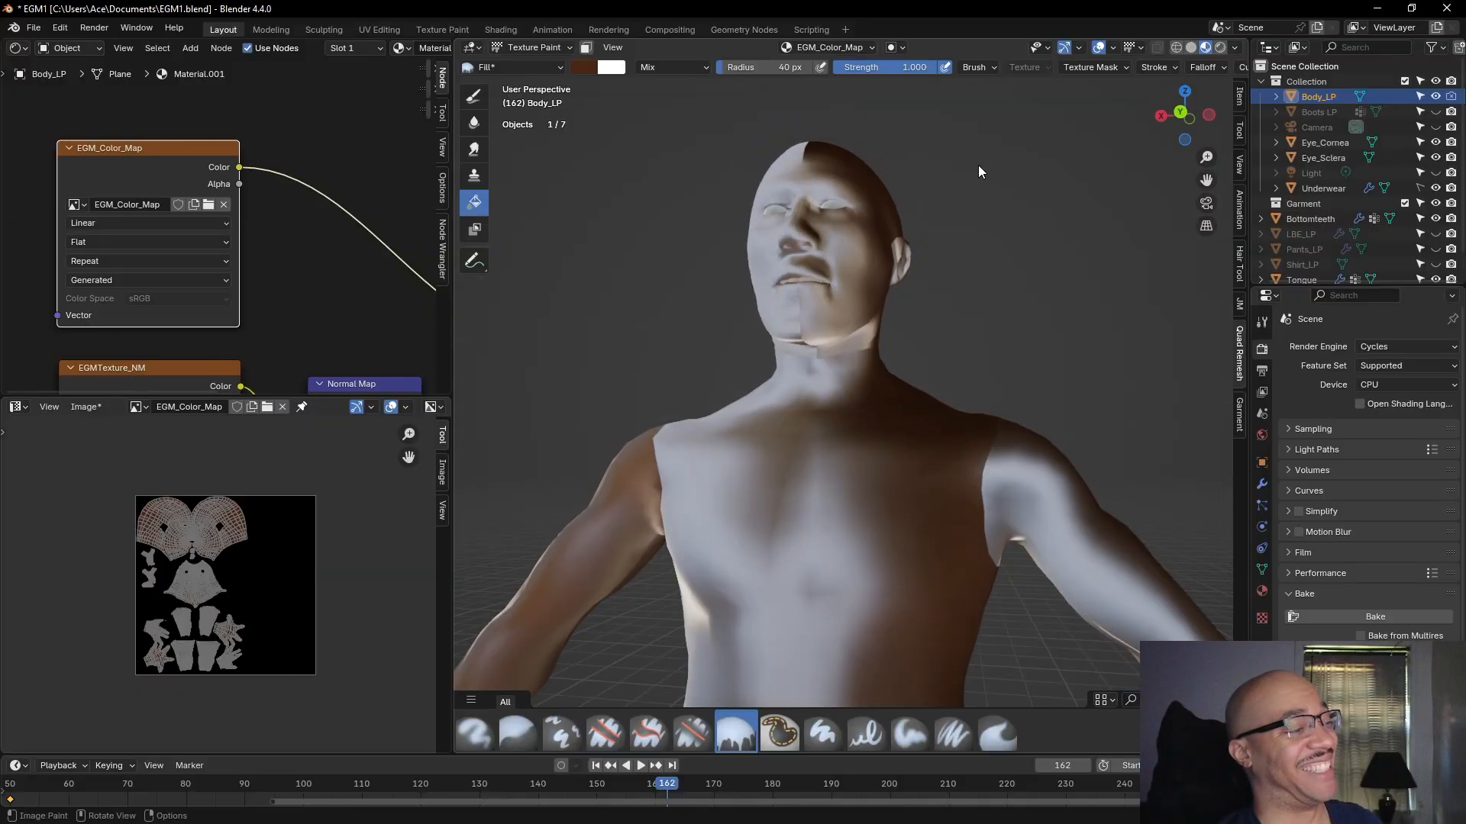
{"action": "left_click", "coordinate": [1190, 48]}
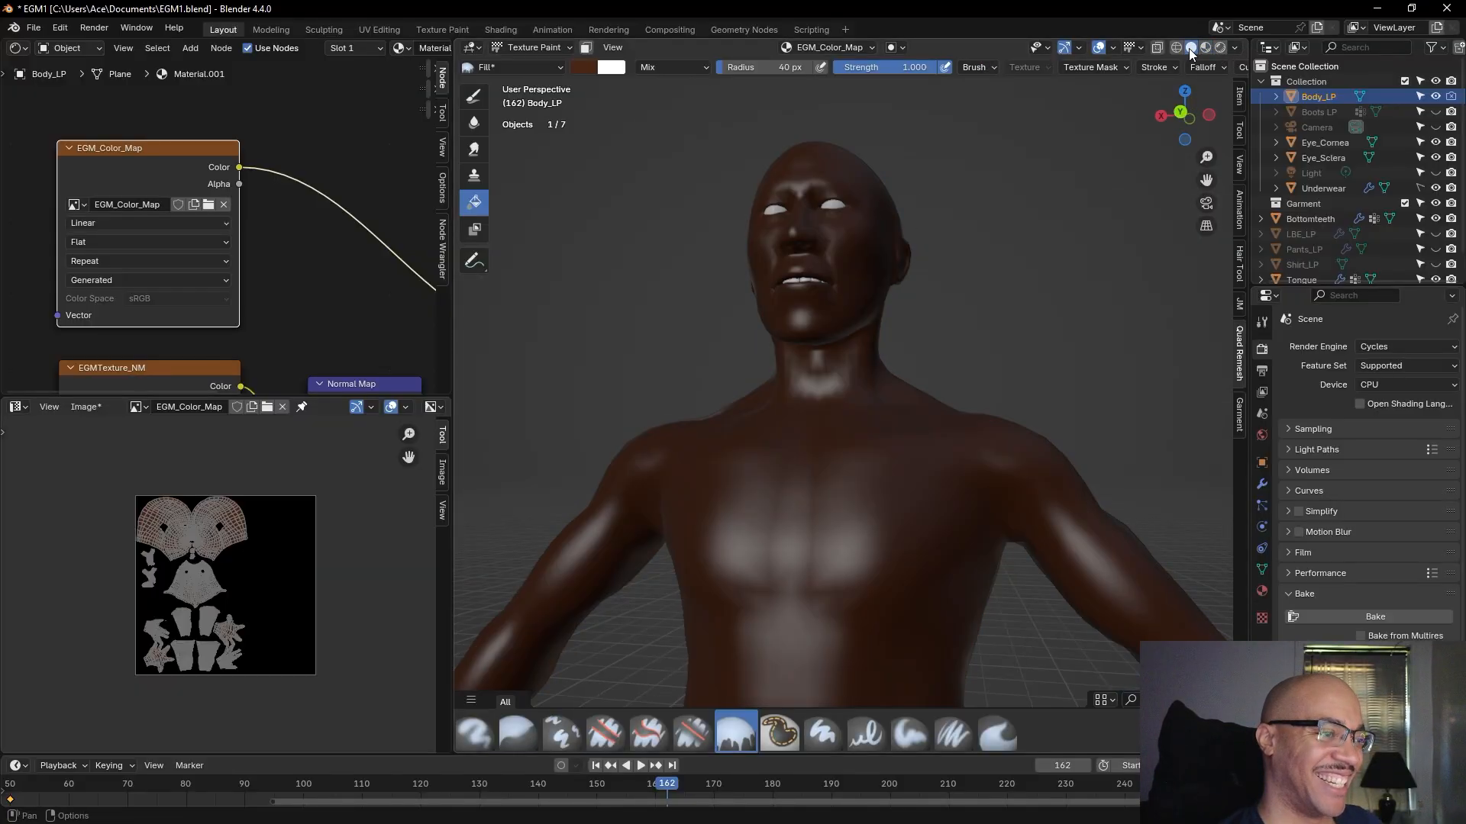
- Set the Fill tool's primary colour to a less saturated reddish brown #492A25 and refill Body_LP
{"action": "mouse_move", "coordinate": [984, 223]}
{"action": "middle_mouse_down"}
{"action": "mouse_move", "coordinate": [934, 273]}
{"action": "mouse_move", "coordinate": [960, 250]}
{"action": "mouse_move", "coordinate": [987, 256]}
{"action": "mouse_move", "coordinate": [988, 280]}
{"action": "middle_mouse_up"}
{"action": "scroll", "coordinate": [988, 280], "scroll_direction": "up", "scroll_amount": 5}
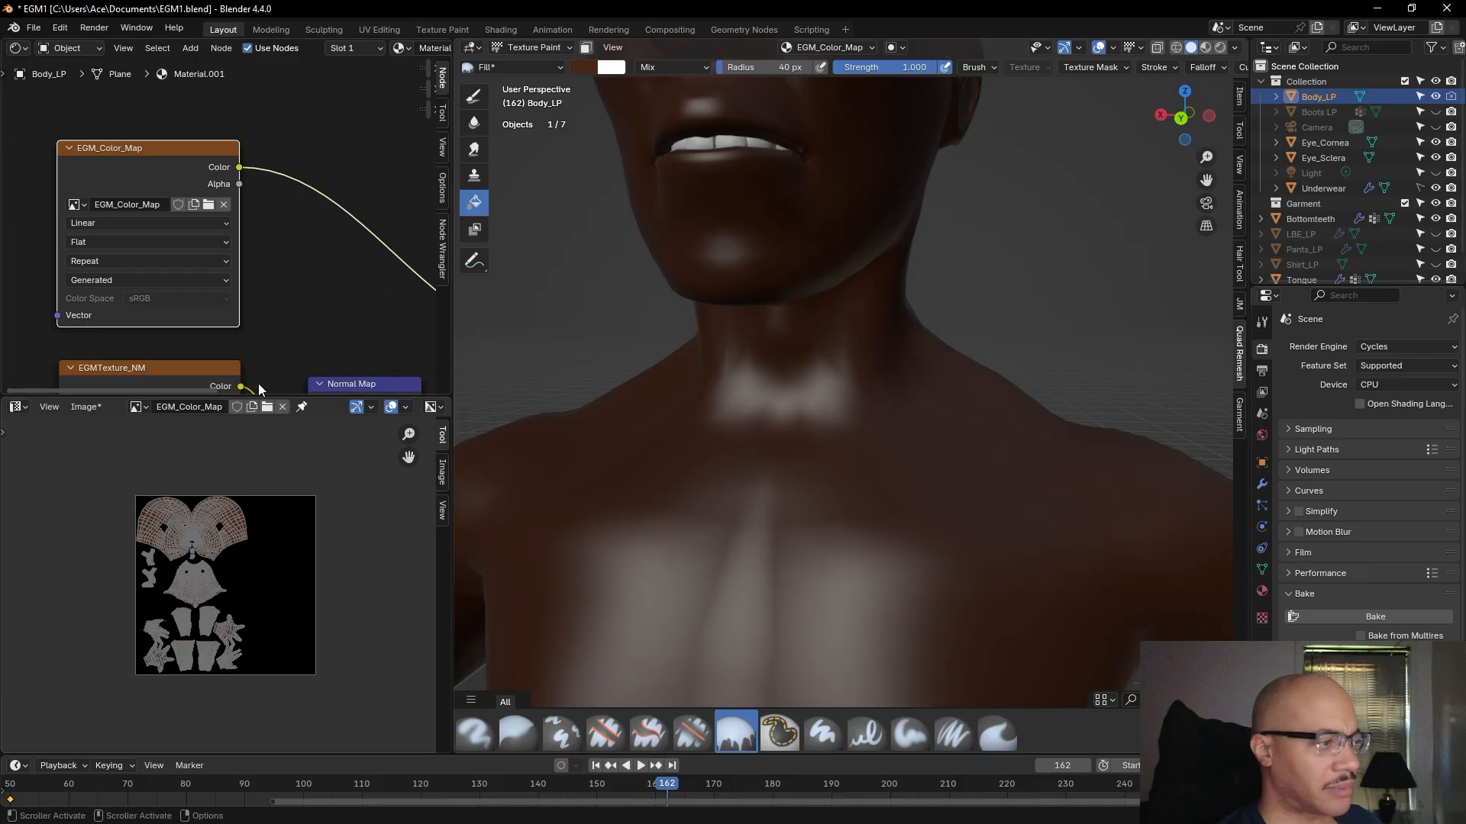
{"action": "scroll", "coordinate": [258, 383], "scroll_direction": "down", "scroll_amount": 1}
{"action": "scroll", "coordinate": [661, 326], "scroll_direction": "down", "scroll_amount": 5}
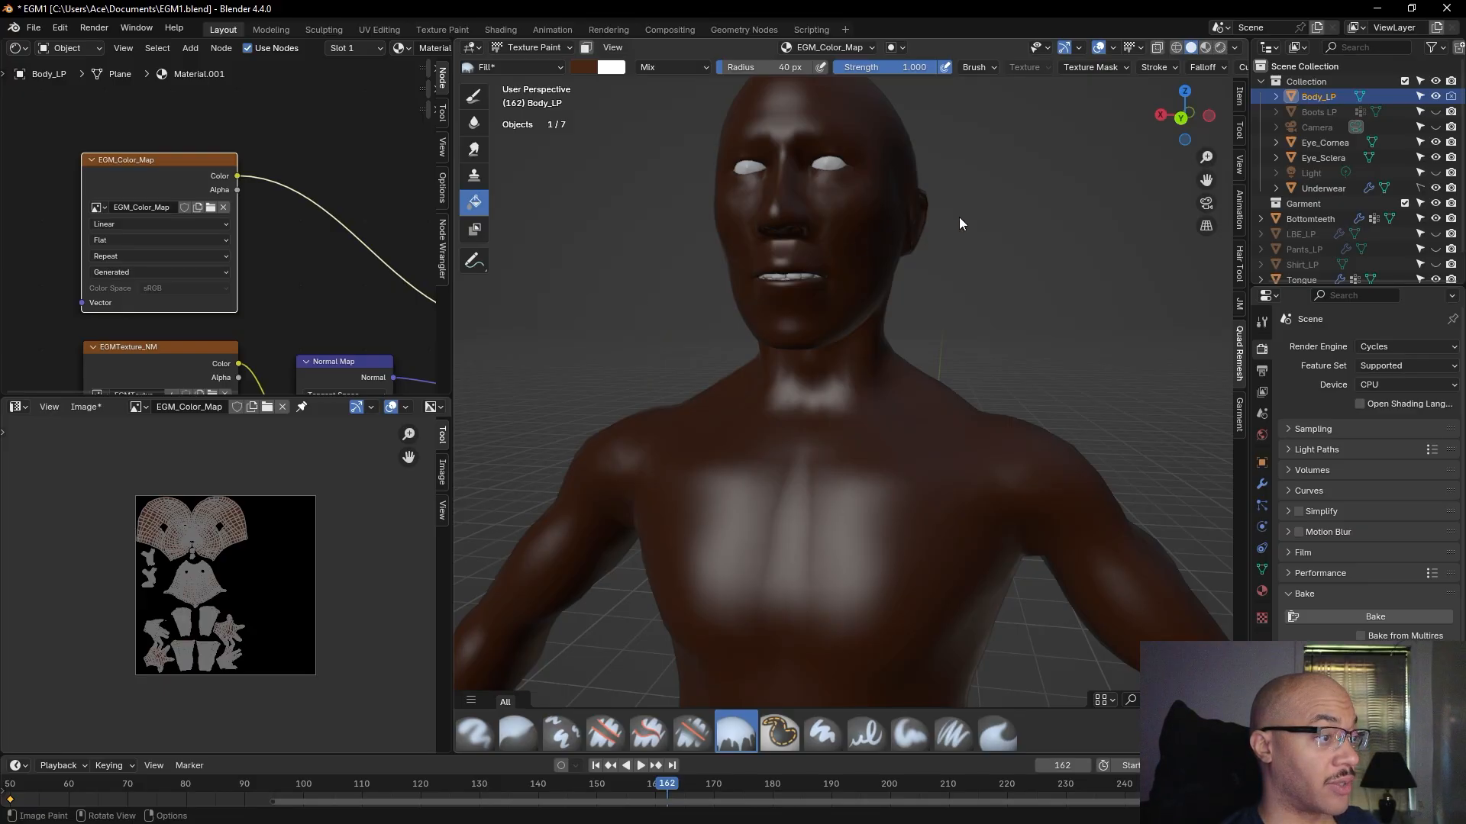
{"action": "middle_click_drag", "start_coordinate": [959, 218], "coordinate": [875, 223]}
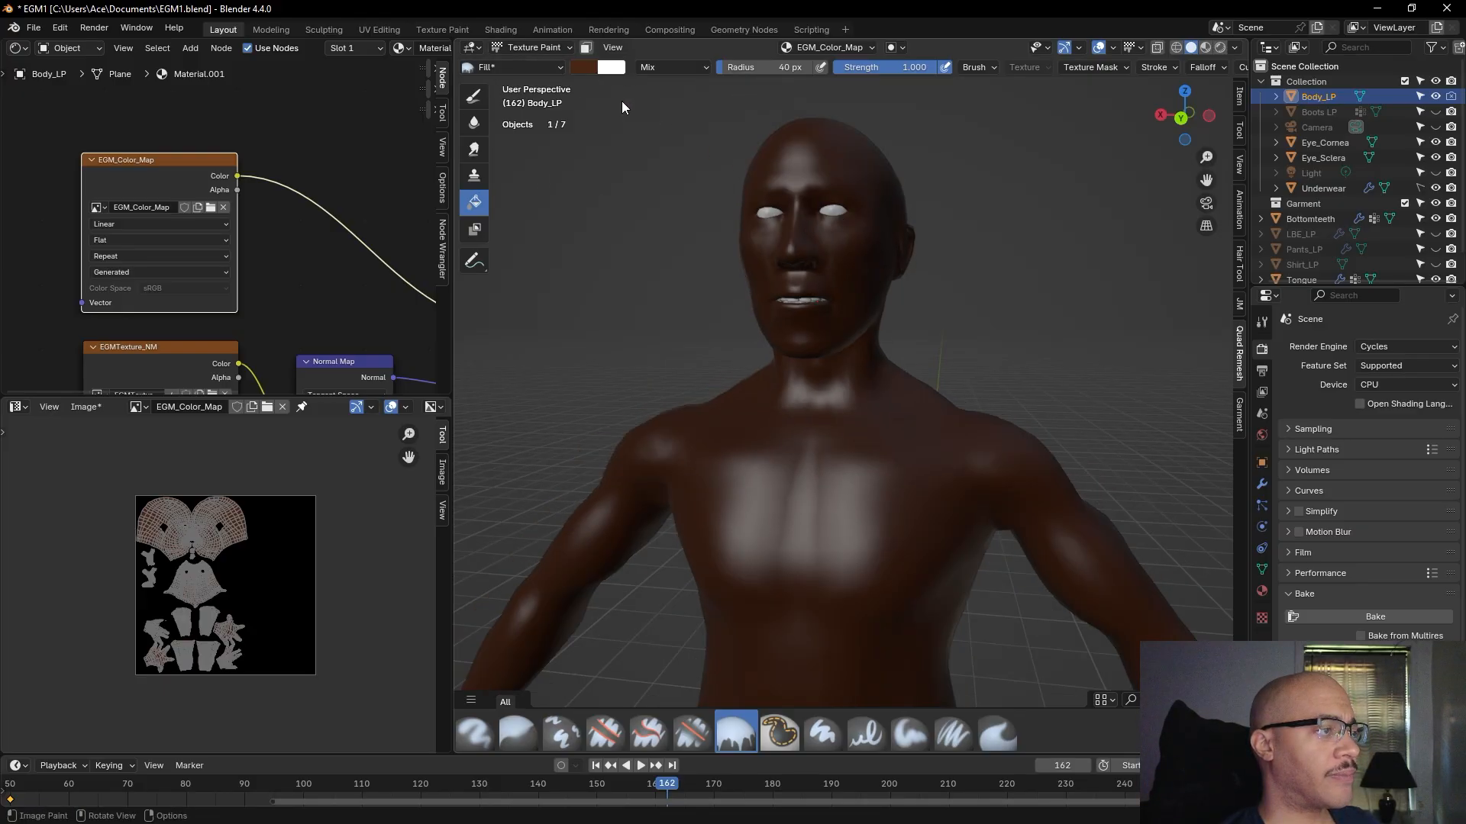
{"action": "left_click", "coordinate": [585, 68]}
{"action": "mouse_move", "coordinate": [622, 178]}
{"action": "left_mouse_down"}
{"action": "mouse_move", "coordinate": [626, 192]}
{"action": "mouse_move", "coordinate": [634, 171]}
{"action": "left_mouse_up"}
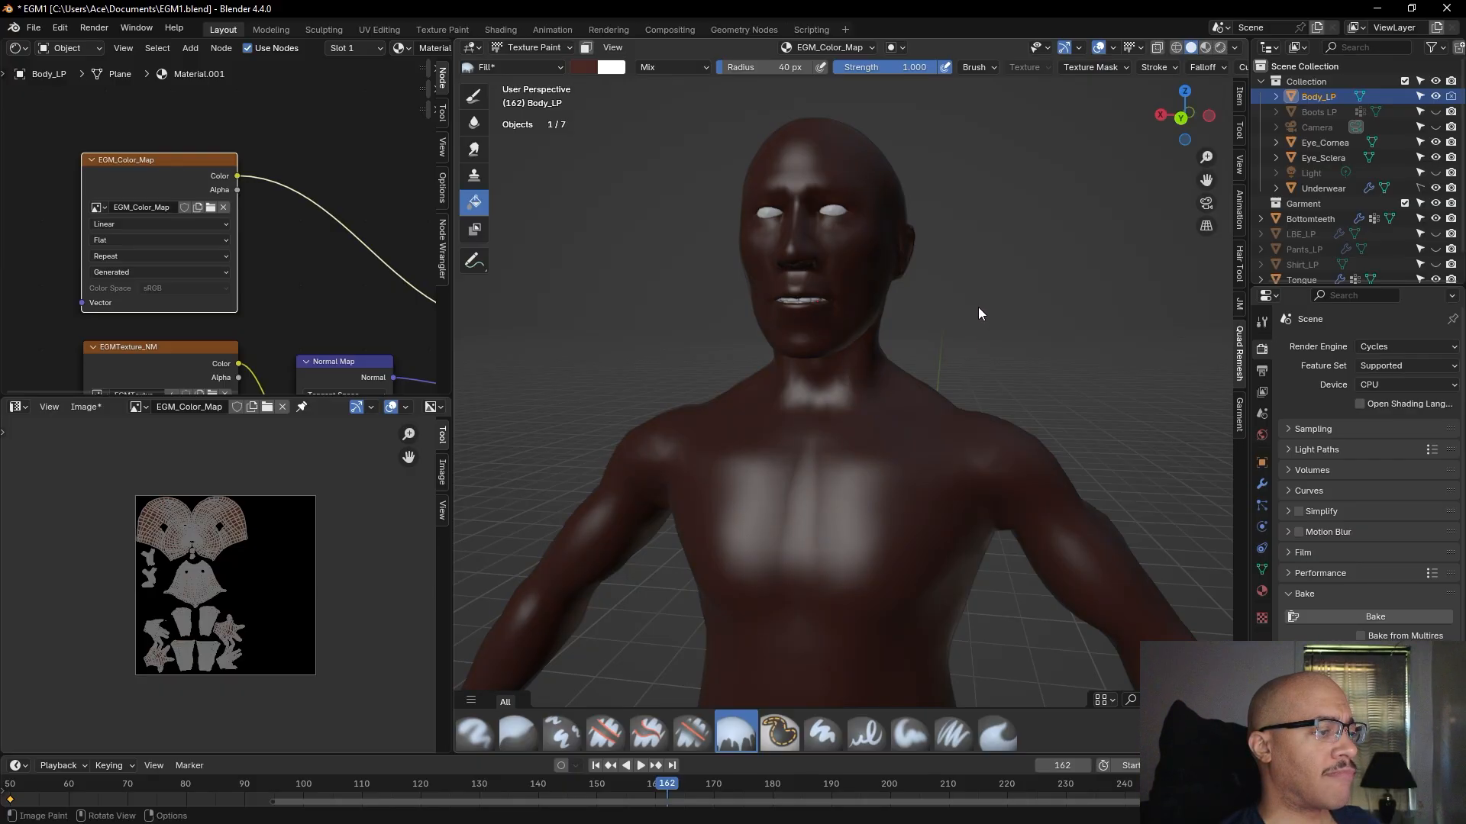
- Darken the primary colour, shift its hue to deep brown #3F2018, and refill Body_LP with each adjustment
{"action": "left_click", "coordinate": [585, 68]}
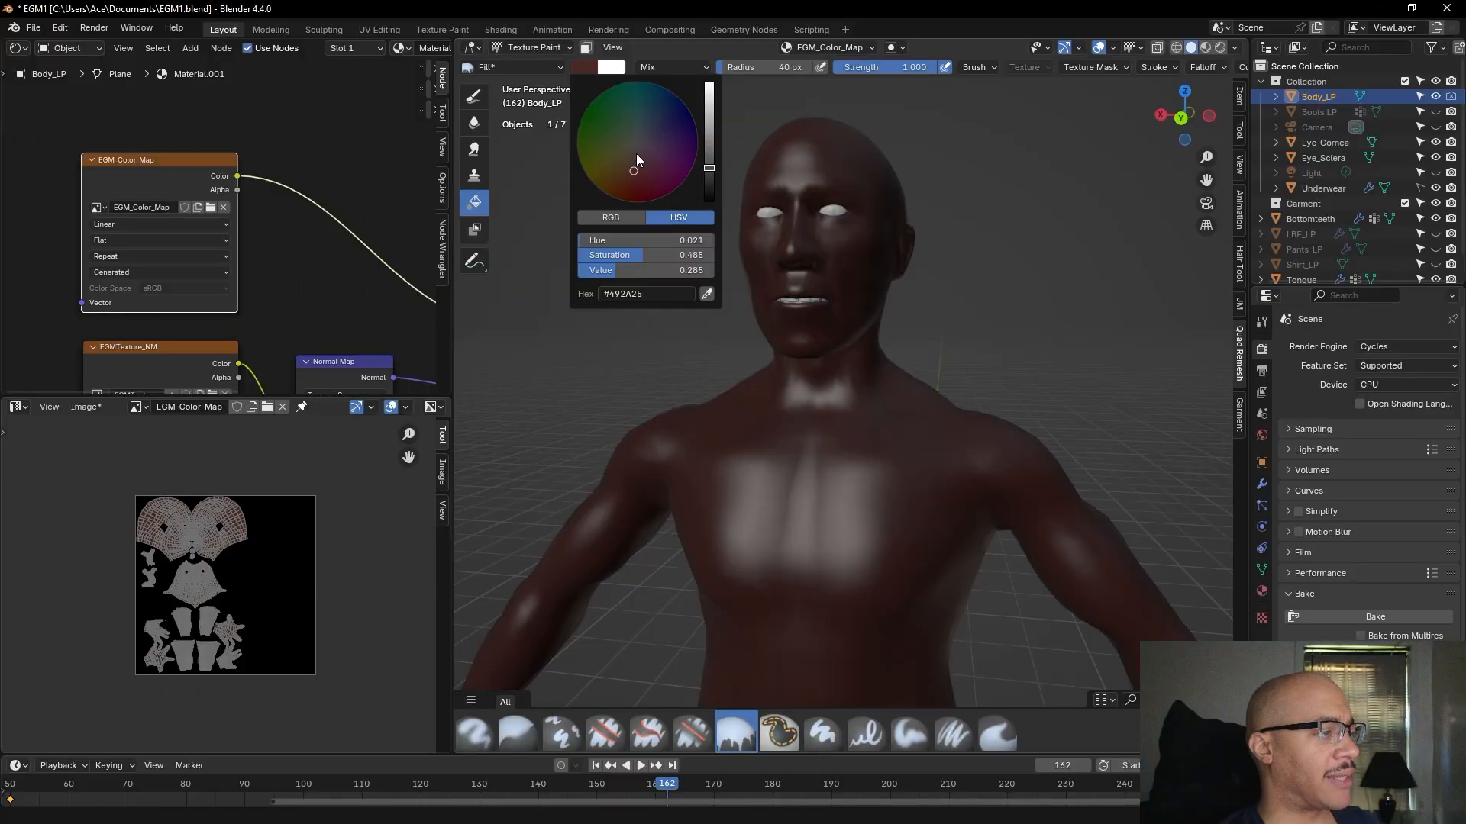
{"action": "mouse_move", "coordinate": [705, 174]}
{"action": "left_mouse_down"}
{"action": "mouse_move", "coordinate": [708, 162]}
{"action": "mouse_move", "coordinate": [708, 175]}
{"action": "left_mouse_up"}
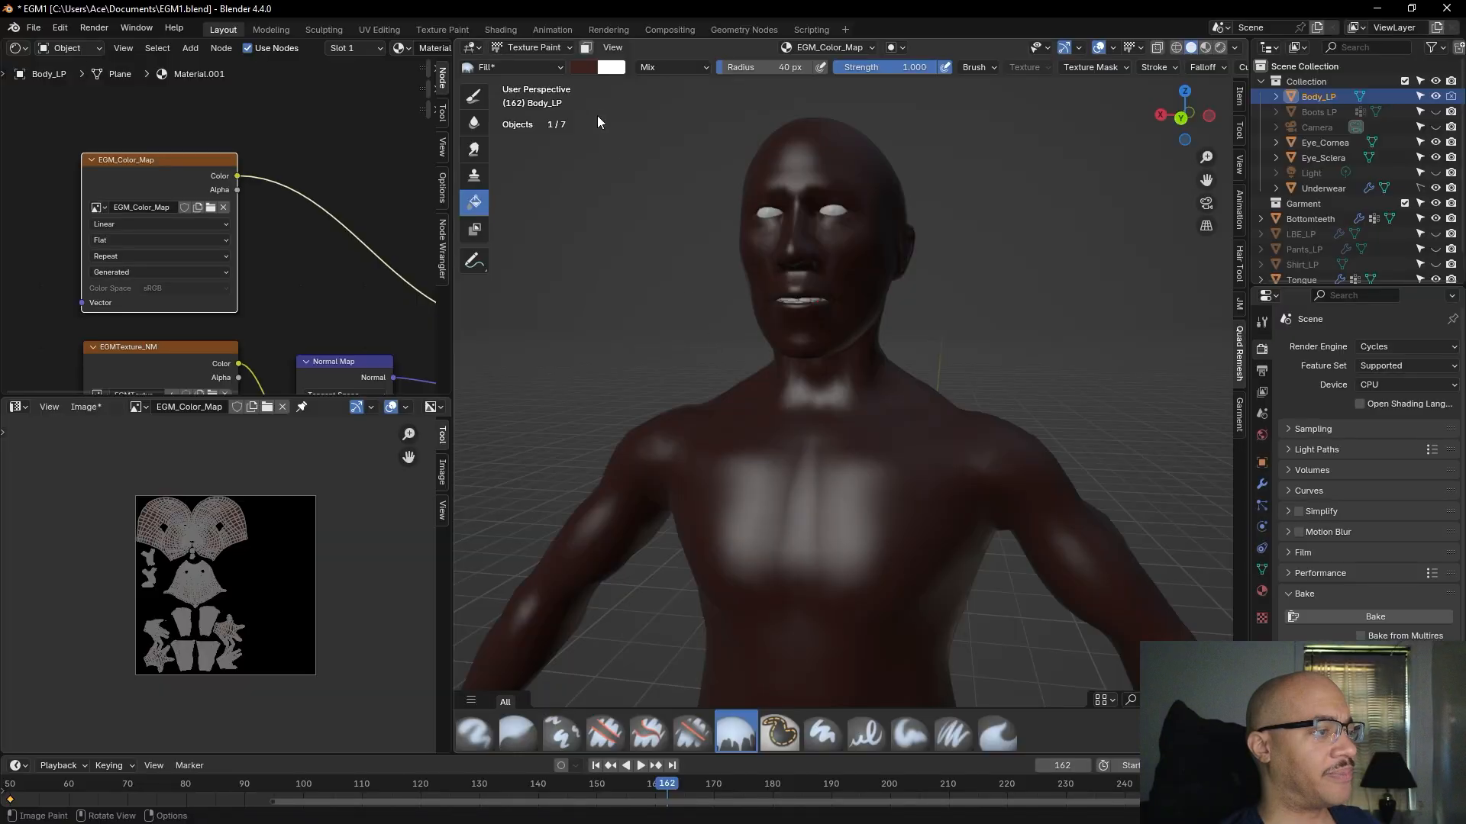
{"action": "left_click", "coordinate": [580, 71]}
{"action": "left_click_drag", "start_coordinate": [631, 171], "coordinate": [629, 178]}
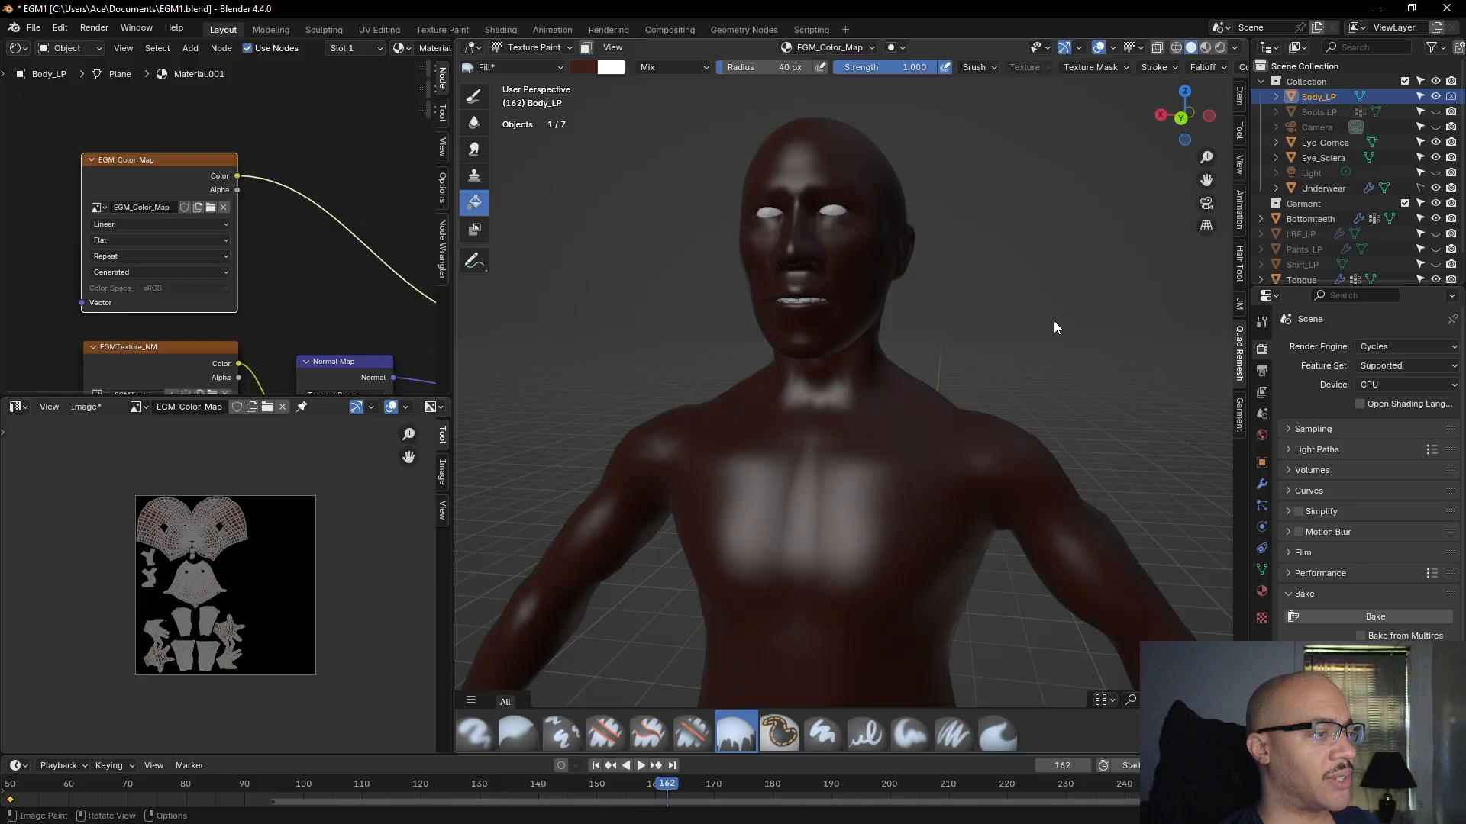
{"action": "middle_click_drag", "start_coordinate": [1052, 319], "coordinate": [1001, 296]}
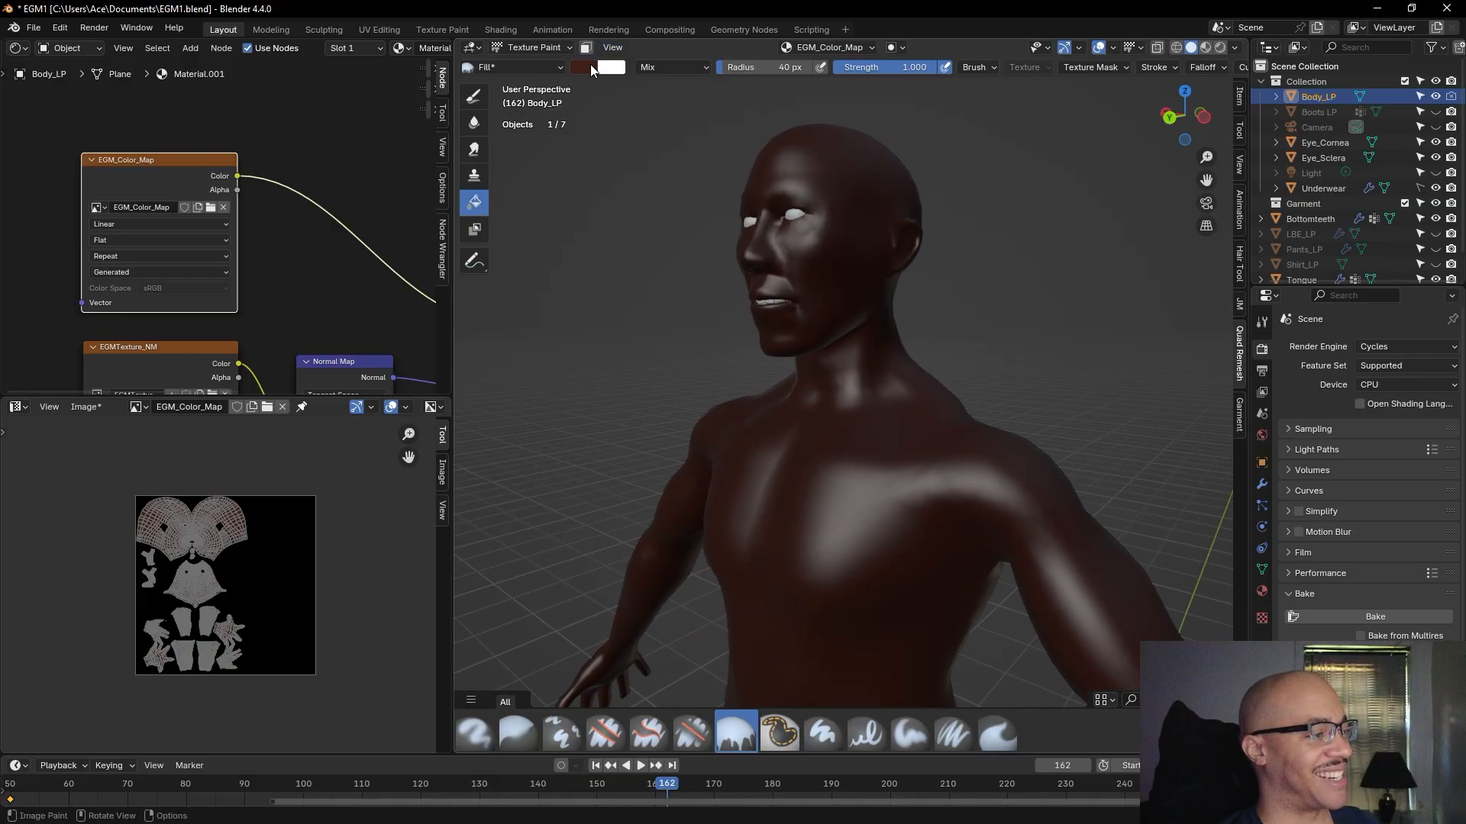
- Raise the primary colour's brightness to reach brown #542B20 and refill Body_LP with it
{"action": "left_click", "coordinate": [593, 68]}
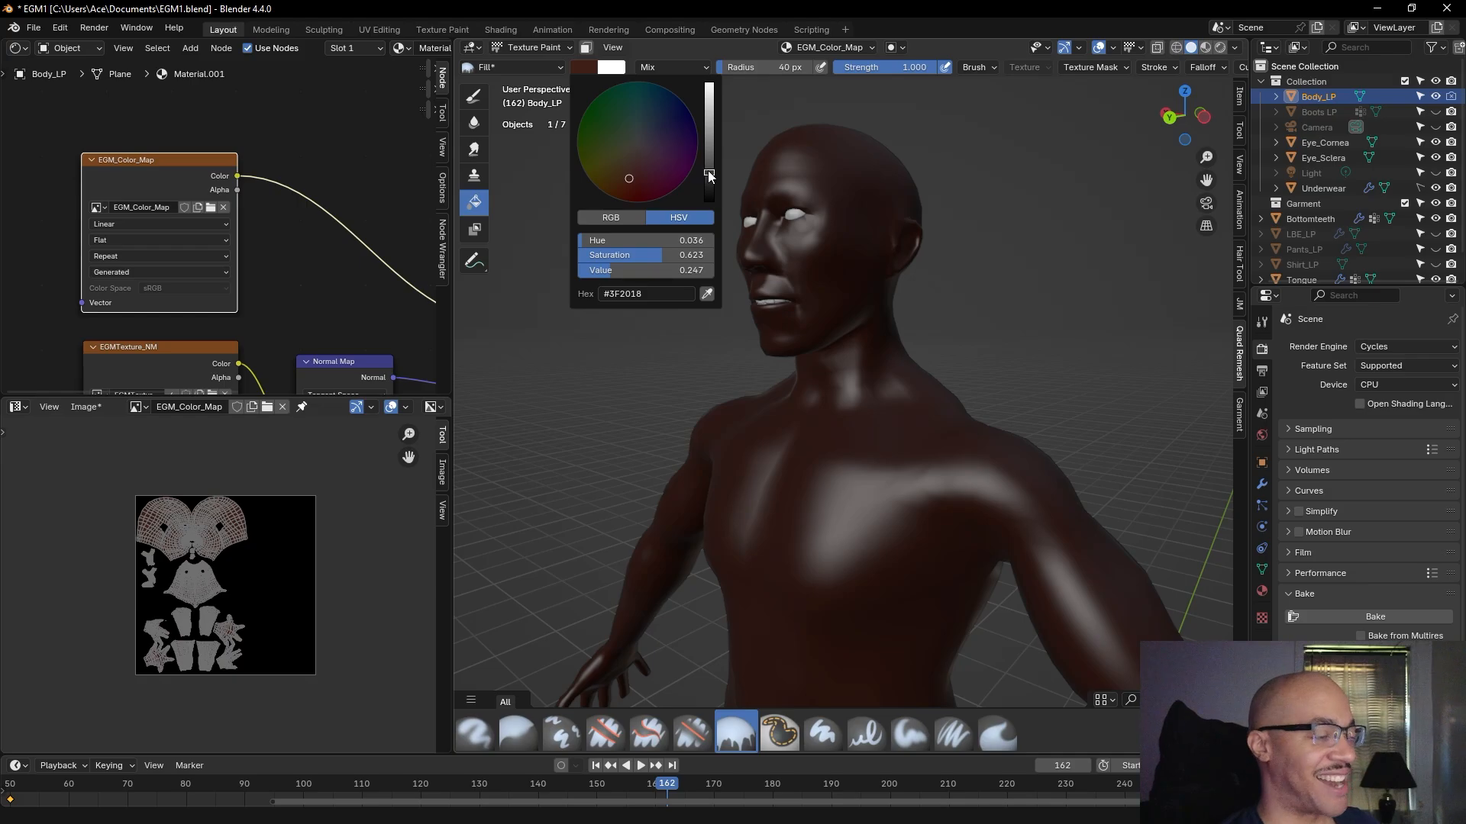
{"action": "left_click_drag", "start_coordinate": [709, 173], "coordinate": [709, 163]}
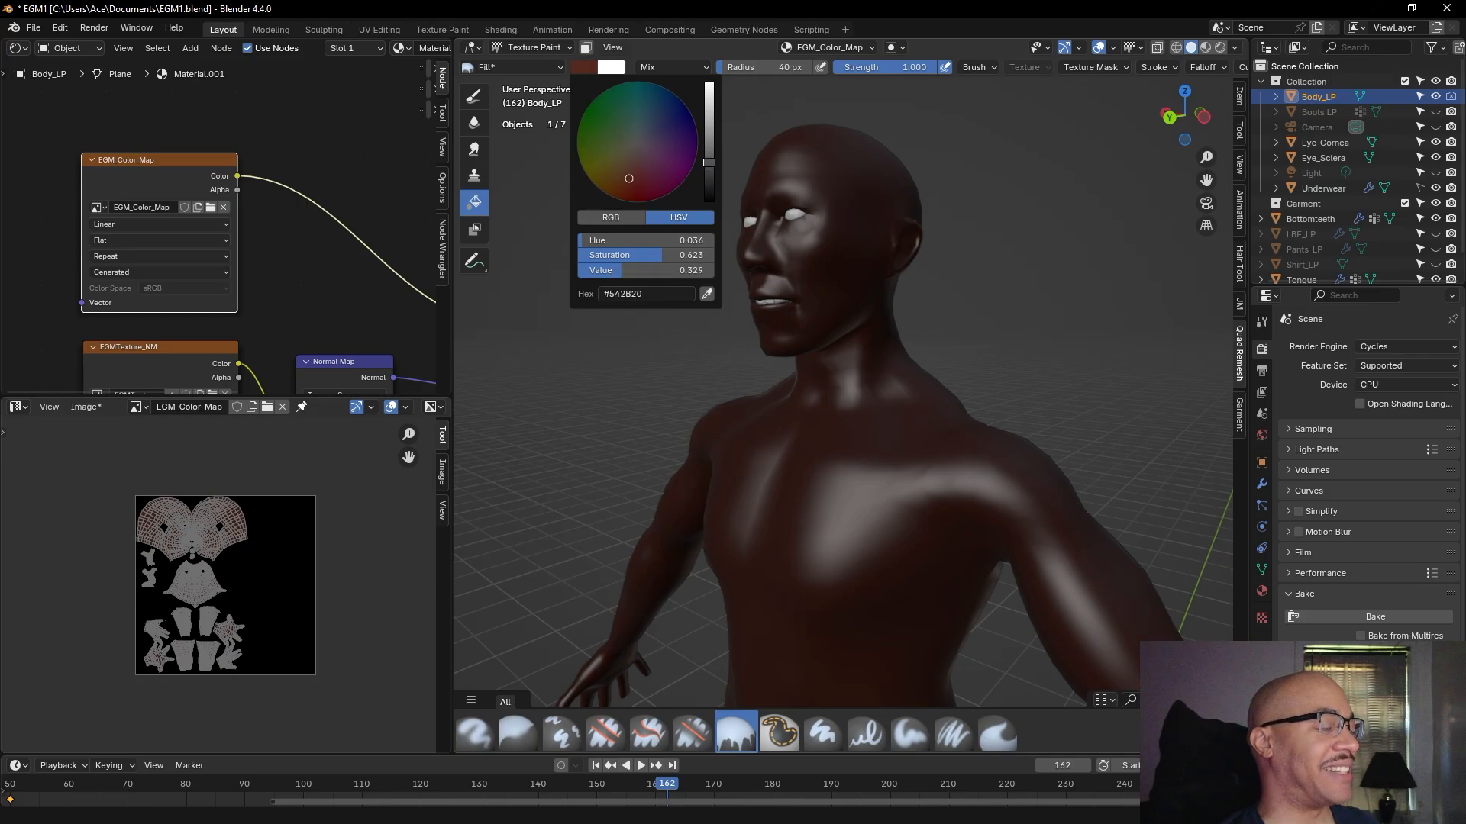
{"action": "middle_click_drag", "start_coordinate": [1093, 209], "coordinate": [1116, 220]}
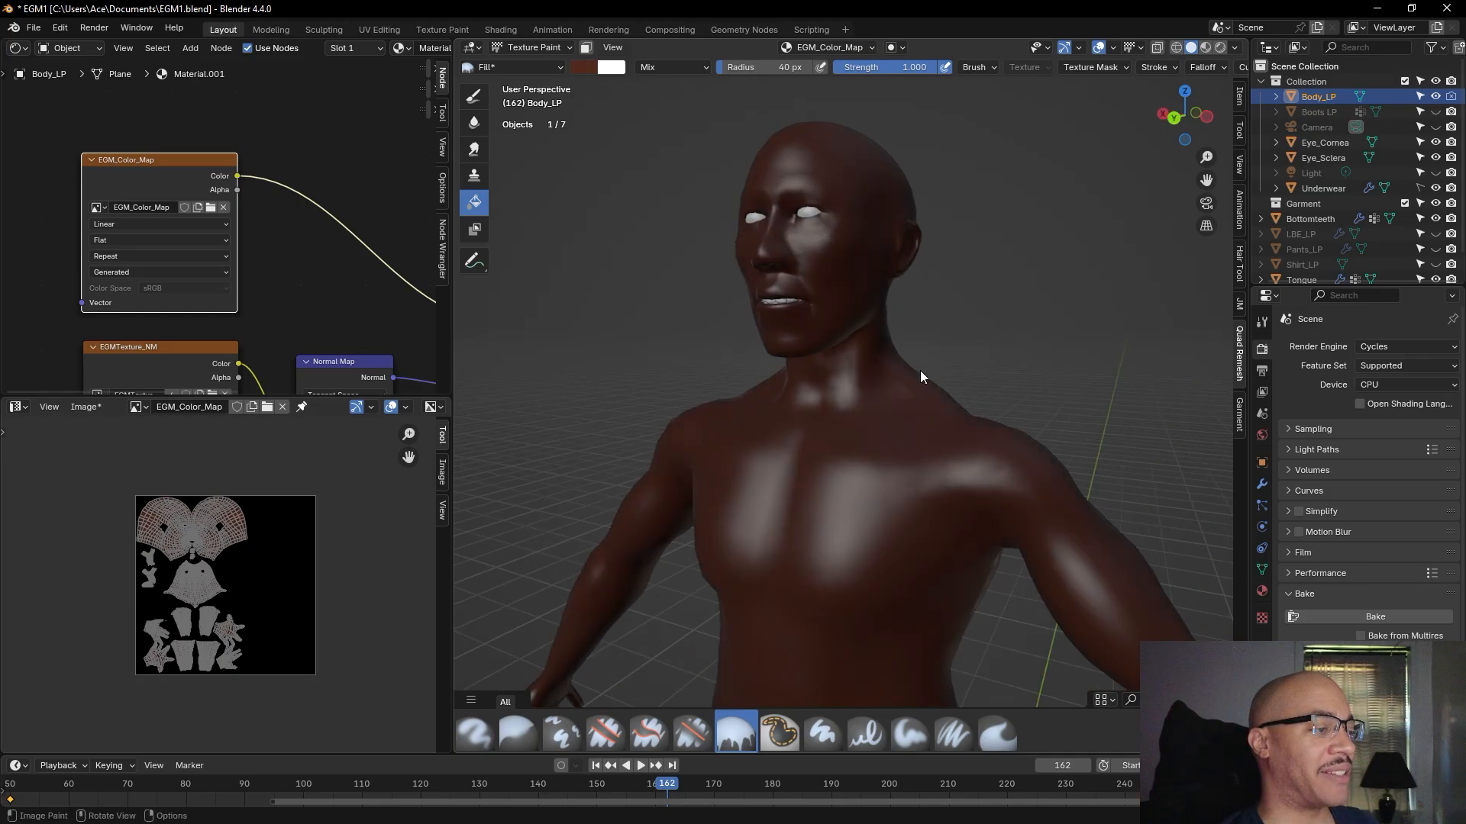
{"action": "middle_click_drag", "start_coordinate": [927, 327], "coordinate": [985, 321]}
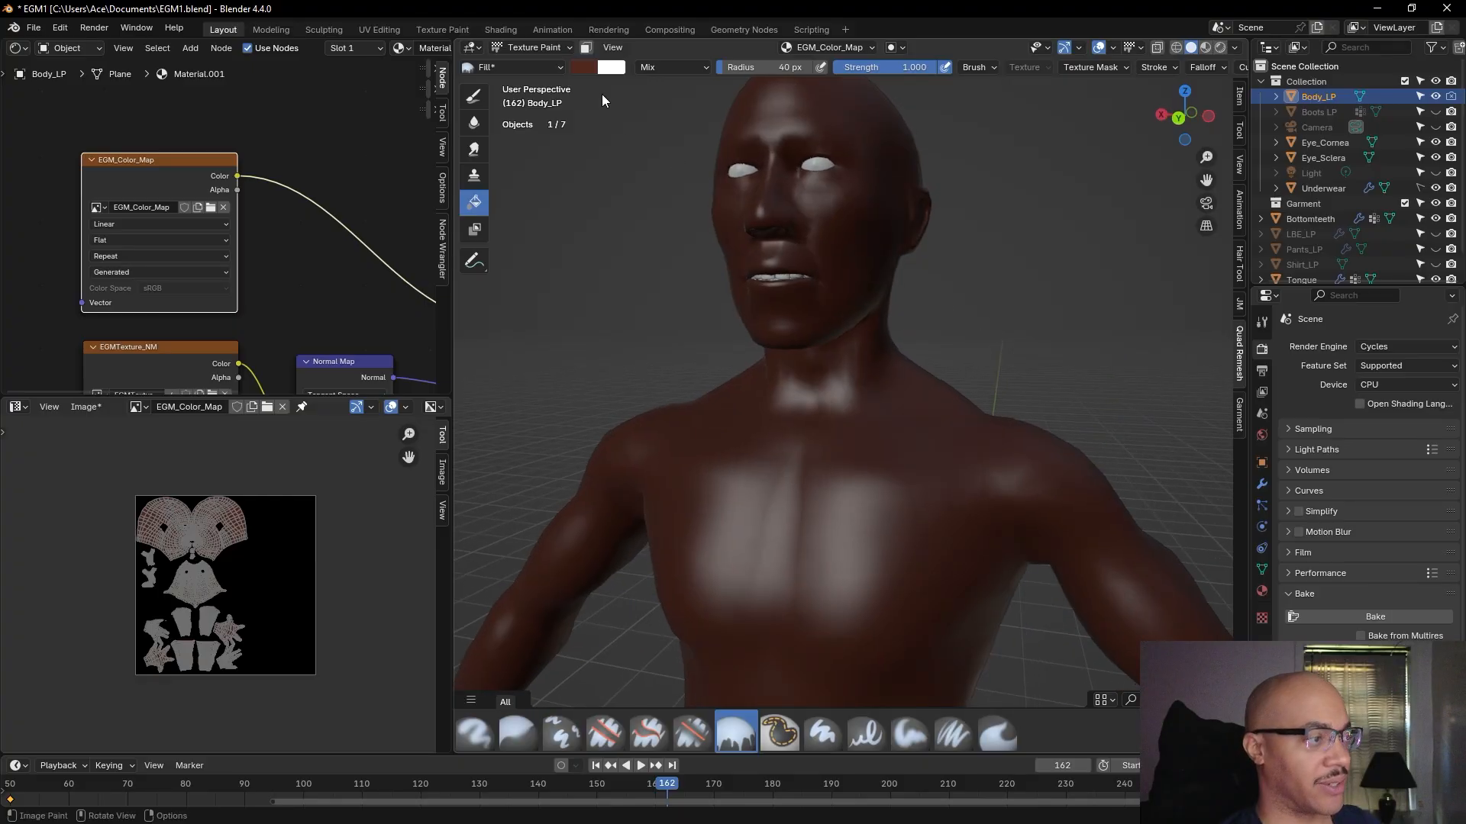
- Desaturate the primary colour to brown #522E25 and refill Body_LP, and refill it again with a slightly darker shade
{"action": "left_click", "coordinate": [585, 66]}
{"action": "left_click_drag", "start_coordinate": [629, 180], "coordinate": [631, 174]}
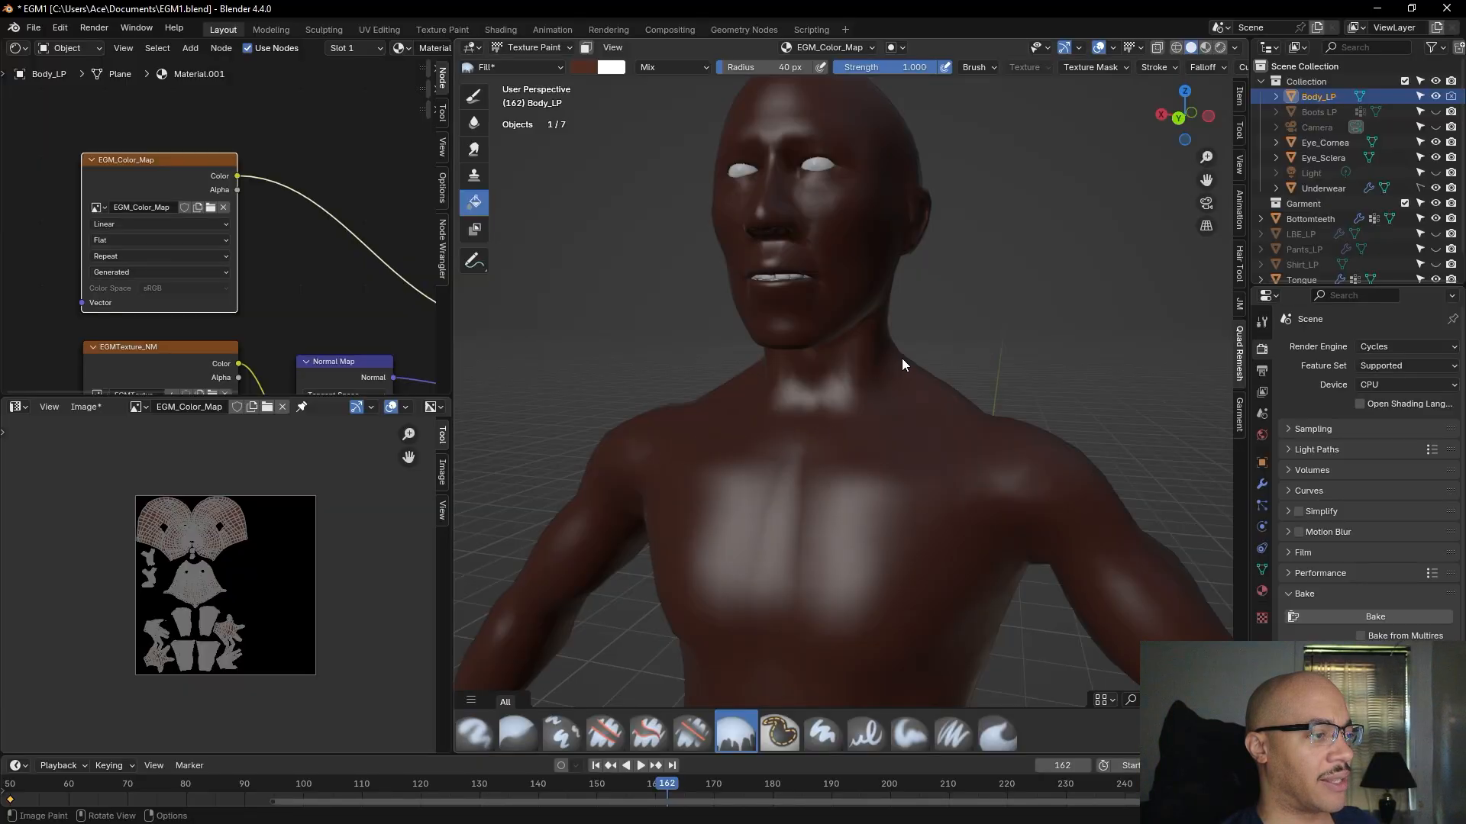
{"action": "left_click", "coordinate": [574, 67]}
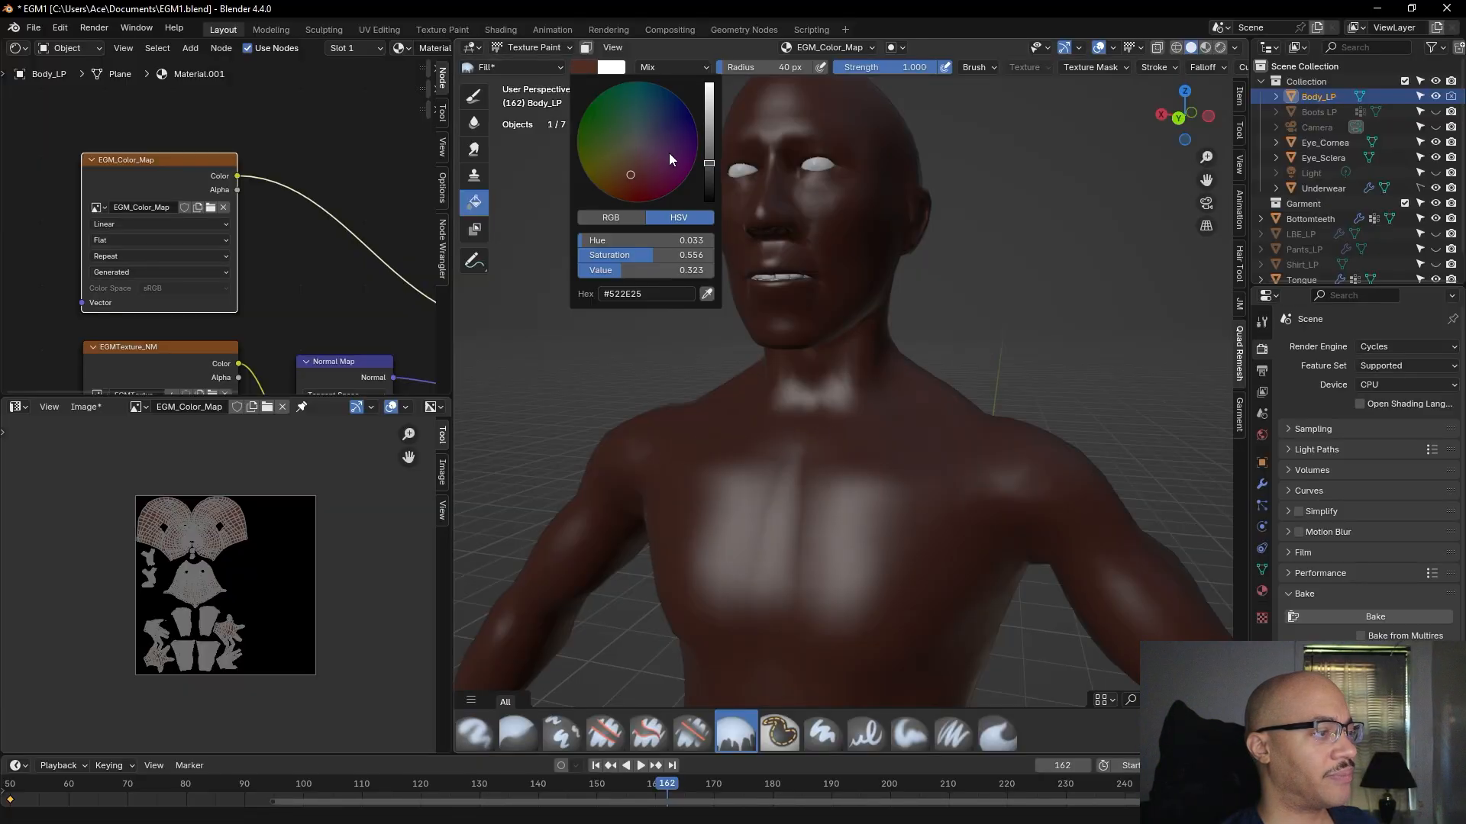
{"action": "left_click_drag", "start_coordinate": [708, 163], "coordinate": [709, 167]}
{"action": "mouse_move", "coordinate": [1081, 299]}
{"action": "middle_mouse_down"}
{"action": "mouse_move", "coordinate": [1014, 279]}
{"action": "mouse_move", "coordinate": [965, 289]}
{"action": "mouse_move", "coordinate": [1070, 295]}
{"action": "middle_mouse_up"}
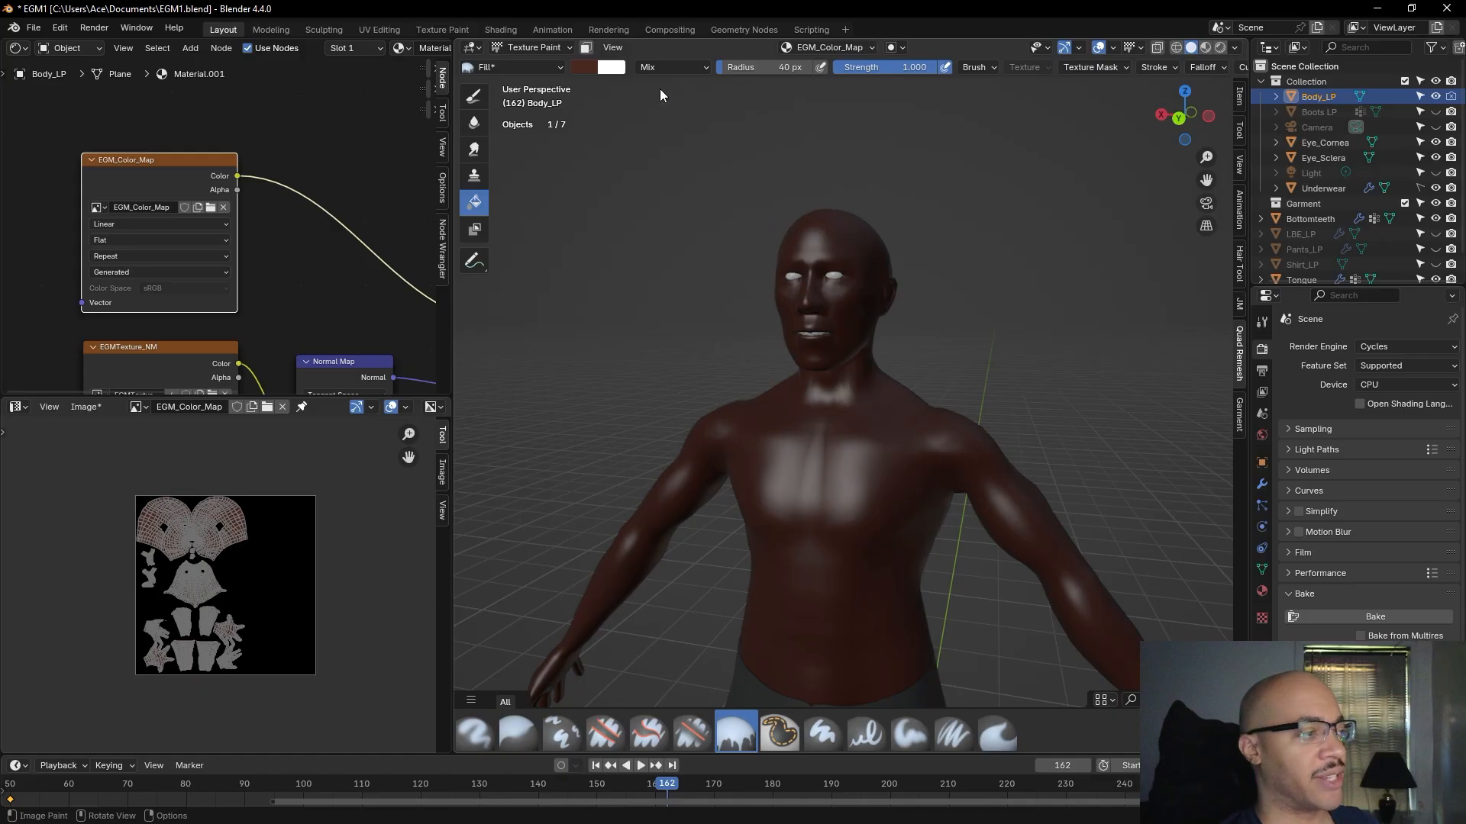
{"action": "left_click", "coordinate": [584, 68]}
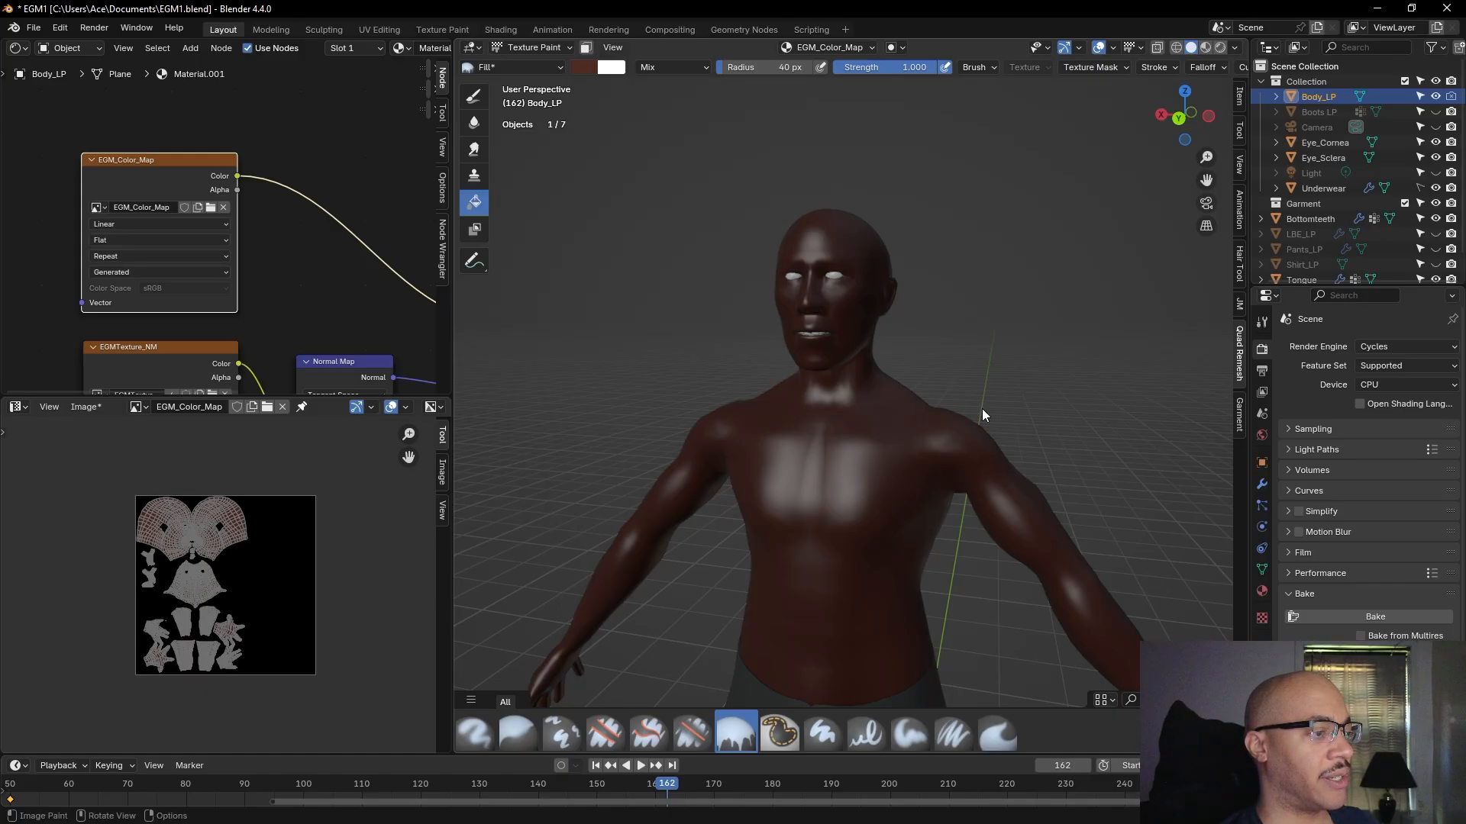
{"action": "middle_click_drag", "start_coordinate": [1018, 304], "coordinate": [931, 309]}
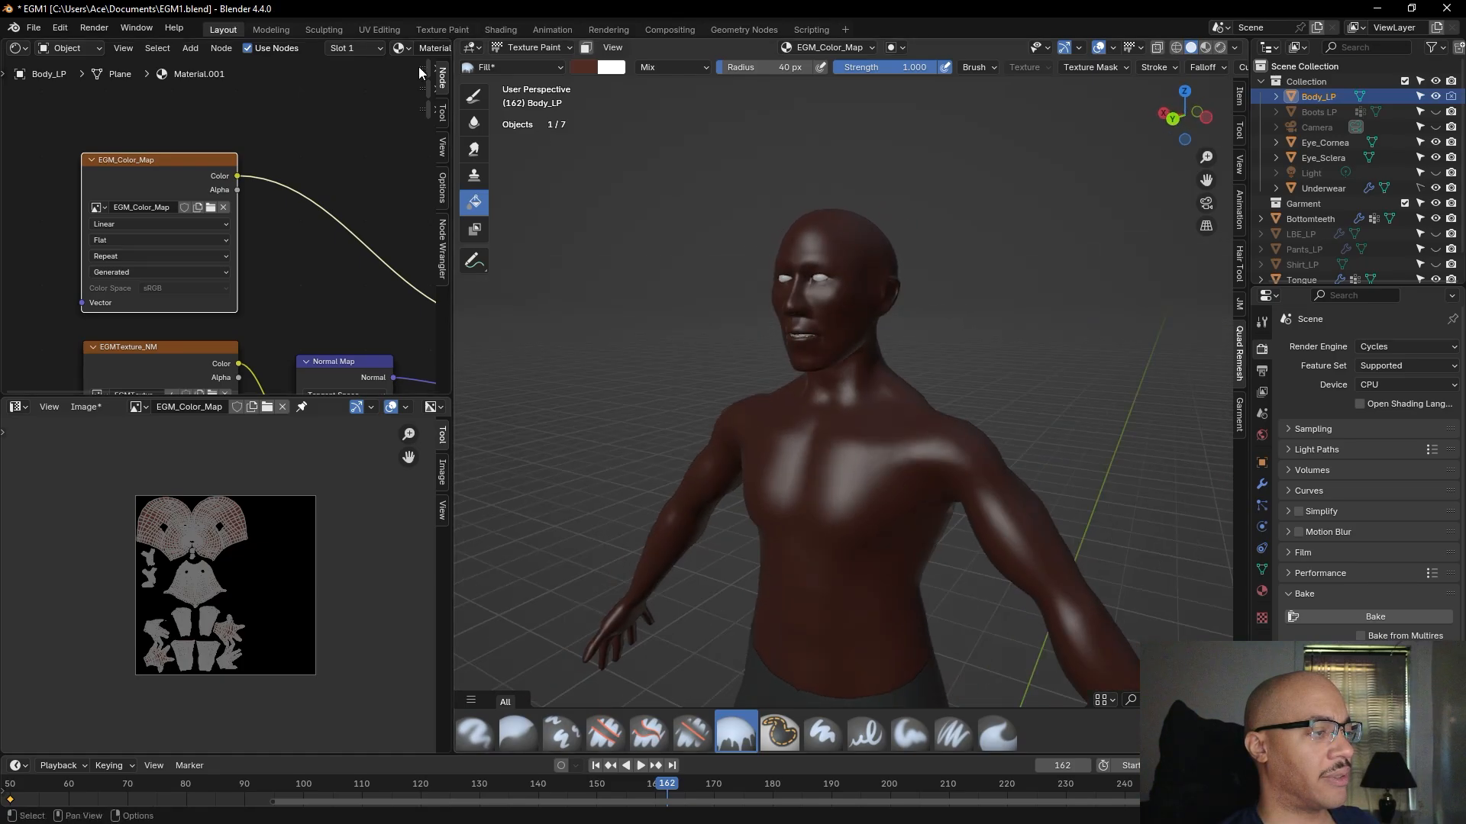
- Brighten the Fill tool's primary colour to a lighter reddish brown and refill Body_LP
{"action": "left_click", "coordinate": [586, 67]}
{"action": "left_click_drag", "start_coordinate": [713, 164], "coordinate": [710, 152]}
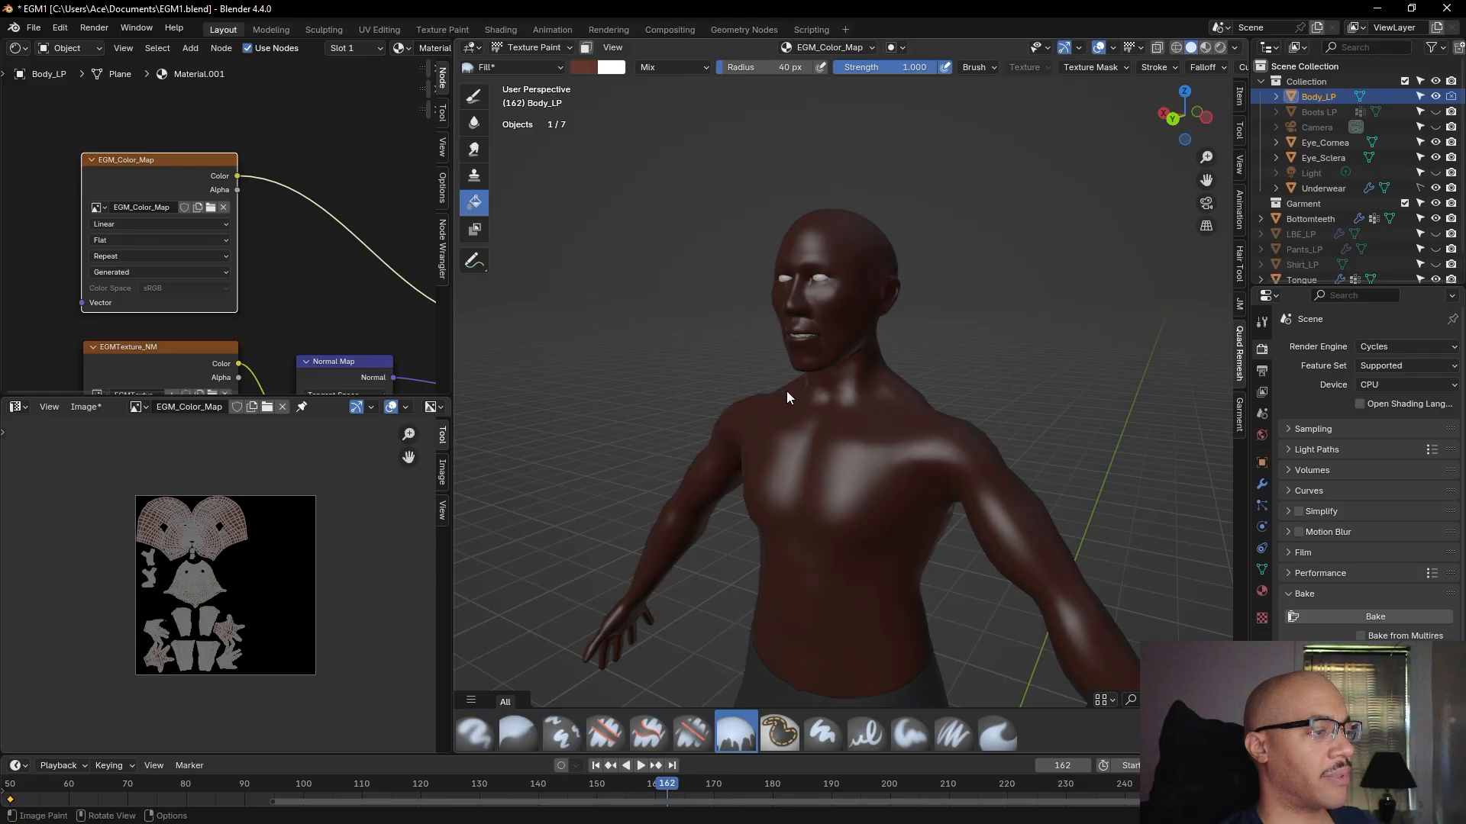
{"action": "mouse_move", "coordinate": [786, 391]}
{"action": "middle_mouse_down"}
{"action": "mouse_move", "coordinate": [1061, 354]}
{"action": "mouse_move", "coordinate": [1123, 361]}
{"action": "mouse_move", "coordinate": [985, 364]}
{"action": "middle_mouse_up"}
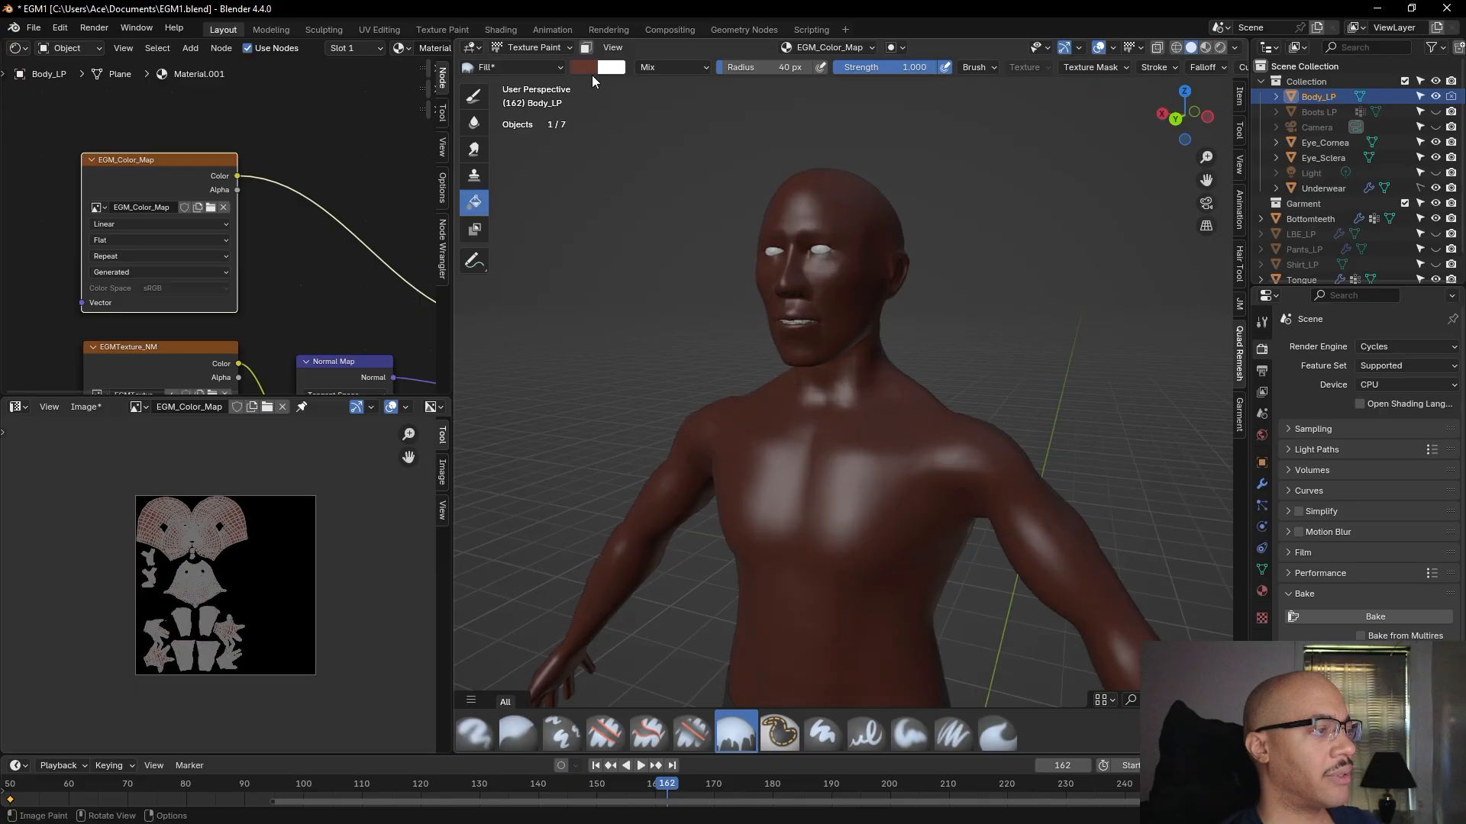
- Shift the Fill tool's primary colour from reddish to brown #64402E and refill Body_LP with it
{"action": "left_click", "coordinate": [588, 69]}
{"action": "left_click_drag", "start_coordinate": [627, 179], "coordinate": [626, 173]}
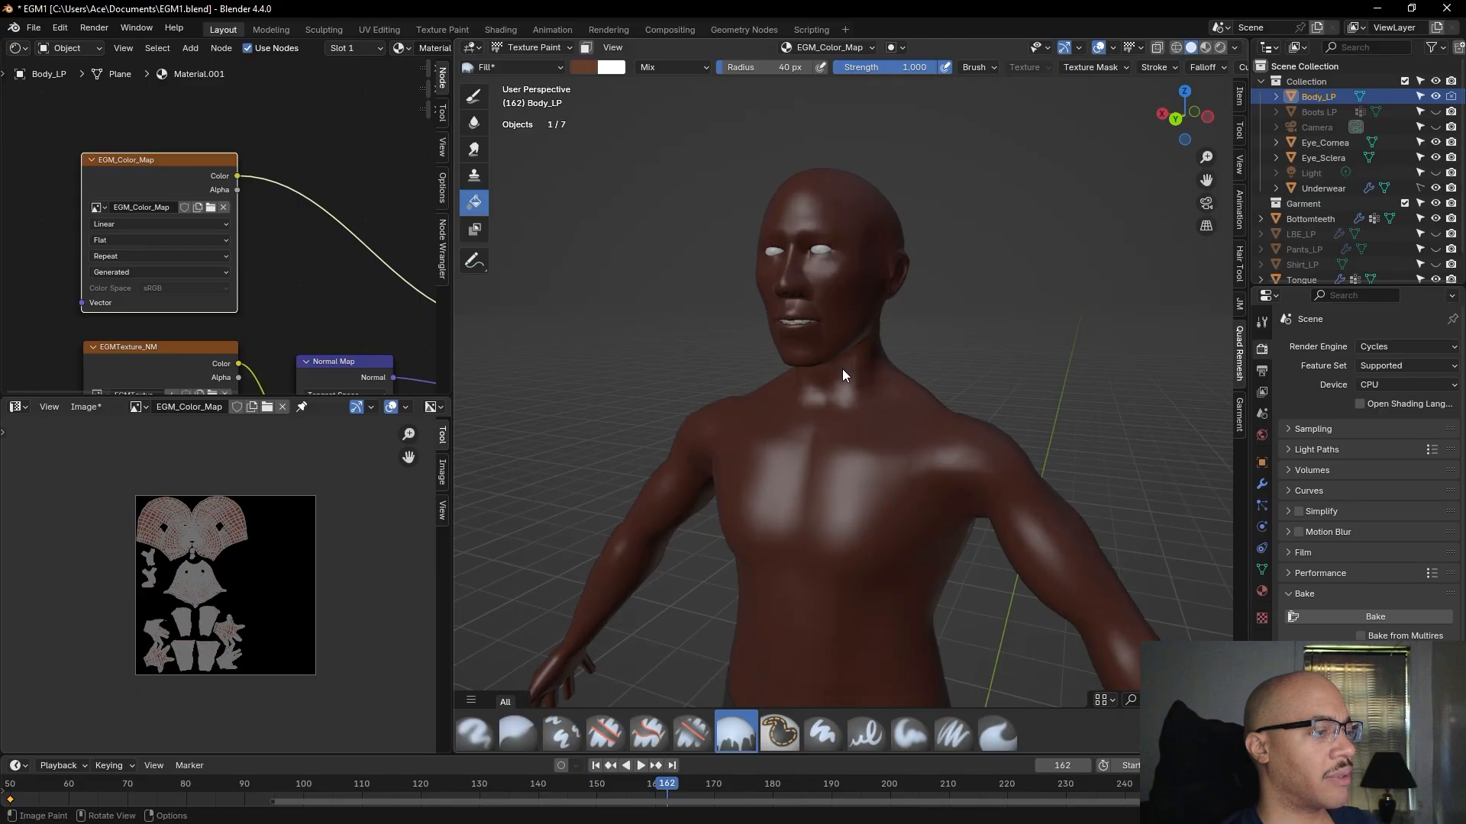
{"action": "middle_click_drag", "start_coordinate": [845, 369], "coordinate": [985, 301]}
- Darken the primary colour to brown #563628 and refill Body_LP with it
{"action": "left_click", "coordinate": [582, 66]}
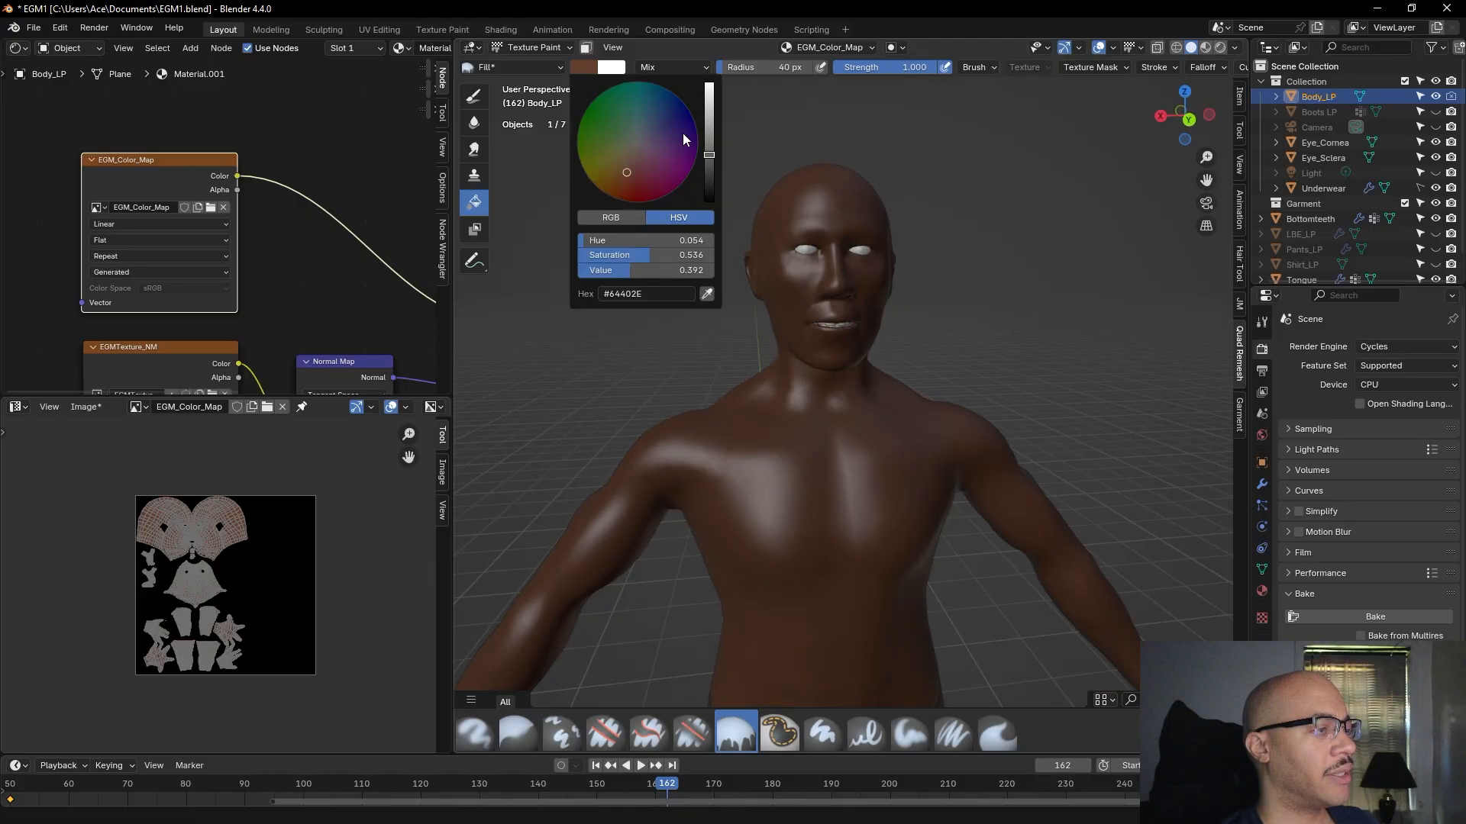
{"action": "left_click_drag", "start_coordinate": [712, 157], "coordinate": [709, 159]}
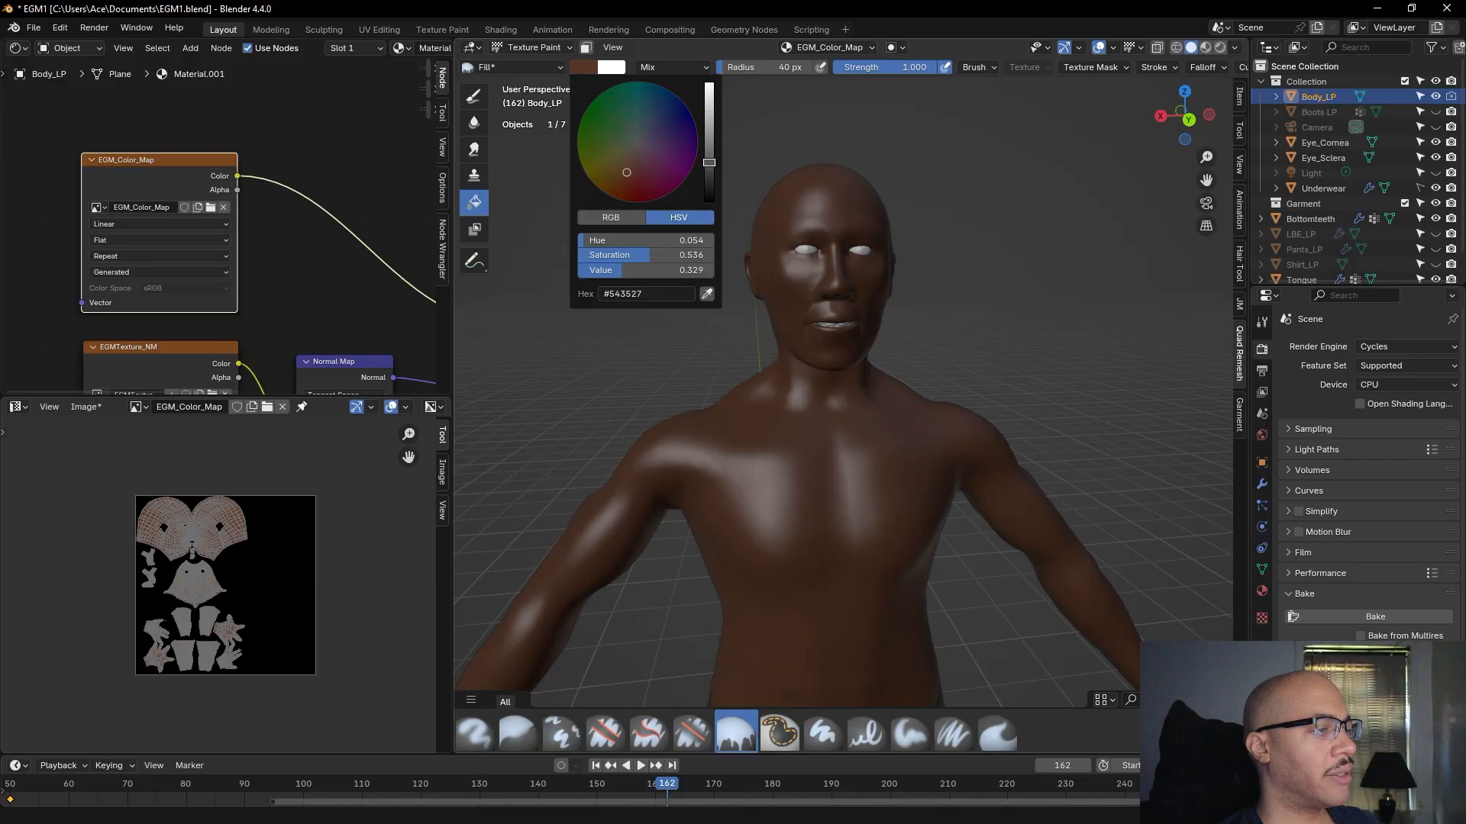
{"action": "middle_click_drag", "start_coordinate": [1043, 211], "coordinate": [1000, 208]}
{"action": "scroll", "coordinate": [1001, 208], "scroll_direction": "up", "scroll_amount": 1}
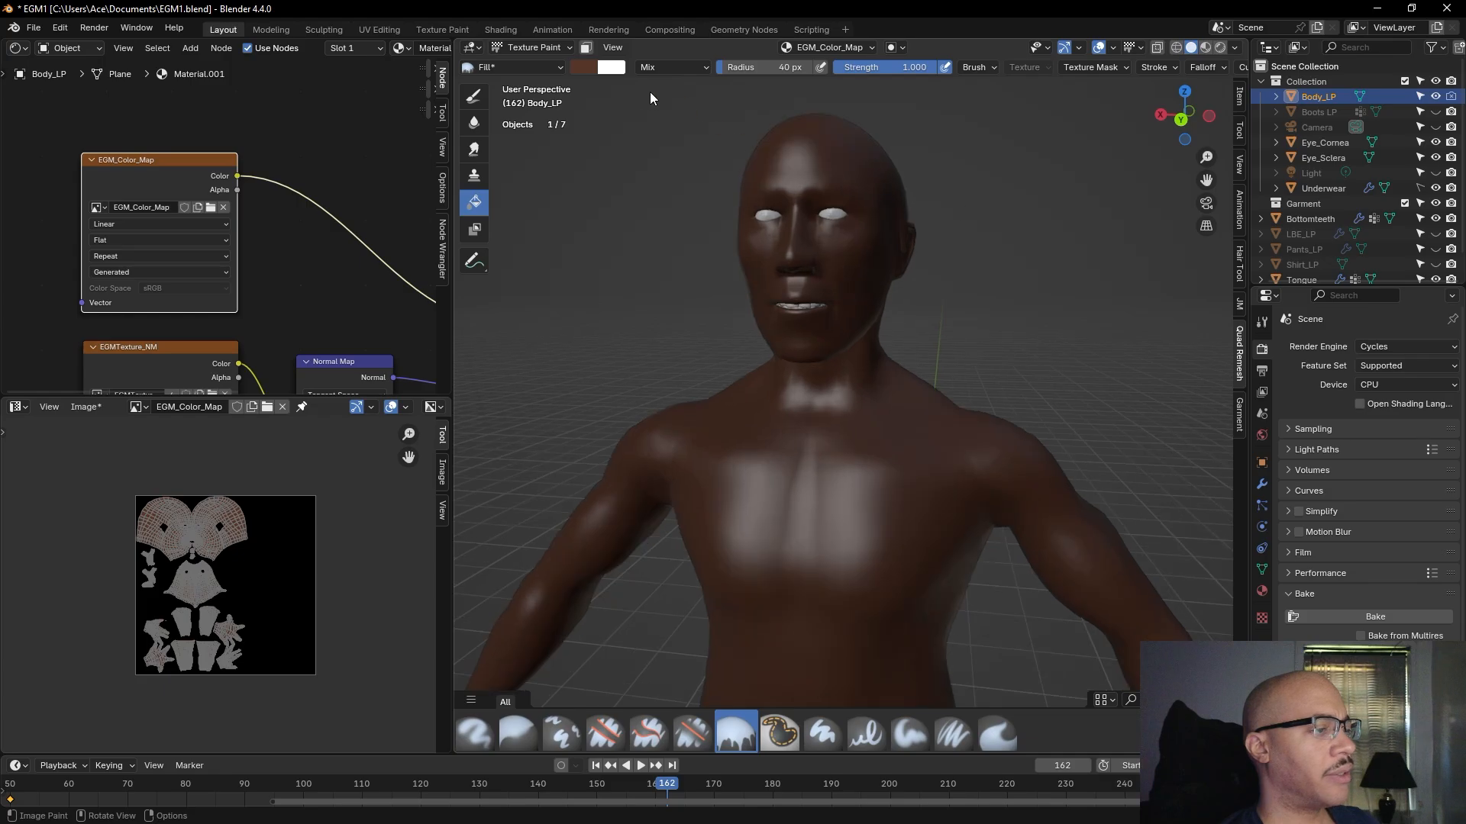
{"action": "mouse_move", "coordinate": [659, 133]}
{"action": "middle_mouse_down"}
{"action": "mouse_move", "coordinate": [831, 158]}
{"action": "mouse_move", "coordinate": [690, 158]}
{"action": "middle_mouse_up"}
- Lower the primary colour's brightness slightly further and refill Body_LP with the darker brown
{"action": "left_click", "coordinate": [583, 69]}
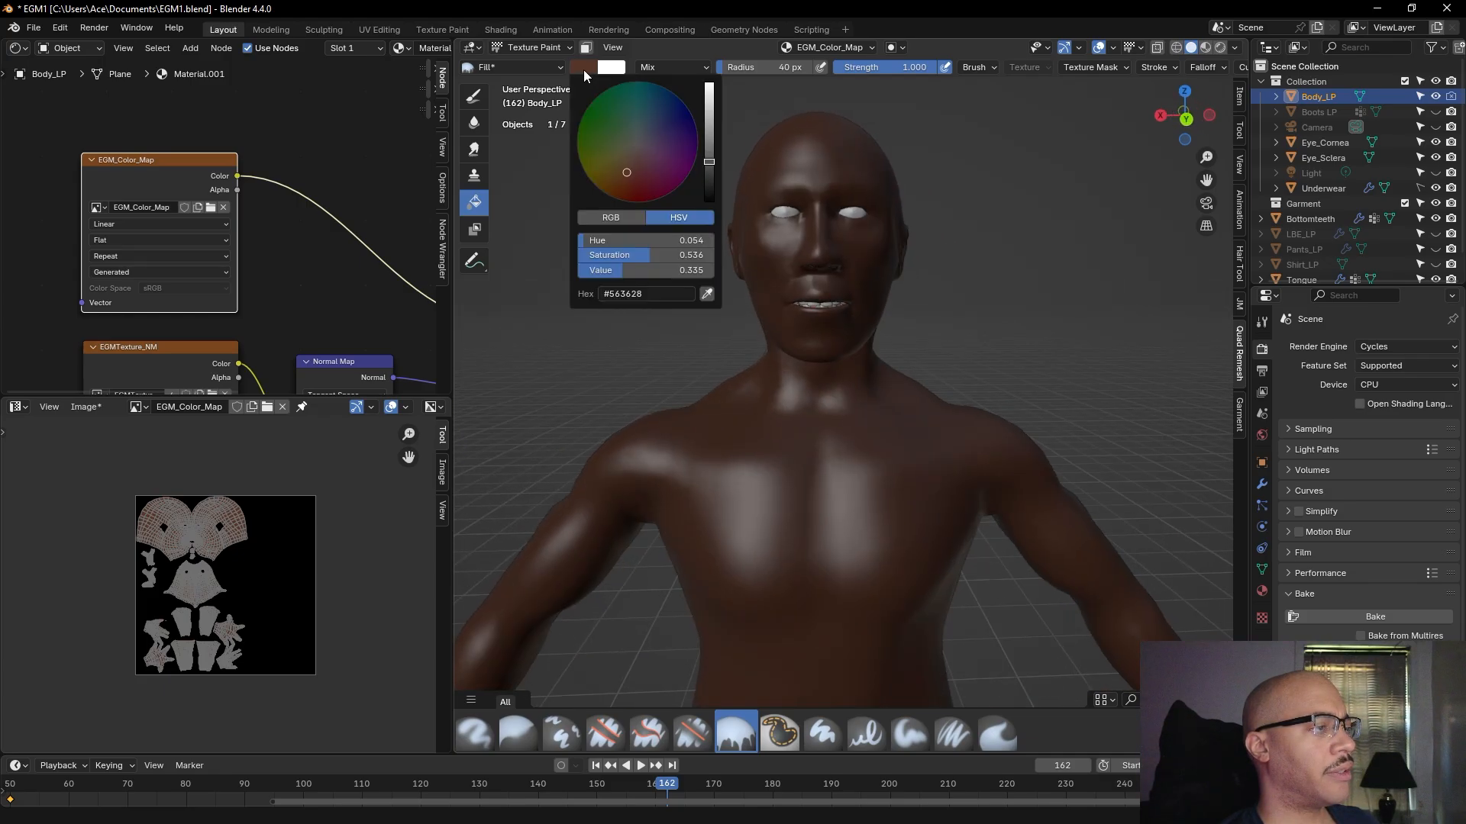
{"action": "left_click", "coordinate": [709, 164]}
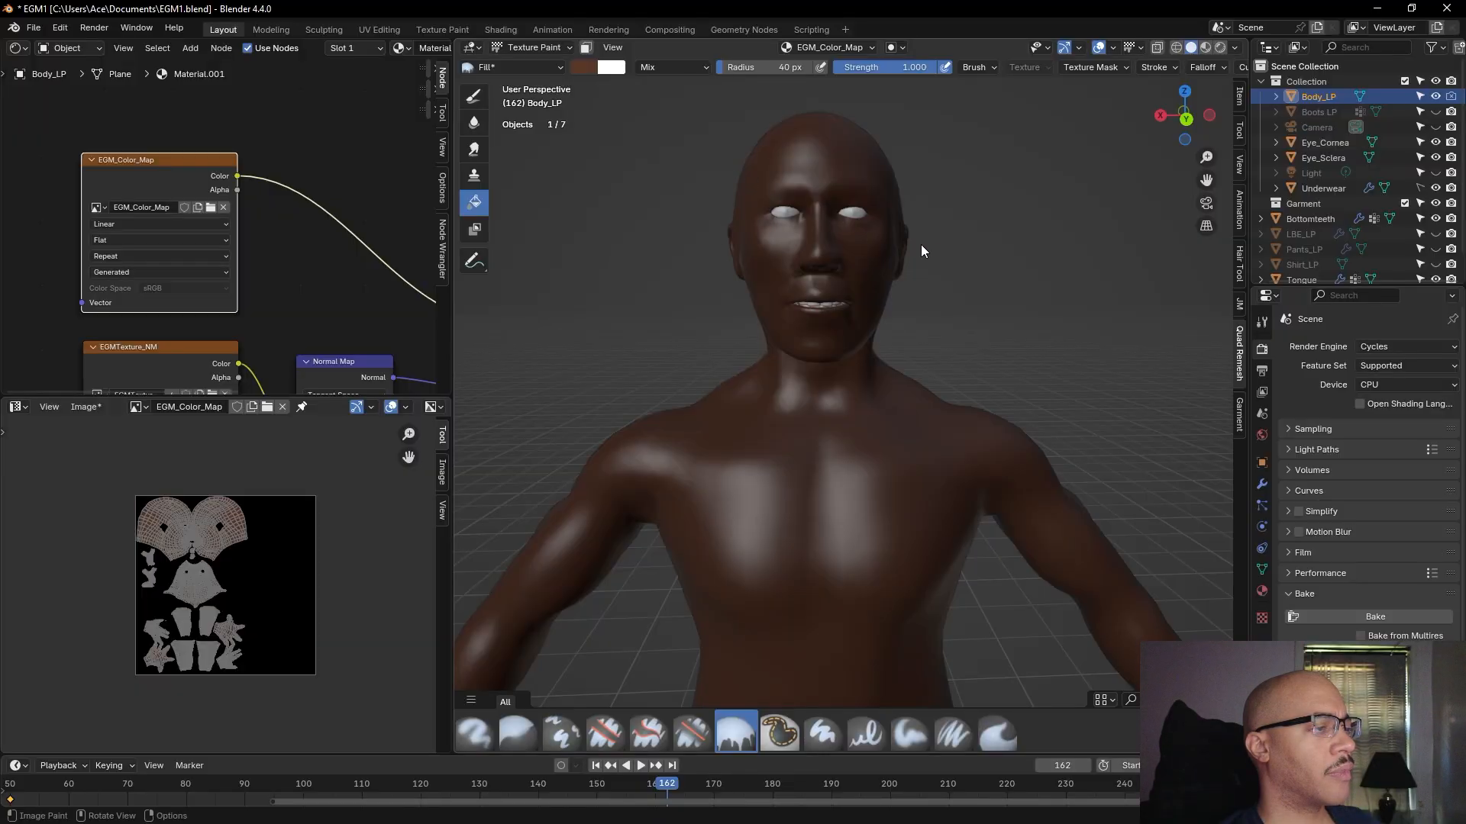
{"action": "mouse_move", "coordinate": [1020, 254]}
{"action": "middle_mouse_down"}
{"action": "mouse_move", "coordinate": [924, 264]}
{"action": "mouse_move", "coordinate": [1095, 258]}
{"action": "mouse_move", "coordinate": [1069, 226]}
{"action": "mouse_move", "coordinate": [1153, 237]}
{"action": "mouse_move", "coordinate": [1023, 245]}
{"action": "middle_mouse_up"}
- Save the EGM1.blend file
{"action": "scroll", "coordinate": [968, 255], "scroll_direction": "down", "scroll_amount": 4}
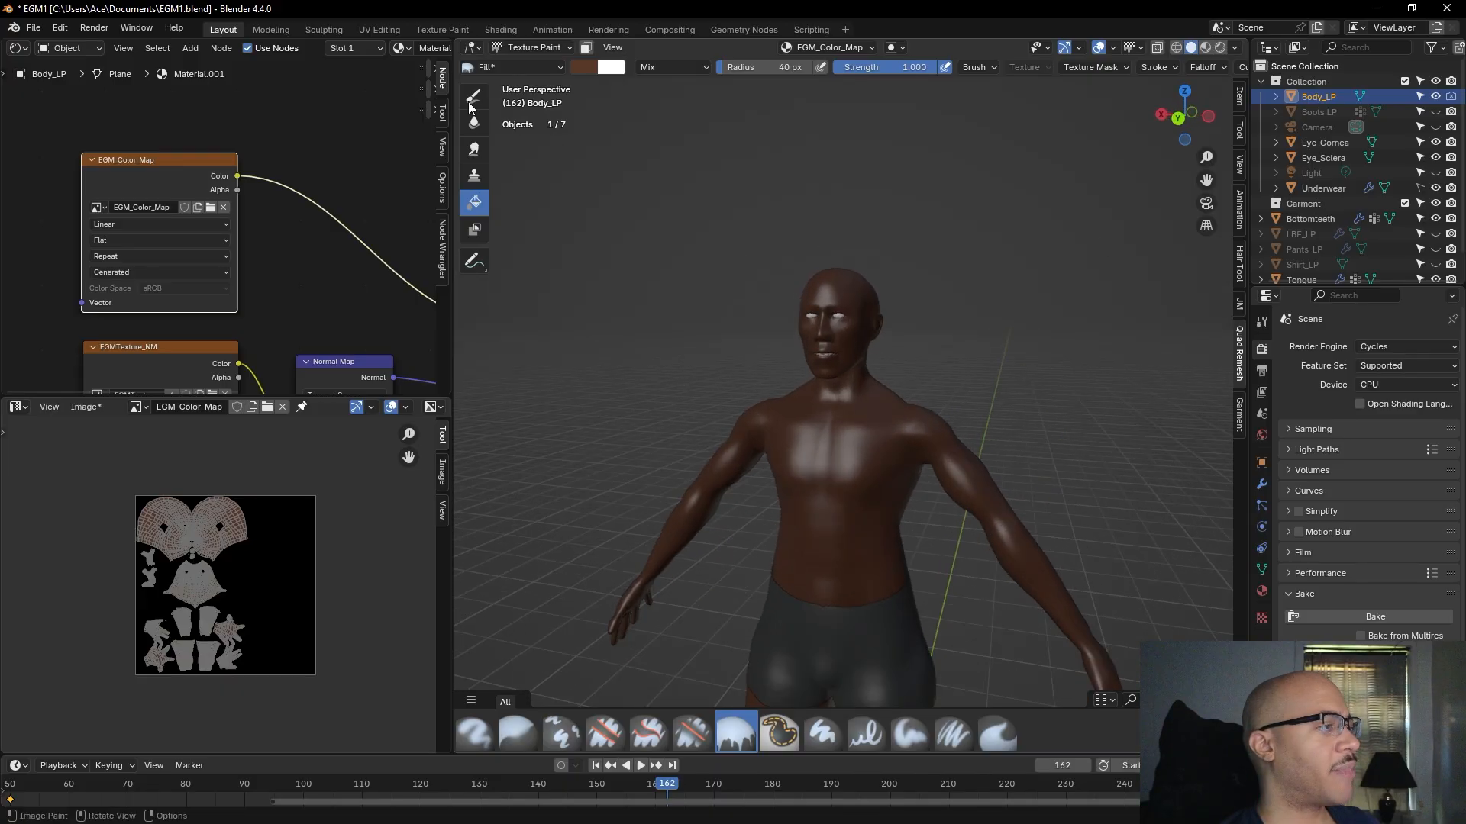
{"action": "left_click", "coordinate": [33, 27]}
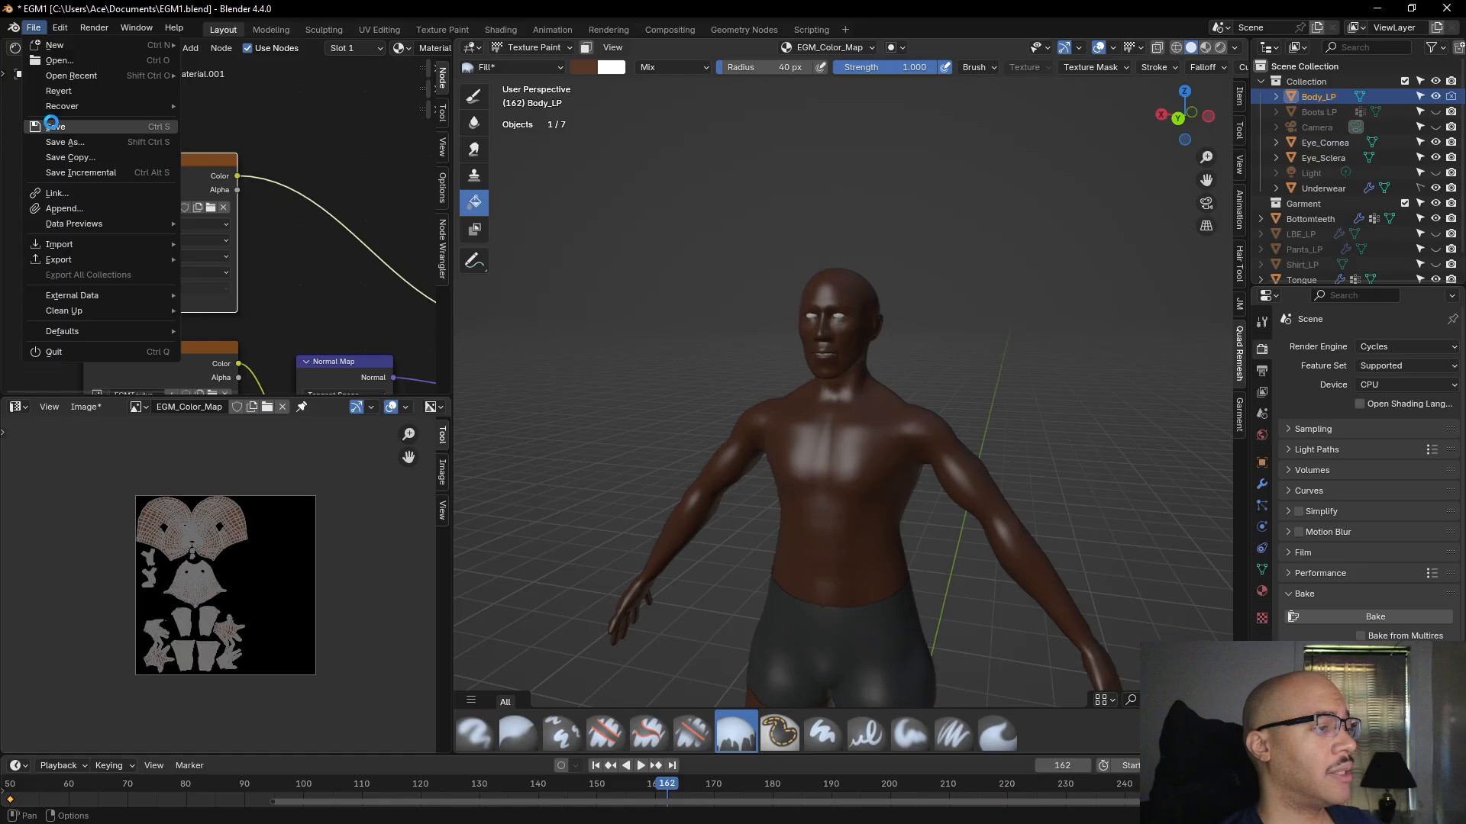
{"action": "key", "text": "ctrl+s"}
- Switch the viewport to Material Preview and examine Body_LP's shading, its Normal Map node and the filled EGM_Color_Map
{"action": "scroll", "coordinate": [761, 277], "scroll_direction": "up", "scroll_amount": 3}
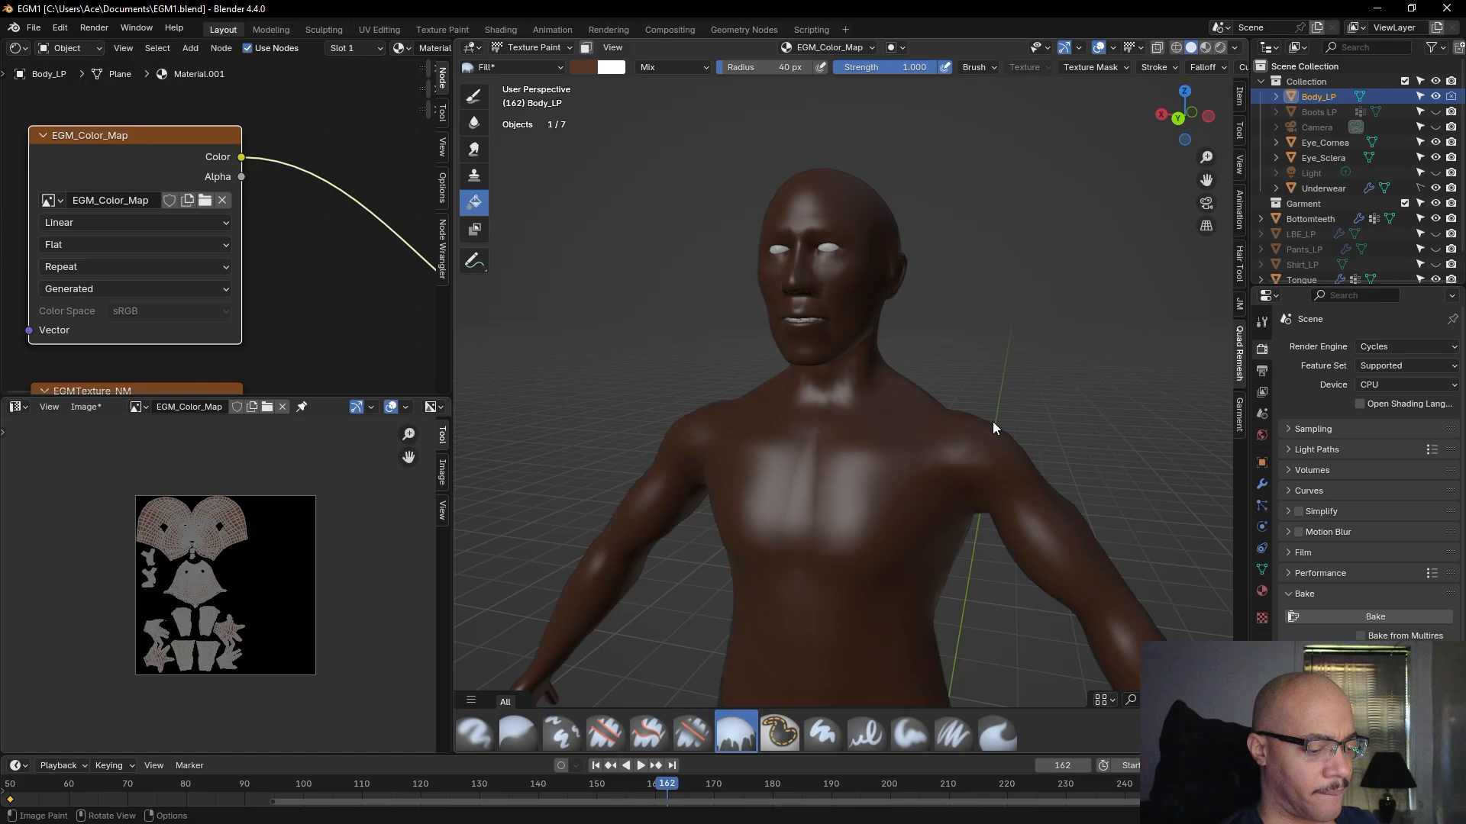
{"action": "left_click", "coordinate": [1203, 48]}
{"action": "scroll", "coordinate": [955, 345], "scroll_direction": "down", "scroll_amount": 4}
{"action": "middle_click_drag", "start_coordinate": [955, 345], "coordinate": [1057, 347]}
{"action": "scroll", "coordinate": [231, 364], "scroll_direction": "down", "scroll_amount": 5}
{"action": "scroll", "coordinate": [363, 360], "scroll_direction": "up", "scroll_amount": 2}
{"action": "middle_click_drag", "start_coordinate": [360, 364], "coordinate": [350, 245]}
{"action": "scroll", "coordinate": [349, 246], "scroll_direction": "up", "scroll_amount": 6}
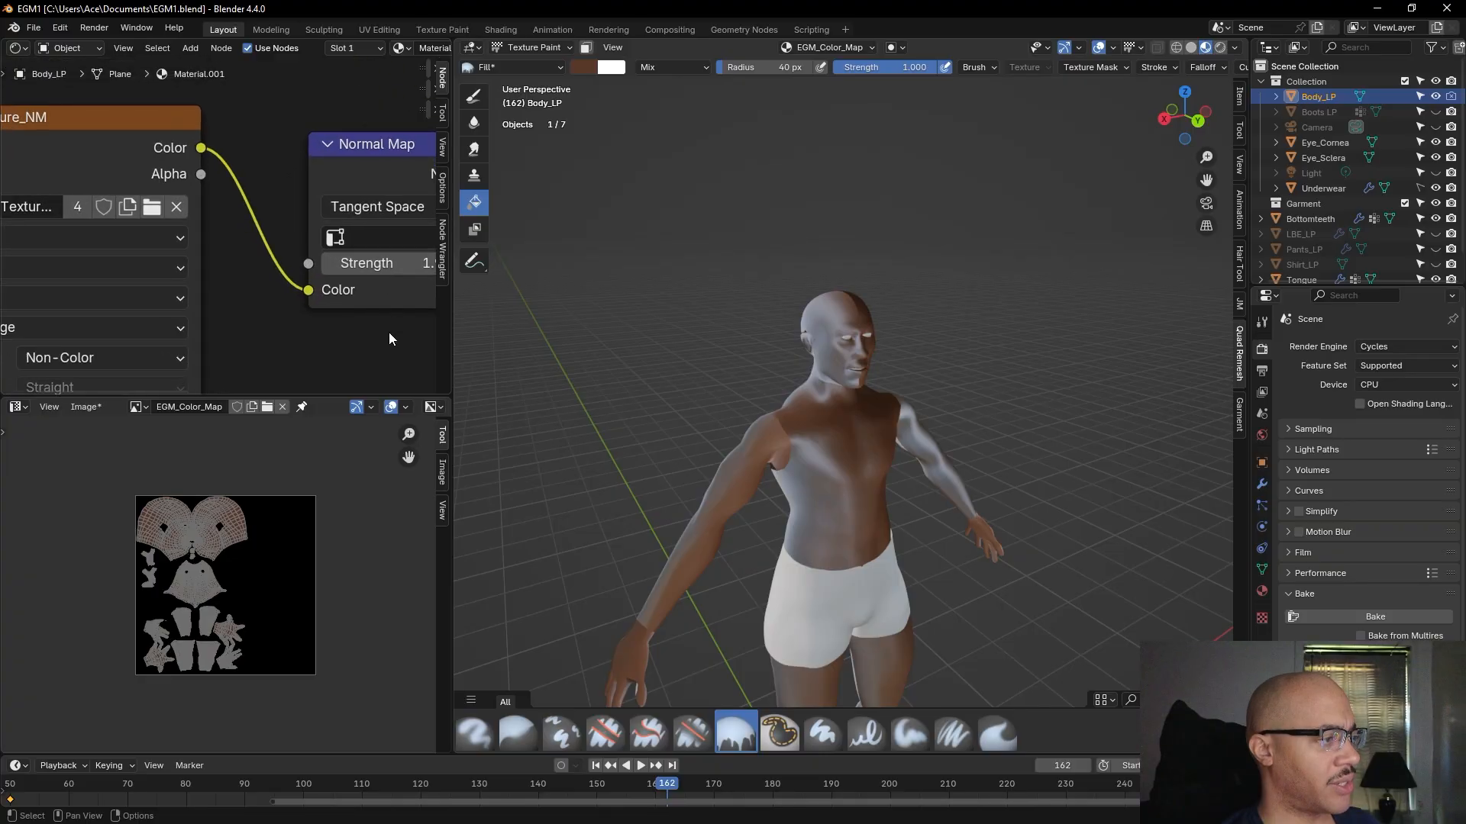
{"action": "middle_click_drag", "start_coordinate": [786, 435], "coordinate": [924, 324]}
{"action": "scroll", "coordinate": [794, 441], "scroll_direction": "up", "scroll_amount": 6}
{"action": "scroll", "coordinate": [786, 435], "scroll_direction": "down", "scroll_amount": 4}
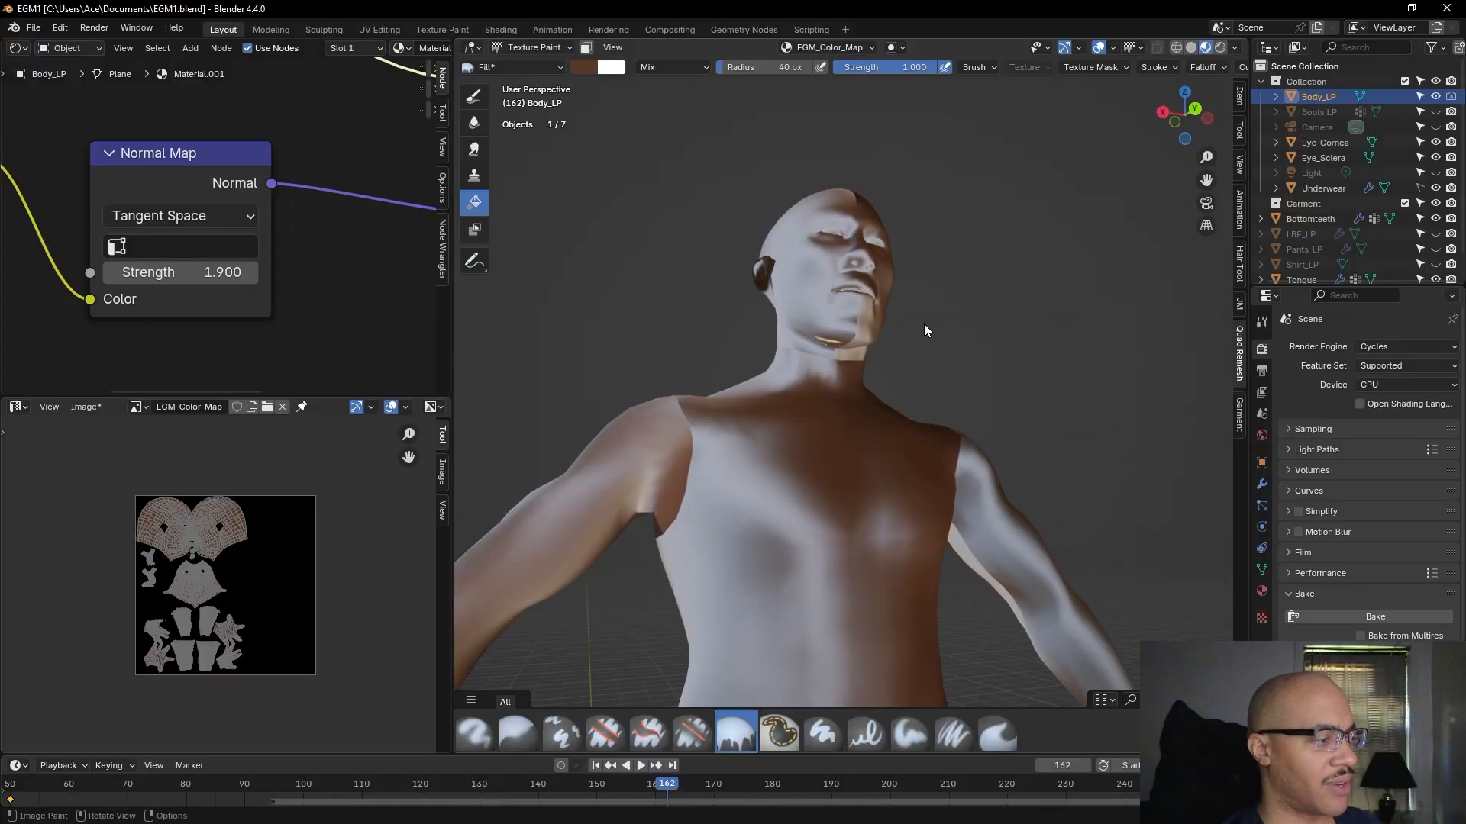
{"action": "scroll", "coordinate": [263, 623], "scroll_direction": "up", "scroll_amount": 6}
{"action": "scroll", "coordinate": [259, 611], "scroll_direction": "up", "scroll_amount": 3}
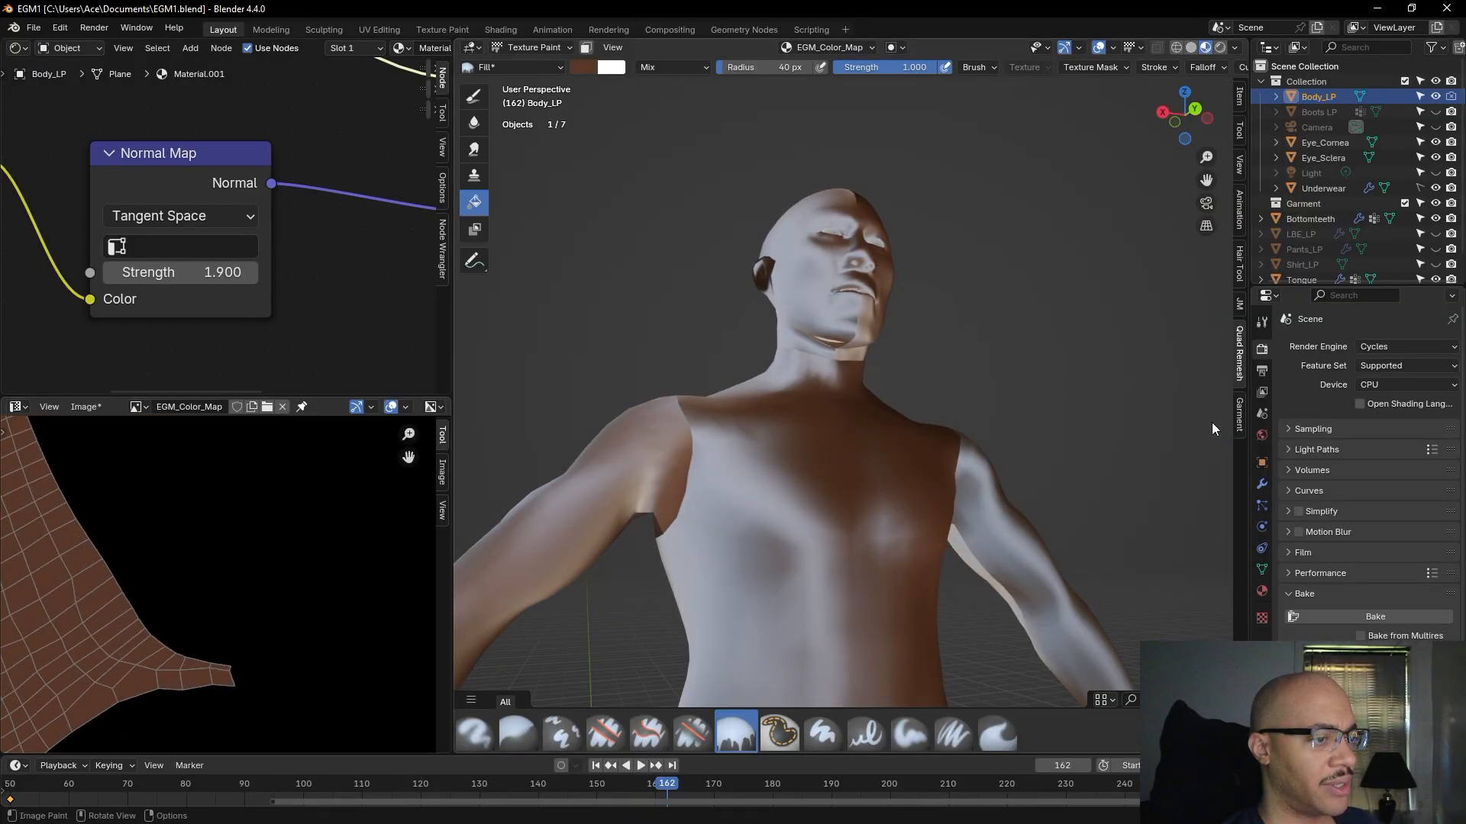
- Open Body_LP's object properties and view the whole body in Material Preview
{"action": "left_click", "coordinate": [1262, 463]}
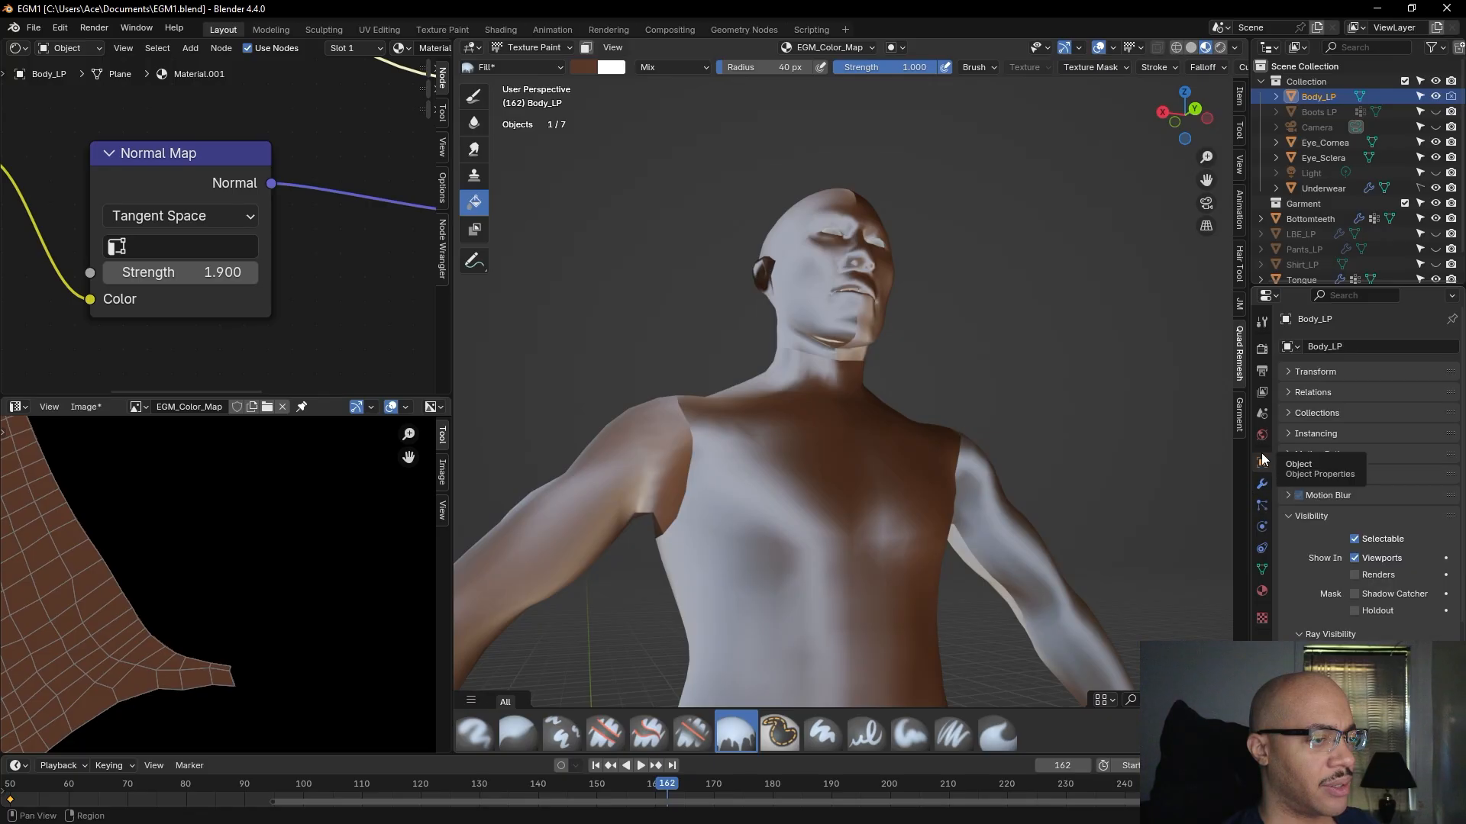
{"action": "scroll", "coordinate": [1072, 355], "scroll_direction": "down", "scroll_amount": 4}
{"action": "middle_click_drag", "start_coordinate": [1061, 338], "coordinate": [982, 401]}
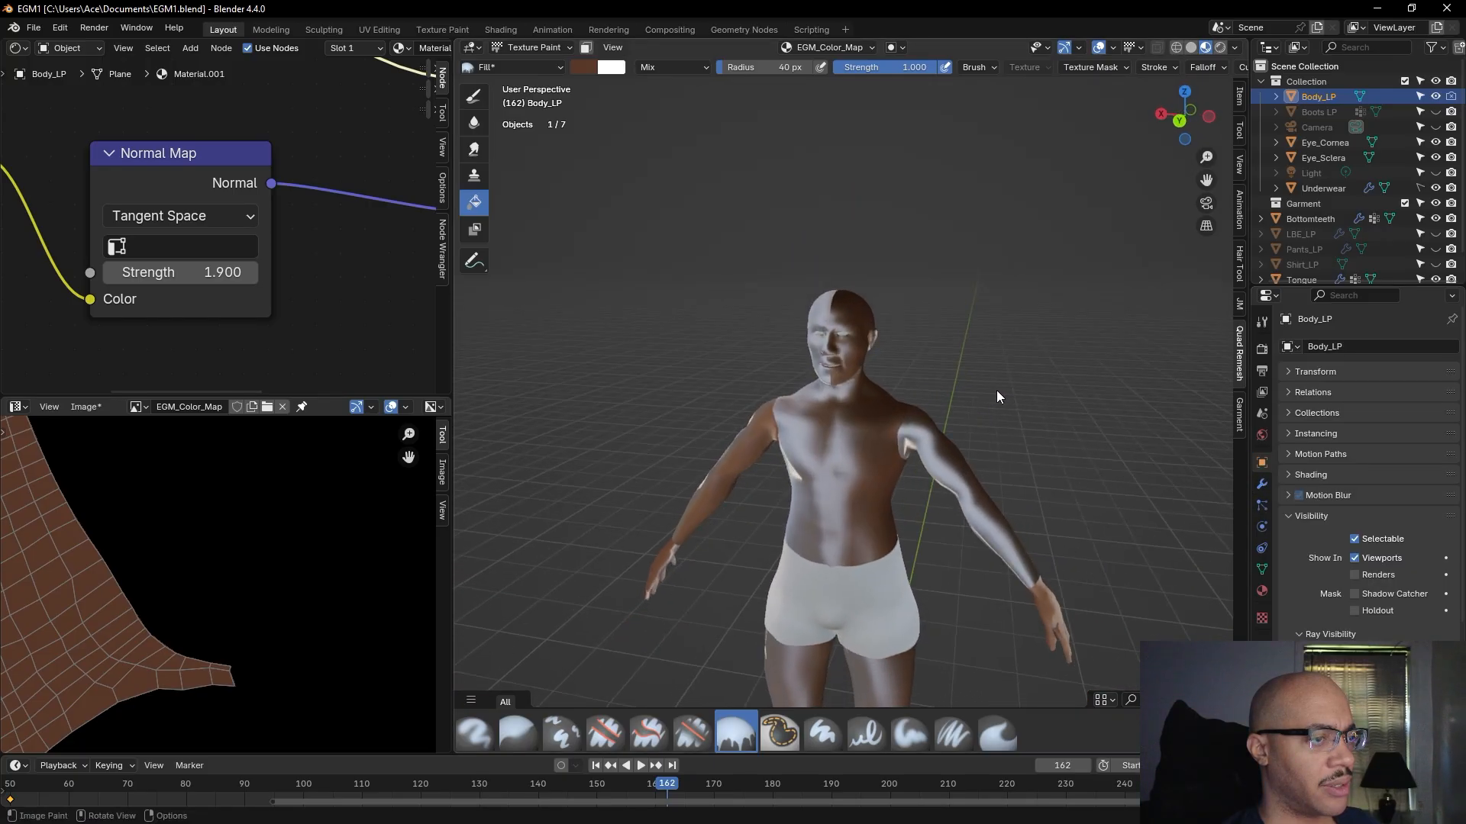
- Switch the viewport to Rendered shading and inspect the body's head and torso
{"action": "left_click", "coordinate": [1221, 47]}
{"action": "mouse_move", "coordinate": [913, 442]}
{"action": "middle_mouse_down"}
{"action": "mouse_move", "coordinate": [945, 385]}
{"action": "mouse_move", "coordinate": [1012, 391]}
{"action": "mouse_move", "coordinate": [1016, 412]}
{"action": "middle_mouse_up"}
{"action": "scroll", "coordinate": [981, 378], "scroll_direction": "up", "scroll_amount": 5}
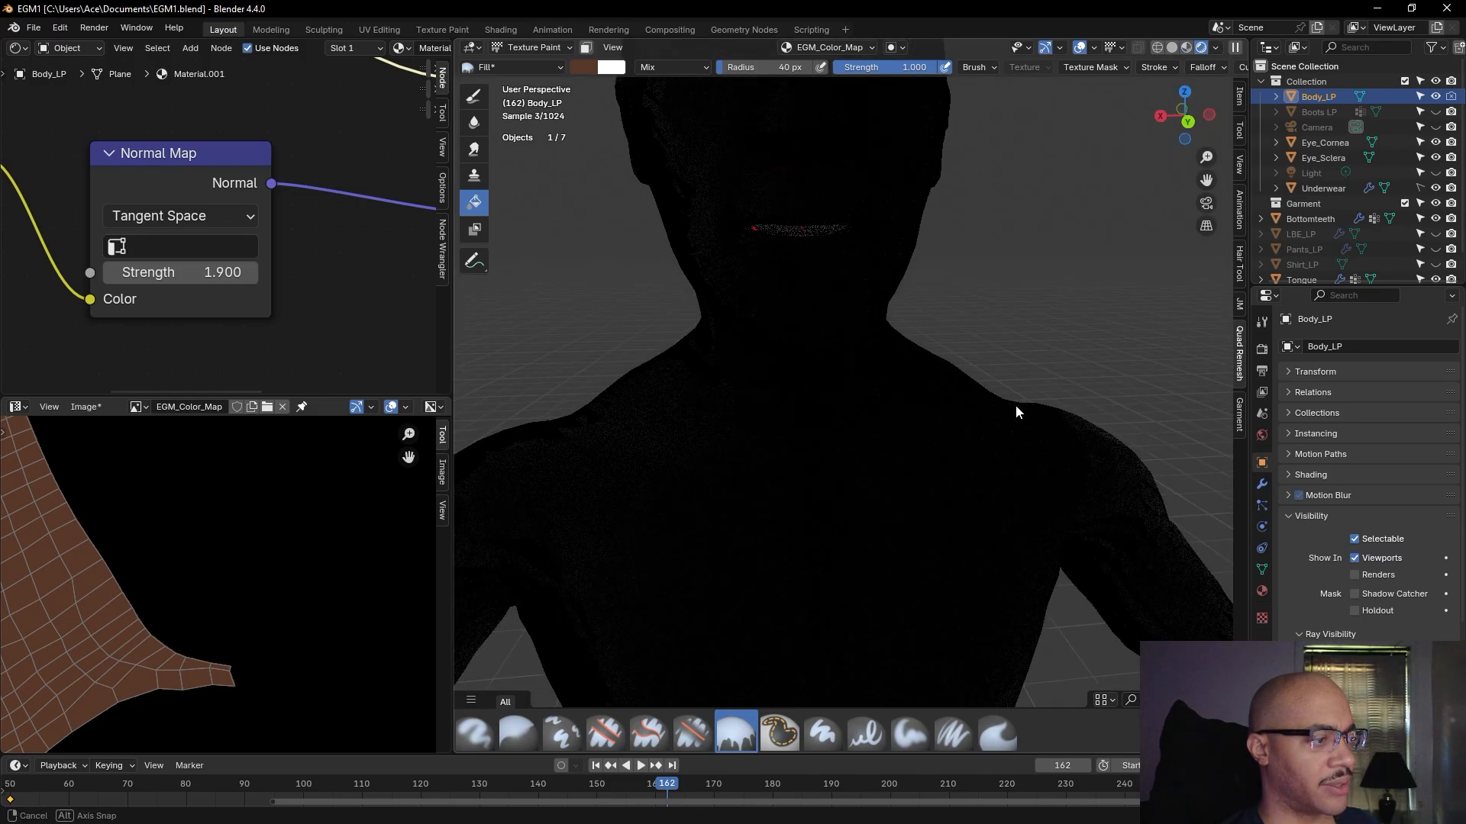
{"action": "scroll", "coordinate": [1015, 406], "scroll_direction": "down", "scroll_amount": 3}
- Examine the Principled BSDF and its texture connections in Material.001 against the rendered body from several angles
{"action": "scroll", "coordinate": [280, 359], "scroll_direction": "down", "scroll_amount": 5}
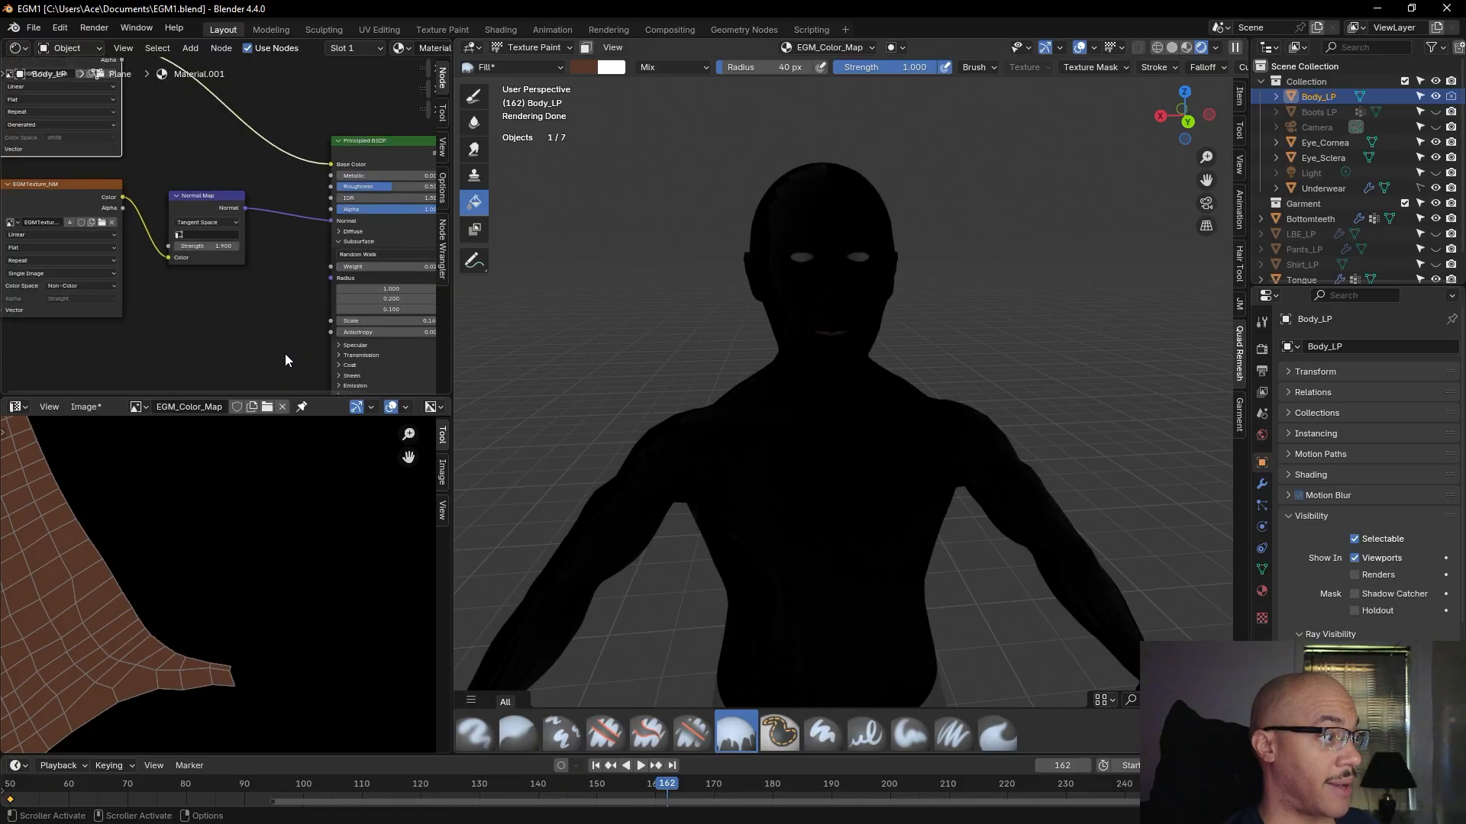
{"action": "scroll", "coordinate": [265, 349], "scroll_direction": "down", "scroll_amount": 2}
{"action": "scroll", "coordinate": [259, 347], "scroll_direction": "up", "scroll_amount": 5}
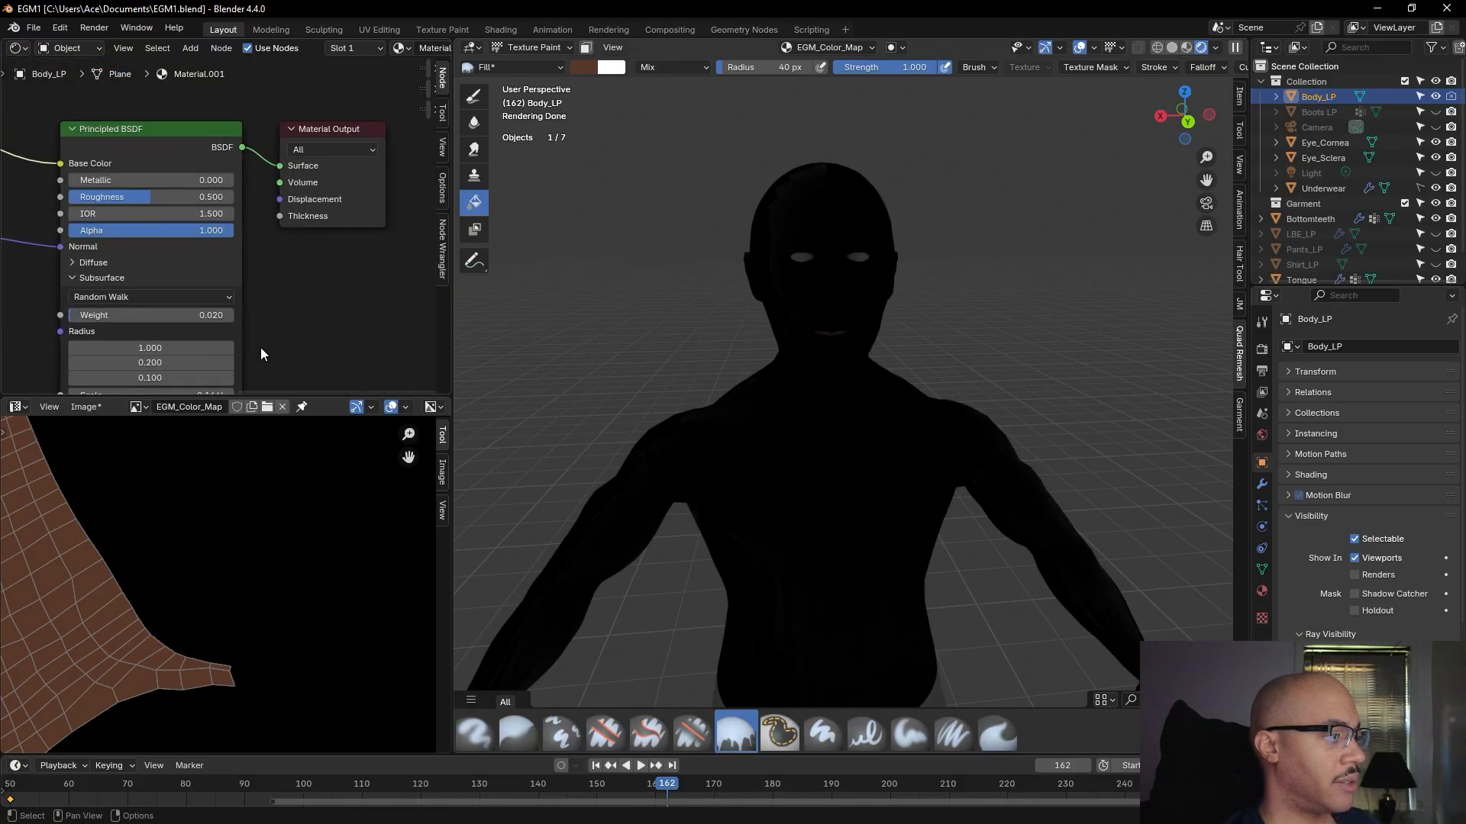
{"action": "scroll", "coordinate": [264, 347], "scroll_direction": "up", "scroll_amount": 4}
{"action": "scroll", "coordinate": [380, 327], "scroll_direction": "down", "scroll_amount": 3}
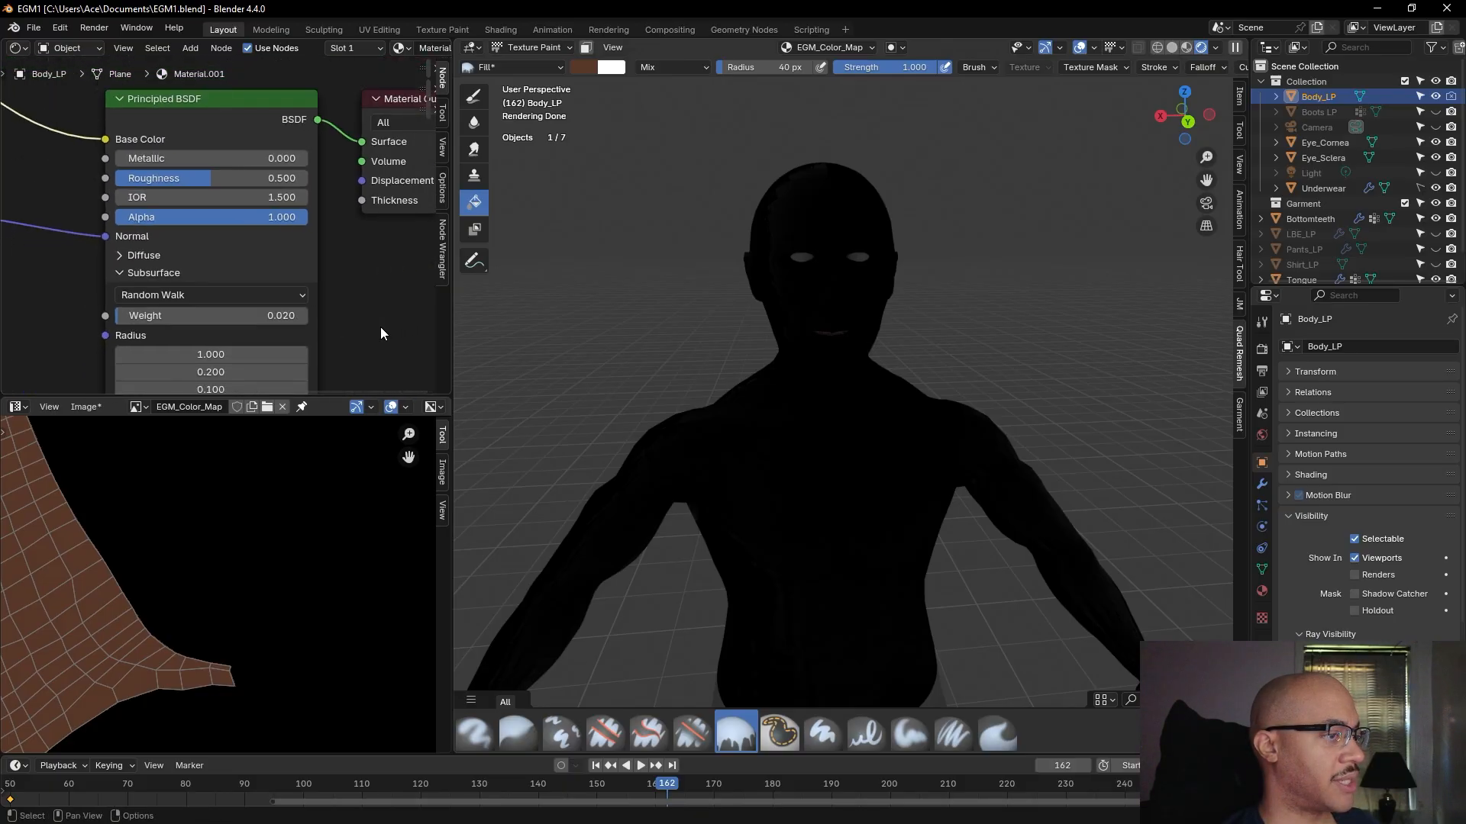
{"action": "scroll", "coordinate": [380, 334], "scroll_direction": "down", "scroll_amount": 2}
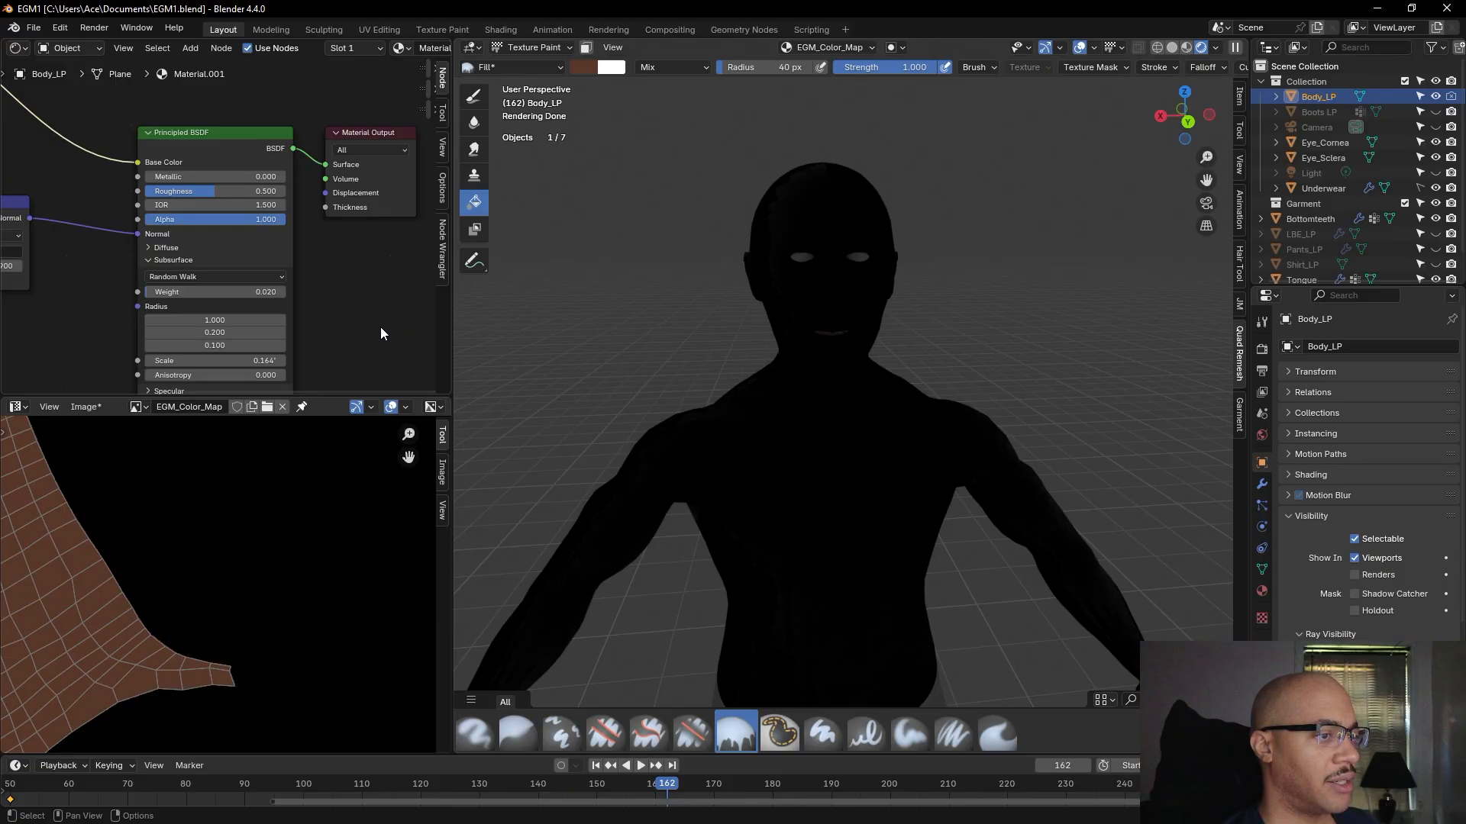
{"action": "scroll", "coordinate": [380, 333], "scroll_direction": "down", "scroll_amount": 2}
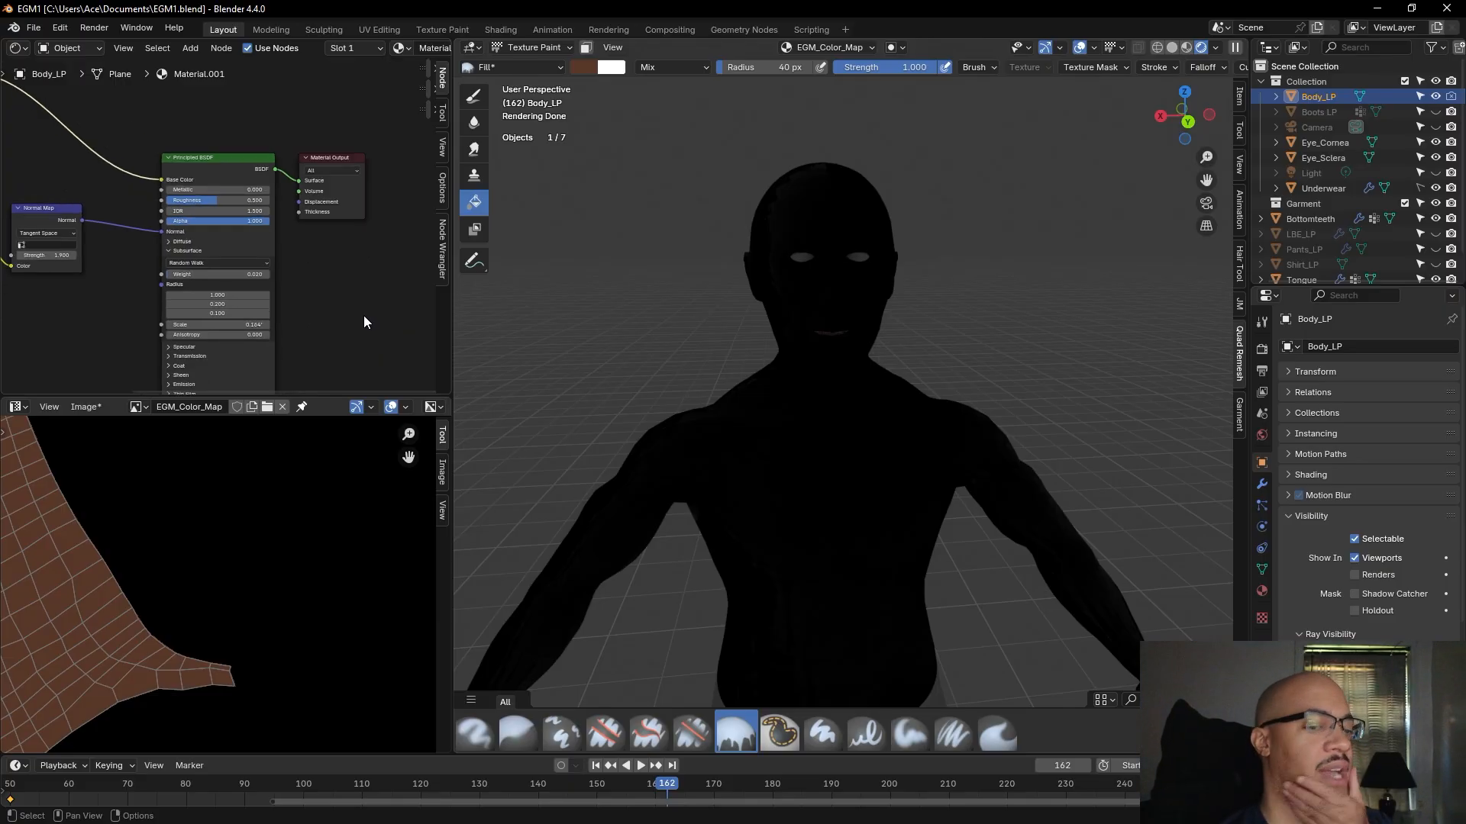
{"action": "scroll", "coordinate": [353, 310], "scroll_direction": "down", "scroll_amount": 1}
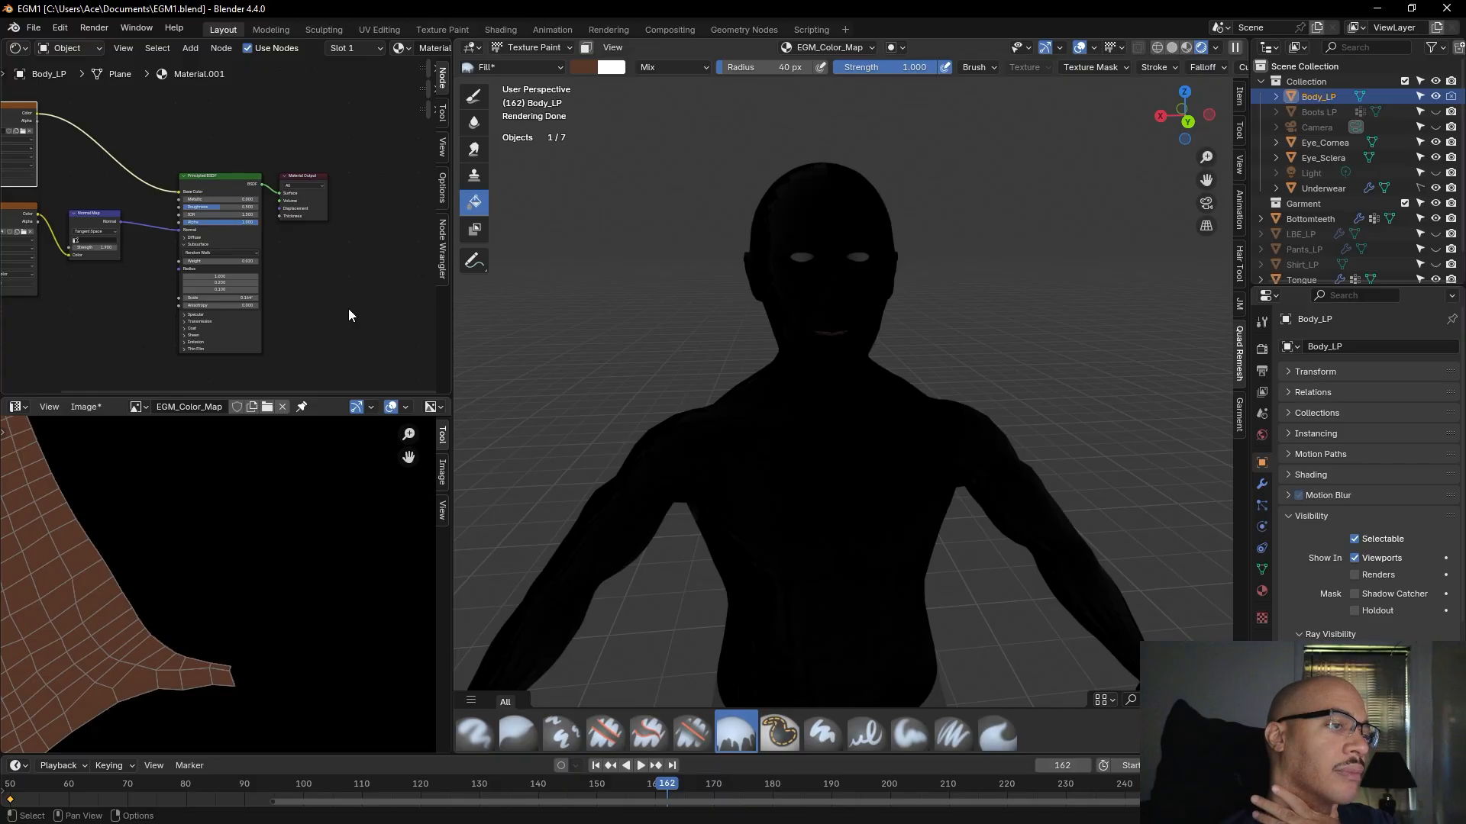
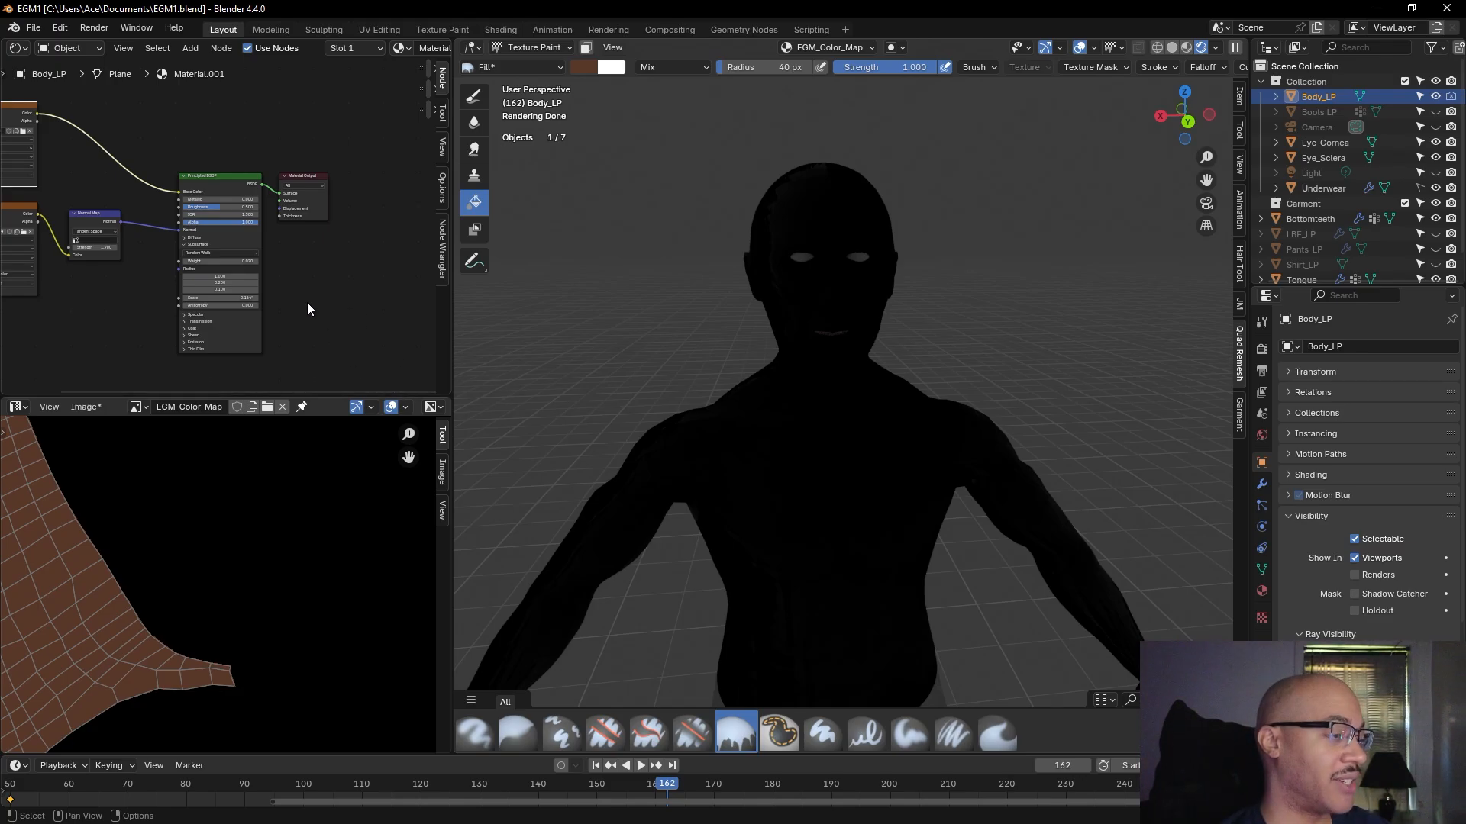
{"action": "scroll", "coordinate": [766, 395], "scroll_direction": "up", "scroll_amount": 6}
{"action": "scroll", "coordinate": [640, 352], "scroll_direction": "down", "scroll_amount": 10}
{"action": "mouse_move", "coordinate": [639, 352]}
{"action": "middle_mouse_down"}
{"action": "mouse_move", "coordinate": [603, 321]}
{"action": "mouse_move", "coordinate": [621, 311]}
{"action": "mouse_move", "coordinate": [644, 345]}
{"action": "mouse_move", "coordinate": [721, 368]}
{"action": "mouse_move", "coordinate": [1210, 350]}
{"action": "mouse_move", "coordinate": [471, 305]}
{"action": "middle_mouse_up"}
{"action": "scroll", "coordinate": [630, 317], "scroll_direction": "up", "scroll_amount": 3}
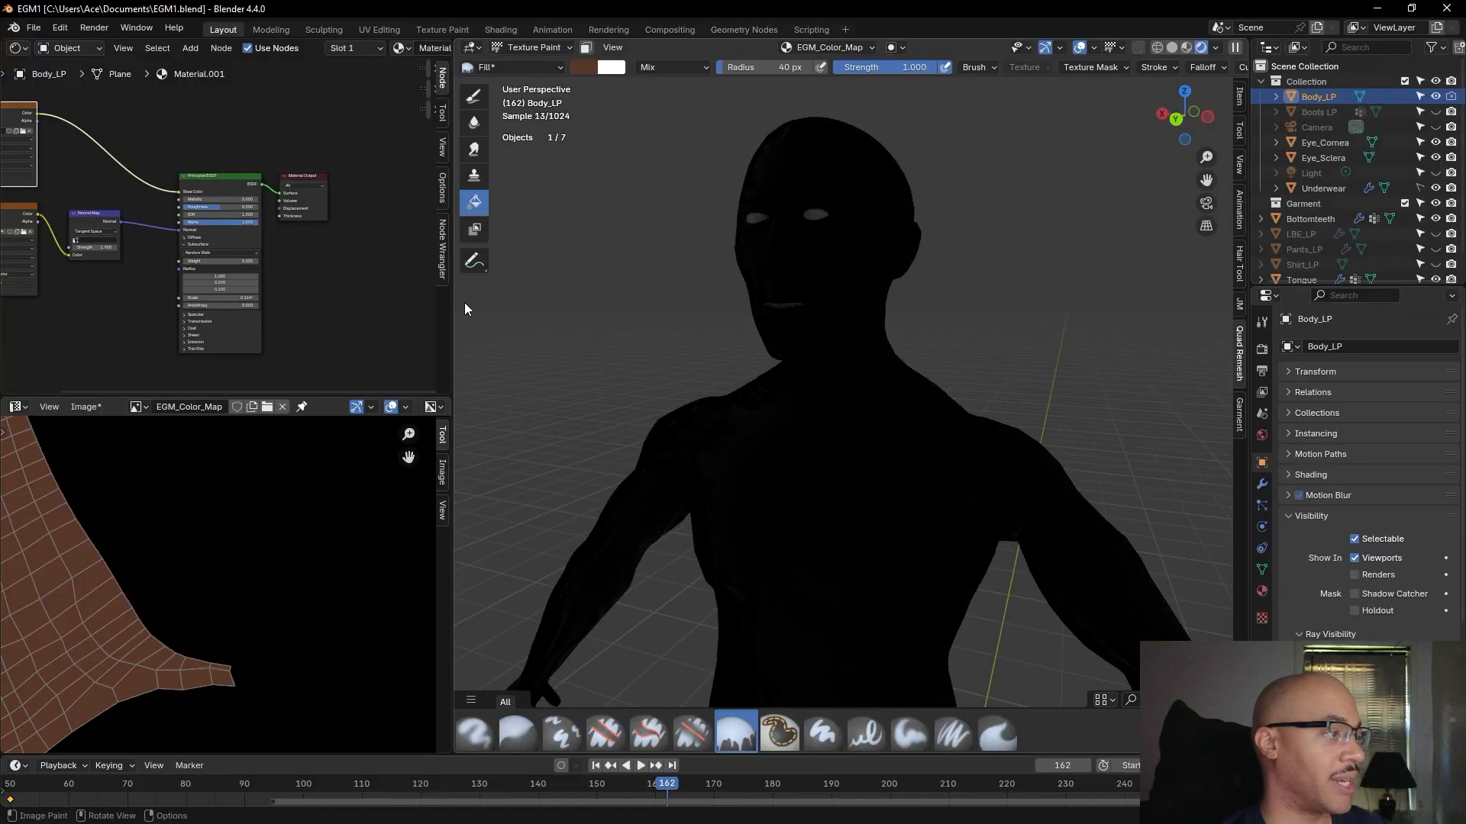
{"action": "scroll", "coordinate": [355, 230], "scroll_direction": "up", "scroll_amount": 4}
{"action": "scroll", "coordinate": [322, 287], "scroll_direction": "down", "scroll_amount": 5}
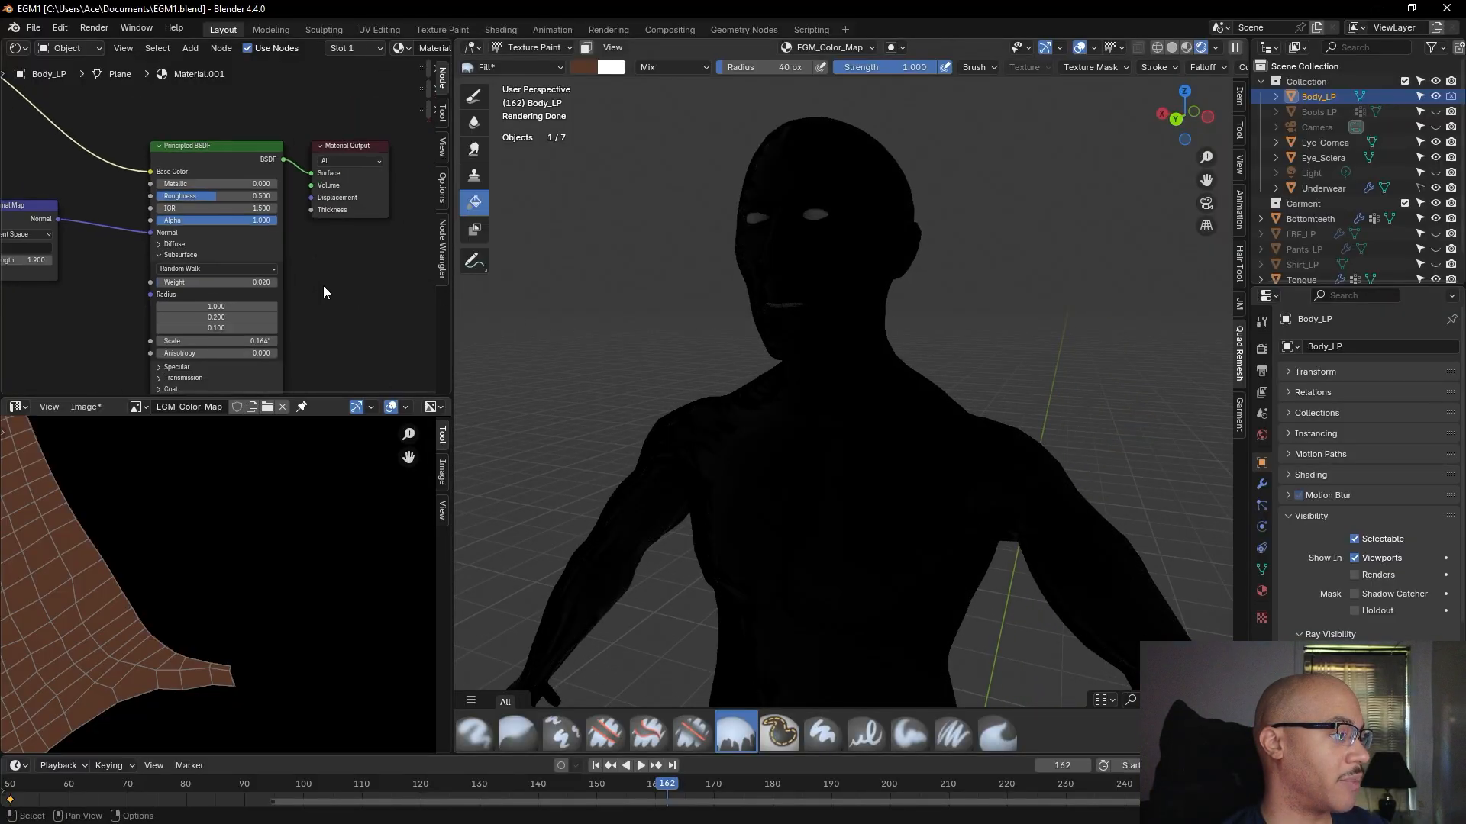
{"action": "middle_click_drag", "start_coordinate": [1044, 287], "coordinate": [1129, 287]}
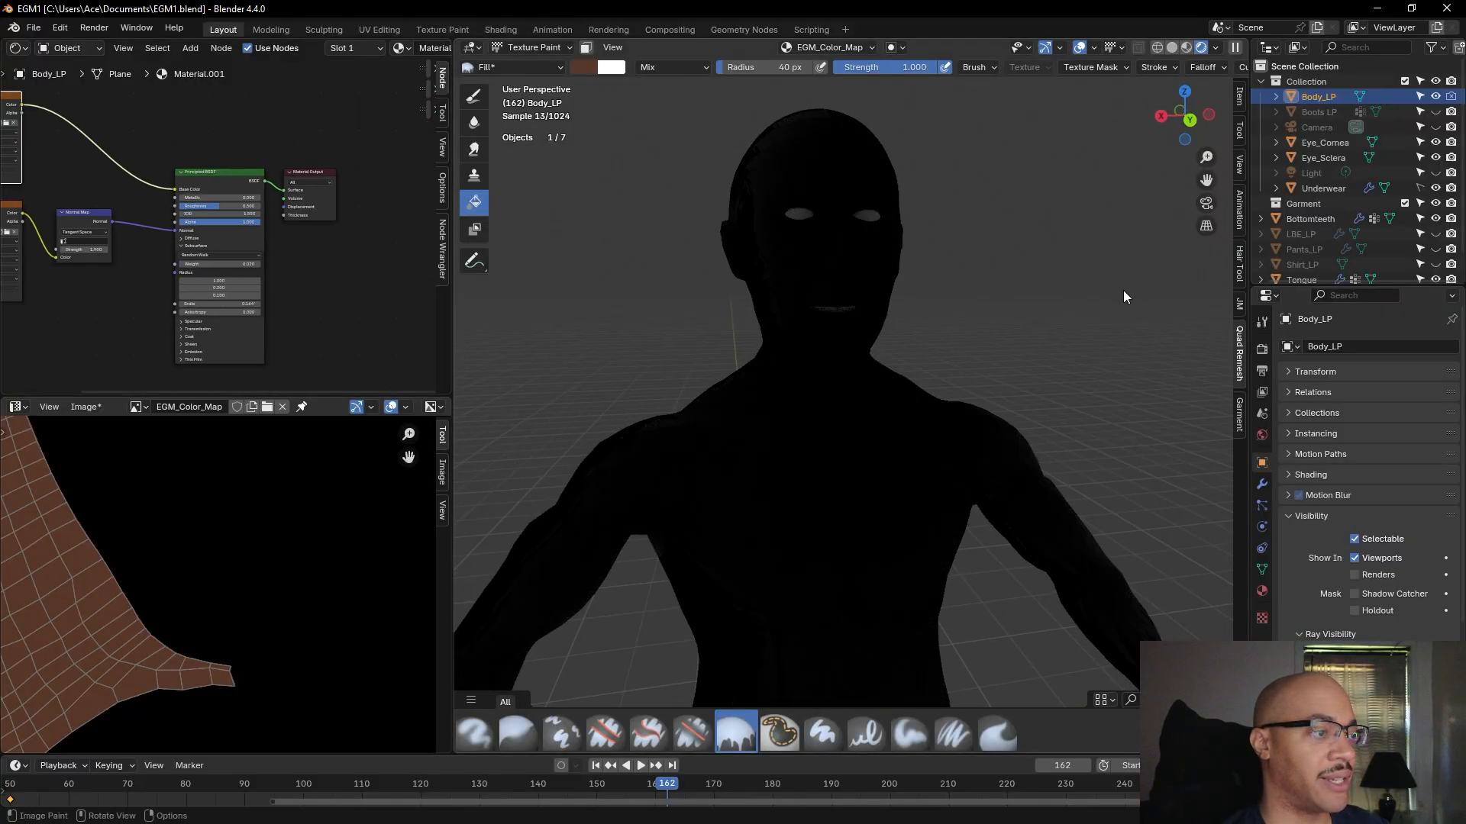
- Check Body_LP's modifiers and its object visibility settings
{"action": "left_click", "coordinate": [1262, 486]}
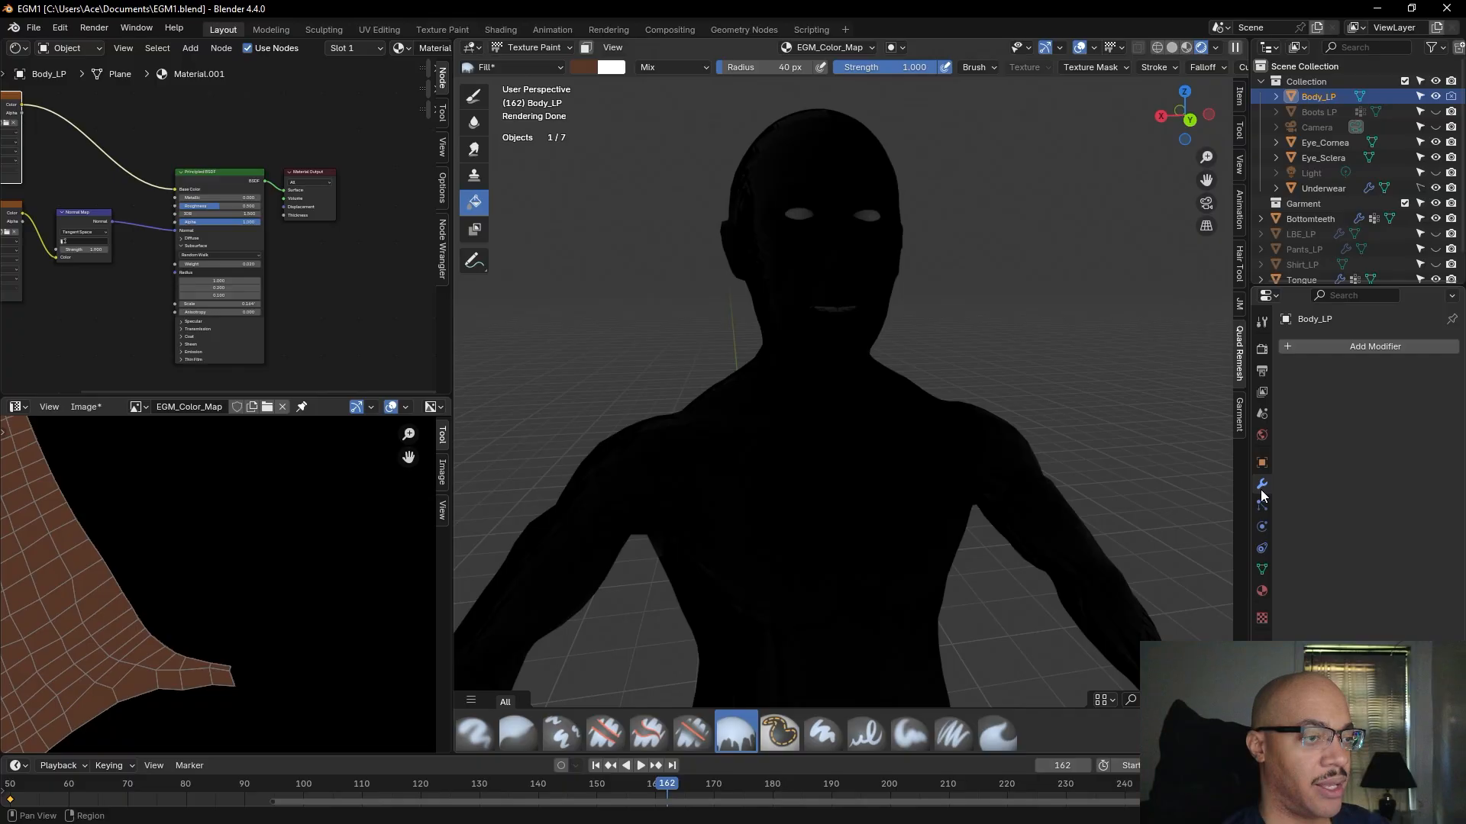
{"action": "left_click", "coordinate": [1262, 463]}
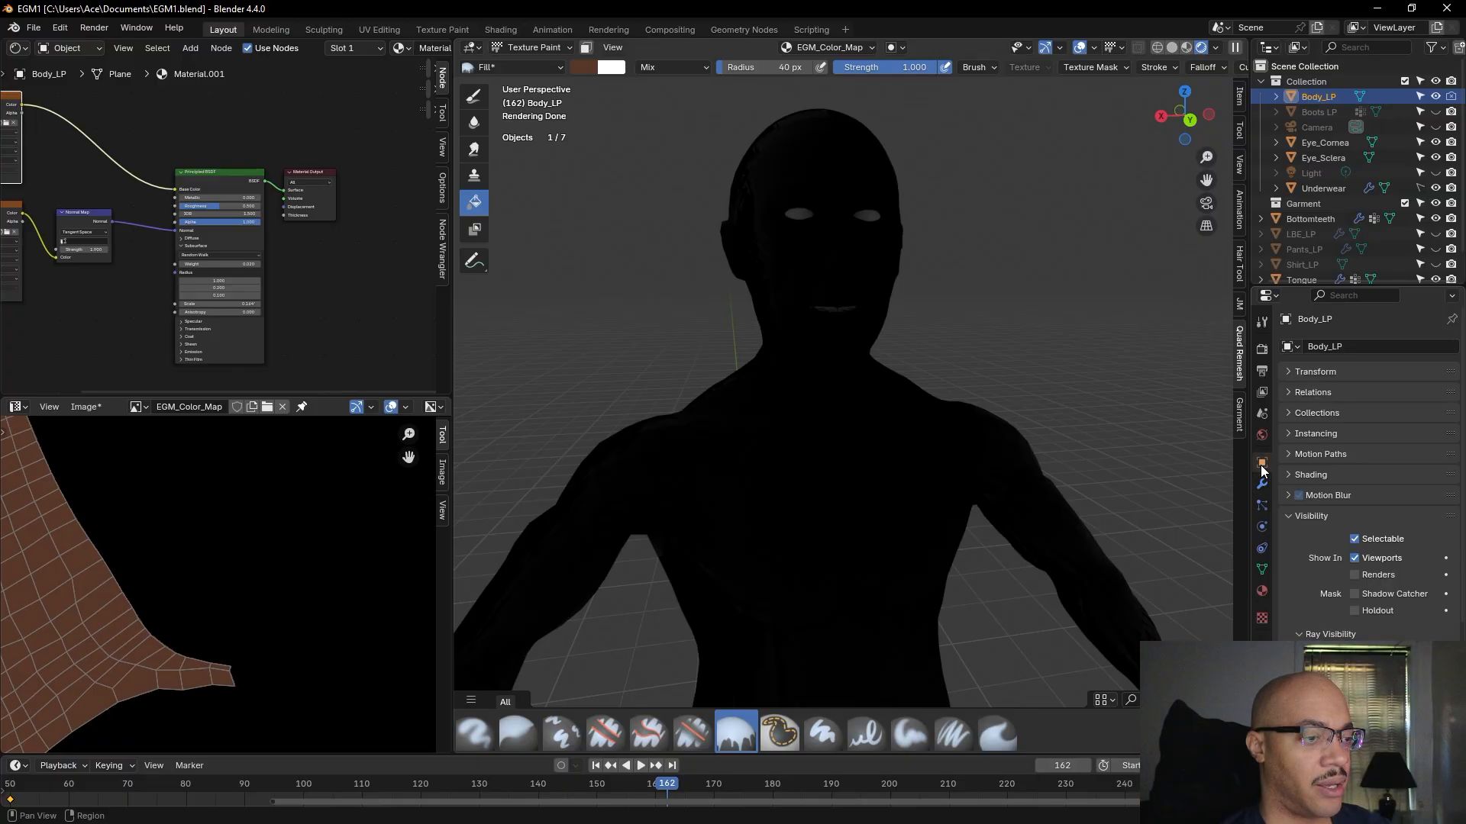
{"action": "scroll", "coordinate": [1091, 418], "scroll_direction": "down", "scroll_amount": 5}
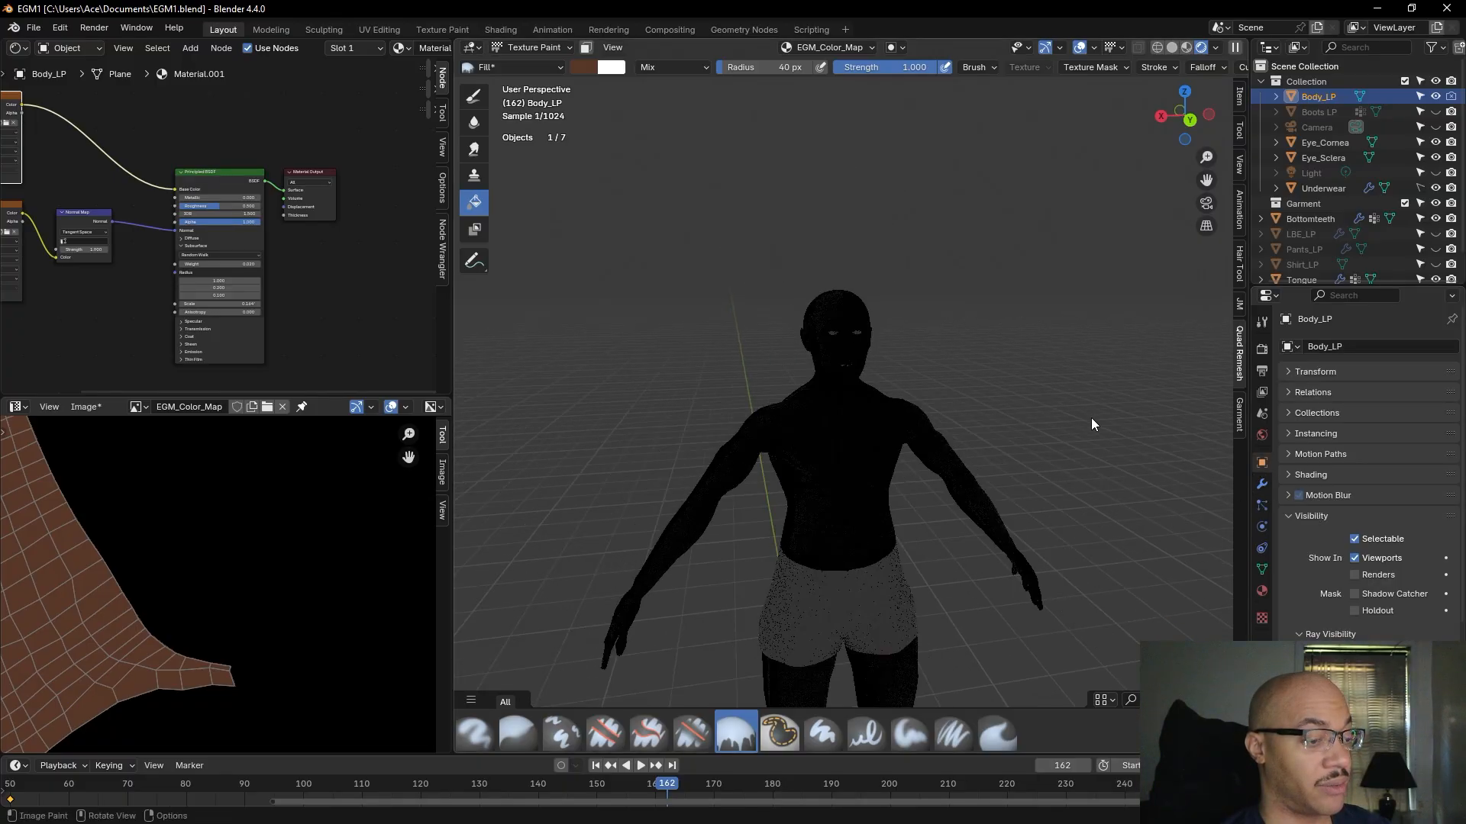
- Reselect Body_LP in the scene list and toggle its viewport visibility off and back on
{"action": "left_click", "coordinate": [1296, 112]}
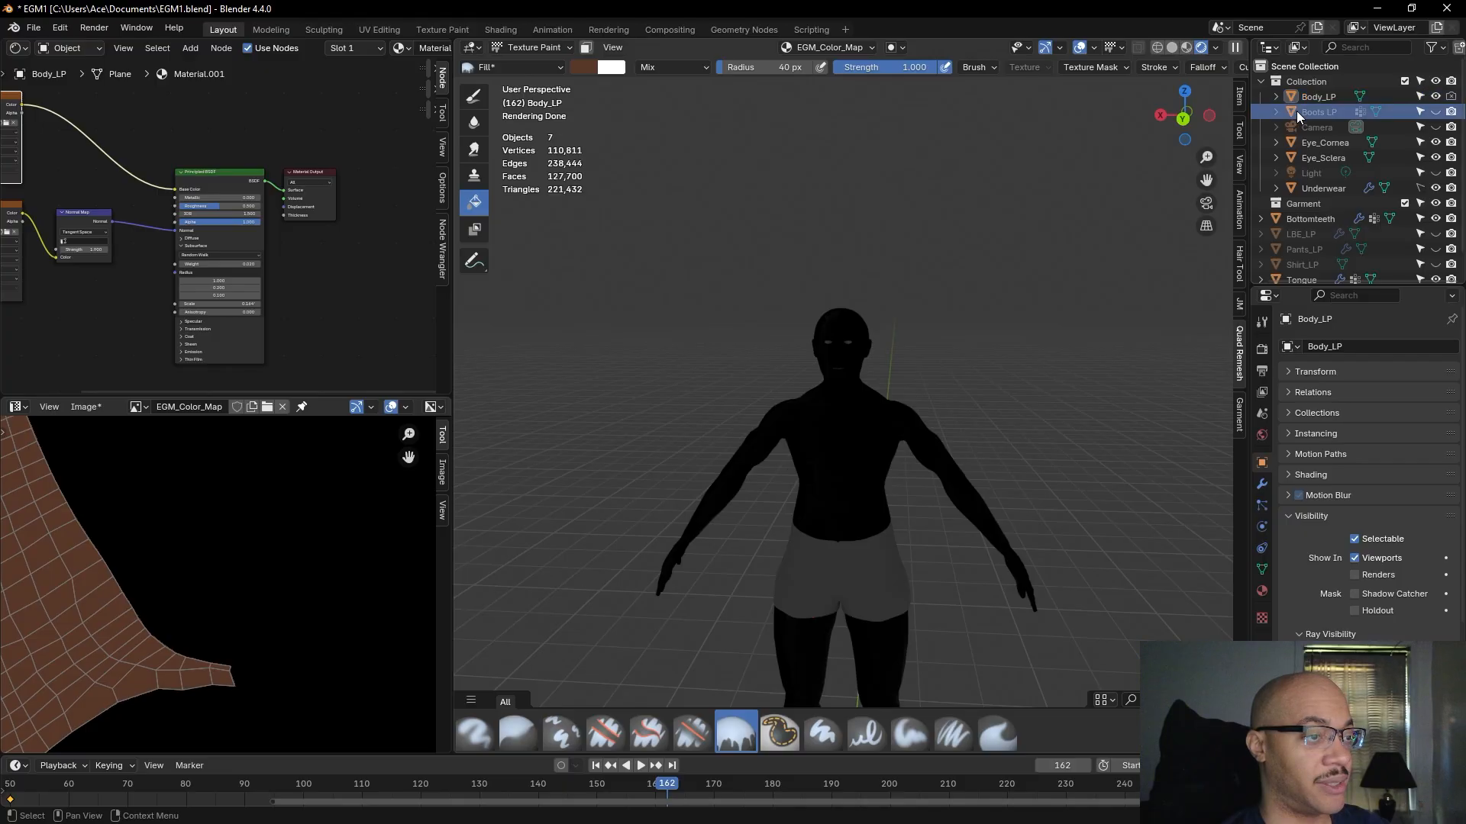
{"action": "left_click", "coordinate": [1313, 96]}
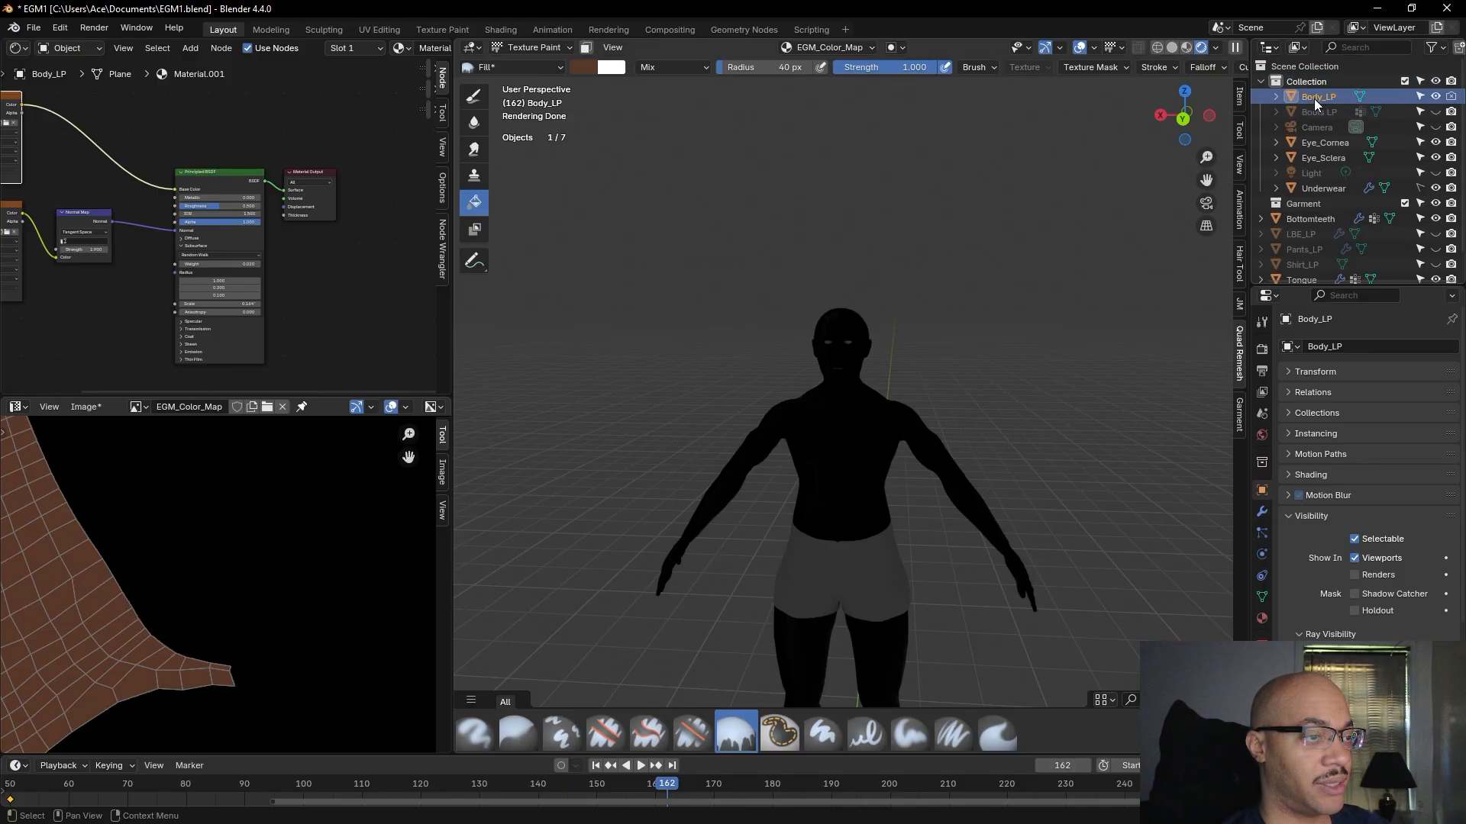
{"action": "left_click", "coordinate": [1435, 113]}
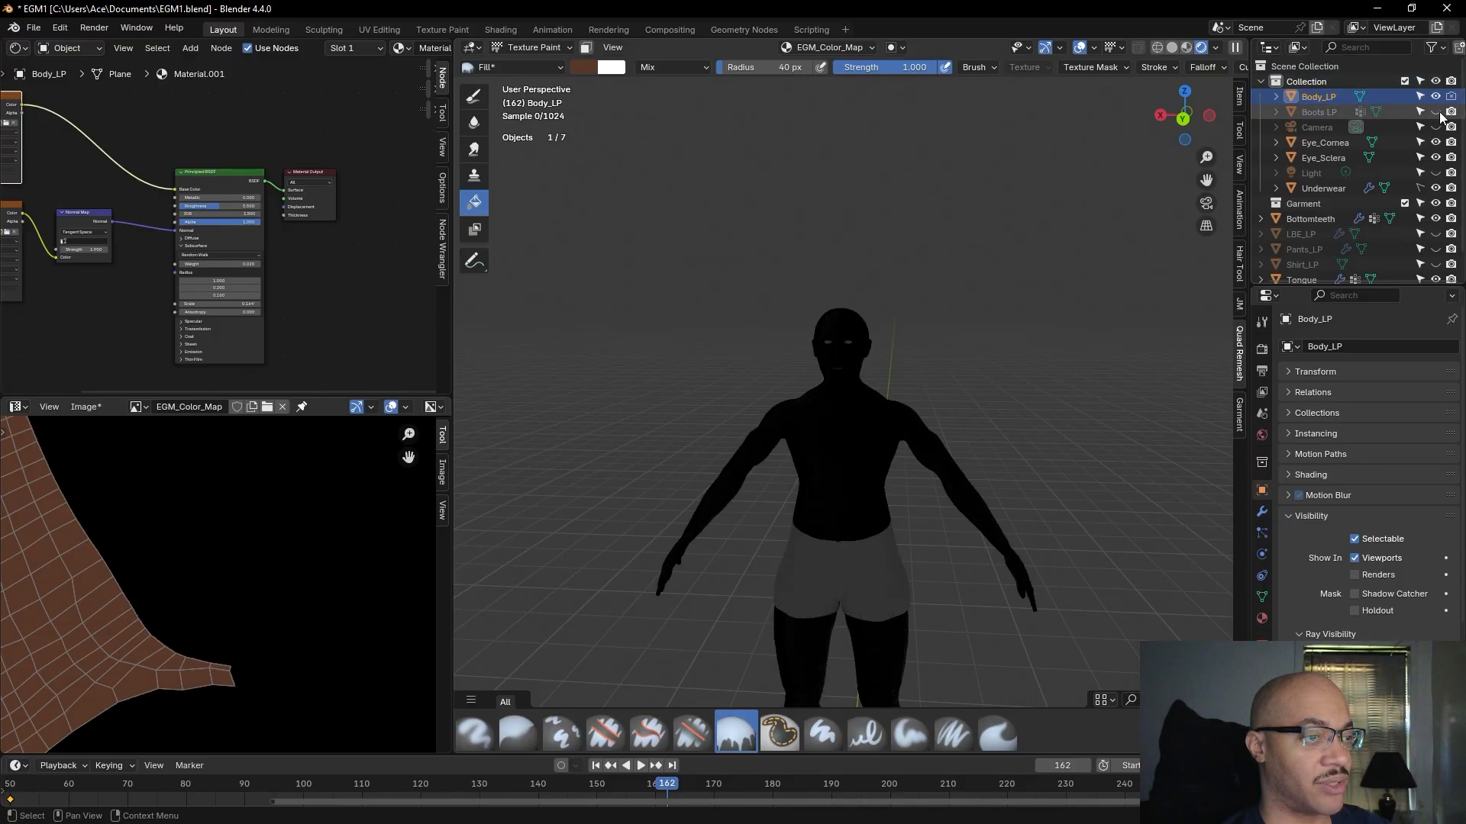
{"action": "left_click", "coordinate": [1436, 97]}
{"action": "left_click", "coordinate": [1436, 97]}
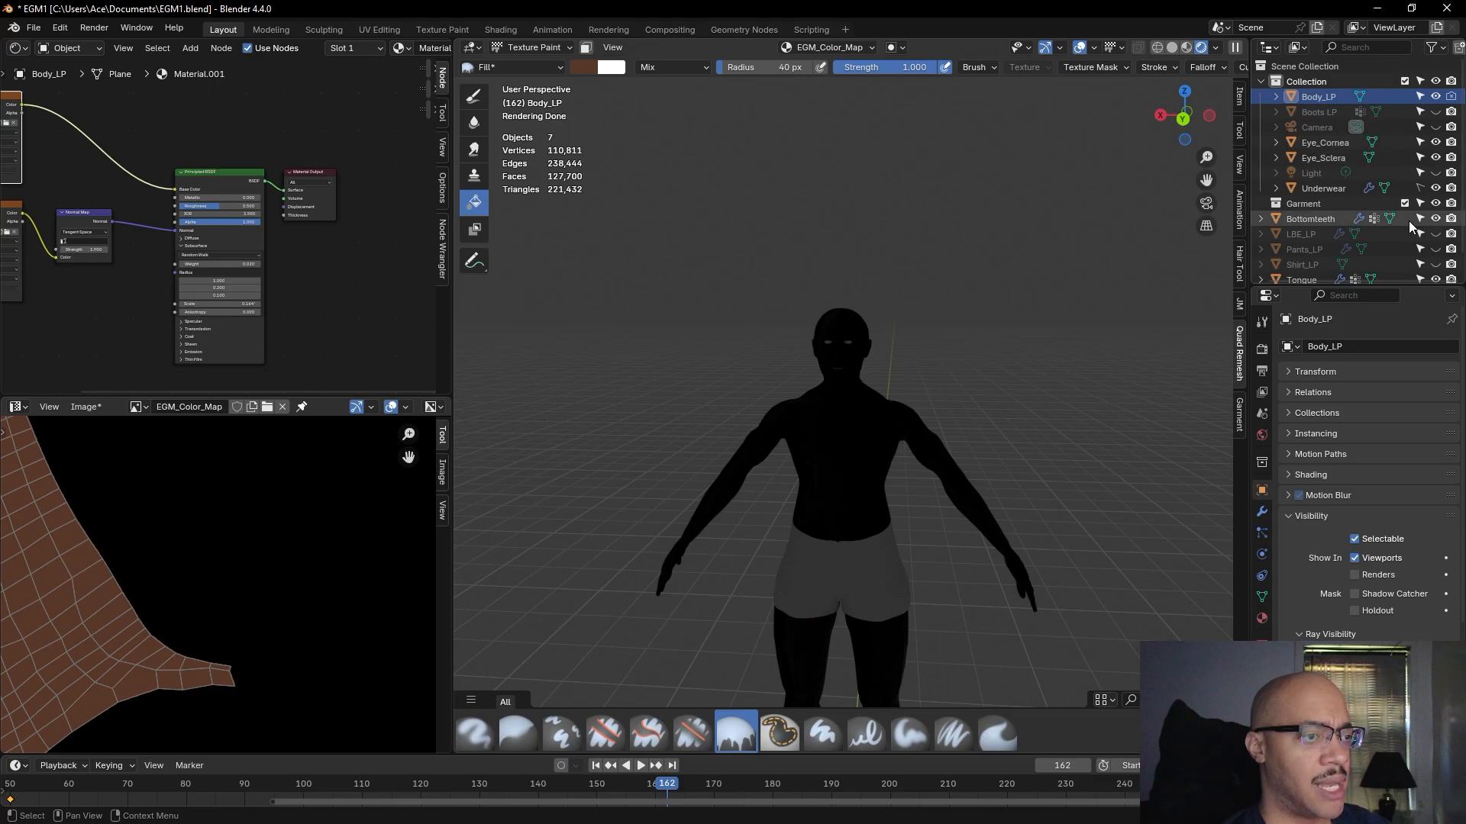
- Unhide LBE_LP, Pants_LP and Shirt_LP and display the soldier in Material Preview shading
{"action": "scroll", "coordinate": [1439, 176], "scroll_direction": "down", "scroll_amount": 2}
{"action": "left_click", "coordinate": [1436, 207]}
{"action": "left_click", "coordinate": [1436, 222]}
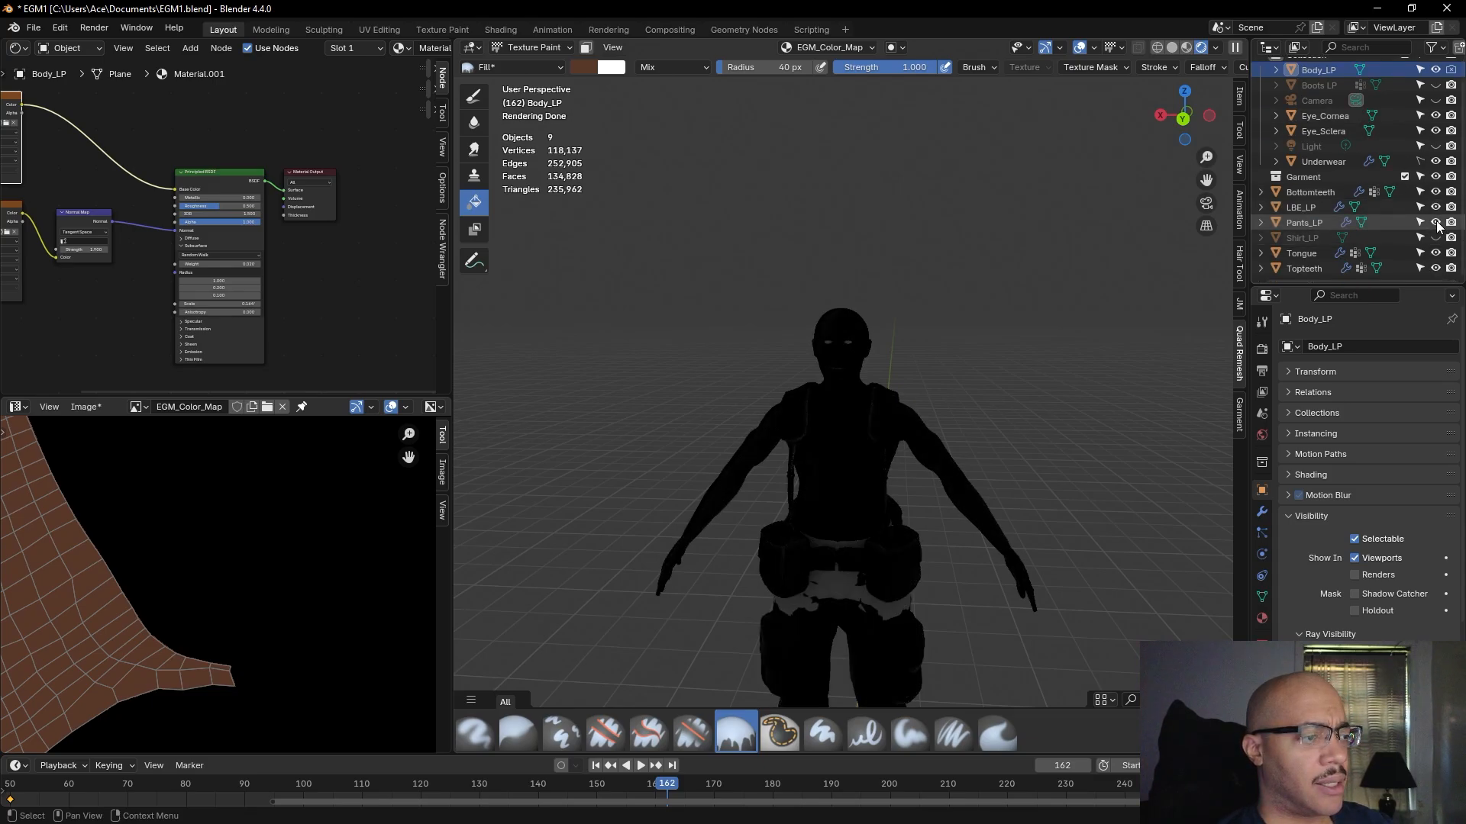
{"action": "left_click", "coordinate": [1435, 238]}
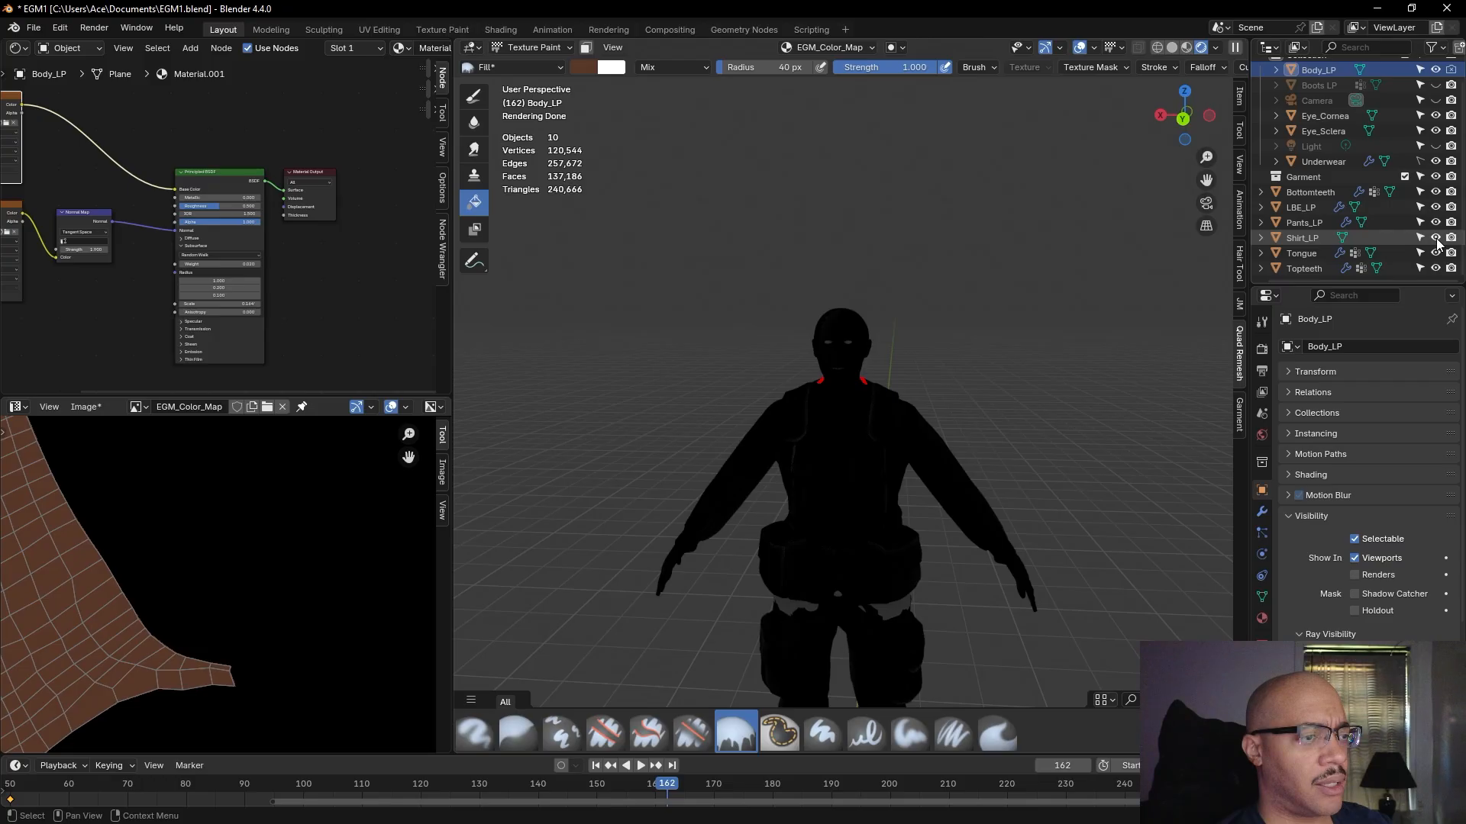
{"action": "mouse_move", "coordinate": [976, 286]}
{"action": "middle_mouse_down"}
{"action": "mouse_move", "coordinate": [704, 296]}
{"action": "mouse_move", "coordinate": [779, 312]}
{"action": "mouse_move", "coordinate": [1007, 284]}
{"action": "mouse_move", "coordinate": [1045, 350]}
{"action": "mouse_move", "coordinate": [992, 298]}
{"action": "mouse_move", "coordinate": [1046, 227]}
{"action": "mouse_move", "coordinate": [1085, 353]}
{"action": "middle_mouse_up"}
{"action": "left_click", "coordinate": [1188, 47]}
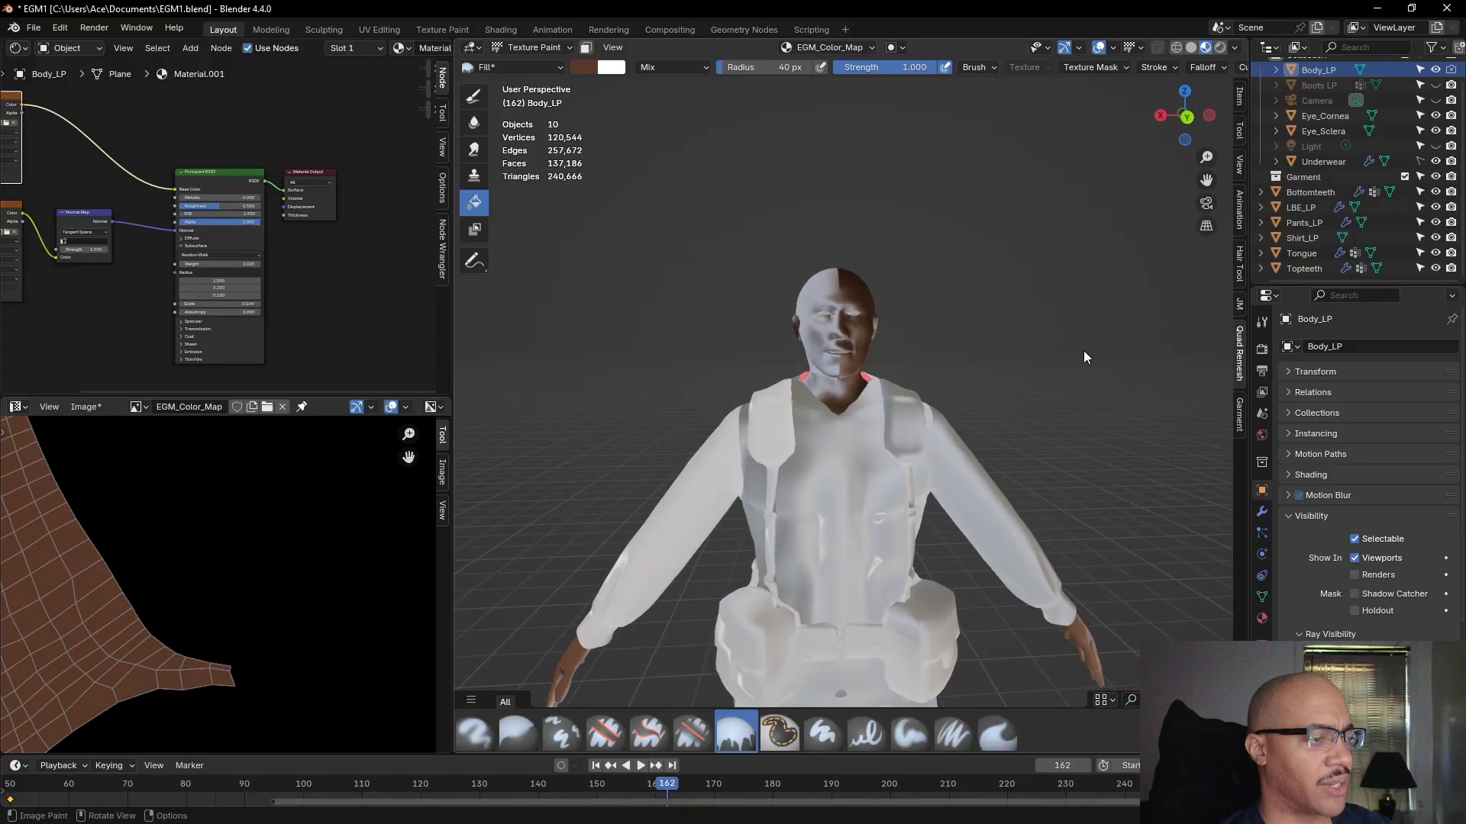
- Display Body_LP's material settings and save EGM1.blend
{"action": "left_click", "coordinate": [1264, 623]}
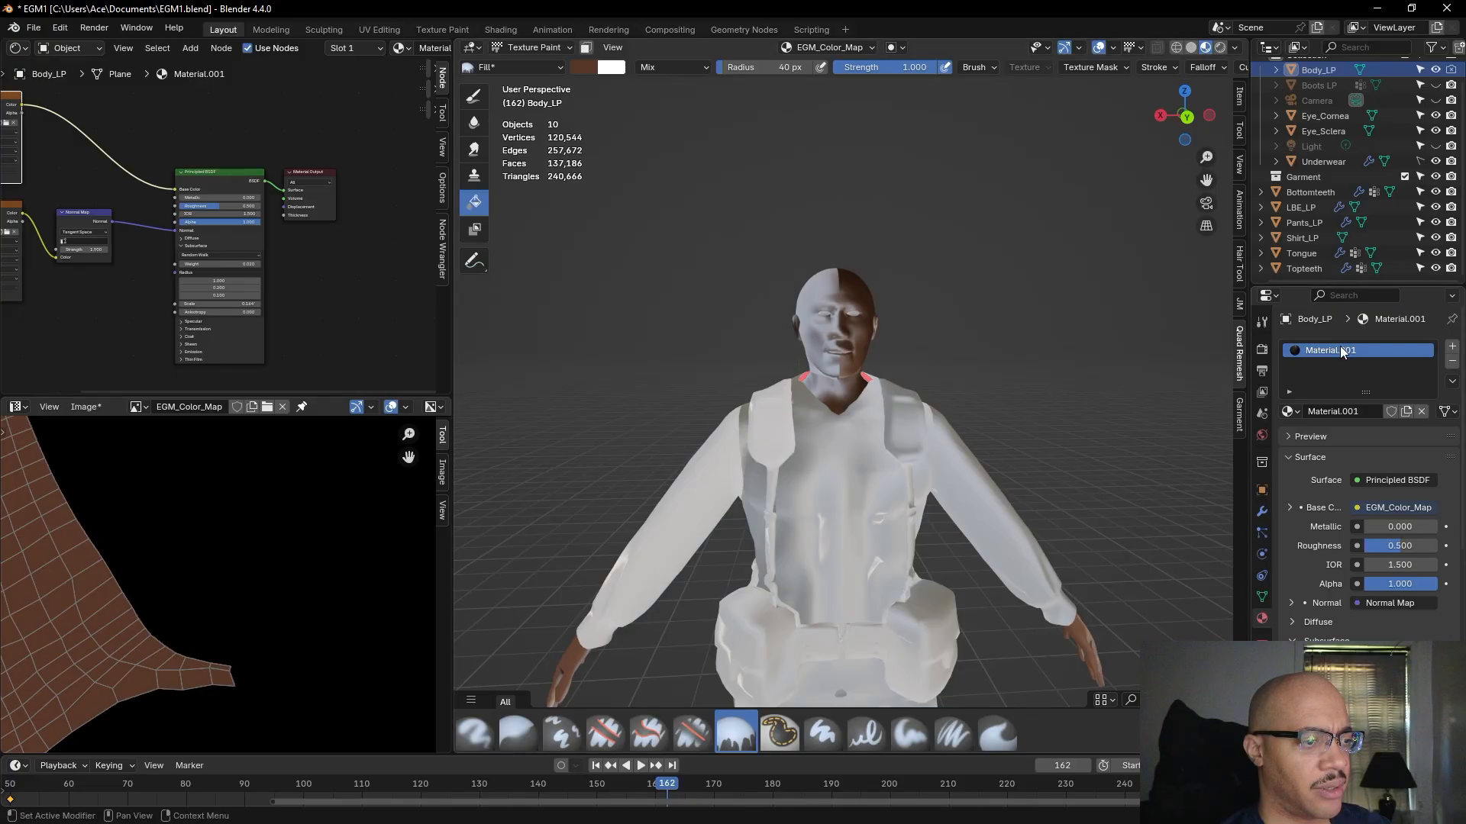
{"action": "left_click", "coordinate": [1263, 637]}
{"action": "left_click", "coordinate": [1263, 619]}
{"action": "left_click", "coordinate": [34, 28]}
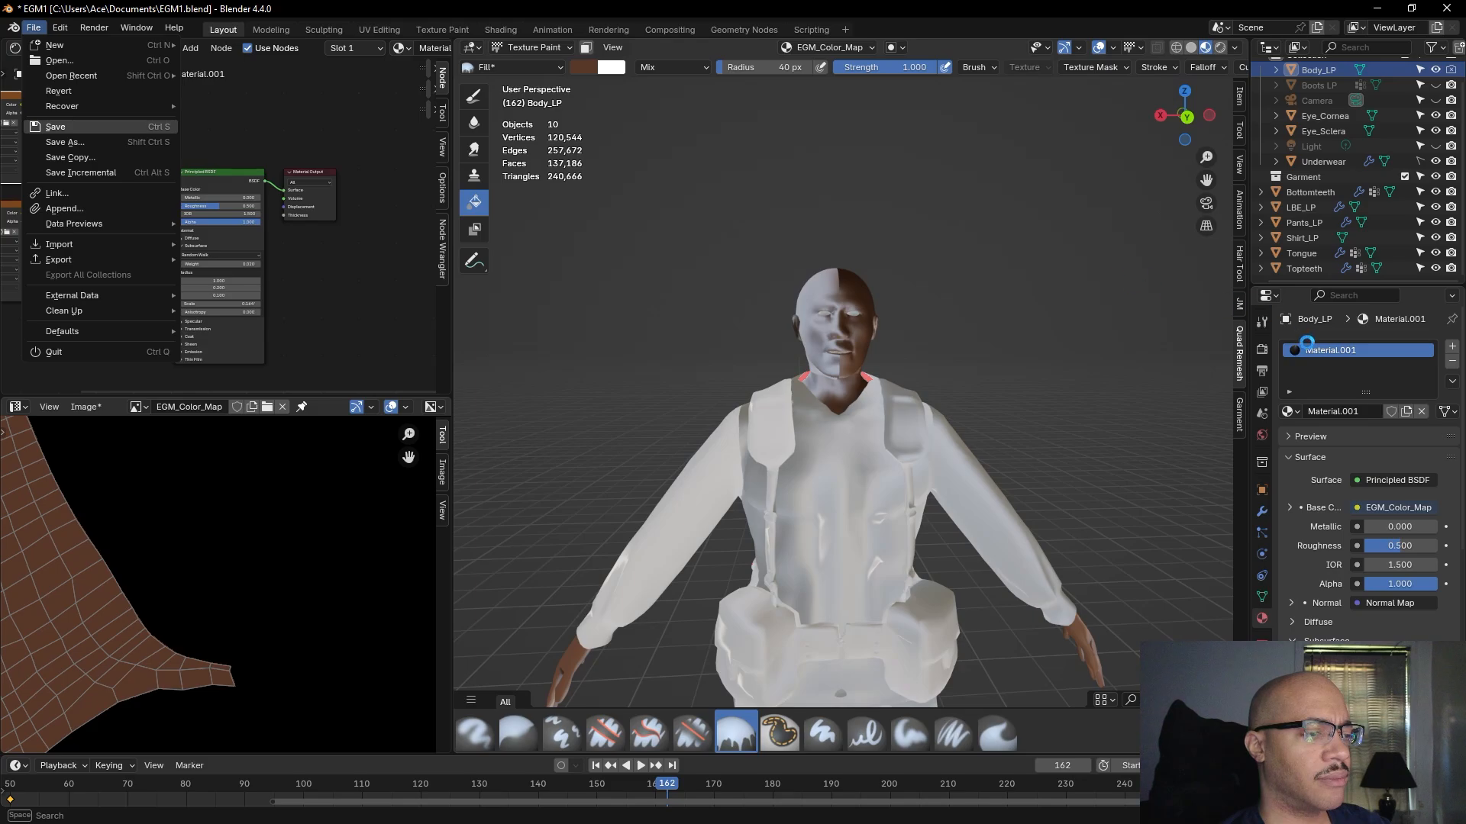
{"action": "key", "text": "ctrl+s"}
- Remove the Material.001 slot from Body_LP and check the head without it
{"action": "left_click", "coordinate": [1452, 362]}
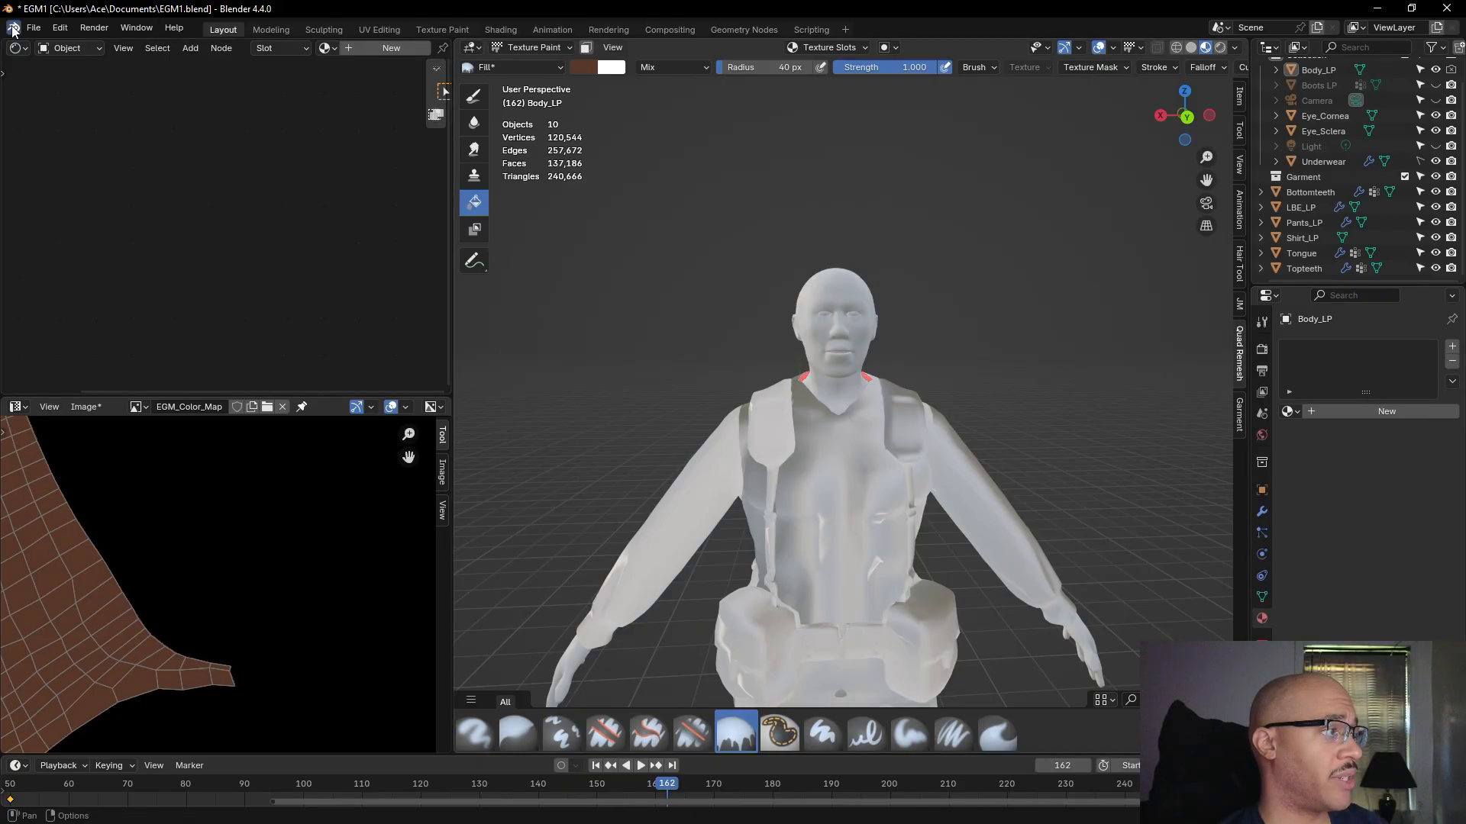
{"action": "scroll", "coordinate": [962, 383], "scroll_direction": "up", "scroll_amount": 5}
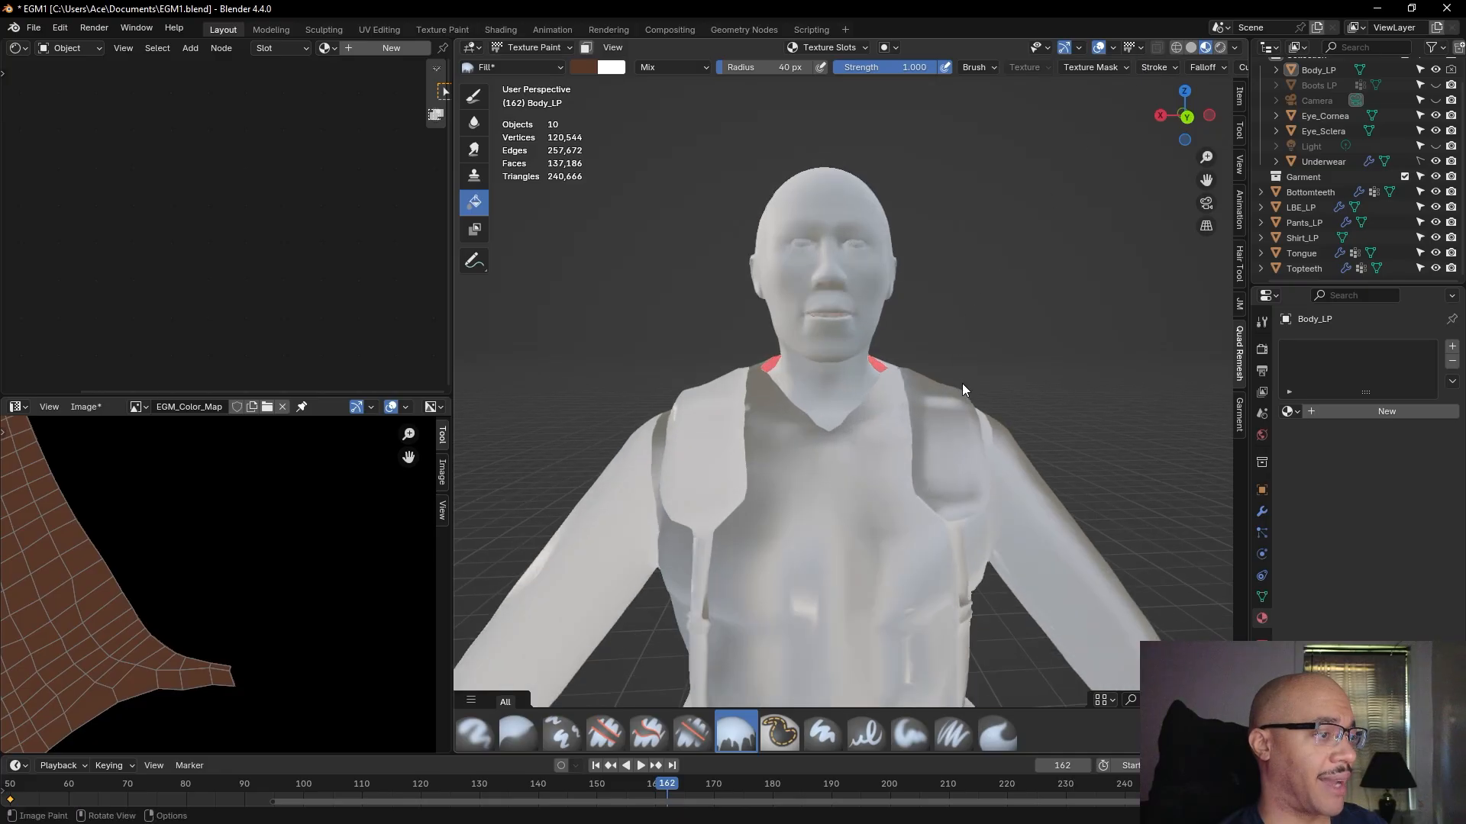
- Quit without saving the changes and reopen EGM1.blend in a maximised window
{"action": "left_click", "coordinate": [1440, 13]}
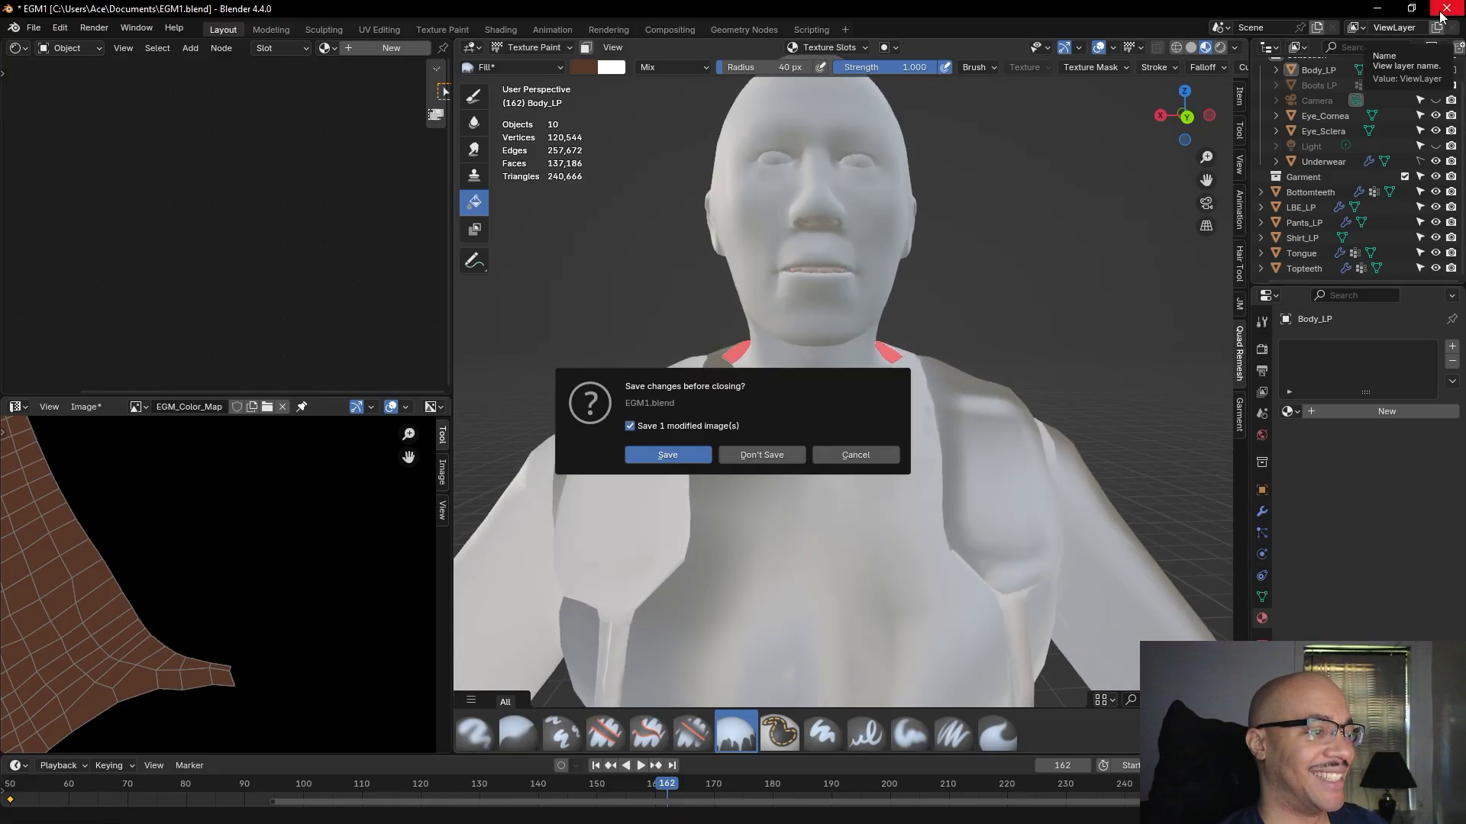
{"action": "left_click", "coordinate": [755, 455]}
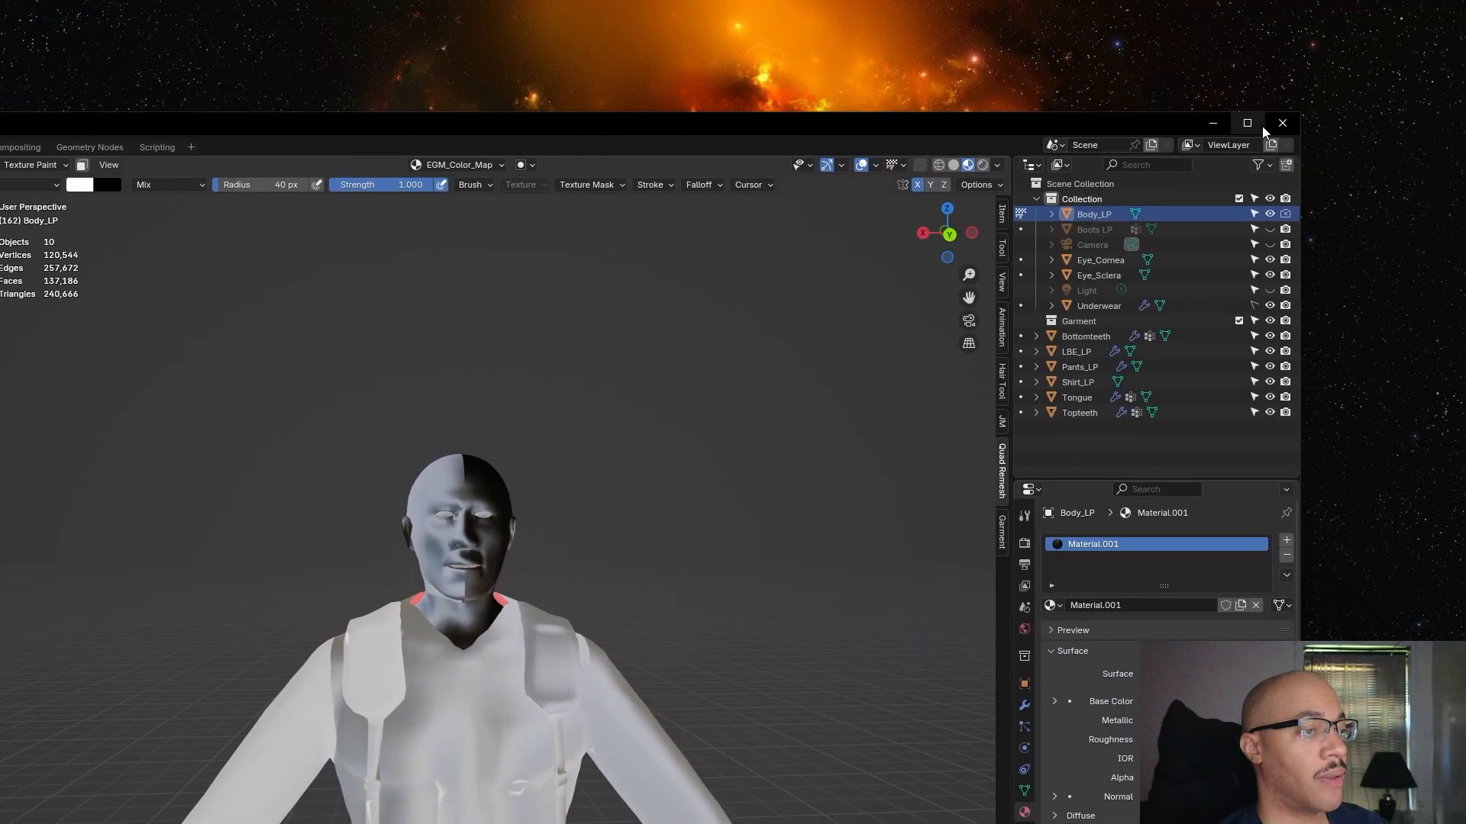
{"action": "left_click", "coordinate": [1260, 125]}
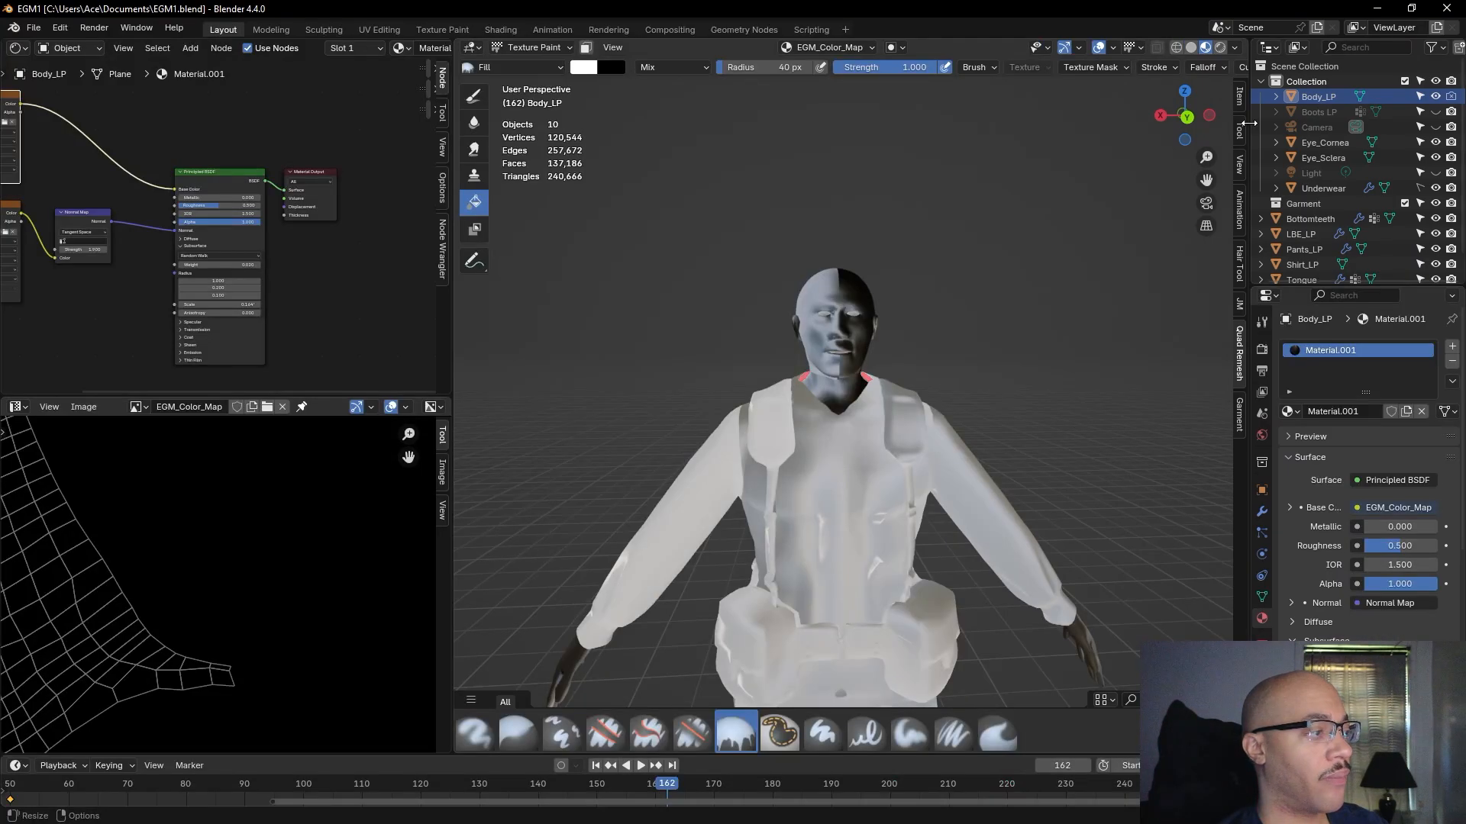
- Compare the reloaded soldier in Solid, Rendered and Material Preview shading, alongside its node tree and the full EGM_Color_Map
{"action": "scroll", "coordinate": [212, 128], "scroll_direction": "down", "scroll_amount": 2}
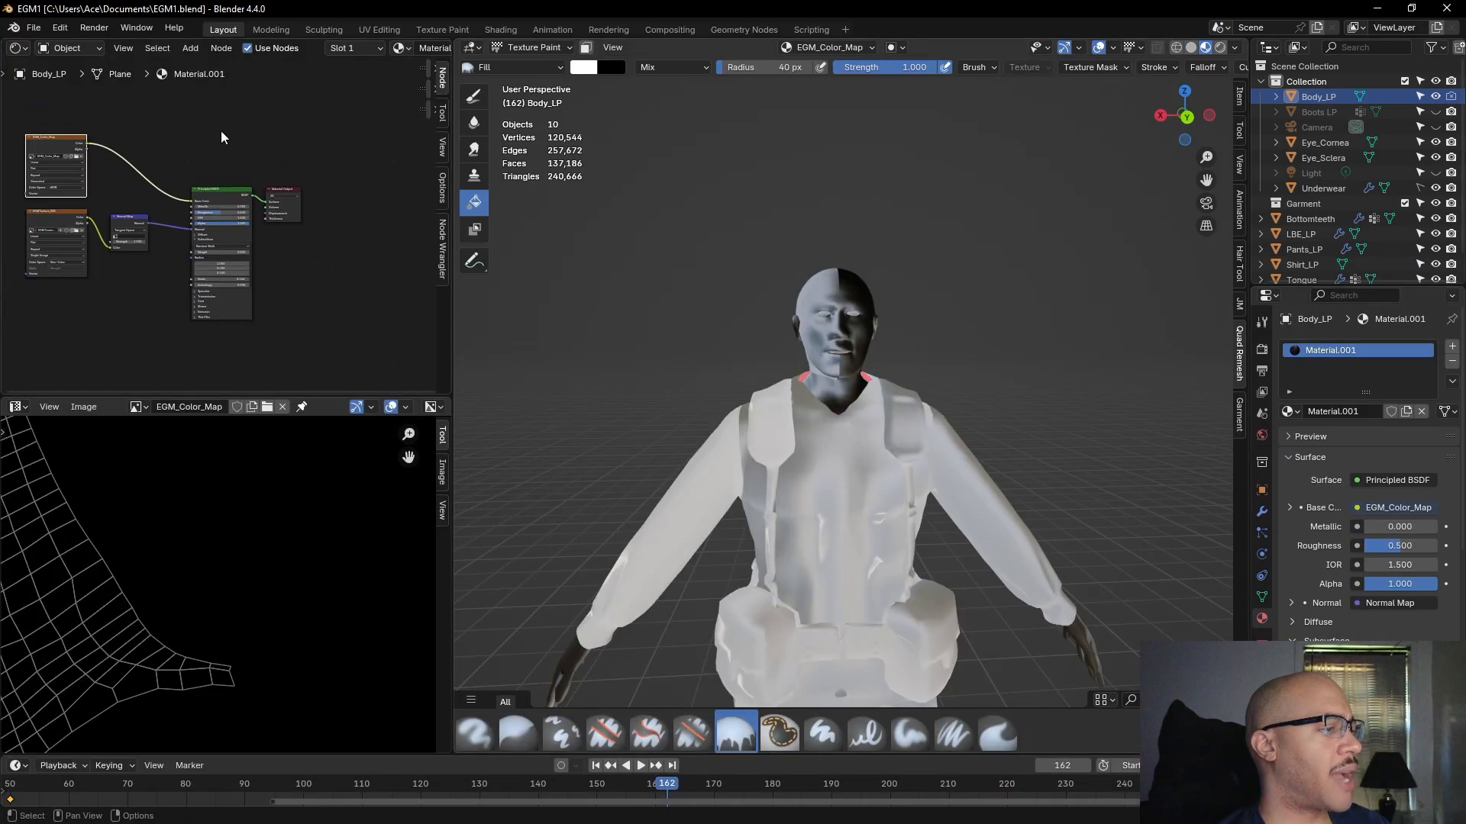
{"action": "scroll", "coordinate": [320, 538], "scroll_direction": "down", "scroll_amount": 5}
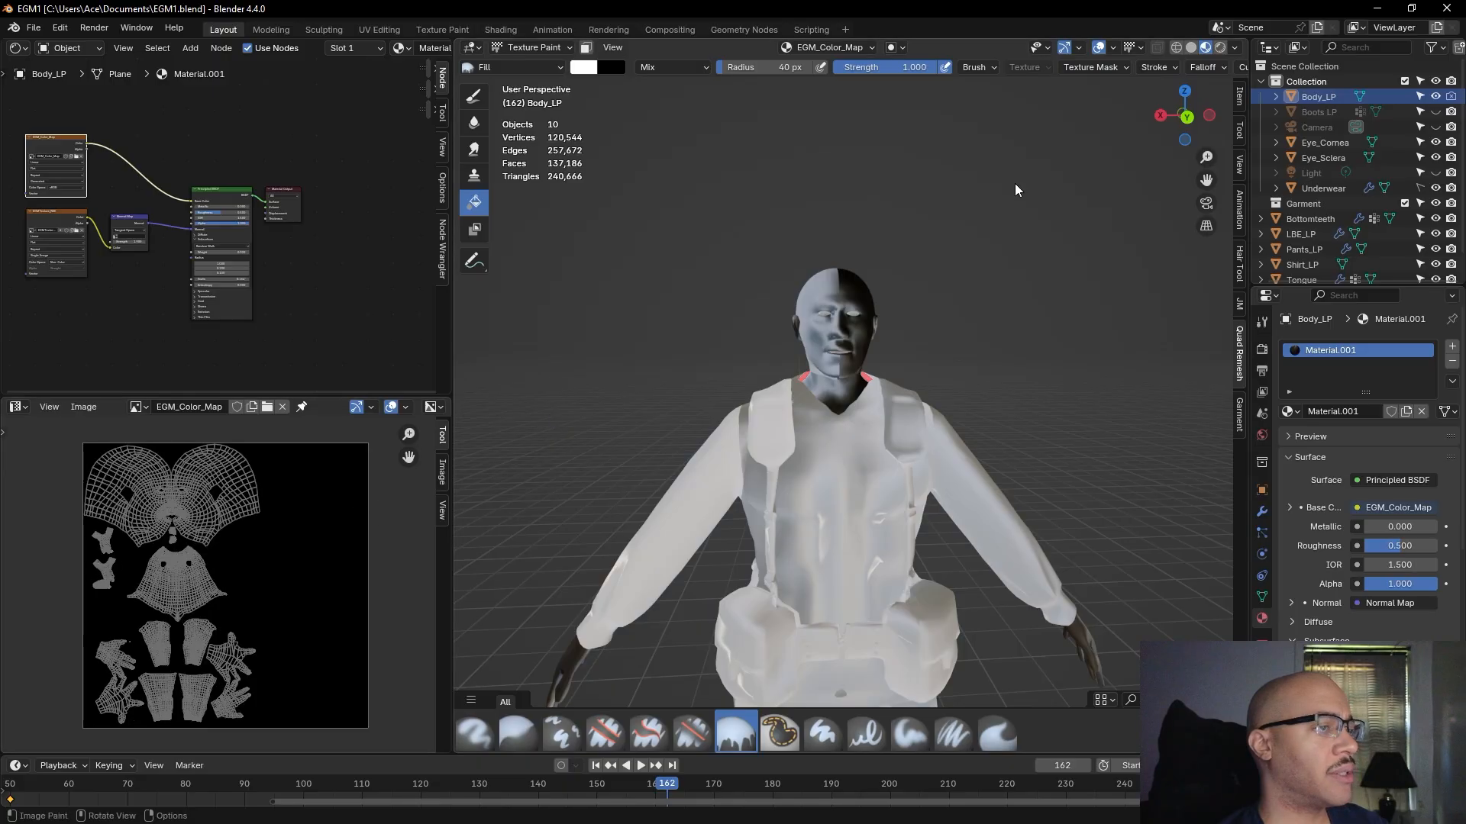
{"action": "left_click", "coordinate": [1191, 49]}
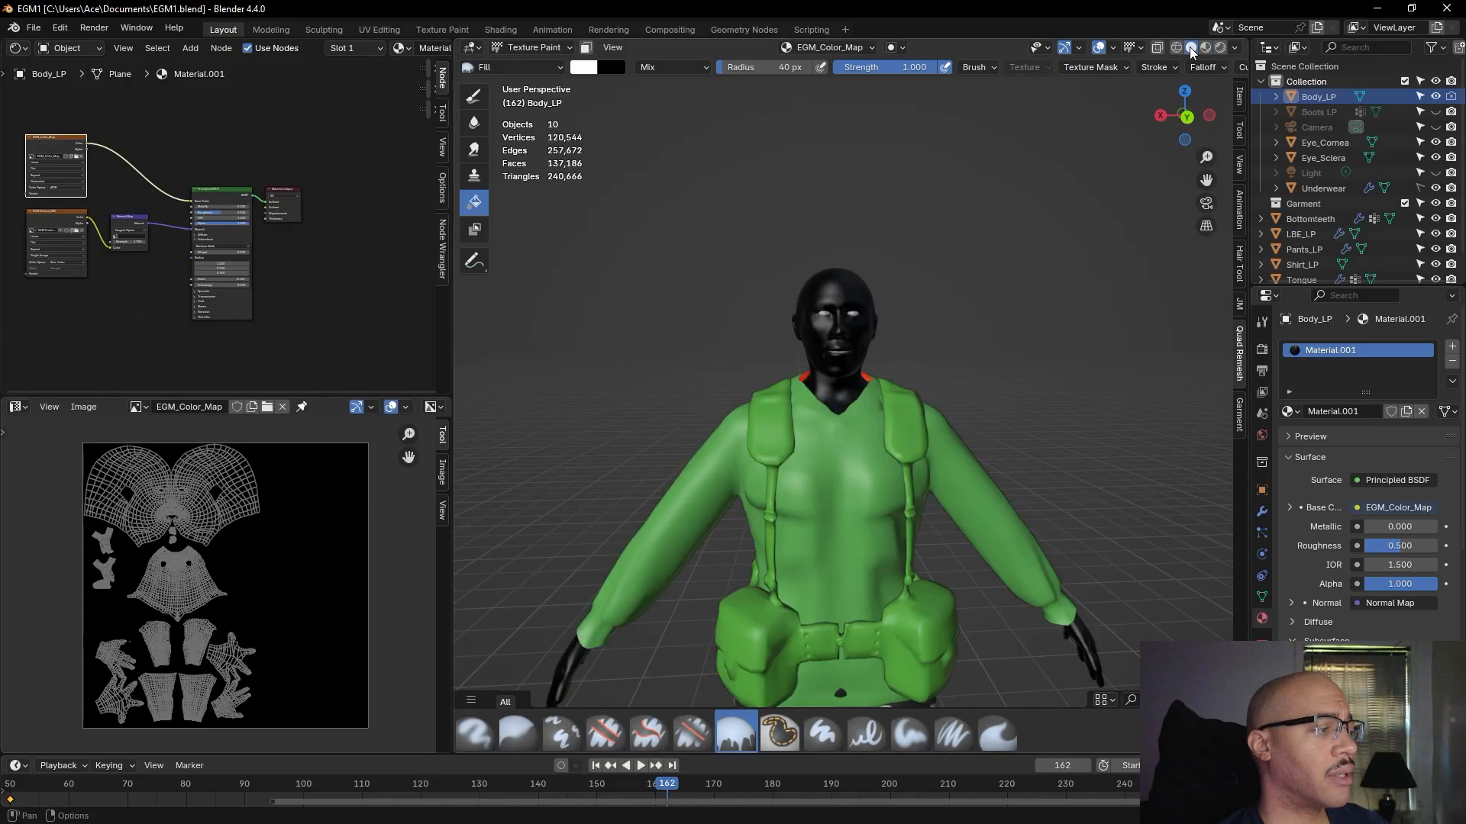
{"action": "left_click", "coordinate": [1176, 47]}
{"action": "left_click", "coordinate": [1191, 47]}
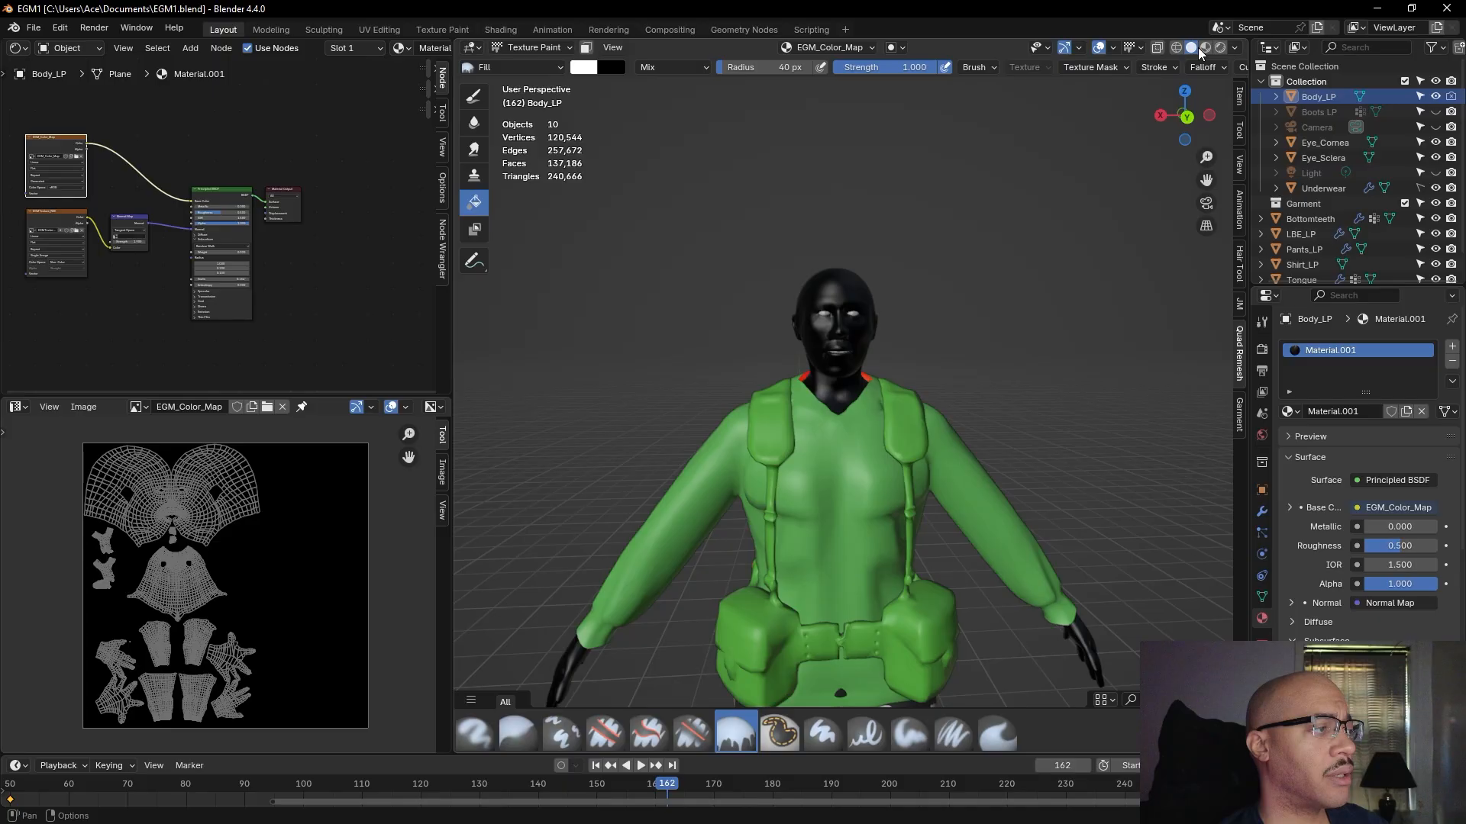
{"action": "left_click", "coordinate": [1221, 49]}
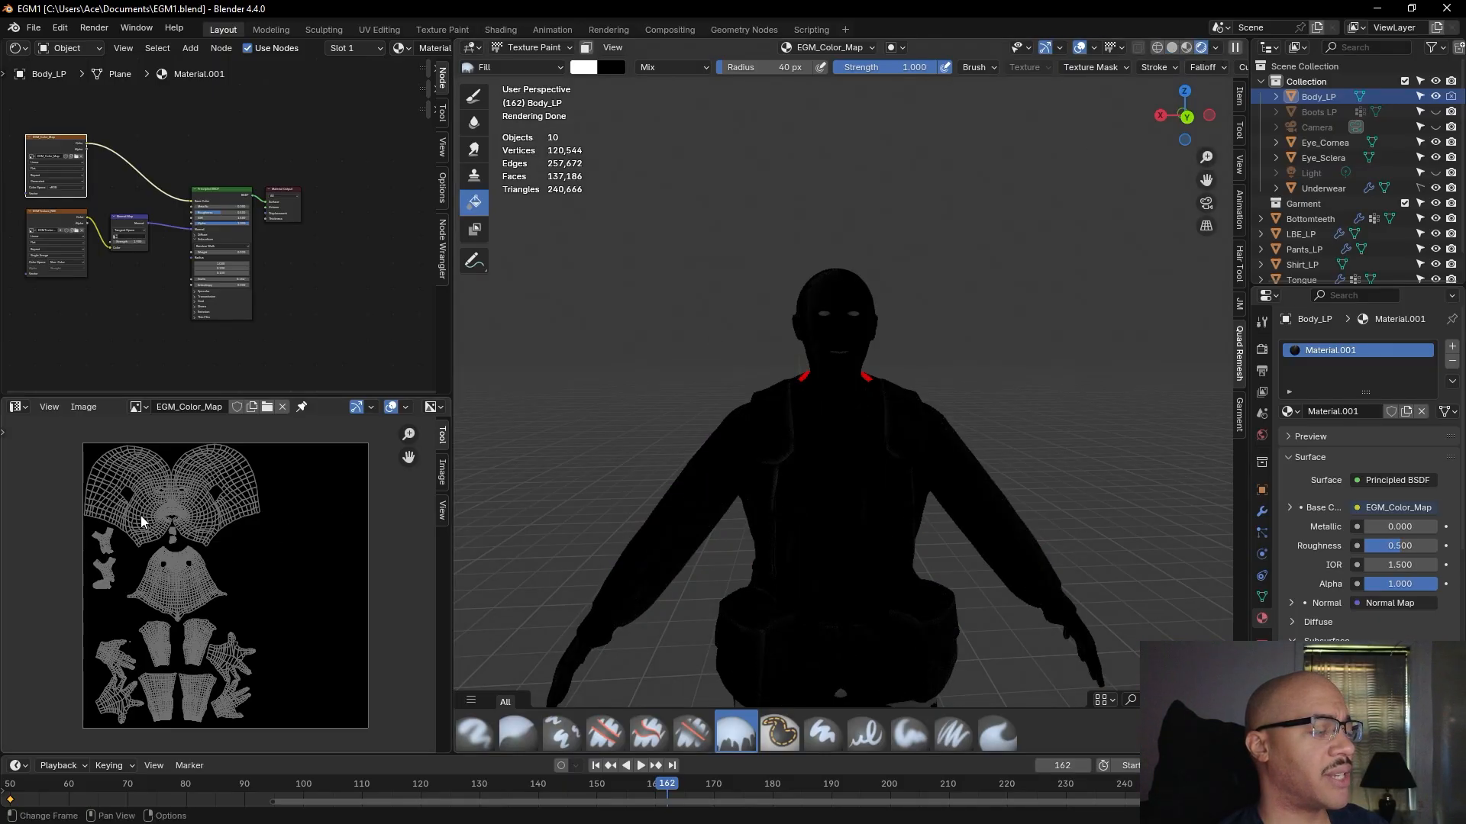
{"action": "left_click", "coordinate": [1186, 48]}
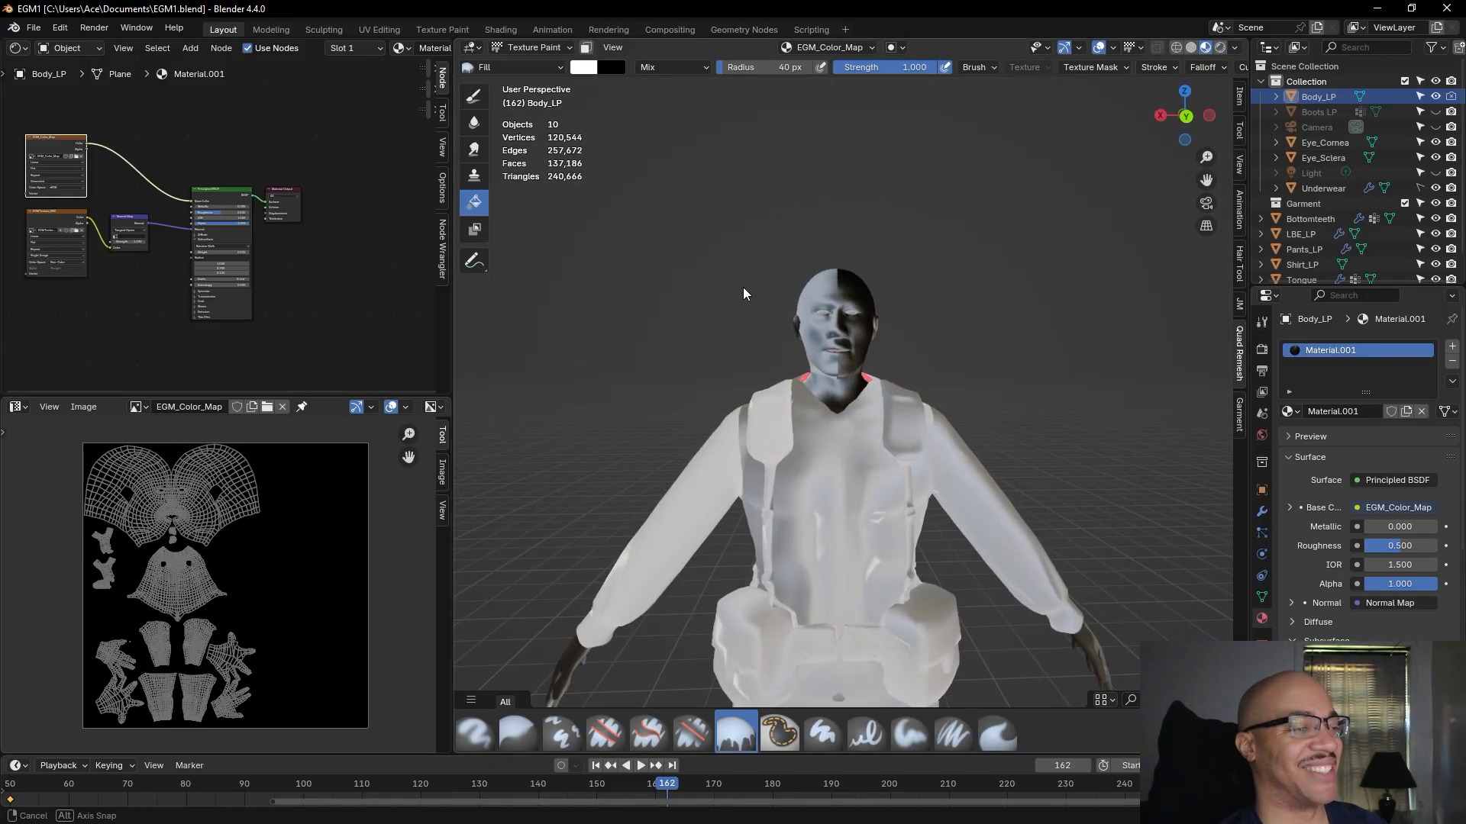
- Switch the viewport to Solid shading and hide LBE_LP, Pants_LP and Shirt_LP so only the body remains
{"action": "left_click", "coordinate": [1191, 47]}
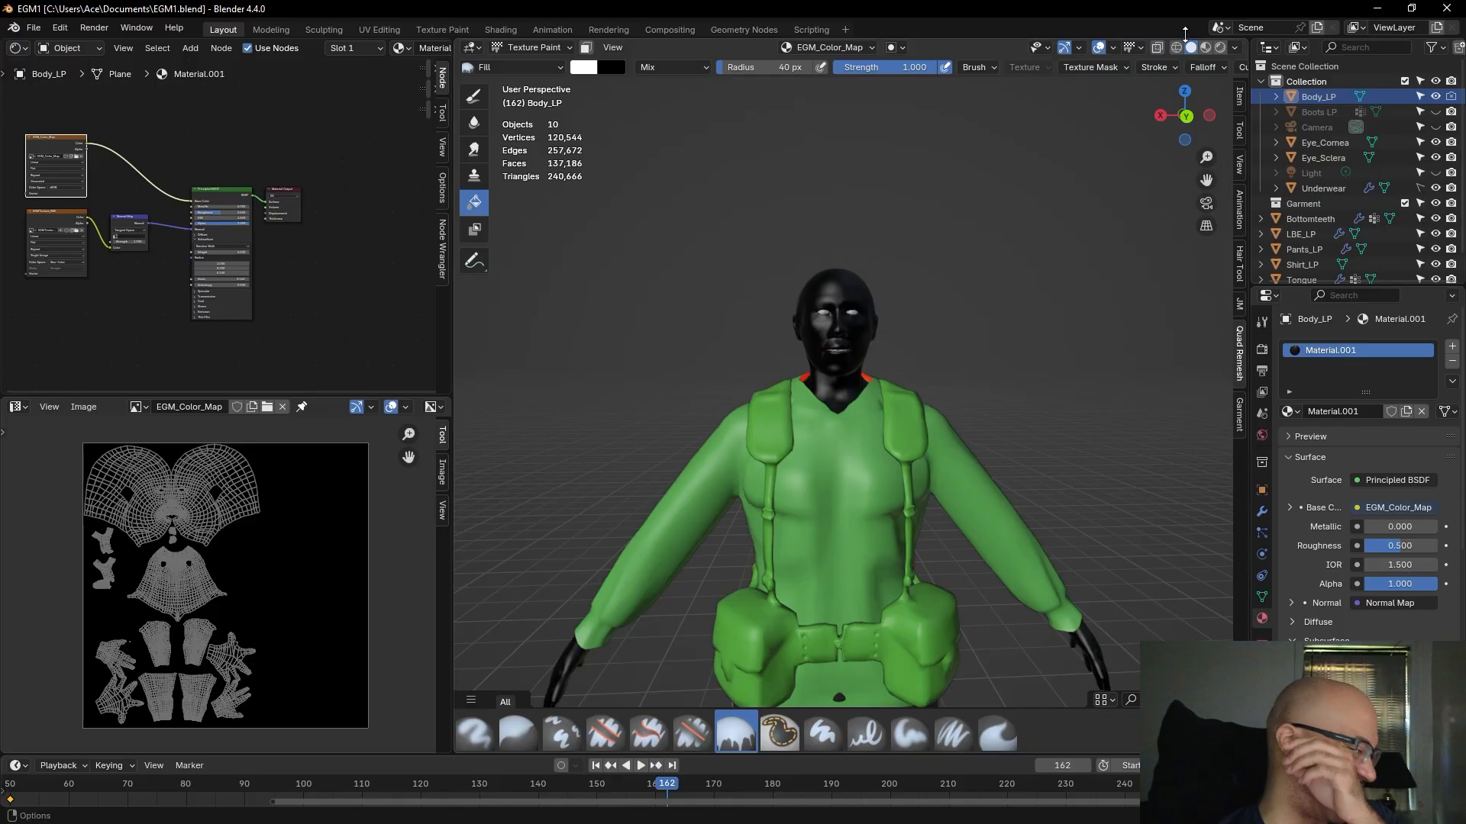
{"action": "scroll", "coordinate": [960, 227], "scroll_direction": "down", "scroll_amount": 1}
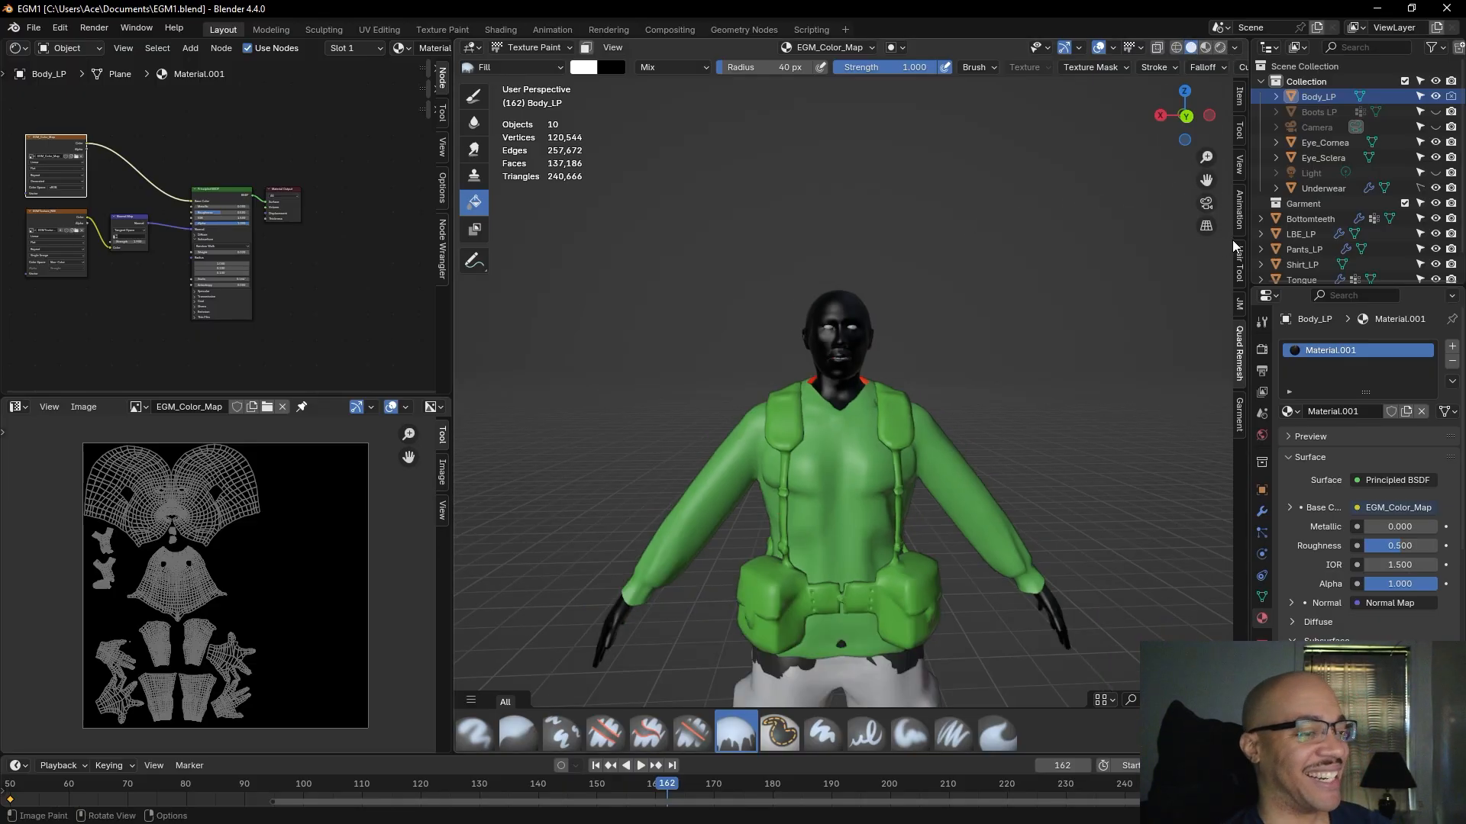
{"action": "scroll", "coordinate": [1348, 206], "scroll_direction": "down", "scroll_amount": 2}
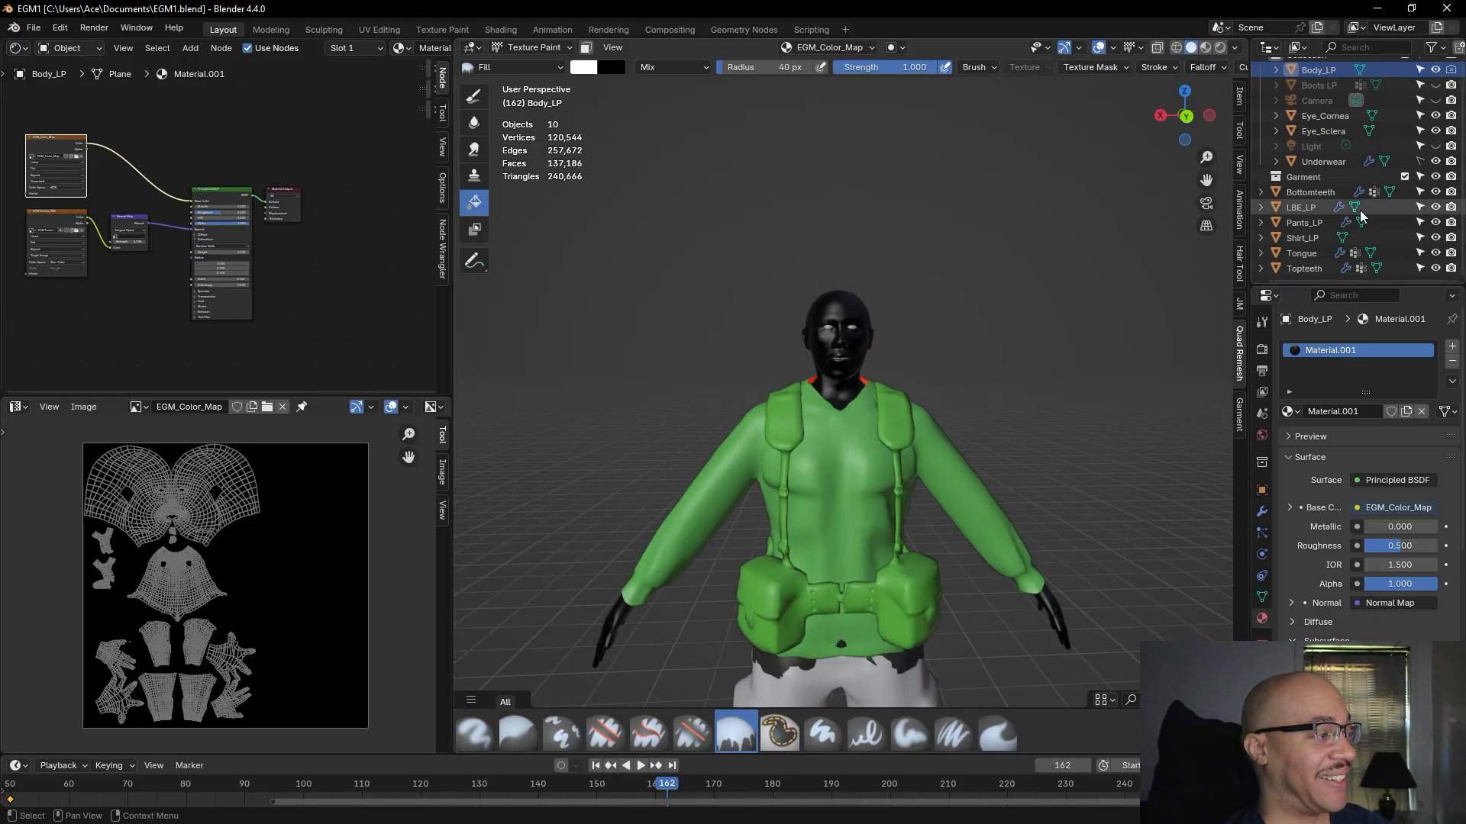
{"action": "scroll", "coordinate": [116, 313], "scroll_direction": "up", "scroll_amount": 3}
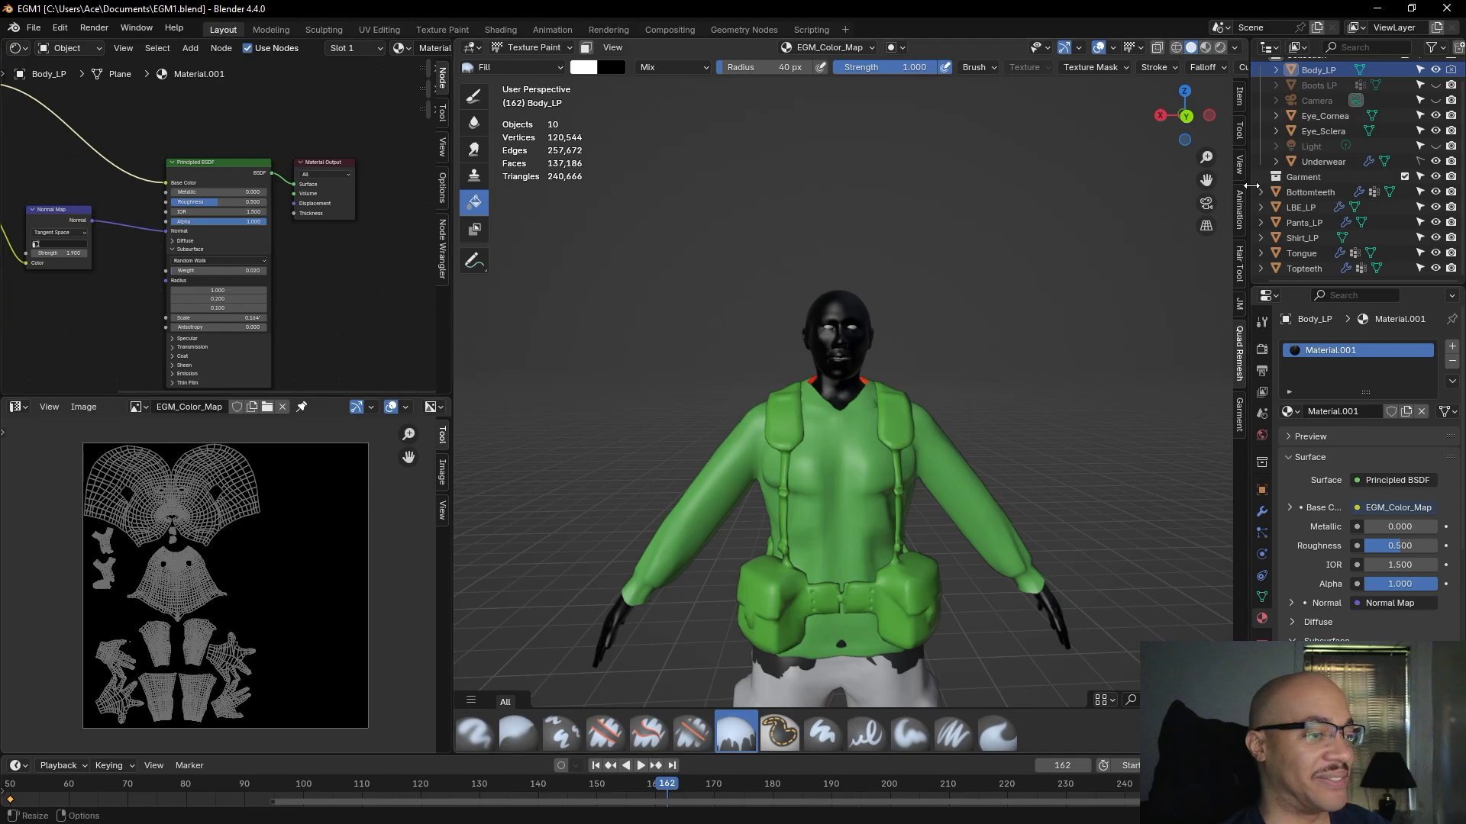
{"action": "scroll", "coordinate": [909, 317], "scroll_direction": "down", "scroll_amount": 3}
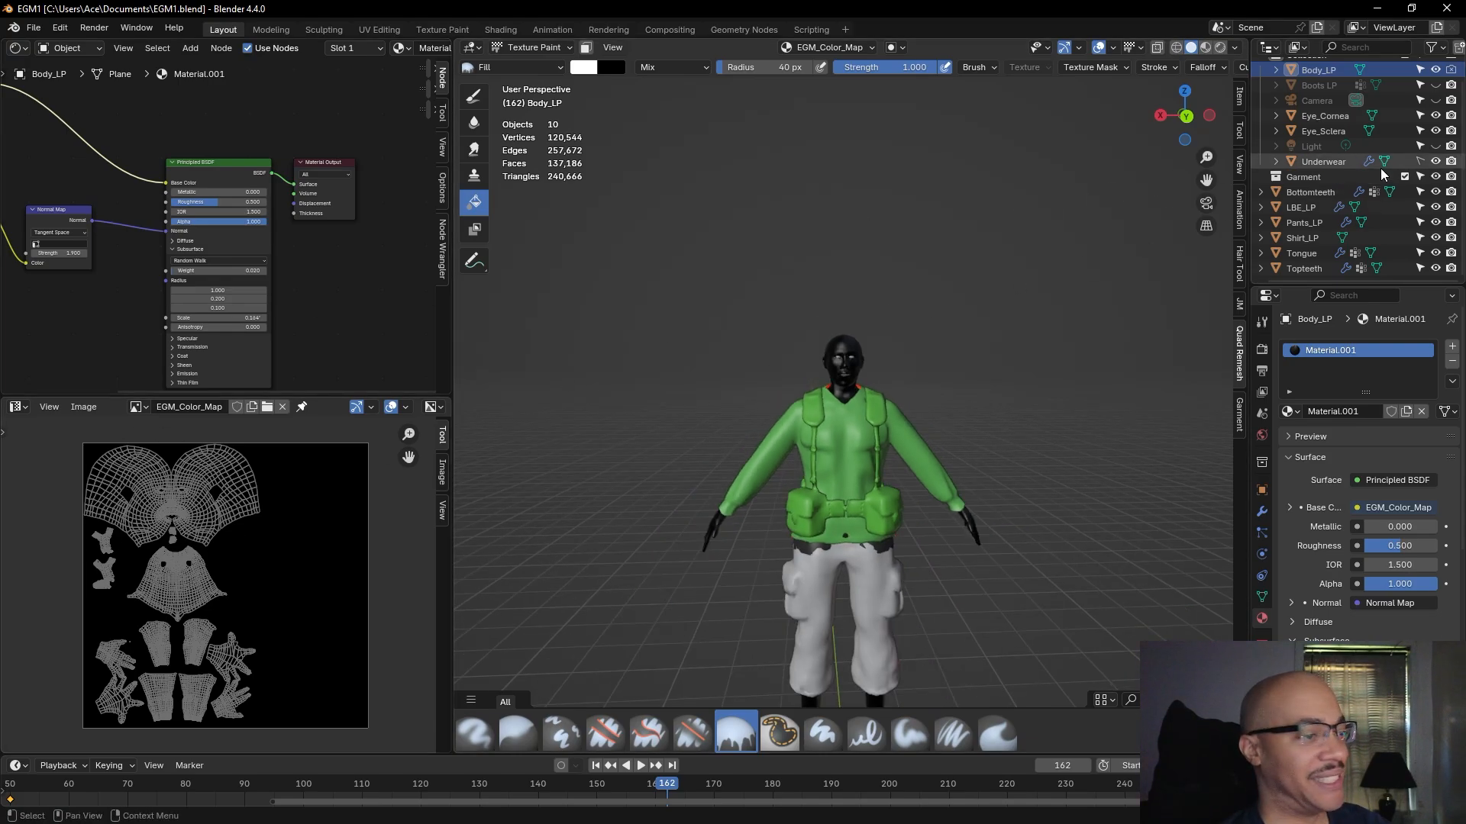
{"action": "left_click", "coordinate": [1435, 207]}
{"action": "left_click", "coordinate": [1435, 222]}
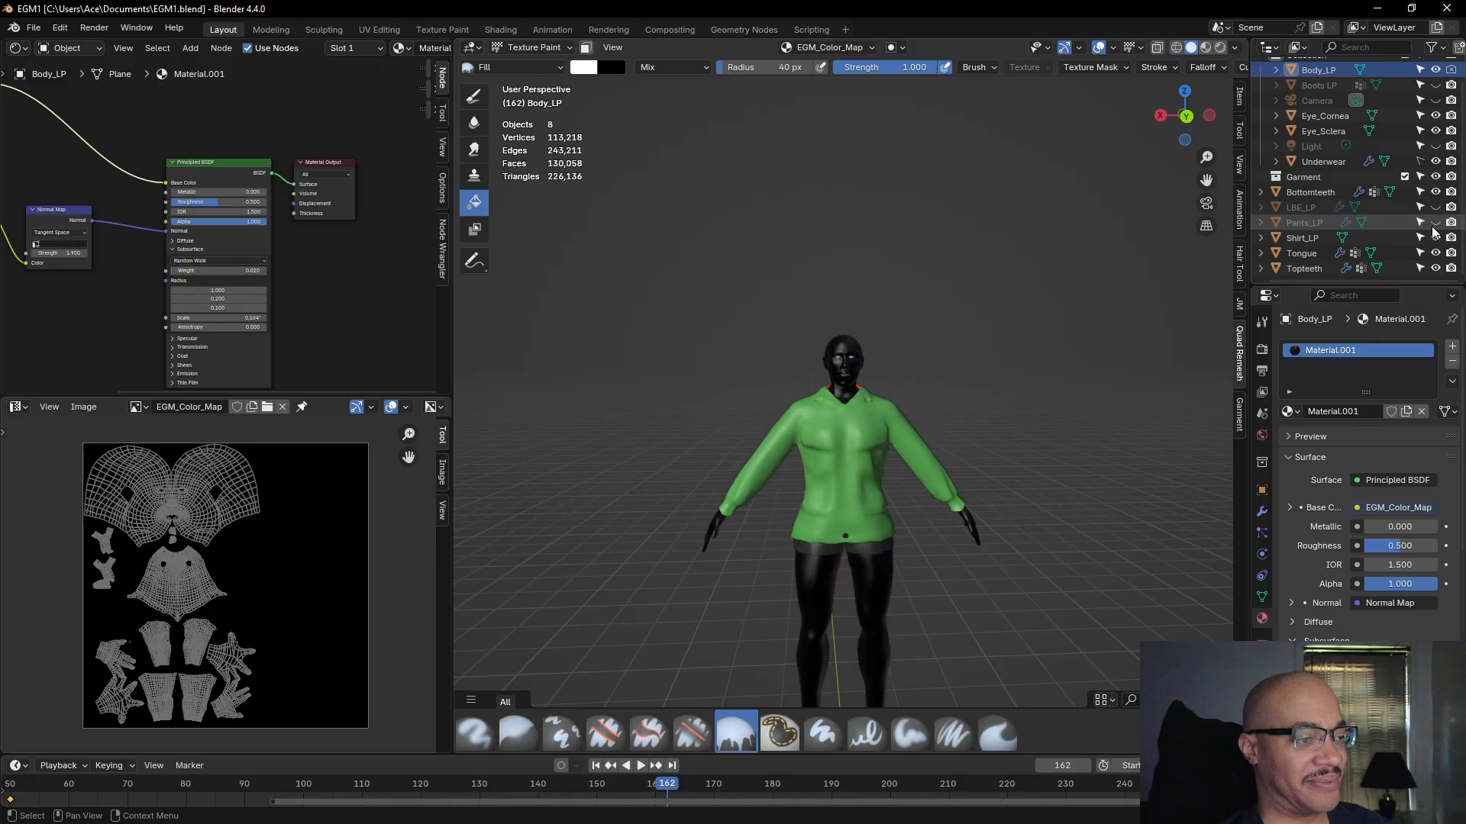
{"action": "left_click", "coordinate": [1435, 237]}
{"action": "scroll", "coordinate": [961, 281], "scroll_direction": "up", "scroll_amount": 6}
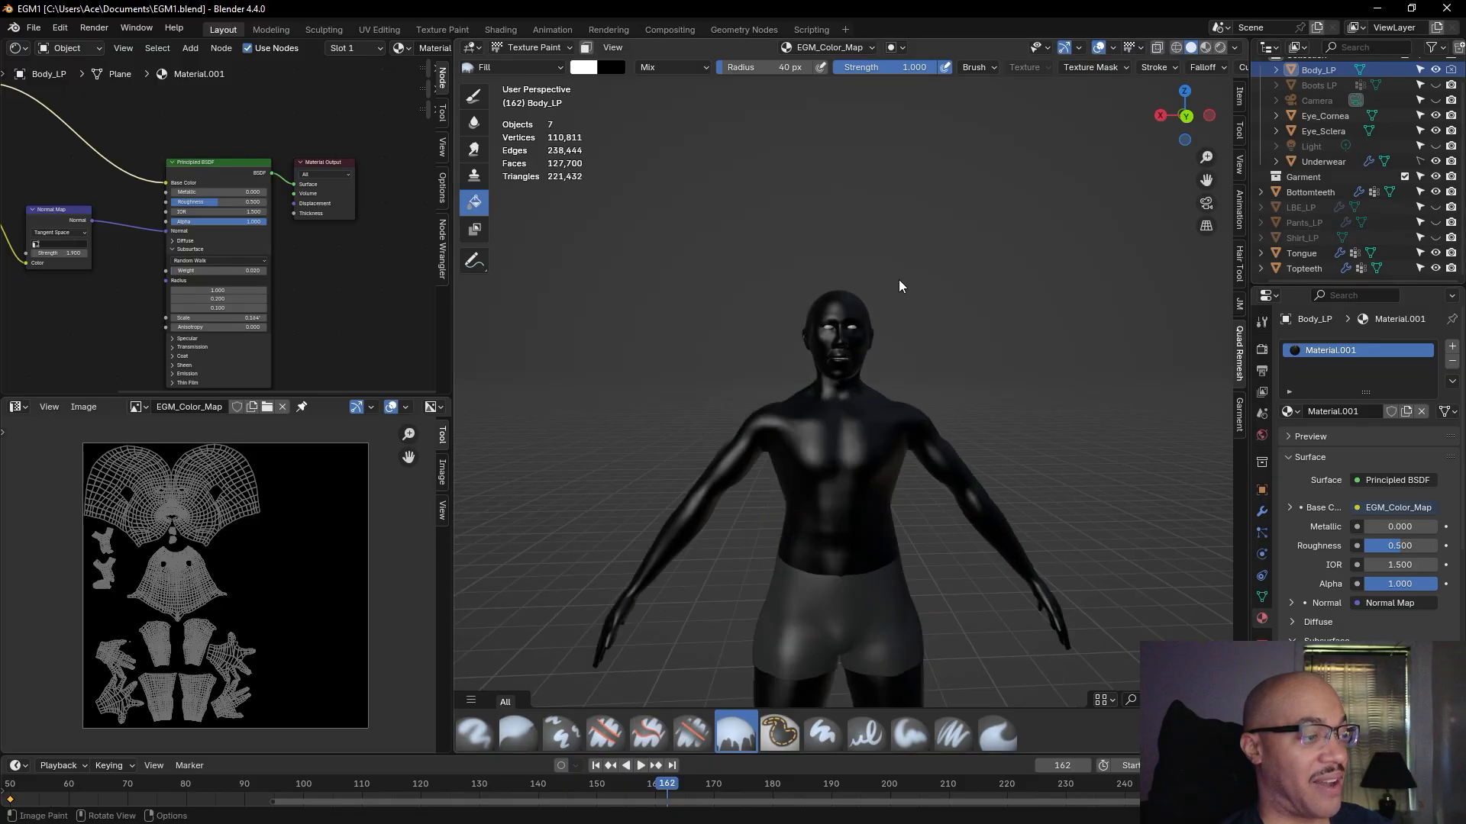
{"action": "middle_click_drag", "start_coordinate": [960, 283], "coordinate": [958, 285]}
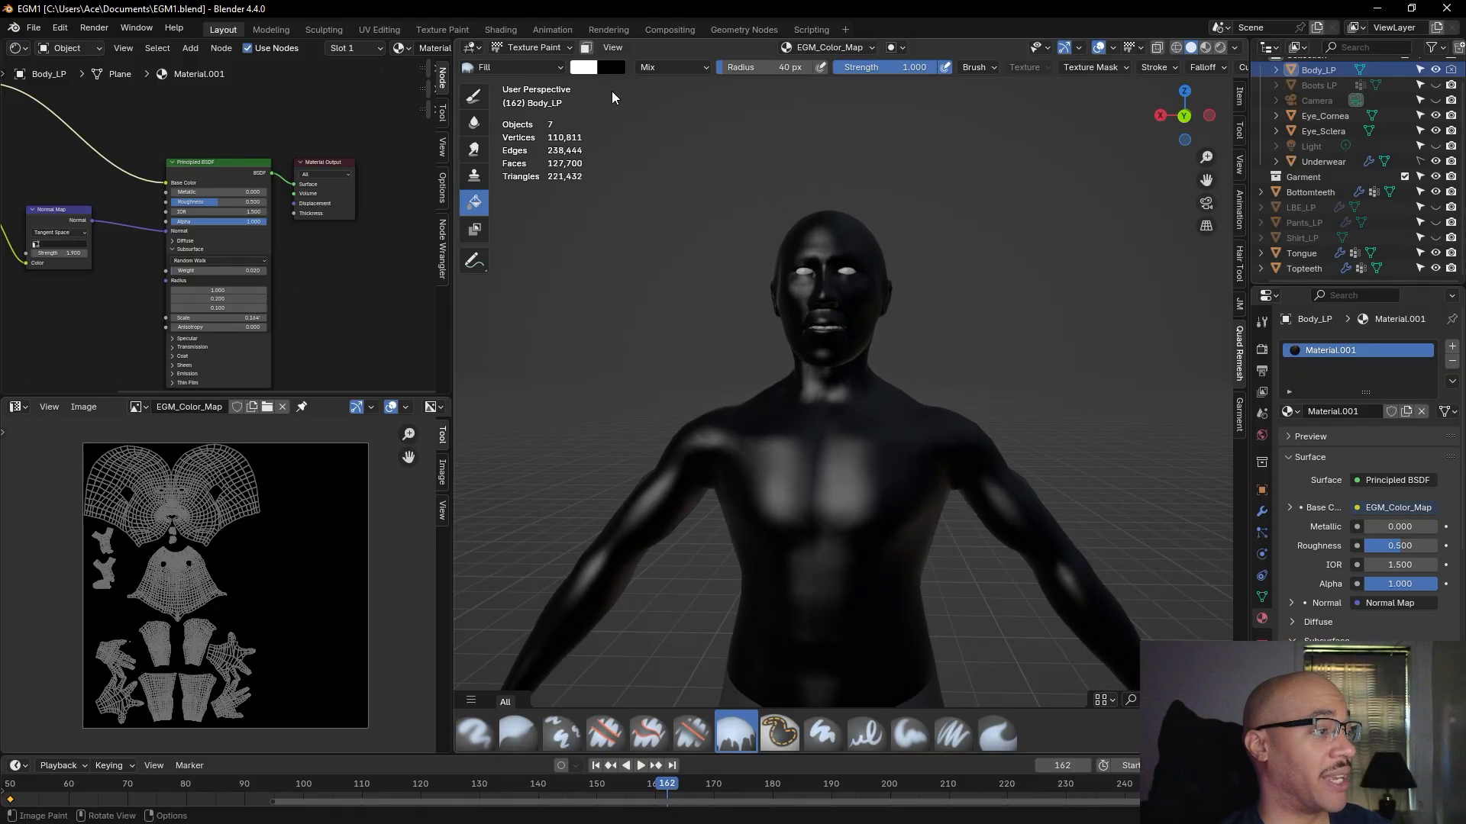
- Set the Fill brush to dark reddish brown #442016 and fill Body_LP's color map with it
{"action": "left_click", "coordinate": [587, 70]}
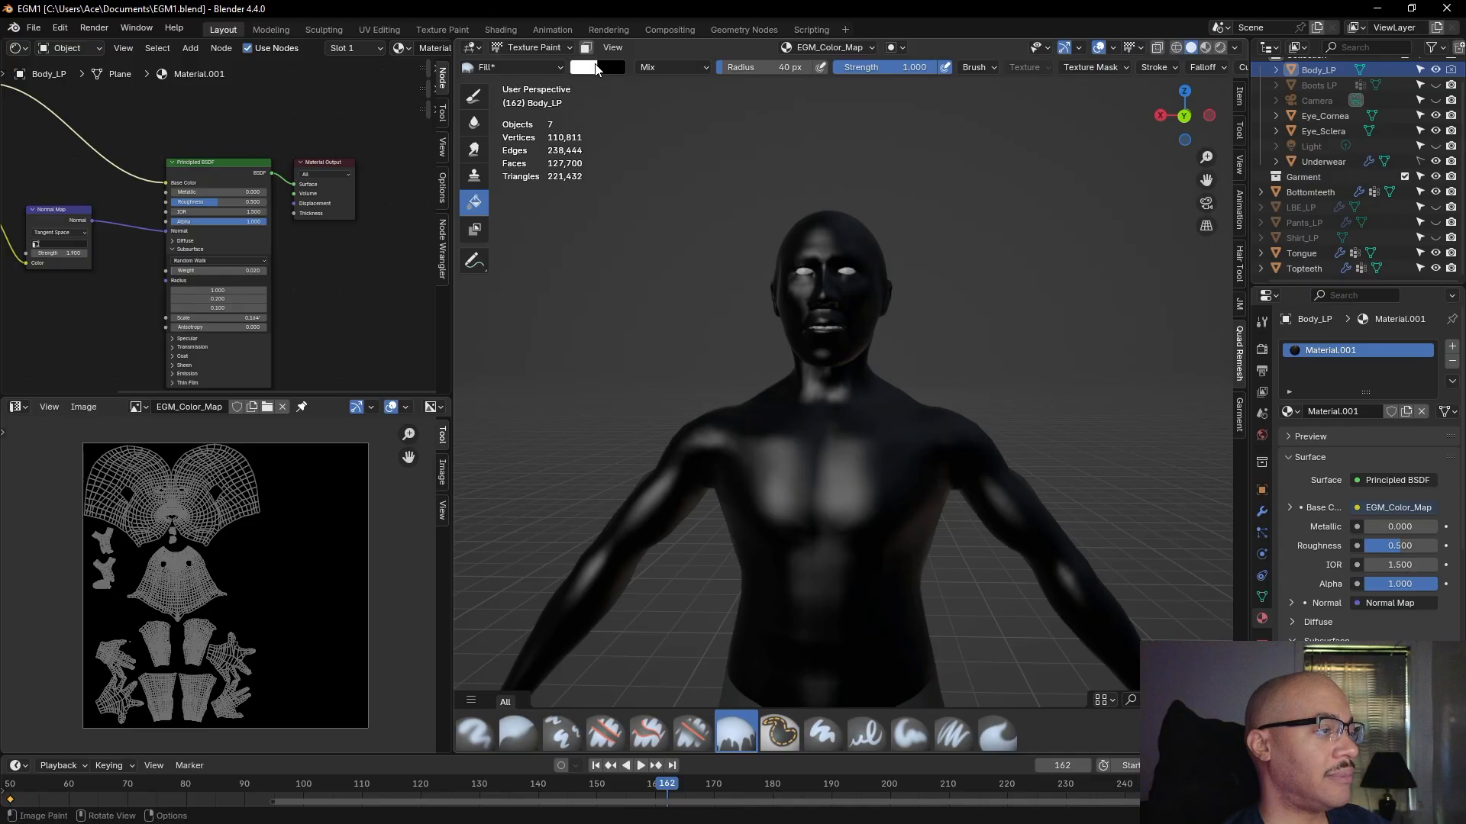
{"action": "left_click", "coordinate": [581, 69]}
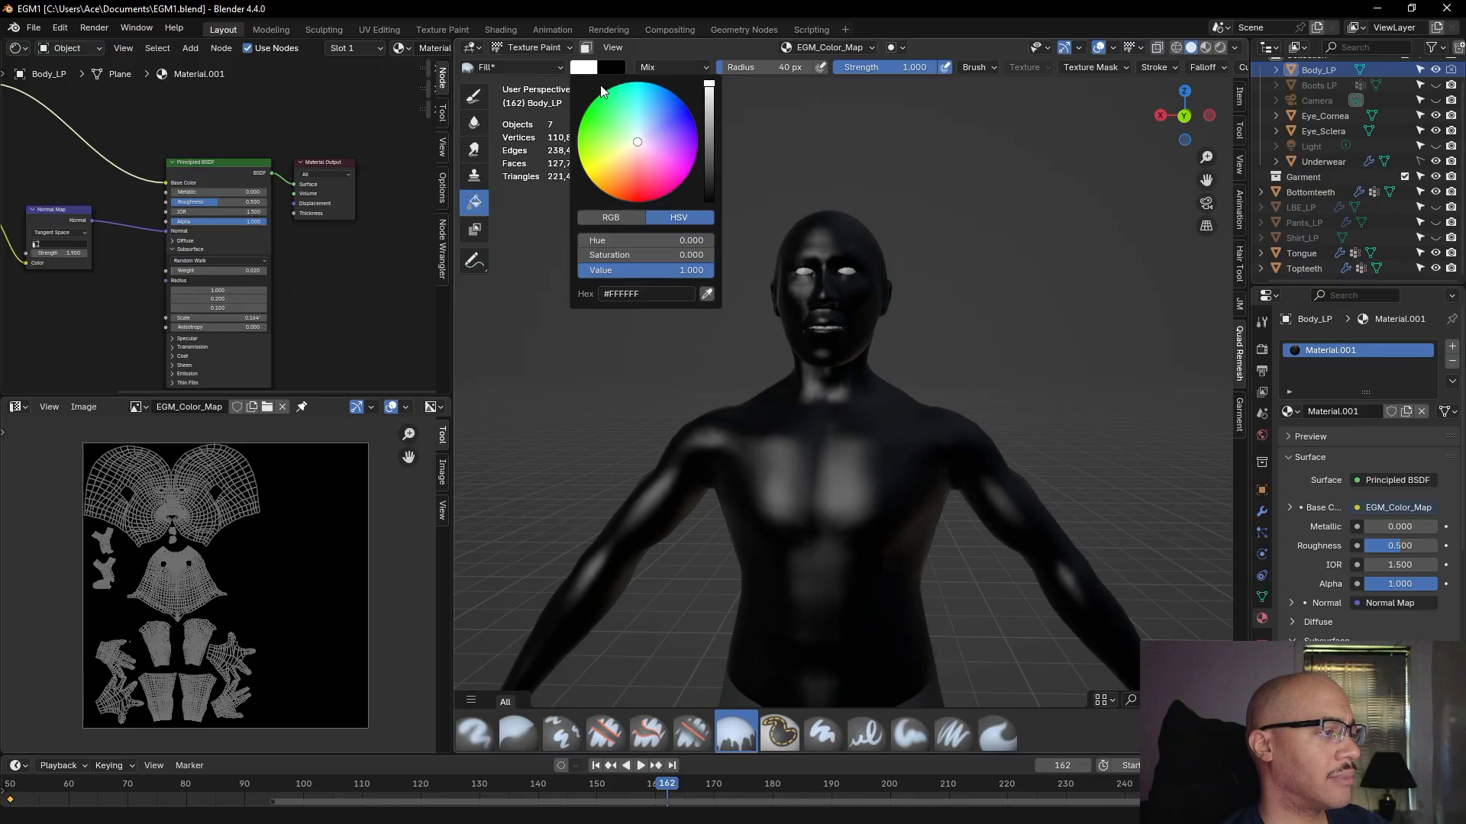
{"action": "left_click_drag", "start_coordinate": [638, 154], "coordinate": [629, 181]}
{"action": "left_click_drag", "start_coordinate": [713, 87], "coordinate": [716, 163]}
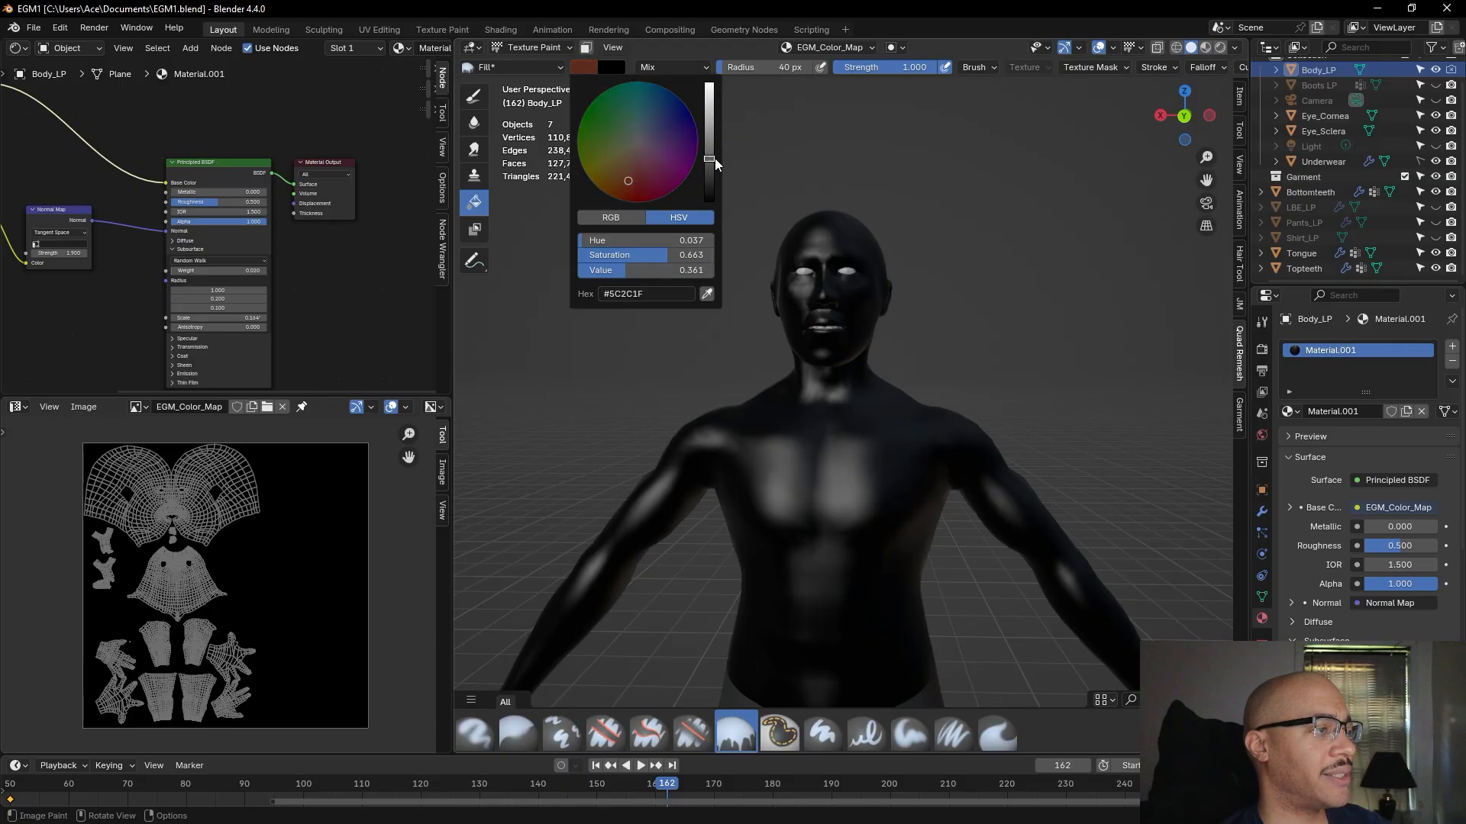
{"action": "left_click_drag", "start_coordinate": [631, 177], "coordinate": [628, 181]}
{"action": "left_click_drag", "start_coordinate": [710, 159], "coordinate": [709, 170]}
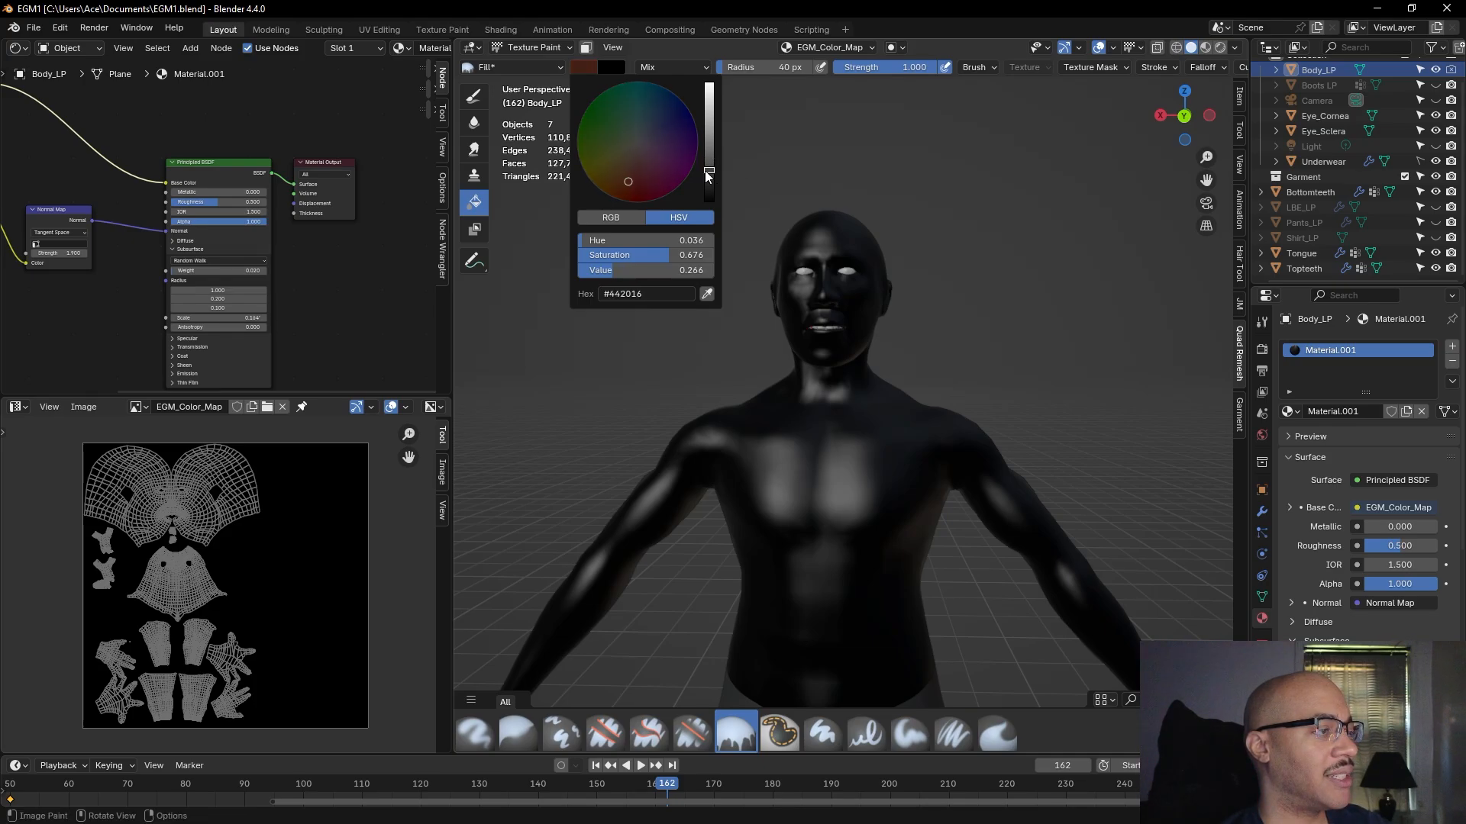
{"action": "left_click", "coordinate": [829, 433]}
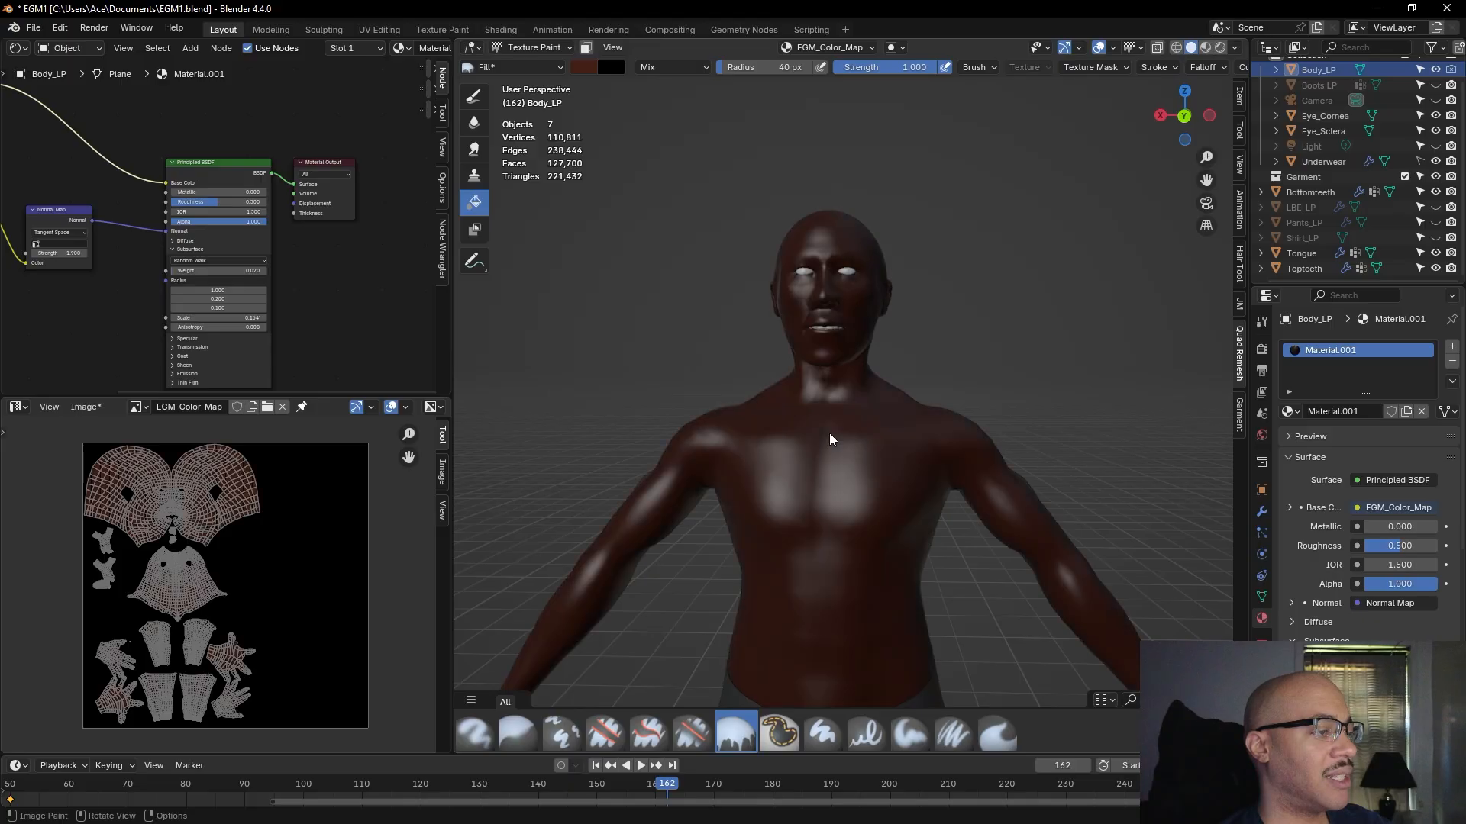
{"action": "scroll", "coordinate": [654, 327], "scroll_direction": "up", "scroll_amount": 2}
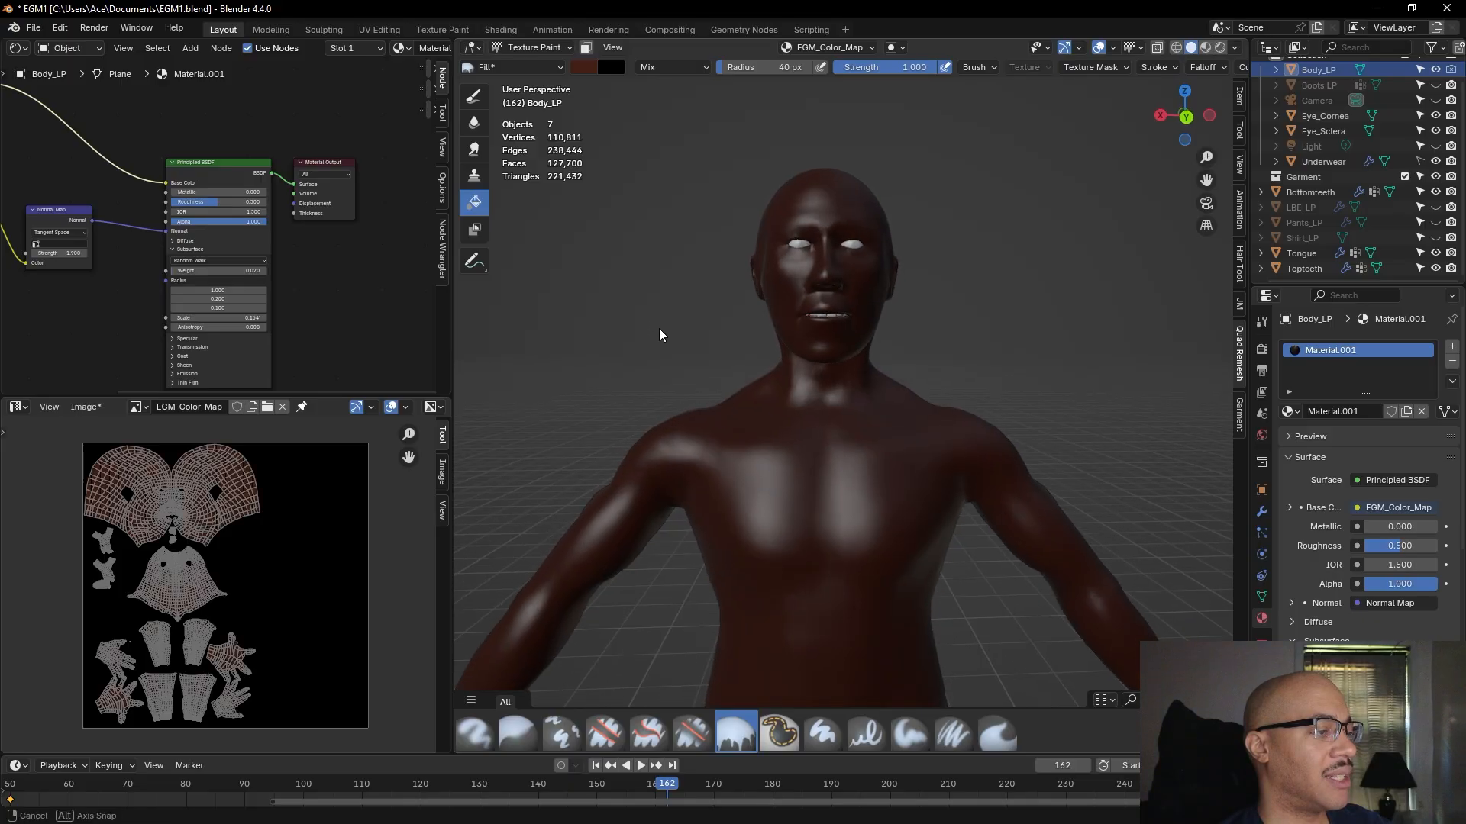
- Refill the body with brown #44271A, and again with a slightly less saturated dark brown
{"action": "left_click", "coordinate": [588, 67]}
{"action": "left_click_drag", "start_coordinate": [621, 163], "coordinate": [626, 178]}
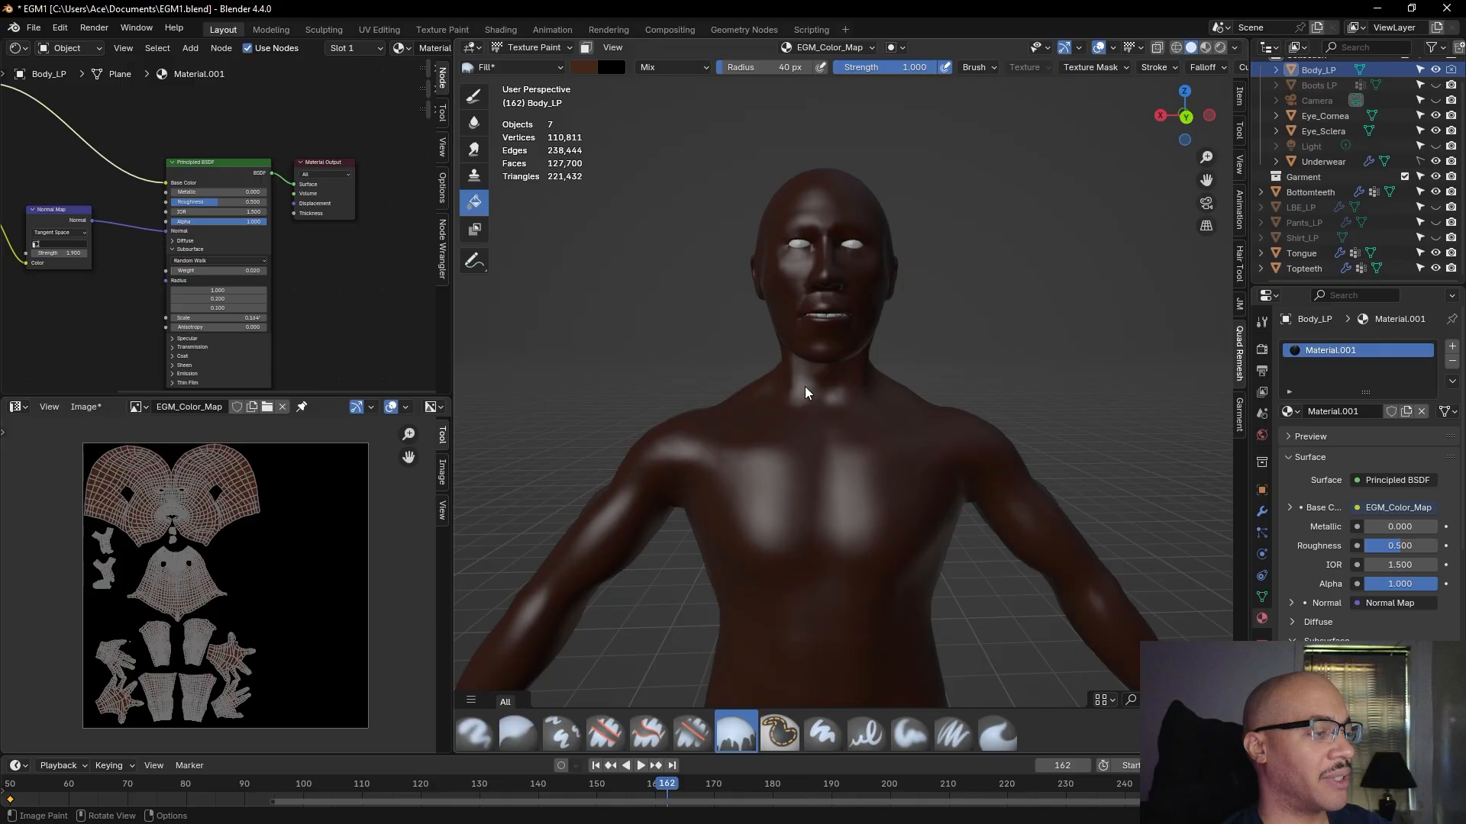
{"action": "left_click", "coordinate": [588, 67]}
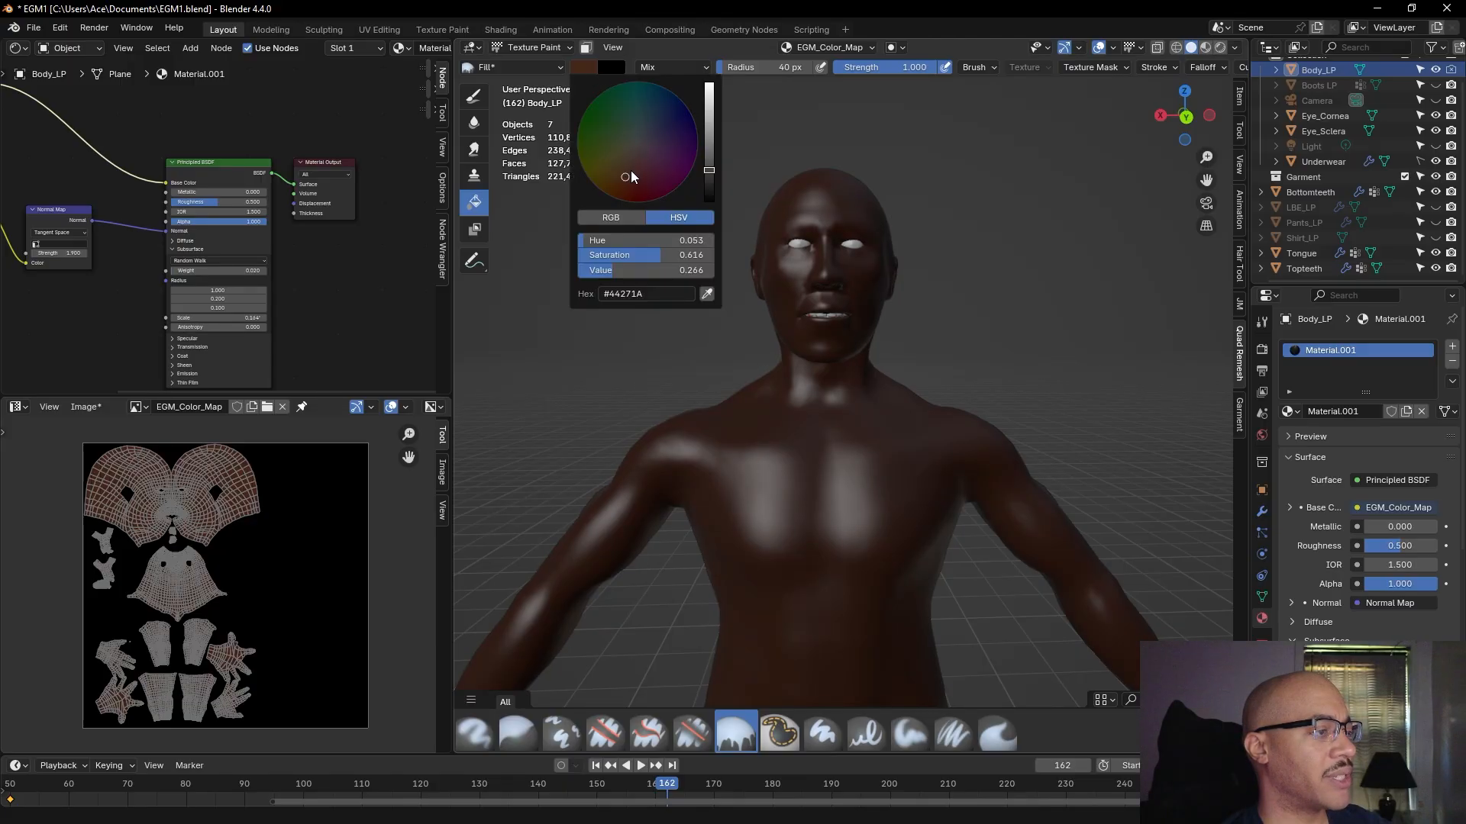
{"action": "left_click_drag", "start_coordinate": [626, 173], "coordinate": [630, 170]}
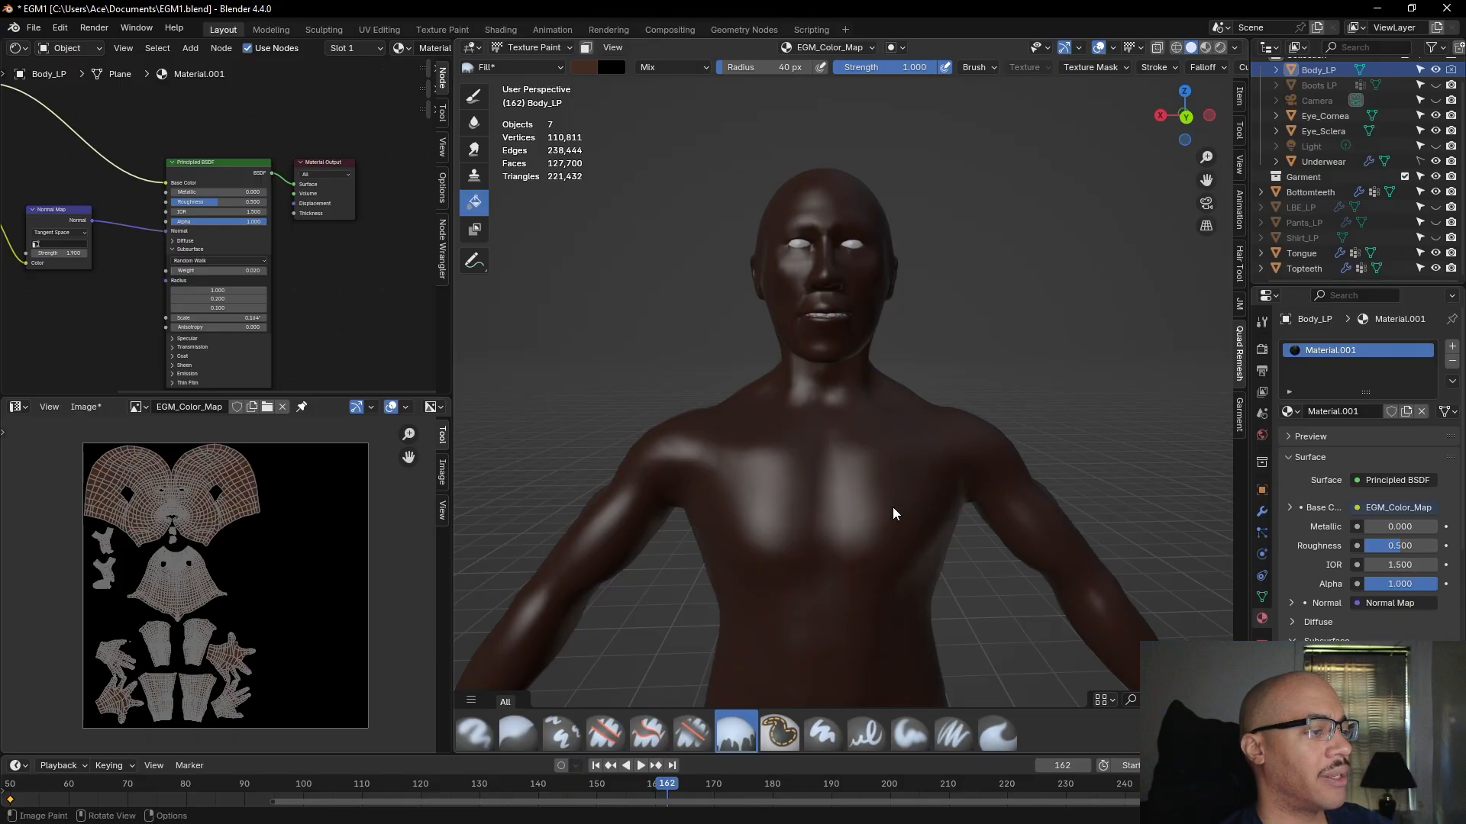
- Examine the brown fill along the UV island edges of EGM_Color_Map up close
{"action": "left_click", "coordinate": [587, 67]}
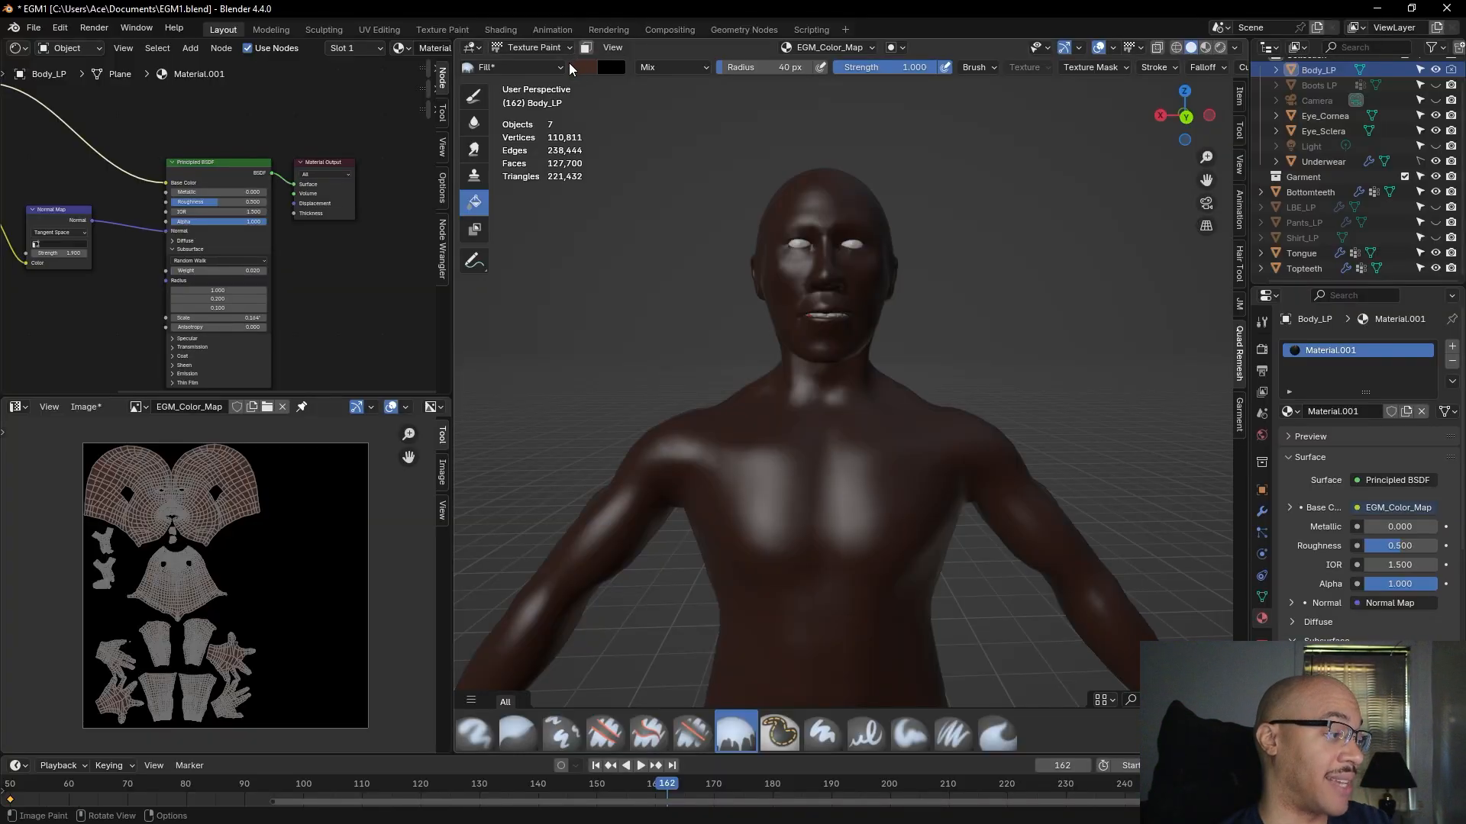
{"action": "scroll", "coordinate": [186, 614], "scroll_direction": "up", "scroll_amount": 6}
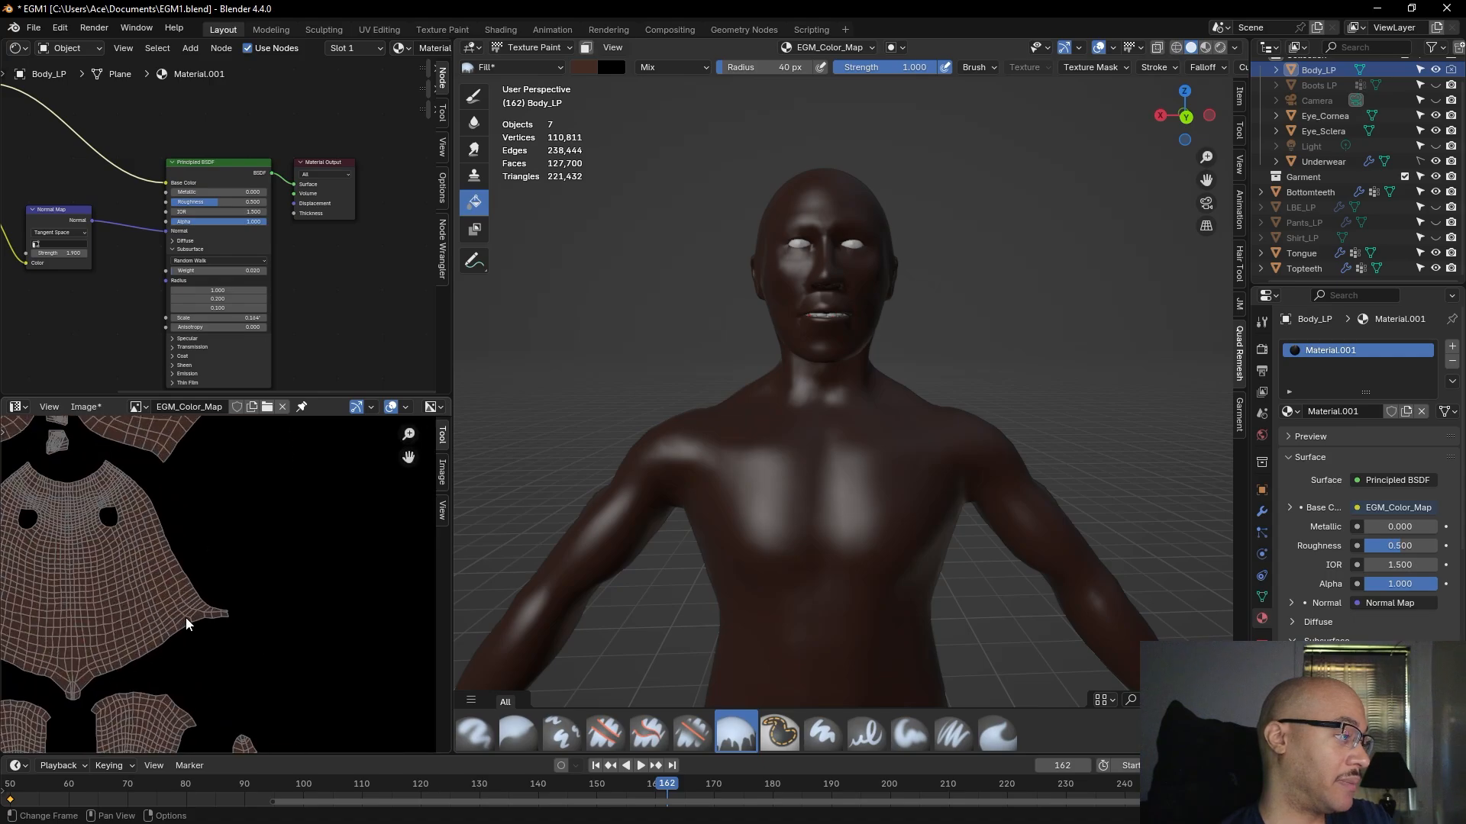
{"action": "scroll", "coordinate": [180, 609], "scroll_direction": "down", "scroll_amount": 5}
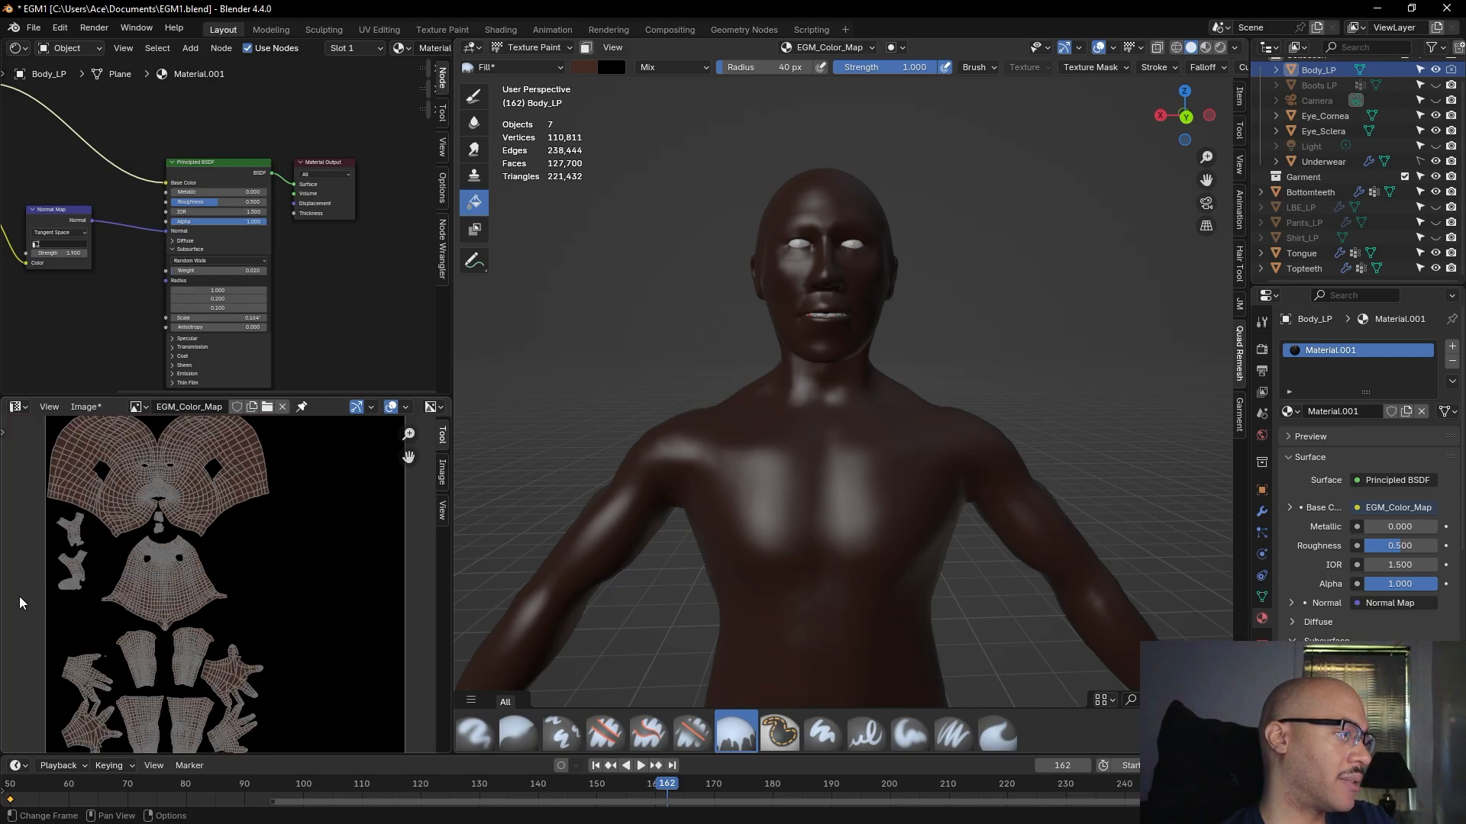
{"action": "scroll", "coordinate": [19, 596], "scroll_direction": "up", "scroll_amount": 5}
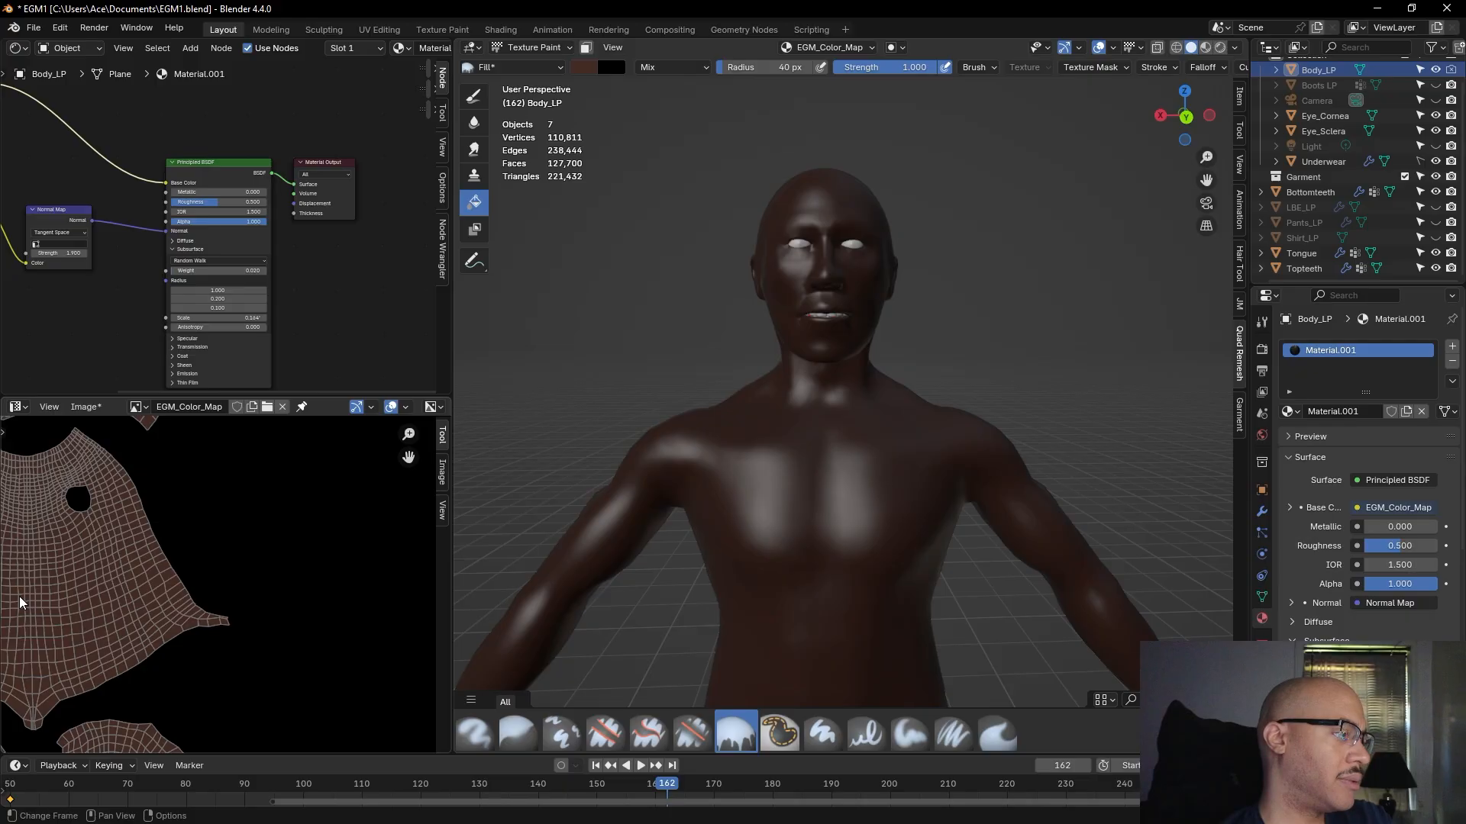
{"action": "scroll", "coordinate": [141, 664], "scroll_direction": "up", "scroll_amount": 3}
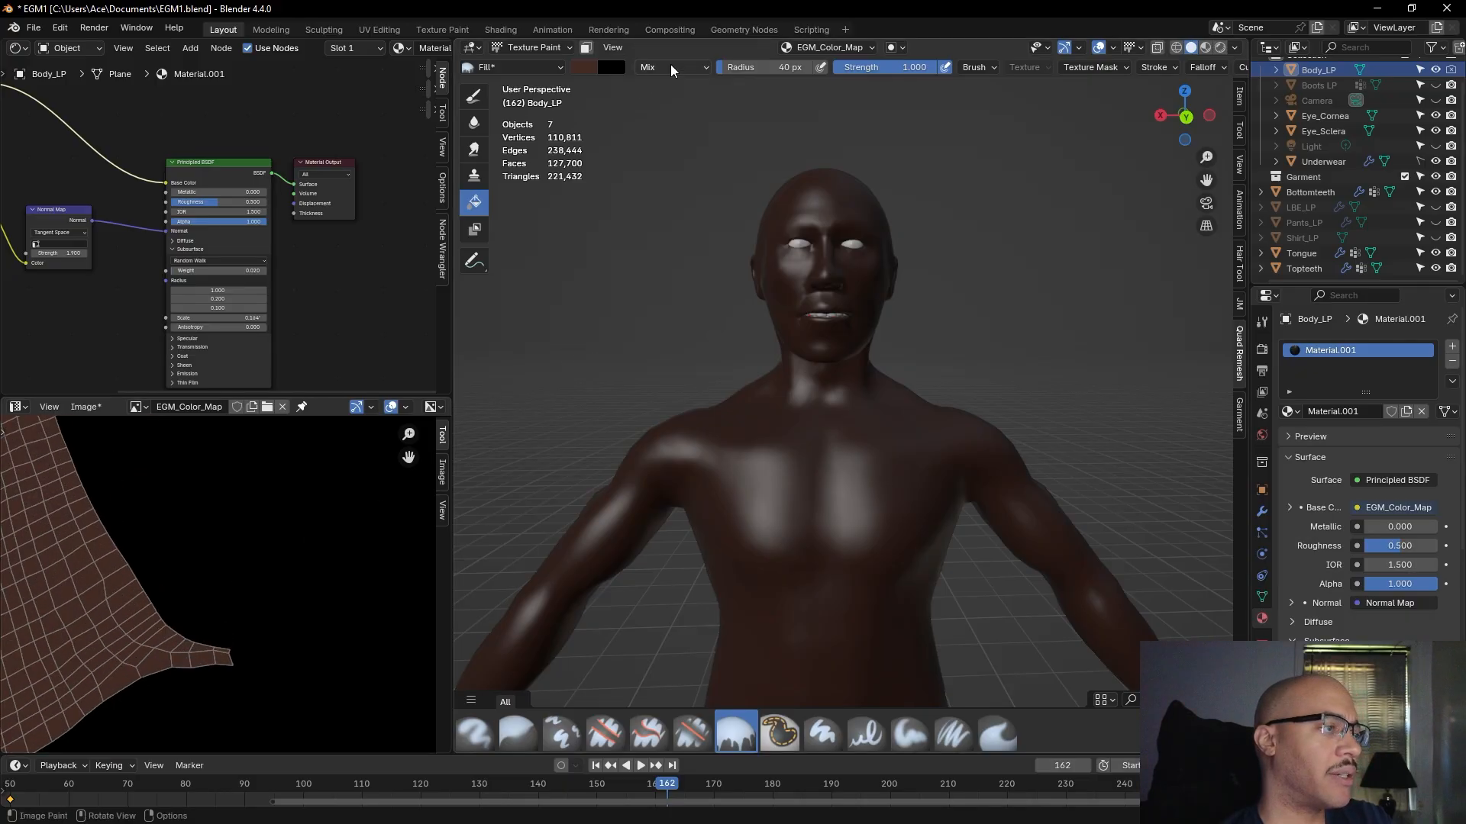
- Refill Body_LP's color map with brown #442F23, and again with the brighter brown #4D3629
{"action": "left_click", "coordinate": [584, 68]}
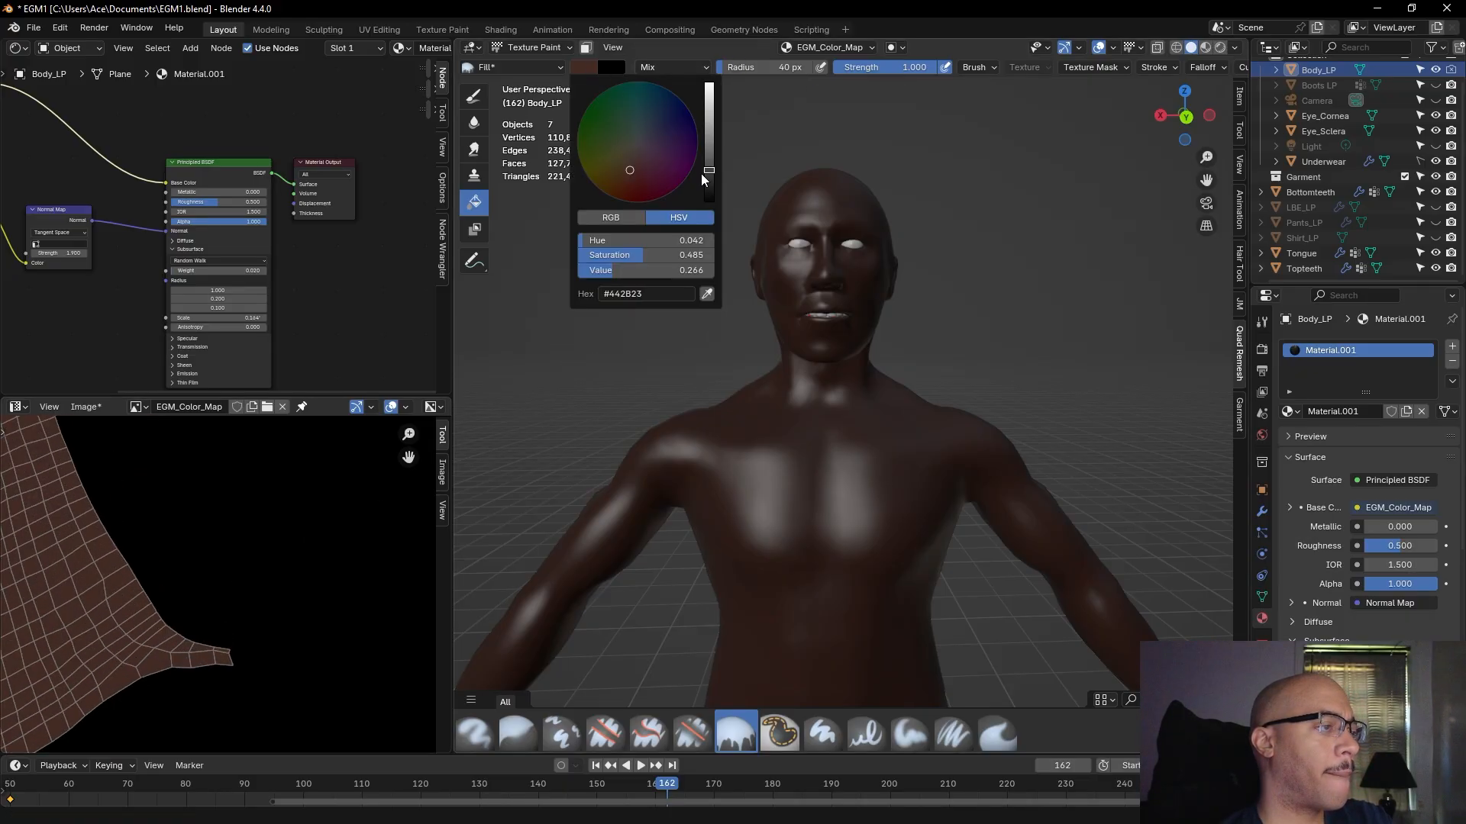
{"action": "left_click", "coordinate": [627, 169]}
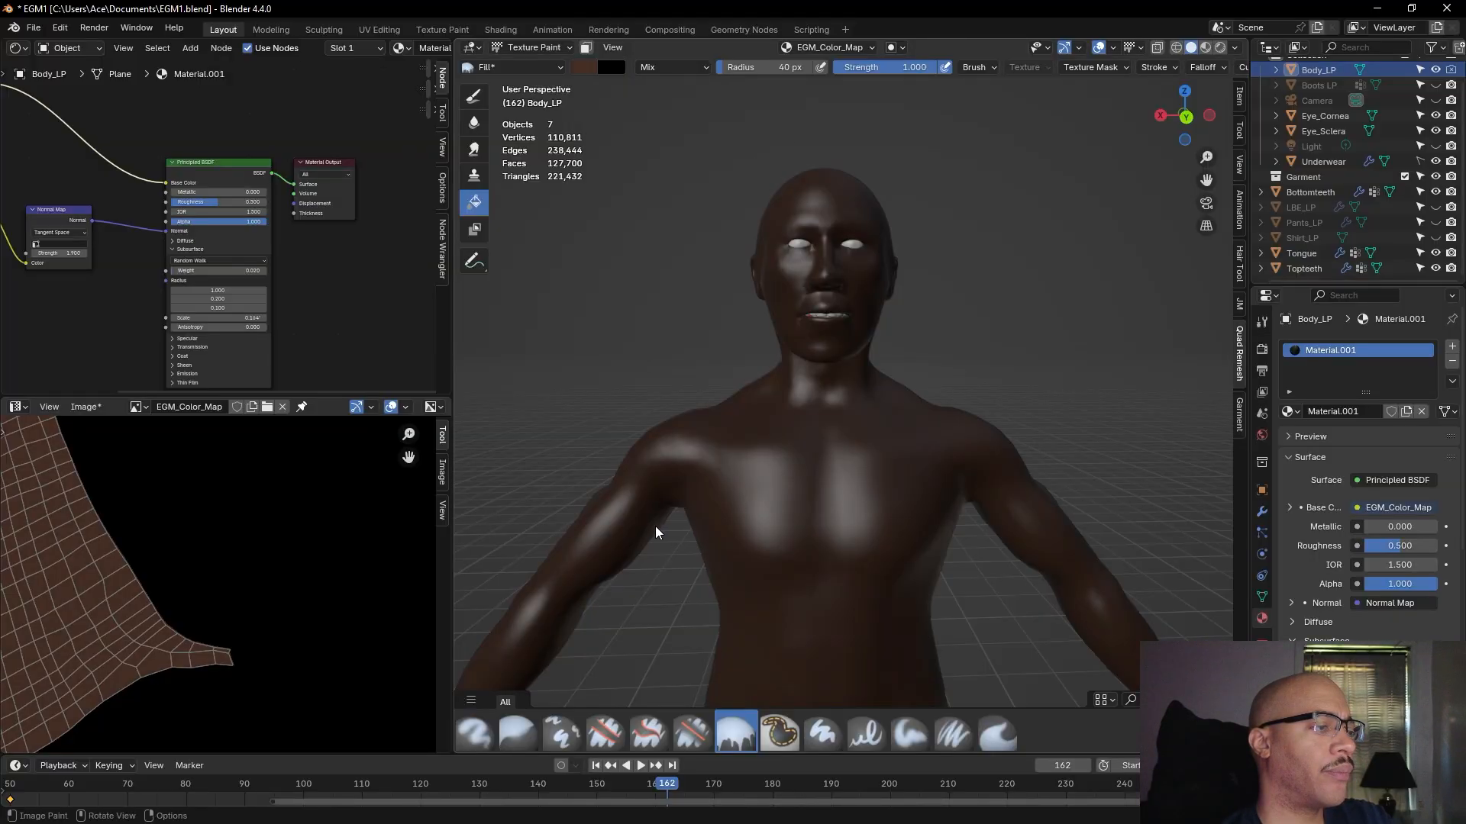
{"action": "left_click", "coordinate": [585, 67]}
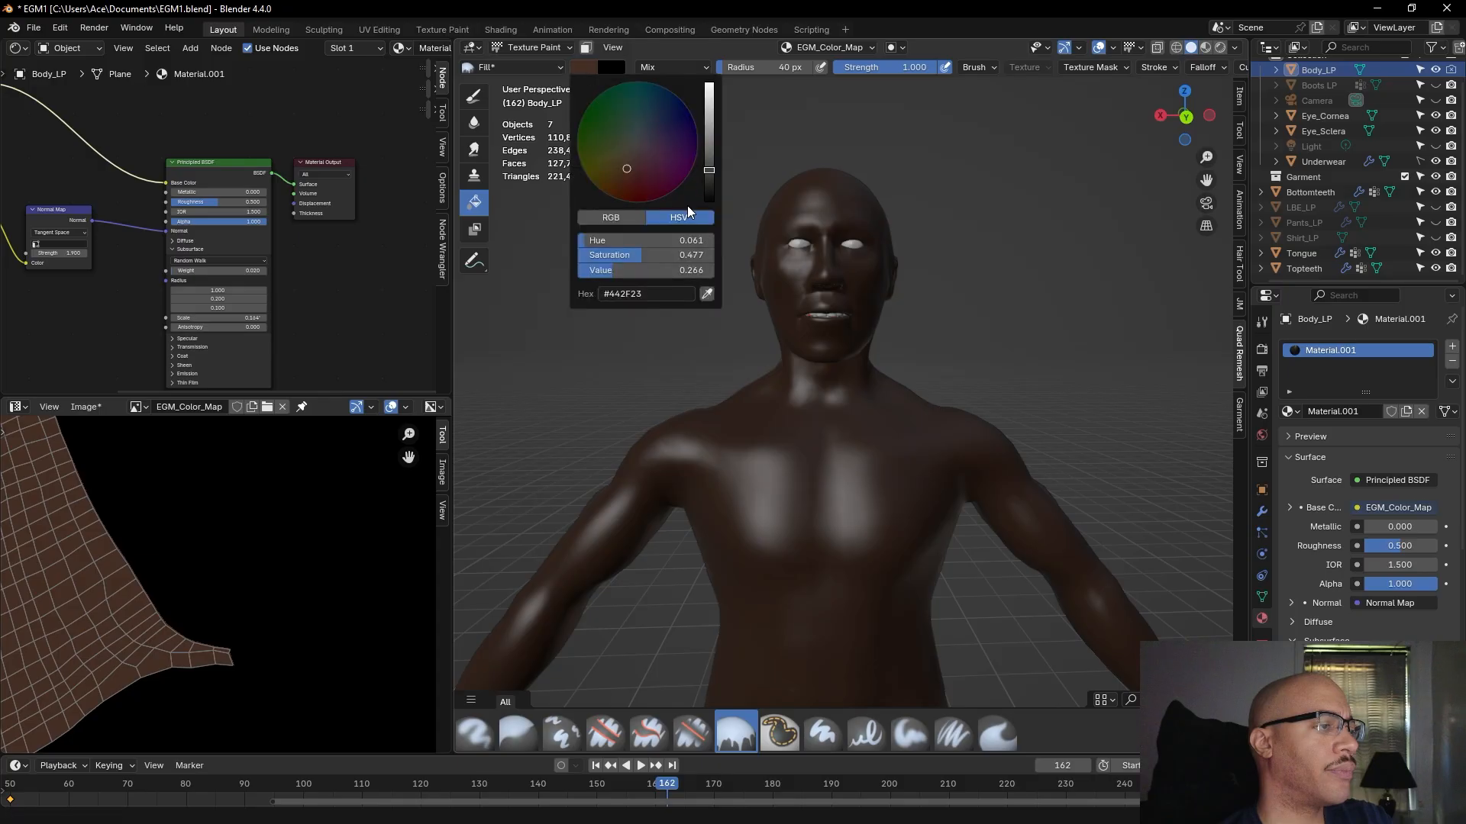
{"action": "left_click_drag", "start_coordinate": [709, 171], "coordinate": [708, 165]}
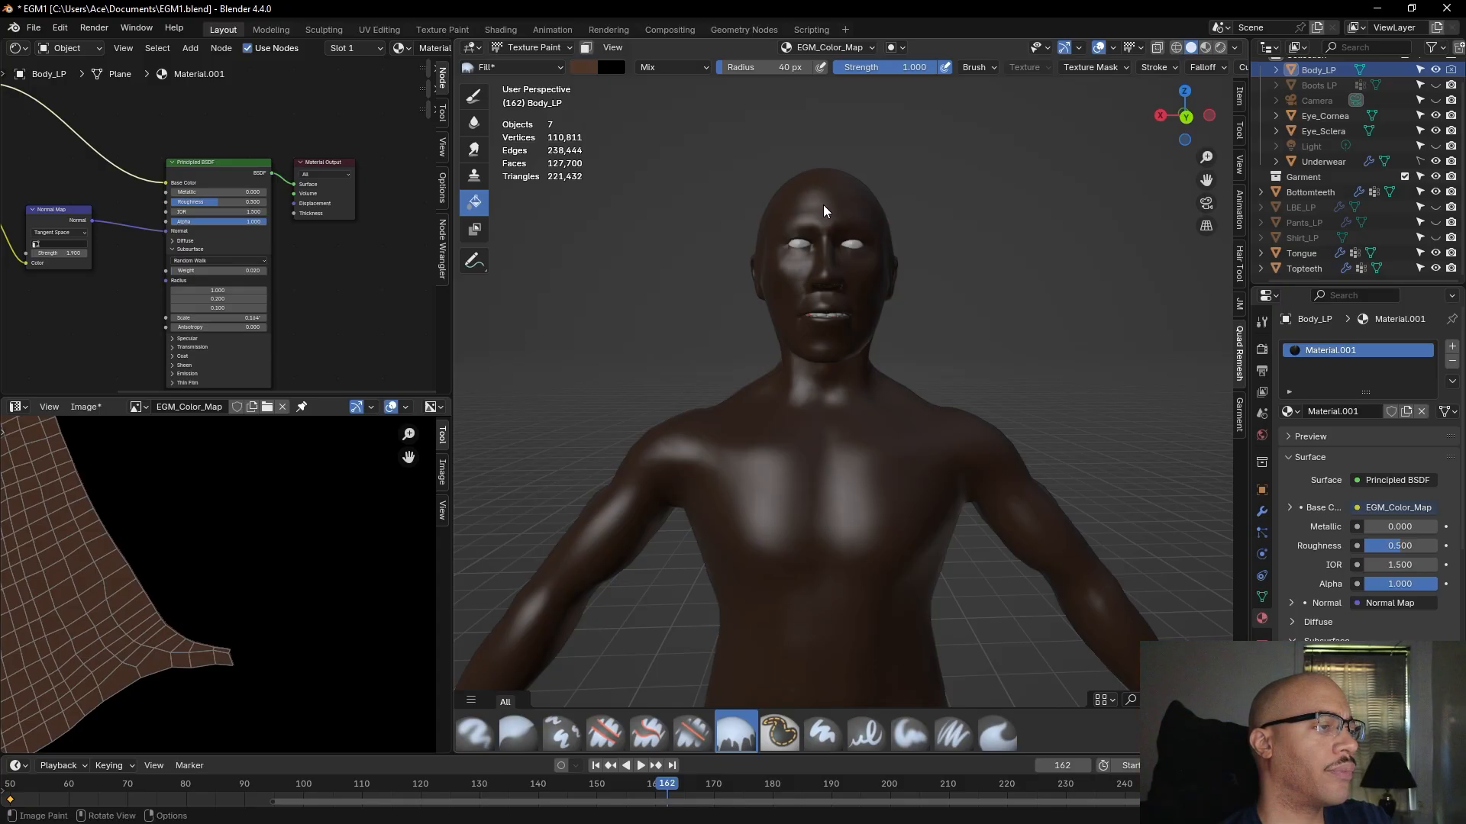
{"action": "mouse_move", "coordinate": [815, 365]}
{"action": "middle_mouse_down"}
{"action": "mouse_move", "coordinate": [962, 219]}
{"action": "mouse_move", "coordinate": [792, 209]}
{"action": "mouse_move", "coordinate": [818, 244]}
{"action": "mouse_move", "coordinate": [1061, 223]}
{"action": "mouse_move", "coordinate": [854, 175]}
{"action": "middle_mouse_up"}
- Refill the body with the yellower brown #4D3C2A, and again with a slightly more saturated variant
{"action": "left_click", "coordinate": [594, 67]}
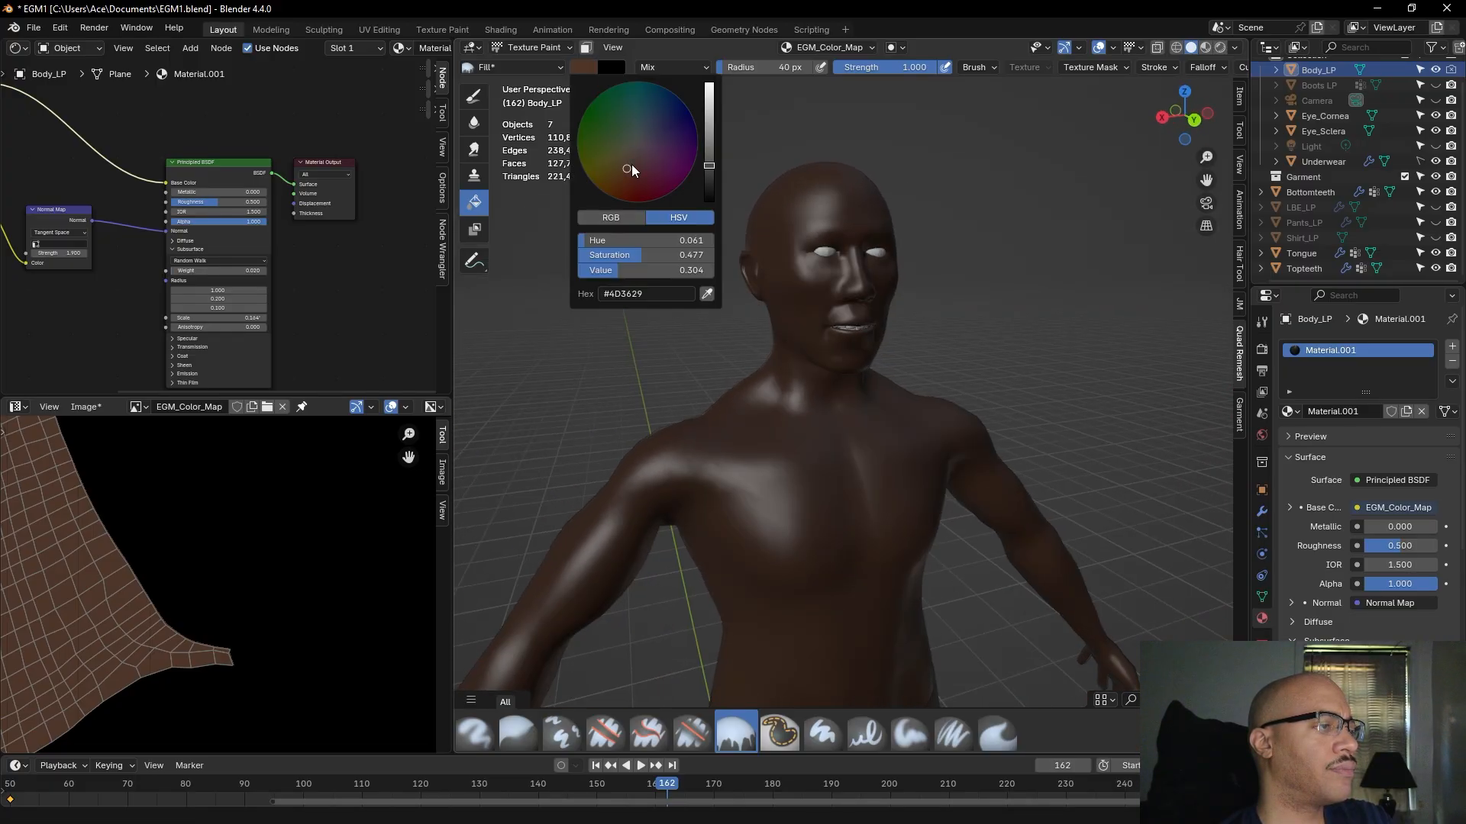
{"action": "left_click_drag", "start_coordinate": [624, 170], "coordinate": [622, 164]}
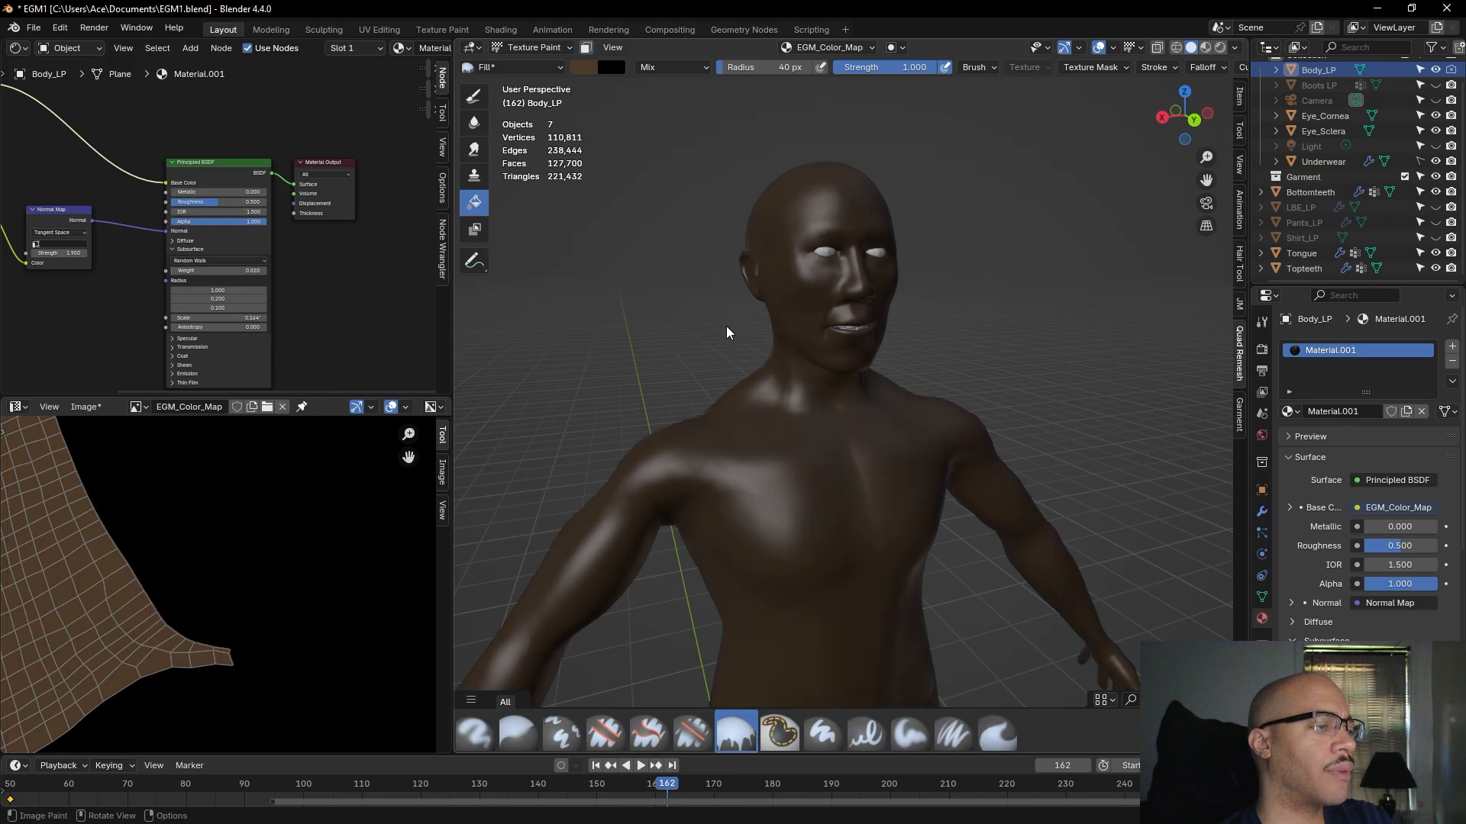
{"action": "left_click", "coordinate": [583, 67]}
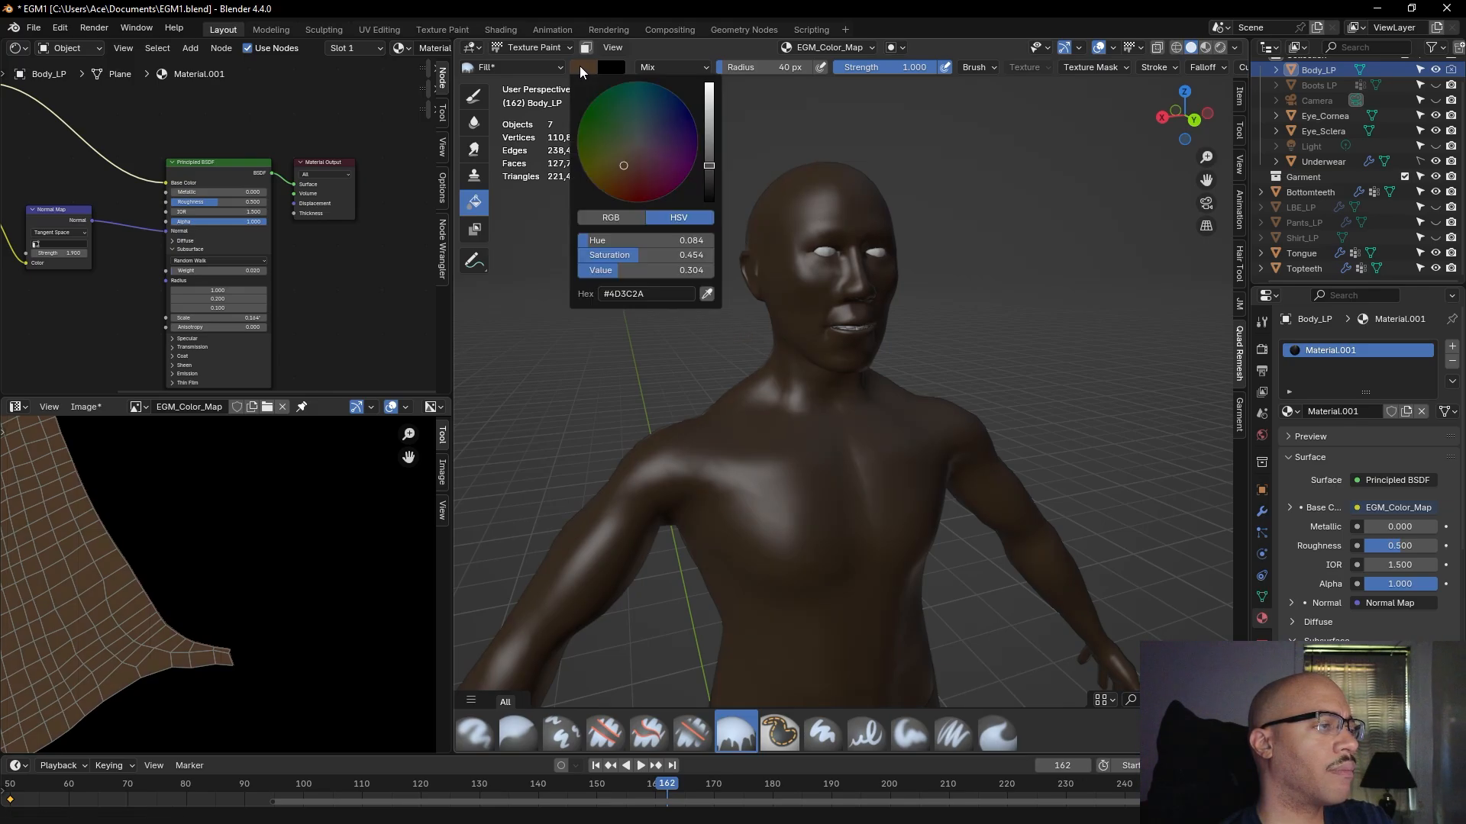
{"action": "left_click", "coordinate": [621, 166]}
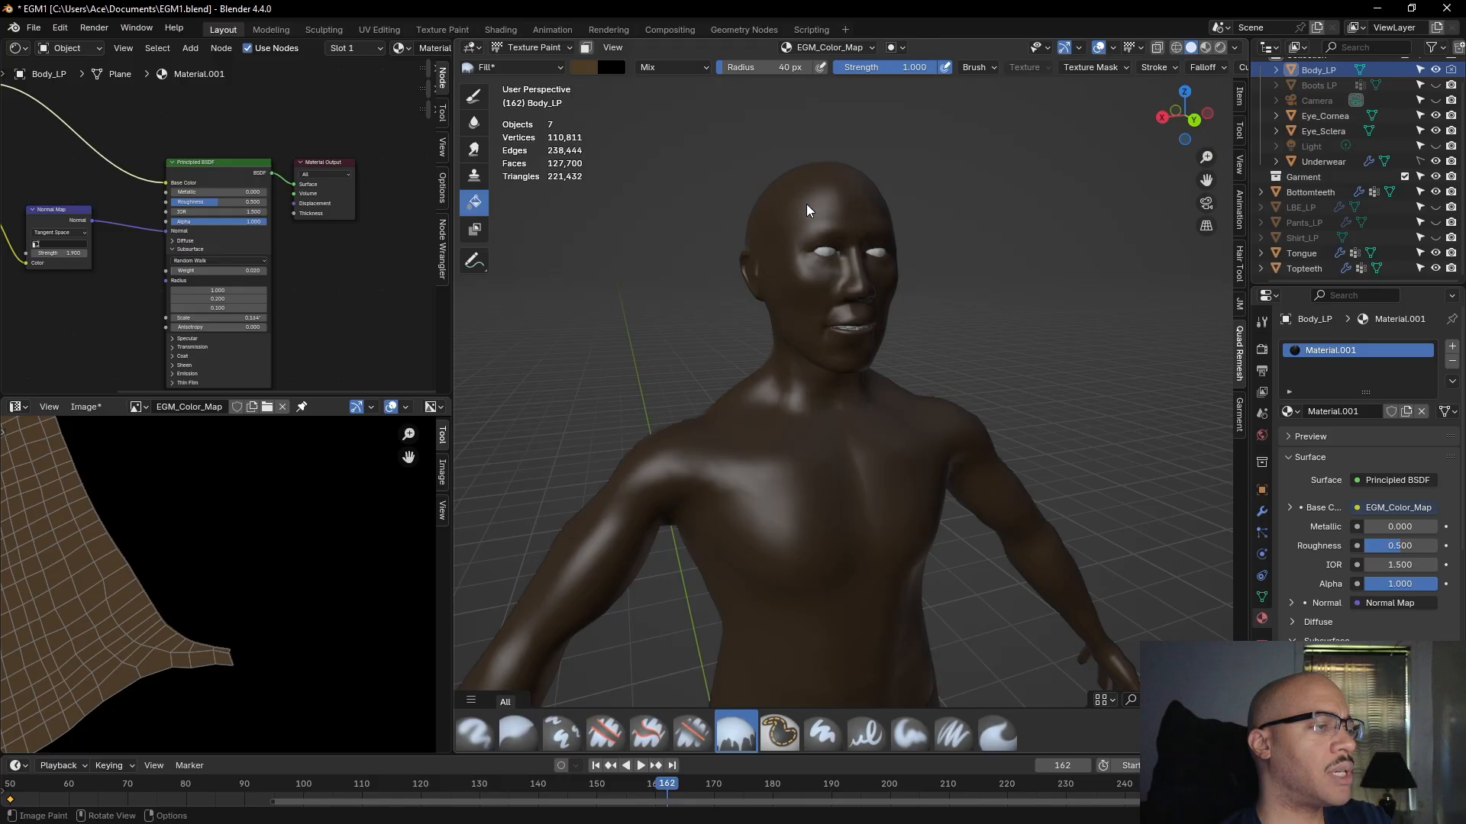
{"action": "middle_click_drag", "start_coordinate": [806, 204], "coordinate": [653, 220]}
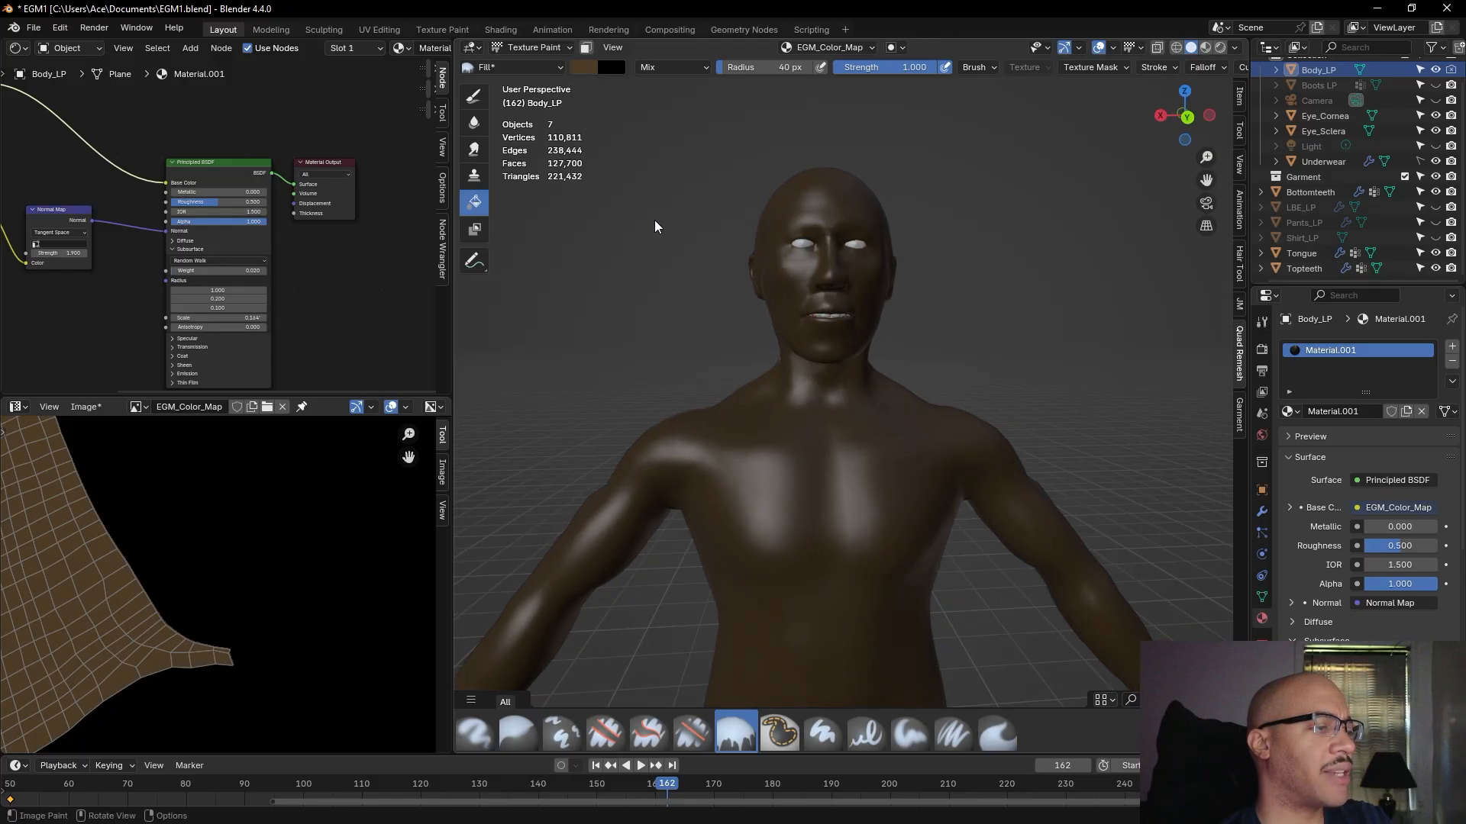
- Fine-tune the fill color's hue to a slightly warmer dark brown and refill the body with it
{"action": "left_click", "coordinate": [590, 67]}
{"action": "left_click", "coordinate": [618, 167]}
{"action": "left_click_drag", "start_coordinate": [618, 167], "coordinate": [621, 168]}
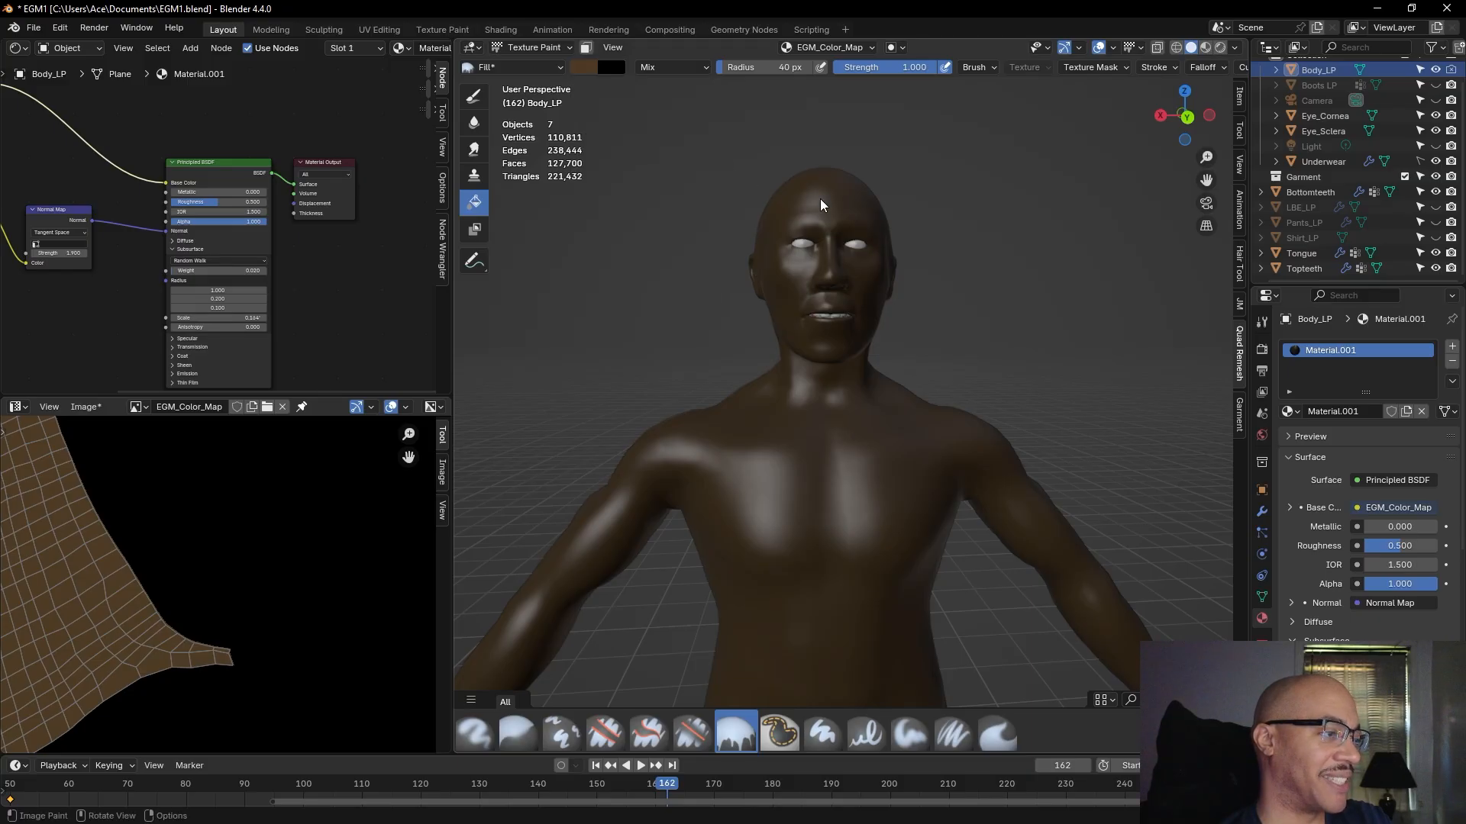
{"action": "middle_click_drag", "start_coordinate": [780, 334], "coordinate": [671, 385]}
{"action": "scroll", "coordinate": [716, 342], "scroll_direction": "up", "scroll_amount": 7}
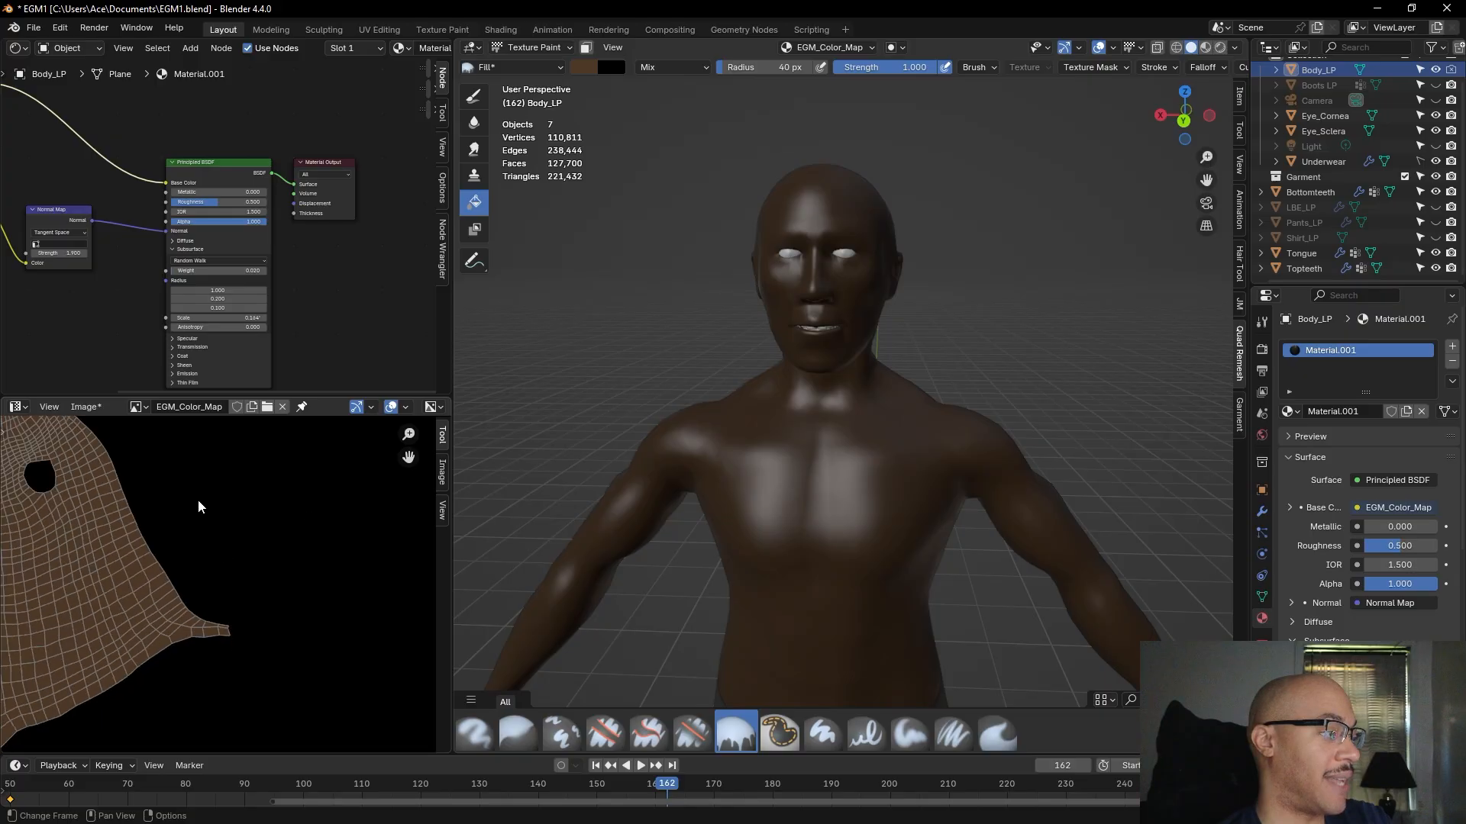
- Save the painted color map to the Documents folder as EGM_Color_Map.png in 8-bit RGBA PNG format
{"action": "left_click", "coordinate": [102, 410]}
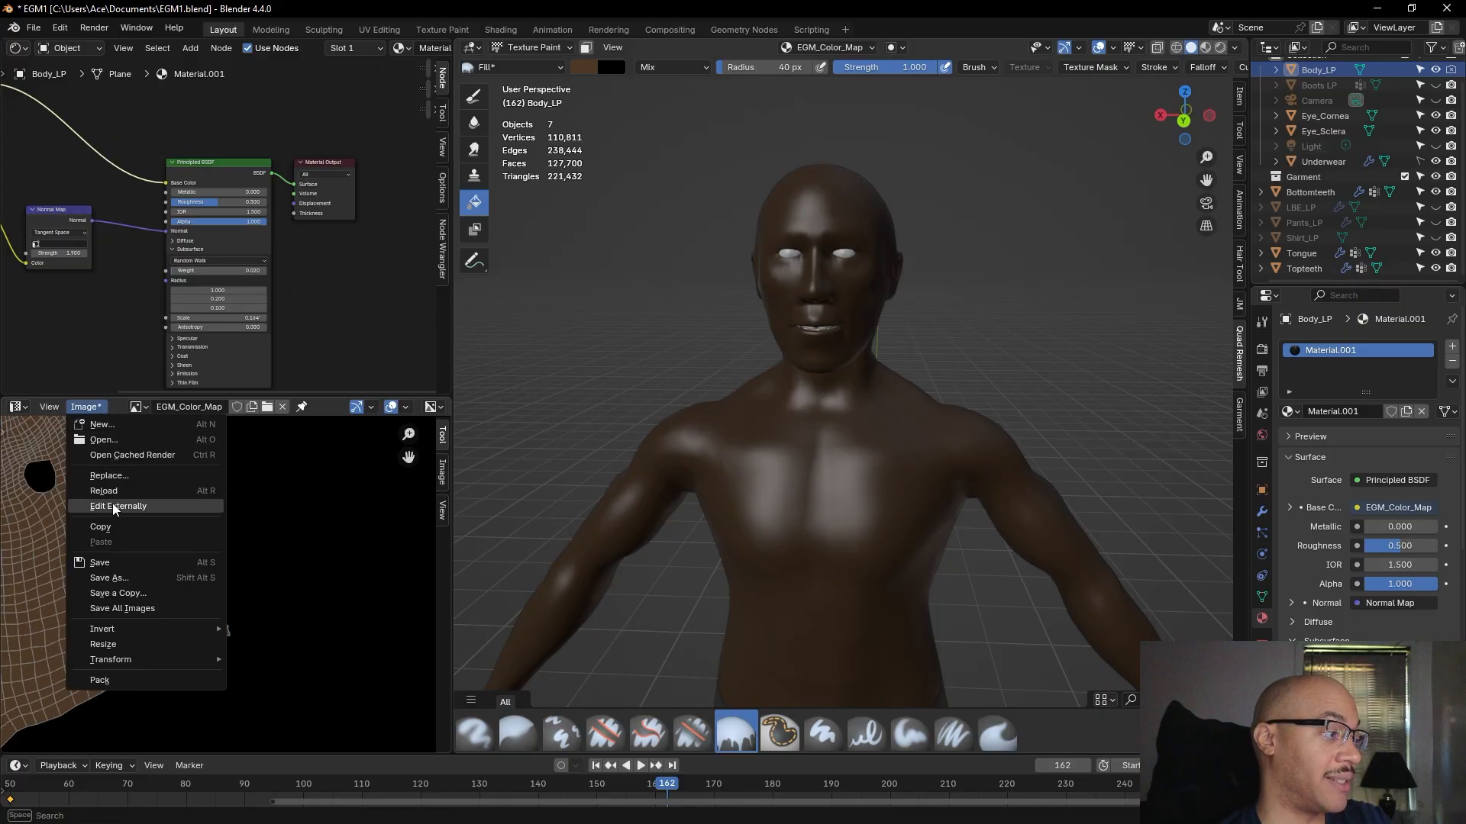
{"action": "left_click", "coordinate": [117, 562]}
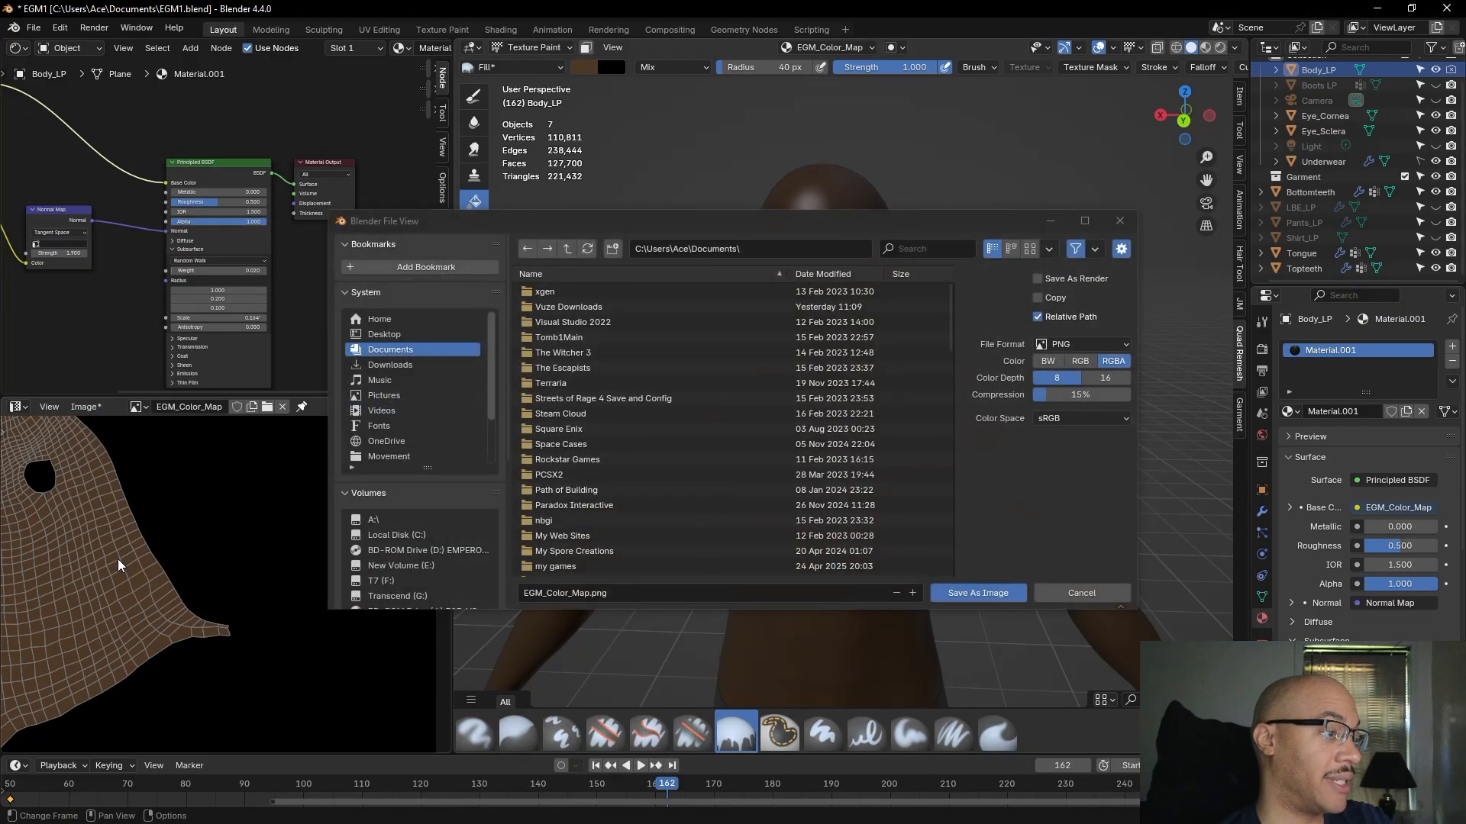
{"action": "left_click", "coordinate": [978, 601]}
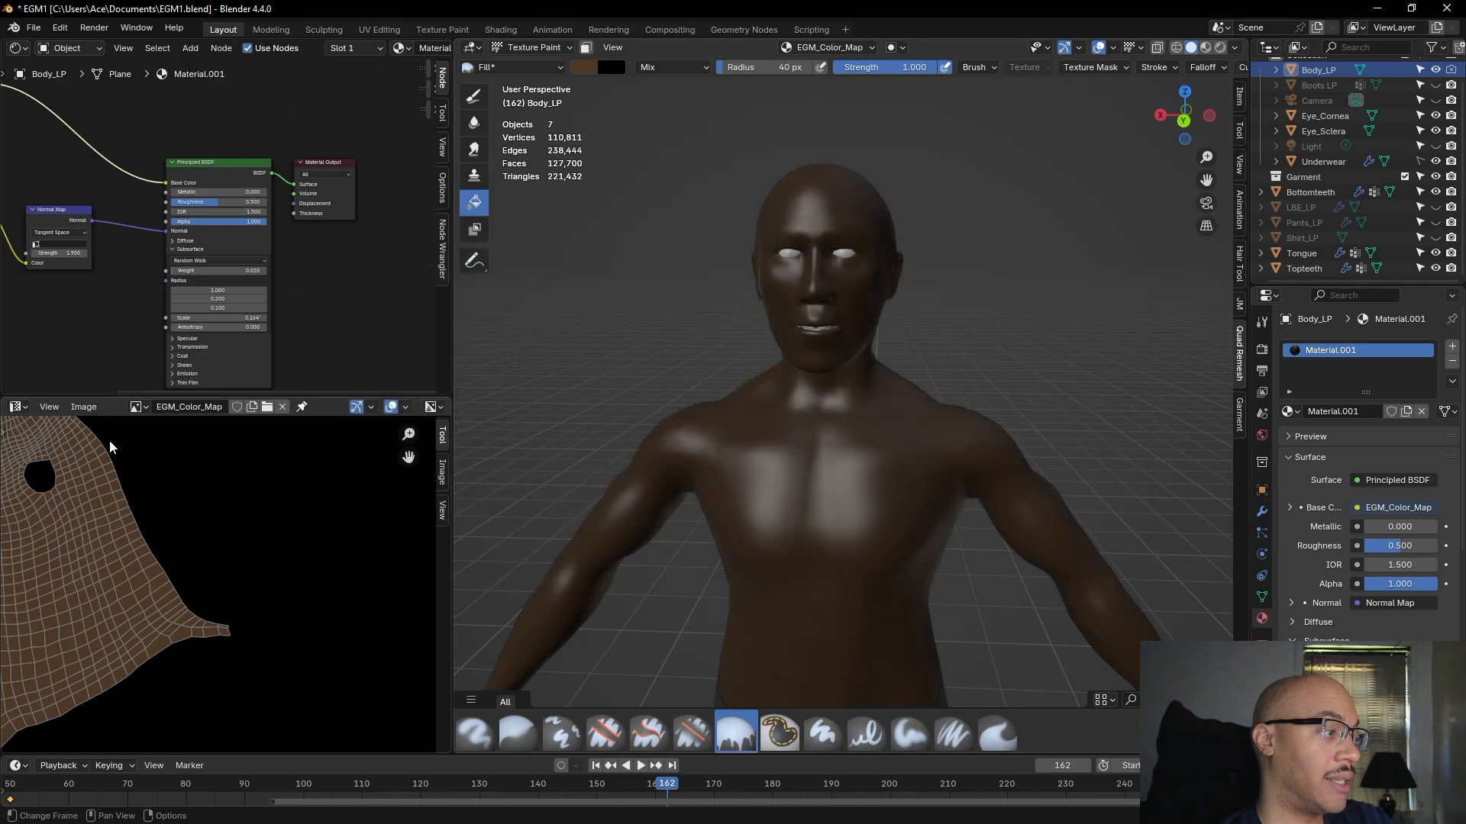
{"action": "left_click", "coordinate": [83, 406]}
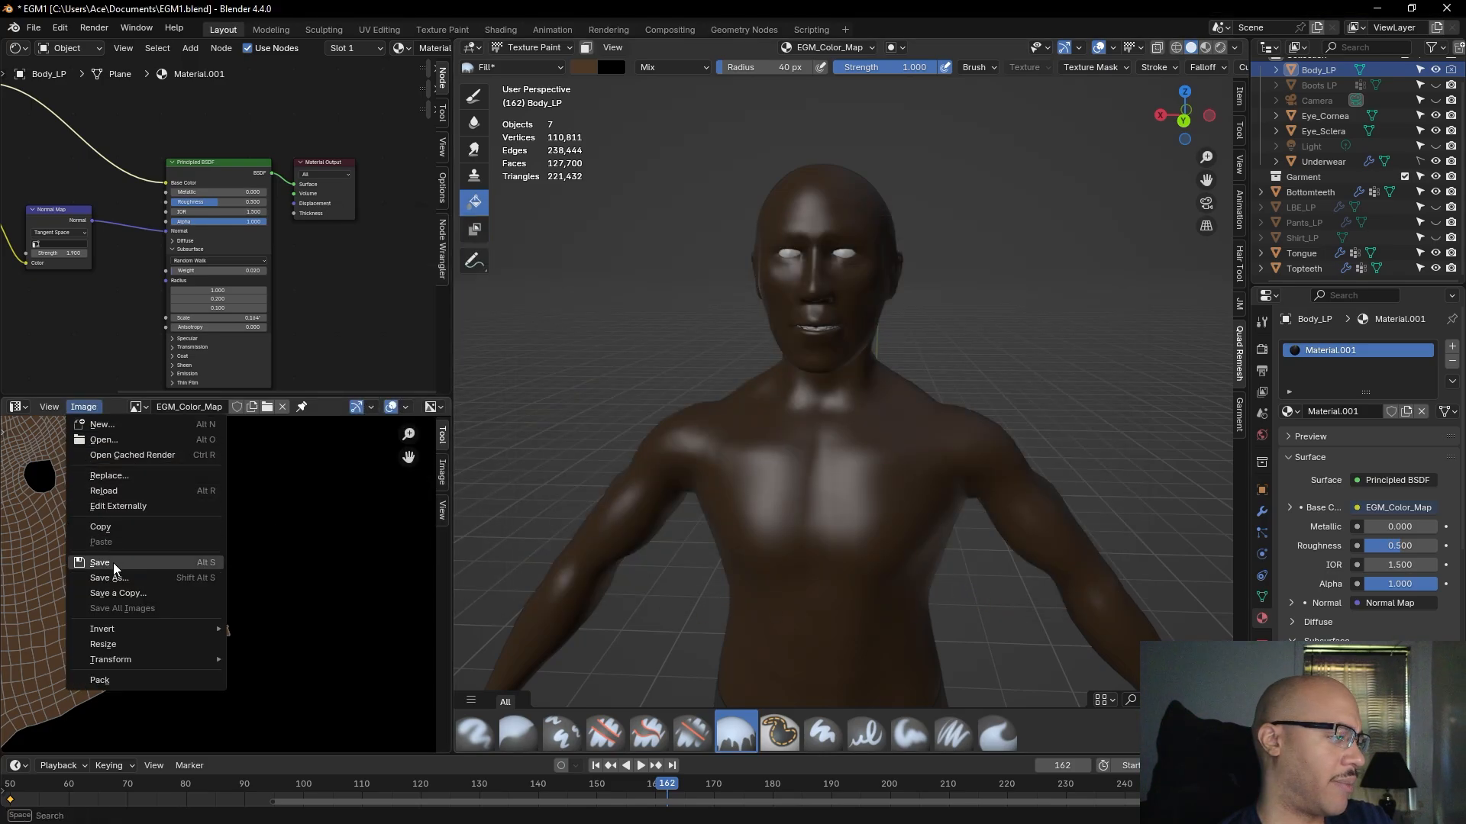
{"action": "left_click", "coordinate": [117, 565]}
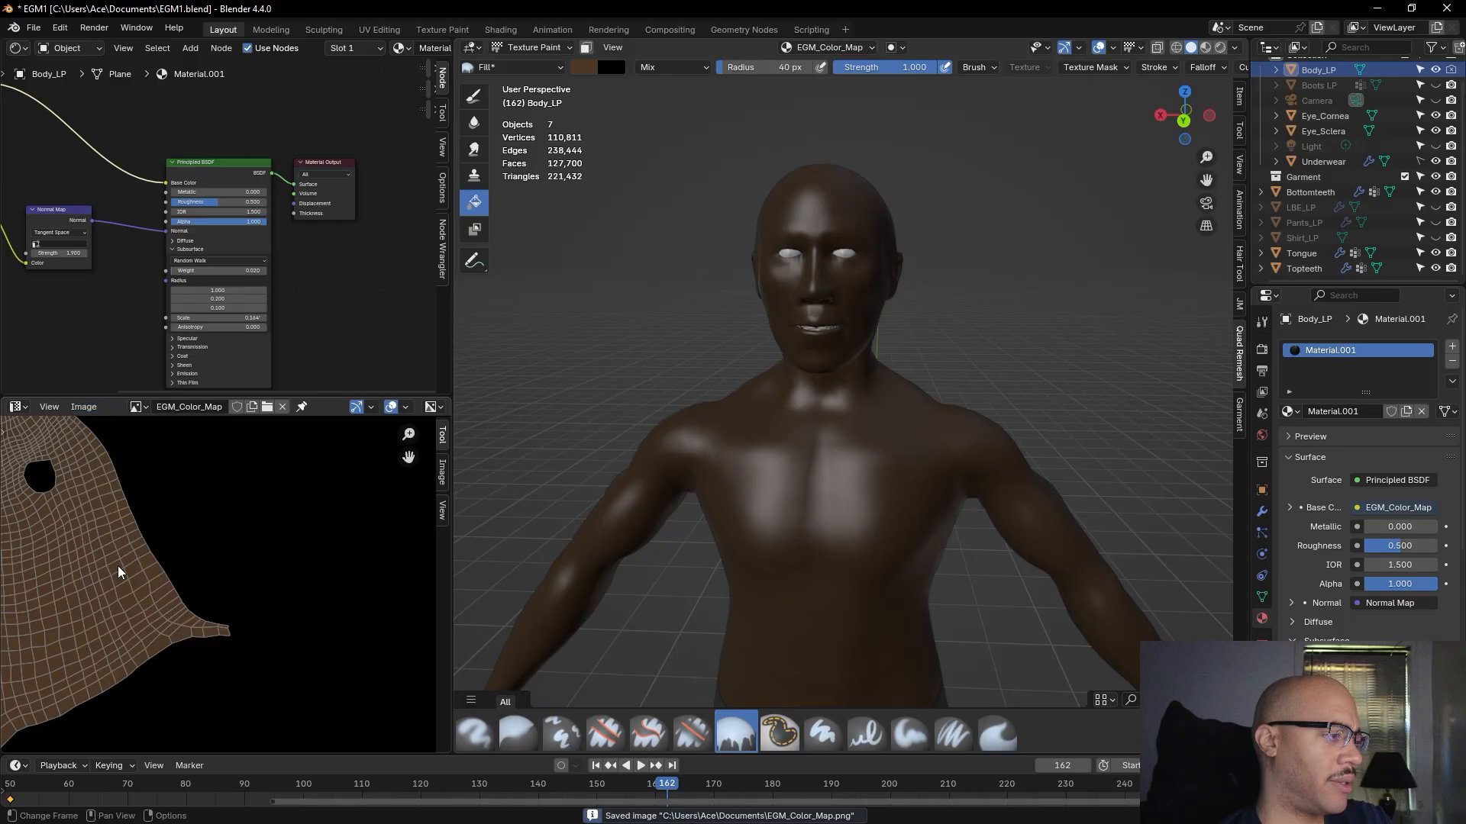
- Save the color map under a new format as the Targa file EGM_Color_Map.tga in the Documents folder
{"action": "left_click", "coordinate": [83, 406]}
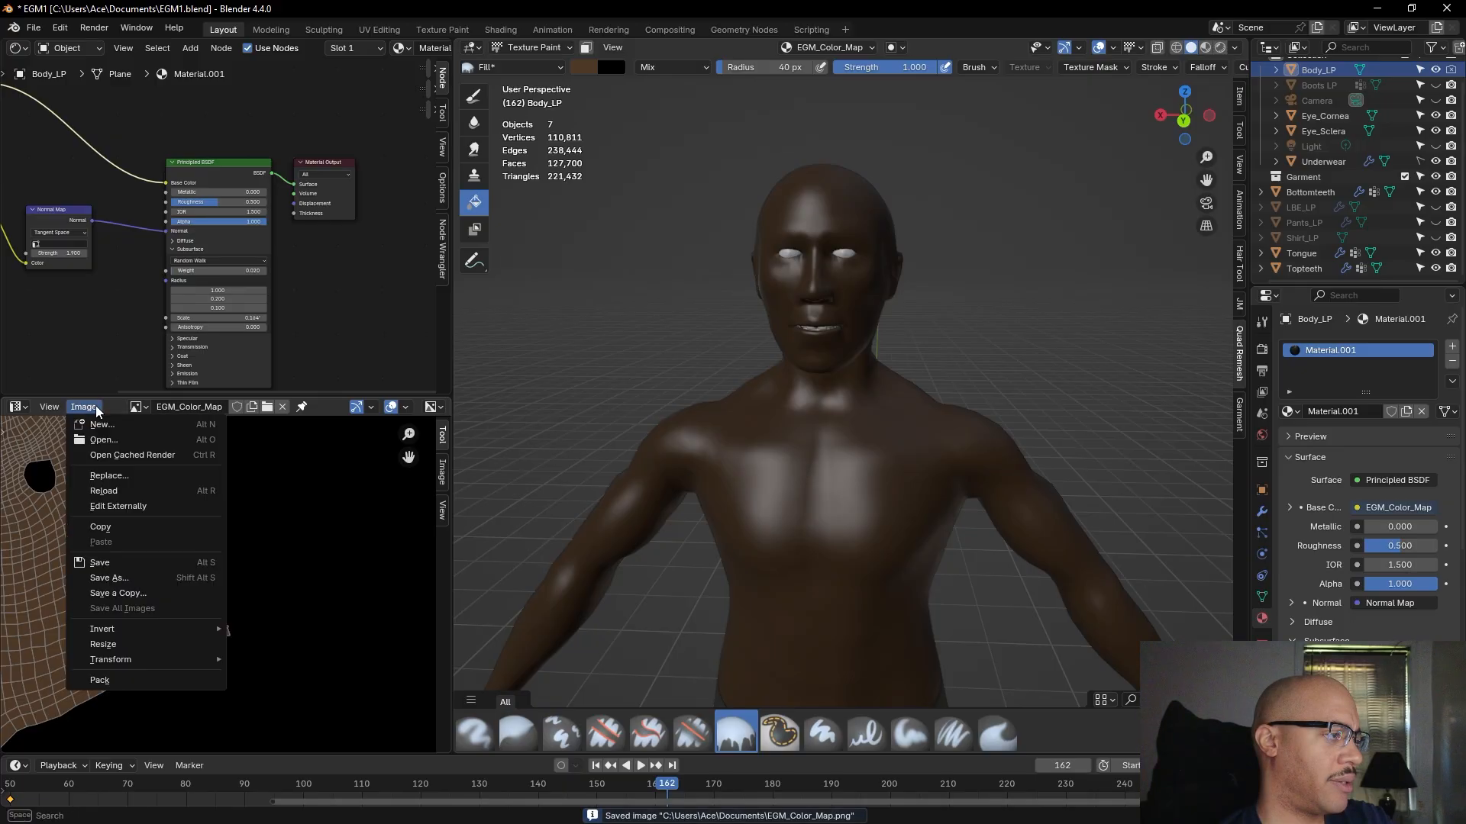
{"action": "left_click", "coordinate": [109, 584]}
{"action": "scroll", "coordinate": [637, 491], "scroll_direction": "down", "scroll_amount": 15}
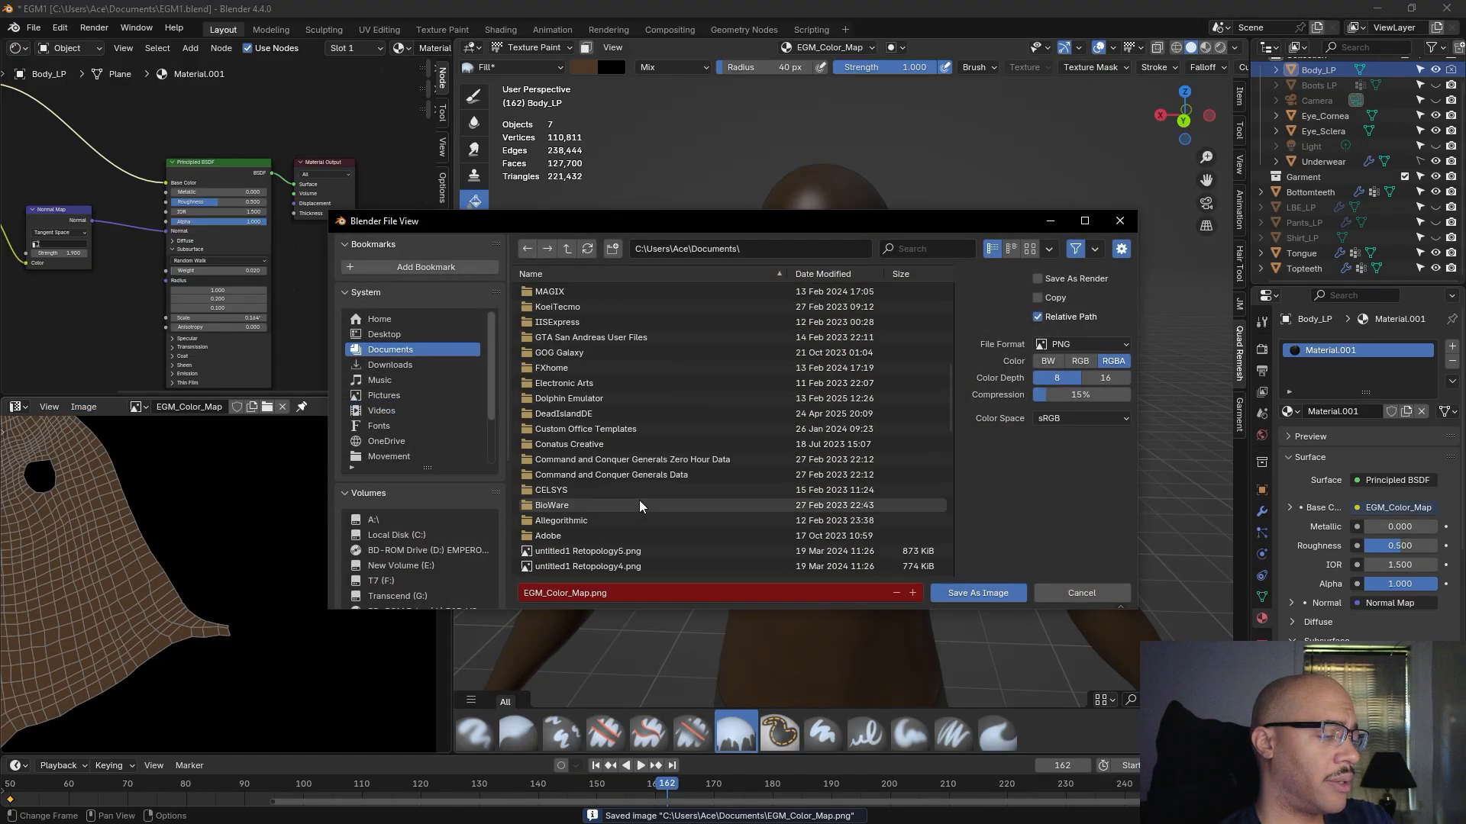
{"action": "scroll", "coordinate": [635, 496], "scroll_direction": "down", "scroll_amount": 10}
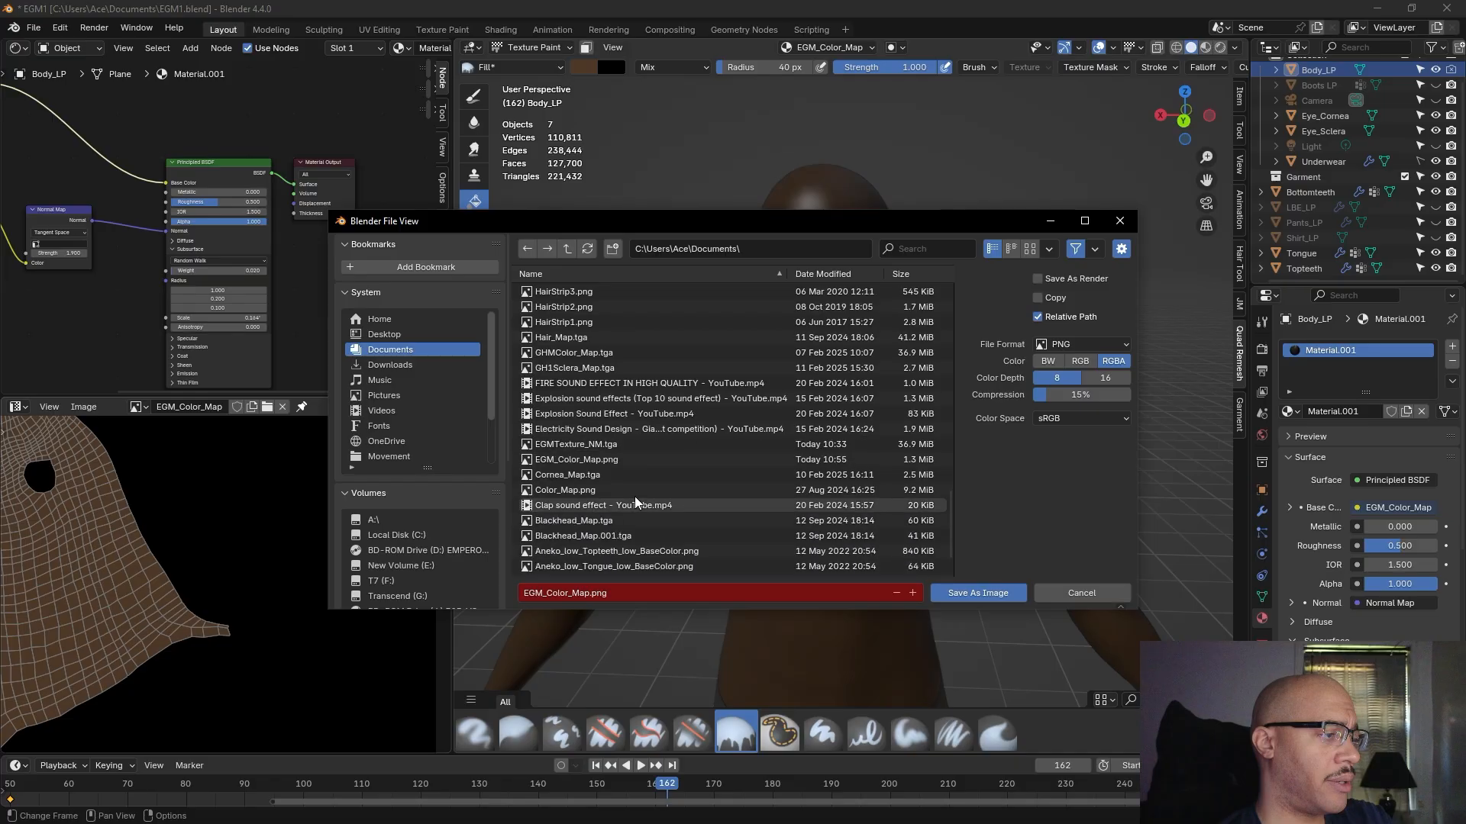
{"action": "scroll", "coordinate": [634, 496], "scroll_direction": "up", "scroll_amount": 8}
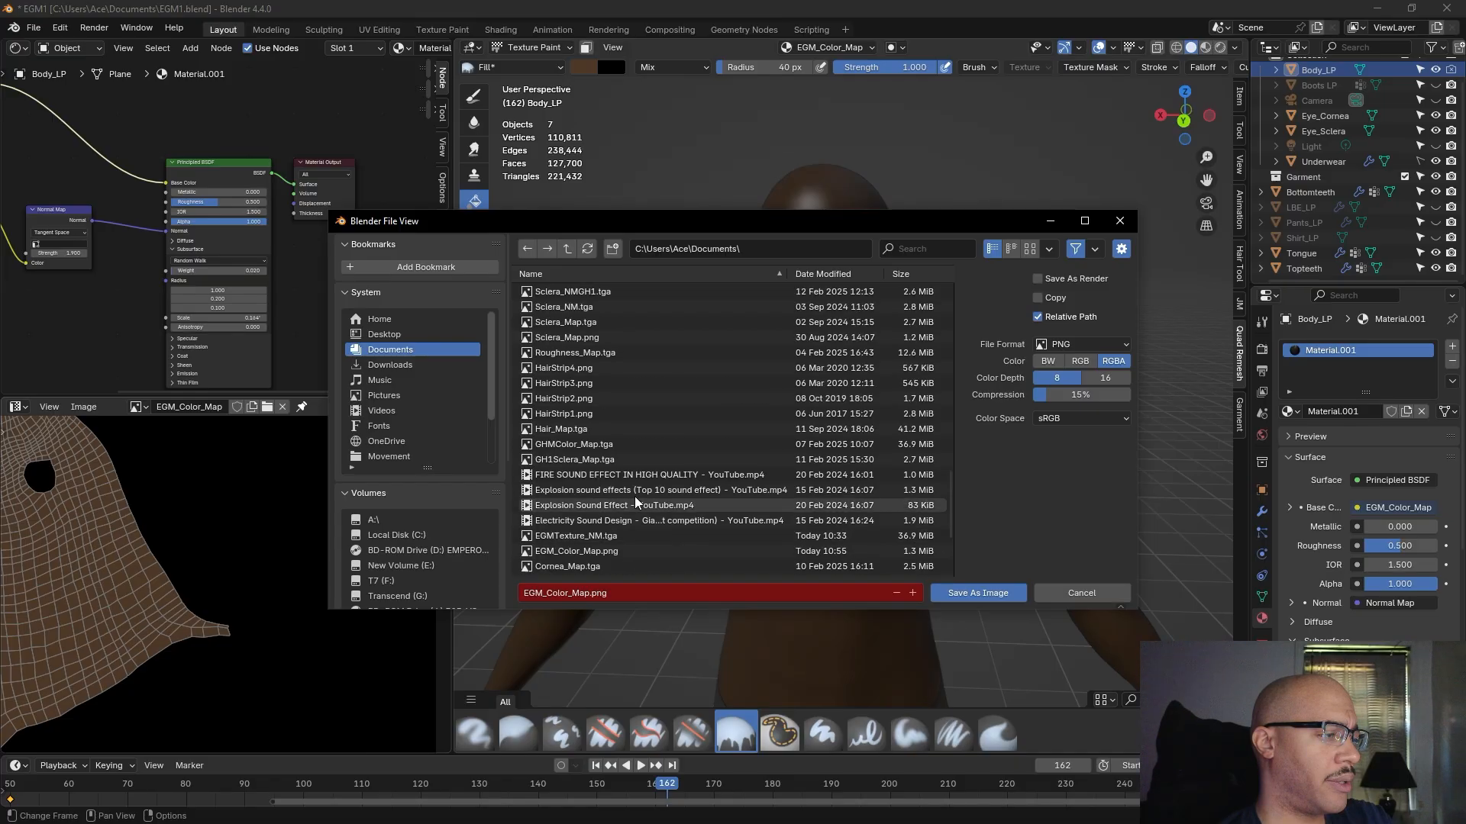
{"action": "scroll", "coordinate": [632, 497], "scroll_direction": "down", "scroll_amount": 8}
{"action": "left_click", "coordinate": [598, 461]}
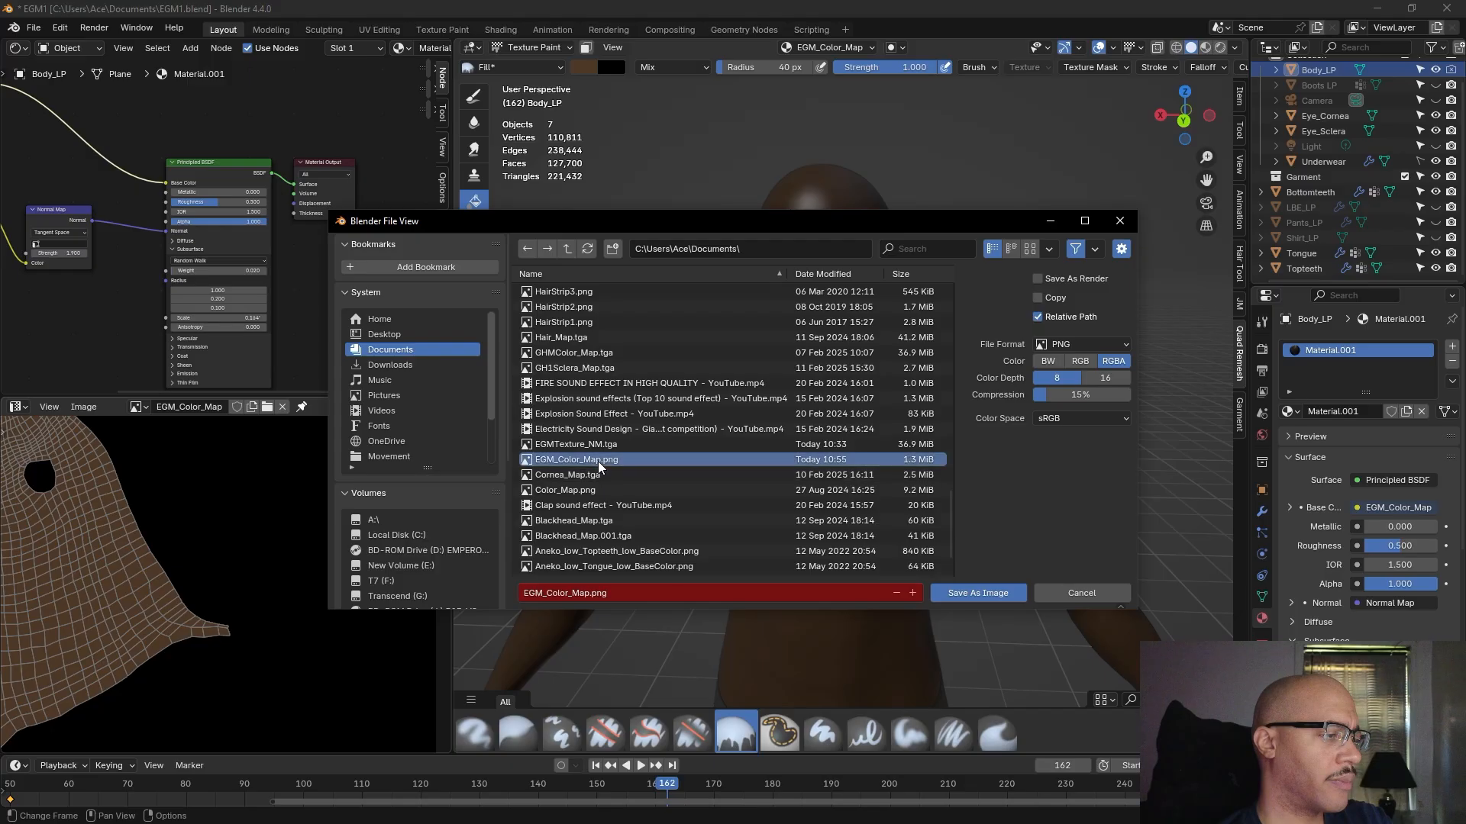
{"action": "left_click", "coordinate": [1087, 343]}
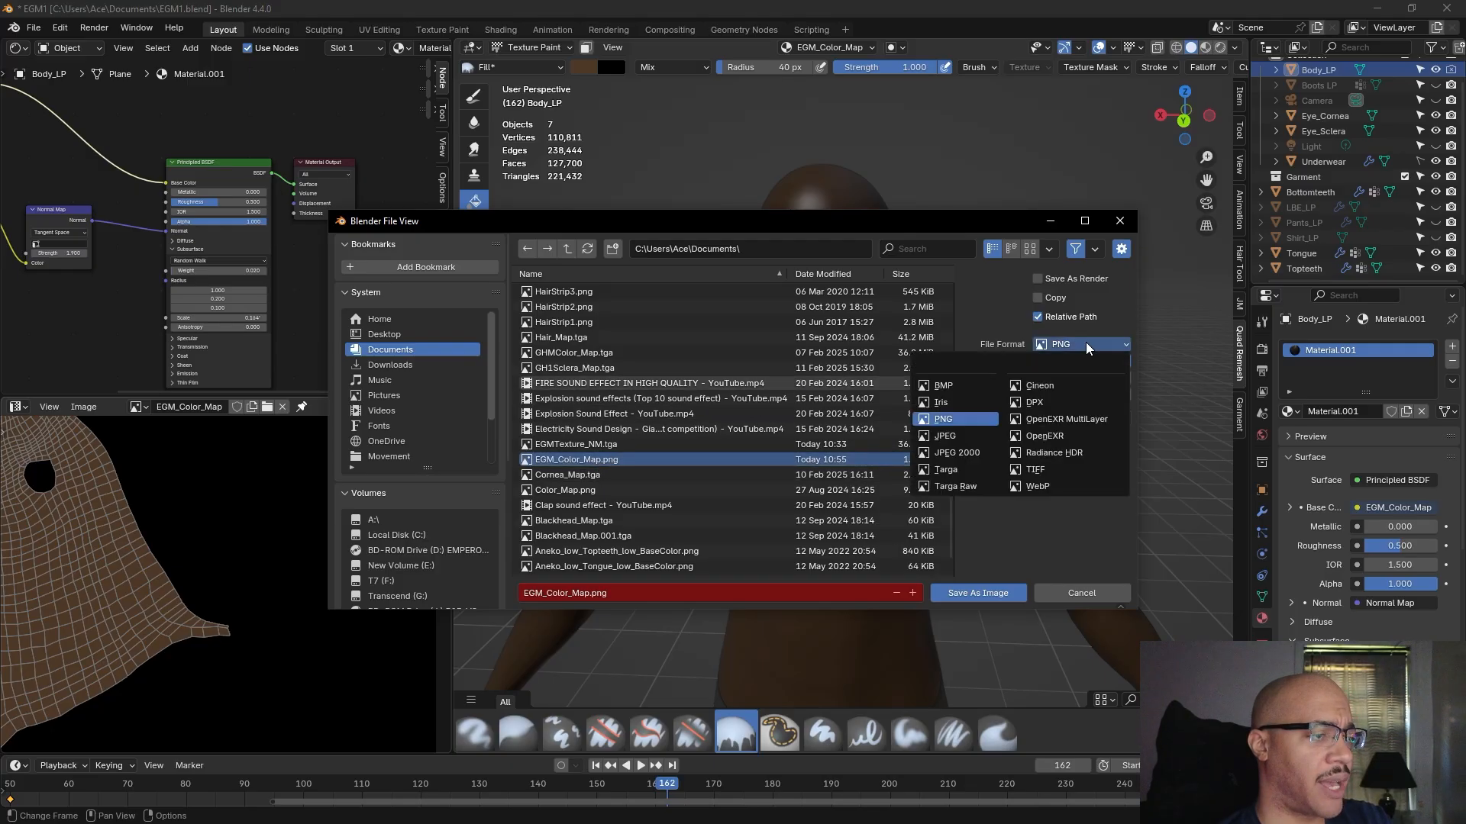
{"action": "left_click", "coordinate": [955, 469]}
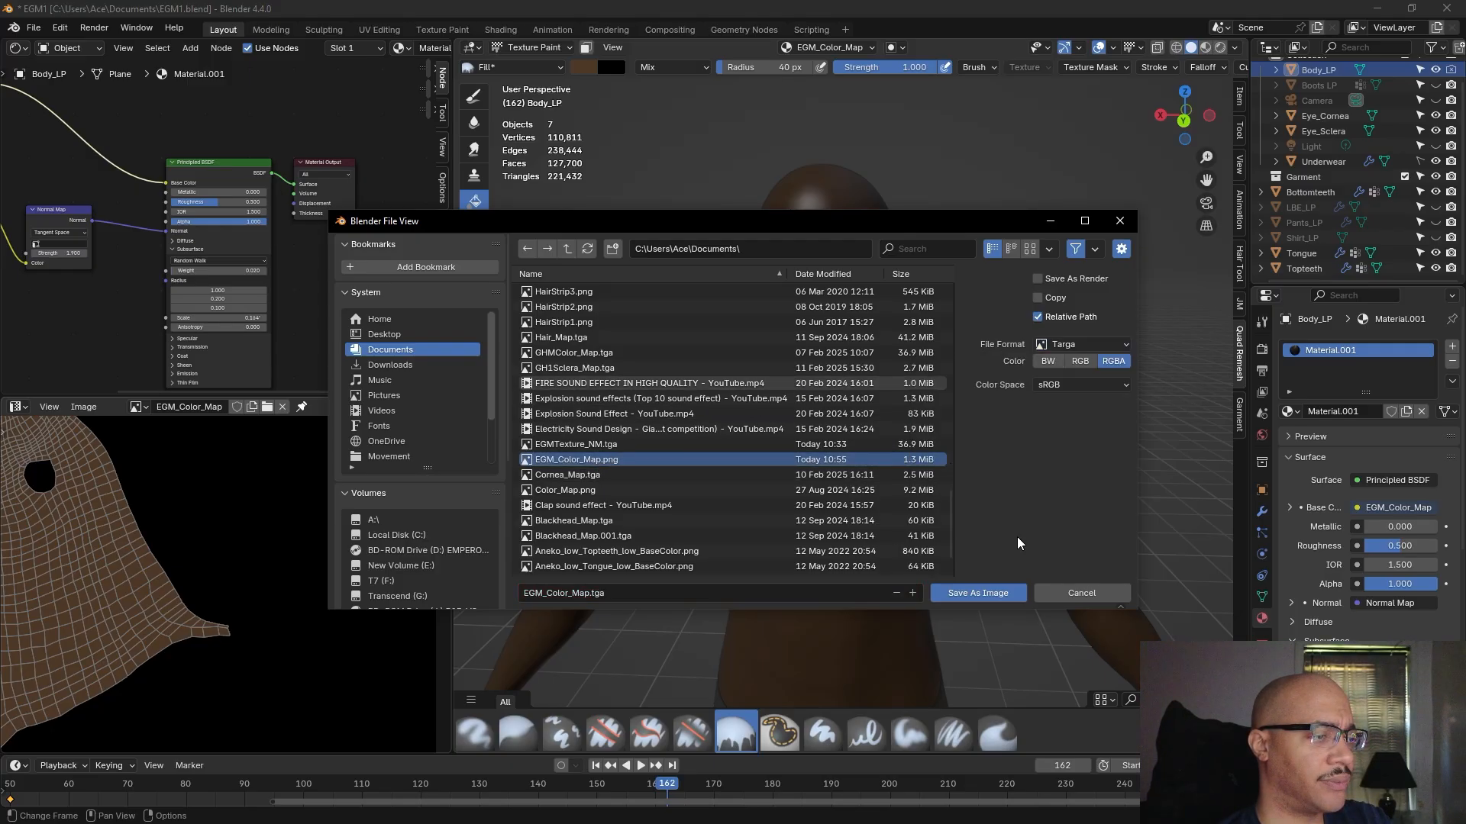
{"action": "left_click", "coordinate": [992, 594]}
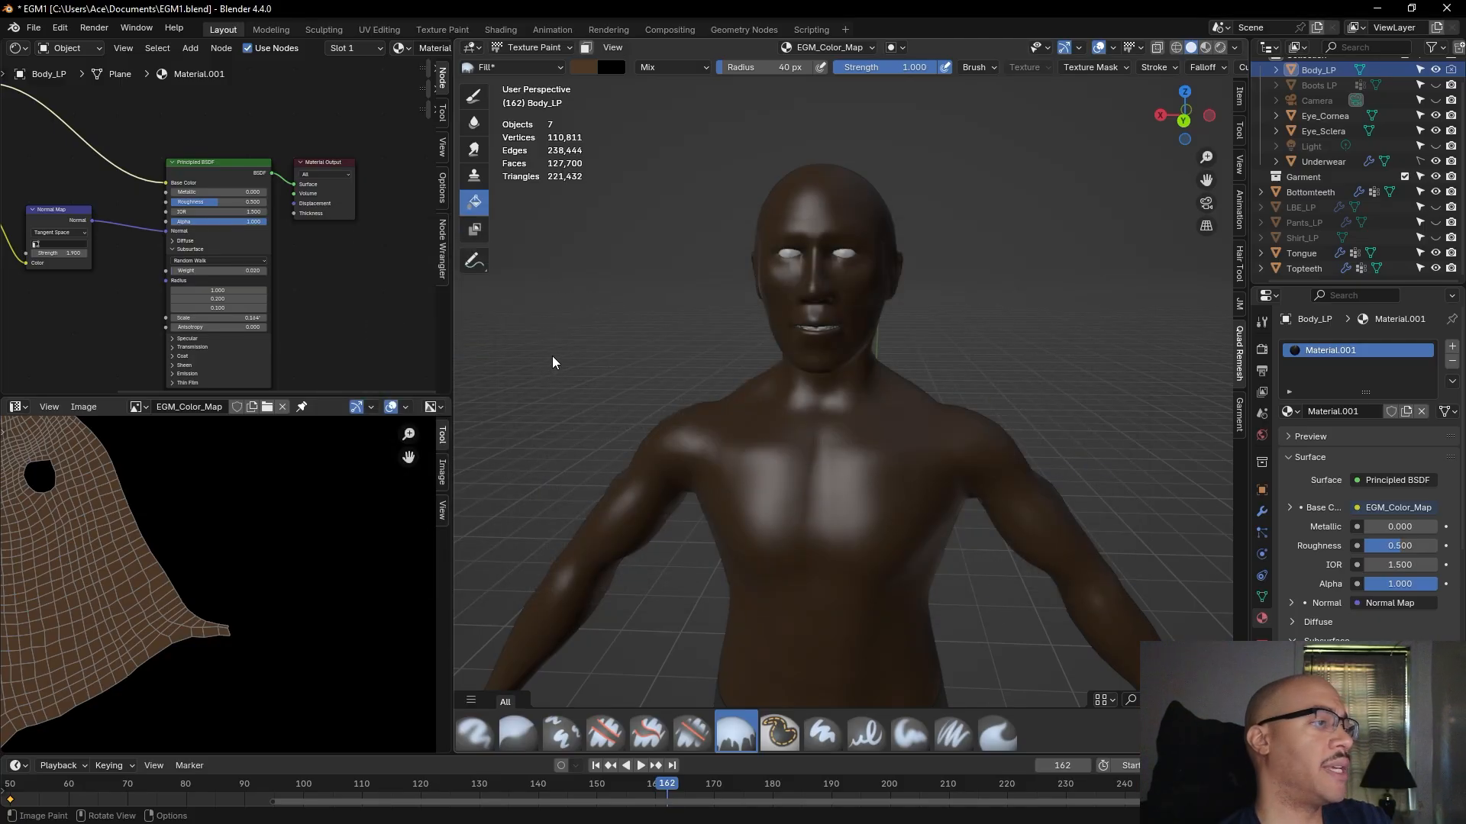
- Examine the brown body from the front and back in Material Preview shading
{"action": "scroll", "coordinate": [558, 355], "scroll_direction": "down", "scroll_amount": 3}
{"action": "scroll", "coordinate": [567, 358], "scroll_direction": "down", "scroll_amount": 2}
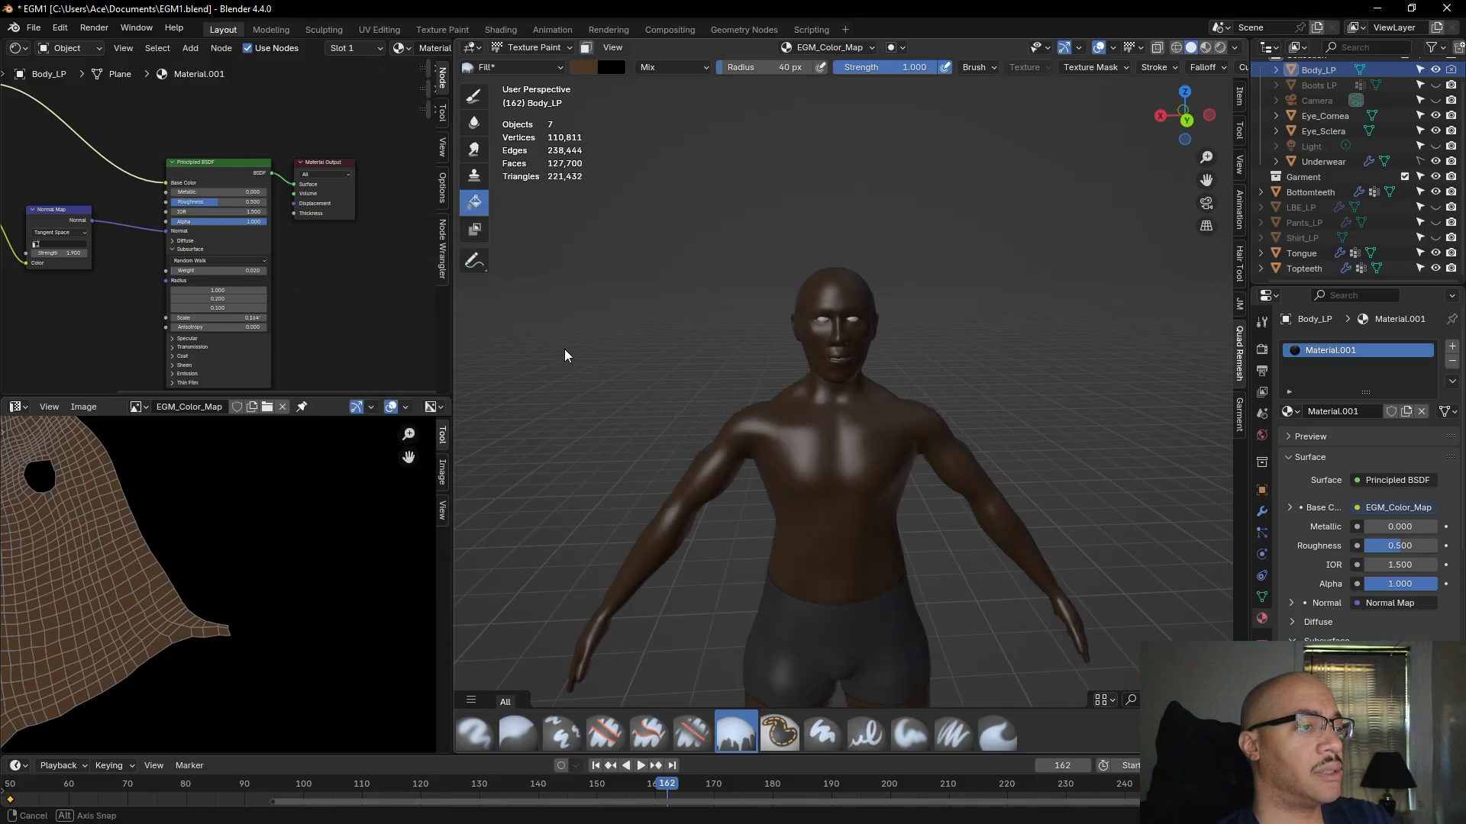
{"action": "left_click", "coordinate": [1202, 48]}
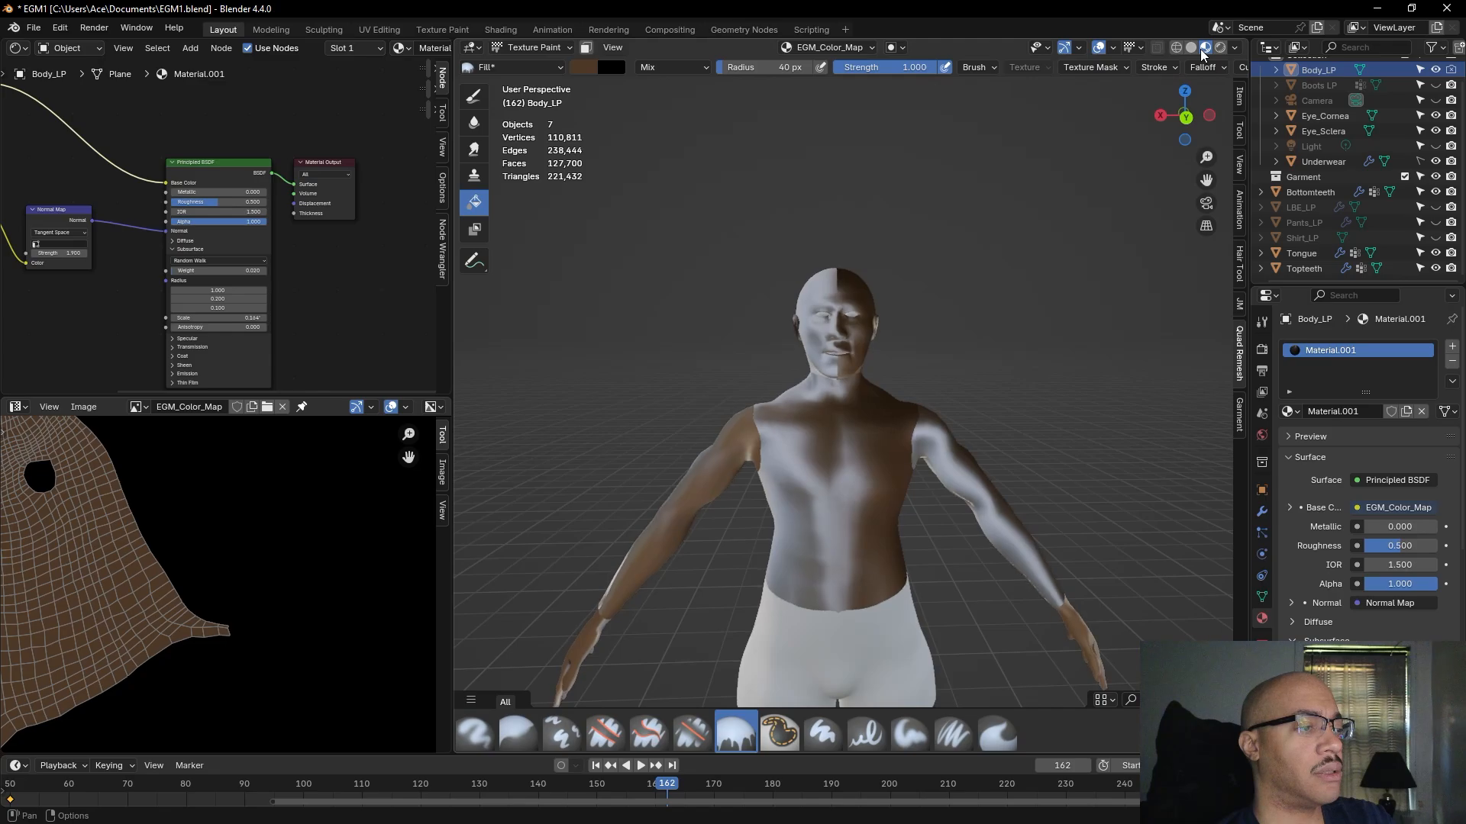
{"action": "middle_click_drag", "start_coordinate": [1065, 290], "coordinate": [662, 300]}
{"action": "scroll", "coordinate": [805, 470], "scroll_direction": "up", "scroll_amount": 7}
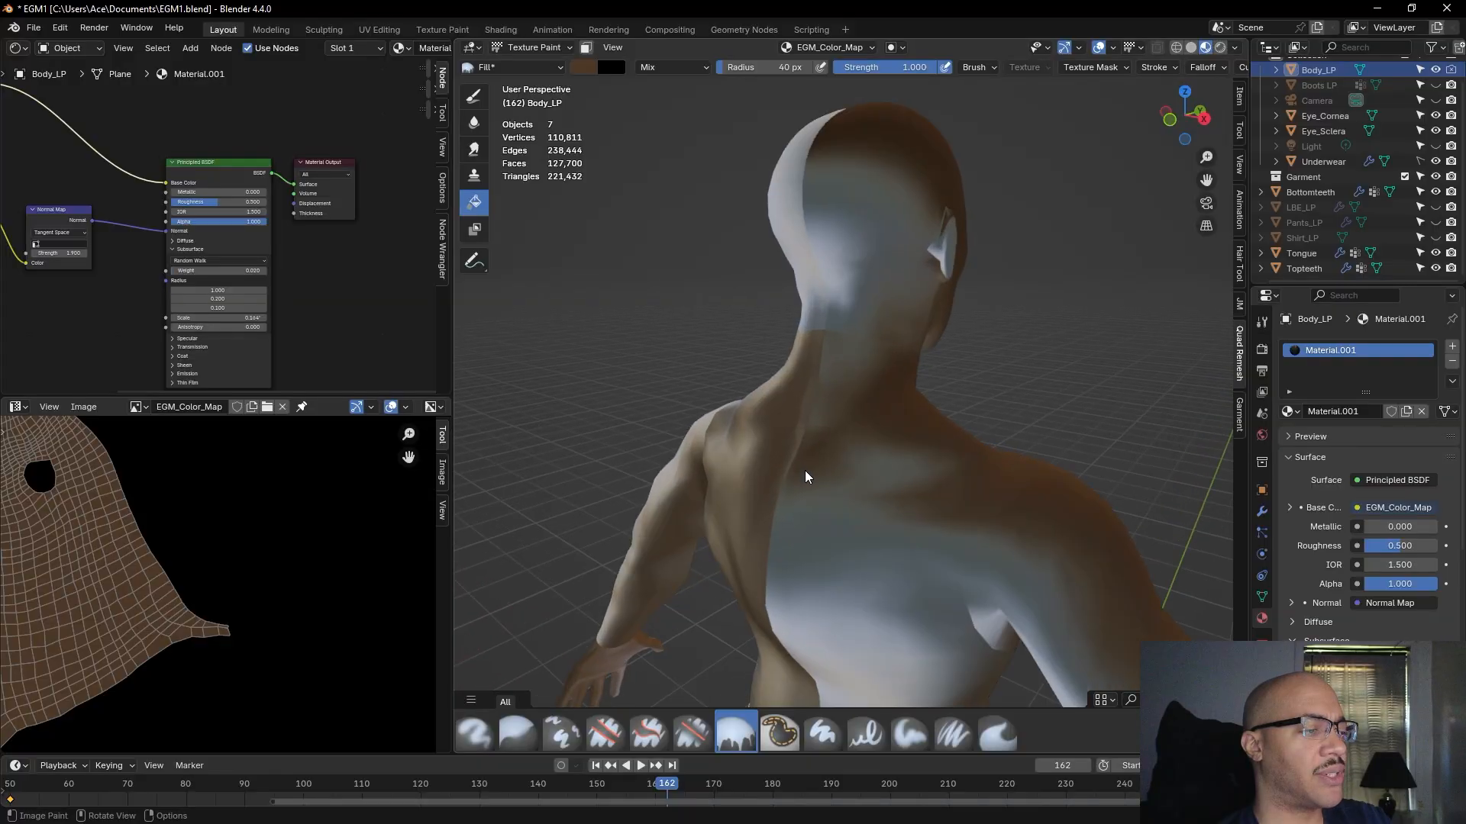
{"action": "scroll", "coordinate": [802, 460], "scroll_direction": "down", "scroll_amount": 3}
{"action": "scroll", "coordinate": [801, 460], "scroll_direction": "down", "scroll_amount": 5}
{"action": "mouse_move", "coordinate": [797, 457]}
{"action": "middle_mouse_down"}
{"action": "mouse_move", "coordinate": [664, 457]}
{"action": "mouse_move", "coordinate": [1069, 442]}
{"action": "mouse_move", "coordinate": [1092, 397]}
{"action": "middle_mouse_up"}
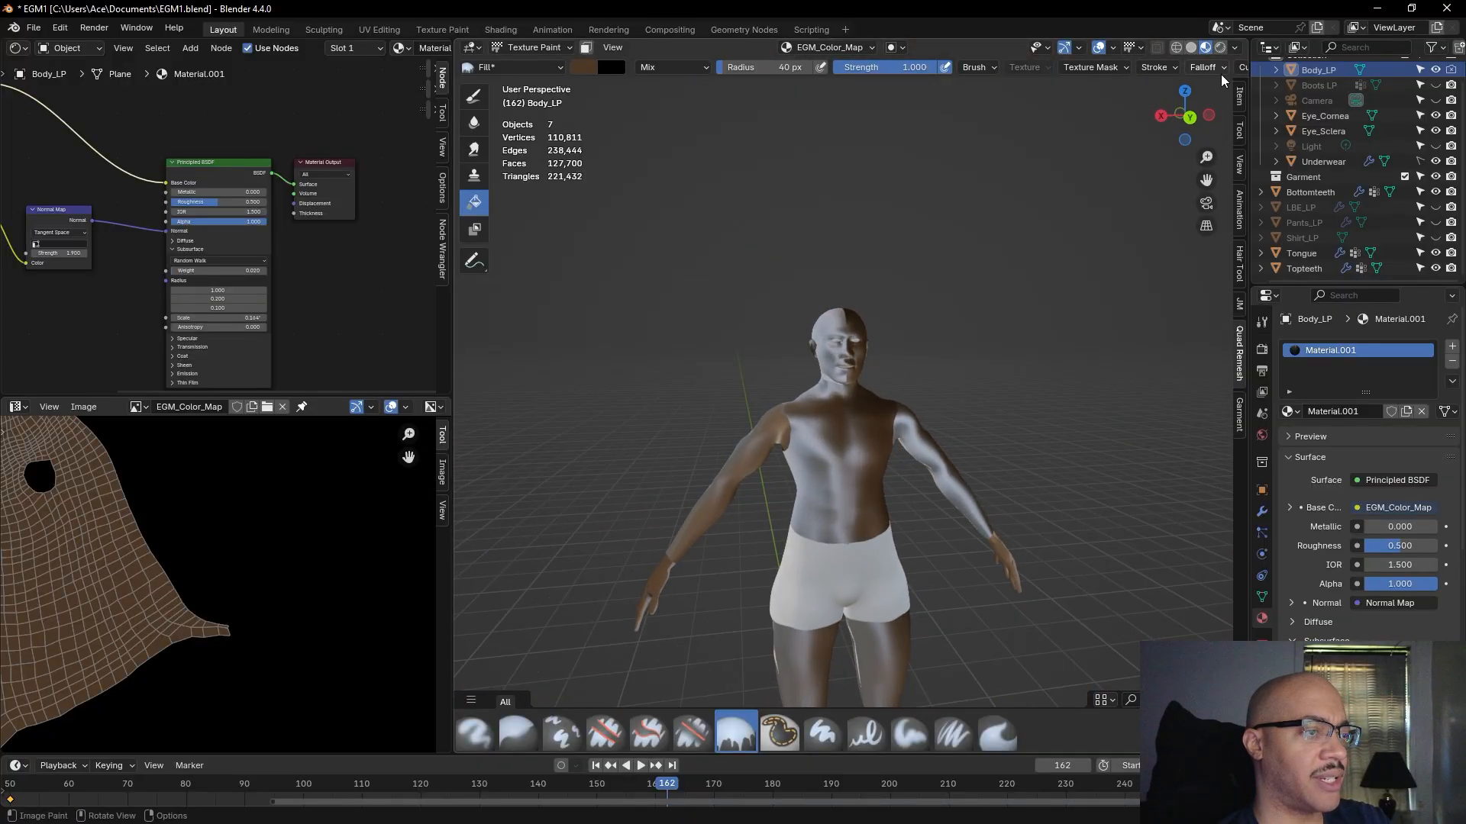
- Examine the body in Rendered shading and look through Material.001's surface and viewport display settings
{"action": "left_click", "coordinate": [1220, 47]}
{"action": "scroll", "coordinate": [1072, 281], "scroll_direction": "up", "scroll_amount": 6}
{"action": "mouse_move", "coordinate": [1071, 281]}
{"action": "middle_mouse_down"}
{"action": "mouse_move", "coordinate": [1032, 254]}
{"action": "mouse_move", "coordinate": [1064, 288]}
{"action": "mouse_move", "coordinate": [1004, 288]}
{"action": "middle_mouse_up"}
{"action": "scroll", "coordinate": [1041, 231], "scroll_direction": "down", "scroll_amount": 6}
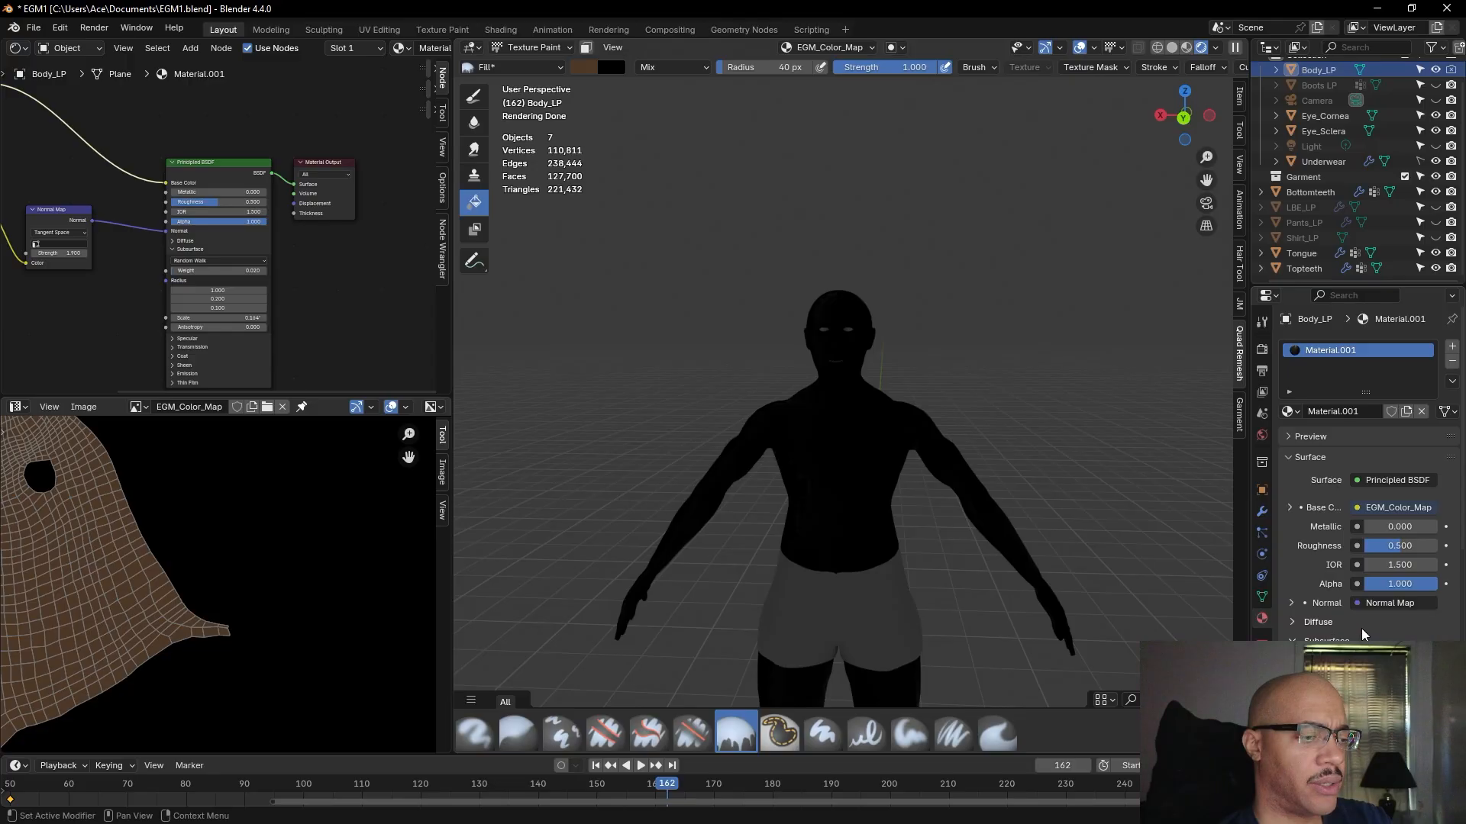
{"action": "scroll", "coordinate": [1362, 629], "scroll_direction": "down", "scroll_amount": 8}
{"action": "scroll", "coordinate": [1362, 629], "scroll_direction": "down", "scroll_amount": 4}
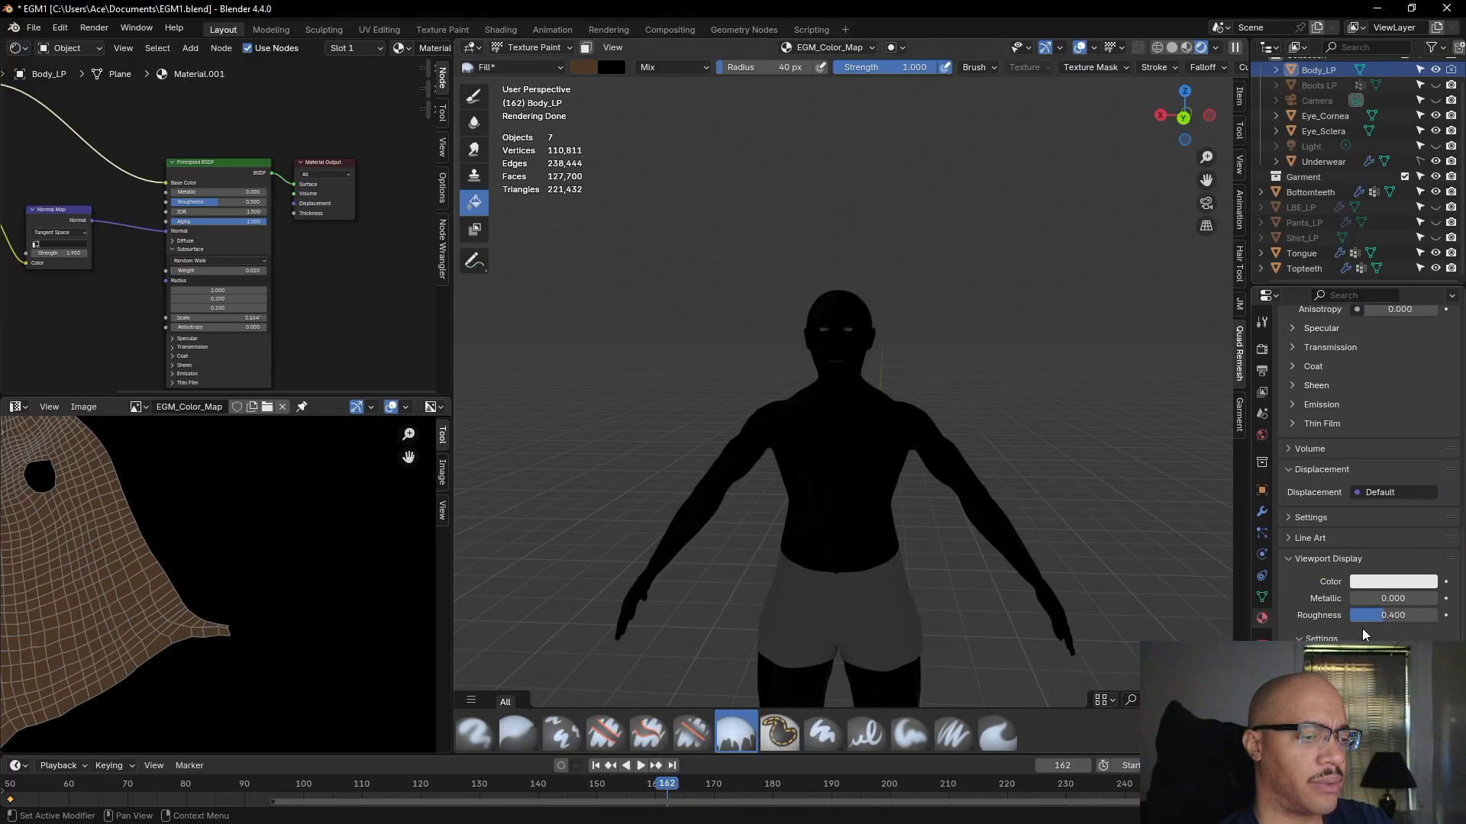
{"action": "scroll", "coordinate": [1362, 629], "scroll_direction": "down", "scroll_amount": 2}
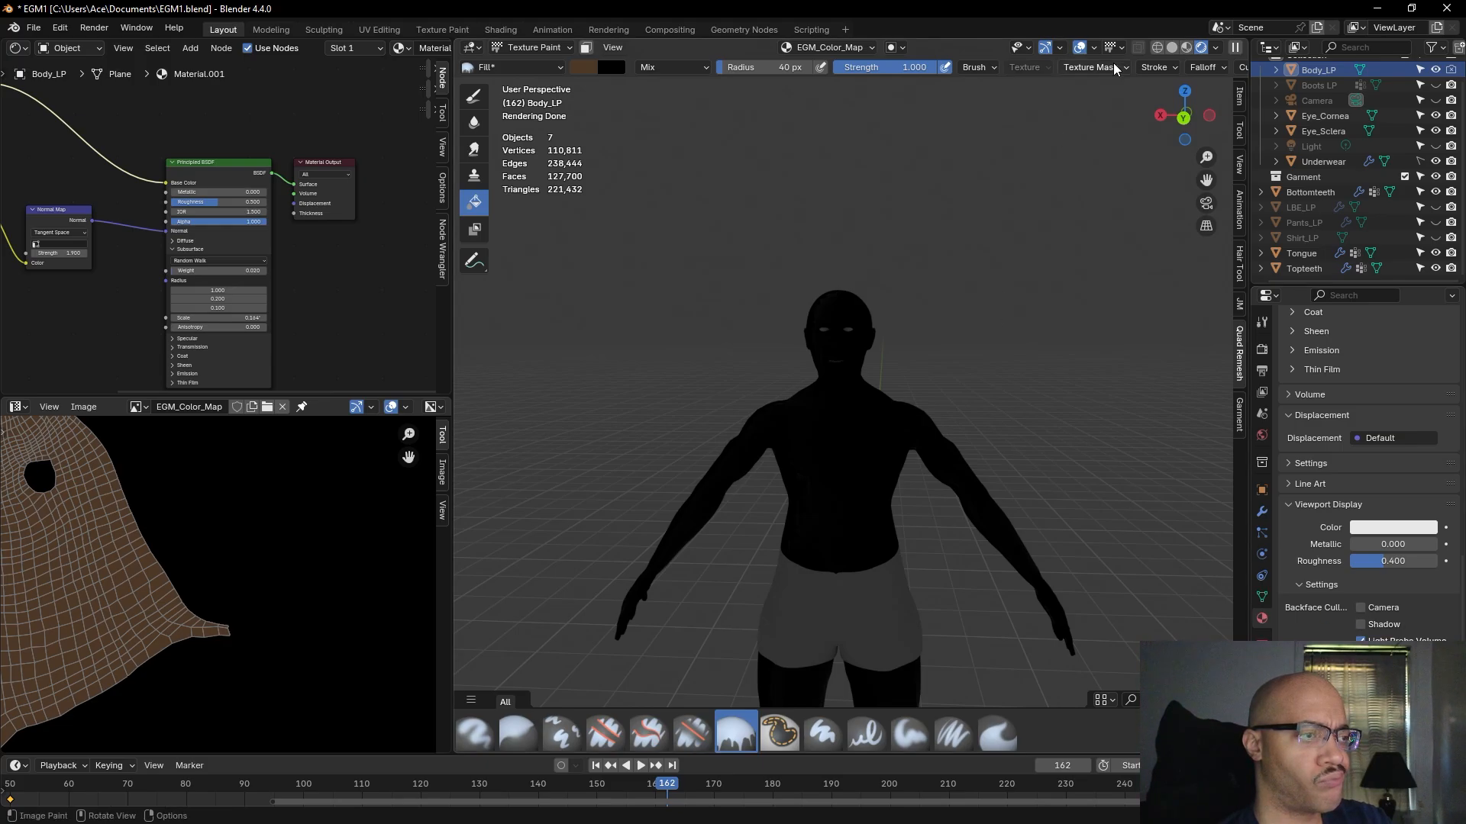
- Compare the body in Material Preview once more and return the viewport to Solid shading
{"action": "left_click", "coordinate": [1186, 48]}
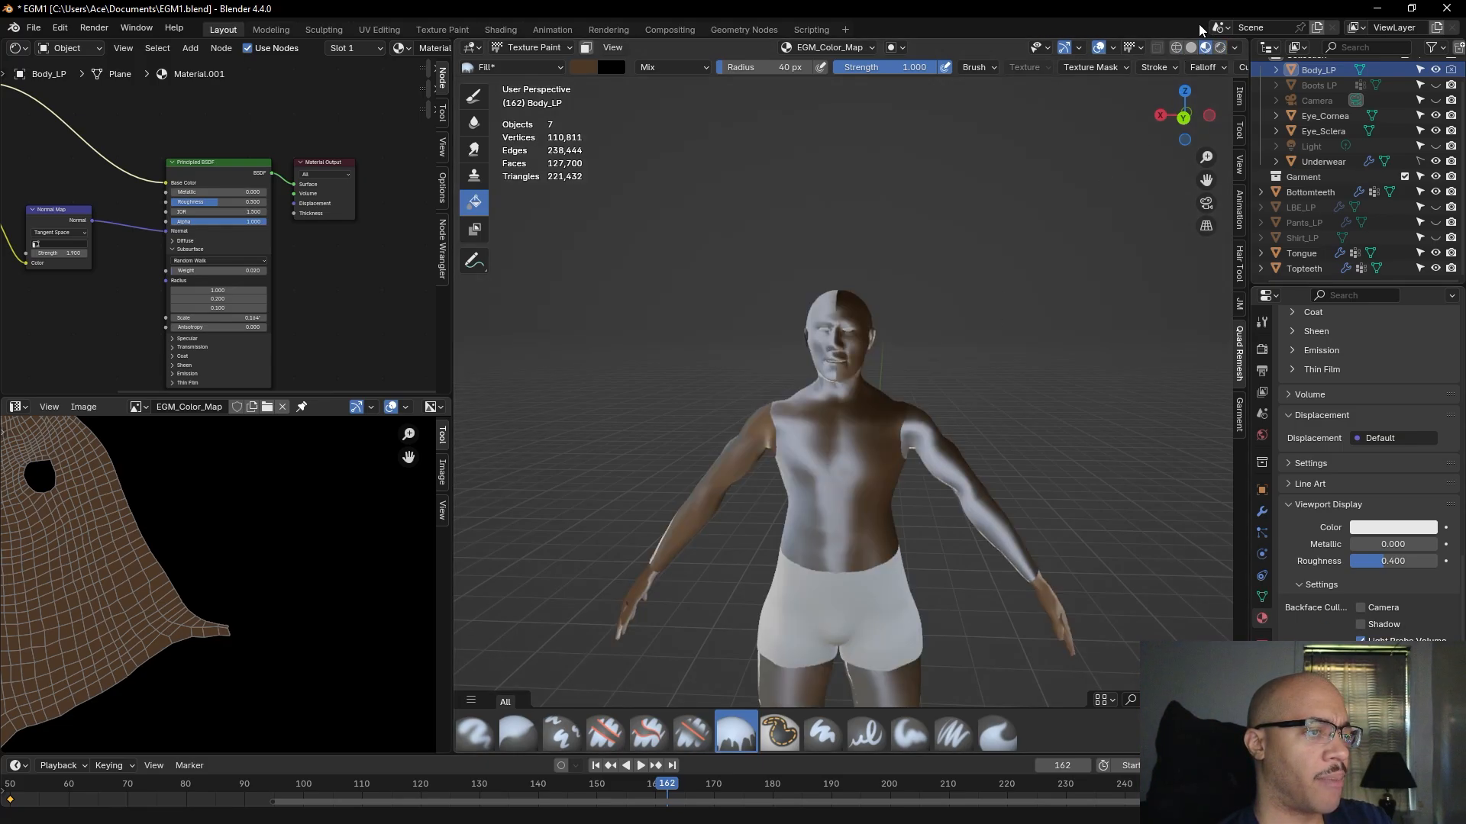
{"action": "left_click", "coordinate": [1190, 48]}
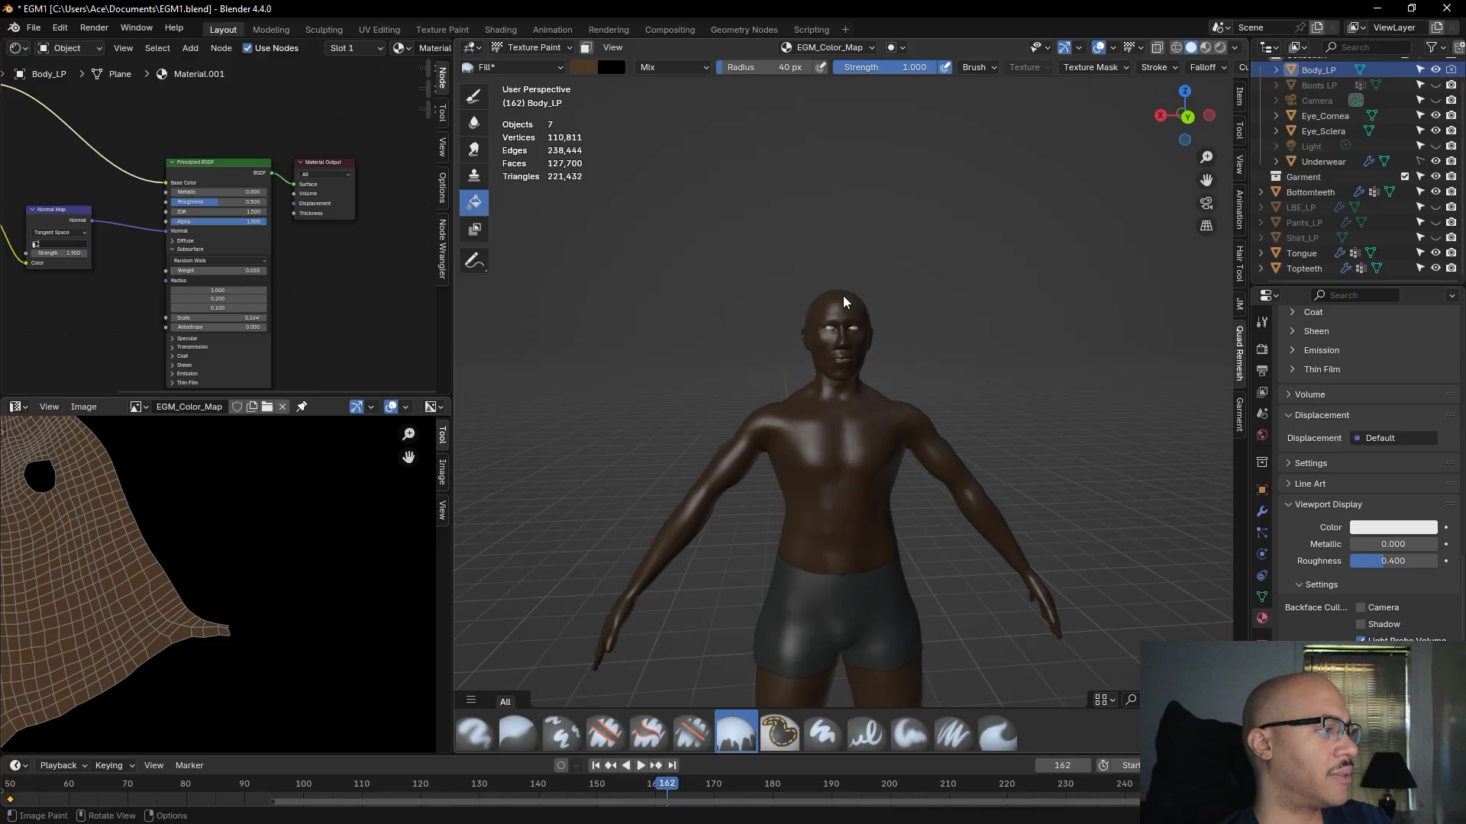
{"action": "scroll", "coordinate": [240, 218], "scroll_direction": "up", "scroll_amount": 2}
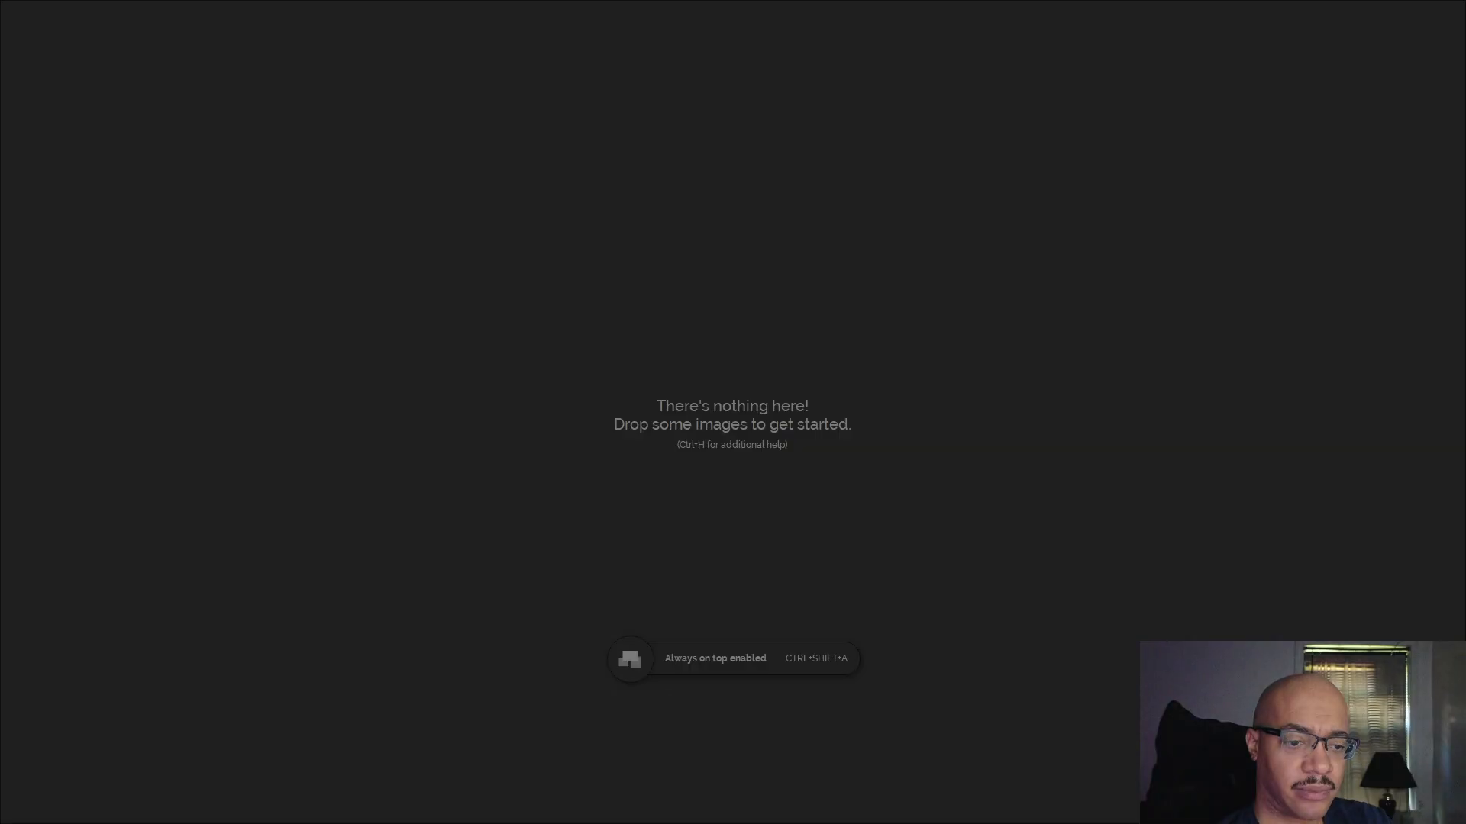
- Move the empty PureRef reference board off the main screen to uncover the Blender window
{"action": "right_click_drag", "start_coordinate": [1103, 360], "coordinate": [1465, 397]}
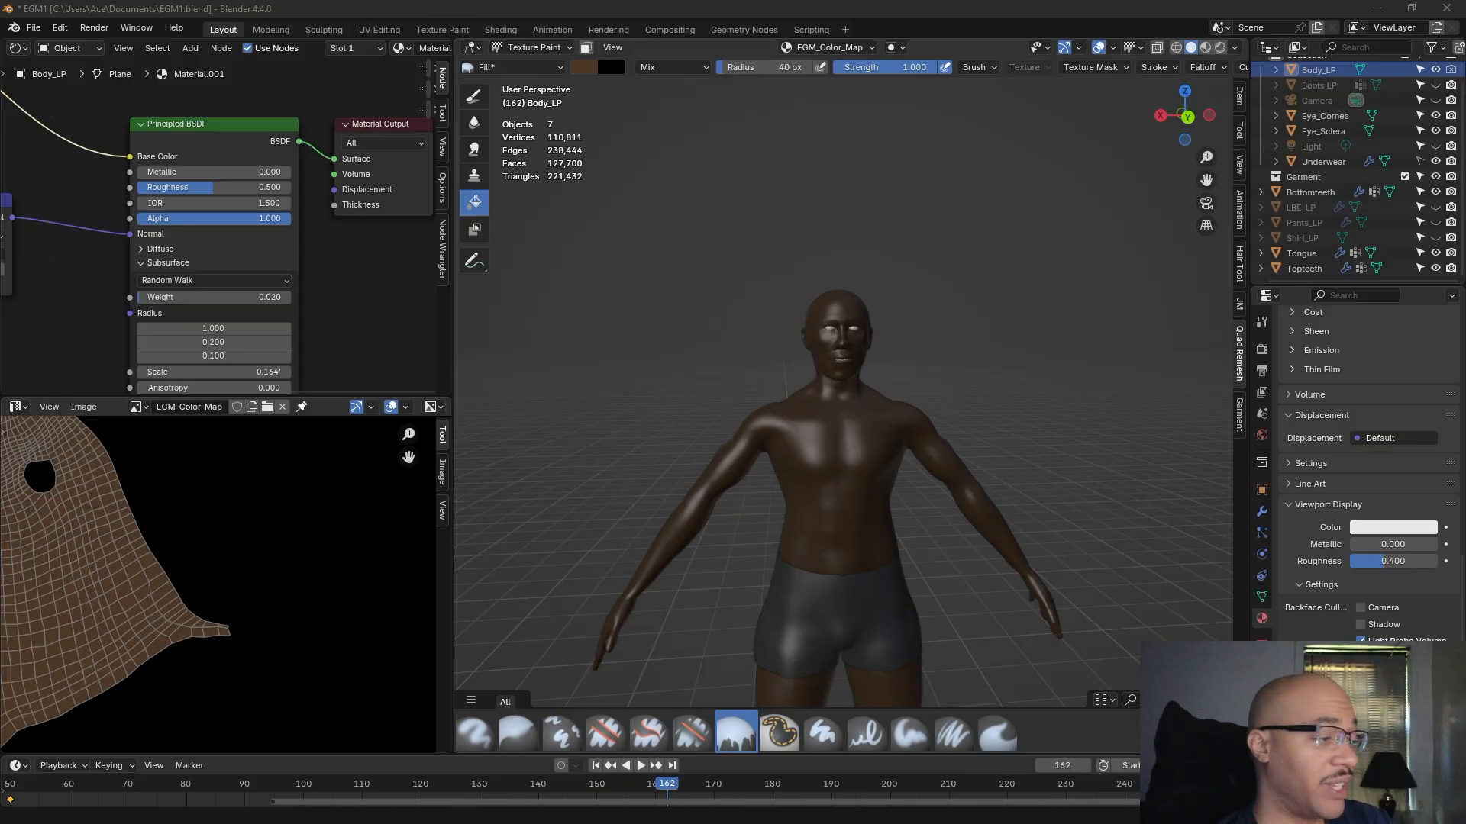
- Save the changes to EGM1.blend and bring up Body_LP's object properties
{"action": "scroll", "coordinate": [1280, 234], "scroll_direction": "up", "scroll_amount": 2}
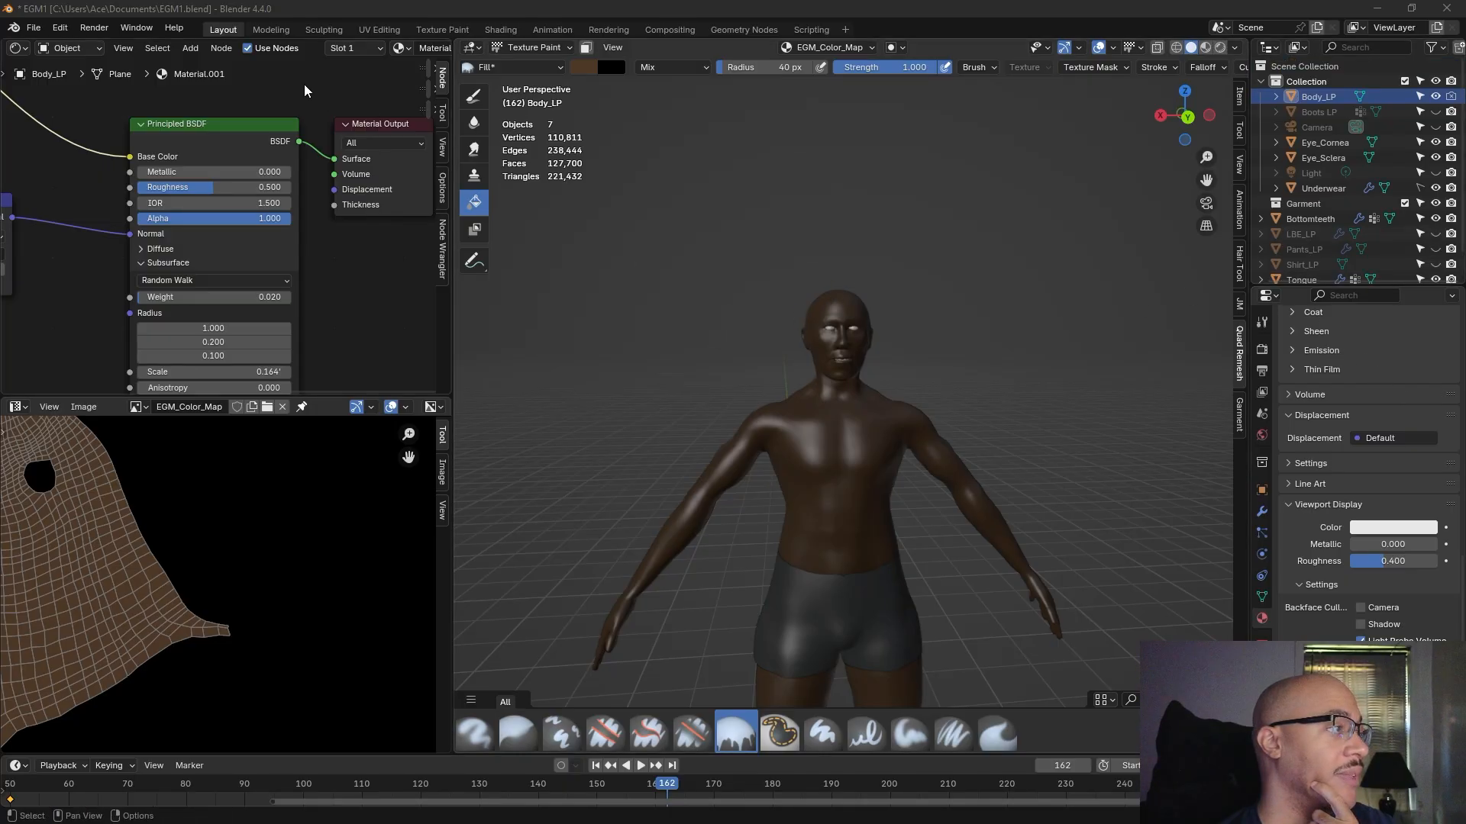
{"action": "left_click", "coordinate": [35, 28]}
{"action": "left_click", "coordinate": [67, 126]}
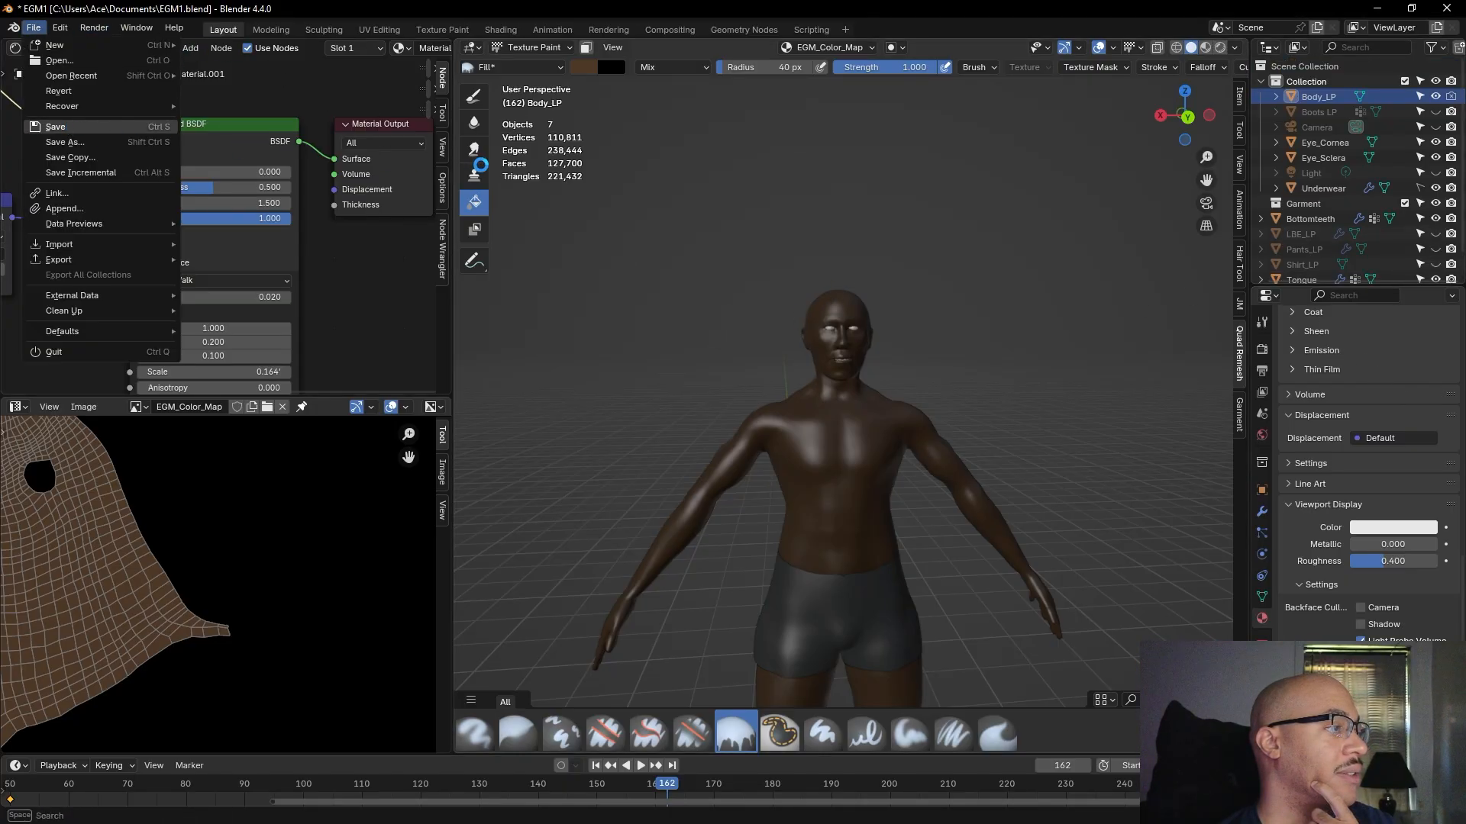
{"action": "left_click", "coordinate": [1263, 490]}
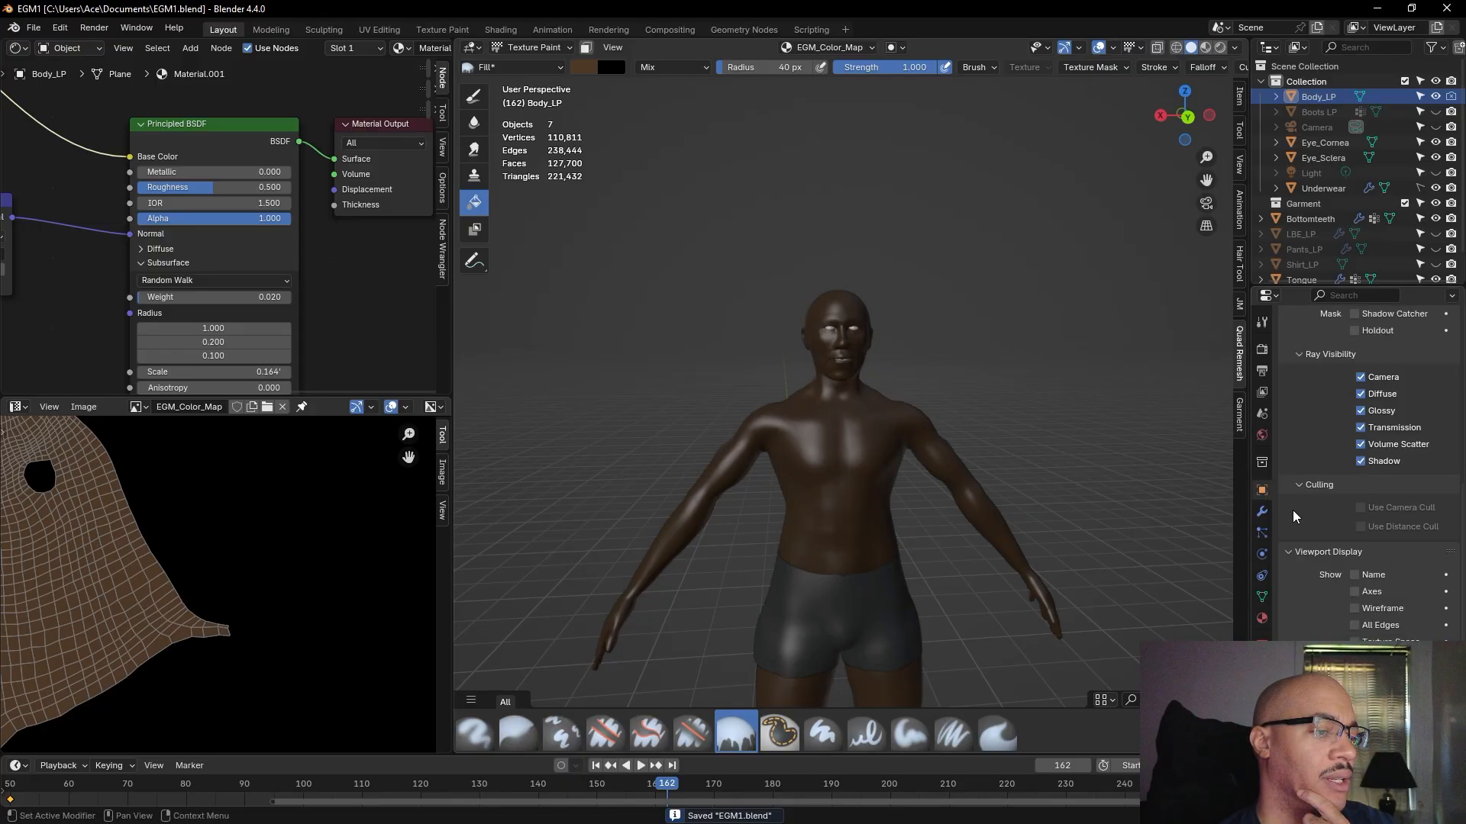
- Make the EGMTexture_NM image texture node the active one in Material.001
{"action": "middle_click_drag", "start_coordinate": [807, 208], "coordinate": [974, 318], "text": "ctrl"}
{"action": "scroll", "coordinate": [283, 546], "scroll_direction": "down", "scroll_amount": 10}
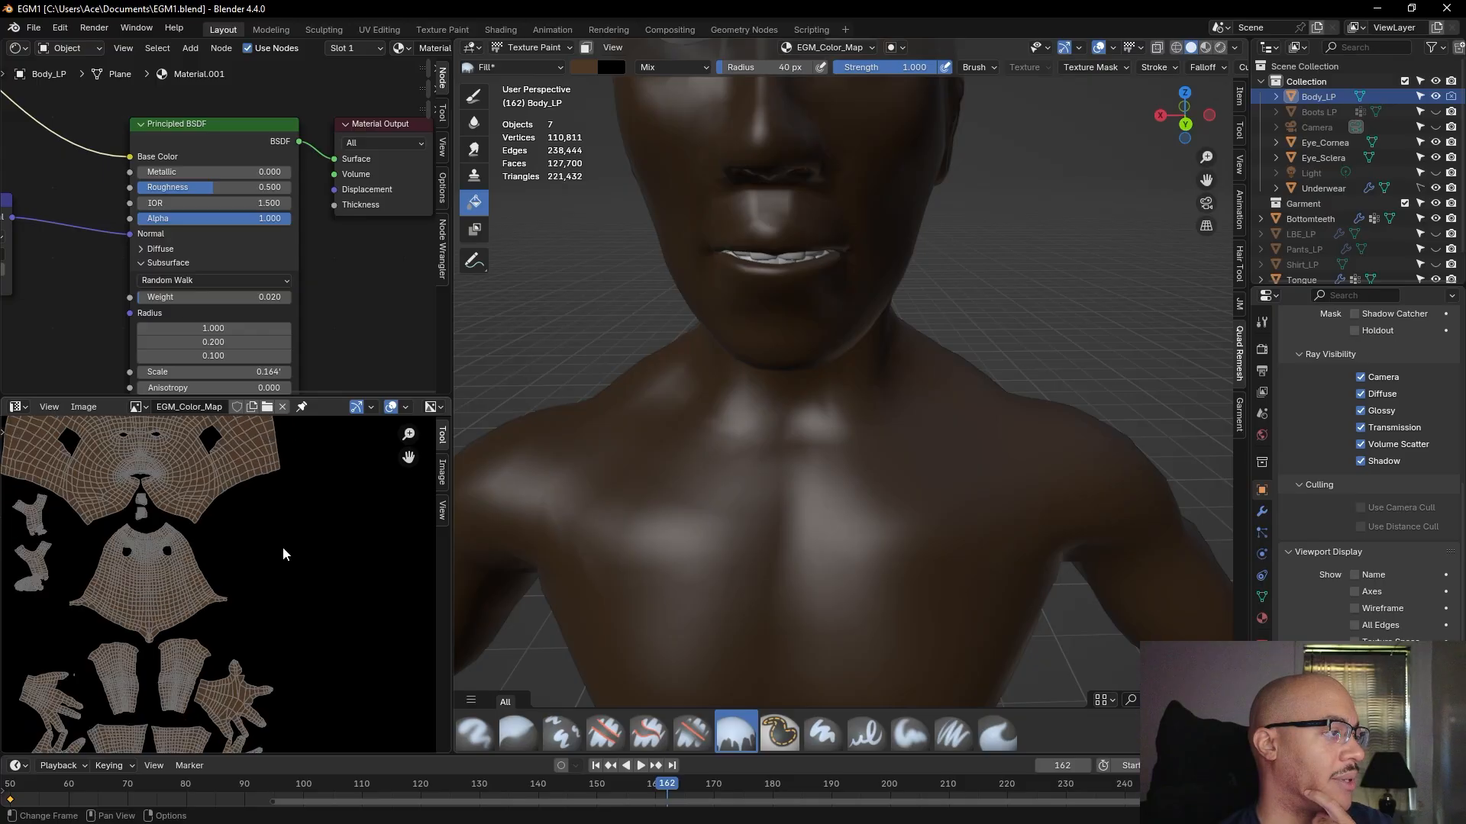
{"action": "scroll", "coordinate": [107, 325], "scroll_direction": "down", "scroll_amount": 1}
{"action": "scroll", "coordinate": [107, 329], "scroll_direction": "down", "scroll_amount": 4}
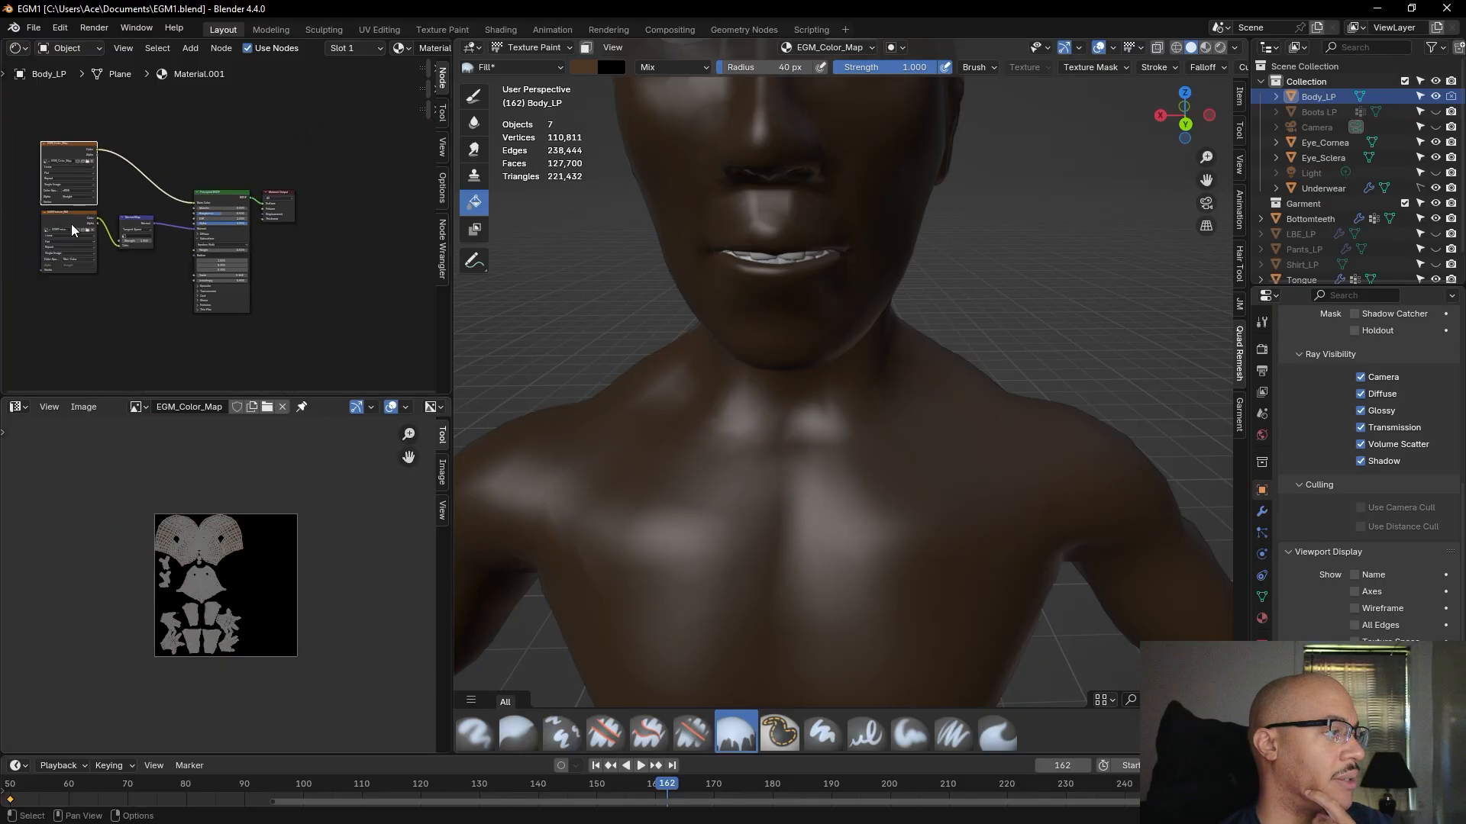
{"action": "left_click", "coordinate": [72, 226]}
{"action": "mouse_move", "coordinate": [563, 303]}
{"action": "middle_mouse_down"}
{"action": "mouse_move", "coordinate": [694, 341]}
{"action": "mouse_move", "coordinate": [498, 273]}
{"action": "middle_mouse_up"}
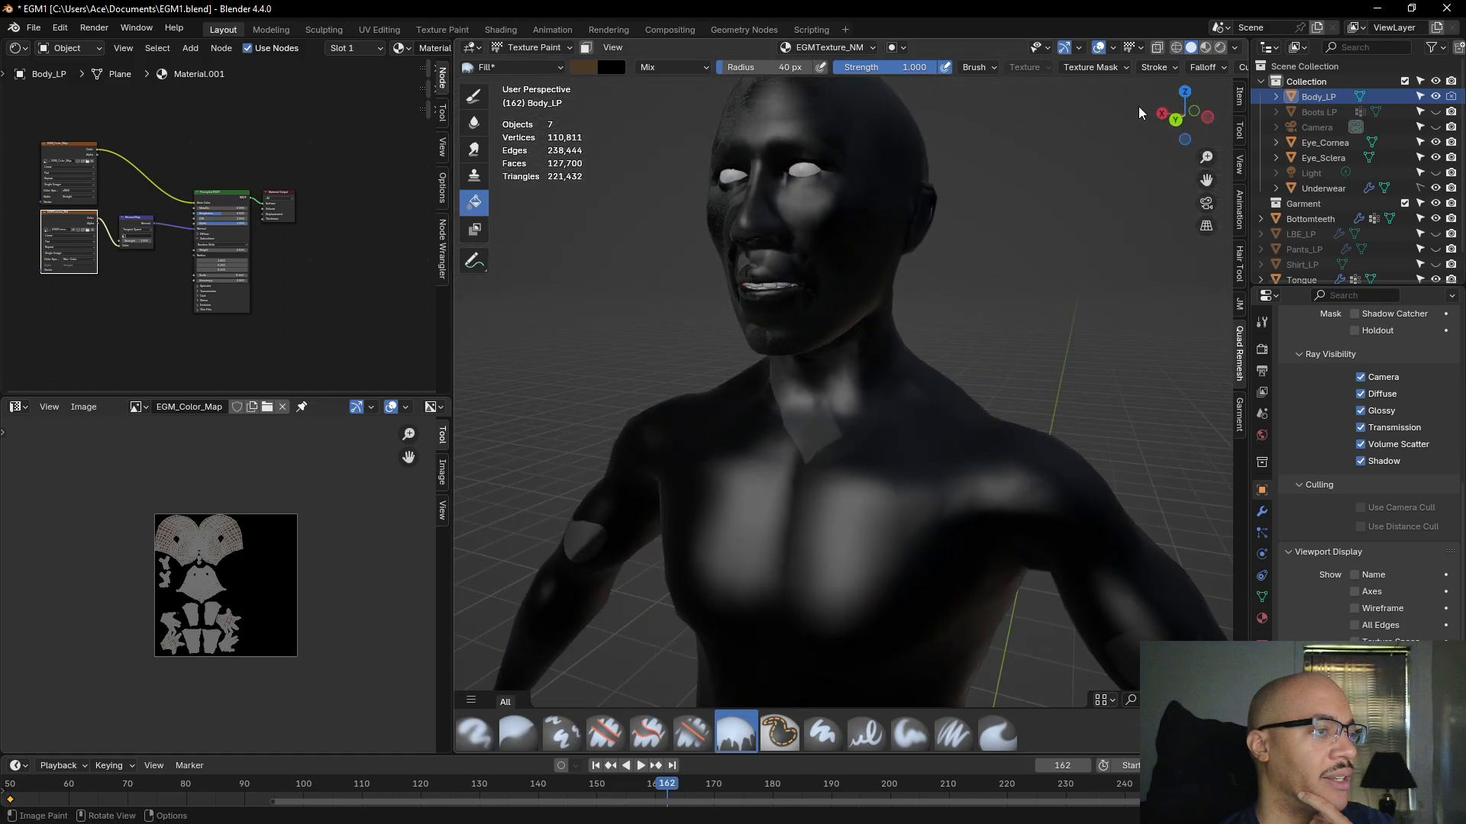
- Examine the EGMTexture_NM map on the body's neck, chest and head from the front and the side
{"action": "scroll", "coordinate": [954, 278], "scroll_direction": "up", "scroll_amount": 4}
{"action": "scroll", "coordinate": [949, 286], "scroll_direction": "up", "scroll_amount": 2}
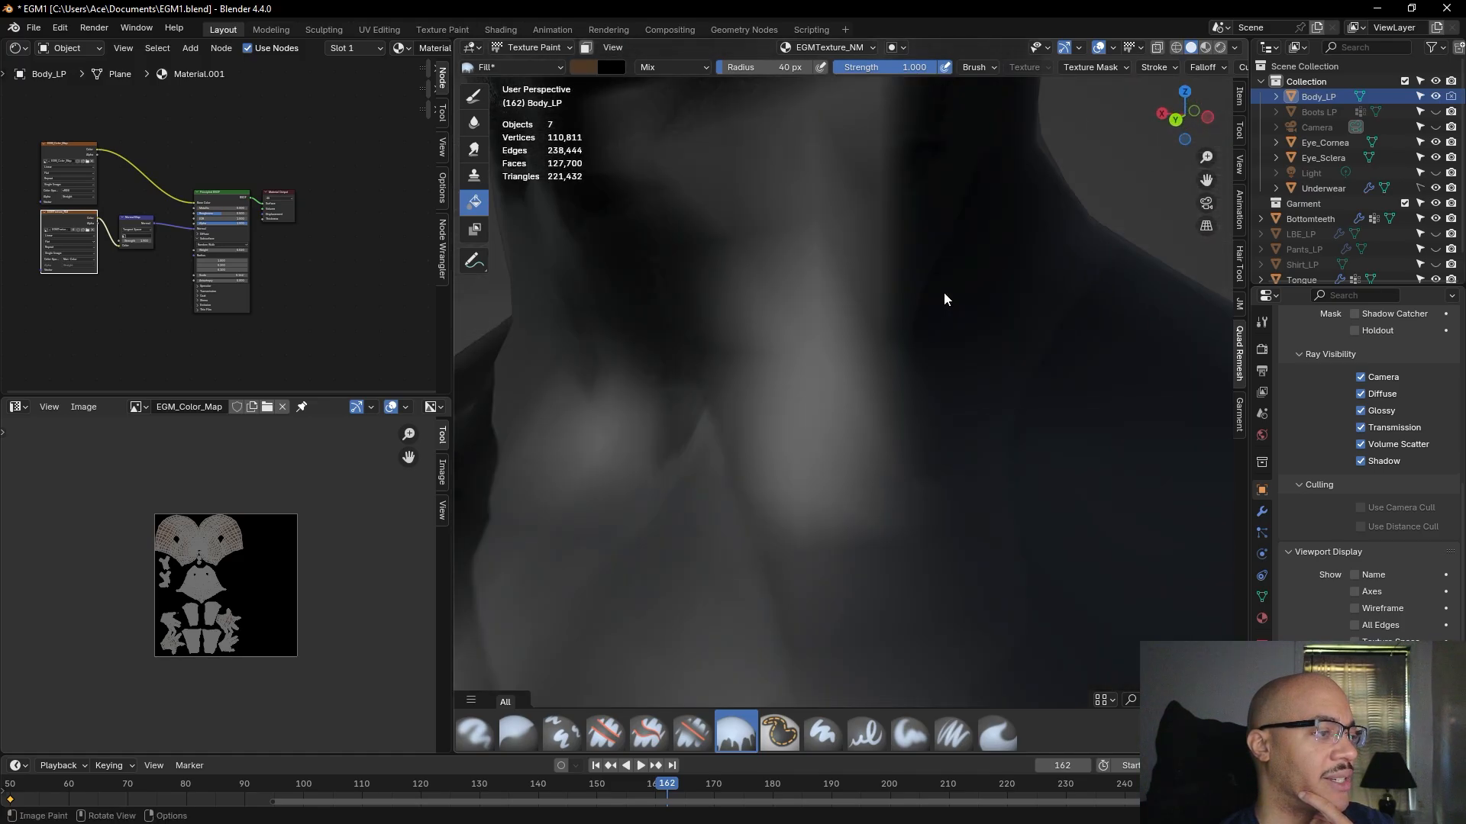
{"action": "scroll", "coordinate": [945, 298], "scroll_direction": "down", "scroll_amount": 2}
{"action": "middle_click_drag", "start_coordinate": [944, 292], "coordinate": [845, 320]}
{"action": "scroll", "coordinate": [882, 290], "scroll_direction": "up", "scroll_amount": 4}
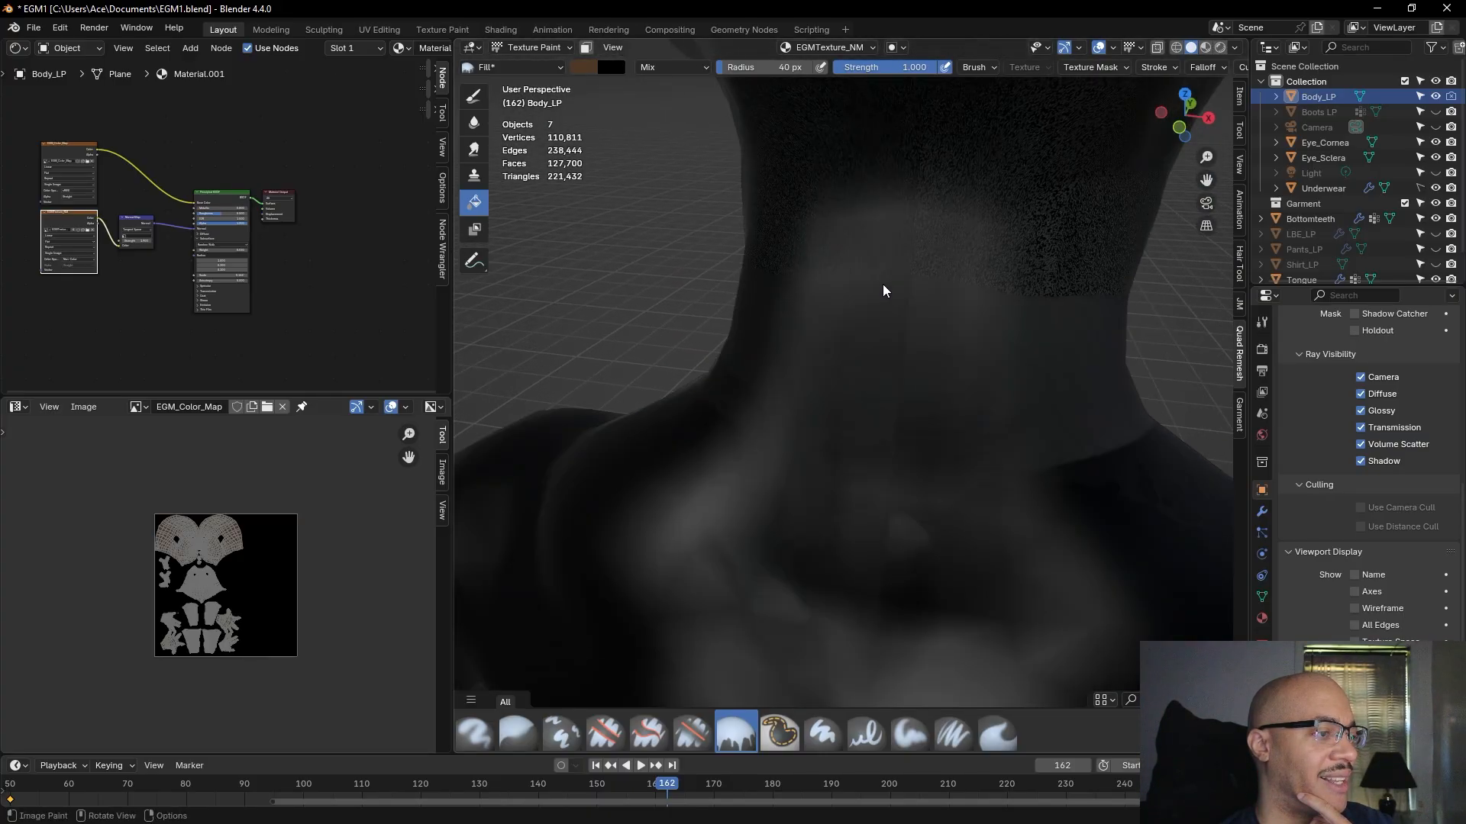
{"action": "middle_click_drag", "start_coordinate": [1021, 273], "coordinate": [710, 284]}
{"action": "scroll", "coordinate": [731, 204], "scroll_direction": "down", "scroll_amount": 5}
{"action": "scroll", "coordinate": [187, 277], "scroll_direction": "up", "scroll_amount": 2}
{"action": "scroll", "coordinate": [187, 276], "scroll_direction": "up", "scroll_amount": 2}
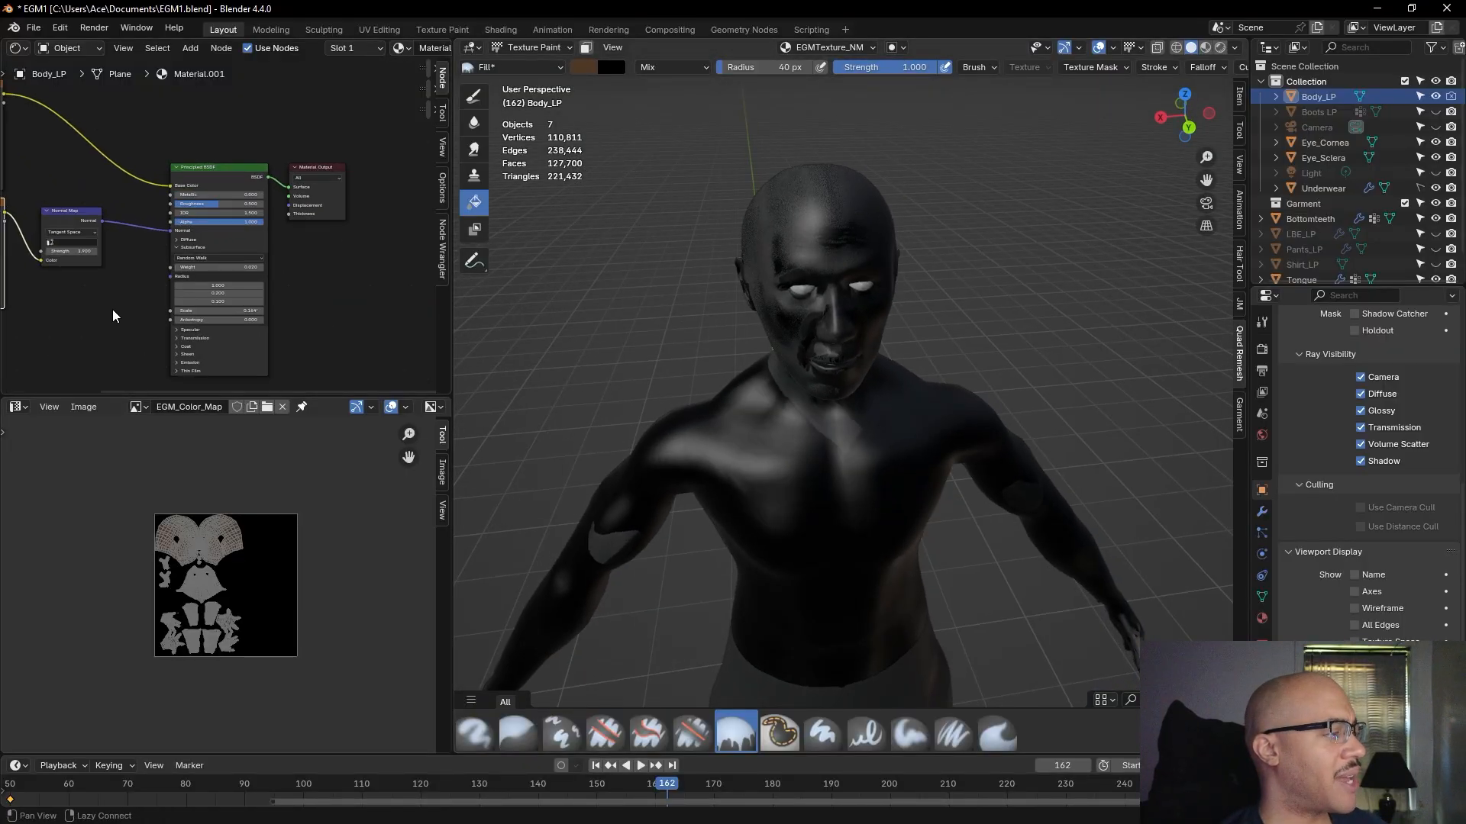
- Examine the settings of the EGMTexture_NM image node and the Normal Map node it feeds
{"action": "middle_click_drag", "start_coordinate": [113, 309], "coordinate": [336, 347]}
{"action": "scroll", "coordinate": [304, 356], "scroll_direction": "up", "scroll_amount": 3}
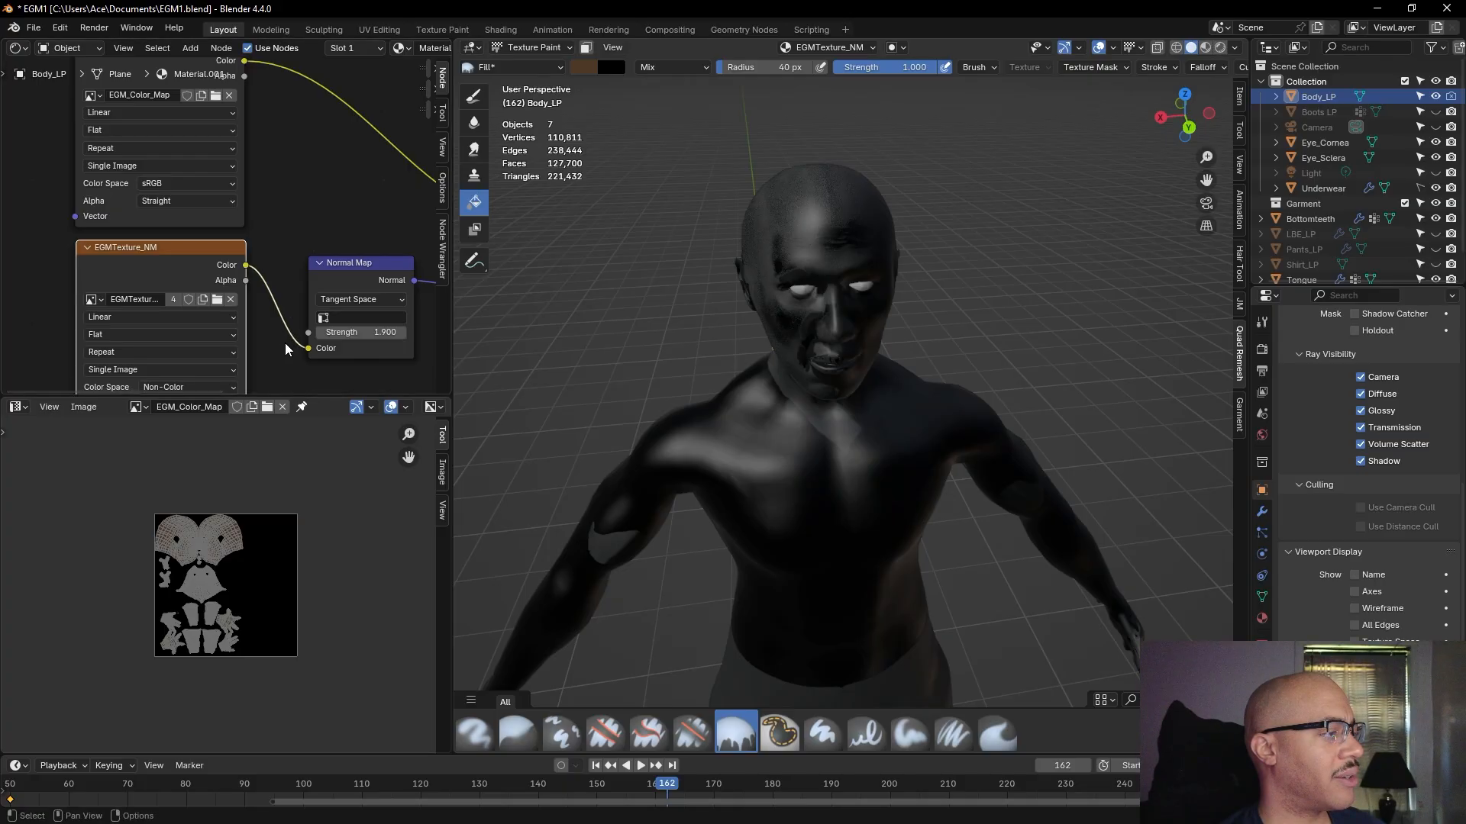
{"action": "middle_click_drag", "start_coordinate": [277, 379], "coordinate": [277, 370]}
{"action": "middle_click_drag", "start_coordinate": [260, 287], "coordinate": [277, 285]}
{"action": "scroll", "coordinate": [277, 285], "scroll_direction": "down", "scroll_amount": 1}
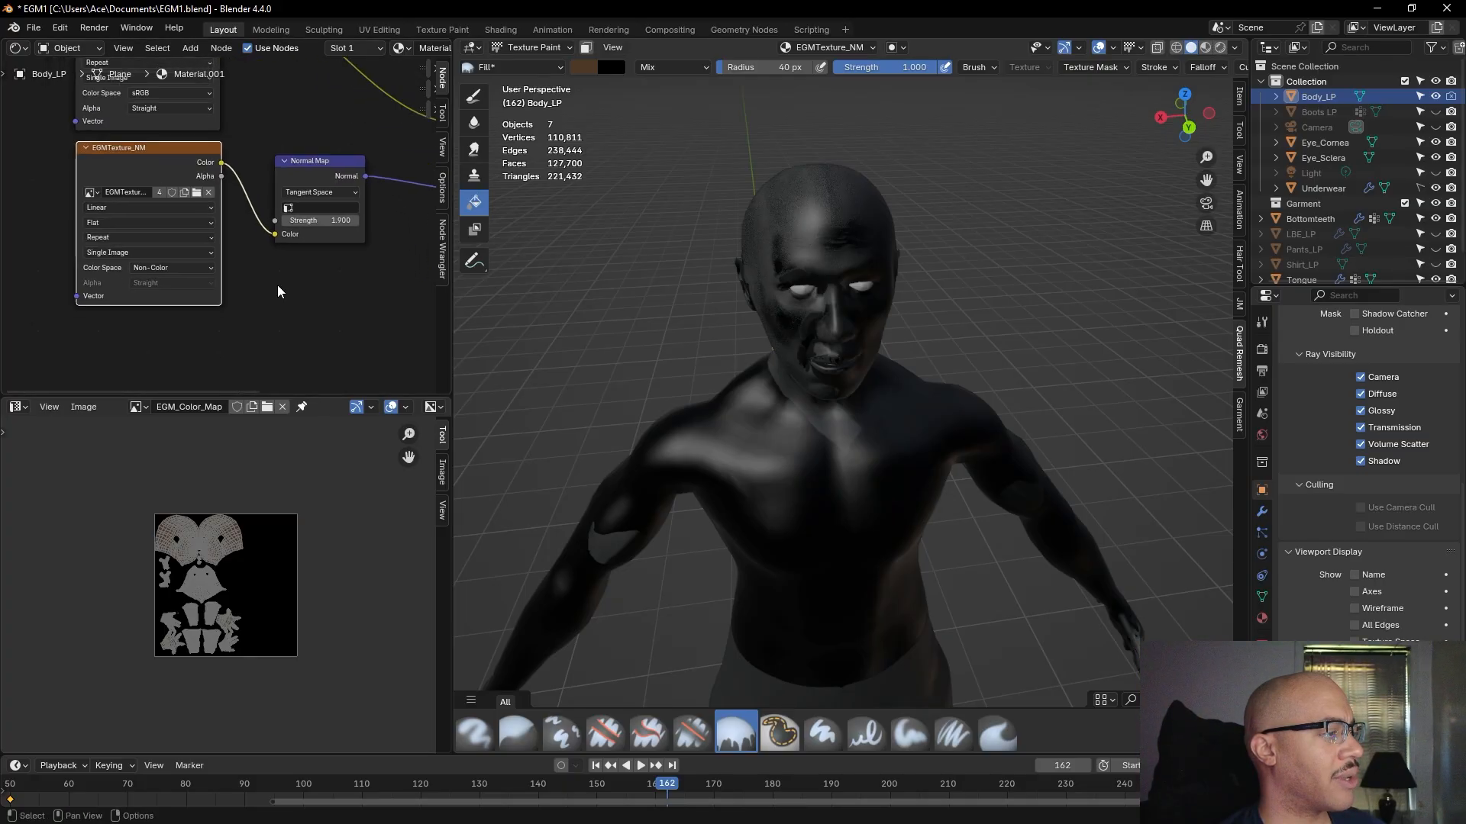
{"action": "scroll", "coordinate": [277, 285], "scroll_direction": "down", "scroll_amount": 1}
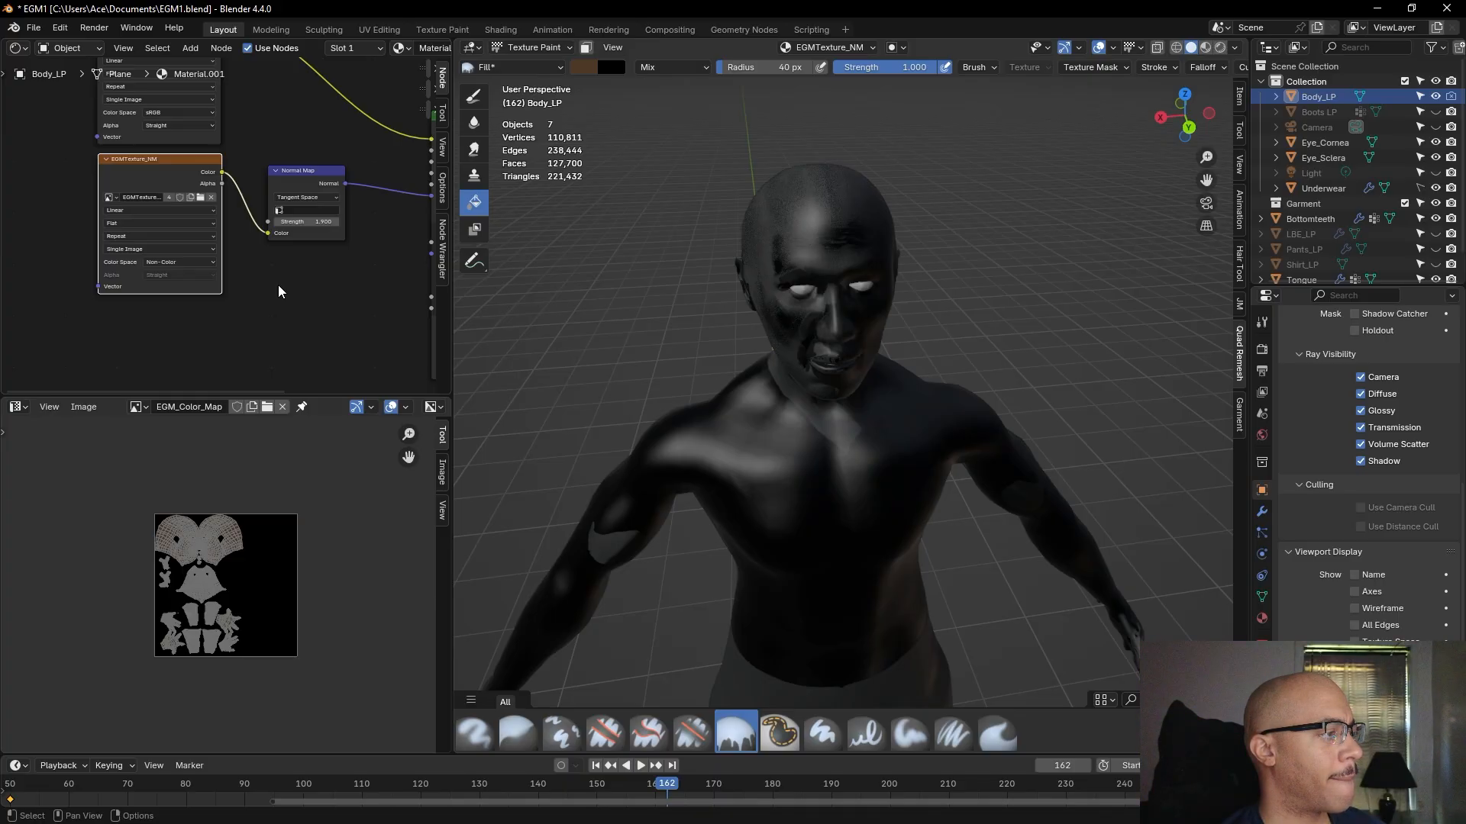
{"action": "scroll", "coordinate": [278, 285], "scroll_direction": "up", "scroll_amount": 1}
{"action": "scroll", "coordinate": [273, 282], "scroll_direction": "up", "scroll_amount": 1}
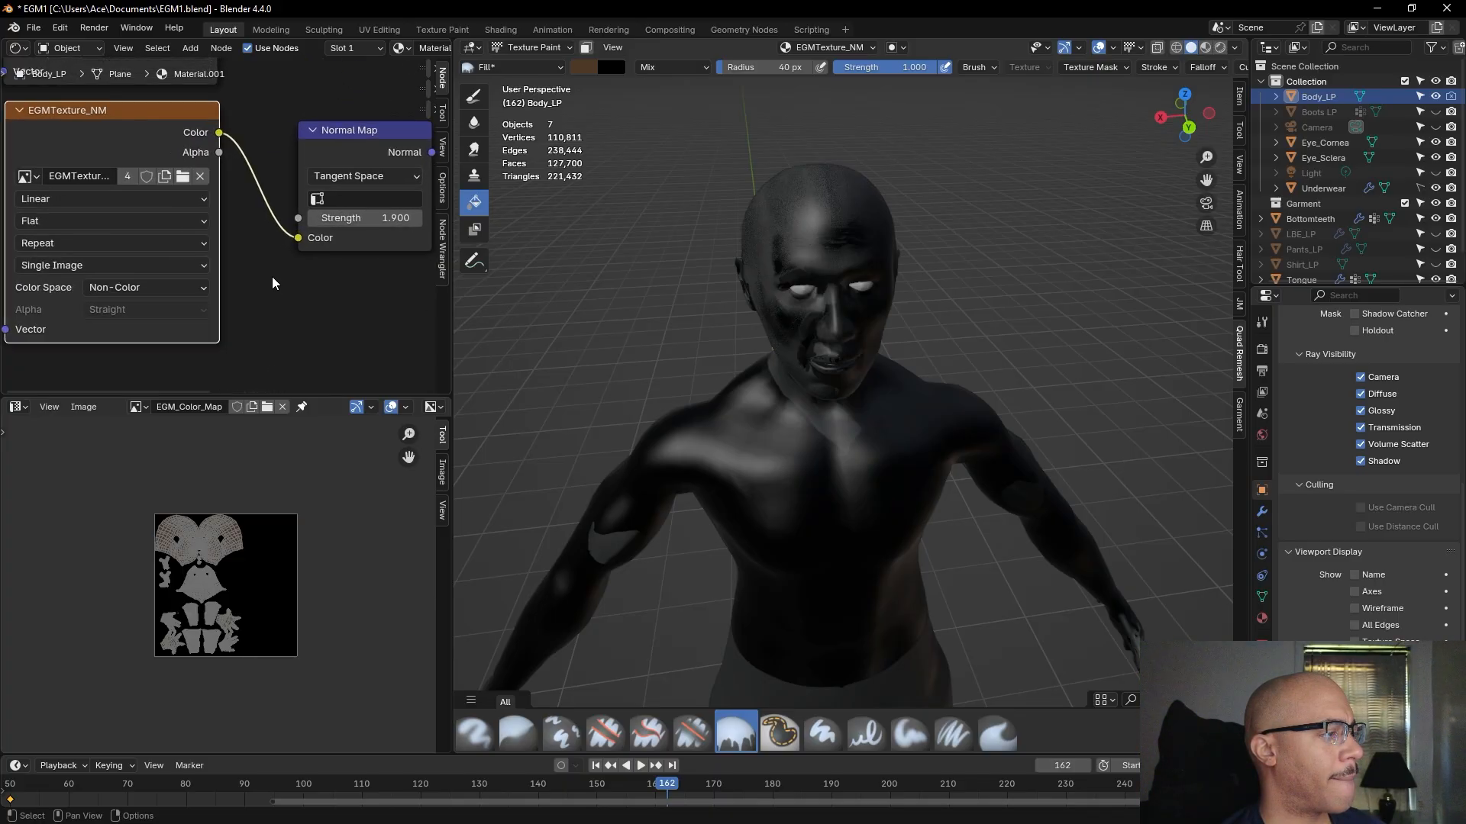
- Inspect the texture seams and shading around the chin, neck and upper chest at close range
{"action": "mouse_move", "coordinate": [488, 308]}
{"action": "middle_mouse_down"}
{"action": "mouse_move", "coordinate": [595, 304]}
{"action": "mouse_move", "coordinate": [568, 274]}
{"action": "mouse_move", "coordinate": [465, 281]}
{"action": "mouse_move", "coordinate": [536, 297]}
{"action": "mouse_move", "coordinate": [732, 298]}
{"action": "mouse_move", "coordinate": [799, 230]}
{"action": "mouse_move", "coordinate": [847, 261]}
{"action": "mouse_move", "coordinate": [629, 290]}
{"action": "middle_mouse_up"}
{"action": "scroll", "coordinate": [629, 290], "scroll_direction": "down", "scroll_amount": 5}
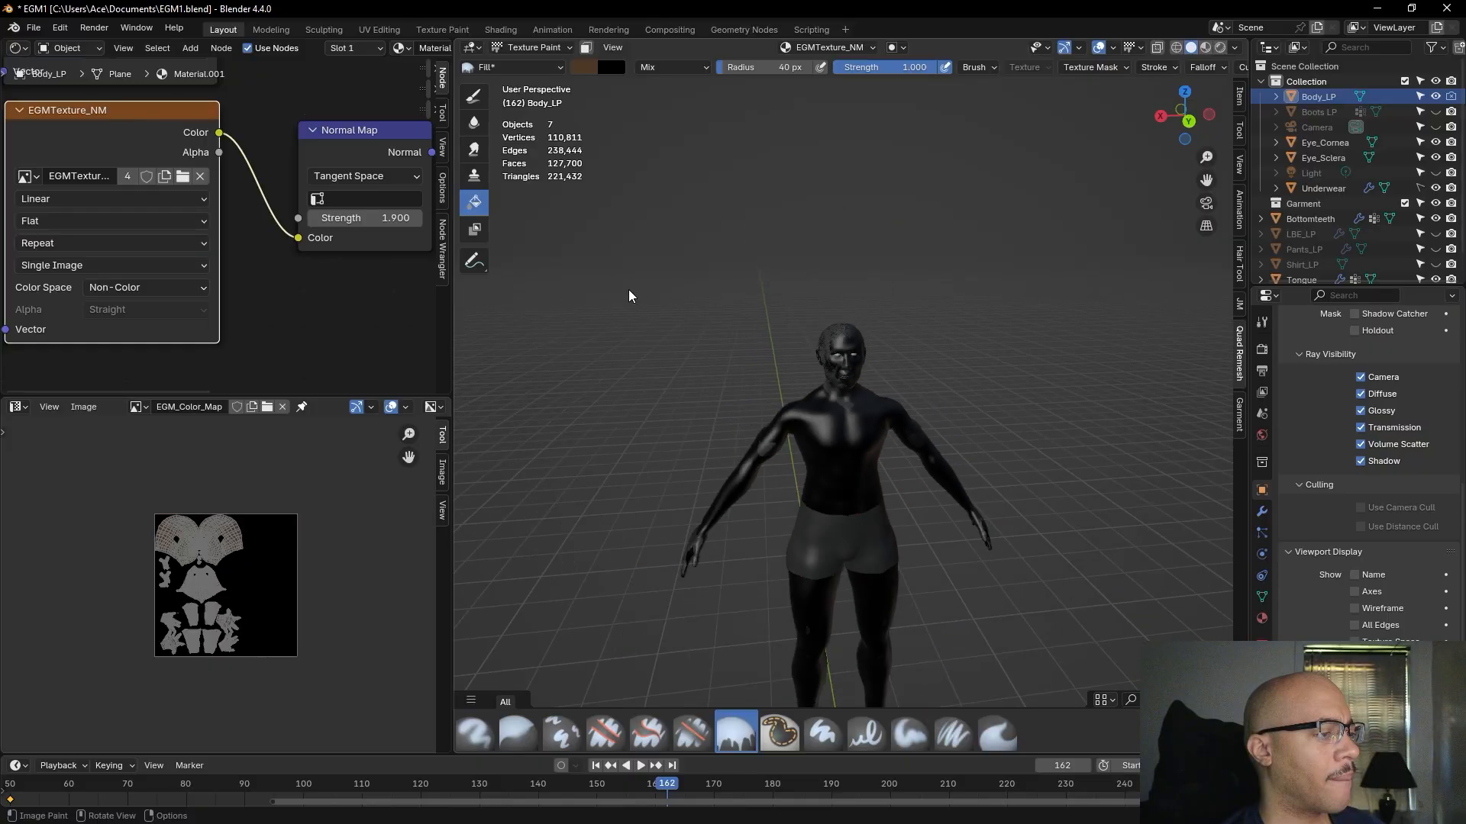
{"action": "mouse_move", "coordinate": [1037, 556]}
{"action": "middle_mouse_down"}
{"action": "mouse_move", "coordinate": [895, 517]}
{"action": "mouse_move", "coordinate": [613, 548]}
{"action": "mouse_move", "coordinate": [998, 548]}
{"action": "middle_mouse_up"}
{"action": "scroll", "coordinate": [967, 338], "scroll_direction": "up", "scroll_amount": 5}
{"action": "scroll", "coordinate": [967, 337], "scroll_direction": "up", "scroll_amount": 8}
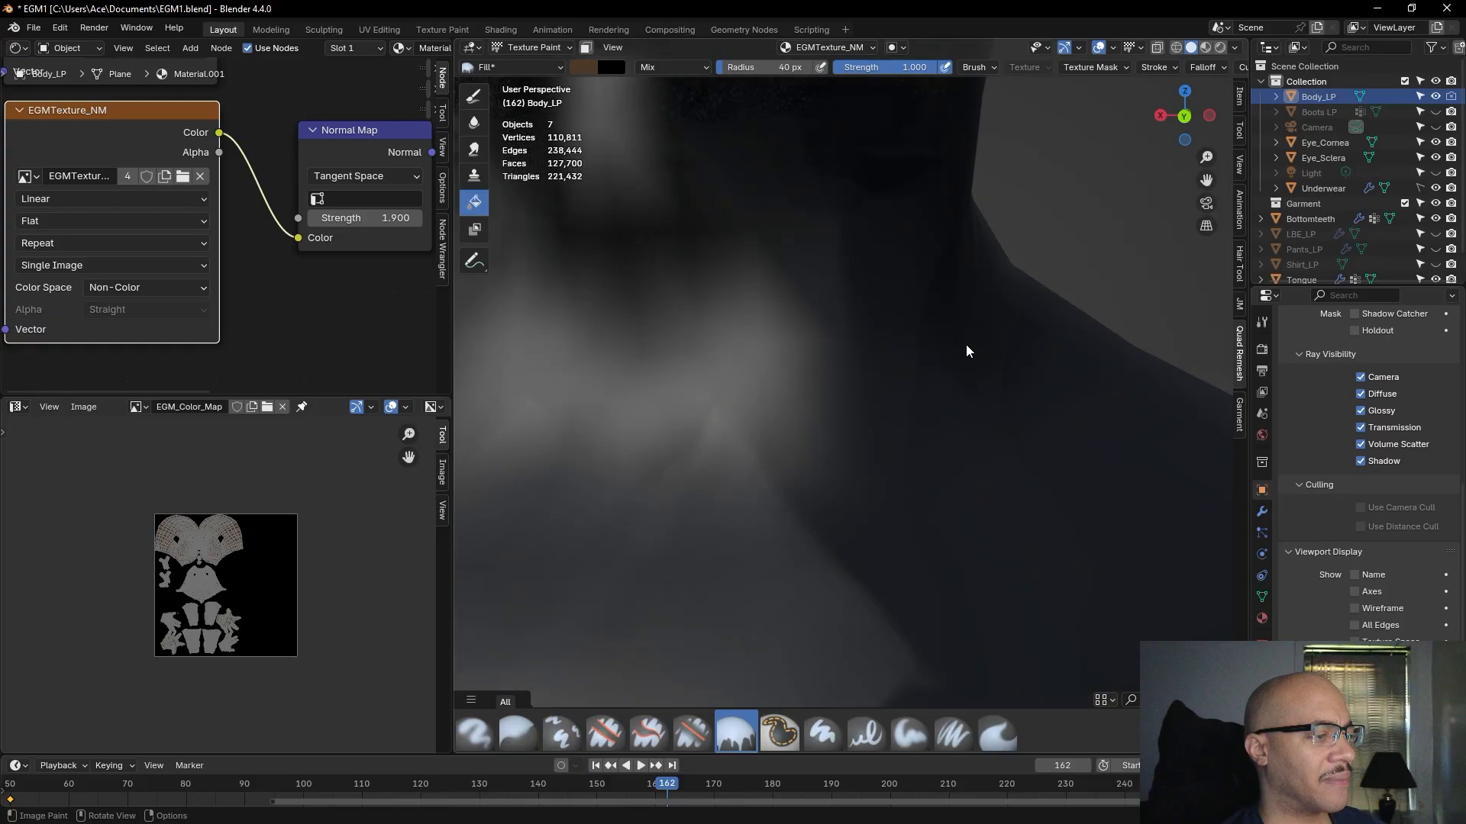
{"action": "middle_click_drag", "start_coordinate": [965, 351], "coordinate": [1018, 463]}
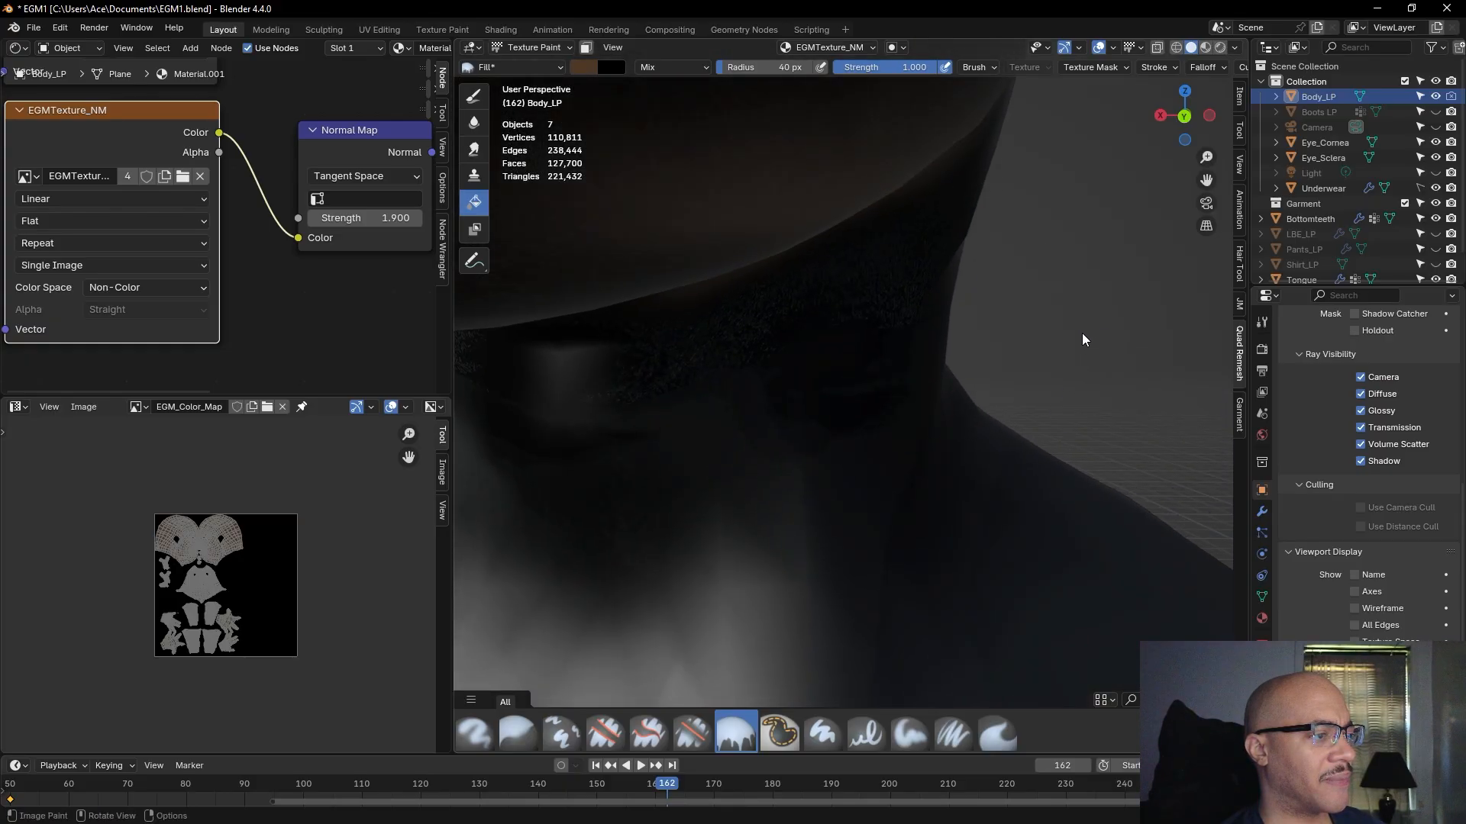
{"action": "scroll", "coordinate": [1083, 333], "scroll_direction": "down", "scroll_amount": 3}
{"action": "middle_click_drag", "start_coordinate": [1083, 333], "coordinate": [882, 95], "text": "shift"}
{"action": "middle_click_drag", "start_coordinate": [878, 420], "coordinate": [839, 244], "text": "shift"}
{"action": "scroll", "coordinate": [855, 400], "scroll_direction": "up", "scroll_amount": 2}
{"action": "middle_click_drag", "start_coordinate": [742, 359], "coordinate": [909, 596], "text": "shift"}
{"action": "scroll", "coordinate": [839, 425], "scroll_direction": "up", "scroll_amount": 2}
{"action": "scroll", "coordinate": [838, 425], "scroll_direction": "down", "scroll_amount": 1}
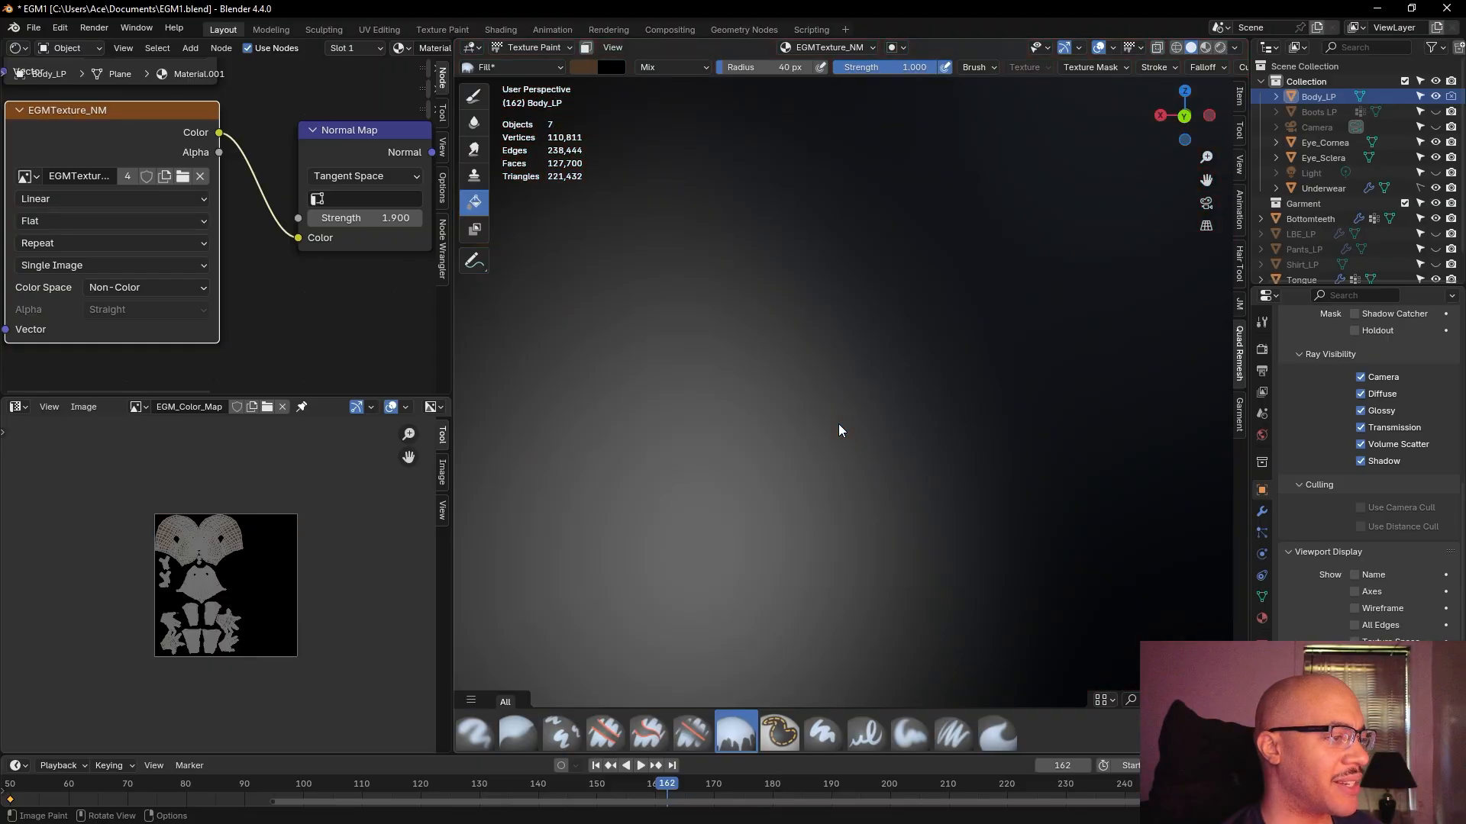
- Inspect the surface shading further down the body at close range and pull back to the legs and feet
{"action": "scroll", "coordinate": [817, 408], "scroll_direction": "down", "scroll_amount": 3}
{"action": "middle_click_drag", "start_coordinate": [817, 408], "coordinate": [823, 226], "text": "shift"}
{"action": "scroll", "coordinate": [811, 400], "scroll_direction": "down", "scroll_amount": 4}
{"action": "middle_click_drag", "start_coordinate": [811, 400], "coordinate": [732, 42], "text": "shift"}
{"action": "scroll", "coordinate": [703, 795], "scroll_direction": "up", "scroll_amount": 1}
{"action": "scroll", "coordinate": [771, 387], "scroll_direction": "up", "scroll_amount": 4}
{"action": "middle_click_drag", "start_coordinate": [772, 387], "coordinate": [1023, 405], "text": "shift"}
{"action": "scroll", "coordinate": [706, 387], "scroll_direction": "up", "scroll_amount": 4}
{"action": "middle_click_drag", "start_coordinate": [705, 387], "coordinate": [874, 565], "text": "shift"}
{"action": "scroll", "coordinate": [770, 494], "scroll_direction": "up", "scroll_amount": 2}
{"action": "scroll", "coordinate": [770, 494], "scroll_direction": "up", "scroll_amount": 3}
{"action": "scroll", "coordinate": [769, 495], "scroll_direction": "down", "scroll_amount": 1}
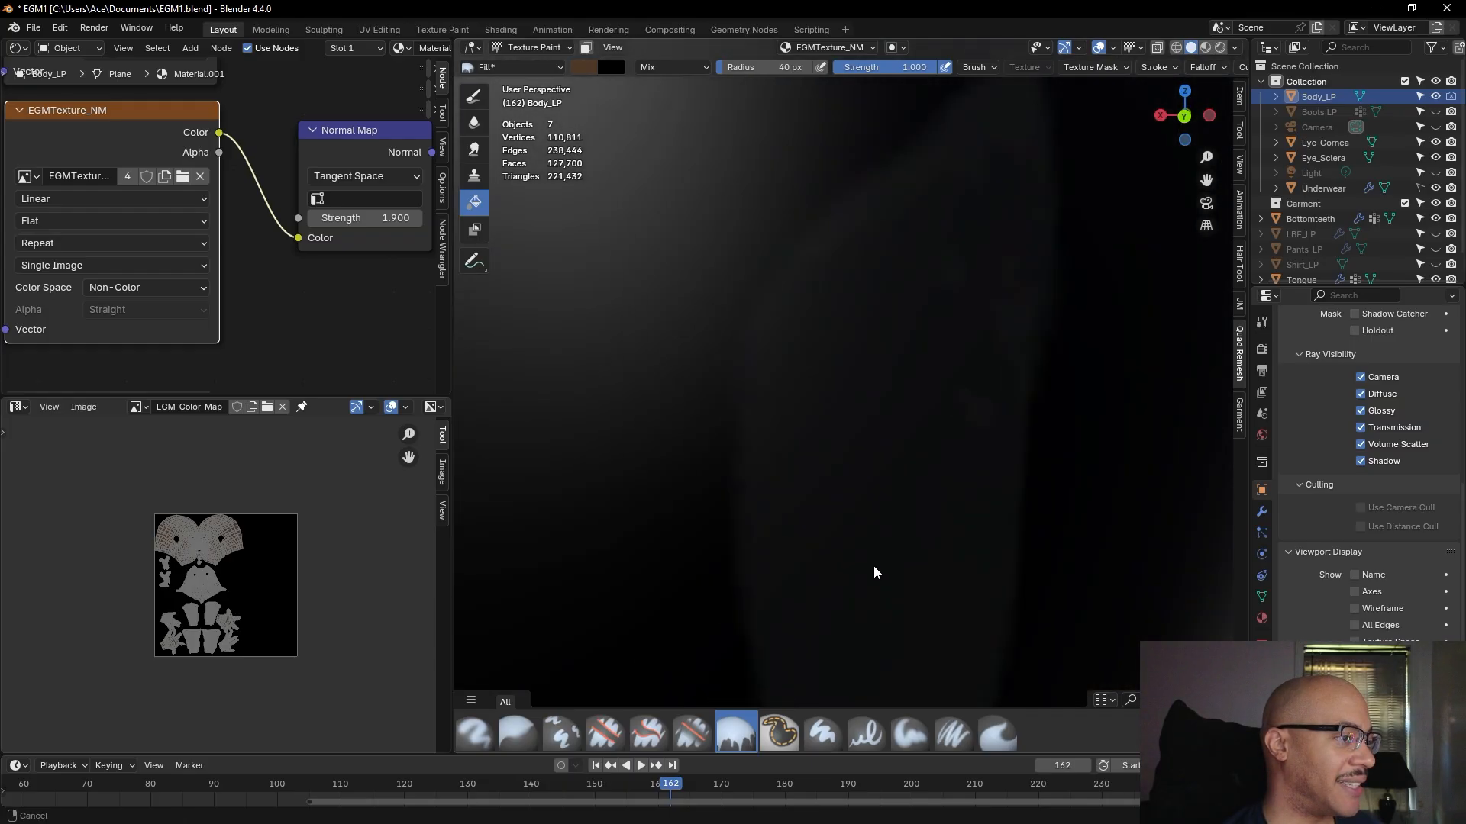
{"action": "scroll", "coordinate": [873, 566], "scroll_direction": "down", "scroll_amount": 10}
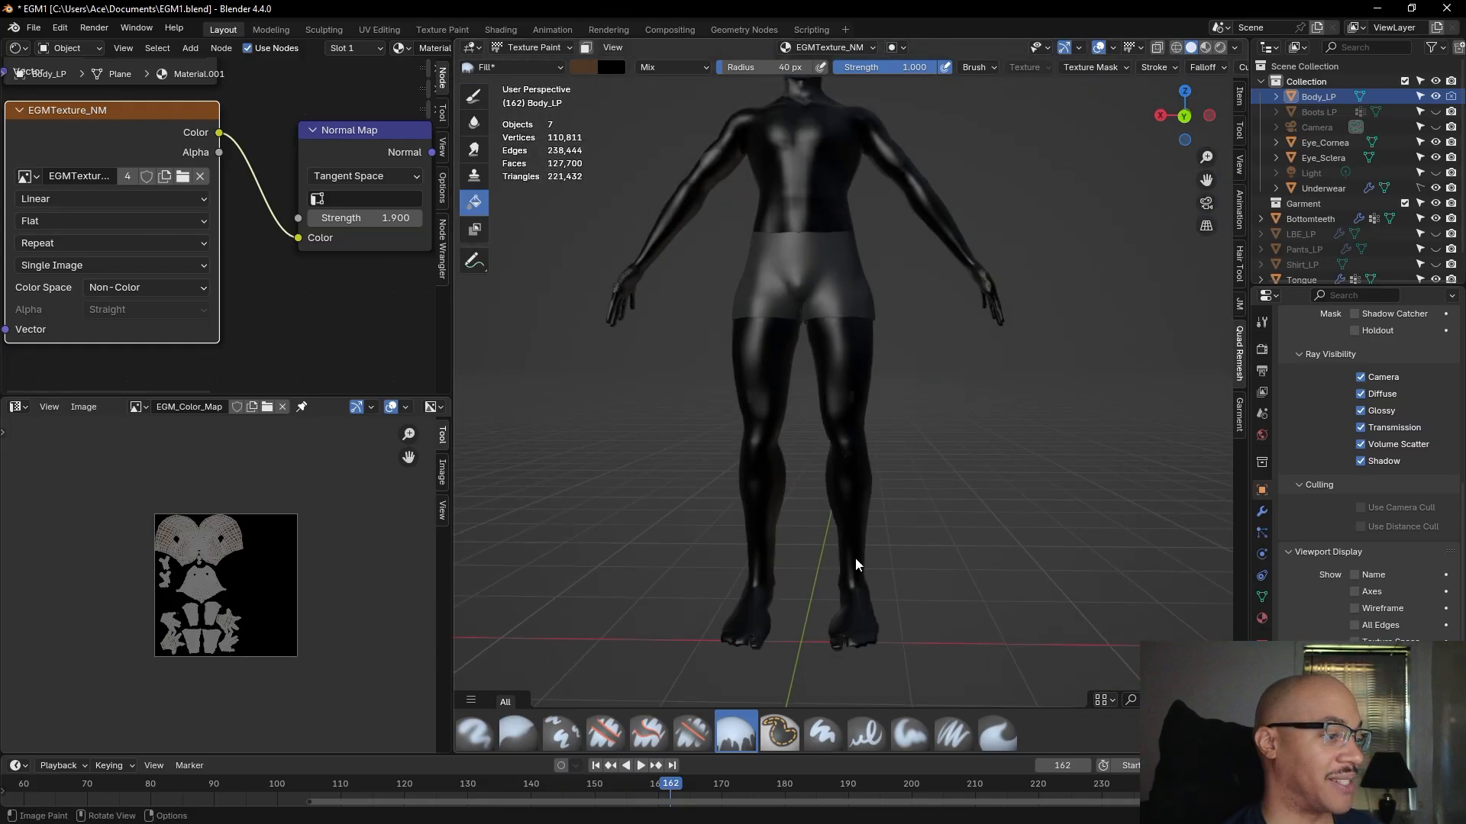
- Review the upper body from the front with EGMTexture_NM active and look over Material.001's node tree
{"action": "middle_click_drag", "start_coordinate": [893, 394], "coordinate": [892, 411]}
{"action": "middle_click_drag", "start_coordinate": [892, 313], "coordinate": [896, 592], "text": "shift"}
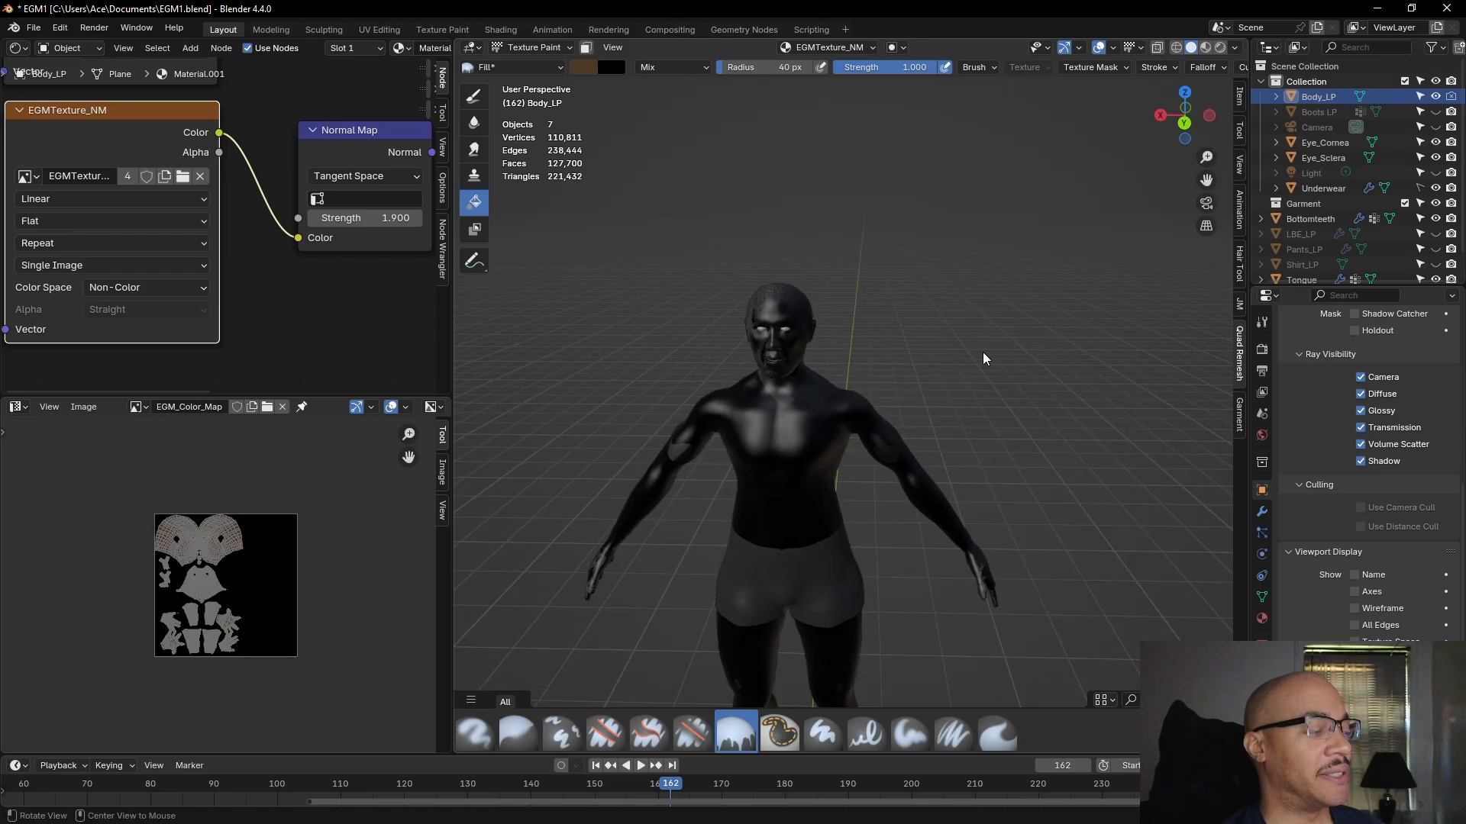
{"action": "middle_click_drag", "start_coordinate": [983, 351], "coordinate": [988, 346]}
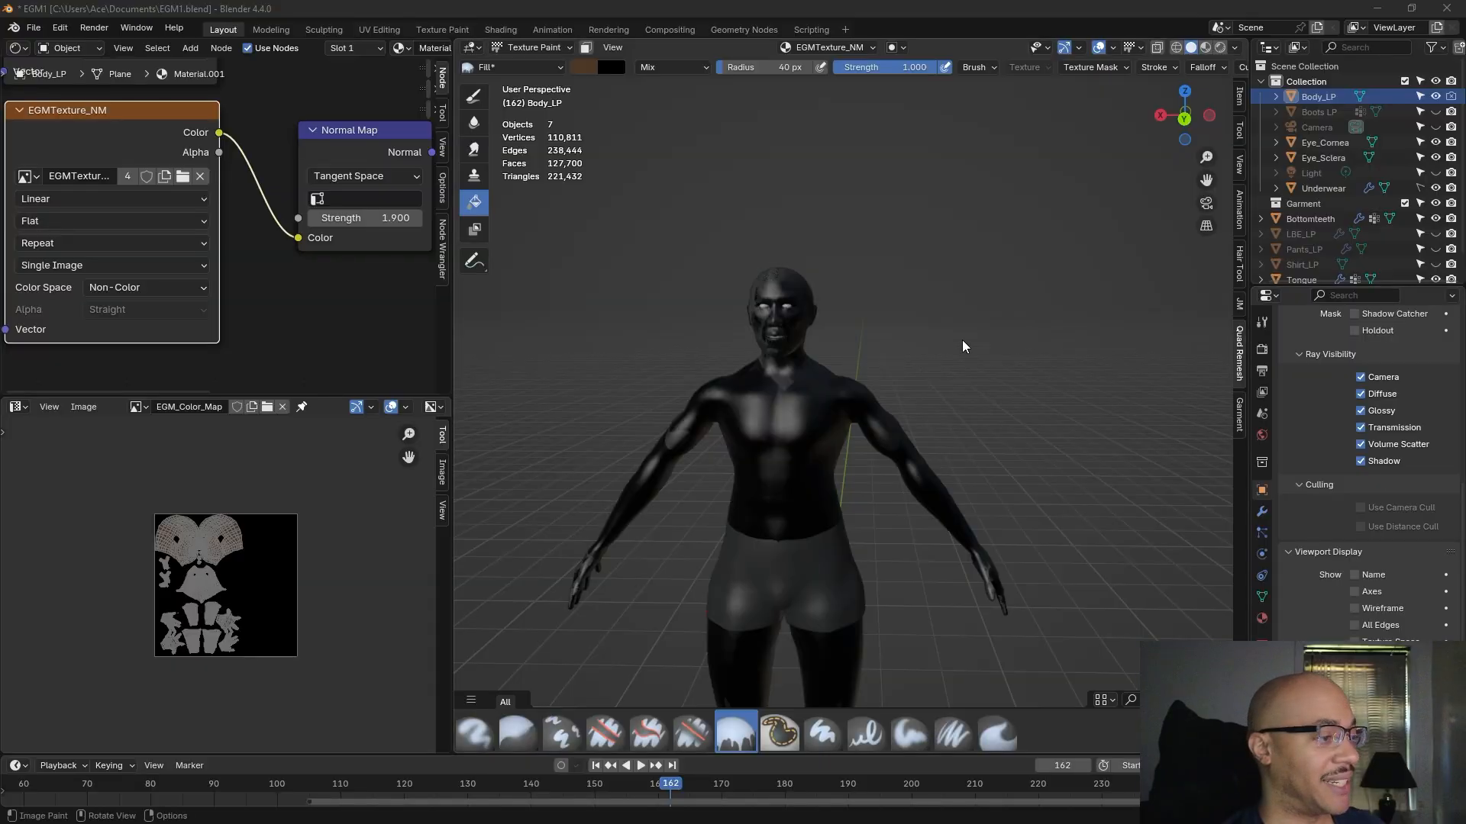
{"action": "scroll", "coordinate": [894, 299], "scroll_direction": "up", "scroll_amount": 8}
{"action": "scroll", "coordinate": [894, 300], "scroll_direction": "down", "scroll_amount": 8}
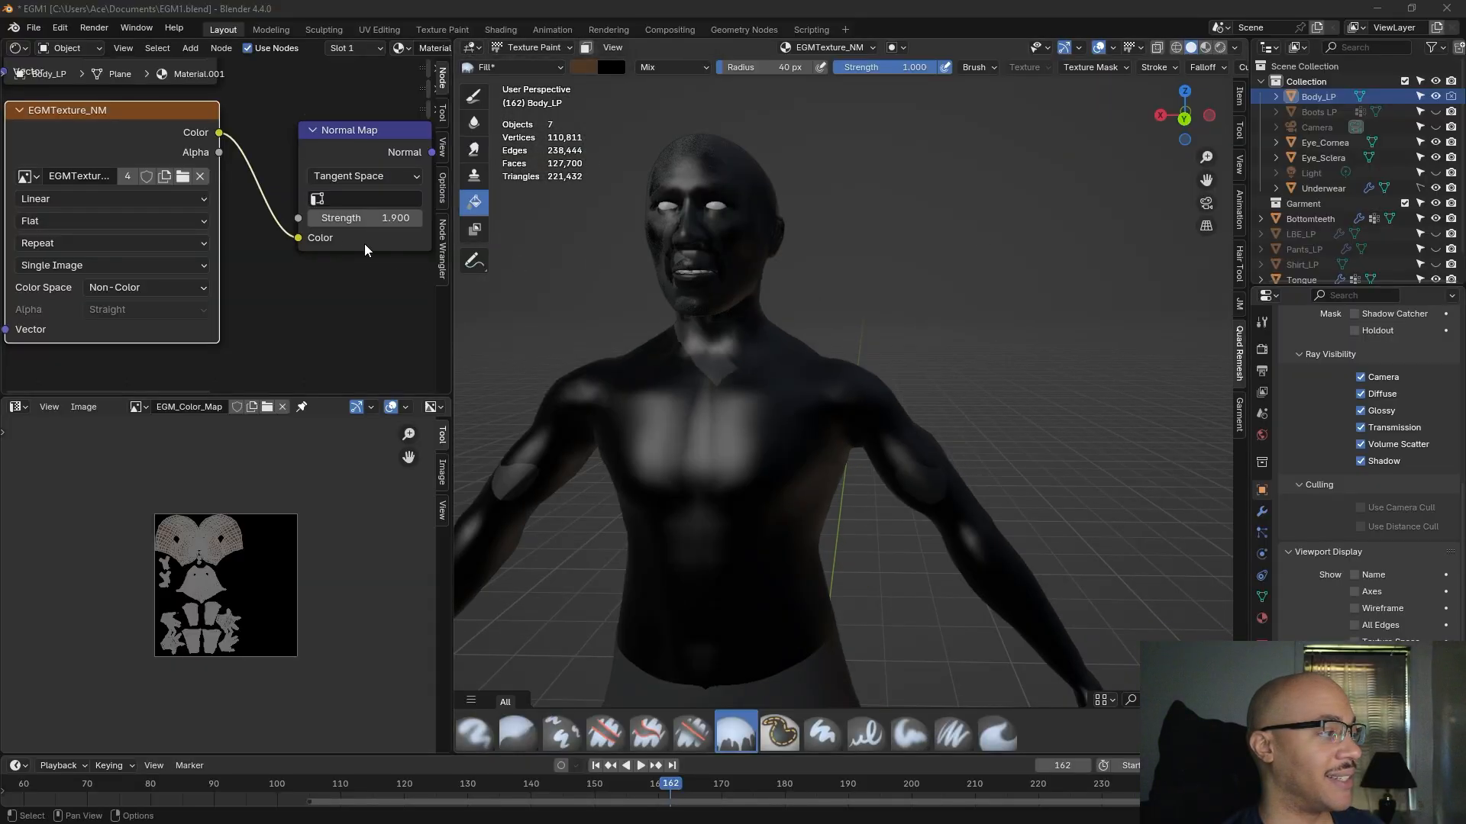
{"action": "scroll", "coordinate": [250, 339], "scroll_direction": "down", "scroll_amount": 2}
{"action": "scroll", "coordinate": [227, 222], "scroll_direction": "down", "scroll_amount": 3}
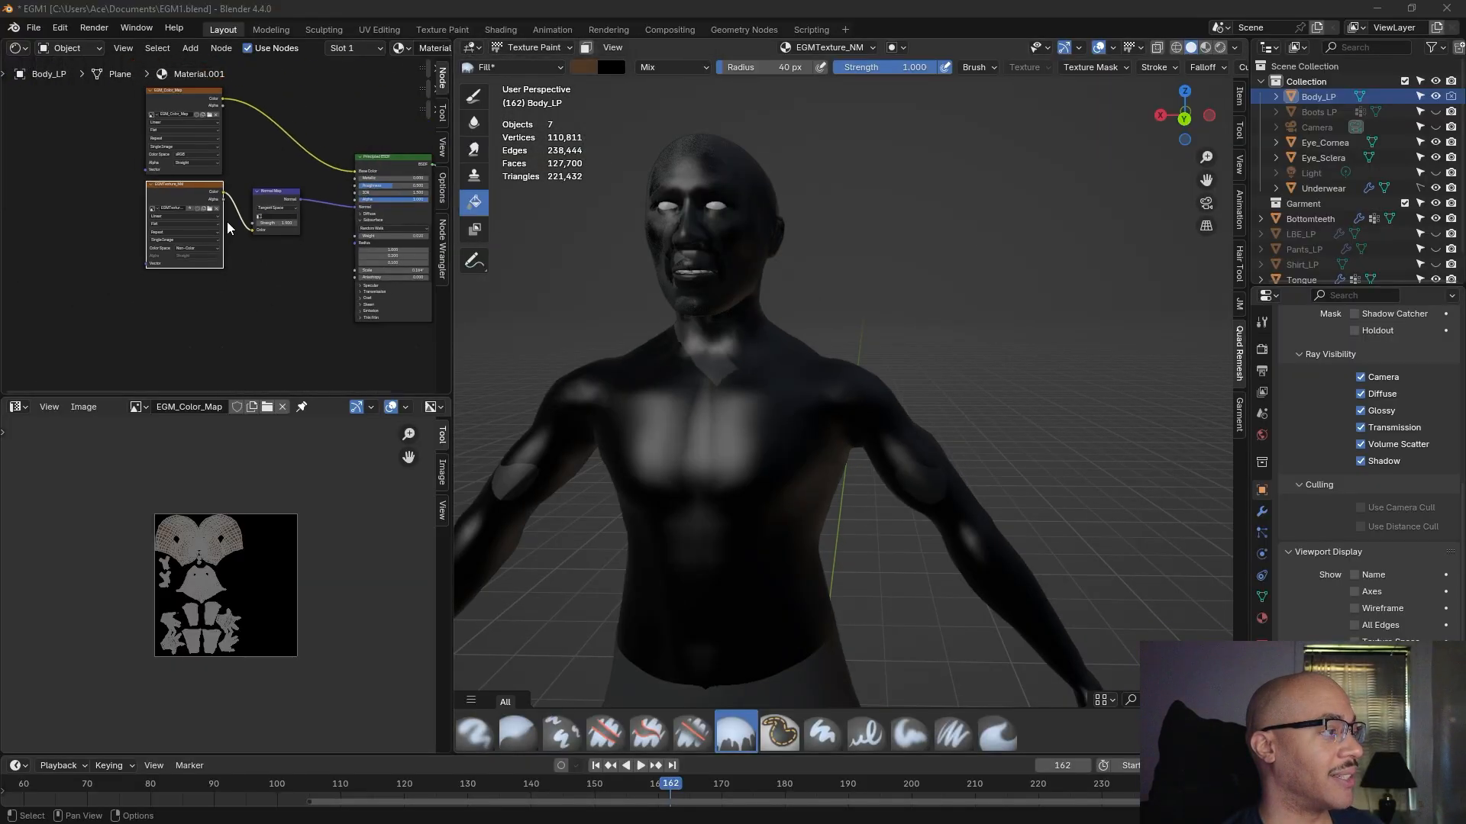
- Compare the body with the EGM_Color_Map and EGMTexture_NM nodes active, and display it in Rendered shading
{"action": "left_click", "coordinate": [190, 89]}
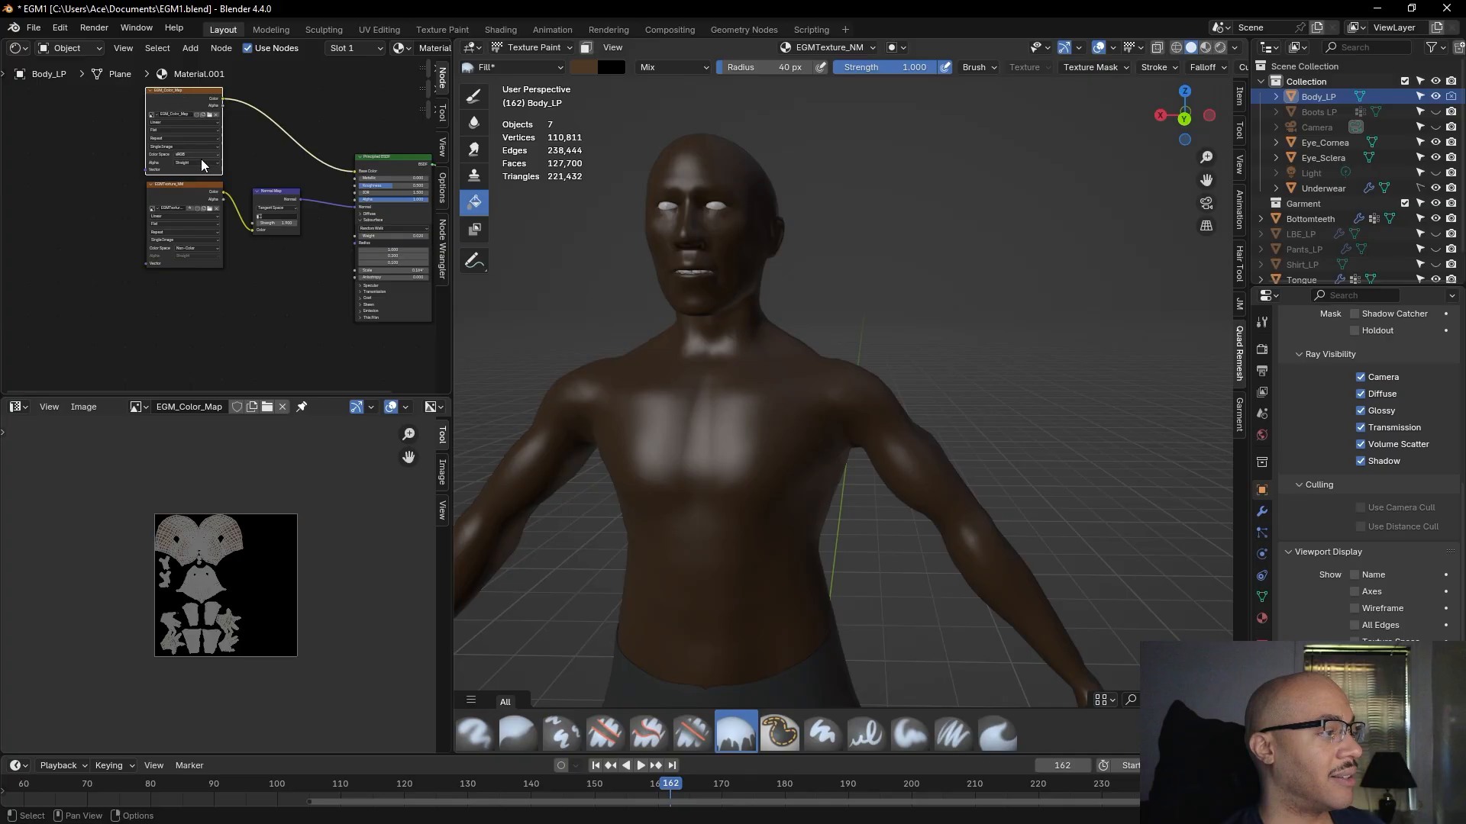
{"action": "left_click", "coordinate": [169, 197]}
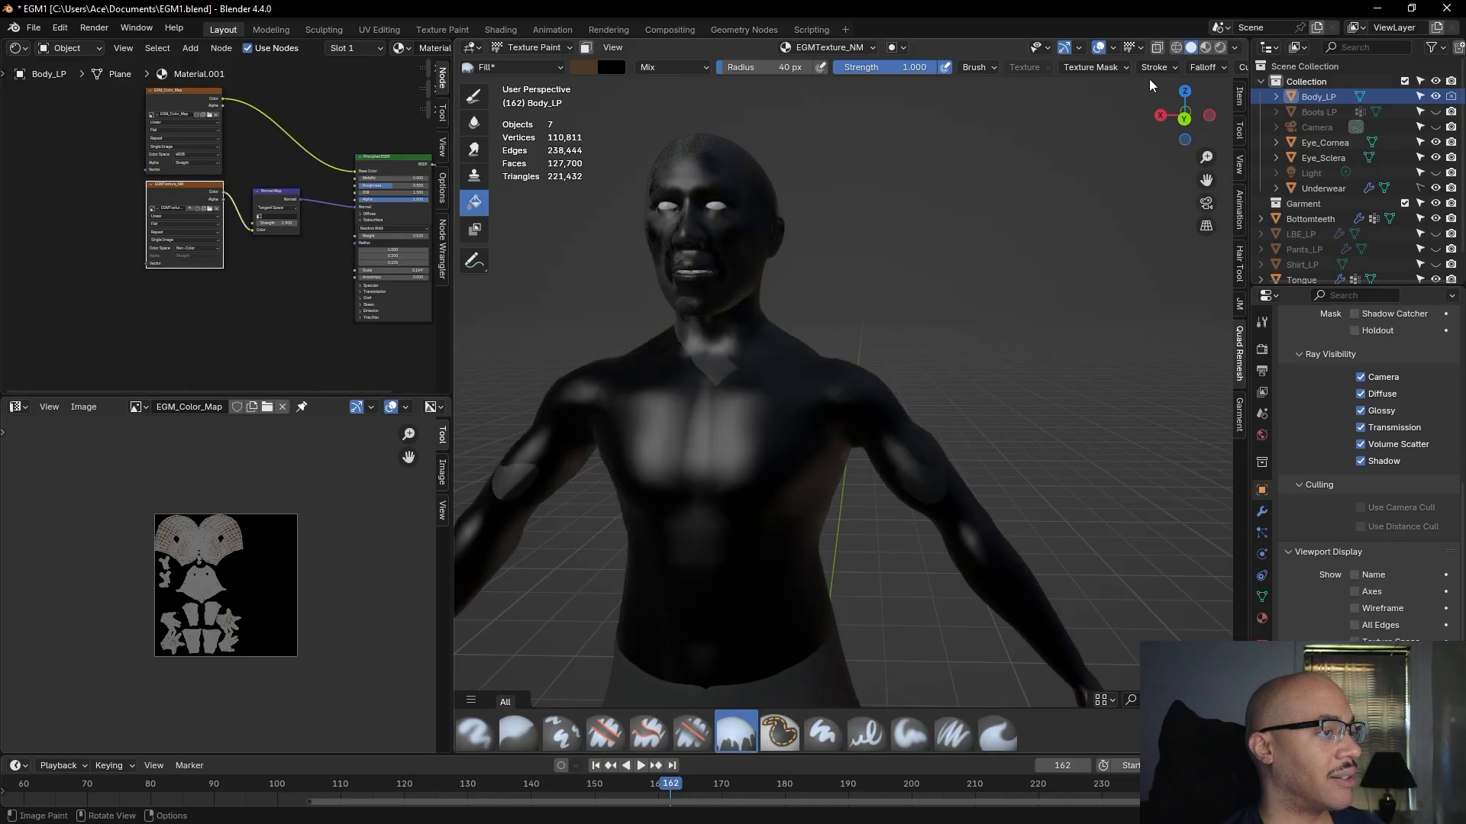
{"action": "left_click", "coordinate": [1220, 48]}
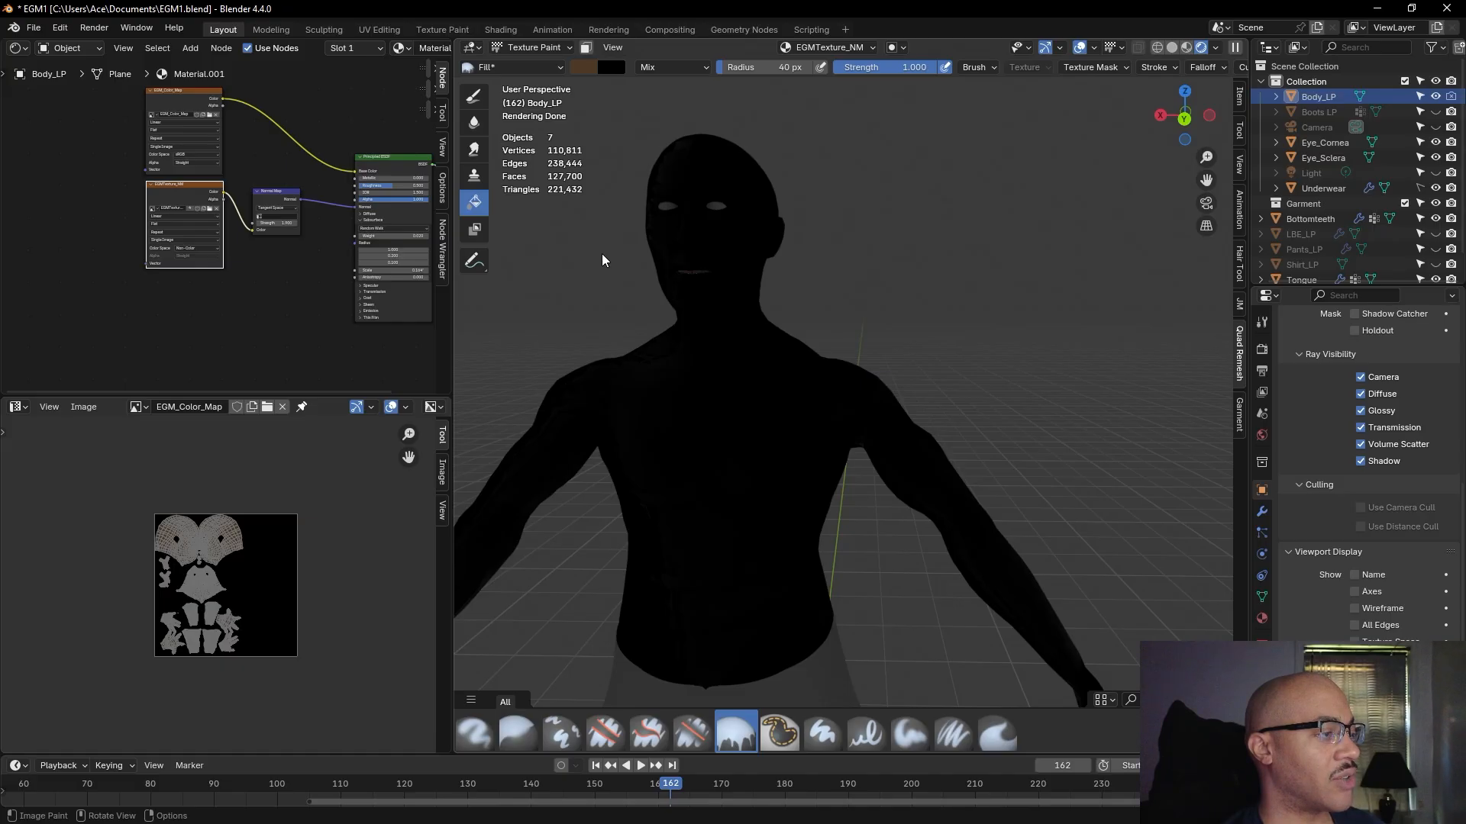
{"action": "scroll", "coordinate": [315, 168], "scroll_direction": "up", "scroll_amount": 3}
{"action": "left_click", "coordinate": [186, 117]}
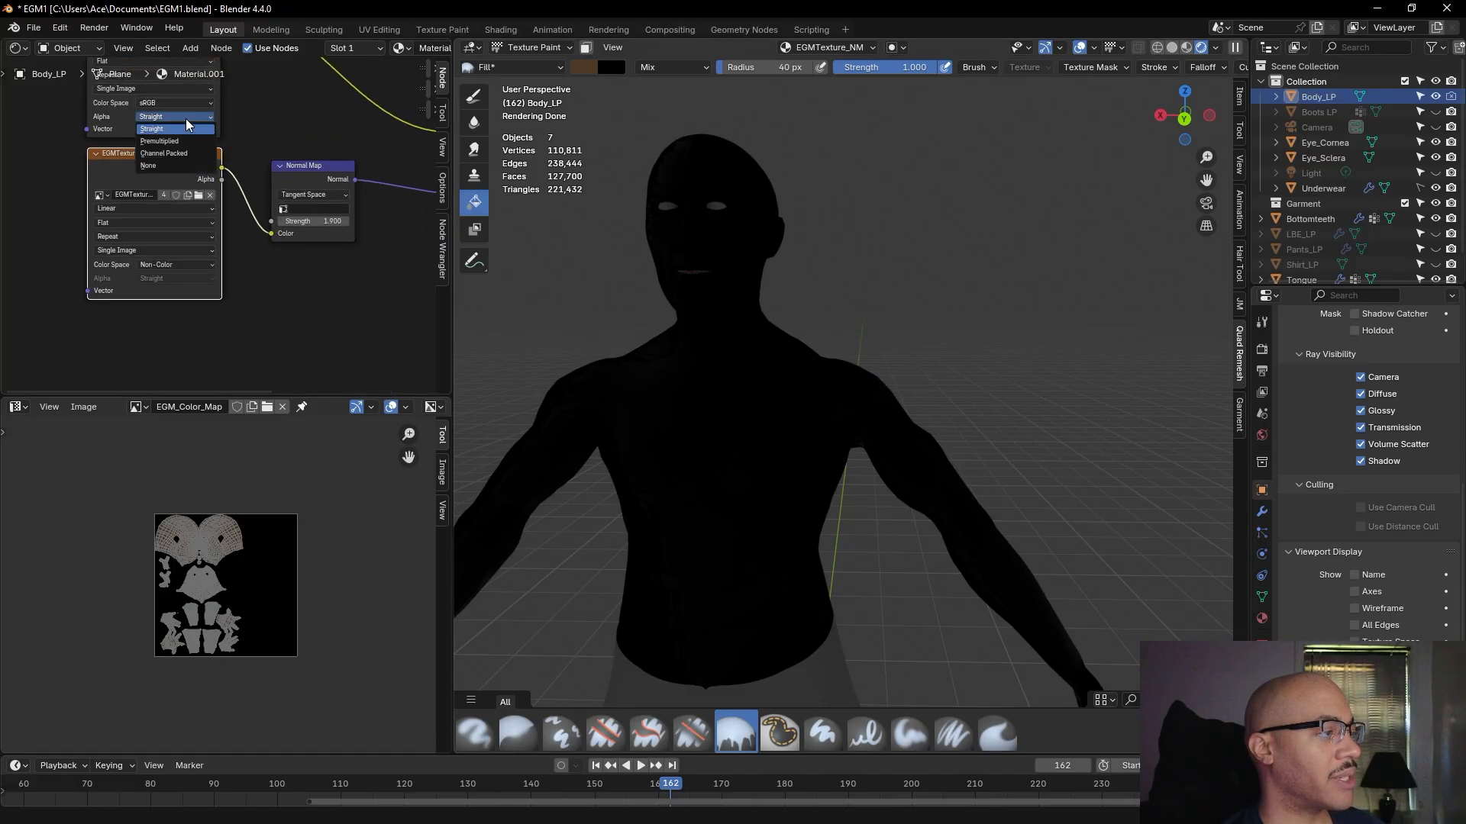
{"action": "left_click", "coordinate": [112, 126]}
{"action": "left_click", "coordinate": [121, 157]}
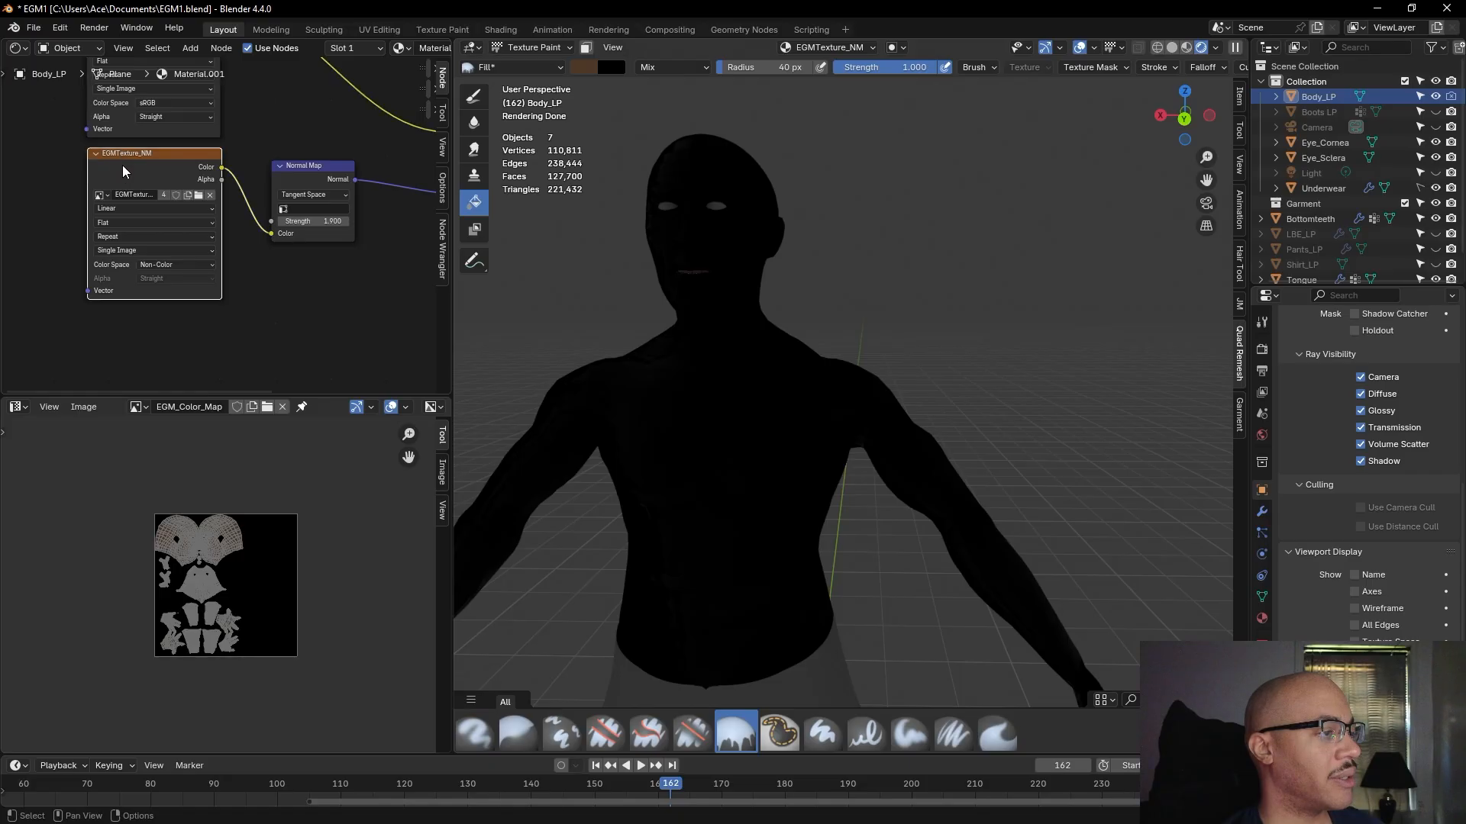
- Expand the Diffuse settings of the Principled BSDF node and set the diffuse roughness to 0.209
{"action": "scroll", "coordinate": [284, 149], "scroll_direction": "down", "scroll_amount": 3}
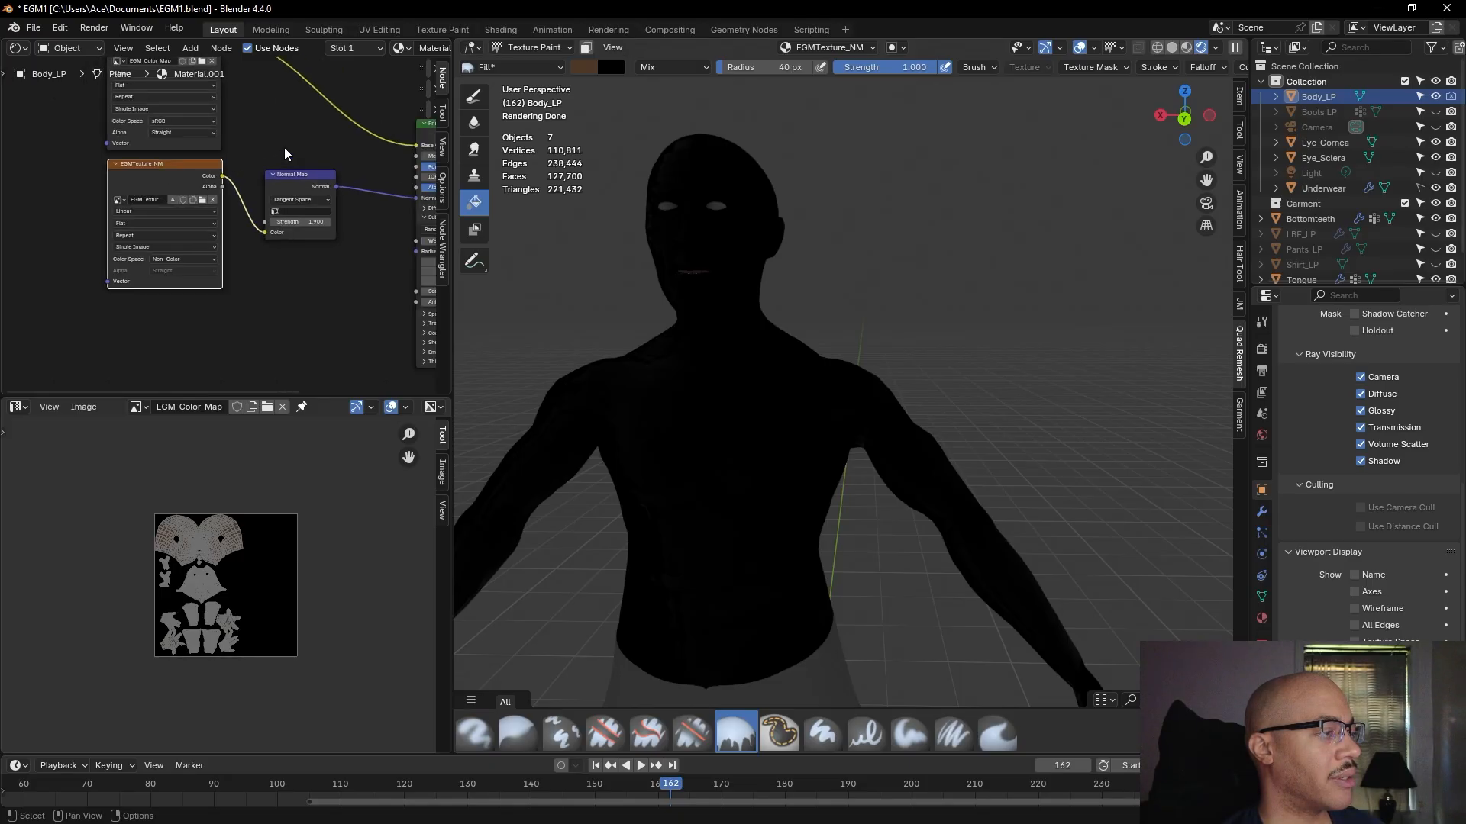
{"action": "scroll", "coordinate": [387, 236], "scroll_direction": "up", "scroll_amount": 3}
{"action": "middle_click_drag", "start_coordinate": [387, 258], "coordinate": [175, 278]}
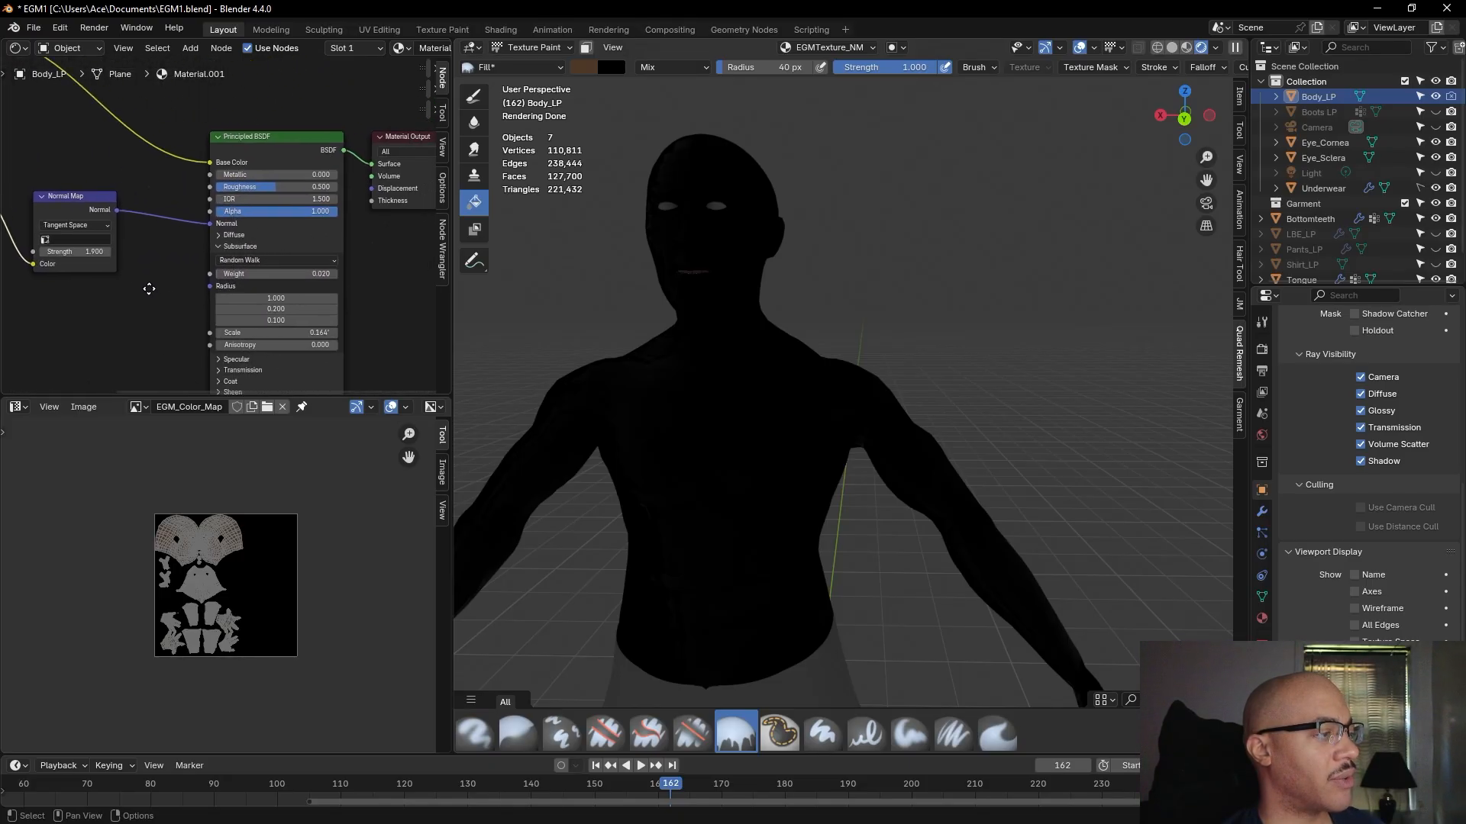
{"action": "scroll", "coordinate": [176, 278], "scroll_direction": "up", "scroll_amount": 4}
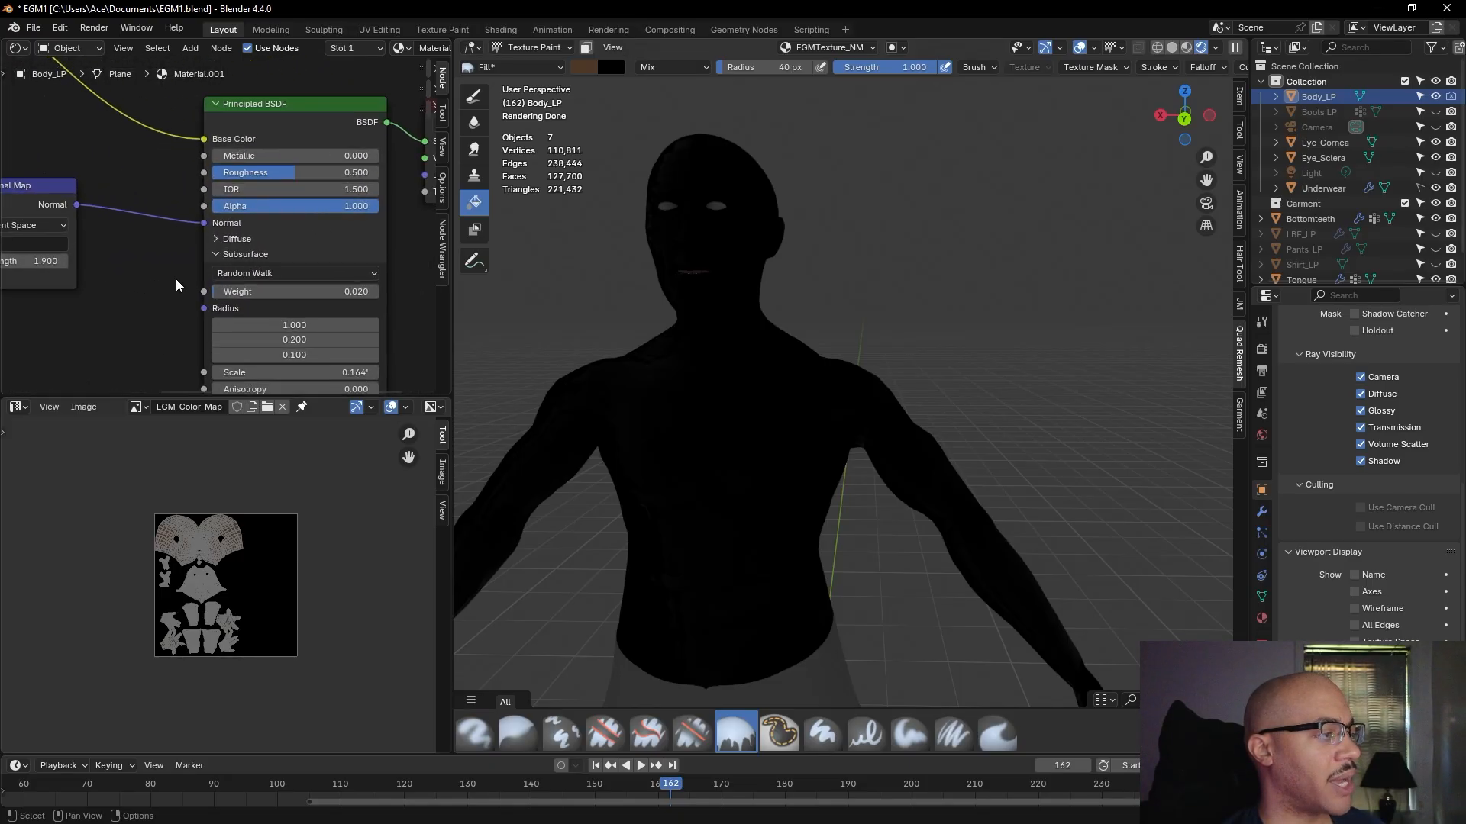
{"action": "left_click", "coordinate": [214, 242]}
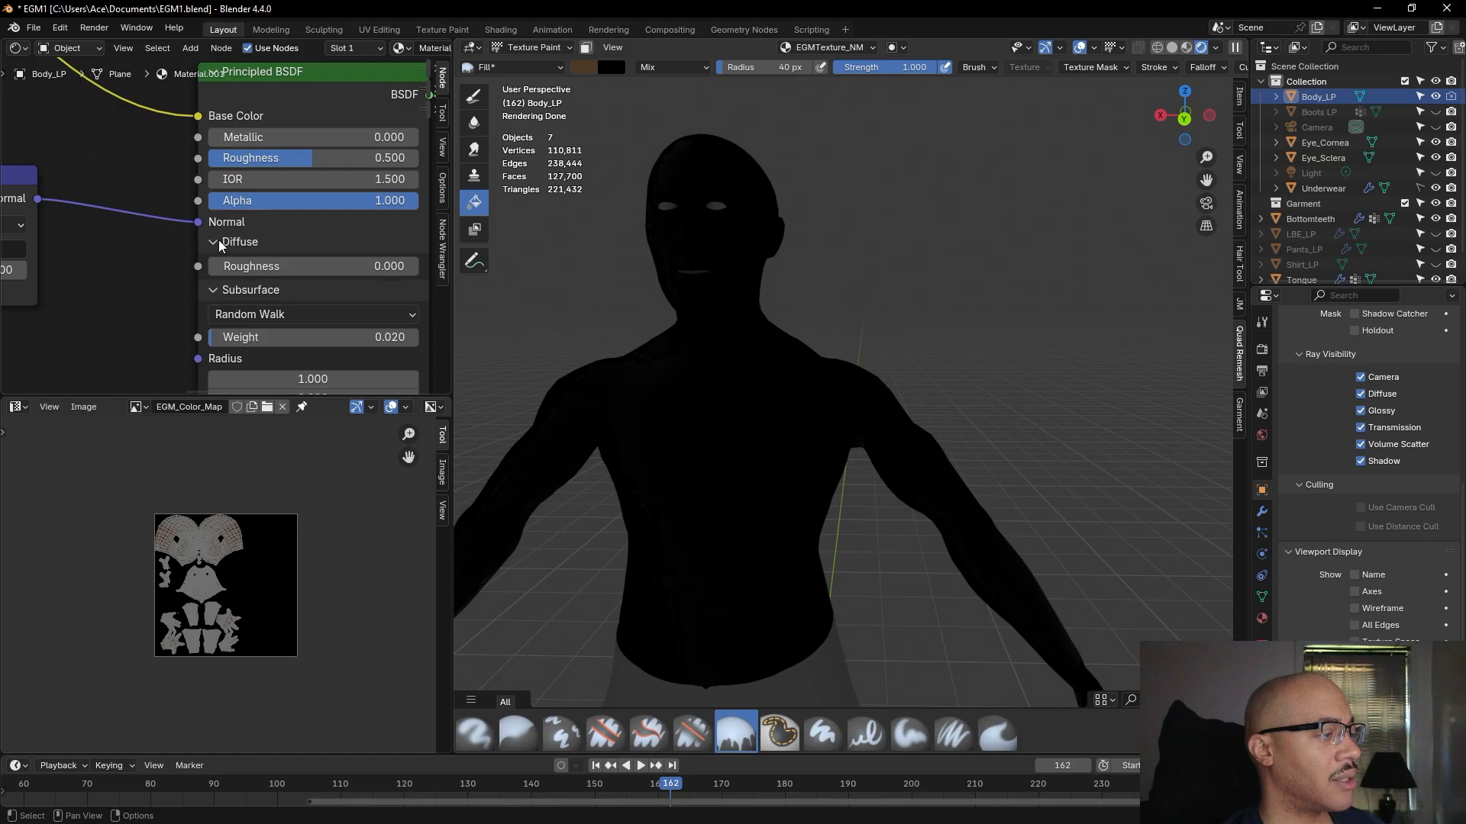
{"action": "mouse_move", "coordinate": [229, 266]}
{"action": "left_mouse_down"}
{"action": "mouse_move", "coordinate": [406, 266]}
{"action": "mouse_move", "coordinate": [209, 265]}
{"action": "mouse_move", "coordinate": [291, 265]}
{"action": "mouse_move", "coordinate": [209, 265]}
{"action": "mouse_move", "coordinate": [252, 265]}
{"action": "left_mouse_up"}
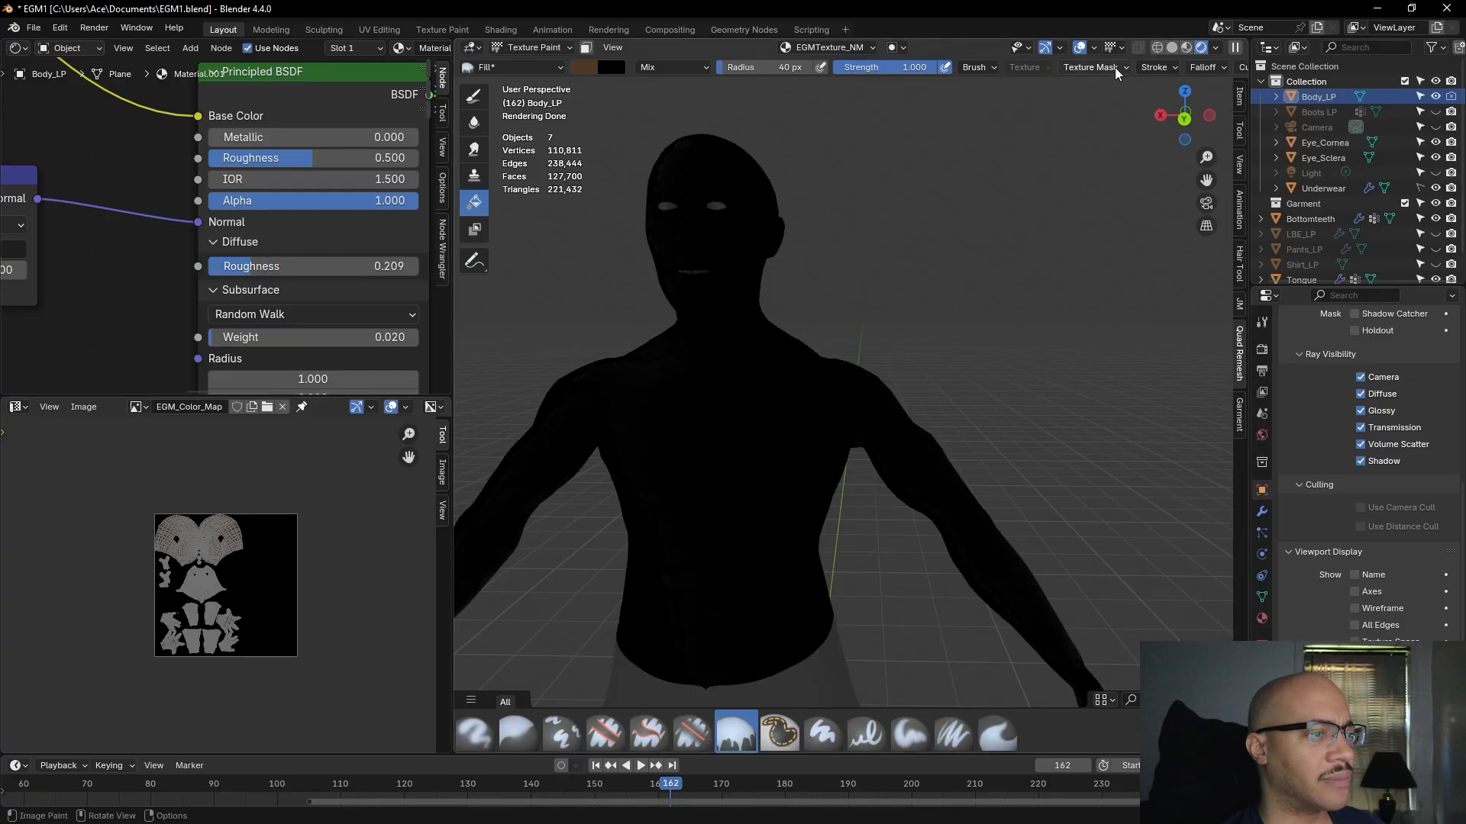
- Check the face in Solid shading and set the Principled BSDF's diffuse roughness to 0.000
{"action": "left_click", "coordinate": [1174, 48]}
{"action": "scroll", "coordinate": [750, 213], "scroll_direction": "up", "scroll_amount": 6}
{"action": "scroll", "coordinate": [749, 216], "scroll_direction": "down", "scroll_amount": 3}
{"action": "middle_click_drag", "start_coordinate": [750, 215], "coordinate": [782, 250]}
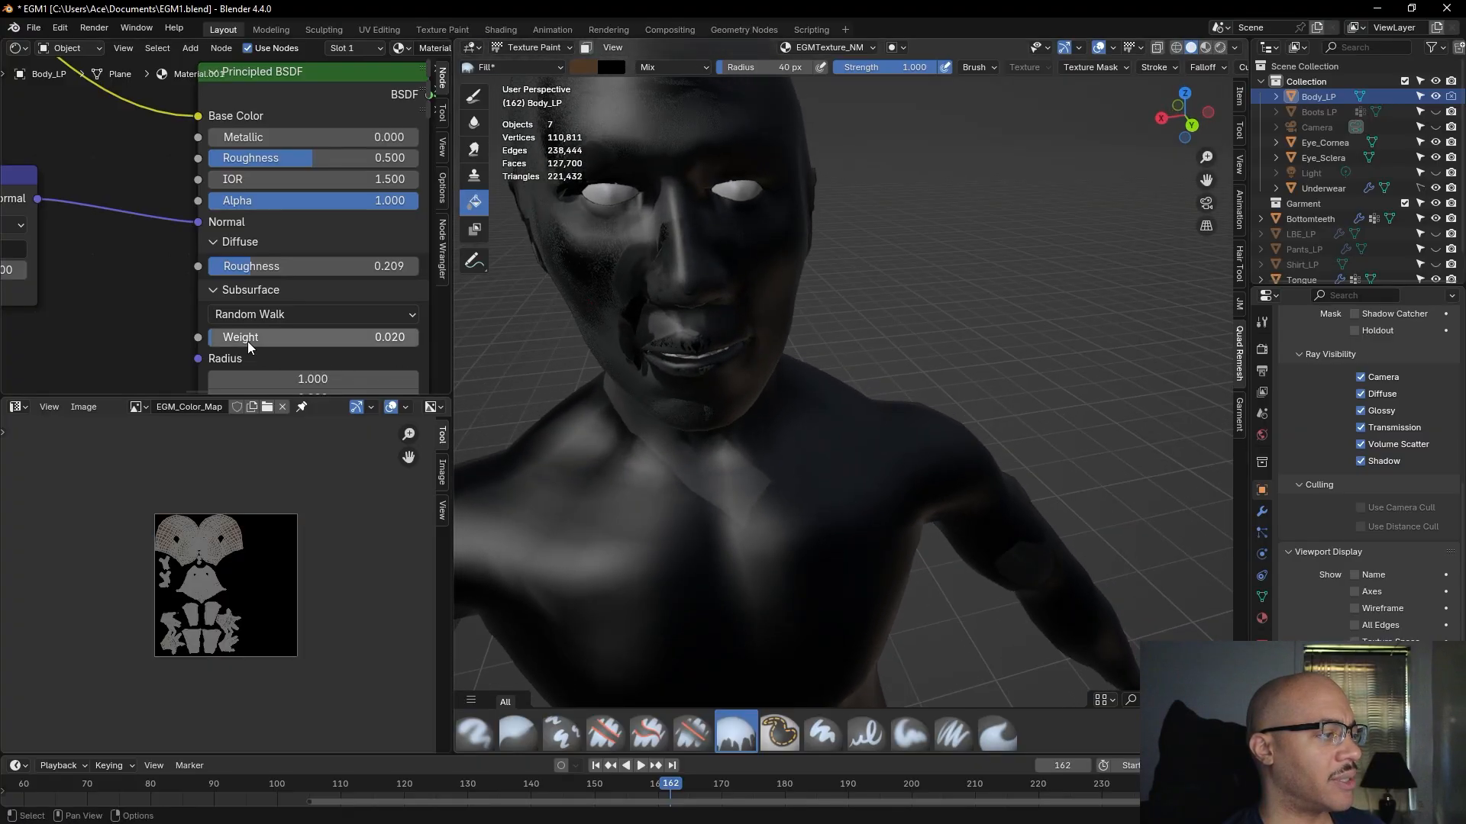
{"action": "left_click_drag", "start_coordinate": [255, 266], "coordinate": [227, 290]}
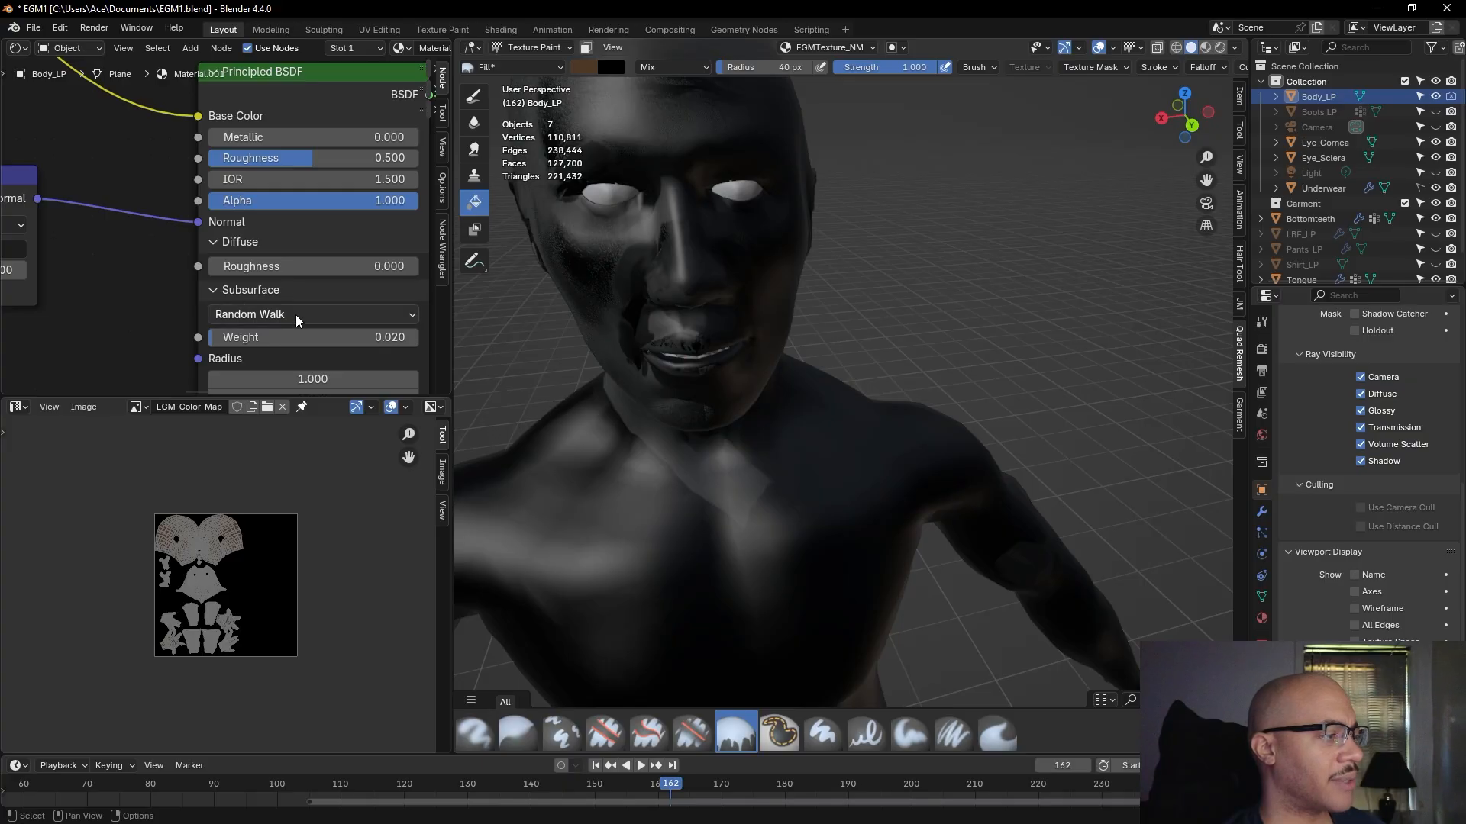
- Make the EGM_Color_Map node active in the body material and display the body in Rendered shading
{"action": "scroll", "coordinate": [291, 314], "scroll_direction": "down", "scroll_amount": 5}
{"action": "scroll", "coordinate": [229, 336], "scroll_direction": "up", "scroll_amount": 3}
{"action": "scroll", "coordinate": [138, 336], "scroll_direction": "down", "scroll_amount": 3}
{"action": "scroll", "coordinate": [155, 305], "scroll_direction": "up", "scroll_amount": 3}
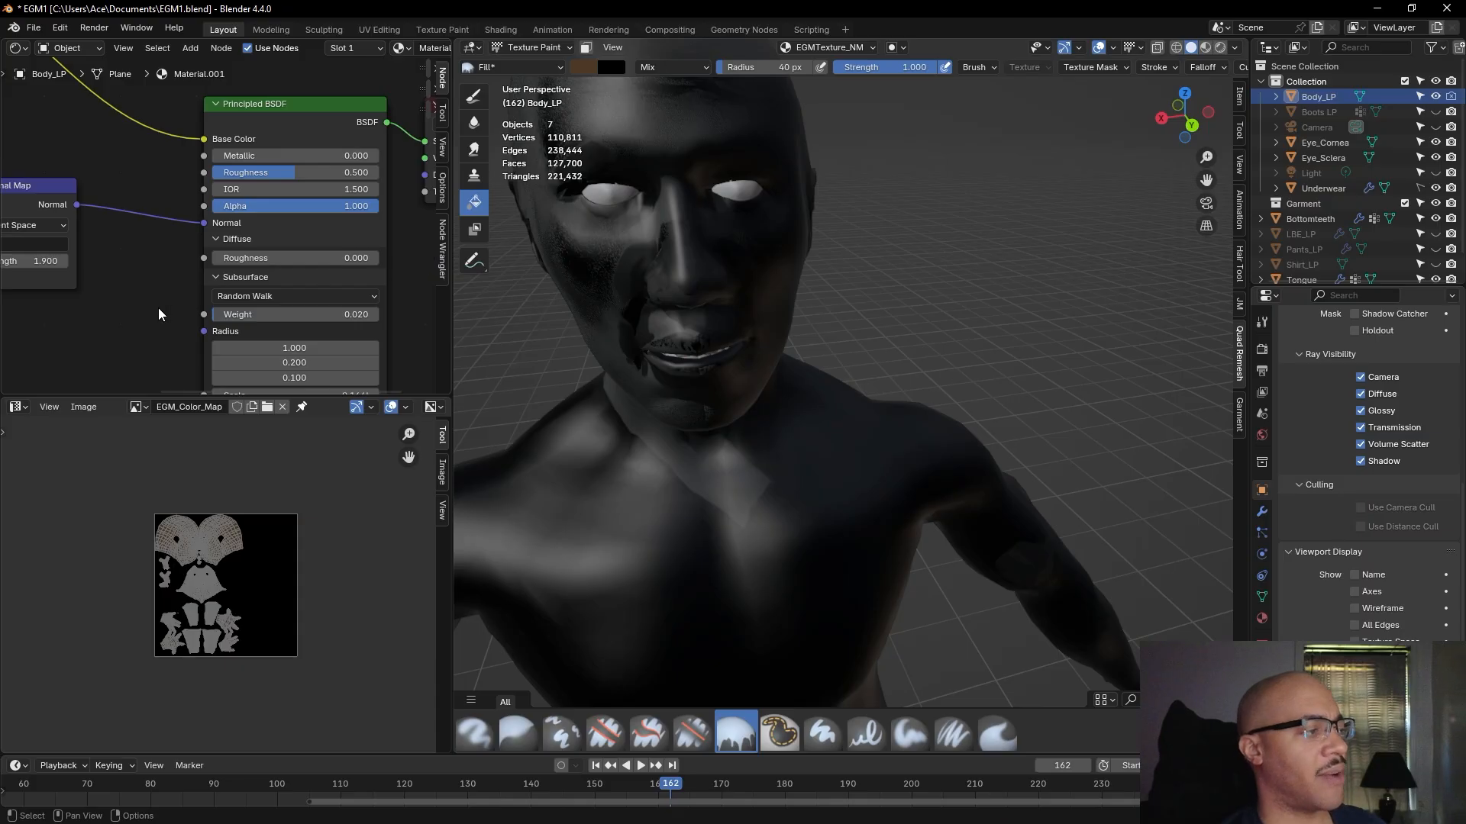
{"action": "middle_click_drag", "start_coordinate": [160, 315], "coordinate": [250, 344]}
{"action": "scroll", "coordinate": [246, 337], "scroll_direction": "down", "scroll_amount": 5}
{"action": "middle_click_drag", "start_coordinate": [56, 128], "coordinate": [182, 200]}
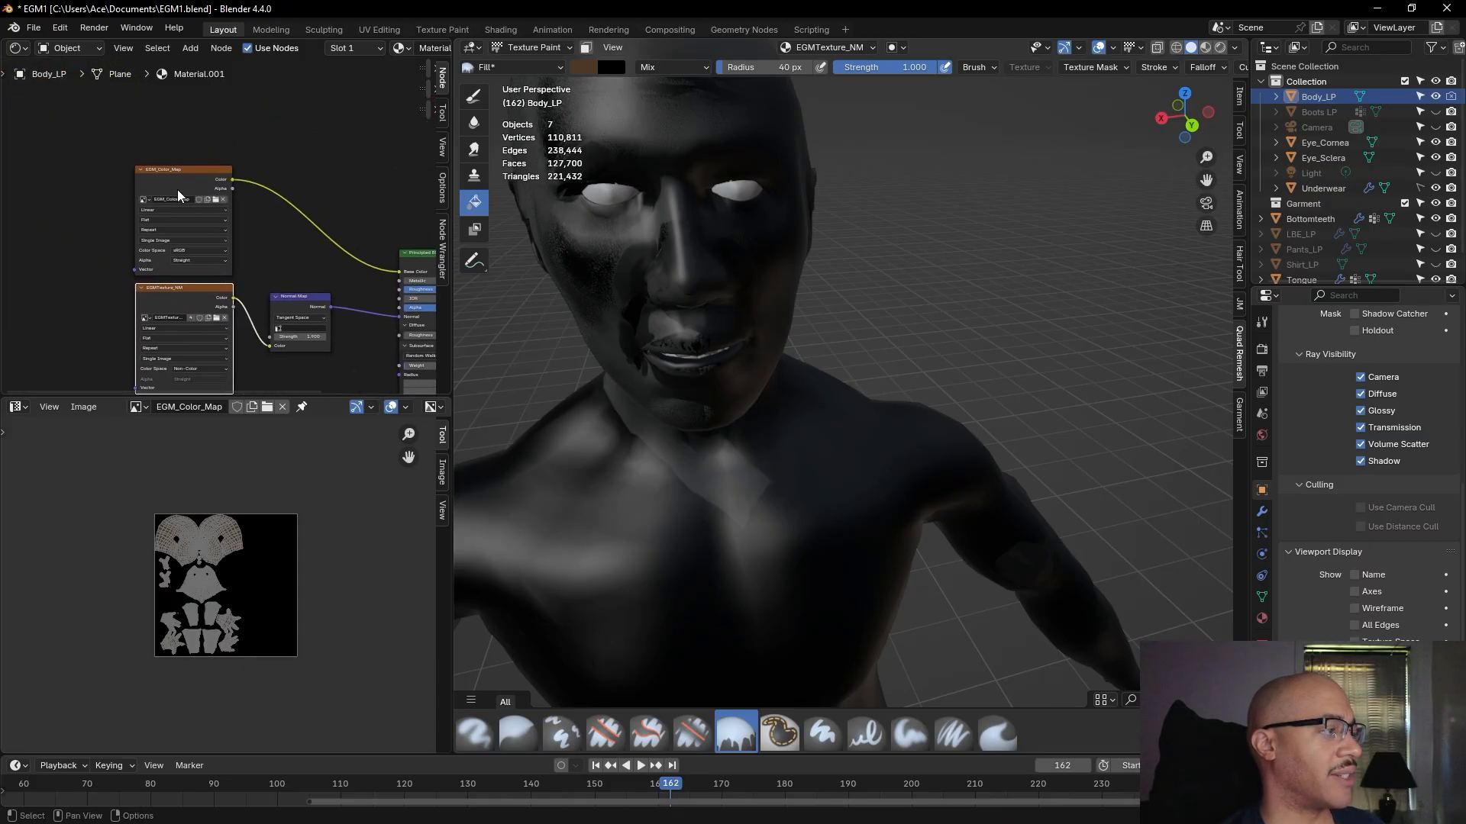
{"action": "left_click", "coordinate": [183, 200]}
{"action": "mouse_move", "coordinate": [992, 244]}
{"action": "middle_mouse_down"}
{"action": "mouse_move", "coordinate": [959, 244]}
{"action": "mouse_move", "coordinate": [1037, 394]}
{"action": "mouse_move", "coordinate": [985, 397]}
{"action": "middle_mouse_up"}
{"action": "left_click", "coordinate": [1220, 47]}
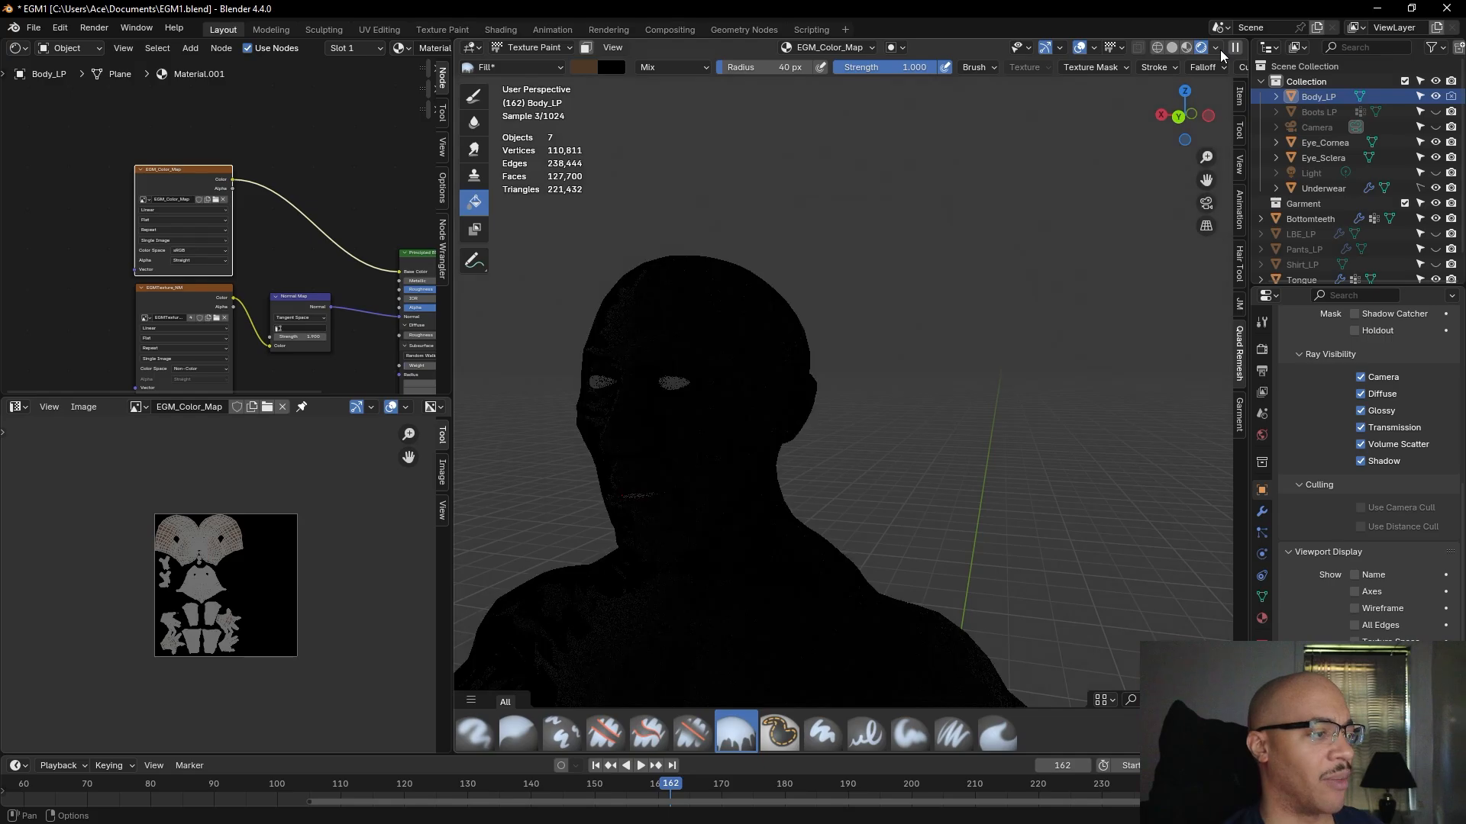
- Examine the rendered head and shoulders from several angles while alternating between the EGMTexture_NM and EGM_Color_Map nodes
{"action": "middle_click_drag", "start_coordinate": [866, 473], "coordinate": [1041, 341], "text": "shift"}
{"action": "scroll", "coordinate": [1039, 365], "scroll_direction": "up", "scroll_amount": 5}
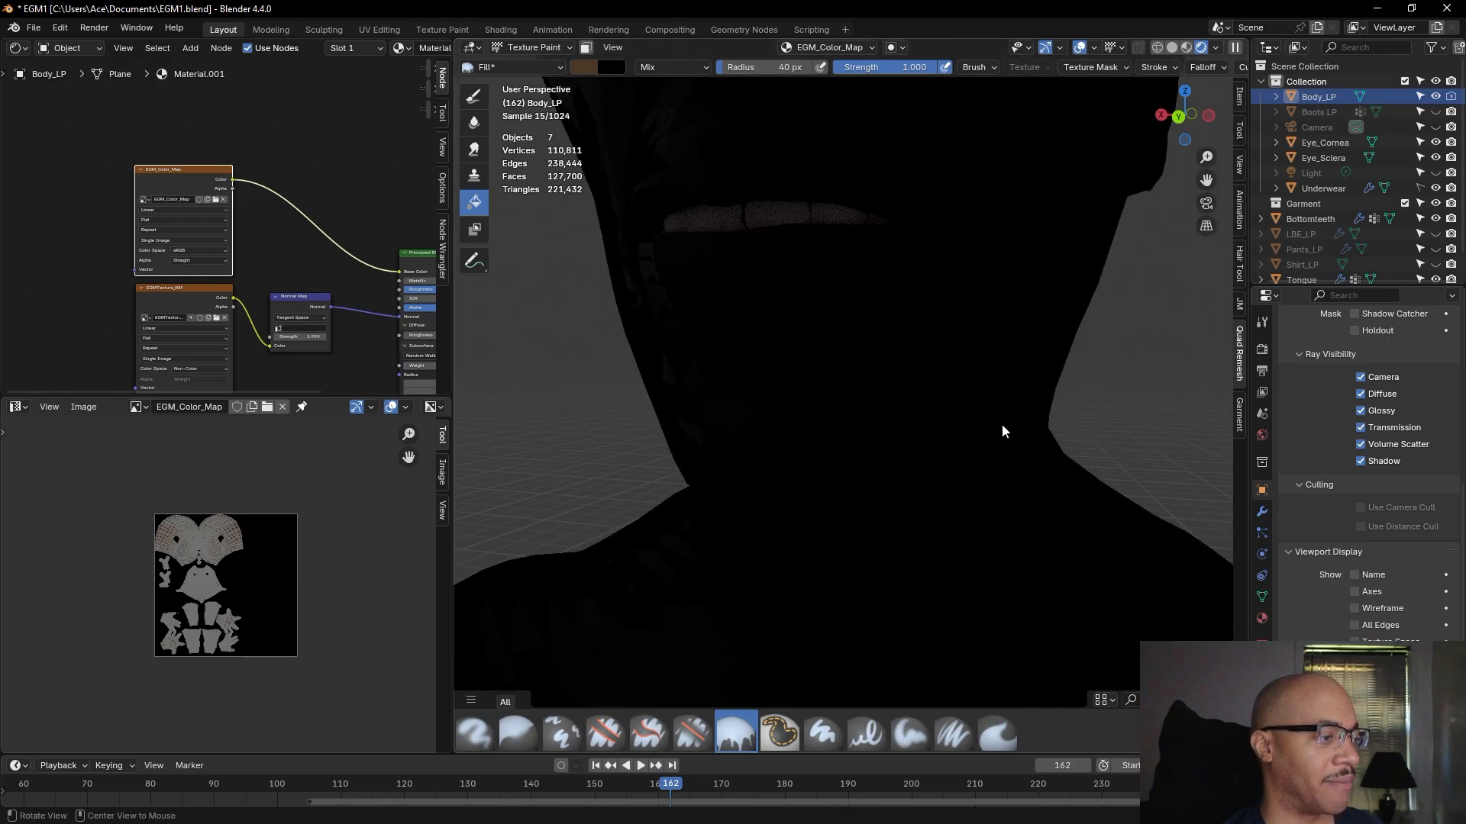
{"action": "scroll", "coordinate": [1013, 428], "scroll_direction": "down", "scroll_amount": 5}
{"action": "left_click", "coordinate": [166, 302]}
{"action": "left_click", "coordinate": [161, 182]}
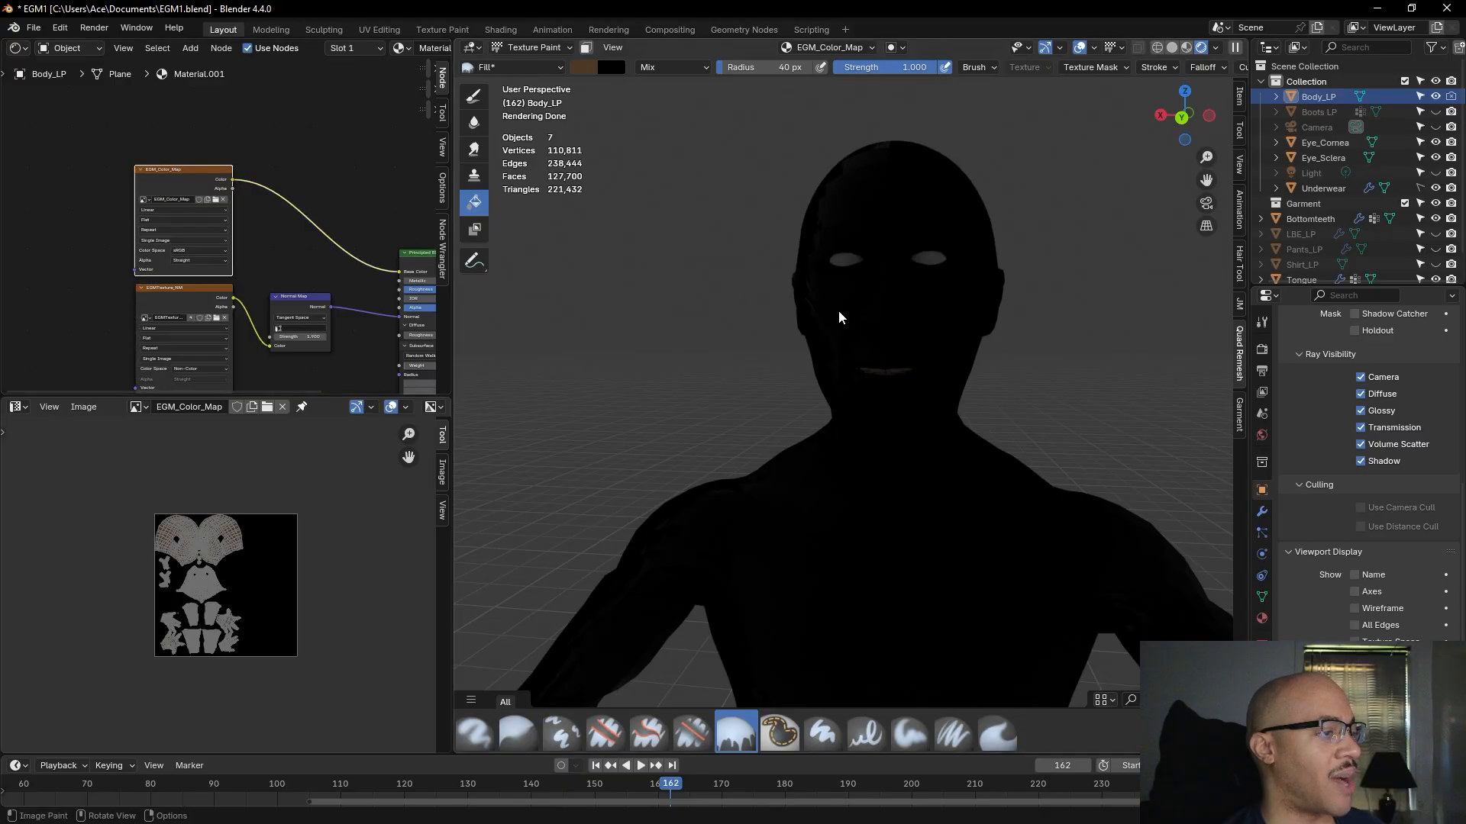
{"action": "left_click", "coordinate": [148, 307]}
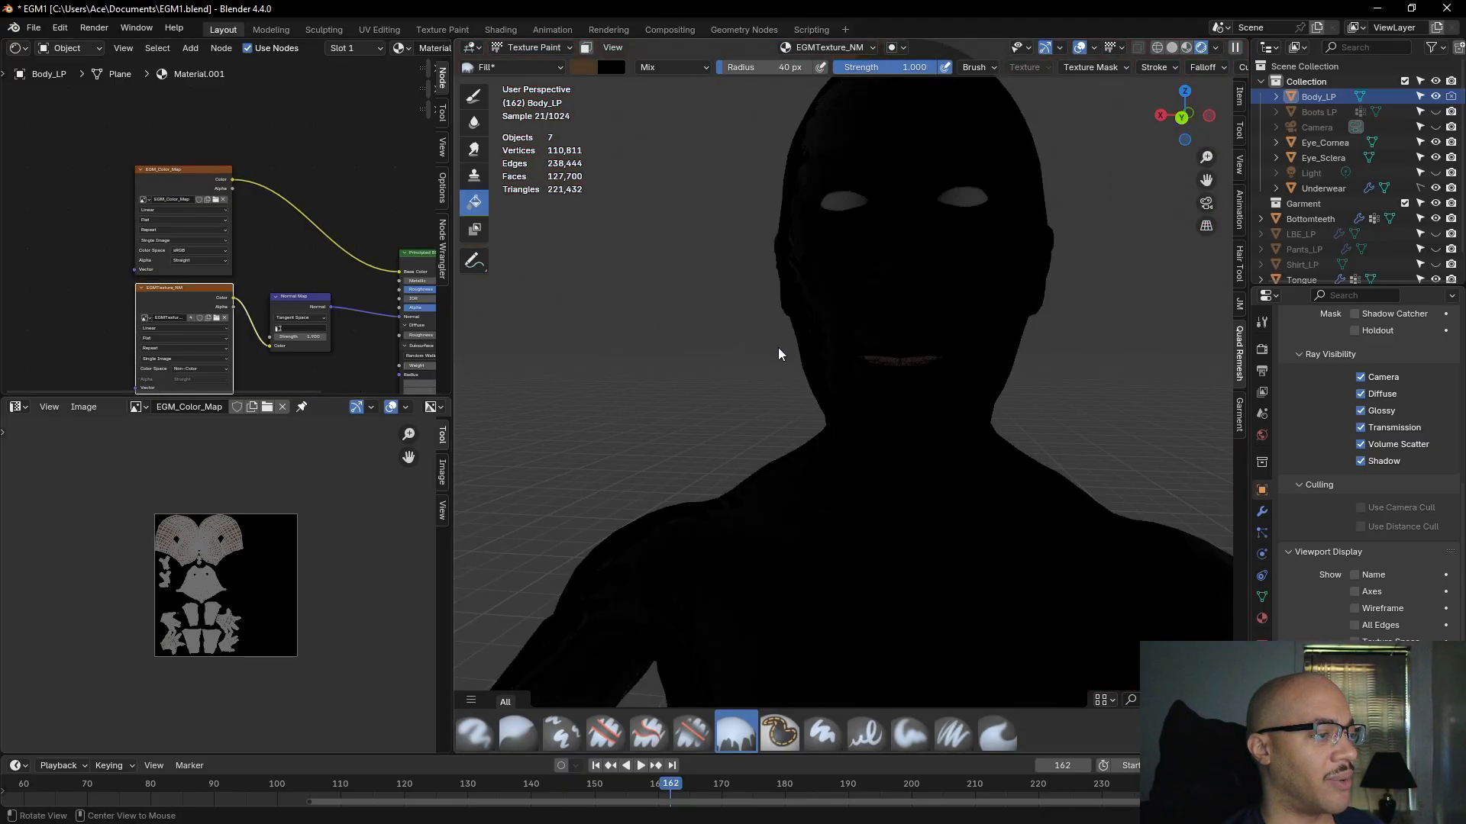
{"action": "mouse_move", "coordinate": [775, 350]}
{"action": "middle_mouse_down"}
{"action": "mouse_move", "coordinate": [862, 402]}
{"action": "mouse_move", "coordinate": [842, 437]}
{"action": "mouse_move", "coordinate": [932, 356]}
{"action": "middle_mouse_up"}
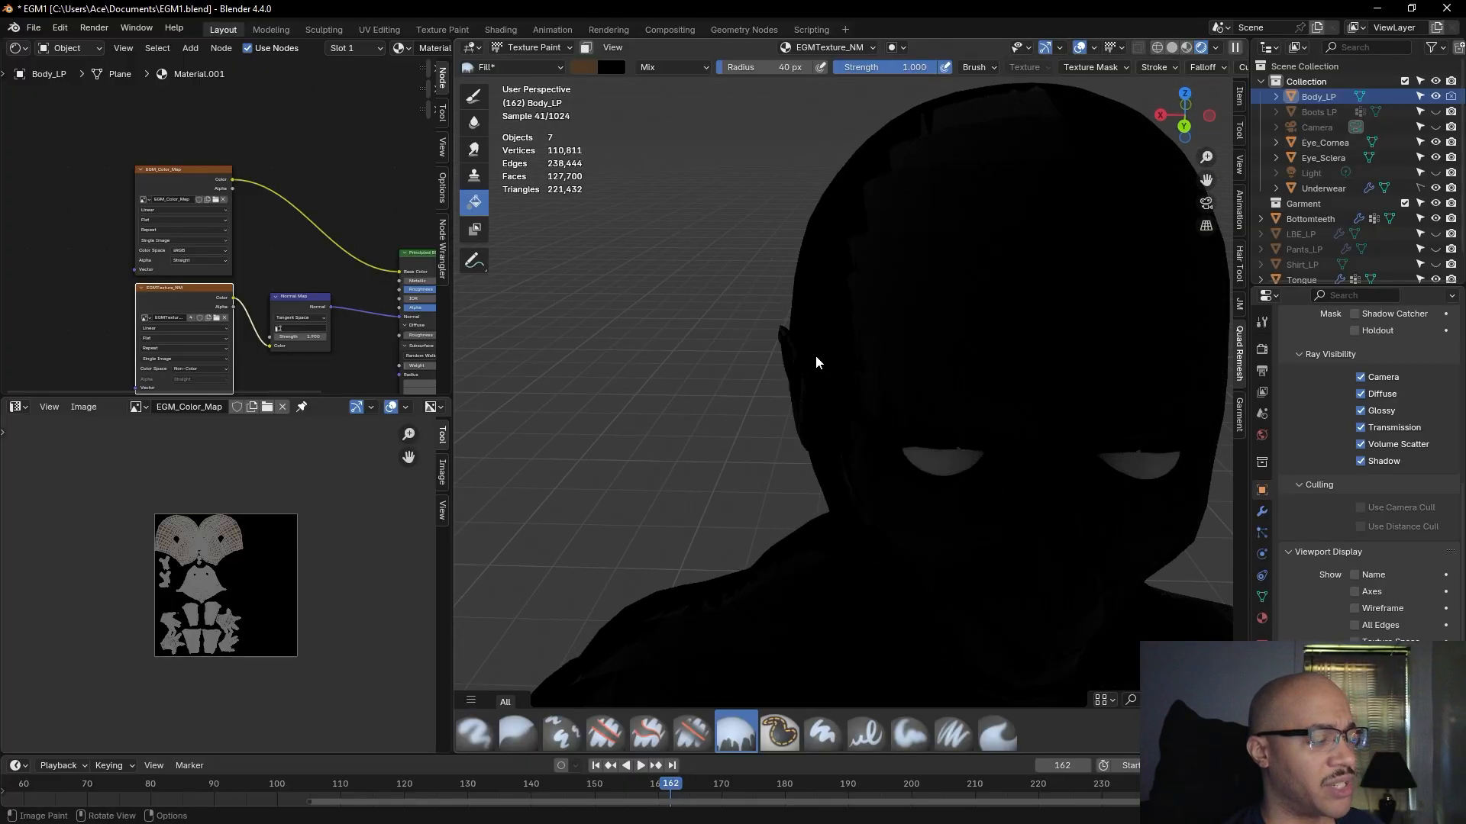
{"action": "scroll", "coordinate": [574, 390], "scroll_direction": "down", "scroll_amount": 4}
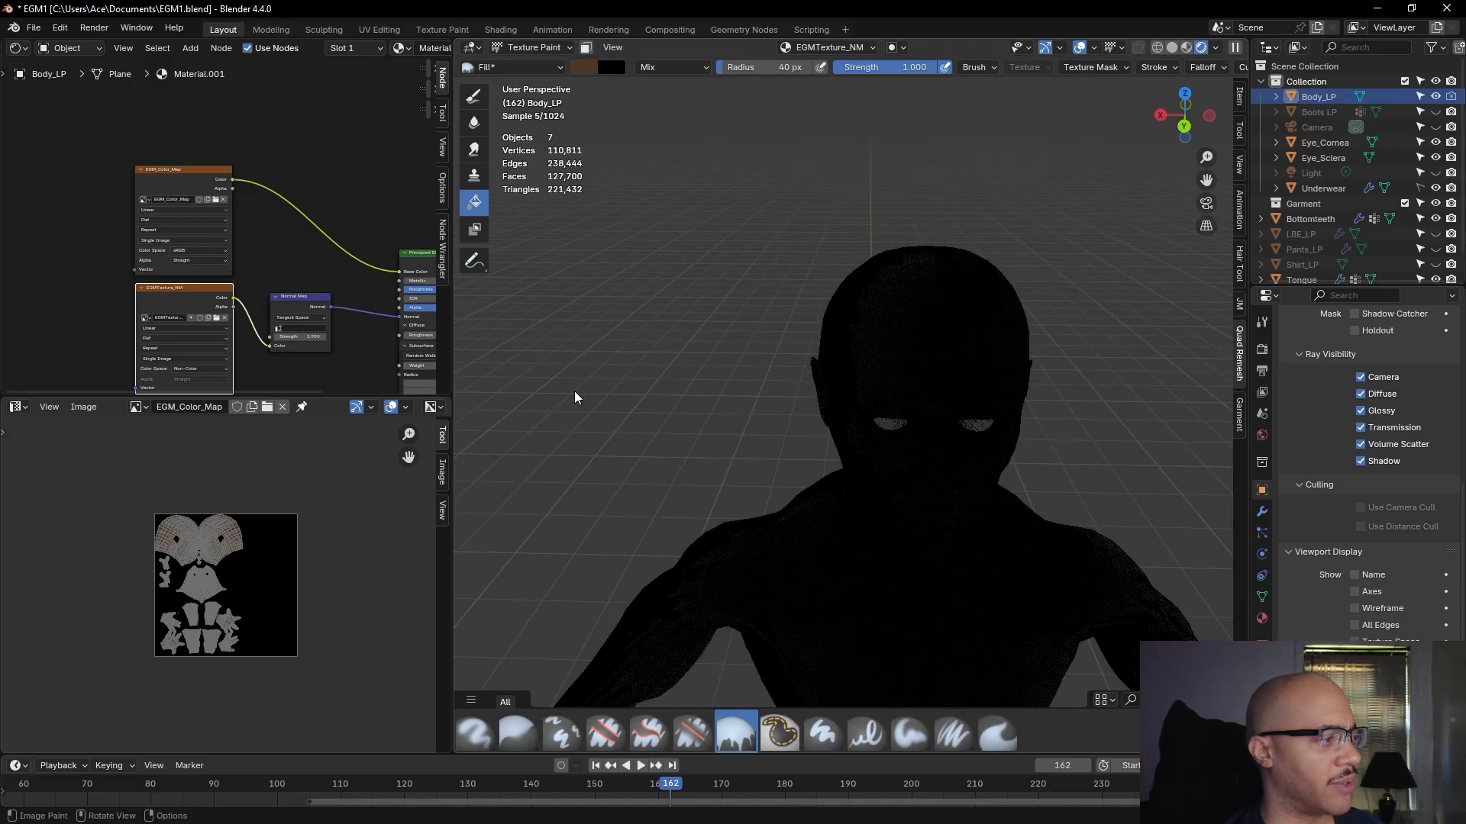
{"action": "middle_click_drag", "start_coordinate": [653, 470], "coordinate": [655, 427]}
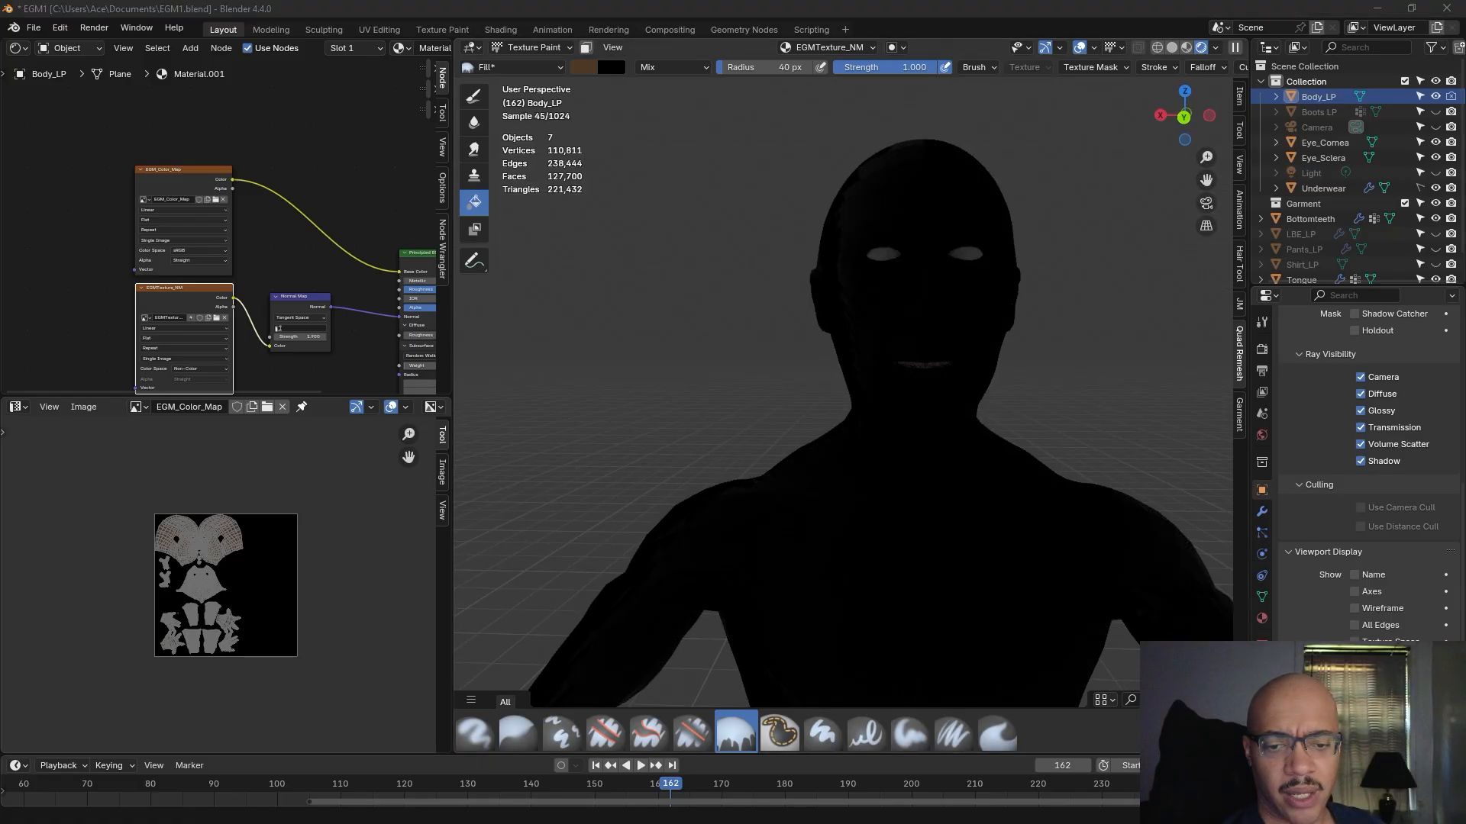
- Select the EGM_Color_Map node and switch the body from Texture Paint to Object Mode
{"action": "left_click", "coordinate": [217, 229]}
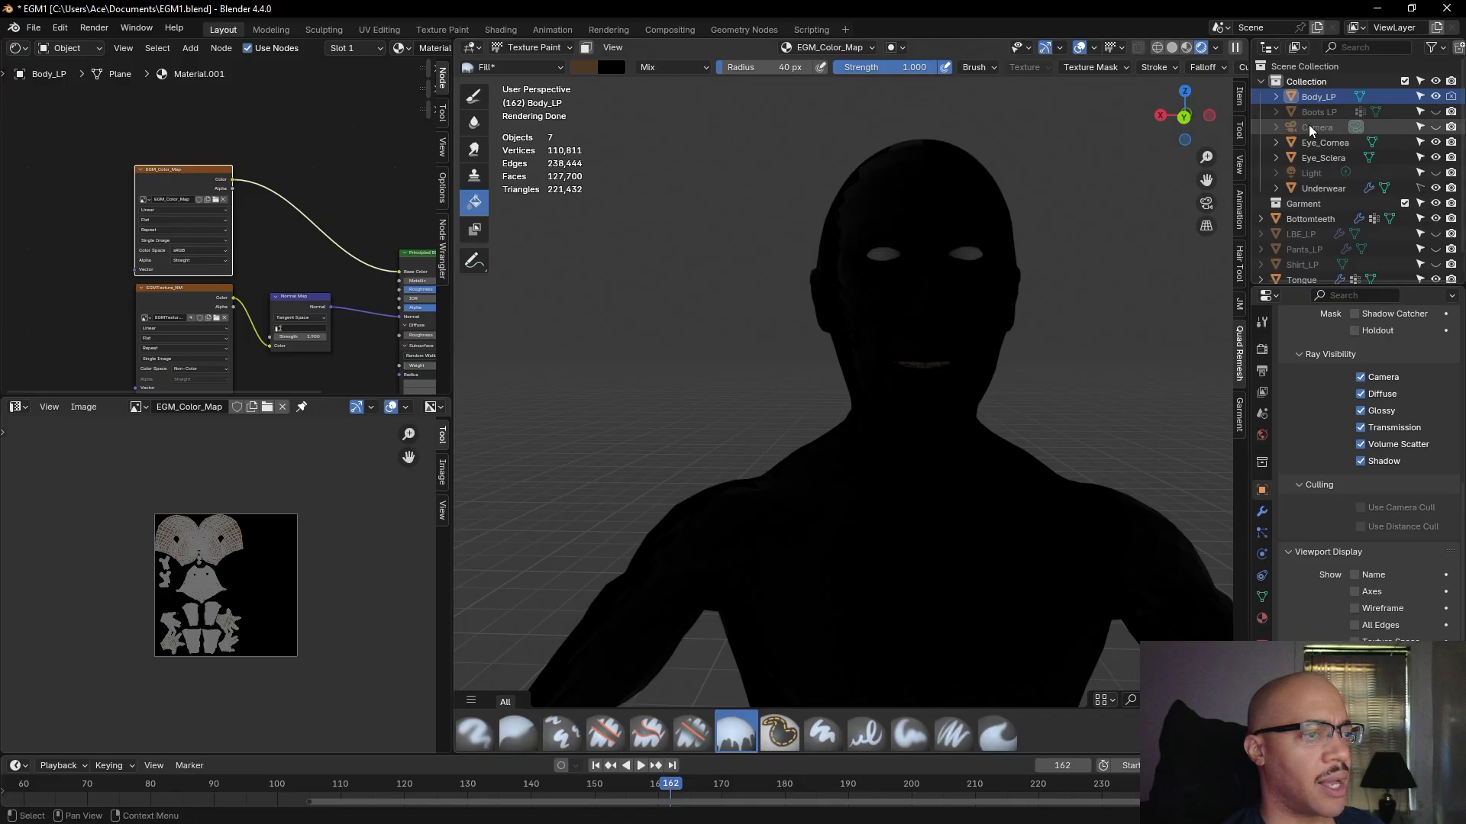
{"action": "left_click", "coordinate": [538, 48]}
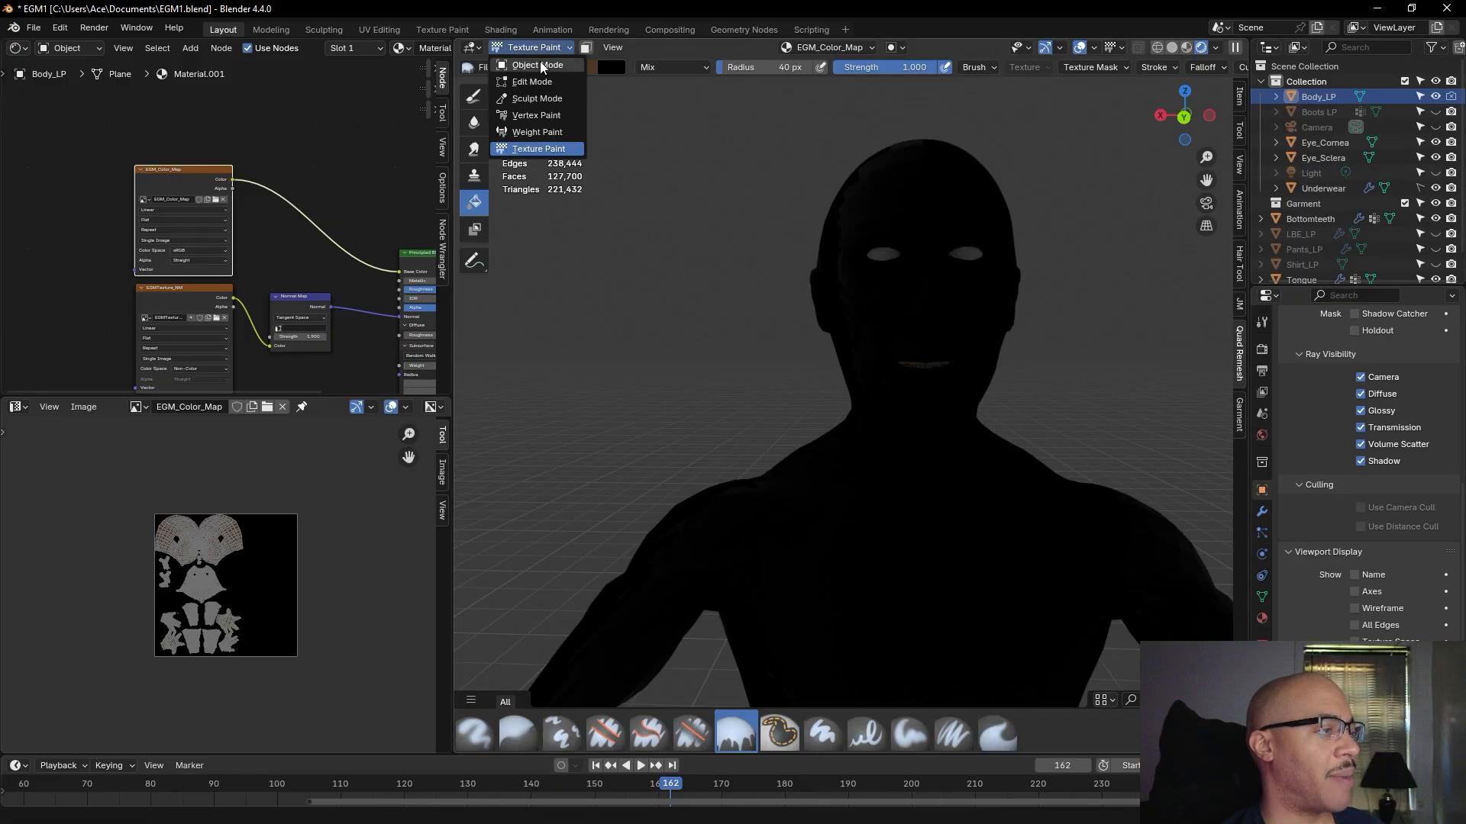
{"action": "key", "text": "Return"}
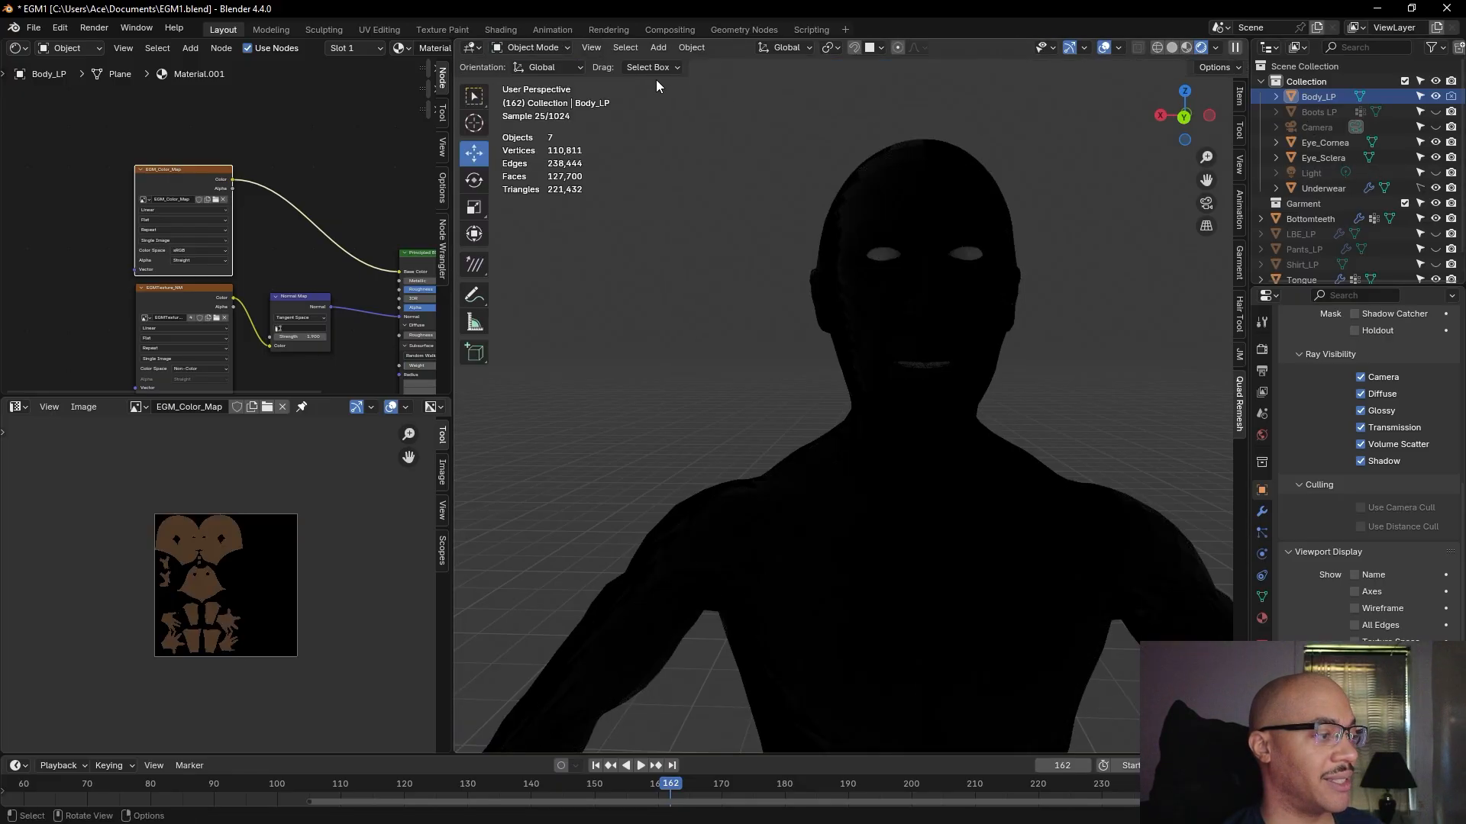
- Select the EGMTexture_NM node and examine the body in Material Preview shading
{"action": "left_click", "coordinate": [174, 303]}
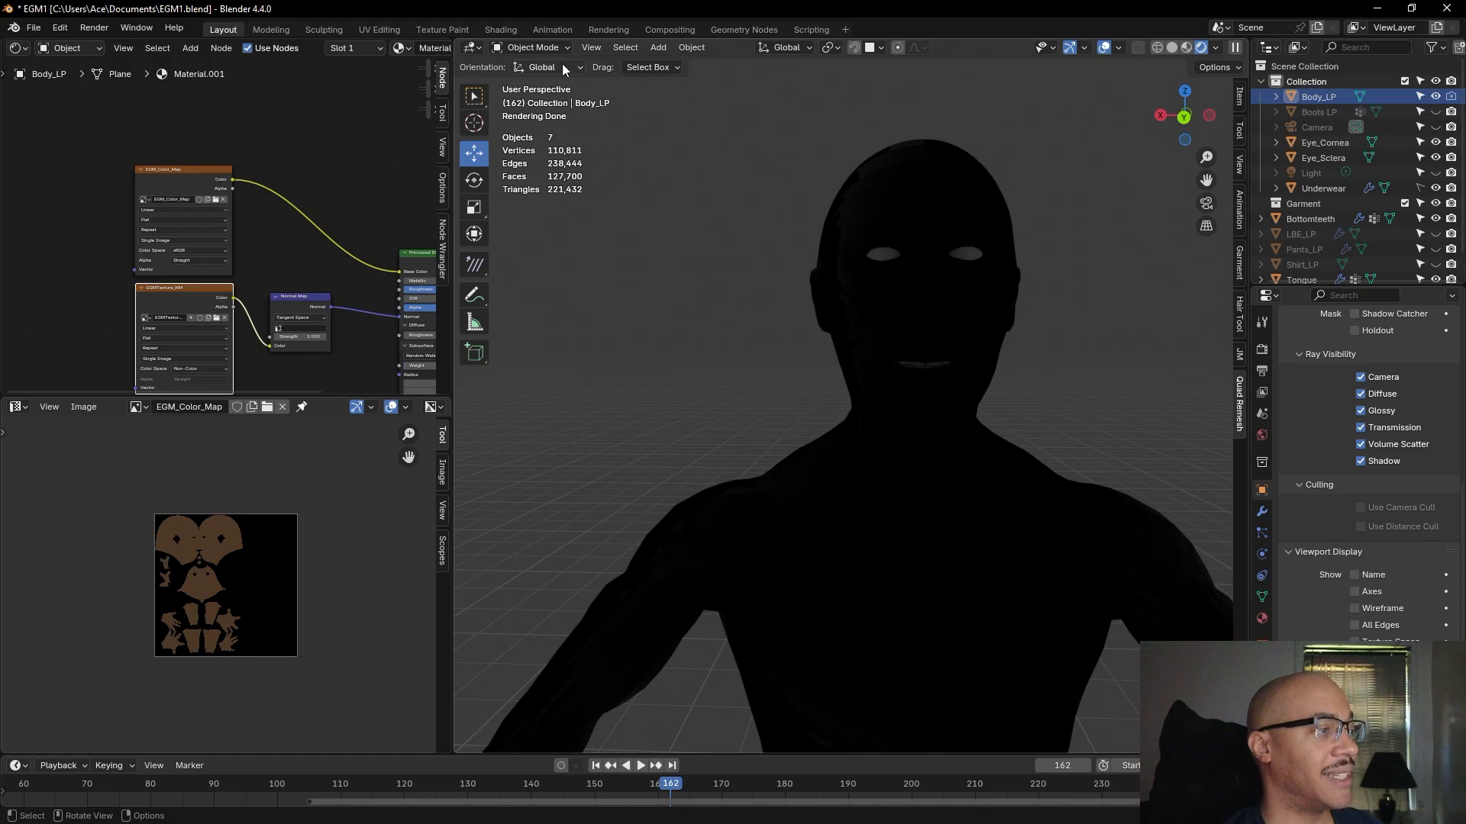
{"action": "left_click", "coordinate": [1190, 47]}
{"action": "middle_click_drag", "start_coordinate": [707, 387], "coordinate": [695, 336]}
- Switch the body to Sculpt Mode and view its head and torso from the front
{"action": "left_click", "coordinate": [532, 48]}
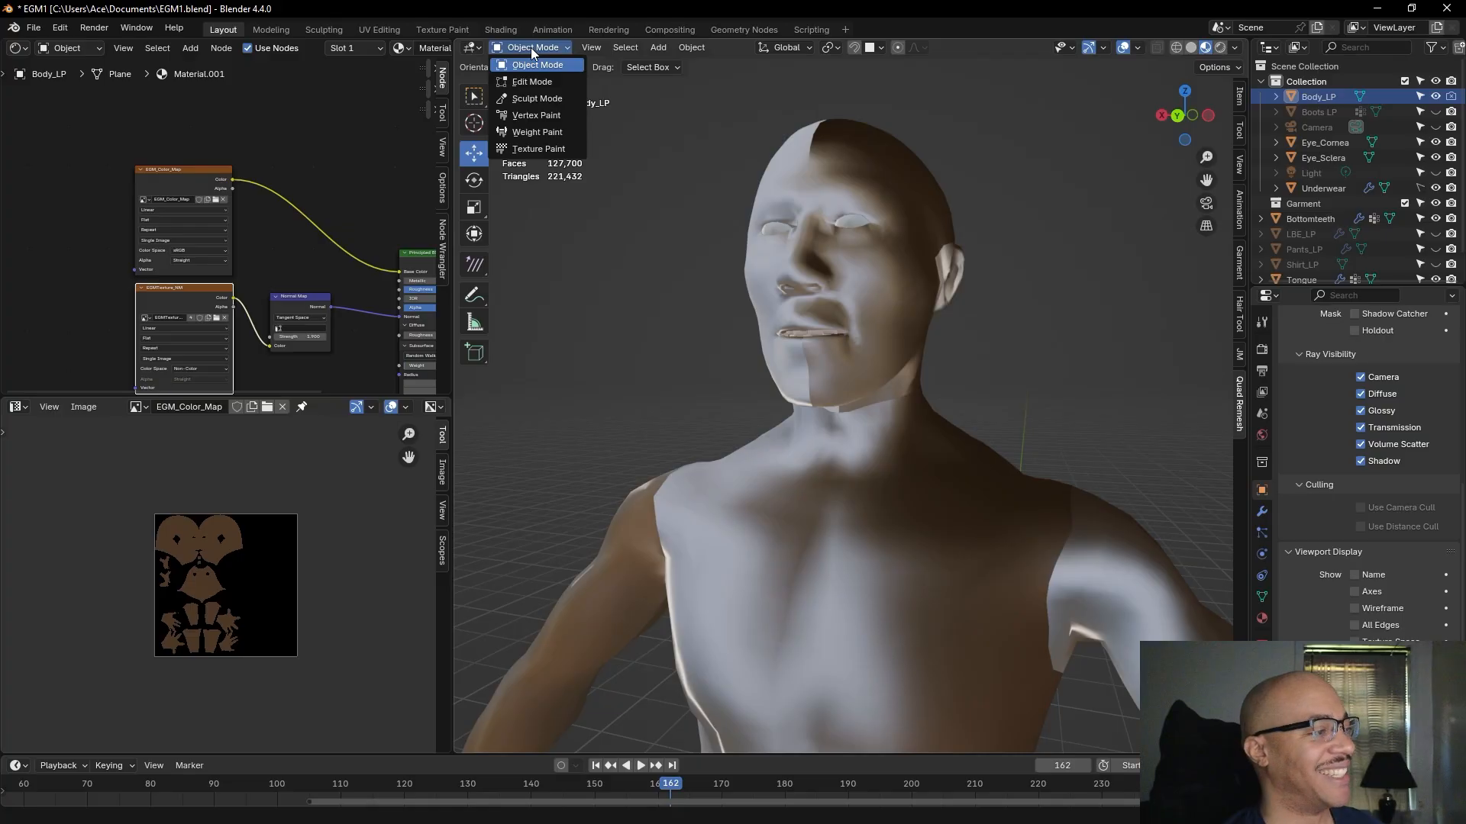
{"action": "left_click", "coordinate": [548, 99]}
{"action": "mouse_move", "coordinate": [649, 321]}
{"action": "middle_mouse_down"}
{"action": "mouse_move", "coordinate": [654, 382]}
{"action": "mouse_move", "coordinate": [613, 382]}
{"action": "mouse_move", "coordinate": [689, 419]}
{"action": "mouse_move", "coordinate": [672, 404]}
{"action": "middle_mouse_up"}
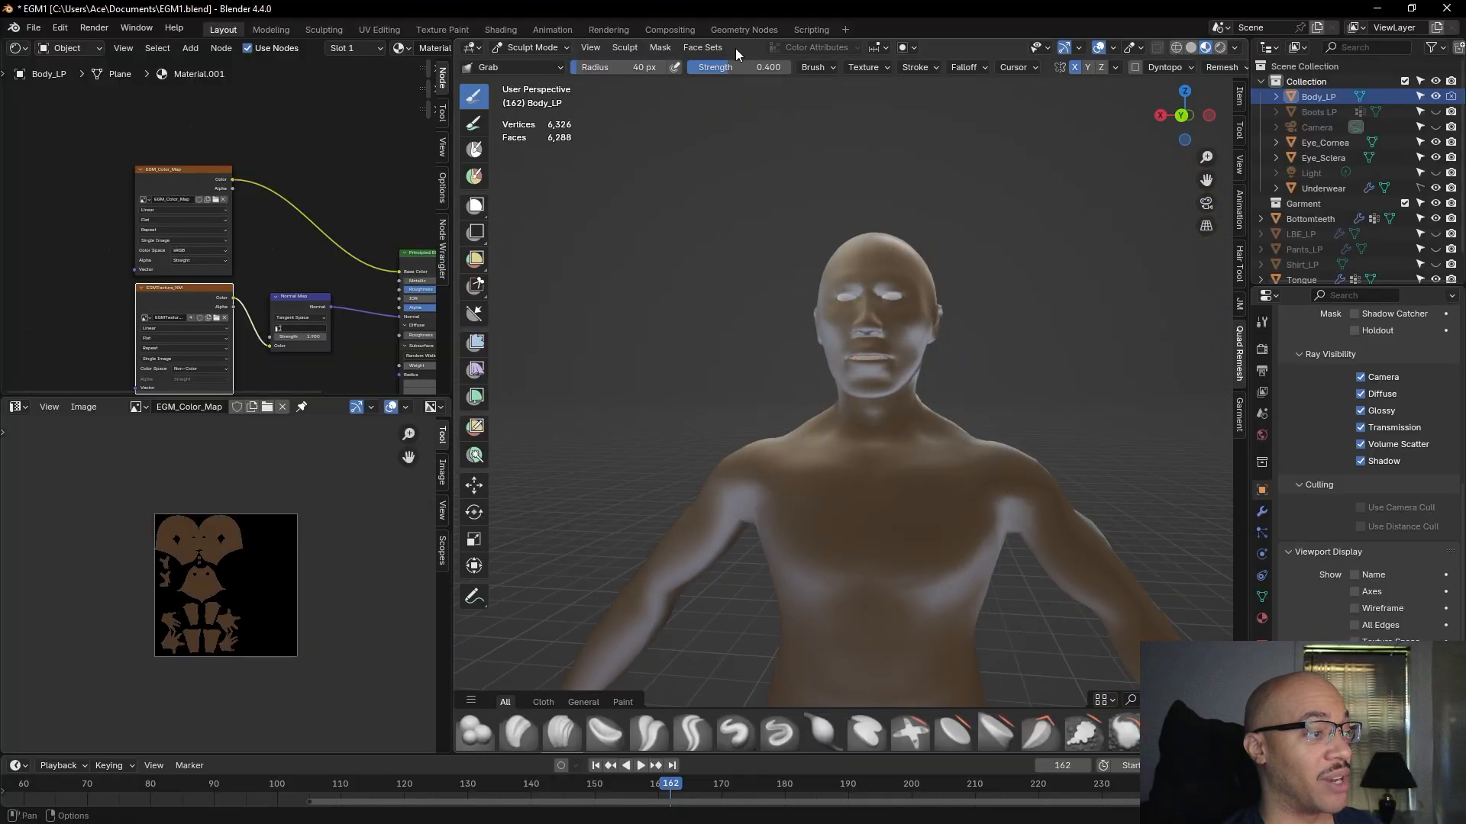
- Display the body in Rendered shading and examine the head, making the EGM_Color_Map node active
{"action": "left_click", "coordinate": [1223, 47]}
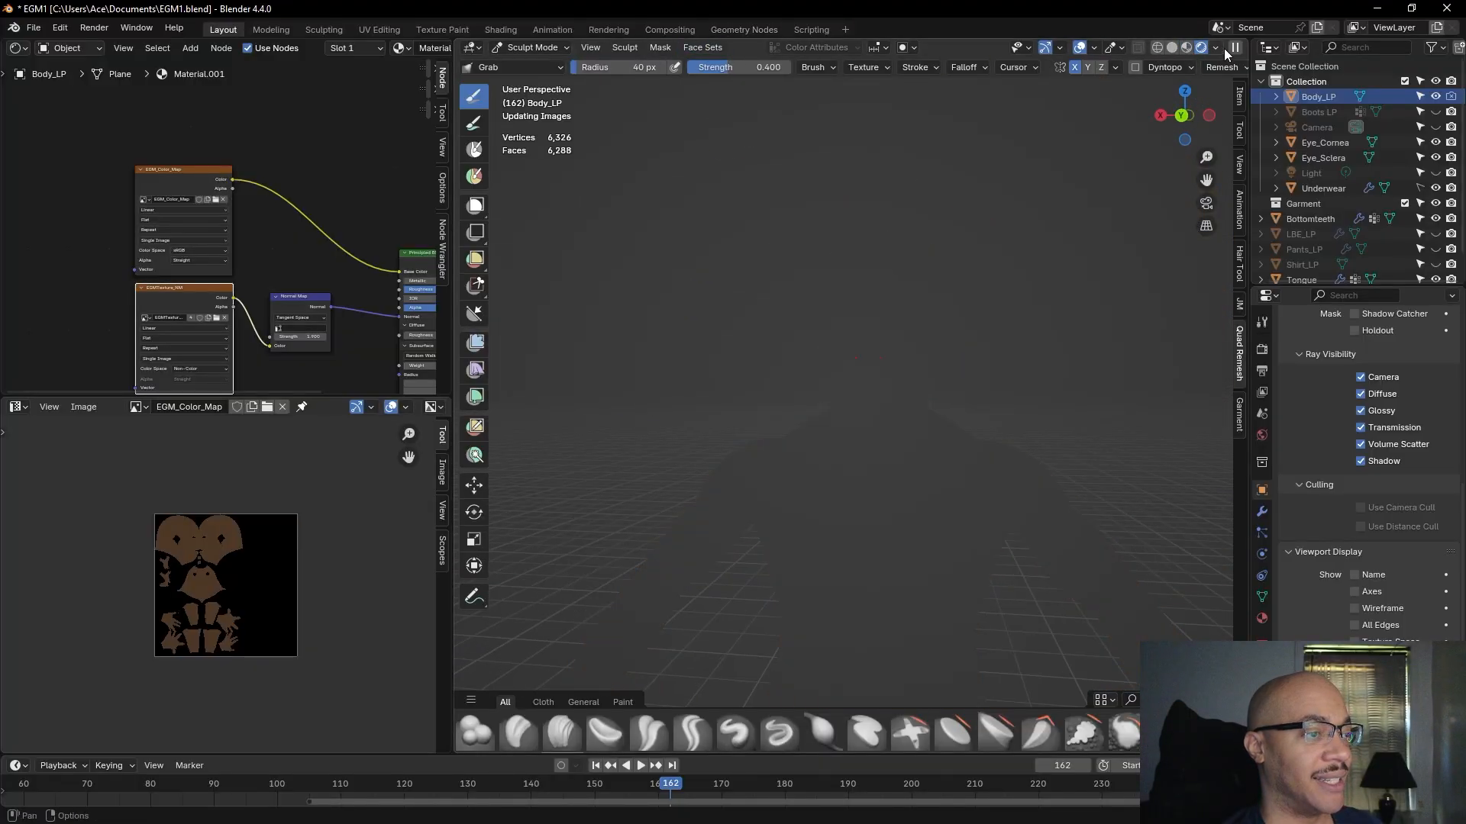
{"action": "scroll", "coordinate": [1089, 349], "scroll_direction": "up", "scroll_amount": 4}
{"action": "middle_click_drag", "start_coordinate": [1089, 349], "coordinate": [1119, 419]}
{"action": "left_click", "coordinate": [186, 194]}
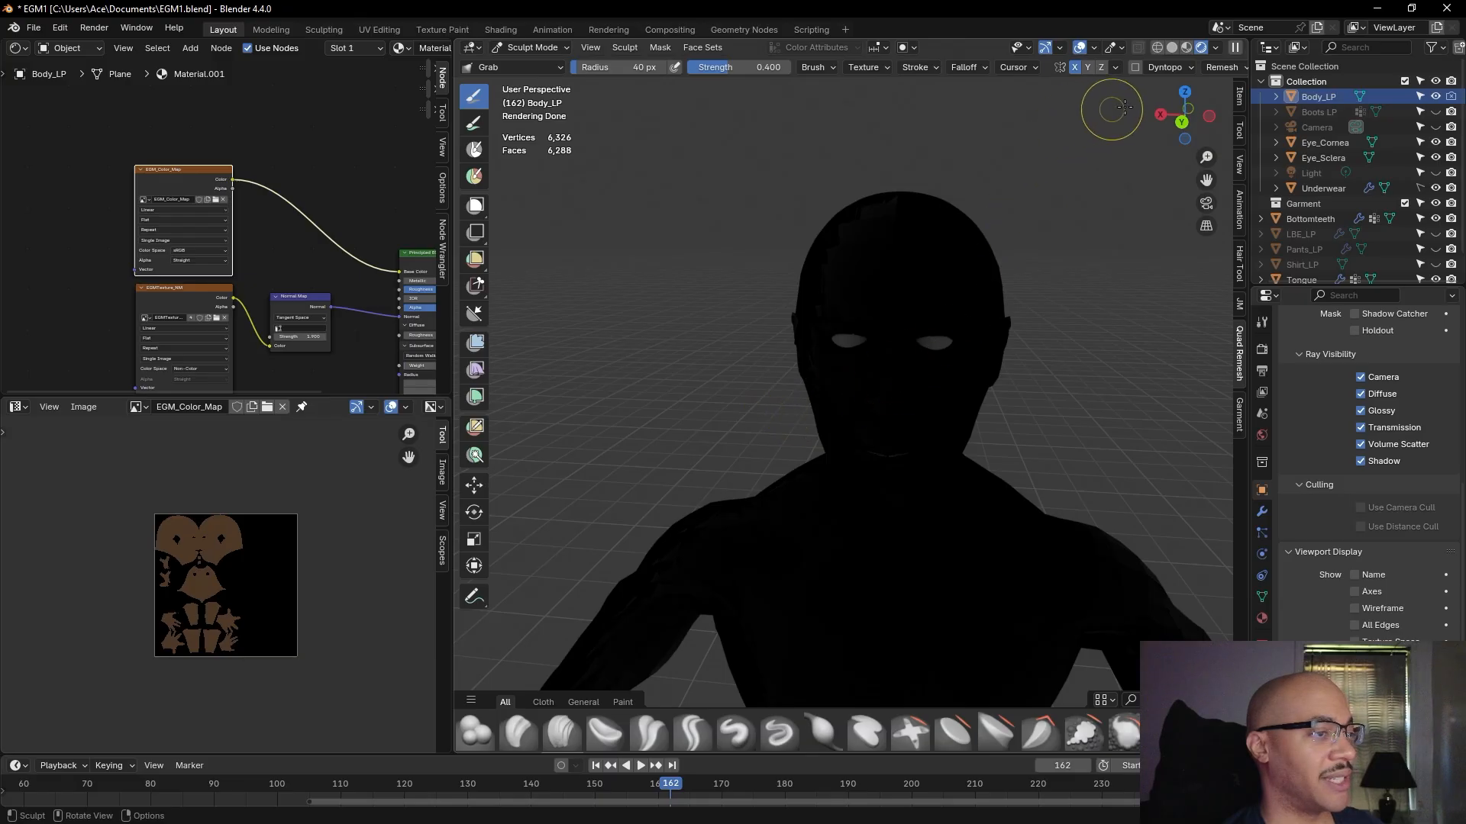
- Return the body to Object Mode and view it from the front
{"action": "left_click", "coordinate": [529, 49]}
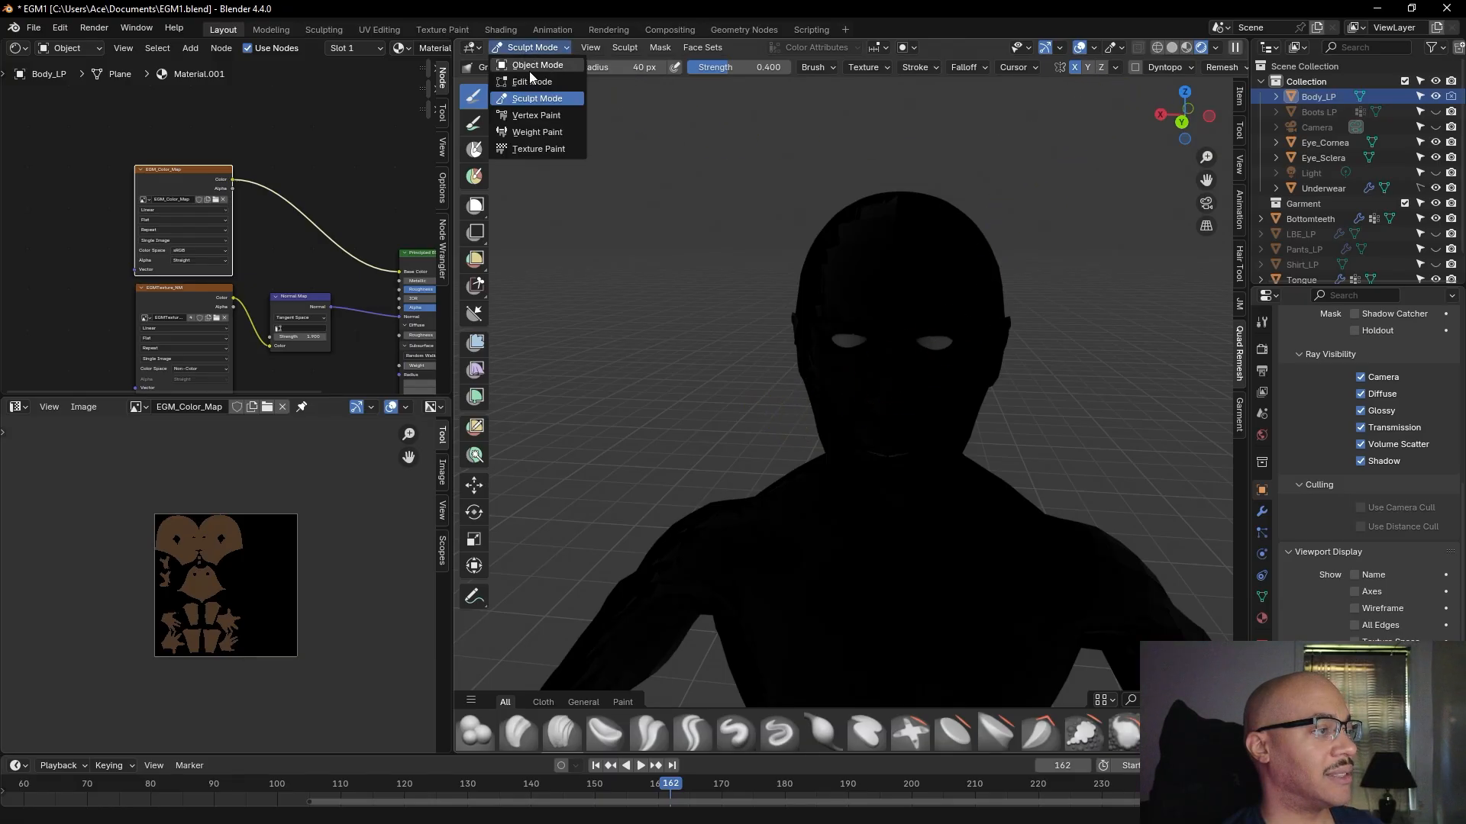
{"action": "left_click", "coordinate": [529, 71]}
{"action": "middle_click_drag", "start_coordinate": [650, 394], "coordinate": [552, 369]}
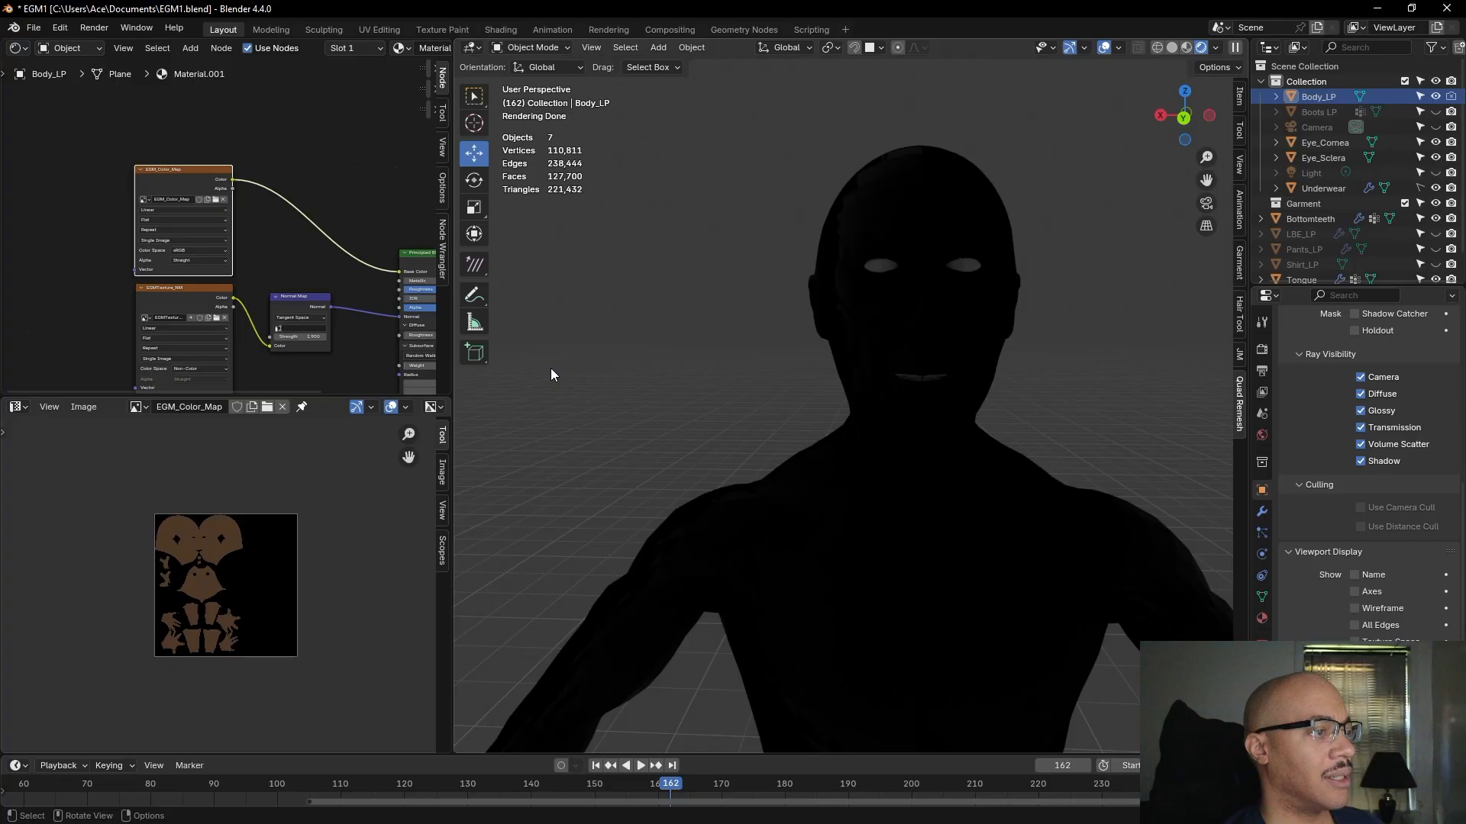
- Review the available color space options of the EGM_Color_Map image texture node without changing the setting
{"action": "left_click", "coordinate": [151, 311]}
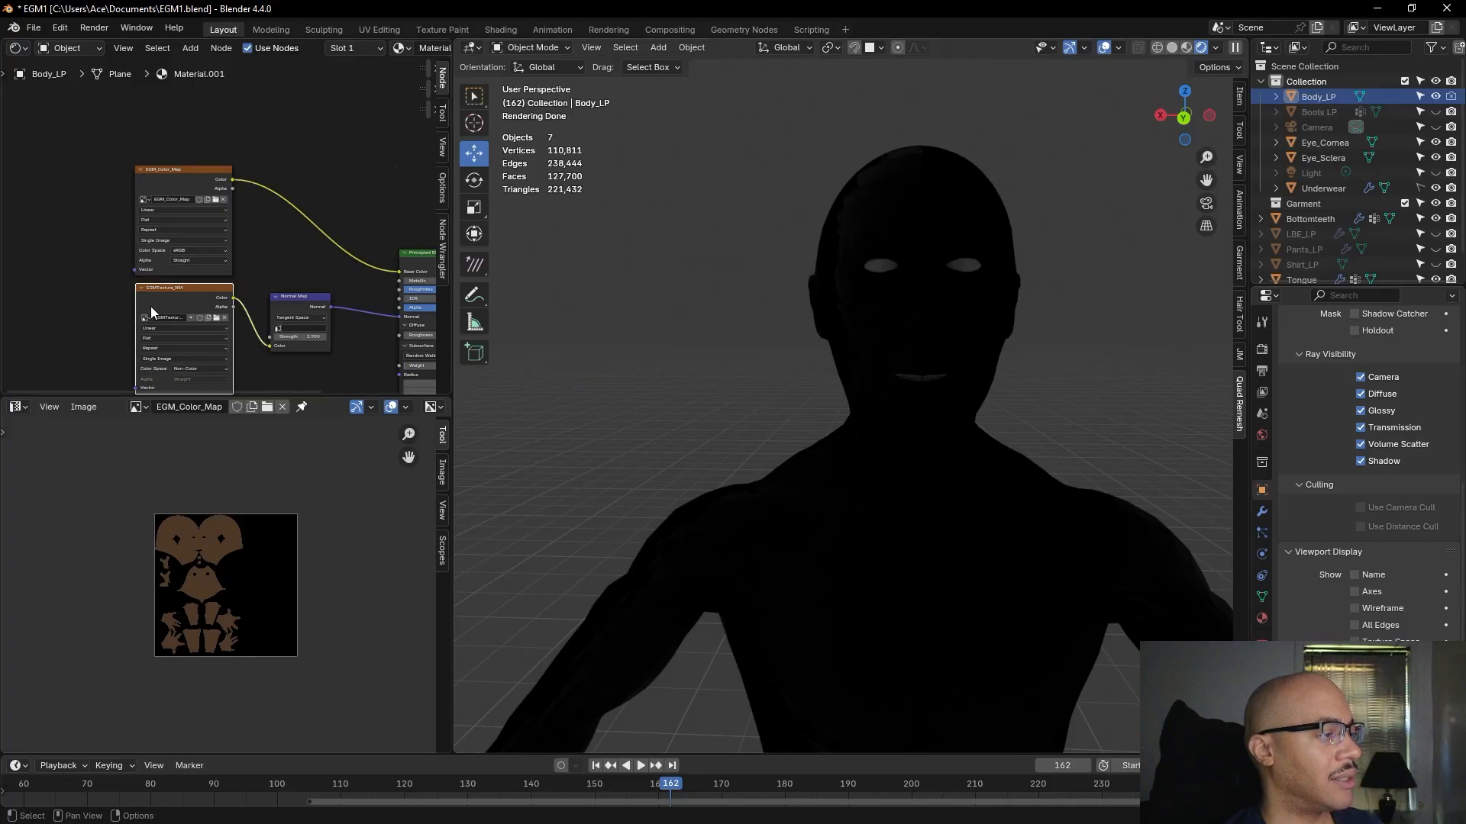
{"action": "scroll", "coordinate": [150, 306], "scroll_direction": "up", "scroll_amount": 3}
{"action": "left_click", "coordinate": [122, 300]}
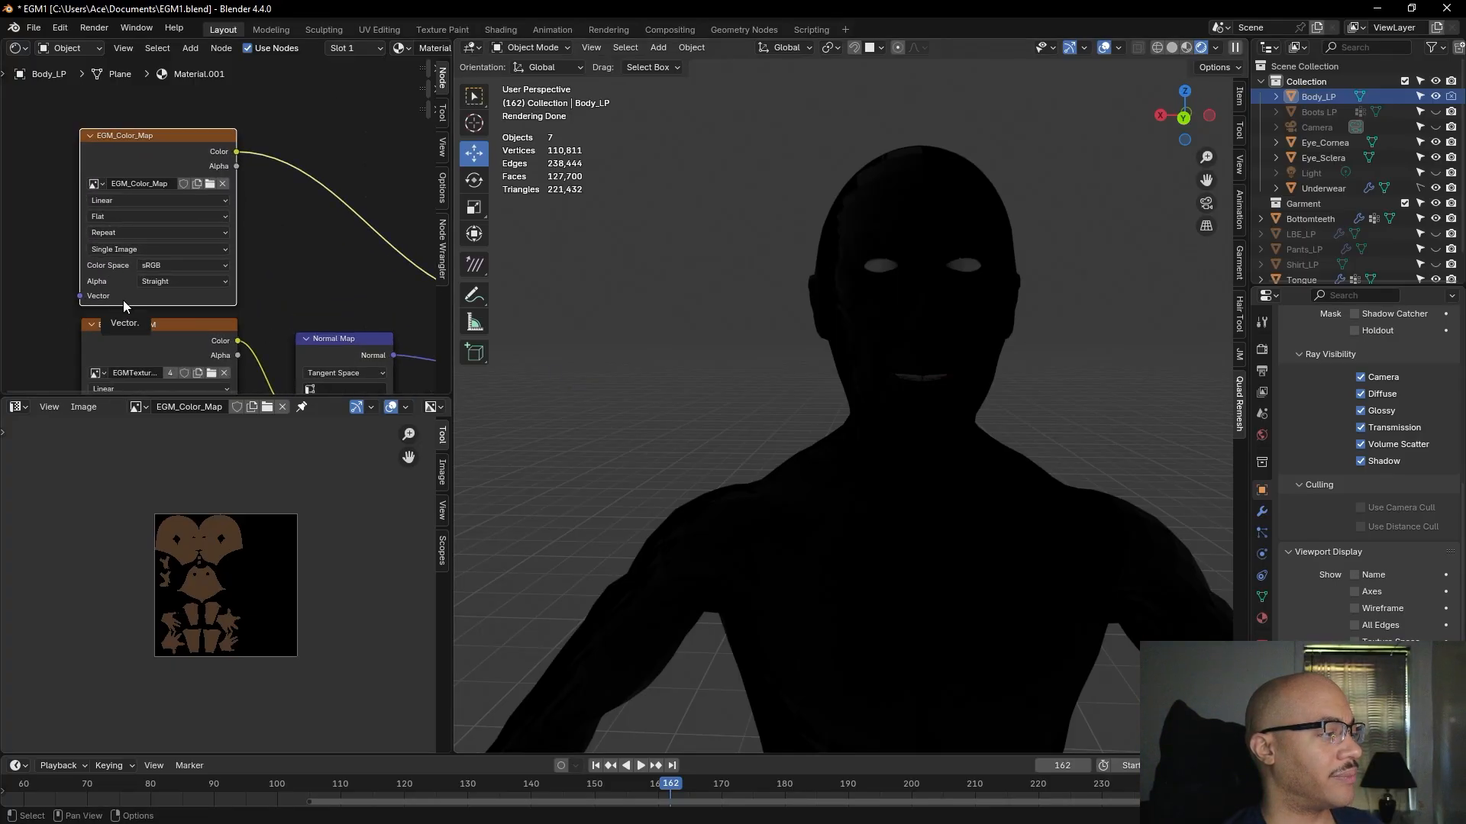
{"action": "scroll", "coordinate": [122, 300], "scroll_direction": "up", "scroll_amount": 8}
{"action": "left_click_drag", "start_coordinate": [24, 338], "coordinate": [137, 341], "text": "alt"}
{"action": "scroll", "coordinate": [120, 337], "scroll_direction": "down", "scroll_amount": 3}
{"action": "left_click", "coordinate": [277, 284]}
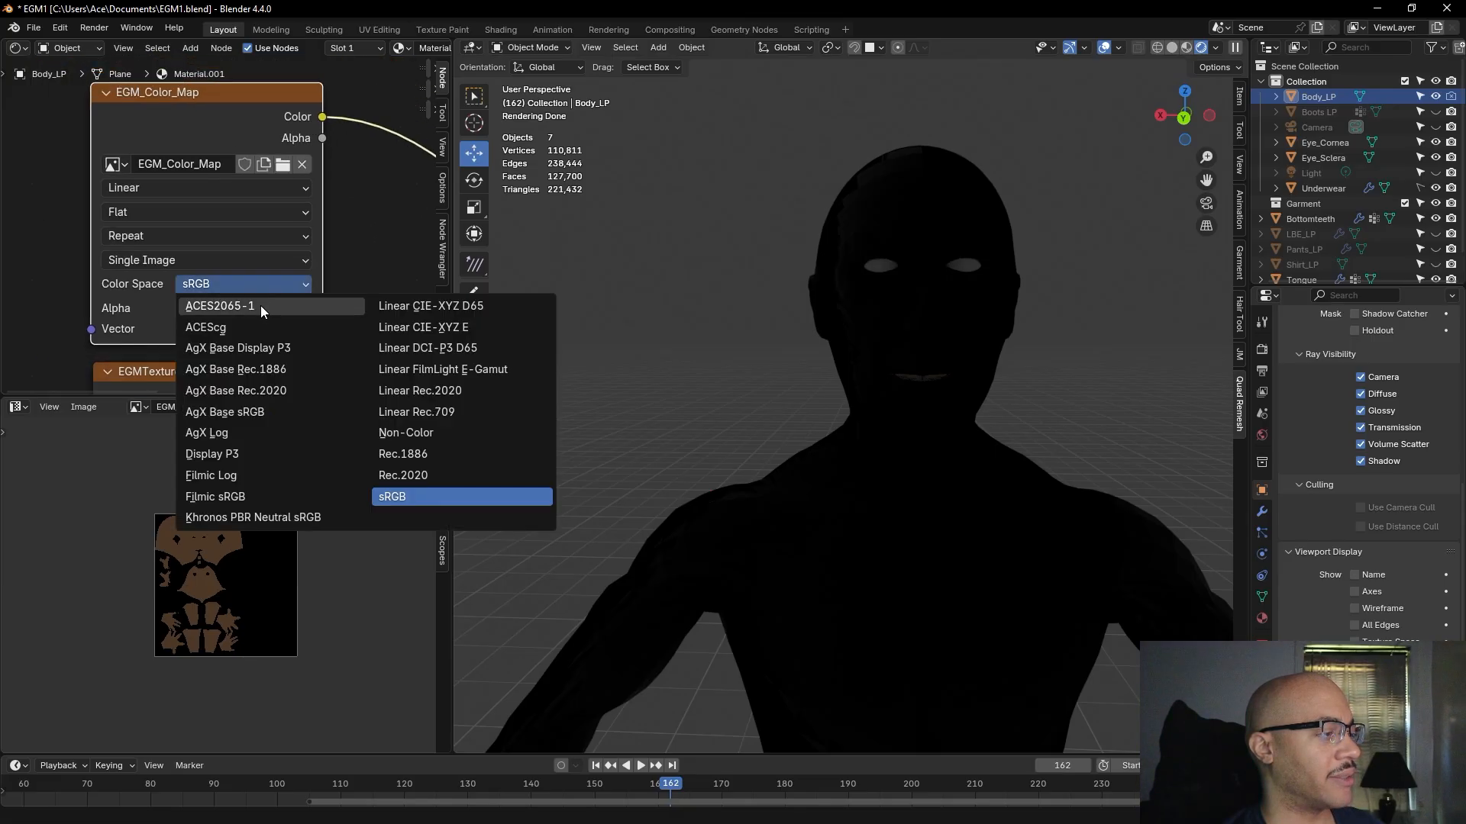
{"action": "scroll", "coordinate": [374, 249], "scroll_direction": "down", "scroll_amount": 2}
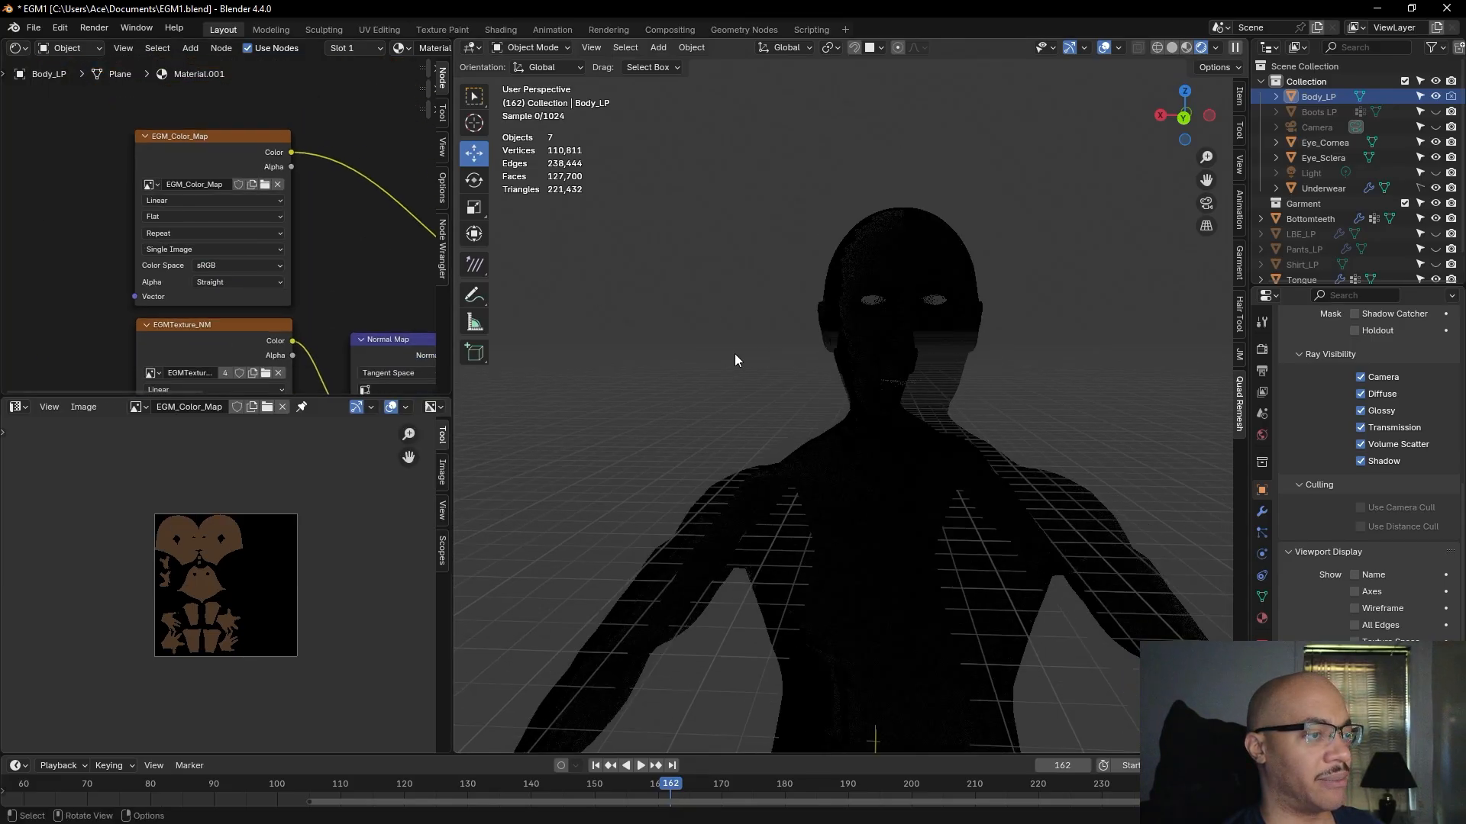
- Compare the body's appearance in Rendered, Solid and Material Preview shading, ending in Solid shading
{"action": "scroll", "coordinate": [734, 354], "scroll_direction": "down", "scroll_amount": 5}
{"action": "scroll", "coordinate": [744, 365], "scroll_direction": "up", "scroll_amount": 4}
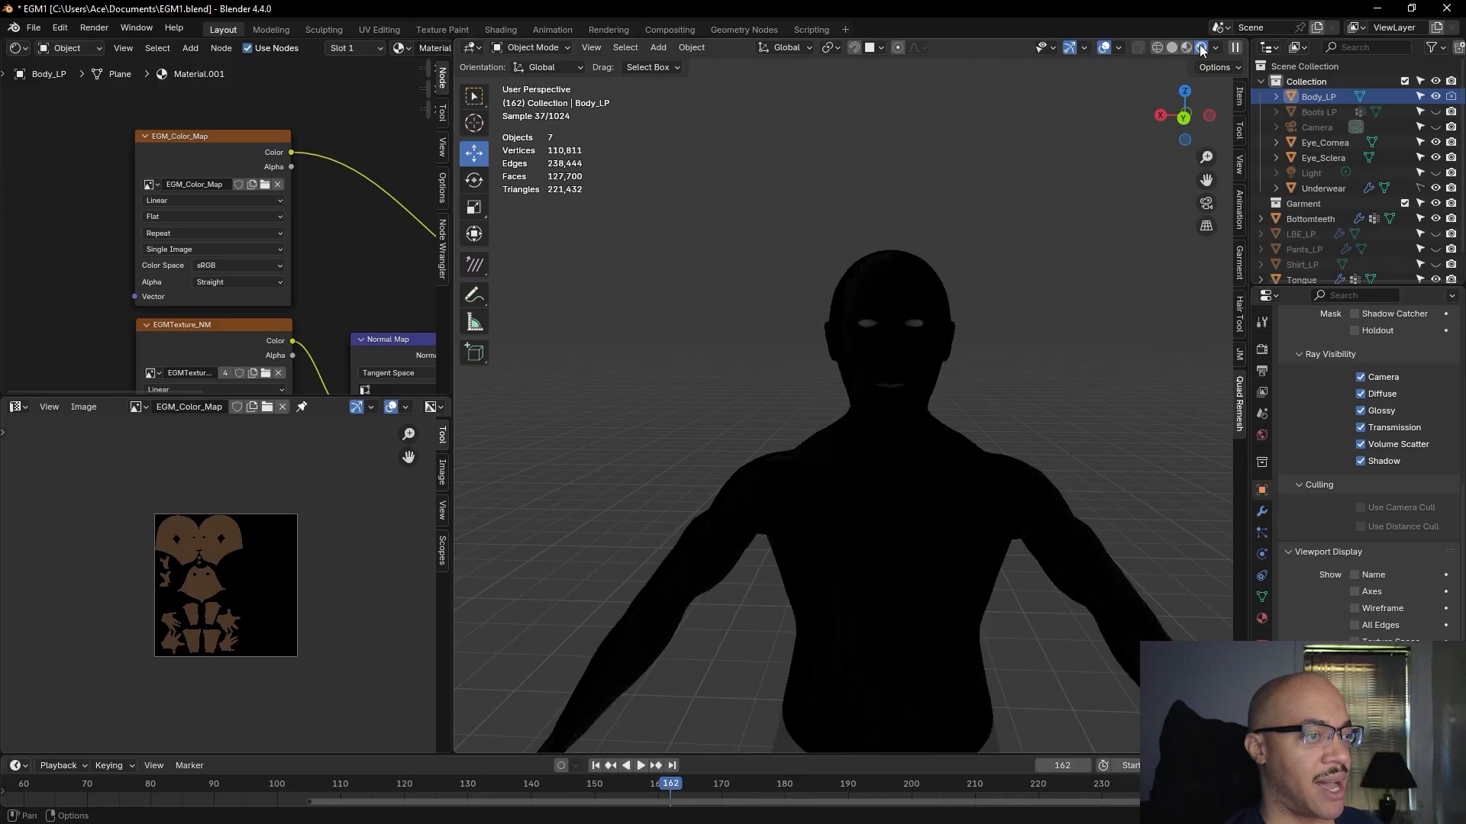
{"action": "left_click", "coordinate": [1171, 48]}
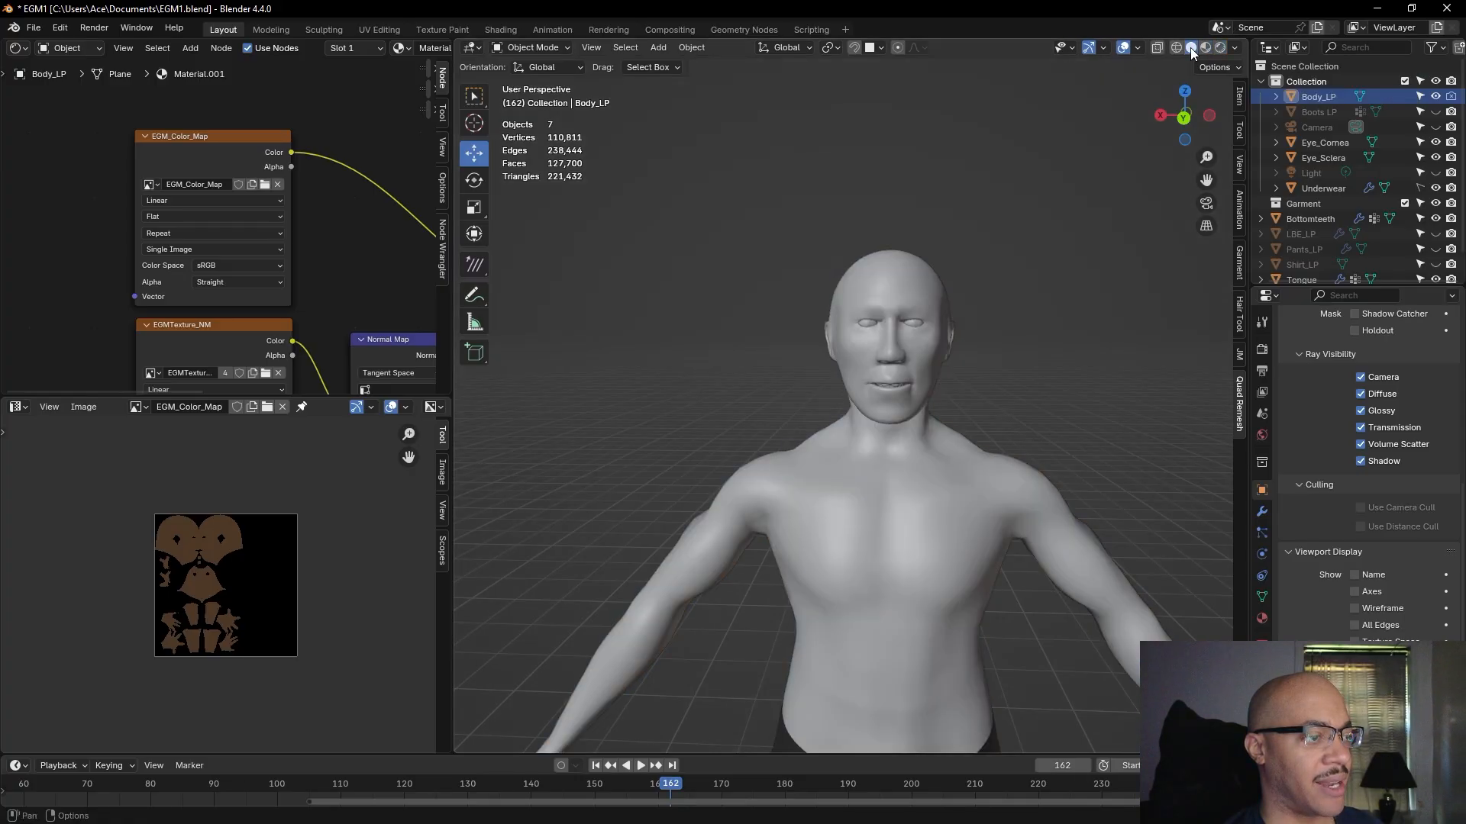
{"action": "left_click", "coordinate": [1206, 48]}
{"action": "left_click", "coordinate": [1192, 48]}
{"action": "left_click", "coordinate": [1217, 48]}
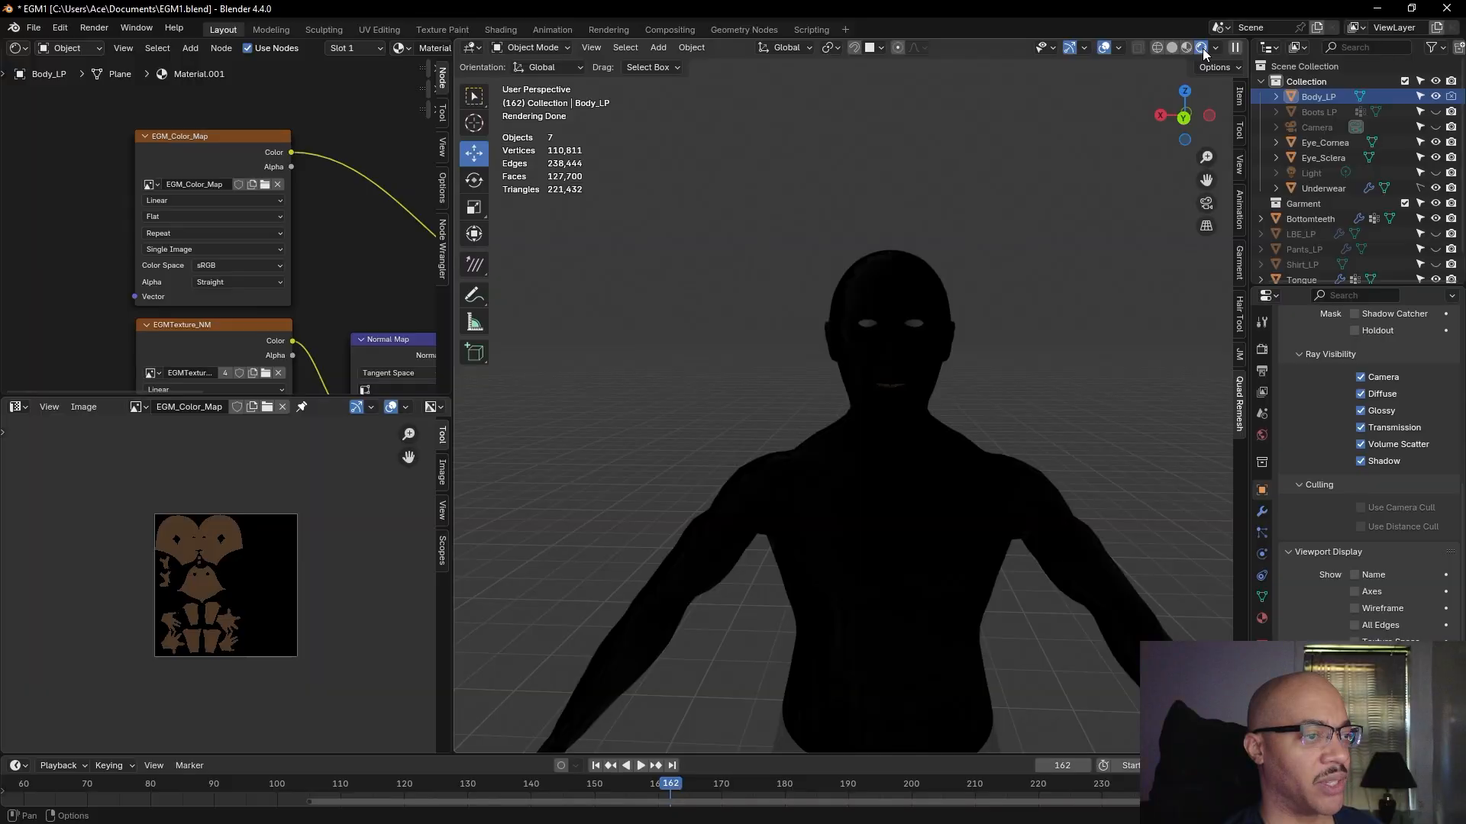
{"action": "left_click", "coordinate": [1189, 47]}
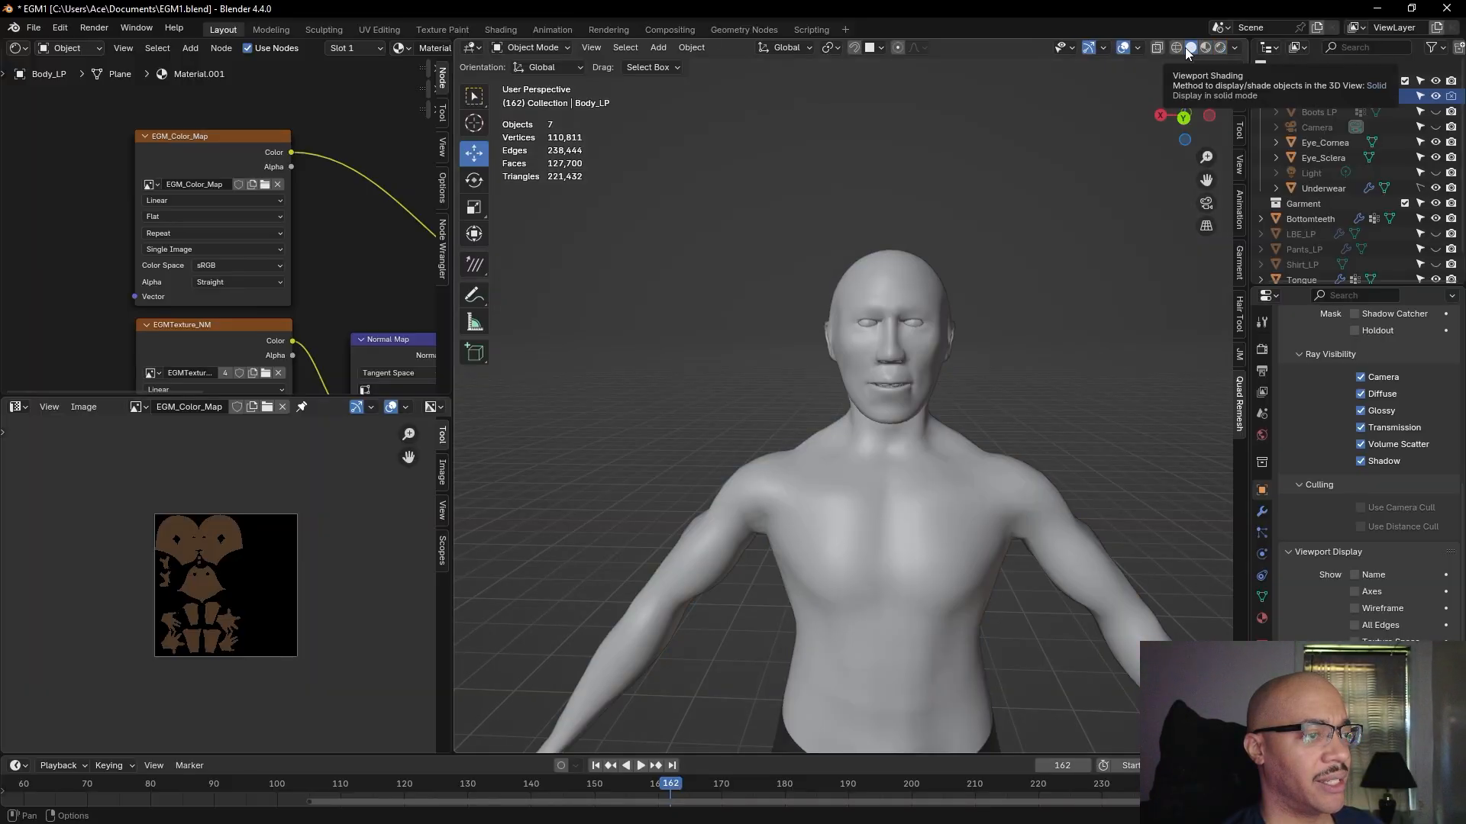
- Examine the face up close and check Body_LP's modifiers and object visibility settings
{"action": "scroll", "coordinate": [1006, 305], "scroll_direction": "up", "scroll_amount": 6}
{"action": "mouse_move", "coordinate": [1175, 348]}
{"action": "middle_mouse_down", "text": "shift"}
{"action": "mouse_move", "coordinate": [1010, 355]}
{"action": "mouse_move", "coordinate": [992, 387]}
{"action": "middle_mouse_up", "text": "shift"}
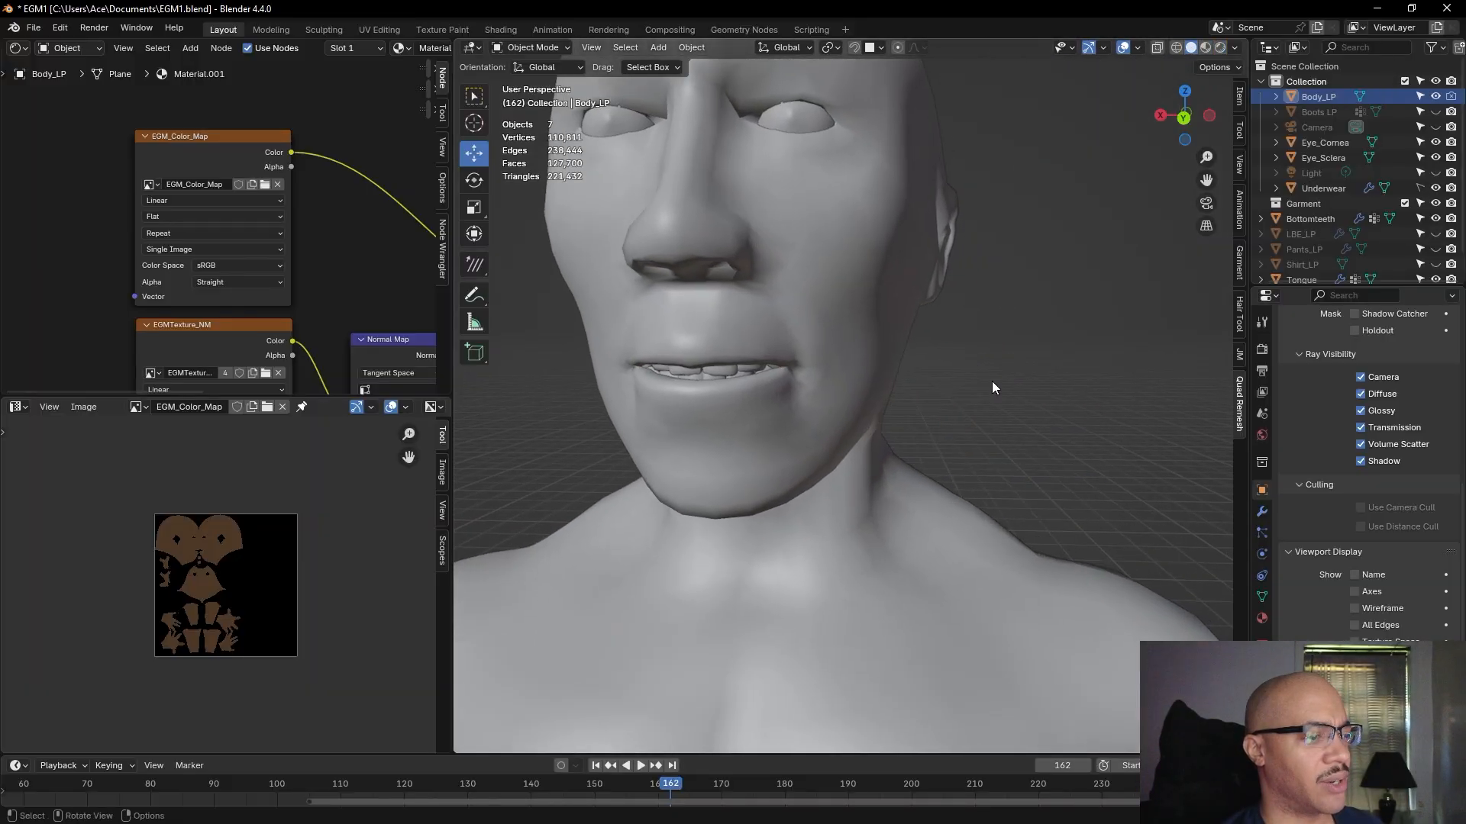
{"action": "left_click", "coordinate": [1261, 513]}
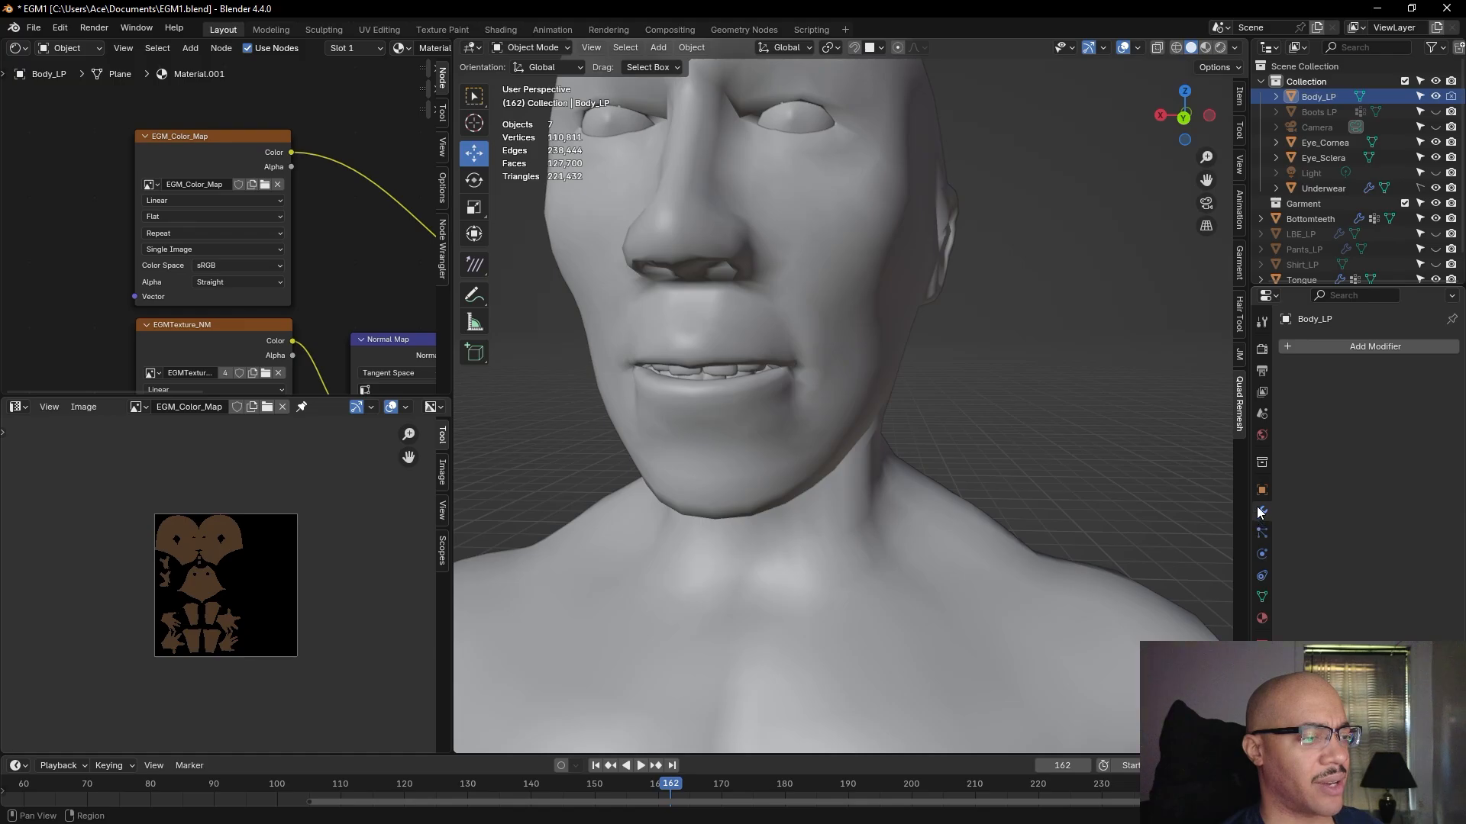
{"action": "left_click", "coordinate": [1261, 492]}
{"action": "scroll", "coordinate": [1295, 570], "scroll_direction": "down", "scroll_amount": 7}
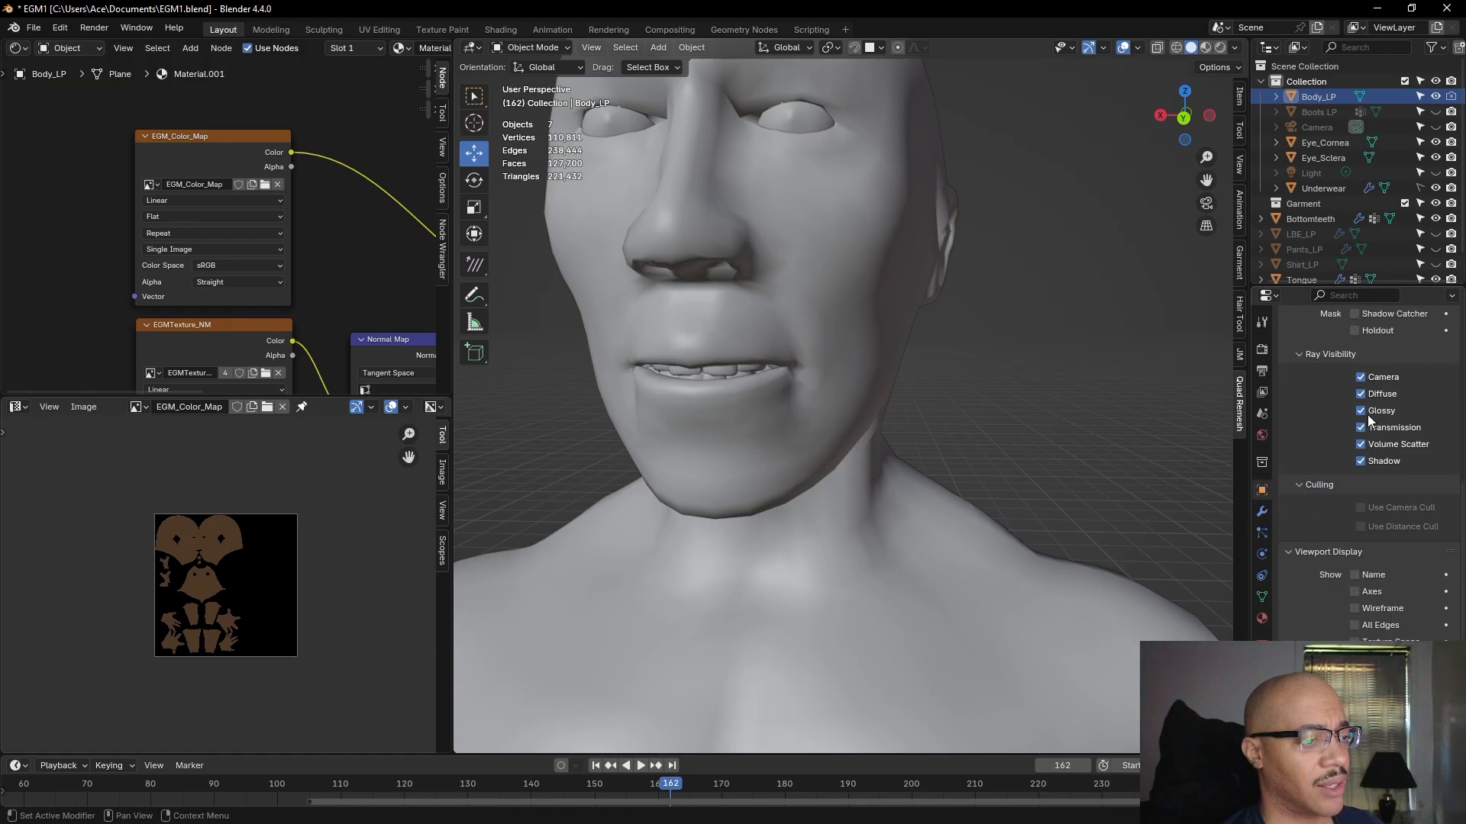
{"action": "left_click", "coordinate": [1366, 414]}
{"action": "scroll", "coordinate": [1092, 461], "scroll_direction": "down", "scroll_amount": 5}
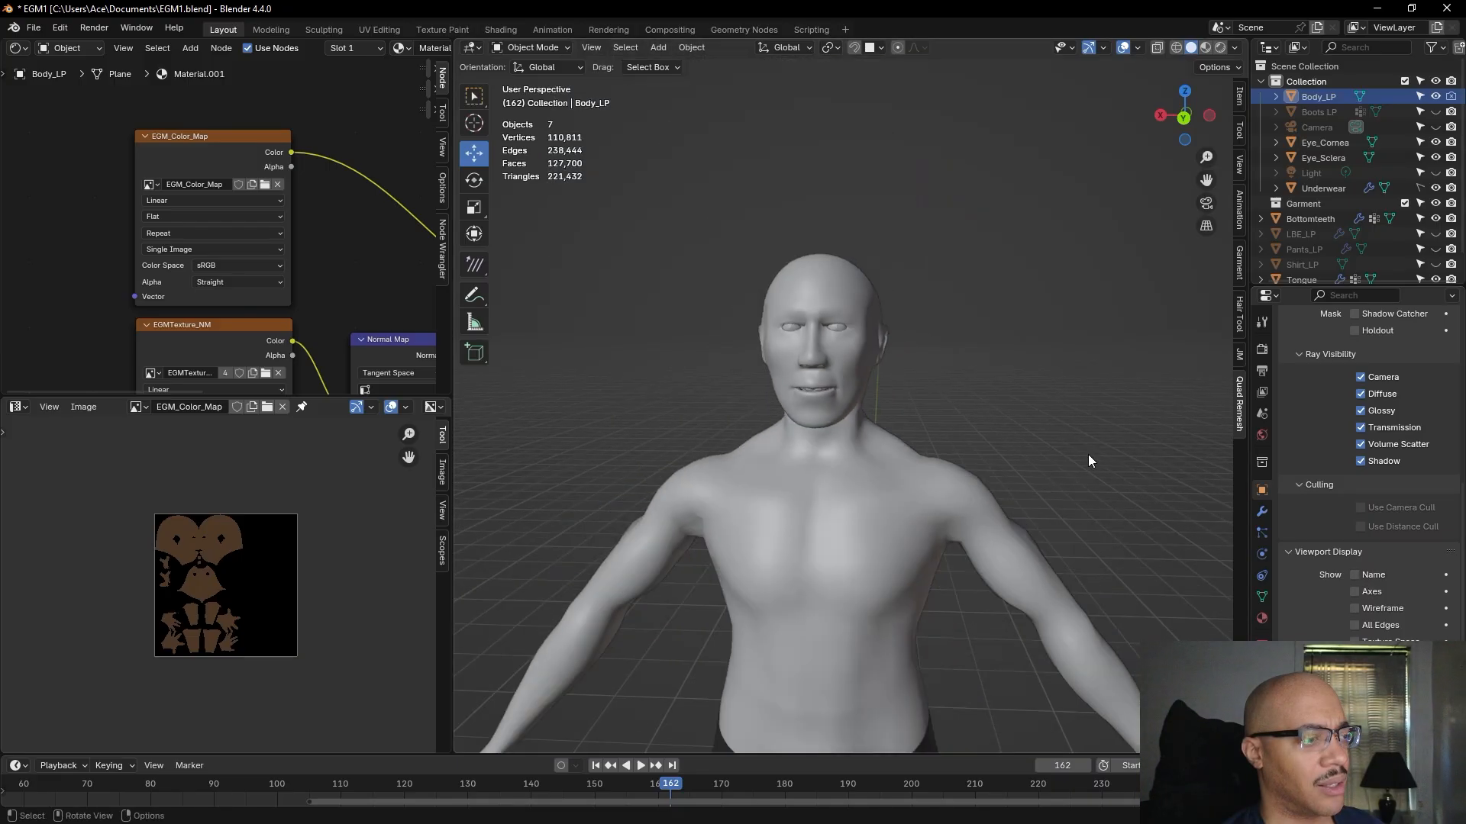
- Display the body in Material Preview and Rendered shading, and inspect the EGM_Color_Map node's settings up close
{"action": "left_click", "coordinate": [1205, 47]}
{"action": "left_click_drag", "start_coordinate": [1181, 110], "coordinate": [1033, 245]}
{"action": "mouse_move", "coordinate": [1000, 243]}
{"action": "middle_mouse_down"}
{"action": "mouse_move", "coordinate": [945, 268]}
{"action": "mouse_move", "coordinate": [721, 273]}
{"action": "mouse_move", "coordinate": [1089, 281]}
{"action": "mouse_move", "coordinate": [1175, 168]}
{"action": "middle_mouse_up"}
{"action": "left_click", "coordinate": [1219, 47]}
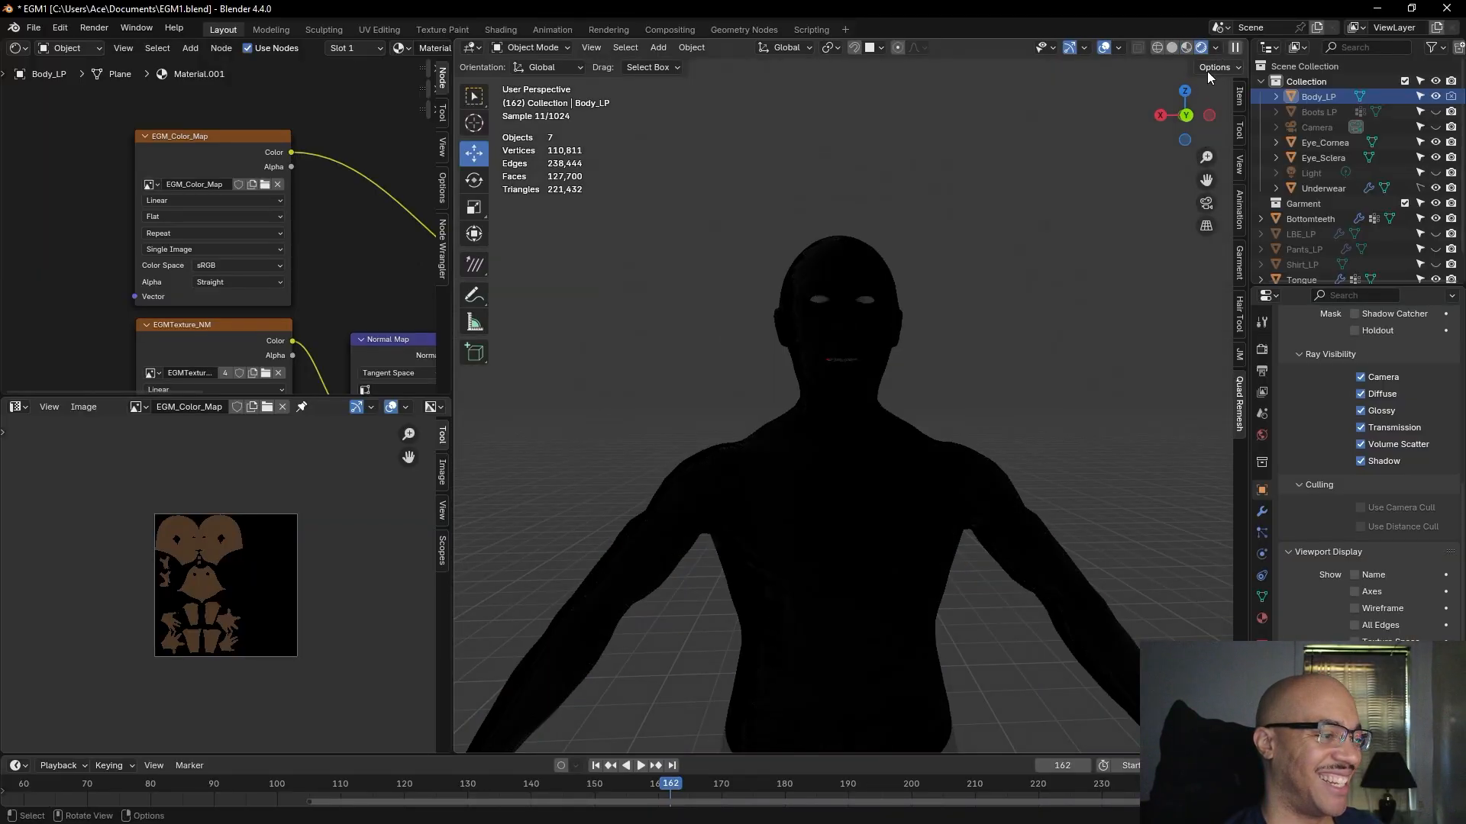
{"action": "middle_click_drag", "start_coordinate": [987, 359], "coordinate": [908, 371]}
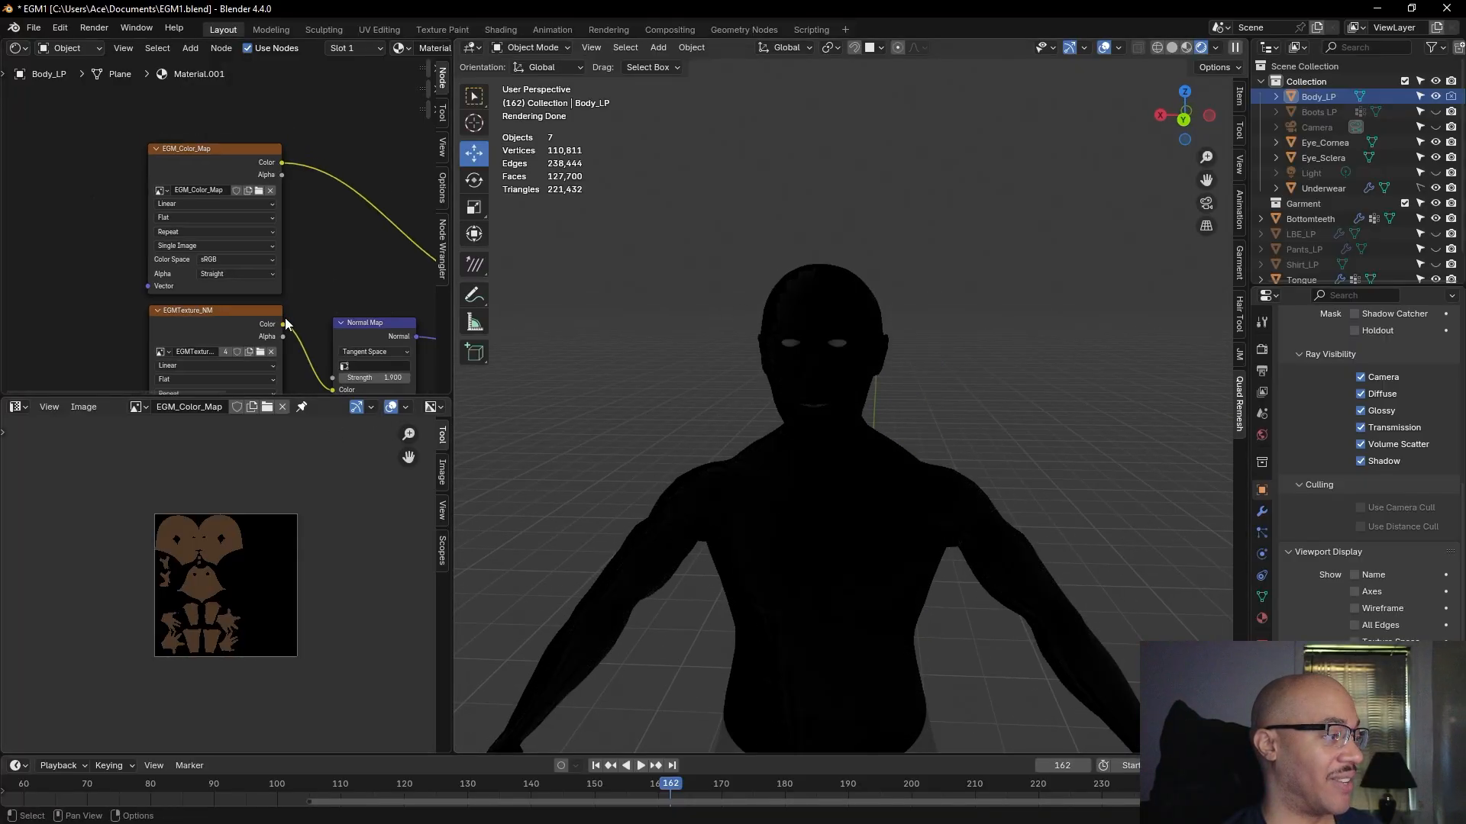
{"action": "scroll", "coordinate": [278, 290], "scroll_direction": "up", "scroll_amount": 3}
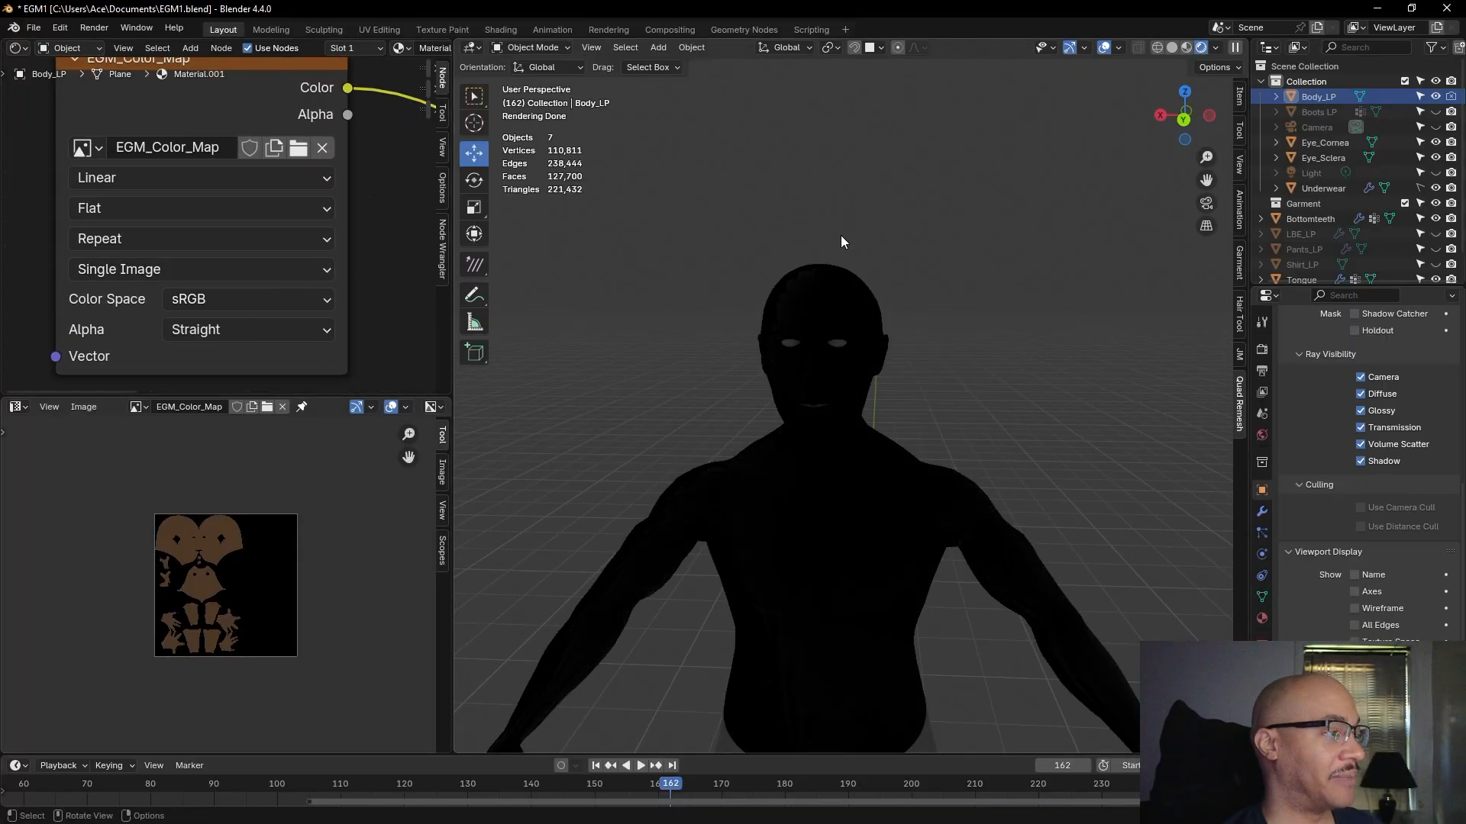
- Switch the body to Texture Paint mode with Solid shading and view the brown head and shoulders from the front
{"action": "left_click", "coordinate": [526, 47]}
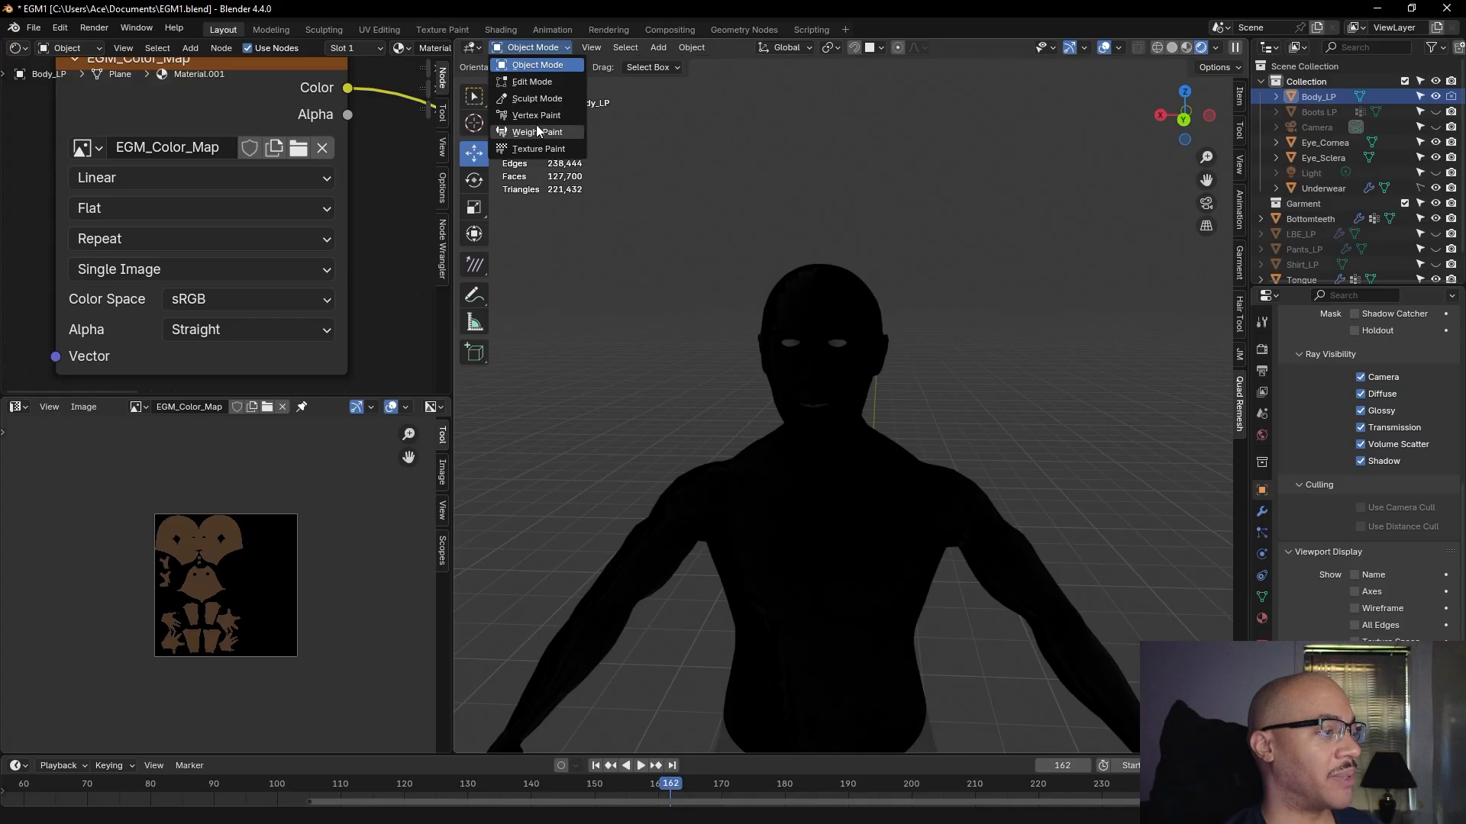
{"action": "left_click", "coordinate": [537, 148]}
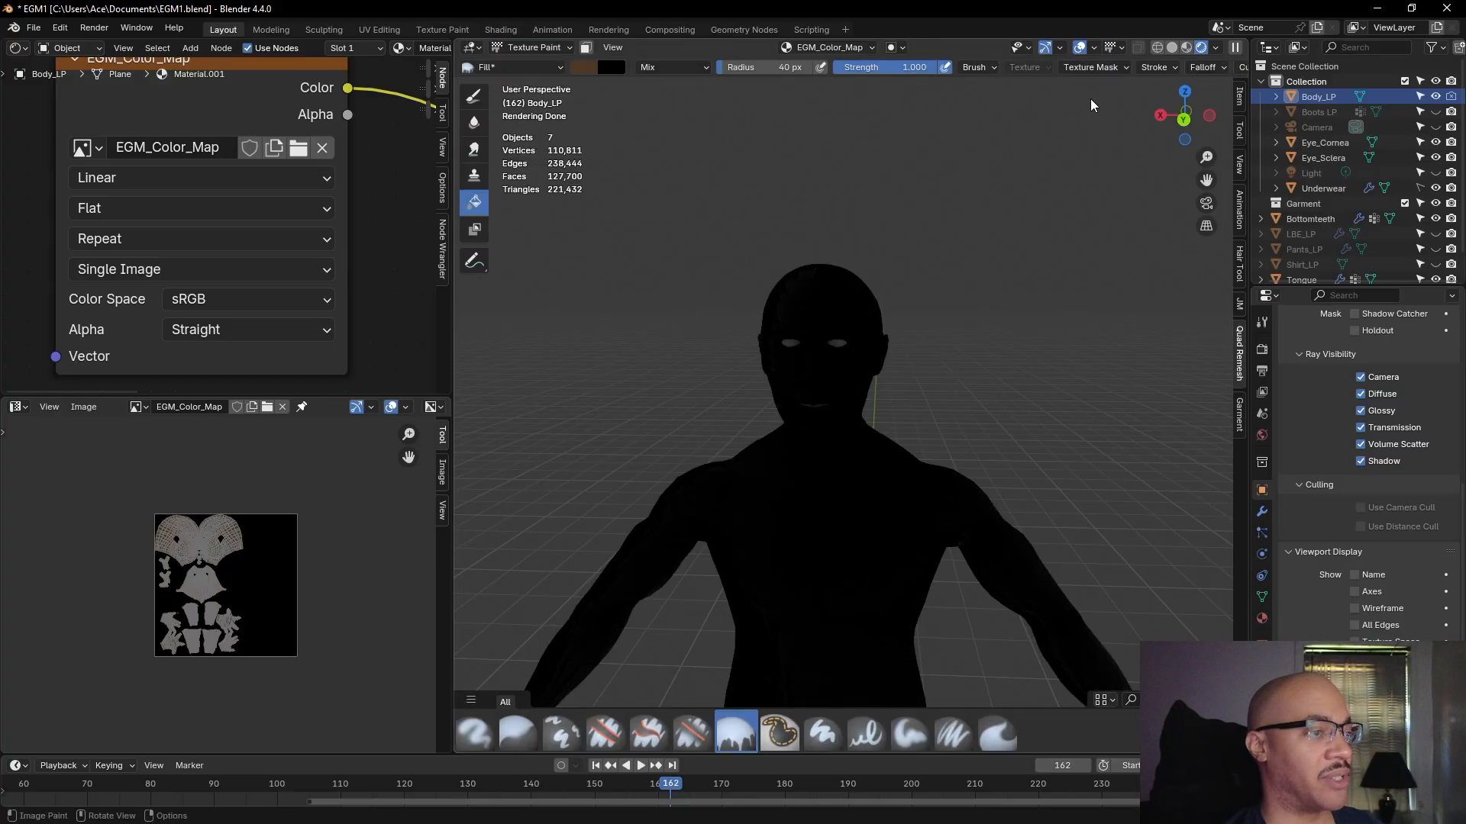
{"action": "left_click", "coordinate": [1174, 47]}
{"action": "middle_click_drag", "start_coordinate": [1005, 325], "coordinate": [1030, 412]}
{"action": "middle_click_drag", "start_coordinate": [1091, 356], "coordinate": [1042, 267]}
{"action": "scroll", "coordinate": [1000, 280], "scroll_direction": "up", "scroll_amount": 5}
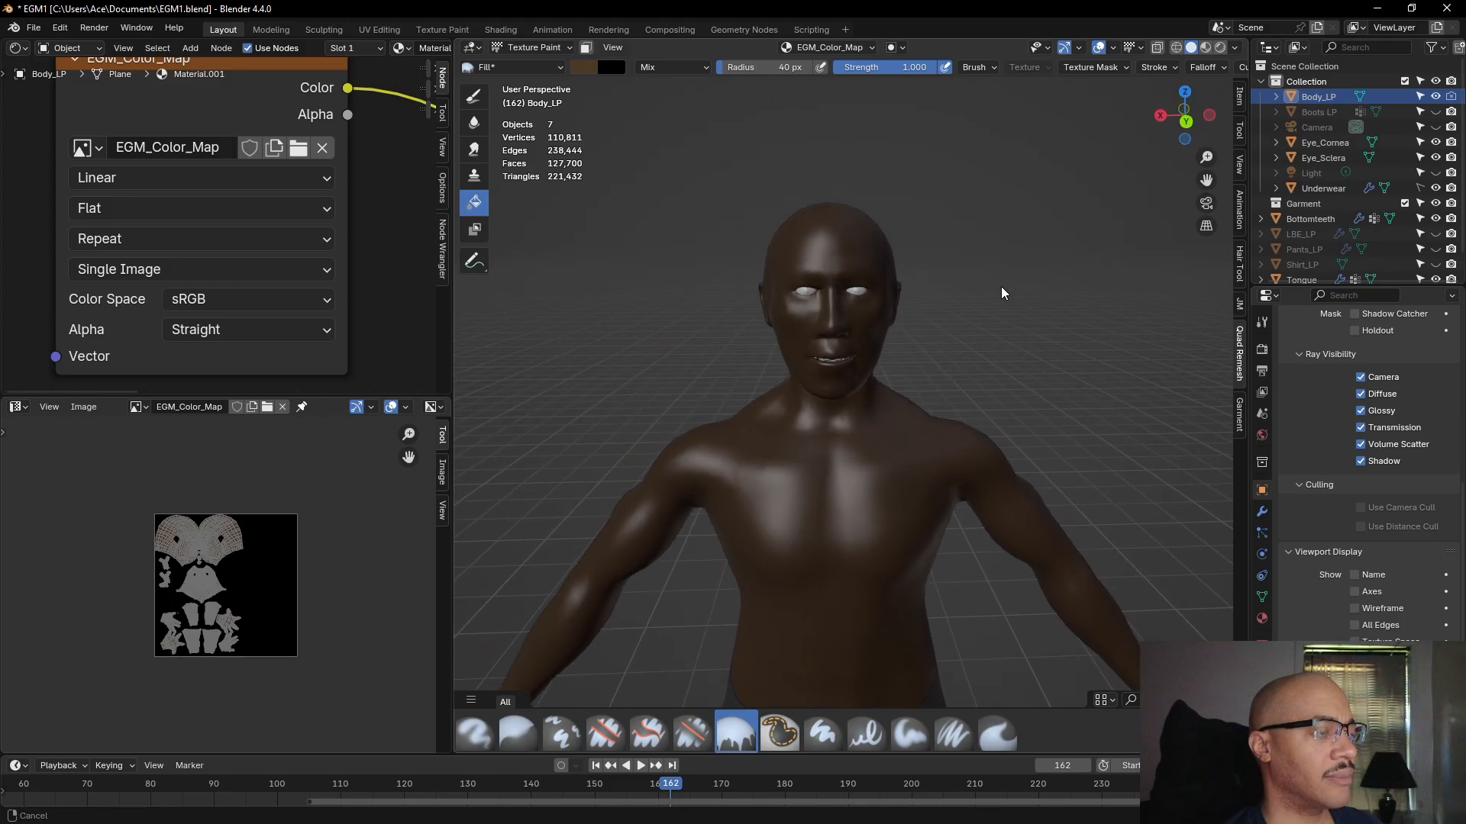
{"action": "middle_click_drag", "start_coordinate": [1012, 344], "coordinate": [1040, 398]}
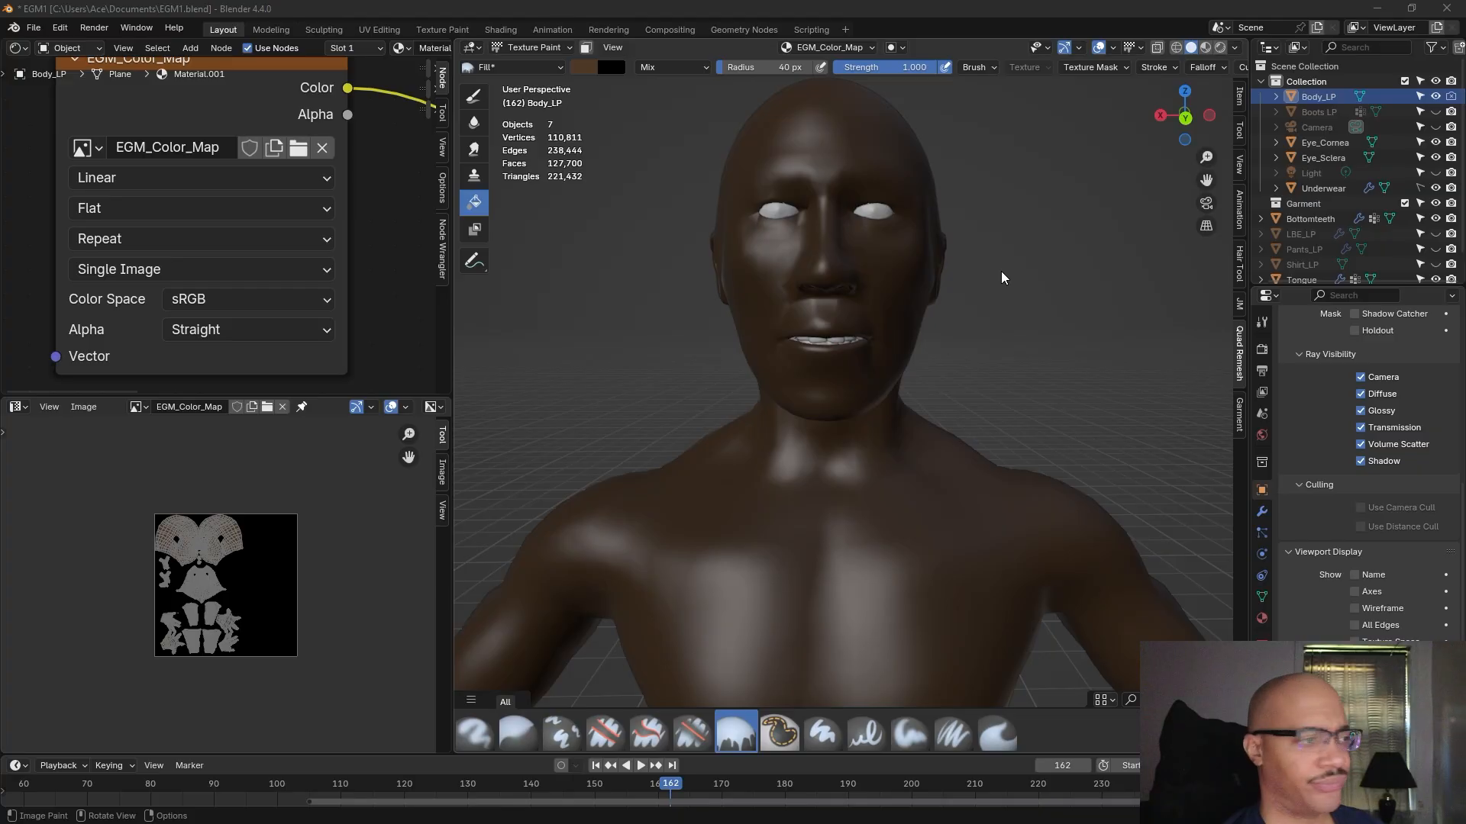
{"action": "mouse_move", "coordinate": [1041, 295]}
{"action": "middle_mouse_down"}
{"action": "mouse_move", "coordinate": [1013, 344]}
{"action": "mouse_move", "coordinate": [1032, 377]}
{"action": "middle_mouse_up"}
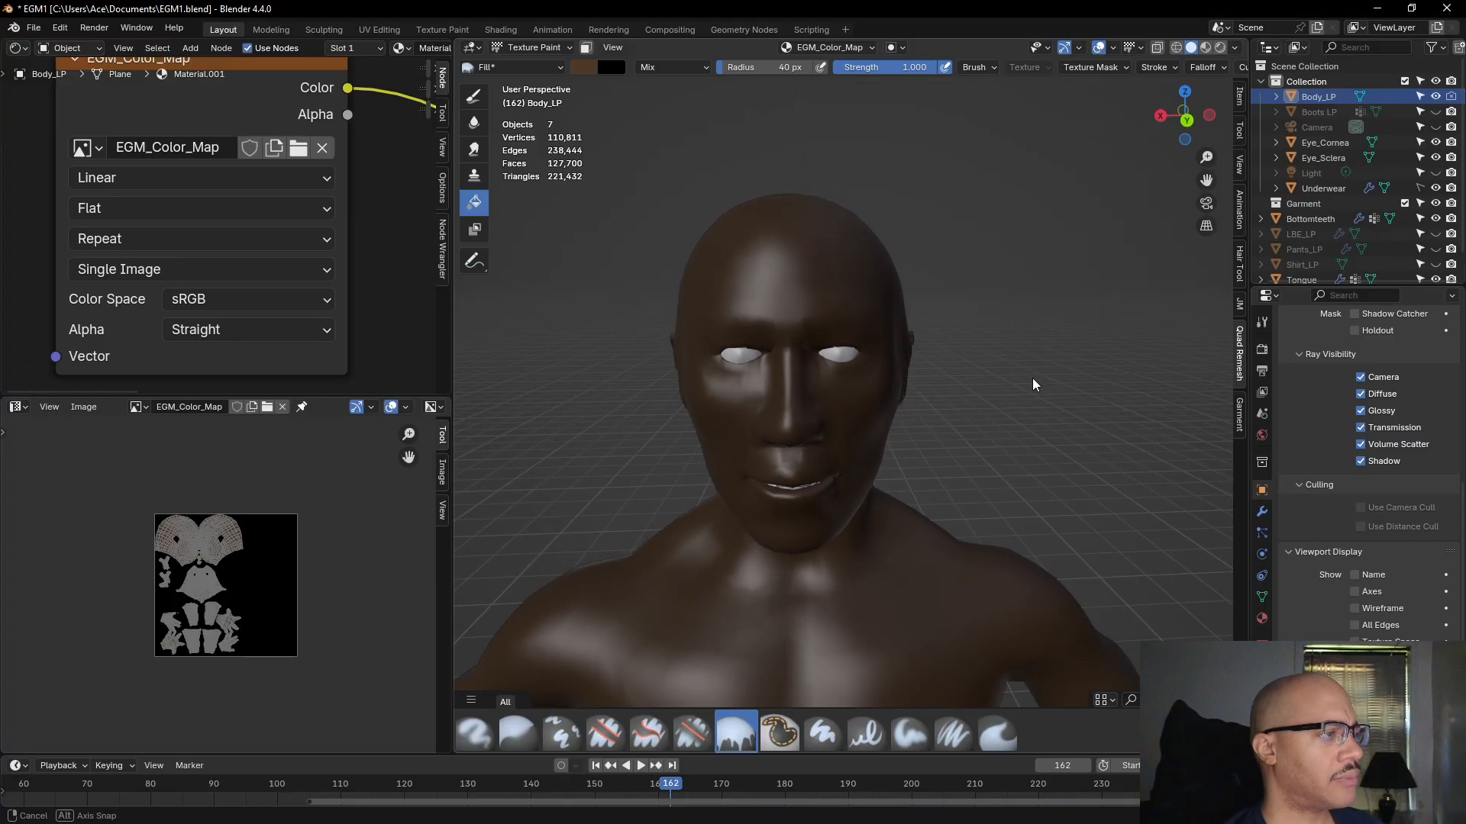
- Change the Fill brush's secondary color from black to a muted reddish brown, about #613C35
{"action": "left_click", "coordinate": [613, 67]}
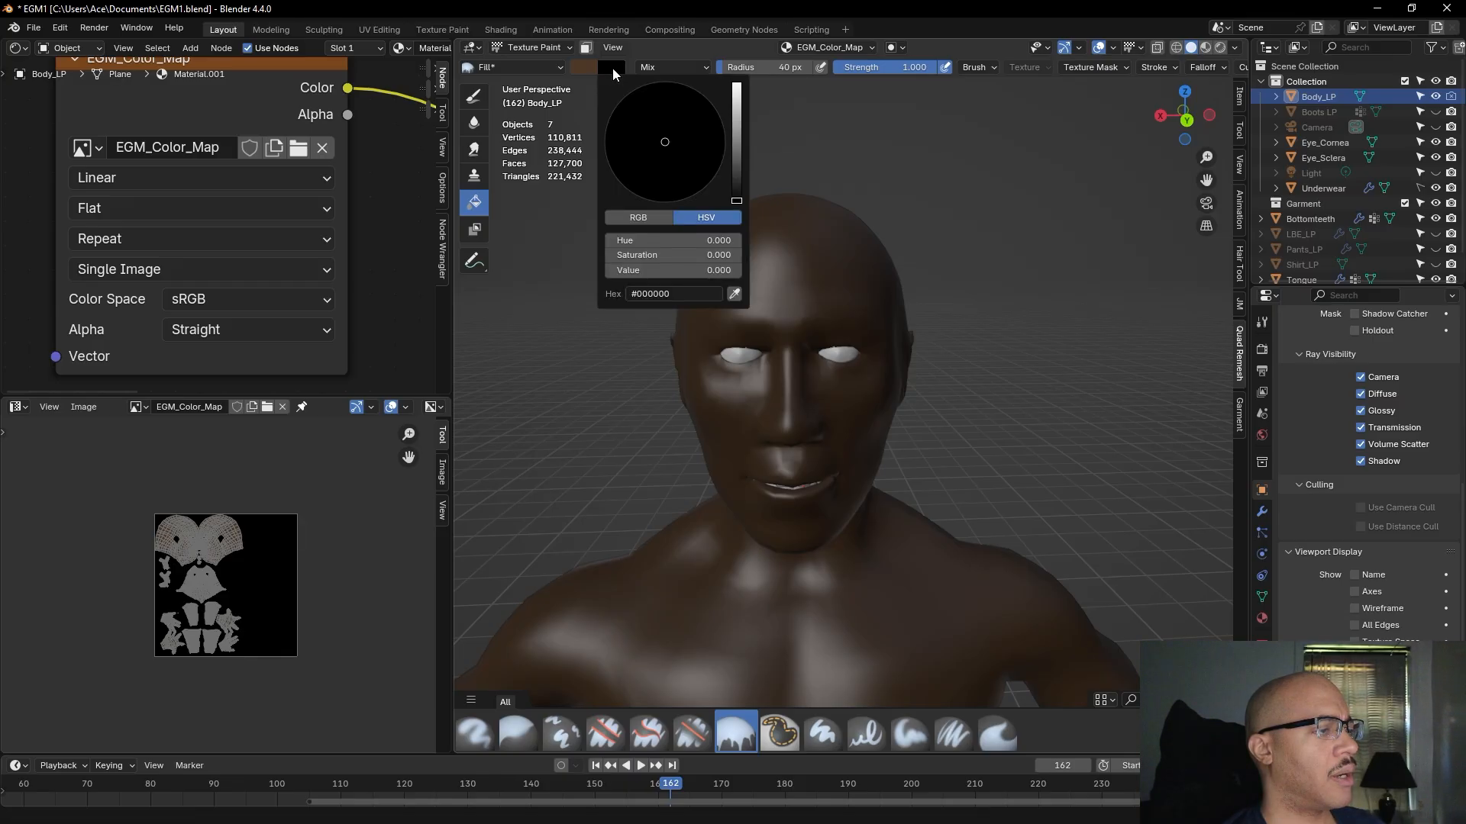
{"action": "left_click", "coordinate": [613, 67]}
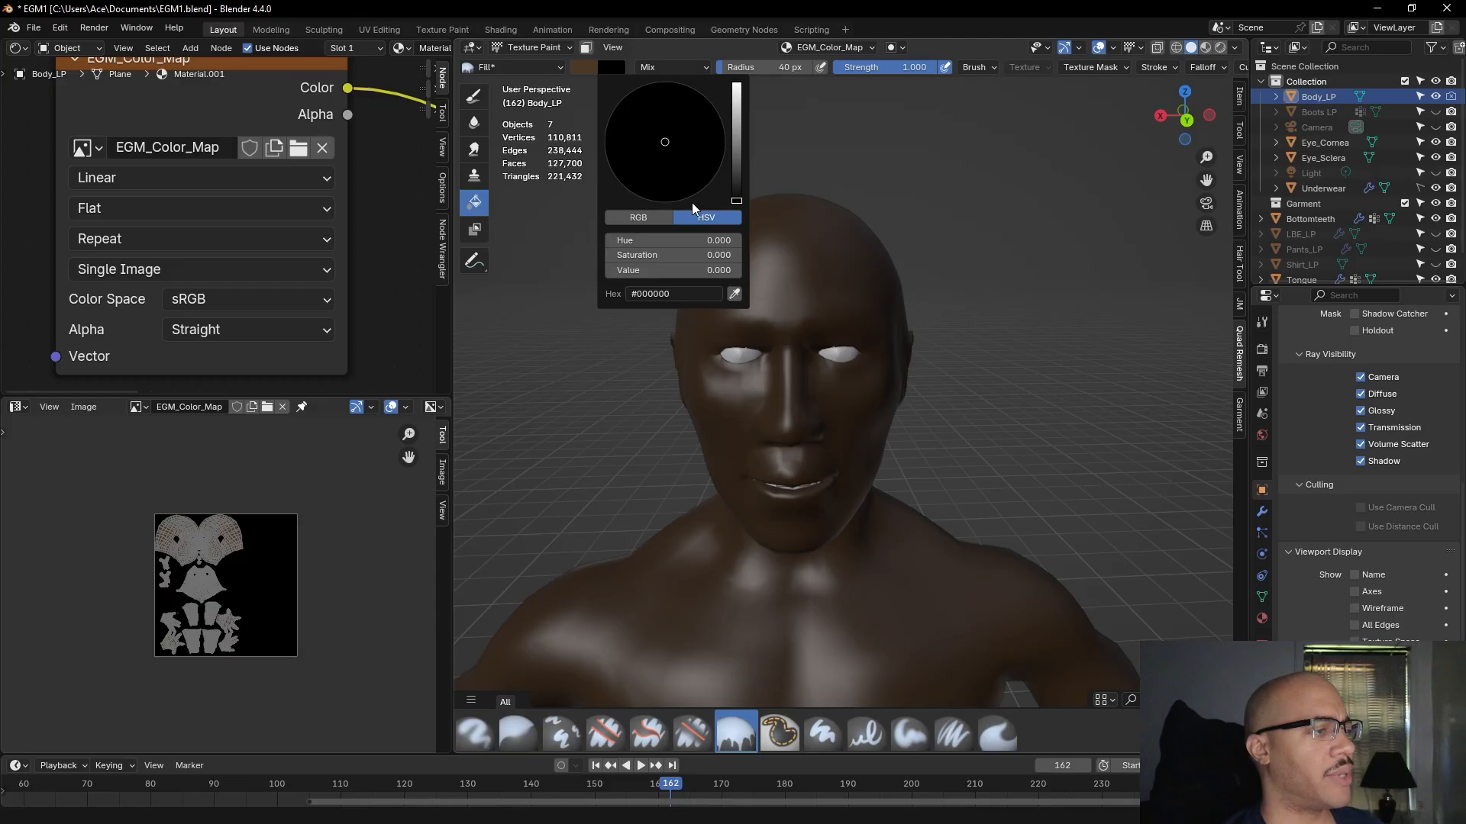
{"action": "left_click", "coordinate": [658, 220]}
{"action": "left_click_drag", "start_coordinate": [737, 189], "coordinate": [736, 159]}
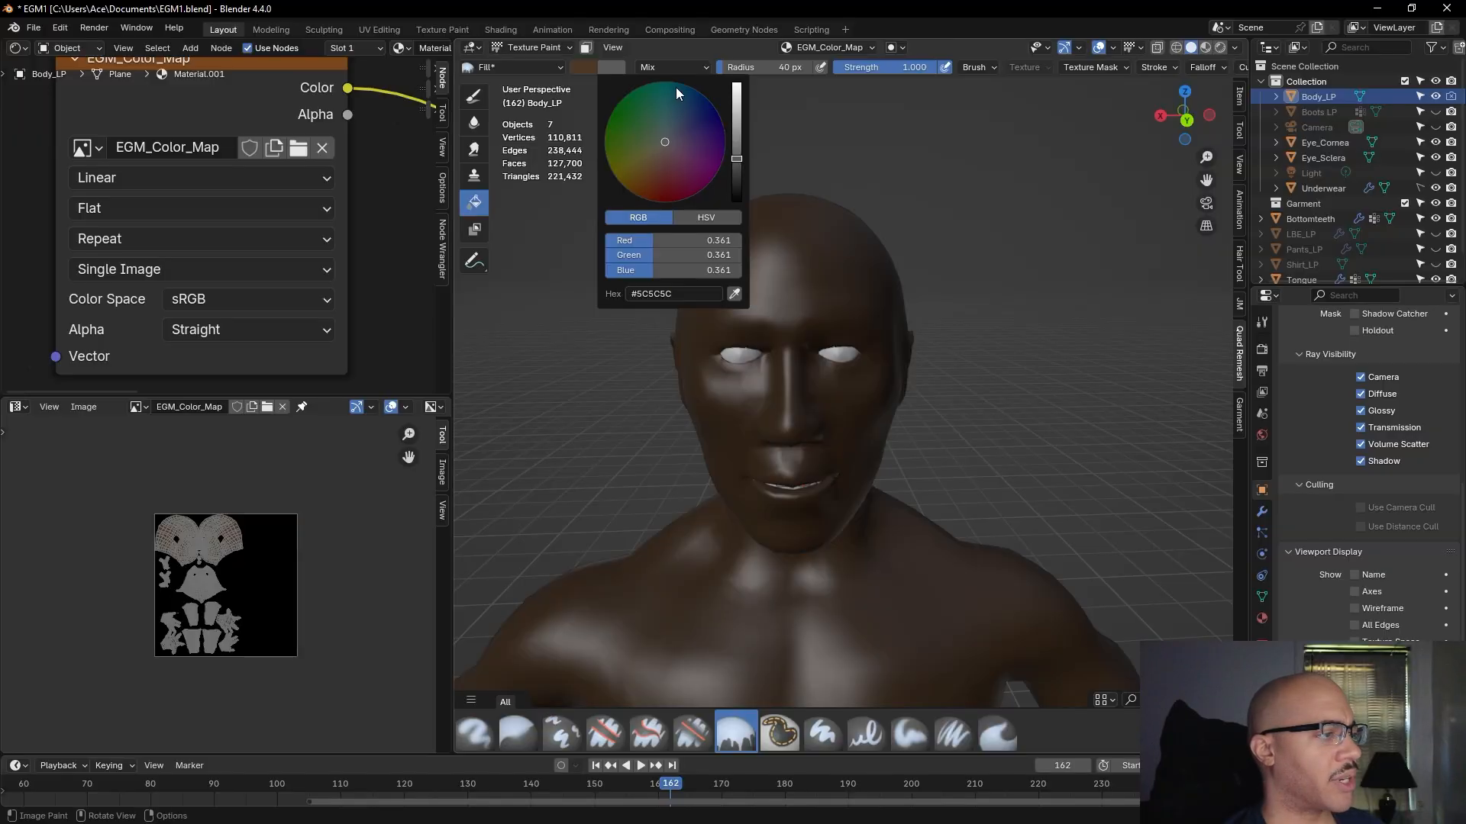
{"action": "left_click_drag", "start_coordinate": [665, 145], "coordinate": [648, 166]}
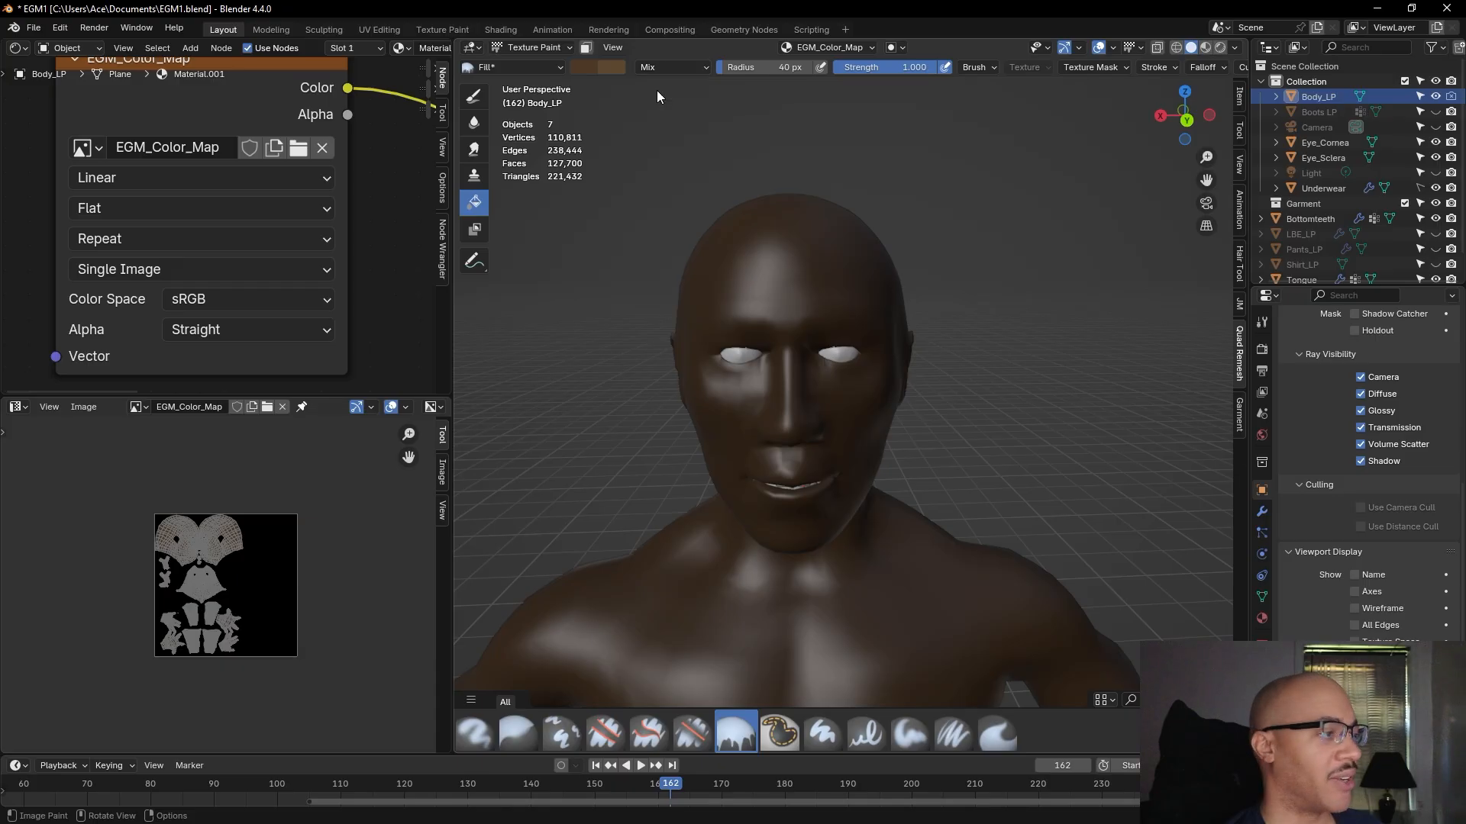
{"action": "left_click", "coordinate": [609, 68]}
{"action": "left_click_drag", "start_coordinate": [648, 171], "coordinate": [736, 152]}
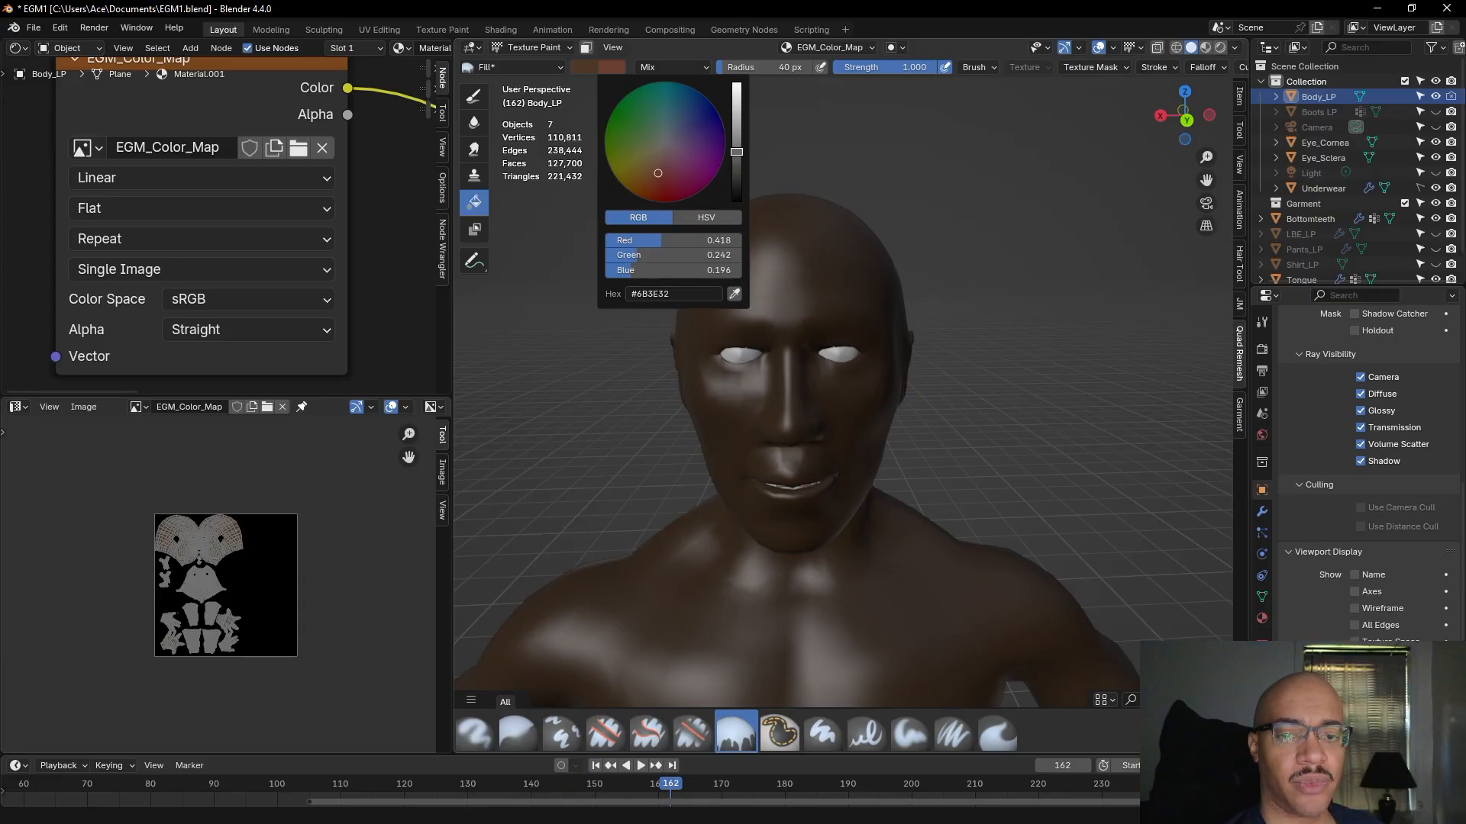
{"action": "left_click_drag", "start_coordinate": [737, 152], "coordinate": [660, 168]}
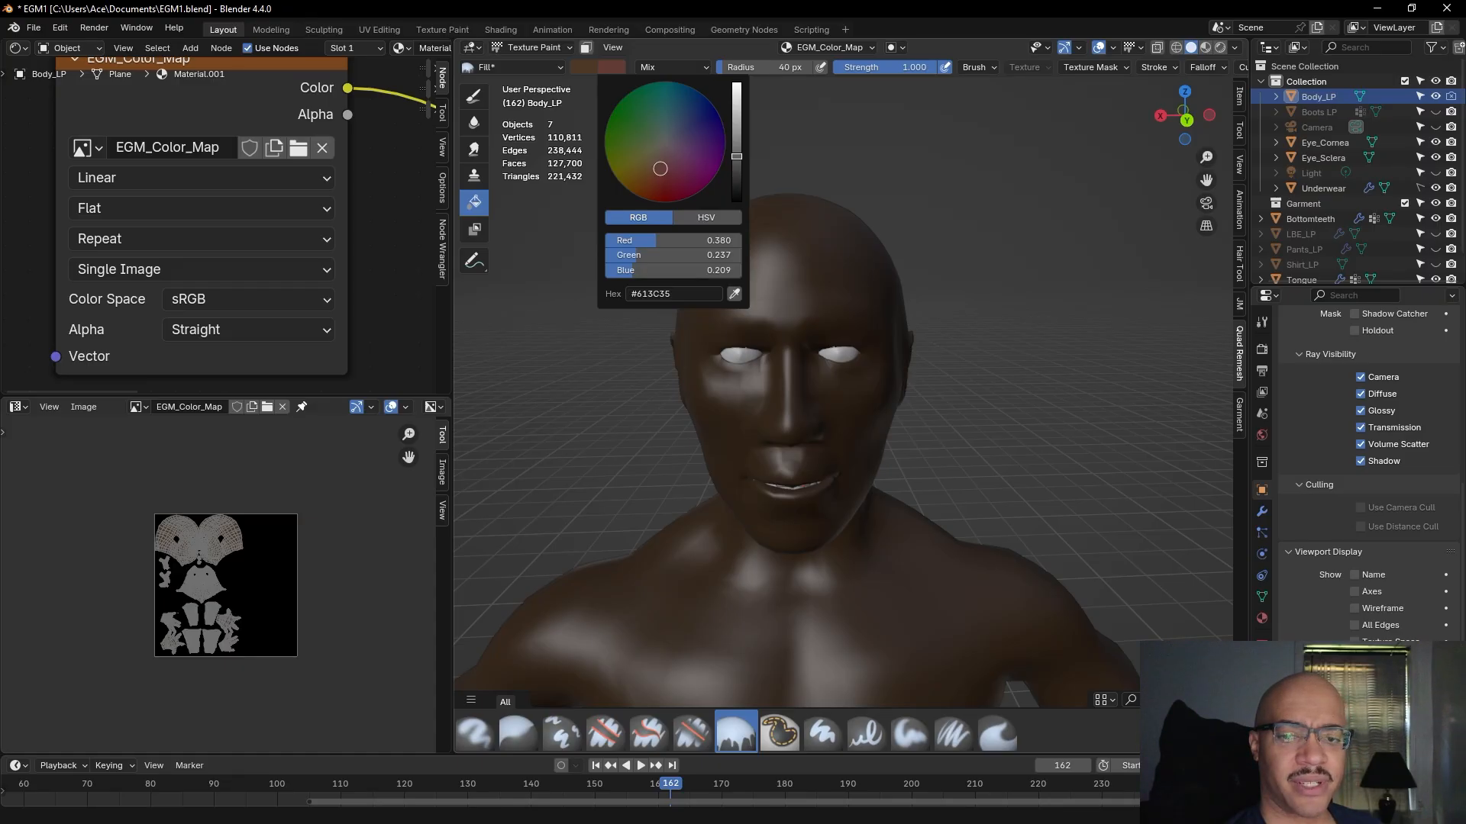
{"action": "left_click_drag", "start_coordinate": [660, 168], "coordinate": [663, 168]}
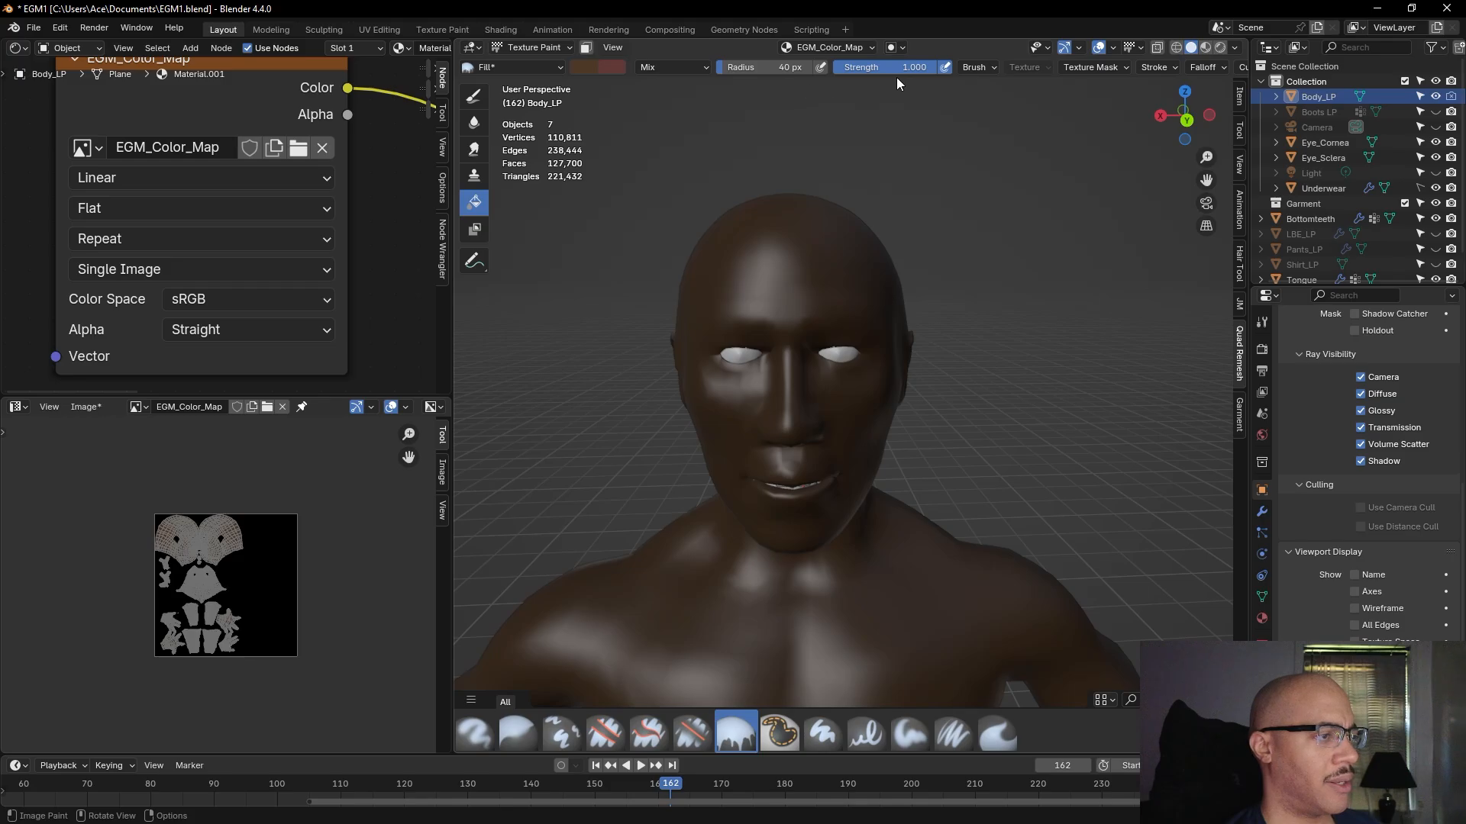
- Lower the Fill brush's strength to 0.123 while checking the head and torso from several angles
{"action": "left_click_drag", "start_coordinate": [907, 72], "coordinate": [856, 77]}
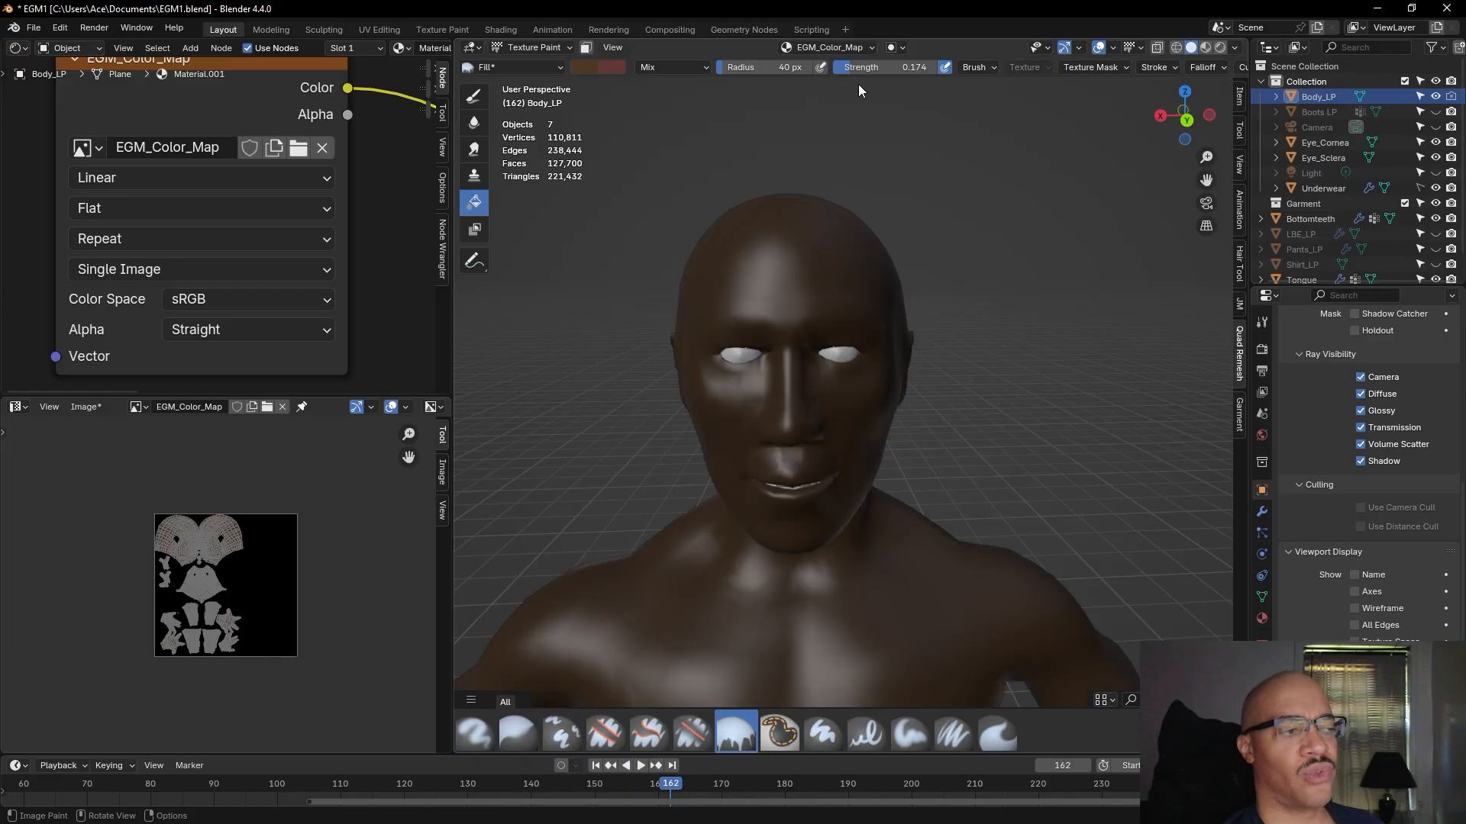
{"action": "scroll", "coordinate": [1025, 300], "scroll_direction": "down", "scroll_amount": 5}
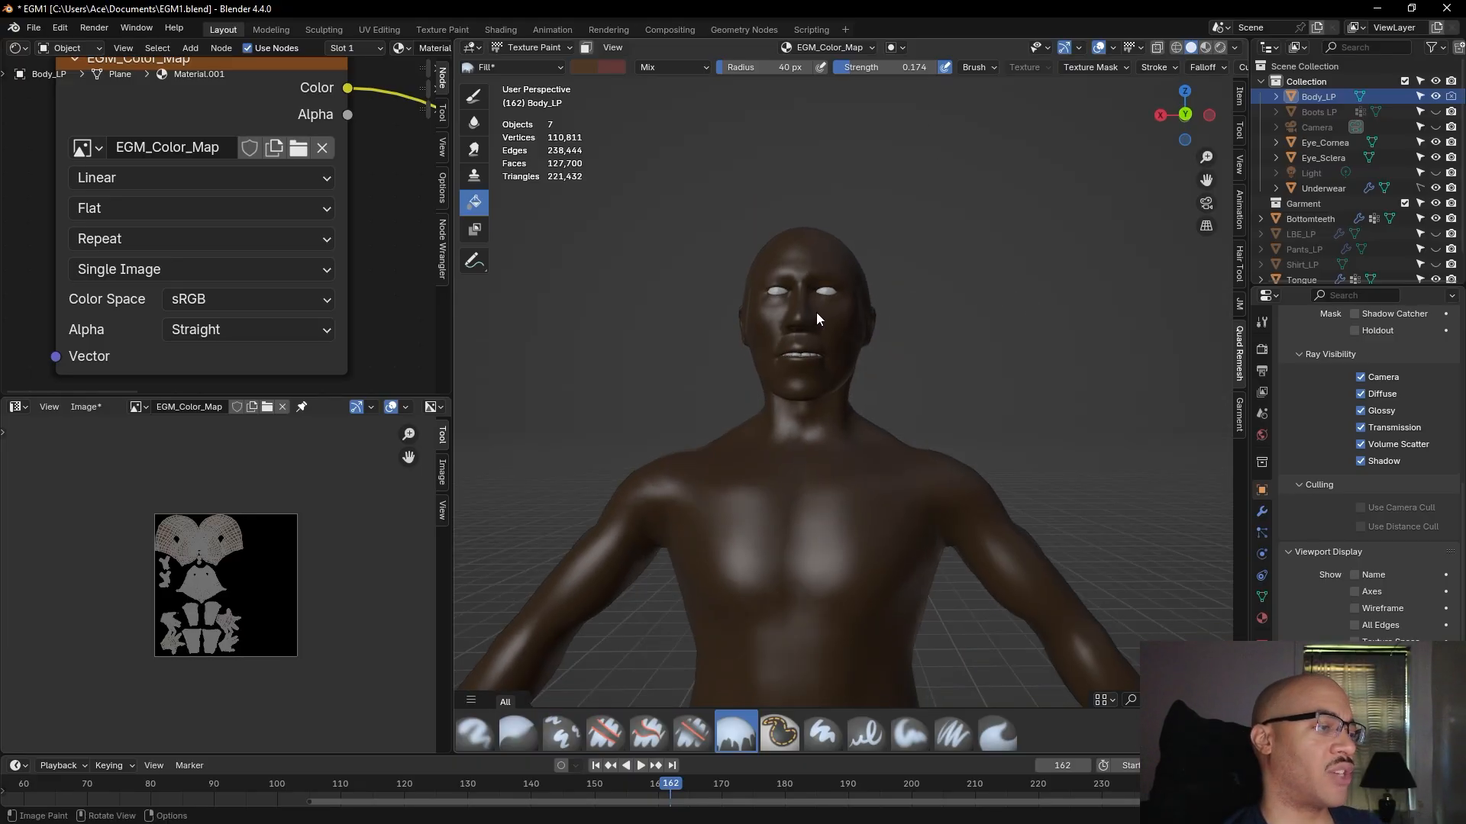
{"action": "middle_click_drag", "start_coordinate": [938, 188], "coordinate": [961, 224]}
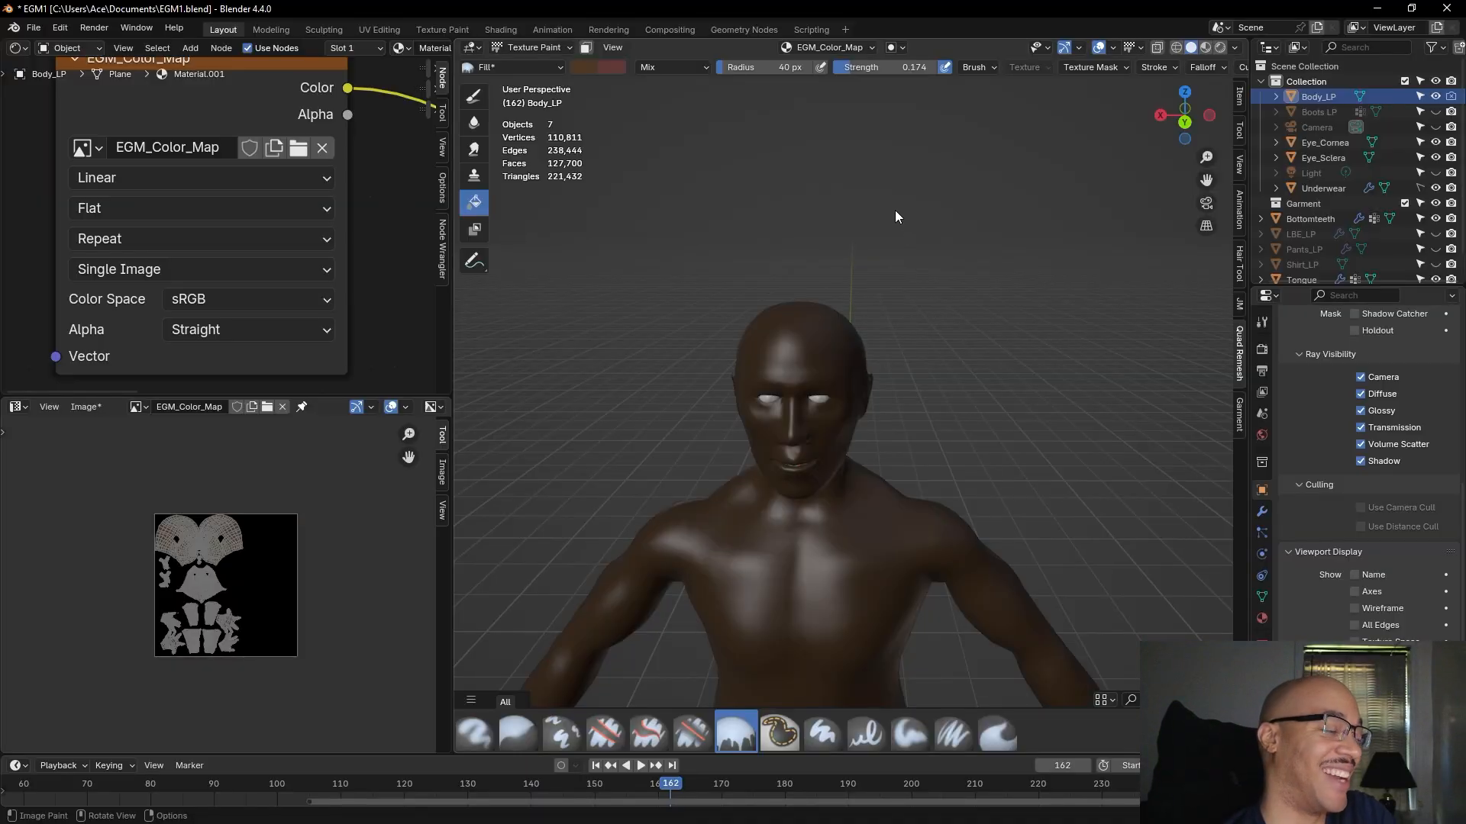
{"action": "middle_click_drag", "start_coordinate": [898, 217], "coordinate": [985, 239]}
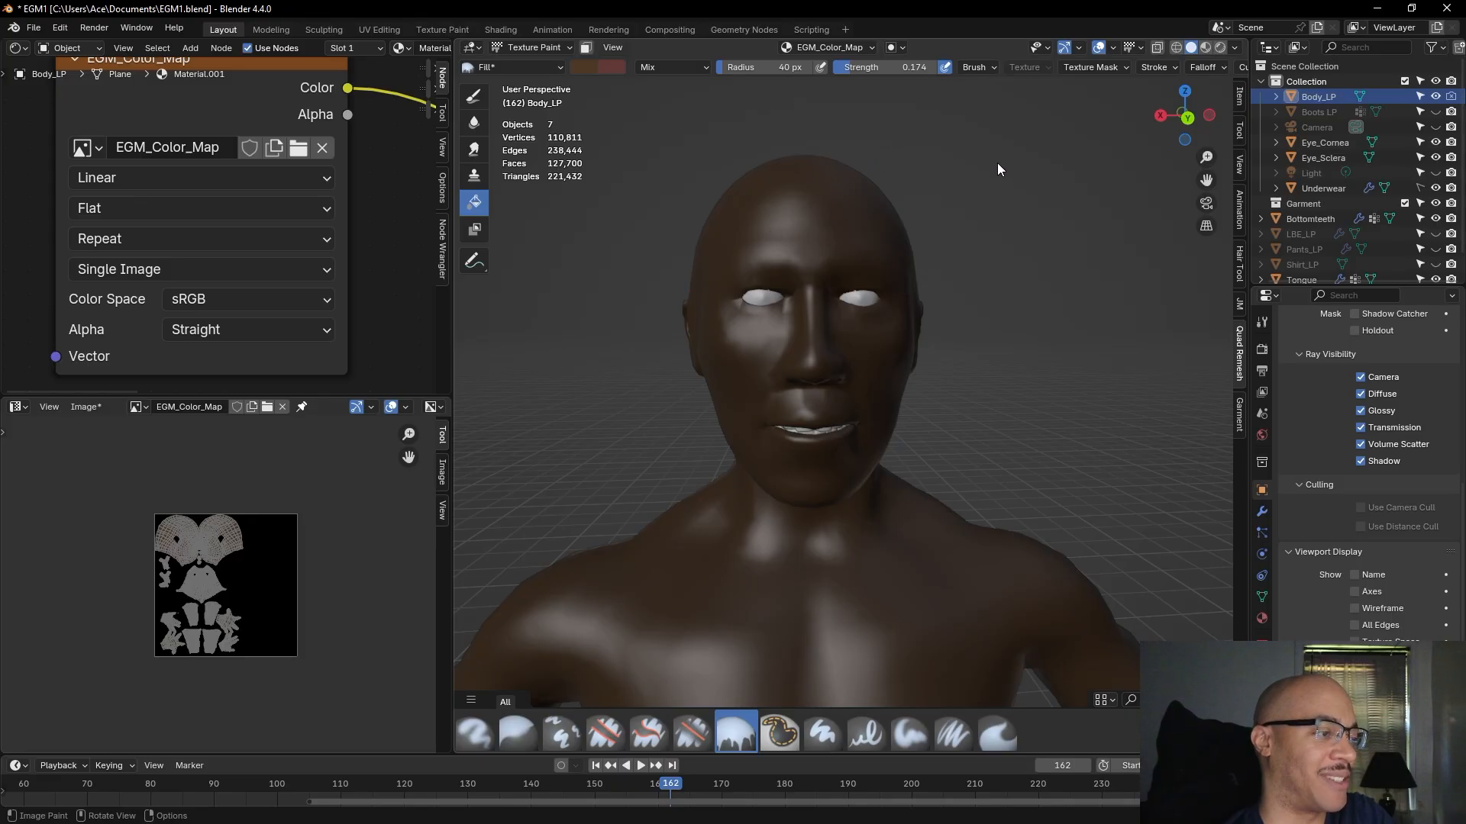
{"action": "middle_click_drag", "start_coordinate": [997, 168], "coordinate": [836, 193]}
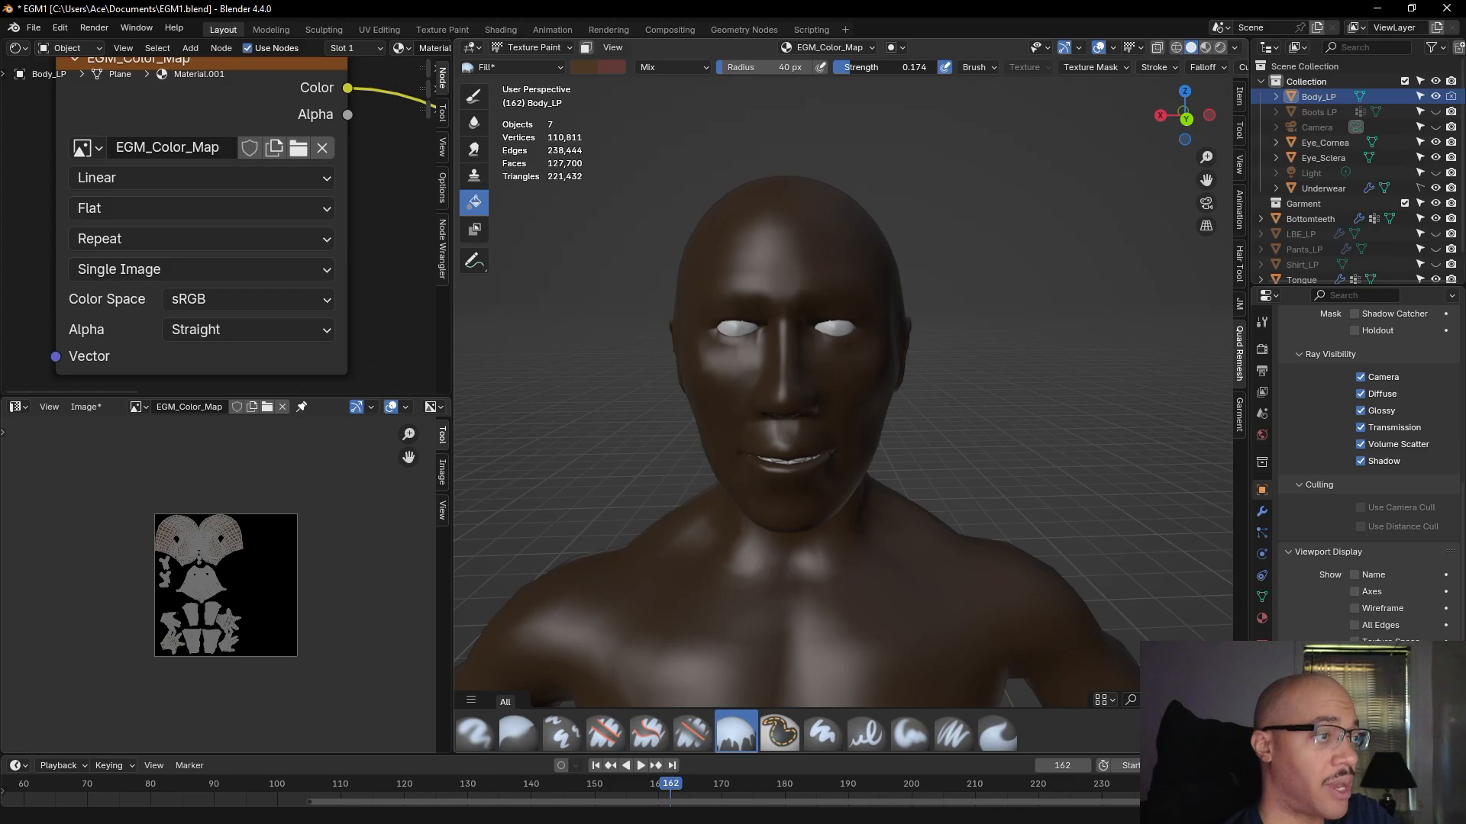
{"action": "left_click_drag", "start_coordinate": [886, 68], "coordinate": [884, 67]}
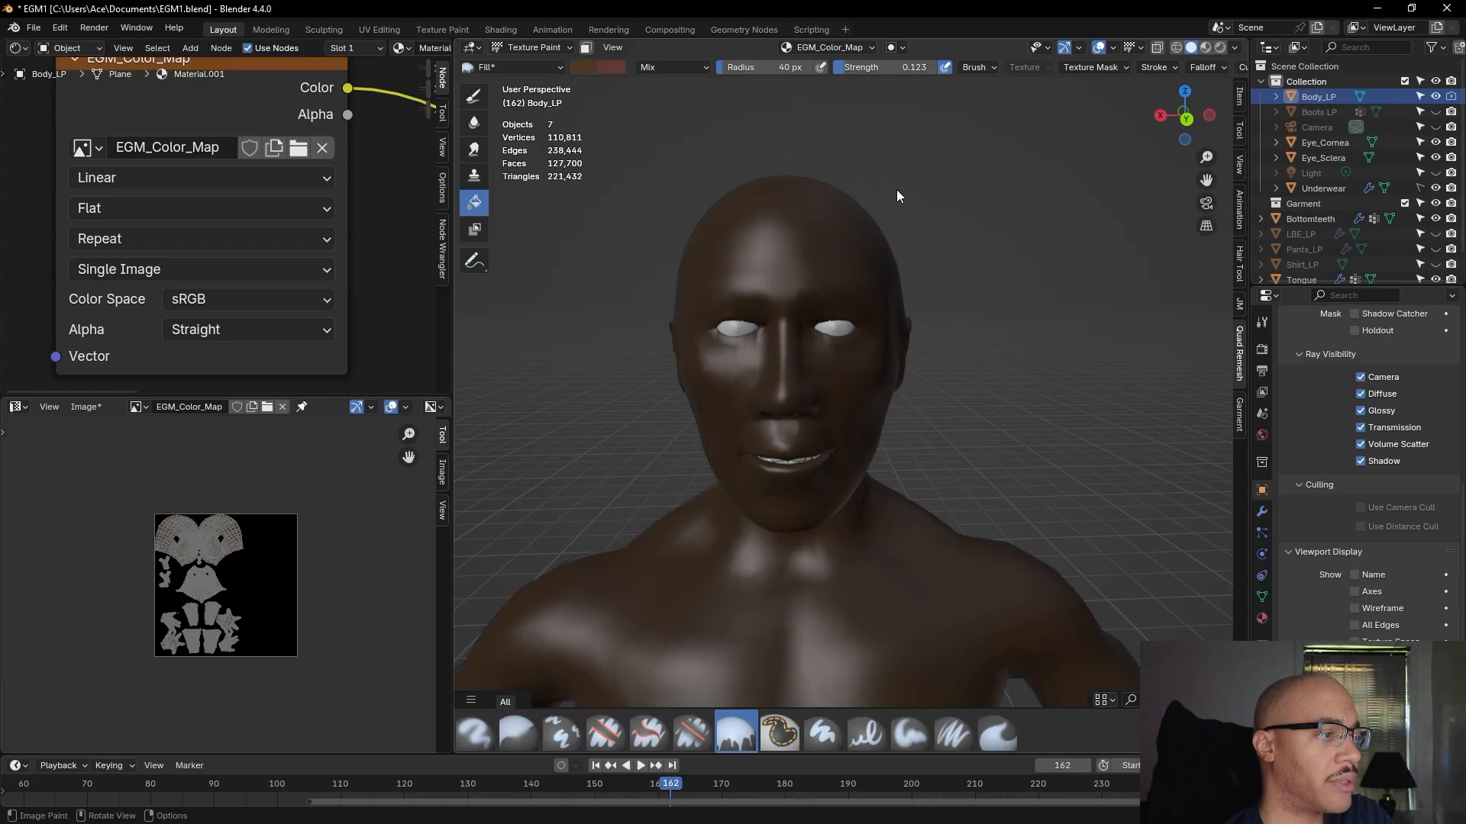
- Frame the face in Back Orthographic view and switch to the Paint Hard brush
{"action": "middle_click_drag", "start_coordinate": [946, 298], "coordinate": [1065, 510]}
{"action": "left_click", "coordinate": [1186, 119]}
{"action": "scroll", "coordinate": [949, 313], "scroll_direction": "up", "scroll_amount": 5}
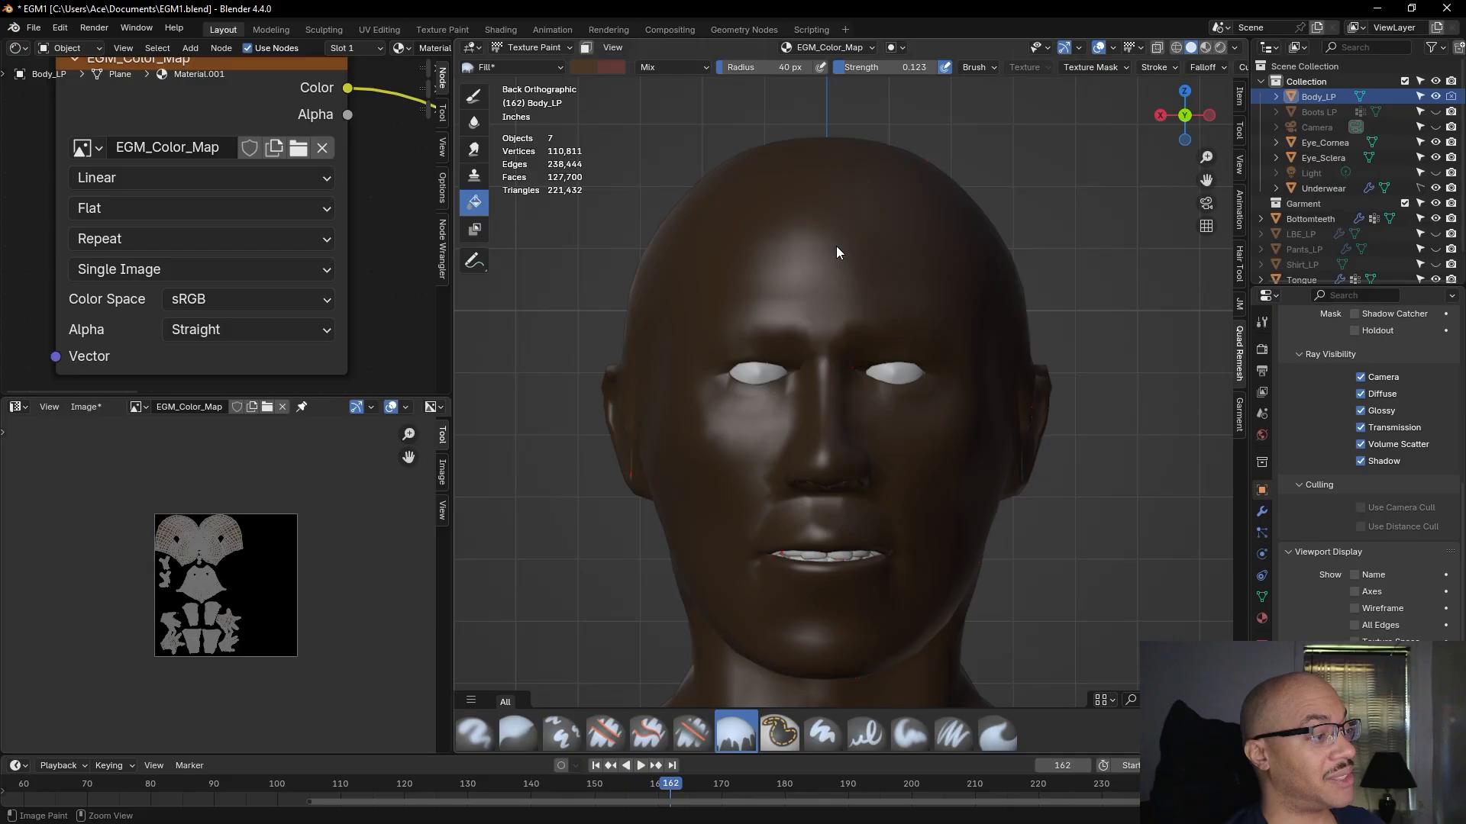
{"action": "left_click", "coordinate": [474, 96]}
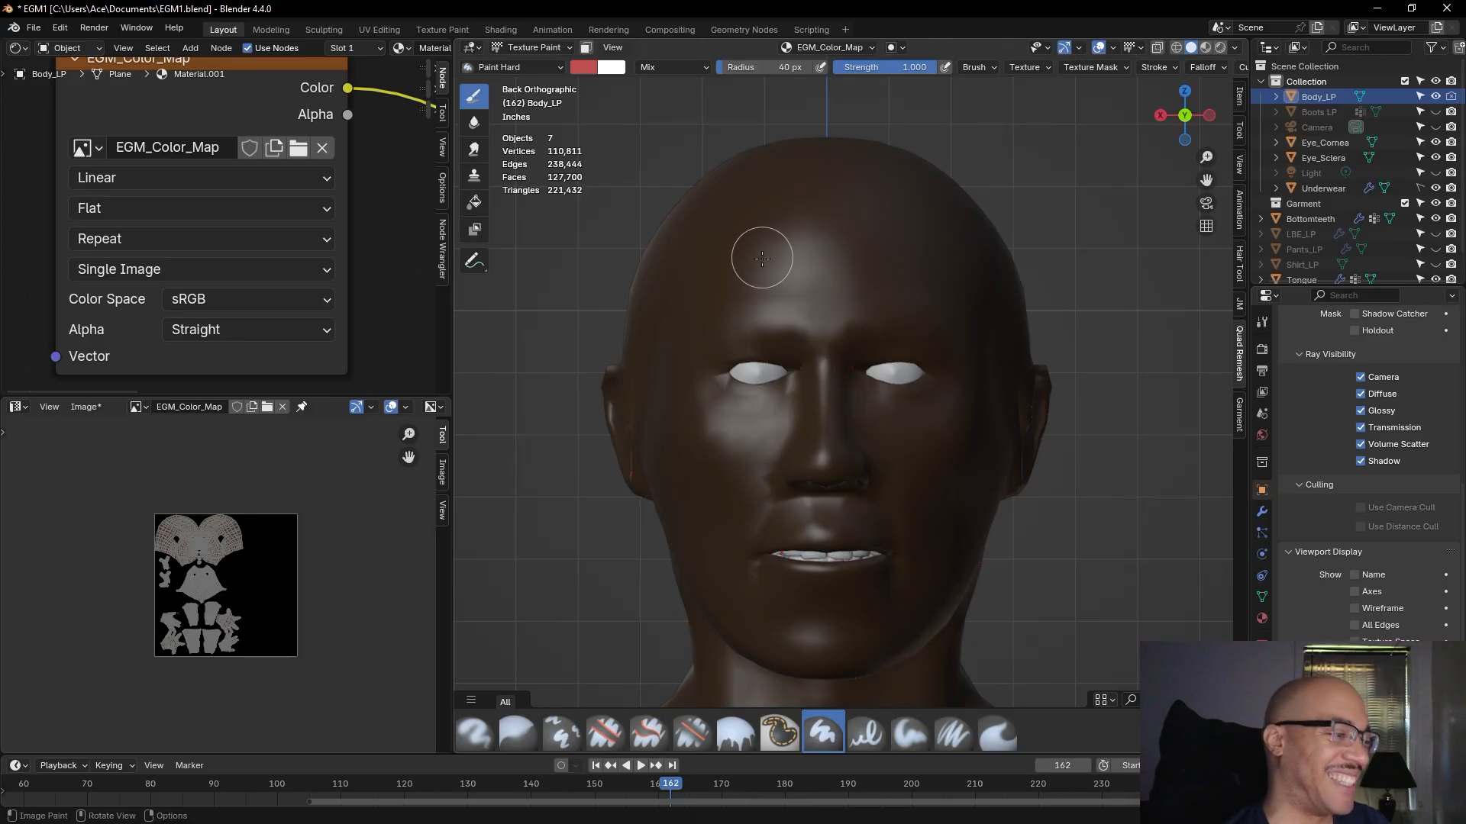
- Try two red paint strokes on the forehead above the eyes and undo them
{"action": "left_click_drag", "start_coordinate": [744, 251], "coordinate": [782, 256]}
{"action": "left_click_drag", "start_coordinate": [855, 248], "coordinate": [893, 253]}
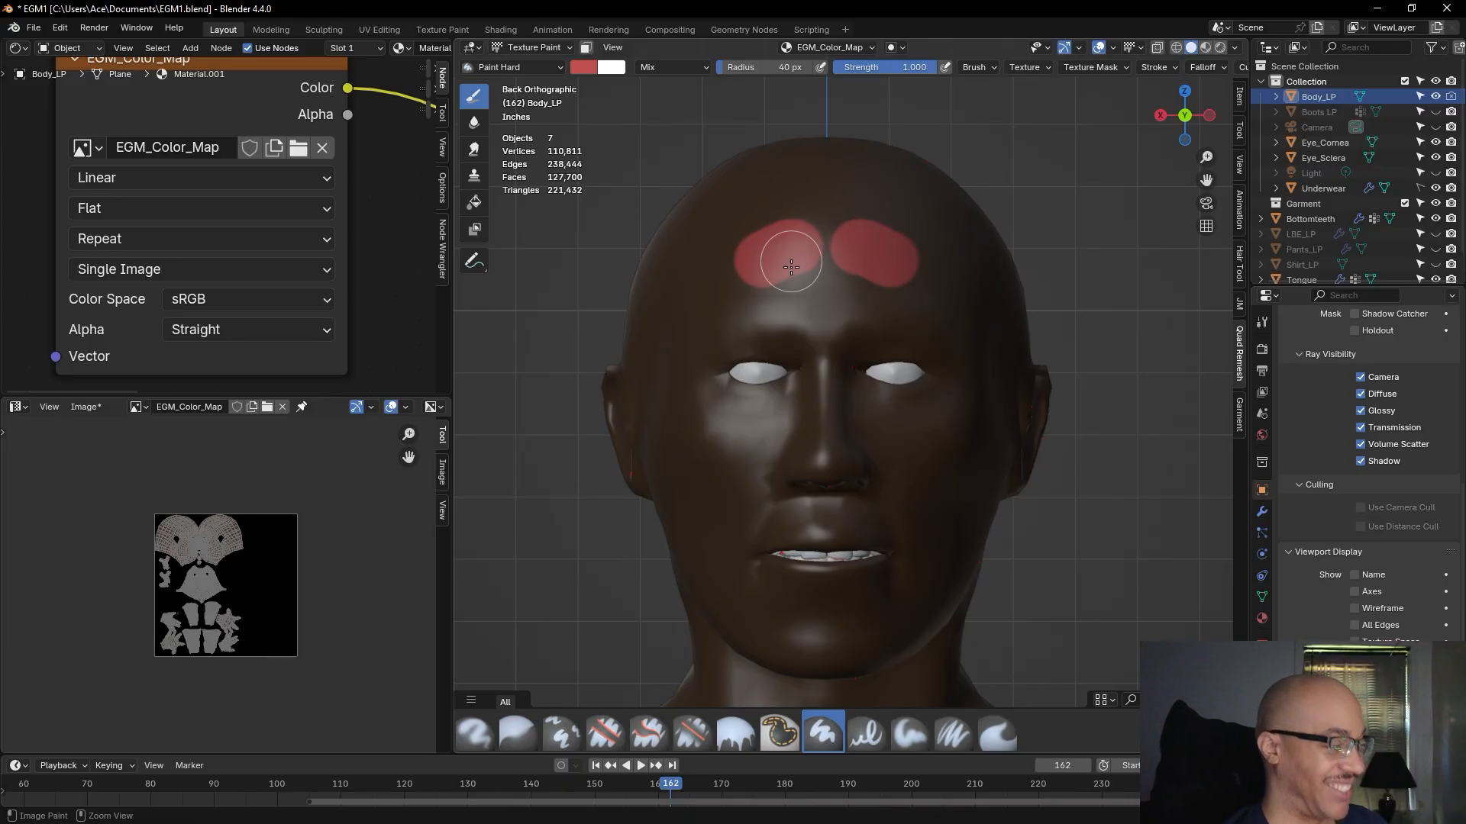
{"action": "key", "text": "ctrl+z"}
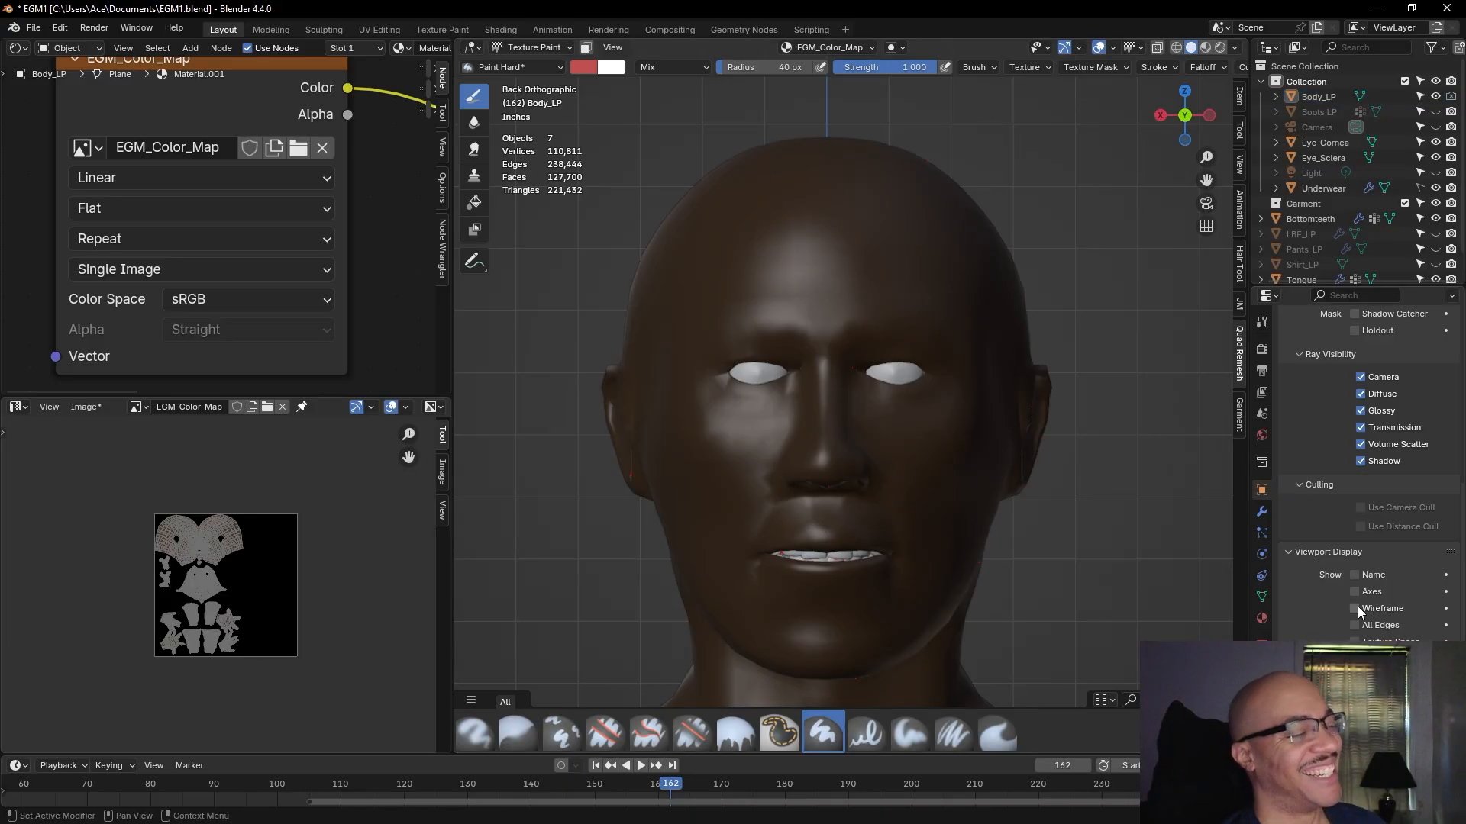
- Lower the Paint Hard brush's strength to 0.123, test a red stroke across the forehead and undo the stroke
{"action": "left_click", "coordinate": [1261, 328]}
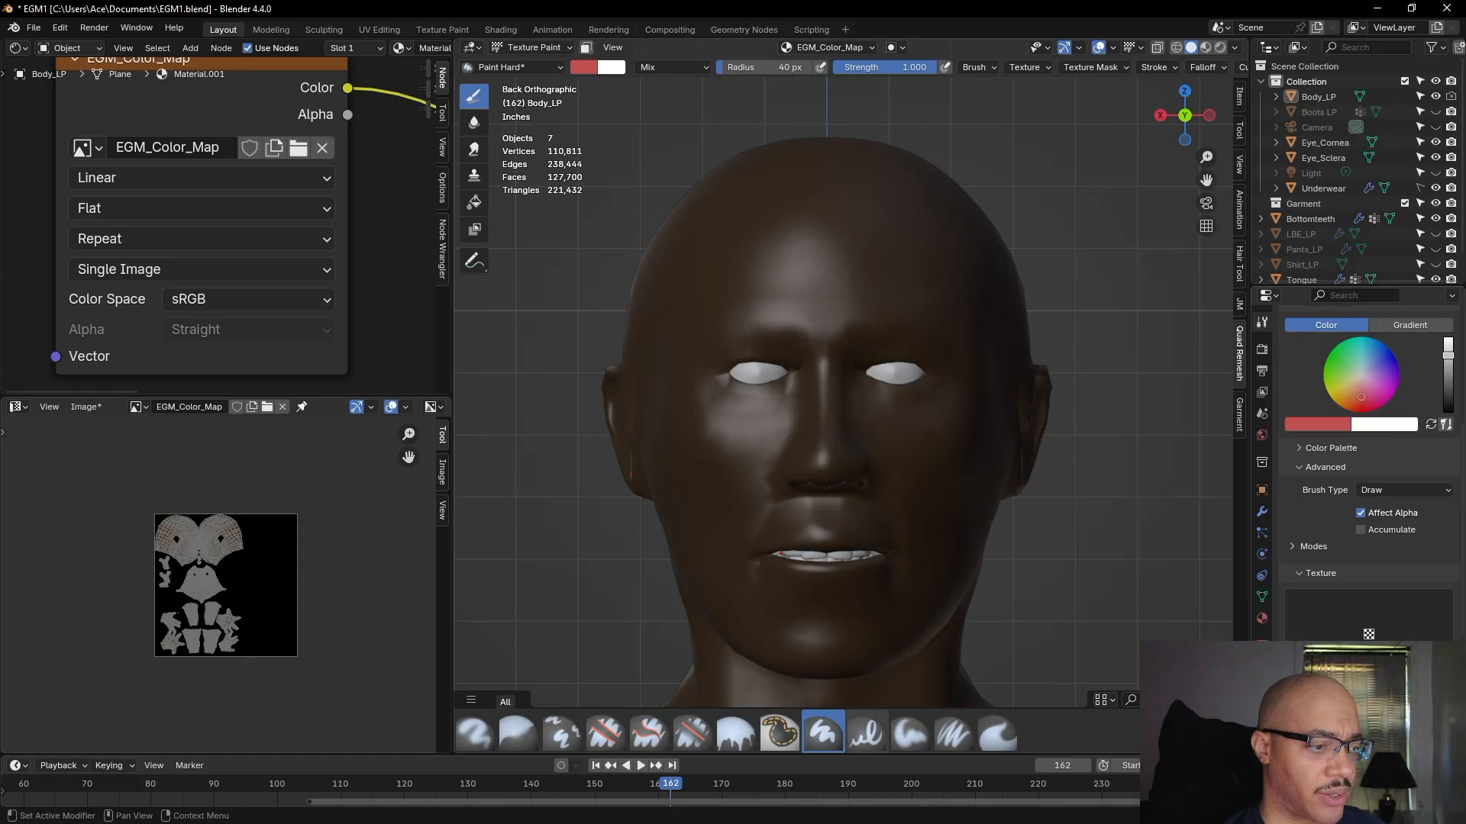
{"action": "scroll", "coordinate": [1369, 473], "scroll_direction": "down", "scroll_amount": 10}
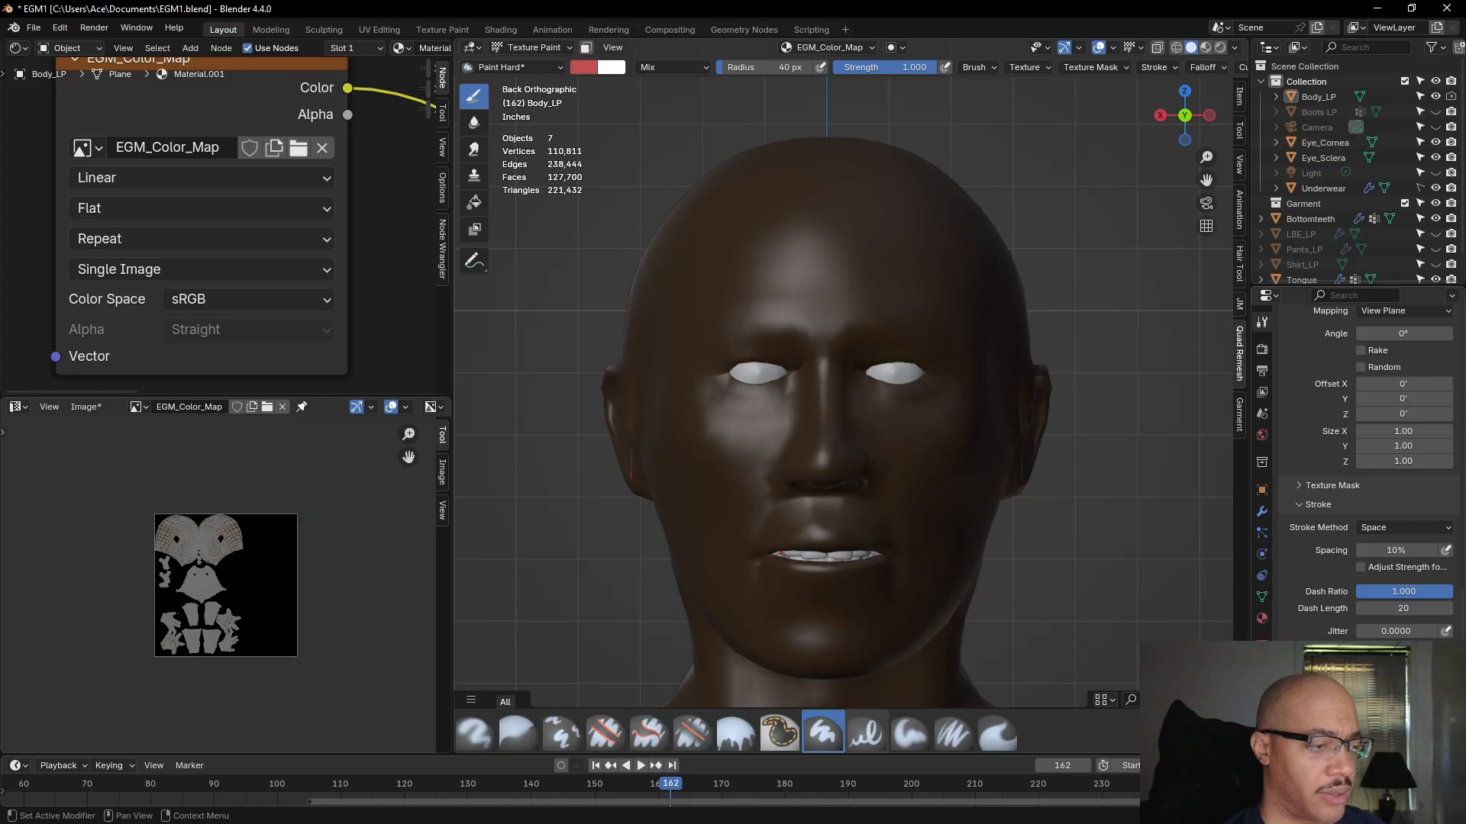
{"action": "scroll", "coordinate": [1369, 473], "scroll_direction": "up", "scroll_amount": 3}
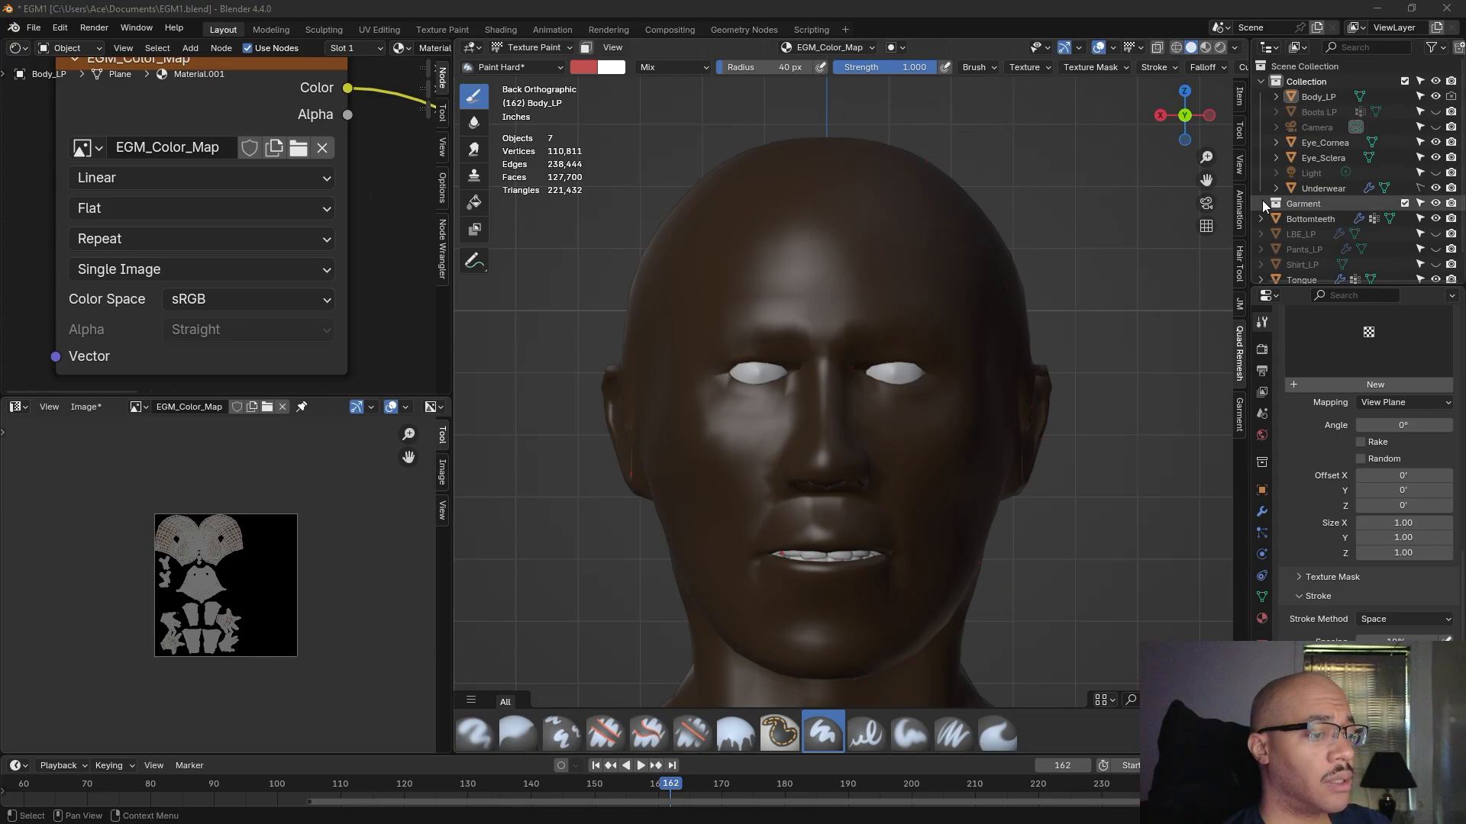
{"action": "left_click_drag", "start_coordinate": [904, 67], "coordinate": [829, 67]}
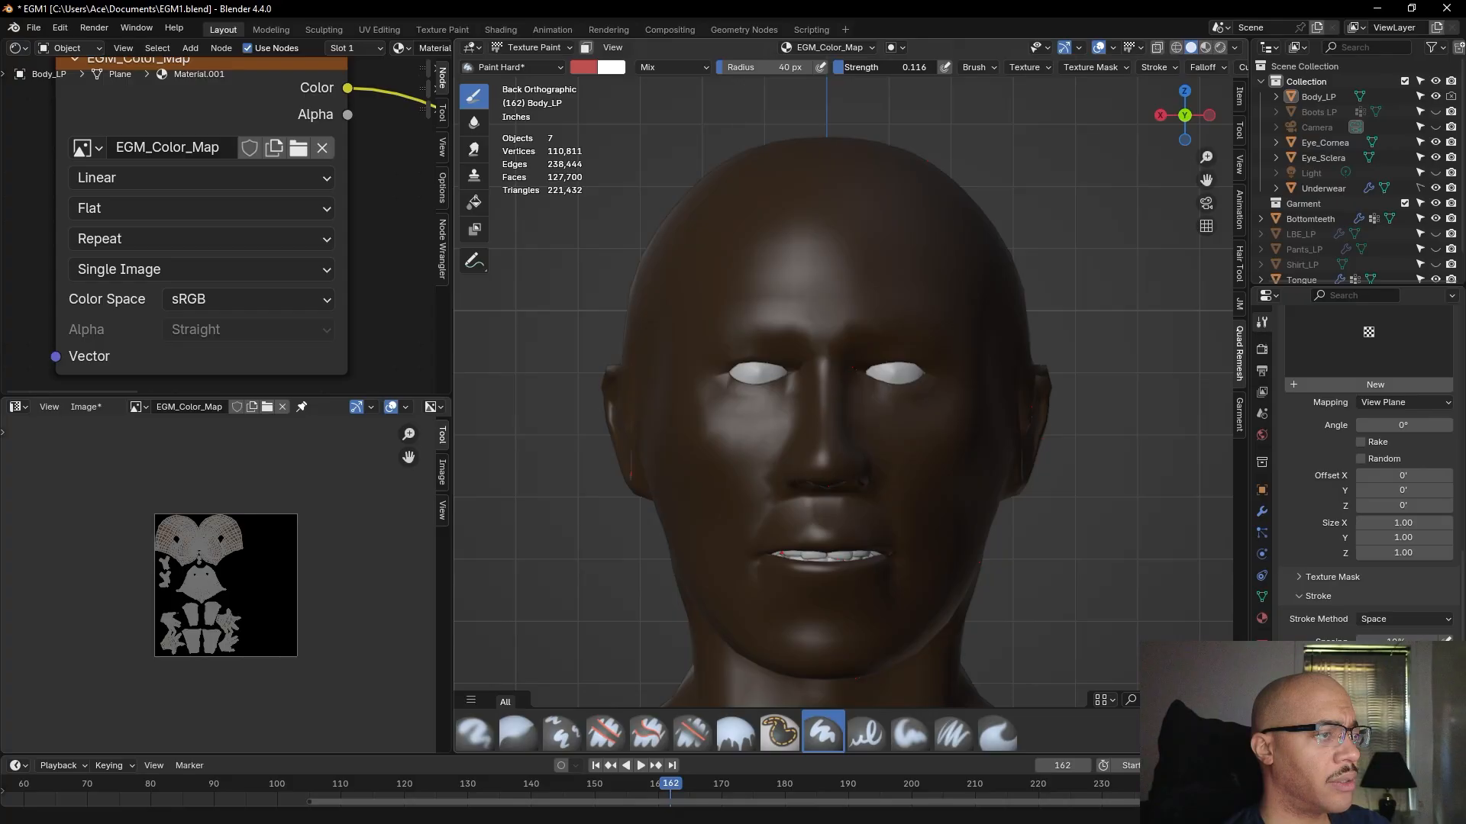
{"action": "left_click_drag", "start_coordinate": [825, 273], "coordinate": [919, 271]}
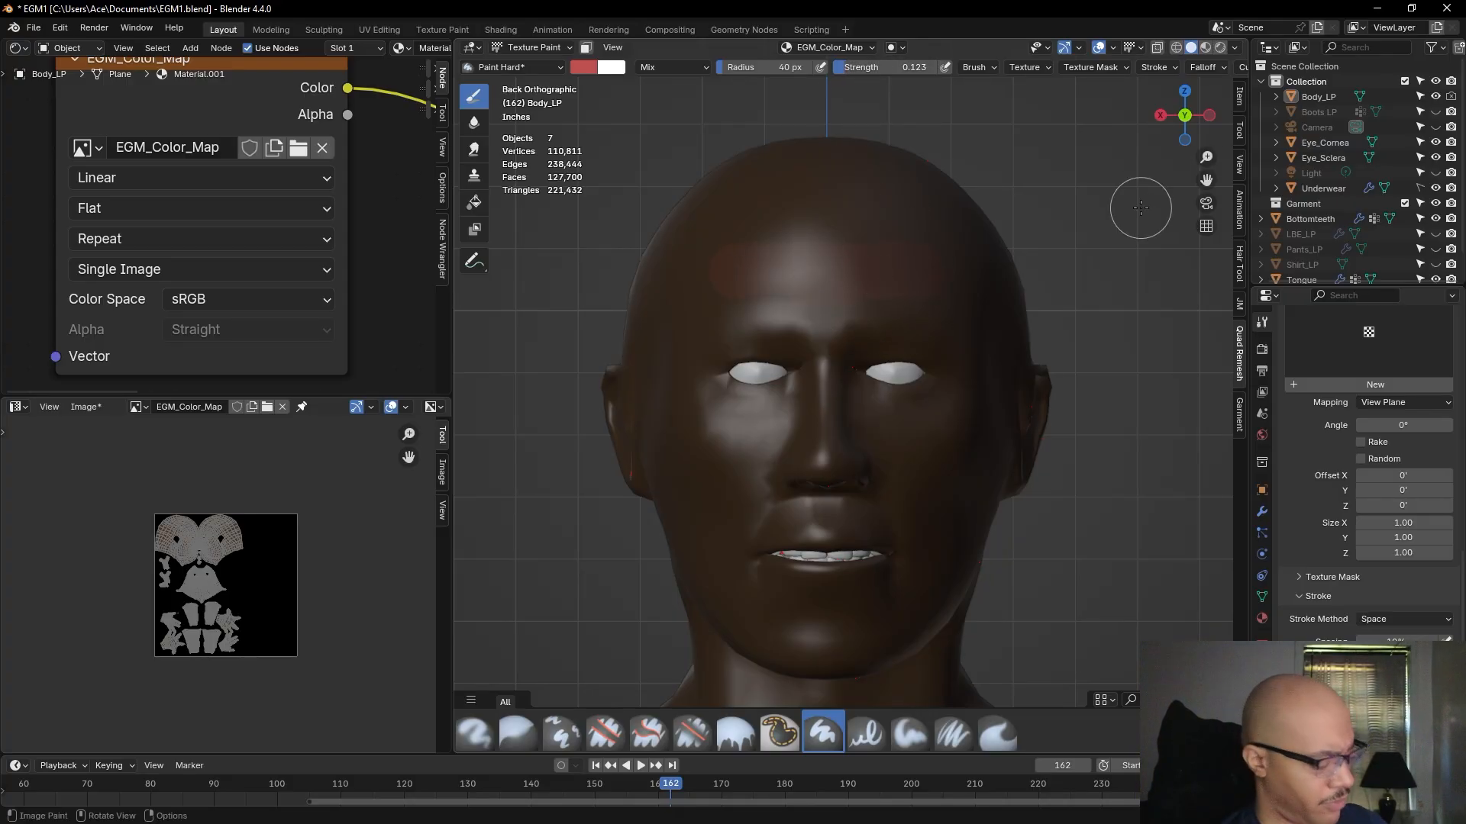
{"action": "key", "text": "ctrl+z"}
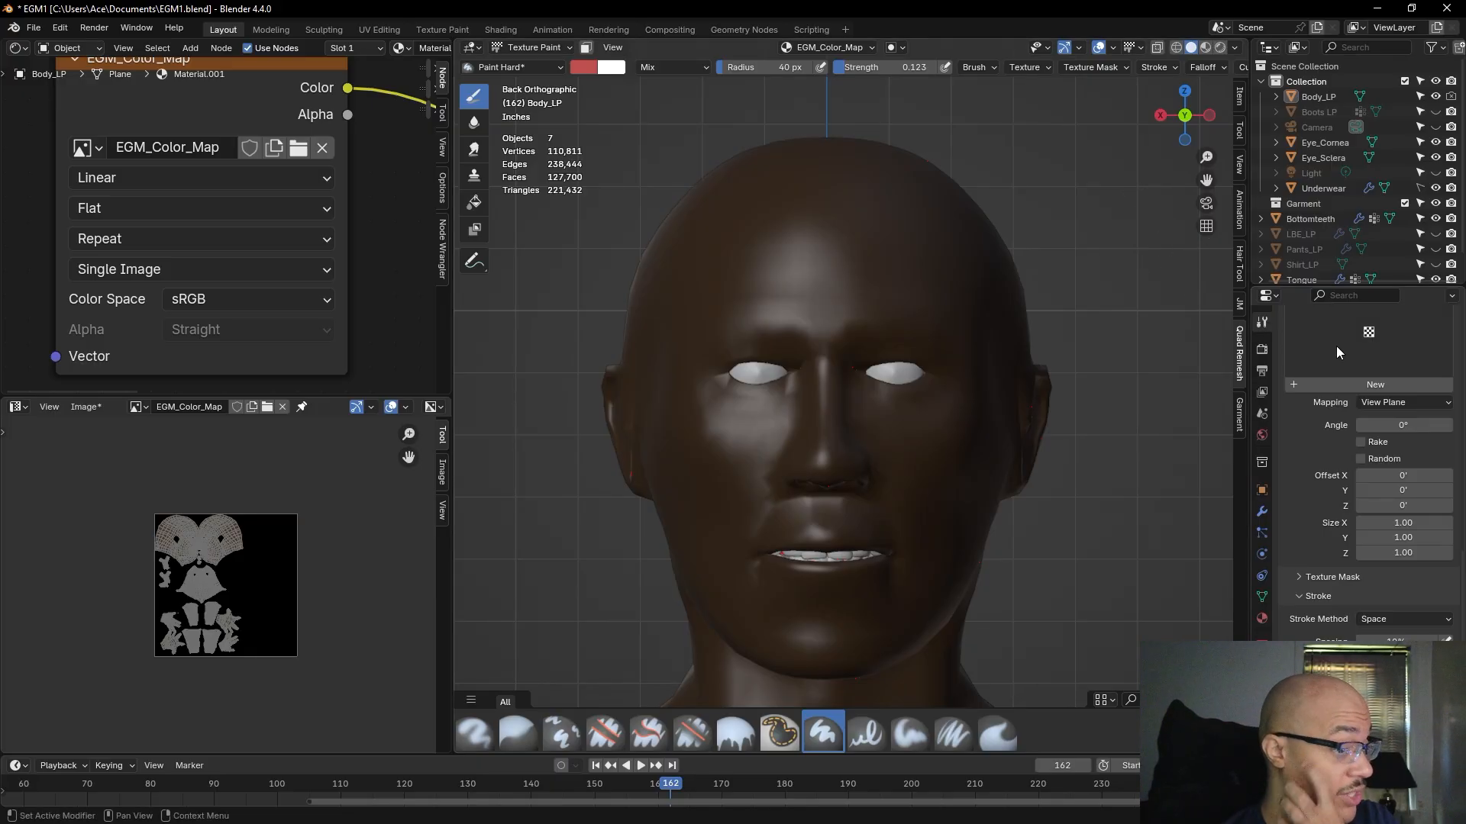
- Examine the Paint Hard brush's texture mapping choices, blend, radius, strength and color settings
{"action": "scroll", "coordinate": [1380, 370], "scroll_direction": "up", "scroll_amount": 5}
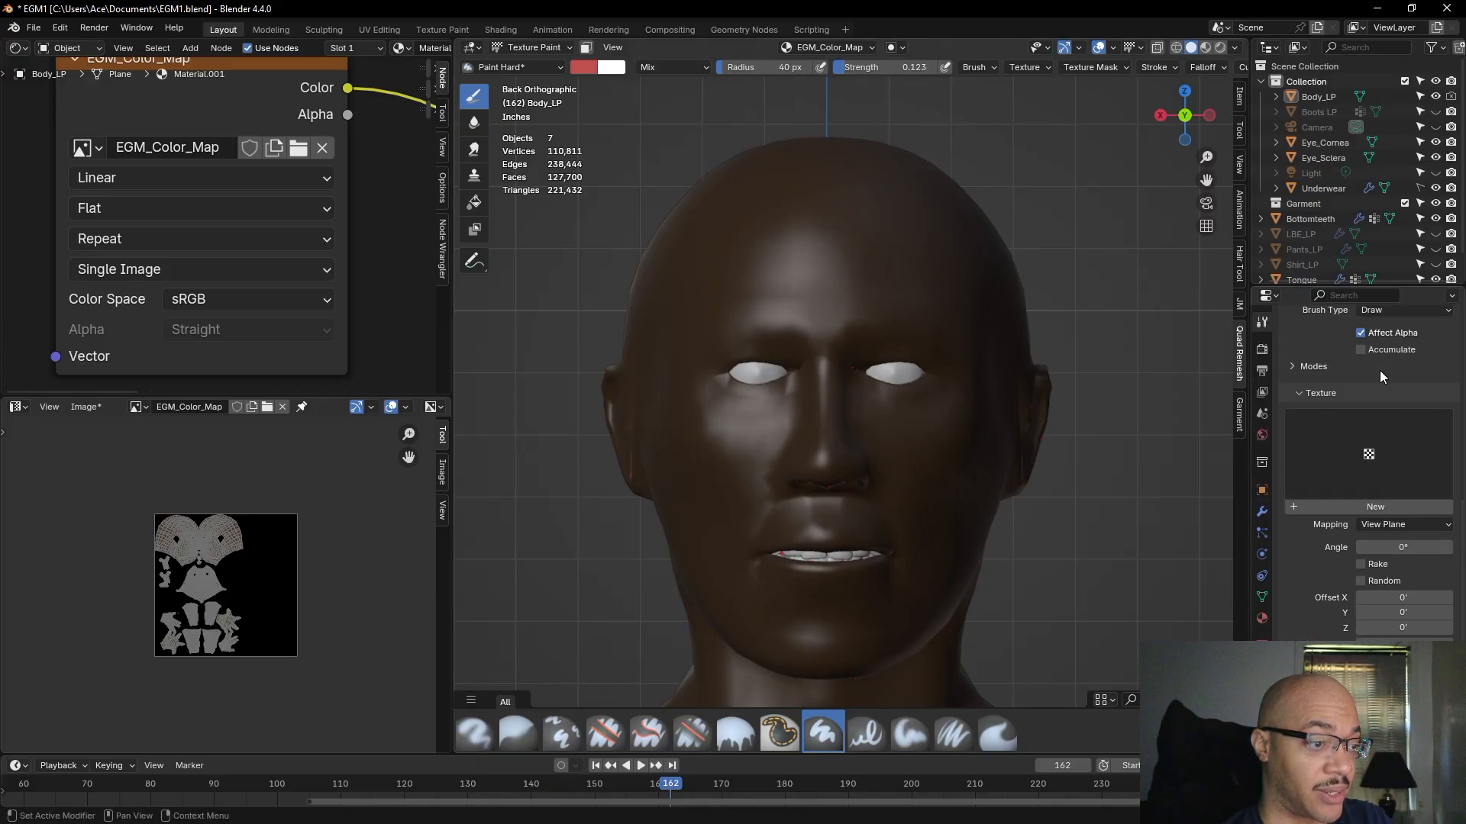
{"action": "left_click", "coordinate": [1401, 548]}
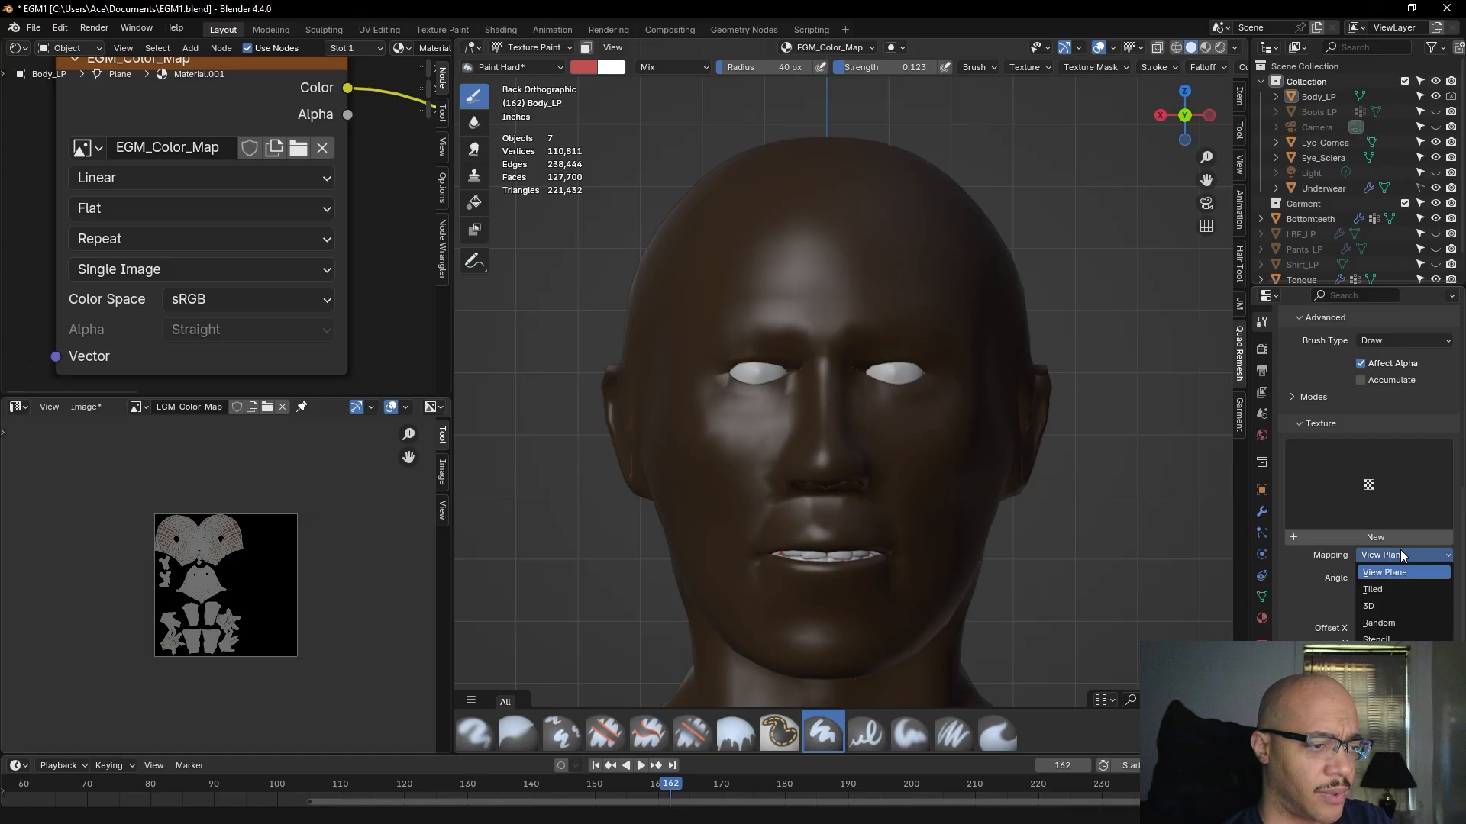
{"action": "left_click", "coordinate": [1400, 550]}
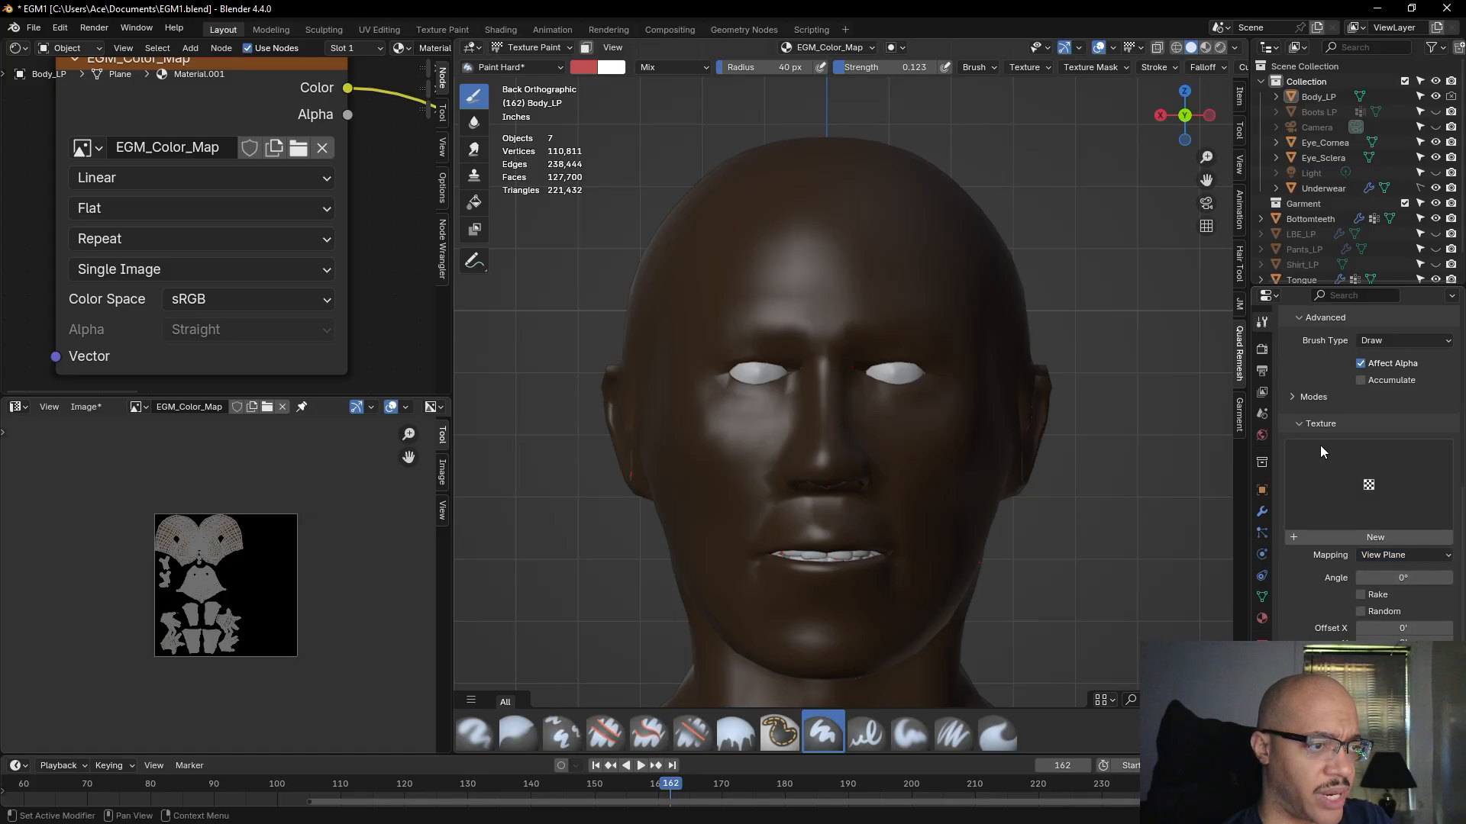
{"action": "scroll", "coordinate": [1371, 486], "scroll_direction": "up", "scroll_amount": 10}
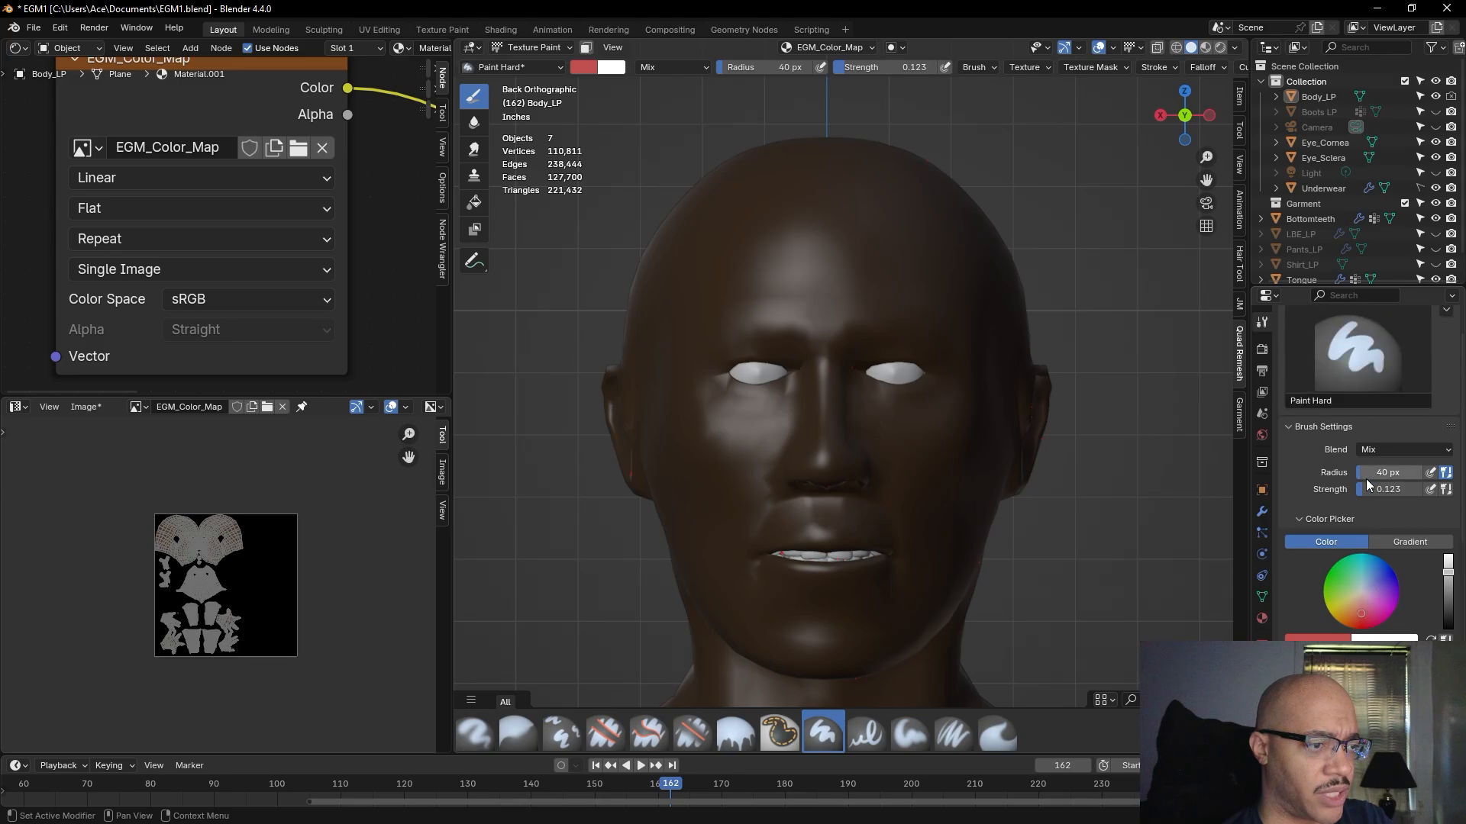
{"action": "scroll", "coordinate": [1380, 534], "scroll_direction": "down", "scroll_amount": 2}
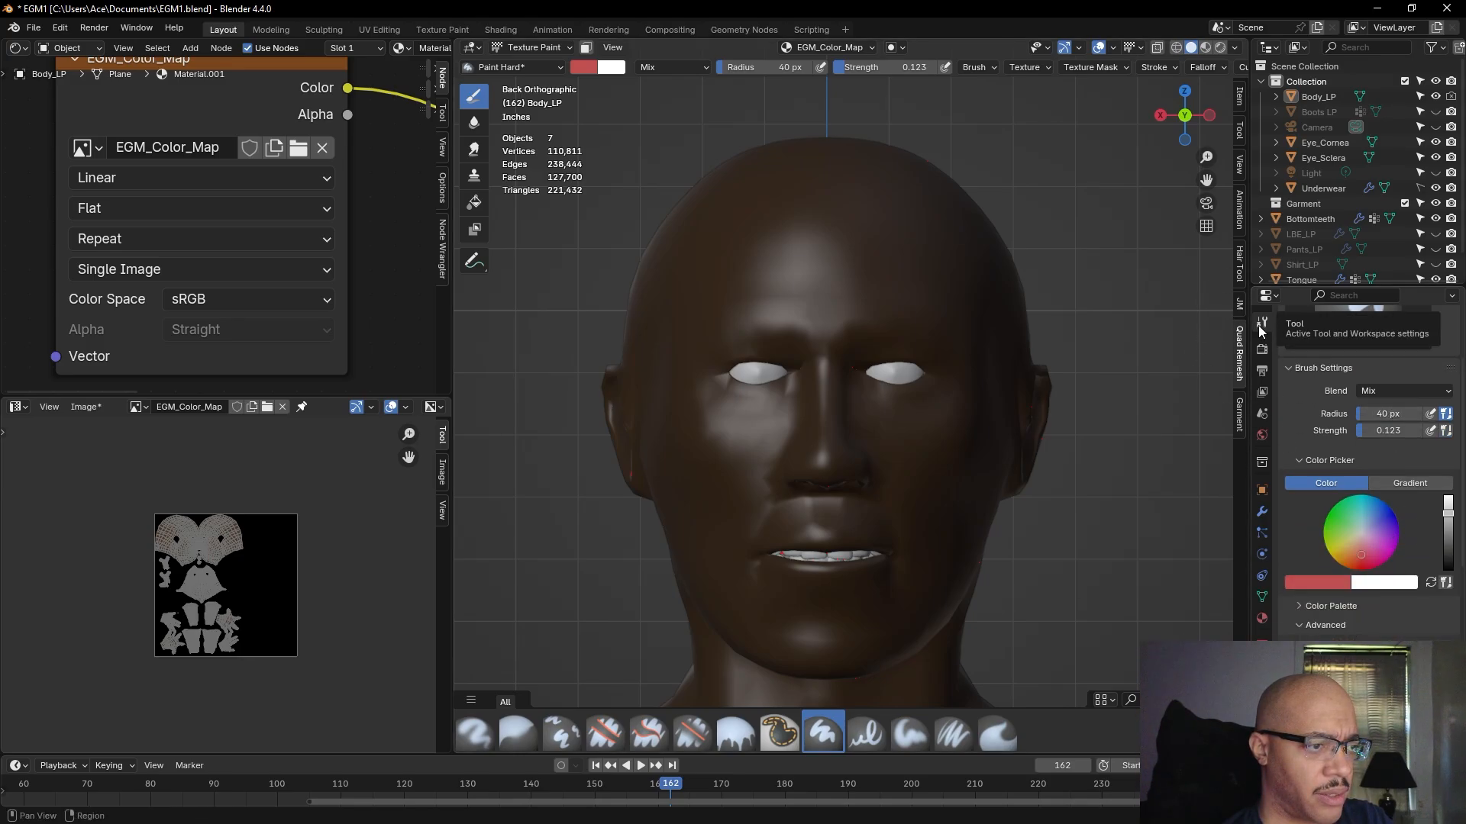
{"action": "scroll", "coordinate": [1391, 435], "scroll_direction": "down", "scroll_amount": 5}
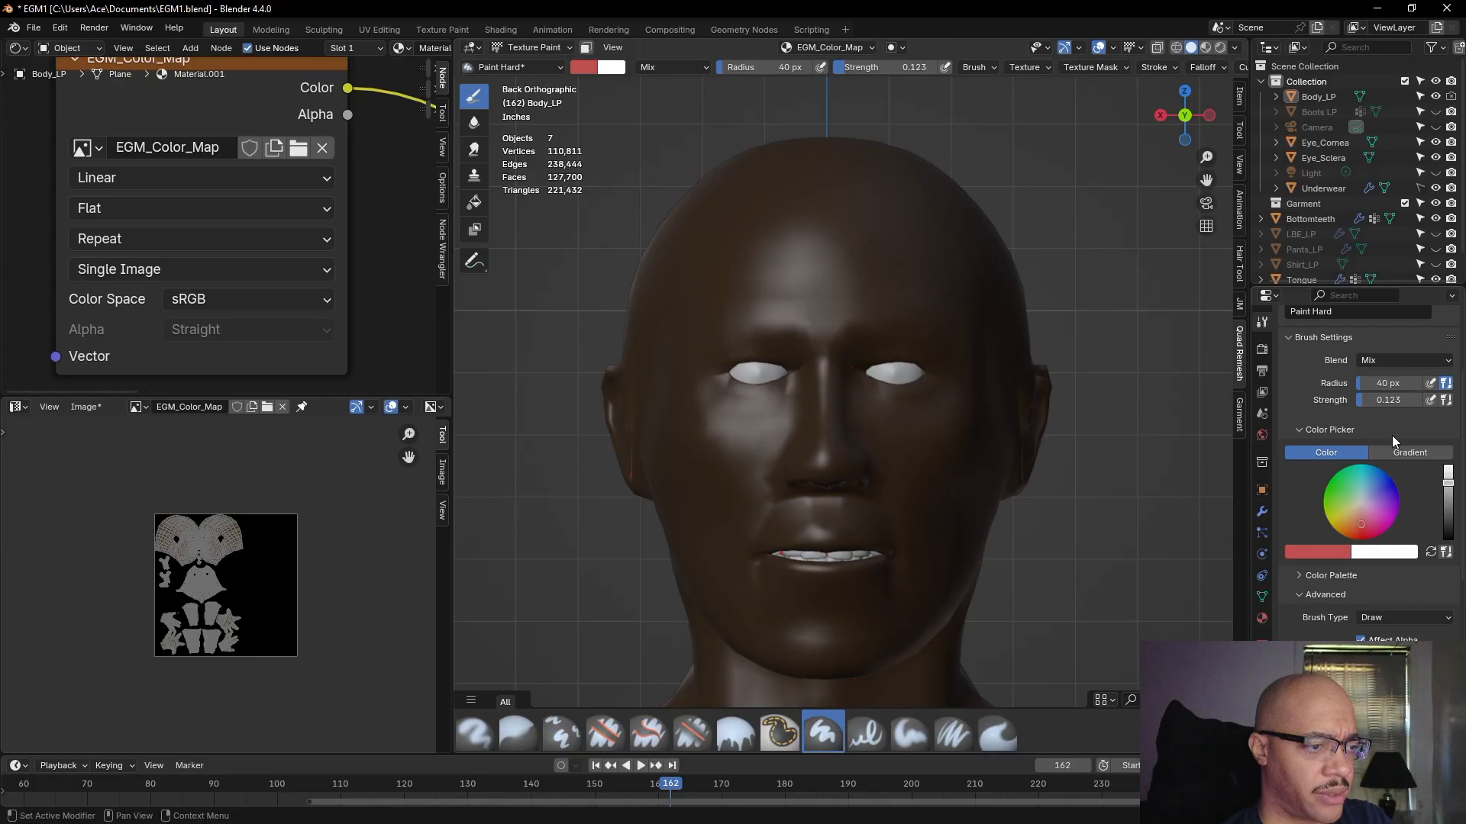
{"action": "scroll", "coordinate": [1391, 437], "scroll_direction": "down", "scroll_amount": 5}
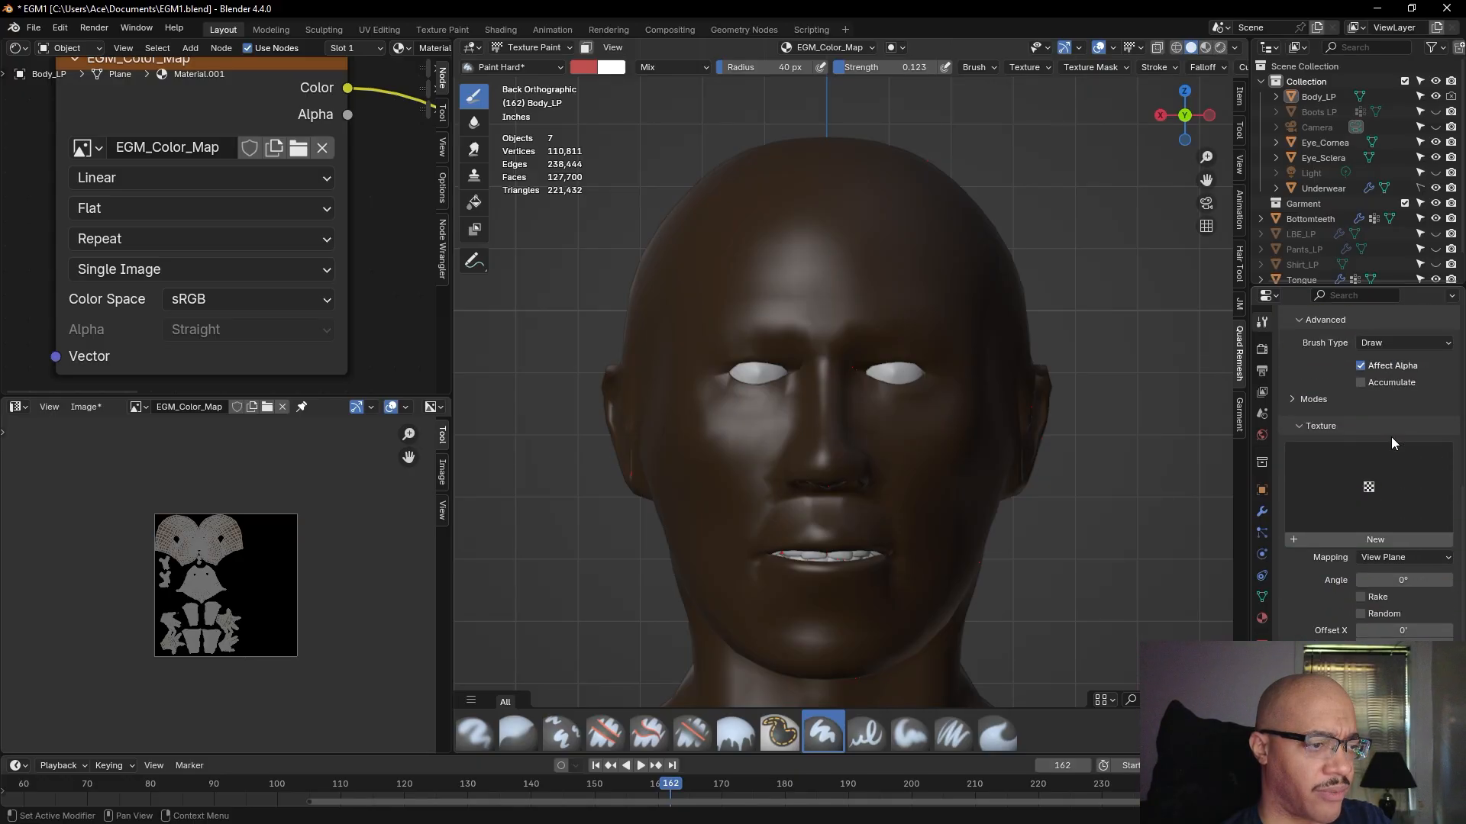
- Add a new texture to the Paint Hard brush and check its mapping choices, keeping View Plane
{"action": "scroll", "coordinate": [1391, 436], "scroll_direction": "down", "scroll_amount": 3}
{"action": "left_click", "coordinate": [1382, 447]}
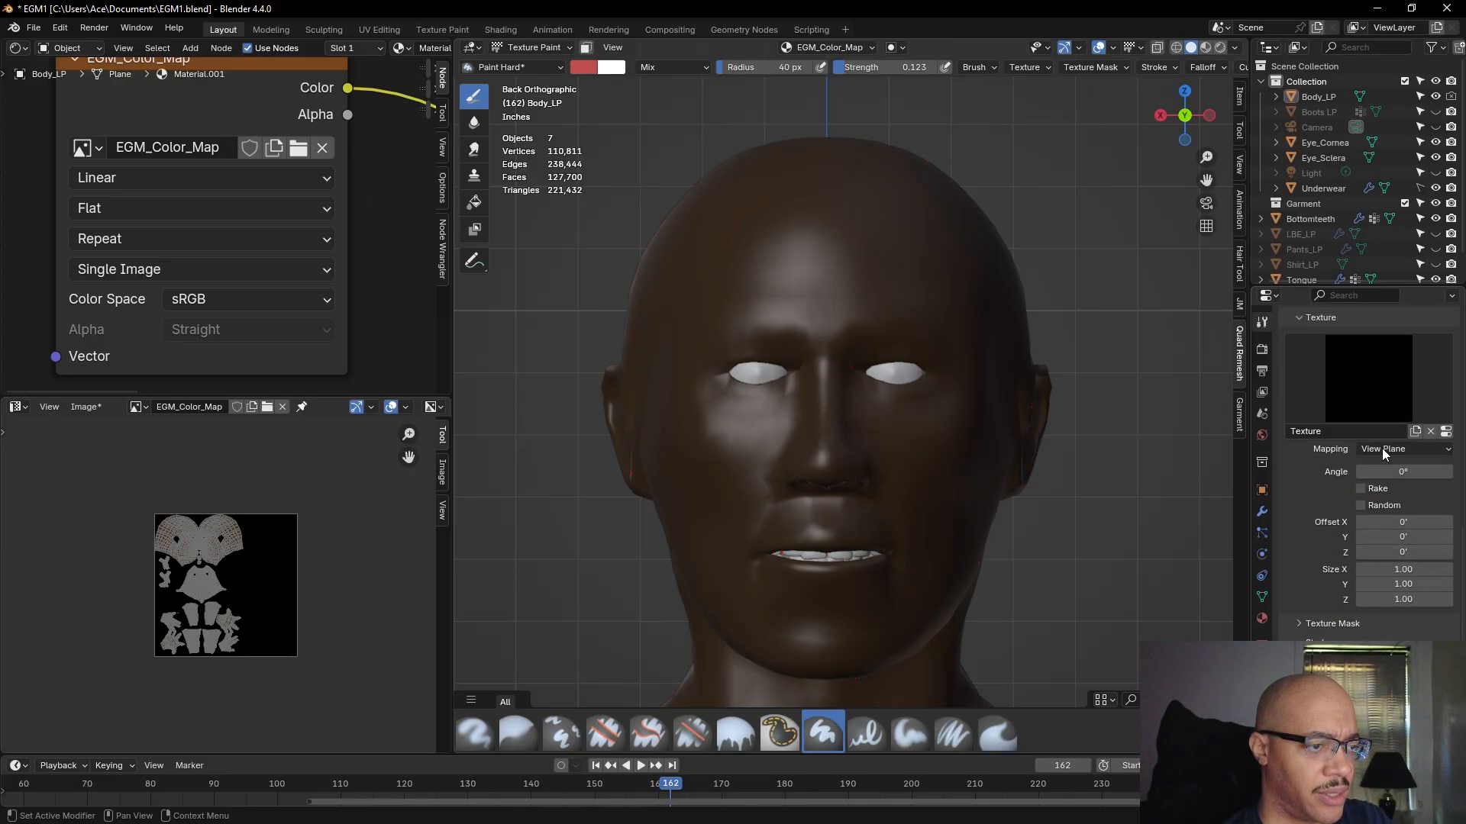
{"action": "left_click", "coordinate": [1384, 449]}
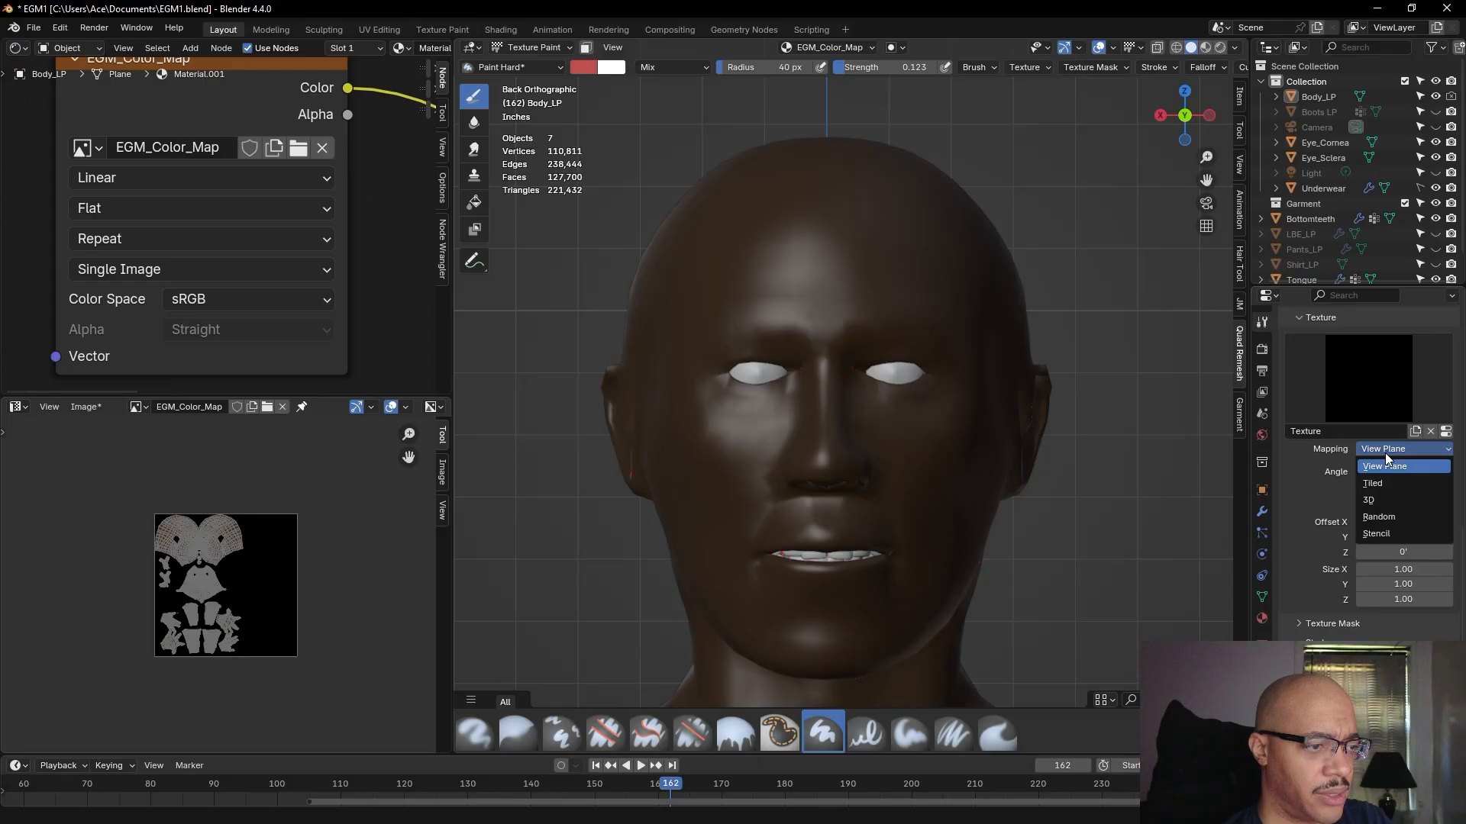
{"action": "left_click", "coordinate": [1384, 451]}
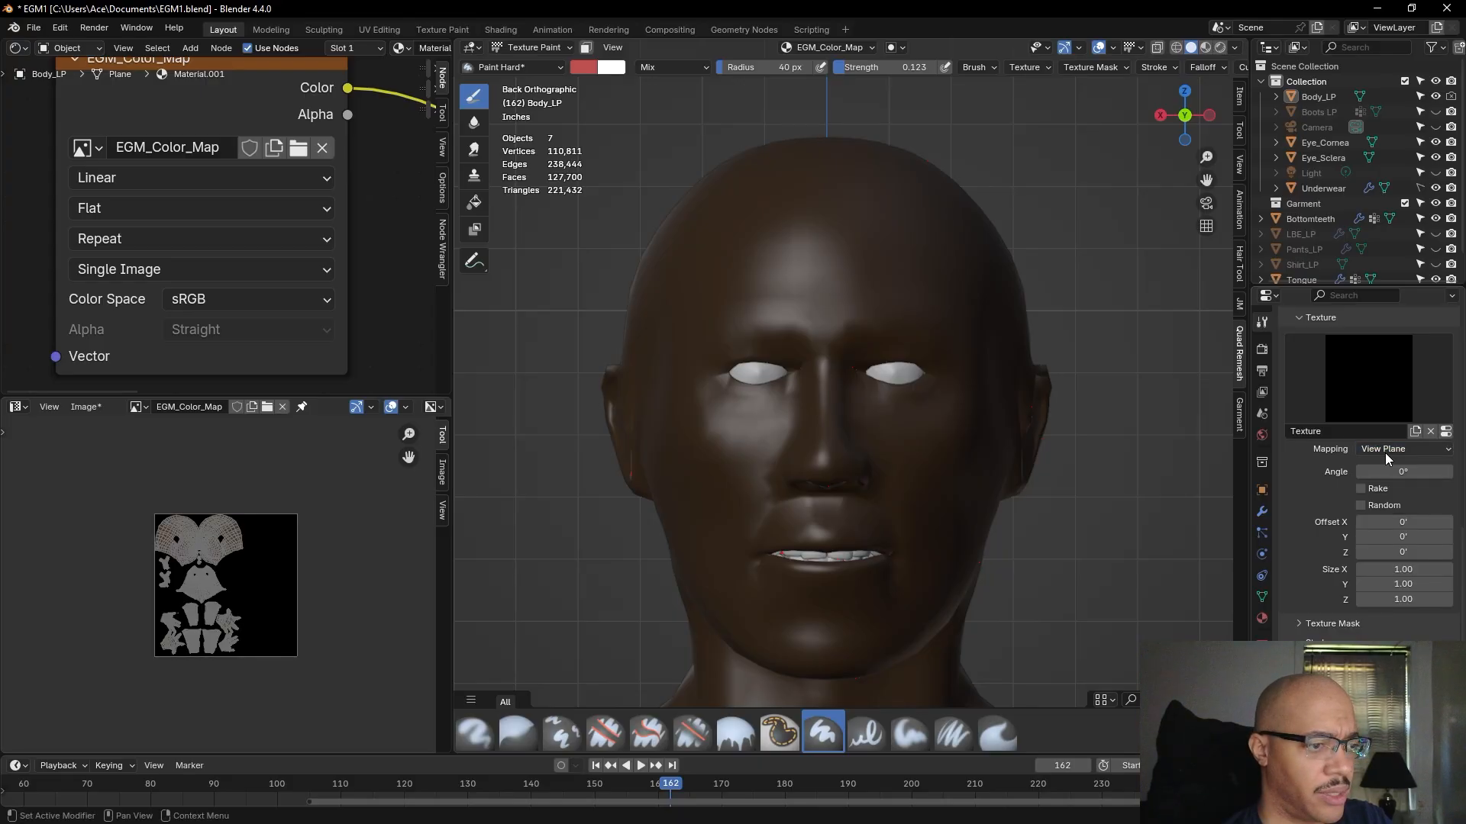
- Examine the Paint Hard brush's settings with the new texture, including its size, stroke, jitter, bleed and culling options
{"action": "scroll", "coordinate": [1333, 482], "scroll_direction": "down", "scroll_amount": 4}
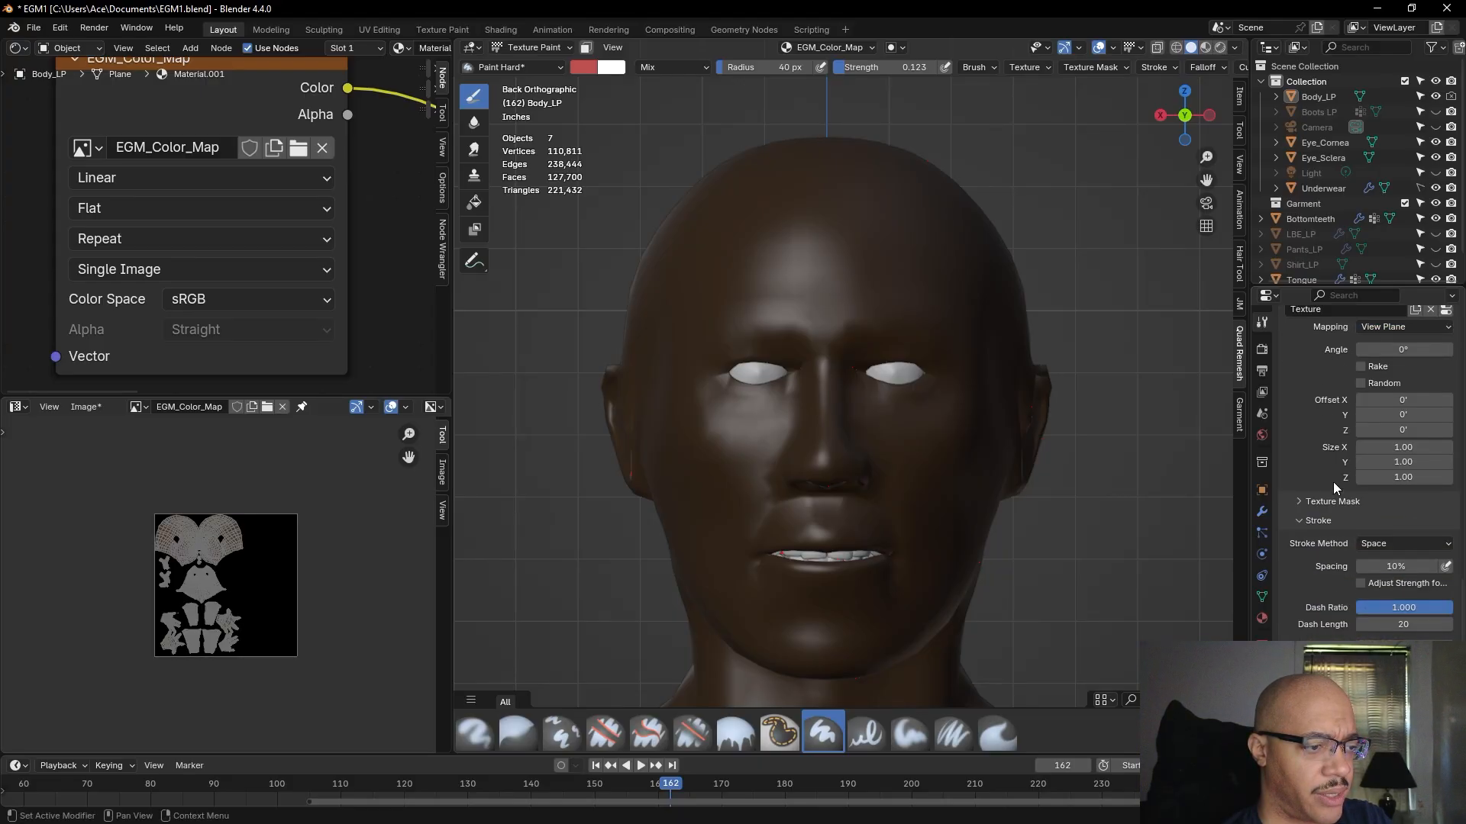
{"action": "scroll", "coordinate": [1333, 483], "scroll_direction": "down", "scroll_amount": 1}
{"action": "scroll", "coordinate": [1332, 483], "scroll_direction": "up", "scroll_amount": 7}
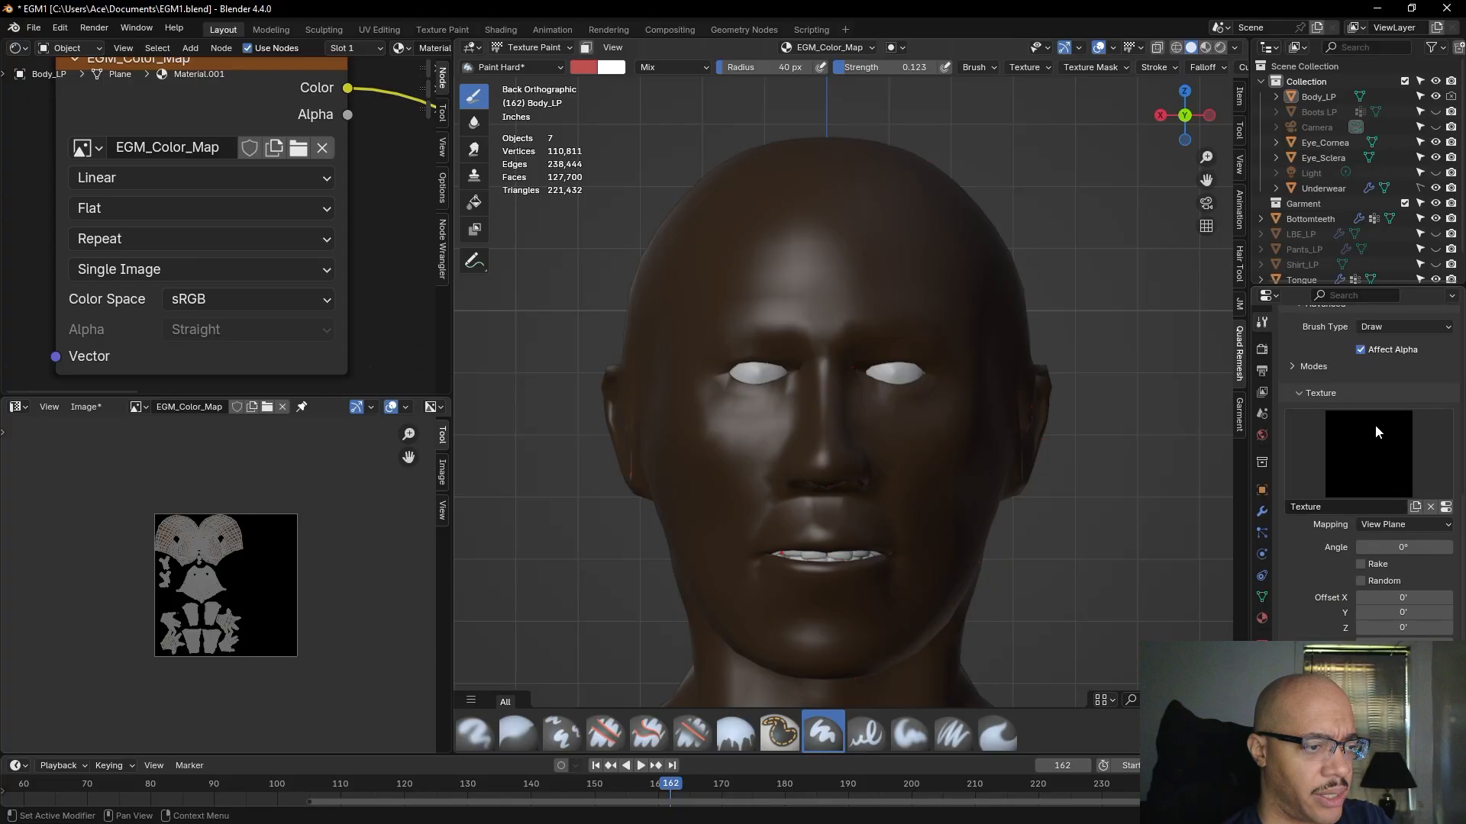
{"action": "scroll", "coordinate": [1376, 426], "scroll_direction": "up", "scroll_amount": 1}
{"action": "scroll", "coordinate": [1376, 434], "scroll_direction": "up", "scroll_amount": 4}
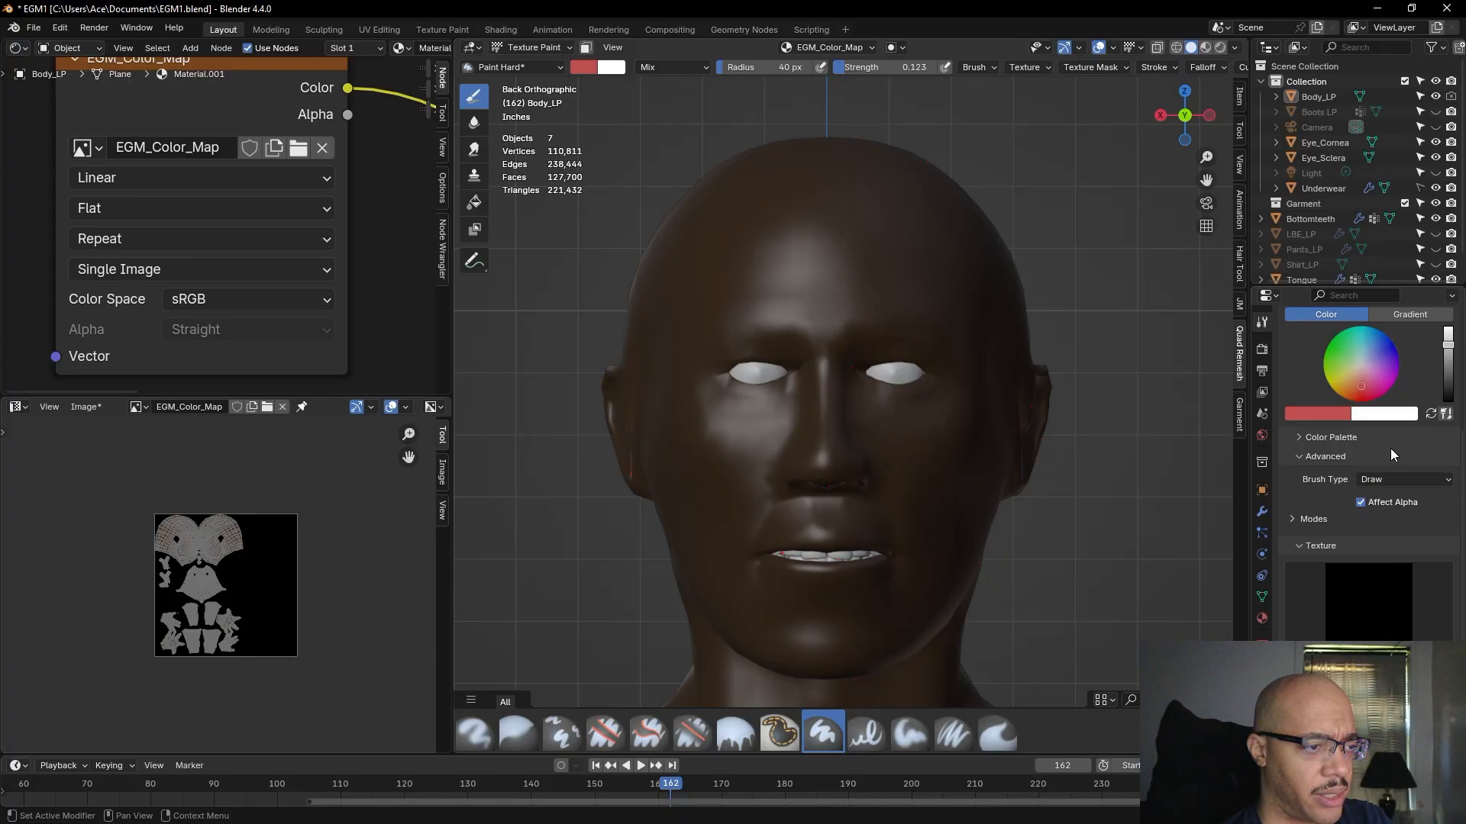
{"action": "scroll", "coordinate": [1312, 451], "scroll_direction": "up", "scroll_amount": 6}
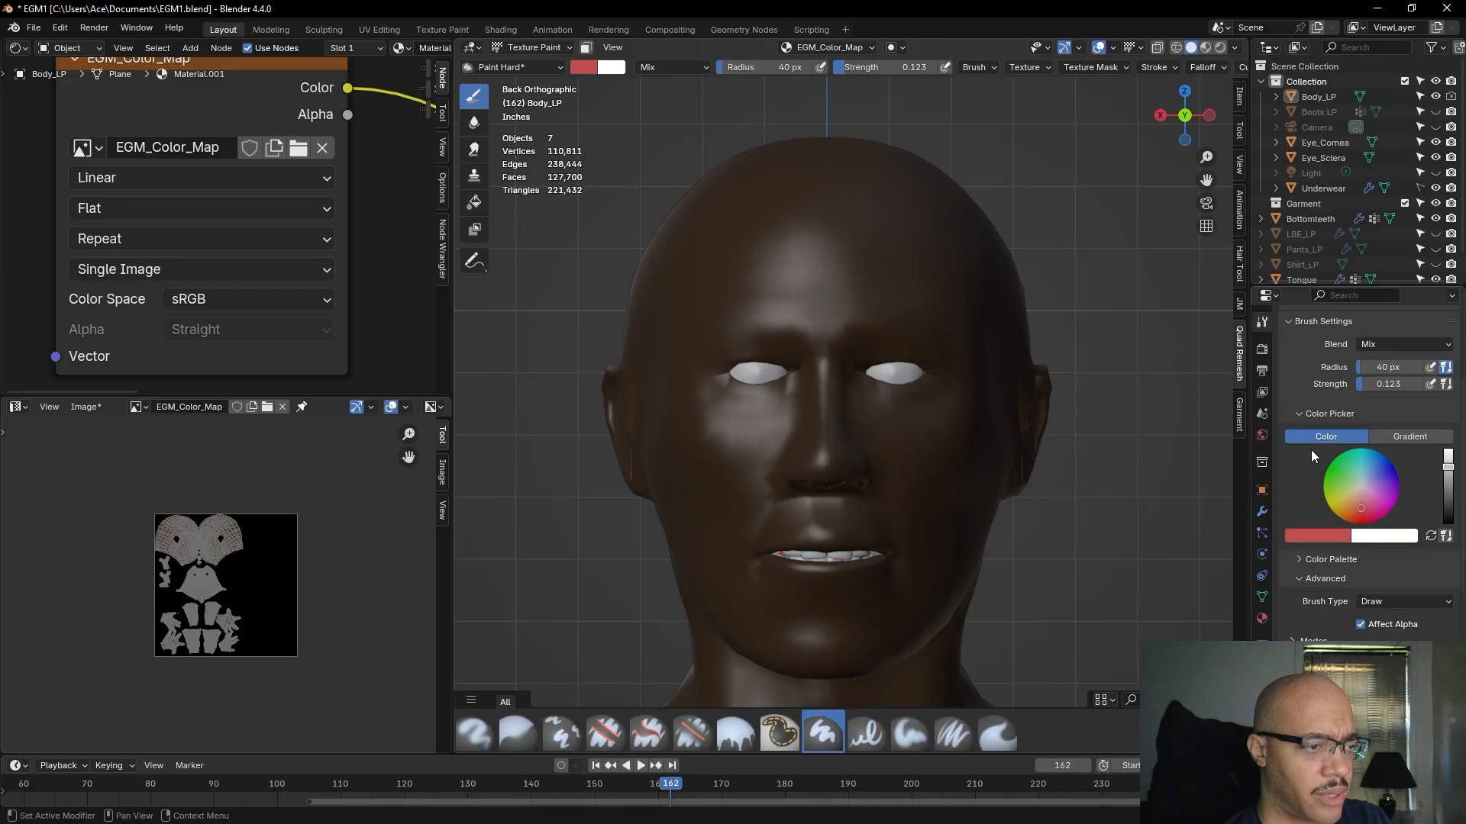
{"action": "scroll", "coordinate": [1366, 469], "scroll_direction": "down", "scroll_amount": 12}
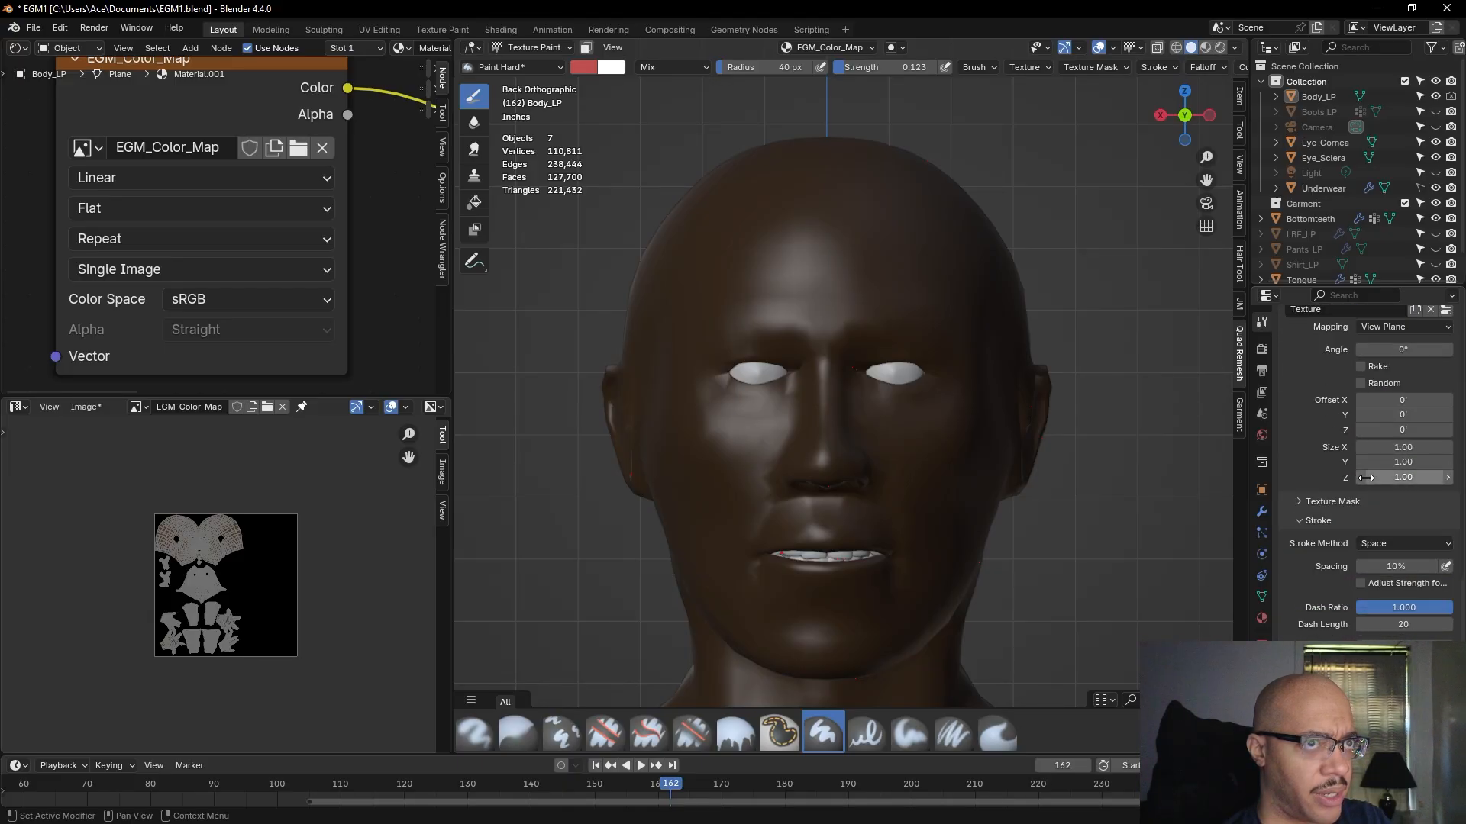
{"action": "scroll", "coordinate": [1365, 480], "scroll_direction": "down", "scroll_amount": 1}
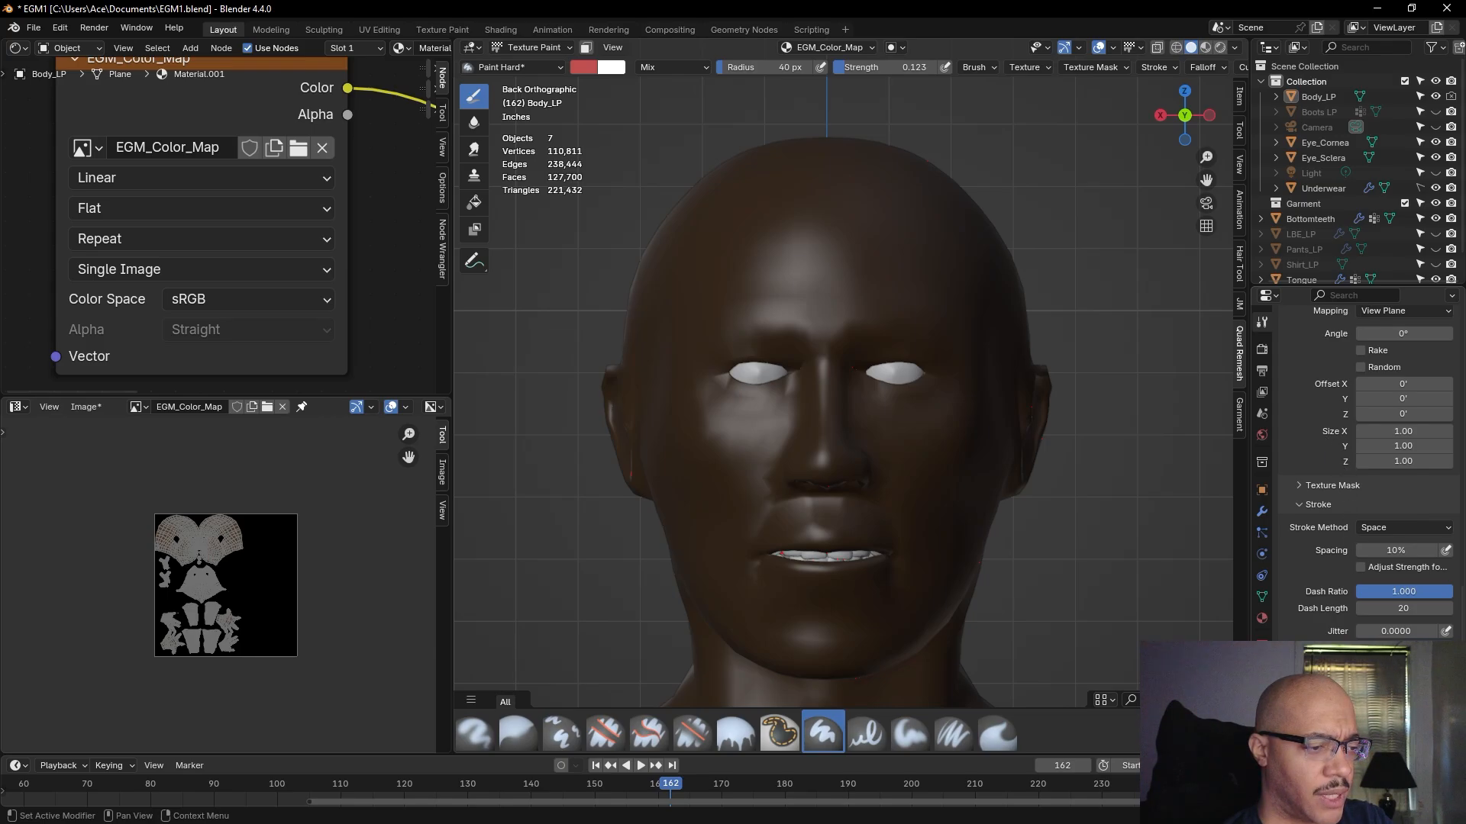
{"action": "scroll", "coordinate": [1366, 473], "scroll_direction": "down", "scroll_amount": 3}
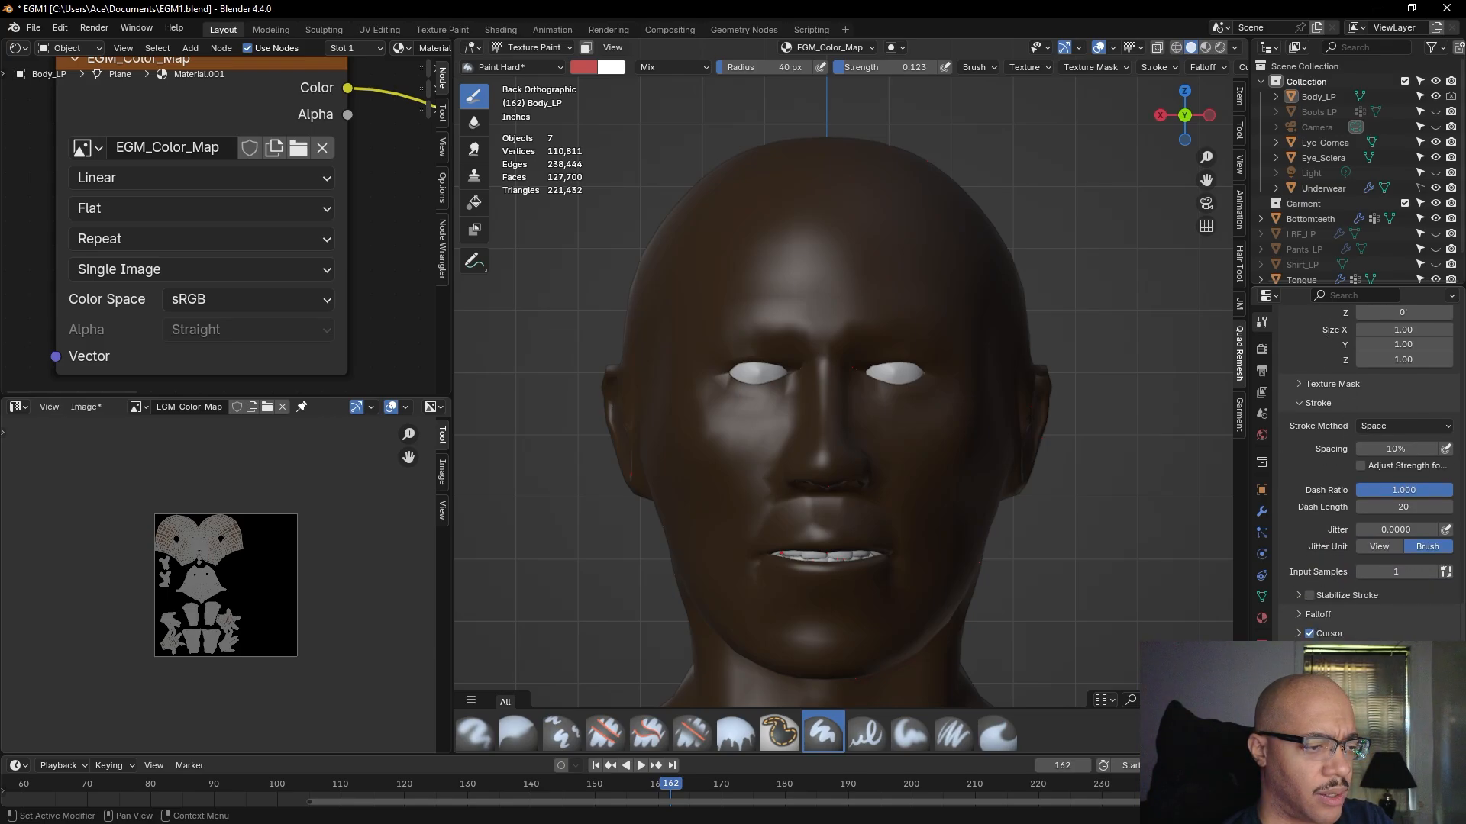
{"action": "scroll", "coordinate": [1366, 474], "scroll_direction": "down", "scroll_amount": 3}
{"action": "scroll", "coordinate": [1366, 473], "scroll_direction": "down", "scroll_amount": 3}
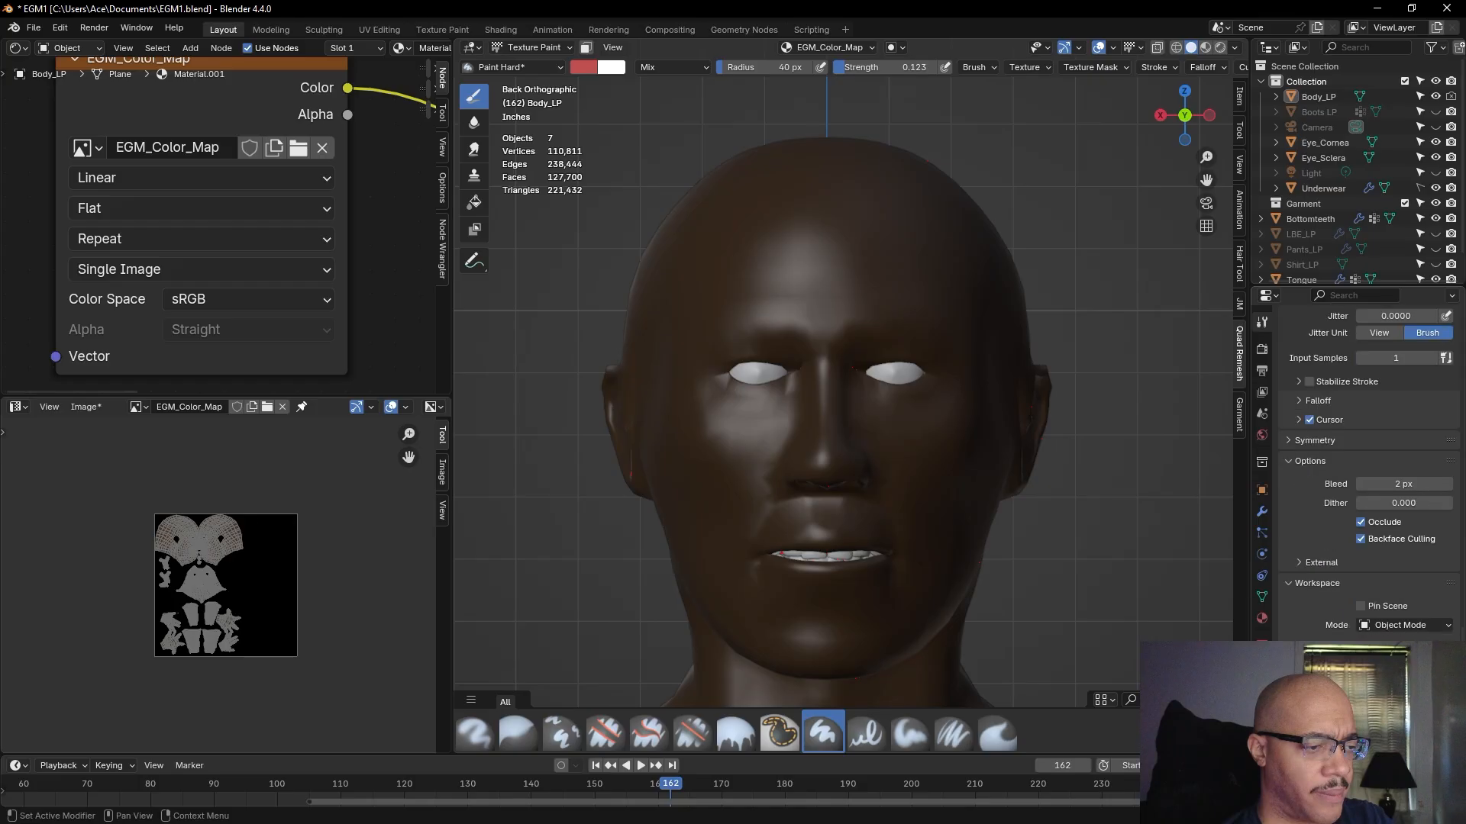
{"action": "scroll", "coordinate": [1298, 587], "scroll_direction": "up", "scroll_amount": 10}
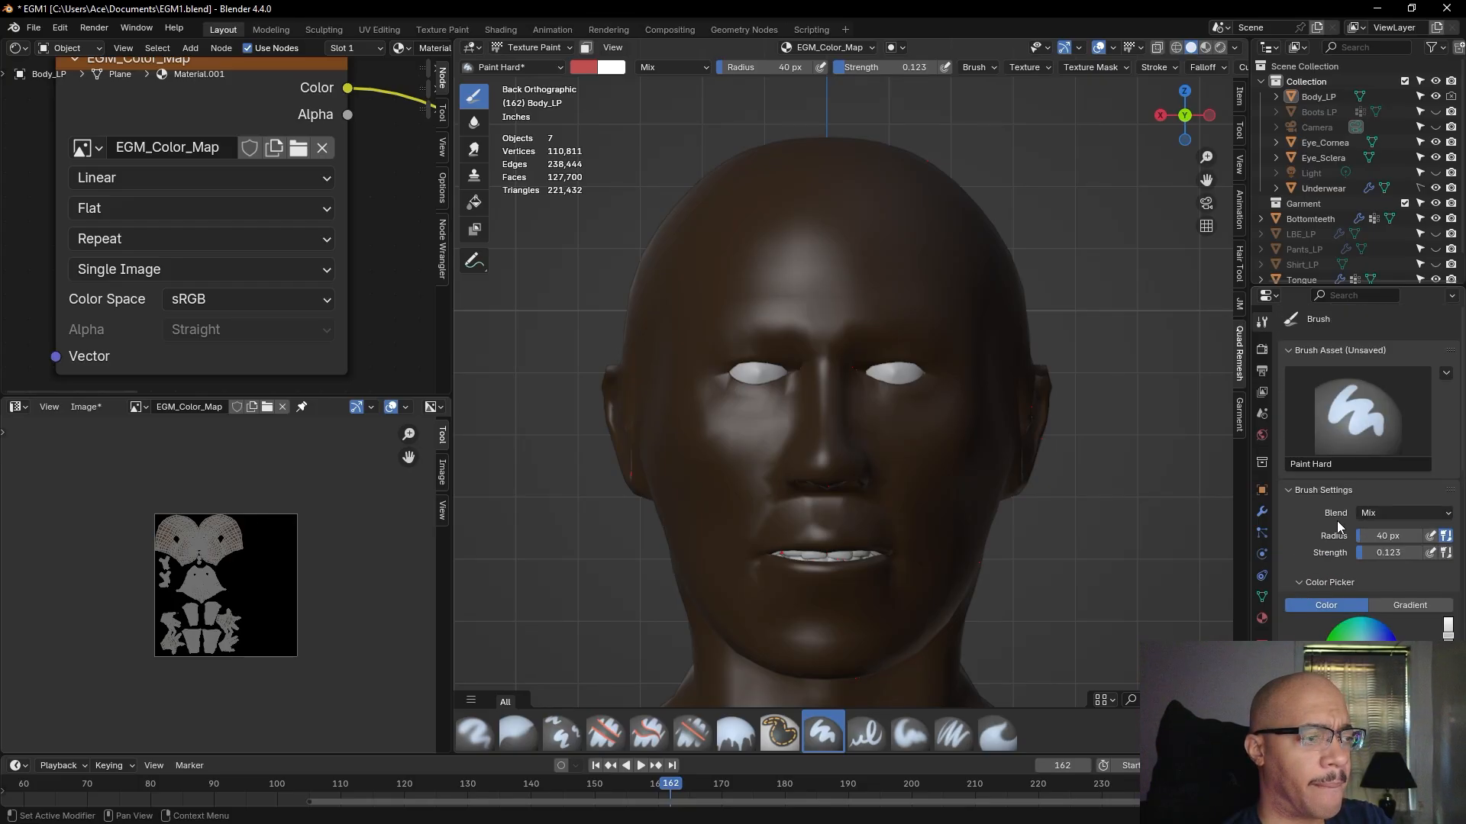
- Check the scene's render settings and the actions available for the Paint Hard brush asset
{"action": "left_click", "coordinate": [1259, 351]}
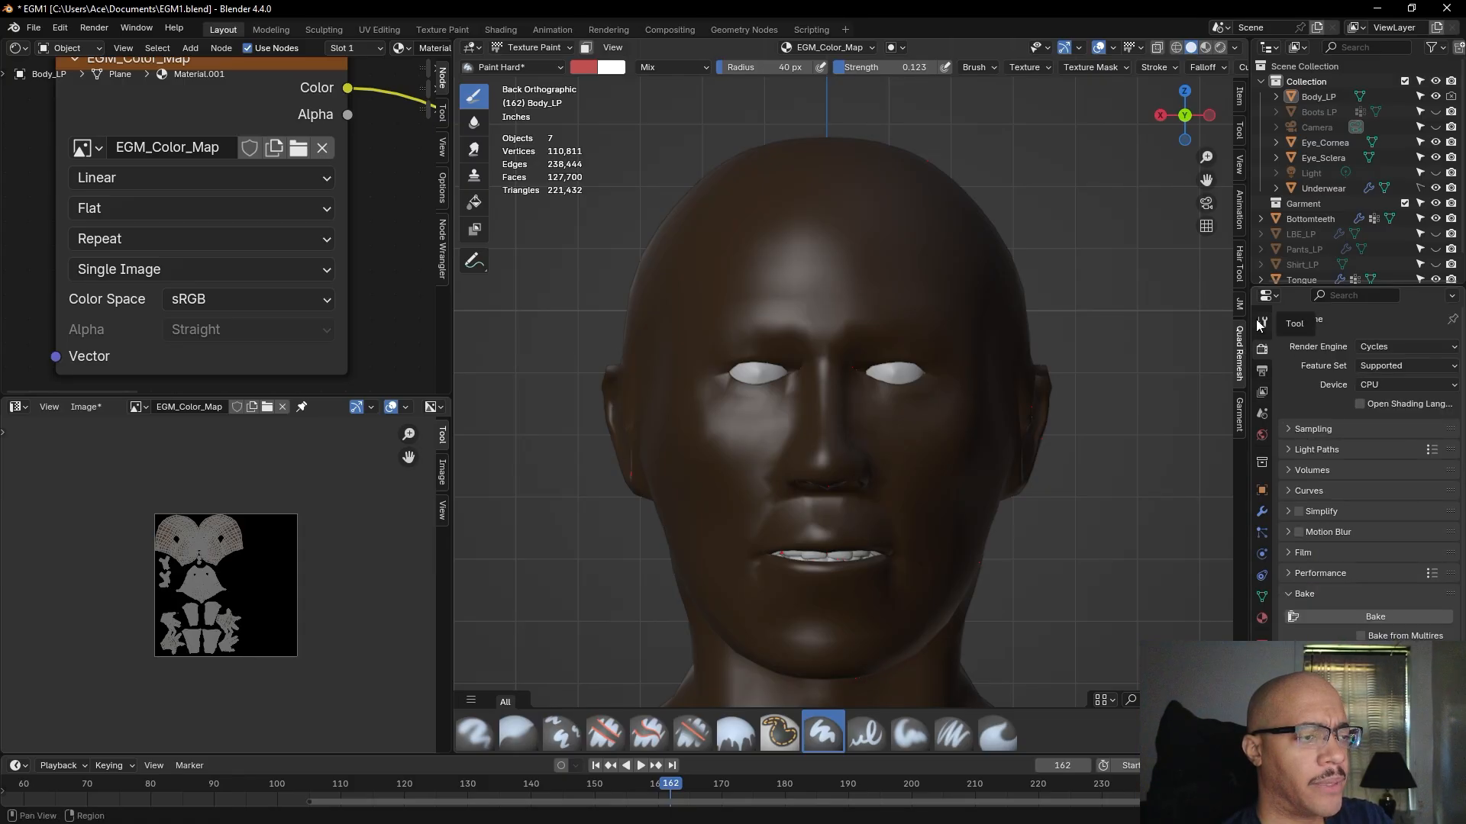
{"action": "left_click", "coordinate": [1260, 321]}
{"action": "left_click", "coordinate": [1448, 375]}
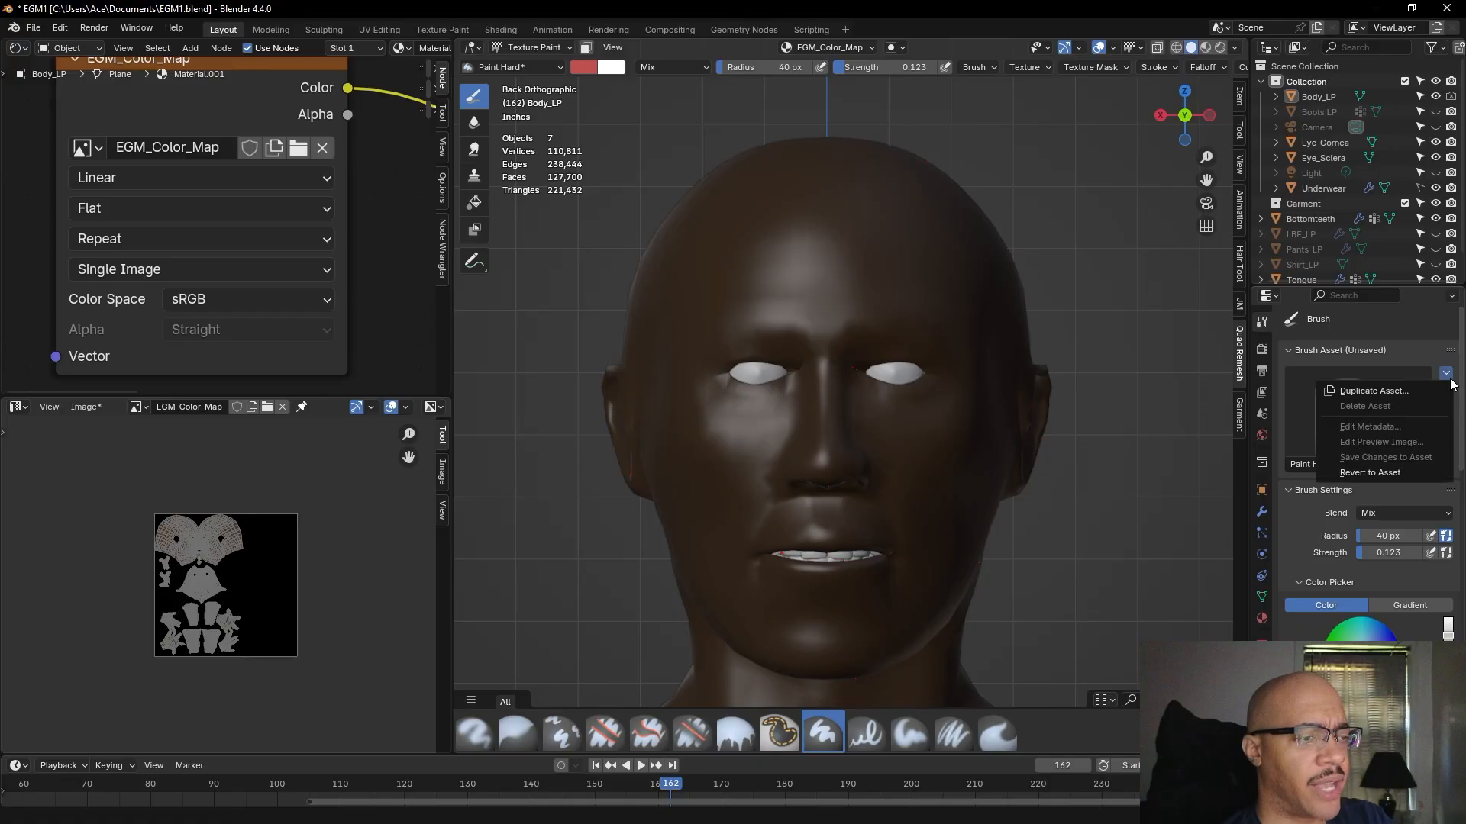
{"action": "left_click", "coordinate": [1450, 379]}
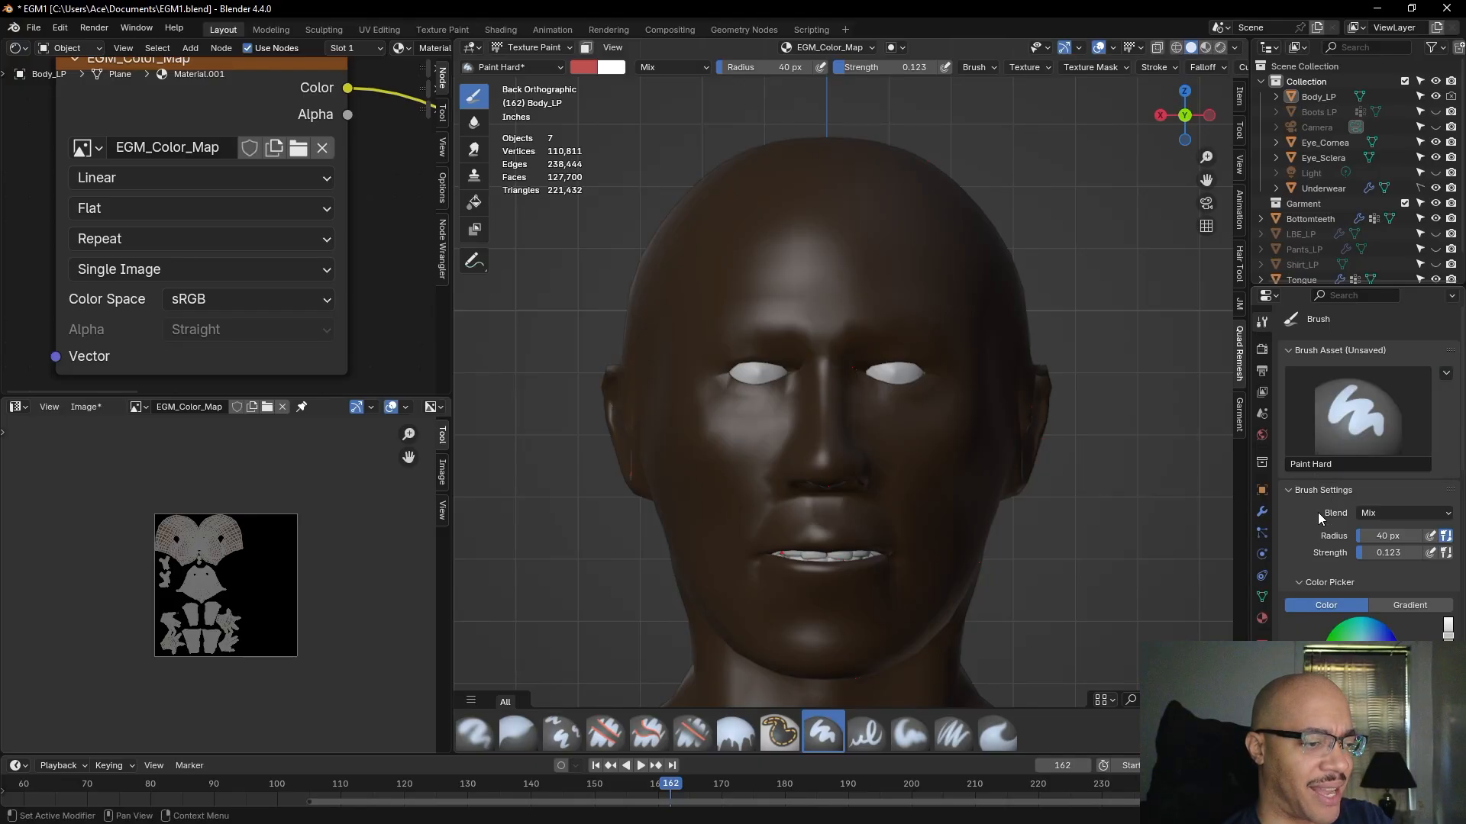
- Review the brush's color, texture, stroke and workspace options once more, and inspect the head and shoulders together
{"action": "scroll", "coordinate": [1319, 524], "scroll_direction": "down", "scroll_amount": 3}
{"action": "scroll", "coordinate": [1389, 496], "scroll_direction": "down", "scroll_amount": 3}
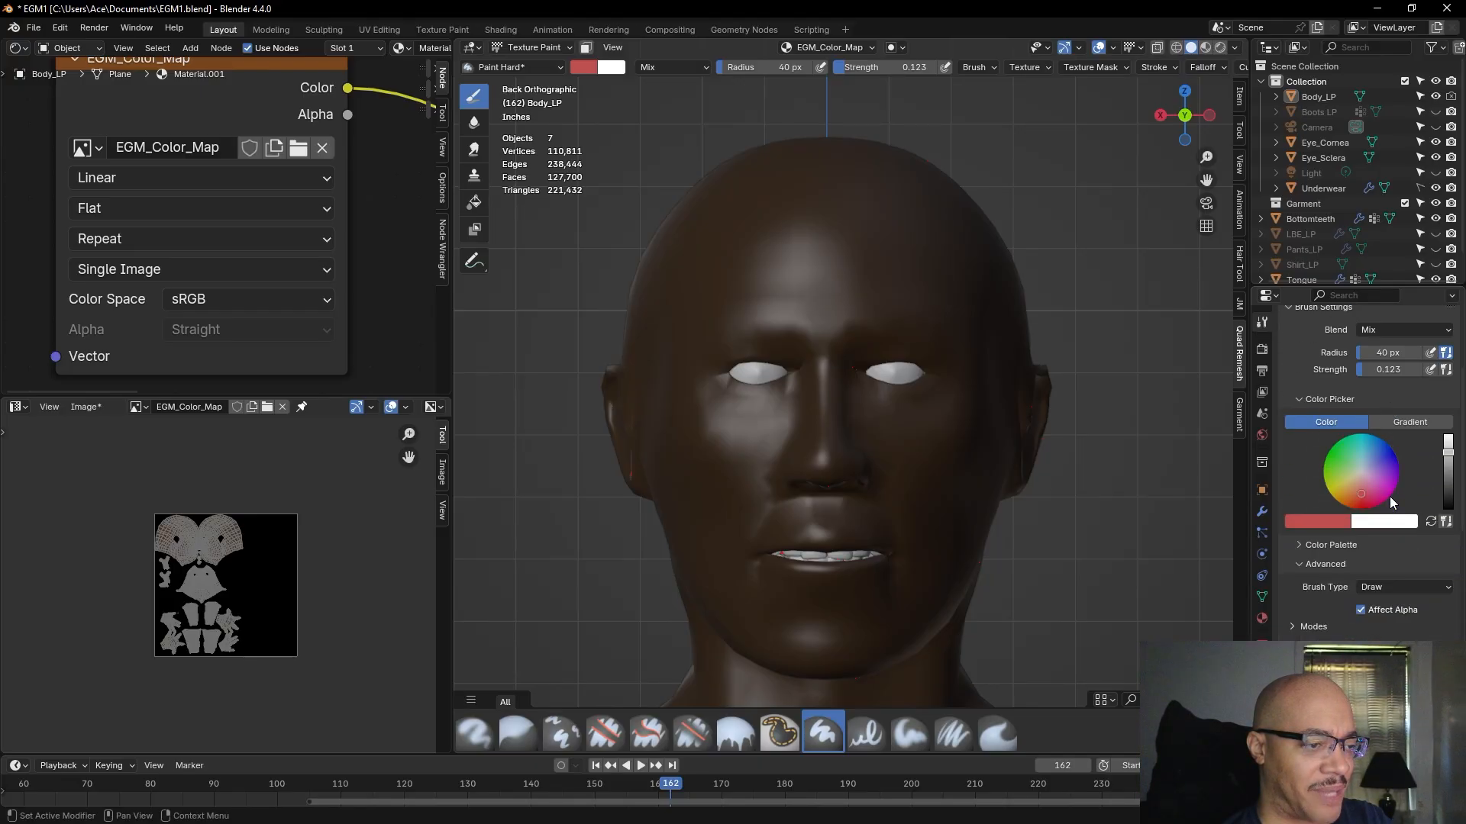
{"action": "scroll", "coordinate": [1389, 496], "scroll_direction": "down", "scroll_amount": 3}
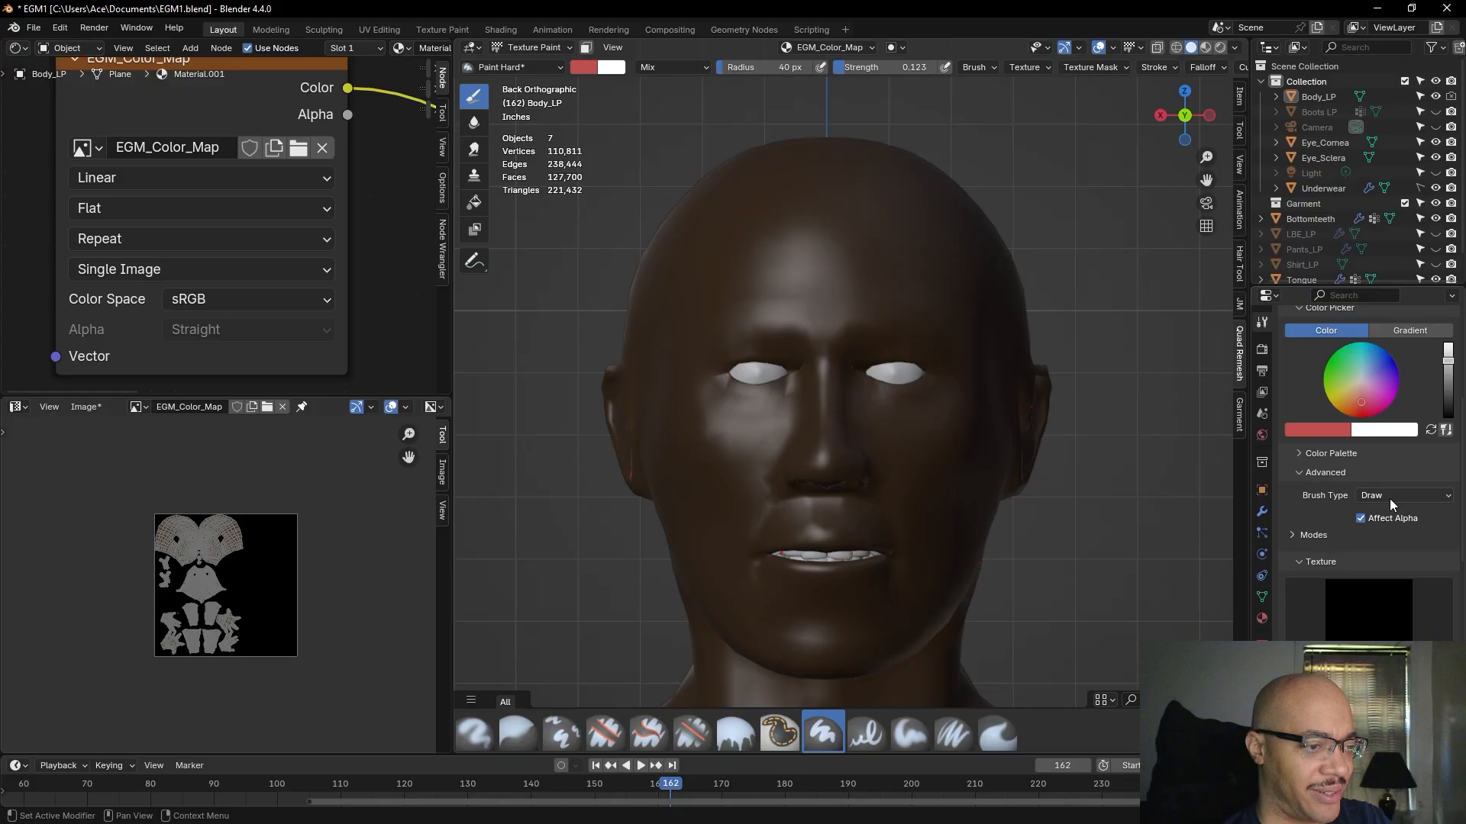
{"action": "scroll", "coordinate": [1389, 498], "scroll_direction": "down", "scroll_amount": 5}
{"action": "scroll", "coordinate": [1390, 498], "scroll_direction": "down", "scroll_amount": 2}
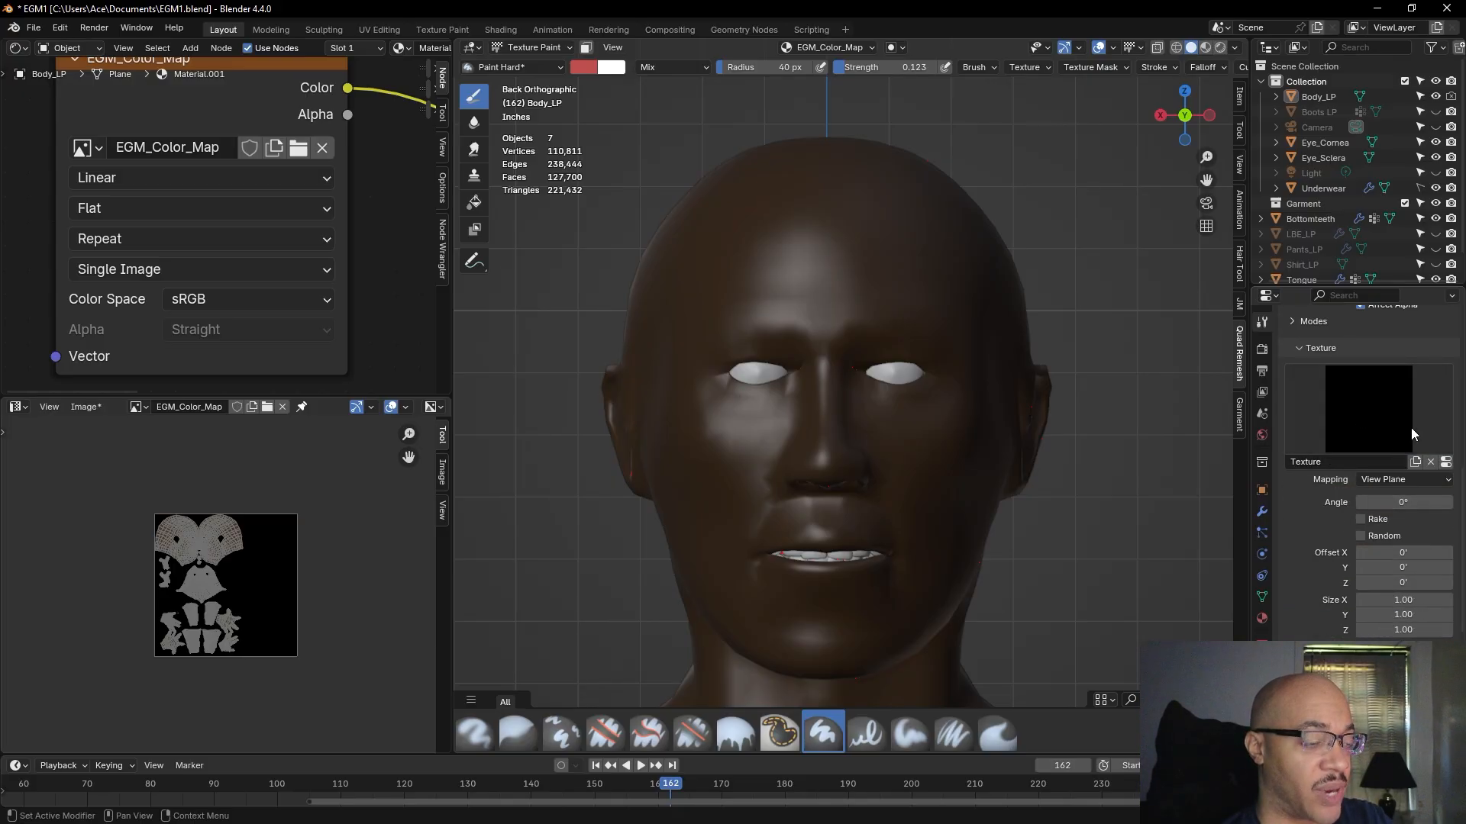
{"action": "scroll", "coordinate": [1322, 505], "scroll_direction": "down", "scroll_amount": 6}
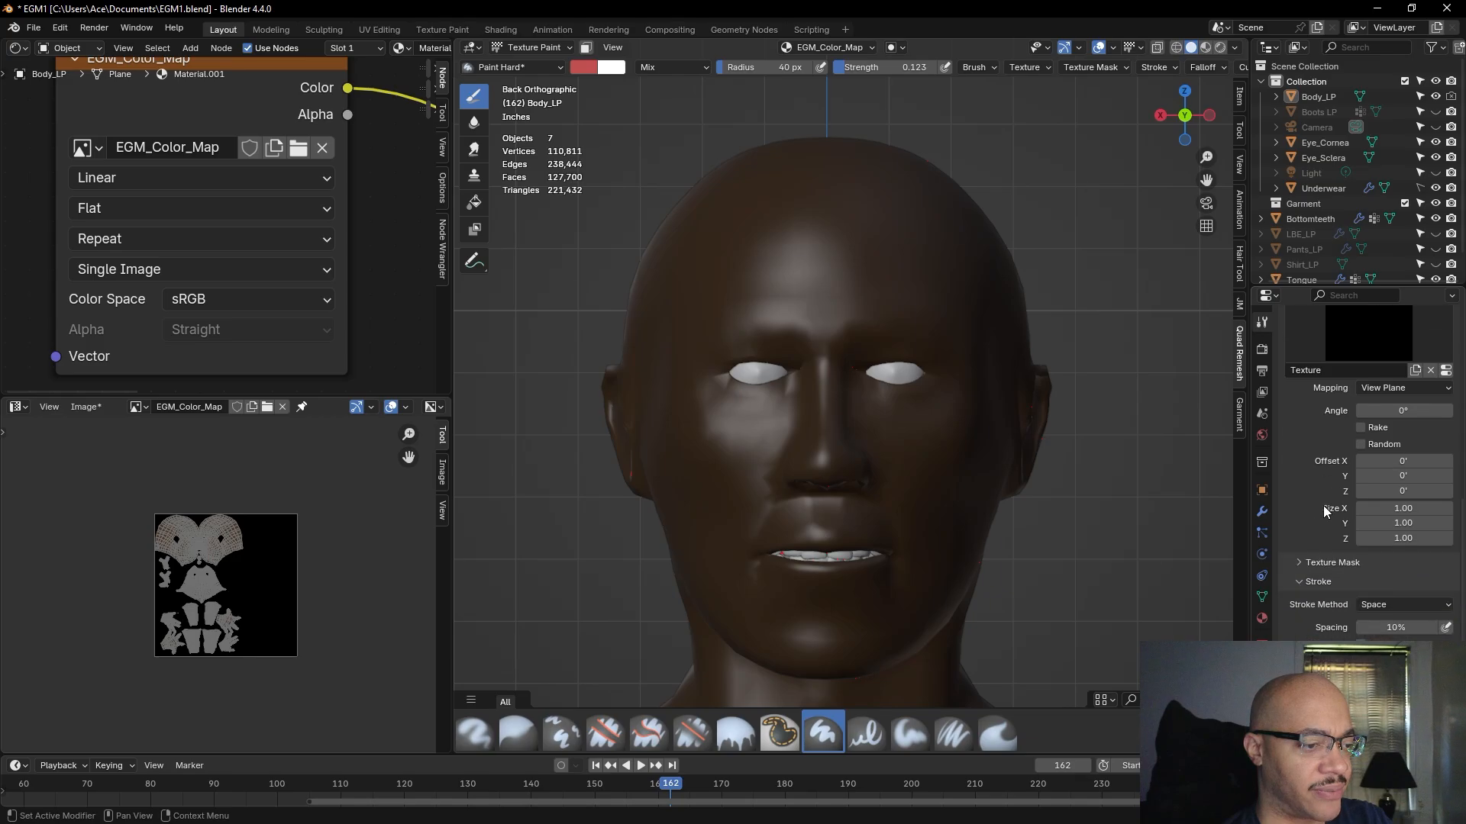
{"action": "scroll", "coordinate": [1322, 505], "scroll_direction": "down", "scroll_amount": 7}
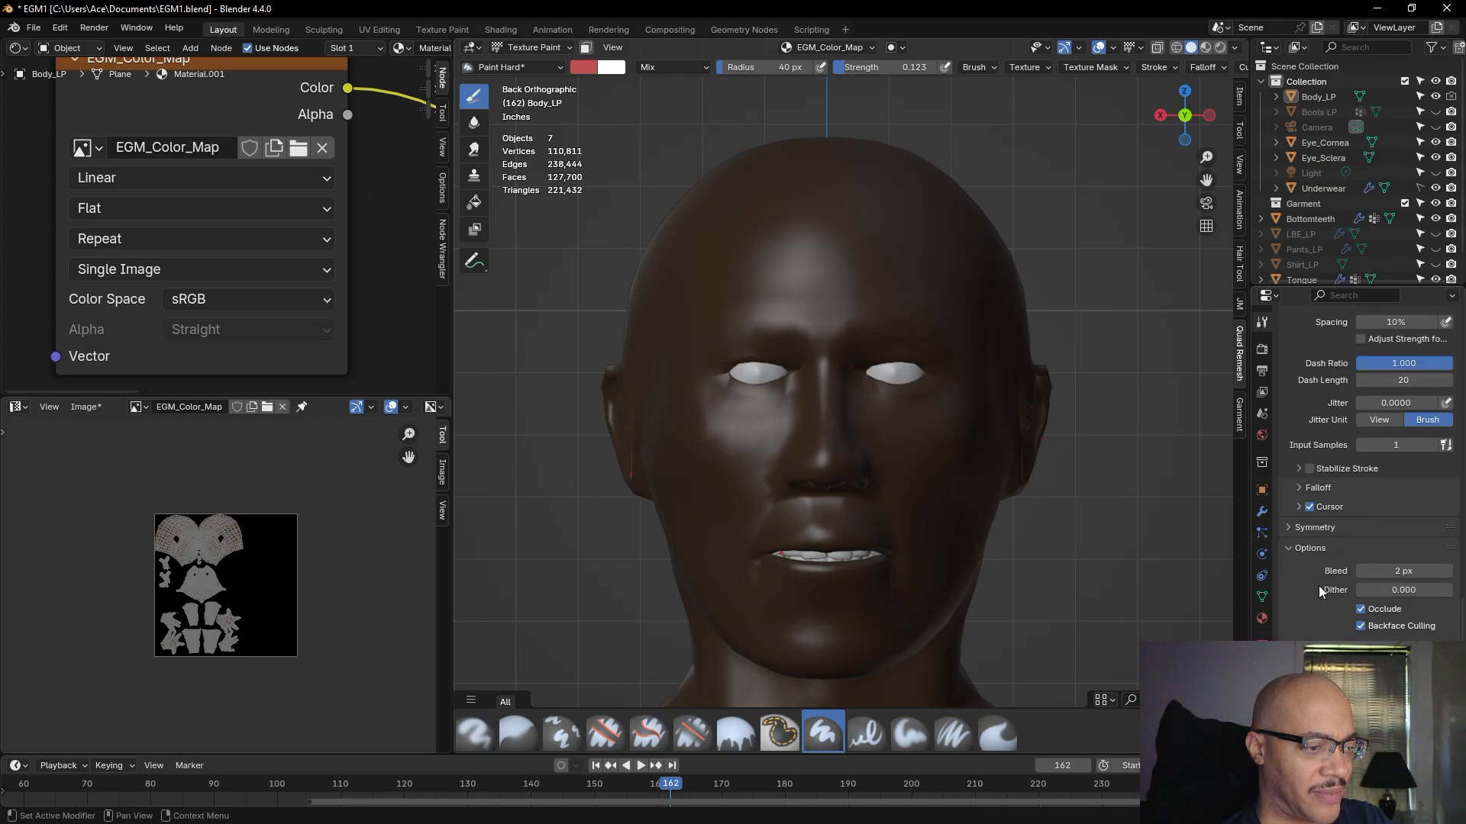
{"action": "scroll", "coordinate": [1317, 583], "scroll_direction": "down", "scroll_amount": 4}
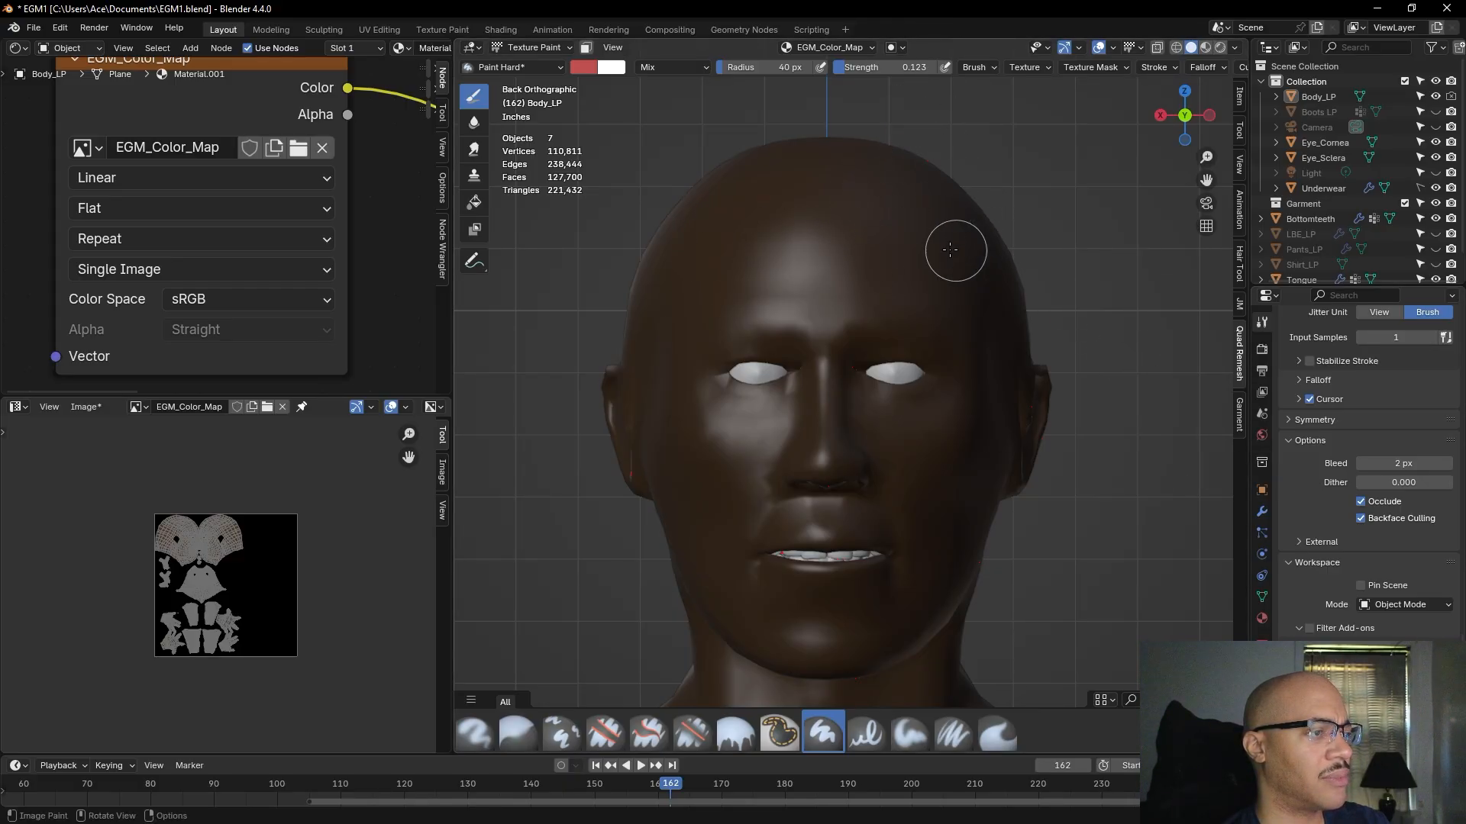
{"action": "scroll", "coordinate": [892, 268], "scroll_direction": "down", "scroll_amount": 5}
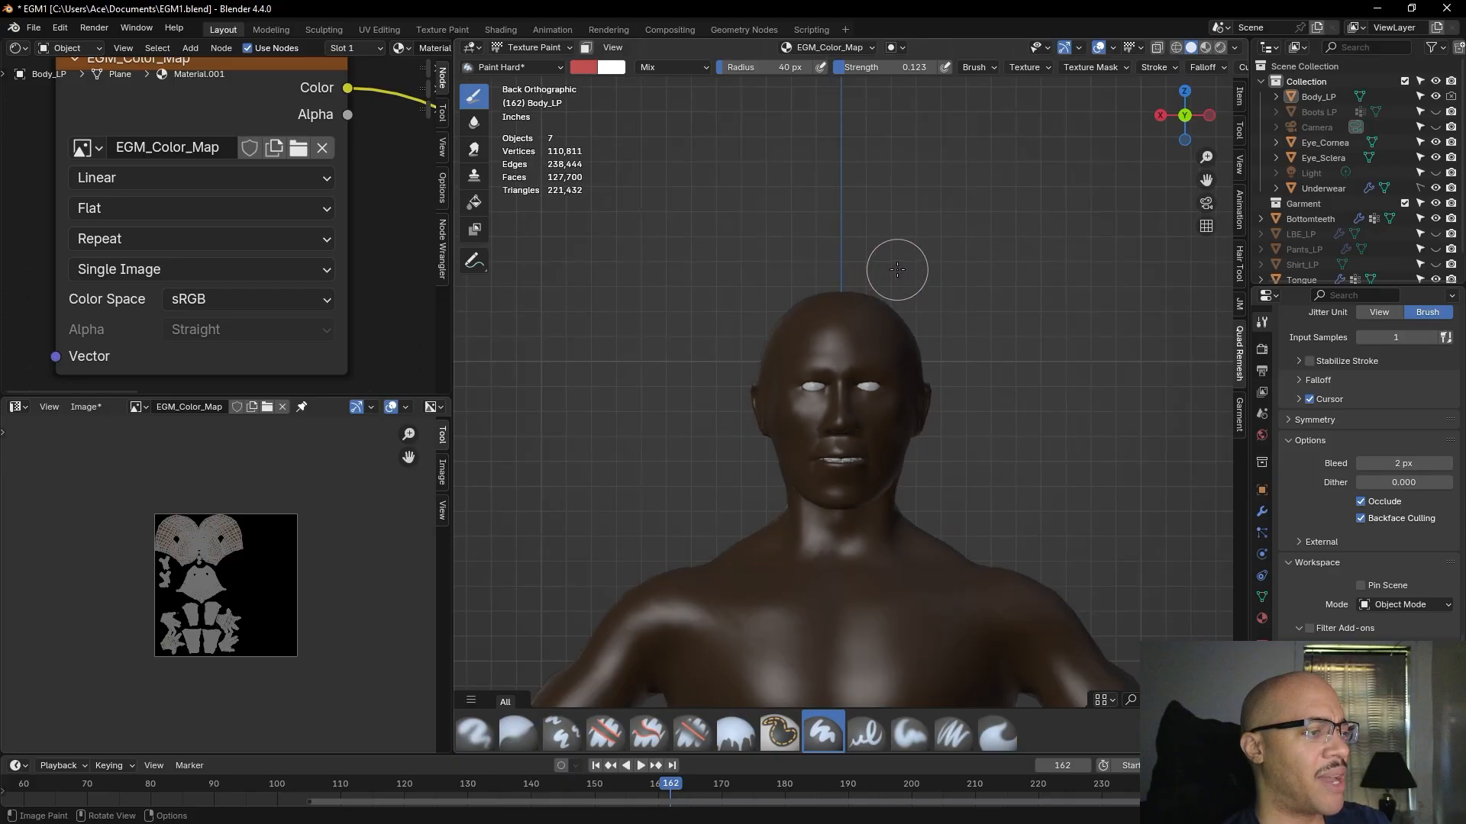
- View the head and shoulders at an angle and check the mapping choices of the Paint Hard brush's texture
{"action": "scroll", "coordinate": [893, 269], "scroll_direction": "down", "scroll_amount": 2}
{"action": "middle_click_drag", "start_coordinate": [886, 268], "coordinate": [1016, 256]}
{"action": "scroll", "coordinate": [1295, 472], "scroll_direction": "up", "scroll_amount": 8}
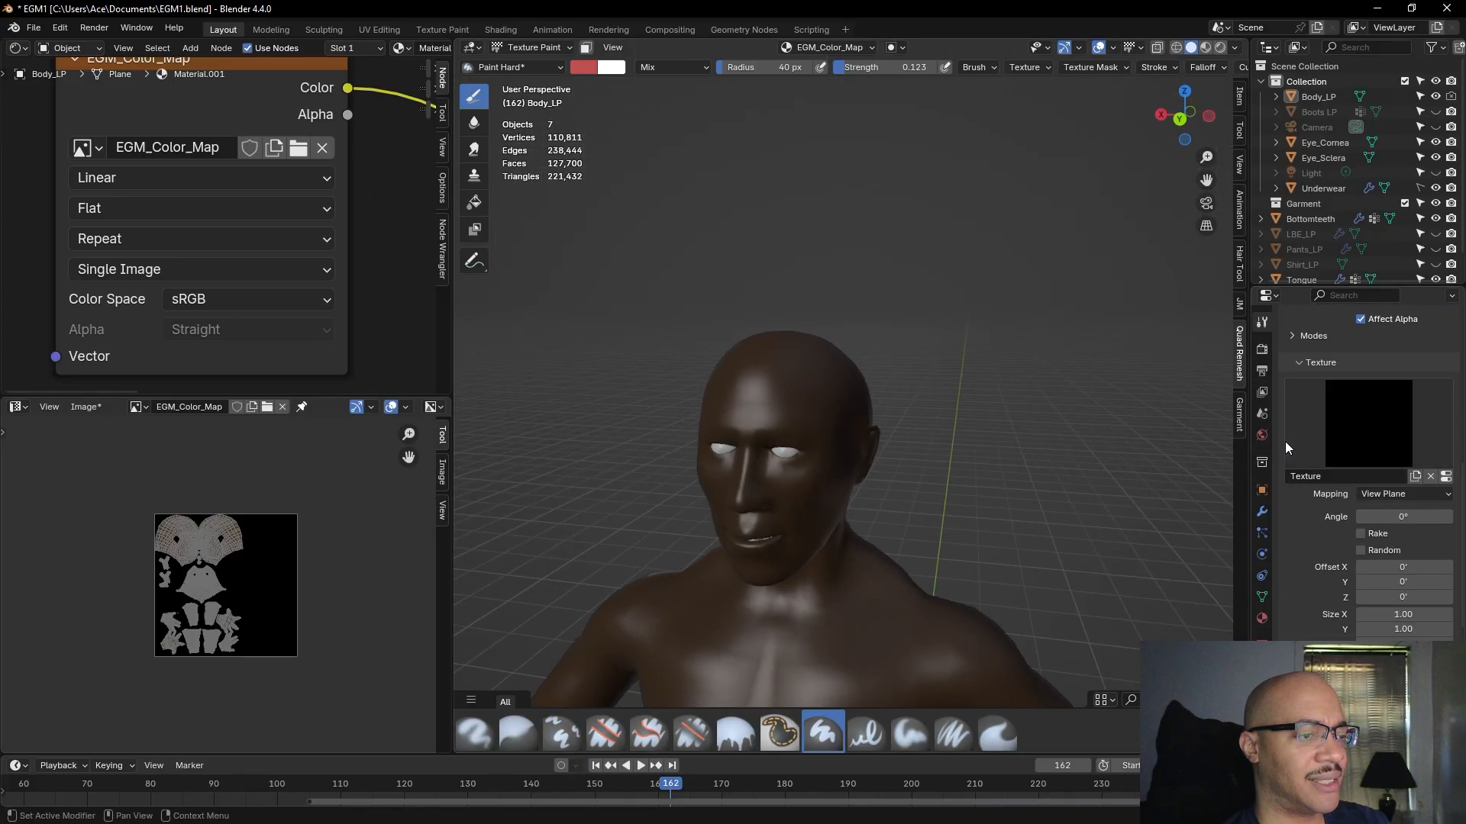
{"action": "scroll", "coordinate": [1383, 443], "scroll_direction": "up", "scroll_amount": 4}
{"action": "scroll", "coordinate": [1397, 458], "scroll_direction": "down", "scroll_amount": 4}
{"action": "left_click", "coordinate": [1387, 497]}
{"action": "left_click", "coordinate": [1386, 497]}
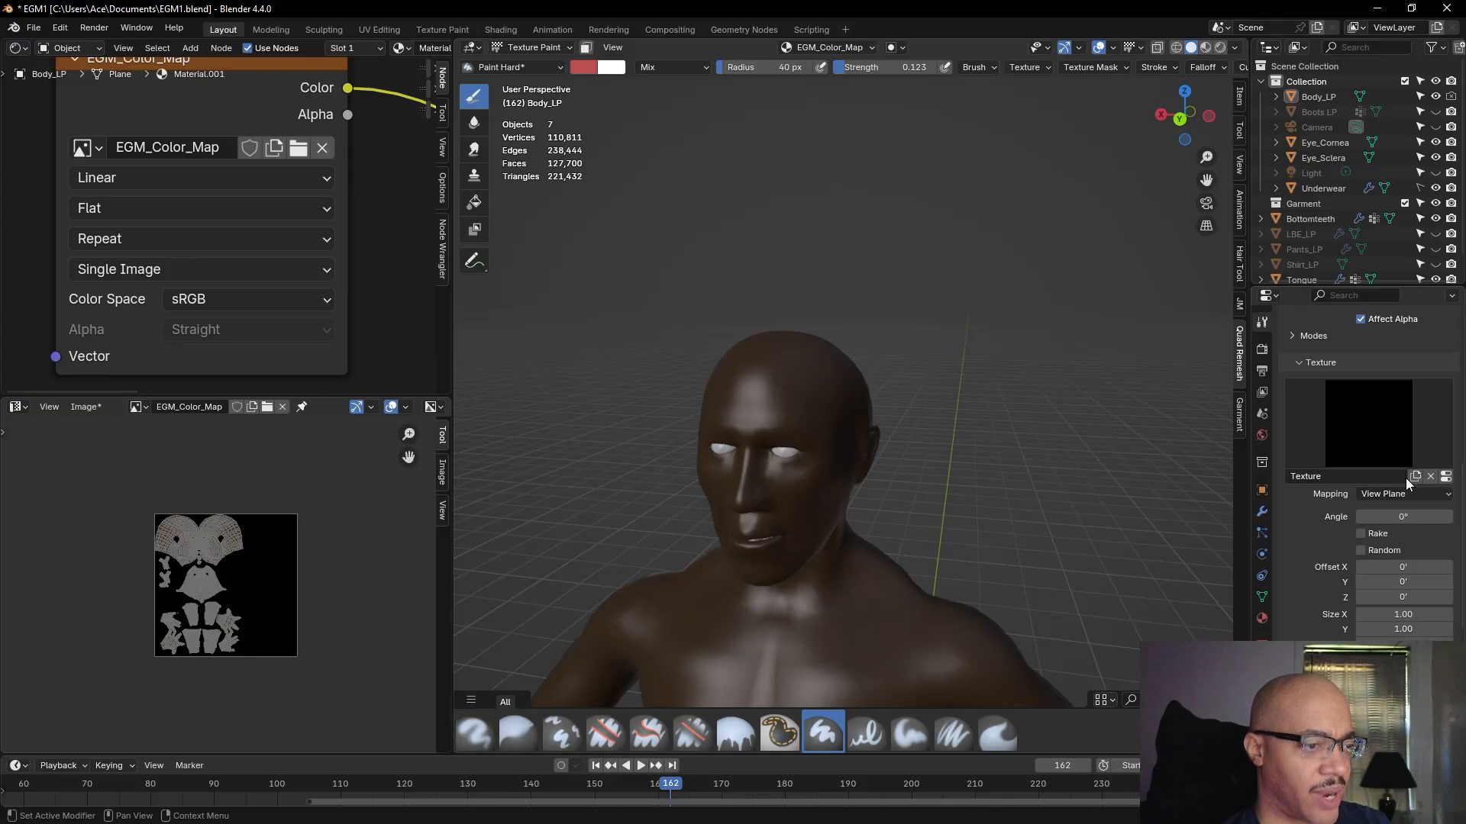
- Duplicate the brush texture and check the copy's mapping choices, keeping View Plane
{"action": "left_click", "coordinate": [1414, 476]}
{"action": "left_click", "coordinate": [1420, 476]}
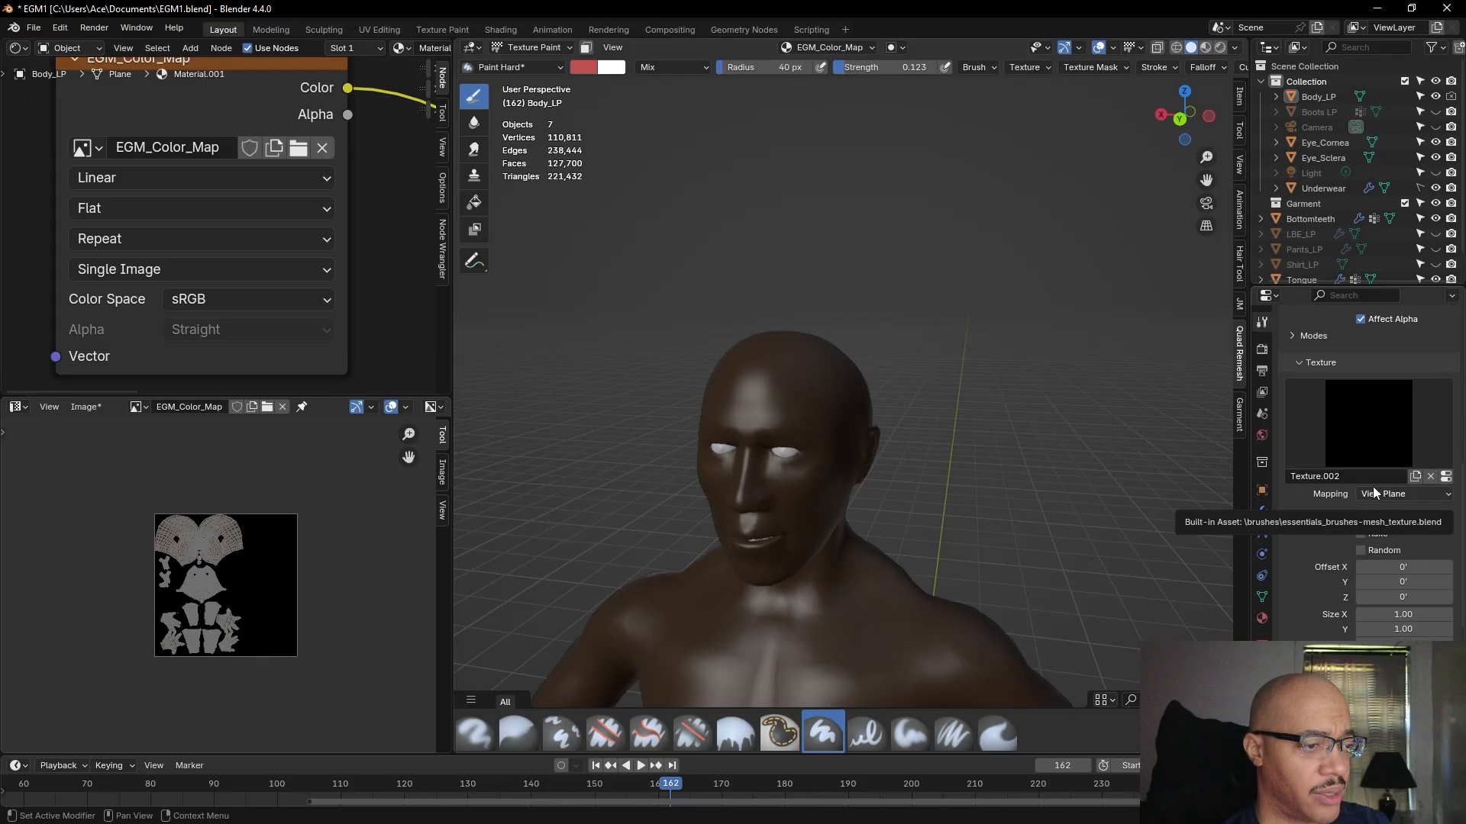
{"action": "left_click", "coordinate": [1389, 493]}
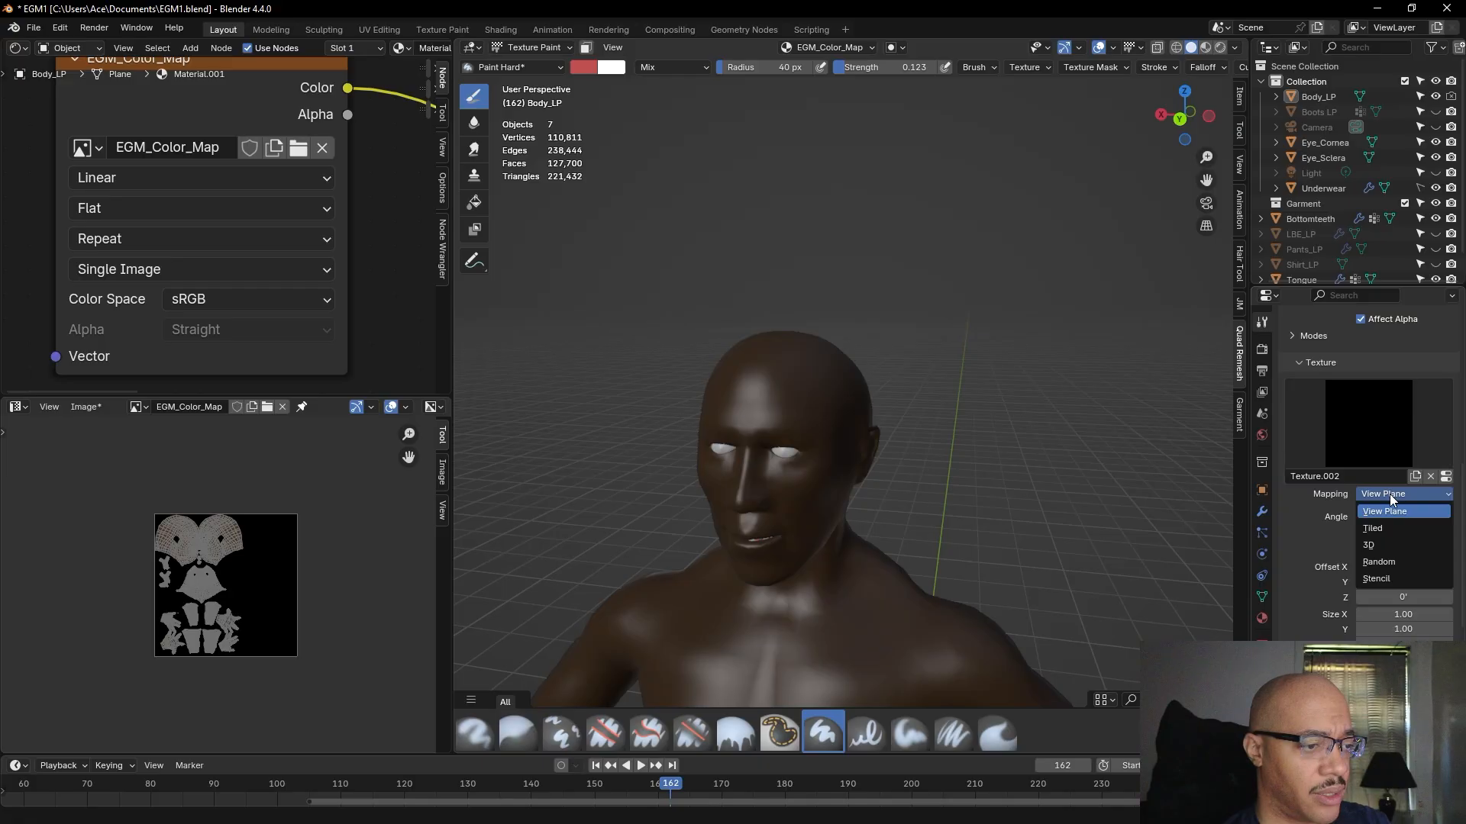
{"action": "left_click", "coordinate": [1389, 493]}
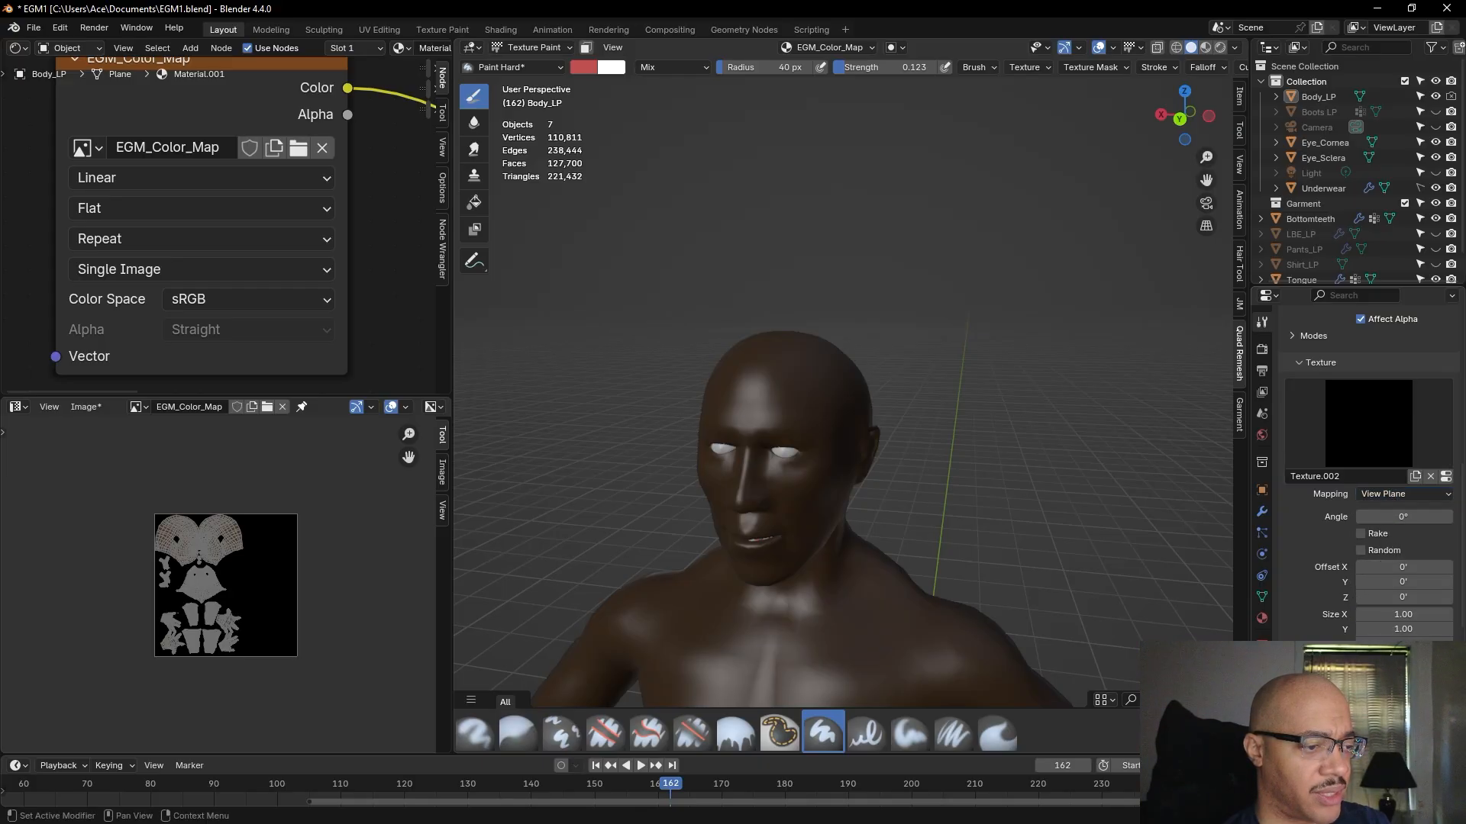
- Unlink the textures from both the Paint Hard brush's texture mask and its main texture slot
{"action": "scroll", "coordinate": [1308, 616], "scroll_direction": "down", "scroll_amount": 4}
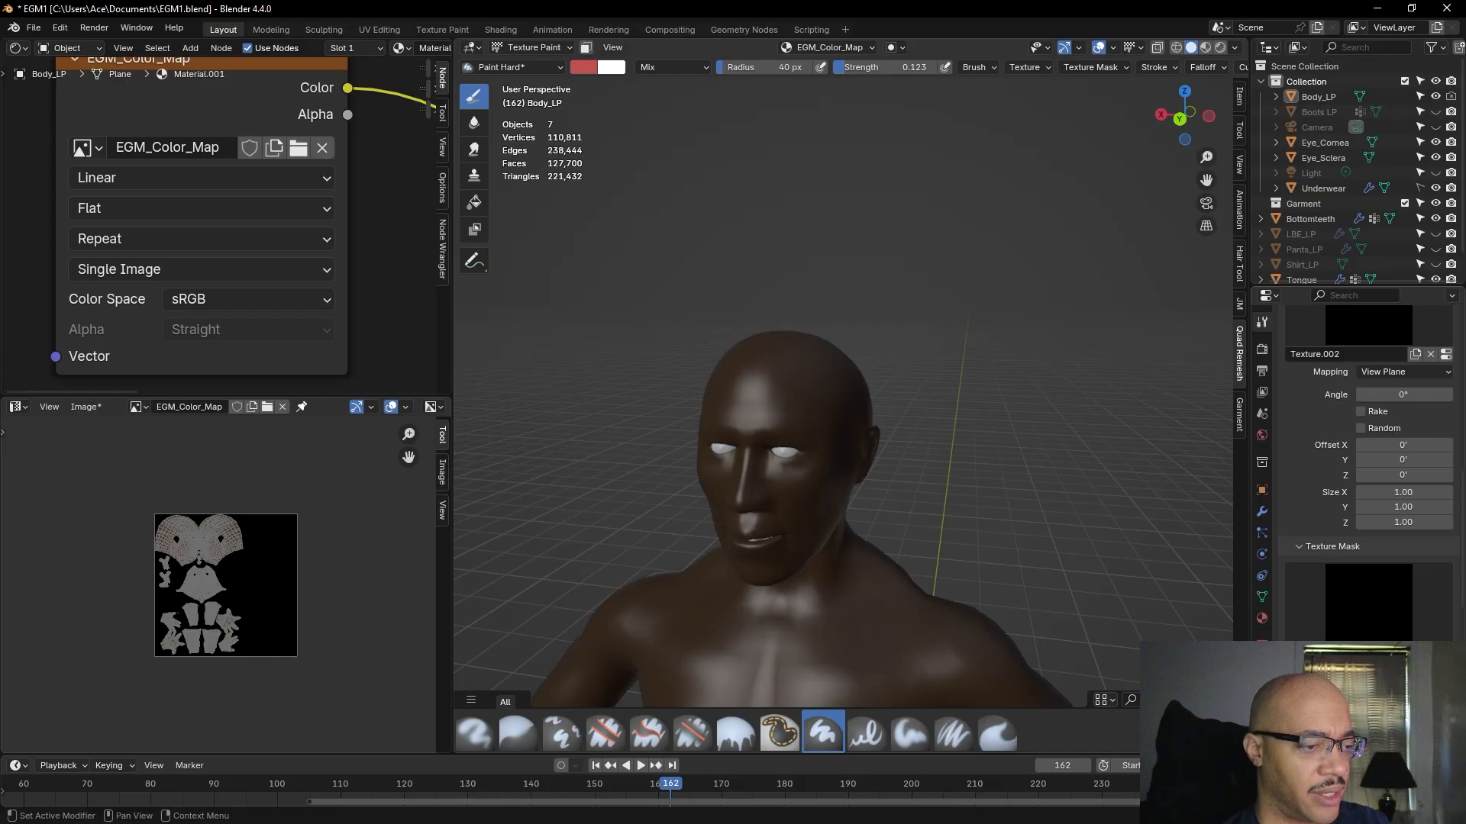
{"action": "scroll", "coordinate": [1382, 597], "scroll_direction": "down", "scroll_amount": 3}
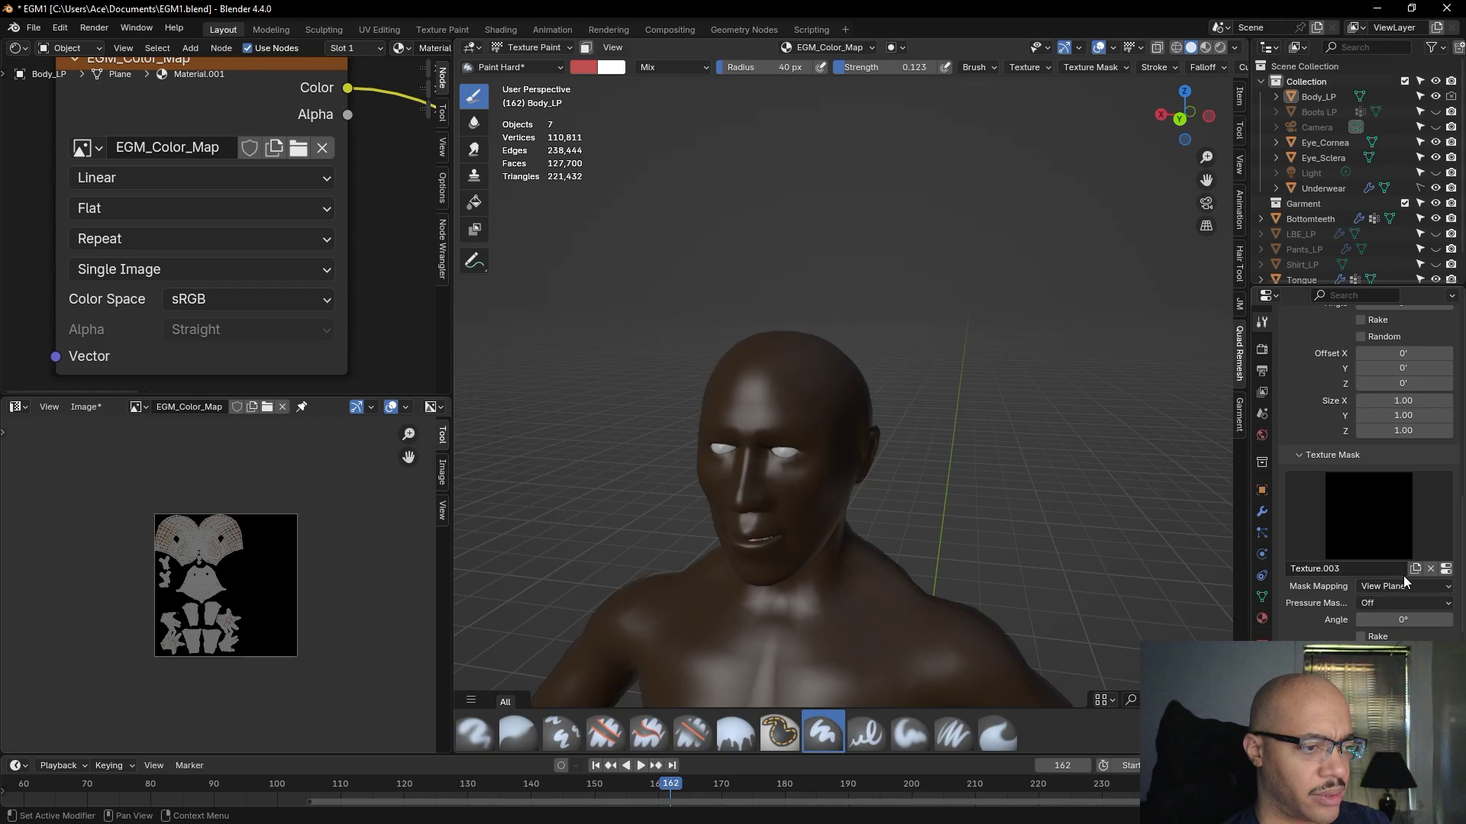
{"action": "left_click", "coordinate": [1430, 569]}
{"action": "scroll", "coordinate": [1359, 508], "scroll_direction": "up", "scroll_amount": 5}
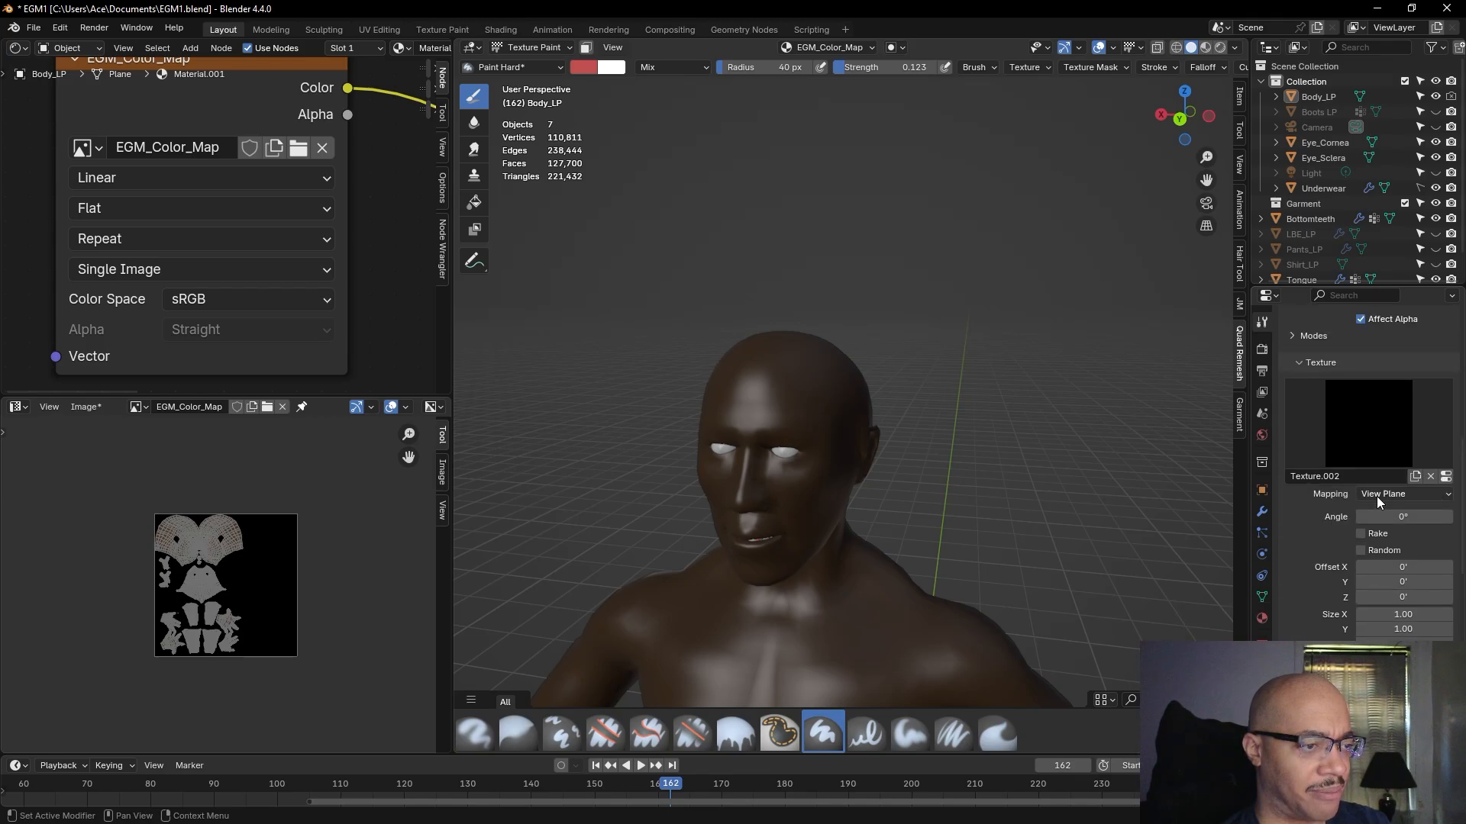
{"action": "left_click", "coordinate": [1428, 477]}
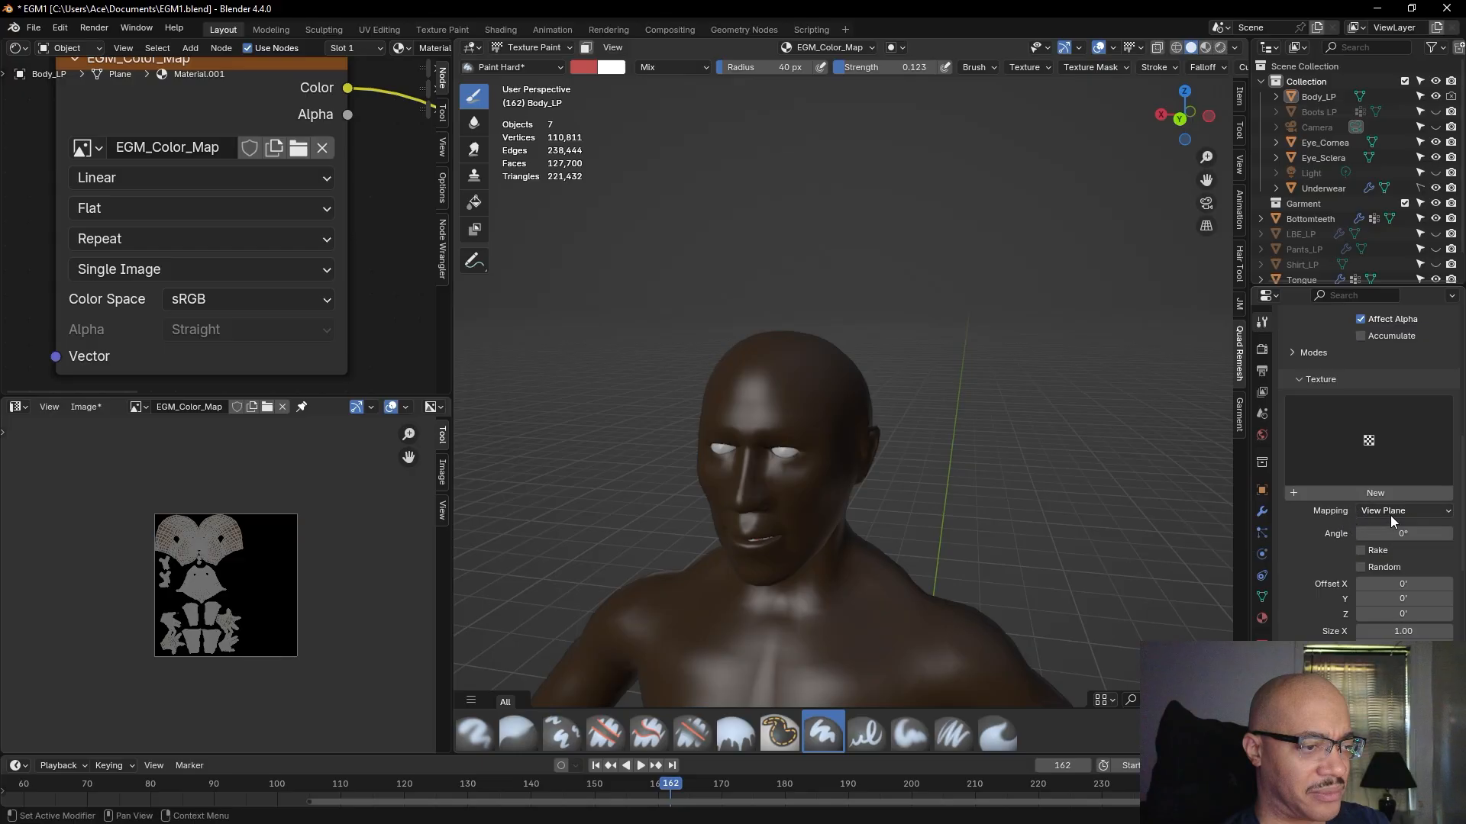
- Examine the Paint Hard brush's mapping choices, supported modes, color palette and general settings with no texture assigned
{"action": "left_click", "coordinate": [1389, 513]}
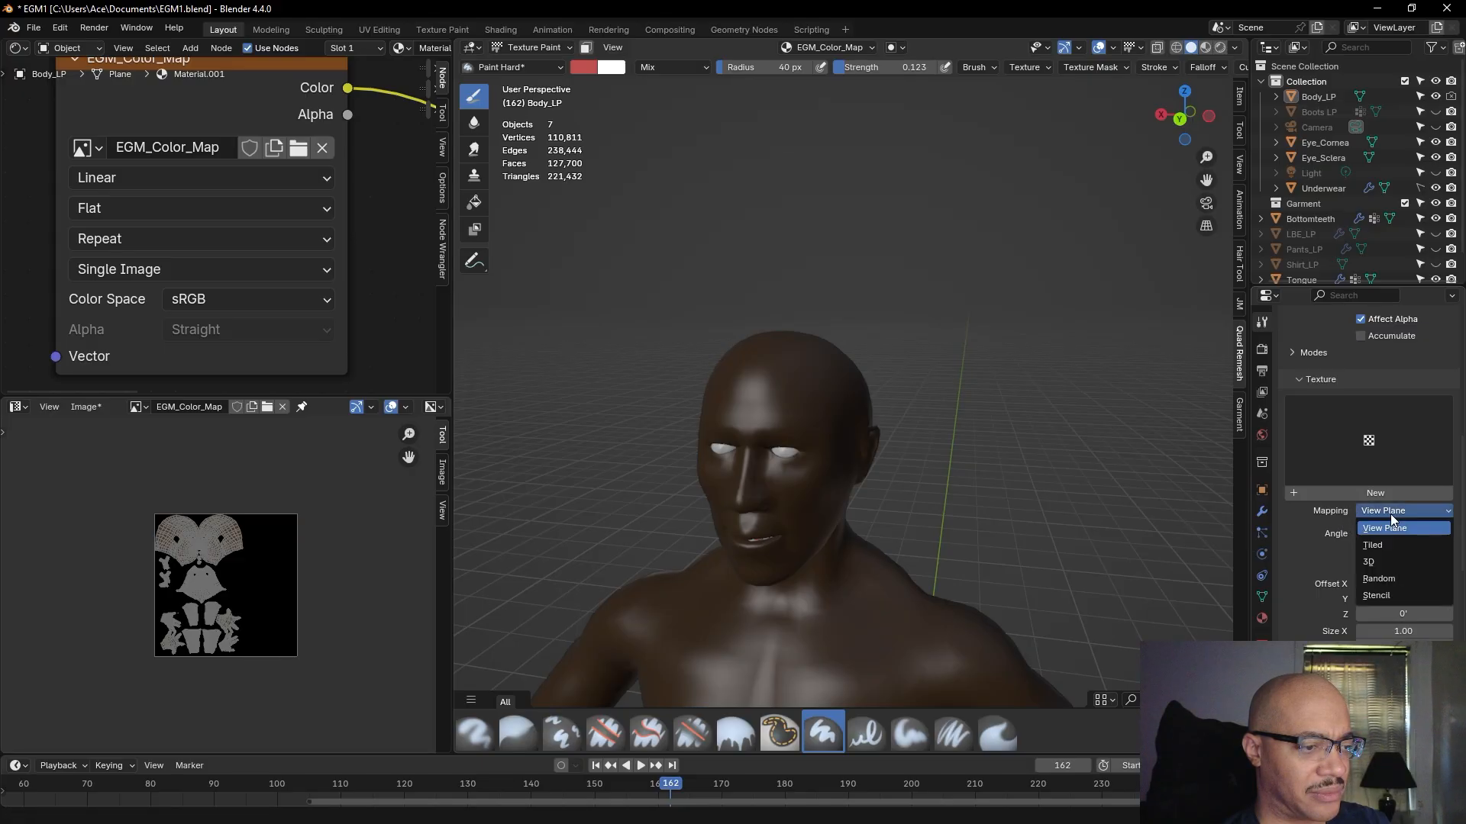
{"action": "scroll", "coordinate": [1351, 461], "scroll_direction": "up", "scroll_amount": 4}
{"action": "left_click", "coordinate": [1292, 475]}
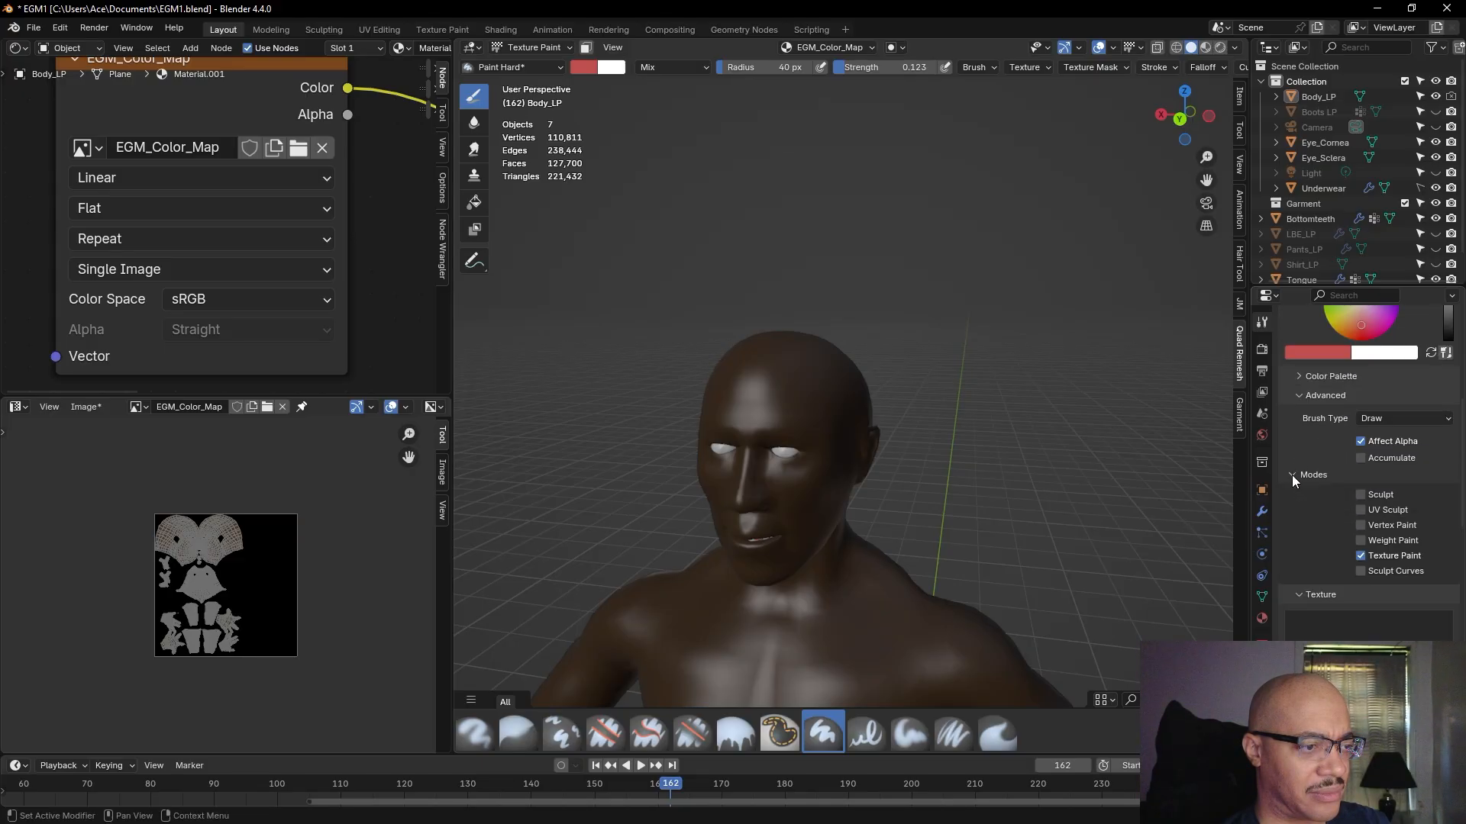
{"action": "left_click", "coordinate": [1291, 474]}
{"action": "scroll", "coordinate": [1308, 464], "scroll_direction": "up", "scroll_amount": 3}
{"action": "left_click", "coordinate": [1293, 469]}
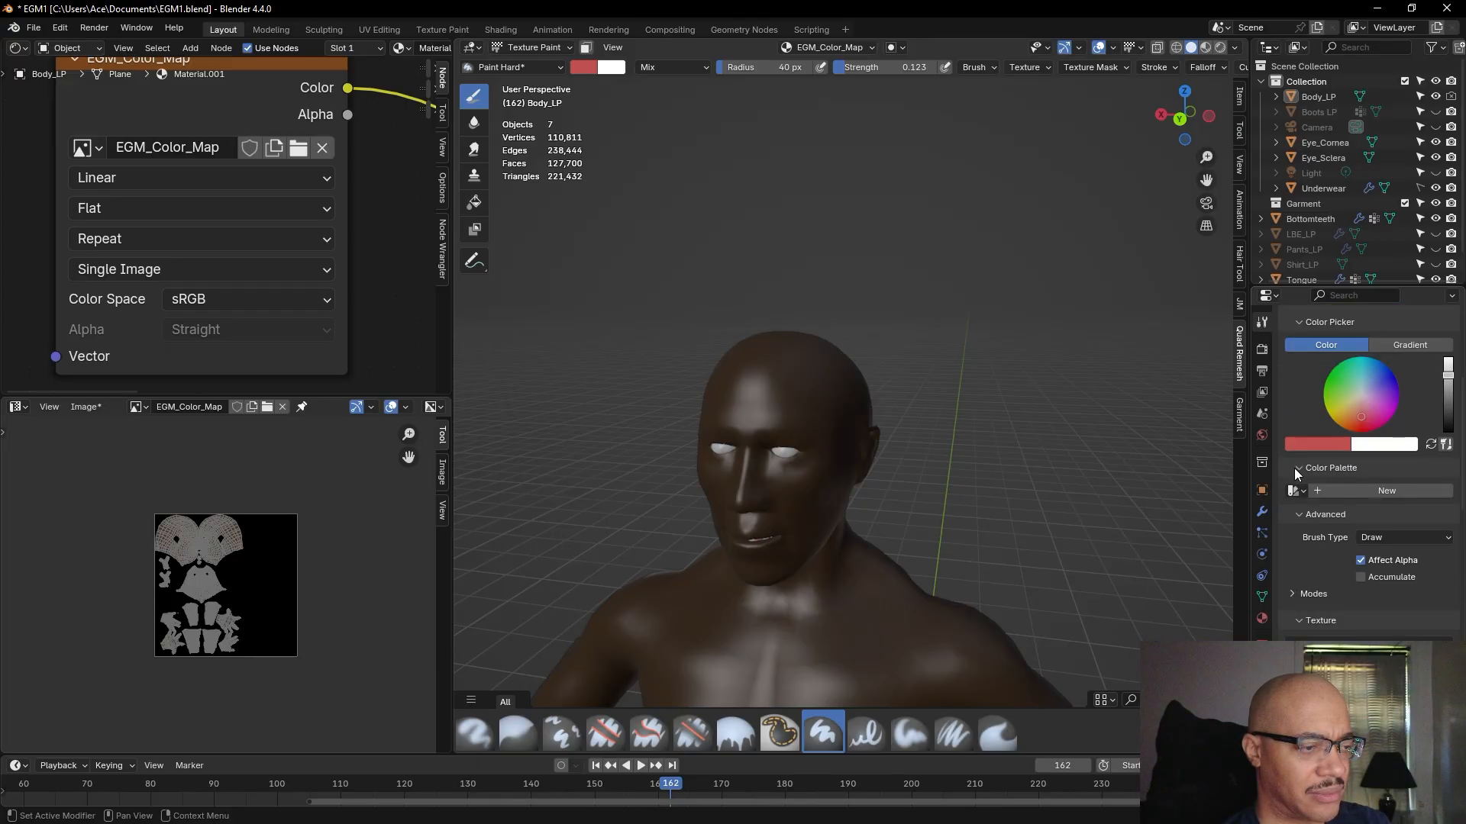
{"action": "left_click", "coordinate": [1294, 468]}
{"action": "scroll", "coordinate": [1295, 473], "scroll_direction": "up", "scroll_amount": 6}
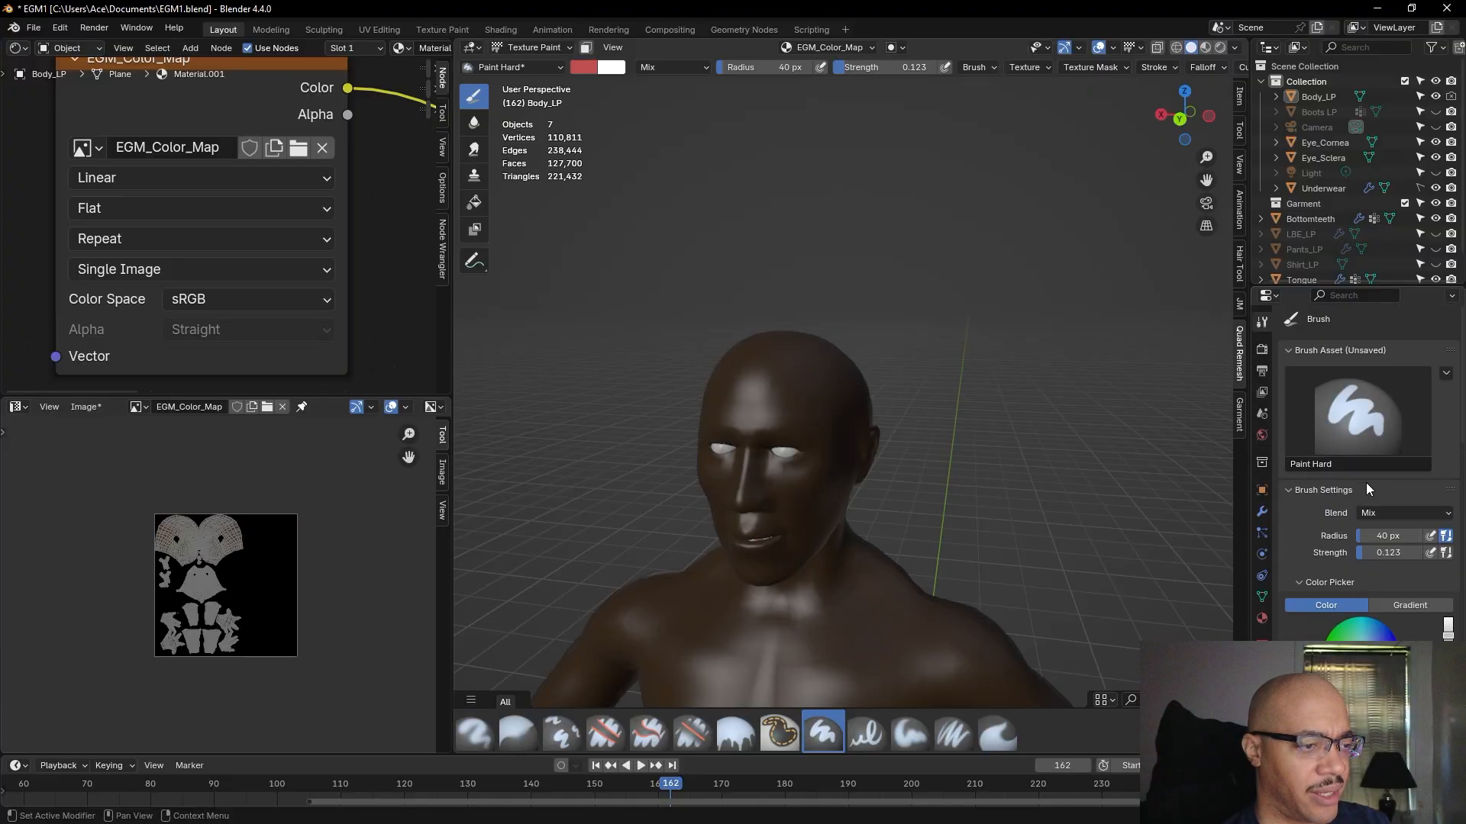
{"action": "scroll", "coordinate": [1348, 493], "scroll_direction": "down", "scroll_amount": 10}
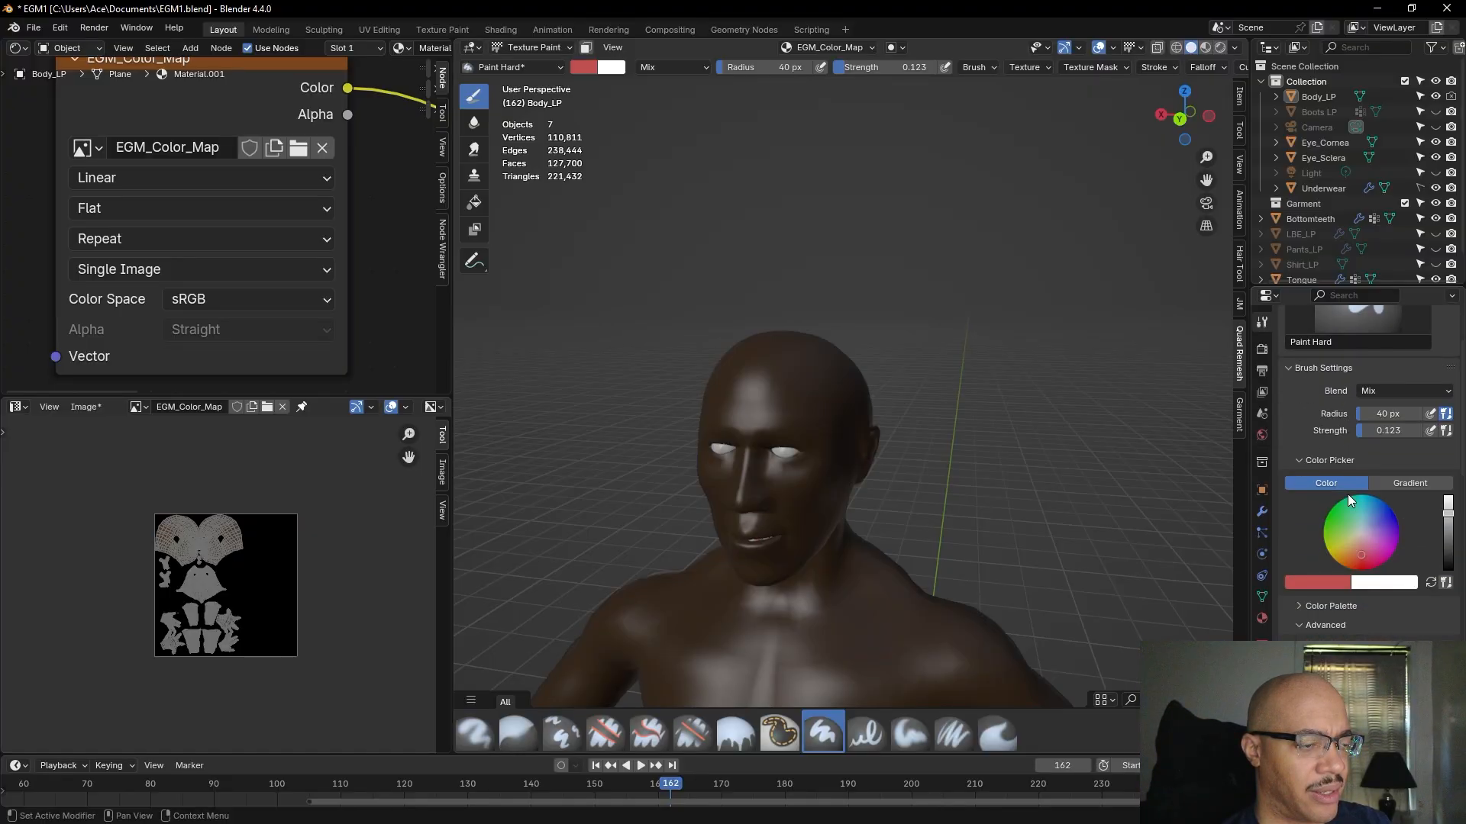
{"action": "scroll", "coordinate": [1348, 496], "scroll_direction": "down", "scroll_amount": 3}
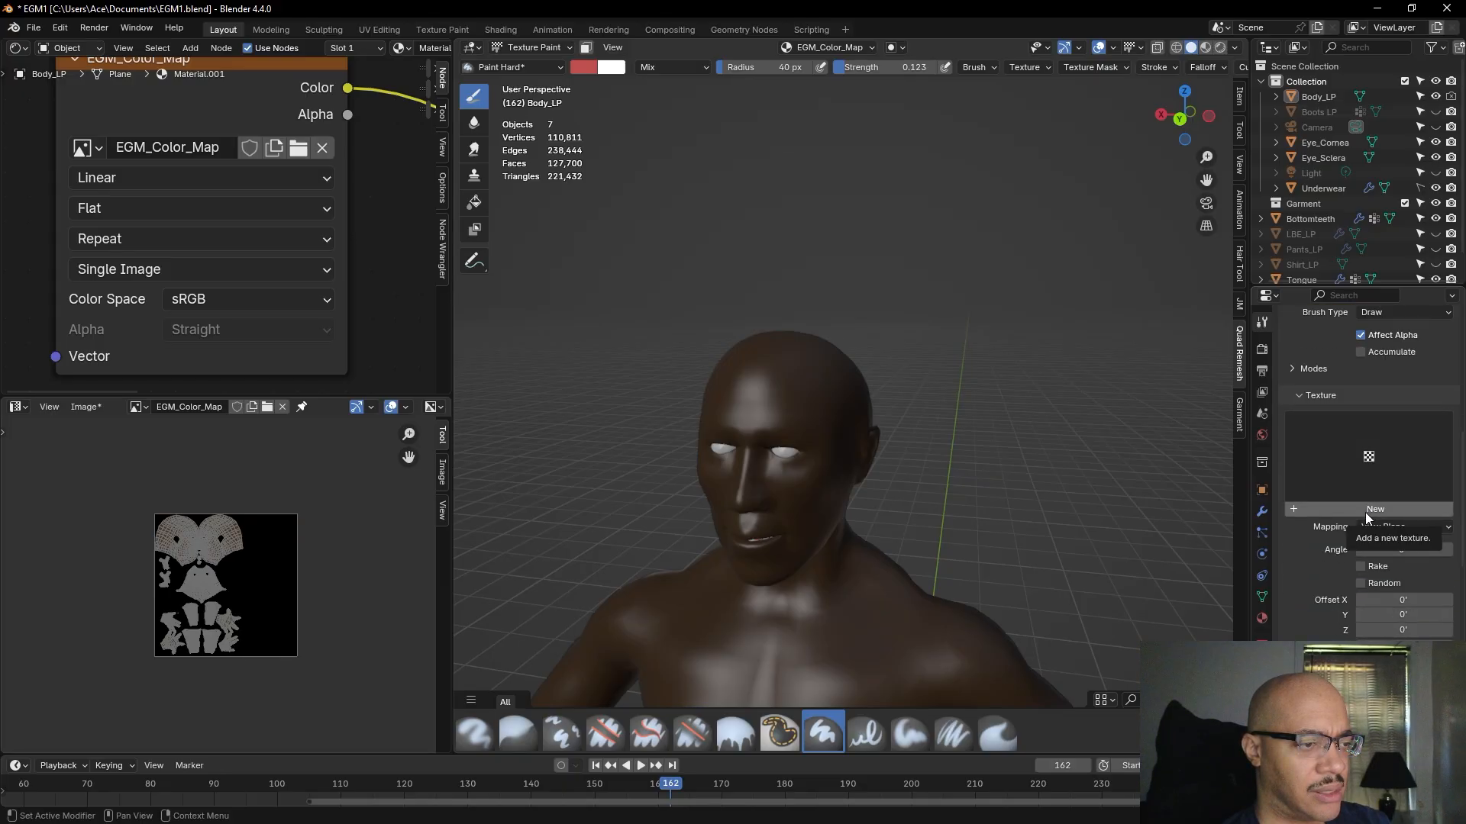
- Add a new texture to the Paint Hard brush, duplicate it, and show the copy's texture properties
{"action": "left_click", "coordinate": [1366, 510]}
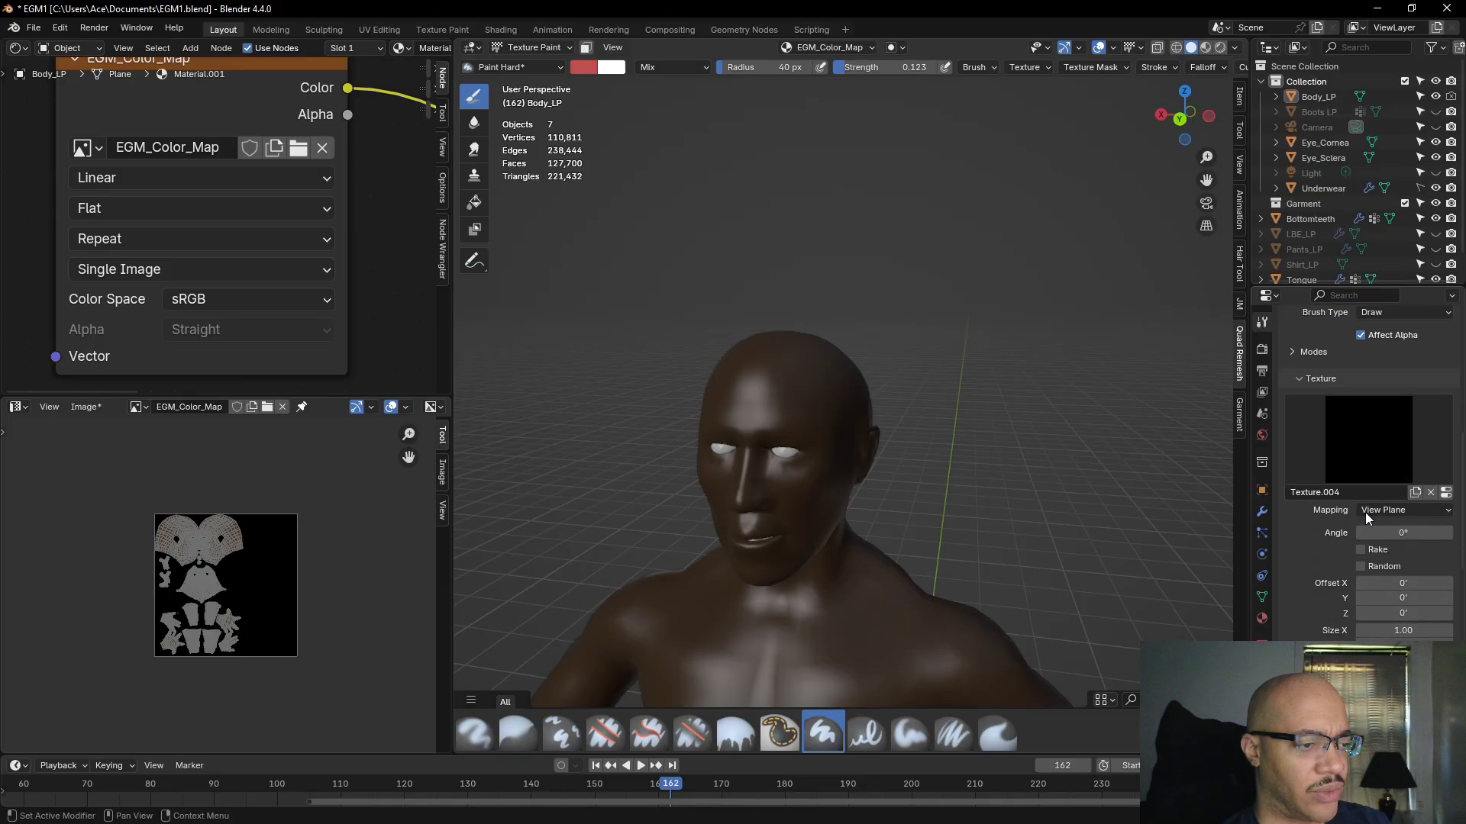
{"action": "left_click", "coordinate": [1416, 492]}
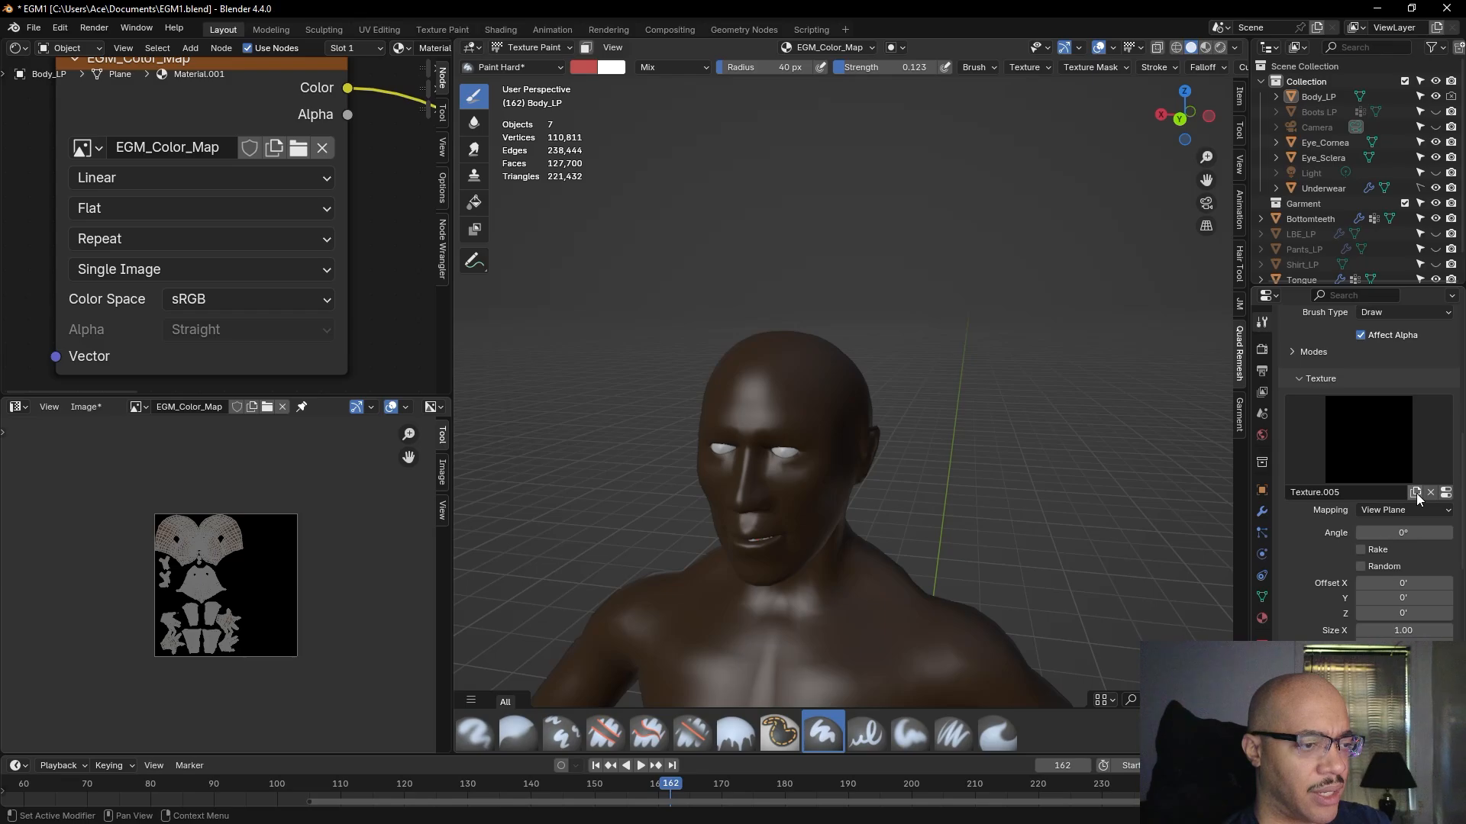
{"action": "left_click", "coordinate": [1446, 493]}
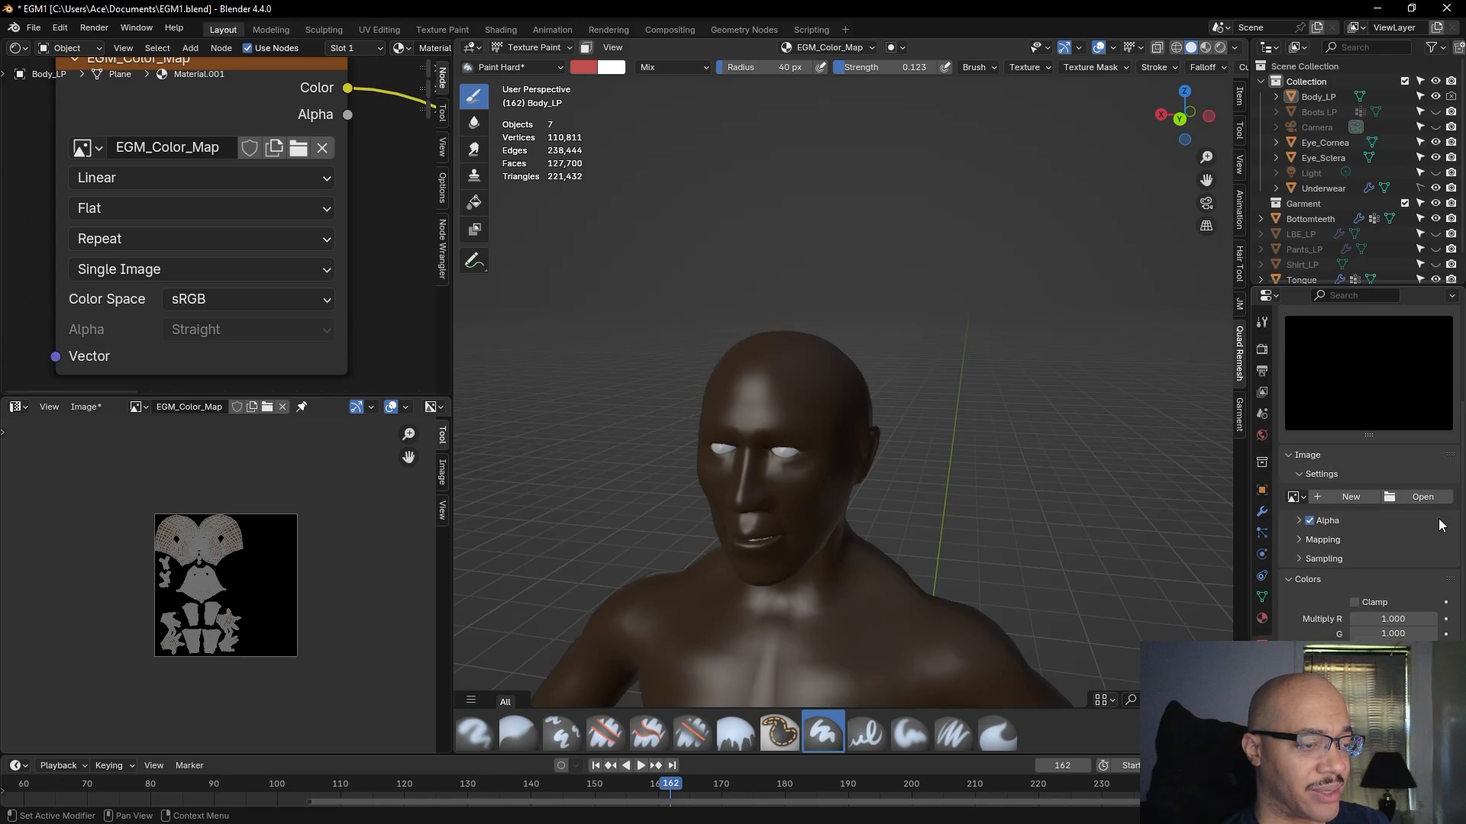
- Turn off Alpha for the brush's image texture and check its mapping and sampling settings
{"action": "left_click", "coordinate": [1302, 538]}
{"action": "left_click", "coordinate": [1302, 538]}
{"action": "left_click", "coordinate": [1296, 561]}
{"action": "left_click", "coordinate": [1296, 561]}
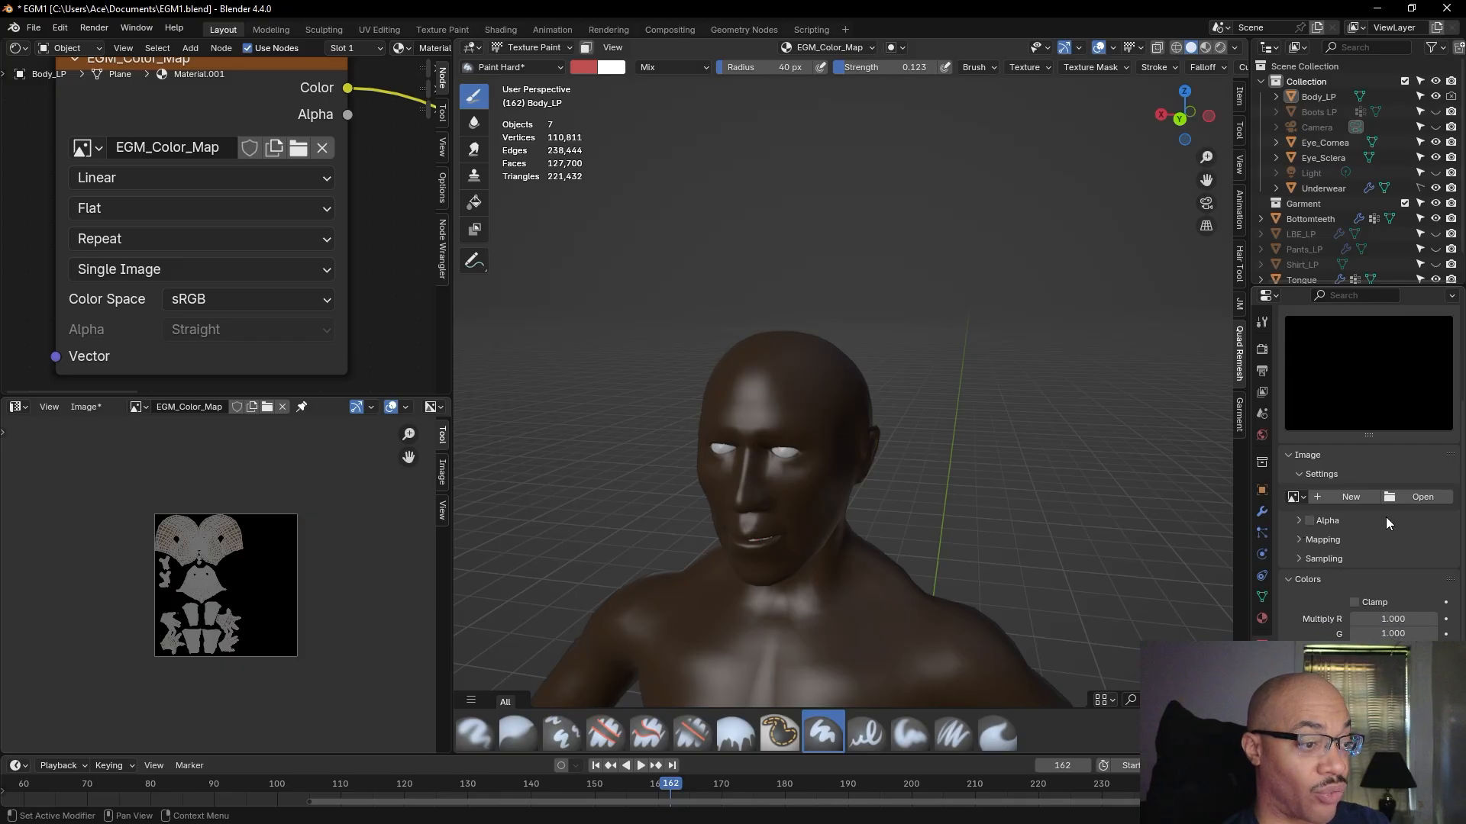
{"action": "left_click", "coordinate": [1351, 496]}
{"action": "left_click", "coordinate": [1396, 641]}
{"action": "left_click", "coordinate": [1396, 640]}
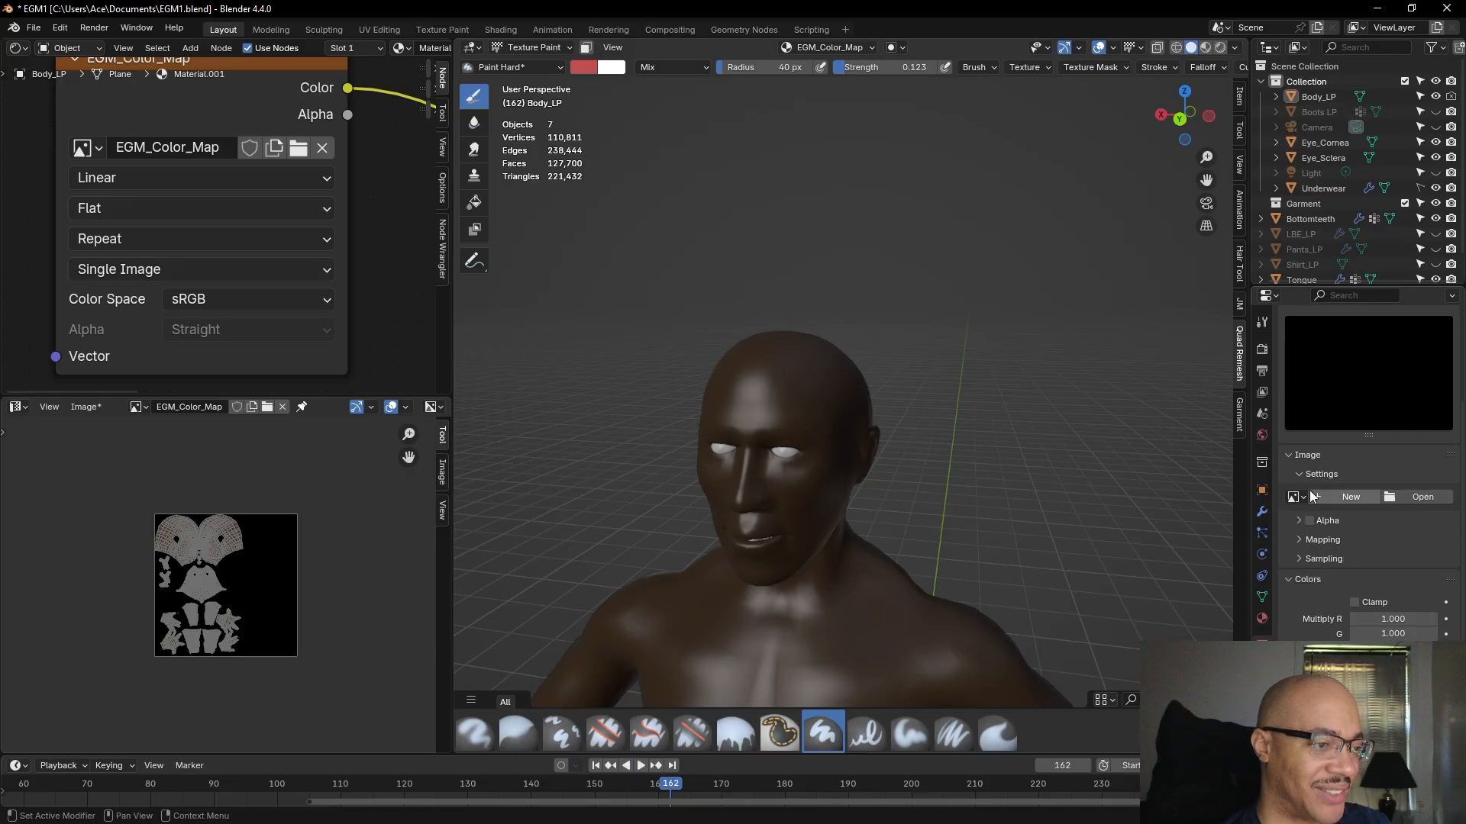
- Set the brush texture's type to Clouds and review its noise and color settings
{"action": "scroll", "coordinate": [1393, 454], "scroll_direction": "up", "scroll_amount": 4}
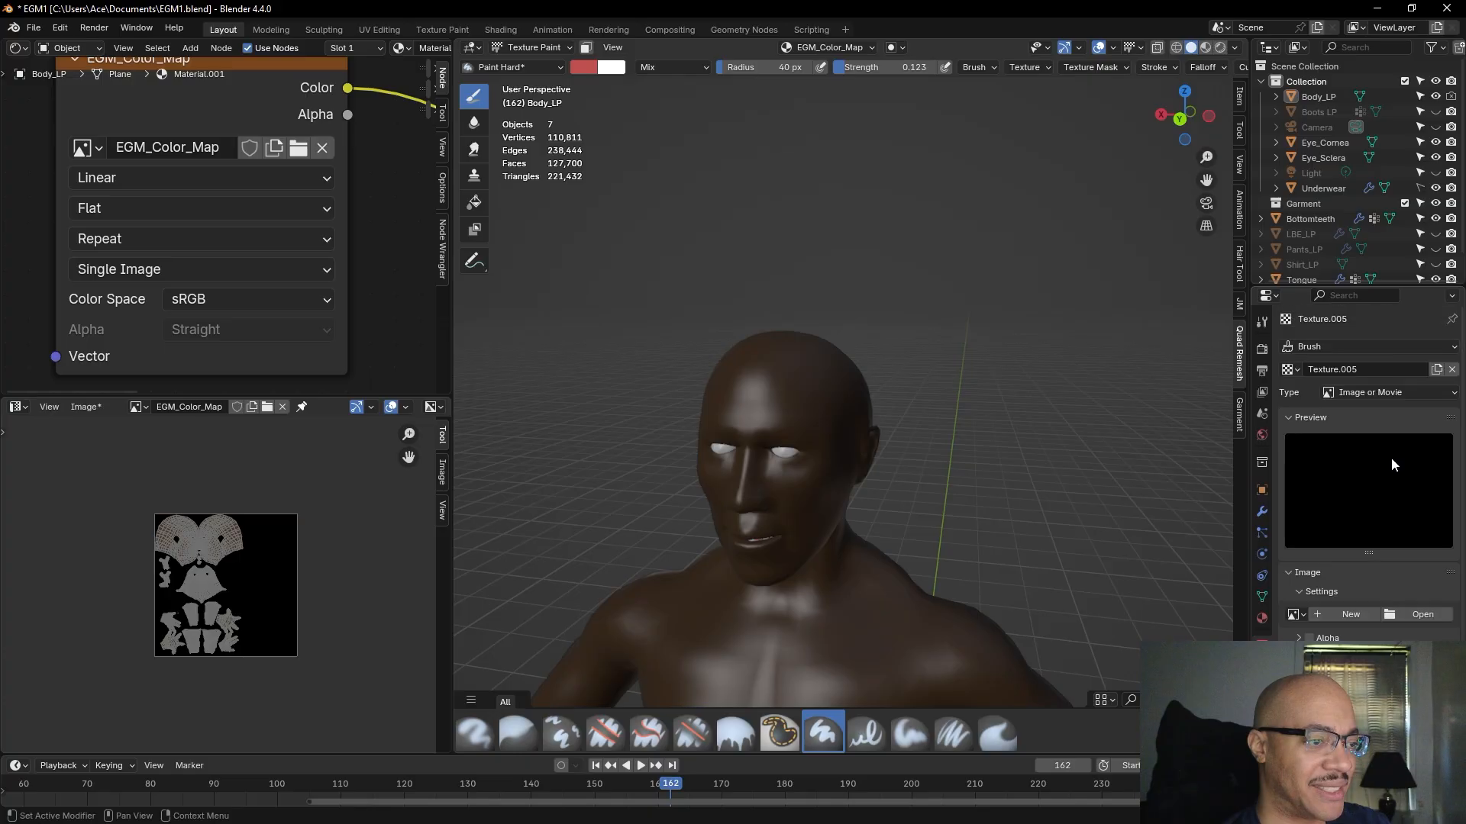
{"action": "left_click", "coordinate": [1443, 394]}
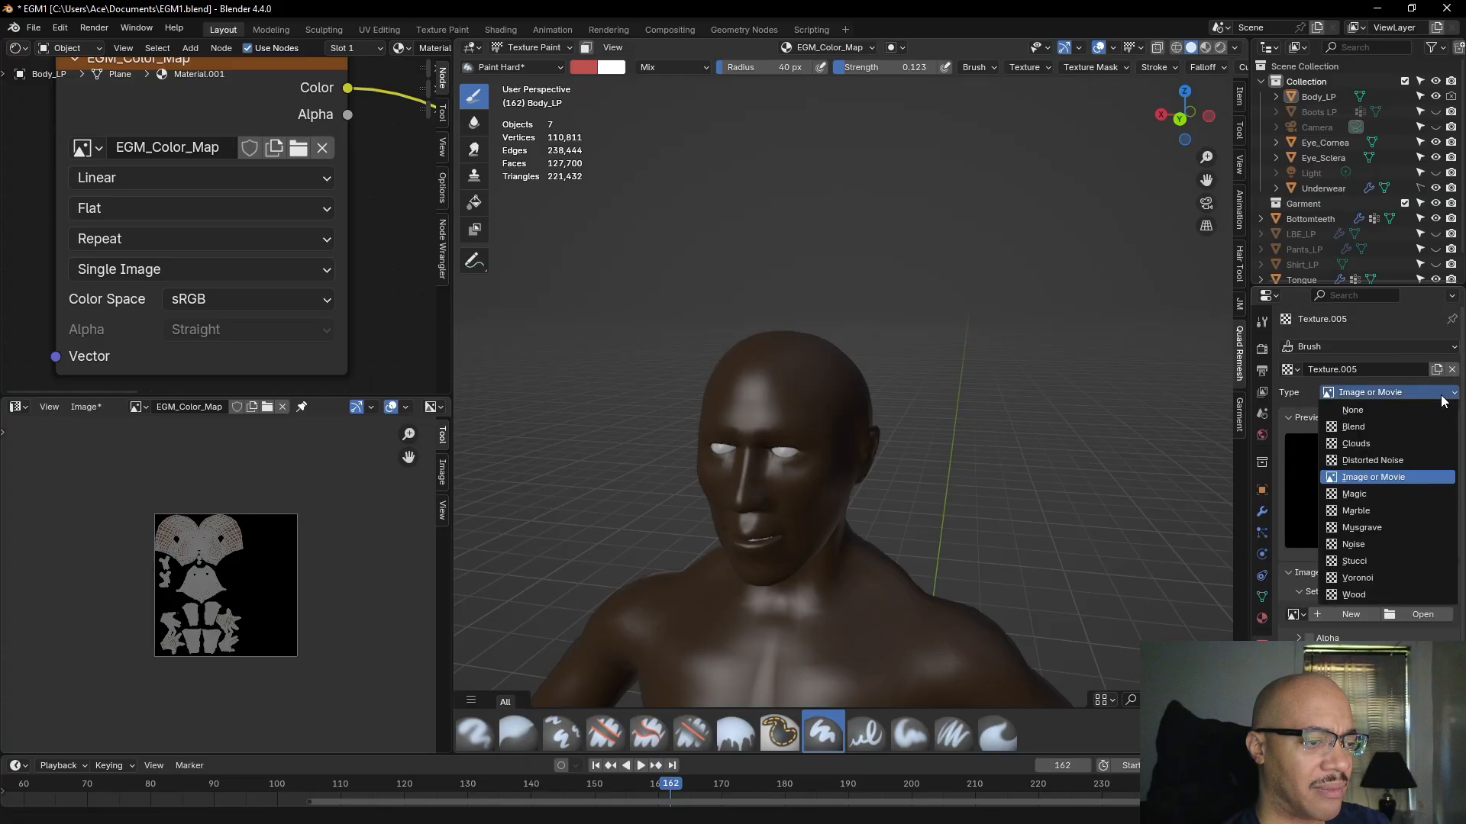
{"action": "left_click", "coordinate": [1392, 442]}
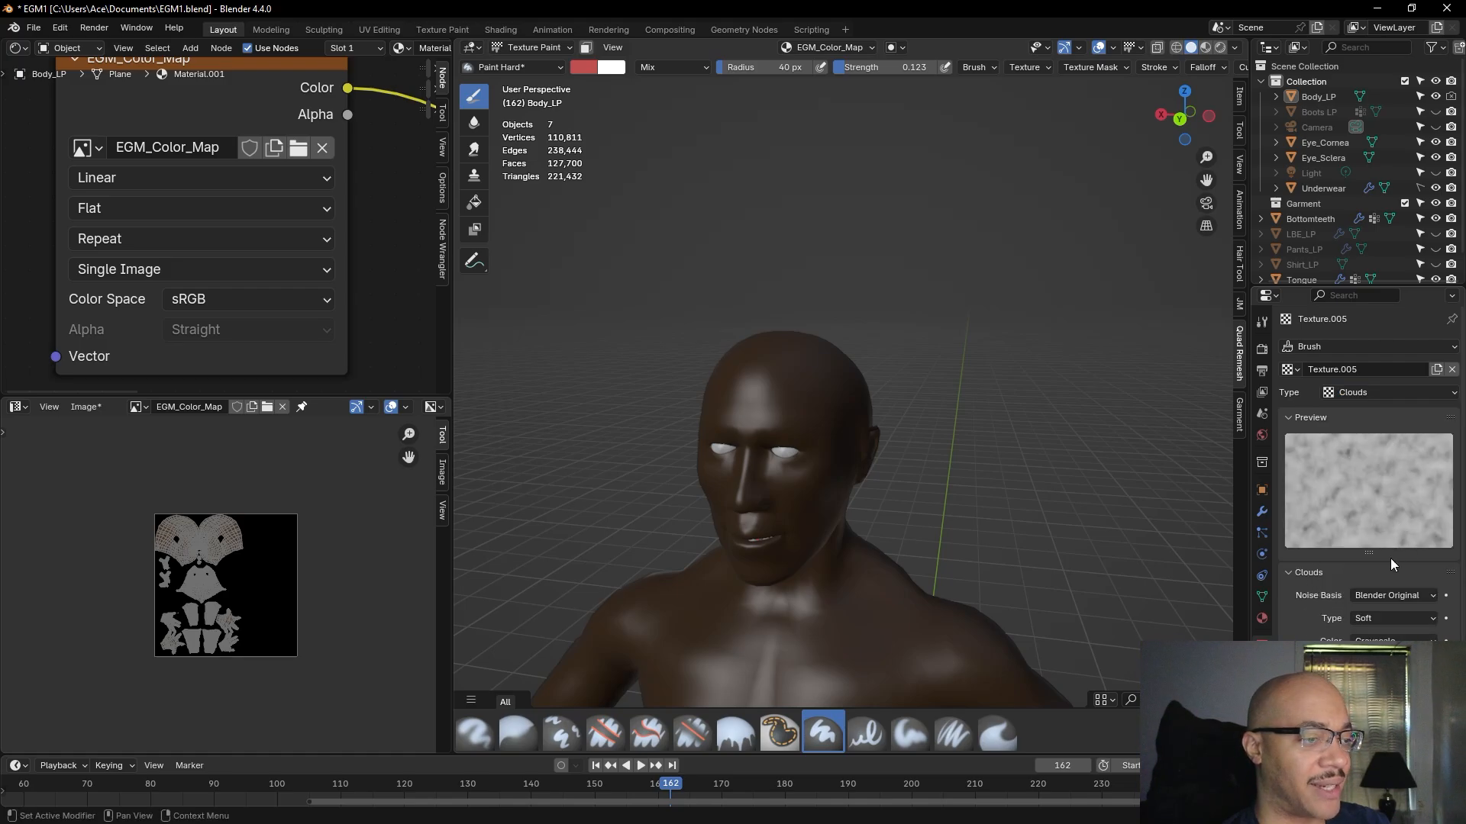
{"action": "scroll", "coordinate": [1390, 557], "scroll_direction": "down", "scroll_amount": 3}
{"action": "scroll", "coordinate": [1390, 557], "scroll_direction": "down", "scroll_amount": 2}
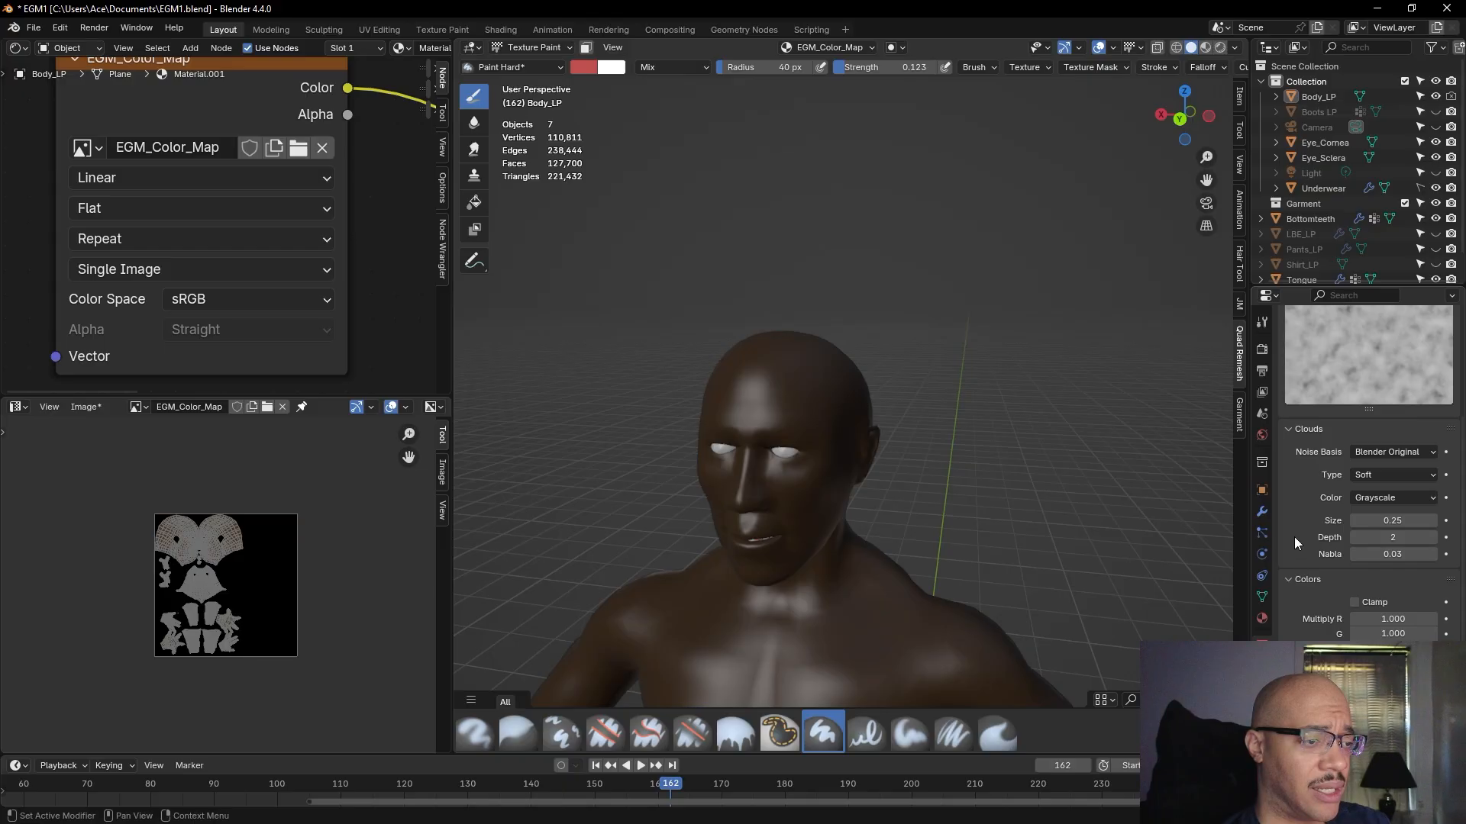
{"action": "scroll", "coordinate": [1294, 537], "scroll_direction": "up", "scroll_amount": 4}
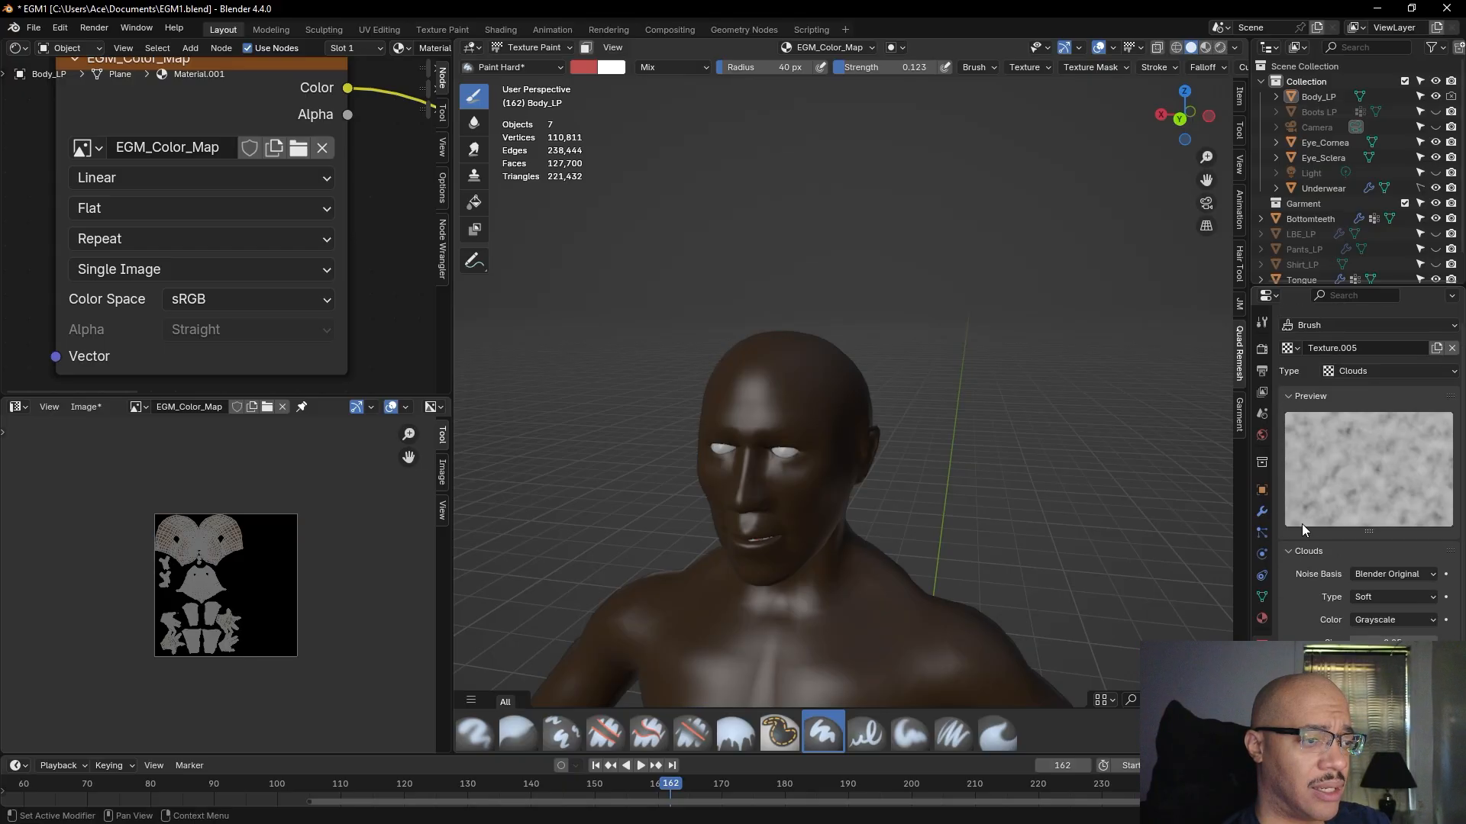
{"action": "scroll", "coordinate": [1302, 523], "scroll_direction": "up", "scroll_amount": 1}
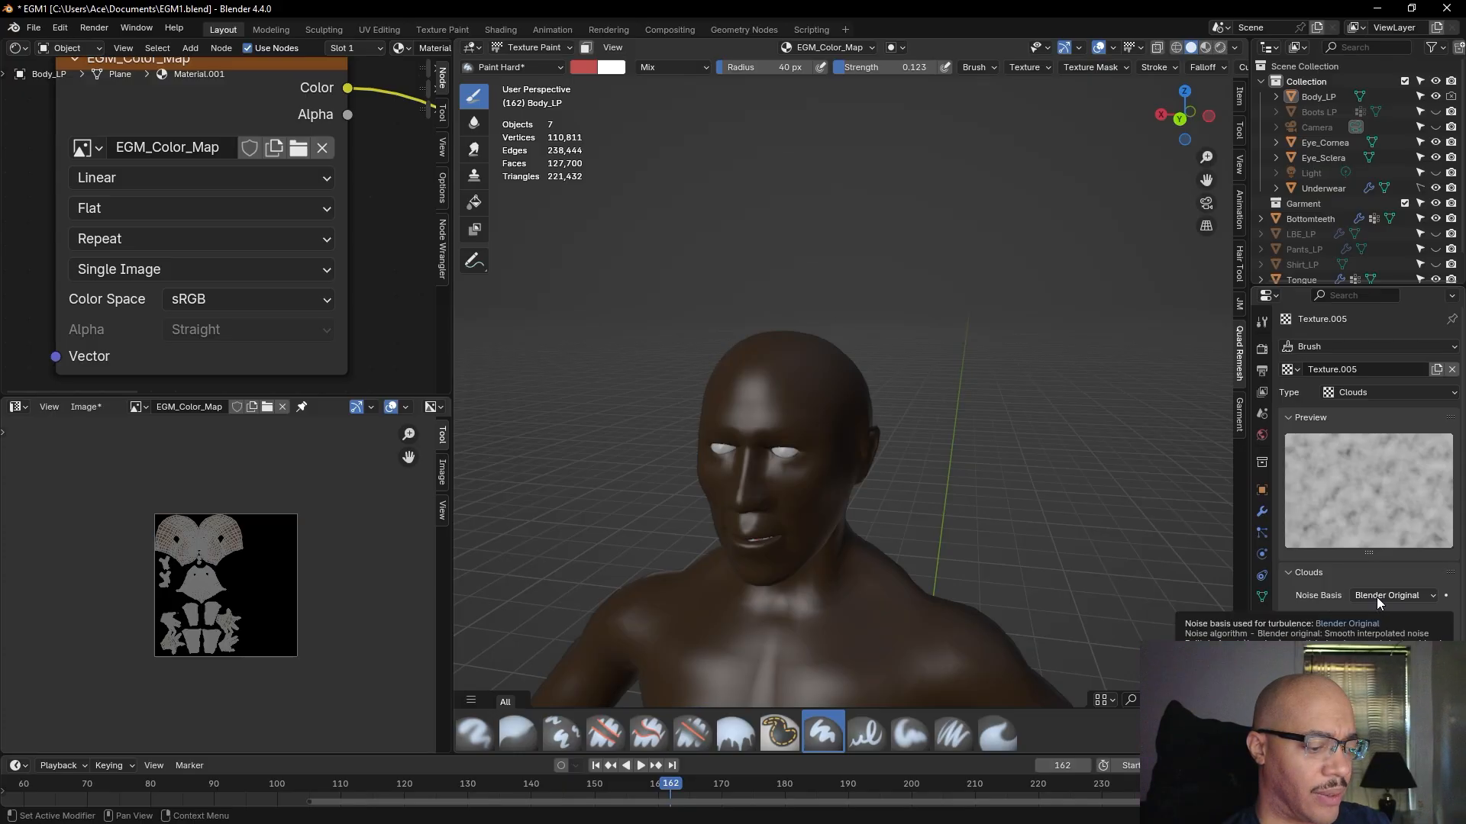
- Set the clouds texture's color mode to Color, enable Clamp, and review its size, depth, brightness and contrast settings
{"action": "scroll", "coordinate": [1289, 609], "scroll_direction": "down", "scroll_amount": 1}
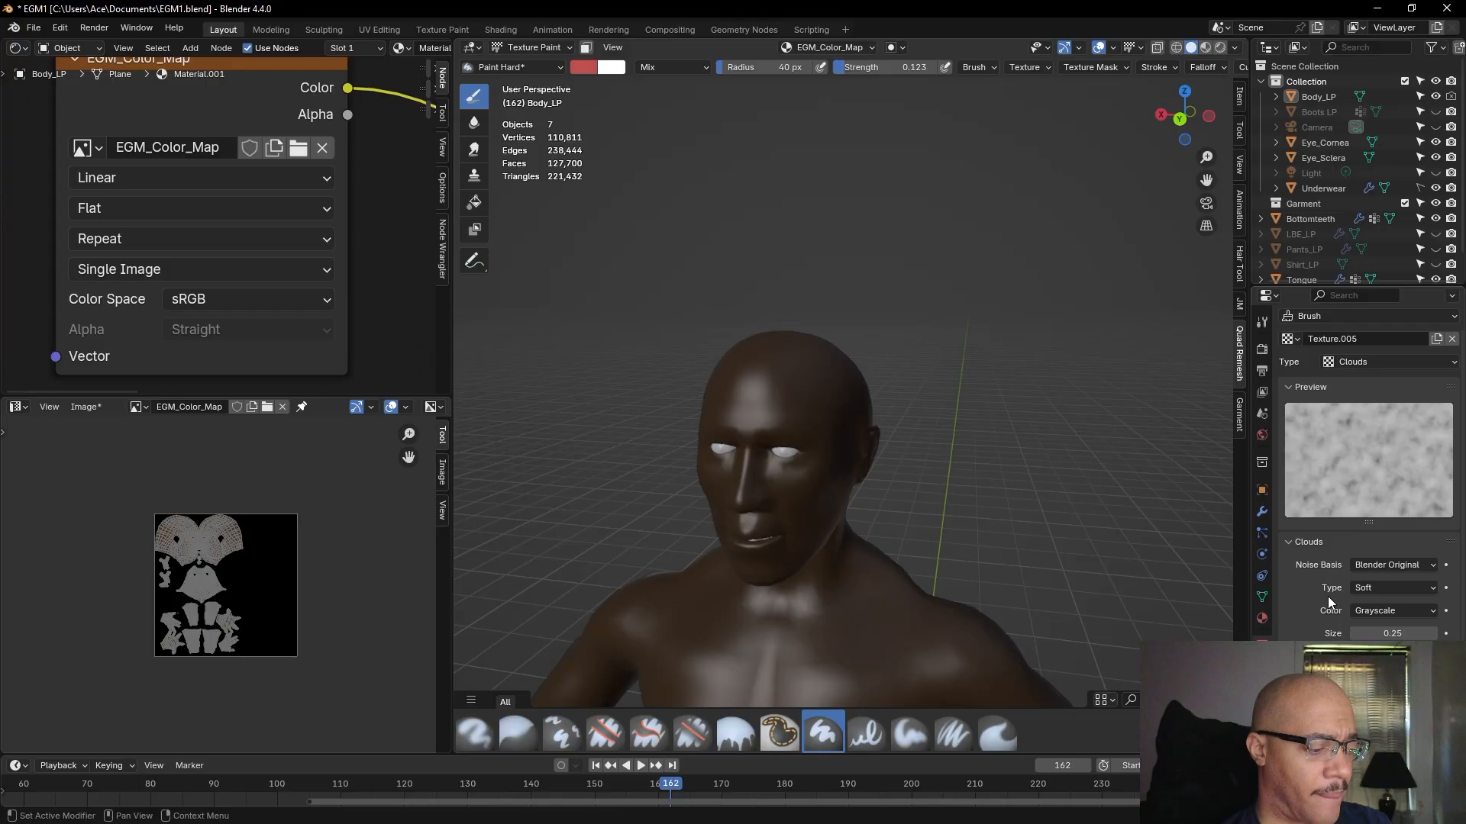
{"action": "left_click", "coordinate": [1386, 610]}
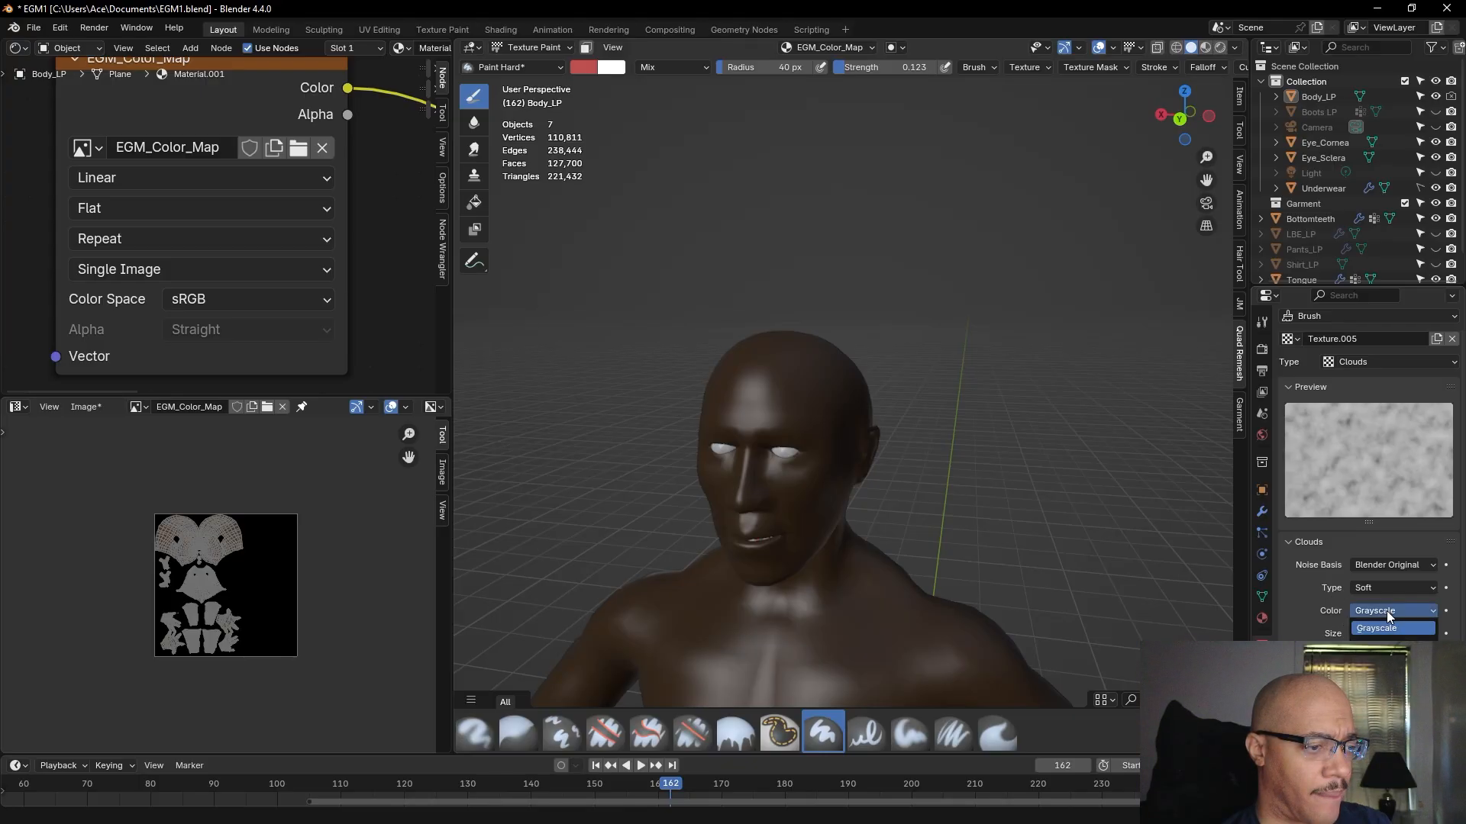
{"action": "left_click", "coordinate": [1381, 643]}
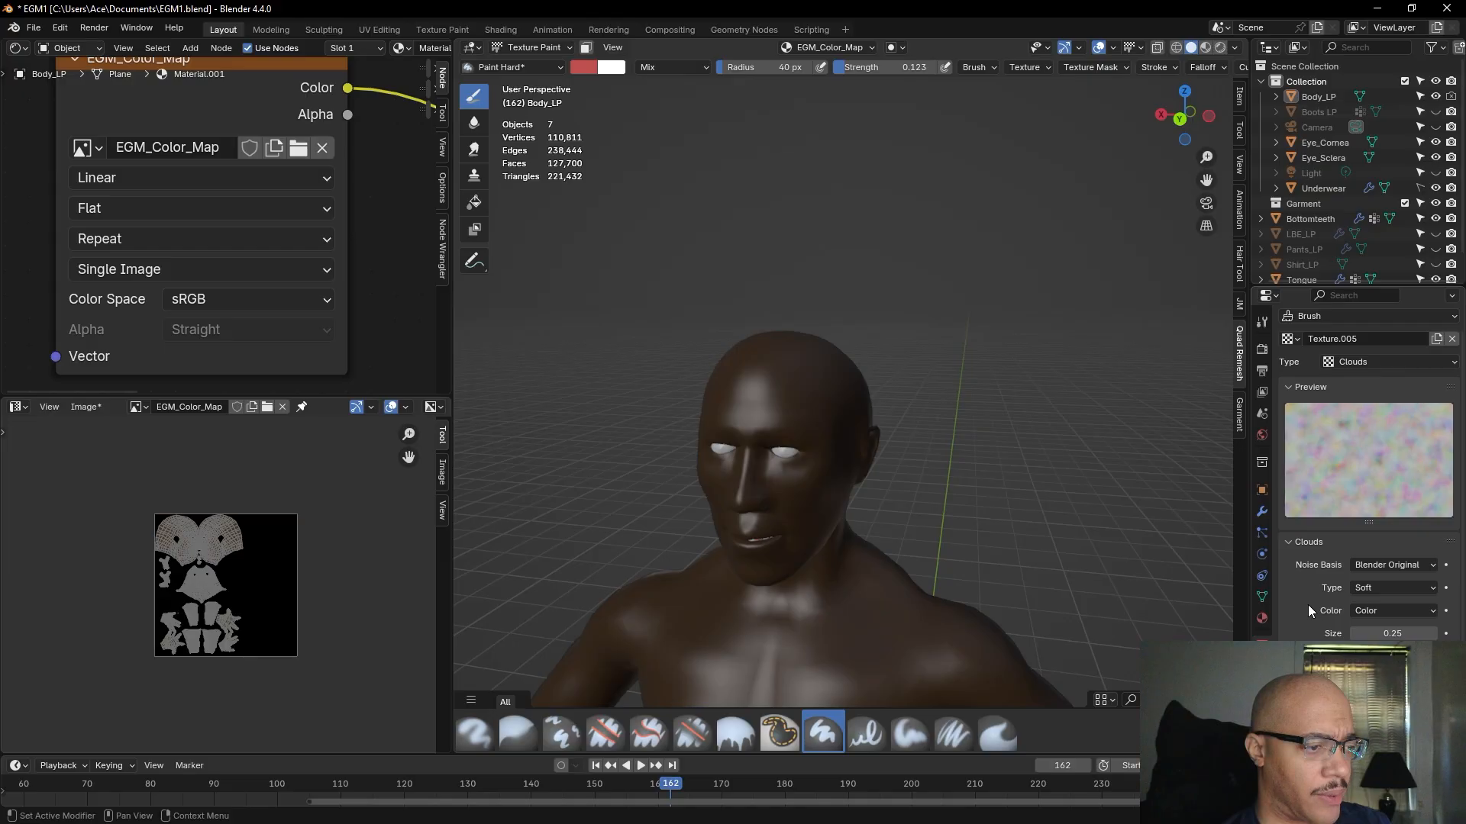
{"action": "scroll", "coordinate": [1307, 605], "scroll_direction": "down", "scroll_amount": 3}
{"action": "left_click", "coordinate": [1357, 624]}
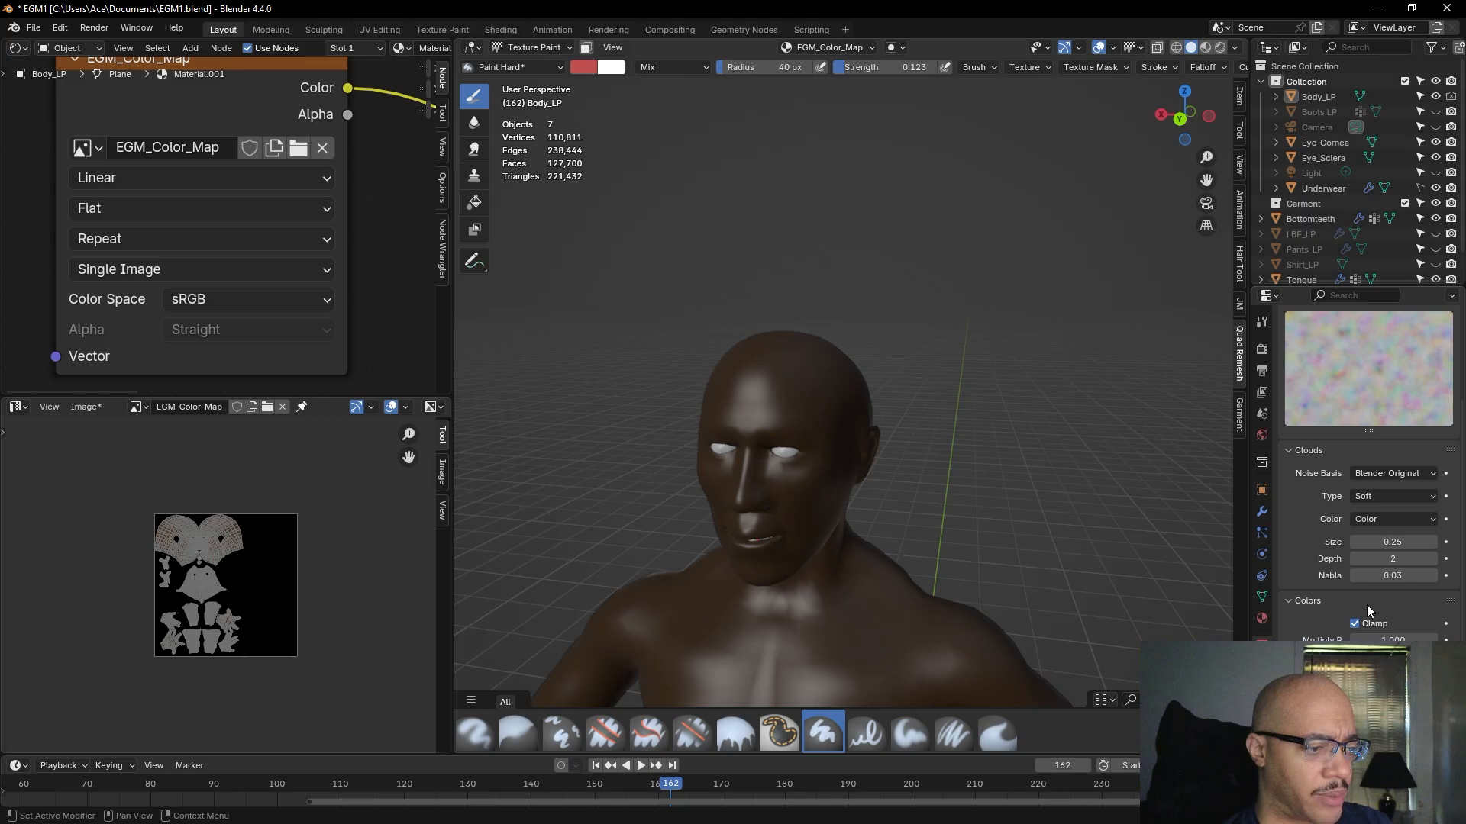
{"action": "scroll", "coordinate": [1366, 604], "scroll_direction": "down", "scroll_amount": 1}
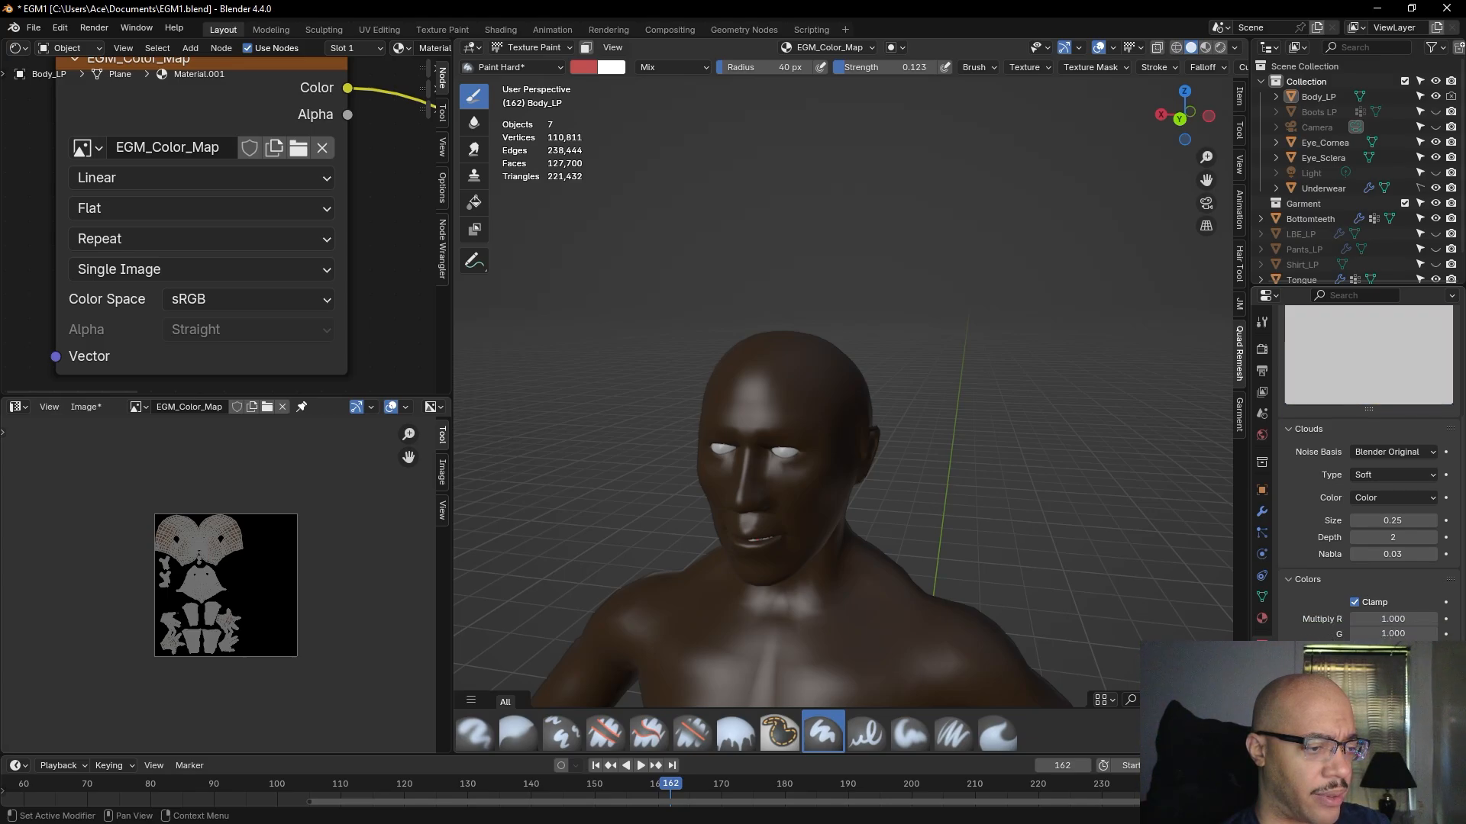
{"action": "scroll", "coordinate": [1366, 535], "scroll_direction": "down", "scroll_amount": 3}
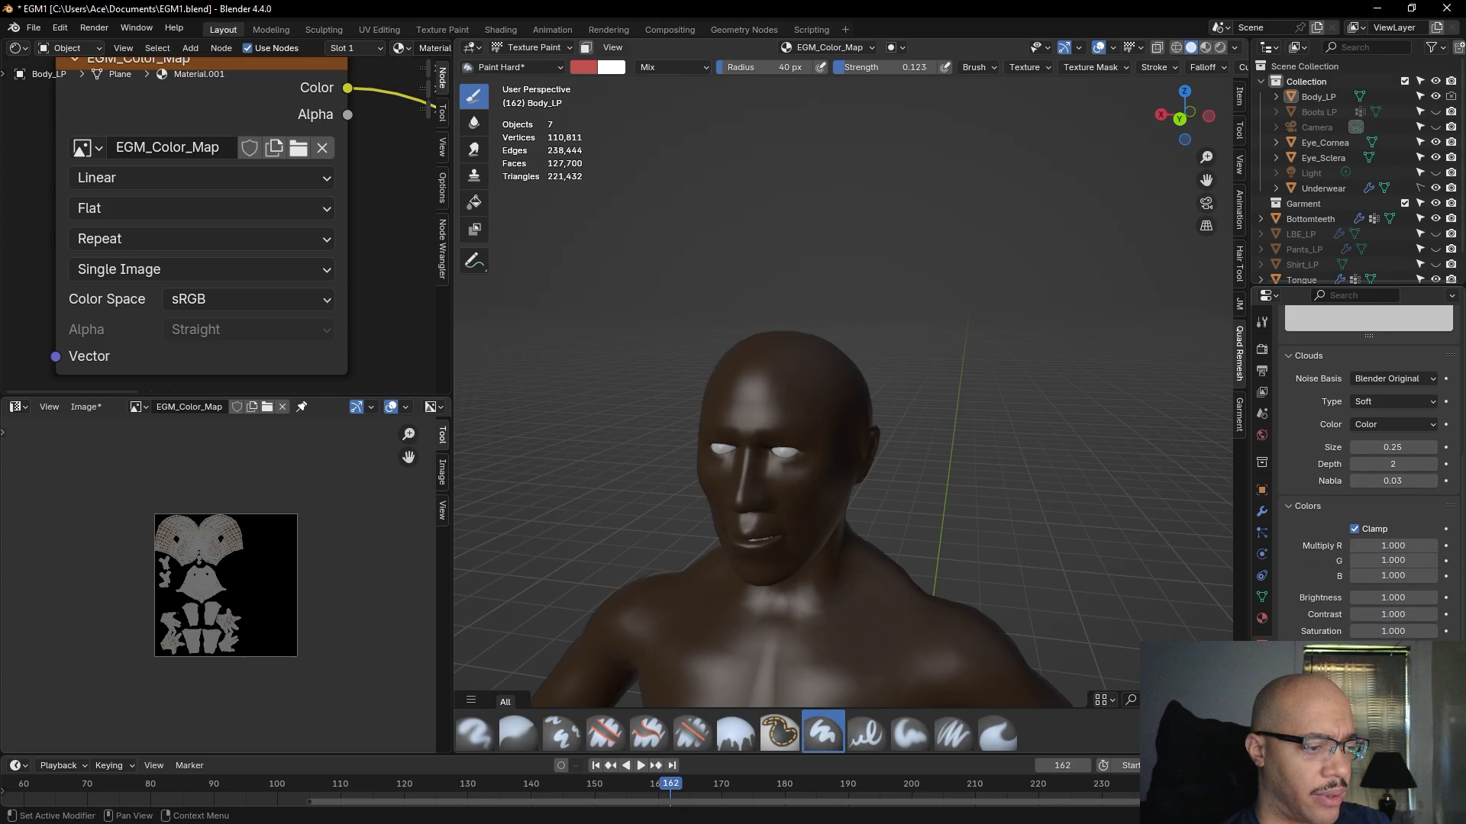
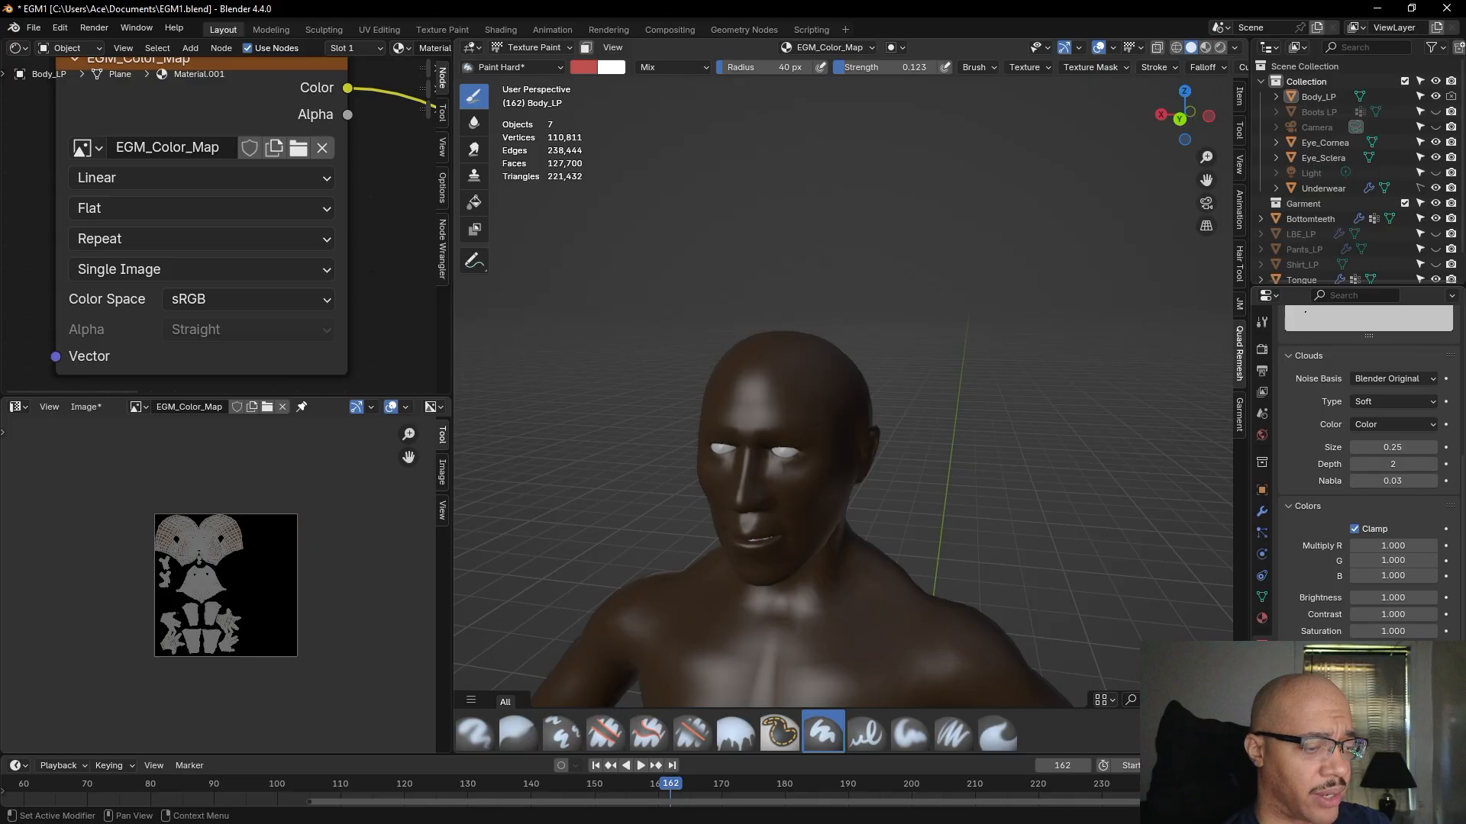
{"action": "scroll", "coordinate": [1359, 565], "scroll_direction": "up", "scroll_amount": 5}
{"action": "scroll", "coordinate": [1359, 565], "scroll_direction": "down", "scroll_amount": 3}
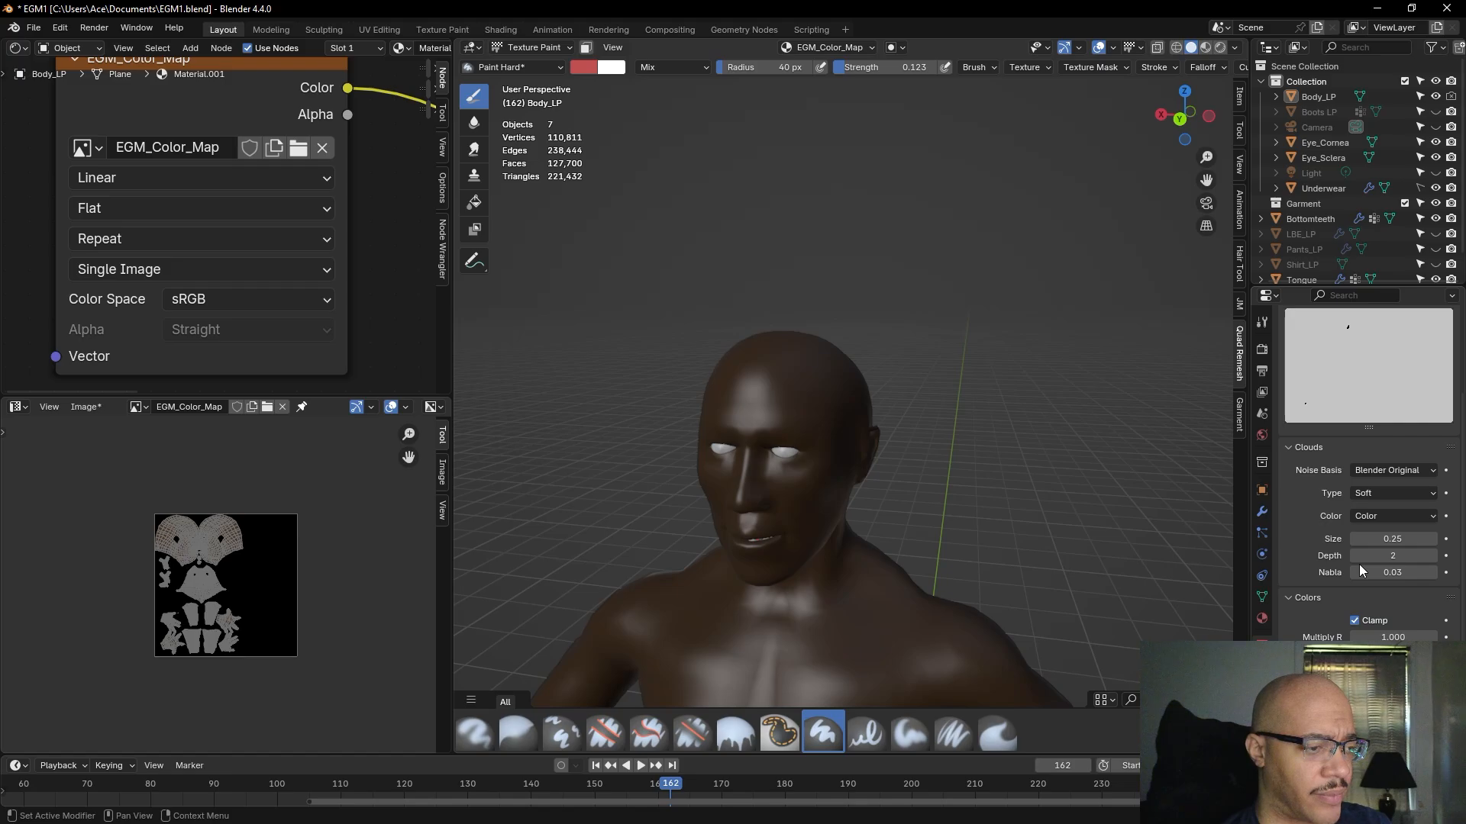
{"action": "scroll", "coordinate": [1358, 564], "scroll_direction": "down", "scroll_amount": 3}
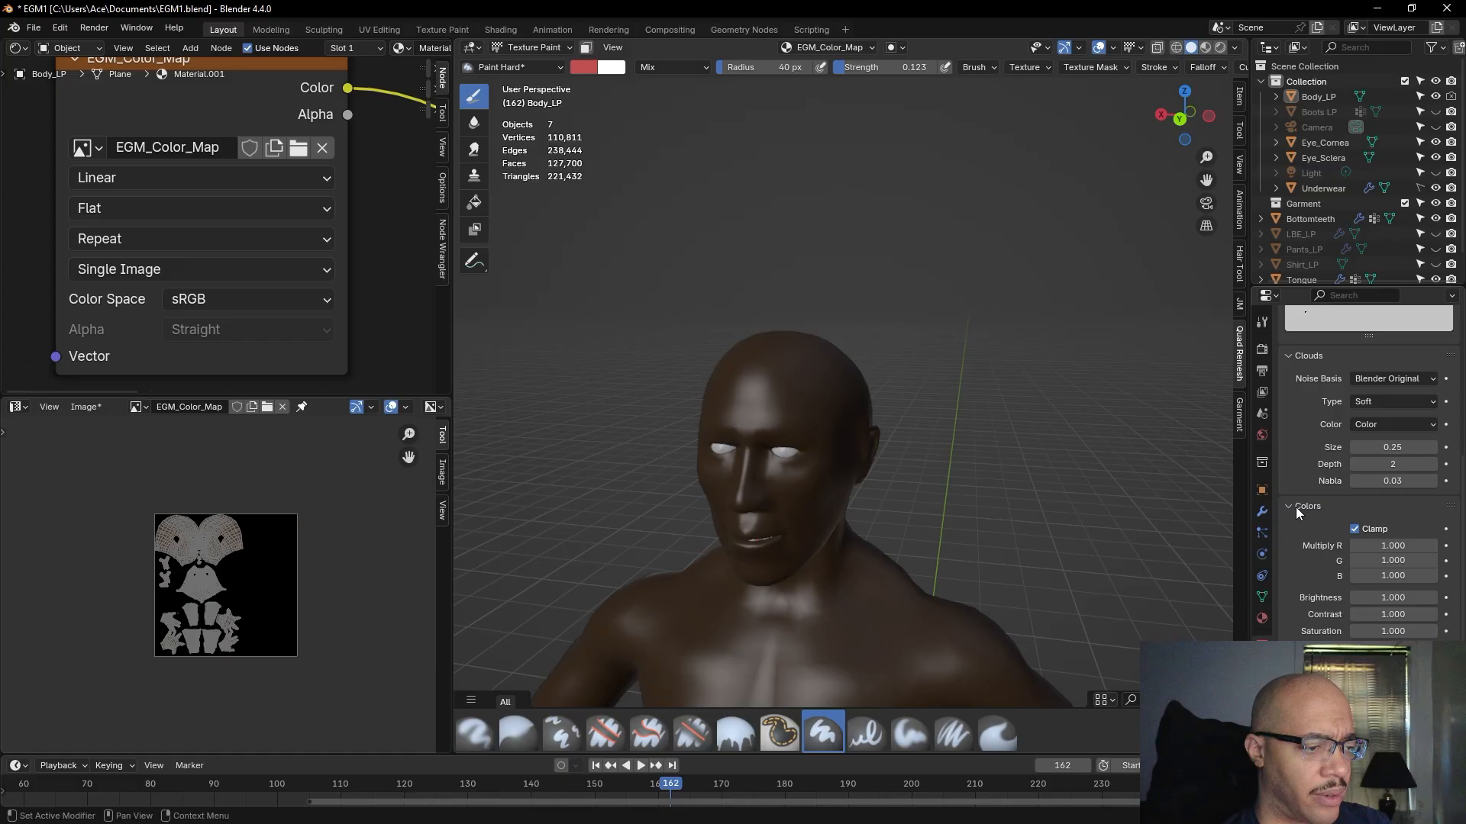
- Paint a red test stroke across the forehead with the clouds-textured brush, and undo it
{"action": "scroll", "coordinate": [1294, 506], "scroll_direction": "up", "scroll_amount": 2}
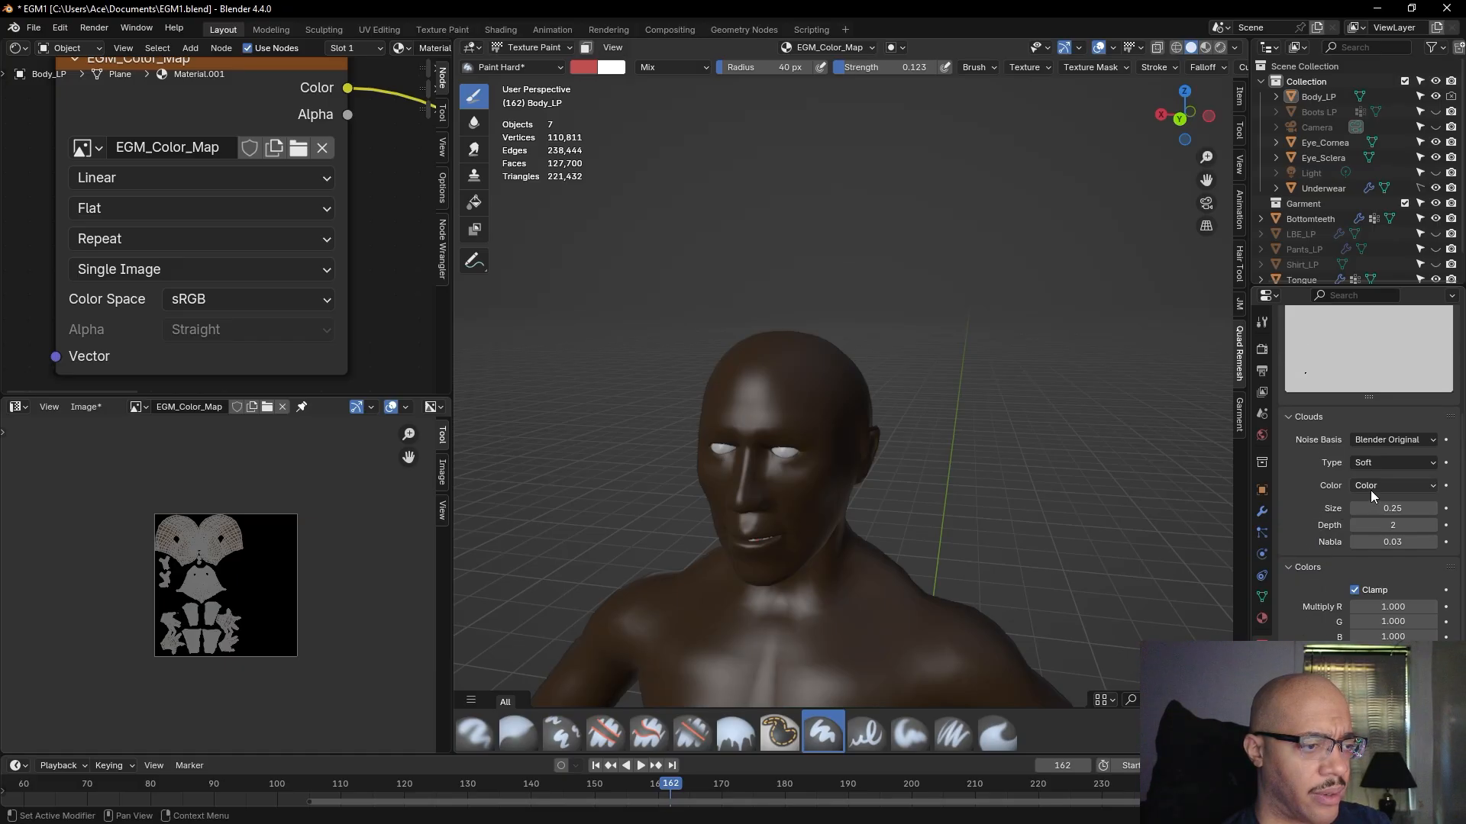
{"action": "left_click", "coordinate": [1383, 463]}
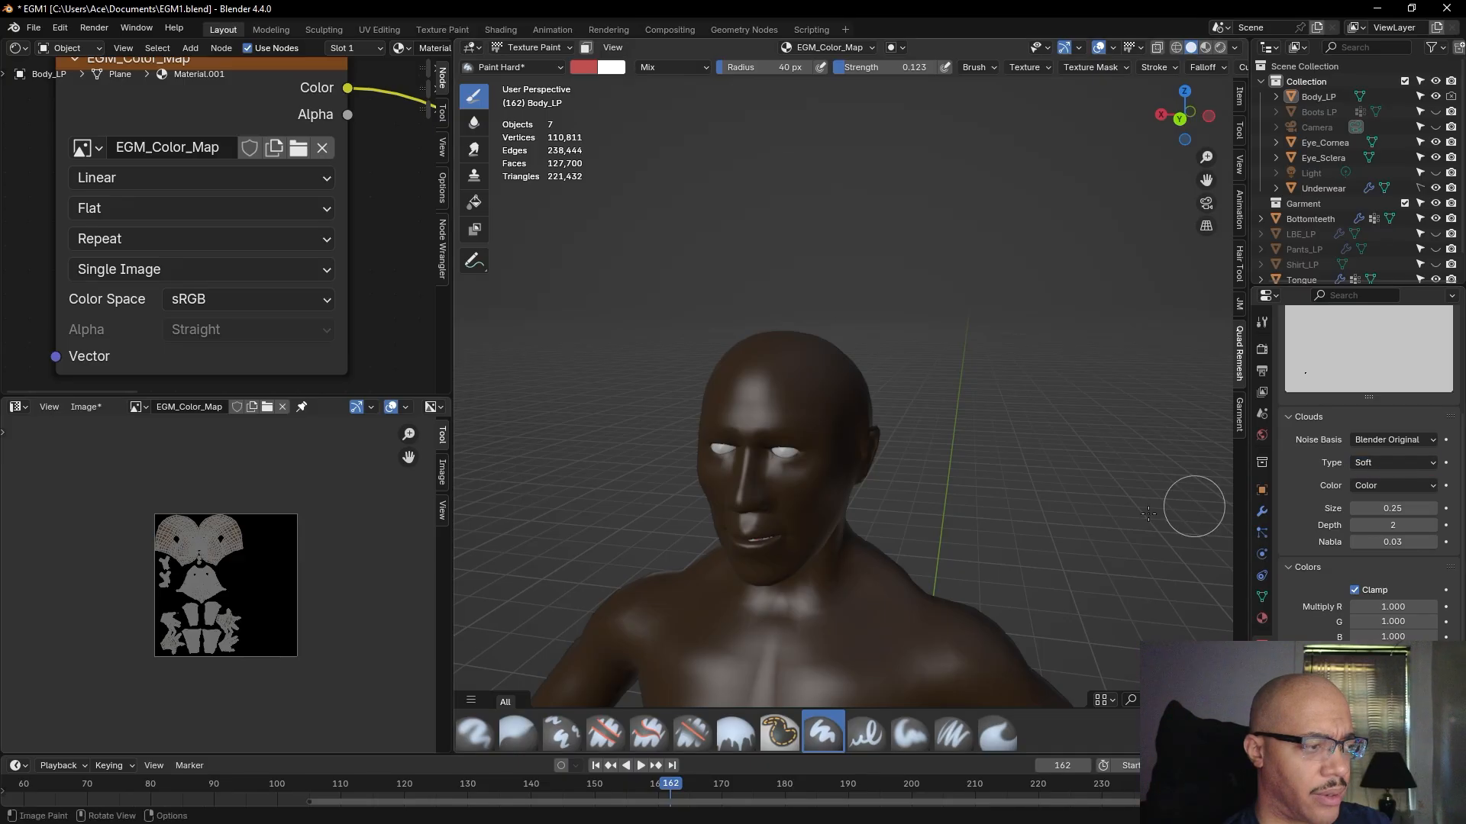
{"action": "scroll", "coordinate": [968, 510], "scroll_direction": "up", "scroll_amount": 6}
{"action": "middle_click_drag", "start_coordinate": [968, 509], "coordinate": [1031, 478]}
{"action": "scroll", "coordinate": [1031, 478], "scroll_direction": "up", "scroll_amount": 3}
{"action": "scroll", "coordinate": [1030, 470], "scroll_direction": "down", "scroll_amount": 6}
{"action": "left_click_drag", "start_coordinate": [671, 314], "coordinate": [936, 304]}
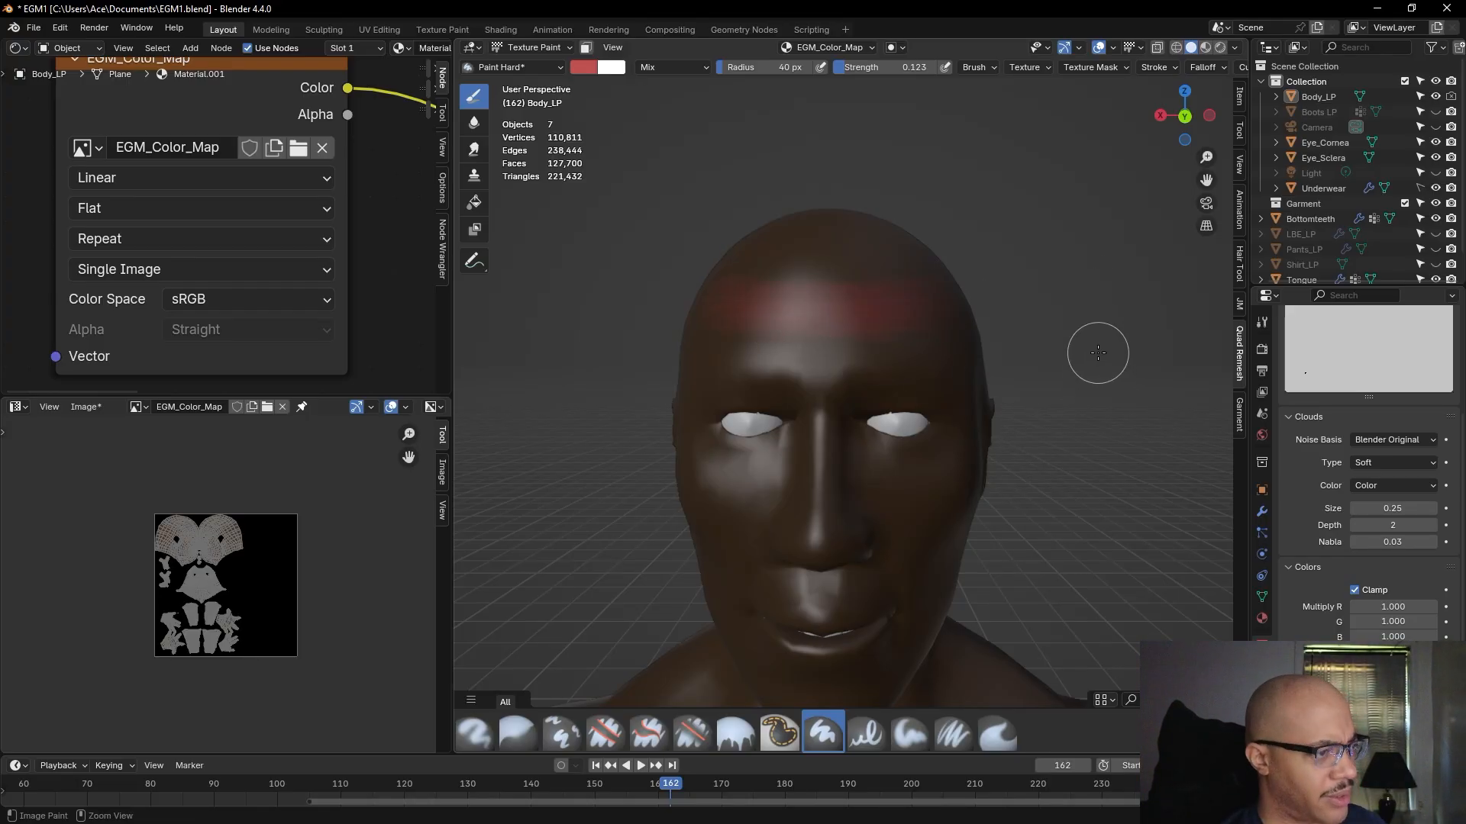
{"action": "key", "text": "ctrl+z"}
- Try a short stroke on the side of the forehead, lower the brush strength to 0.072, and undo the stroke
{"action": "left_click_drag", "start_coordinate": [904, 315], "coordinate": [946, 321]}
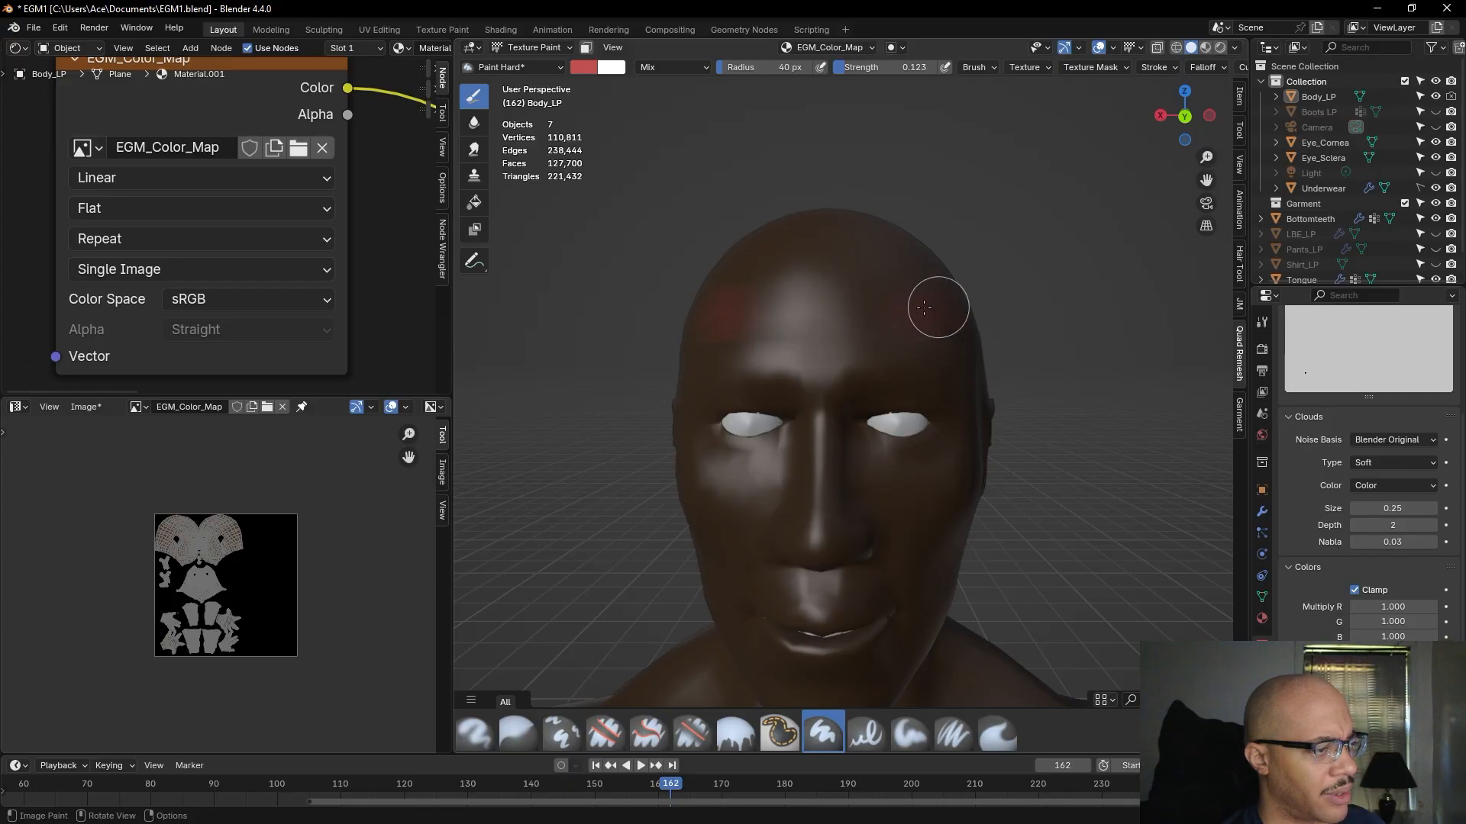
{"action": "scroll", "coordinate": [910, 307], "scroll_direction": "up", "scroll_amount": 6}
{"action": "scroll", "coordinate": [909, 307], "scroll_direction": "down", "scroll_amount": 3}
{"action": "middle_click_drag", "start_coordinate": [916, 302], "coordinate": [1012, 249]}
{"action": "left_click_drag", "start_coordinate": [890, 70], "coordinate": [839, 68]}
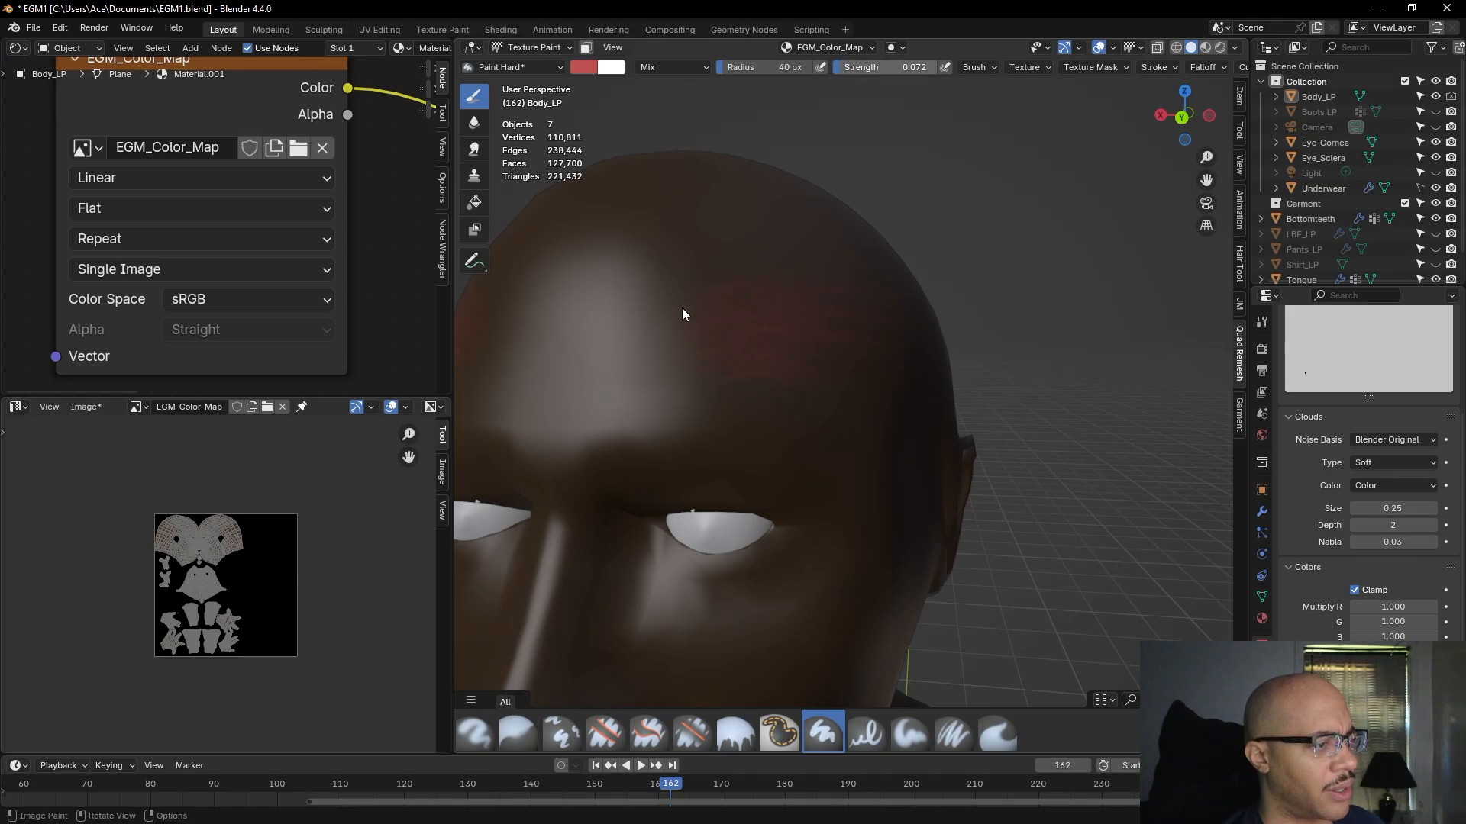
{"action": "key", "text": "ctrl+z"}
- Test a stroke above the brow, darken the brush's red to #903C3C, and slightly reduce its saturation
{"action": "left_click_drag", "start_coordinate": [693, 348], "coordinate": [817, 349]}
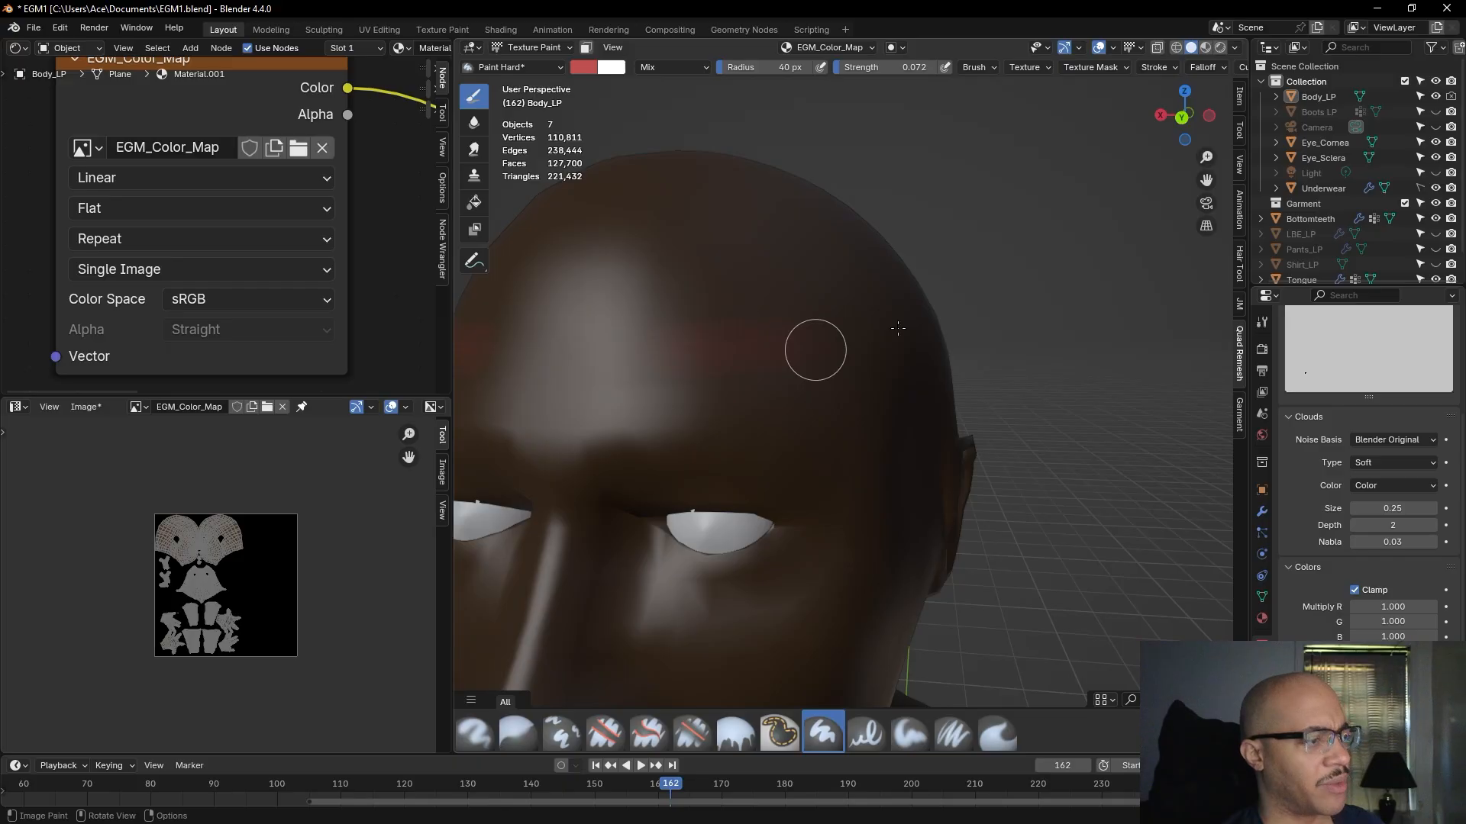
{"action": "left_click", "coordinate": [580, 68]}
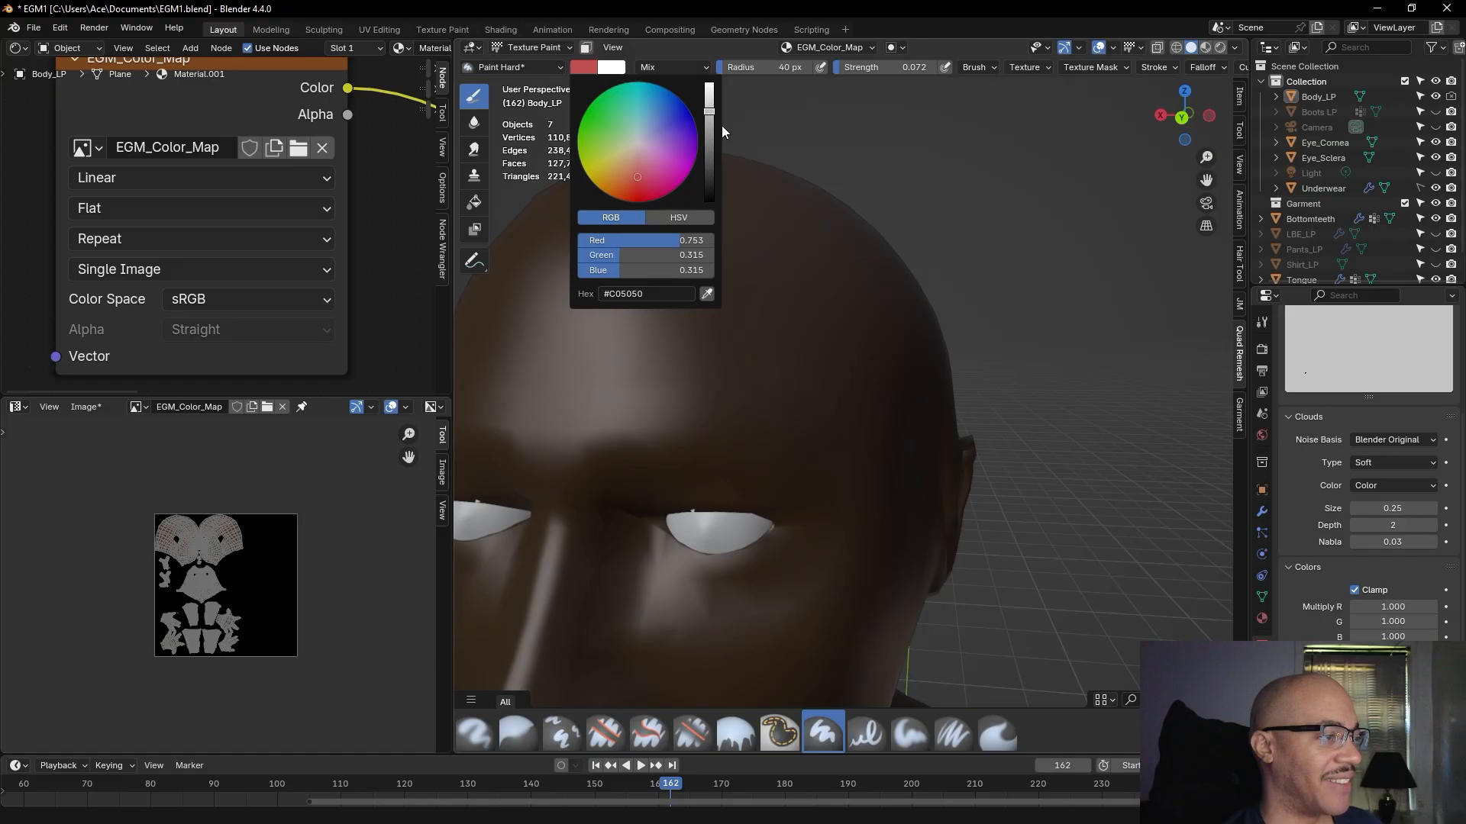
{"action": "left_click_drag", "start_coordinate": [709, 111], "coordinate": [709, 132]}
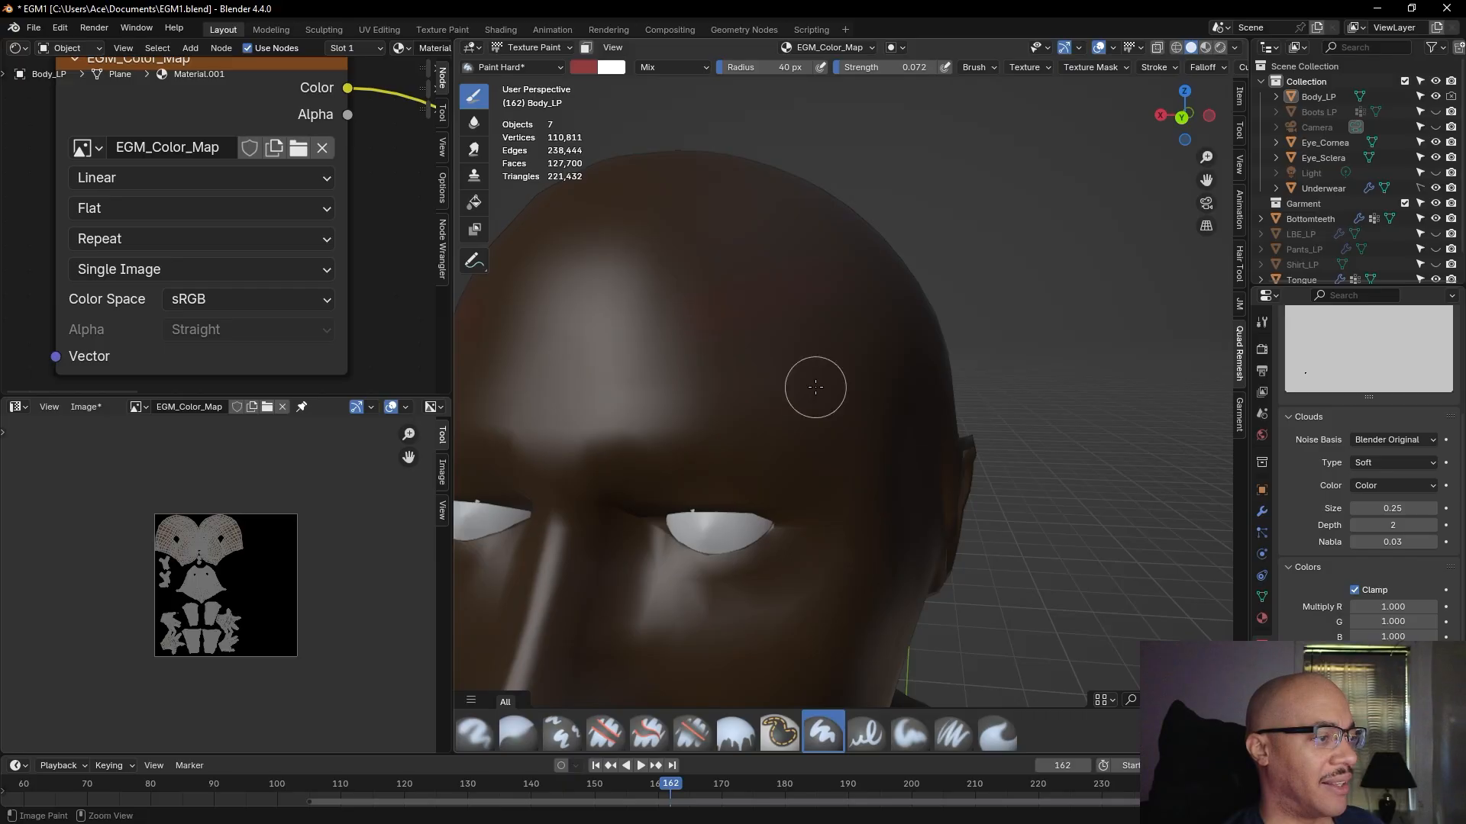
{"action": "left_click", "coordinate": [589, 66]}
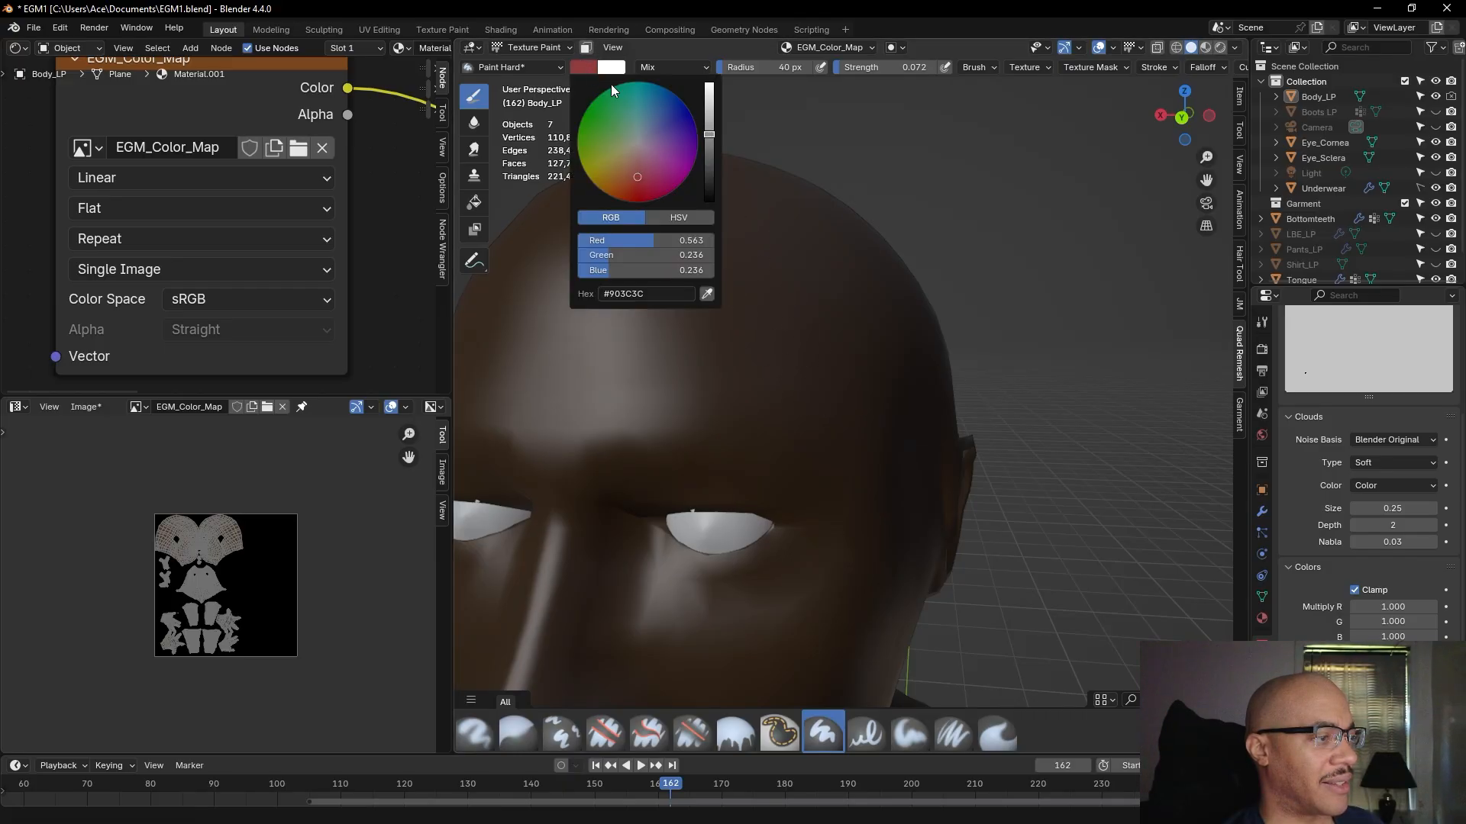
{"action": "left_click", "coordinate": [637, 172]}
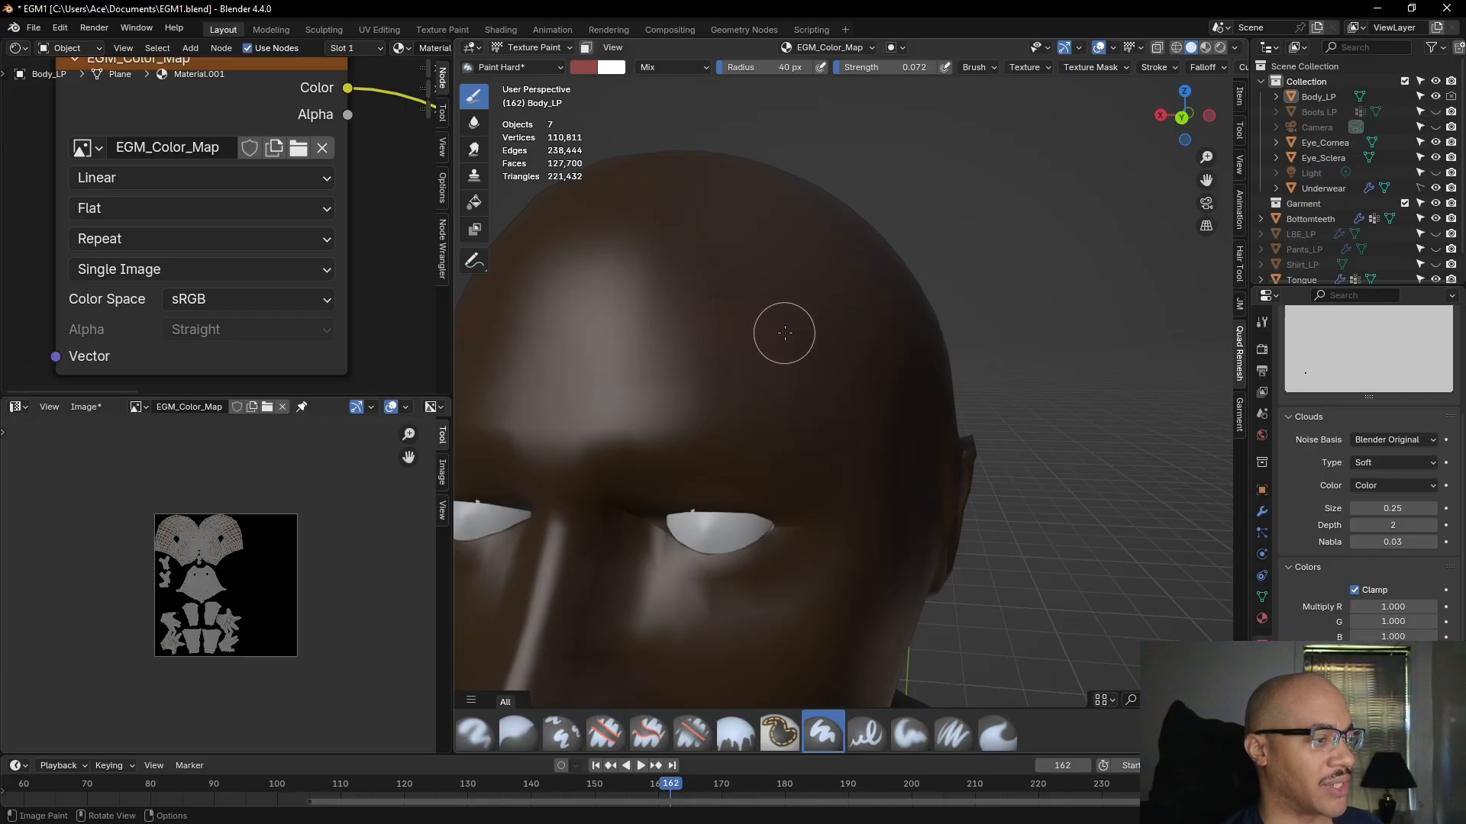
- Change the brush color to the muted brownish red #90564E and try a light stroke on the forehead
{"action": "scroll", "coordinate": [974, 254], "scroll_direction": "down", "scroll_amount": 3}
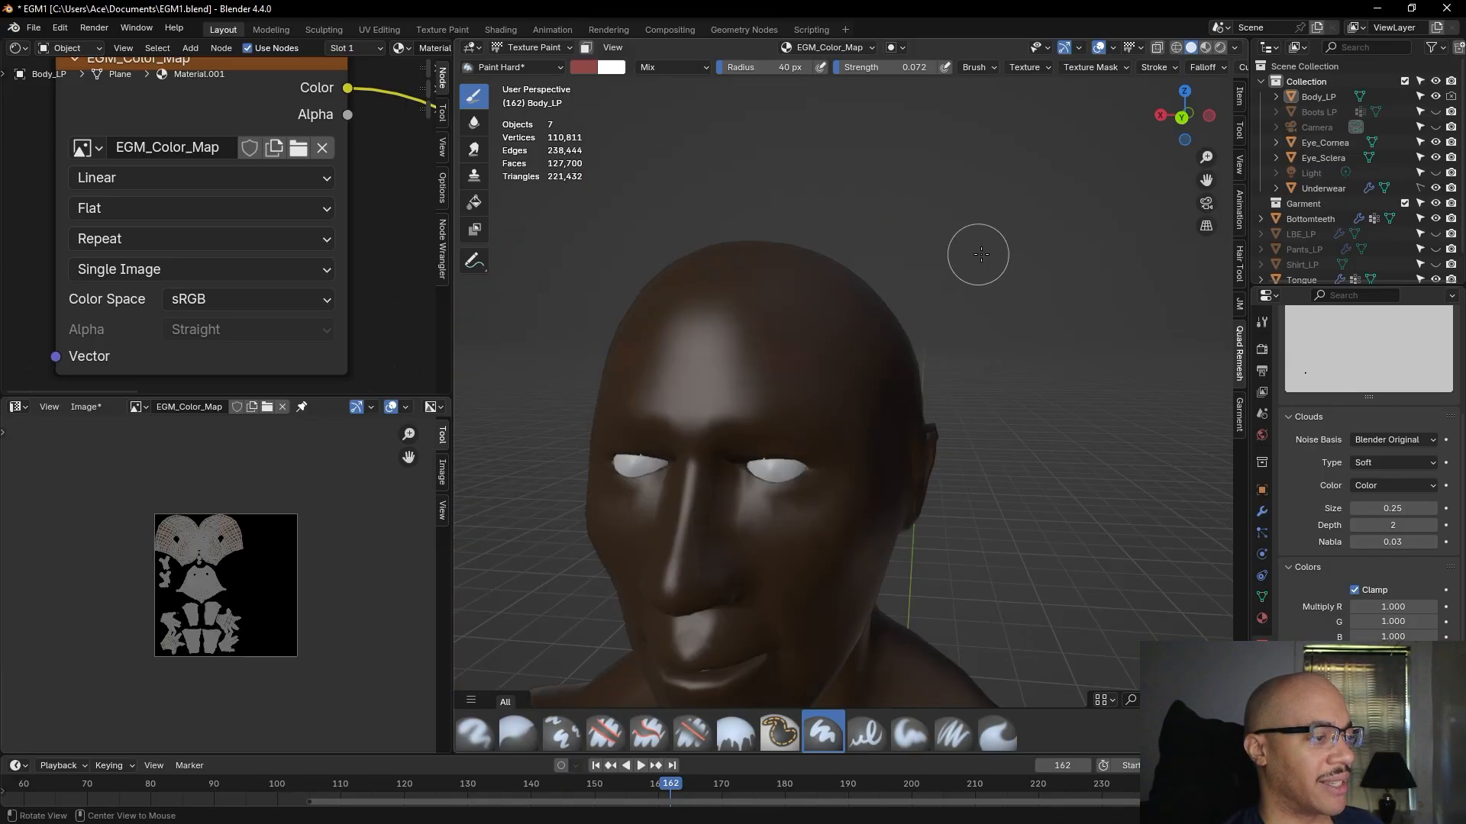
{"action": "middle_click_drag", "start_coordinate": [974, 252], "coordinate": [1016, 248]}
{"action": "scroll", "coordinate": [1016, 248], "scroll_direction": "up", "scroll_amount": 5}
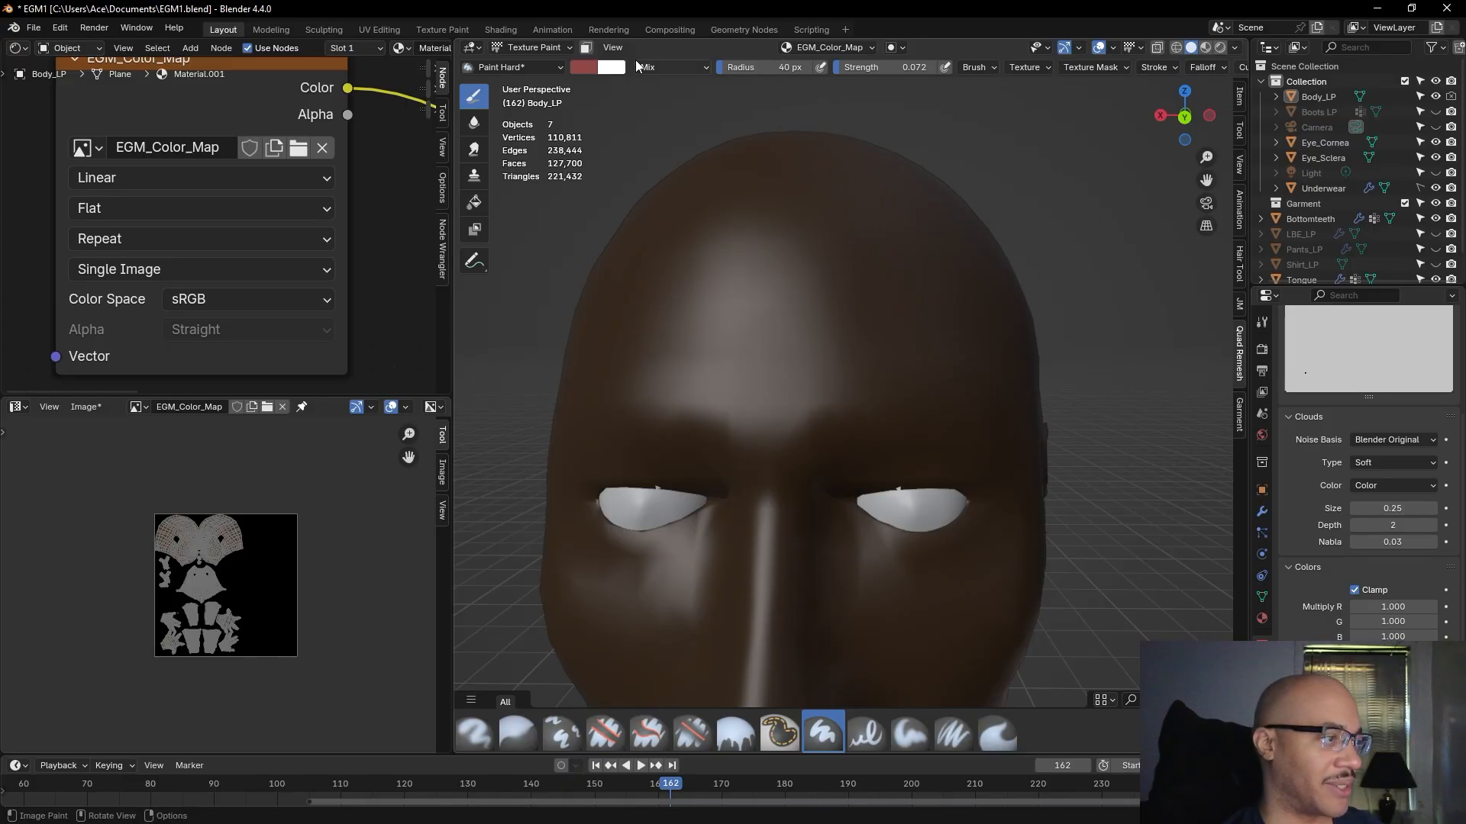
{"action": "left_click", "coordinate": [584, 67]}
{"action": "left_click_drag", "start_coordinate": [631, 173], "coordinate": [634, 168]}
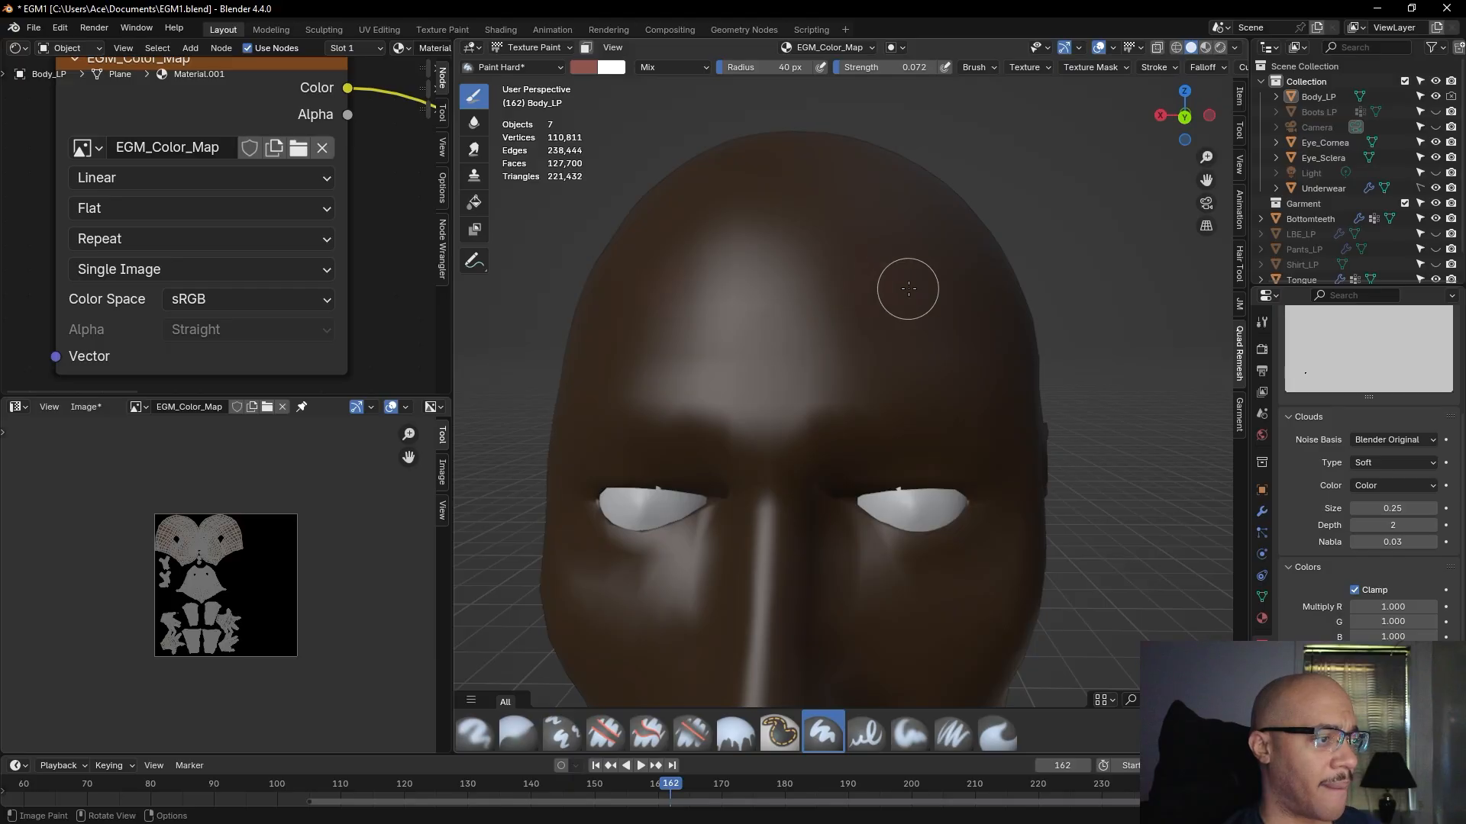
{"action": "mouse_move", "coordinate": [896, 319]}
{"action": "left_mouse_down"}
{"action": "mouse_move", "coordinate": [950, 295]}
{"action": "mouse_move", "coordinate": [902, 317]}
{"action": "mouse_move", "coordinate": [958, 323]}
{"action": "left_mouse_up"}
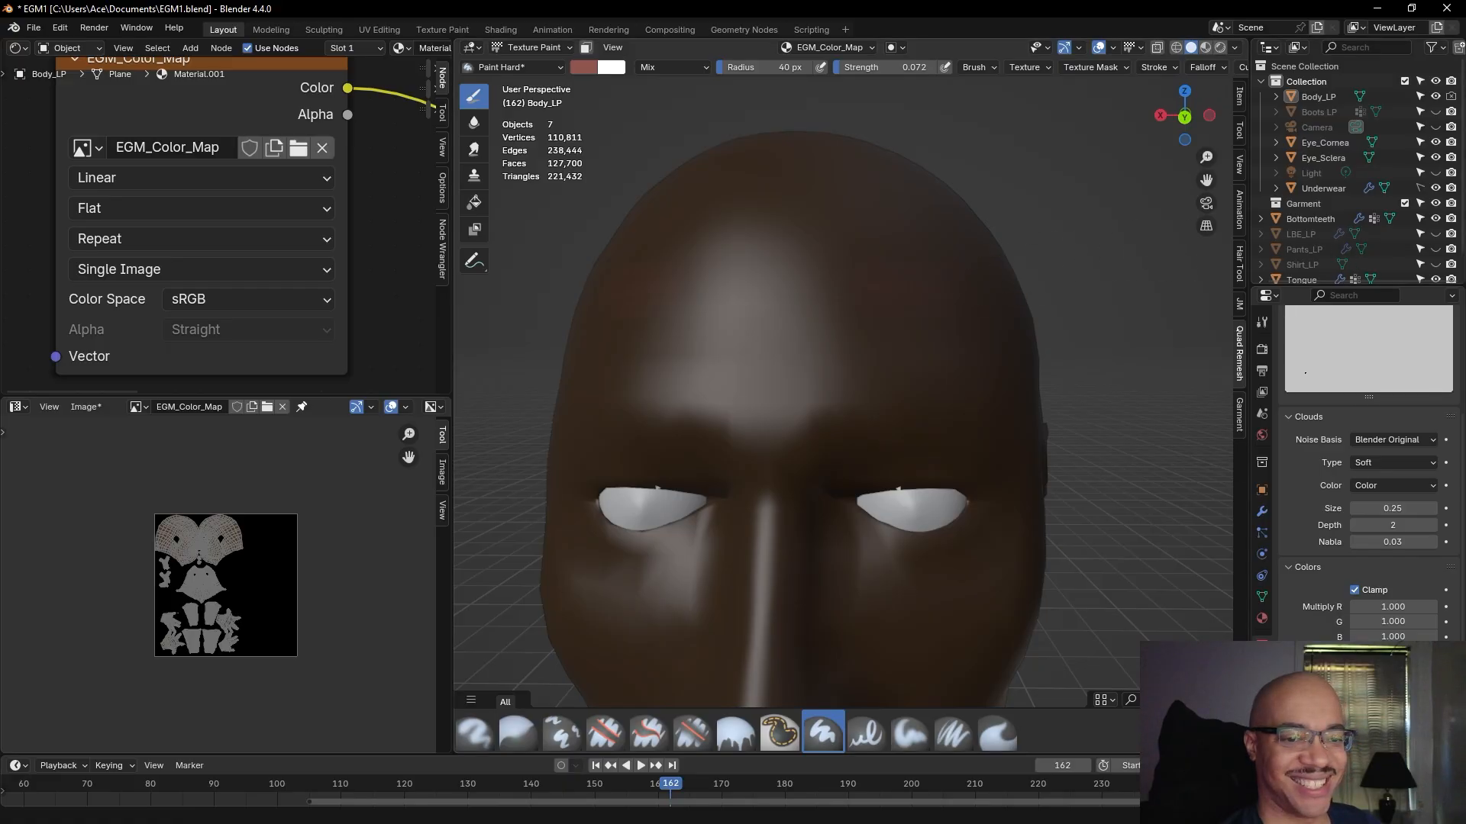
- Try reddish strokes over the upper forehead with the face seen from the front, and undo them
{"action": "middle_click_drag", "start_coordinate": [1071, 251], "coordinate": [1078, 244]}
{"action": "scroll", "coordinate": [1077, 244], "scroll_direction": "down", "scroll_amount": 3}
{"action": "scroll", "coordinate": [310, 322], "scroll_direction": "down", "scroll_amount": 5}
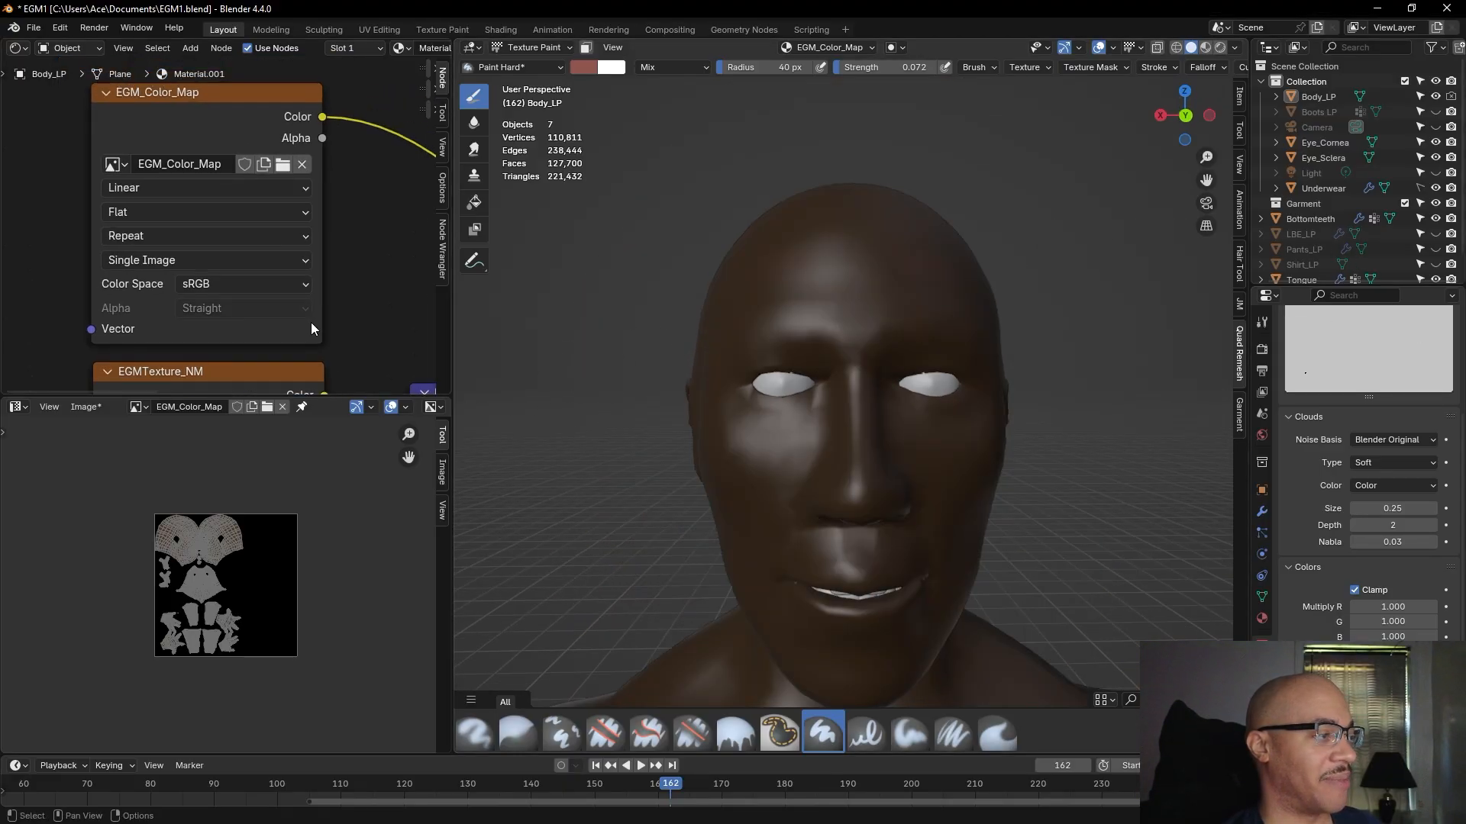
{"action": "scroll", "coordinate": [353, 311], "scroll_direction": "up", "scroll_amount": 2}
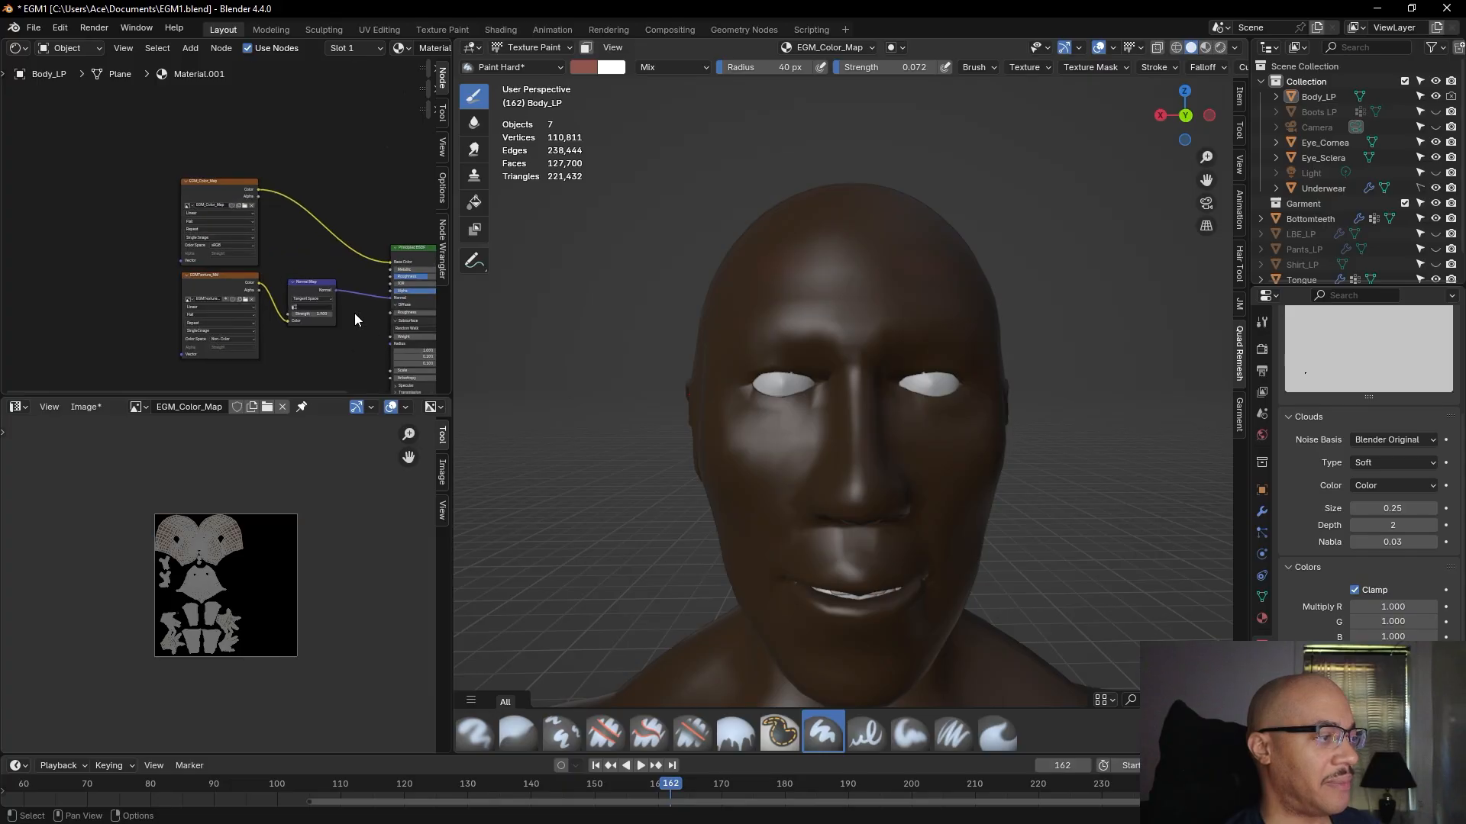
{"action": "middle_click_drag", "start_coordinate": [1071, 252], "coordinate": [1071, 254]}
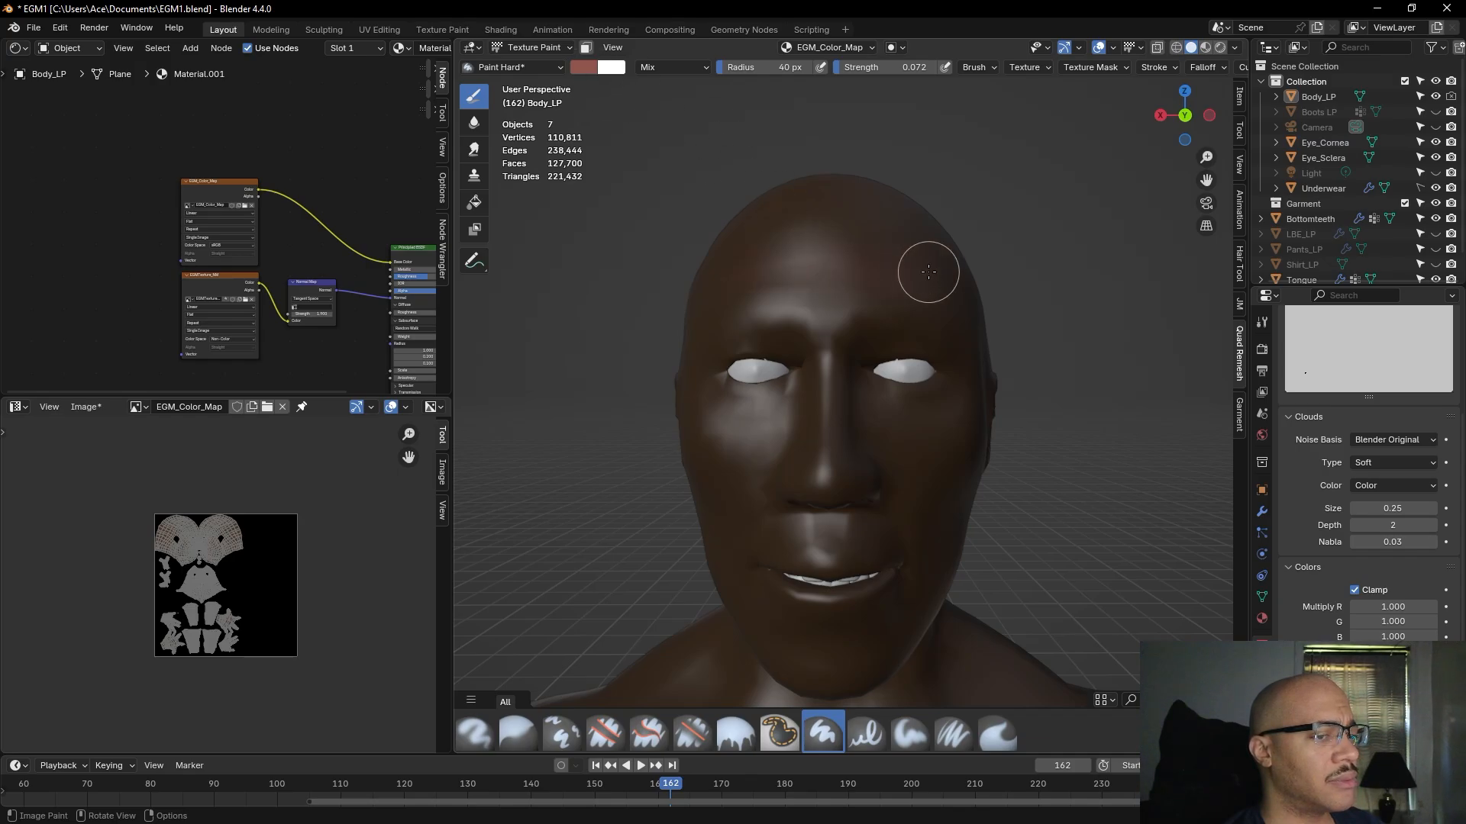
{"action": "mouse_move", "coordinate": [929, 273]}
{"action": "left_mouse_down"}
{"action": "mouse_move", "coordinate": [824, 249]}
{"action": "mouse_move", "coordinate": [893, 239]}
{"action": "mouse_move", "coordinate": [755, 245]}
{"action": "mouse_move", "coordinate": [918, 272]}
{"action": "left_mouse_up"}
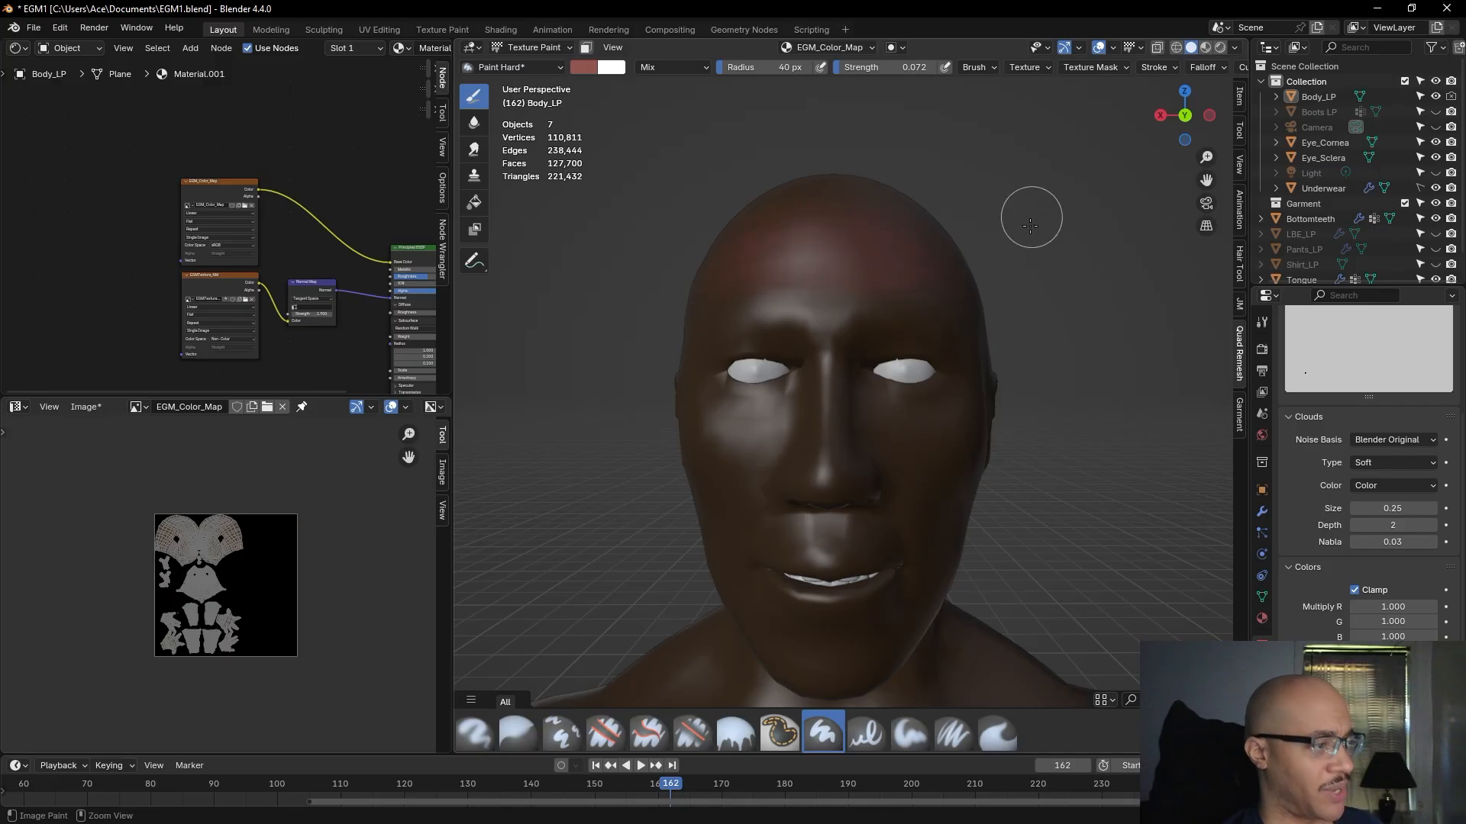
{"action": "key", "text": "ctrl+z"}
- Darken the brush color to a deeper reddish brown and inspect the head from the side, above and front
{"action": "left_click", "coordinate": [582, 67]}
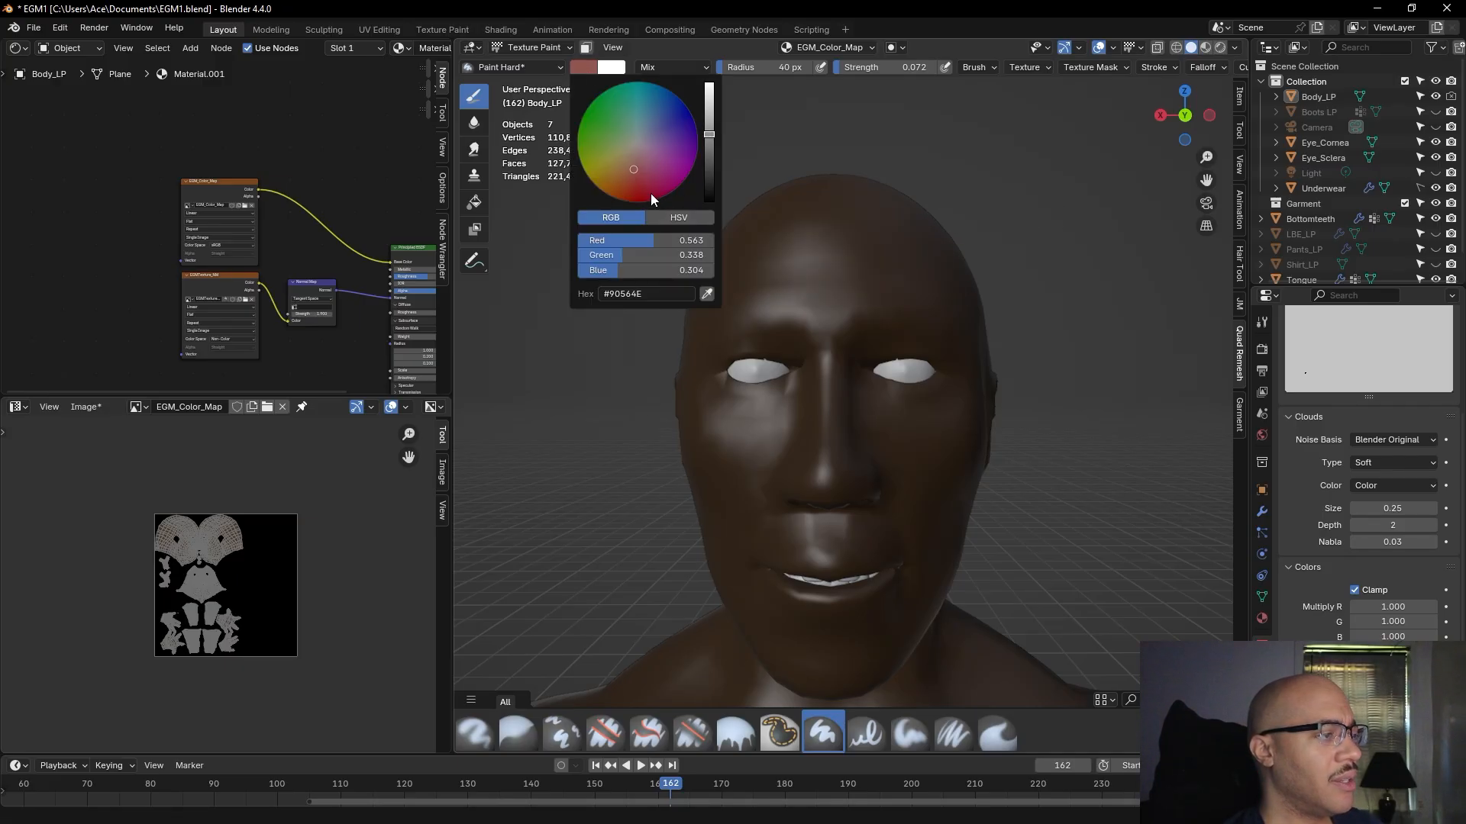
{"action": "left_click_drag", "start_coordinate": [716, 134], "coordinate": [716, 132]}
{"action": "left_click_drag", "start_coordinate": [709, 139], "coordinate": [709, 145]}
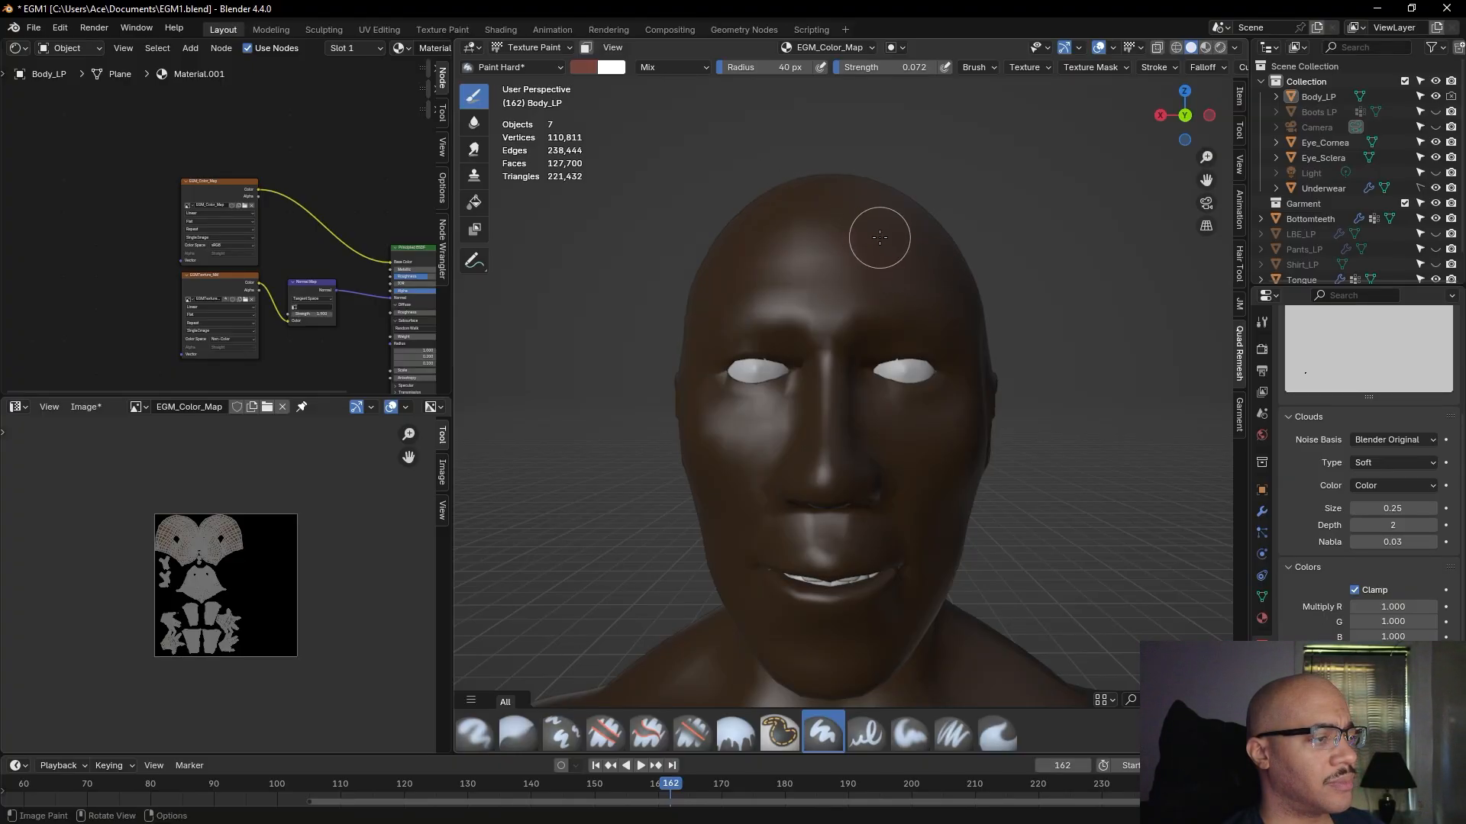
{"action": "middle_click_drag", "start_coordinate": [1033, 222], "coordinate": [762, 281]}
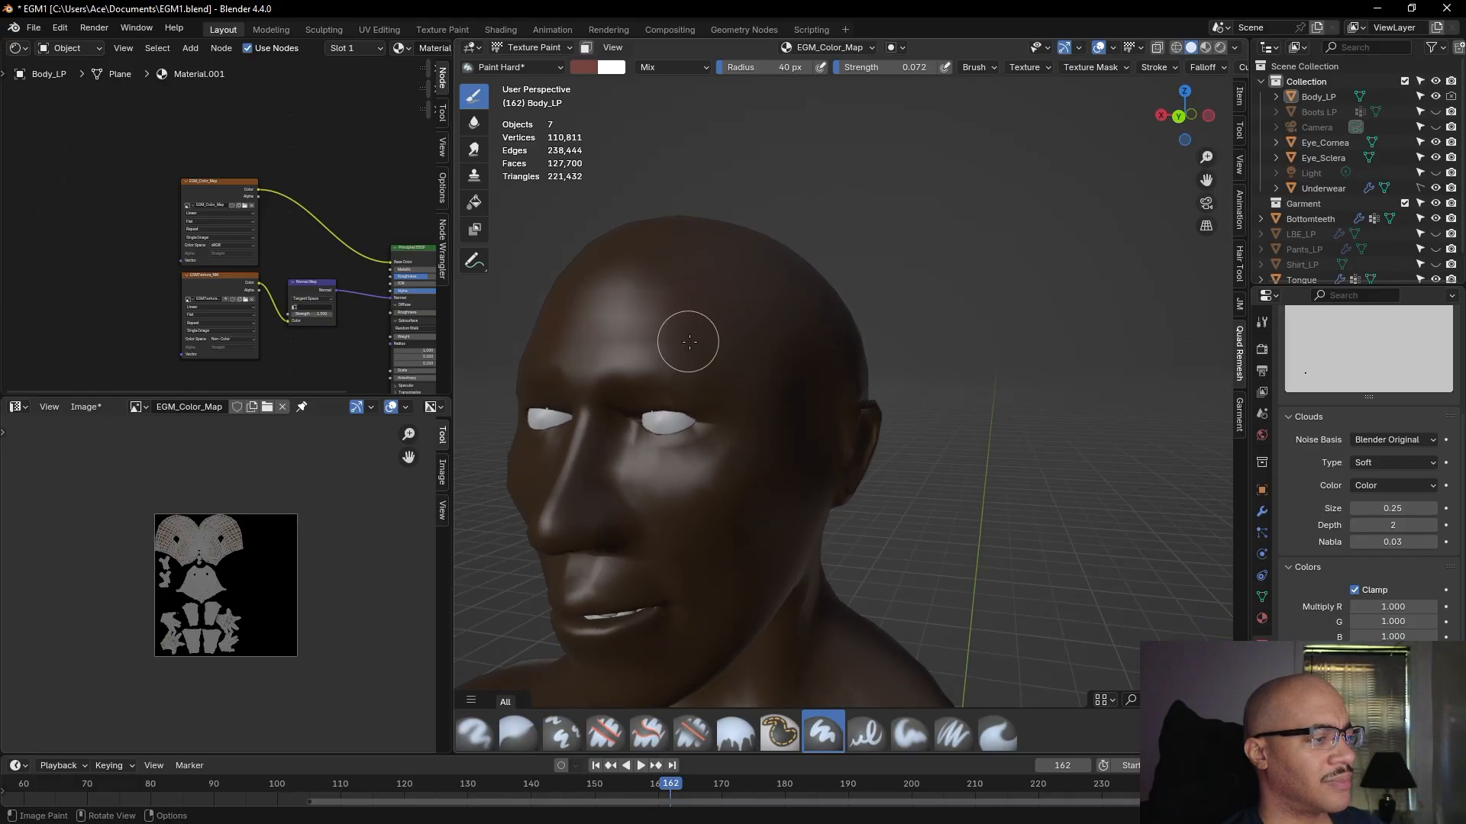
{"action": "middle_click_drag", "start_coordinate": [726, 301], "coordinate": [916, 344]}
{"action": "scroll", "coordinate": [956, 364], "scroll_direction": "up", "scroll_amount": 5}
{"action": "scroll", "coordinate": [956, 364], "scroll_direction": "down", "scroll_amount": 4}
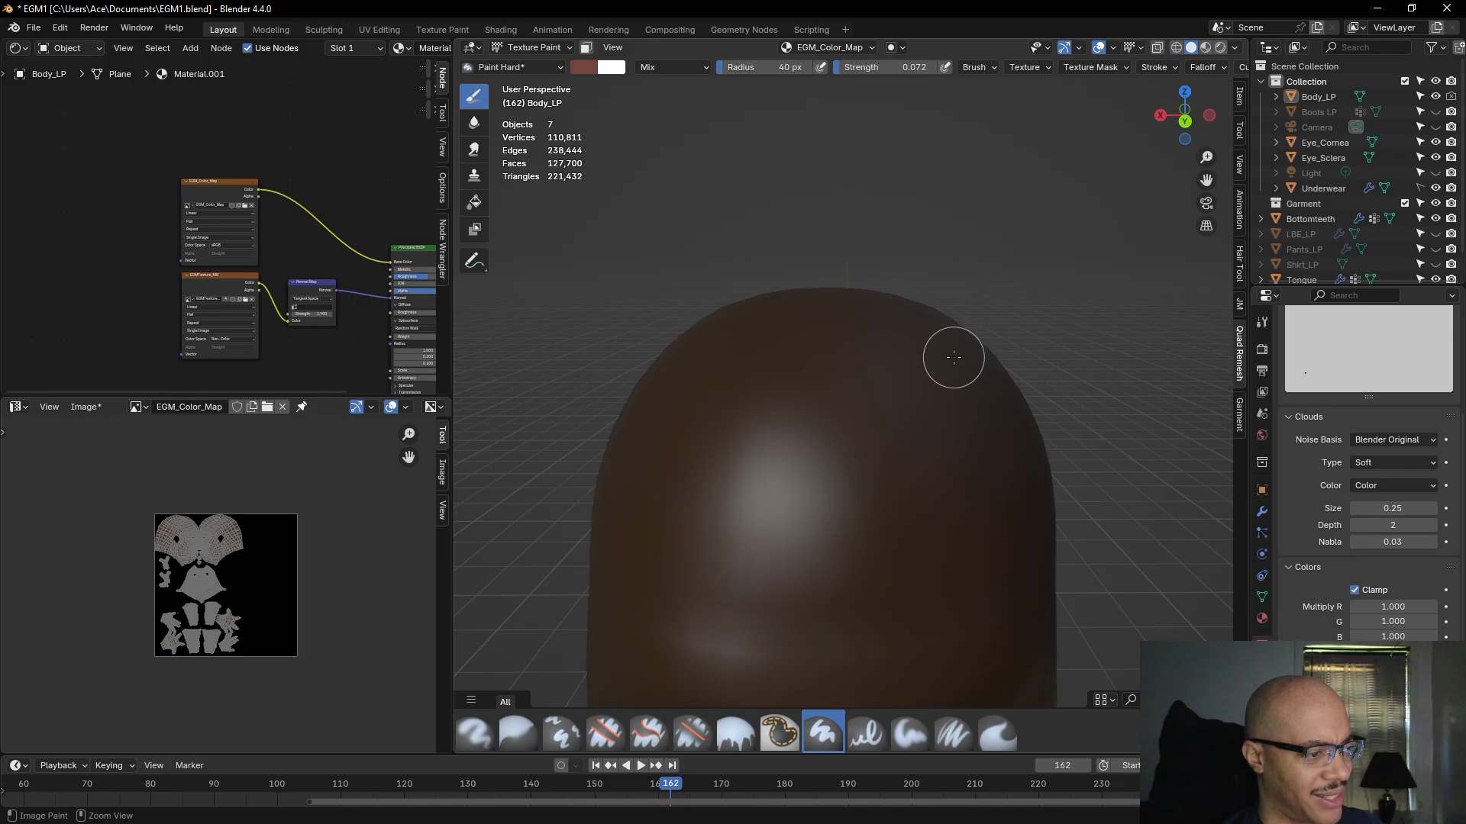
{"action": "middle_click_drag", "start_coordinate": [1044, 360], "coordinate": [1184, 406]}
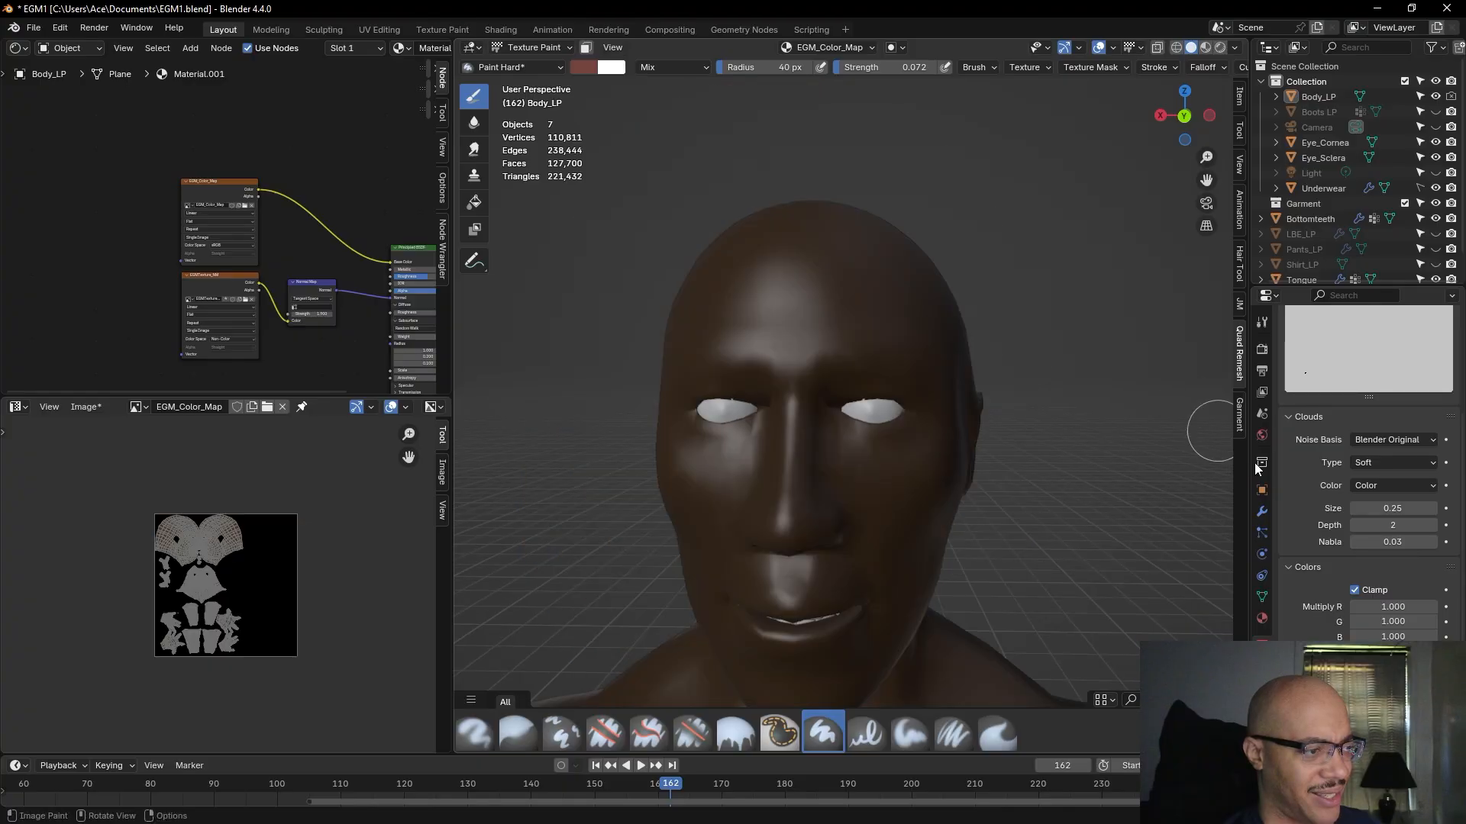
- Examine the clouds texture's noise basis, type and color options along with its preview and color adjustments
{"action": "scroll", "coordinate": [1322, 571], "scroll_direction": "up", "scroll_amount": 2}
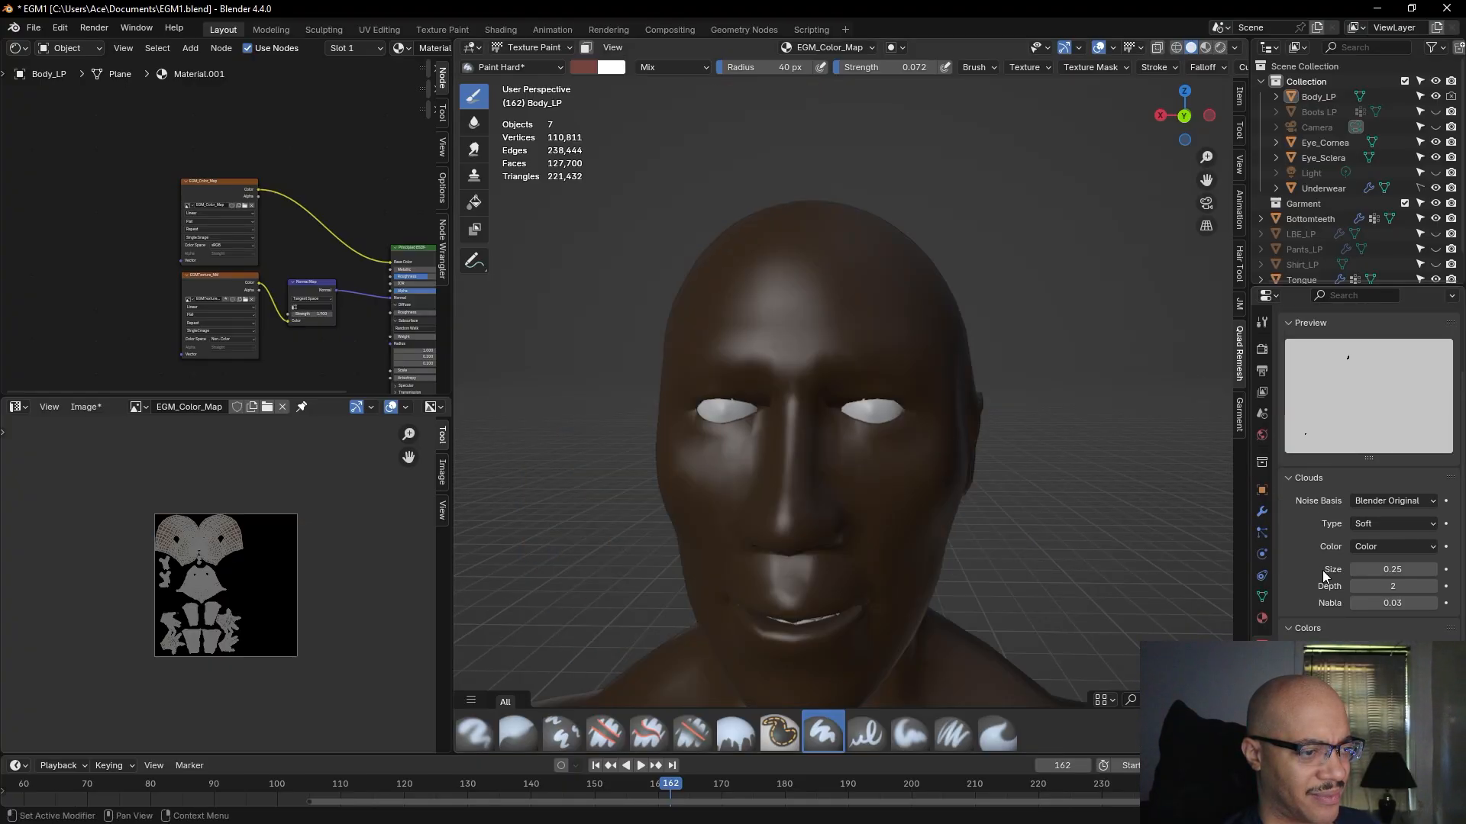
{"action": "left_click", "coordinate": [1383, 499]}
{"action": "left_click", "coordinate": [1383, 499]}
{"action": "left_click", "coordinate": [1374, 519]}
{"action": "left_click", "coordinate": [1374, 519]}
{"action": "left_click", "coordinate": [1380, 546]}
{"action": "left_click", "coordinate": [1380, 547]}
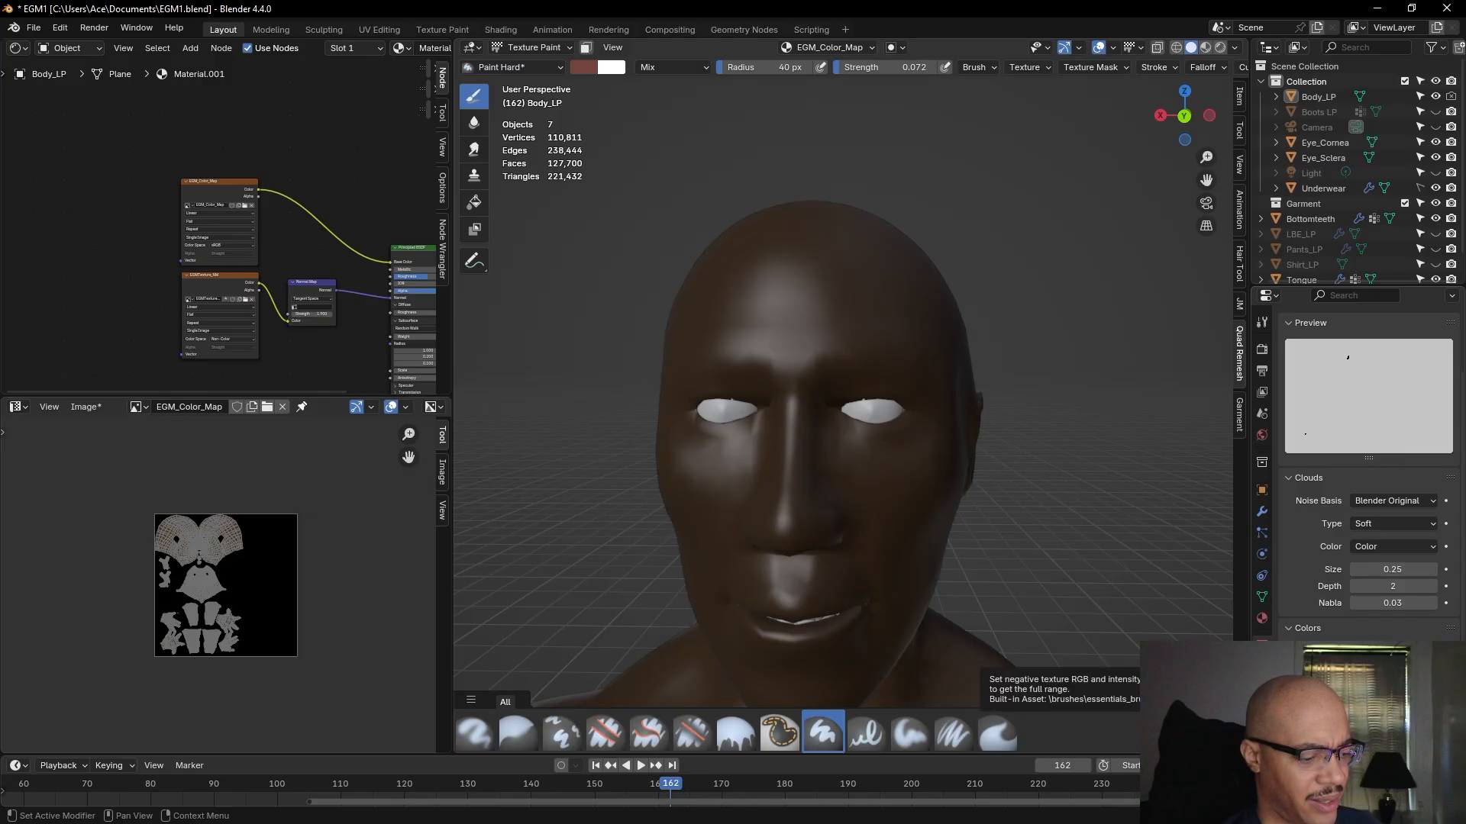
{"action": "scroll", "coordinate": [1367, 473], "scroll_direction": "down", "scroll_amount": 3}
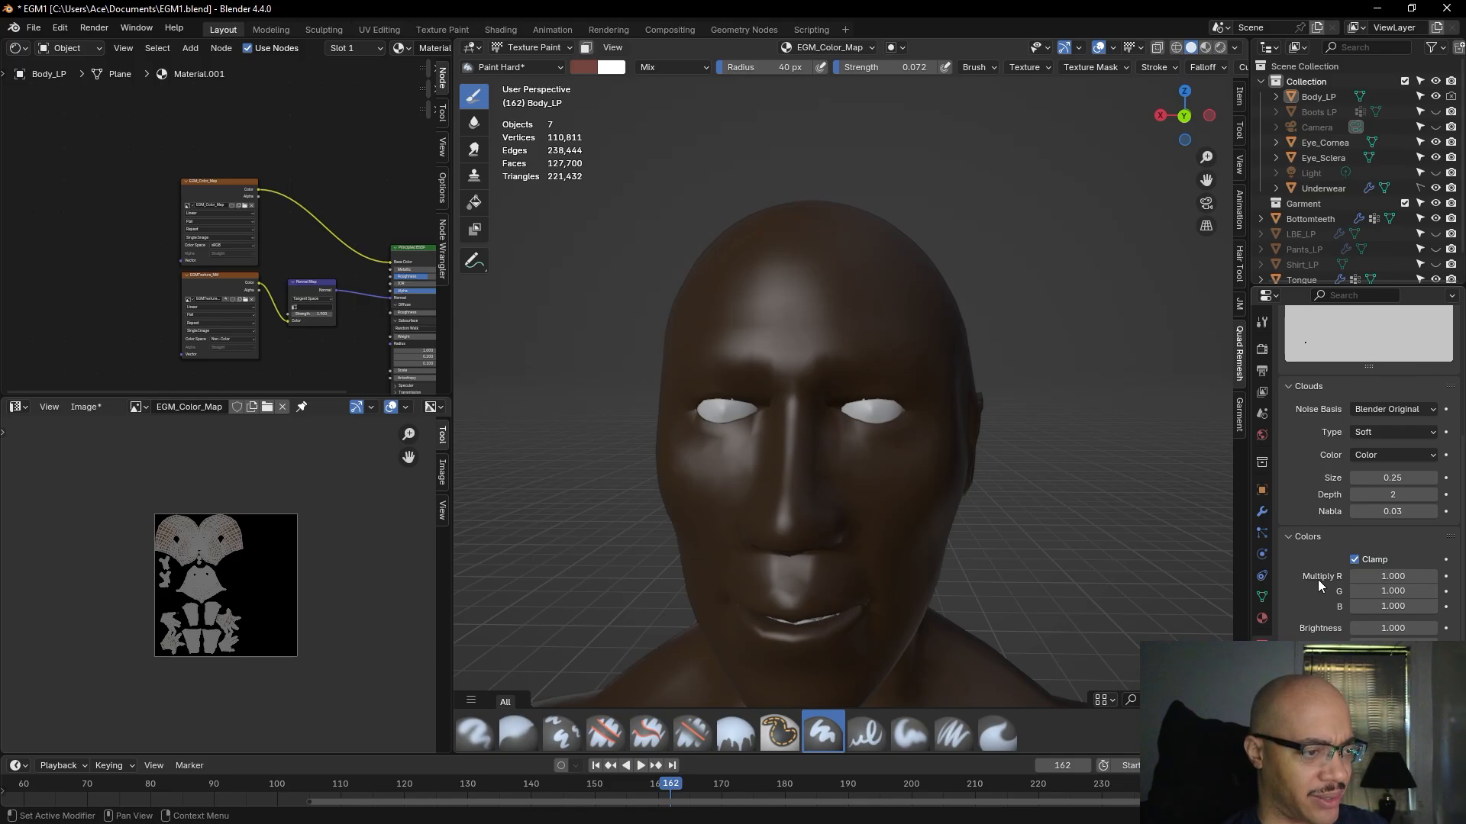
{"action": "scroll", "coordinate": [1316, 577], "scroll_direction": "up", "scroll_amount": 3}
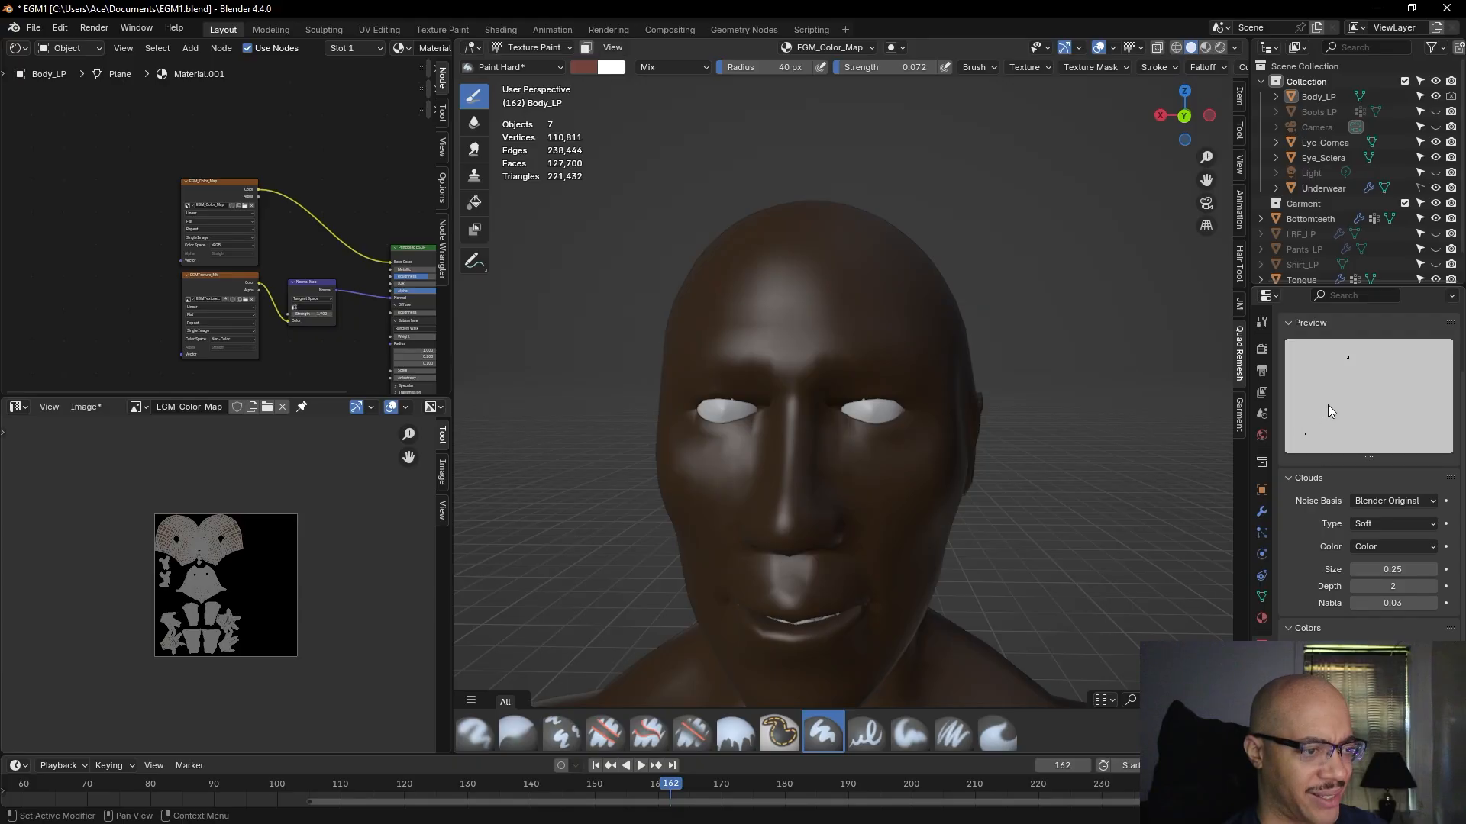
{"action": "scroll", "coordinate": [1307, 528], "scroll_direction": "down", "scroll_amount": 4}
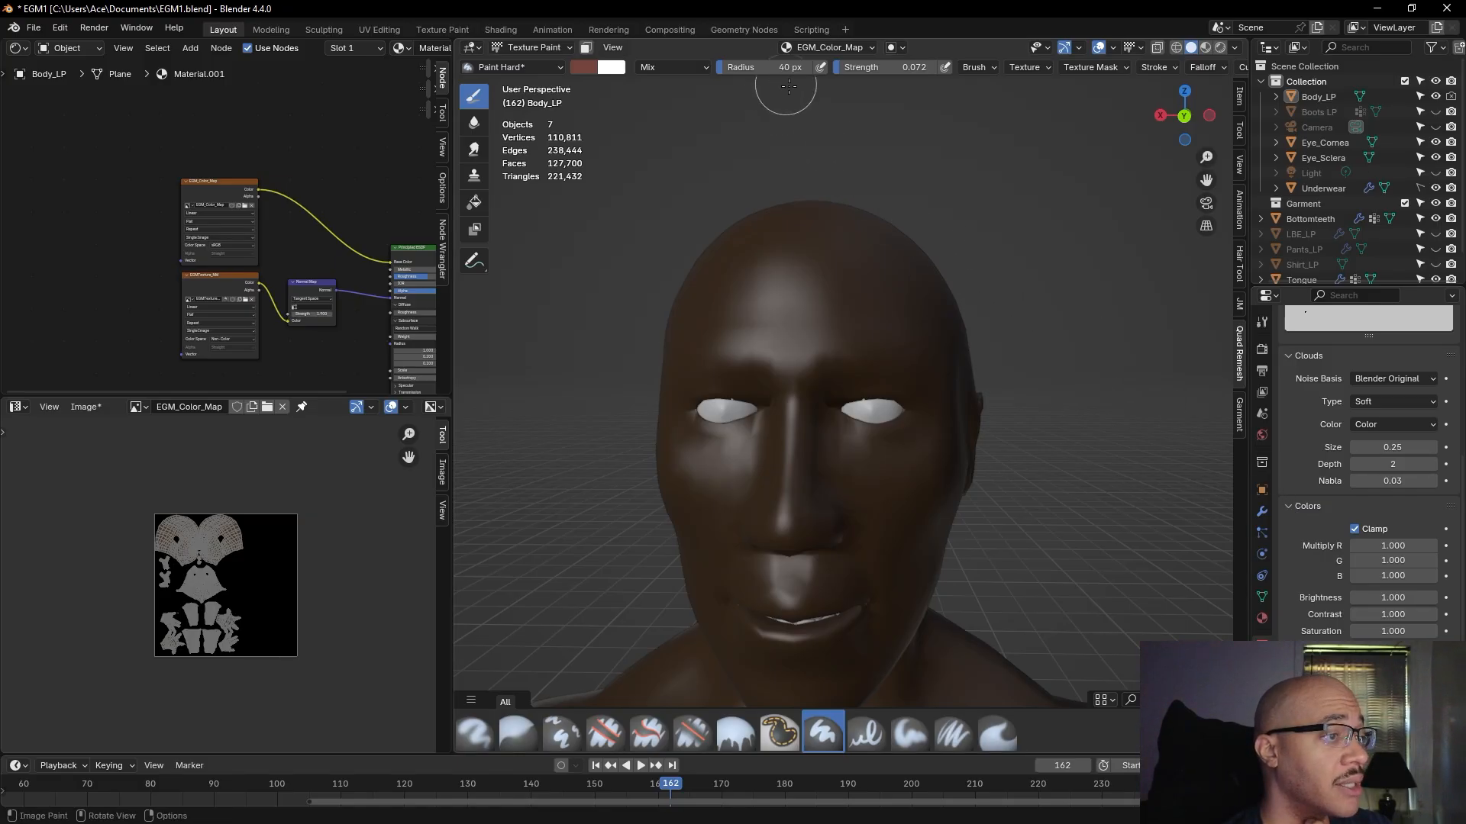
- Set the clouds texture's size to 0.03 and examine the forehead up close and the whole head
{"action": "left_click", "coordinate": [1351, 527]}
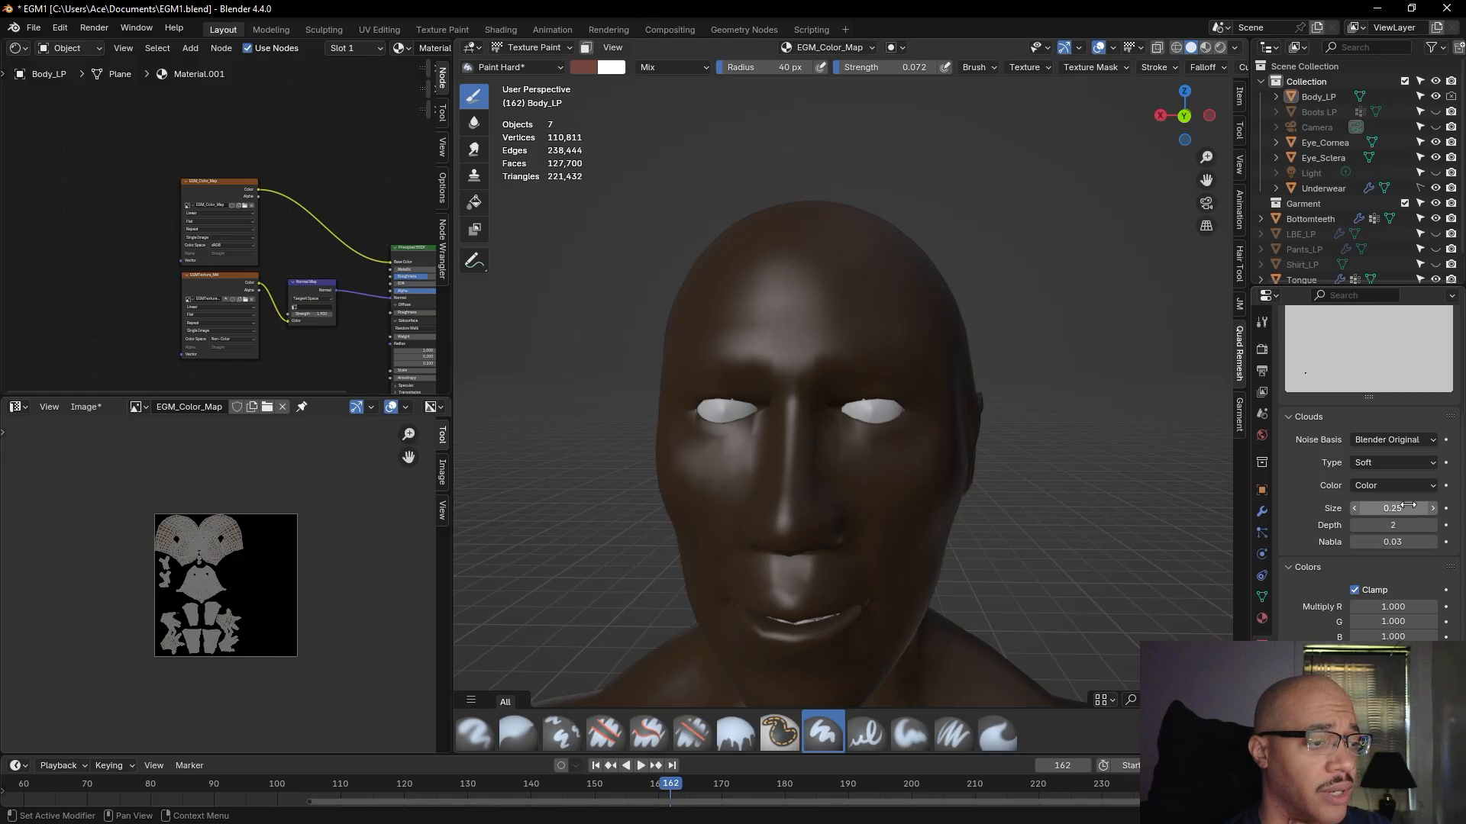
{"action": "left_click", "coordinate": [1410, 509]}
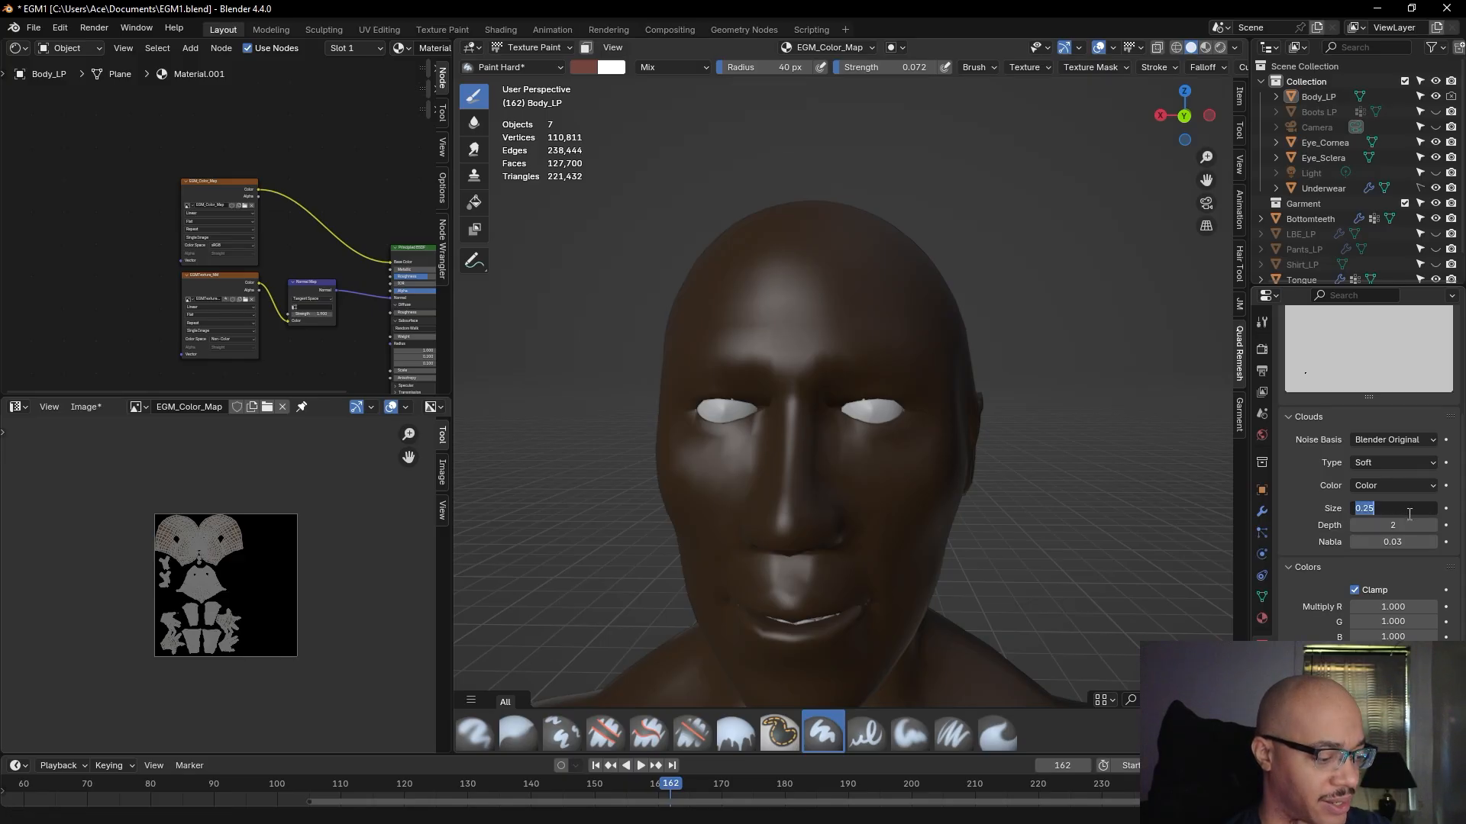
{"action": "type", "text": "0.03"}
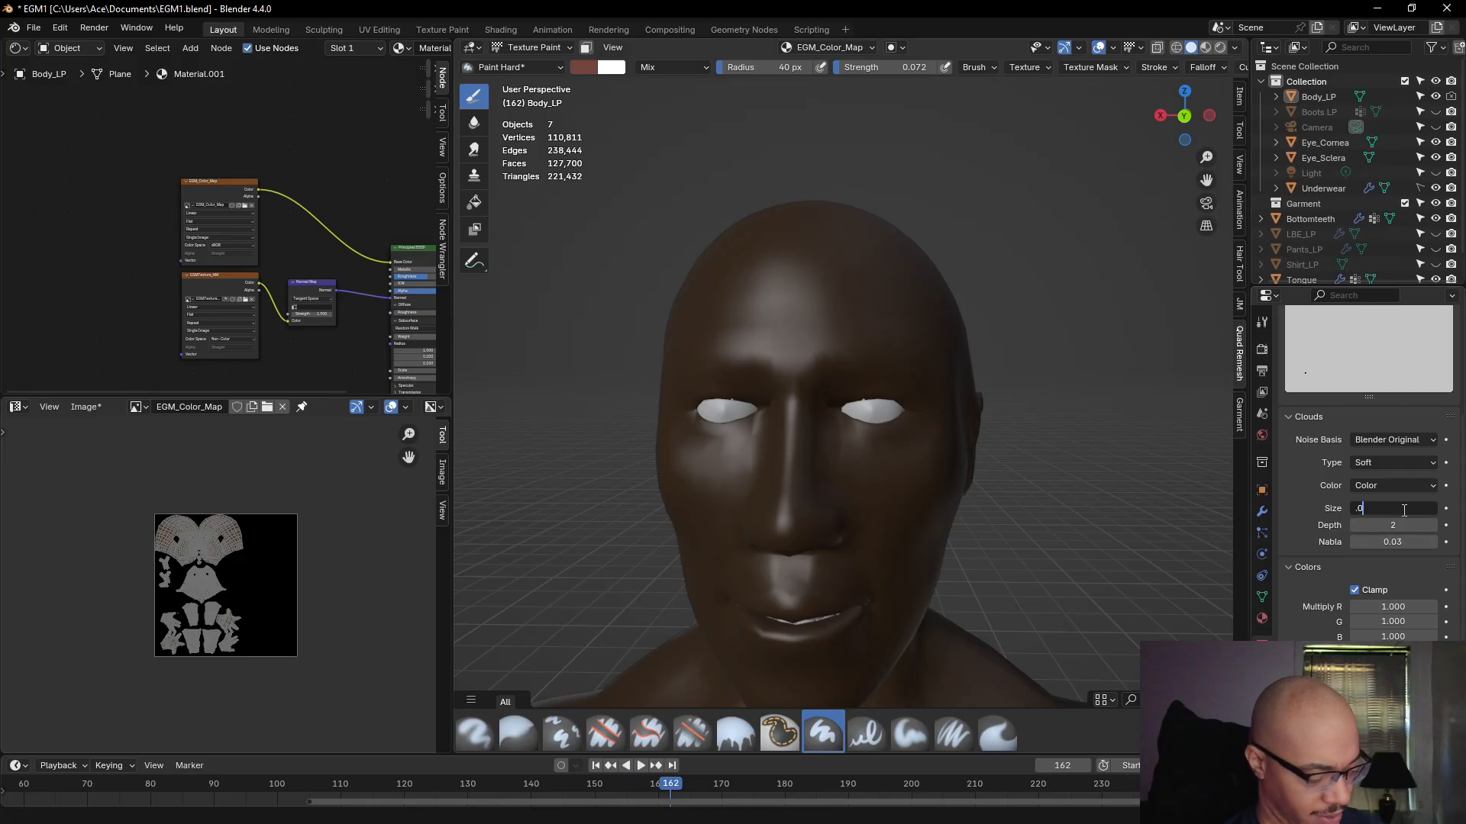
{"action": "key", "text": "Return"}
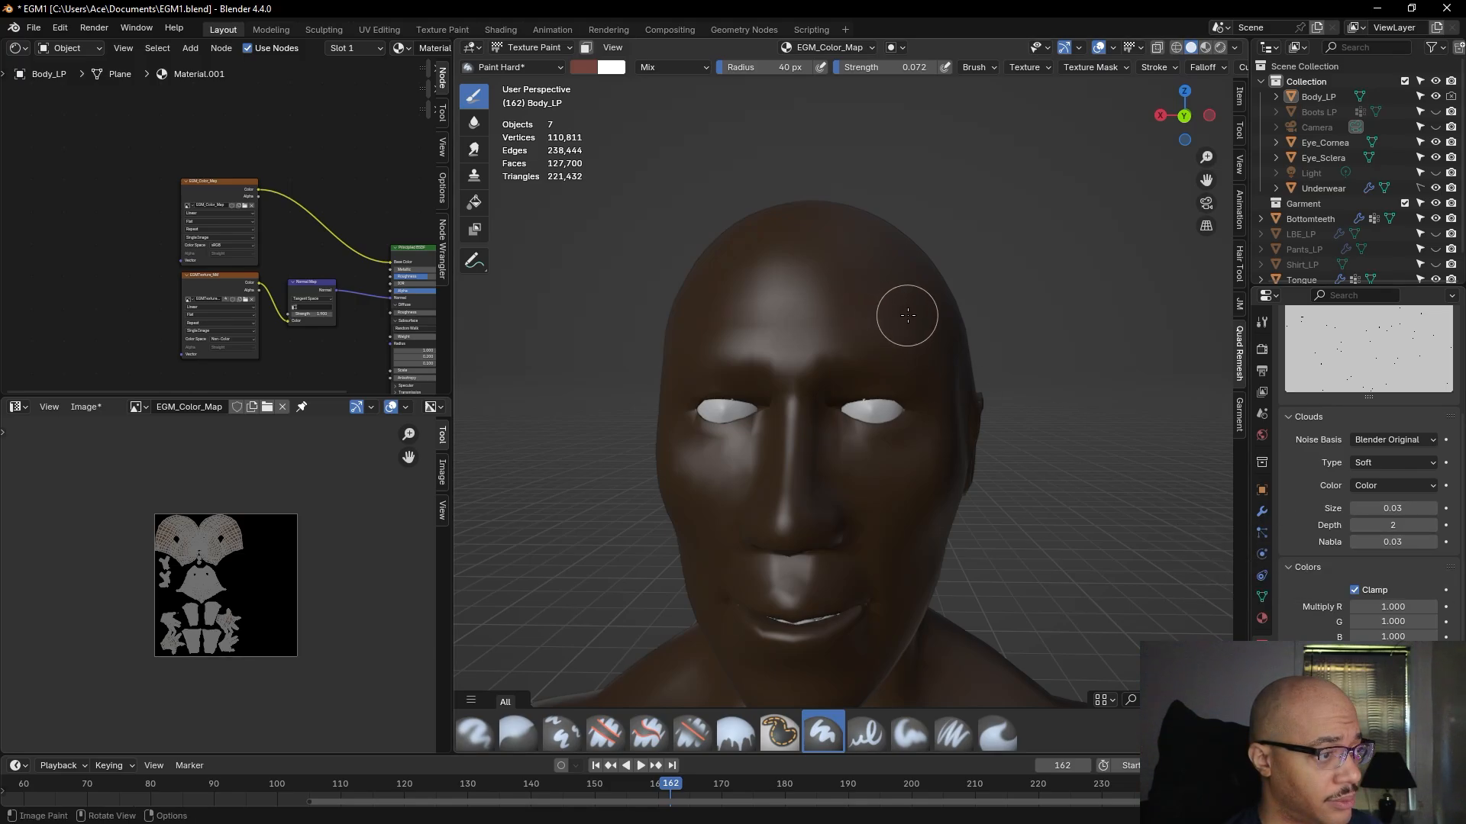
{"action": "scroll", "coordinate": [959, 268], "scroll_direction": "up", "scroll_amount": 1}
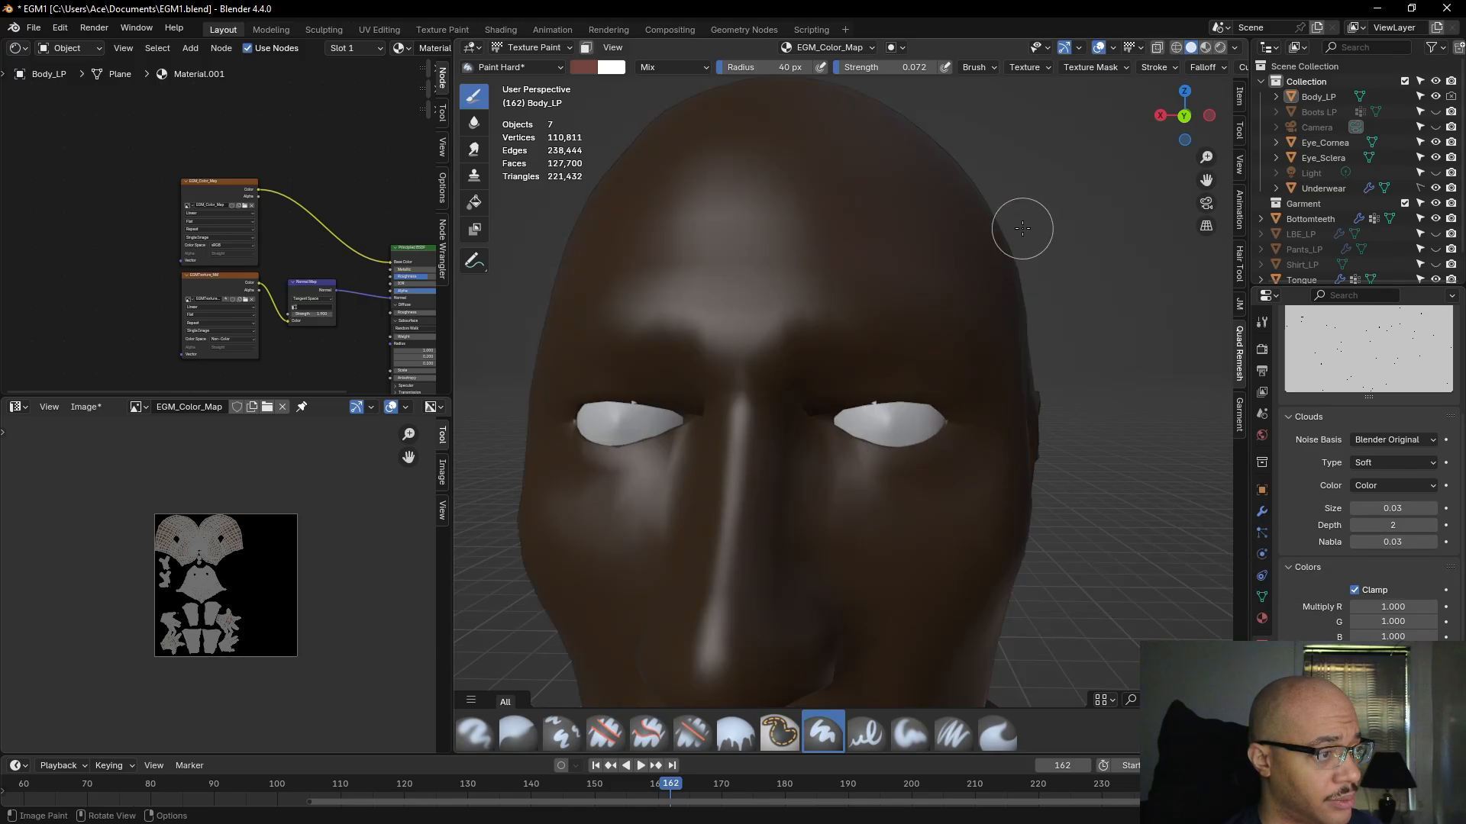
{"action": "middle_click_drag", "start_coordinate": [1018, 228], "coordinate": [1026, 249]}
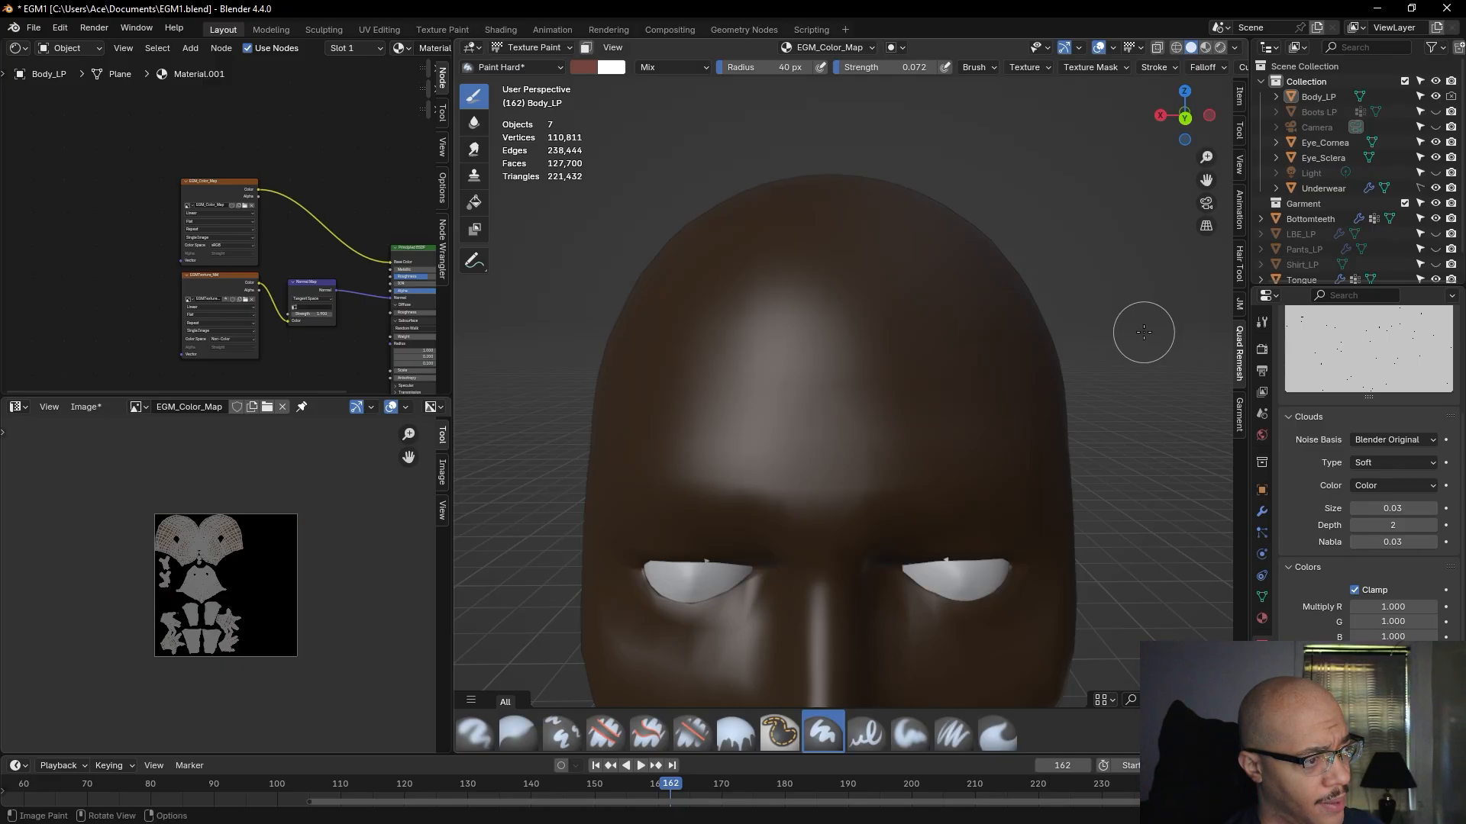
{"action": "scroll", "coordinate": [1144, 330], "scroll_direction": "down", "scroll_amount": 4}
{"action": "middle_click_drag", "start_coordinate": [1143, 330], "coordinate": [1135, 320]}
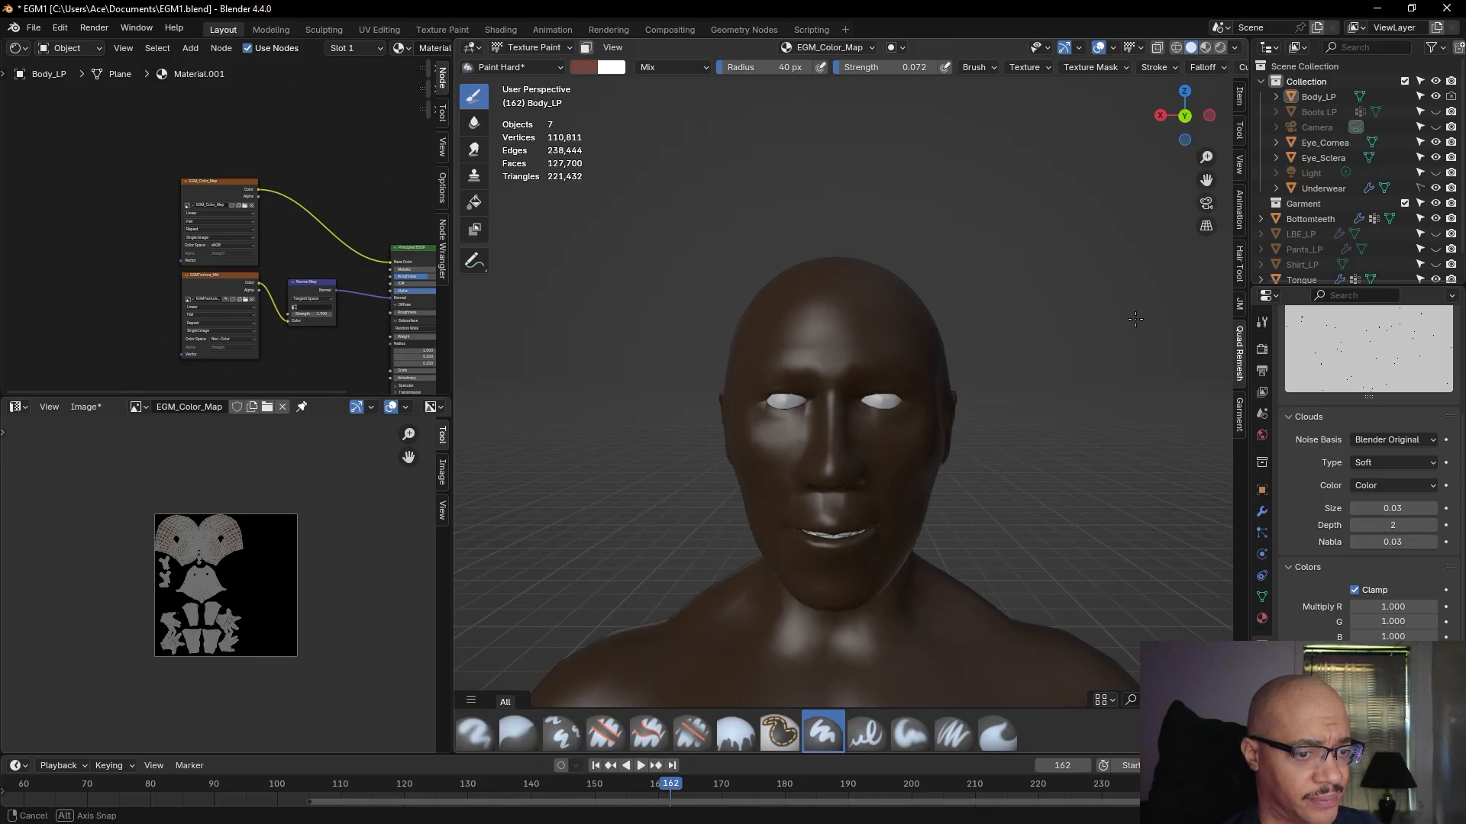
- Raise the brush strength to 0.123 and inspect the forehead from the front, above and up close
{"action": "middle_click_drag", "start_coordinate": [1135, 319], "coordinate": [1135, 319]}
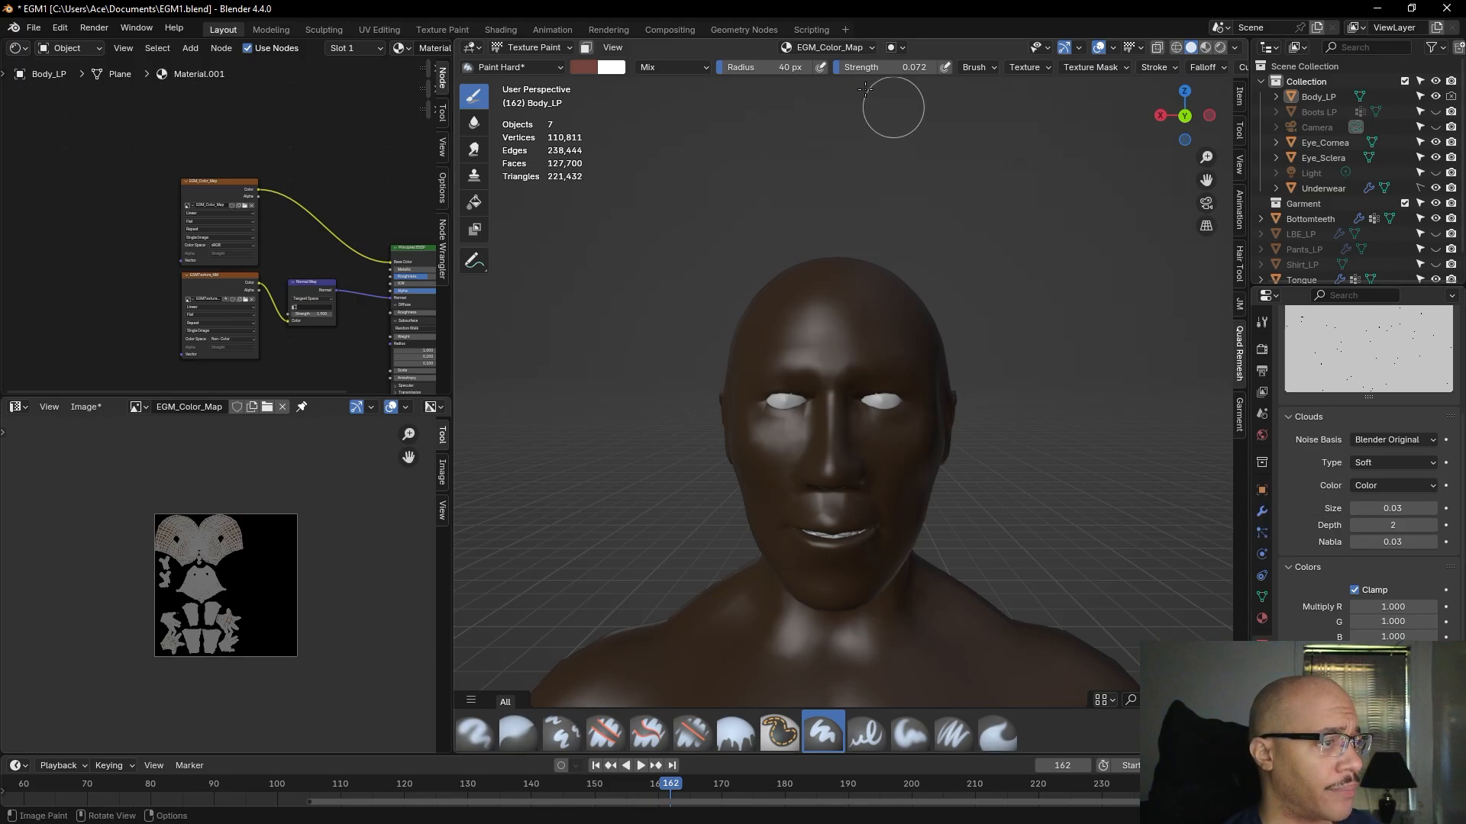
{"action": "left_click_drag", "start_coordinate": [854, 69], "coordinate": [850, 68]}
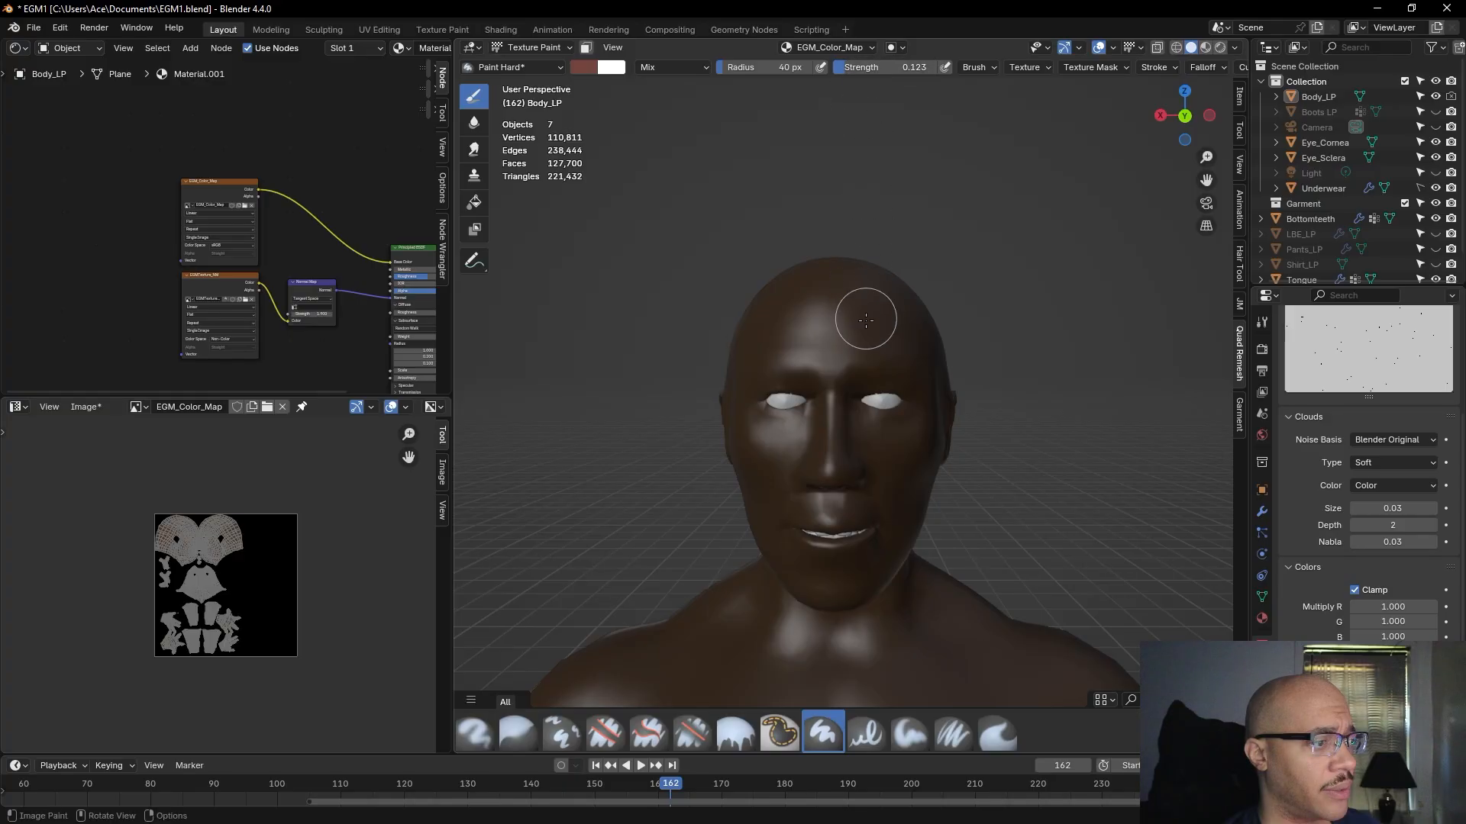
{"action": "middle_click_drag", "start_coordinate": [867, 310], "coordinate": [860, 328]}
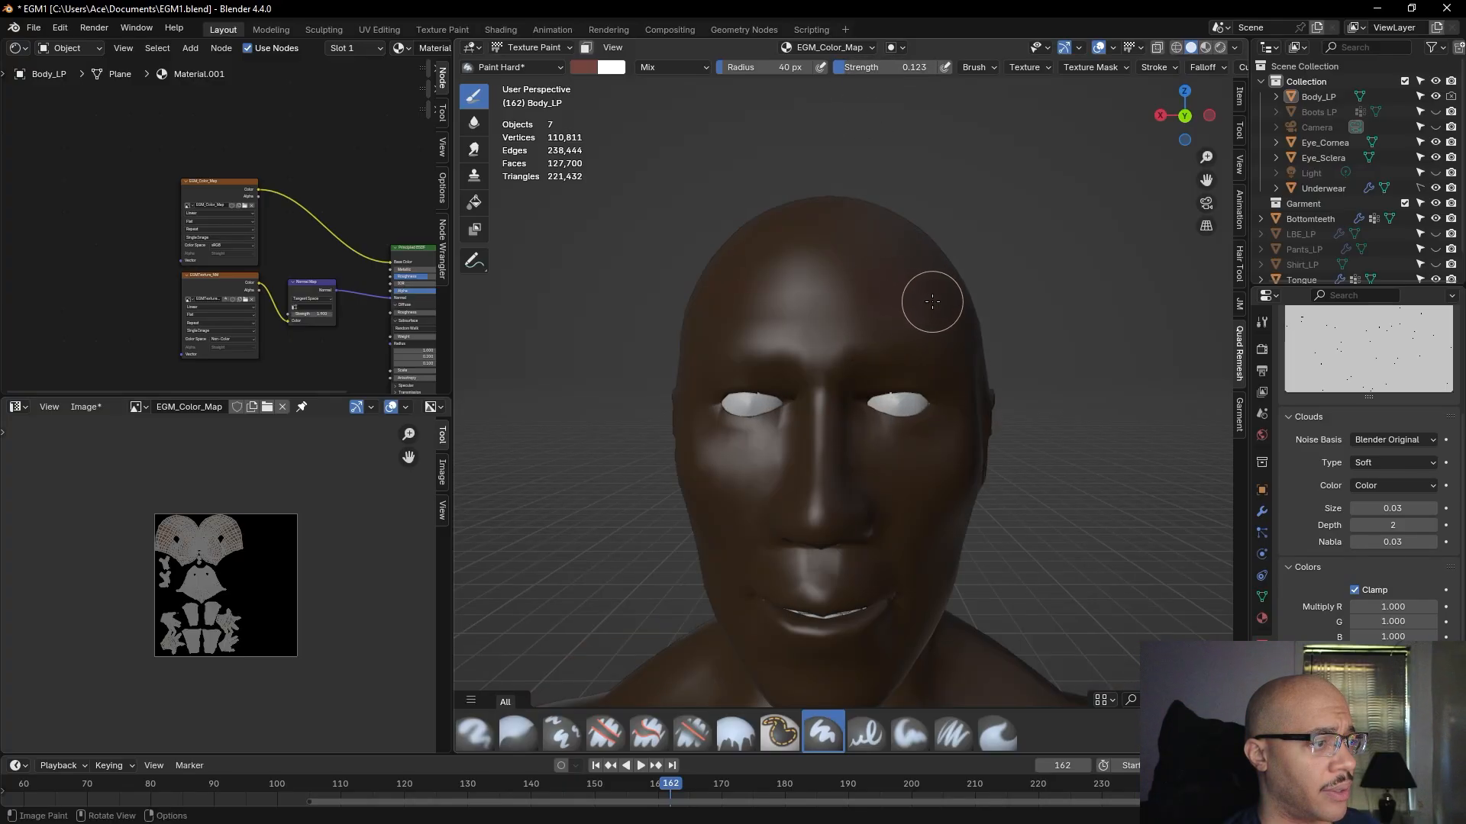
{"action": "middle_click_drag", "start_coordinate": [1048, 232], "coordinate": [1033, 254]}
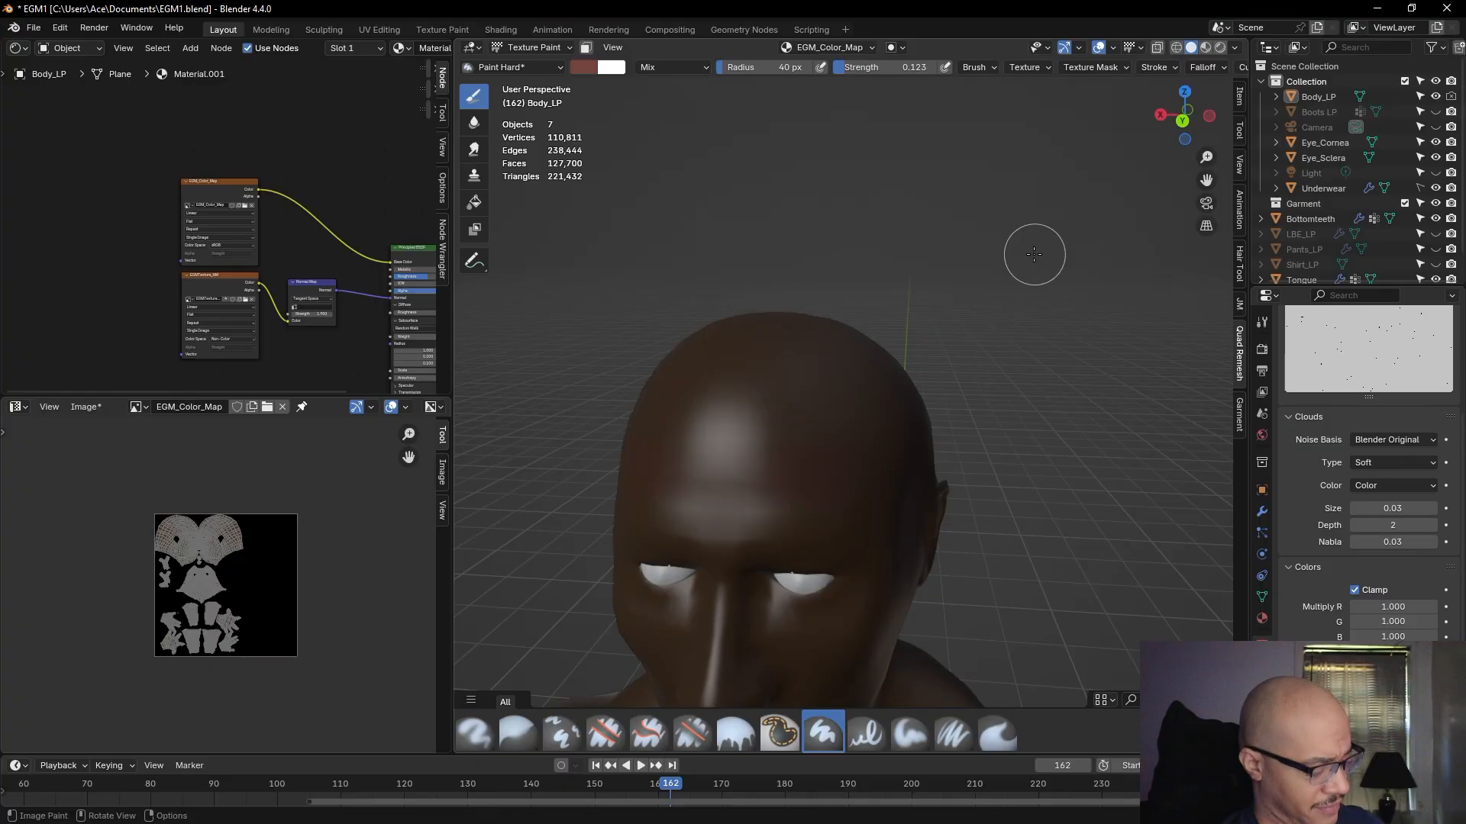
{"action": "scroll", "coordinate": [1015, 257], "scroll_direction": "up", "scroll_amount": 2}
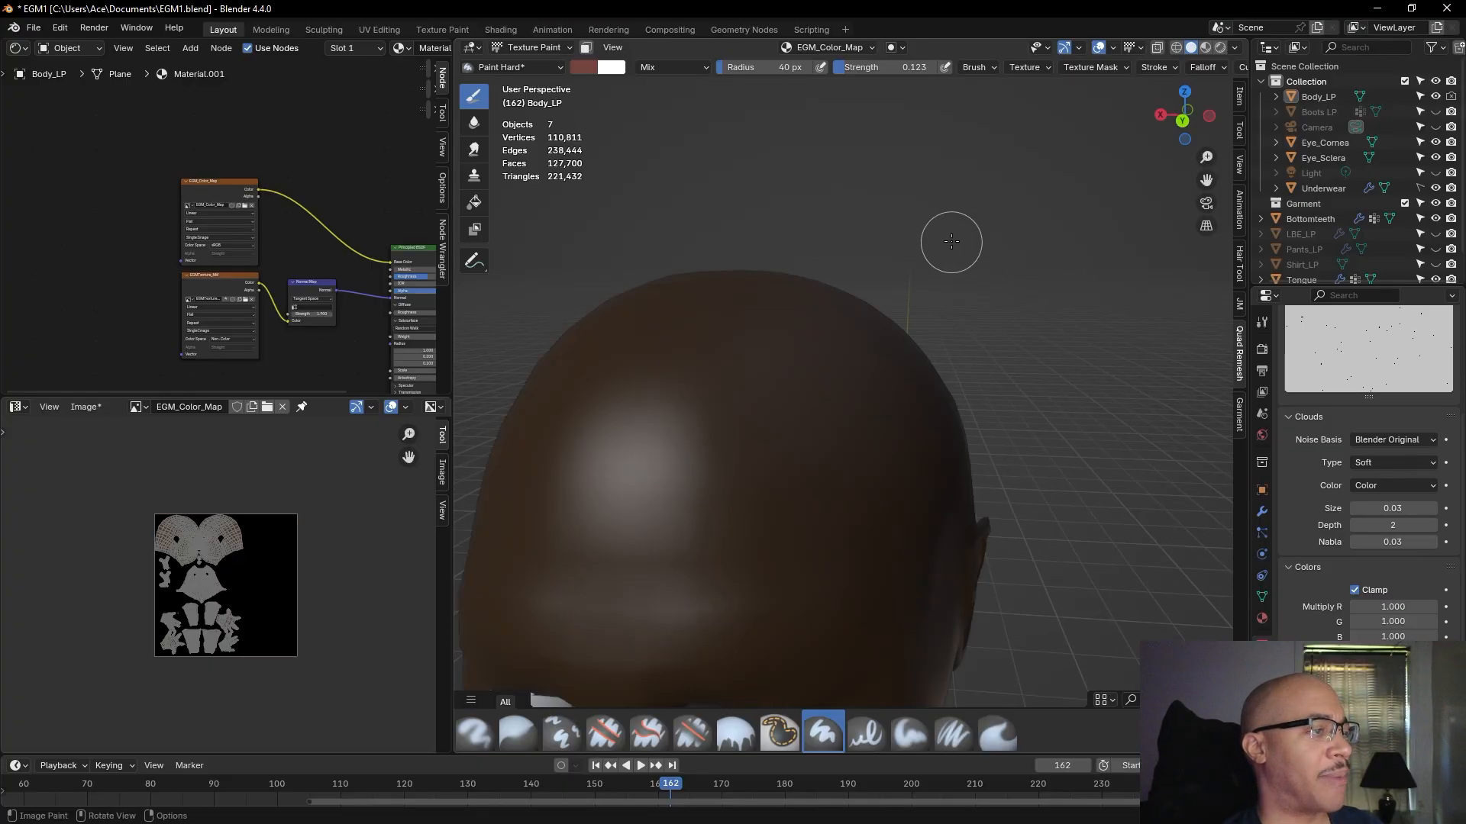
{"action": "scroll", "coordinate": [950, 238], "scroll_direction": "down", "scroll_amount": 4}
{"action": "middle_click_drag", "start_coordinate": [950, 232], "coordinate": [951, 233]}
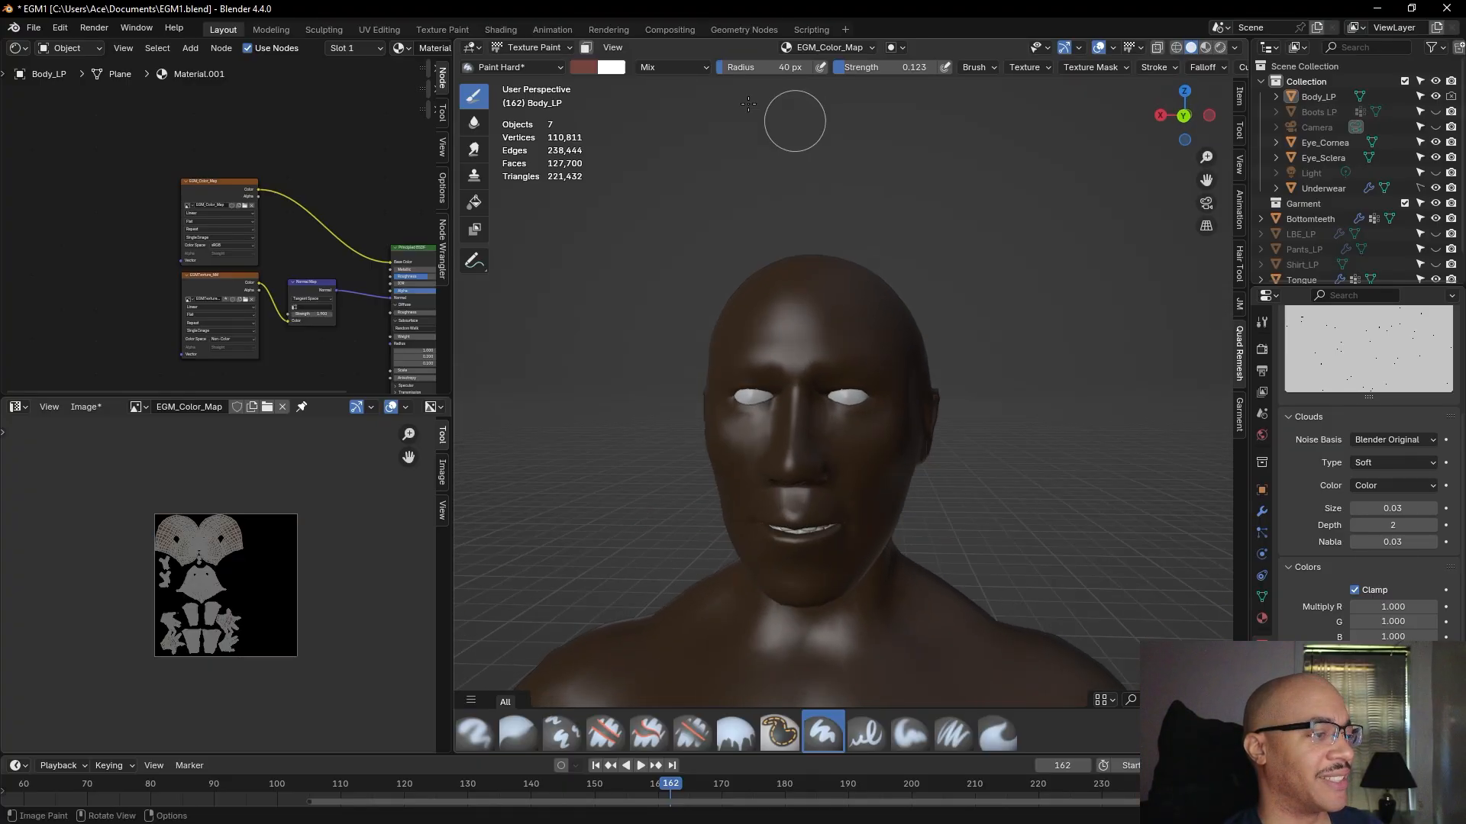
- Darken the brush color to #6E423B and try it on the forehead at close range
{"action": "left_click", "coordinate": [584, 67]}
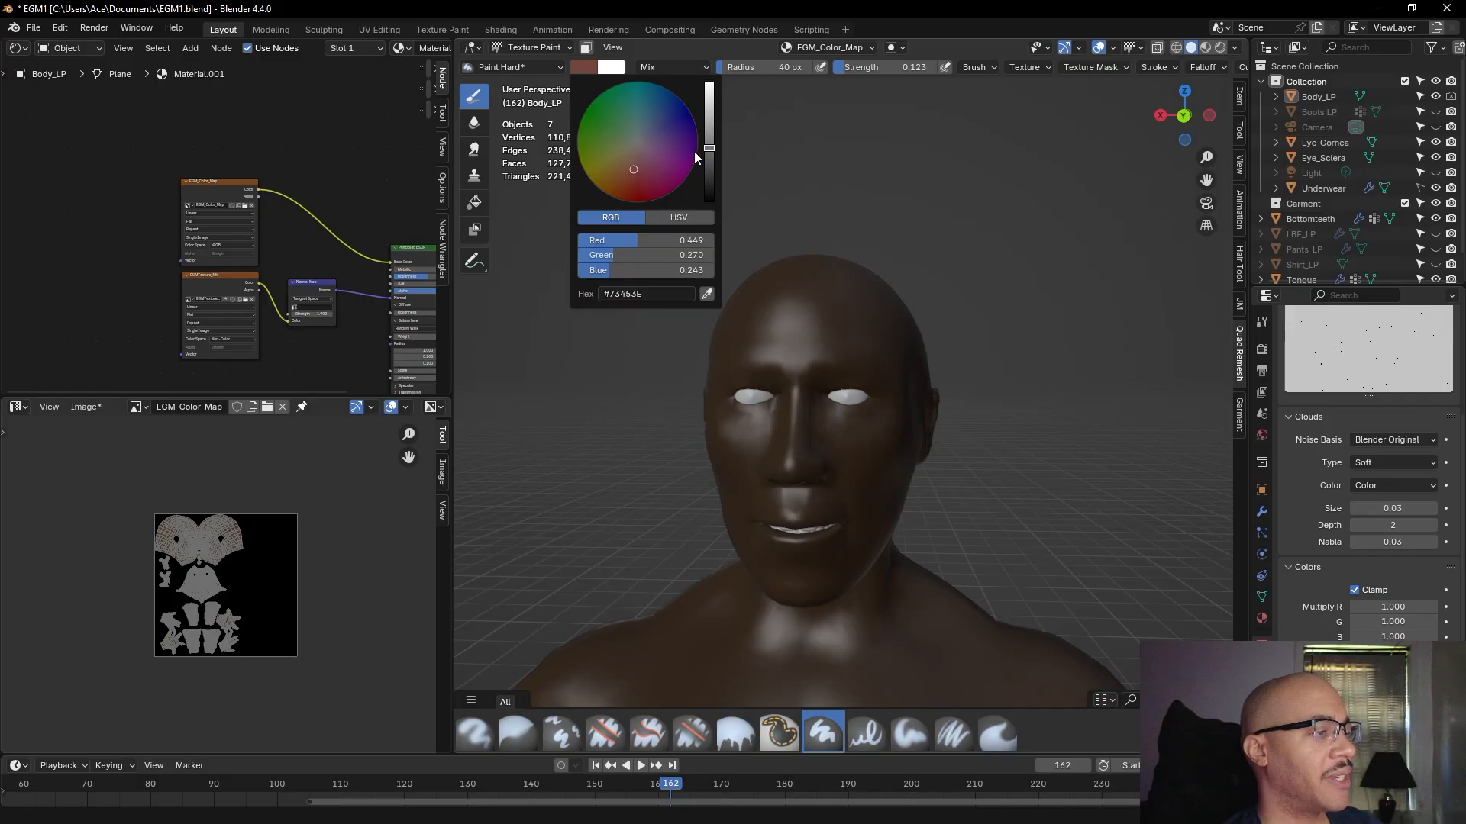
{"action": "left_click_drag", "start_coordinate": [706, 150], "coordinate": [708, 153]}
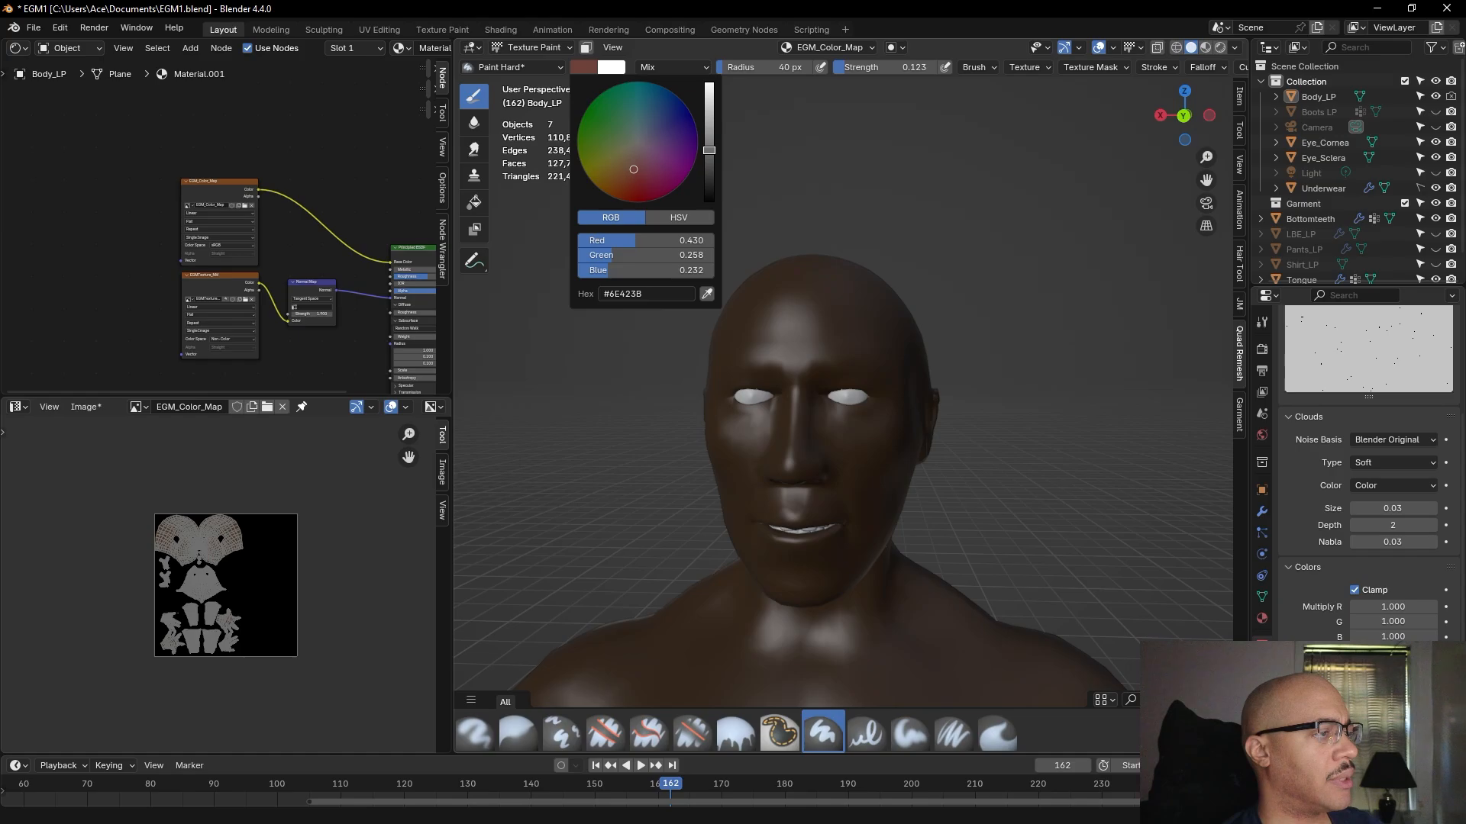
{"action": "mouse_move", "coordinate": [932, 239]}
{"action": "middle_mouse_down"}
{"action": "mouse_move", "coordinate": [955, 229]}
{"action": "mouse_move", "coordinate": [971, 239]}
{"action": "mouse_move", "coordinate": [958, 252]}
{"action": "middle_mouse_up"}
{"action": "scroll", "coordinate": [938, 267], "scroll_direction": "up", "scroll_amount": 3}
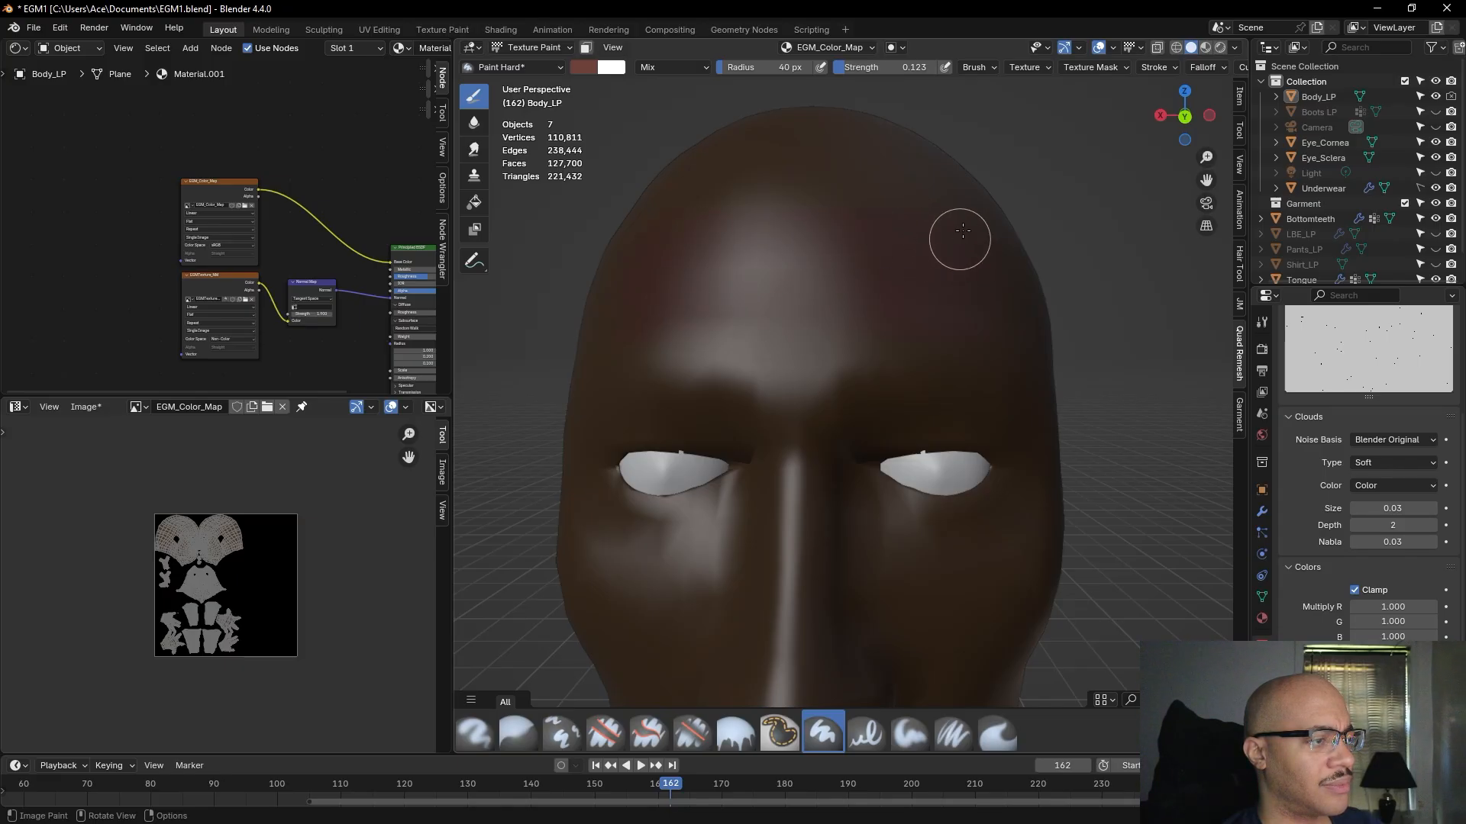
{"action": "scroll", "coordinate": [992, 223], "scroll_direction": "down", "scroll_amount": 4}
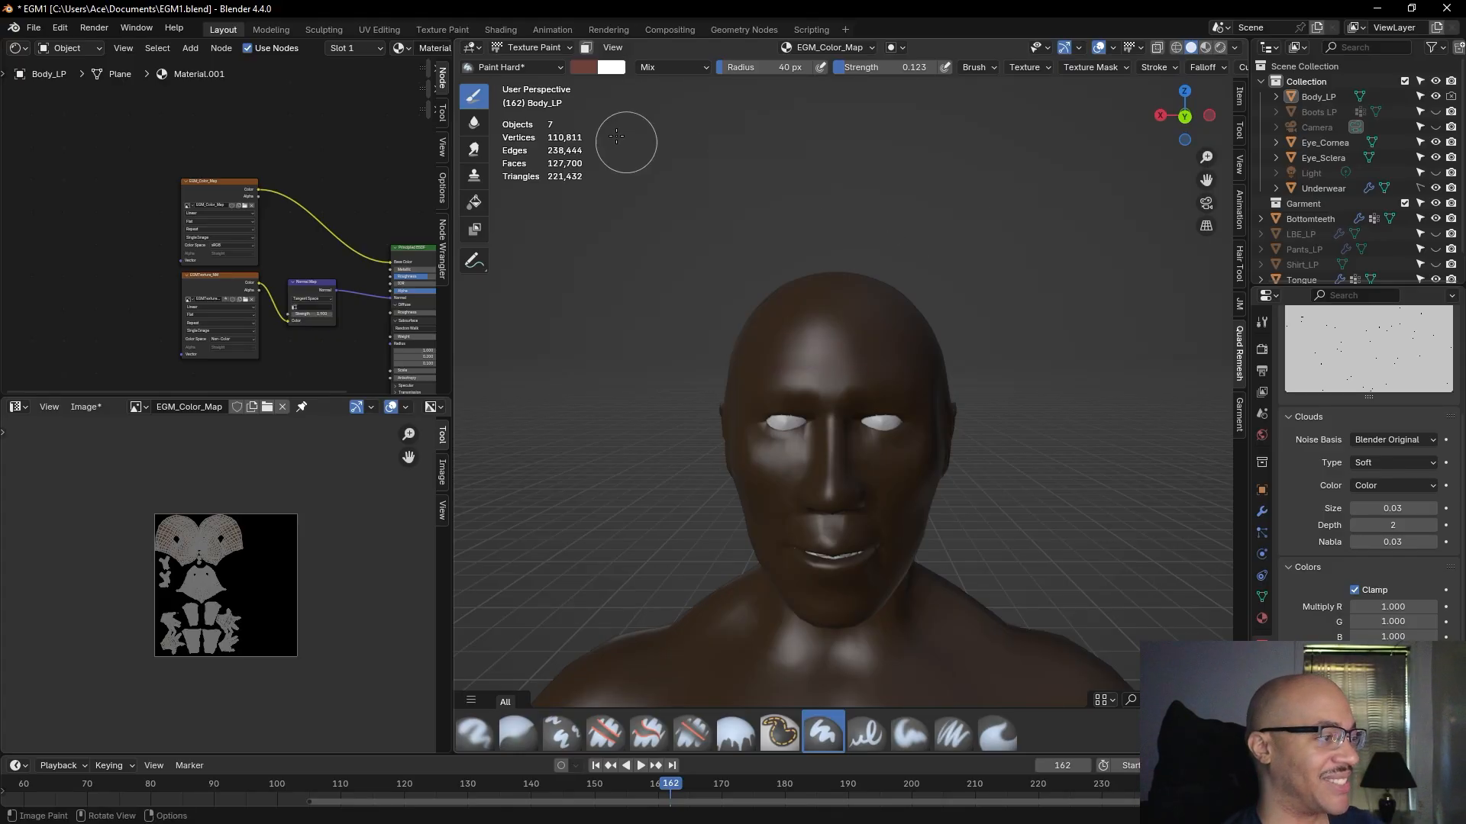
- Darken the brush color further to #5E3833 and examine the face from the front
{"action": "left_click", "coordinate": [594, 72]}
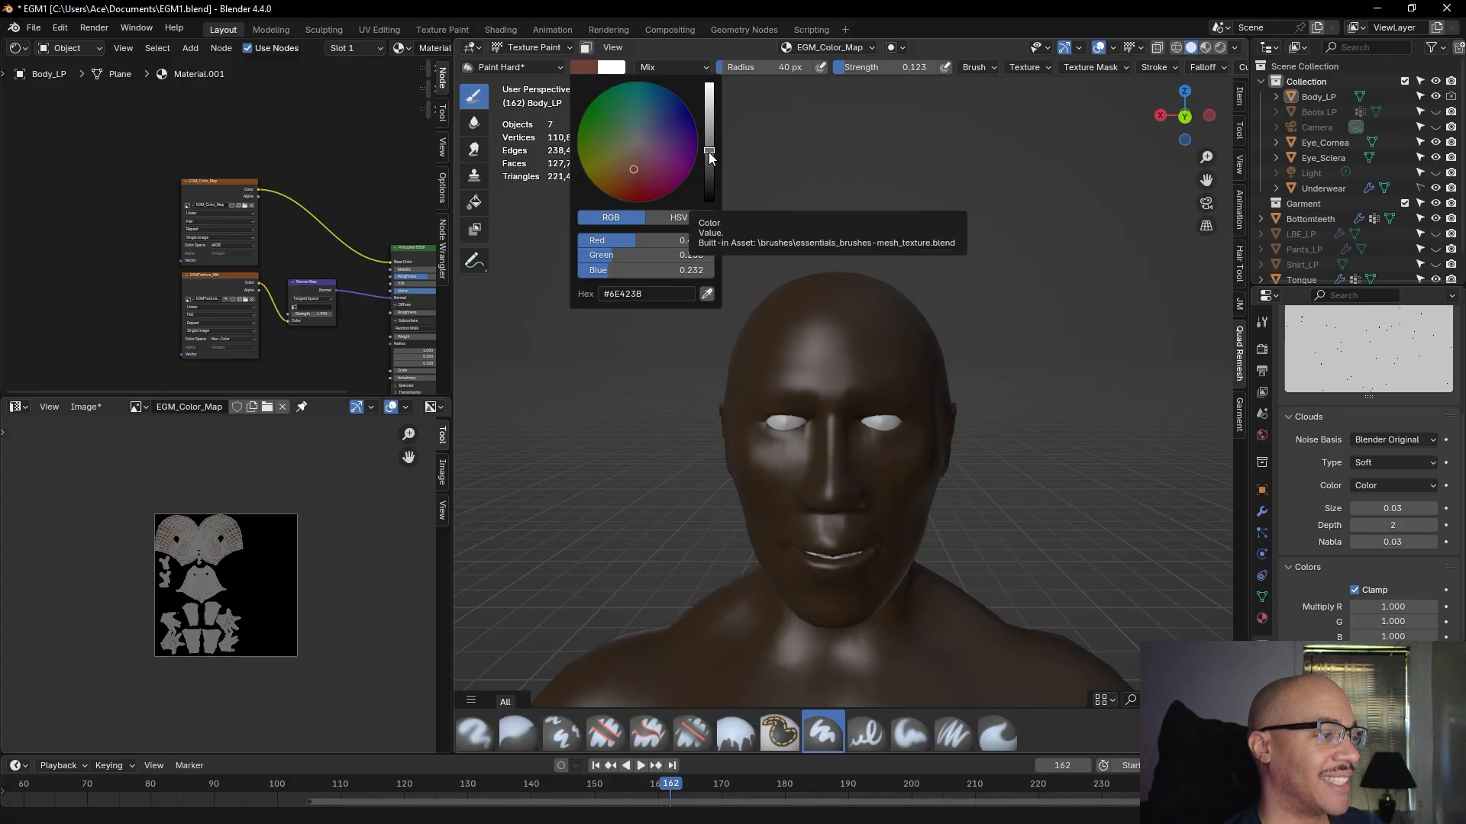
{"action": "left_click_drag", "start_coordinate": [708, 153], "coordinate": [709, 158]}
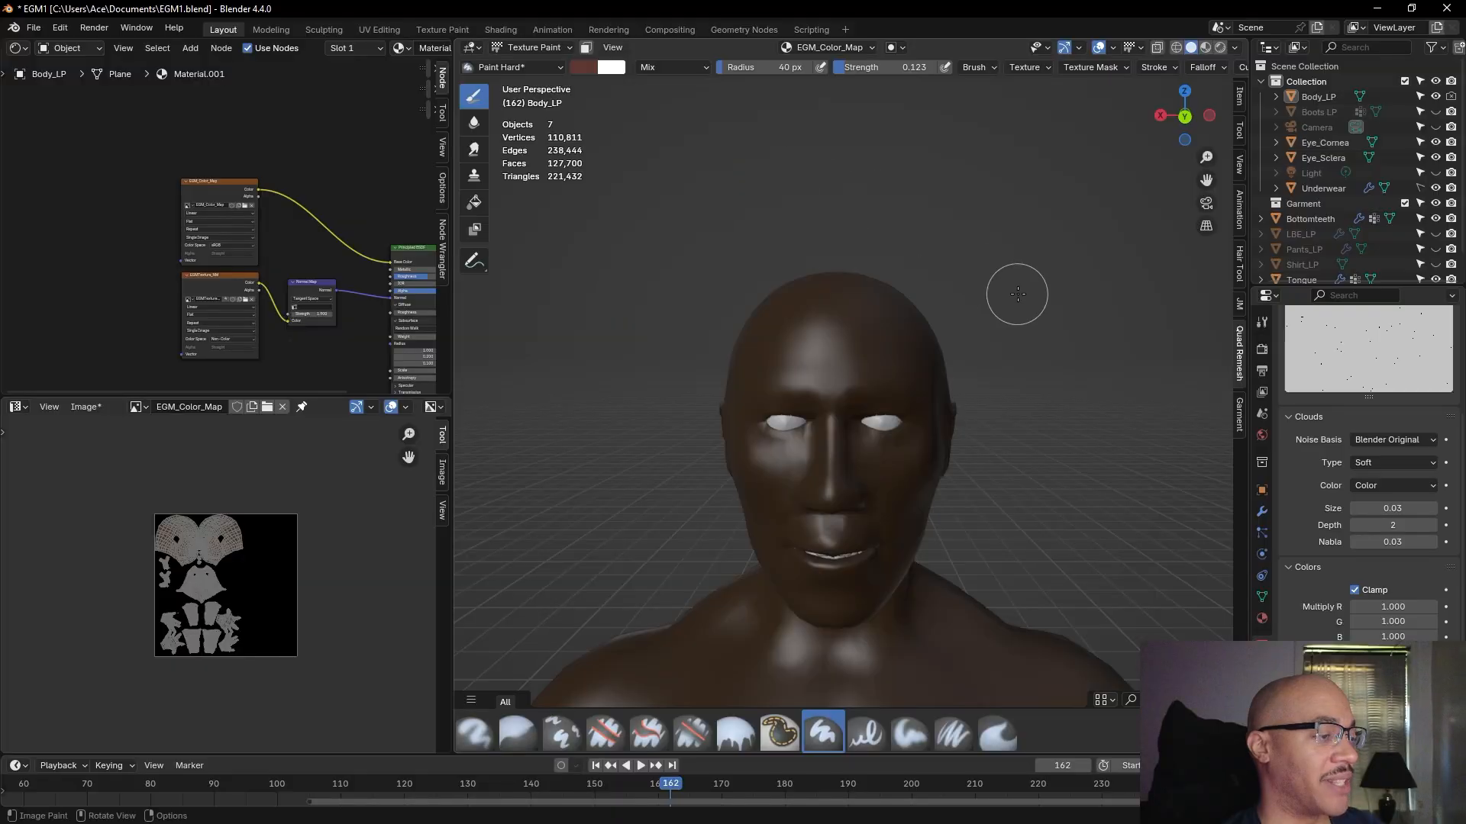
{"action": "scroll", "coordinate": [1015, 290], "scroll_direction": "up", "scroll_amount": 3}
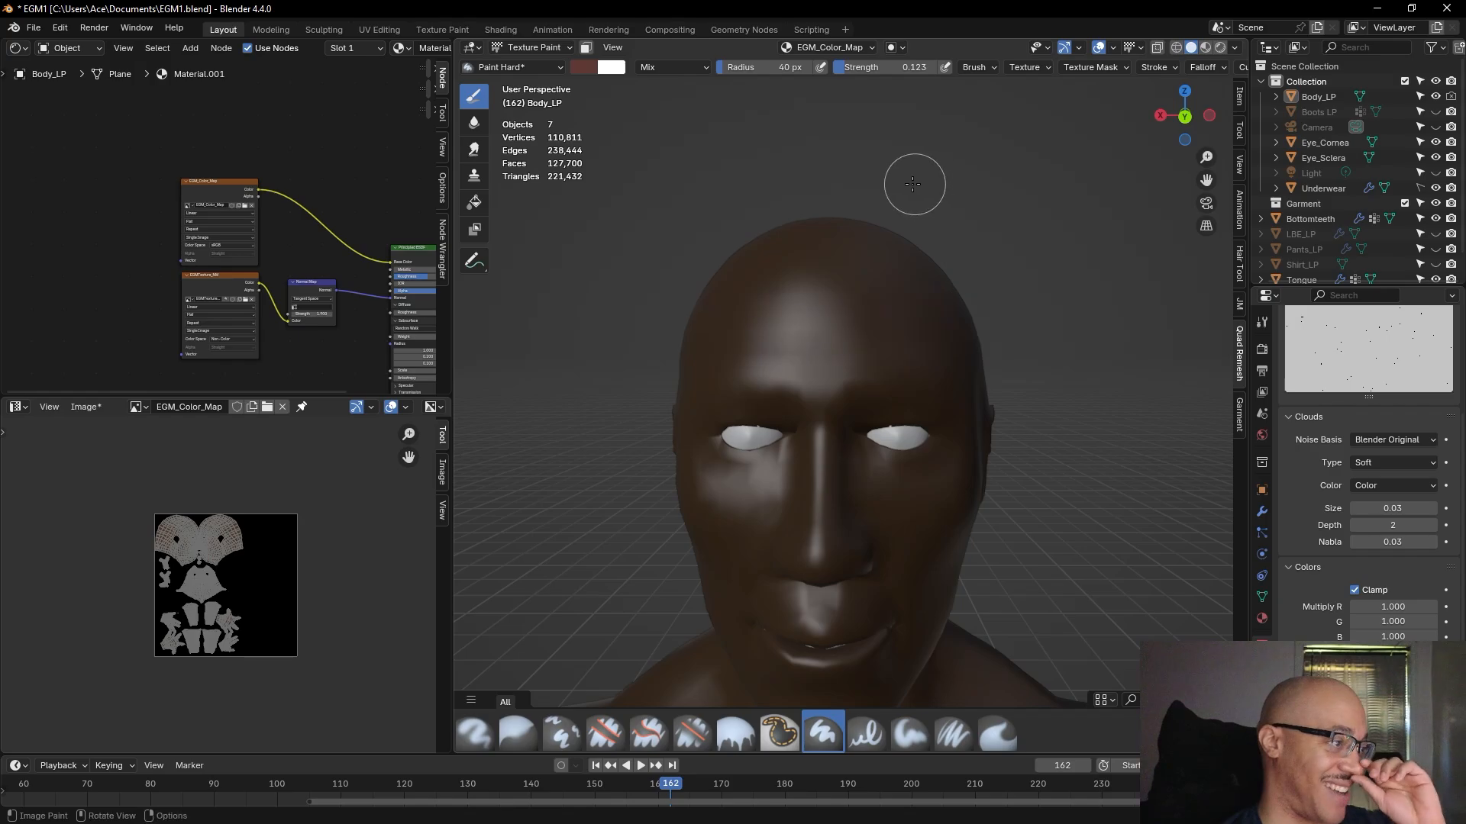
- Lighten the brush color to #945950, try strokes on both sides of the forehead, and undo them
{"action": "left_click", "coordinate": [582, 67]}
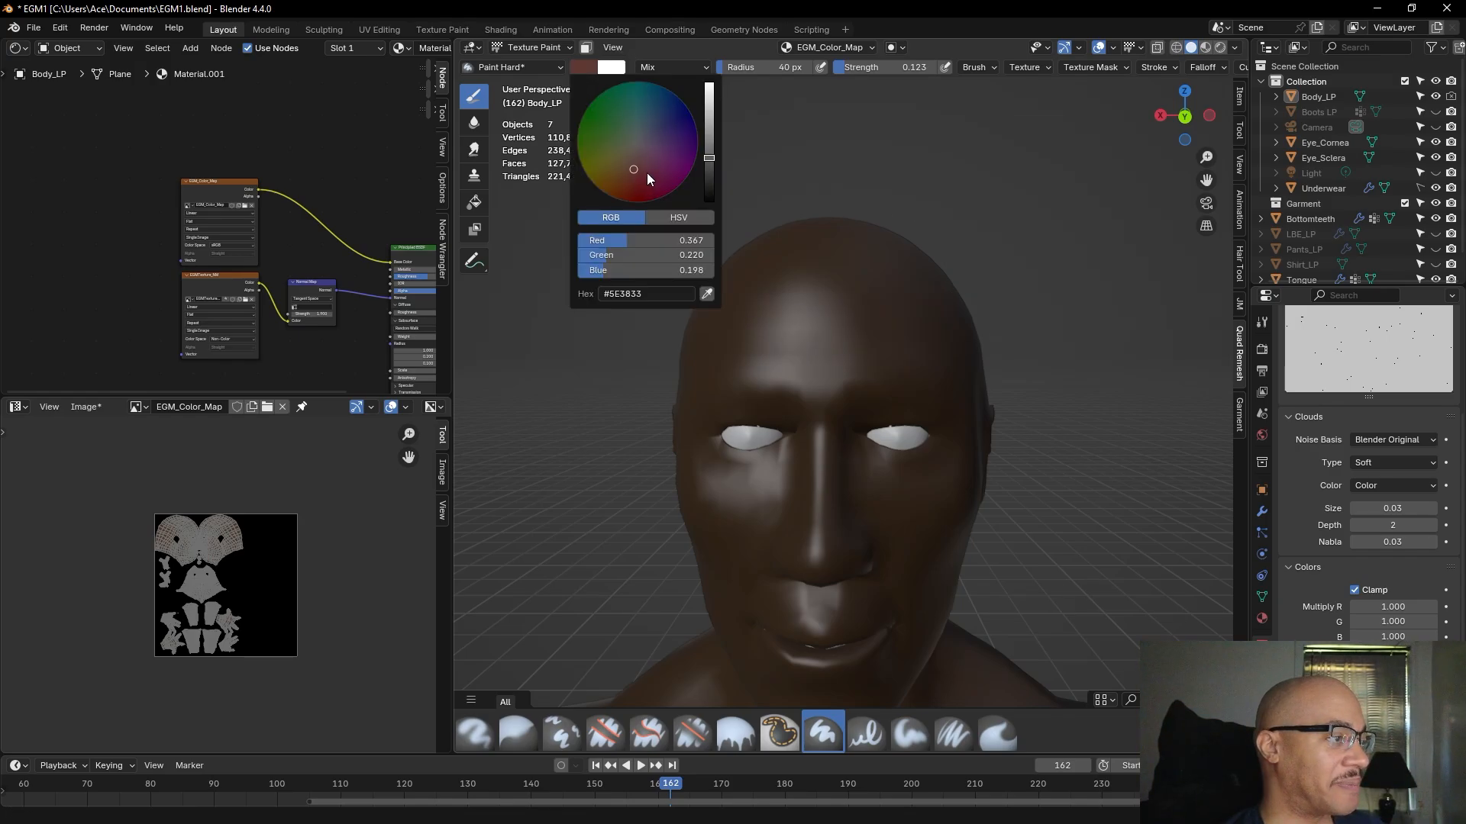
{"action": "left_click_drag", "start_coordinate": [708, 160], "coordinate": [709, 135]}
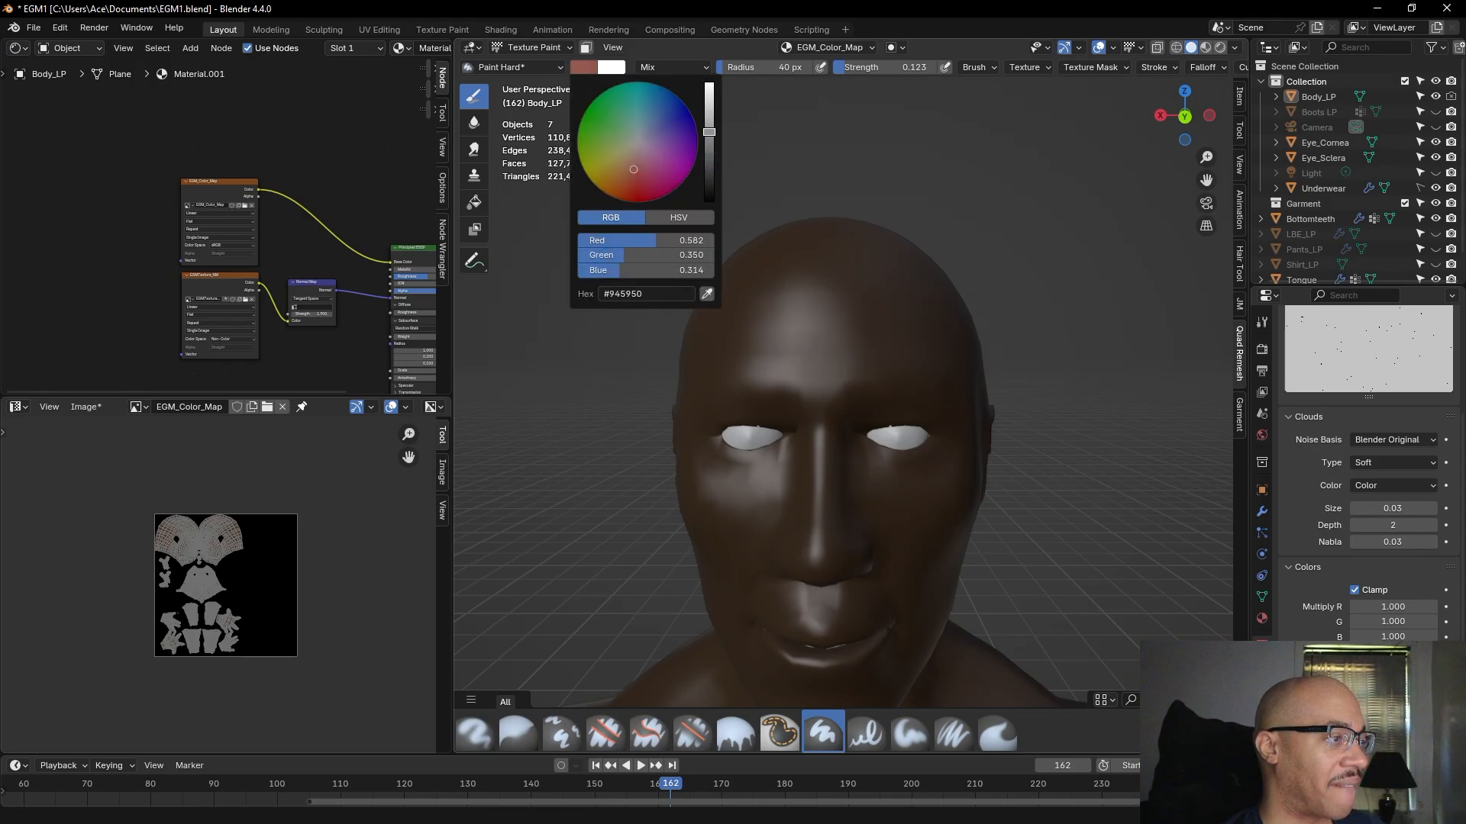
{"action": "mouse_move", "coordinate": [870, 318]}
{"action": "left_mouse_down"}
{"action": "mouse_move", "coordinate": [926, 334]}
{"action": "mouse_move", "coordinate": [882, 304]}
{"action": "left_mouse_up"}
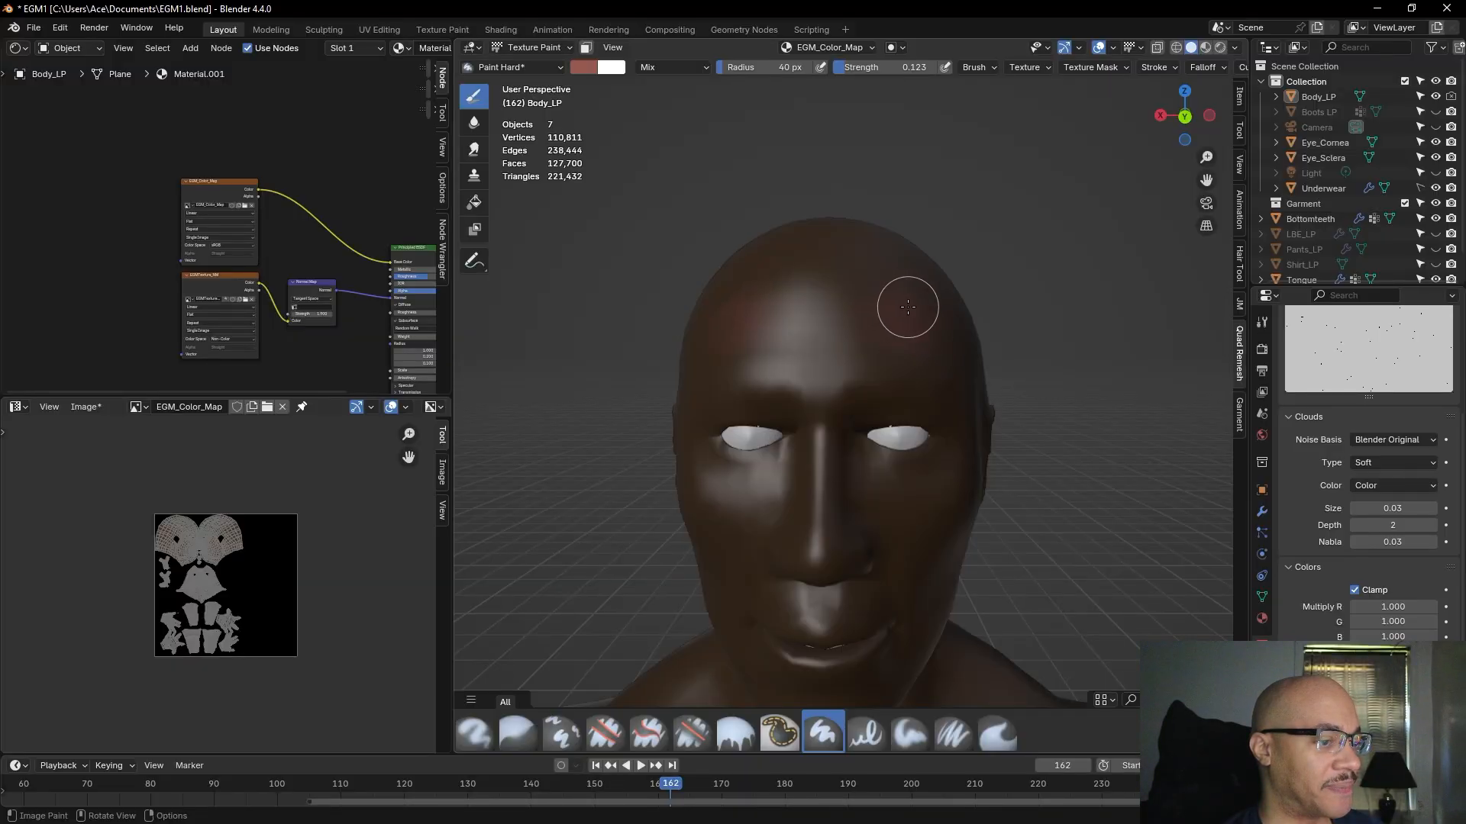
{"action": "left_click_drag", "start_coordinate": [904, 305], "coordinate": [861, 310]}
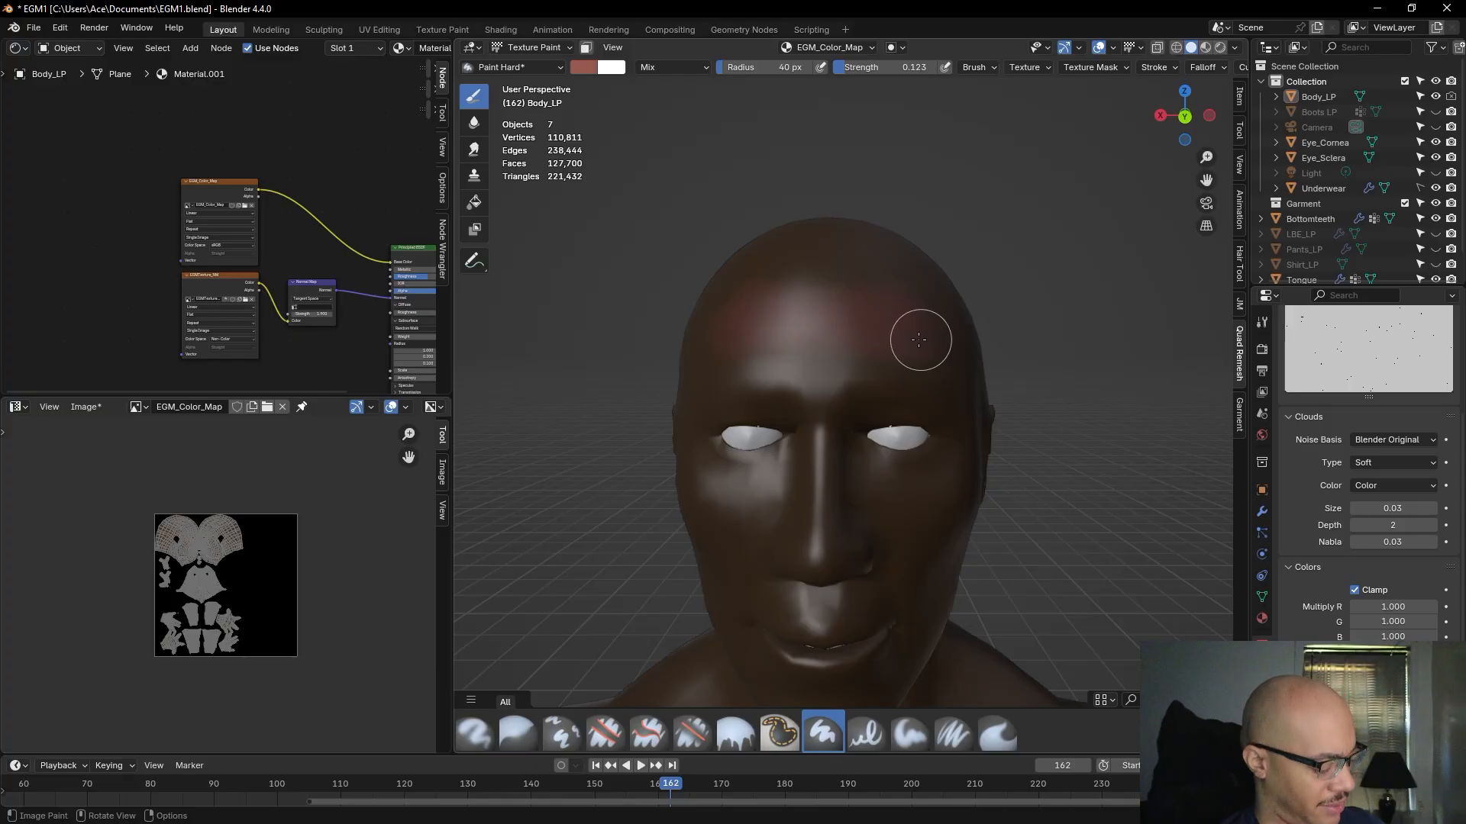
{"action": "key", "text": "ctrl+z"}
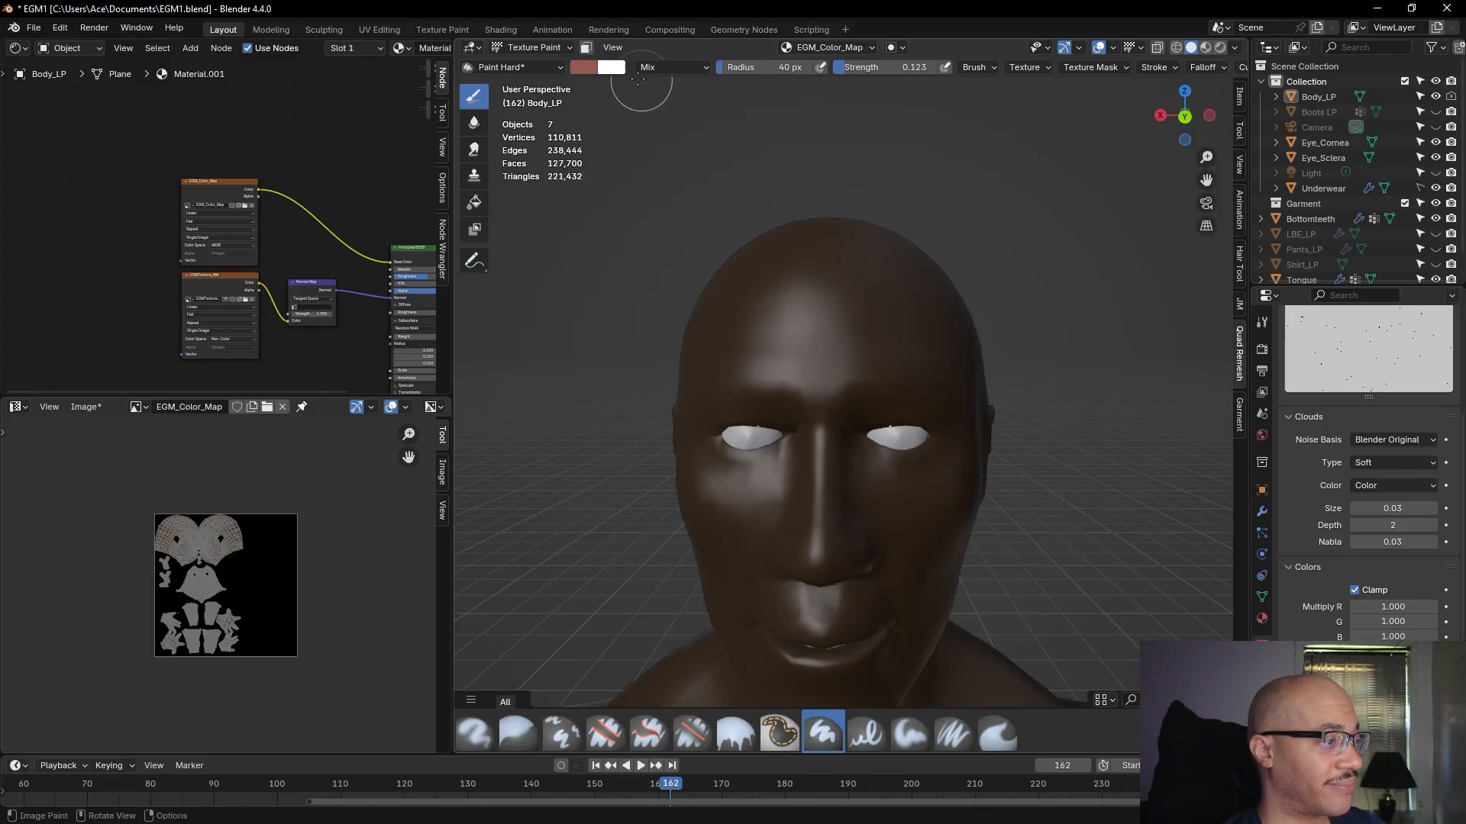
- Keep the lighter reddish brush color and lower the brush strength to 0.022
{"action": "left_click", "coordinate": [585, 66]}
{"action": "mouse_move", "coordinate": [710, 132]}
{"action": "left_mouse_down"}
{"action": "mouse_move", "coordinate": [710, 83]}
{"action": "mouse_move", "coordinate": [709, 149]}
{"action": "mouse_move", "coordinate": [710, 132]}
{"action": "left_mouse_up"}
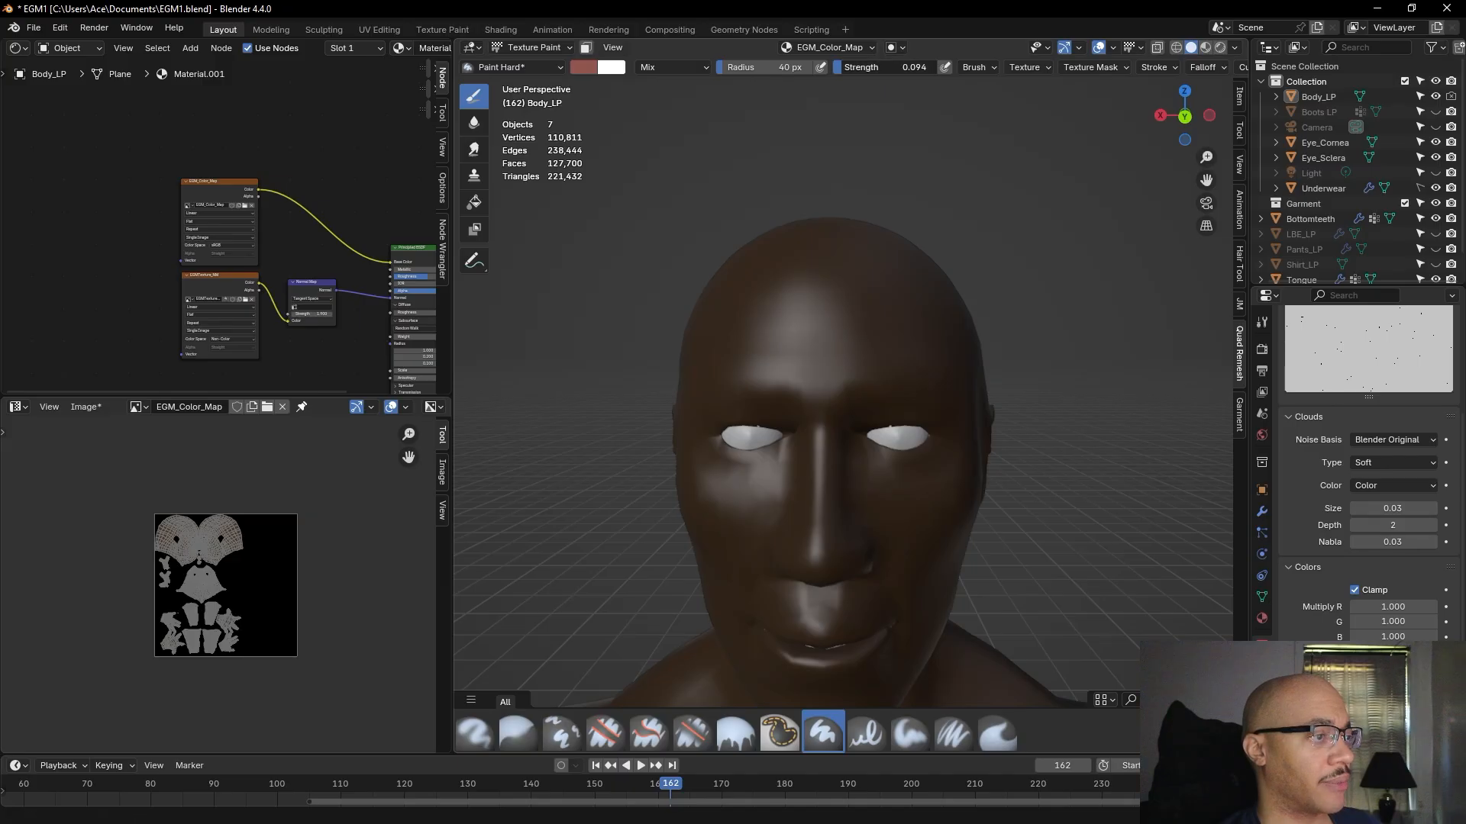
{"action": "left_click_drag", "start_coordinate": [886, 67], "coordinate": [870, 67]}
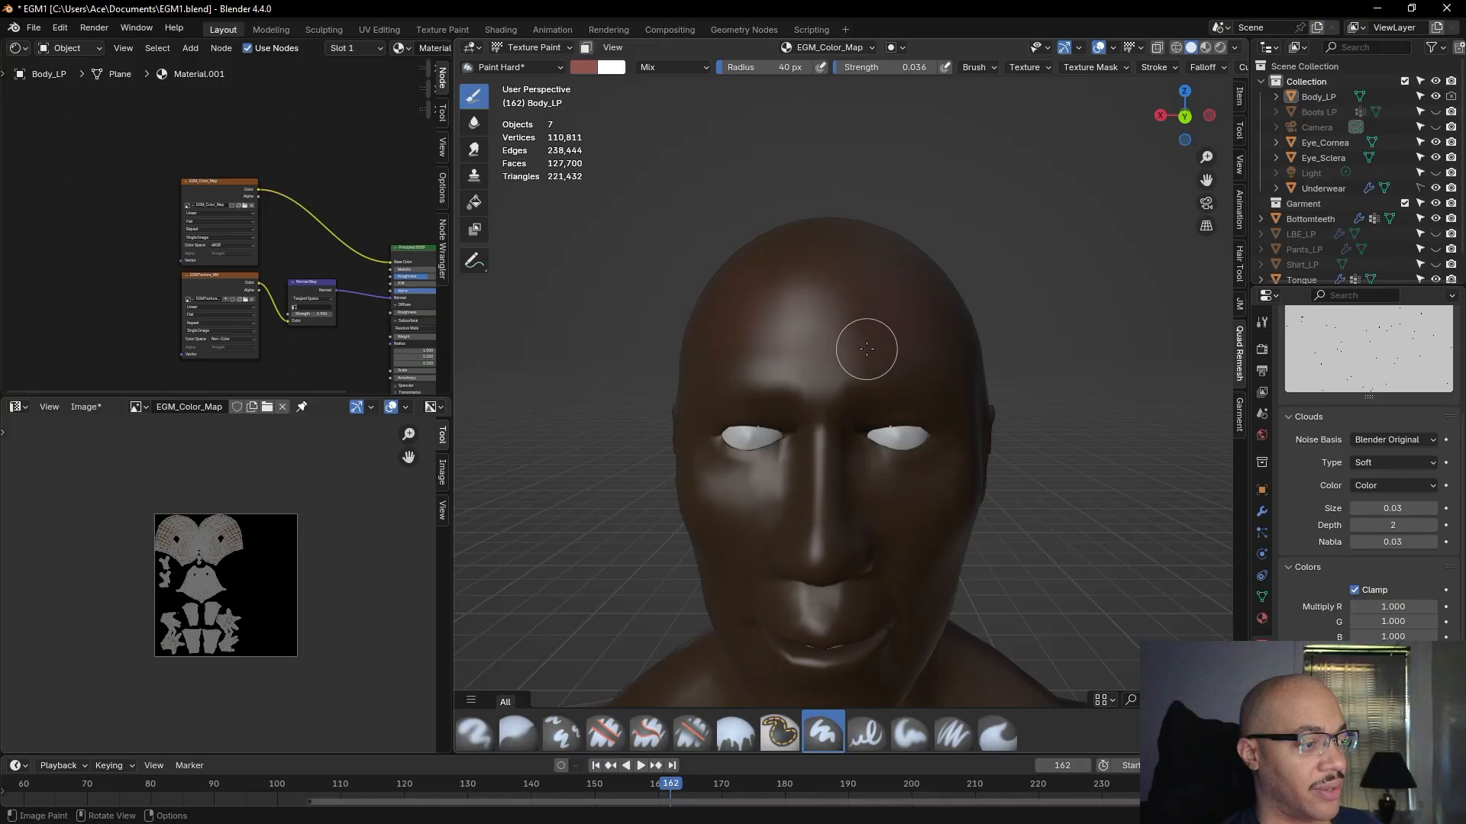
{"action": "mouse_move", "coordinate": [1019, 259]}
{"action": "middle_mouse_down"}
{"action": "mouse_move", "coordinate": [1033, 276]}
{"action": "mouse_move", "coordinate": [1030, 254]}
{"action": "mouse_move", "coordinate": [1076, 255]}
{"action": "middle_mouse_up"}
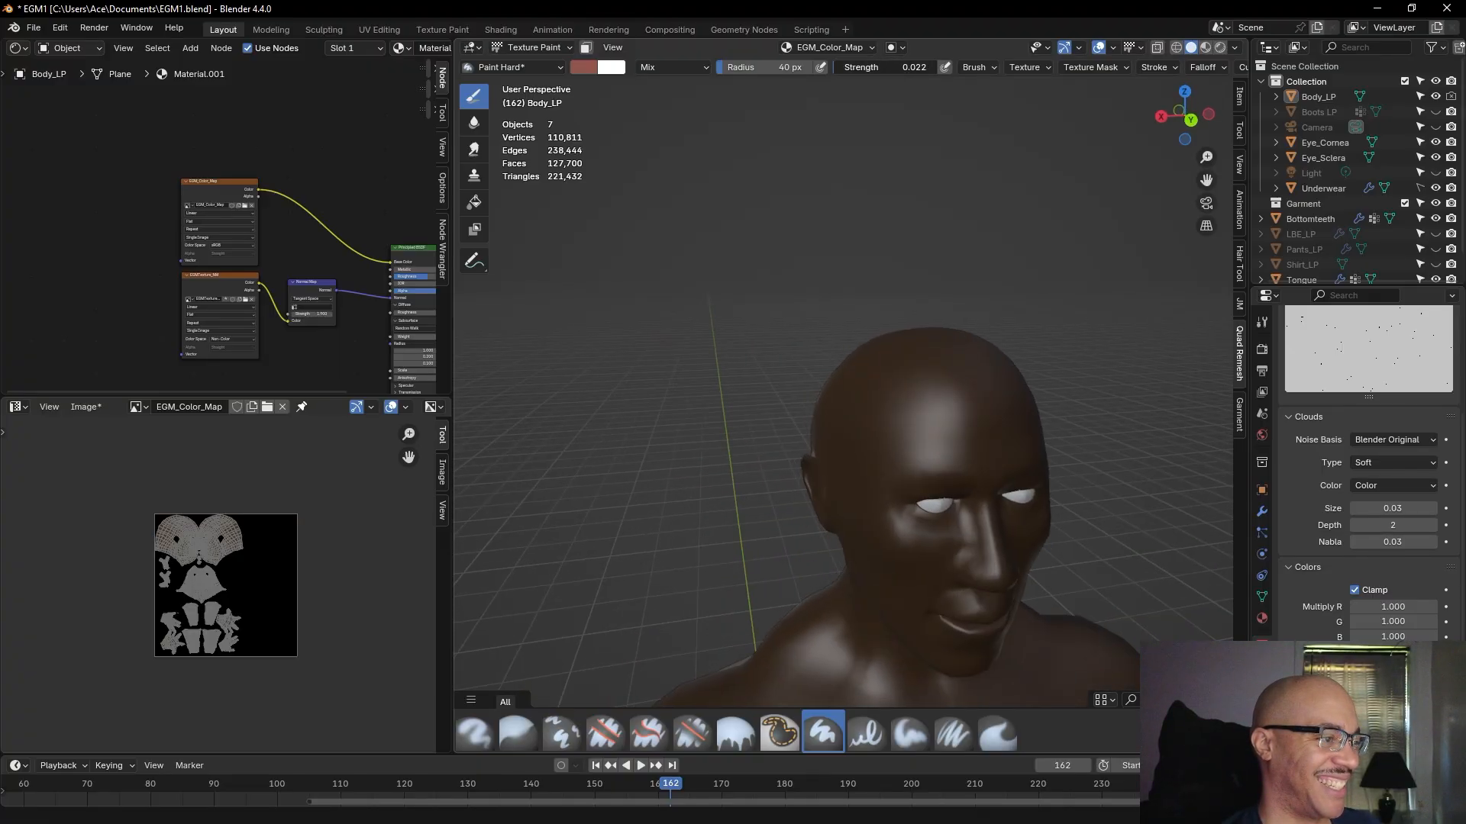
{"action": "middle_click_drag", "start_coordinate": [1008, 377], "coordinate": [1043, 327]}
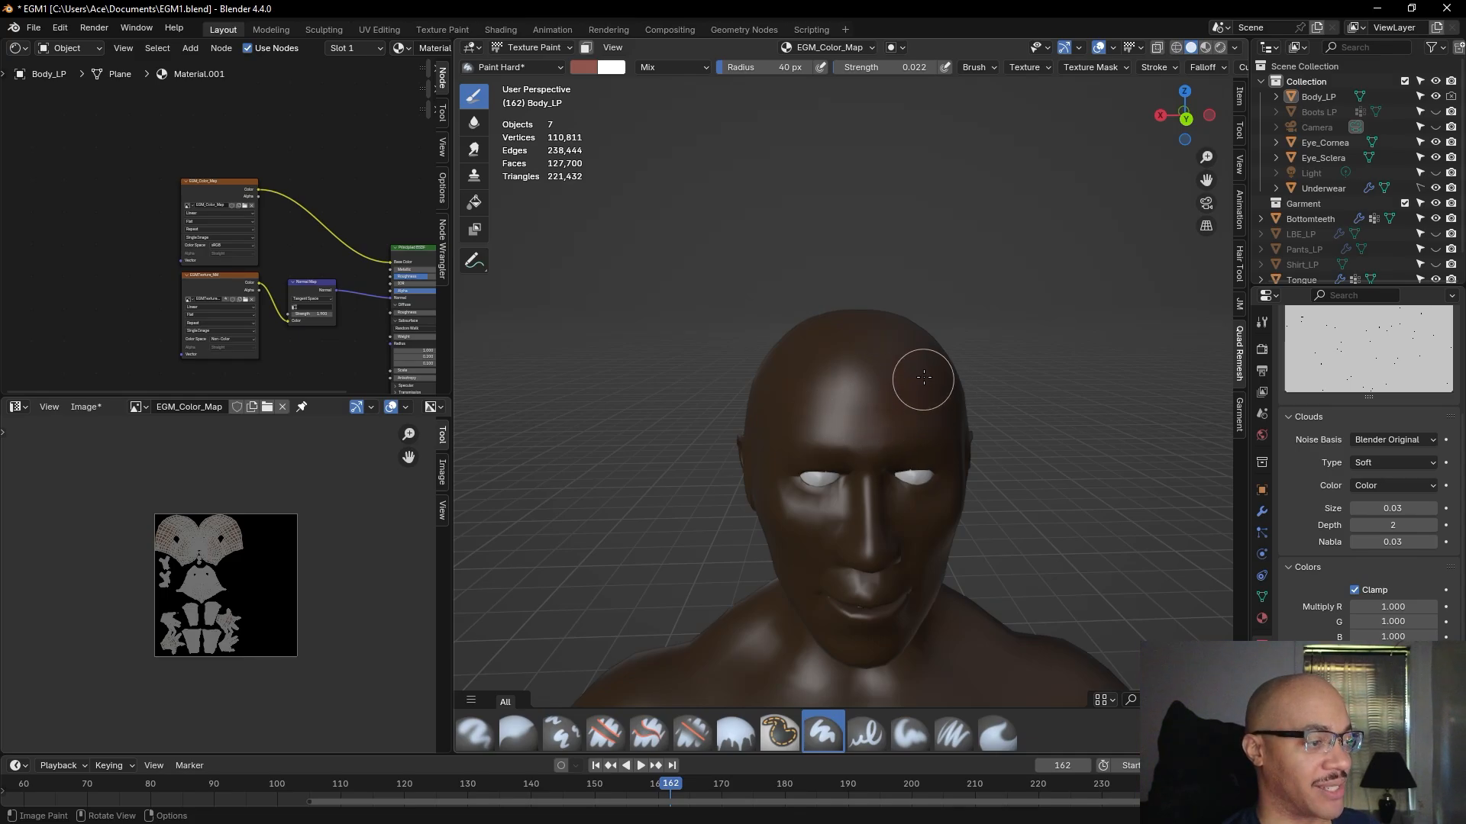
- Paint faint reddish strokes over the forehead and inspect the tint up close and from slightly above
{"action": "mouse_move", "coordinate": [919, 413]}
{"action": "left_mouse_down"}
{"action": "mouse_move", "coordinate": [922, 373]}
{"action": "mouse_move", "coordinate": [902, 370]}
{"action": "left_mouse_up"}
{"action": "mouse_move", "coordinate": [974, 358]}
{"action": "middle_mouse_down"}
{"action": "mouse_move", "coordinate": [938, 368]}
{"action": "mouse_move", "coordinate": [992, 354]}
{"action": "middle_mouse_up"}
{"action": "scroll", "coordinate": [948, 370], "scroll_direction": "up", "scroll_amount": 4}
{"action": "scroll", "coordinate": [948, 370], "scroll_direction": "down", "scroll_amount": 4}
{"action": "scroll", "coordinate": [969, 366], "scroll_direction": "up", "scroll_amount": 2}
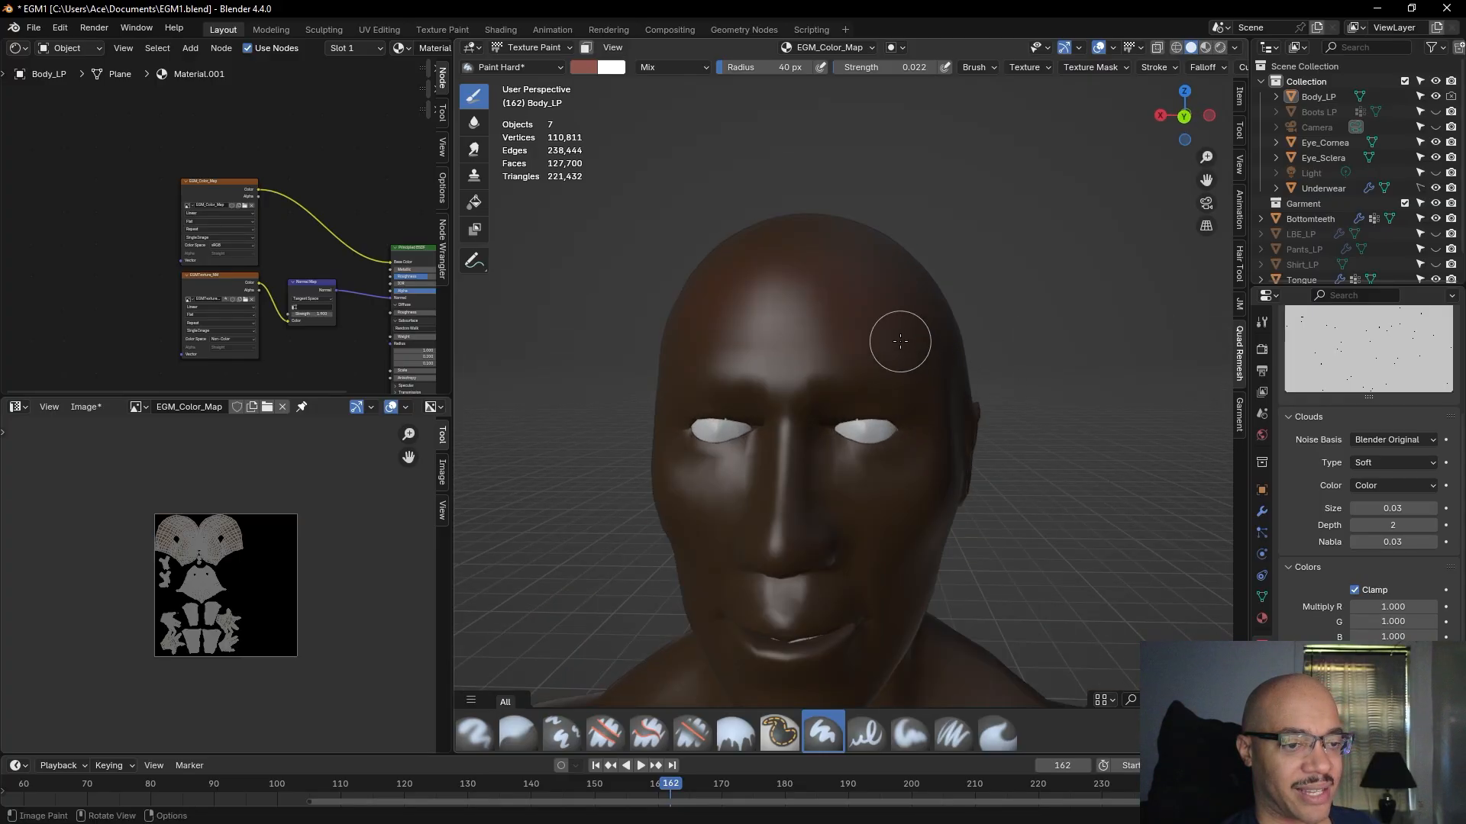
{"action": "scroll", "coordinate": [904, 335], "scroll_direction": "up", "scroll_amount": 3}
{"action": "mouse_move", "coordinate": [904, 335]}
{"action": "middle_mouse_down"}
{"action": "mouse_move", "coordinate": [879, 330]}
{"action": "mouse_move", "coordinate": [904, 333]}
{"action": "middle_mouse_up"}
{"action": "middle_click_drag", "start_coordinate": [719, 363], "coordinate": [748, 369]}
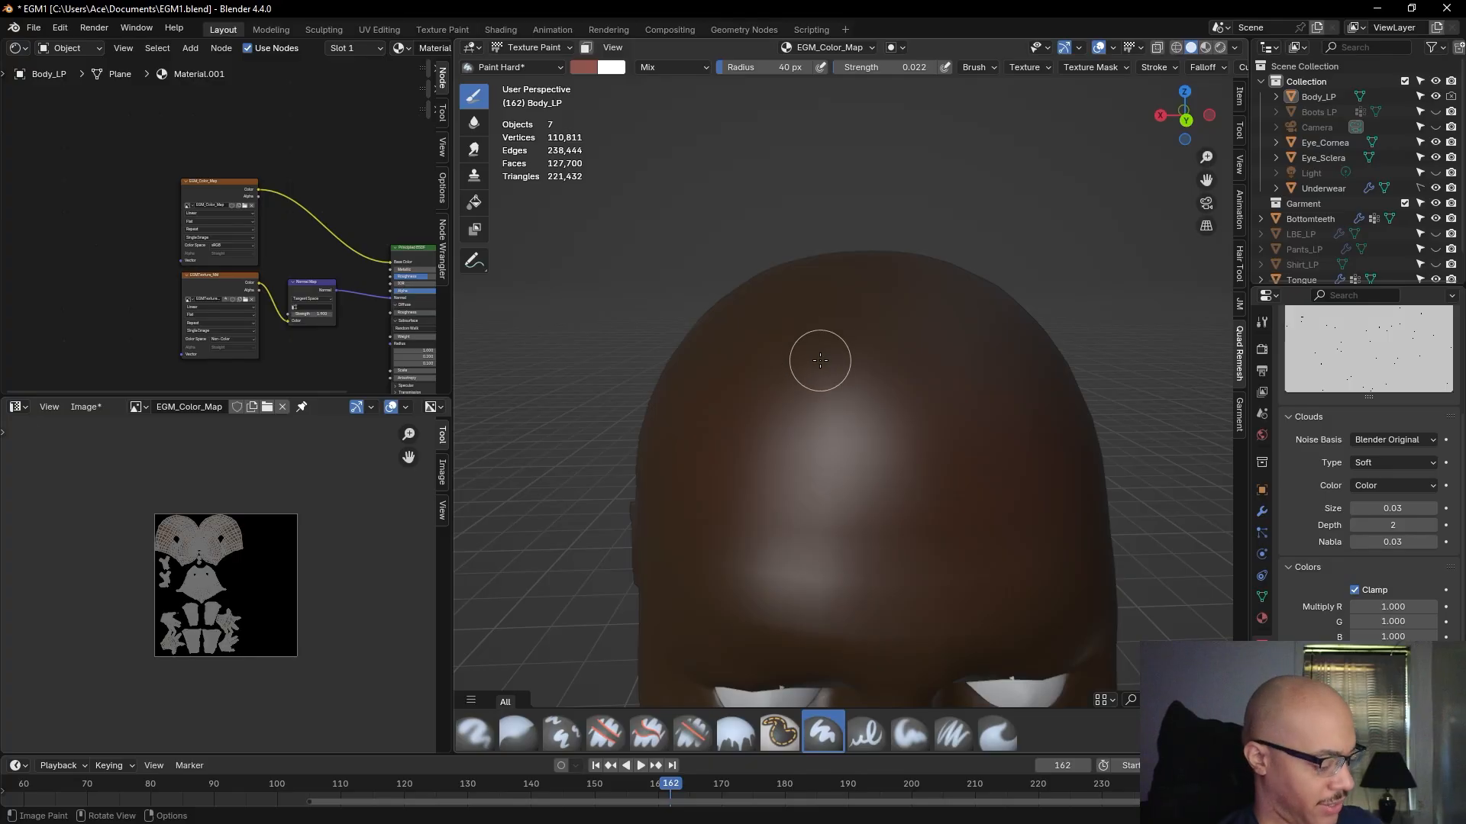
- Build up the faint reddish tint across the forehead and upper head, checking it from the front, above and side
{"action": "middle_click_drag", "start_coordinate": [821, 368], "coordinate": [871, 377]}
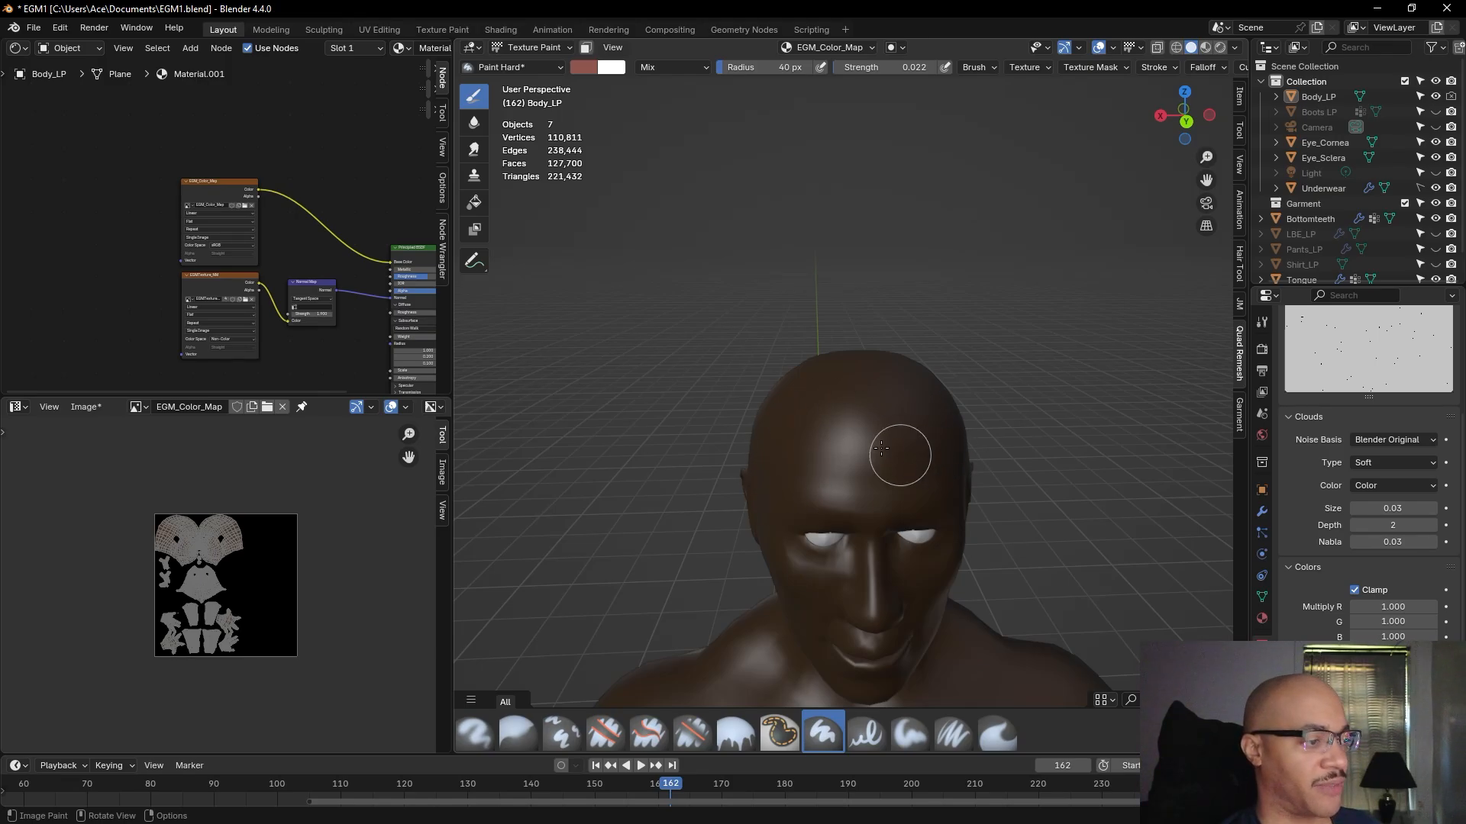
{"action": "middle_click_drag", "start_coordinate": [826, 415], "coordinate": [939, 392]}
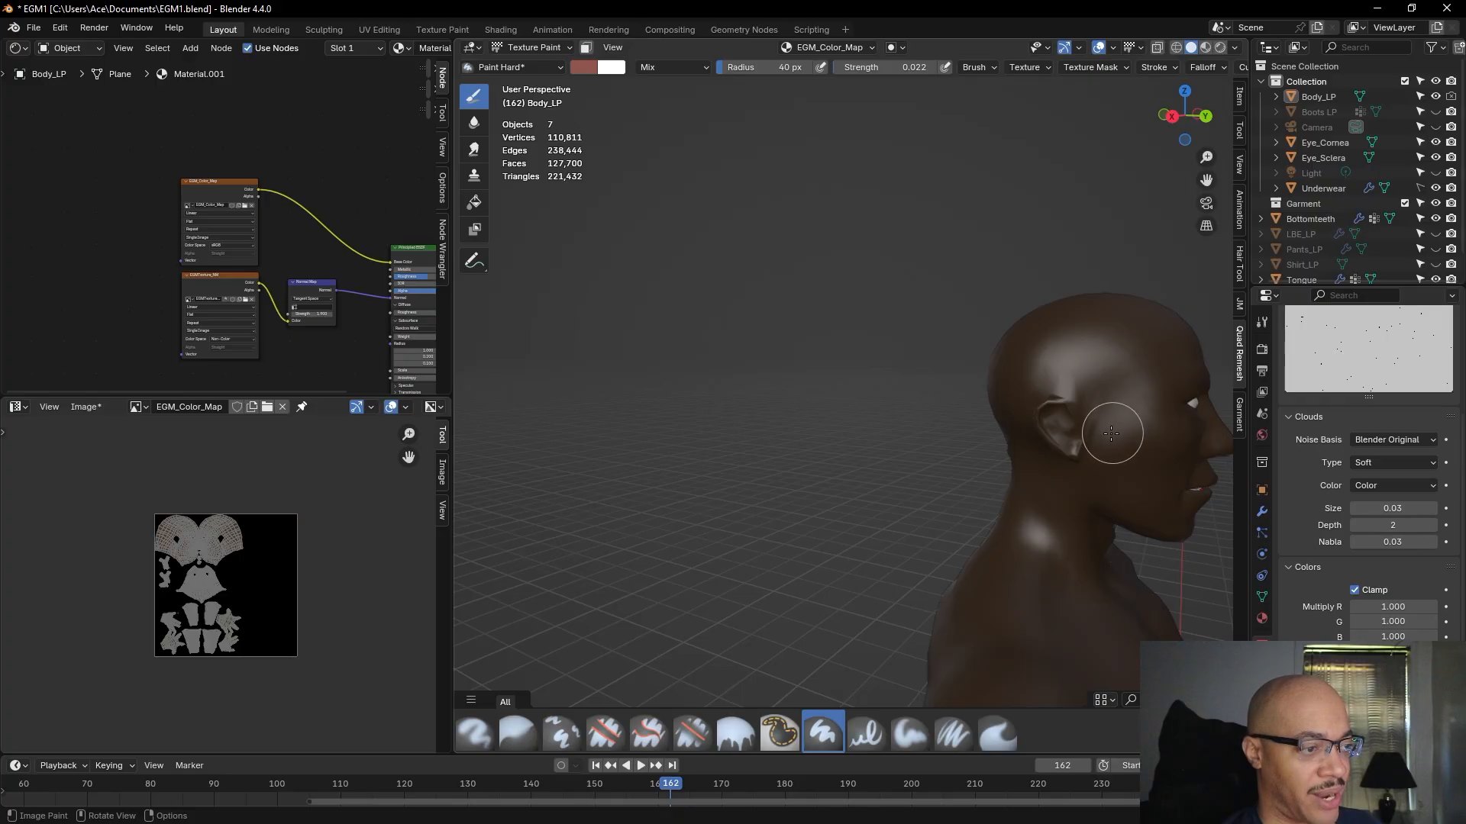
{"action": "mouse_move", "coordinate": [1159, 344]}
{"action": "middle_mouse_down"}
{"action": "mouse_move", "coordinate": [923, 393]}
{"action": "mouse_move", "coordinate": [909, 375]}
{"action": "mouse_move", "coordinate": [909, 393]}
{"action": "mouse_move", "coordinate": [906, 372]}
{"action": "mouse_move", "coordinate": [866, 408]}
{"action": "middle_mouse_up"}
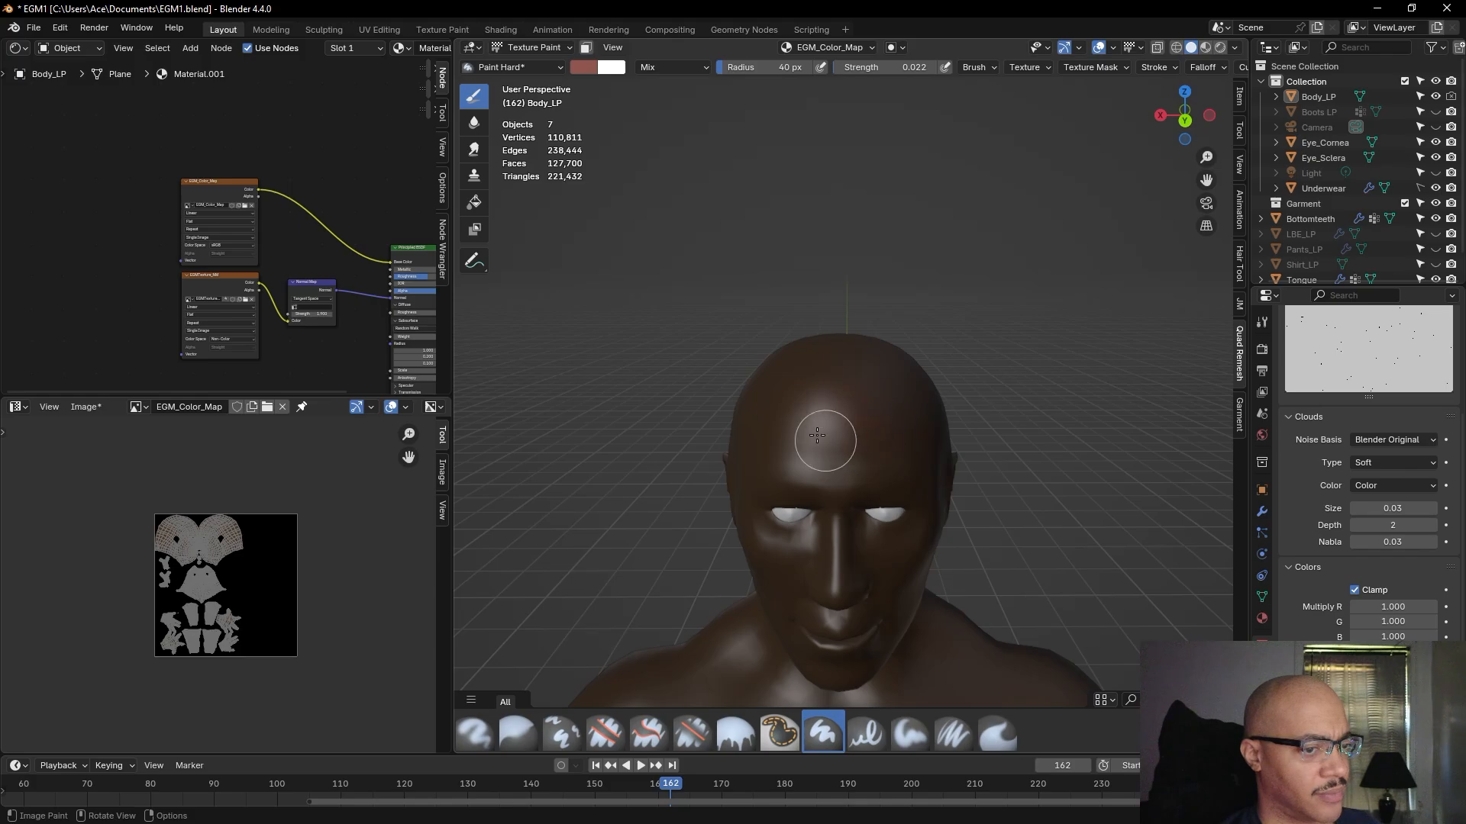
{"action": "middle_click_drag", "start_coordinate": [1028, 402], "coordinate": [933, 349]}
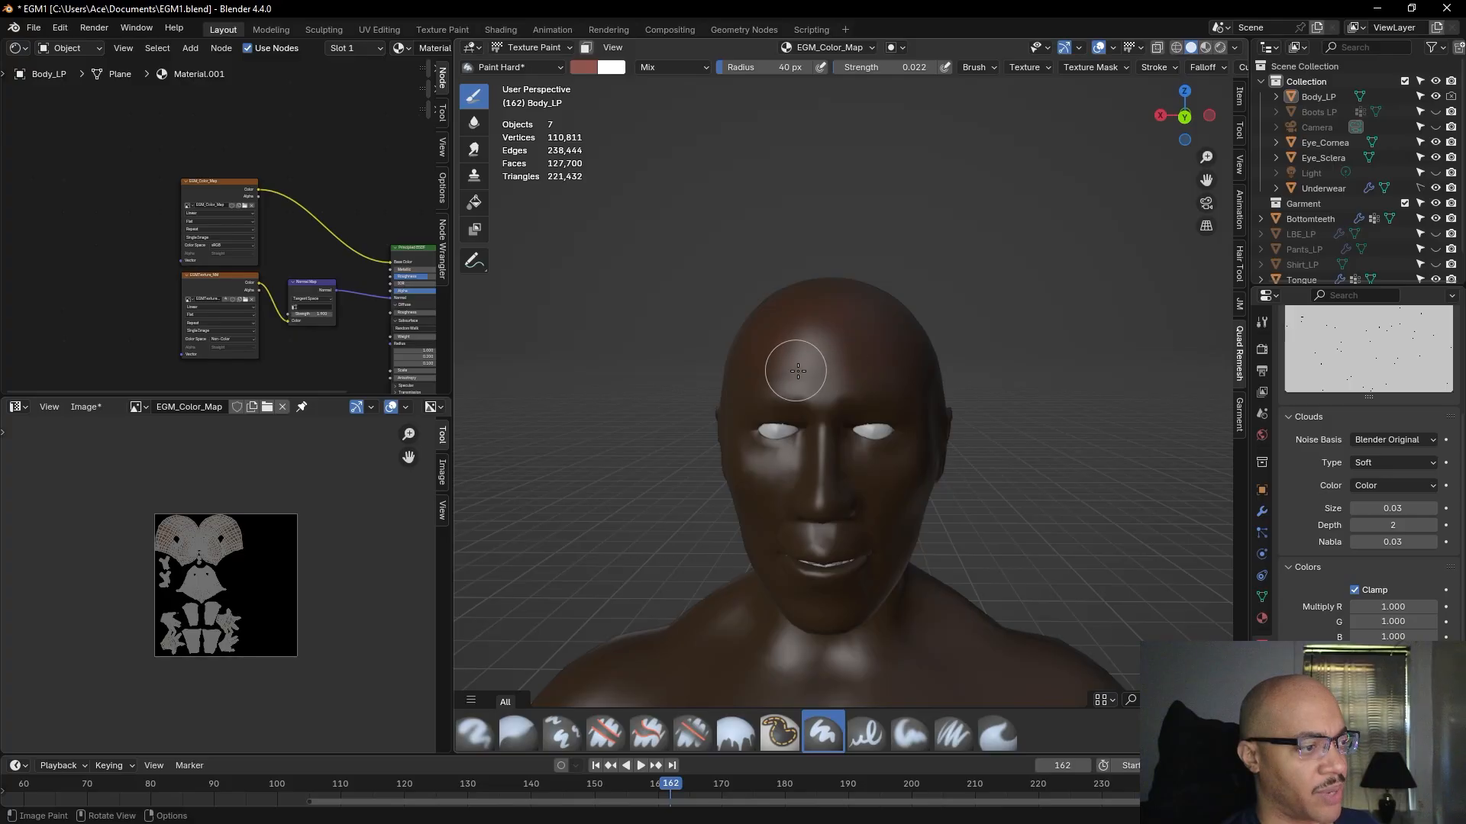
{"action": "mouse_move", "coordinate": [1030, 362]}
{"action": "middle_mouse_down"}
{"action": "mouse_move", "coordinate": [1033, 350]}
{"action": "mouse_move", "coordinate": [971, 429]}
{"action": "middle_mouse_up"}
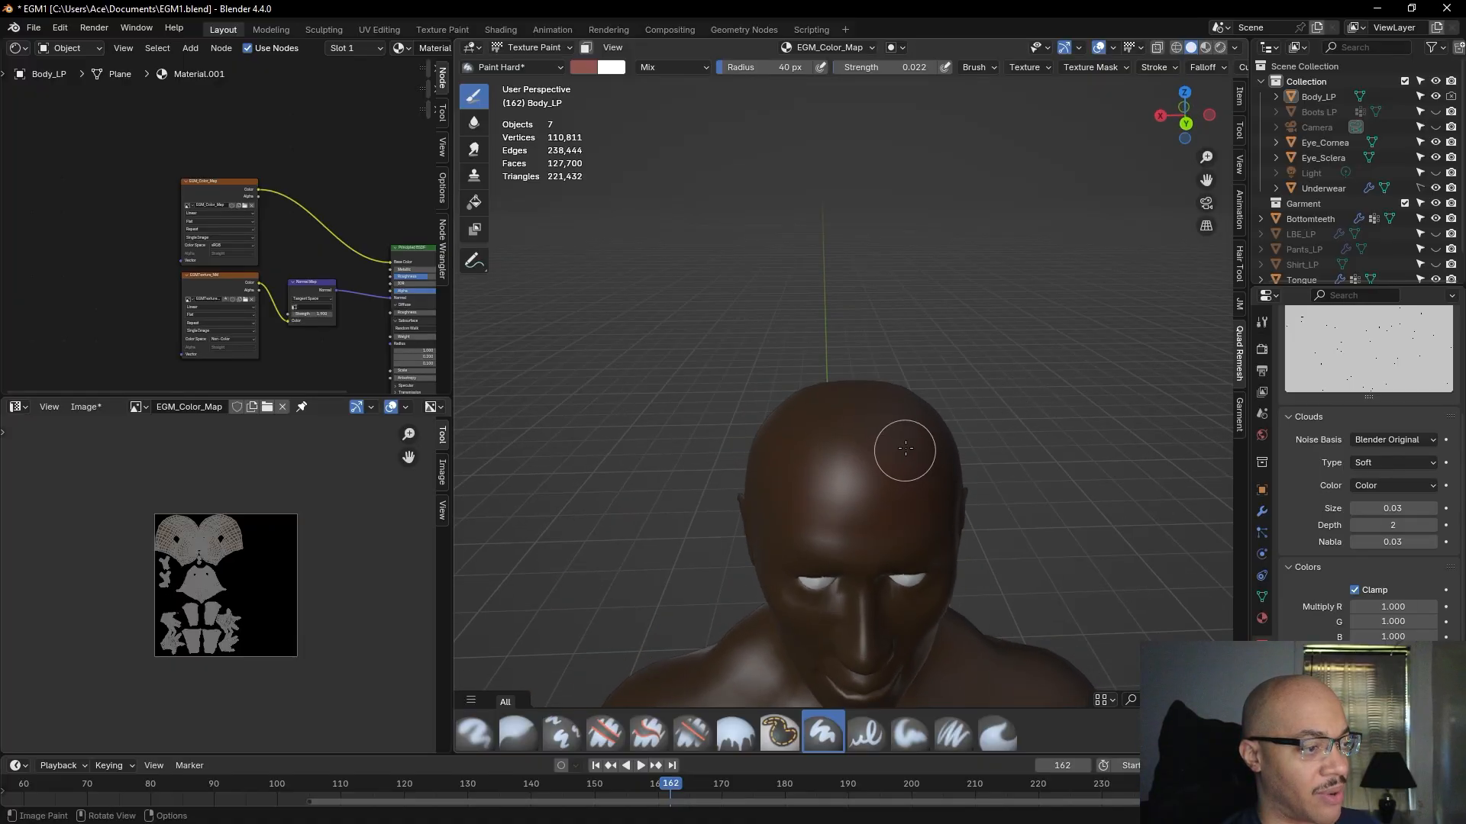
- Extend the subtle reddish tint over the temples and top of the head, working from both sides and above
{"action": "mouse_move", "coordinate": [1039, 420]}
{"action": "middle_mouse_down"}
{"action": "mouse_move", "coordinate": [971, 374]}
{"action": "mouse_move", "coordinate": [832, 419]}
{"action": "middle_mouse_up"}
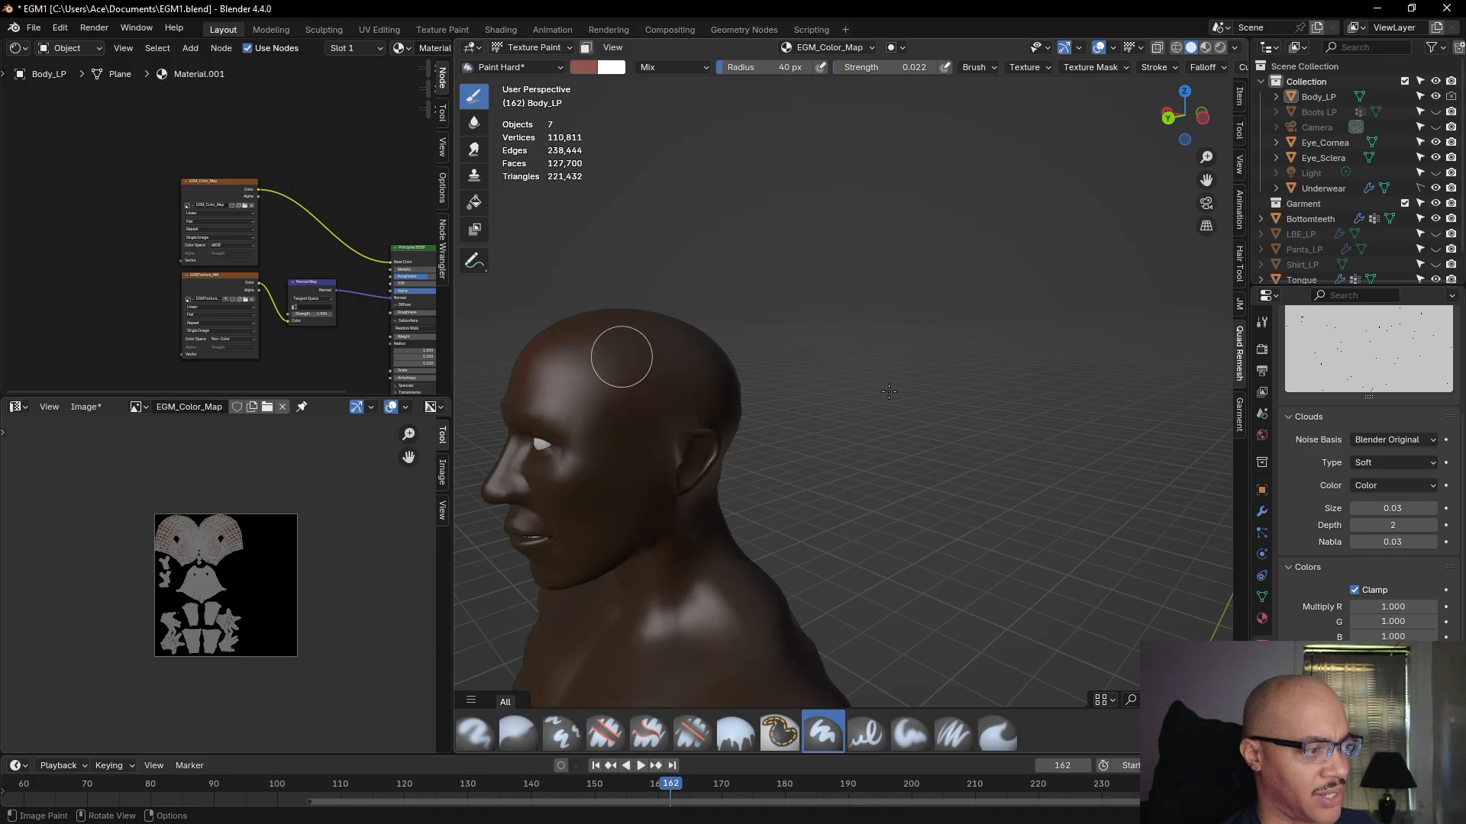
{"action": "middle_click_drag", "start_coordinate": [893, 405], "coordinate": [641, 373]}
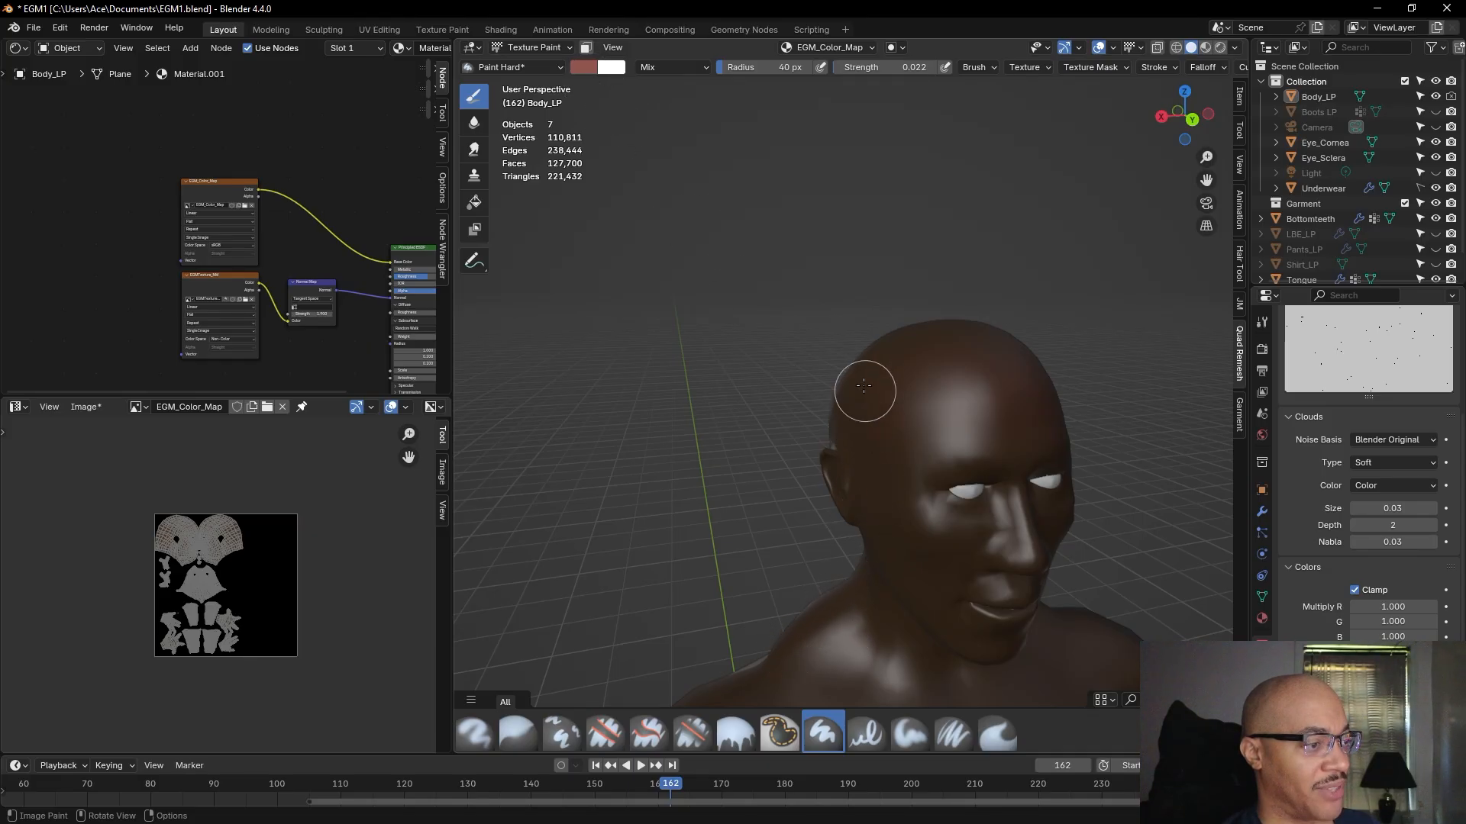
{"action": "mouse_move", "coordinate": [1110, 325]}
{"action": "middle_mouse_down"}
{"action": "mouse_move", "coordinate": [1065, 307]}
{"action": "mouse_move", "coordinate": [1028, 327]}
{"action": "mouse_move", "coordinate": [737, 296]}
{"action": "middle_mouse_up"}
{"action": "scroll", "coordinate": [1053, 305], "scroll_direction": "up", "scroll_amount": 2}
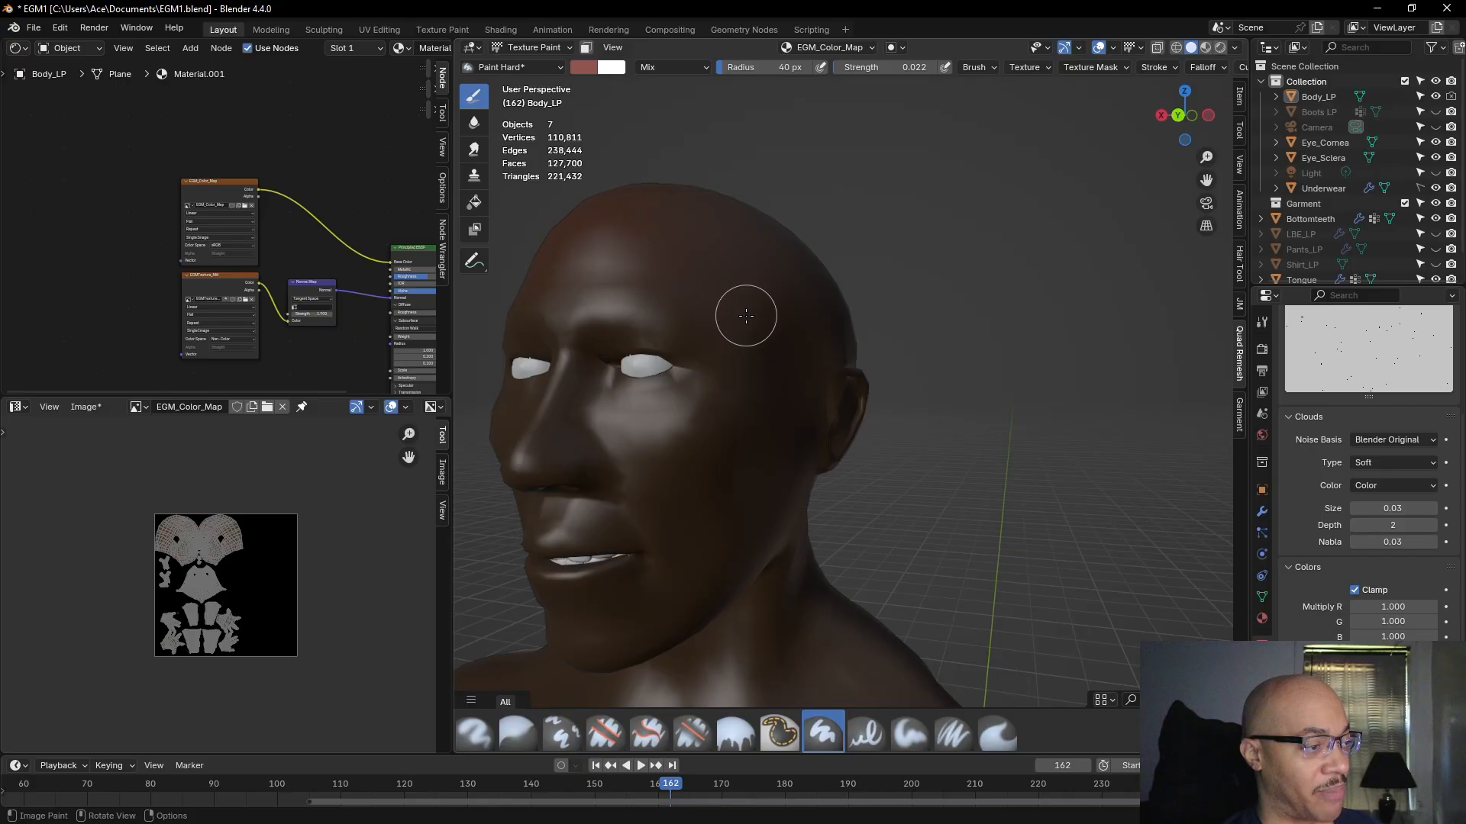
{"action": "middle_click_drag", "start_coordinate": [969, 283], "coordinate": [1070, 311]}
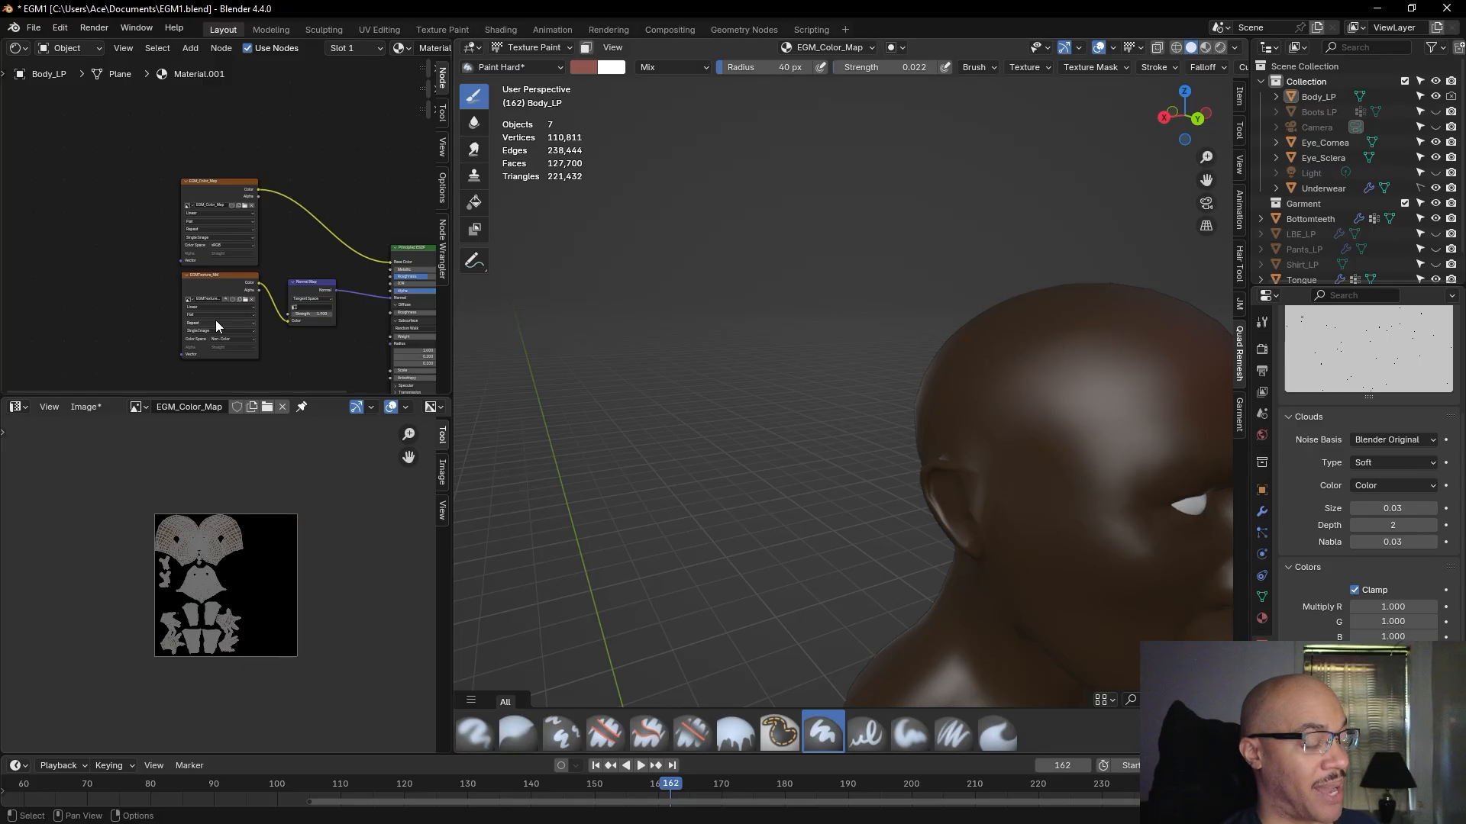
{"action": "mouse_move", "coordinate": [779, 279]}
{"action": "middle_mouse_down"}
{"action": "mouse_move", "coordinate": [730, 282]}
{"action": "mouse_move", "coordinate": [772, 245]}
{"action": "mouse_move", "coordinate": [687, 382]}
{"action": "mouse_move", "coordinate": [757, 484]}
{"action": "middle_mouse_up"}
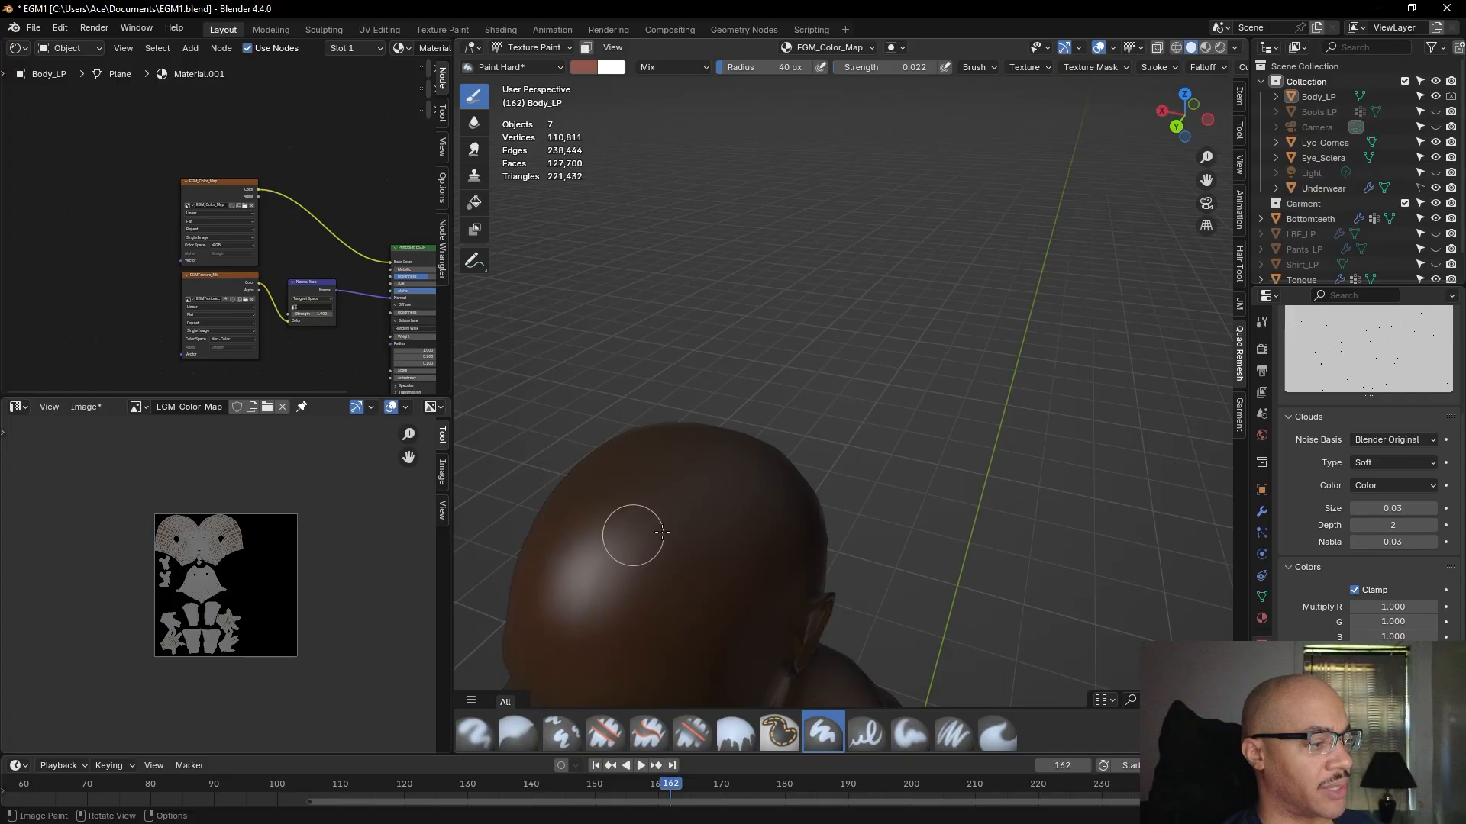
{"action": "mouse_move", "coordinate": [919, 517]}
{"action": "middle_mouse_down"}
{"action": "mouse_move", "coordinate": [946, 488]}
{"action": "mouse_move", "coordinate": [993, 484]}
{"action": "middle_mouse_up"}
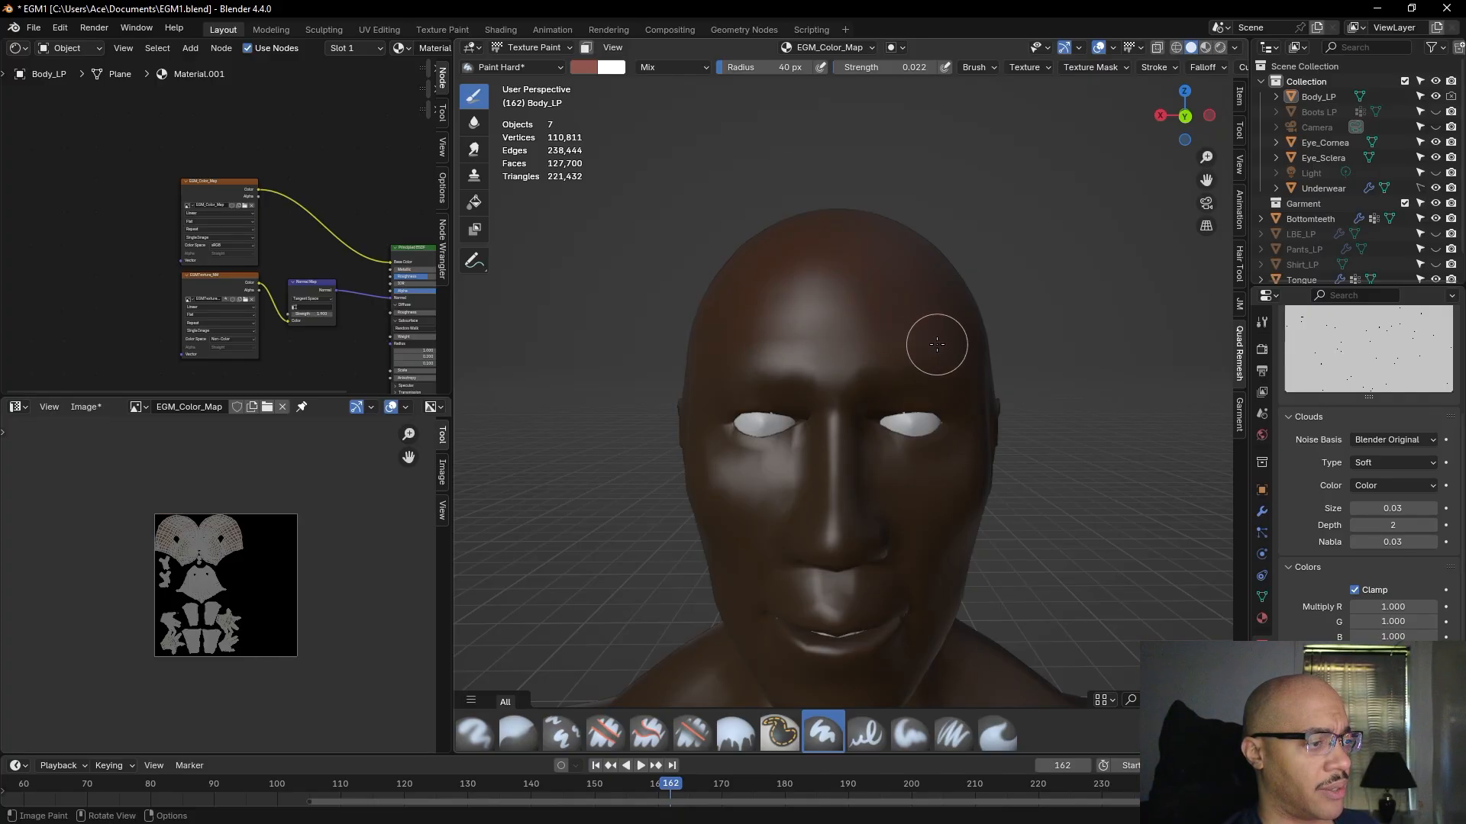
- Examine the reddish tint on the head and face from the front, side and slightly below
{"action": "mouse_move", "coordinate": [1024, 354]}
{"action": "middle_mouse_down"}
{"action": "mouse_move", "coordinate": [964, 352]}
{"action": "mouse_move", "coordinate": [1026, 475]}
{"action": "mouse_move", "coordinate": [1079, 514]}
{"action": "mouse_move", "coordinate": [1093, 437]}
{"action": "mouse_move", "coordinate": [1122, 474]}
{"action": "mouse_move", "coordinate": [1108, 441]}
{"action": "mouse_move", "coordinate": [1064, 481]}
{"action": "mouse_move", "coordinate": [1182, 486]}
{"action": "mouse_move", "coordinate": [1043, 452]}
{"action": "middle_mouse_up"}
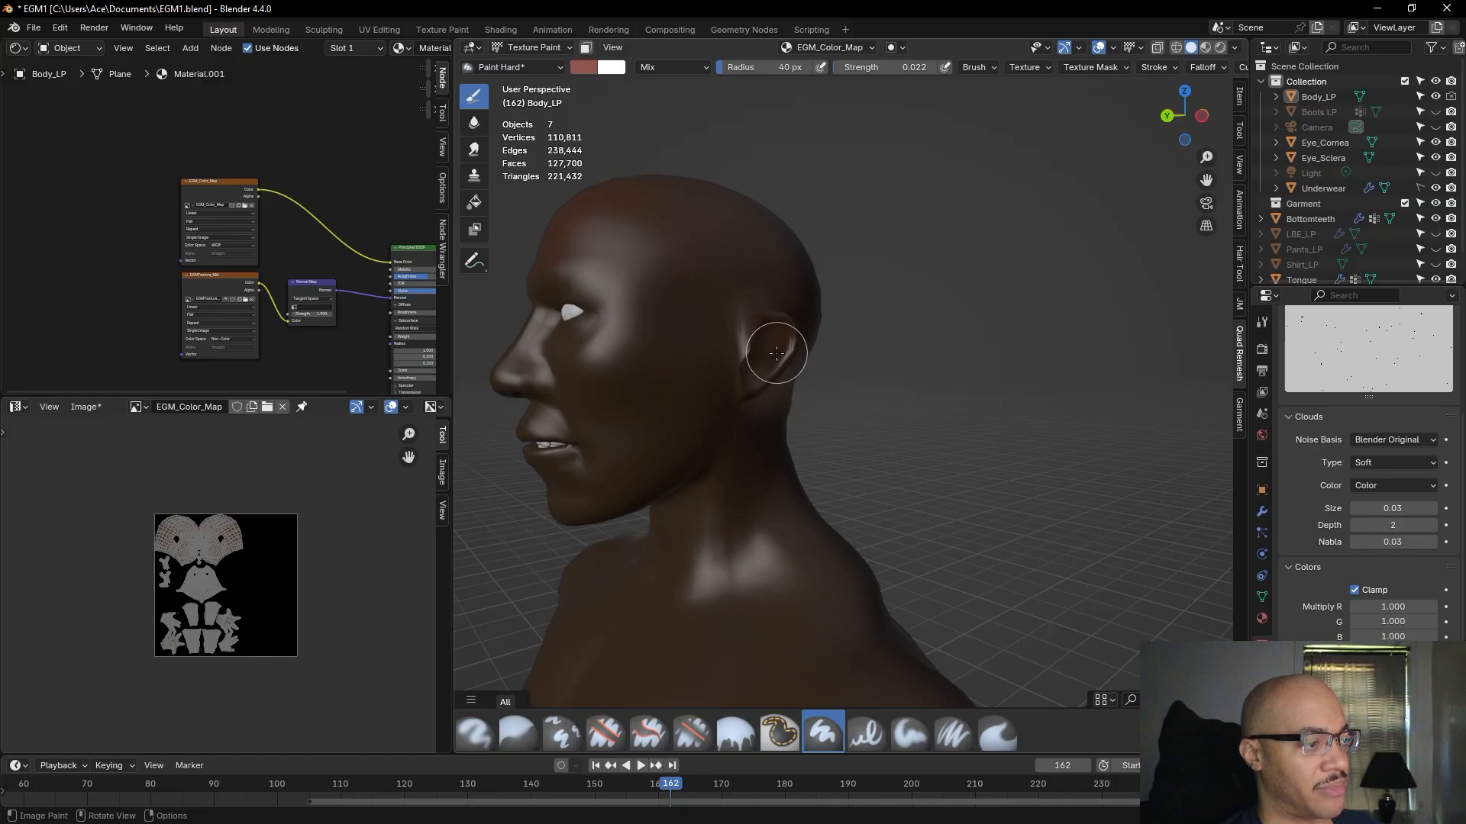
{"action": "middle_click_drag", "start_coordinate": [900, 329], "coordinate": [858, 298]}
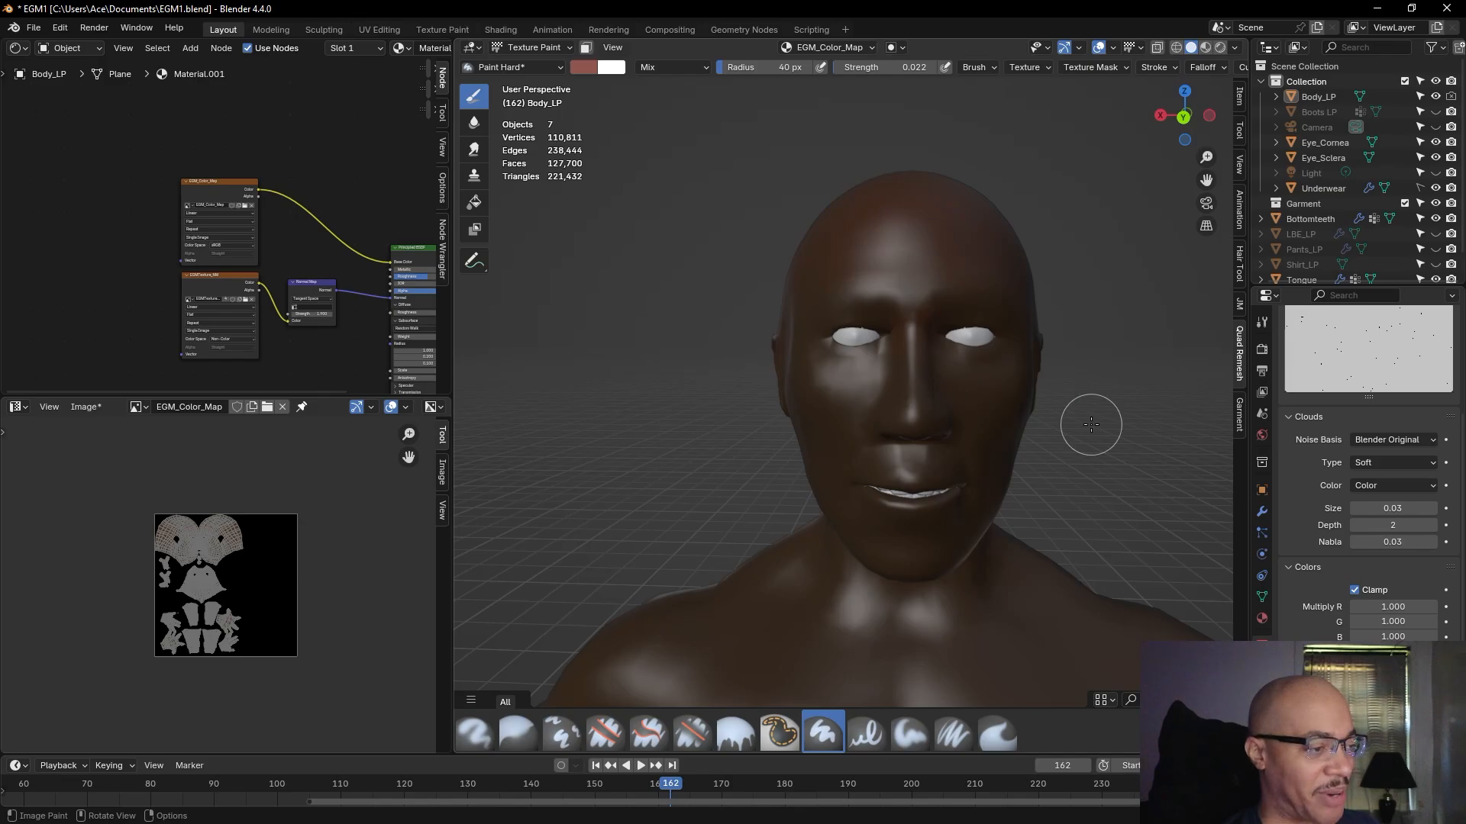
{"action": "middle_click_drag", "start_coordinate": [1169, 461], "coordinate": [1167, 446]}
{"action": "scroll", "coordinate": [1166, 445], "scroll_direction": "up", "scroll_amount": 6}
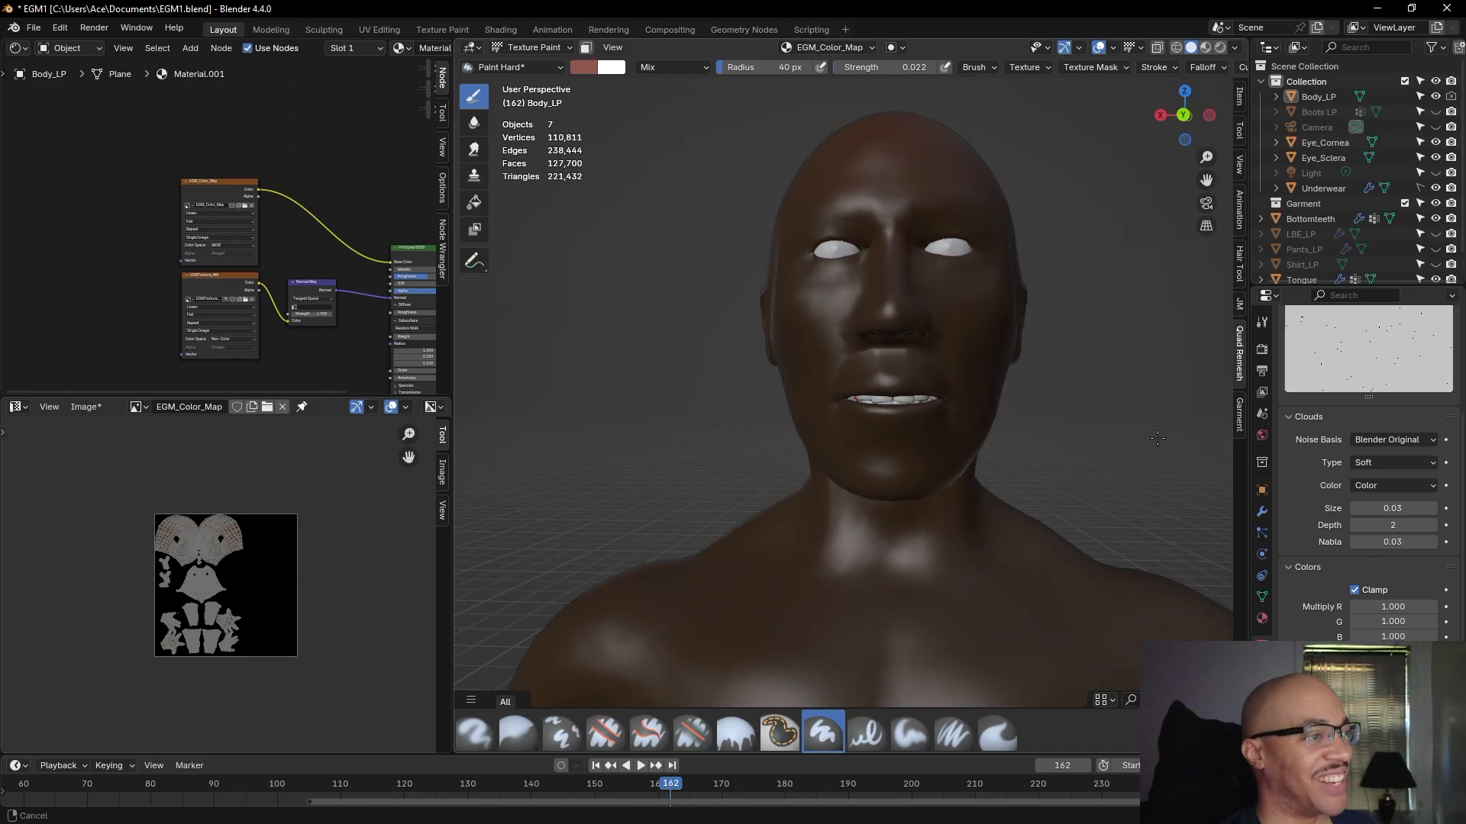
{"action": "middle_click_drag", "start_coordinate": [1178, 409], "coordinate": [1175, 416]}
{"action": "scroll", "coordinate": [1198, 431], "scroll_direction": "down", "scroll_amount": 4}
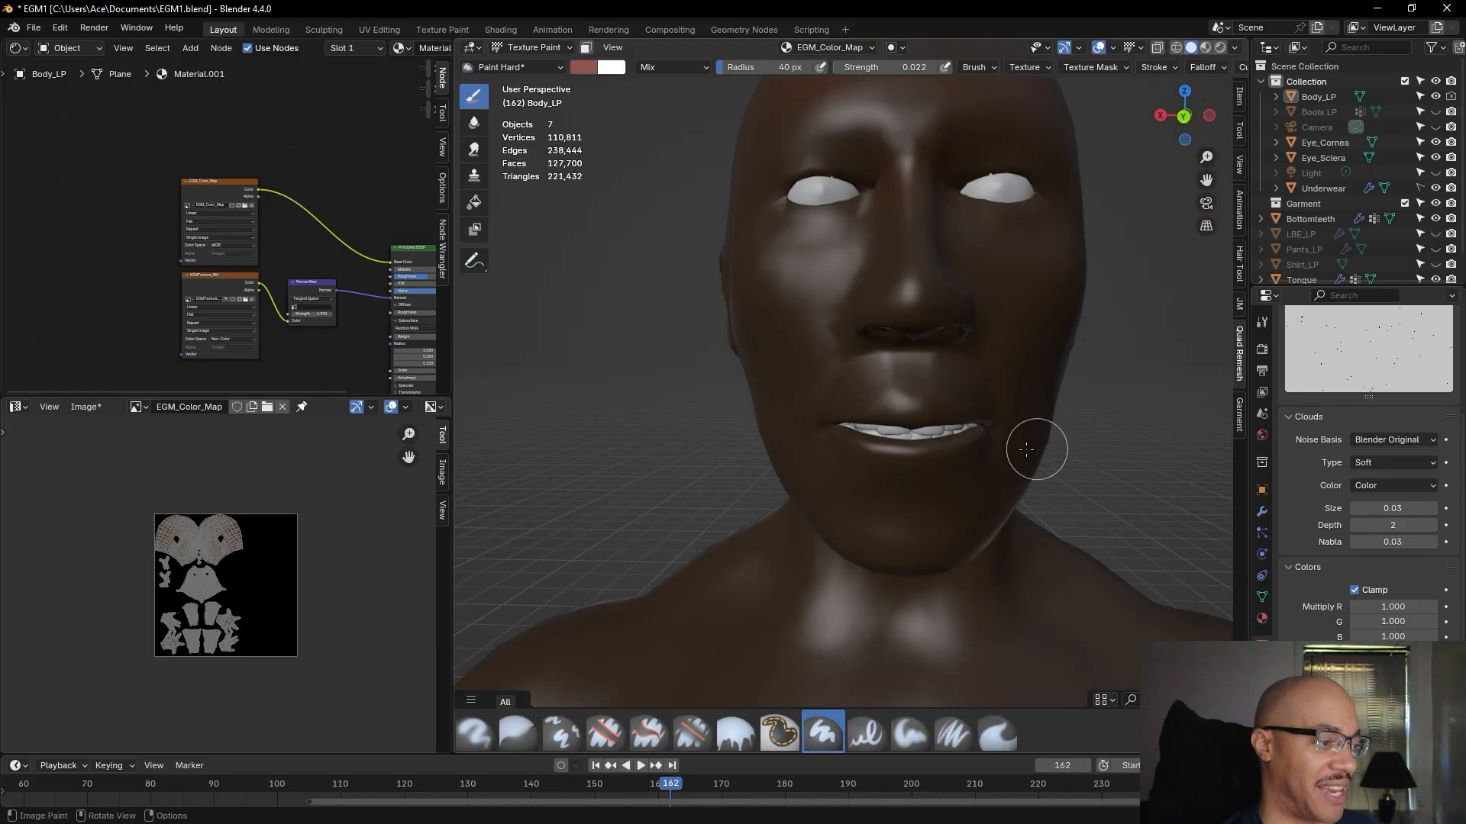
{"action": "mouse_move", "coordinate": [1110, 475]}
{"action": "middle_mouse_down"}
{"action": "mouse_move", "coordinate": [1113, 458]}
{"action": "mouse_move", "coordinate": [1123, 475]}
{"action": "middle_mouse_up"}
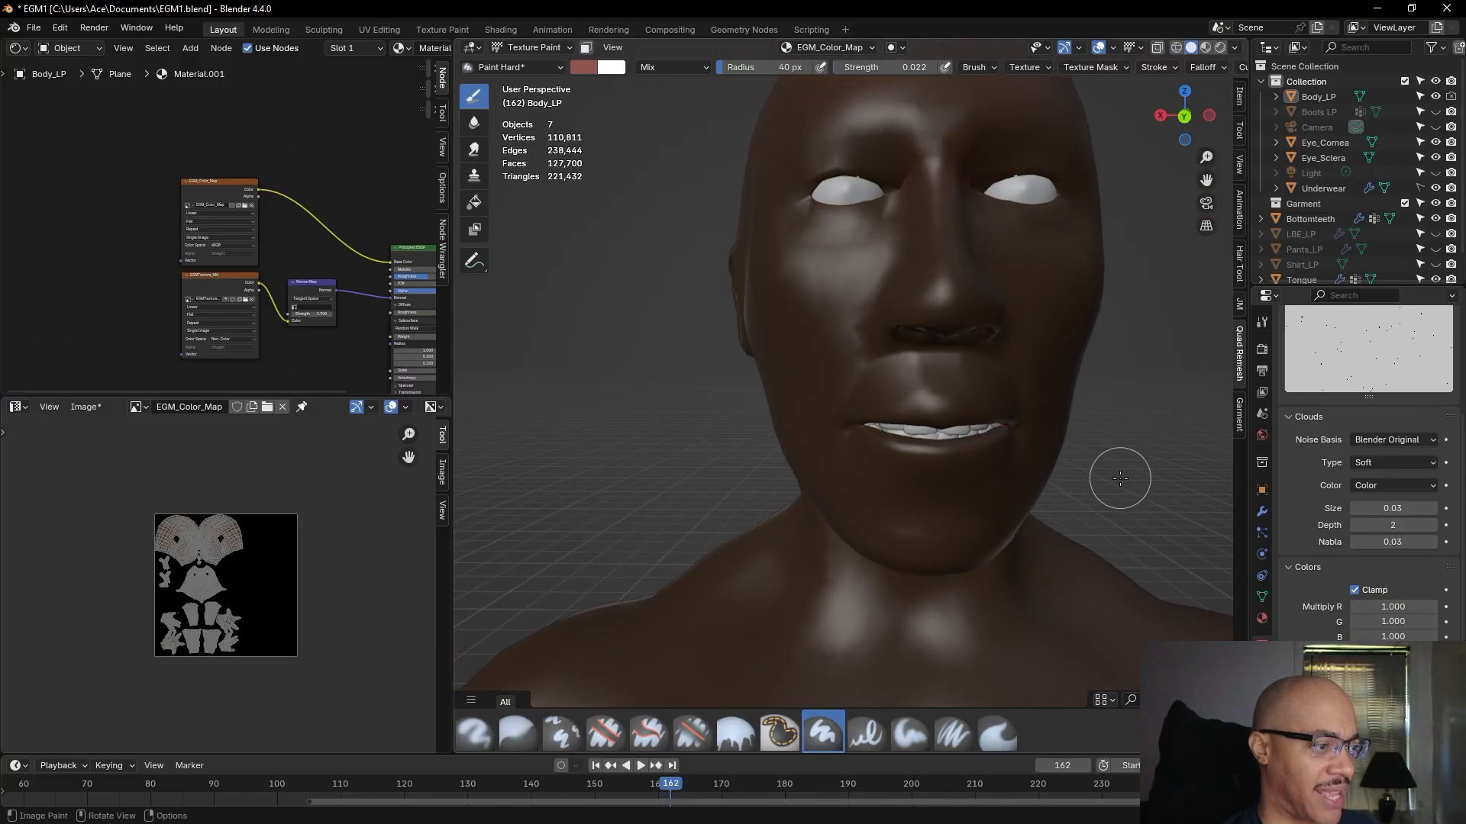
- Preview the head in Material Preview and Rendered shading, ending back in Solid shading
{"action": "left_click", "coordinate": [1206, 47]}
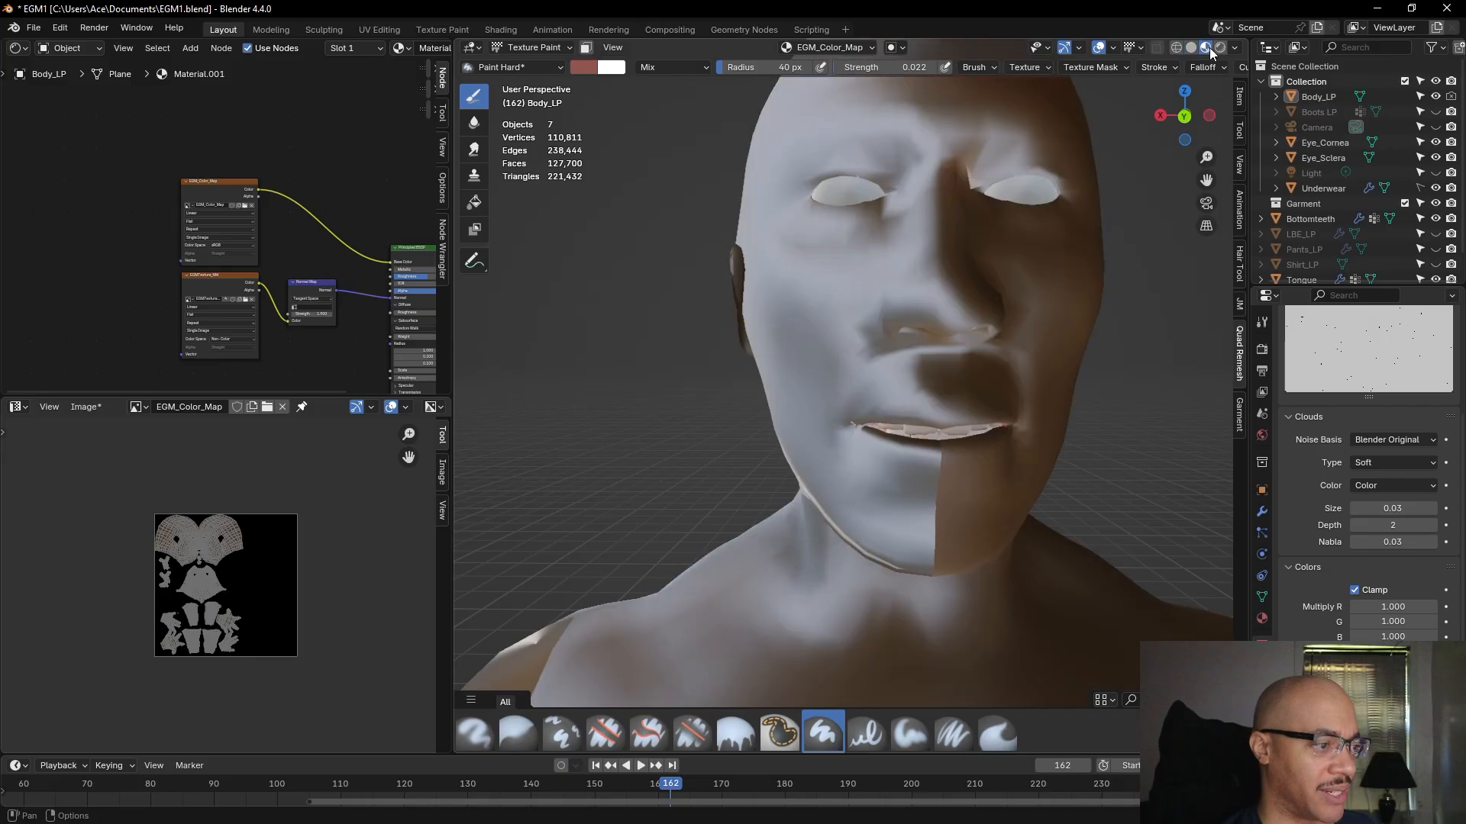
{"action": "left_click", "coordinate": [1223, 48]}
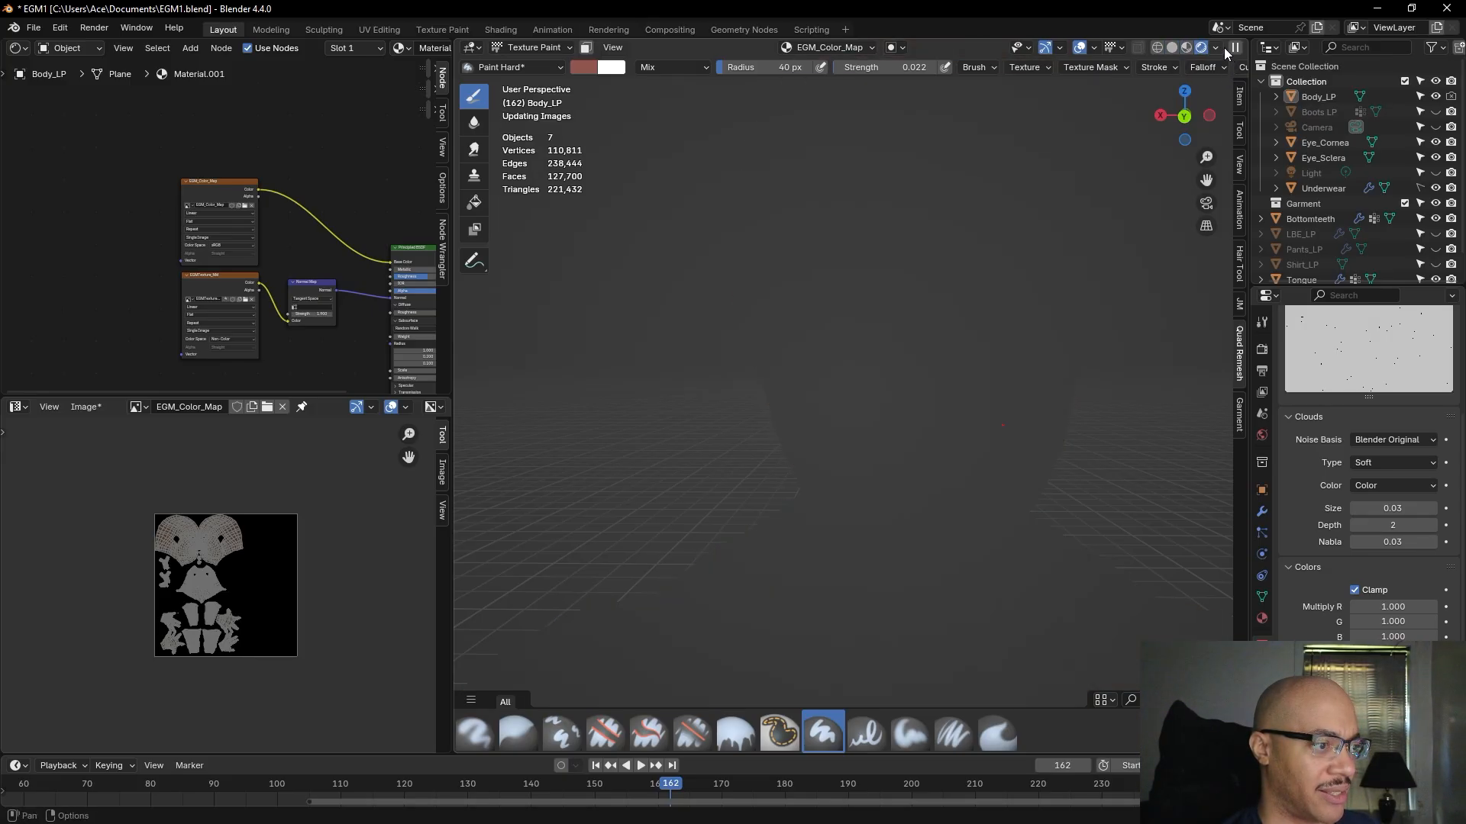
{"action": "mouse_move", "coordinate": [1150, 258]}
{"action": "middle_mouse_down"}
{"action": "mouse_move", "coordinate": [1132, 249]}
{"action": "mouse_move", "coordinate": [1138, 267]}
{"action": "middle_mouse_up"}
{"action": "left_click", "coordinate": [205, 284]}
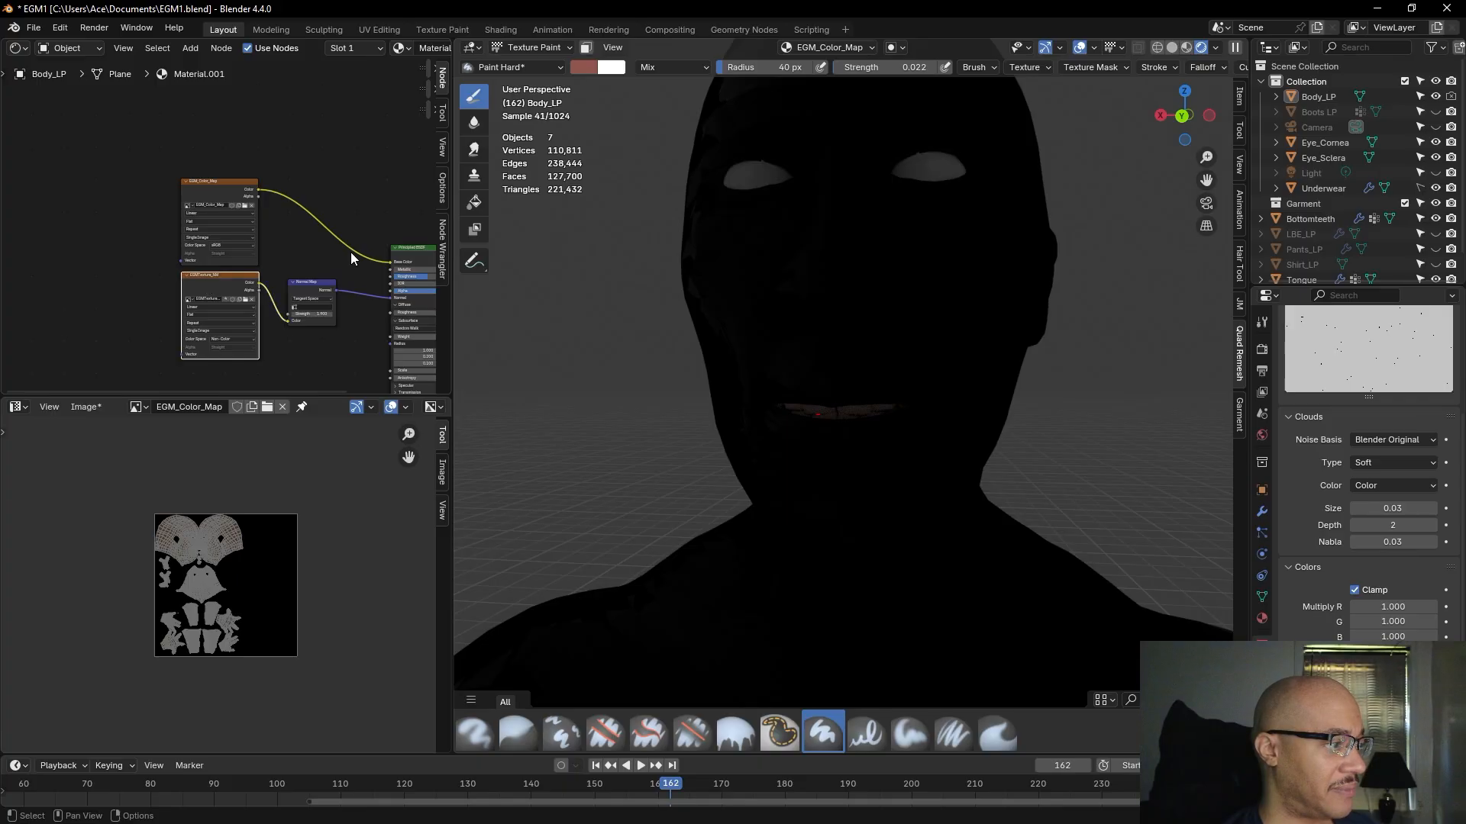
{"action": "left_click", "coordinate": [1176, 48]}
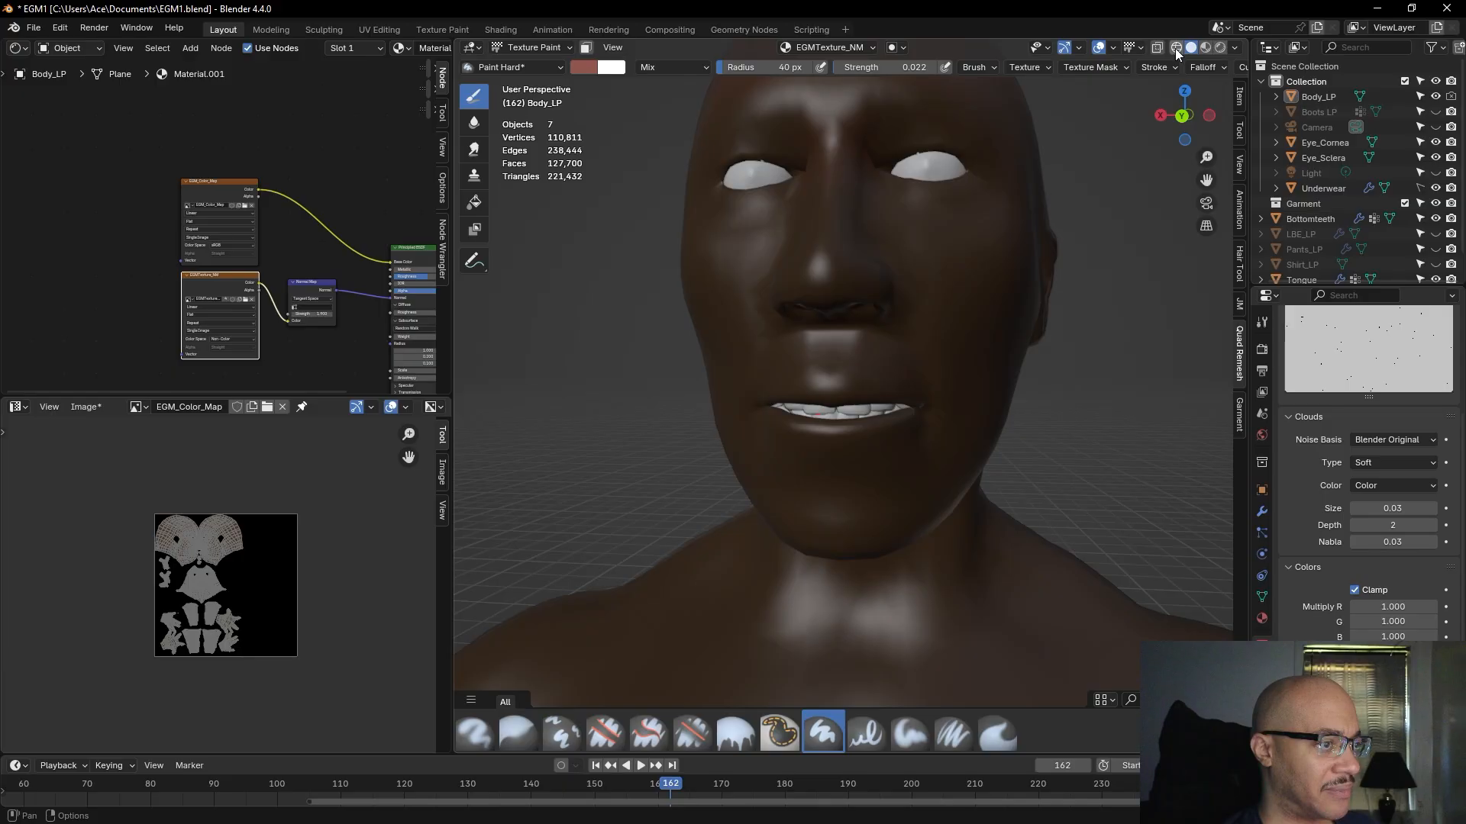
{"action": "mouse_move", "coordinate": [1115, 265]}
{"action": "middle_mouse_down"}
{"action": "mouse_move", "coordinate": [1139, 259]}
{"action": "mouse_move", "coordinate": [1132, 287]}
{"action": "middle_mouse_up"}
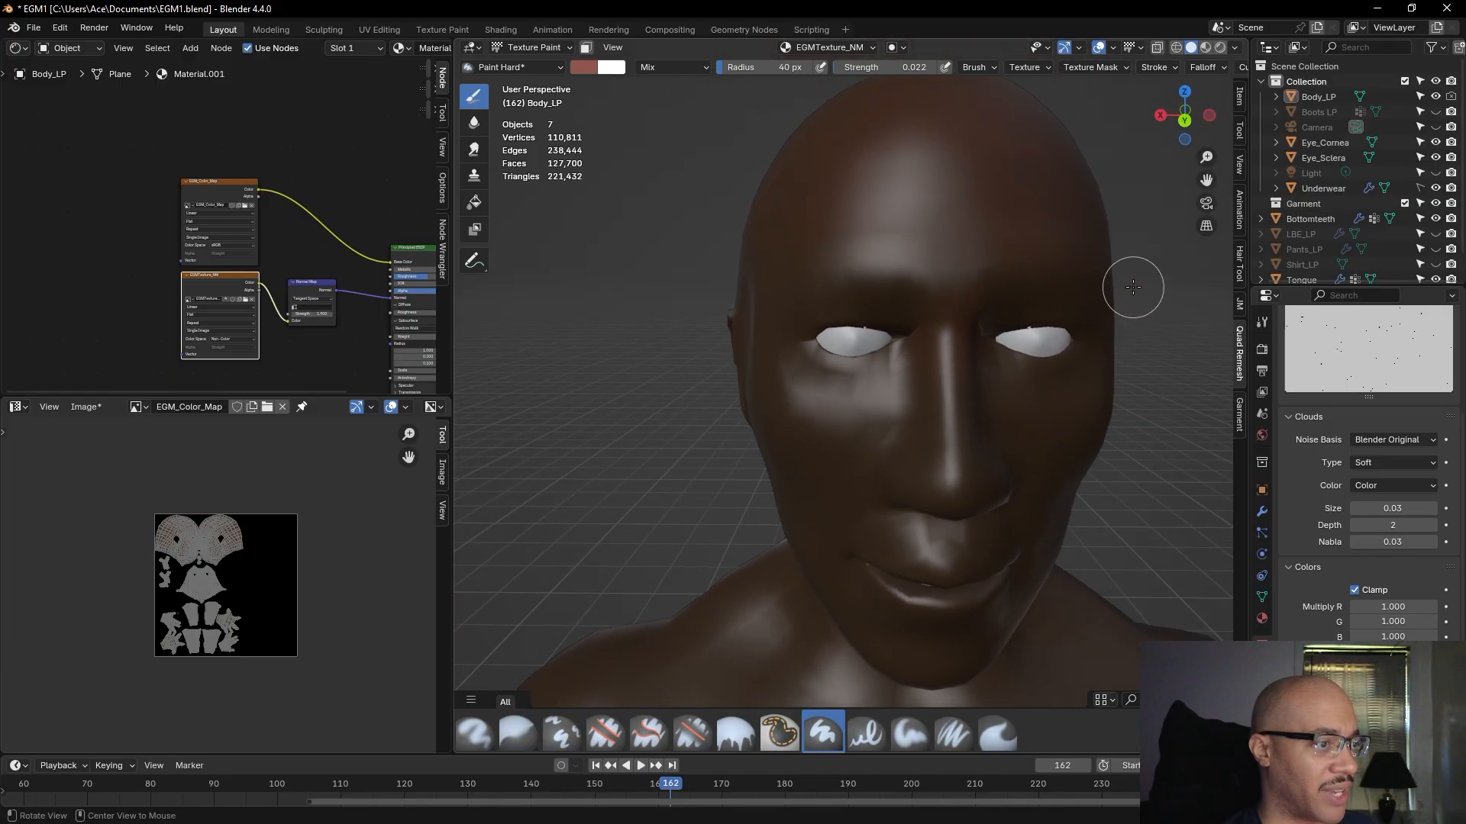
{"action": "left_click", "coordinate": [1218, 48]}
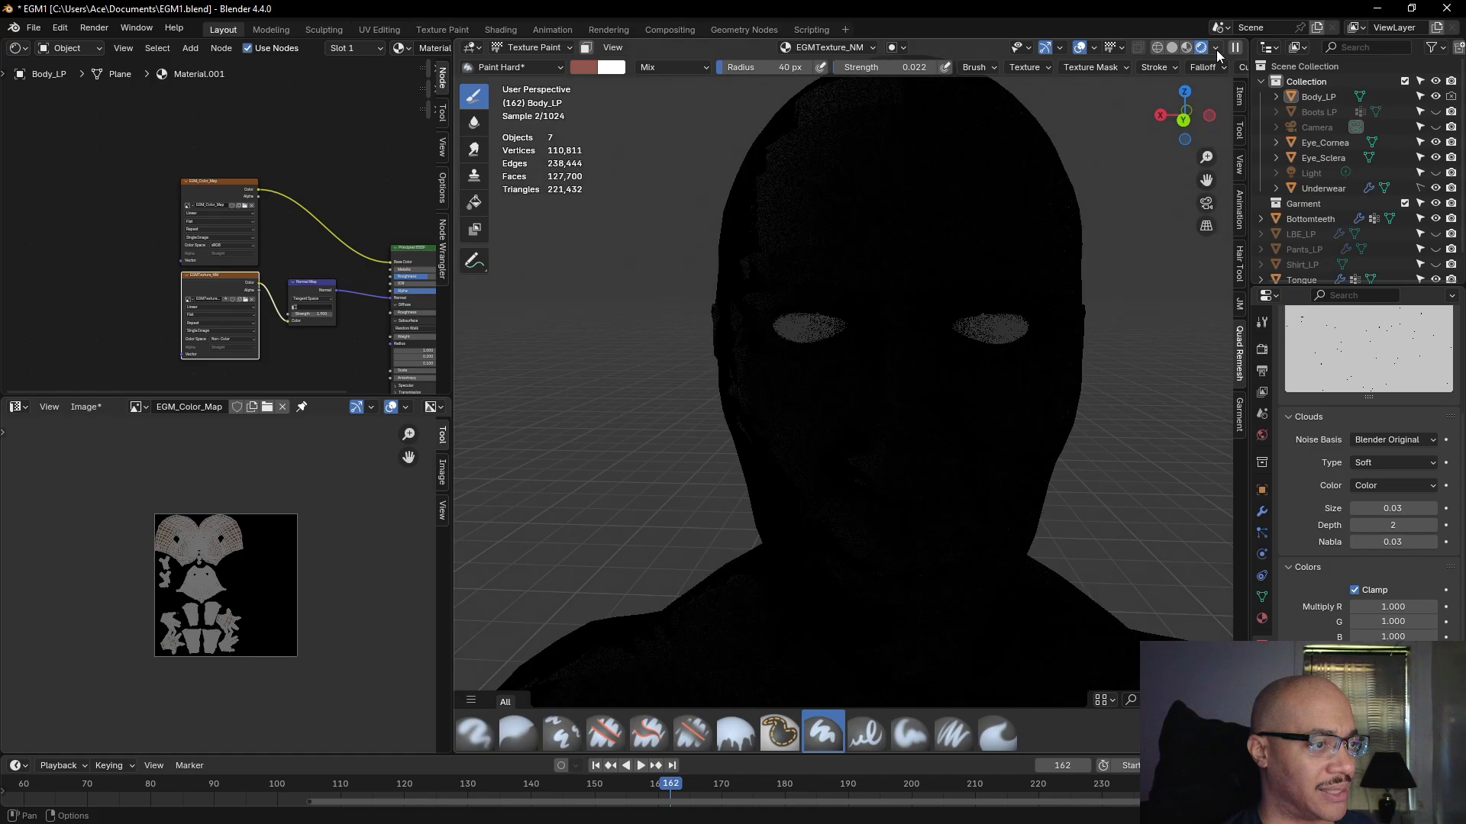
{"action": "left_click", "coordinate": [1188, 47]}
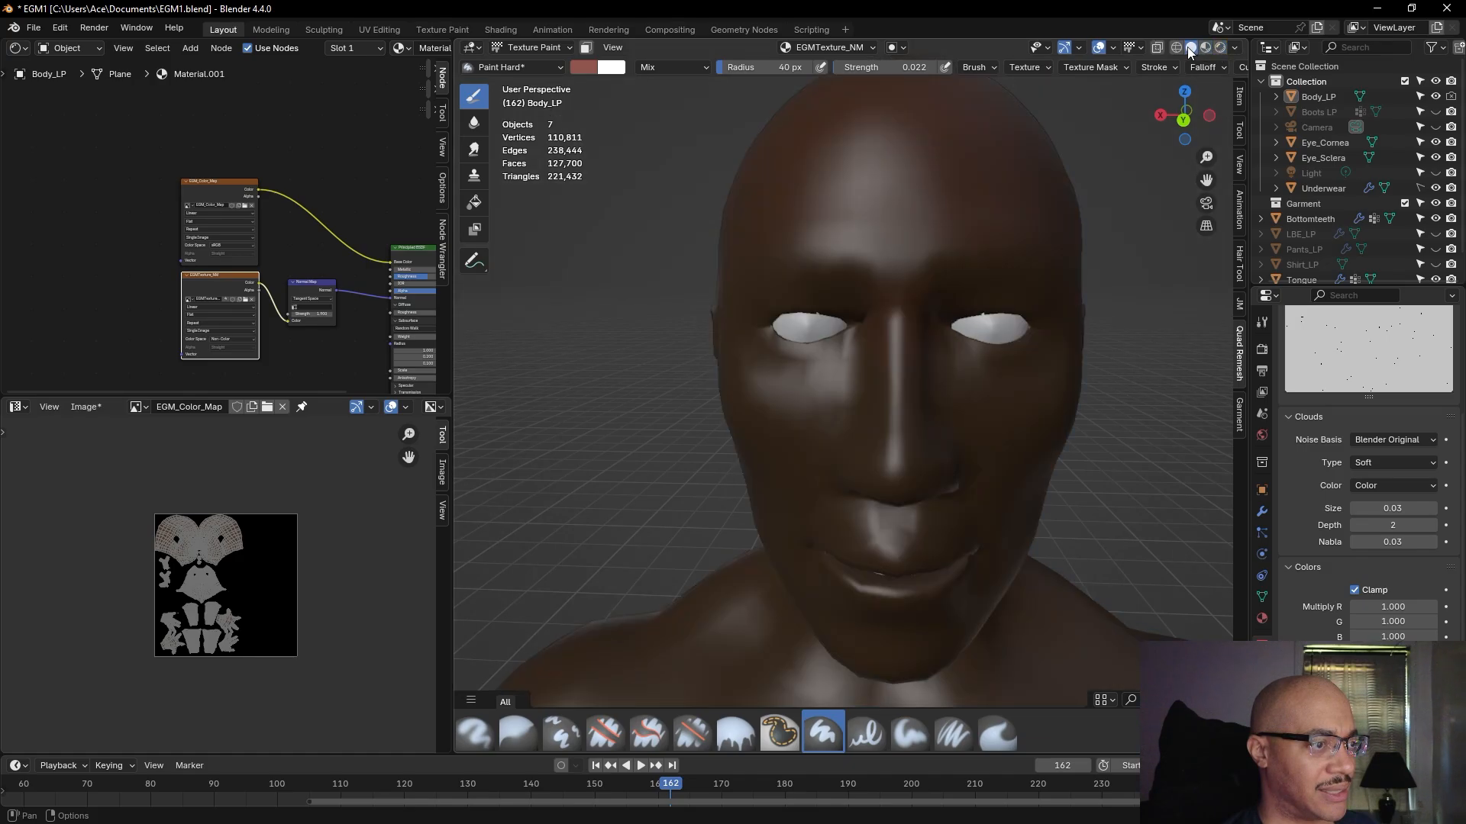
{"action": "left_click", "coordinate": [1177, 48]}
{"action": "left_click", "coordinate": [1192, 50]}
{"action": "mouse_move", "coordinate": [1138, 331]}
{"action": "middle_mouse_down"}
{"action": "mouse_move", "coordinate": [1132, 304]}
{"action": "mouse_move", "coordinate": [1141, 343]}
{"action": "middle_mouse_up"}
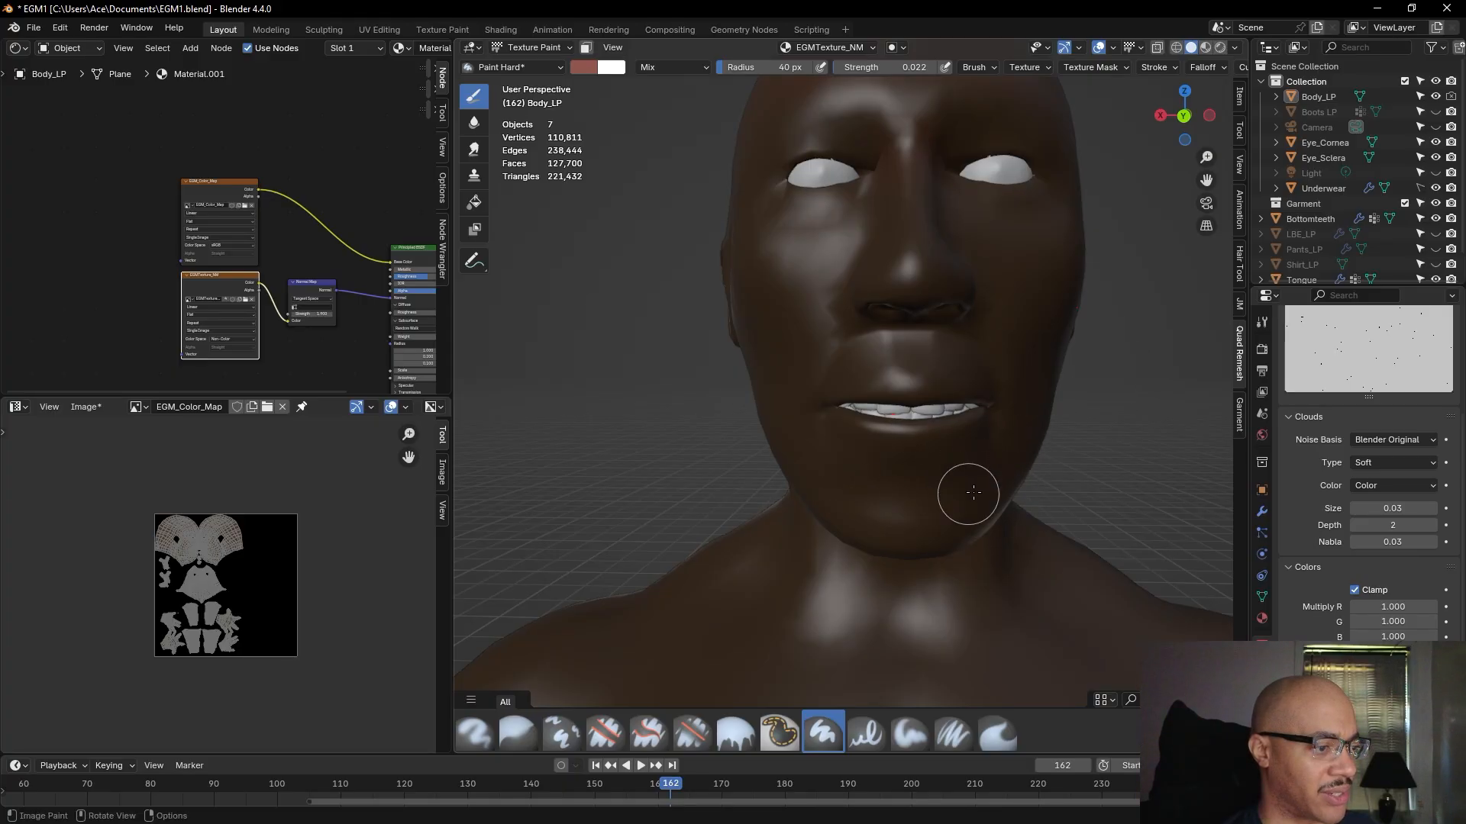
- Reduce the brush radius to 21 px and make the EGM_Color_Map image node the active paint target again
{"action": "left_click", "coordinate": [1262, 512]}
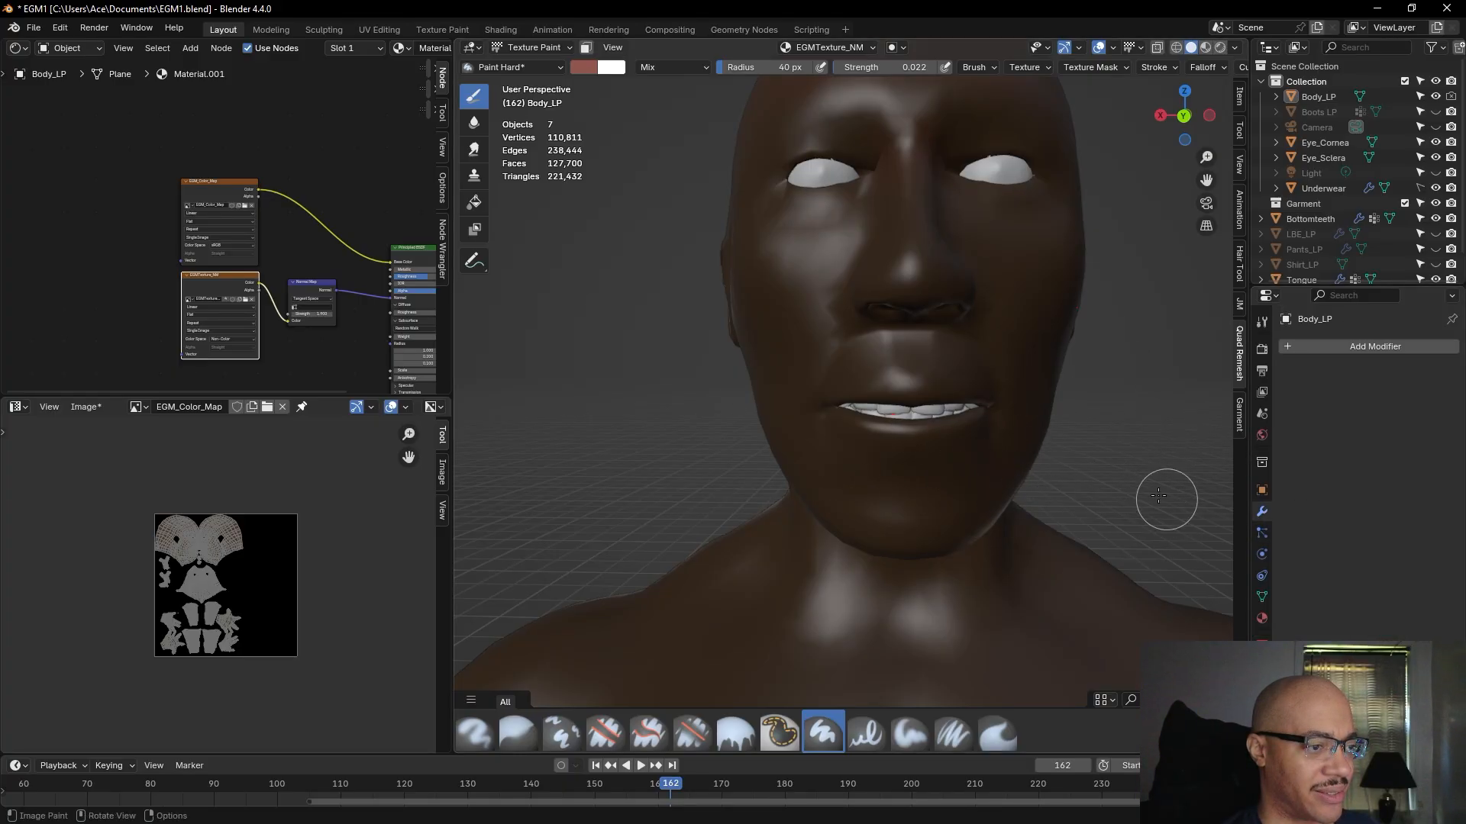
{"action": "middle_click_drag", "start_coordinate": [1087, 464], "coordinate": [1142, 472], "text": "shift"}
{"action": "scroll", "coordinate": [1128, 433], "scroll_direction": "up", "scroll_amount": 1}
{"action": "scroll", "coordinate": [1143, 472], "scroll_direction": "down", "scroll_amount": 3}
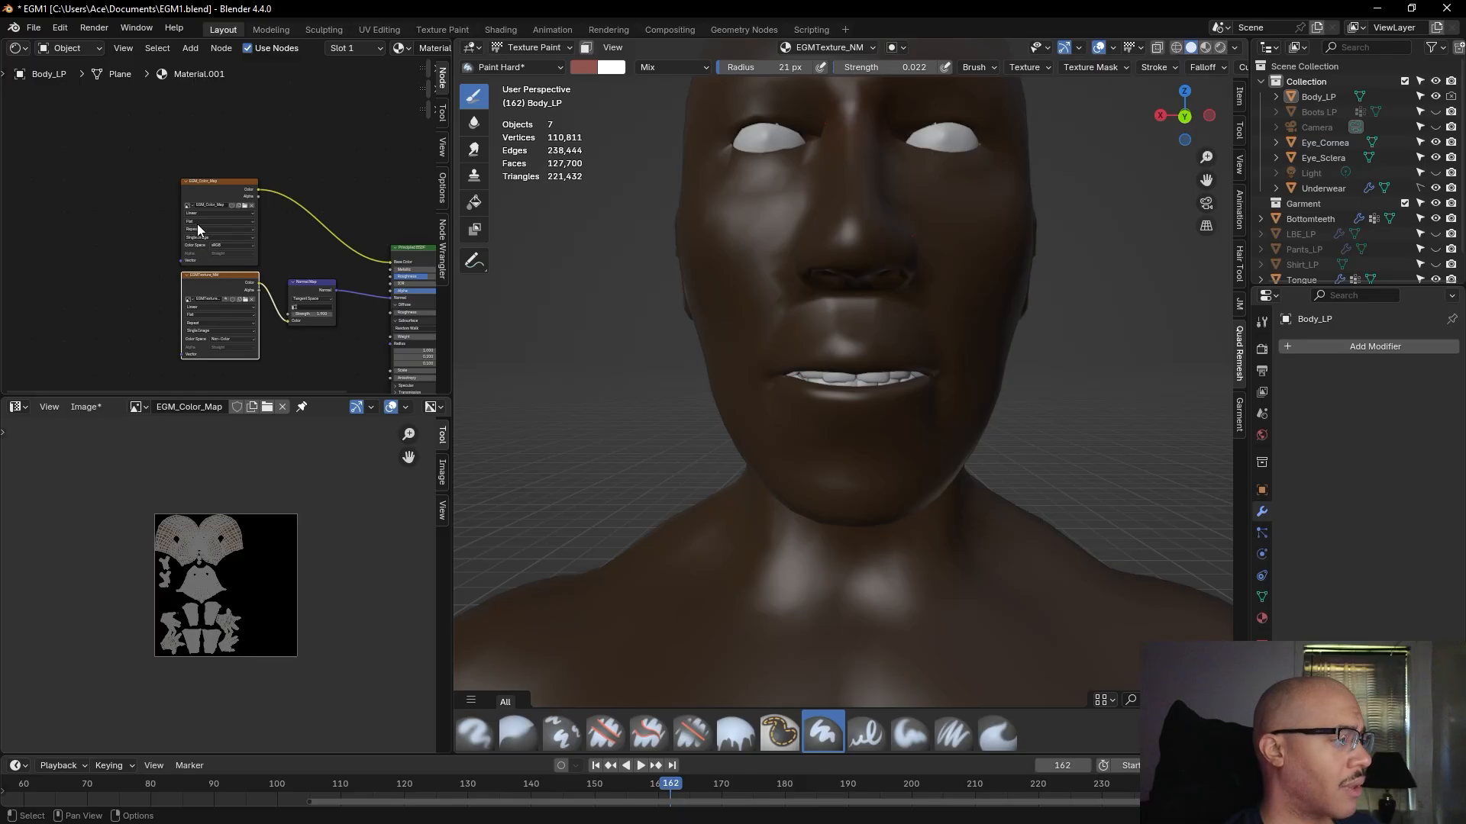
{"action": "scroll", "coordinate": [240, 249], "scroll_direction": "up", "scroll_amount": 5}
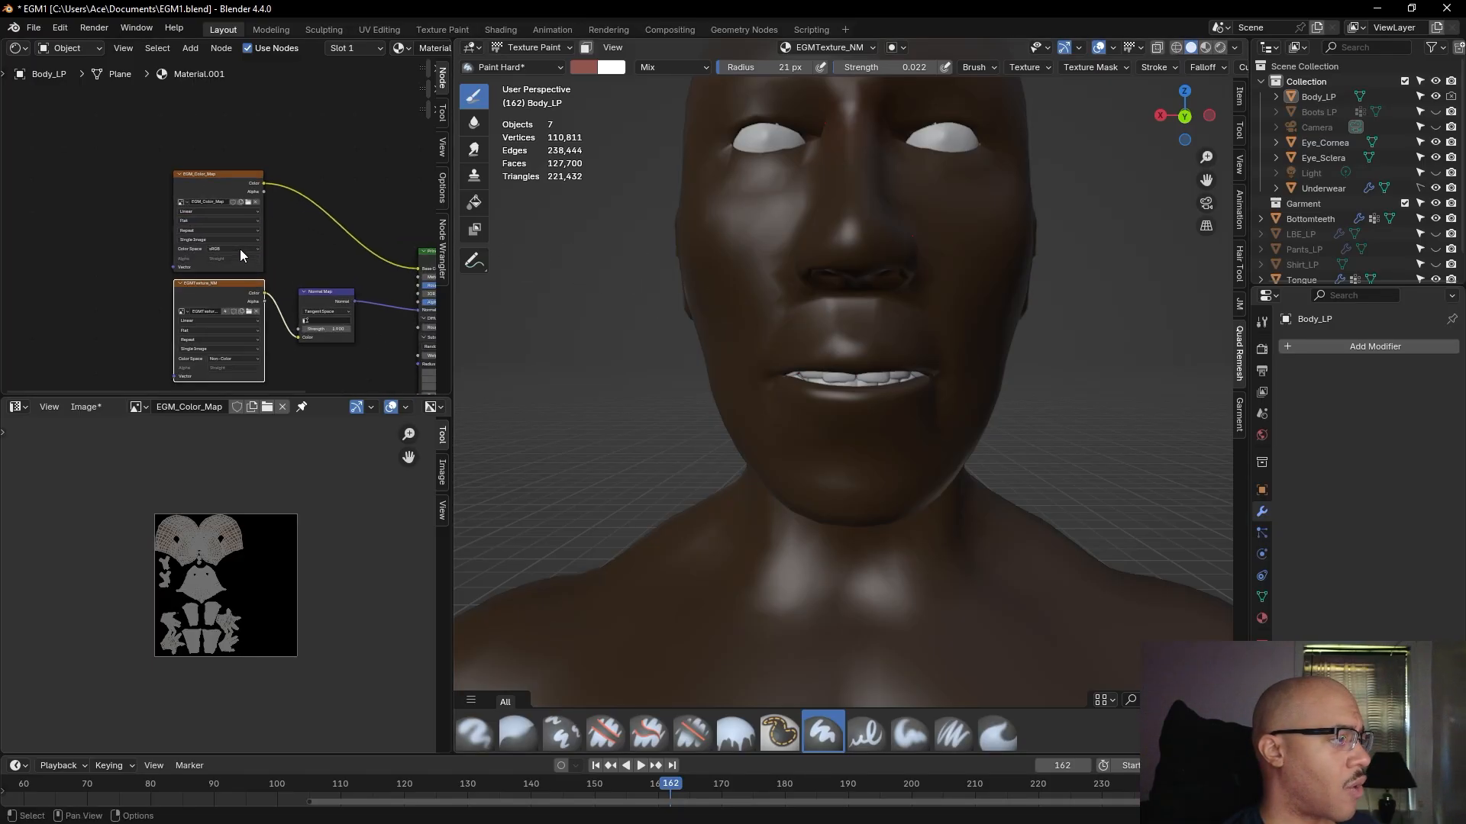
{"action": "left_click", "coordinate": [223, 212]}
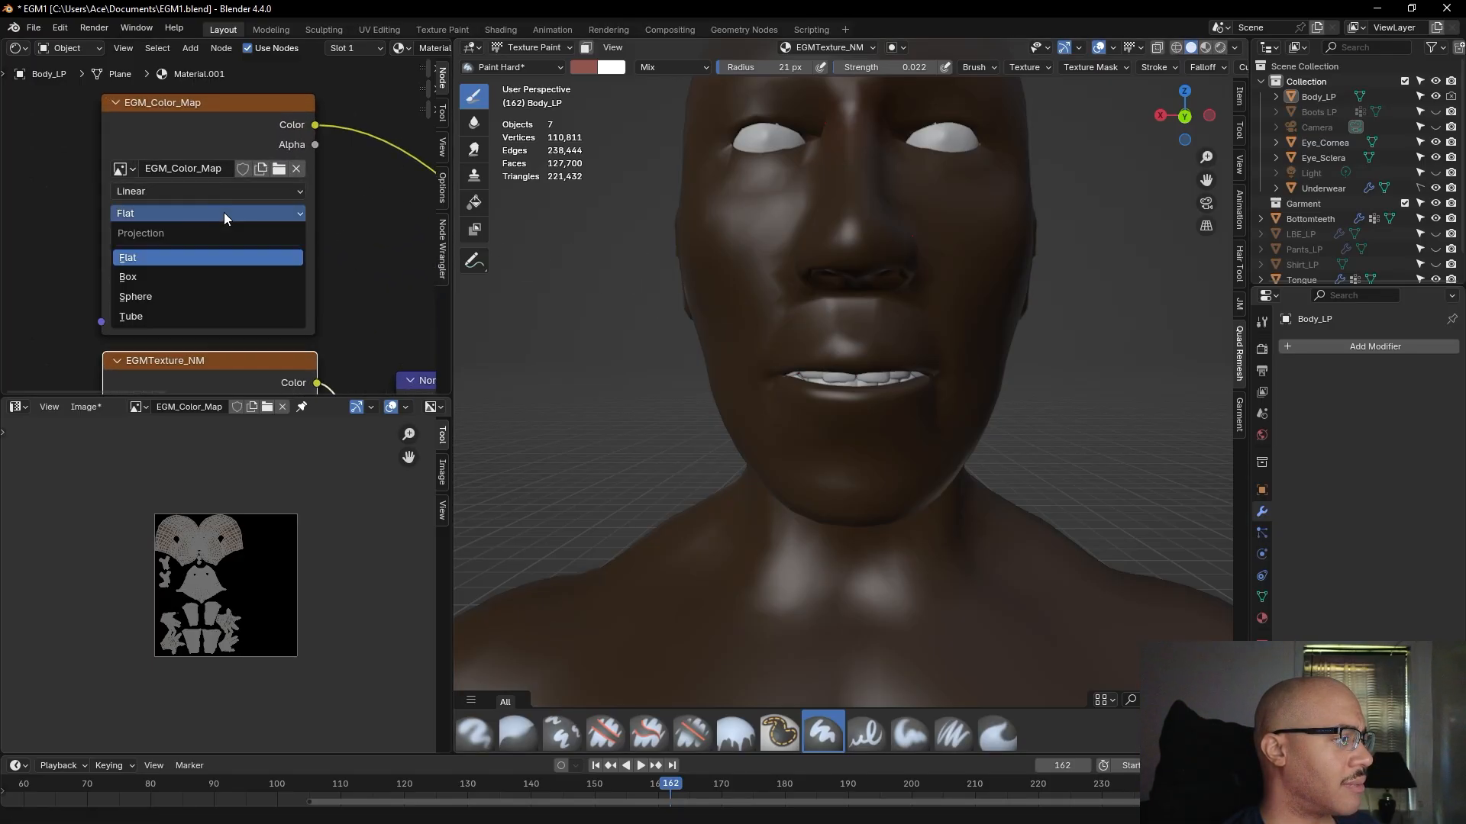
{"action": "scroll", "coordinate": [360, 223], "scroll_direction": "down", "scroll_amount": 5}
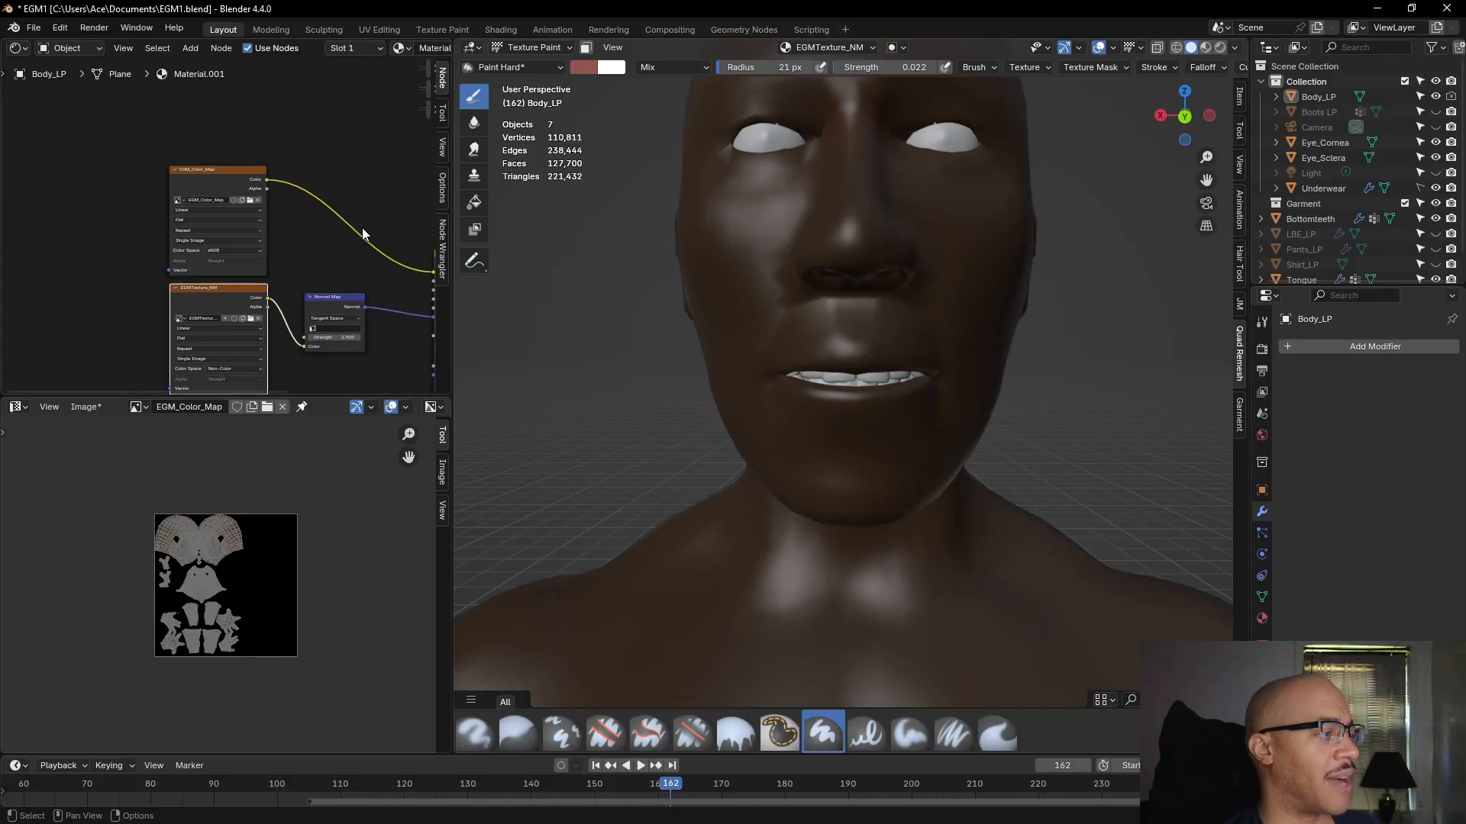
- Paint a faint reddish tint along the lower lip with the Paint Hard brush at 0.022 strength
{"action": "scroll", "coordinate": [829, 405], "scroll_direction": "up", "scroll_amount": 6}
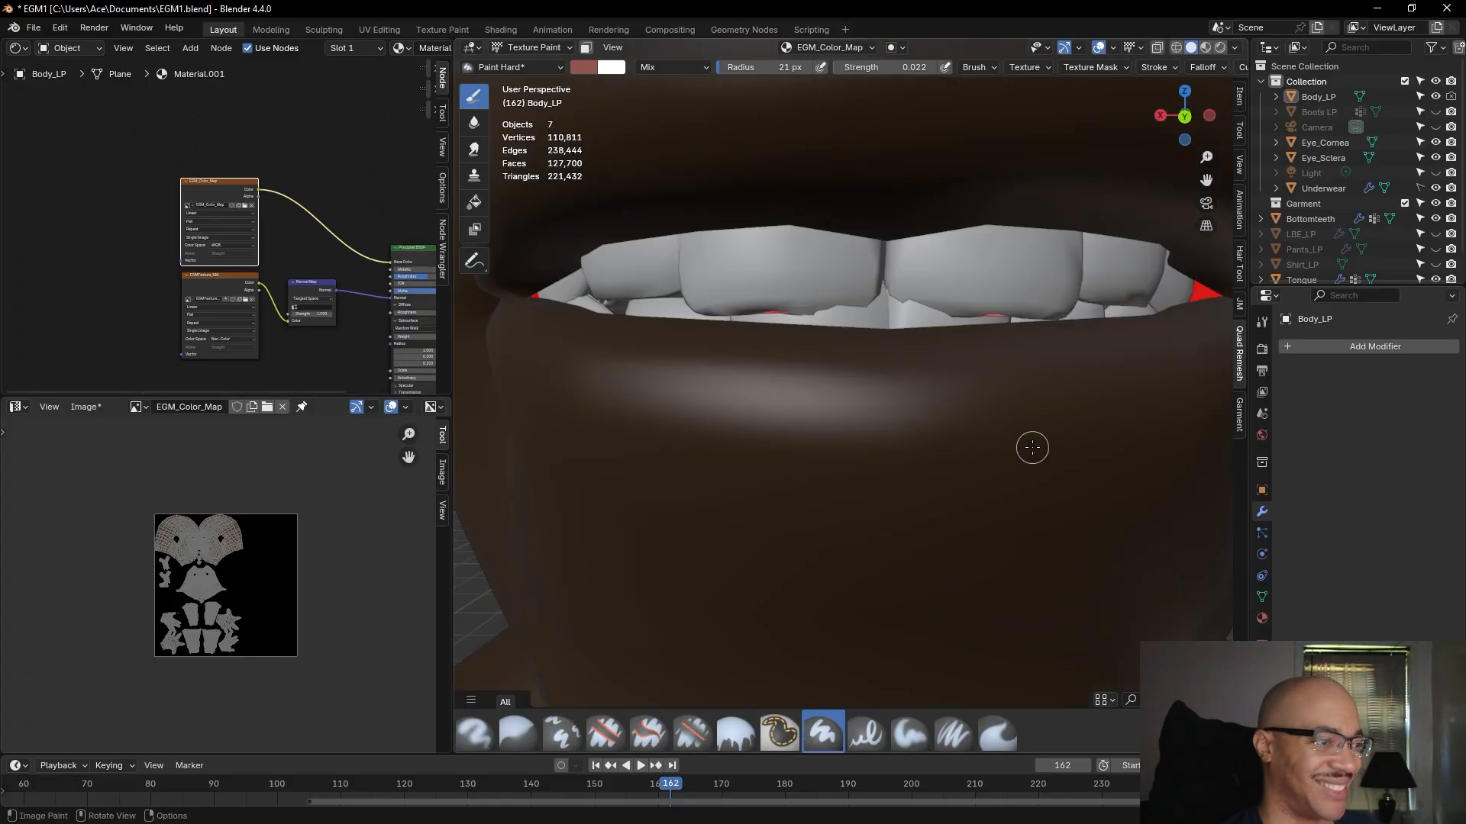
{"action": "scroll", "coordinate": [1030, 445], "scroll_direction": "down", "scroll_amount": 6}
{"action": "left_click_drag", "start_coordinate": [804, 397], "coordinate": [882, 394]}
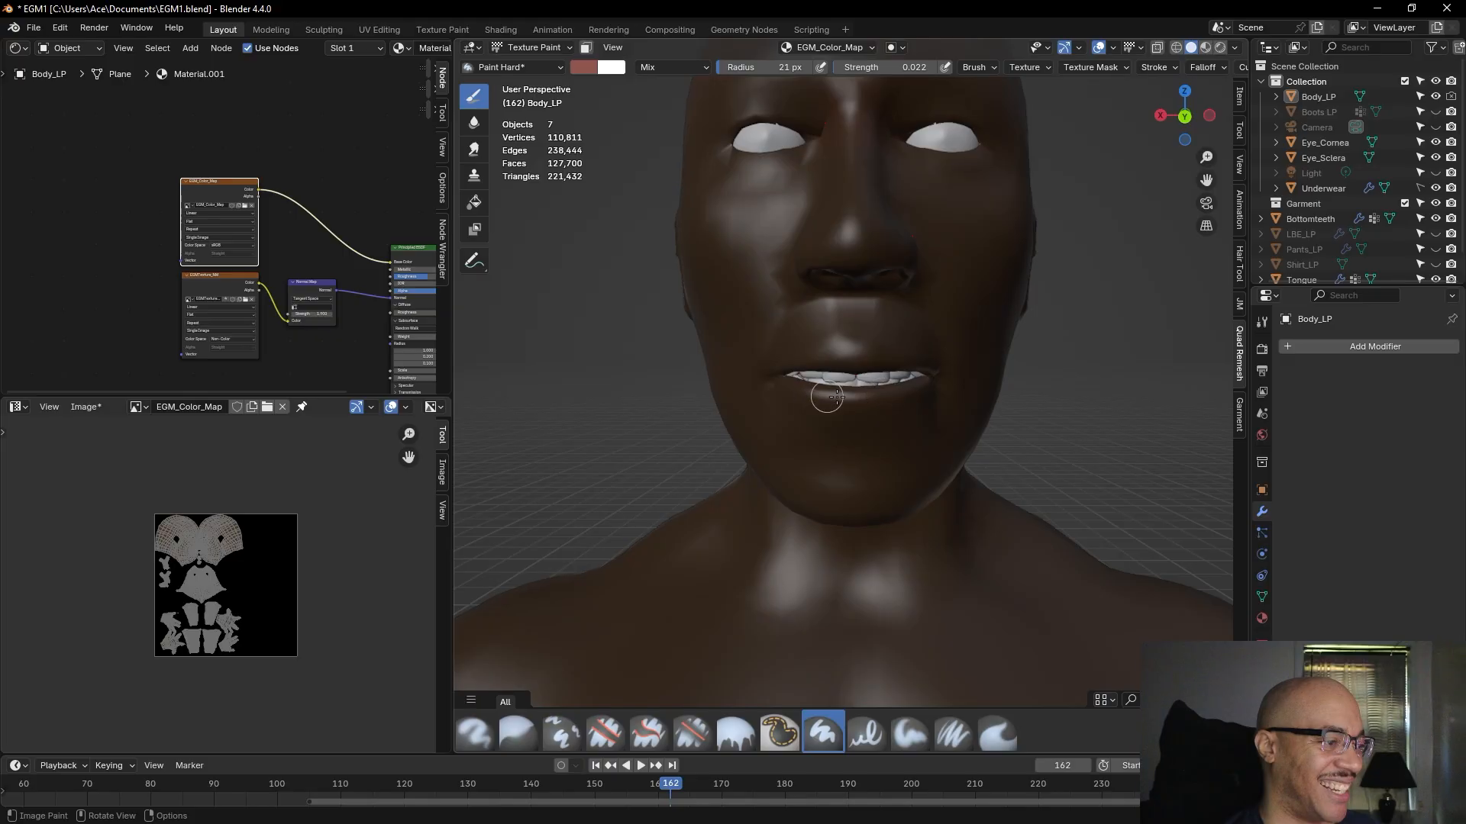
{"action": "scroll", "coordinate": [901, 402], "scroll_direction": "up", "scroll_amount": 3}
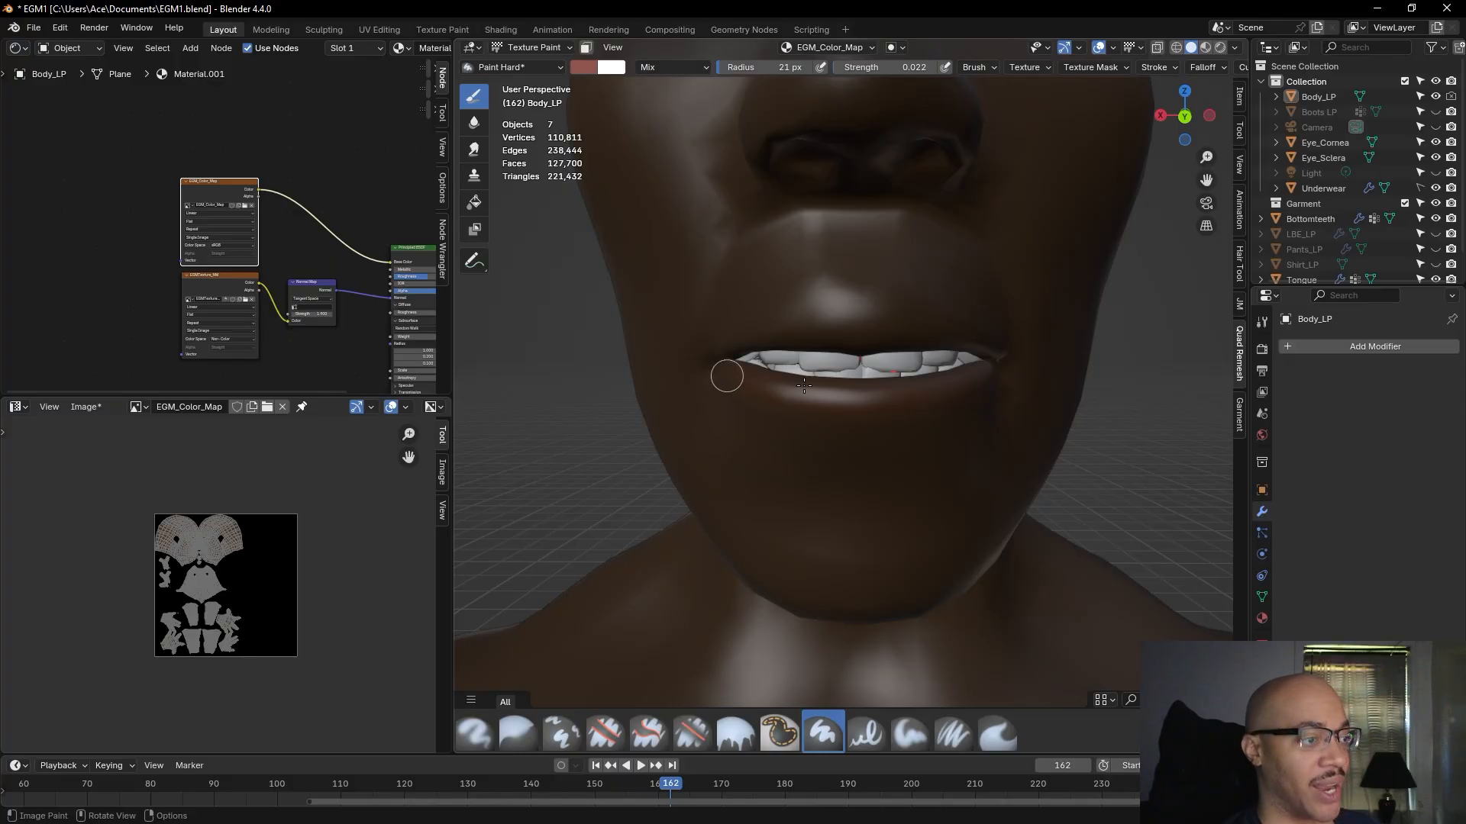
{"action": "scroll", "coordinate": [763, 382], "scroll_direction": "down", "scroll_amount": 6}
- Reduce the brush radius to 13 px for finer painting on the face
{"action": "mouse_move", "coordinate": [809, 396]}
{"action": "middle_mouse_down"}
{"action": "mouse_move", "coordinate": [1018, 379]}
{"action": "mouse_move", "coordinate": [1085, 393]}
{"action": "mouse_move", "coordinate": [1098, 424]}
{"action": "middle_mouse_up"}
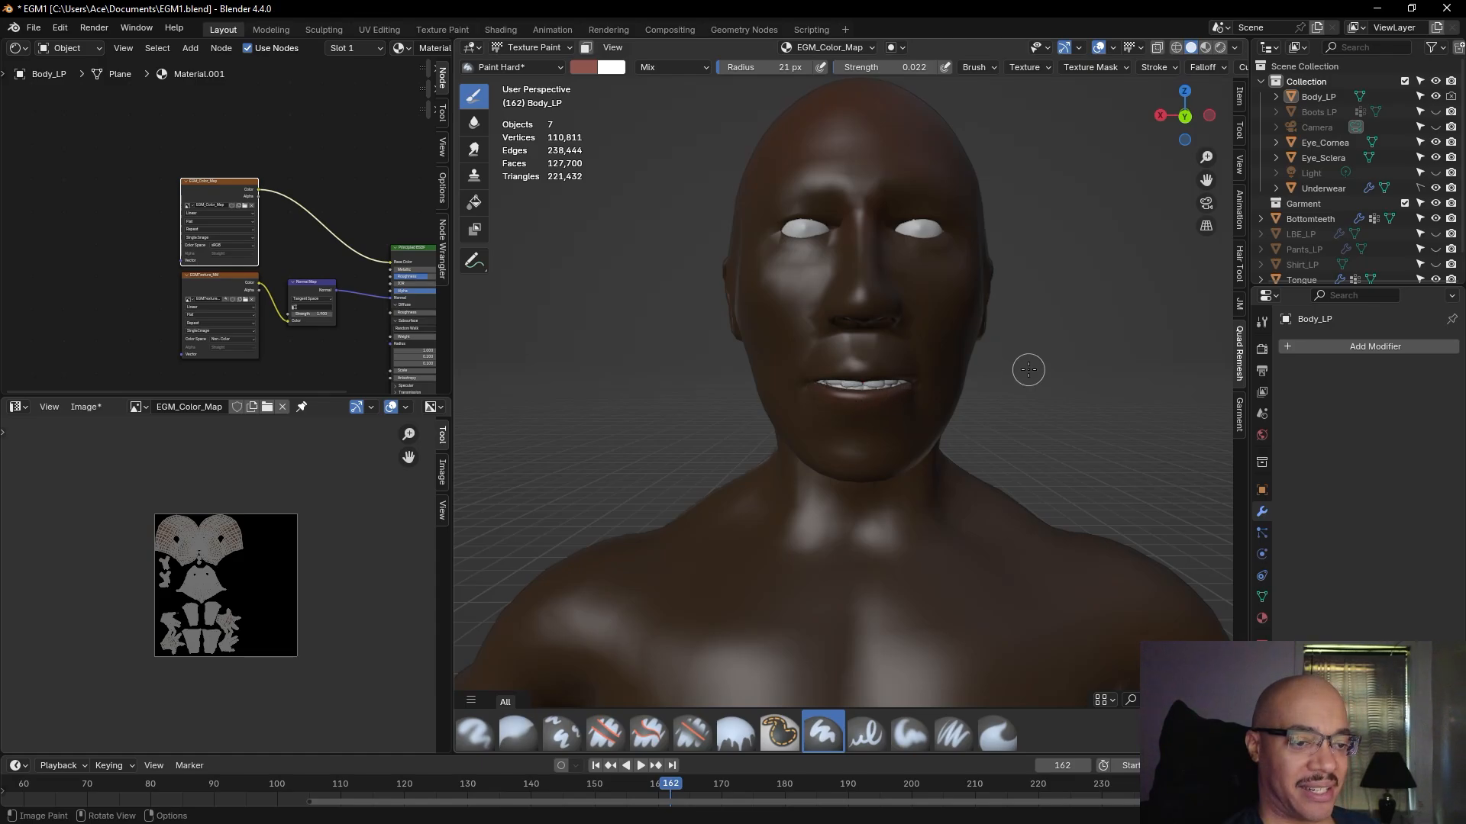
{"action": "middle_click_drag", "start_coordinate": [1028, 369], "coordinate": [1035, 375]}
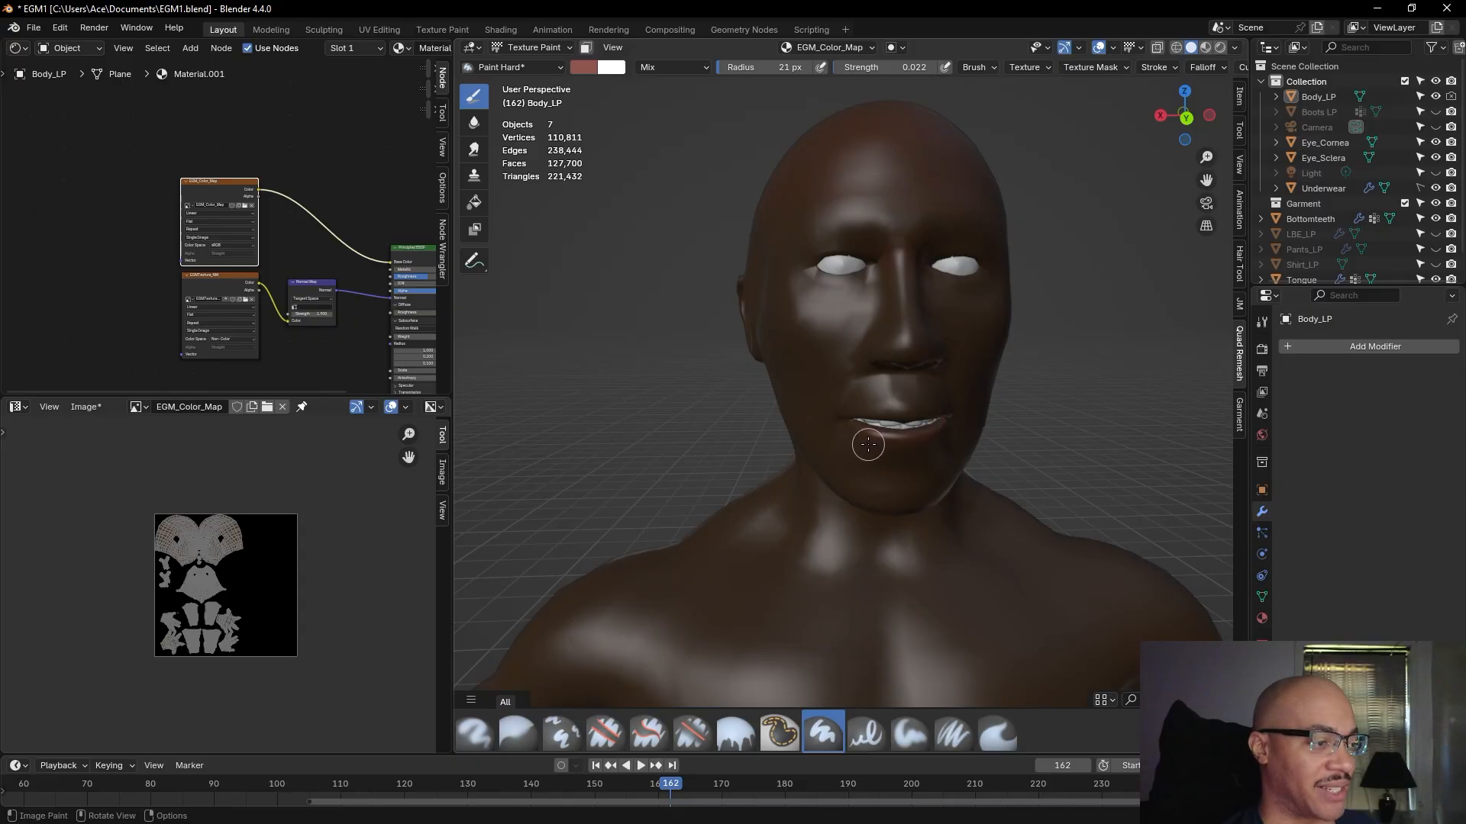
{"action": "middle_click_drag", "start_coordinate": [977, 342], "coordinate": [1071, 432]}
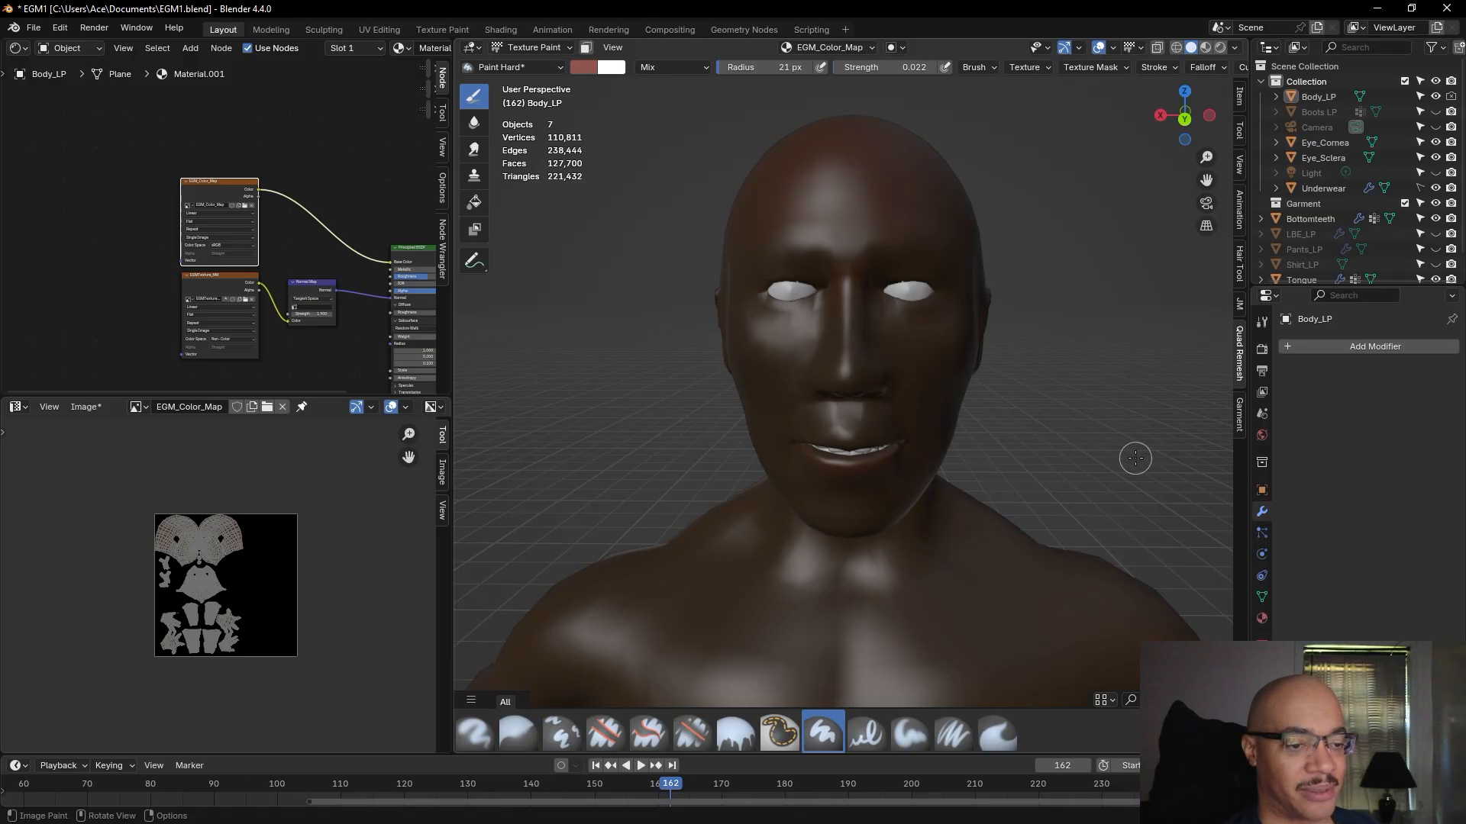
{"action": "mouse_move", "coordinate": [1119, 458]}
{"action": "middle_mouse_down"}
{"action": "mouse_move", "coordinate": [1091, 426]}
{"action": "mouse_move", "coordinate": [1098, 449]}
{"action": "mouse_move", "coordinate": [1053, 468]}
{"action": "mouse_move", "coordinate": [1109, 483]}
{"action": "middle_mouse_up"}
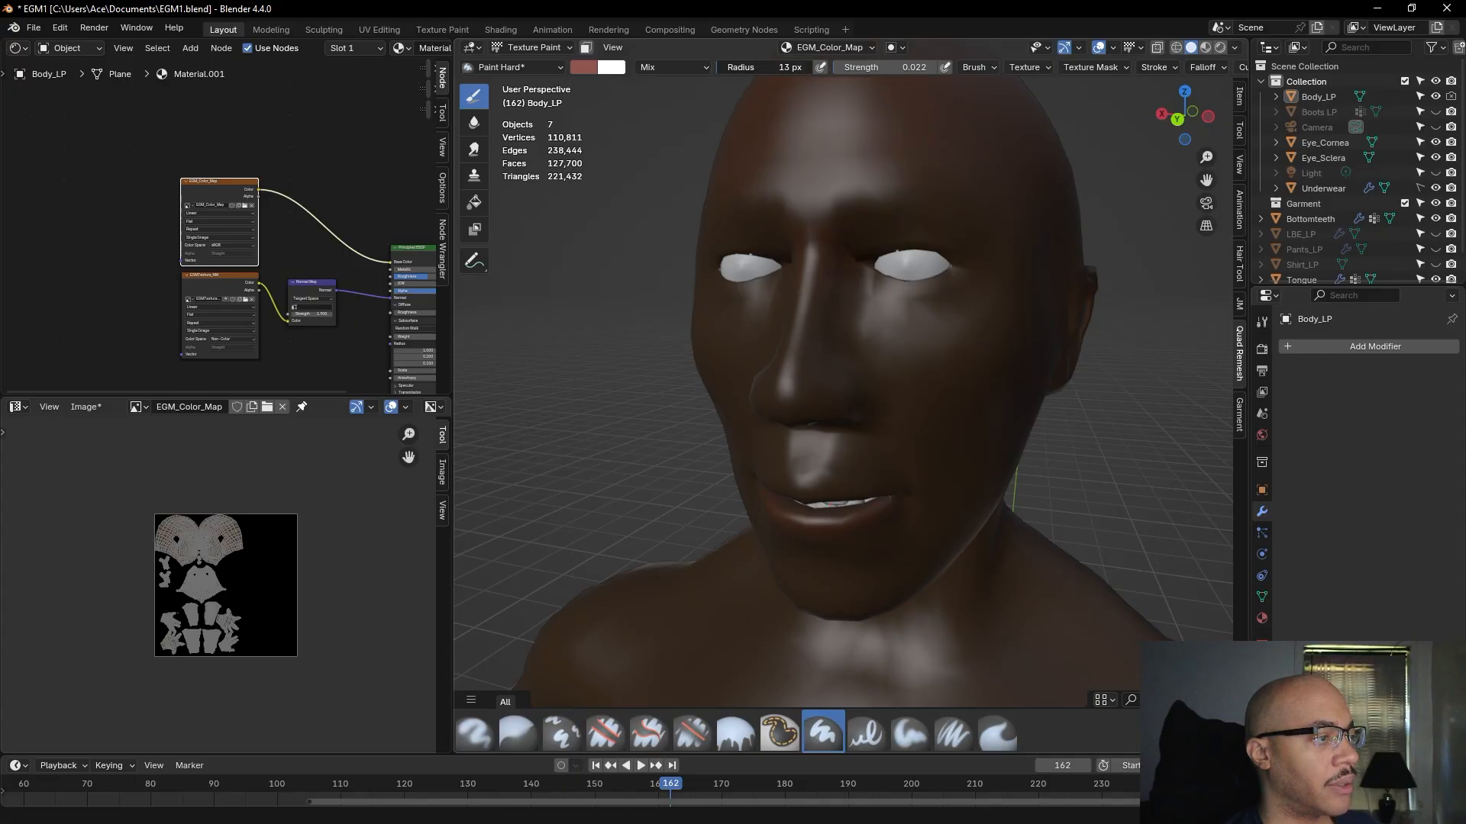
{"action": "left_click_drag", "start_coordinate": [763, 67], "coordinate": [762, 67]}
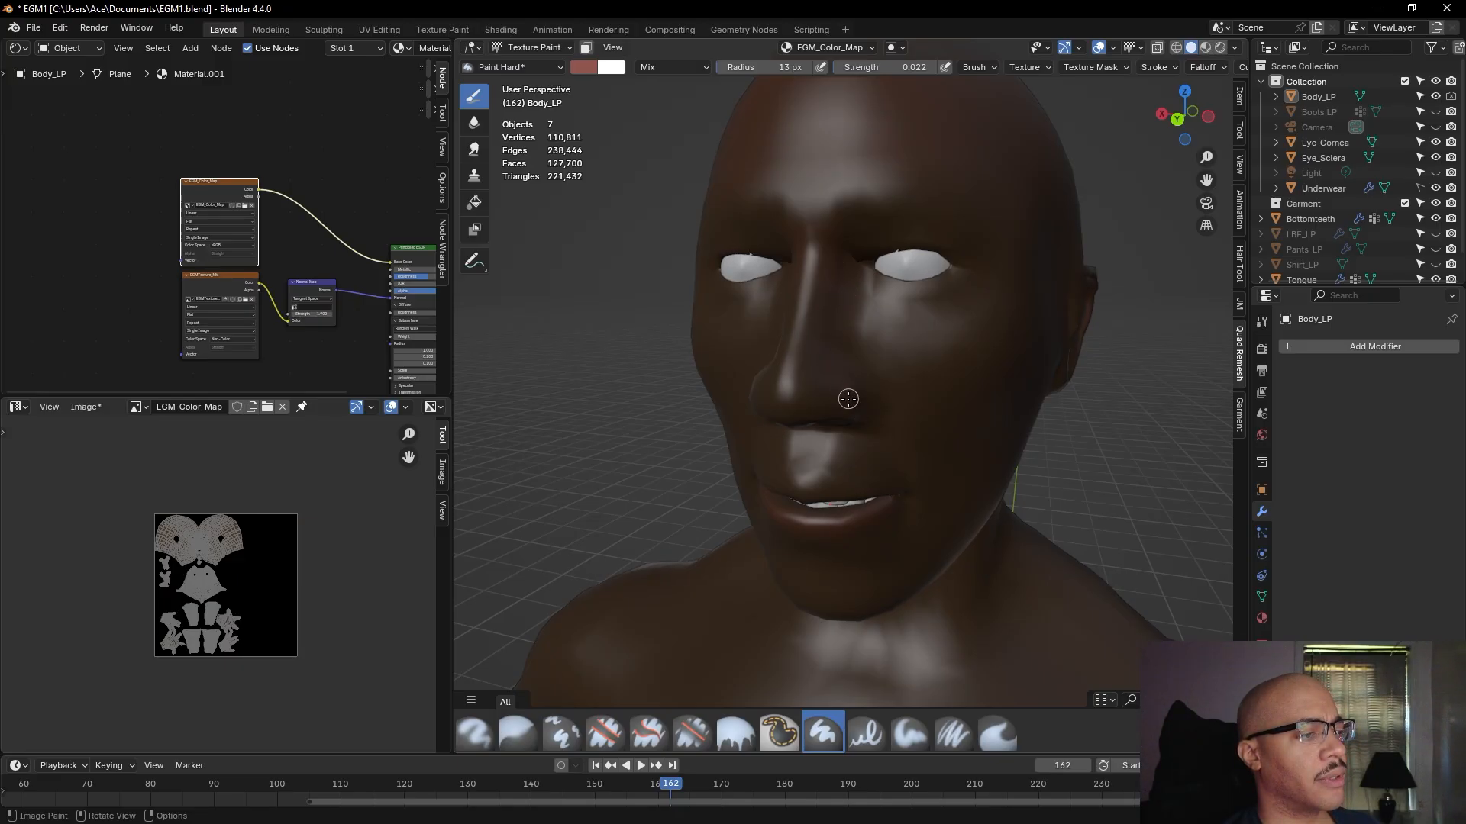
- Examine the painted face, neck and chest from the front, both sides and below
{"action": "mouse_move", "coordinate": [1069, 443]}
{"action": "middle_mouse_down"}
{"action": "mouse_move", "coordinate": [1130, 454]}
{"action": "mouse_move", "coordinate": [1011, 448]}
{"action": "mouse_move", "coordinate": [1025, 450]}
{"action": "mouse_move", "coordinate": [985, 471]}
{"action": "mouse_move", "coordinate": [1003, 465]}
{"action": "middle_mouse_up"}
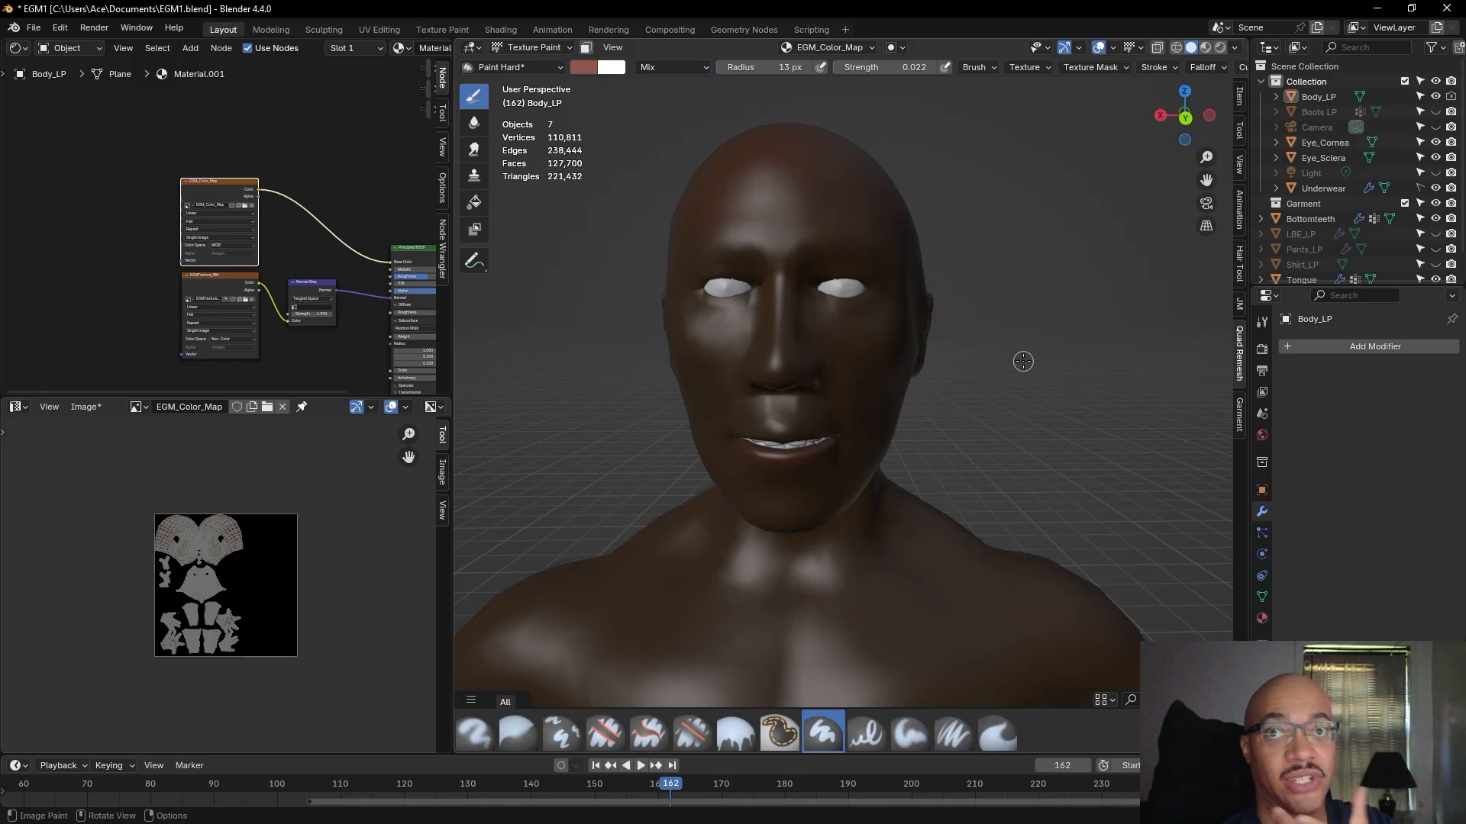
{"action": "mouse_move", "coordinate": [1040, 425]}
{"action": "middle_mouse_down"}
{"action": "mouse_move", "coordinate": [1044, 450]}
{"action": "mouse_move", "coordinate": [1047, 409]}
{"action": "middle_mouse_up"}
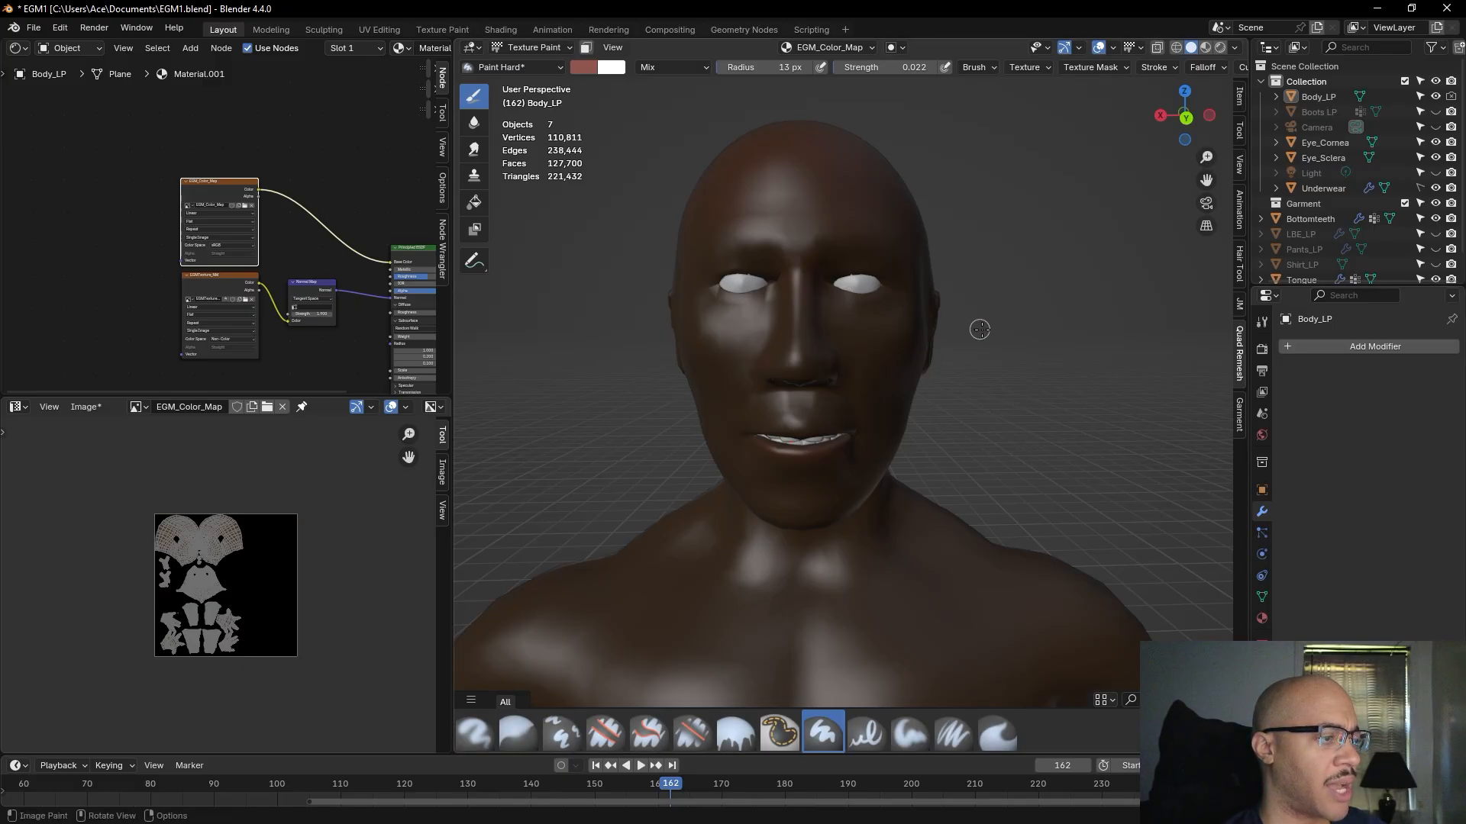
{"action": "middle_click_drag", "start_coordinate": [976, 329], "coordinate": [1005, 339]}
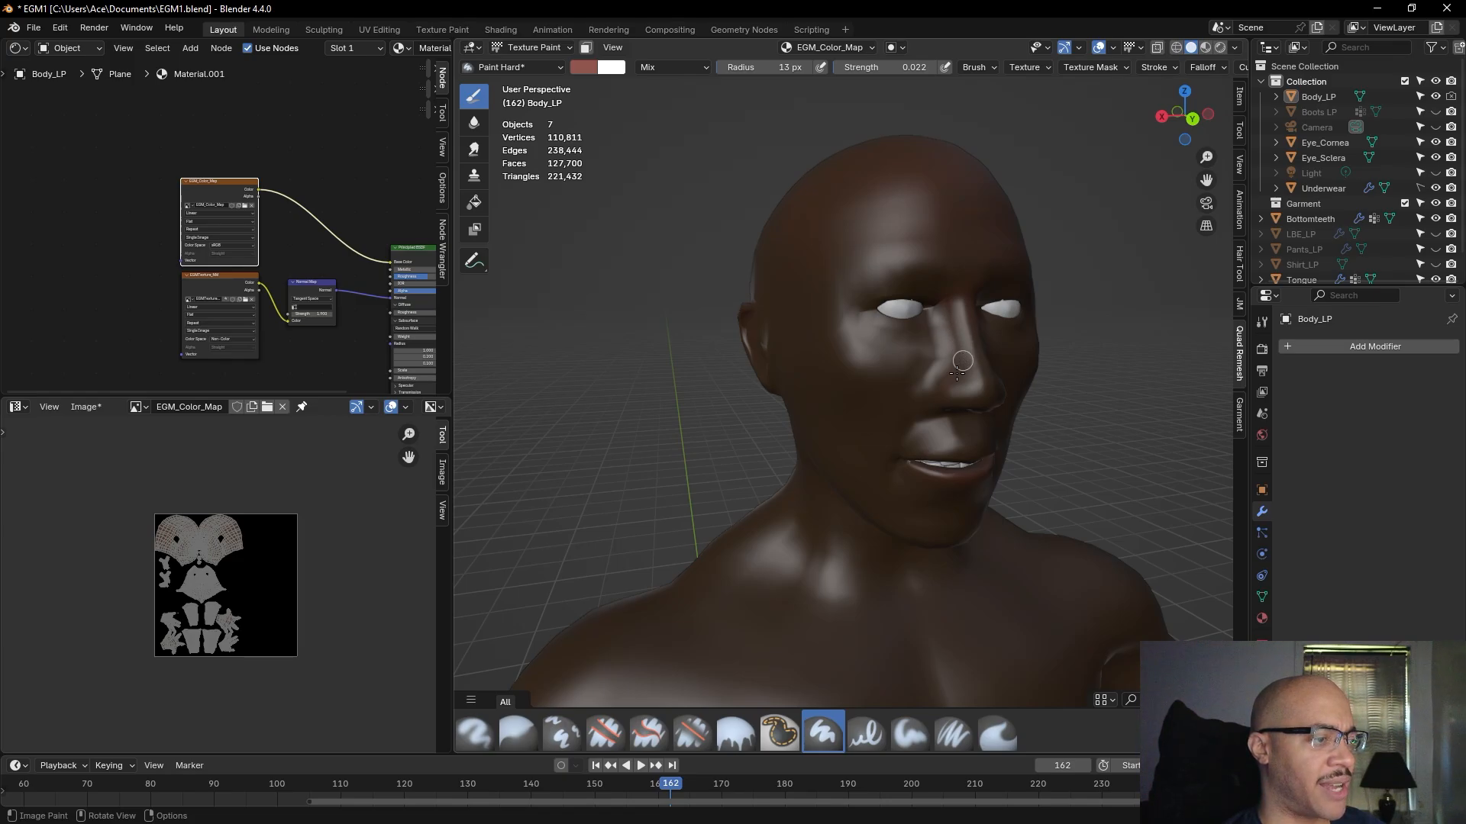
{"action": "middle_click_drag", "start_coordinate": [968, 400], "coordinate": [705, 384]}
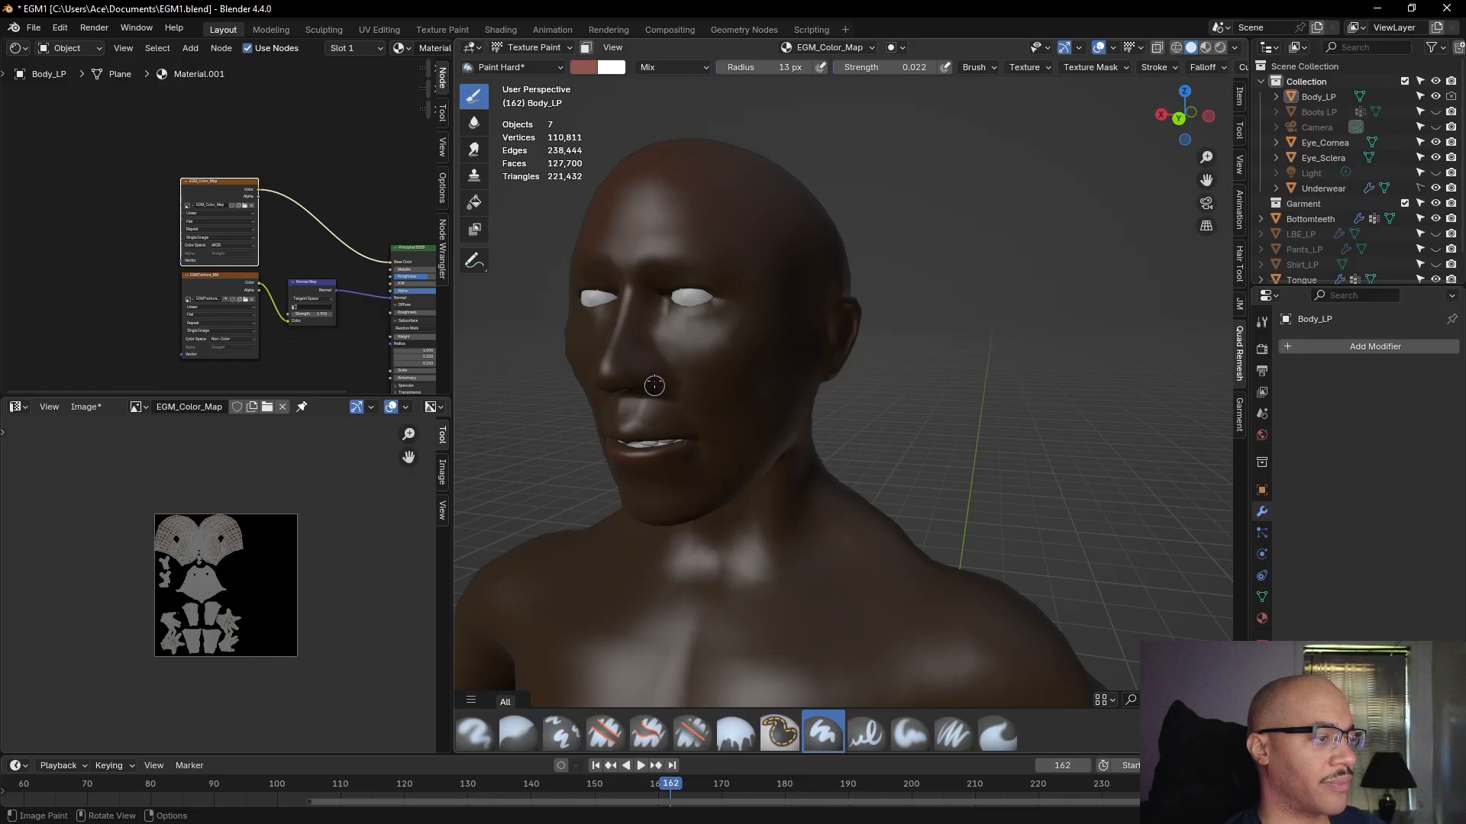
{"action": "mouse_move", "coordinate": [1042, 423]}
{"action": "middle_mouse_down"}
{"action": "mouse_move", "coordinate": [1075, 440]}
{"action": "mouse_move", "coordinate": [1041, 434]}
{"action": "middle_mouse_up"}
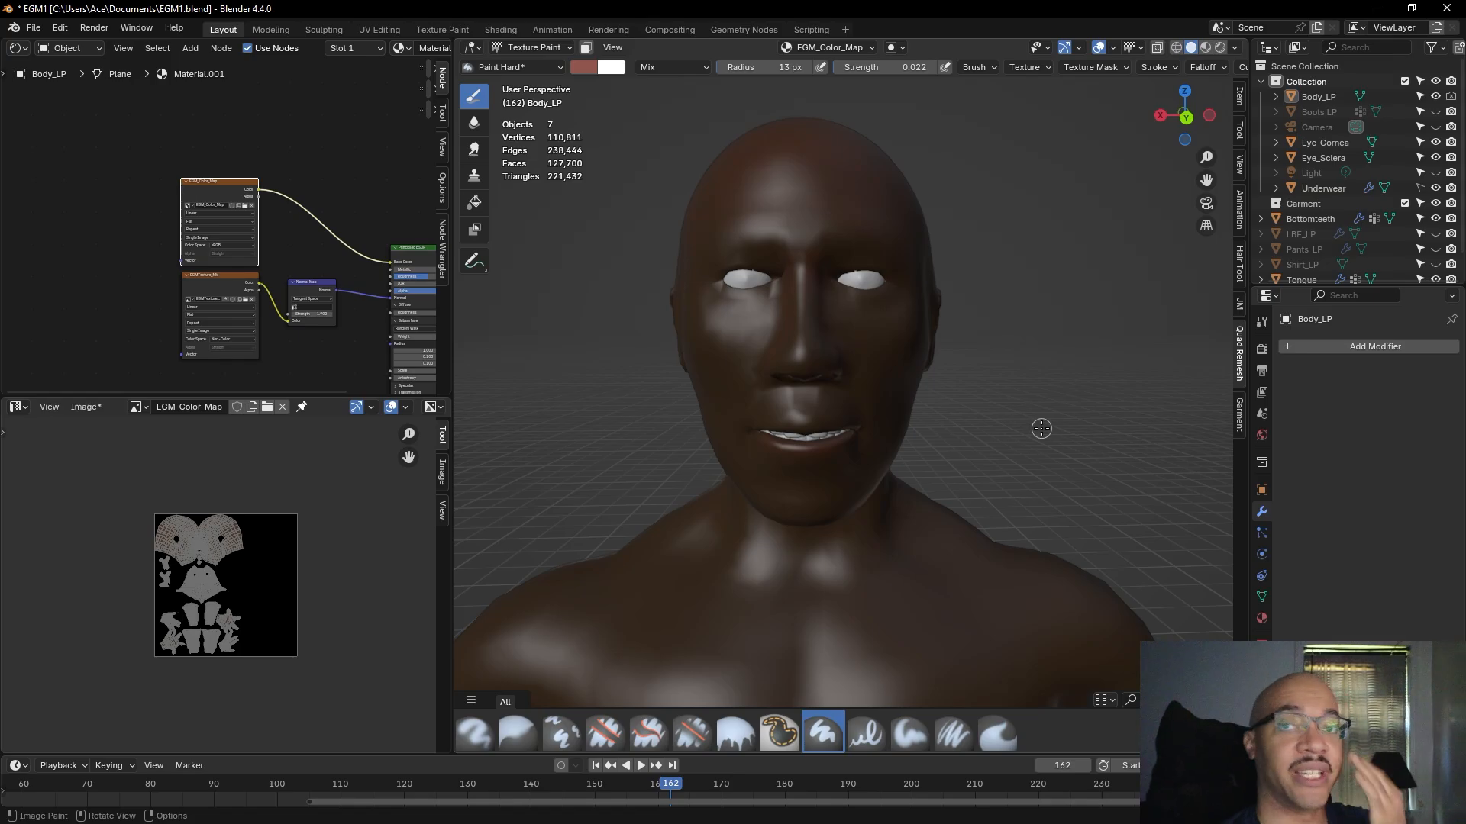
{"action": "mouse_move", "coordinate": [1077, 396]}
{"action": "middle_mouse_down"}
{"action": "mouse_move", "coordinate": [1113, 424]}
{"action": "mouse_move", "coordinate": [1027, 422]}
{"action": "mouse_move", "coordinate": [1063, 422]}
{"action": "middle_mouse_up"}
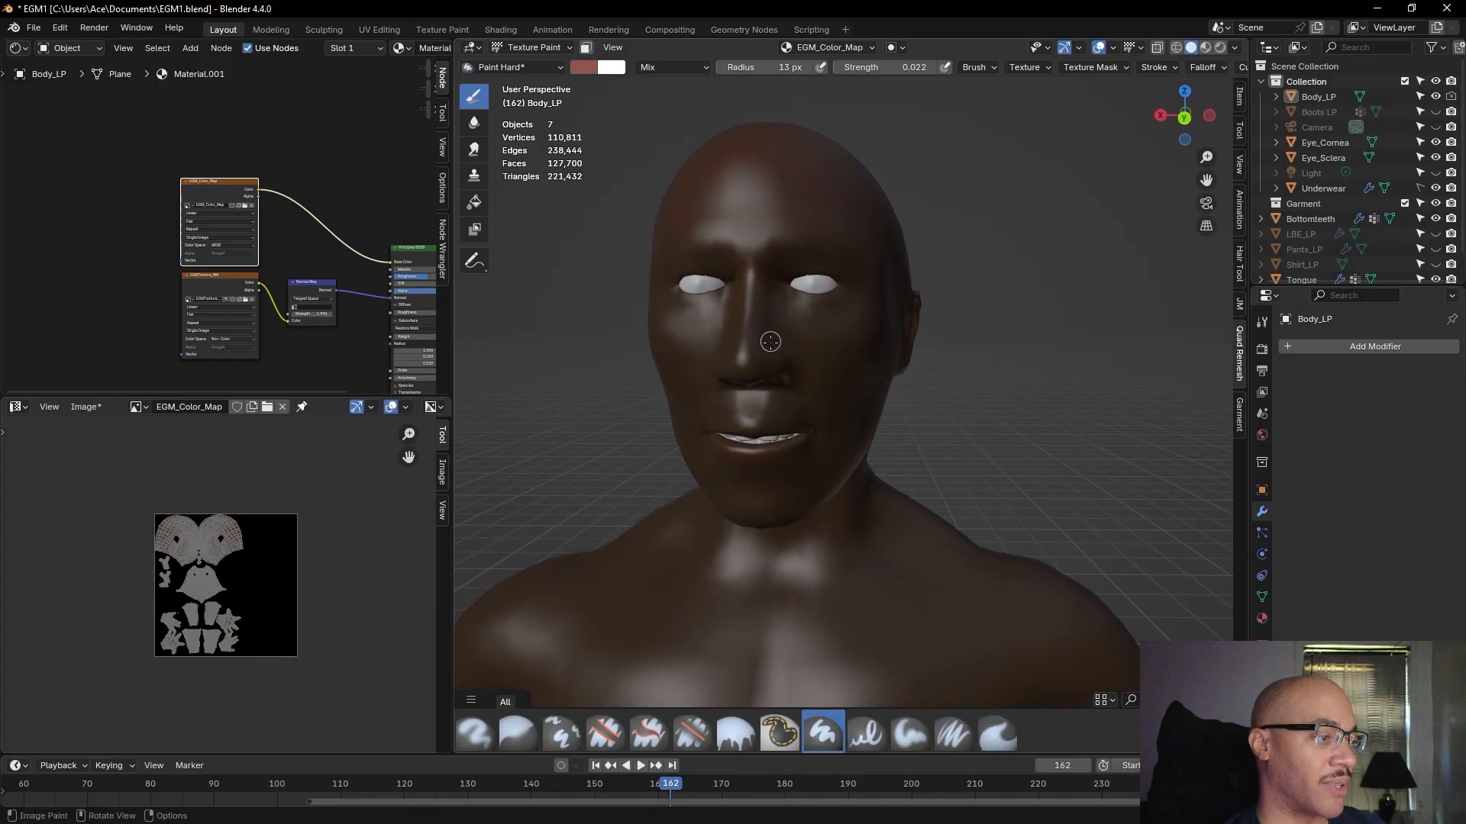
{"action": "mouse_move", "coordinate": [1067, 406]}
{"action": "middle_mouse_down"}
{"action": "mouse_move", "coordinate": [1088, 406]}
{"action": "mouse_move", "coordinate": [1073, 406]}
{"action": "mouse_move", "coordinate": [1075, 347]}
{"action": "mouse_move", "coordinate": [1040, 355]}
{"action": "middle_mouse_up"}
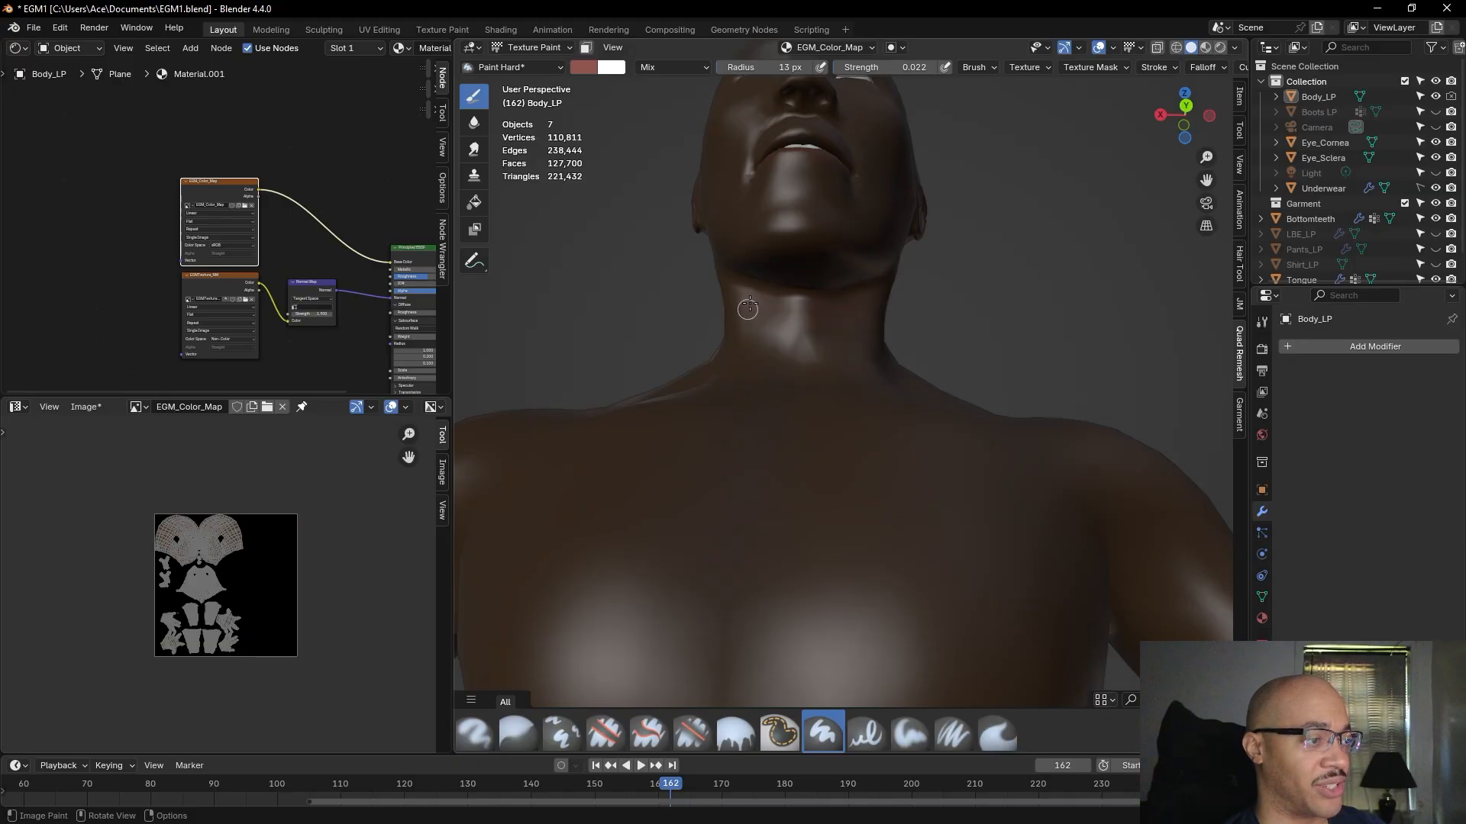
{"action": "mouse_move", "coordinate": [1015, 321]}
{"action": "middle_mouse_down"}
{"action": "mouse_move", "coordinate": [1004, 389]}
{"action": "mouse_move", "coordinate": [975, 382]}
{"action": "middle_mouse_up"}
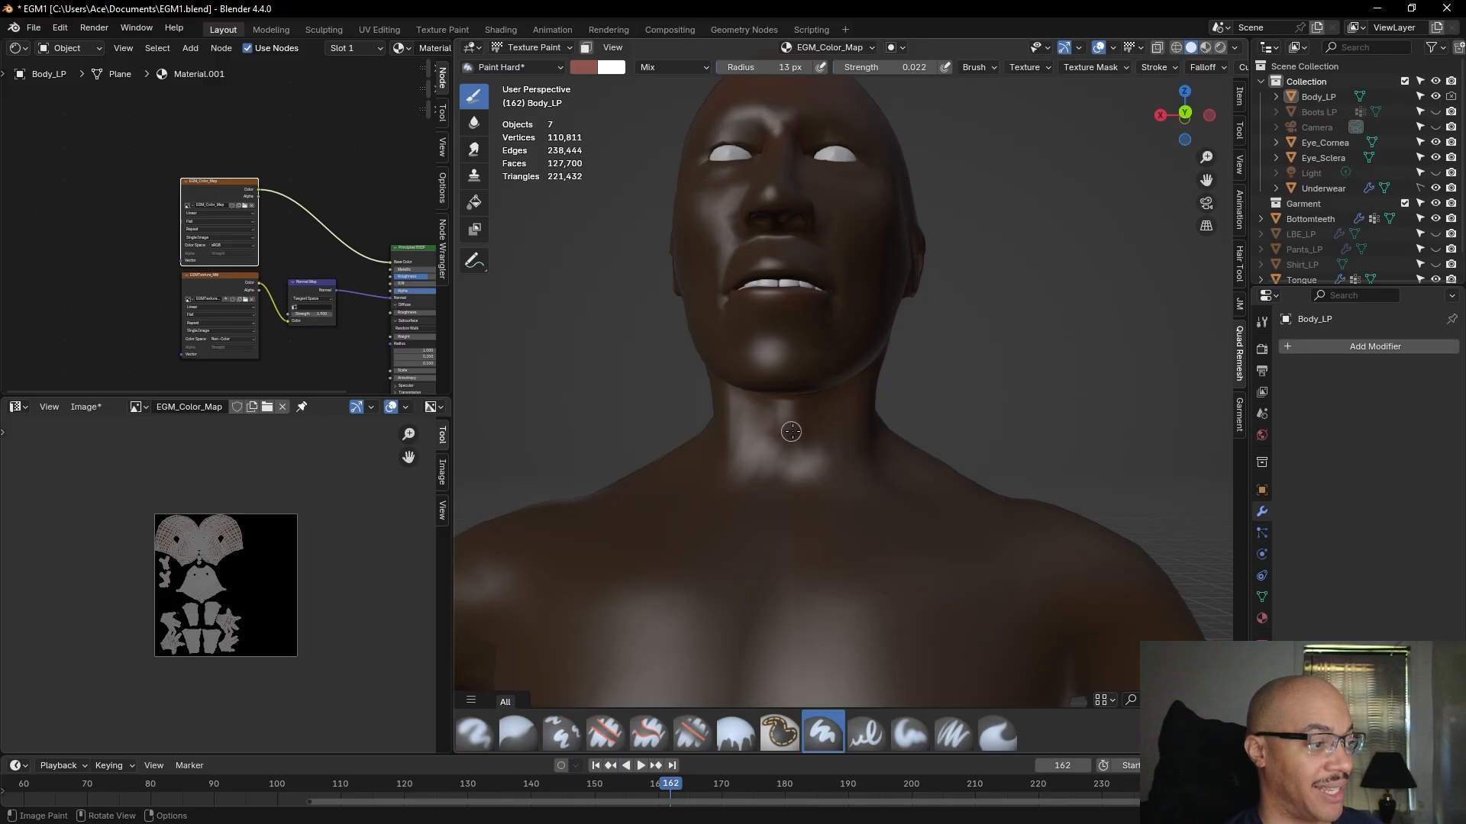
{"action": "middle_click_drag", "start_coordinate": [847, 426], "coordinate": [954, 366]}
{"action": "scroll", "coordinate": [953, 366], "scroll_direction": "down", "scroll_amount": 3}
{"action": "mouse_move", "coordinate": [1014, 318]}
{"action": "middle_mouse_down"}
{"action": "mouse_move", "coordinate": [1013, 304]}
{"action": "mouse_move", "coordinate": [897, 313]}
{"action": "mouse_move", "coordinate": [1009, 313]}
{"action": "mouse_move", "coordinate": [962, 316]}
{"action": "mouse_move", "coordinate": [985, 328]}
{"action": "mouse_move", "coordinate": [1001, 407]}
{"action": "mouse_move", "coordinate": [1020, 415]}
{"action": "middle_mouse_up"}
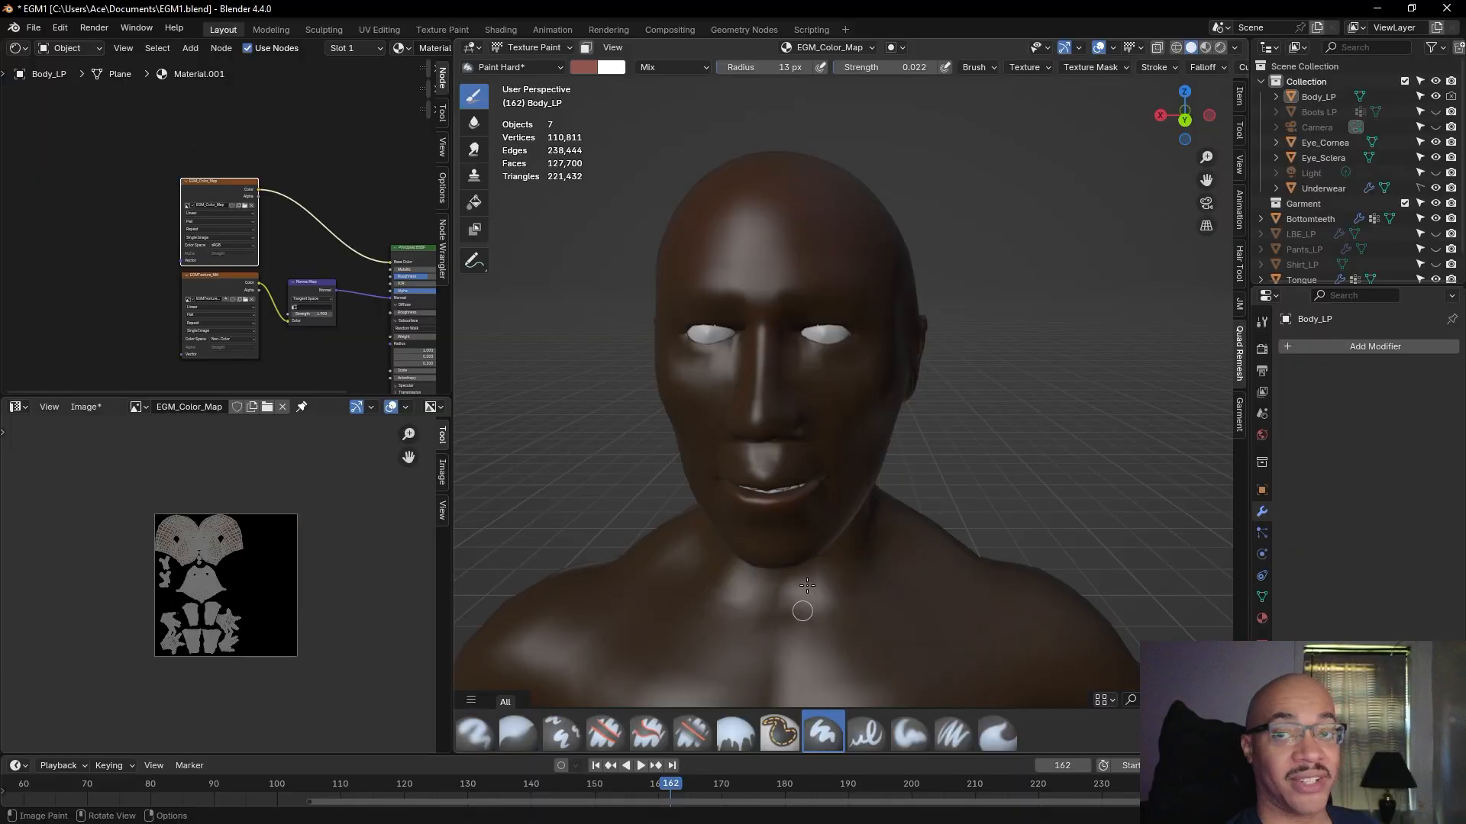
- Shift the brush's primary colour from reddish to brown, hex #906E4D
{"action": "mouse_move", "coordinate": [996, 486]}
{"action": "middle_mouse_down"}
{"action": "mouse_move", "coordinate": [1031, 407]}
{"action": "mouse_move", "coordinate": [985, 413]}
{"action": "mouse_move", "coordinate": [1058, 414]}
{"action": "middle_mouse_up"}
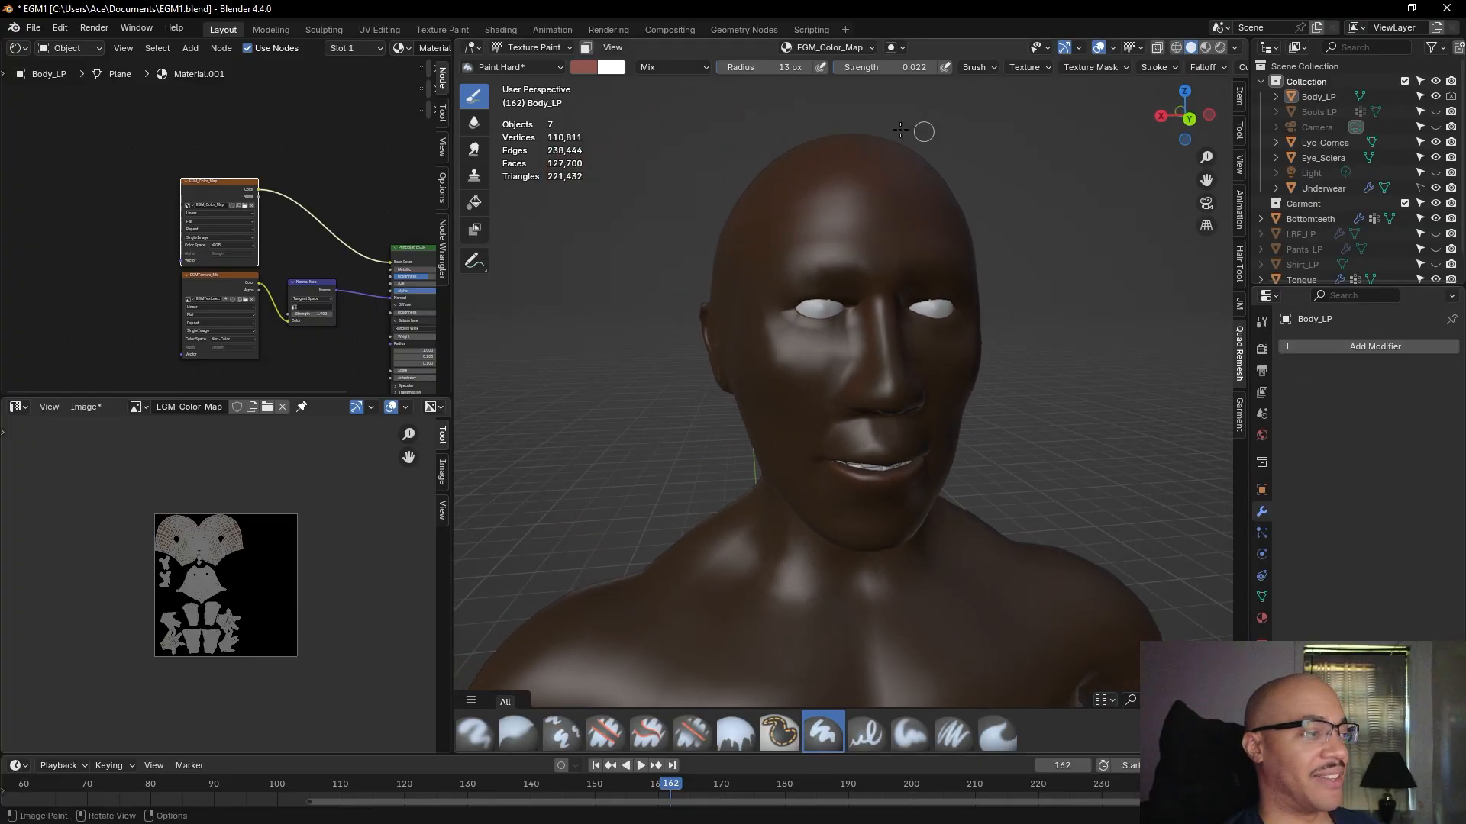
{"action": "left_click", "coordinate": [583, 69]}
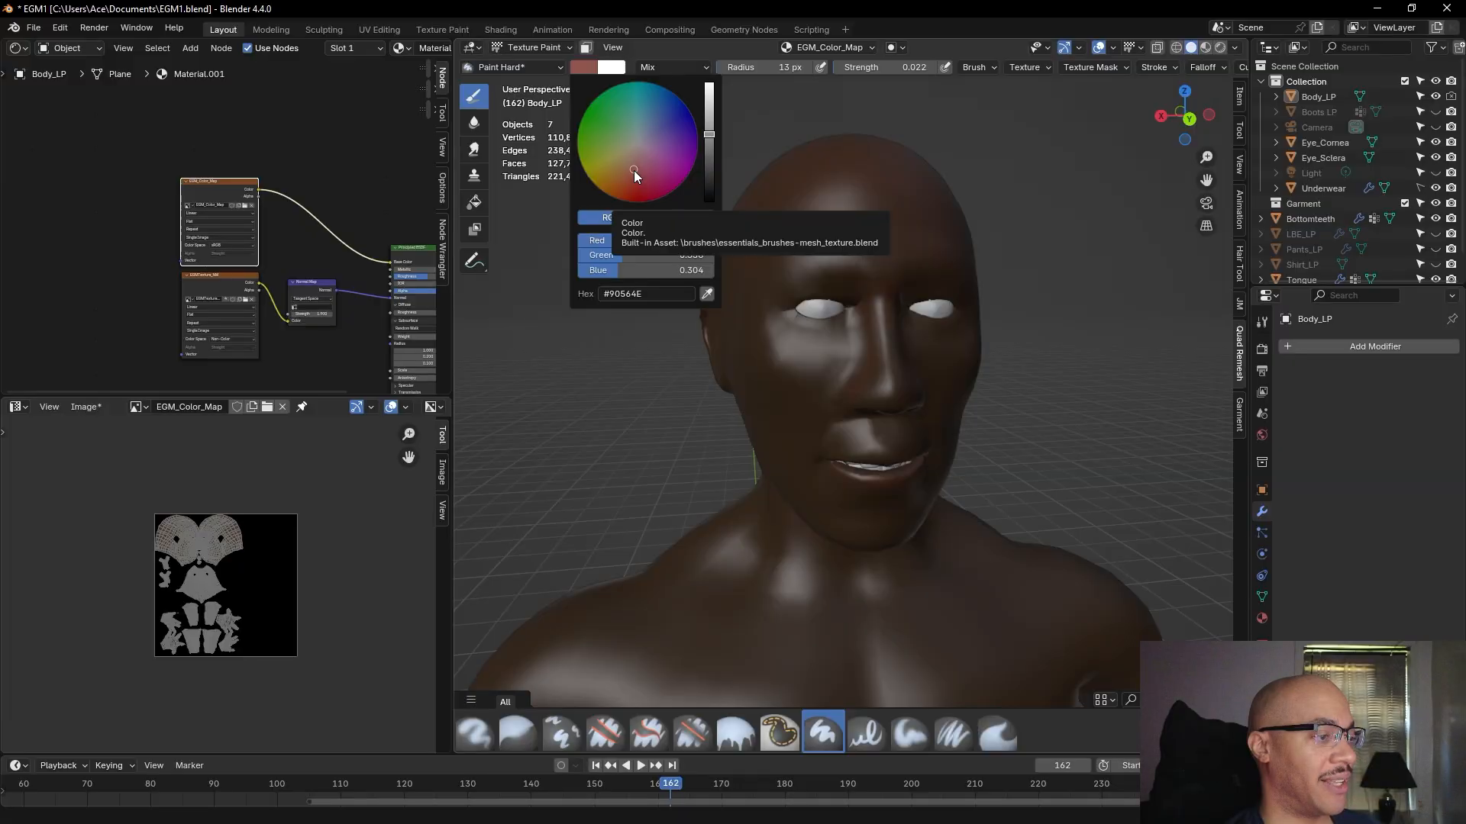
{"action": "left_click_drag", "start_coordinate": [634, 171], "coordinate": [629, 169]}
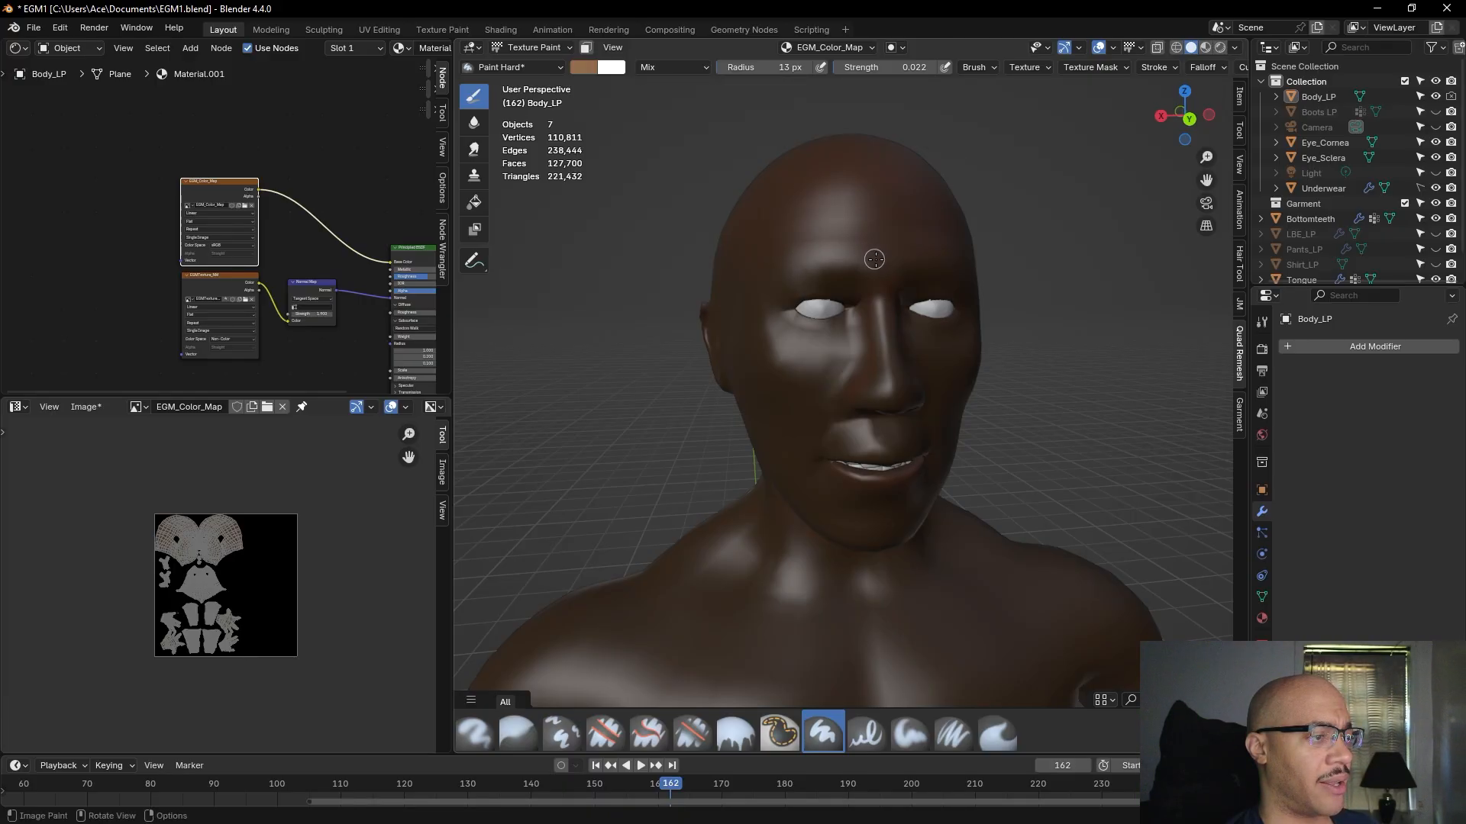
- Shift the brush's primary colour further toward a yellowish olive hue
{"action": "middle_click_drag", "start_coordinate": [1050, 227], "coordinate": [988, 277]}
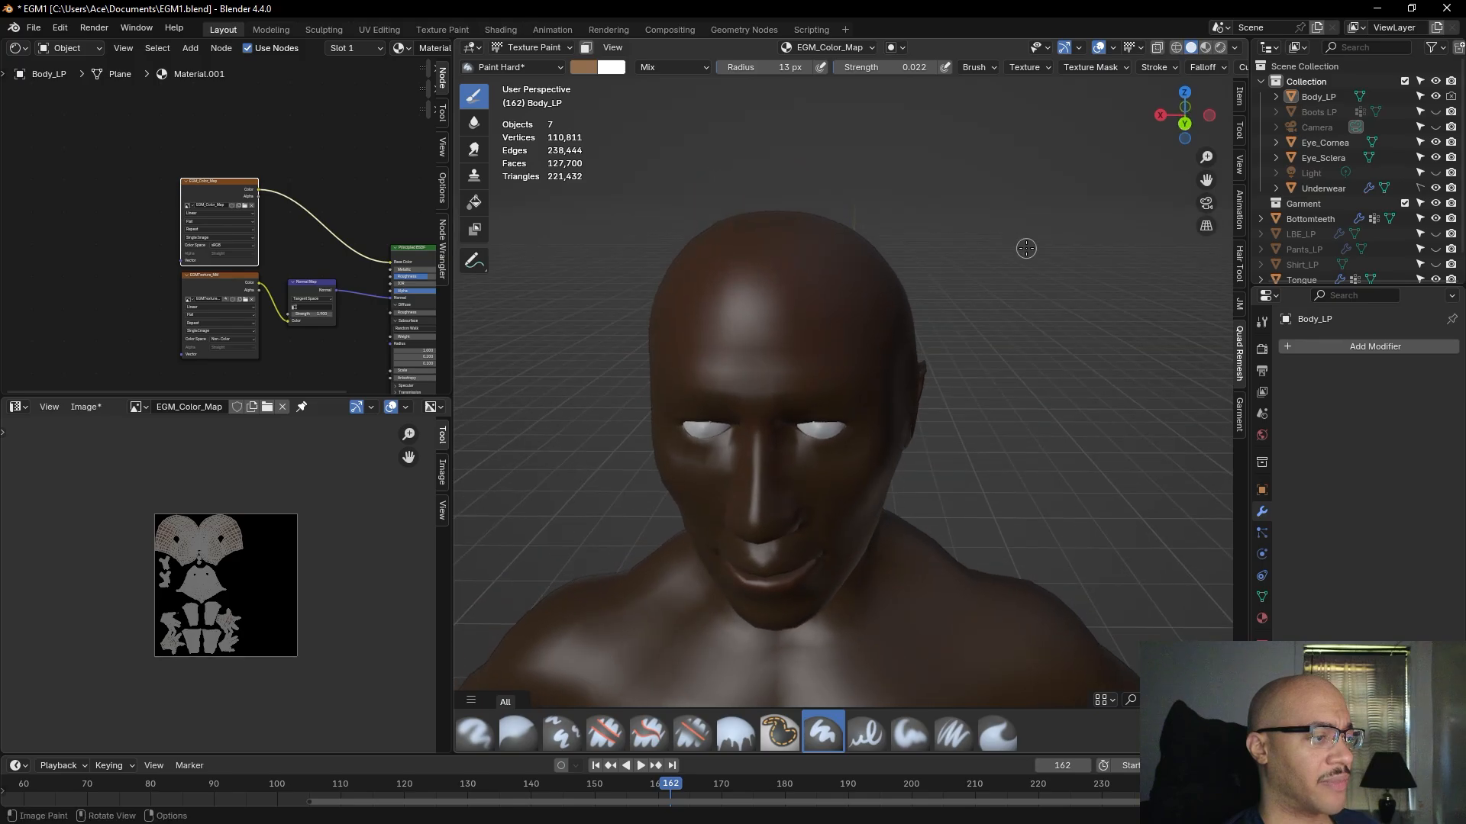
{"action": "scroll", "coordinate": [886, 364], "scroll_direction": "up", "scroll_amount": 2}
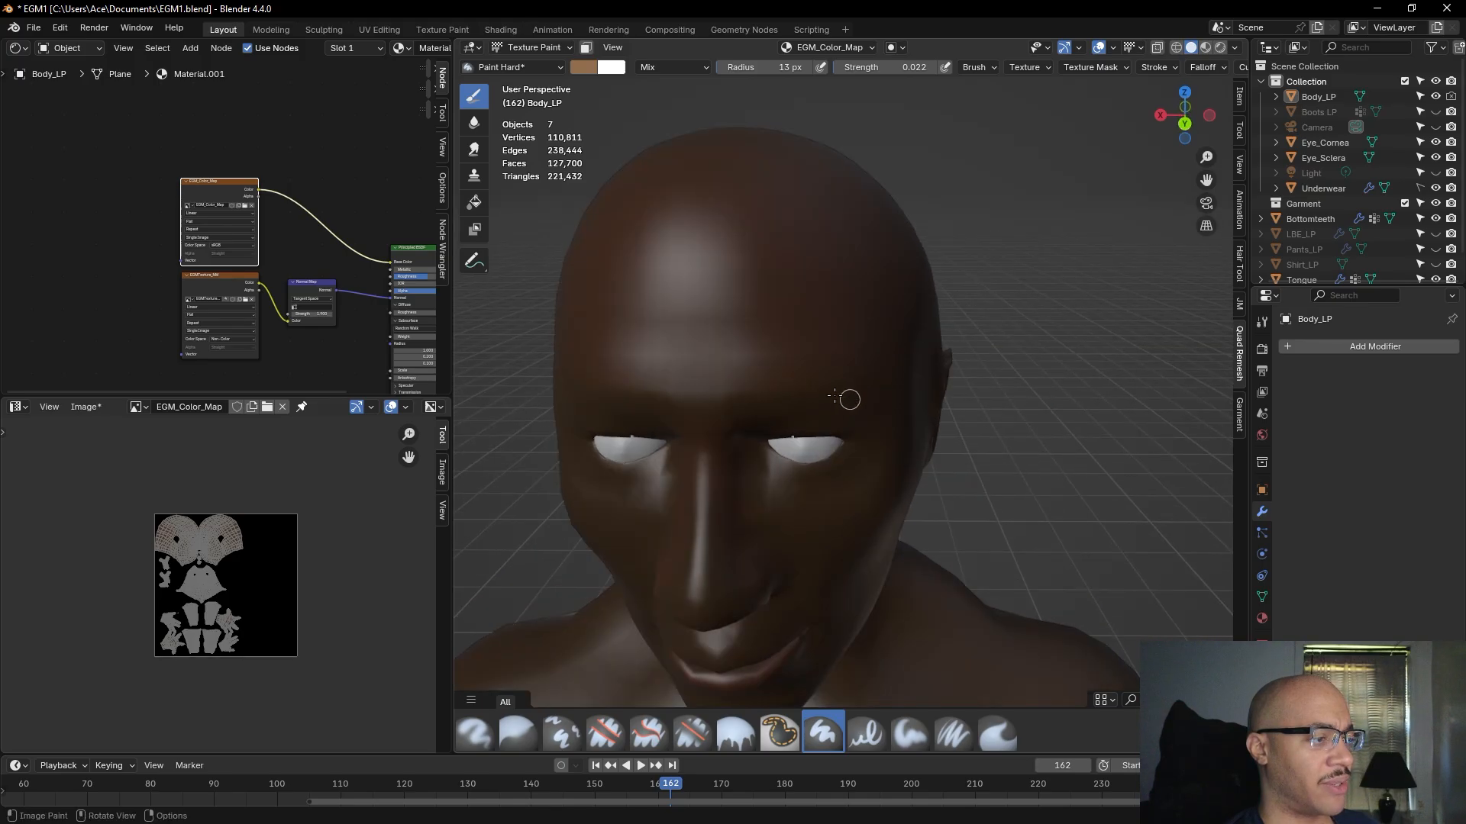
{"action": "mouse_move", "coordinate": [989, 373]}
{"action": "middle_mouse_down"}
{"action": "mouse_move", "coordinate": [1034, 353]}
{"action": "mouse_move", "coordinate": [943, 309]}
{"action": "middle_mouse_up"}
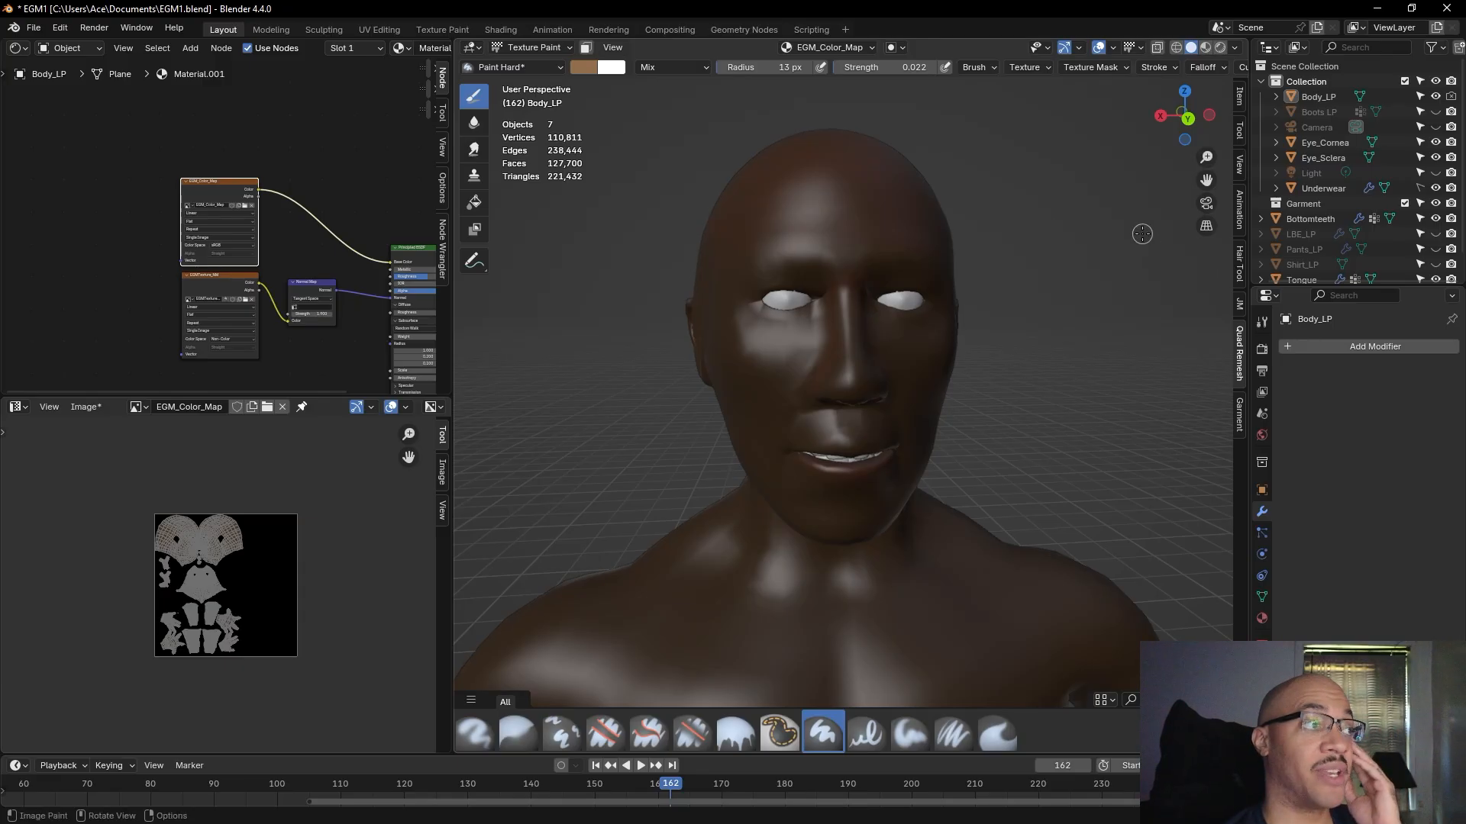
{"action": "scroll", "coordinate": [1052, 288], "scroll_direction": "up", "scroll_amount": 2}
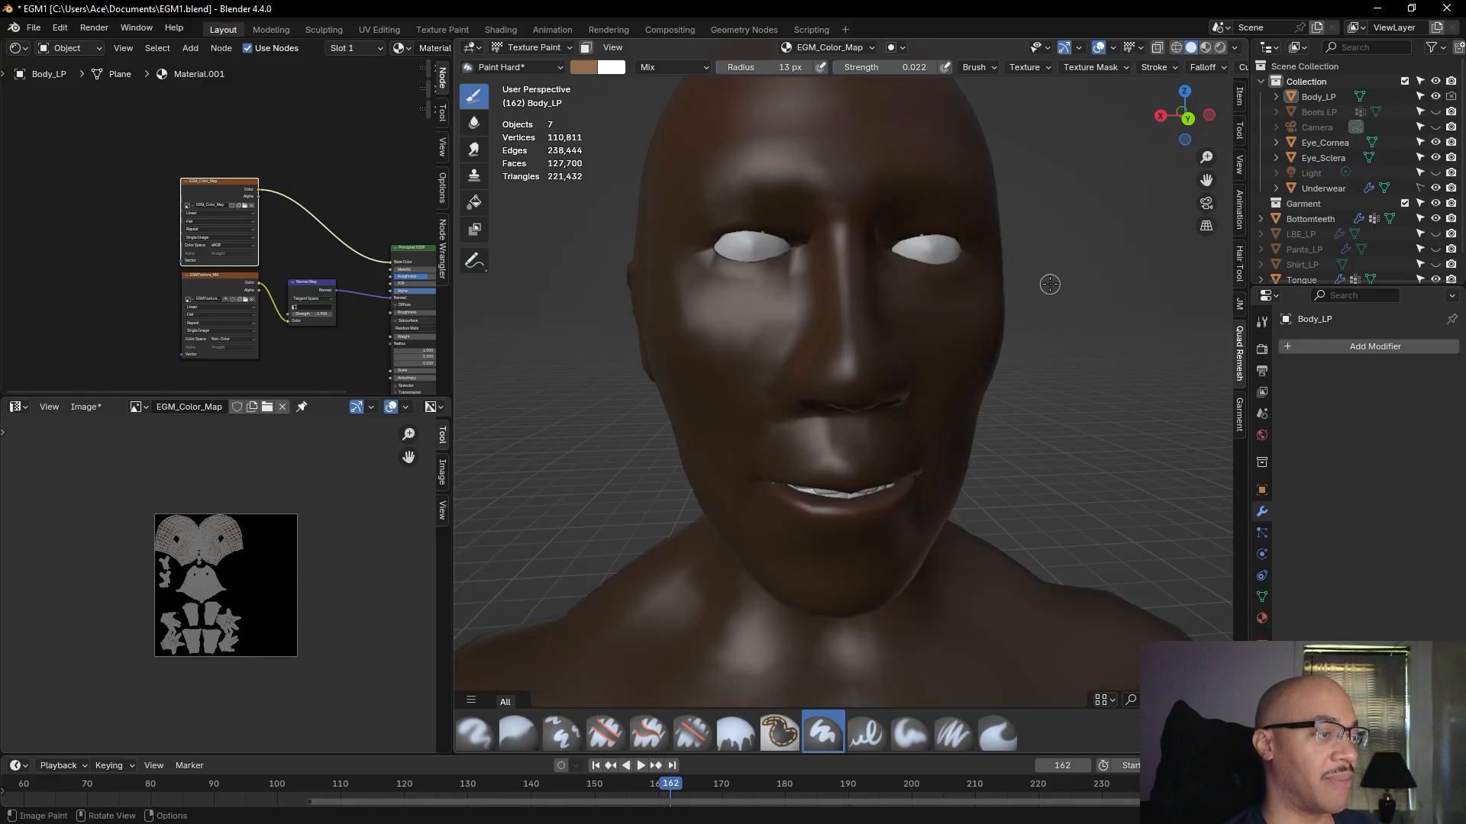
{"action": "middle_click_drag", "start_coordinate": [1051, 284], "coordinate": [1024, 311]}
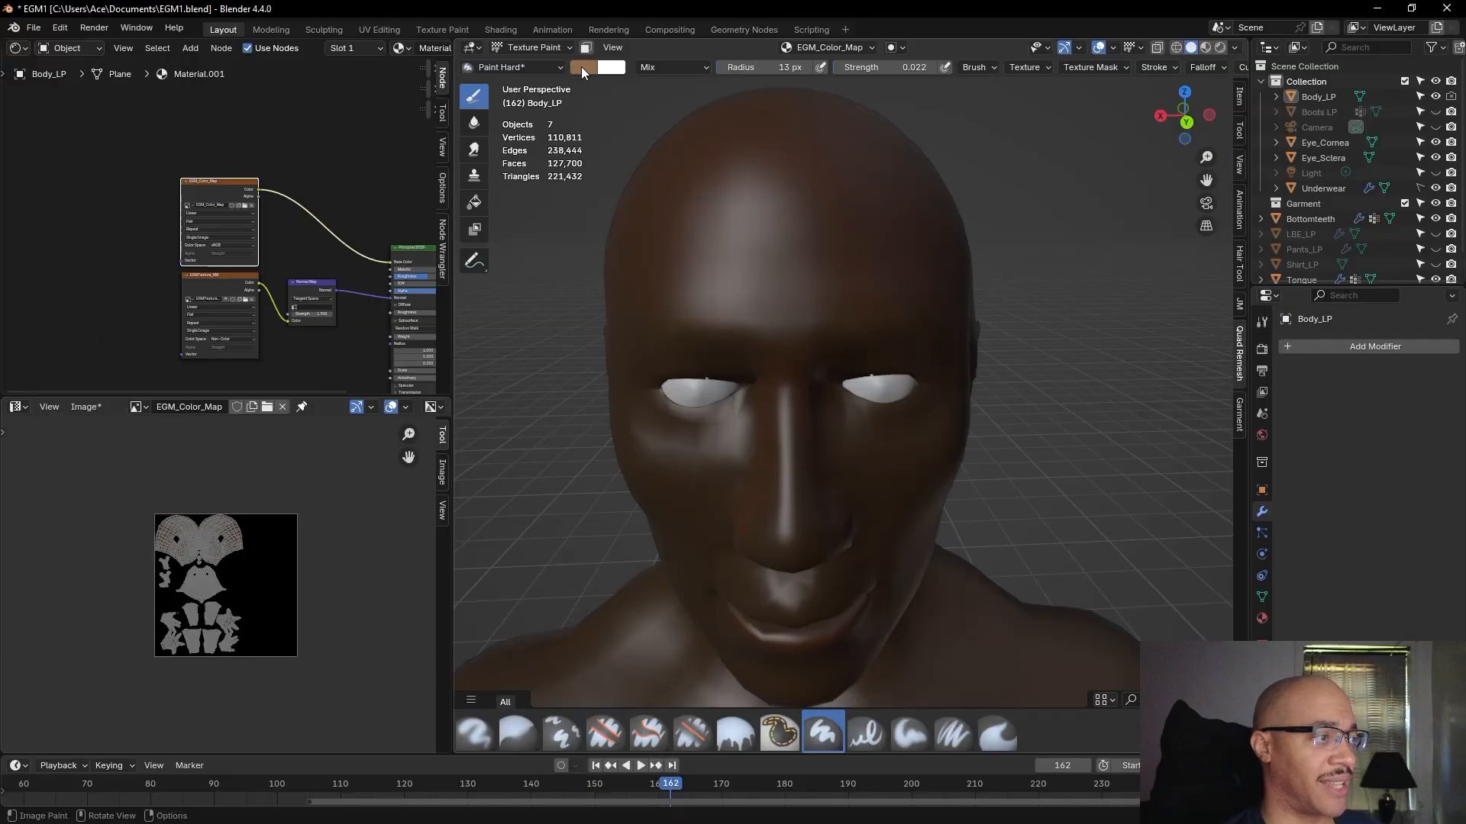
{"action": "middle_click_drag", "start_coordinate": [1023, 273], "coordinate": [966, 373]}
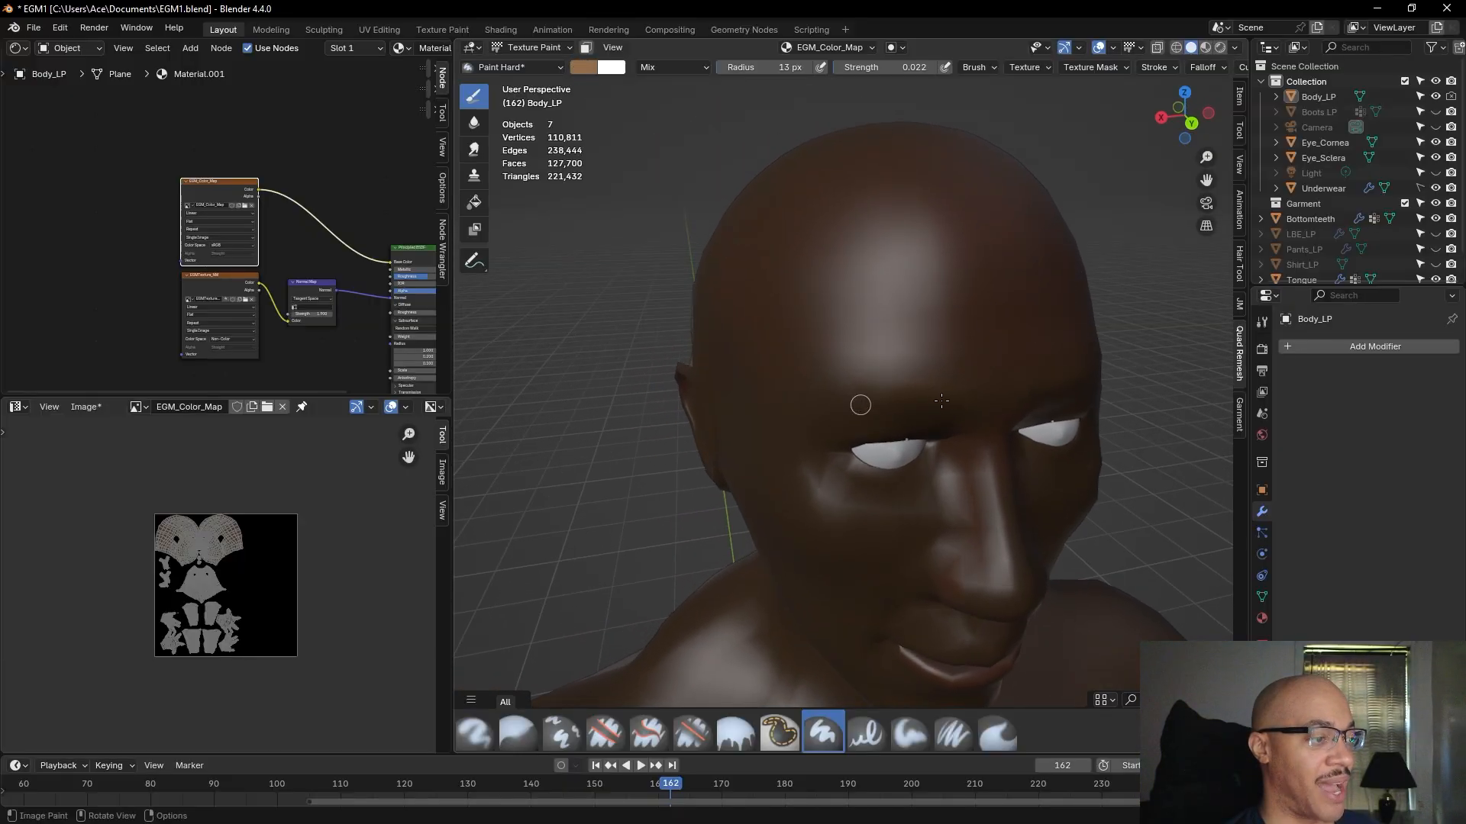
{"action": "left_click", "coordinate": [580, 69]}
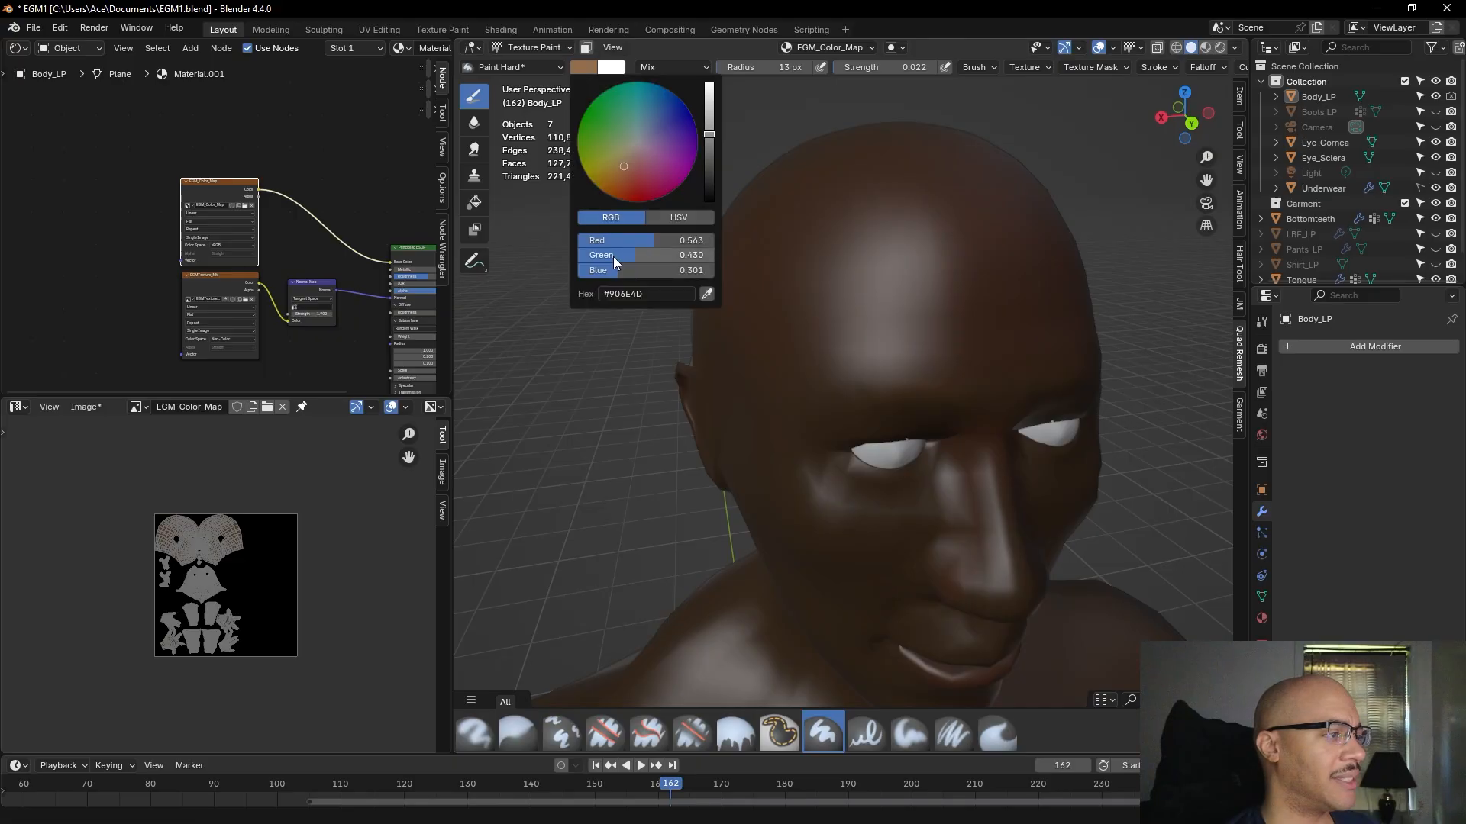
{"action": "left_click", "coordinate": [620, 165]}
{"action": "left_click_drag", "start_coordinate": [621, 165], "coordinate": [619, 163]}
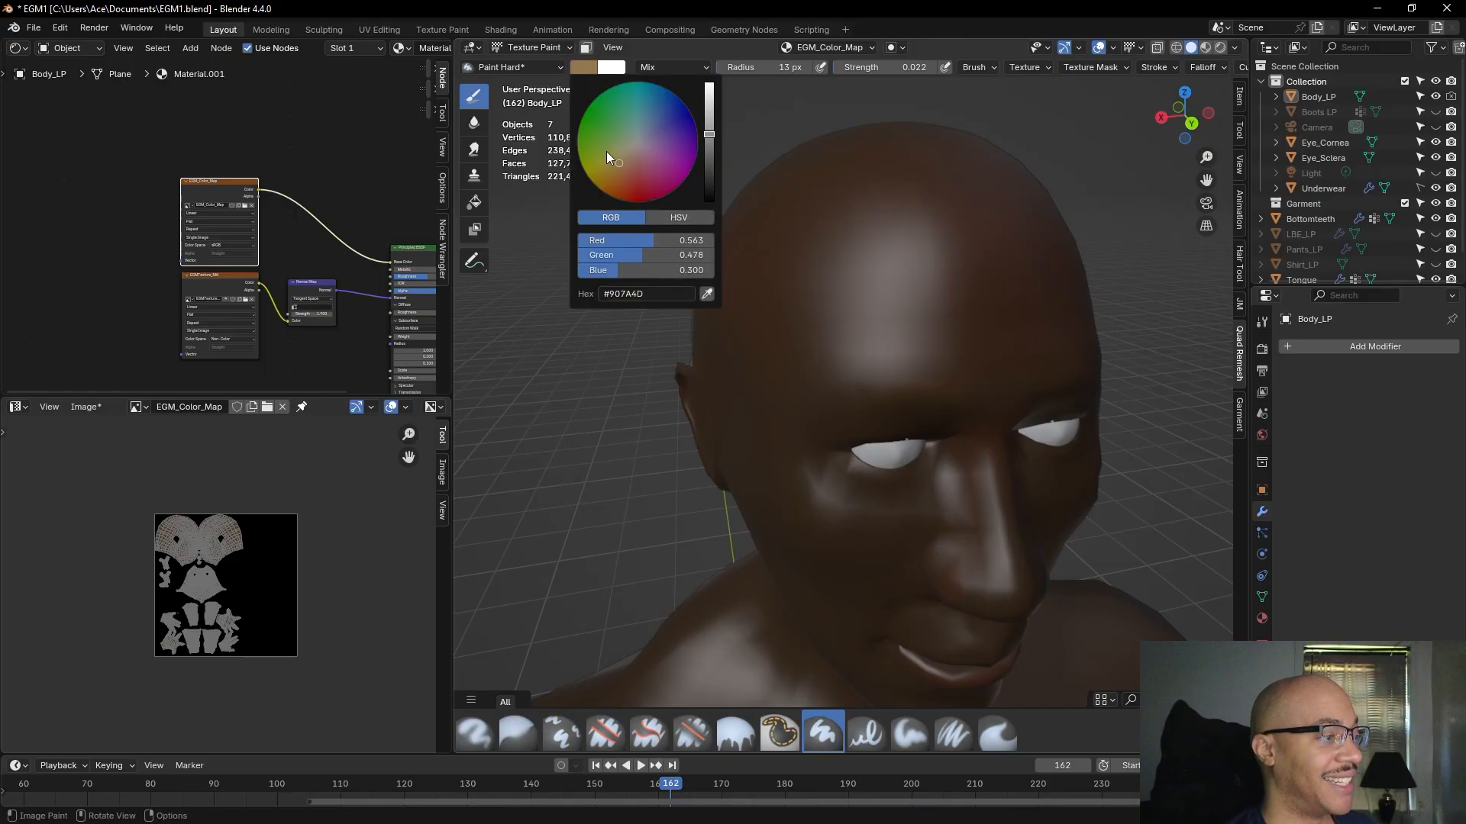
{"action": "left_click_drag", "start_coordinate": [617, 163], "coordinate": [614, 163]}
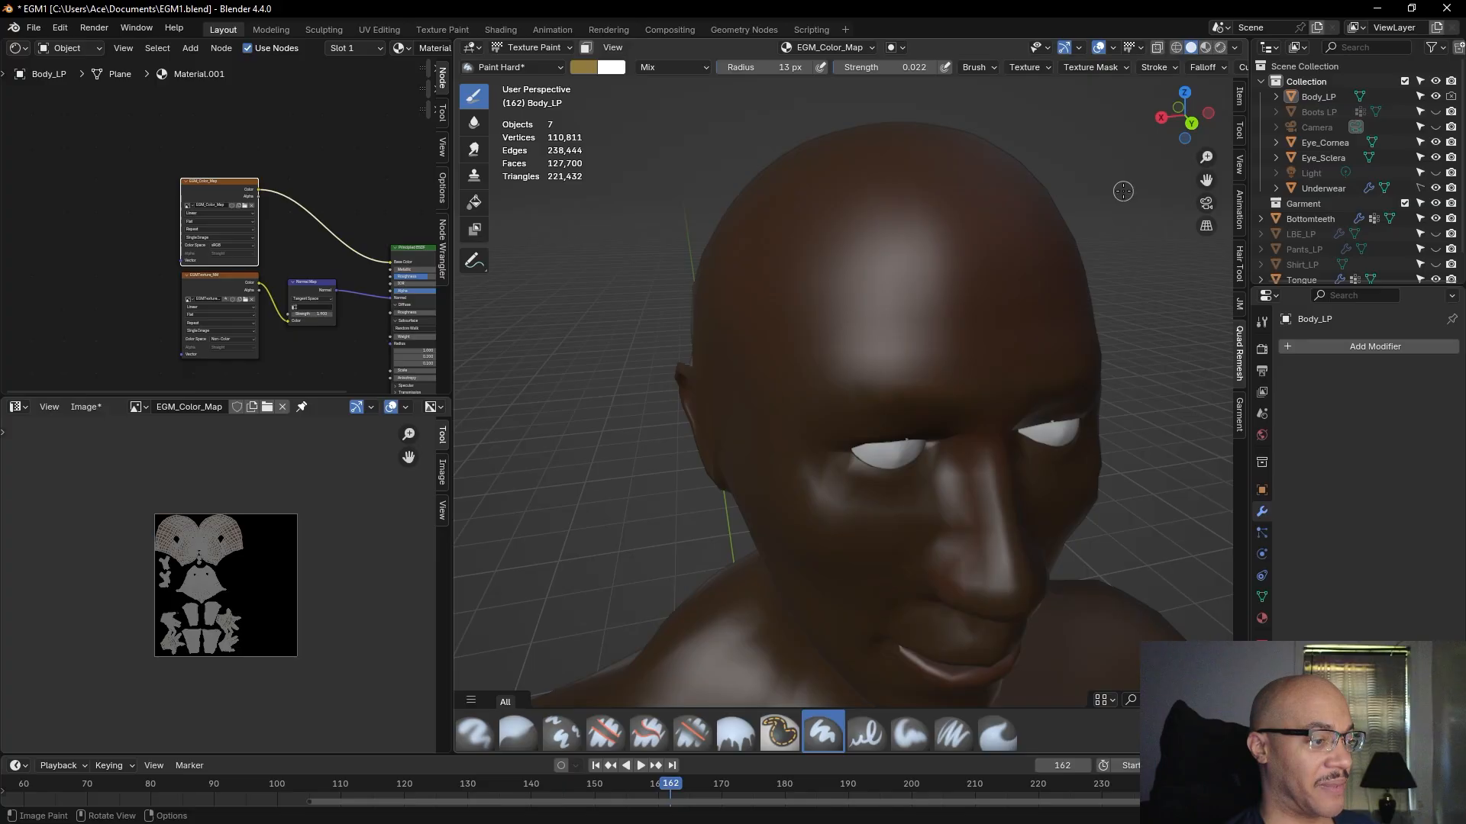
- Enlarge the brush radius to 17 px and paint a faint yellowish tint over the brow and middle of the face at 0.022 strength
{"action": "mouse_move", "coordinate": [1123, 192]}
{"action": "middle_mouse_down"}
{"action": "mouse_move", "coordinate": [1096, 173]}
{"action": "mouse_move", "coordinate": [1114, 229]}
{"action": "middle_mouse_up"}
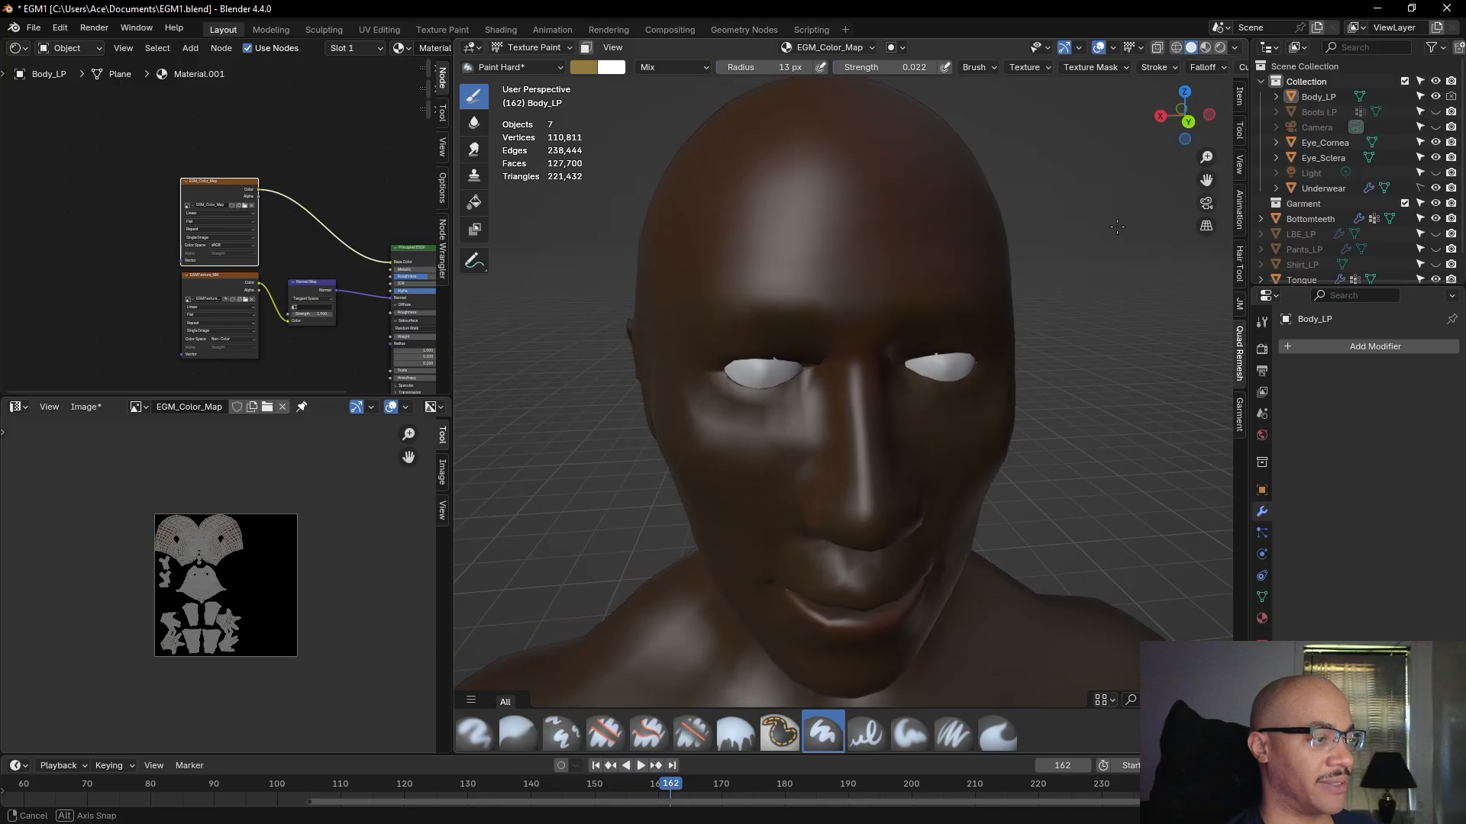
{"action": "scroll", "coordinate": [988, 321], "scroll_direction": "up", "scroll_amount": 5}
{"action": "scroll", "coordinate": [992, 306], "scroll_direction": "down", "scroll_amount": 5}
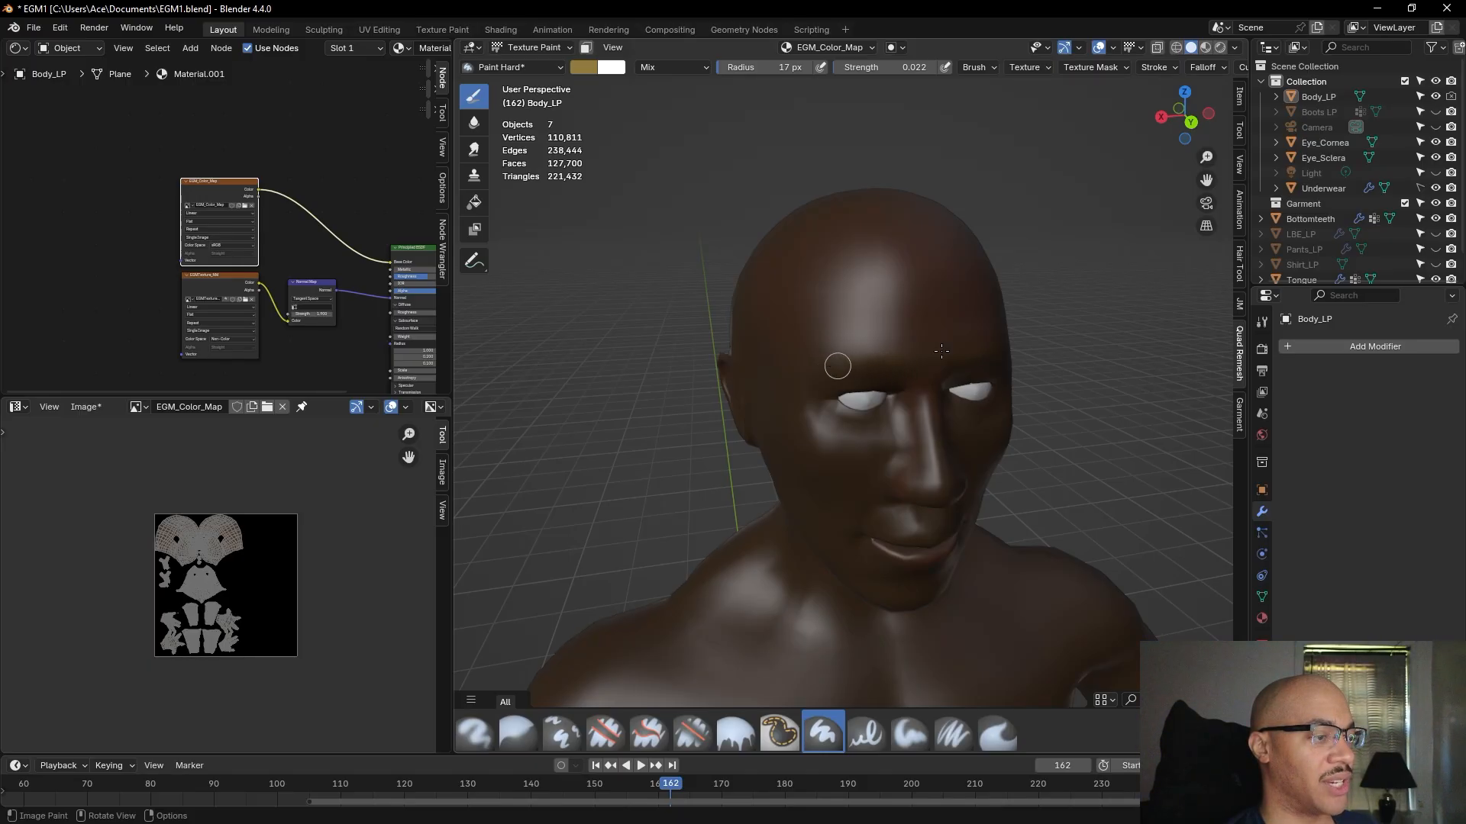
{"action": "mouse_move", "coordinate": [928, 329]}
{"action": "middle_mouse_down"}
{"action": "mouse_move", "coordinate": [858, 328]}
{"action": "mouse_move", "coordinate": [908, 328]}
{"action": "mouse_move", "coordinate": [916, 355]}
{"action": "mouse_move", "coordinate": [920, 313]}
{"action": "mouse_move", "coordinate": [923, 357]}
{"action": "middle_mouse_up"}
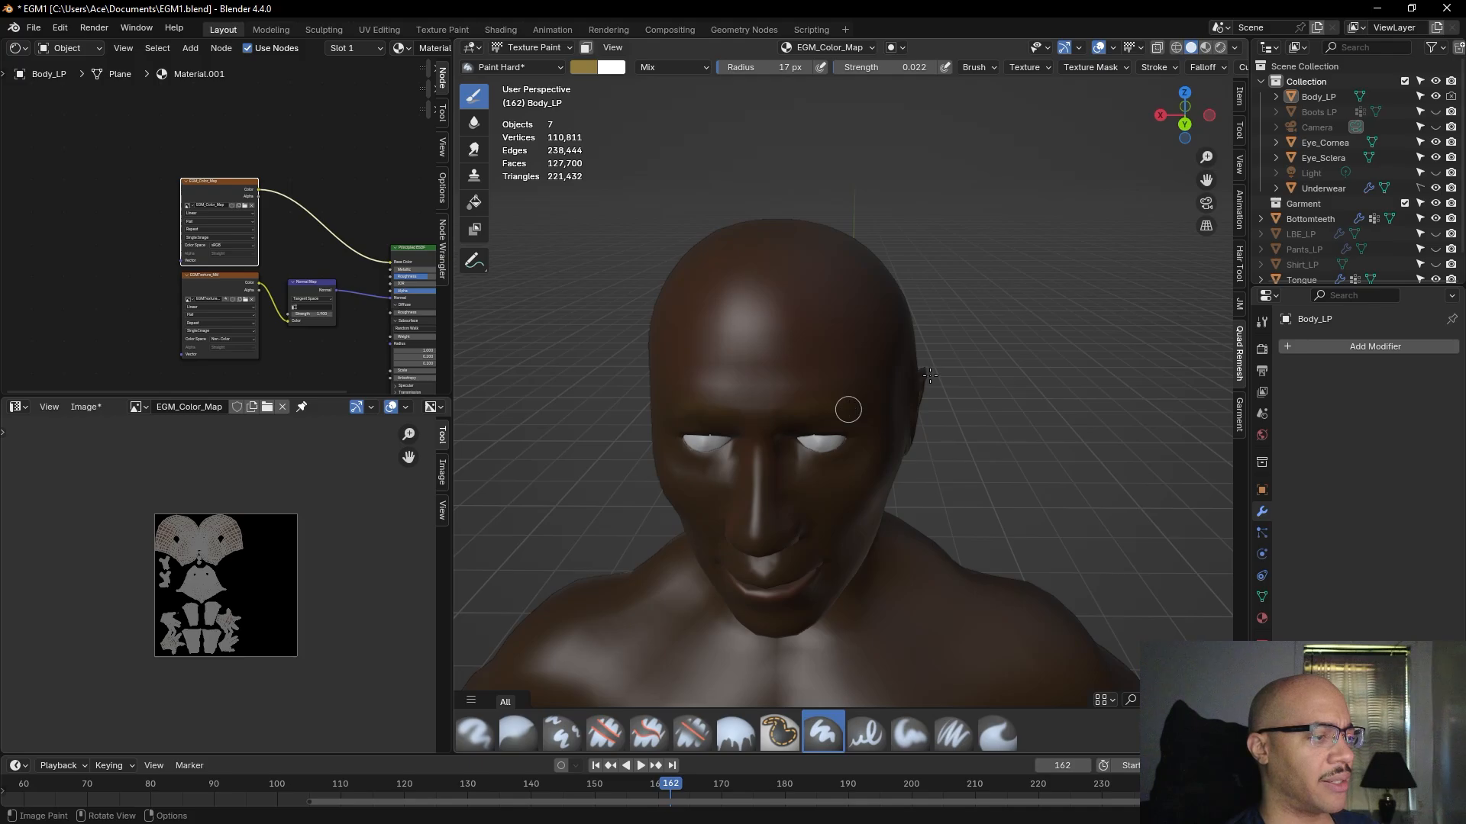
{"action": "middle_click_drag", "start_coordinate": [929, 374], "coordinate": [932, 376]}
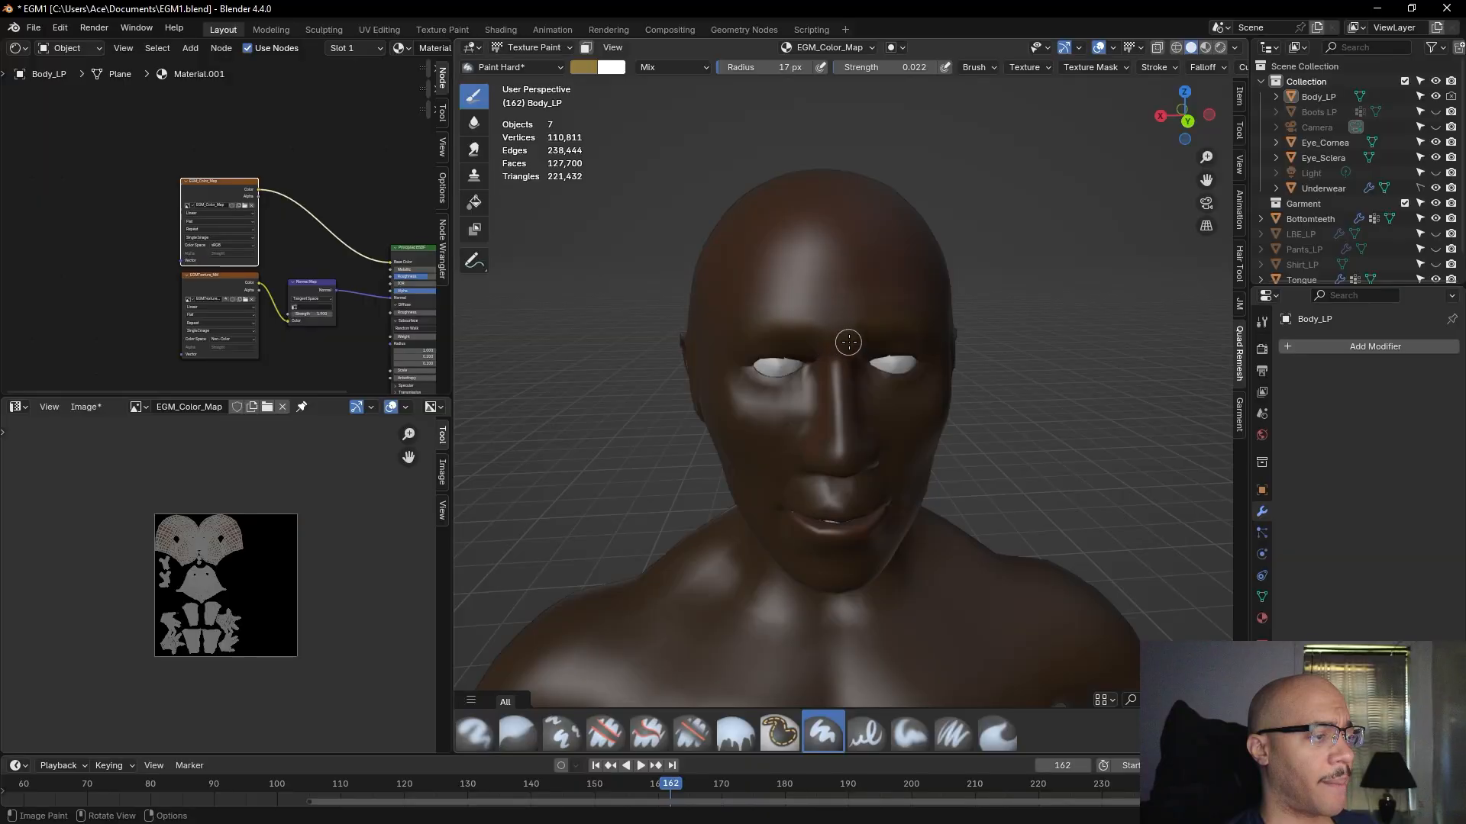
{"action": "mouse_move", "coordinate": [915, 316]}
{"action": "middle_mouse_down"}
{"action": "mouse_move", "coordinate": [856, 299]}
{"action": "mouse_move", "coordinate": [877, 263]}
{"action": "mouse_move", "coordinate": [825, 229]}
{"action": "middle_mouse_up"}
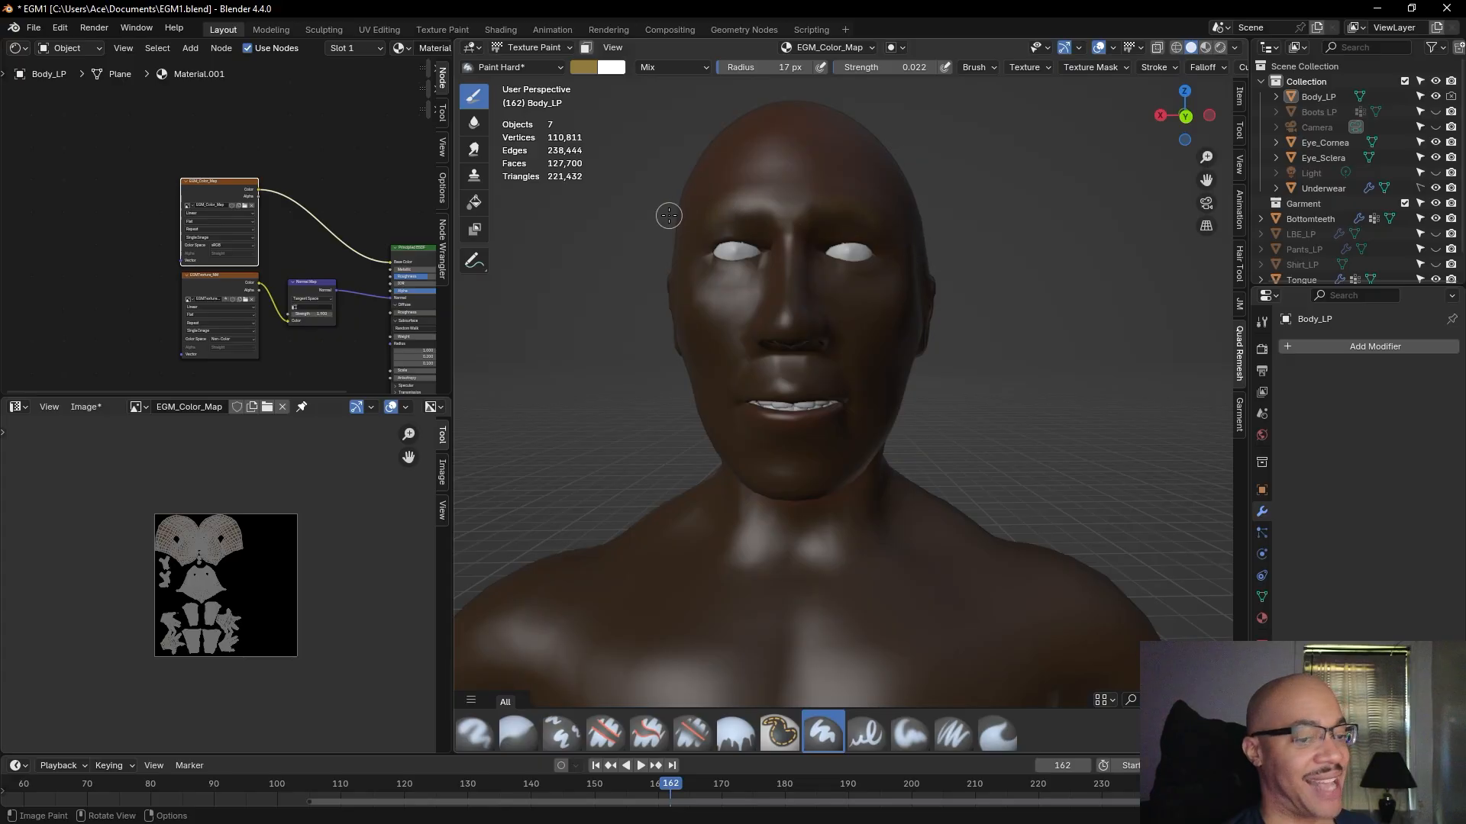
{"action": "mouse_move", "coordinate": [999, 240]}
{"action": "middle_mouse_down"}
{"action": "mouse_move", "coordinate": [931, 245]}
{"action": "mouse_move", "coordinate": [999, 241]}
{"action": "mouse_move", "coordinate": [894, 296]}
{"action": "middle_mouse_up"}
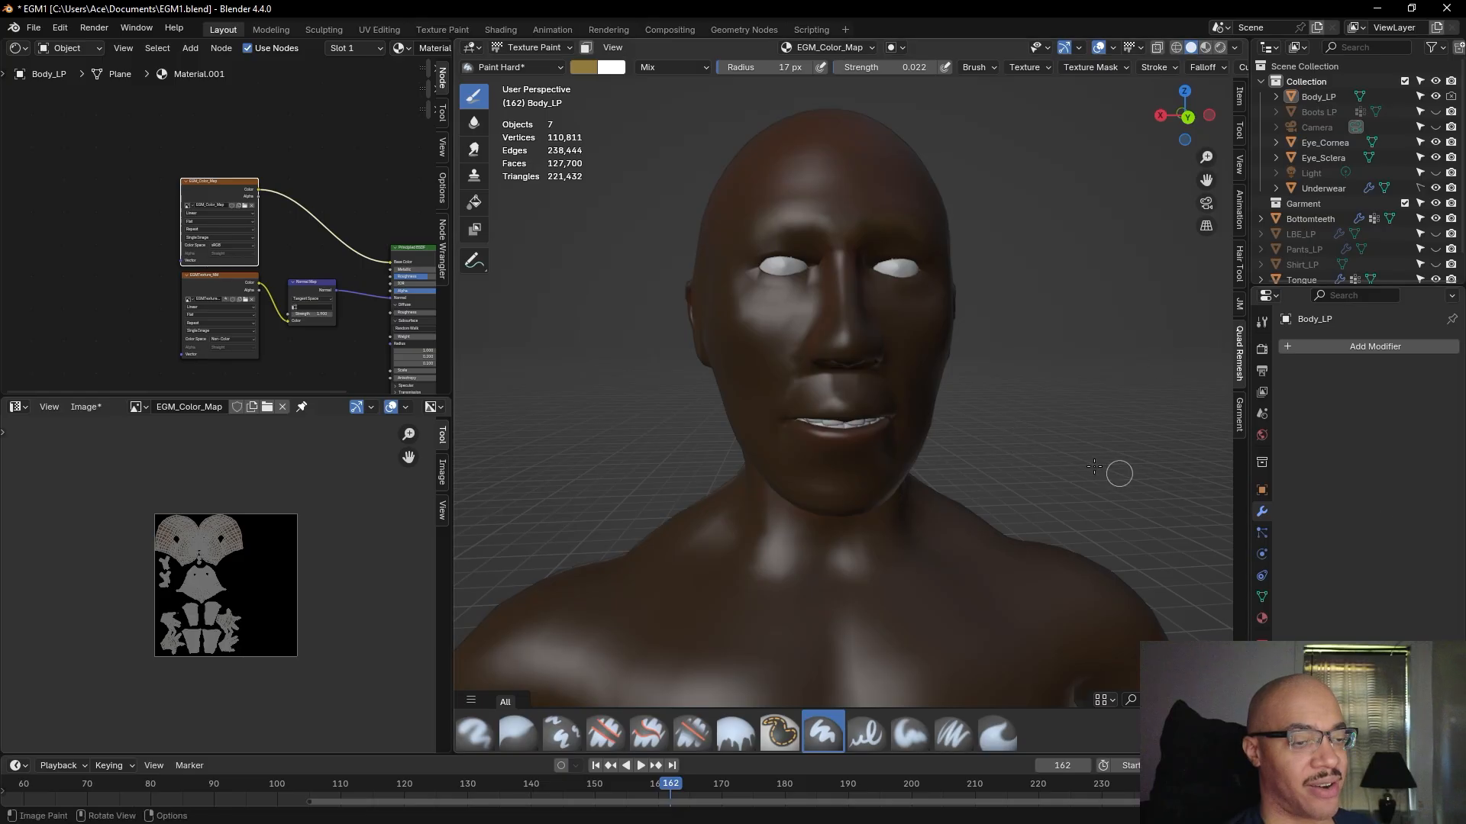
{"action": "middle_click_drag", "start_coordinate": [1011, 249], "coordinate": [1010, 253]}
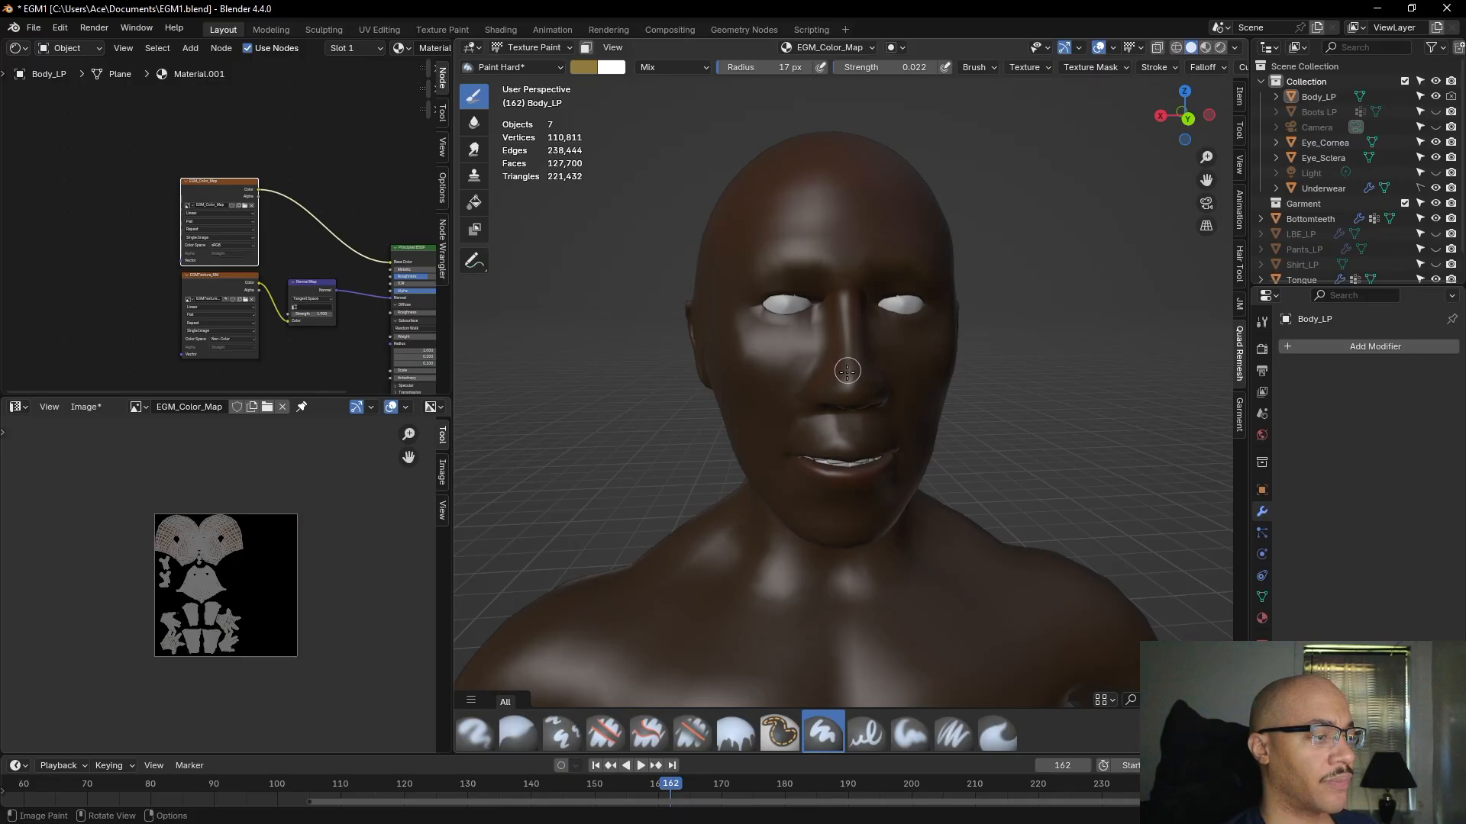
{"action": "middle_click_drag", "start_coordinate": [1078, 350], "coordinate": [711, 379]}
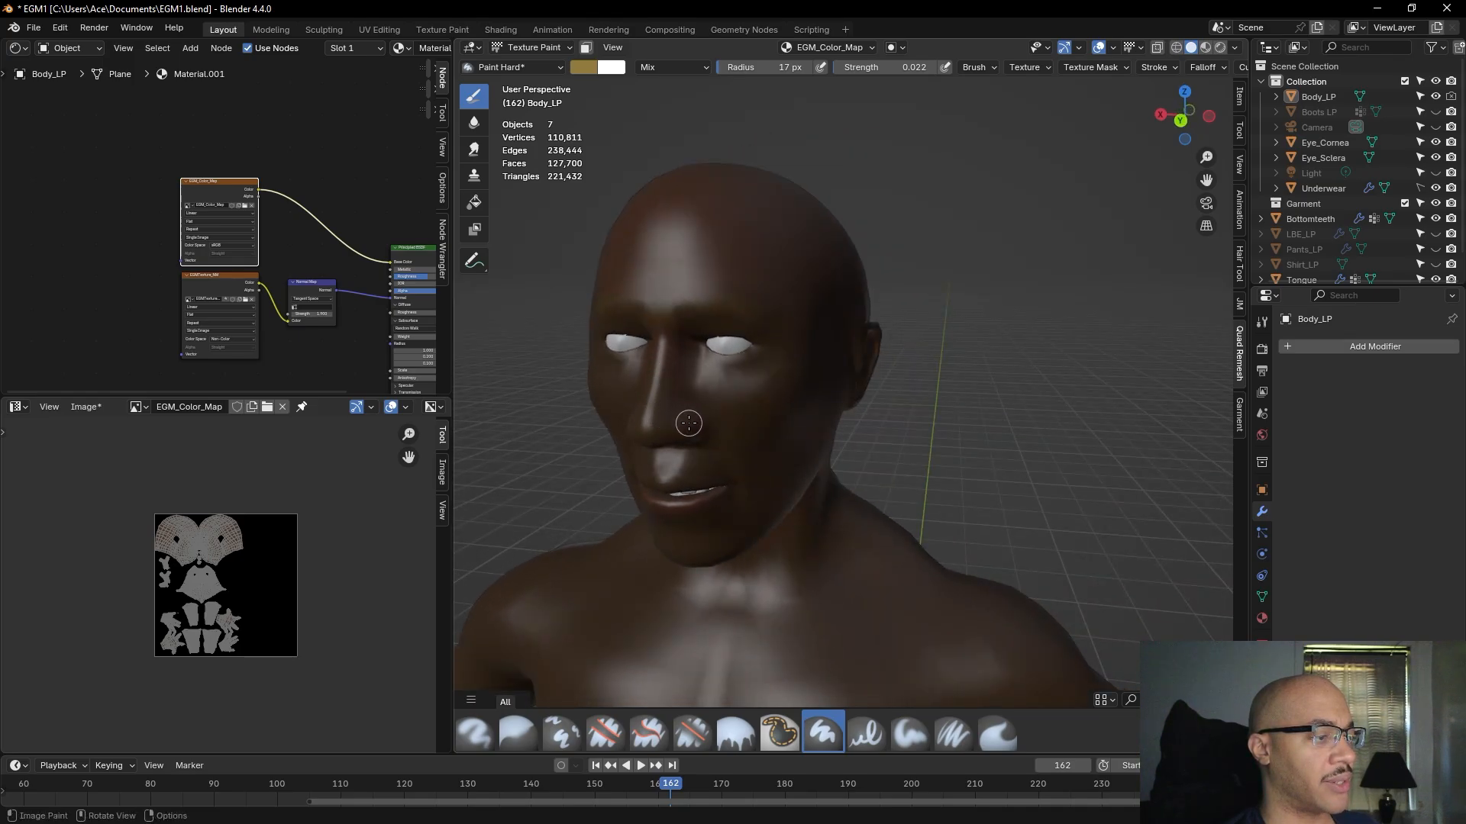
{"action": "middle_click_drag", "start_coordinate": [1053, 358], "coordinate": [1036, 391]}
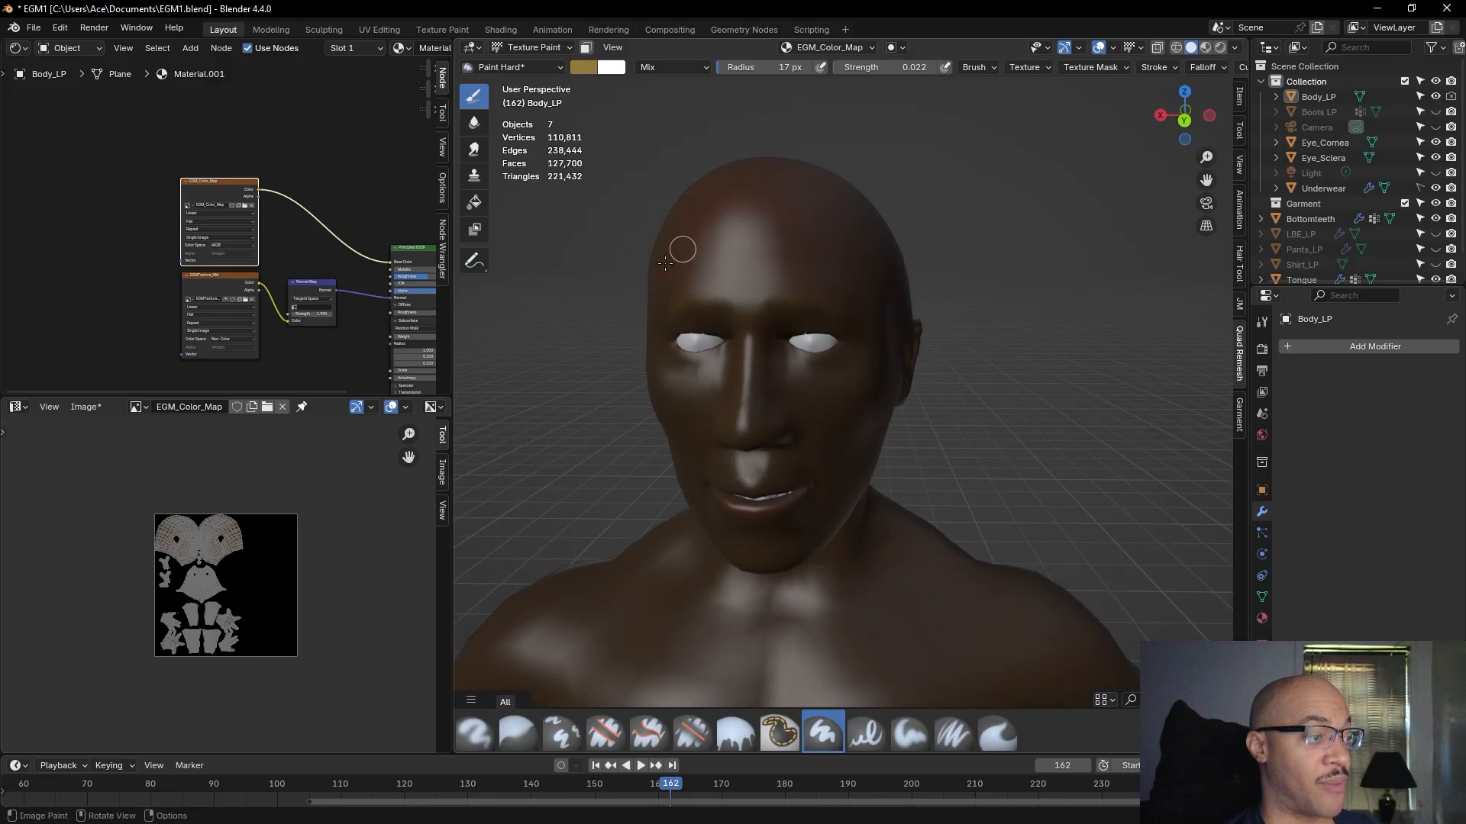
- Preview the character in Rendered shading and switch the viewport back out of it
{"action": "left_click", "coordinate": [1222, 44]}
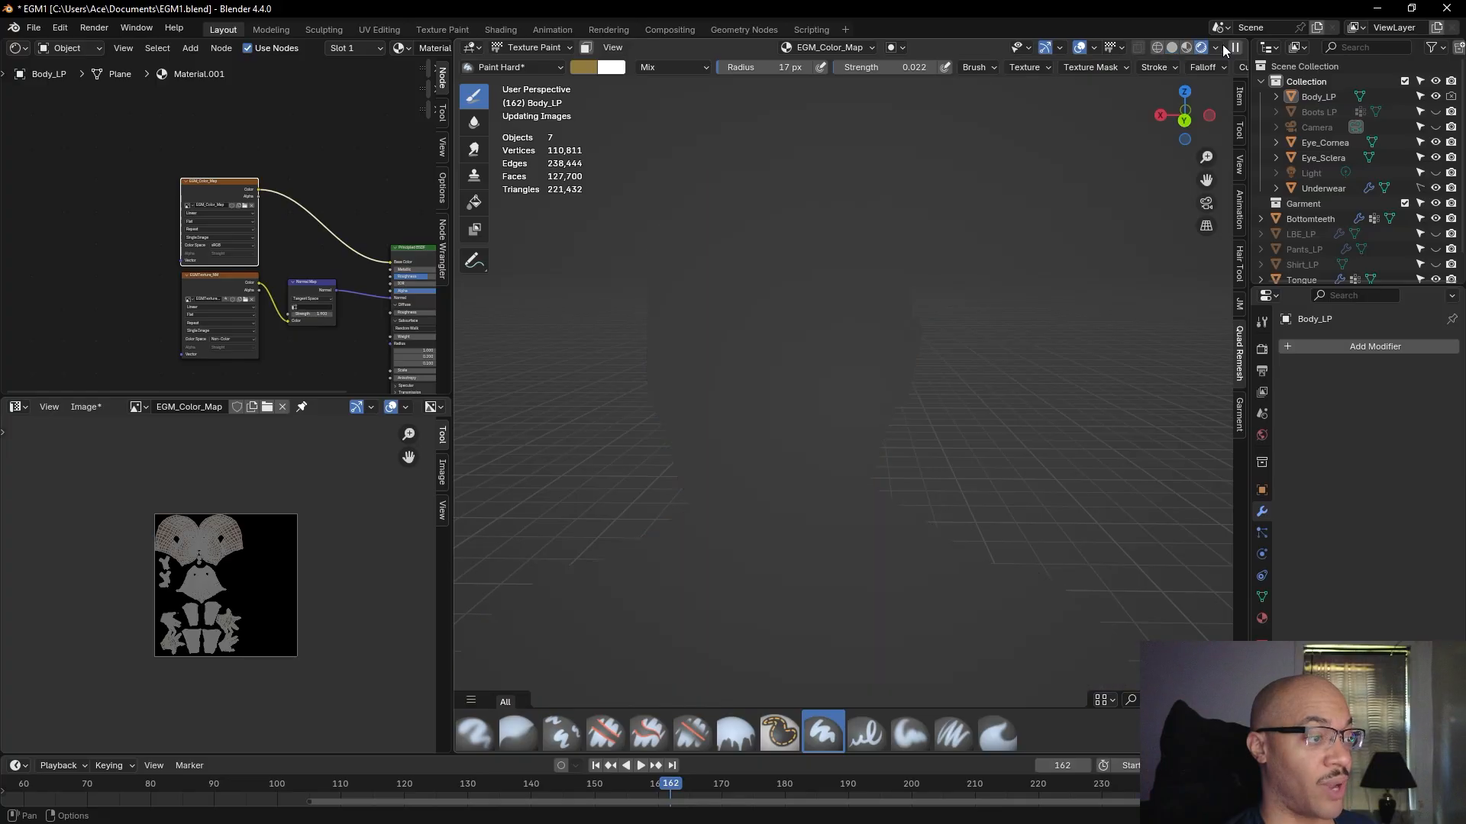
{"action": "middle_click_drag", "start_coordinate": [1074, 306], "coordinate": [1021, 290]}
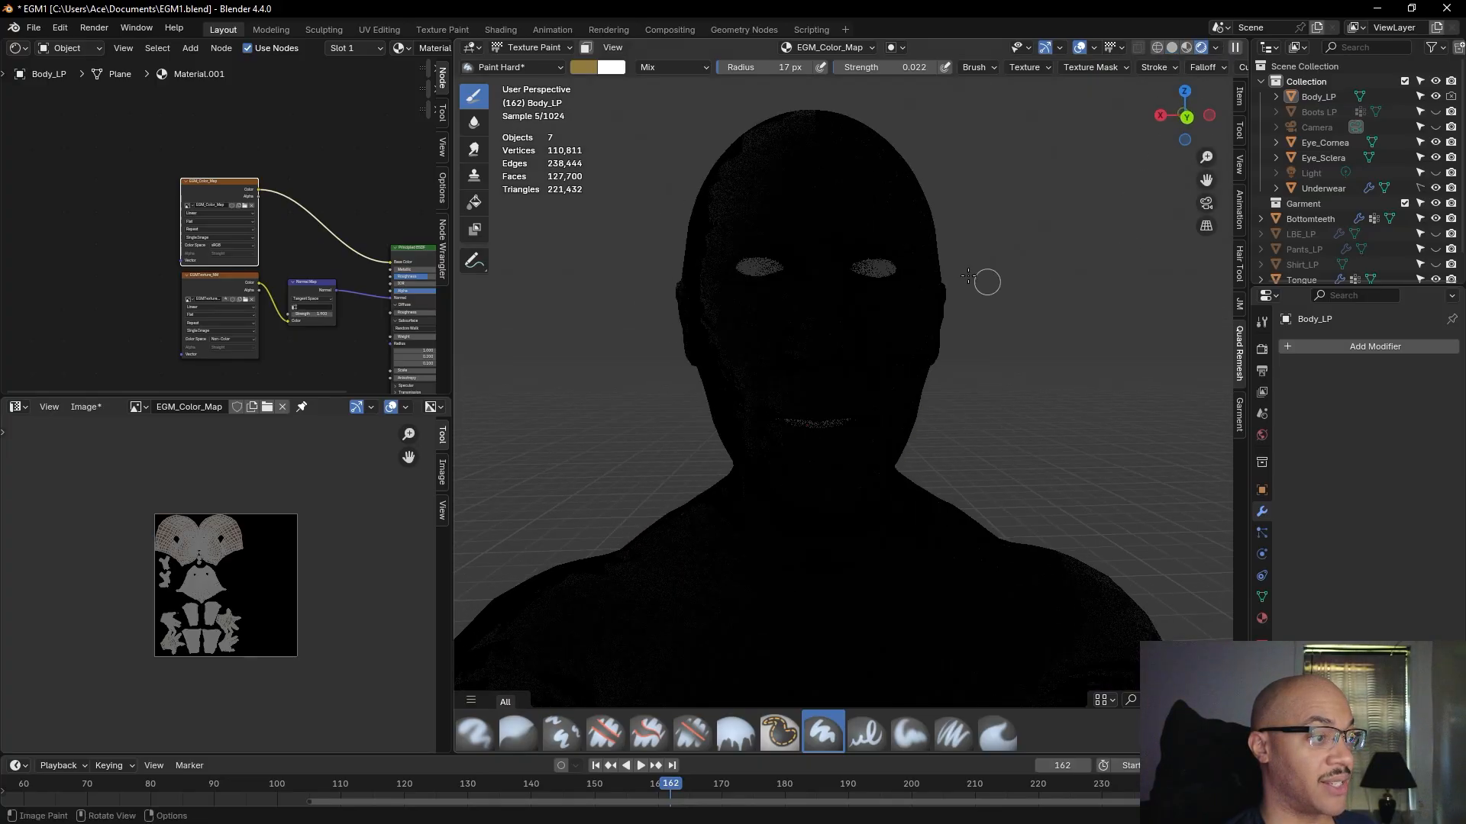
{"action": "left_click", "coordinate": [1187, 48]}
- Widen the 3D viewport to expose the mirror options and paint the yellowish tint across the cheeks
{"action": "mouse_move", "coordinate": [1040, 338]}
{"action": "middle_mouse_down"}
{"action": "mouse_move", "coordinate": [1041, 369]}
{"action": "mouse_move", "coordinate": [943, 420]}
{"action": "mouse_move", "coordinate": [1011, 416]}
{"action": "mouse_move", "coordinate": [1055, 391]}
{"action": "middle_mouse_up"}
{"action": "scroll", "coordinate": [1015, 409], "scroll_direction": "up", "scroll_amount": 3}
{"action": "scroll", "coordinate": [1046, 401], "scroll_direction": "down", "scroll_amount": 1}
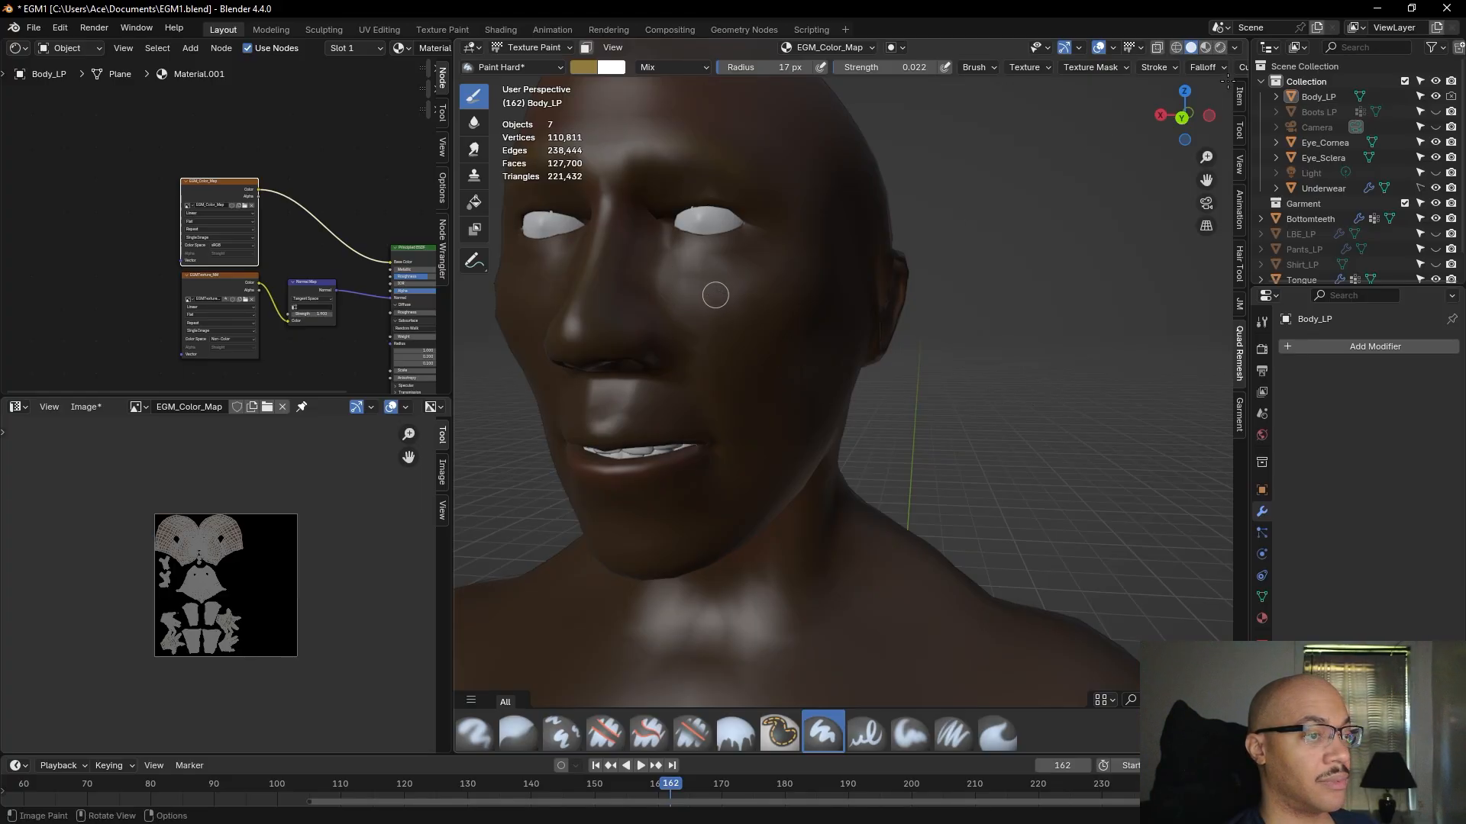
{"action": "left_click_drag", "start_coordinate": [1252, 72], "coordinate": [1416, 71]}
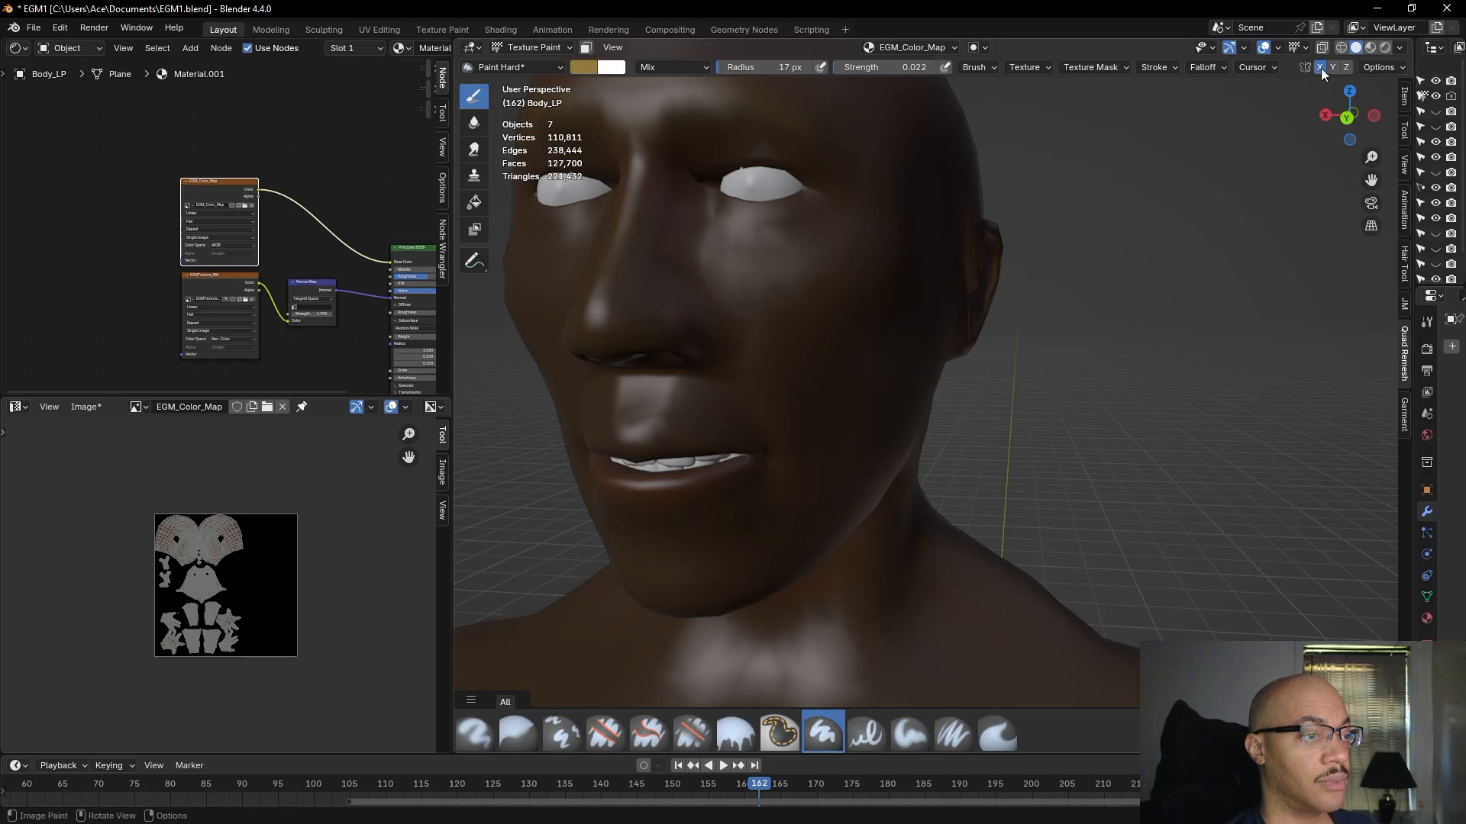
{"action": "scroll", "coordinate": [886, 343], "scroll_direction": "down", "scroll_amount": 3}
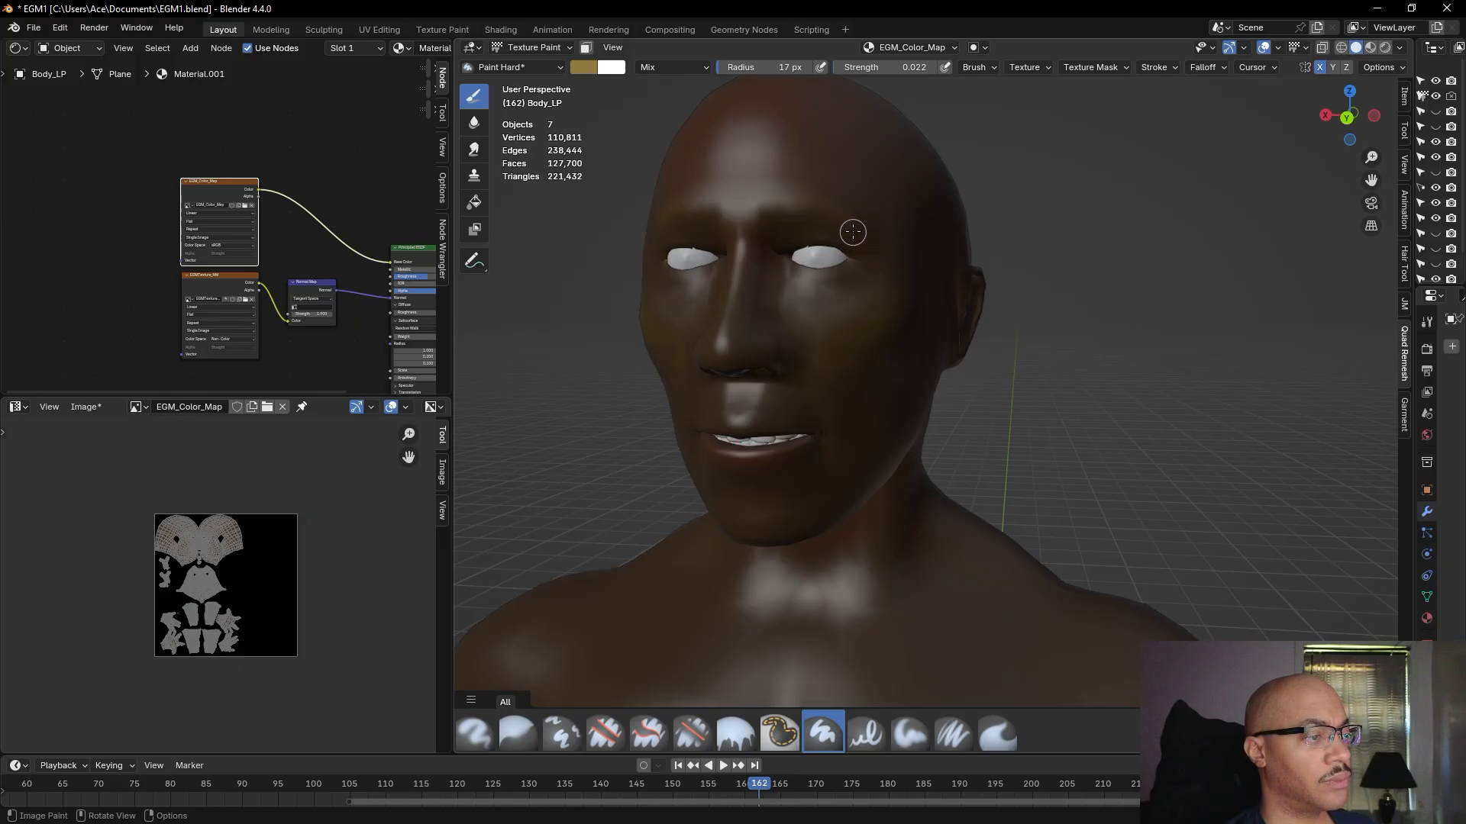
- Examine the yellowish tint on the face, neck and torso from the front, above, below and both sides
{"action": "mouse_move", "coordinate": [1024, 292]}
{"action": "middle_mouse_down"}
{"action": "mouse_move", "coordinate": [1024, 305]}
{"action": "mouse_move", "coordinate": [1103, 317]}
{"action": "mouse_move", "coordinate": [1012, 304]}
{"action": "mouse_move", "coordinate": [984, 402]}
{"action": "middle_mouse_up"}
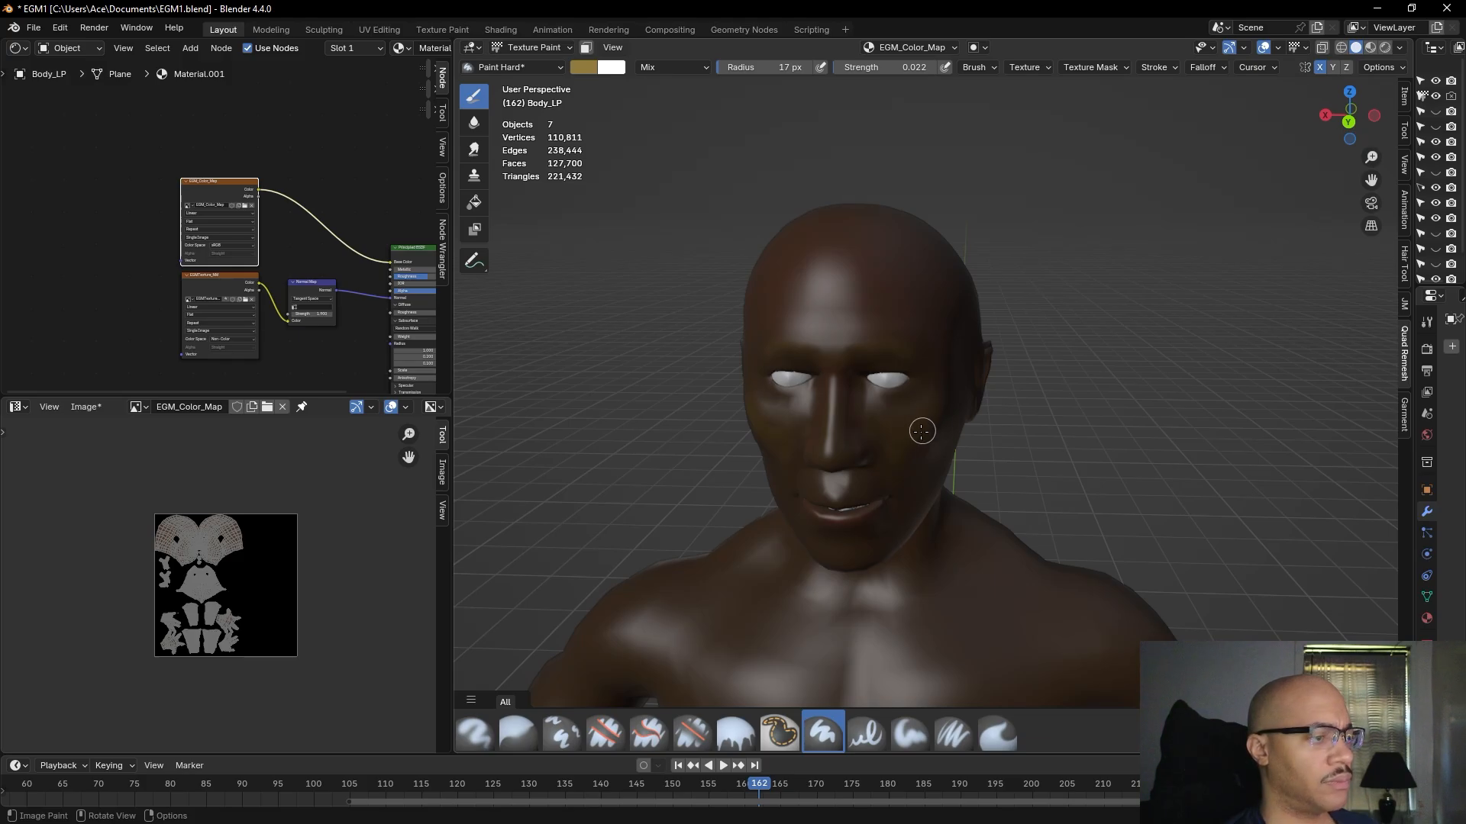
{"action": "mouse_move", "coordinate": [1033, 371]}
{"action": "middle_mouse_down"}
{"action": "mouse_move", "coordinate": [1099, 330]}
{"action": "mouse_move", "coordinate": [966, 355]}
{"action": "mouse_move", "coordinate": [1037, 334]}
{"action": "mouse_move", "coordinate": [1015, 339]}
{"action": "mouse_move", "coordinate": [1132, 363]}
{"action": "mouse_move", "coordinate": [1047, 350]}
{"action": "mouse_move", "coordinate": [1065, 319]}
{"action": "mouse_move", "coordinate": [1004, 340]}
{"action": "middle_mouse_up"}
{"action": "middle_click_drag", "start_coordinate": [934, 421], "coordinate": [843, 430]}
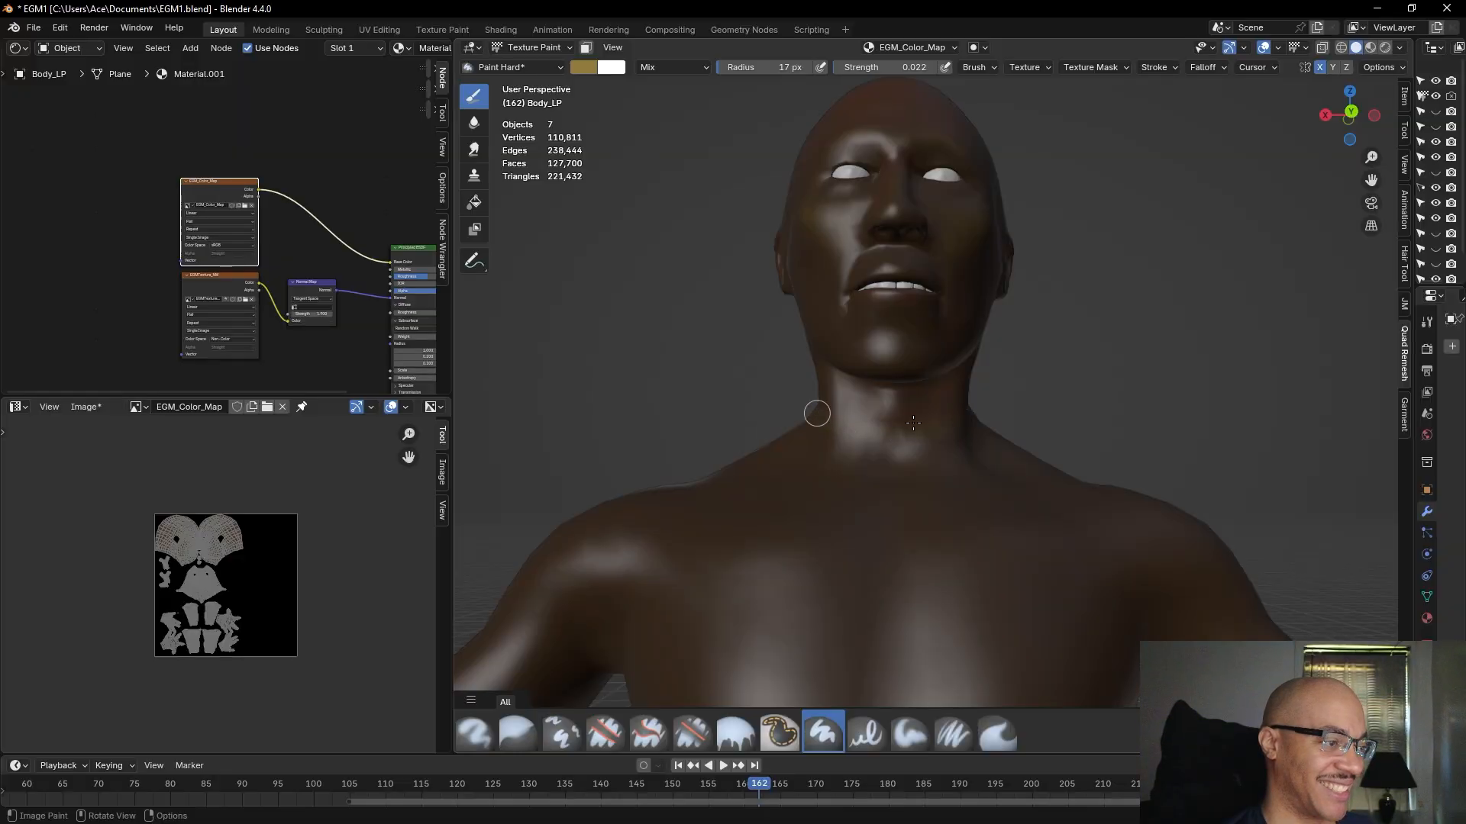
{"action": "middle_click_drag", "start_coordinate": [968, 397], "coordinate": [991, 369]}
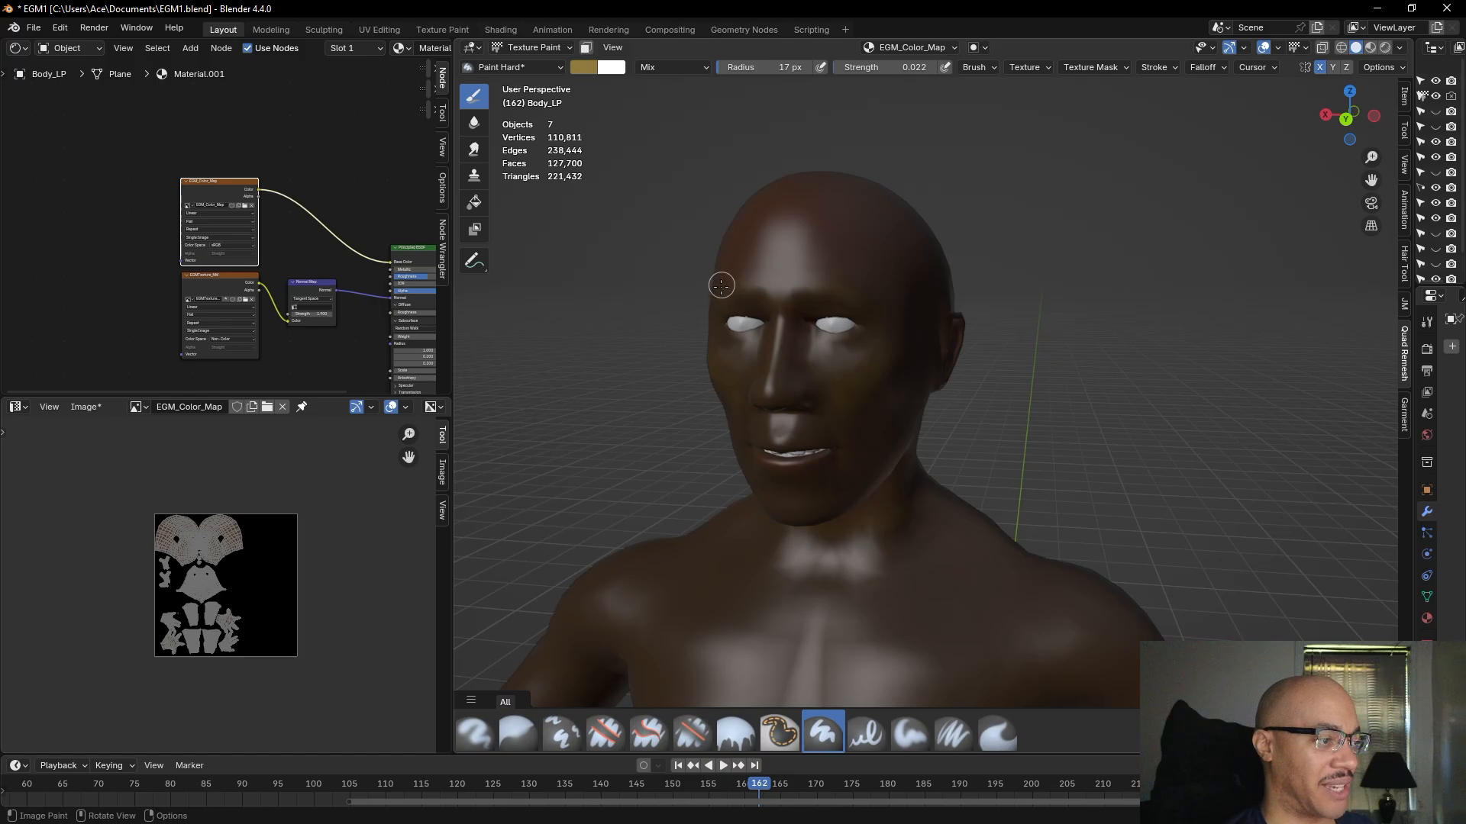
{"action": "middle_click_drag", "start_coordinate": [1107, 443], "coordinate": [1095, 513]}
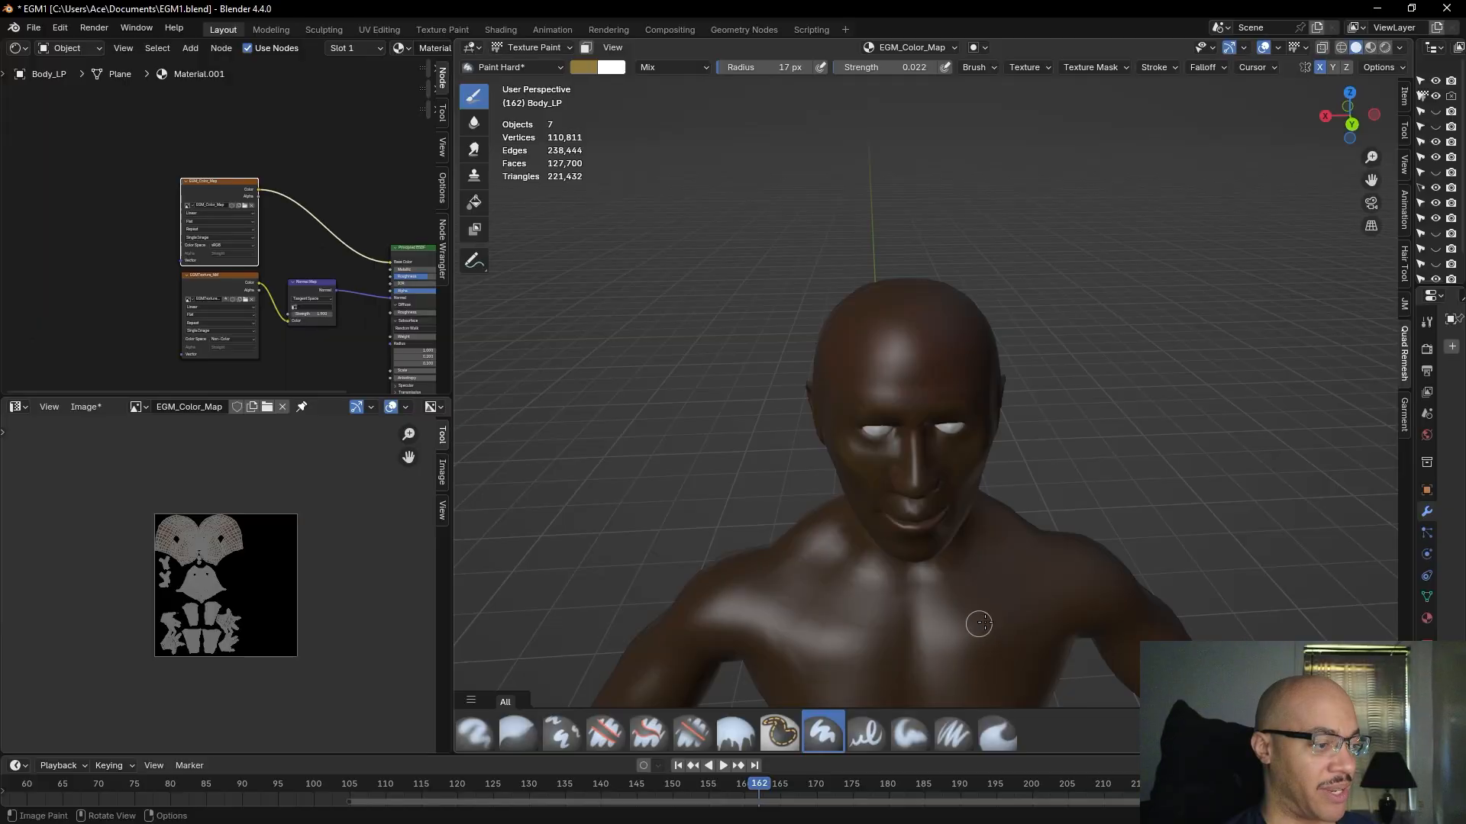
{"action": "middle_click_drag", "start_coordinate": [889, 561], "coordinate": [1022, 389]}
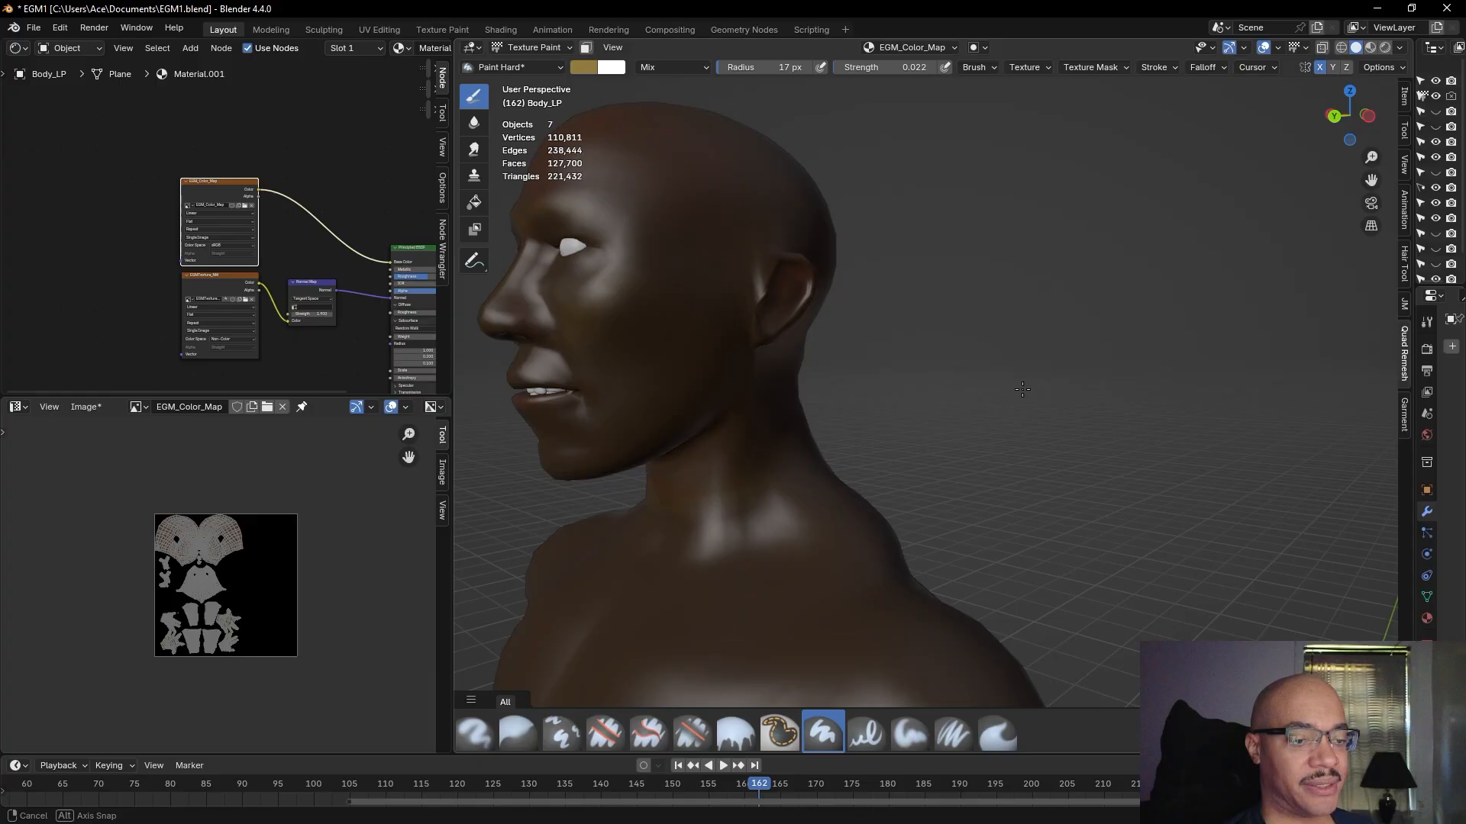
{"action": "middle_click_drag", "start_coordinate": [1022, 389], "coordinate": [929, 236]}
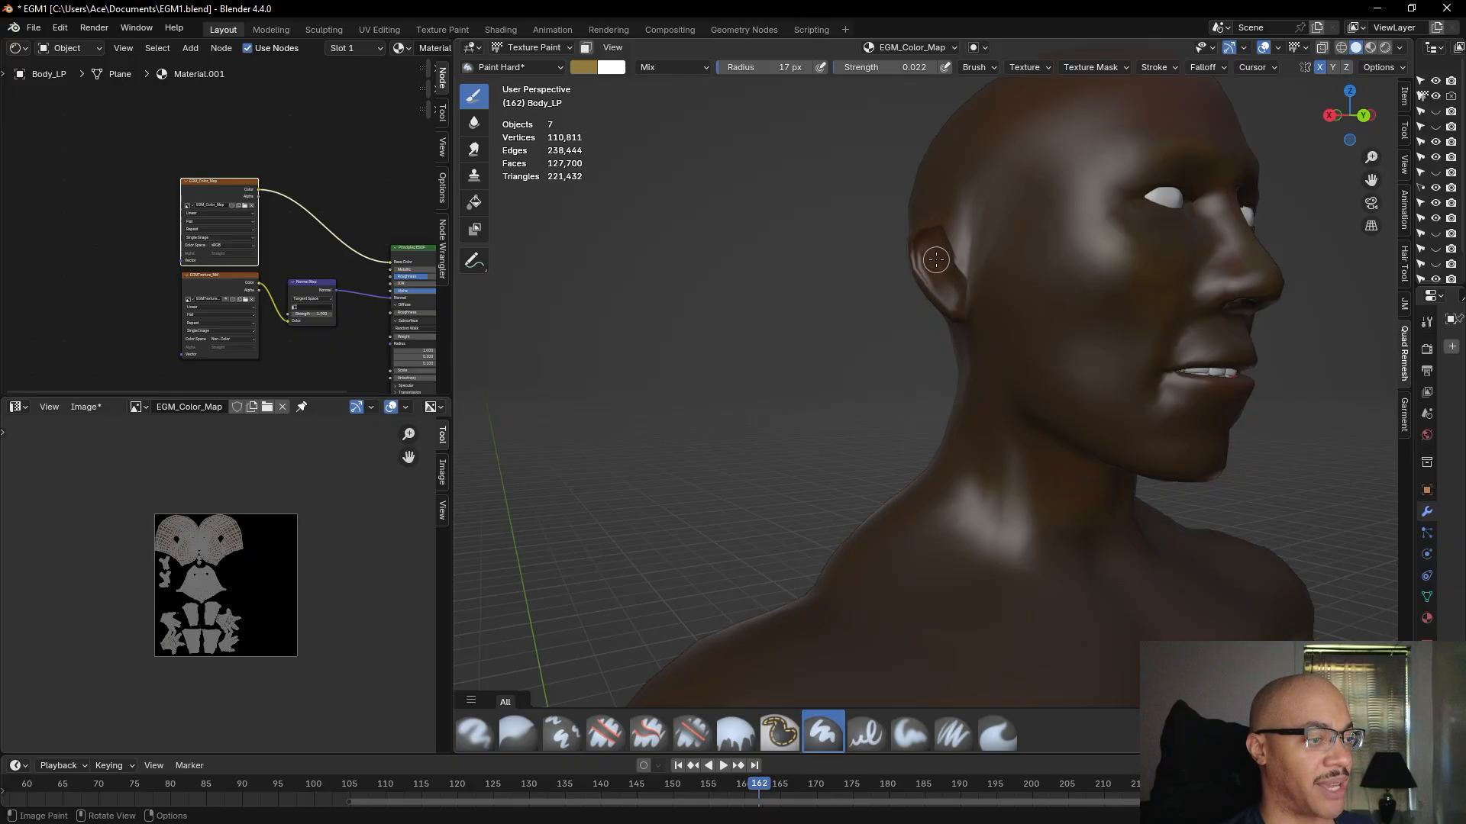
{"action": "scroll", "coordinate": [950, 267], "scroll_direction": "down", "scroll_amount": 5}
{"action": "mouse_move", "coordinate": [1171, 355]}
{"action": "middle_mouse_down"}
{"action": "mouse_move", "coordinate": [1004, 351]}
{"action": "mouse_move", "coordinate": [1184, 356]}
{"action": "mouse_move", "coordinate": [1181, 371]}
{"action": "mouse_move", "coordinate": [1028, 333]}
{"action": "middle_mouse_up"}
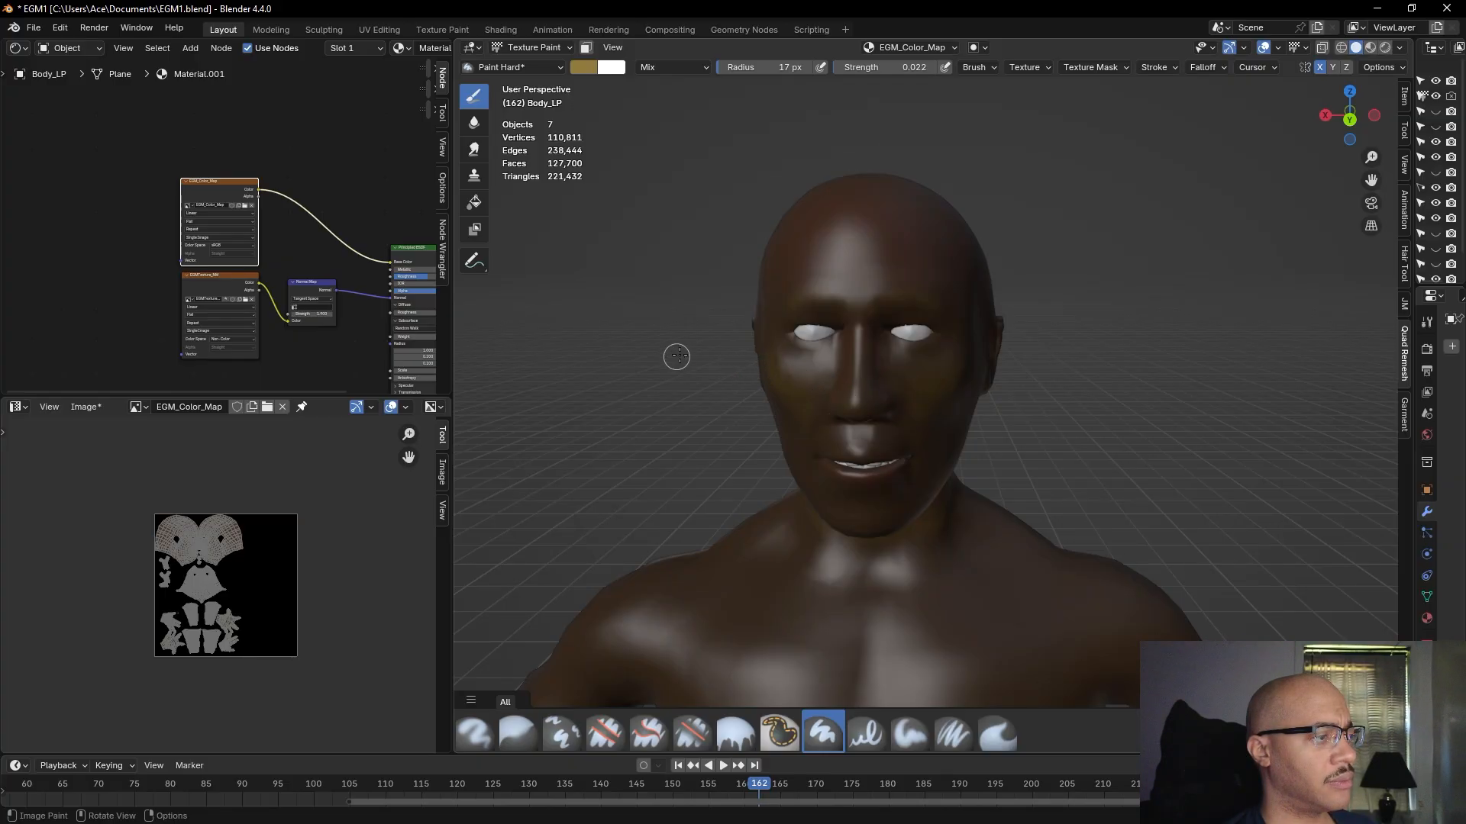
- Set the brush's secondary colour to the dark reddish brown sampled from the forehead
{"action": "left_click", "coordinate": [608, 67]}
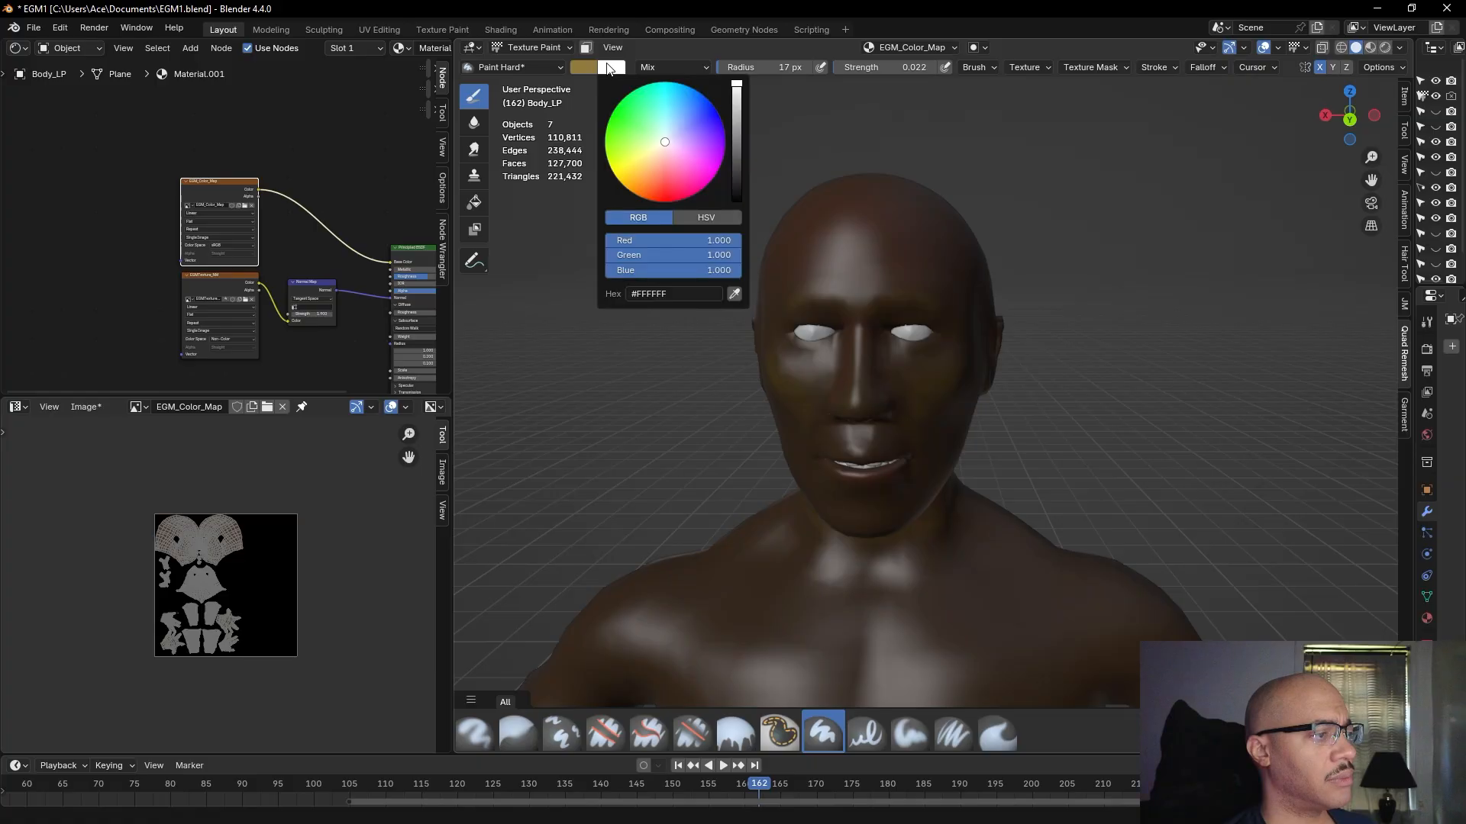
{"action": "left_click", "coordinate": [733, 294]}
{"action": "left_click", "coordinate": [813, 227]}
{"action": "mouse_move", "coordinate": [827, 246]}
{"action": "middle_mouse_down"}
{"action": "mouse_move", "coordinate": [1038, 287]}
{"action": "mouse_move", "coordinate": [980, 307]}
{"action": "middle_mouse_up"}
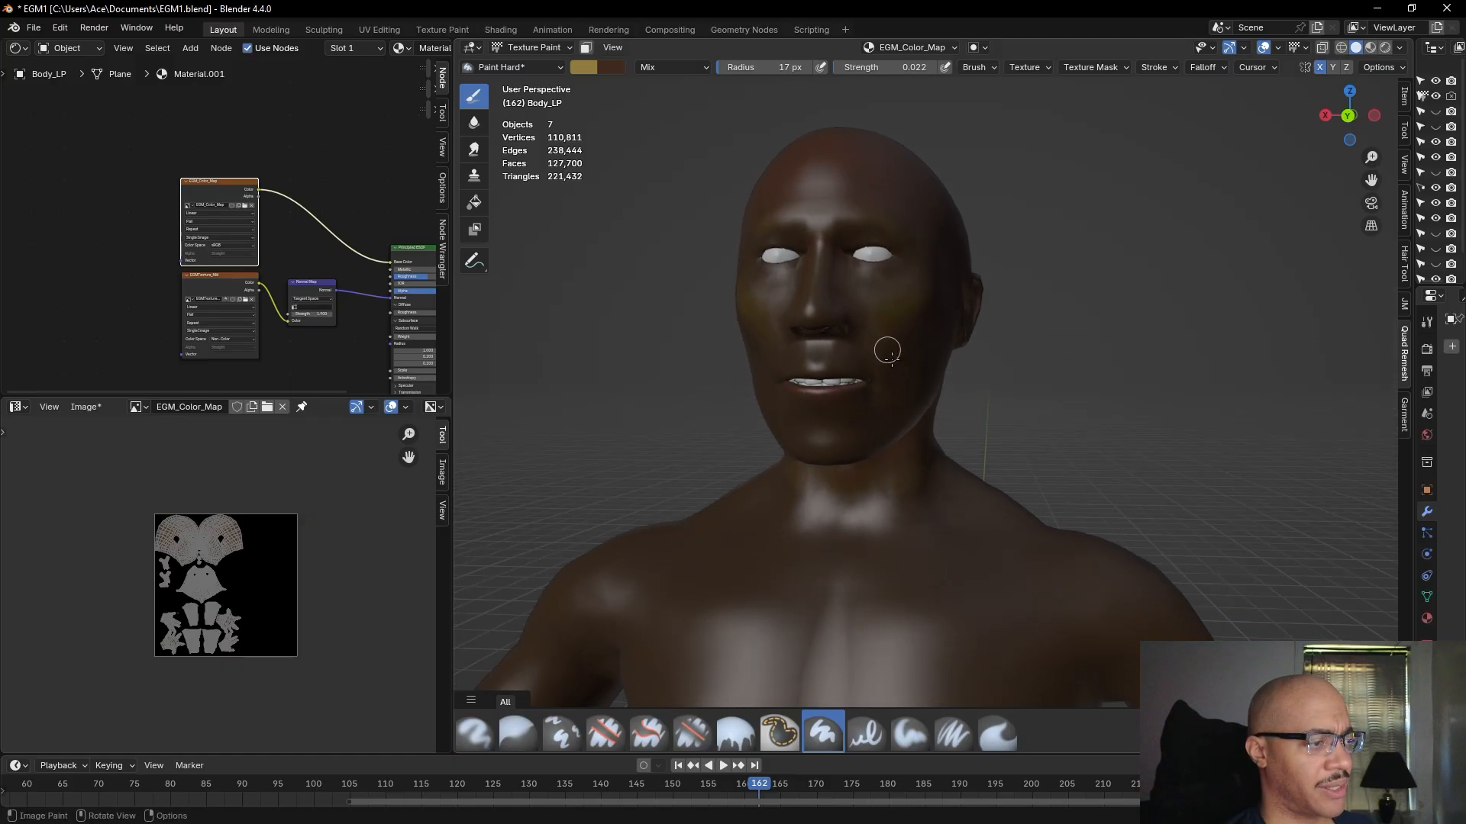
- Examine the yellowish tint on the cheeks, neck and torso from the front and at three-quarter angles
{"action": "left_click", "coordinate": [603, 67]}
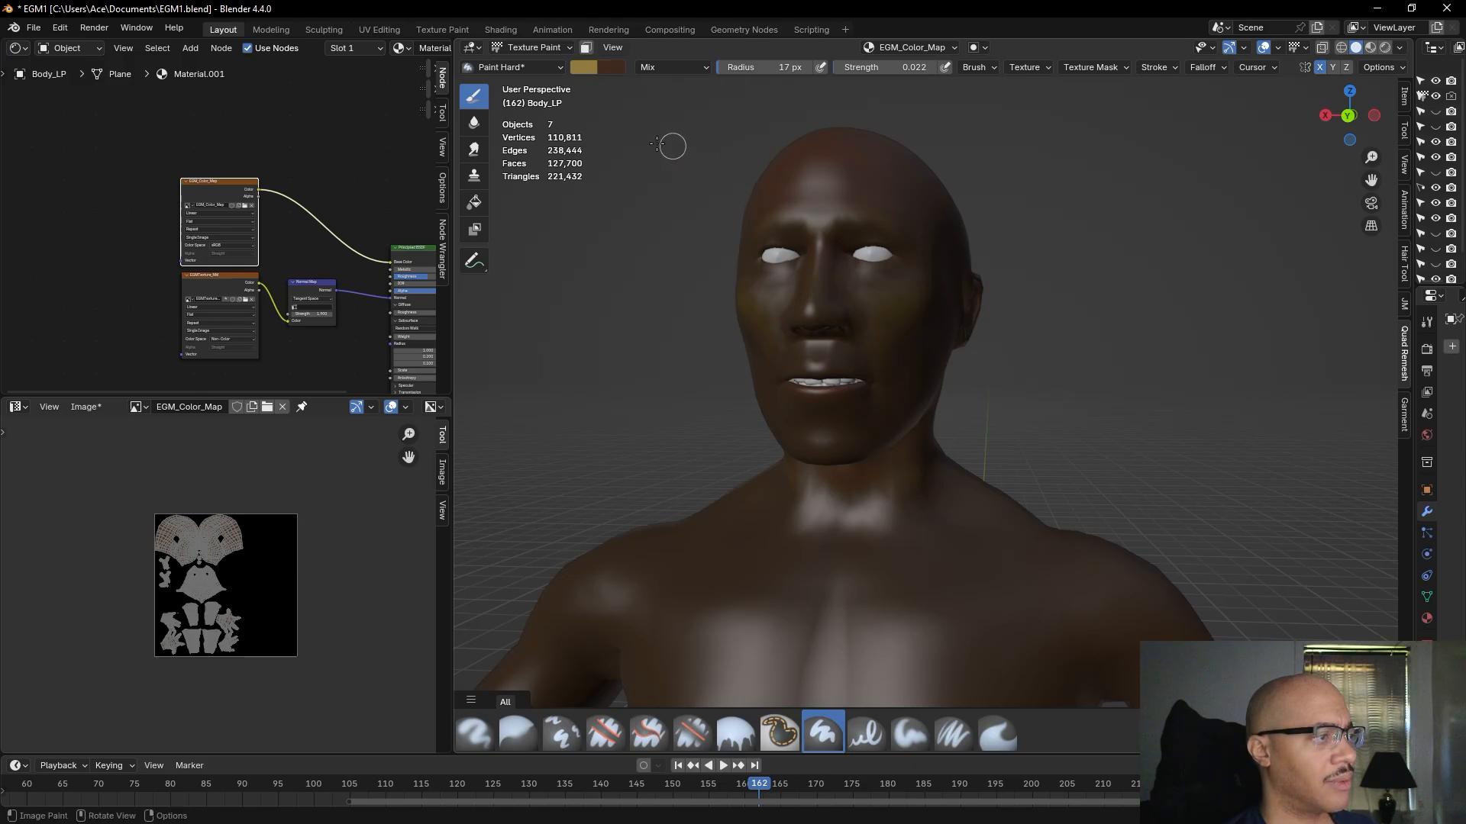
{"action": "left_click", "coordinate": [615, 69]}
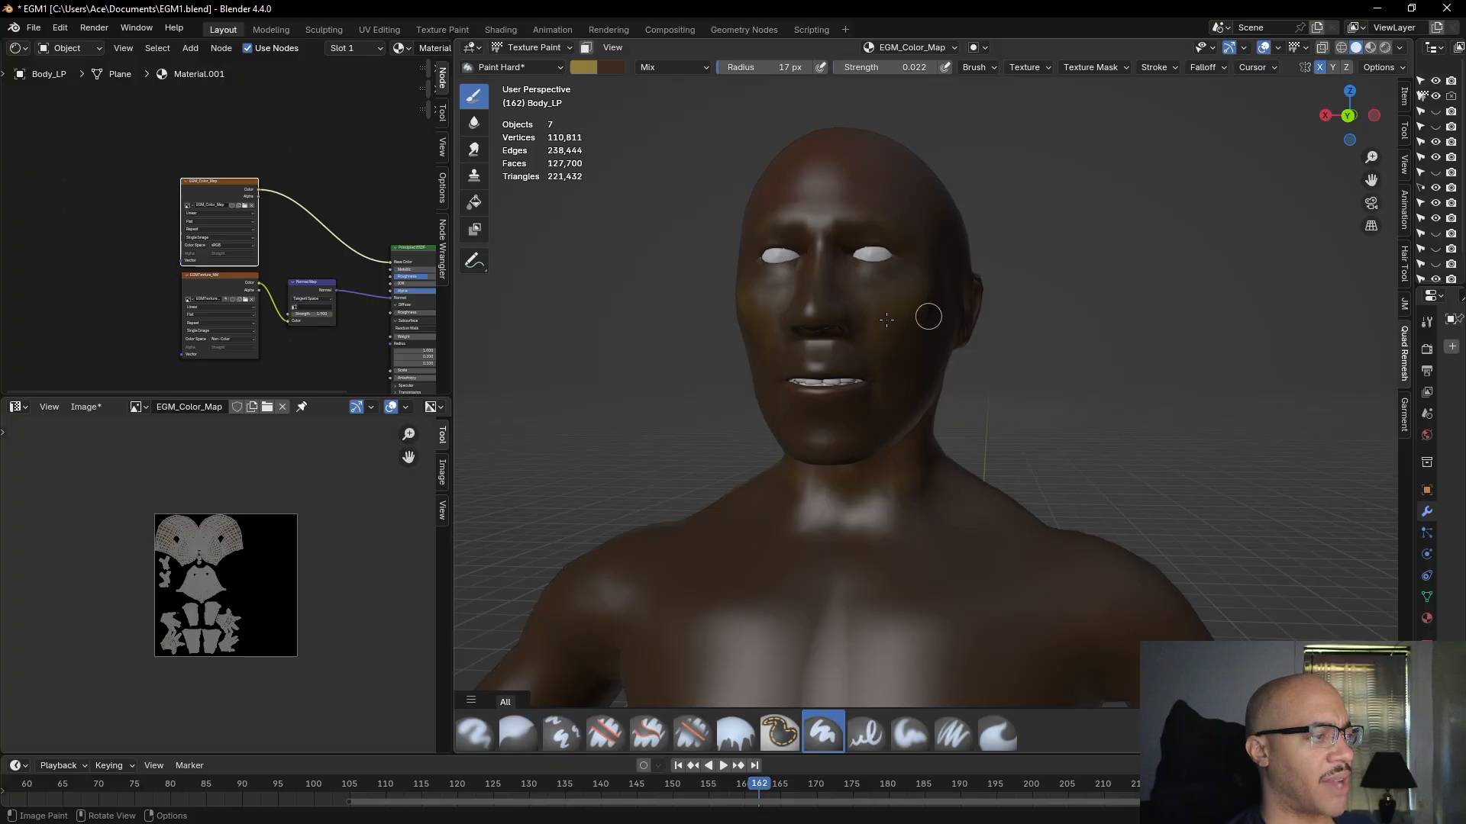
{"action": "left_click", "coordinate": [589, 64]}
{"action": "left_click", "coordinate": [589, 63]}
{"action": "middle_click_drag", "start_coordinate": [815, 276], "coordinate": [972, 350]}
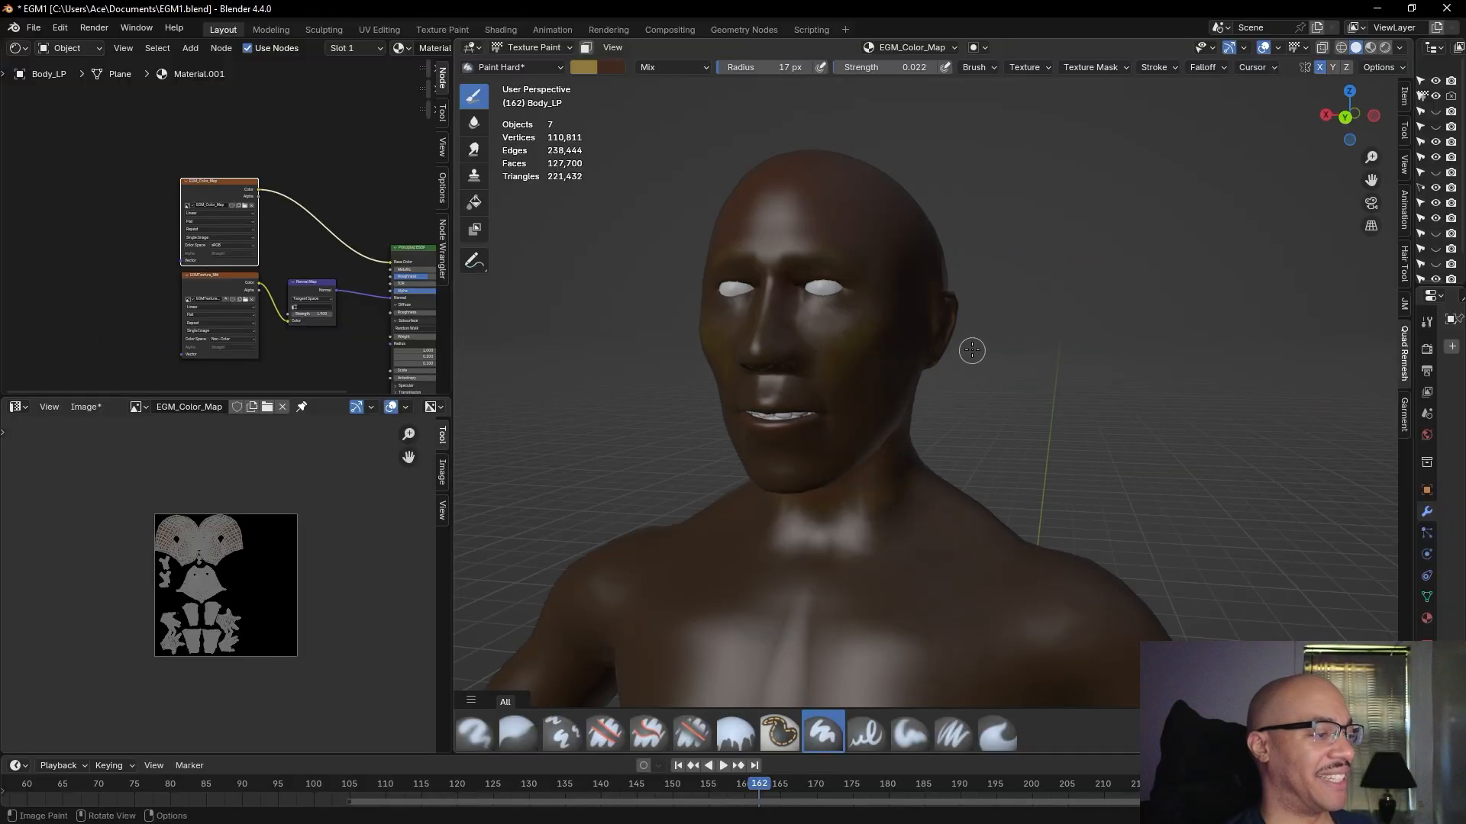
{"action": "scroll", "coordinate": [972, 350], "scroll_direction": "up", "scroll_amount": 2}
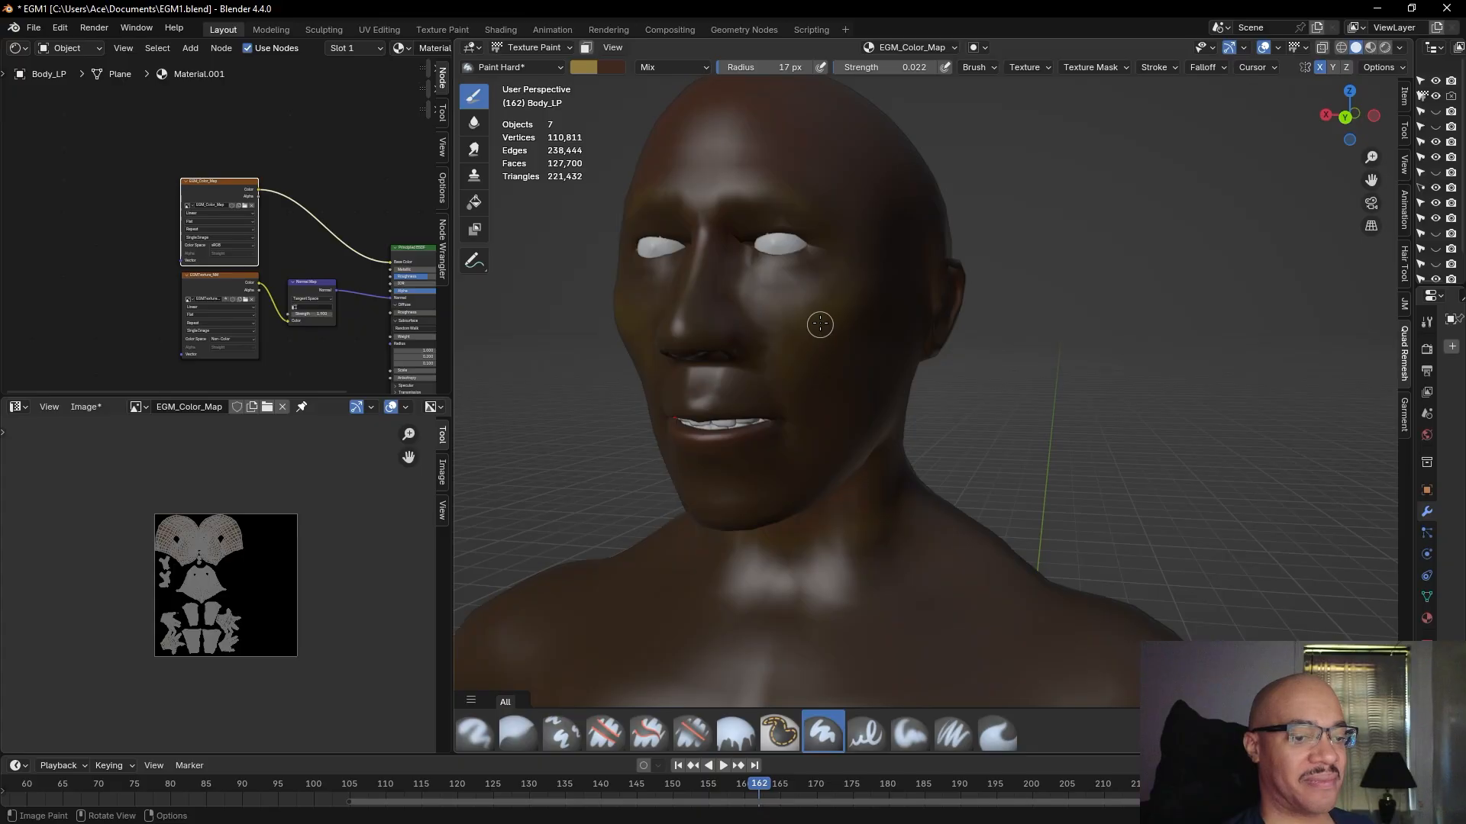
{"action": "mouse_move", "coordinate": [883, 544]}
{"action": "middle_mouse_down"}
{"action": "mouse_move", "coordinate": [1084, 466]}
{"action": "mouse_move", "coordinate": [1005, 442]}
{"action": "mouse_move", "coordinate": [1239, 394]}
{"action": "mouse_move", "coordinate": [1070, 399]}
{"action": "middle_mouse_up"}
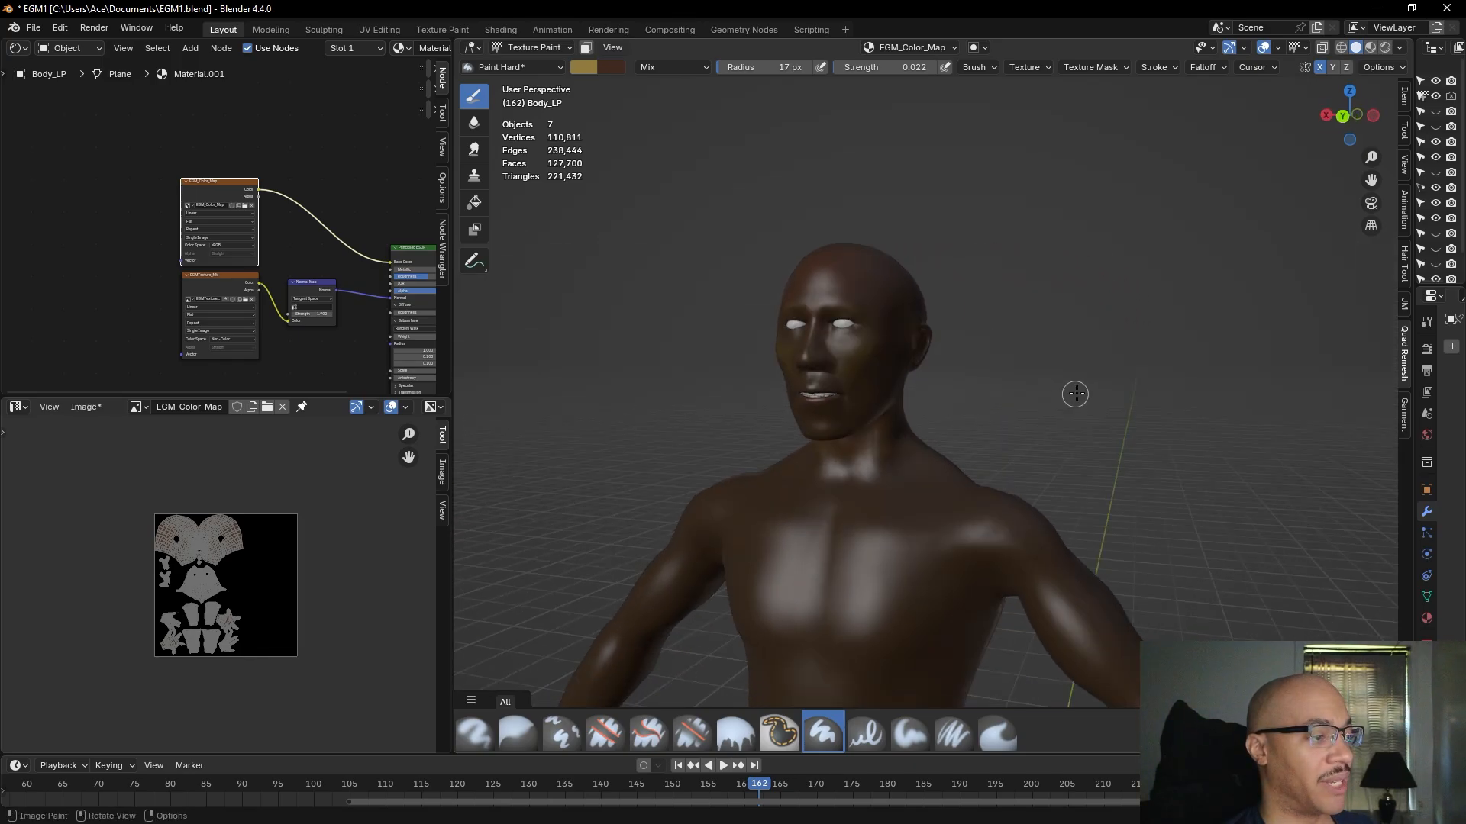
{"action": "scroll", "coordinate": [1069, 399], "scroll_direction": "up", "scroll_amount": 3}
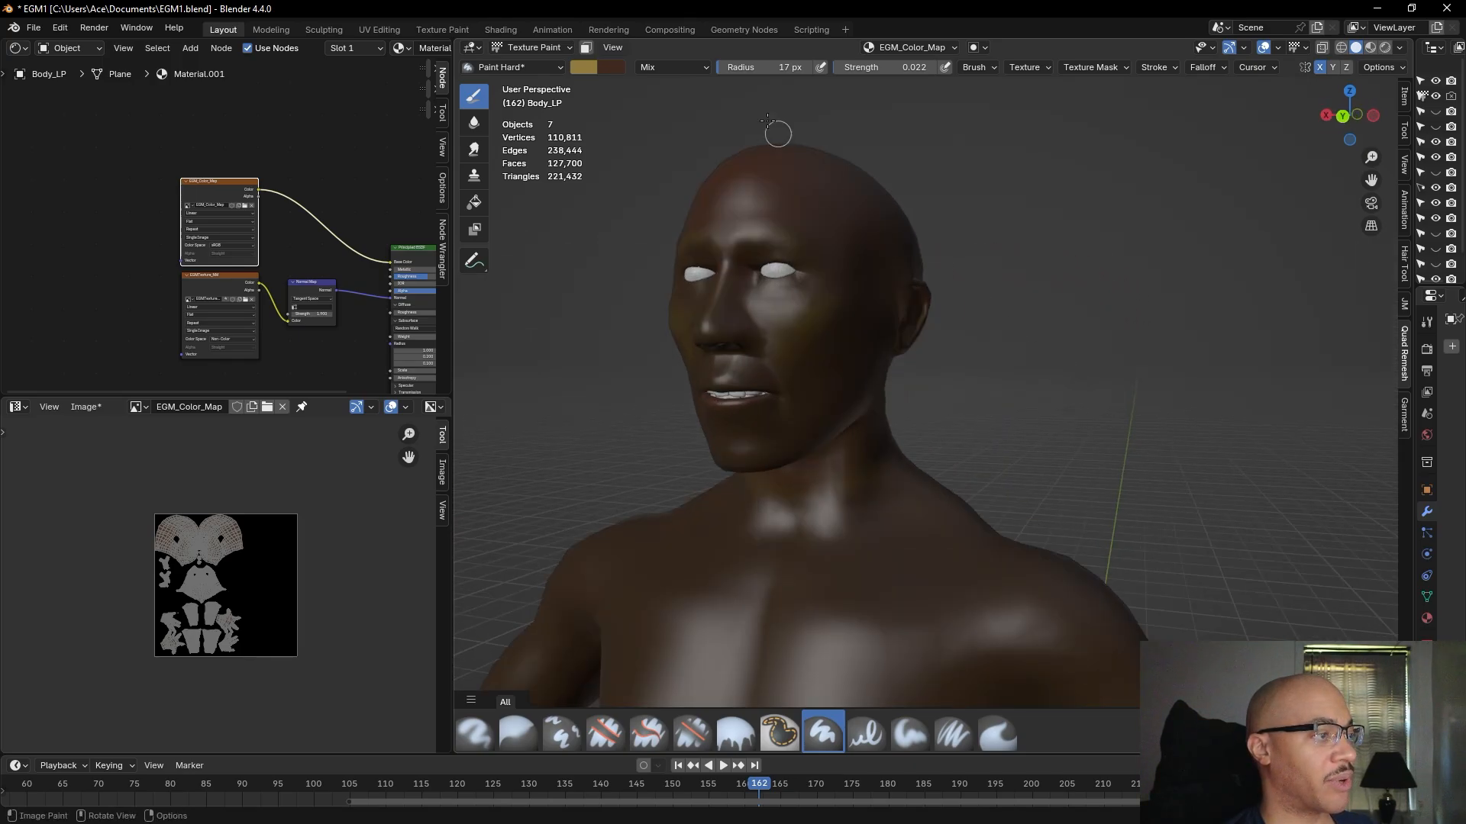
{"action": "left_click", "coordinate": [669, 69]}
{"action": "left_click", "coordinate": [669, 70]}
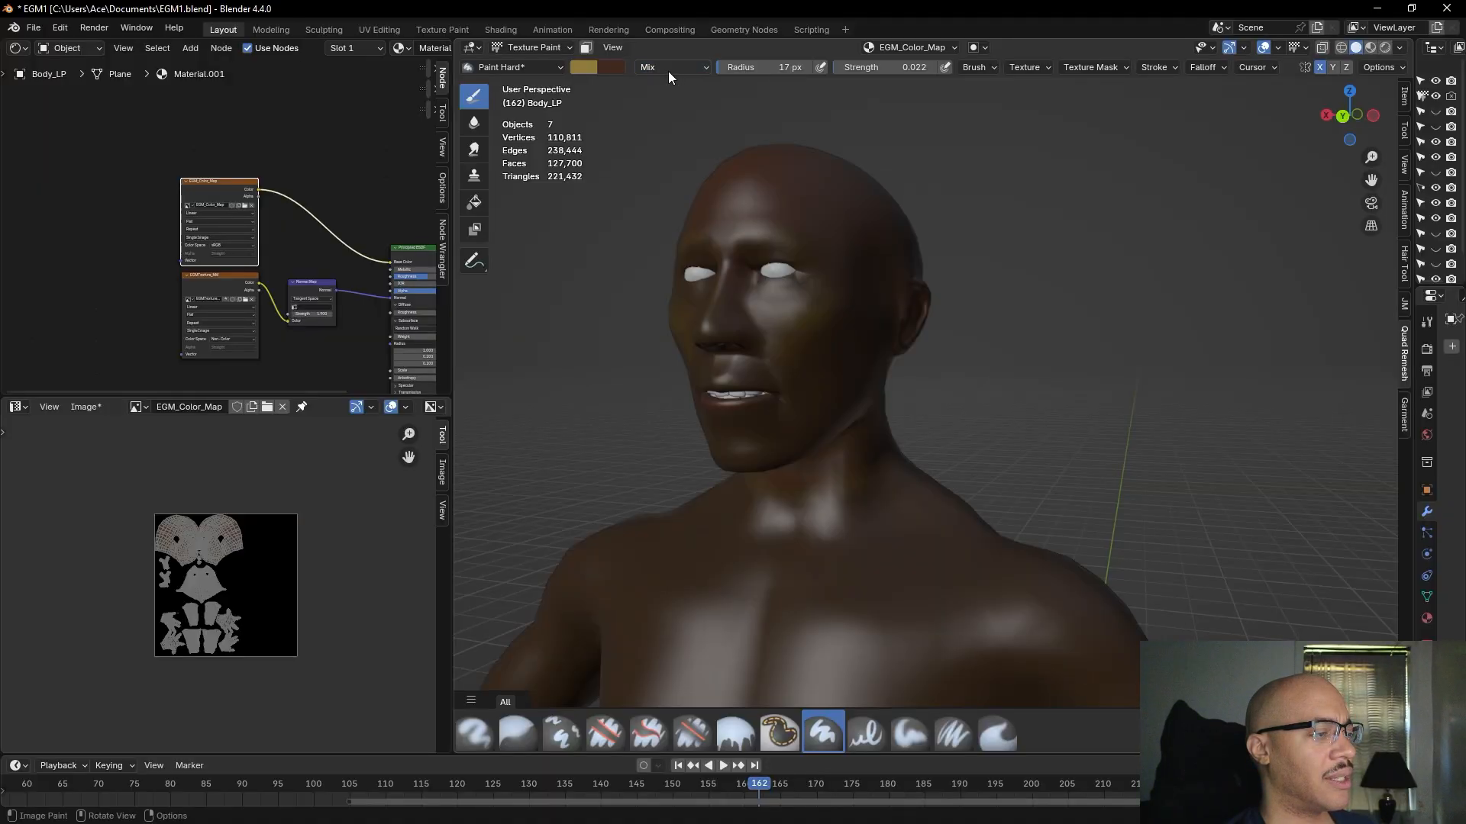
- Widen the properties area to show the brush settings and swap the brush colours so the dark brown is primary
{"action": "left_click", "coordinate": [584, 67]}
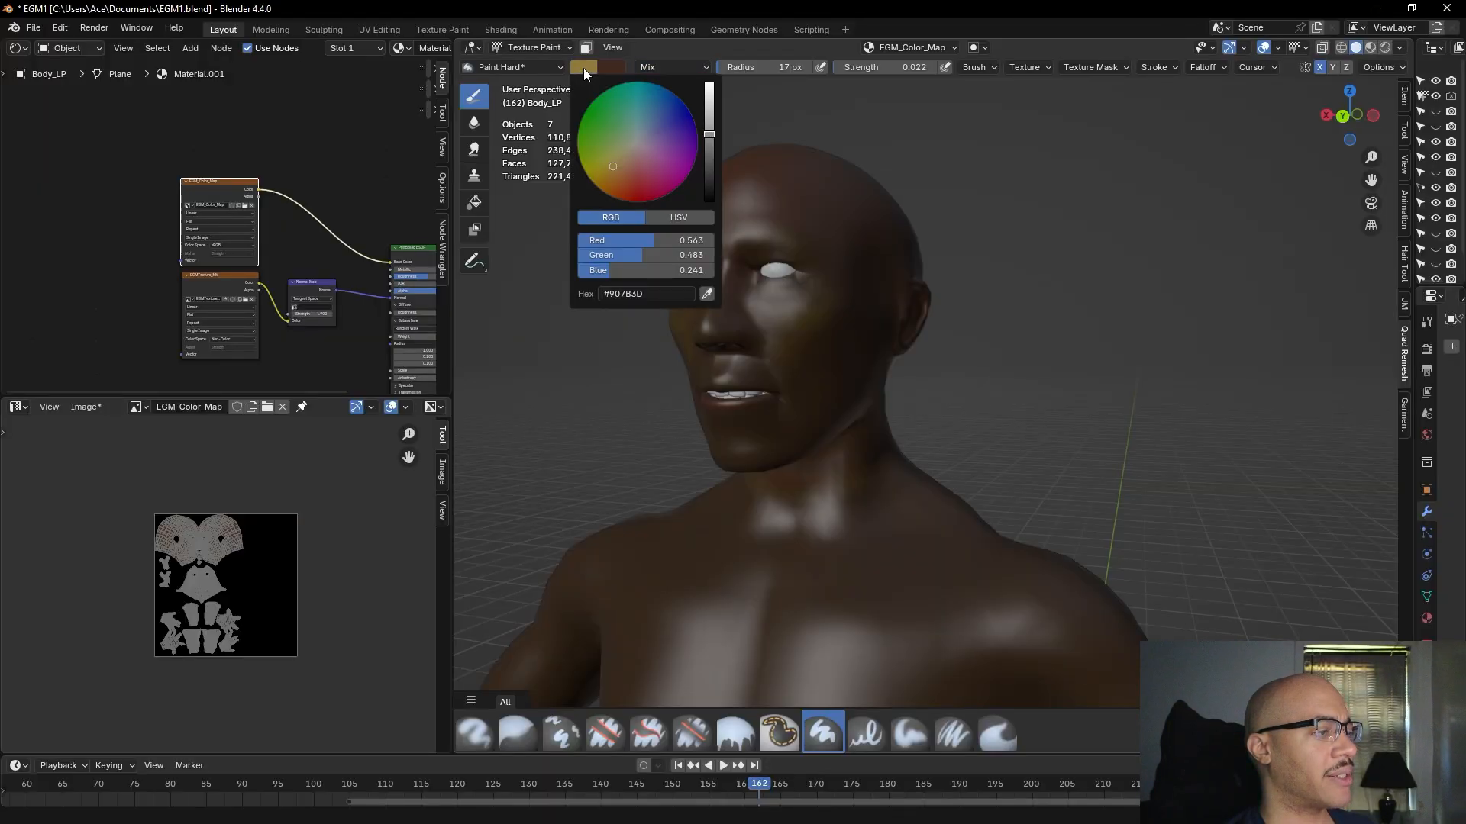
{"action": "left_click", "coordinate": [583, 67]}
{"action": "left_click", "coordinate": [618, 67]}
{"action": "left_click", "coordinate": [618, 67]}
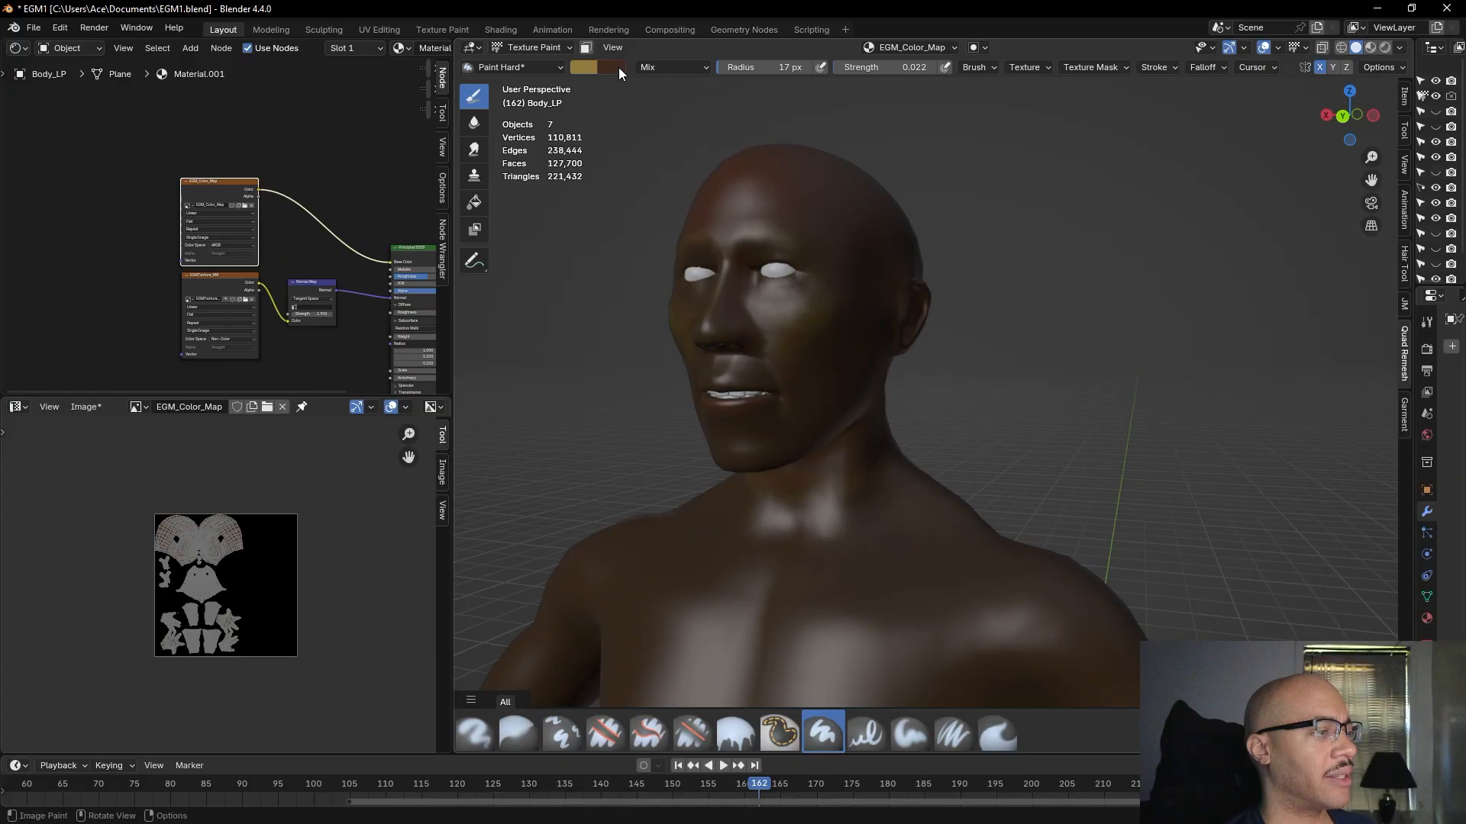
{"action": "left_click_drag", "start_coordinate": [1410, 436], "coordinate": [1284, 416]}
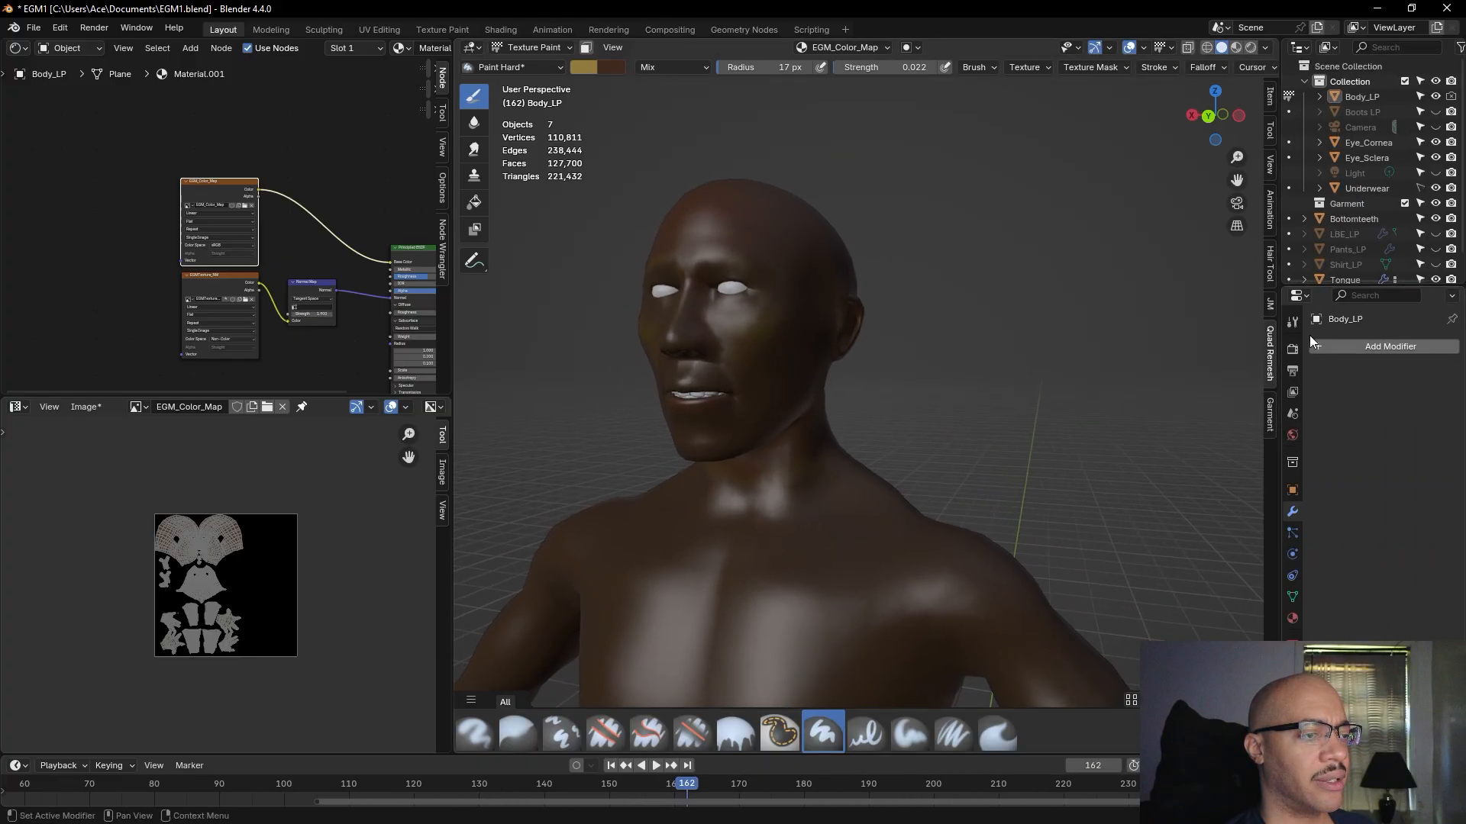
{"action": "left_click", "coordinate": [1293, 320]}
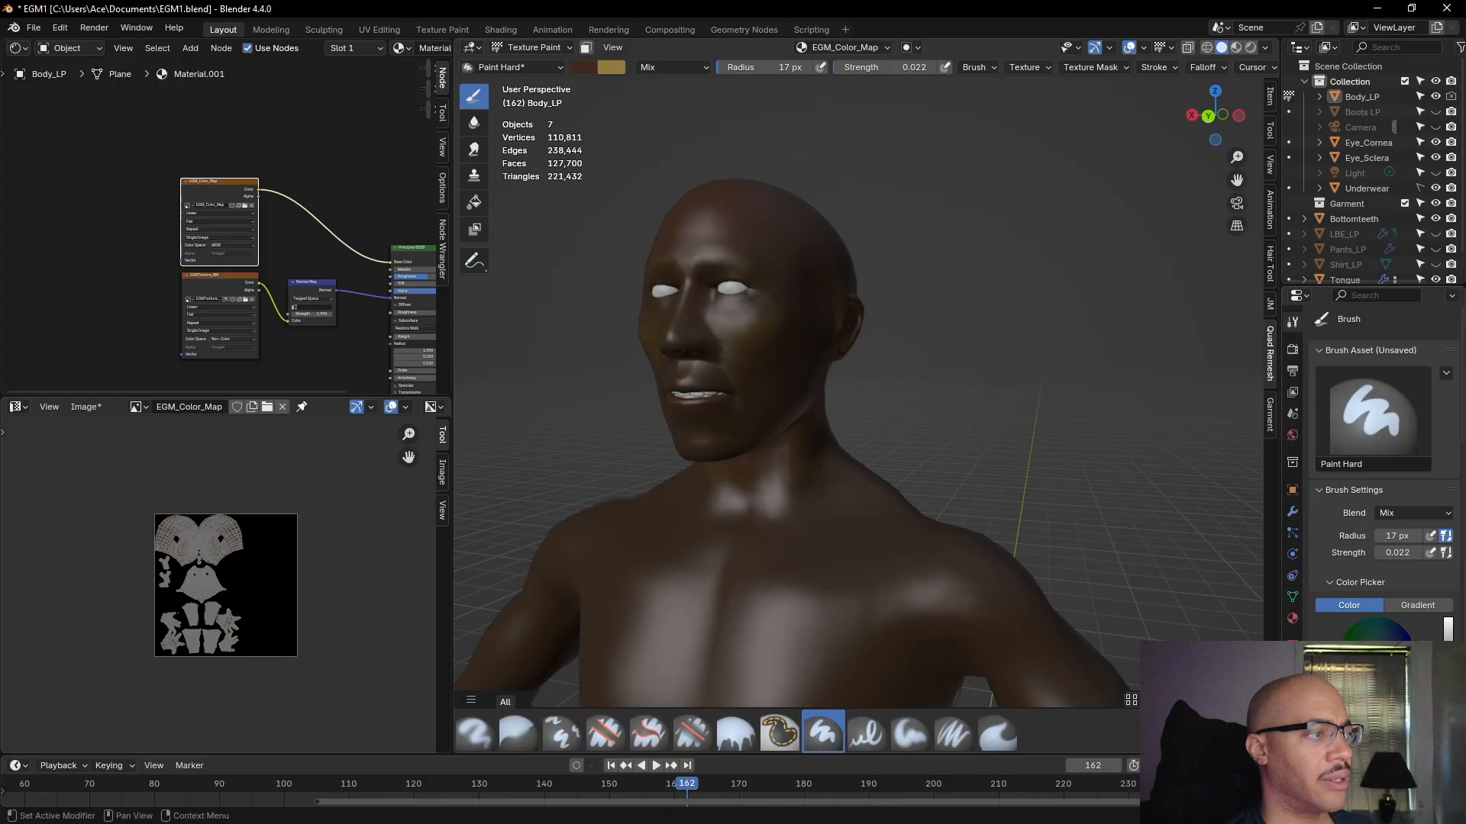
- Paint the dark brown over the yellowish areas of the cheeks and neck to soften the tint
{"action": "scroll", "coordinate": [801, 423], "scroll_direction": "up", "scroll_amount": 2}
{"action": "middle_click_drag", "start_coordinate": [810, 399], "coordinate": [805, 356]}
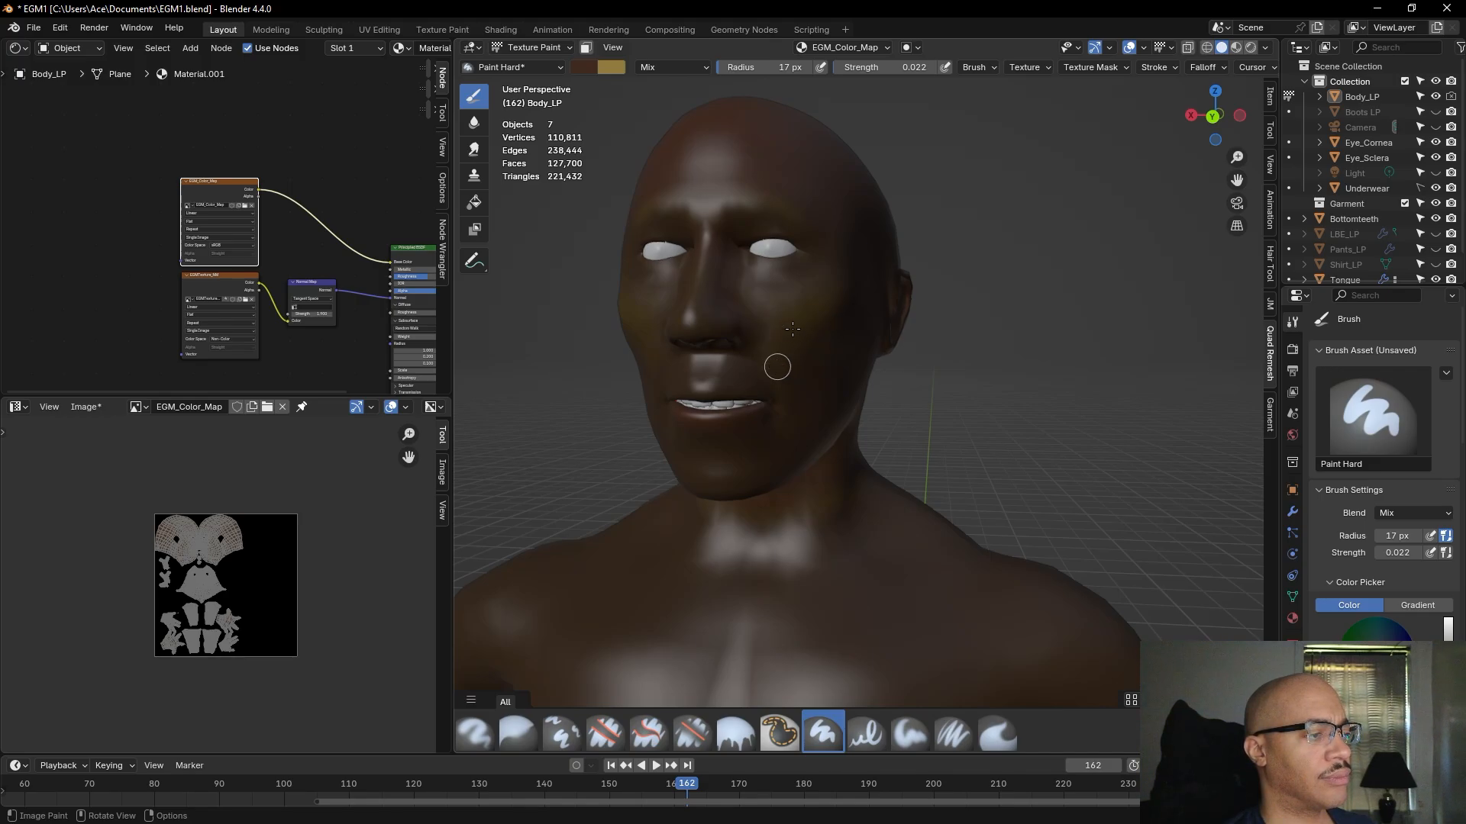
{"action": "middle_click_drag", "start_coordinate": [984, 388], "coordinate": [861, 366]}
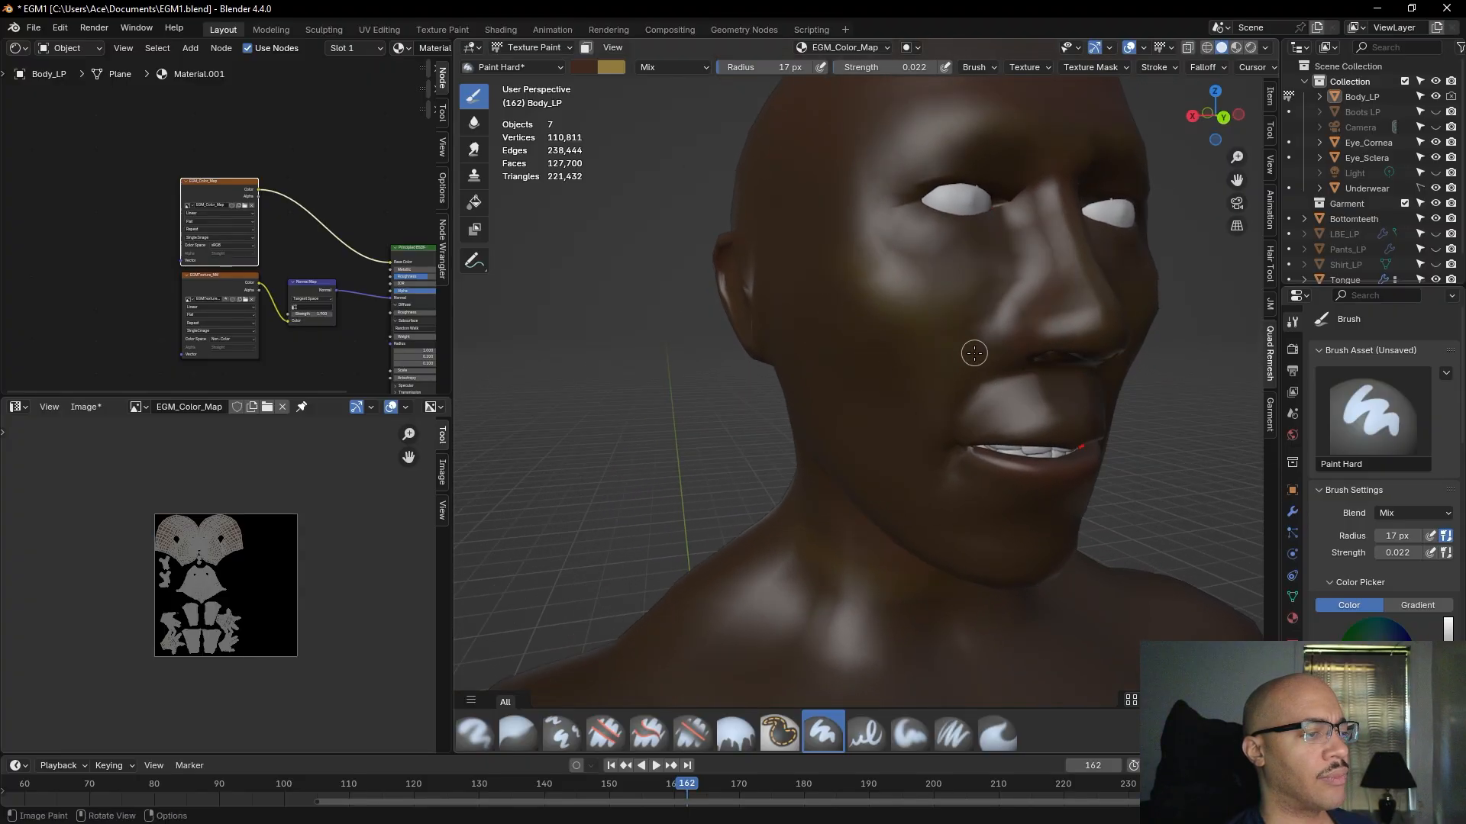
{"action": "middle_click_drag", "start_coordinate": [1058, 293], "coordinate": [1012, 256]}
{"action": "scroll", "coordinate": [1009, 293], "scroll_direction": "down", "scroll_amount": 7}
{"action": "scroll", "coordinate": [1025, 324], "scroll_direction": "up", "scroll_amount": 6}
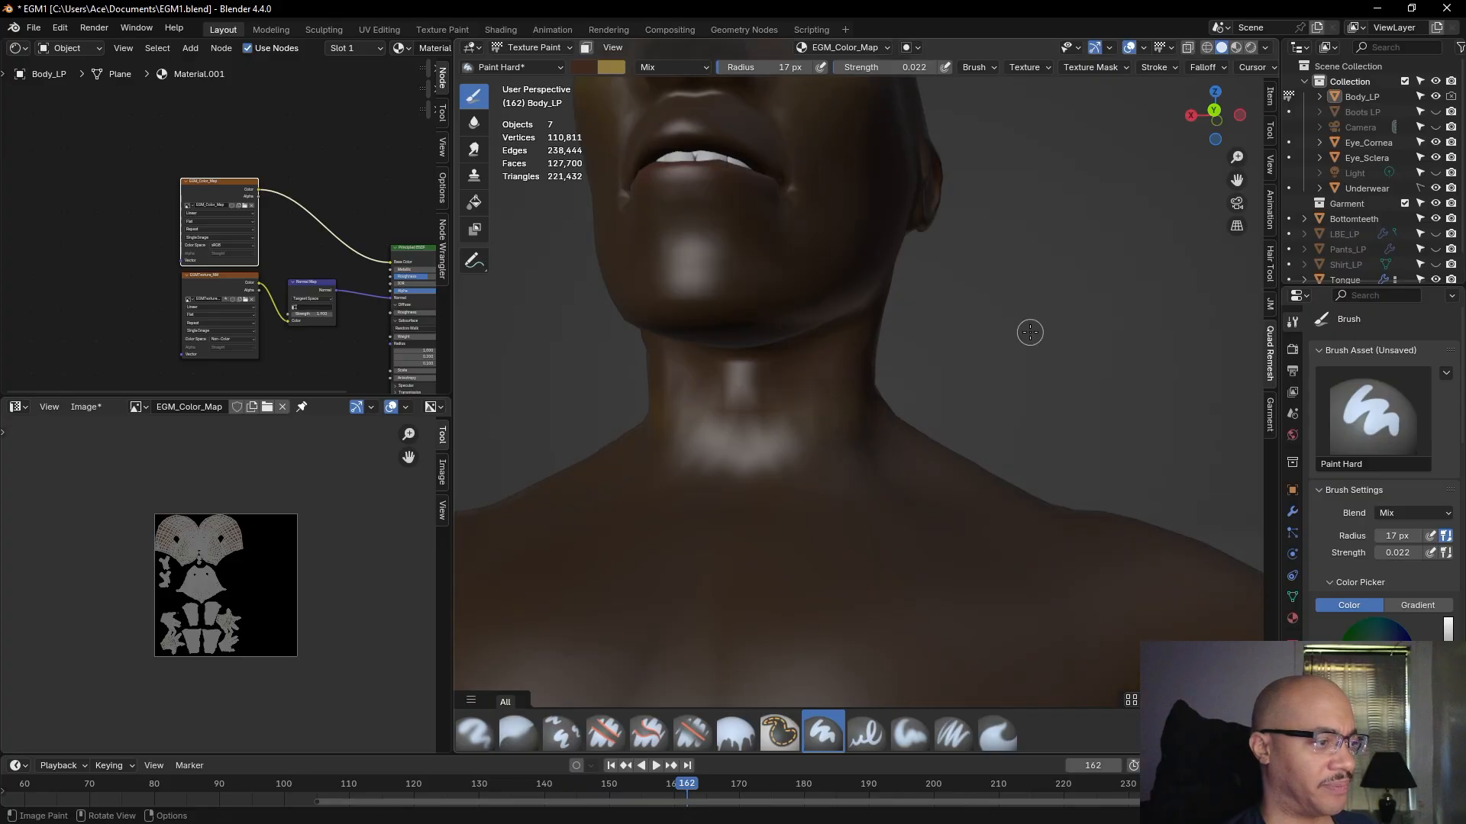
{"action": "middle_click_drag", "start_coordinate": [718, 419], "coordinate": [808, 409]}
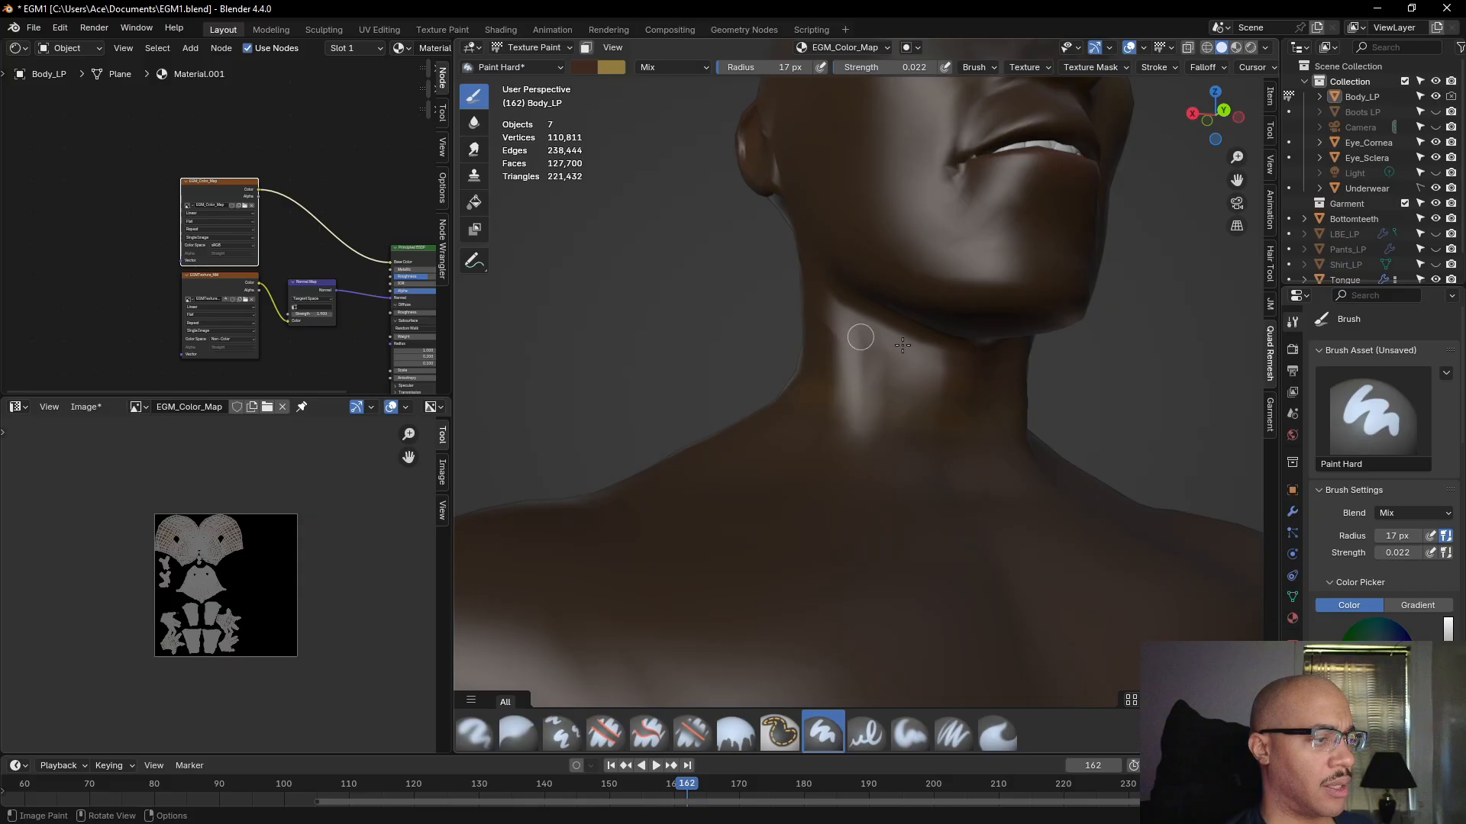
- Shift the primary brush colour to the slightly redder brown #3F2722 and paint it over the neck
{"action": "left_click", "coordinate": [593, 67]}
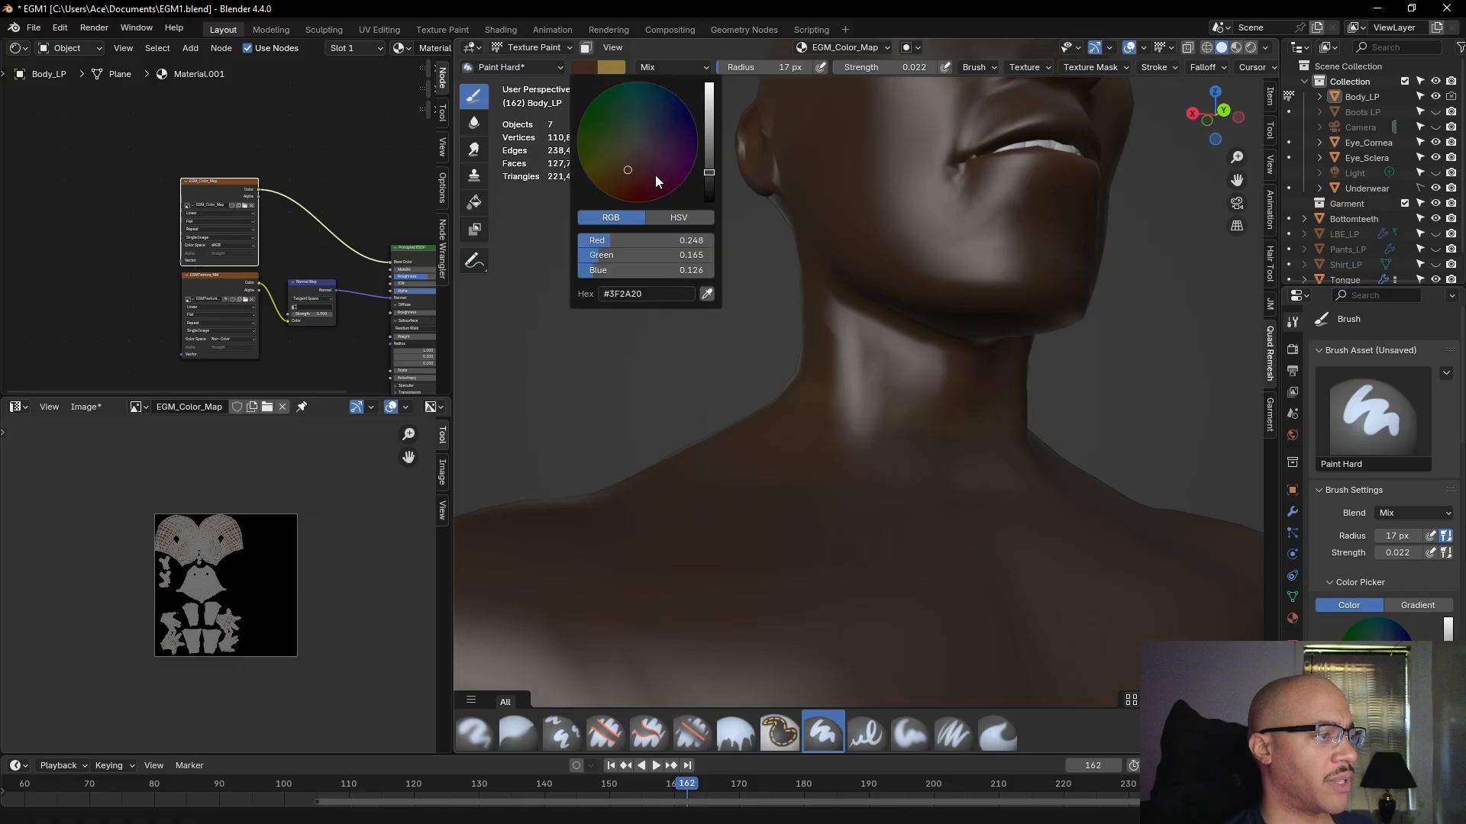
{"action": "left_click_drag", "start_coordinate": [625, 166], "coordinate": [626, 167]}
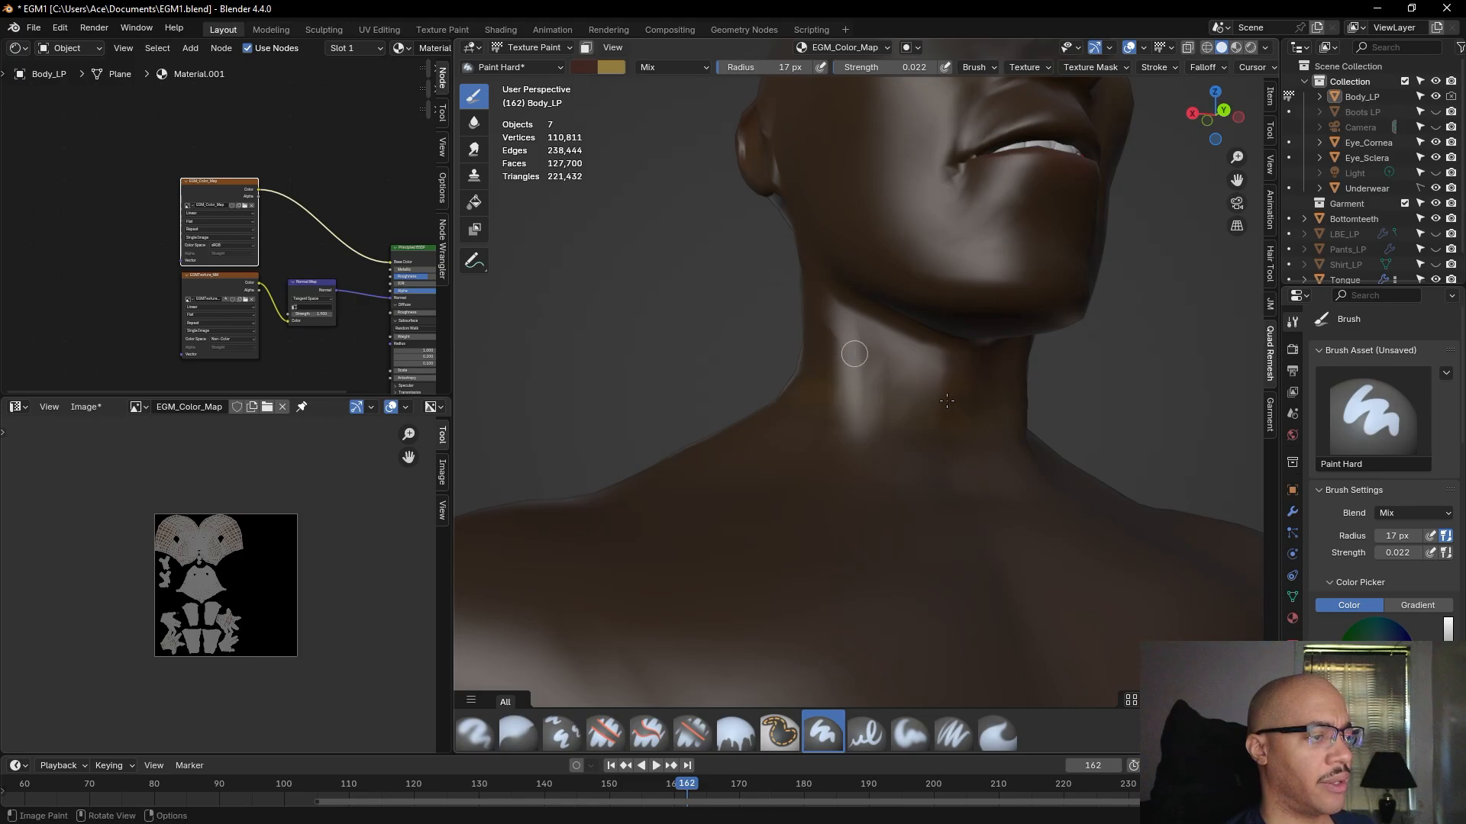
{"action": "mouse_move", "coordinate": [972, 399]}
{"action": "middle_mouse_down"}
{"action": "mouse_move", "coordinate": [1094, 356]}
{"action": "mouse_move", "coordinate": [682, 446]}
{"action": "middle_mouse_up"}
{"action": "mouse_move", "coordinate": [1027, 278]}
{"action": "middle_mouse_down"}
{"action": "mouse_move", "coordinate": [921, 295]}
{"action": "mouse_move", "coordinate": [1055, 301]}
{"action": "mouse_move", "coordinate": [1188, 335]}
{"action": "mouse_move", "coordinate": [1063, 295]}
{"action": "mouse_move", "coordinate": [1083, 288]}
{"action": "mouse_move", "coordinate": [1175, 311]}
{"action": "mouse_move", "coordinate": [990, 296]}
{"action": "mouse_move", "coordinate": [1096, 319]}
{"action": "mouse_move", "coordinate": [1090, 288]}
{"action": "middle_mouse_up"}
{"action": "scroll", "coordinate": [919, 295], "scroll_direction": "down", "scroll_amount": 6}
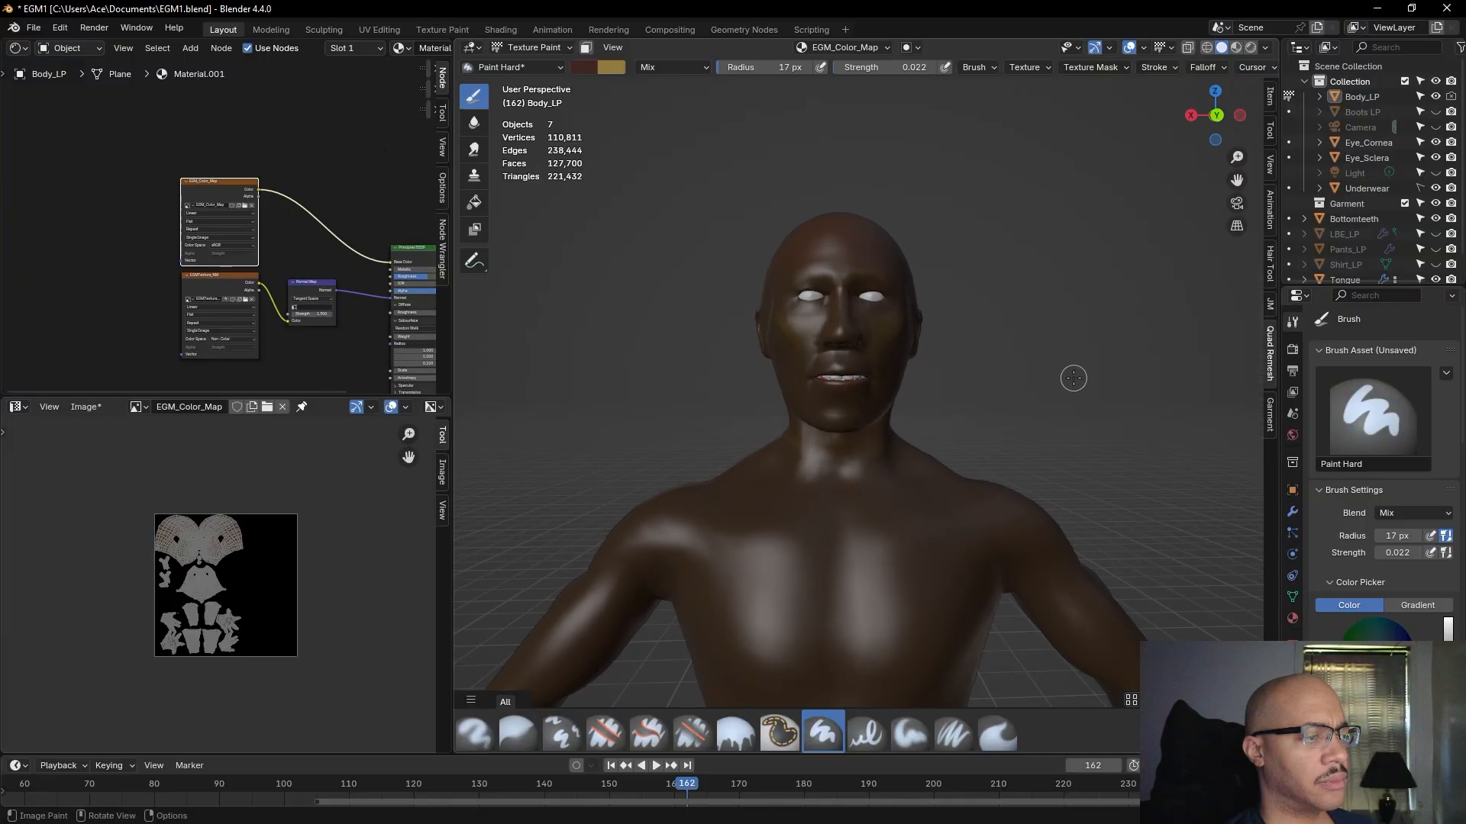
- Set the primary brush colour to a dark purplish red around #370820 and darken it slightly
{"action": "left_click", "coordinate": [583, 66]}
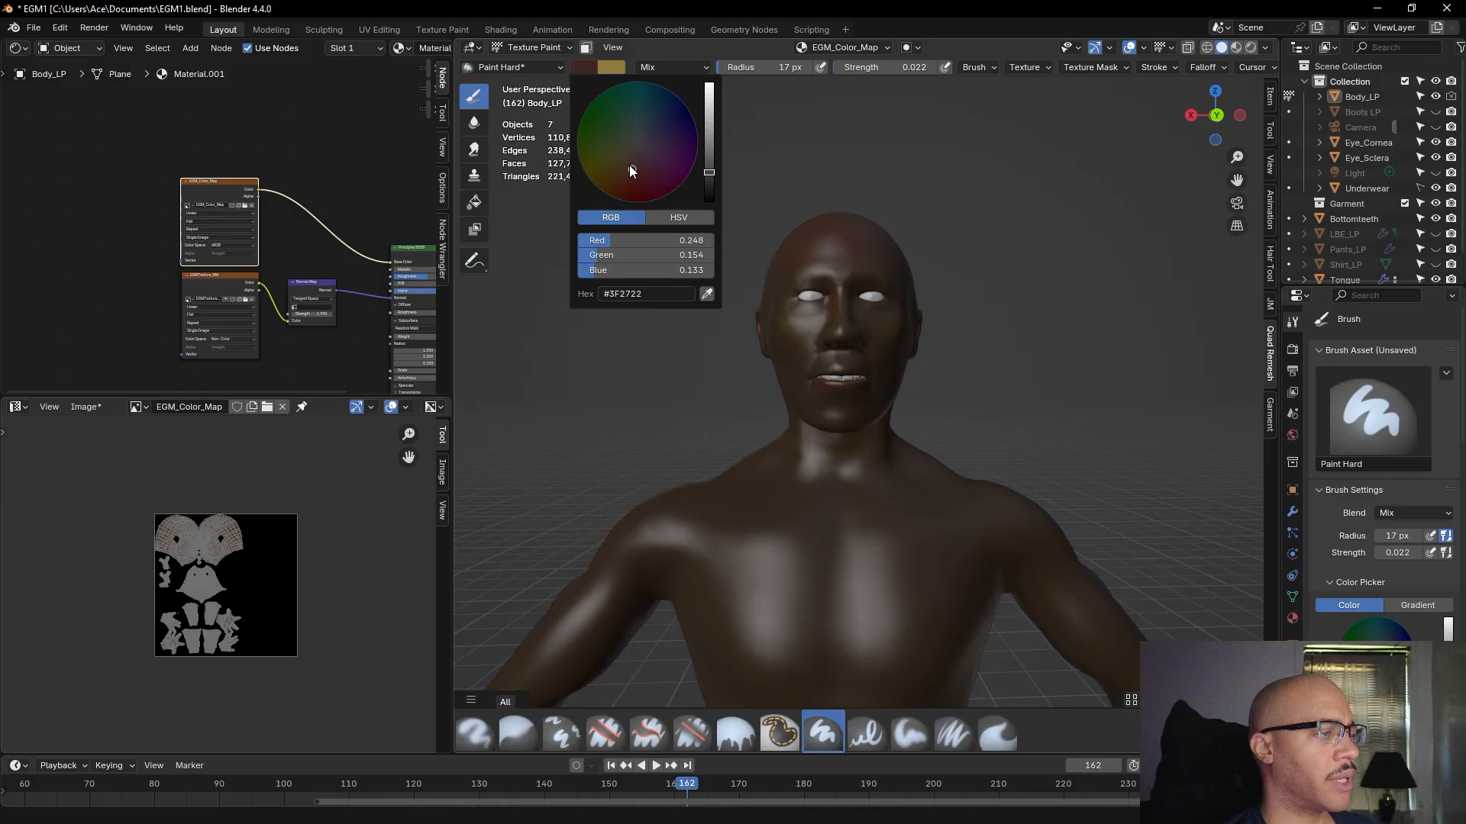
{"action": "left_click_drag", "start_coordinate": [631, 168], "coordinate": [658, 160]}
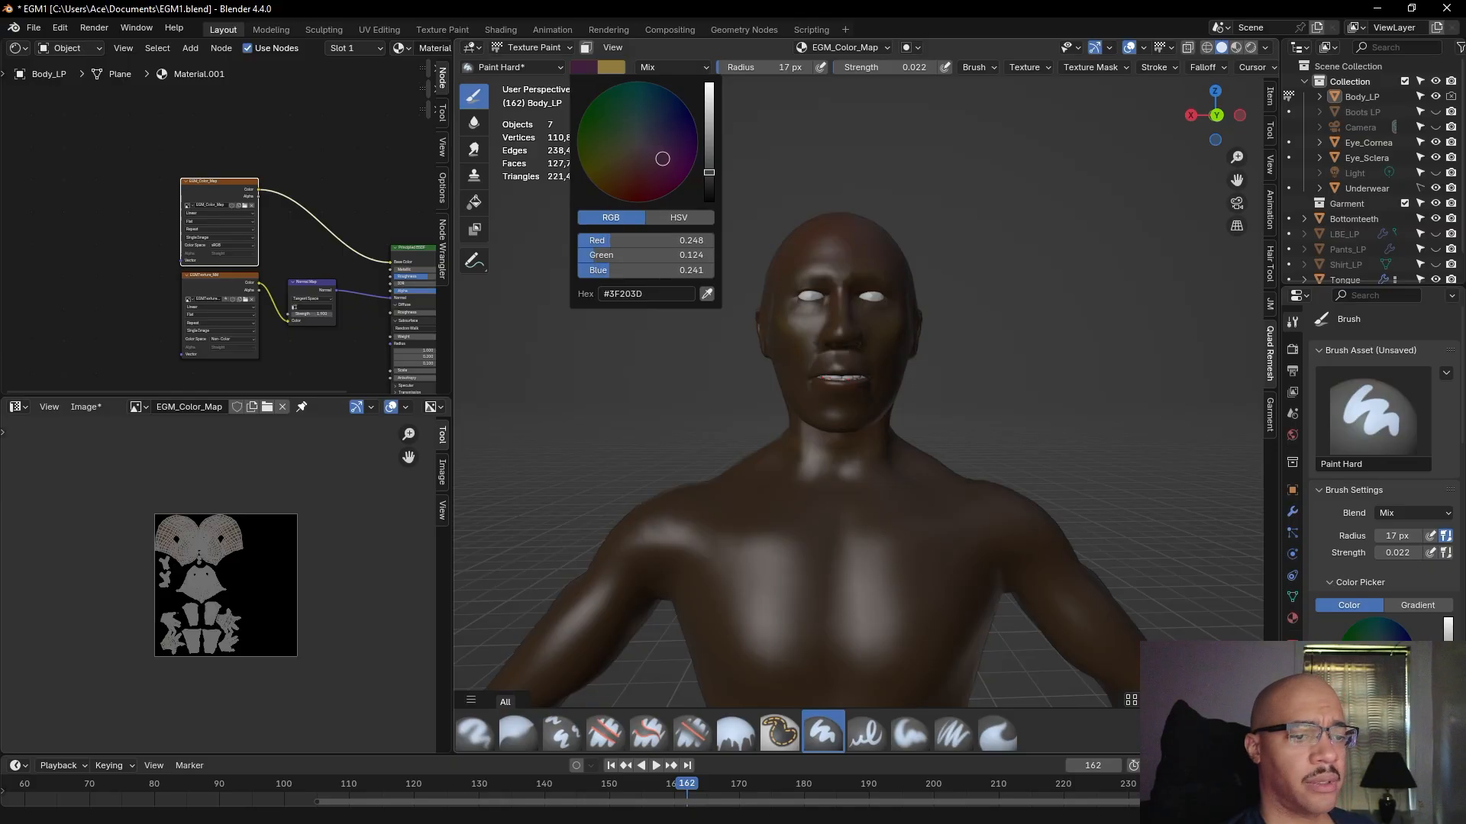
{"action": "mouse_move", "coordinate": [662, 158]}
{"action": "left_mouse_down"}
{"action": "mouse_move", "coordinate": [659, 171]}
{"action": "mouse_move", "coordinate": [709, 177]}
{"action": "left_mouse_up"}
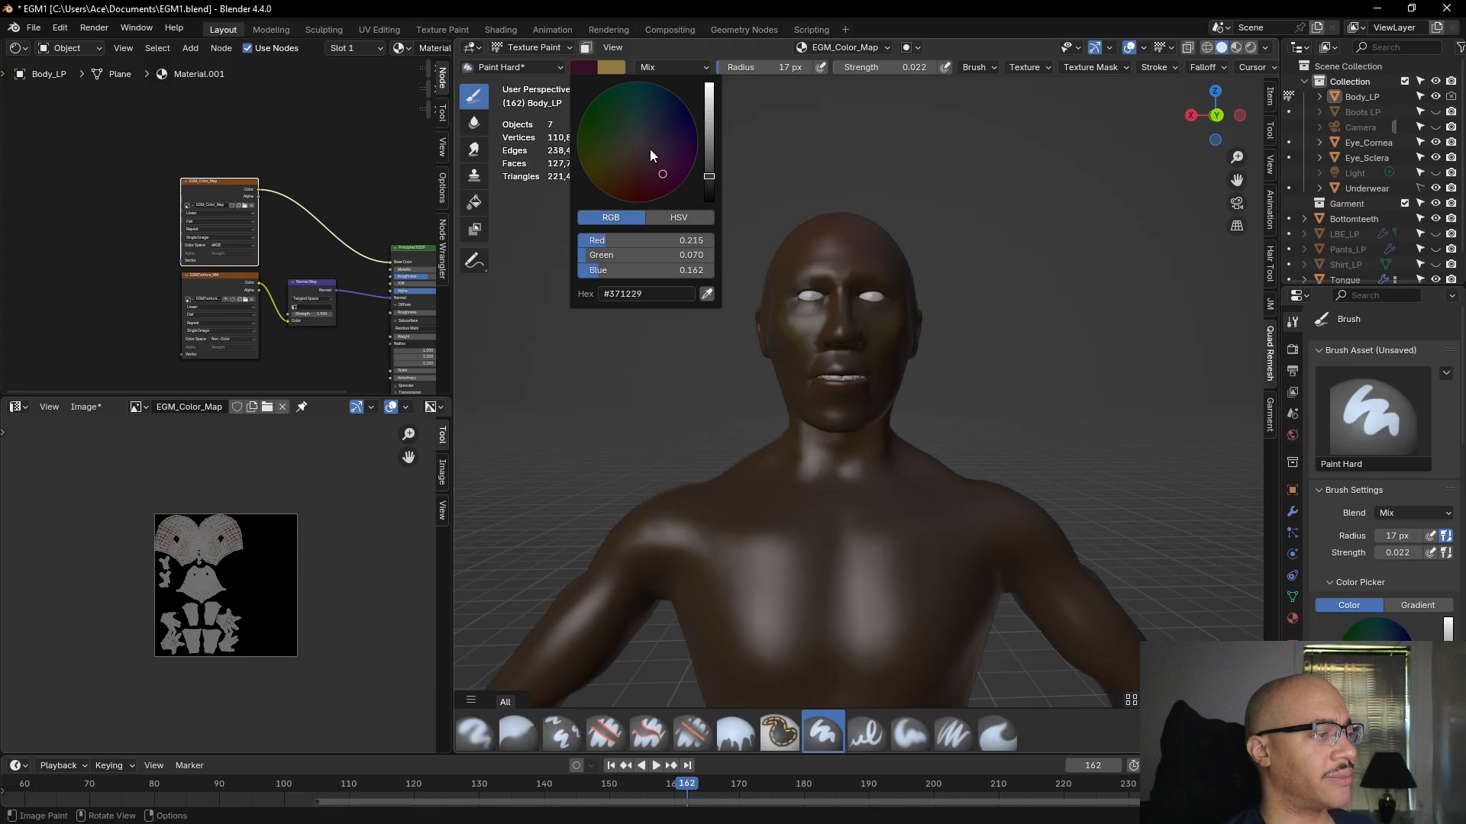
{"action": "left_click_drag", "start_coordinate": [668, 180], "coordinate": [664, 176]}
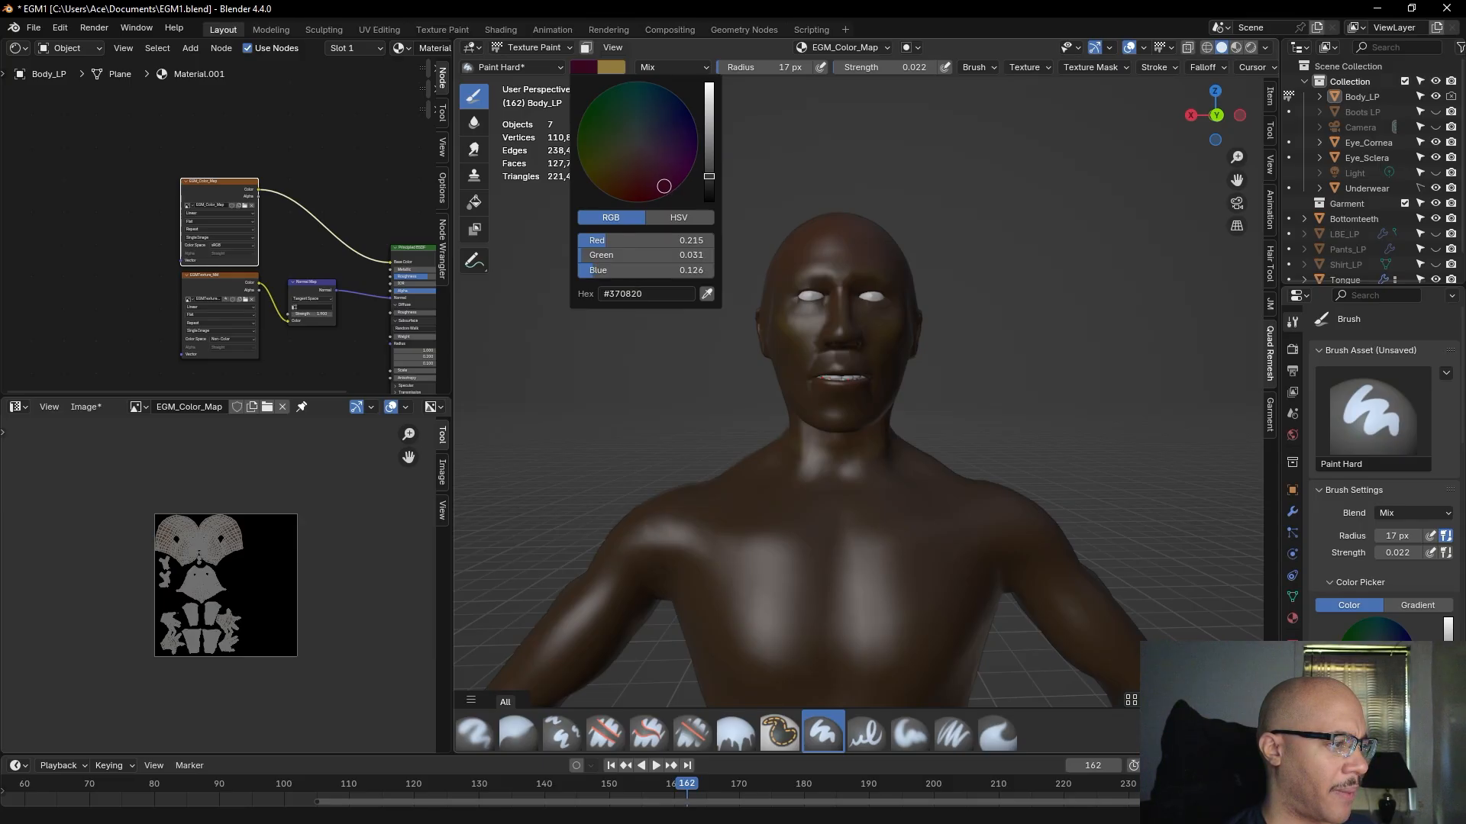
{"action": "left_click_drag", "start_coordinate": [712, 179], "coordinate": [713, 185]}
- Paint the dark purplish red across the chin and along the jaw on both sides of the face
{"action": "scroll", "coordinate": [999, 295], "scroll_direction": "up", "scroll_amount": 3}
{"action": "middle_click_drag", "start_coordinate": [1001, 295], "coordinate": [932, 316]}
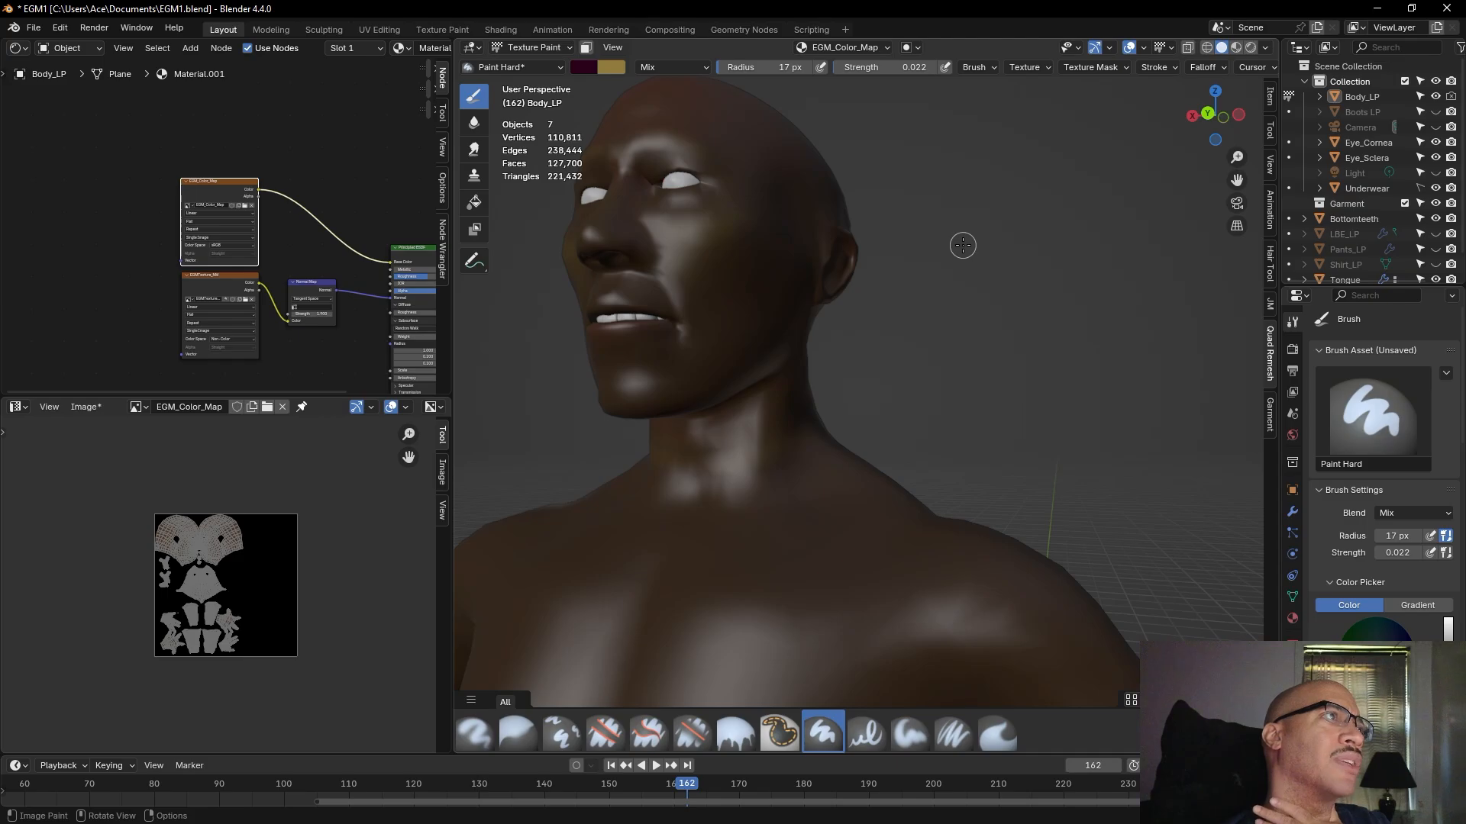
{"action": "middle_click_drag", "start_coordinate": [972, 252], "coordinate": [818, 377]}
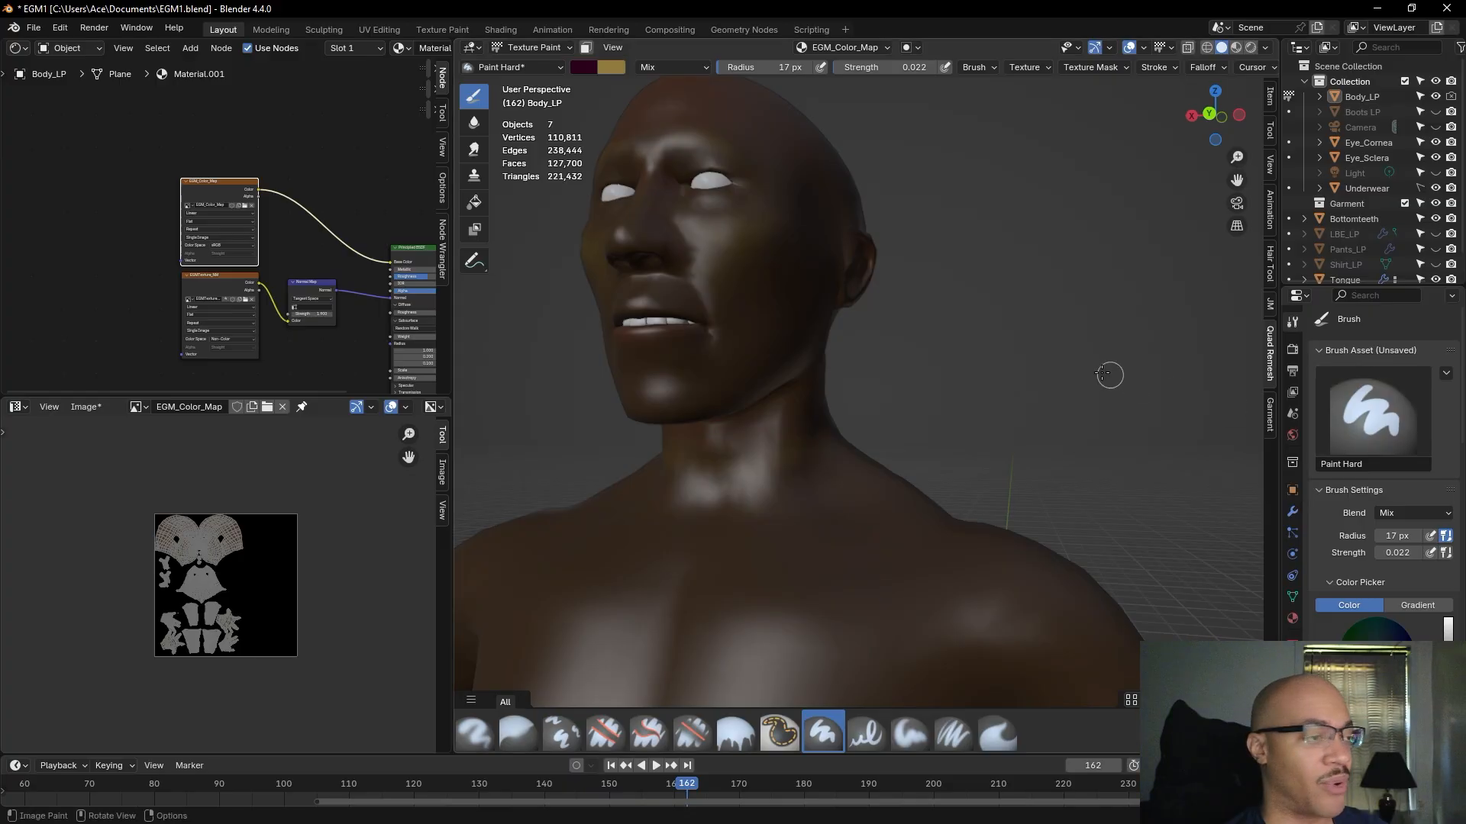
{"action": "scroll", "coordinate": [1135, 382], "scroll_direction": "up", "scroll_amount": 3}
{"action": "middle_click_drag", "start_coordinate": [1090, 369], "coordinate": [885, 362]}
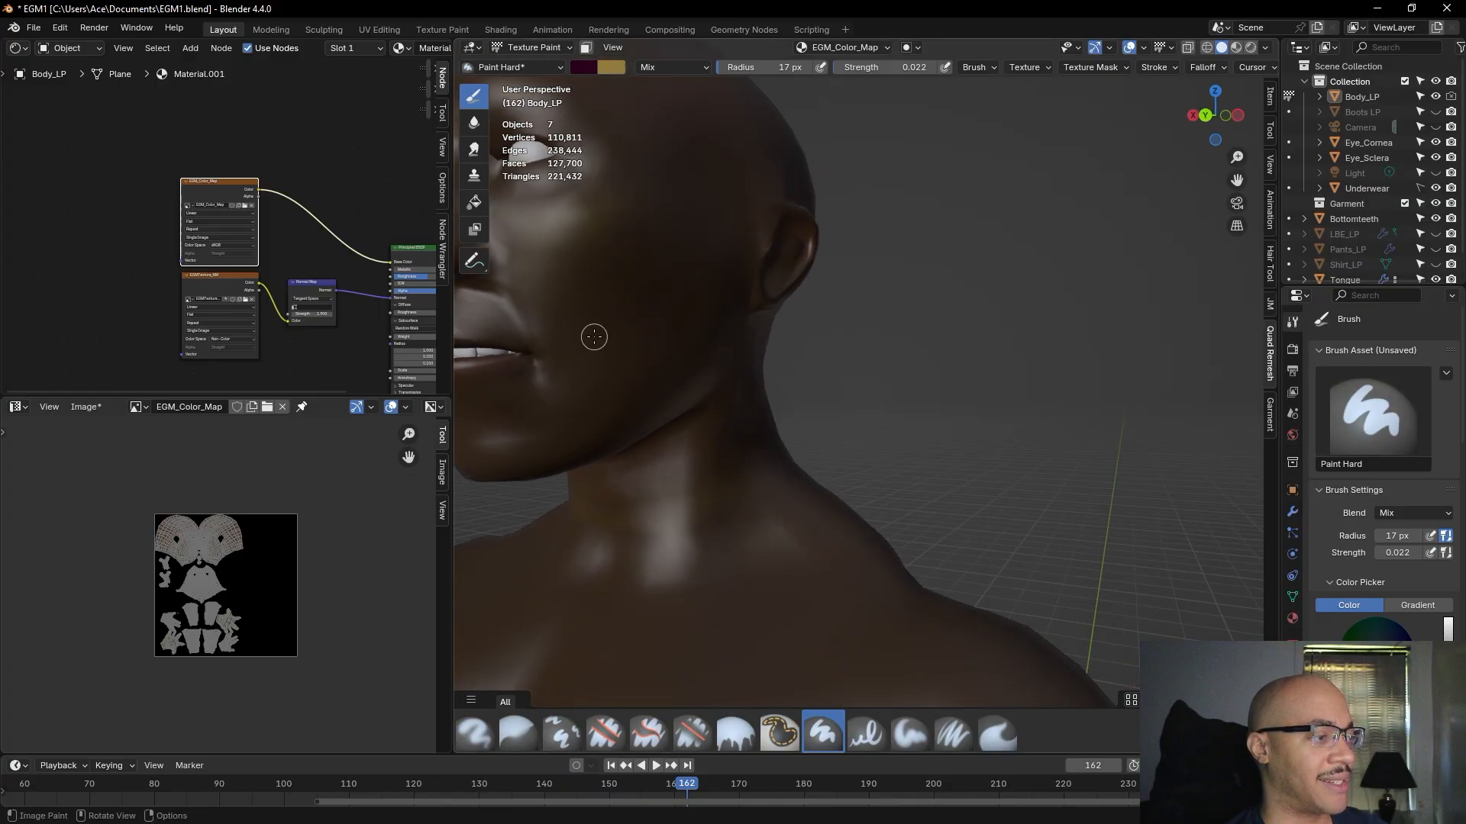
{"action": "middle_click_drag", "start_coordinate": [823, 323], "coordinate": [699, 356]}
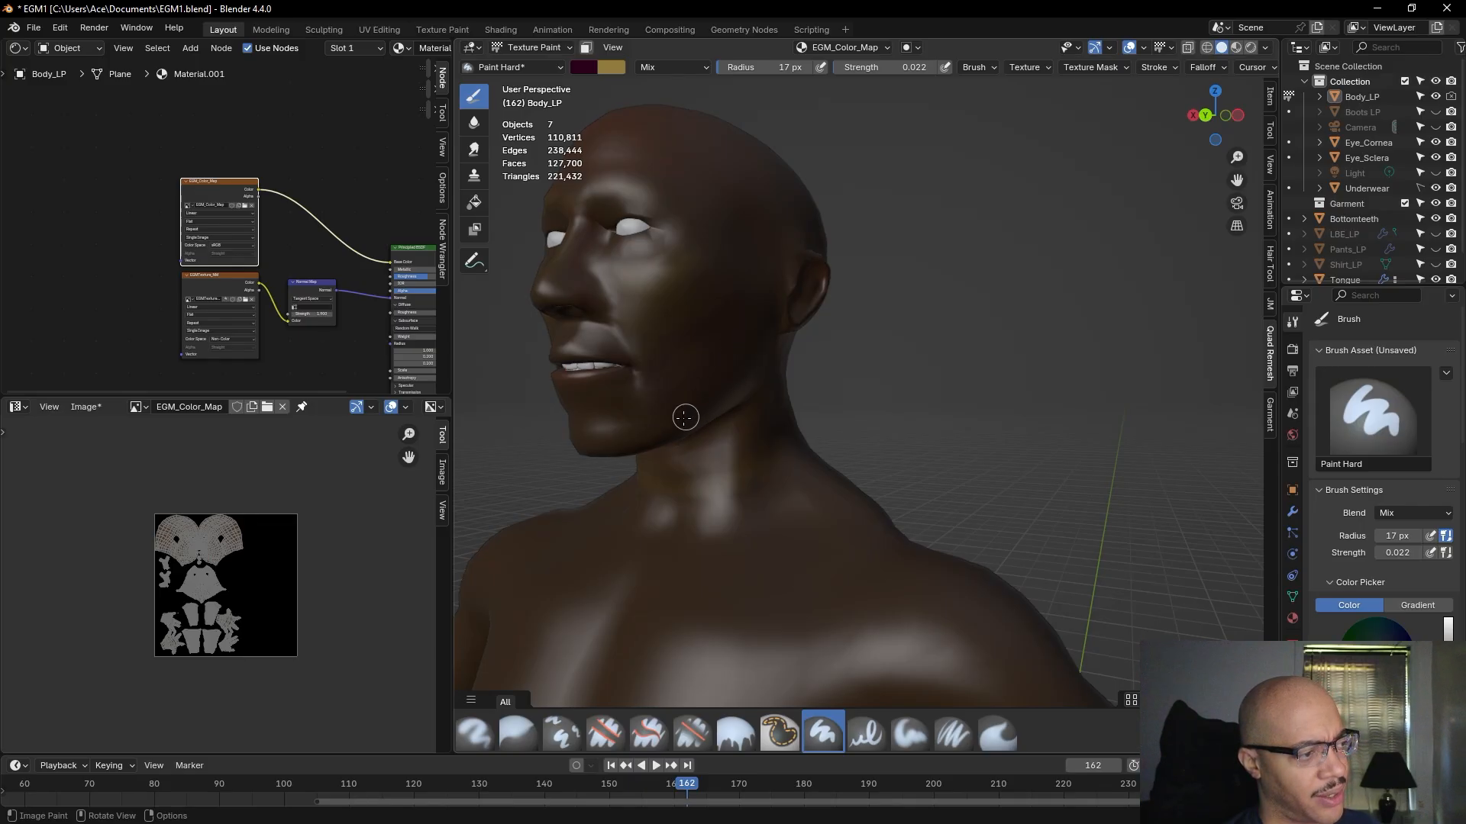
{"action": "middle_click_drag", "start_coordinate": [917, 367], "coordinate": [882, 373]}
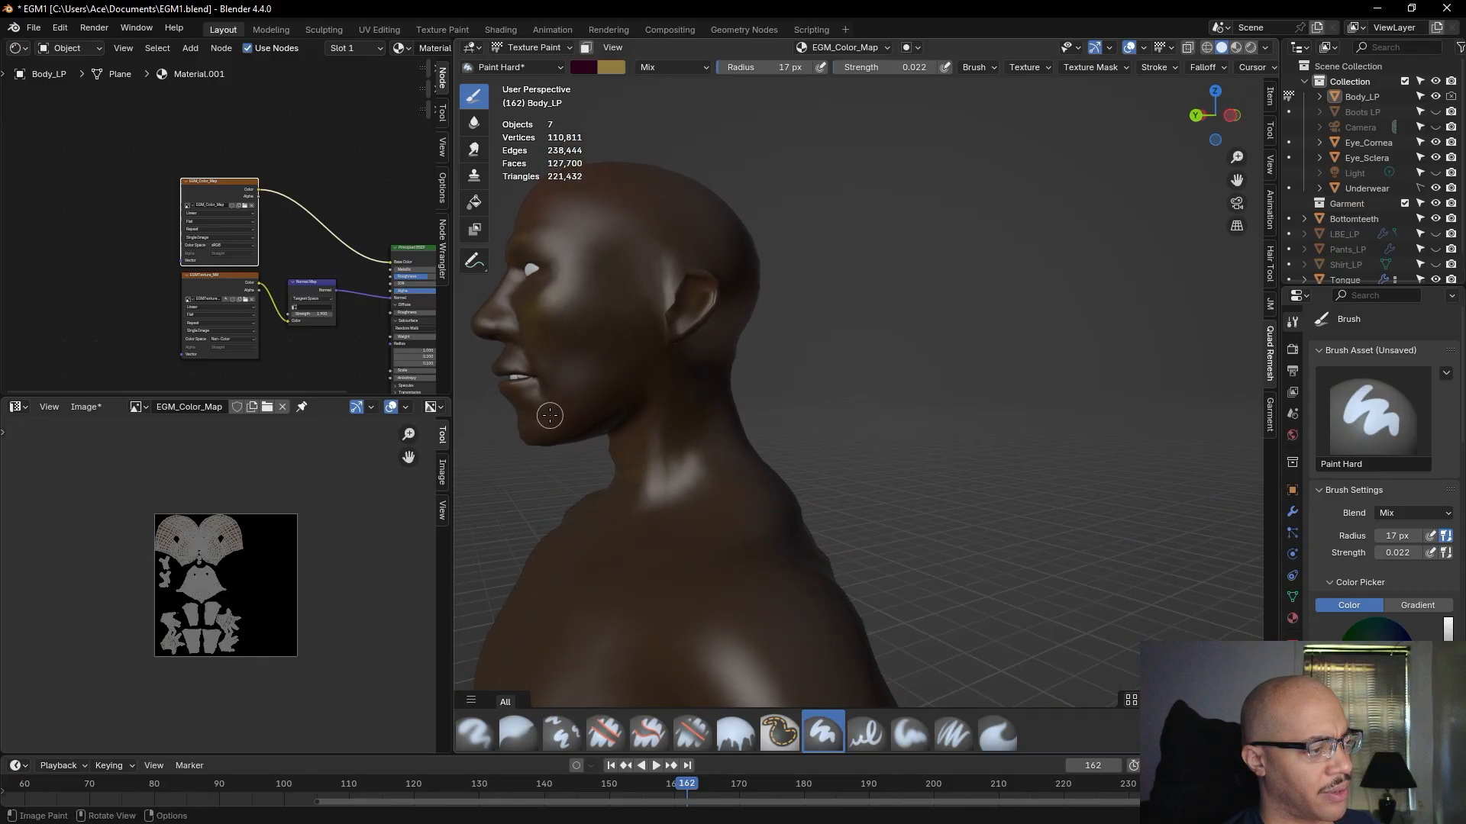
{"action": "middle_click_drag", "start_coordinate": [474, 522], "coordinate": [849, 407]}
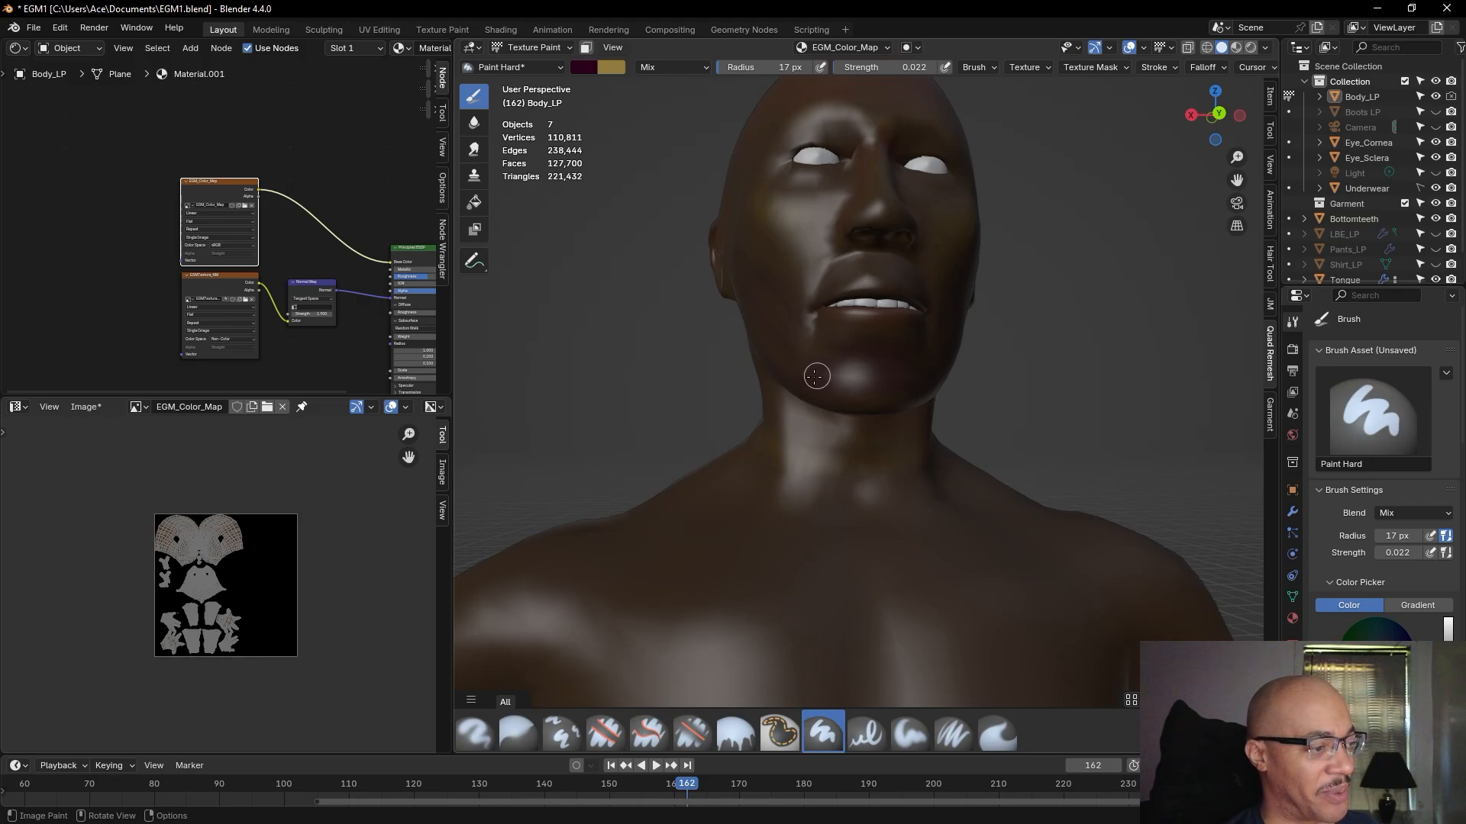
{"action": "middle_click_drag", "start_coordinate": [943, 381], "coordinate": [1034, 378]}
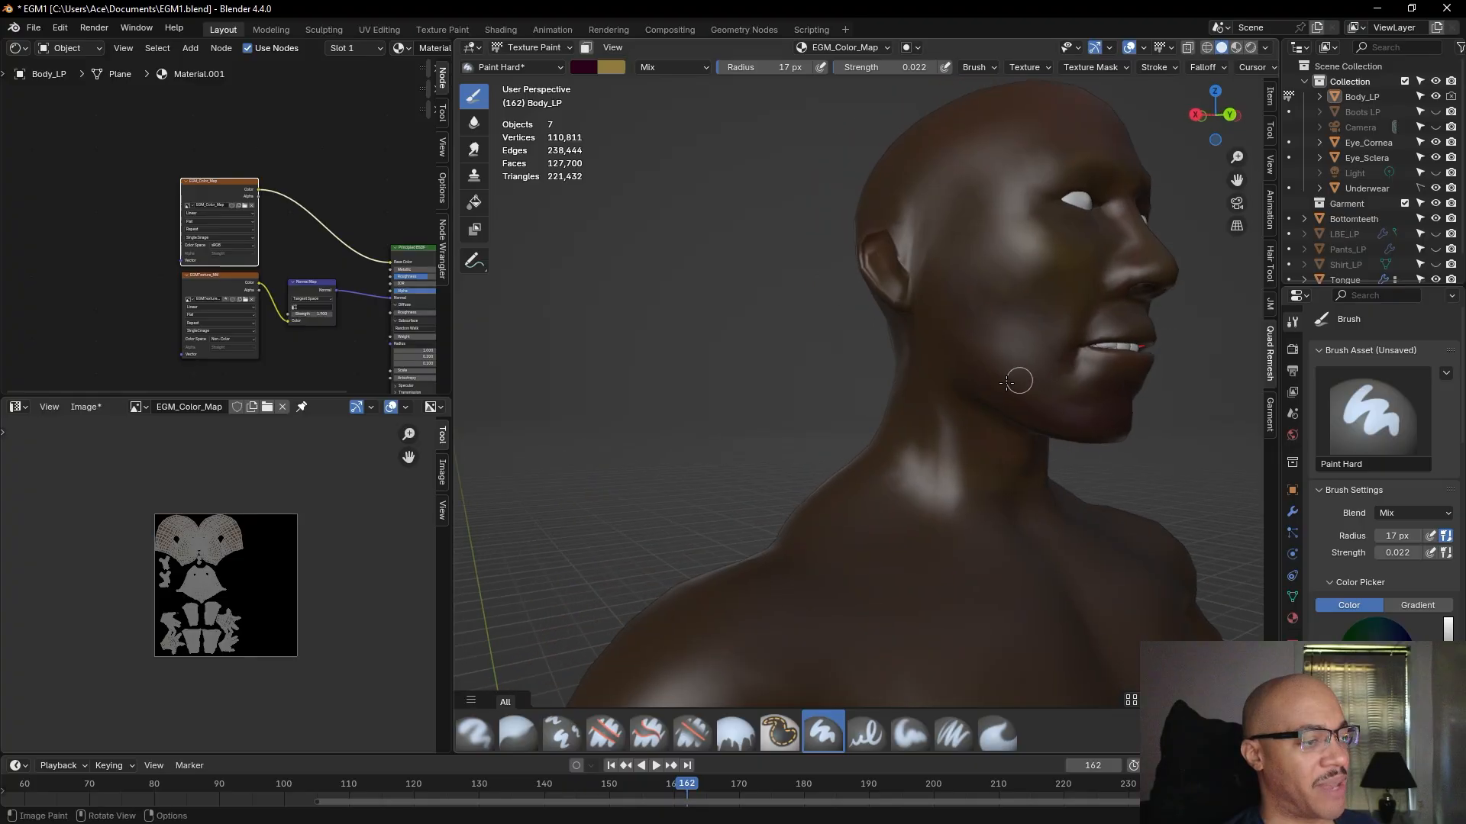
- Extend the purplish red tint under the chin and back along the jawline towards the ear
{"action": "middle_click_drag", "start_coordinate": [1225, 368], "coordinate": [1009, 394]}
{"action": "scroll", "coordinate": [1077, 374], "scroll_direction": "down", "scroll_amount": 3}
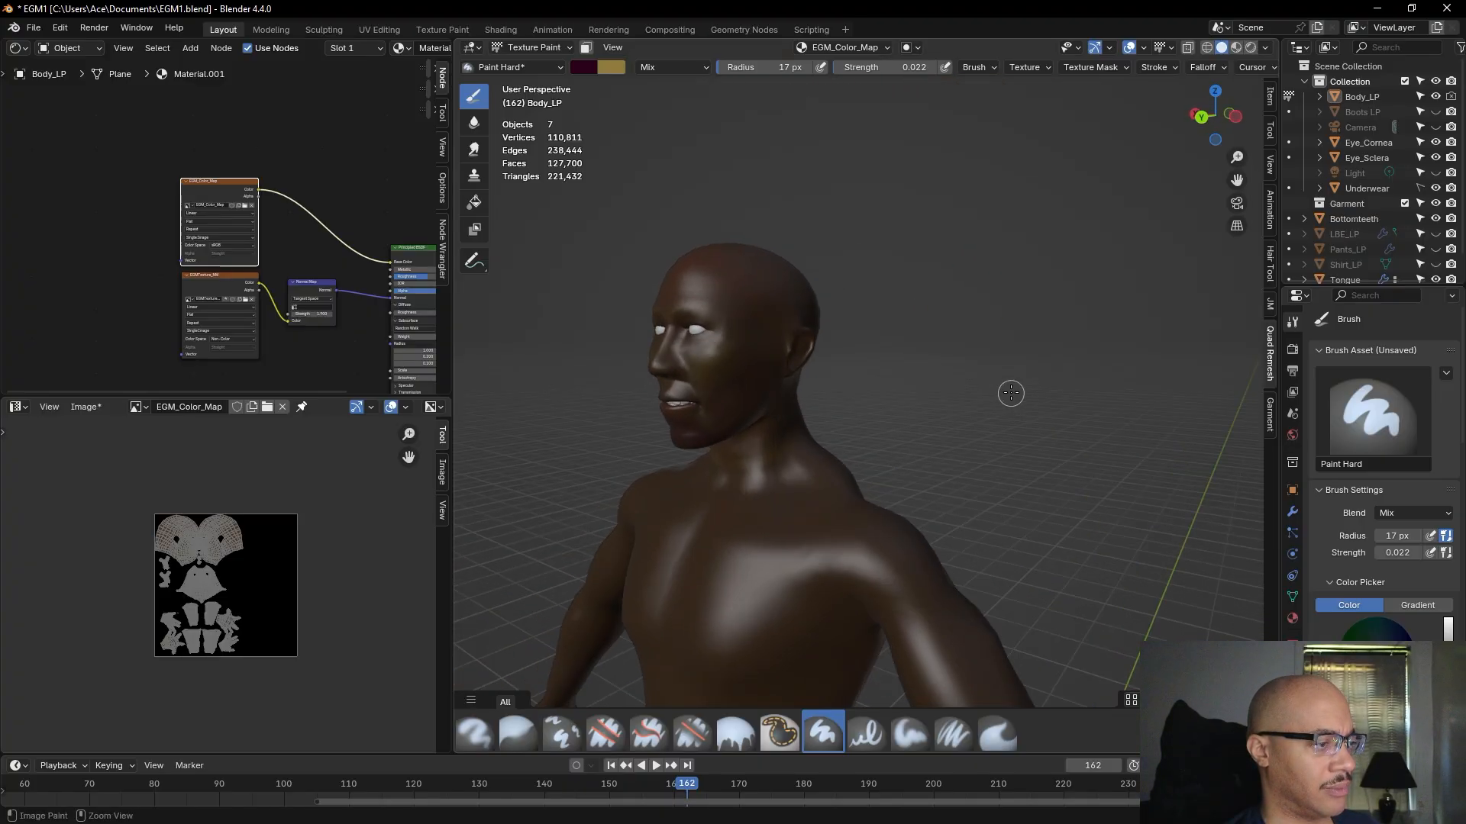
{"action": "middle_click_drag", "start_coordinate": [1000, 398], "coordinate": [1075, 385]}
{"action": "scroll", "coordinate": [1075, 385], "scroll_direction": "up", "scroll_amount": 3}
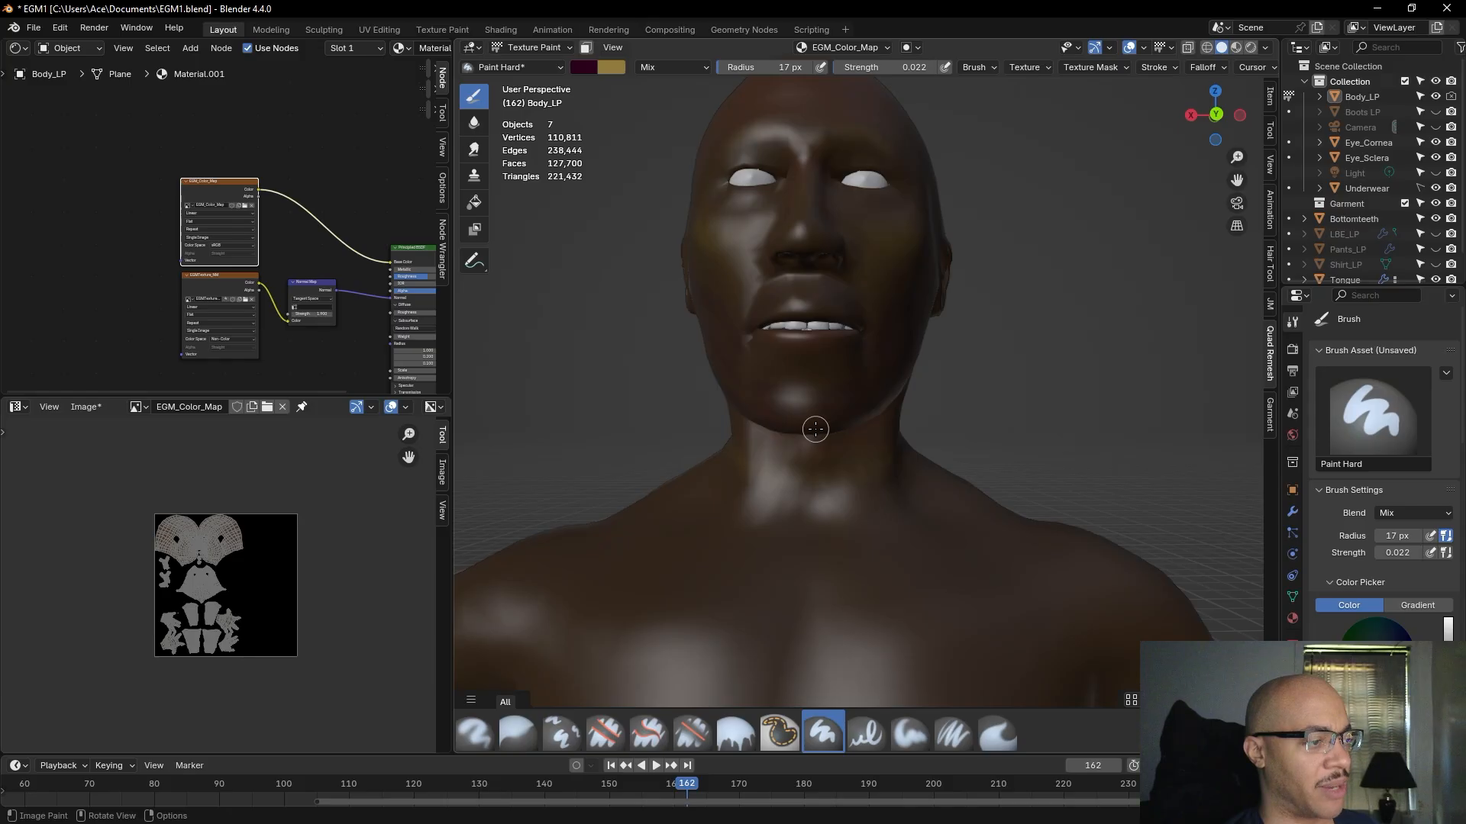
{"action": "mouse_move", "coordinate": [1125, 340]}
{"action": "middle_mouse_down"}
{"action": "mouse_move", "coordinate": [1024, 346]}
{"action": "mouse_move", "coordinate": [1041, 383]}
{"action": "mouse_move", "coordinate": [1145, 405]}
{"action": "mouse_move", "coordinate": [1188, 384]}
{"action": "mouse_move", "coordinate": [1206, 397]}
{"action": "middle_mouse_up"}
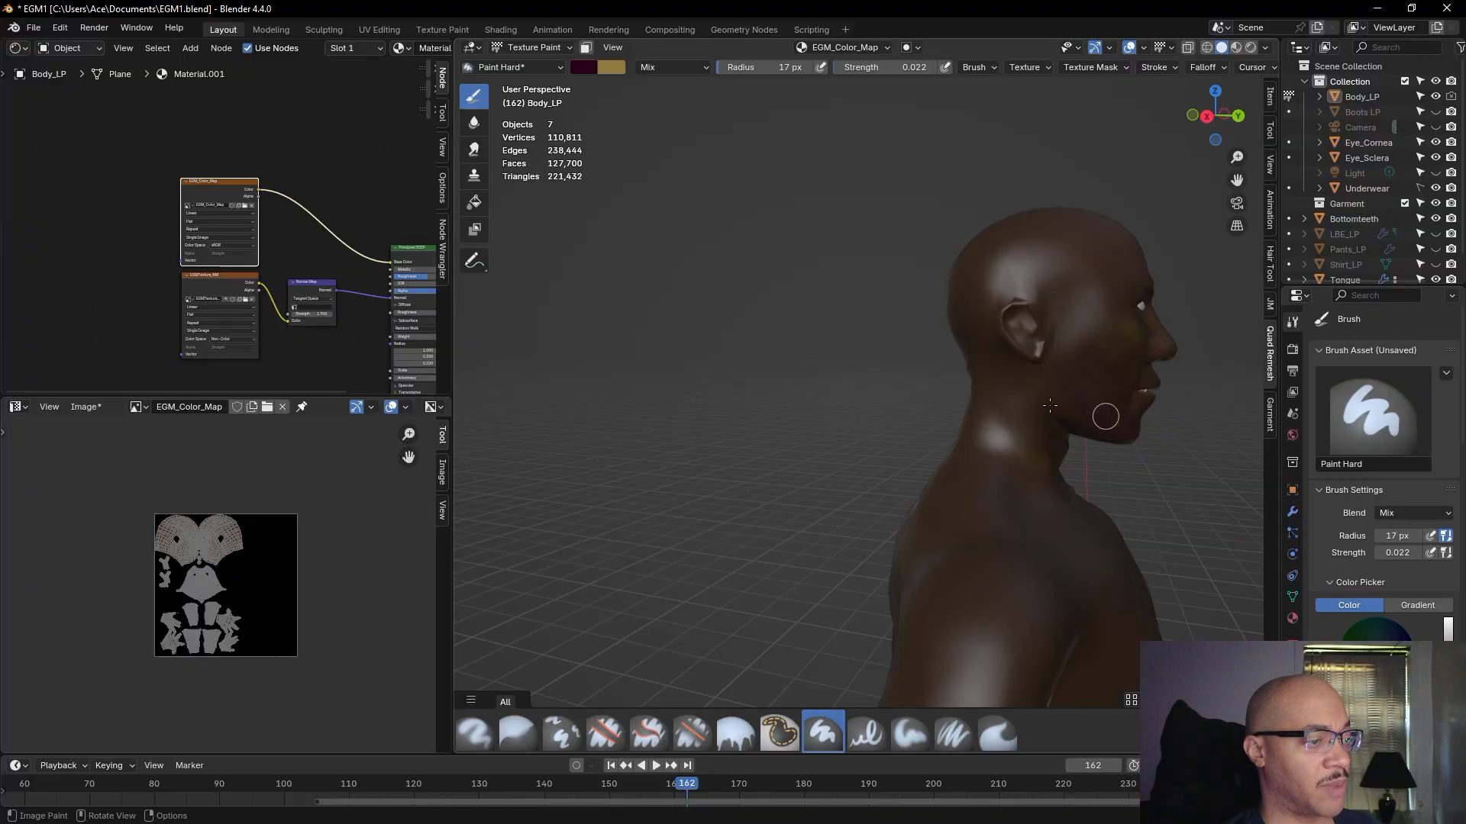
{"action": "mouse_move", "coordinate": [1068, 421]}
{"action": "middle_mouse_down"}
{"action": "mouse_move", "coordinate": [1148, 385]}
{"action": "mouse_move", "coordinate": [952, 389]}
{"action": "mouse_move", "coordinate": [1026, 385]}
{"action": "mouse_move", "coordinate": [1163, 412]}
{"action": "mouse_move", "coordinate": [989, 401]}
{"action": "mouse_move", "coordinate": [1037, 363]}
{"action": "mouse_move", "coordinate": [1070, 425]}
{"action": "mouse_move", "coordinate": [1145, 429]}
{"action": "mouse_move", "coordinate": [711, 561]}
{"action": "middle_mouse_up"}
{"action": "scroll", "coordinate": [1061, 357], "scroll_direction": "up", "scroll_amount": 2}
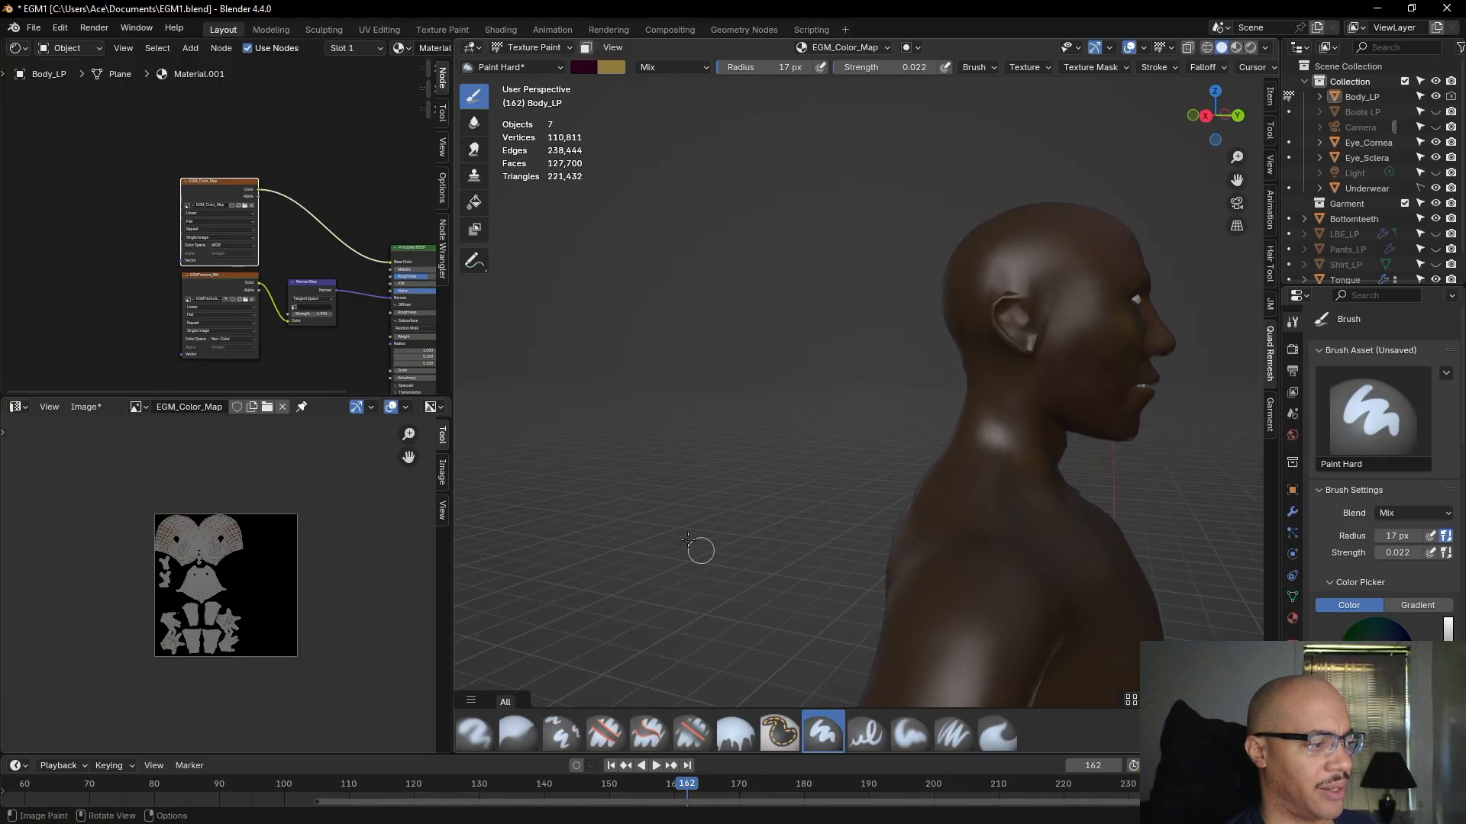
- Smear the painted tints across the cheek and jaw with the Smear brush at 0.600 strength to blend them
{"action": "left_click", "coordinate": [474, 150]}
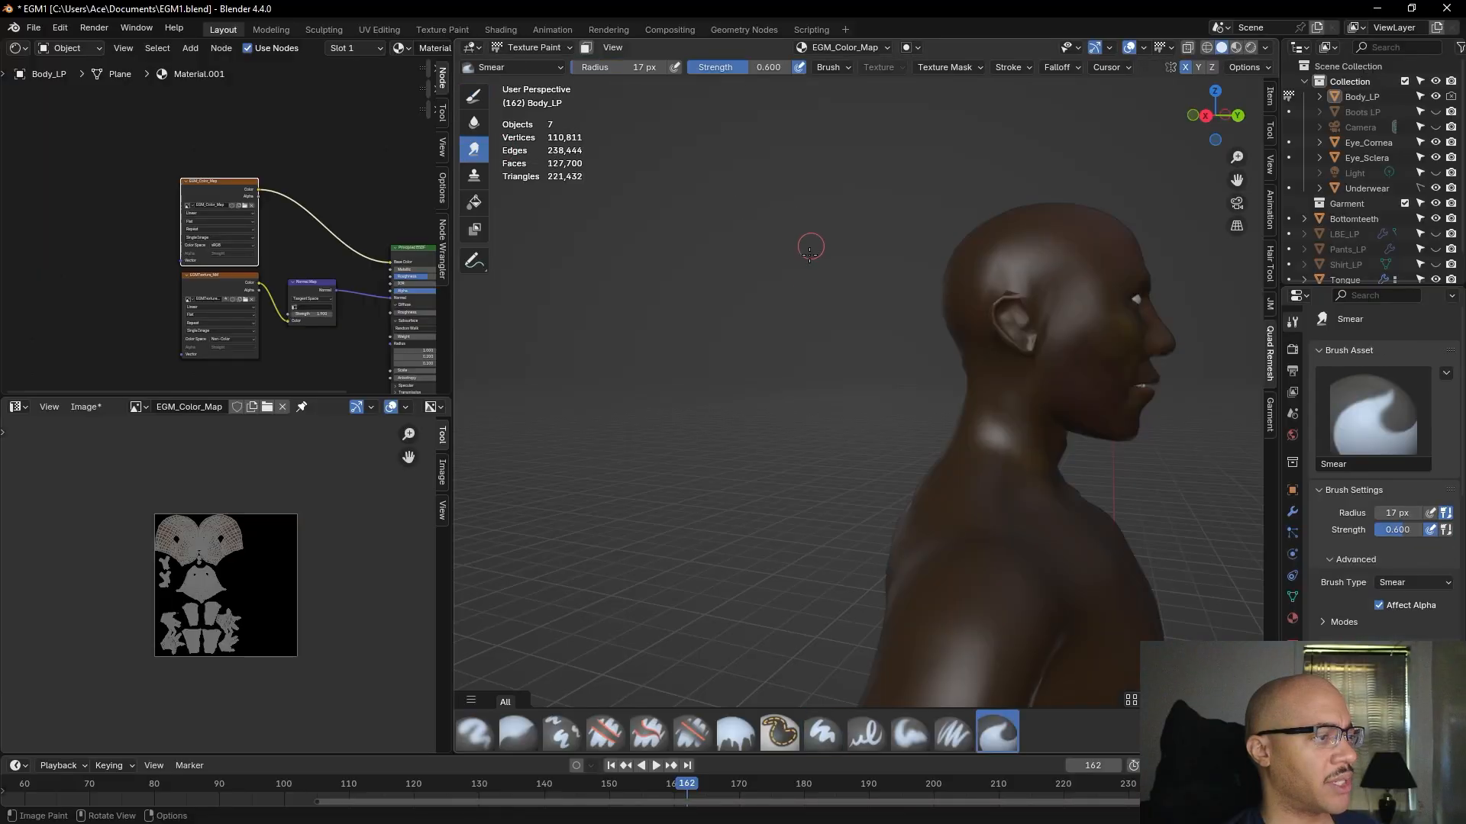
{"action": "scroll", "coordinate": [878, 366], "scroll_direction": "up", "scroll_amount": 5}
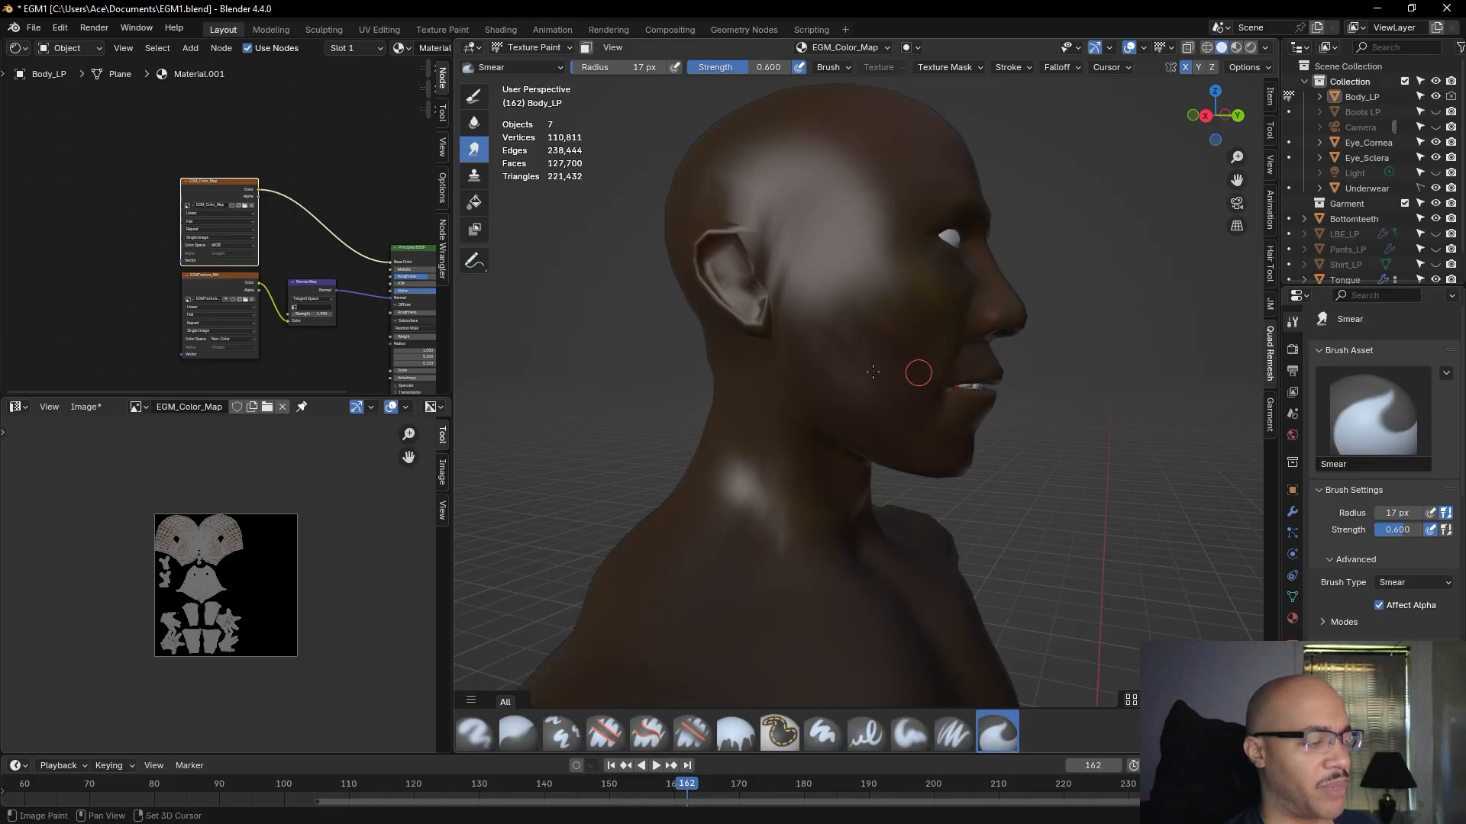
{"action": "left_click_drag", "start_coordinate": [856, 352], "coordinate": [834, 339]}
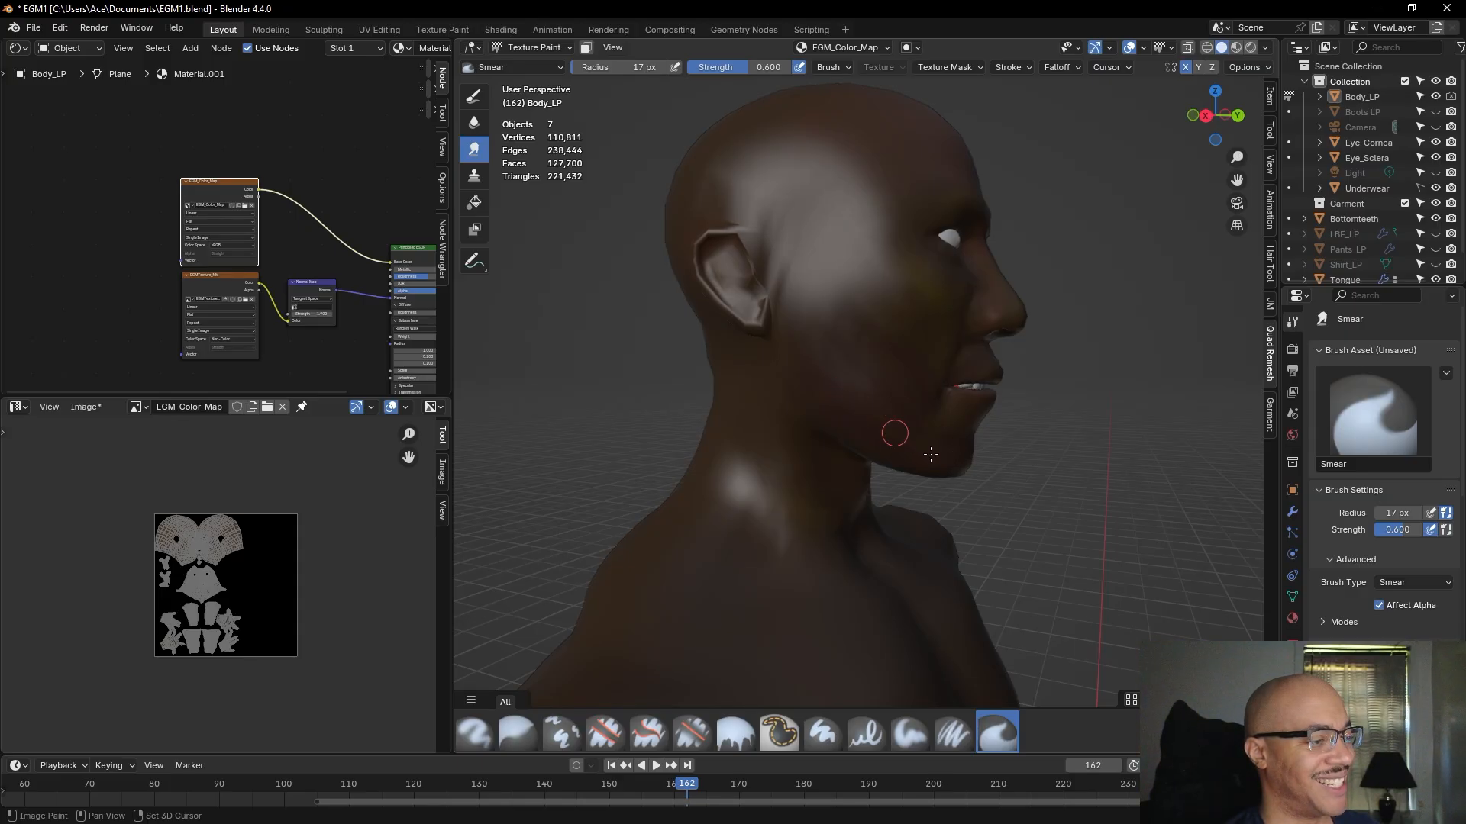
{"action": "mouse_move", "coordinate": [1000, 422]}
{"action": "middle_mouse_down"}
{"action": "mouse_move", "coordinate": [754, 408]}
{"action": "mouse_move", "coordinate": [932, 429]}
{"action": "middle_mouse_up"}
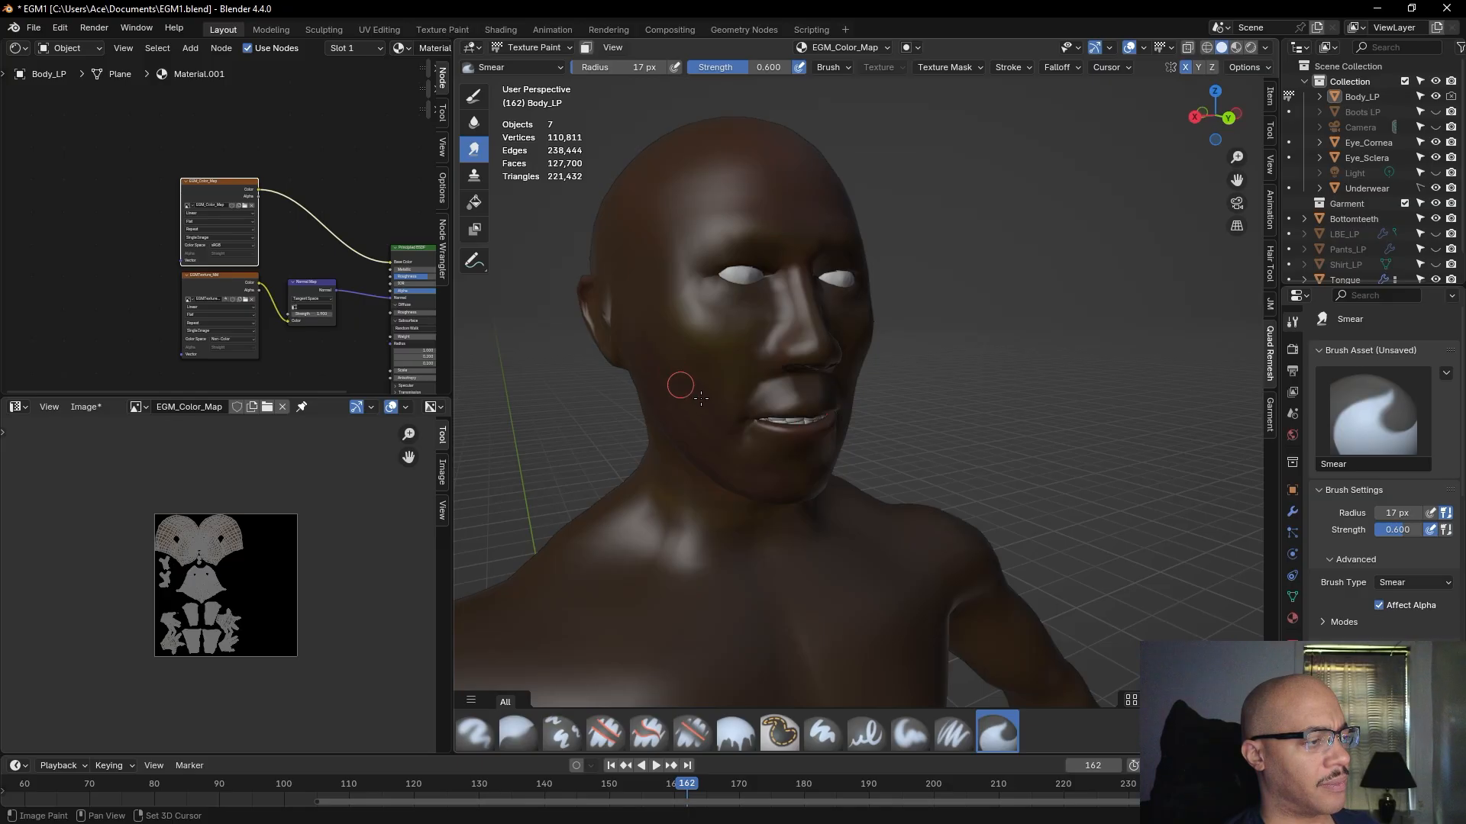
{"action": "middle_click_drag", "start_coordinate": [698, 394], "coordinate": [828, 415]}
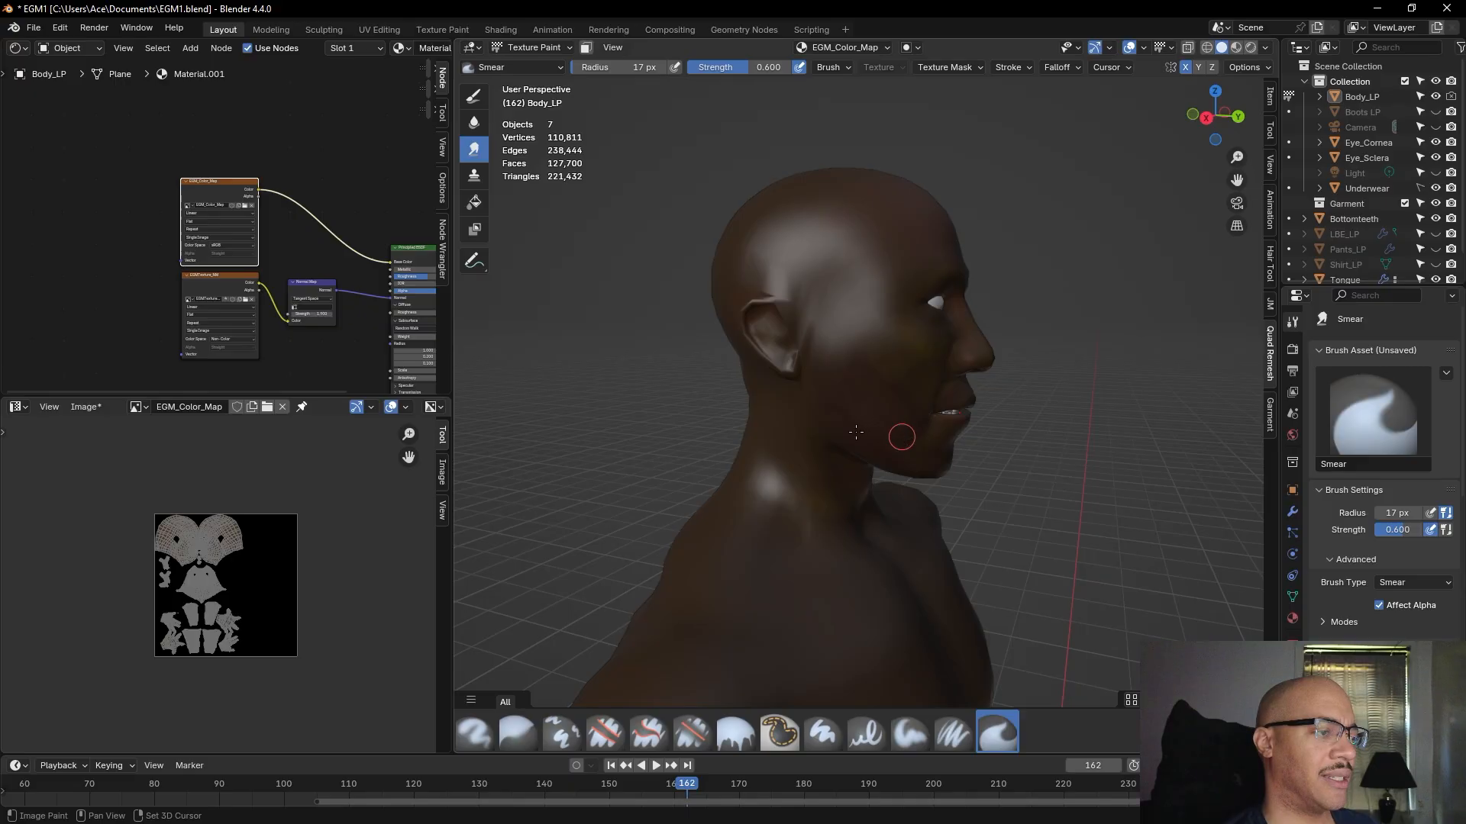
{"action": "middle_click_drag", "start_coordinate": [836, 429], "coordinate": [736, 425]}
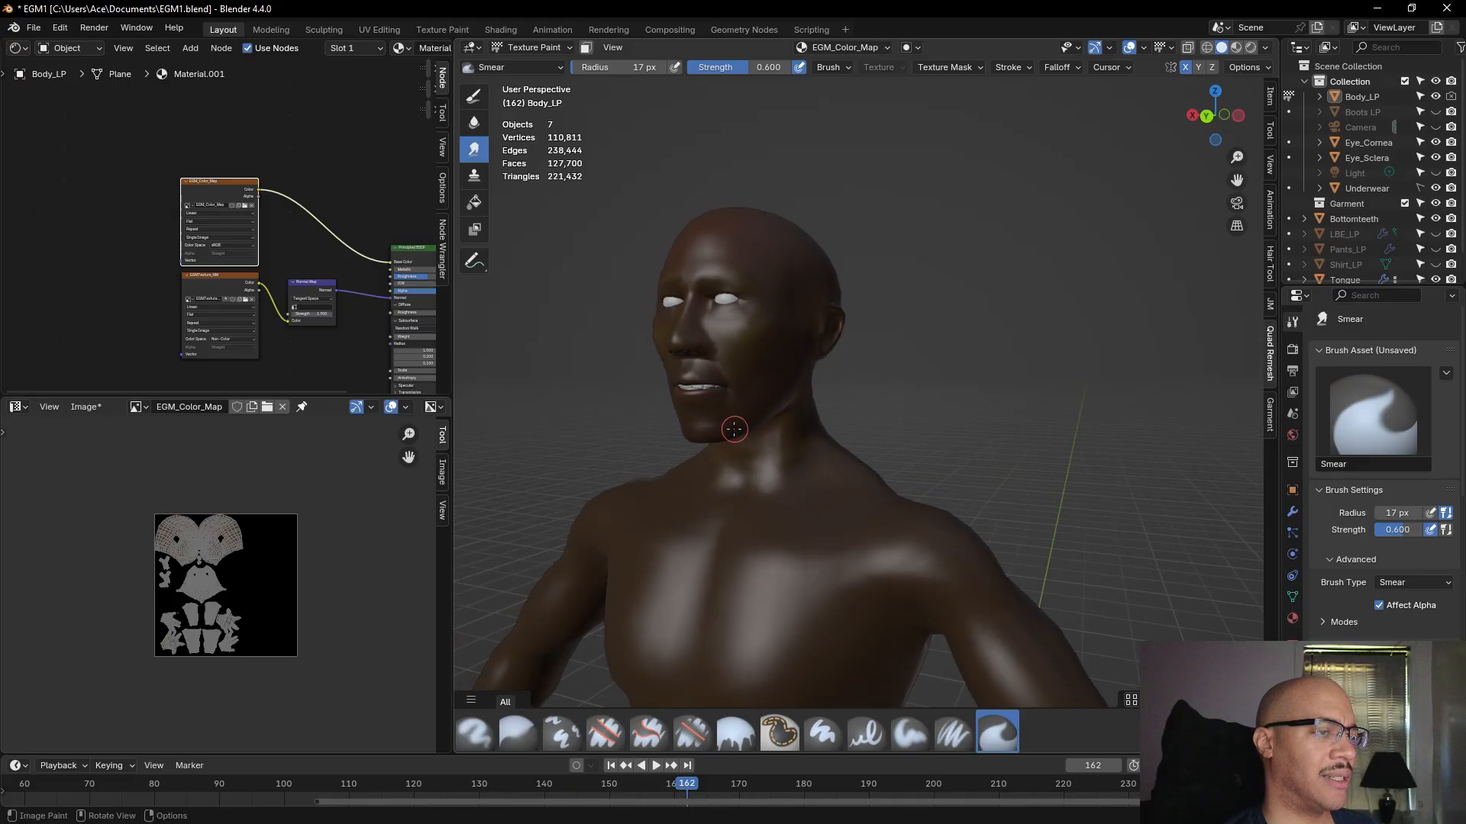
- Toggle the visibility of Shirt_LP on and off to check which skin areas it covers, leaving it hidden
{"action": "scroll", "coordinate": [1403, 255], "scroll_direction": "down", "scroll_amount": 2}
{"action": "left_click", "coordinate": [1434, 239]}
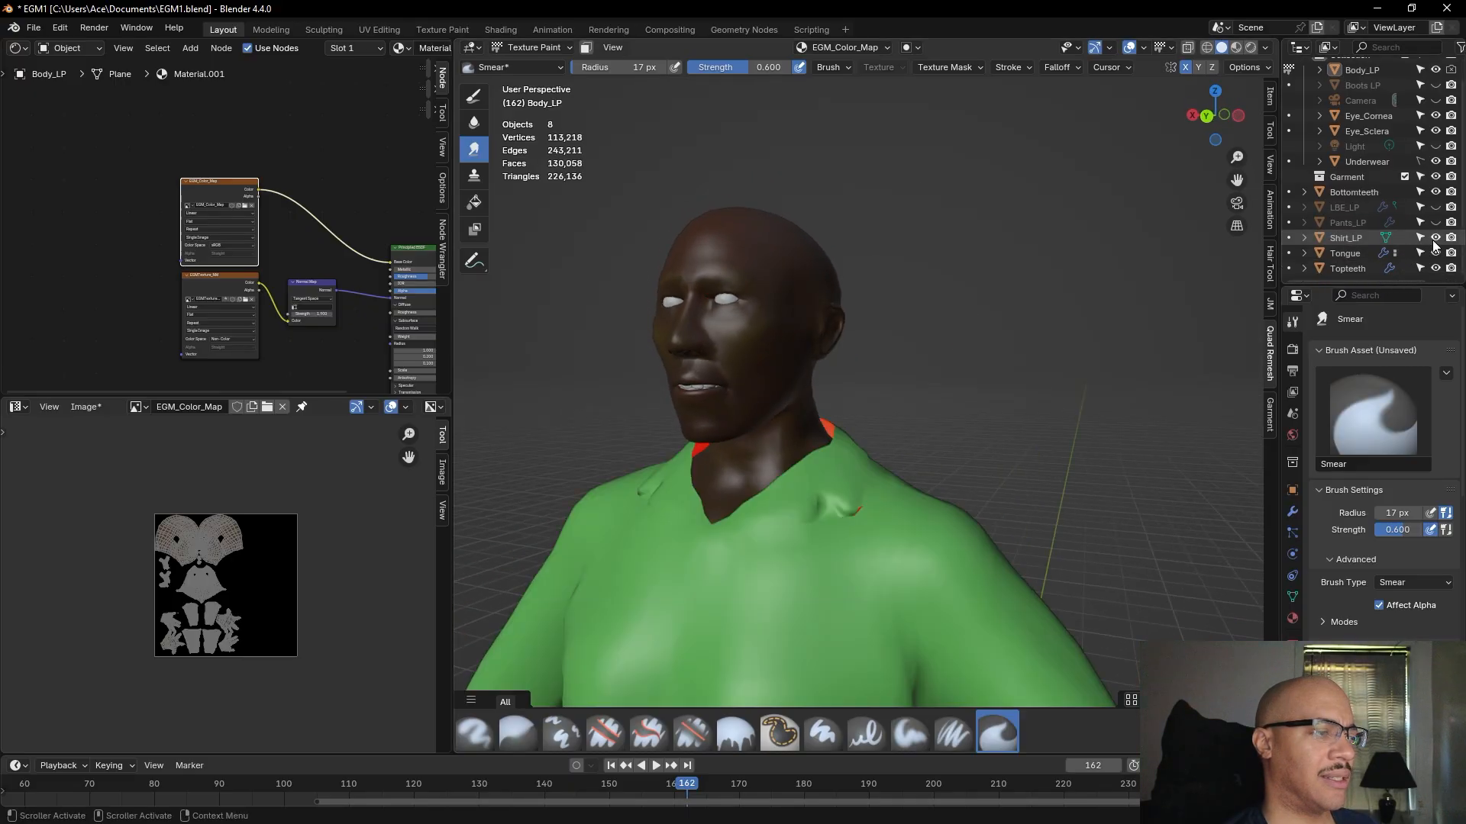
{"action": "left_click", "coordinate": [1434, 238]}
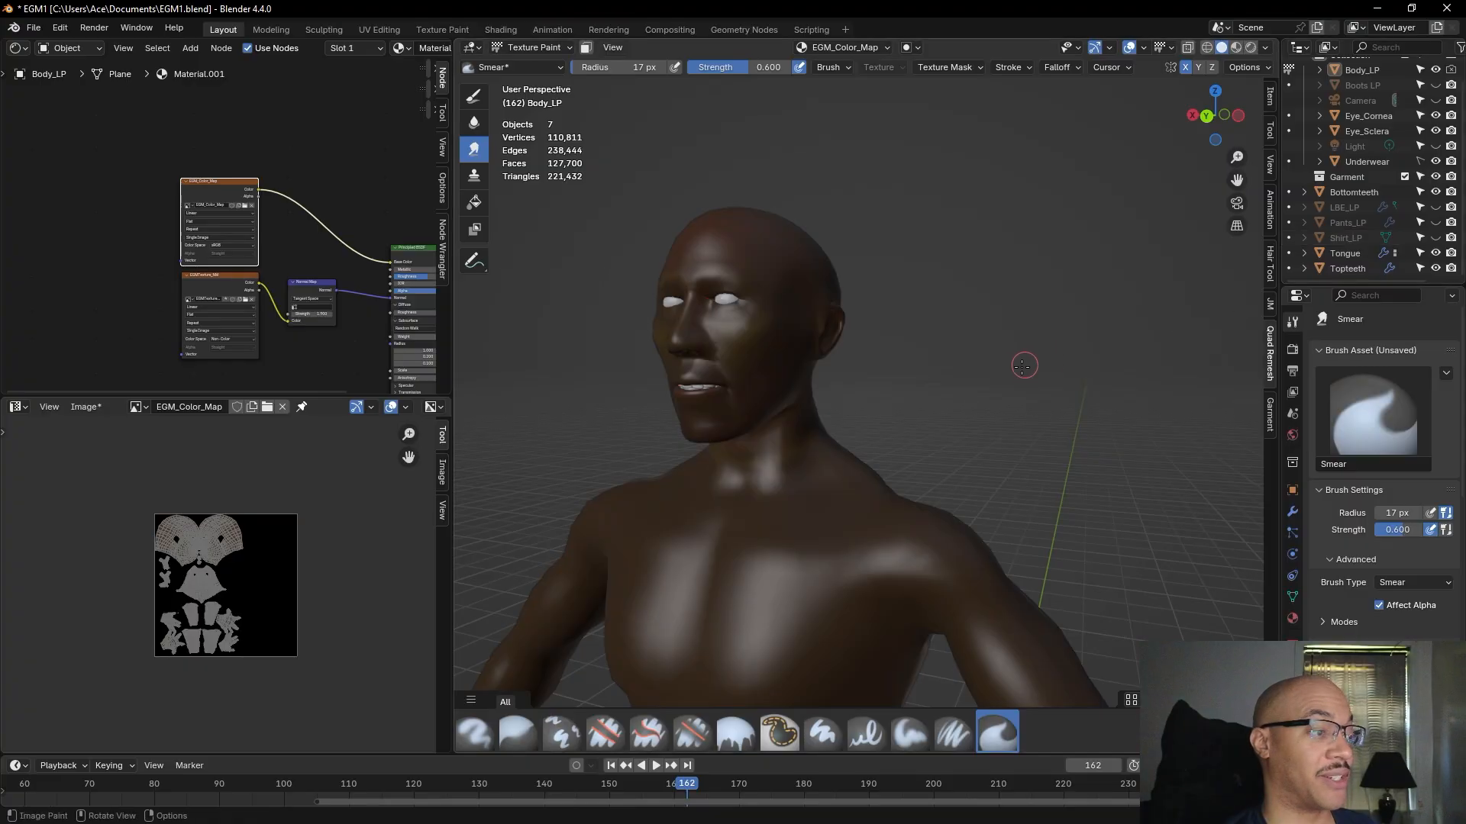
{"action": "left_click", "coordinate": [1435, 238]}
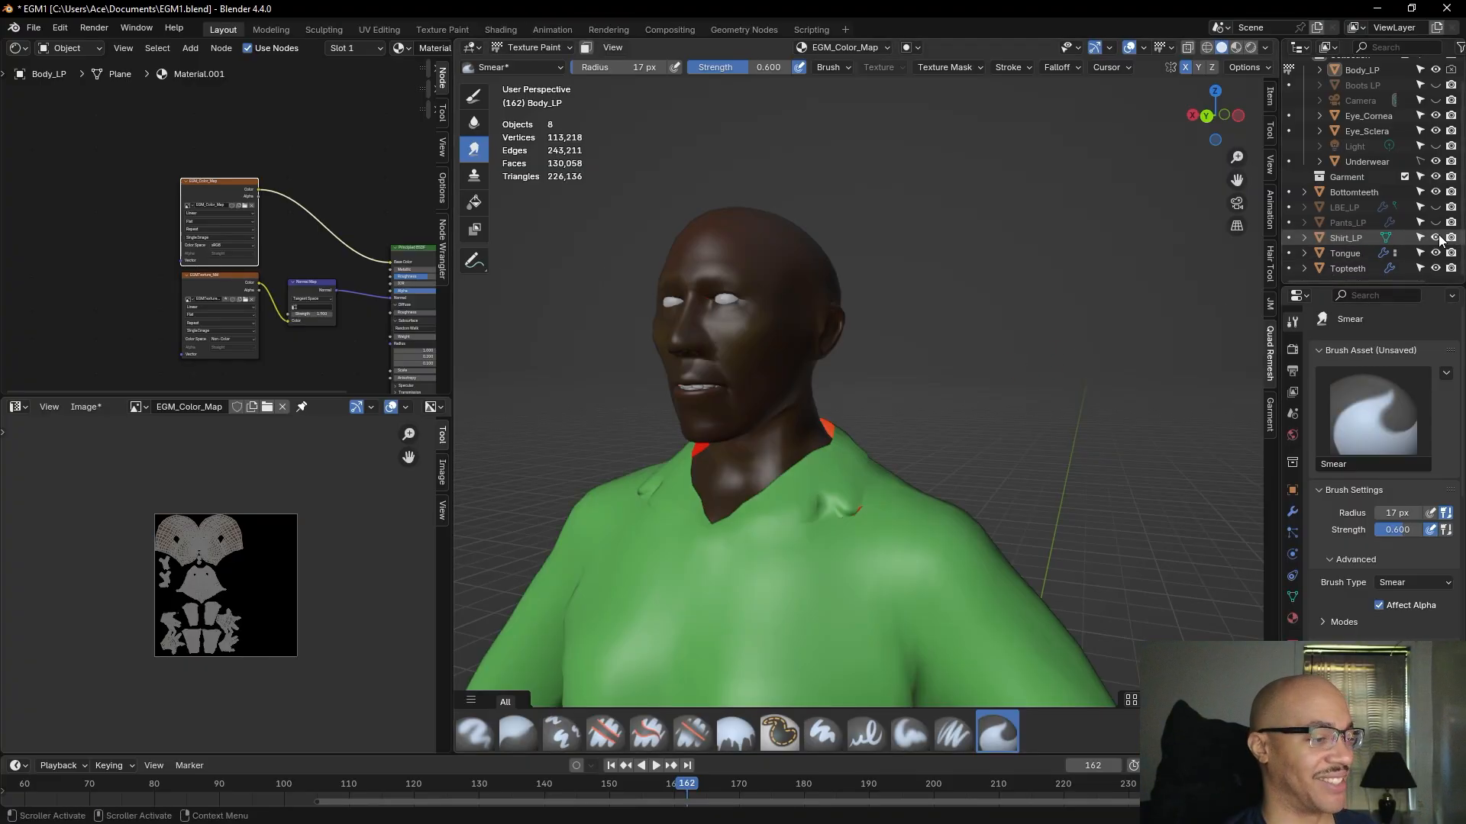
{"action": "left_click", "coordinate": [1435, 238]}
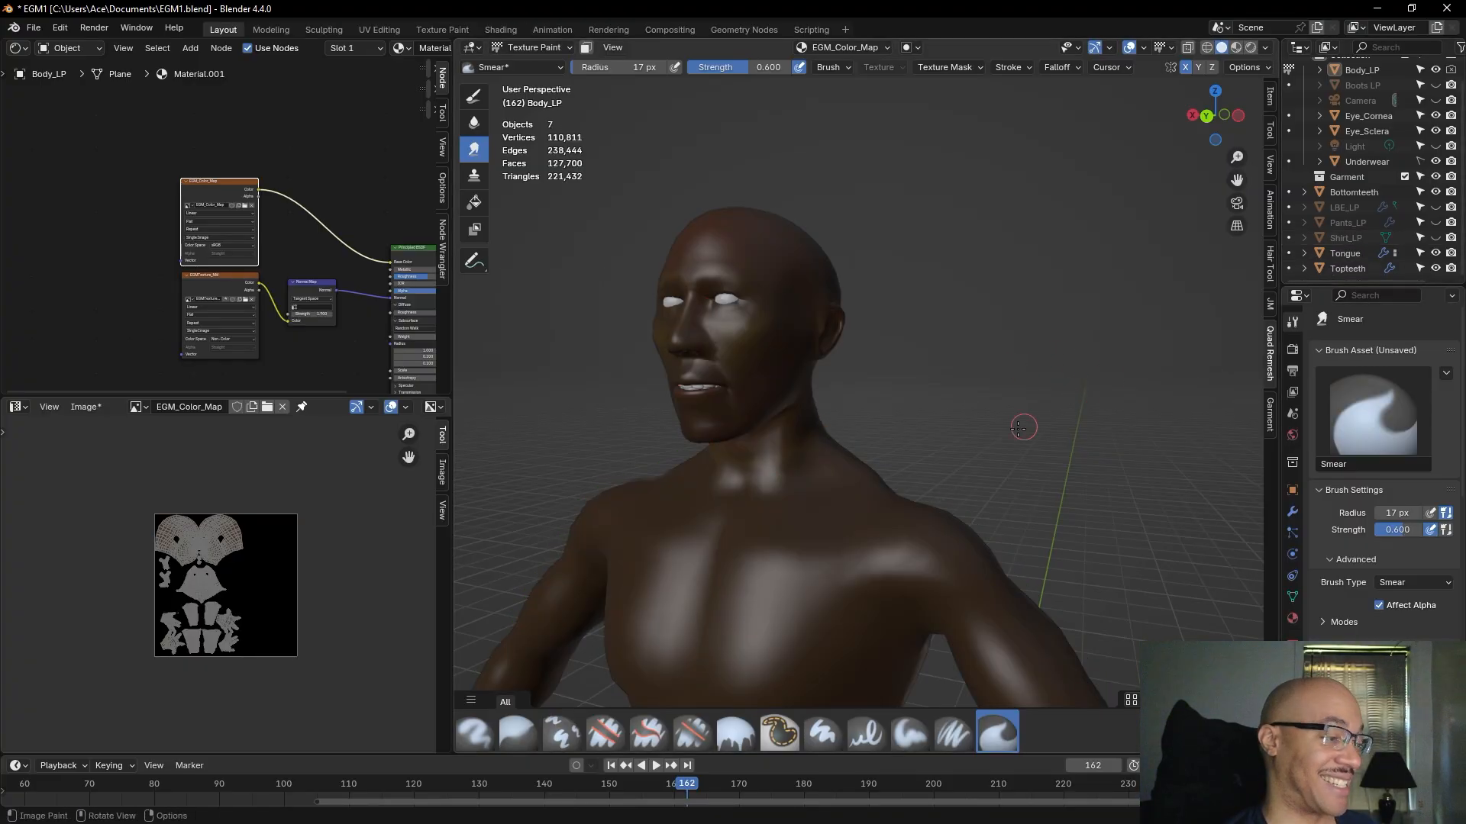
- Examine the blended skin tints on the cheeks, jaw, ears and neck from both sides and the front
{"action": "mouse_move", "coordinate": [1035, 437]}
{"action": "middle_mouse_down"}
{"action": "mouse_move", "coordinate": [954, 412]}
{"action": "mouse_move", "coordinate": [880, 362]}
{"action": "middle_mouse_up"}
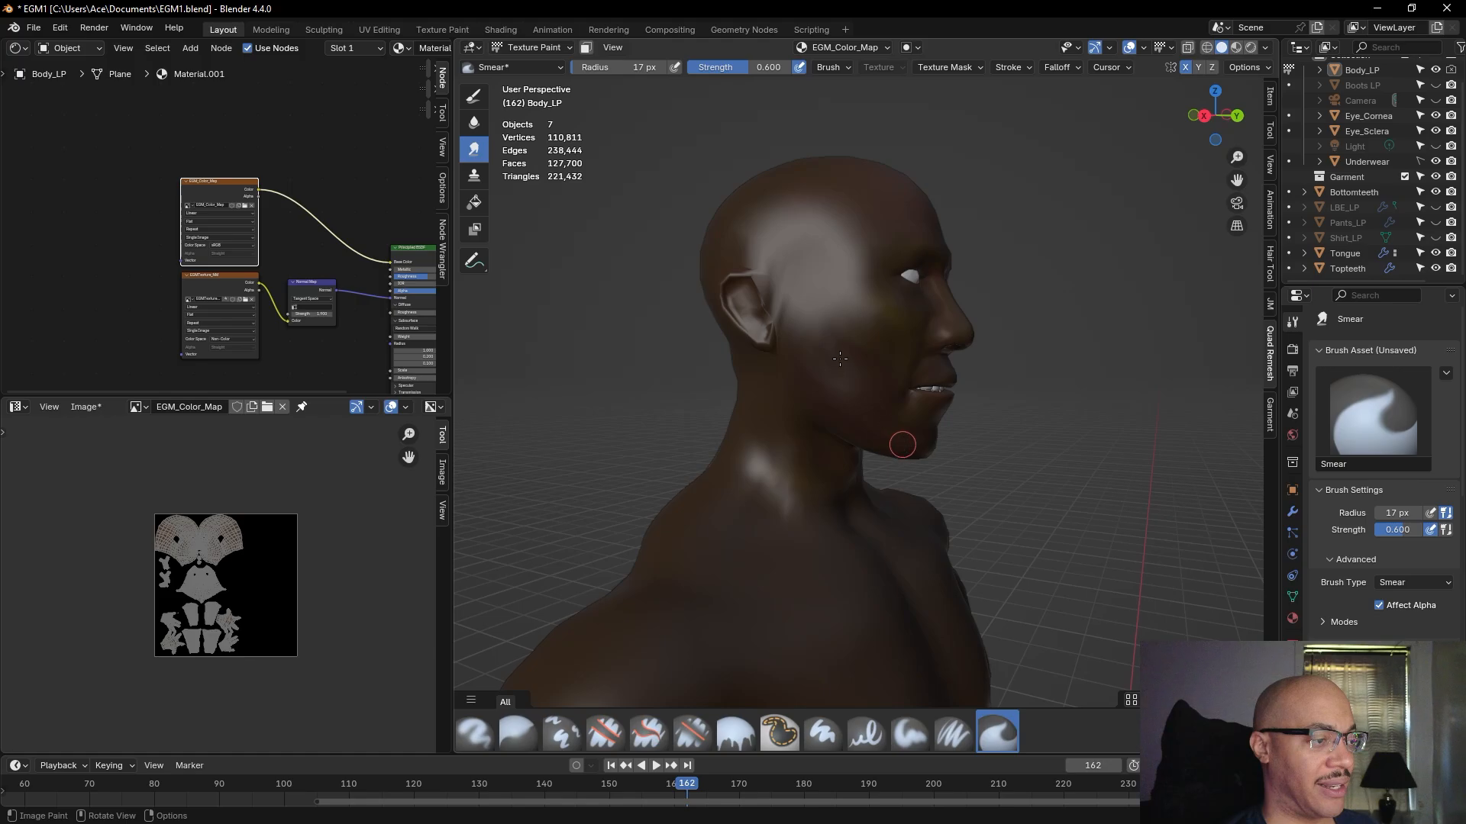
{"action": "middle_click_drag", "start_coordinate": [841, 360], "coordinate": [886, 348]}
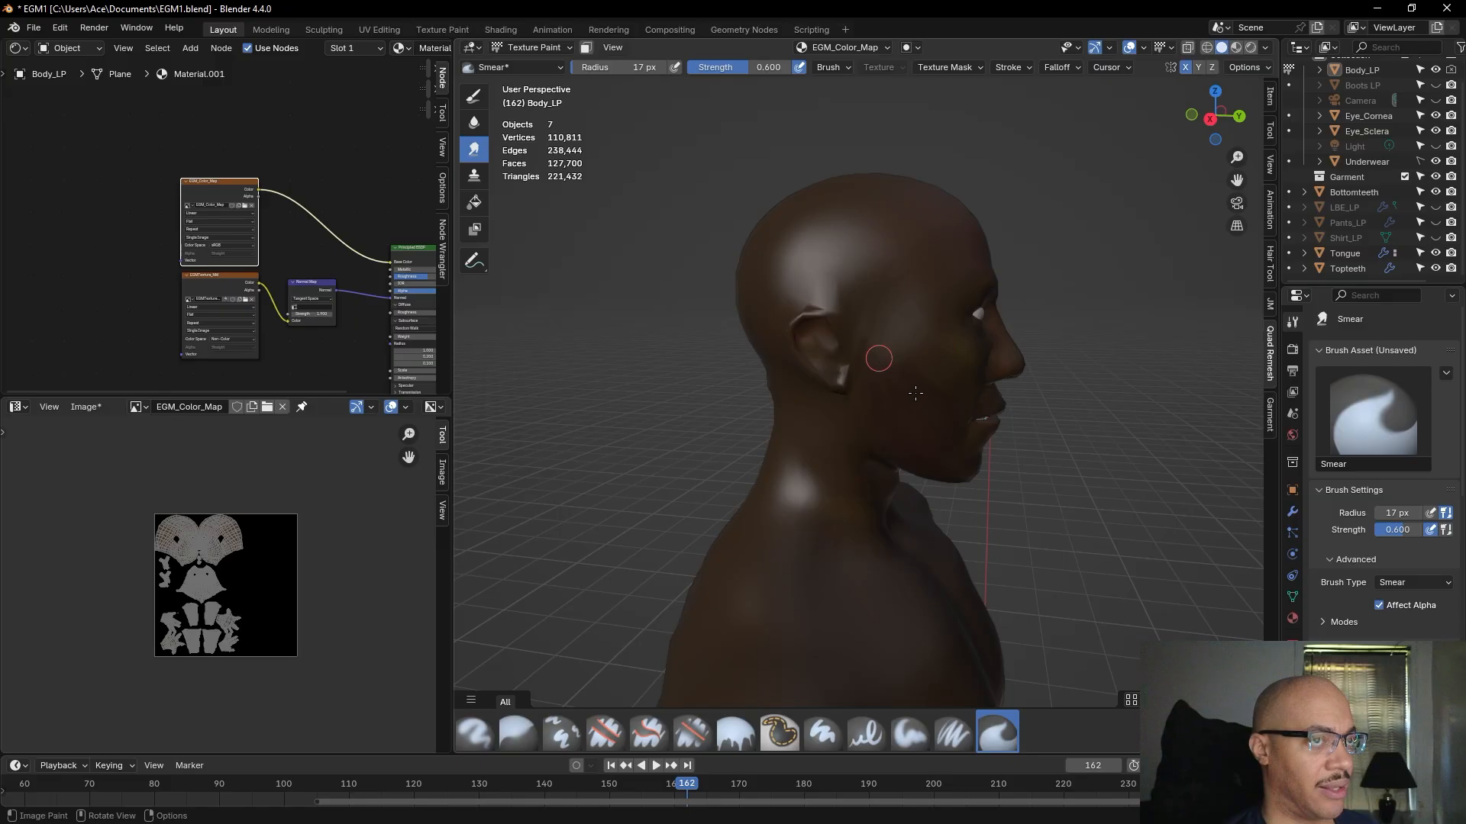
{"action": "mouse_move", "coordinate": [898, 381]}
{"action": "middle_mouse_down"}
{"action": "mouse_move", "coordinate": [637, 376]}
{"action": "mouse_move", "coordinate": [733, 374]}
{"action": "mouse_move", "coordinate": [648, 374]}
{"action": "mouse_move", "coordinate": [664, 373]}
{"action": "middle_mouse_up"}
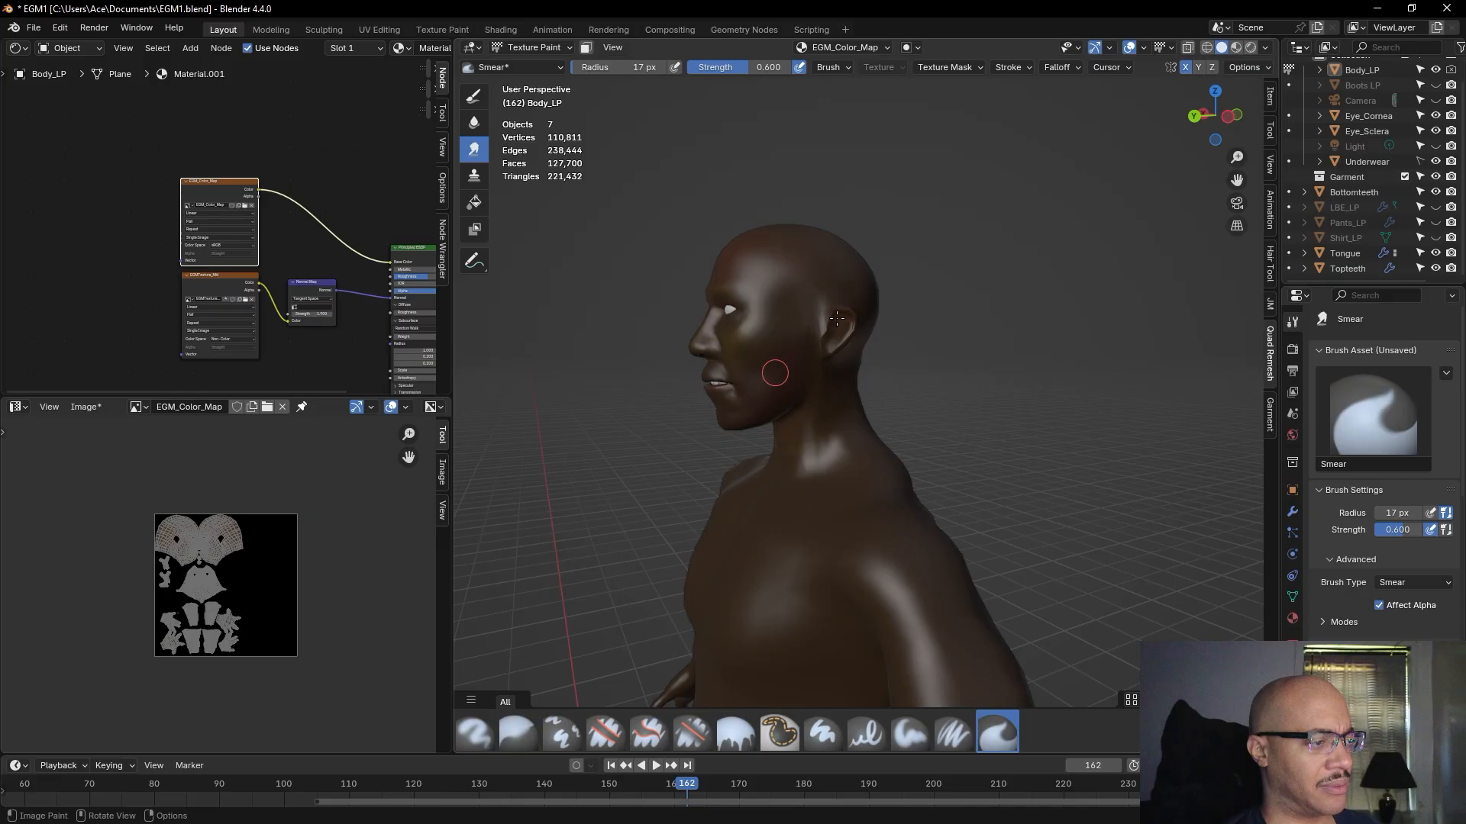
{"action": "mouse_move", "coordinate": [836, 327]}
{"action": "middle_mouse_down"}
{"action": "mouse_move", "coordinate": [863, 359]}
{"action": "mouse_move", "coordinate": [834, 373]}
{"action": "mouse_move", "coordinate": [839, 339]}
{"action": "middle_mouse_up"}
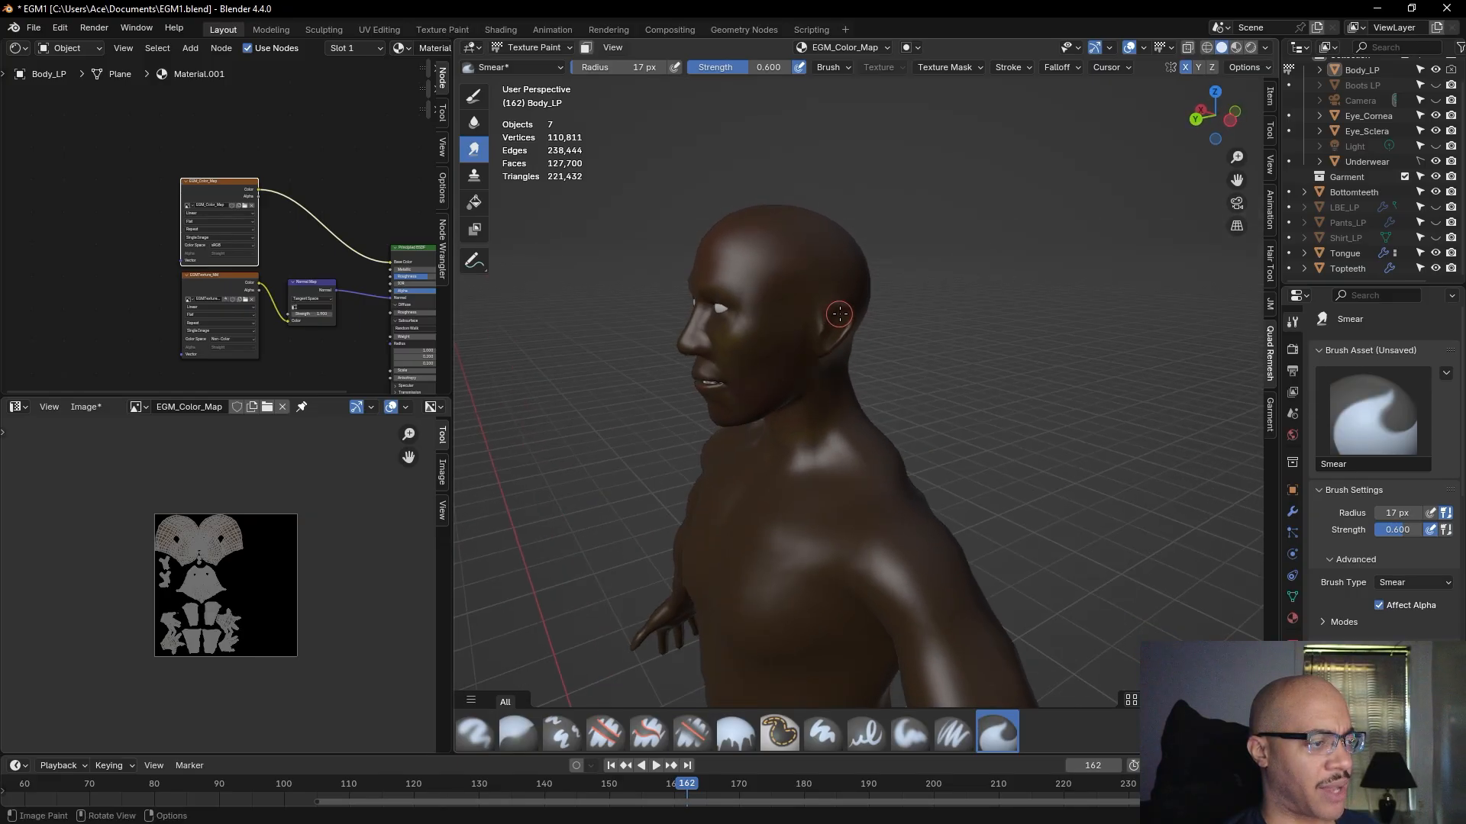
{"action": "middle_click_drag", "start_coordinate": [936, 305], "coordinate": [1183, 301]}
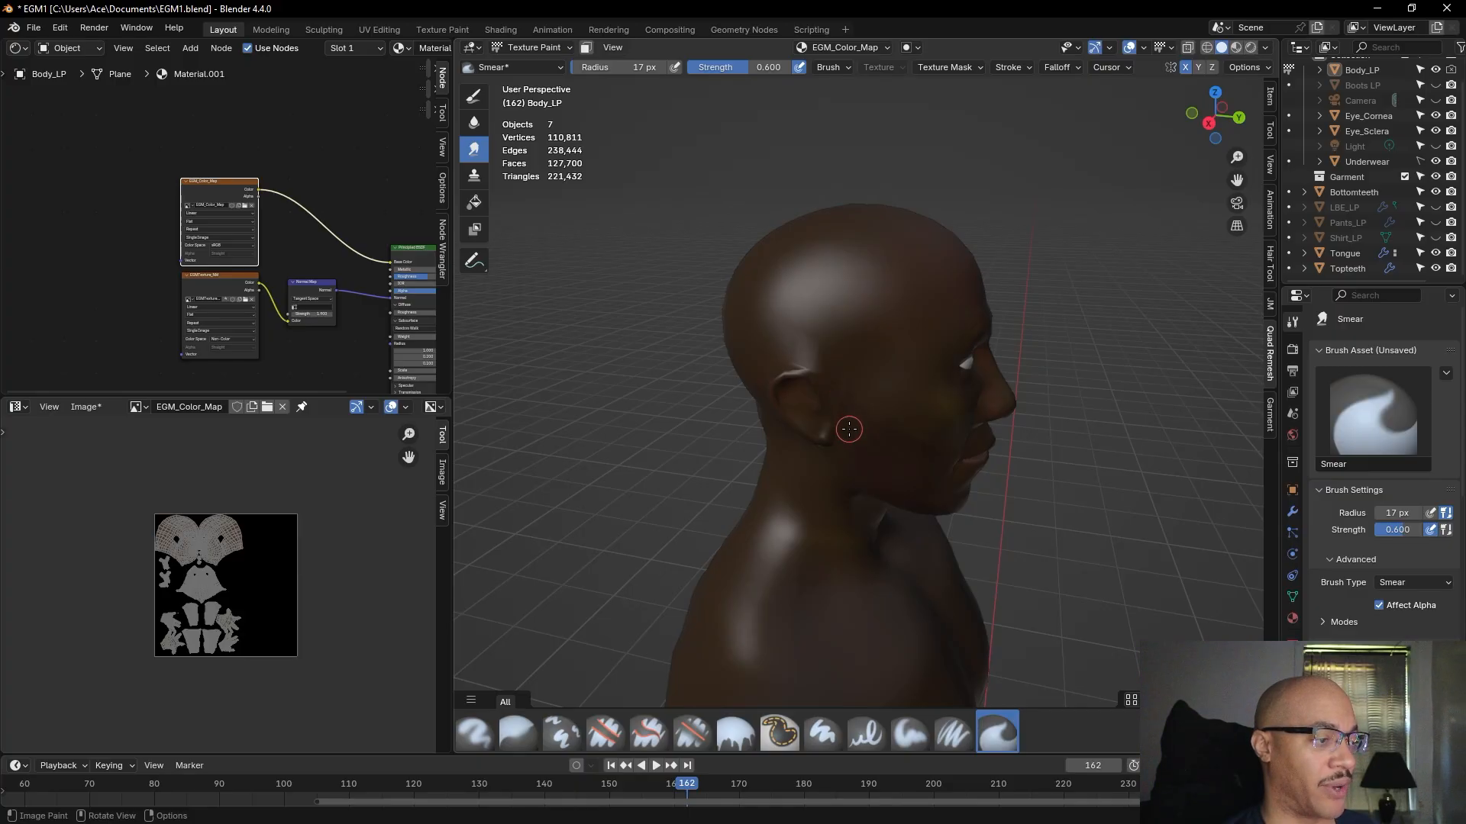
{"action": "middle_click_drag", "start_coordinate": [1096, 389], "coordinate": [1097, 395]}
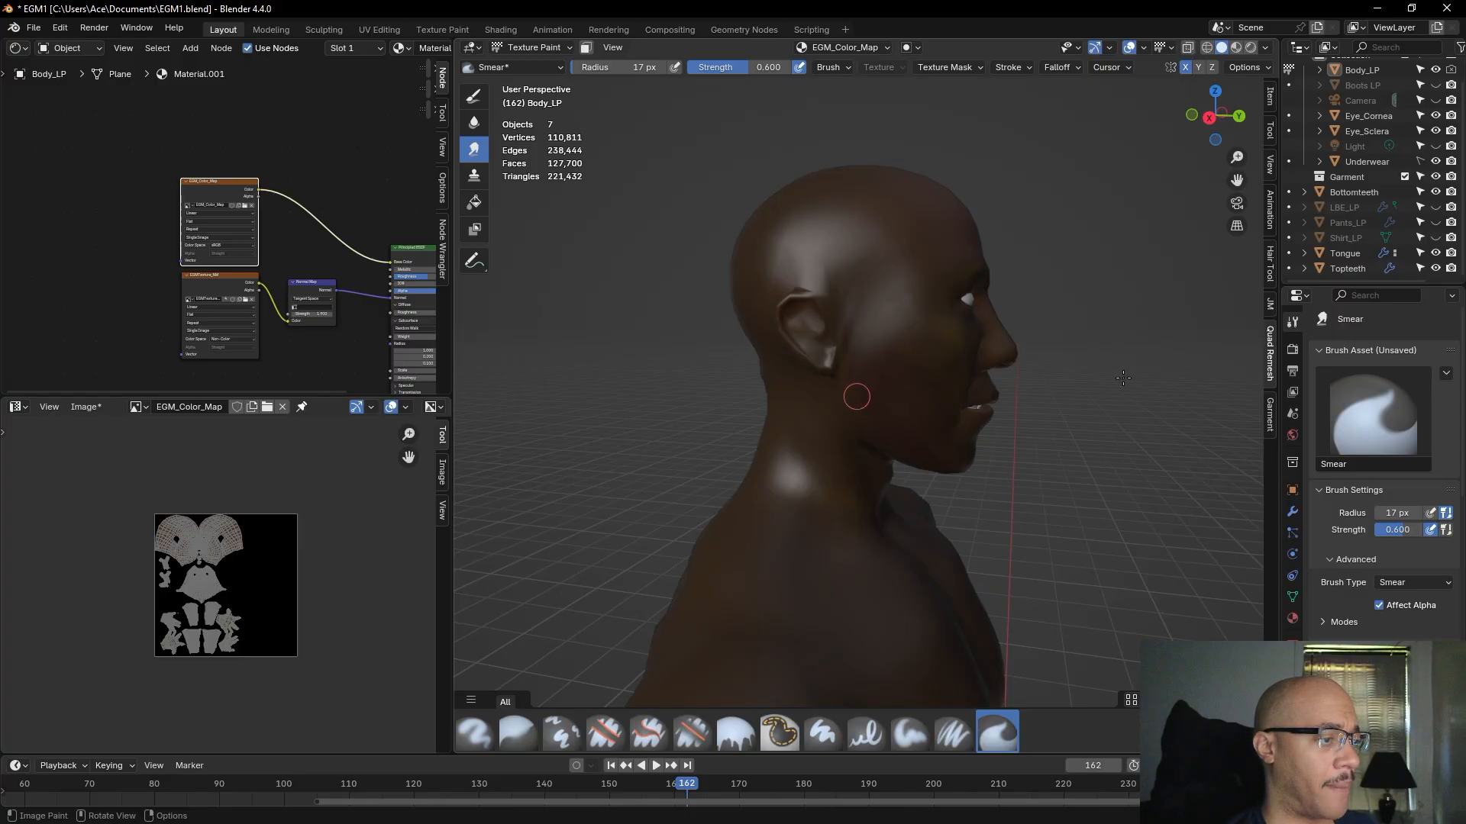
{"action": "mouse_move", "coordinate": [1089, 370]}
{"action": "middle_mouse_down"}
{"action": "mouse_move", "coordinate": [977, 374]}
{"action": "mouse_move", "coordinate": [1191, 375]}
{"action": "mouse_move", "coordinate": [1013, 376]}
{"action": "mouse_move", "coordinate": [1145, 366]}
{"action": "mouse_move", "coordinate": [1046, 298]}
{"action": "mouse_move", "coordinate": [1069, 342]}
{"action": "mouse_move", "coordinate": [1115, 340]}
{"action": "middle_mouse_up"}
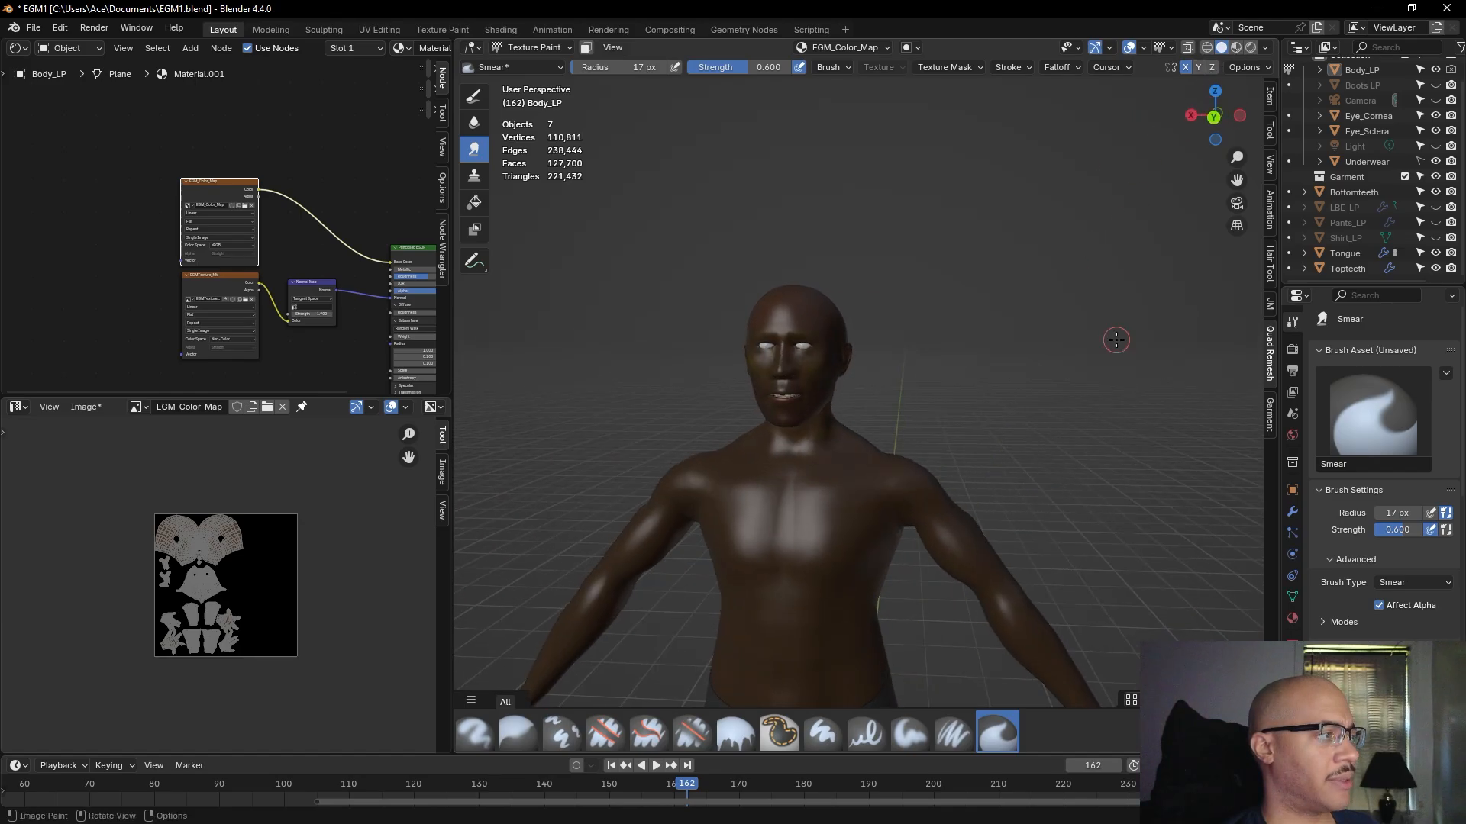
- Save the EGM_Color_Map image and the EGM1.blend file
{"action": "left_click", "coordinate": [87, 407]}
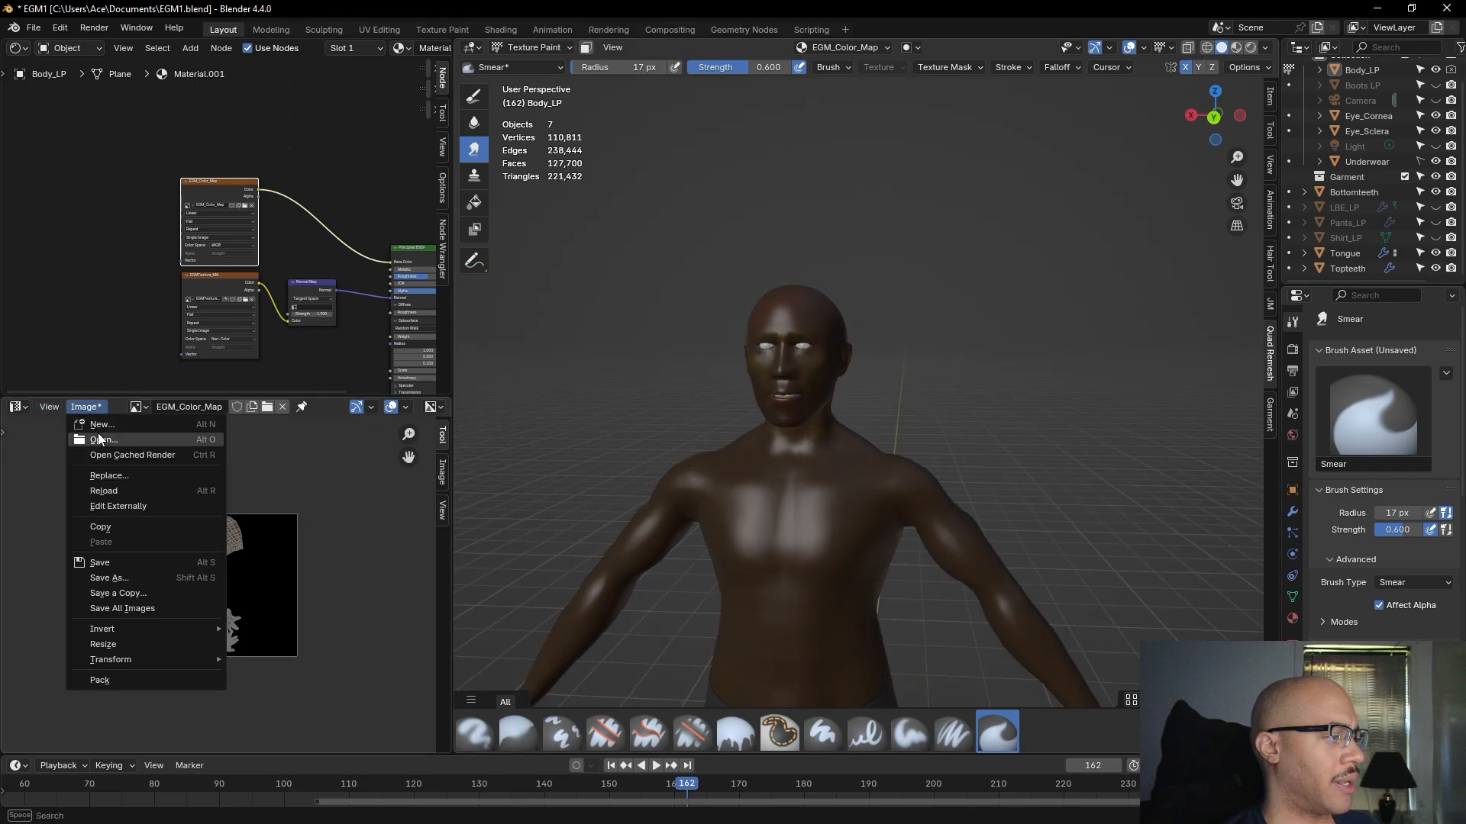
{"action": "left_click", "coordinate": [102, 560]}
{"action": "middle_click_drag", "start_coordinate": [900, 366], "coordinate": [963, 368]}
{"action": "scroll", "coordinate": [964, 362], "scroll_direction": "up", "scroll_amount": 2}
{"action": "left_click", "coordinate": [34, 28]}
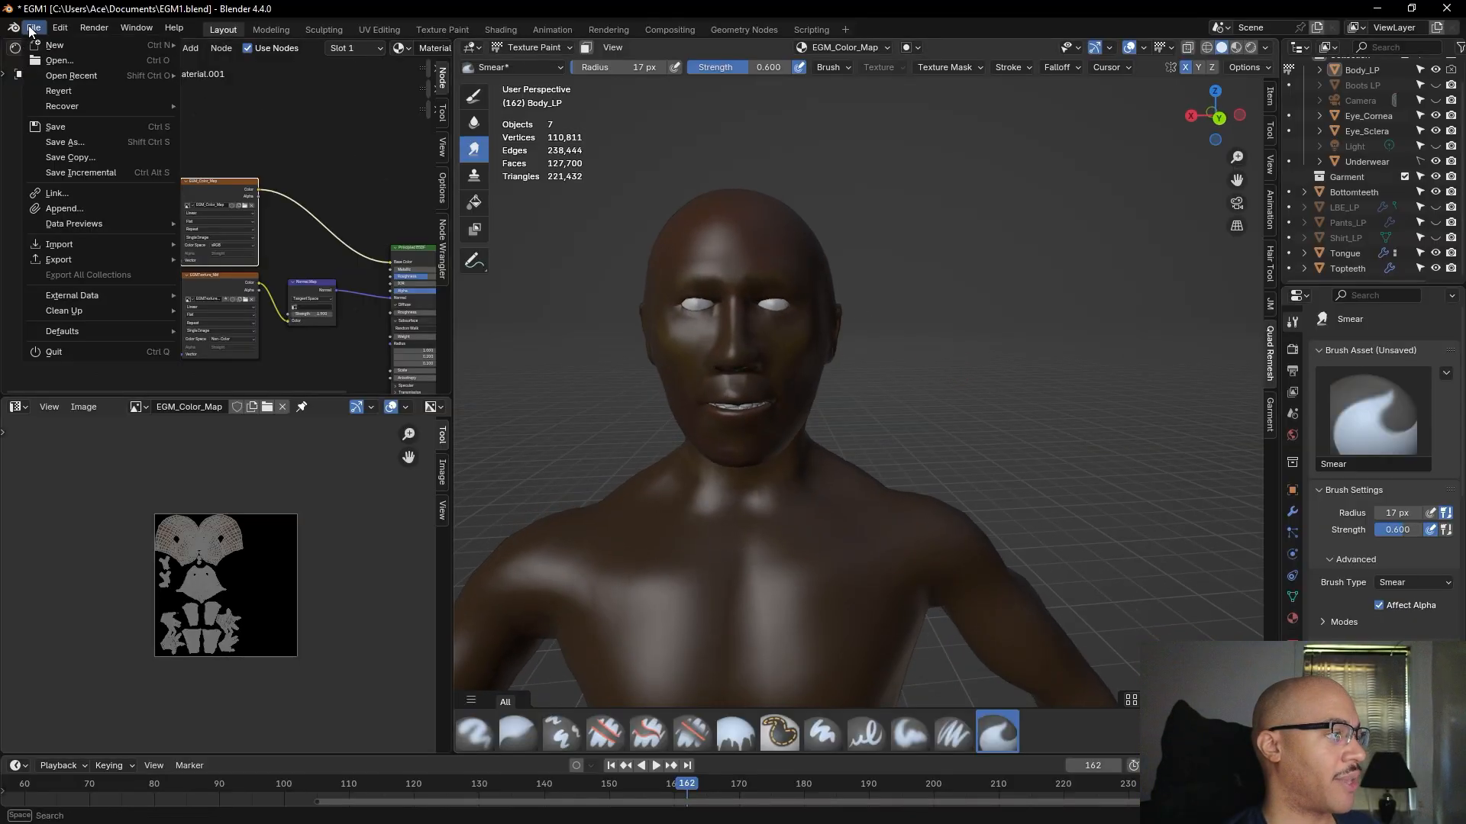
{"action": "left_click", "coordinate": [69, 127]}
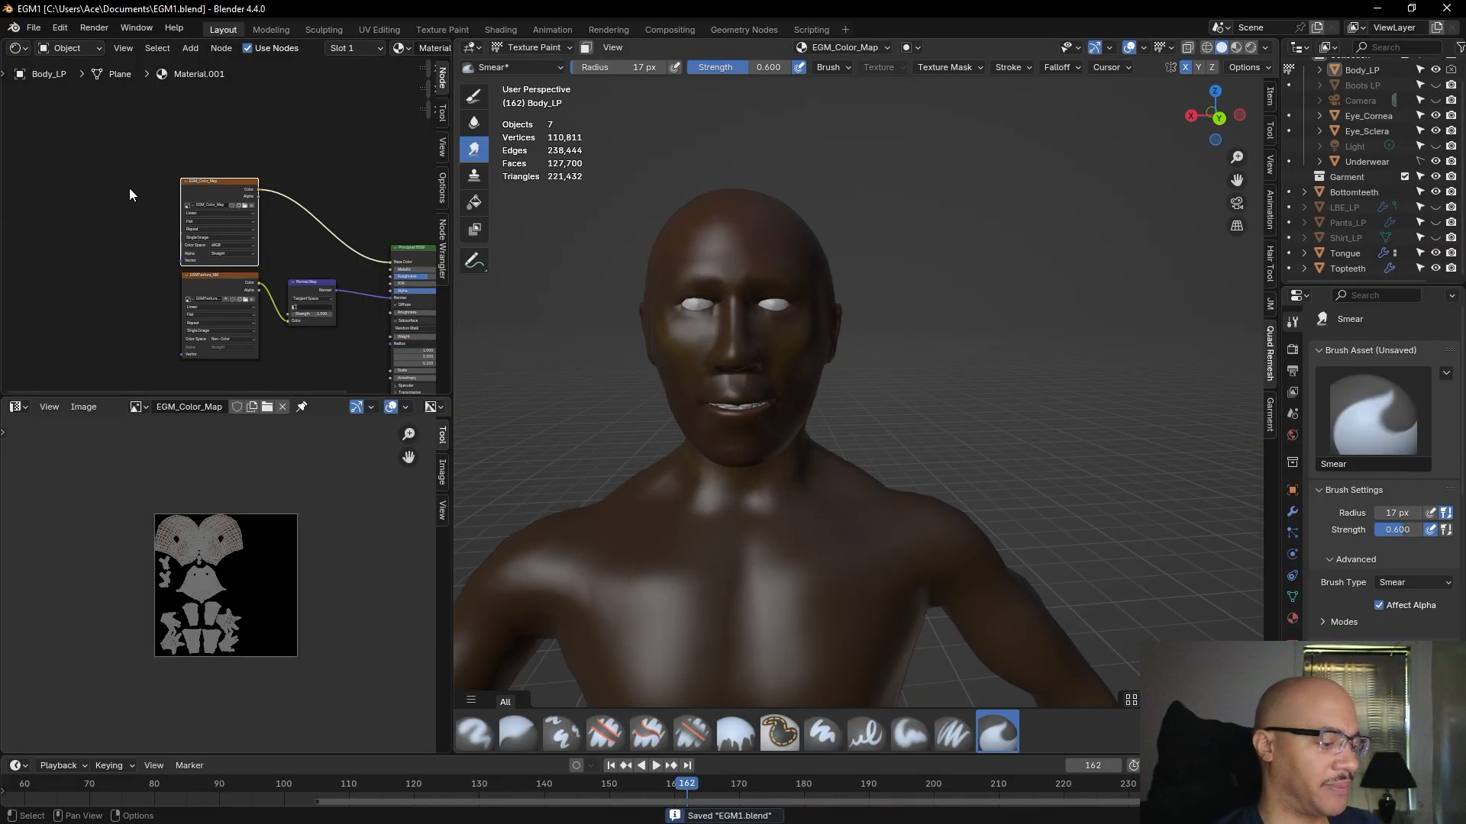